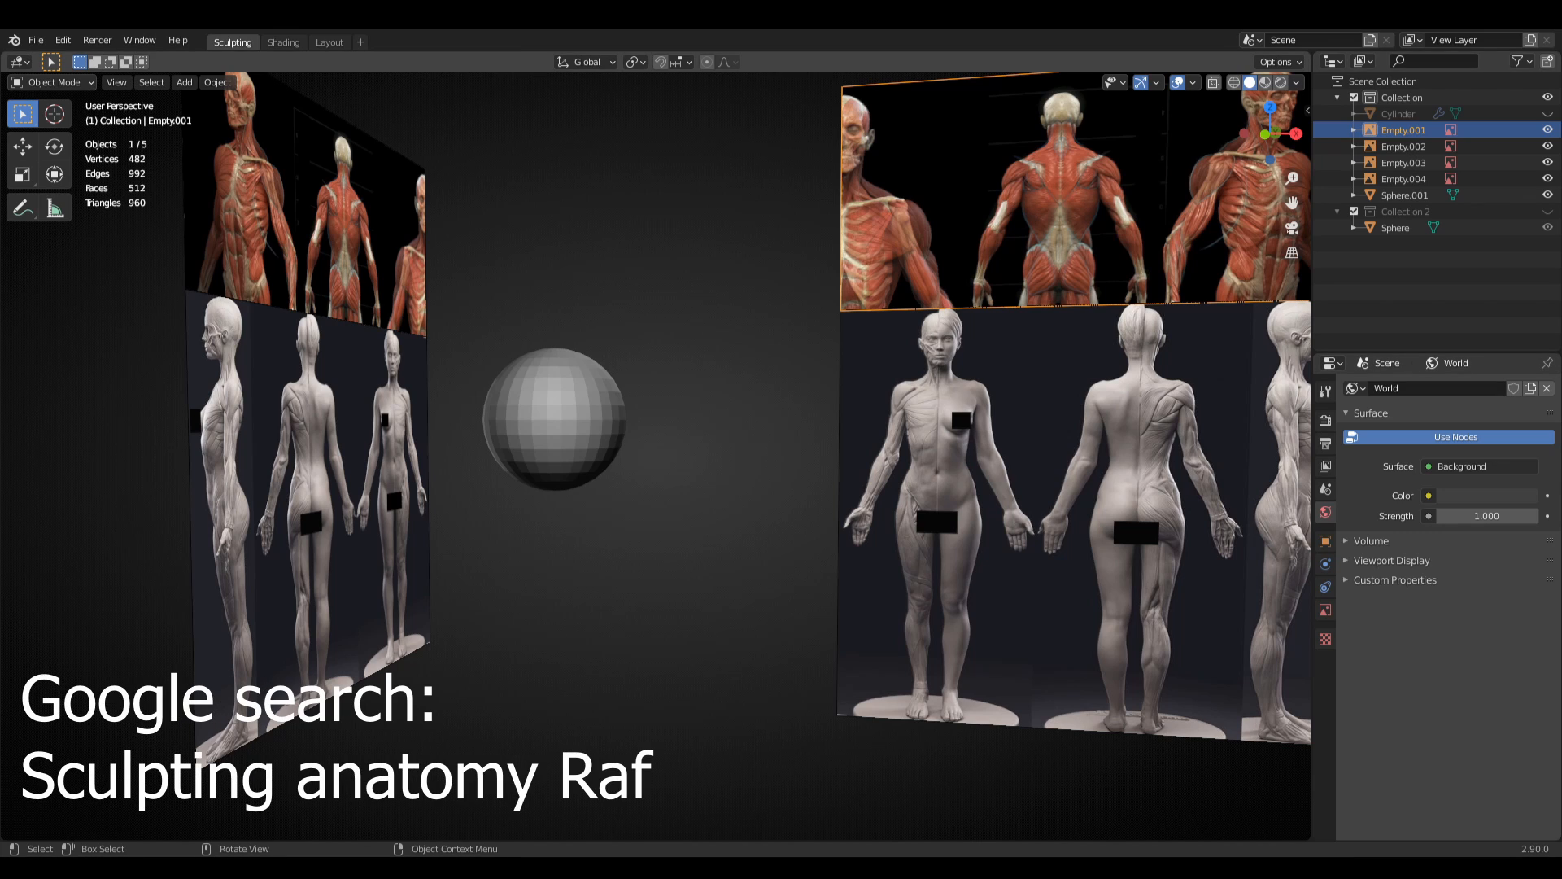
- Inspect the anatomy reference images one by one and the options for adding an image to the scene
{"action": "left_click", "coordinate": [1018, 439]}
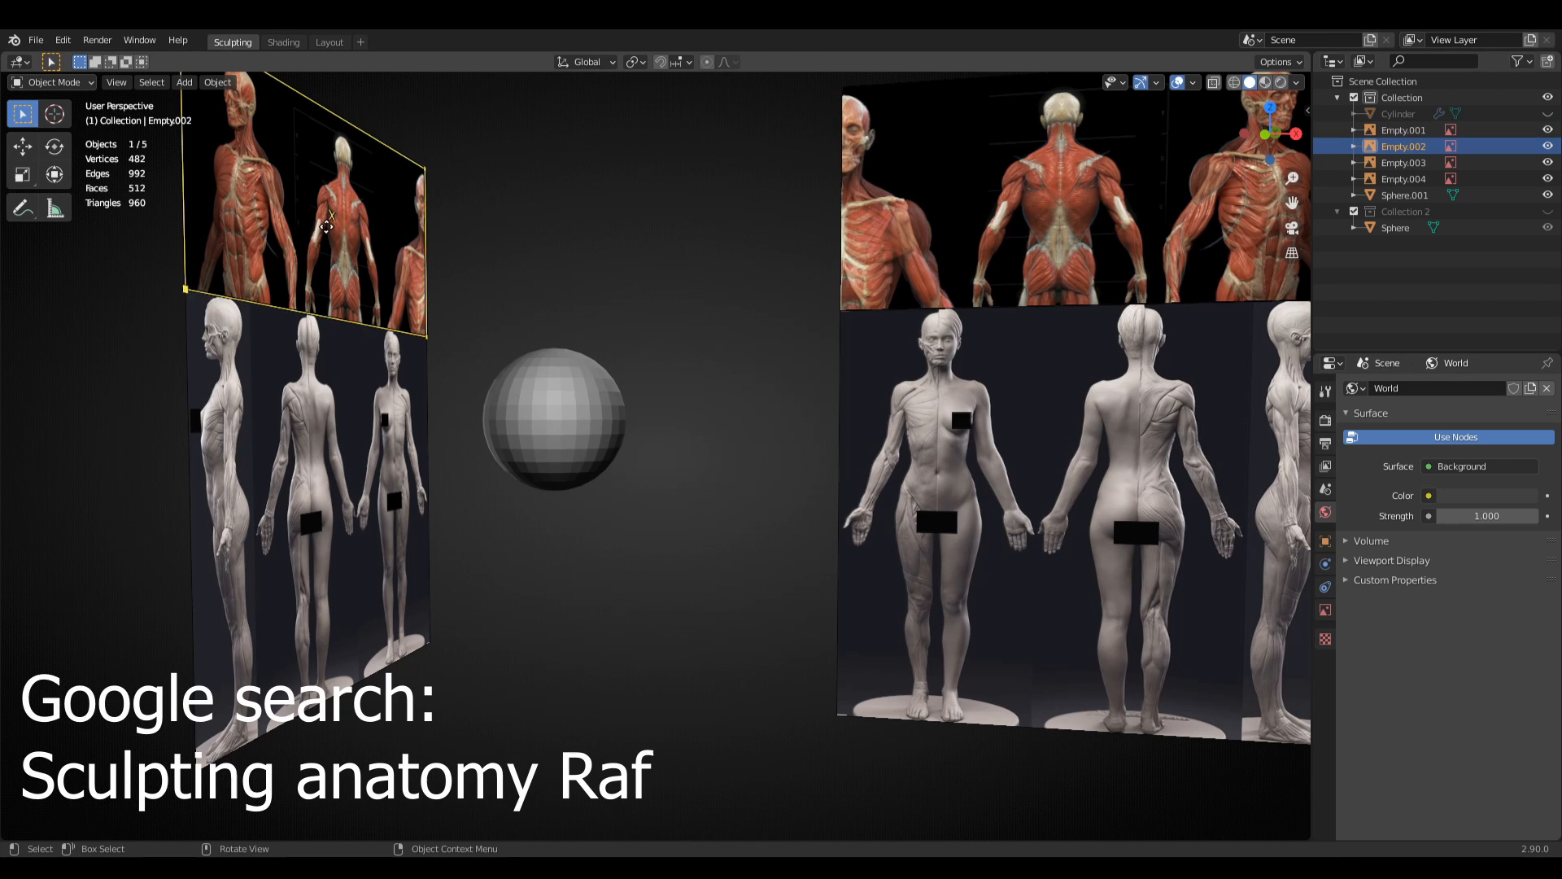
{"action": "left_click", "coordinate": [1028, 431]}
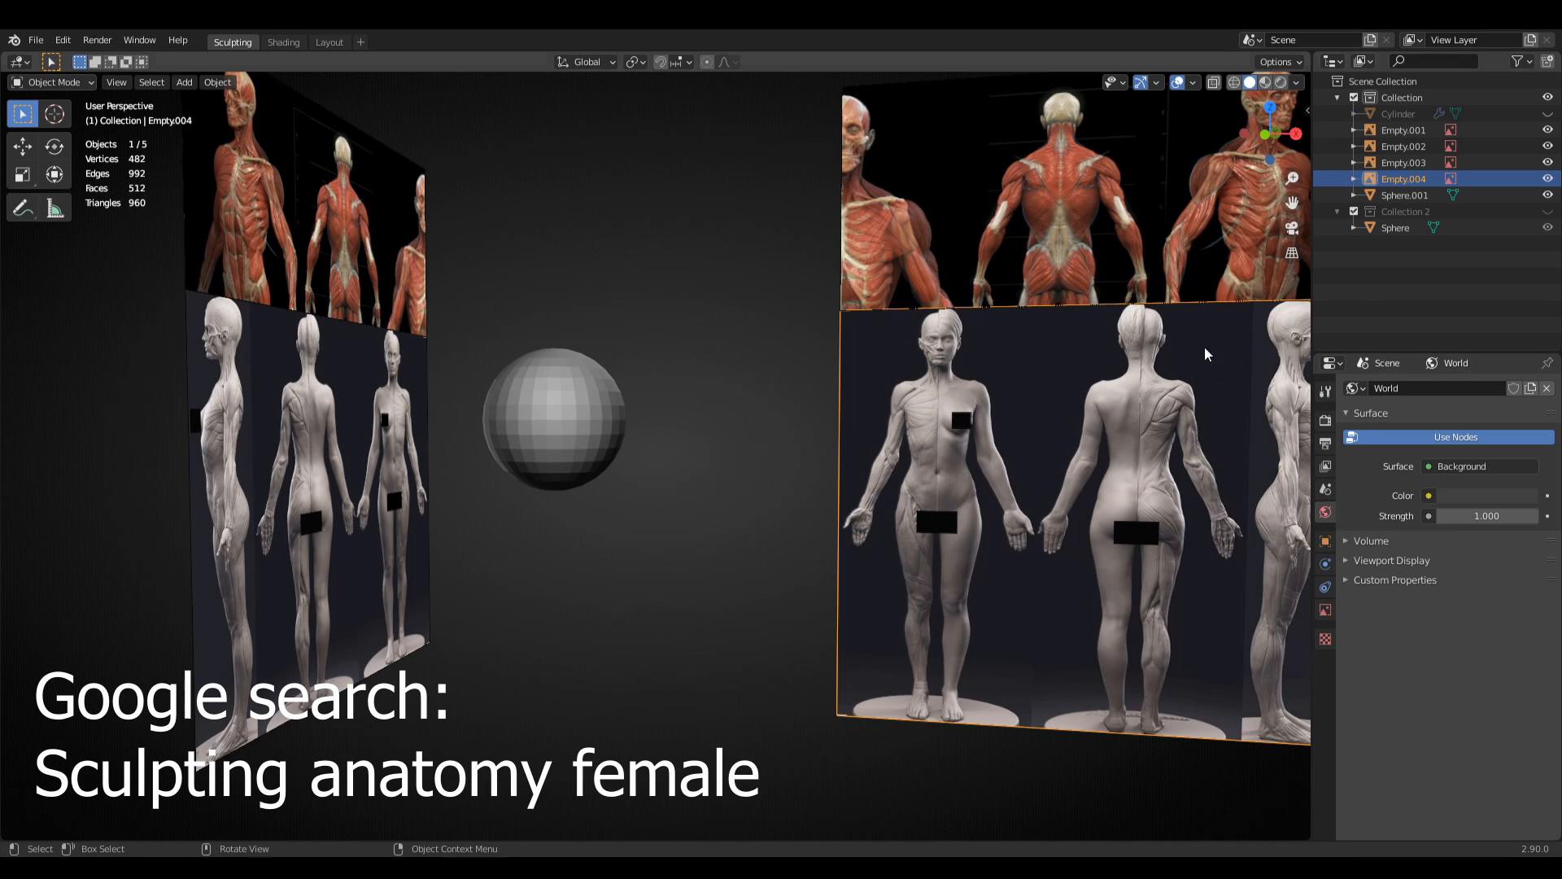
{"action": "left_click", "coordinate": [730, 449]}
{"action": "key", "text": "shift+a"}
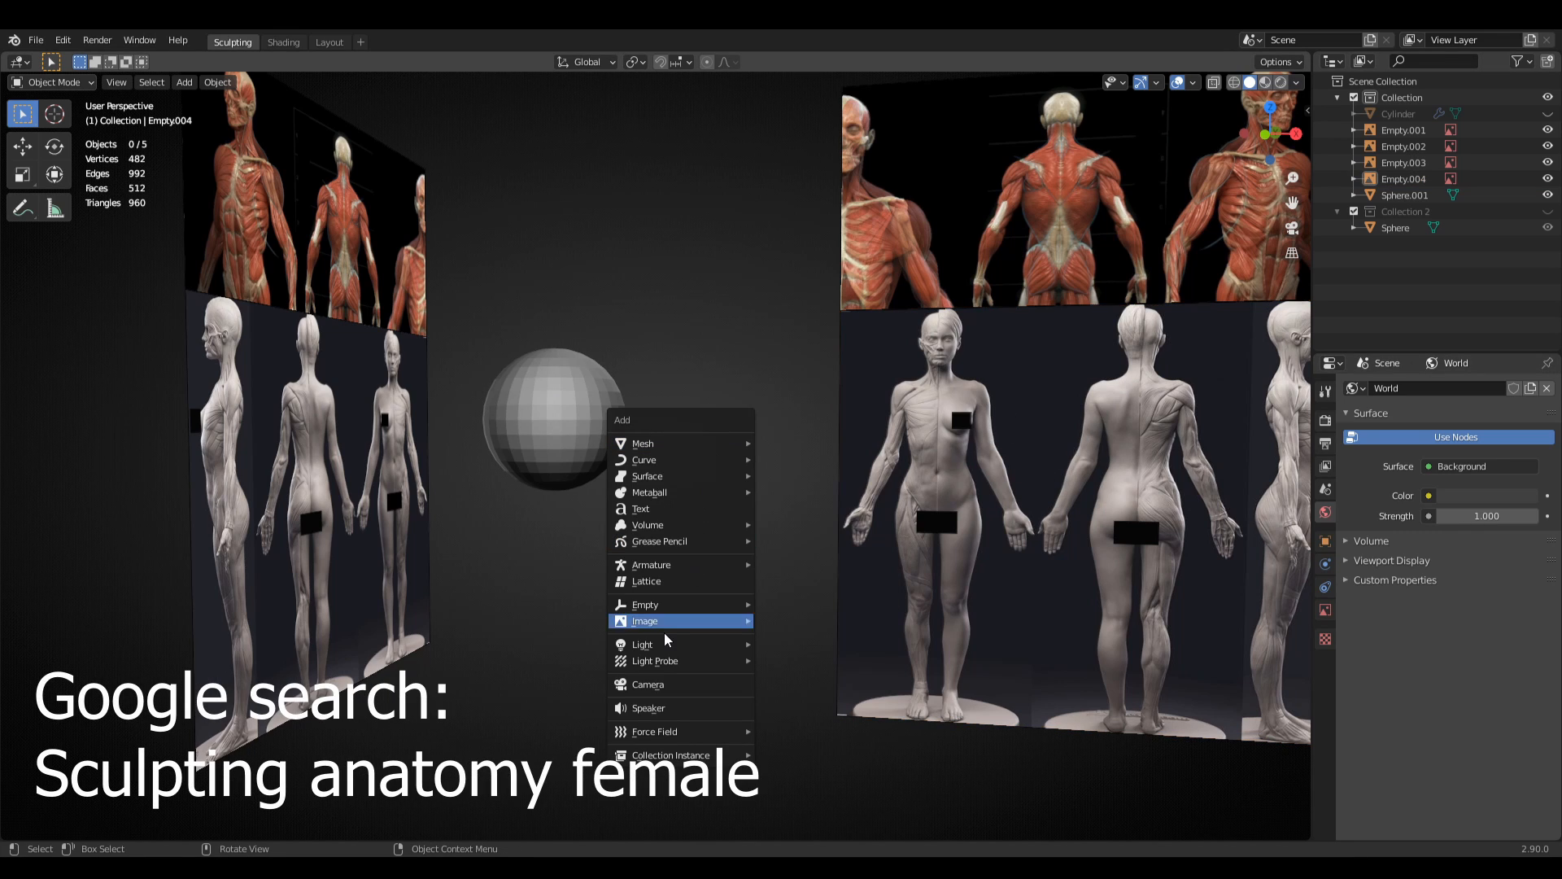
{"action": "mouse_move", "coordinate": [680, 623]}
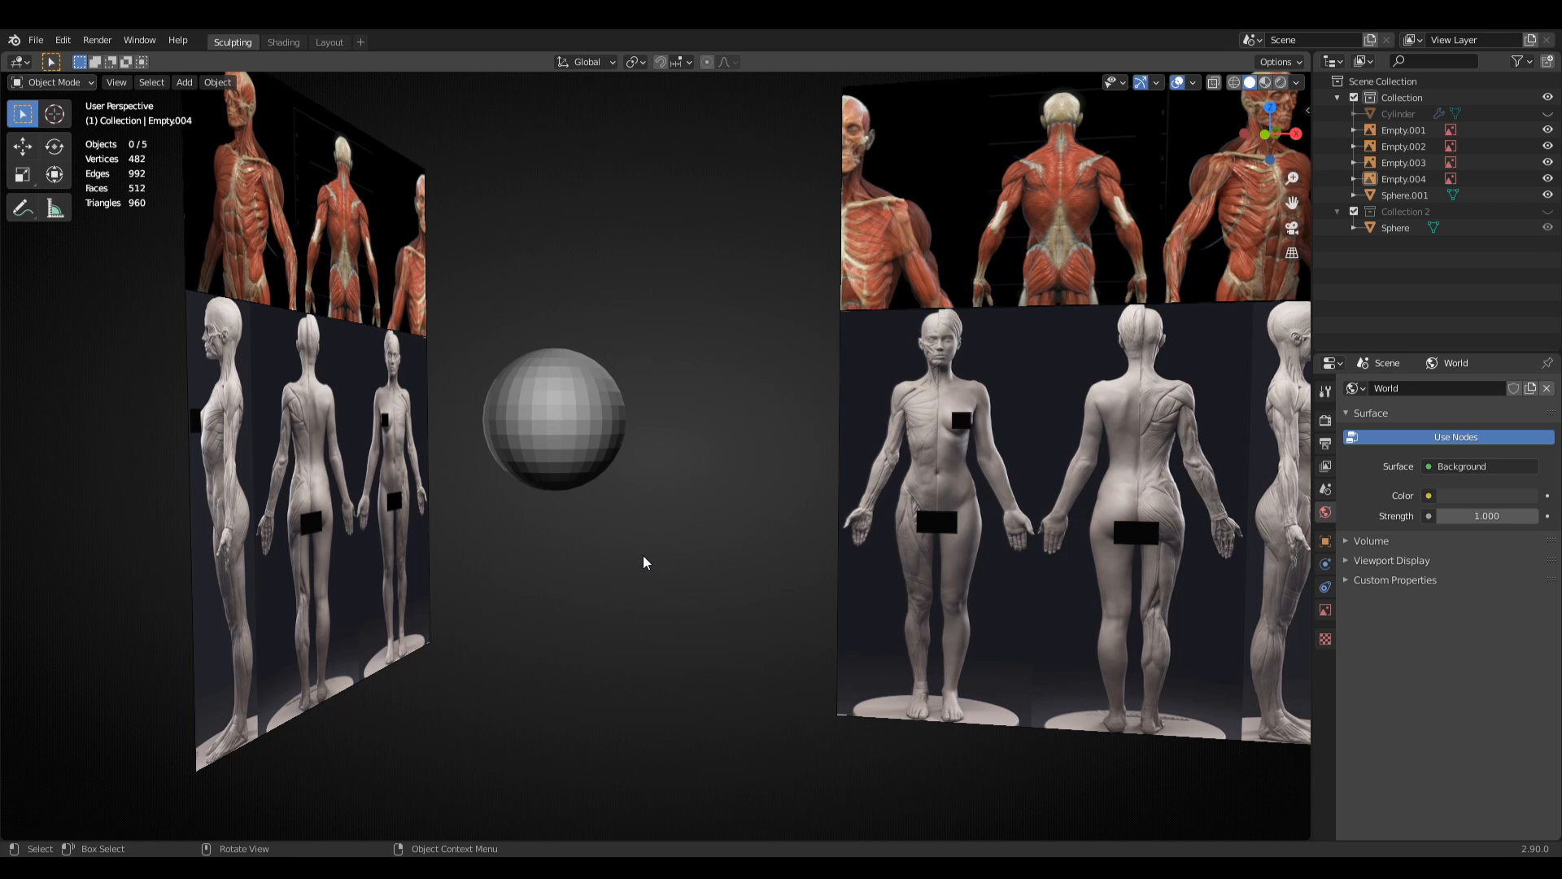
- Compare how the reference images line up around the sphere in the front and right orthographic views
{"action": "key", "text": "KP_1"}
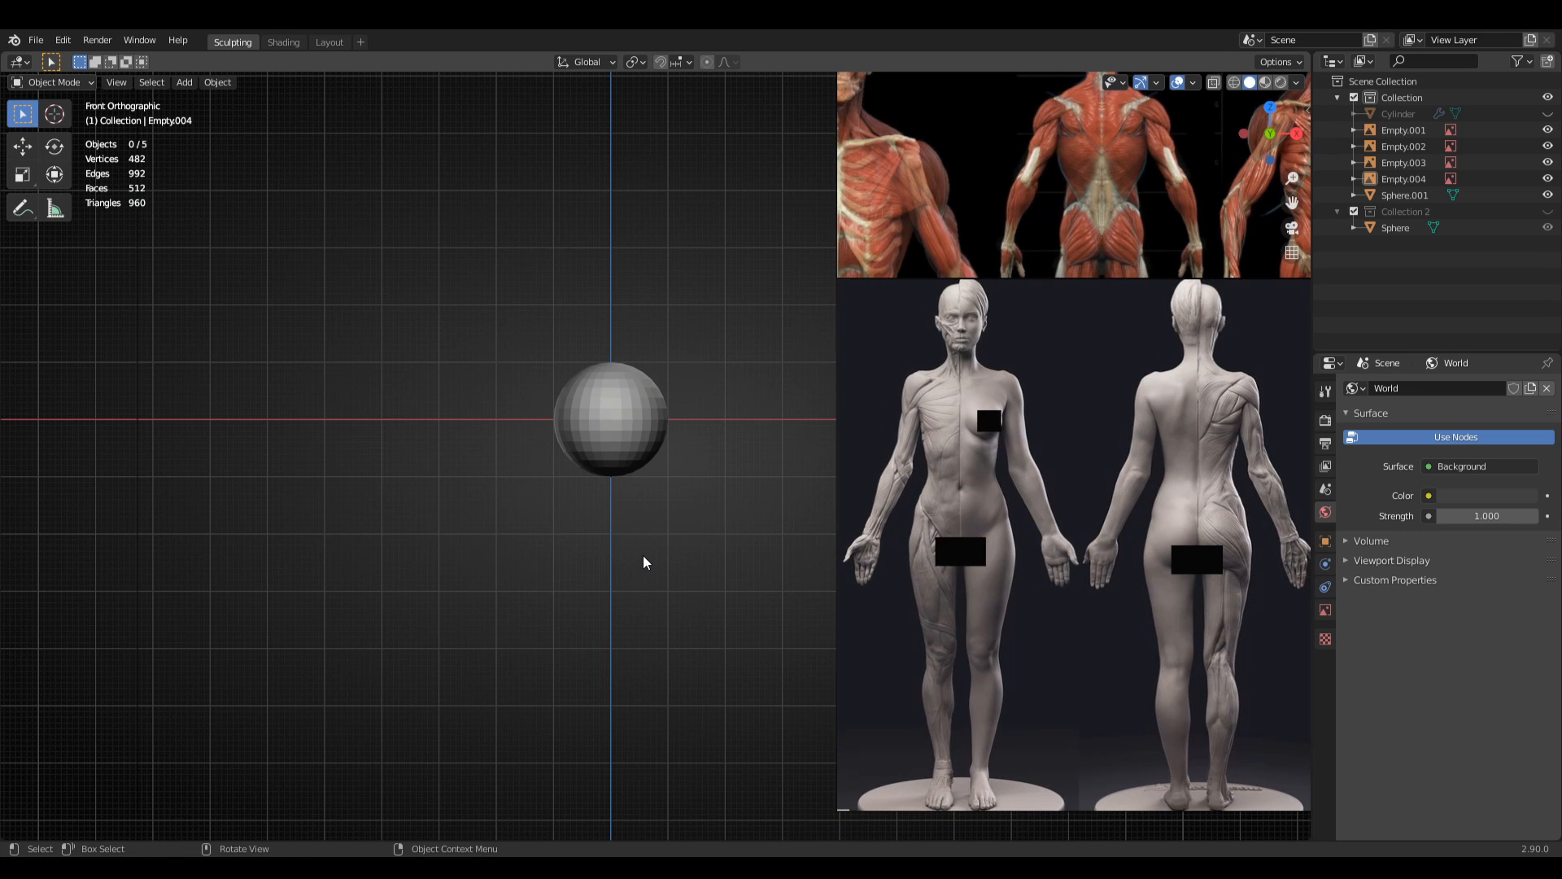
{"action": "middle_click_drag", "start_coordinate": [843, 209], "coordinate": [1008, 218], "text": "ctrl"}
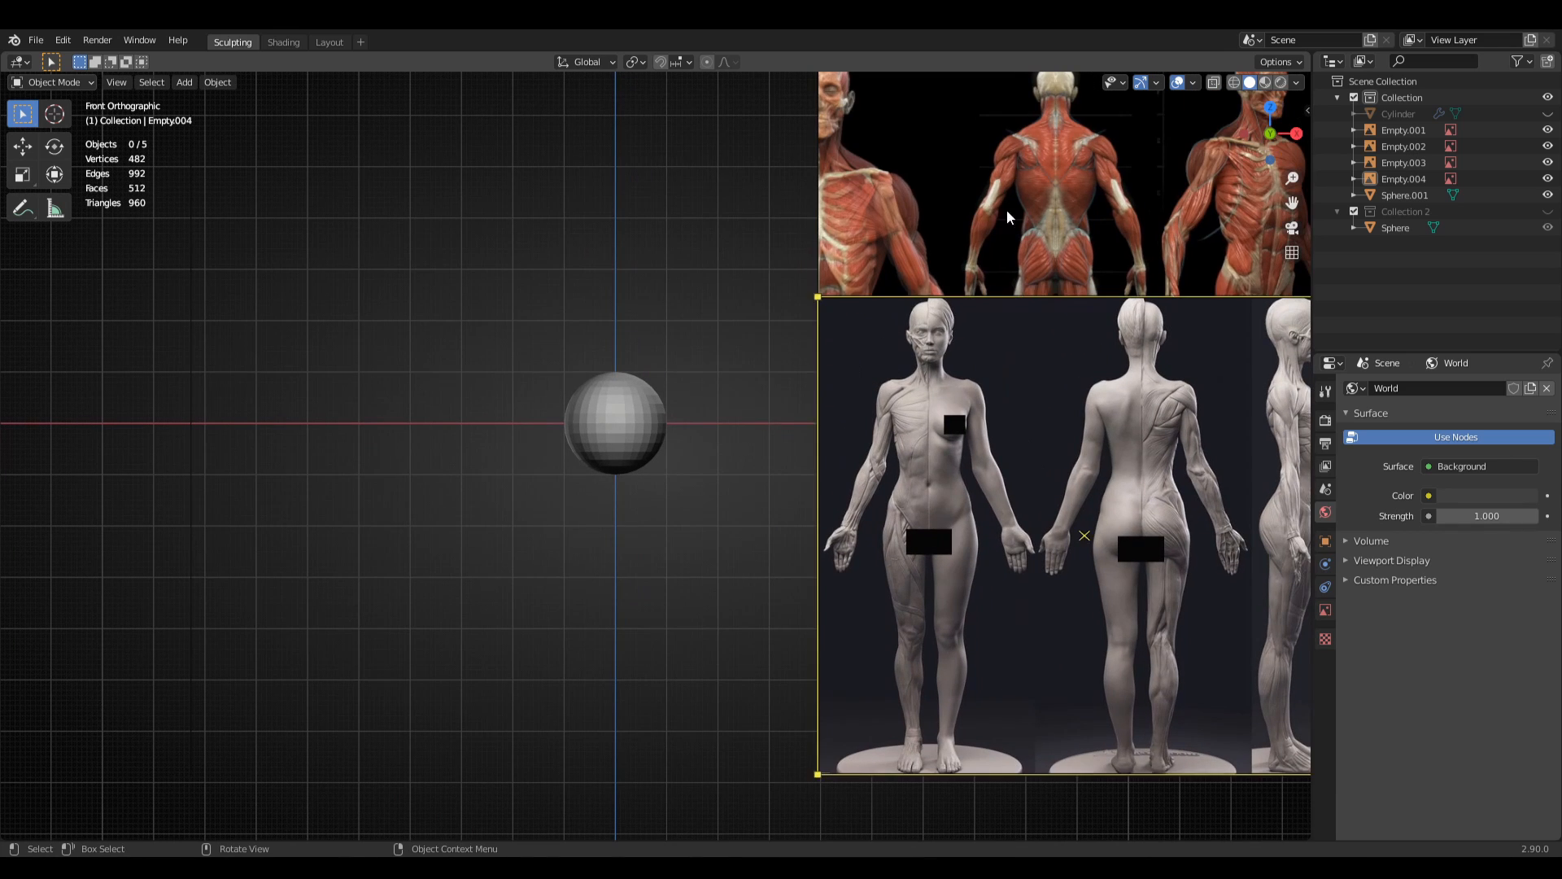
{"action": "middle_click_drag", "start_coordinate": [993, 316], "coordinate": [958, 376], "text": "ctrl"}
{"action": "middle_click_drag", "start_coordinate": [878, 424], "coordinate": [837, 463], "text": "shift"}
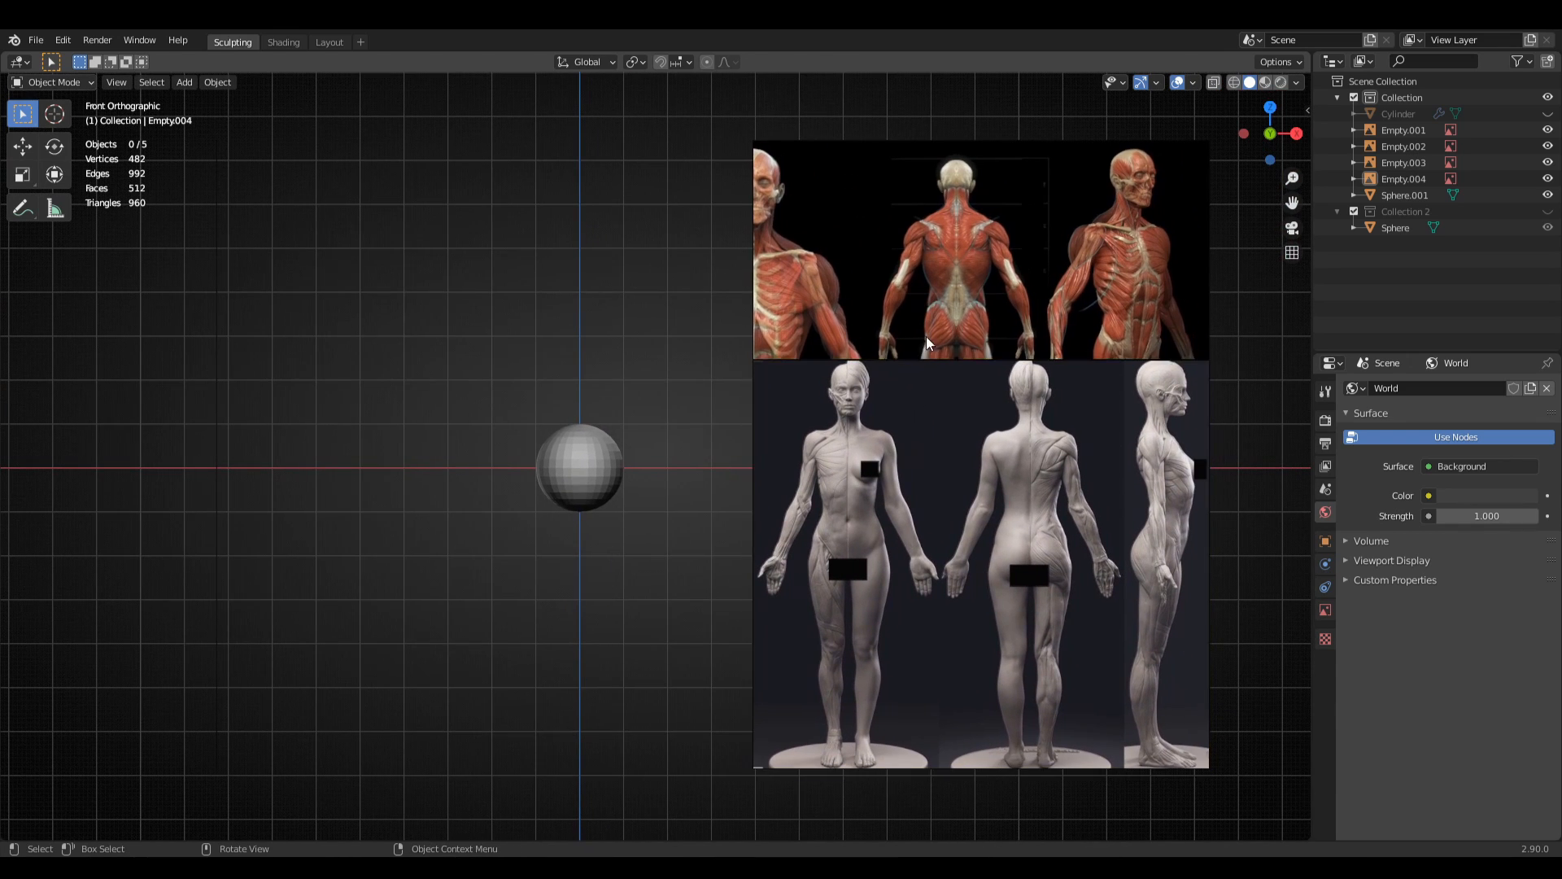
{"action": "middle_click_drag", "start_coordinate": [929, 343], "coordinate": [770, 515]}
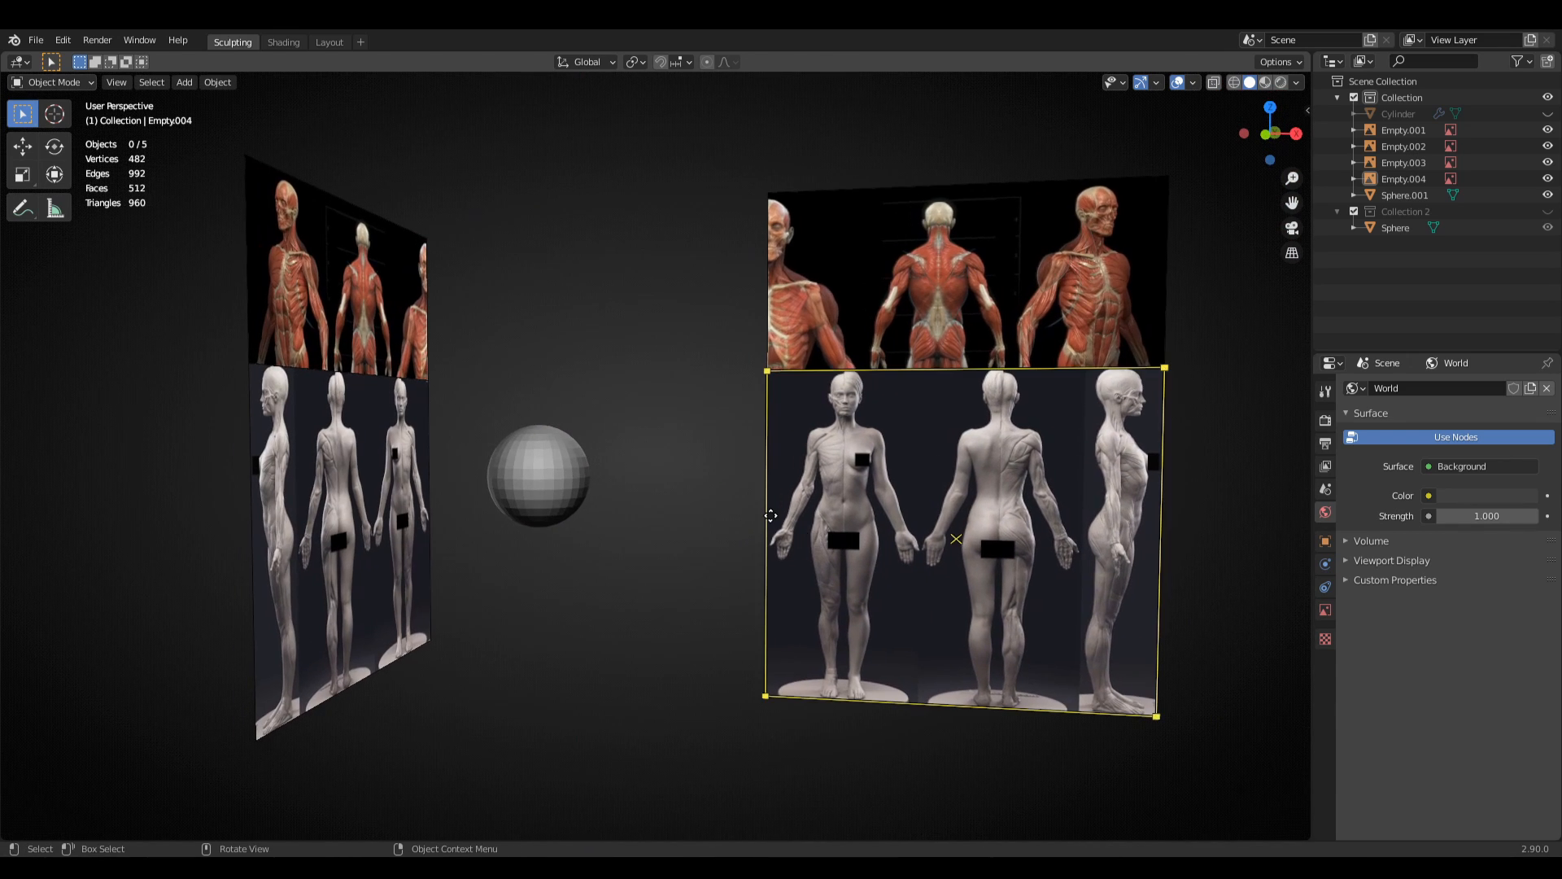
{"action": "key", "text": "KP_3"}
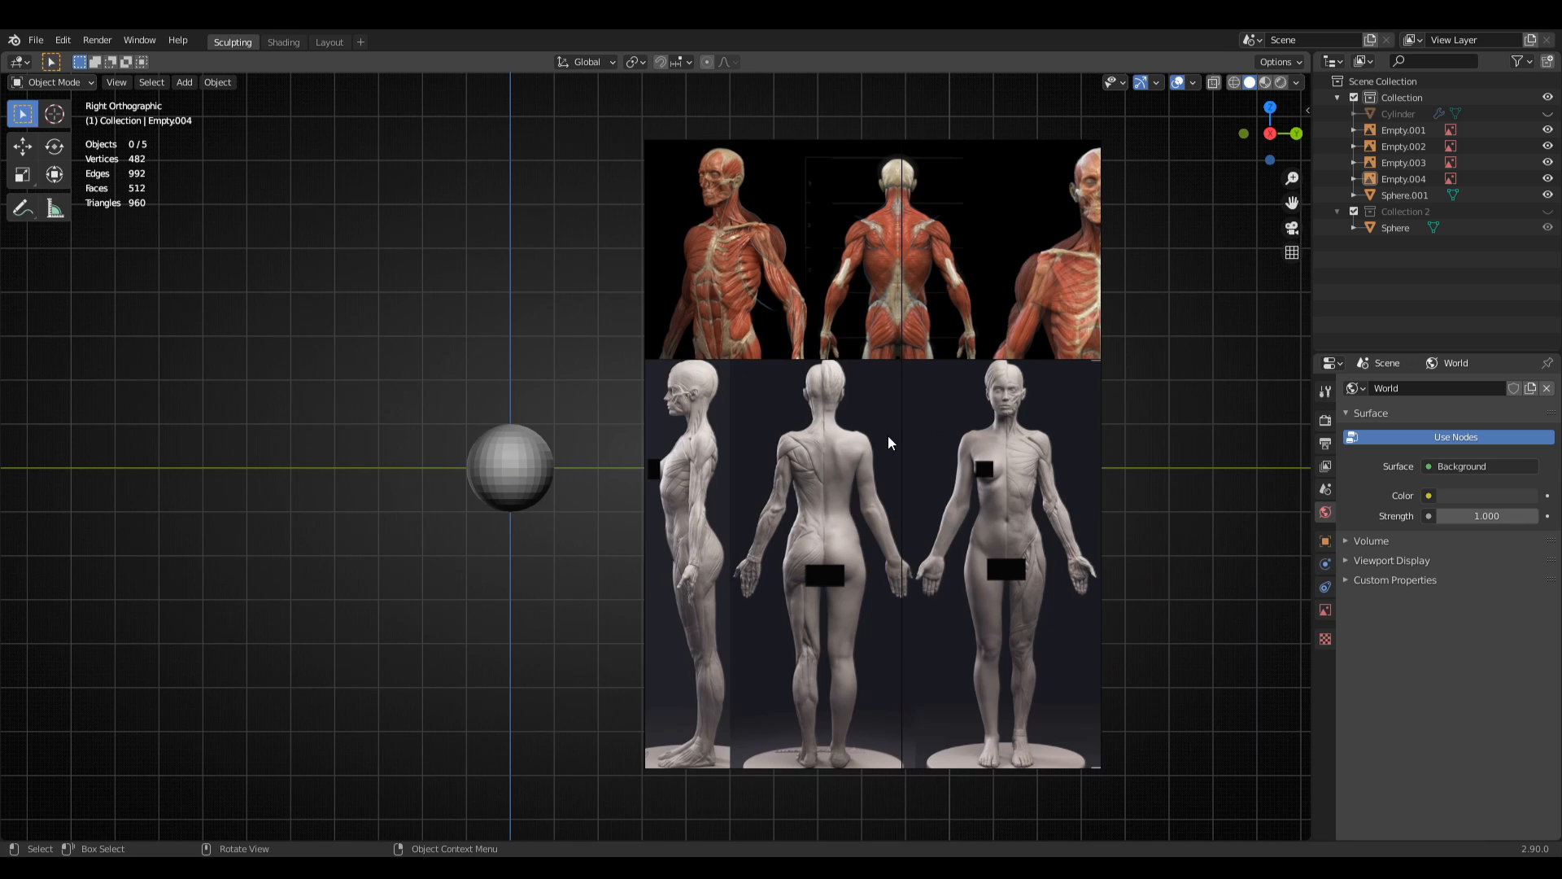
{"action": "key", "text": "KP_1"}
{"action": "key", "text": "KP_3"}
{"action": "key", "text": "KP_1"}
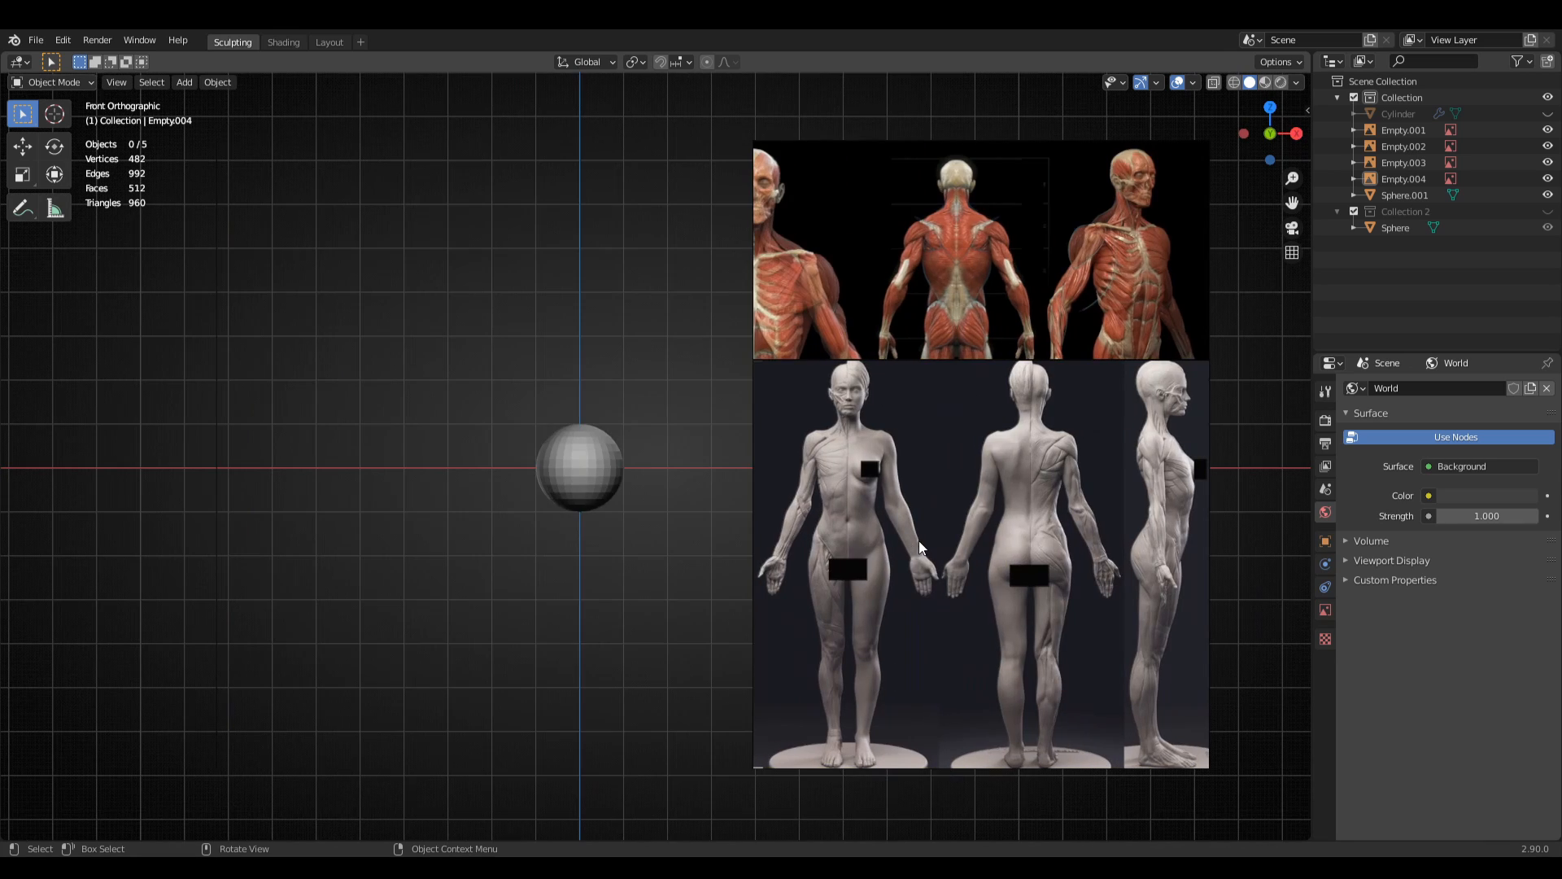
{"action": "key", "text": "KP_3"}
{"action": "key", "text": "KP_1"}
{"action": "key", "text": "KP_3"}
{"action": "key", "text": "KP_1"}
- Select the sphere and confirm the focal length in the viewport's view settings
{"action": "middle_click_drag", "start_coordinate": [547, 451], "coordinate": [652, 404], "text": "shift"}
{"action": "left_click", "coordinate": [669, 403]}
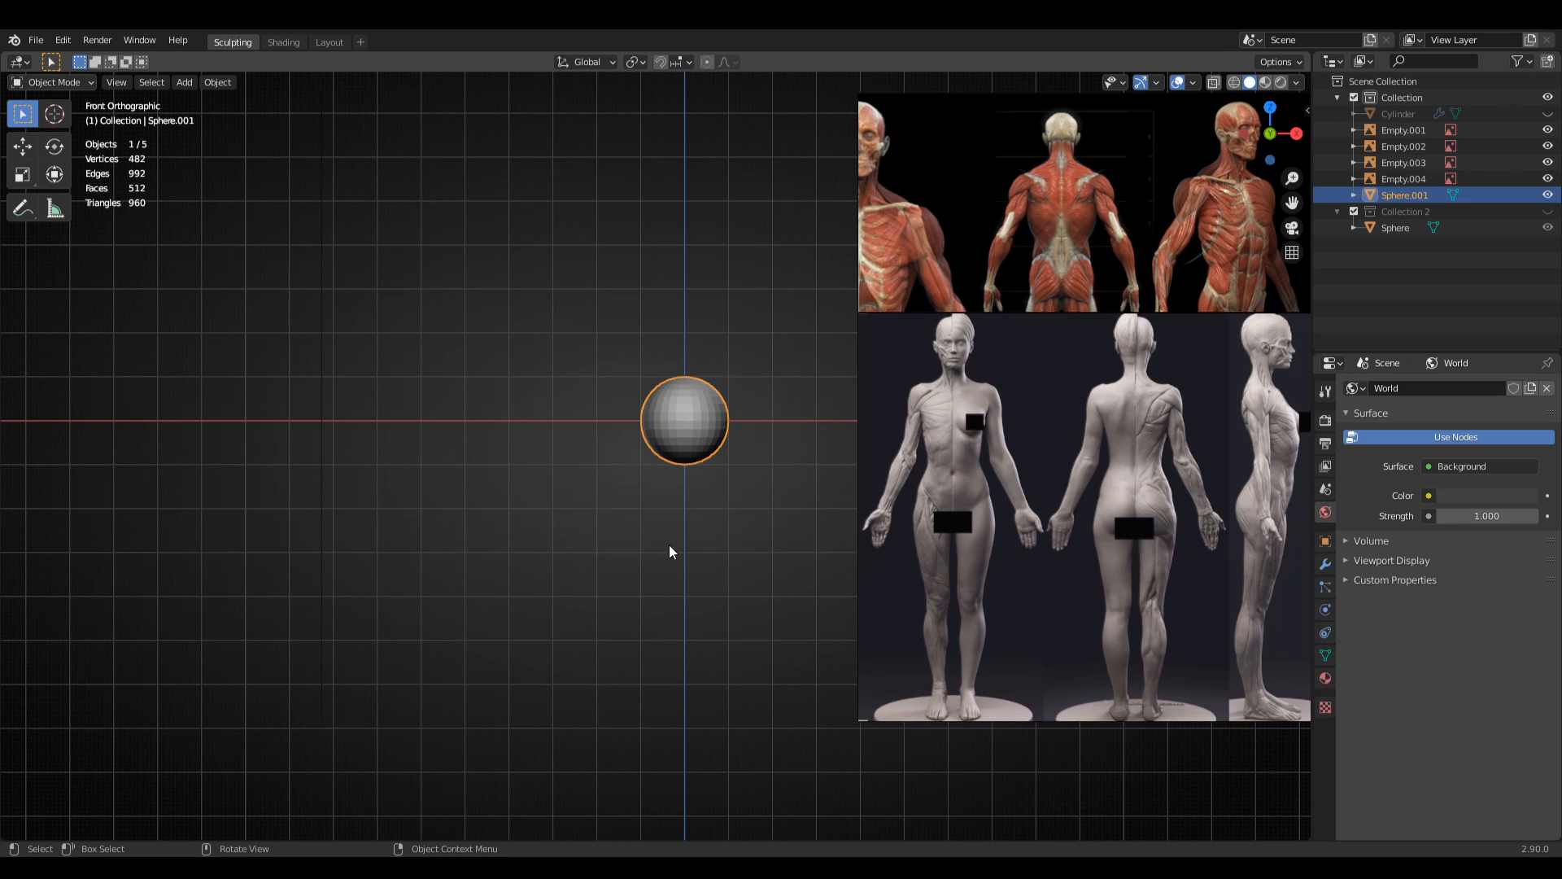
{"action": "middle_click_drag", "start_coordinate": [669, 545], "coordinate": [666, 476], "text": "ctrl"}
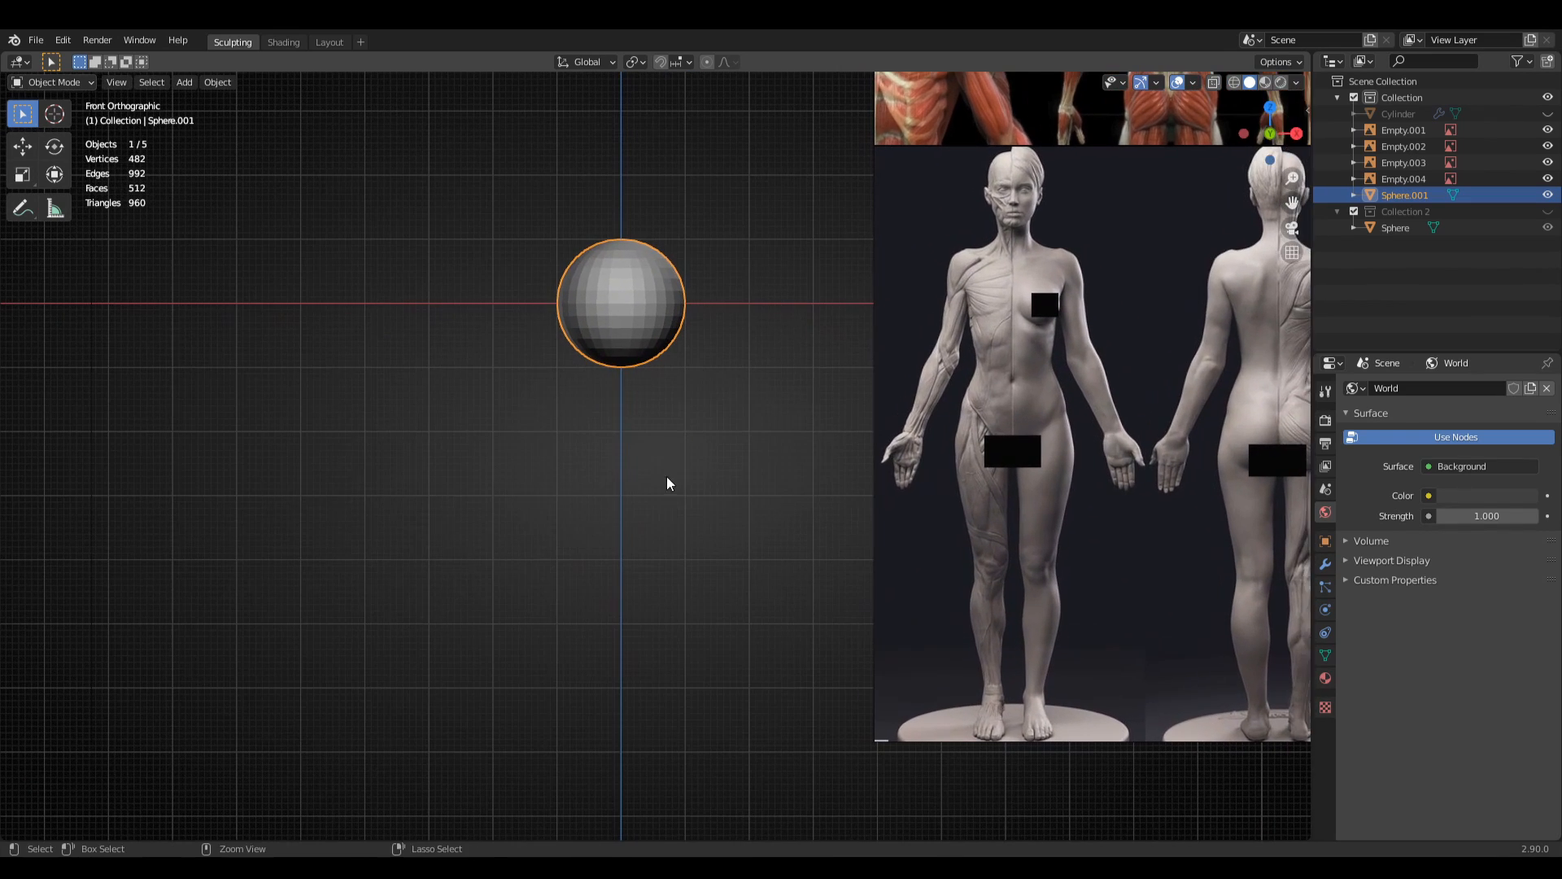
{"action": "key", "text": "n"}
{"action": "left_click", "coordinate": [1300, 170]}
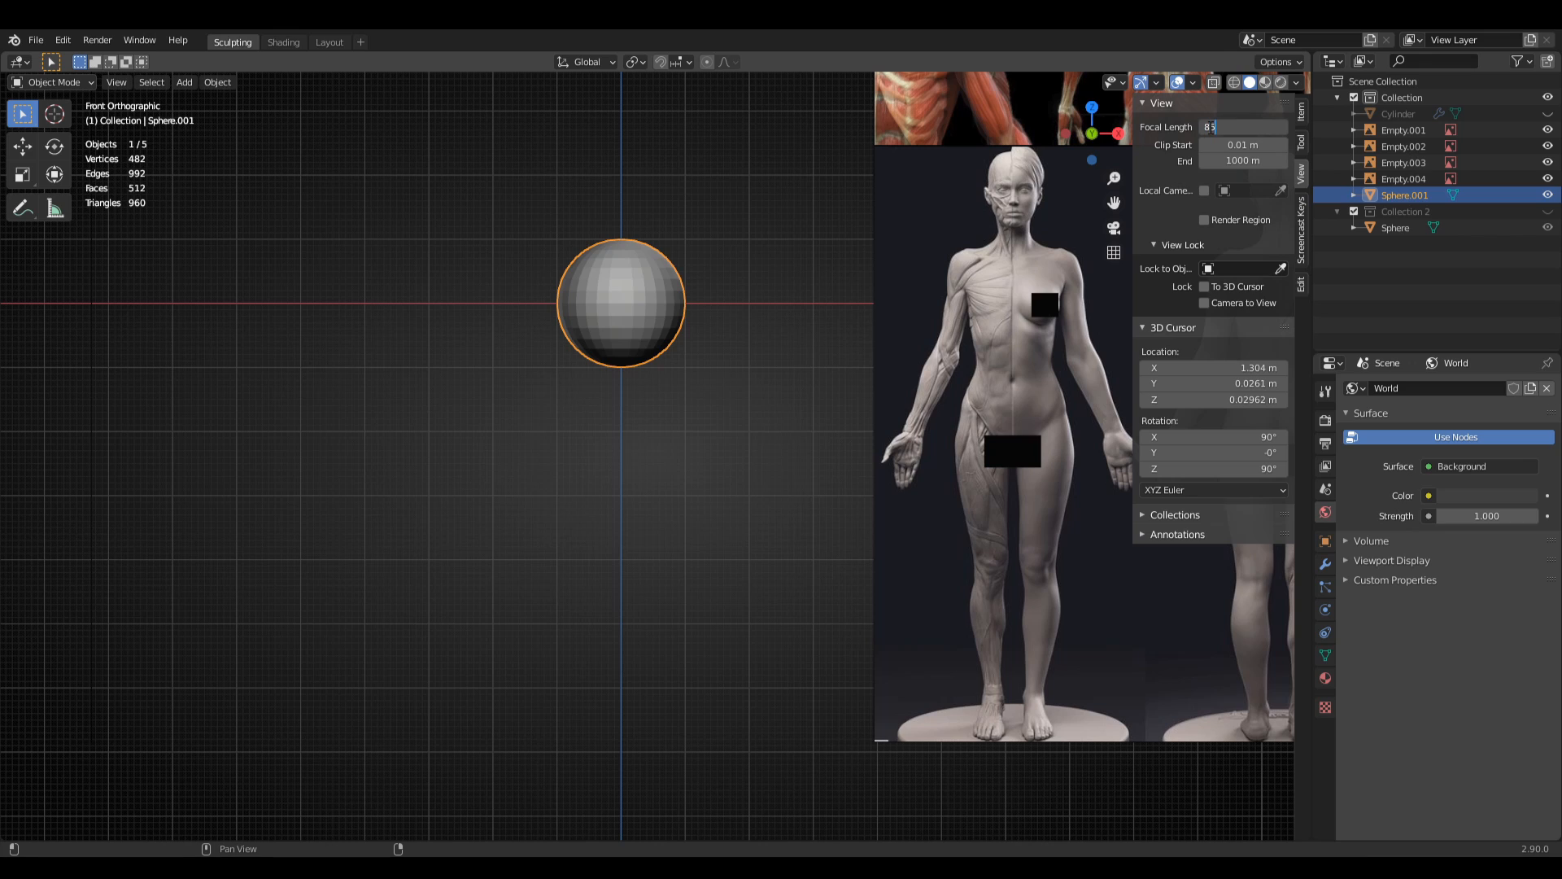
{"action": "key", "text": "Return"}
- Enable Screencast Keys and set the viewport lighting to MatCap with a plain grey material
{"action": "left_click", "coordinate": [1301, 216]}
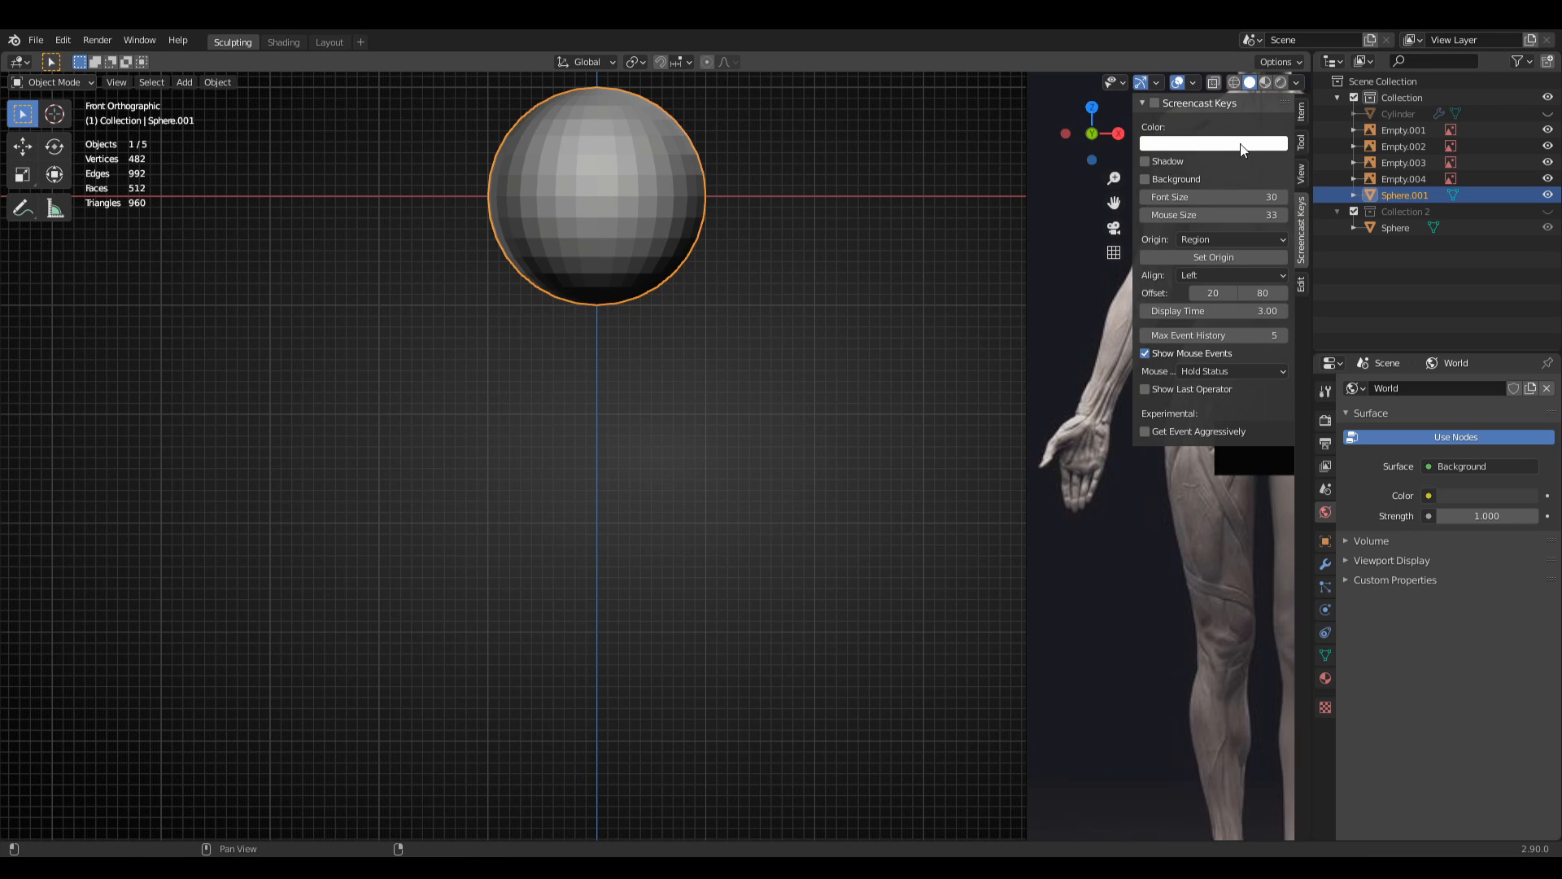
{"action": "left_click", "coordinate": [1296, 82]}
{"action": "left_click", "coordinate": [1302, 162]}
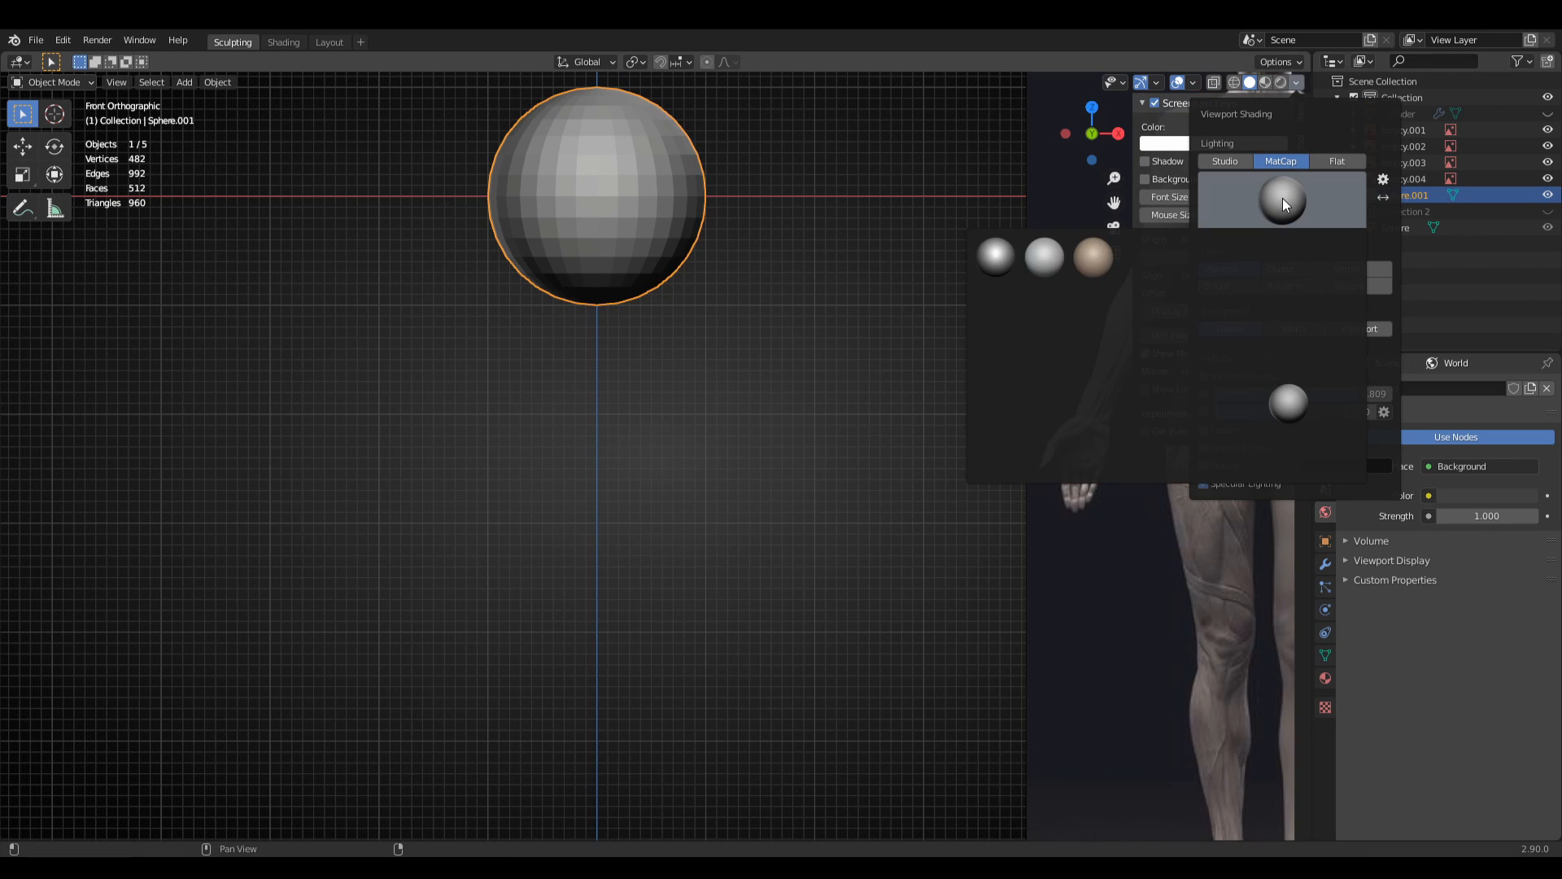
{"action": "left_click", "coordinate": [1261, 411]}
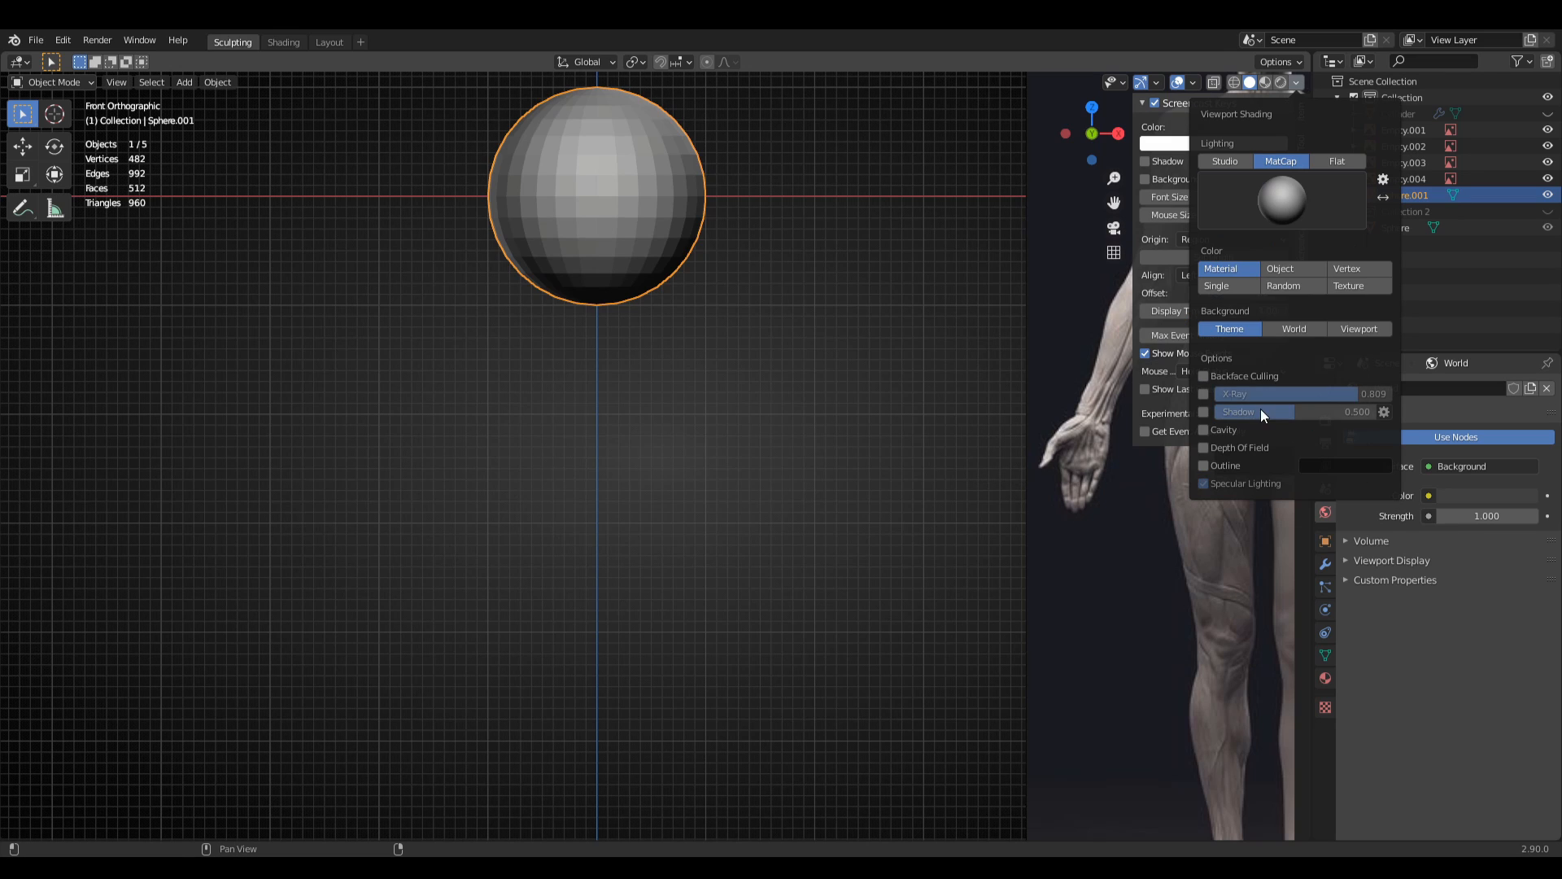
{"action": "key", "text": "n"}
{"action": "middle_click_drag", "start_coordinate": [857, 290], "coordinate": [846, 490], "text": "shift"}
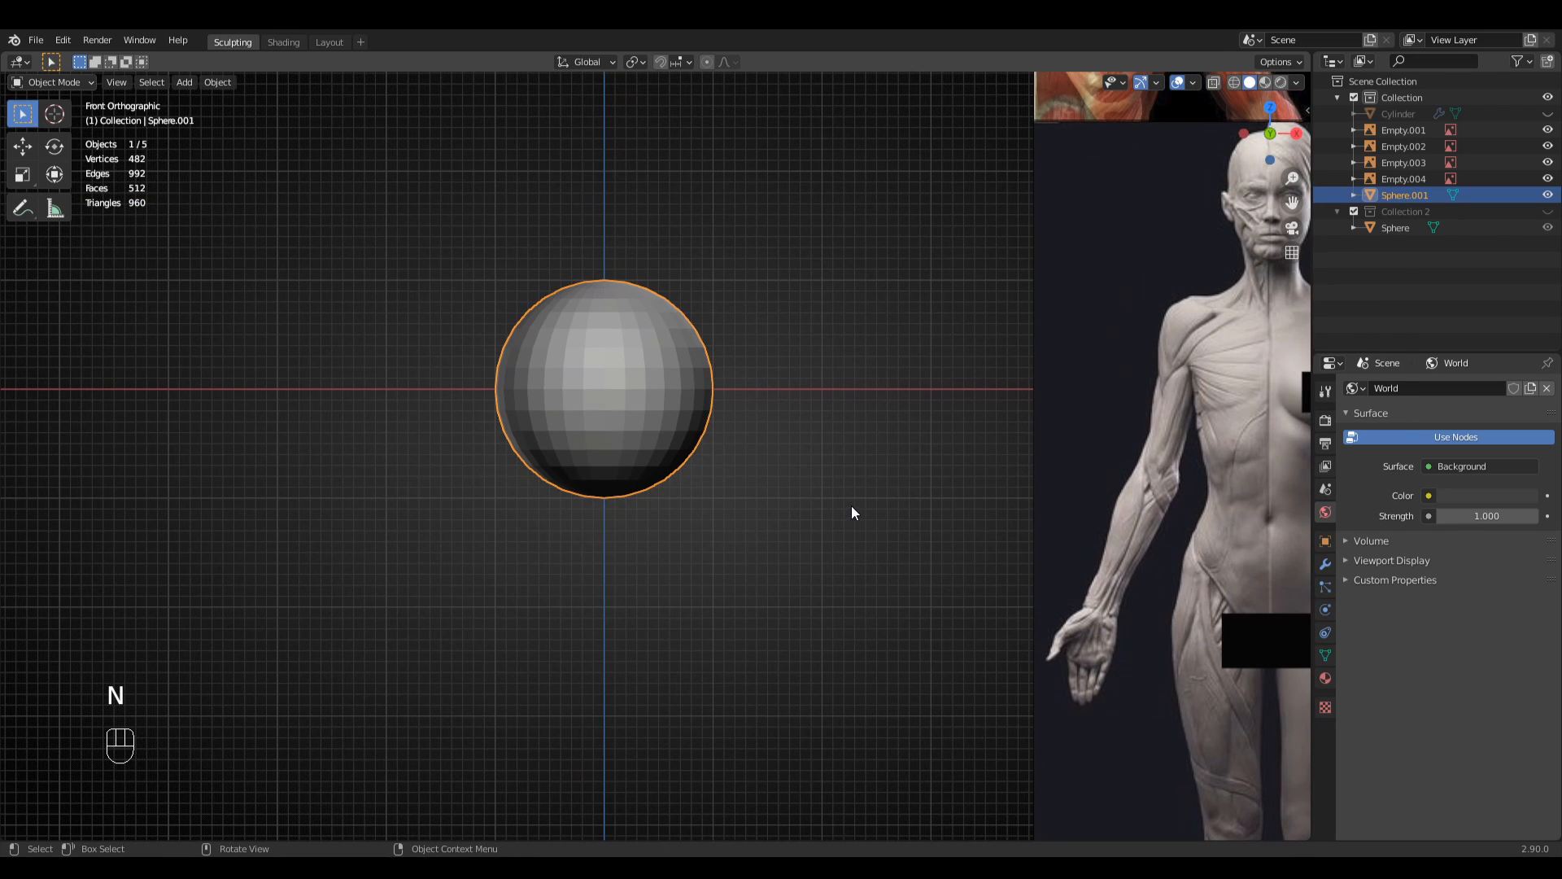
- Delete the UV sphere between the reference images
{"action": "left_click", "coordinate": [1325, 564]}
{"action": "middle_click_drag", "start_coordinate": [1203, 589], "coordinate": [771, 576]}
{"action": "middle_click_drag", "start_coordinate": [771, 576], "coordinate": [694, 456]}
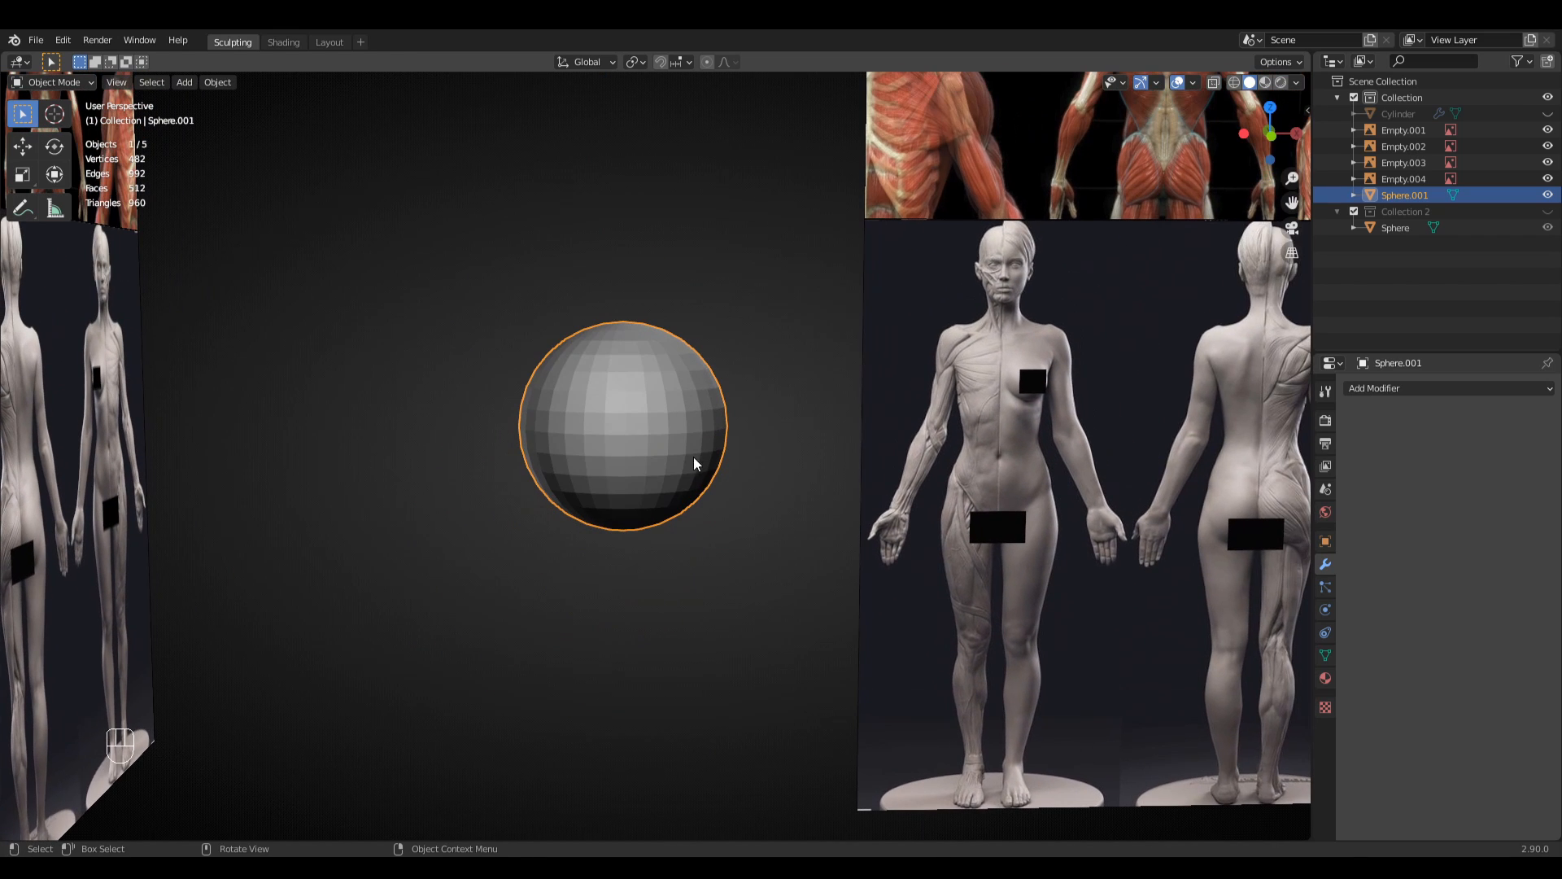
{"action": "left_click", "coordinate": [778, 508]}
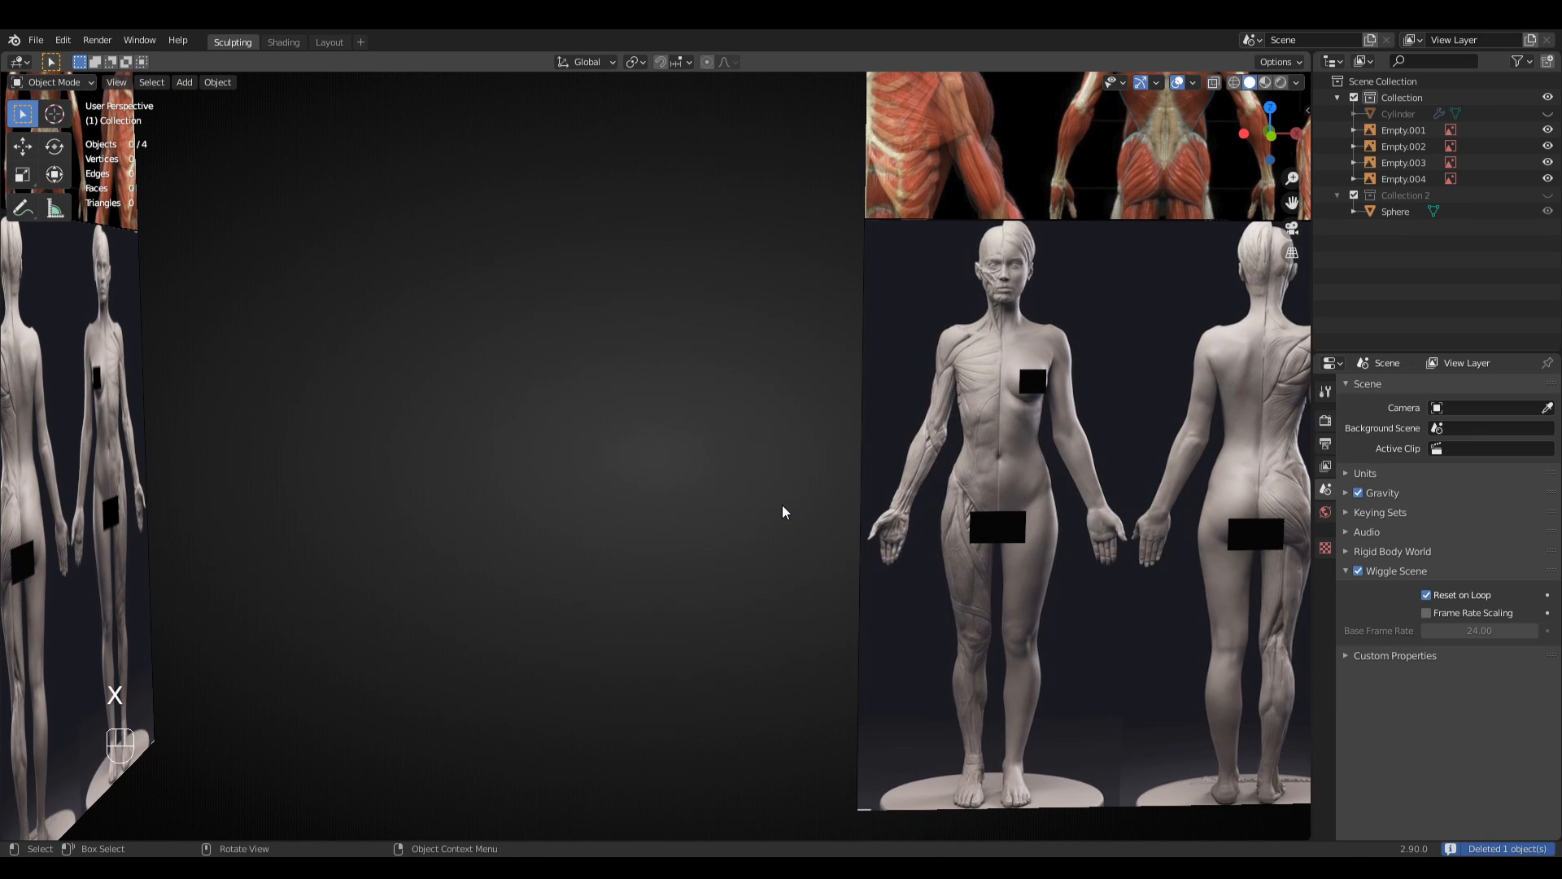
- Add a cube mesh and clear its location so it sits at the world origin
{"action": "middle_click_drag", "start_coordinate": [795, 499], "coordinate": [760, 568], "text": "alt"}
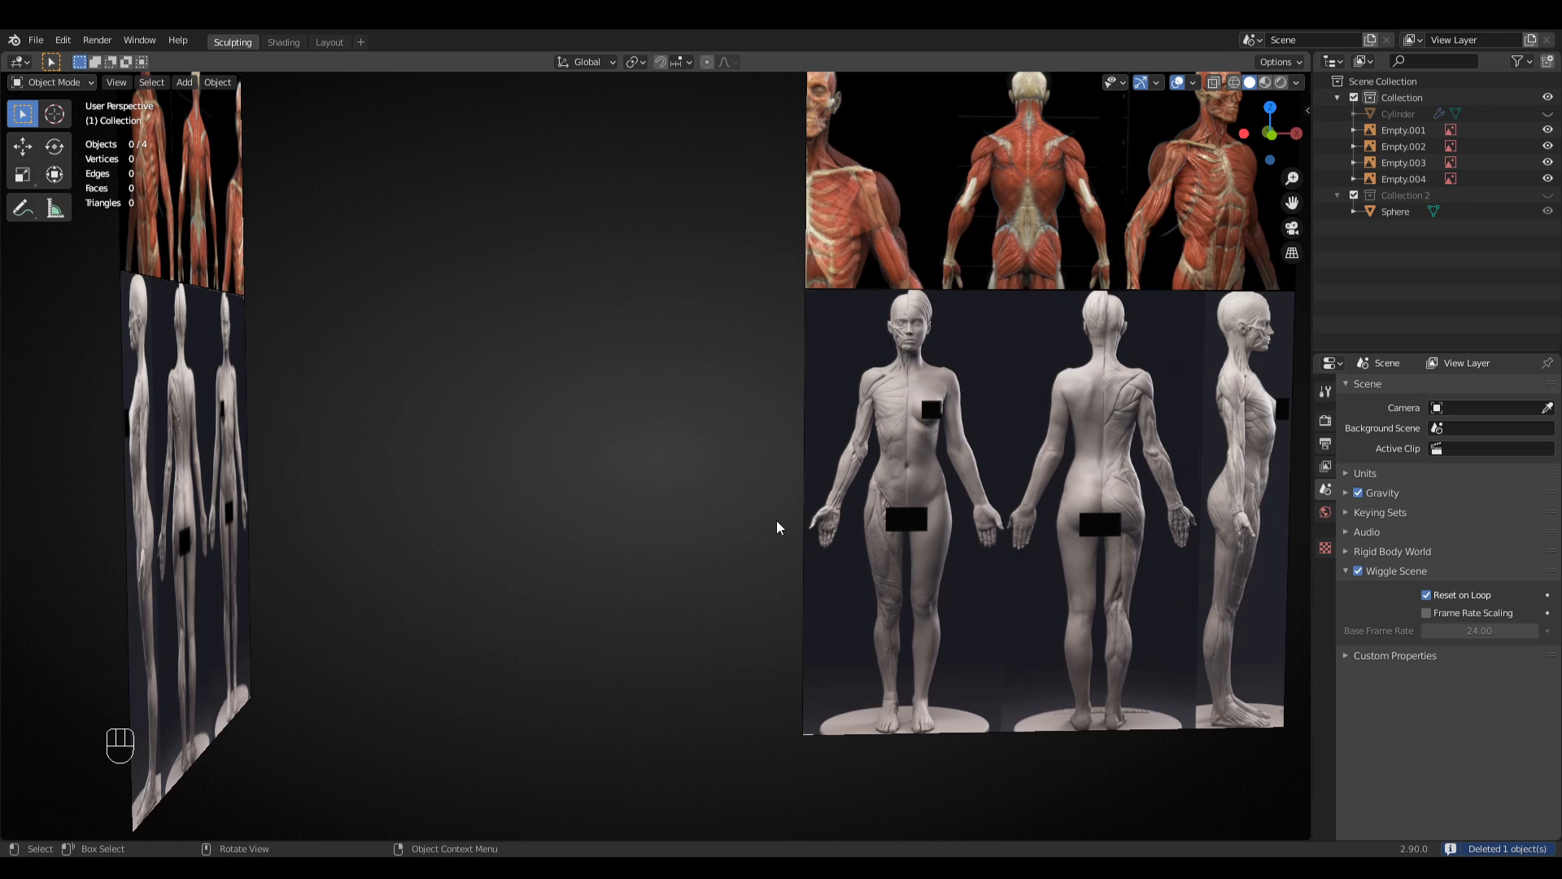
{"action": "key", "text": "shift+a"}
{"action": "mouse_move", "coordinate": [789, 503]}
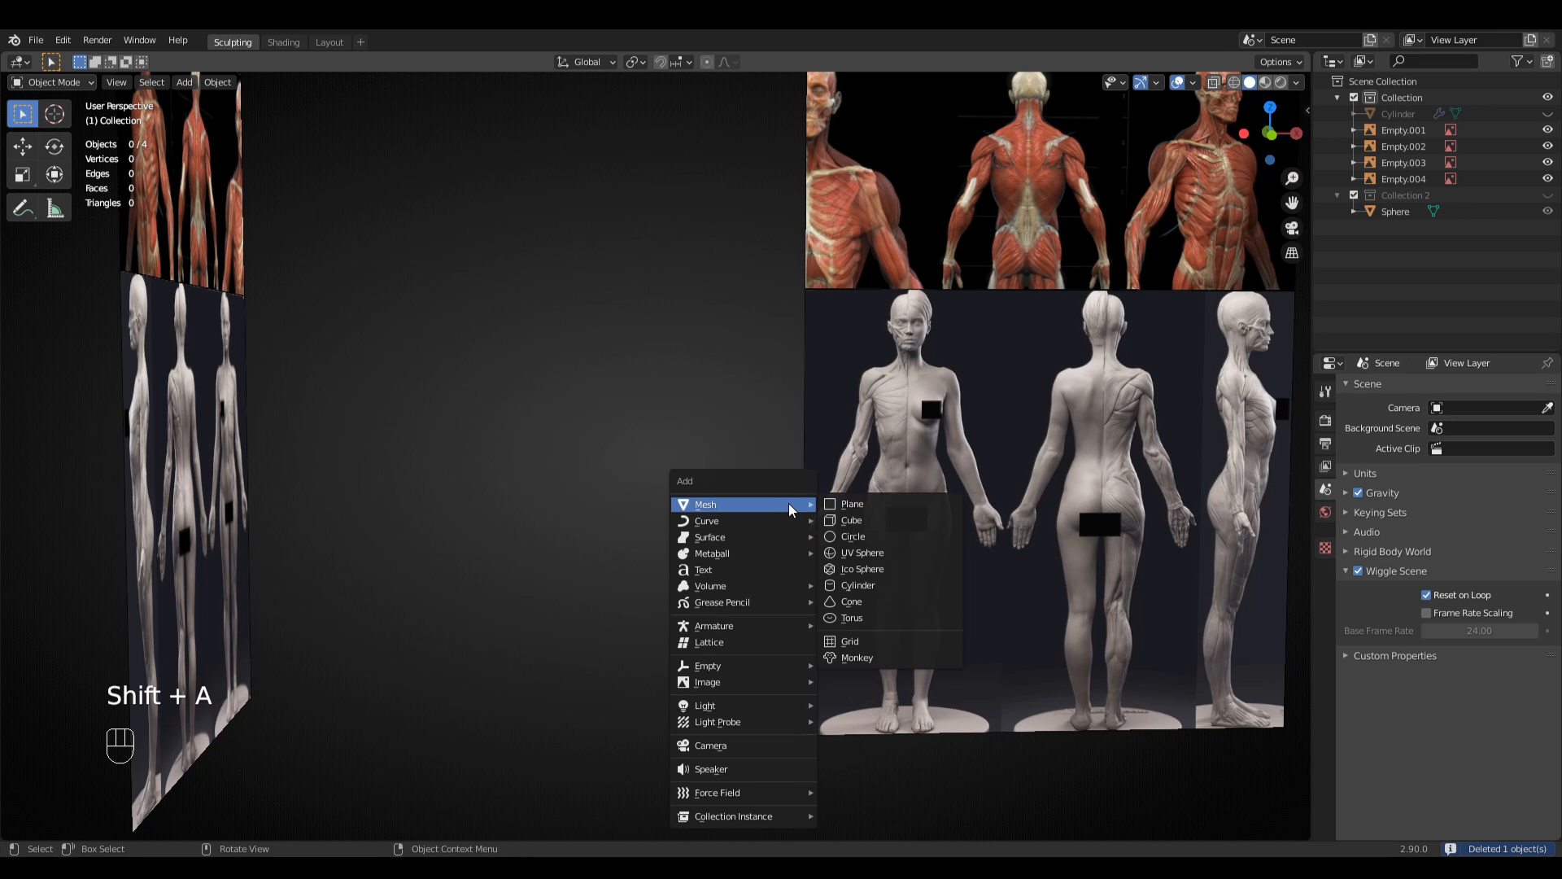
{"action": "left_click", "coordinate": [848, 516]}
{"action": "key", "text": "alt+g"}
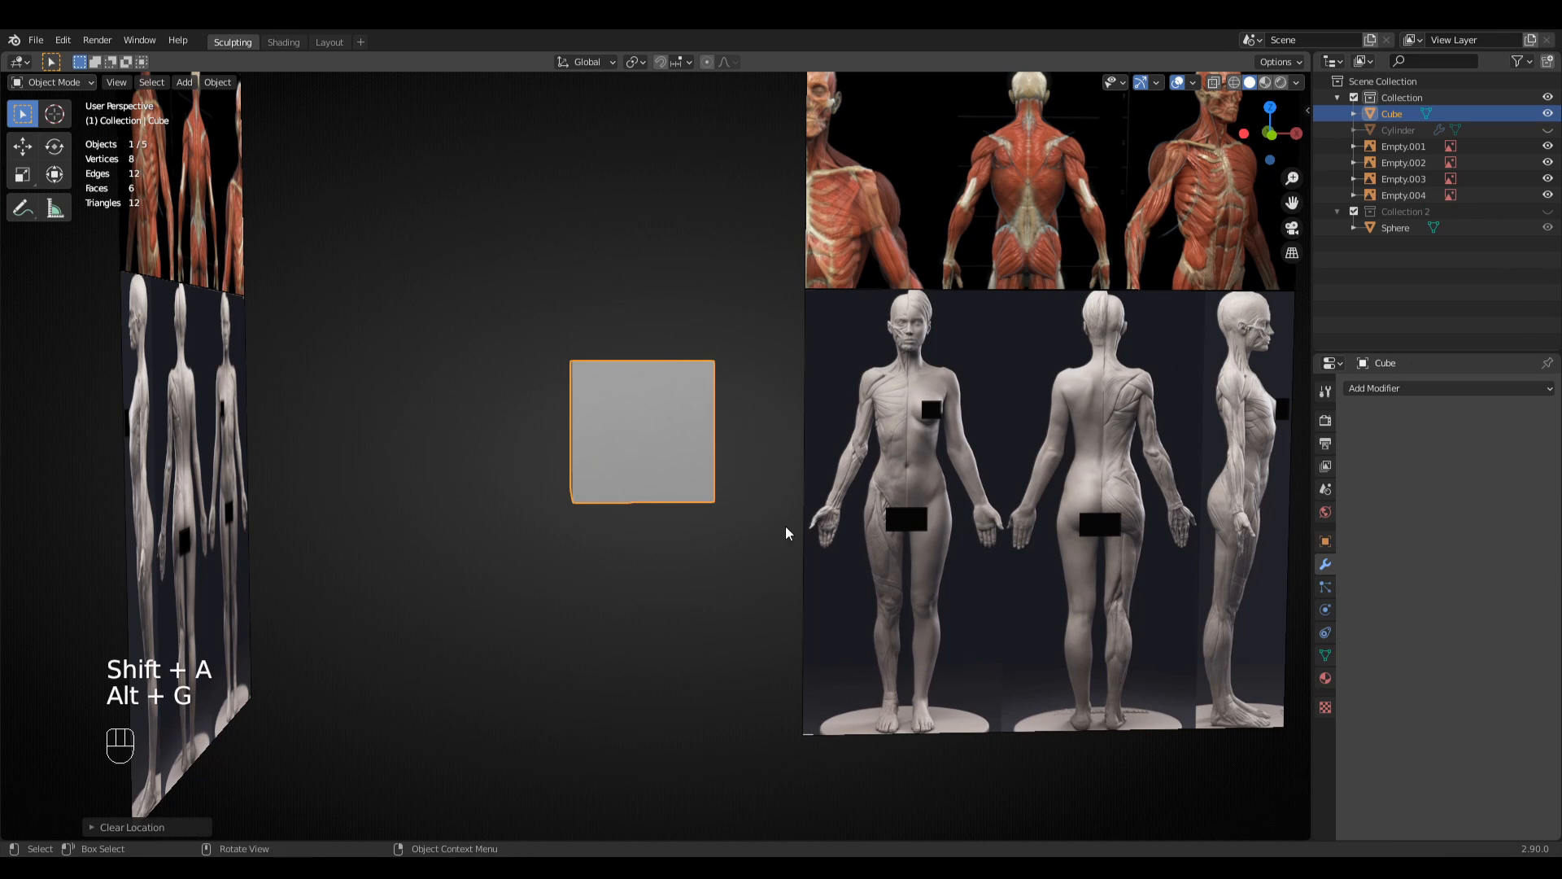
- Give the cube a level 4 Subdivision modifier and apply it
{"action": "mouse_move", "coordinate": [786, 533]}
{"action": "middle_mouse_down"}
{"action": "mouse_move", "coordinate": [736, 548]}
{"action": "mouse_move", "coordinate": [760, 534]}
{"action": "middle_mouse_up"}
{"action": "key", "text": "ctrl+4"}
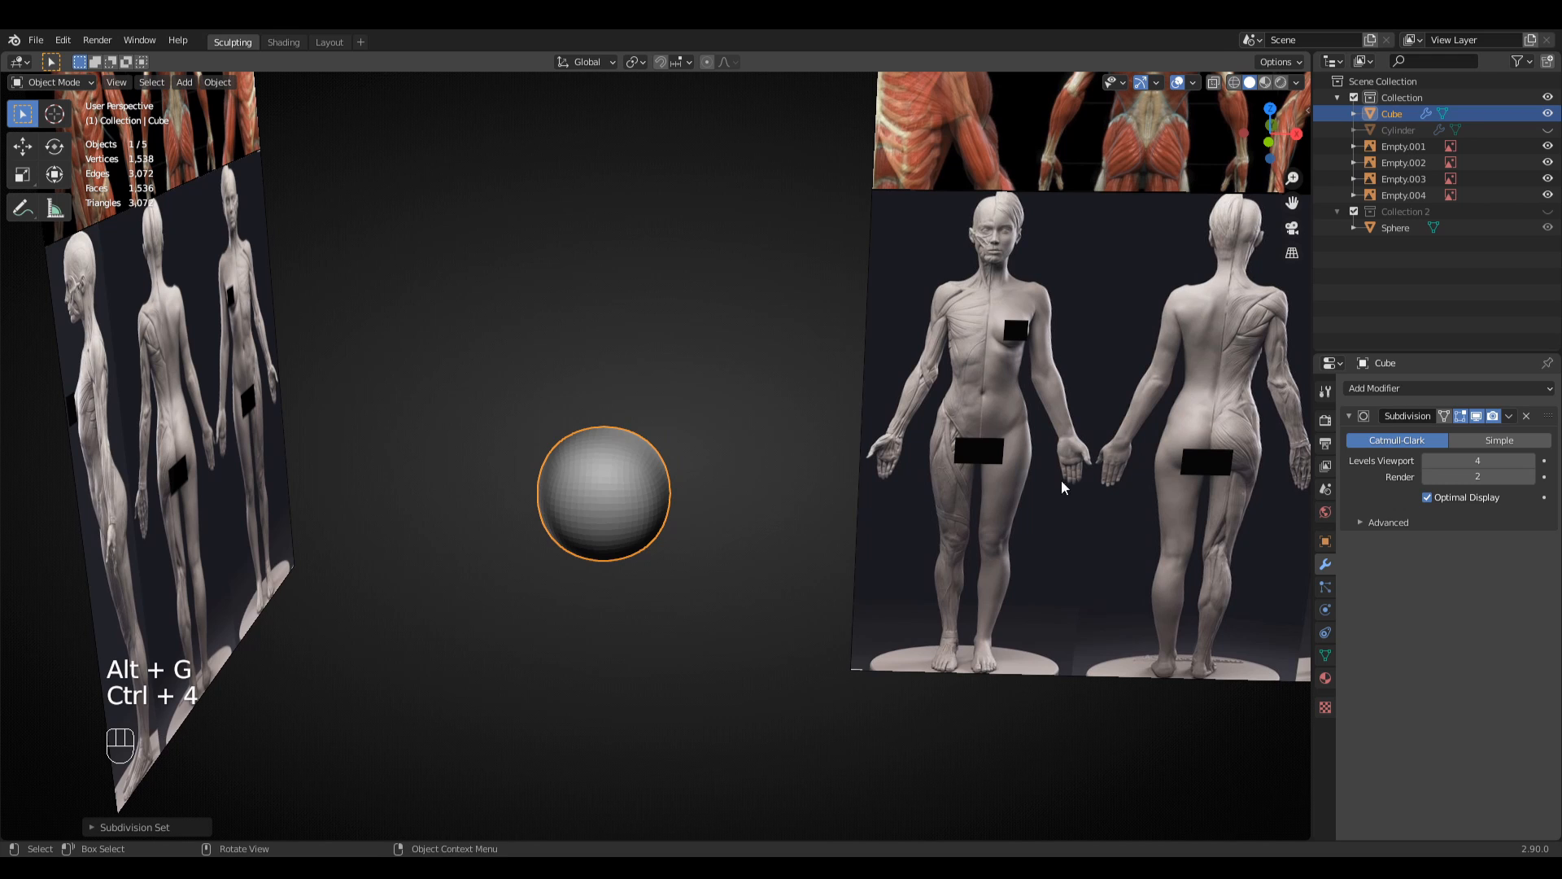
{"action": "left_click", "coordinate": [1509, 416]}
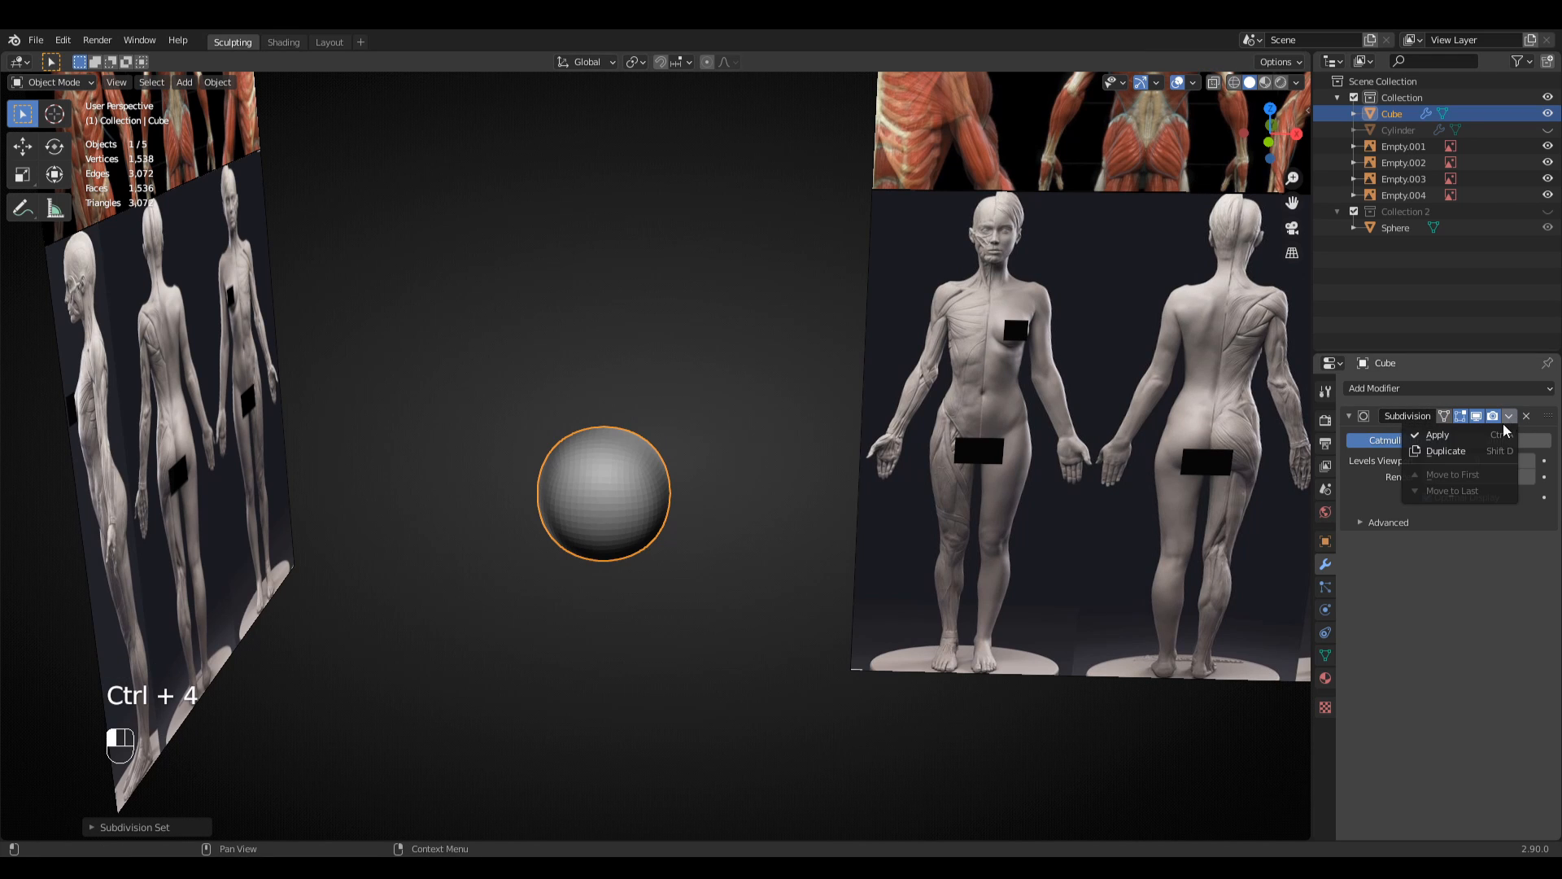
{"action": "left_click", "coordinate": [1459, 437]}
{"action": "middle_click_drag", "start_coordinate": [935, 499], "coordinate": [643, 423]}
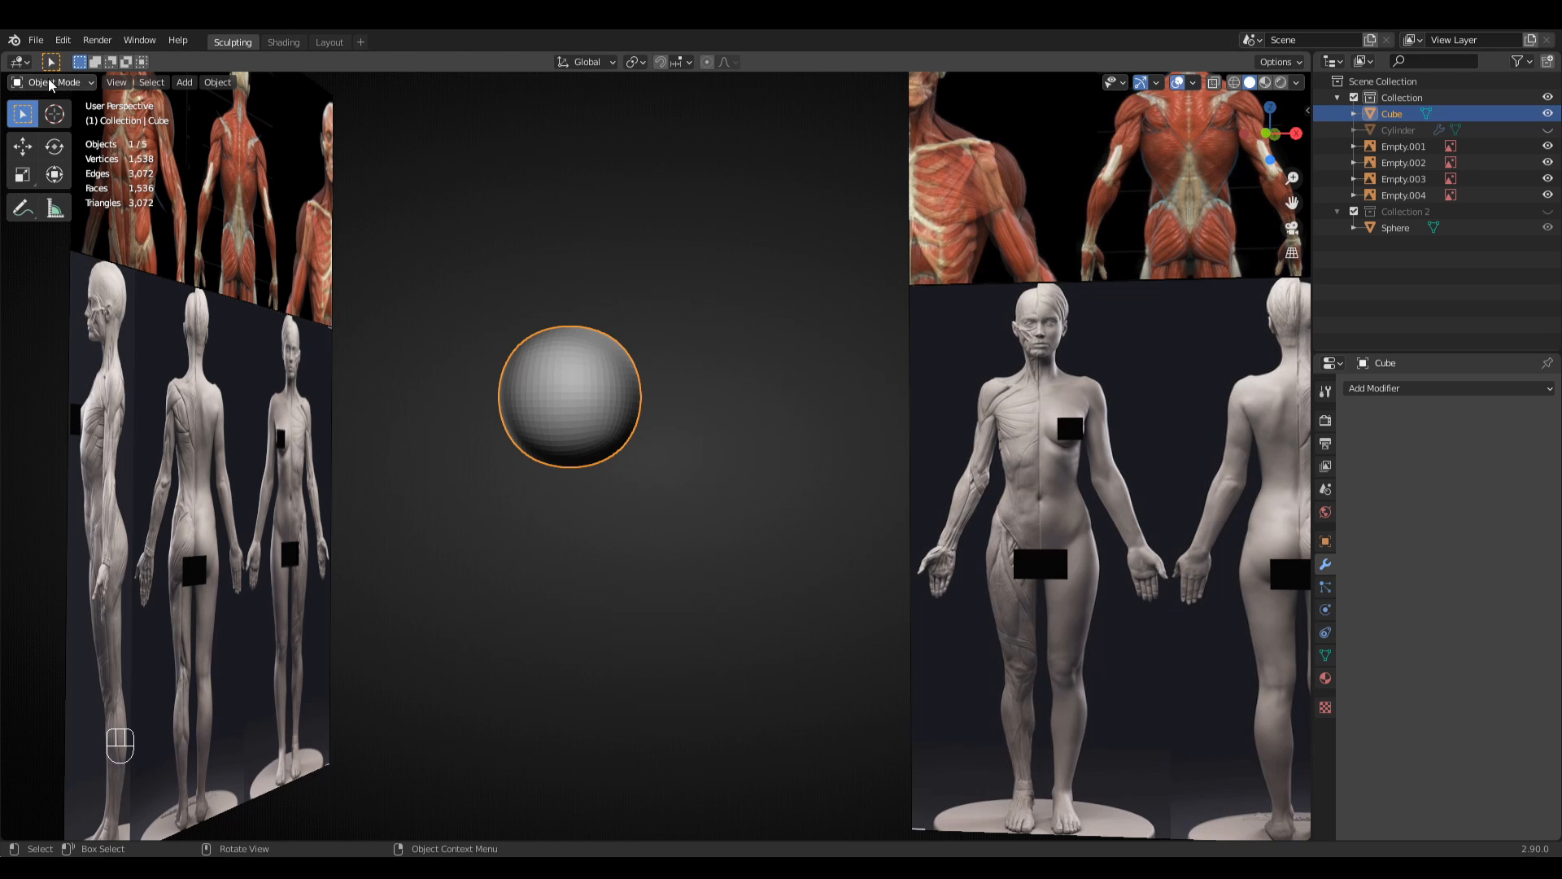
- Put the subdivided cube into Sculpt Mode and frame it in the front orthographic view
{"action": "left_click", "coordinate": [51, 82]}
{"action": "left_click", "coordinate": [58, 136]}
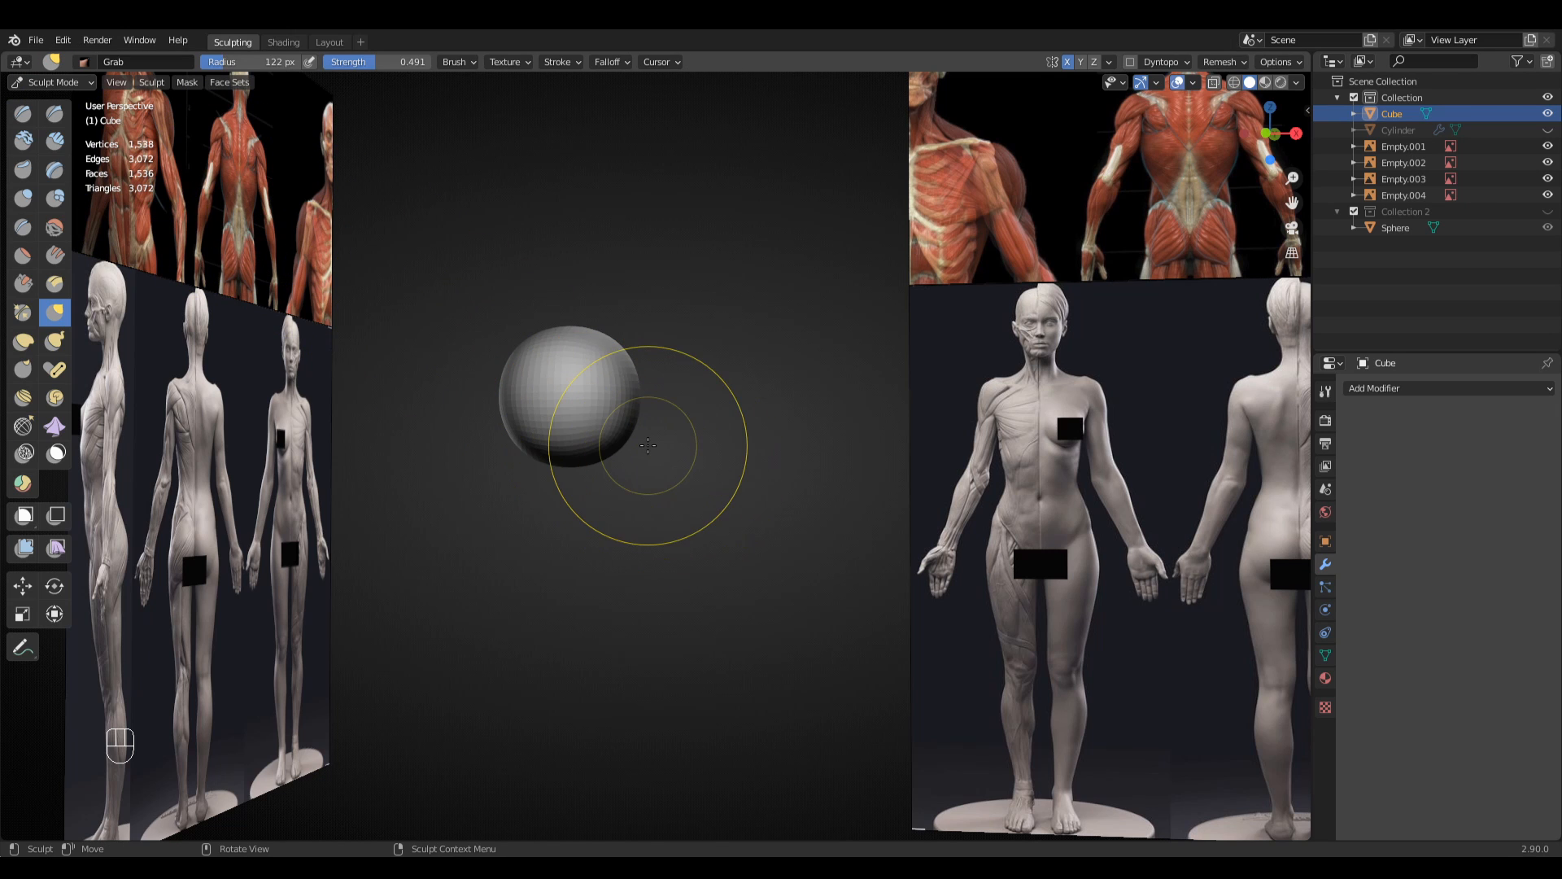
{"action": "key", "text": "KP_1"}
{"action": "middle_click_drag", "start_coordinate": [770, 605], "coordinate": [859, 627], "text": "shift"}
{"action": "middle_click_drag", "start_coordinate": [859, 627], "coordinate": [834, 521], "text": "ctrl"}
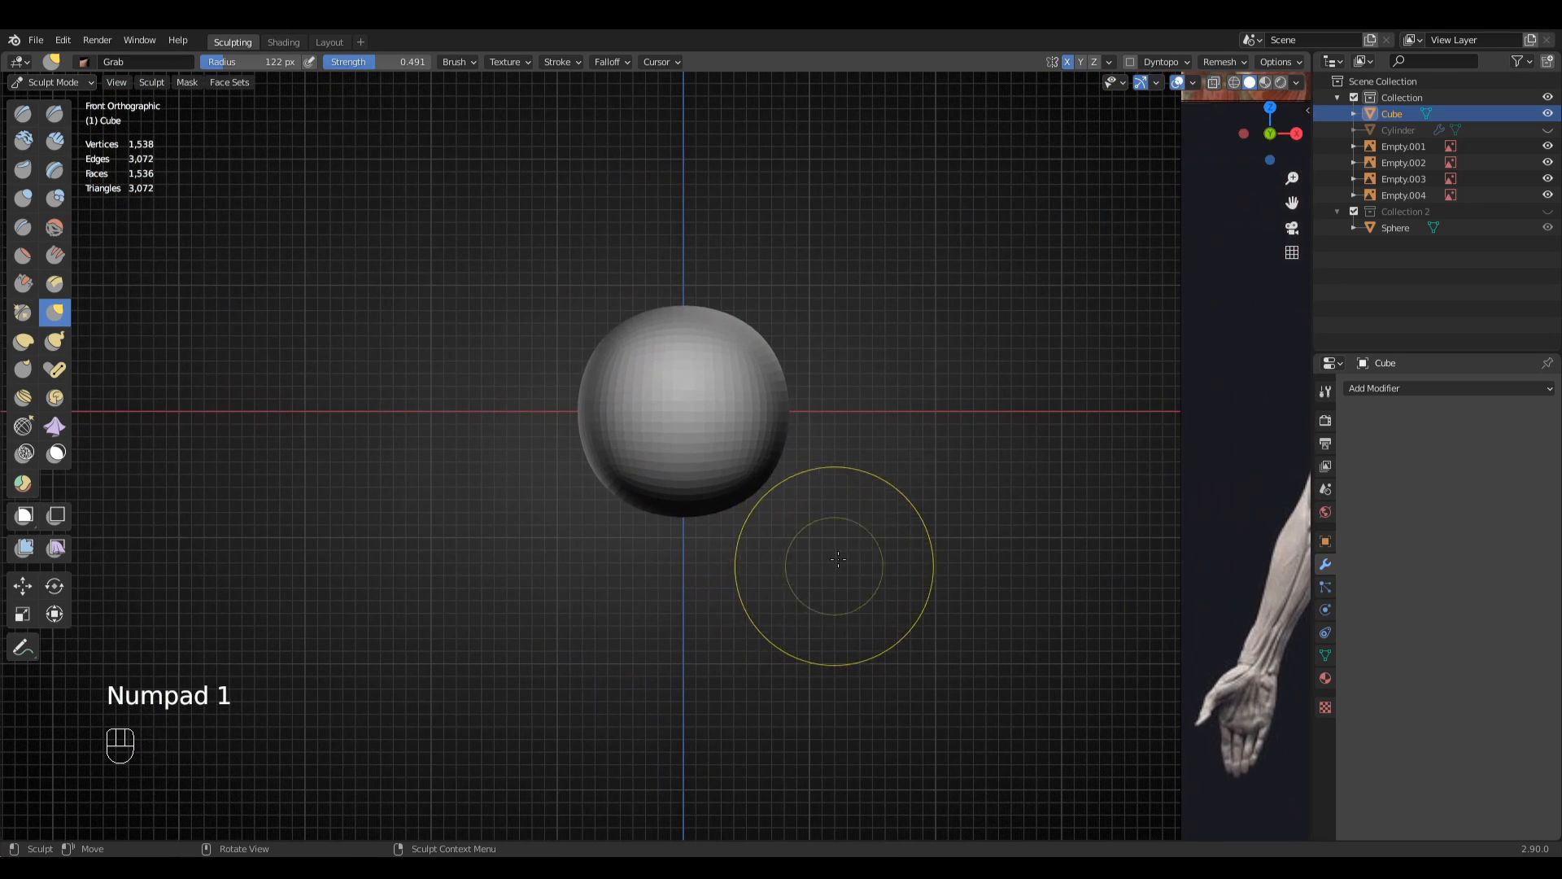
{"action": "mouse_move", "coordinate": [762, 563]}
{"action": "middle_mouse_down", "text": "shift"}
{"action": "mouse_move", "coordinate": [708, 506]}
{"action": "mouse_move", "coordinate": [731, 489]}
{"action": "middle_mouse_up", "text": "shift"}
- Choose the Grab brush with a 206 px radius and maximize the 3D viewport
{"action": "key", "text": "g"}
{"action": "key", "text": "f"}
{"action": "left_click", "coordinate": [726, 474]}
{"action": "key", "text": "f"}
{"action": "left_click", "coordinate": [690, 462]}
{"action": "left_click_drag", "start_coordinate": [1047, 489], "coordinate": [911, 488]}
{"action": "middle_click_drag", "start_coordinate": [553, 469], "coordinate": [540, 453], "text": "shift"}
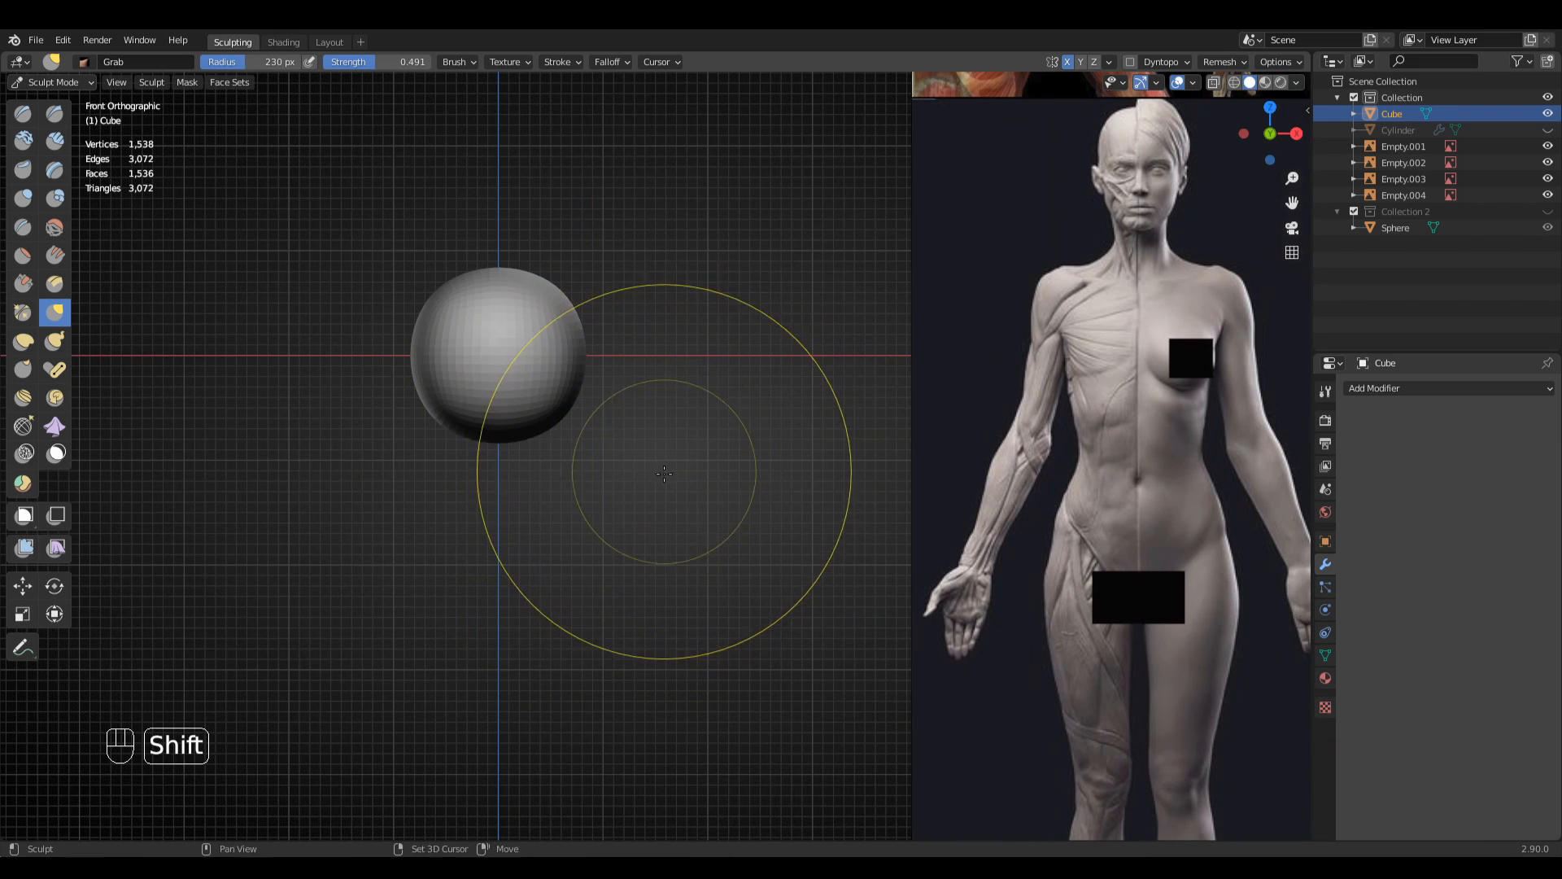
{"action": "middle_click_drag", "start_coordinate": [606, 456], "coordinate": [697, 441], "text": "shift"}
{"action": "key", "text": "f"}
{"action": "left_click", "coordinate": [604, 430]}
{"action": "key", "text": "ctrl+space"}
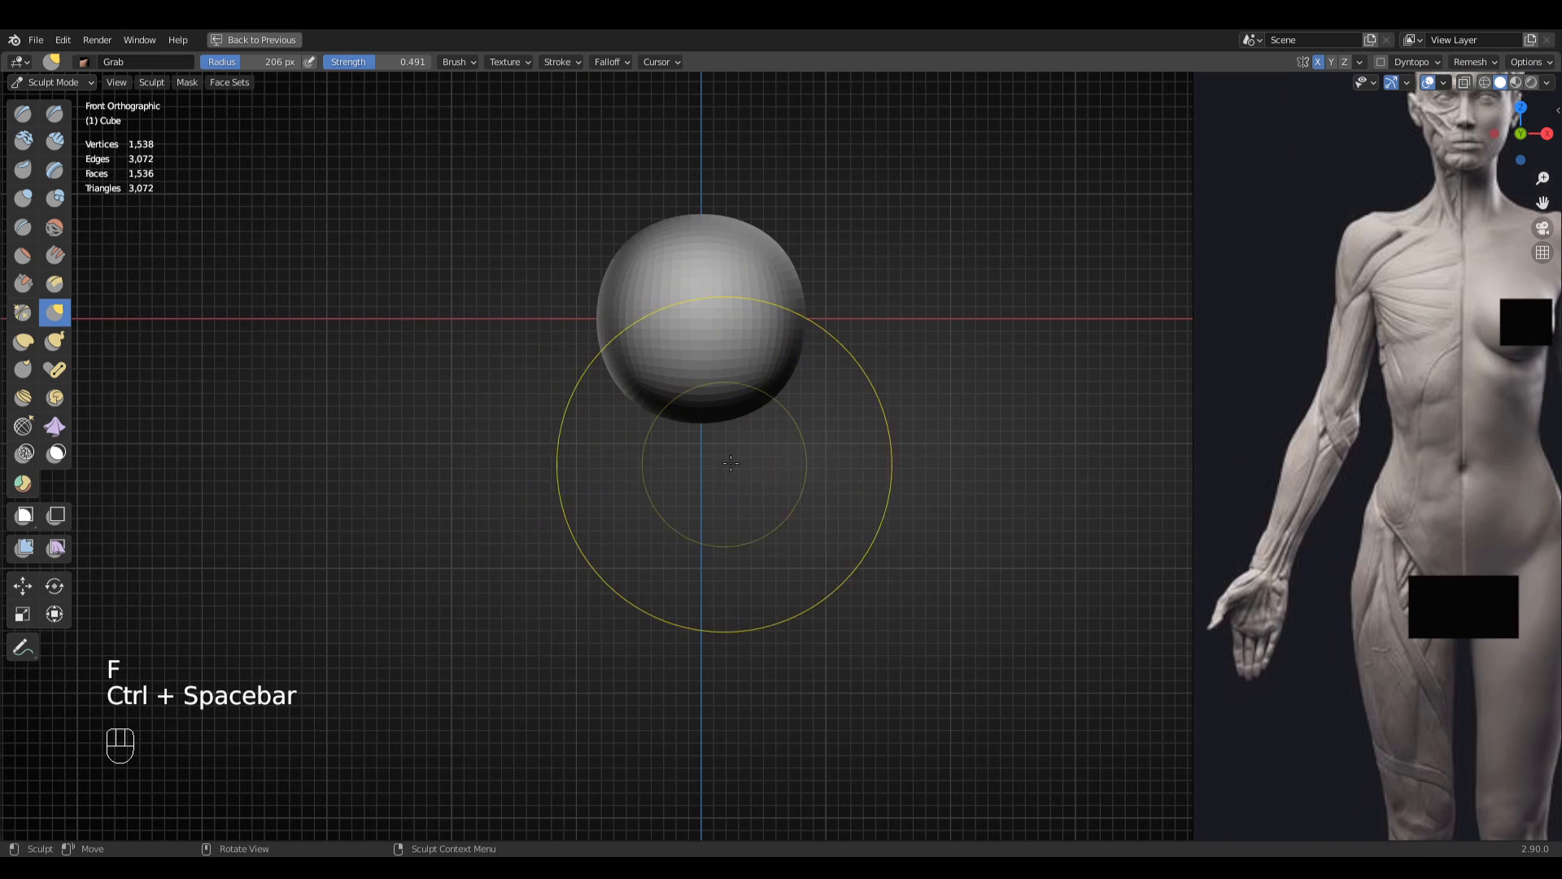
- Set the Grab radius to 213 px and pull the underside of the ball down into an egg shape
{"action": "key", "text": "f"}
{"action": "left_click", "coordinate": [694, 480]}
{"action": "key", "text": "f"}
{"action": "left_click", "coordinate": [736, 465]}
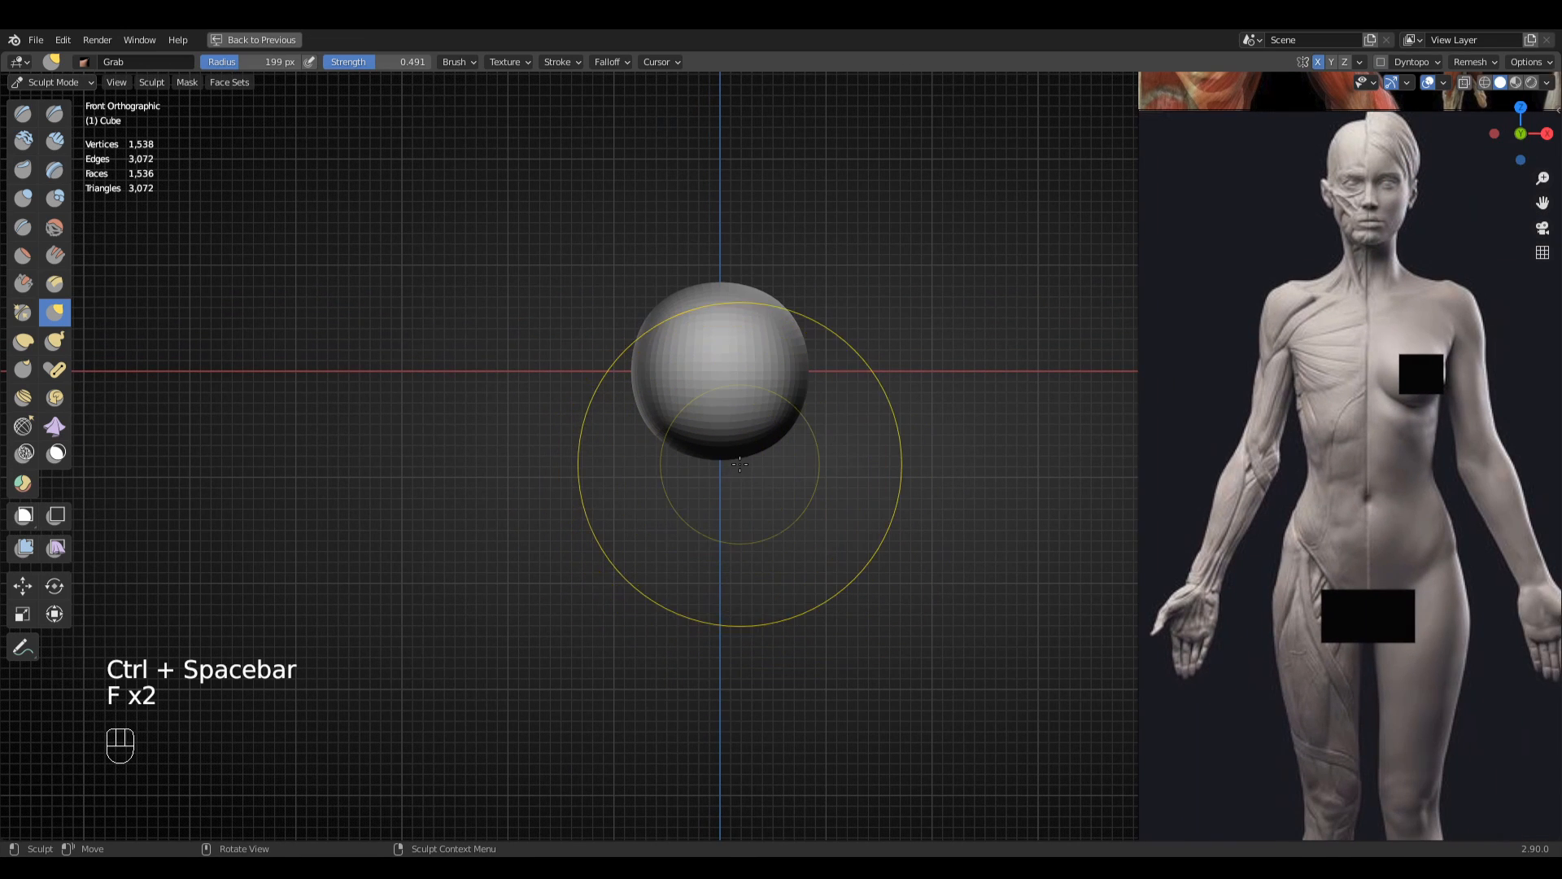
{"action": "key", "text": "f"}
{"action": "left_click", "coordinate": [729, 456]}
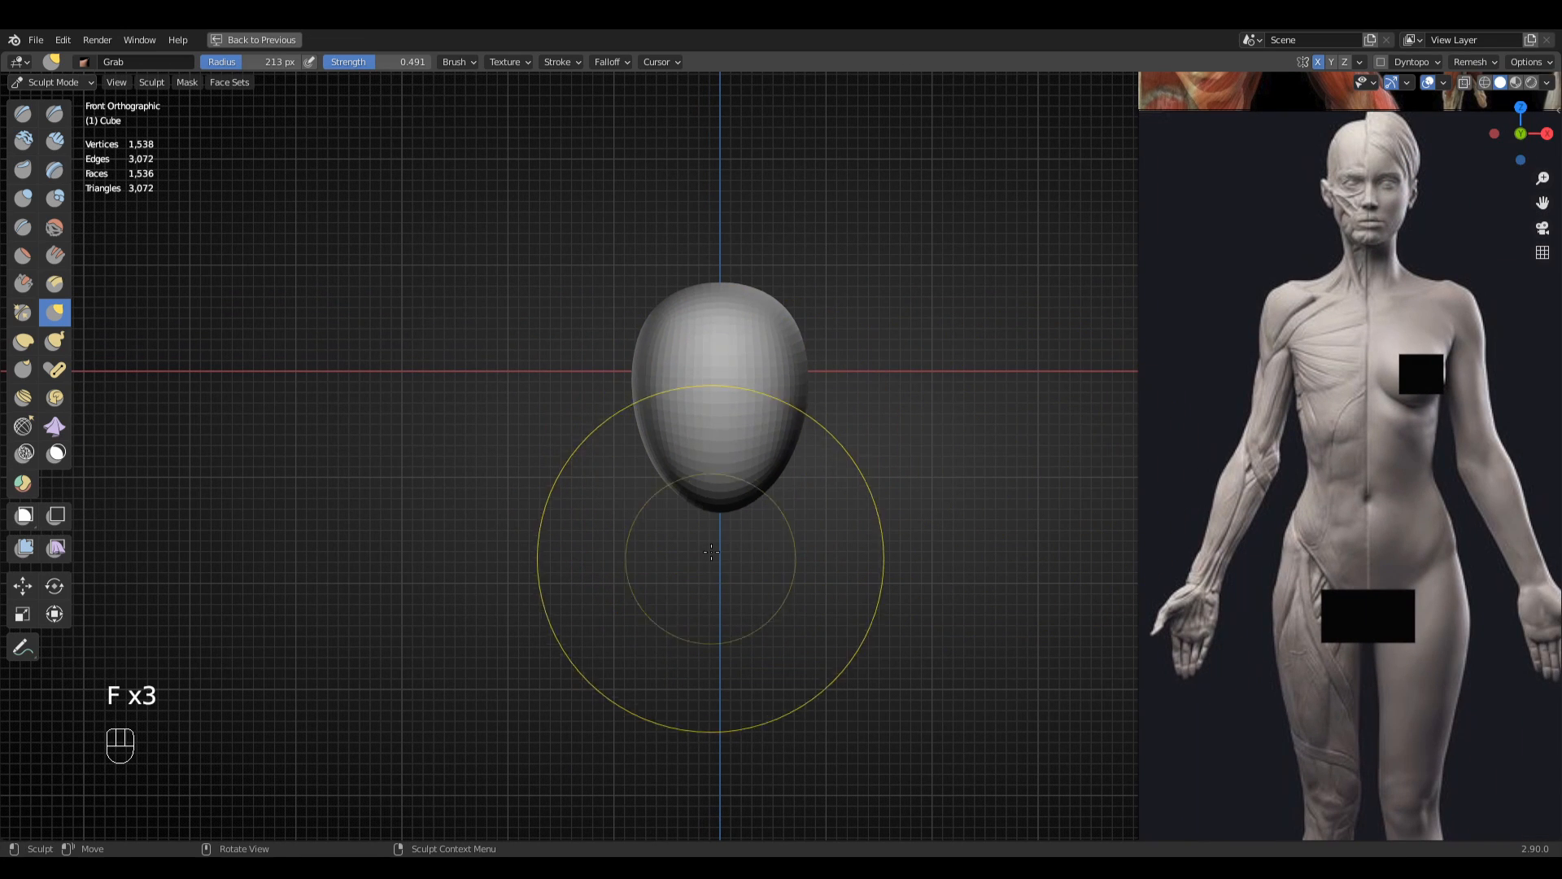
- Enlarge the Grab radius to 249 px, lengthen the form downward and widen its sides for the head
{"action": "key", "text": "f"}
{"action": "left_click", "coordinate": [775, 484]}
{"action": "left_click_drag", "start_coordinate": [765, 477], "coordinate": [758, 544]}
{"action": "left_click_drag", "start_coordinate": [782, 387], "coordinate": [803, 350]}
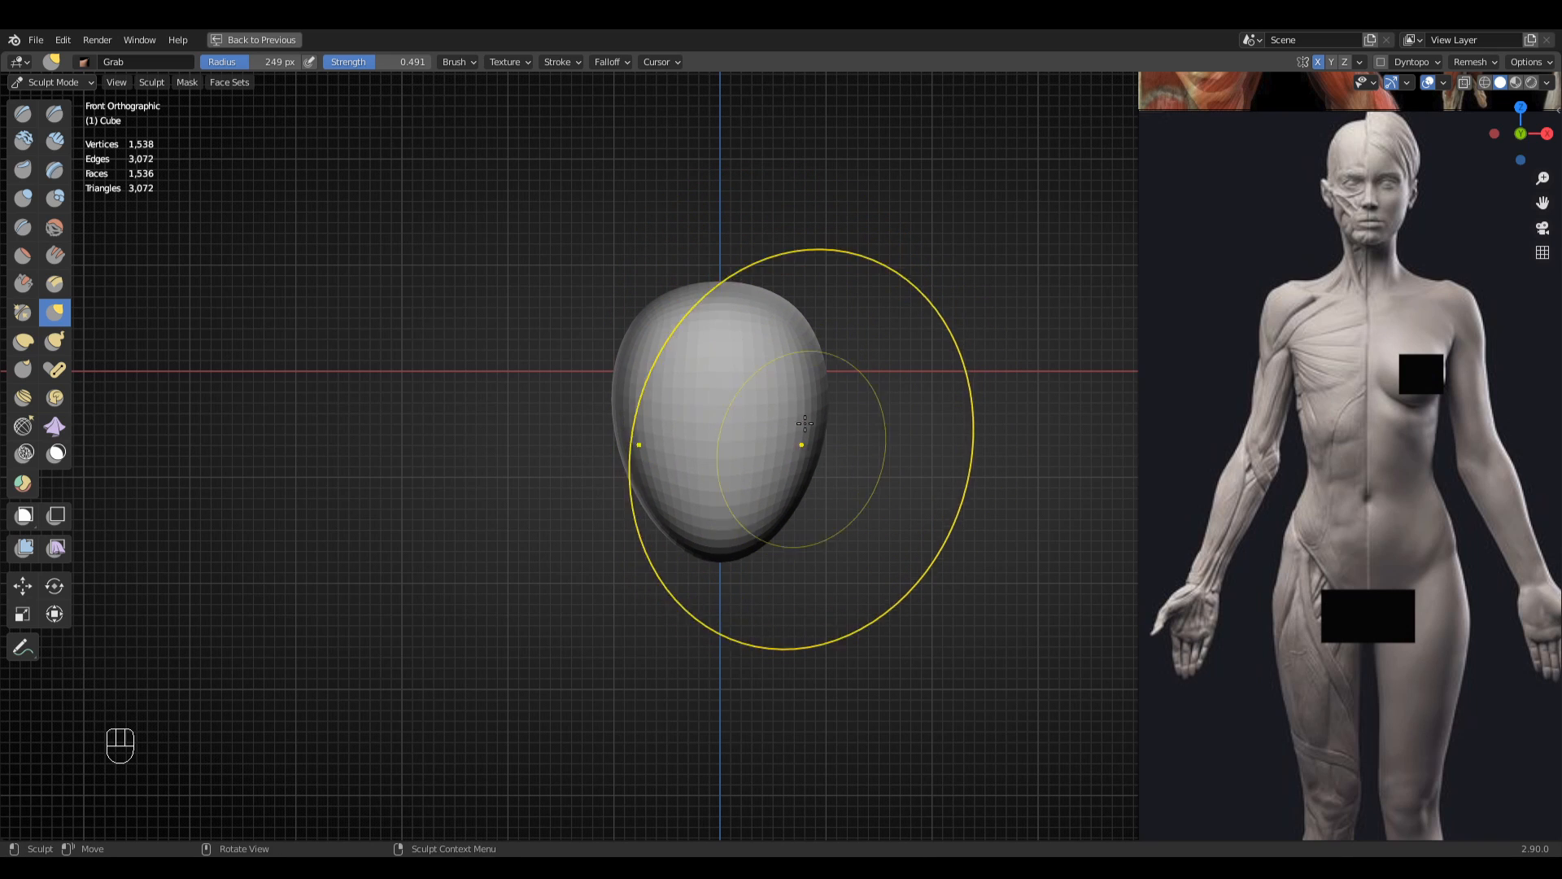
{"action": "left_click_drag", "start_coordinate": [805, 424], "coordinate": [813, 426]}
- Reduce the Grab radius to 189 px and pull the lower sides of the head slightly outward
{"action": "key", "text": "f"}
{"action": "left_click", "coordinate": [756, 493]}
{"action": "left_click_drag", "start_coordinate": [765, 502], "coordinate": [775, 507]}
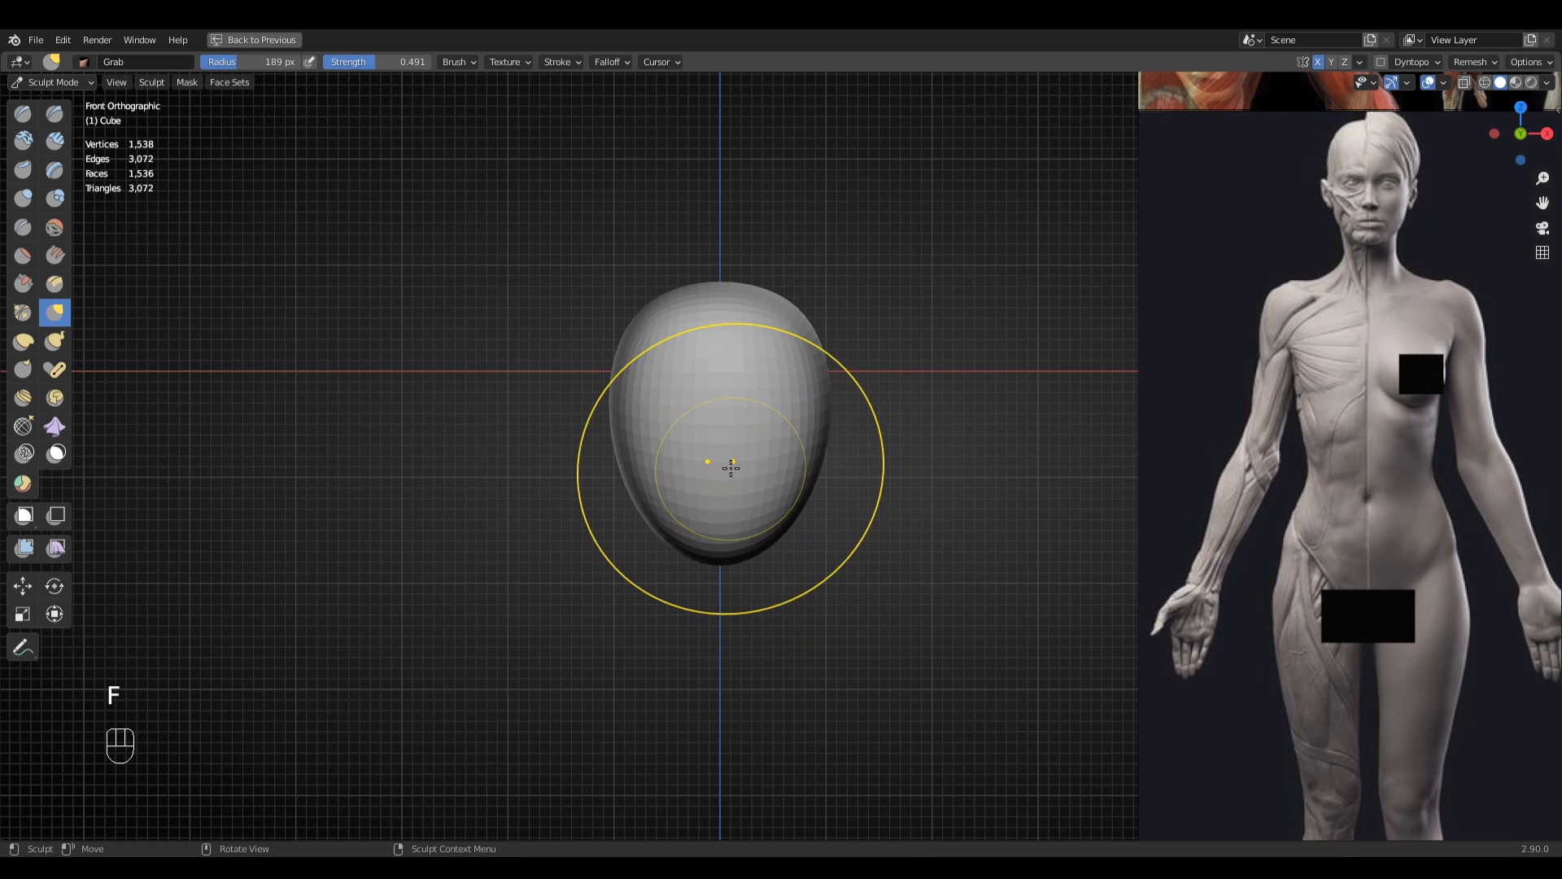
- In the right orthographic view, set the Grab radius to 221 px and pull the front of the head forward
{"action": "key", "text": "KP_3"}
{"action": "mouse_move", "coordinate": [601, 424]}
{"action": "middle_mouse_down", "text": "shift"}
{"action": "mouse_move", "coordinate": [758, 344]}
{"action": "mouse_move", "coordinate": [896, 337]}
{"action": "middle_mouse_up", "text": "shift"}
{"action": "key", "text": "f"}
{"action": "left_click", "coordinate": [922, 337]}
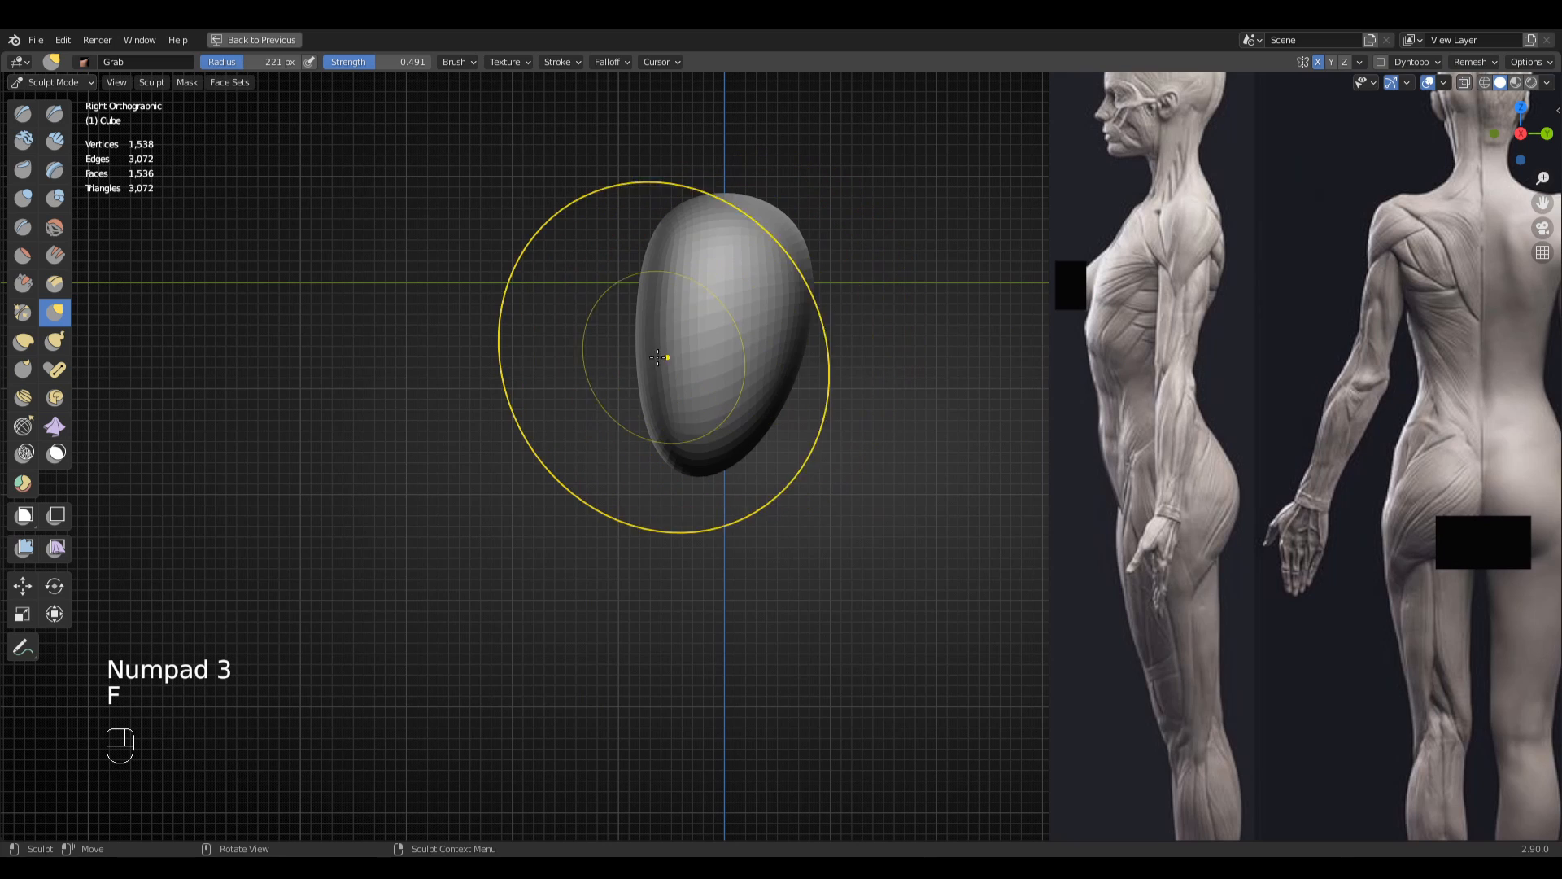
{"action": "left_click_drag", "start_coordinate": [658, 357], "coordinate": [630, 358]}
{"action": "key", "text": "n"}
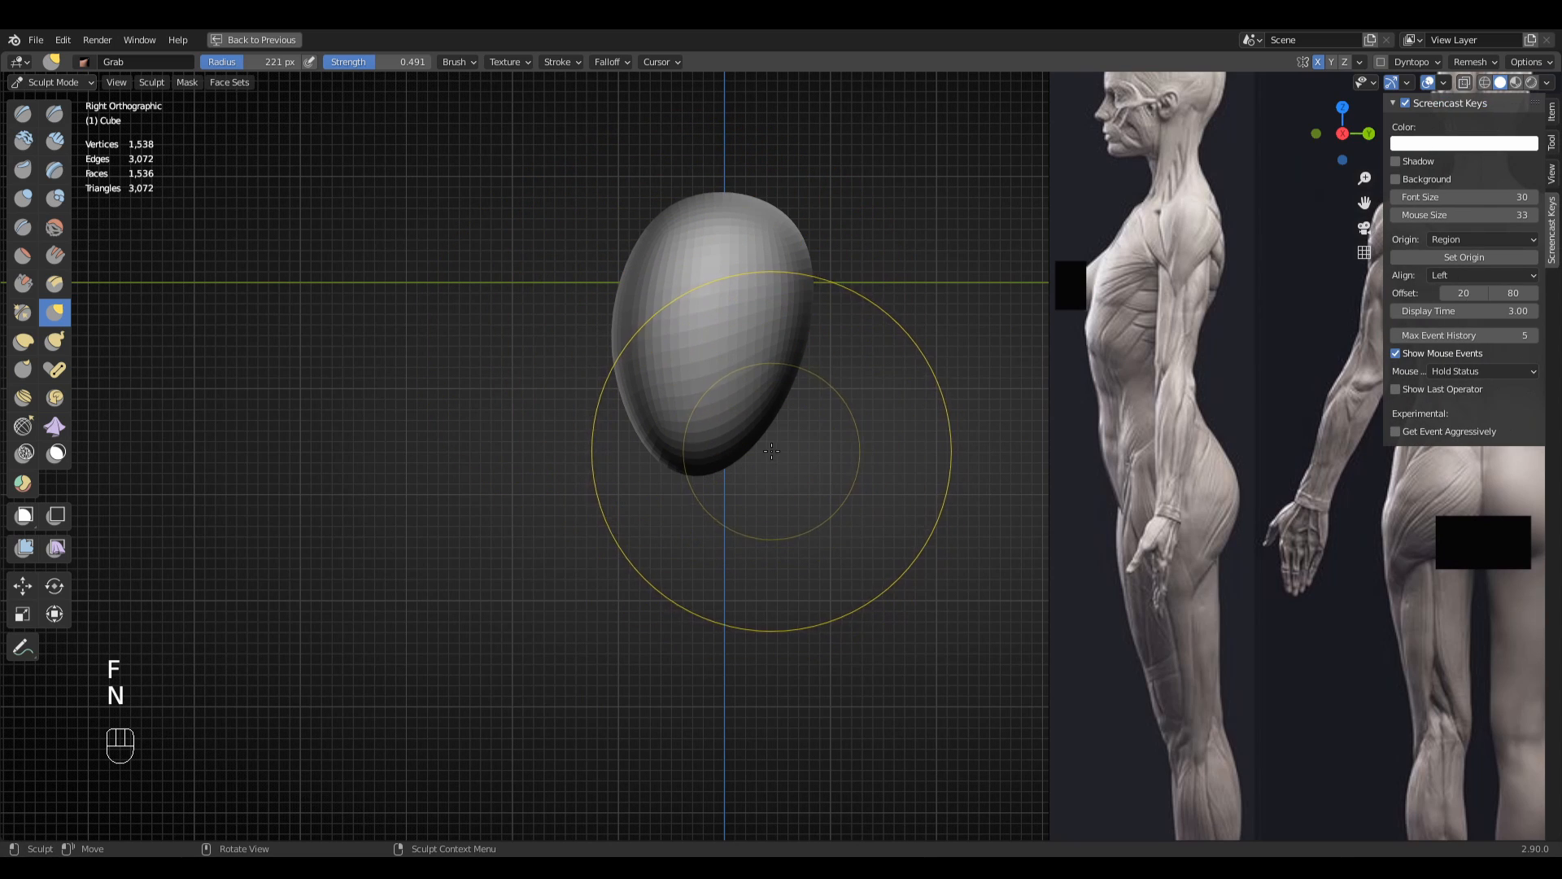
- Set the color of the existing Note annotation layer to red
{"action": "middle_click_drag", "start_coordinate": [772, 451], "coordinate": [715, 487], "text": "shift"}
{"action": "left_click", "coordinate": [1550, 175]}
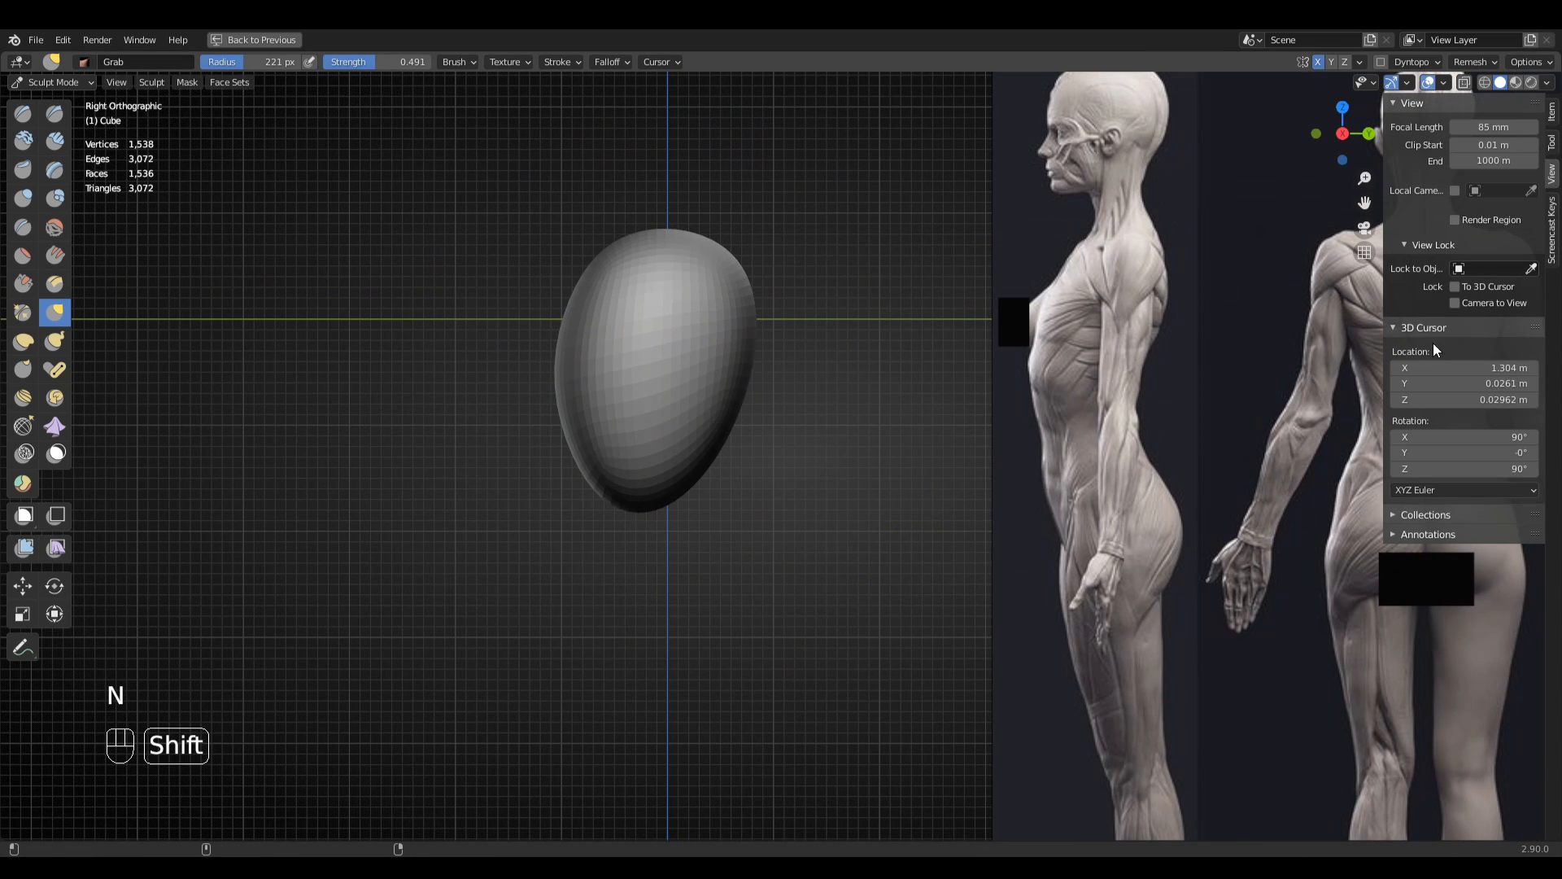
{"action": "left_click", "coordinate": [1483, 562]}
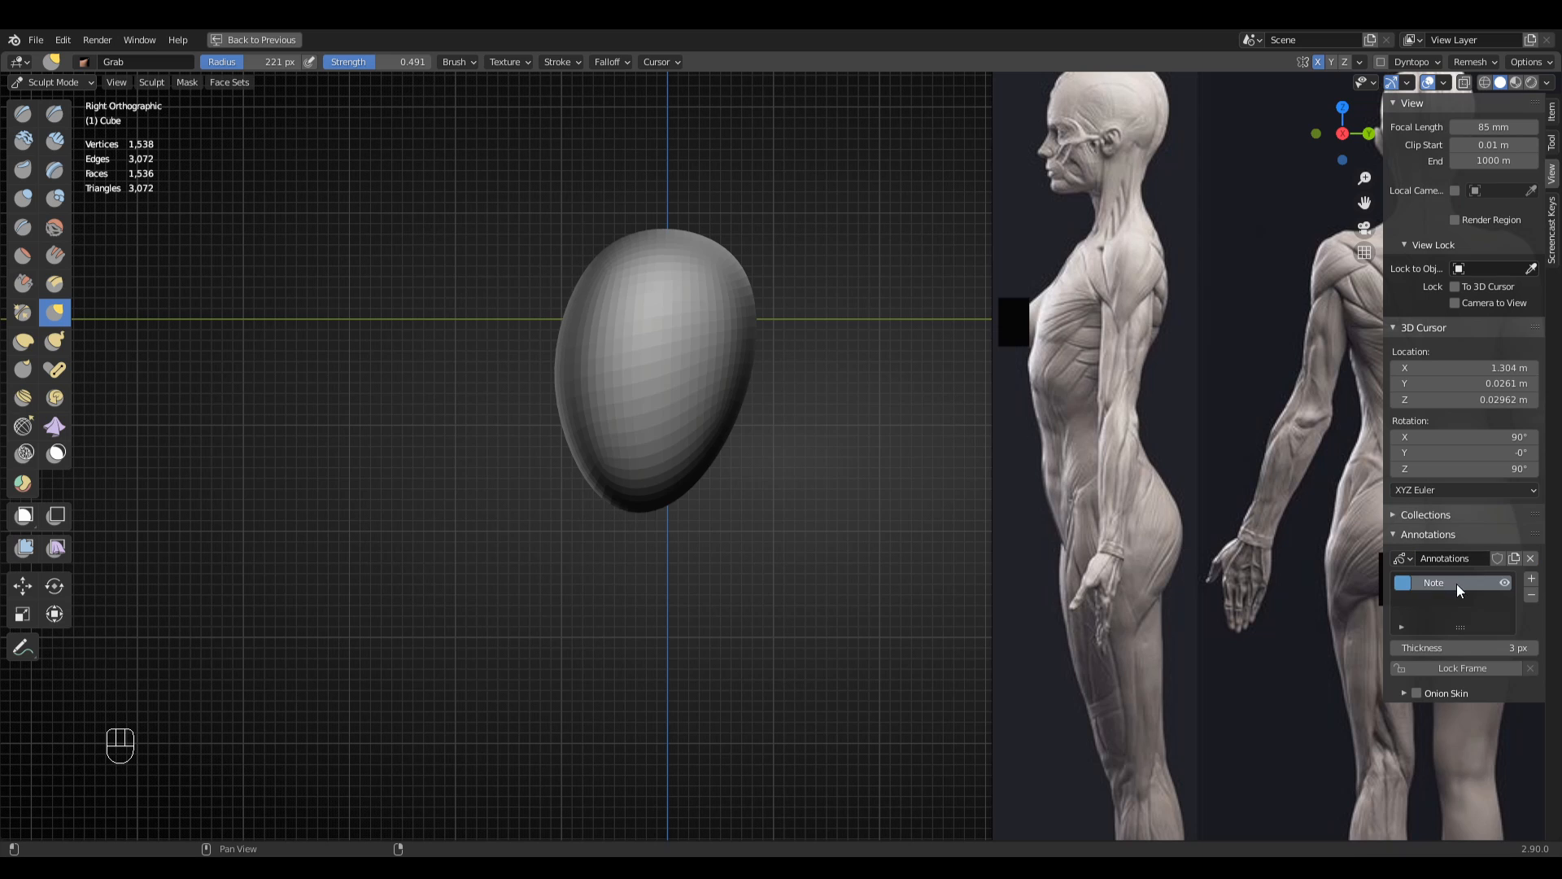
{"action": "left_click", "coordinate": [1401, 585]}
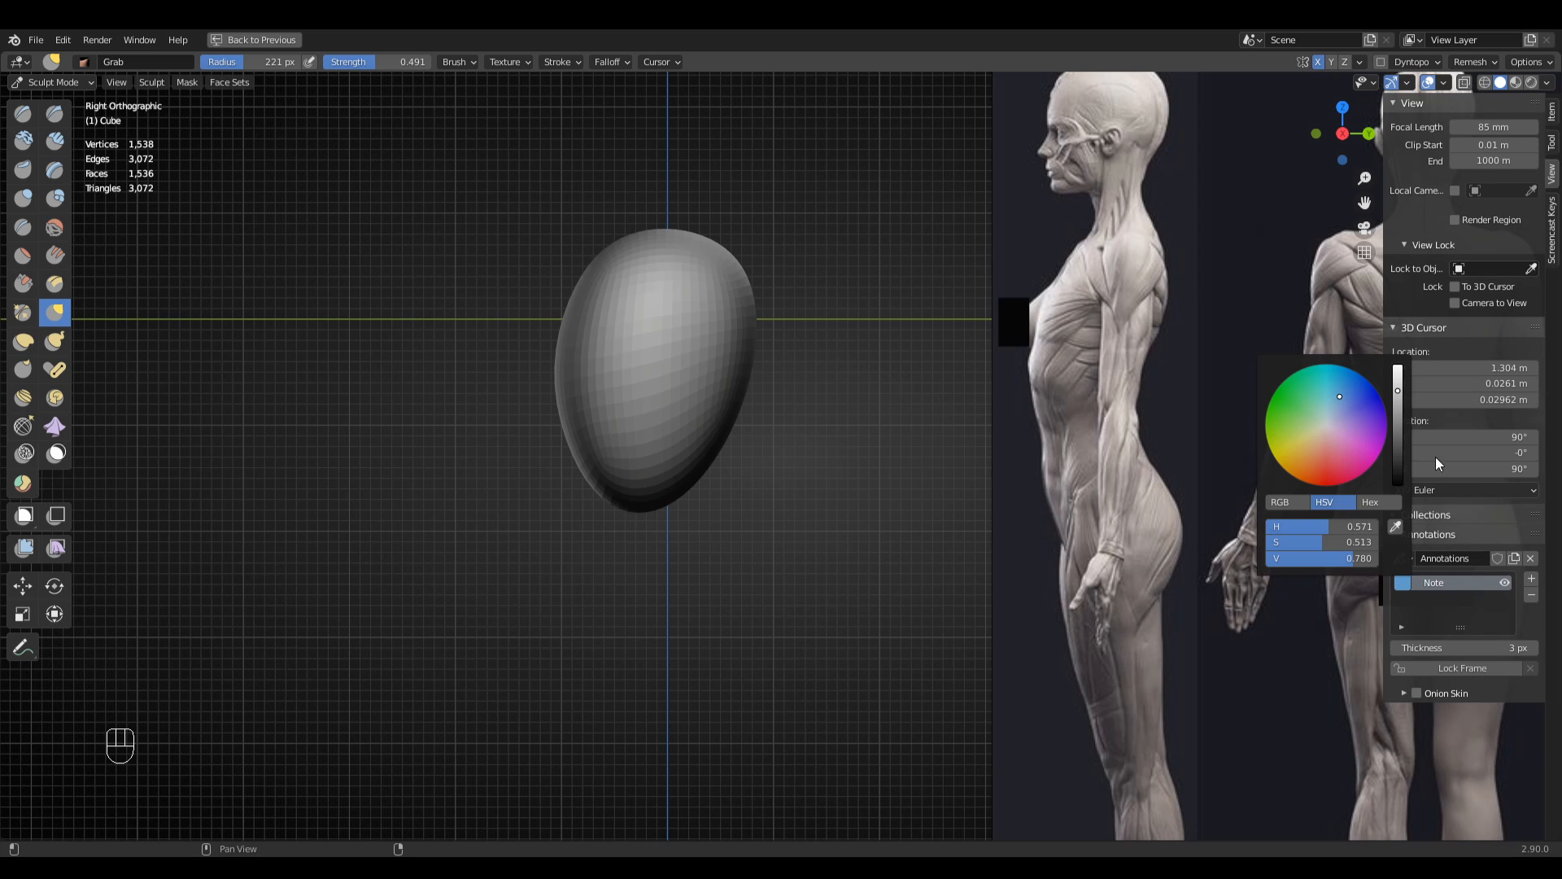
{"action": "left_click_drag", "start_coordinate": [1333, 460], "coordinate": [1329, 495]}
{"action": "middle_click_drag", "start_coordinate": [939, 444], "coordinate": [728, 531], "text": "shift"}
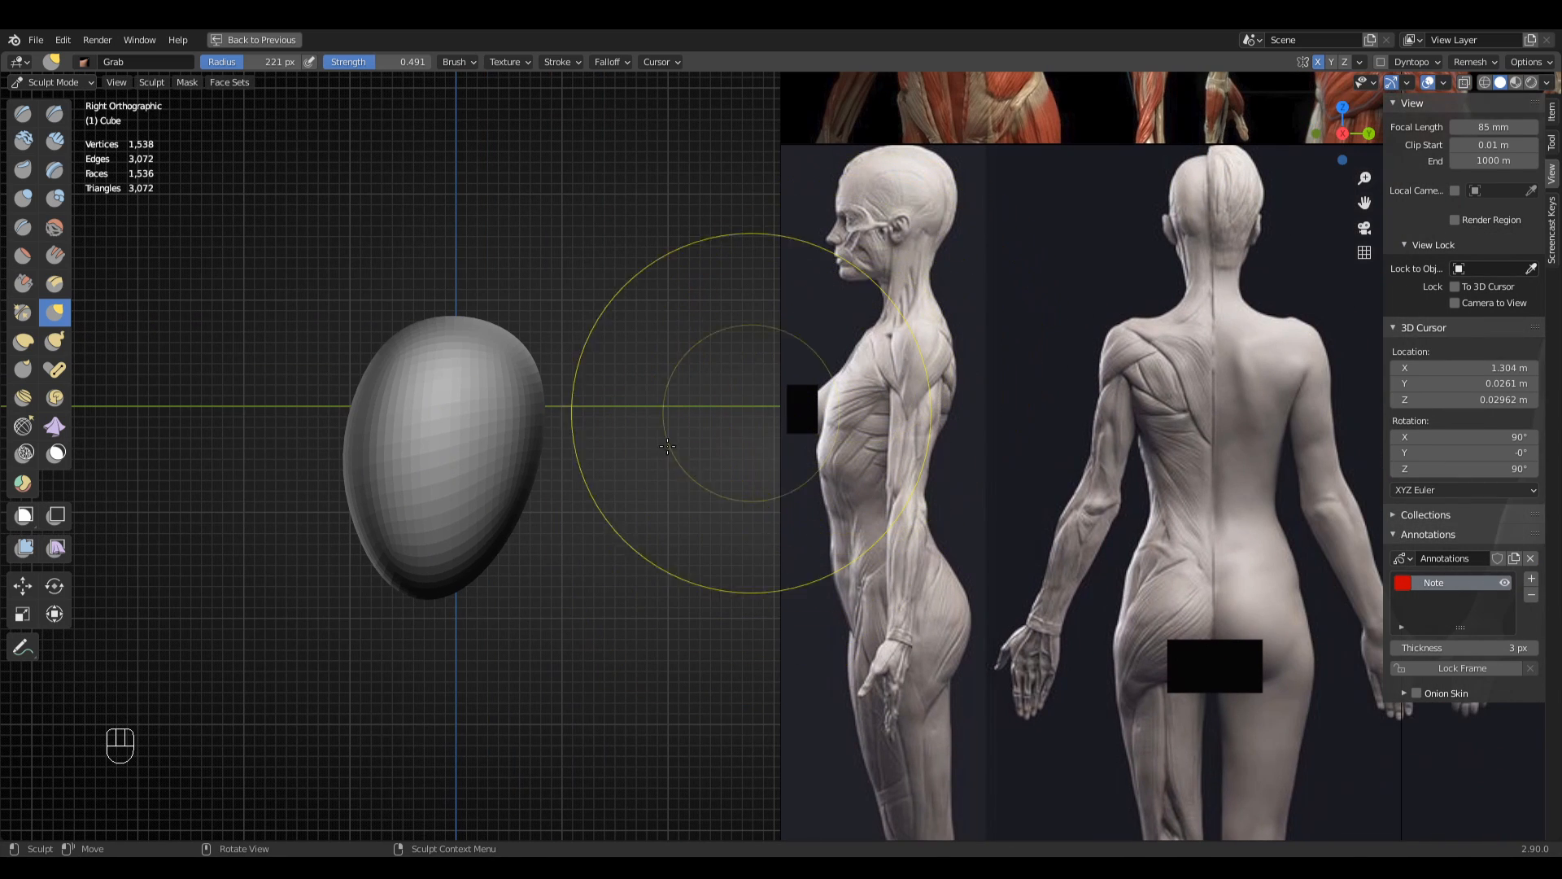
- Turn on the Annotations overlay and outline the ribcage in red on the side-view reference with the Annotate tool
{"action": "left_click", "coordinate": [23, 647]}
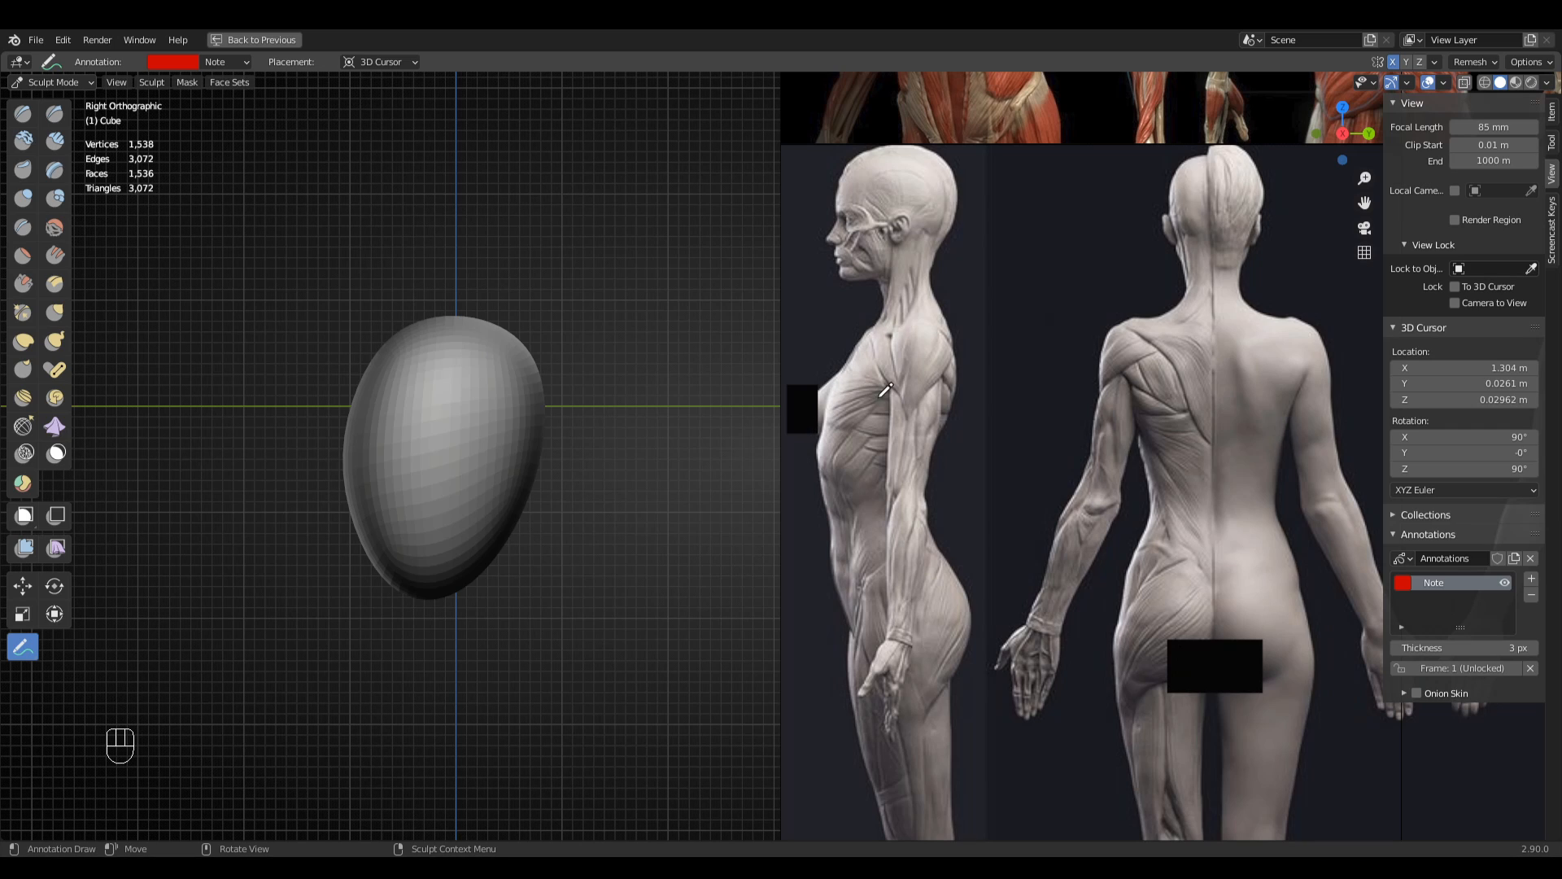
{"action": "left_click", "coordinate": [1445, 83]}
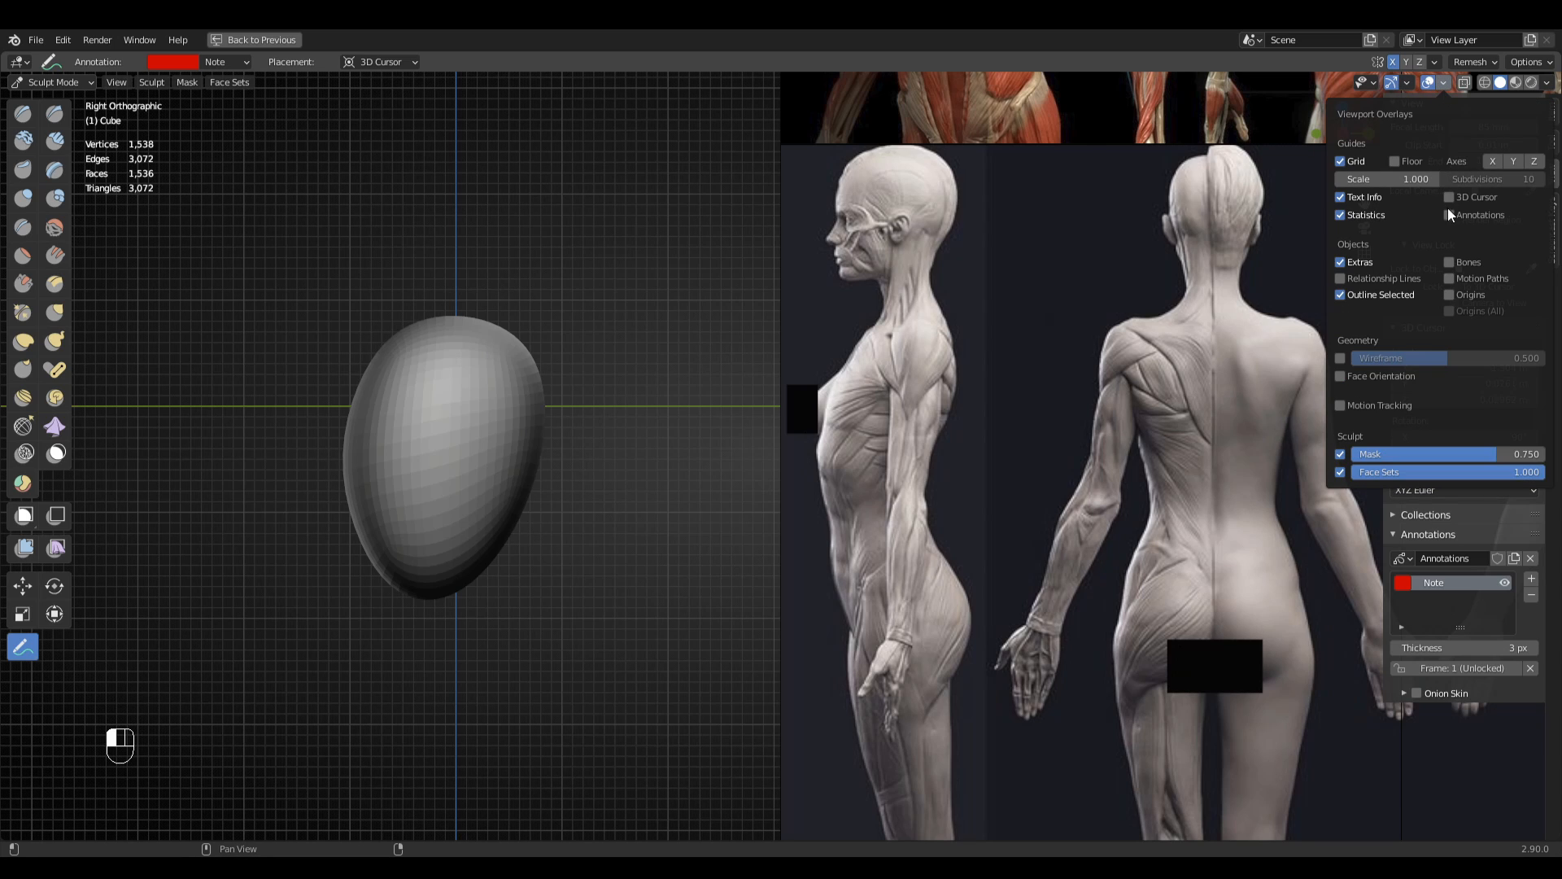
{"action": "left_click", "coordinate": [1449, 215]}
{"action": "middle_click_drag", "start_coordinate": [988, 457], "coordinate": [890, 350], "text": "ctrl"}
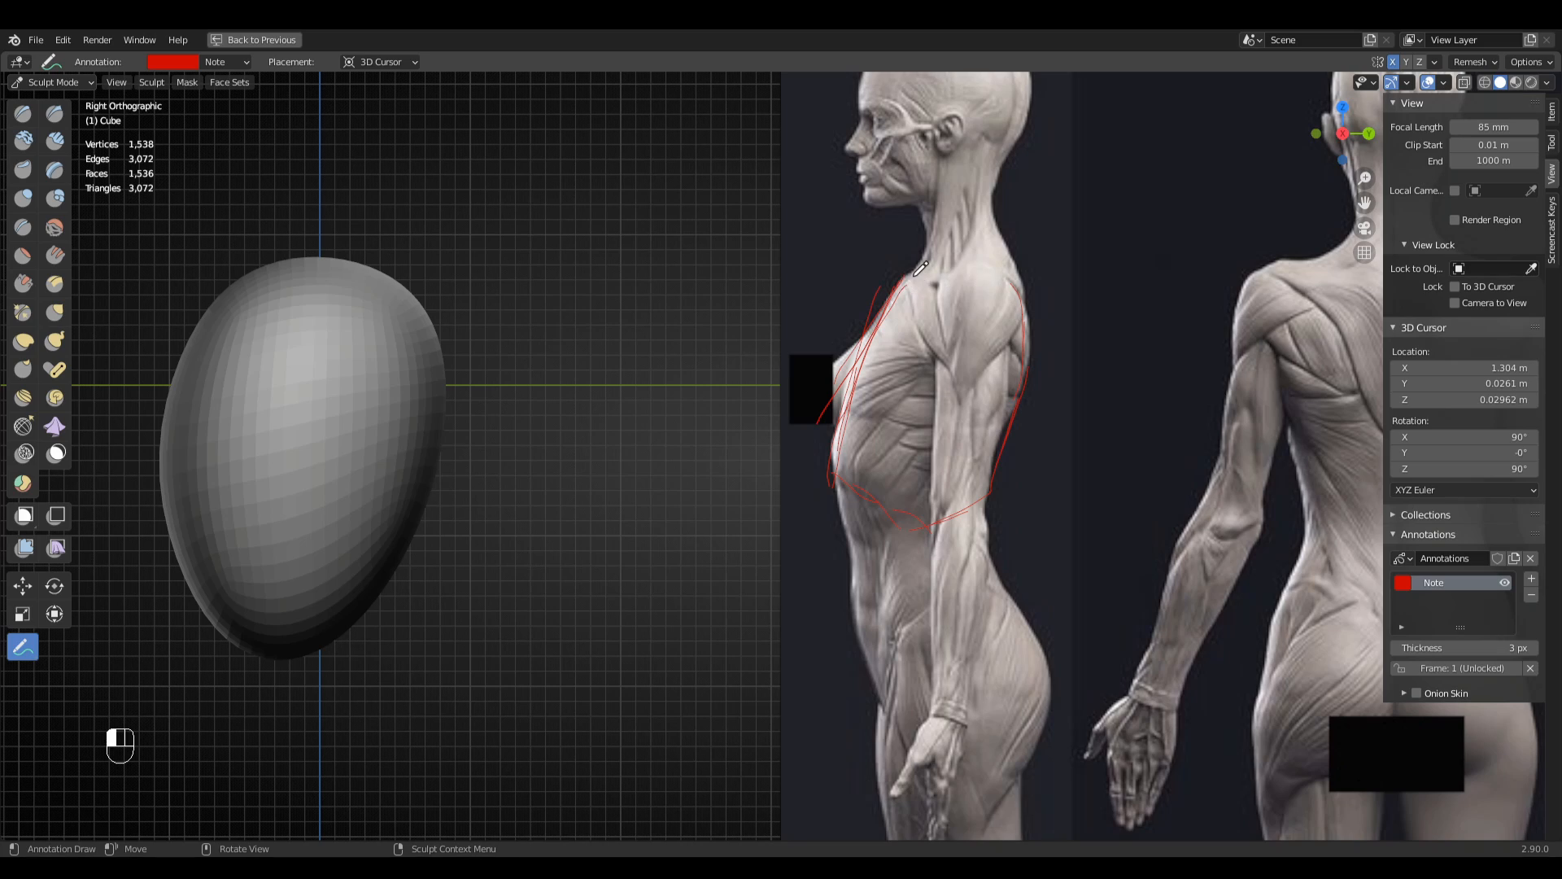
- Examine the torso and ribcage in the muscle references and the gray figure references
{"action": "middle_click_drag", "start_coordinate": [891, 299], "coordinate": [867, 614], "text": "shift"}
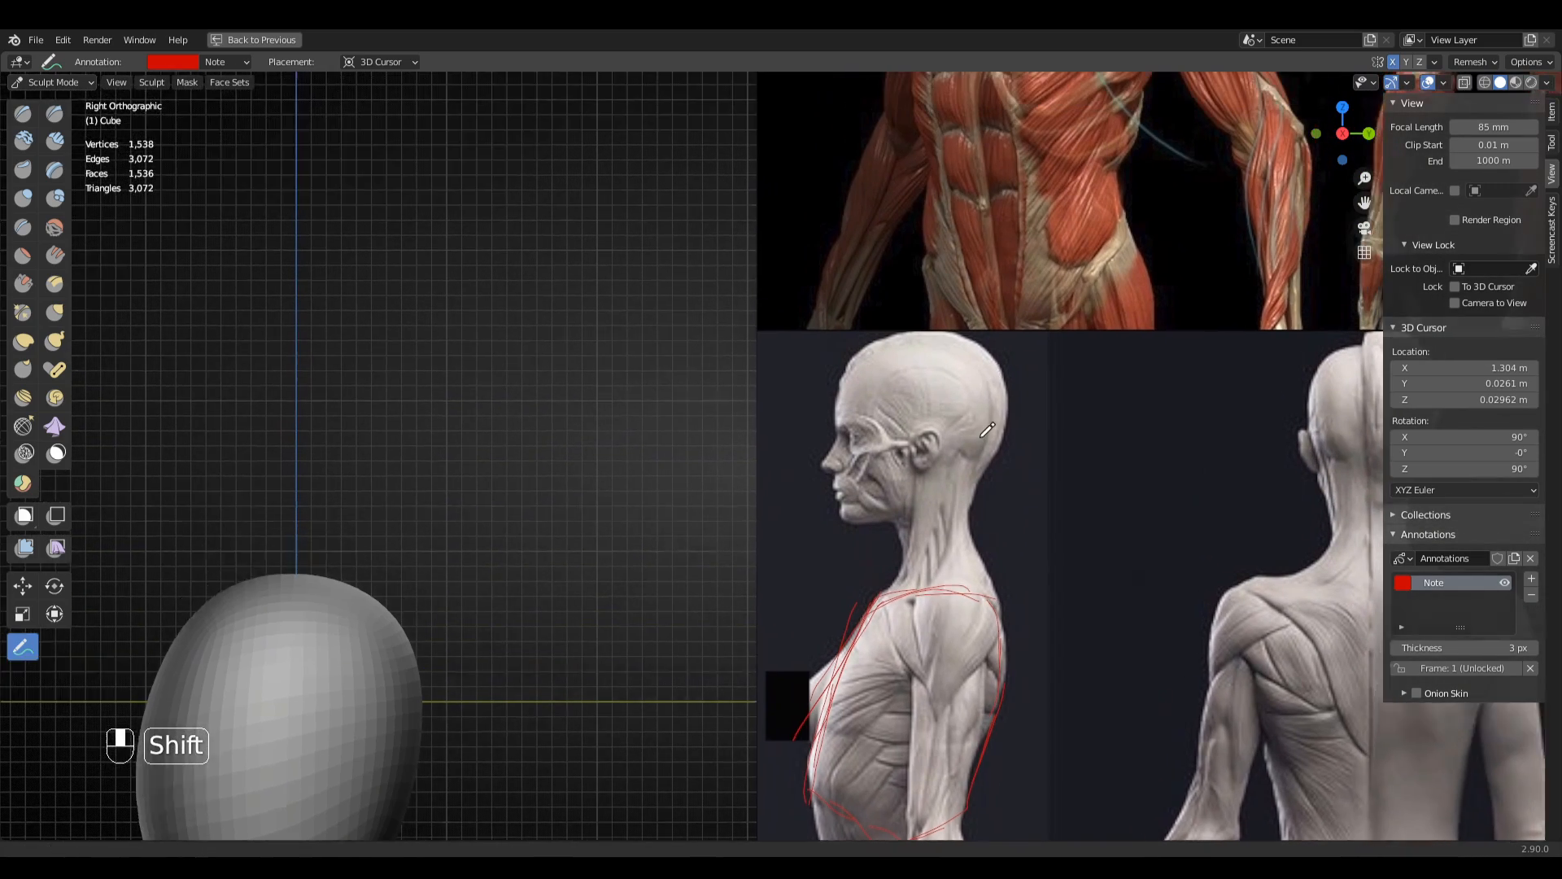
{"action": "middle_click_drag", "start_coordinate": [1139, 138], "coordinate": [887, 521], "text": "shift"}
{"action": "middle_click_drag", "start_coordinate": [912, 407], "coordinate": [591, 429], "text": "ctrl"}
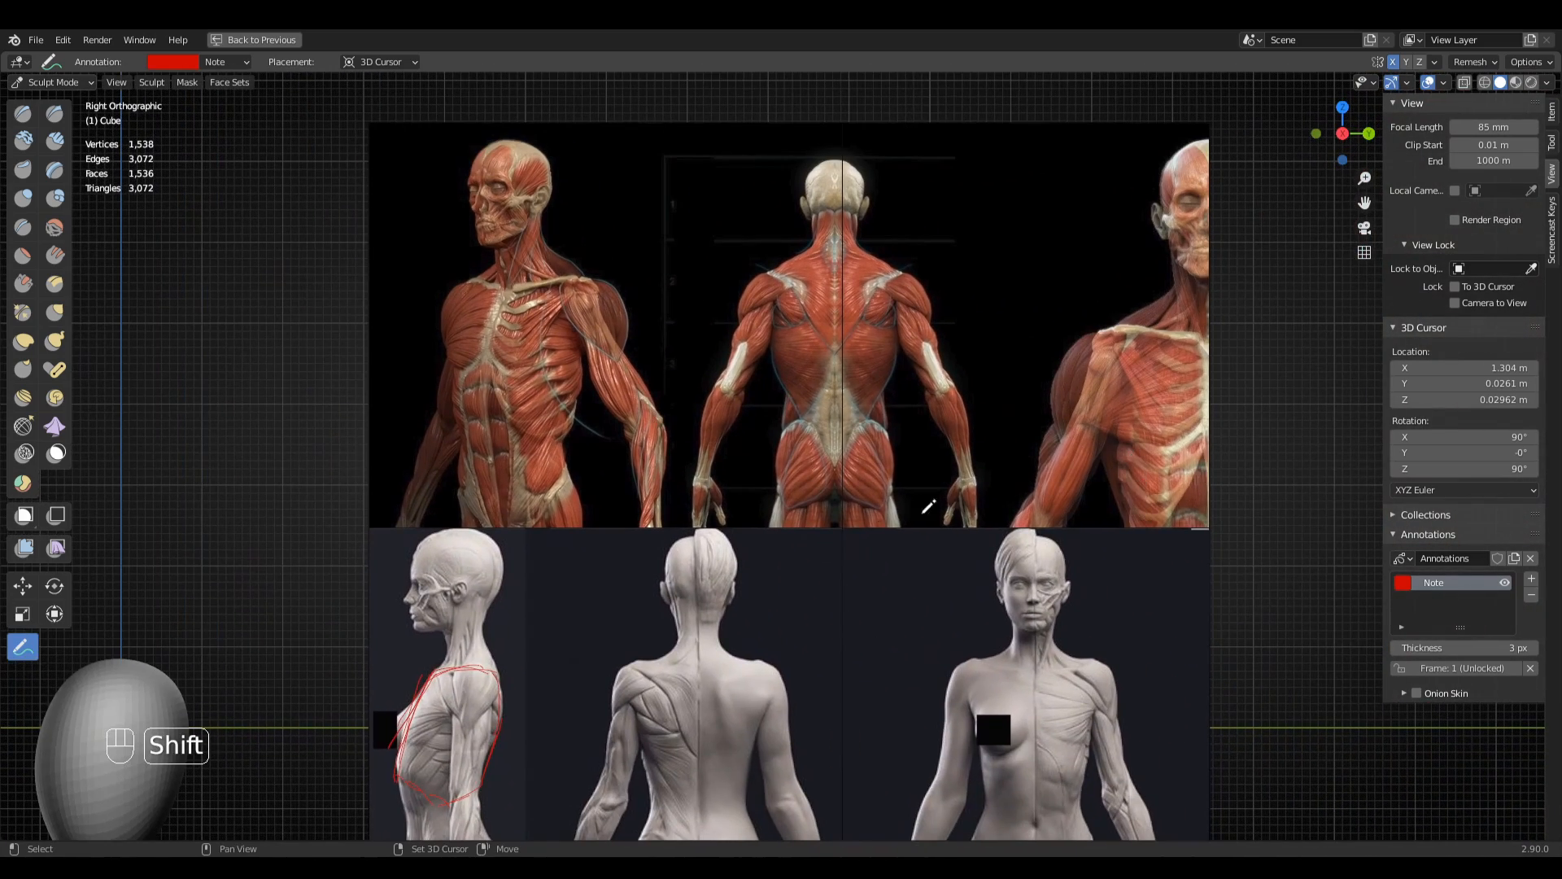
{"action": "middle_click_drag", "start_coordinate": [929, 506], "coordinate": [859, 468], "text": "shift"}
{"action": "middle_click_drag", "start_coordinate": [1022, 325], "coordinate": [990, 387], "text": "ctrl"}
{"action": "mouse_move", "coordinate": [986, 263]}
{"action": "middle_mouse_down", "text": "shift"}
{"action": "mouse_move", "coordinate": [883, 365]}
{"action": "mouse_move", "coordinate": [998, 262]}
{"action": "middle_mouse_up", "text": "shift"}
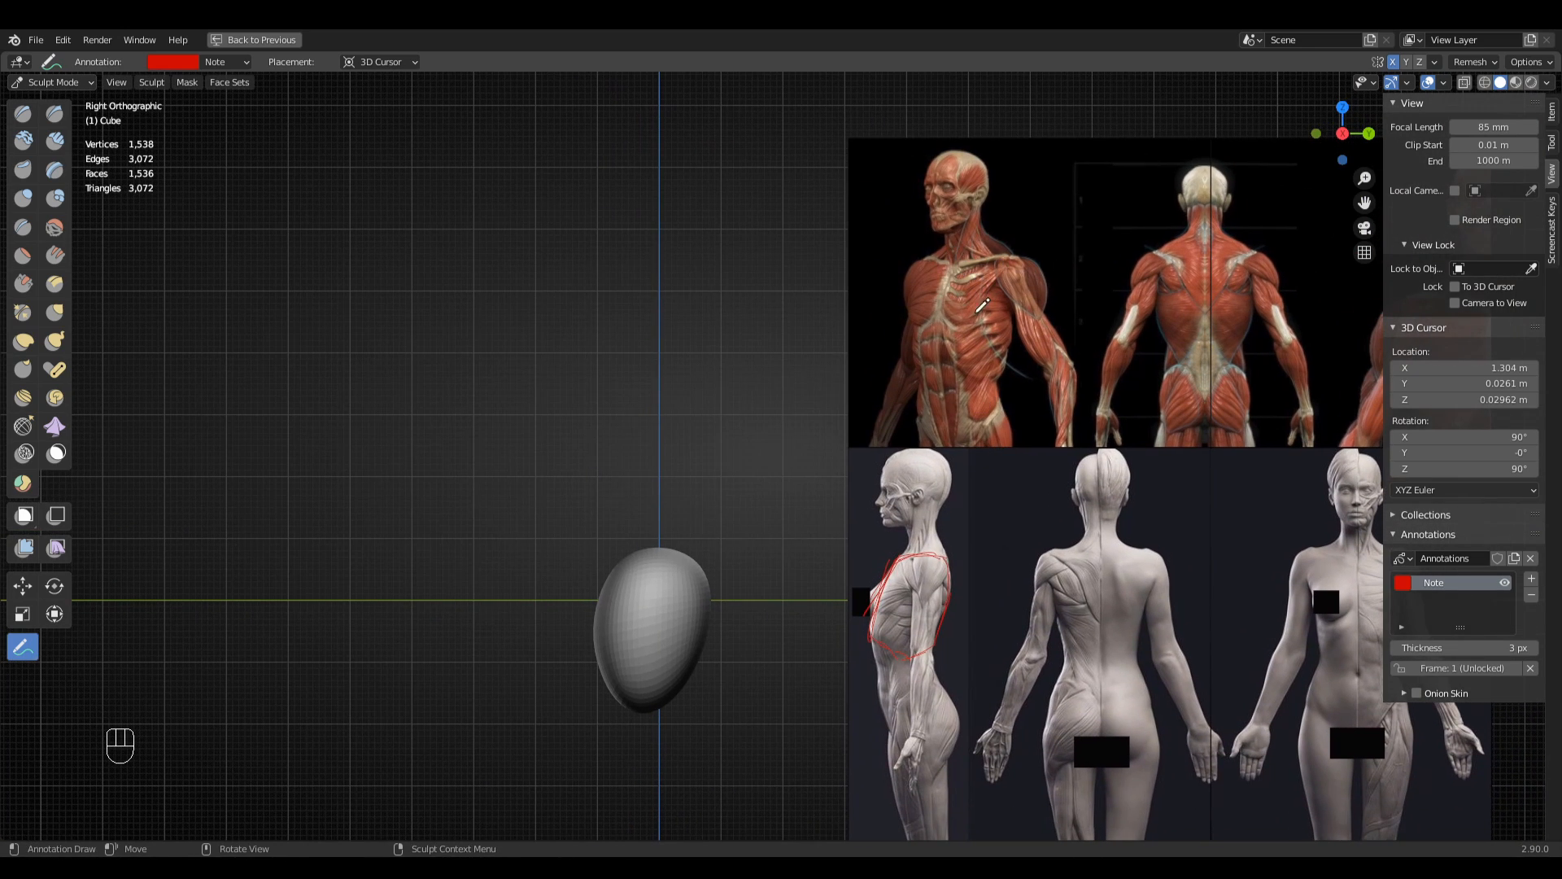
{"action": "middle_click_drag", "start_coordinate": [941, 355], "coordinate": [989, 235], "text": "shift"}
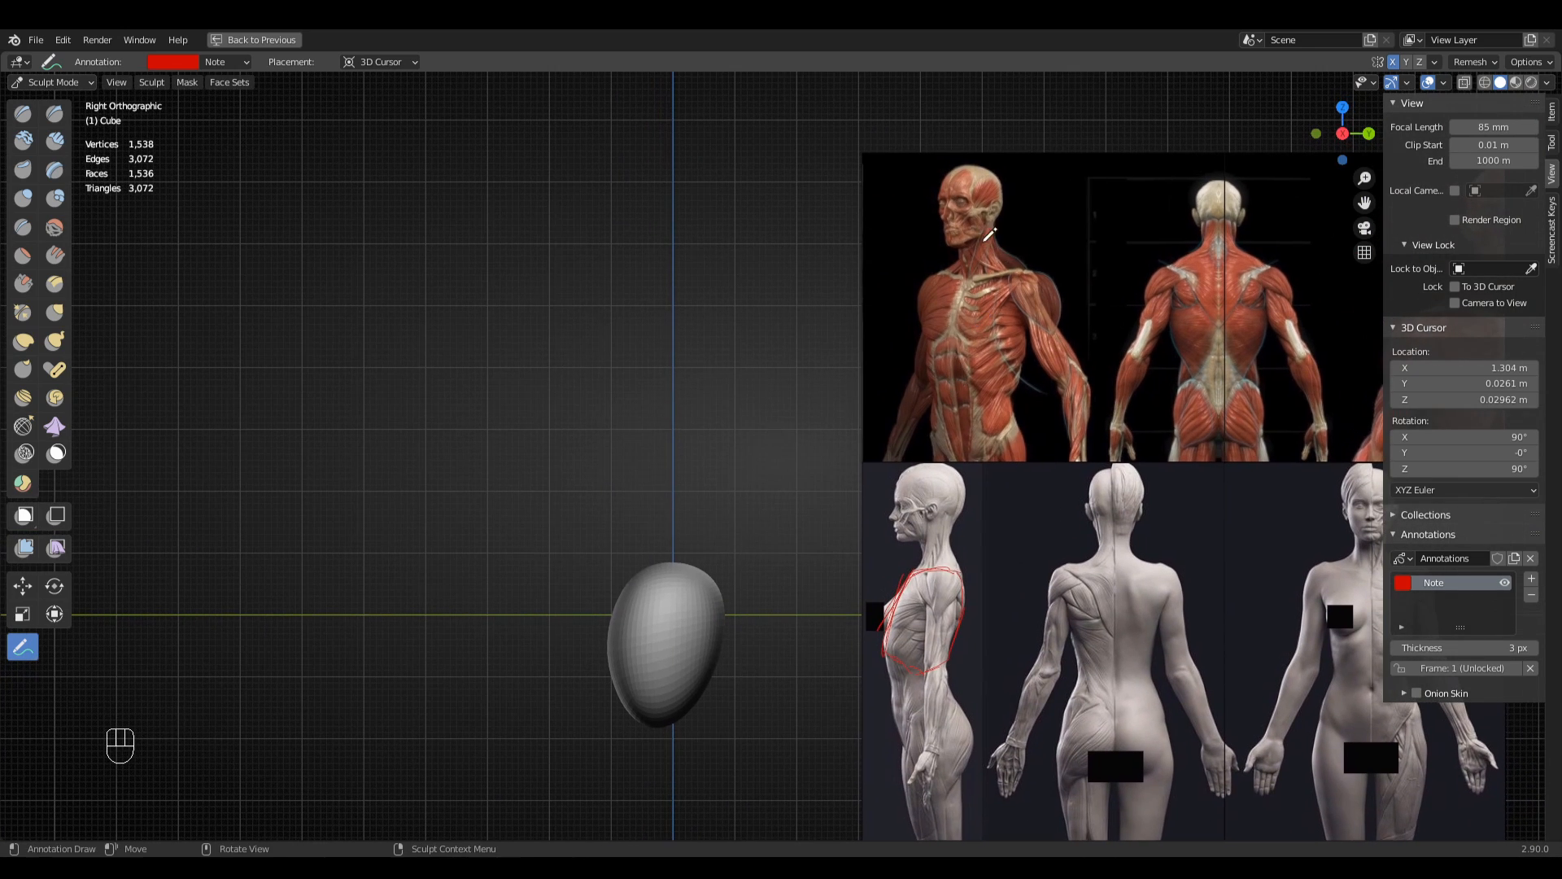
{"action": "middle_click_drag", "start_coordinate": [973, 422], "coordinate": [881, 465], "text": "shift"}
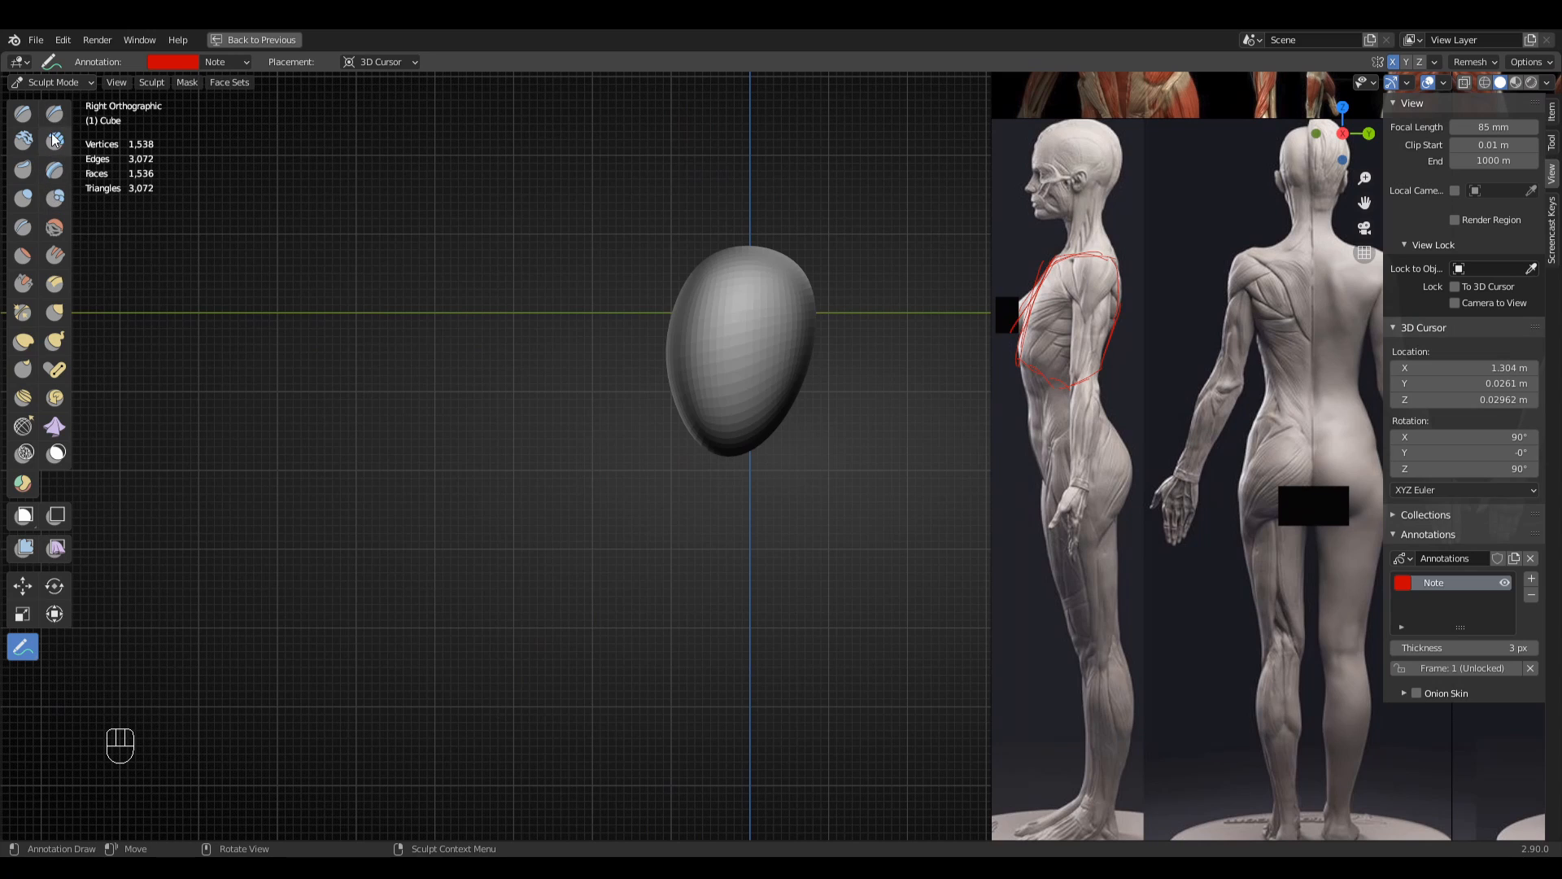
- Set the Grab radius to 314 px, pull the form's lower front forward and lengthen its bottom downward
{"action": "left_click", "coordinate": [28, 121]}
{"action": "middle_click_drag", "start_coordinate": [817, 399], "coordinate": [797, 442], "text": "shift"}
{"action": "middle_click_drag", "start_coordinate": [797, 442], "coordinate": [801, 396], "text": "ctrl"}
{"action": "key", "text": "g"}
{"action": "key", "text": "f"}
{"action": "left_click", "coordinate": [765, 396]}
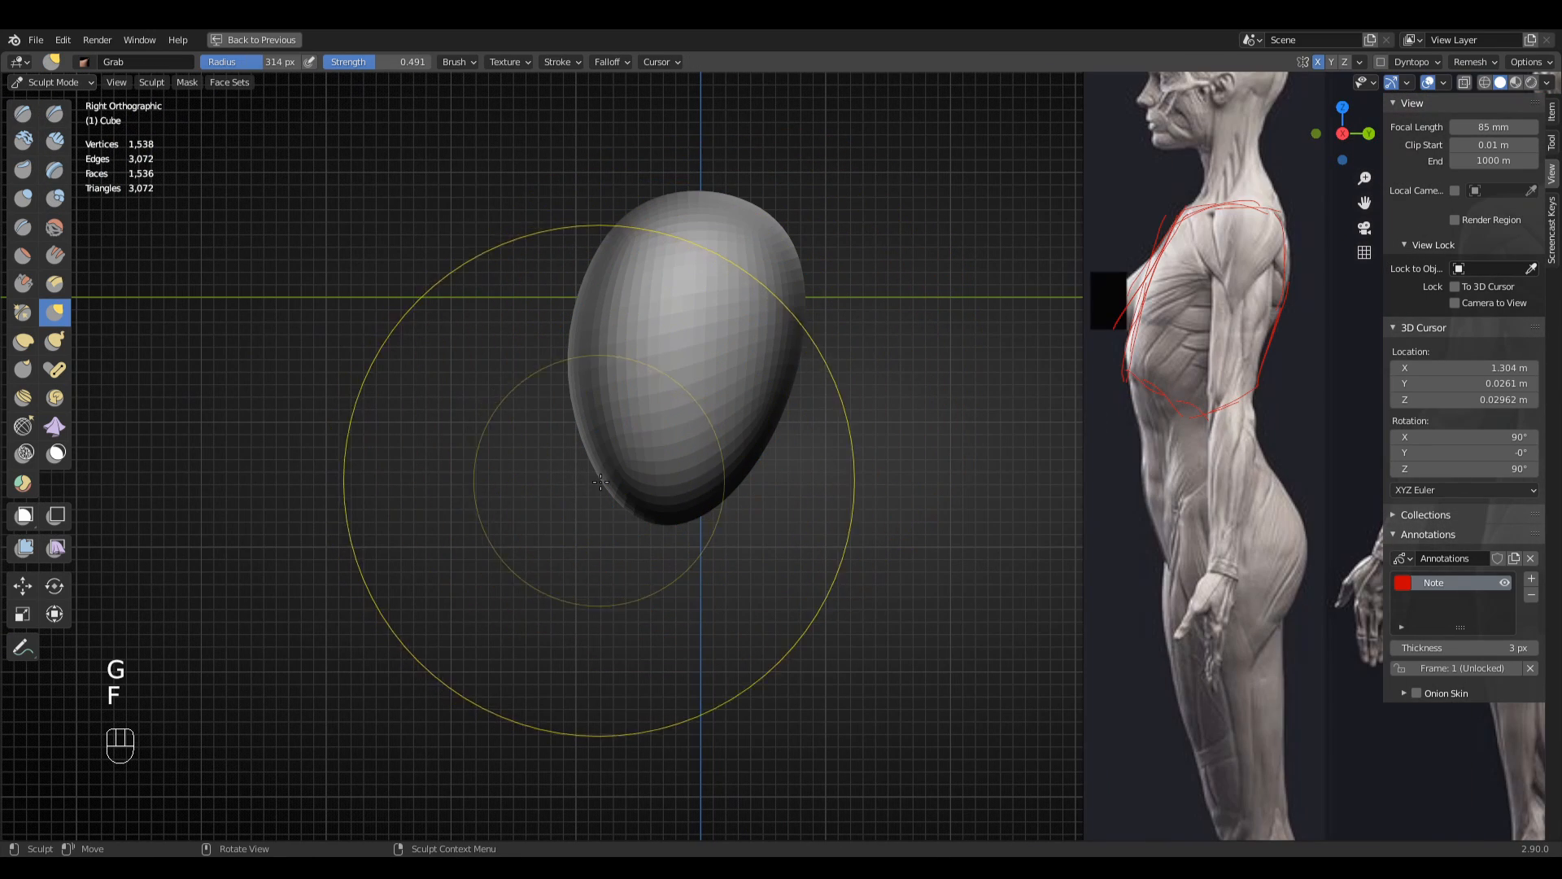
{"action": "left_click_drag", "start_coordinate": [616, 481], "coordinate": [567, 488]}
{"action": "left_click_drag", "start_coordinate": [699, 495], "coordinate": [700, 580]}
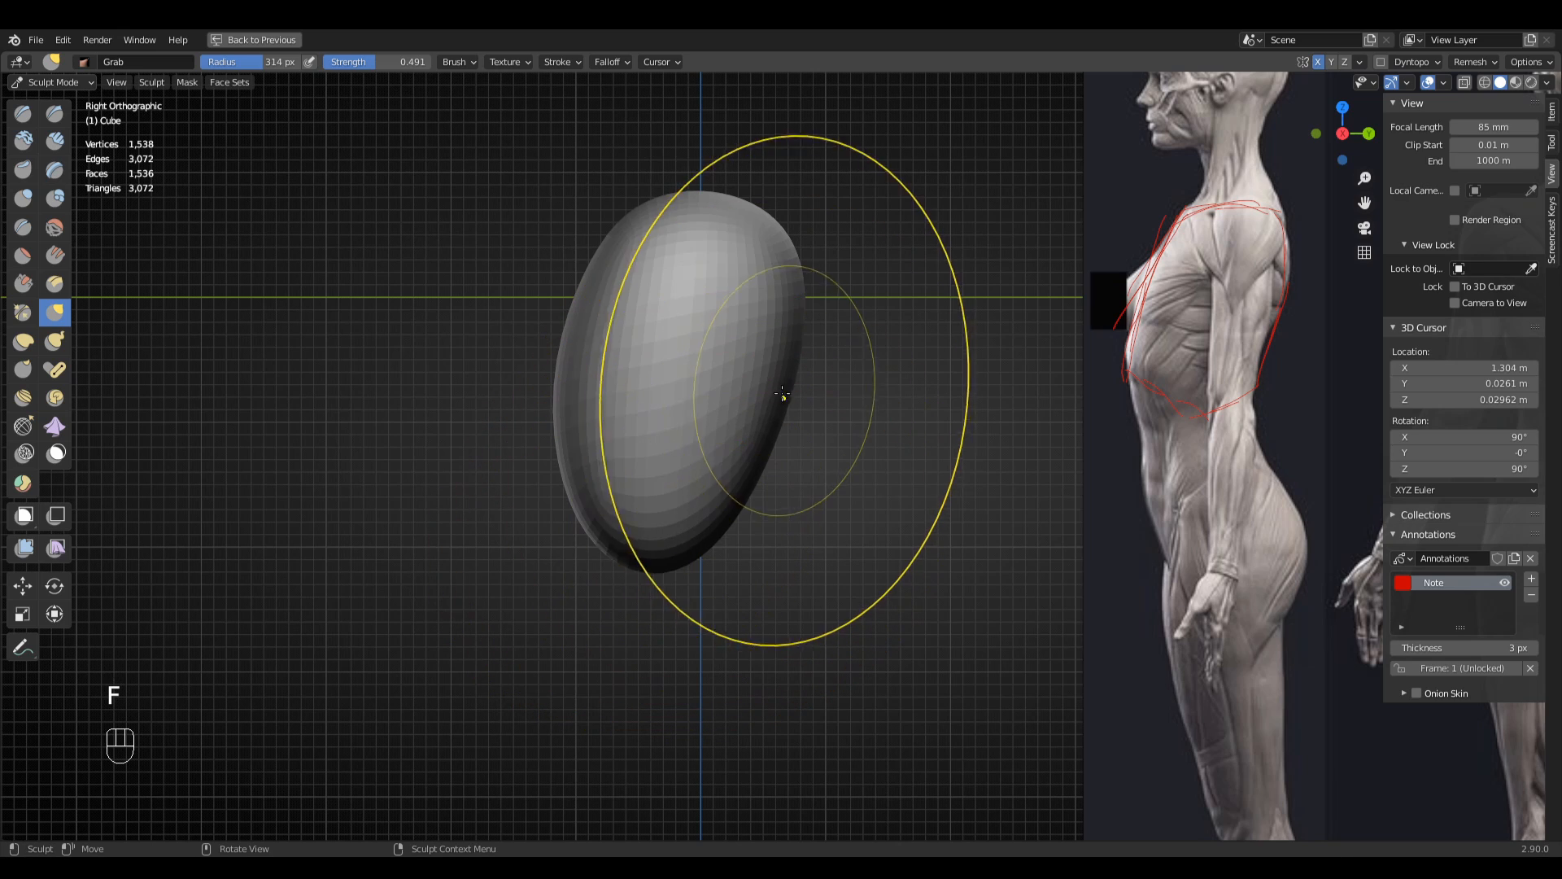
- Tilt the form's lower end forward with Grab at a 325 px radius and refine its upper front at 283 px
{"action": "middle_click_drag", "start_coordinate": [802, 393], "coordinate": [779, 435], "text": "ctrl"}
{"action": "middle_click_drag", "start_coordinate": [617, 366], "coordinate": [683, 357], "text": "shift"}
{"action": "key", "text": "f"}
{"action": "left_click", "coordinate": [682, 379]}
{"action": "left_click_drag", "start_coordinate": [705, 498], "coordinate": [679, 505]}
{"action": "left_click_drag", "start_coordinate": [706, 330], "coordinate": [690, 313]}
{"action": "left_click_drag", "start_coordinate": [698, 520], "coordinate": [686, 533]}
{"action": "left_click_drag", "start_coordinate": [660, 438], "coordinate": [648, 433]}
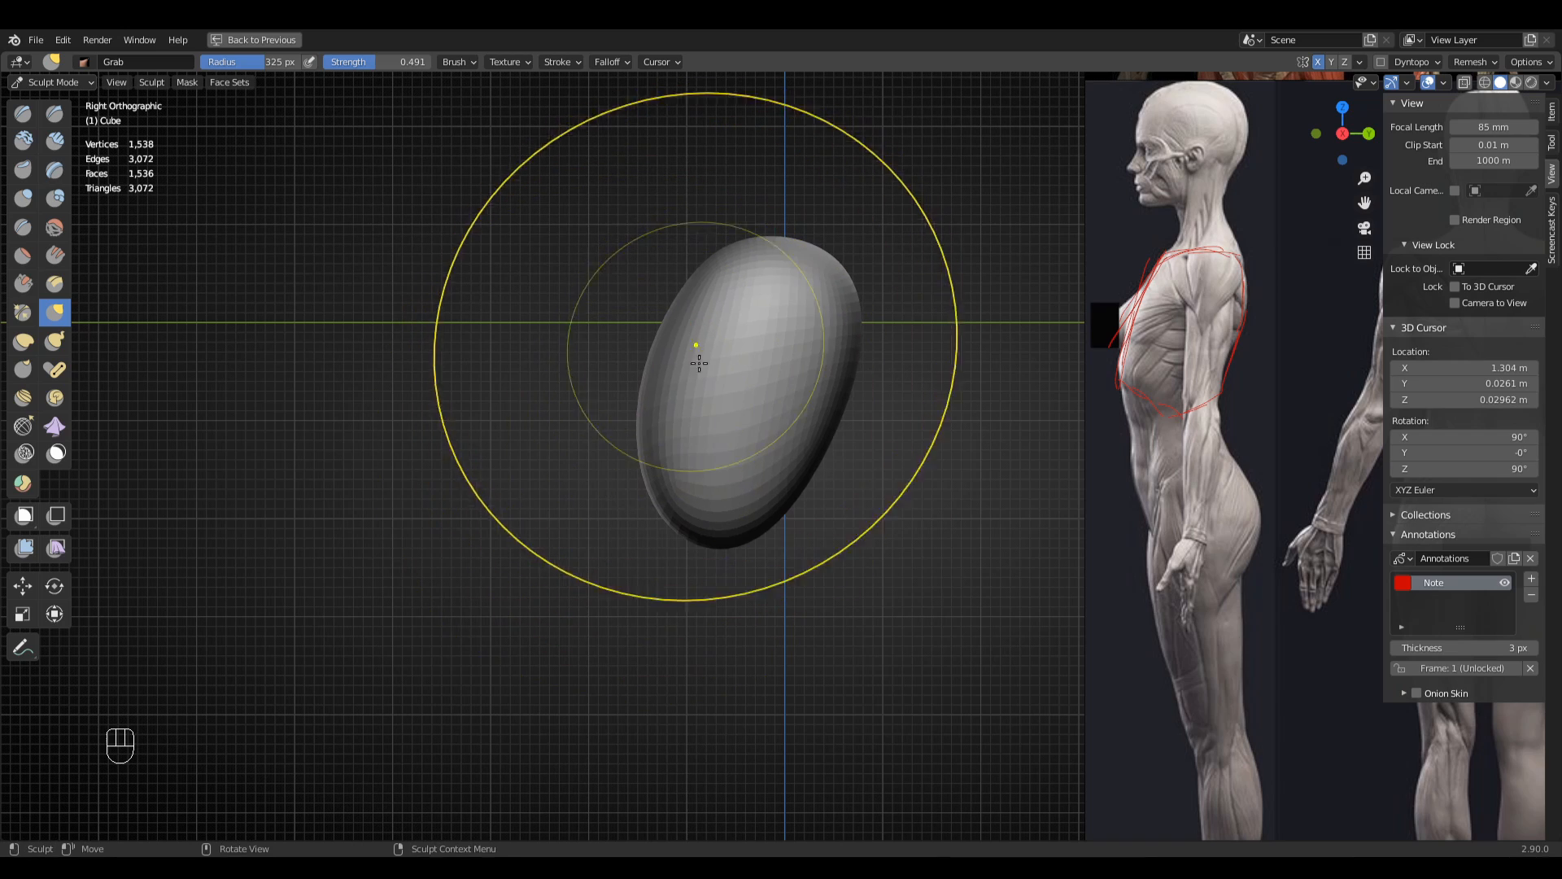
{"action": "mouse_move", "coordinate": [736, 444]}
{"action": "middle_mouse_down", "text": "shift"}
{"action": "mouse_move", "coordinate": [624, 421]}
{"action": "mouse_move", "coordinate": [713, 427]}
{"action": "middle_mouse_up", "text": "shift"}
{"action": "key", "text": "f"}
{"action": "left_click", "coordinate": [612, 465]}
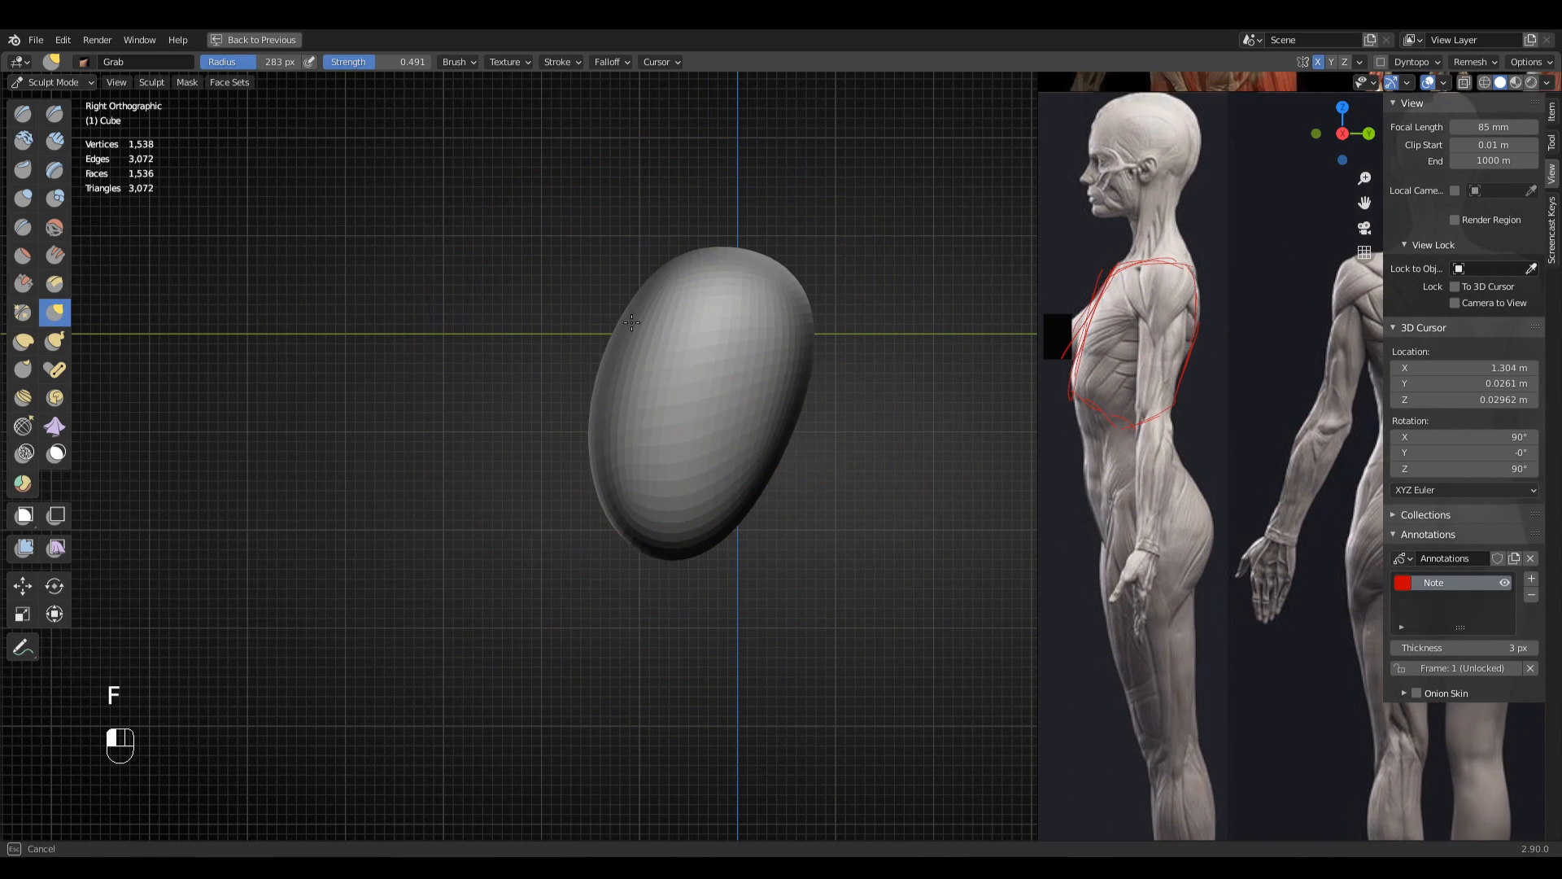
- In the front orthographic view, widen the form with Grab and pull its lower corners outward and down, using radii of 140 and 151 px
{"action": "key", "text": "KP_1"}
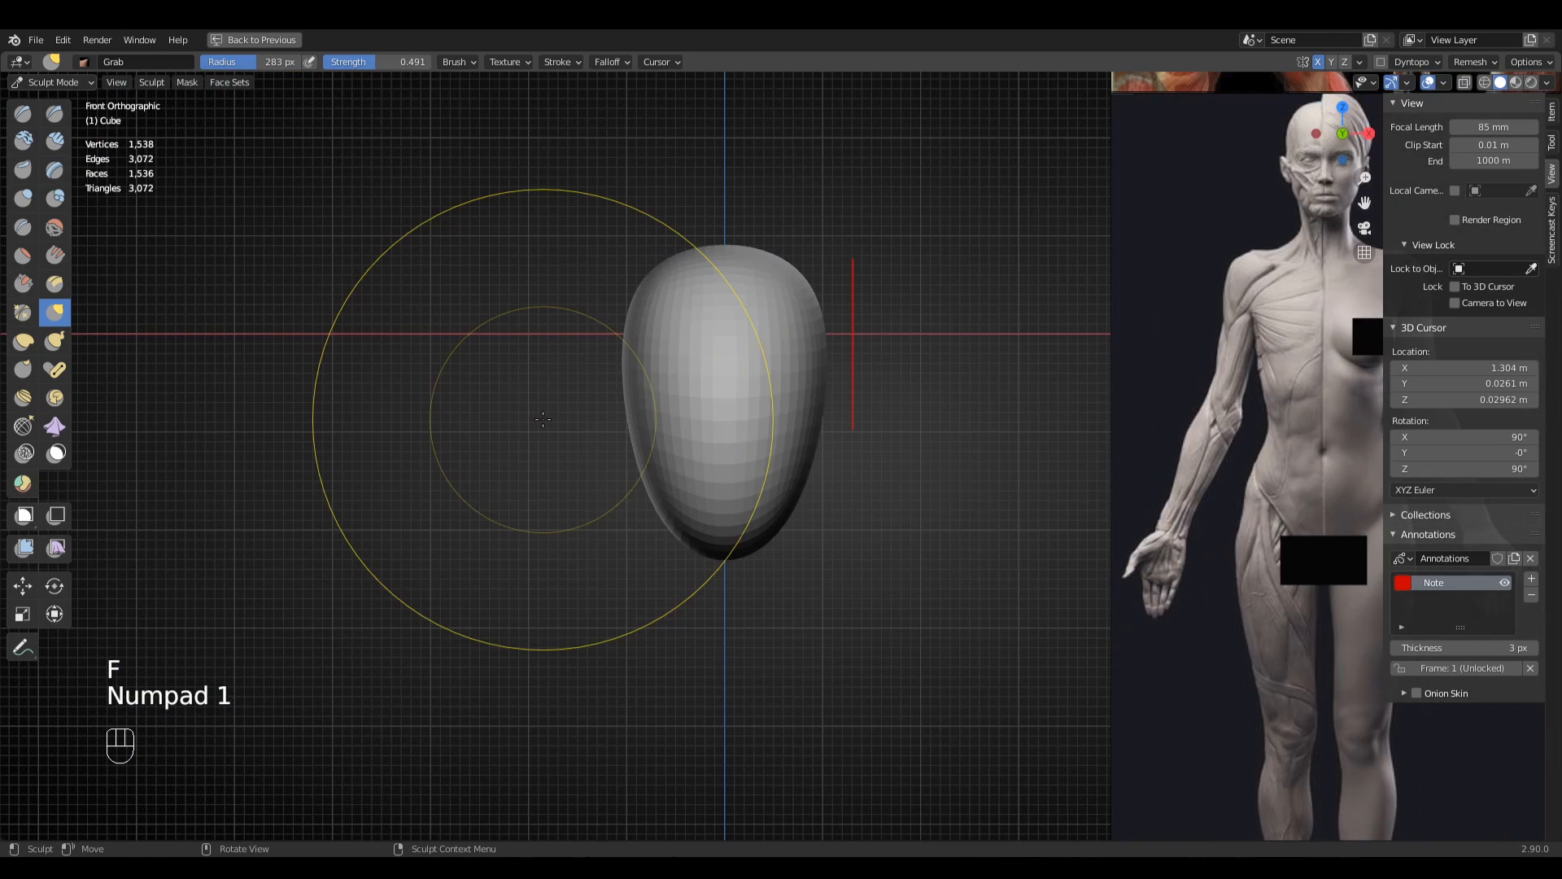
{"action": "middle_click_drag", "start_coordinate": [786, 436], "coordinate": [765, 411], "text": "shift"}
{"action": "key", "text": "f"}
{"action": "left_click", "coordinate": [765, 411]}
{"action": "left_click_drag", "start_coordinate": [719, 384], "coordinate": [738, 353]}
{"action": "key", "text": "f"}
{"action": "left_click", "coordinate": [641, 509]}
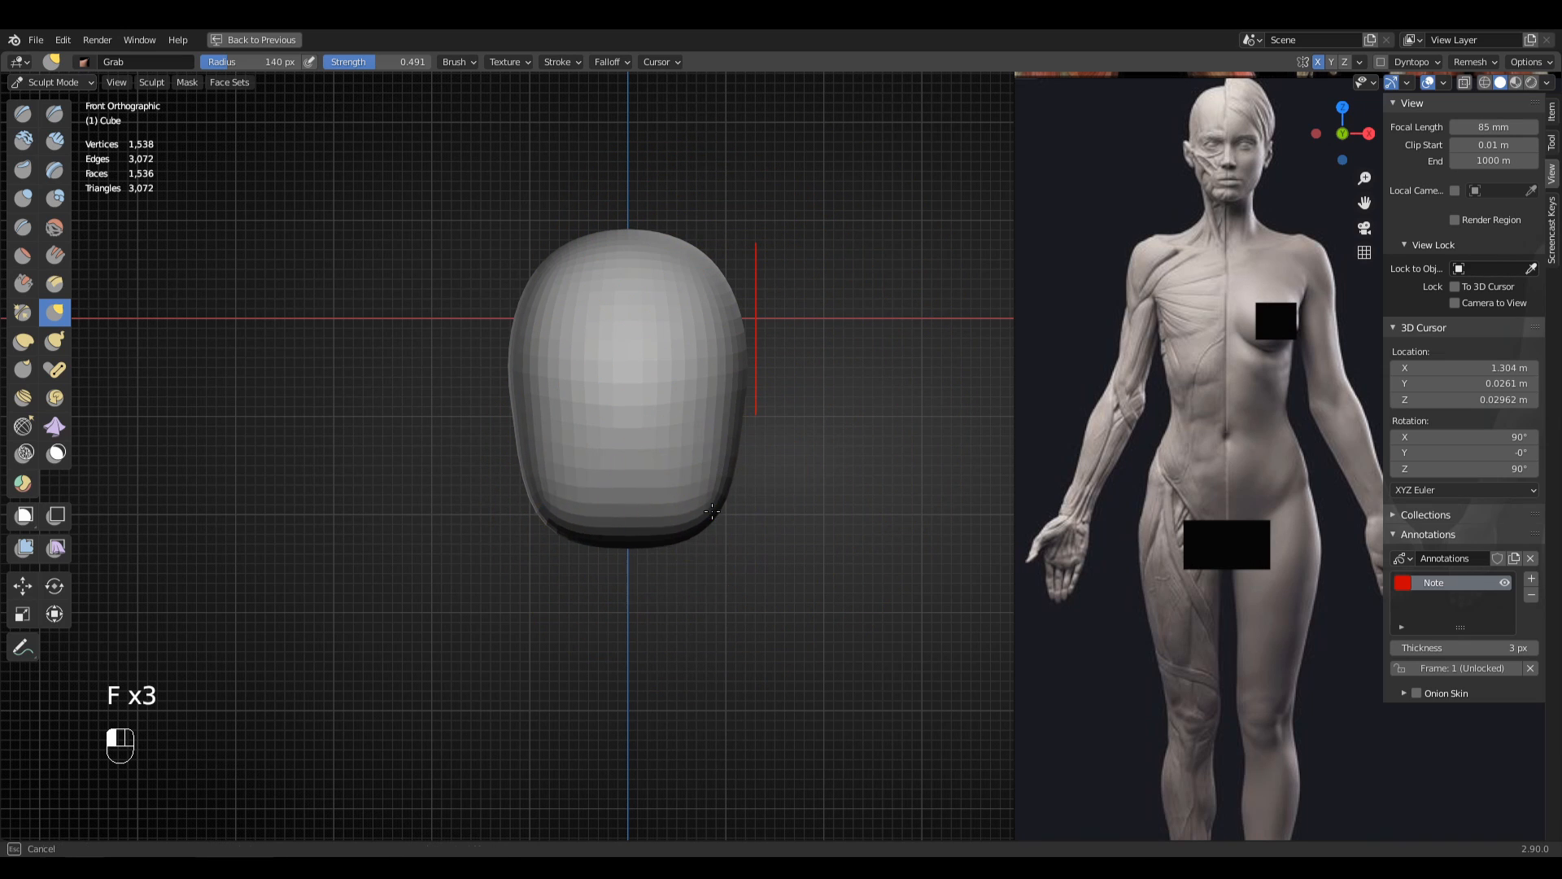
{"action": "key", "text": "f"}
{"action": "left_click", "coordinate": [734, 478]}
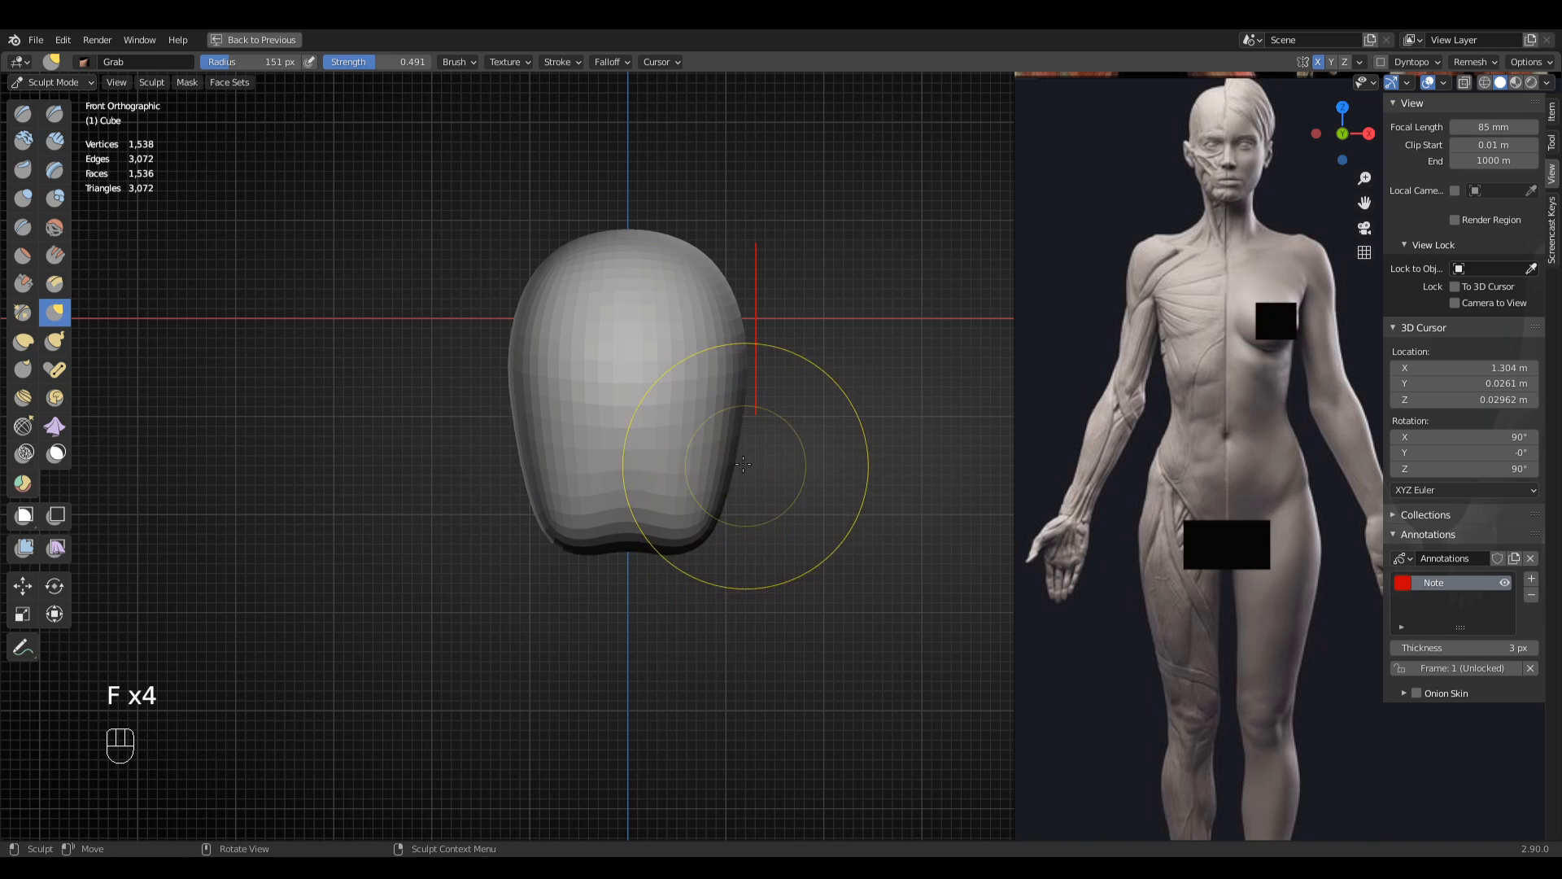
- Bulge the form's sides outward with Grab, using radii of 171 px and 223 px
{"action": "key", "text": "f"}
{"action": "left_click", "coordinate": [732, 443]}
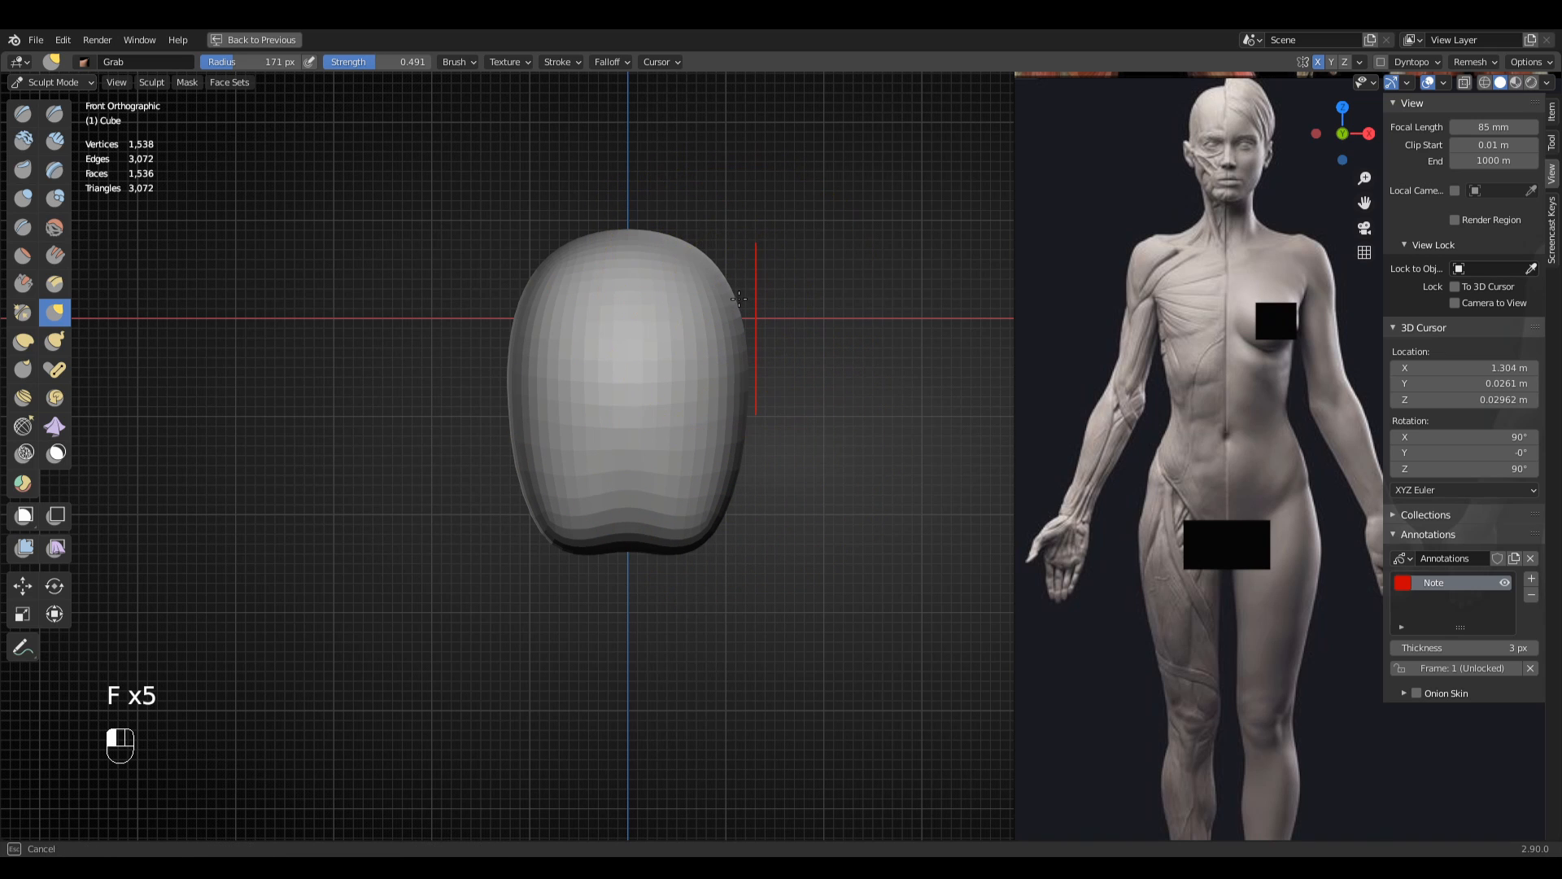
{"action": "left_click_drag", "start_coordinate": [734, 305], "coordinate": [740, 303]}
{"action": "key", "text": "f"}
{"action": "left_click", "coordinate": [778, 317]}
{"action": "left_click_drag", "start_coordinate": [743, 398], "coordinate": [755, 411]}
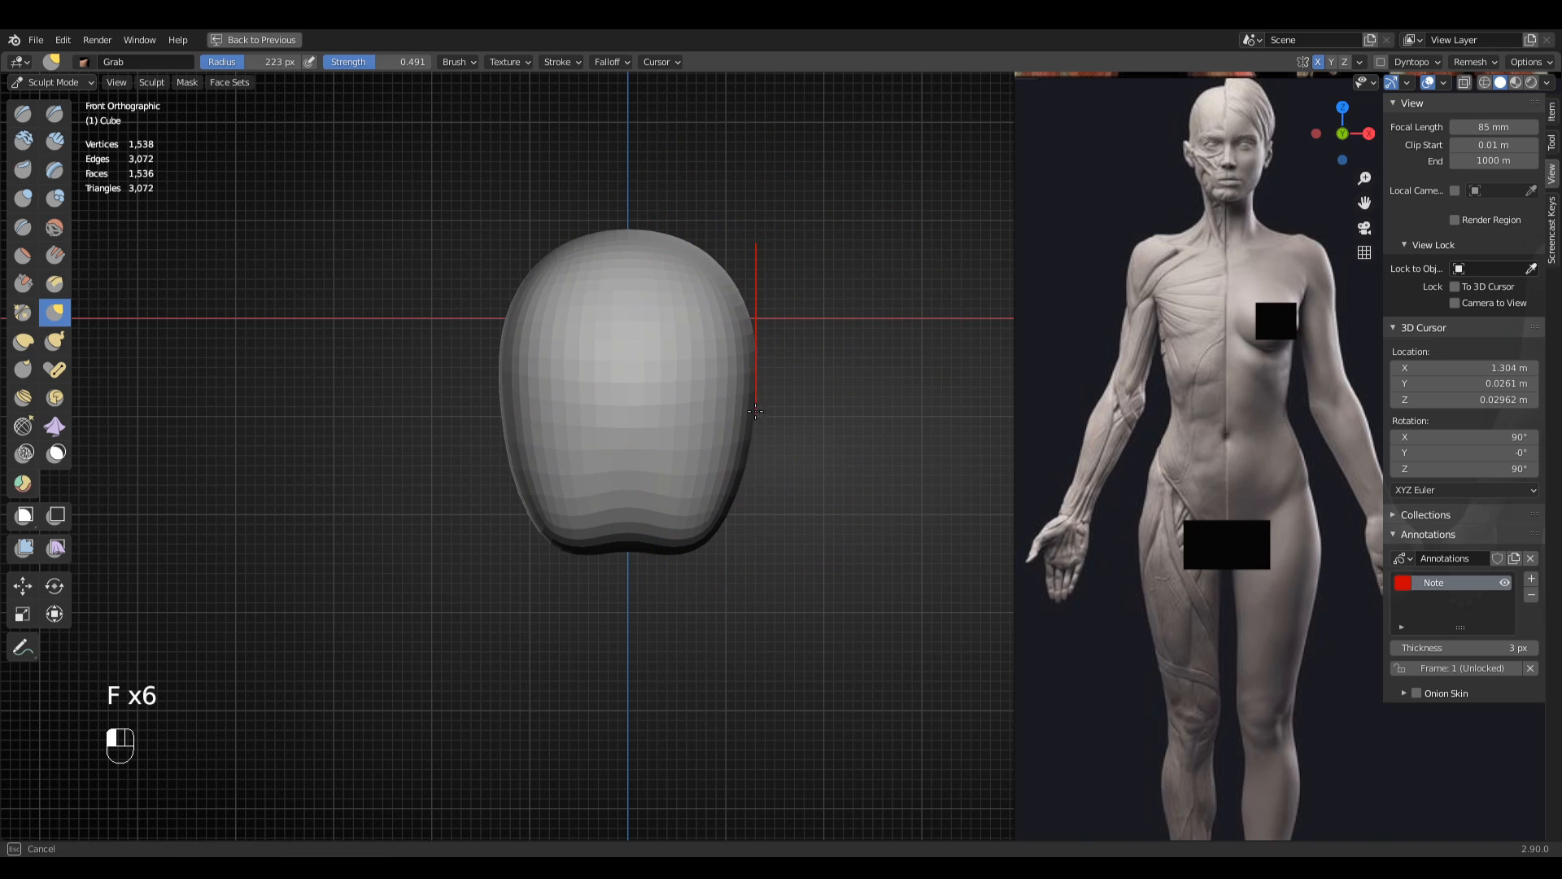
- In the right orthographic view, refine the ribcage form's side profile with Grab at a 180 px radius
{"action": "mouse_move", "coordinate": [789, 375]}
{"action": "middle_mouse_down"}
{"action": "mouse_move", "coordinate": [687, 464]}
{"action": "mouse_move", "coordinate": [541, 383]}
{"action": "mouse_move", "coordinate": [733, 383]}
{"action": "middle_mouse_up"}
{"action": "key", "text": "KP_3"}
{"action": "key", "text": "f"}
{"action": "key", "text": "f"}
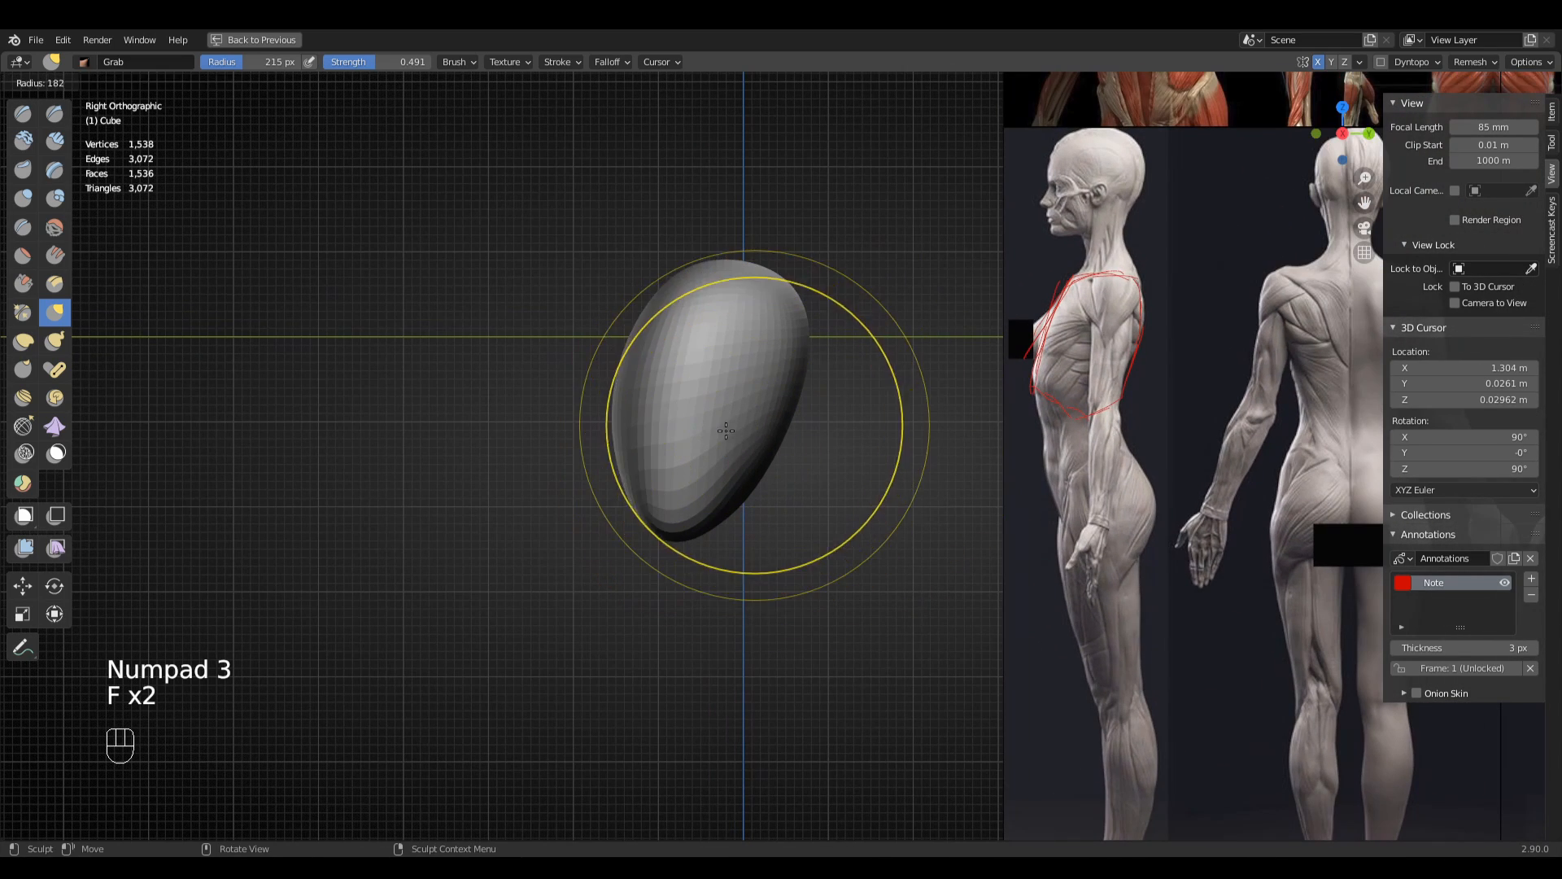
{"action": "left_click", "coordinate": [731, 372]}
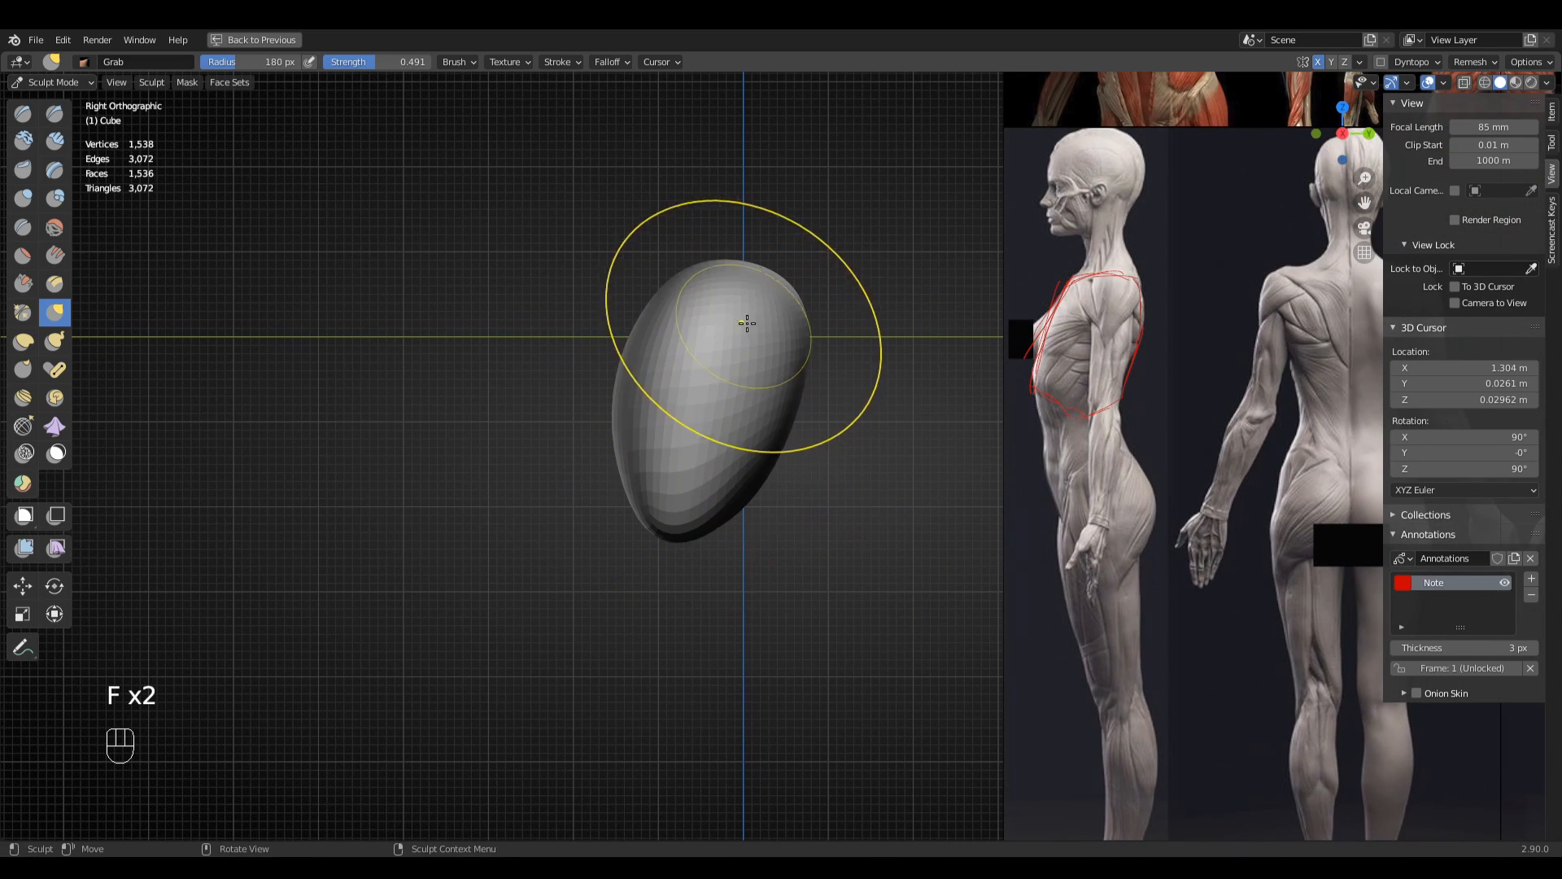
{"action": "mouse_move", "coordinate": [722, 467]}
{"action": "middle_mouse_down"}
{"action": "mouse_move", "coordinate": [829, 450]}
{"action": "mouse_move", "coordinate": [691, 438]}
{"action": "middle_mouse_up"}
{"action": "key", "text": "KP_3"}
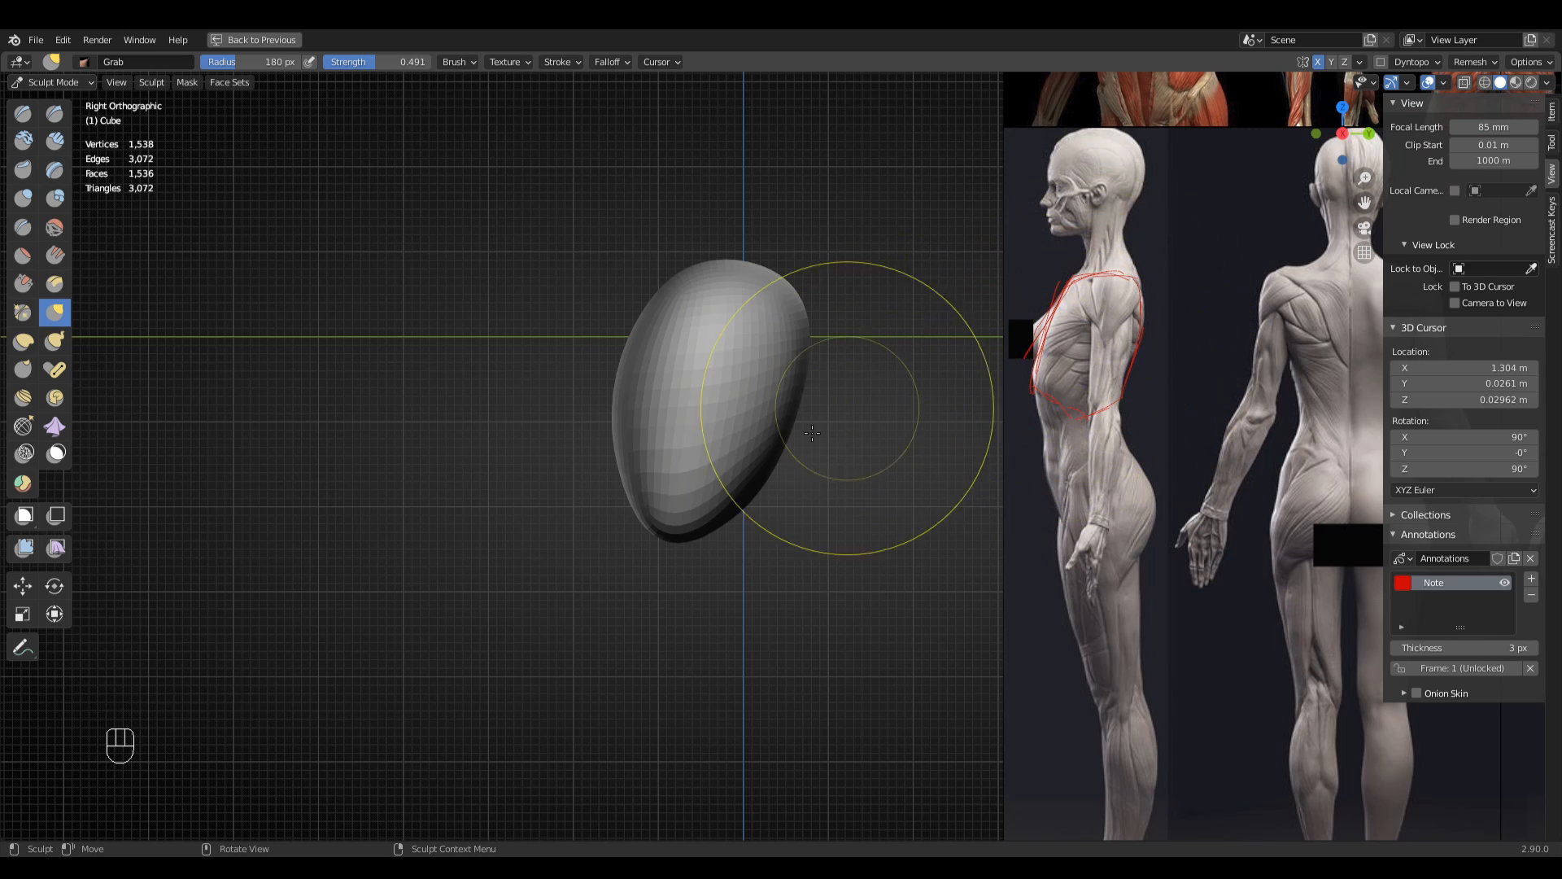
- In Object Mode, duplicate the ribcage form and move the copy straight down below the original in the front view
{"action": "middle_click_drag", "start_coordinate": [855, 402], "coordinate": [769, 521]}
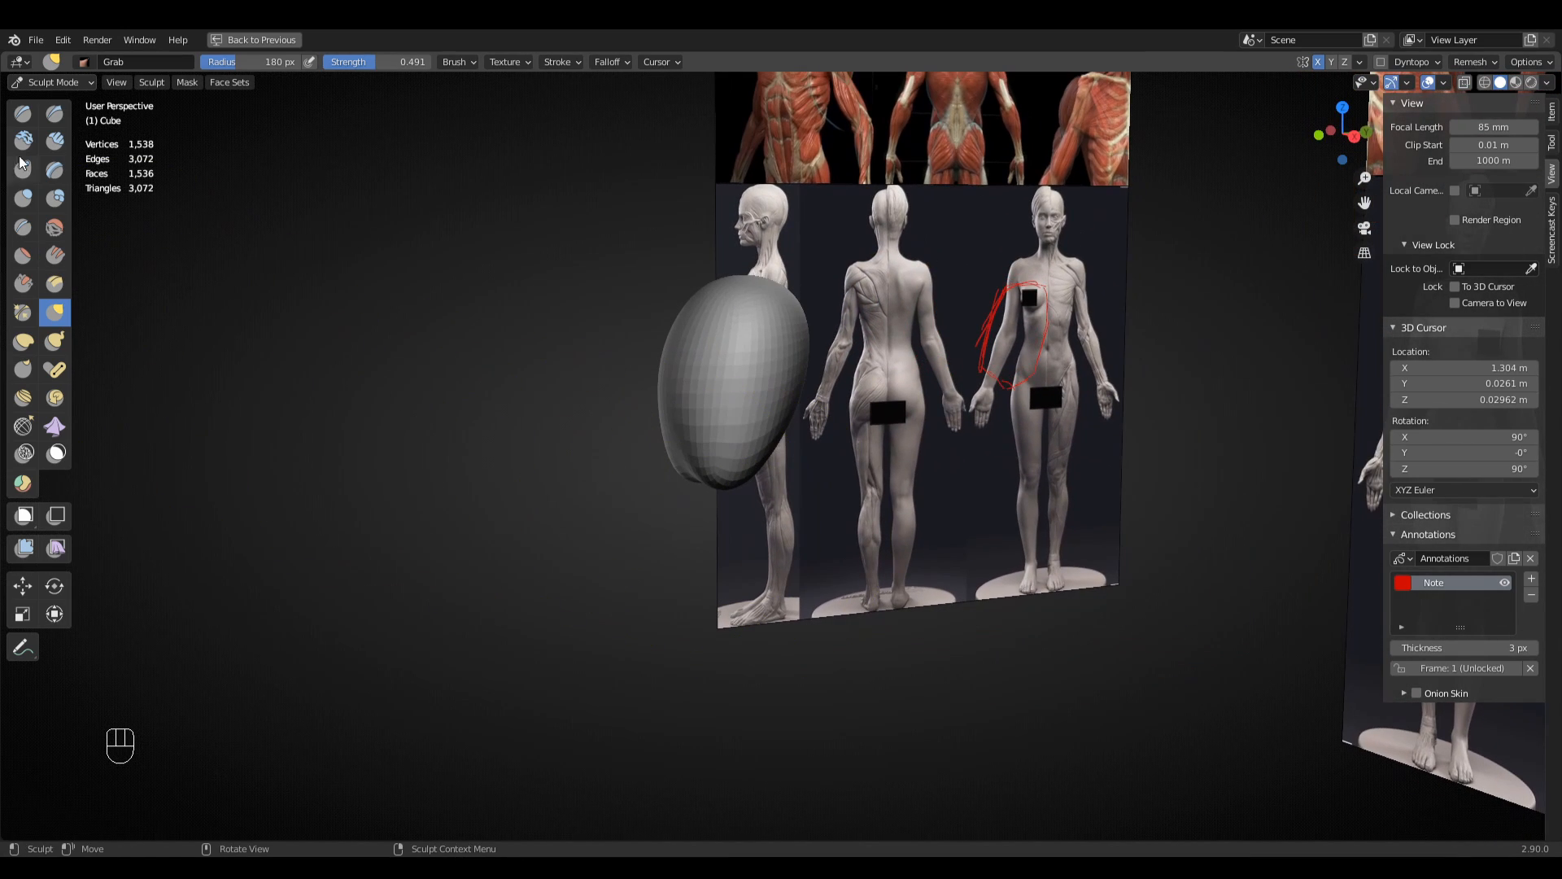
{"action": "left_click", "coordinate": [53, 83]}
{"action": "left_click", "coordinate": [48, 100]}
{"action": "middle_click_drag", "start_coordinate": [789, 464], "coordinate": [811, 462]}
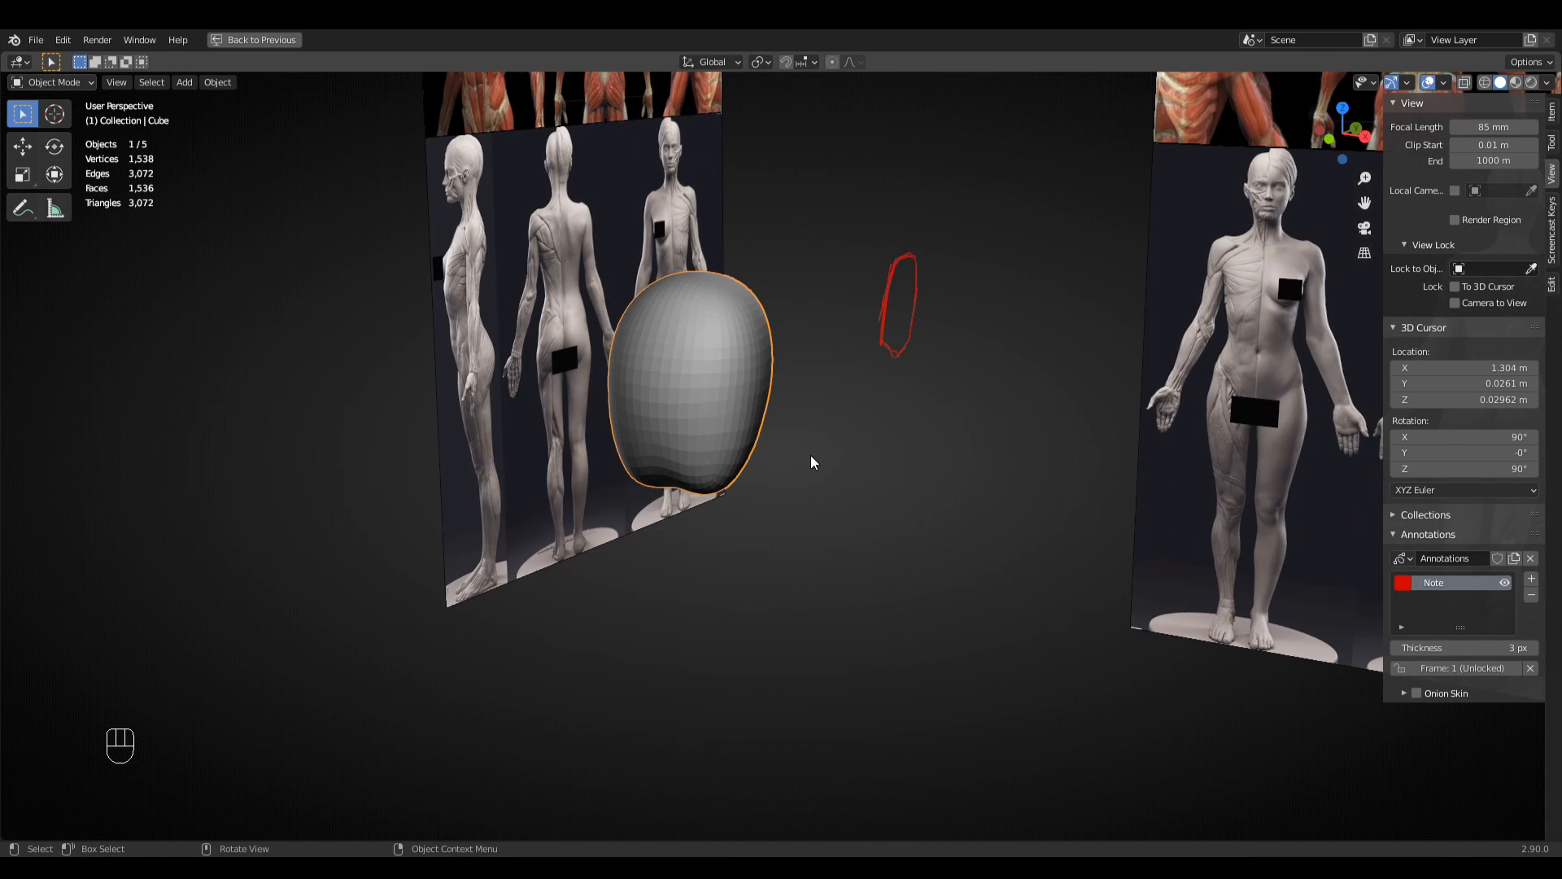
{"action": "key", "text": "KP_1"}
{"action": "key", "text": "shift+d"}
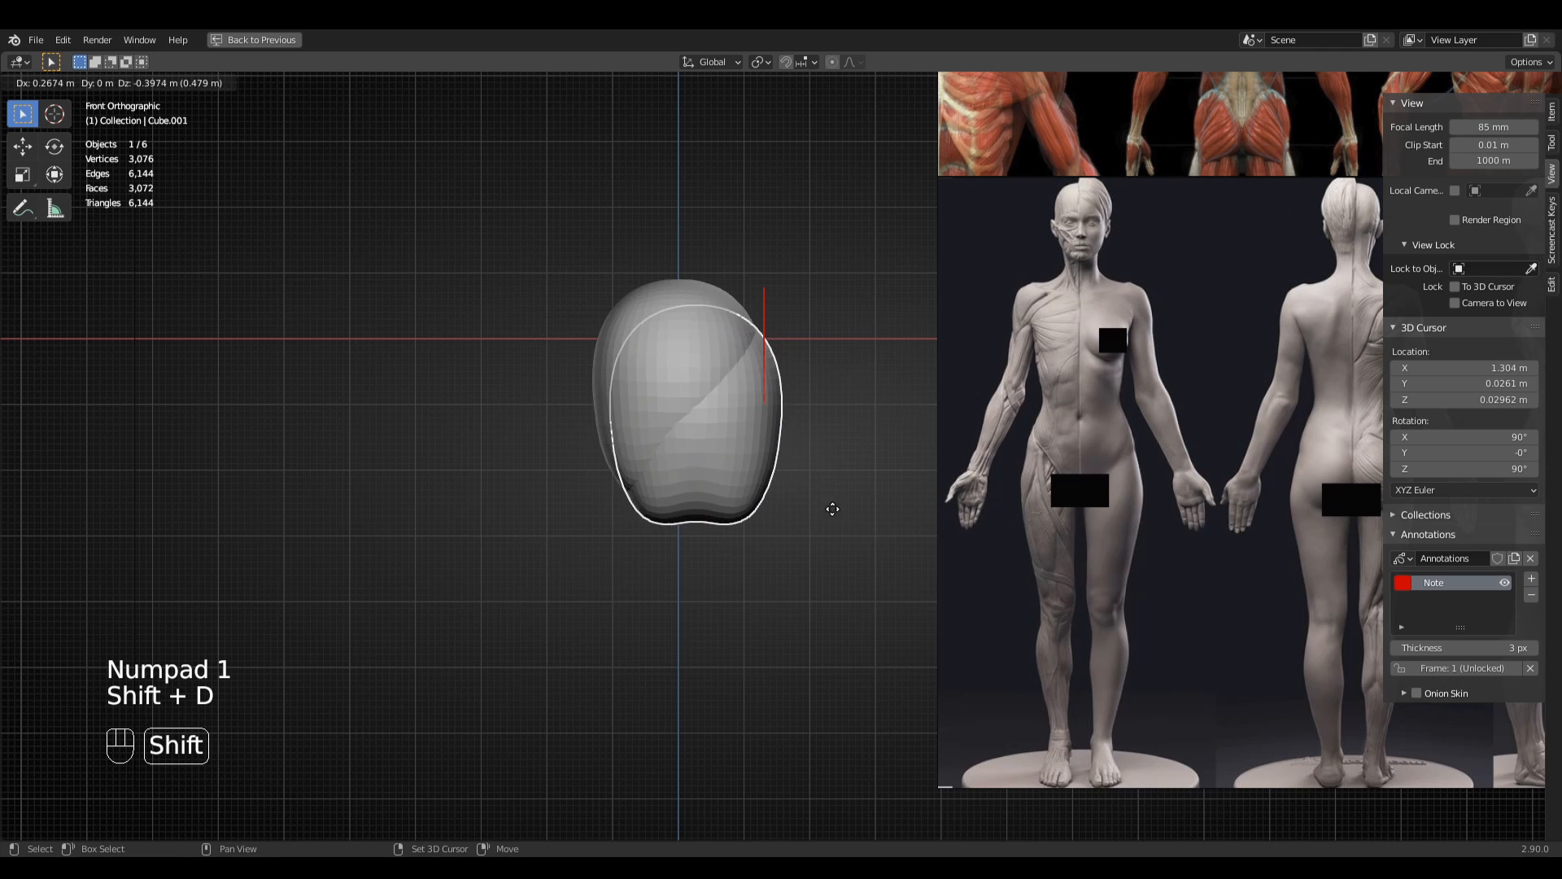
{"action": "right_click", "coordinate": [815, 461]}
{"action": "scroll", "coordinate": [863, 358], "scroll_direction": "down", "scroll_amount": 5, "text": "shift"}
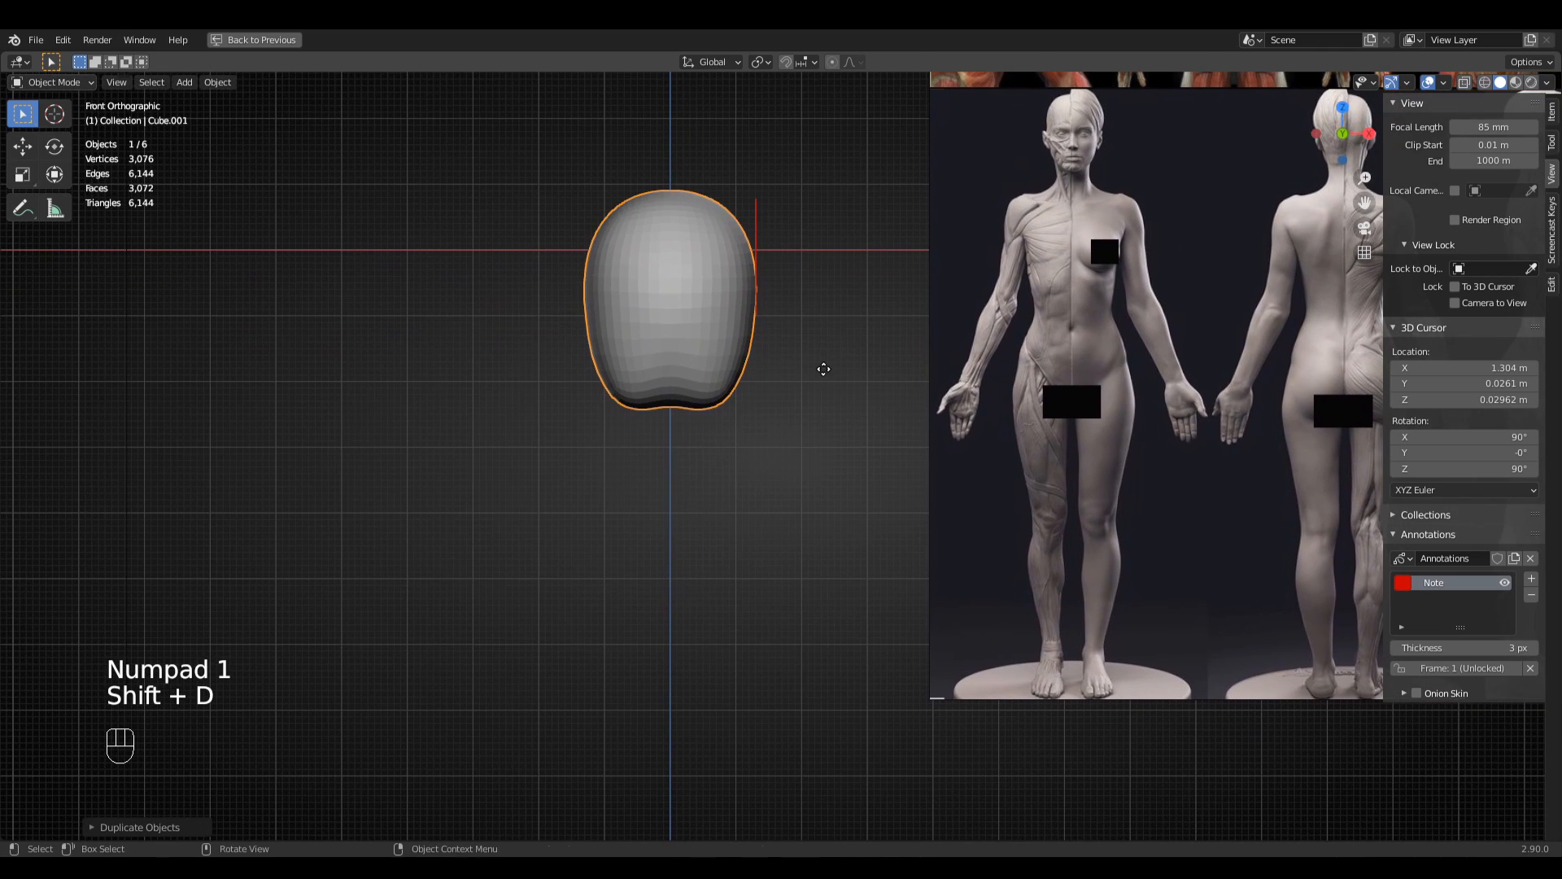
{"action": "key", "text": "g"}
{"action": "left_click", "coordinate": [809, 582]}
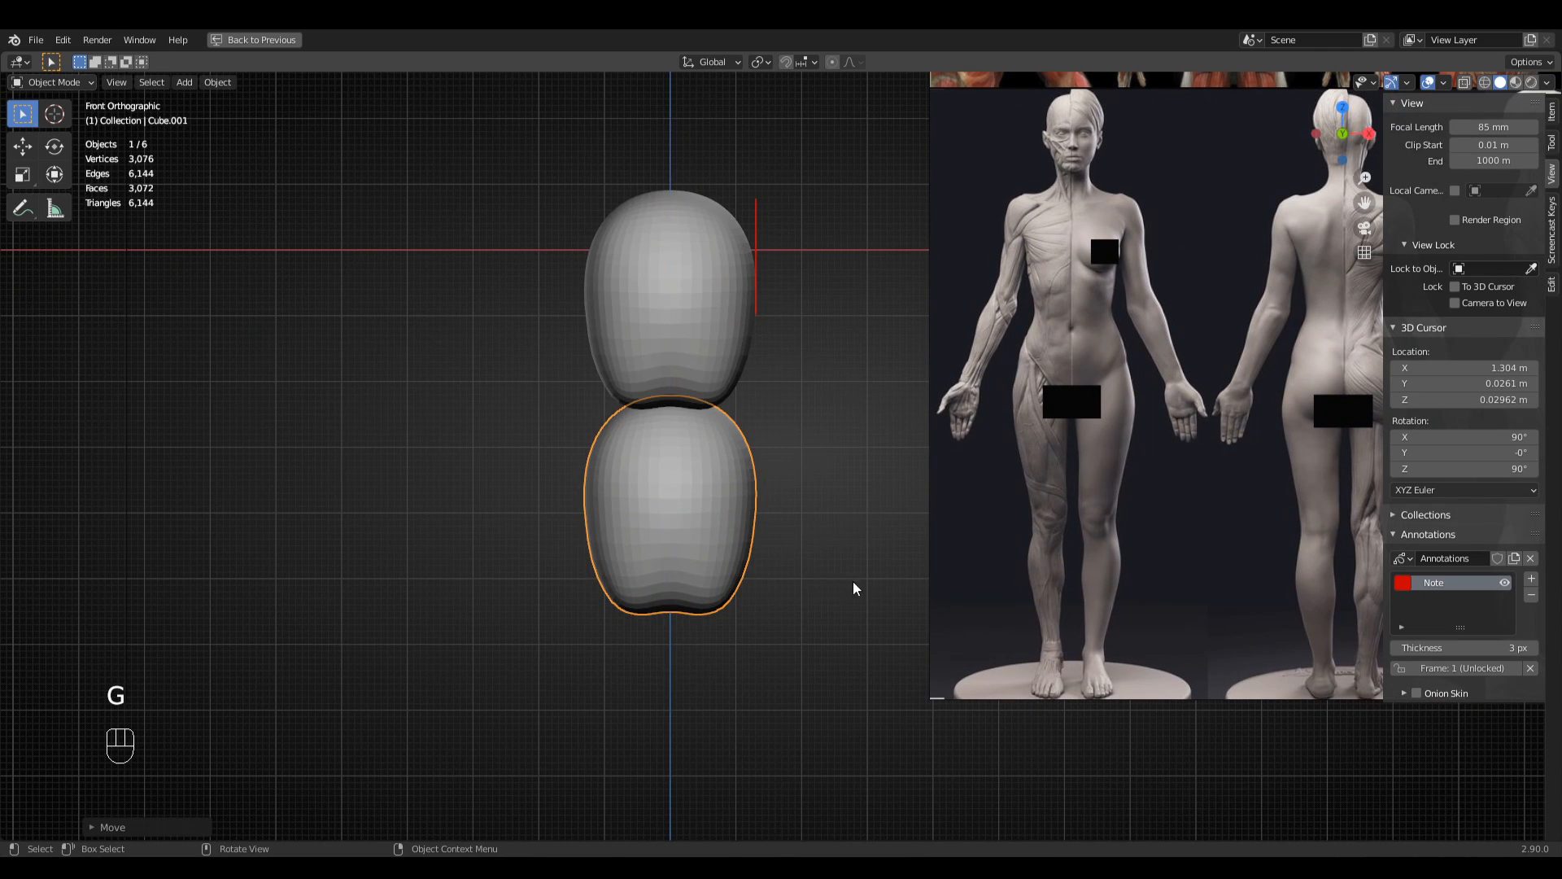
- In Sculpt Mode and right orthographic view, pull the top of the lower copy forward with Grab at a 252 px radius
{"action": "middle_click_drag", "start_coordinate": [857, 589], "coordinate": [790, 594]}
{"action": "left_click", "coordinate": [52, 82]}
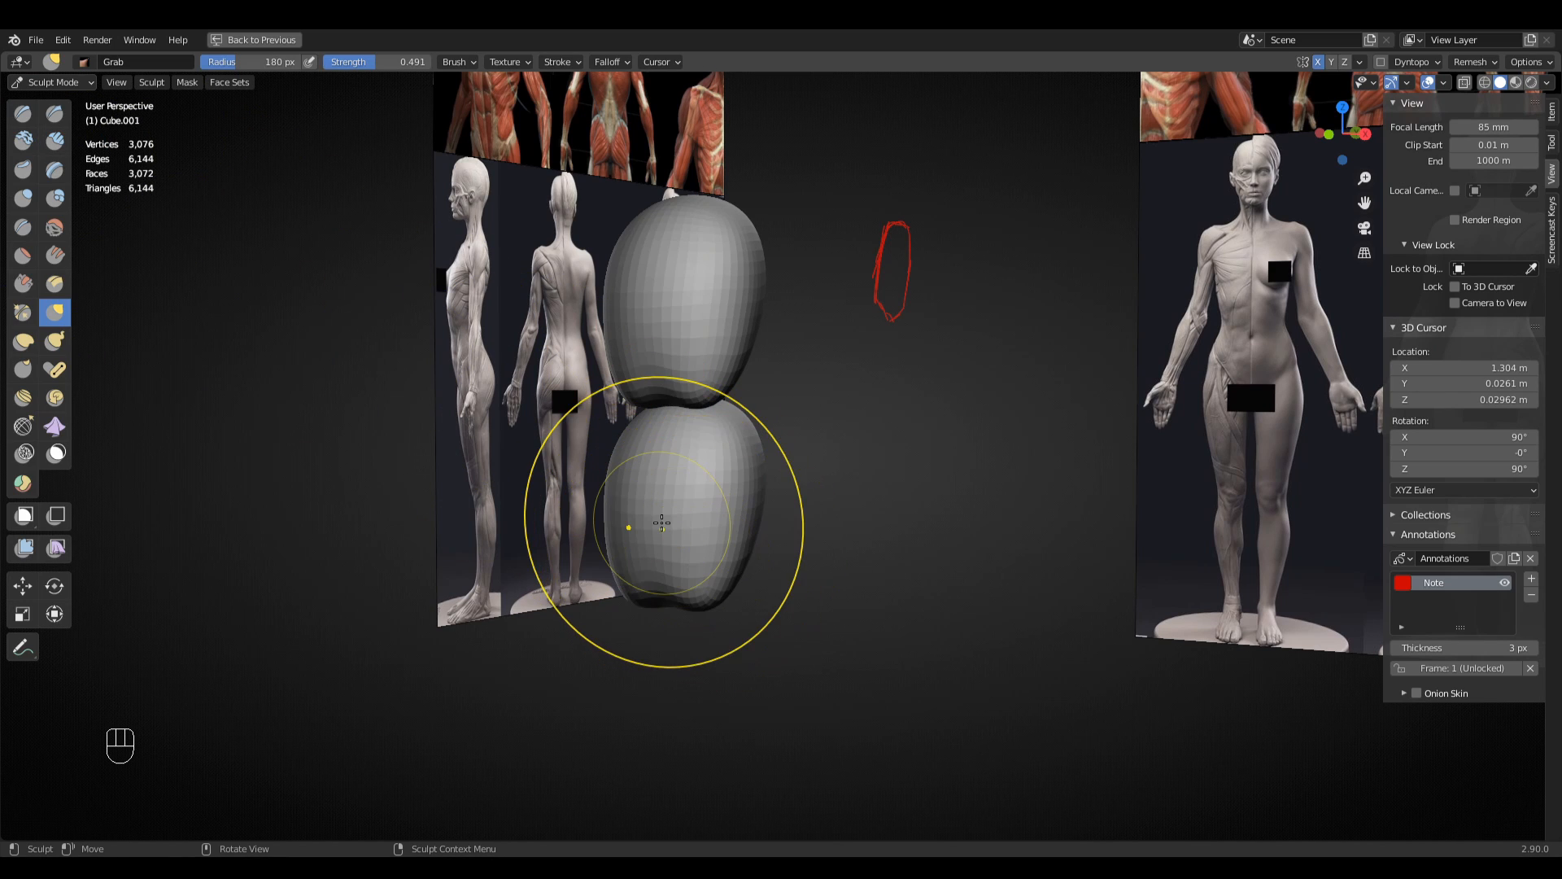
{"action": "key", "text": "KP_3"}
{"action": "key", "text": "g"}
{"action": "key", "text": "f"}
{"action": "left_click", "coordinate": [819, 422]}
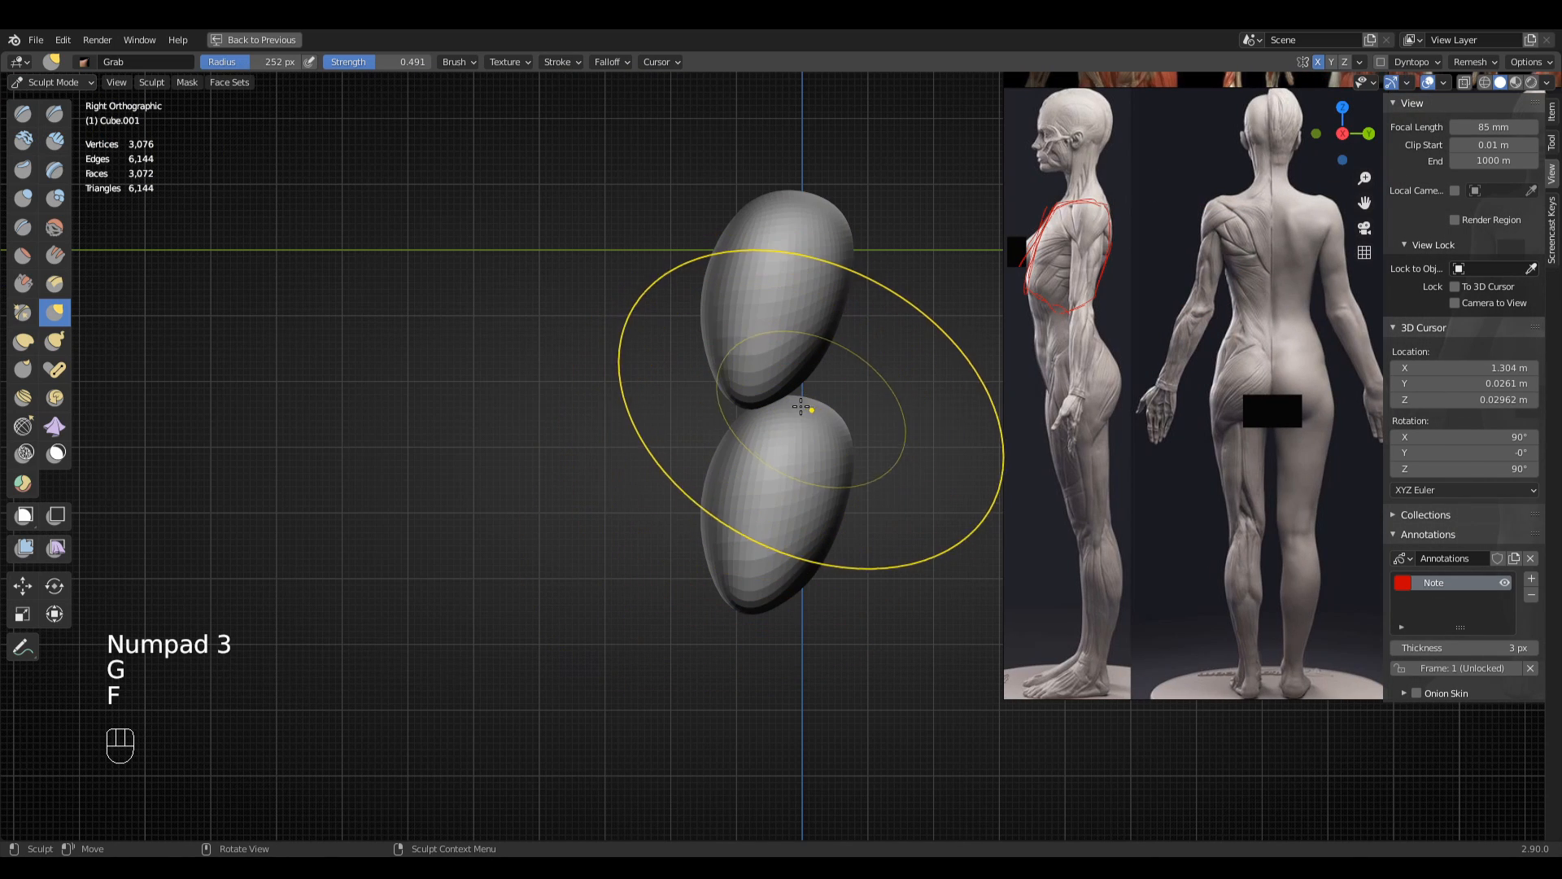
{"action": "left_click_drag", "start_coordinate": [774, 400], "coordinate": [737, 382]}
- Pull the lower copy's front slightly forward and its bottom tip backward, ending with a 235 px Grab radius
{"action": "key", "text": "f"}
{"action": "left_click", "coordinate": [741, 580]}
{"action": "left_click_drag", "start_coordinate": [713, 544], "coordinate": [704, 536]}
{"action": "key", "text": "f"}
{"action": "left_click", "coordinate": [743, 579]}
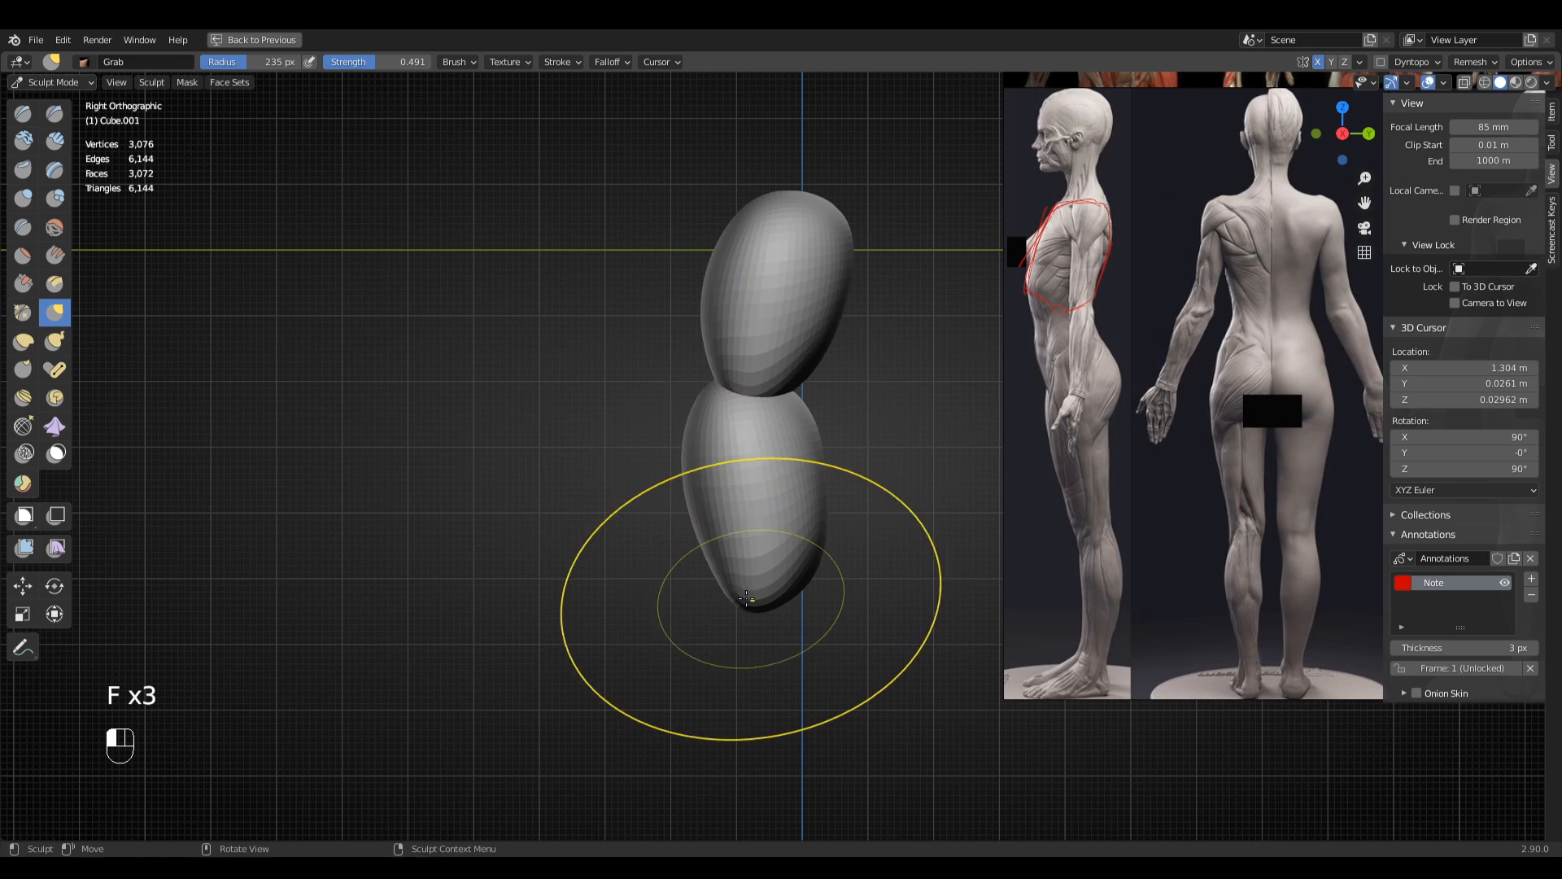
{"action": "left_click_drag", "start_coordinate": [750, 599], "coordinate": [760, 599]}
- Add a second annotation layer and set its color to green
{"action": "middle_click_drag", "start_coordinate": [868, 460], "coordinate": [690, 545], "text": "shift"}
{"action": "scroll", "coordinate": [854, 518], "scroll_direction": "up", "scroll_amount": 2}
{"action": "middle_click_drag", "start_coordinate": [913, 517], "coordinate": [795, 544], "text": "shift"}
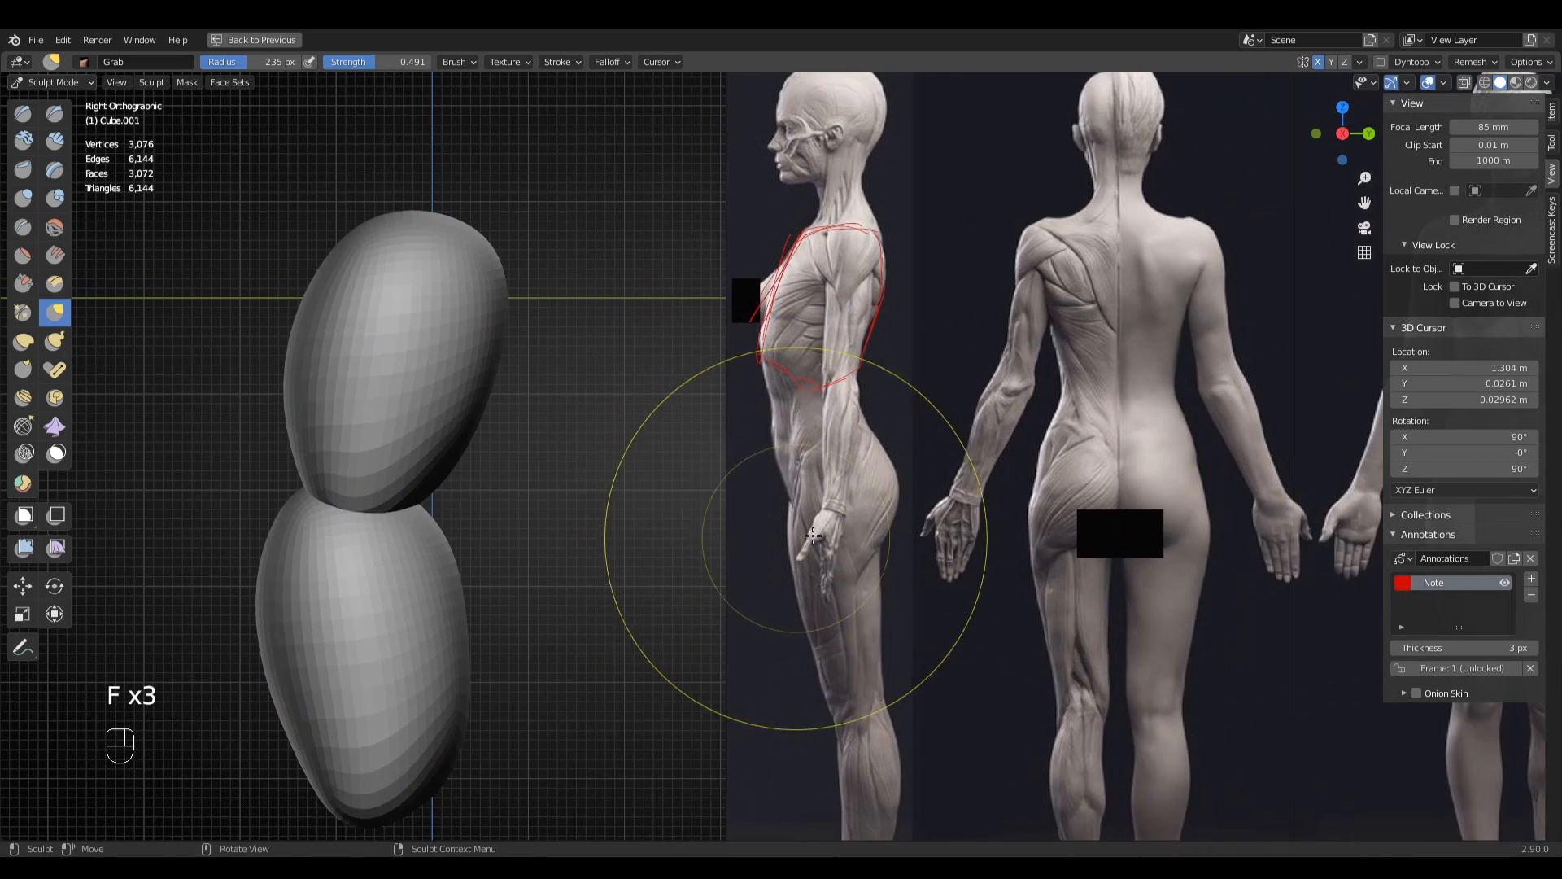
{"action": "scroll", "coordinate": [795, 544], "scroll_direction": "up", "scroll_amount": 2}
{"action": "left_click", "coordinate": [1531, 578]}
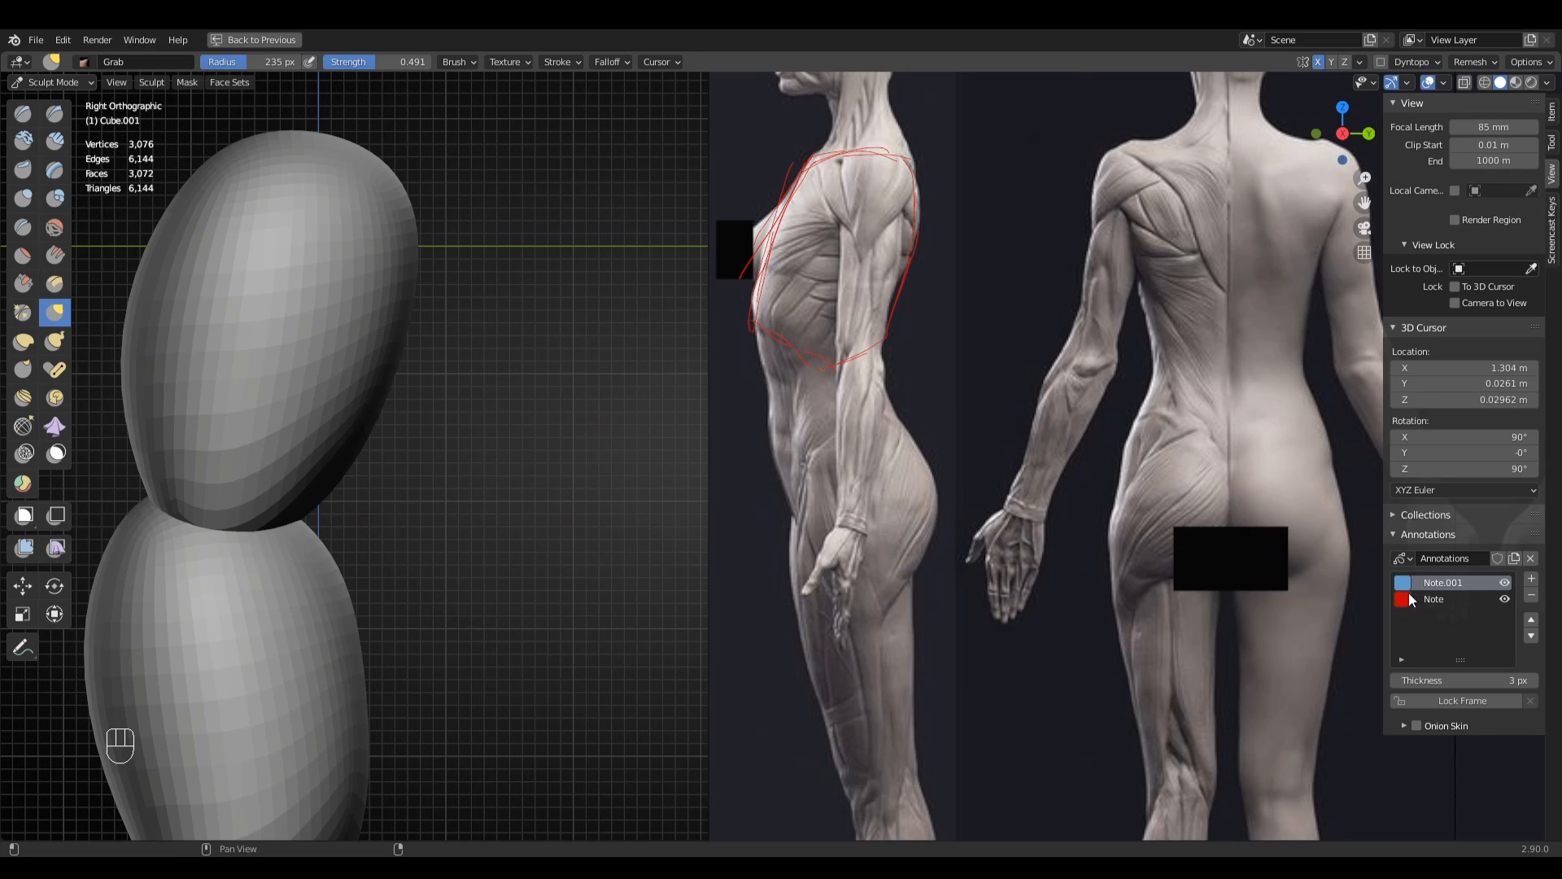
{"action": "left_click", "coordinate": [1409, 586]}
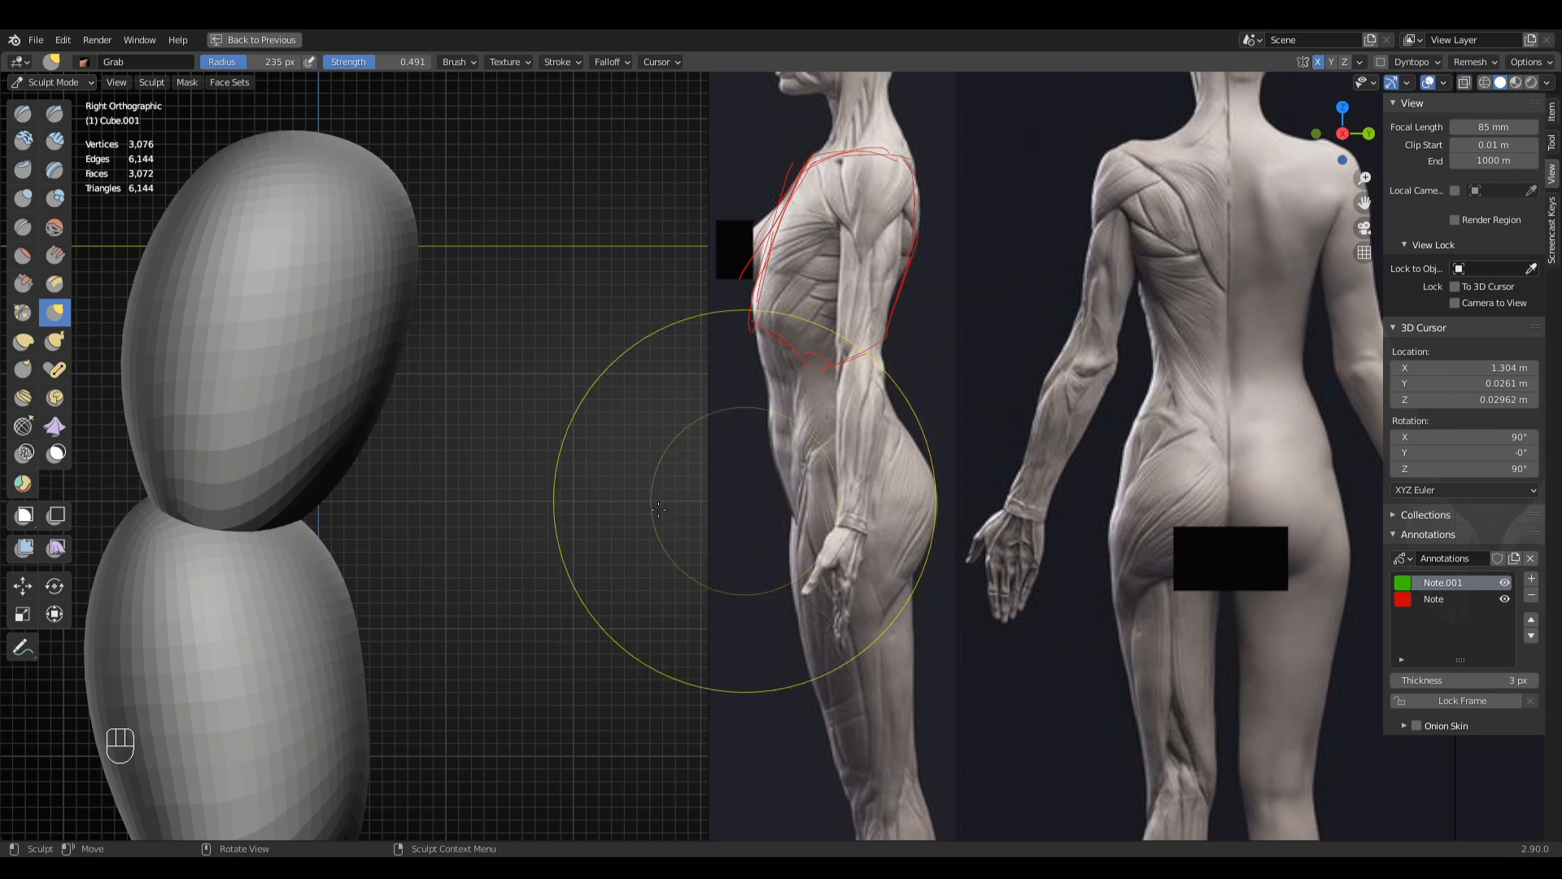
- Outline the abdomen and pelvis in green on the side-view anatomy reference with the annotation tool
{"action": "left_click", "coordinate": [22, 647]}
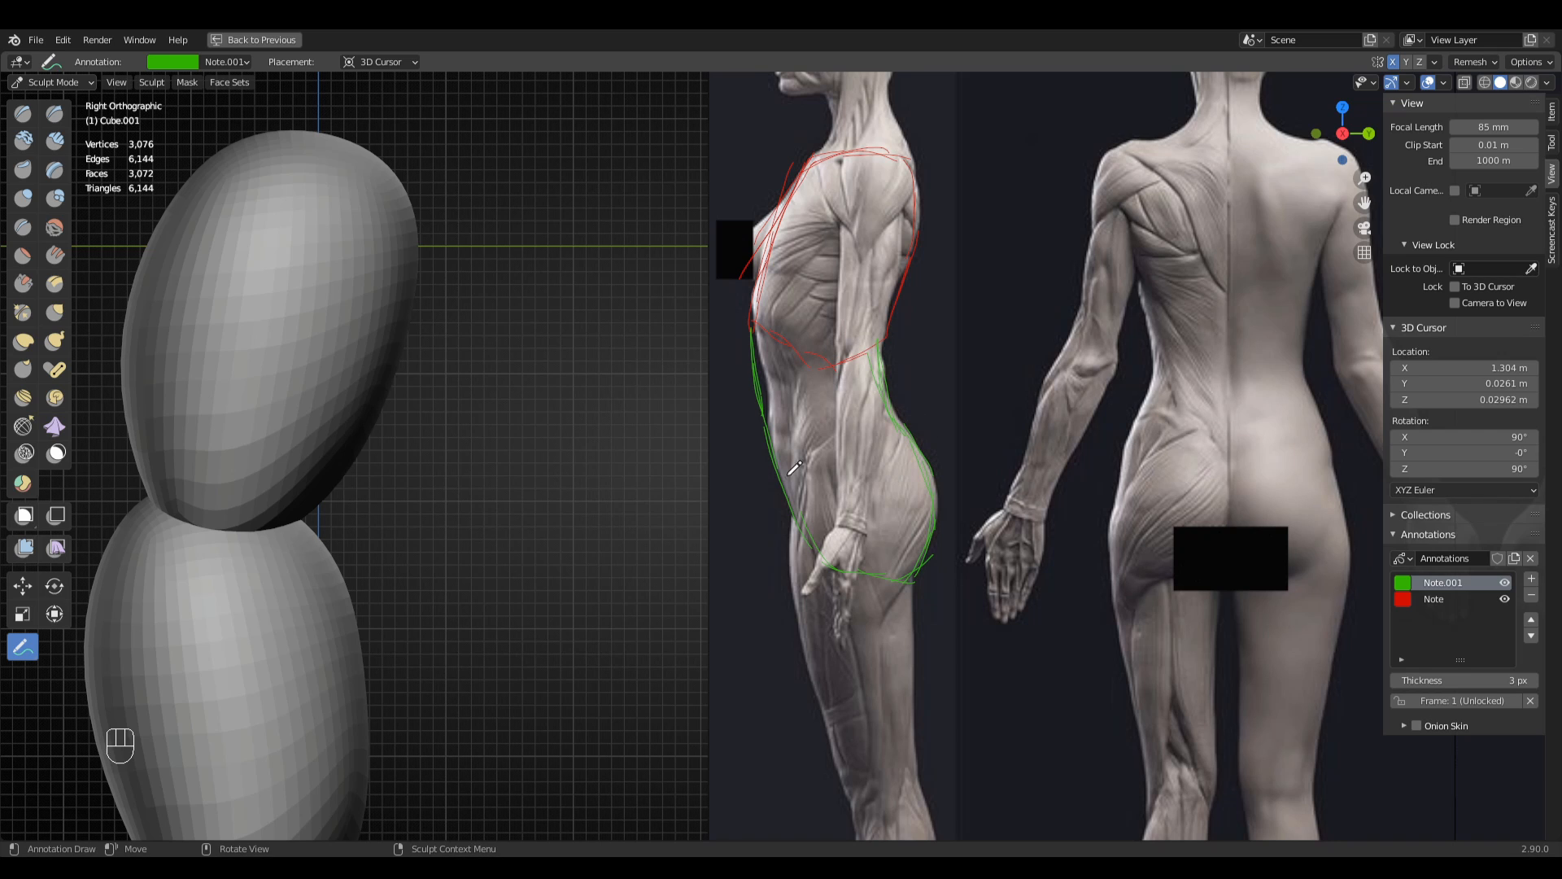
{"action": "middle_click_drag", "start_coordinate": [717, 422], "coordinate": [659, 511], "text": "shift"}
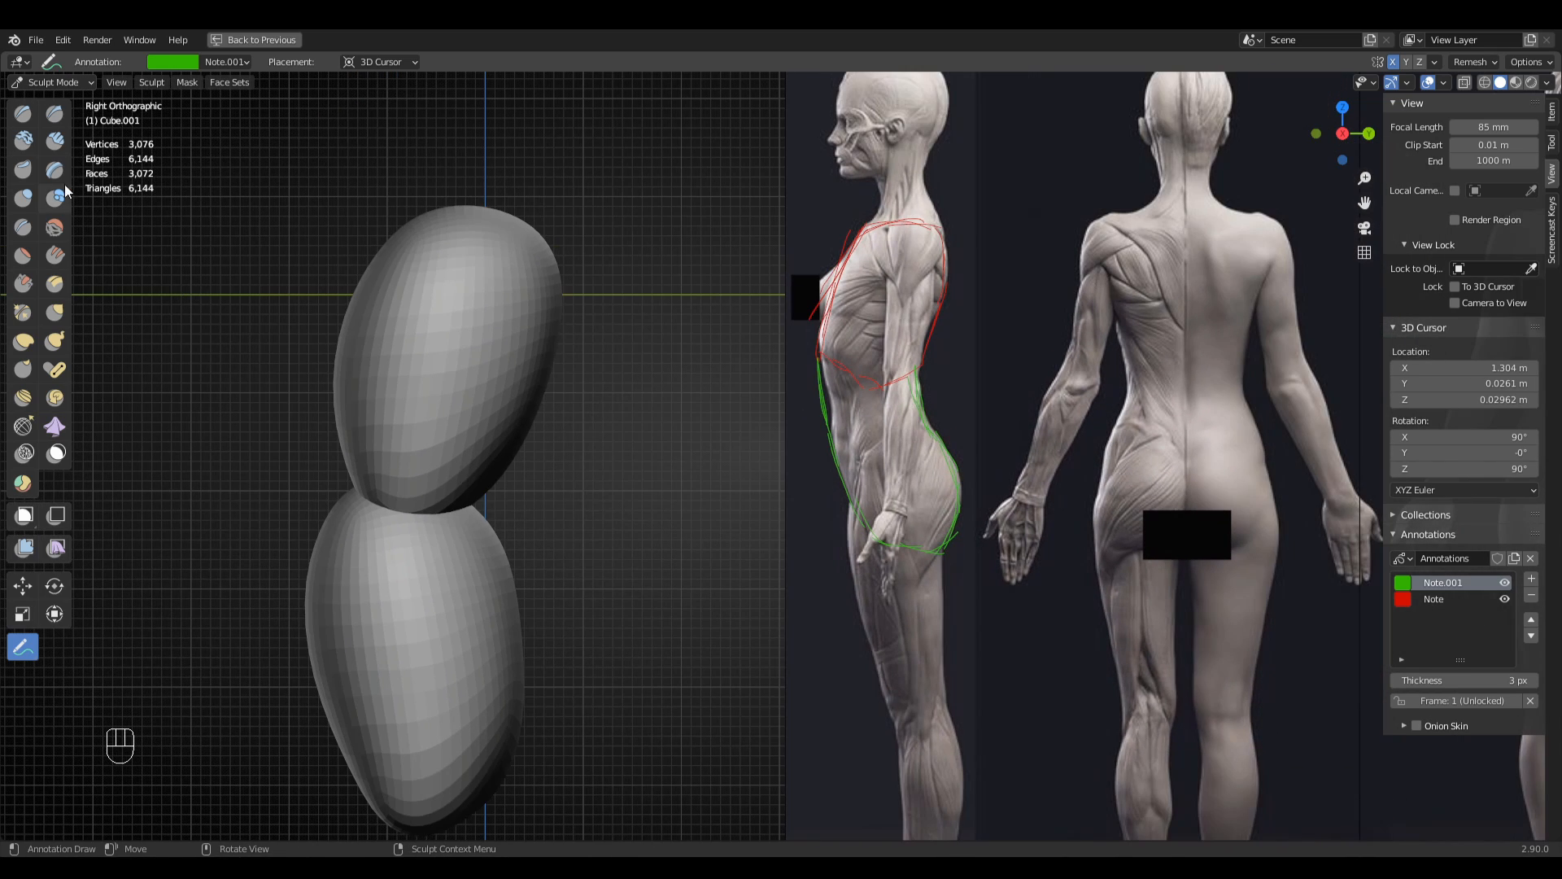
- Switch to Grab and pull the lower form's rear bottom backward and its upper back inward, matching the green outline
{"action": "key", "text": "g"}
{"action": "mouse_move", "coordinate": [398, 452]}
{"action": "middle_mouse_down", "text": "shift"}
{"action": "mouse_move", "coordinate": [425, 455]}
{"action": "mouse_move", "coordinate": [661, 249]}
{"action": "middle_mouse_up", "text": "shift"}
{"action": "key", "text": "f"}
{"action": "left_click", "coordinate": [682, 470]}
{"action": "left_click_drag", "start_coordinate": [723, 555], "coordinate": [759, 576]}
{"action": "key", "text": "f"}
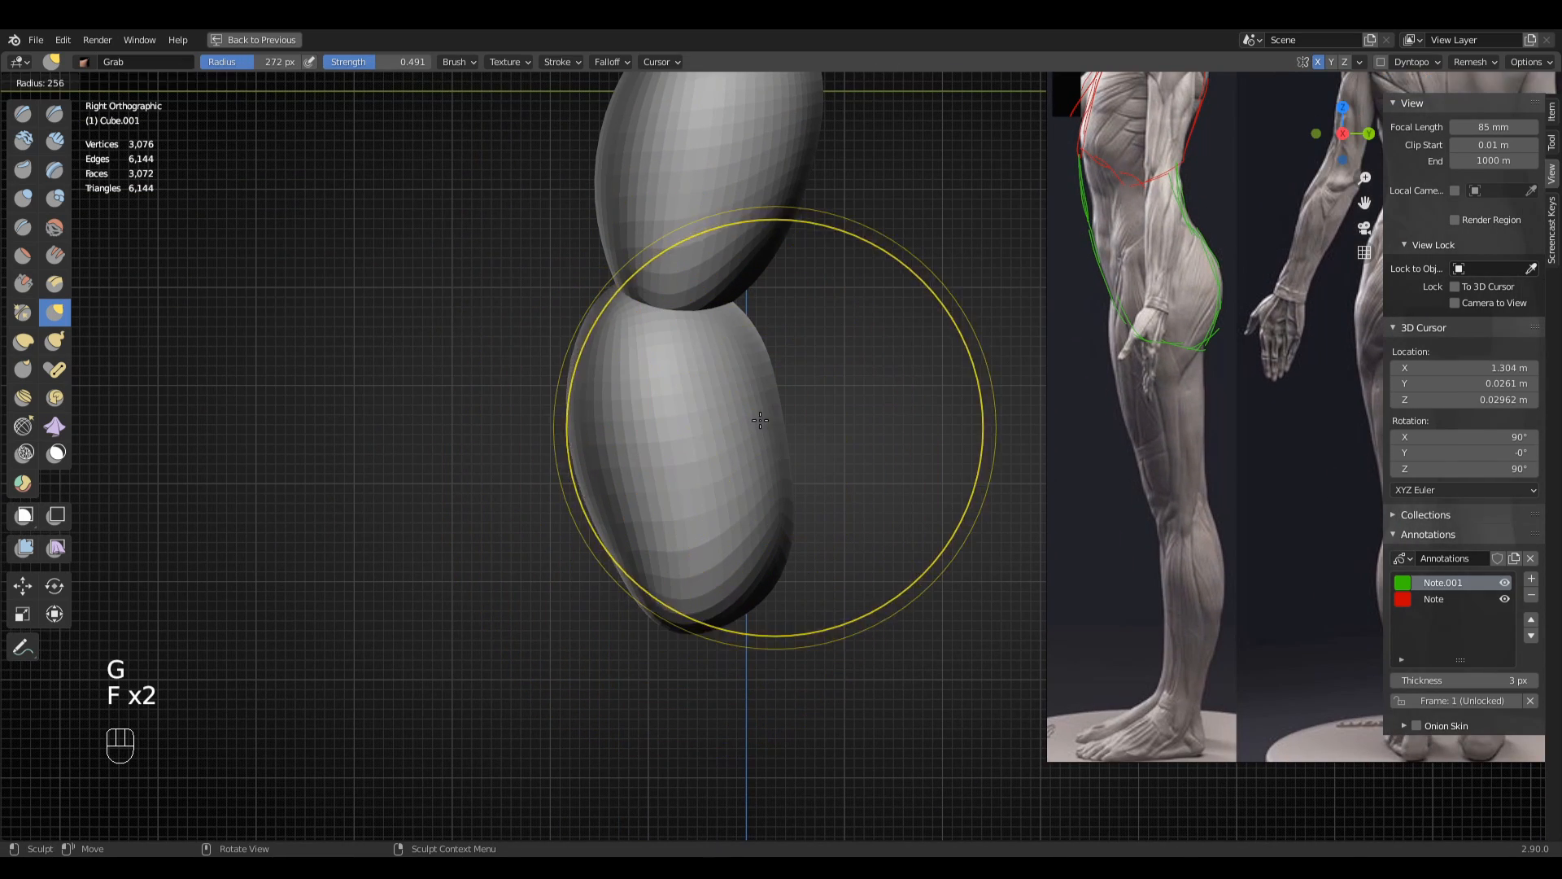
{"action": "left_click", "coordinate": [766, 422]}
{"action": "key", "text": "f"}
{"action": "left_click", "coordinate": [762, 363]}
{"action": "left_click_drag", "start_coordinate": [759, 345], "coordinate": [734, 328]}
- Deepen the curve of the lower form's back and push its rear bottom outward with Grab at a 238 px radius
{"action": "middle_click_drag", "start_coordinate": [781, 377], "coordinate": [750, 440], "text": "ctrl"}
{"action": "mouse_move", "coordinate": [749, 441]}
{"action": "middle_mouse_down", "text": "shift"}
{"action": "mouse_move", "coordinate": [760, 488]}
{"action": "mouse_move", "coordinate": [778, 422]}
{"action": "middle_mouse_up", "text": "shift"}
{"action": "key", "text": "f"}
{"action": "left_click", "coordinate": [770, 417]}
{"action": "left_click_drag", "start_coordinate": [766, 386], "coordinate": [740, 367]}
{"action": "key", "text": "f"}
{"action": "left_click", "coordinate": [798, 479]}
{"action": "left_click_drag", "start_coordinate": [770, 479], "coordinate": [759, 483]}
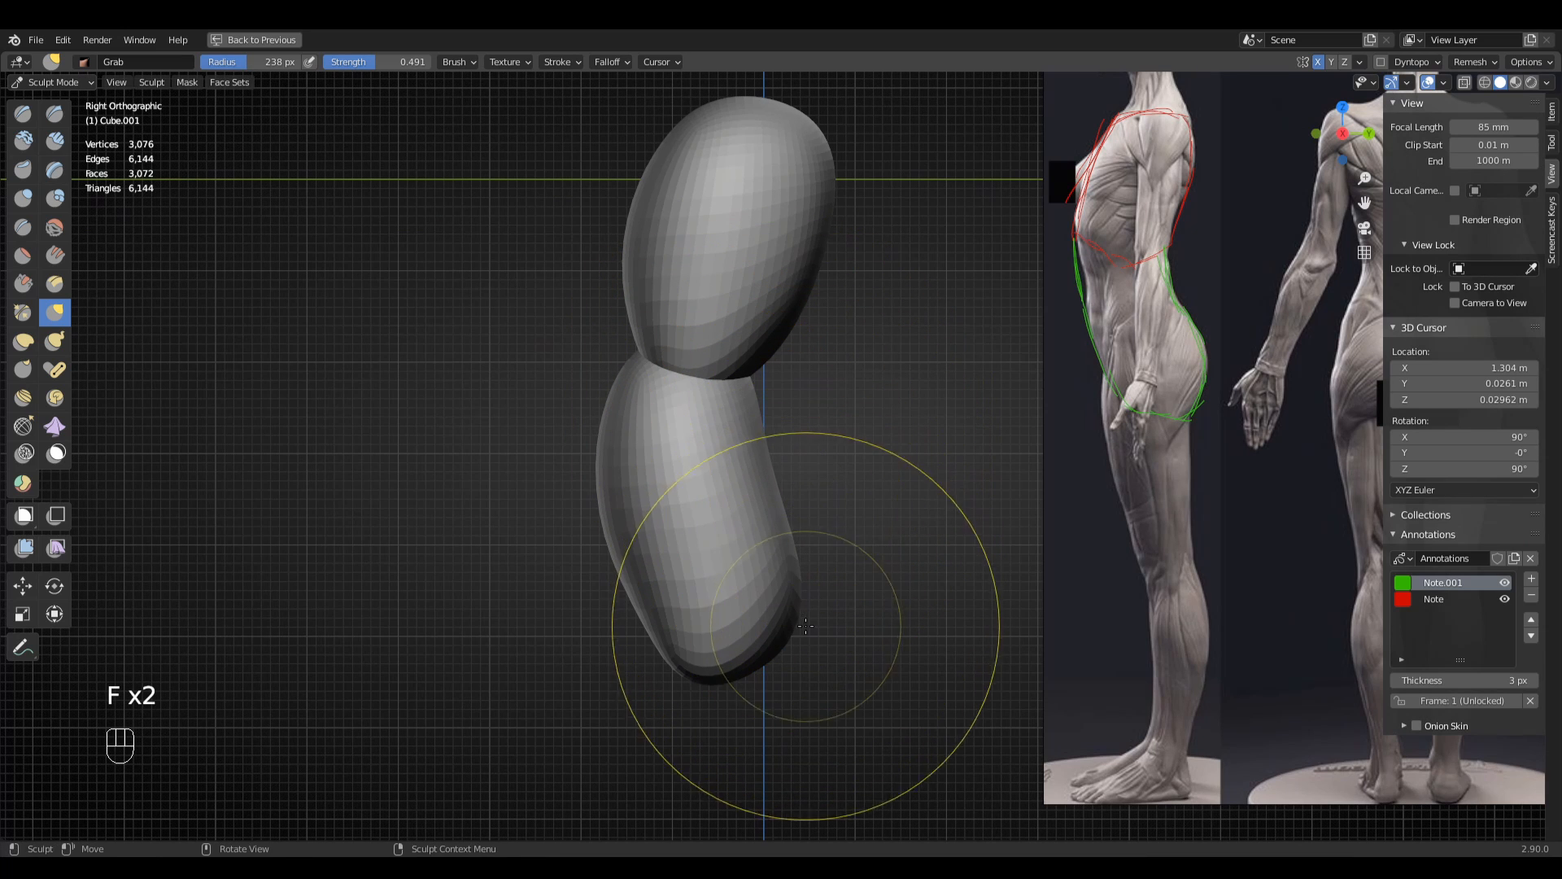
{"action": "left_click_drag", "start_coordinate": [773, 643], "coordinate": [784, 650]}
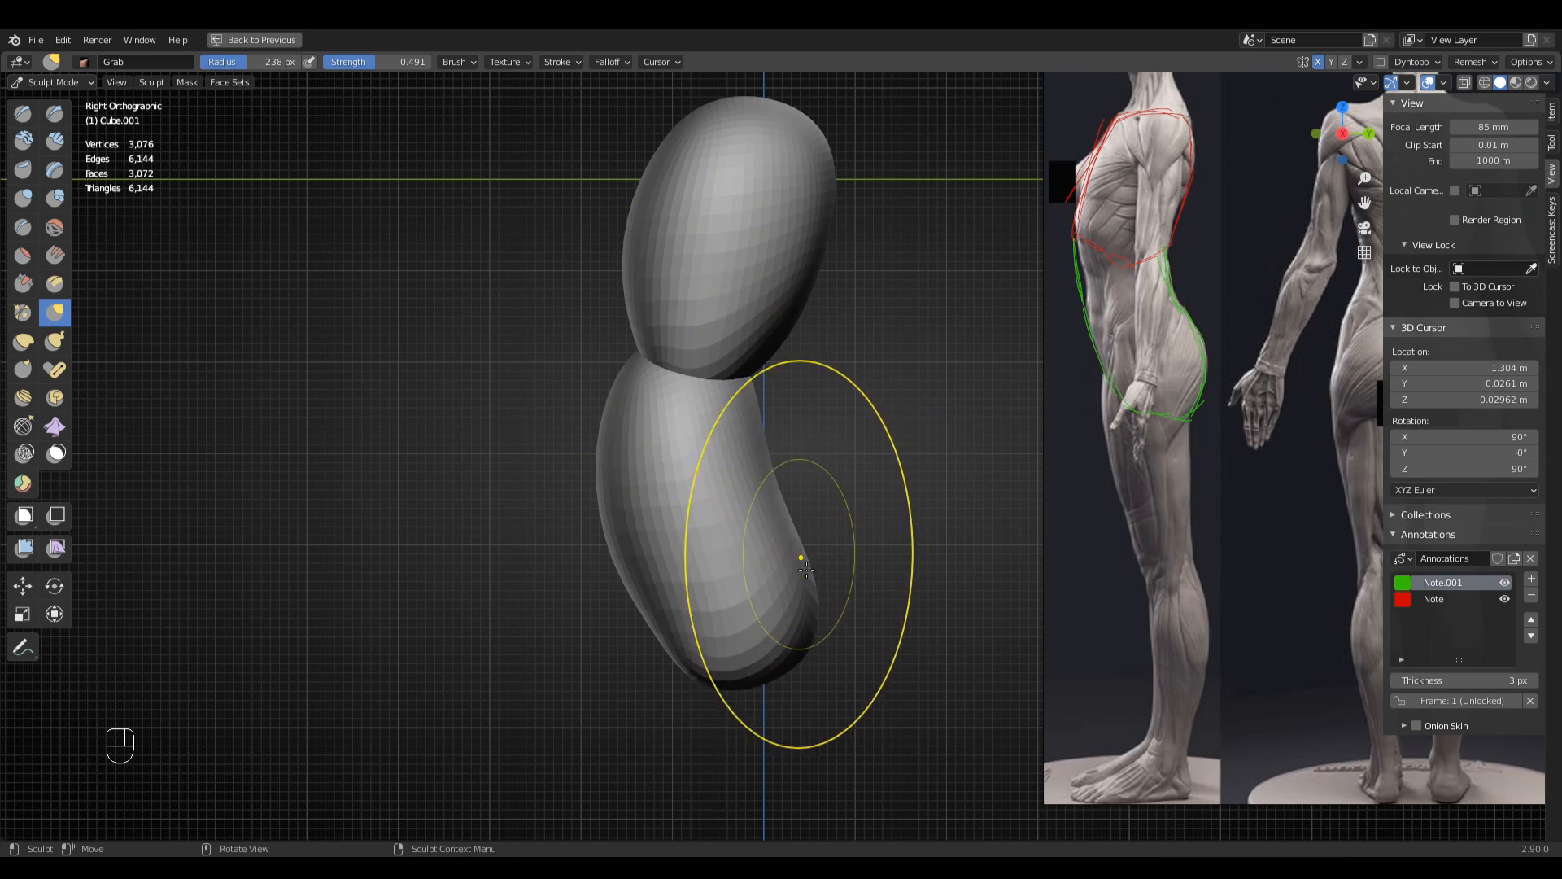
- Pull the lower form's lower front slightly forward and set the Grab radius to 243 px
{"action": "middle_click_drag", "start_coordinate": [732, 622], "coordinate": [803, 503], "text": "shift"}
{"action": "key", "text": "f"}
{"action": "left_click", "coordinate": [793, 503]}
{"action": "left_click_drag", "start_coordinate": [761, 494], "coordinate": [743, 485]}
{"action": "middle_click_drag", "start_coordinate": [701, 419], "coordinate": [760, 610], "text": "shift"}
{"action": "key", "text": "f"}
{"action": "left_click", "coordinate": [744, 480]}
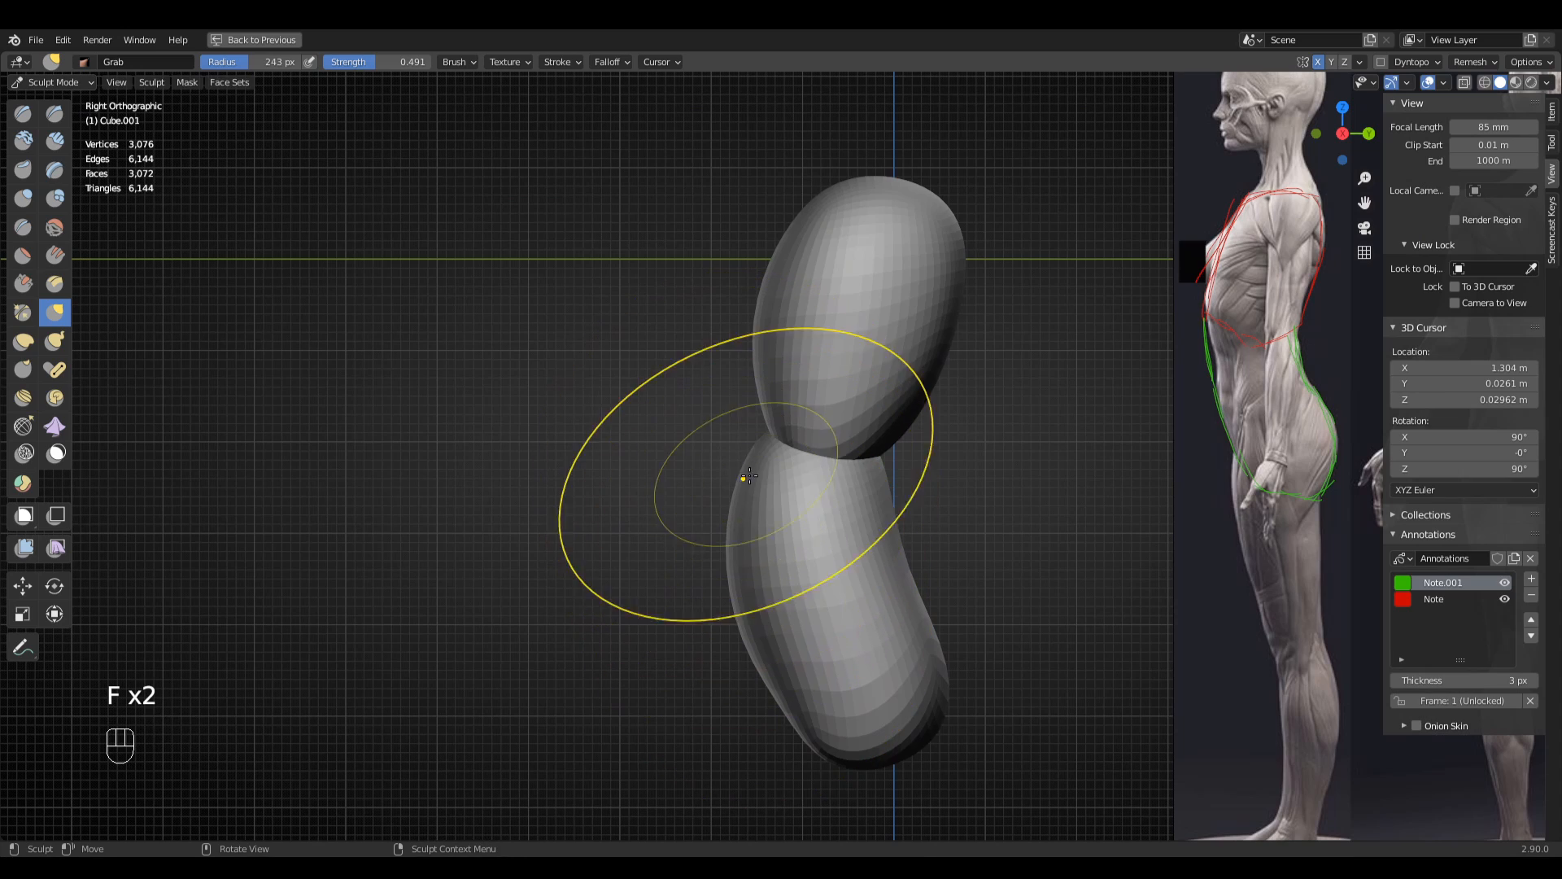
- In front orthographic view, pull the lower form's bottom sides outward into hips with Grab at a 217 px radius
{"action": "middle_click_drag", "start_coordinate": [763, 479], "coordinate": [876, 482]}
{"action": "key", "text": "f"}
{"action": "left_click", "coordinate": [790, 480]}
{"action": "mouse_move", "coordinate": [553, 479]}
{"action": "middle_mouse_down"}
{"action": "mouse_move", "coordinate": [623, 482]}
{"action": "mouse_move", "coordinate": [744, 321]}
{"action": "mouse_move", "coordinate": [661, 462]}
{"action": "middle_mouse_up"}
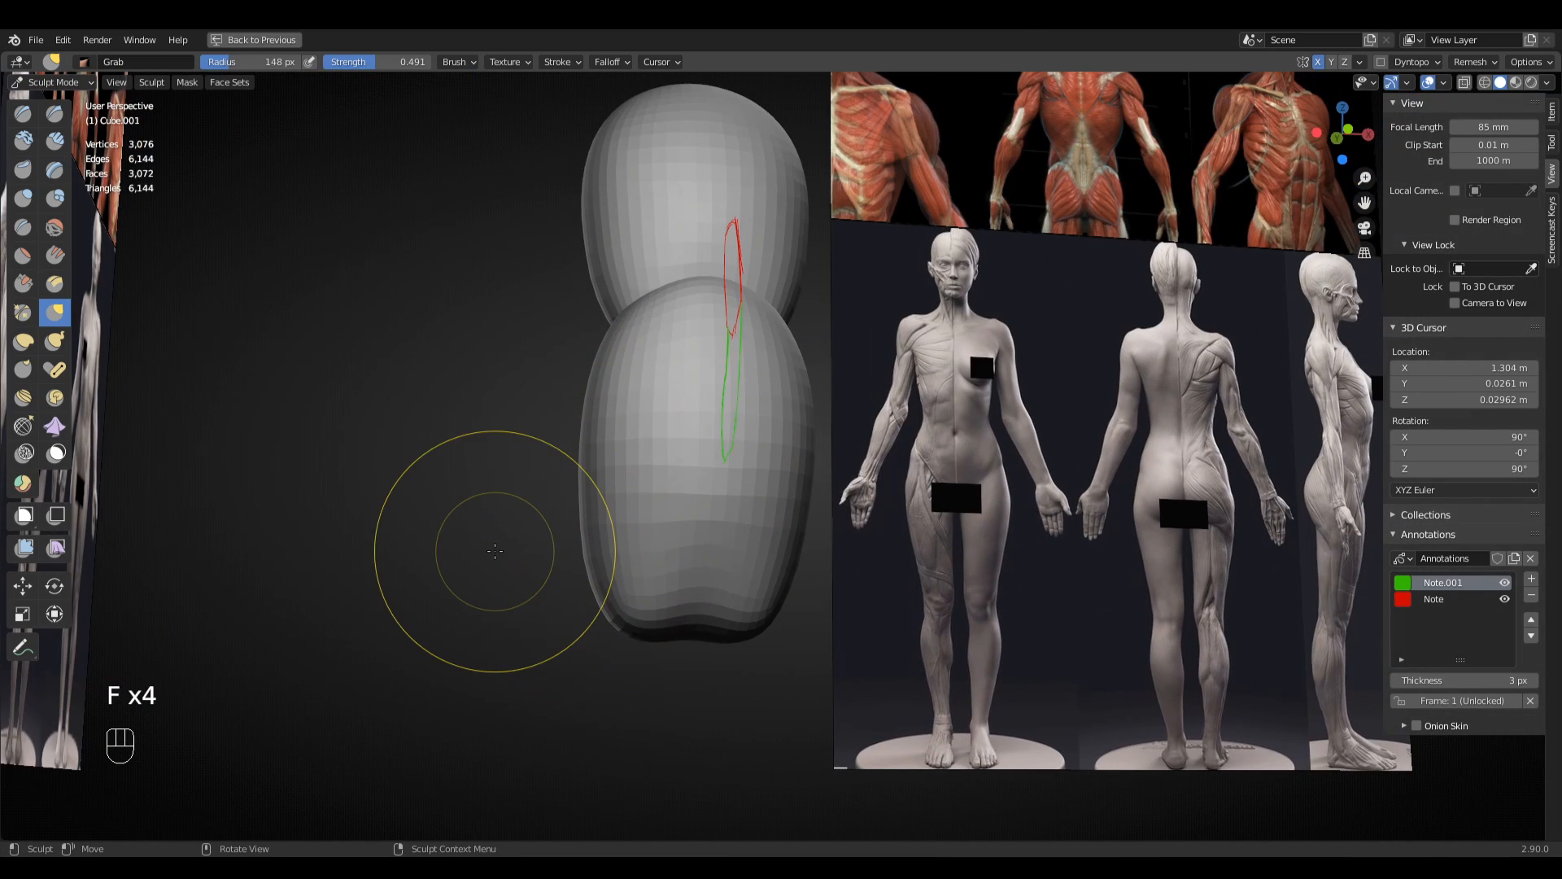
{"action": "key", "text": "KP_1"}
{"action": "middle_click_drag", "start_coordinate": [872, 401], "coordinate": [1094, 393], "text": "shift"}
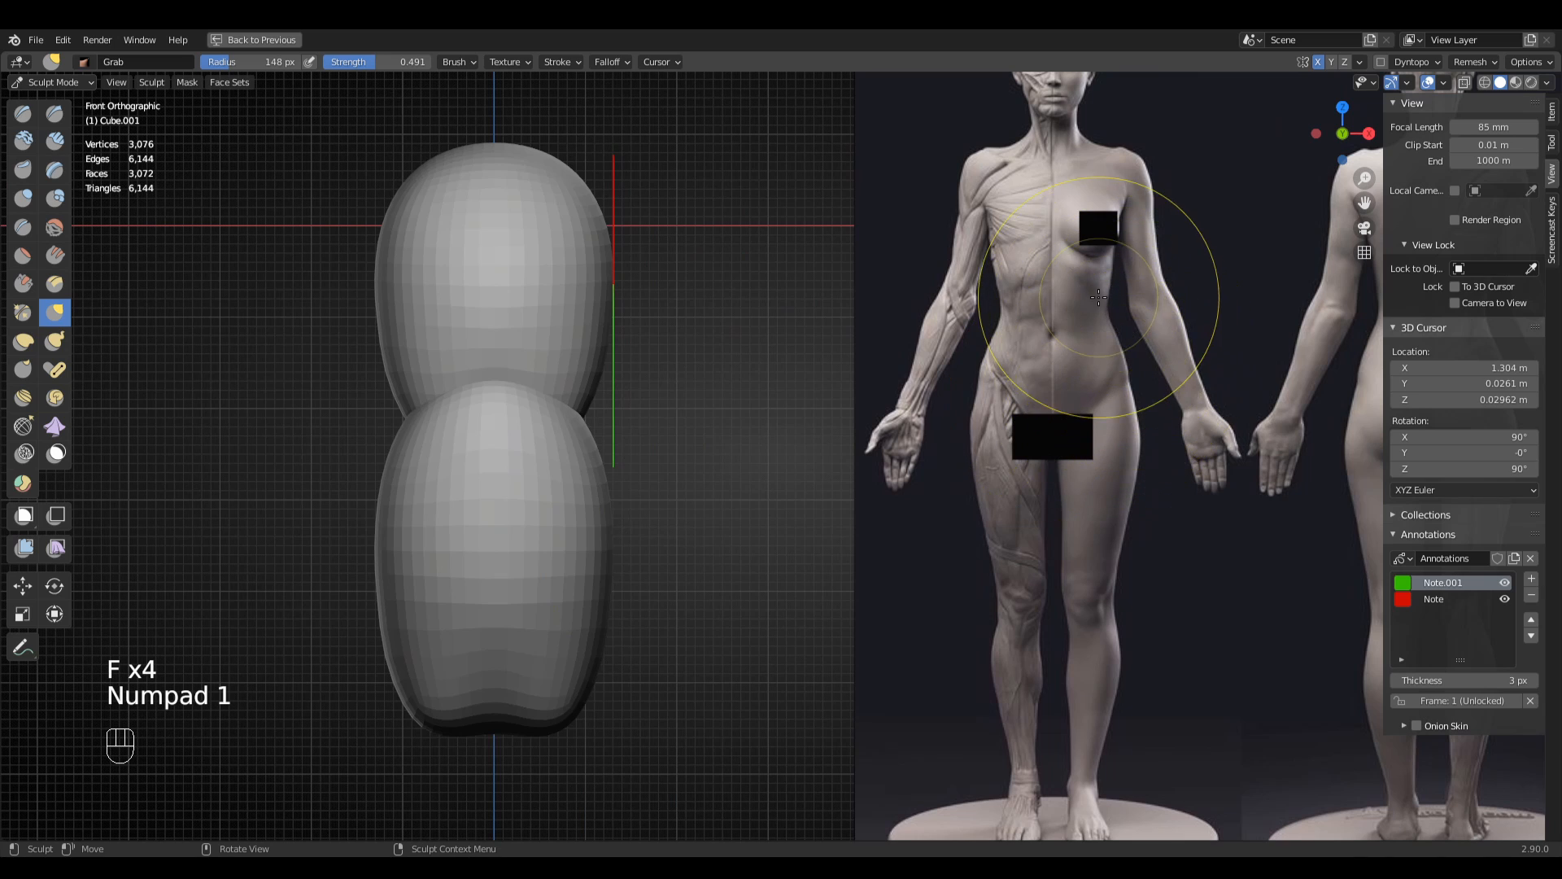
{"action": "middle_click_drag", "start_coordinate": [516, 648], "coordinate": [530, 495], "text": "shift"}
{"action": "key", "text": "f"}
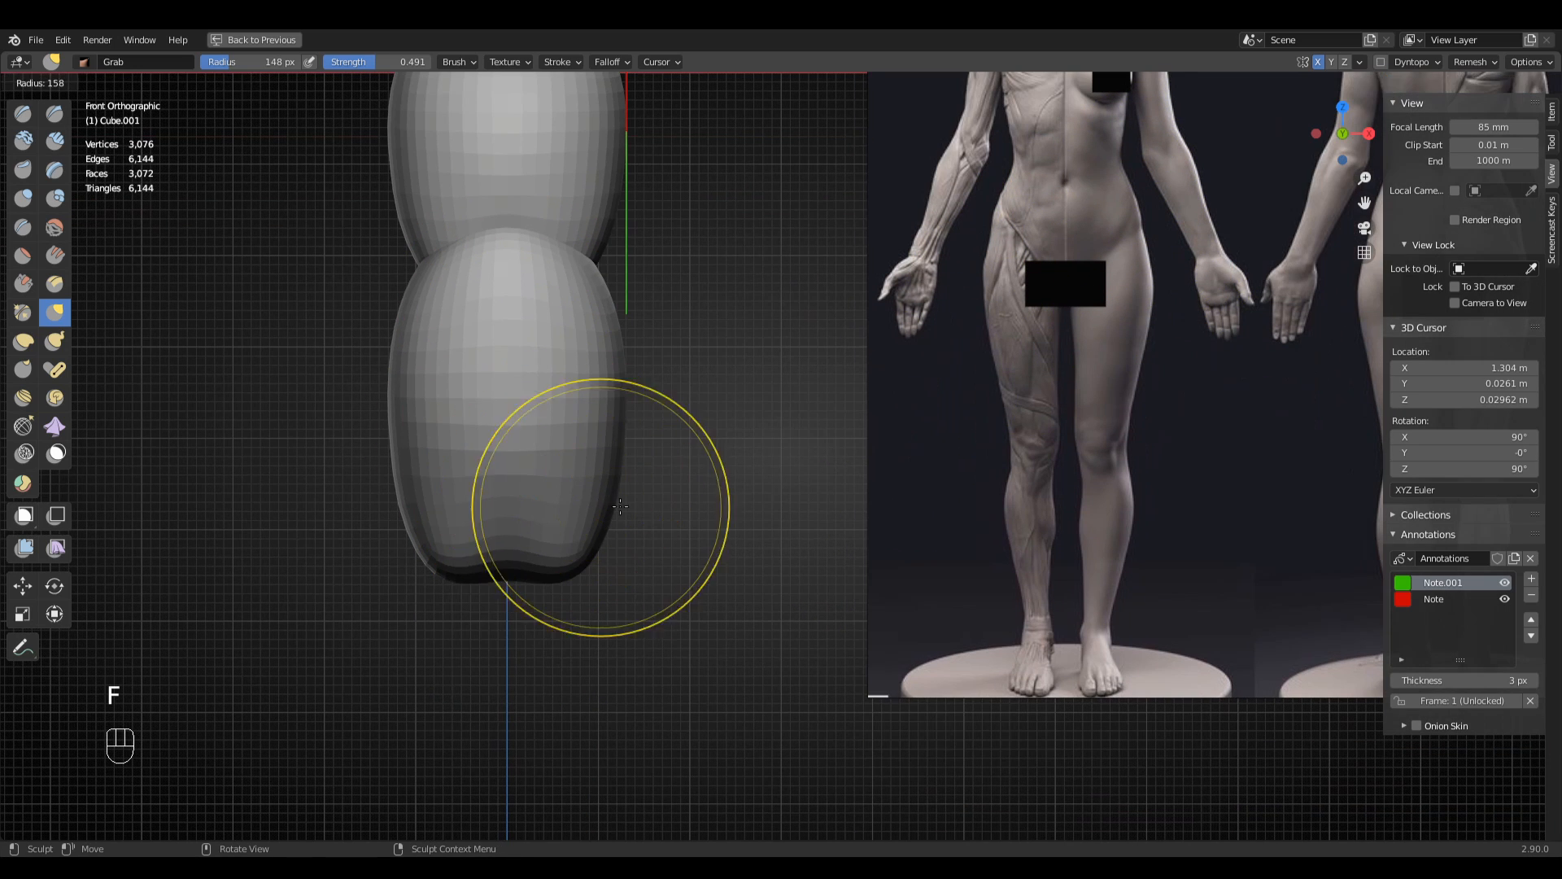
{"action": "left_click", "coordinate": [777, 509]}
{"action": "left_click_drag", "start_coordinate": [599, 515], "coordinate": [643, 519]}
{"action": "scroll", "coordinate": [643, 519], "scroll_direction": "down", "scroll_amount": 2}
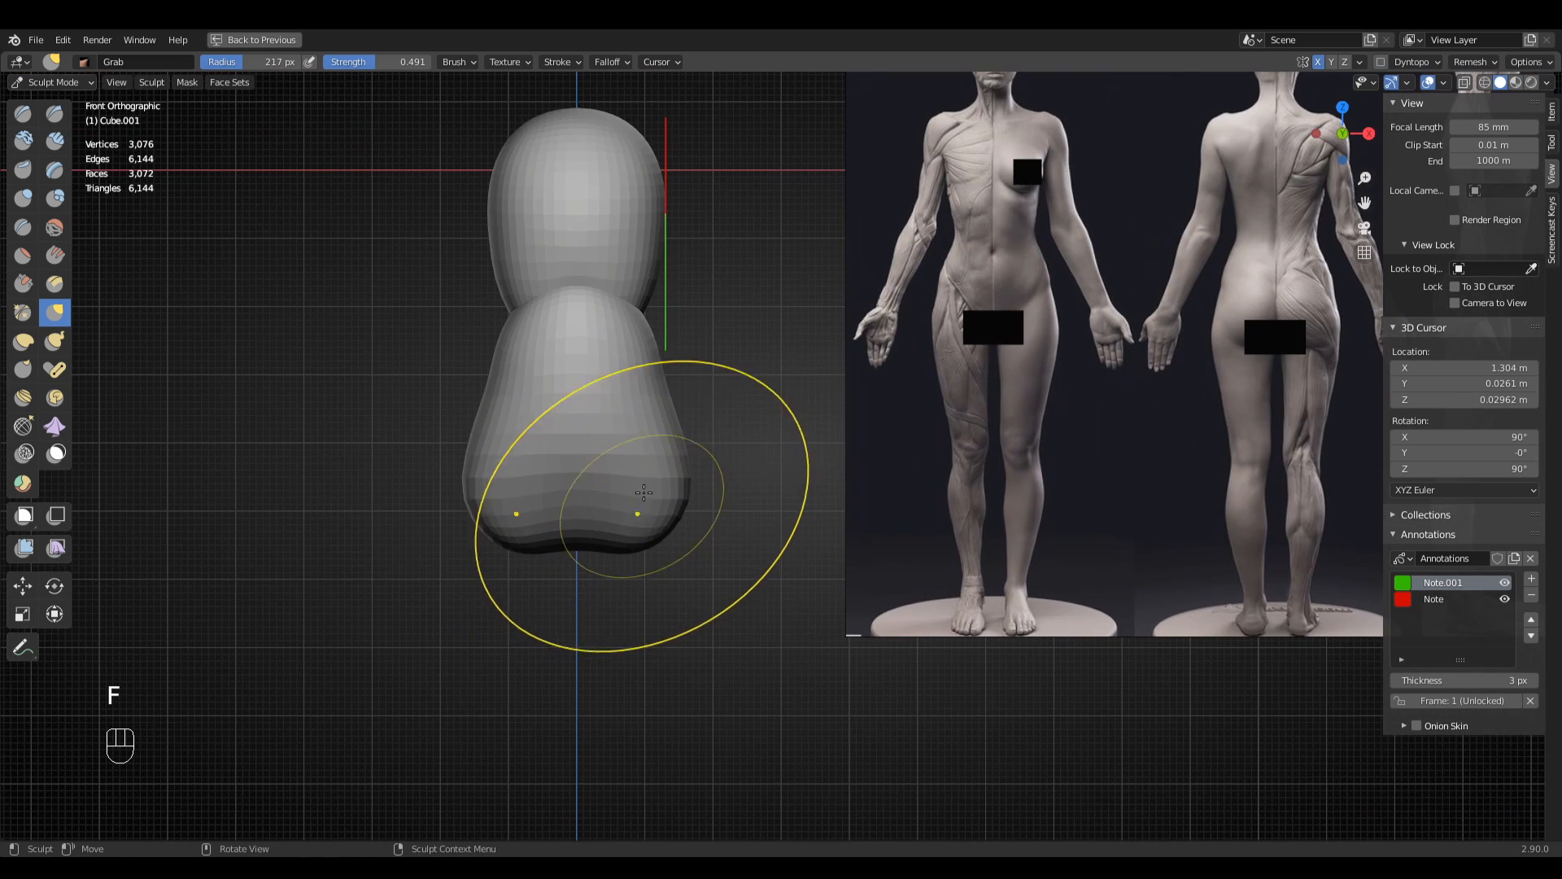
- Pull the bottom center of the lower form downward with Grab at a 123 px radius
{"action": "key", "text": "f"}
{"action": "left_click", "coordinate": [674, 413]}
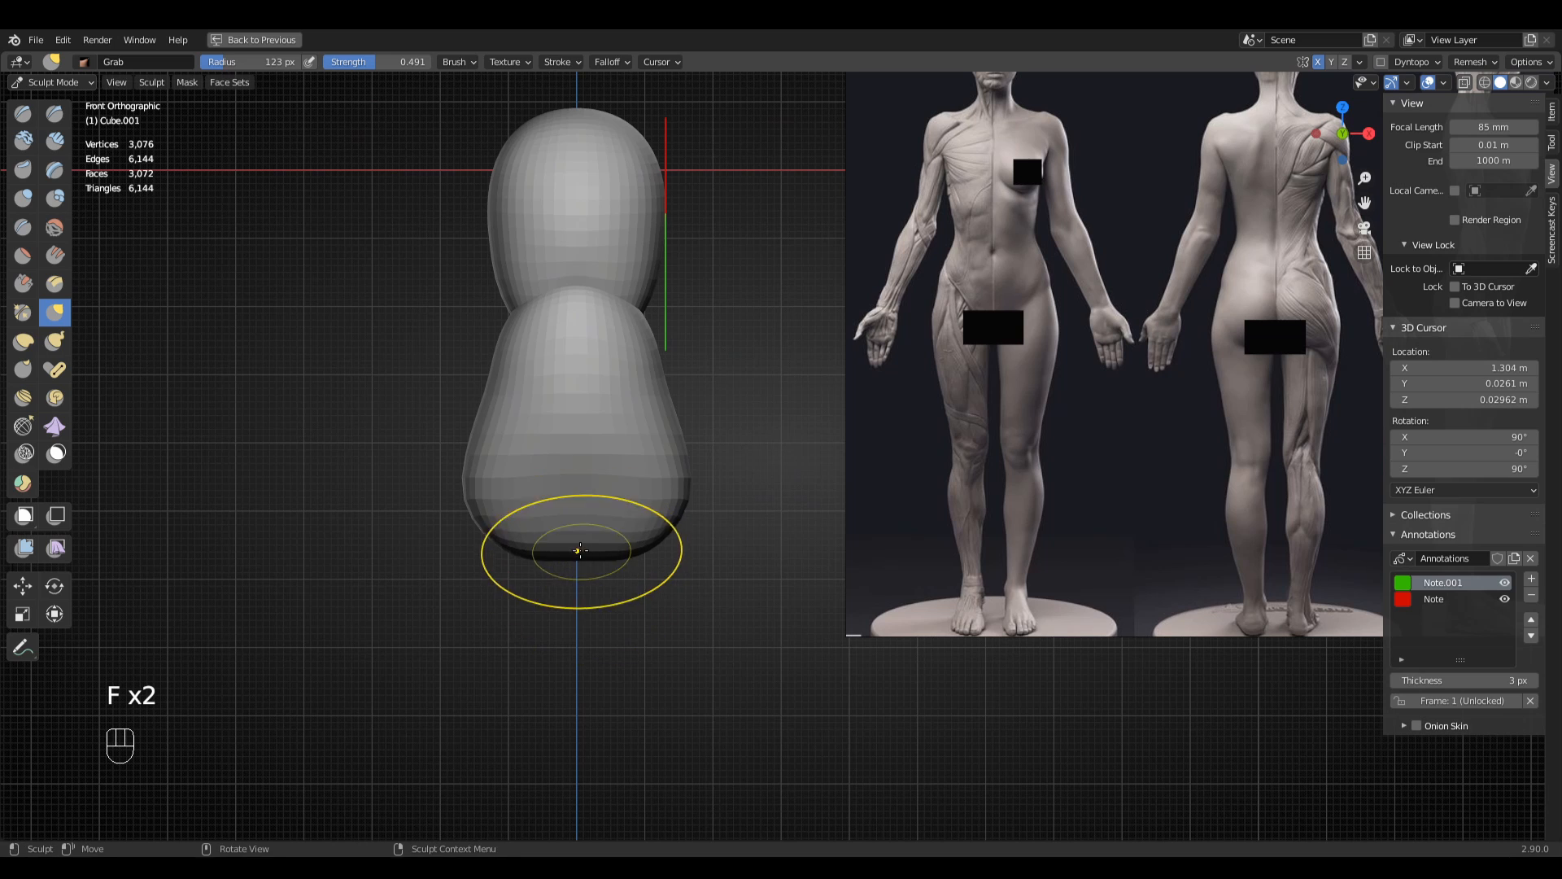
{"action": "key", "text": "f"}
{"action": "left_click", "coordinate": [593, 593]}
- Taper the underside of the lower form into a rounded point, ending with a 122 px Grab radius
{"action": "middle_click_drag", "start_coordinate": [593, 593], "coordinate": [847, 610]}
{"action": "key", "text": "f"}
{"action": "left_click", "coordinate": [778, 584]}
{"action": "key", "text": "f"}
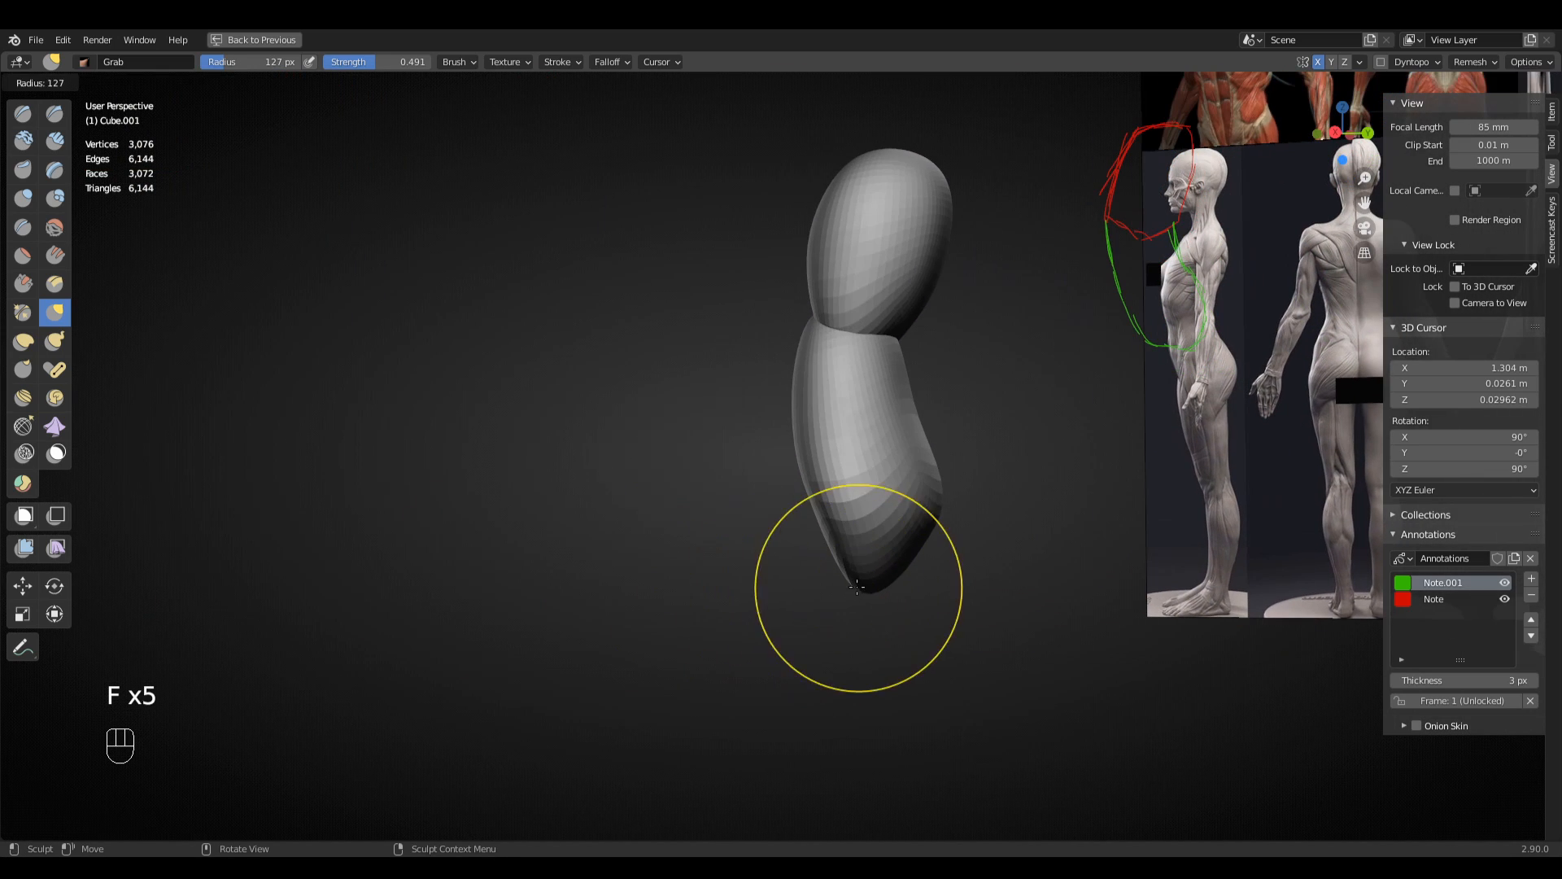
{"action": "left_click", "coordinate": [847, 610]}
{"action": "middle_click_drag", "start_coordinate": [914, 562], "coordinate": [610, 417]}
{"action": "key", "text": "KP_2"}
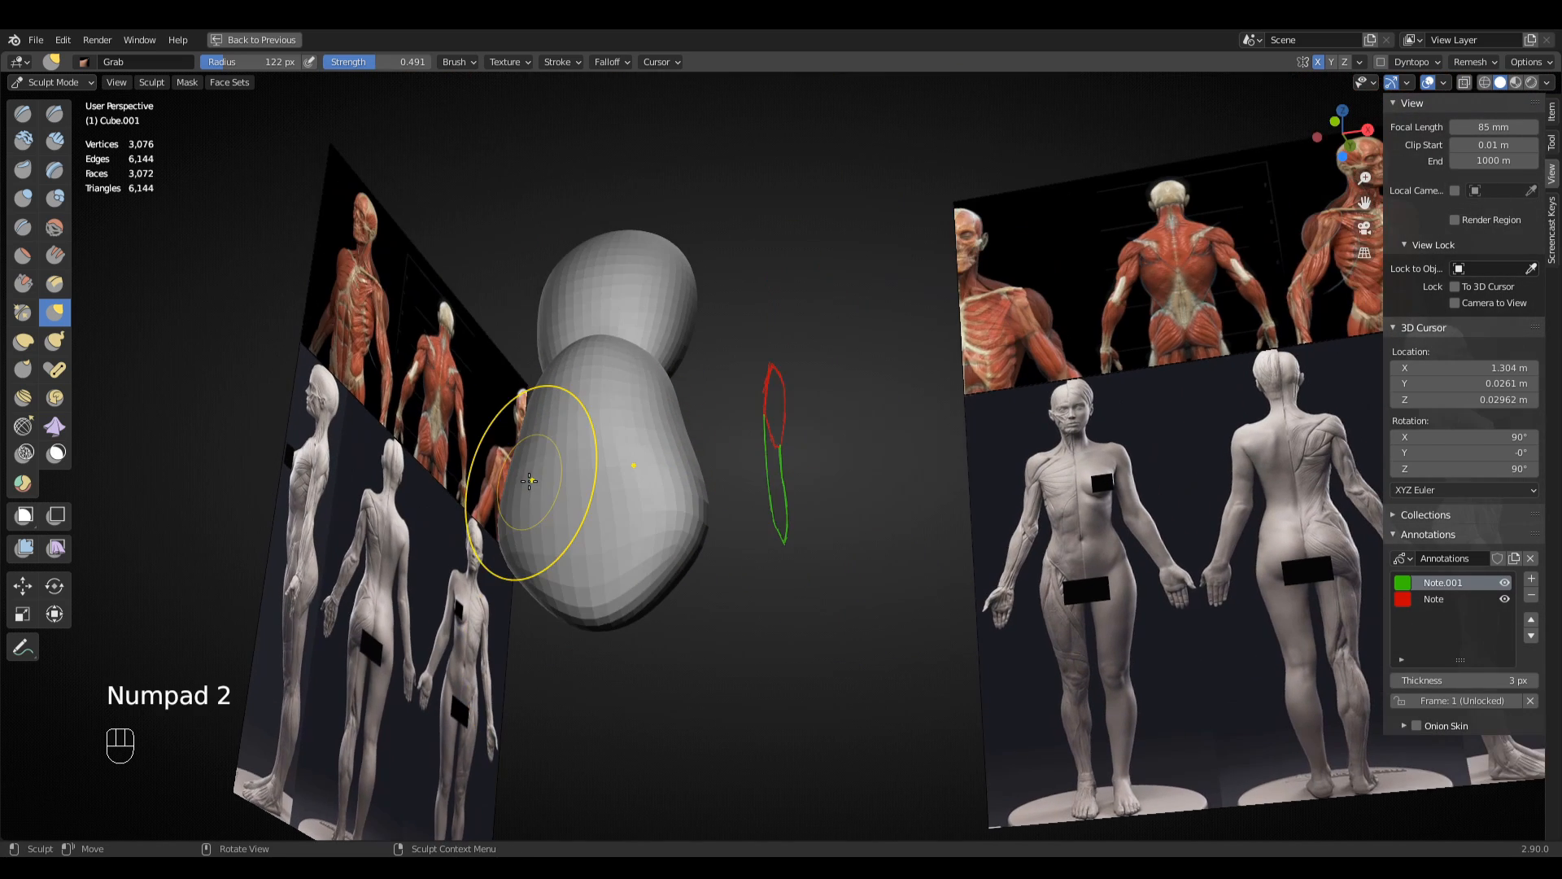
- In front view, pull the lower form's upper sides slightly outward with Grab at a 182 px radius
{"action": "key", "text": "KP_1"}
{"action": "middle_click_drag", "start_coordinate": [780, 383], "coordinate": [813, 505], "text": "shift"}
{"action": "scroll", "coordinate": [792, 419], "scroll_direction": "up", "scroll_amount": 3}
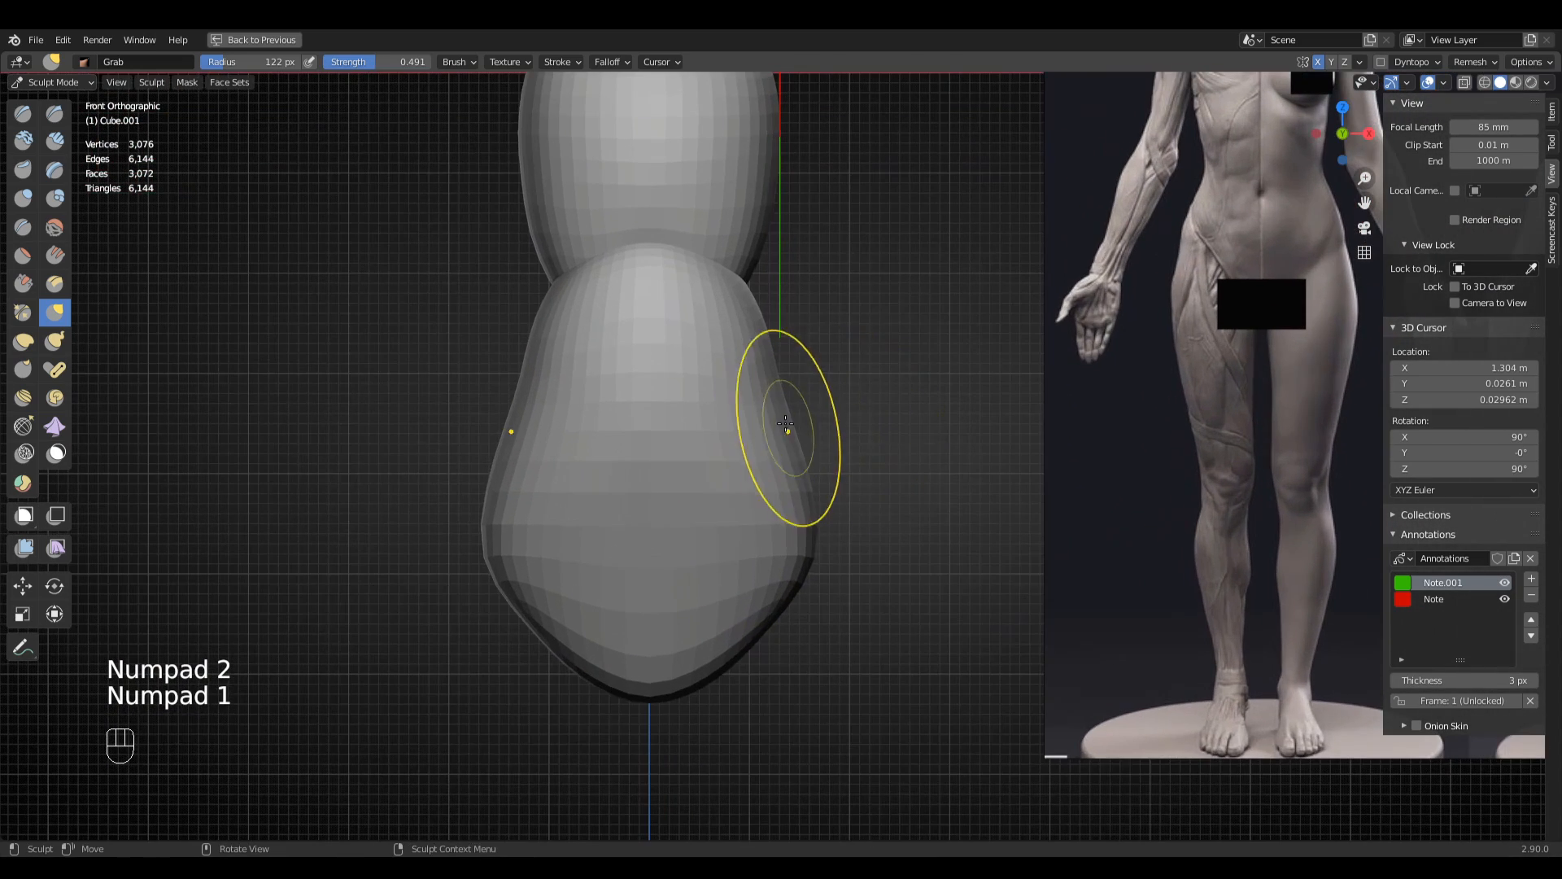
{"action": "key", "text": "f"}
{"action": "left_click_drag", "start_coordinate": [767, 374], "coordinate": [781, 380]}
{"action": "middle_click_drag", "start_coordinate": [777, 388], "coordinate": [772, 404], "text": "ctrl"}
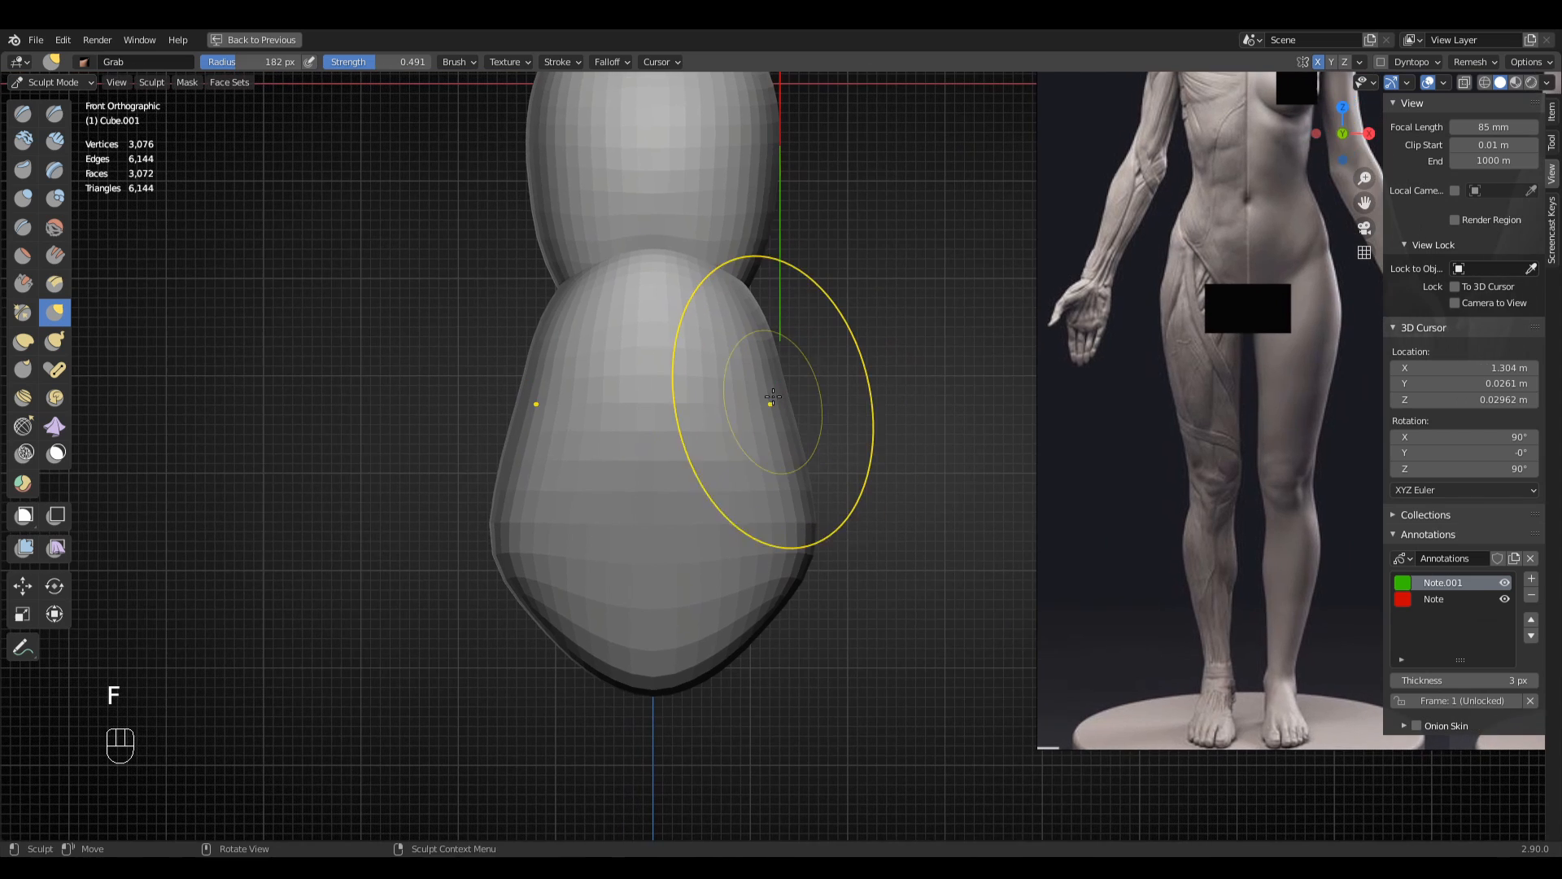
- Refine the lower form's hips at a 223 px Grab radius and its upper sides at 180 px
{"action": "mouse_move", "coordinate": [752, 326]}
{"action": "middle_mouse_down", "text": "shift"}
{"action": "mouse_move", "coordinate": [792, 516]}
{"action": "mouse_move", "coordinate": [863, 537]}
{"action": "mouse_move", "coordinate": [858, 574]}
{"action": "middle_mouse_up", "text": "shift"}
{"action": "middle_click_drag", "start_coordinate": [858, 573], "coordinate": [873, 530], "text": "shift"}
{"action": "key", "text": "f"}
{"action": "left_click", "coordinate": [814, 517]}
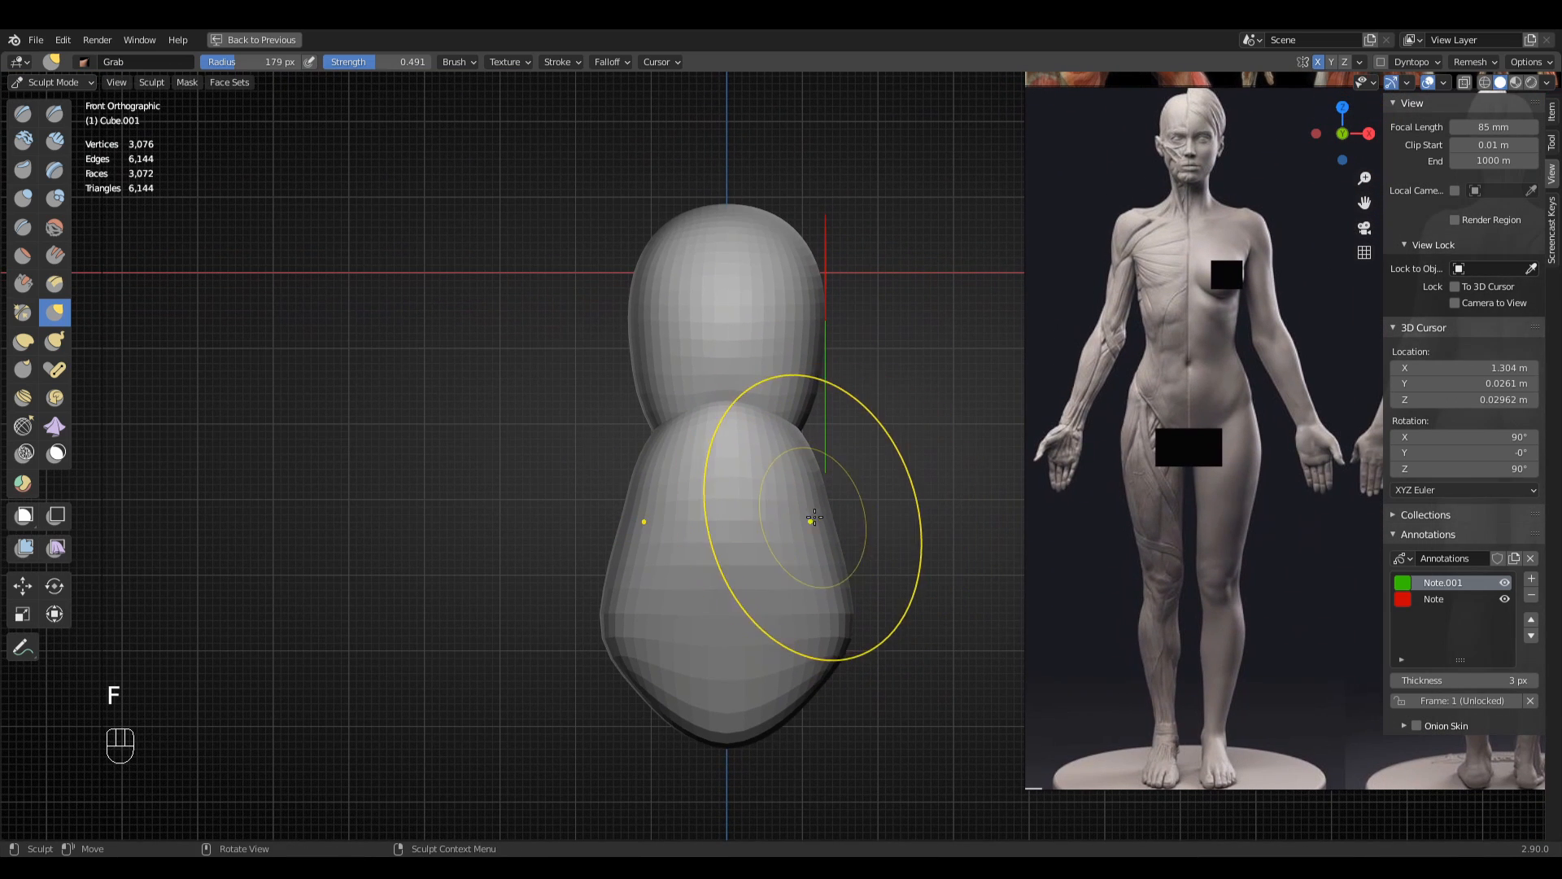
{"action": "key", "text": "f"}
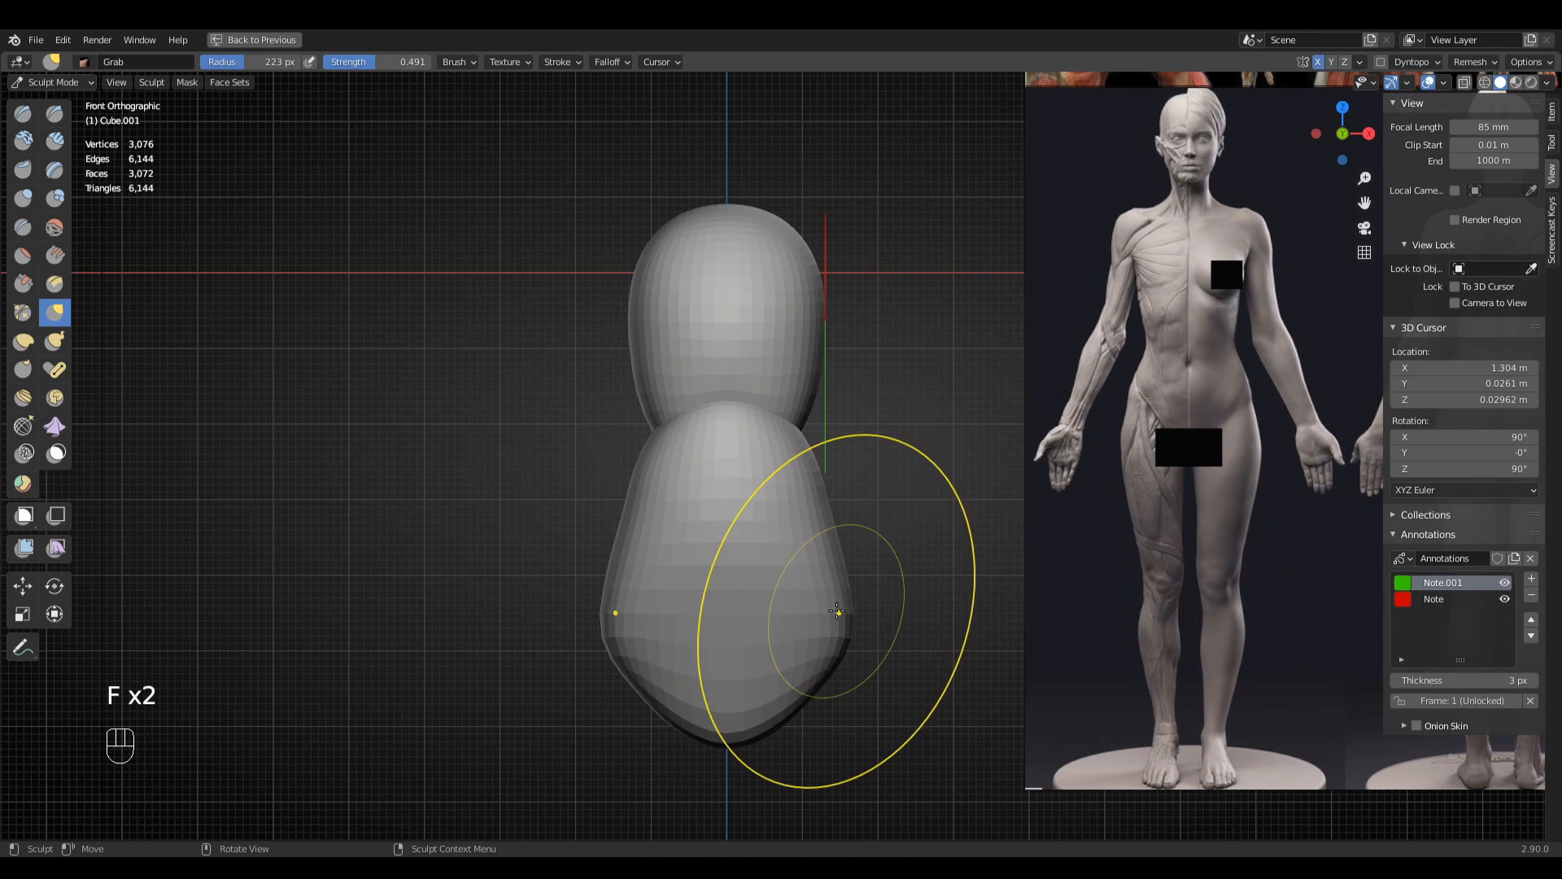
{"action": "key", "text": "f"}
{"action": "left_click", "coordinate": [808, 481]}
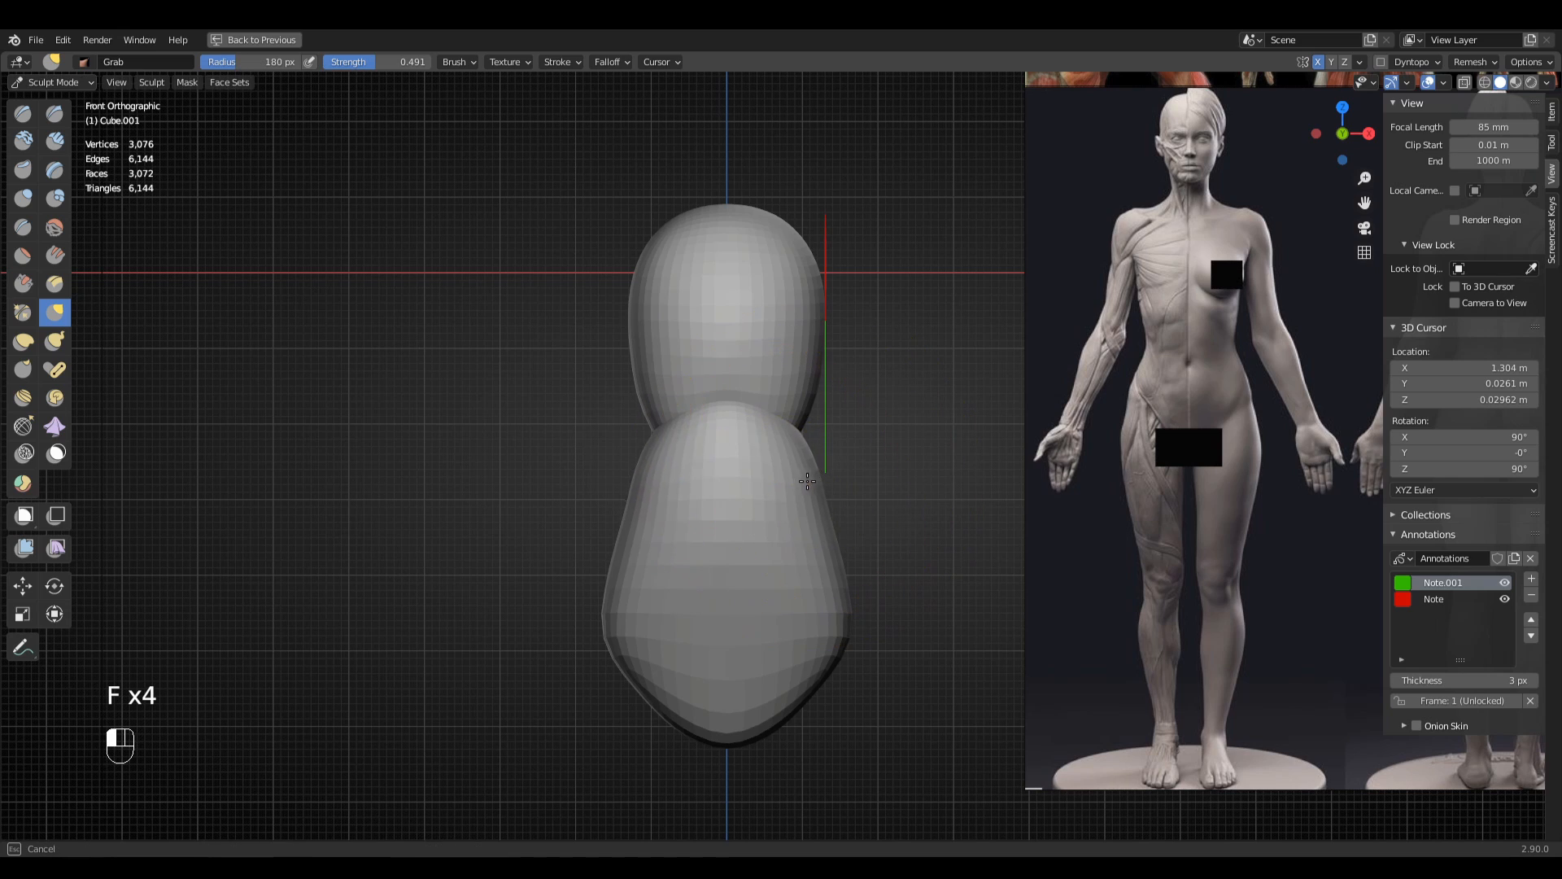
- In right orthographic view, round out the lower form's rear bottom with Grab at a 159 px radius
{"action": "middle_click_drag", "start_coordinate": [837, 475], "coordinate": [727, 482]}
{"action": "mouse_move", "coordinate": [727, 482]}
{"action": "middle_mouse_down", "text": "shift"}
{"action": "mouse_move", "coordinate": [736, 511]}
{"action": "mouse_move", "coordinate": [709, 486]}
{"action": "middle_mouse_up", "text": "shift"}
{"action": "key", "text": "f"}
{"action": "left_click", "coordinate": [727, 495]}
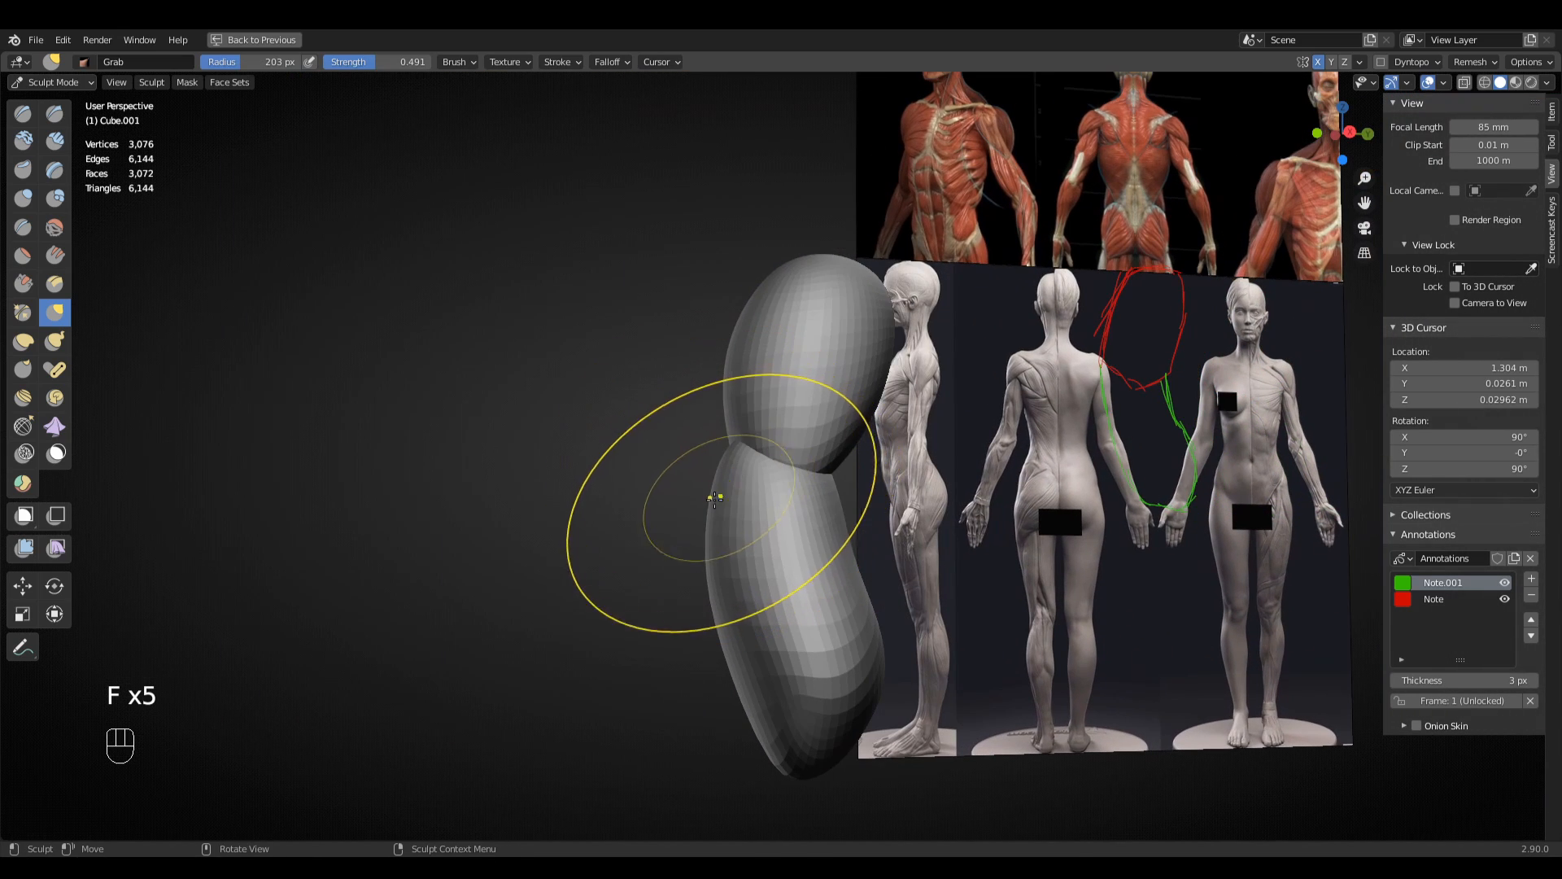
{"action": "key", "text": "KP_3"}
{"action": "key", "text": "f"}
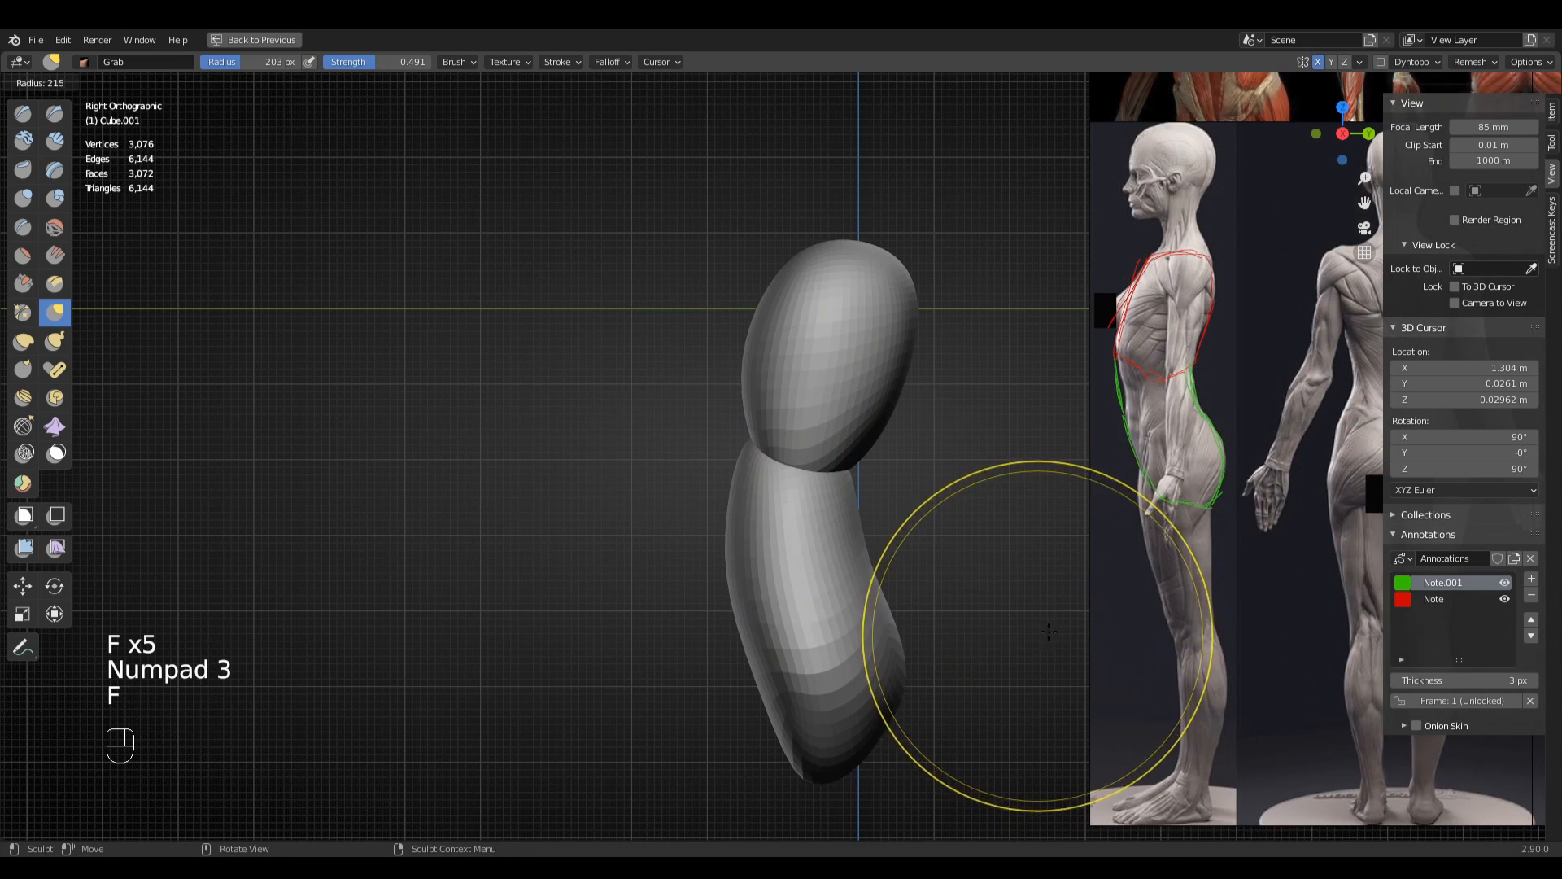
{"action": "left_click", "coordinate": [901, 511], "text": "shift"}
{"action": "key", "text": "f"}
{"action": "key", "text": "f"}
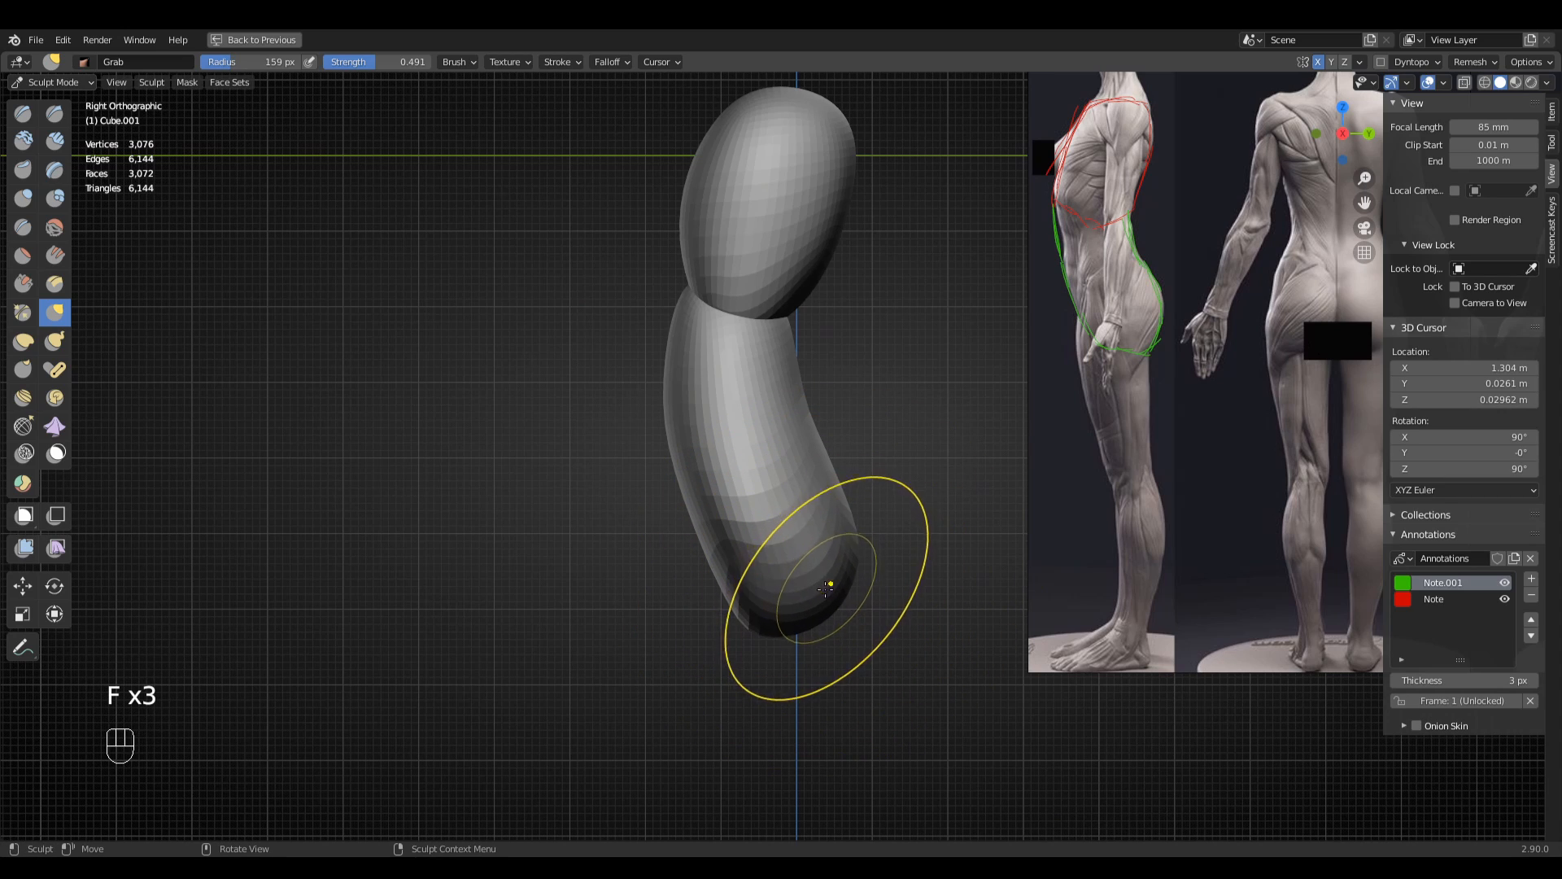
- Shape the underside of the pelvis form from behind with Grab at a 162 px radius
{"action": "mouse_move", "coordinate": [826, 588]}
{"action": "middle_mouse_down"}
{"action": "mouse_move", "coordinate": [785, 558]}
{"action": "mouse_move", "coordinate": [773, 610]}
{"action": "mouse_move", "coordinate": [803, 670]}
{"action": "mouse_move", "coordinate": [734, 627]}
{"action": "mouse_move", "coordinate": [753, 578]}
{"action": "middle_mouse_up"}
{"action": "middle_click_drag", "start_coordinate": [833, 529], "coordinate": [845, 581], "text": "shift"}
{"action": "middle_click_drag", "start_coordinate": [844, 581], "coordinate": [836, 529], "text": "ctrl"}
{"action": "key", "text": "f"}
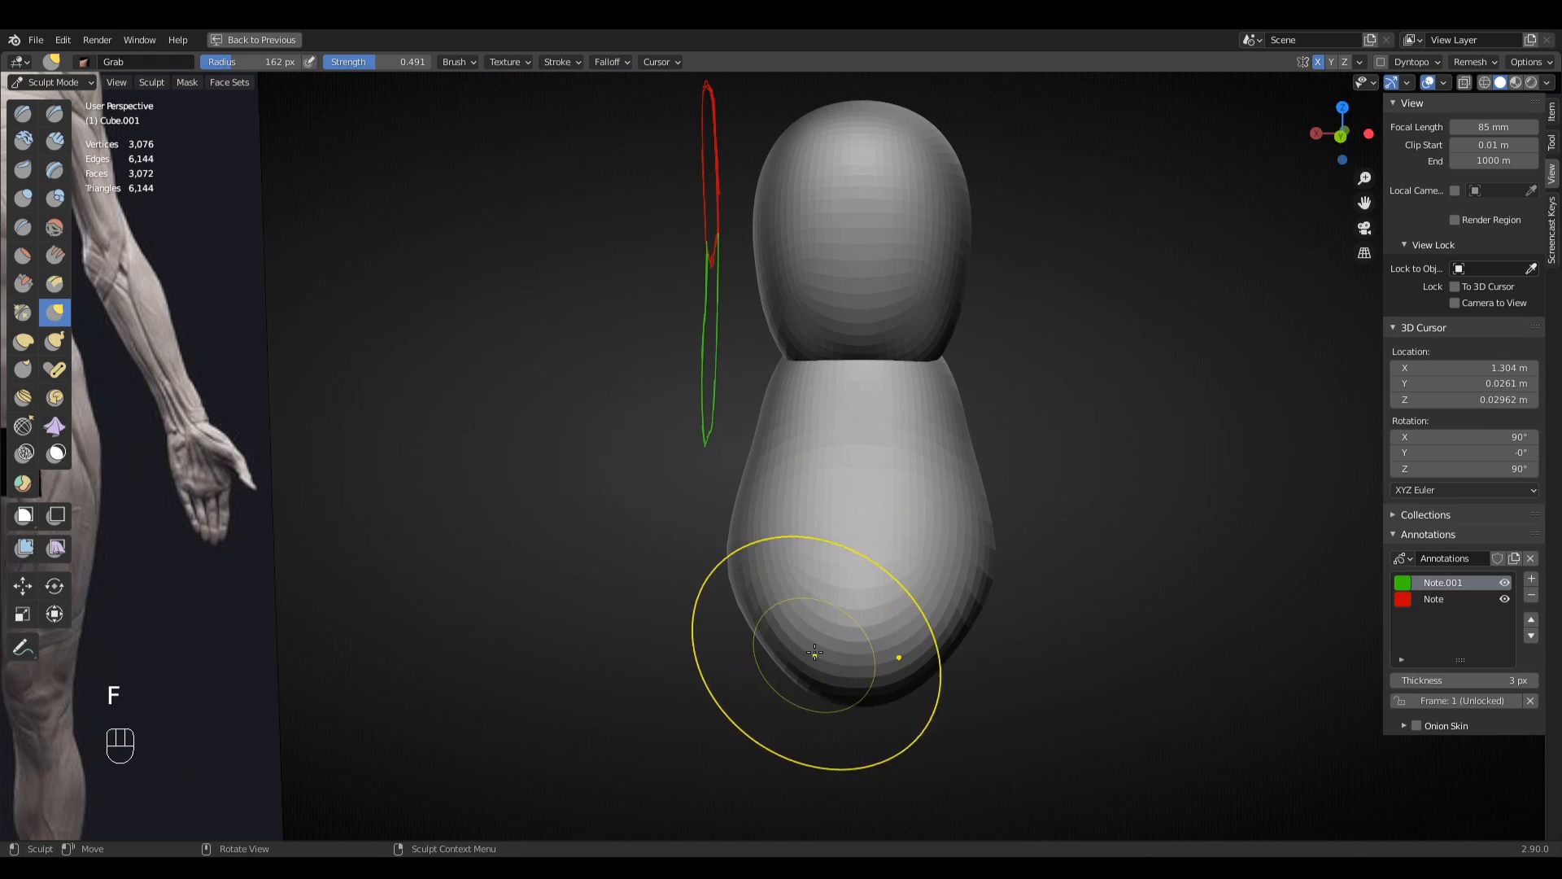
- In front view, refine the upper part of the pelvis form with Grab at a 144 px radius
{"action": "middle_click_drag", "start_coordinate": [783, 600], "coordinate": [1088, 604]}
{"action": "key", "text": "KP_1"}
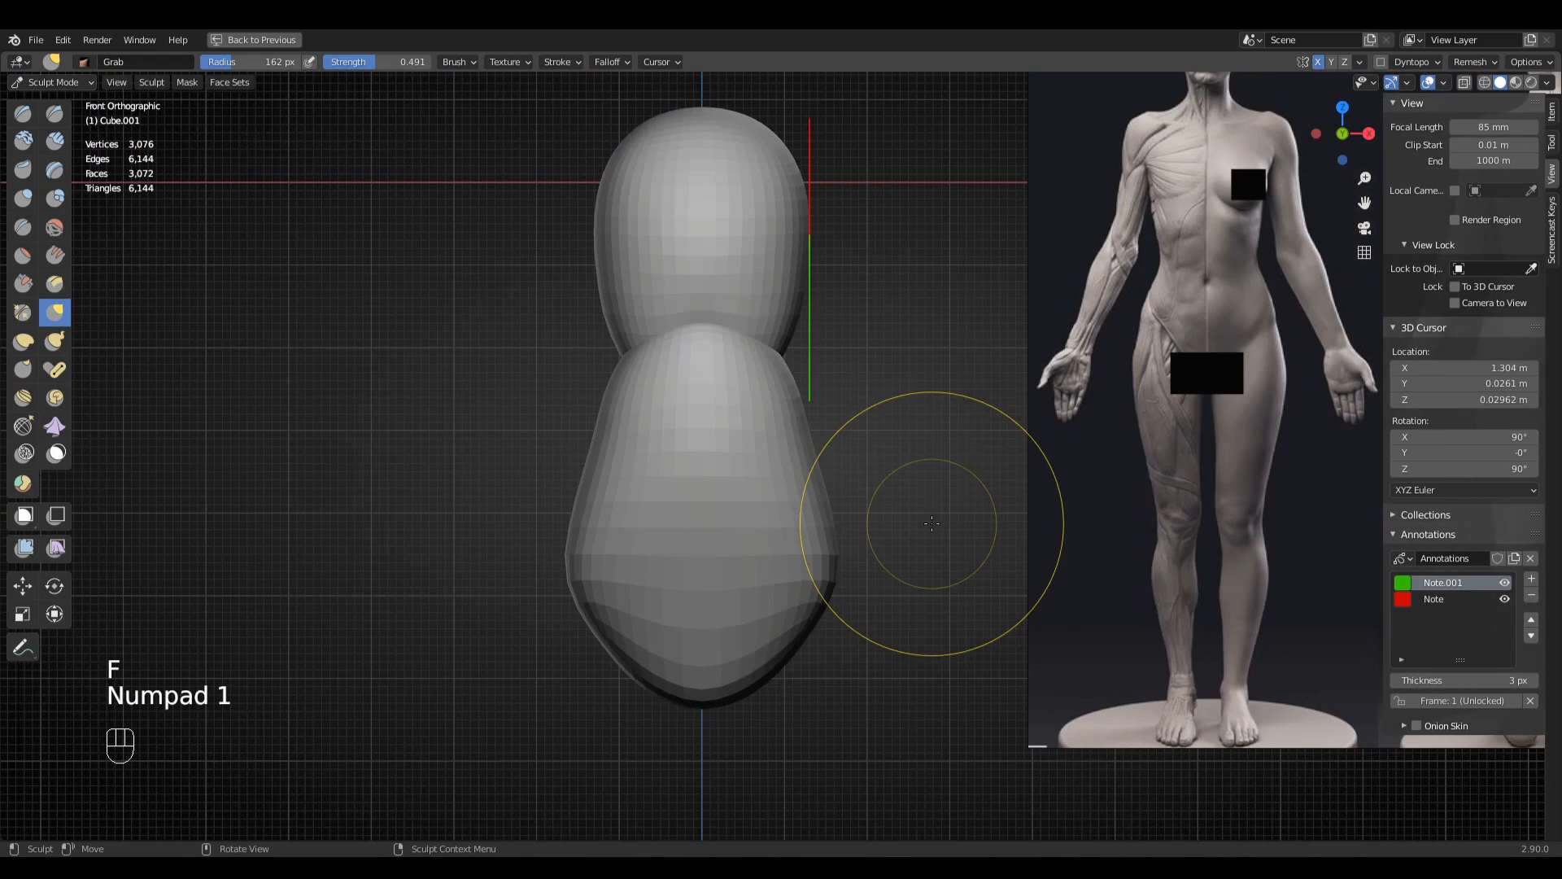
{"action": "middle_click_drag", "start_coordinate": [872, 475], "coordinate": [827, 523], "text": "ctrl"}
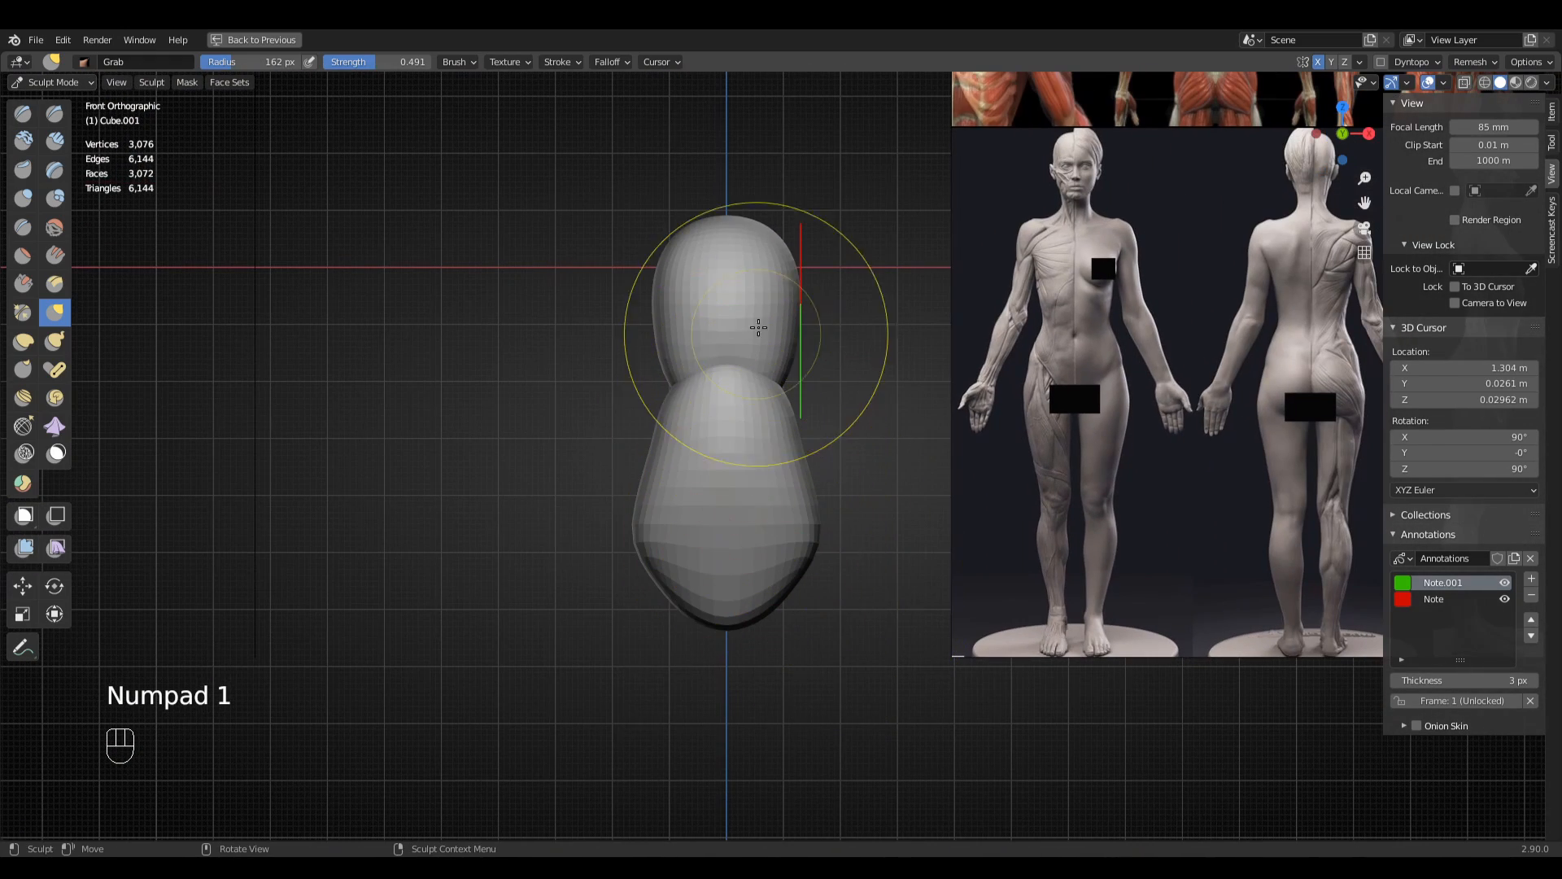
{"action": "mouse_move", "coordinate": [758, 327]}
{"action": "middle_mouse_down", "text": "ctrl"}
{"action": "mouse_move", "coordinate": [743, 366]}
{"action": "mouse_move", "coordinate": [823, 377]}
{"action": "mouse_move", "coordinate": [944, 345]}
{"action": "middle_mouse_up", "text": "ctrl"}
{"action": "key", "text": "f"}
{"action": "key", "text": "f"}
{"action": "left_click", "coordinate": [974, 344]}
{"action": "left_click_drag", "start_coordinate": [873, 334], "coordinate": [863, 358]}
- In right orthographic view, trace the lower form's contour with green annotation strokes
{"action": "mouse_move", "coordinate": [960, 435]}
{"action": "middle_mouse_down"}
{"action": "mouse_move", "coordinate": [865, 459]}
{"action": "mouse_move", "coordinate": [893, 481]}
{"action": "mouse_move", "coordinate": [879, 453]}
{"action": "mouse_move", "coordinate": [855, 462]}
{"action": "middle_mouse_up"}
{"action": "key", "text": "KP_3"}
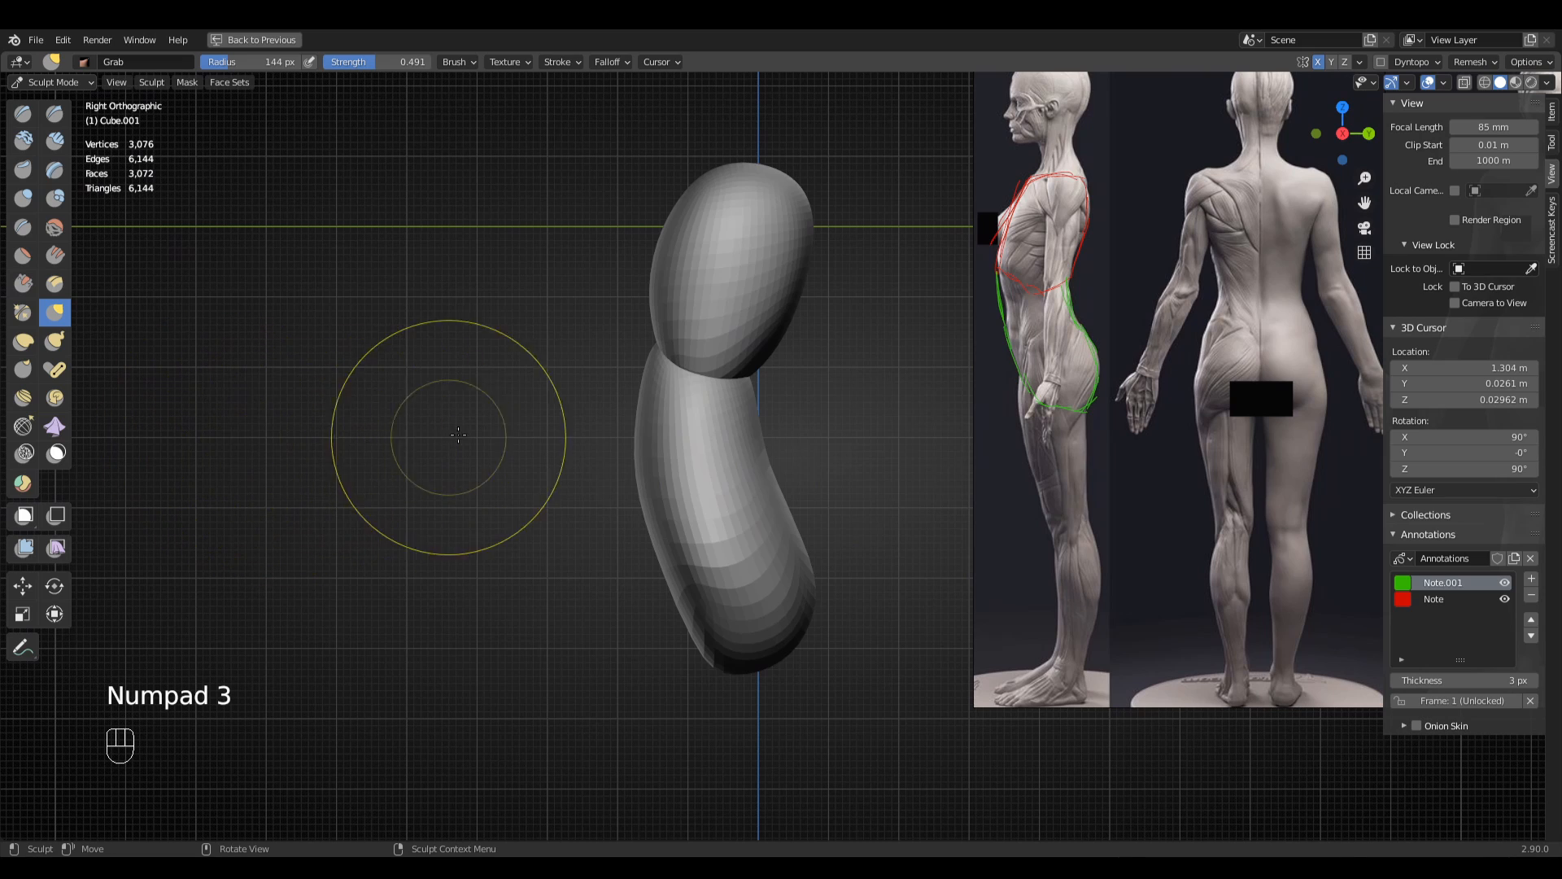
{"action": "left_click", "coordinate": [23, 647]}
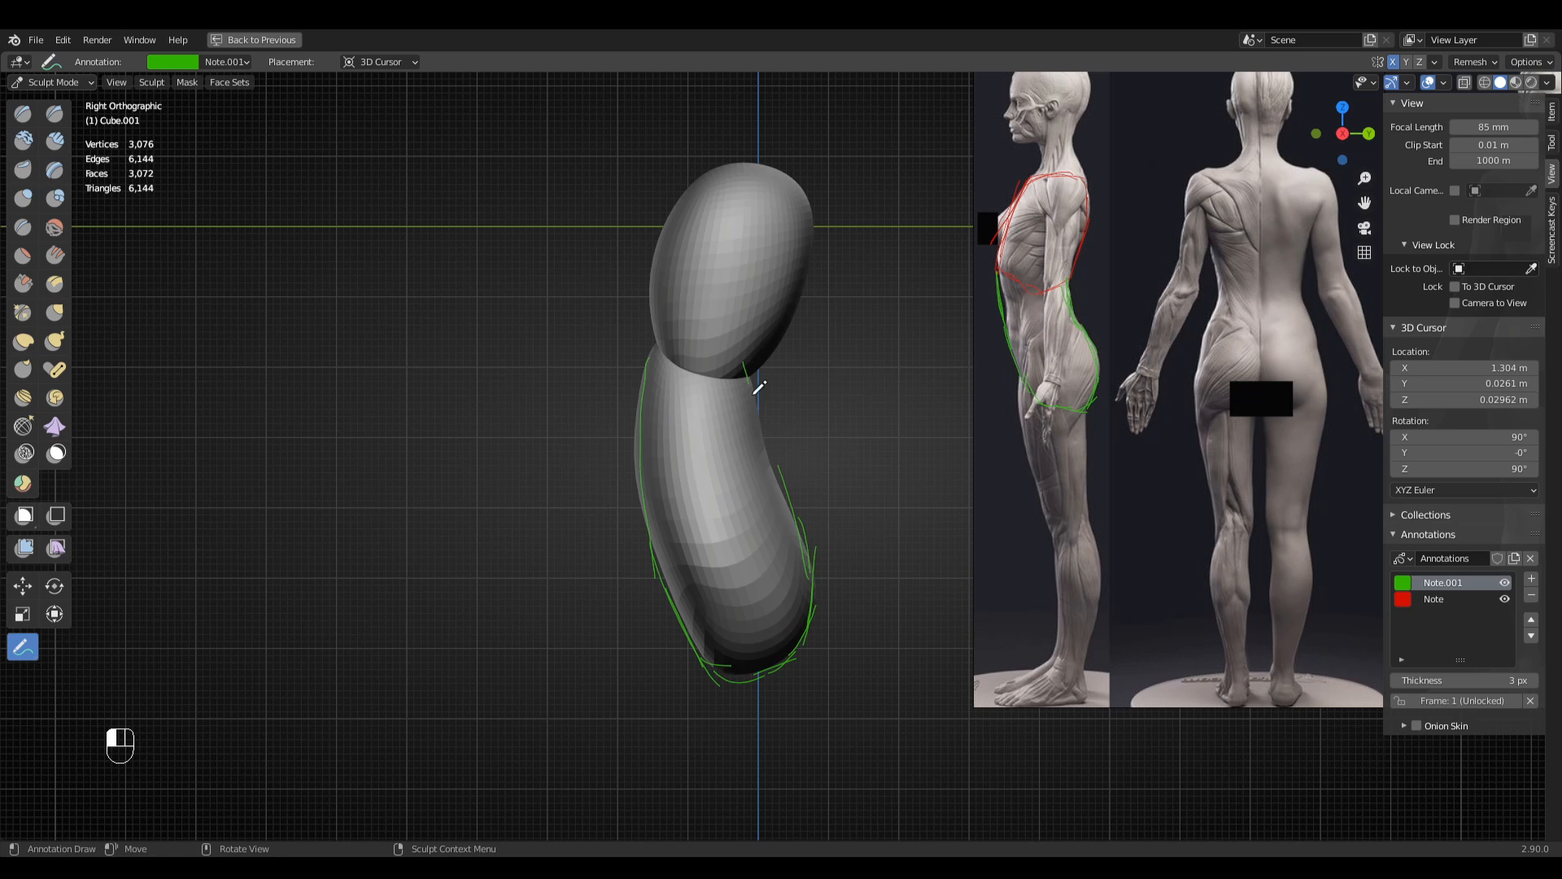
- Switch to the Clay Strips brush with a 91 px radius and examine the pelvis form from several angles
{"action": "mouse_move", "coordinate": [805, 553]}
{"action": "middle_mouse_down"}
{"action": "mouse_move", "coordinate": [823, 548]}
{"action": "mouse_move", "coordinate": [750, 596]}
{"action": "mouse_move", "coordinate": [795, 618]}
{"action": "mouse_move", "coordinate": [761, 484]}
{"action": "mouse_move", "coordinate": [935, 499]}
{"action": "mouse_move", "coordinate": [886, 529]}
{"action": "mouse_move", "coordinate": [749, 523]}
{"action": "middle_mouse_up"}
{"action": "key", "text": "q"}
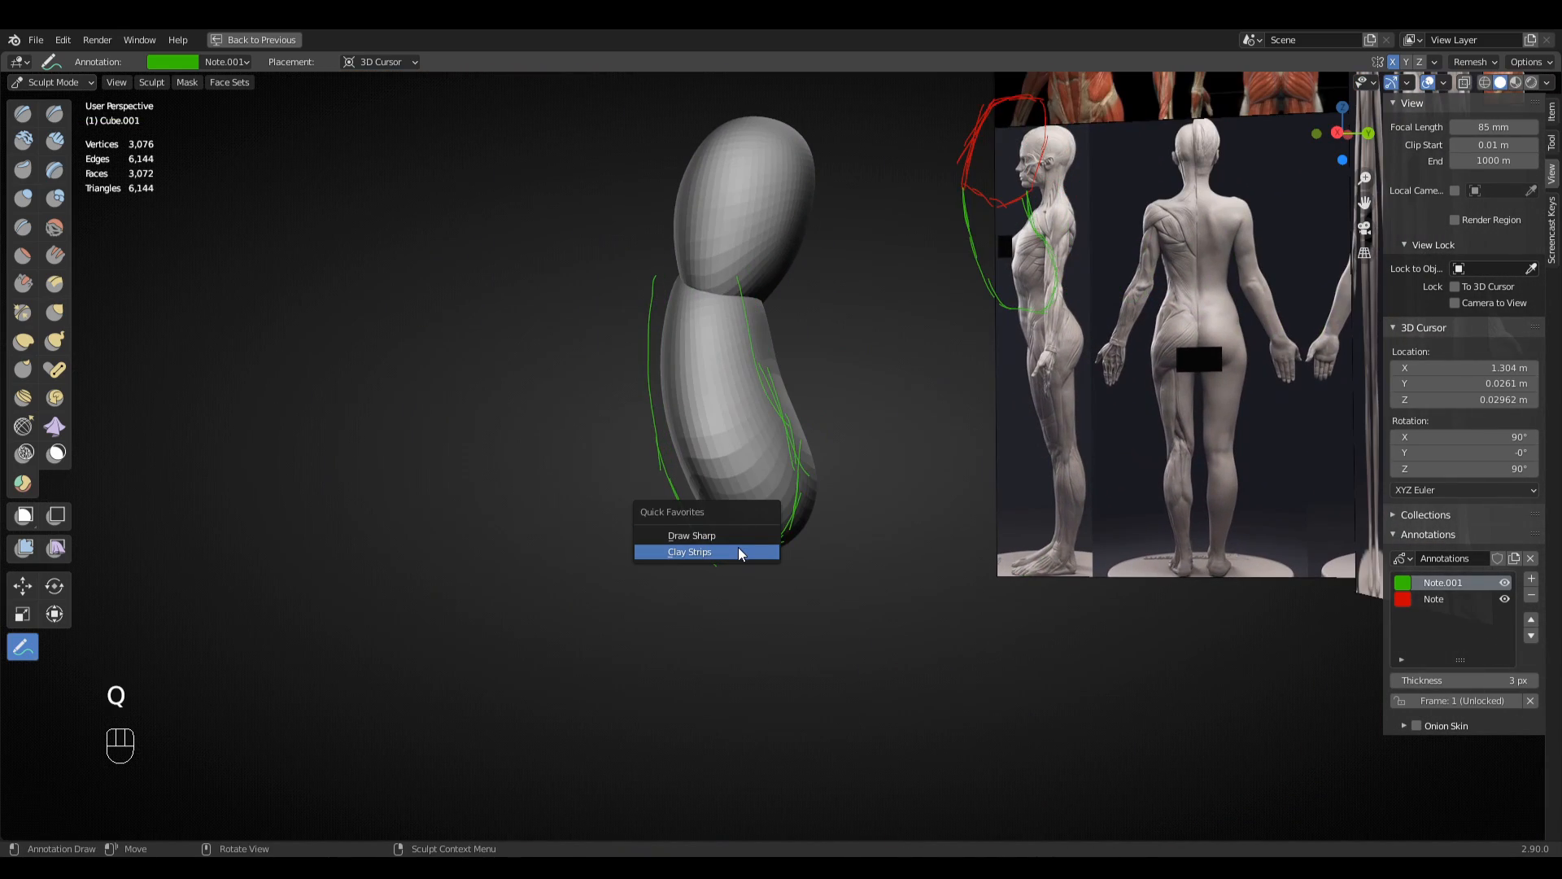
{"action": "left_click", "coordinate": [737, 553]}
{"action": "key", "text": "f"}
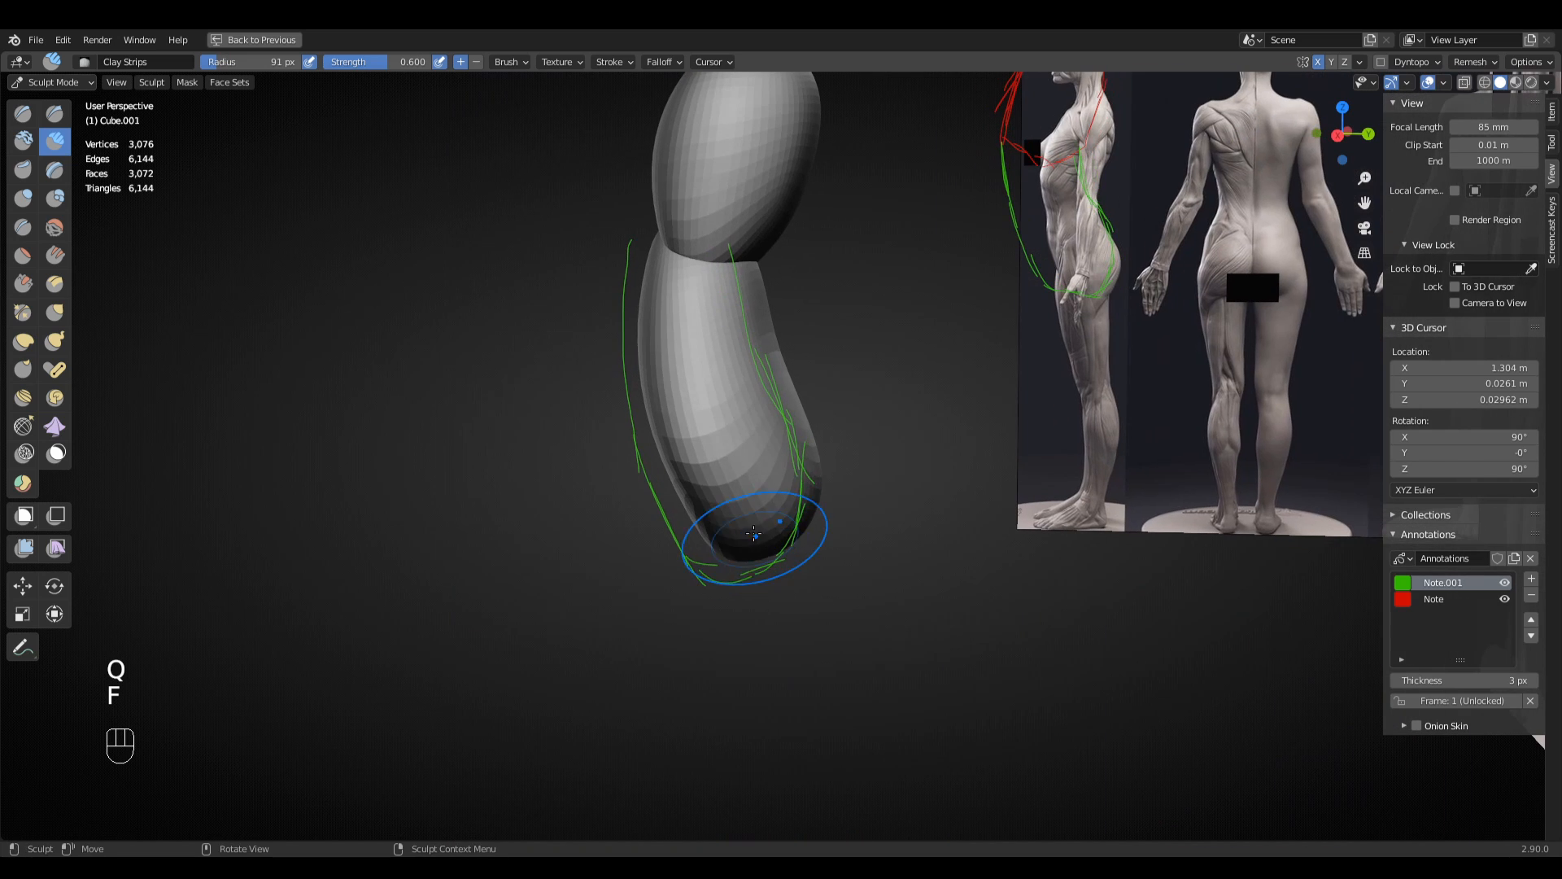
{"action": "left_click", "coordinate": [766, 494]}
{"action": "mouse_move", "coordinate": [766, 494]}
{"action": "middle_mouse_down"}
{"action": "mouse_move", "coordinate": [729, 465]}
{"action": "mouse_move", "coordinate": [765, 525]}
{"action": "mouse_move", "coordinate": [749, 543]}
{"action": "mouse_move", "coordinate": [850, 509]}
{"action": "middle_mouse_up"}
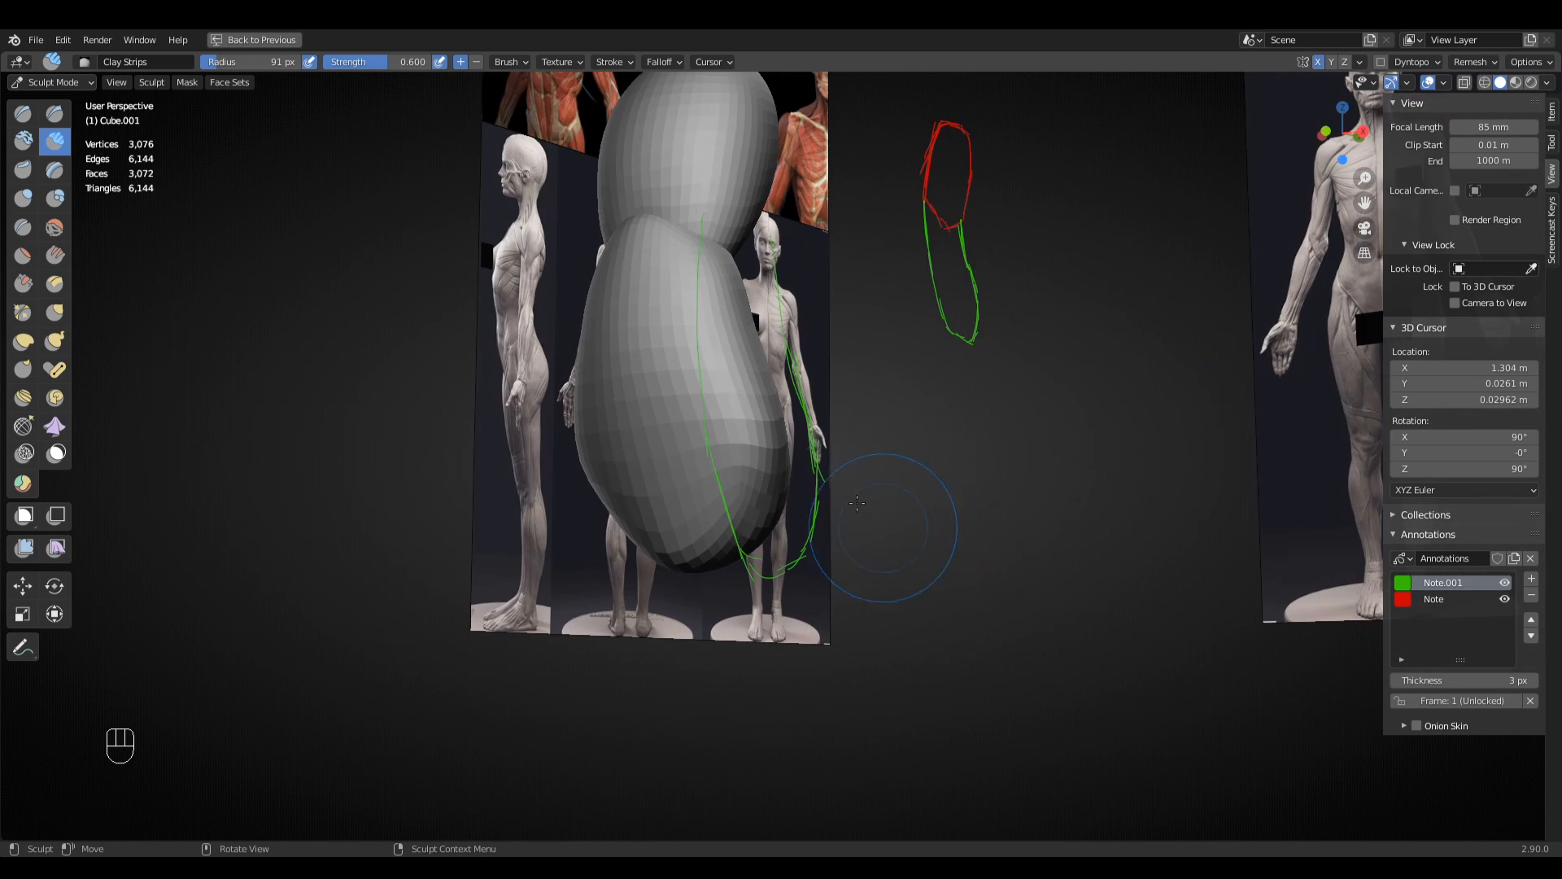
- In Object Mode and front view, add a cube and give it a level 3 subdivision surface
{"action": "key", "text": "KP_1"}
{"action": "middle_click_drag", "start_coordinate": [900, 383], "coordinate": [729, 533], "text": "shift"}
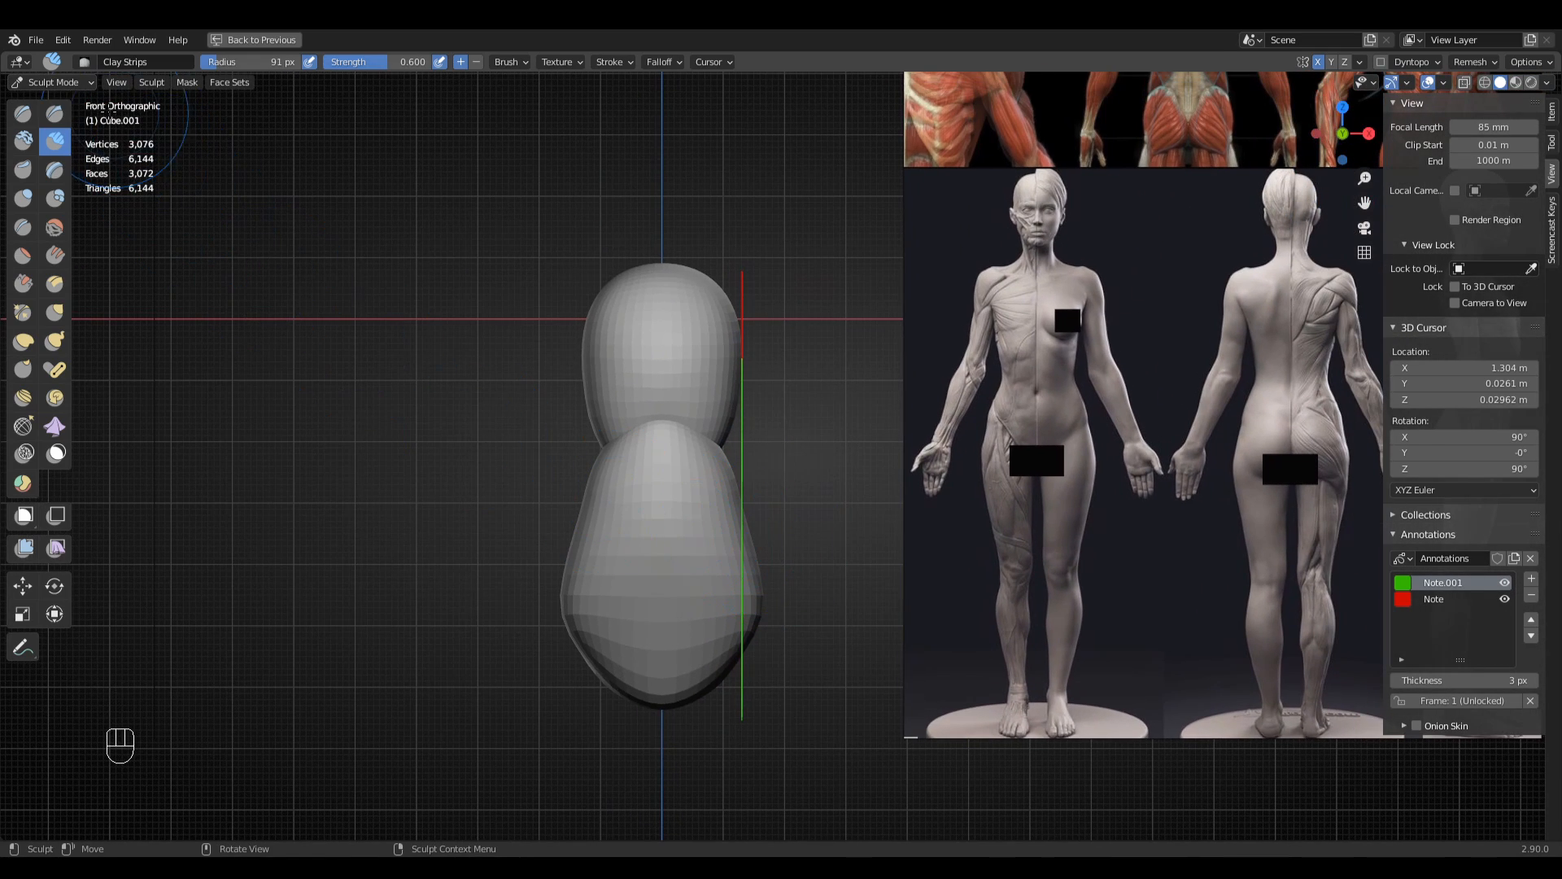
{"action": "left_click", "coordinate": [53, 82]}
{"action": "left_click", "coordinate": [49, 104]}
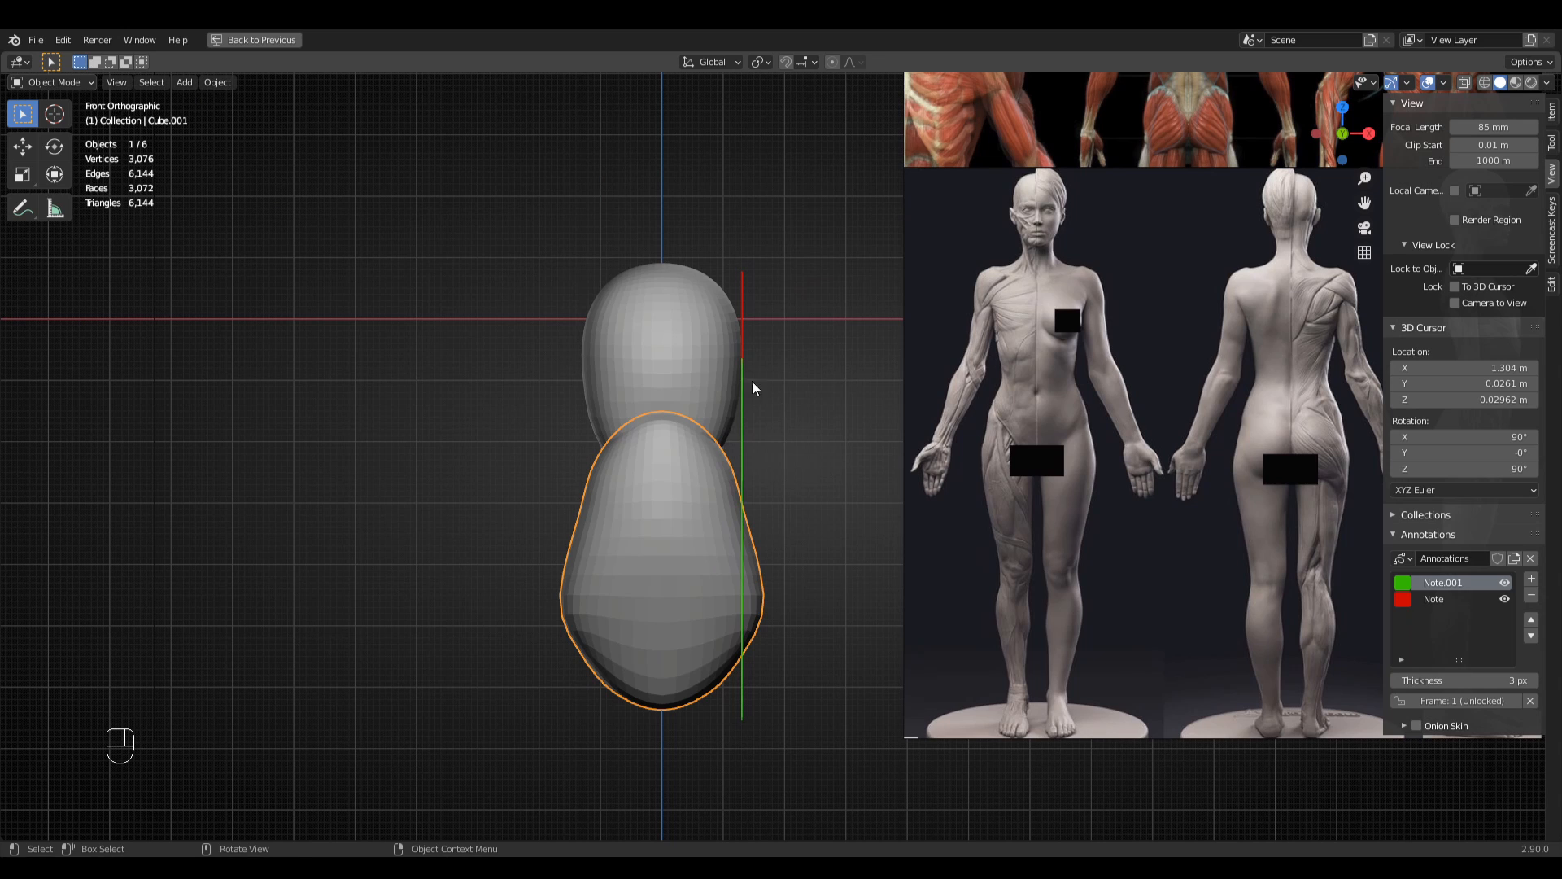
{"action": "middle_click_drag", "start_coordinate": [817, 433], "coordinate": [766, 543], "text": "shift"}
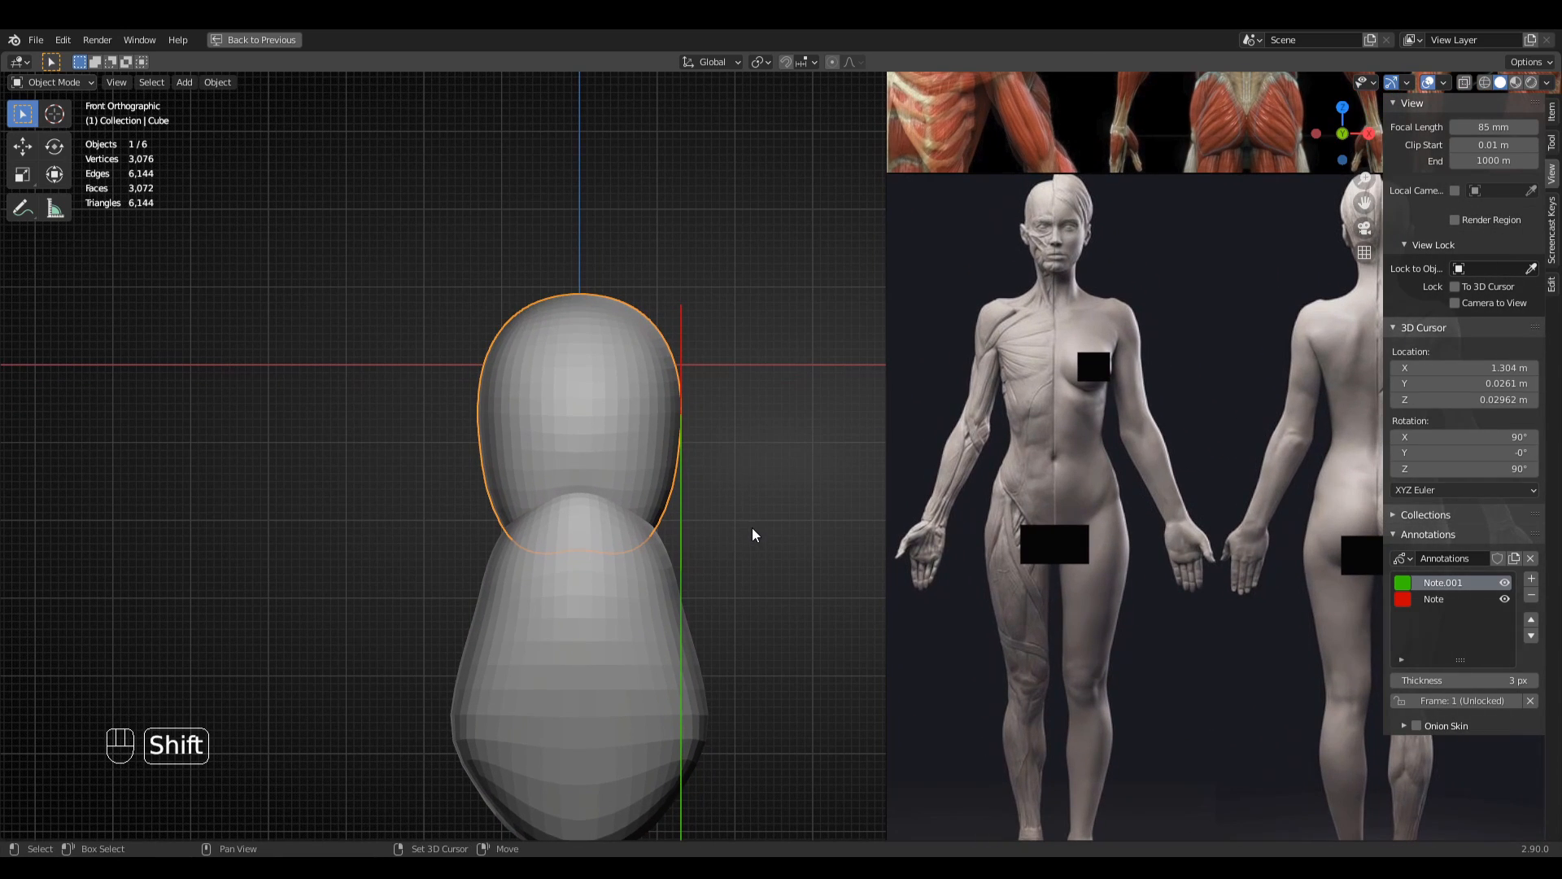
{"action": "key", "text": "shift+a"}
{"action": "left_click", "coordinate": [809, 539]}
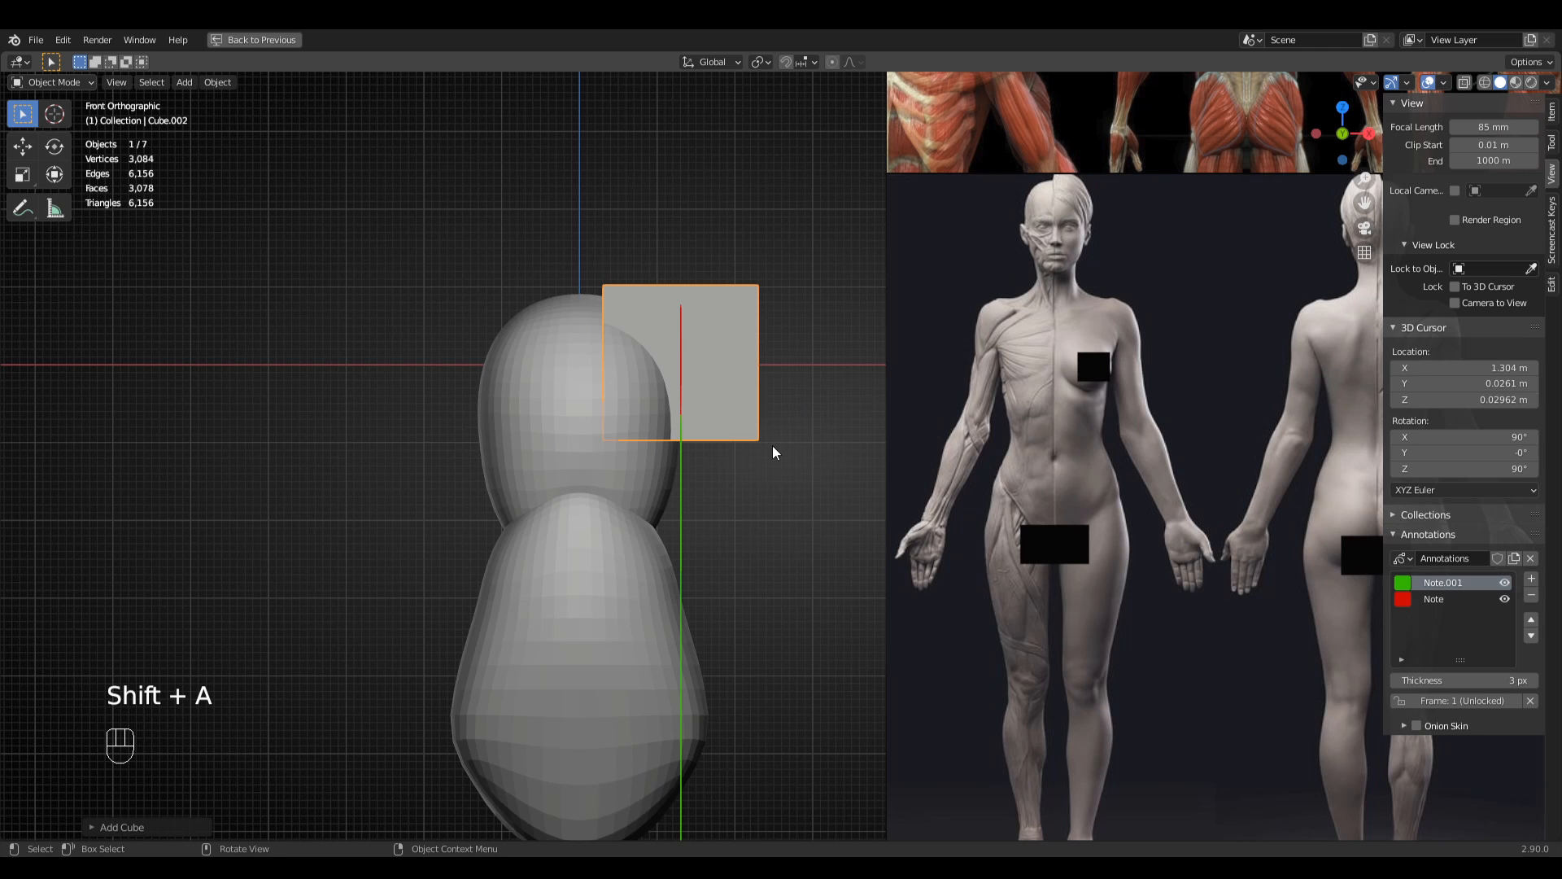
{"action": "key", "text": "ctrl+3"}
{"action": "middle_click_drag", "start_coordinate": [768, 528], "coordinate": [779, 541], "text": "shift"}
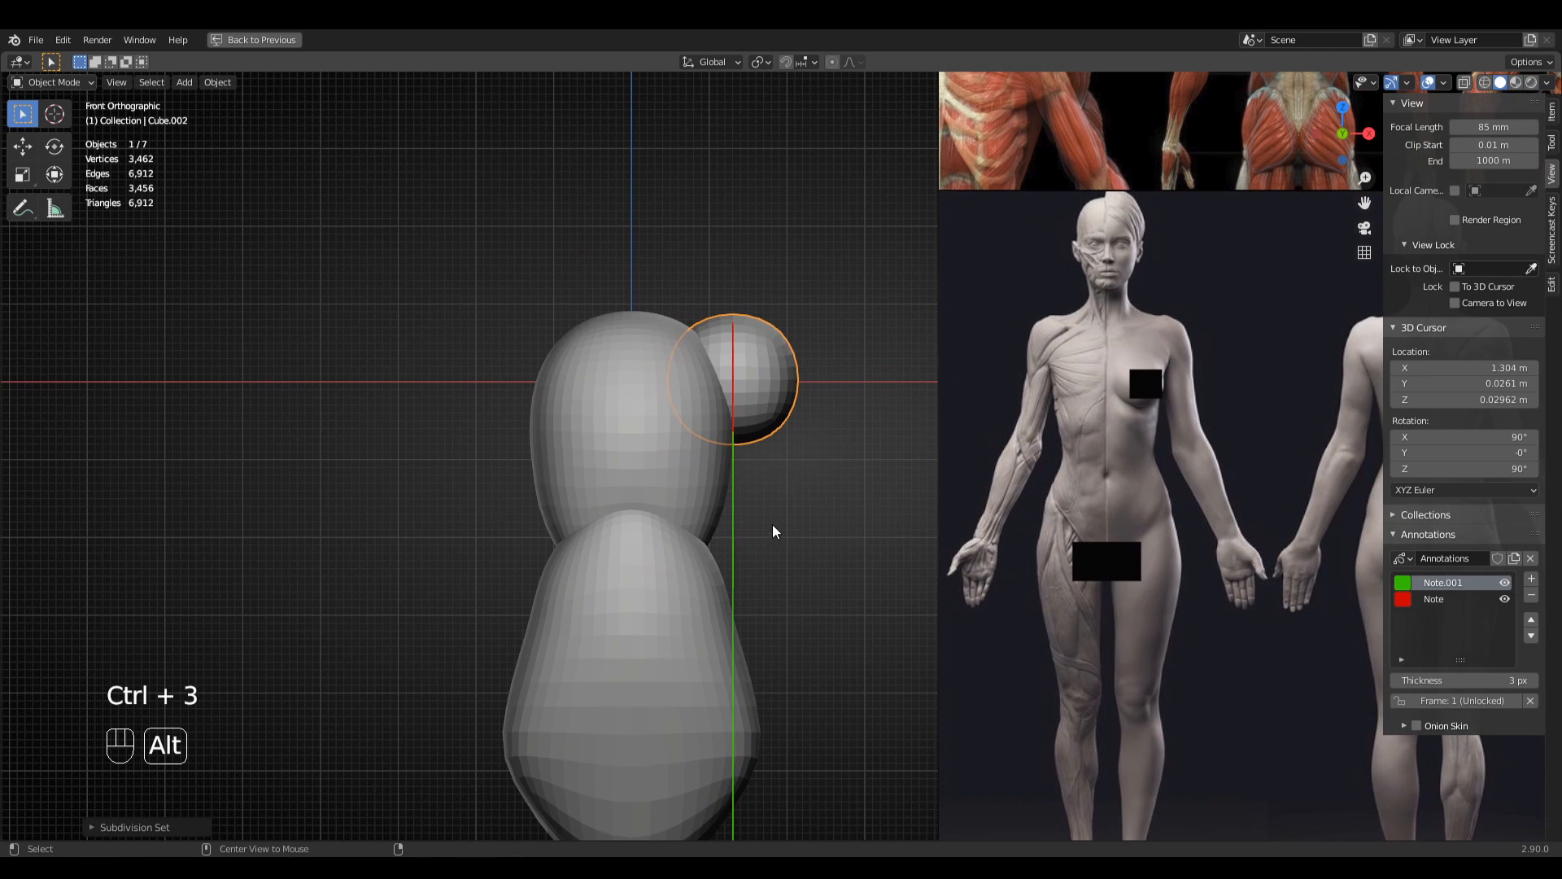
- Reset the new cube's location and, in Edit Mode, move its mesh about 2.3 m along X, beside the ribcage form
{"action": "key", "text": "alt+g"}
{"action": "key", "text": "Tab"}
{"action": "key", "text": "g"}
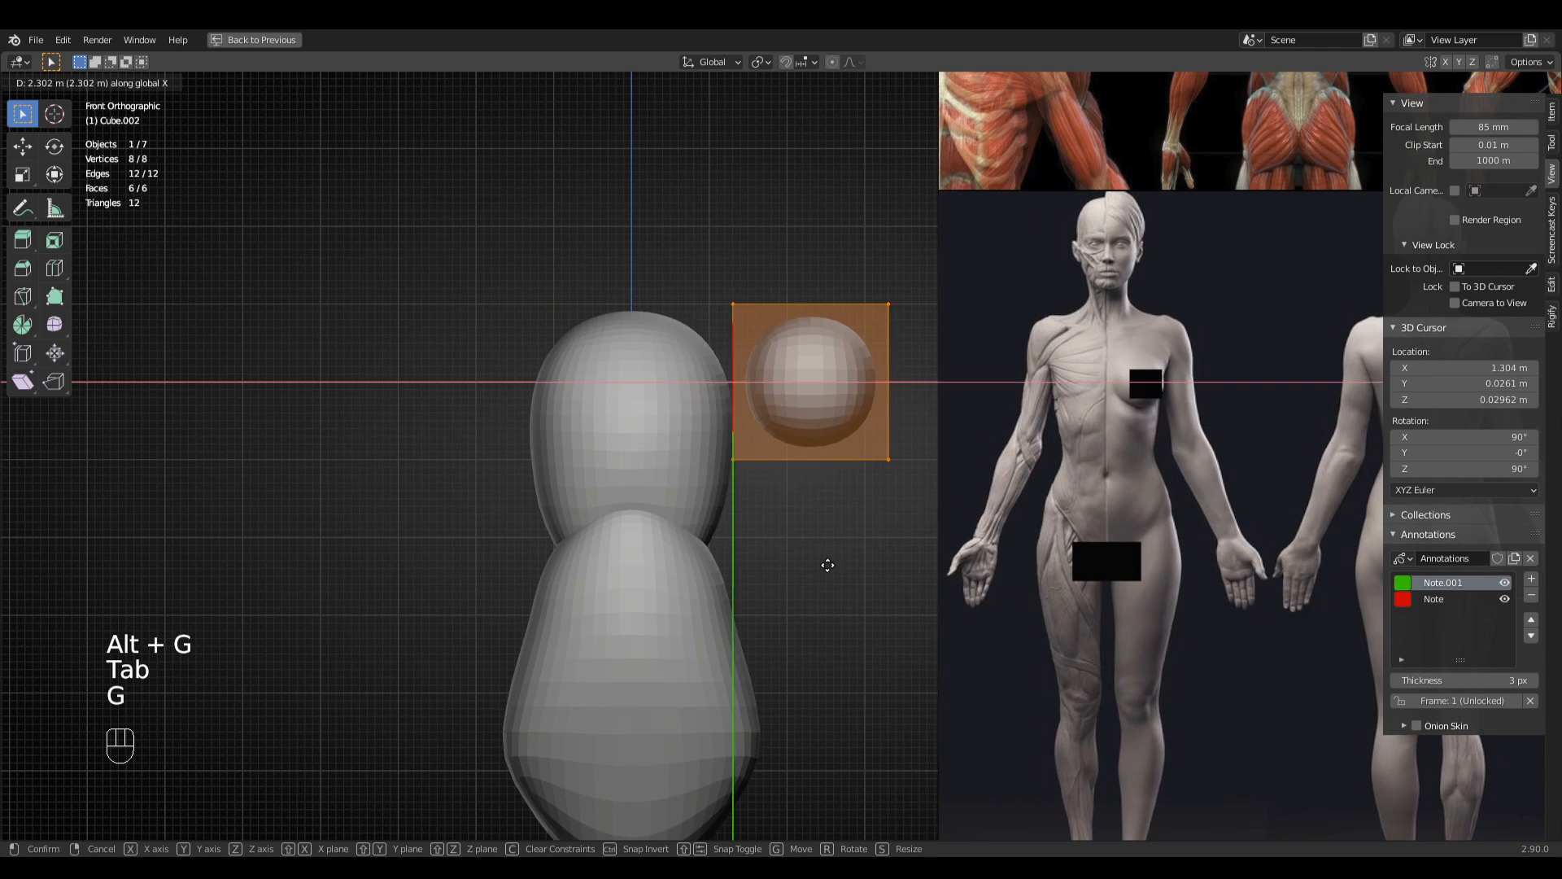
{"action": "left_click", "coordinate": [826, 565]}
- Add a Mirror modifier on the X axis to the cube and check the mirrored pair against the ribcage form
{"action": "key", "text": "ctrl+space"}
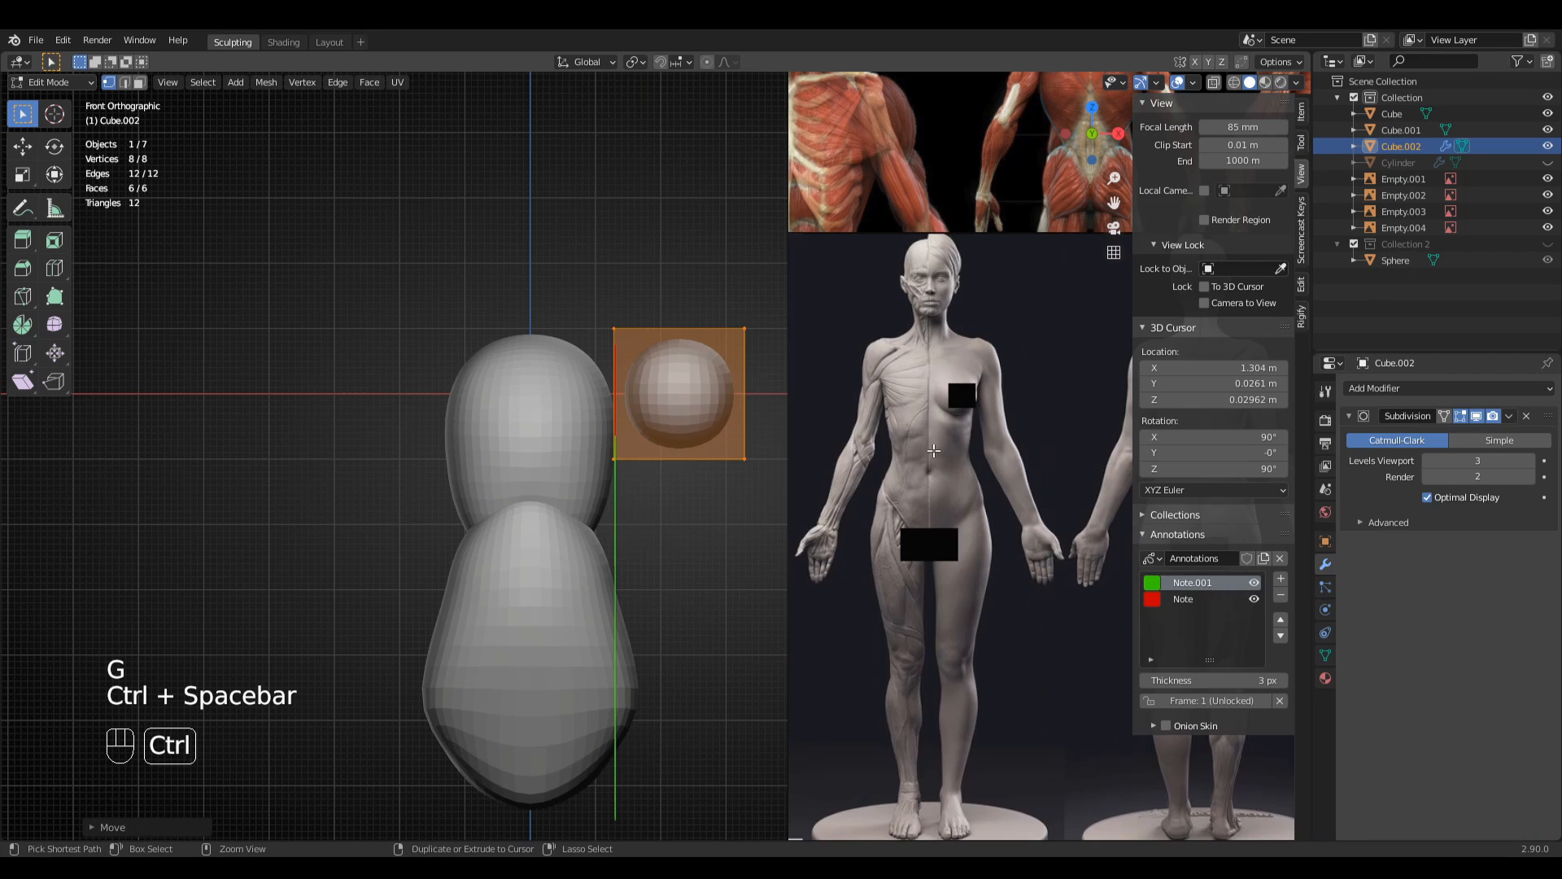
{"action": "left_click", "coordinate": [1402, 389]}
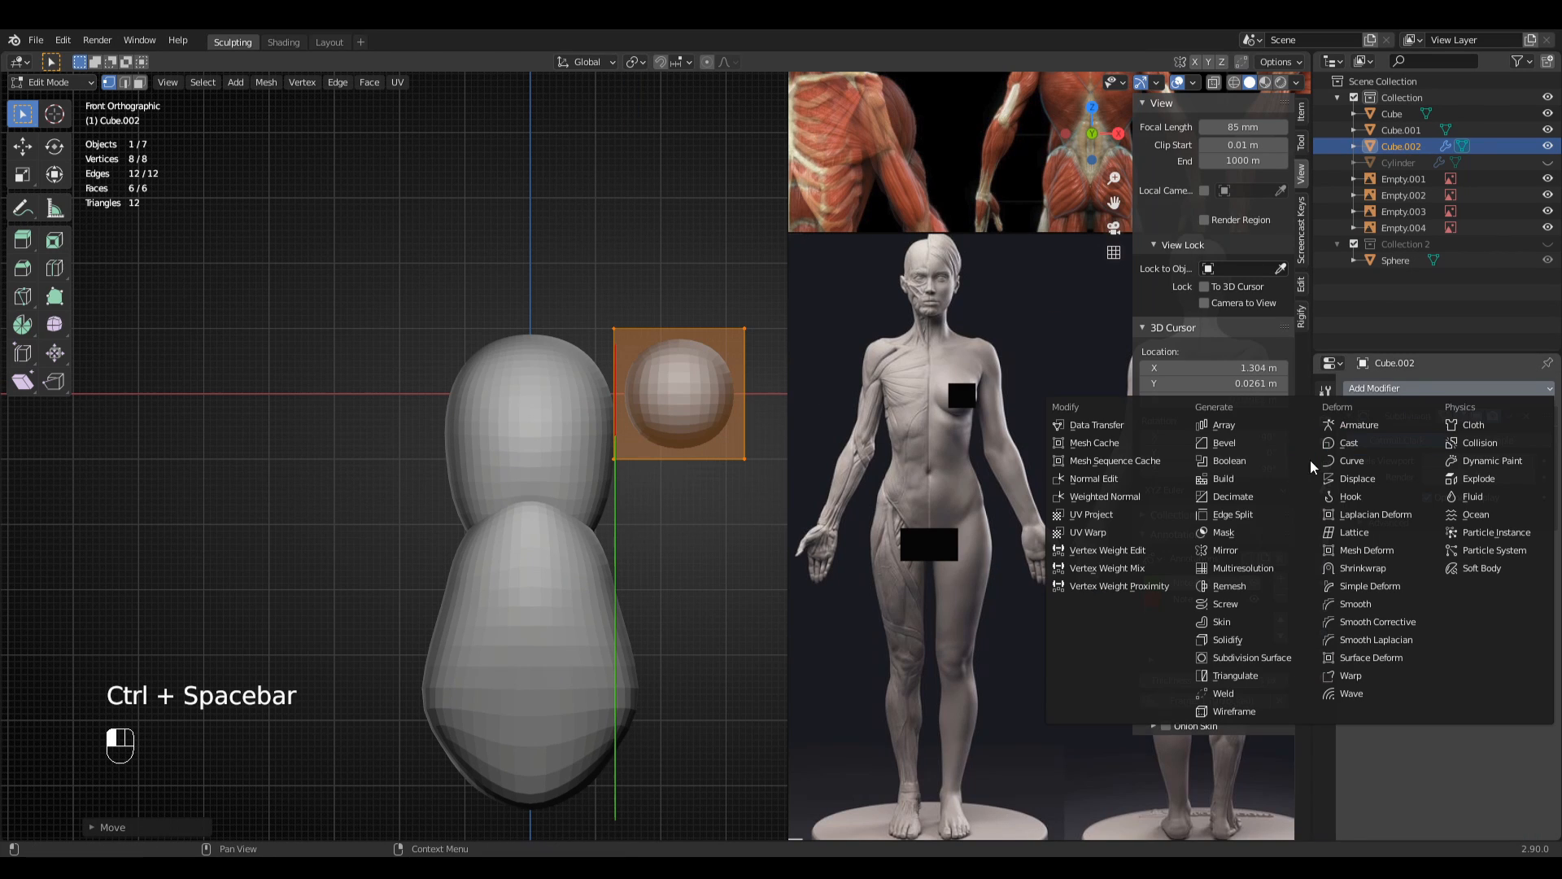
{"action": "left_click", "coordinate": [1234, 551]}
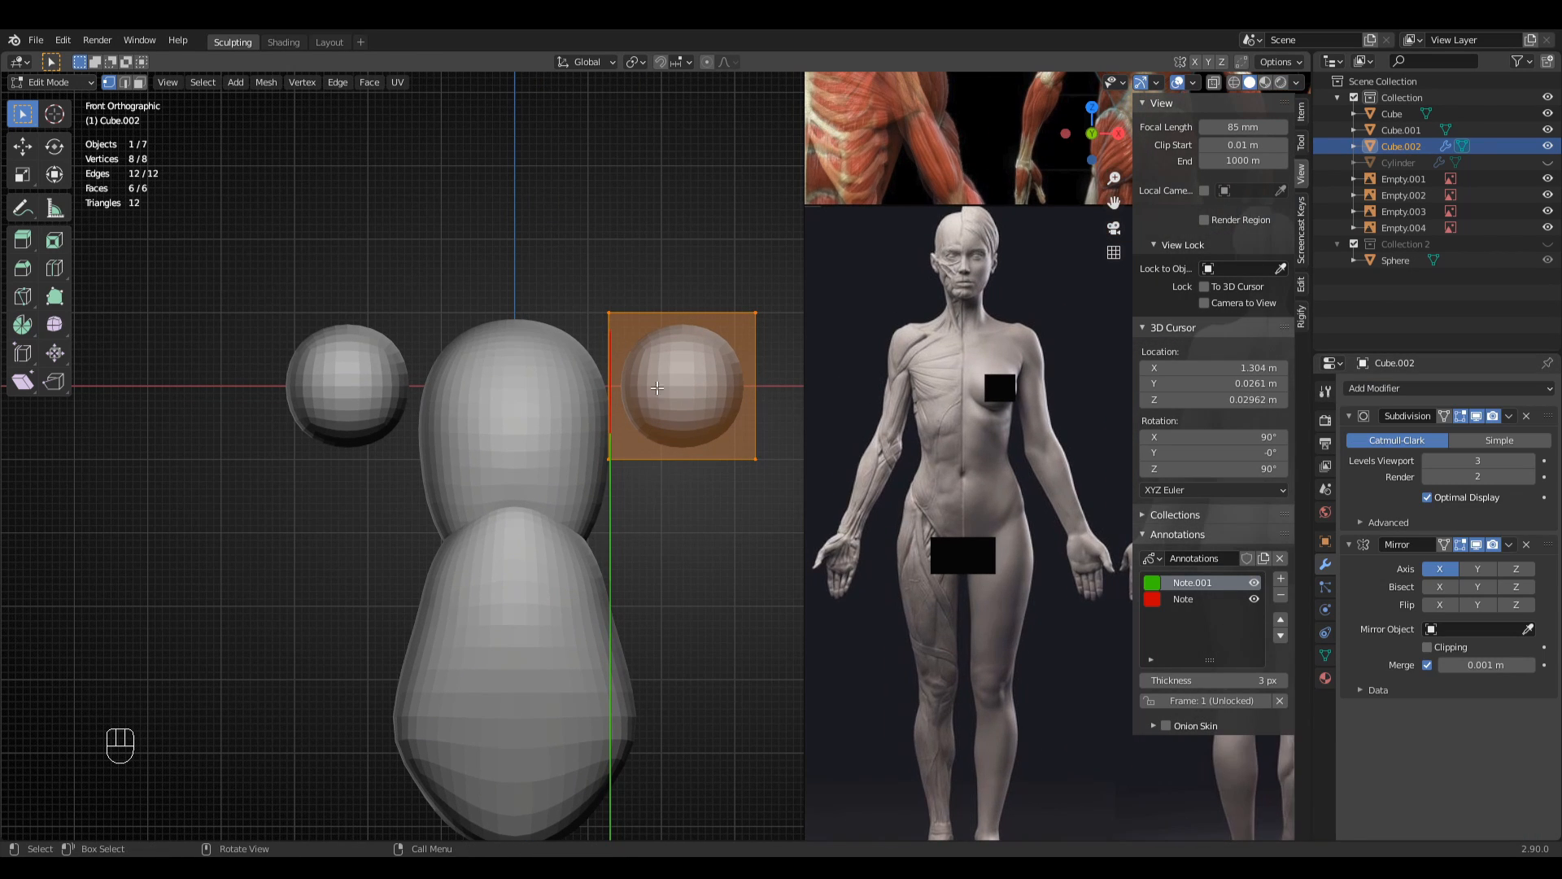
{"action": "middle_click_drag", "start_coordinate": [658, 388], "coordinate": [637, 498]}
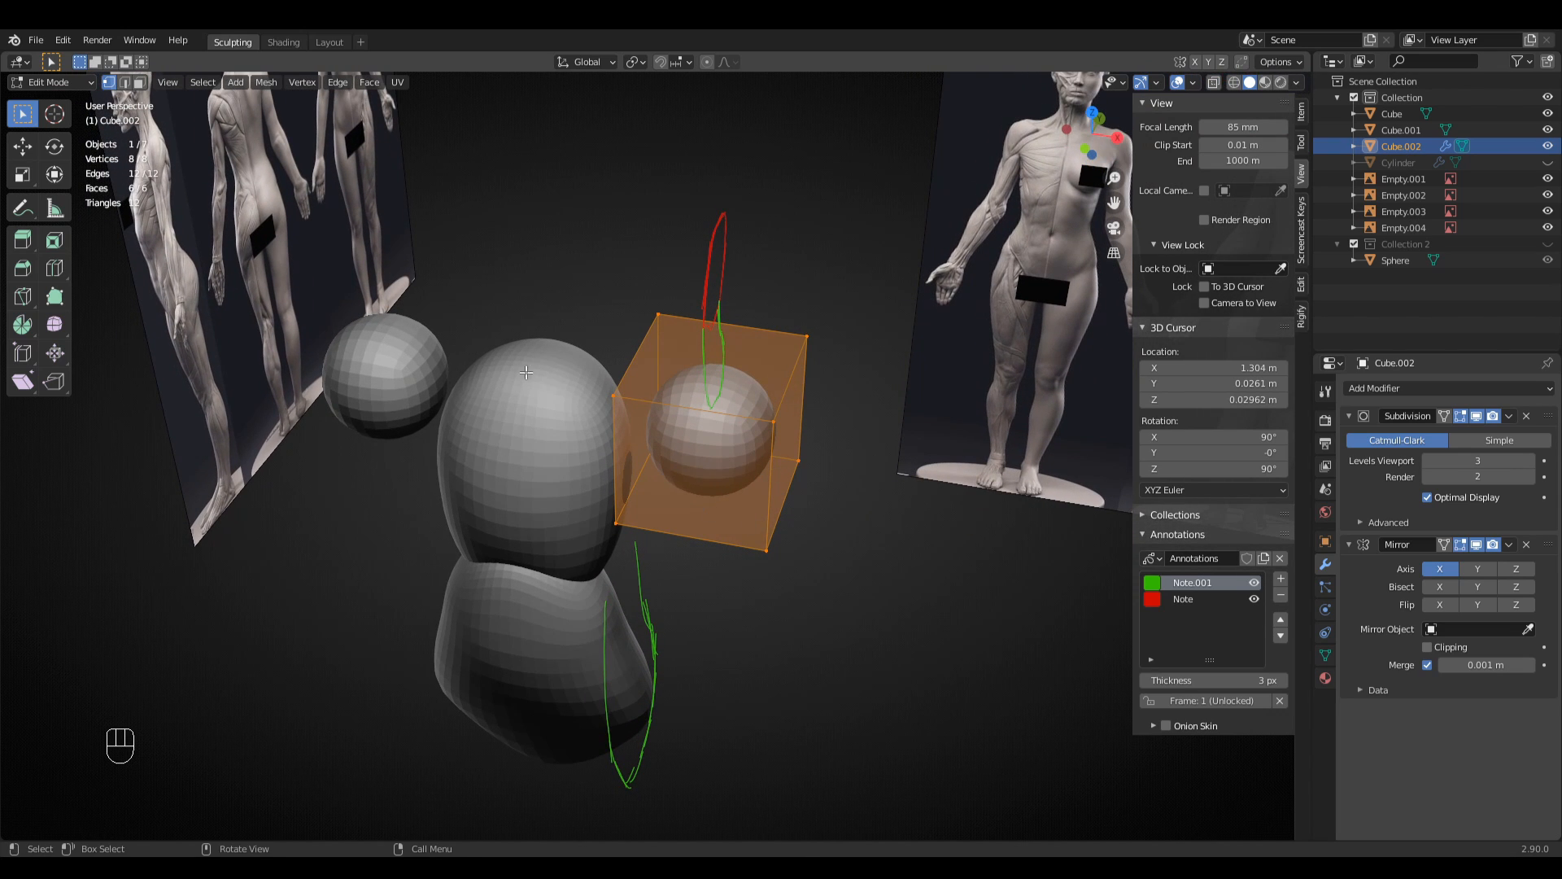
{"action": "key", "text": "KP_1"}
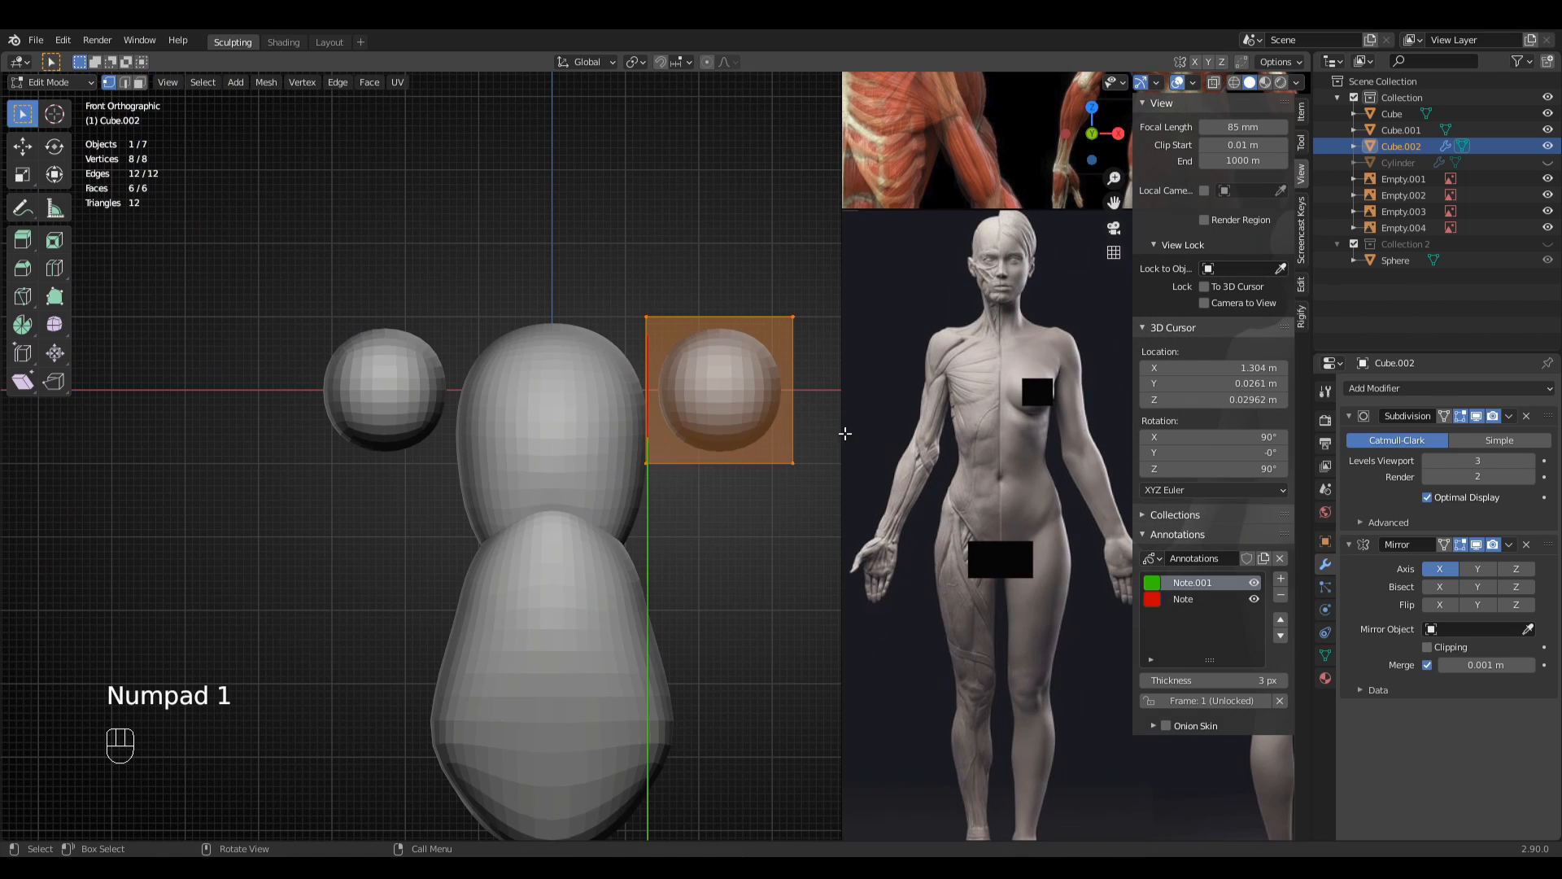
{"action": "middle_click_drag", "start_coordinate": [1000, 521], "coordinate": [792, 596]}
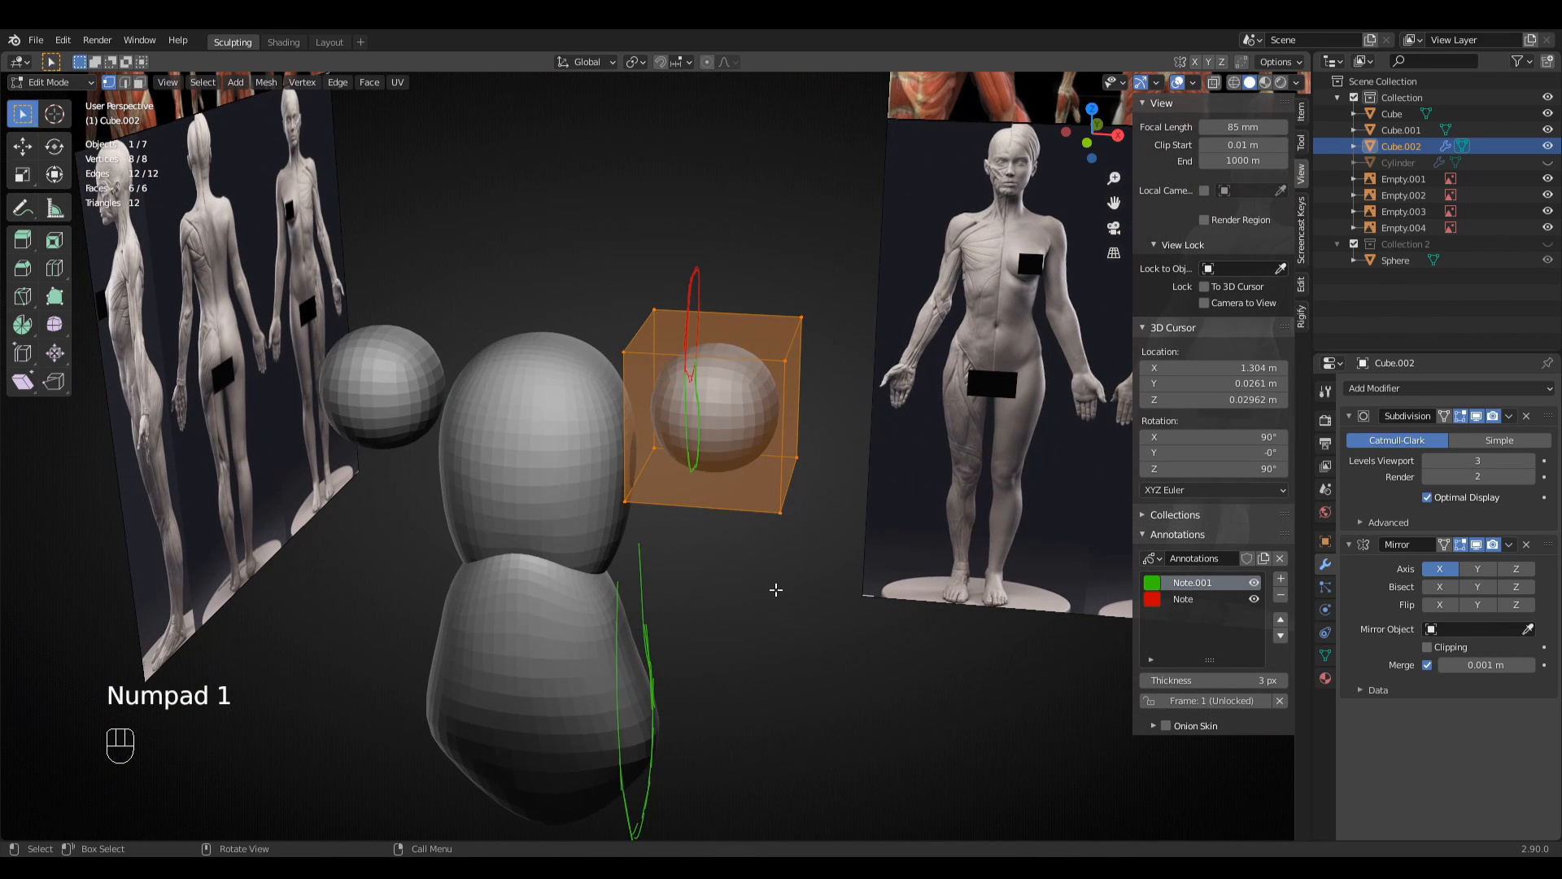
{"action": "key", "text": "KP_1"}
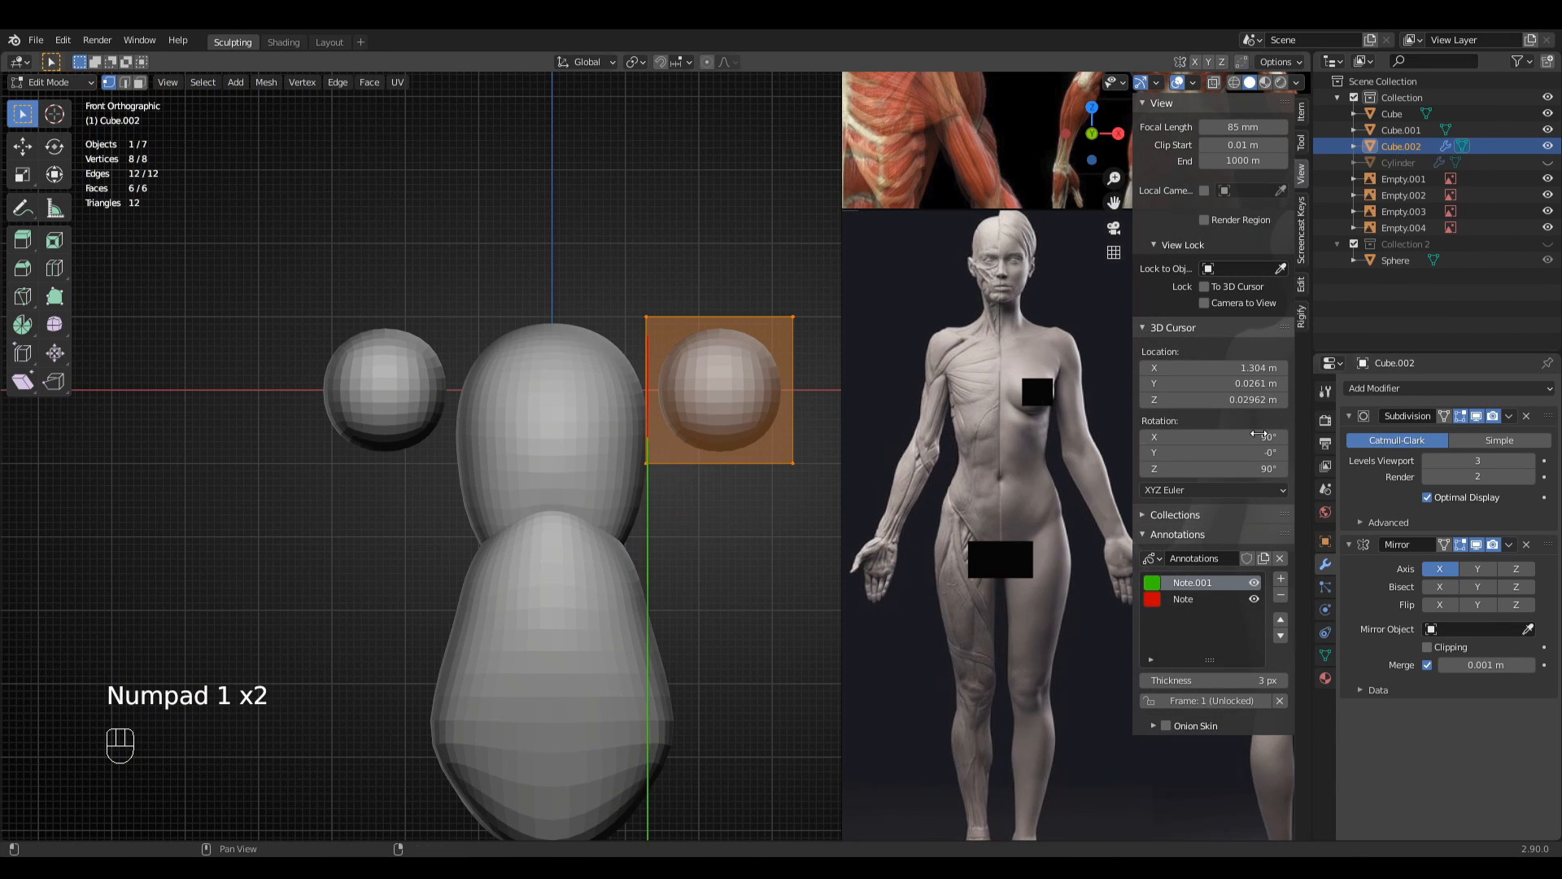
- Return to Object Mode and apply the cube's Subdivision modifier
{"action": "key", "text": "Tab"}
{"action": "left_click", "coordinate": [1511, 416]}
{"action": "left_click", "coordinate": [1449, 448]}
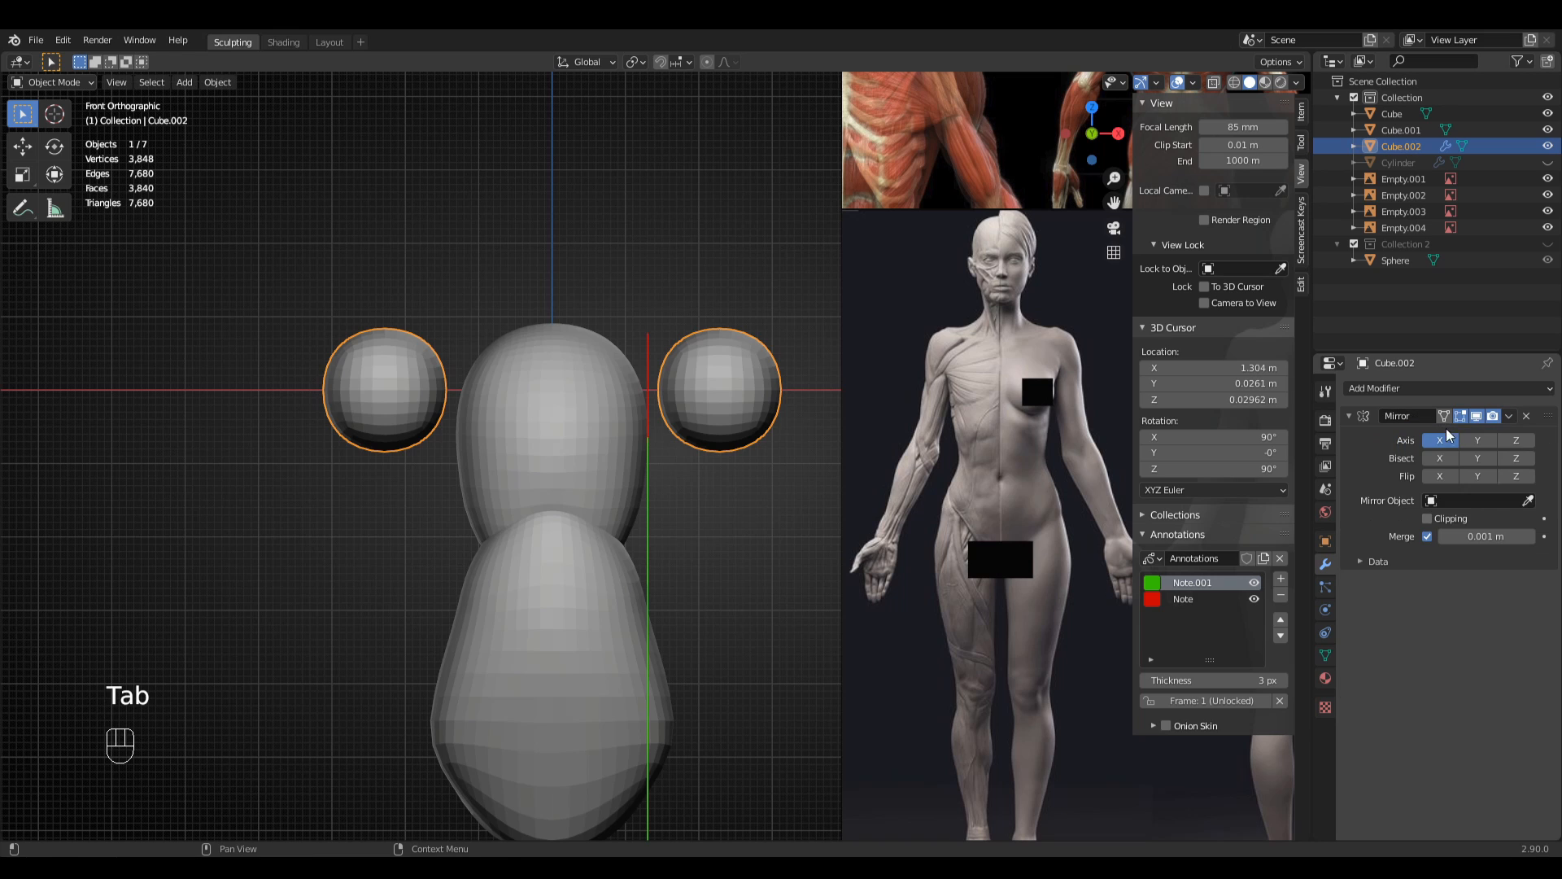
- In Sculpt Mode, use Grab to stretch the mirrored spheres inward to the ribcage and downward at their outer ends as shoulder forms
{"action": "left_click", "coordinate": [51, 82]}
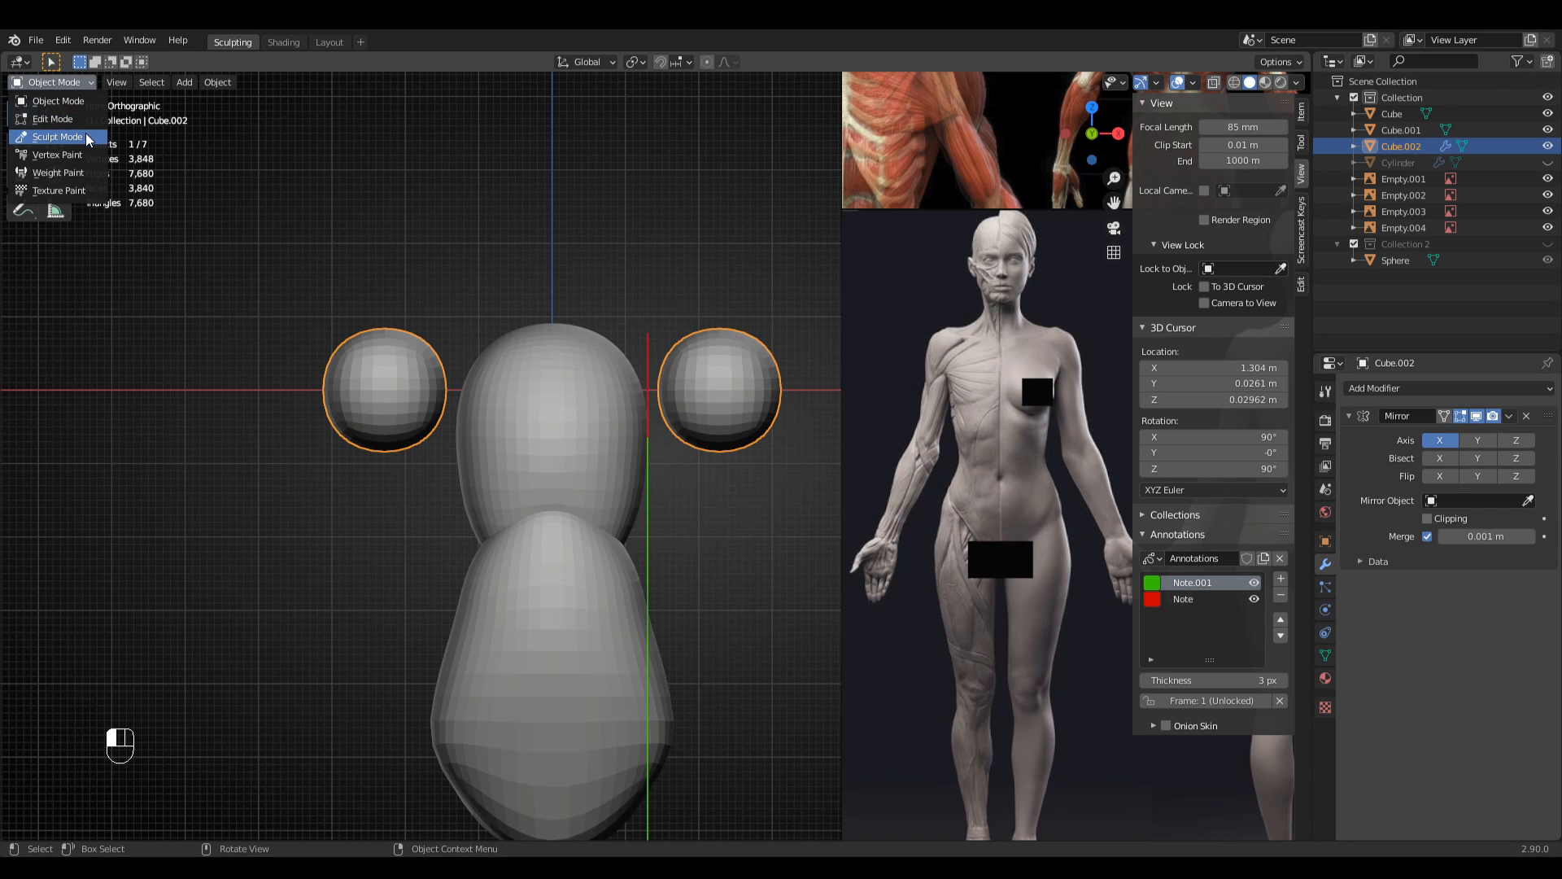
{"action": "left_click", "coordinate": [86, 136]}
{"action": "mouse_move", "coordinate": [764, 406]}
{"action": "middle_mouse_down", "text": "shift"}
{"action": "mouse_move", "coordinate": [590, 435]}
{"action": "mouse_move", "coordinate": [464, 384]}
{"action": "mouse_move", "coordinate": [683, 415]}
{"action": "middle_mouse_up", "text": "shift"}
{"action": "key", "text": "g"}
{"action": "key", "text": "f"}
{"action": "left_click", "coordinate": [527, 363]}
{"action": "key", "text": "f"}
{"action": "left_click", "coordinate": [642, 363]}
{"action": "left_click_drag", "start_coordinate": [607, 377], "coordinate": [564, 367]}
{"action": "key", "text": "f"}
{"action": "left_click", "coordinate": [647, 408]}
{"action": "left_click_drag", "start_coordinate": [680, 502], "coordinate": [550, 401]}
{"action": "left_click_drag", "start_coordinate": [757, 422], "coordinate": [721, 474]}
- Straighten the shoulder forms and extend their inner ends into the ribcage with Grab at 181 and 186 px radii
{"action": "key", "text": "f"}
{"action": "left_click", "coordinate": [622, 437]}
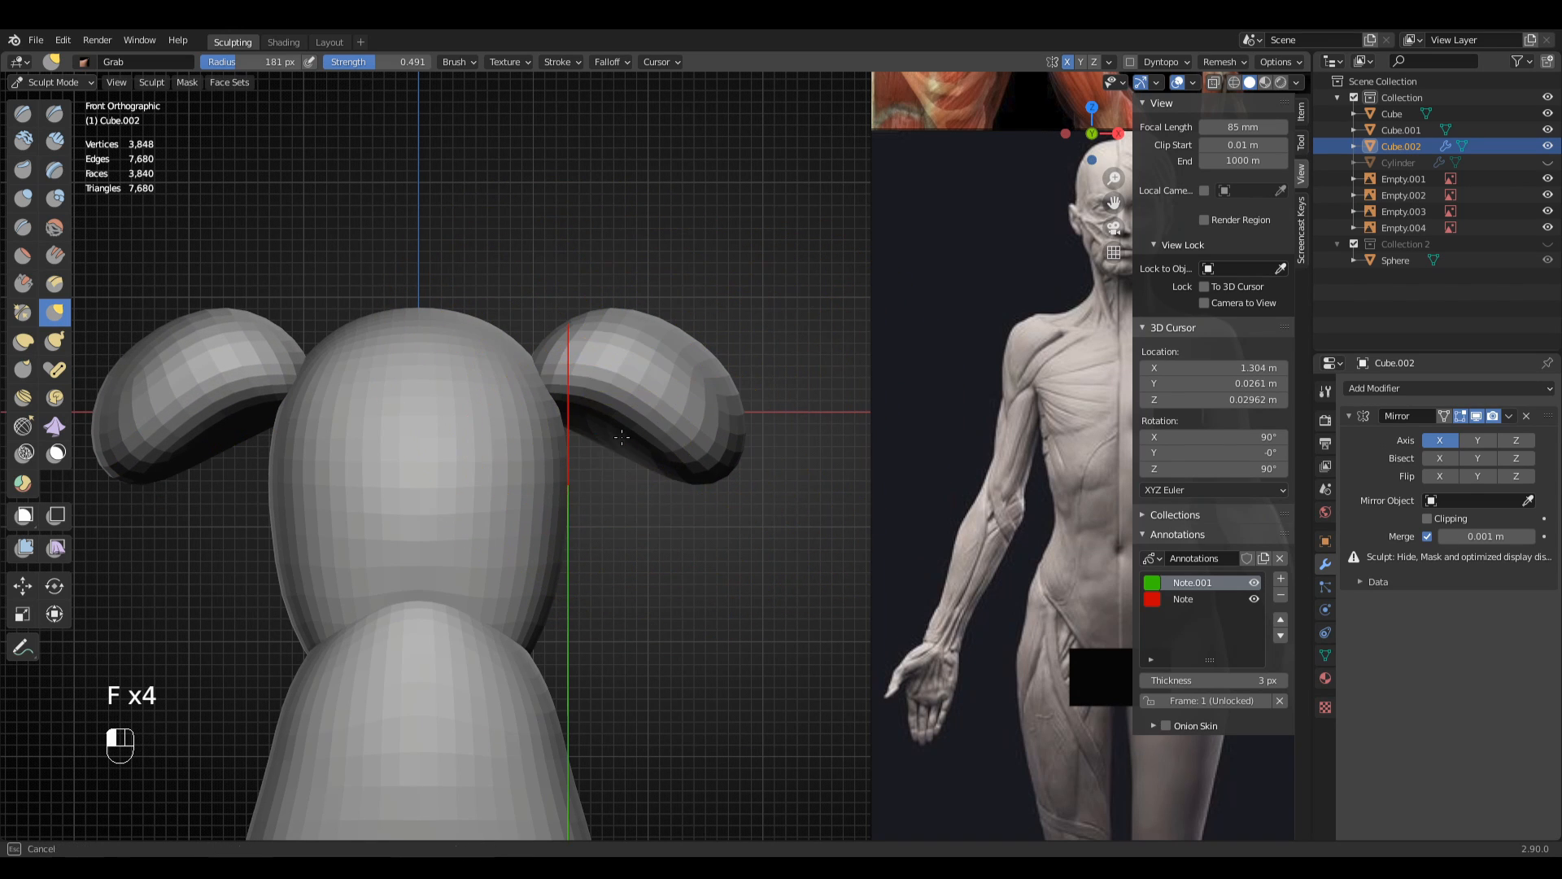
{"action": "left_click_drag", "start_coordinate": [622, 437], "coordinate": [616, 466]}
{"action": "key", "text": "f"}
{"action": "left_click", "coordinate": [697, 344]}
{"action": "left_click_drag", "start_coordinate": [611, 309], "coordinate": [616, 336]}
{"action": "left_click_drag", "start_coordinate": [581, 340], "coordinate": [543, 332]}
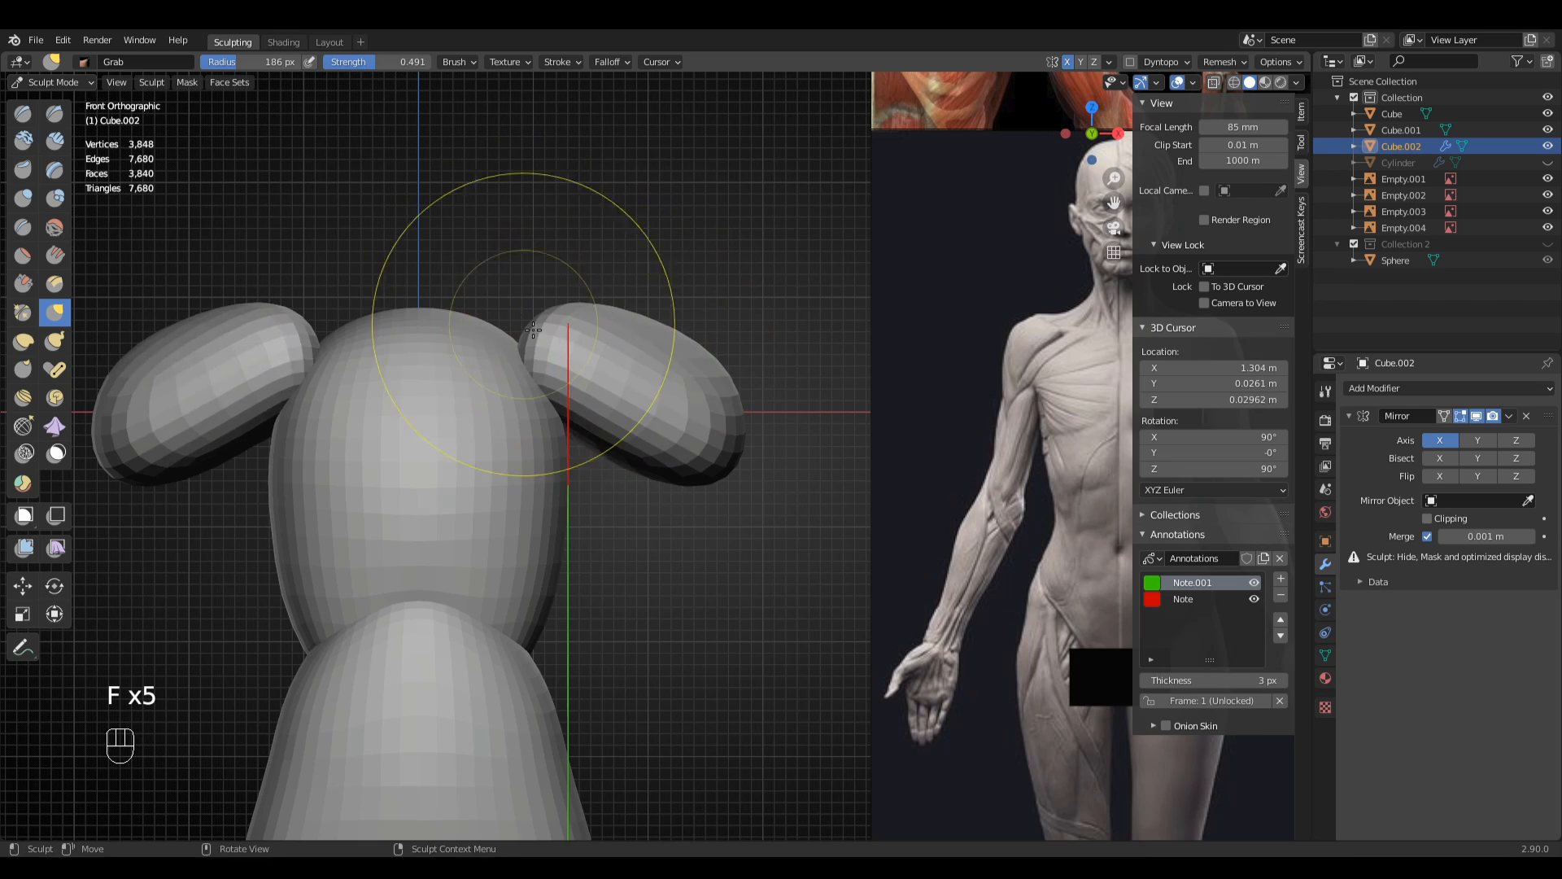
- Reshape the shoulder forms from above and from the side with Grab at 221 and 182 px radii
{"action": "mouse_move", "coordinate": [533, 329]}
{"action": "middle_mouse_down"}
{"action": "mouse_move", "coordinate": [521, 456]}
{"action": "mouse_move", "coordinate": [575, 488]}
{"action": "middle_mouse_up"}
{"action": "key", "text": "f"}
{"action": "left_click", "coordinate": [551, 551]}
{"action": "key", "text": "f"}
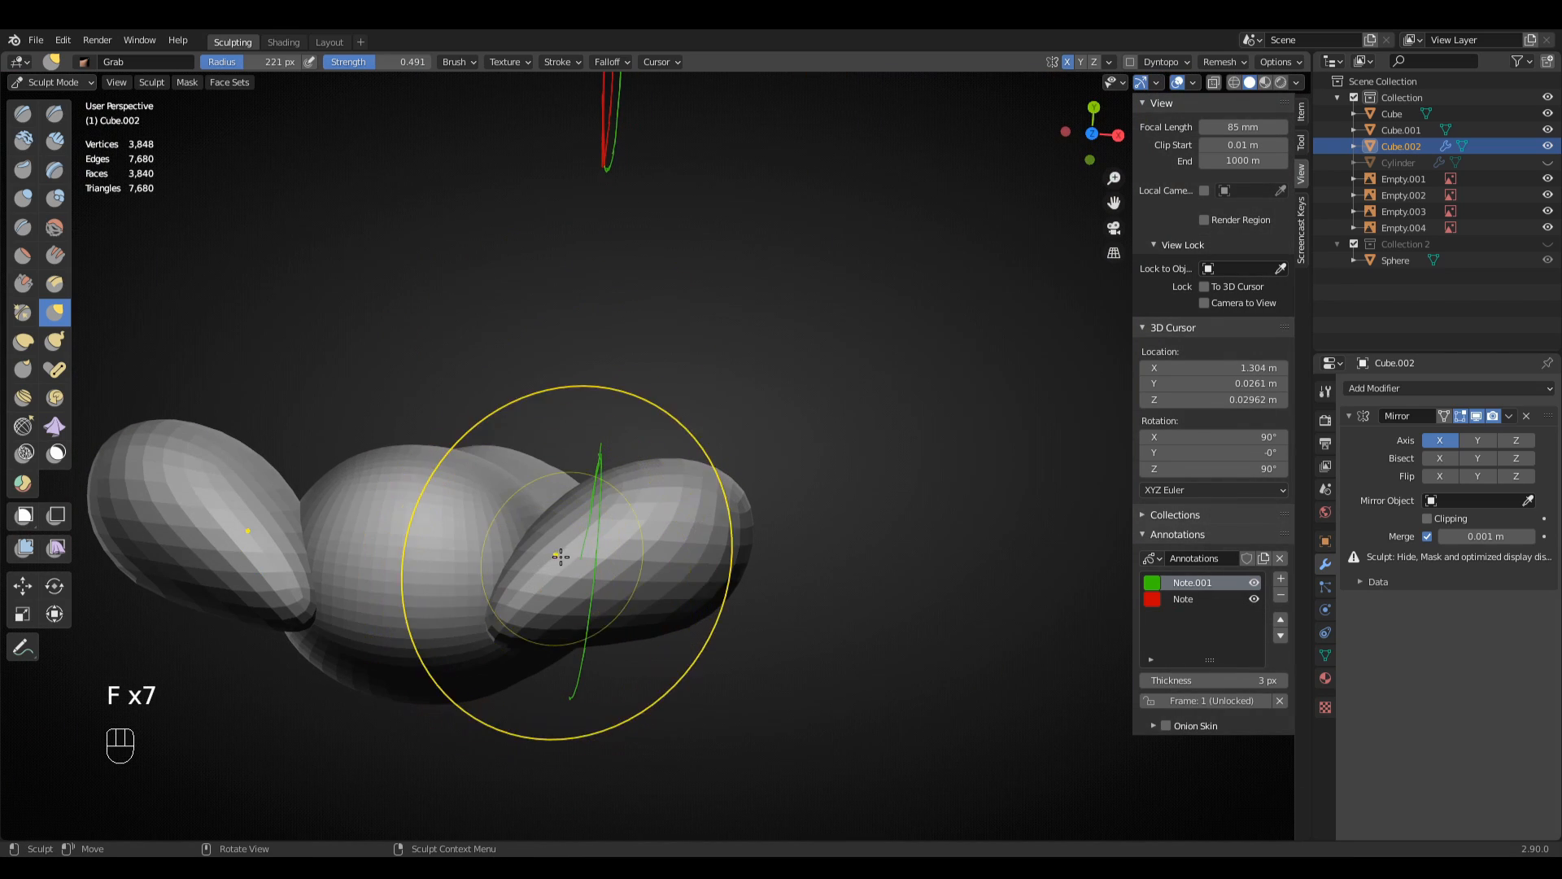
{"action": "mouse_move", "coordinate": [561, 556]}
{"action": "middle_mouse_down"}
{"action": "mouse_move", "coordinate": [566, 578]}
{"action": "mouse_move", "coordinate": [505, 412]}
{"action": "mouse_move", "coordinate": [550, 537]}
{"action": "mouse_move", "coordinate": [602, 455]}
{"action": "mouse_move", "coordinate": [608, 489]}
{"action": "mouse_move", "coordinate": [540, 513]}
{"action": "middle_mouse_up"}
{"action": "key", "text": "f"}
{"action": "key", "text": "f"}
{"action": "left_click", "coordinate": [618, 495]}
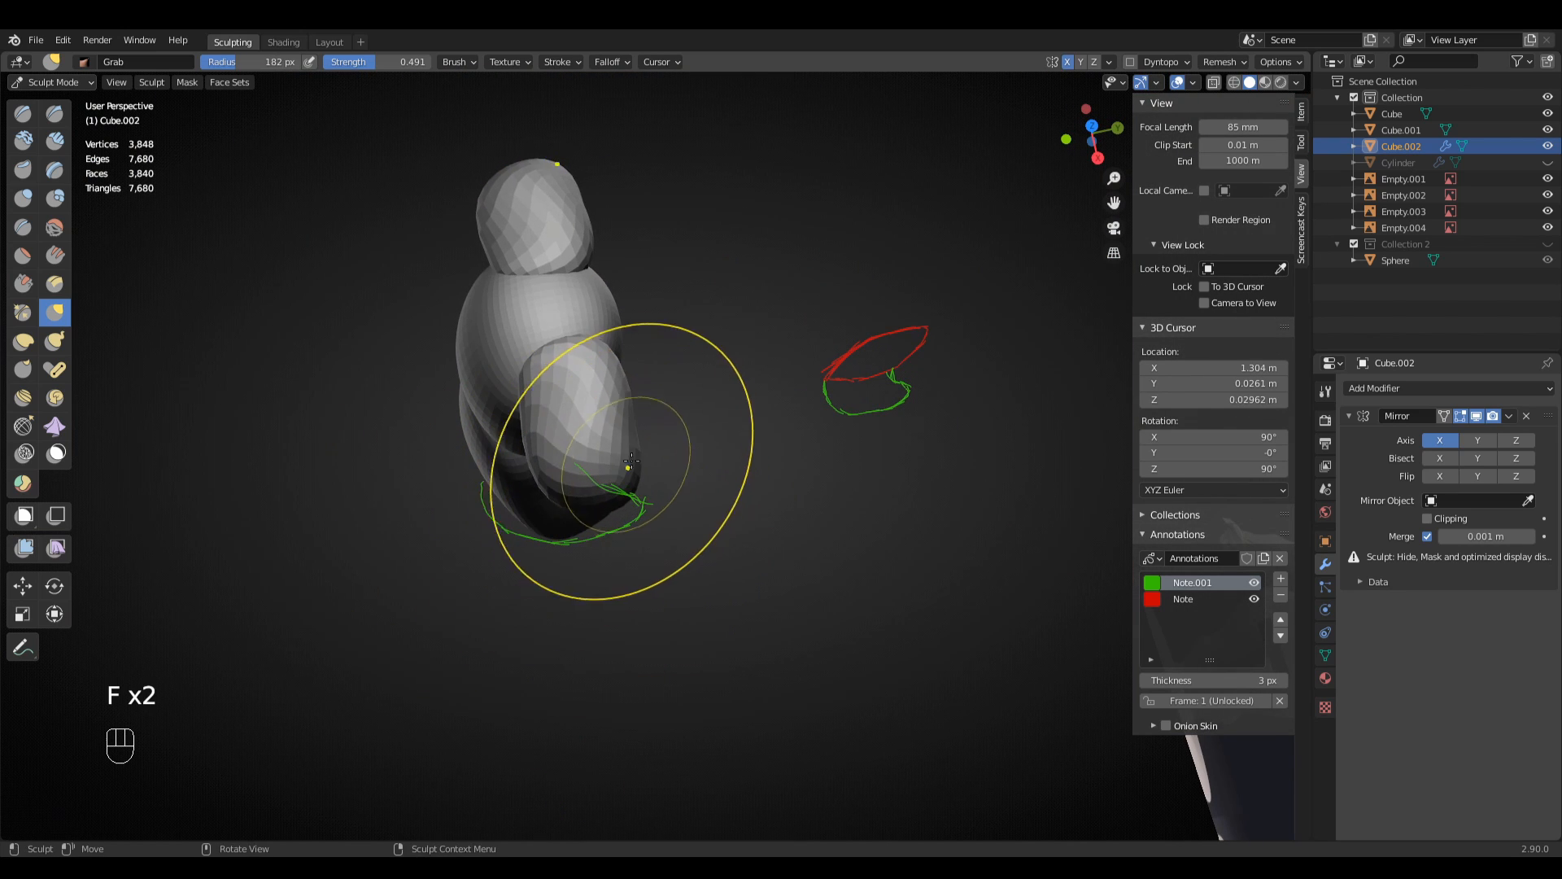
- Refine the shoulder forms' depth and outer ends from end-on, right and angled views with Grab at 102 and 158 px radii
{"action": "middle_click_drag", "start_coordinate": [632, 460], "coordinate": [587, 446]}
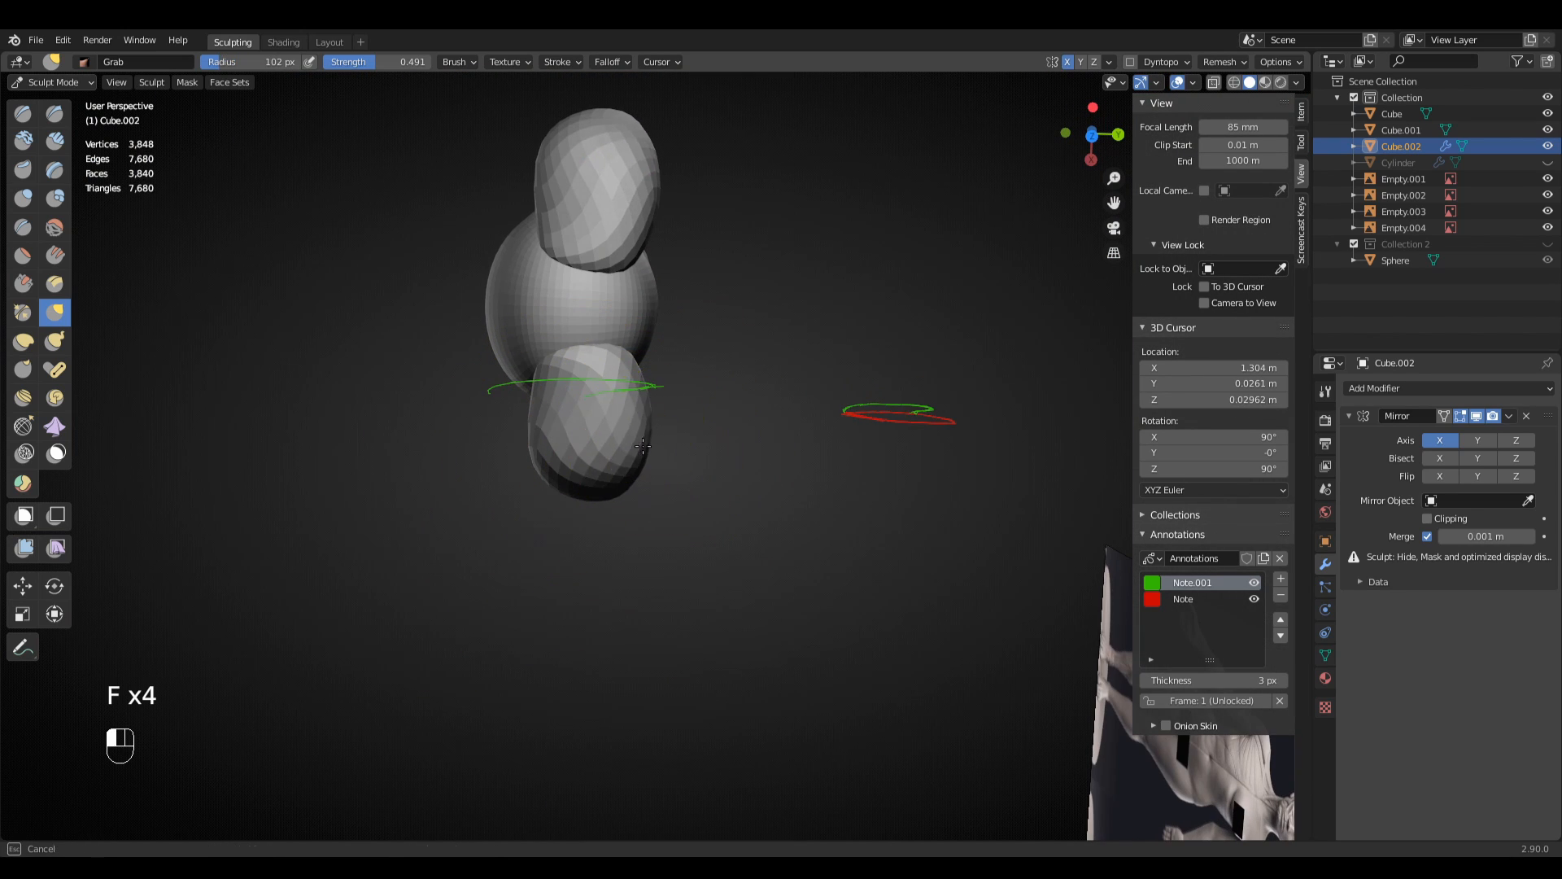
{"action": "middle_click_drag", "start_coordinate": [613, 462], "coordinate": [523, 331]}
{"action": "key", "text": "KP_3"}
{"action": "middle_click_drag", "start_coordinate": [662, 450], "coordinate": [681, 559], "text": "ctrl"}
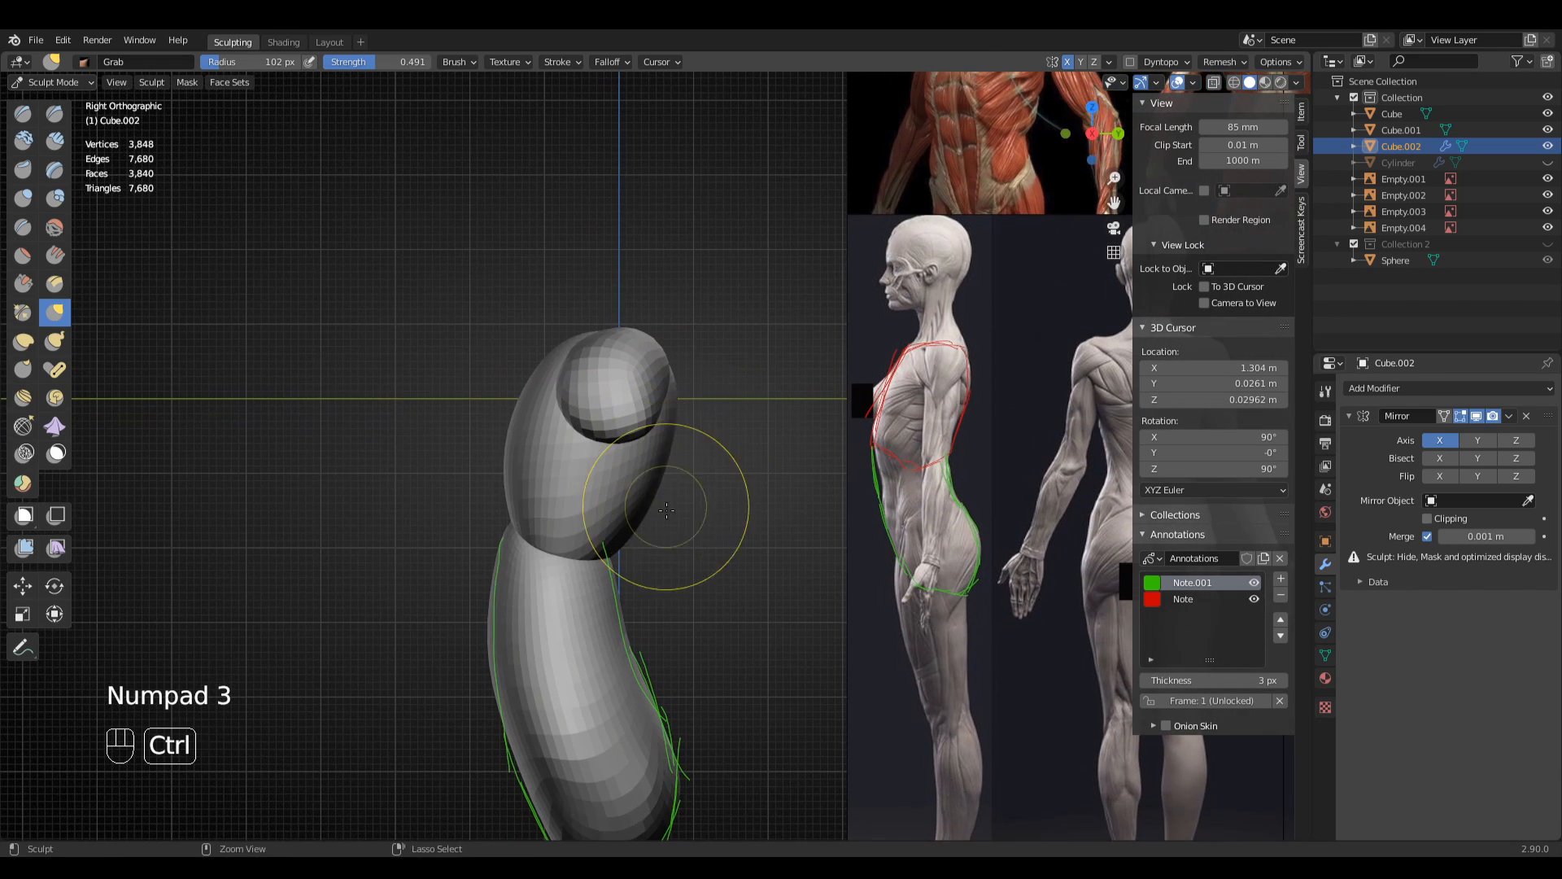
{"action": "scroll", "coordinate": [594, 366], "scroll_direction": "up", "scroll_amount": 3}
{"action": "key", "text": "f"}
{"action": "left_click", "coordinate": [753, 350]}
{"action": "middle_click_drag", "start_coordinate": [753, 350], "coordinate": [639, 394]}
{"action": "key", "text": "f"}
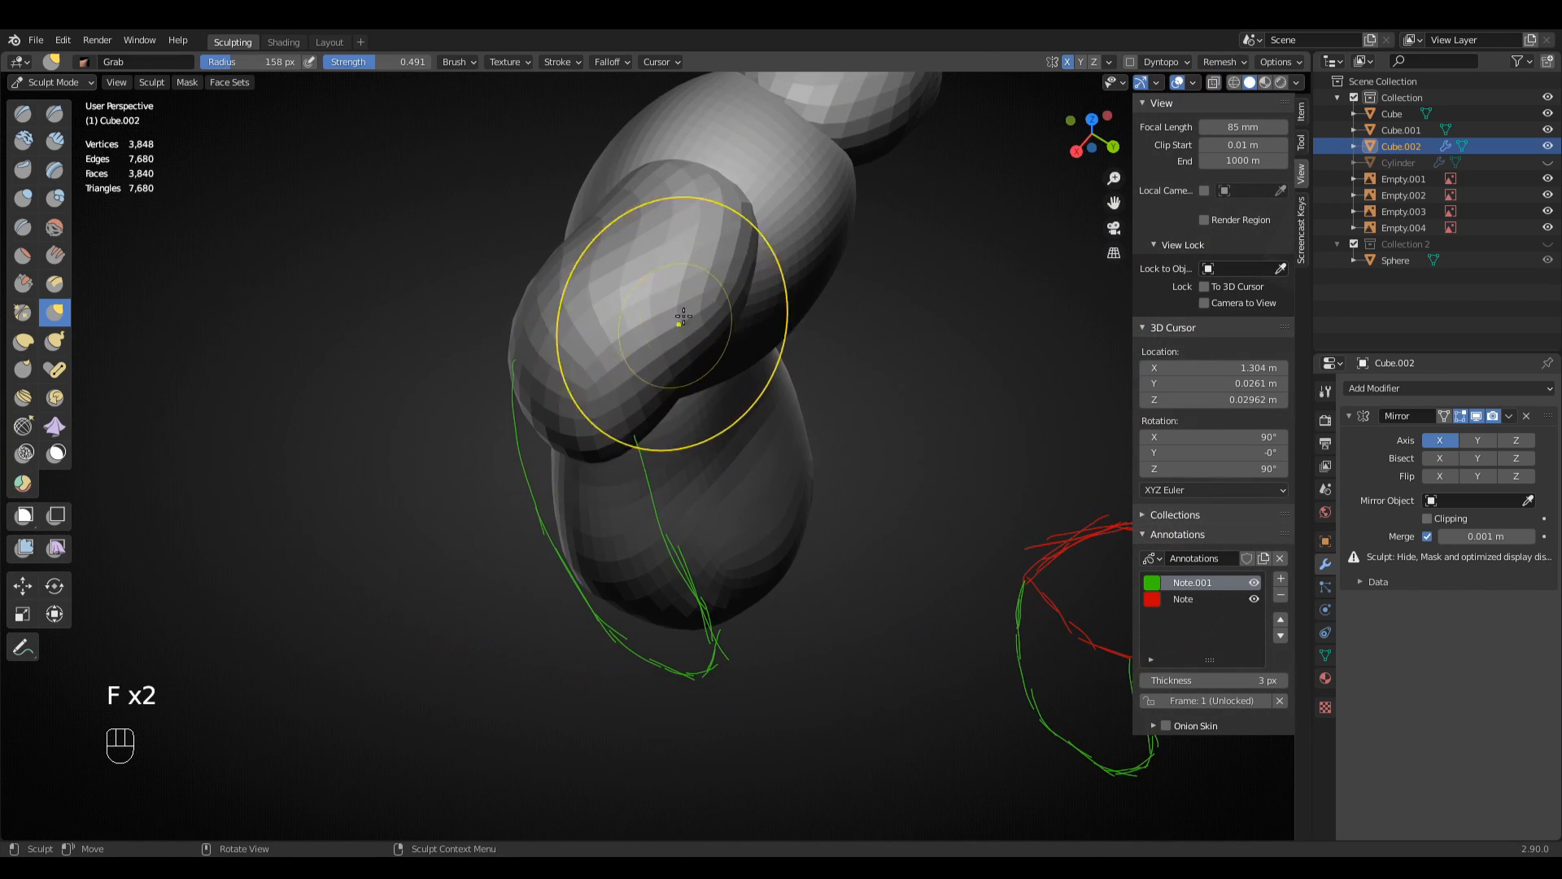
{"action": "left_click", "coordinate": [708, 314]}
{"action": "mouse_move", "coordinate": [708, 314]}
{"action": "middle_mouse_down"}
{"action": "mouse_move", "coordinate": [775, 327]}
{"action": "mouse_move", "coordinate": [633, 397]}
{"action": "mouse_move", "coordinate": [681, 332]}
{"action": "mouse_move", "coordinate": [687, 362]}
{"action": "mouse_move", "coordinate": [796, 294]}
{"action": "middle_mouse_up"}
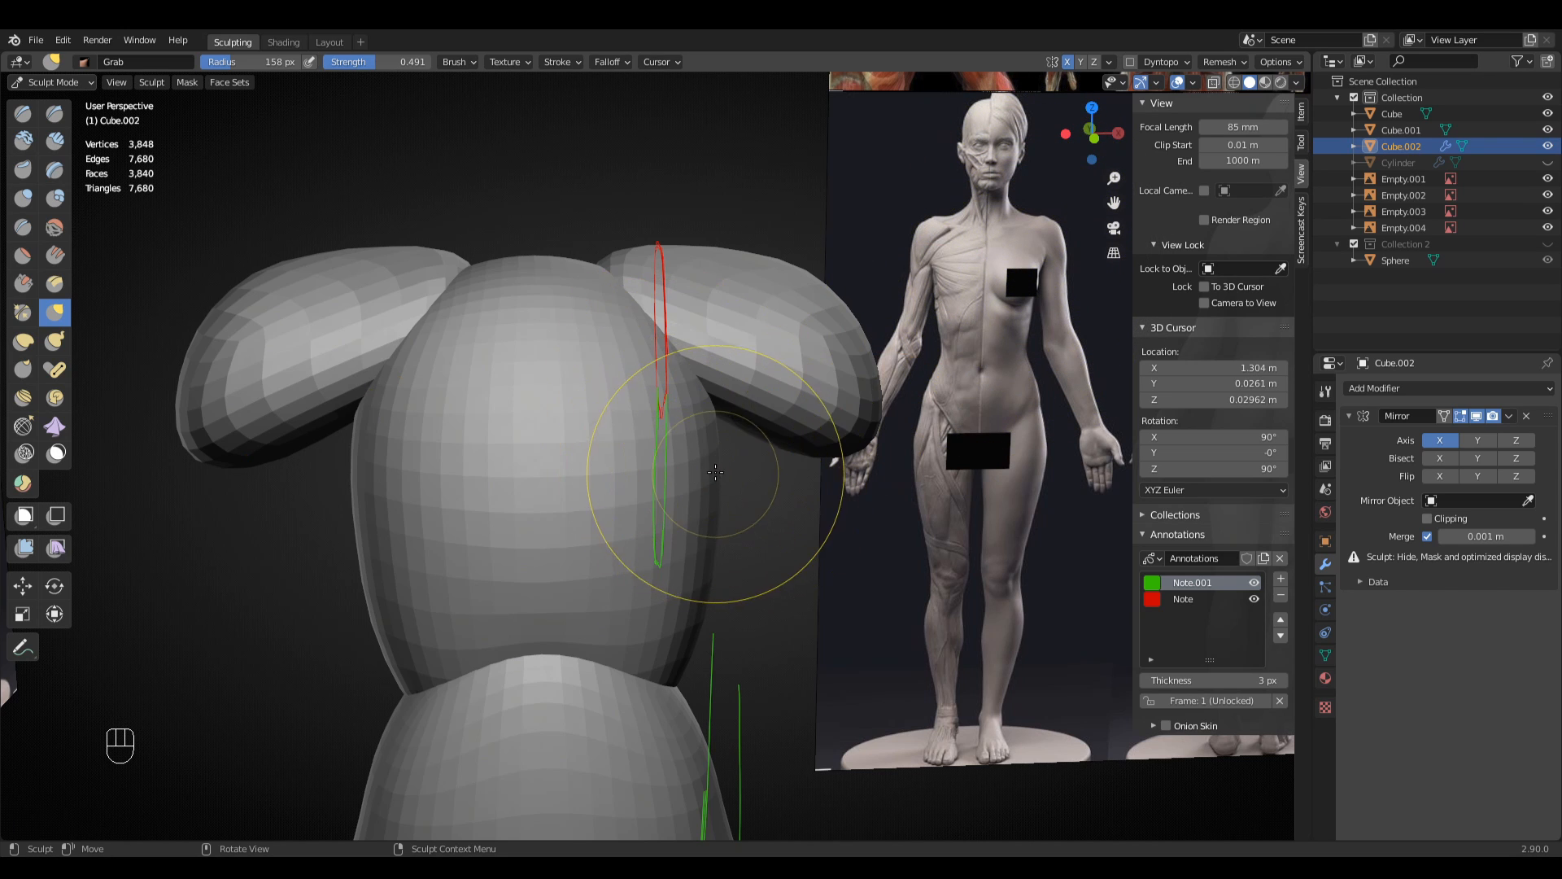
- In front view, adjust the outer ends of the shoulder forms with Grab at a 186 px radius
{"action": "key", "text": "KP_1"}
{"action": "middle_click_drag", "start_coordinate": [807, 288], "coordinate": [760, 332], "text": "shift"}
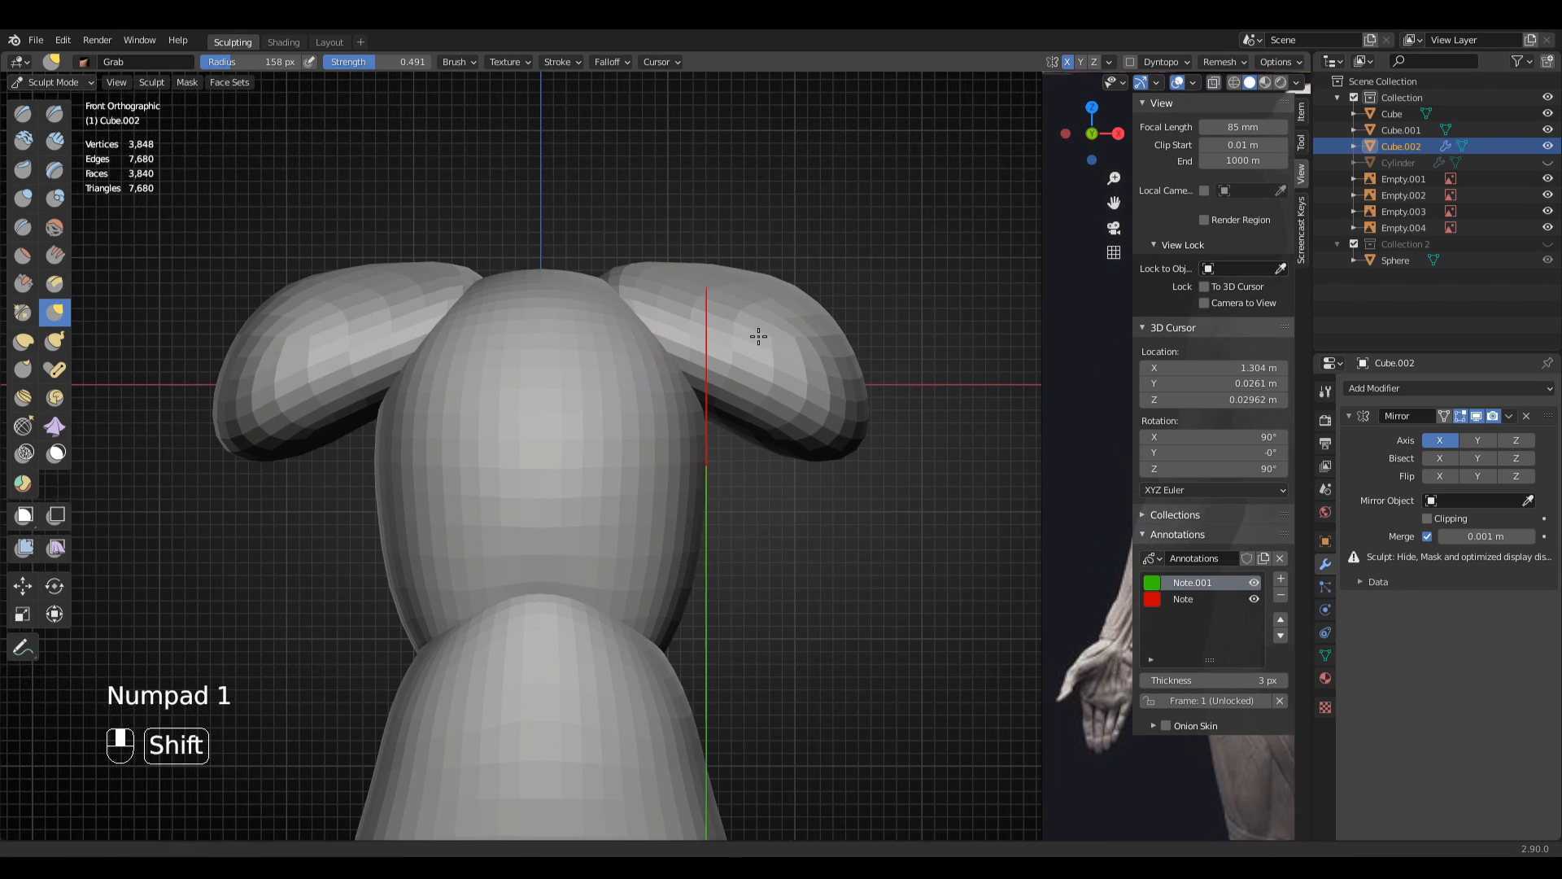
{"action": "key", "text": "g"}
{"action": "key", "text": "f"}
{"action": "left_click", "coordinate": [903, 326]}
{"action": "left_click_drag", "start_coordinate": [831, 397], "coordinate": [816, 442]}
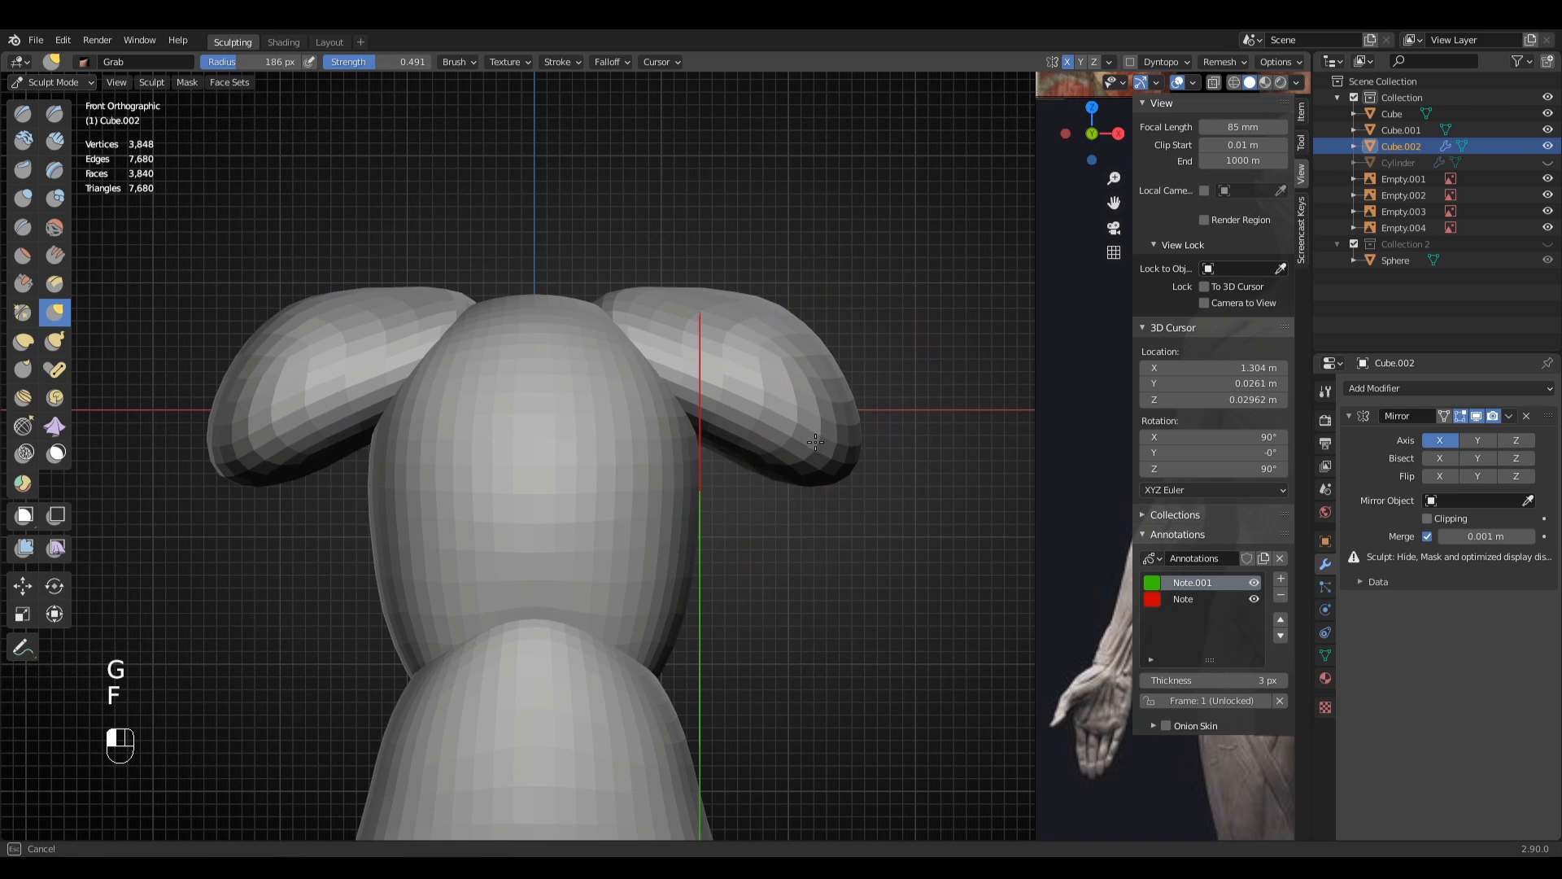
{"action": "middle_click_drag", "start_coordinate": [740, 404], "coordinate": [725, 482], "text": "ctrl"}
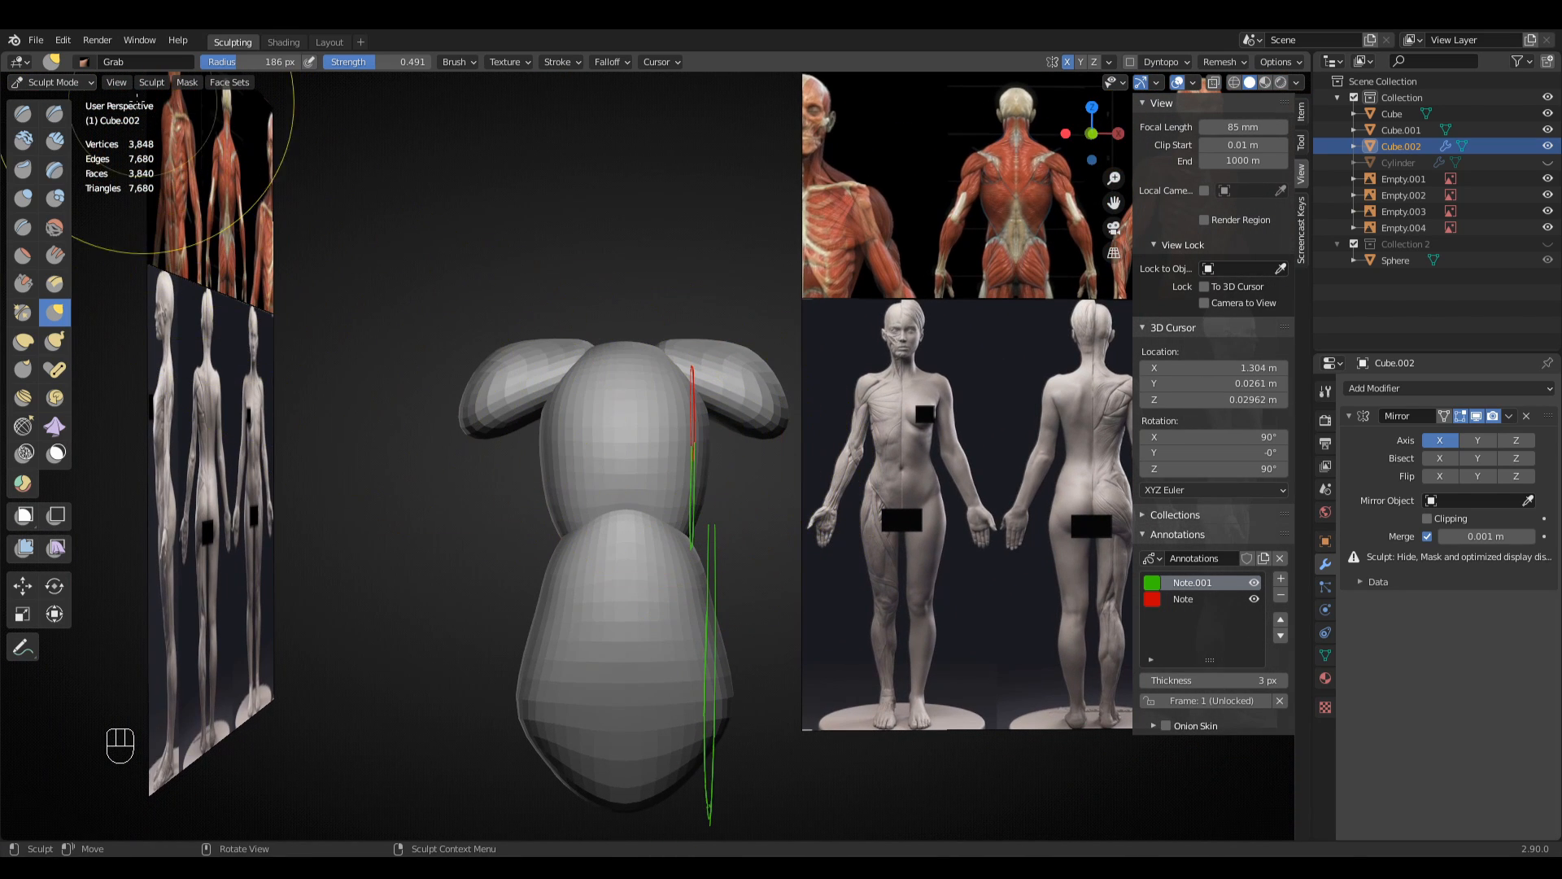
- Select the ribcage form in Object Mode and put it into Sculpt Mode
{"action": "left_click", "coordinate": [53, 83]}
{"action": "left_click", "coordinate": [49, 97]}
{"action": "left_click", "coordinate": [623, 422]}
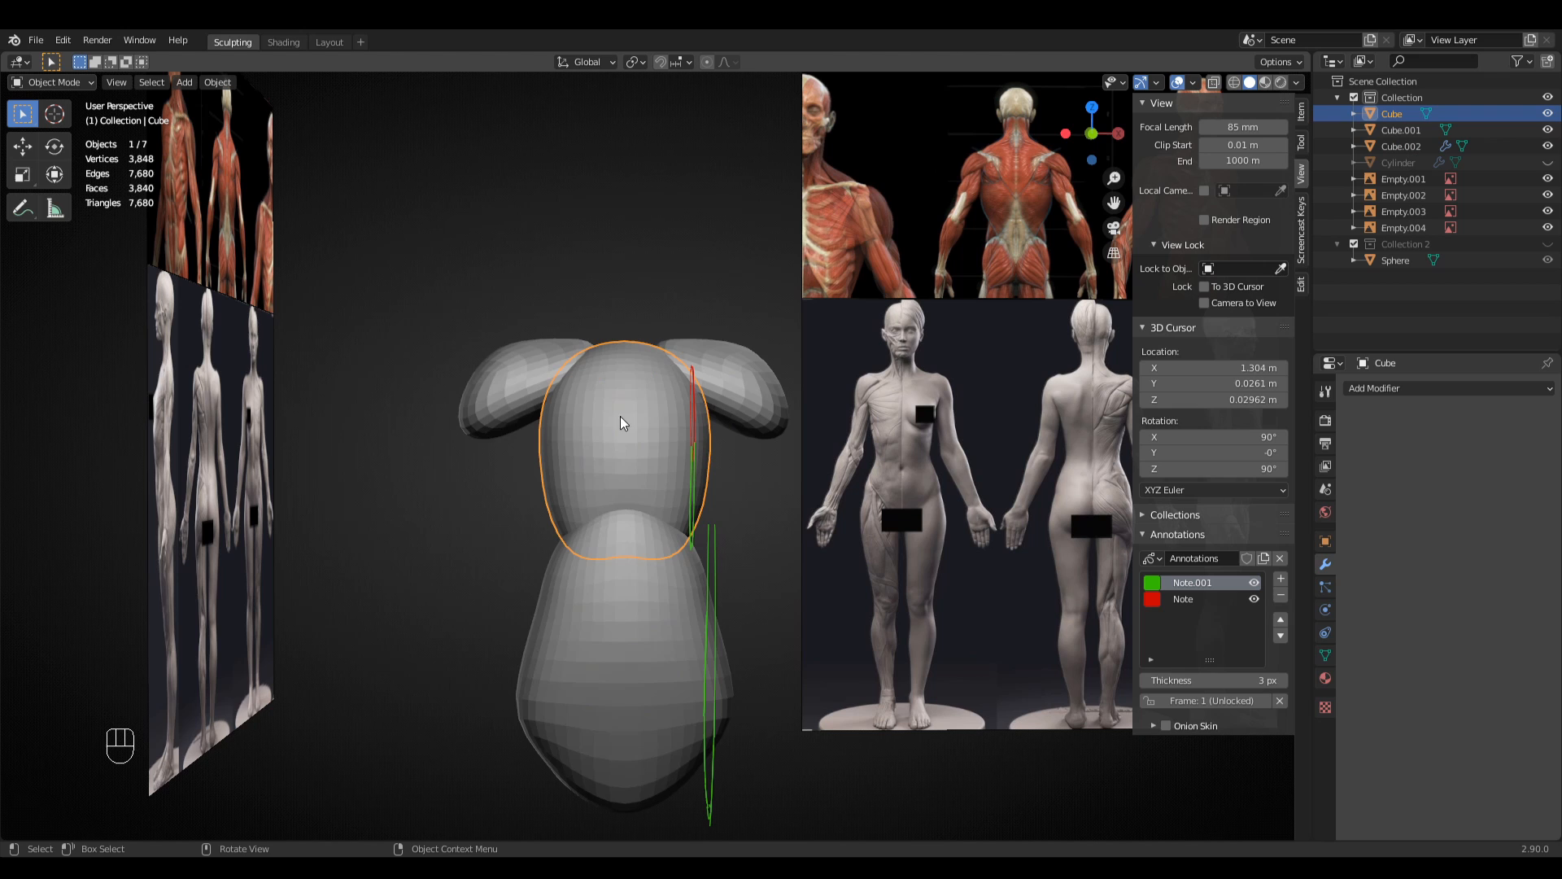
{"action": "left_click", "coordinate": [37, 82]}
{"action": "left_click", "coordinate": [61, 139]}
- In front view, widen the ribcage form's upper and lower sides with Grab, ending at a 173 px radius
{"action": "key", "text": "KP_1"}
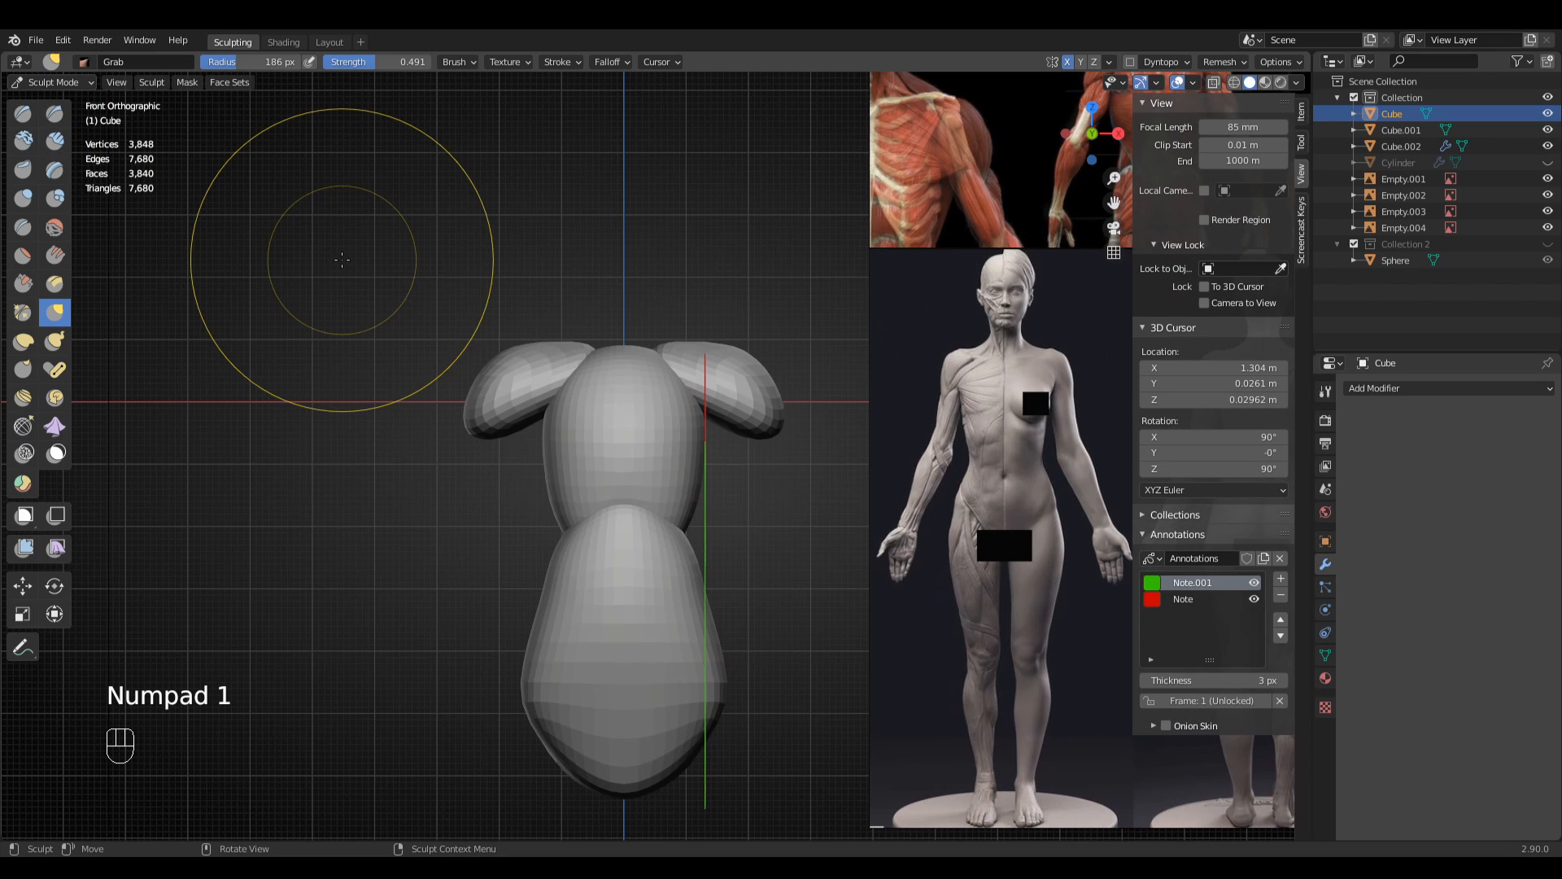
{"action": "middle_click_drag", "start_coordinate": [663, 386], "coordinate": [696, 319], "text": "ctrl"}
{"action": "key", "text": "g"}
{"action": "key", "text": "f"}
{"action": "left_click_drag", "start_coordinate": [716, 301], "coordinate": [728, 302]}
{"action": "middle_click_drag", "start_coordinate": [753, 401], "coordinate": [720, 472], "text": "ctrl"}
{"action": "key", "text": "f"}
{"action": "left_click_drag", "start_coordinate": [704, 358], "coordinate": [714, 355]}
{"action": "left_click_drag", "start_coordinate": [723, 468], "coordinate": [727, 466]}
{"action": "key", "text": "f"}
{"action": "left_click", "coordinate": [703, 585]}
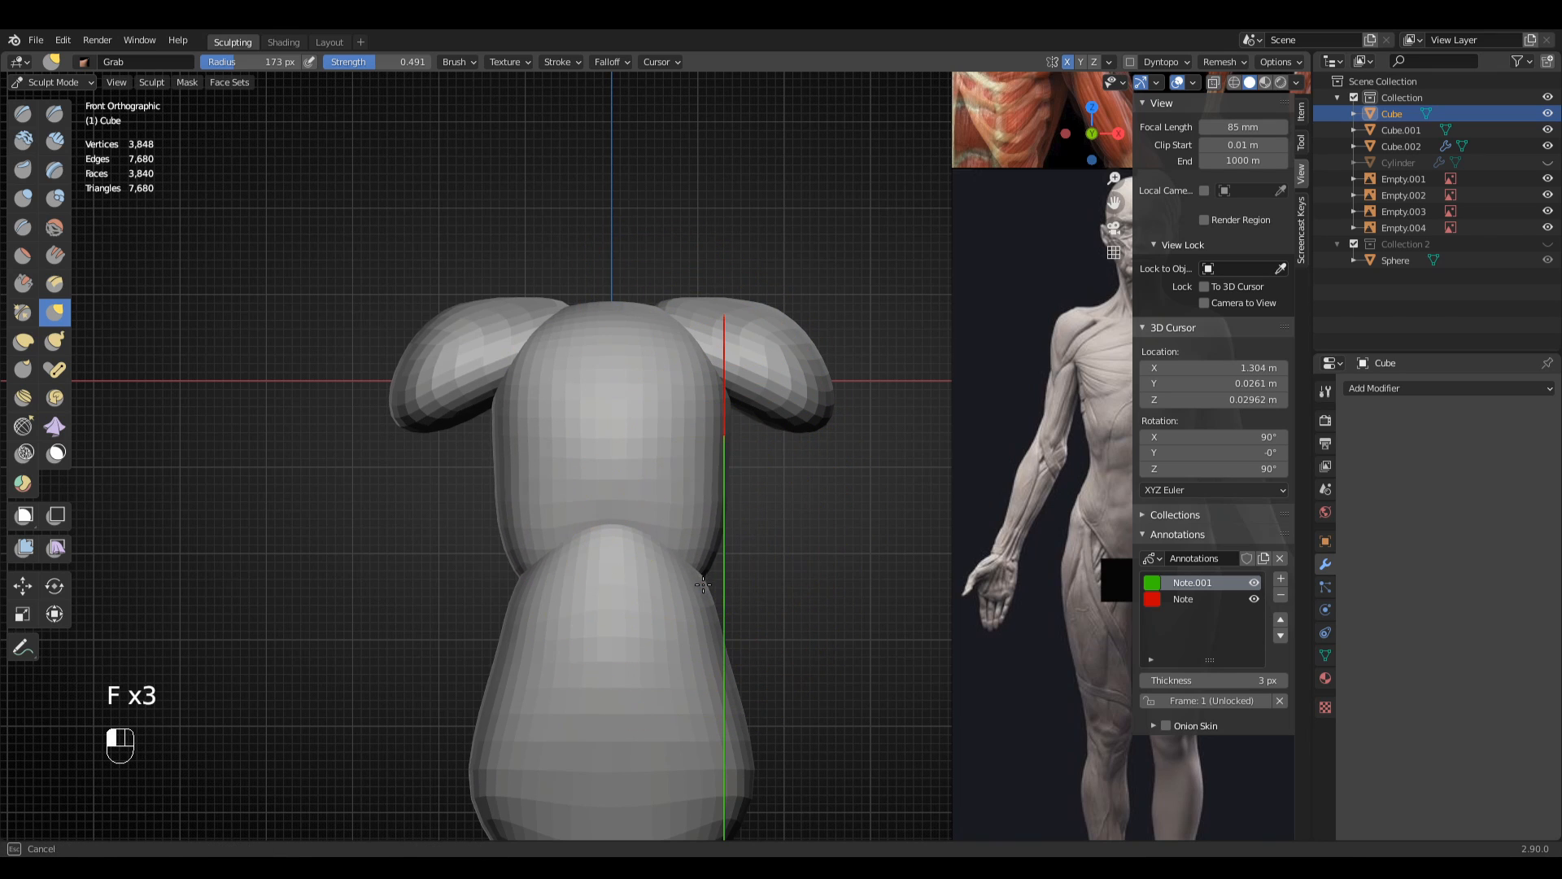
- Smooth out the ribcage form's side contour with Grab at radii of 172 down to 149 px
{"action": "key", "text": "f"}
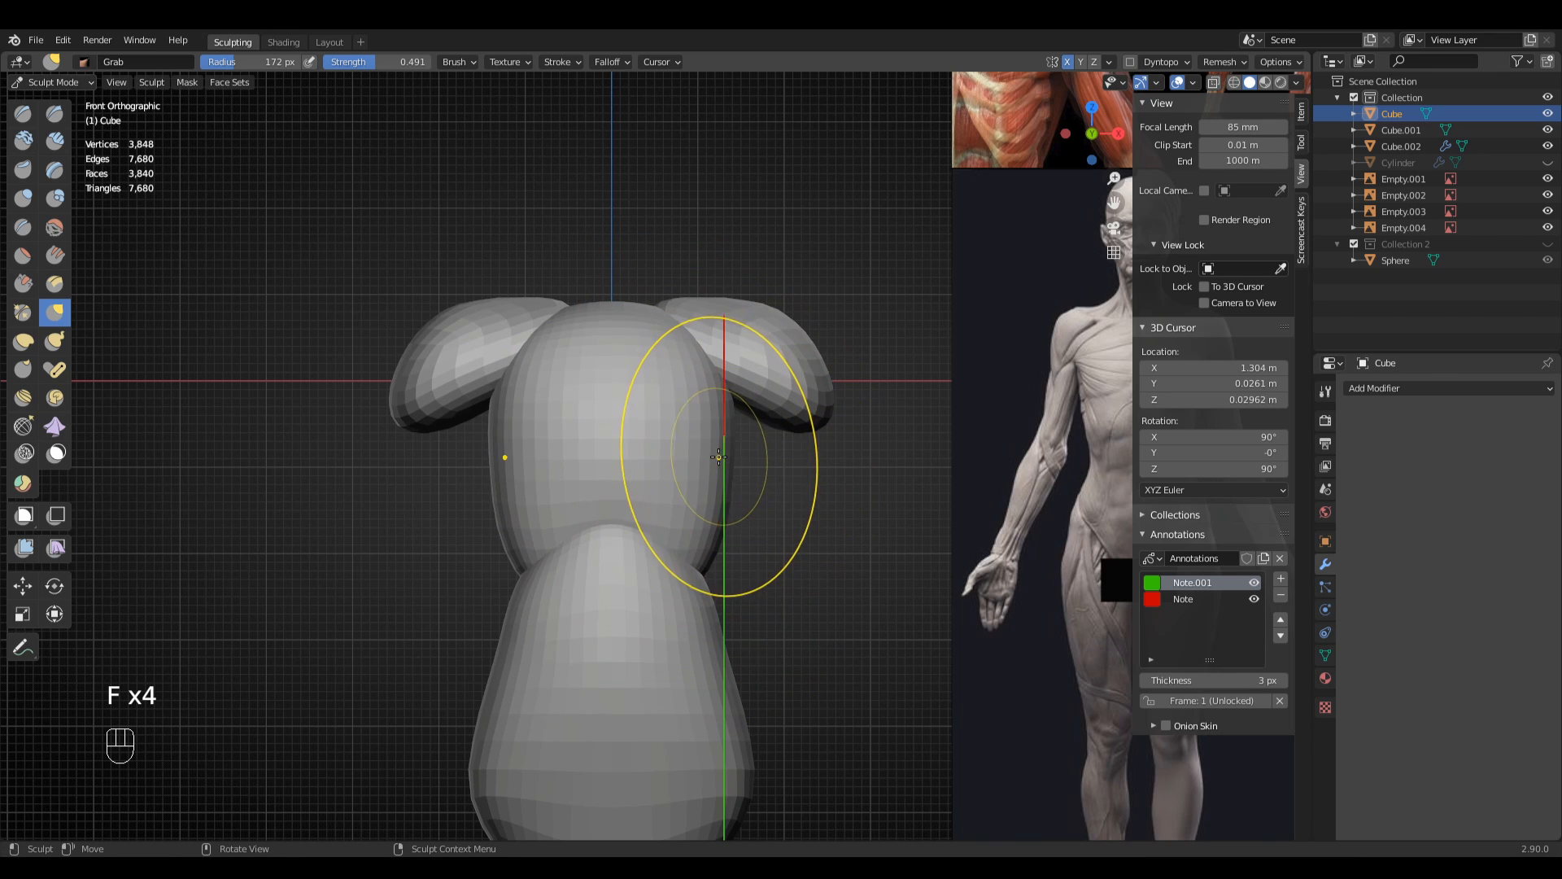
{"action": "key", "text": "f"}
{"action": "left_click", "coordinate": [723, 399]}
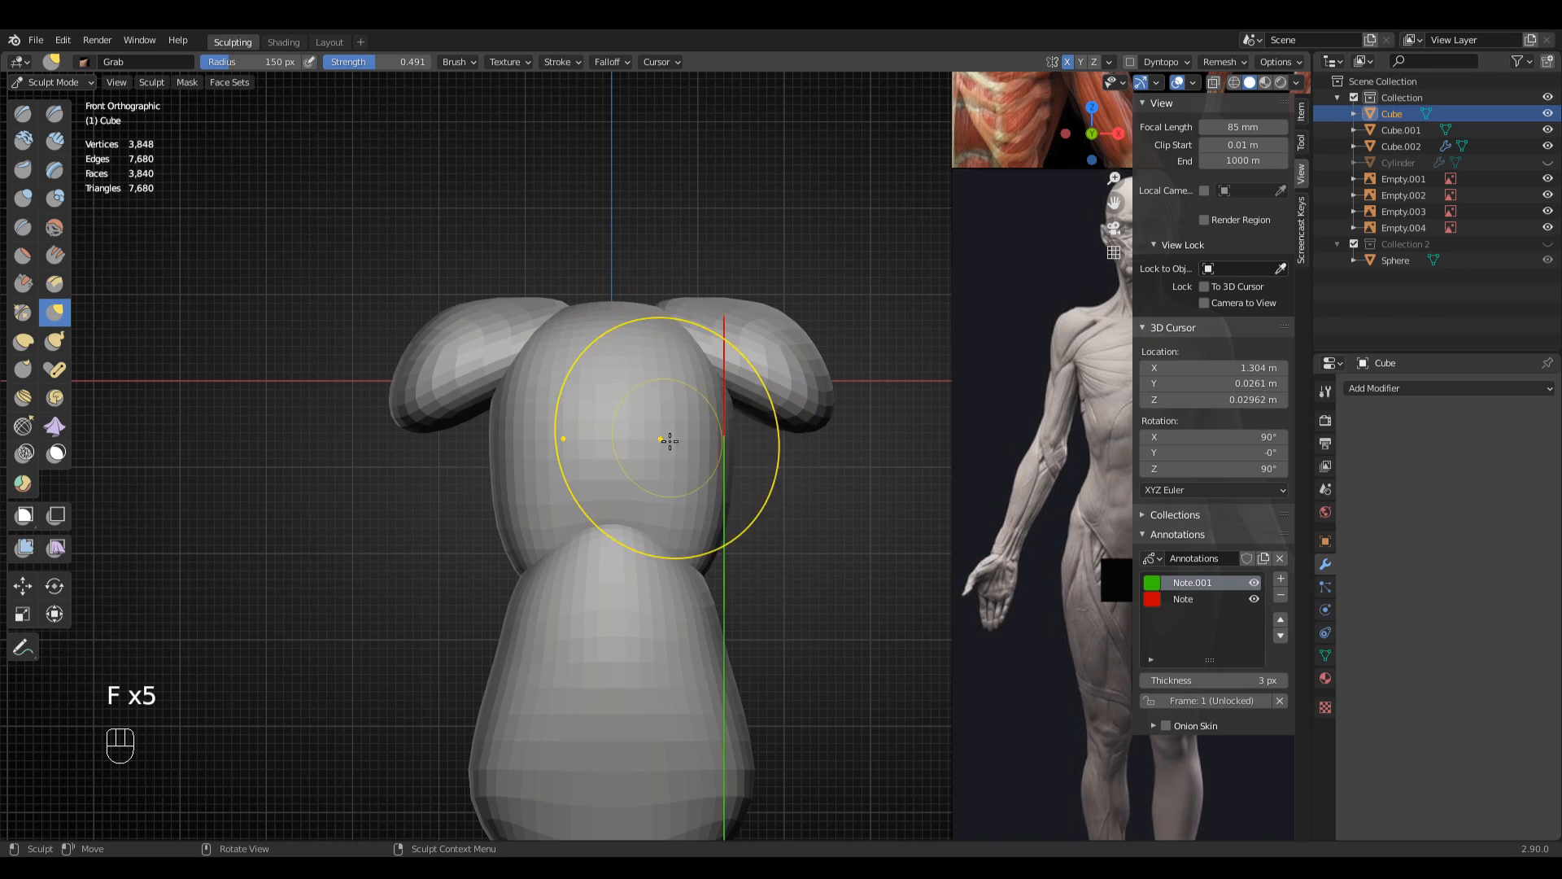
{"action": "middle_click_drag", "start_coordinate": [733, 641], "coordinate": [759, 571], "text": "shift"}
{"action": "key", "text": "f"}
{"action": "left_click", "coordinate": [742, 530]}
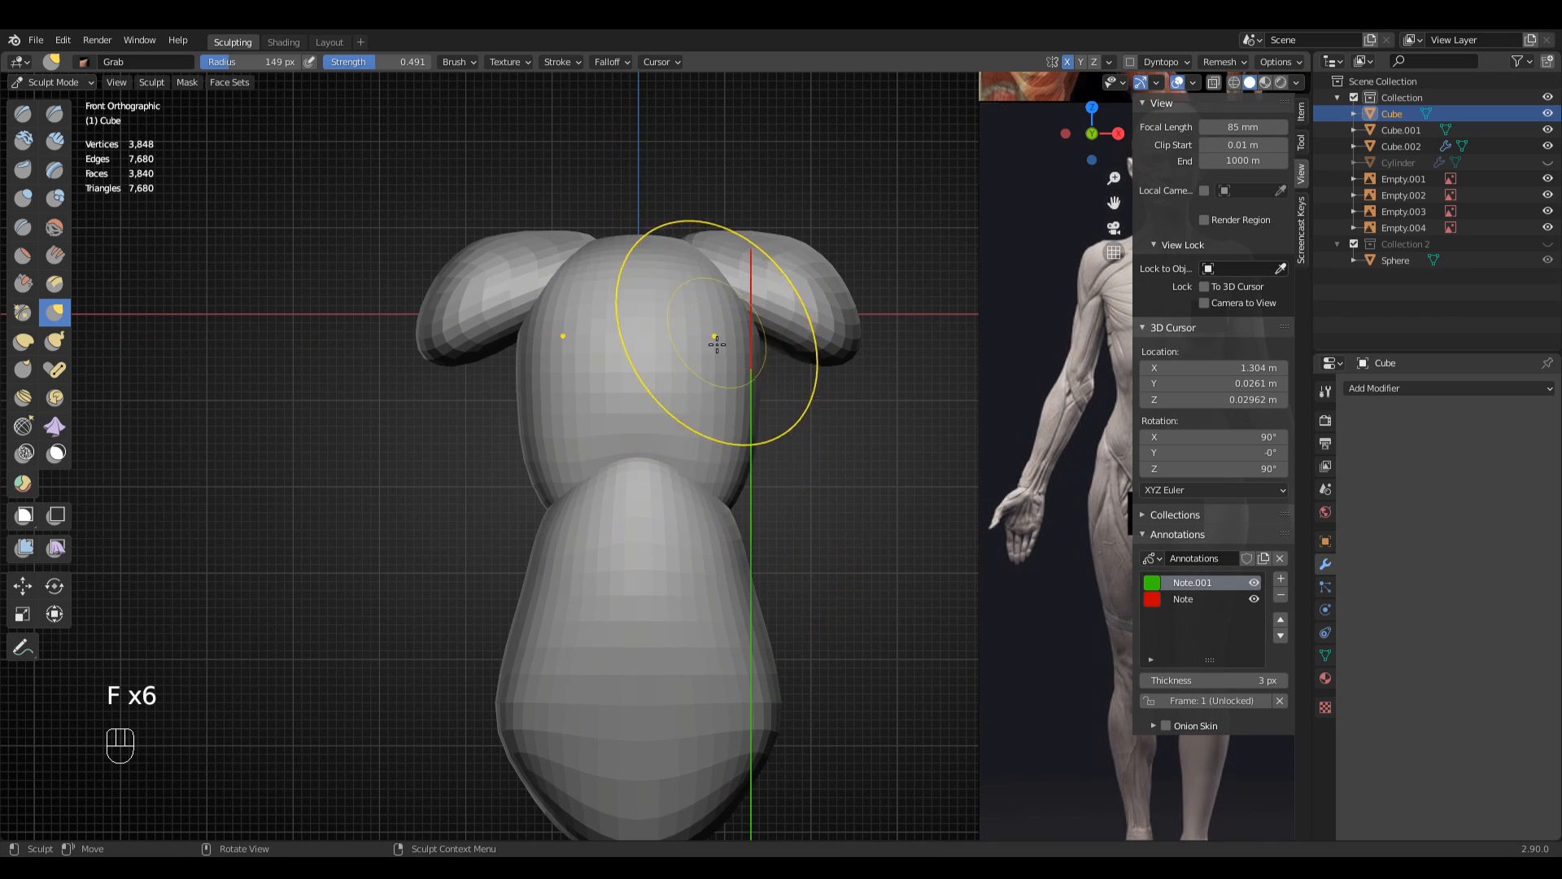
- In right view, pull the ribcage form's lower front forward and down over the pelvis form with Grab
{"action": "middle_click_drag", "start_coordinate": [721, 419], "coordinate": [534, 436]}
{"action": "key", "text": "KP_3"}
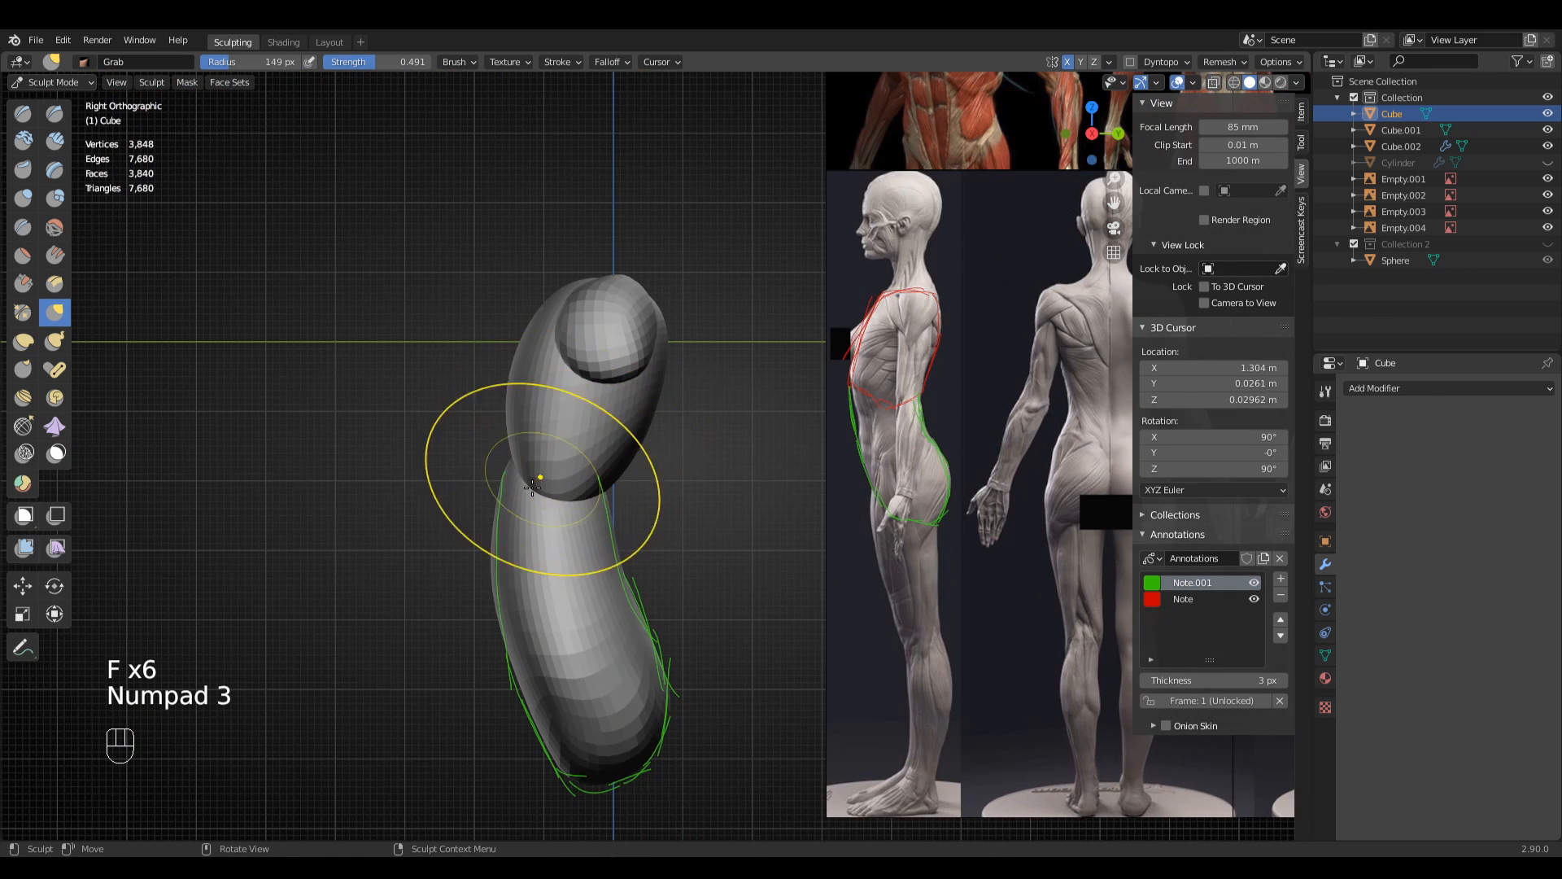
{"action": "key", "text": "g"}
{"action": "key", "text": "f"}
{"action": "left_click", "coordinate": [527, 460]}
{"action": "left_click_drag", "start_coordinate": [527, 465], "coordinate": [511, 471]}
{"action": "left_click_drag", "start_coordinate": [503, 478], "coordinate": [489, 510]}
{"action": "key", "text": "f"}
{"action": "left_click", "coordinate": [481, 517]}
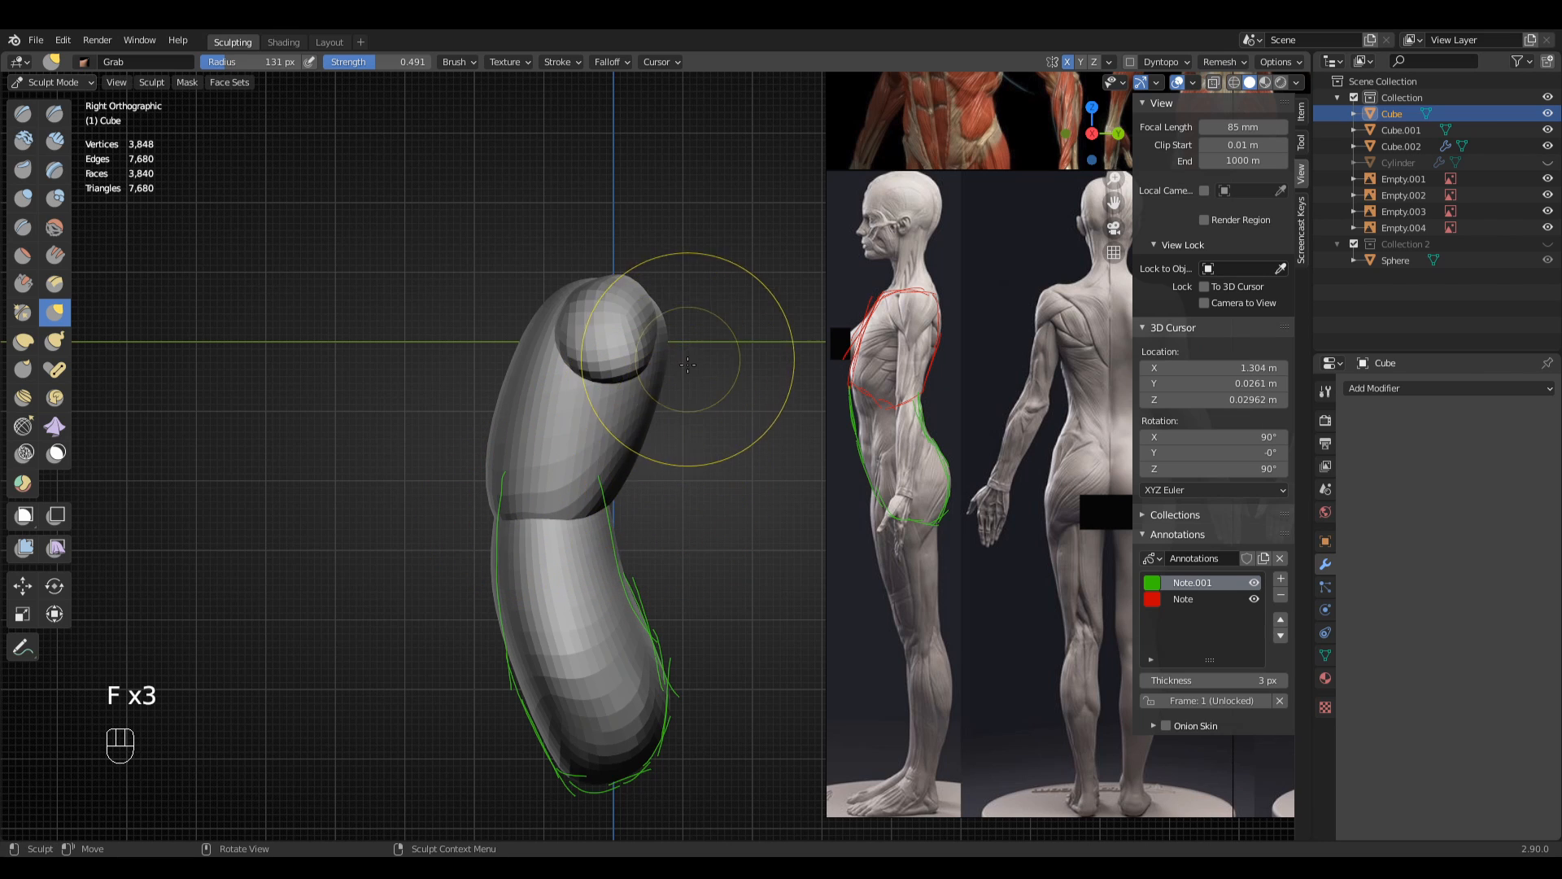
- Pull the ribcage form's back outward with Grab at a 138 px radius
{"action": "middle_click_drag", "start_coordinate": [688, 364], "coordinate": [622, 415]}
{"action": "key", "text": "f"}
{"action": "left_click", "coordinate": [752, 382]}
{"action": "left_click_drag", "start_coordinate": [658, 358], "coordinate": [668, 346]}
{"action": "middle_click_drag", "start_coordinate": [669, 347], "coordinate": [830, 378]}
- In front view, widen the ribcage form's side slightly and adjust its lower edge with Grab
{"action": "key", "text": "KP_1"}
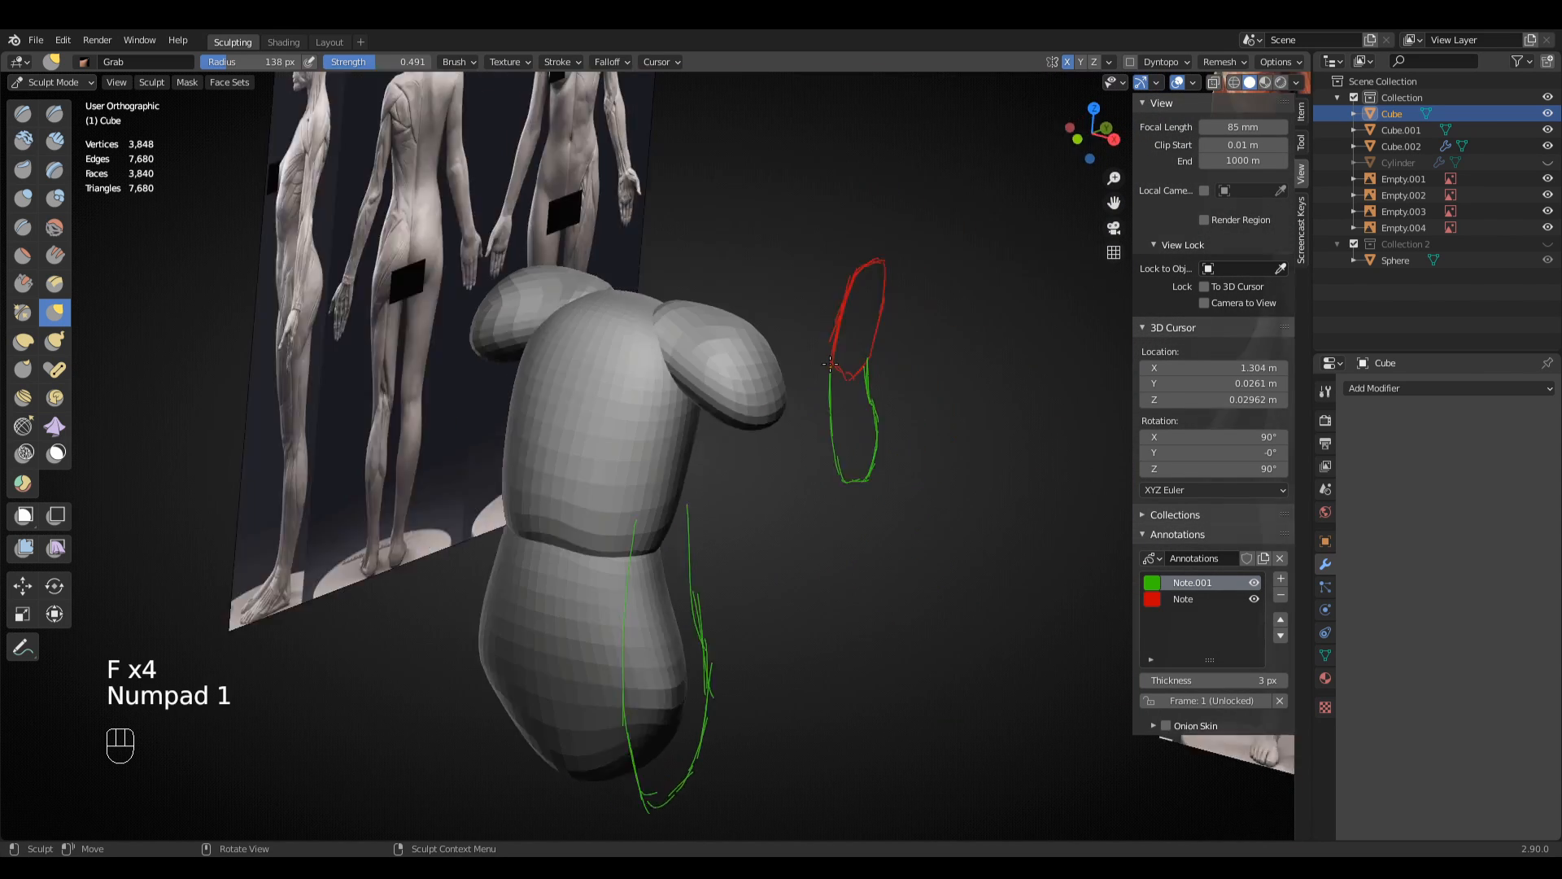
{"action": "key", "text": "f"}
{"action": "left_click", "coordinate": [739, 486]}
{"action": "left_click_drag", "start_coordinate": [742, 408], "coordinate": [751, 408]}
{"action": "key", "text": "f"}
{"action": "left_click", "coordinate": [729, 506]}
- Pull the centre of the ribcage form's lower front edge up into an arch with Grab at 110 and 106 px radii
{"action": "key", "text": "f"}
{"action": "left_click", "coordinate": [636, 525]}
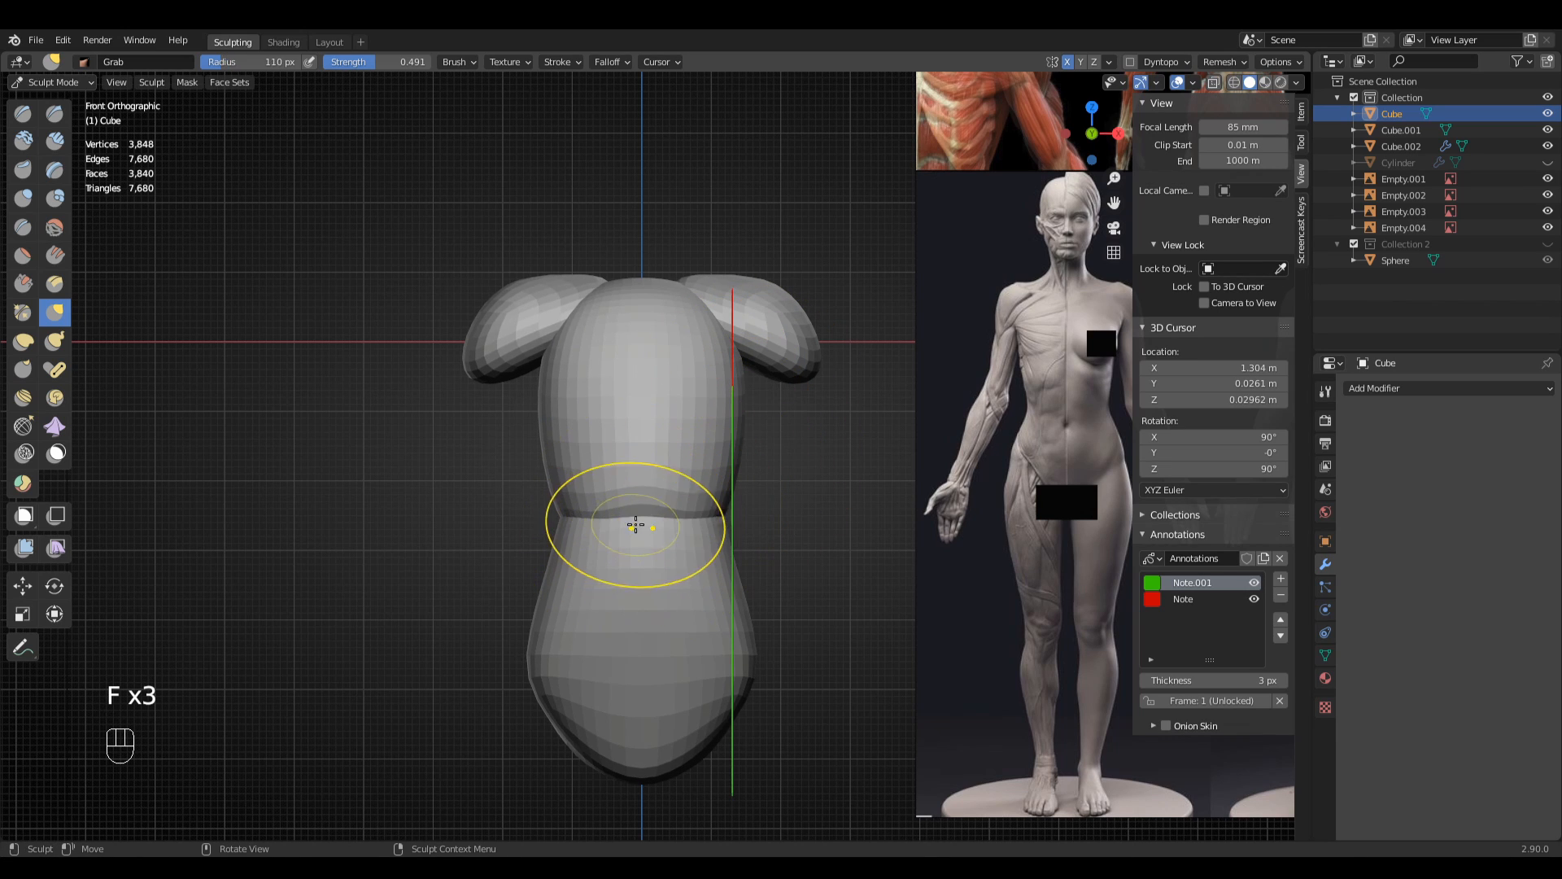
{"action": "left_click_drag", "start_coordinate": [636, 525], "coordinate": [638, 488]}
{"action": "middle_click_drag", "start_coordinate": [647, 492], "coordinate": [698, 501]}
{"action": "key", "text": "f"}
{"action": "left_click", "coordinate": [744, 509]}
{"action": "left_click_drag", "start_coordinate": [690, 489], "coordinate": [695, 461]}
{"action": "mouse_move", "coordinate": [694, 465]}
{"action": "middle_mouse_down"}
{"action": "mouse_move", "coordinate": [830, 452]}
{"action": "mouse_move", "coordinate": [663, 548]}
{"action": "mouse_move", "coordinate": [599, 524]}
{"action": "middle_mouse_up"}
{"action": "key", "text": "KP_1"}
{"action": "middle_click_drag", "start_coordinate": [684, 439], "coordinate": [574, 374], "text": "shift"}
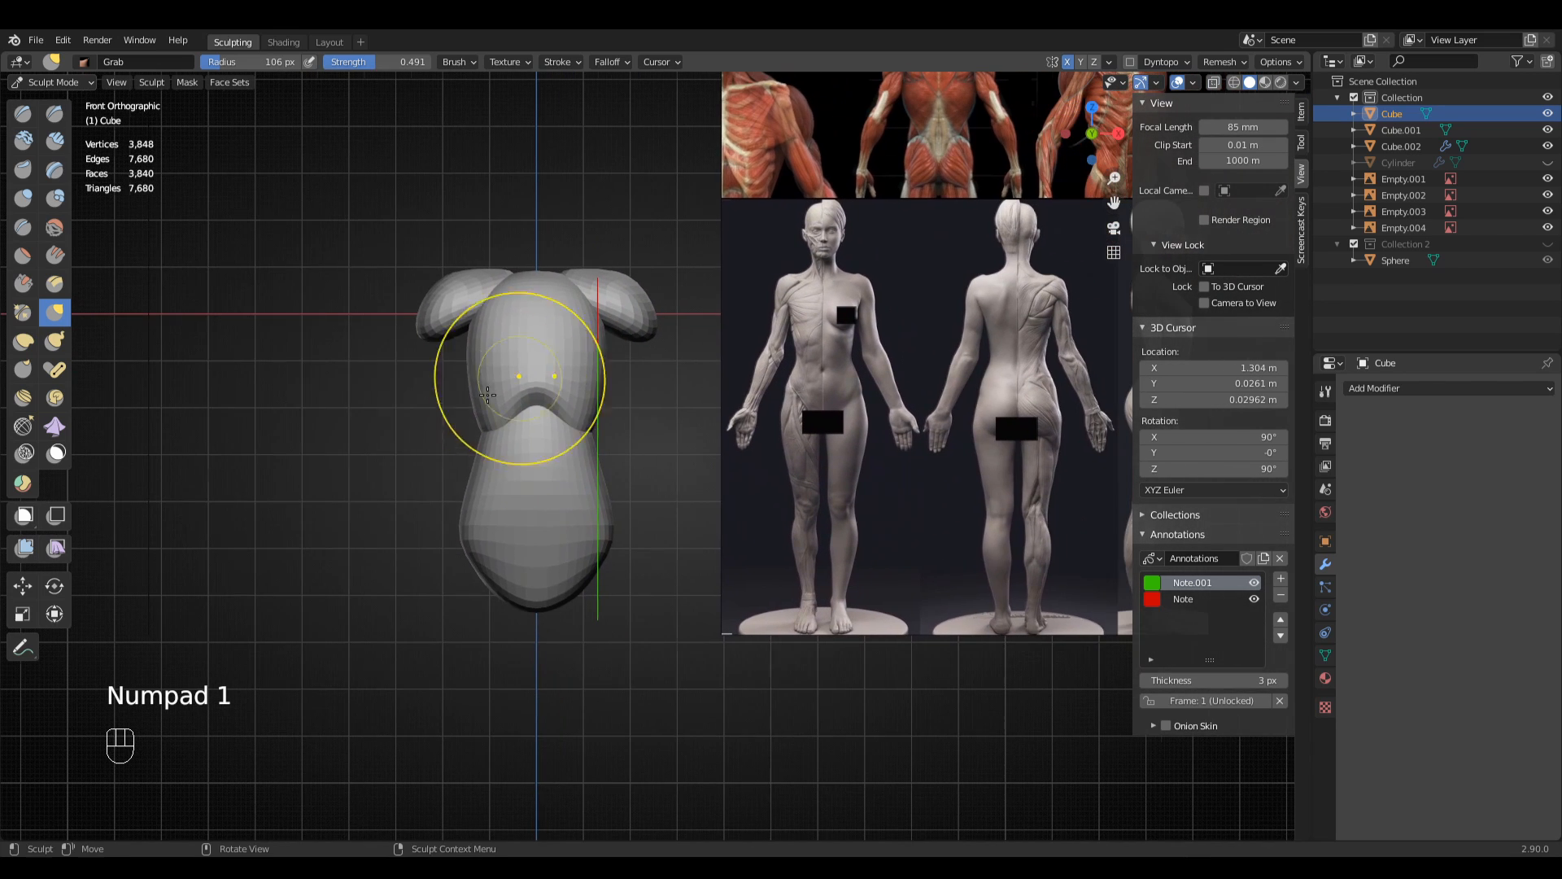
- Return to Object Mode and deselect all objects
{"action": "left_click", "coordinate": [54, 83]}
{"action": "left_click", "coordinate": [55, 99]}
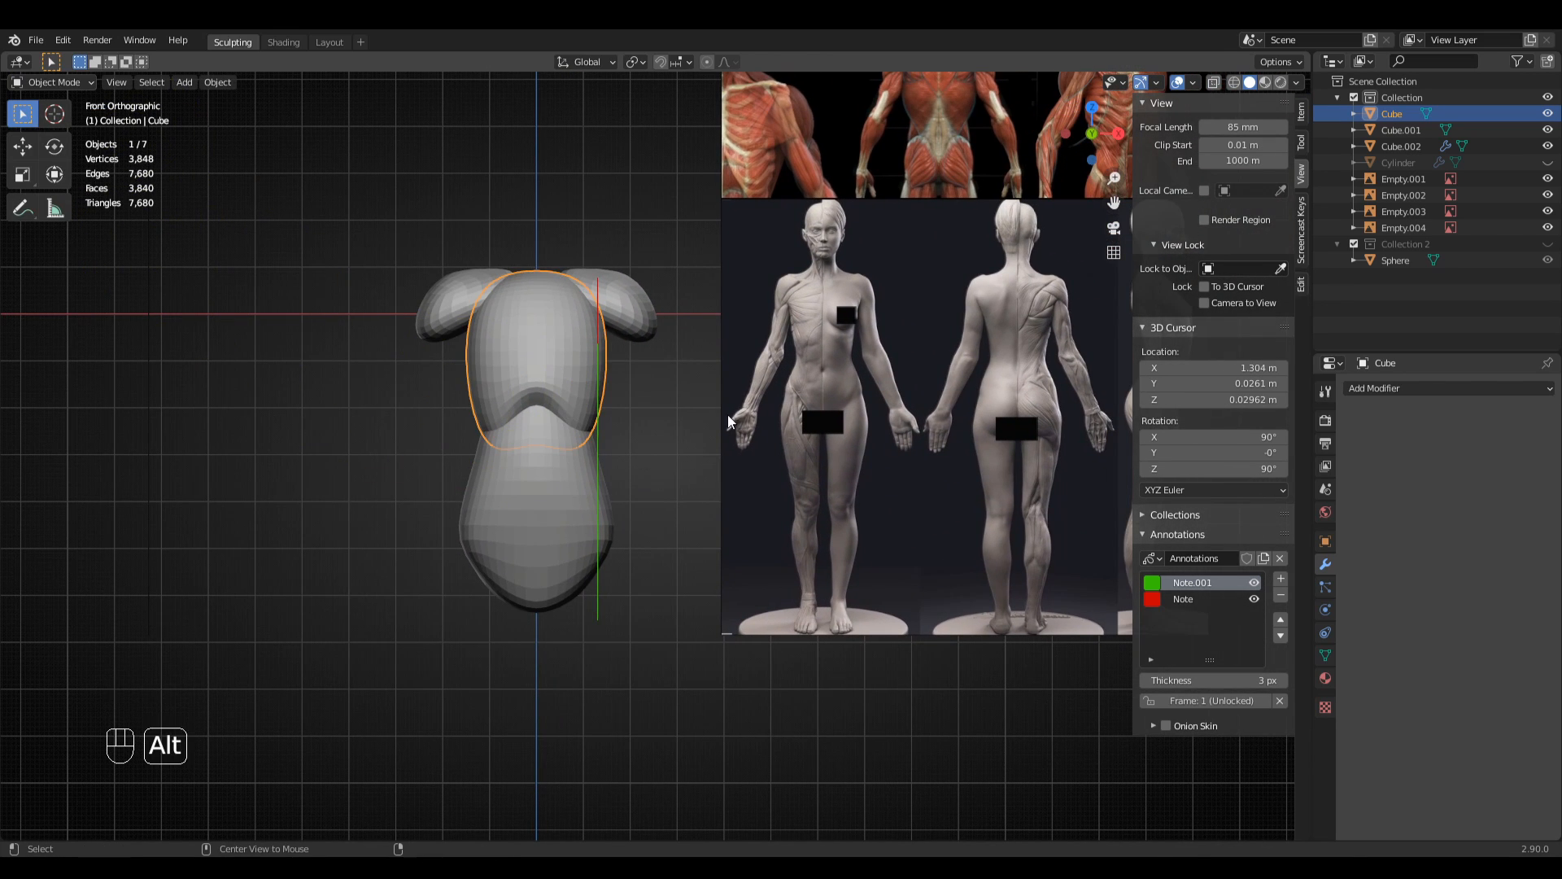
{"action": "key", "text": "alt+a"}
{"action": "left_click", "coordinate": [639, 321]}
{"action": "middle_click_drag", "start_coordinate": [620, 549], "coordinate": [477, 533], "text": "shift"}
{"action": "key", "text": "alt+a"}
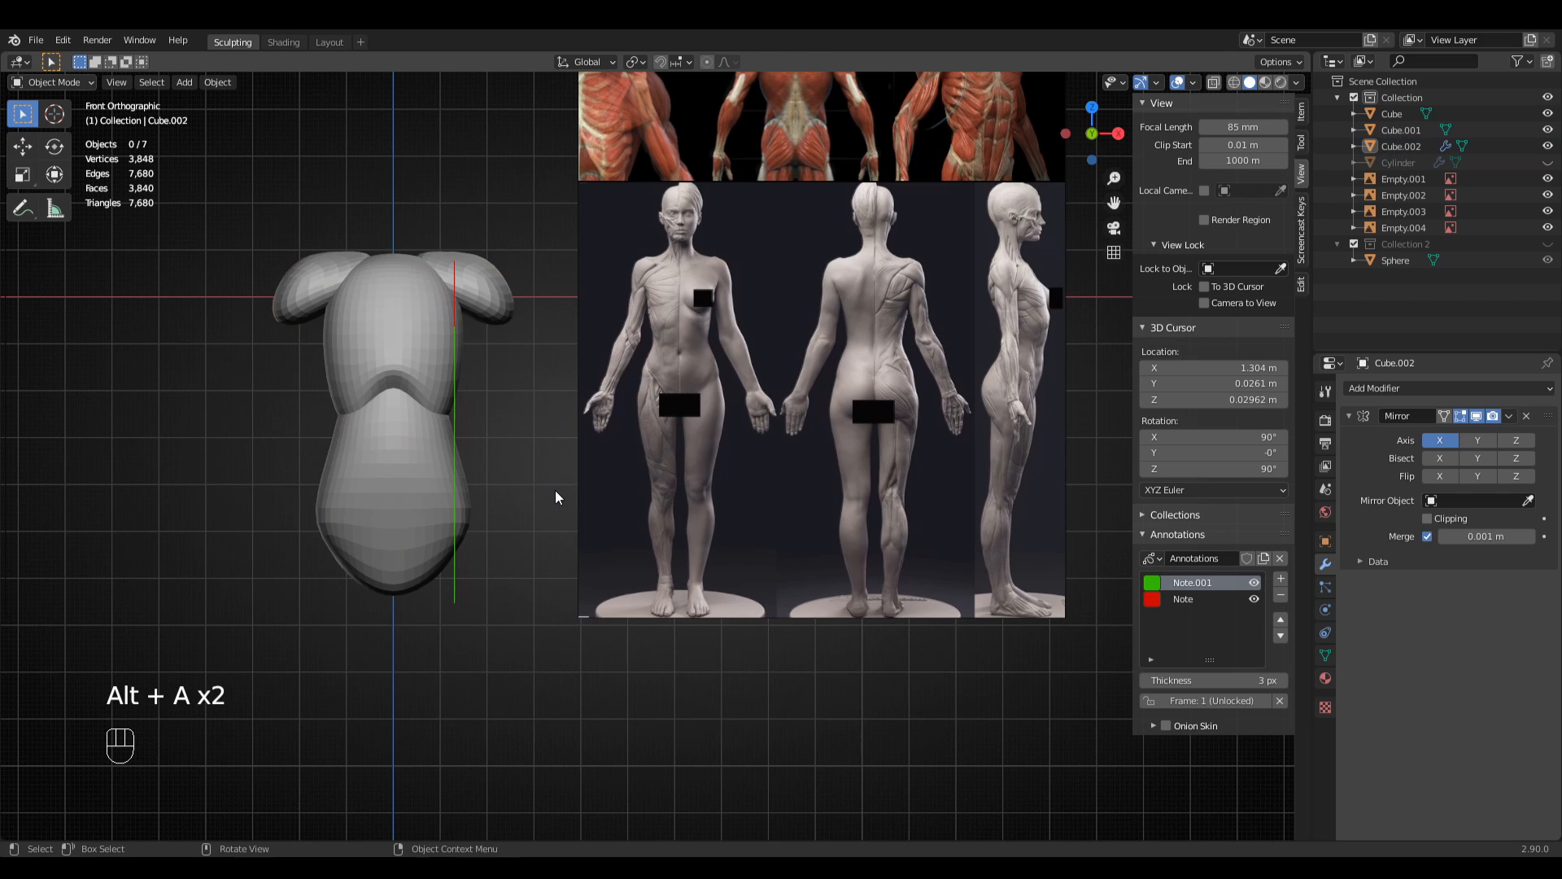
- Add a cube mesh and clear its location so it sits at the world origin
{"action": "key", "text": "ctrl+a"}
{"action": "key", "text": "shift+a"}
{"action": "mouse_move", "coordinate": [570, 415]}
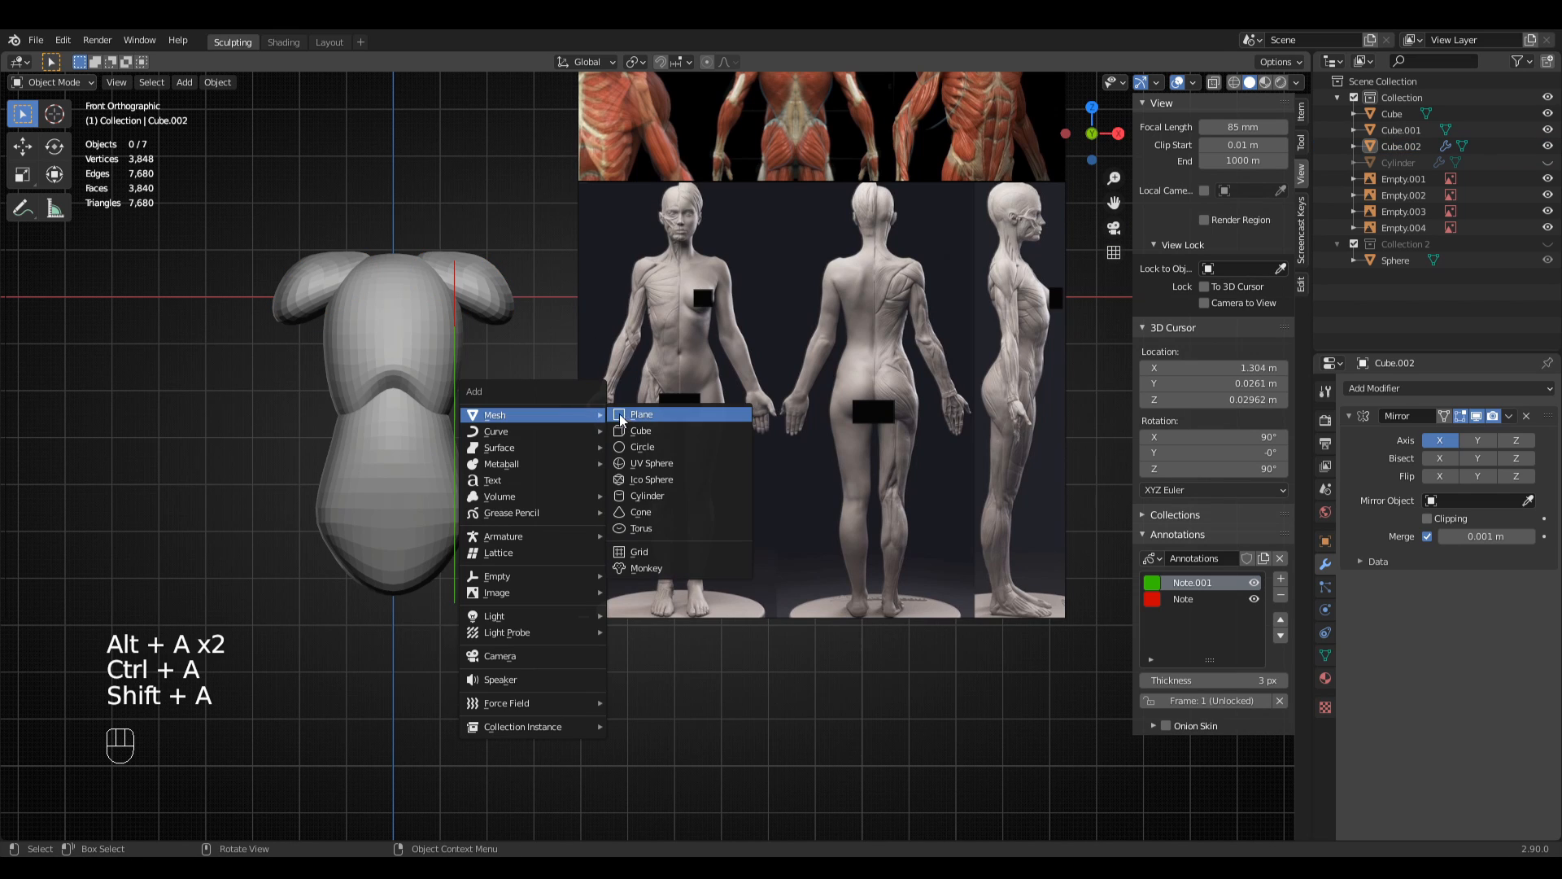
{"action": "left_click", "coordinate": [642, 430]}
{"action": "middle_click_drag", "start_coordinate": [575, 464], "coordinate": [711, 562], "text": "shift"}
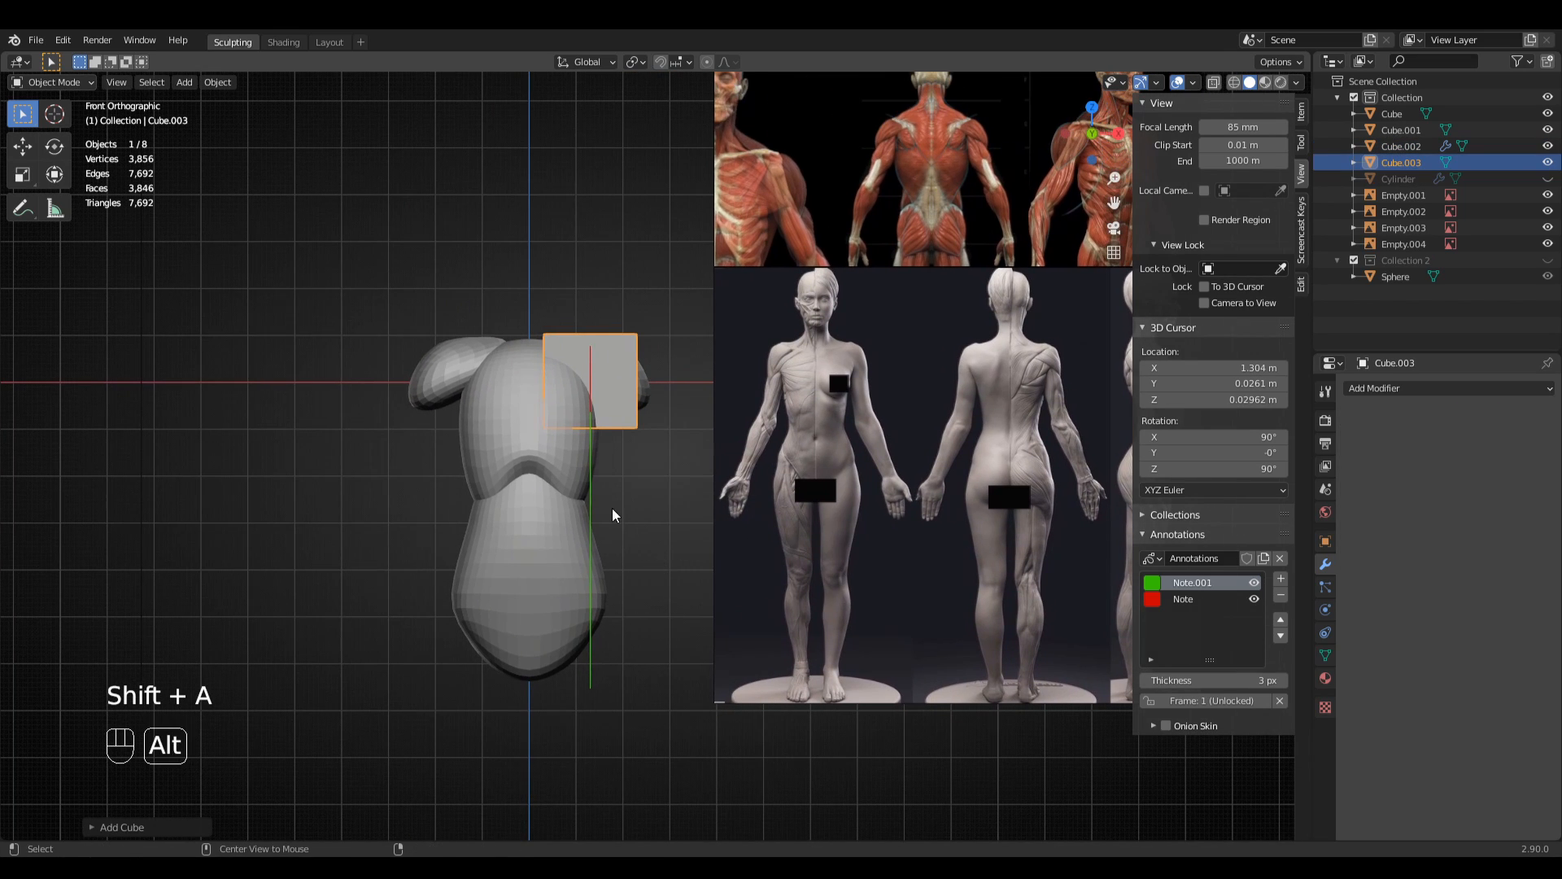
{"action": "key", "text": "alt+g"}
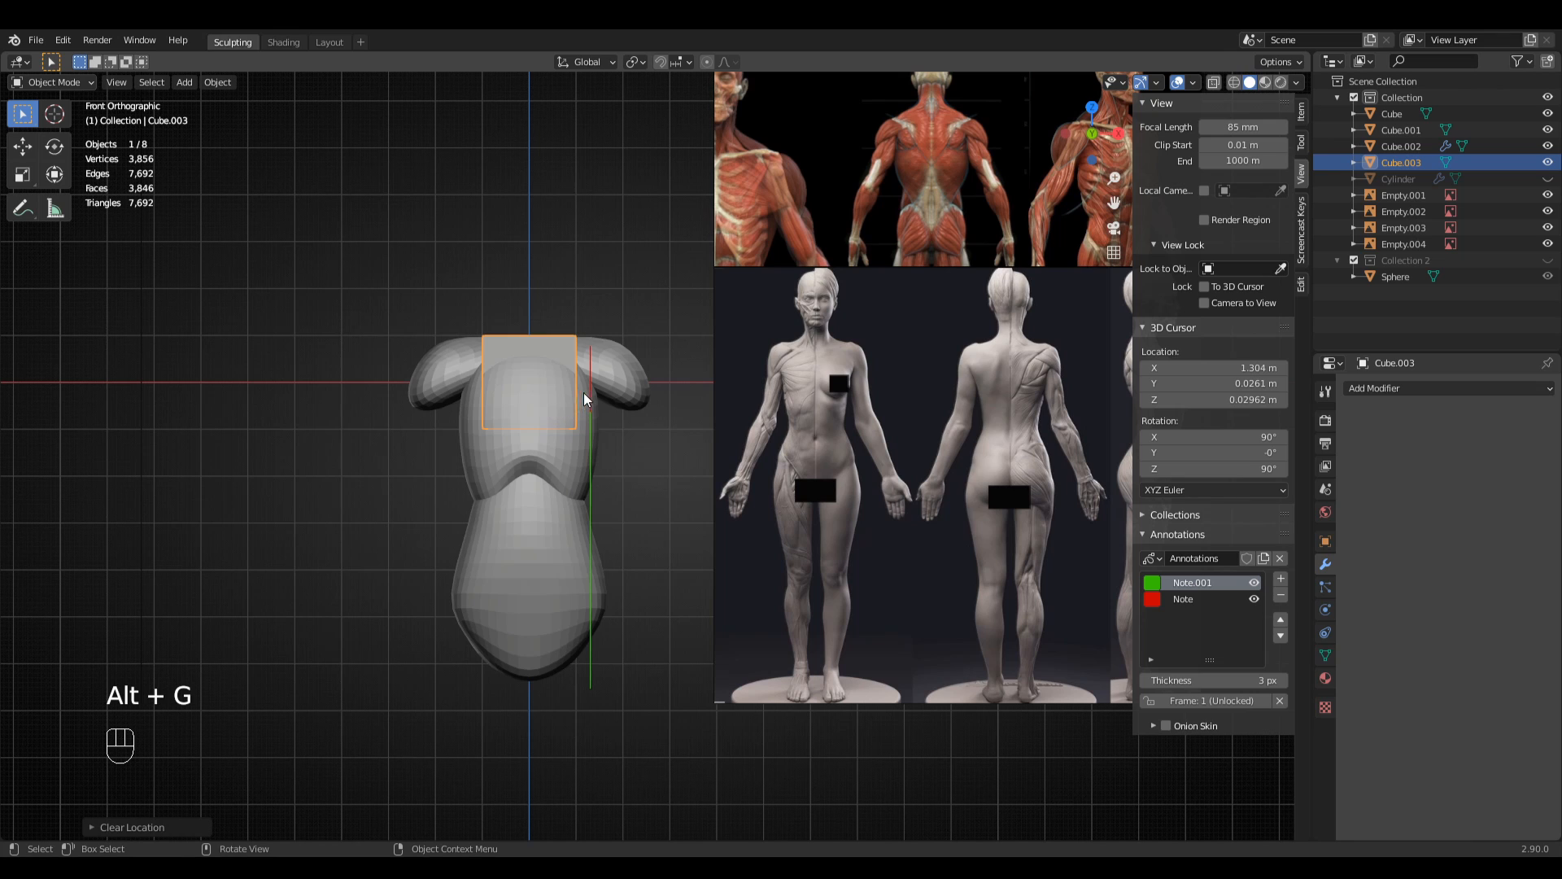
- In Edit Mode, move the cube's mesh down to the lower pelvis and shift it behind the body in side view
{"action": "key", "text": "Tab"}
{"action": "key", "text": "g"}
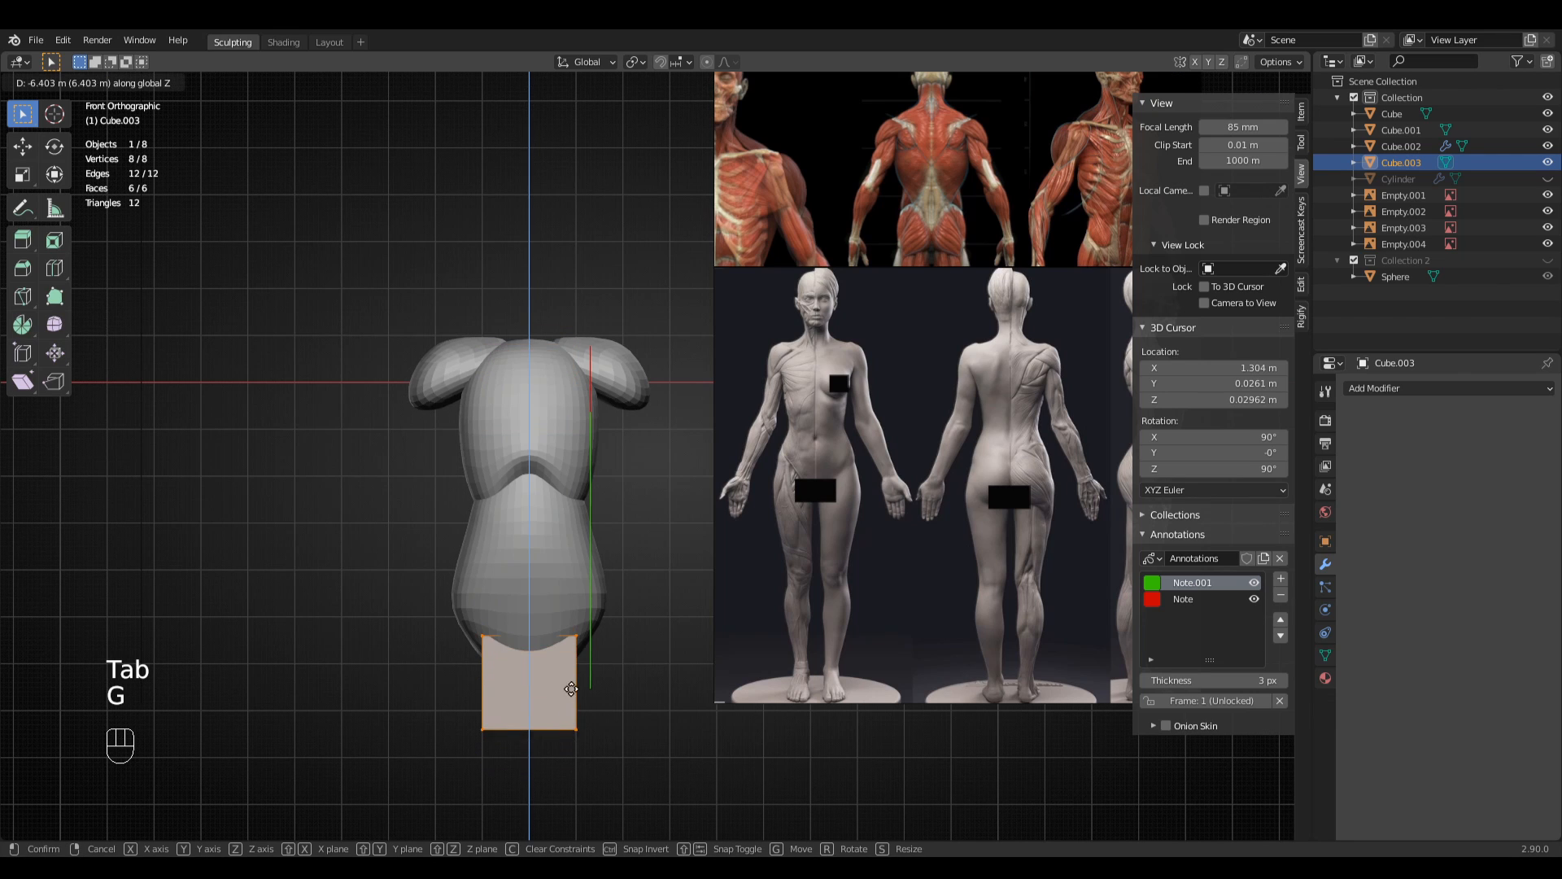
{"action": "left_click", "coordinate": [573, 665]}
{"action": "key", "text": "KP_3"}
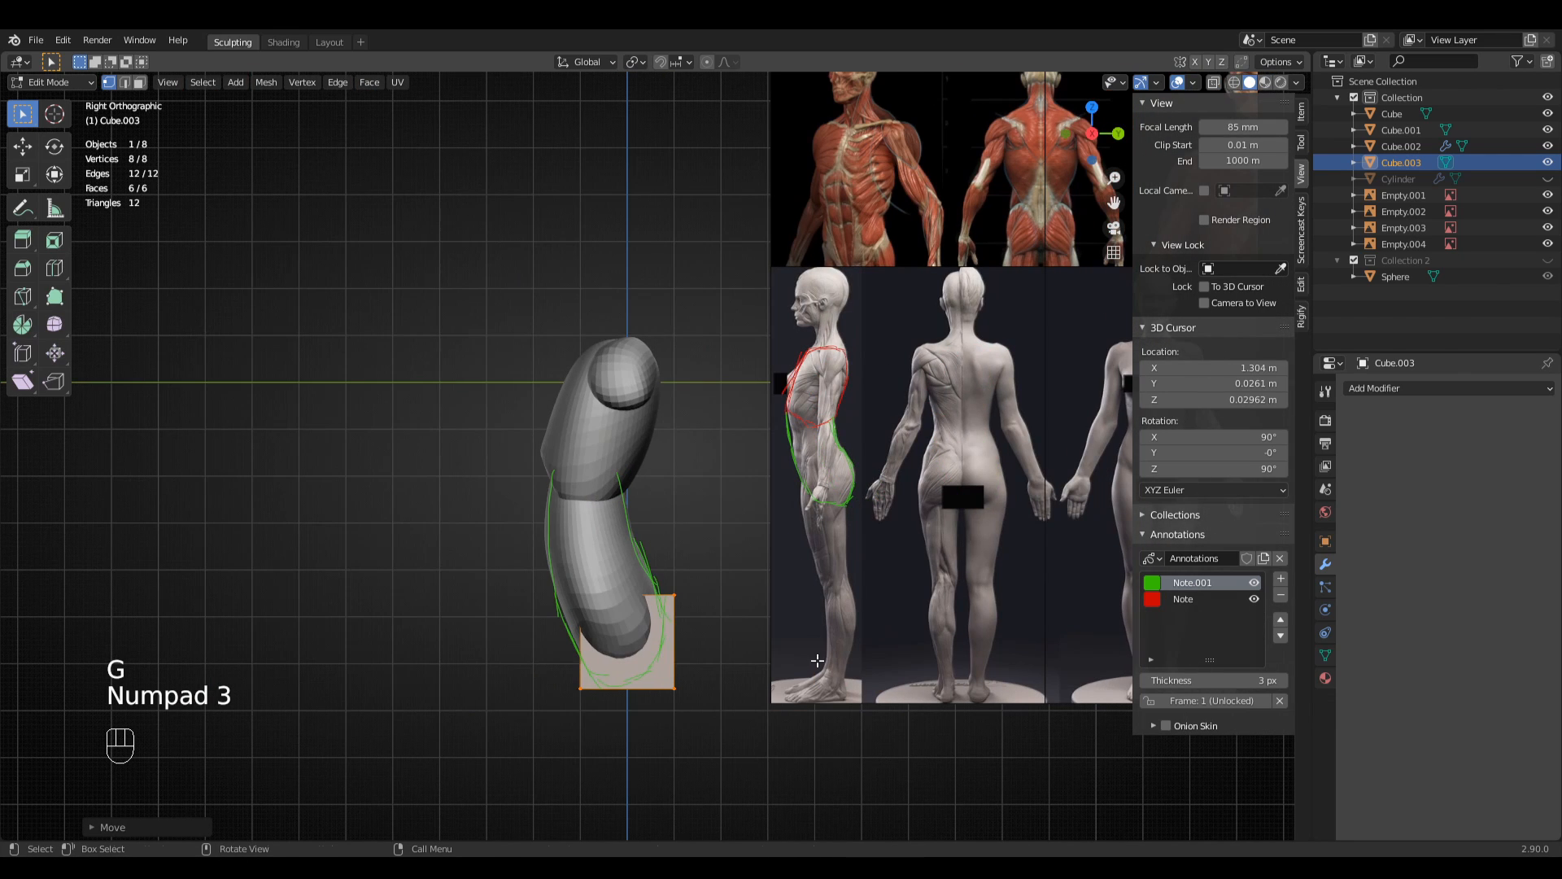
{"action": "key", "text": "g"}
{"action": "left_click", "coordinate": [913, 643]}
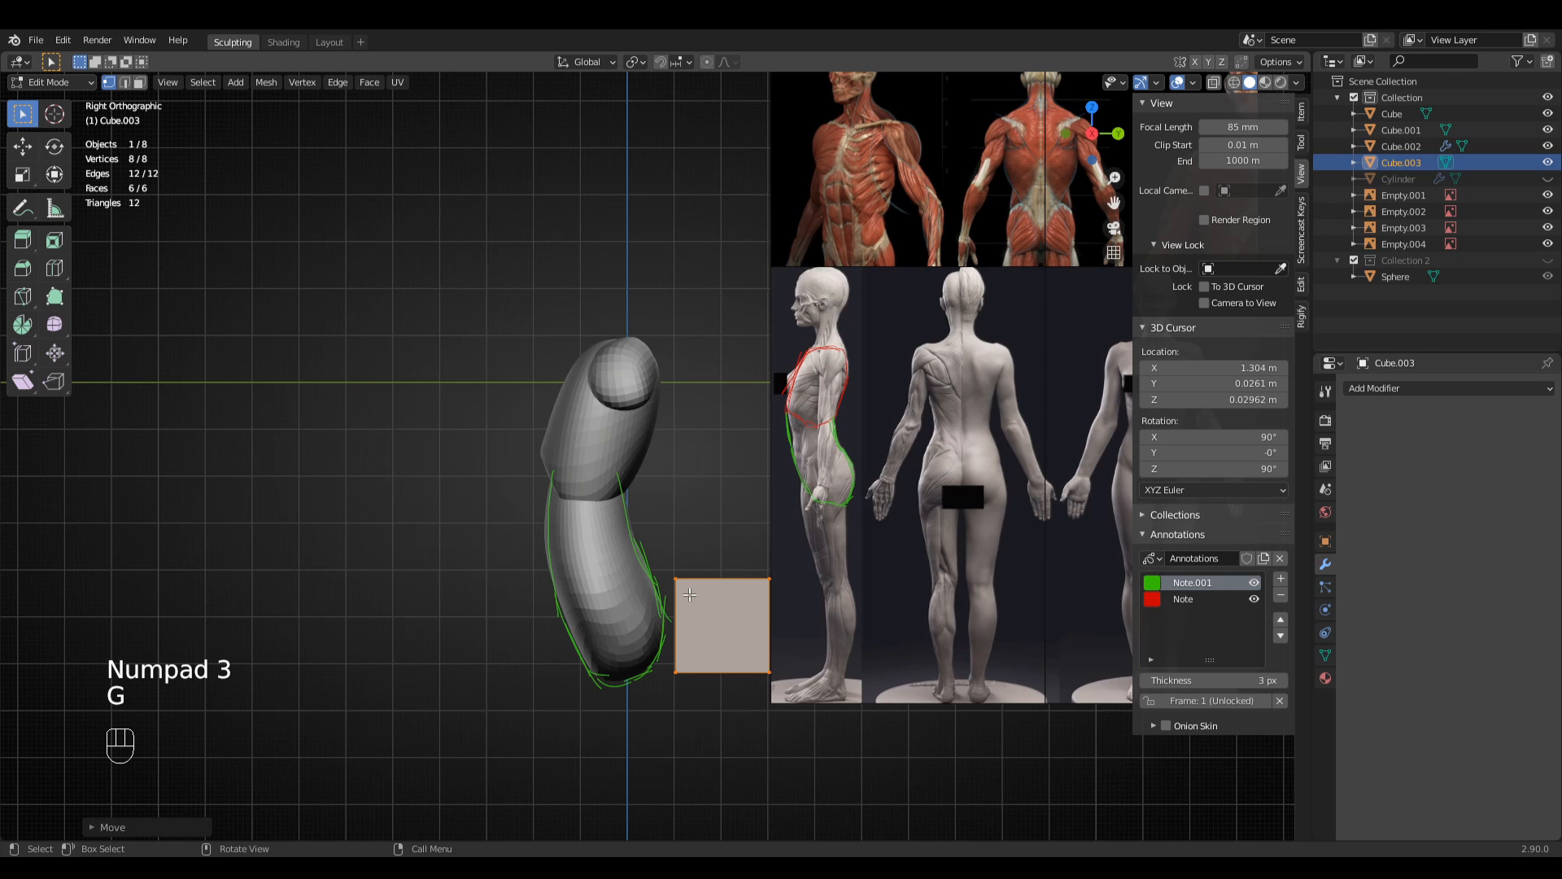
- From the top view, rotate the cube slightly, shrink it and place it against the back of one side of the pelvis
{"action": "key", "text": "KP_7"}
{"action": "mouse_move", "coordinate": [689, 607]}
{"action": "middle_mouse_down", "text": "ctrl"}
{"action": "mouse_move", "coordinate": [687, 659]}
{"action": "mouse_move", "coordinate": [696, 624]}
{"action": "middle_mouse_up", "text": "ctrl"}
{"action": "key", "text": "g"}
{"action": "left_click", "coordinate": [785, 659]}
{"action": "key", "text": "r"}
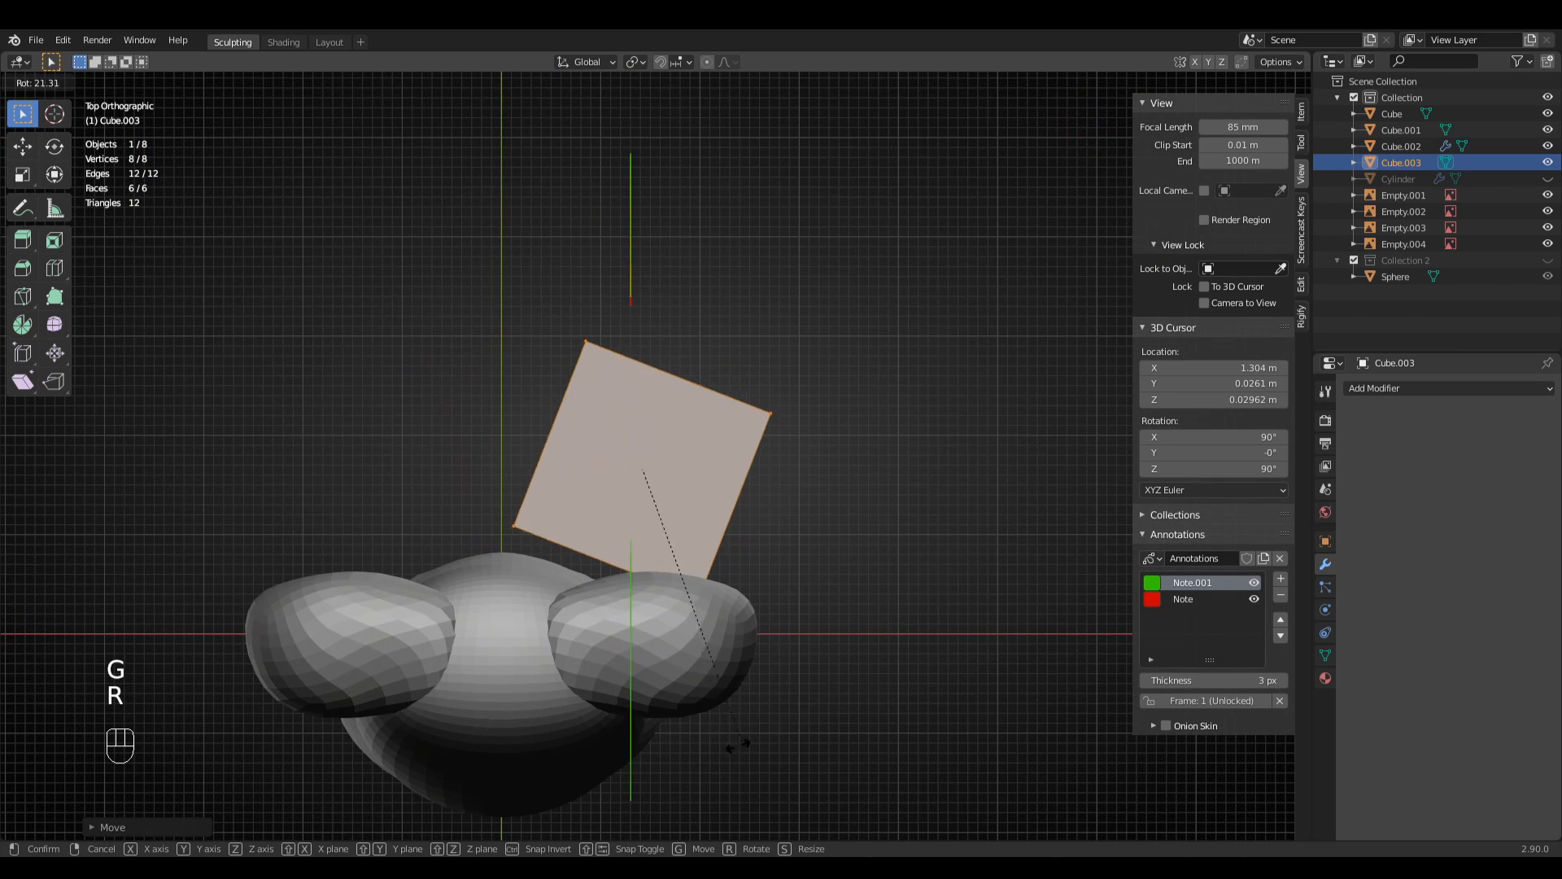
{"action": "left_click", "coordinate": [725, 738]}
{"action": "key", "text": "s"}
{"action": "left_click", "coordinate": [699, 600]}
{"action": "key", "text": "g"}
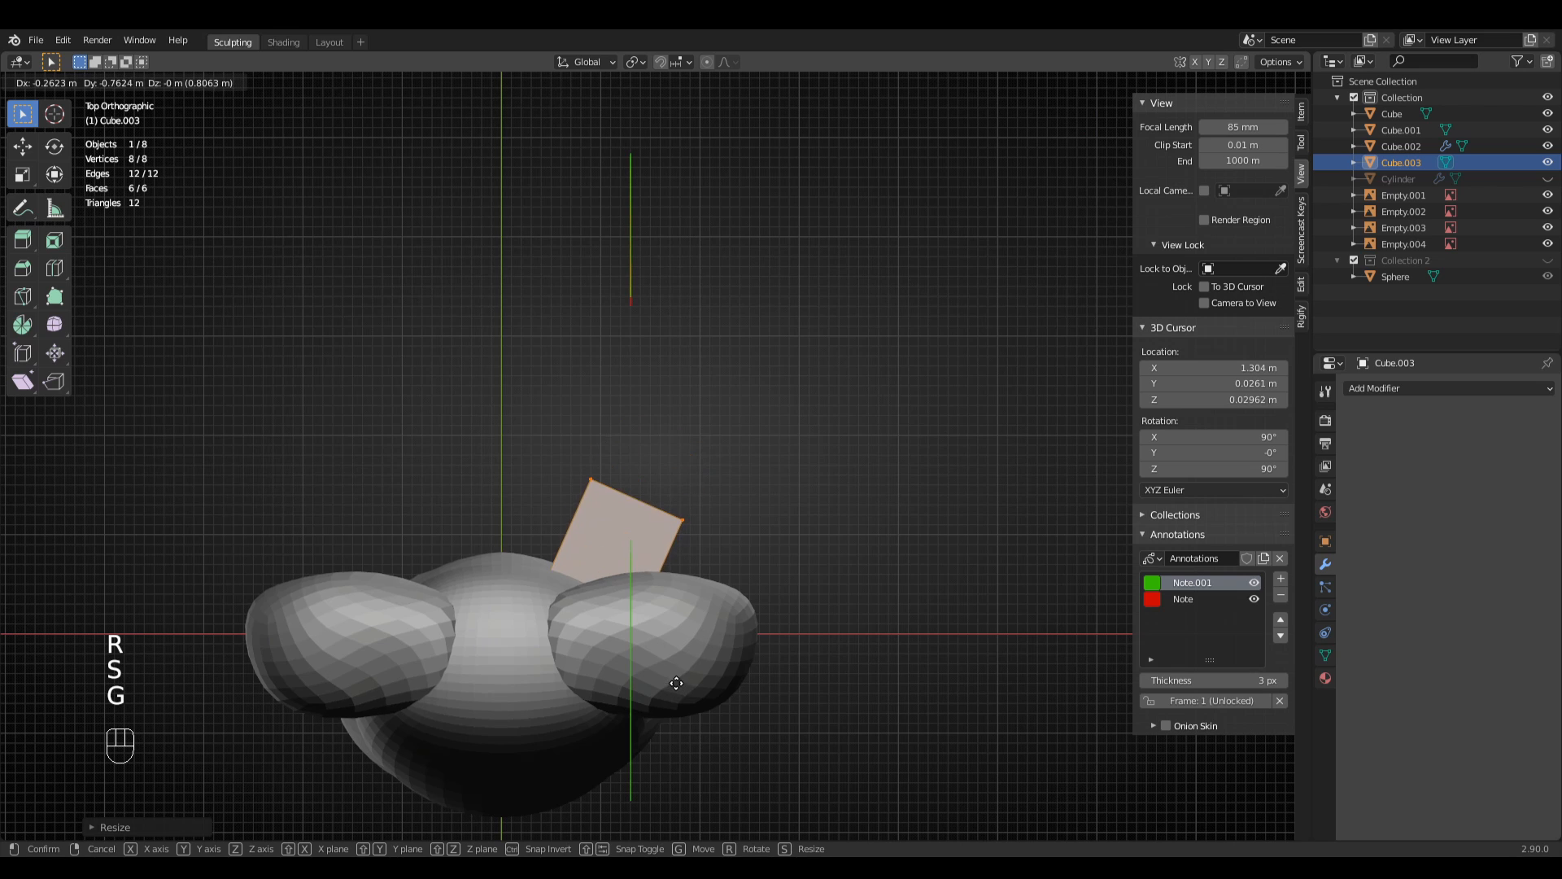
{"action": "left_click", "coordinate": [677, 684]}
{"action": "middle_click_drag", "start_coordinate": [676, 684], "coordinate": [630, 718]}
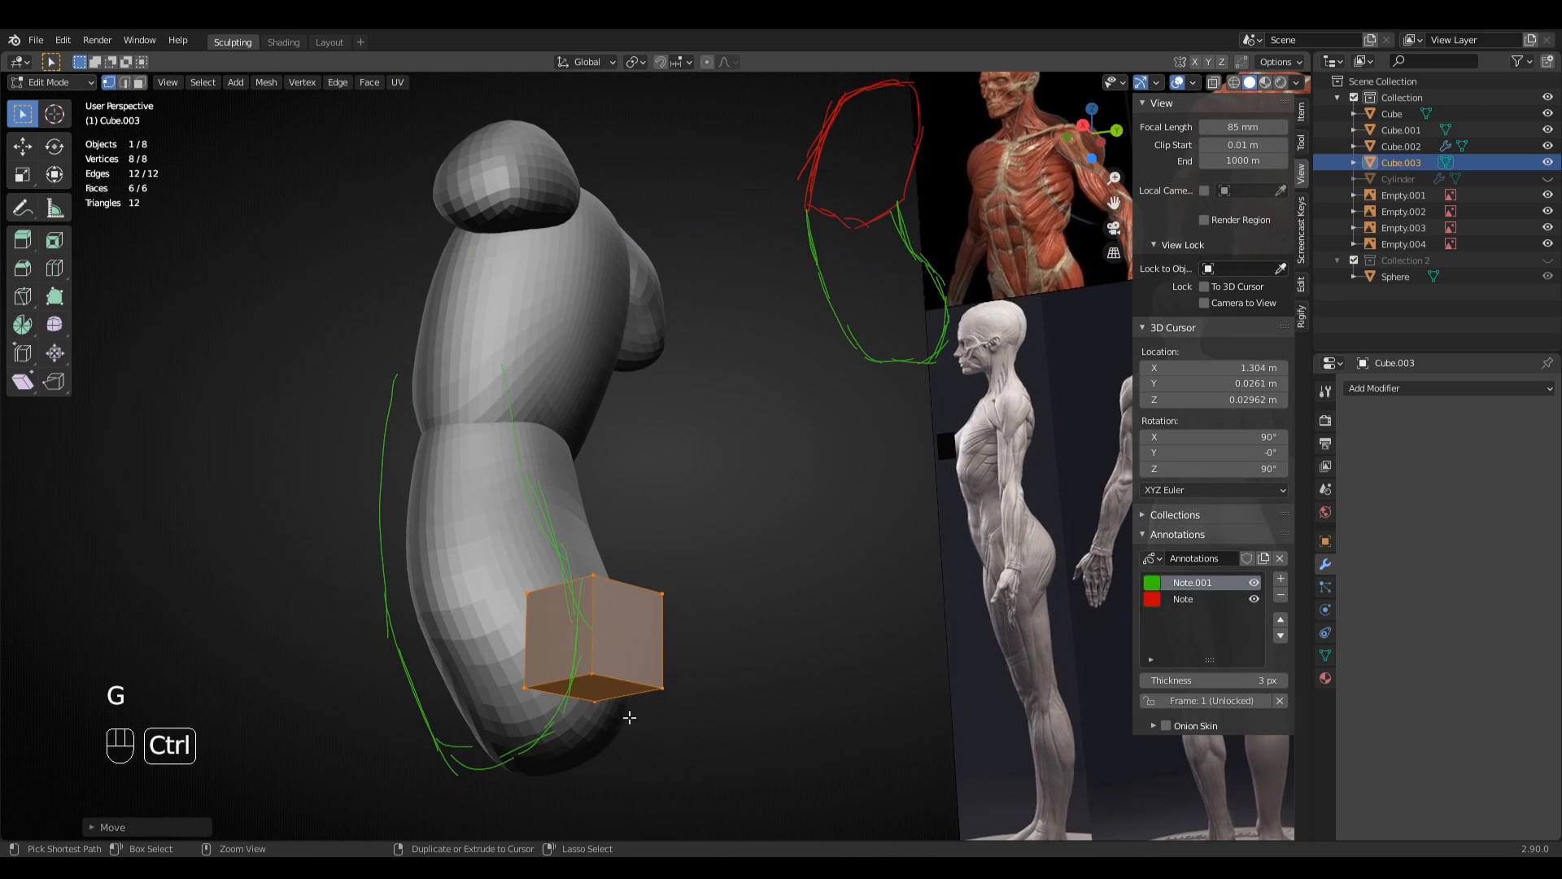
- In Object Mode, give the cube a level 3 Subdivision modifier and apply it
{"action": "left_click", "coordinate": [50, 82]}
{"action": "left_click", "coordinate": [48, 101]}
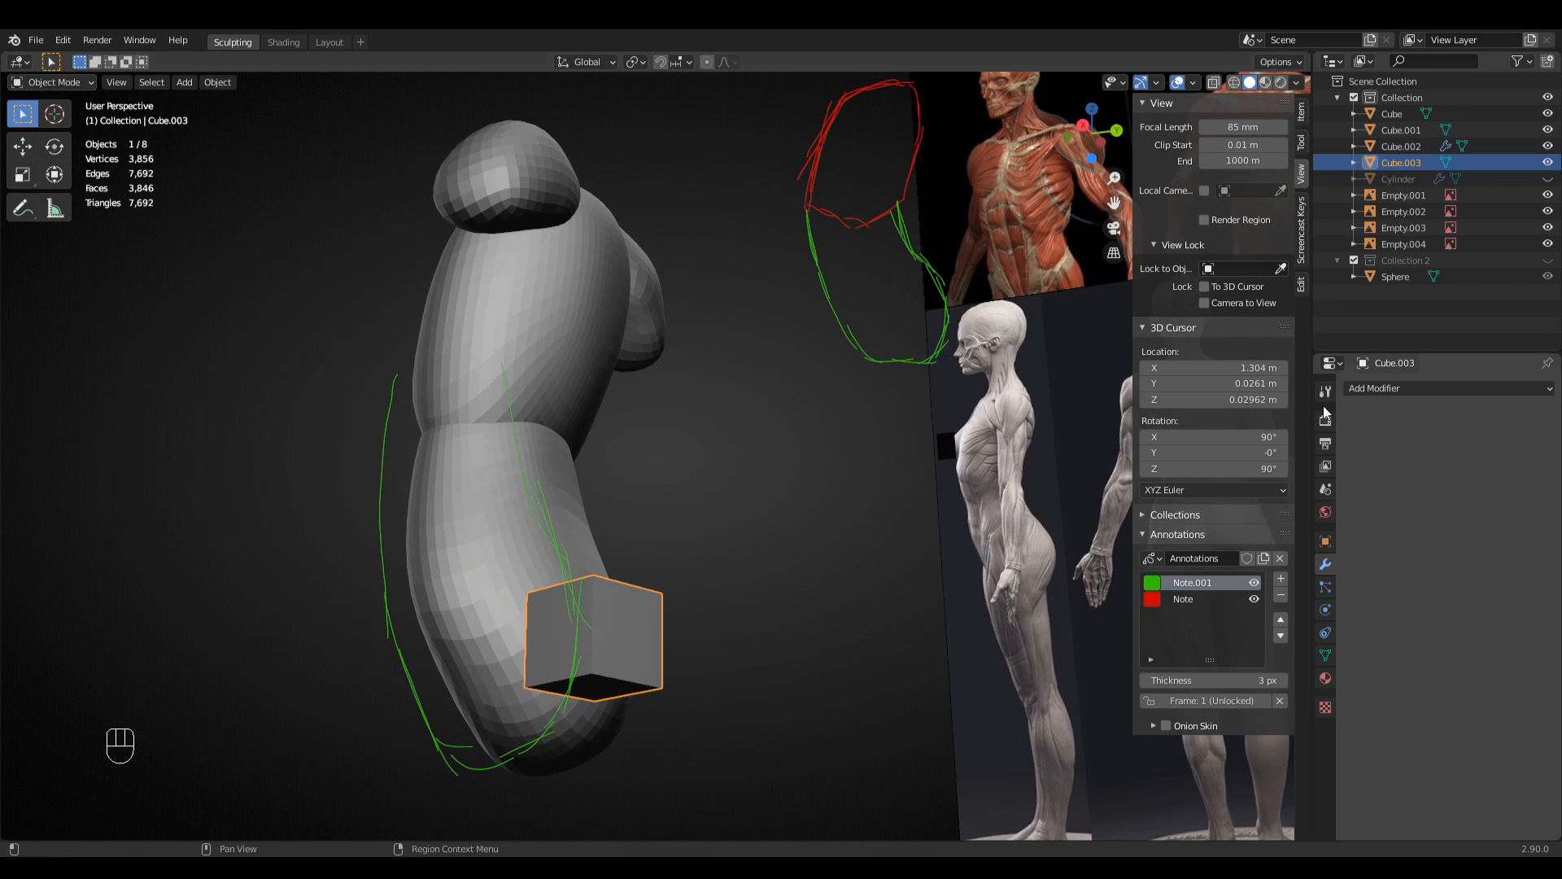
{"action": "key", "text": "ctrl+3"}
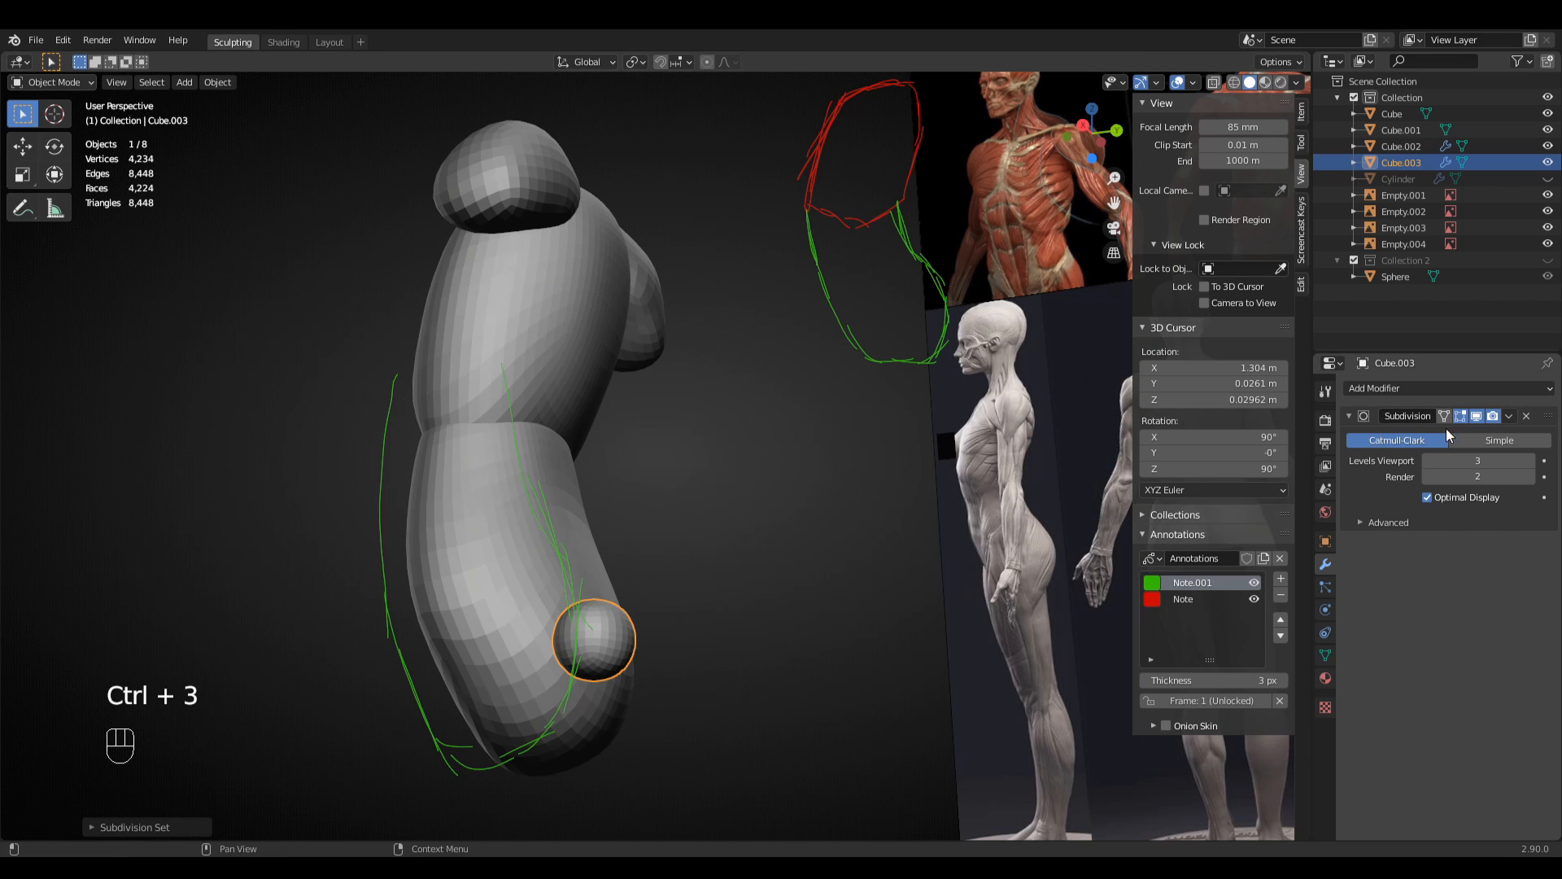
{"action": "left_click", "coordinate": [1510, 417]}
{"action": "left_click", "coordinate": [1450, 437]}
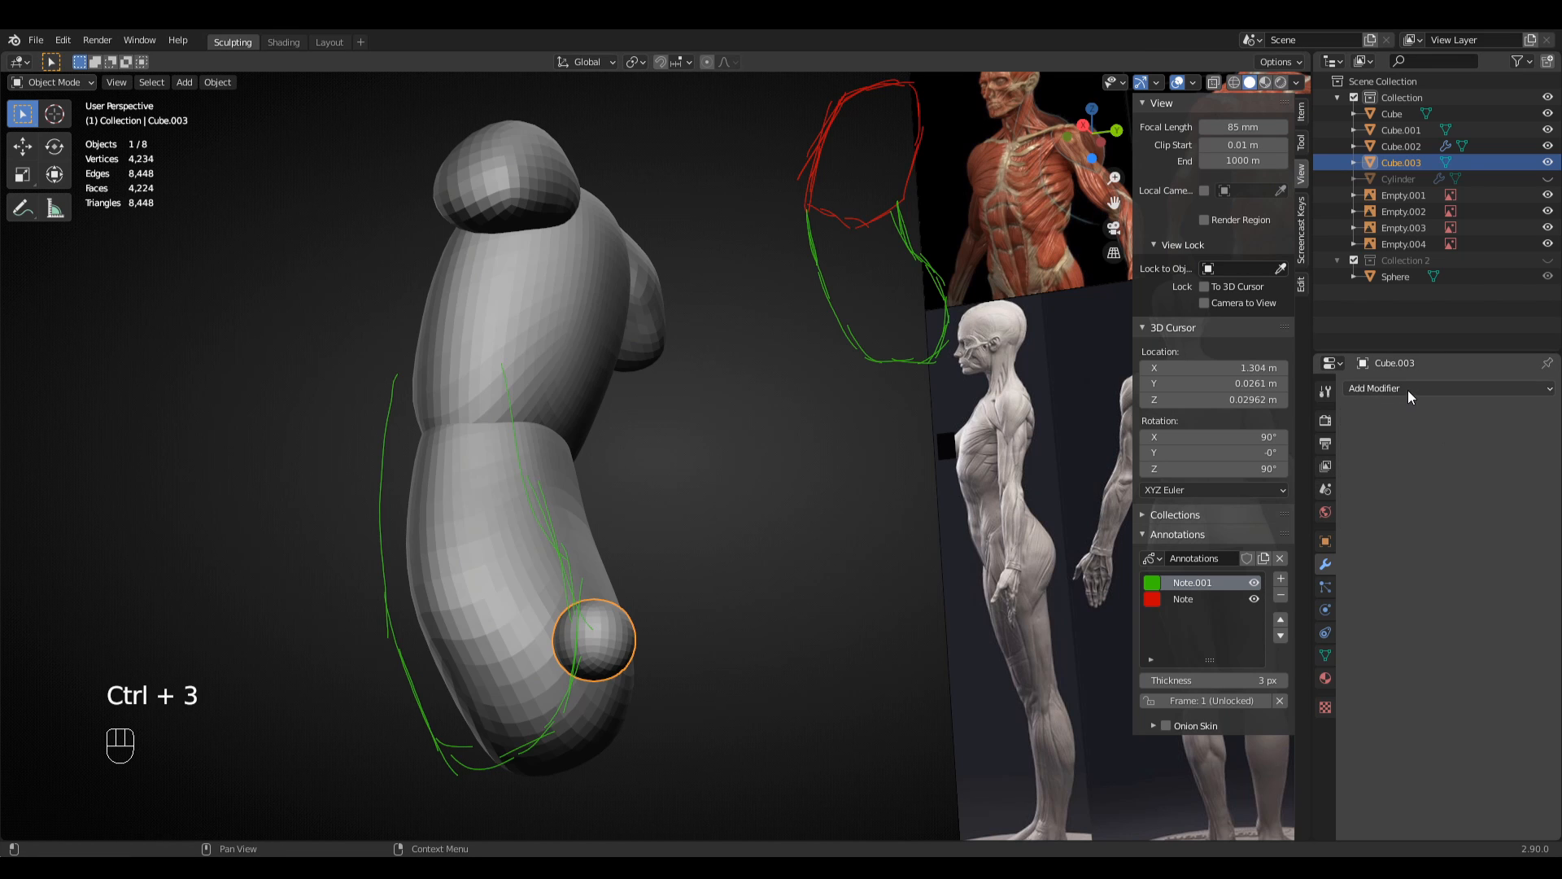
- Add a Mirror modifier across X to the small sphere behind the pelvis
{"action": "left_click", "coordinate": [1408, 389]}
{"action": "left_click", "coordinate": [1227, 550]}
{"action": "middle_click_drag", "start_coordinate": [895, 618], "coordinate": [857, 642]}
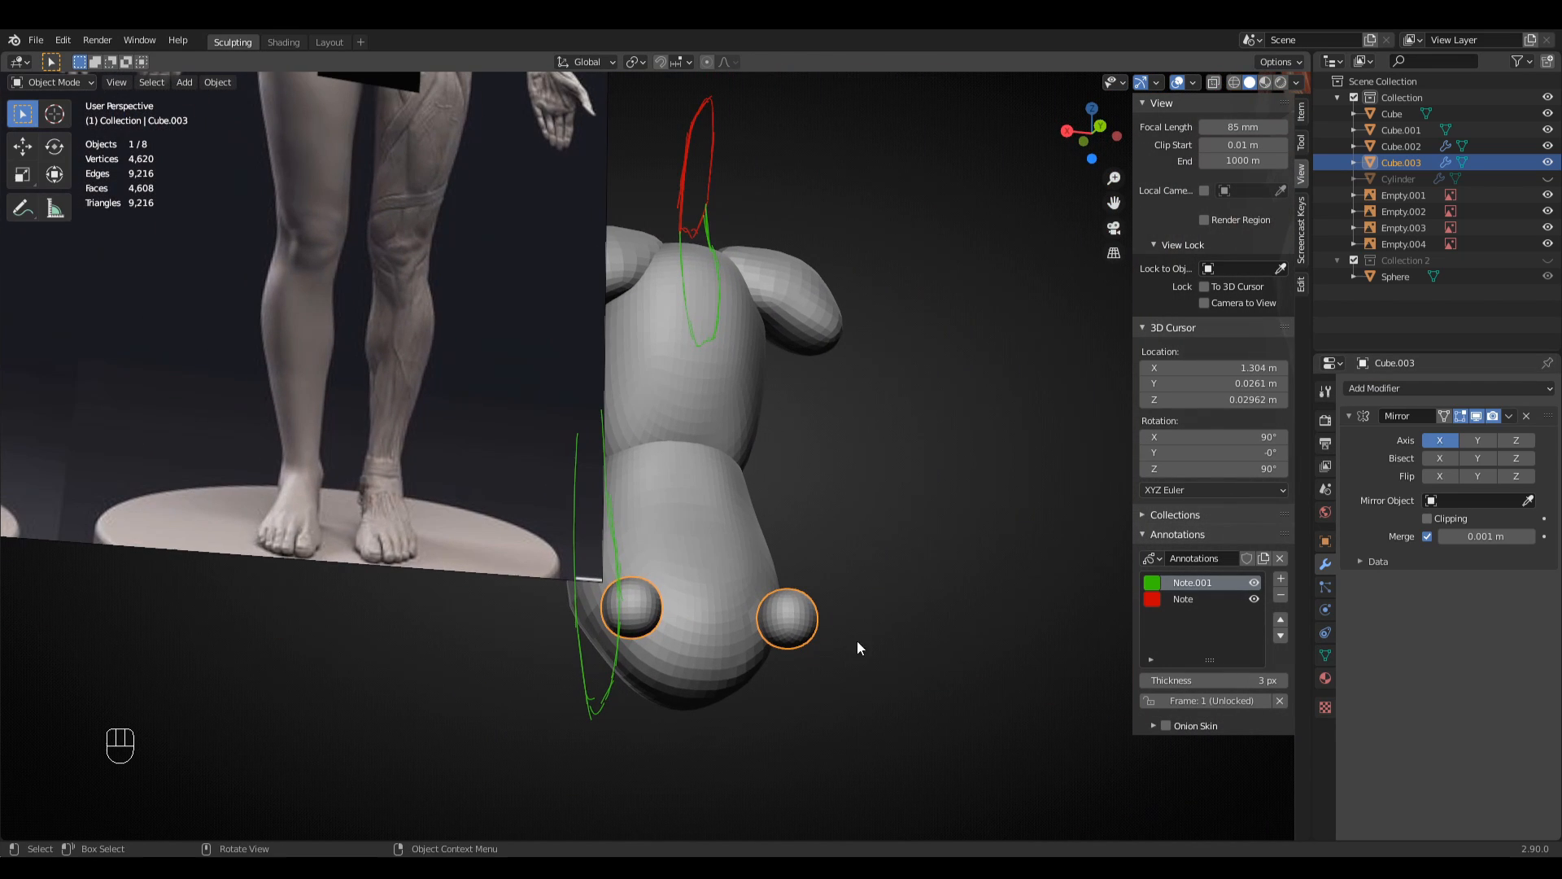
- Apply the Mirror modifiers of the small spheres and the shoulder forms, and reselect the spheres
{"action": "left_click", "coordinate": [1510, 417]}
{"action": "left_click", "coordinate": [1456, 439]}
{"action": "left_click", "coordinate": [749, 249]}
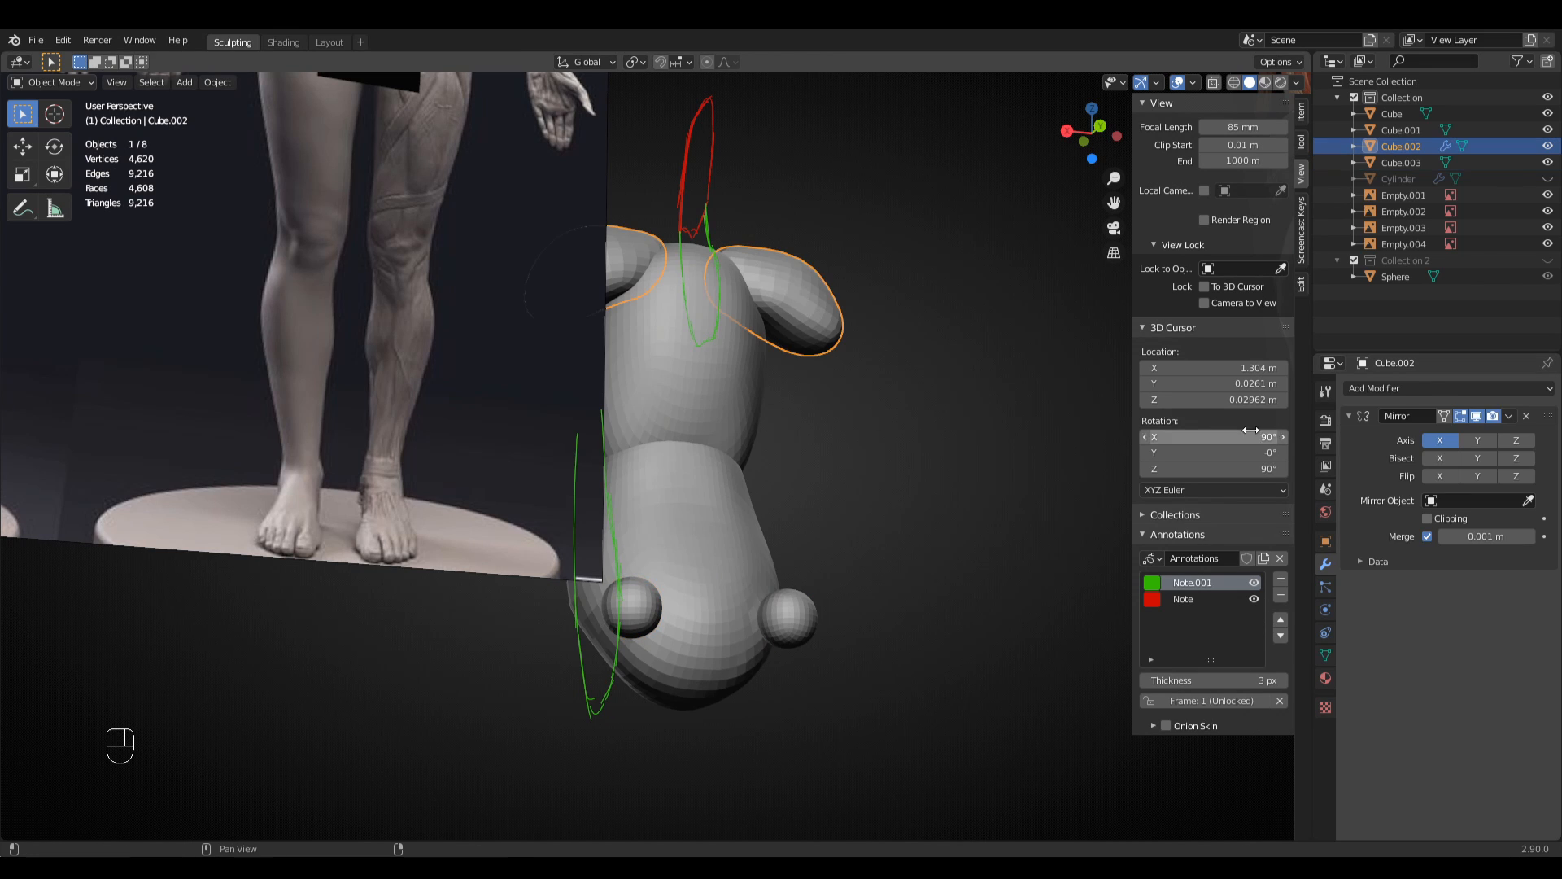
{"action": "left_click", "coordinate": [1417, 434]}
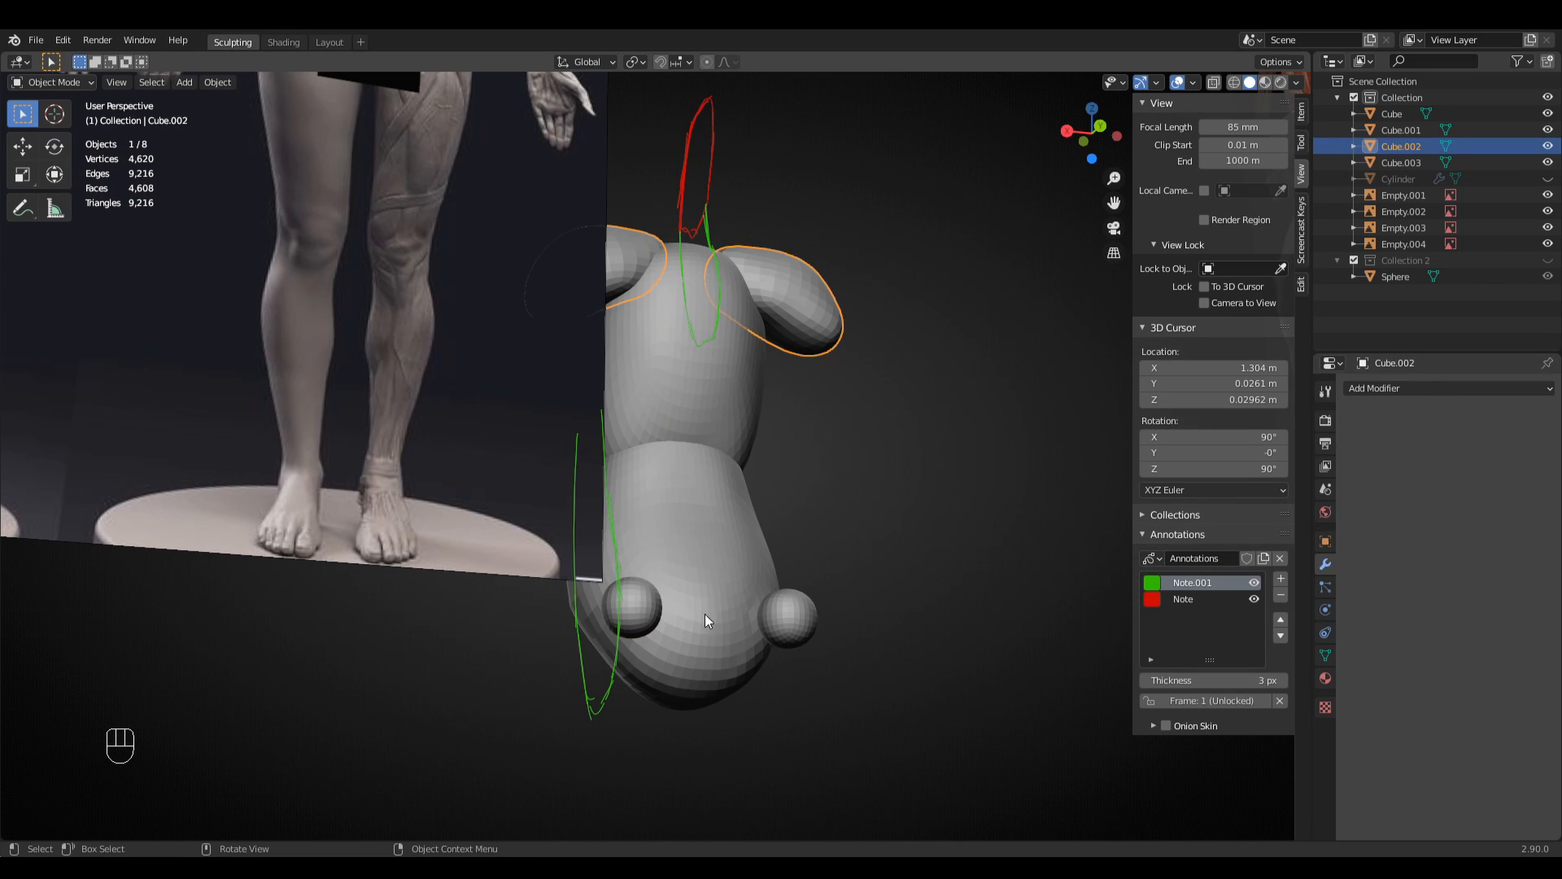
{"action": "left_click", "coordinate": [771, 616]}
{"action": "middle_click_drag", "start_coordinate": [736, 614], "coordinate": [667, 614]}
{"action": "key", "text": "KP_1"}
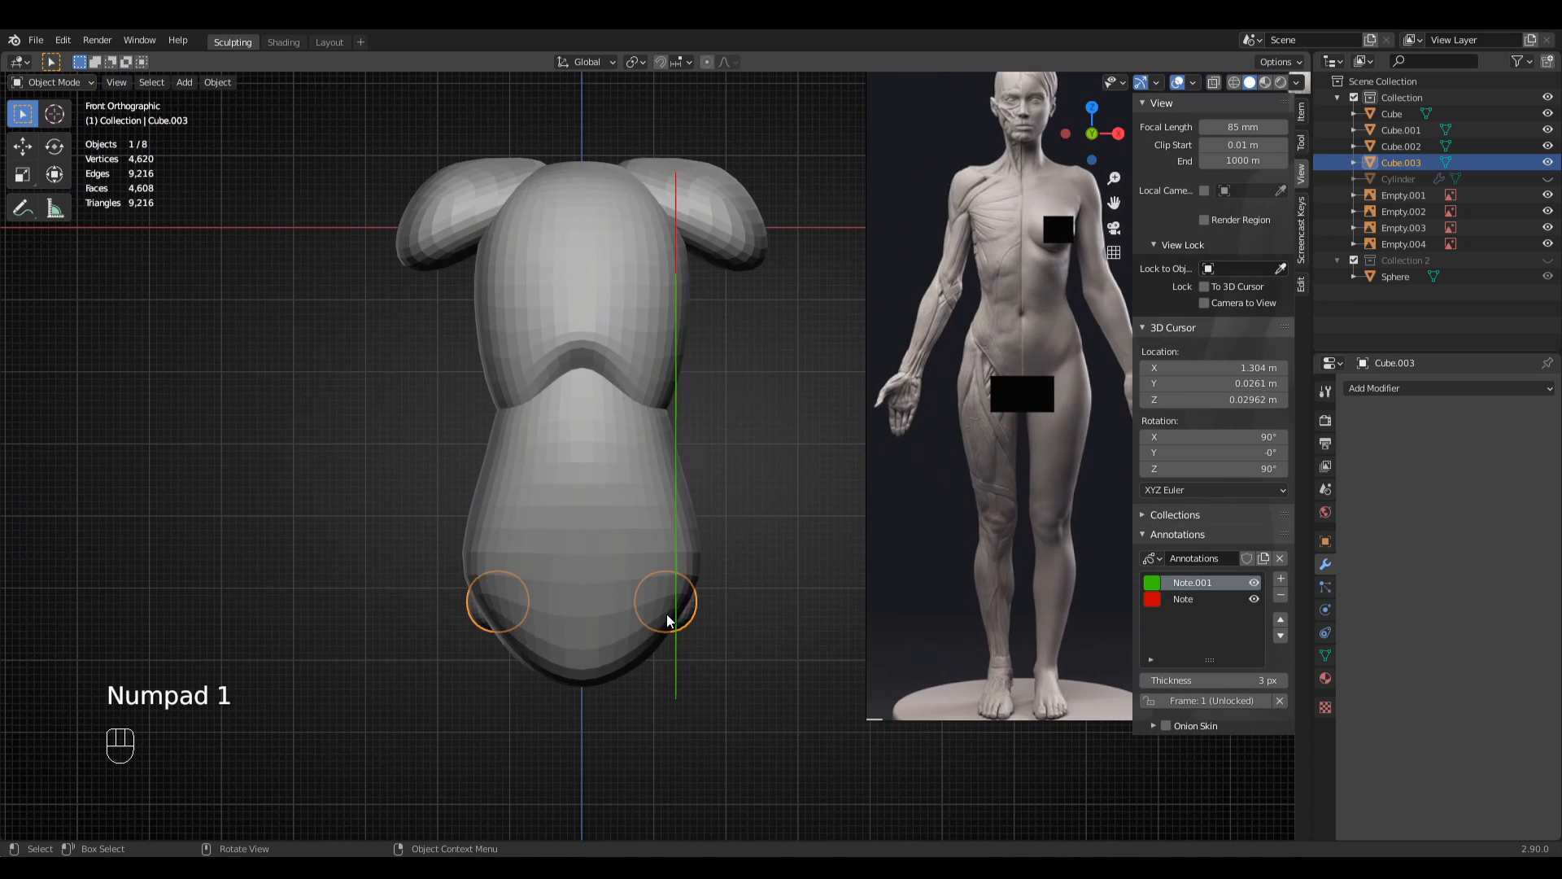
- Try to enlarge the two small spheres together in Edit Mode
{"action": "middle_click_drag", "start_coordinate": [801, 570], "coordinate": [540, 612]}
{"action": "key", "text": "Tab"}
{"action": "middle_click_drag", "start_coordinate": [727, 647], "coordinate": [711, 639]}
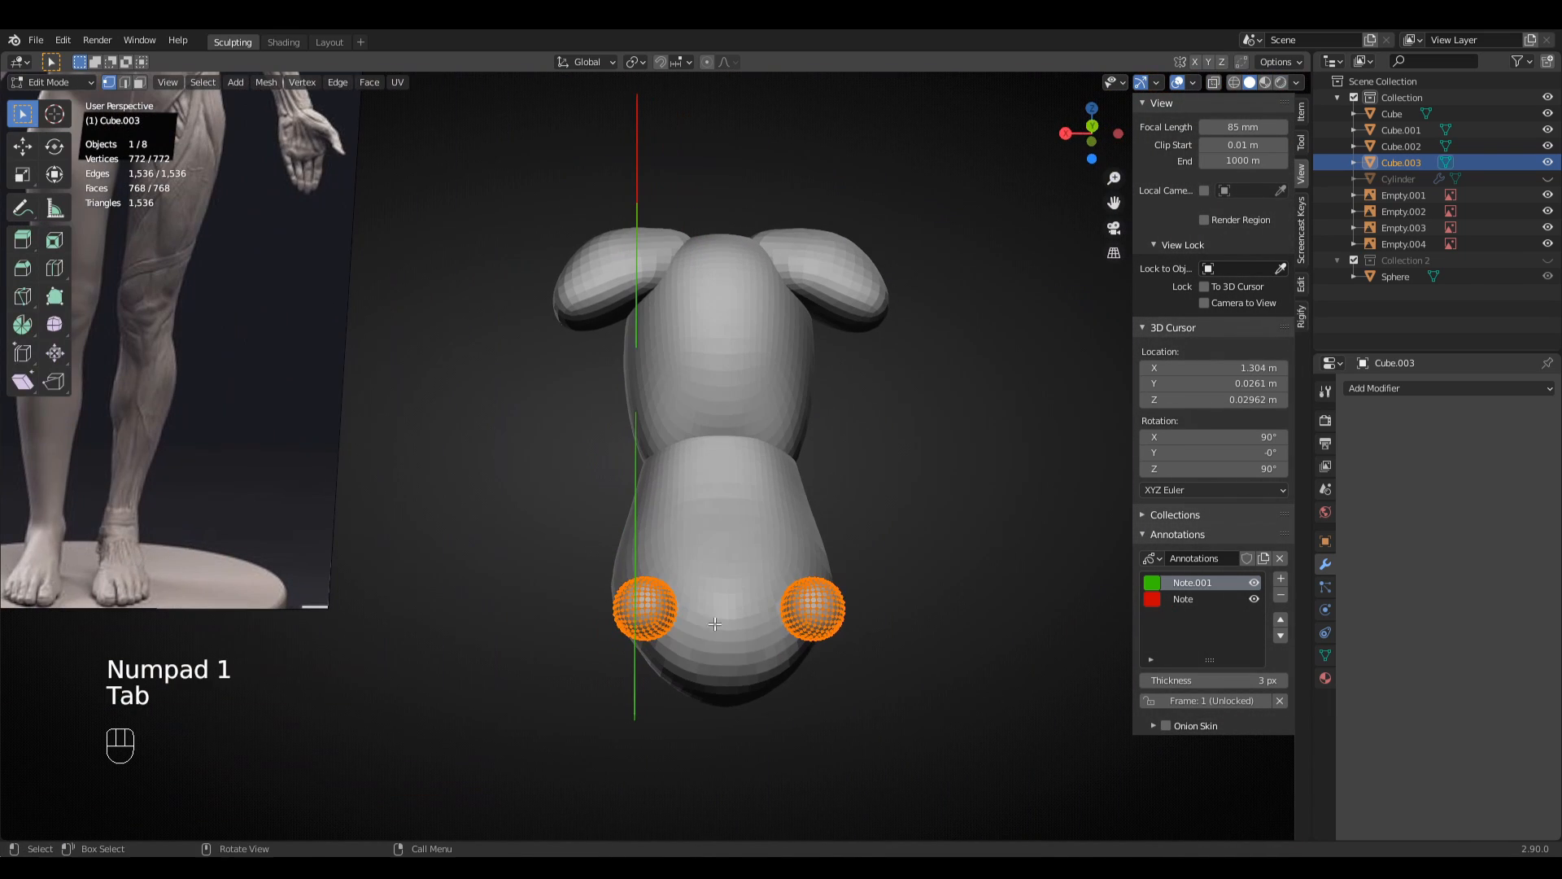
{"action": "key", "text": "s"}
{"action": "left_click", "coordinate": [818, 640]}
{"action": "key", "text": "s"}
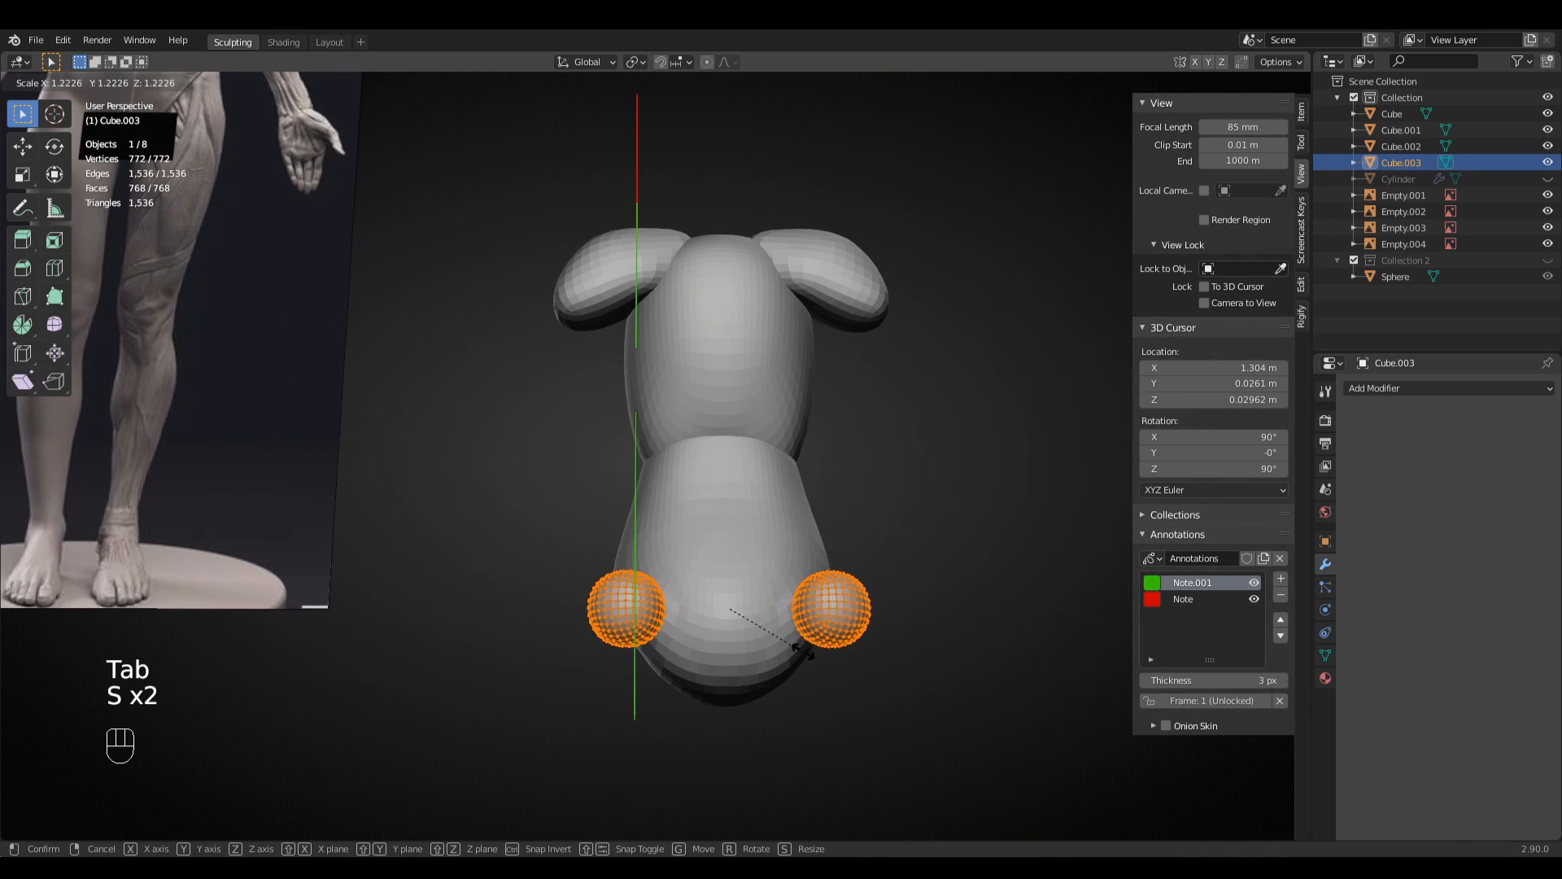
{"action": "left_click", "coordinate": [781, 616]}
{"action": "mouse_move", "coordinate": [782, 616]}
{"action": "middle_mouse_down"}
{"action": "mouse_move", "coordinate": [798, 575]}
{"action": "mouse_move", "coordinate": [677, 578]}
{"action": "mouse_move", "coordinate": [763, 631]}
{"action": "middle_mouse_up"}
{"action": "key", "text": "Tab"}
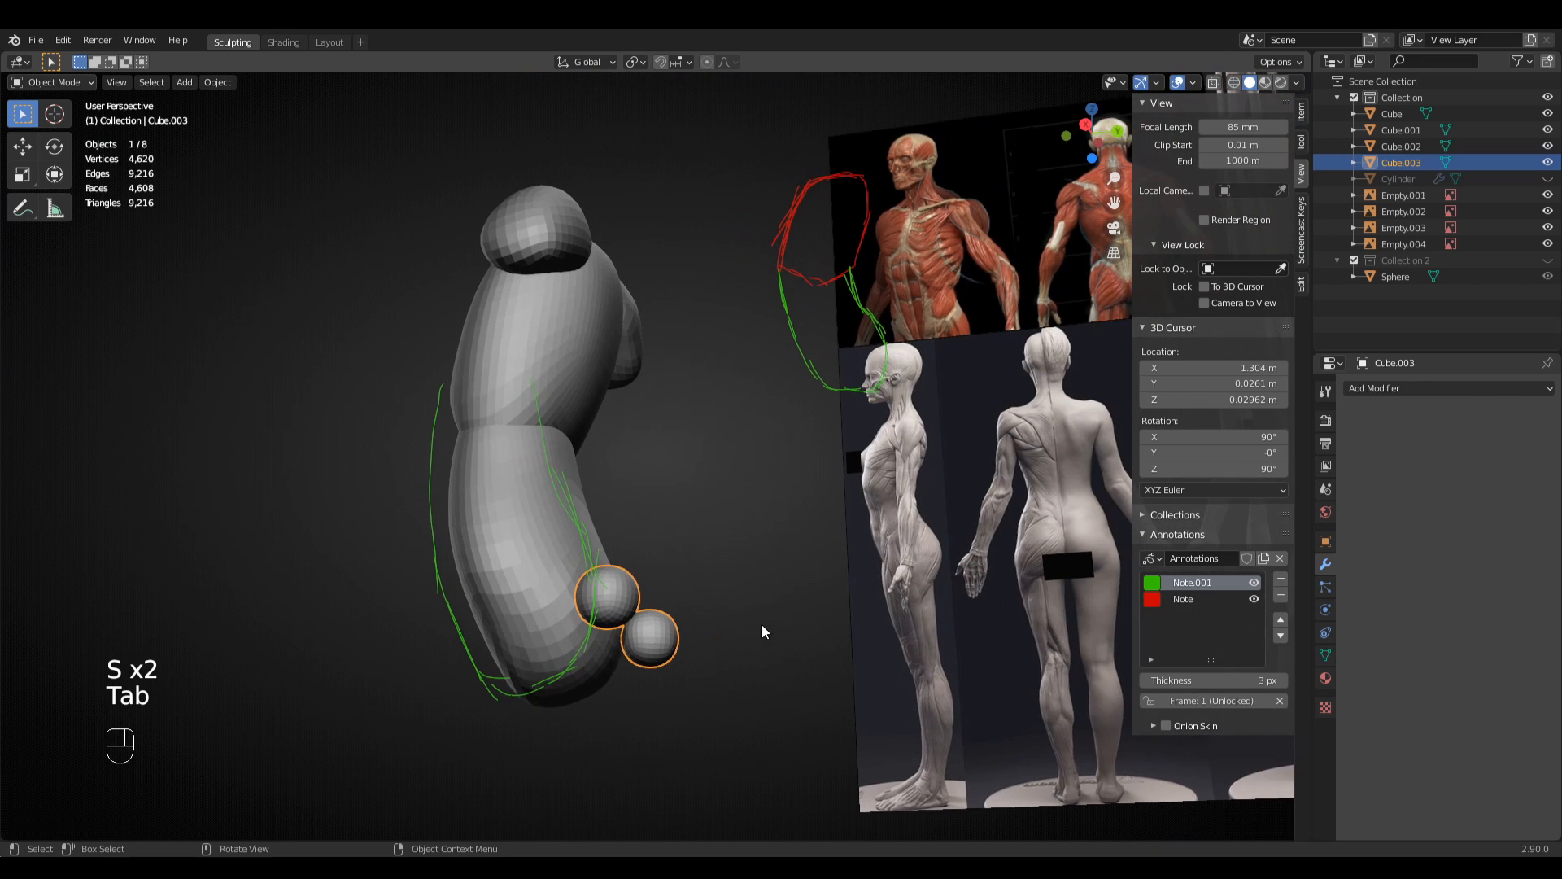
{"action": "left_click", "coordinate": [57, 82]}
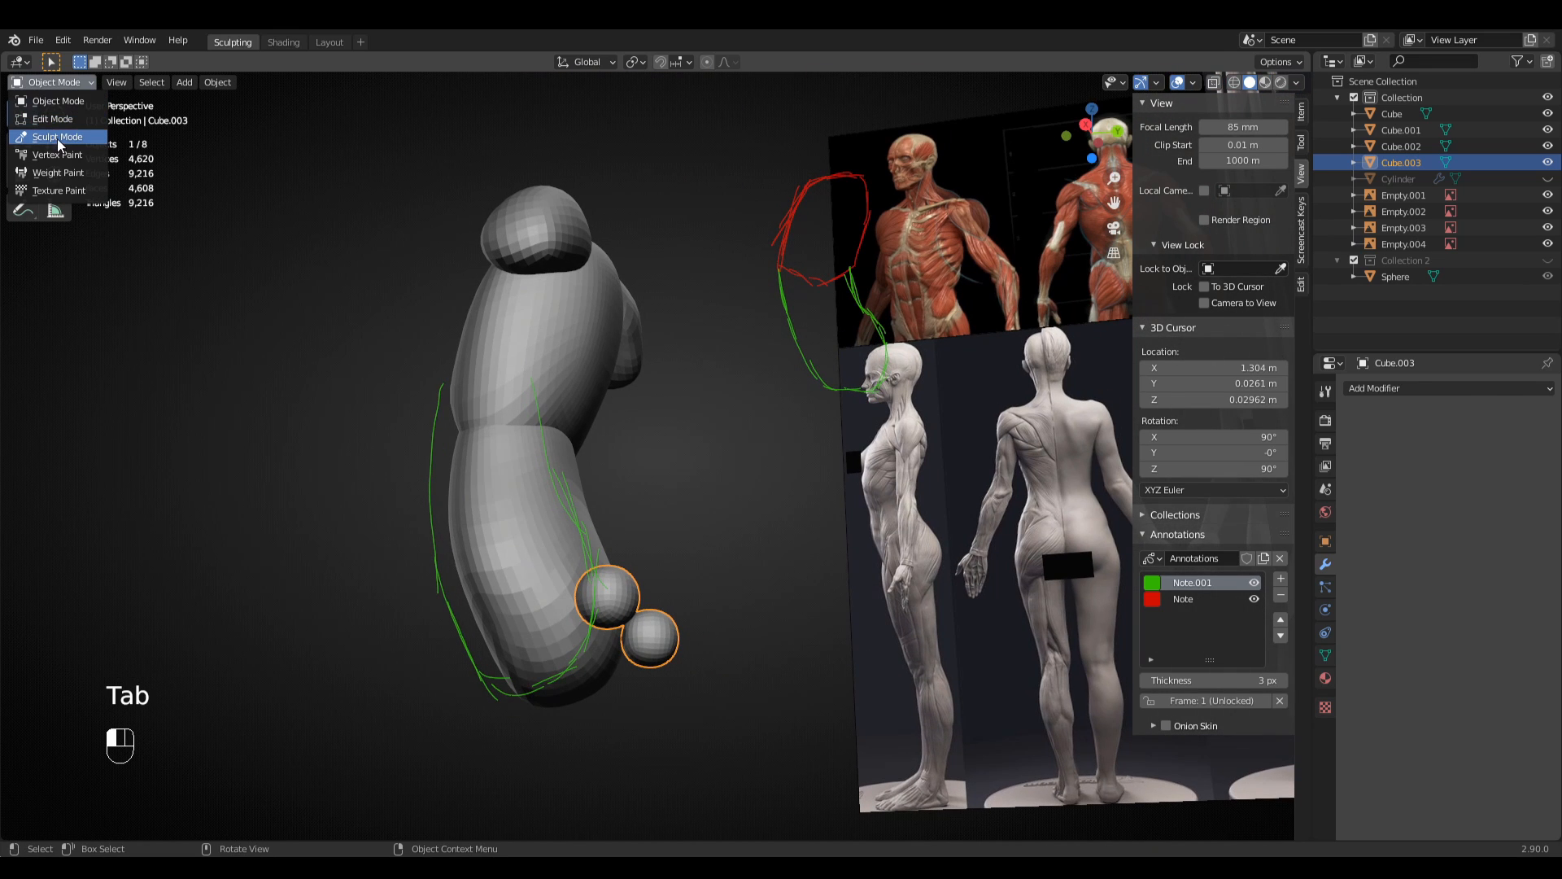
{"action": "left_click", "coordinate": [59, 137]}
{"action": "middle_click_drag", "start_coordinate": [619, 529], "coordinate": [569, 505]}
{"action": "left_click", "coordinate": [23, 615]}
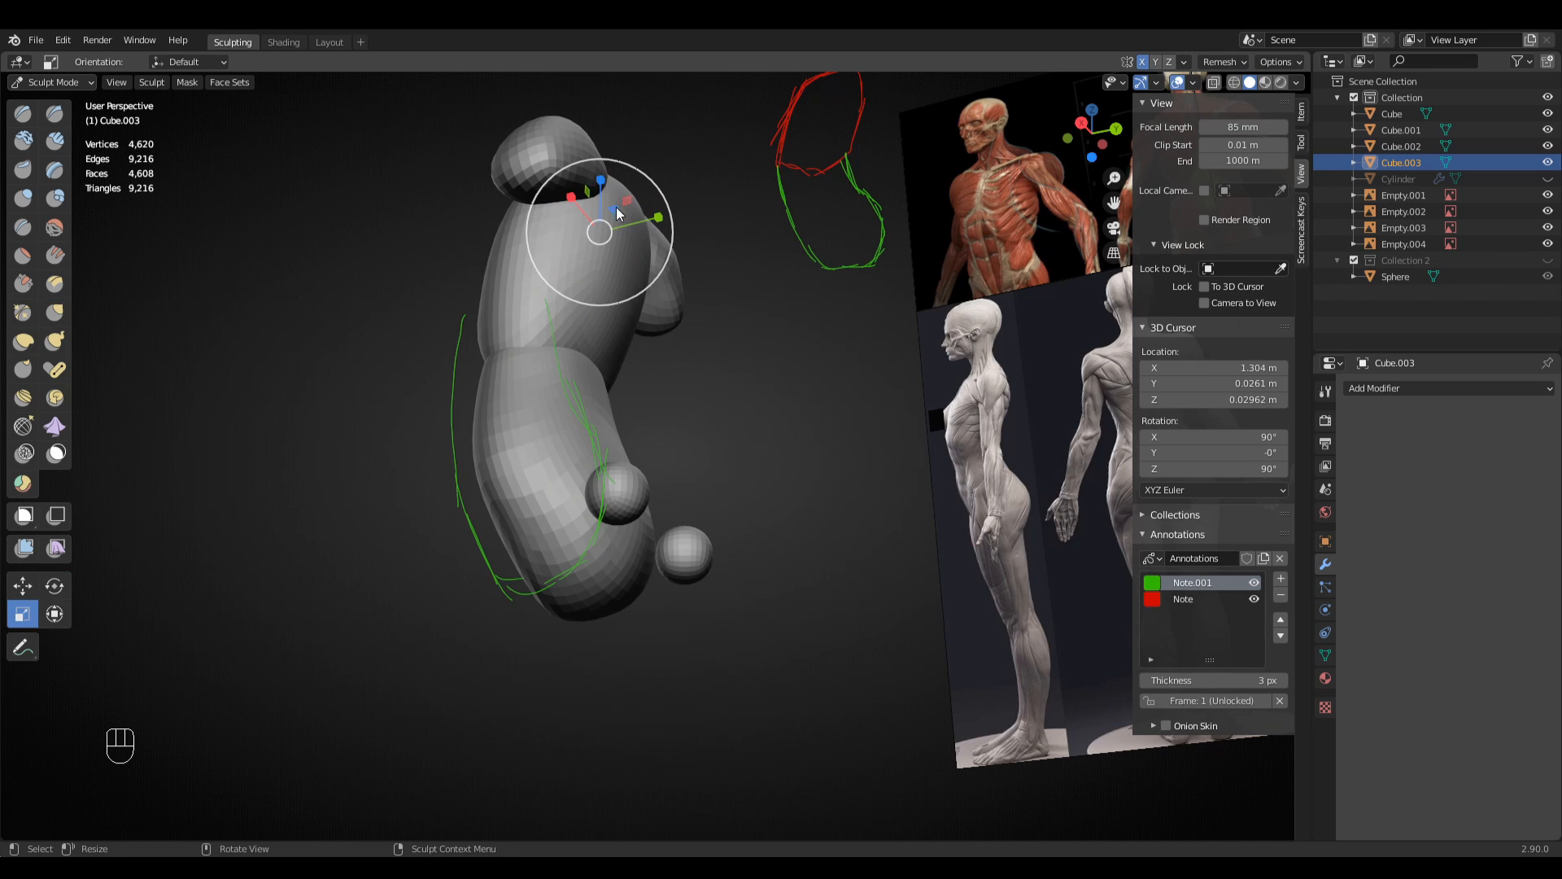
{"action": "left_click", "coordinate": [194, 88]}
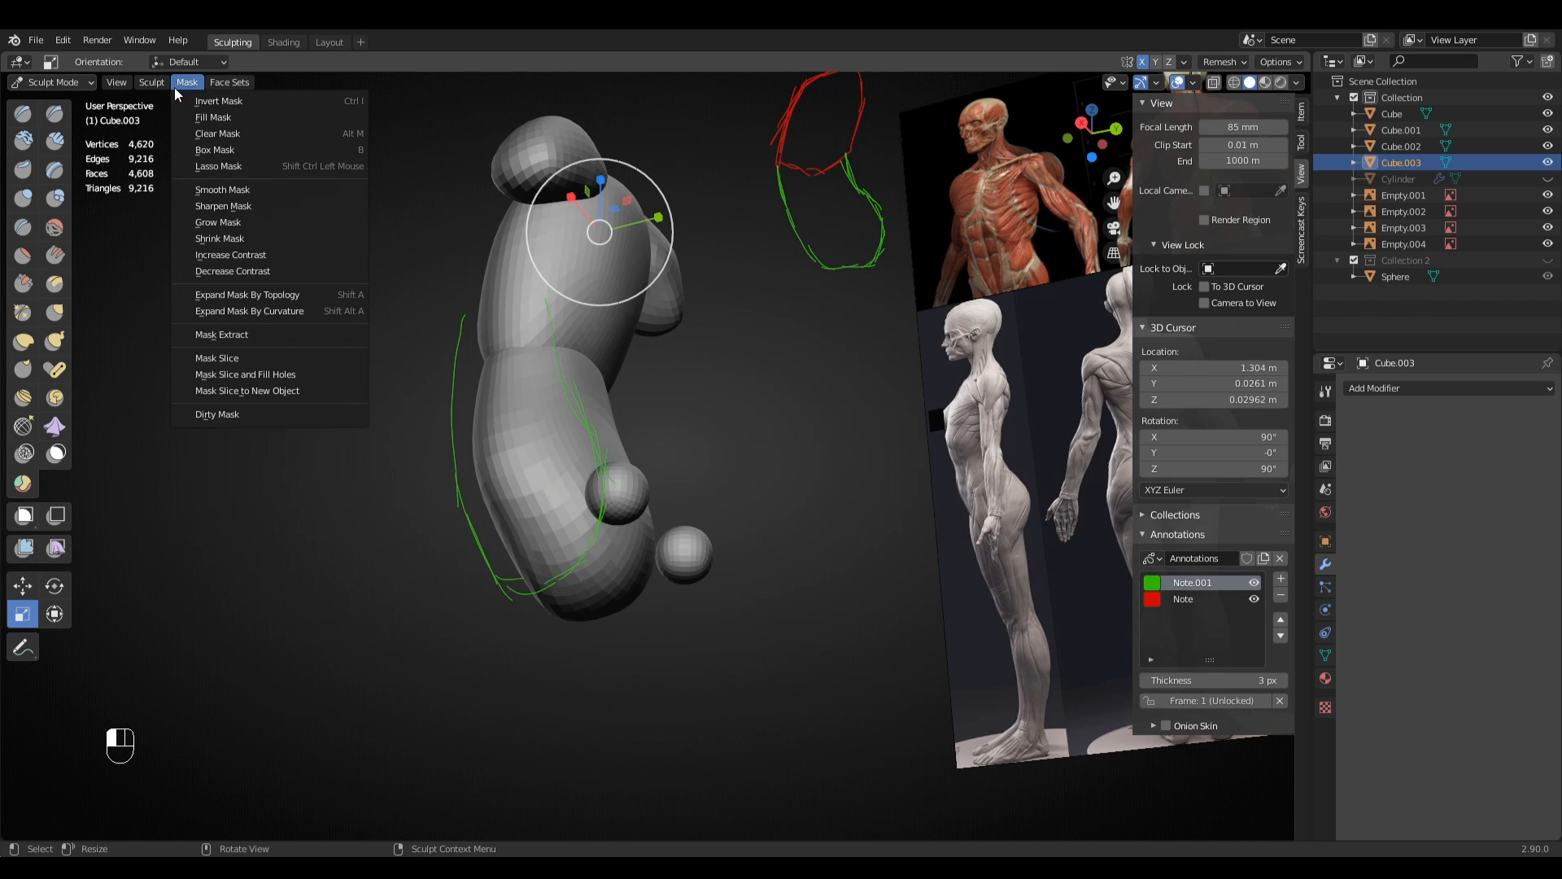
{"action": "mouse_move", "coordinate": [156, 91]}
{"action": "left_click", "coordinate": [72, 85]}
{"action": "left_click", "coordinate": [77, 101]}
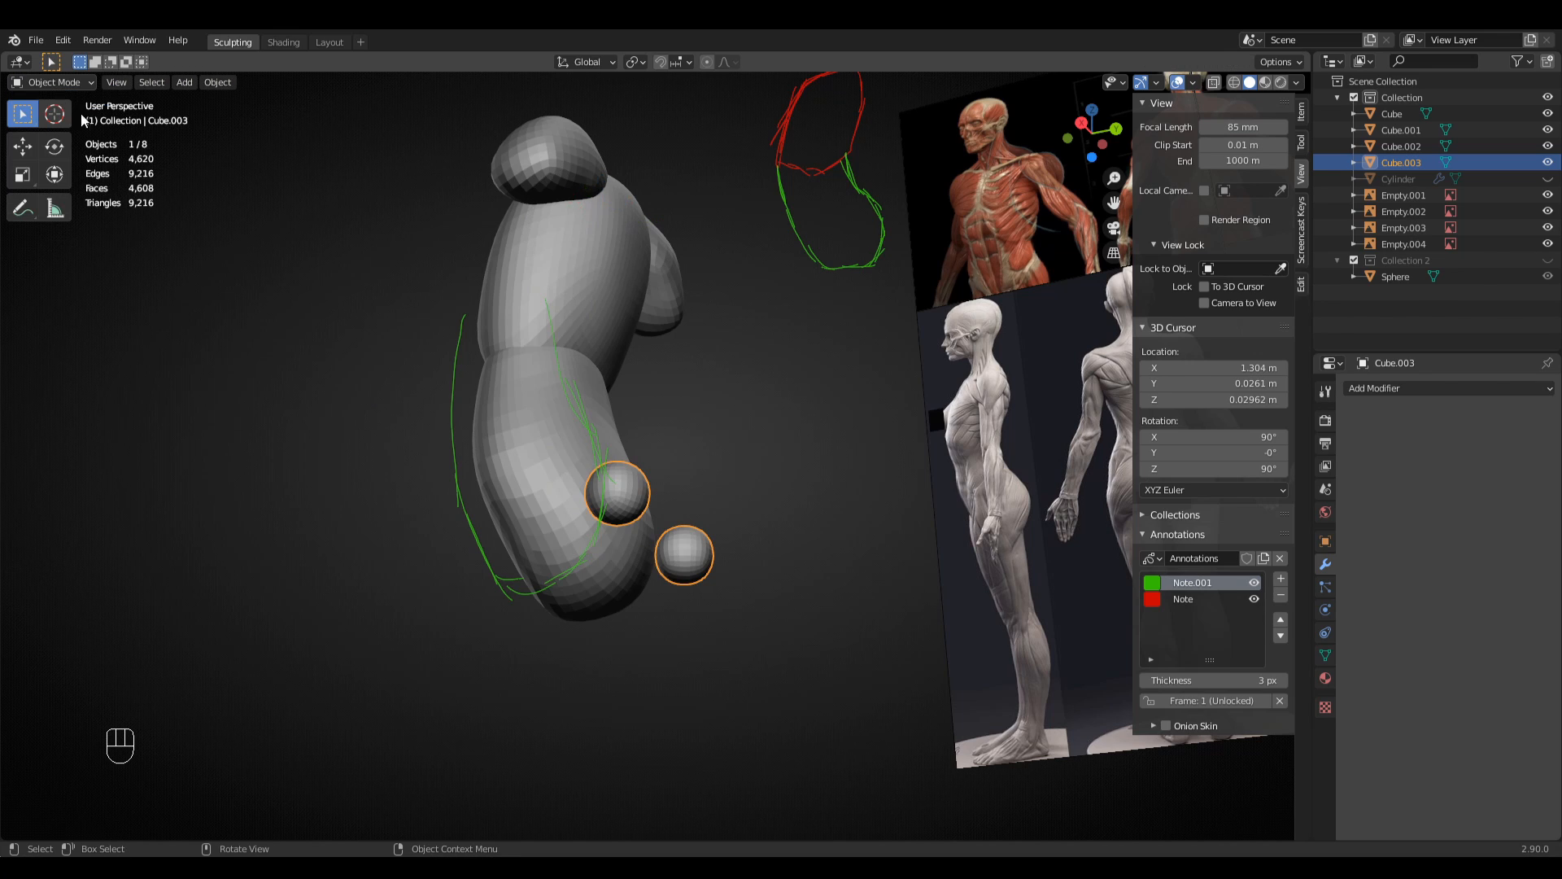
- Delete the vertices of one of the two linked spheres in Edit Mode
{"action": "key", "text": "Tab"}
{"action": "key", "text": "Tab"}
{"action": "key", "text": "Tab"}
{"action": "key", "text": "Tab"}
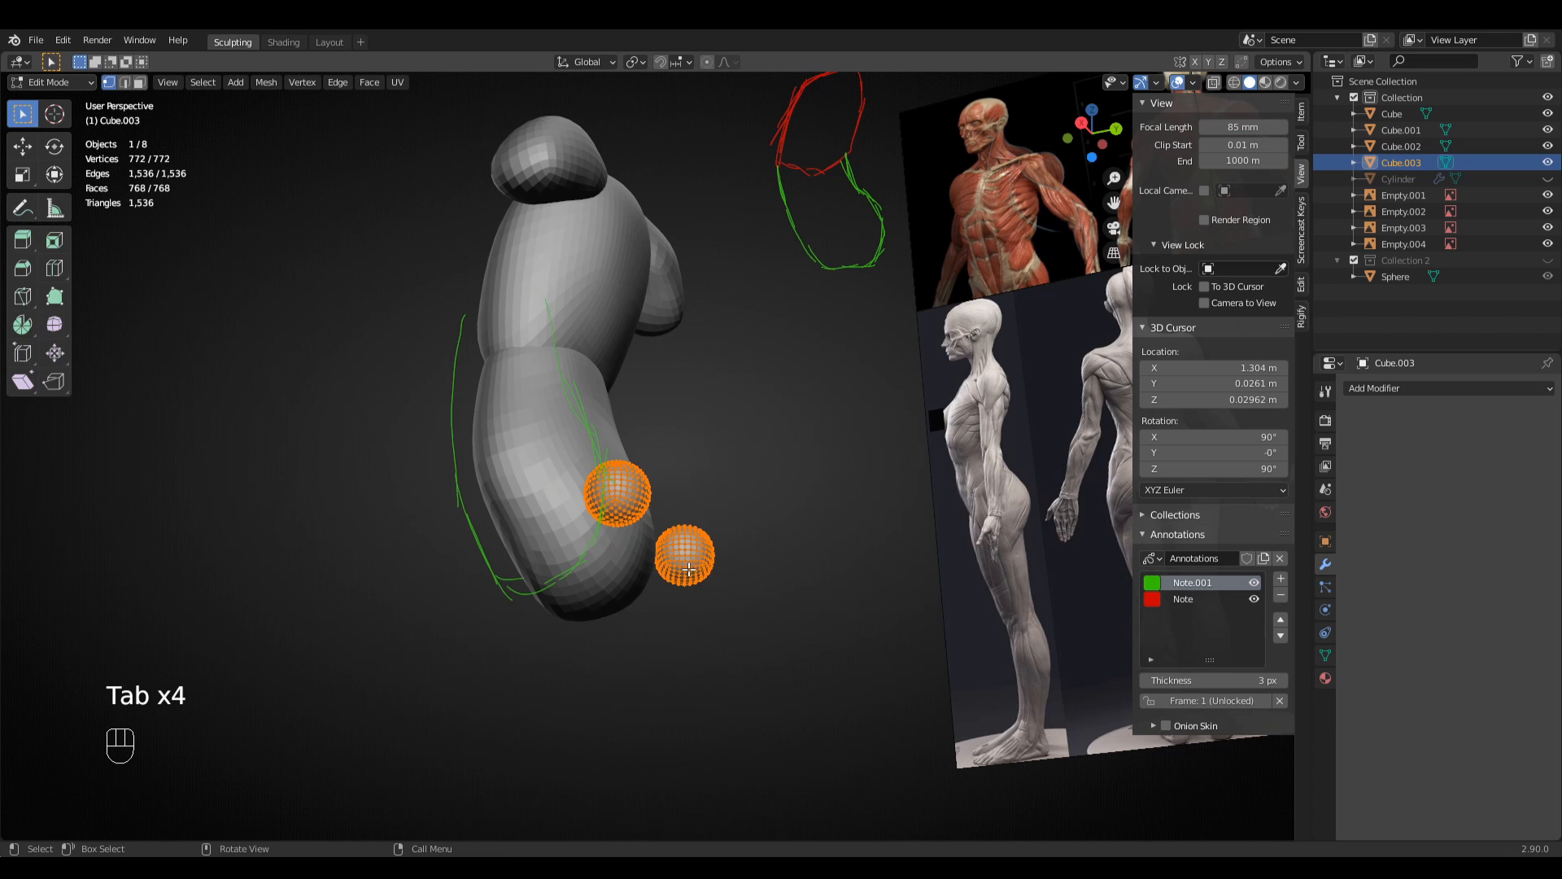
{"action": "key", "text": "alt+a"}
{"action": "key", "text": "l"}
{"action": "key", "text": "x"}
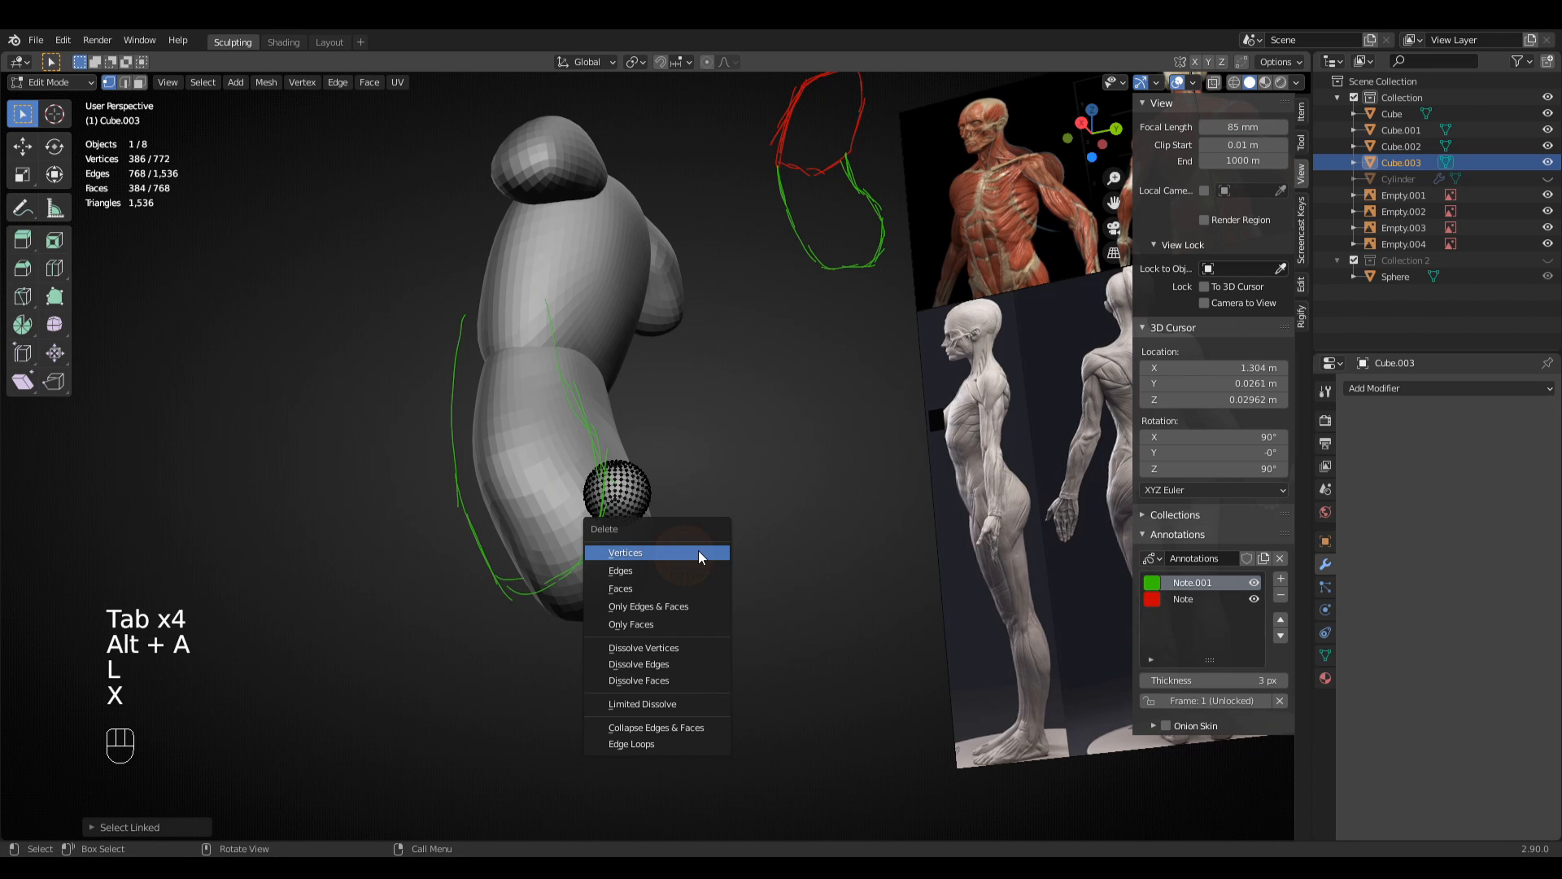
{"action": "left_click", "coordinate": [698, 550]}
{"action": "key", "text": "Tab"}
- Add a Mirror modifier across X to the remaining sphere and scale up its whole mesh
{"action": "left_click", "coordinate": [1386, 389]}
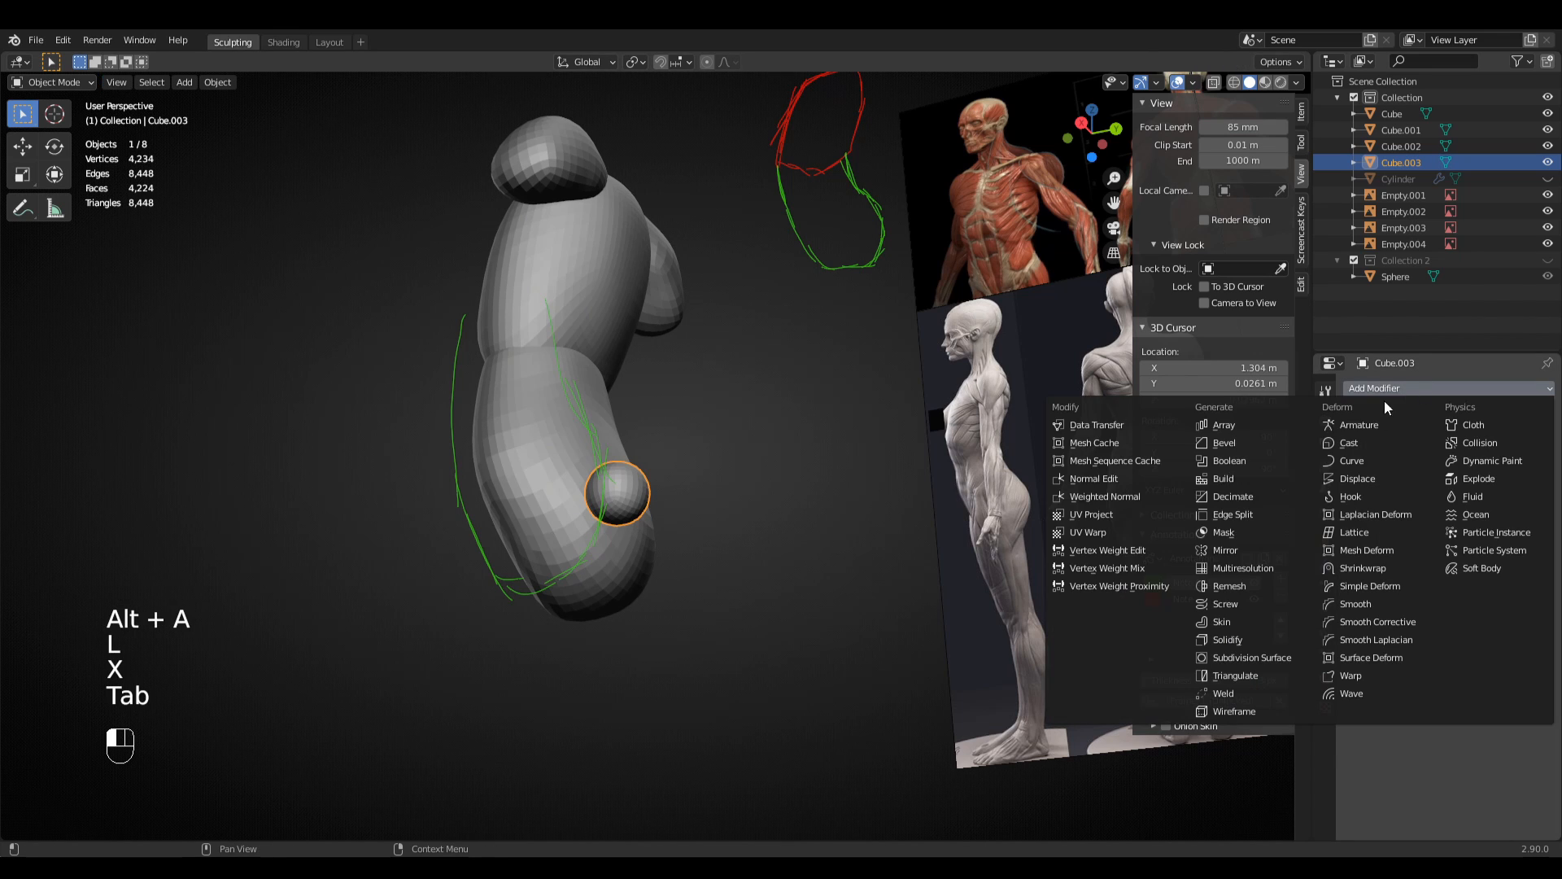
{"action": "left_click", "coordinate": [1234, 550]}
{"action": "key", "text": "Tab"}
{"action": "key", "text": "a"}
{"action": "key", "text": "s"}
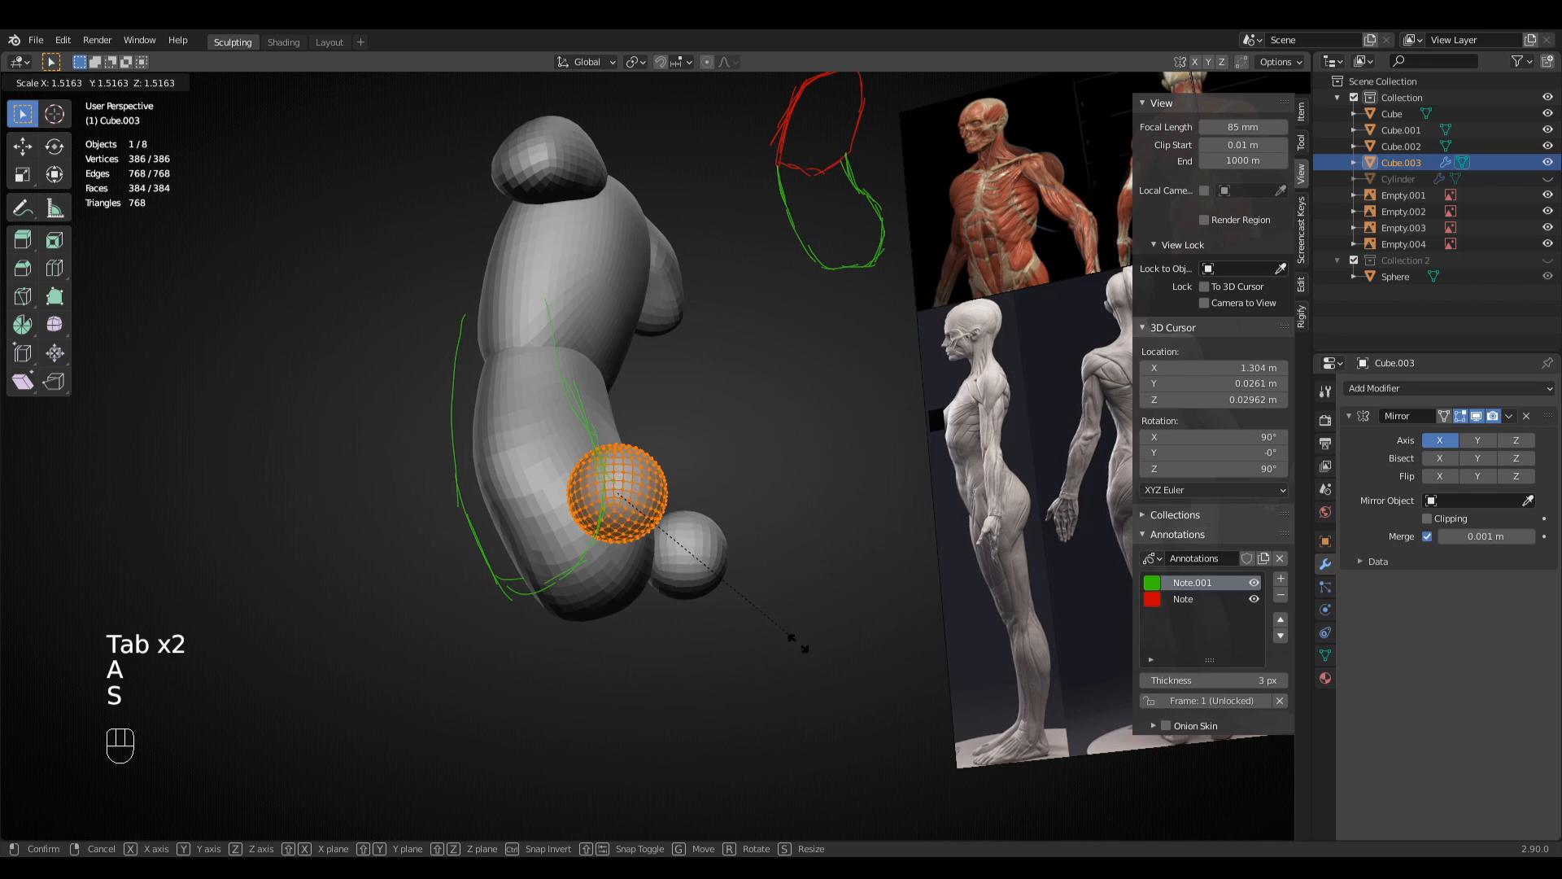
{"action": "left_click", "coordinate": [793, 697]}
- Stretch the sphere along Z into an upright oval, adjust its overall size and move it onto the buttock area
{"action": "middle_click_drag", "start_coordinate": [793, 697], "coordinate": [750, 687]}
{"action": "key", "text": "s"}
{"action": "key", "text": "z"}
{"action": "left_click", "coordinate": [741, 777]}
{"action": "key", "text": "s"}
{"action": "left_click", "coordinate": [721, 659]}
{"action": "key", "text": "g"}
{"action": "left_click", "coordinate": [779, 698]}
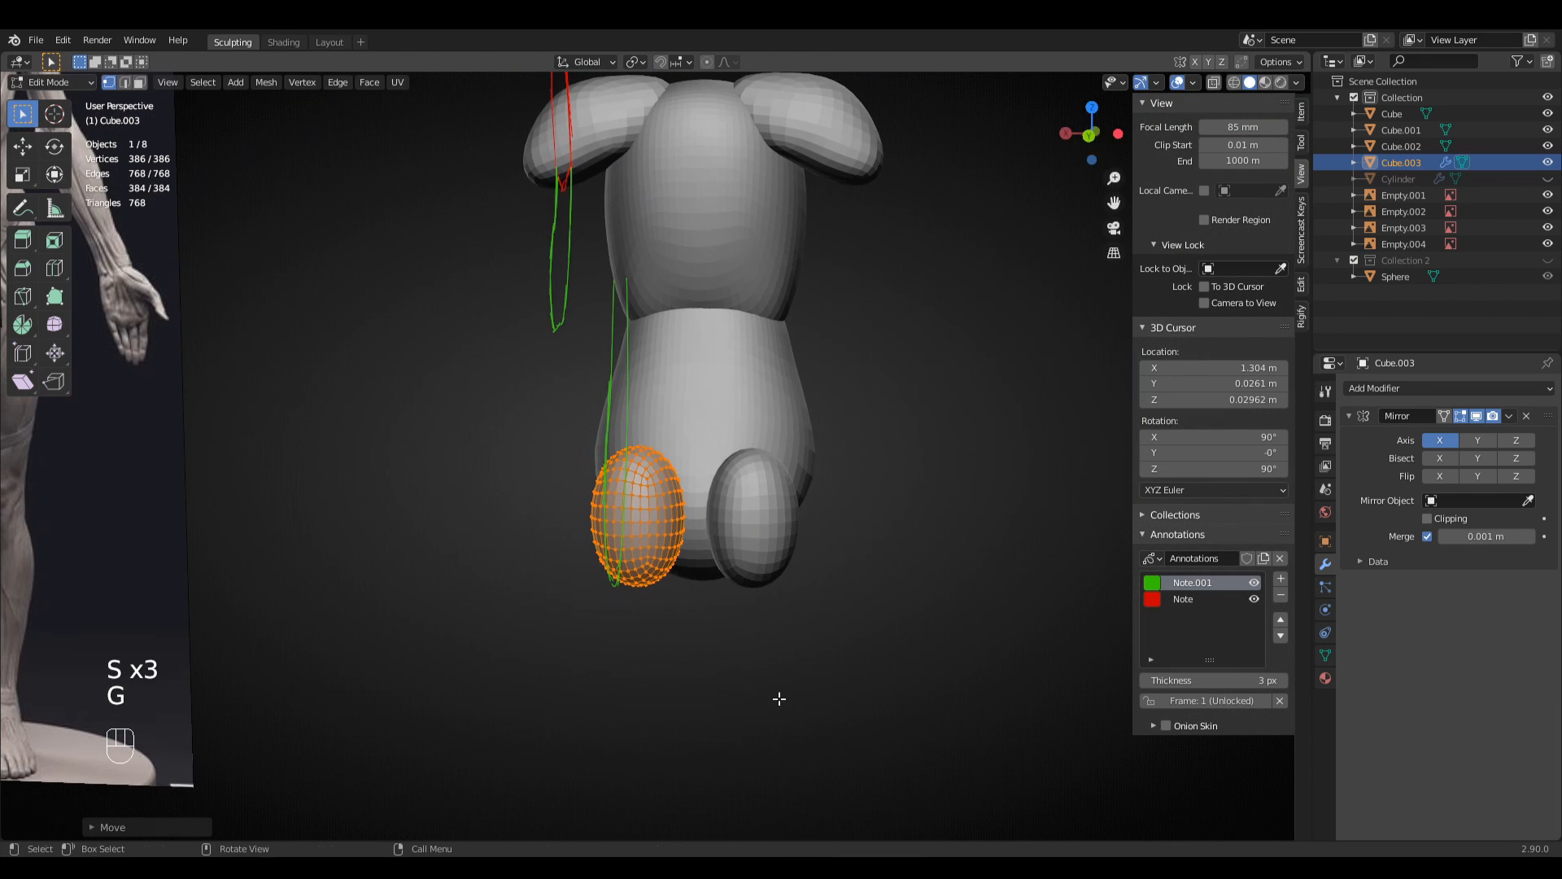
- Tilt the oval buttock form from the back view, resize it and reposition it against the pelvis
{"action": "key", "text": "r"}
{"action": "left_click", "coordinate": [737, 730]}
{"action": "key", "text": "s"}
{"action": "left_click", "coordinate": [781, 739]}
{"action": "key", "text": "g"}
{"action": "left_click", "coordinate": [768, 739]}
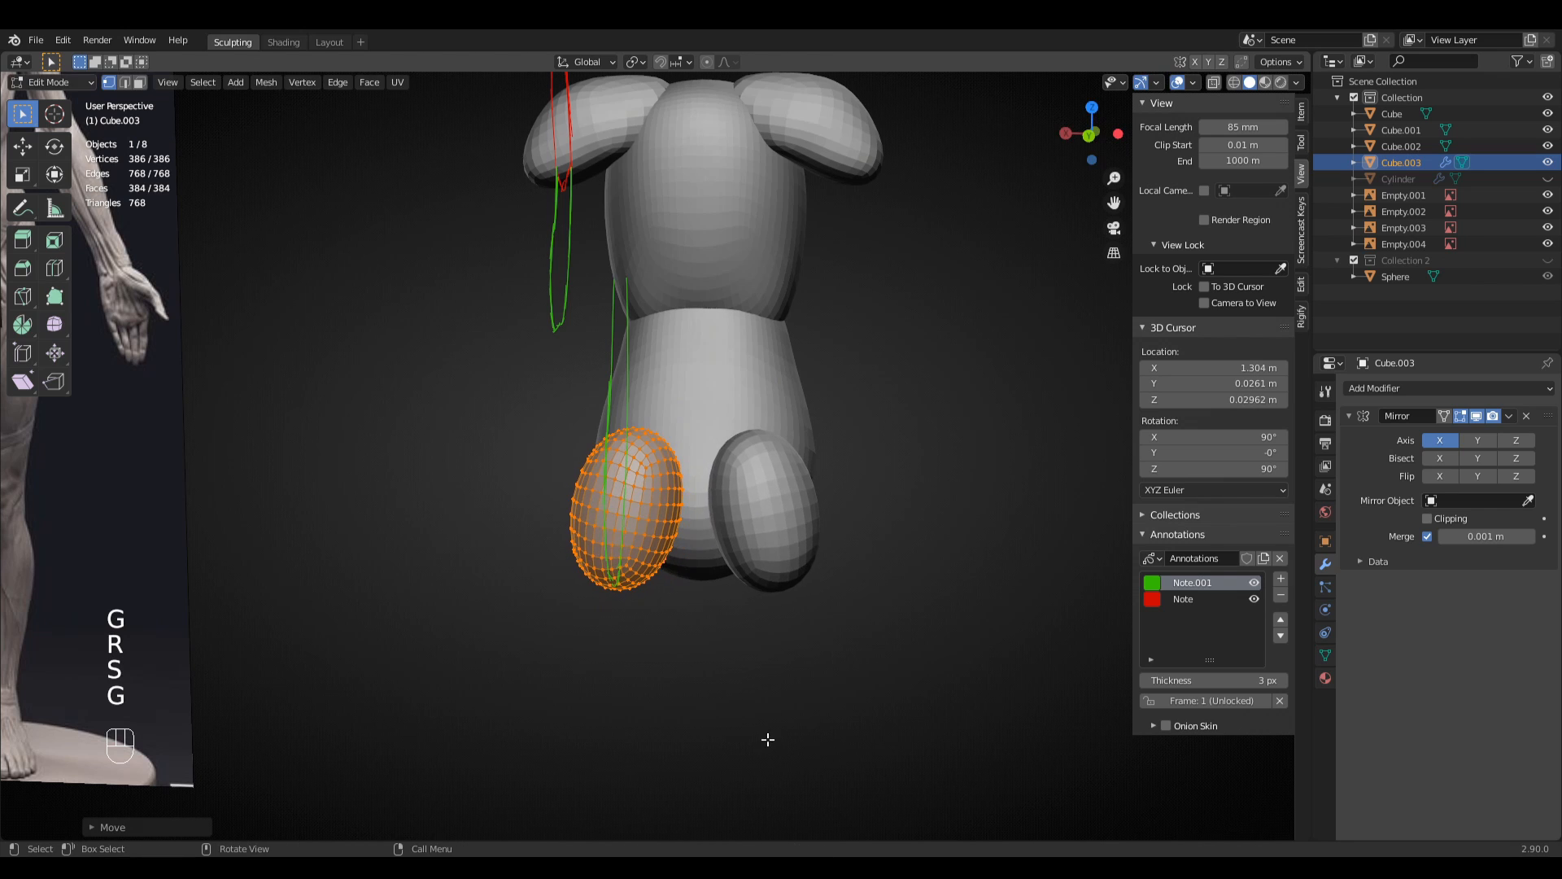
- Apply the buttock form's Mirror modifier in Object Mode
{"action": "middle_click_drag", "start_coordinate": [768, 739], "coordinate": [924, 708]}
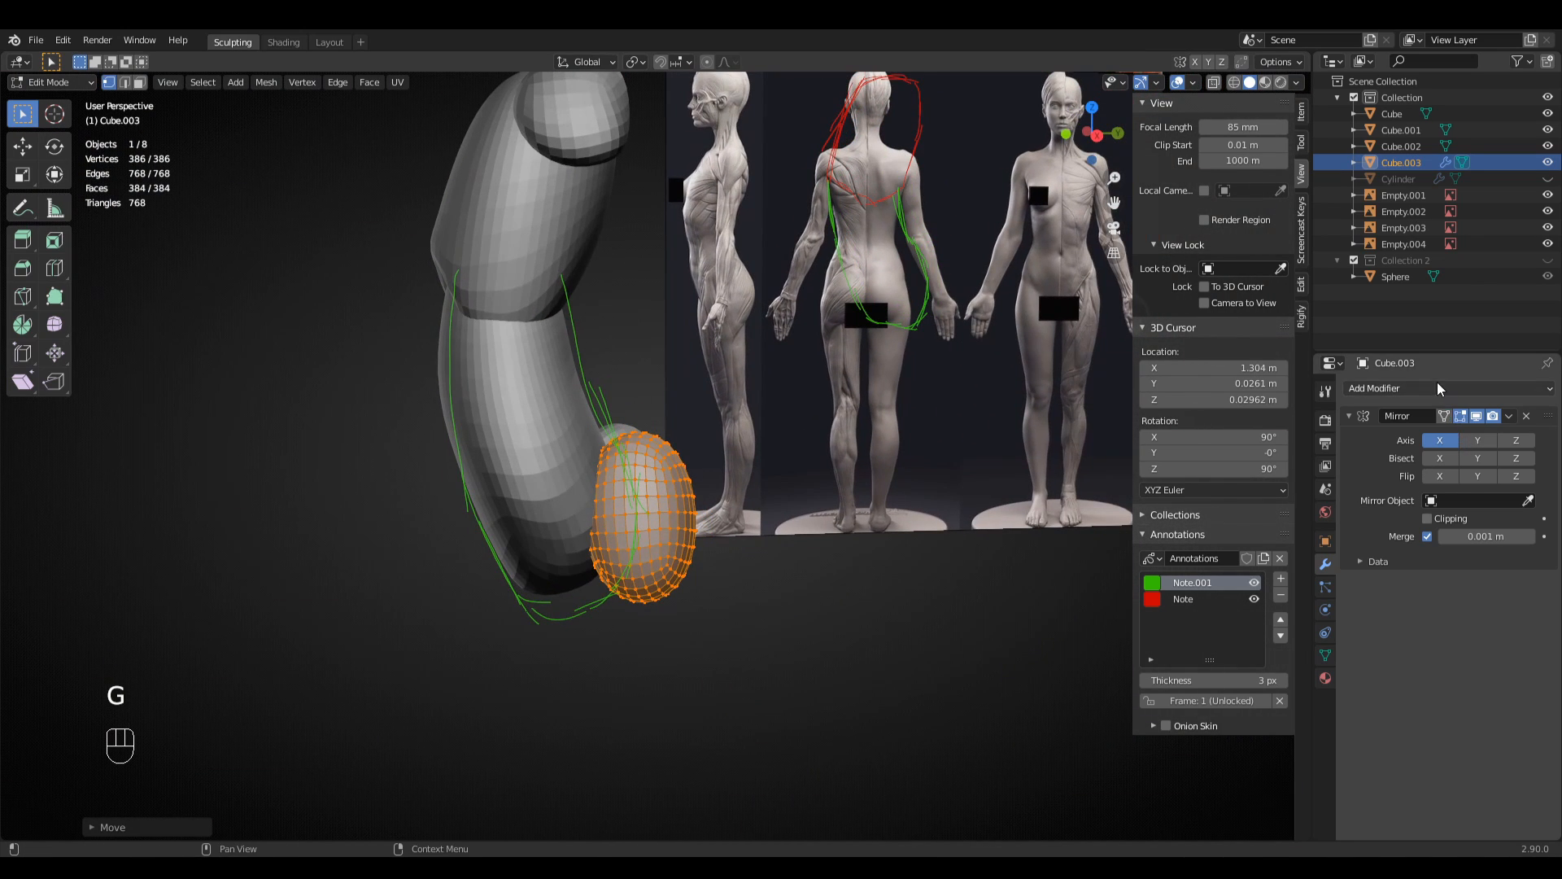
{"action": "left_click", "coordinate": [1509, 416]}
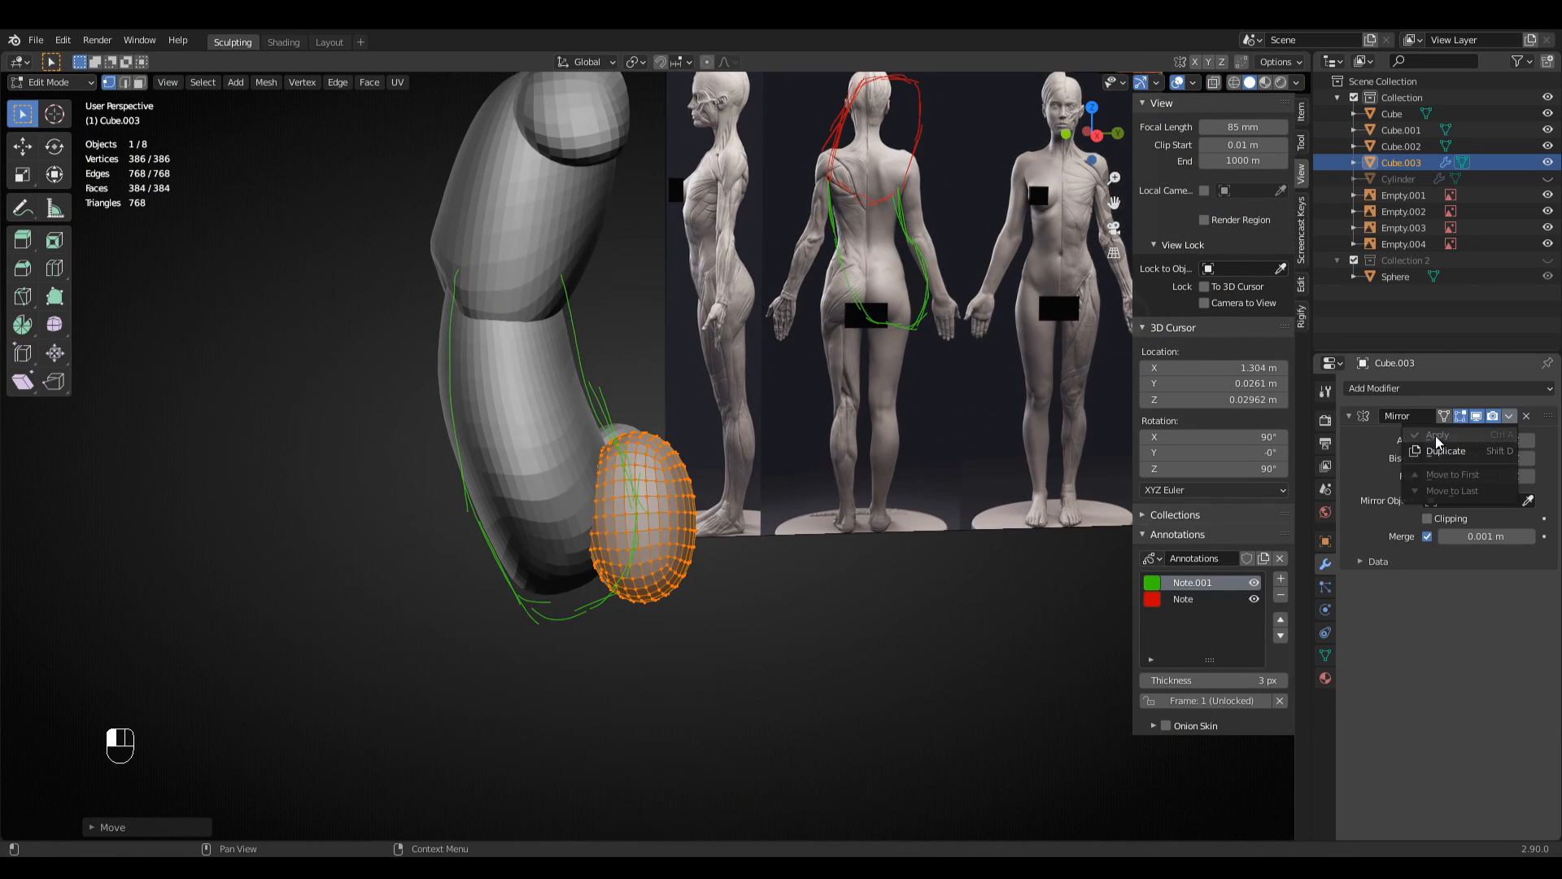
{"action": "key", "text": "Tab"}
{"action": "left_click", "coordinate": [1510, 416]}
{"action": "left_click", "coordinate": [1434, 436]}
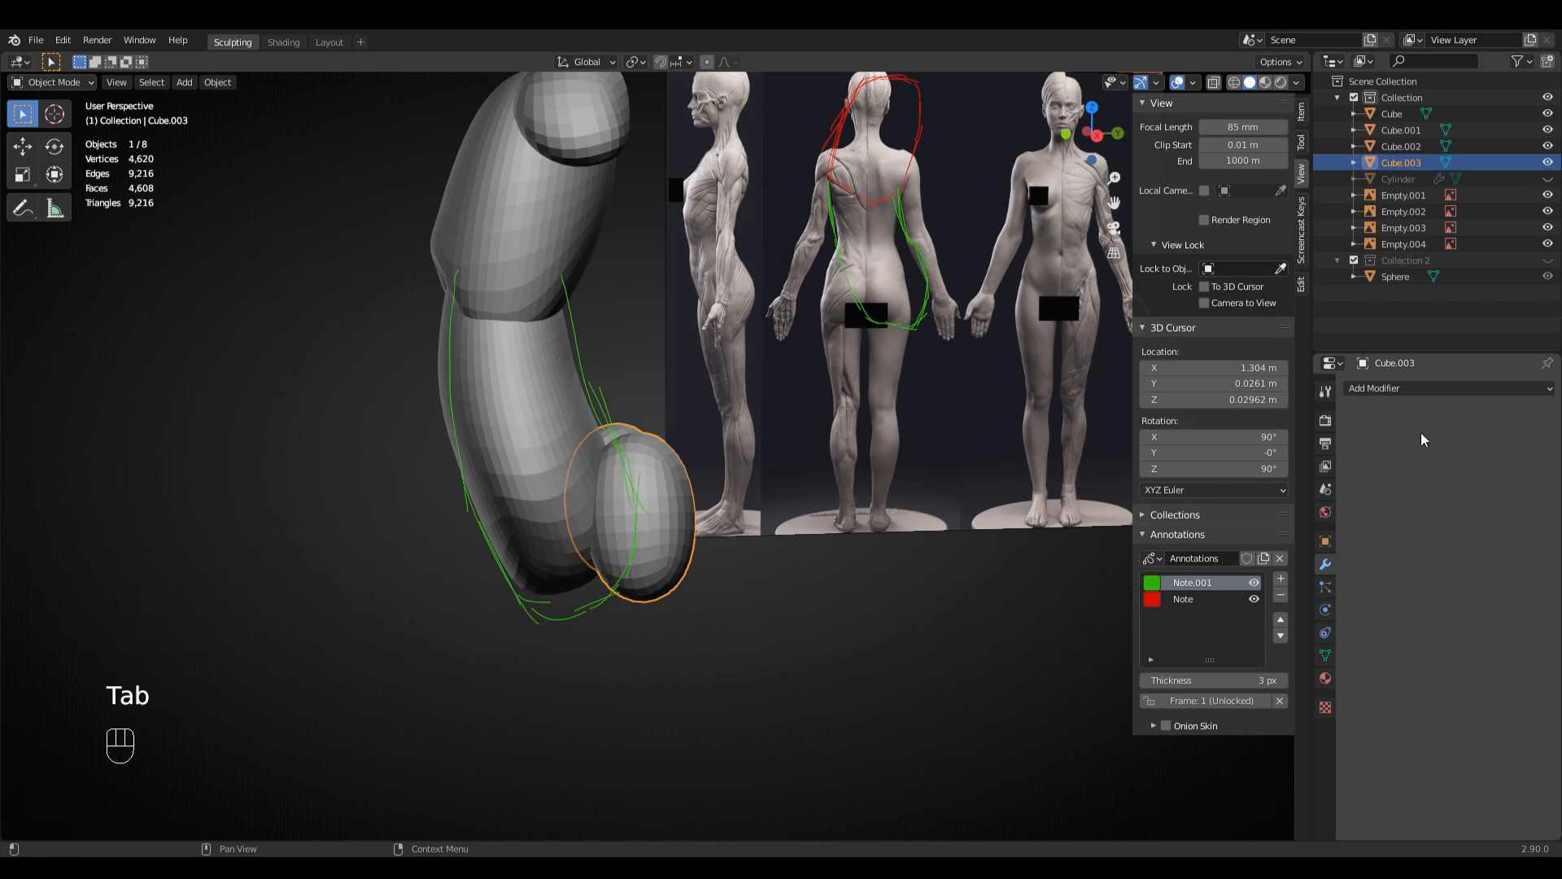
- Switch the buttock form to Sculpt Mode, set the Grab brush radius to 128 px and maximize the viewport
{"action": "middle_click_drag", "start_coordinate": [816, 529], "coordinate": [730, 521]}
{"action": "left_click", "coordinate": [62, 83]}
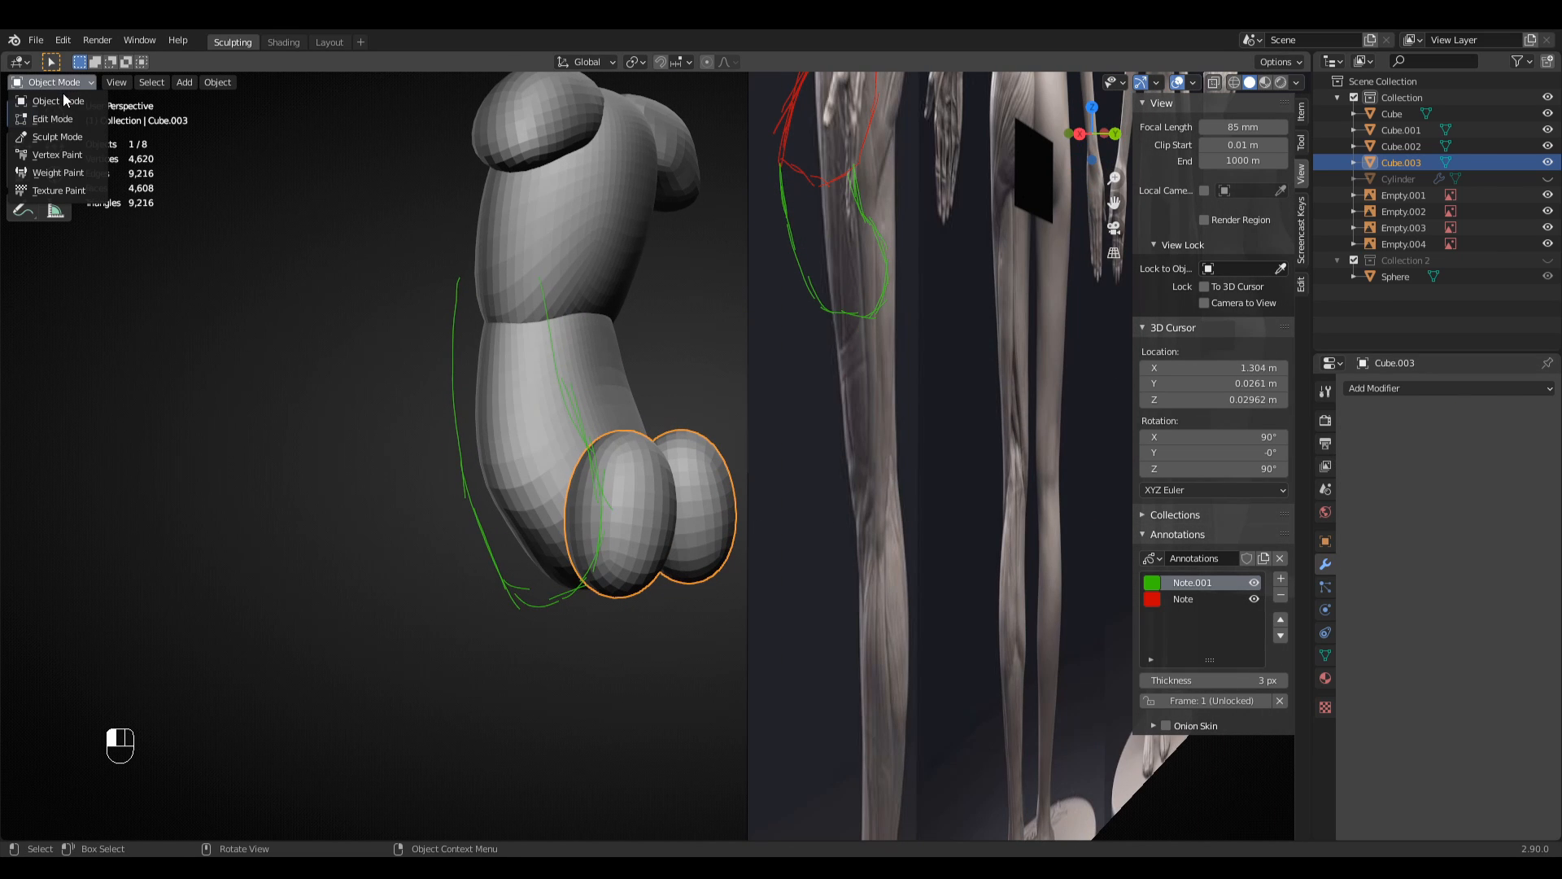
{"action": "left_click", "coordinate": [62, 136]}
{"action": "key", "text": "KP_3"}
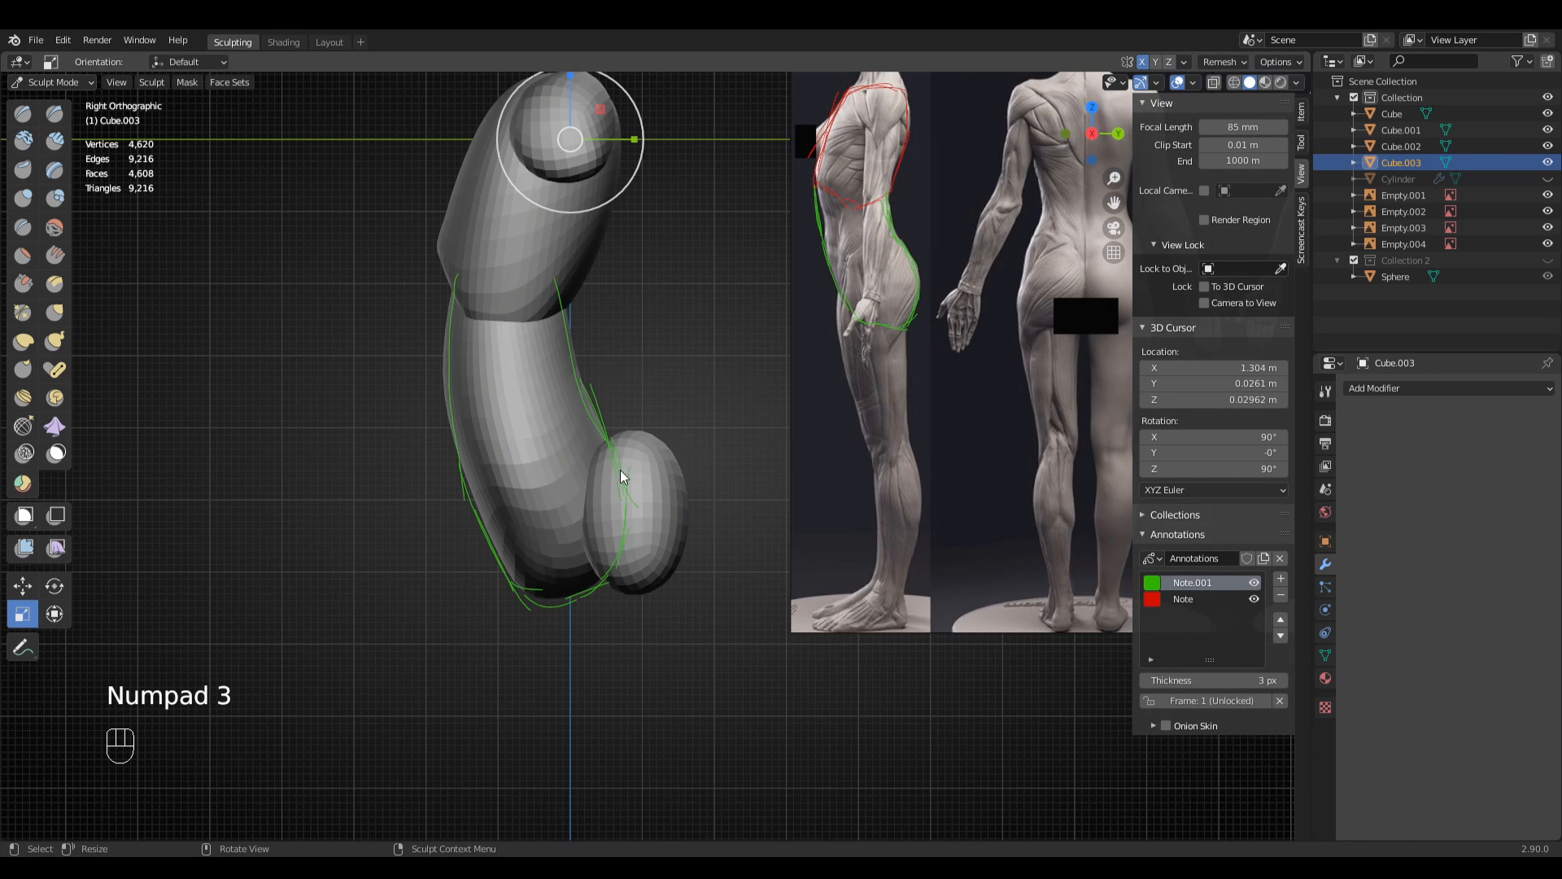
{"action": "key", "text": "g"}
{"action": "middle_click_drag", "start_coordinate": [715, 540], "coordinate": [596, 535]}
{"action": "key", "text": "f"}
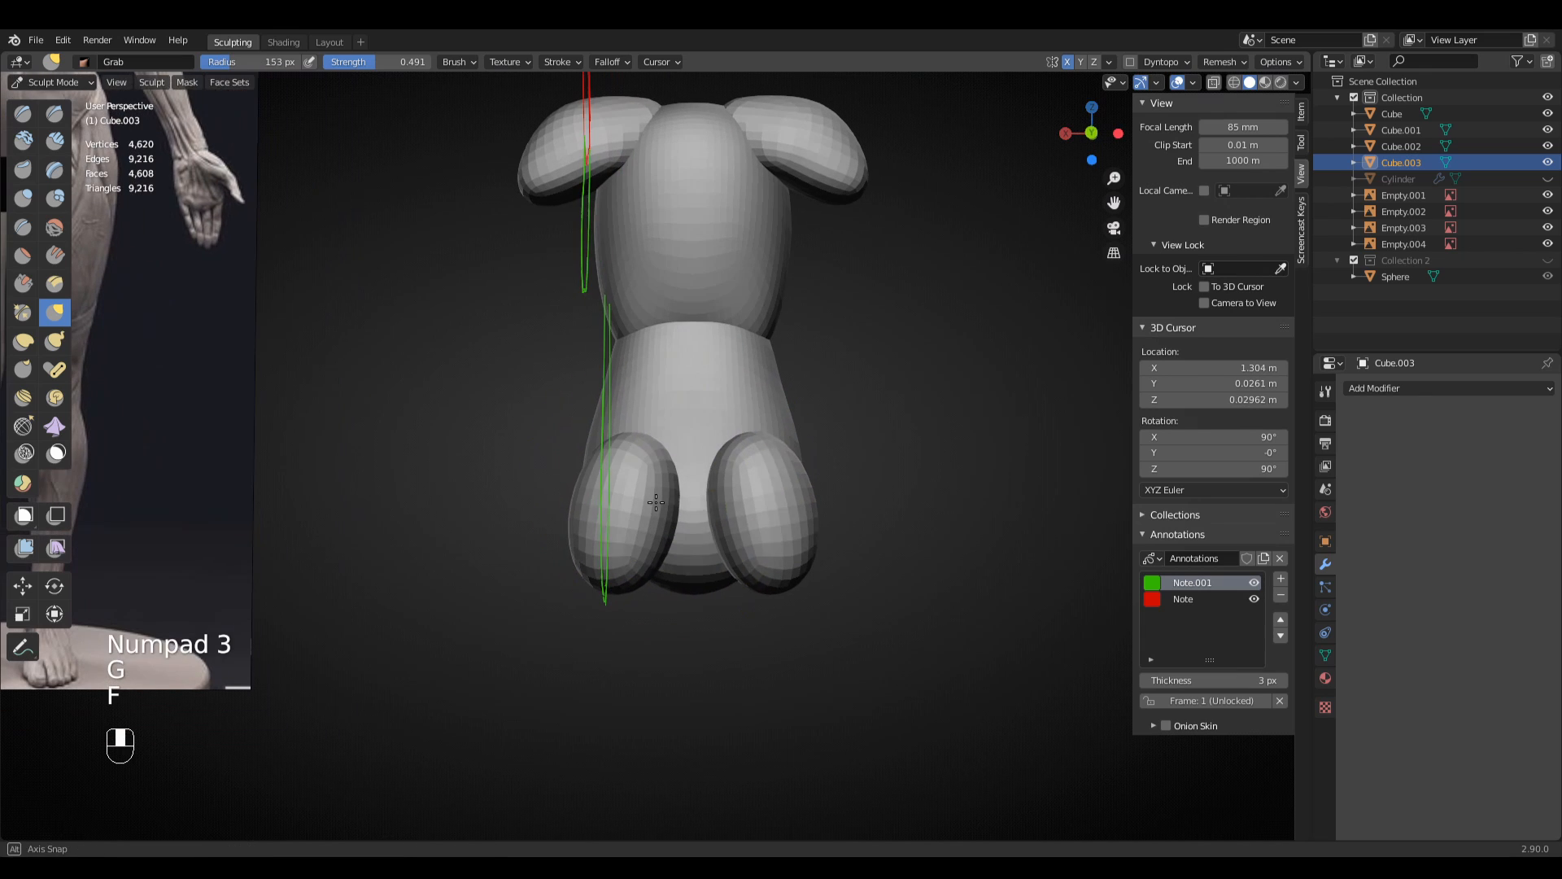
{"action": "key", "text": "f"}
{"action": "left_click", "coordinate": [694, 511]}
{"action": "key", "text": "ctrl+space"}
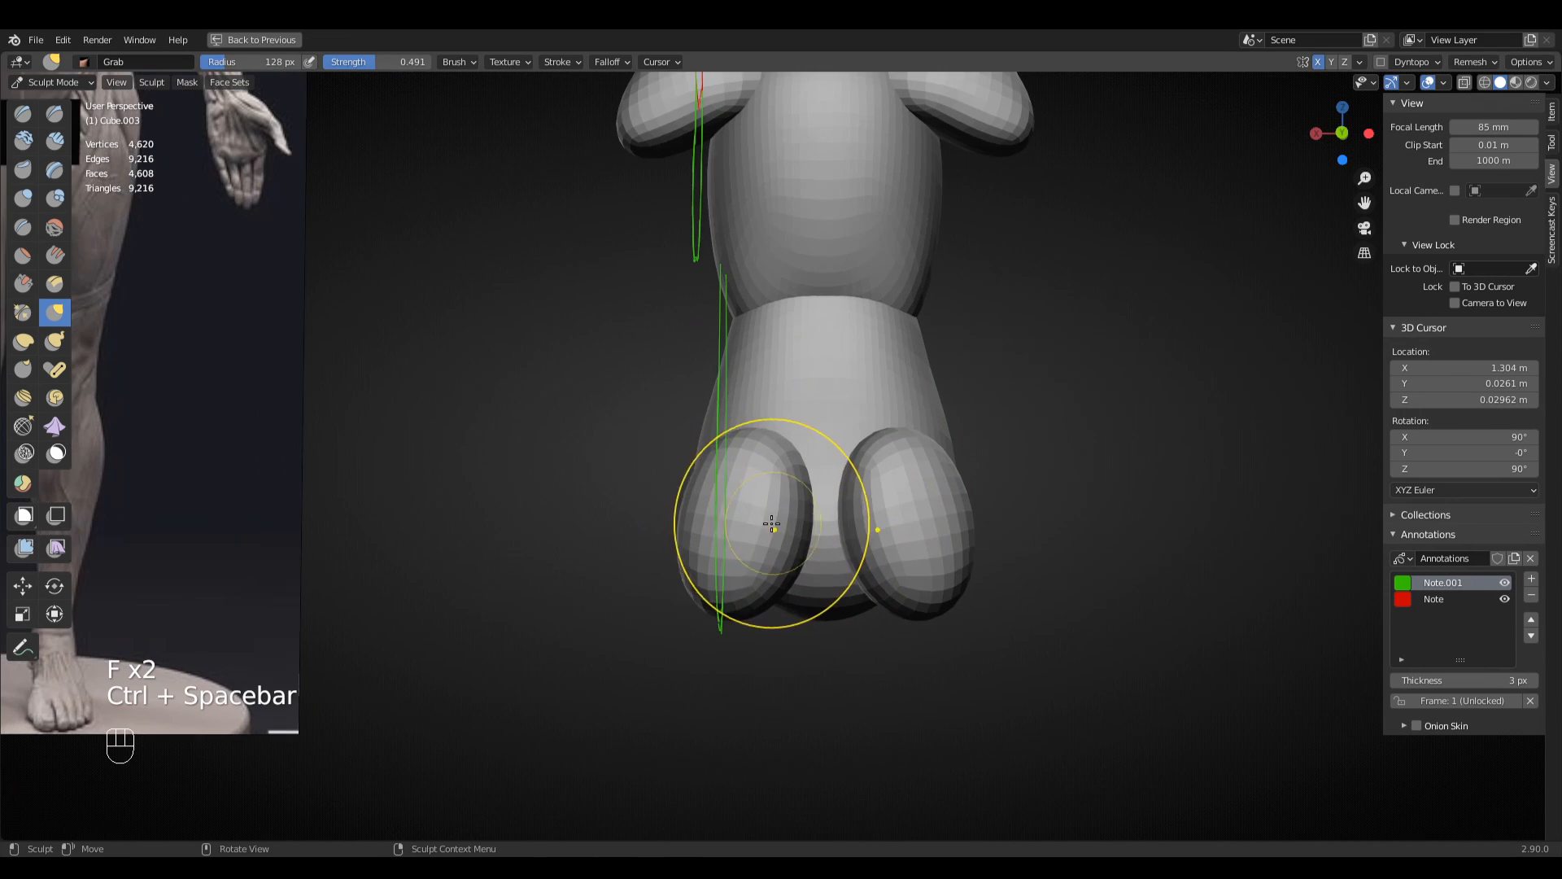
- Pull the upper part of the buttock forms in toward the pelvis with the Grab brush, adjusting its radius
{"action": "key", "text": "f"}
{"action": "middle_click_drag", "start_coordinate": [738, 458], "coordinate": [855, 472]}
{"action": "key", "text": "f"}
{"action": "left_click", "coordinate": [751, 494]}
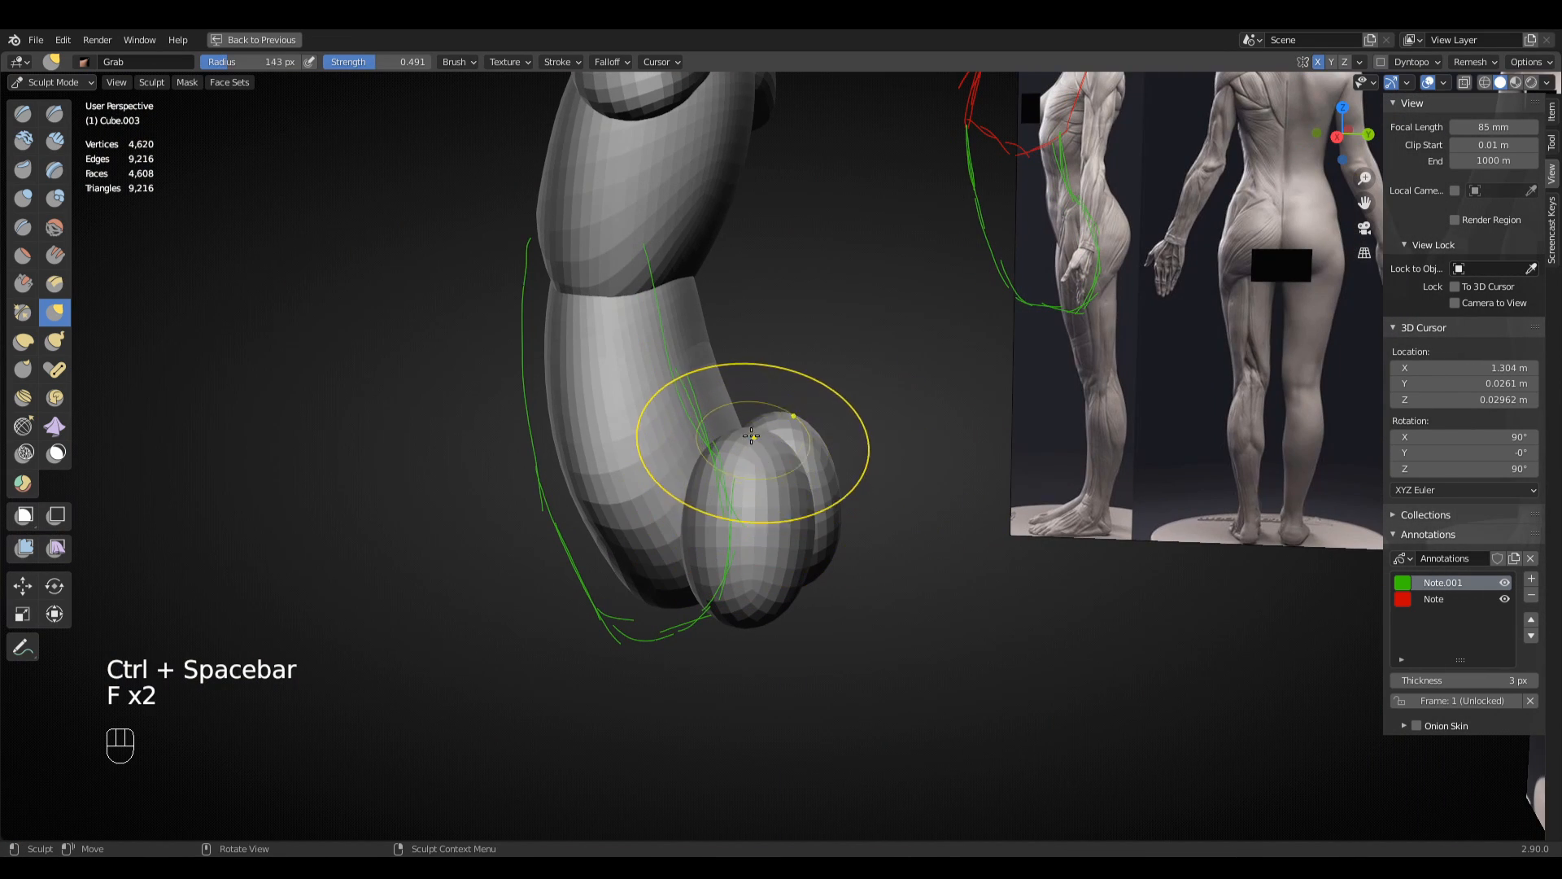
{"action": "left_click_drag", "start_coordinate": [753, 444], "coordinate": [678, 454]}
{"action": "middle_click_drag", "start_coordinate": [678, 455], "coordinate": [739, 465]}
{"action": "key", "text": "f"}
{"action": "left_click", "coordinate": [754, 464]}
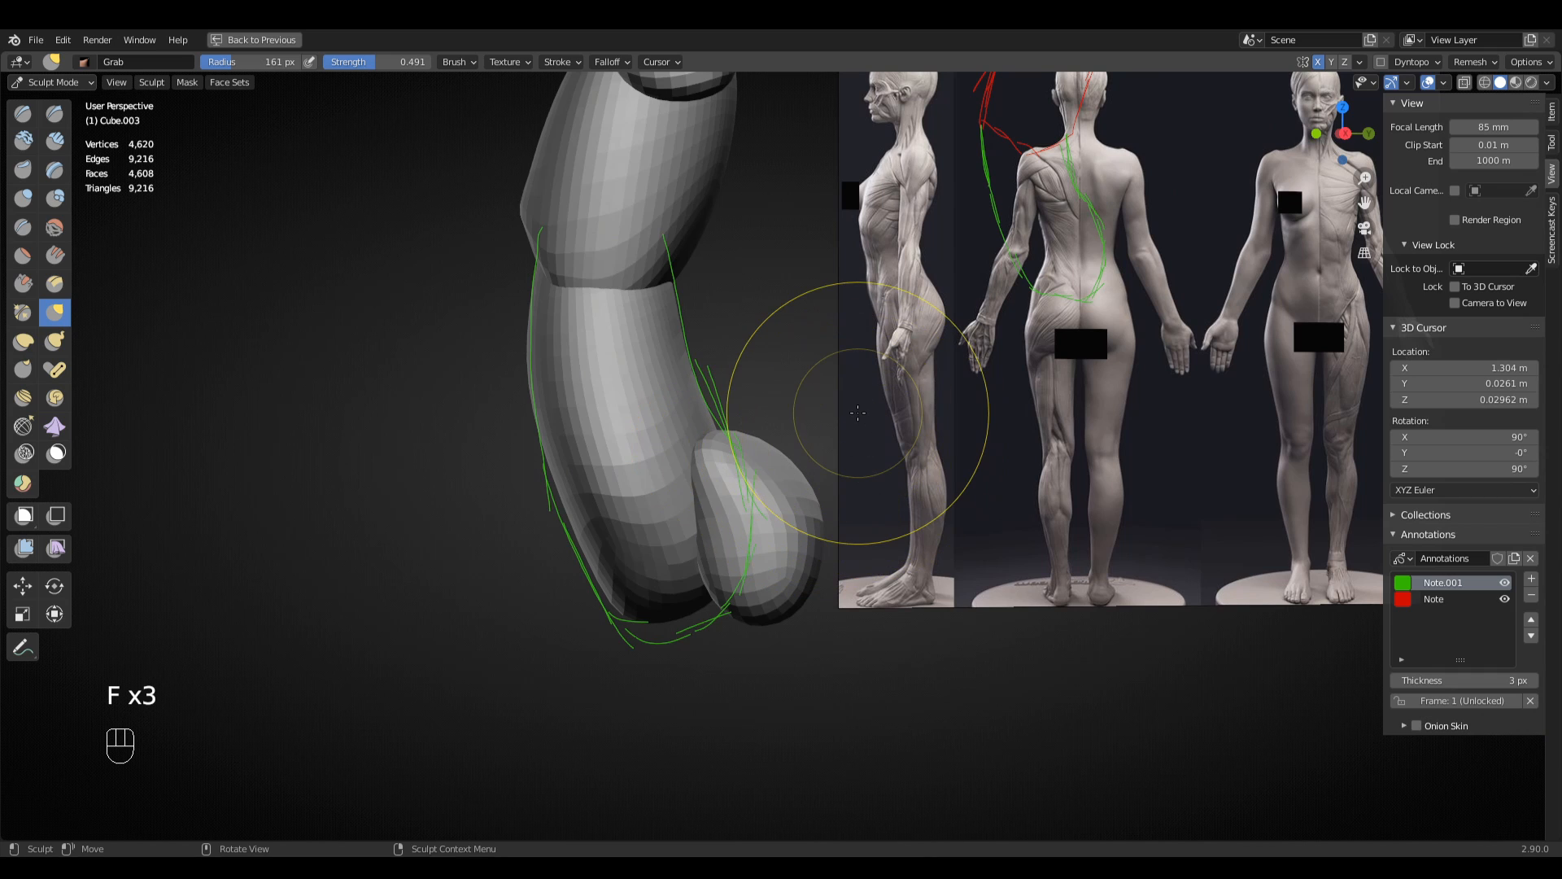
- Outline the buttock with green annotation strokes on the side-view reference figure
{"action": "key", "text": "KP_3"}
{"action": "mouse_move", "coordinate": [697, 414]}
{"action": "middle_mouse_down", "text": "shift"}
{"action": "mouse_move", "coordinate": [632, 432]}
{"action": "mouse_move", "coordinate": [392, 631]}
{"action": "middle_mouse_up", "text": "shift"}
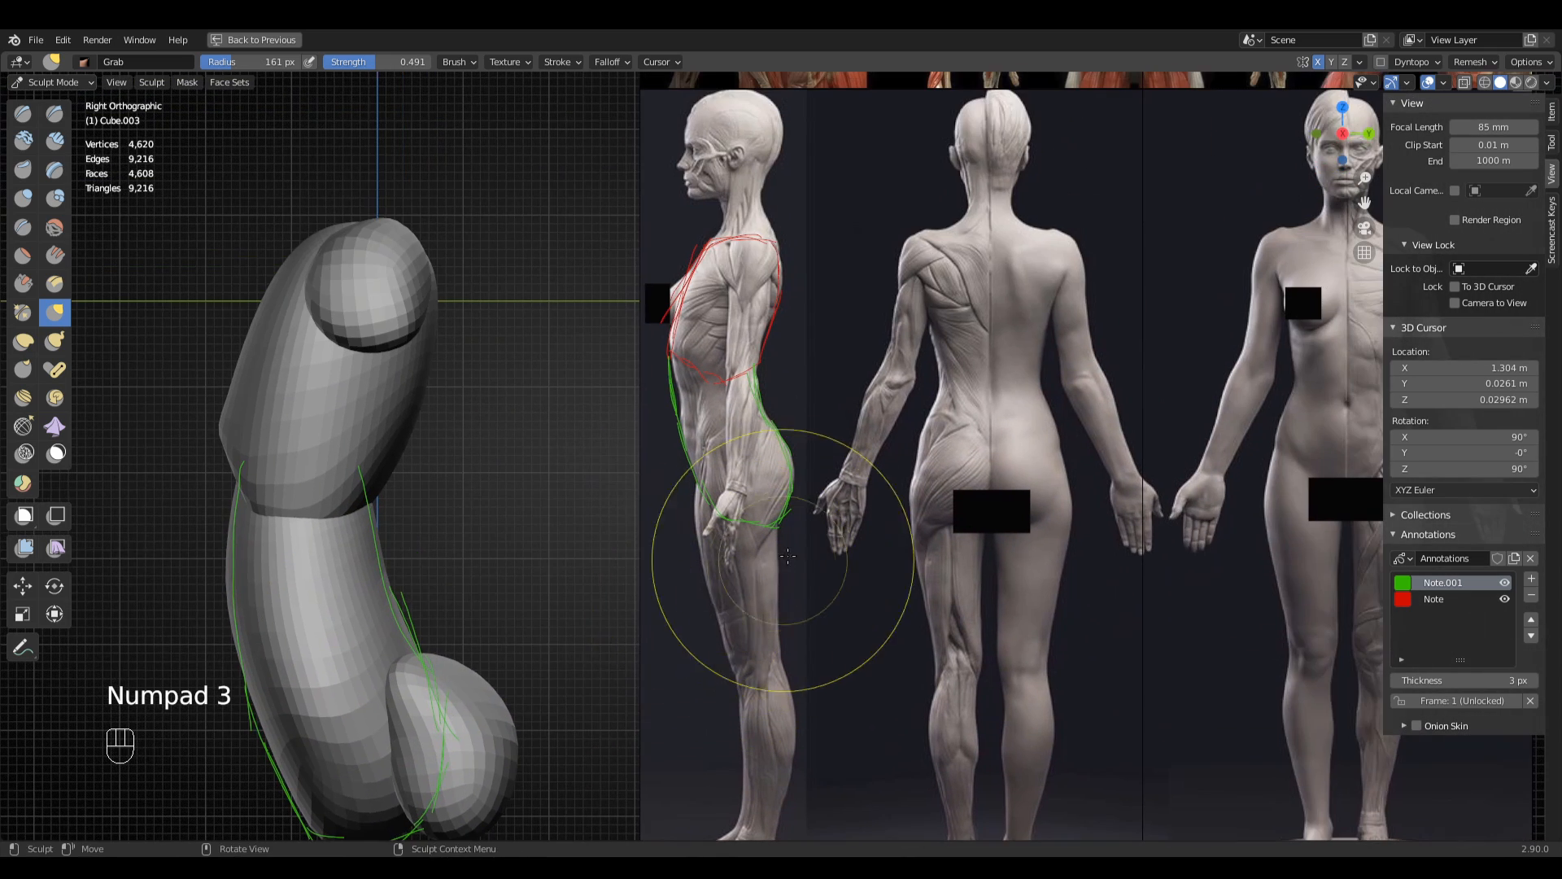
{"action": "scroll", "coordinate": [781, 554], "scroll_direction": "up", "scroll_amount": 3}
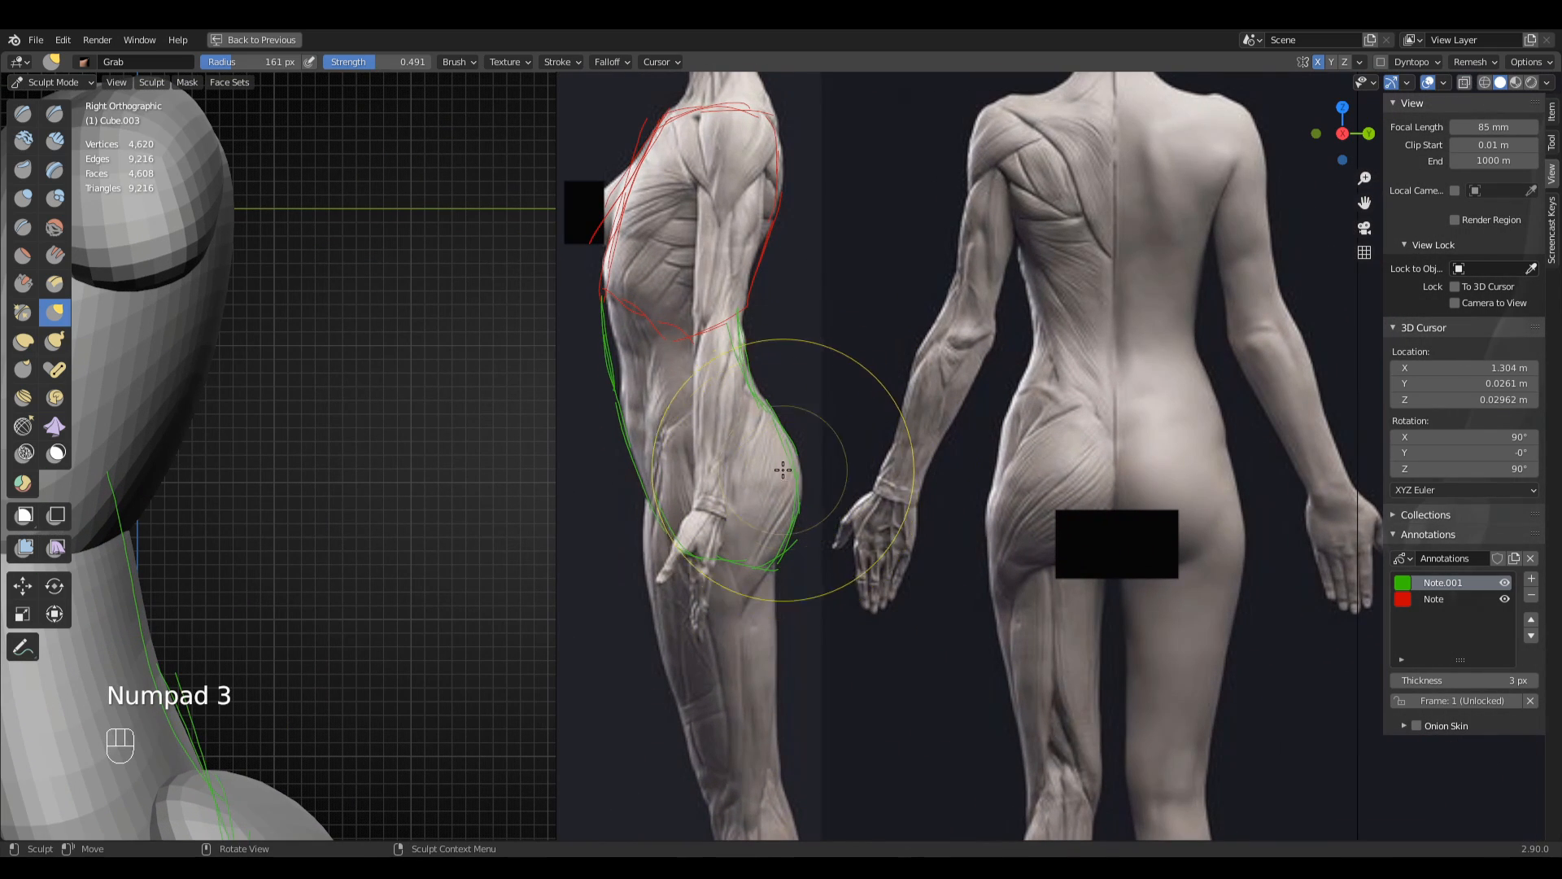
{"action": "left_click", "coordinate": [22, 647]}
{"action": "mouse_move", "coordinate": [1189, 472]}
{"action": "middle_mouse_down", "text": "ctrl"}
{"action": "mouse_move", "coordinate": [1147, 523]}
{"action": "mouse_move", "coordinate": [783, 411]}
{"action": "middle_mouse_up", "text": "ctrl"}
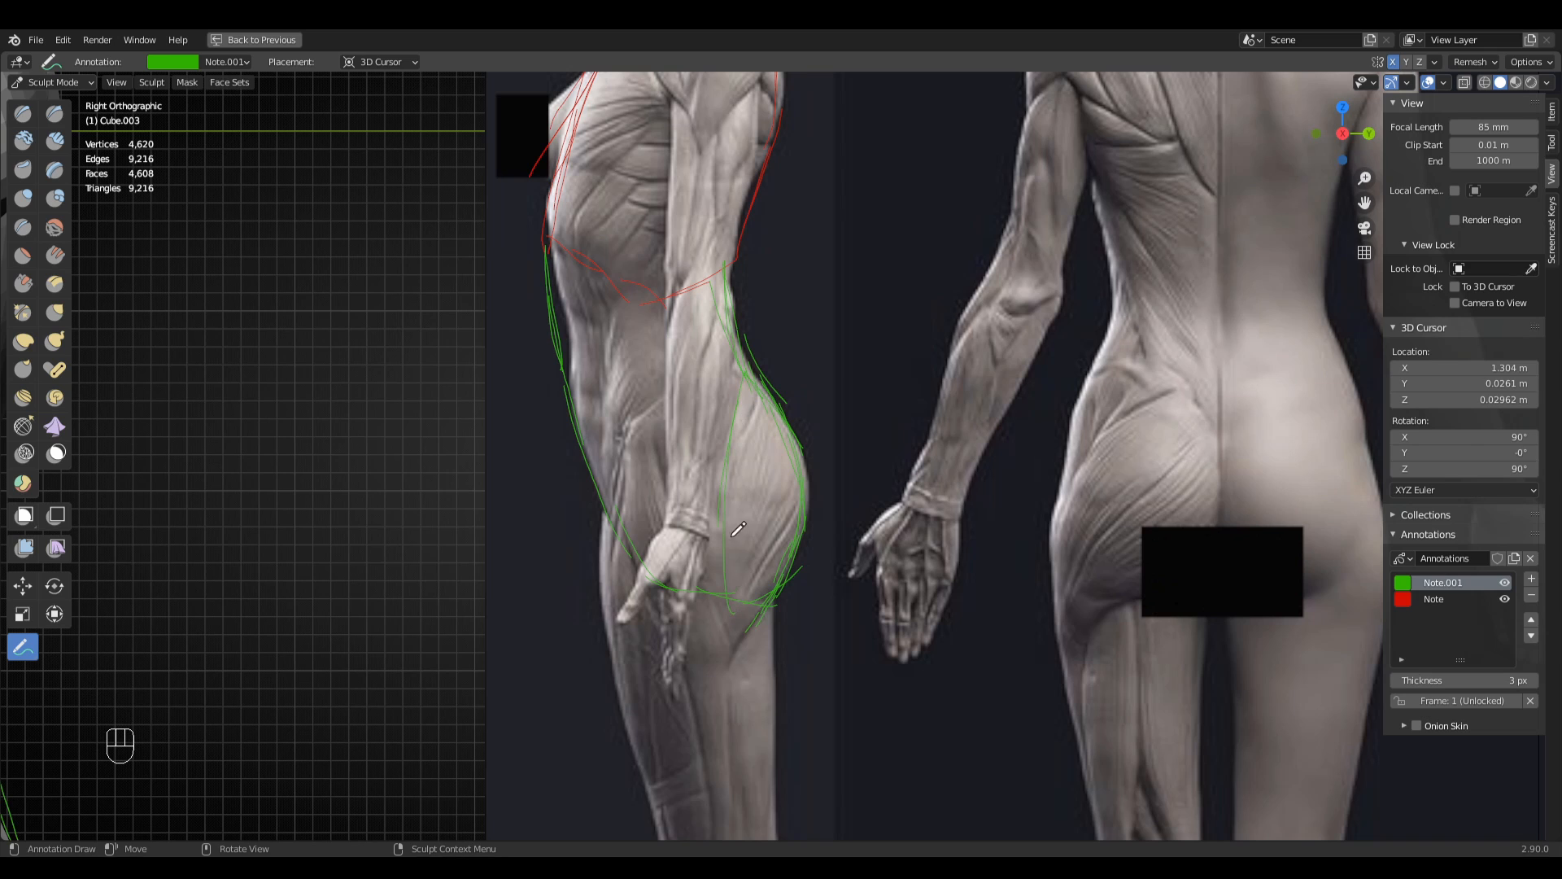
{"action": "middle_click_drag", "start_coordinate": [760, 606], "coordinate": [789, 545], "text": "ctrl"}
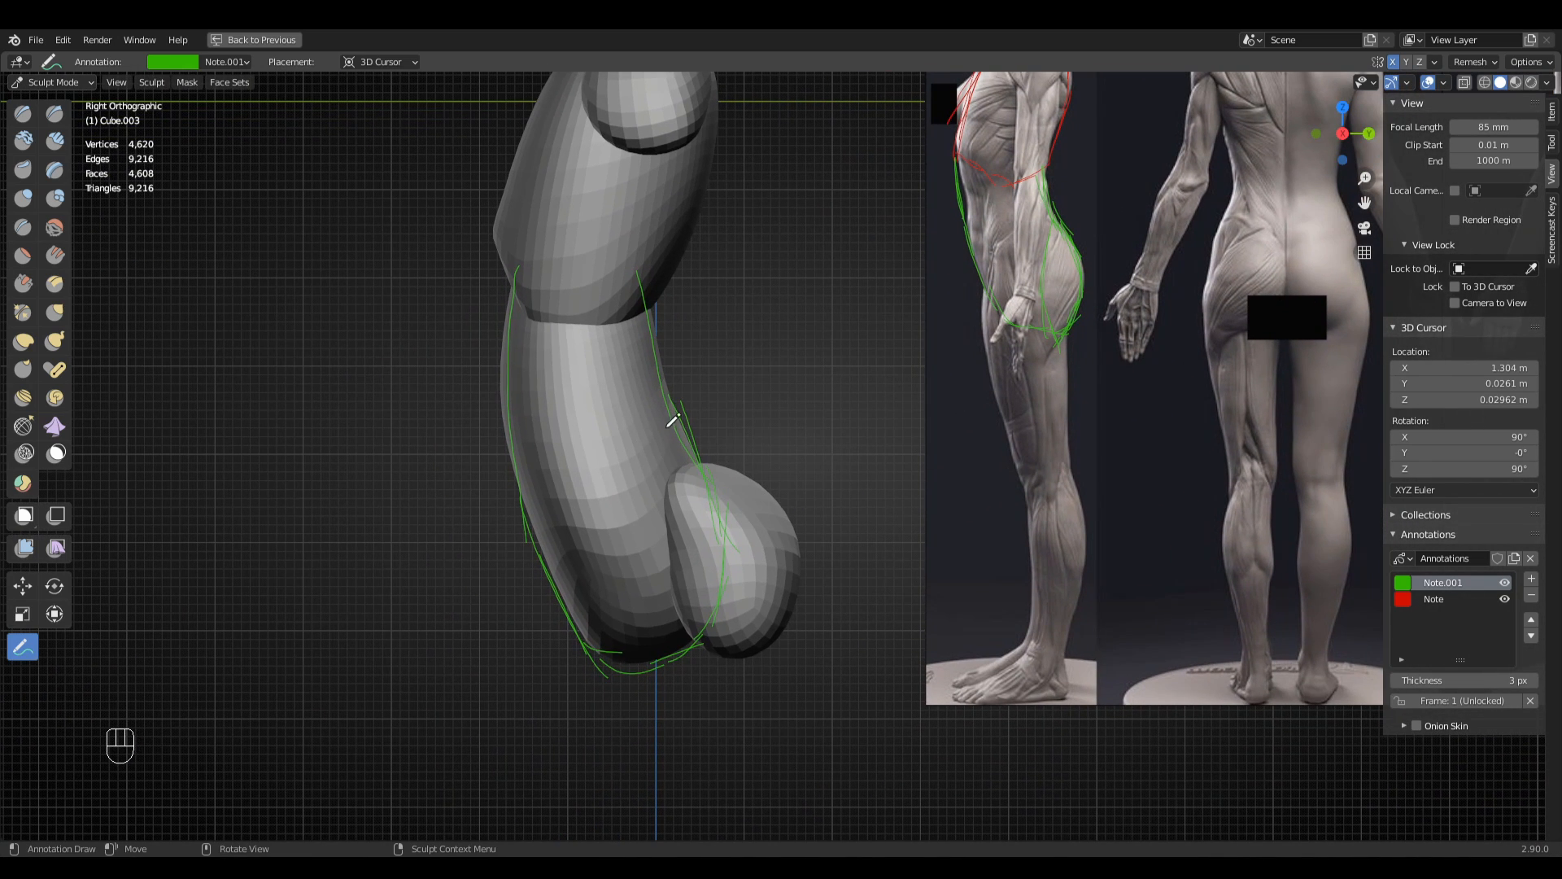
{"action": "left_click", "coordinate": [77, 83]}
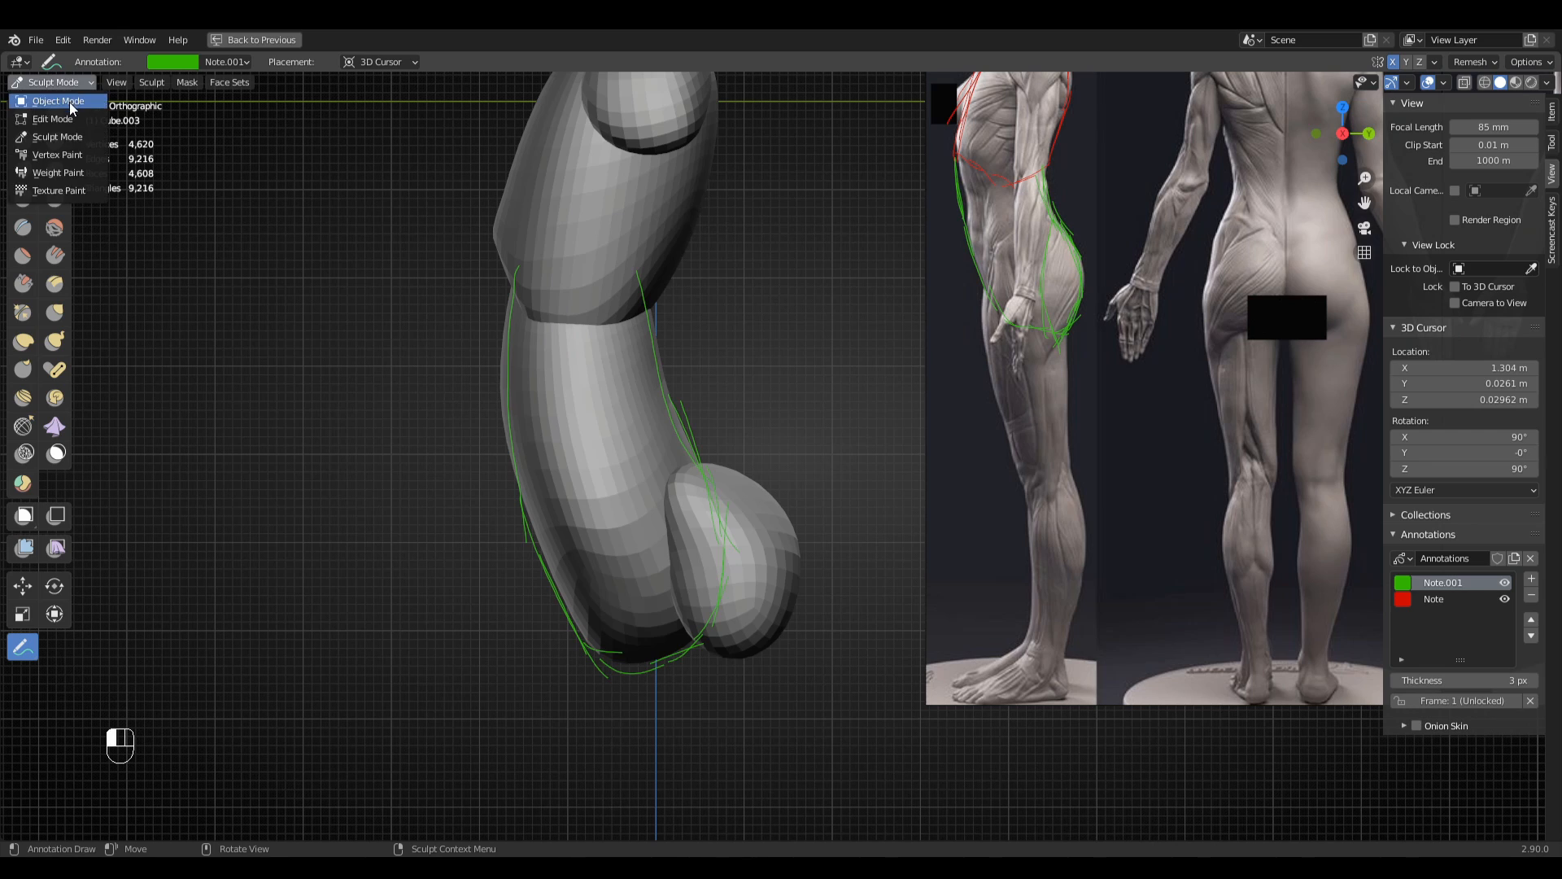
{"action": "left_click", "coordinate": [47, 101]}
{"action": "left_click", "coordinate": [77, 83]}
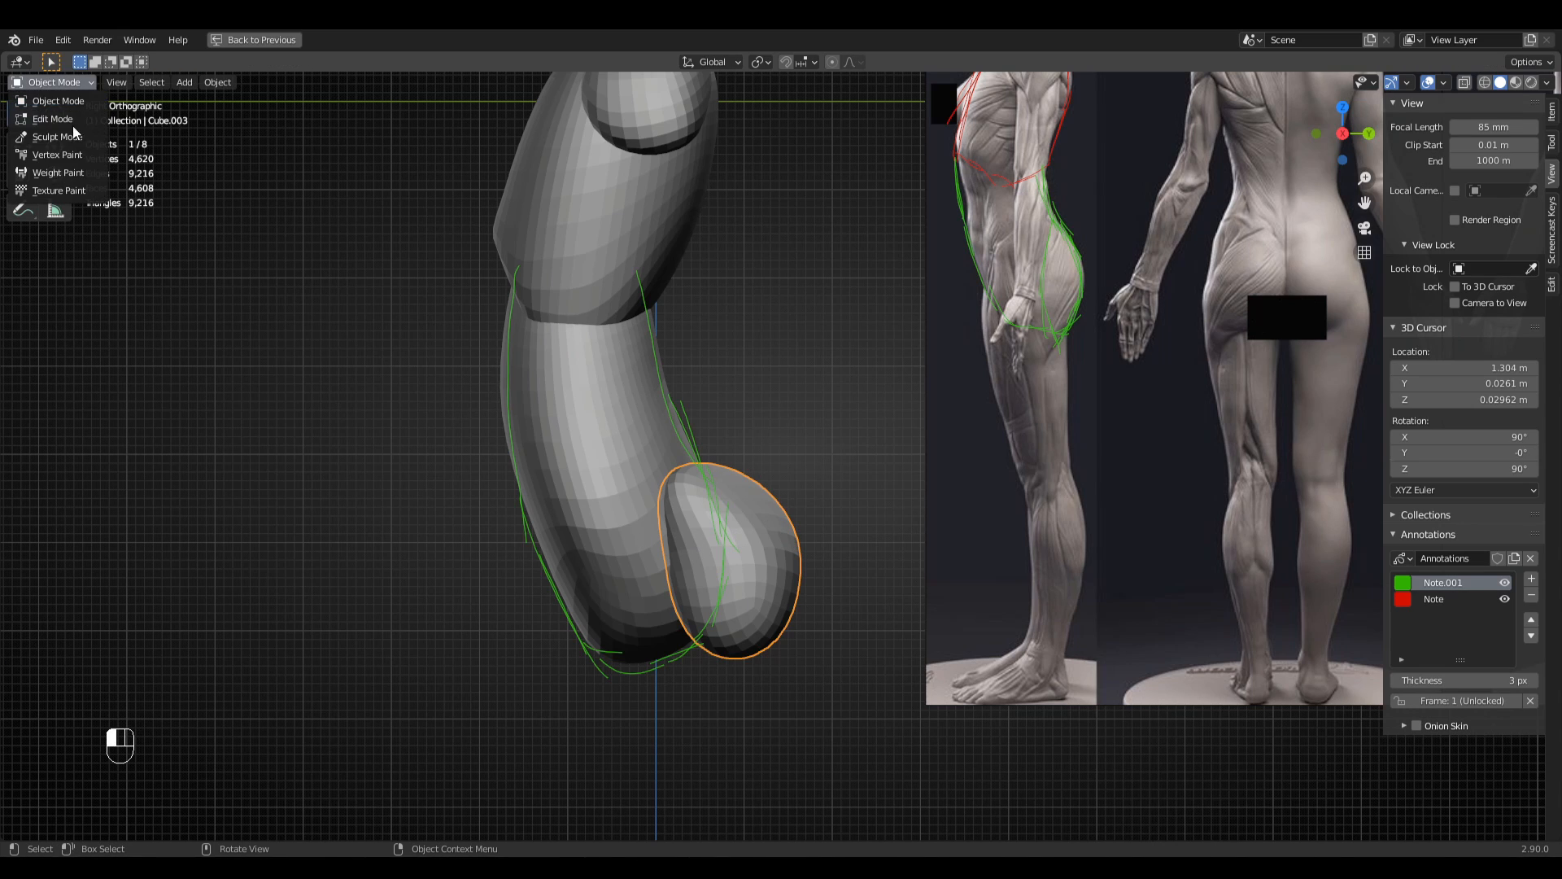
{"action": "left_click", "coordinate": [73, 138]}
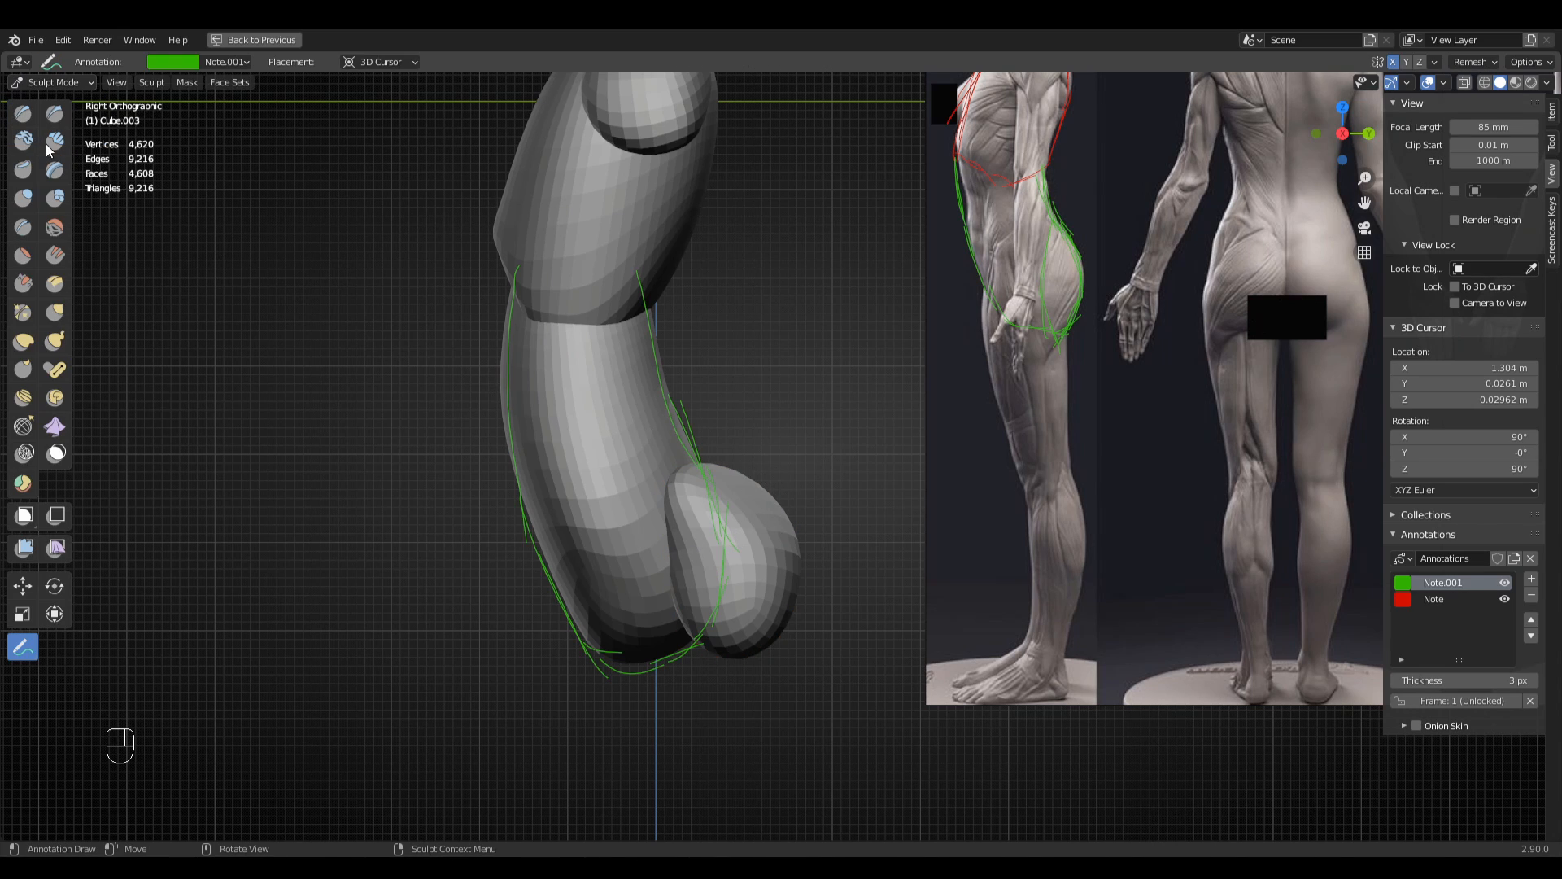
- Refine the buttock forms with the Grab brush from the side, back and underside, varying the brush radius
{"action": "key", "text": "g"}
{"action": "key", "text": "f"}
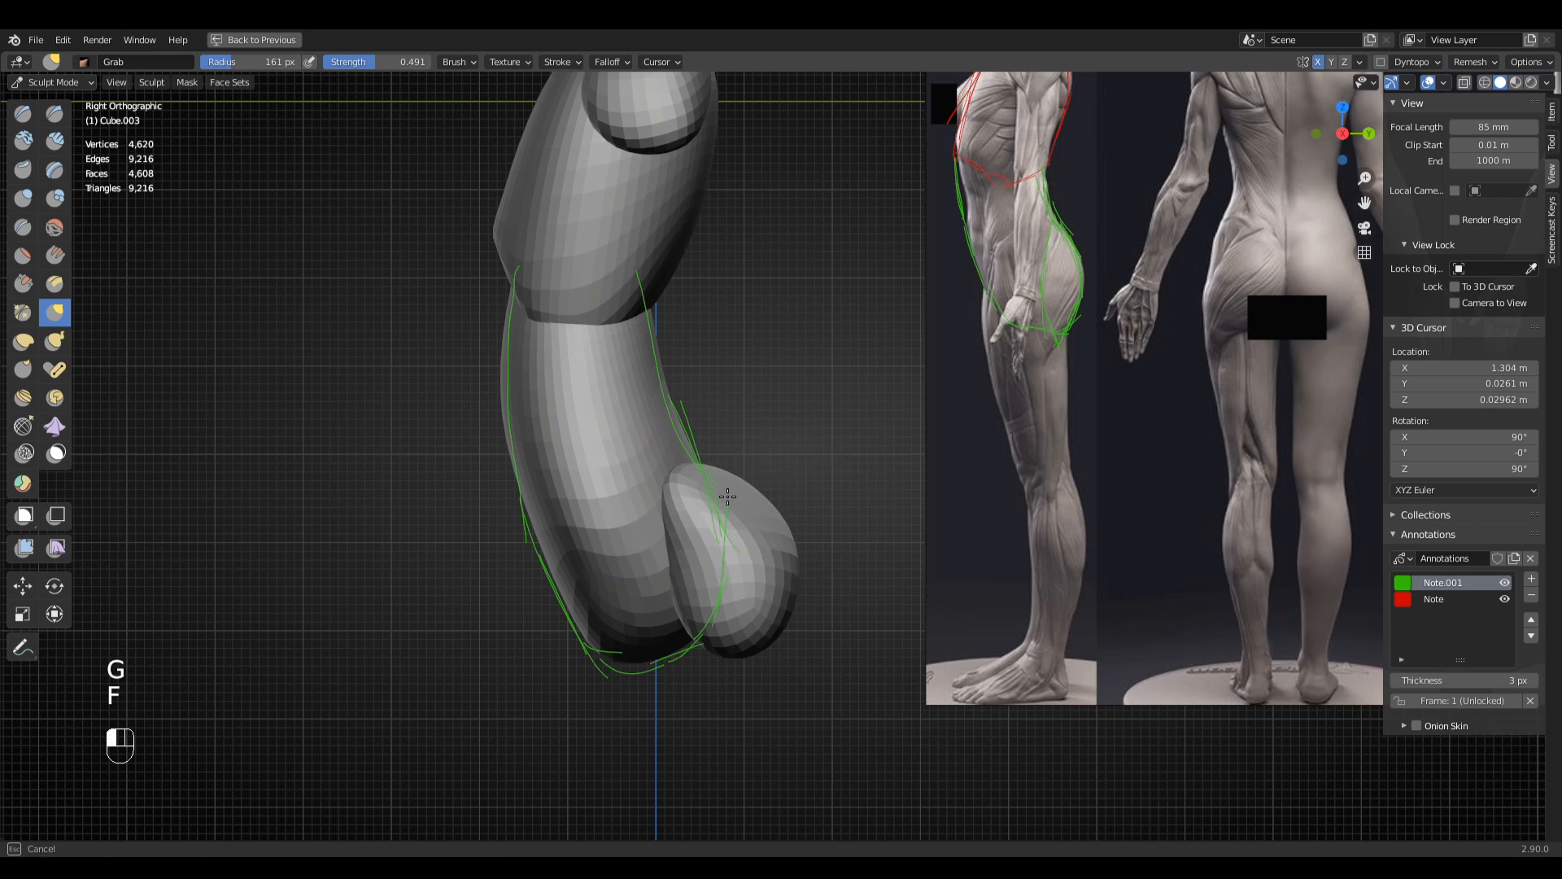
{"action": "left_click", "coordinate": [688, 470]}
{"action": "middle_click_drag", "start_coordinate": [688, 469], "coordinate": [680, 575]}
{"action": "mouse_move", "coordinate": [690, 555]}
{"action": "left_mouse_down"}
{"action": "mouse_move", "coordinate": [711, 551]}
{"action": "mouse_move", "coordinate": [691, 558]}
{"action": "left_mouse_up"}
{"action": "key", "text": "f"}
{"action": "left_click", "coordinate": [818, 572]}
{"action": "middle_click_drag", "start_coordinate": [774, 603], "coordinate": [739, 588]}
{"action": "key", "text": "f"}
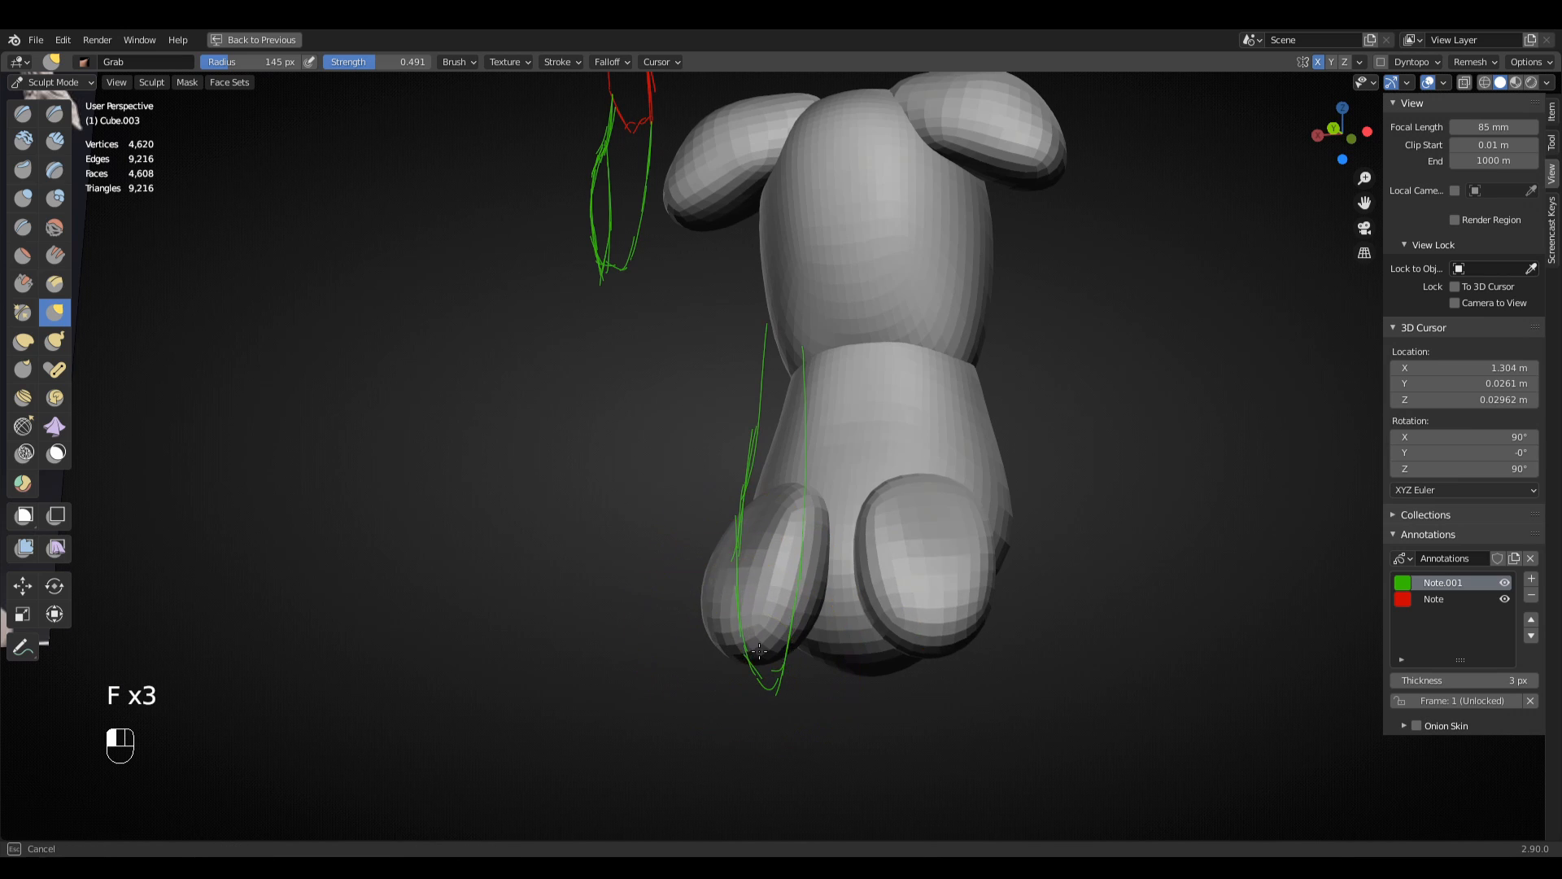
{"action": "middle_click_drag", "start_coordinate": [759, 651], "coordinate": [786, 513]}
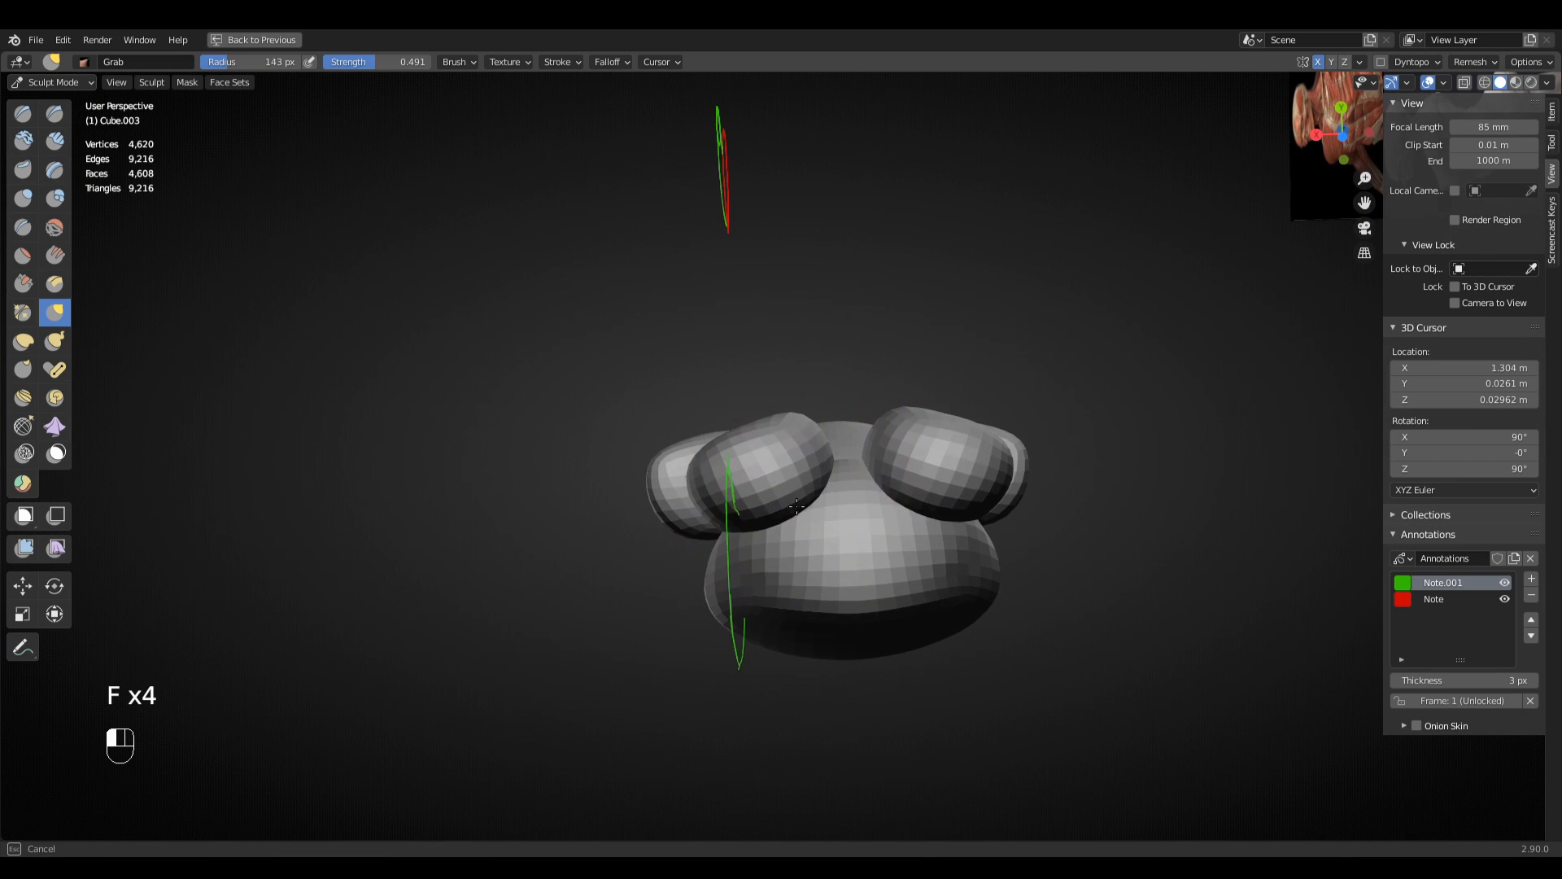
{"action": "middle_click_drag", "start_coordinate": [756, 510], "coordinate": [858, 614]}
- Pull the outer sides of the buttocks slightly outward from the front view with a 123 px Grab brush
{"action": "key", "text": "KP_1"}
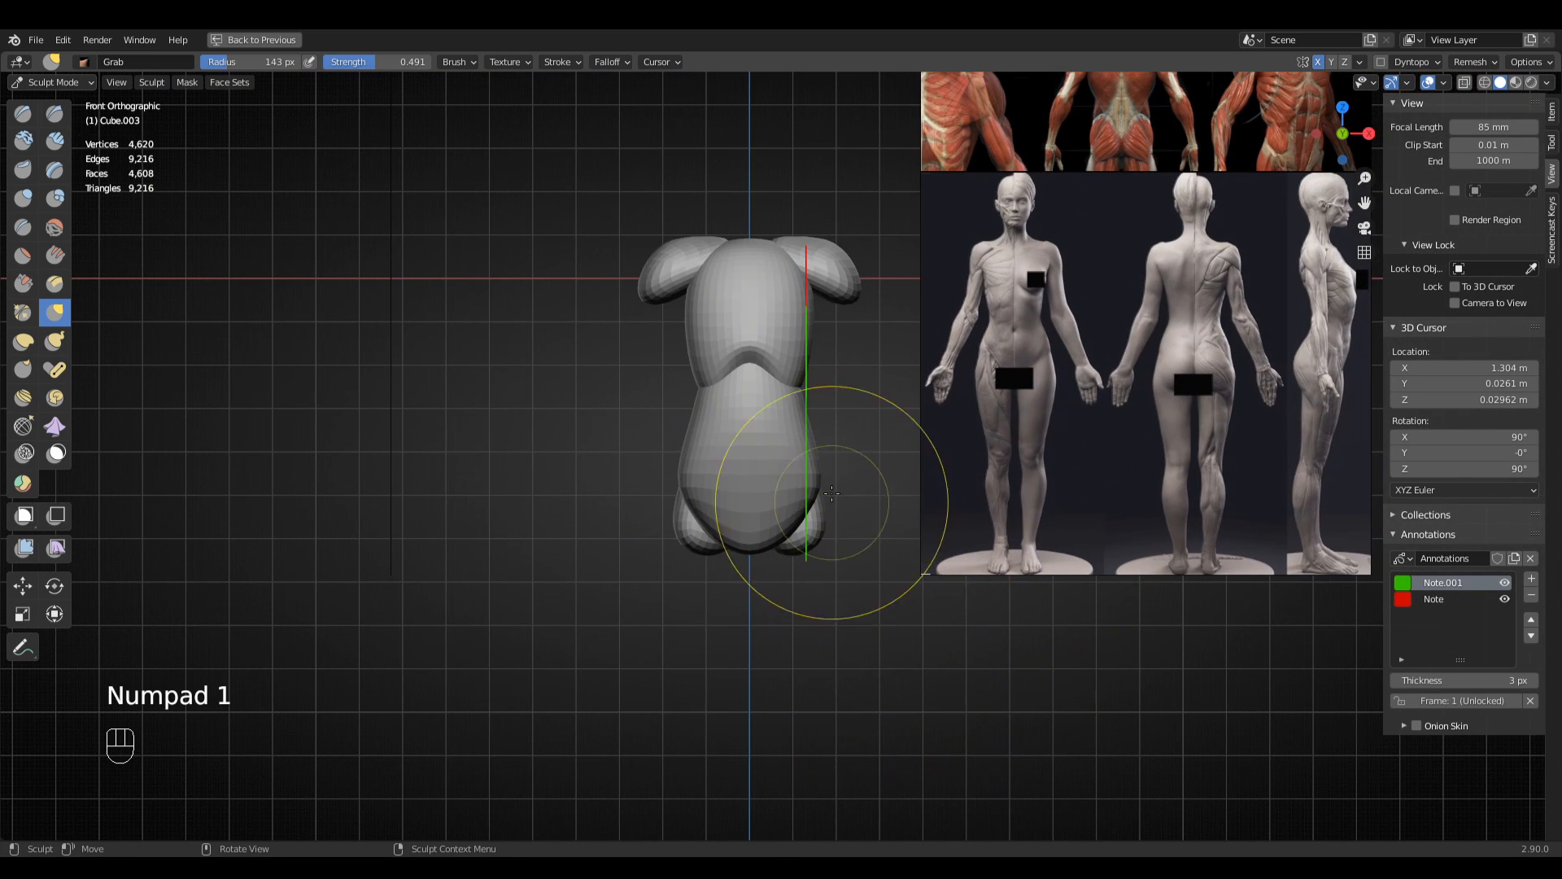
{"action": "middle_click_drag", "start_coordinate": [855, 610], "coordinate": [855, 576], "text": "ctrl"}
{"action": "key", "text": "g"}
{"action": "key", "text": "f"}
{"action": "left_click", "coordinate": [842, 568]}
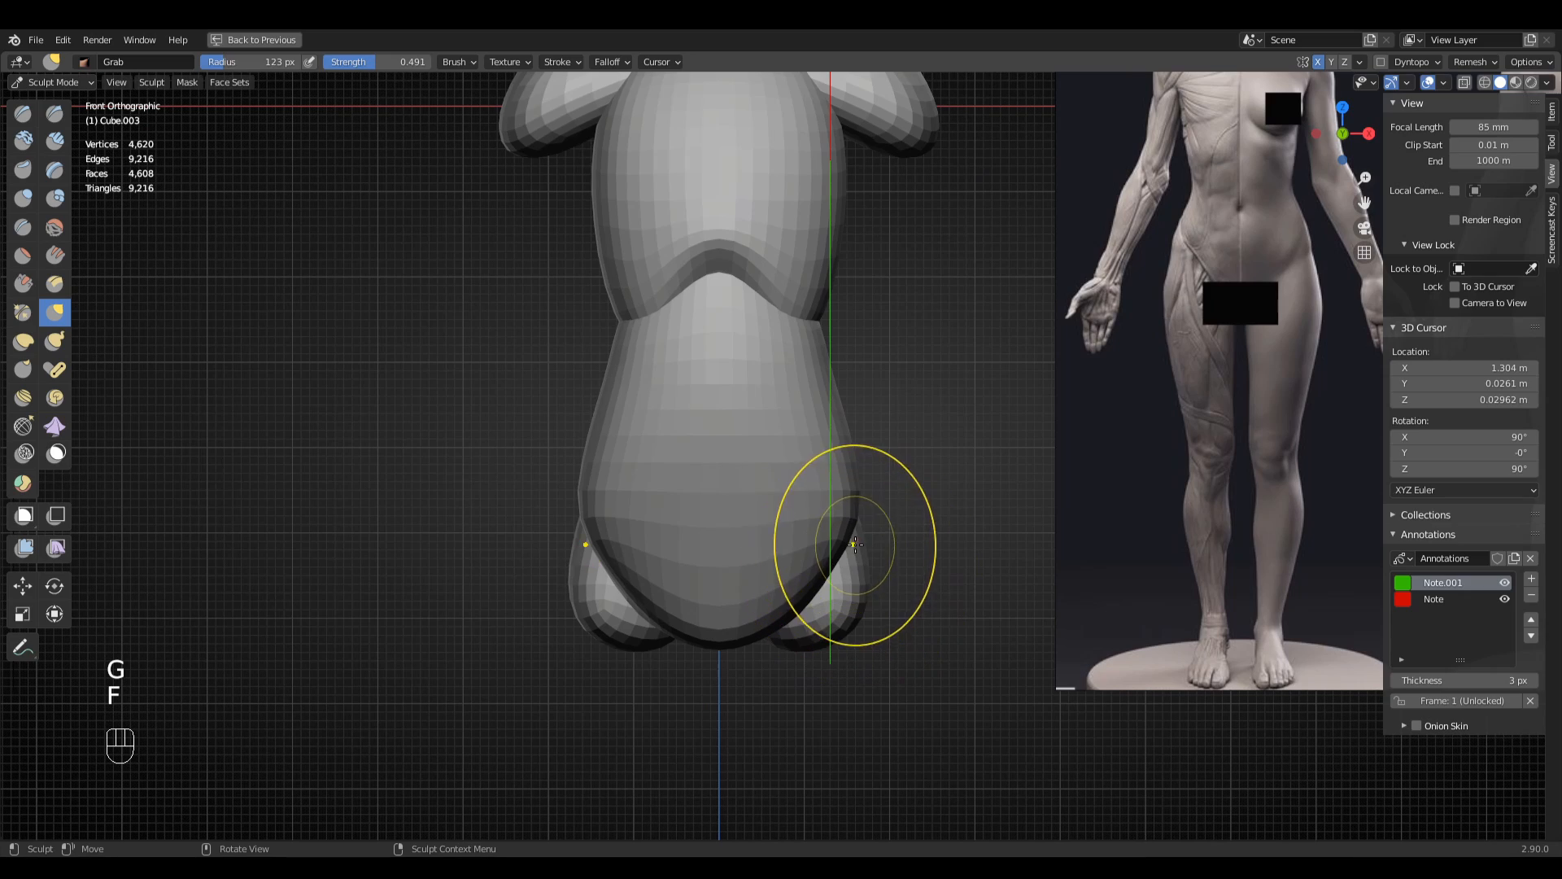
{"action": "left_click_drag", "start_coordinate": [856, 545], "coordinate": [869, 541]}
{"action": "middle_click_drag", "start_coordinate": [871, 545], "coordinate": [879, 646], "text": "ctrl"}
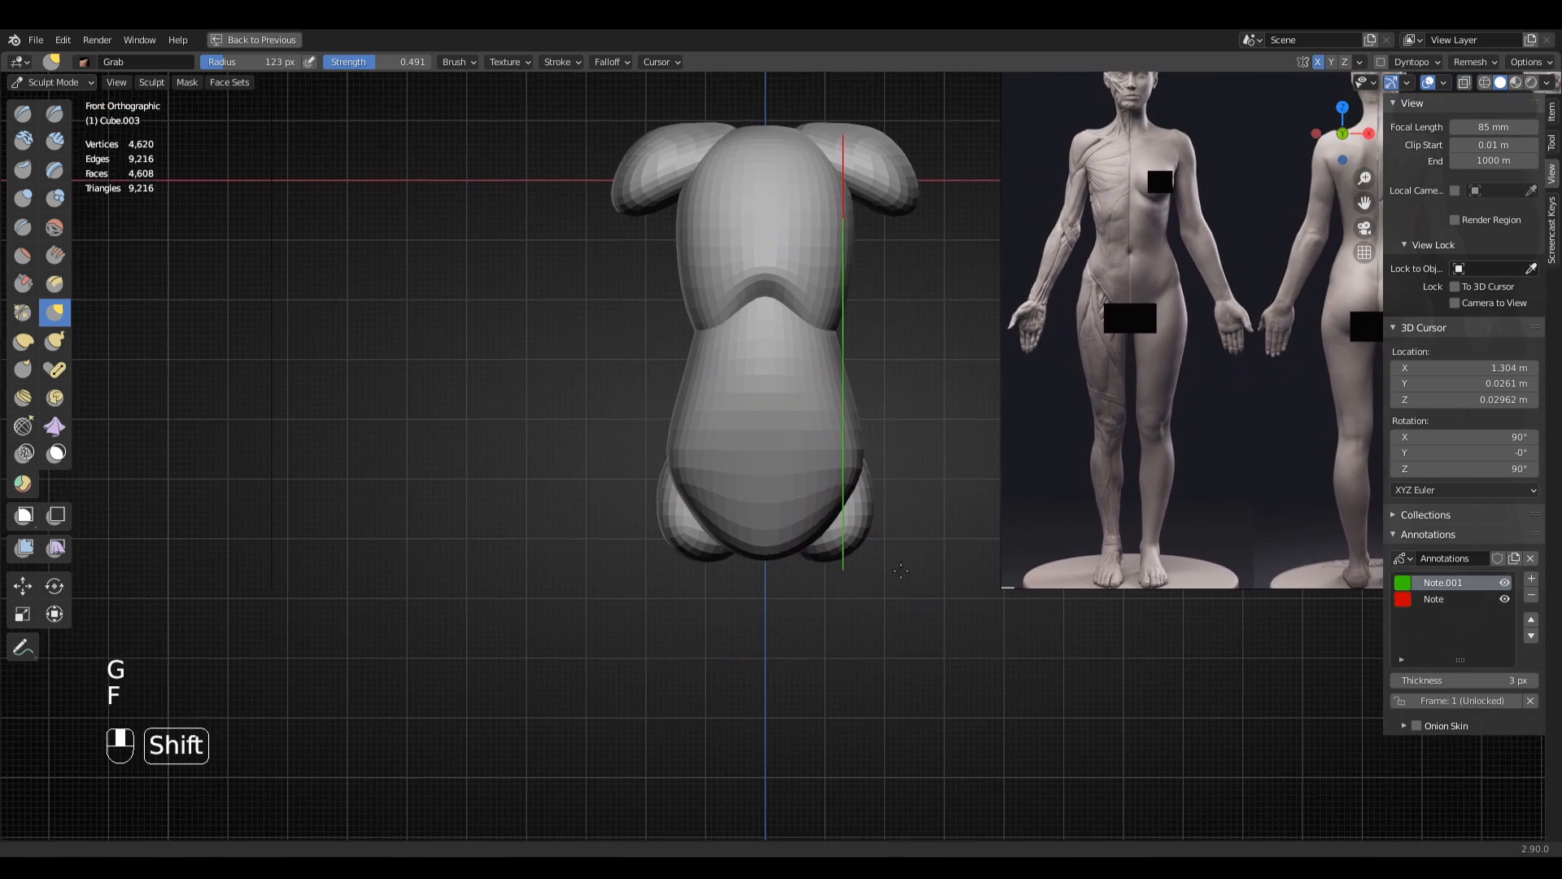
{"action": "mouse_move", "coordinate": [785, 471]}
{"action": "middle_mouse_down"}
{"action": "mouse_move", "coordinate": [1036, 563]}
{"action": "mouse_move", "coordinate": [973, 475]}
{"action": "middle_mouse_up"}
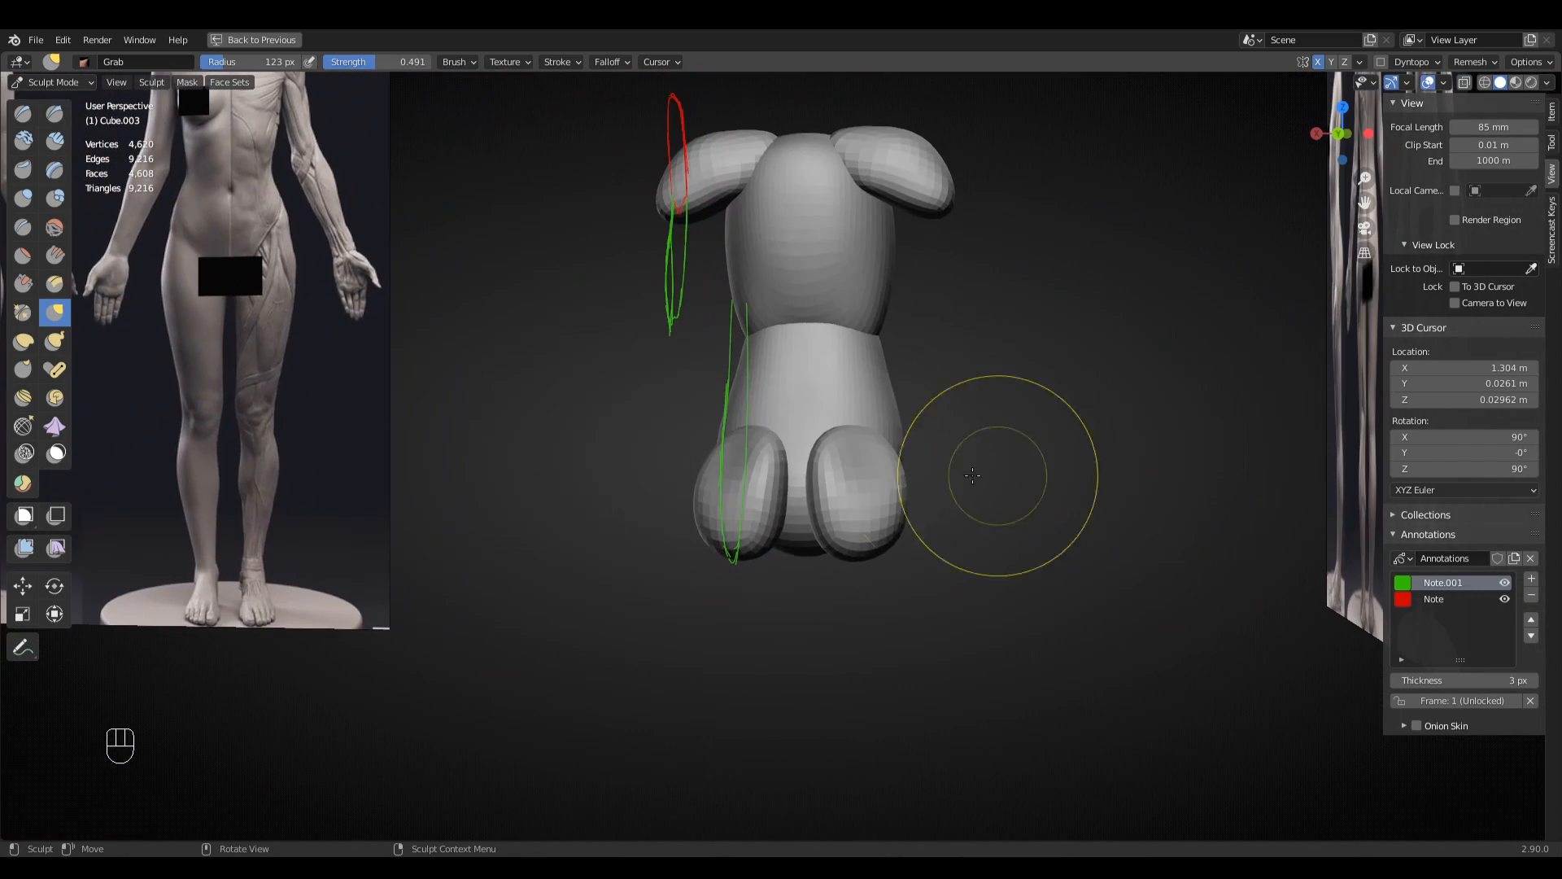
- Return to Object Mode, deselect everything and set the front orthographic view
{"action": "mouse_move", "coordinate": [809, 502]}
{"action": "middle_mouse_down", "text": "ctrl"}
{"action": "mouse_move", "coordinate": [802, 569]}
{"action": "mouse_move", "coordinate": [826, 502]}
{"action": "mouse_move", "coordinate": [173, 186]}
{"action": "middle_mouse_up", "text": "ctrl"}
{"action": "left_click", "coordinate": [65, 83]}
{"action": "left_click", "coordinate": [49, 100]}
{"action": "middle_click_drag", "start_coordinate": [569, 244], "coordinate": [844, 316]}
{"action": "key", "text": "alt+a"}
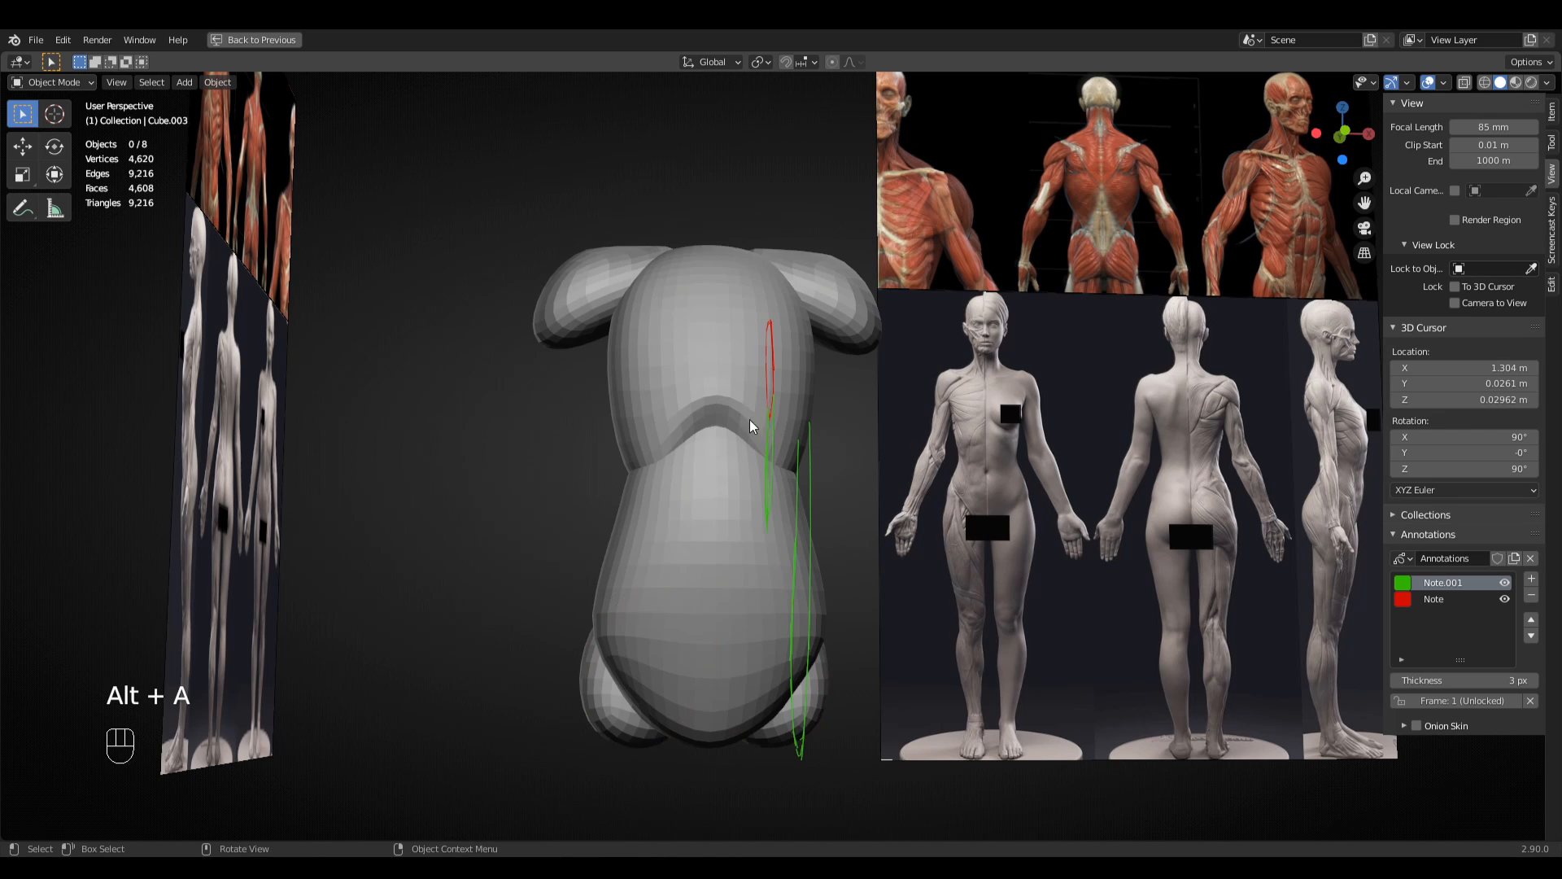
{"action": "scroll", "coordinate": [649, 562], "scroll_direction": "down", "scroll_amount": 4}
{"action": "middle_click_drag", "start_coordinate": [649, 562], "coordinate": [603, 453], "text": "shift"}
{"action": "key", "text": "KP_1"}
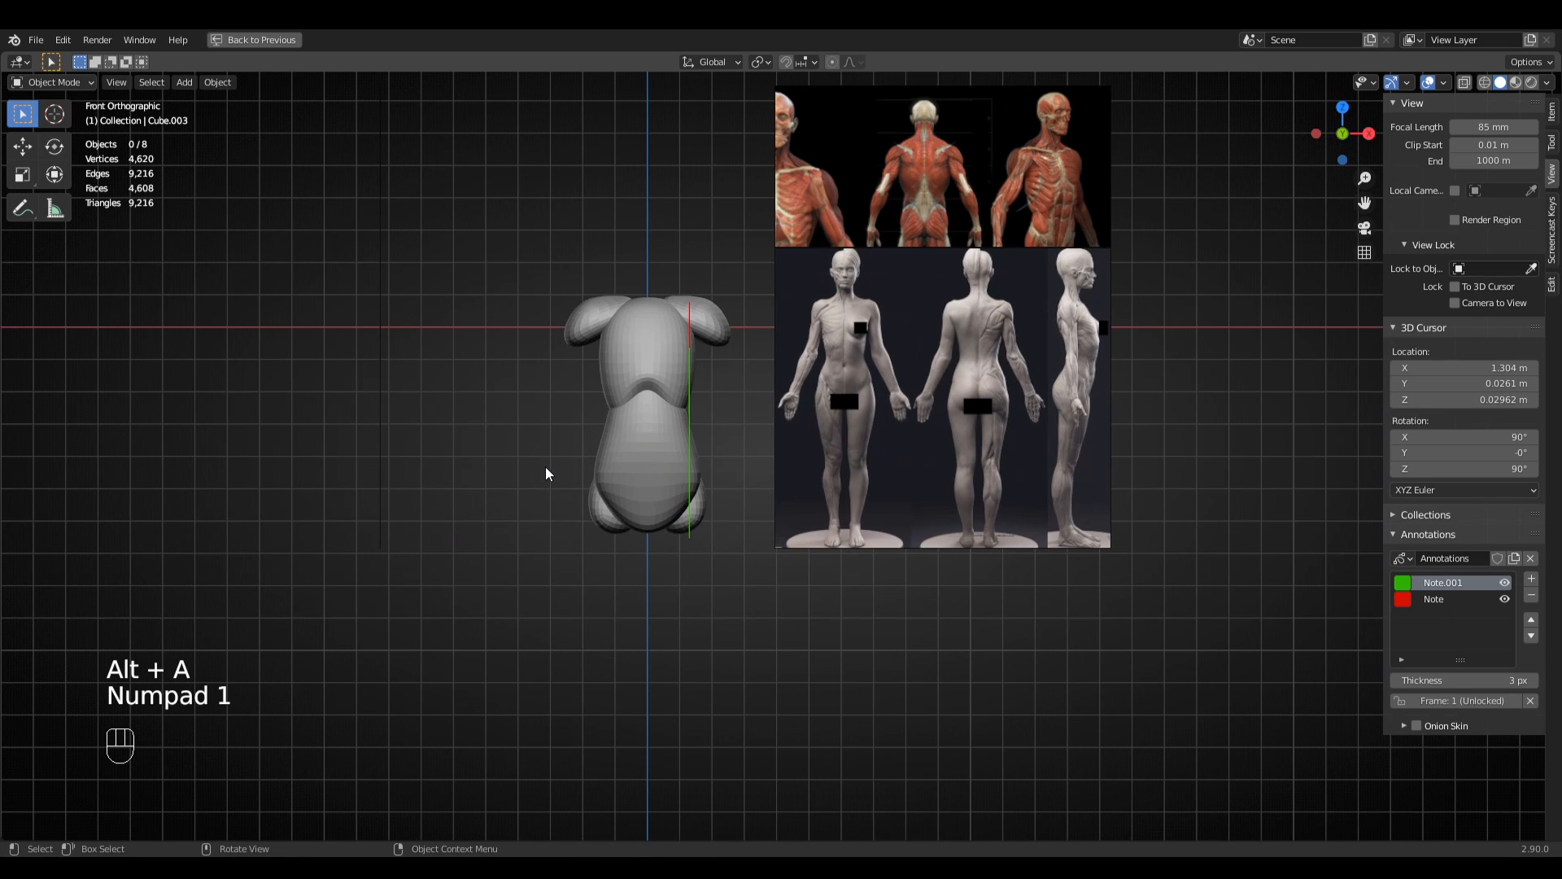
{"action": "key", "text": "alt+a"}
- Add a cylinder mesh, clear its location to the world origin and enter Edit Mode
{"action": "middle_click_drag", "start_coordinate": [817, 461], "coordinate": [908, 536], "text": "ctrl"}
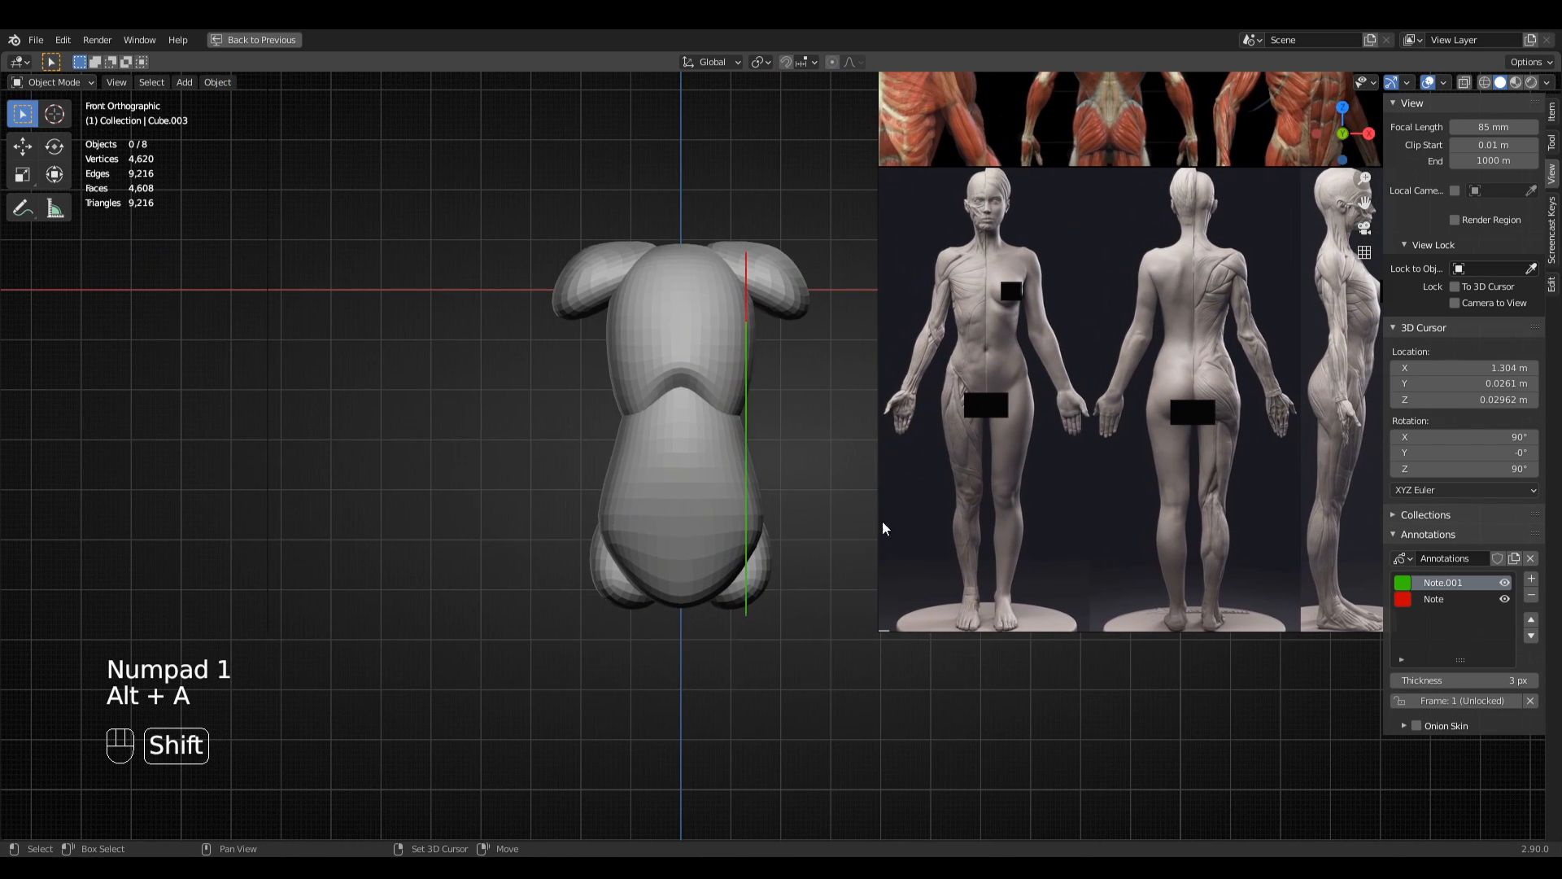
{"action": "key", "text": "shift+a"}
{"action": "mouse_move", "coordinate": [869, 511]}
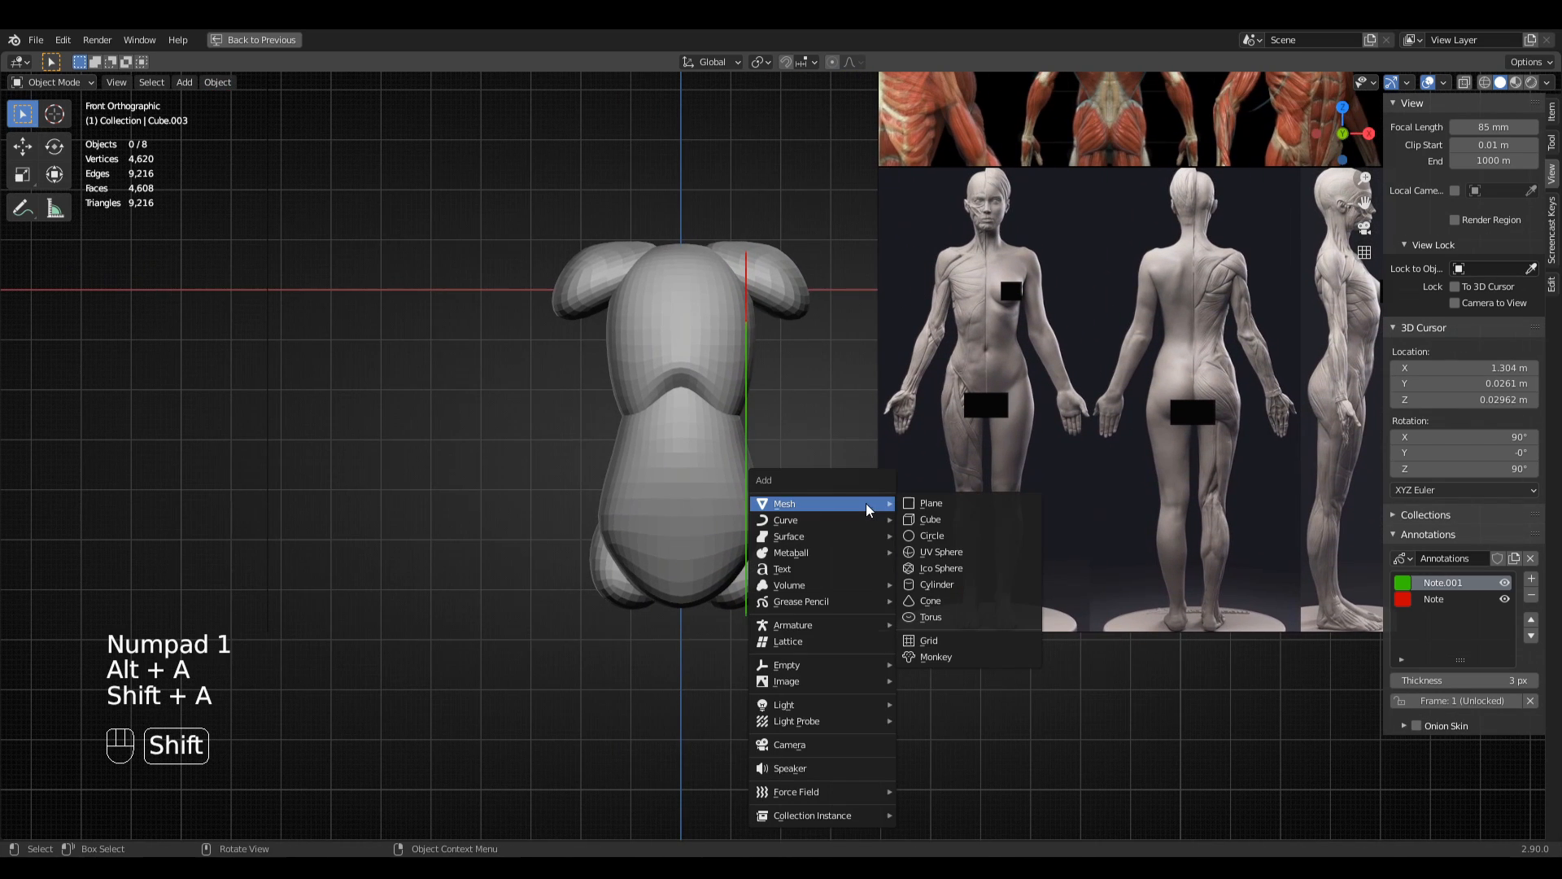
{"action": "left_click", "coordinate": [937, 585]}
{"action": "middle_click_drag", "start_coordinate": [935, 586], "coordinate": [912, 628], "text": "shift"}
{"action": "key", "text": "alt+g"}
{"action": "key", "text": "Tab"}
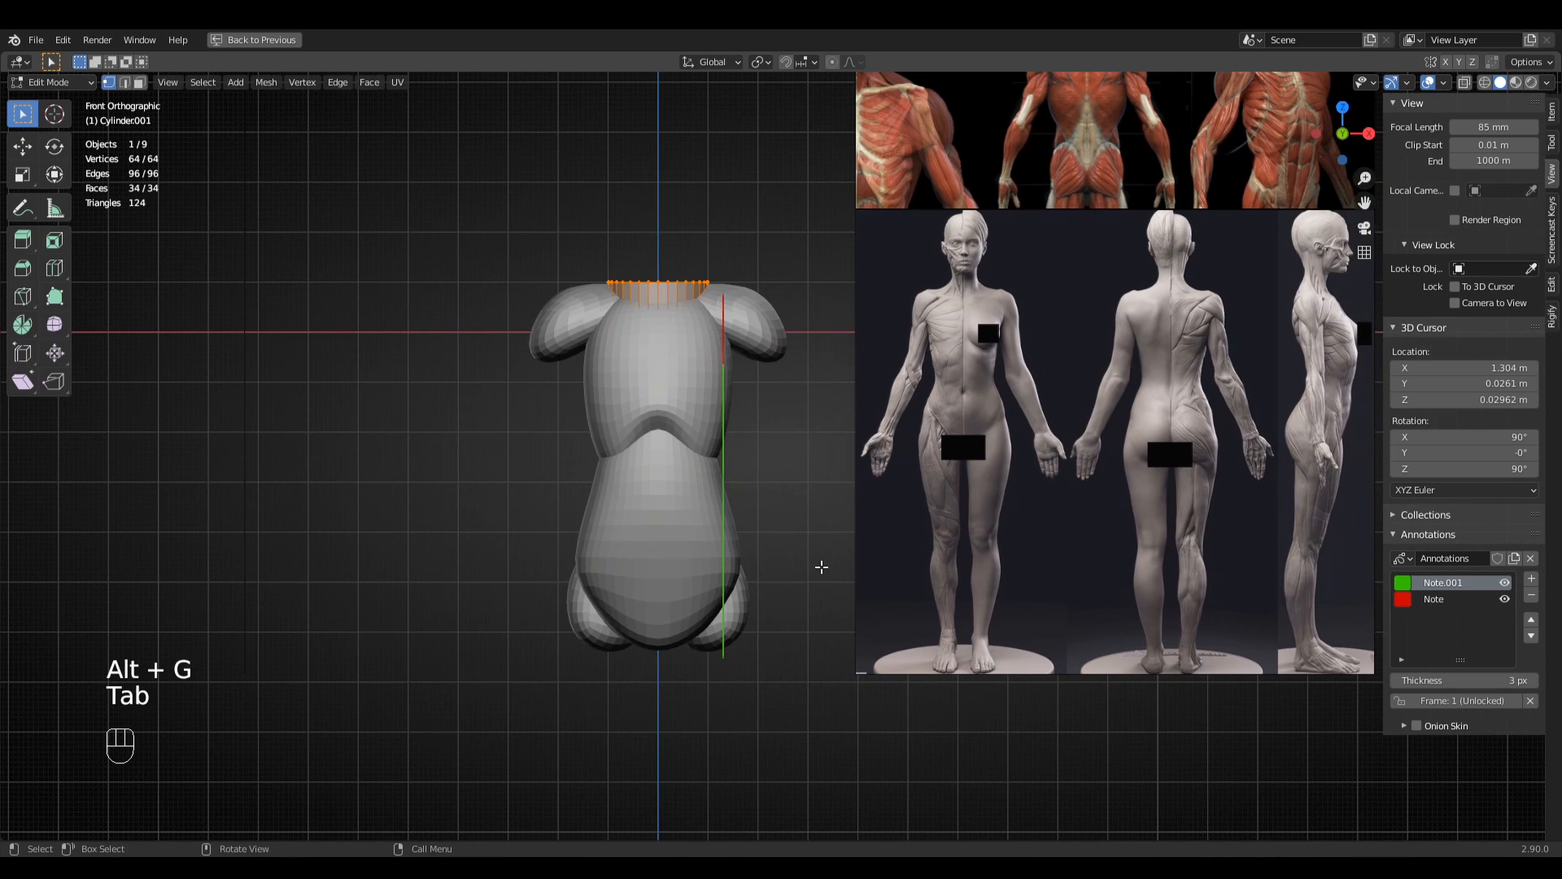
- Move the cylinder's mesh beside the torso, scale it down and stretch it along Z into an upper-arm length
{"action": "key", "text": "g"}
{"action": "left_click", "coordinate": [877, 616]}
{"action": "key", "text": "s"}
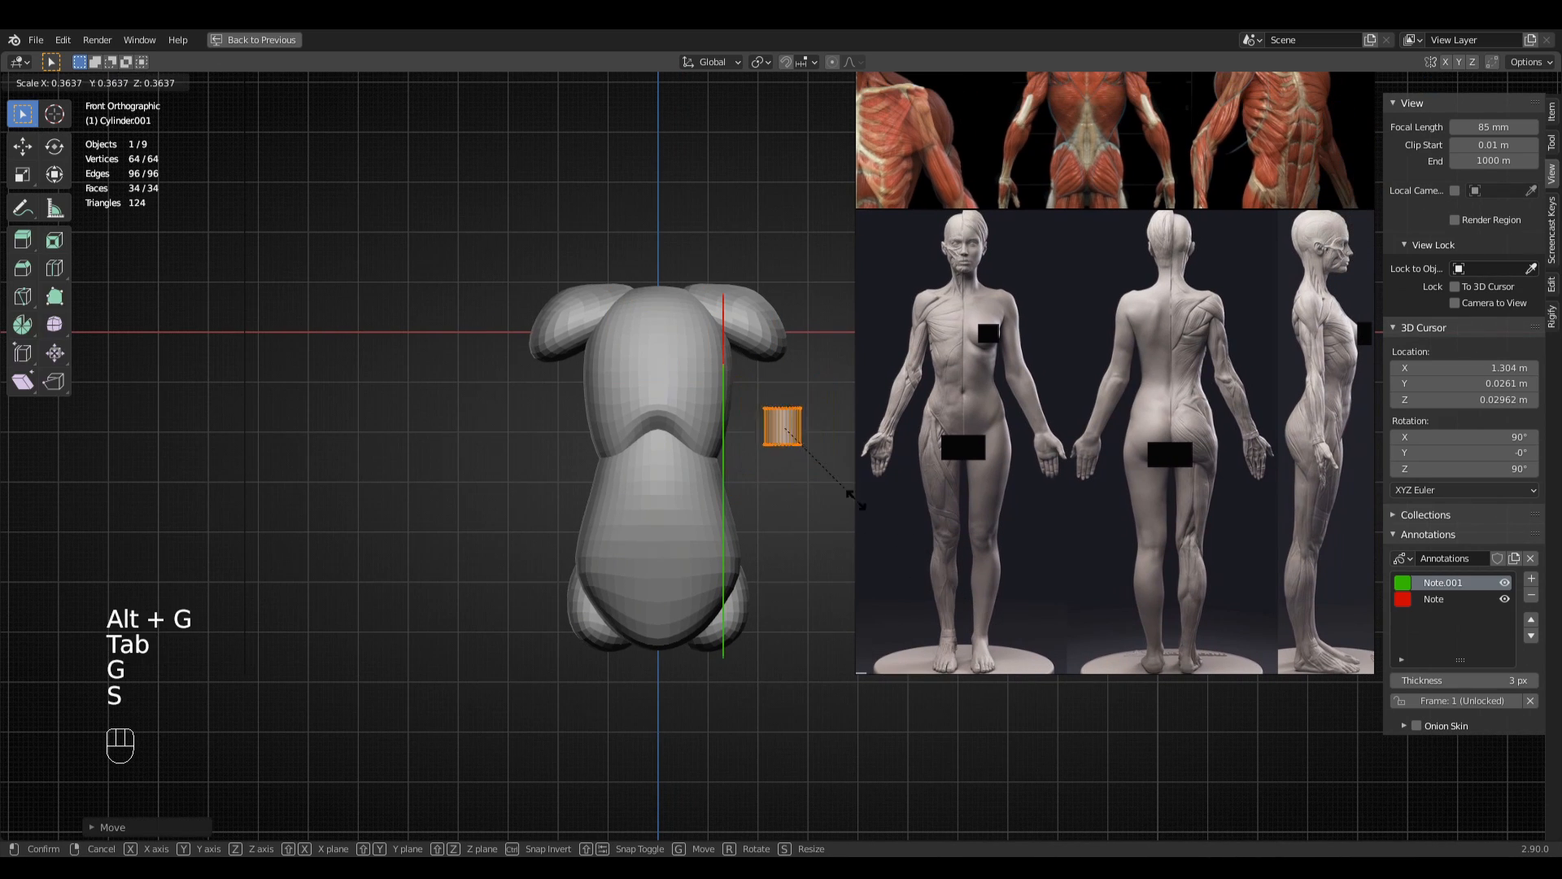
{"action": "left_click", "coordinate": [864, 499]}
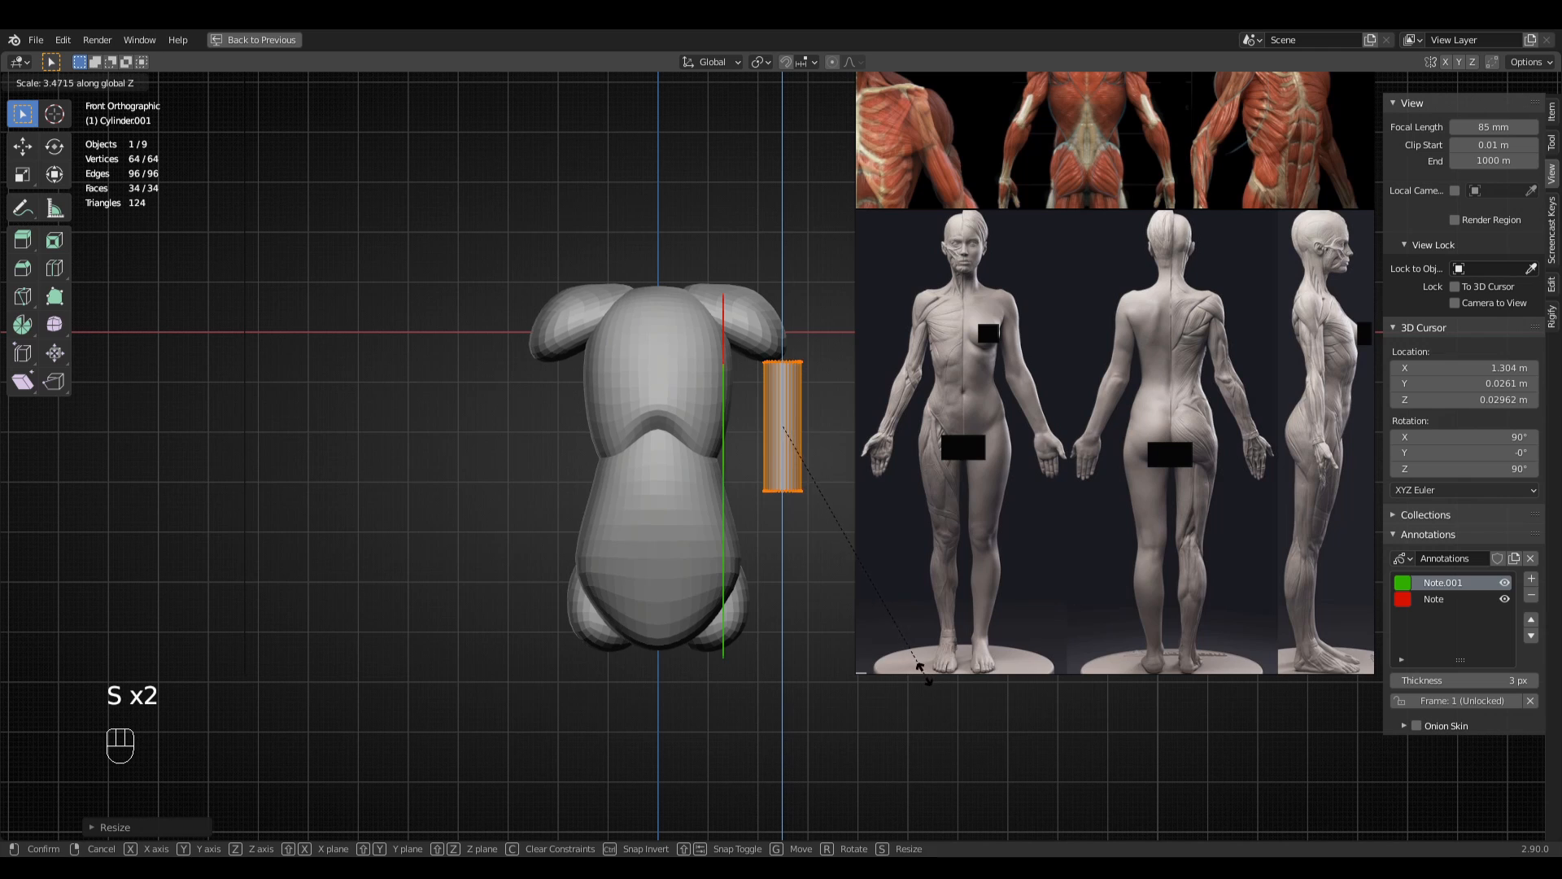
{"action": "left_click", "coordinate": [927, 702]}
- Tilt the arm cylinder outward and place its upper end under the shoulder form
{"action": "key", "text": "r"}
{"action": "left_click", "coordinate": [985, 562]}
{"action": "key", "text": "g"}
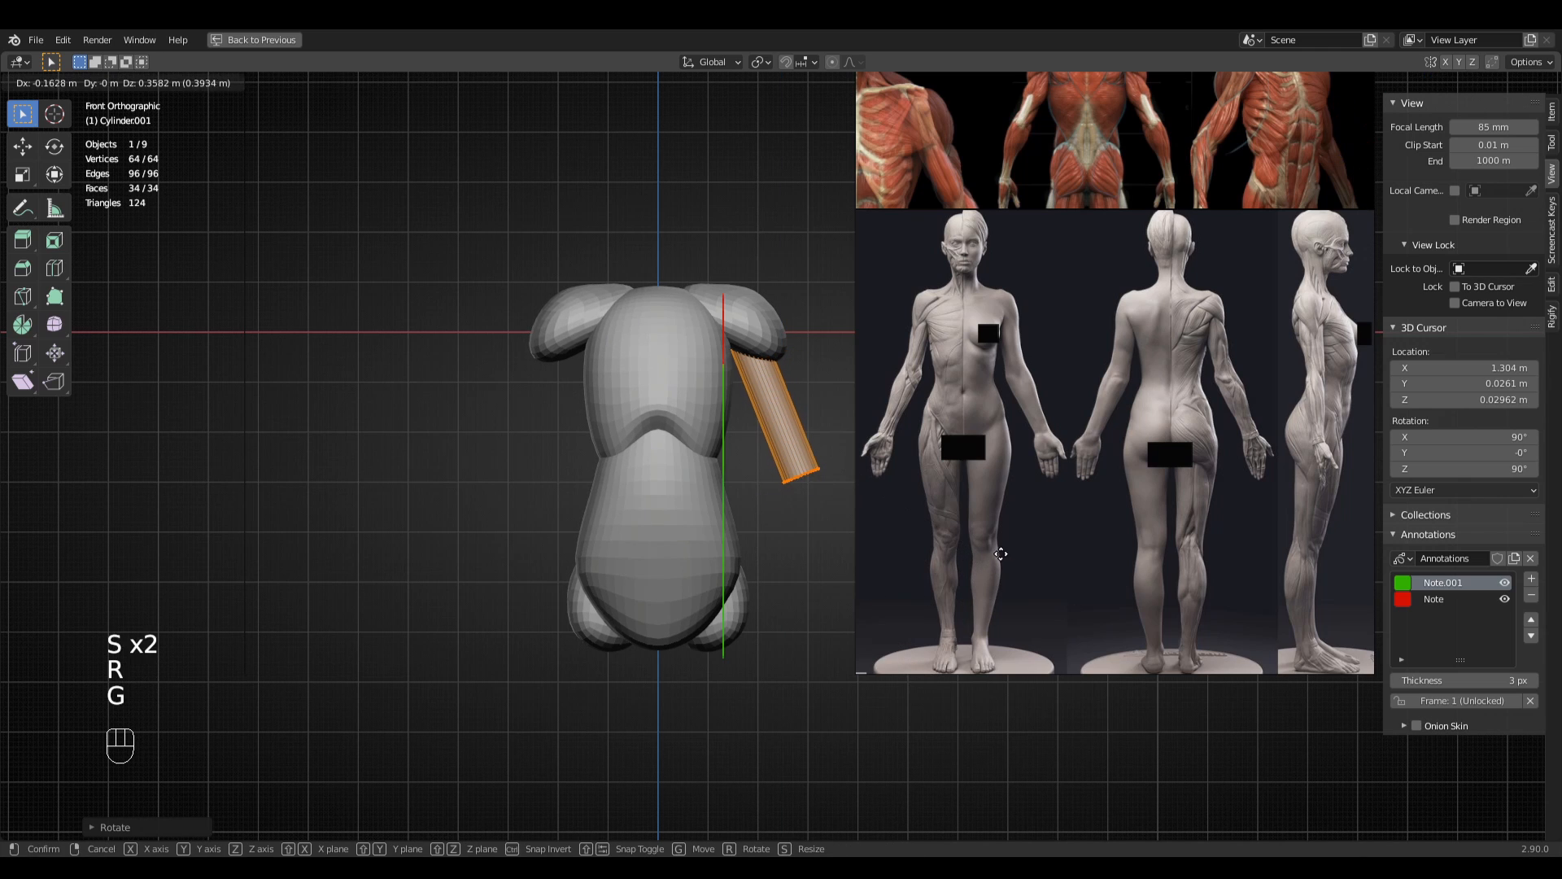
{"action": "left_click", "coordinate": [994, 555]}
{"action": "key", "text": "r"}
{"action": "left_click", "coordinate": [996, 562]}
- Enlarge the arm cylinder's mesh and reposition it against the shoulder
{"action": "key", "text": "s"}
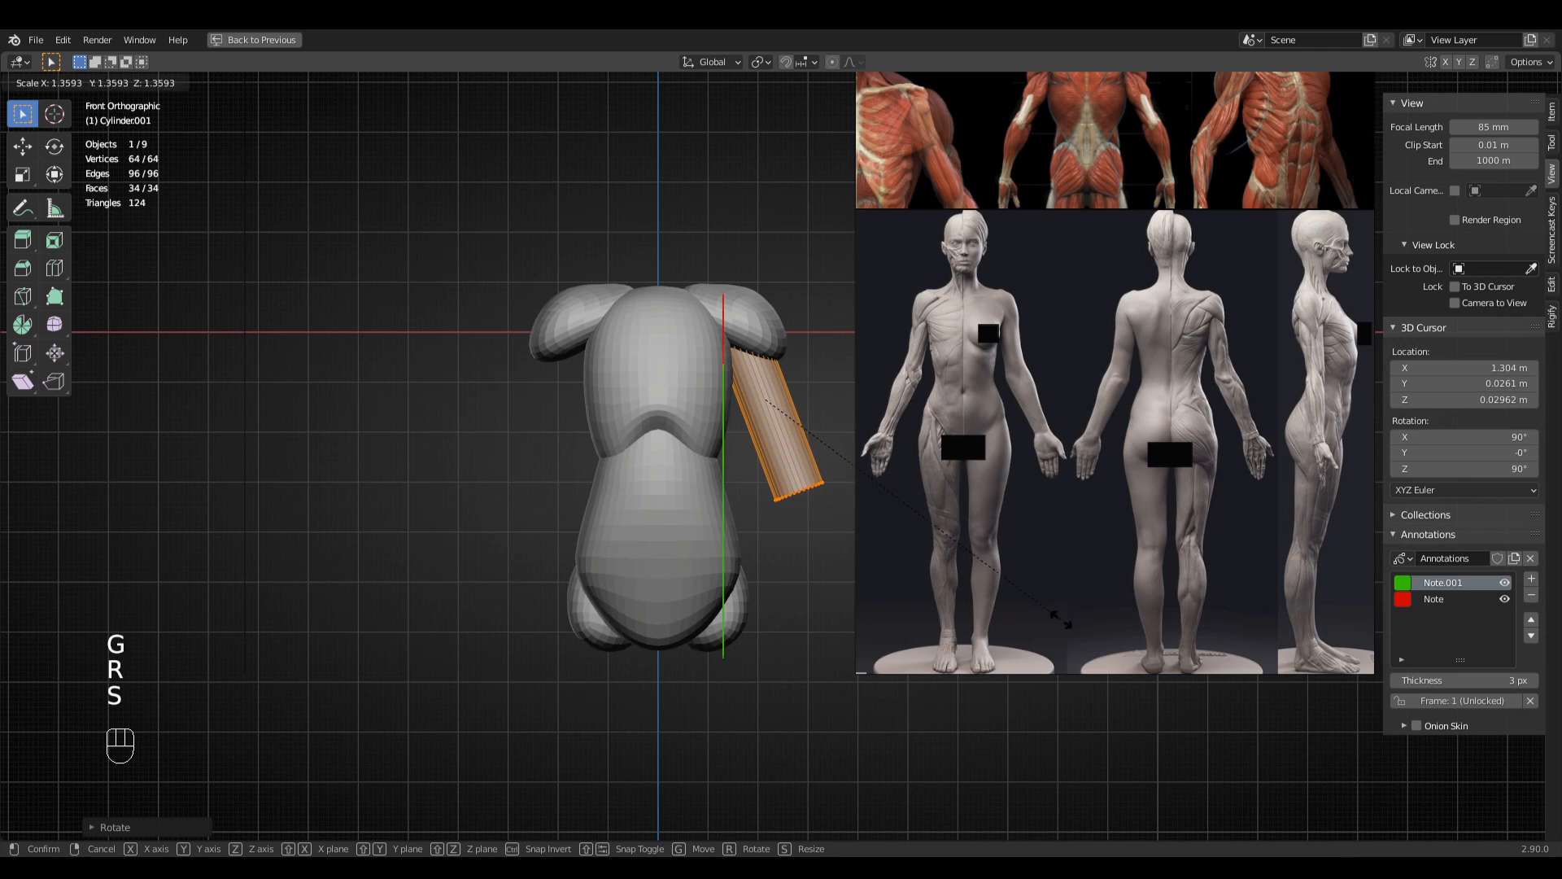
{"action": "left_click", "coordinate": [1060, 622]}
{"action": "key", "text": "g"}
{"action": "left_click", "coordinate": [1037, 643]}
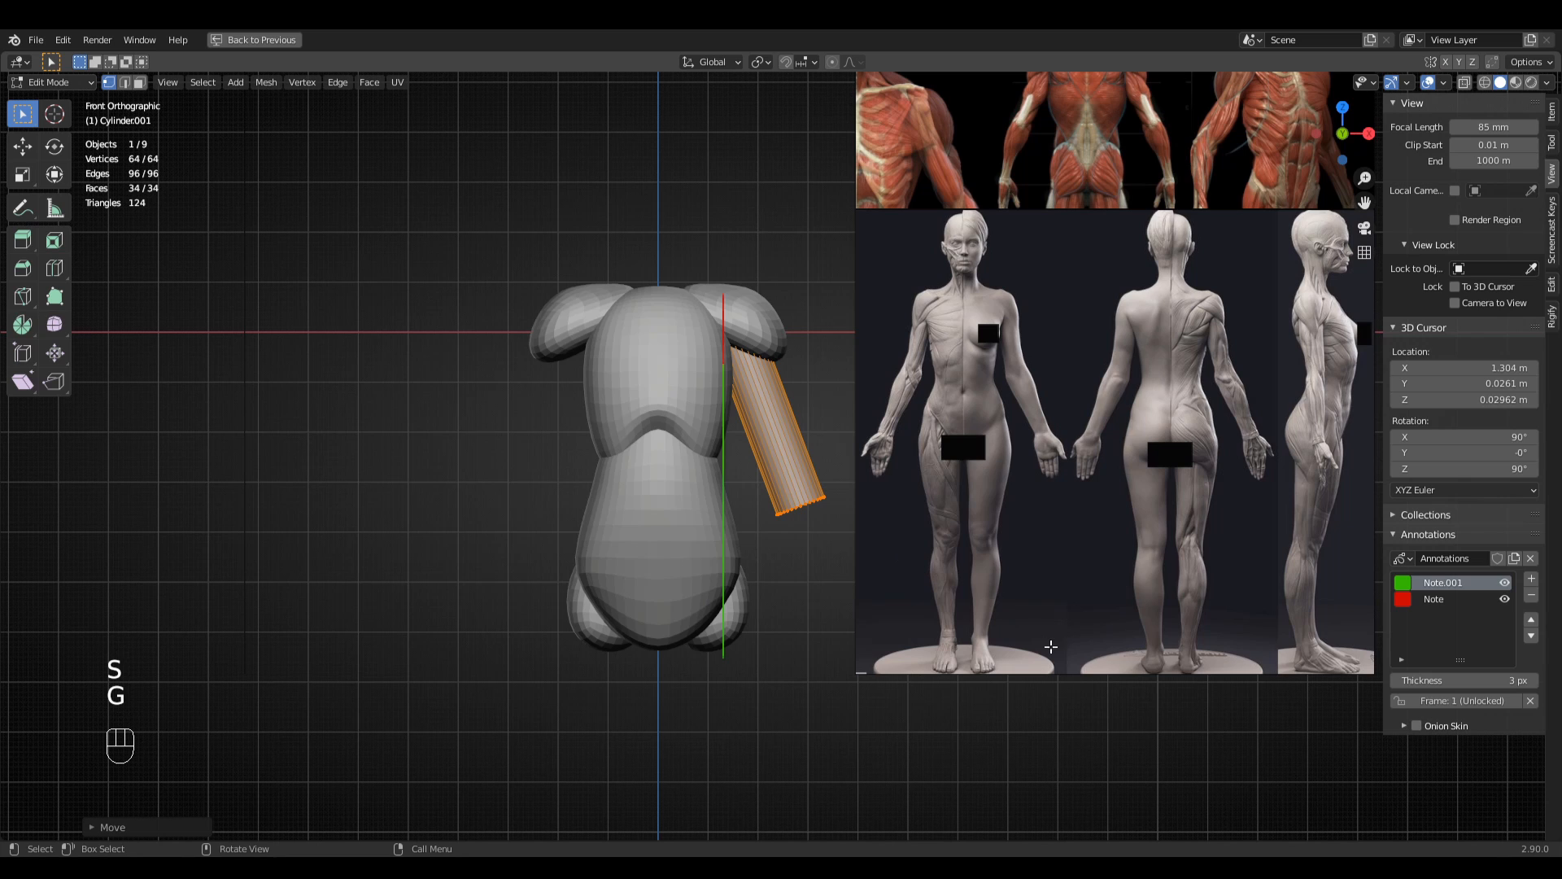
{"action": "key", "text": "g"}
{"action": "left_click", "coordinate": [1023, 617]}
{"action": "key", "text": "g"}
{"action": "left_click", "coordinate": [1033, 611]}
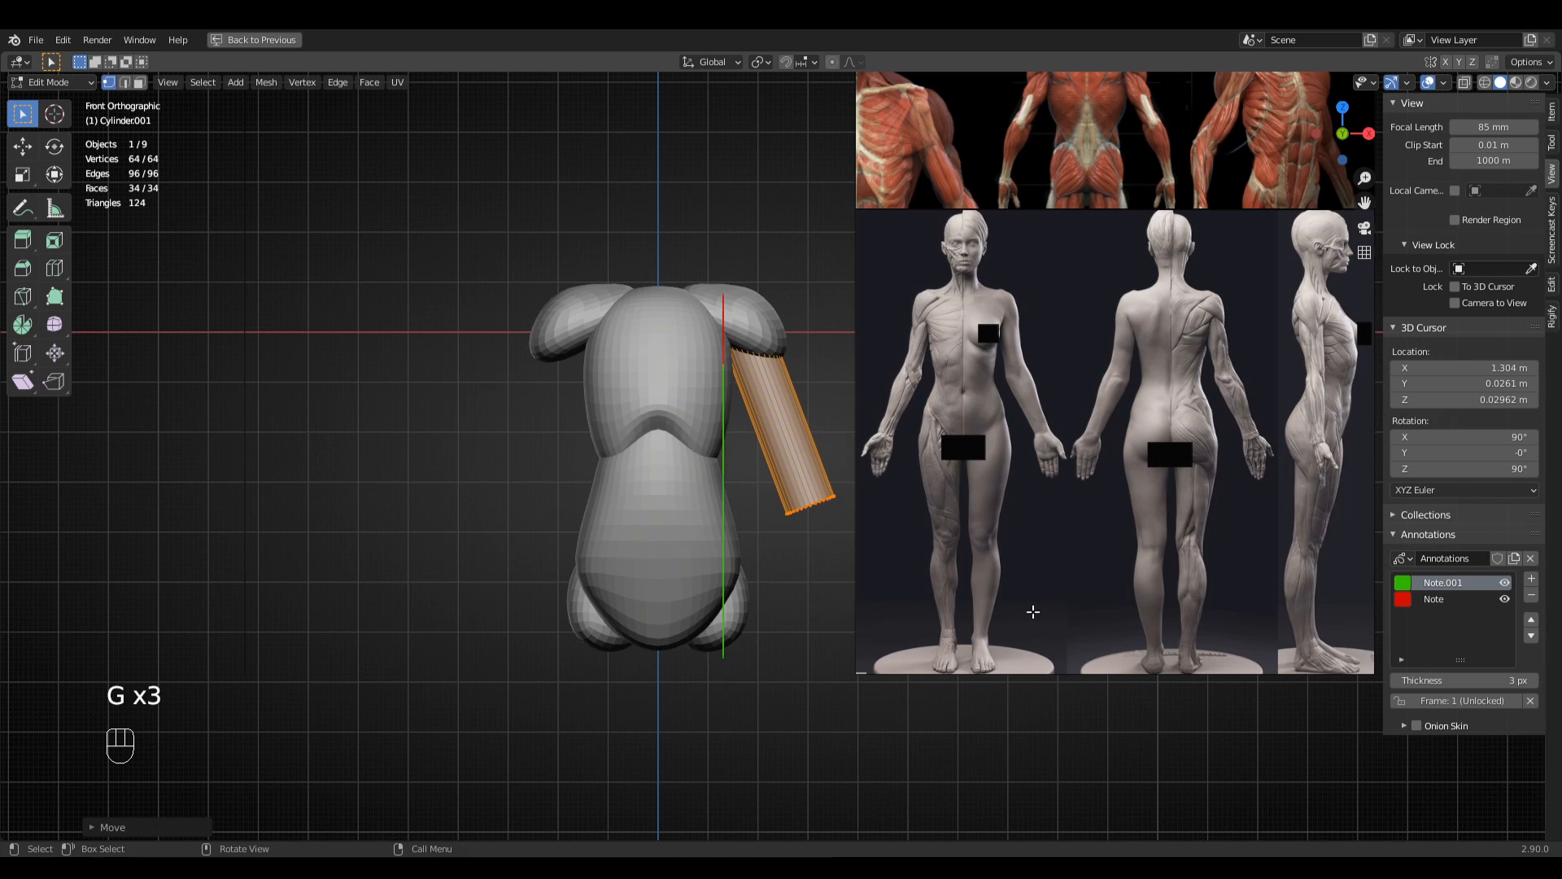
- Nudge the arm cylinder to the outer side of the shoulder, return to Object Mode and restore the full layout
{"action": "middle_click_drag", "start_coordinate": [1033, 611], "coordinate": [1017, 660], "text": "shift"}
{"action": "key", "text": "g"}
{"action": "left_click", "coordinate": [1025, 643]}
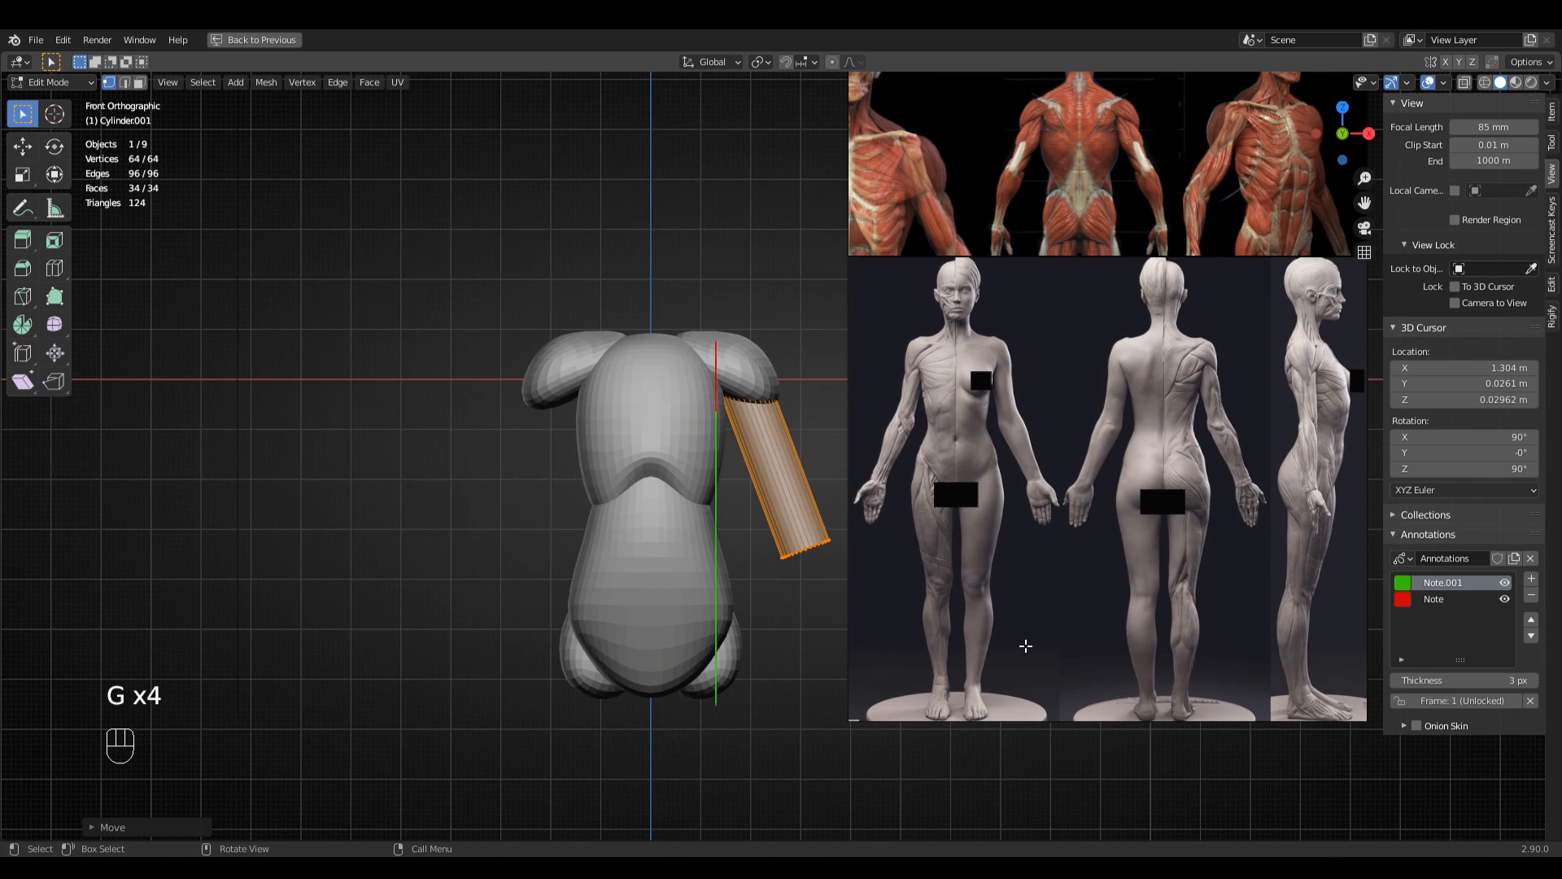
{"action": "key", "text": "g"}
{"action": "left_click", "coordinate": [1029, 642]}
{"action": "key", "text": "g"}
{"action": "left_click", "coordinate": [1033, 643]}
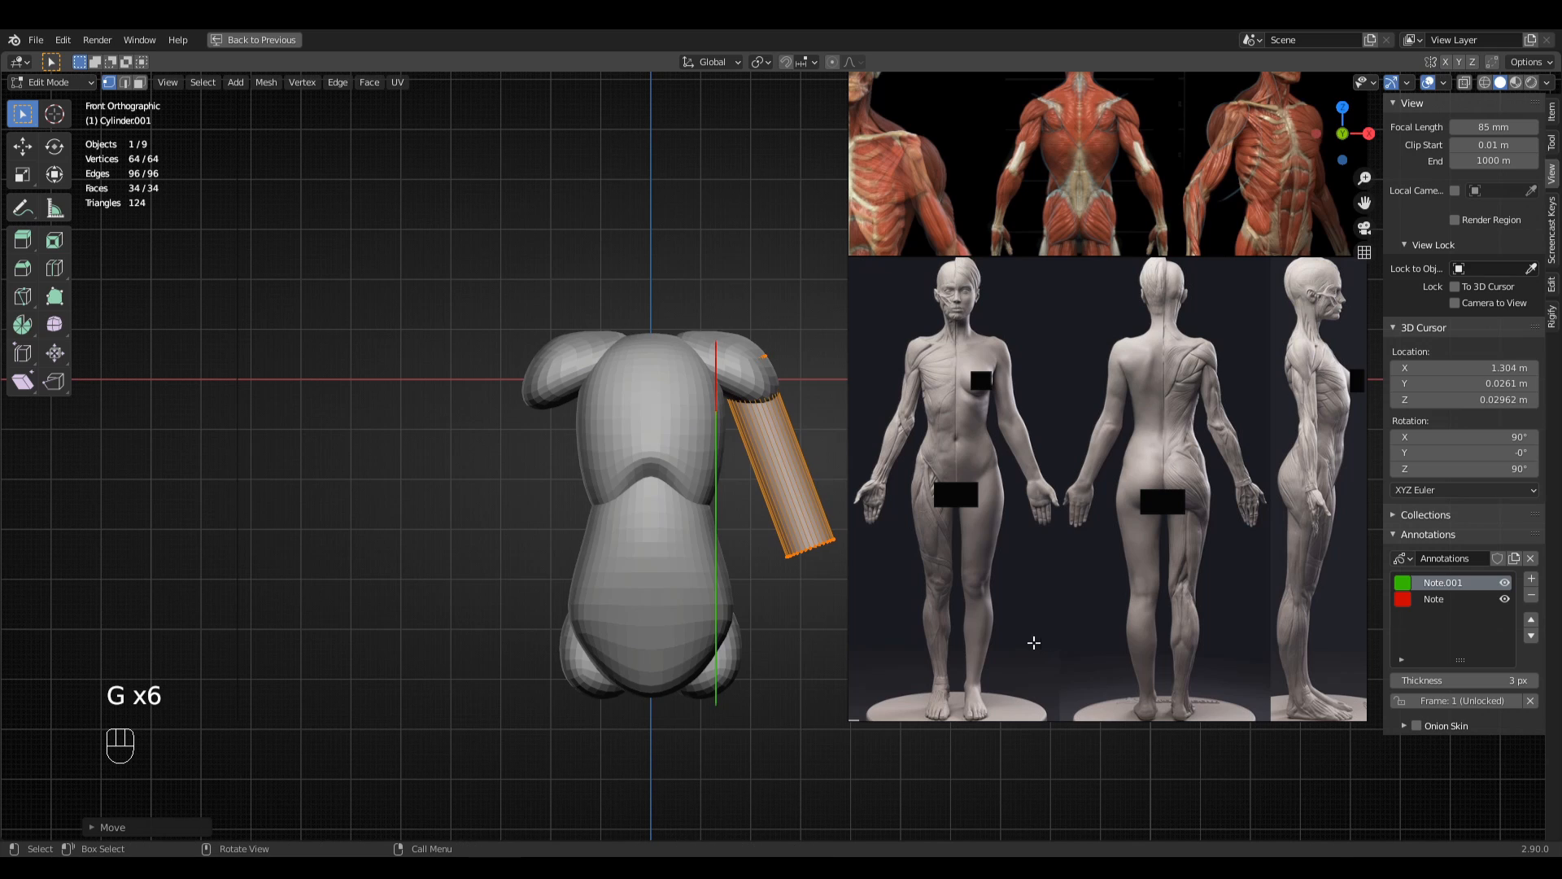
{"action": "key", "text": "g"}
{"action": "left_click", "coordinate": [1025, 641]}
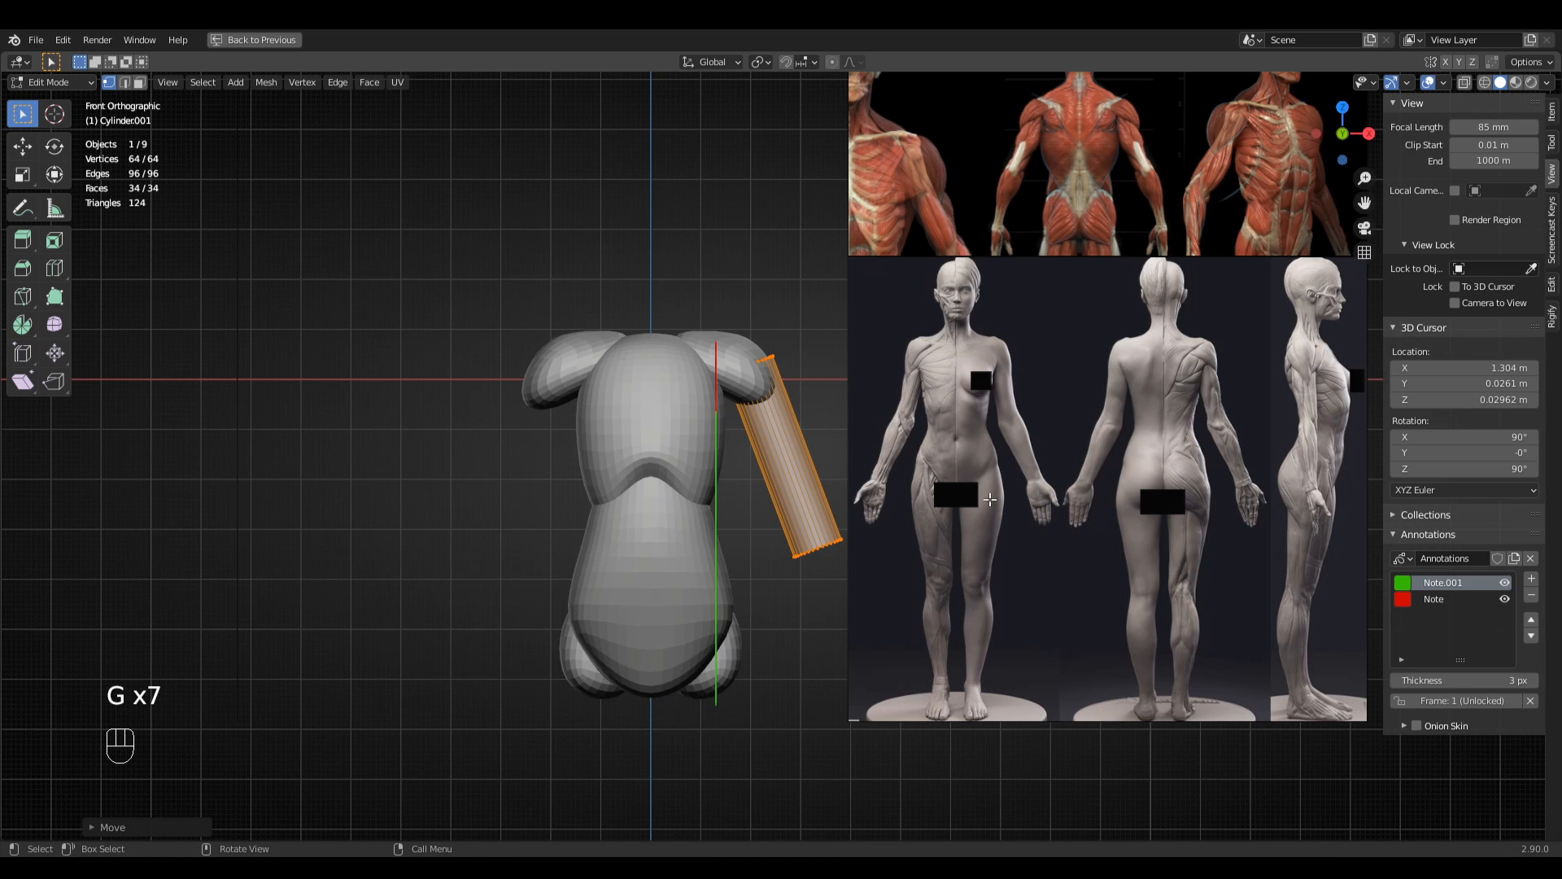
{"action": "key", "text": "Tab"}
{"action": "key", "text": "ctrl+space"}
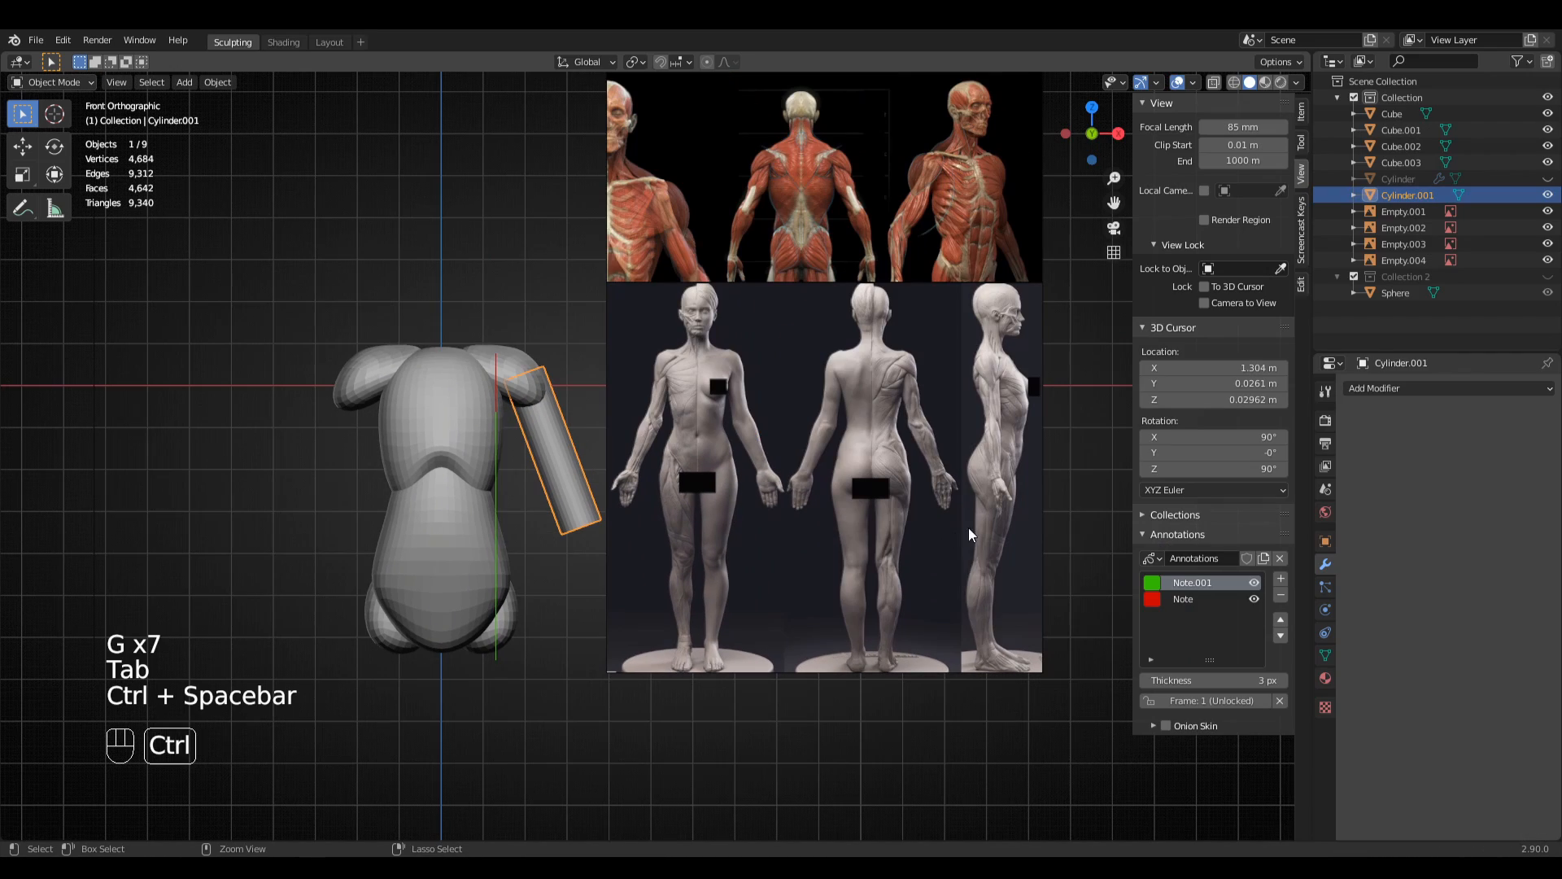
- Add a Mirror modifier on the X axis to the upper-arm cylinder
{"action": "left_click", "coordinate": [1419, 393]}
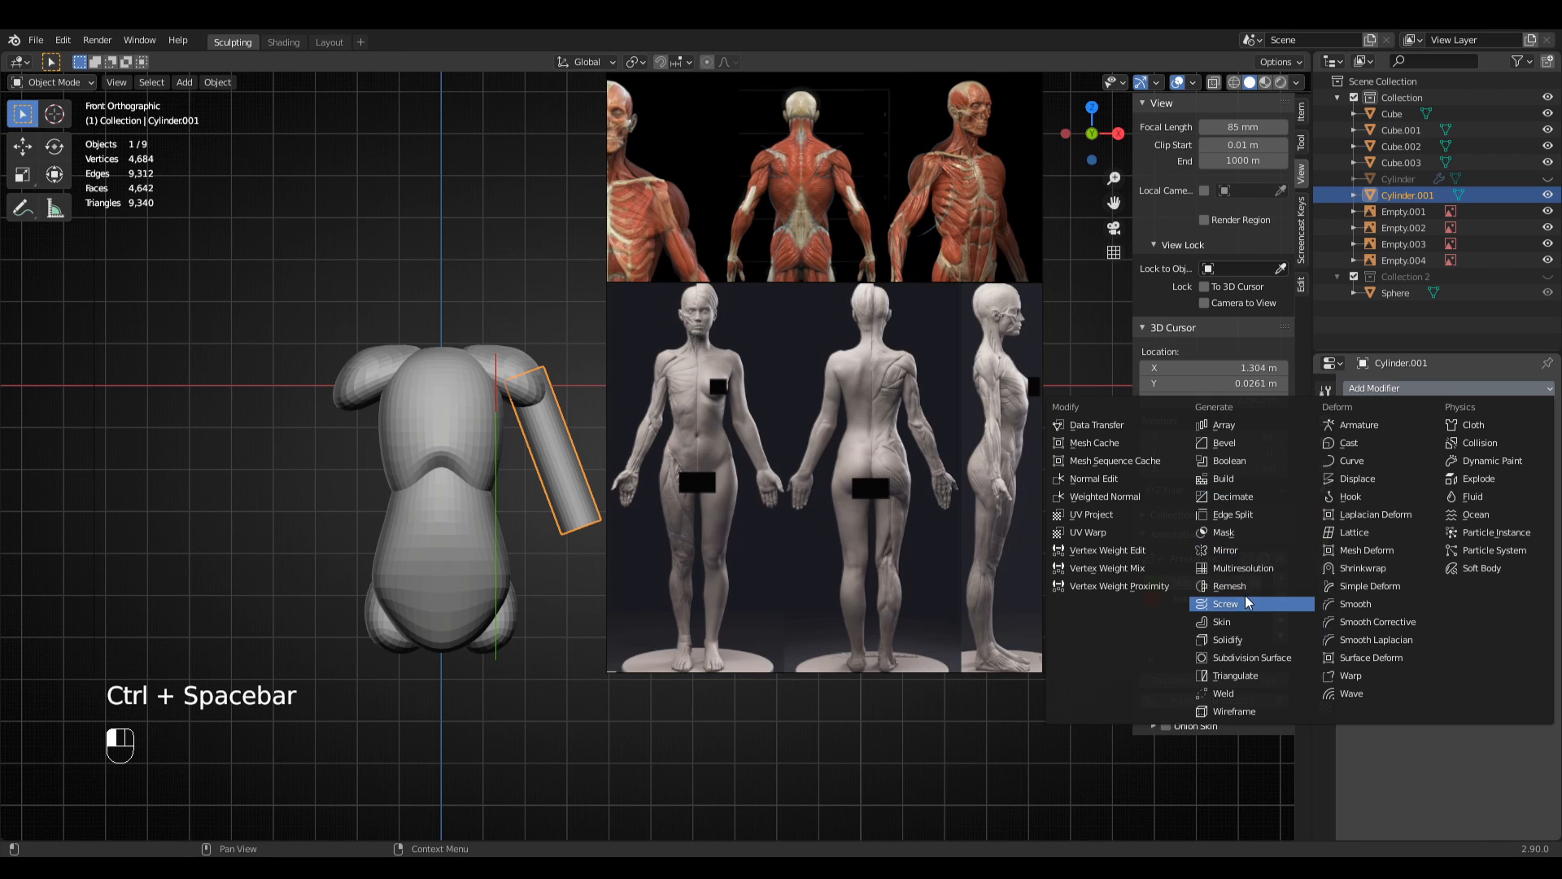
{"action": "left_click", "coordinate": [1226, 550]}
{"action": "middle_click_drag", "start_coordinate": [627, 667], "coordinate": [627, 510], "text": "shift"}
- Duplicate the arm cylinder's mesh, rotate the copy upright, enlarge it and place it under the pelvis as a thigh
{"action": "key", "text": "Tab"}
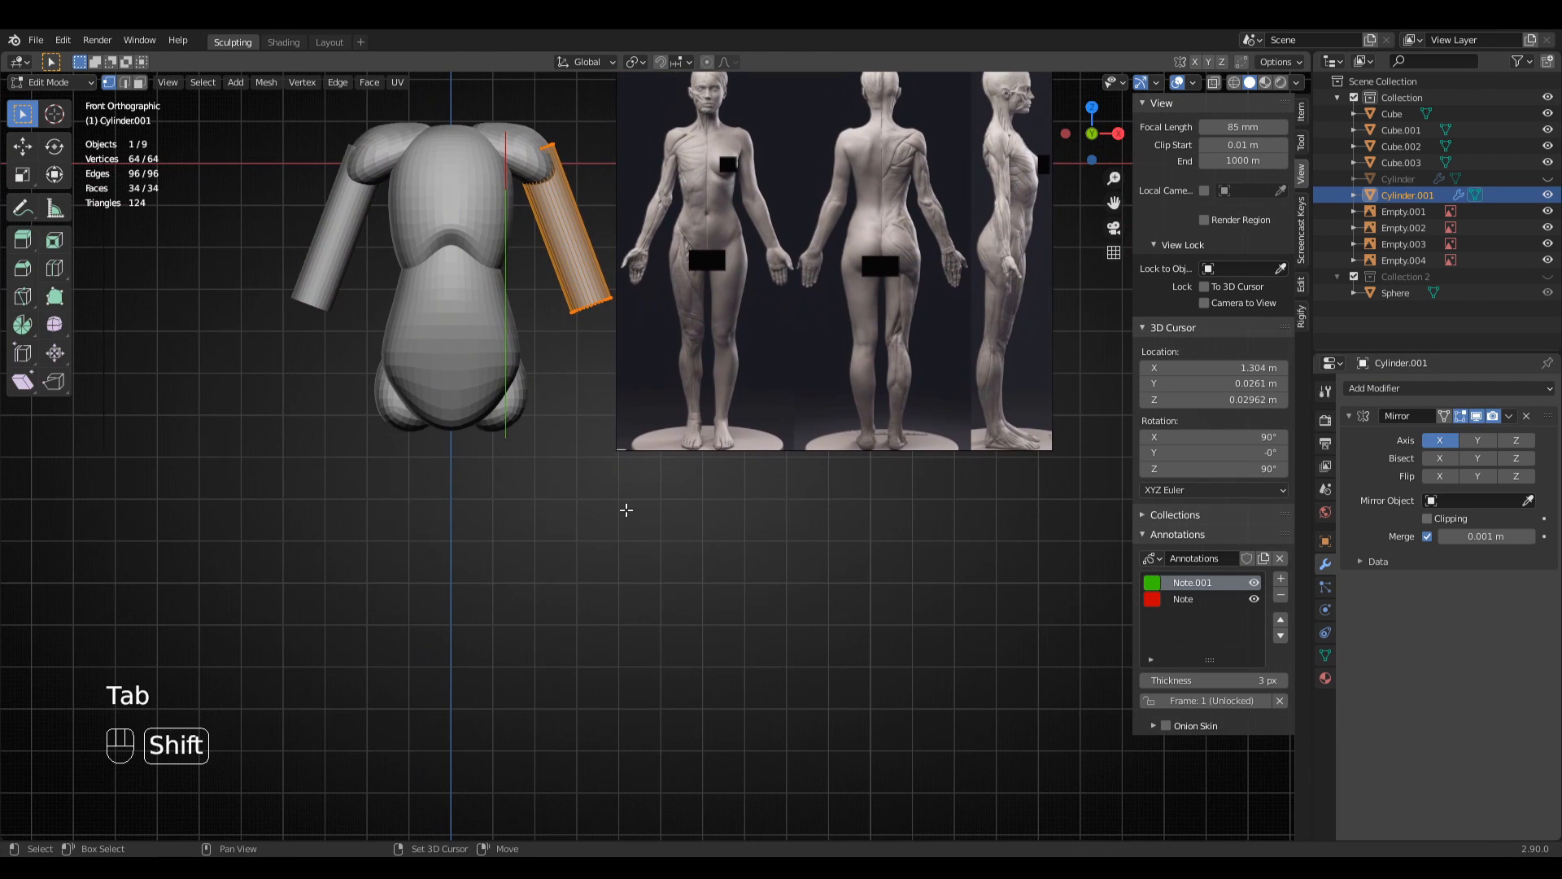
{"action": "key", "text": "shift+d"}
{"action": "key", "text": "r"}
{"action": "left_click", "coordinate": [632, 617]}
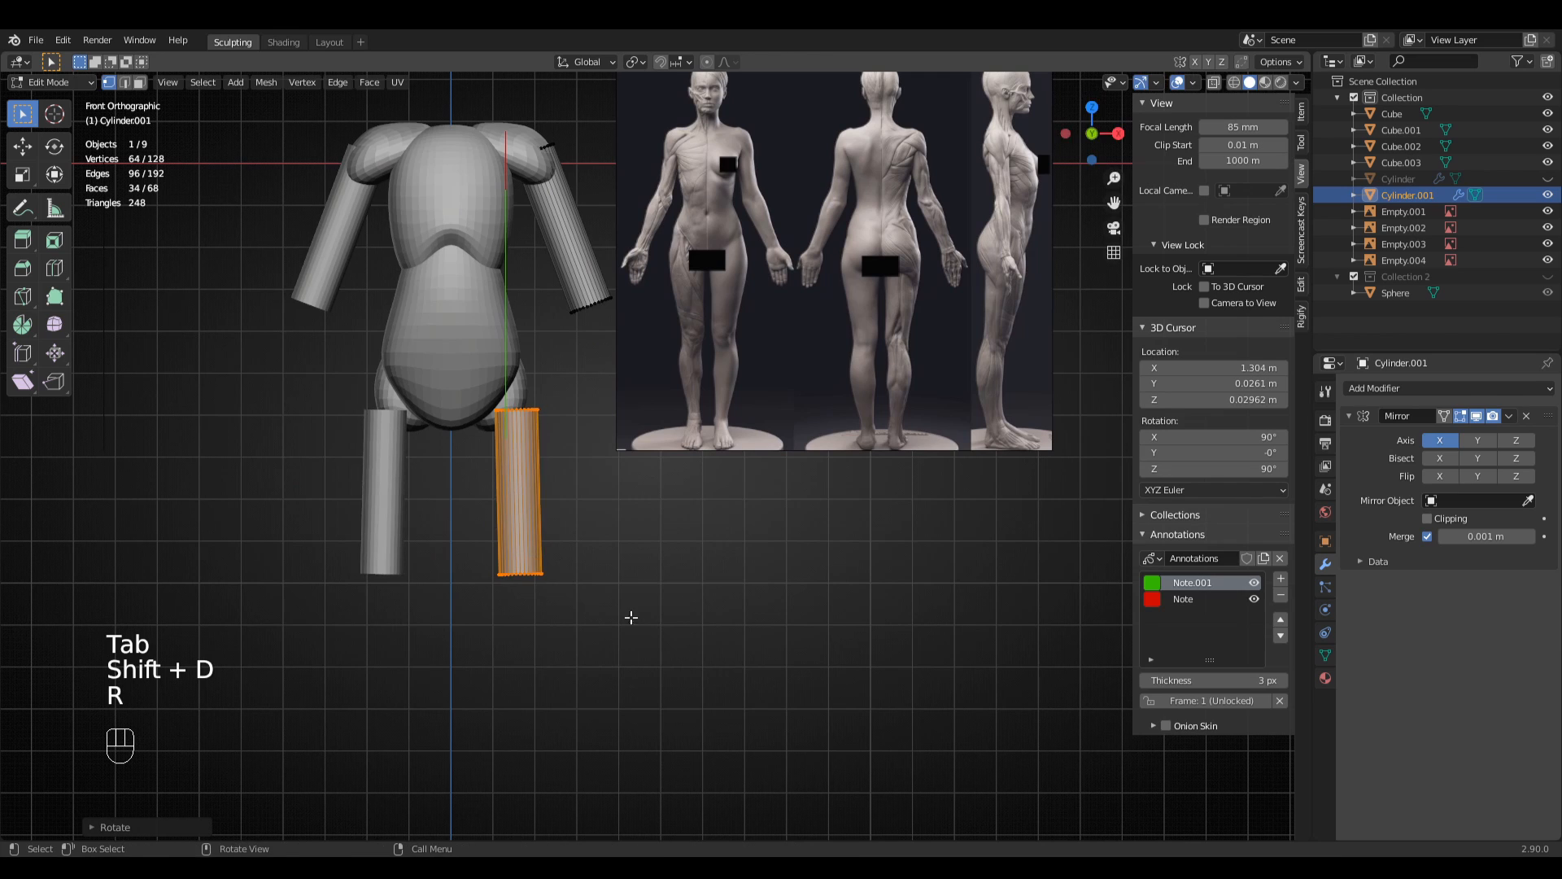
{"action": "key", "text": "s"}
{"action": "key", "text": "g"}
{"action": "key", "text": "g"}
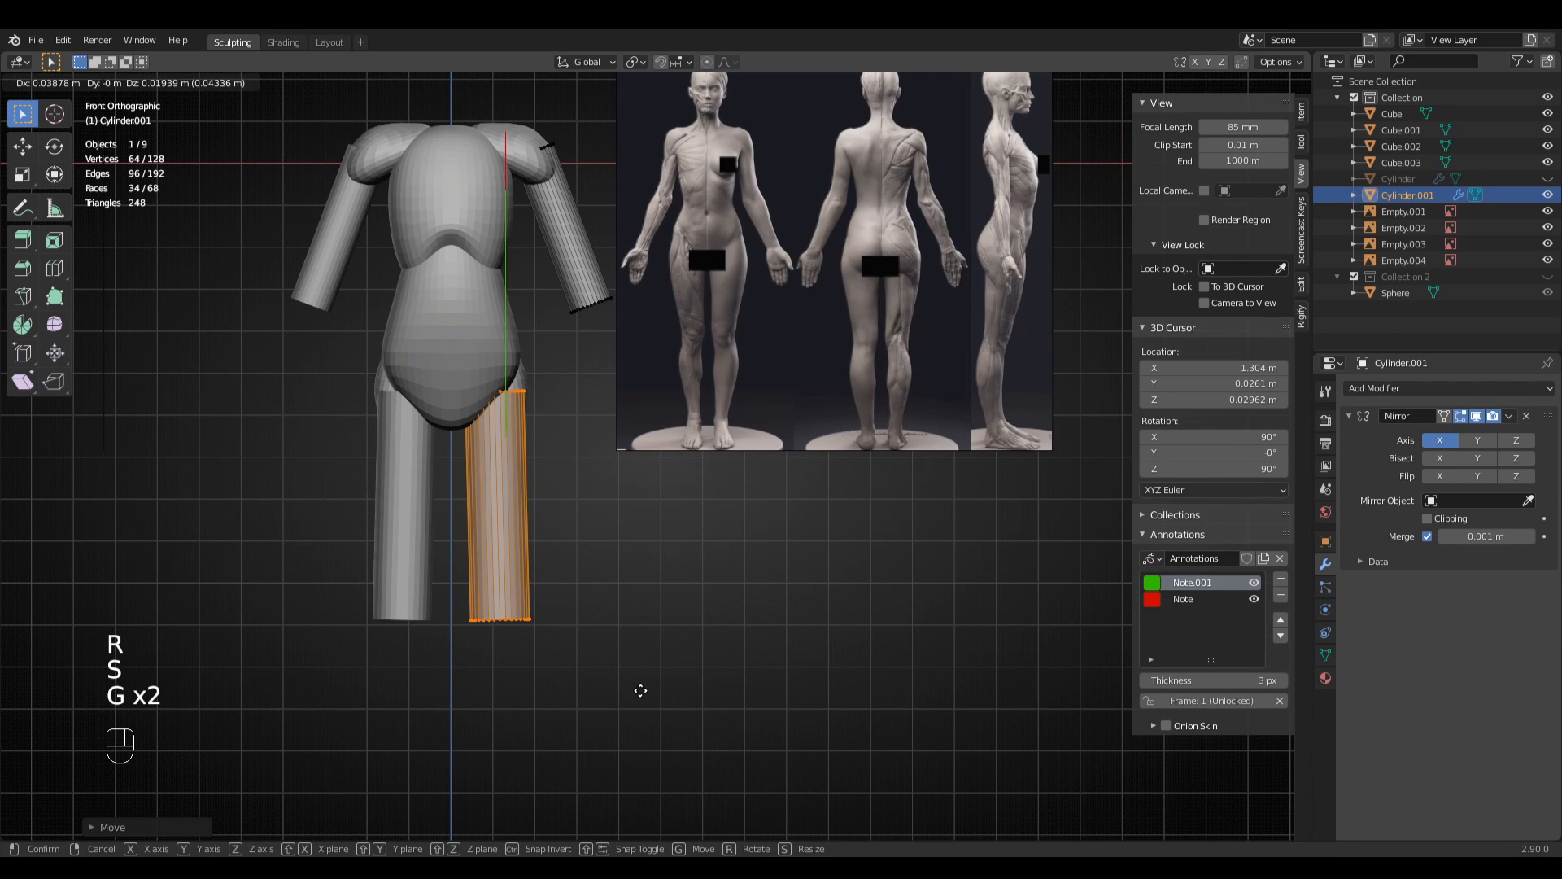
{"action": "left_click", "coordinate": [641, 690]}
- Tilt the thigh cylinder so its lower end points slightly outward, and reposition it under the hip
{"action": "key", "text": "r"}
{"action": "left_click", "coordinate": [698, 667]}
{"action": "key", "text": "g"}
{"action": "left_click", "coordinate": [703, 664]}
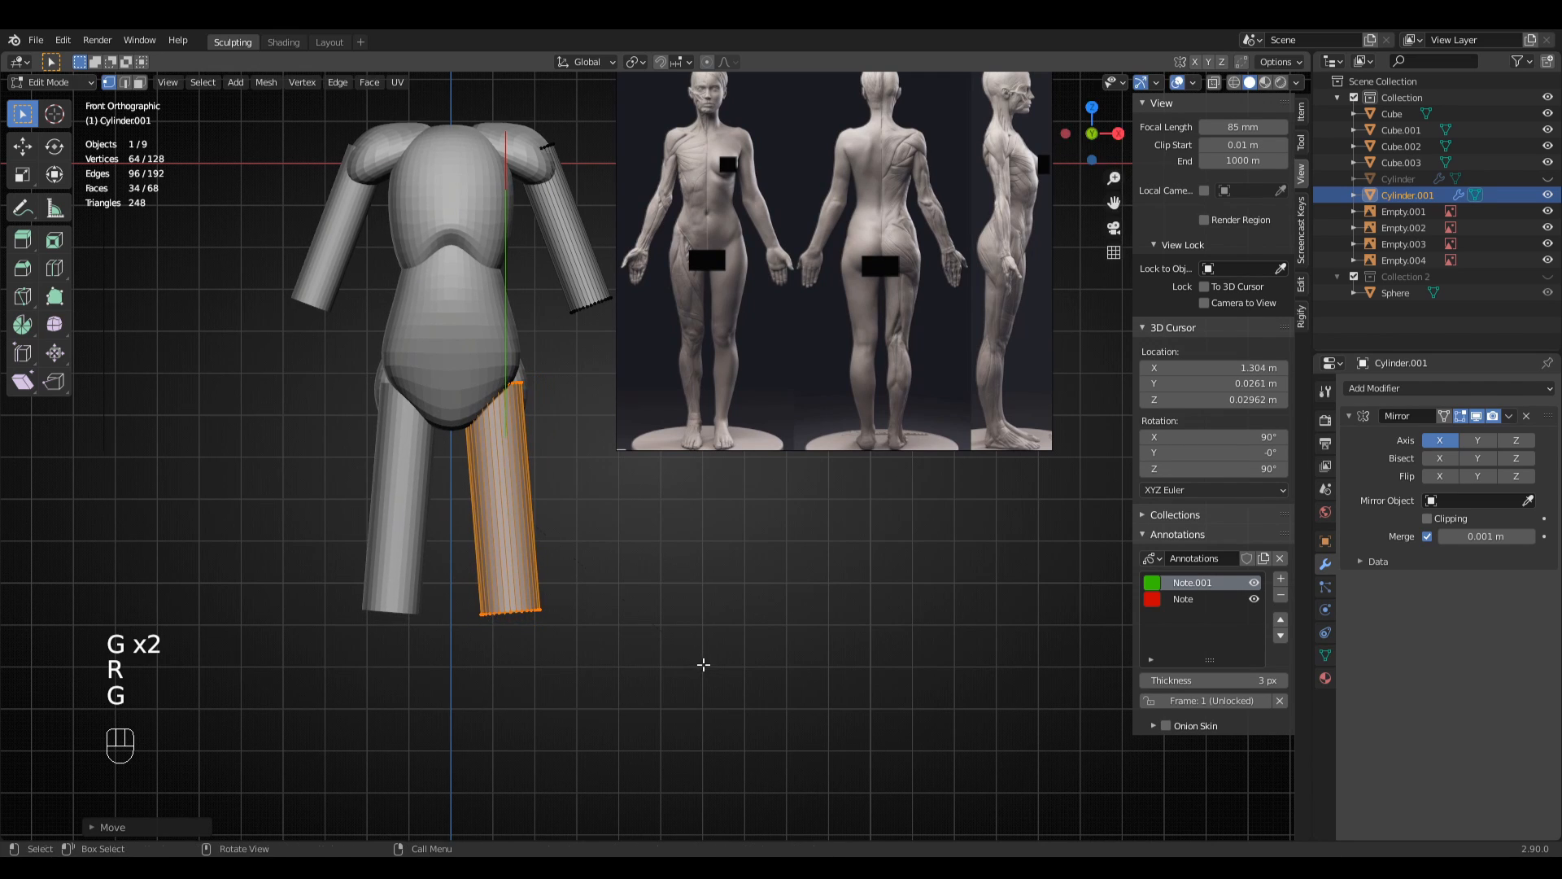
- Enlarge the thigh cylinder slightly, seat its upper end in the hip and return to Object Mode
{"action": "key", "text": "s"}
{"action": "left_click", "coordinate": [715, 690]}
{"action": "key", "text": "g"}
{"action": "left_click", "coordinate": [711, 691]}
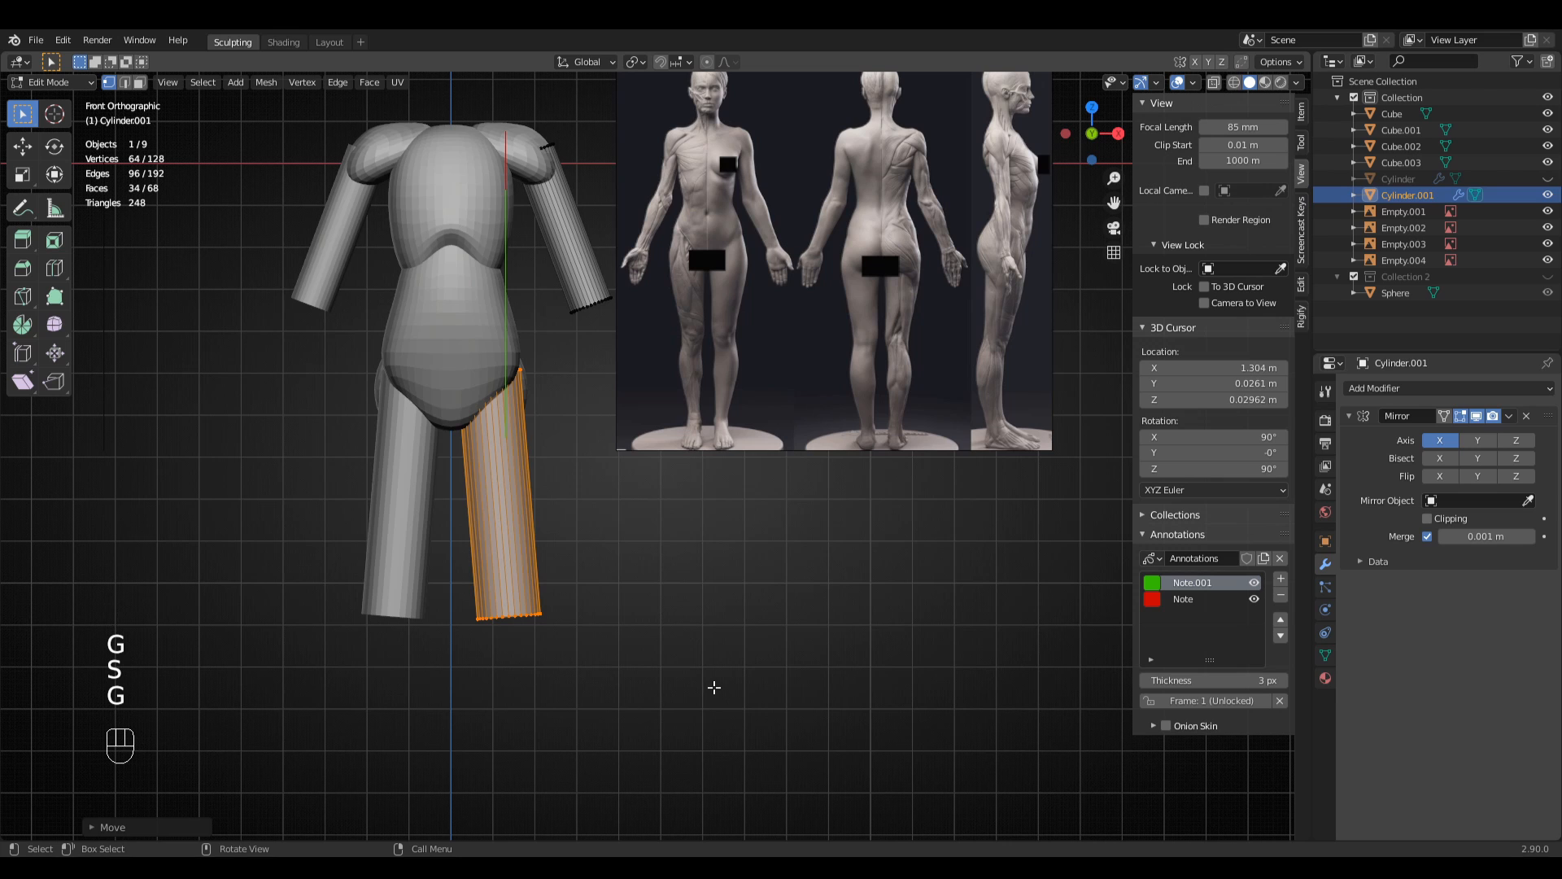
{"action": "key", "text": "g"}
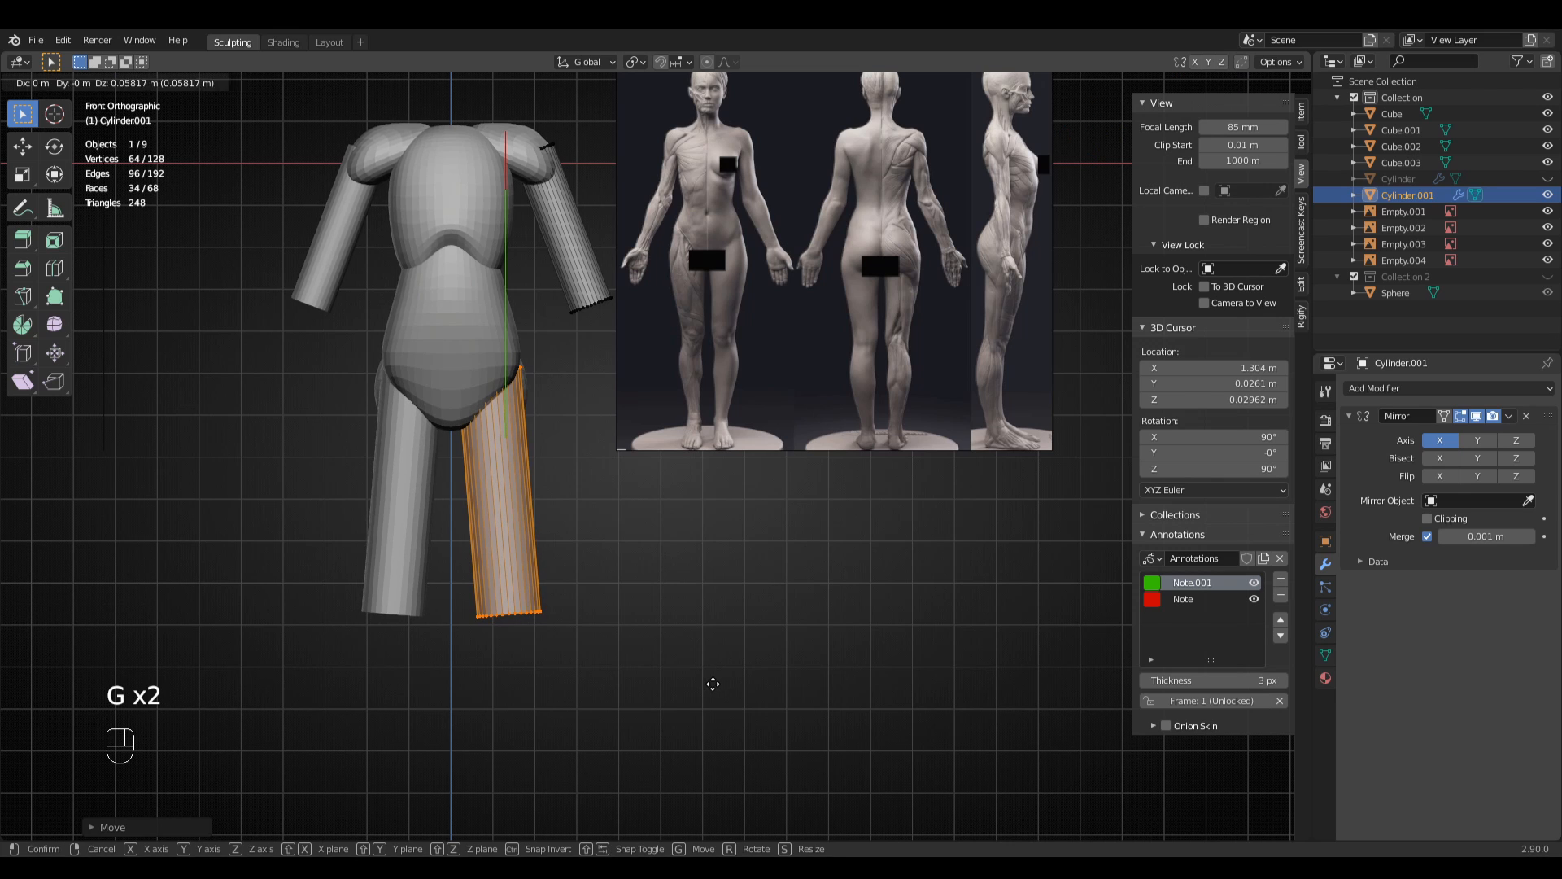
{"action": "left_click", "coordinate": [715, 683]}
{"action": "key", "text": "g"}
{"action": "left_click", "coordinate": [722, 684]}
{"action": "scroll", "coordinate": [722, 685], "scroll_direction": "down", "scroll_amount": 3}
{"action": "key", "text": "Tab"}
- Deselect the thigh cylinder, select the ribcage form in front view and switch it to Sculpt Mode
{"action": "middle_click_drag", "start_coordinate": [725, 708], "coordinate": [692, 571]}
{"action": "key", "text": "alt+a"}
{"action": "key", "text": "Tab"}
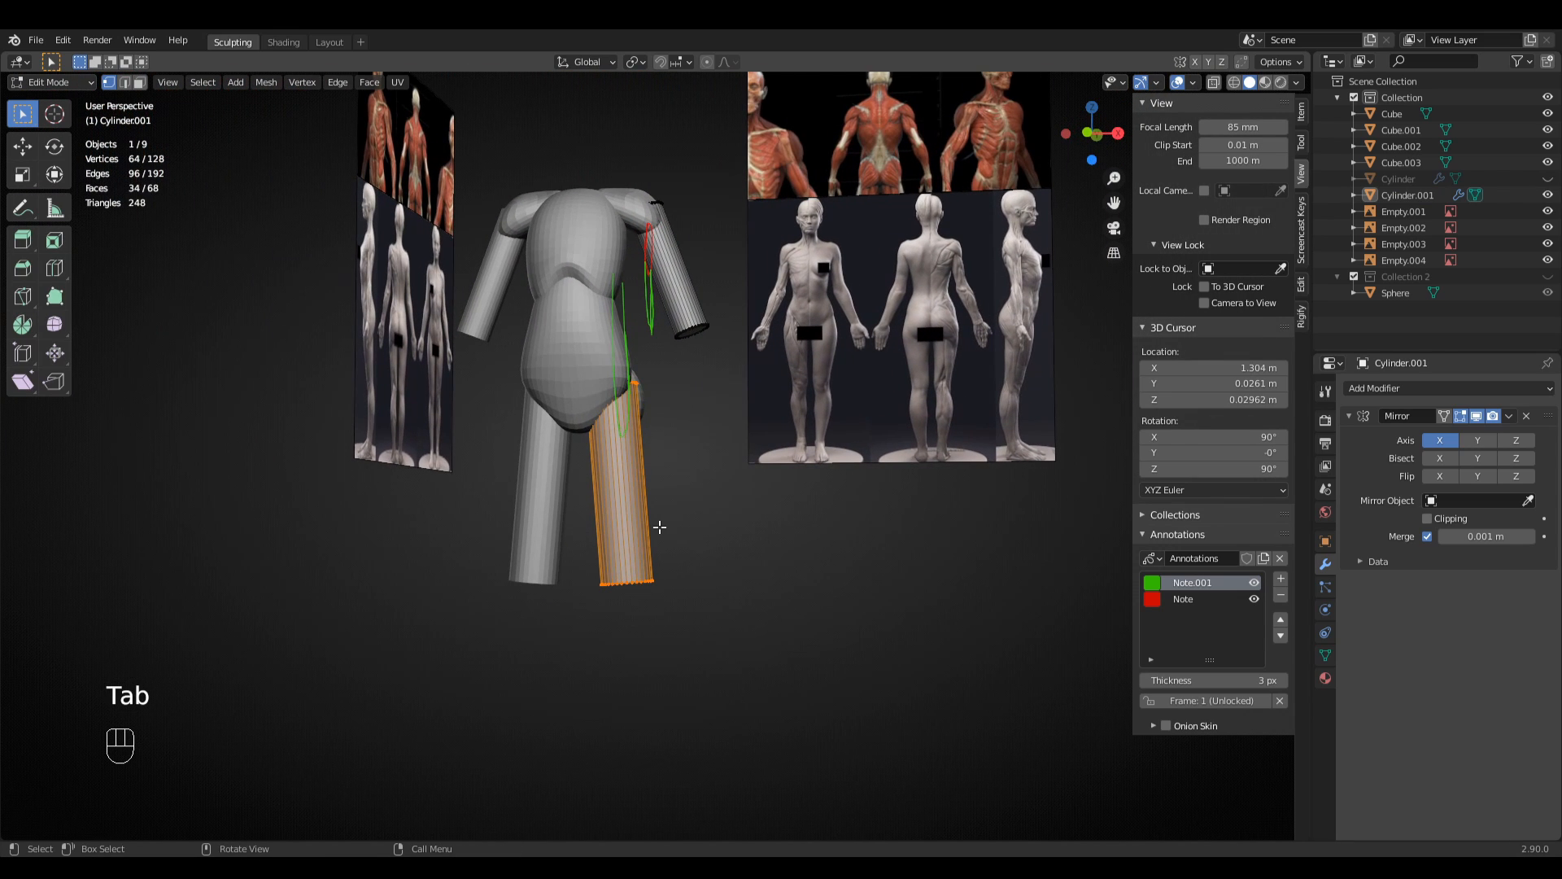
{"action": "key", "text": "KP_1"}
{"action": "key", "text": "Tab"}
{"action": "middle_click_drag", "start_coordinate": [697, 508], "coordinate": [593, 384], "text": "shift"}
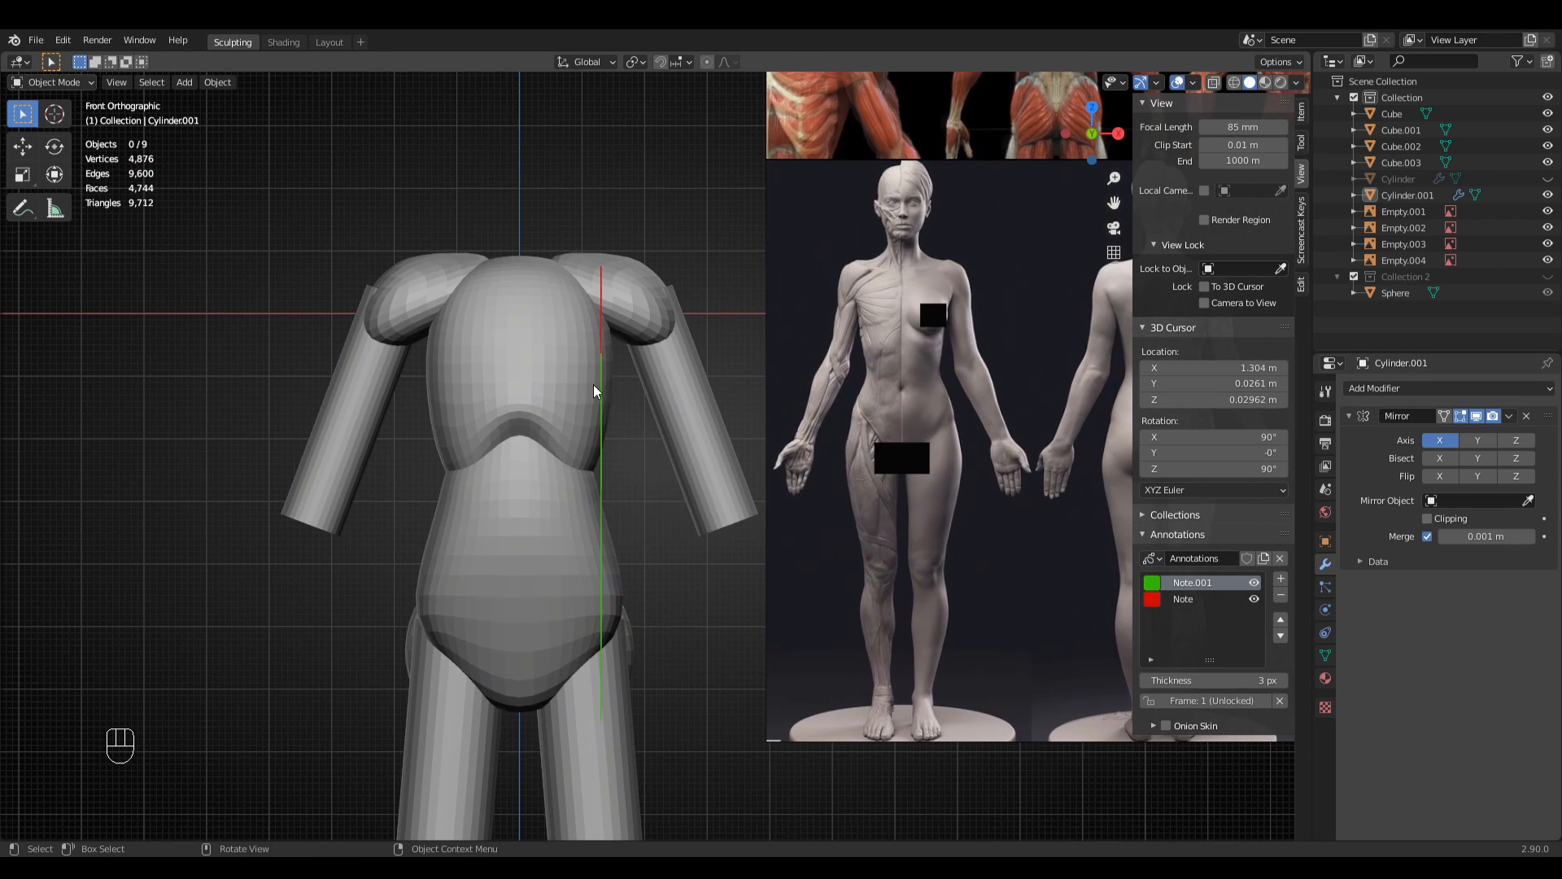
{"action": "left_click", "coordinate": [593, 384]}
{"action": "left_click", "coordinate": [65, 82]}
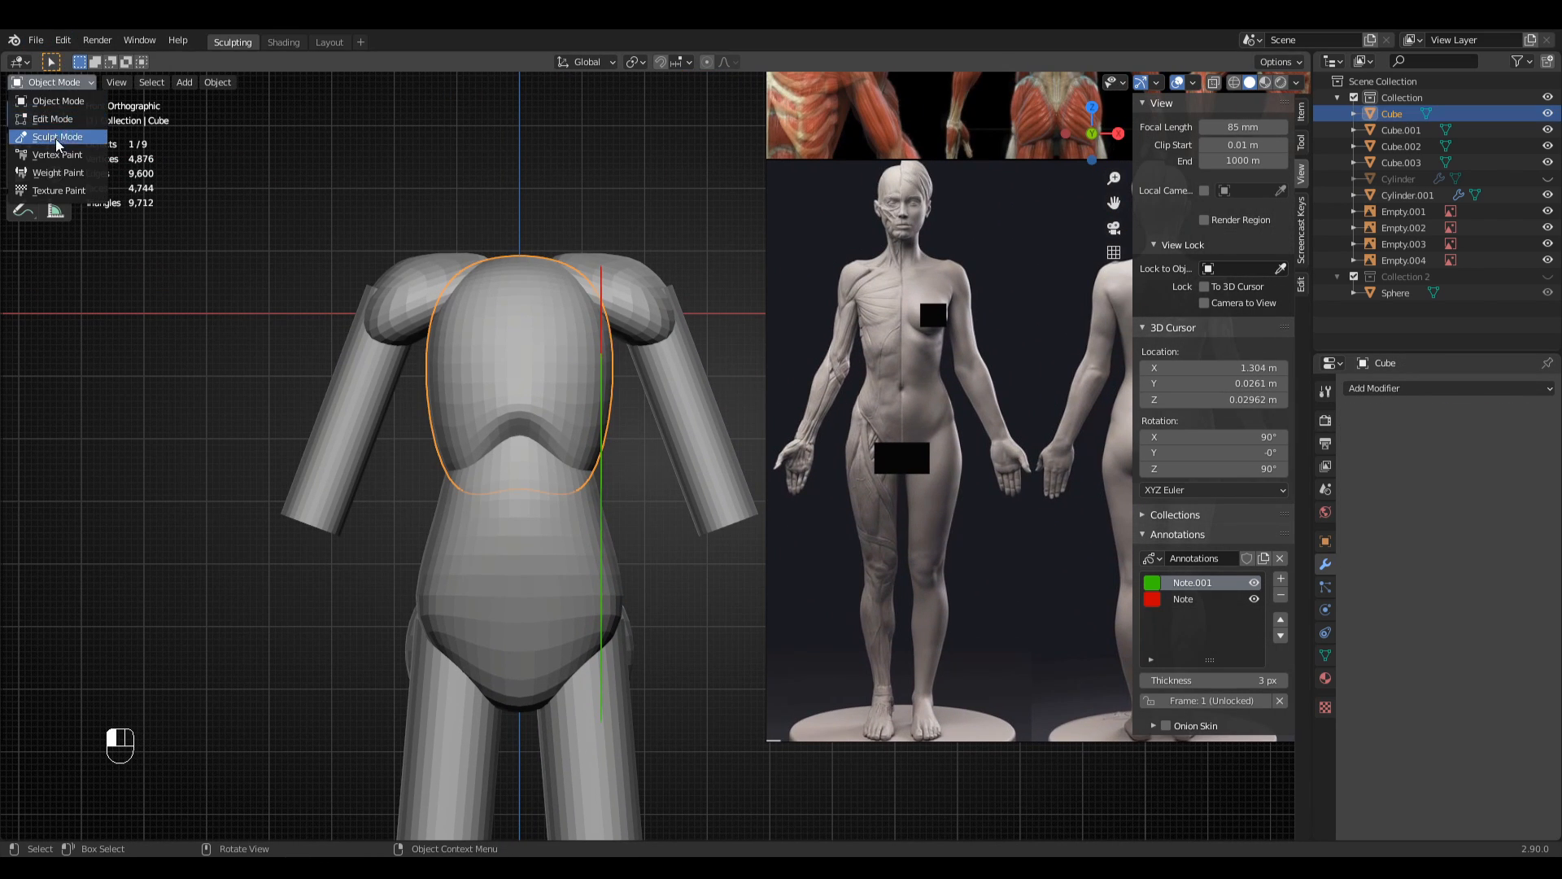
{"action": "left_click", "coordinate": [49, 135]}
- Widen the ribcage's upper sides with the Grab brush and reduce the brush radius to 146 px
{"action": "key", "text": "g"}
{"action": "key", "text": "f"}
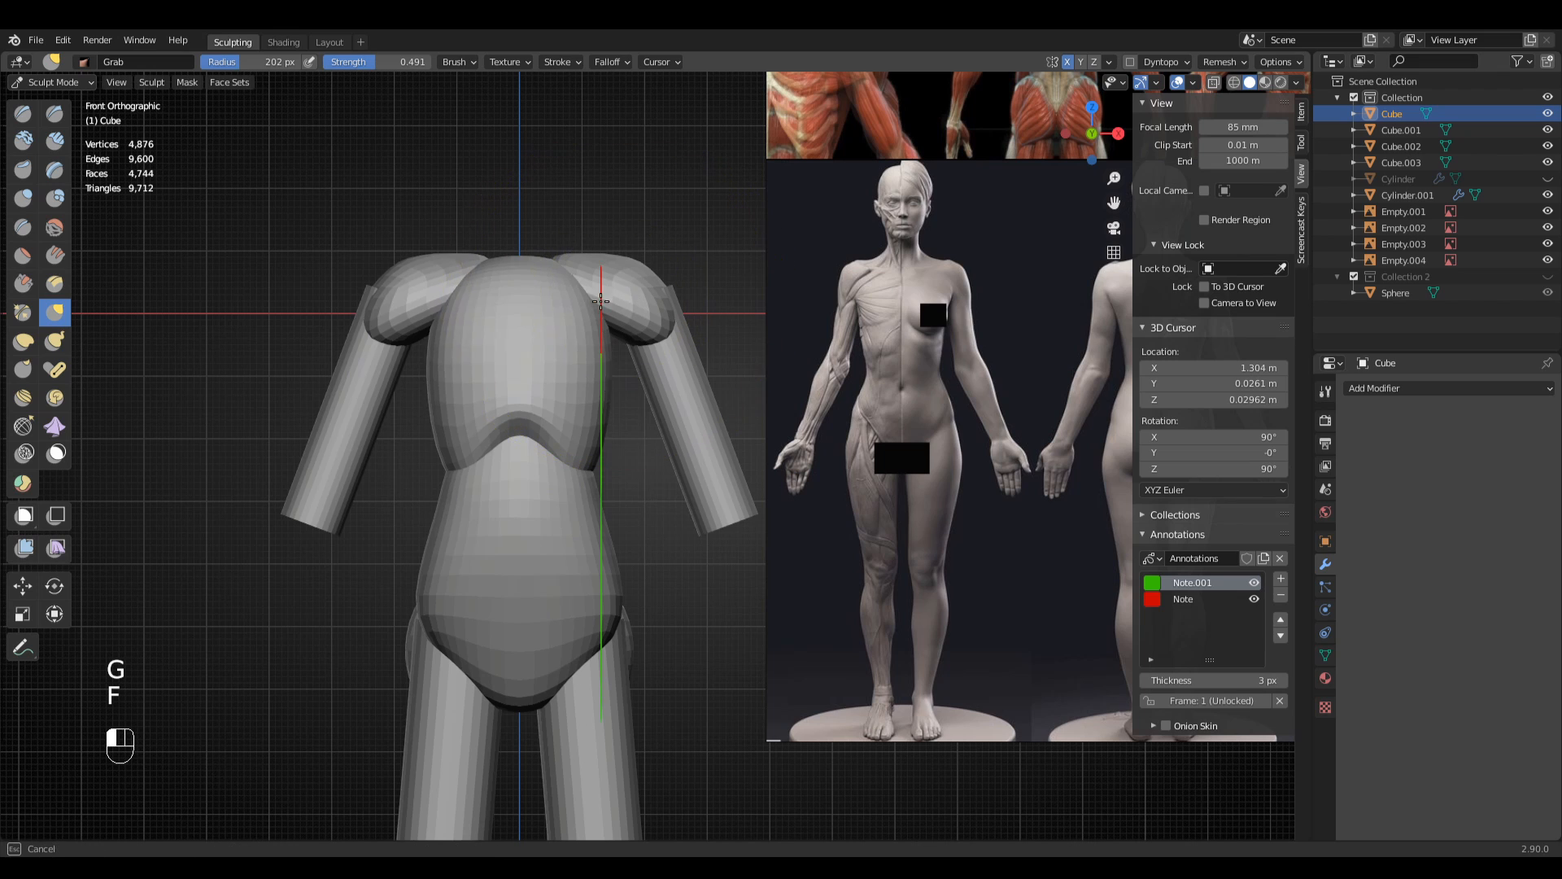
{"action": "key", "text": "f"}
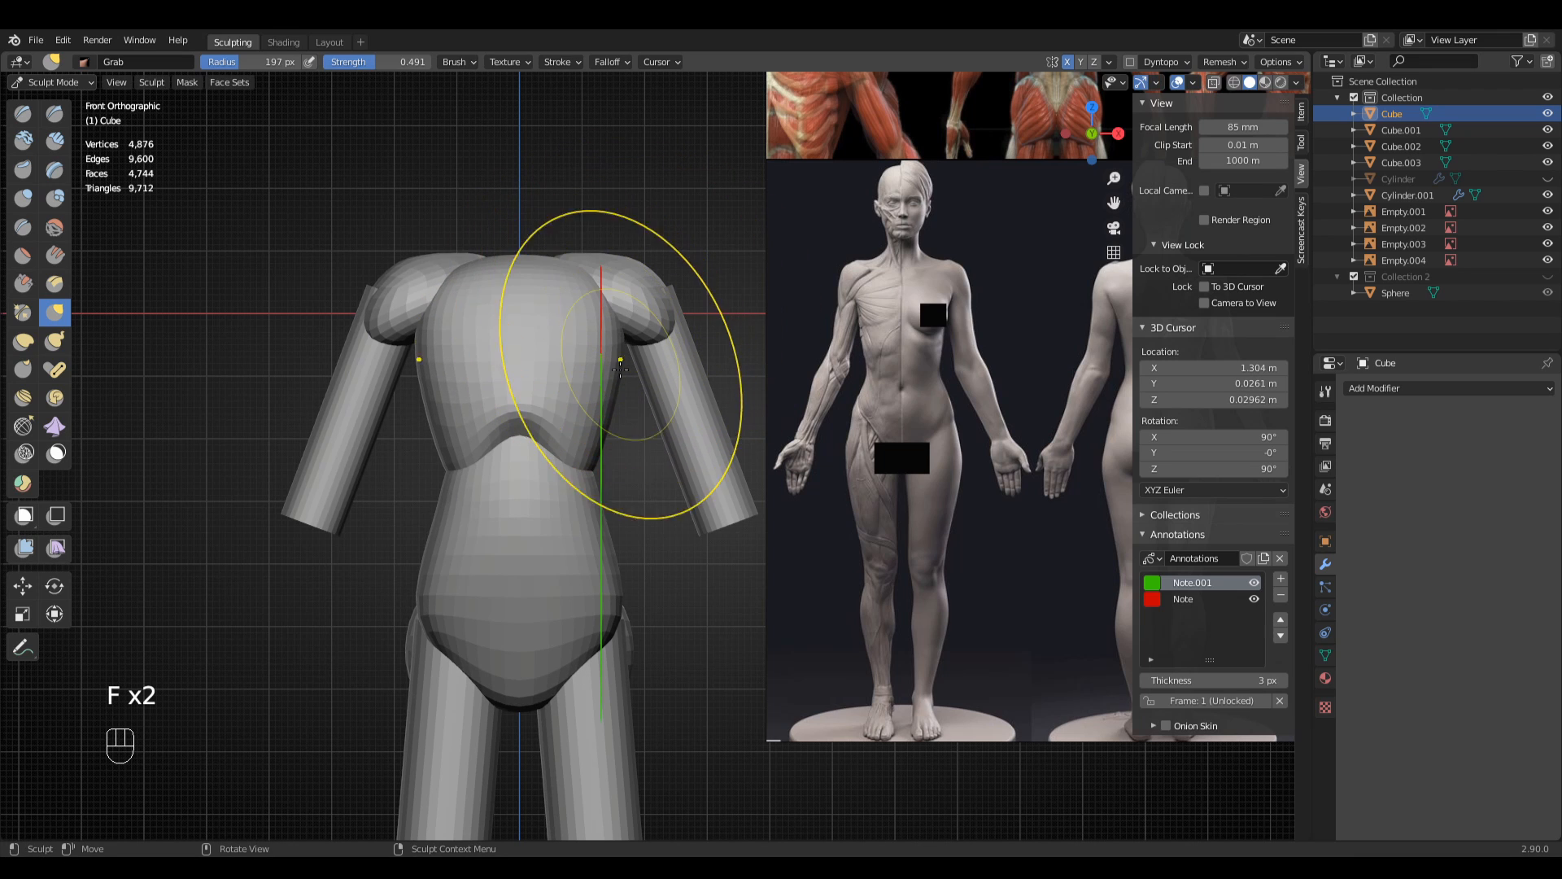
{"action": "key", "text": "f"}
{"action": "key", "text": "f"}
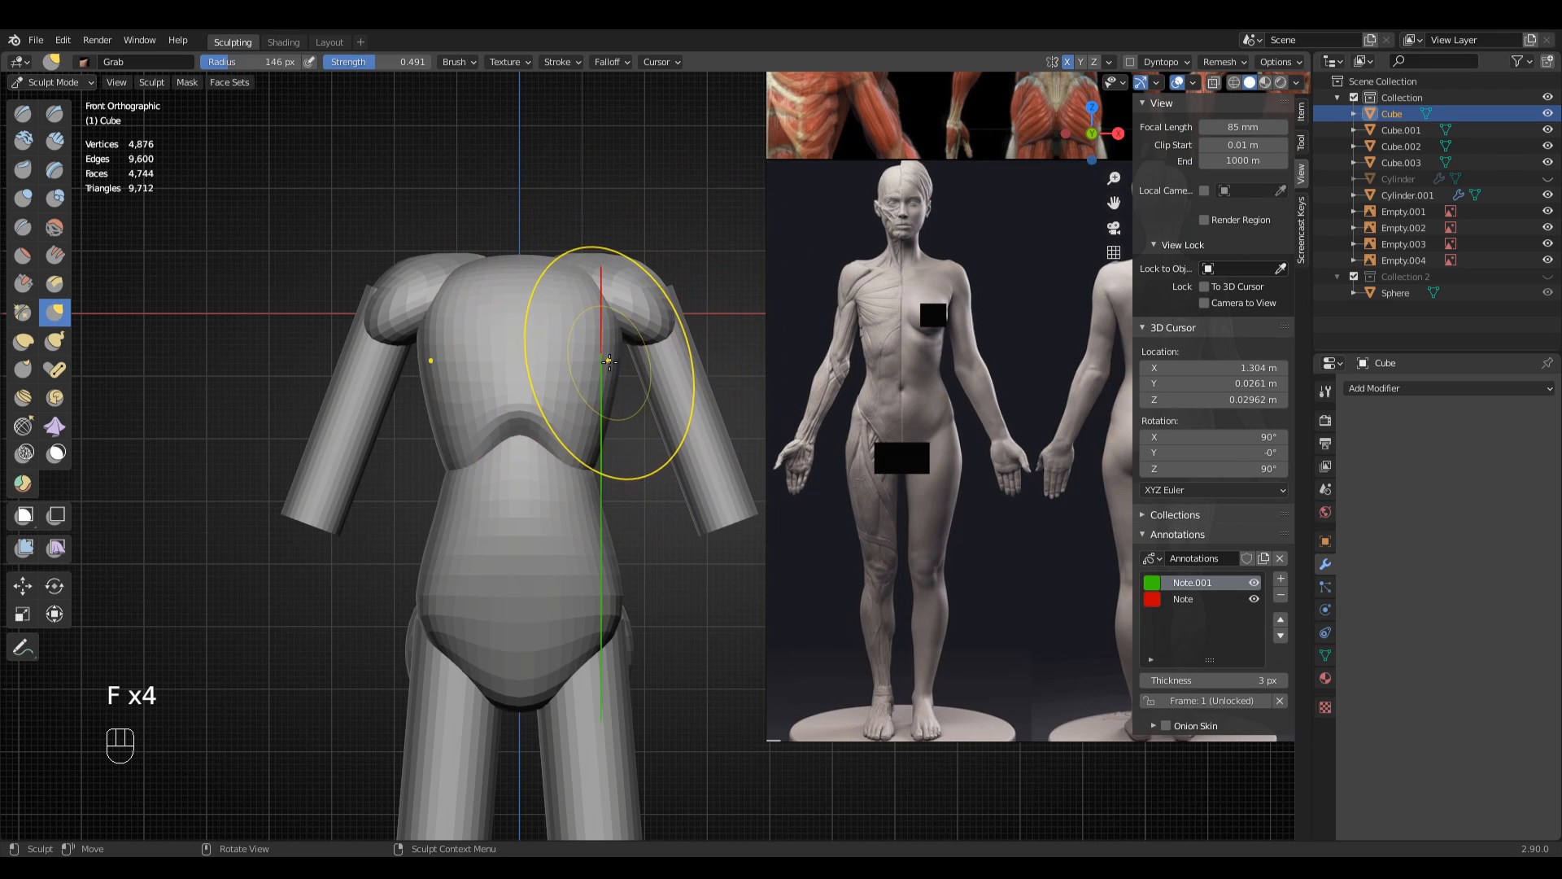
{"action": "left_click", "coordinate": [639, 334]}
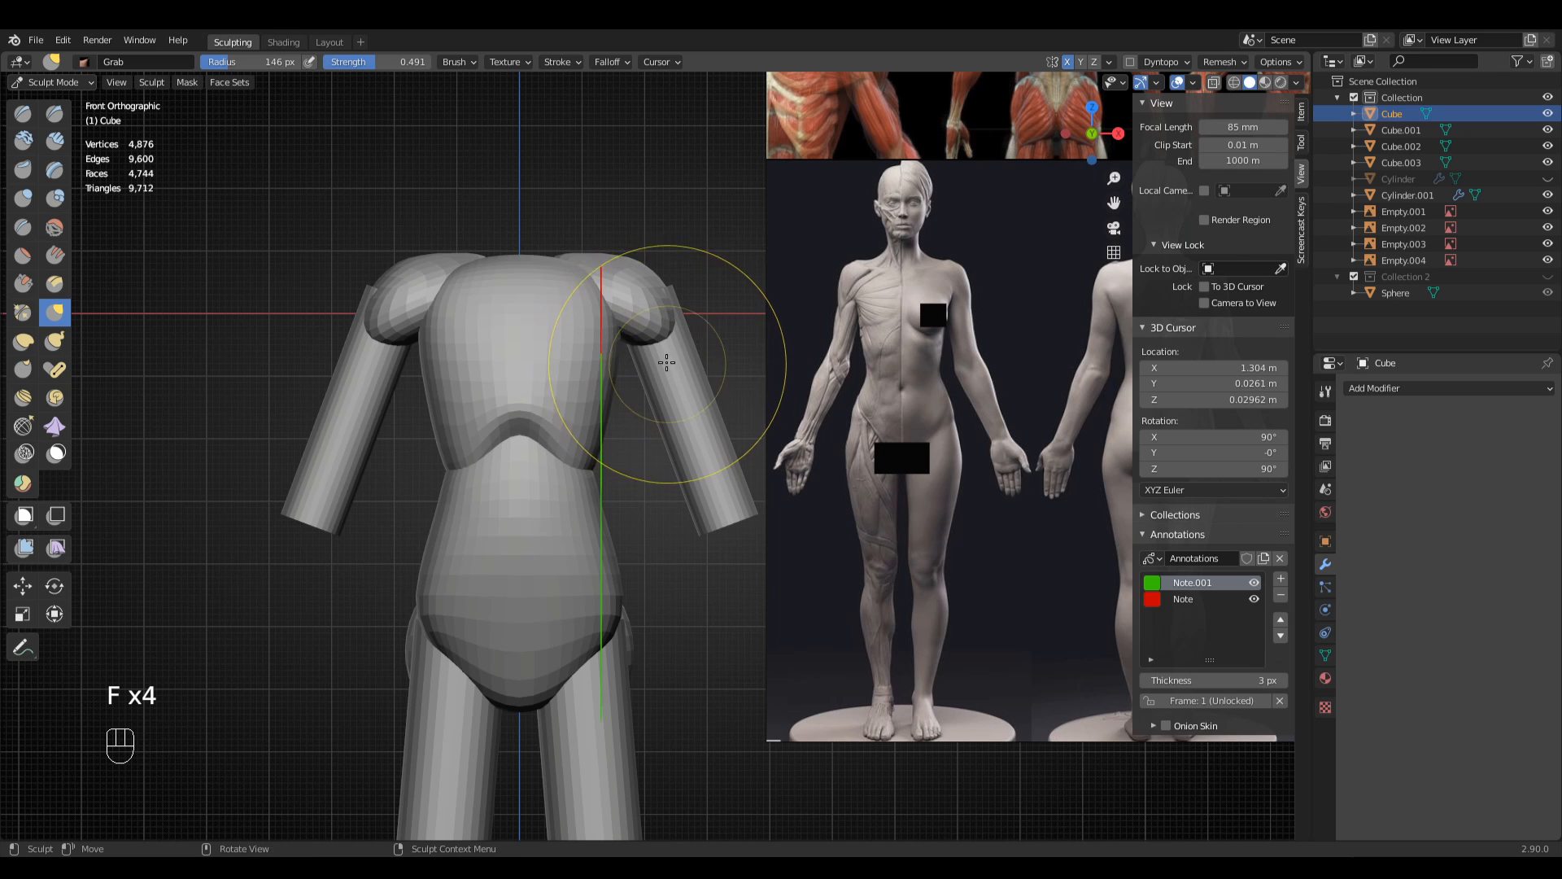
{"action": "middle_click_drag", "start_coordinate": [617, 355], "coordinate": [628, 411]}
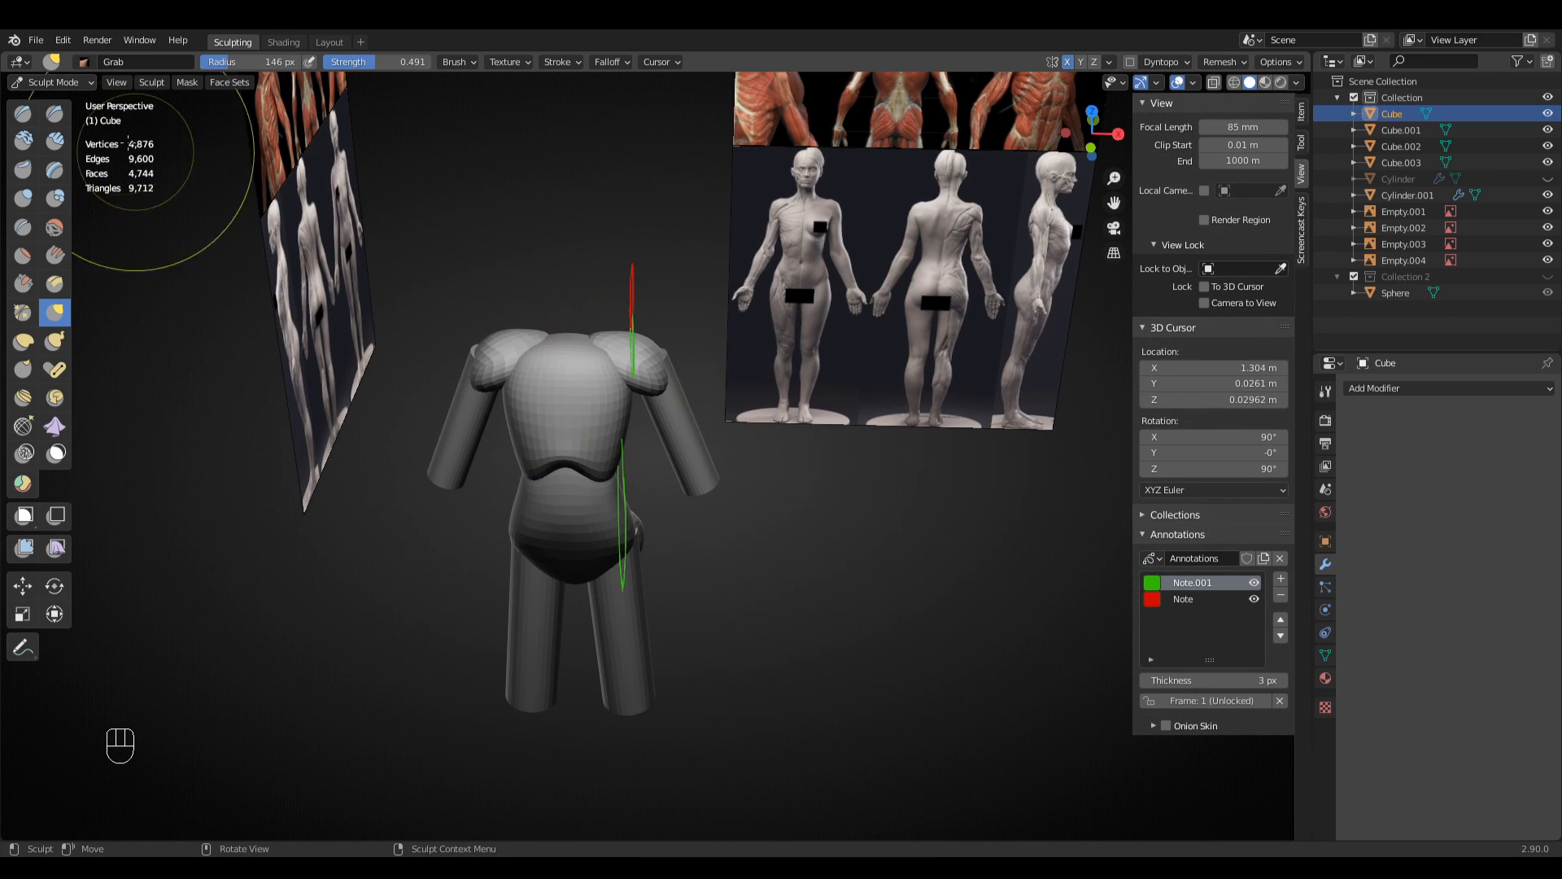
- Return to Object Mode, add a mesh cylinder and clear its location to the world origin
{"action": "left_click", "coordinate": [71, 84]}
{"action": "left_click", "coordinate": [68, 100]}
{"action": "key", "text": "alt+a"}
{"action": "key", "text": "shift+a"}
{"action": "mouse_move", "coordinate": [738, 449]}
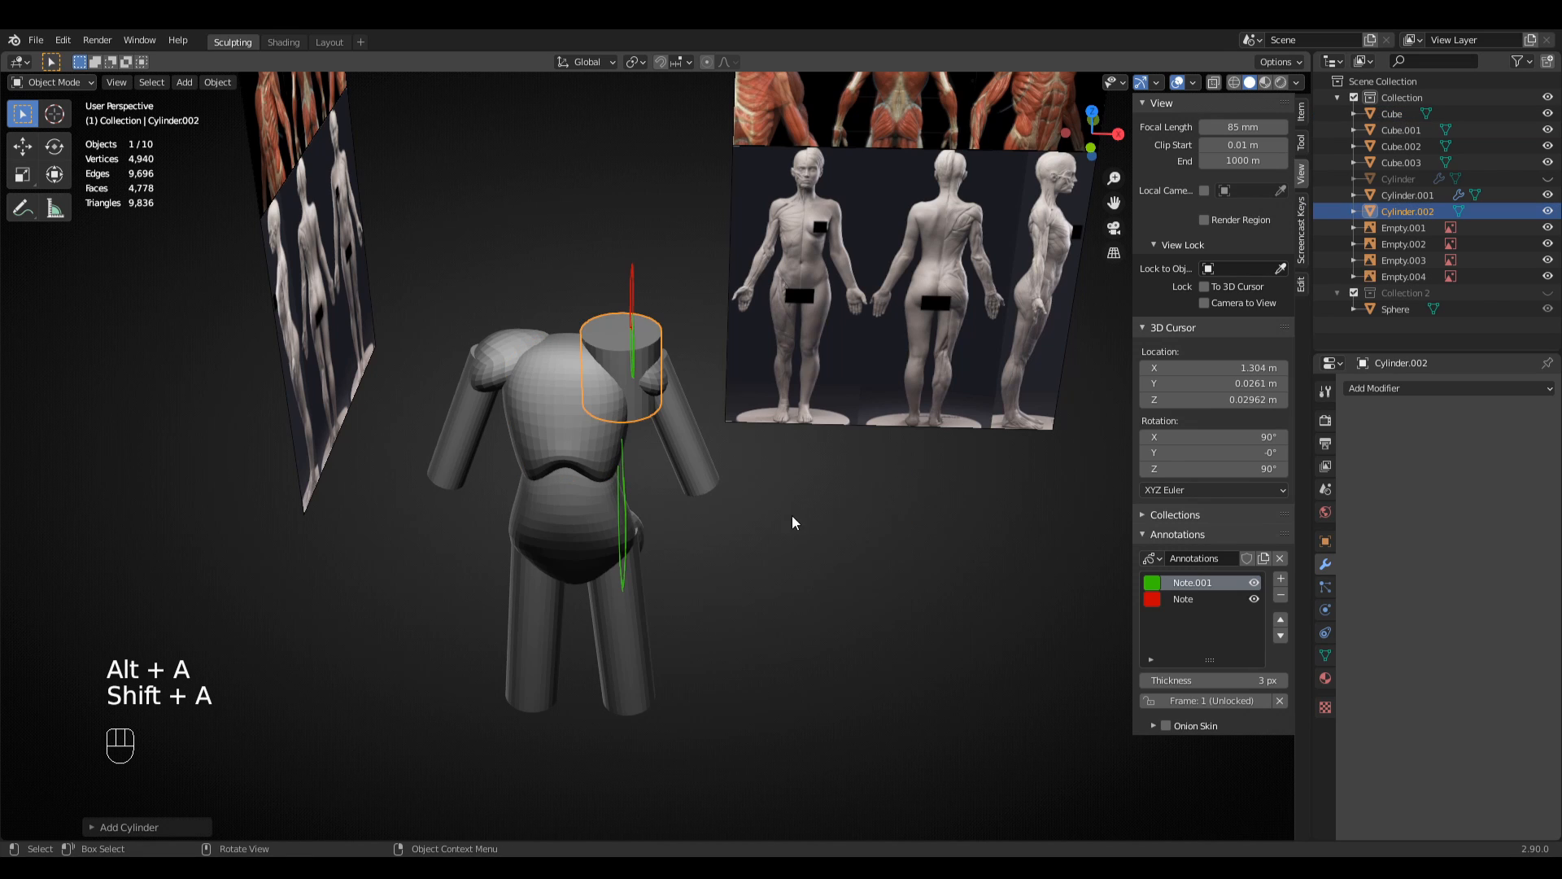
{"action": "left_click", "coordinate": [802, 531]}
{"action": "key", "text": "KP_1"}
{"action": "key", "text": "alt+g"}
- Move the new cylinder's mesh above the ribcage, scale it down and stretch it along Z into a neck
{"action": "key", "text": "Tab"}
{"action": "key", "text": "g"}
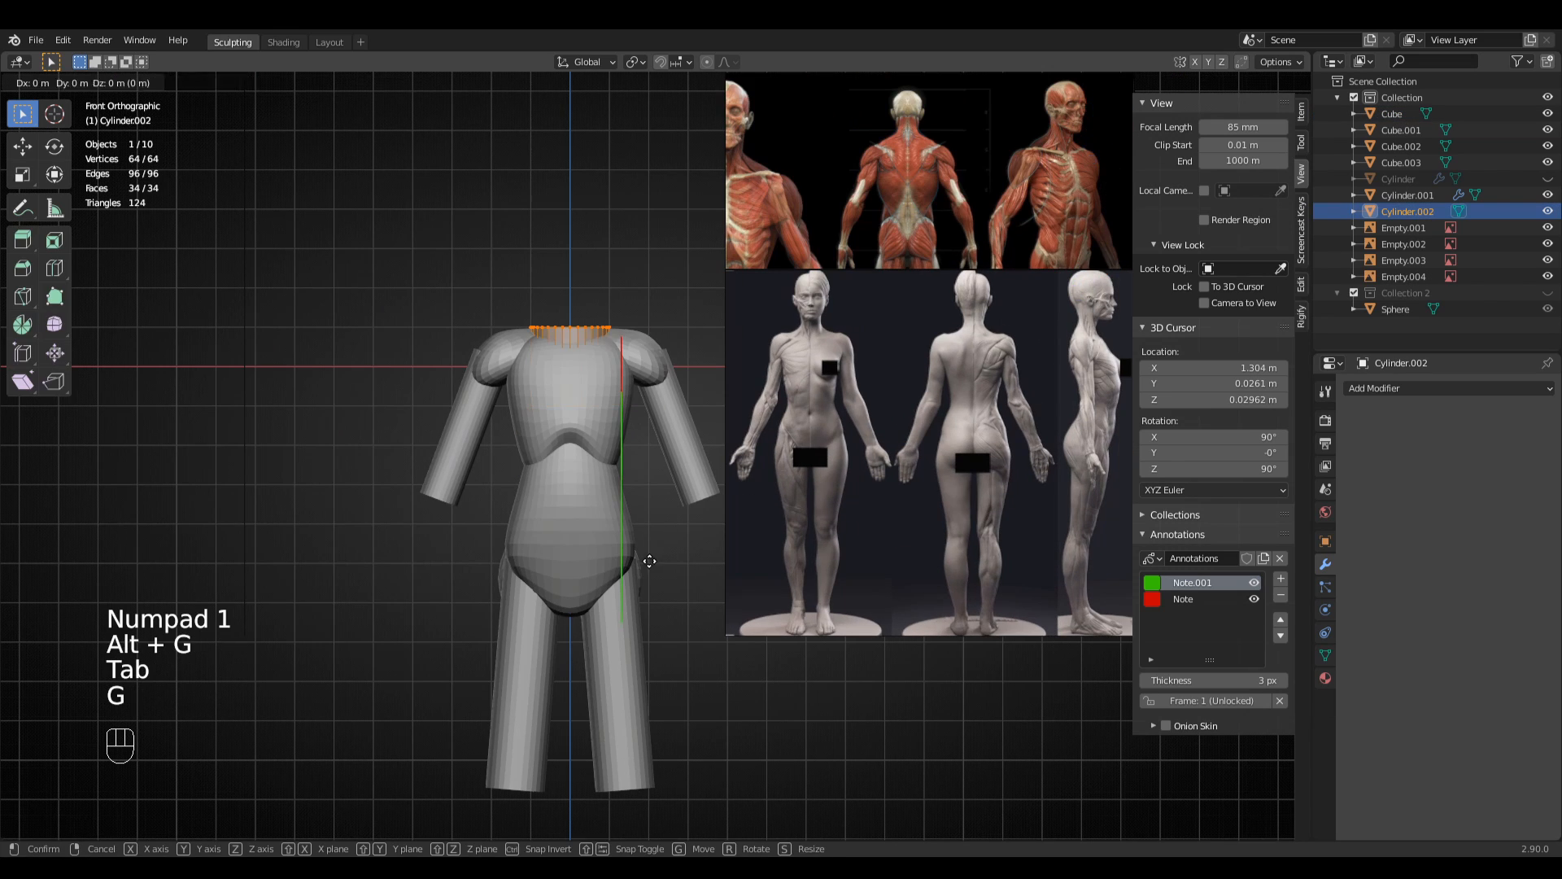
{"action": "left_click", "coordinate": [655, 486]}
{"action": "key", "text": "s"}
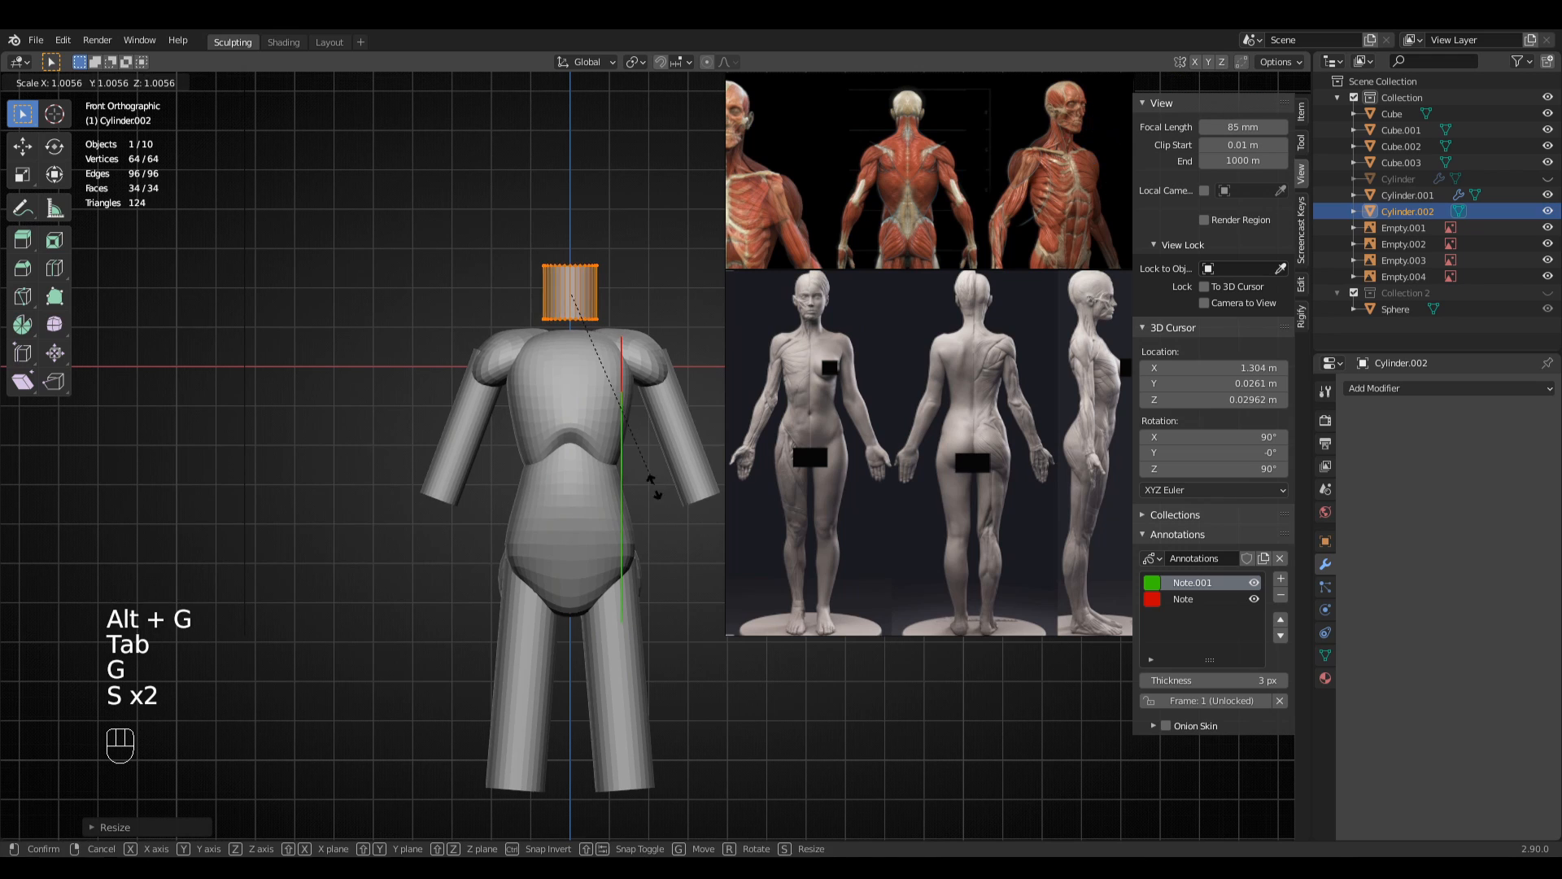
{"action": "key", "text": "z"}
{"action": "left_click", "coordinate": [676, 581]}
{"action": "key", "text": "s"}
{"action": "left_click", "coordinate": [663, 541]}
{"action": "key", "text": "z"}
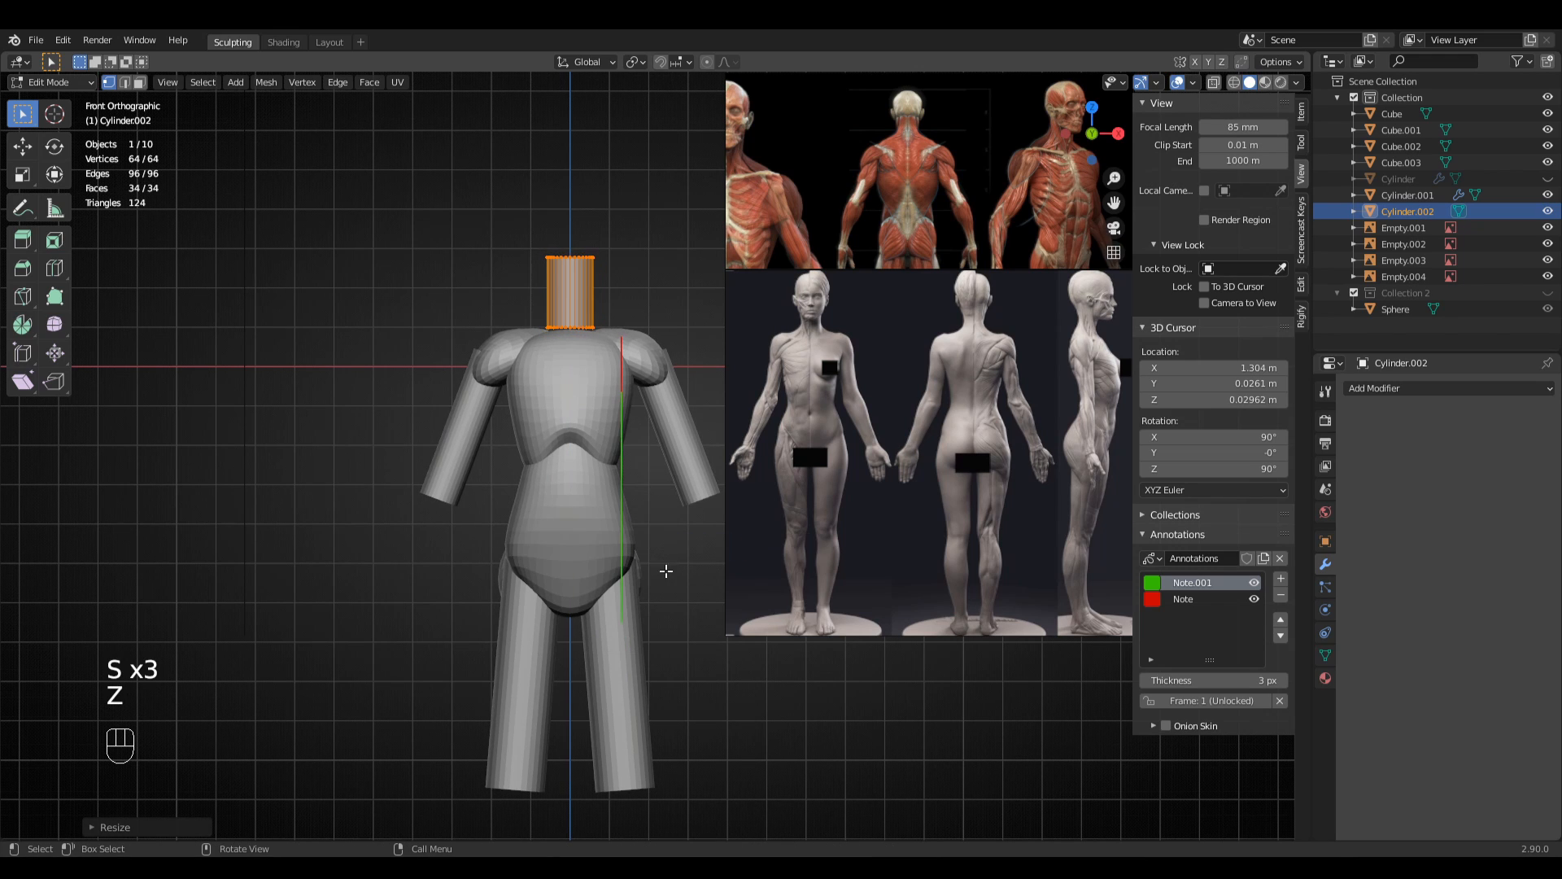
{"action": "key", "text": "s"}
{"action": "left_click", "coordinate": [689, 632]}
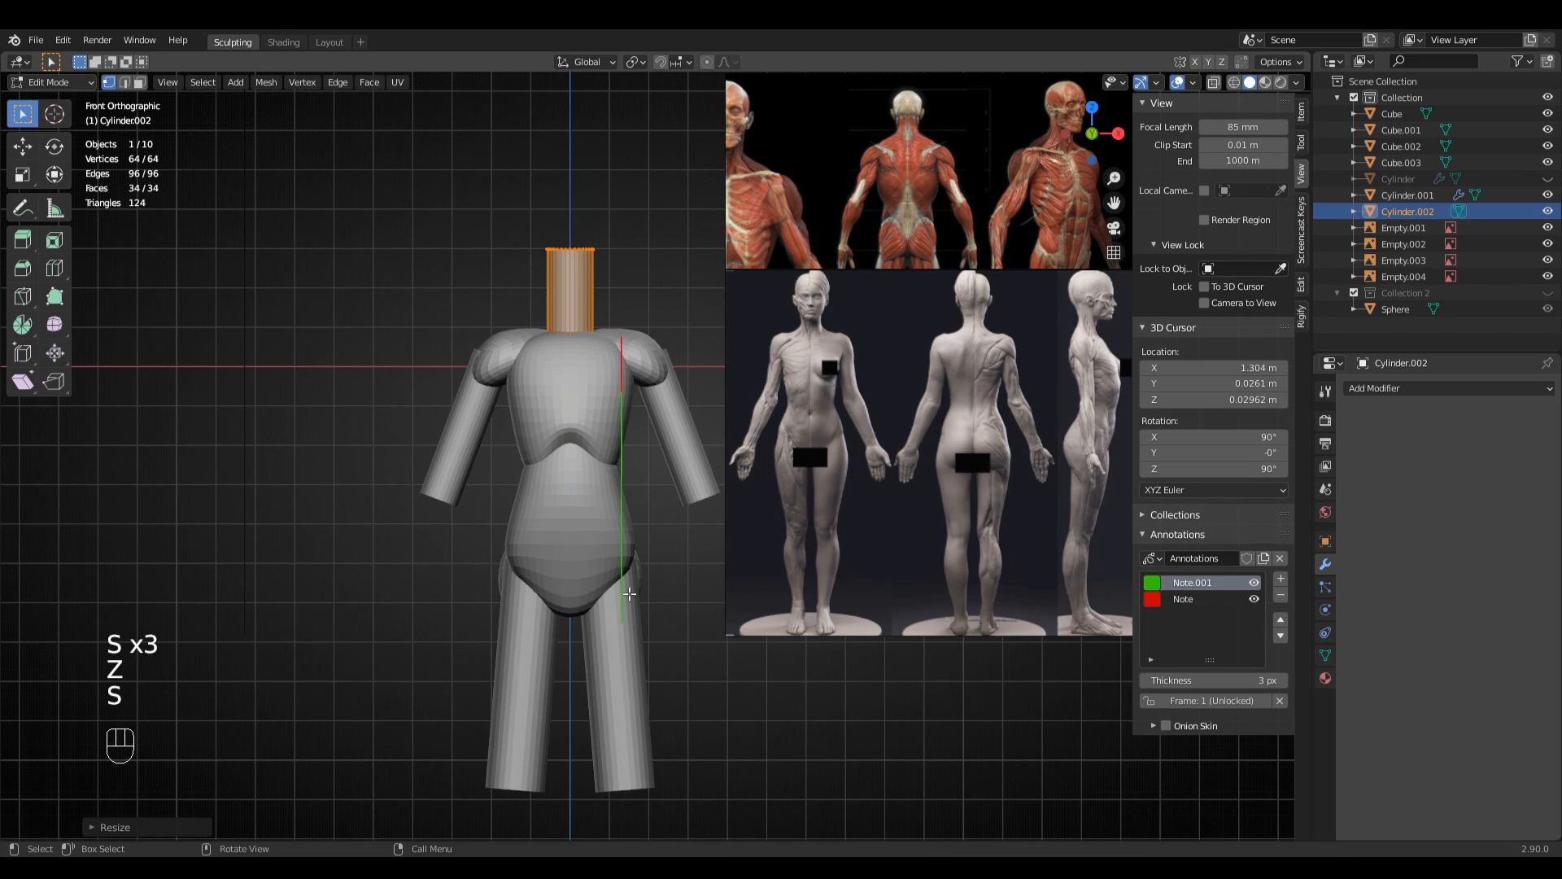
- Reposition the neck cylinder against the top of the ribcage, checking it from the side, and return to Object Mode
{"action": "key", "text": "KP_3"}
{"action": "middle_click_drag", "start_coordinate": [723, 347], "coordinate": [690, 493], "text": "shift"}
{"action": "middle_click_drag", "start_coordinate": [660, 582], "coordinate": [606, 428], "text": "ctrl"}
{"action": "key", "text": "g"}
{"action": "key", "text": "z"}
{"action": "left_click", "coordinate": [628, 568]}
{"action": "key", "text": "KP_3"}
{"action": "key", "text": "Tab"}
{"action": "left_click", "coordinate": [606, 428], "text": "shift"}
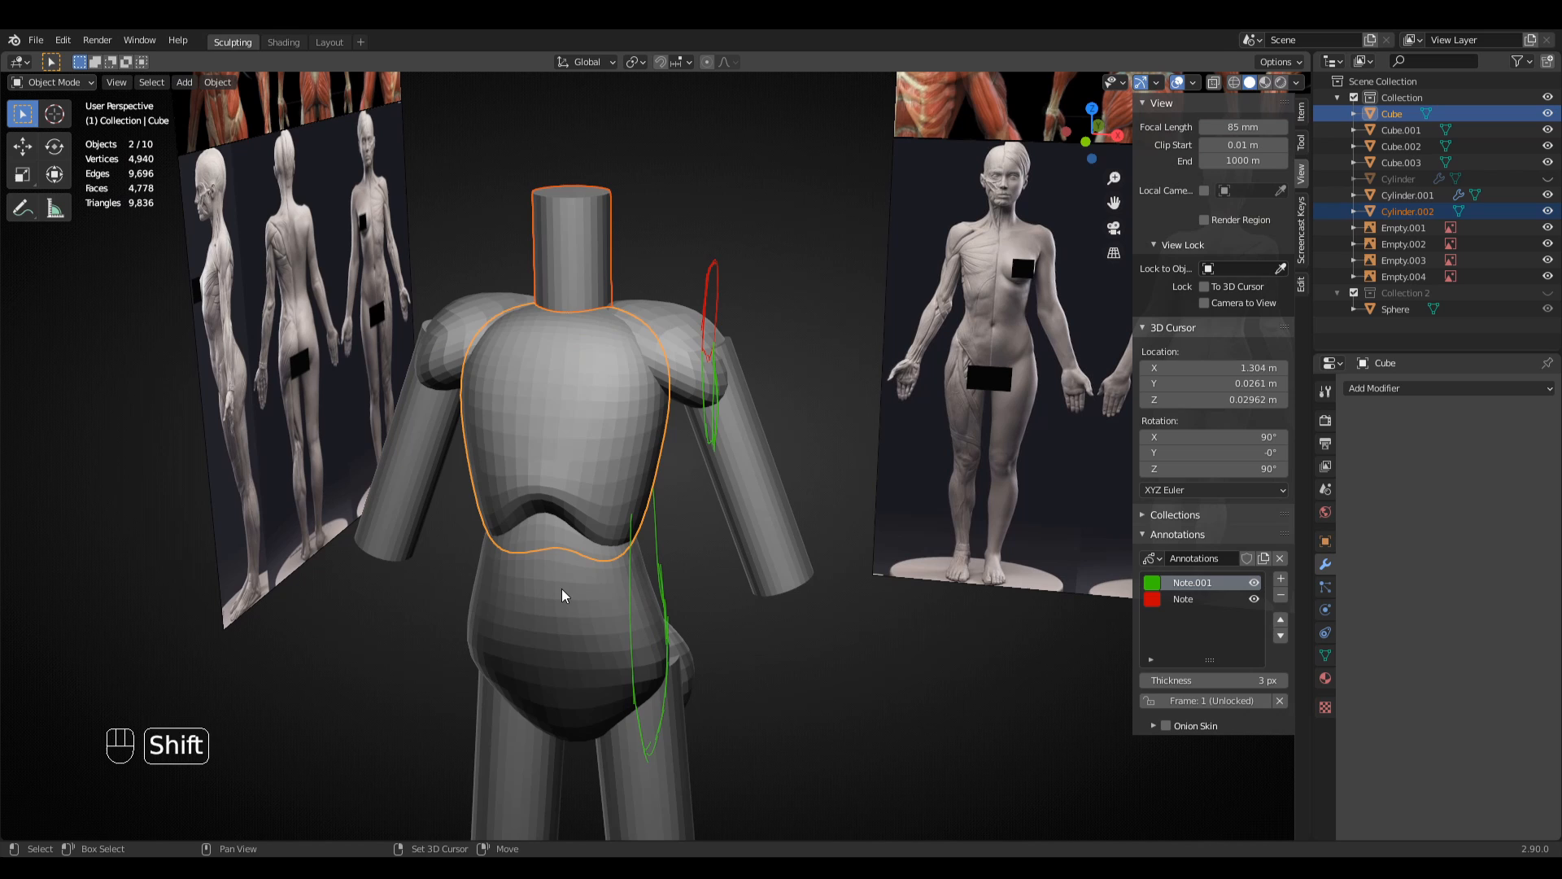
{"action": "left_click", "coordinate": [682, 324], "text": "shift"}
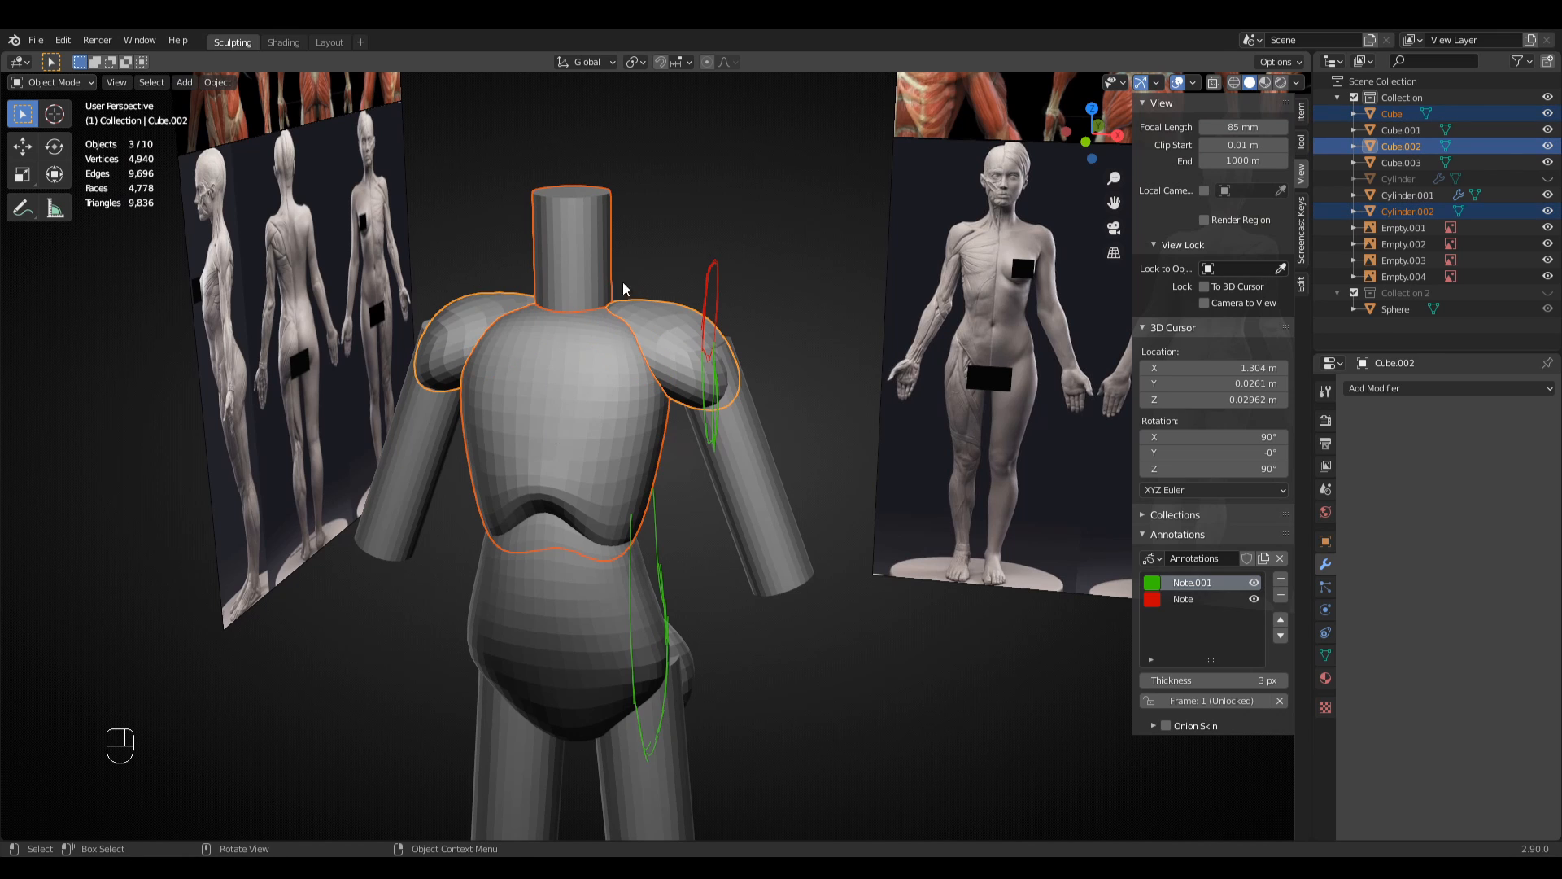
{"action": "middle_click_drag", "start_coordinate": [622, 288], "coordinate": [582, 489]}
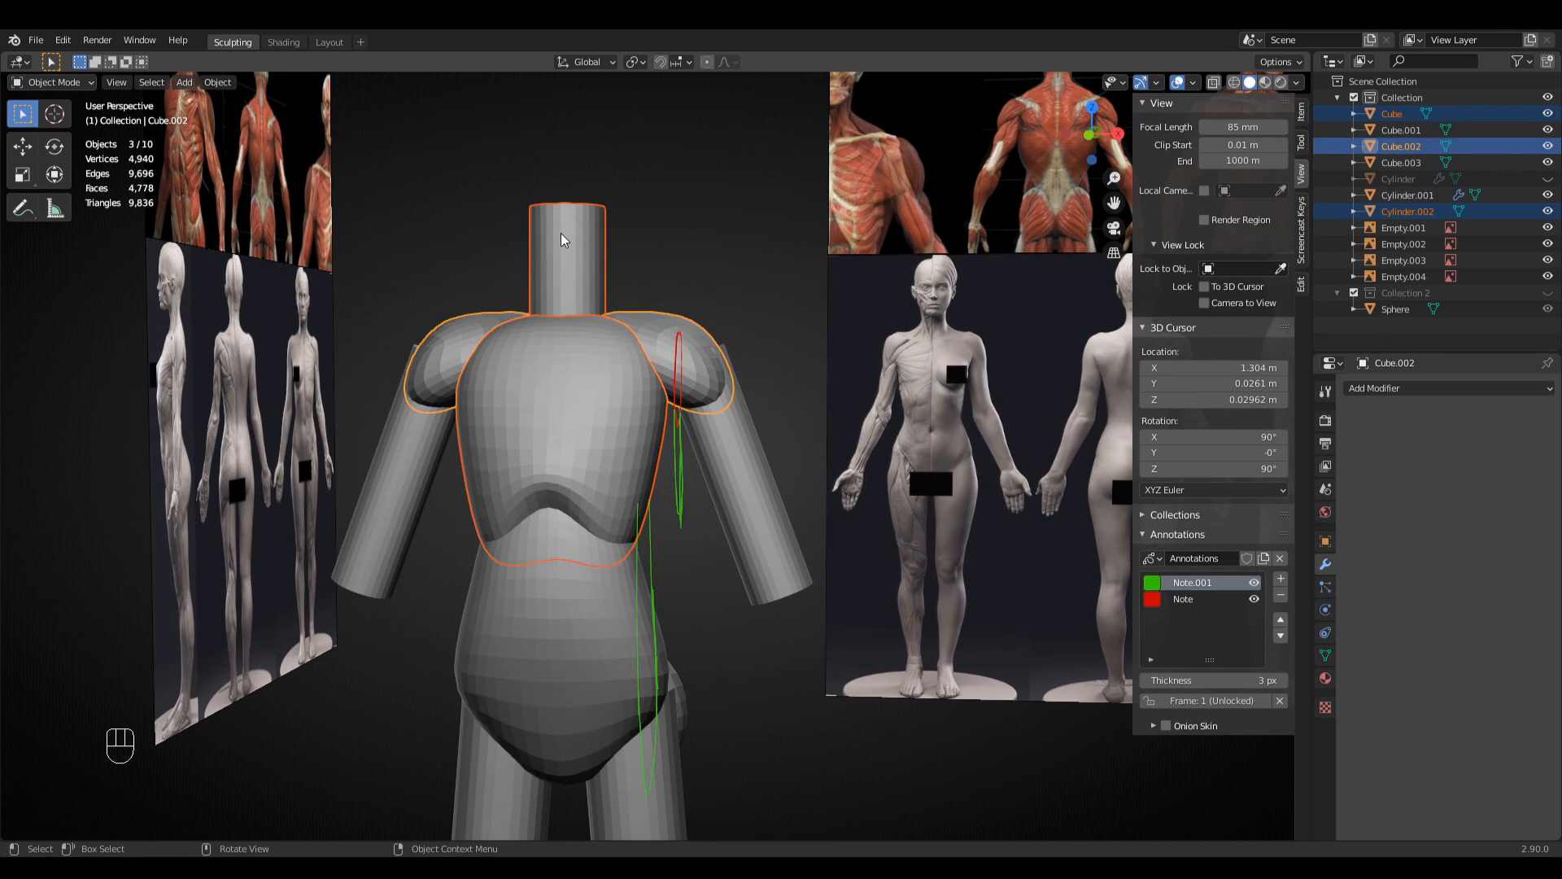
{"action": "middle_click_drag", "start_coordinate": [594, 397], "coordinate": [596, 422]}
{"action": "key", "text": "ctrl+h"}
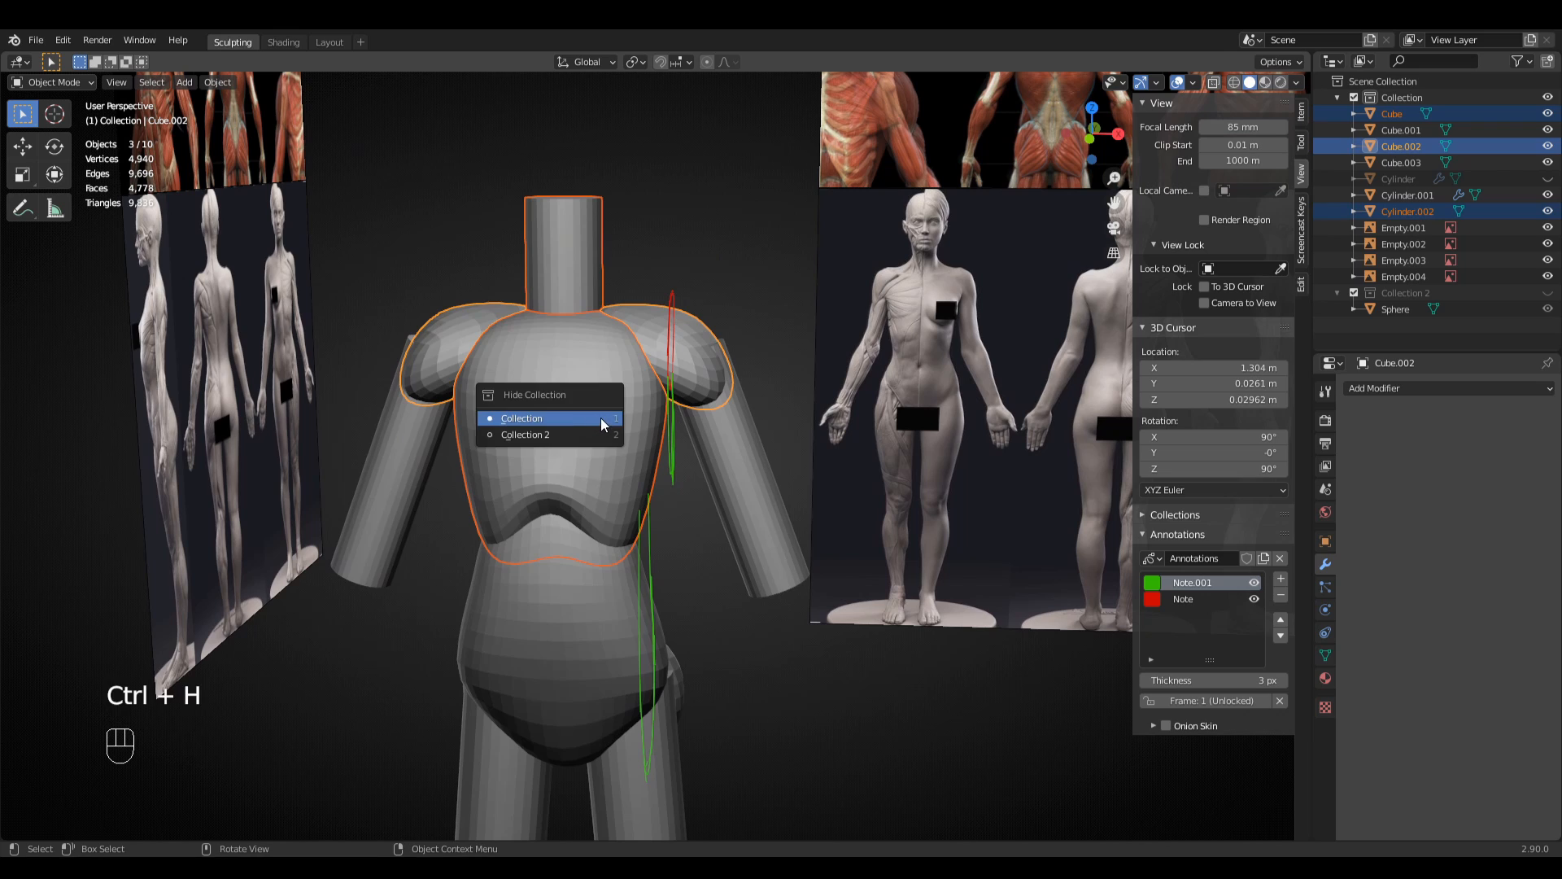
{"action": "left_click", "coordinate": [593, 417]}
- Join the ribcage and shoulder forms into the neck cylinder as a single upper-body object
{"action": "left_click", "coordinate": [583, 441]}
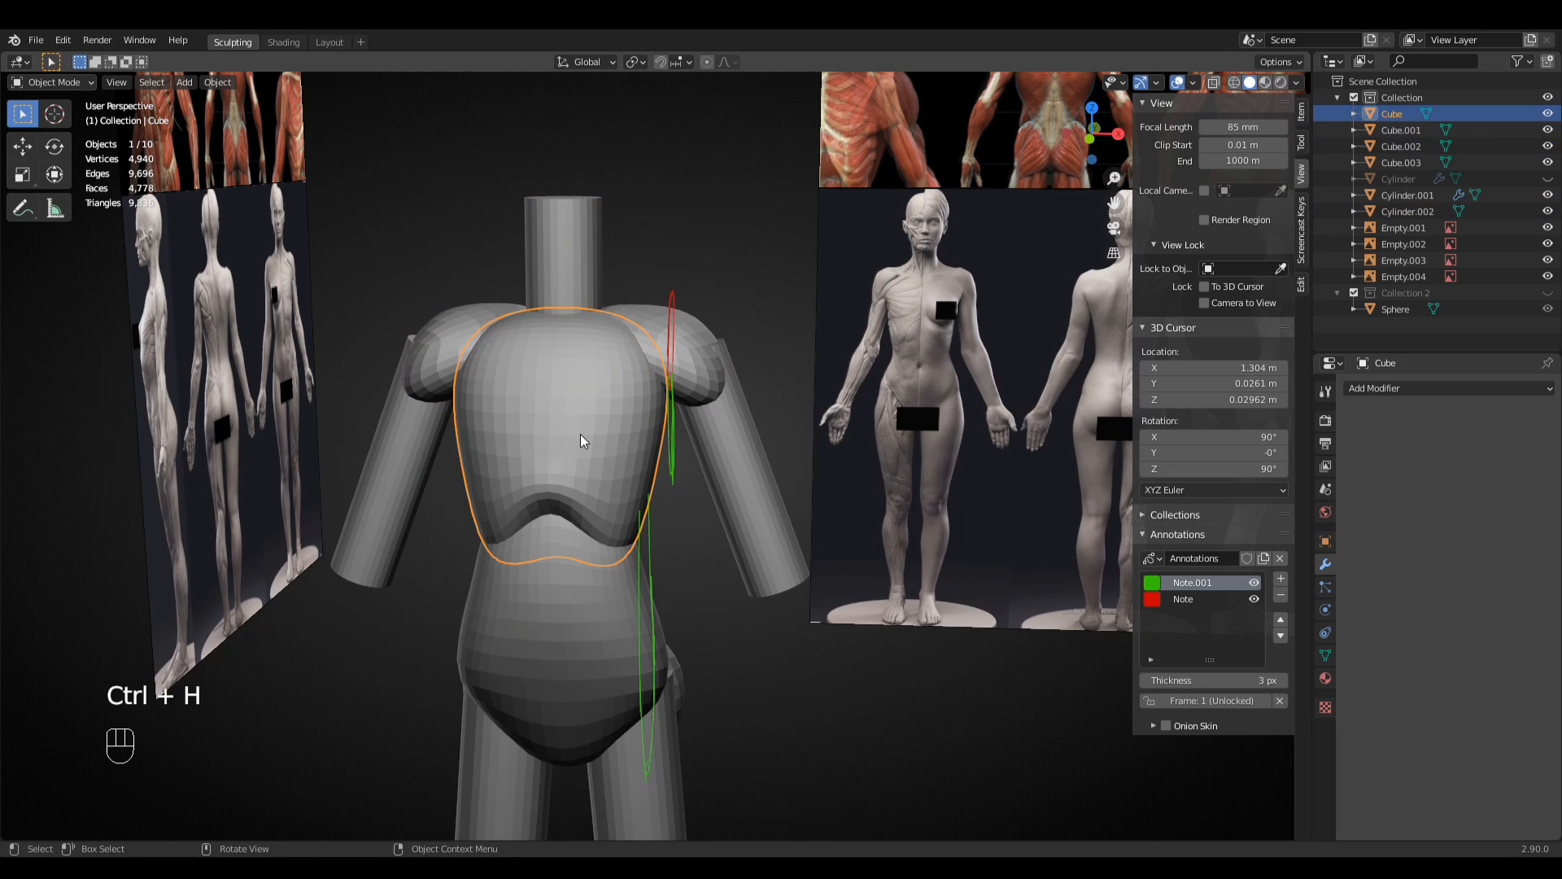
{"action": "left_click", "coordinate": [569, 246], "text": "shift"}
{"action": "key", "text": "ctrl+j"}
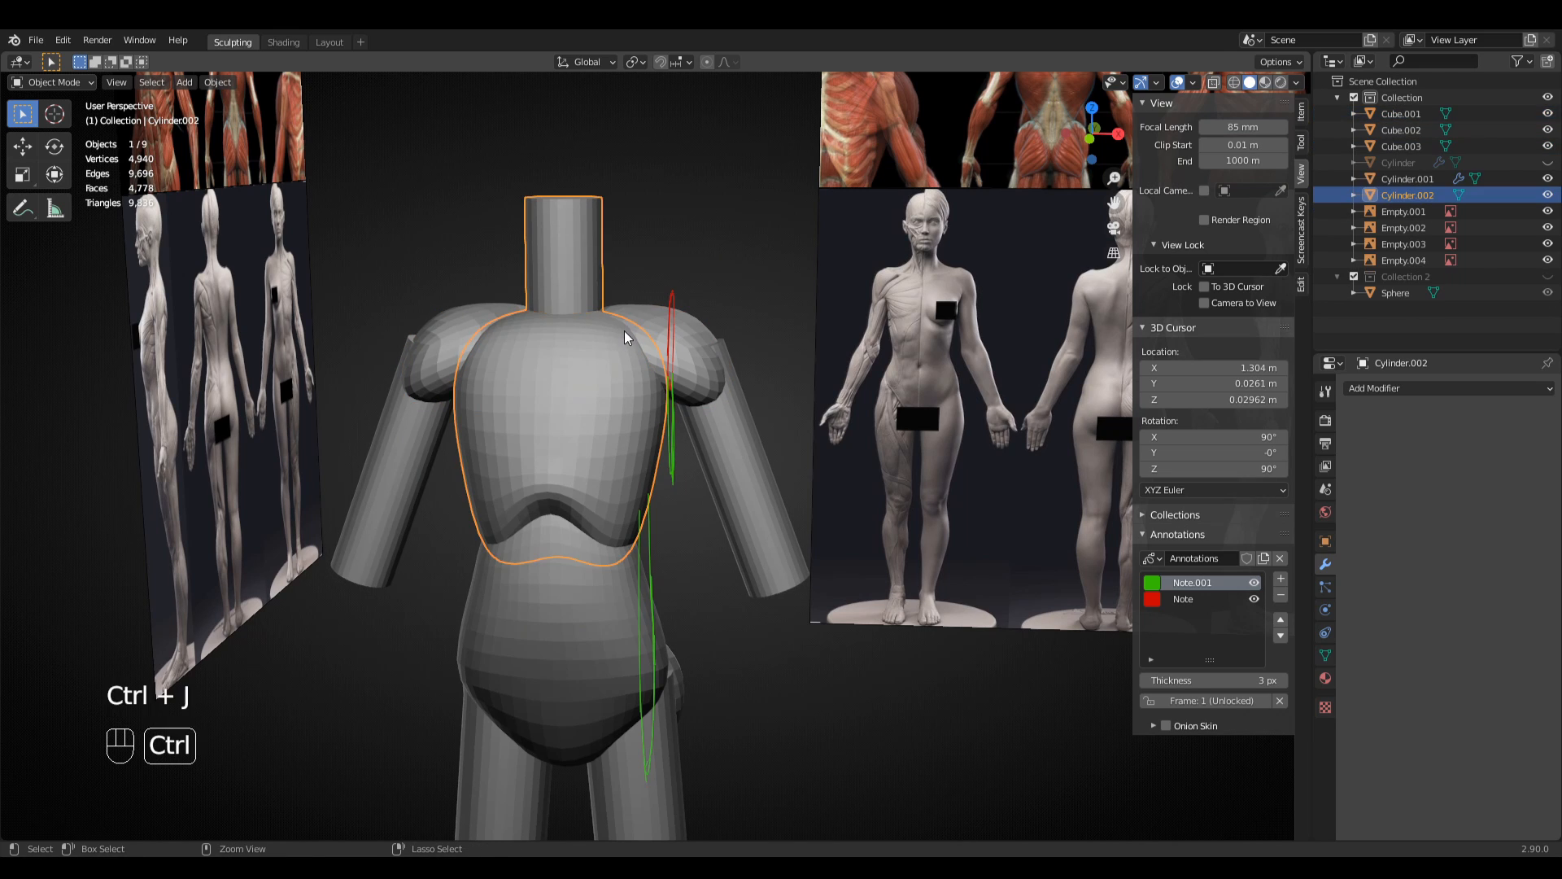
{"action": "left_click", "coordinate": [618, 376], "text": "shift"}
{"action": "left_click", "coordinate": [530, 438], "text": "shift"}
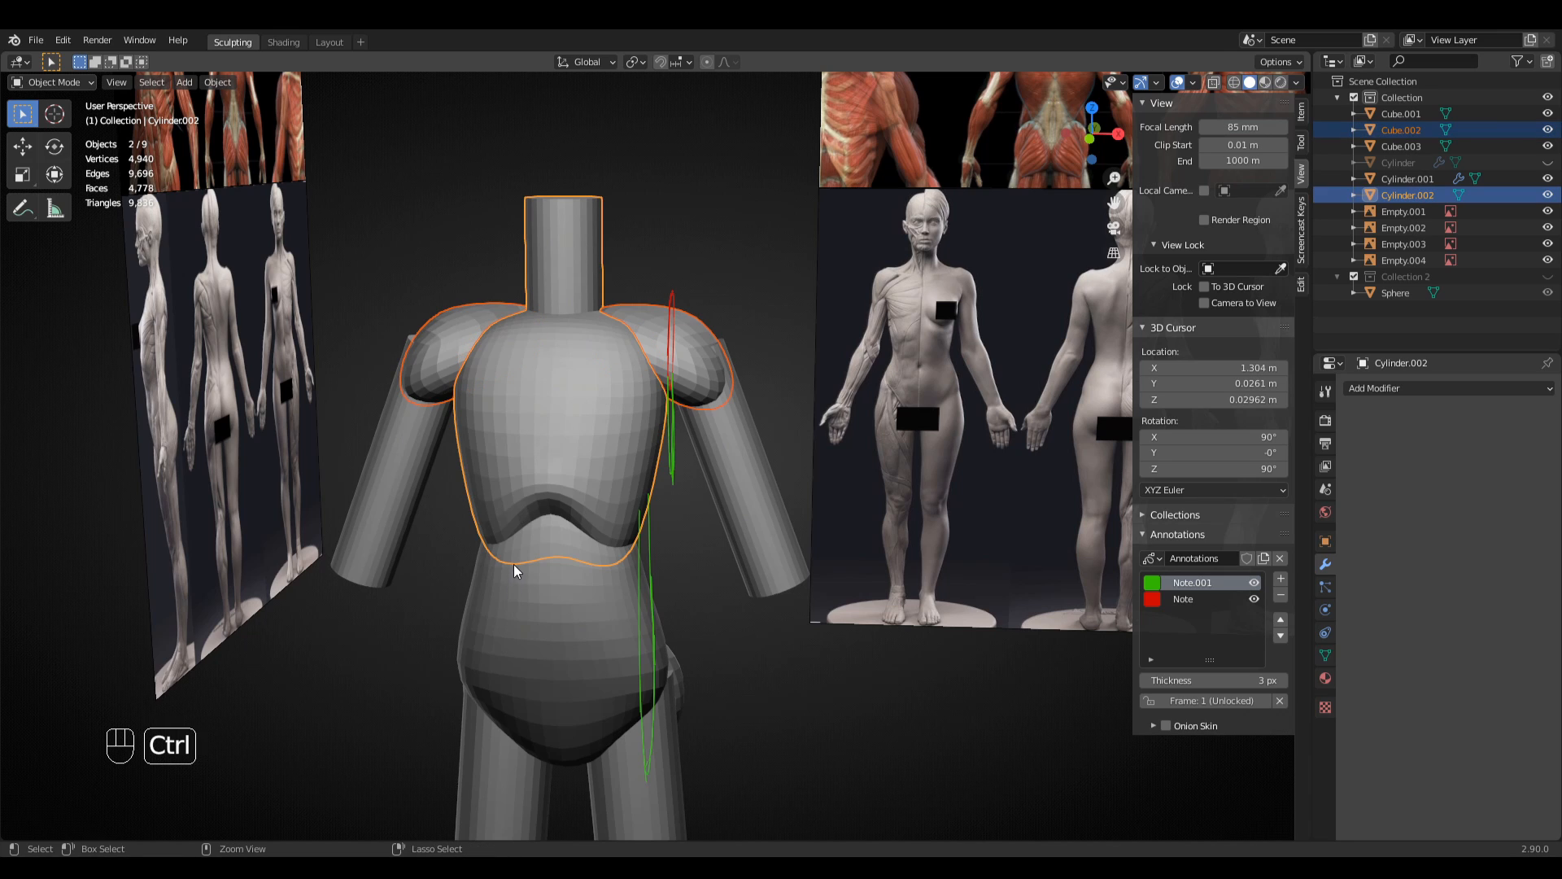
{"action": "key", "text": "ctrl+j"}
{"action": "key", "text": "alt+a"}
{"action": "left_click", "coordinate": [480, 514]}
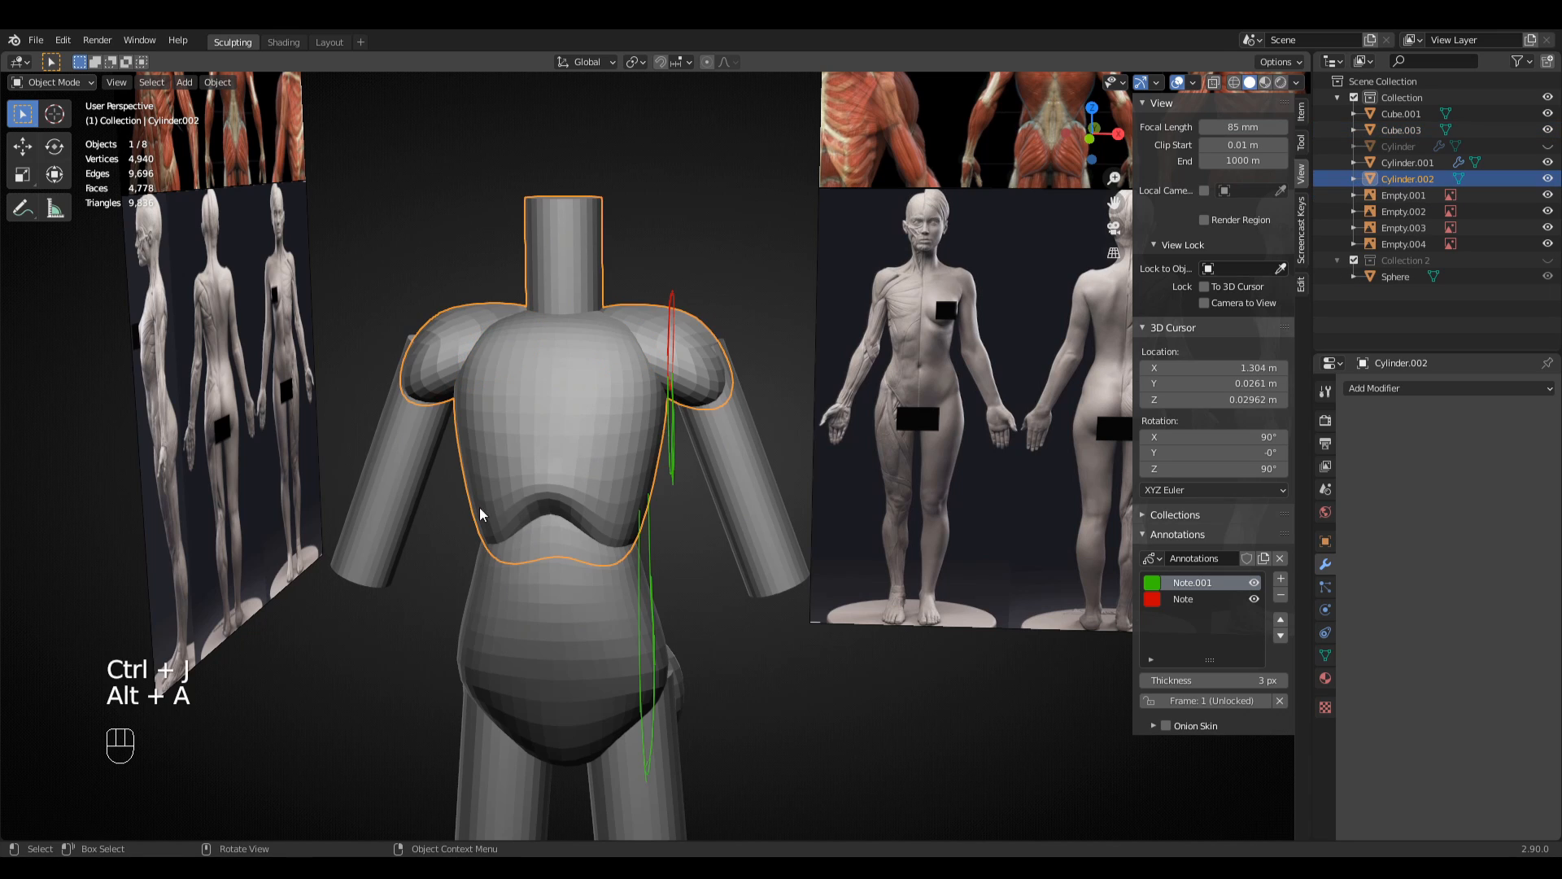
- Switch the joined upper body to Sculpt Mode in front view and open the viewport overlay settings
{"action": "left_click", "coordinate": [64, 85]}
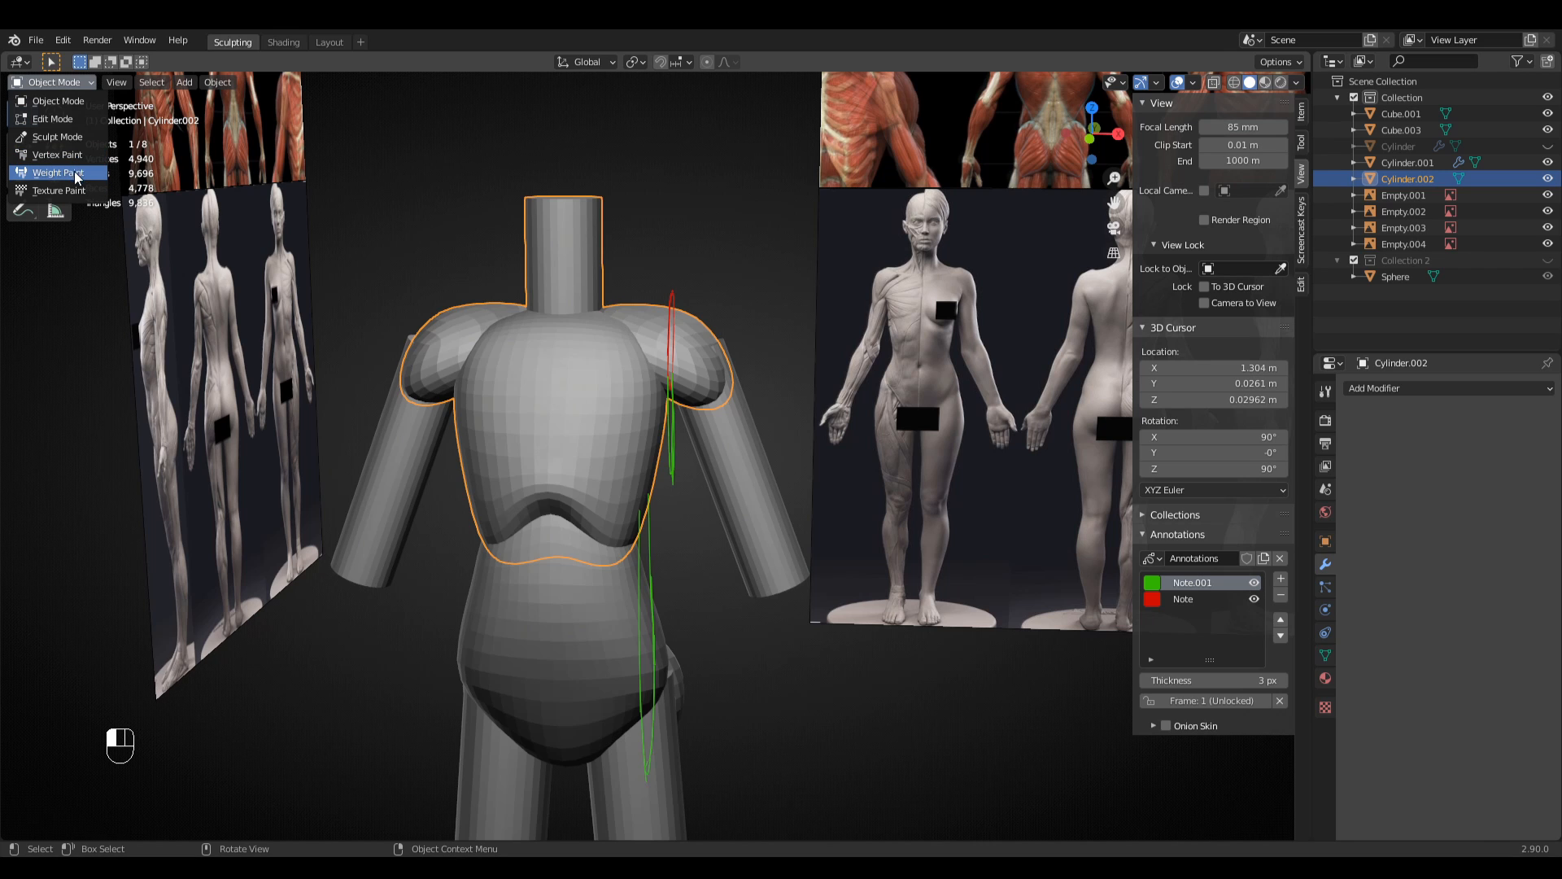
{"action": "left_click", "coordinate": [57, 137]}
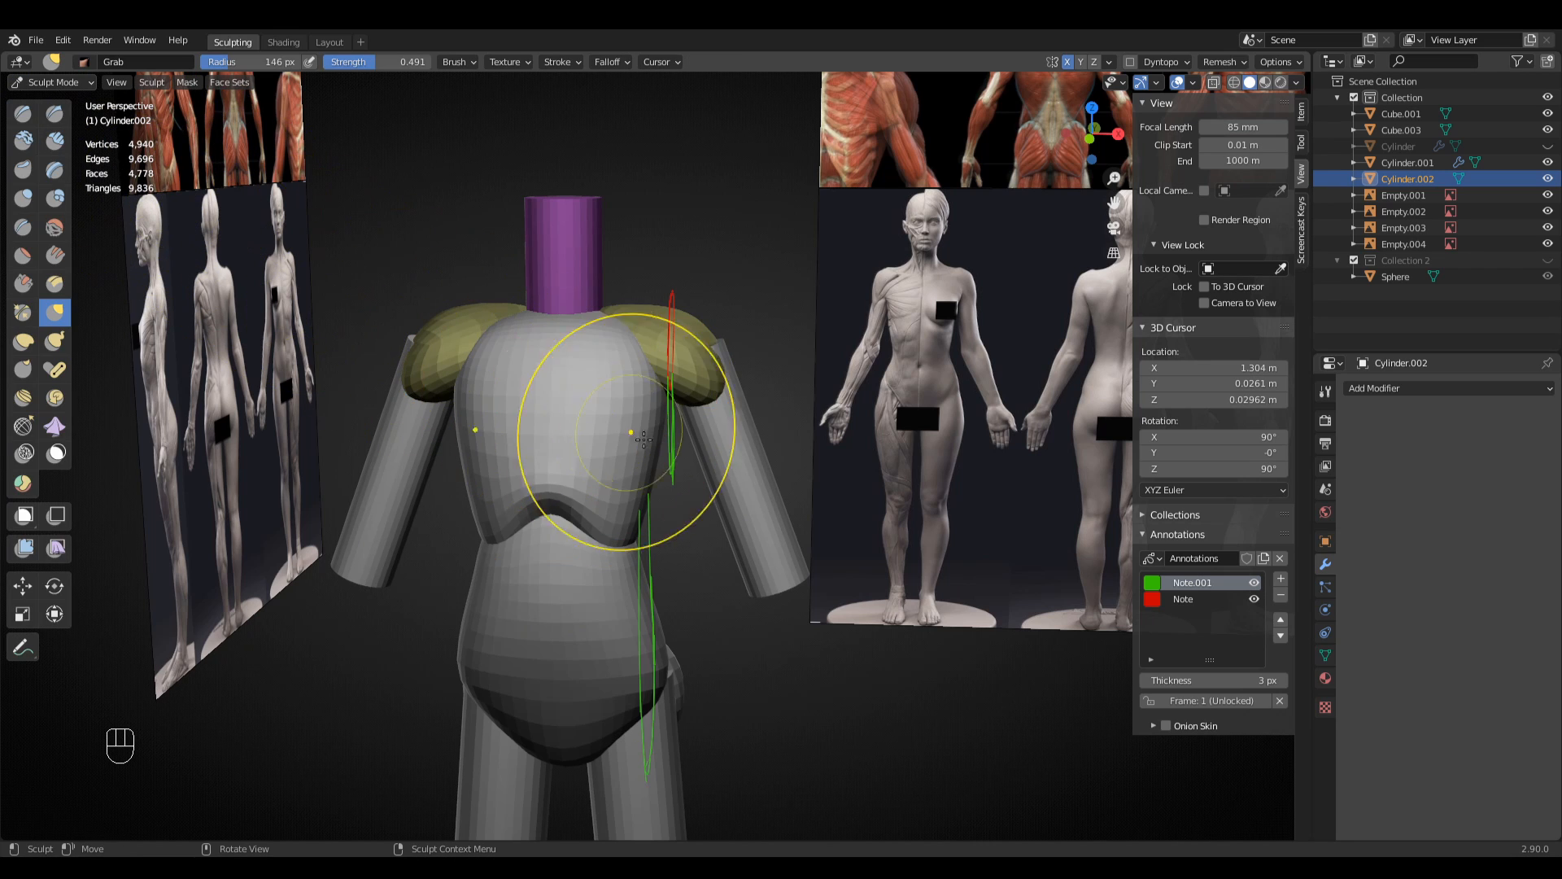
{"action": "key", "text": "KP_1"}
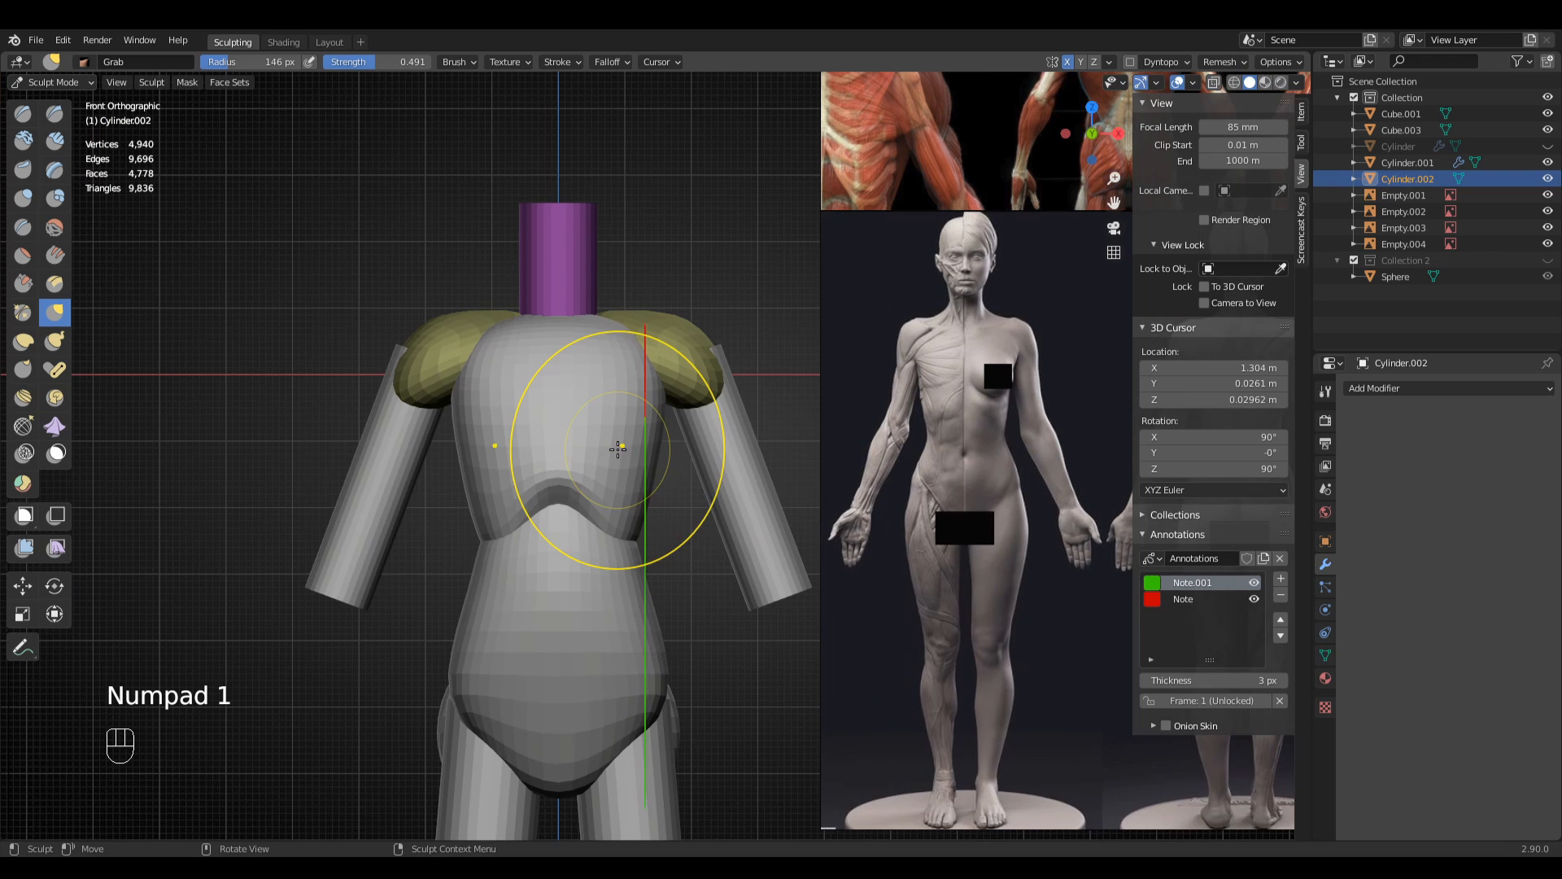
{"action": "left_click", "coordinate": [1193, 82]}
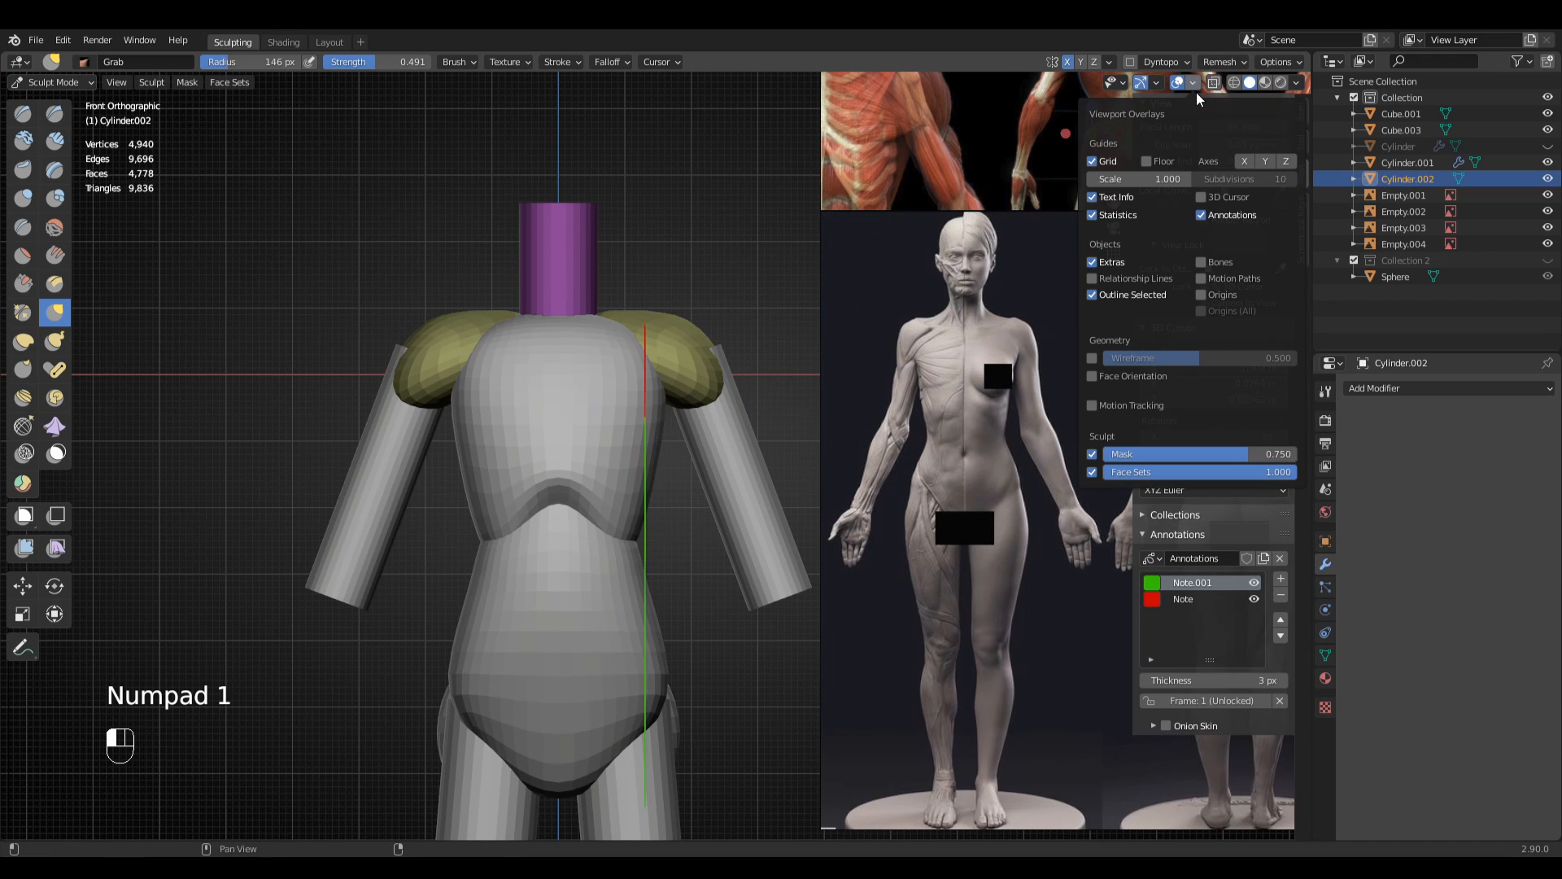
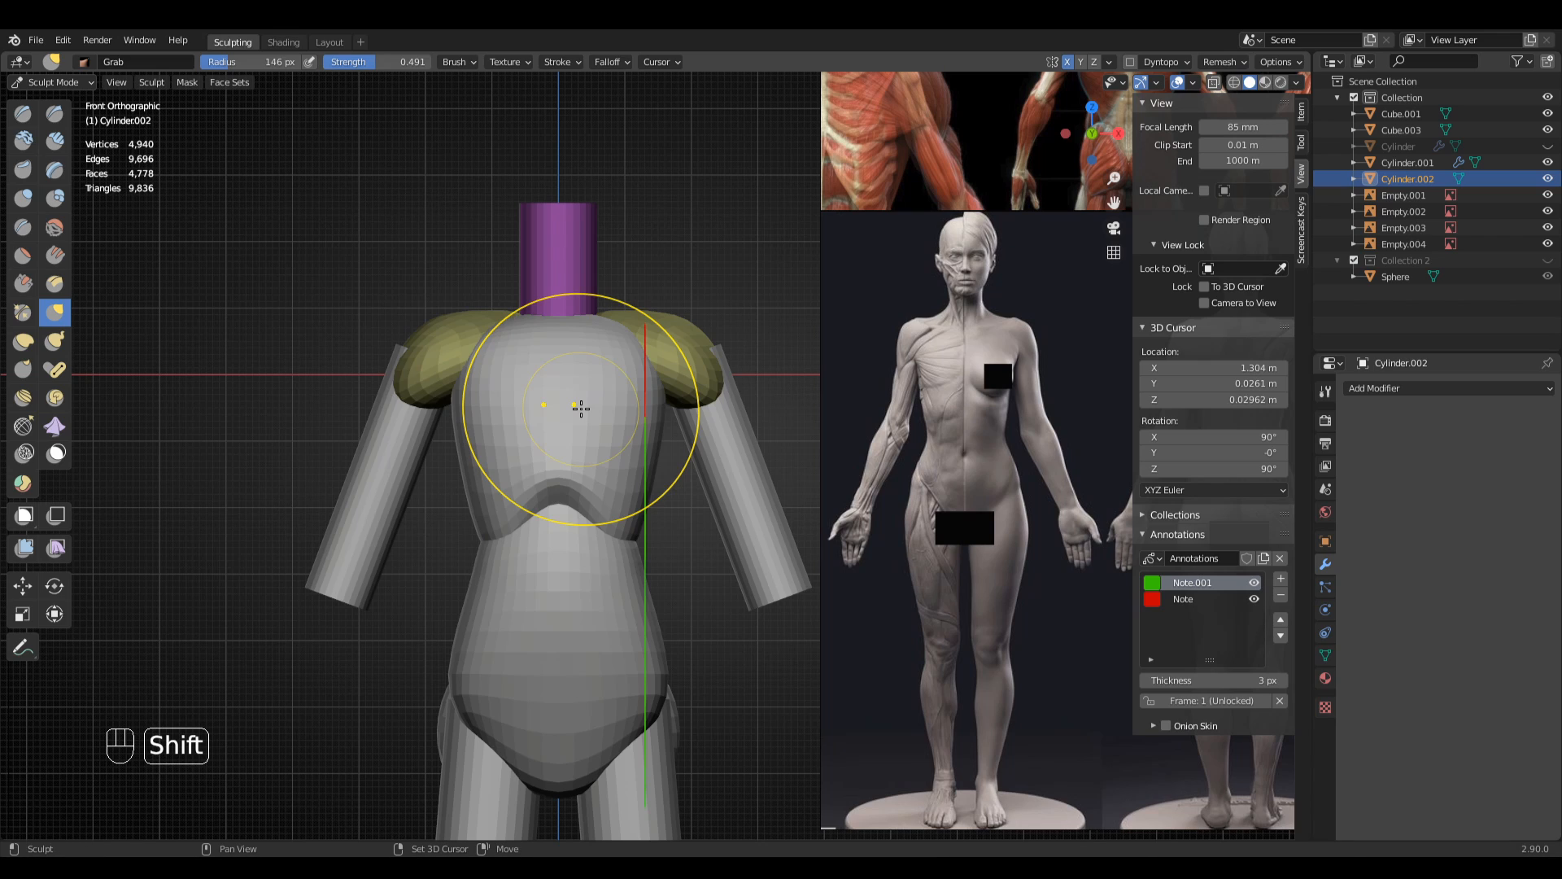
- Set the voxel size for remeshing the joined upper body to about 0.049
{"action": "key", "text": "shift+r"}
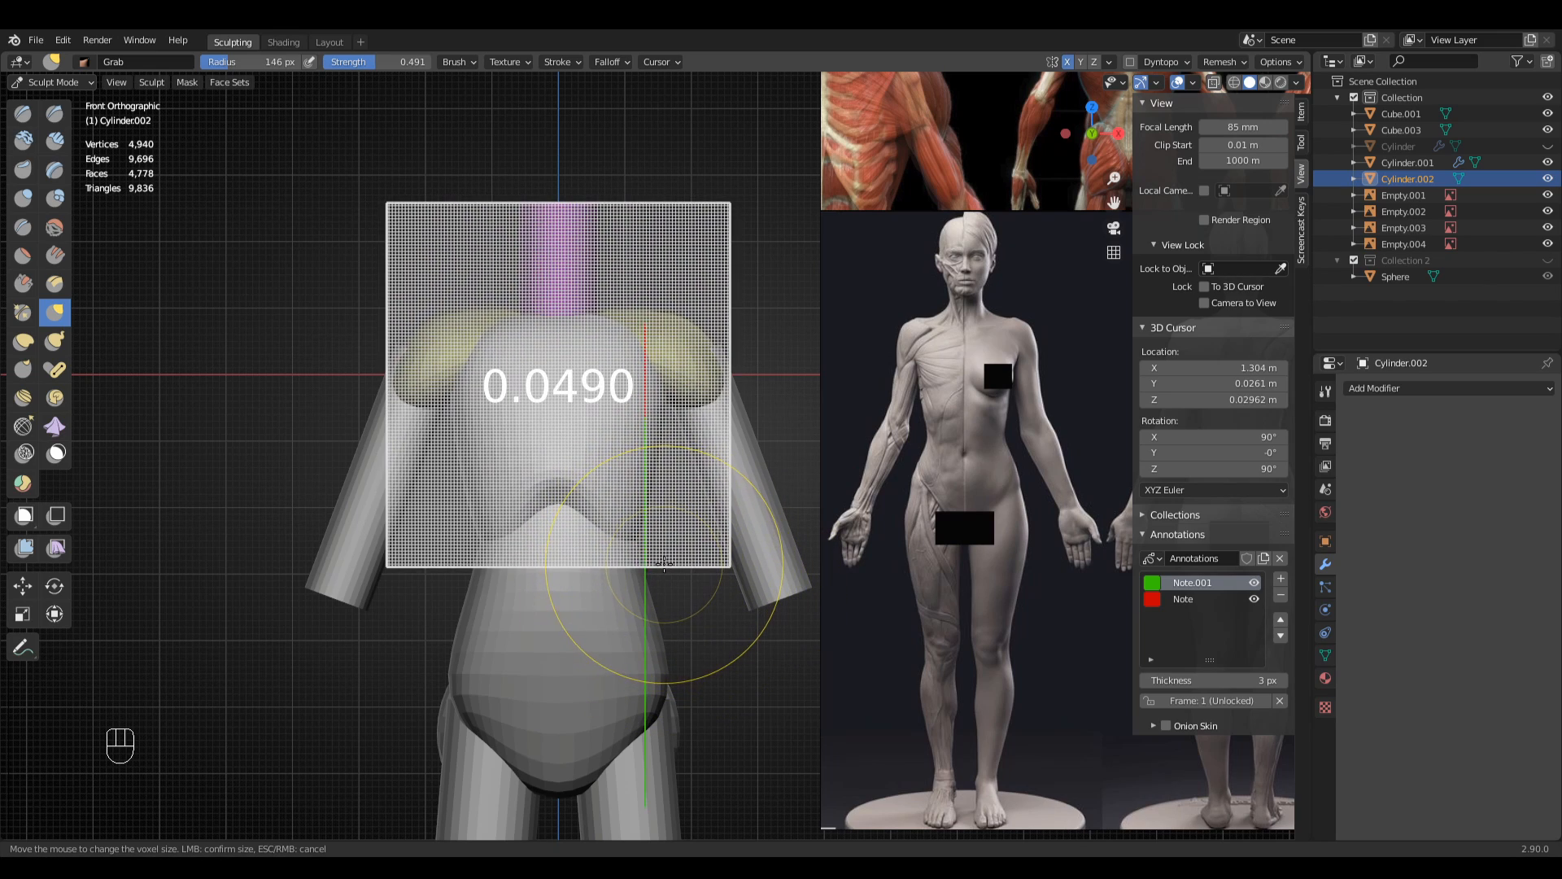
{"action": "left_click", "coordinate": [658, 563]}
{"action": "middle_click_drag", "start_coordinate": [660, 577], "coordinate": [705, 457], "text": "ctrl"}
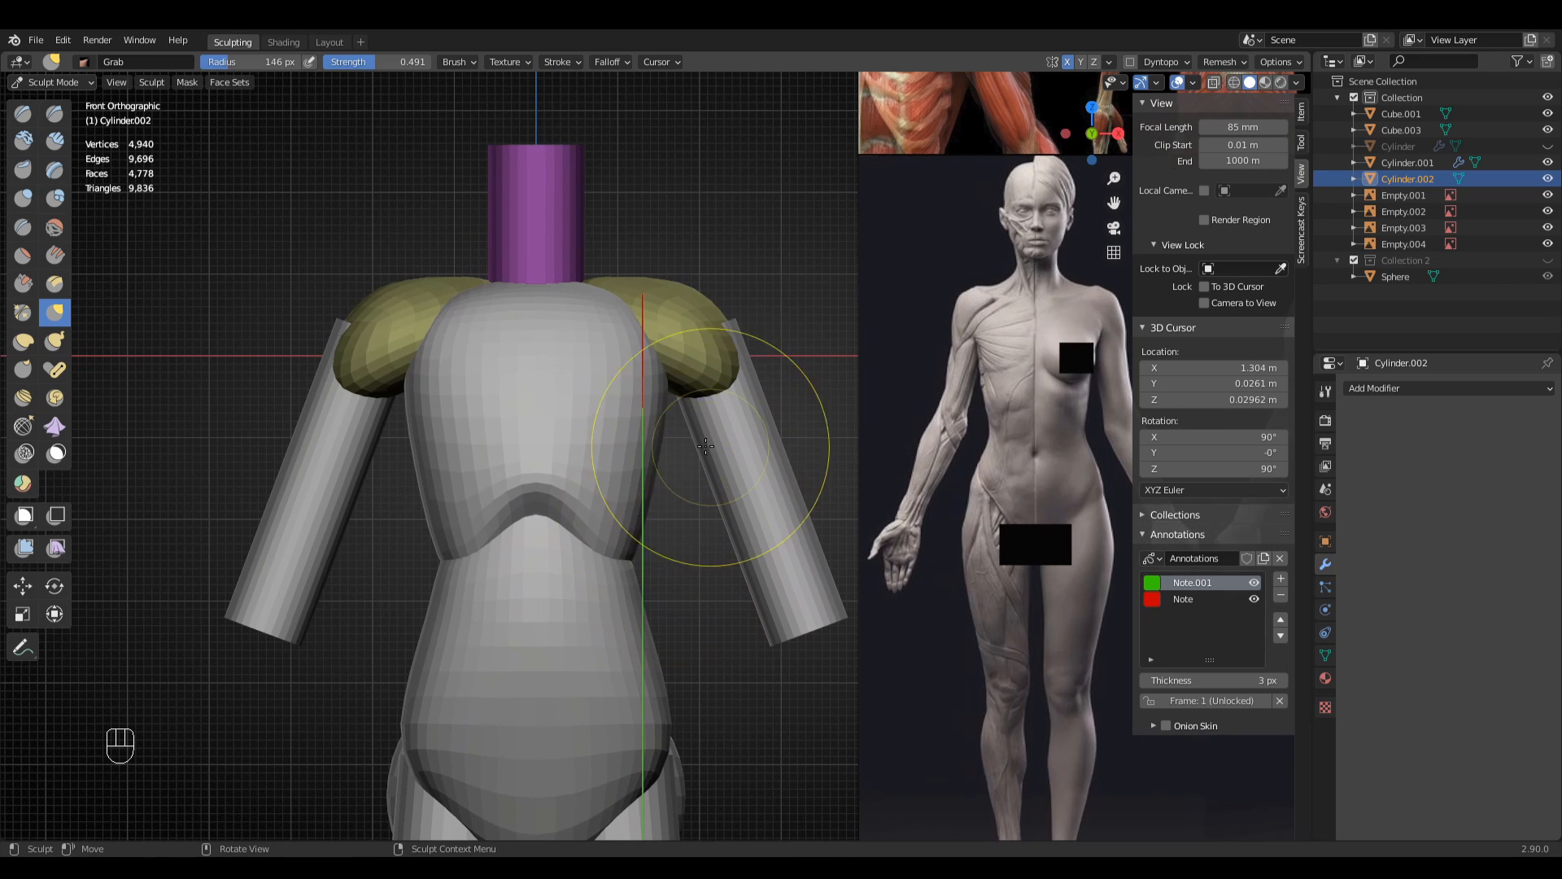
- Voxel-remesh the joined upper body into one continuous mesh
{"action": "key", "text": "ctrl+r"}
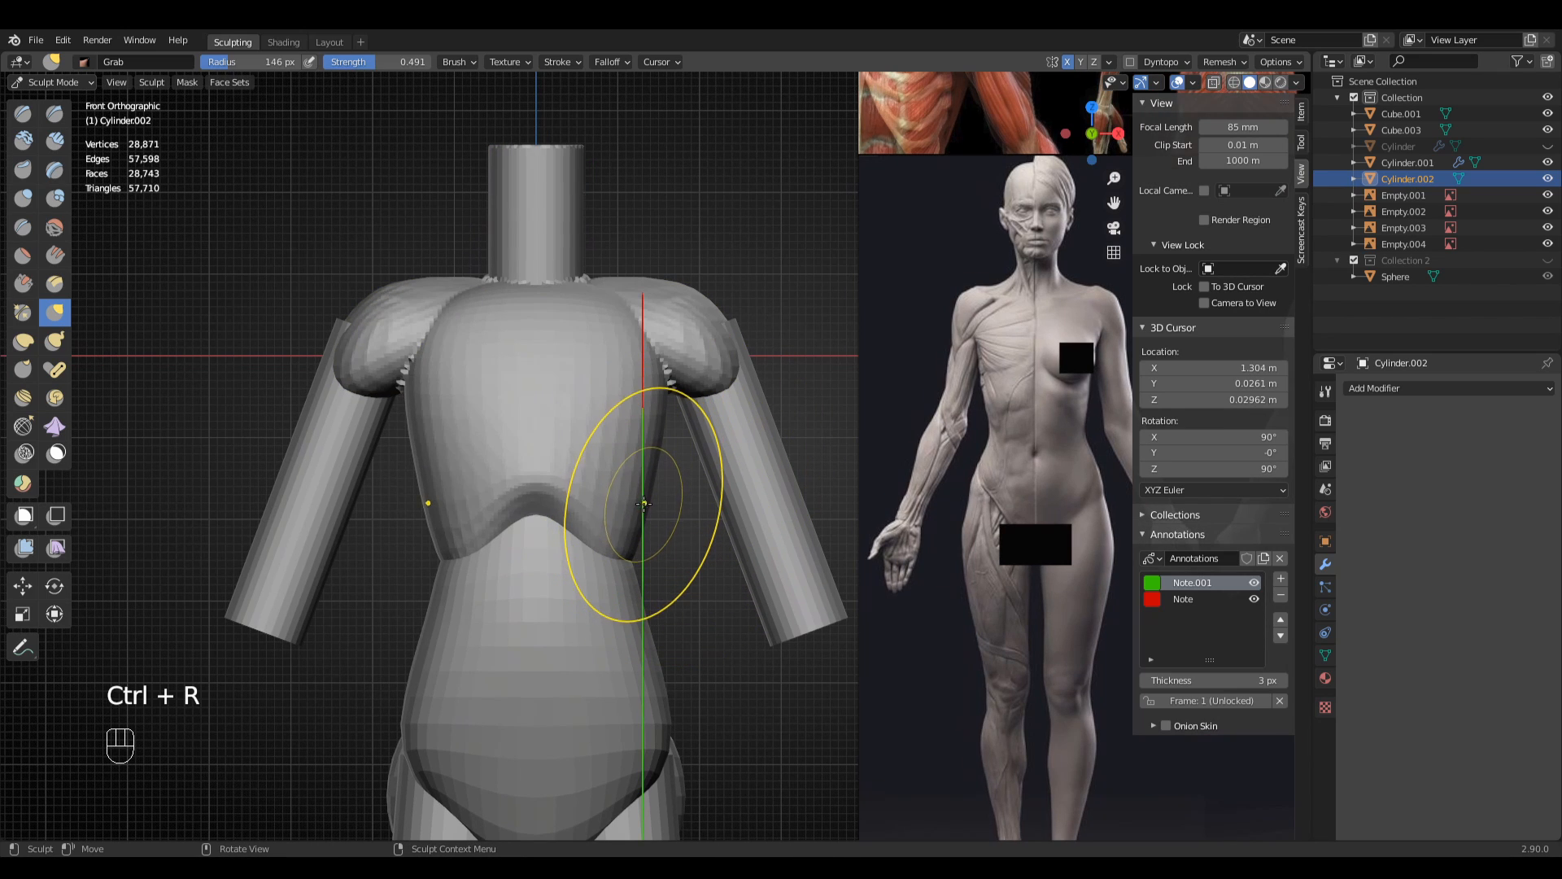
{"action": "left_click", "coordinate": [1195, 85]}
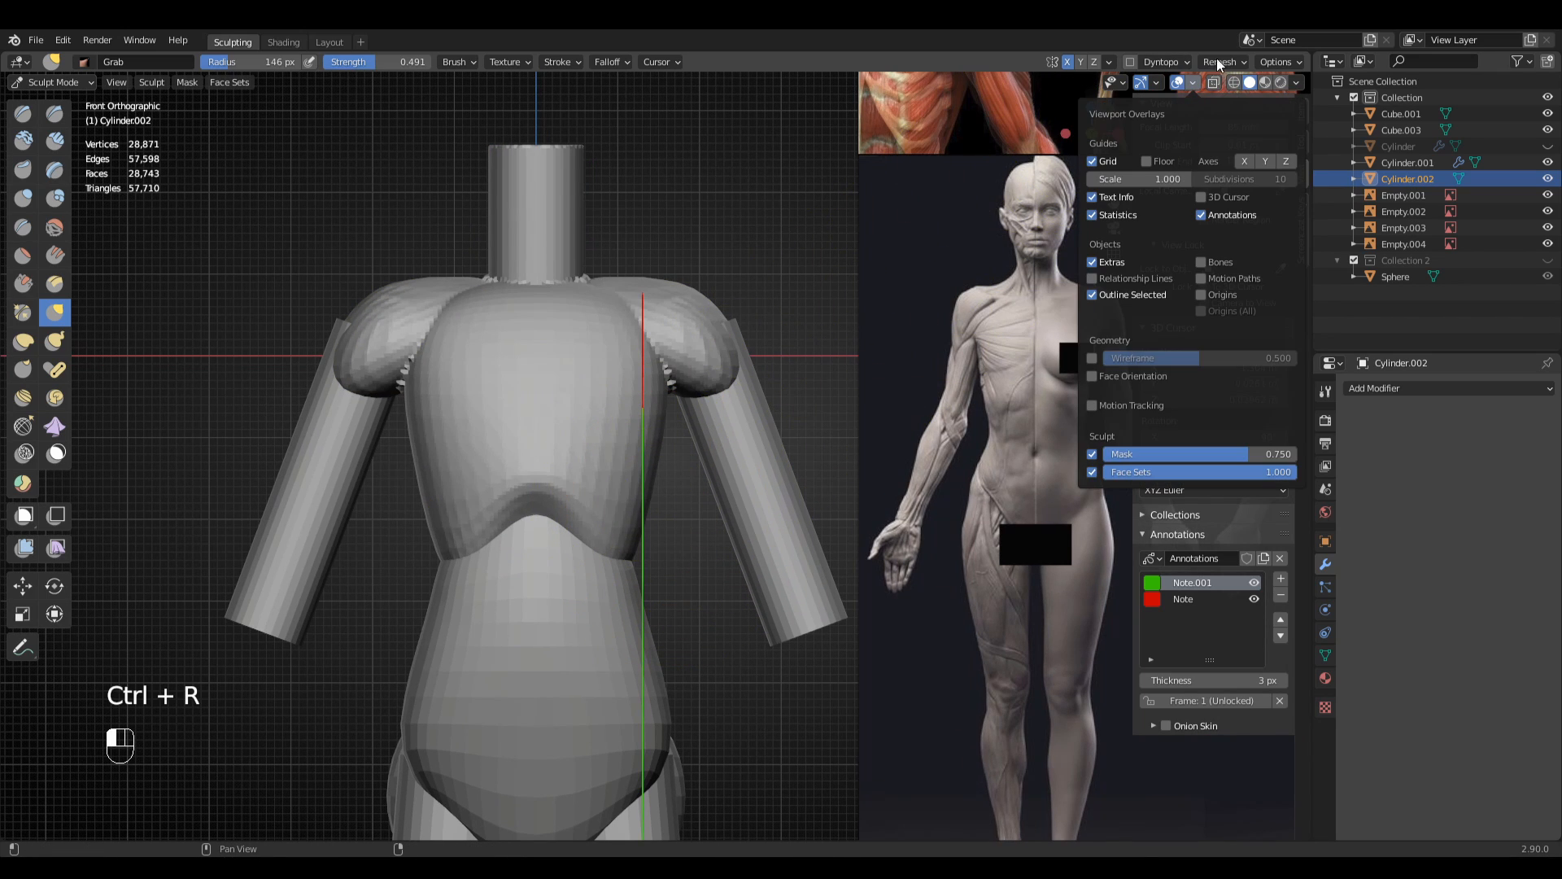
{"action": "left_click", "coordinate": [1217, 62]}
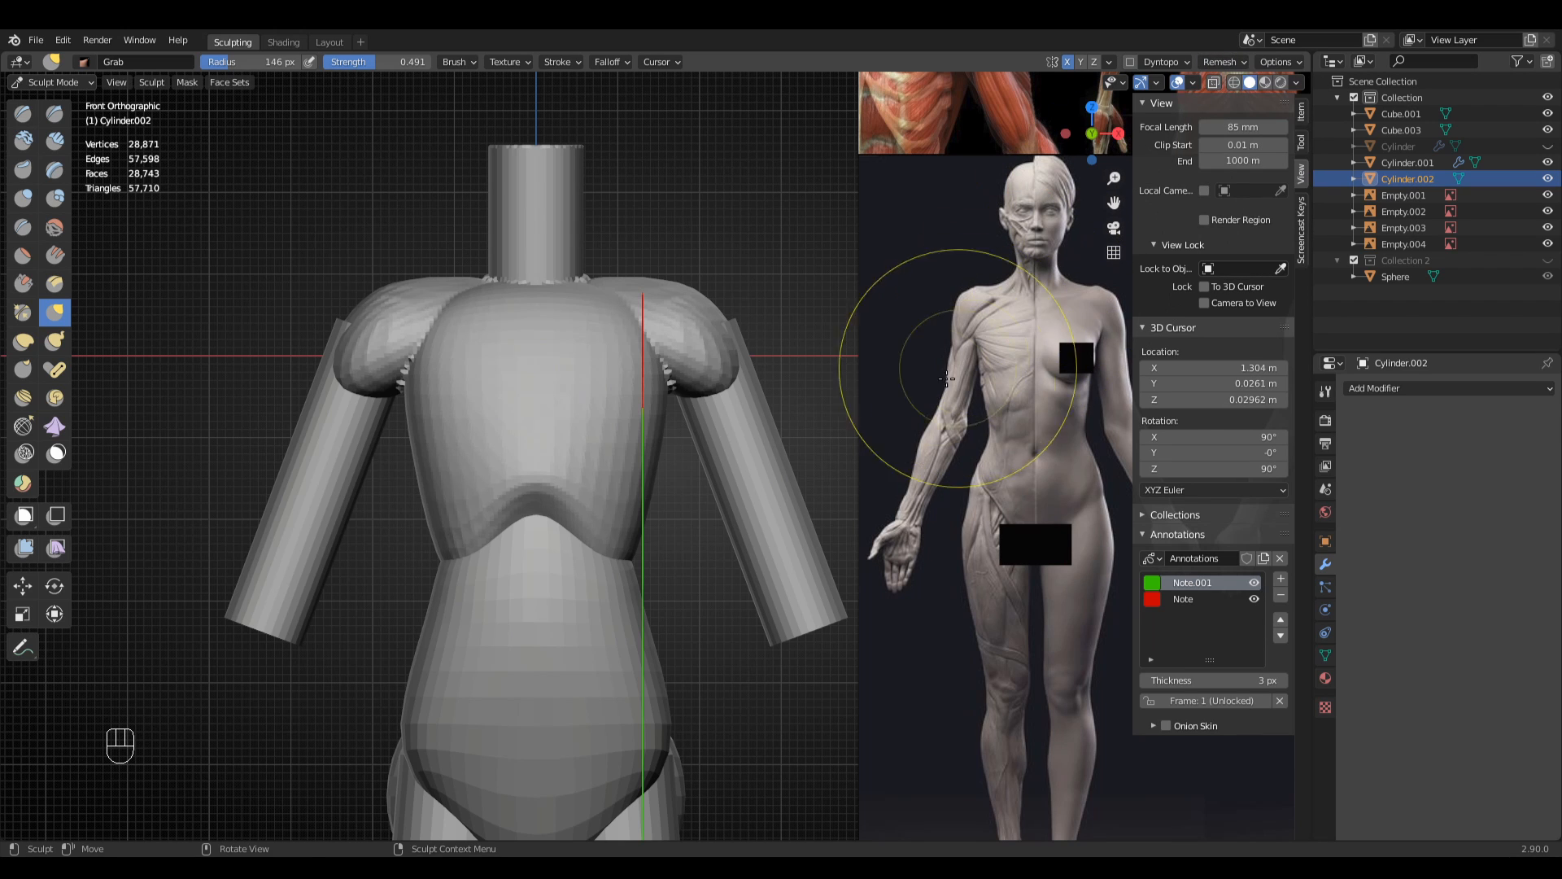
- Maximize the 3D viewport and smooth the seams where the neck, ribcage and shoulders meet
{"action": "key", "text": "ctrl+space"}
{"action": "middle_click_drag", "start_coordinate": [801, 490], "coordinate": [827, 534], "text": "shift"}
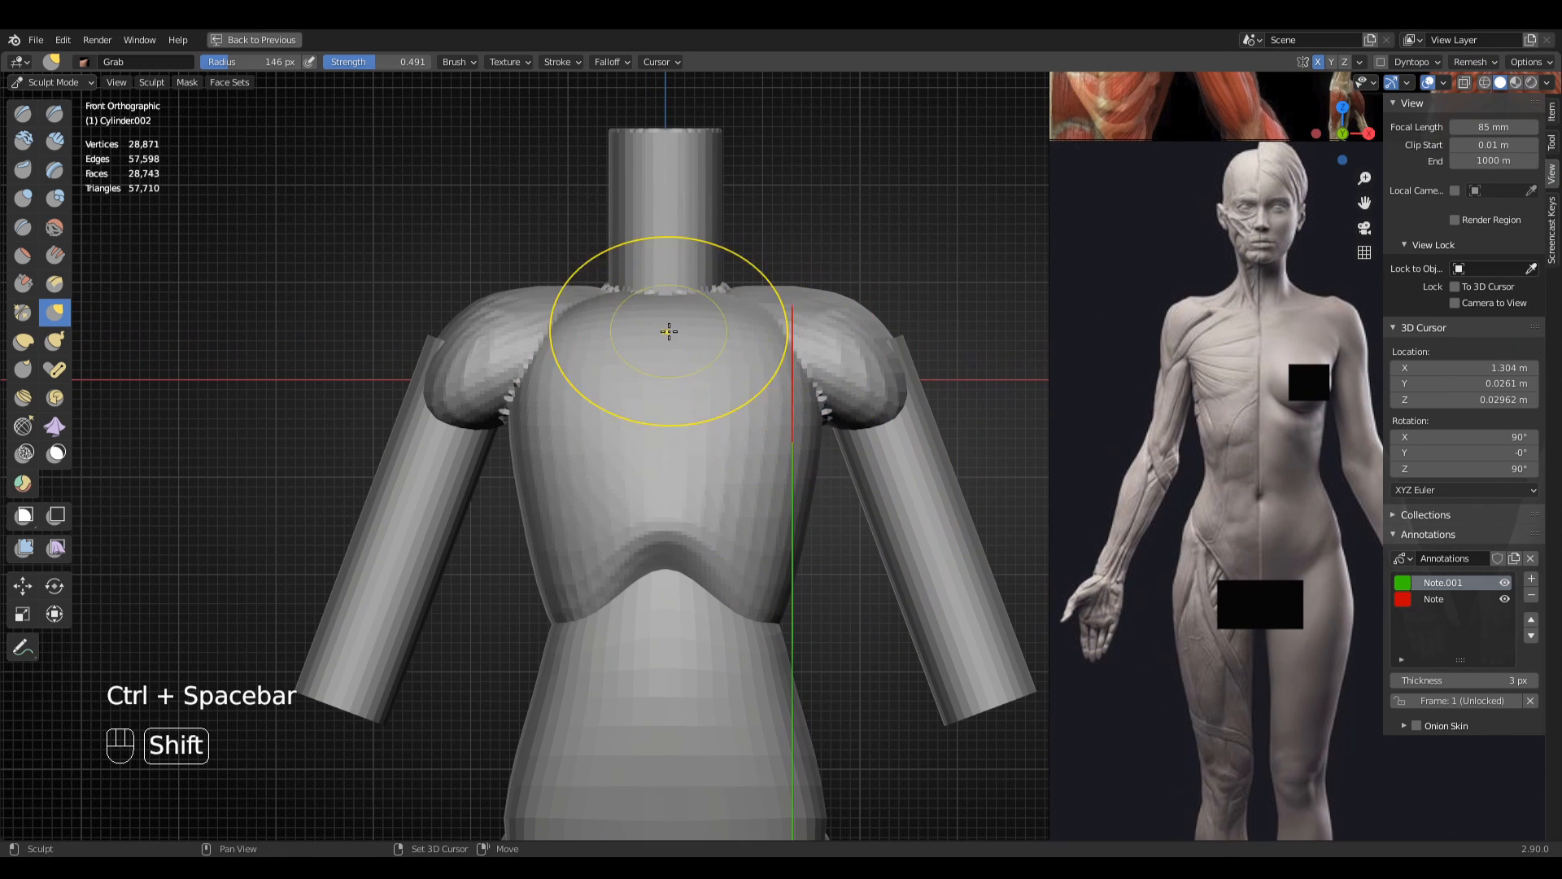
{"action": "mouse_move", "coordinate": [712, 394]}
{"action": "left_mouse_down", "text": "shift"}
{"action": "mouse_move", "coordinate": [698, 339]}
{"action": "mouse_move", "coordinate": [656, 423]}
{"action": "mouse_move", "coordinate": [749, 425]}
{"action": "left_mouse_up", "text": "shift"}
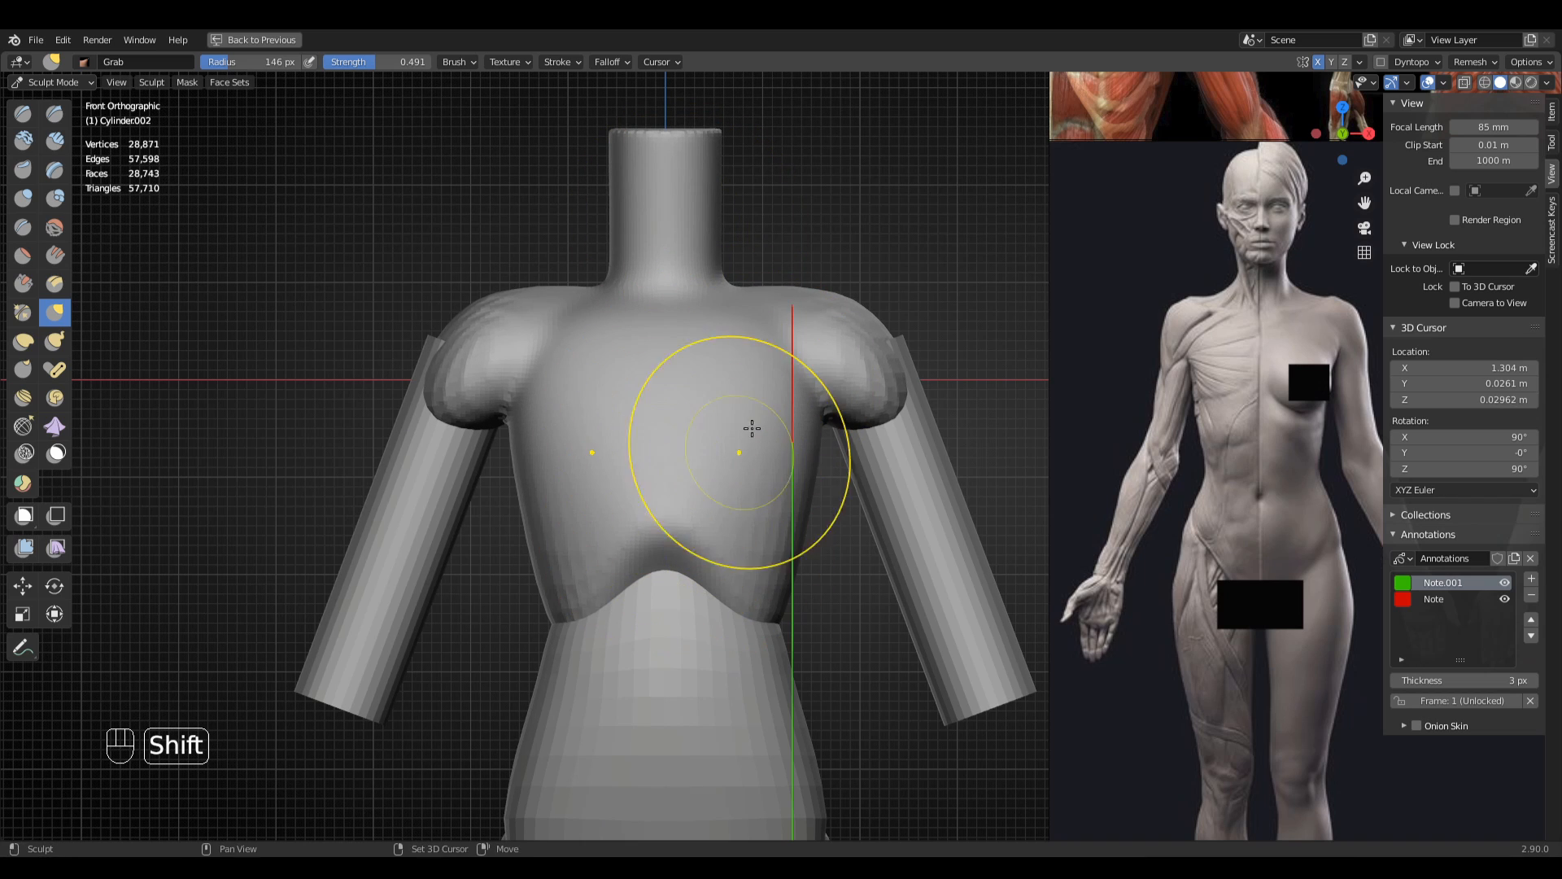
{"action": "mouse_move", "coordinate": [521, 407]}
{"action": "left_mouse_down", "text": "shift"}
{"action": "mouse_move", "coordinate": [478, 381]}
{"action": "mouse_move", "coordinate": [439, 386]}
{"action": "left_mouse_up", "text": "shift"}
{"action": "left_click_drag", "start_coordinate": [856, 382], "coordinate": [845, 429], "text": "shift"}
{"action": "left_click_drag", "start_coordinate": [871, 341], "coordinate": [924, 401], "text": "shift"}
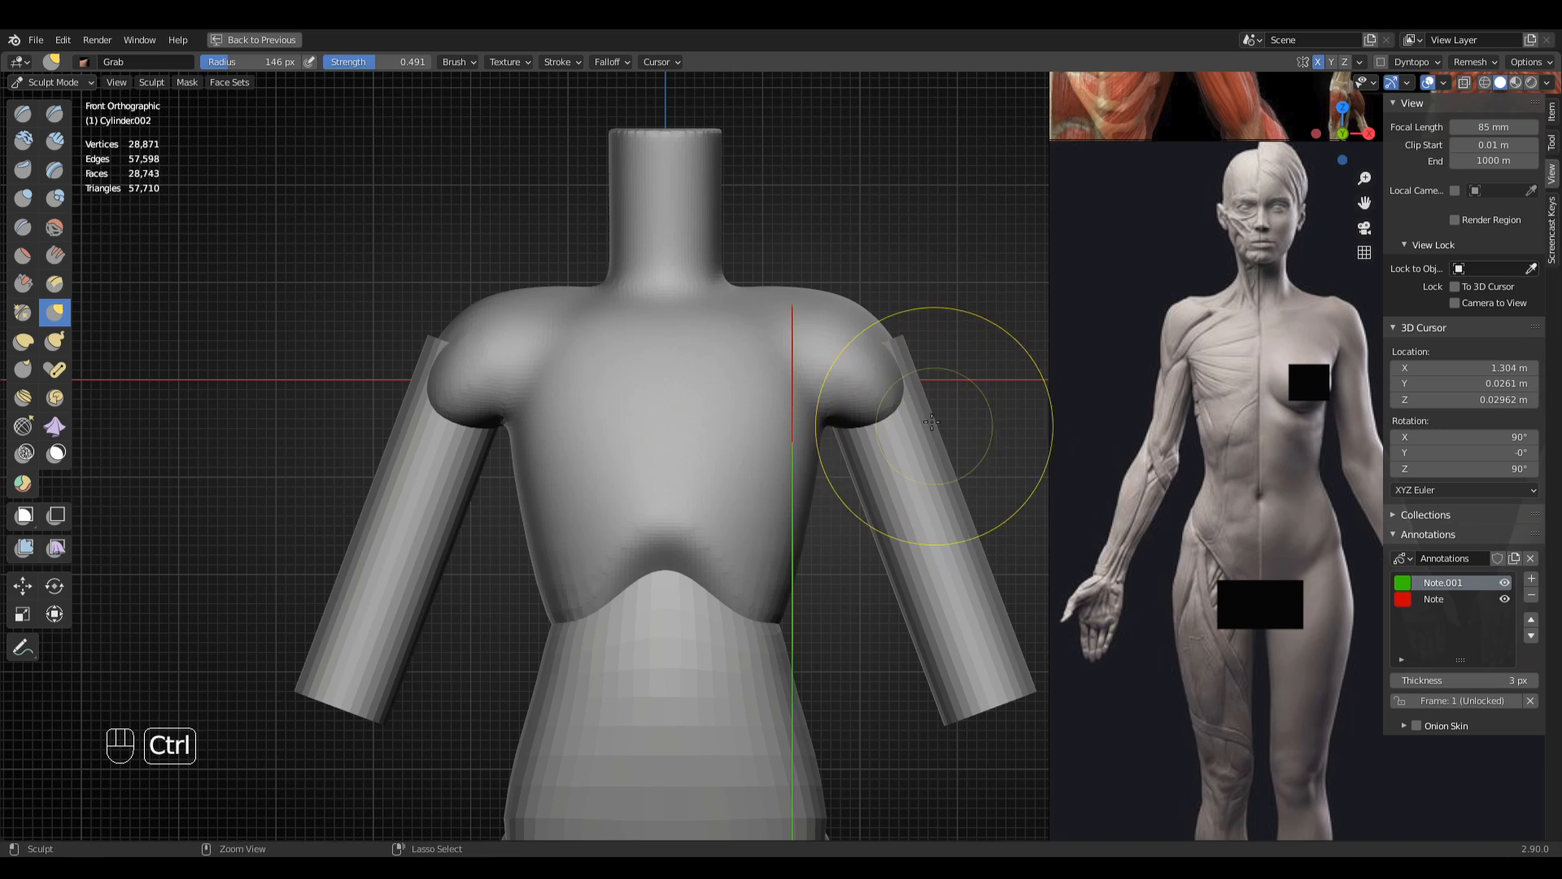
- Switch to the Clay Strips brush and reduce its radius to 44 px for work on the upper chest
{"action": "mouse_move", "coordinate": [924, 401]}
{"action": "middle_mouse_down"}
{"action": "mouse_move", "coordinate": [728, 439]}
{"action": "mouse_move", "coordinate": [795, 412]}
{"action": "mouse_move", "coordinate": [844, 439]}
{"action": "middle_mouse_up"}
{"action": "key", "text": "q"}
{"action": "left_click", "coordinate": [793, 412]}
{"action": "key", "text": "f"}
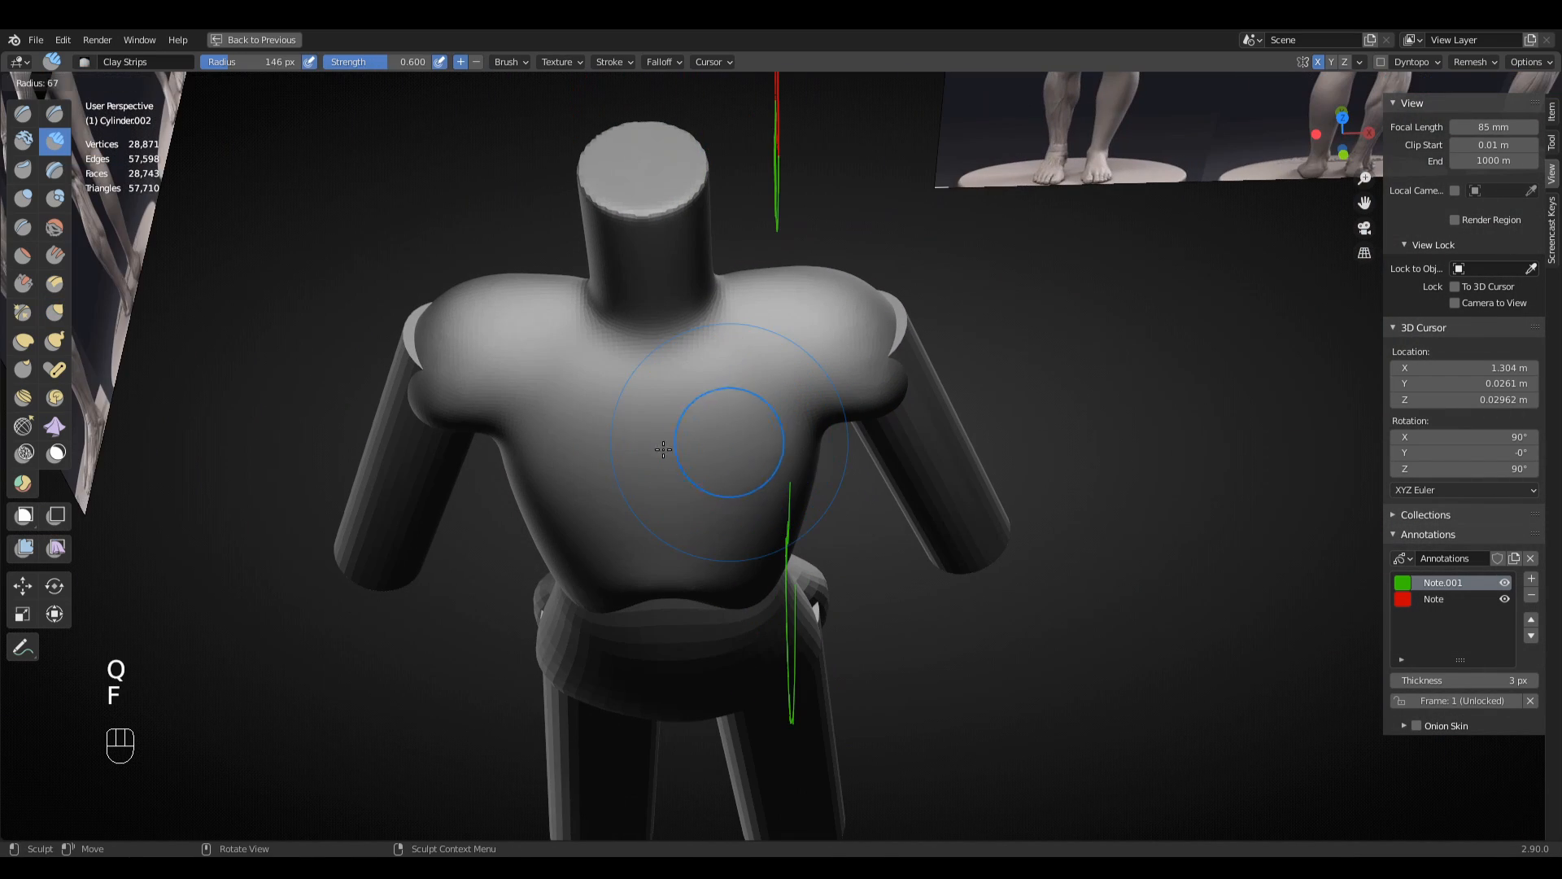
{"action": "left_click", "coordinate": [771, 440]}
{"action": "mouse_move", "coordinate": [704, 431]}
{"action": "middle_mouse_down", "text": "shift"}
{"action": "mouse_move", "coordinate": [768, 474]}
{"action": "mouse_move", "coordinate": [812, 394]}
{"action": "mouse_move", "coordinate": [795, 321]}
{"action": "mouse_move", "coordinate": [738, 482]}
{"action": "mouse_move", "coordinate": [716, 473]}
{"action": "middle_mouse_up", "text": "shift"}
{"action": "key", "text": "f"}
{"action": "left_click", "coordinate": [793, 413]}
- Check the collarbone area on the front anatomy reference and set the Clay Strips radius to 56 px
{"action": "key", "text": "KP_1"}
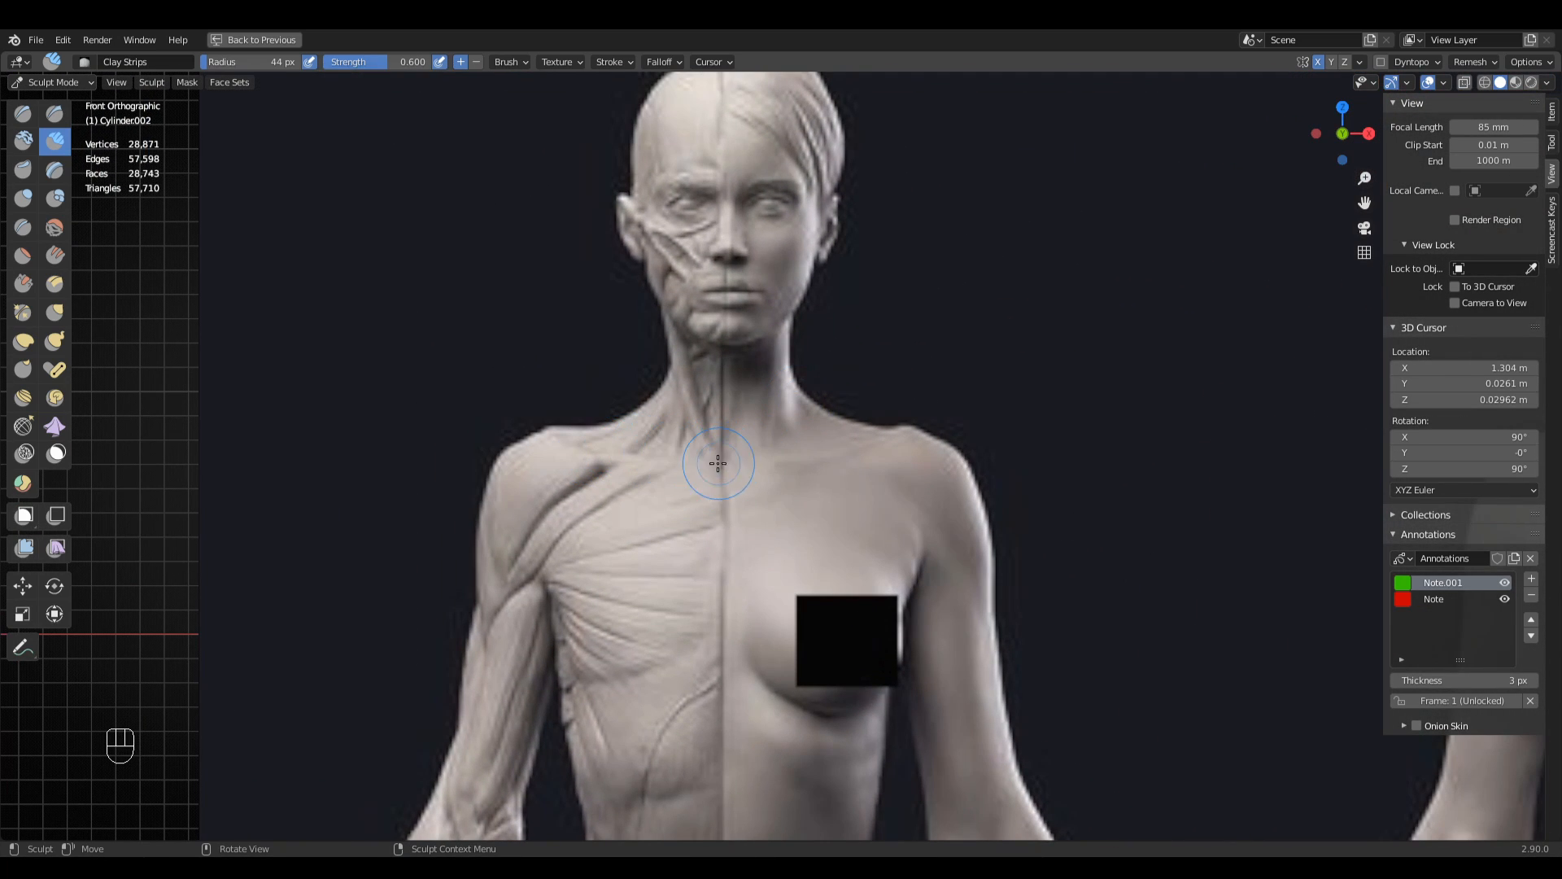
{"action": "middle_click_drag", "start_coordinate": [759, 525], "coordinate": [1145, 415], "text": "shift"}
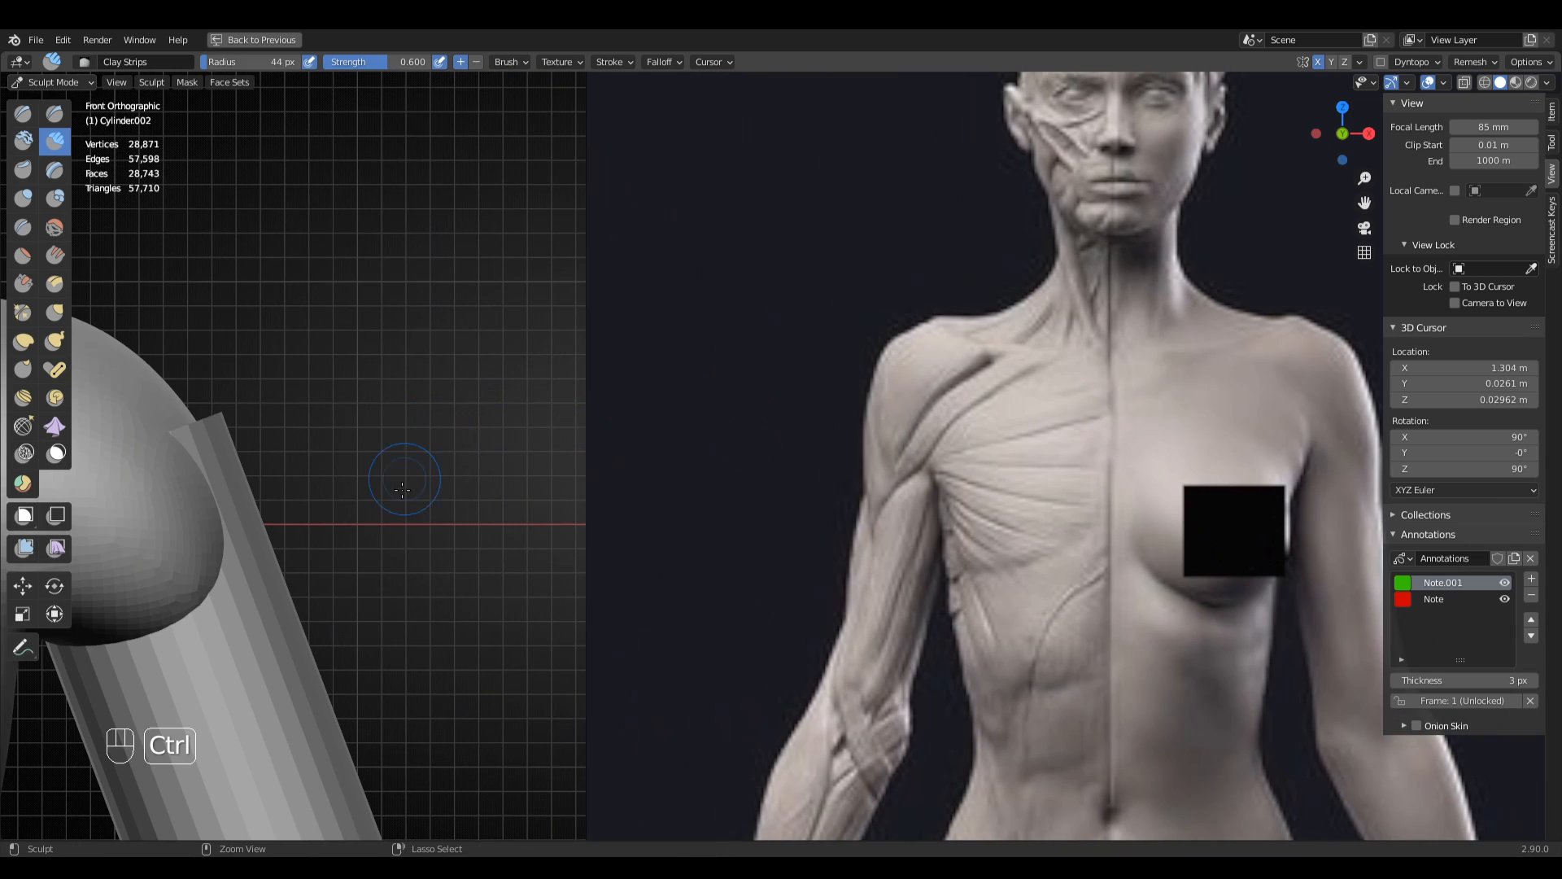
{"action": "middle_click_drag", "start_coordinate": [404, 477], "coordinate": [1064, 400], "text": "shift"}
{"action": "middle_click_drag", "start_coordinate": [554, 732], "coordinate": [526, 560], "text": "ctrl"}
{"action": "middle_click_drag", "start_coordinate": [515, 449], "coordinate": [526, 516]}
{"action": "key", "text": "f"}
{"action": "left_click", "coordinate": [547, 511]}
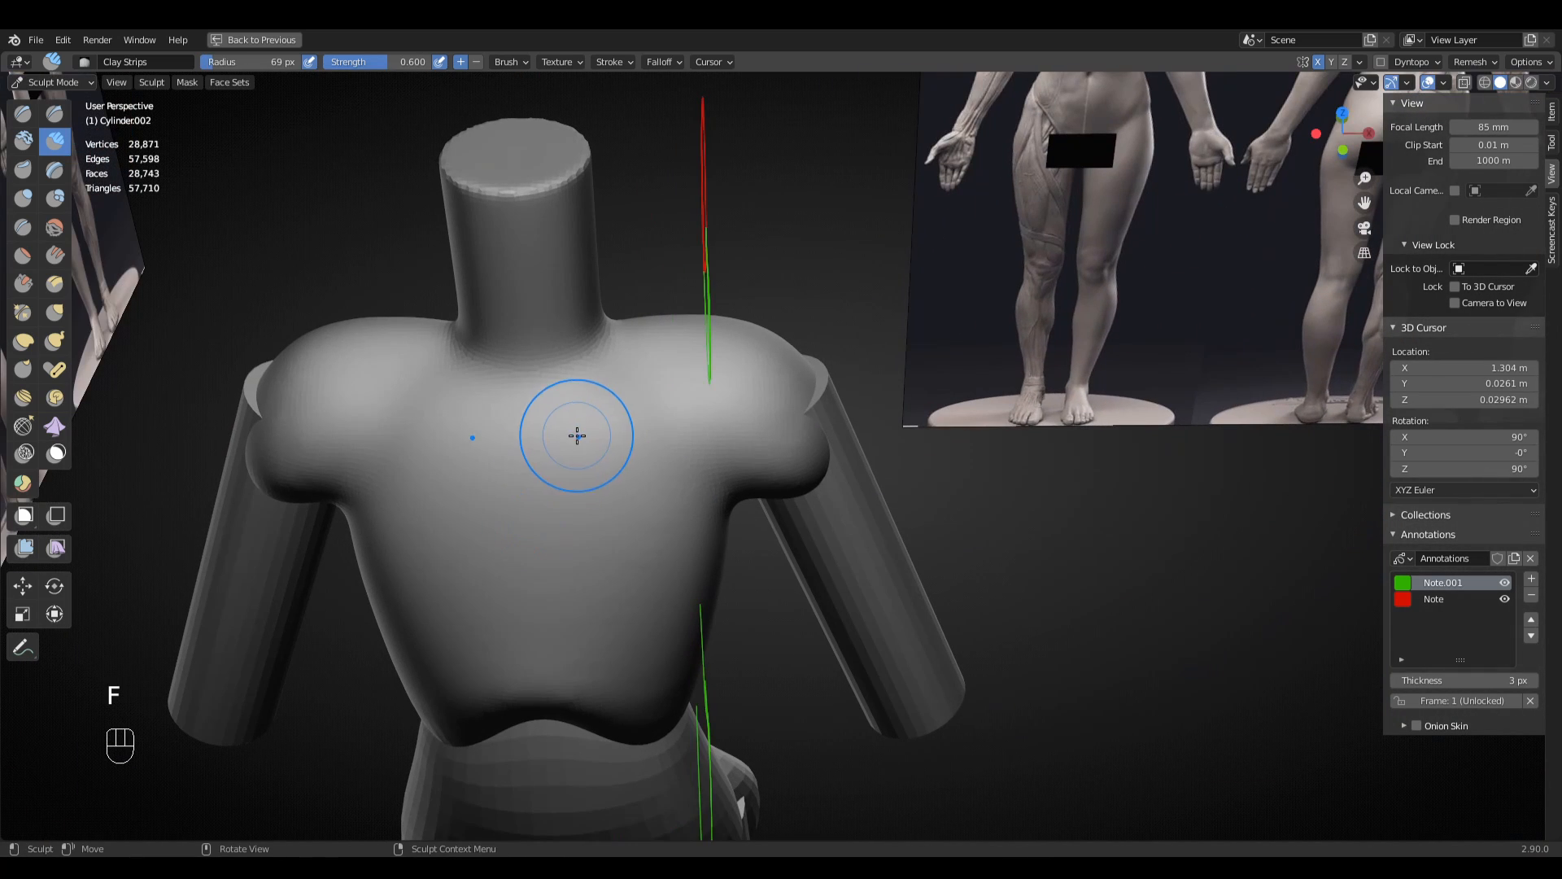
{"action": "middle_click_drag", "start_coordinate": [548, 417], "coordinate": [556, 439]}
{"action": "key", "text": "f"}
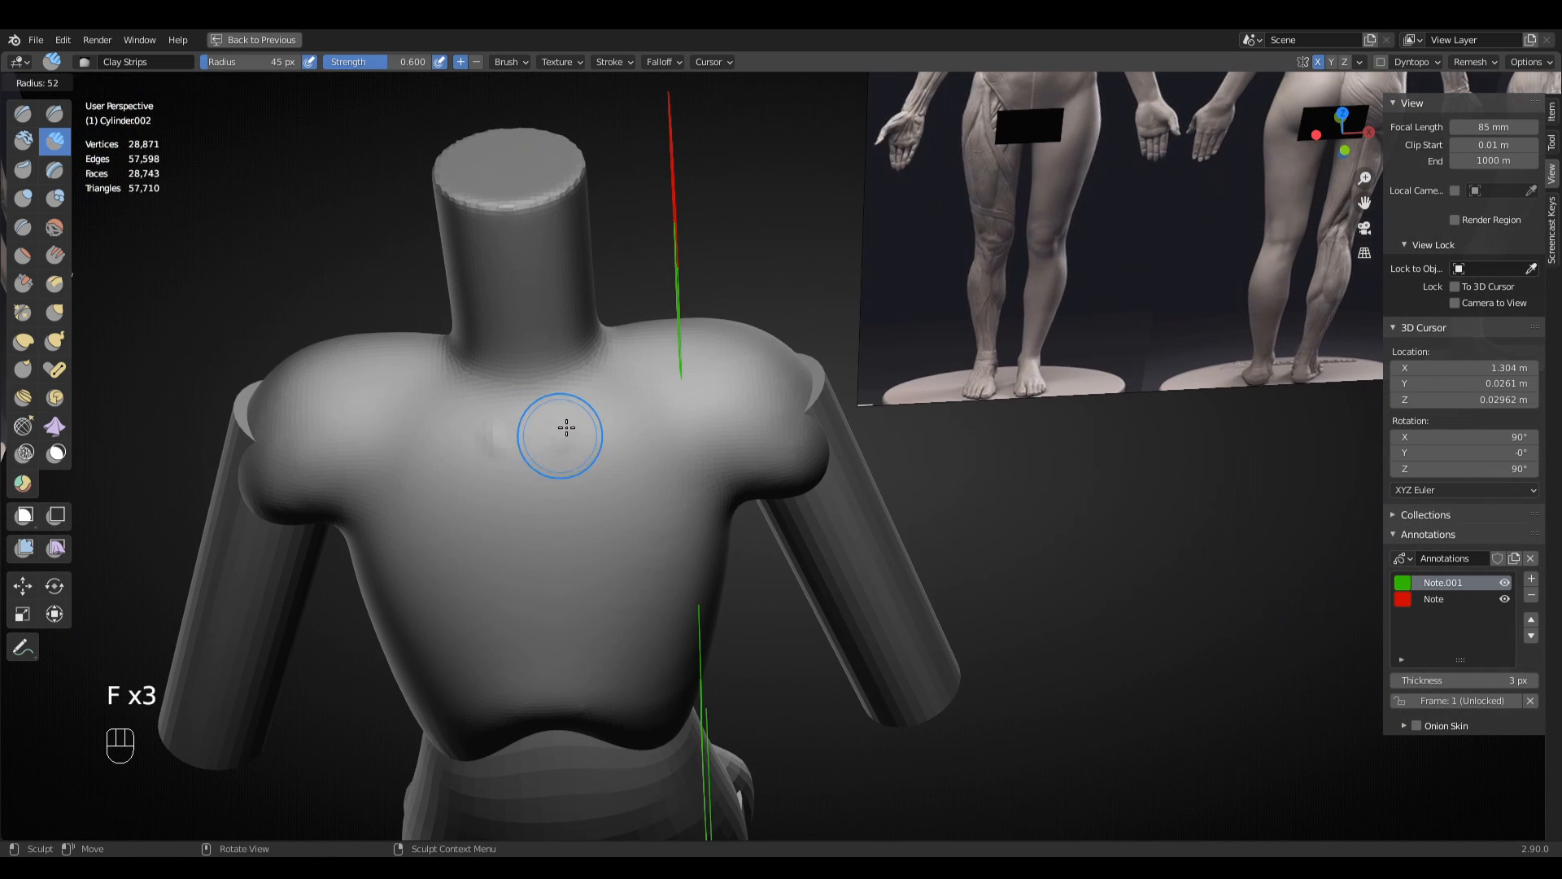
{"action": "left_click", "coordinate": [558, 433]}
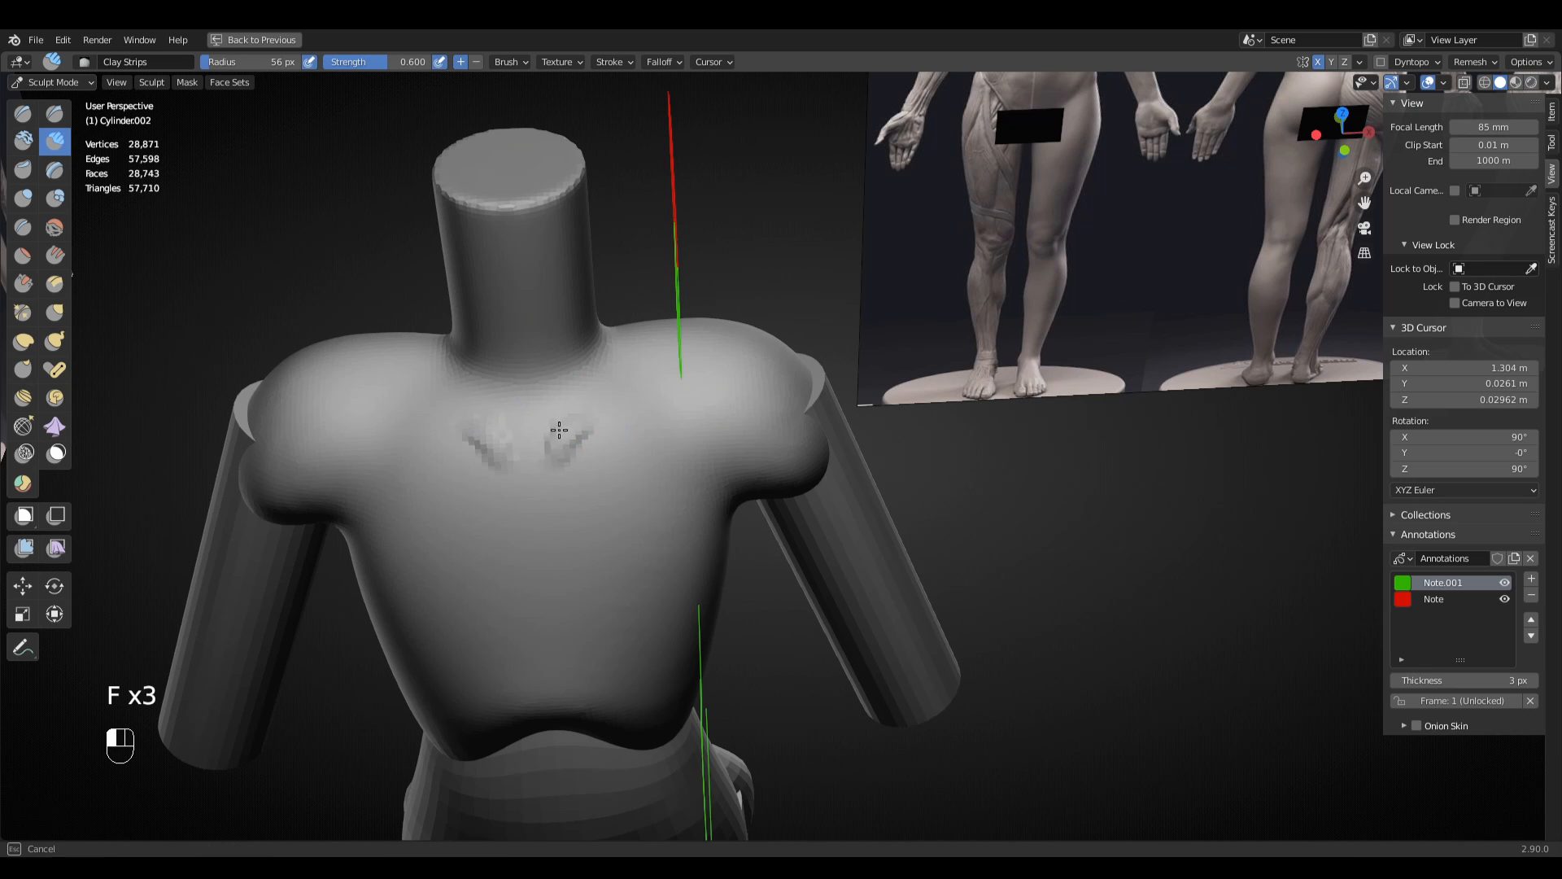
- Build up mirrored collarbone ridges from the base of the neck out to both shoulders with Clay Strips
{"action": "middle_click_drag", "start_coordinate": [644, 401], "coordinate": [582, 473]}
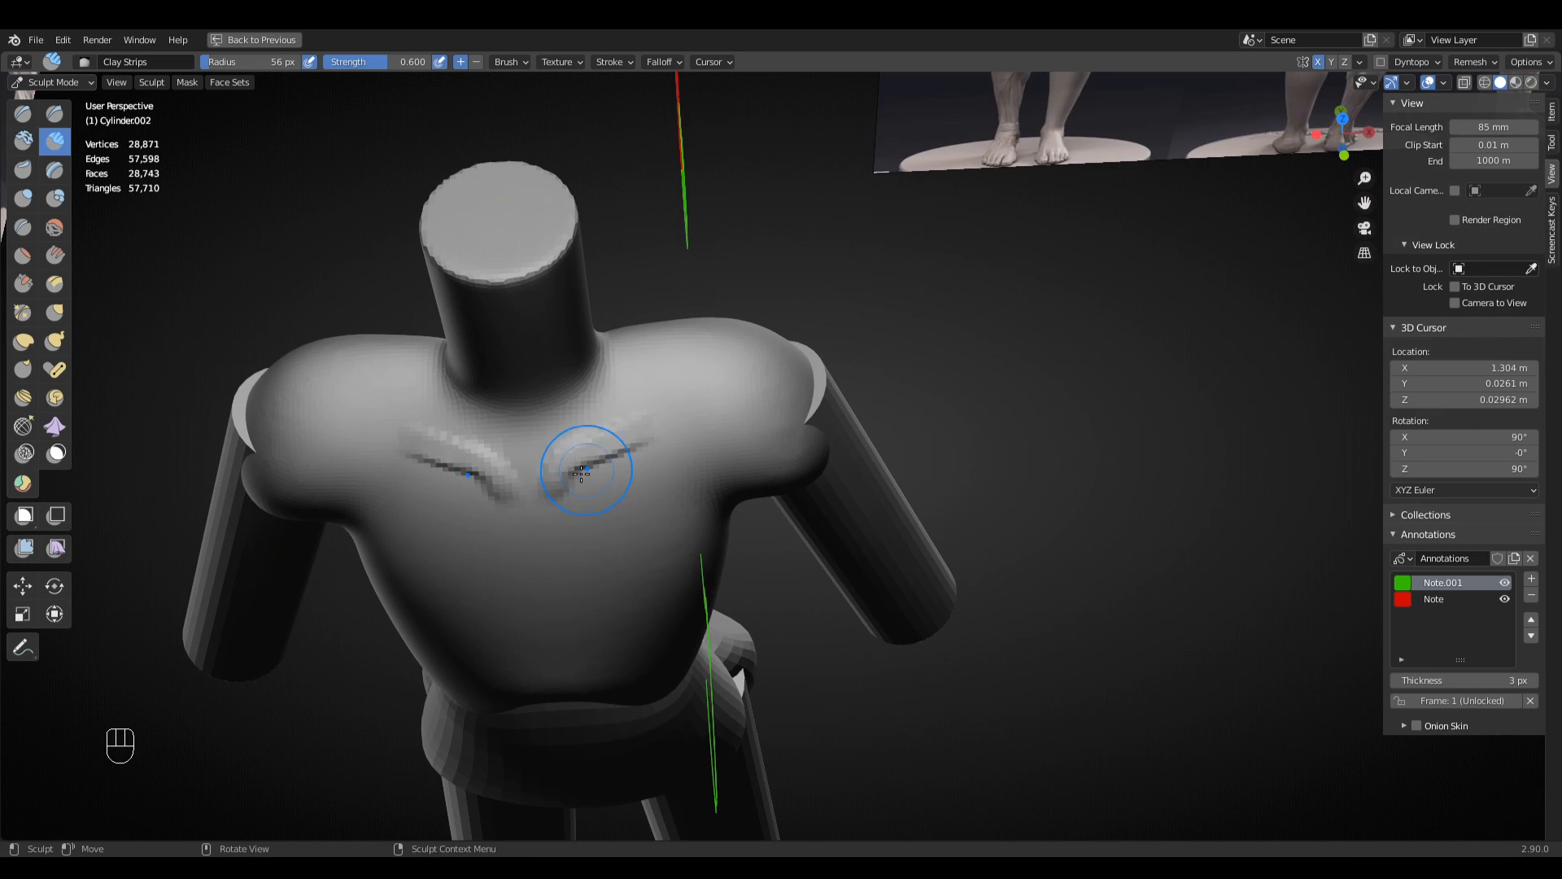
{"action": "left_click_drag", "start_coordinate": [571, 458], "coordinate": [673, 447]}
{"action": "middle_click_drag", "start_coordinate": [673, 446], "coordinate": [739, 394]}
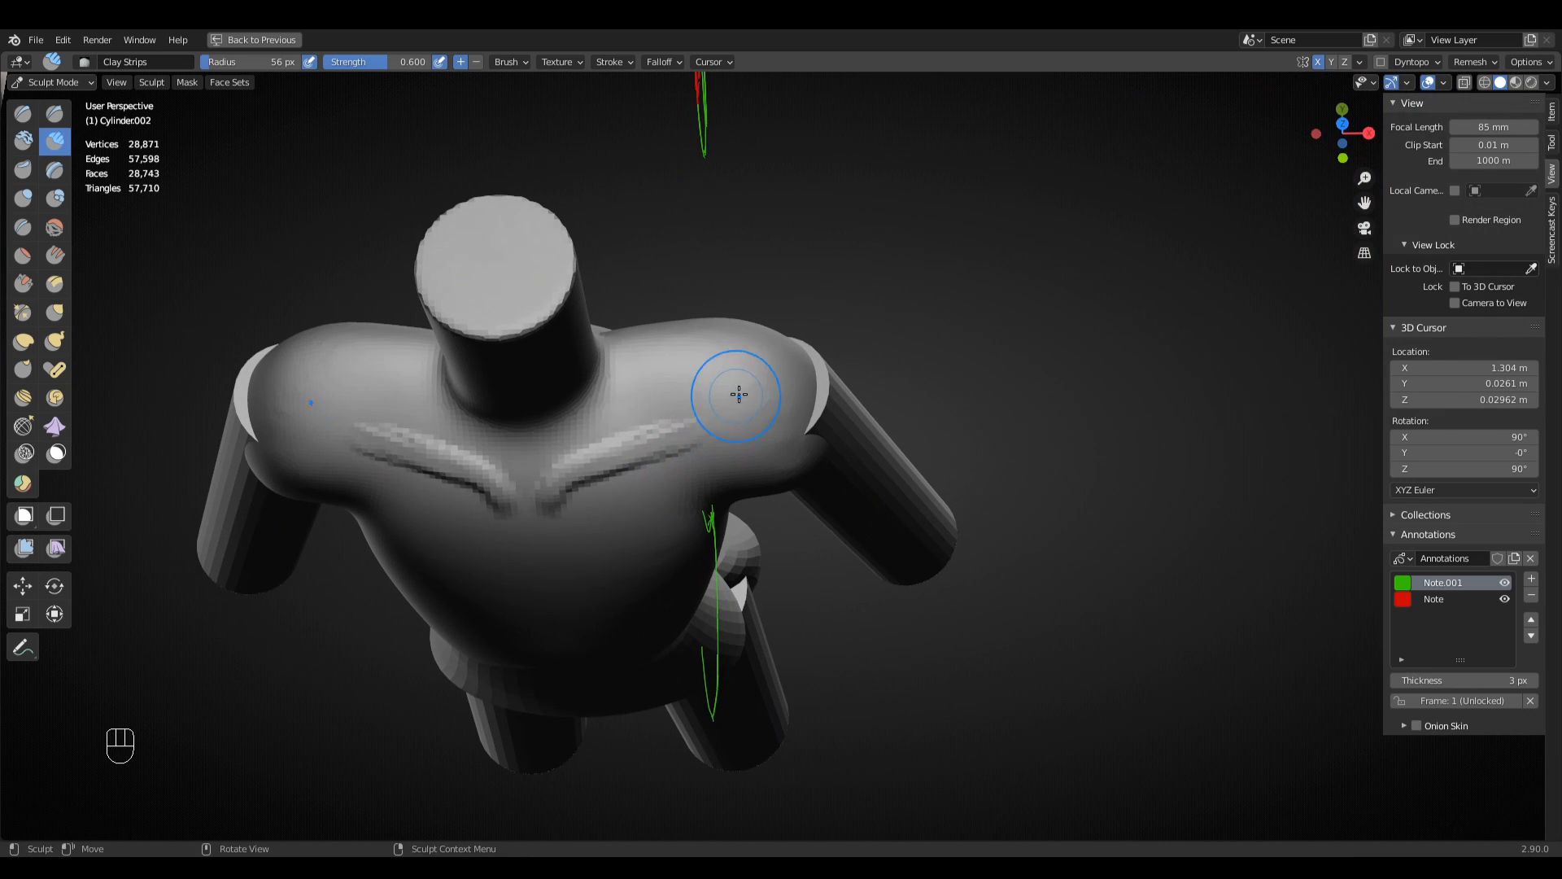
{"action": "left_click_drag", "start_coordinate": [703, 421], "coordinate": [588, 471]}
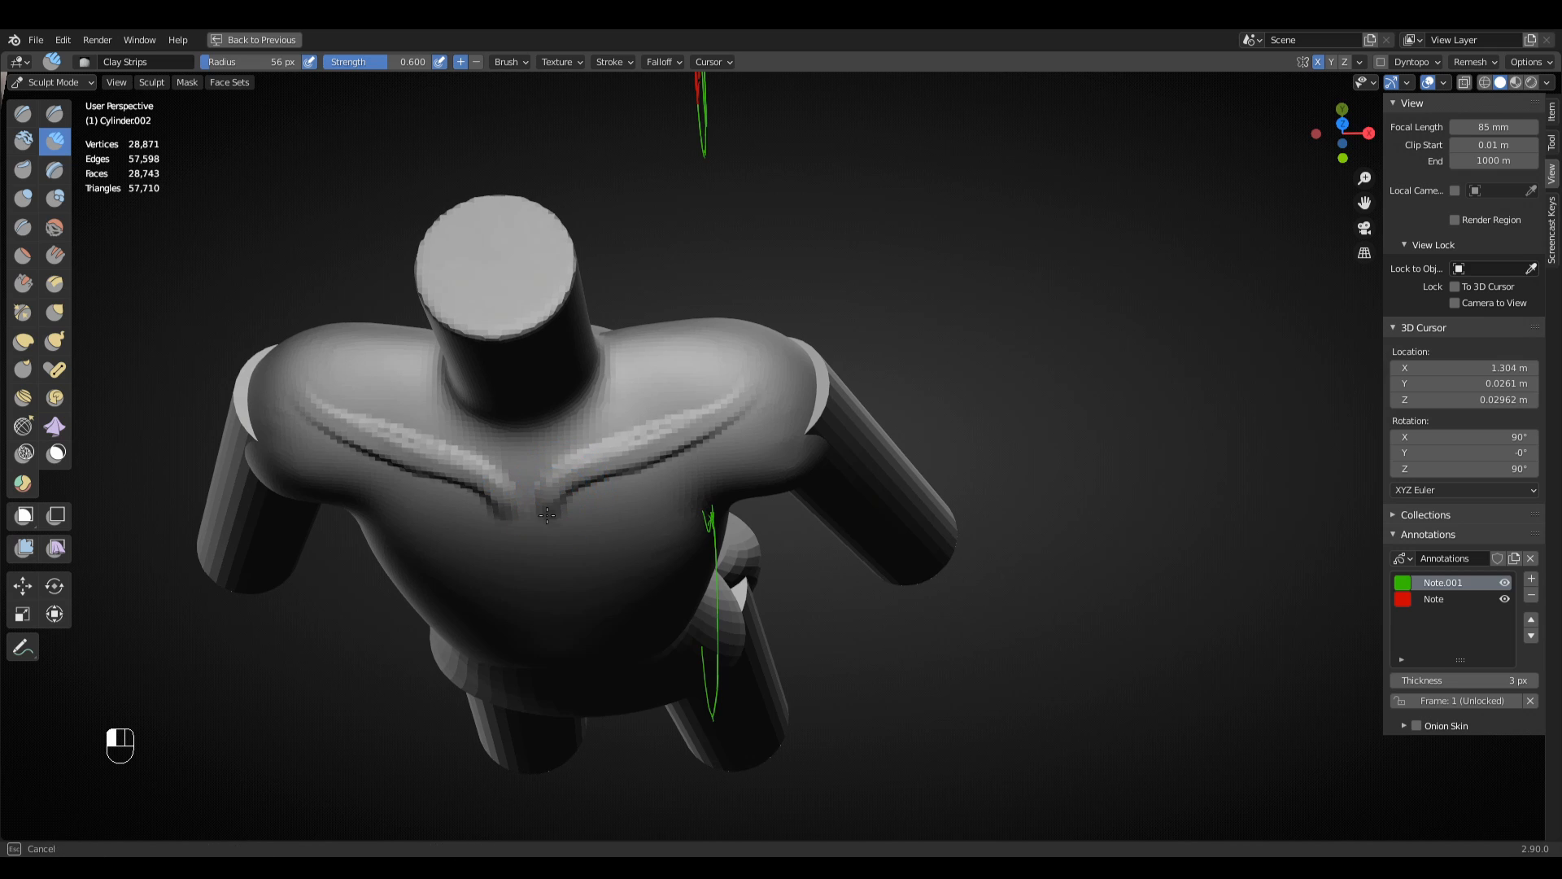
{"action": "middle_click_drag", "start_coordinate": [754, 374], "coordinate": [694, 419]}
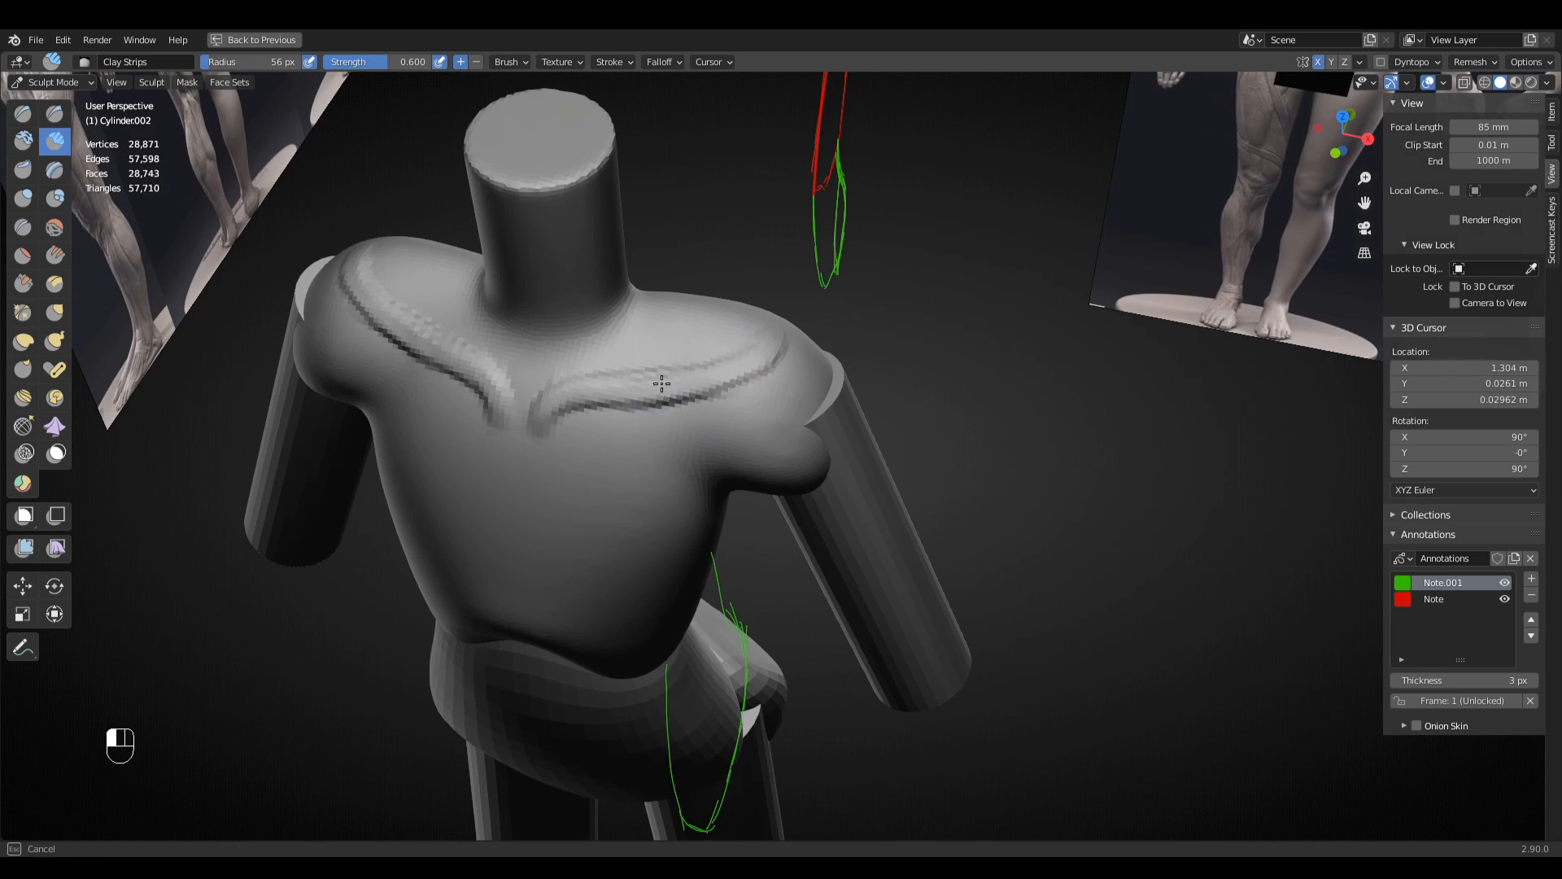
{"action": "middle_click_drag", "start_coordinate": [549, 450], "coordinate": [656, 474]}
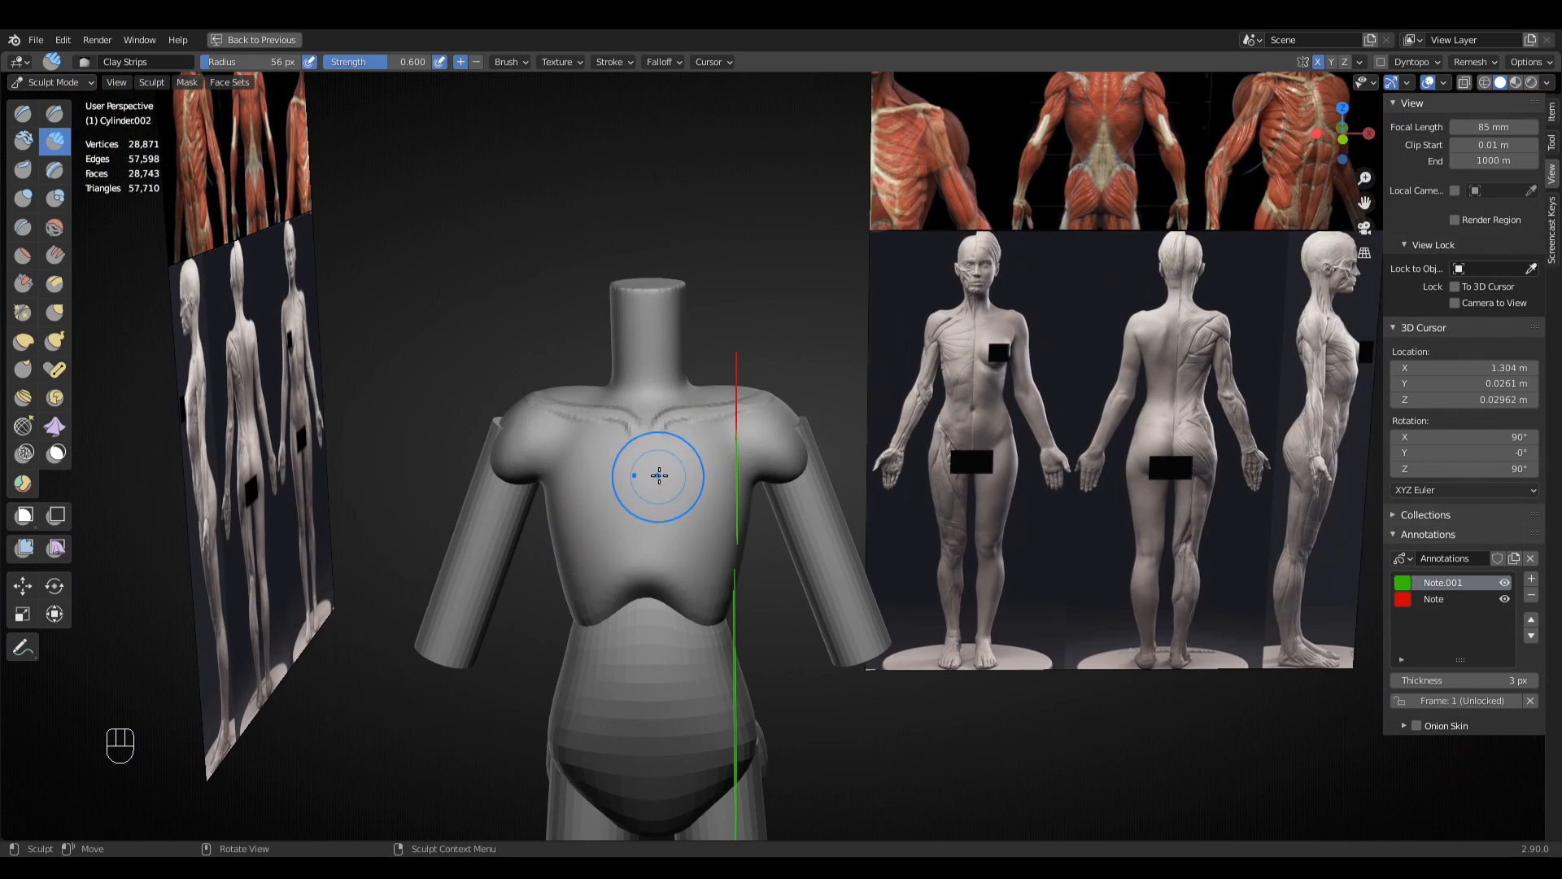
- Switch to the Grab brush and set its radius to 89 px while viewing the torso from the front
{"action": "middle_click_drag", "start_coordinate": [704, 424], "coordinate": [747, 514]}
{"action": "mouse_move", "coordinate": [747, 514]}
{"action": "middle_mouse_down", "text": "ctrl"}
{"action": "mouse_move", "coordinate": [750, 391]}
{"action": "mouse_move", "coordinate": [800, 347]}
{"action": "mouse_move", "coordinate": [691, 331]}
{"action": "mouse_move", "coordinate": [673, 286]}
{"action": "mouse_move", "coordinate": [715, 268]}
{"action": "mouse_move", "coordinate": [708, 433]}
{"action": "mouse_move", "coordinate": [726, 430]}
{"action": "middle_mouse_up", "text": "ctrl"}
{"action": "key", "text": "g"}
{"action": "key", "text": "f"}
{"action": "left_click", "coordinate": [818, 362]}
{"action": "key", "text": "f"}
{"action": "left_click", "coordinate": [691, 331]}
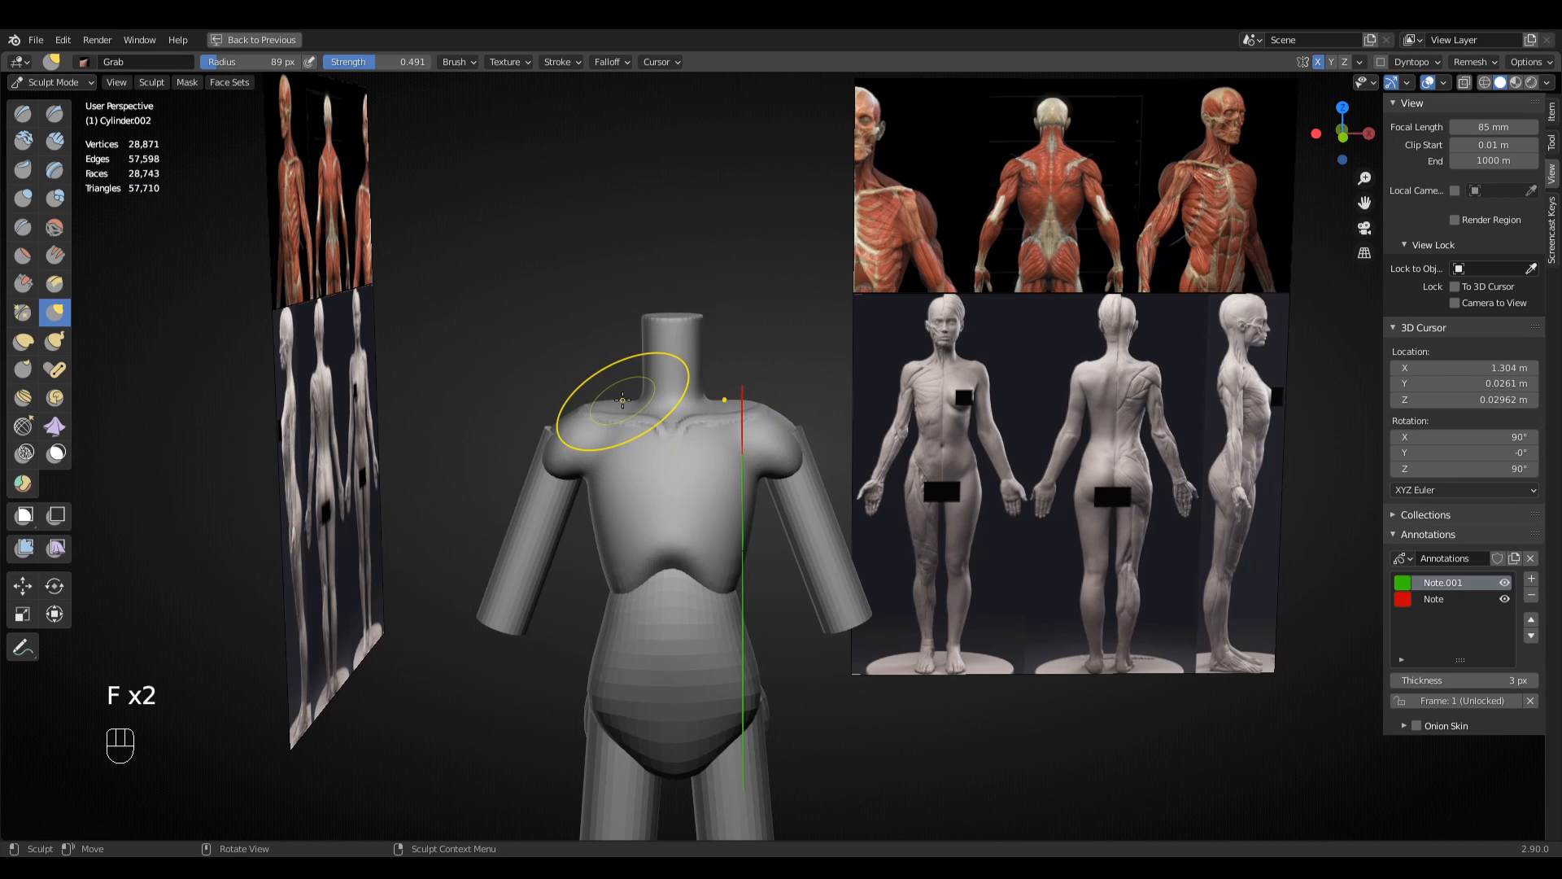
- Return to Clay Strips, study the neck and shoulders on the back-view reference, and set the brush radius to 81 px
{"action": "mouse_move", "coordinate": [622, 399]}
{"action": "middle_mouse_down", "text": "ctrl"}
{"action": "mouse_move", "coordinate": [627, 461]}
{"action": "mouse_move", "coordinate": [765, 415]}
{"action": "mouse_move", "coordinate": [859, 439]}
{"action": "mouse_move", "coordinate": [827, 478]}
{"action": "mouse_move", "coordinate": [811, 440]}
{"action": "mouse_move", "coordinate": [770, 425]}
{"action": "mouse_move", "coordinate": [1055, 385]}
{"action": "middle_mouse_up", "text": "ctrl"}
{"action": "key", "text": "q"}
{"action": "left_click", "coordinate": [757, 425]}
{"action": "scroll", "coordinate": [773, 419], "scroll_direction": "down", "scroll_amount": 3}
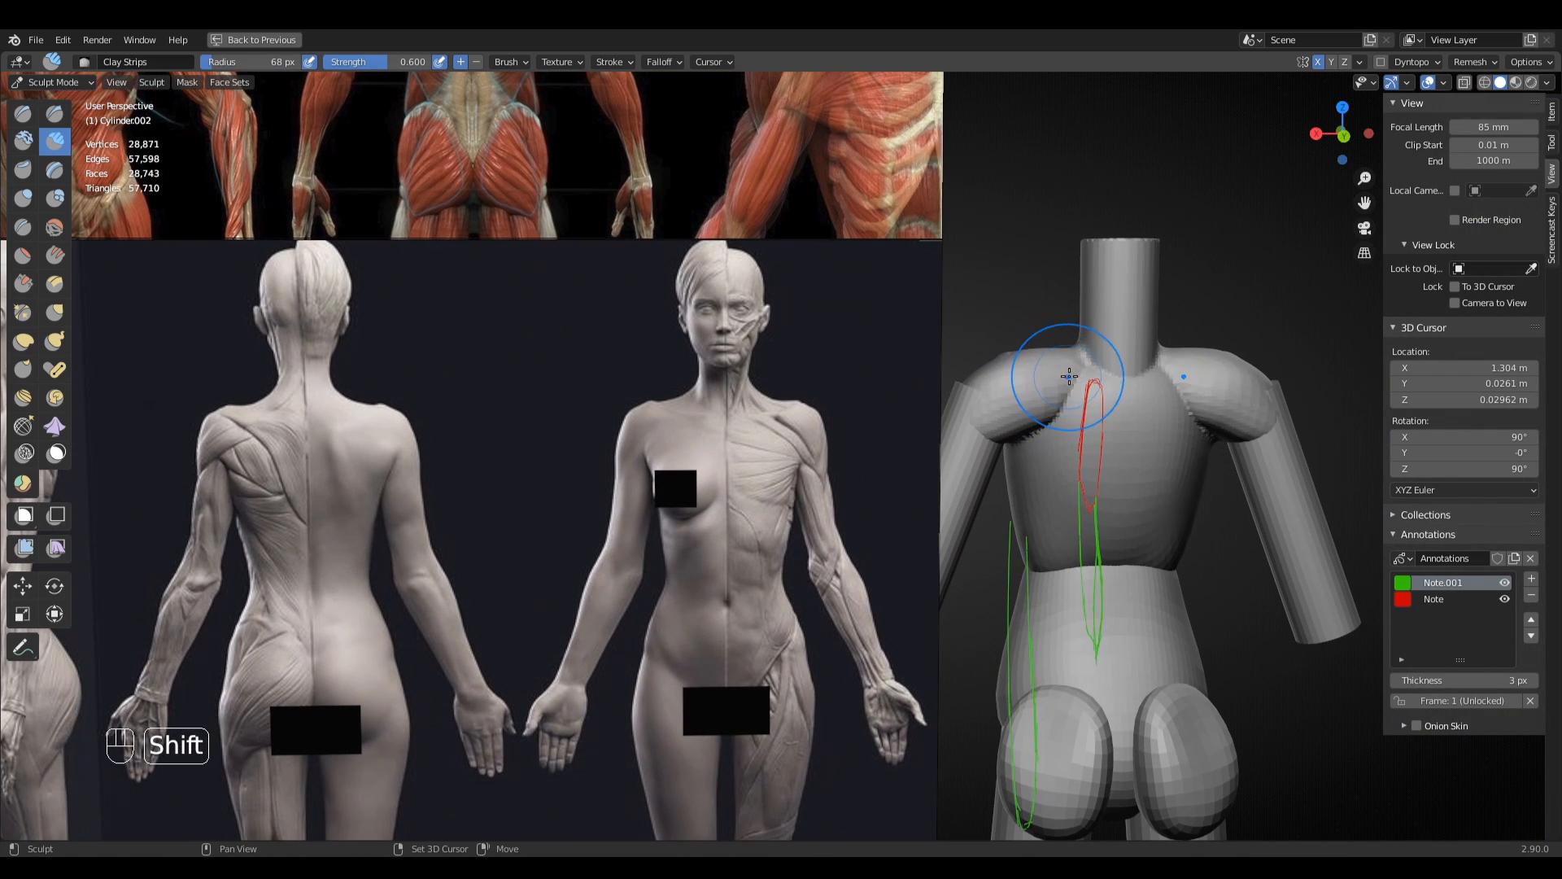
{"action": "middle_click_drag", "start_coordinate": [281, 397], "coordinate": [559, 338], "text": "shift"}
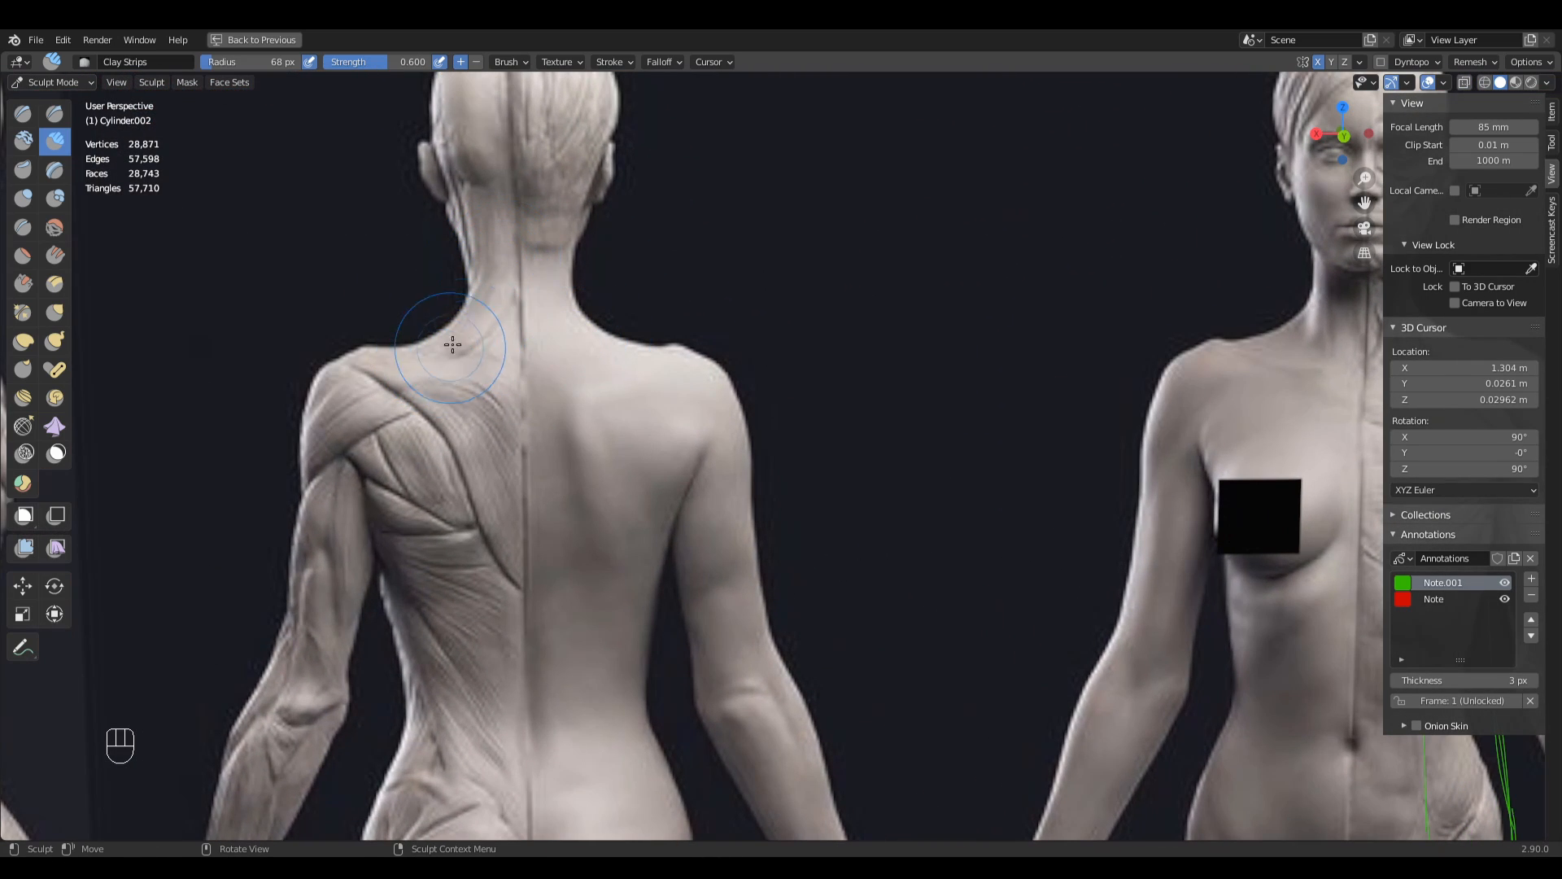
{"action": "middle_click_drag", "start_coordinate": [519, 477], "coordinate": [889, 296], "text": "shift"}
{"action": "key", "text": "f"}
{"action": "left_click", "coordinate": [924, 267]}
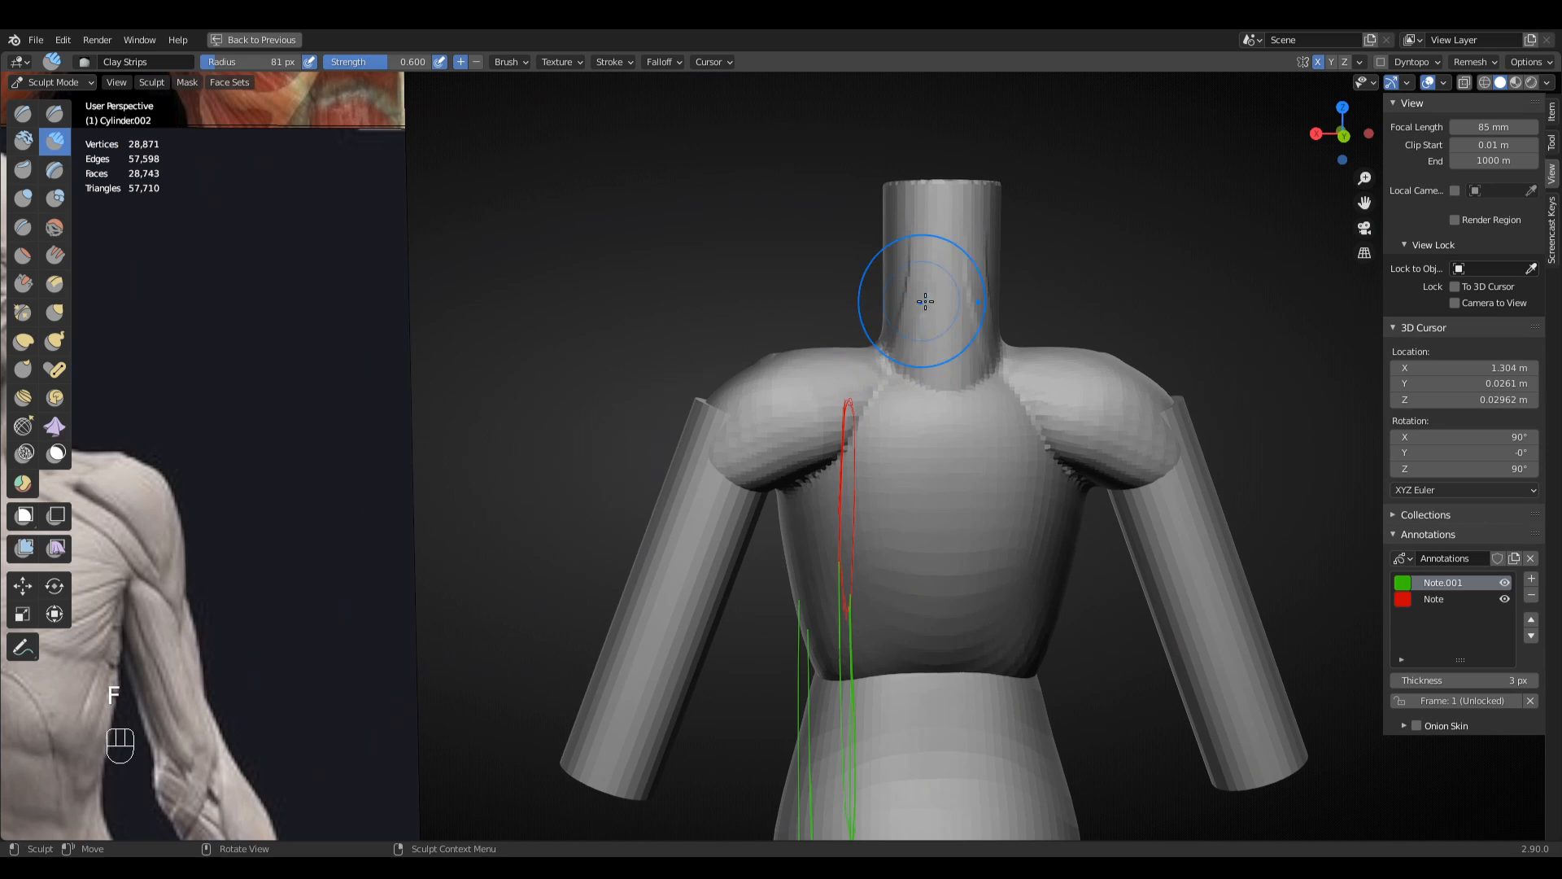
- Build up the trapezius from the back of the neck out across both shoulders
{"action": "mouse_move", "coordinate": [938, 255]}
{"action": "left_mouse_down"}
{"action": "mouse_move", "coordinate": [883, 351]}
{"action": "mouse_move", "coordinate": [917, 325]}
{"action": "mouse_move", "coordinate": [910, 346]}
{"action": "left_mouse_up"}
{"action": "middle_click_drag", "start_coordinate": [913, 271], "coordinate": [912, 347]}
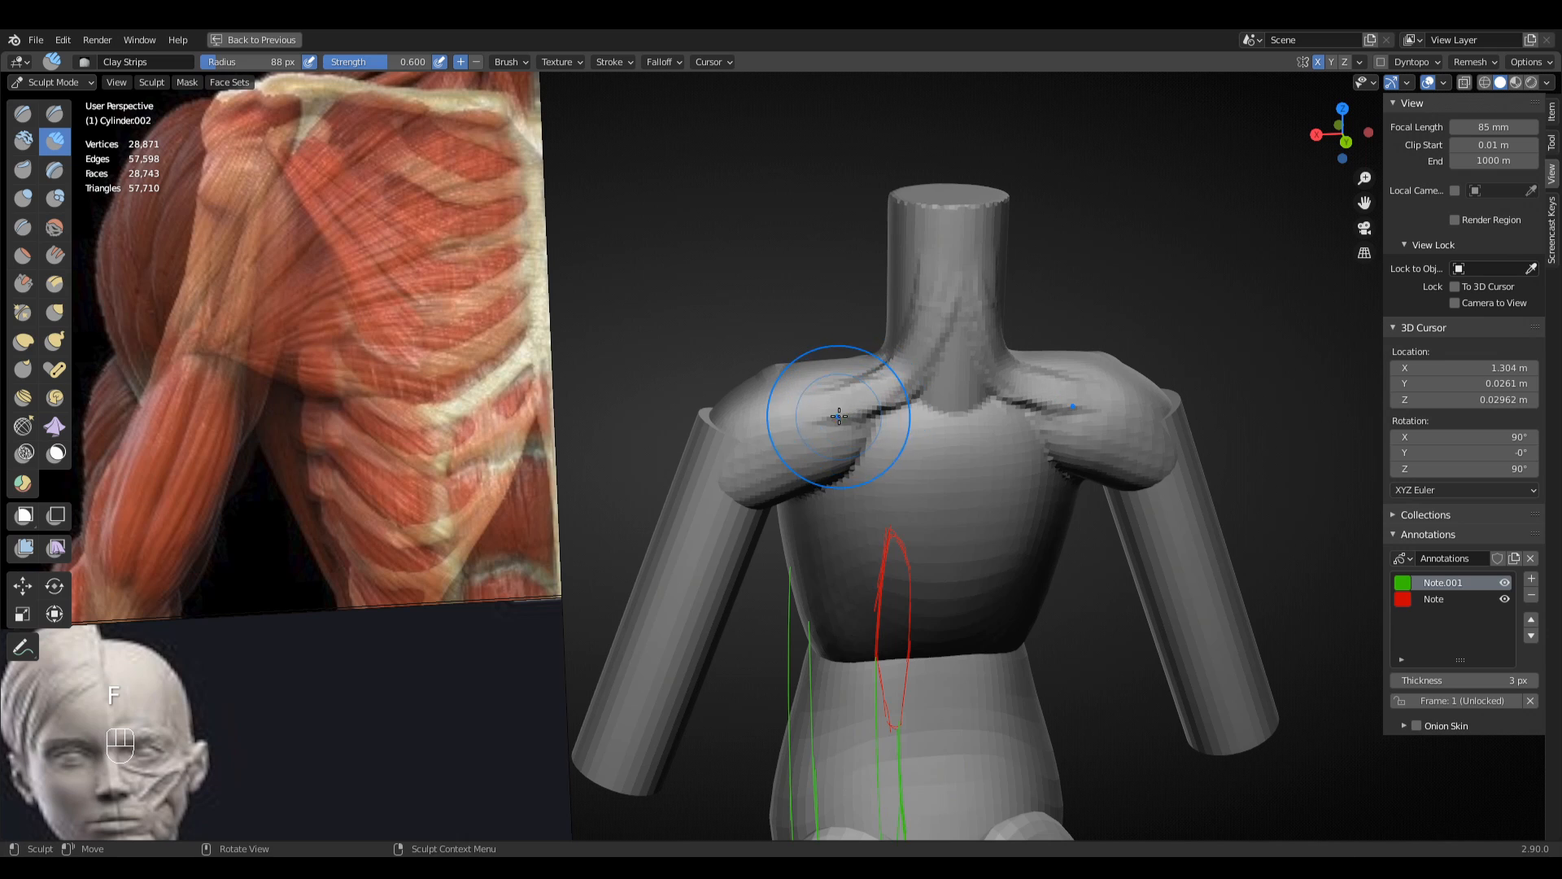
{"action": "mouse_move", "coordinate": [827, 404]}
{"action": "middle_mouse_down"}
{"action": "mouse_move", "coordinate": [834, 443]}
{"action": "mouse_move", "coordinate": [803, 541]}
{"action": "mouse_move", "coordinate": [810, 420]}
{"action": "middle_mouse_up"}
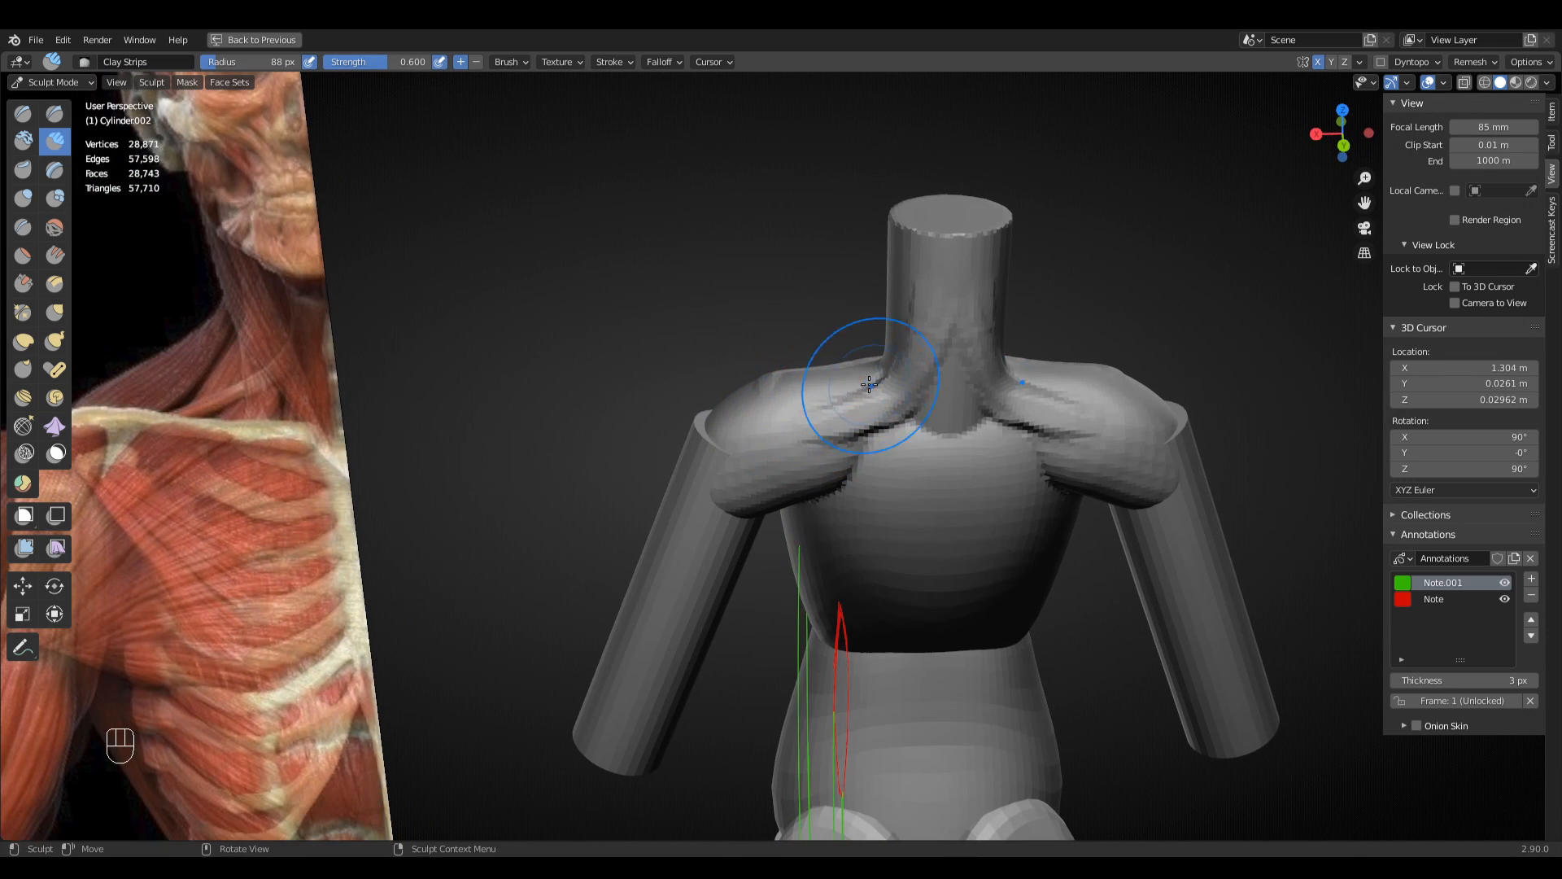
{"action": "left_click_drag", "start_coordinate": [869, 384], "coordinate": [821, 407]}
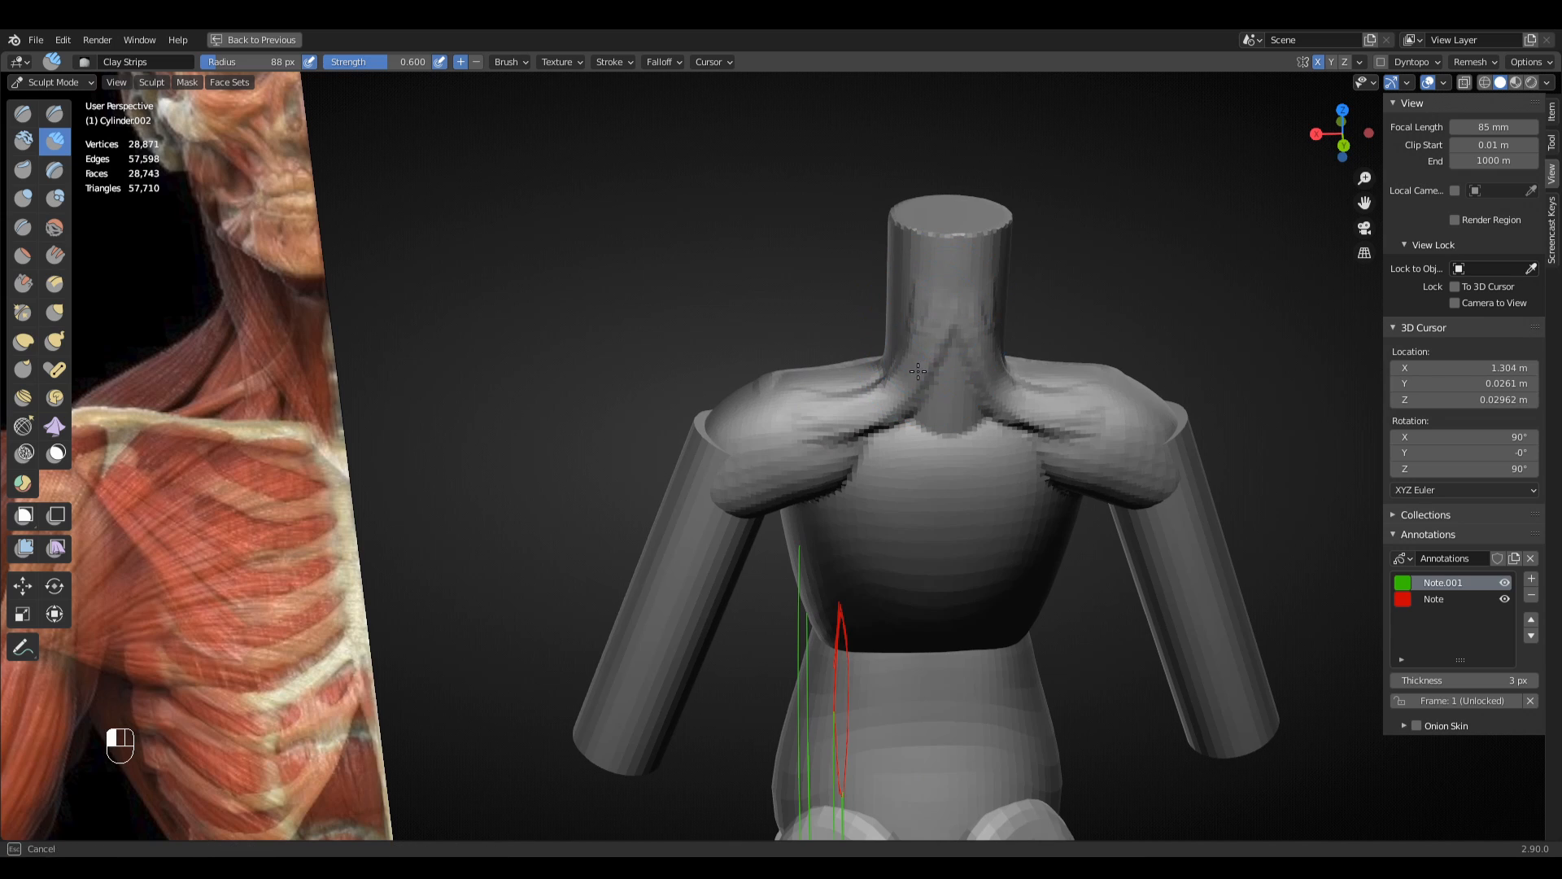
{"action": "middle_click_drag", "start_coordinate": [918, 372], "coordinate": [895, 404]}
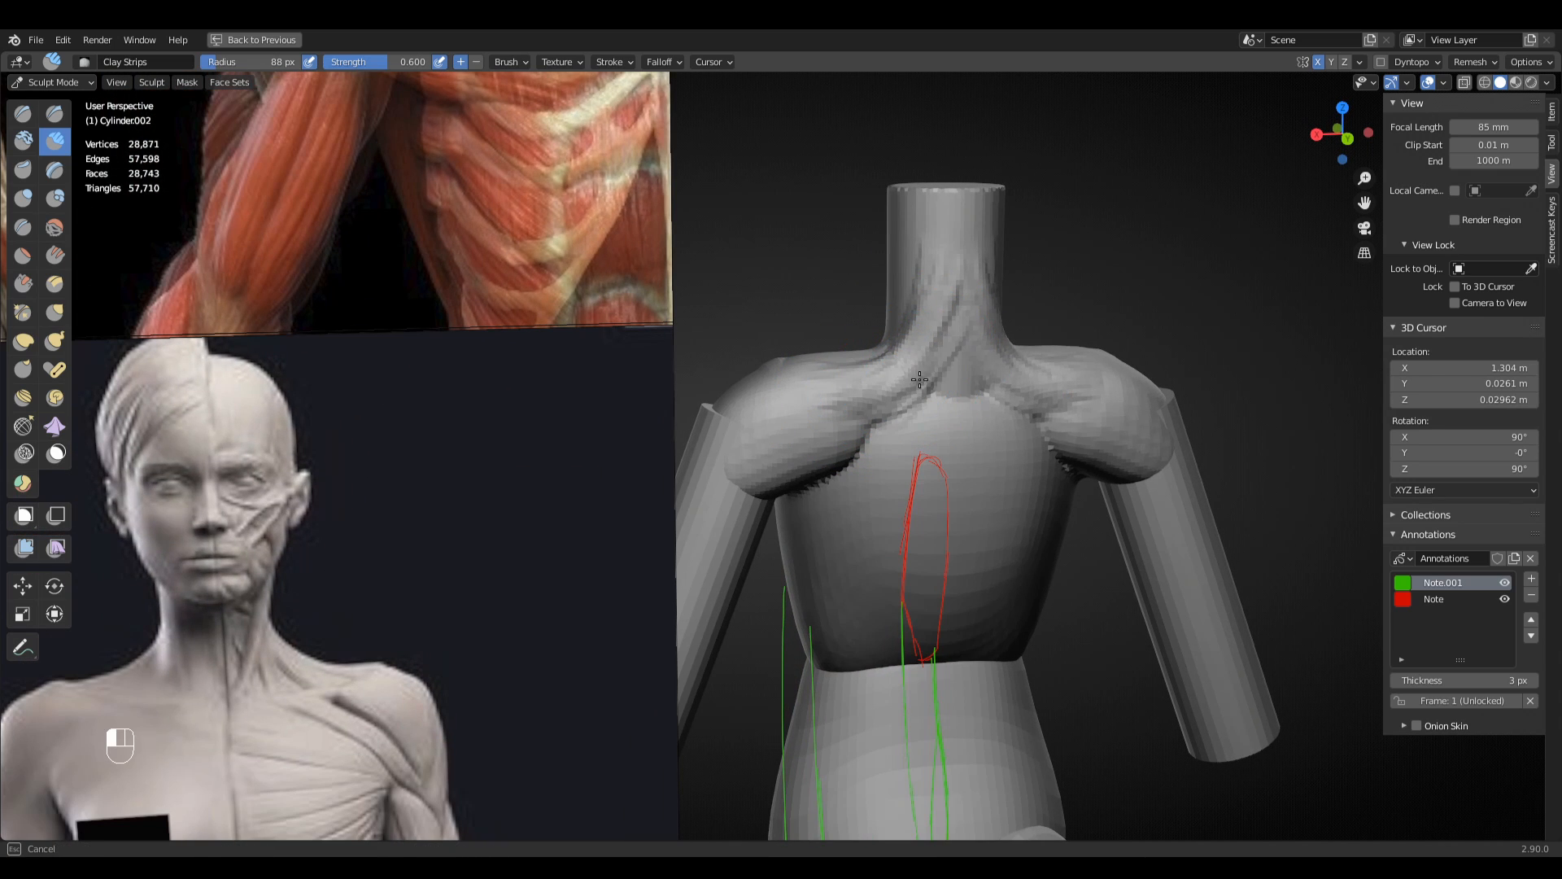
- Fill in the back of the neck and blend the trapezius into the upper back and shoulders
{"action": "left_click_drag", "start_coordinate": [920, 379], "coordinate": [926, 325]}
{"action": "middle_click_drag", "start_coordinate": [926, 306], "coordinate": [941, 318]}
{"action": "left_click_drag", "start_coordinate": [913, 311], "coordinate": [916, 347]}
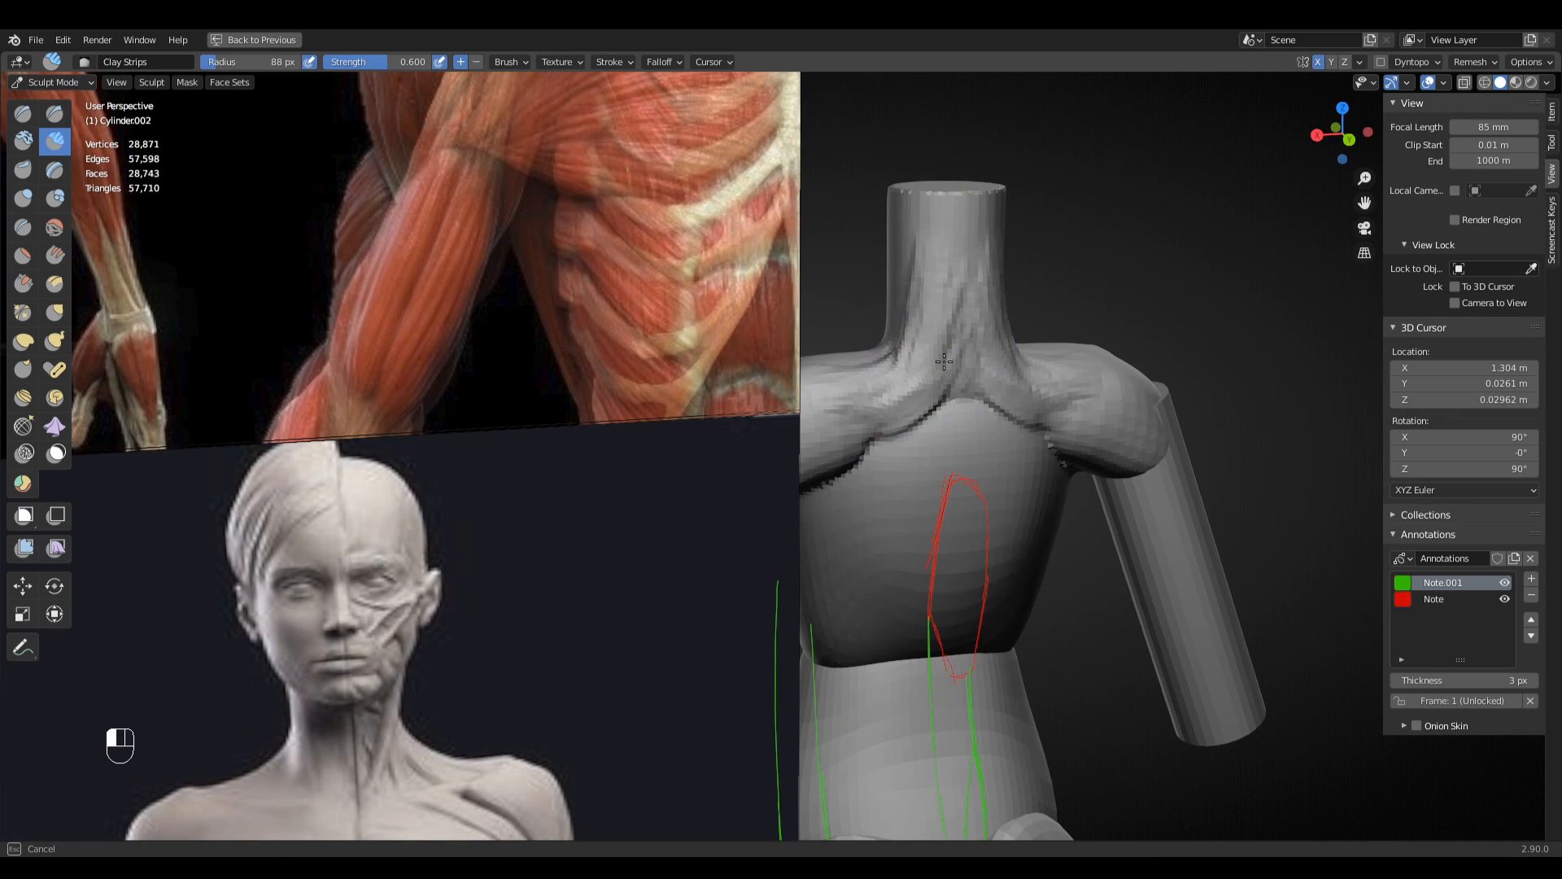
{"action": "left_click_drag", "start_coordinate": [898, 376], "coordinate": [837, 411]}
{"action": "middle_click_drag", "start_coordinate": [837, 411], "coordinate": [829, 408]}
{"action": "left_click_drag", "start_coordinate": [865, 403], "coordinate": [865, 426]}
- Add clay strokes along the side of the neck to carry the trapezius down toward the shoulder
{"action": "mouse_move", "coordinate": [880, 429]}
{"action": "middle_mouse_down"}
{"action": "mouse_move", "coordinate": [949, 252]}
{"action": "mouse_move", "coordinate": [952, 322]}
{"action": "mouse_move", "coordinate": [1022, 401]}
{"action": "mouse_move", "coordinate": [819, 401]}
{"action": "mouse_move", "coordinate": [889, 338]}
{"action": "mouse_move", "coordinate": [908, 341]}
{"action": "mouse_move", "coordinate": [820, 407]}
{"action": "mouse_move", "coordinate": [822, 463]}
{"action": "mouse_move", "coordinate": [924, 488]}
{"action": "mouse_move", "coordinate": [872, 337]}
{"action": "mouse_move", "coordinate": [906, 302]}
{"action": "middle_mouse_up"}
{"action": "left_click_drag", "start_coordinate": [878, 259], "coordinate": [847, 335]}
{"action": "mouse_move", "coordinate": [850, 297]}
{"action": "middle_mouse_down"}
{"action": "mouse_move", "coordinate": [861, 334]}
{"action": "mouse_move", "coordinate": [834, 448]}
{"action": "mouse_move", "coordinate": [839, 391]}
{"action": "middle_mouse_up"}
{"action": "left_click_drag", "start_coordinate": [843, 321], "coordinate": [837, 353]}
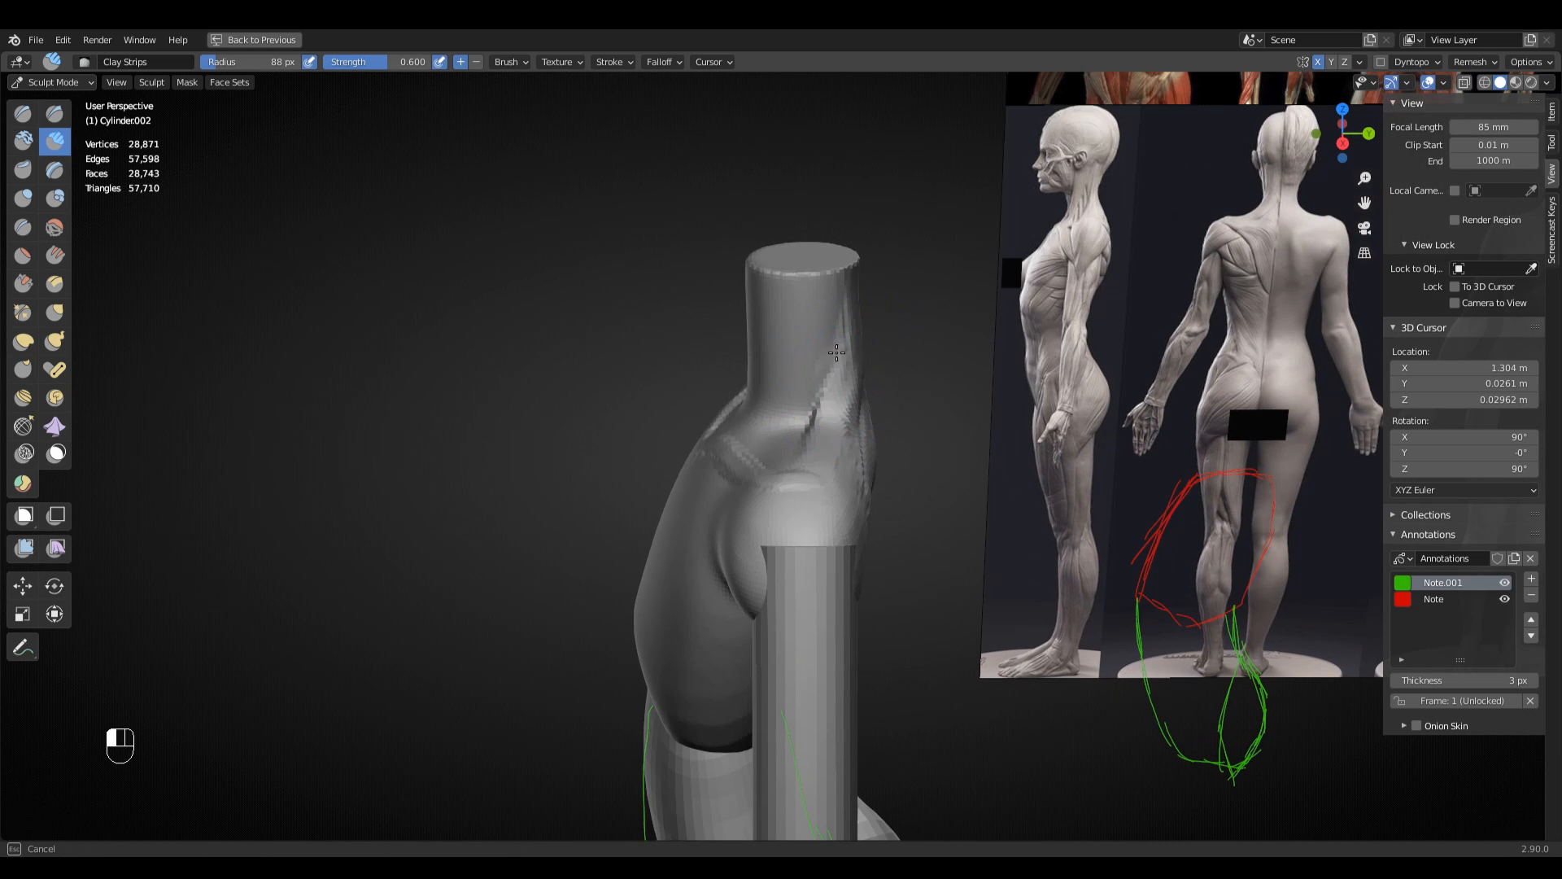
- Compare with the side-view reference and fill the hollow on top of the shoulder behind the collarbone
{"action": "middle_click_drag", "start_coordinate": [843, 361], "coordinate": [583, 463], "text": "shift"}
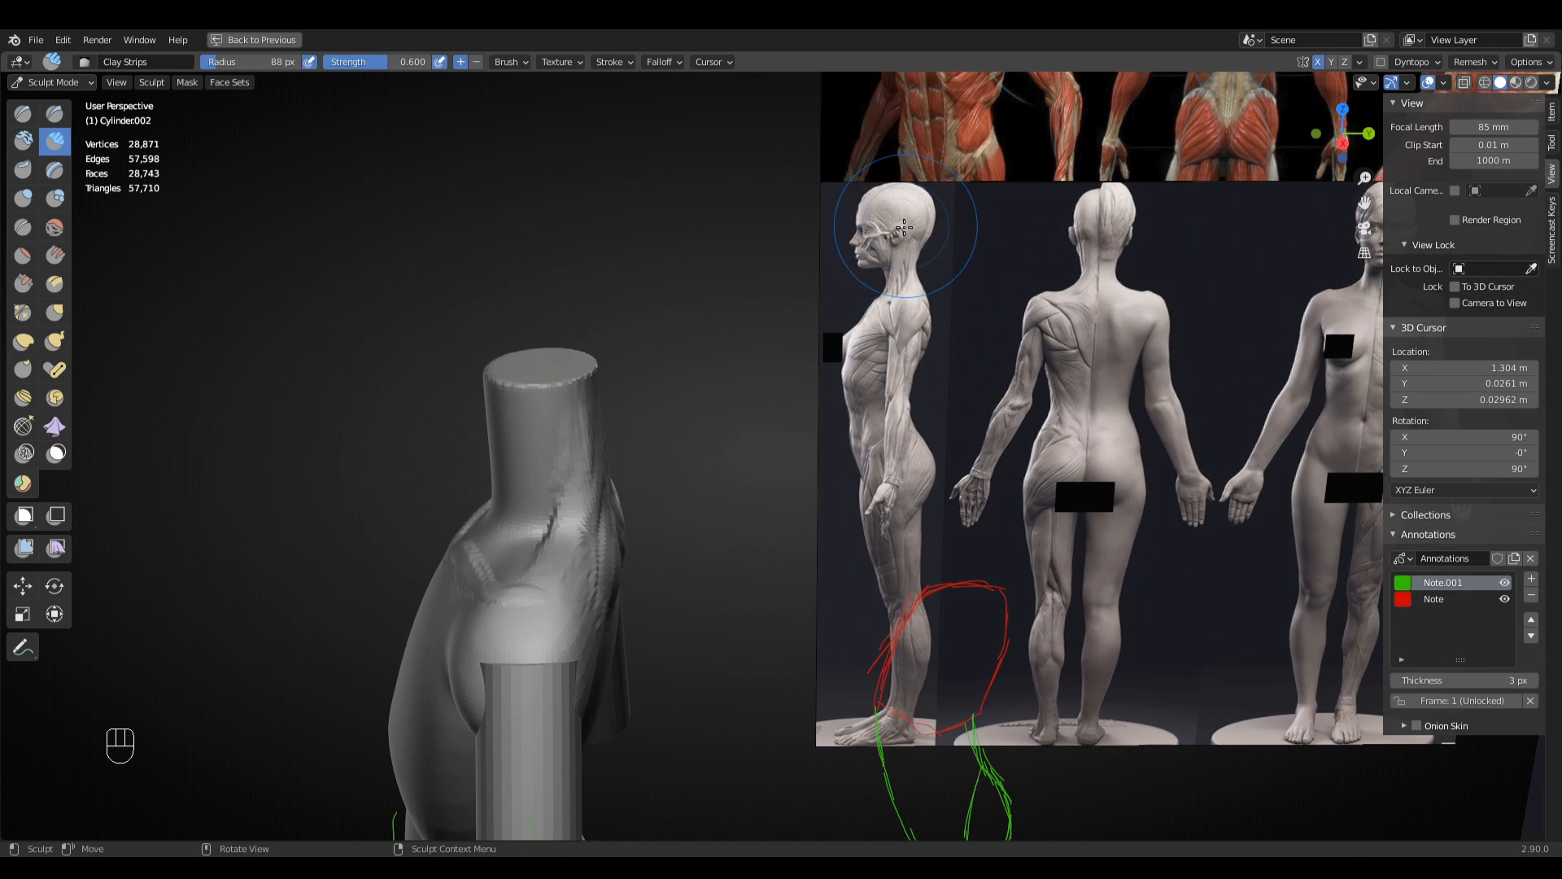
{"action": "middle_click_drag", "start_coordinate": [909, 252], "coordinate": [836, 377], "text": "shift"}
{"action": "middle_click_drag", "start_coordinate": [836, 377], "coordinate": [847, 316], "text": "ctrl"}
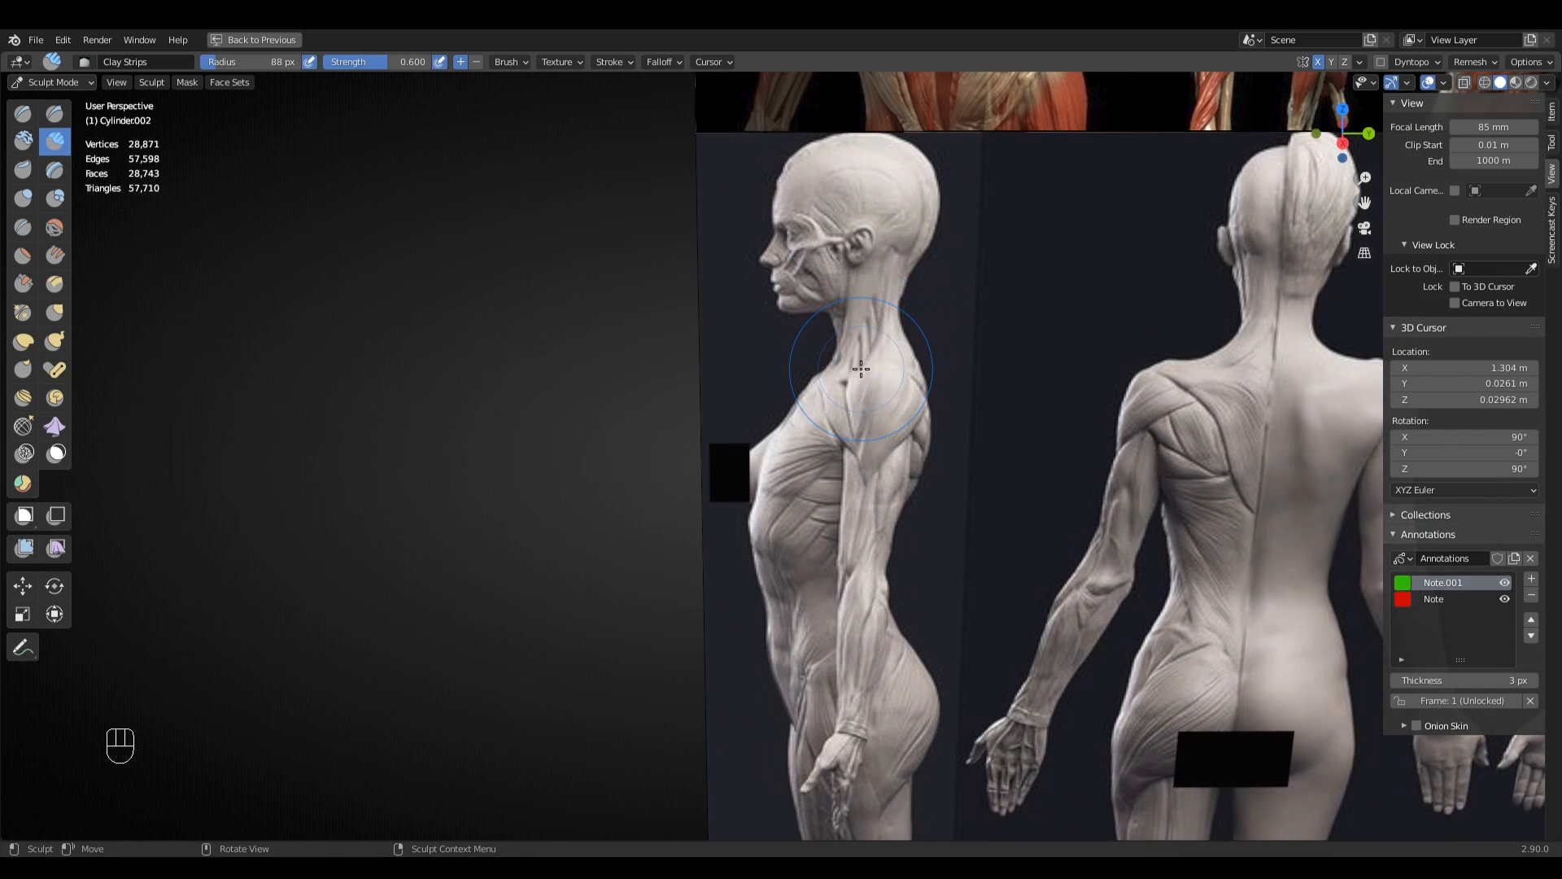
{"action": "middle_click_drag", "start_coordinate": [375, 553], "coordinate": [533, 424], "text": "shift"}
{"action": "middle_click_drag", "start_coordinate": [533, 423], "coordinate": [423, 574], "text": "ctrl"}
{"action": "mouse_move", "coordinate": [423, 574]}
{"action": "middle_mouse_down", "text": "shift"}
{"action": "mouse_move", "coordinate": [583, 321]}
{"action": "mouse_move", "coordinate": [523, 401]}
{"action": "mouse_move", "coordinate": [516, 586]}
{"action": "middle_mouse_up", "text": "shift"}
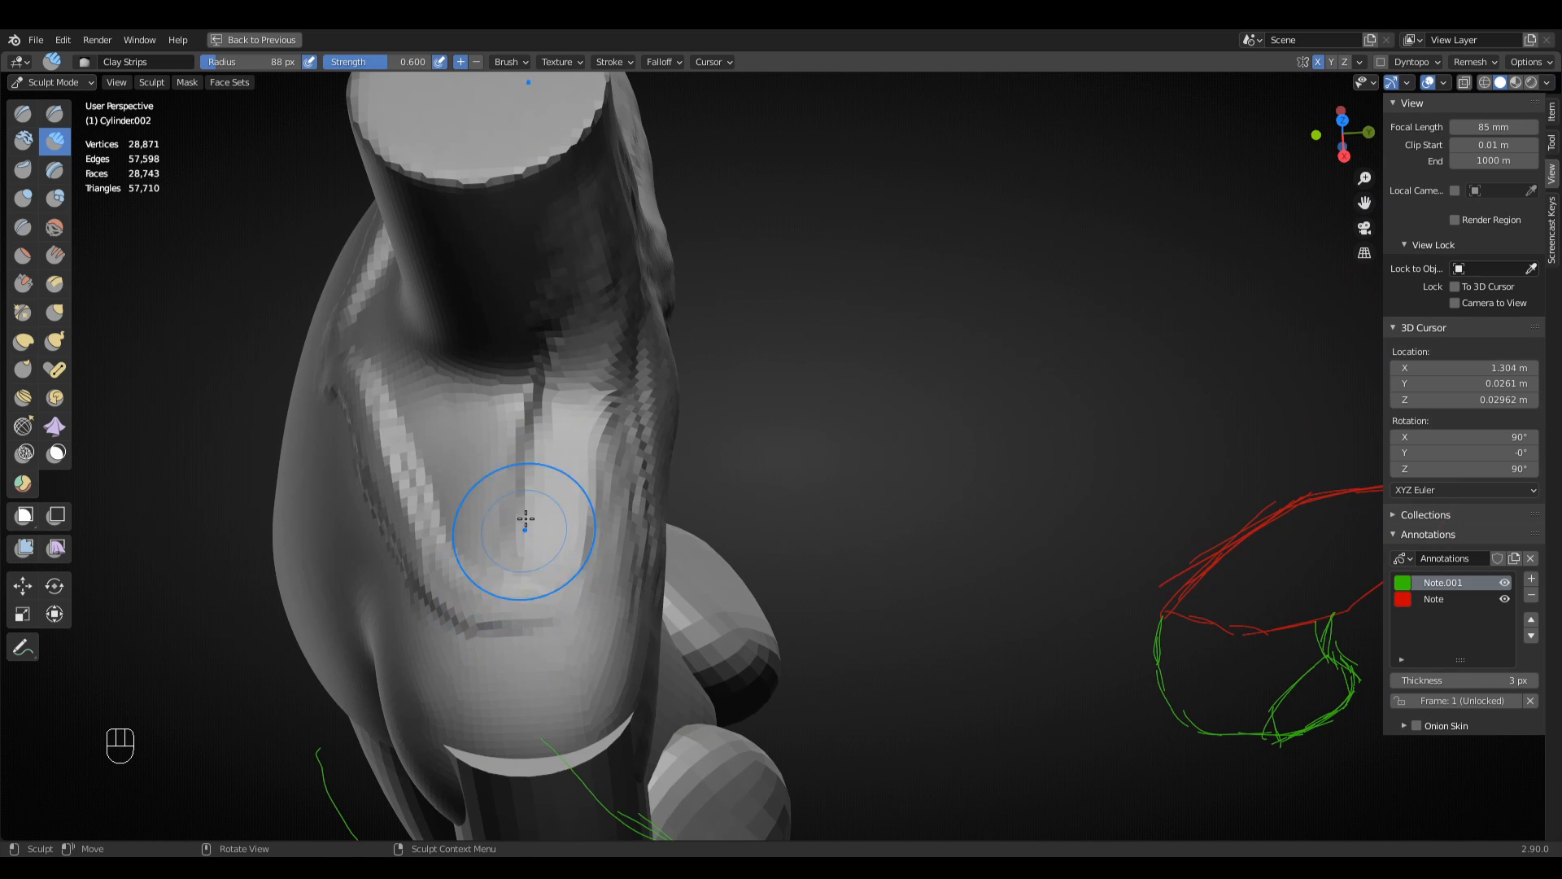
{"action": "left_click_drag", "start_coordinate": [555, 464], "coordinate": [550, 455]}
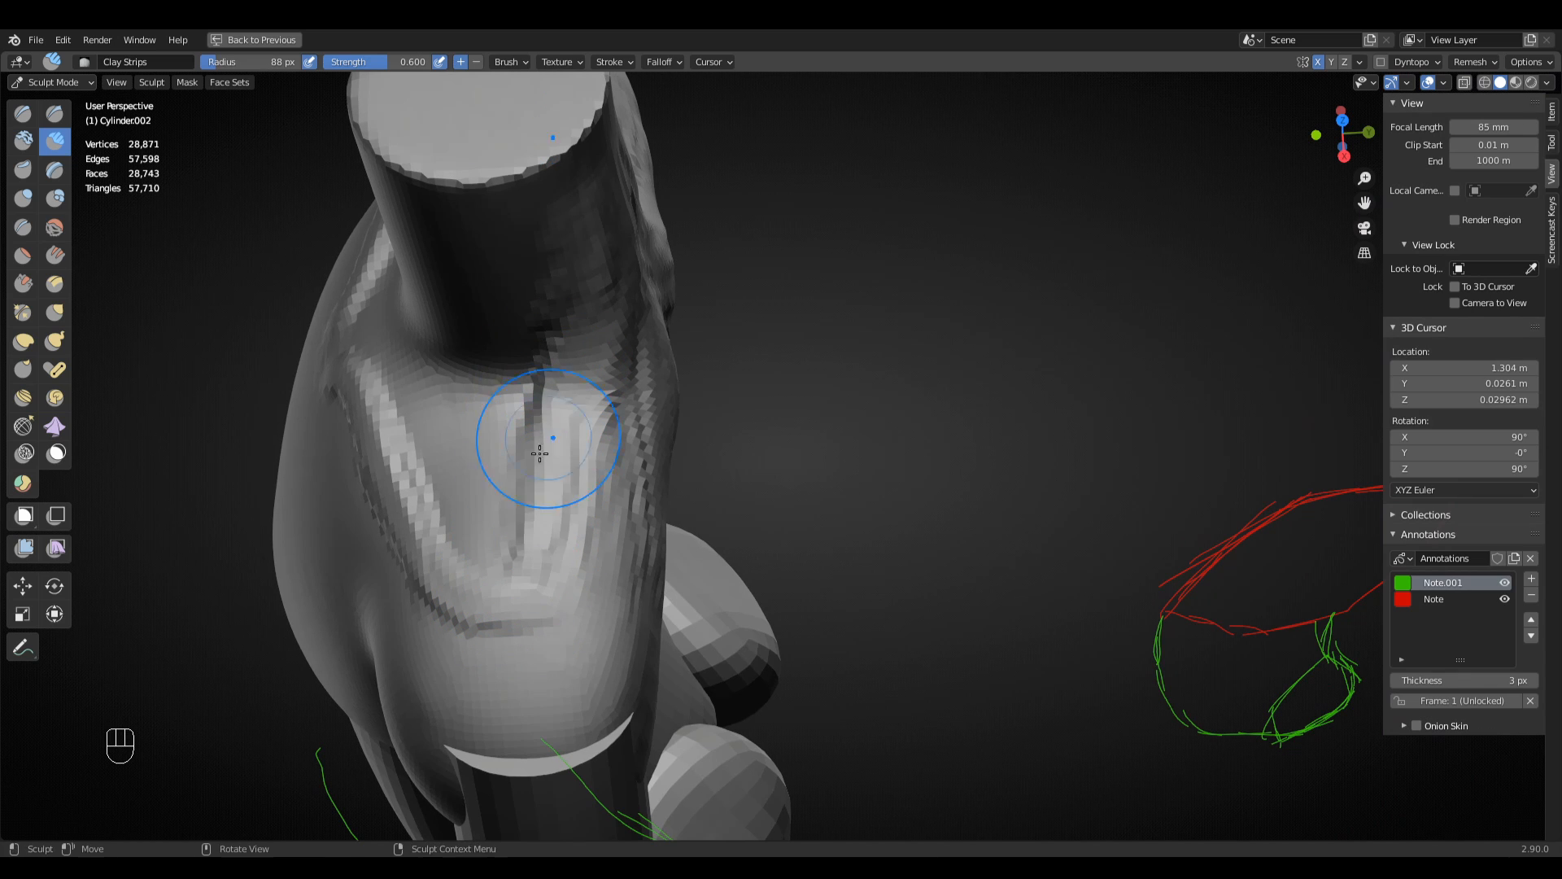
- Fill out and smooth the transition between the neck, trapezius and shoulder
{"action": "middle_click_drag", "start_coordinate": [547, 441], "coordinate": [688, 381]}
{"action": "middle_click_drag", "start_coordinate": [470, 631], "coordinate": [739, 472]}
{"action": "mouse_move", "coordinate": [746, 500]}
{"action": "left_mouse_down"}
{"action": "mouse_move", "coordinate": [772, 475]}
{"action": "mouse_move", "coordinate": [802, 493]}
{"action": "mouse_move", "coordinate": [736, 485]}
{"action": "left_mouse_up"}
{"action": "mouse_move", "coordinate": [763, 427]}
{"action": "left_mouse_down"}
{"action": "mouse_move", "coordinate": [798, 449]}
{"action": "mouse_move", "coordinate": [767, 510]}
{"action": "mouse_move", "coordinate": [807, 465]}
{"action": "left_mouse_up"}
{"action": "left_click_drag", "start_coordinate": [702, 422], "coordinate": [814, 393]}
{"action": "mouse_move", "coordinate": [814, 392]}
{"action": "left_mouse_down"}
{"action": "mouse_move", "coordinate": [760, 416]}
{"action": "mouse_move", "coordinate": [718, 472]}
{"action": "mouse_move", "coordinate": [816, 352]}
{"action": "mouse_move", "coordinate": [716, 383]}
{"action": "mouse_move", "coordinate": [710, 523]}
{"action": "mouse_move", "coordinate": [823, 468]}
{"action": "left_mouse_up"}
{"action": "middle_click_drag", "start_coordinate": [823, 468], "coordinate": [993, 513], "text": "ctrl"}
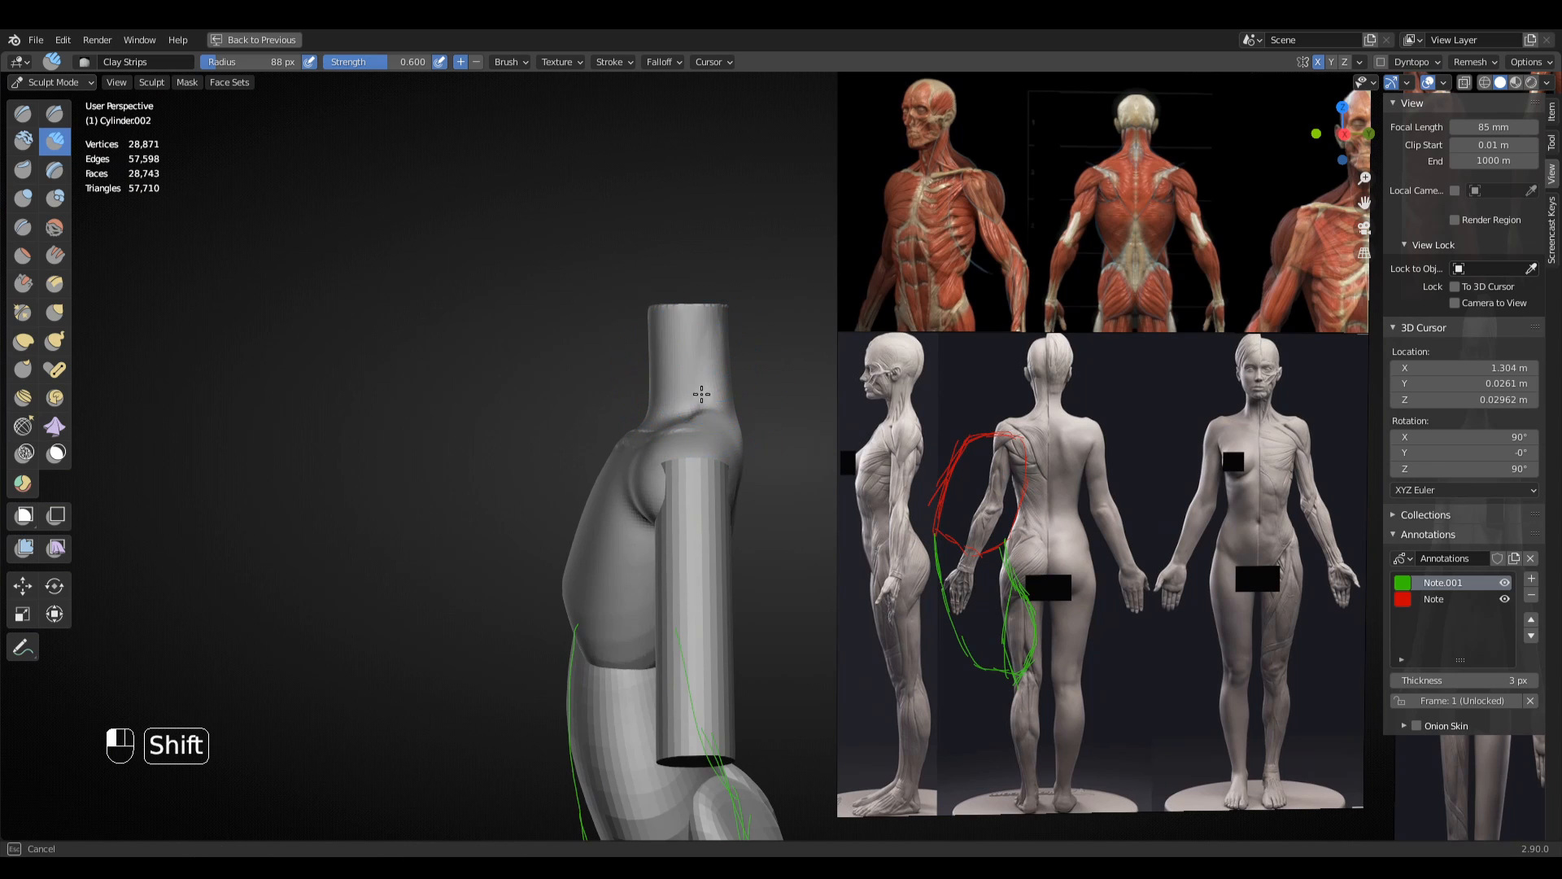
- Set up the Grab brush with a 170 px radius in right view for shaping the neck against the side reference
{"action": "key", "text": "KP_3"}
{"action": "middle_click_drag", "start_coordinate": [727, 395], "coordinate": [810, 409], "text": "ctrl"}
{"action": "key", "text": "g"}
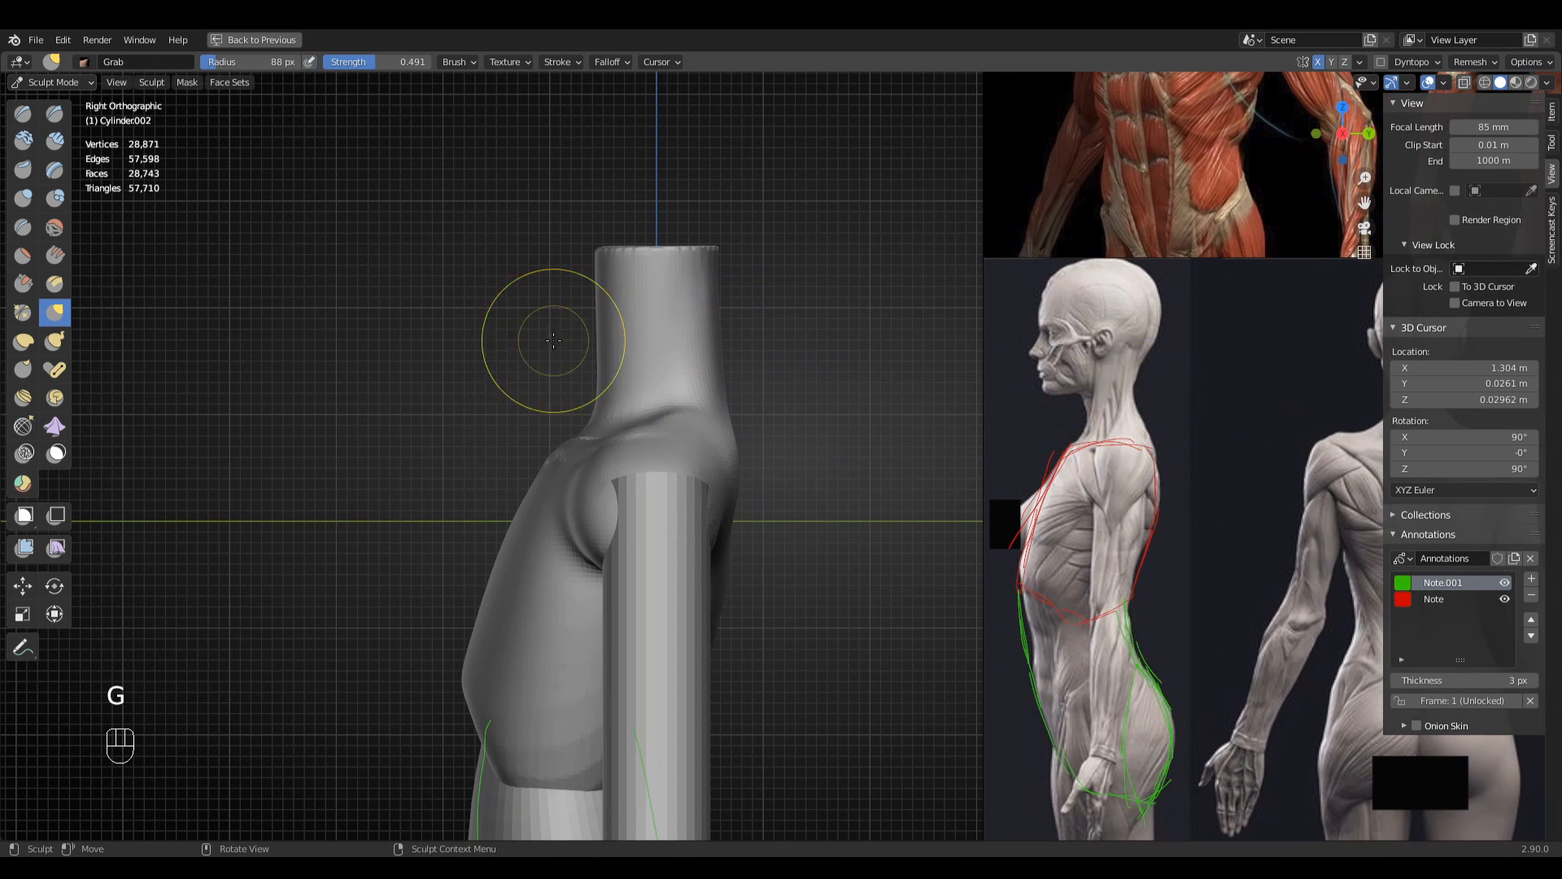
{"action": "key", "text": "f"}
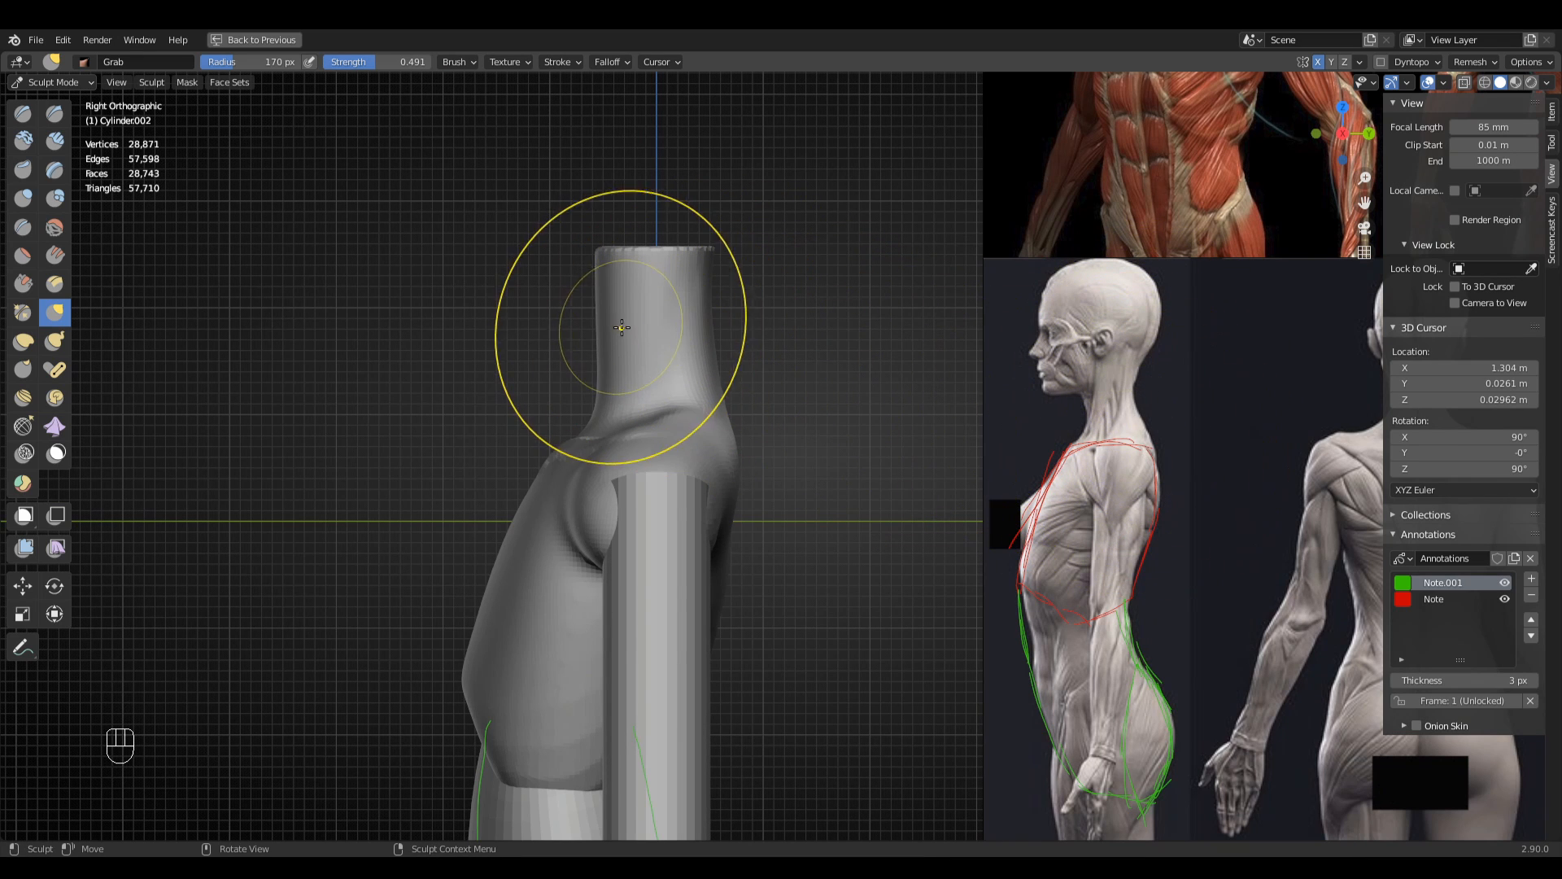
{"action": "scroll", "coordinate": [605, 297], "scroll_direction": "up", "scroll_amount": 2}
{"action": "mouse_move", "coordinate": [906, 375]}
{"action": "middle_mouse_down", "text": "shift"}
{"action": "mouse_move", "coordinate": [1134, 457]}
{"action": "mouse_move", "coordinate": [857, 399]}
{"action": "middle_mouse_up", "text": "shift"}
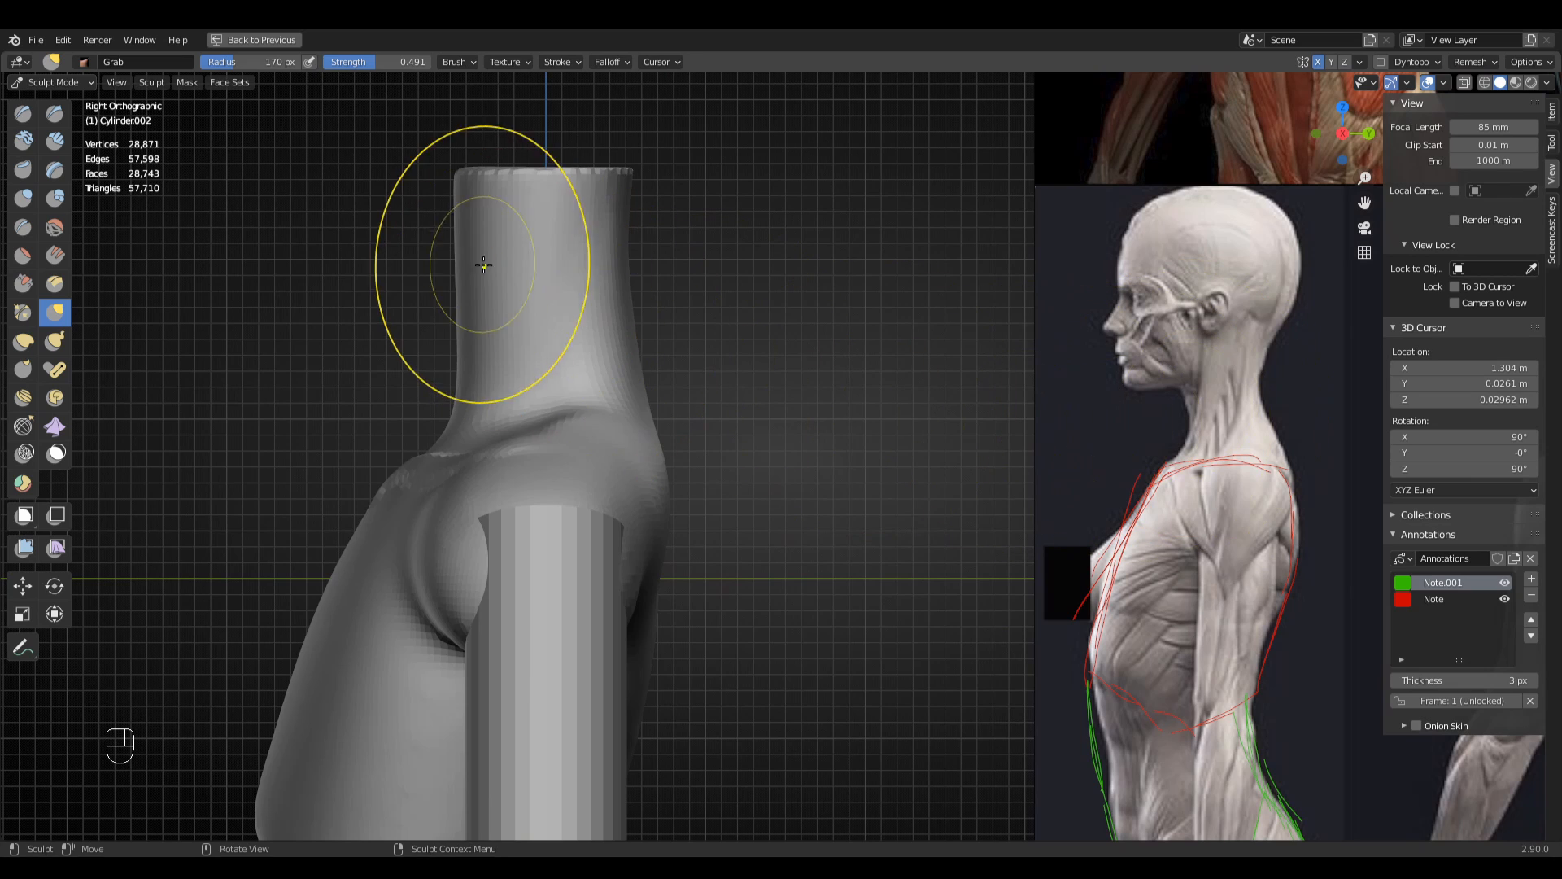
- Pull the upper front of the neck forward in the side view with the Grab brush, bringing its radius to 146 px
{"action": "key", "text": "f"}
{"action": "left_click", "coordinate": [453, 212]}
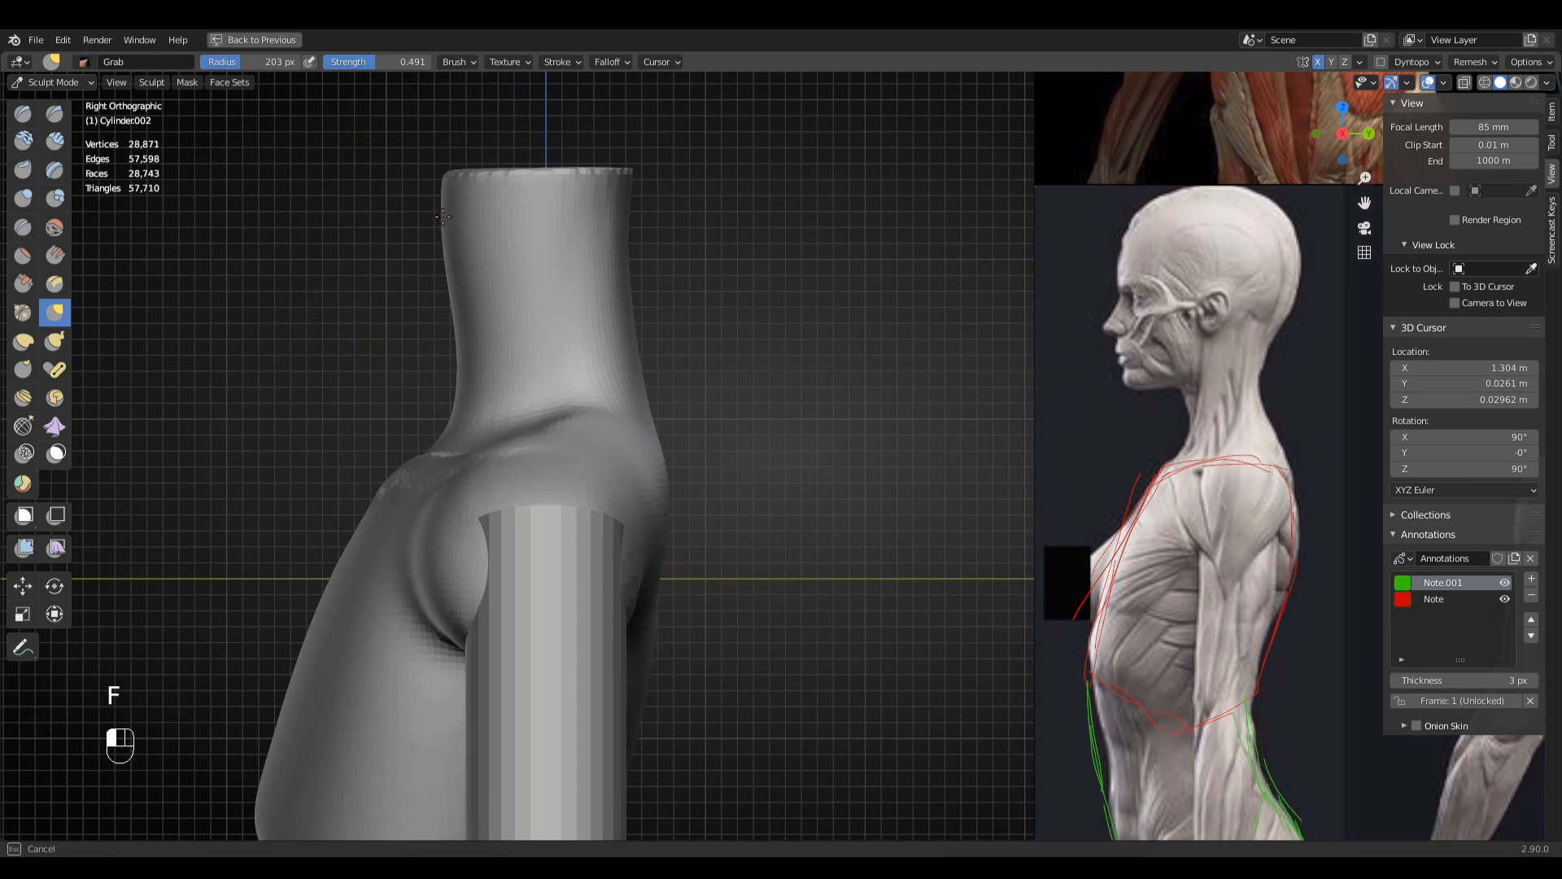
{"action": "key", "text": "f"}
{"action": "left_click", "coordinate": [449, 231]}
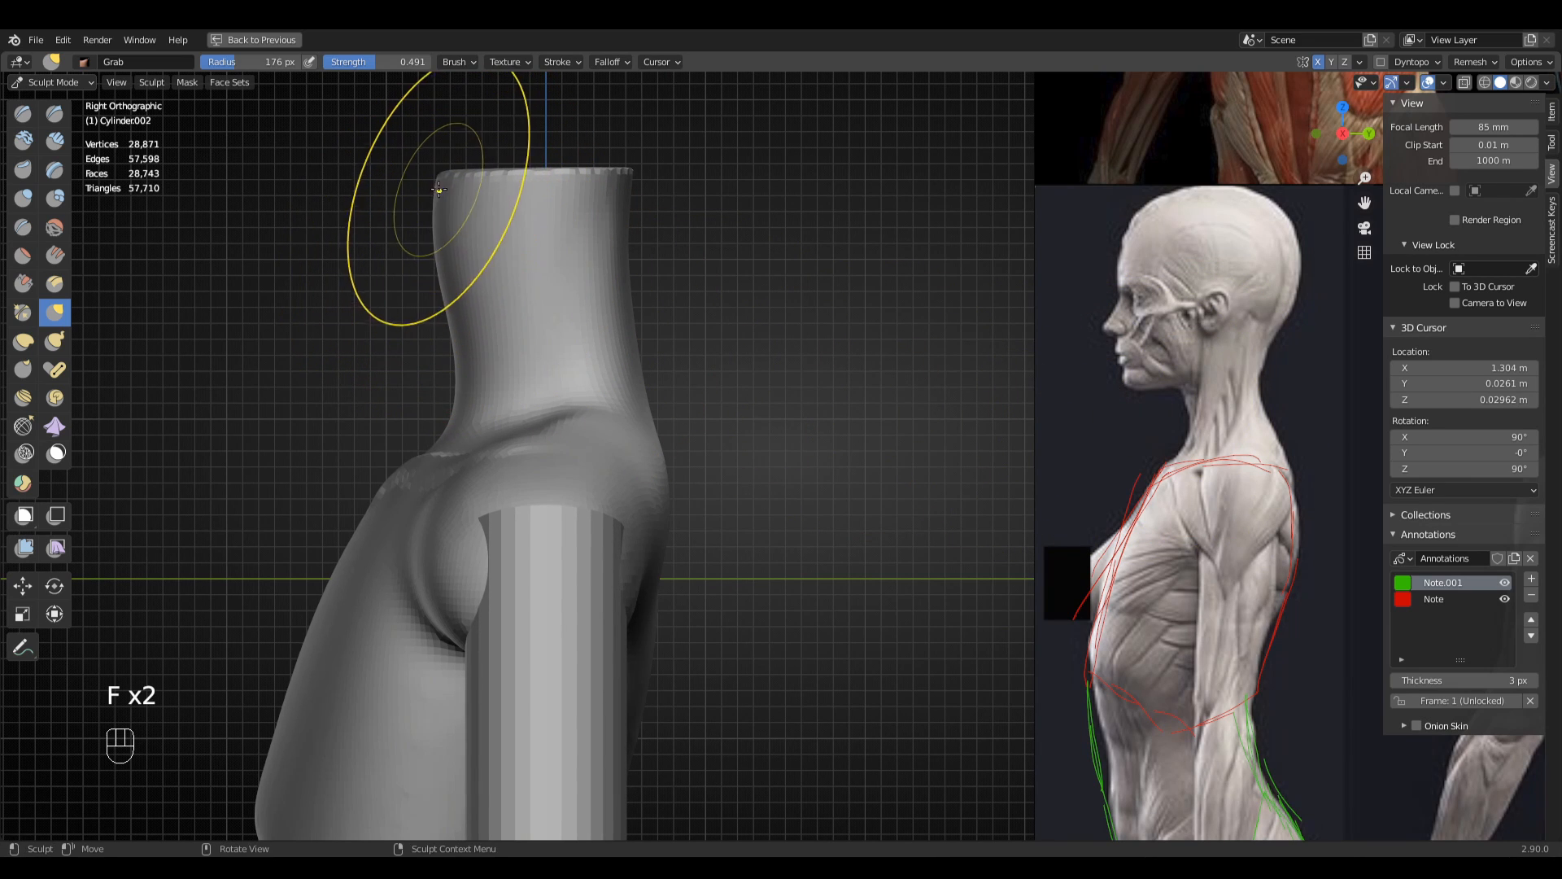
{"action": "key", "text": "f"}
{"action": "left_click", "coordinate": [445, 324]}
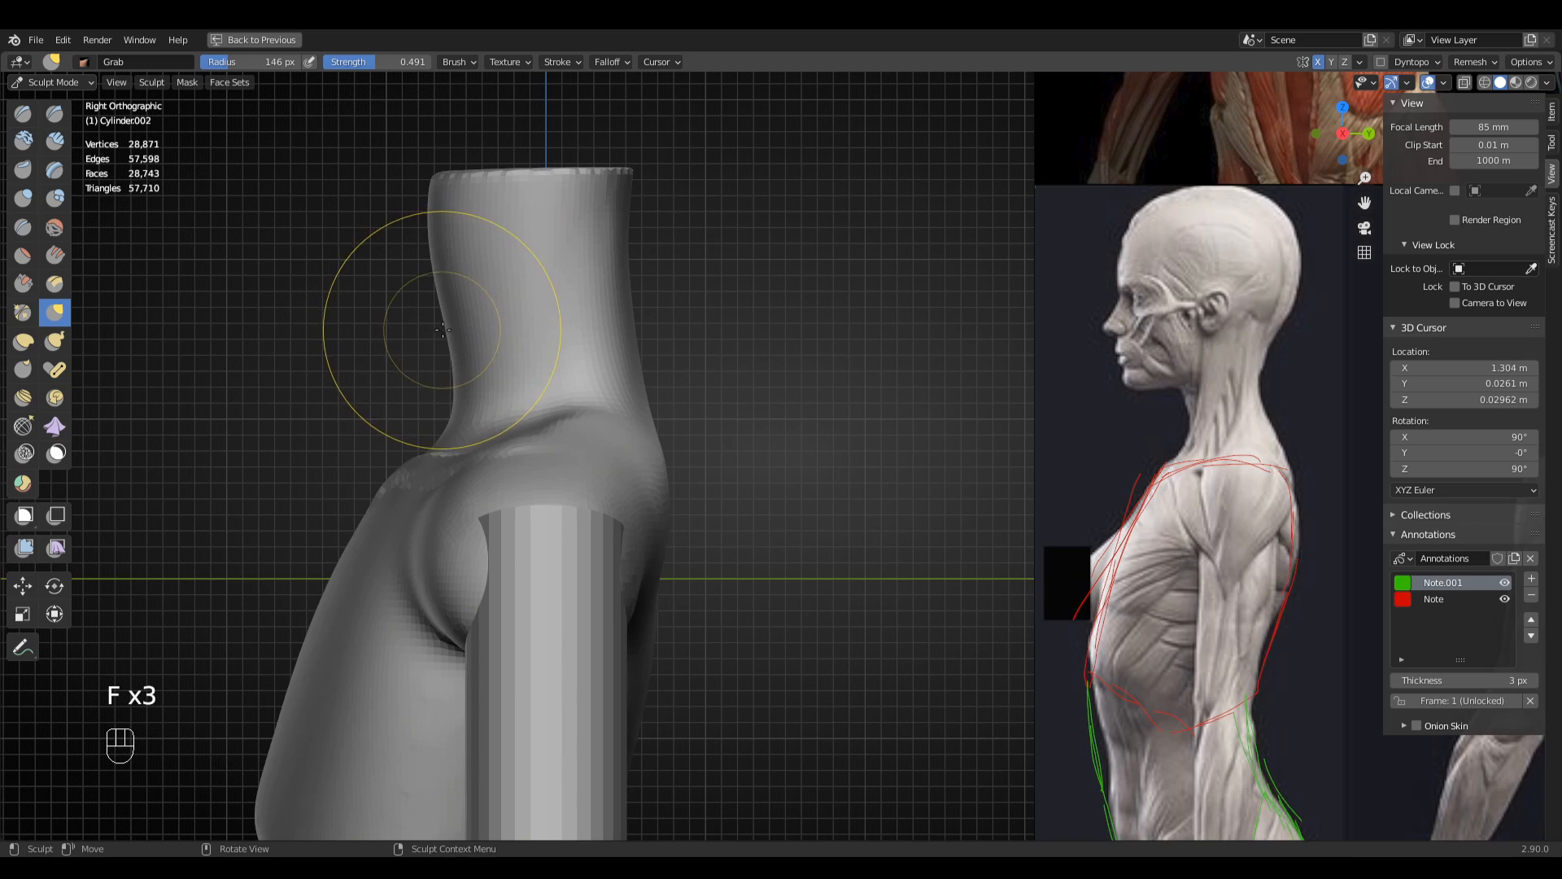
- Switch to the Clay Strips brush and set its radius to 53 px
{"action": "middle_click_drag", "start_coordinate": [391, 314], "coordinate": [599, 349]}
{"action": "key", "text": "q"}
{"action": "left_click", "coordinate": [562, 341]}
{"action": "scroll", "coordinate": [568, 344], "scroll_direction": "down", "scroll_amount": 2}
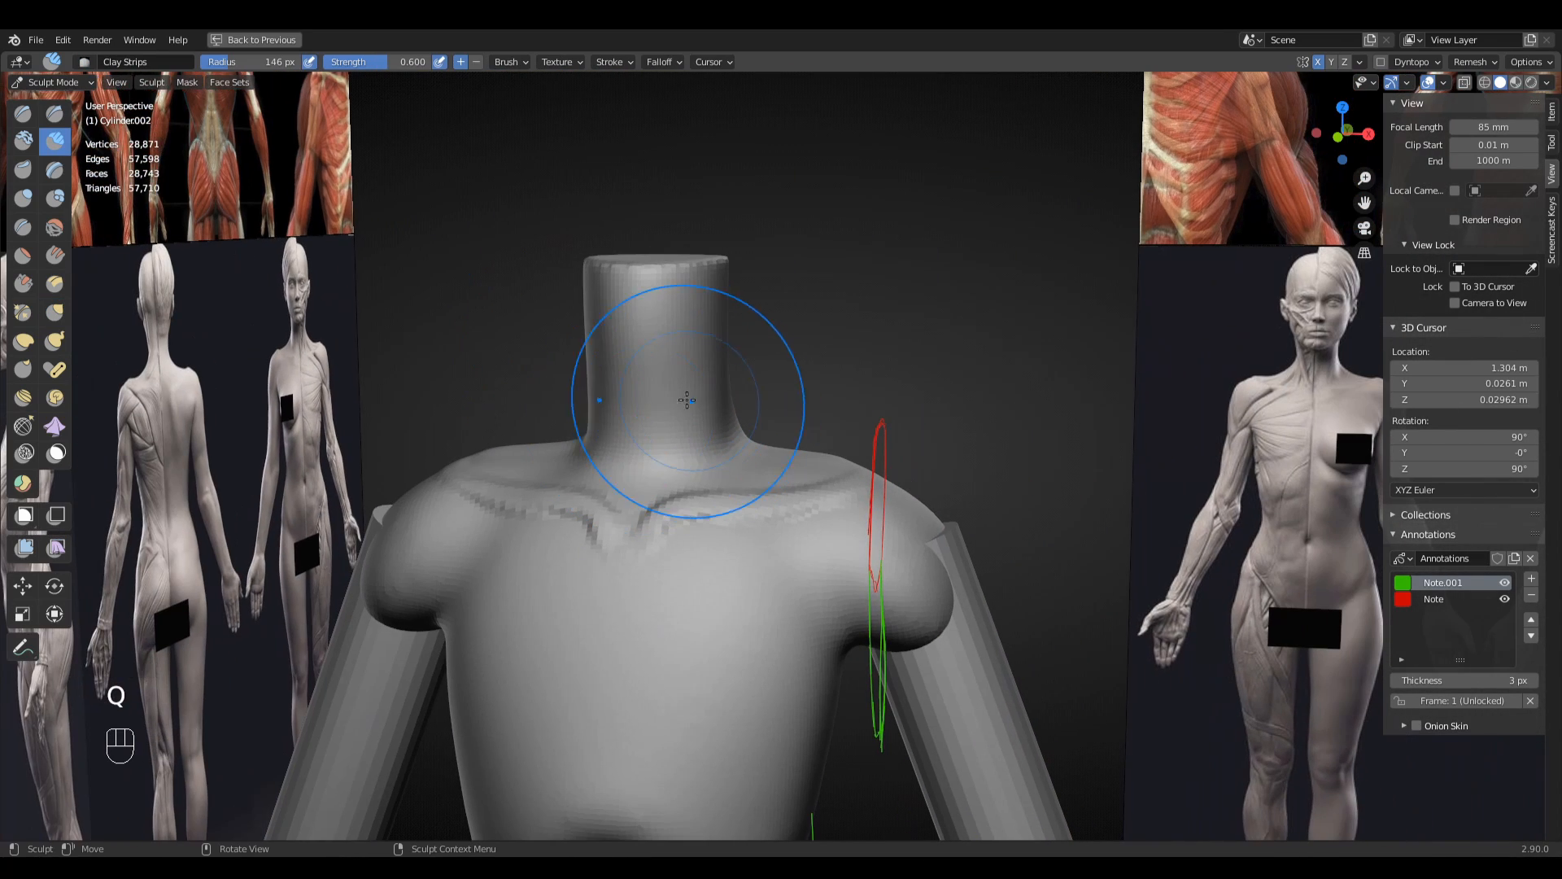
{"action": "key", "text": "f"}
{"action": "left_click", "coordinate": [642, 441]}
{"action": "middle_click_drag", "start_coordinate": [661, 444], "coordinate": [538, 432], "text": "shift"}
{"action": "key", "text": "f"}
{"action": "left_click", "coordinate": [1162, 376]}
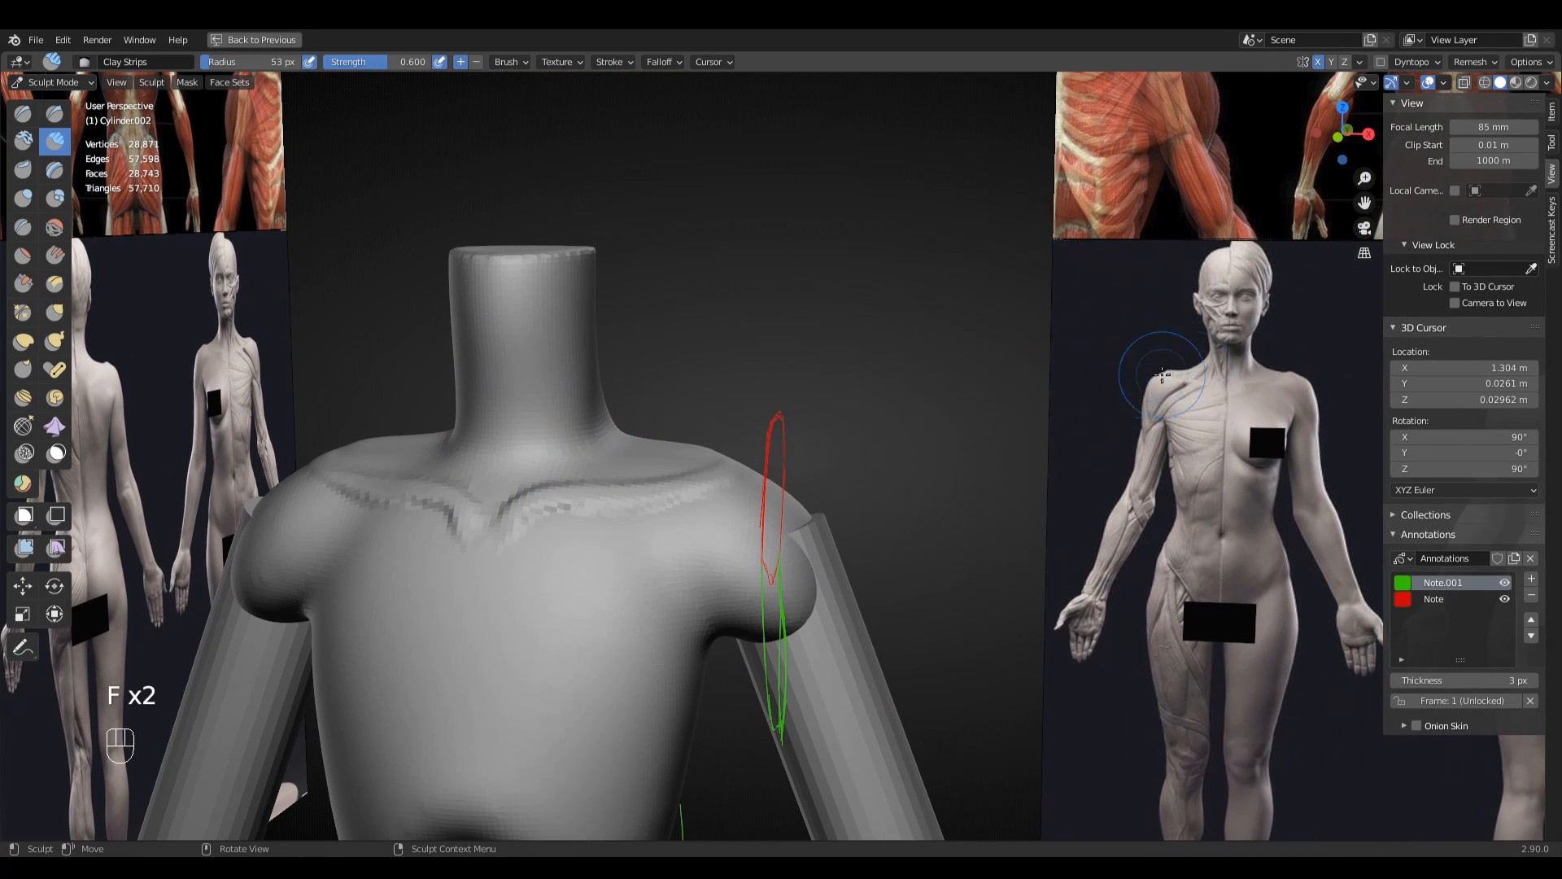
{"action": "mouse_move", "coordinate": [1211, 341]}
{"action": "middle_mouse_down", "text": "shift"}
{"action": "mouse_move", "coordinate": [1125, 416]}
{"action": "mouse_move", "coordinate": [1091, 421]}
{"action": "middle_mouse_up", "text": "shift"}
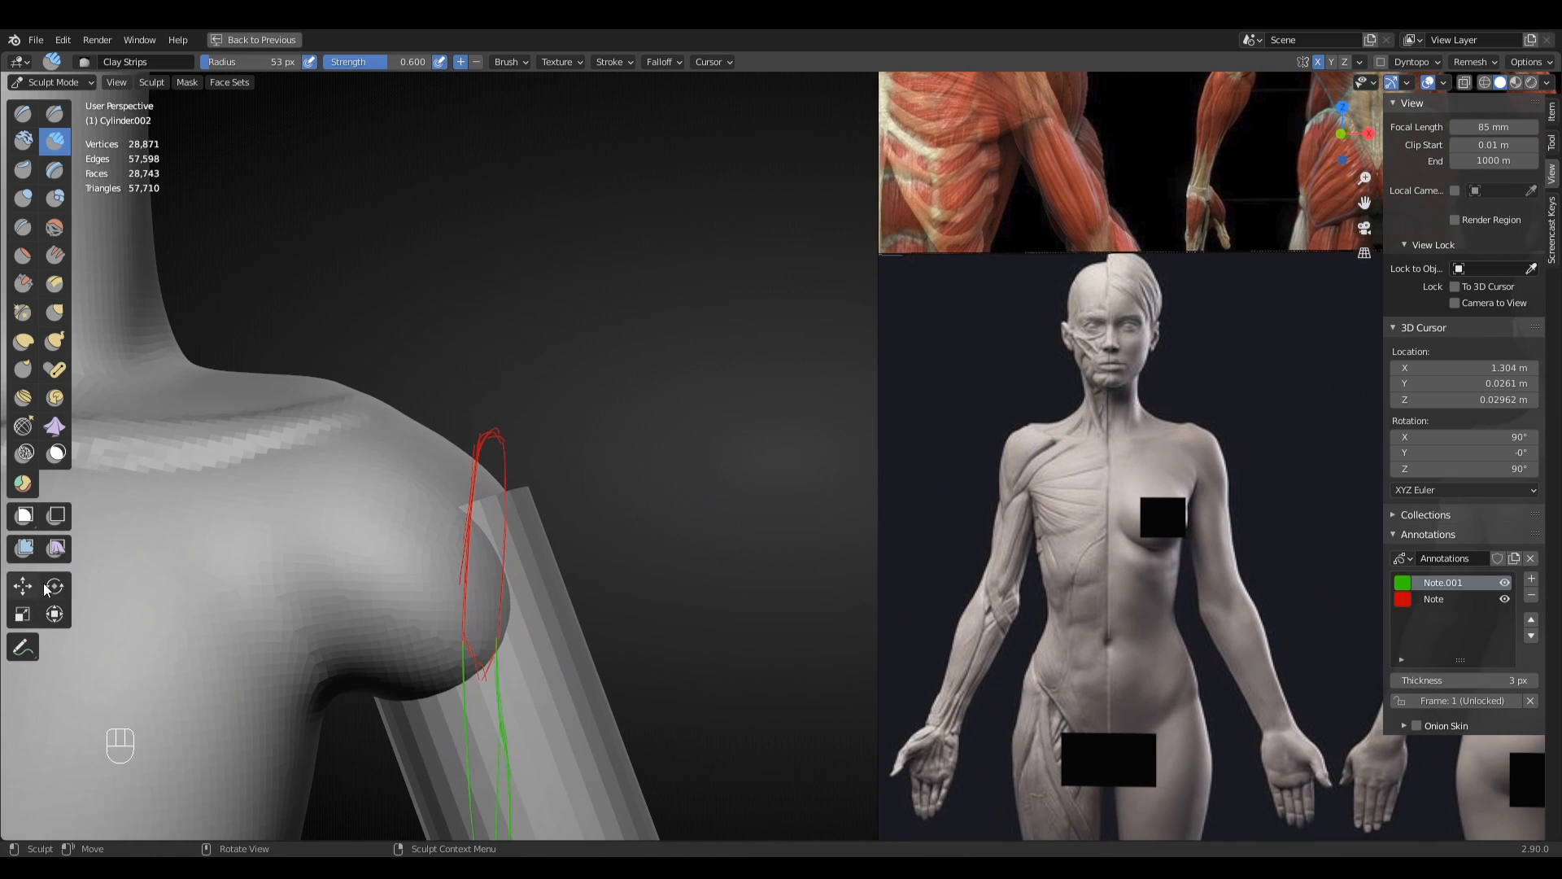
{"action": "left_click", "coordinate": [23, 647]}
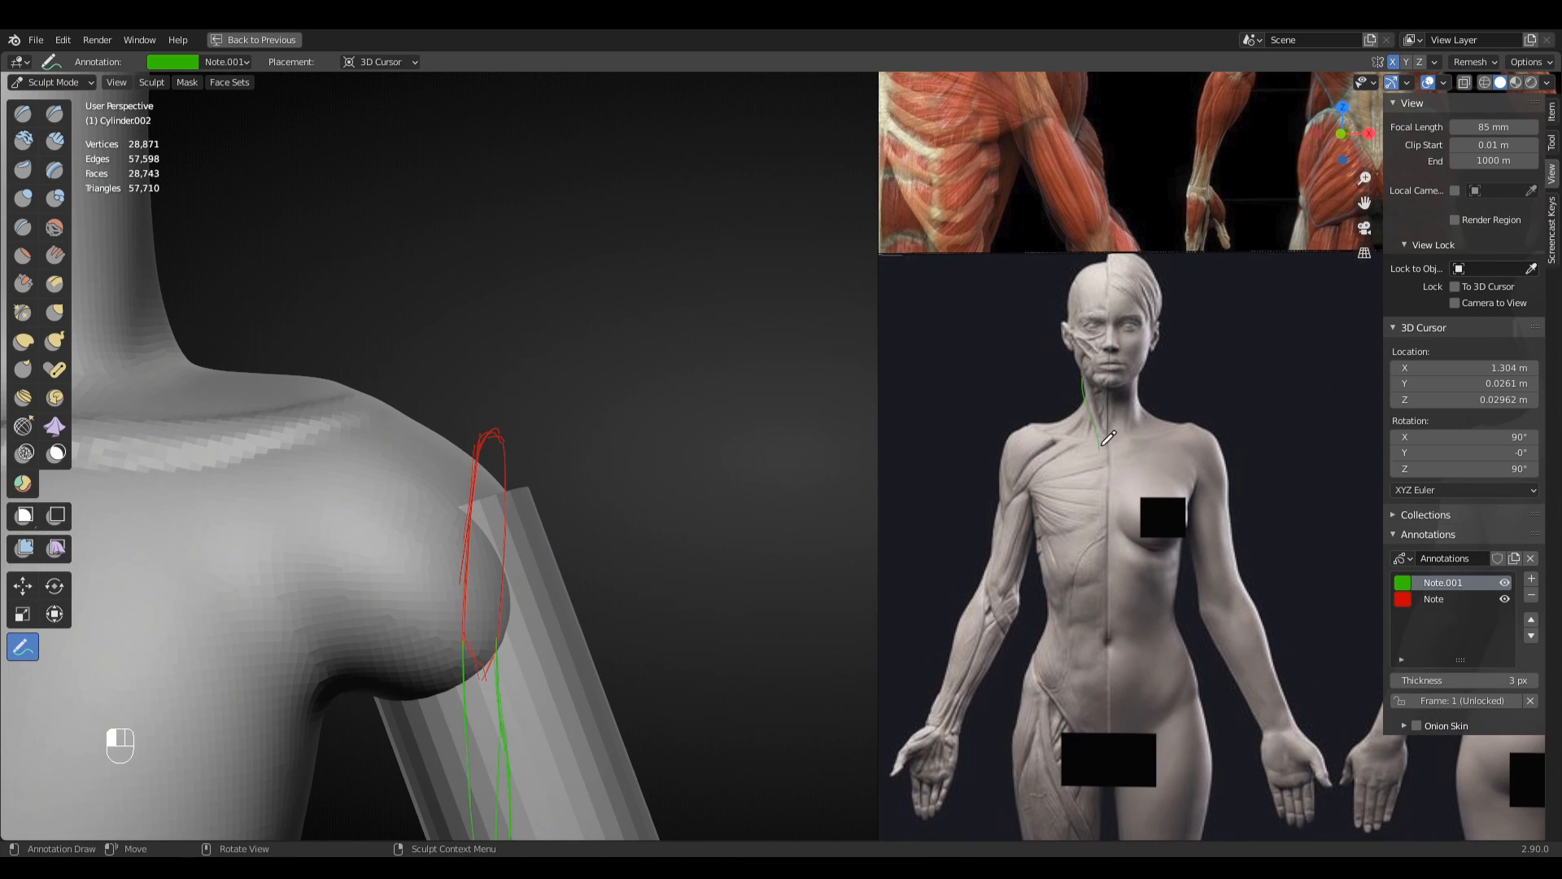
{"action": "mouse_move", "coordinate": [1066, 445]}
{"action": "middle_mouse_down", "text": "ctrl"}
{"action": "mouse_move", "coordinate": [861, 512]}
{"action": "mouse_move", "coordinate": [924, 489]}
{"action": "middle_mouse_up", "text": "ctrl"}
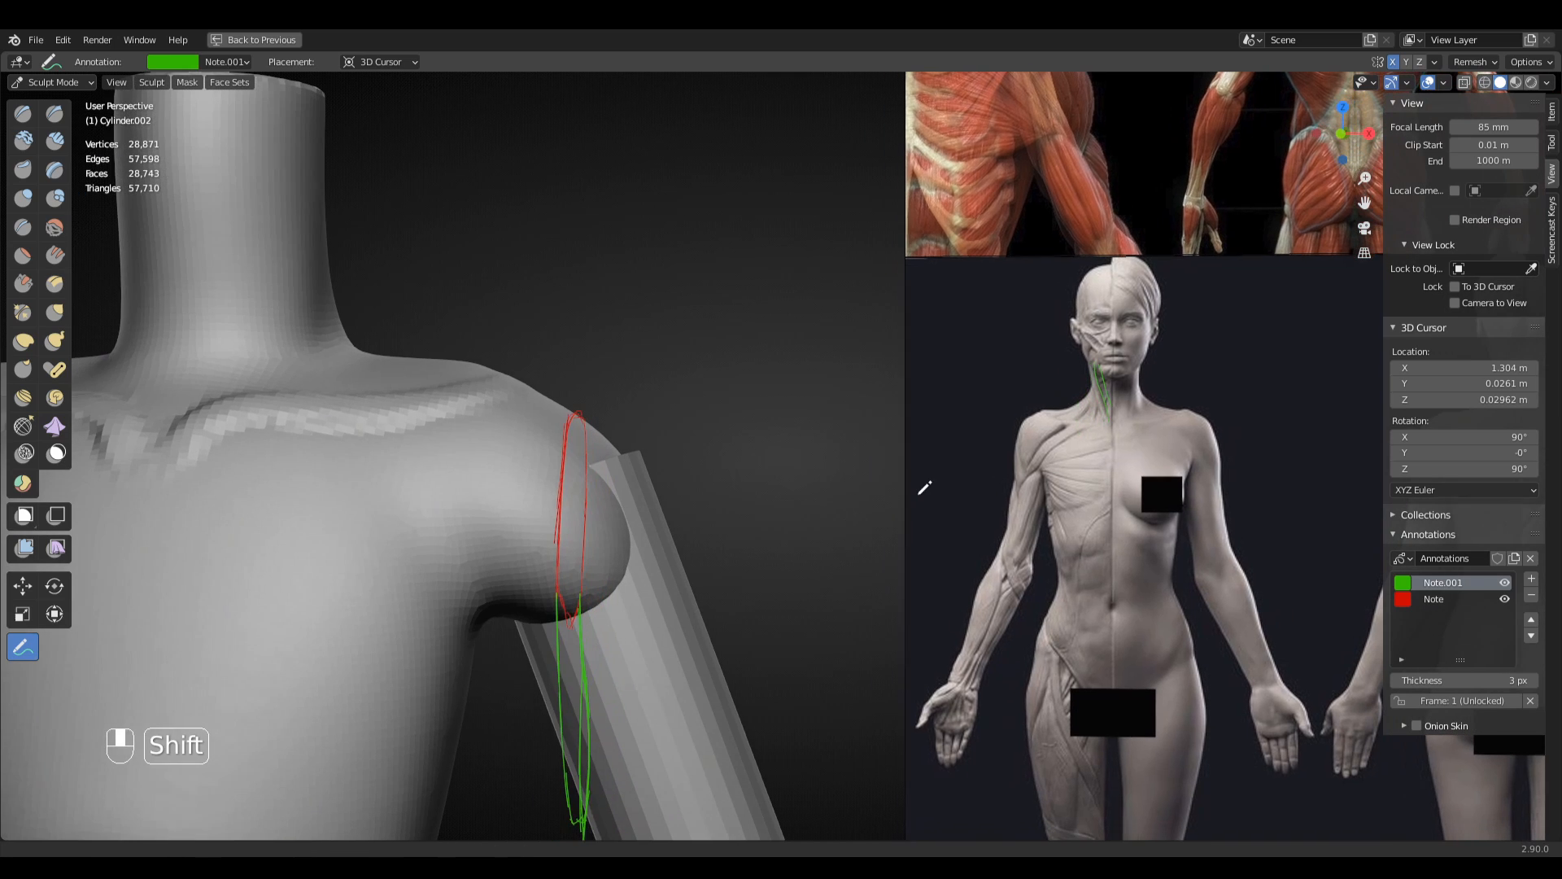
{"action": "key", "text": "KP_1"}
{"action": "middle_click_drag", "start_coordinate": [1014, 358], "coordinate": [912, 367], "text": "shift"}
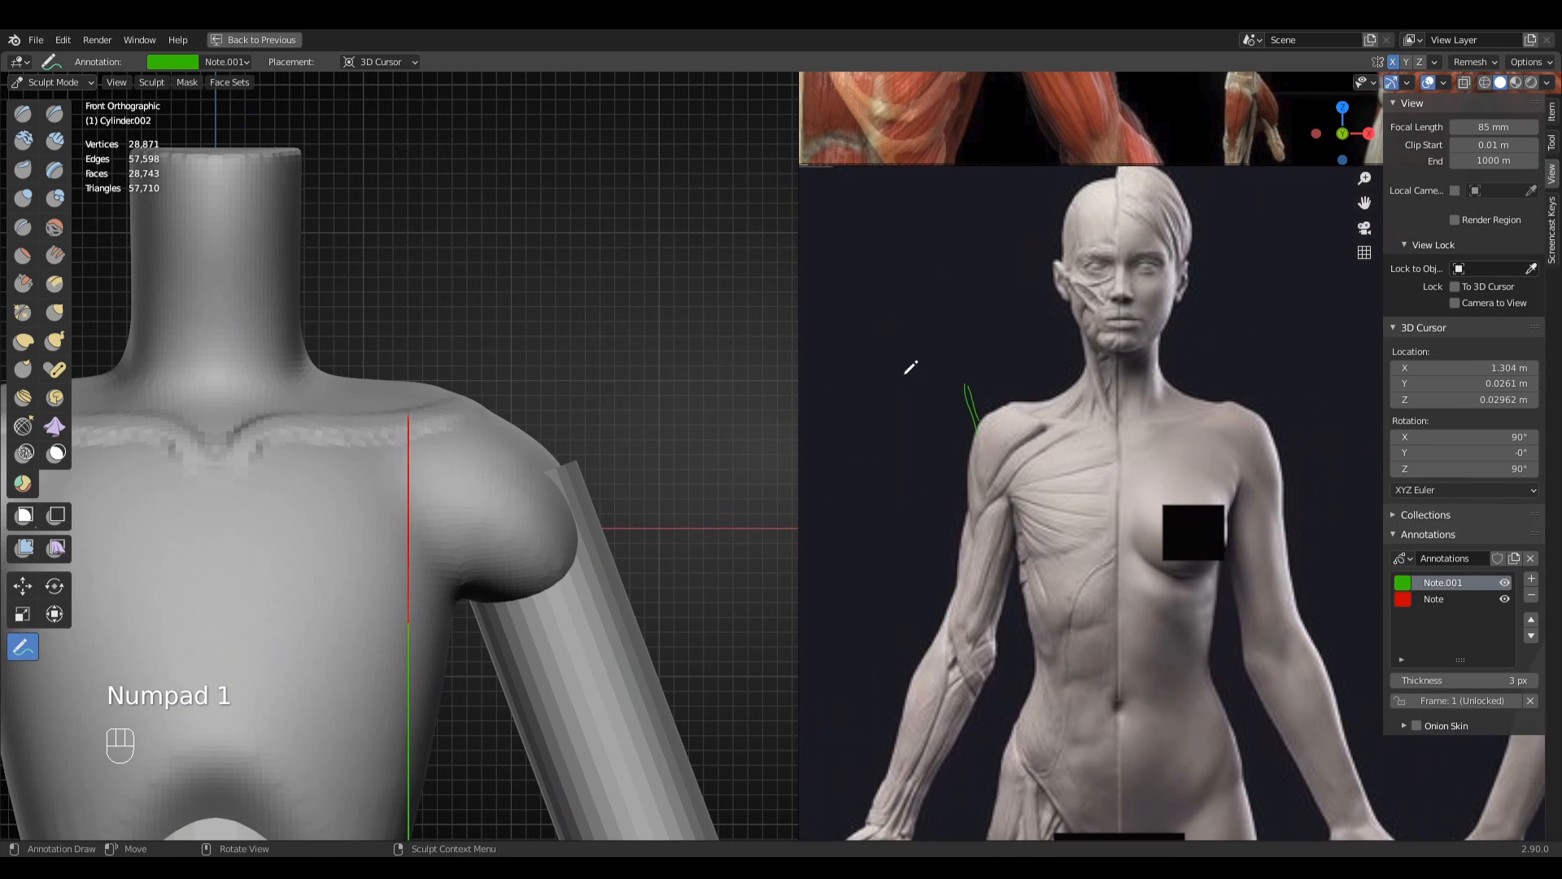
{"action": "key", "text": "ctrl+z"}
{"action": "key", "text": "ctrl+z"}
{"action": "key", "text": "ctrl+z"}
{"action": "key", "text": "ctrl+z"}
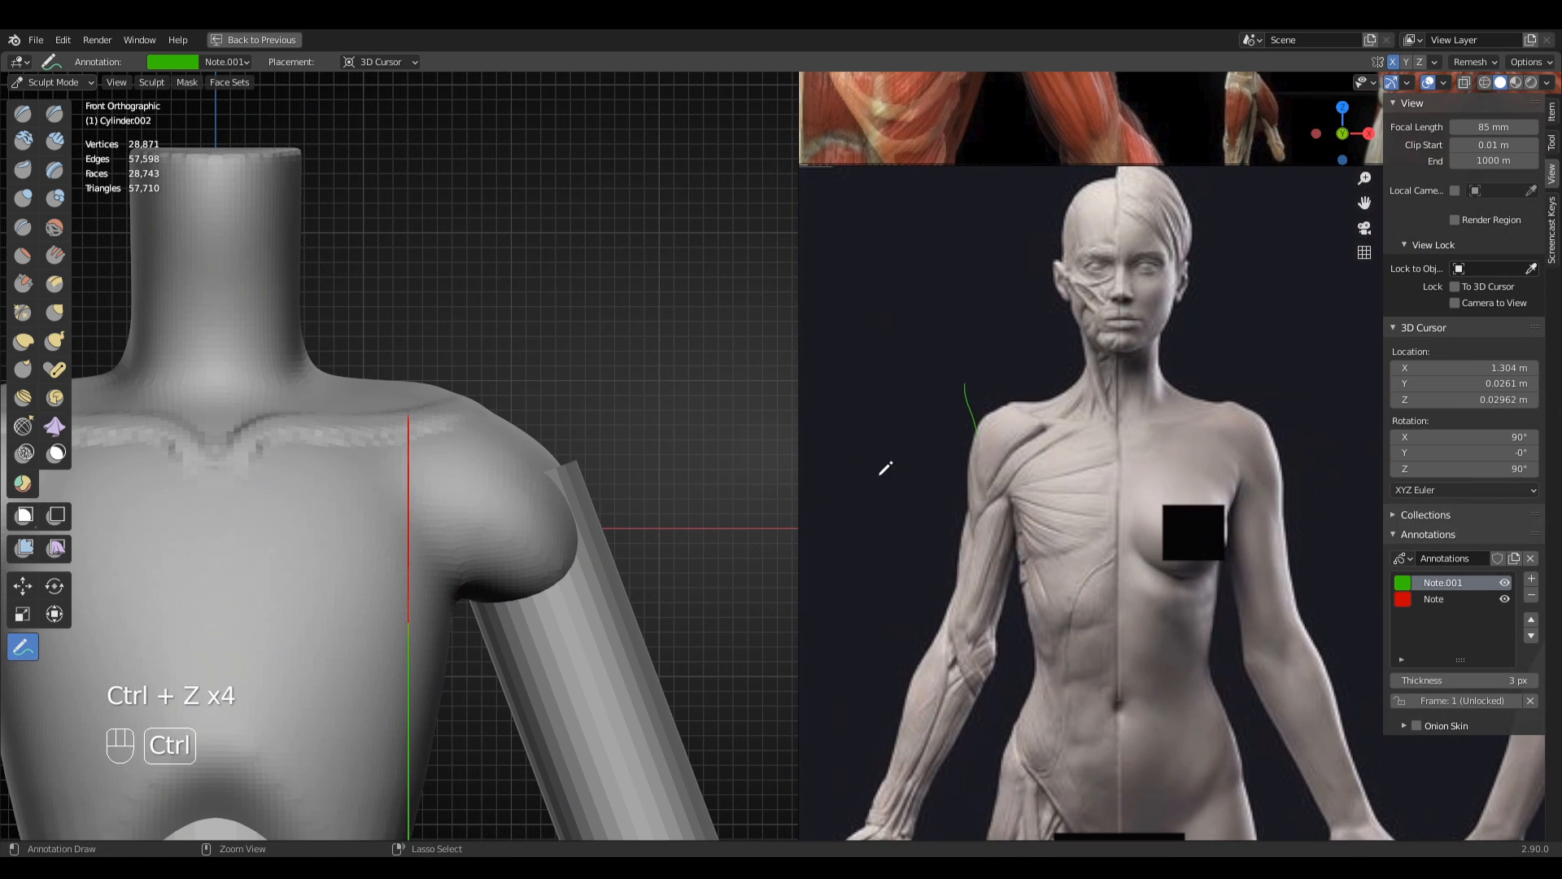
{"action": "key", "text": "ctrl+z"}
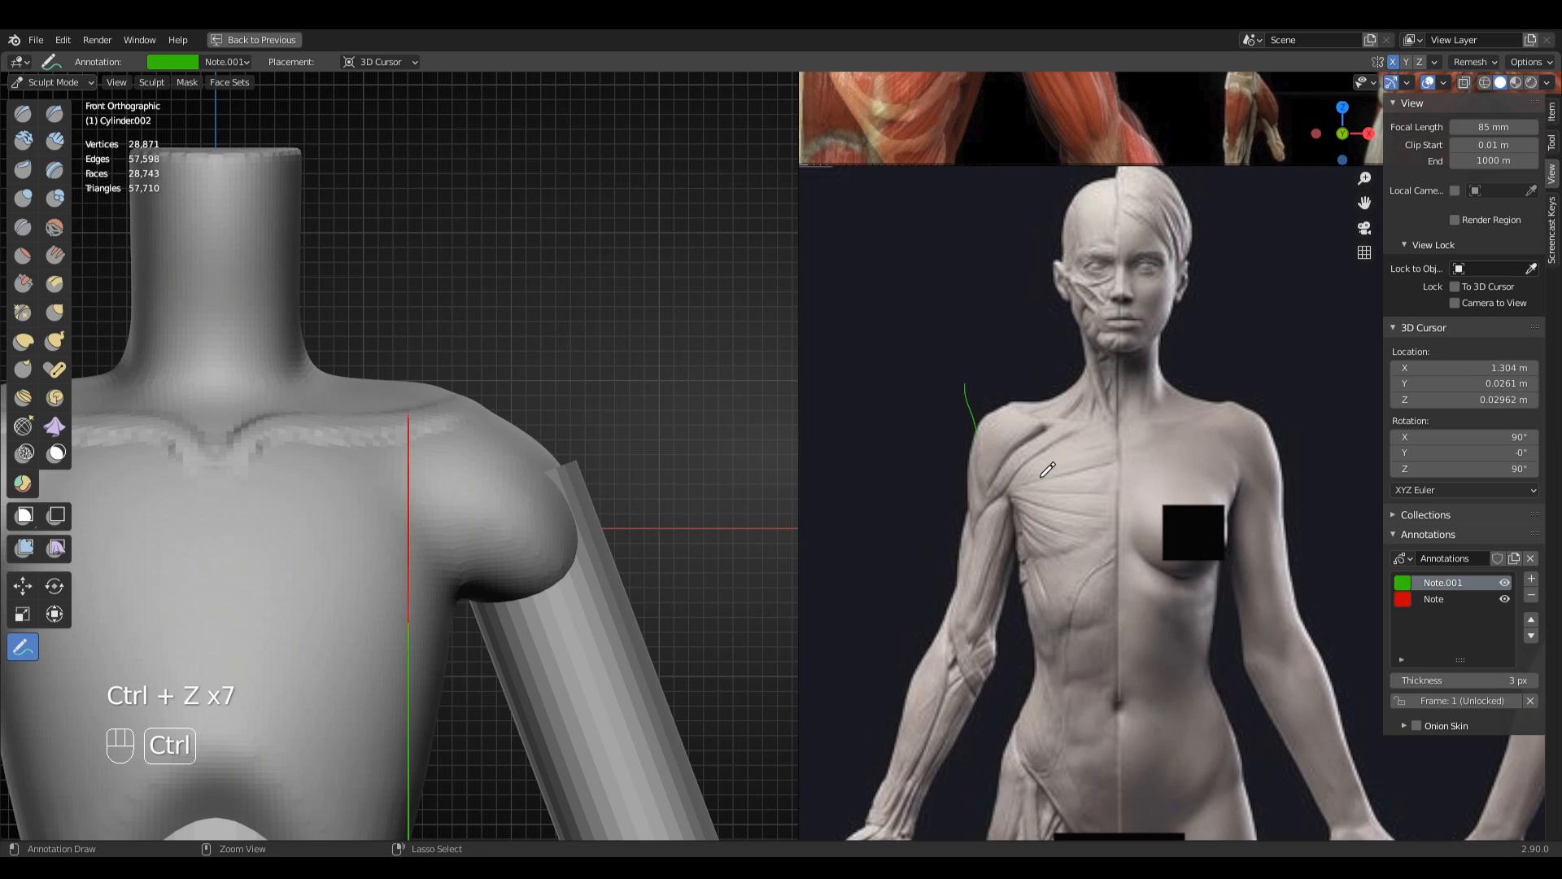
{"action": "key", "text": "ctrl+z"}
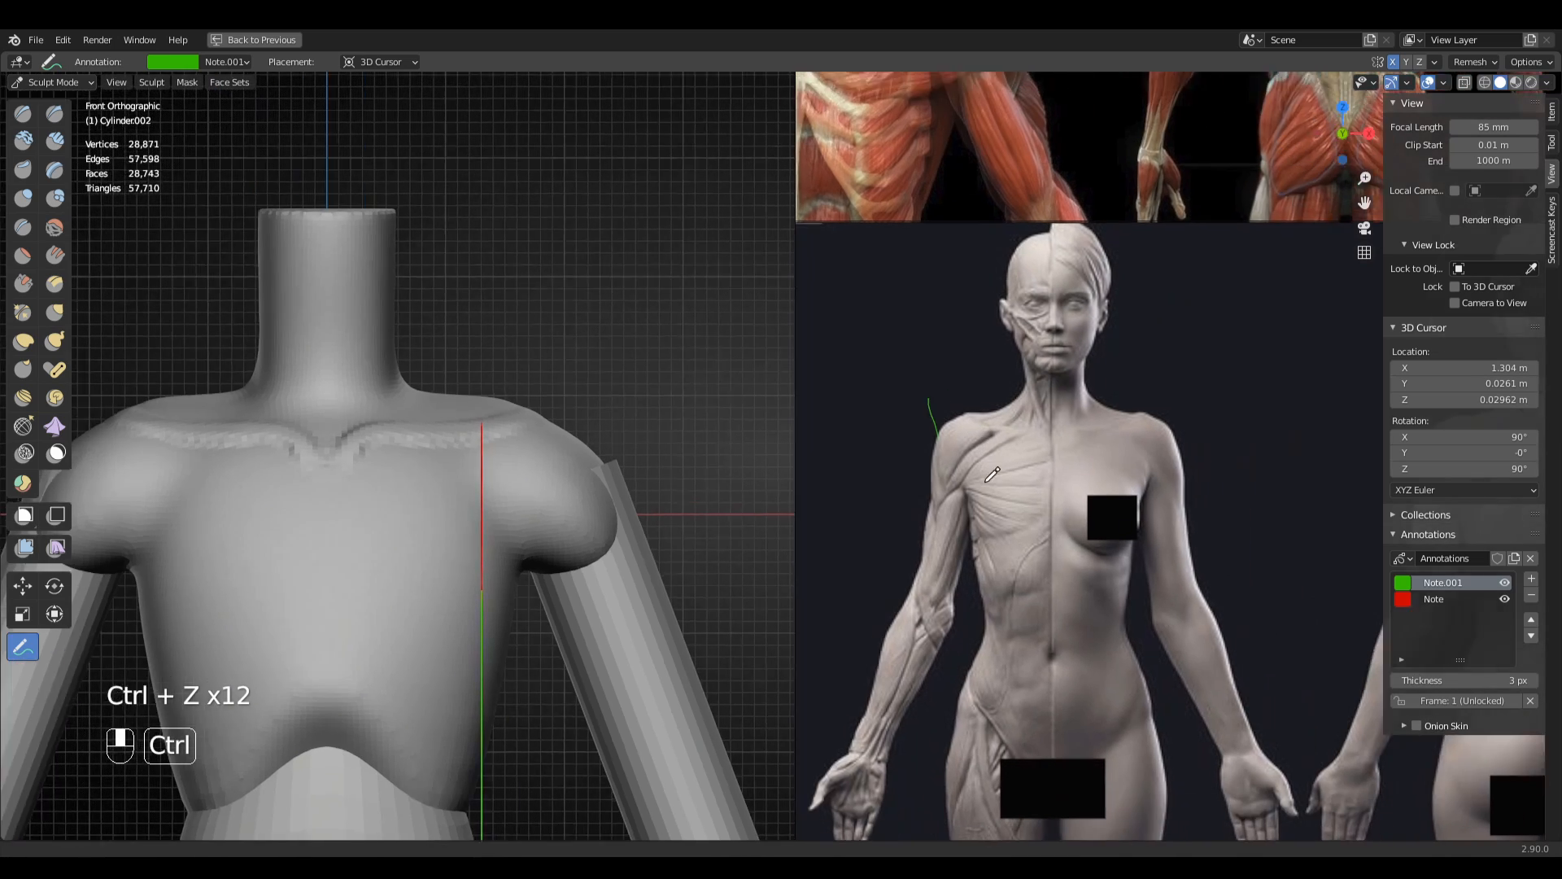
- Set the annotation placement to Surface and trace the side neck muscle in green on the front-view reference figure
{"action": "left_click", "coordinate": [352, 63]}
{"action": "left_click", "coordinate": [371, 119]}
{"action": "middle_click_drag", "start_coordinate": [1013, 386], "coordinate": [989, 316], "text": "shift"}
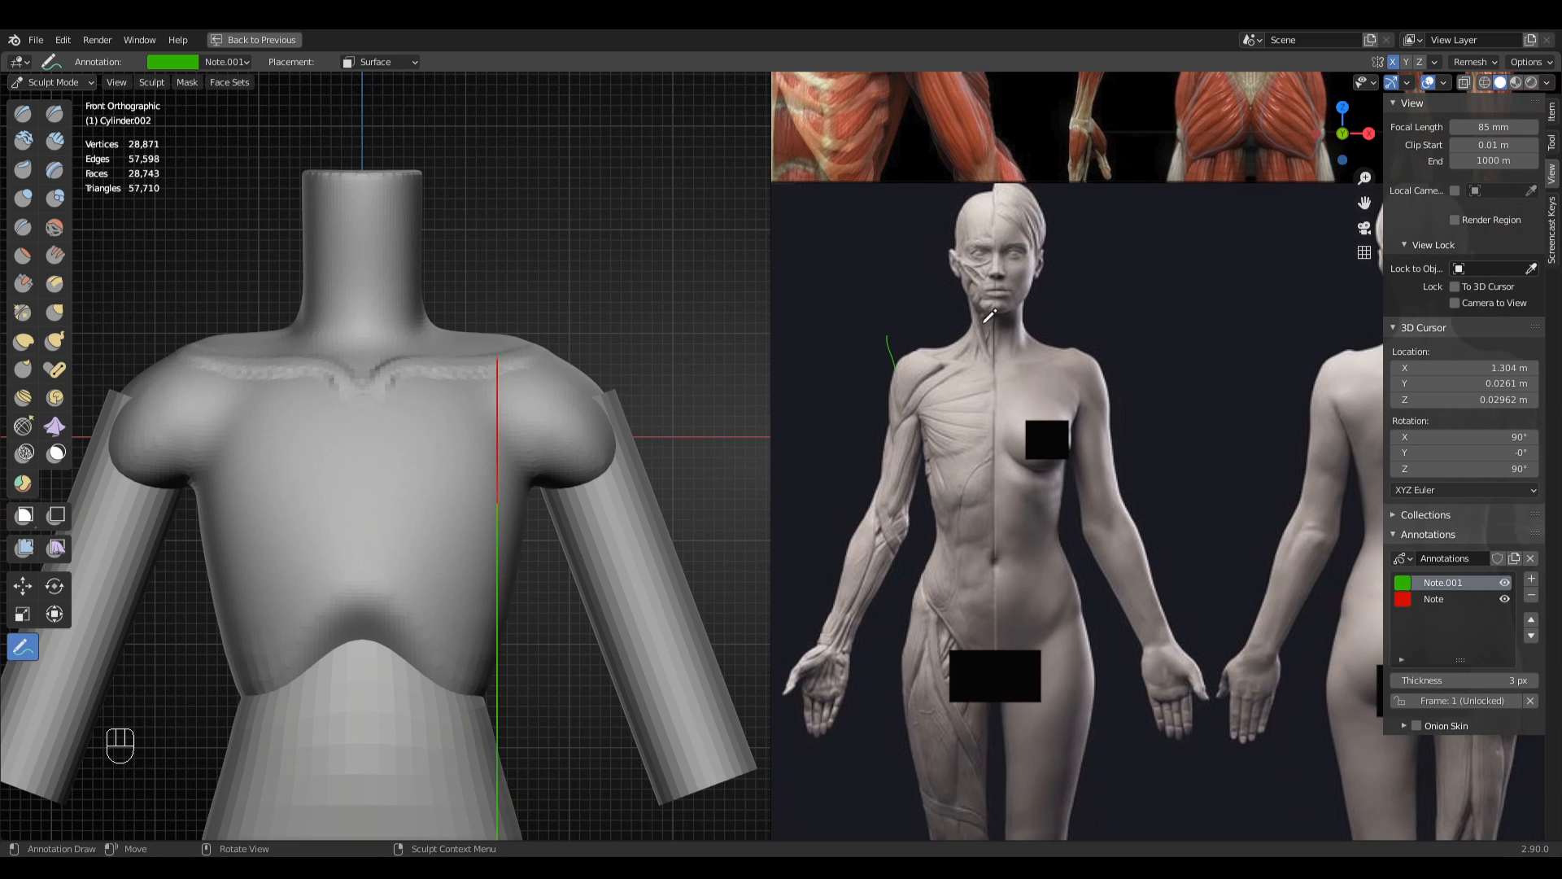
{"action": "scroll", "coordinate": [1066, 277], "scroll_direction": "up", "scroll_amount": 4}
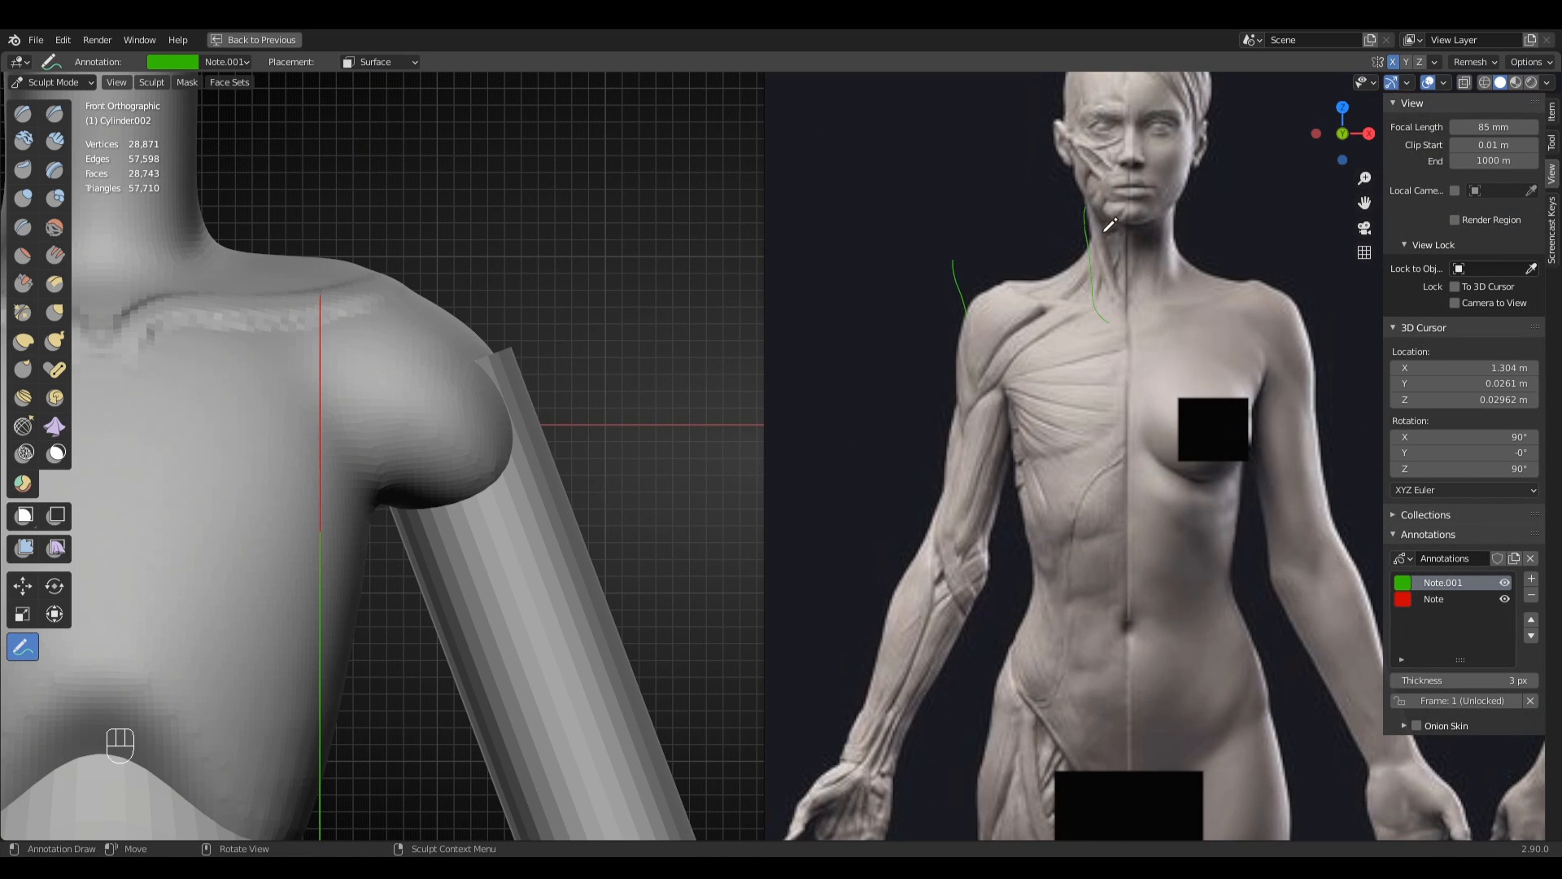
{"action": "key", "text": "ctrl+z"}
{"action": "middle_click_drag", "start_coordinate": [1145, 278], "coordinate": [1127, 316]}
{"action": "middle_click_drag", "start_coordinate": [1127, 316], "coordinate": [1082, 391], "text": "ctrl"}
{"action": "middle_click_drag", "start_coordinate": [1082, 391], "coordinate": [786, 450]}
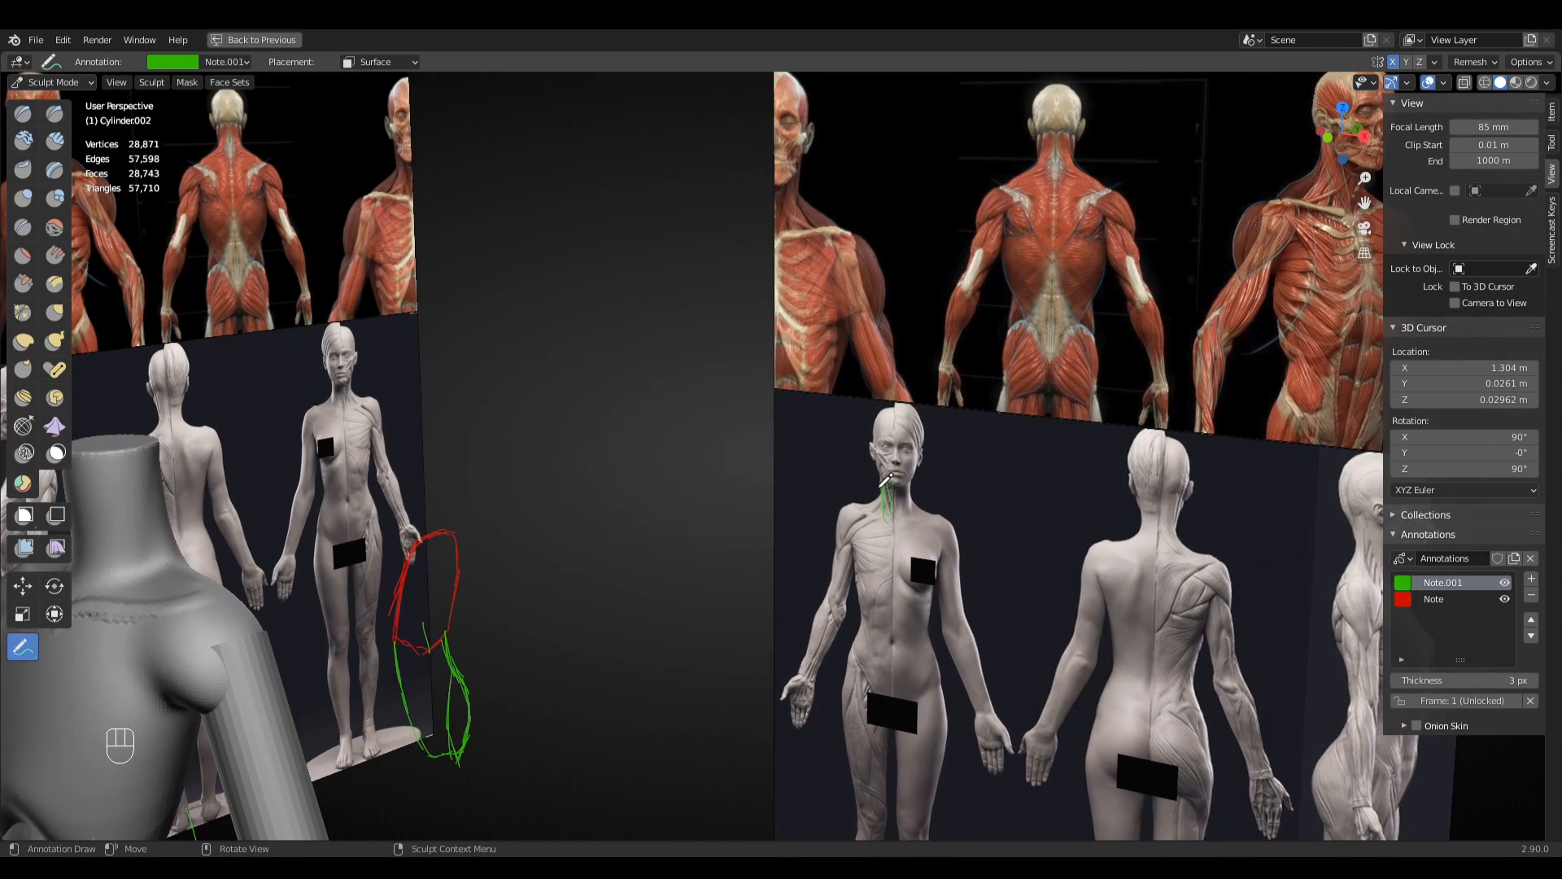
- Outline the trapezius in green from the neck to the shoulder on the back-view reference figure
{"action": "middle_click_drag", "start_coordinate": [902, 485], "coordinate": [802, 464]}
{"action": "middle_click_drag", "start_coordinate": [802, 464], "coordinate": [643, 399], "text": "shift"}
{"action": "middle_click_drag", "start_coordinate": [749, 520], "coordinate": [787, 494], "text": "ctrl"}
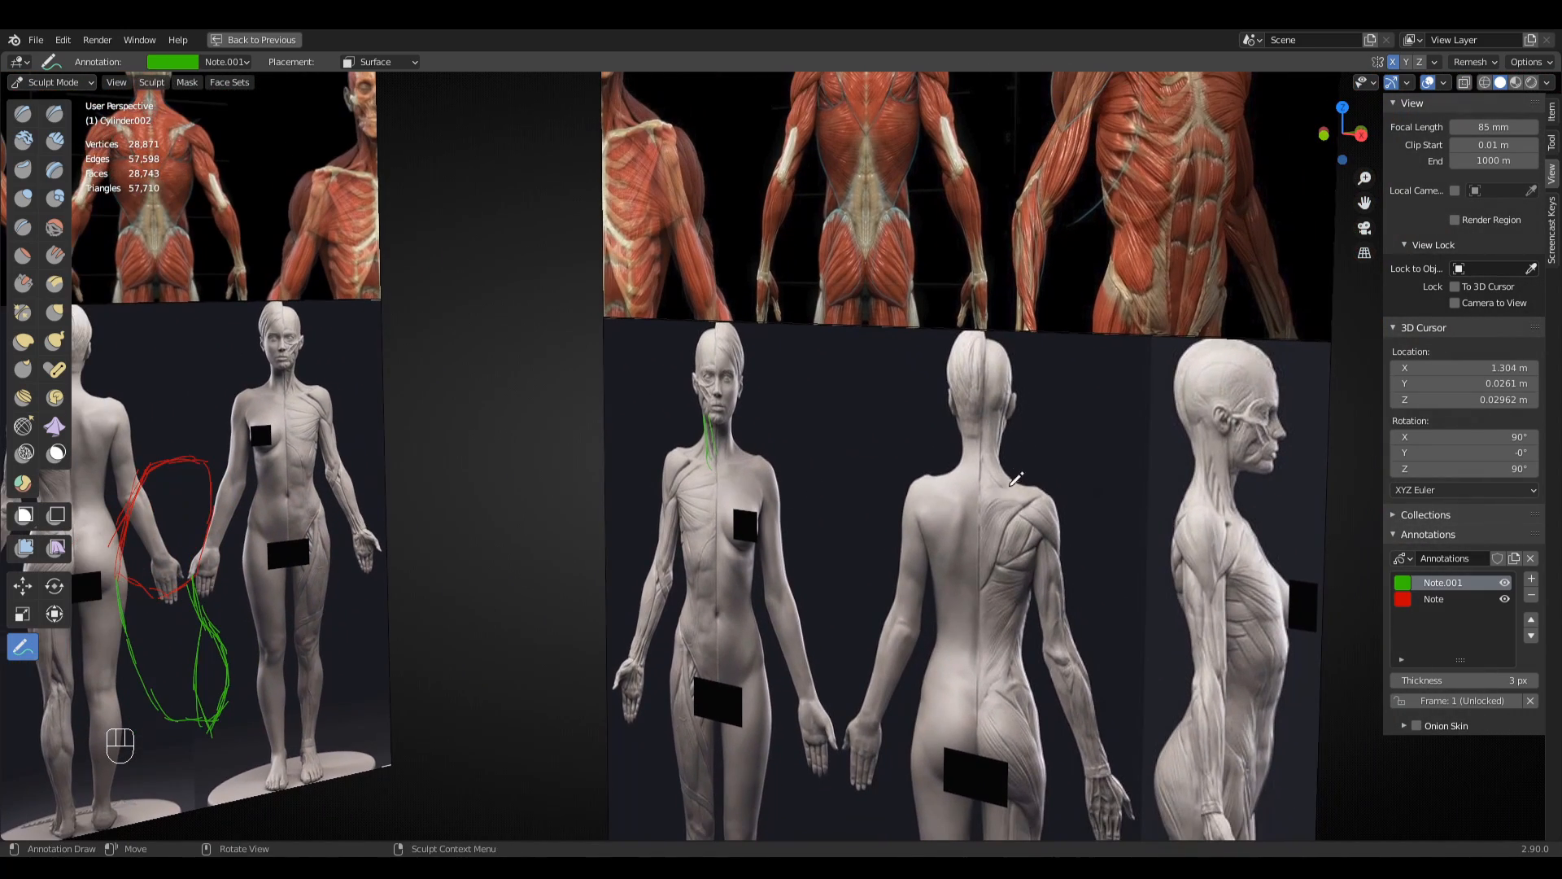
{"action": "middle_click_drag", "start_coordinate": [1018, 480], "coordinate": [1133, 455], "text": "ctrl"}
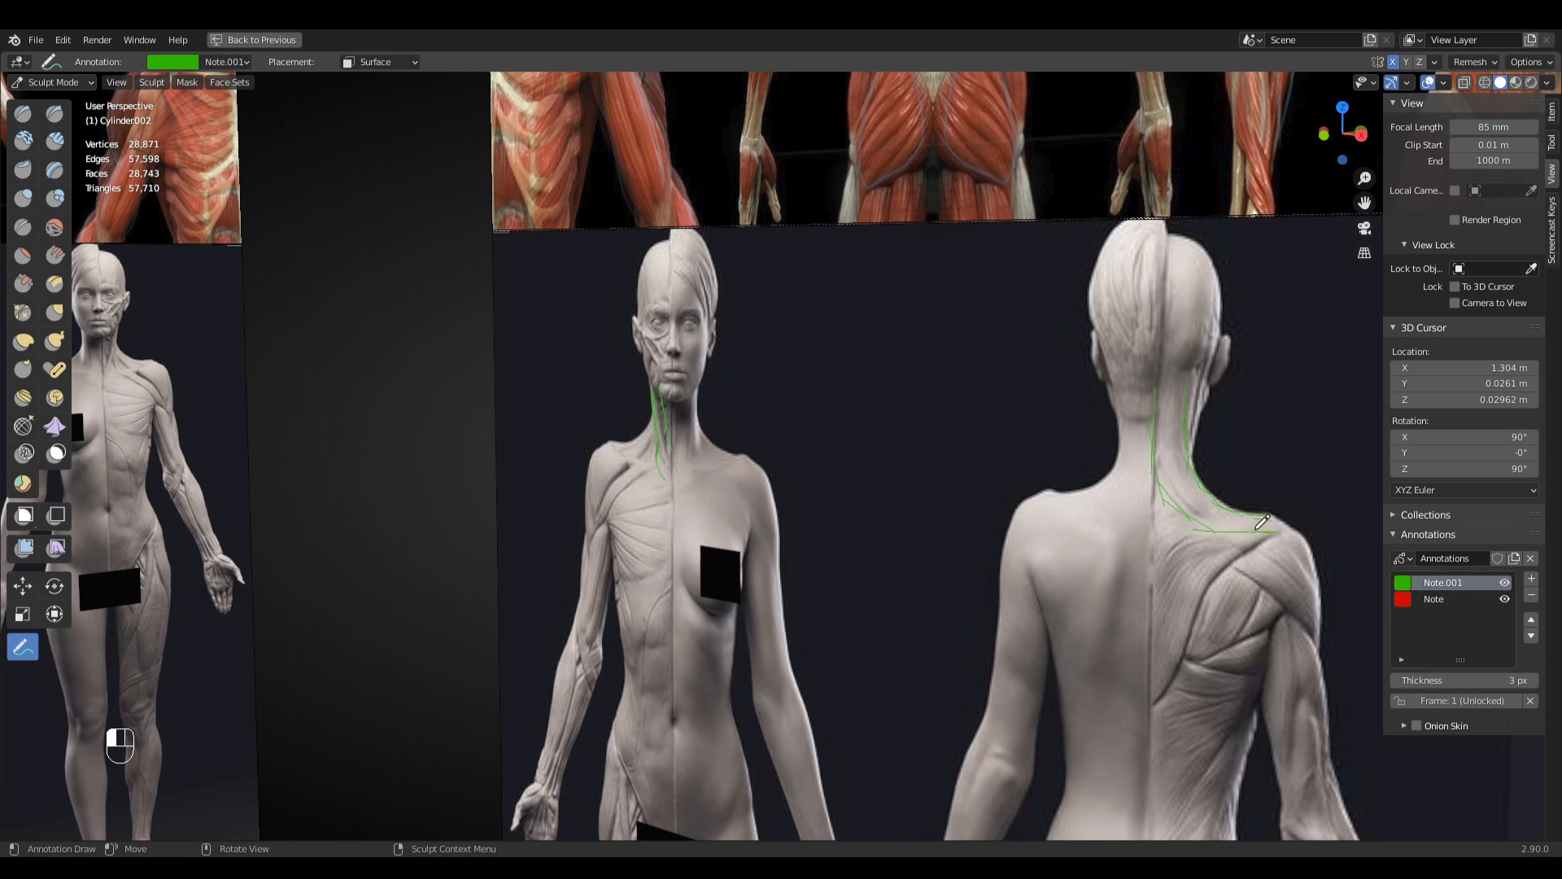
- Trace the trapezius in green along the back of the neck on the side-view reference figure
{"action": "middle_click_drag", "start_coordinate": [1115, 537], "coordinate": [932, 464], "text": "shift"}
{"action": "middle_click_drag", "start_coordinate": [1134, 428], "coordinate": [1139, 509], "text": "ctrl"}
{"action": "middle_click_drag", "start_coordinate": [1163, 521], "coordinate": [1087, 539]}
{"action": "middle_click_drag", "start_coordinate": [1156, 475], "coordinate": [1165, 402]}
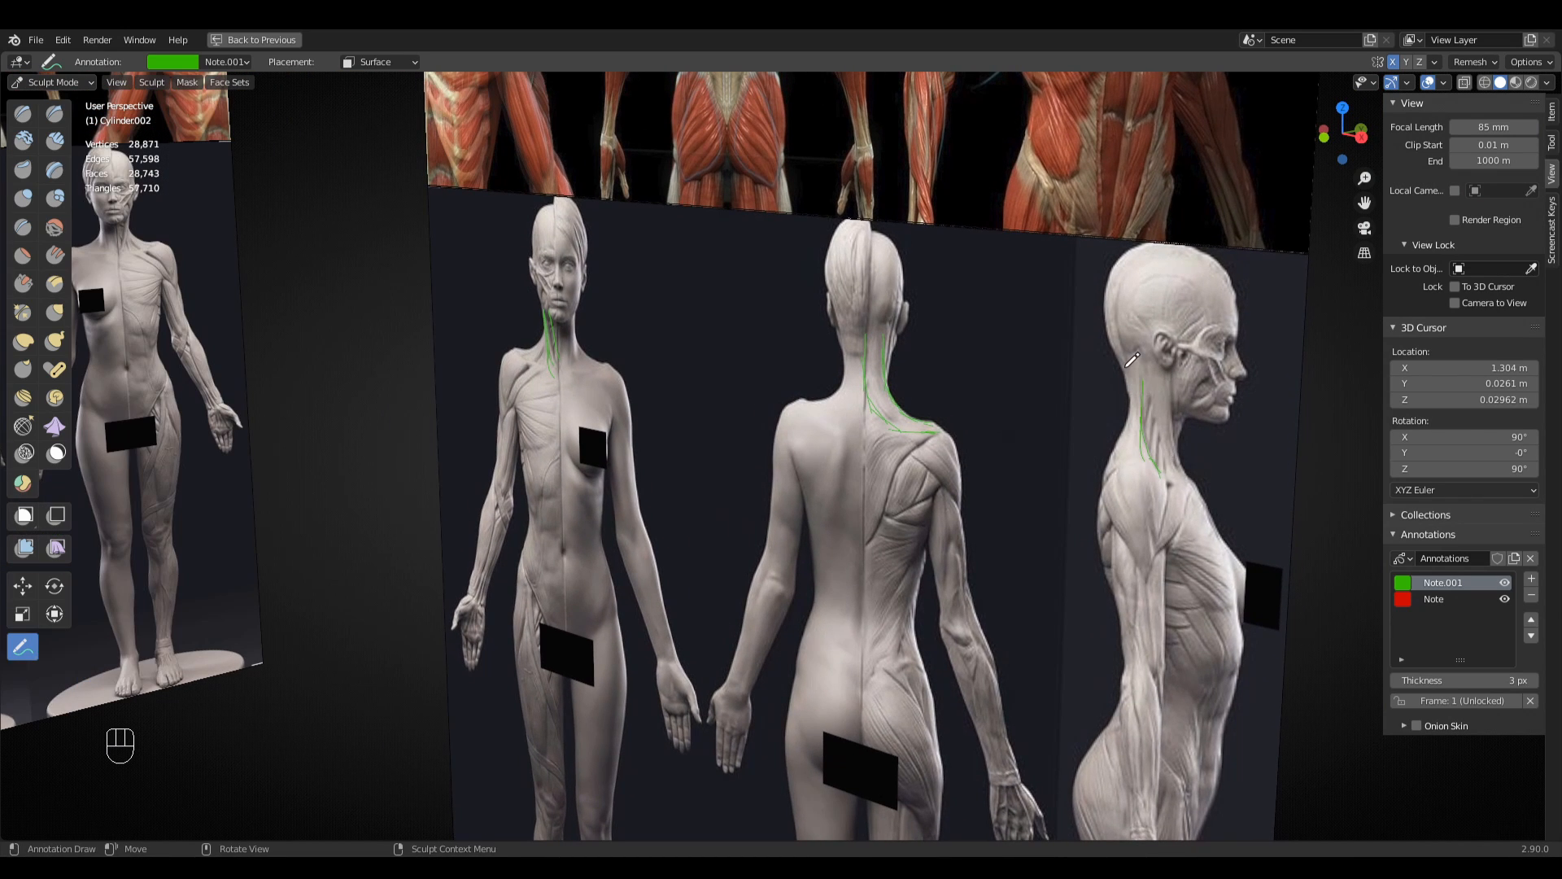
{"action": "middle_click_drag", "start_coordinate": [1112, 527], "coordinate": [1110, 564], "text": "ctrl"}
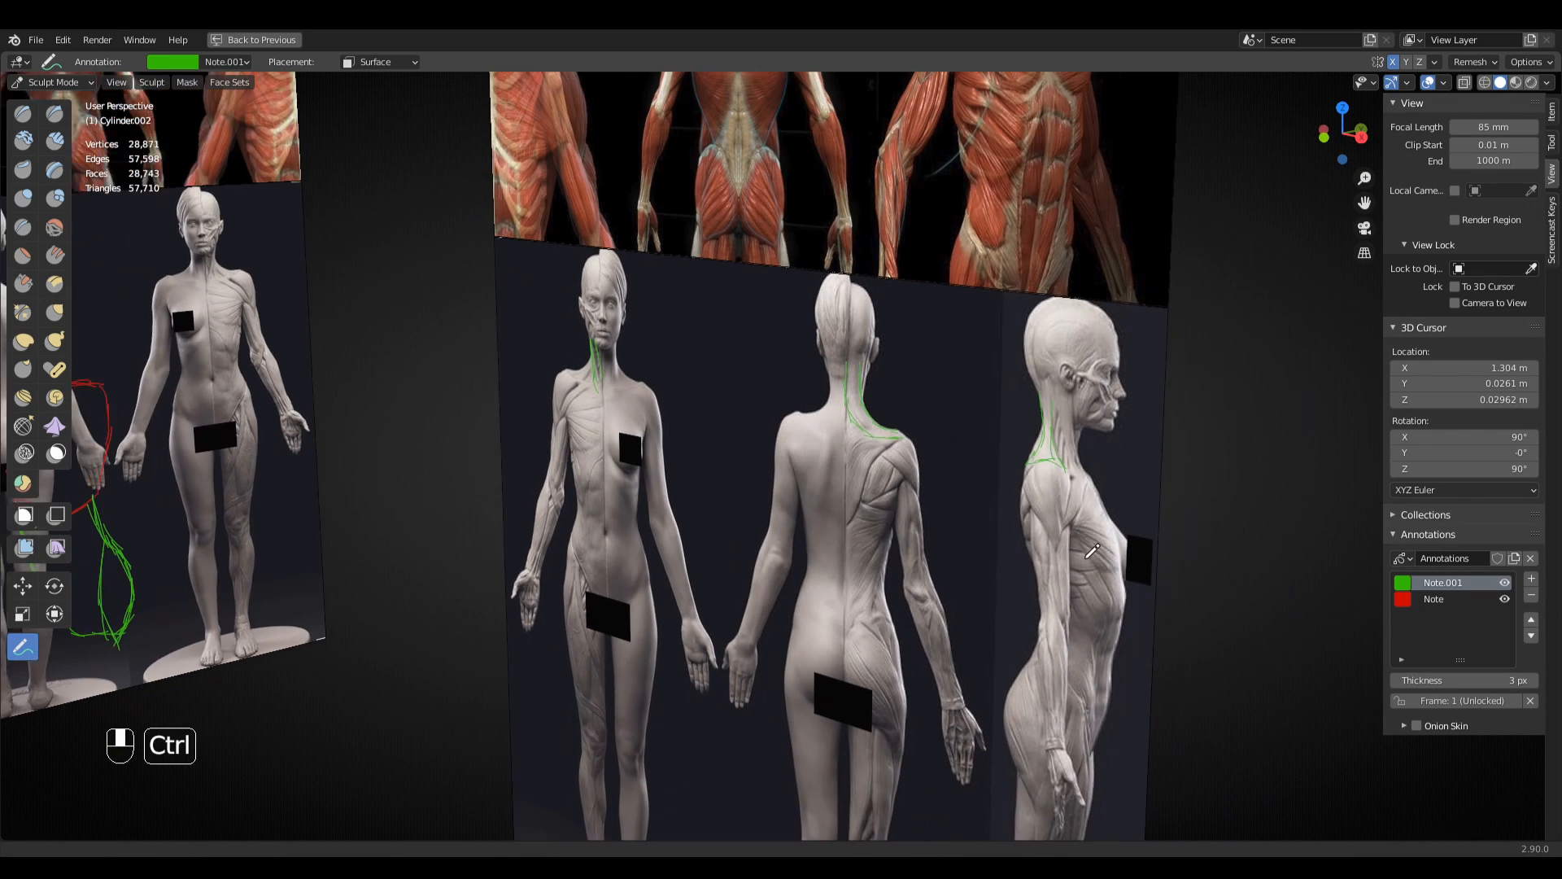
- Trace the front neck muscle in green from below the ear to the collarbone on the side-view reference figure
{"action": "middle_click_drag", "start_coordinate": [1047, 490], "coordinate": [1071, 456]}
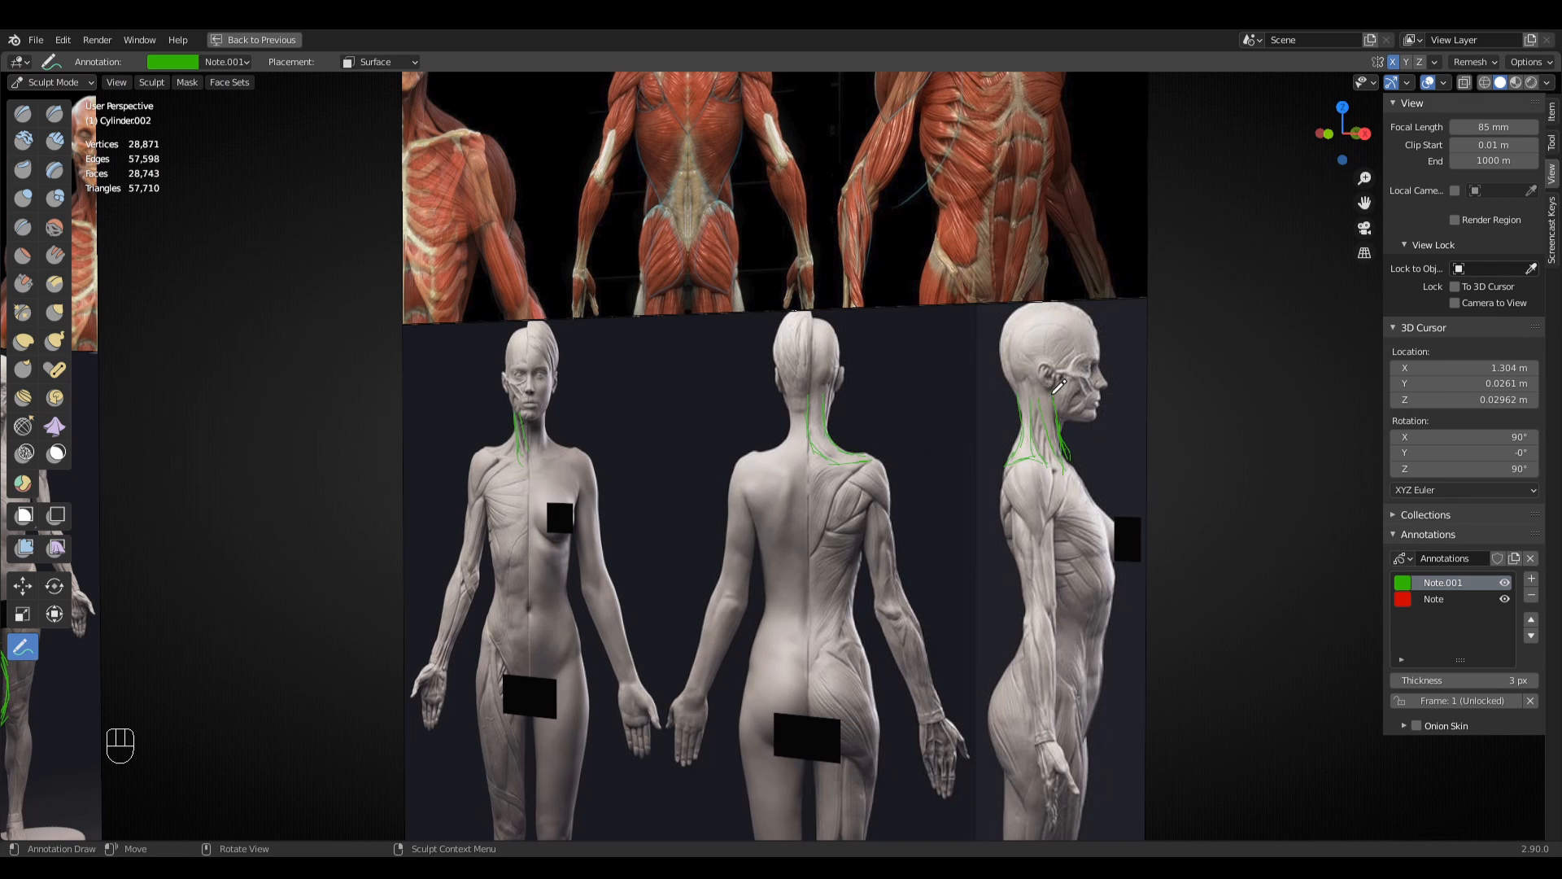
{"action": "left_click_drag", "start_coordinate": [1053, 394], "coordinate": [1058, 423]}
{"action": "middle_click_drag", "start_coordinate": [1058, 432], "coordinate": [1163, 310], "text": "shift"}
{"action": "middle_click_drag", "start_coordinate": [1017, 382], "coordinate": [1013, 464], "text": "ctrl"}
{"action": "middle_click_drag", "start_coordinate": [545, 415], "coordinate": [89, 196], "text": "shift"}
{"action": "key", "text": "KP_1"}
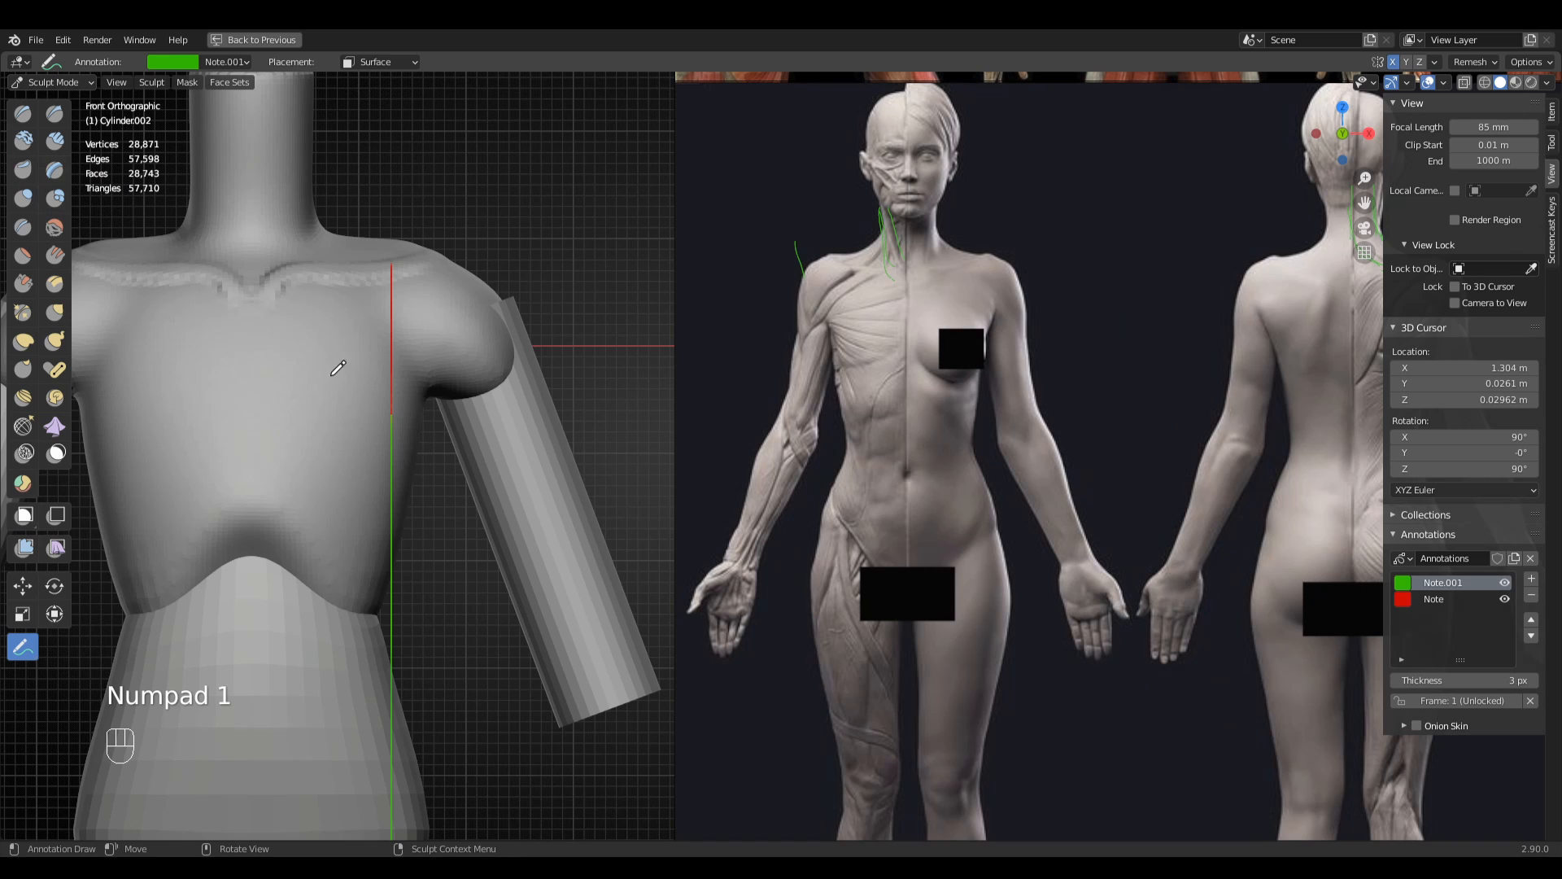
{"action": "key", "text": "q"}
{"action": "left_click", "coordinate": [461, 361]}
{"action": "middle_click_drag", "start_coordinate": [477, 373], "coordinate": [720, 428], "text": "shift"}
{"action": "mouse_move", "coordinate": [719, 428]}
{"action": "middle_mouse_down"}
{"action": "mouse_move", "coordinate": [714, 463]}
{"action": "mouse_move", "coordinate": [700, 461]}
{"action": "middle_mouse_up"}
{"action": "middle_click_drag", "start_coordinate": [606, 370], "coordinate": [556, 444], "text": "ctrl"}
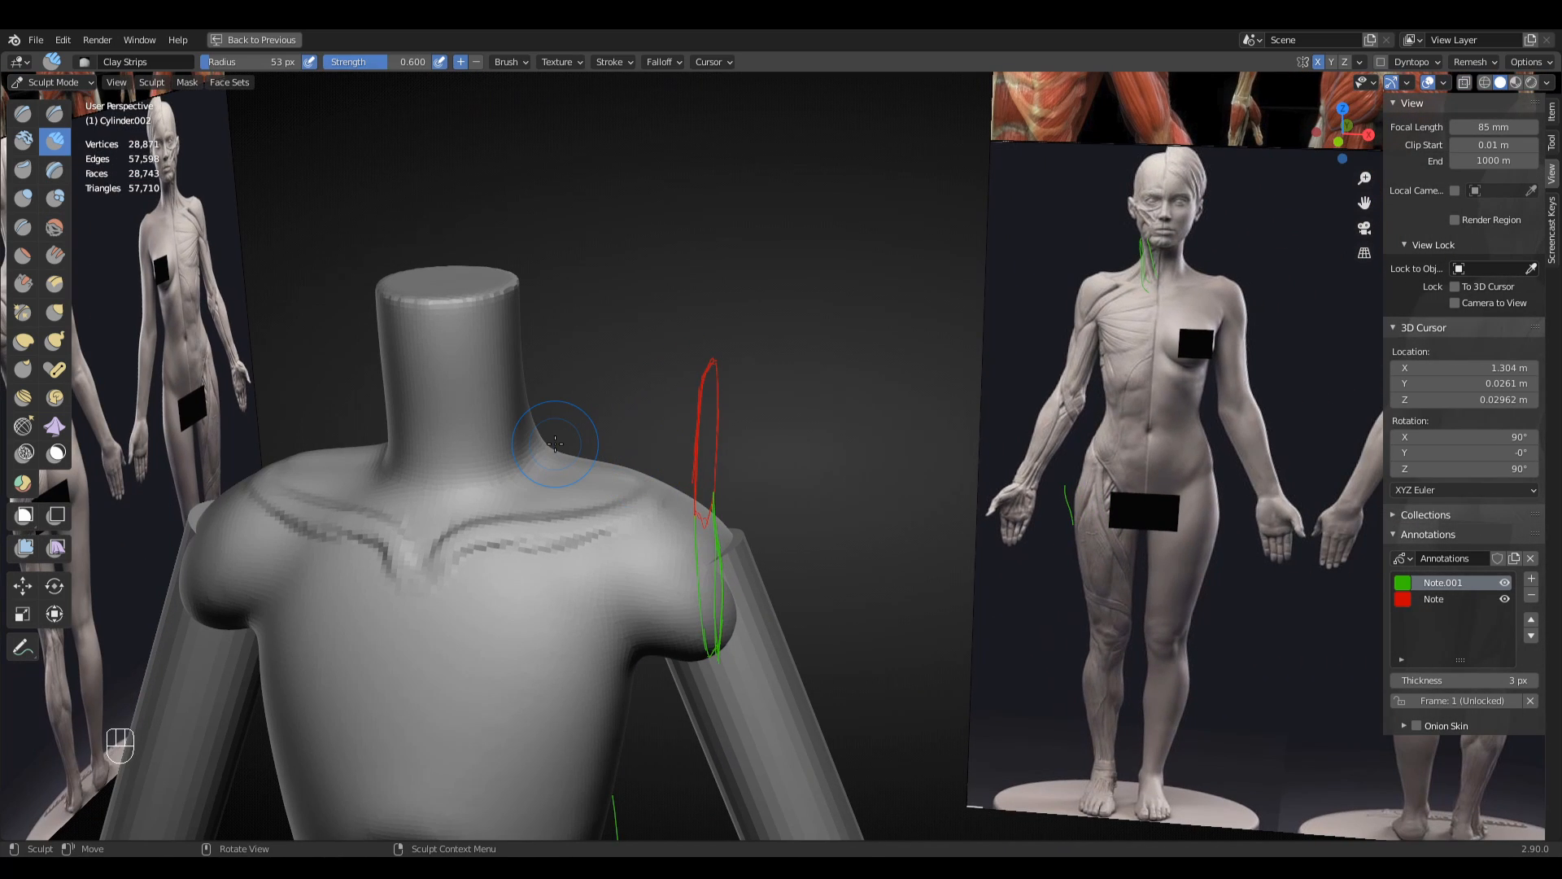
{"action": "key", "text": "KP_1"}
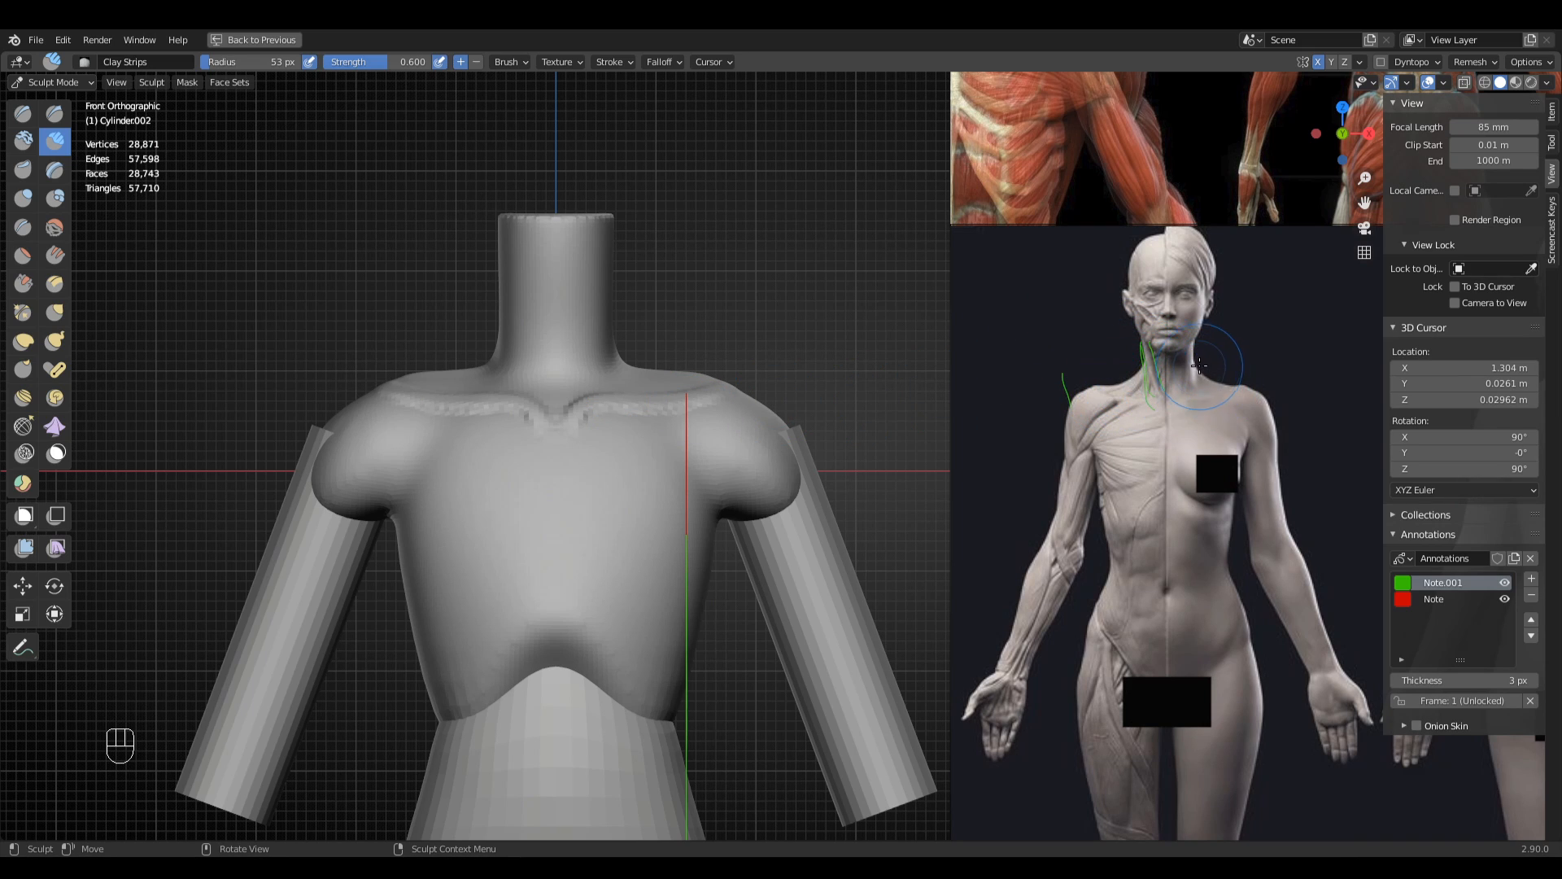
- Make the red Note annotation layer active and trace the neck-to-shoulder slope on the front and back reference figures
{"action": "left_click", "coordinate": [23, 647]}
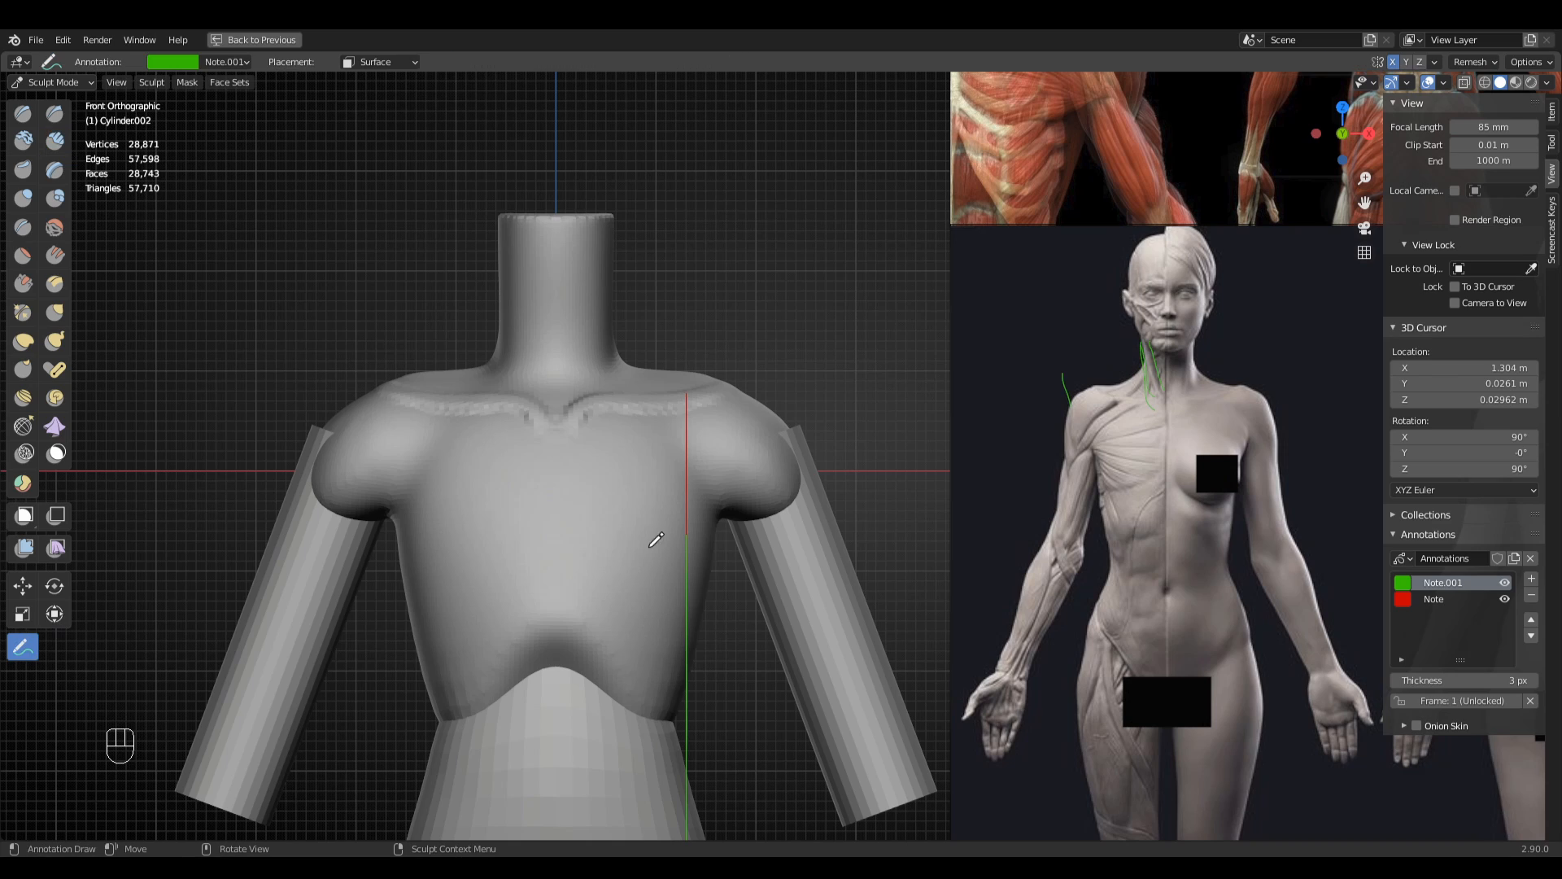
{"action": "left_click", "coordinate": [1442, 602]}
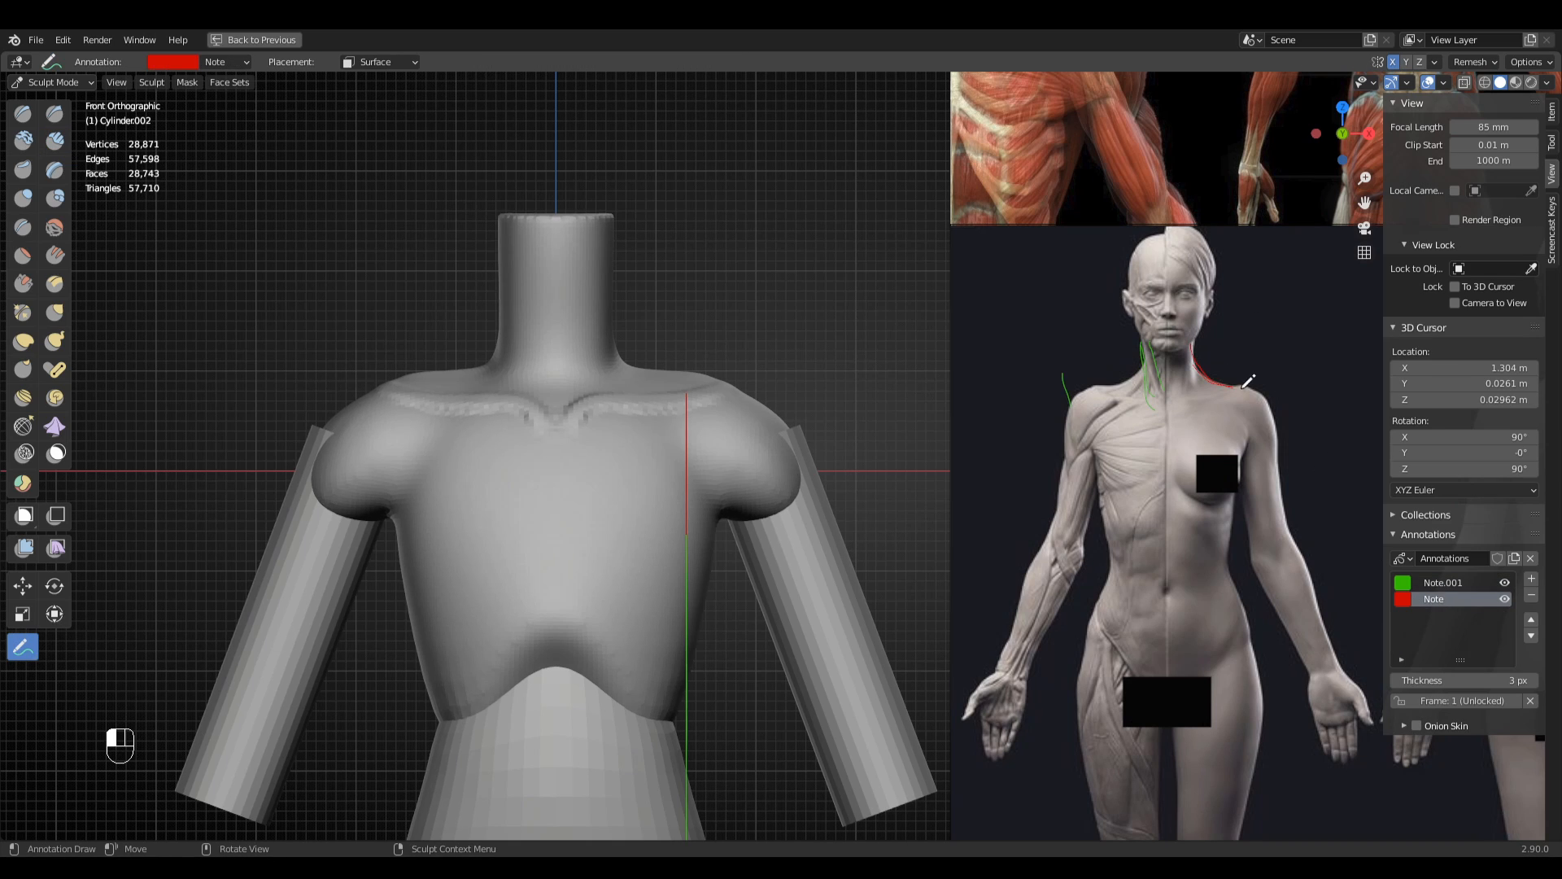
{"action": "left_click_drag", "start_coordinate": [1194, 345], "coordinate": [1228, 396]}
{"action": "middle_click_drag", "start_coordinate": [1308, 436], "coordinate": [810, 473], "text": "shift"}
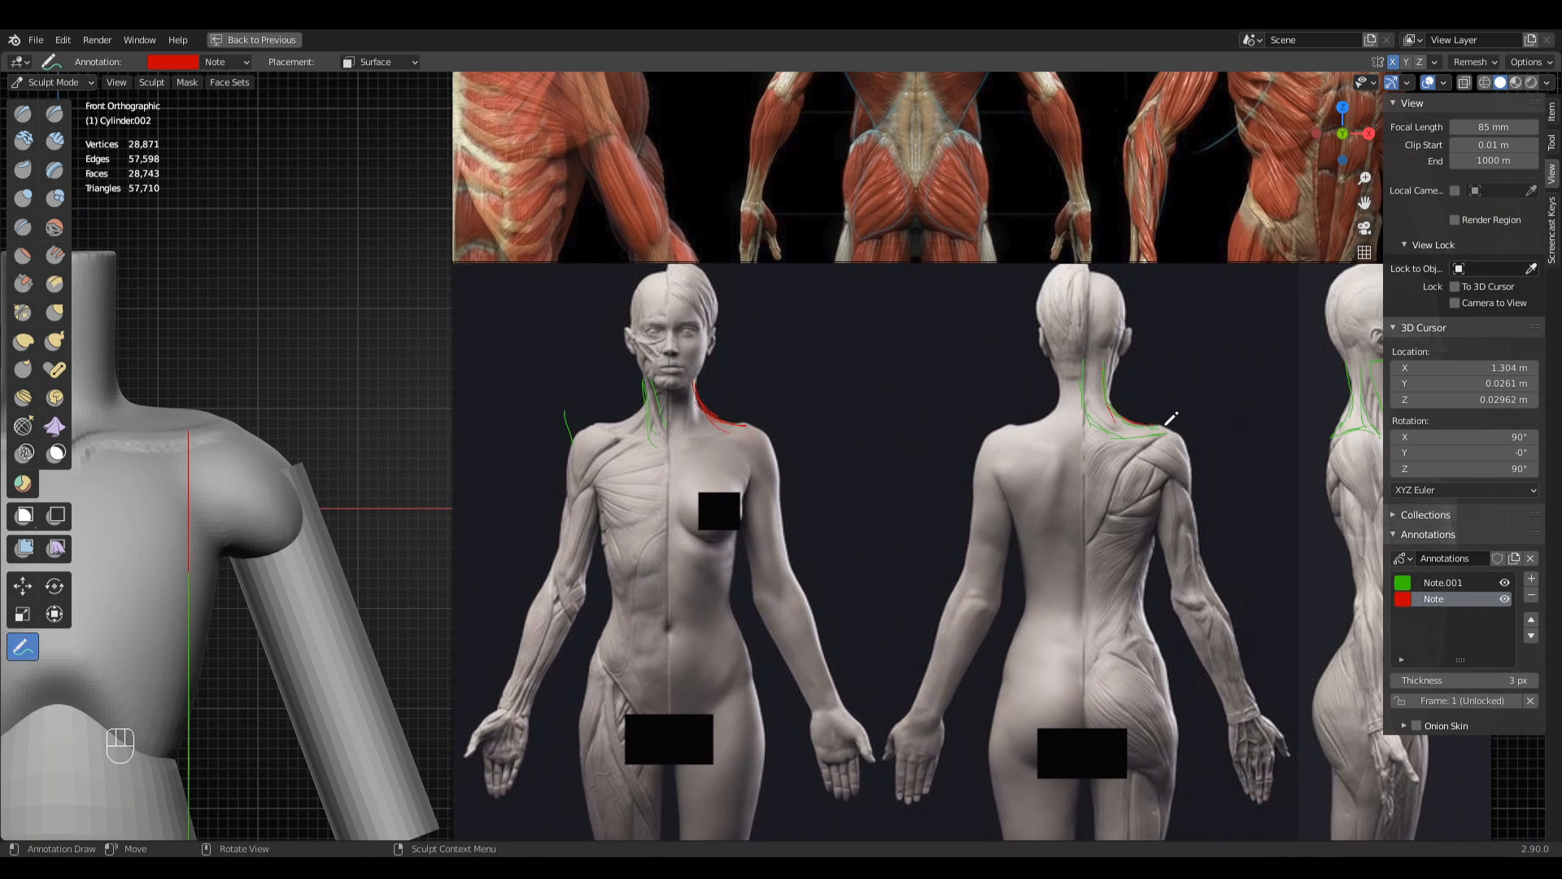
{"action": "middle_click_drag", "start_coordinate": [974, 488], "coordinate": [1202, 400], "text": "shift"}
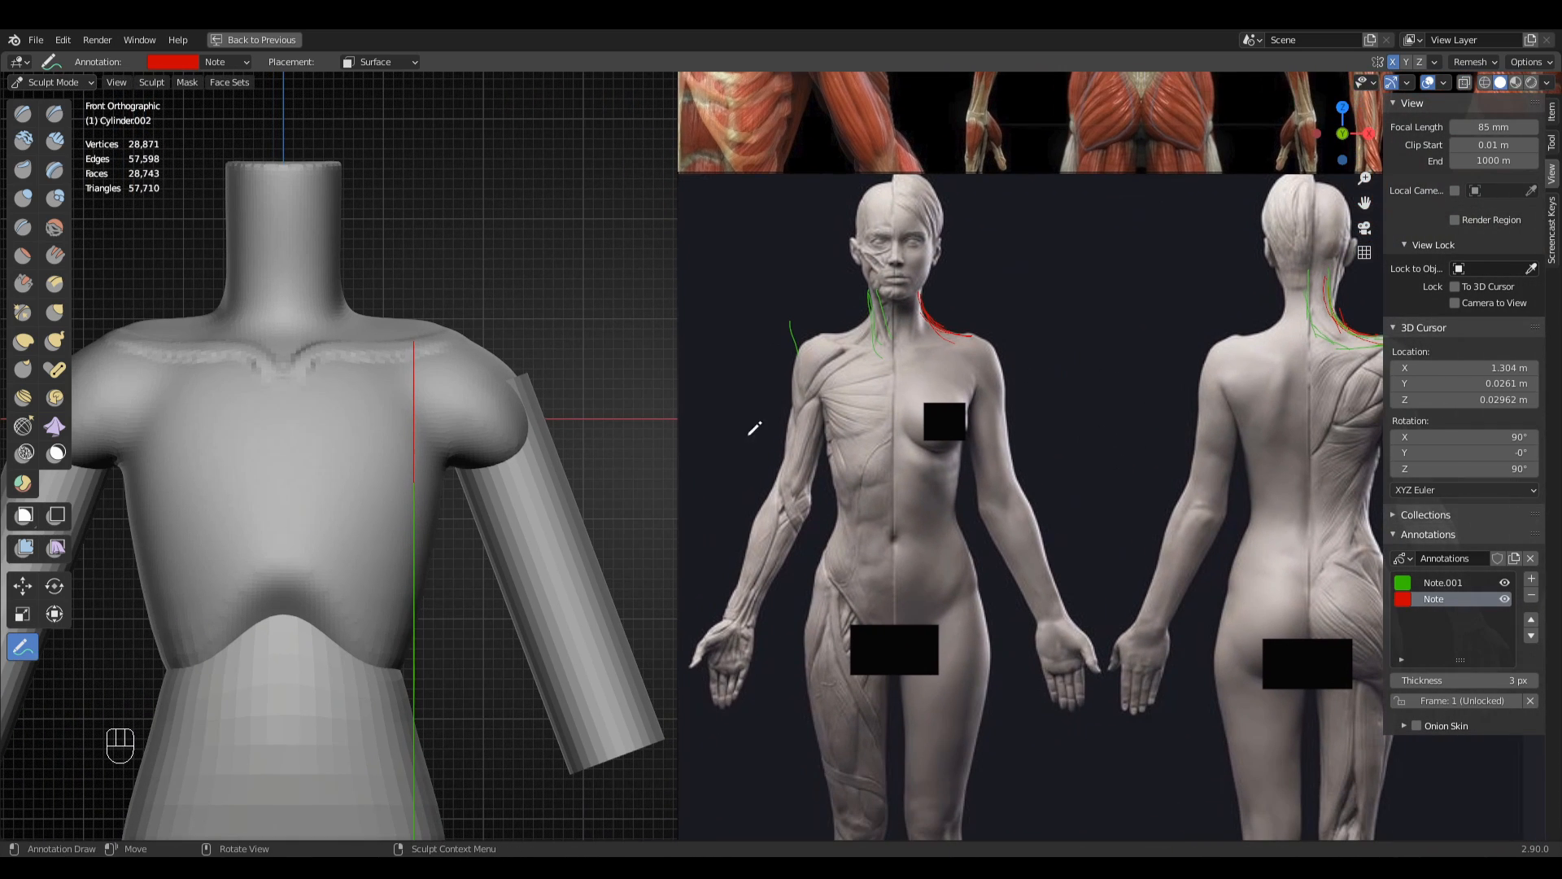
- Build up the trapezius between neck and shoulders with the Clay Strips brush at a 58 px radius
{"action": "key", "text": "q"}
{"action": "left_click", "coordinate": [474, 348]}
{"action": "middle_click_drag", "start_coordinate": [475, 352], "coordinate": [675, 488], "text": "shift"}
{"action": "mouse_move", "coordinate": [683, 505]}
{"action": "middle_mouse_down"}
{"action": "mouse_move", "coordinate": [539, 591]}
{"action": "mouse_move", "coordinate": [615, 423]}
{"action": "middle_mouse_up"}
{"action": "key", "text": "f"}
{"action": "left_click_drag", "start_coordinate": [645, 347], "coordinate": [636, 397]}
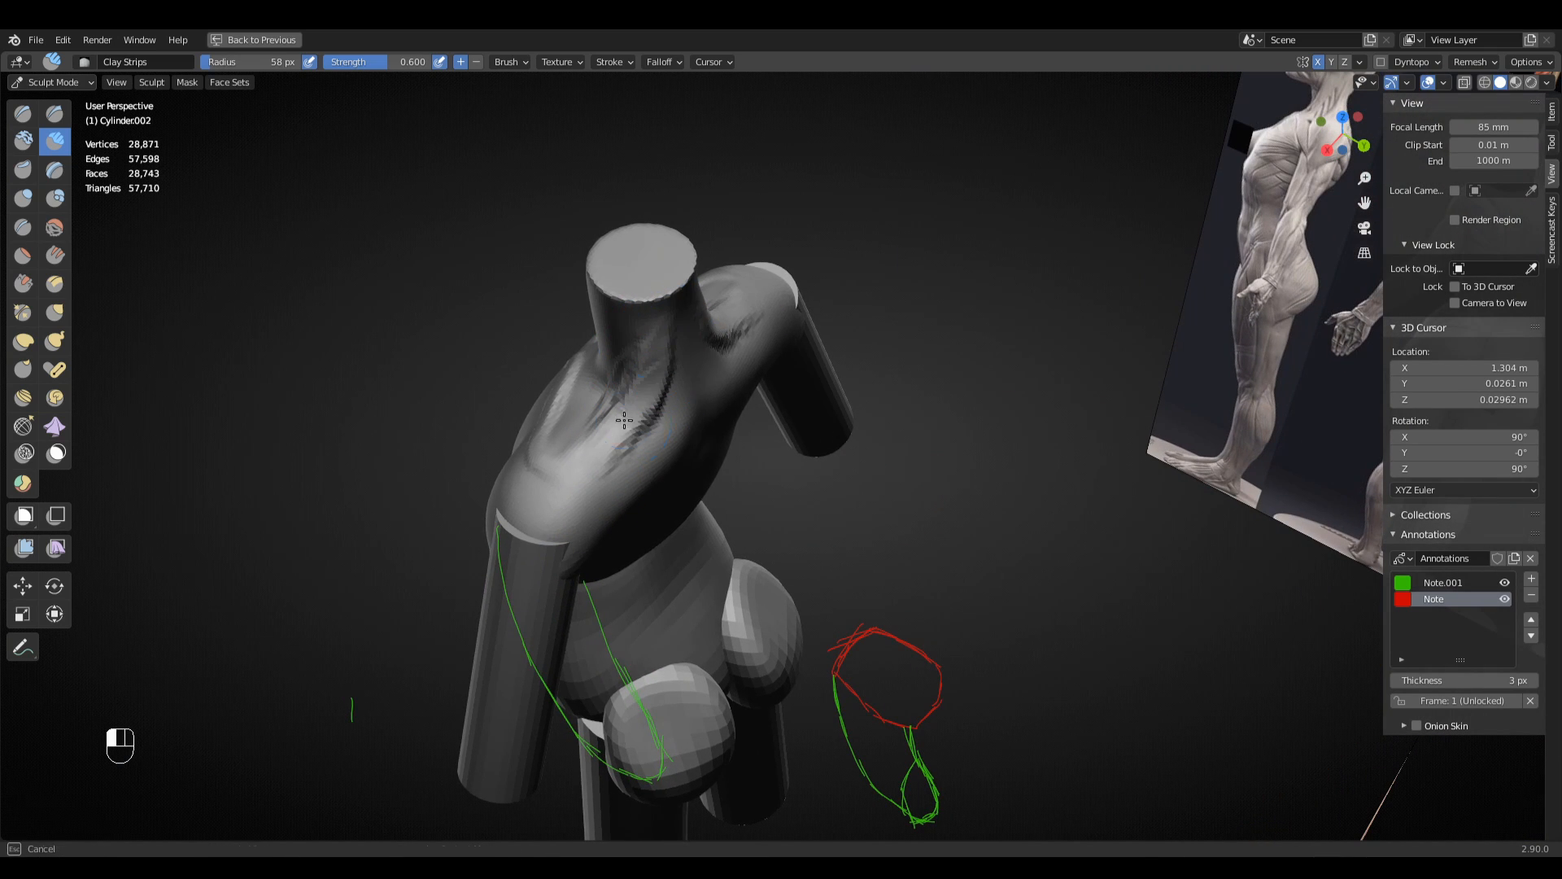
- Add clay strips along both sides of the back of the neck down to the shoulders and smooth them
{"action": "middle_click_drag", "start_coordinate": [665, 358], "coordinate": [838, 409]}
{"action": "middle_click_drag", "start_coordinate": [819, 355], "coordinate": [818, 355]}
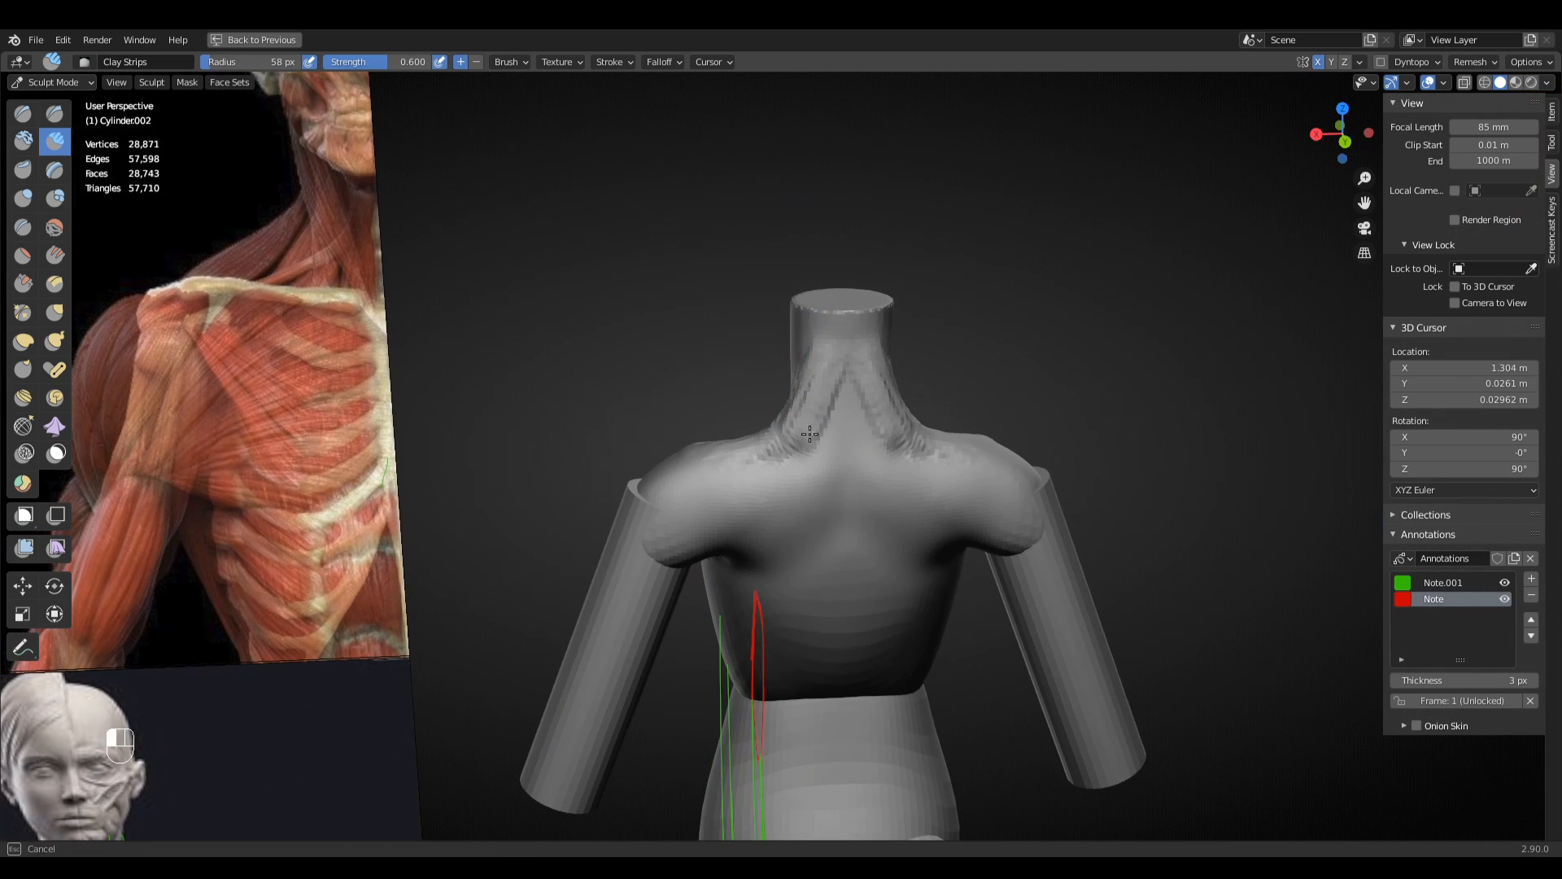
{"action": "middle_click_drag", "start_coordinate": [788, 448], "coordinate": [786, 356]}
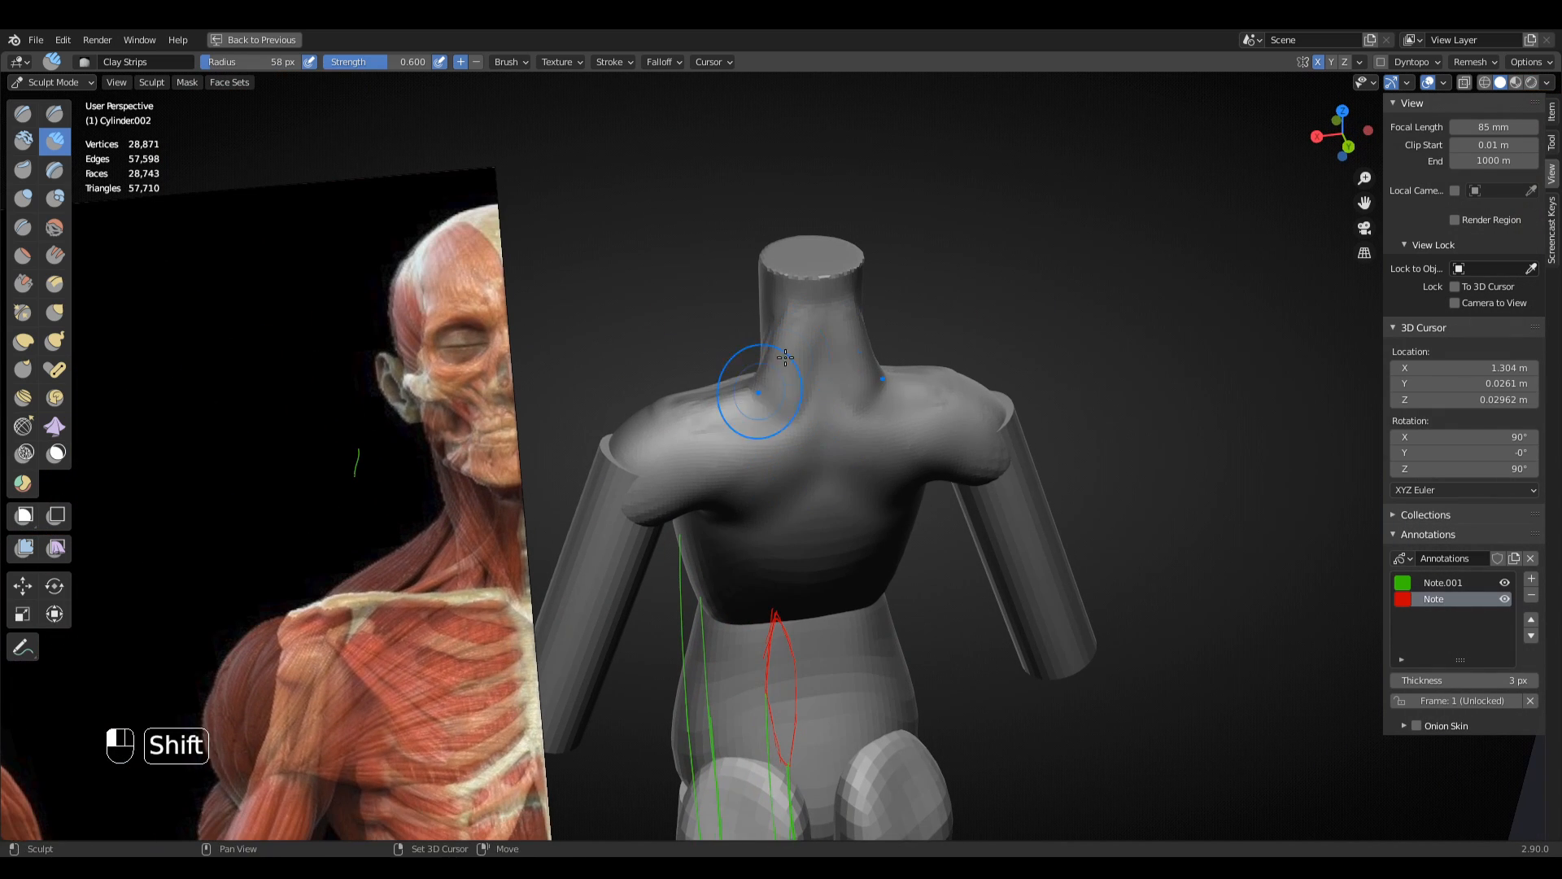
{"action": "mouse_move", "coordinate": [774, 436]}
{"action": "middle_mouse_down"}
{"action": "mouse_move", "coordinate": [813, 516]}
{"action": "mouse_move", "coordinate": [848, 444]}
{"action": "mouse_move", "coordinate": [809, 472]}
{"action": "mouse_move", "coordinate": [770, 680]}
{"action": "mouse_move", "coordinate": [822, 521]}
{"action": "middle_mouse_up"}
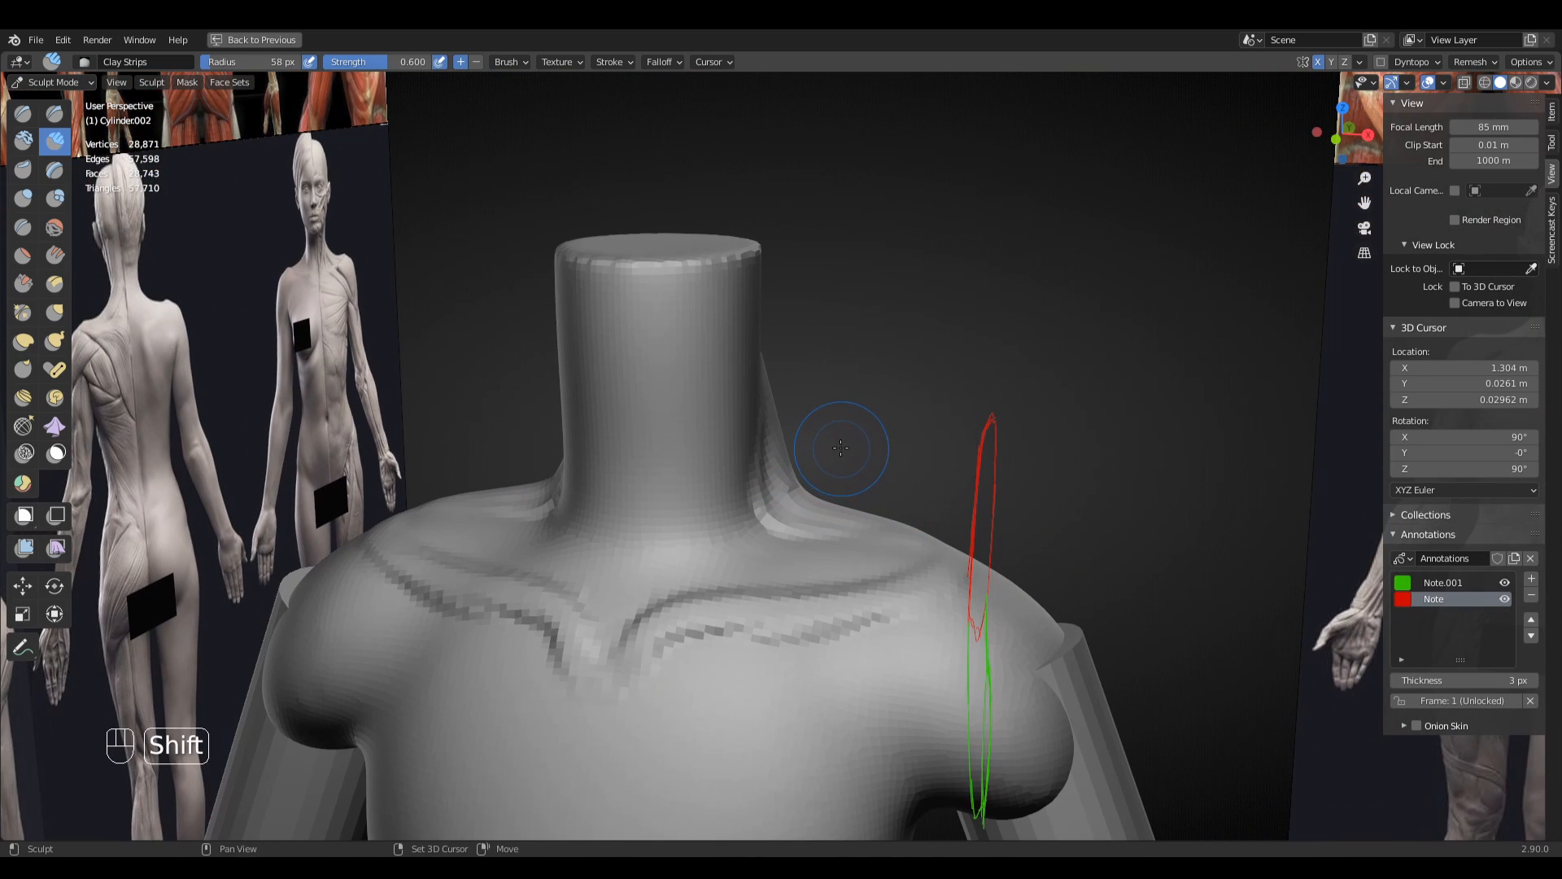
- Remesh the torso and shape the neck-to-shoulder slope with the Grab brush at a 137 px radius
{"action": "key", "text": "ctrl+r"}
{"action": "middle_click_drag", "start_coordinate": [827, 447], "coordinate": [132, 677]}
{"action": "key", "text": "g"}
{"action": "key", "text": "f"}
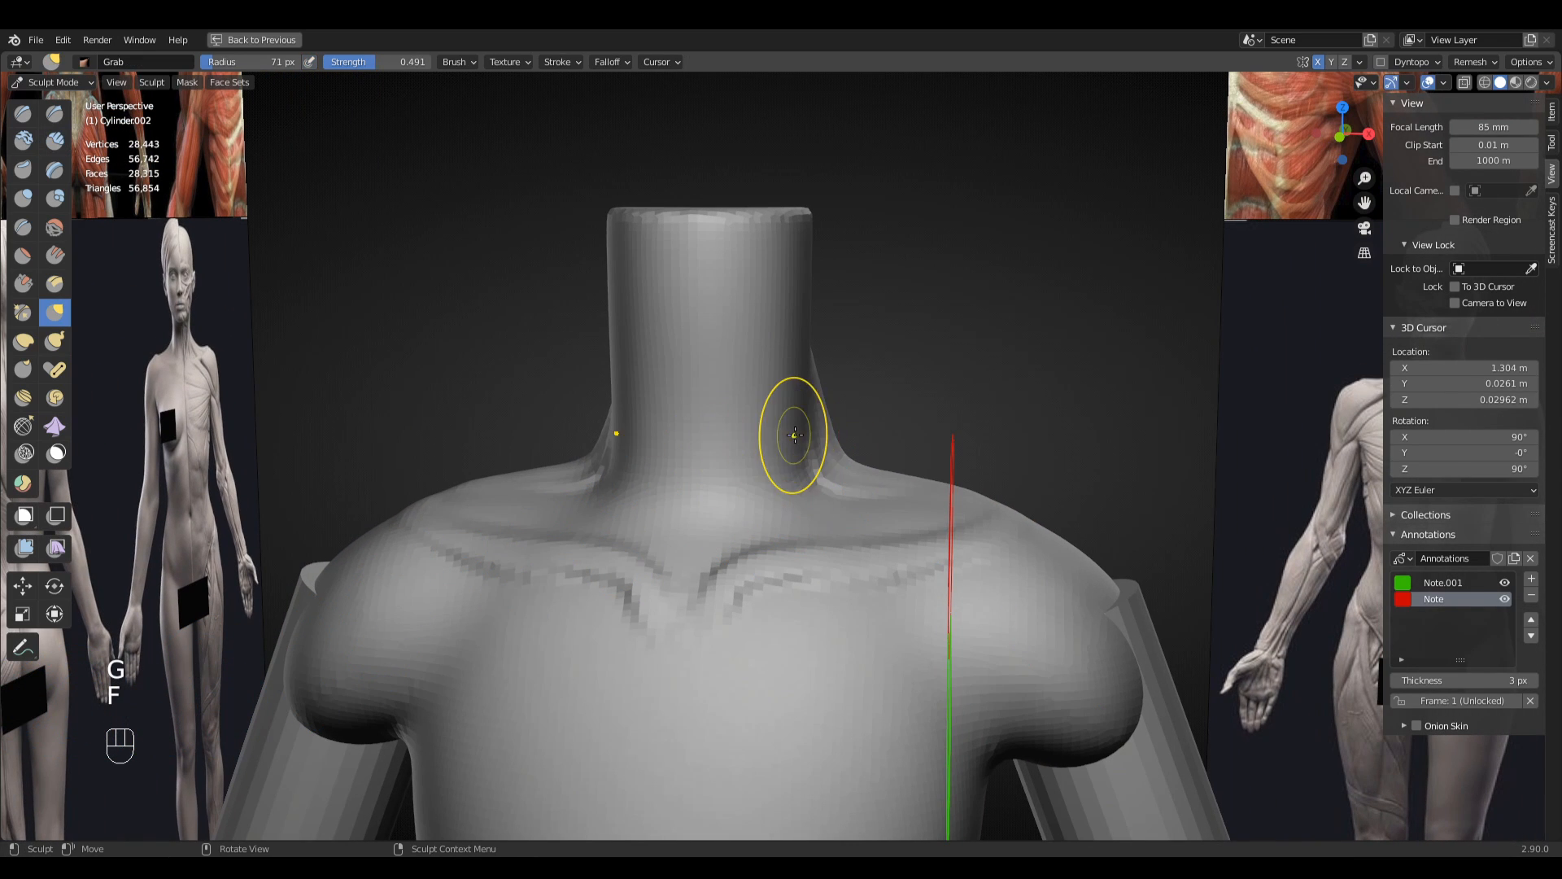
{"action": "key", "text": "f"}
{"action": "key", "text": "f"}
{"action": "left_click_drag", "start_coordinate": [849, 461], "coordinate": [838, 437]}
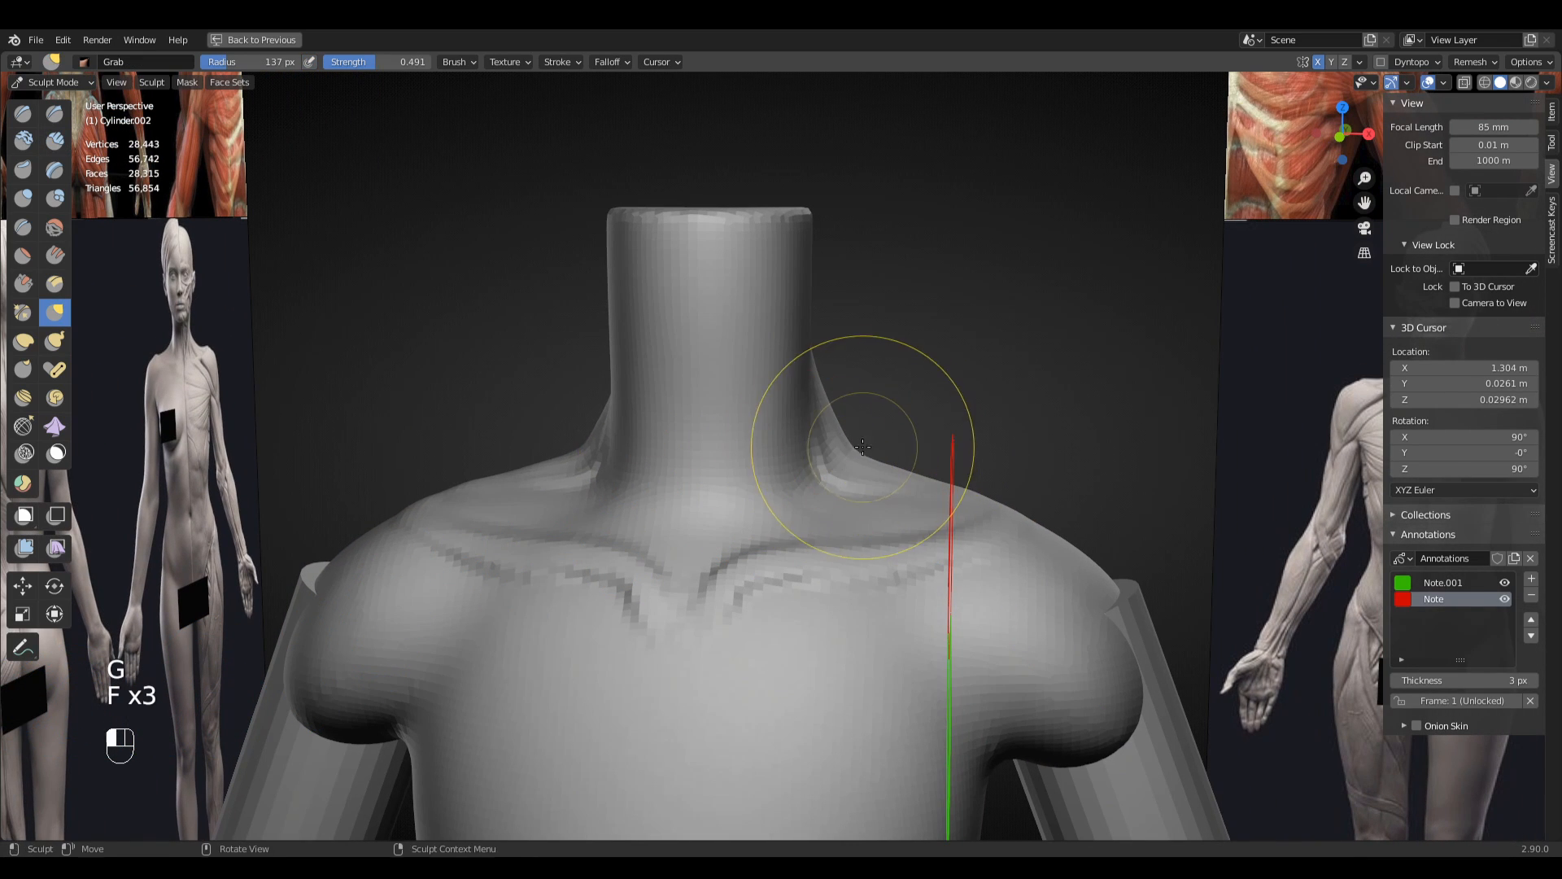
{"action": "middle_click_drag", "start_coordinate": [838, 437], "coordinate": [835, 472]}
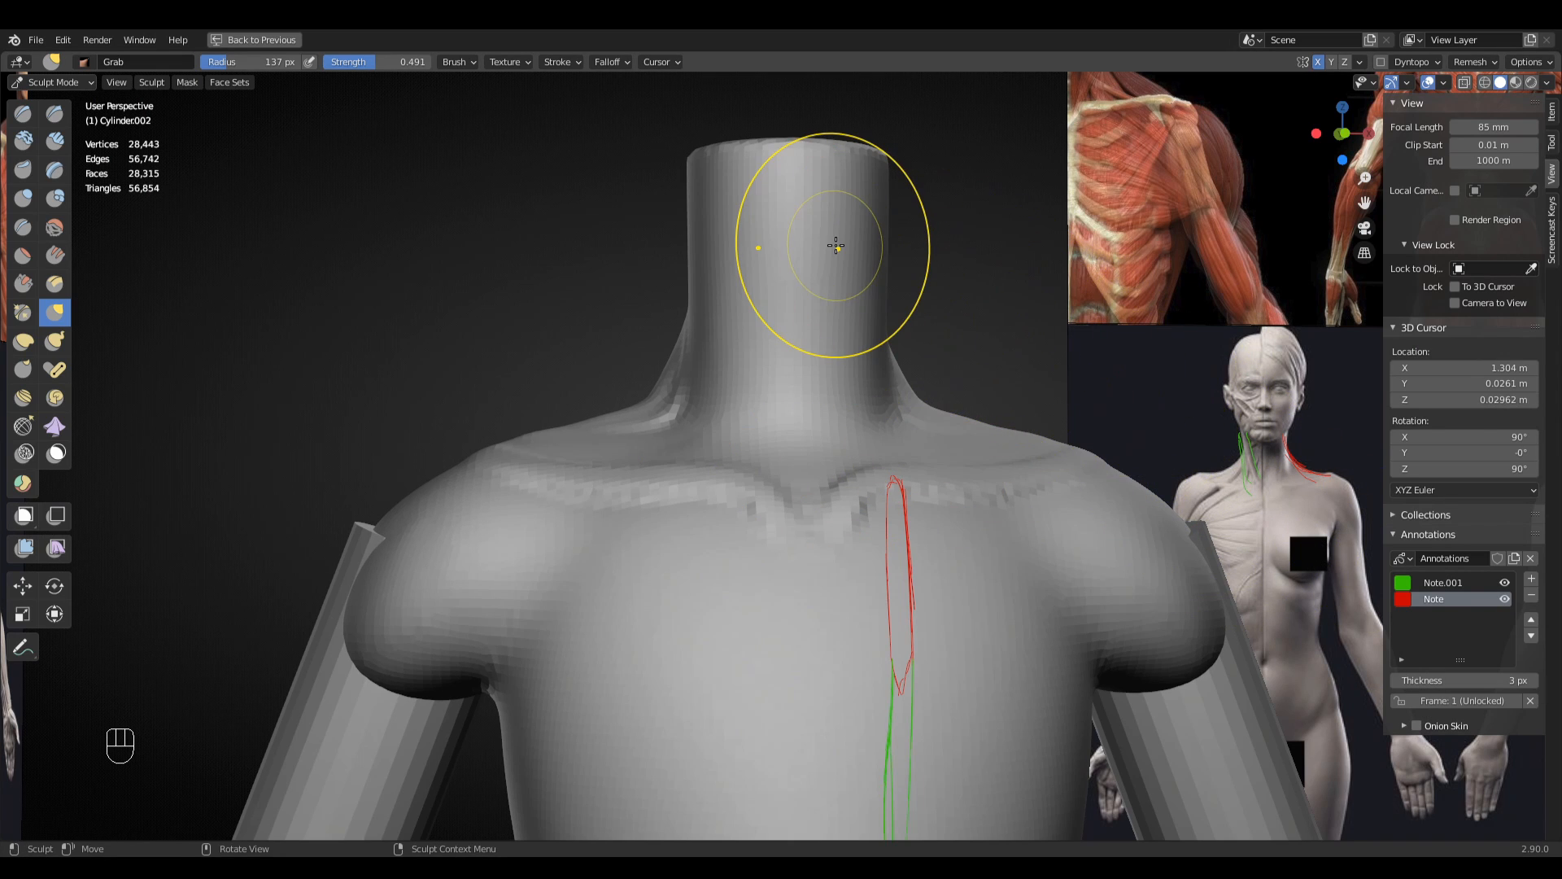
{"action": "middle_click_drag", "start_coordinate": [837, 244], "coordinate": [838, 244], "text": "shift"}
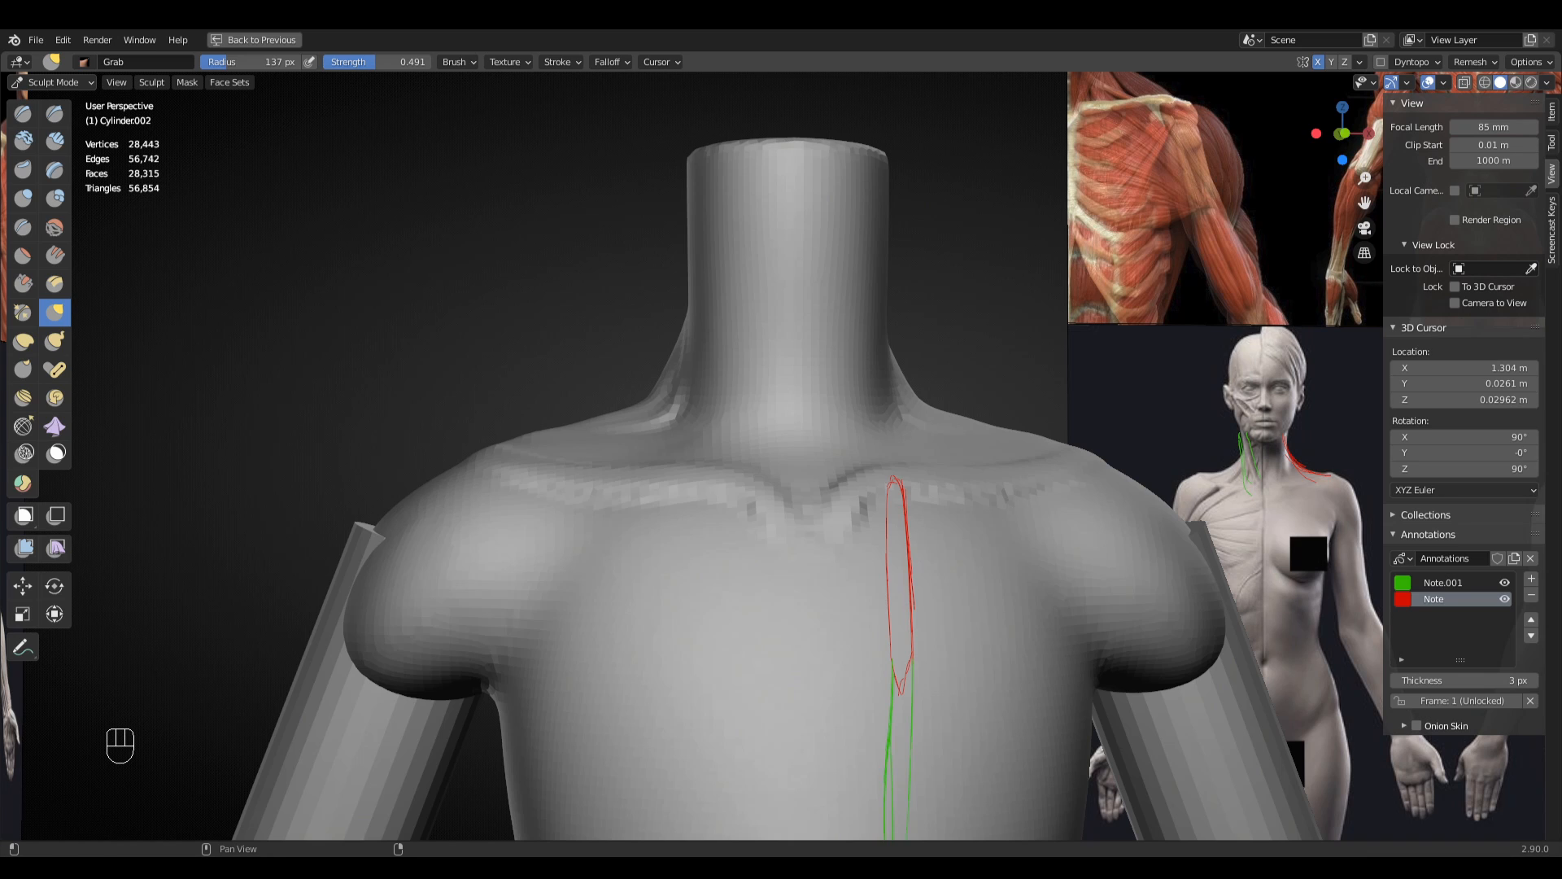
- Pull the neck-to-shoulder slope outward in the front view with the Grab brush, reducing its radius from 127 to 117 px
{"action": "key", "text": "KP_1"}
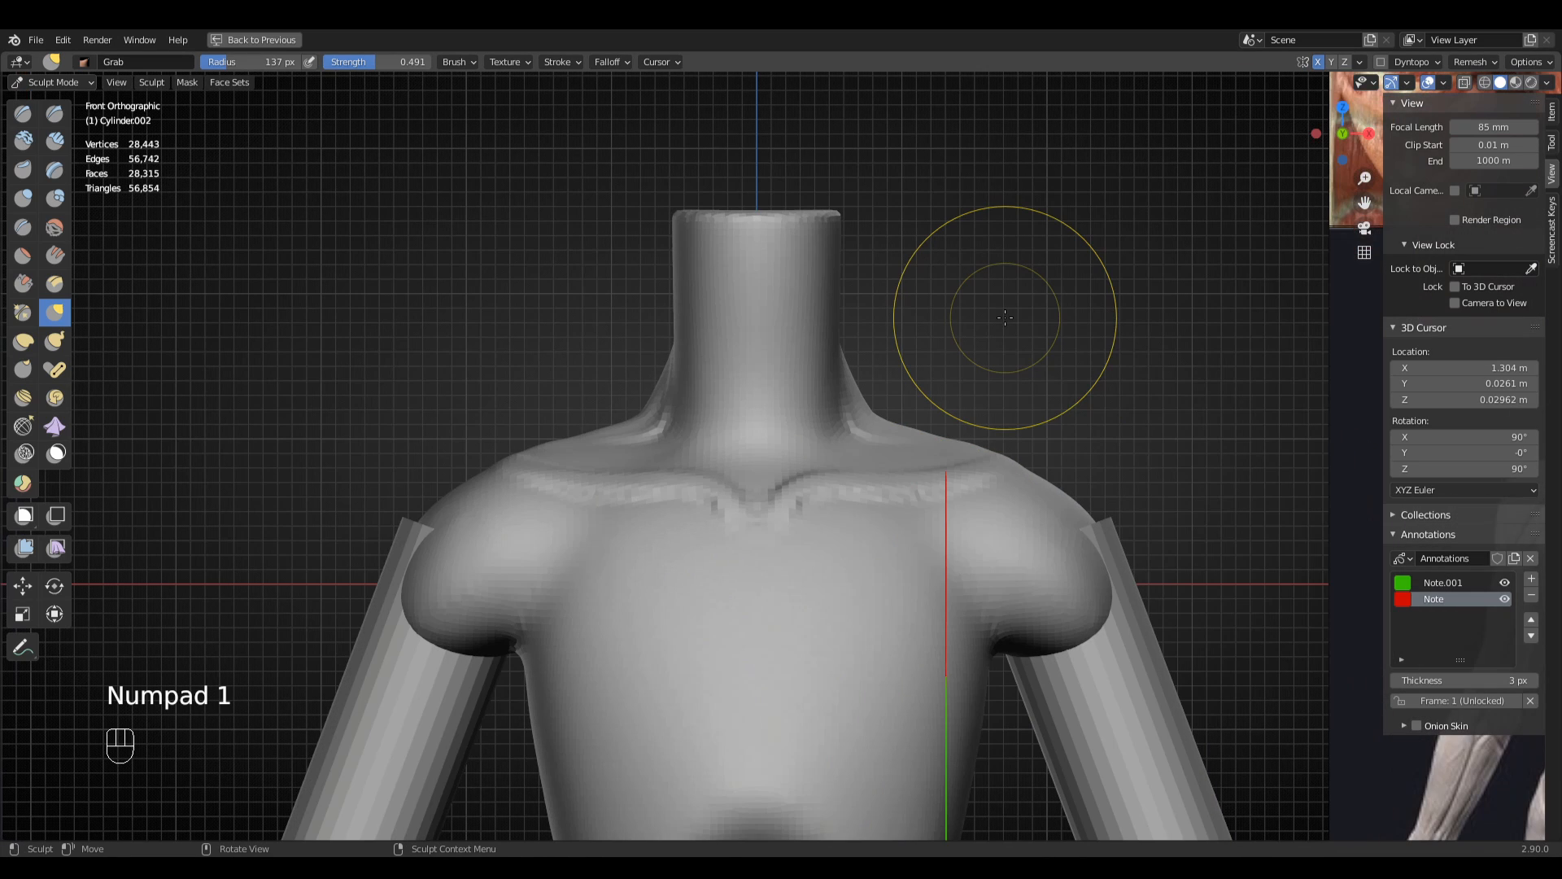
{"action": "key", "text": "g"}
{"action": "key", "text": "f"}
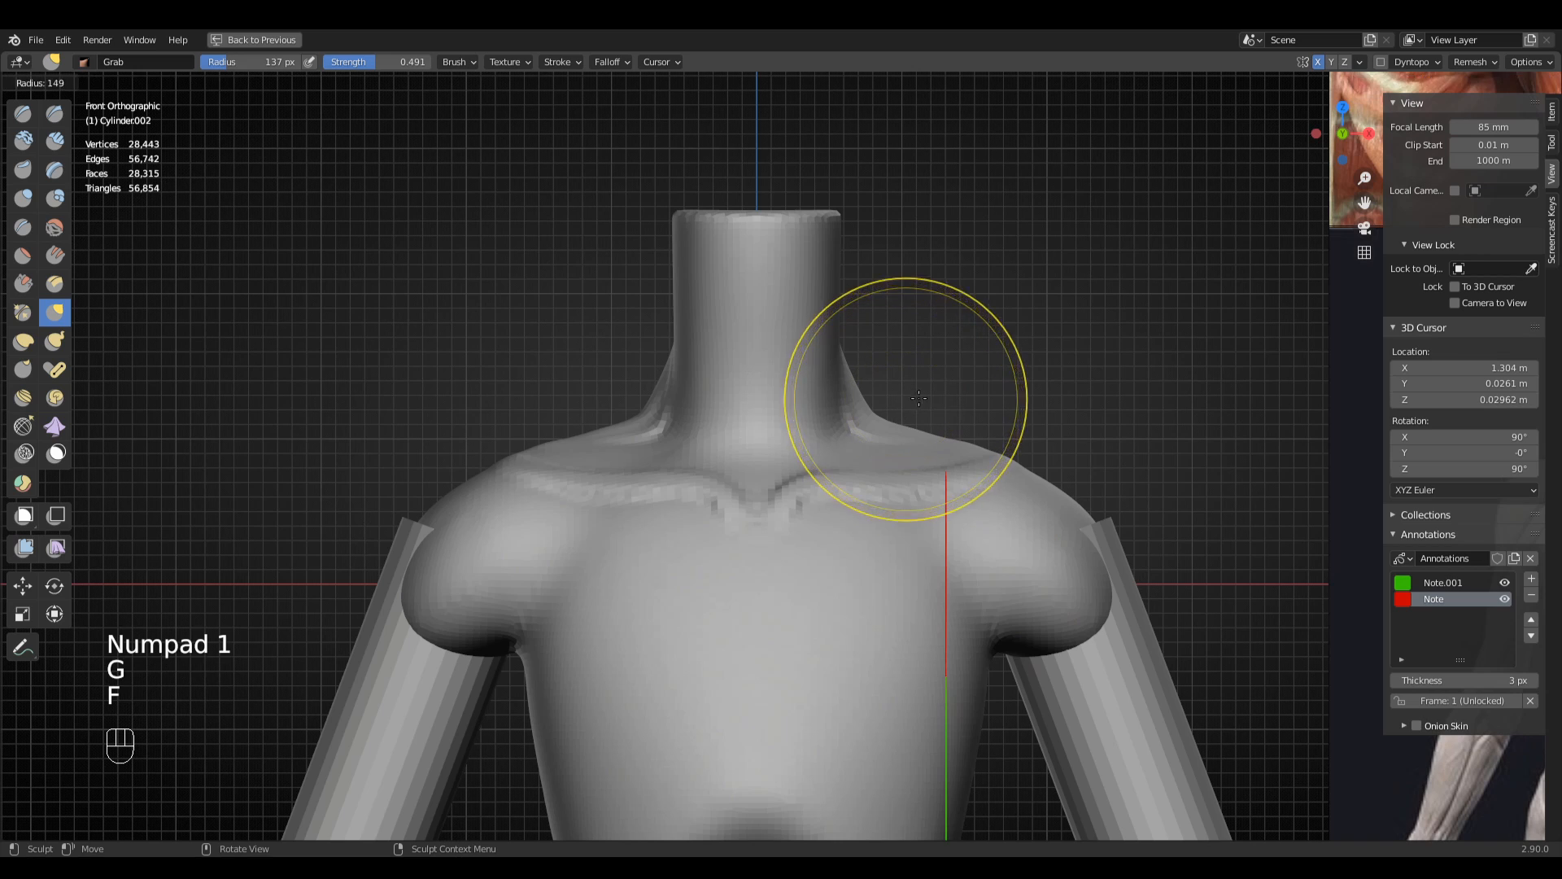
{"action": "left_click", "coordinate": [886, 409]}
{"action": "key", "text": "f"}
{"action": "left_click", "coordinate": [880, 397]}
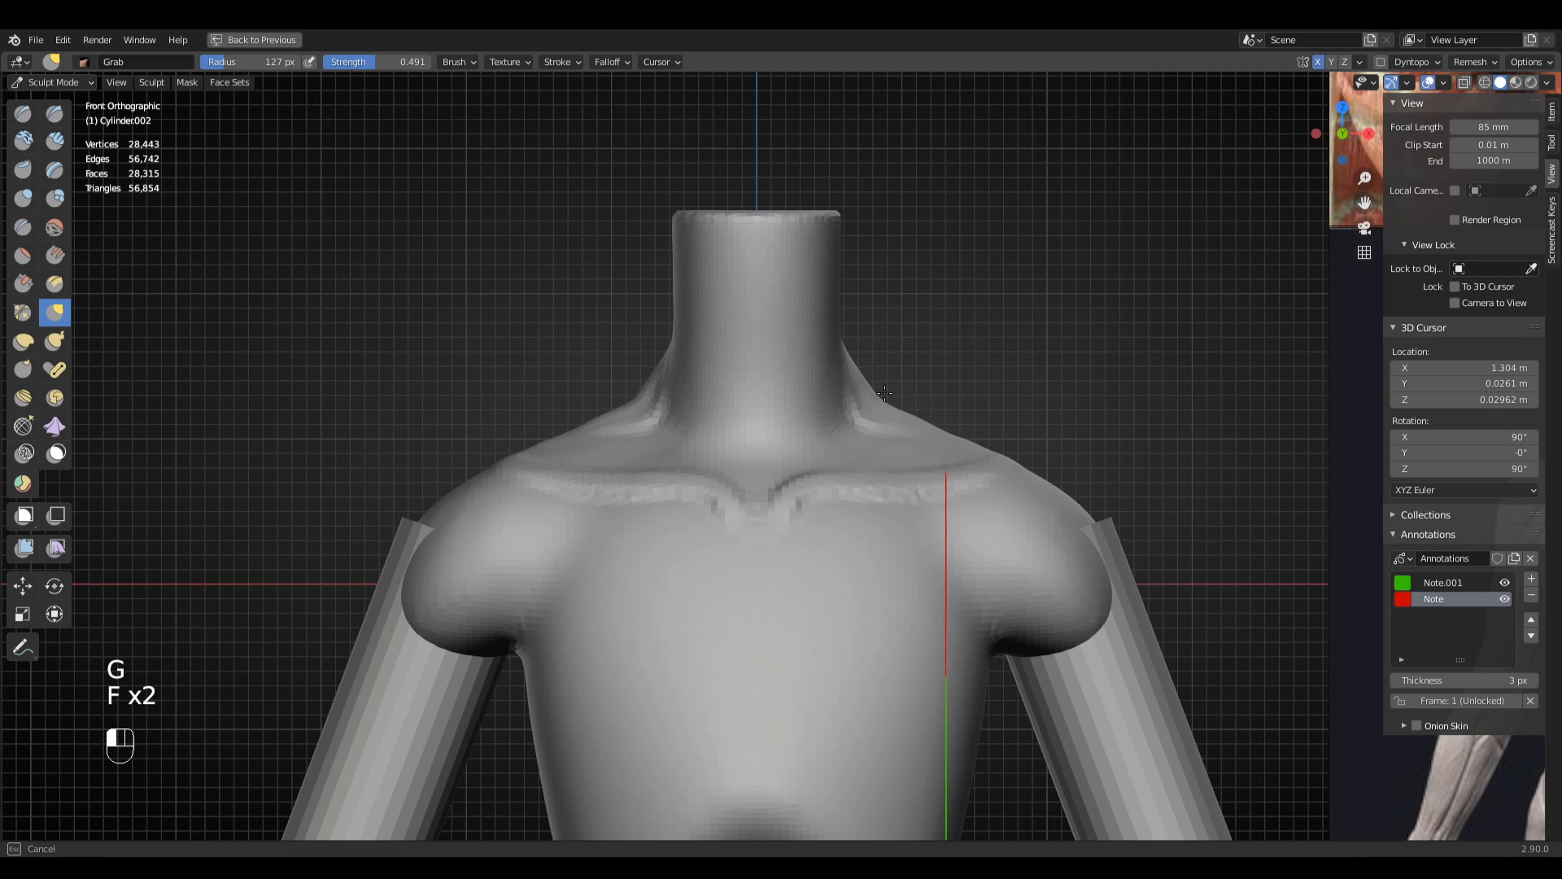
{"action": "key", "text": "f"}
{"action": "left_click", "coordinate": [879, 399]}
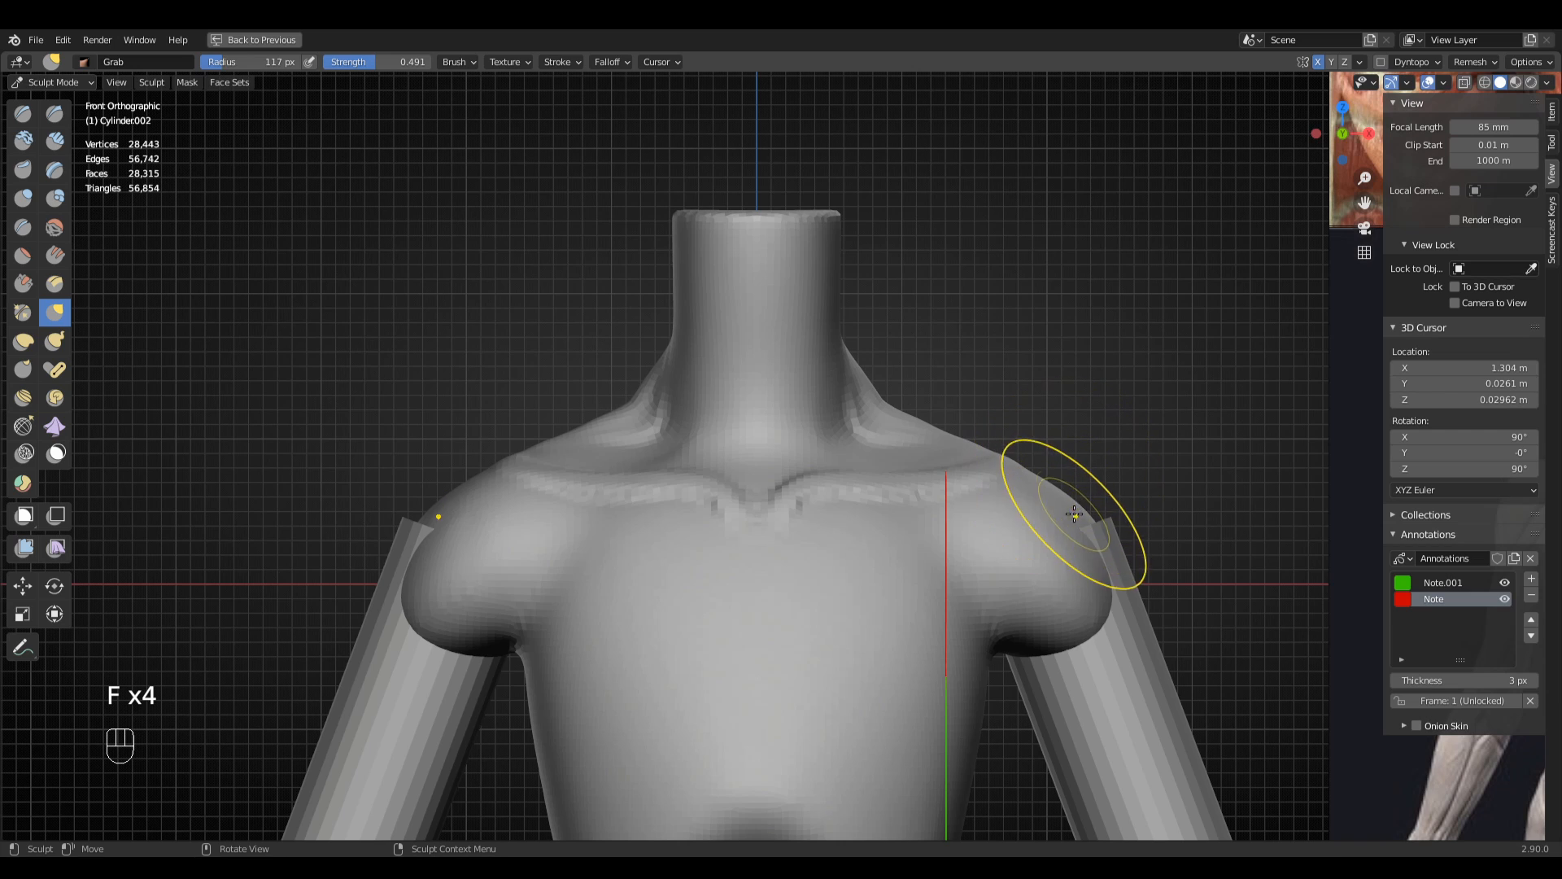
- Raise and round the outer shoulder contour against the front reference with the Grab brush, at radii up to 180 px
{"action": "key", "text": "f"}
{"action": "left_click", "coordinate": [1186, 506]}
{"action": "middle_click_drag", "start_coordinate": [1169, 562], "coordinate": [757, 470], "text": "shift"}
{"action": "middle_click_drag", "start_coordinate": [1013, 467], "coordinate": [970, 472], "text": "shift"}
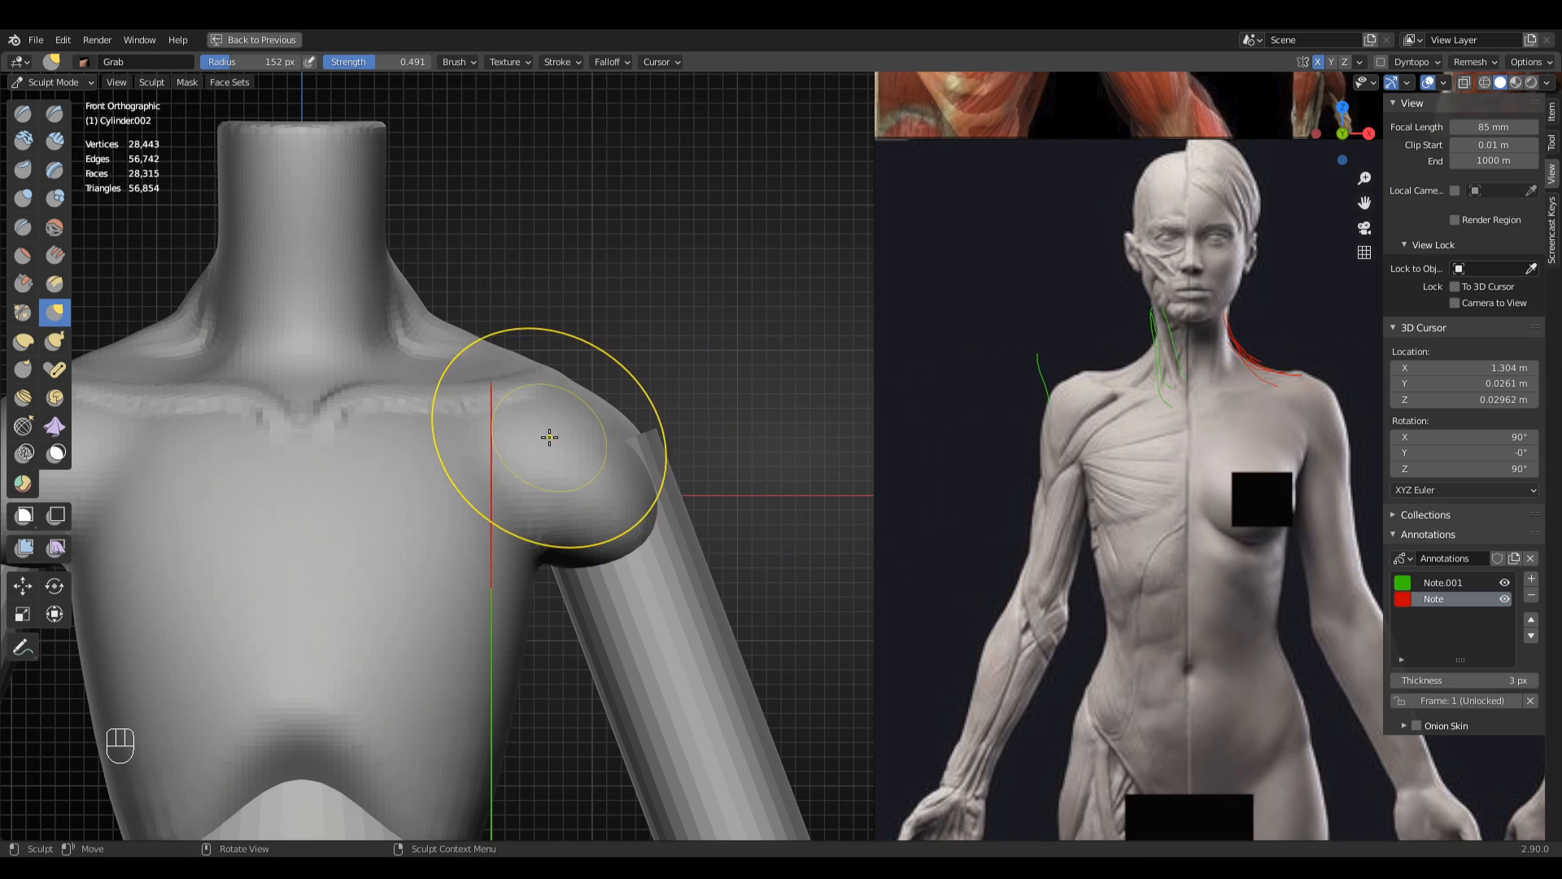
{"action": "key", "text": "f"}
{"action": "left_click", "coordinate": [732, 440]}
{"action": "left_click_drag", "start_coordinate": [644, 446], "coordinate": [638, 398]}
{"action": "key", "text": "f"}
{"action": "left_click", "coordinate": [595, 427]}
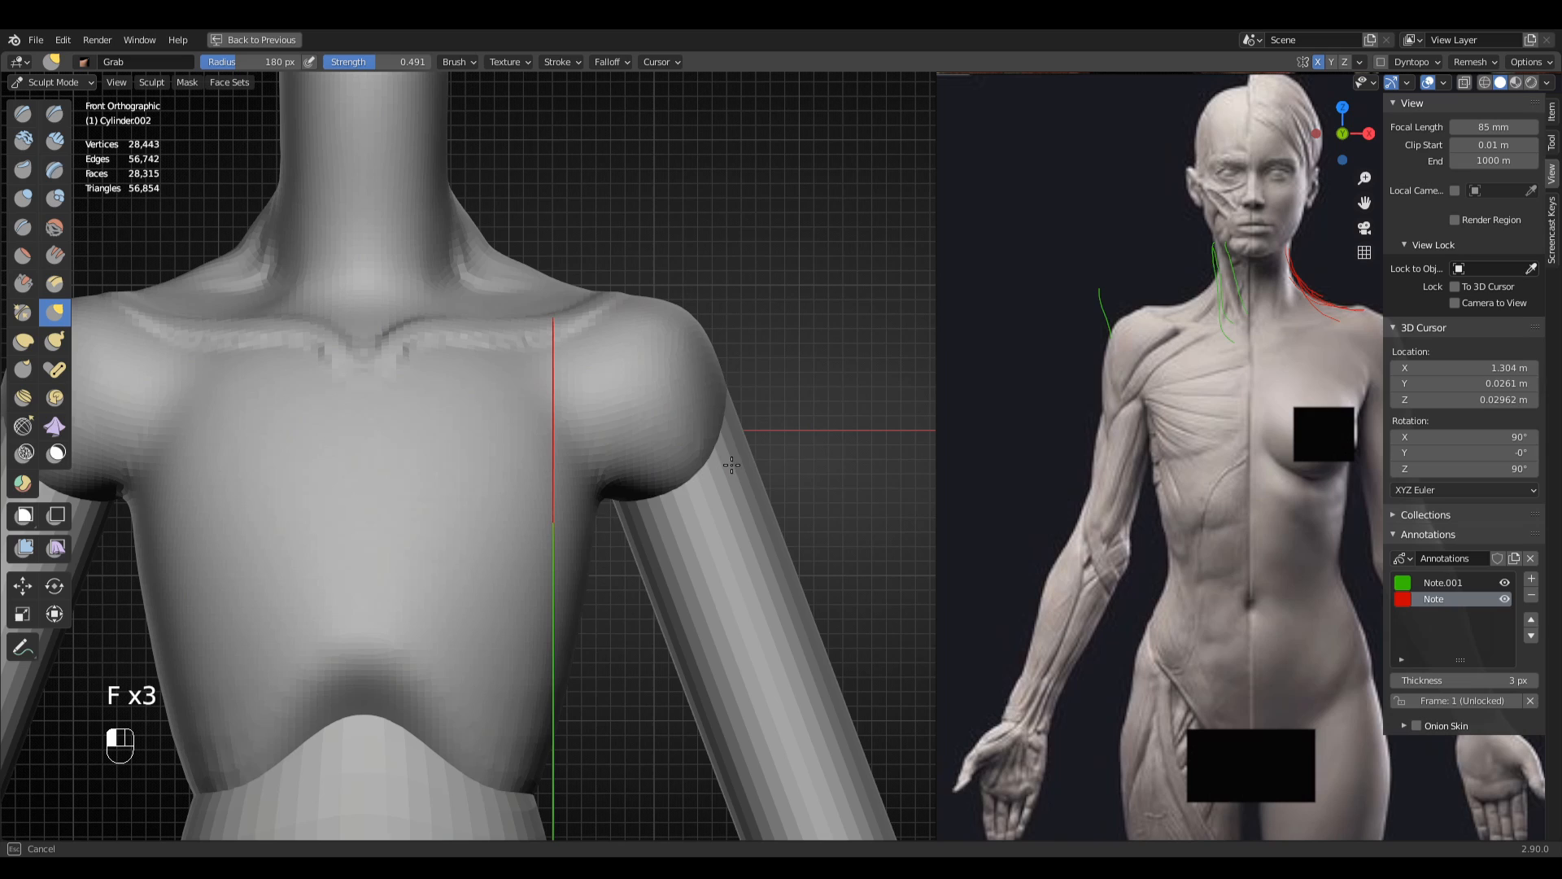
{"action": "left_click_drag", "start_coordinate": [731, 464], "coordinate": [735, 476]}
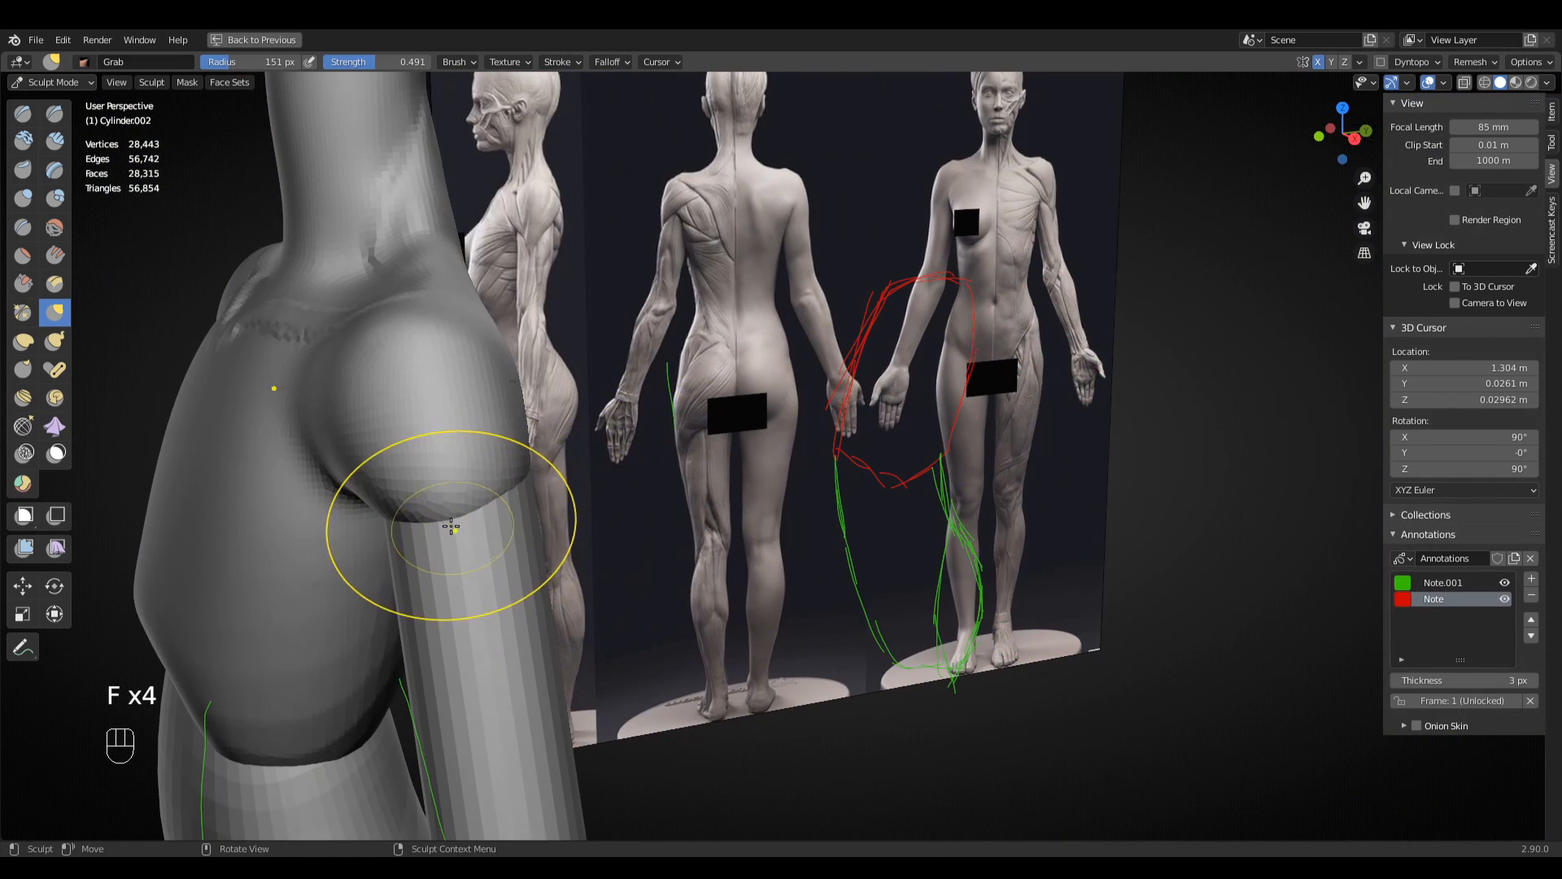
- Shape the deltoid from the side, above and front with the Grab brush at radii between 124 and 165 px
{"action": "key", "text": "f"}
{"action": "key", "text": "f"}
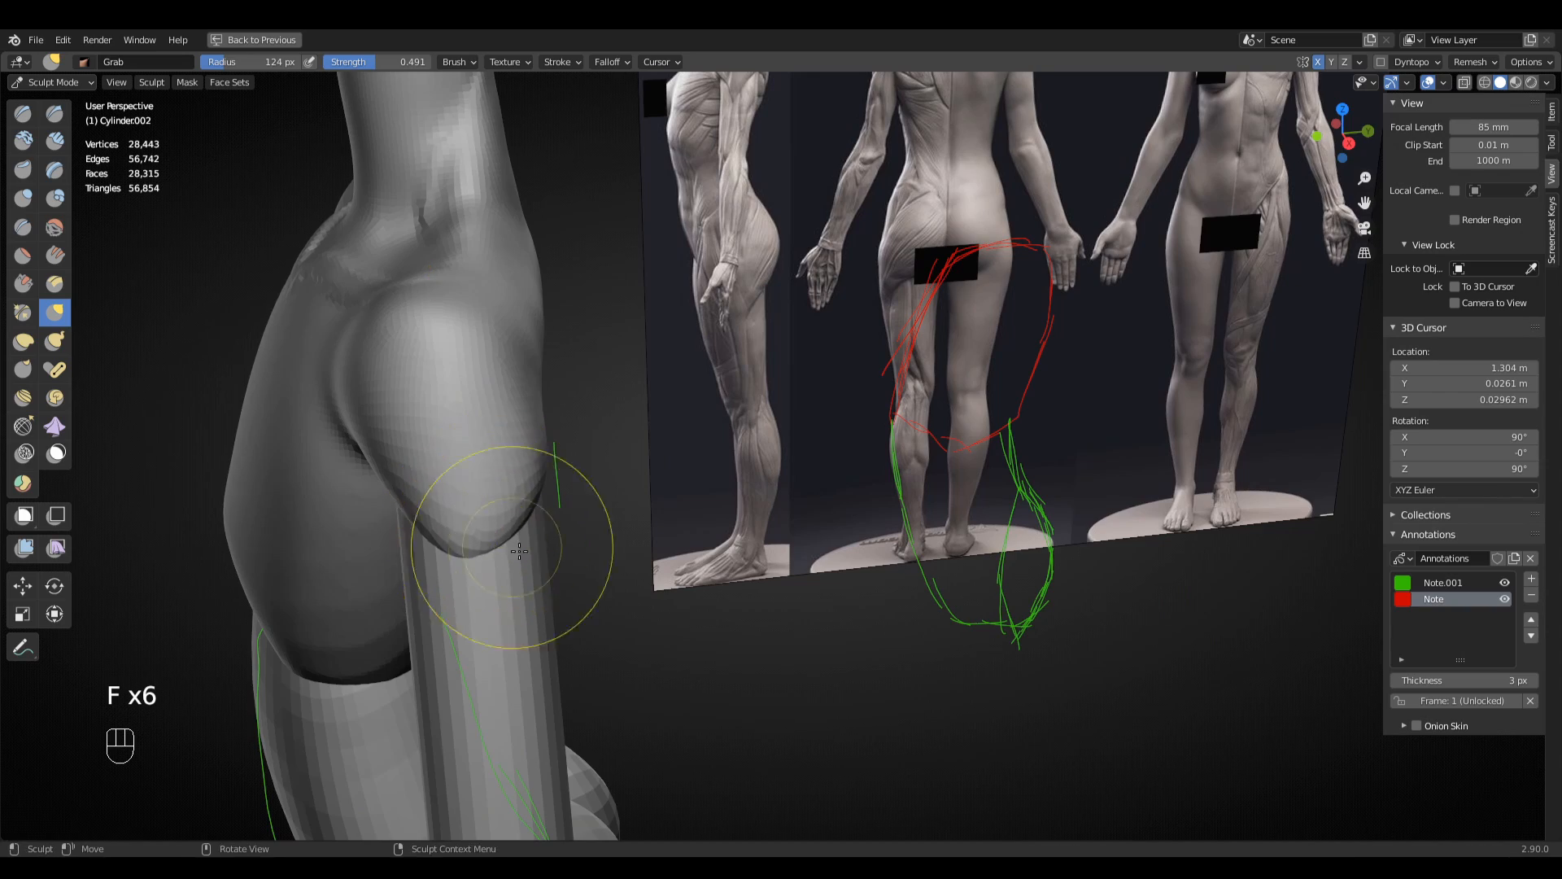
{"action": "key", "text": "f"}
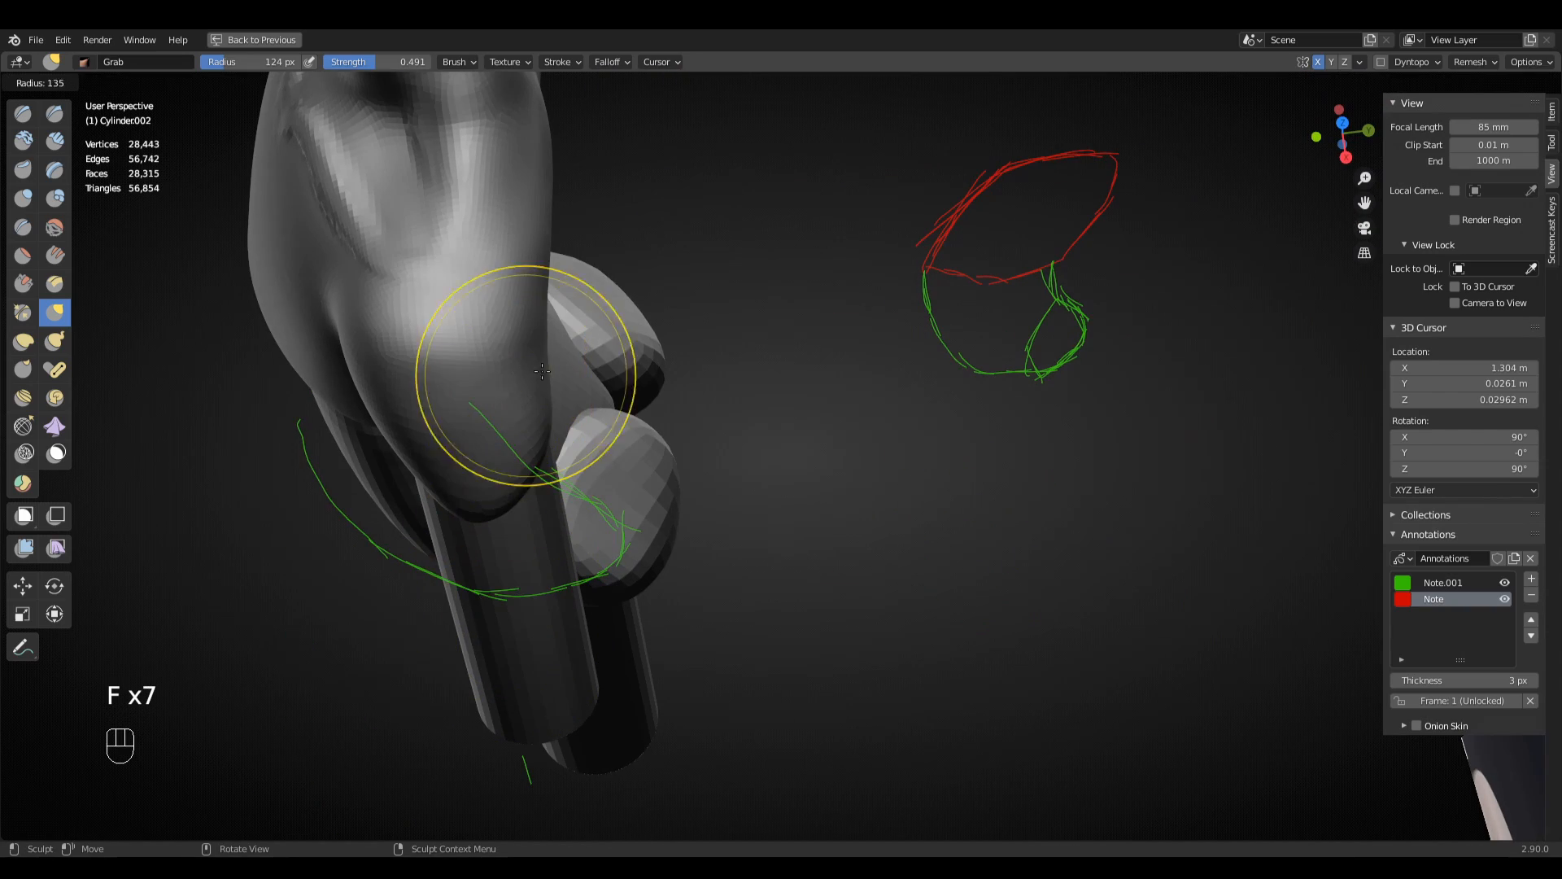
{"action": "left_click", "coordinate": [559, 368]}
{"action": "left_click_drag", "start_coordinate": [540, 361], "coordinate": [525, 367]}
{"action": "middle_click_drag", "start_coordinate": [525, 367], "coordinate": [625, 277]}
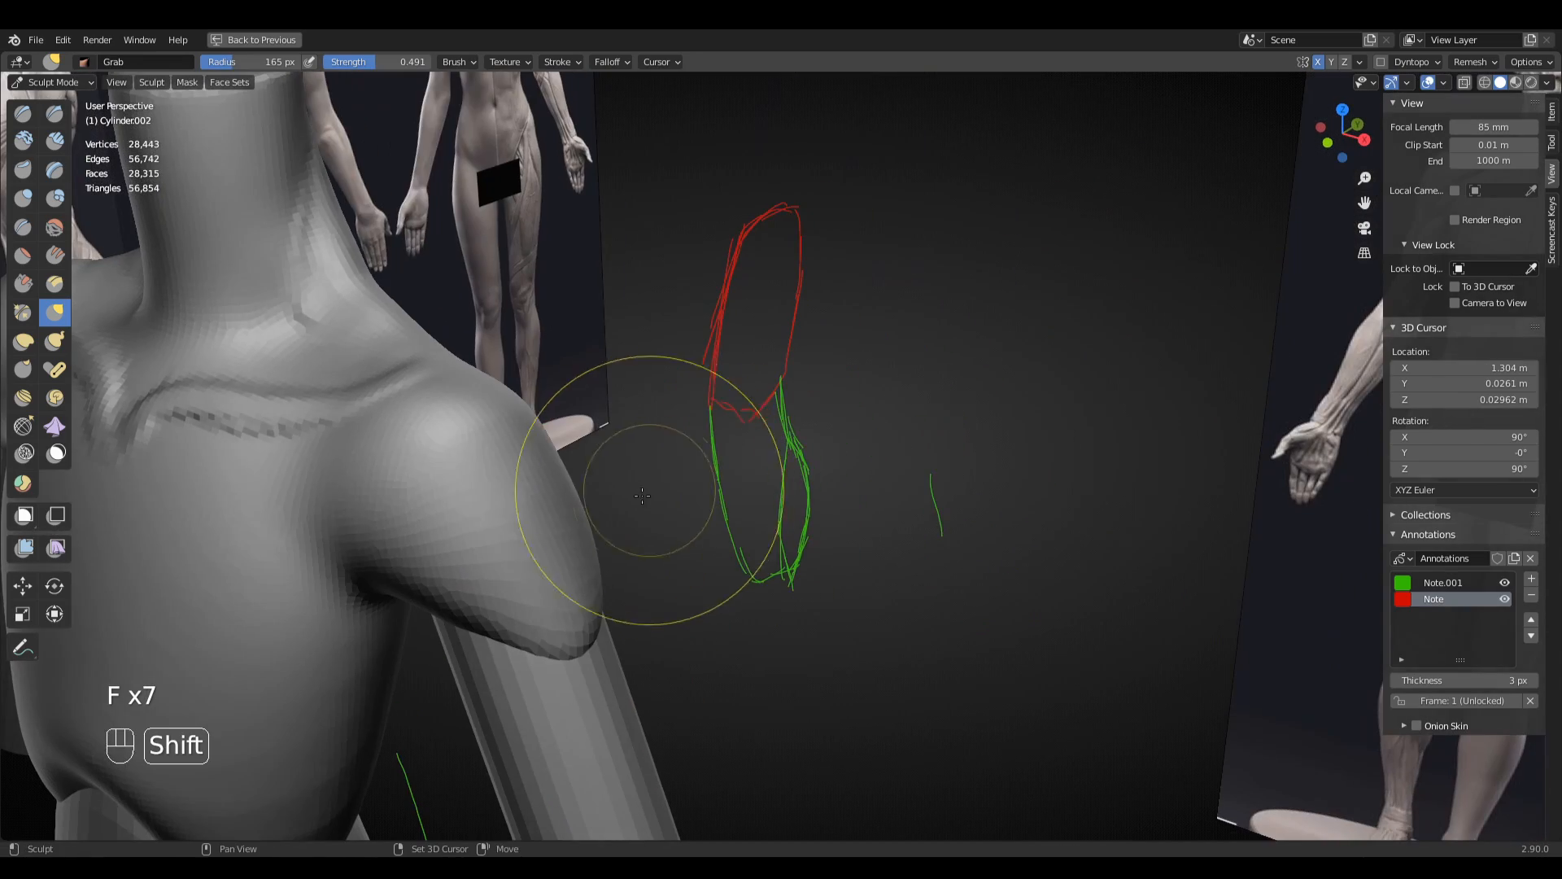
{"action": "middle_click_drag", "start_coordinate": [648, 453], "coordinate": [879, 390], "text": "shift"}
{"action": "key", "text": "f"}
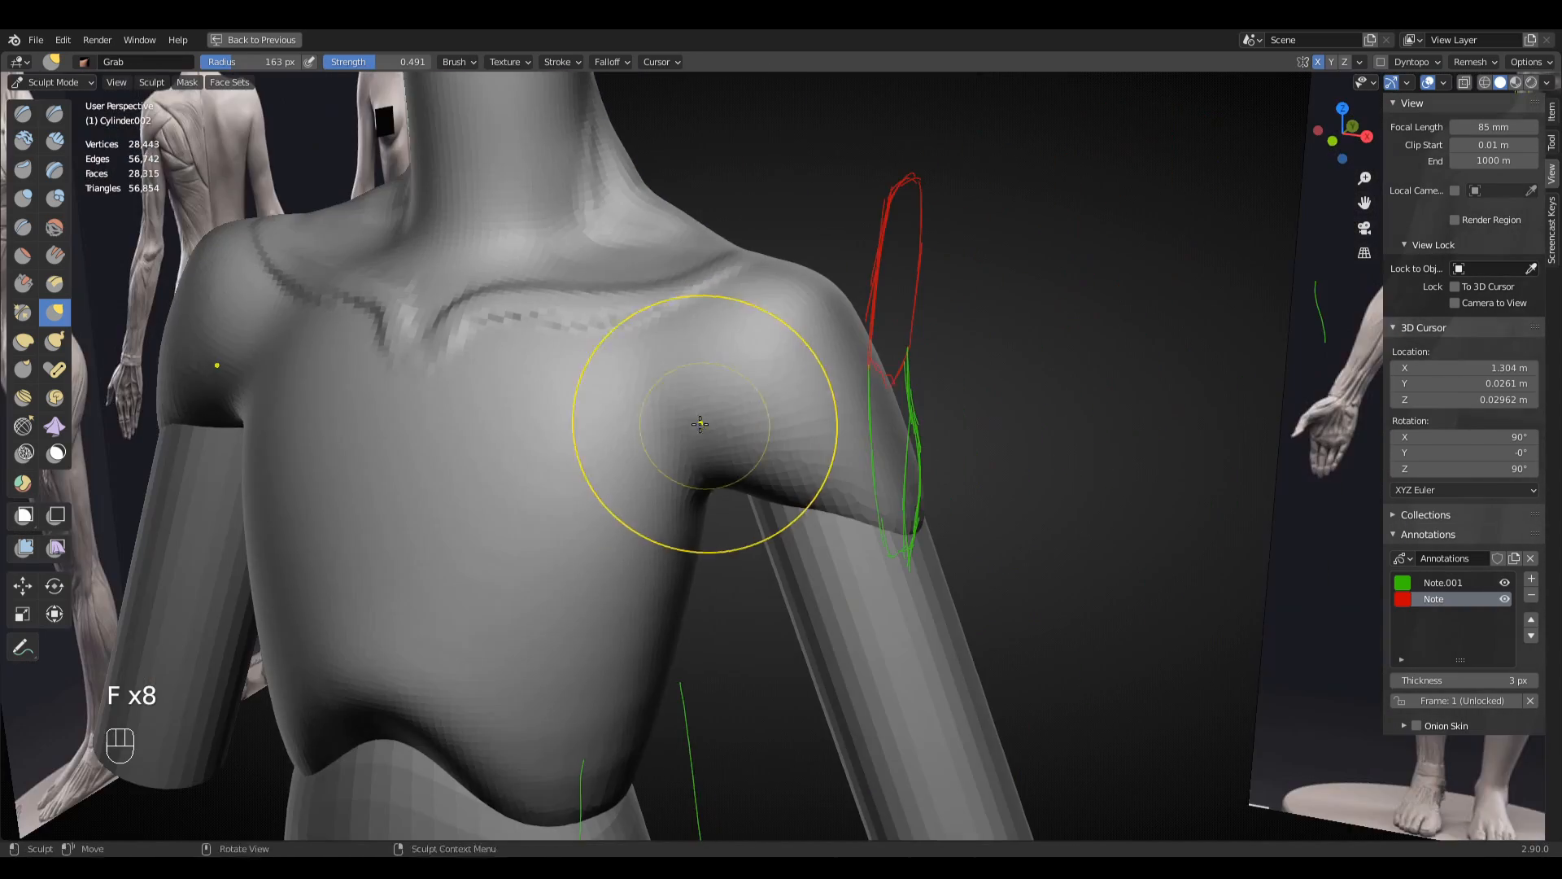
{"action": "mouse_move", "coordinate": [725, 475]}
{"action": "middle_mouse_down"}
{"action": "mouse_move", "coordinate": [779, 476]}
{"action": "mouse_move", "coordinate": [713, 433]}
{"action": "middle_mouse_up"}
- Refine the deltoid's outer contour in the front view with the Grab brush at a 207 px radius
{"action": "key", "text": "KP_1"}
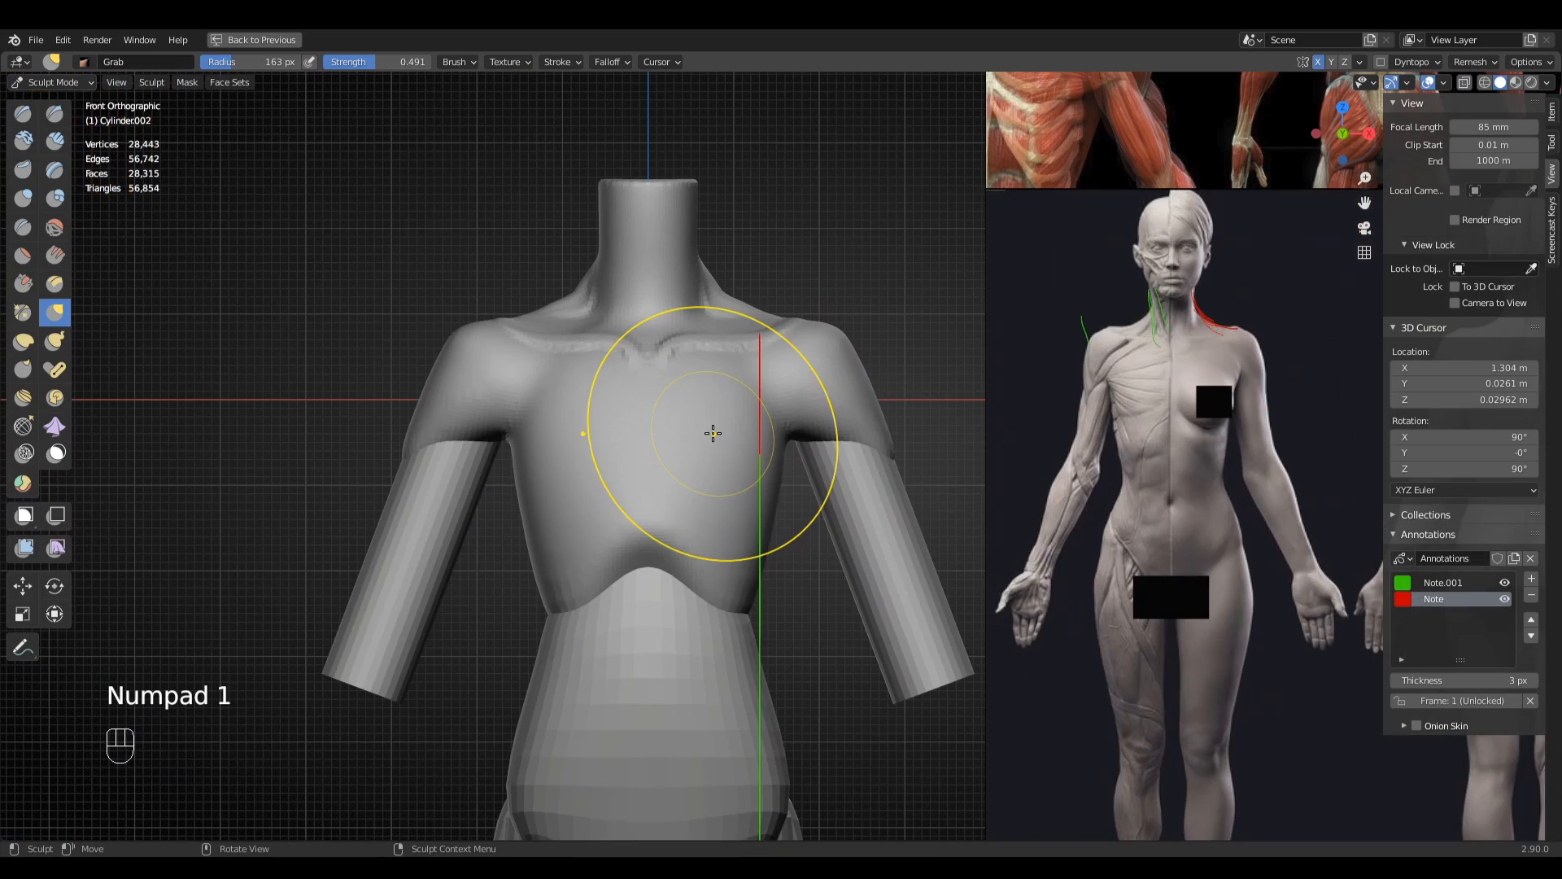
{"action": "mouse_move", "coordinate": [838, 472]}
{"action": "middle_mouse_down", "text": "ctrl"}
{"action": "mouse_move", "coordinate": [872, 524]}
{"action": "mouse_move", "coordinate": [823, 653]}
{"action": "mouse_move", "coordinate": [848, 570]}
{"action": "mouse_move", "coordinate": [841, 601]}
{"action": "middle_mouse_up", "text": "ctrl"}
{"action": "middle_click_drag", "start_coordinate": [849, 543], "coordinate": [822, 429], "text": "ctrl"}
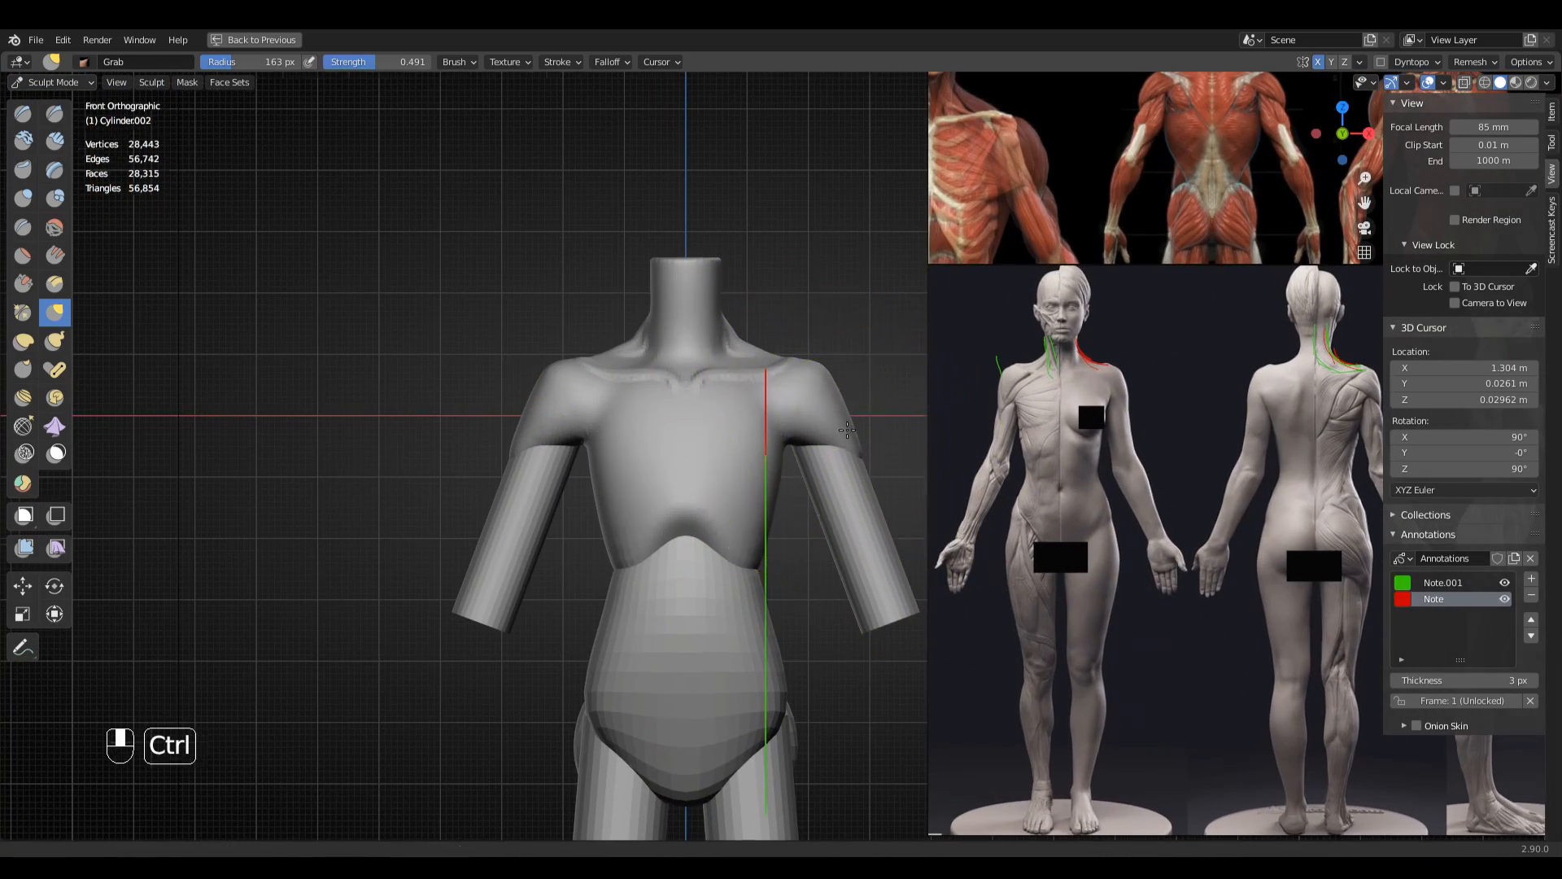
{"action": "middle_click_drag", "start_coordinate": [828, 363], "coordinate": [847, 411], "text": "ctrl"}
{"action": "key", "text": "g"}
{"action": "key", "text": "f"}
{"action": "left_click_drag", "start_coordinate": [876, 451], "coordinate": [877, 450]}
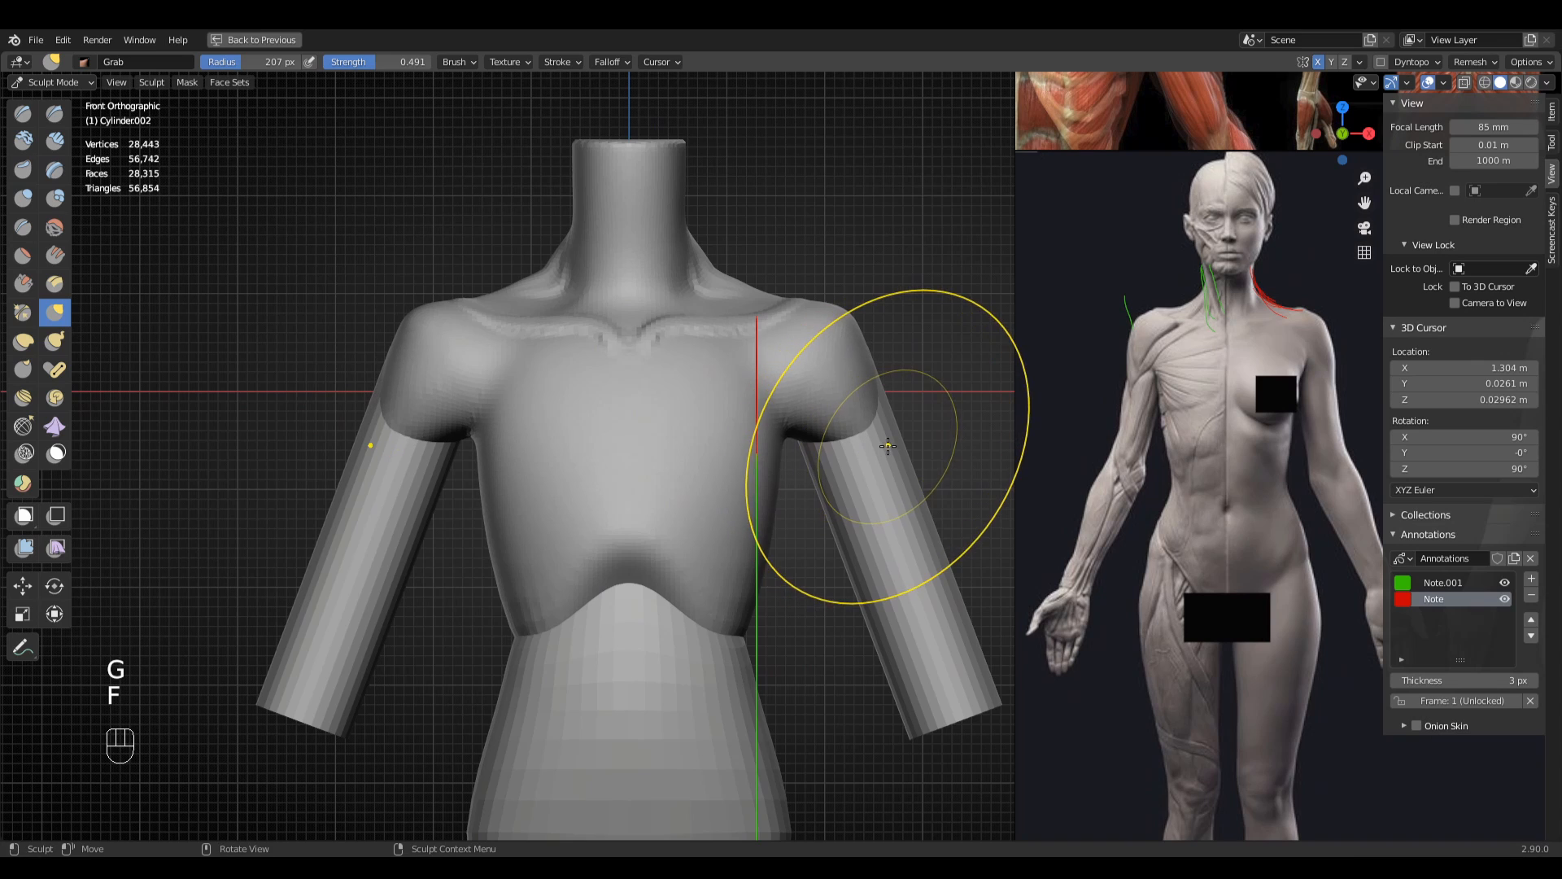
- Edit the upper-arm cylinders and move their whole mesh about 0.14 m inward along X, then leave Edit Mode and deselect
{"action": "left_click", "coordinate": [49, 82]}
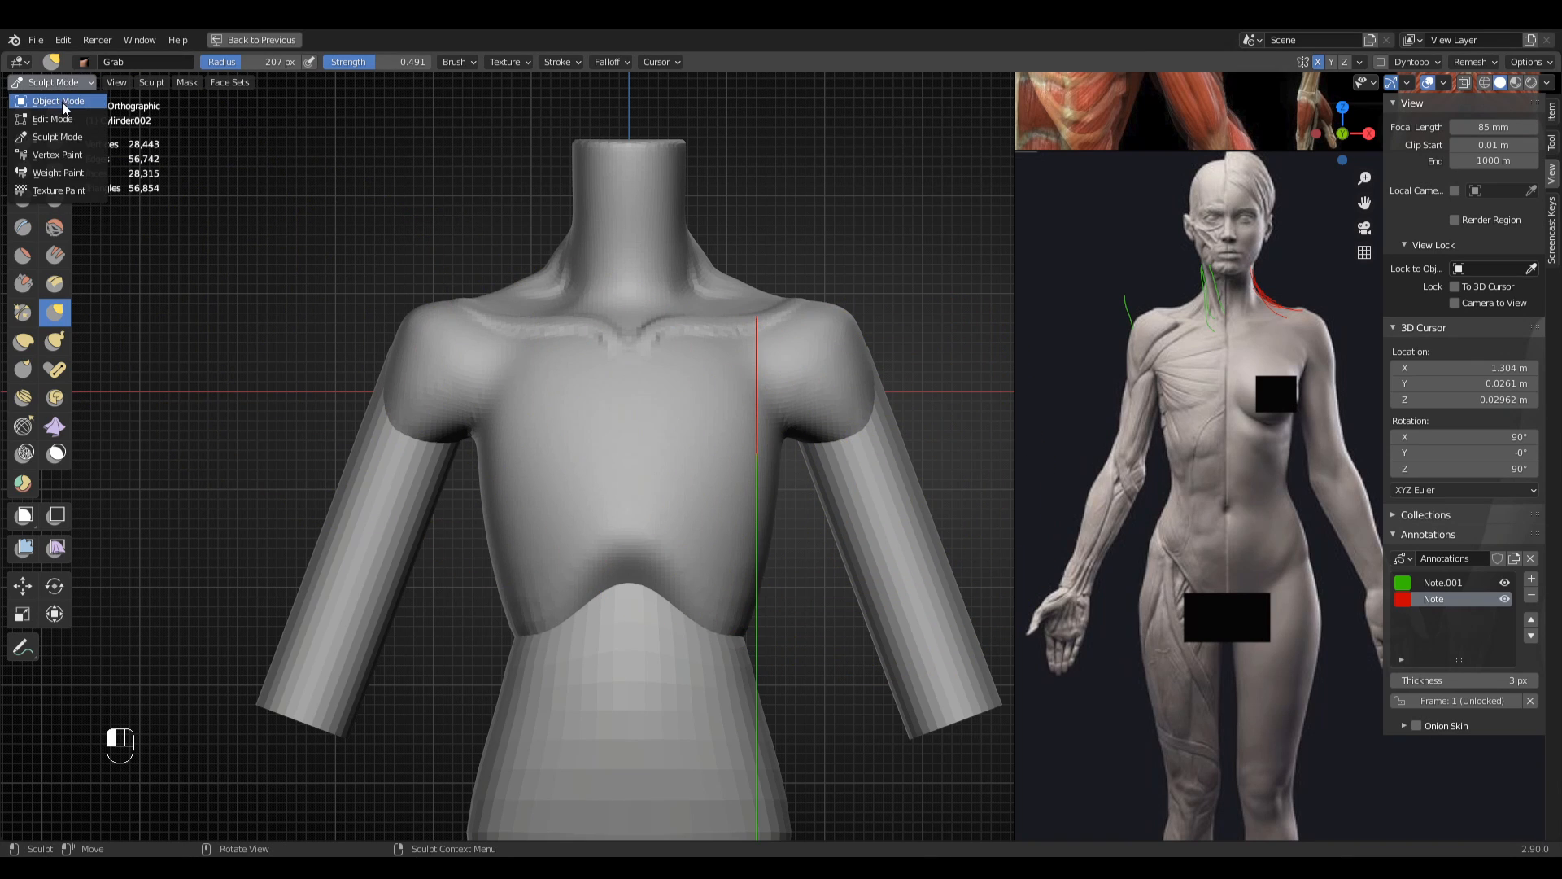
{"action": "left_click", "coordinate": [41, 102]}
{"action": "left_click", "coordinate": [847, 537]}
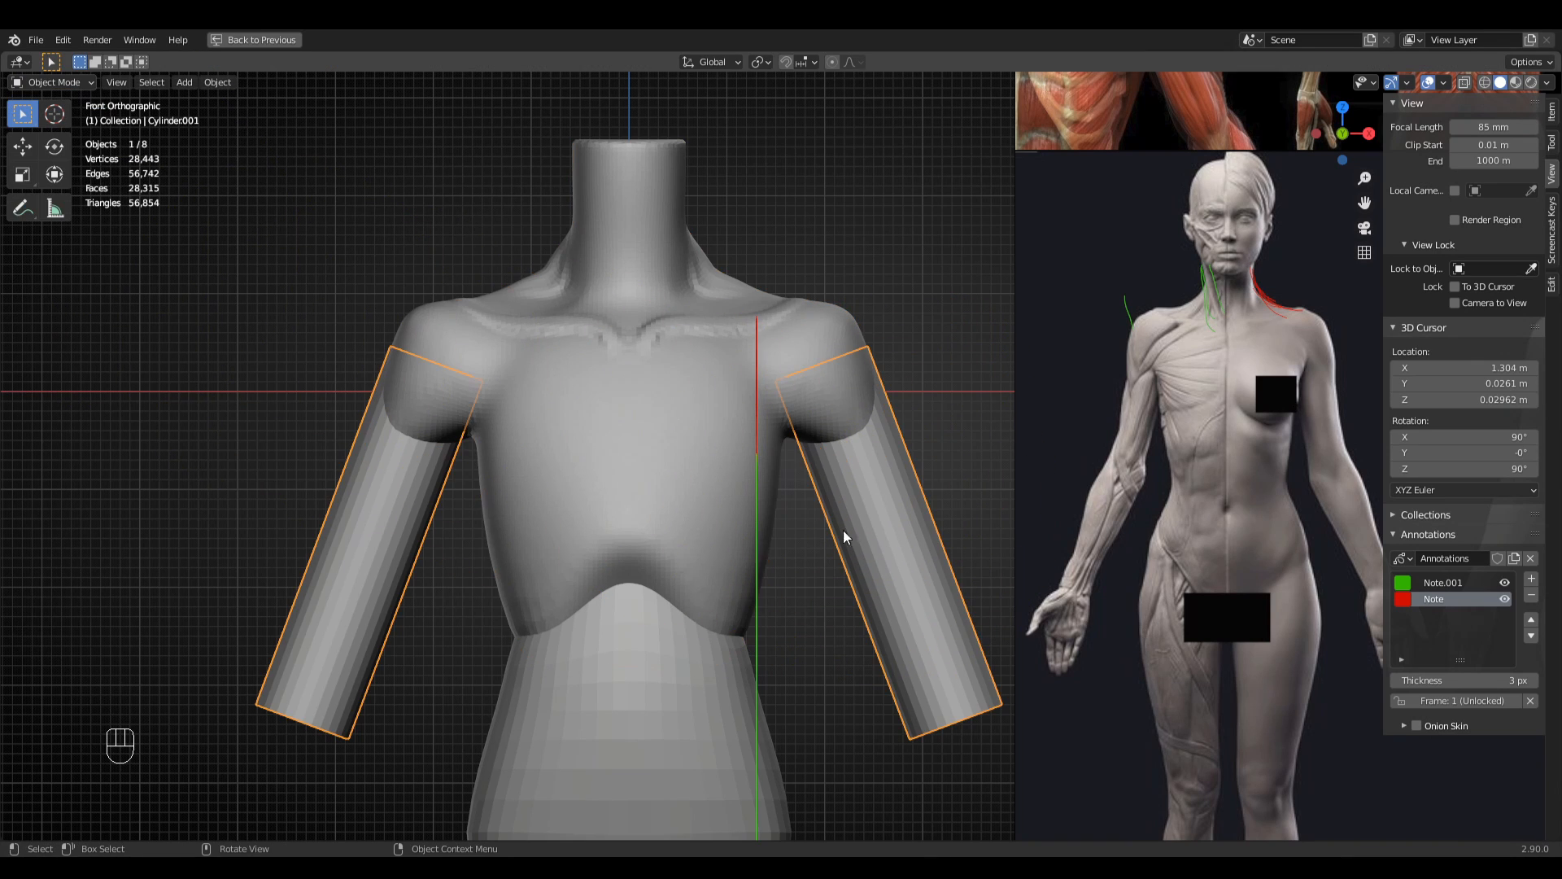
{"action": "left_click", "coordinate": [49, 82]}
{"action": "left_click", "coordinate": [63, 120]}
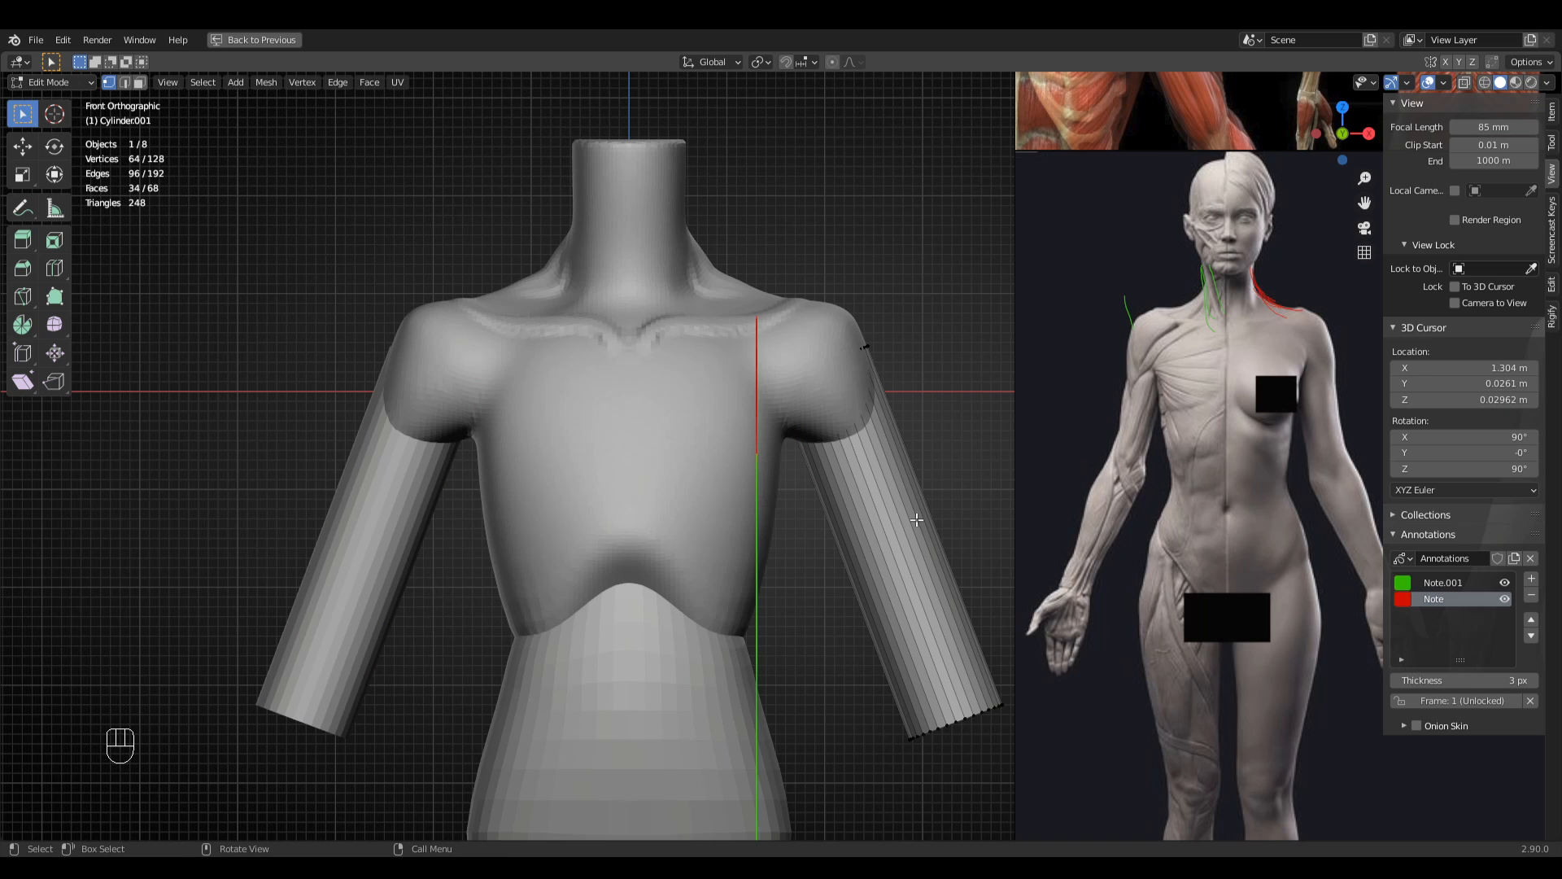
{"action": "middle_click_drag", "start_coordinate": [1004, 644], "coordinate": [874, 549], "text": "shift"}
{"action": "key", "text": "a"}
{"action": "key", "text": "g"}
{"action": "key", "text": "x"}
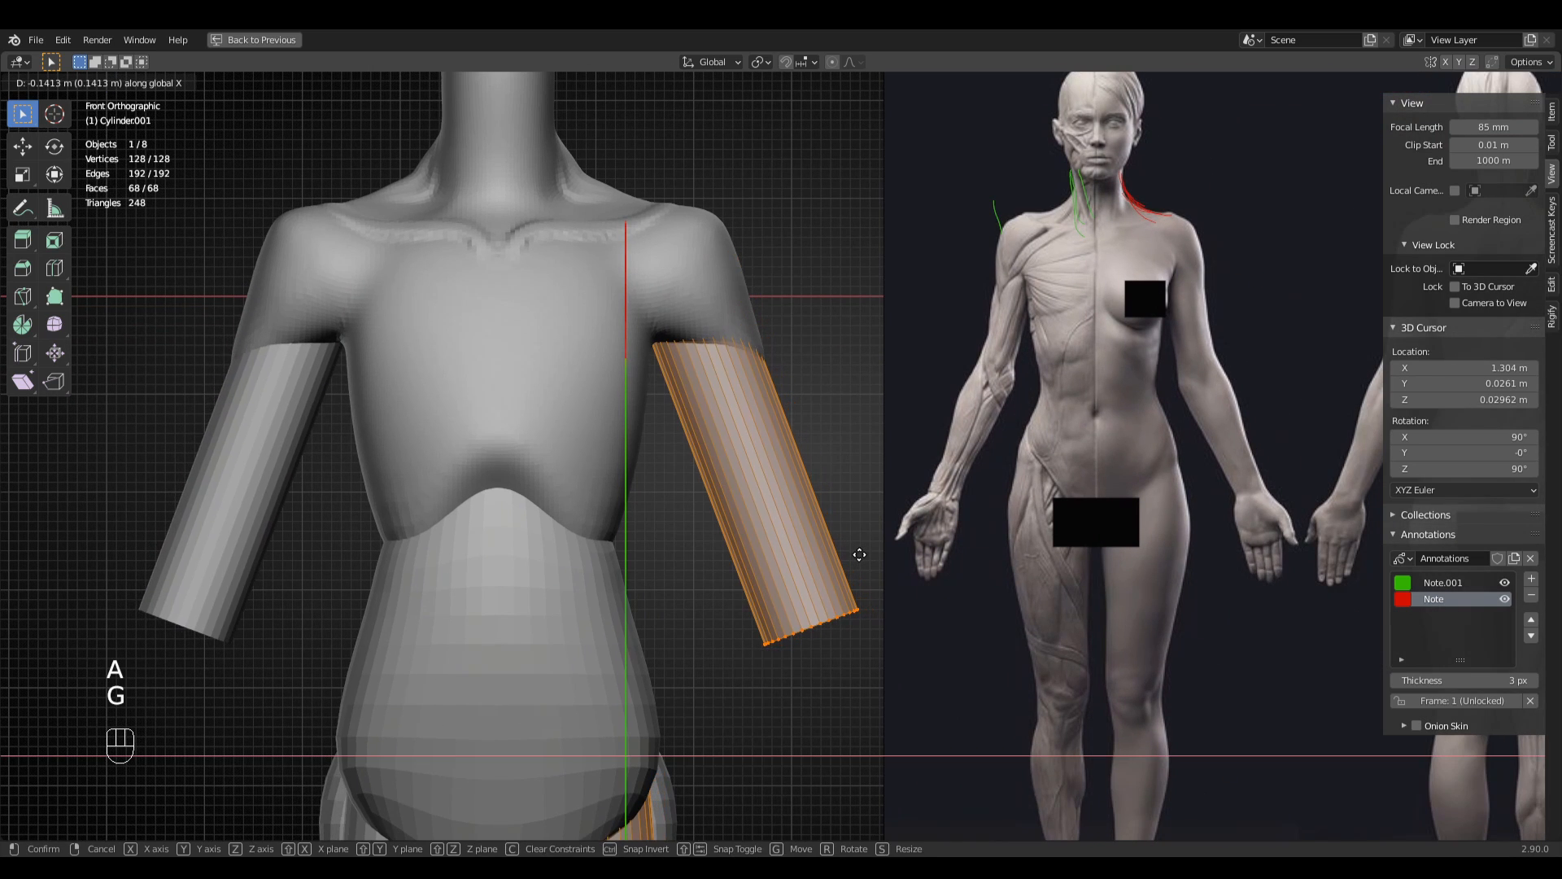
{"action": "left_click", "coordinate": [858, 556]}
{"action": "key", "text": "Tab"}
{"action": "key", "text": "alt+a"}
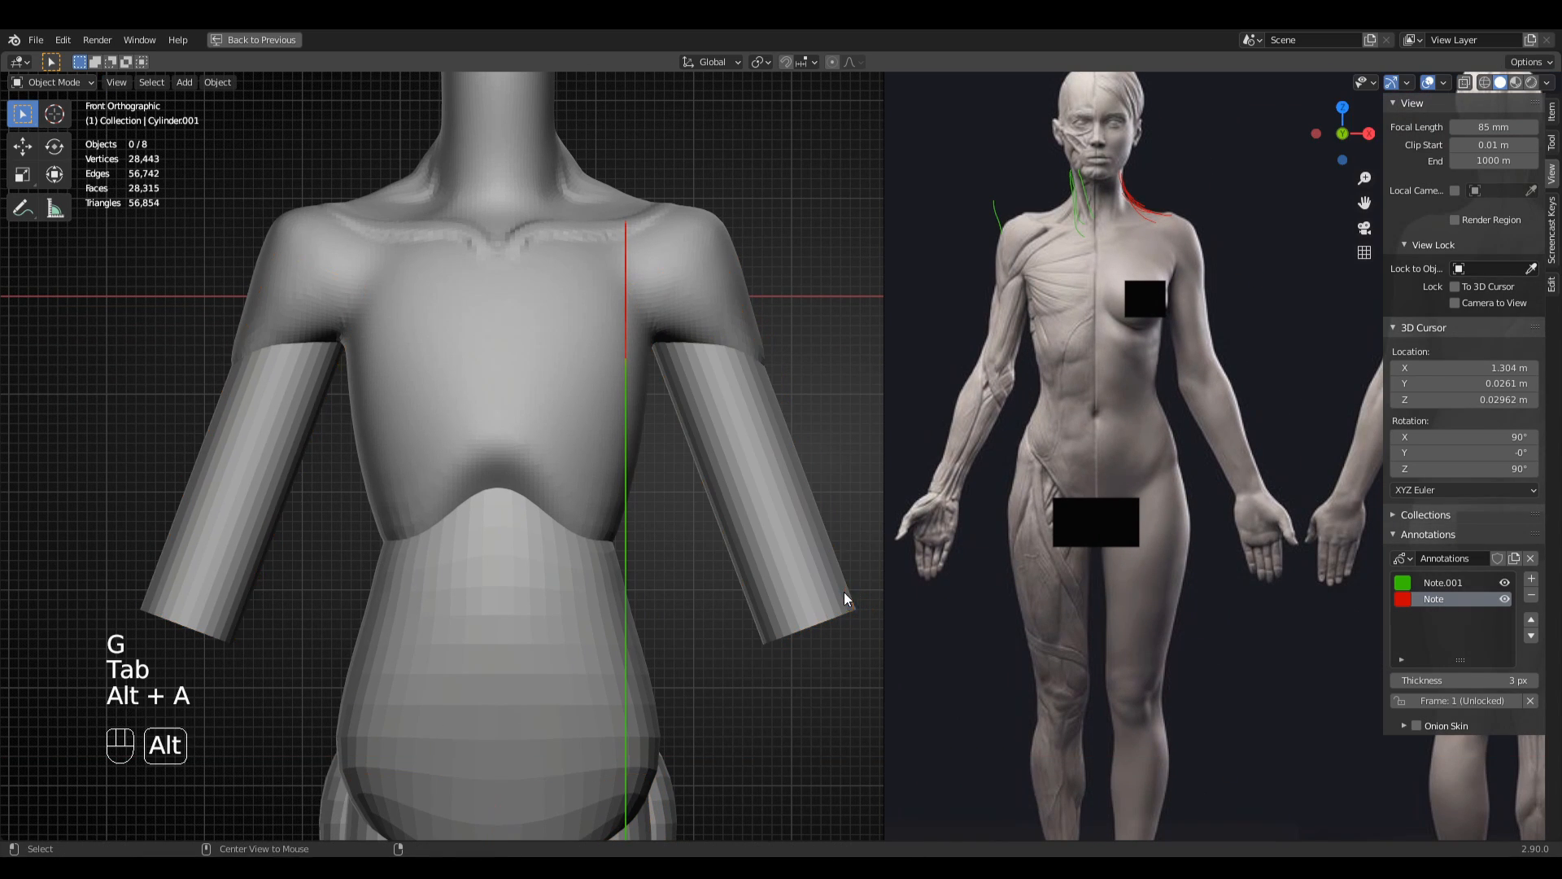
- Return the torso to Sculpt Mode and pull the deltoid's lower outer edge over the arm with Grab at 203 px
{"action": "left_click", "coordinate": [408, 317]}
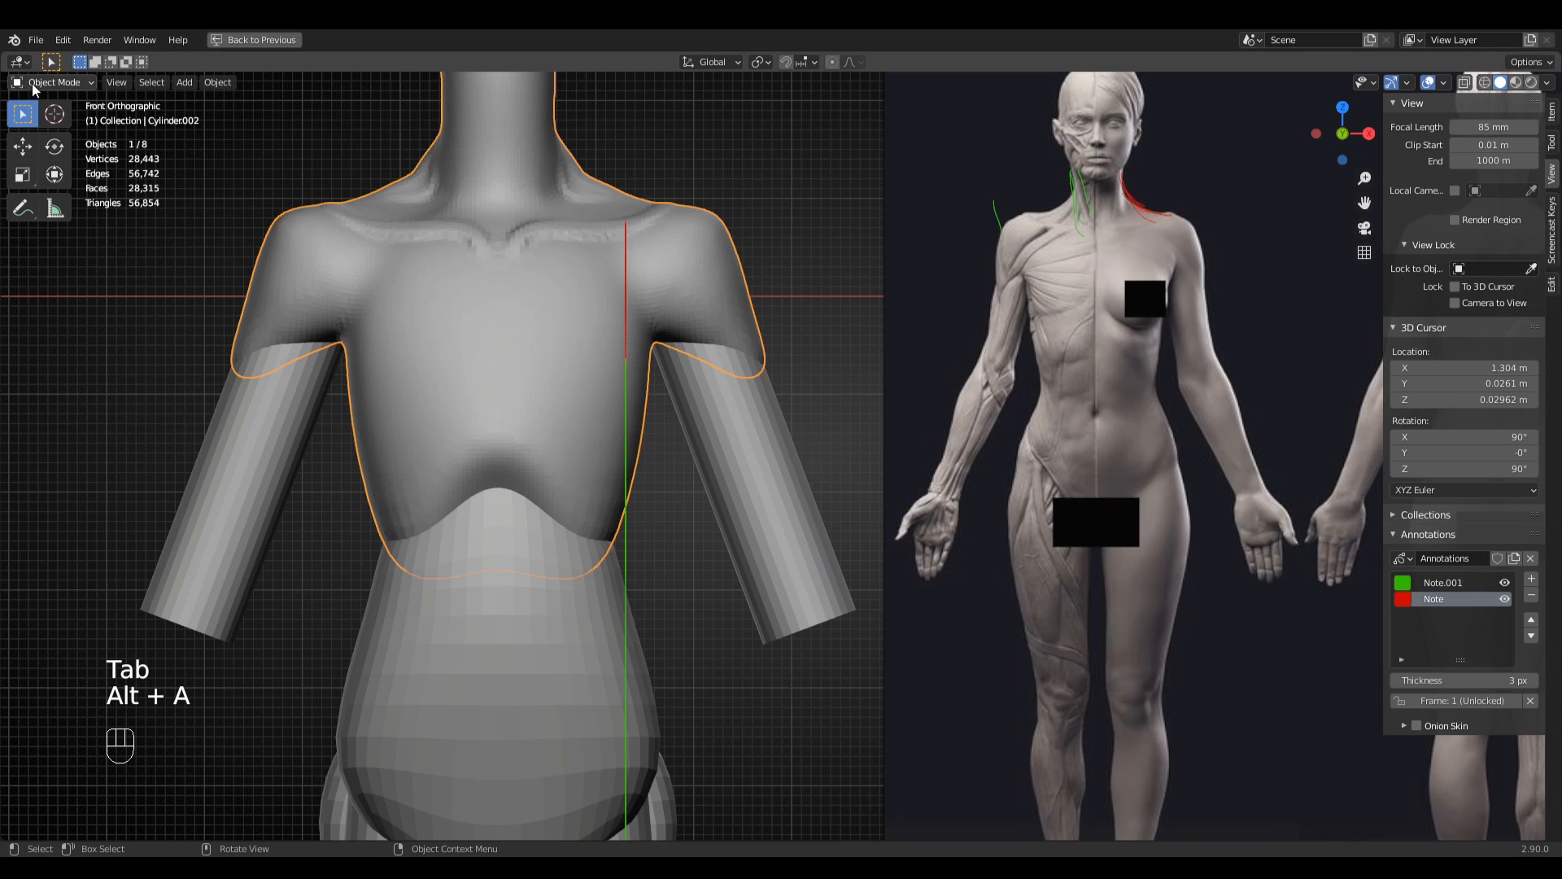
{"action": "left_click", "coordinate": [49, 82]}
{"action": "left_click", "coordinate": [60, 140]}
{"action": "middle_click_drag", "start_coordinate": [750, 385], "coordinate": [694, 428], "text": "shift"}
{"action": "key", "text": "g"}
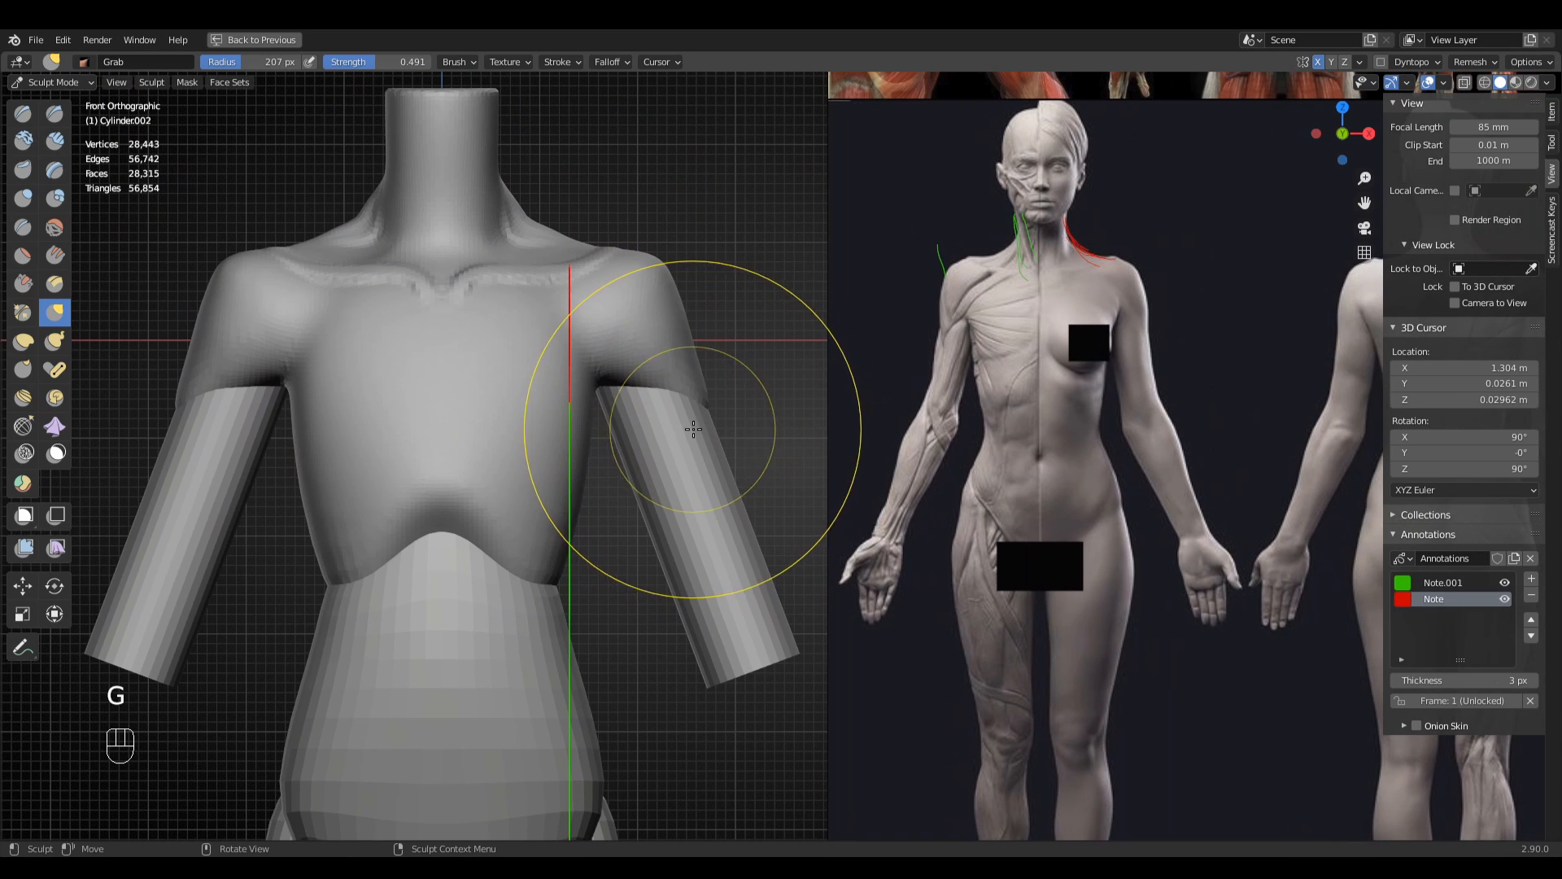
{"action": "key", "text": "f"}
{"action": "left_click", "coordinate": [708, 420]}
{"action": "left_click_drag", "start_coordinate": [714, 415], "coordinate": [711, 406]}
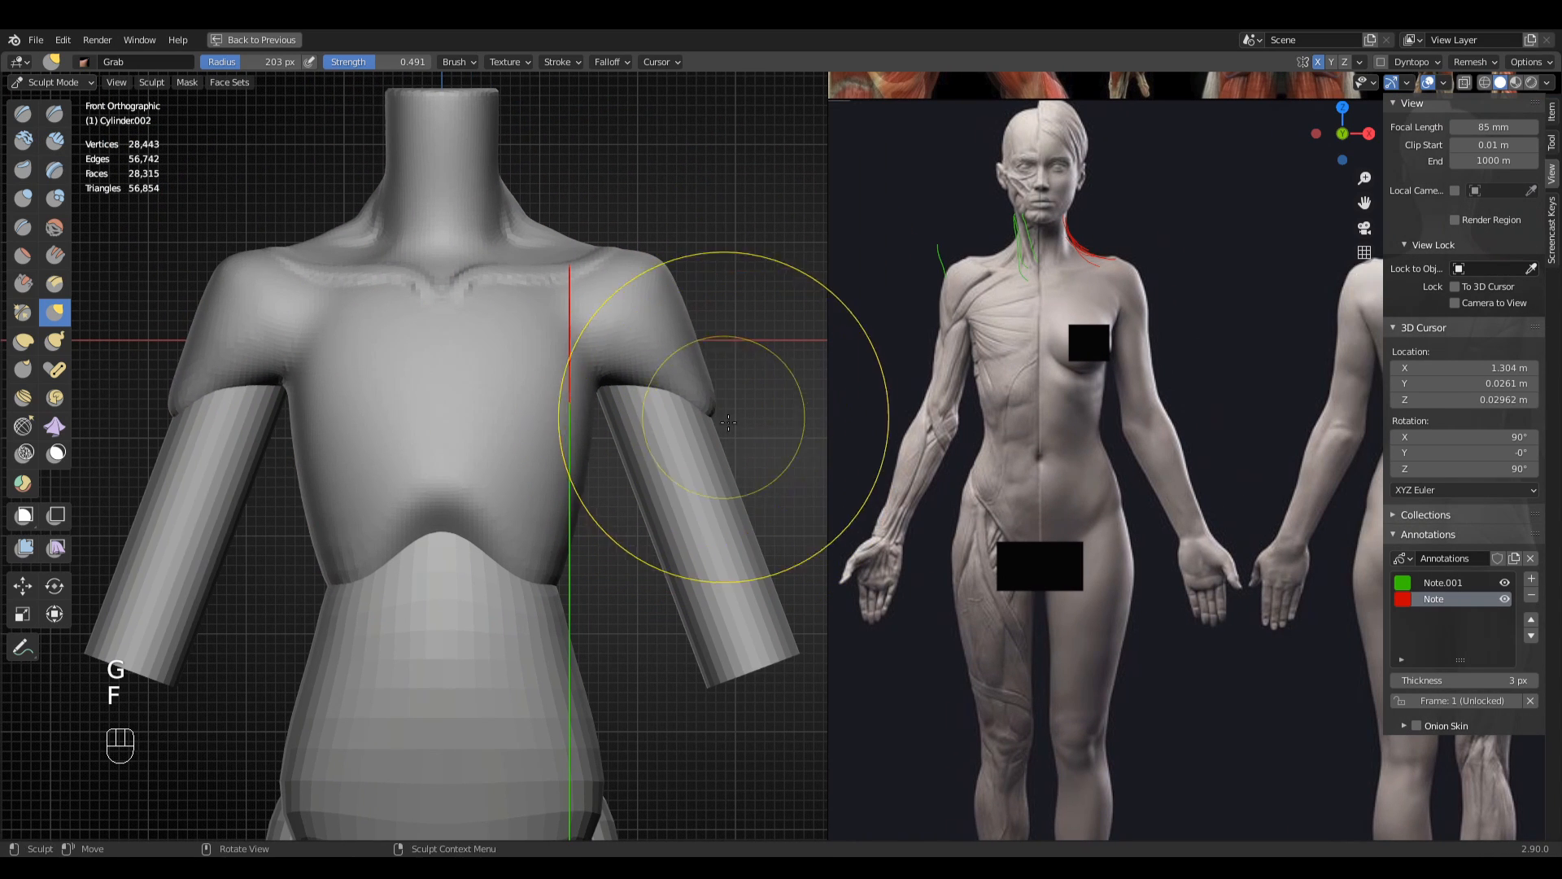
- Adjust the deltoid's shape from the side and from above with the Grab brush at 131 and 159 px radii
{"action": "middle_click_drag", "start_coordinate": [867, 423], "coordinate": [769, 447]}
{"action": "key", "text": "f"}
{"action": "left_click", "coordinate": [718, 449]}
{"action": "mouse_move", "coordinate": [643, 455]}
{"action": "middle_mouse_down"}
{"action": "mouse_move", "coordinate": [574, 464]}
{"action": "mouse_move", "coordinate": [714, 583]}
{"action": "middle_mouse_up"}
{"action": "key", "text": "f"}
{"action": "left_click", "coordinate": [676, 432]}
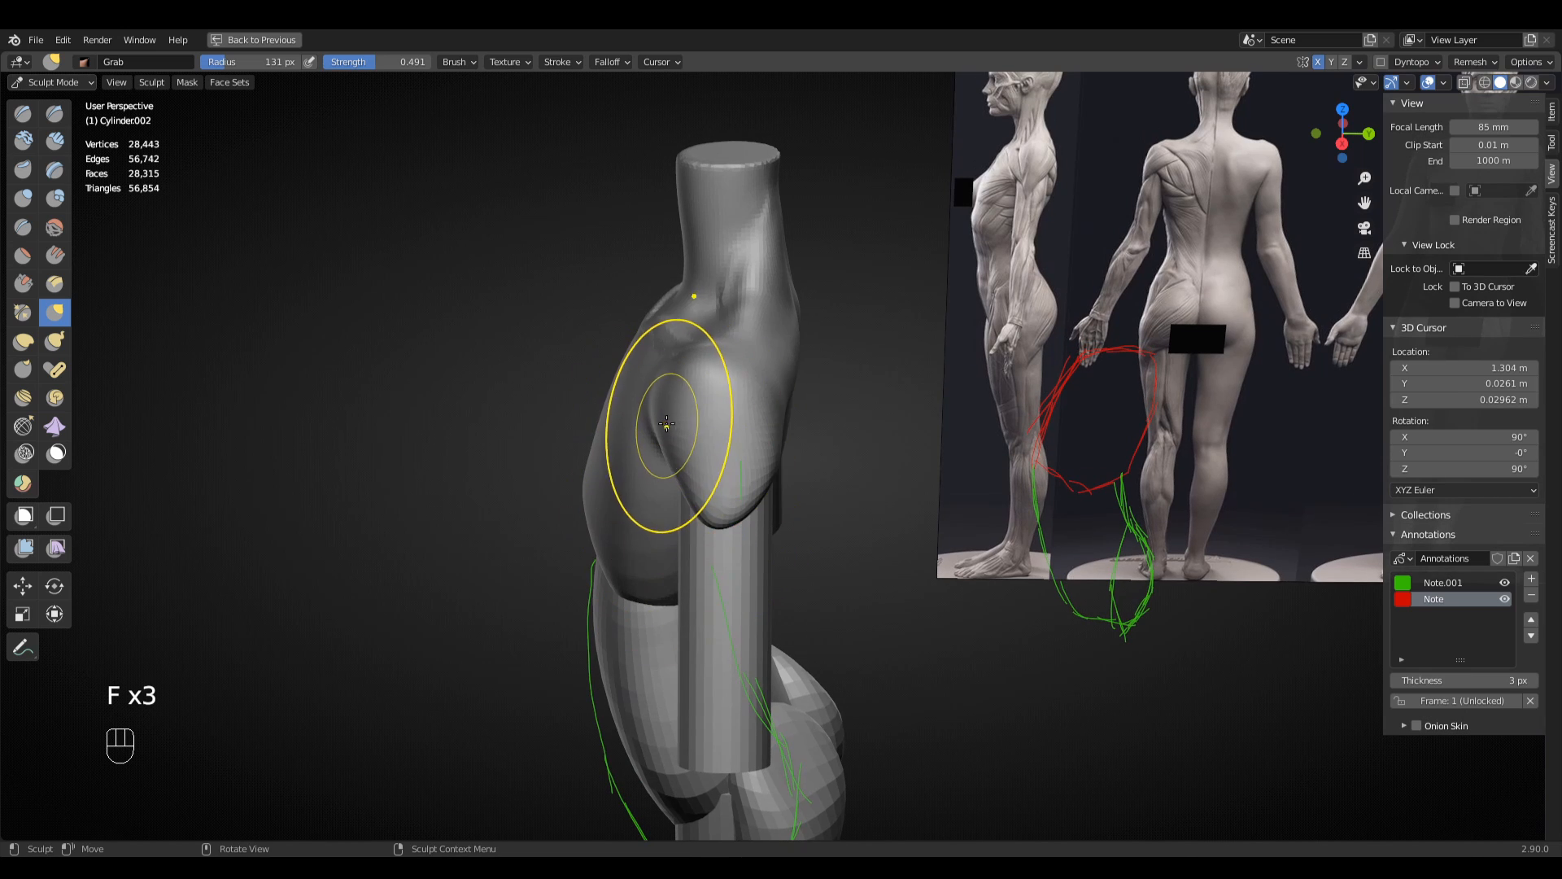
{"action": "middle_click_drag", "start_coordinate": [670, 425], "coordinate": [682, 505]}
{"action": "key", "text": "f"}
{"action": "left_click", "coordinate": [827, 404]}
{"action": "left_click_drag", "start_coordinate": [698, 345], "coordinate": [707, 366]}
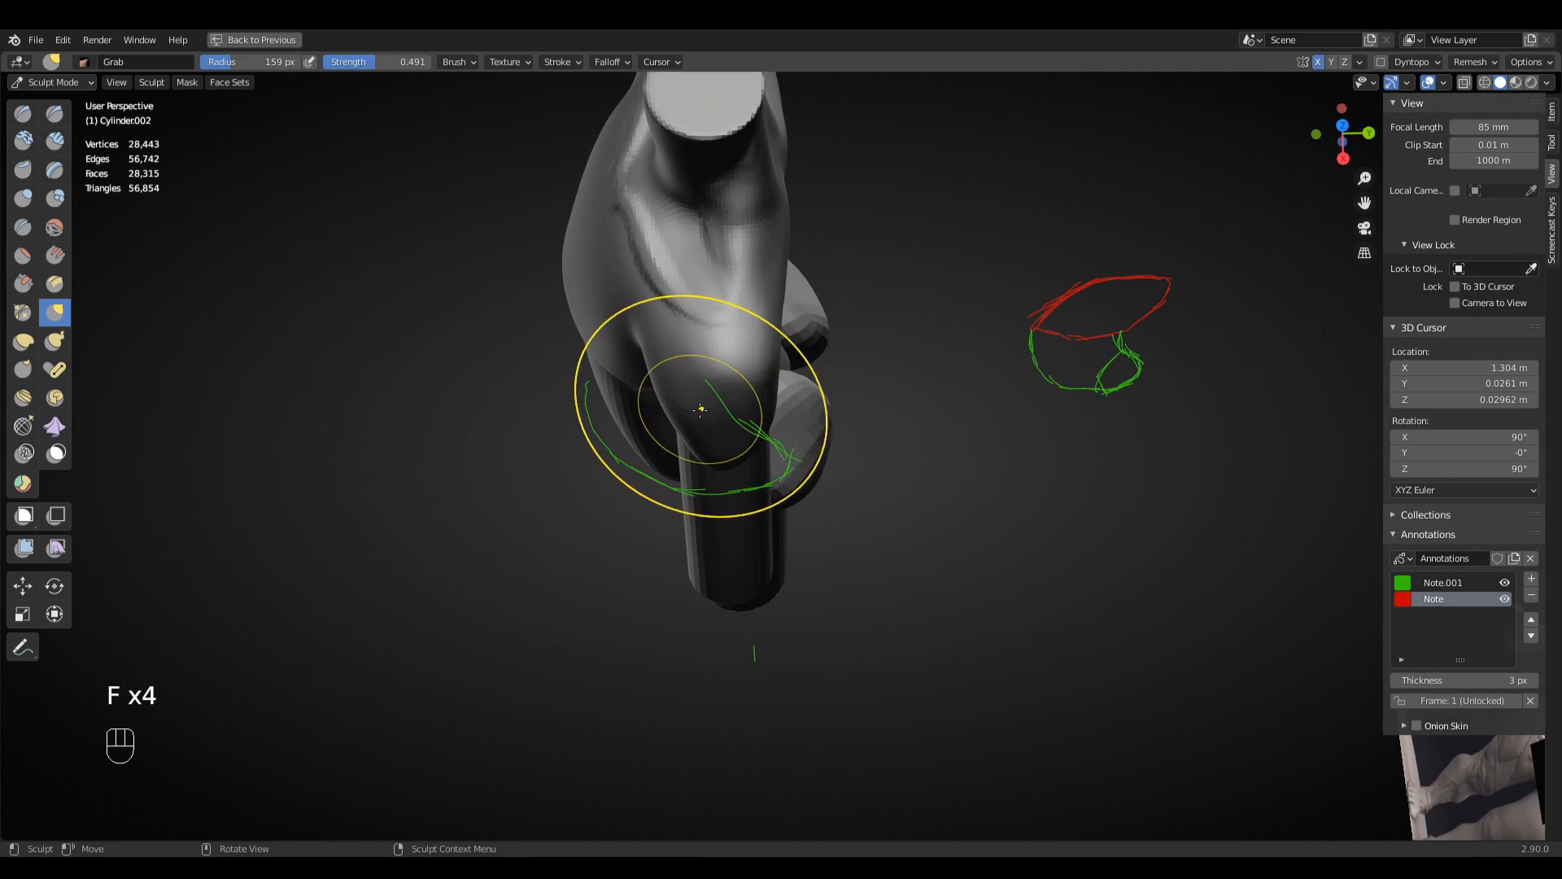
- Refine the transition between chest and front deltoid with the Grab brush, reducing its radius from 129 to 115 px
{"action": "mouse_move", "coordinate": [701, 409]}
{"action": "middle_mouse_down"}
{"action": "mouse_move", "coordinate": [715, 356]}
{"action": "mouse_move", "coordinate": [773, 395]}
{"action": "mouse_move", "coordinate": [752, 398]}
{"action": "middle_mouse_up"}
{"action": "key", "text": "f"}
{"action": "left_click", "coordinate": [736, 361]}
{"action": "key", "text": "f"}
{"action": "left_click", "coordinate": [651, 407]}
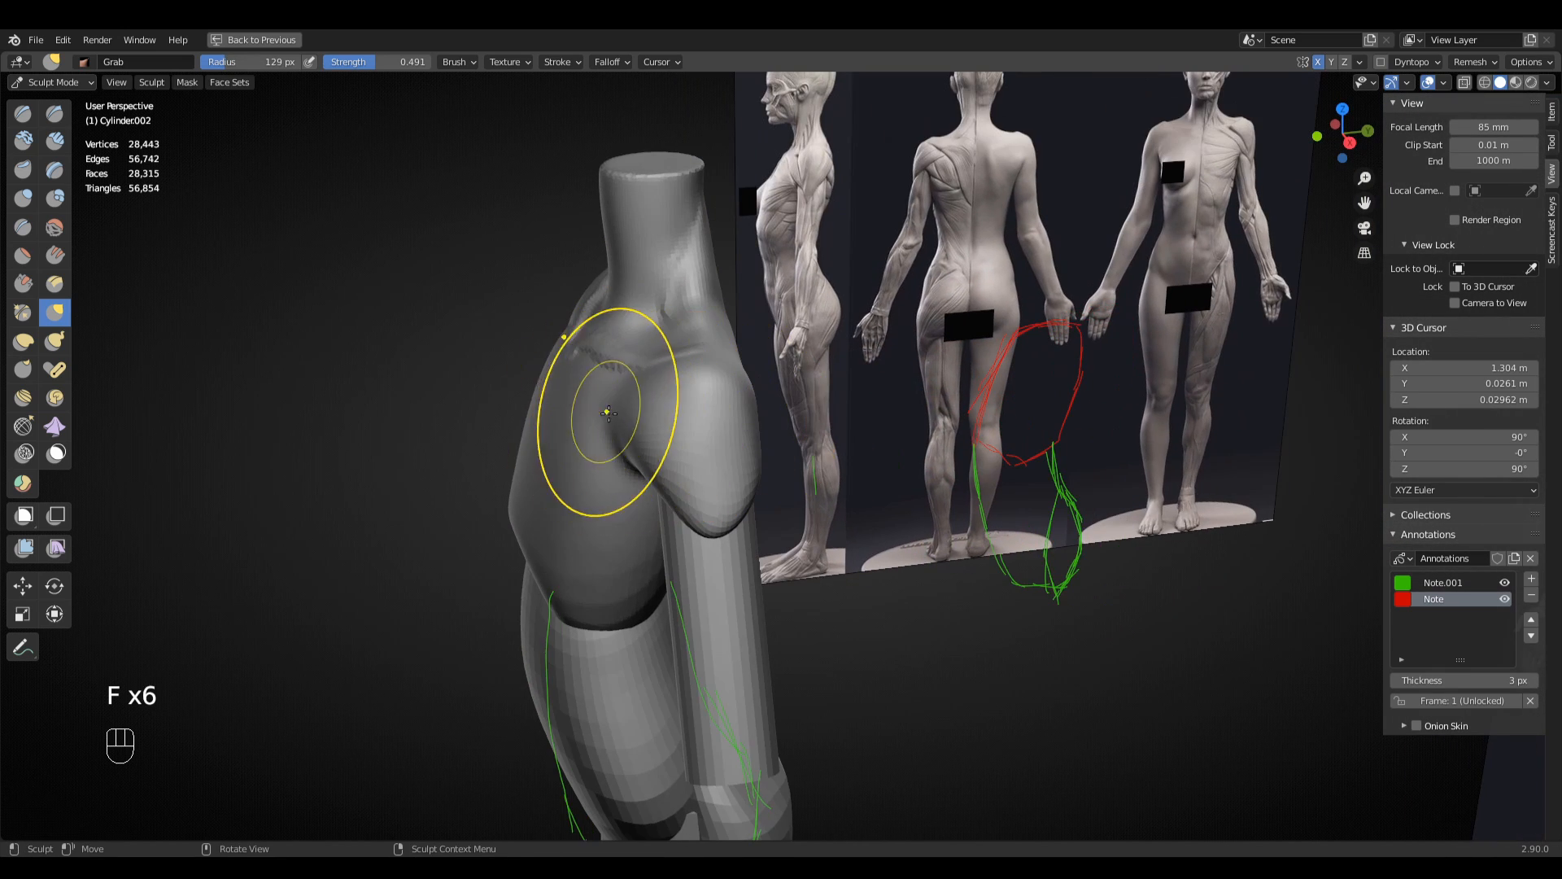
{"action": "middle_click_drag", "start_coordinate": [607, 412], "coordinate": [614, 476]}
{"action": "key", "text": "f"}
{"action": "left_click", "coordinate": [600, 453]}
{"action": "left_click_drag", "start_coordinate": [612, 421], "coordinate": [618, 412]}
{"action": "mouse_move", "coordinate": [618, 409]}
{"action": "middle_mouse_down"}
{"action": "mouse_move", "coordinate": [656, 416]}
{"action": "mouse_move", "coordinate": [715, 383]}
{"action": "middle_mouse_up"}
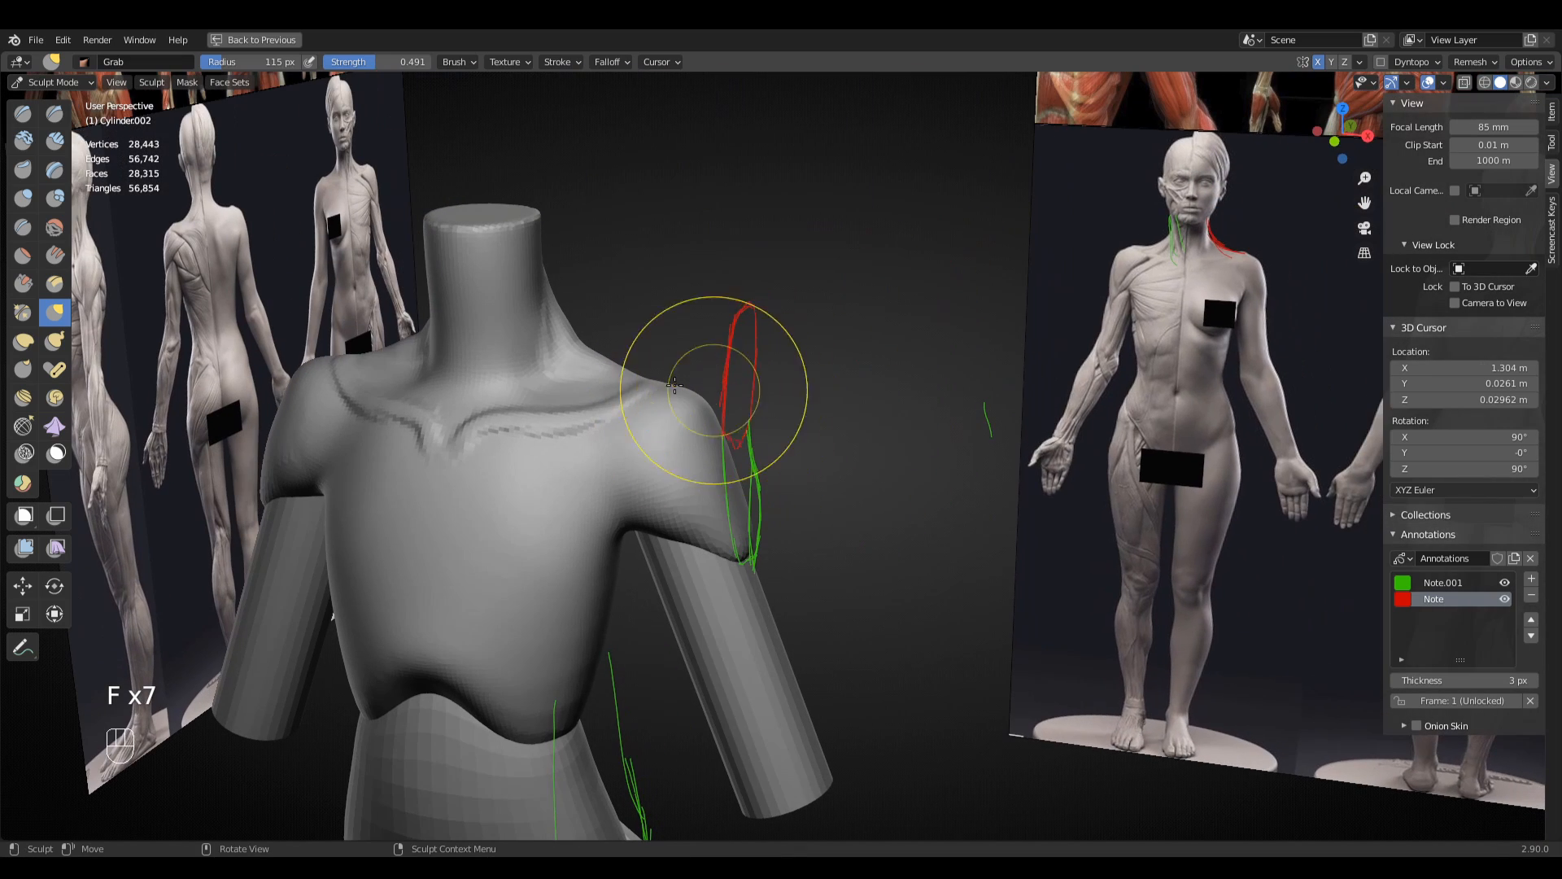
- Trace the collarbone on the front reference figure with red annotation strokes on the Note layer
{"action": "key", "text": "KP_1"}
{"action": "middle_click_drag", "start_coordinate": [712, 578], "coordinate": [766, 539], "text": "shift"}
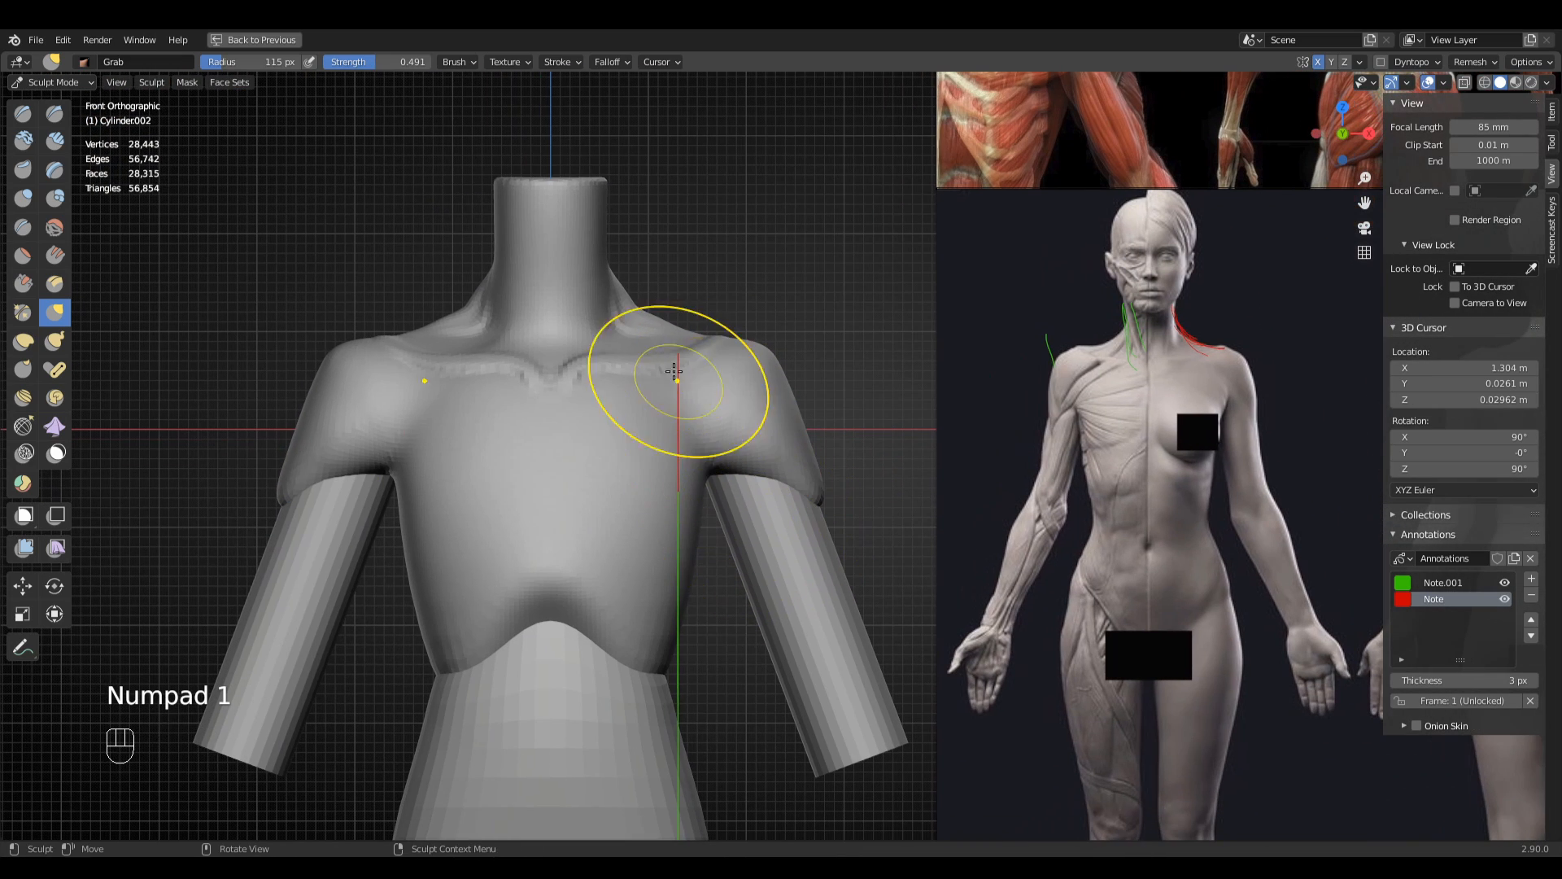
{"action": "middle_click_drag", "start_coordinate": [657, 407], "coordinate": [530, 440], "text": "ctrl"}
{"action": "middle_click_drag", "start_coordinate": [827, 466], "coordinate": [819, 464], "text": "shift"}
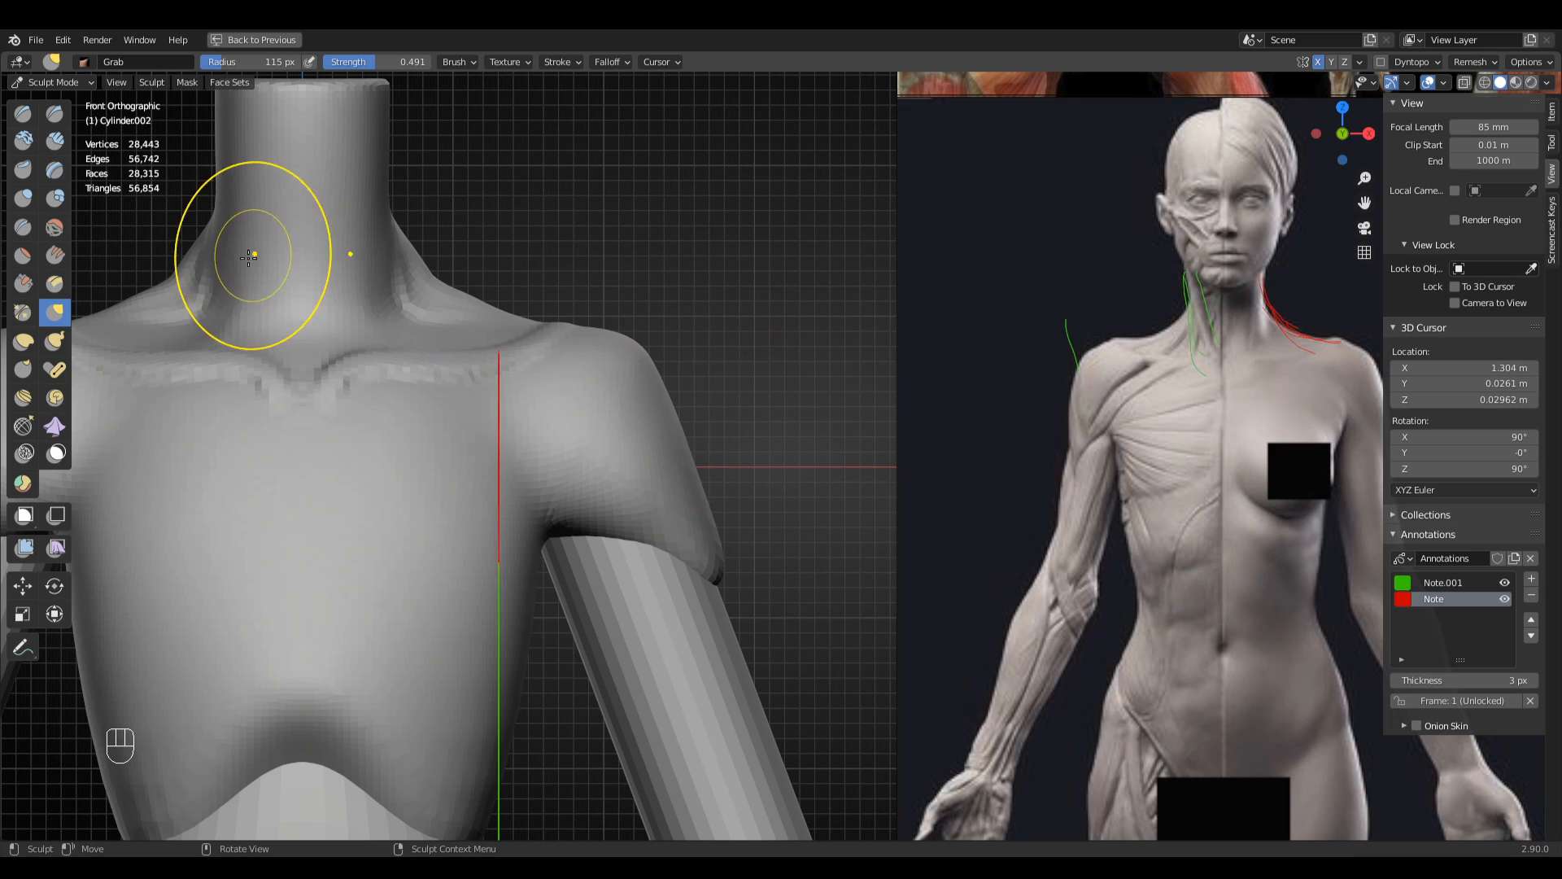
{"action": "left_click", "coordinate": [23, 647]}
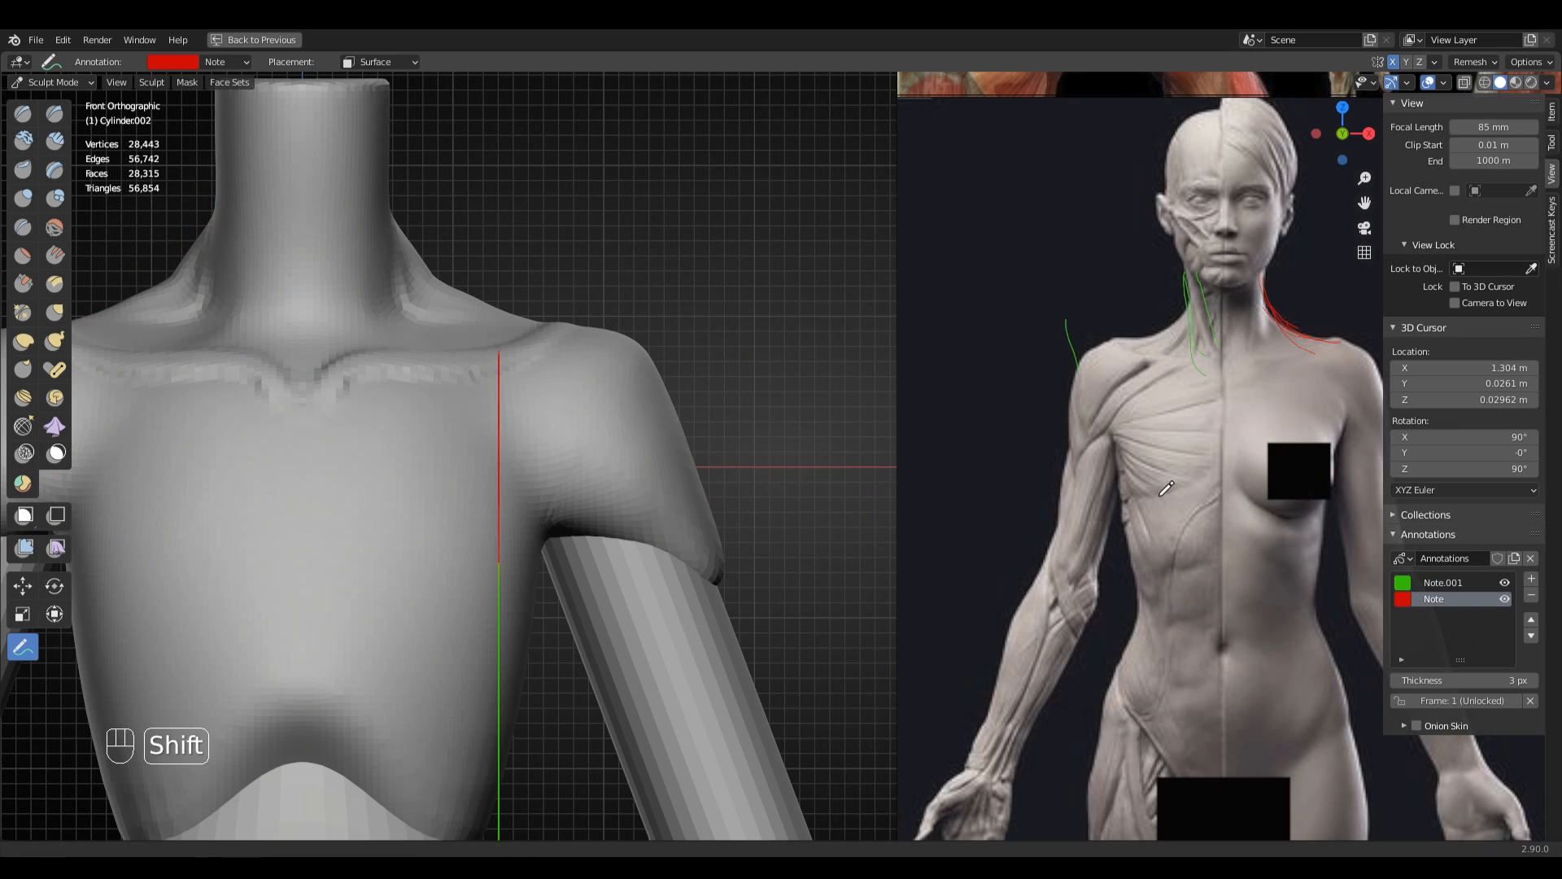
{"action": "middle_click_drag", "start_coordinate": [1166, 489], "coordinate": [773, 513], "text": "shift"}
{"action": "middle_click_drag", "start_coordinate": [901, 600], "coordinate": [872, 479], "text": "shift"}
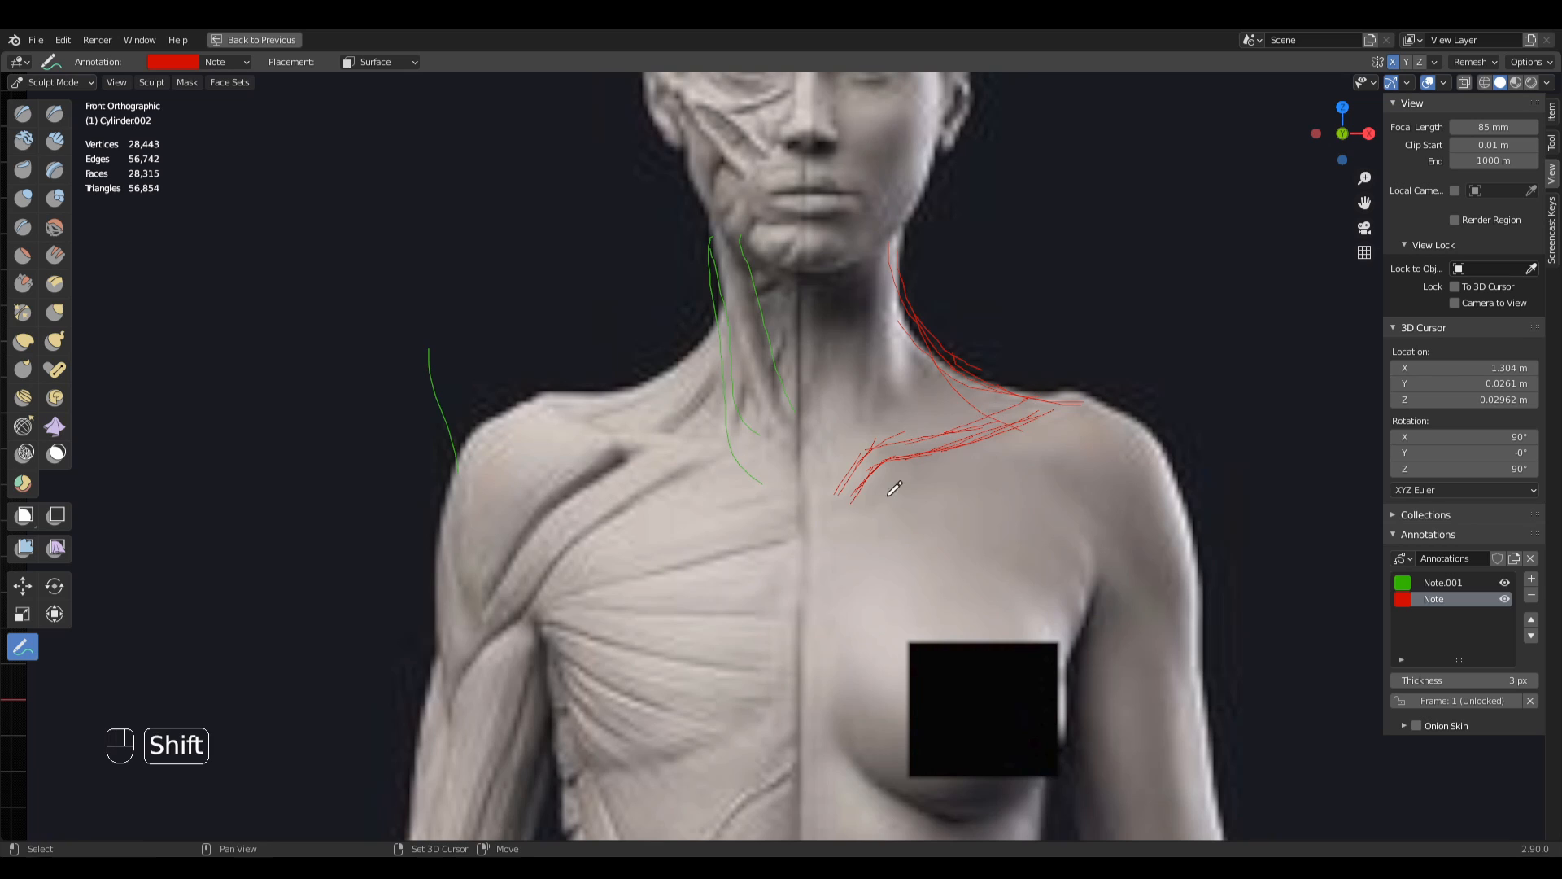
{"action": "mouse_move", "coordinate": [849, 463]}
{"action": "middle_mouse_down", "text": "ctrl"}
{"action": "mouse_move", "coordinate": [803, 524]}
{"action": "mouse_move", "coordinate": [797, 582]}
{"action": "middle_mouse_up", "text": "ctrl"}
- Draw the matching red collarbone guide lines on the torso mesh from the chest centre toward the shoulder
{"action": "middle_click_drag", "start_coordinate": [797, 582], "coordinate": [1197, 494], "text": "shift"}
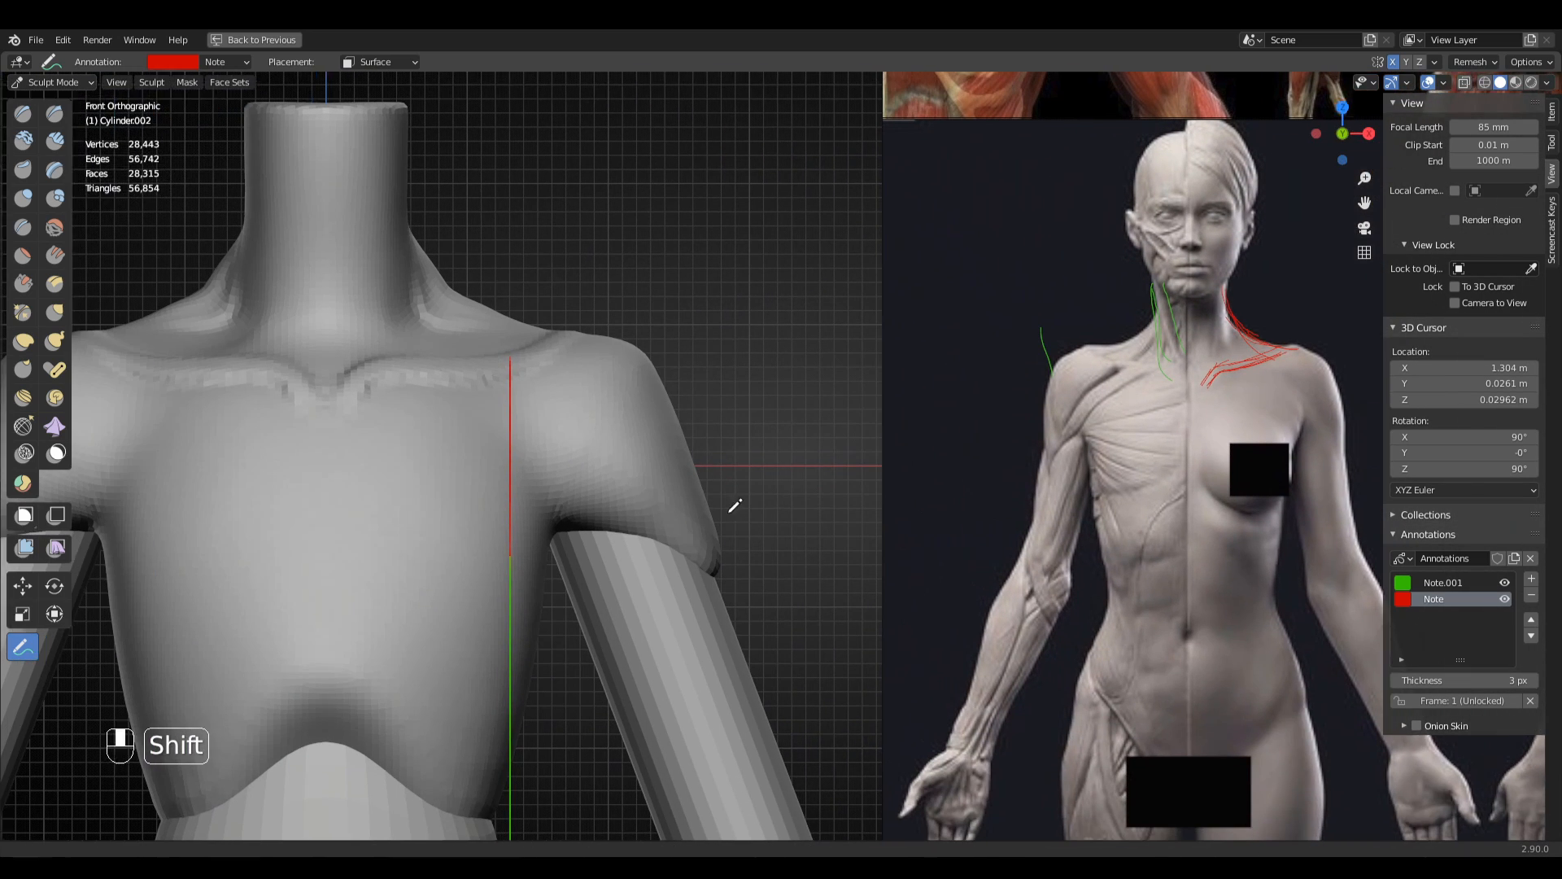
{"action": "middle_click_drag", "start_coordinate": [731, 509], "coordinate": [856, 512], "text": "shift"}
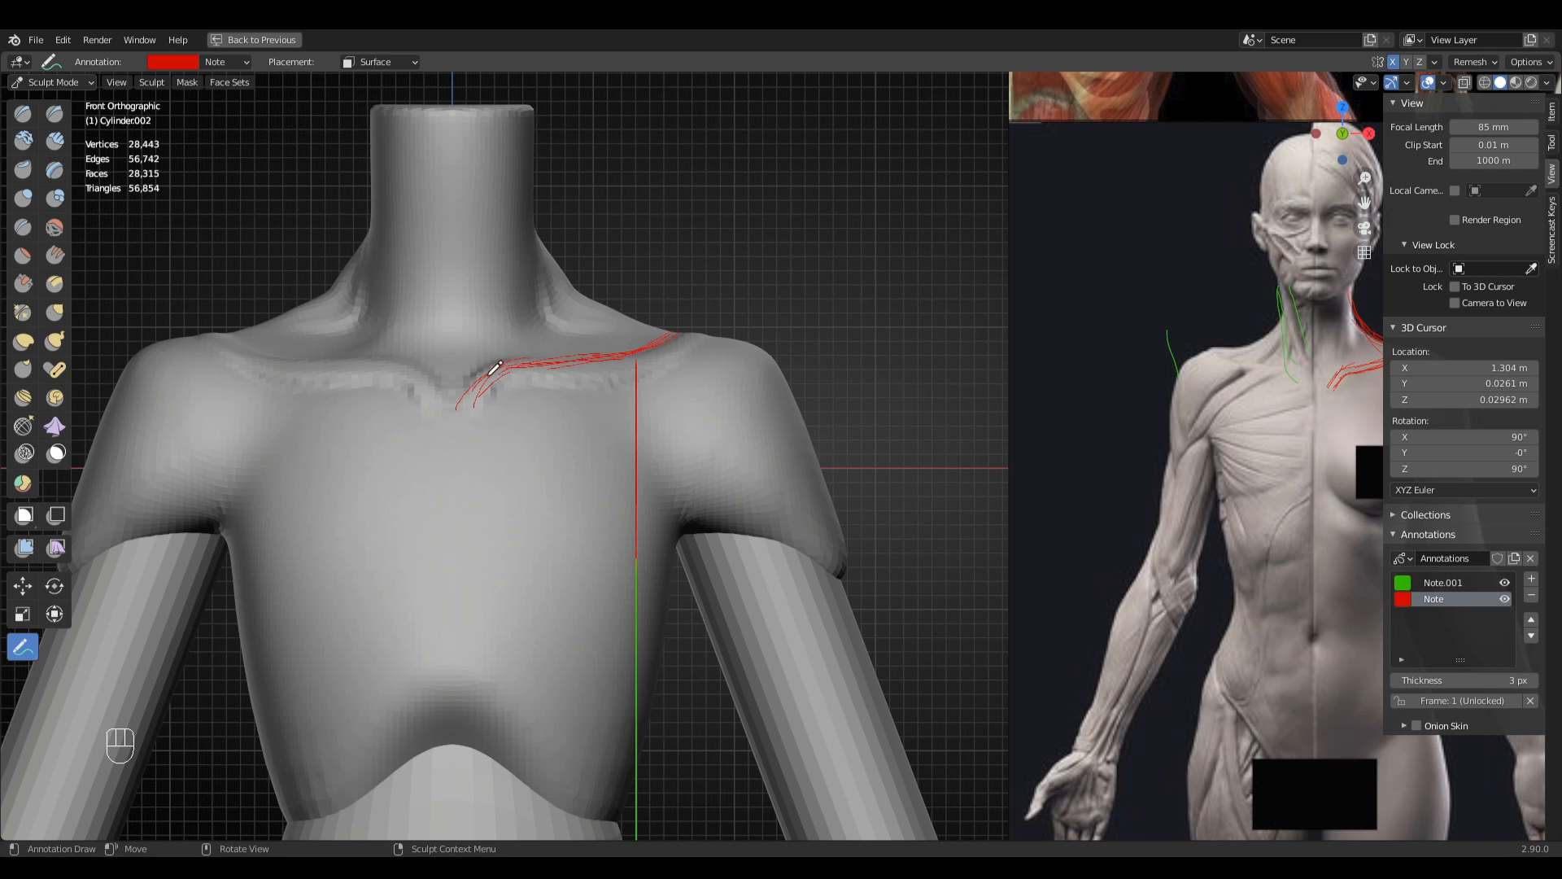
{"action": "mouse_move", "coordinate": [574, 423]}
{"action": "middle_mouse_down"}
{"action": "mouse_move", "coordinate": [621, 442]}
{"action": "mouse_move", "coordinate": [590, 563]}
{"action": "middle_mouse_up"}
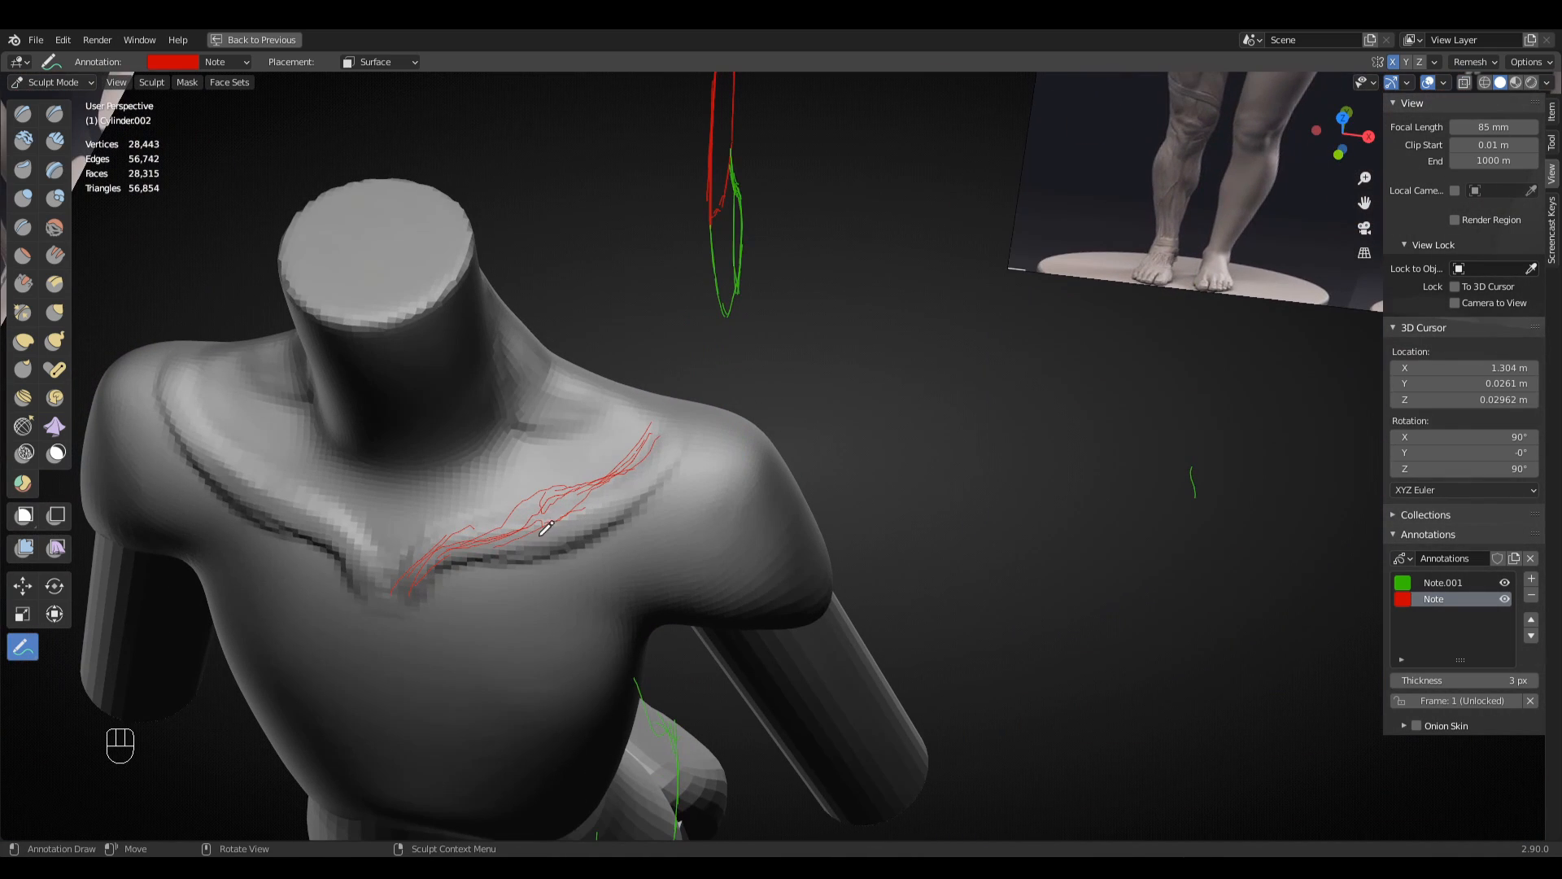
- Reshape the collarbone along its red guide line from the front with the Grab brush at 172 and 165 px radii
{"action": "key", "text": "KP_1"}
{"action": "key", "text": "g"}
{"action": "key", "text": "f"}
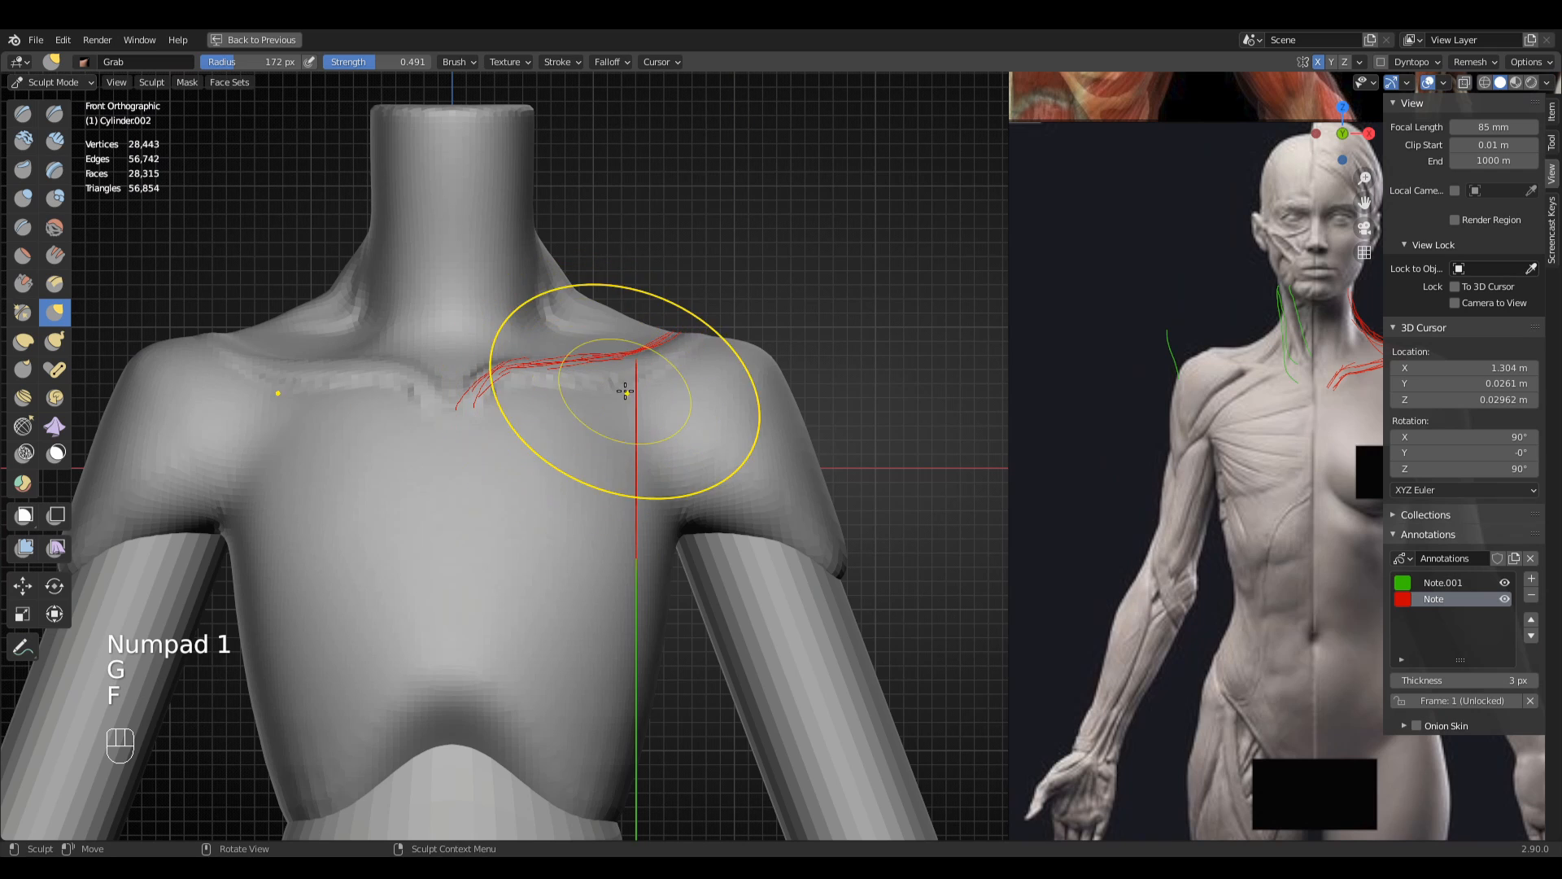
{"action": "left_click_drag", "start_coordinate": [601, 370], "coordinate": [633, 368]}
{"action": "key", "text": "f"}
{"action": "left_click", "coordinate": [612, 376]}
{"action": "key", "text": "f"}
{"action": "left_click", "coordinate": [511, 362]}
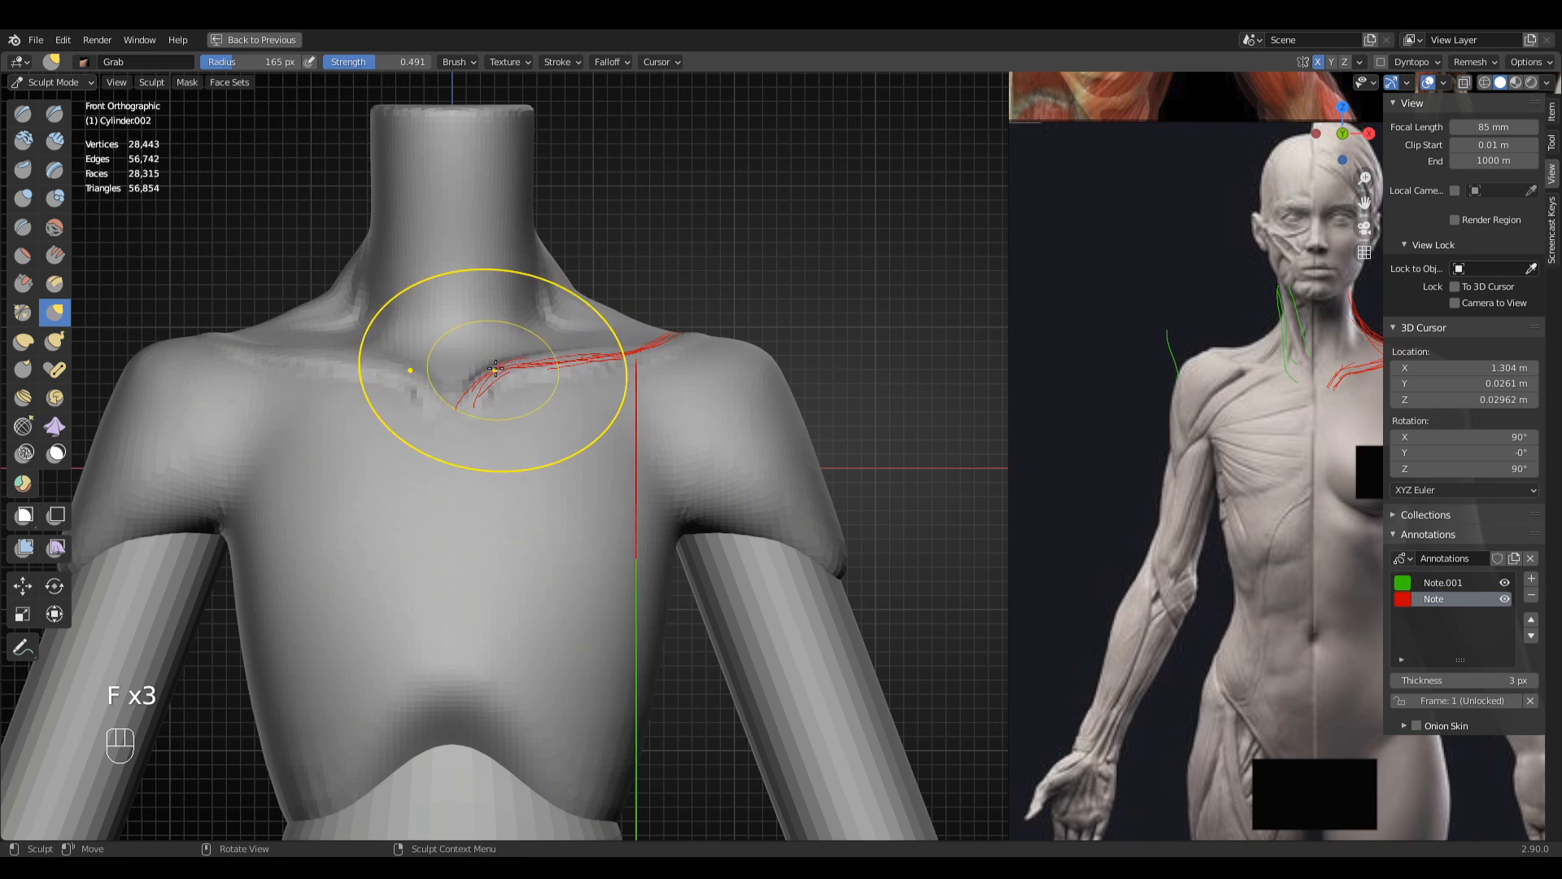
- Check the collarbone profile against the side reference, try reshaping it from above with the Grab brush, and undo the latest strokes
{"action": "middle_click_drag", "start_coordinate": [500, 371], "coordinate": [464, 460]}
{"action": "key", "text": "KP_3"}
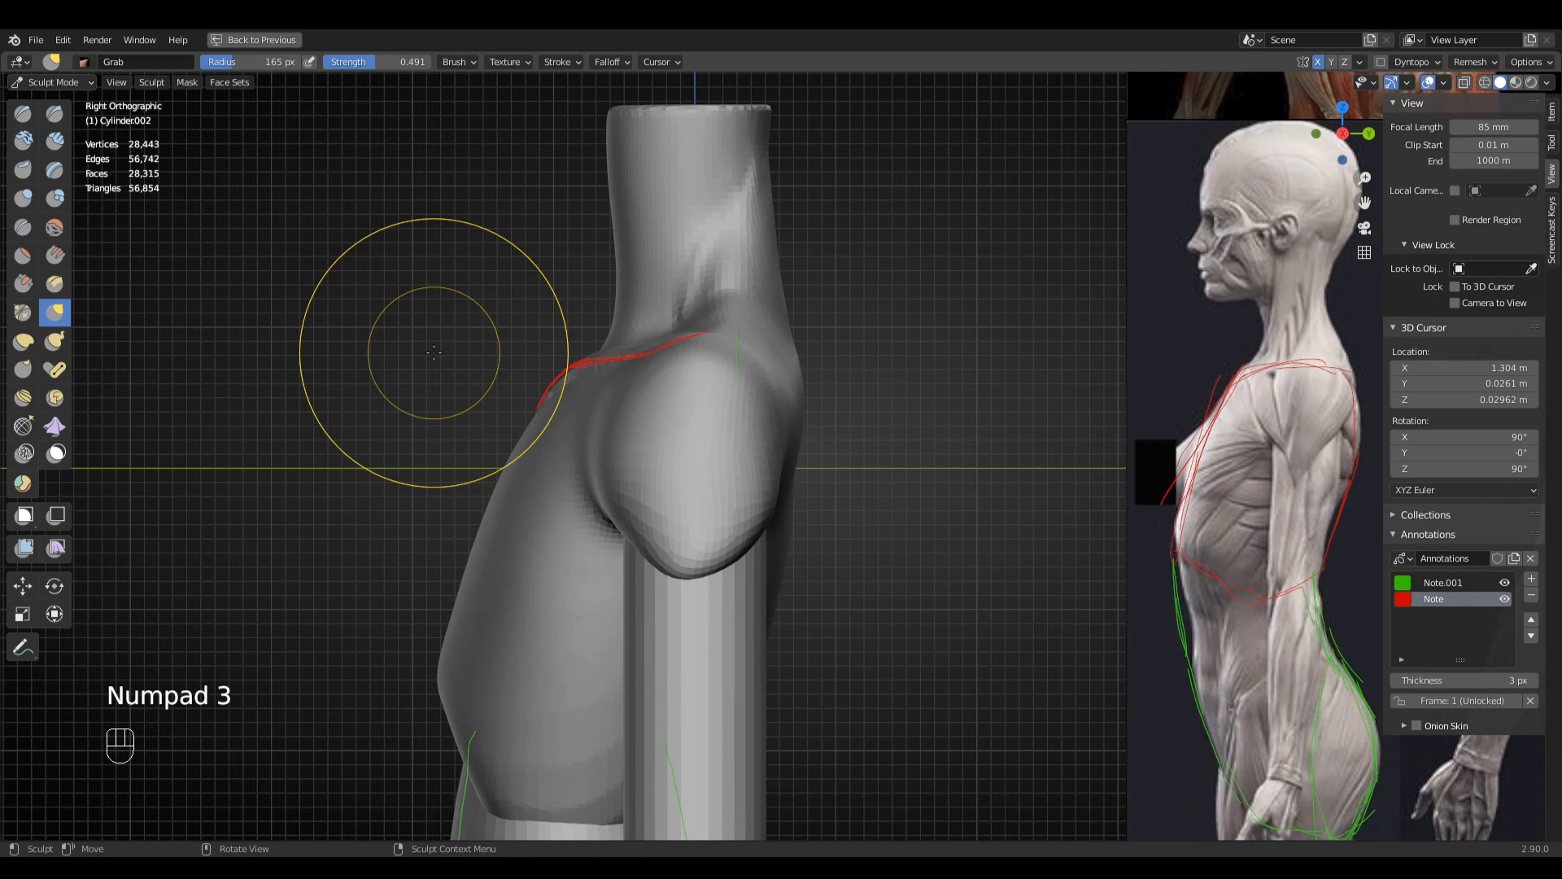
{"action": "middle_click_drag", "start_coordinate": [412, 338], "coordinate": [139, 490], "text": "shift"}
{"action": "middle_click_drag", "start_coordinate": [852, 534], "coordinate": [851, 442], "text": "ctrl"}
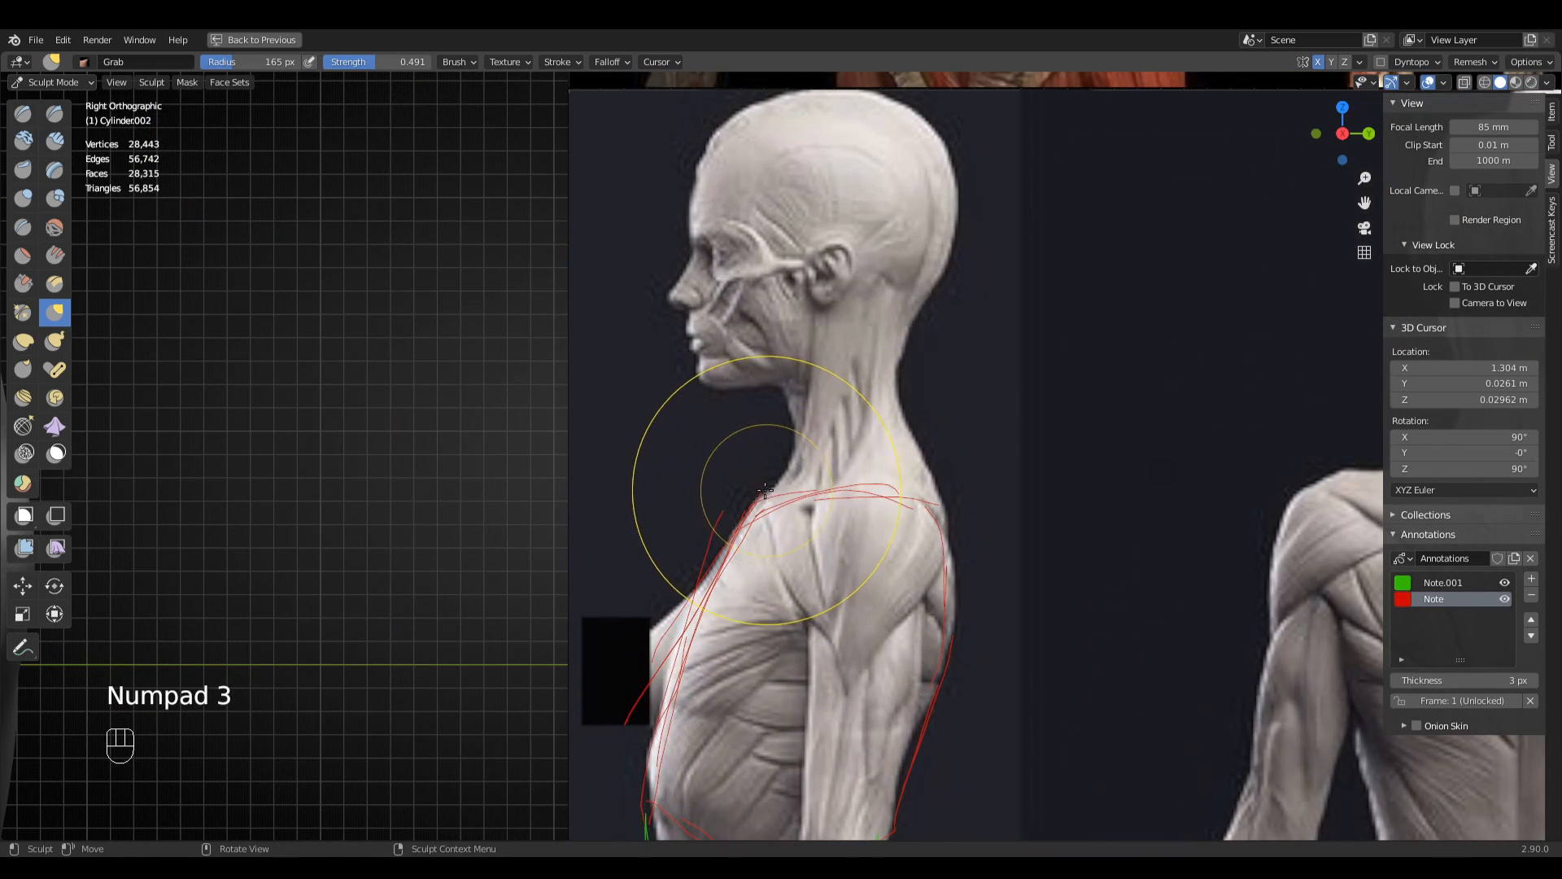
{"action": "mouse_move", "coordinate": [763, 496]}
{"action": "middle_mouse_down", "text": "shift"}
{"action": "mouse_move", "coordinate": [1012, 455]}
{"action": "mouse_move", "coordinate": [1009, 513]}
{"action": "mouse_move", "coordinate": [1109, 445]}
{"action": "middle_mouse_up", "text": "shift"}
{"action": "mouse_move", "coordinate": [214, 480]}
{"action": "middle_mouse_down"}
{"action": "mouse_move", "coordinate": [261, 505]}
{"action": "mouse_move", "coordinate": [352, 484]}
{"action": "middle_mouse_up"}
{"action": "middle_click_drag", "start_coordinate": [351, 484], "coordinate": [518, 561]}
{"action": "mouse_move", "coordinate": [551, 686]}
{"action": "middle_mouse_down"}
{"action": "mouse_move", "coordinate": [530, 621]}
{"action": "mouse_move", "coordinate": [498, 635]}
{"action": "mouse_move", "coordinate": [538, 708]}
{"action": "middle_mouse_up"}
{"action": "key", "text": "f"}
{"action": "left_click", "coordinate": [491, 608]}
{"action": "key", "text": "f"}
{"action": "left_click", "coordinate": [525, 629]}
{"action": "key", "text": "ctrl+z"}
{"action": "key", "text": "ctrl+z"}
{"action": "key", "text": "ctrl+z"}
- Reshape the collarbone and front shoulder from above with the Grab brush, using radii of 173 and 192 px
{"action": "key", "text": "f"}
{"action": "left_click", "coordinate": [511, 652]}
{"action": "key", "text": "f"}
{"action": "left_click_drag", "start_coordinate": [584, 699], "coordinate": [601, 682]}
{"action": "mouse_move", "coordinate": [661, 625]}
{"action": "middle_mouse_down", "text": "shift"}
{"action": "mouse_move", "coordinate": [669, 520]}
{"action": "mouse_move", "coordinate": [684, 578]}
{"action": "middle_mouse_up", "text": "shift"}
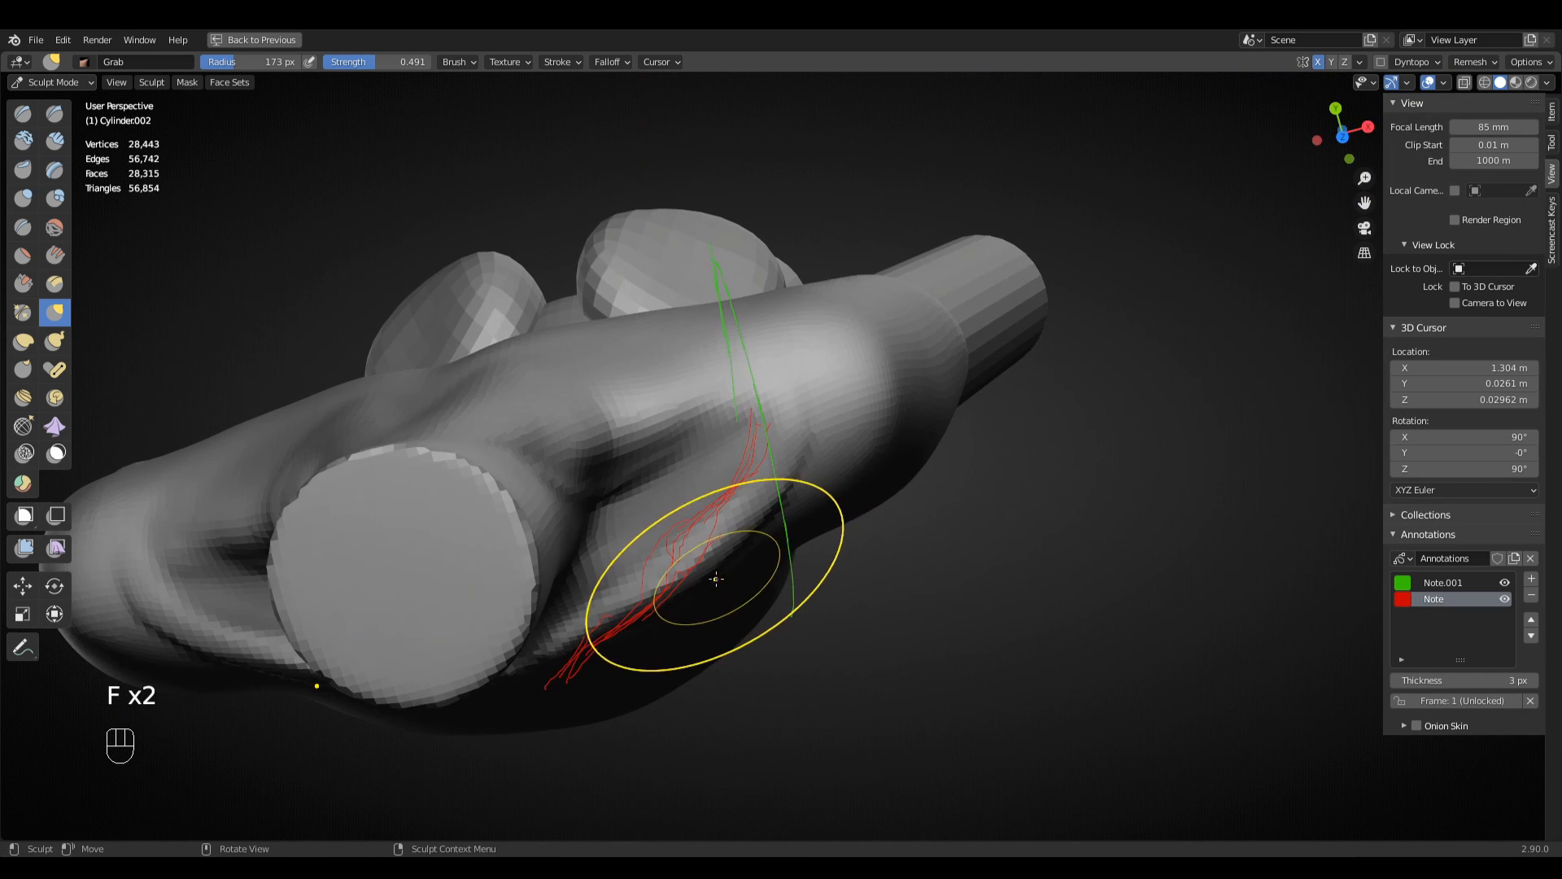
{"action": "left_click_drag", "start_coordinate": [682, 582], "coordinate": [685, 574]}
{"action": "left_click_drag", "start_coordinate": [746, 526], "coordinate": [743, 505]}
{"action": "mouse_move", "coordinate": [780, 488]}
{"action": "middle_mouse_down"}
{"action": "mouse_move", "coordinate": [795, 383]}
{"action": "mouse_move", "coordinate": [745, 493]}
{"action": "middle_mouse_up"}
{"action": "middle_click_drag", "start_coordinate": [745, 493], "coordinate": [728, 423]}
- Refine the slope between neck and shoulder from the front with the Grab brush, reducing its radius to 167 px
{"action": "key", "text": "KP_1"}
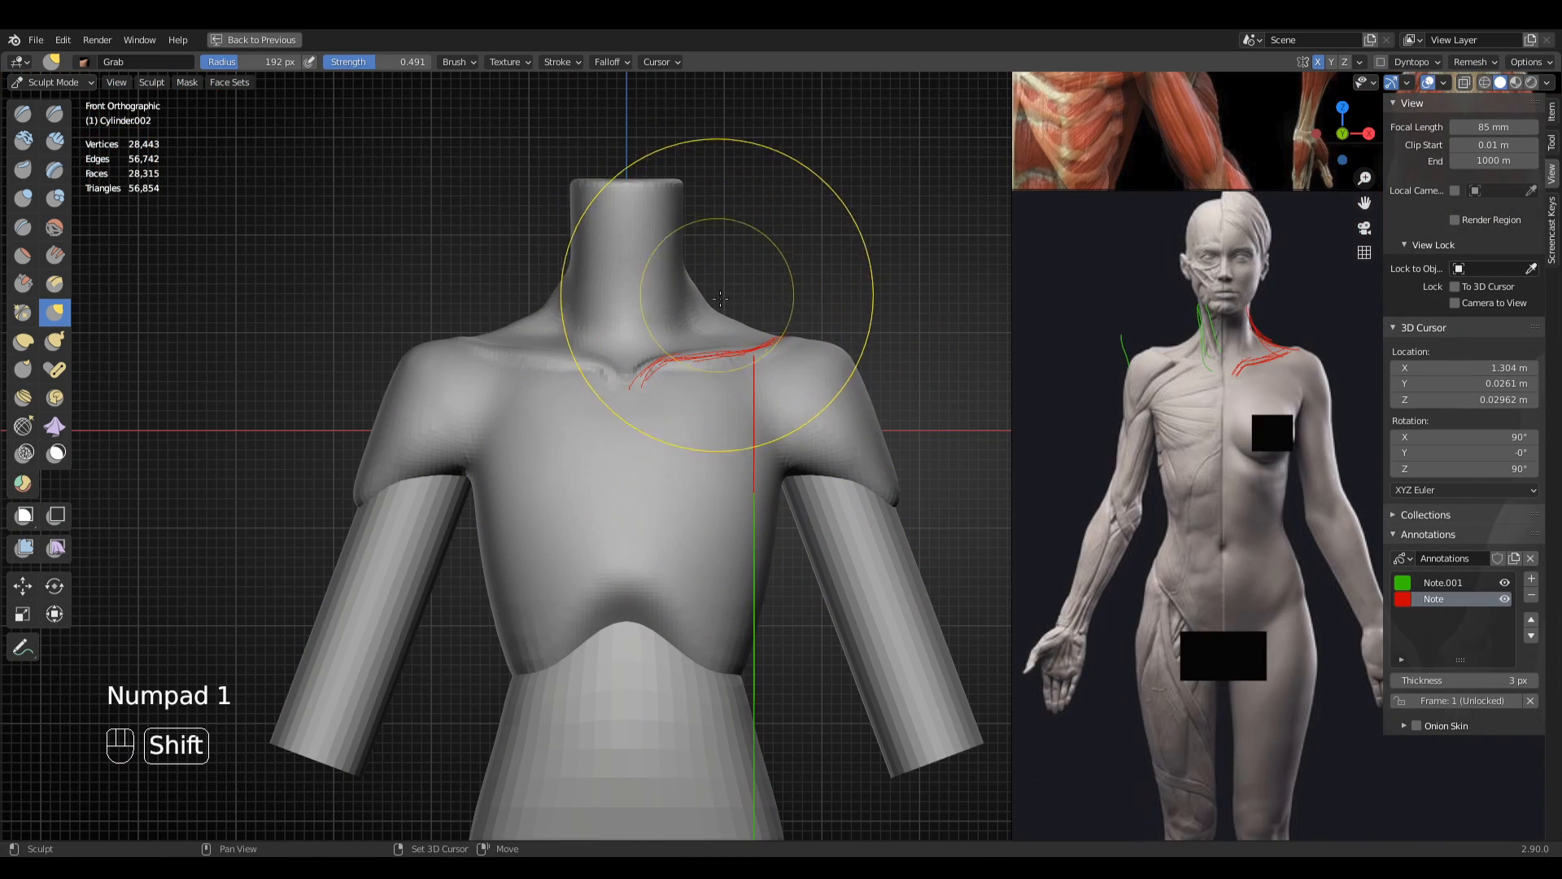
{"action": "mouse_move", "coordinate": [715, 248]}
{"action": "middle_mouse_down", "text": "shift"}
{"action": "mouse_move", "coordinate": [705, 429]}
{"action": "mouse_move", "coordinate": [574, 327]}
{"action": "middle_mouse_up", "text": "shift"}
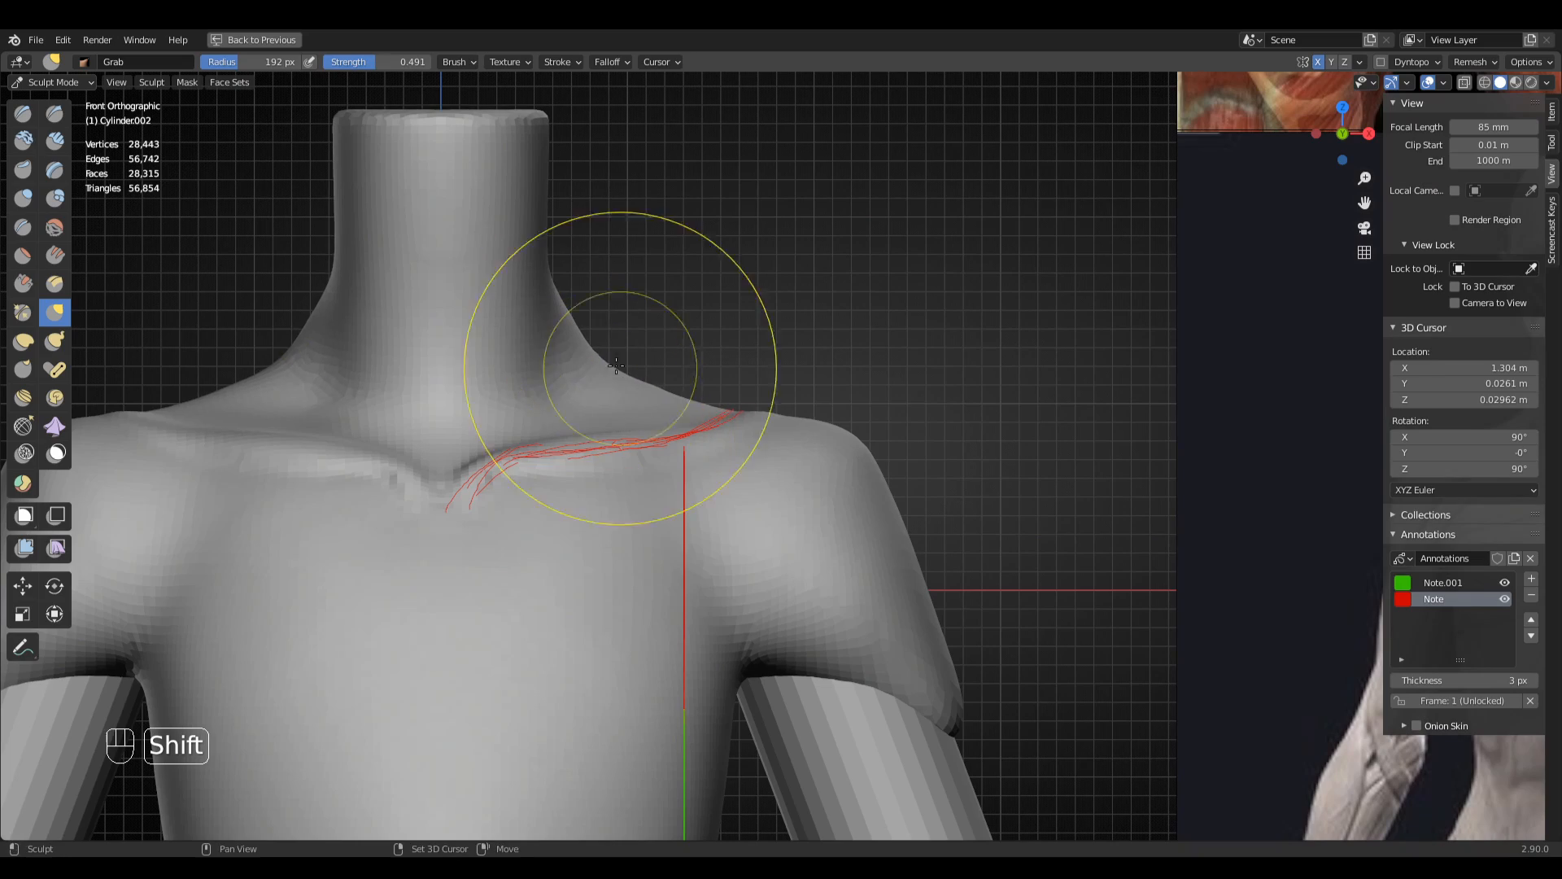
{"action": "key", "text": "f"}
{"action": "left_click", "coordinate": [637, 378]}
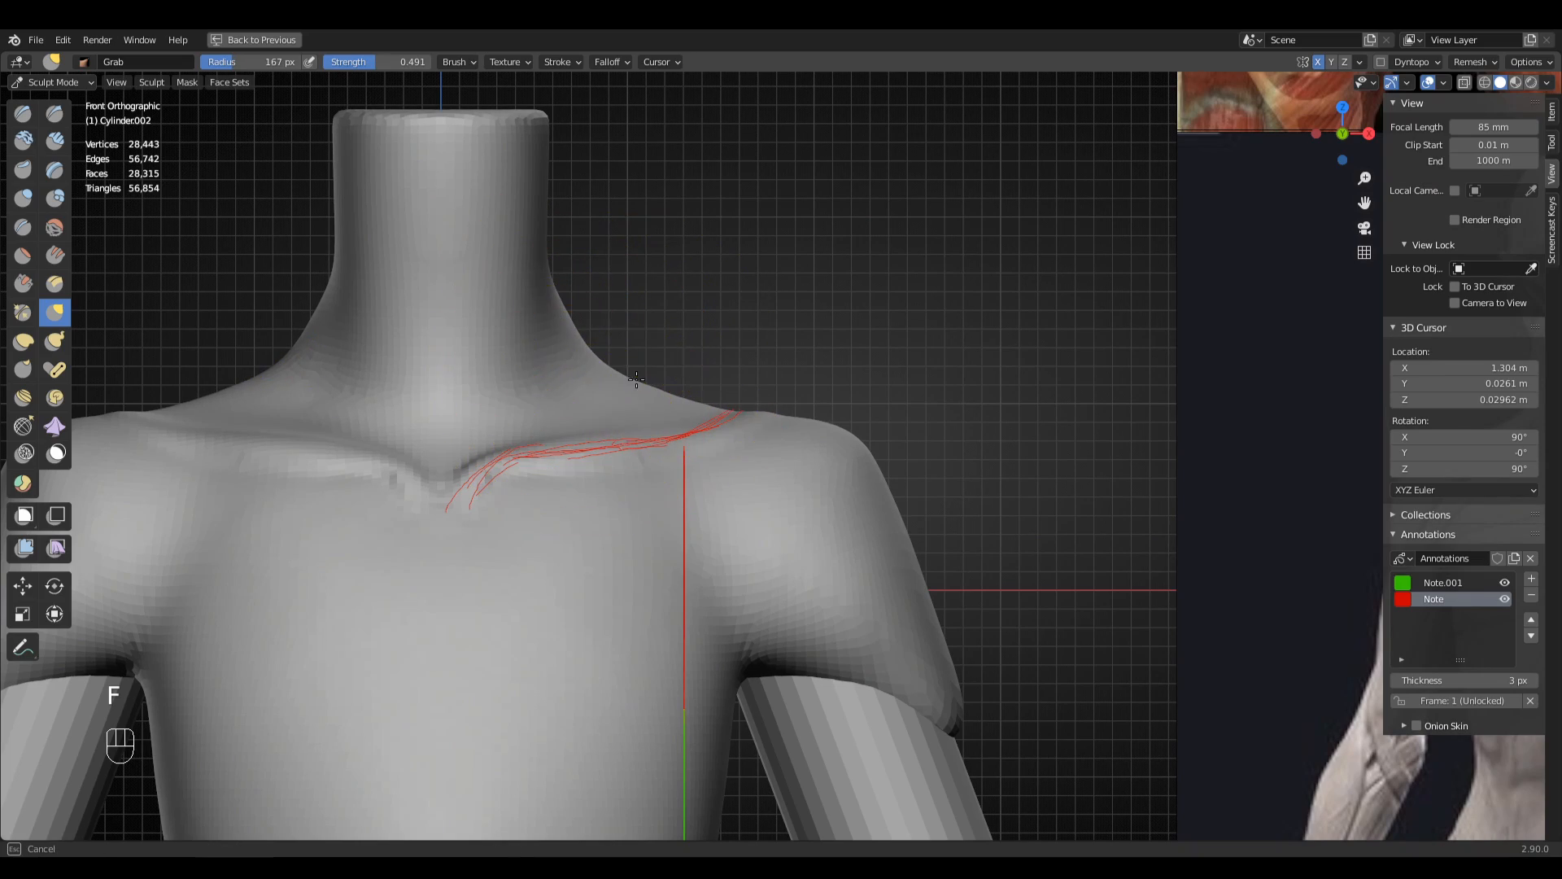
{"action": "mouse_move", "coordinate": [672, 373]}
{"action": "middle_mouse_down", "text": "ctrl"}
{"action": "mouse_move", "coordinate": [827, 505]}
{"action": "mouse_move", "coordinate": [819, 517]}
{"action": "mouse_move", "coordinate": [1037, 461]}
{"action": "mouse_move", "coordinate": [617, 473]}
{"action": "mouse_move", "coordinate": [684, 505]}
{"action": "mouse_move", "coordinate": [827, 523]}
{"action": "mouse_move", "coordinate": [804, 420]}
{"action": "mouse_move", "coordinate": [879, 437]}
{"action": "mouse_move", "coordinate": [732, 481]}
{"action": "mouse_move", "coordinate": [810, 435]}
{"action": "mouse_move", "coordinate": [784, 447]}
{"action": "mouse_move", "coordinate": [806, 408]}
{"action": "mouse_move", "coordinate": [827, 454]}
{"action": "mouse_move", "coordinate": [797, 498]}
{"action": "mouse_move", "coordinate": [800, 544]}
{"action": "mouse_move", "coordinate": [911, 430]}
{"action": "middle_mouse_up", "text": "ctrl"}
{"action": "left_click", "coordinate": [746, 442]}
{"action": "key", "text": "f"}
{"action": "left_click", "coordinate": [827, 437]}
{"action": "key", "text": "f"}
{"action": "left_click", "coordinate": [818, 433]}
{"action": "middle_click_drag", "start_coordinate": [822, 461], "coordinate": [892, 551], "text": "shift"}
{"action": "middle_click_drag", "start_coordinate": [851, 484], "coordinate": [904, 508], "text": "shift"}
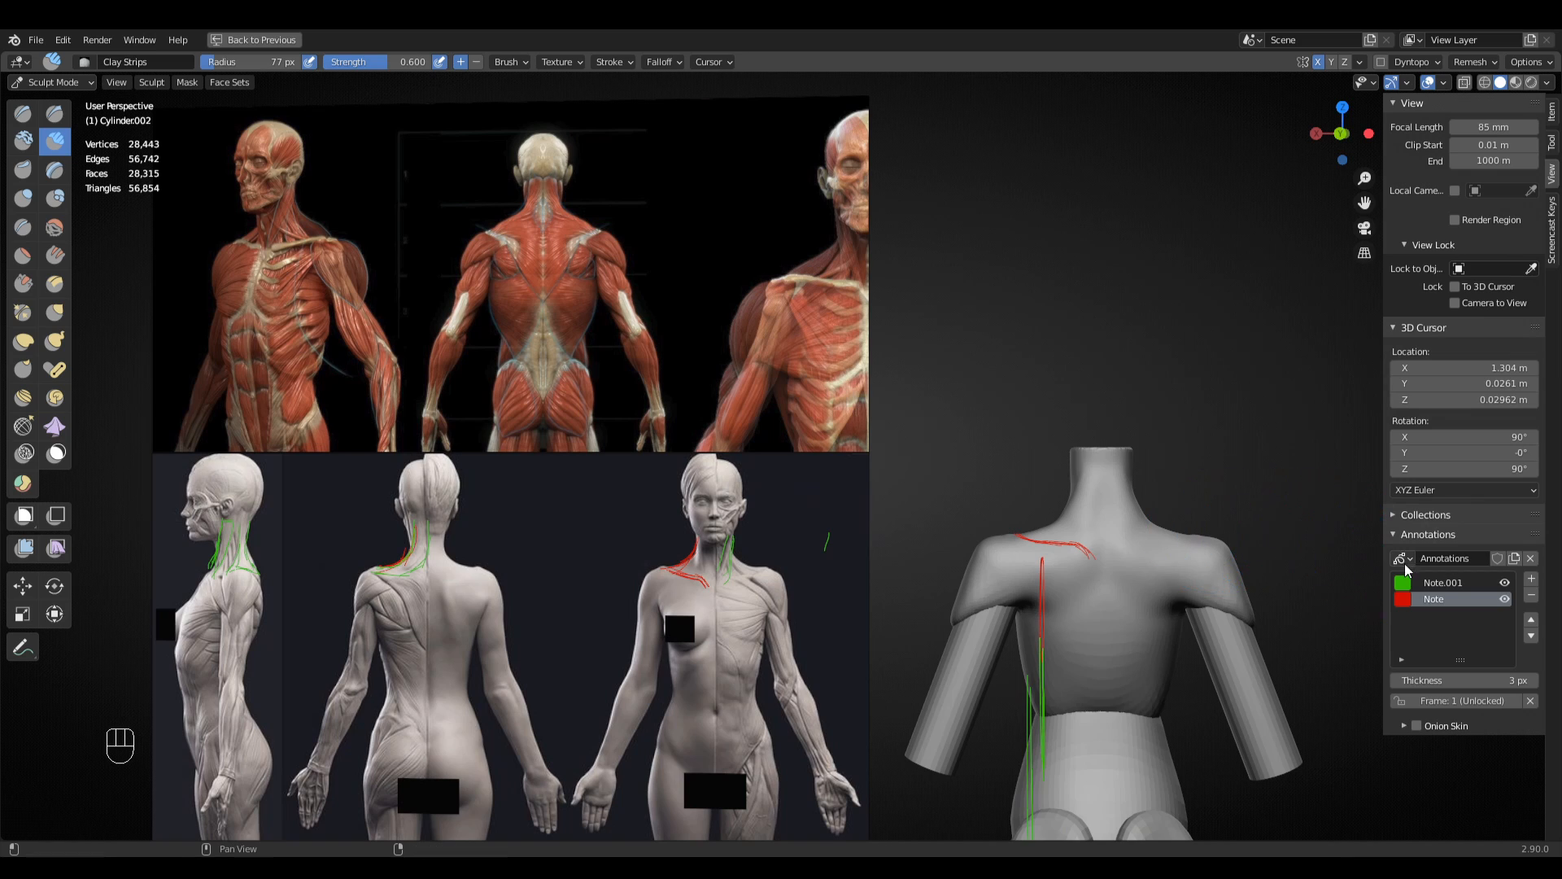
- Add a blue annotation layer and outline the latissimus dorsi on the back and three-quarter muscle reference figures
{"action": "left_click", "coordinate": [1401, 601]}
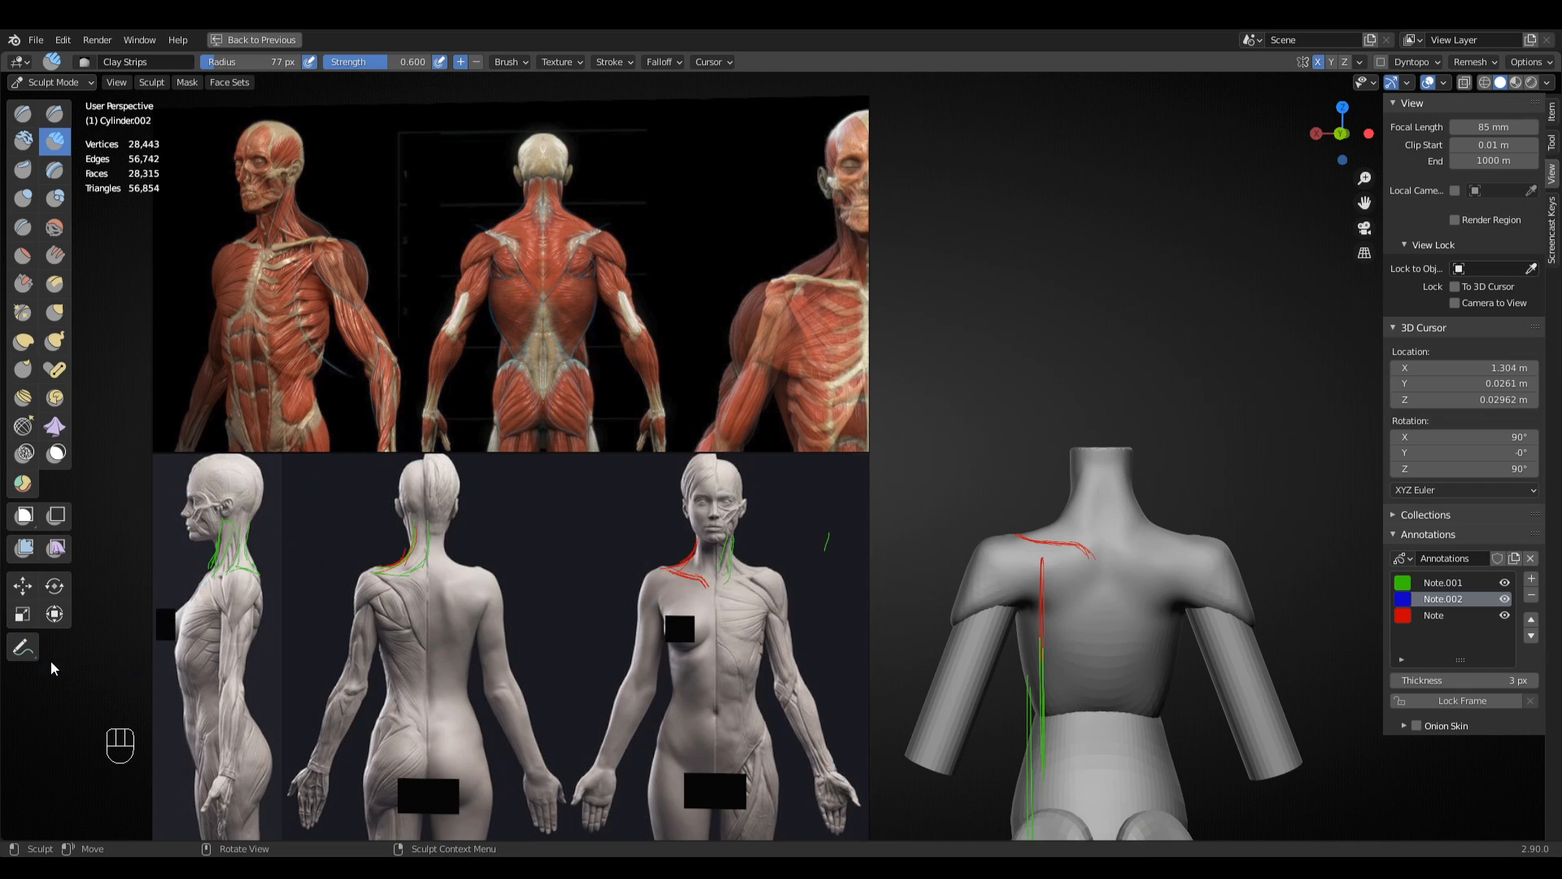
{"action": "left_click", "coordinate": [31, 647]}
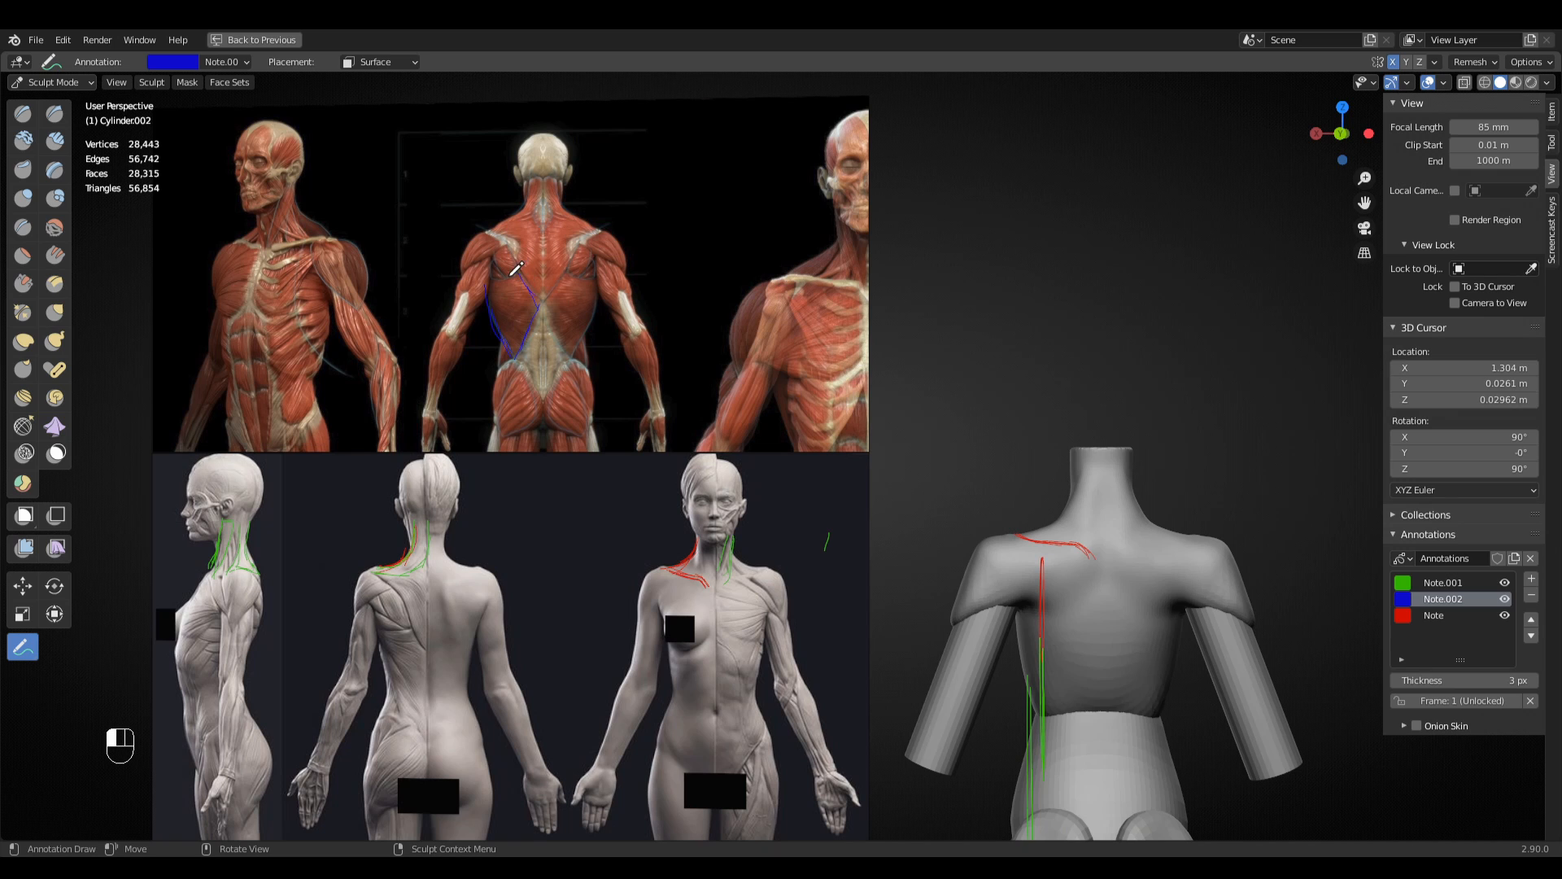
{"action": "scroll", "coordinate": [547, 390], "scroll_direction": "up", "scroll_amount": 3}
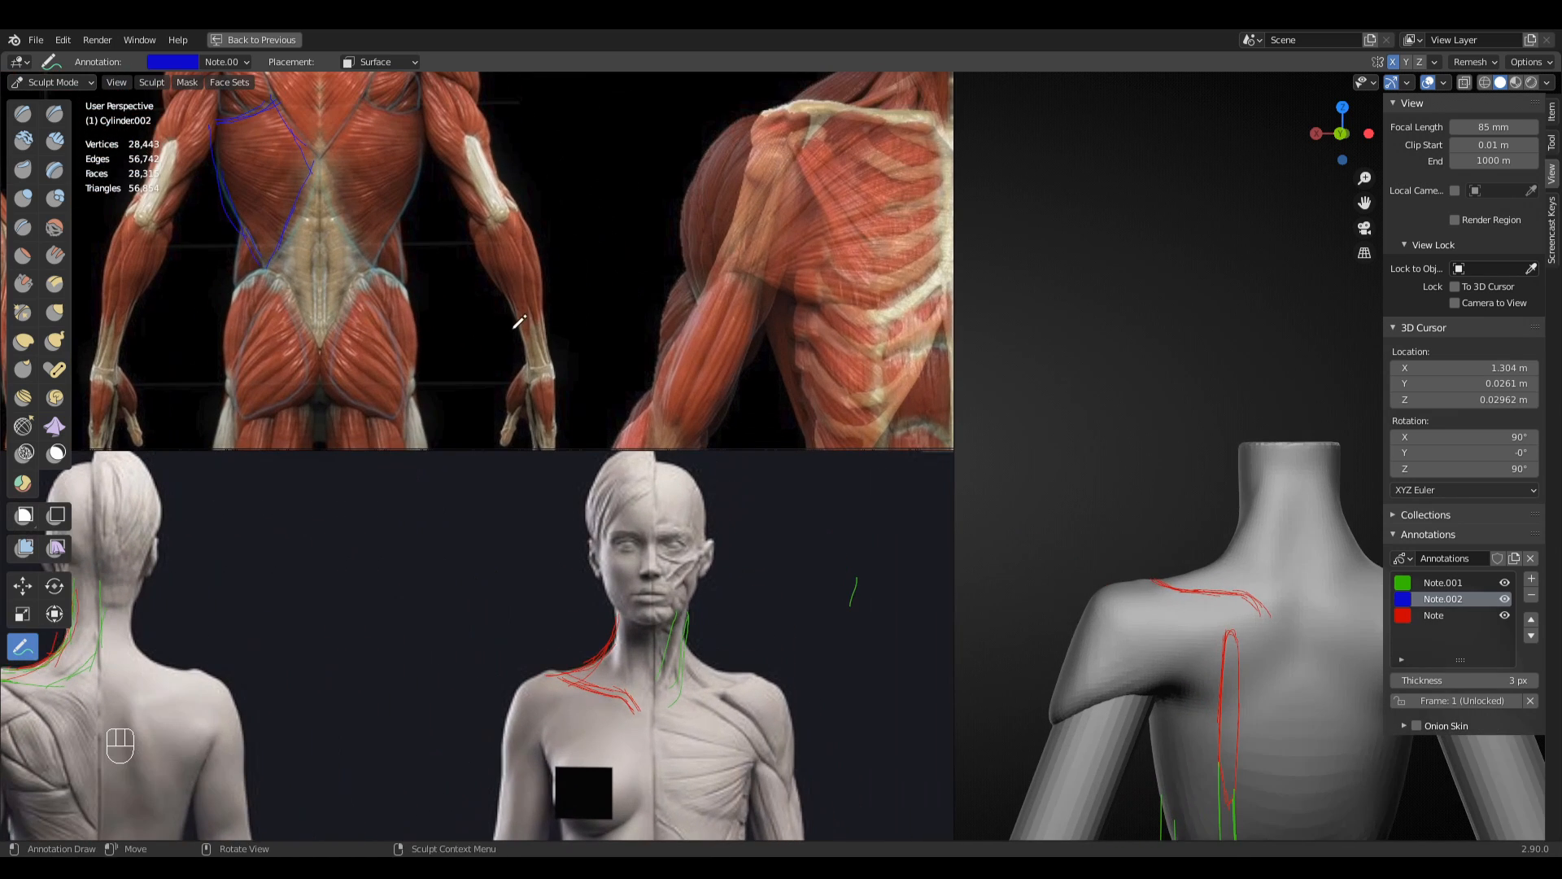
{"action": "middle_click_drag", "start_coordinate": [506, 342], "coordinate": [994, 440], "text": "shift"}
{"action": "middle_click_drag", "start_coordinate": [753, 279], "coordinate": [718, 302], "text": "shift"}
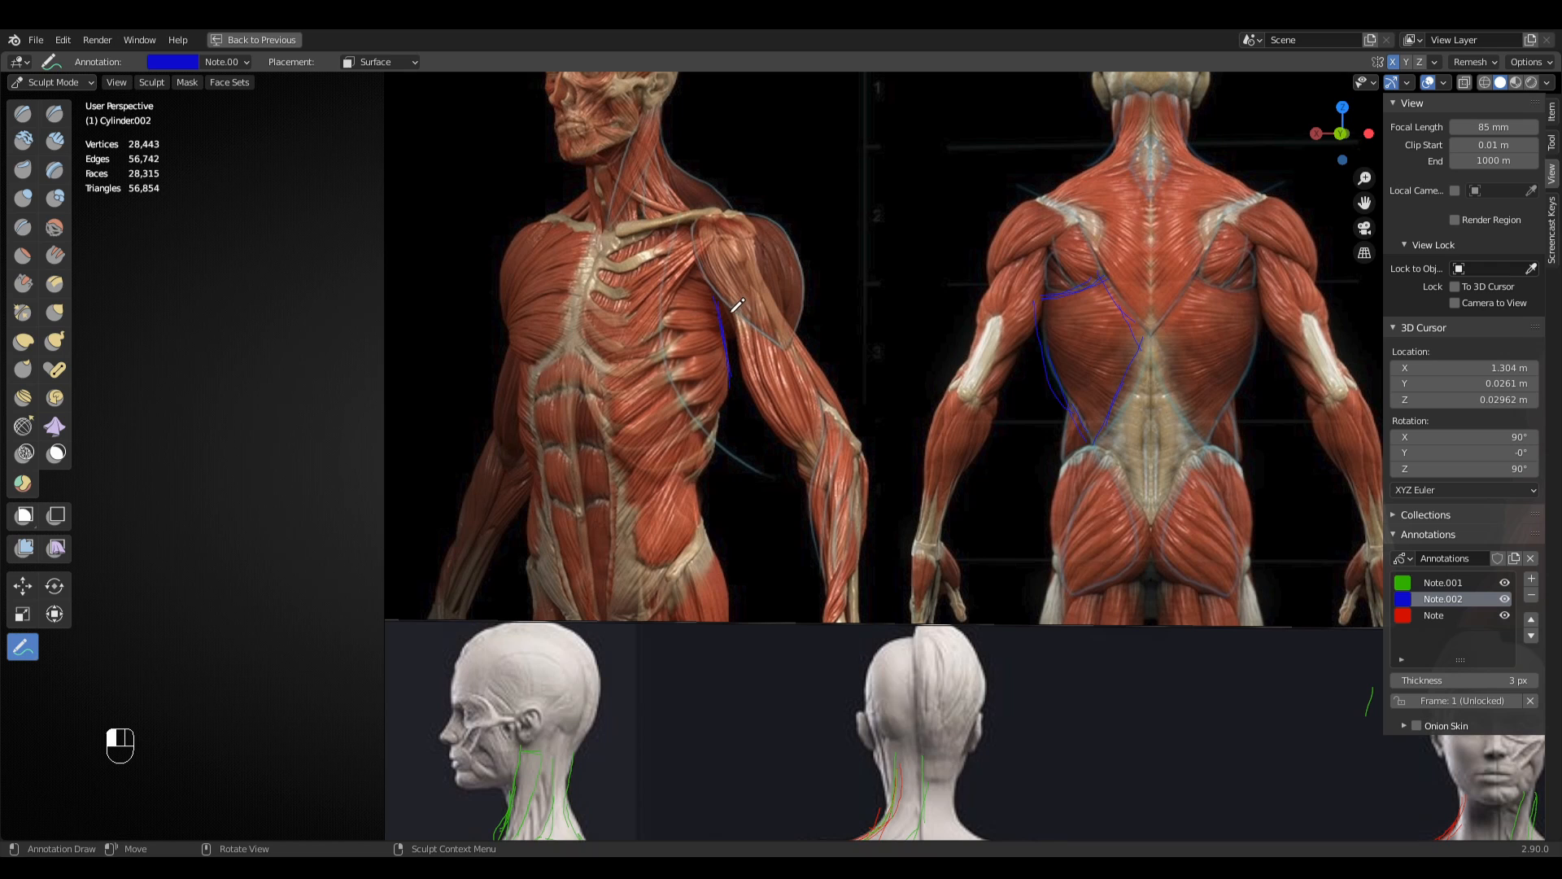
- Examine the side of the torso below the armpit on the sculpted side, back and front reference figures
{"action": "middle_click_drag", "start_coordinate": [744, 432], "coordinate": [350, 379], "text": "shift"}
{"action": "middle_click_drag", "start_coordinate": [748, 556], "coordinate": [757, 392], "text": "shift"}
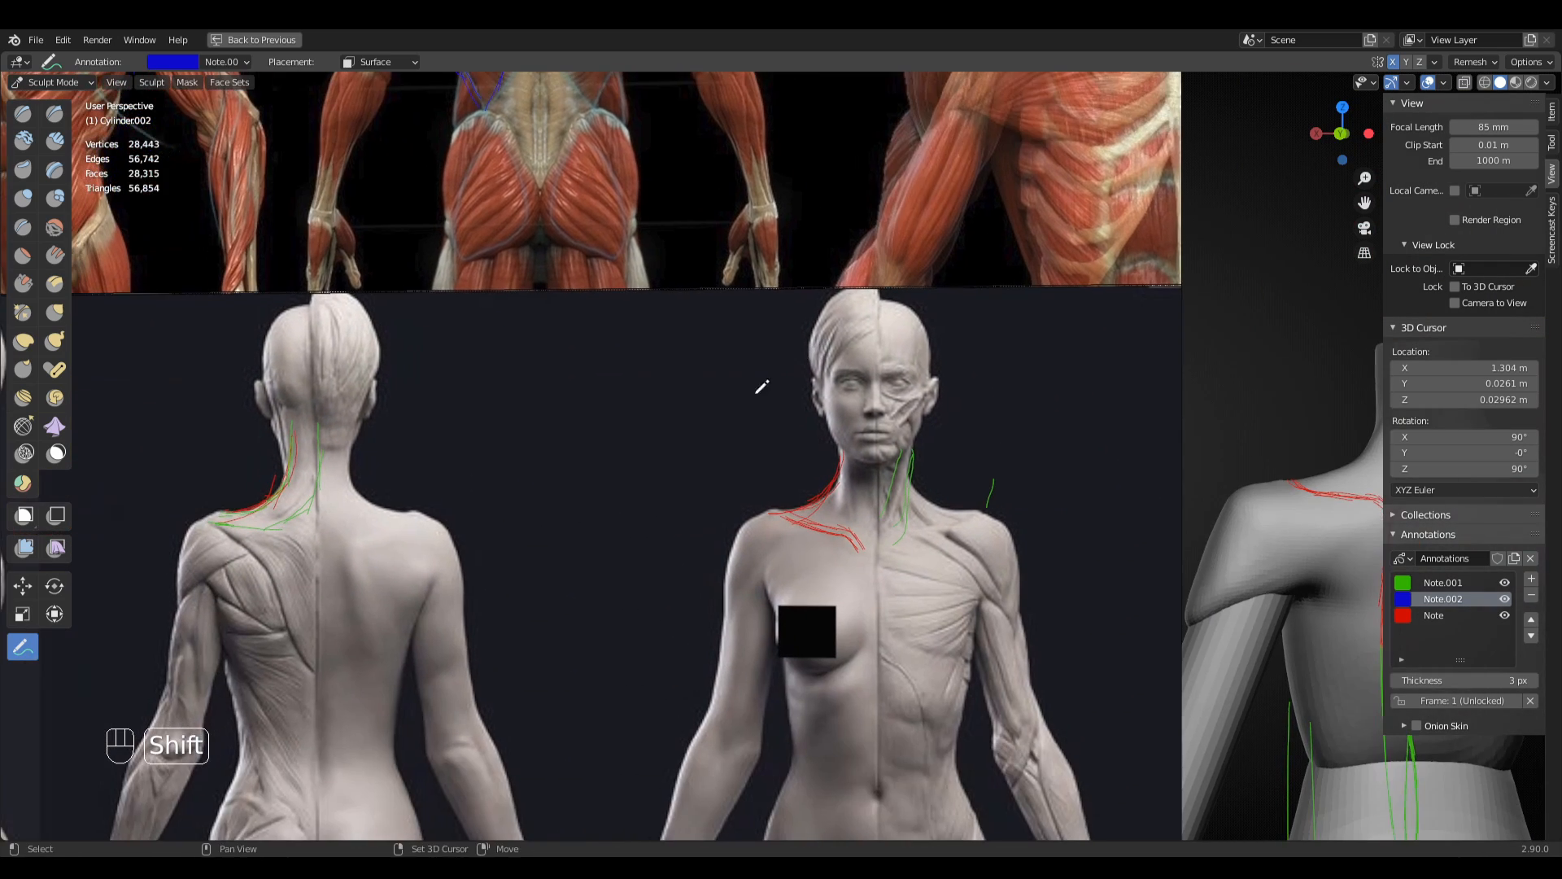
{"action": "middle_click_drag", "start_coordinate": [547, 580], "coordinate": [877, 435], "text": "shift"}
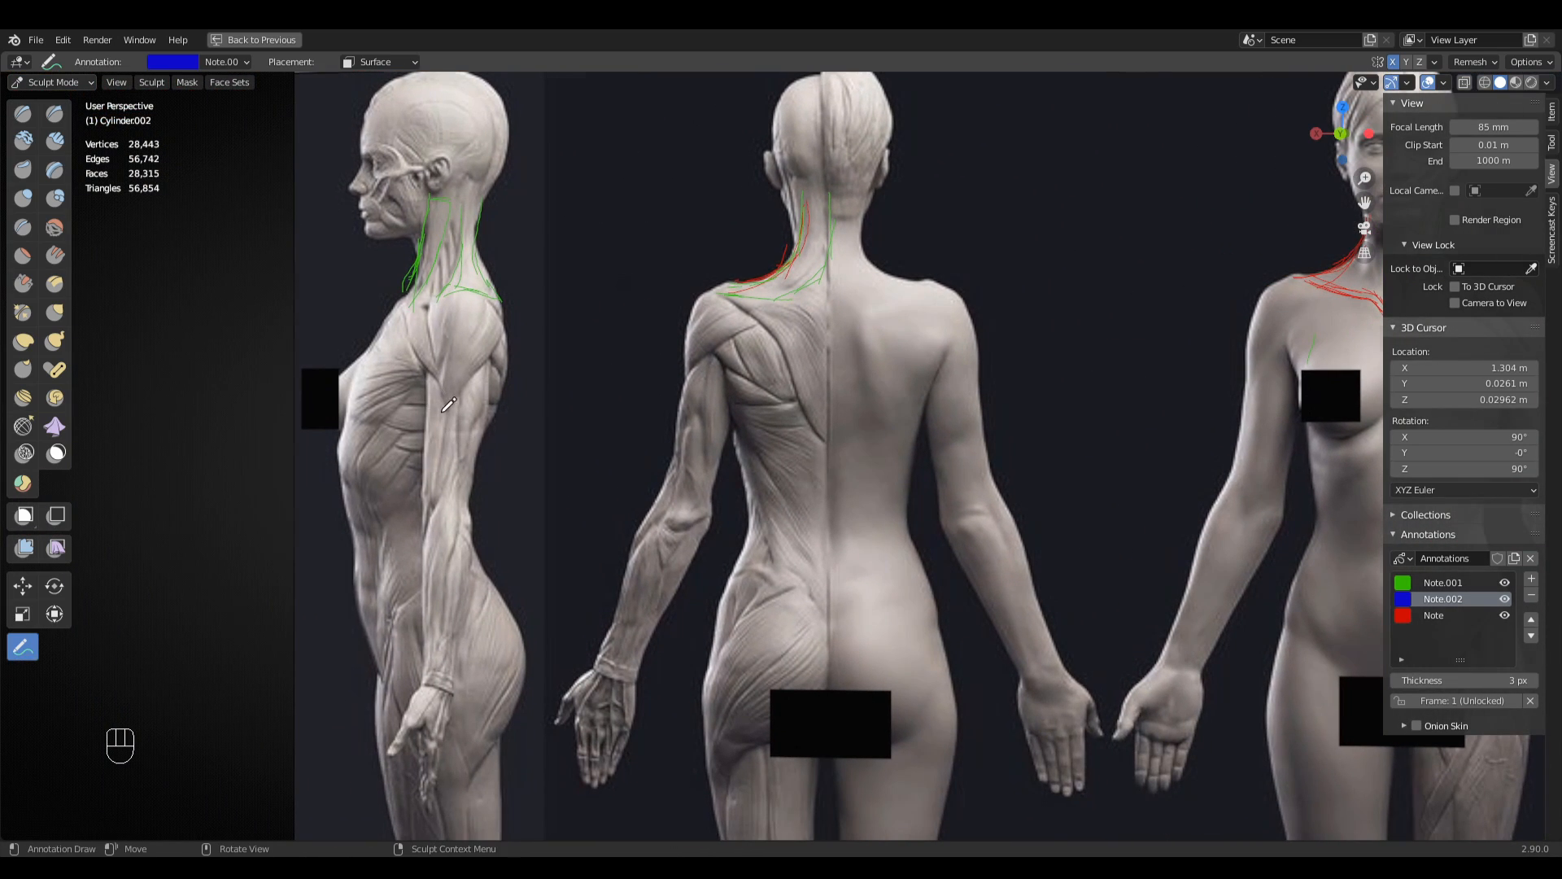
{"action": "middle_click_drag", "start_coordinate": [448, 404], "coordinate": [541, 359], "text": "shift"}
{"action": "middle_click_drag", "start_coordinate": [1018, 439], "coordinate": [684, 411], "text": "shift"}
{"action": "middle_click_drag", "start_coordinate": [1363, 371], "coordinate": [1036, 334], "text": "shift"}
{"action": "scroll", "coordinate": [1058, 359], "scroll_direction": "down", "scroll_amount": 4}
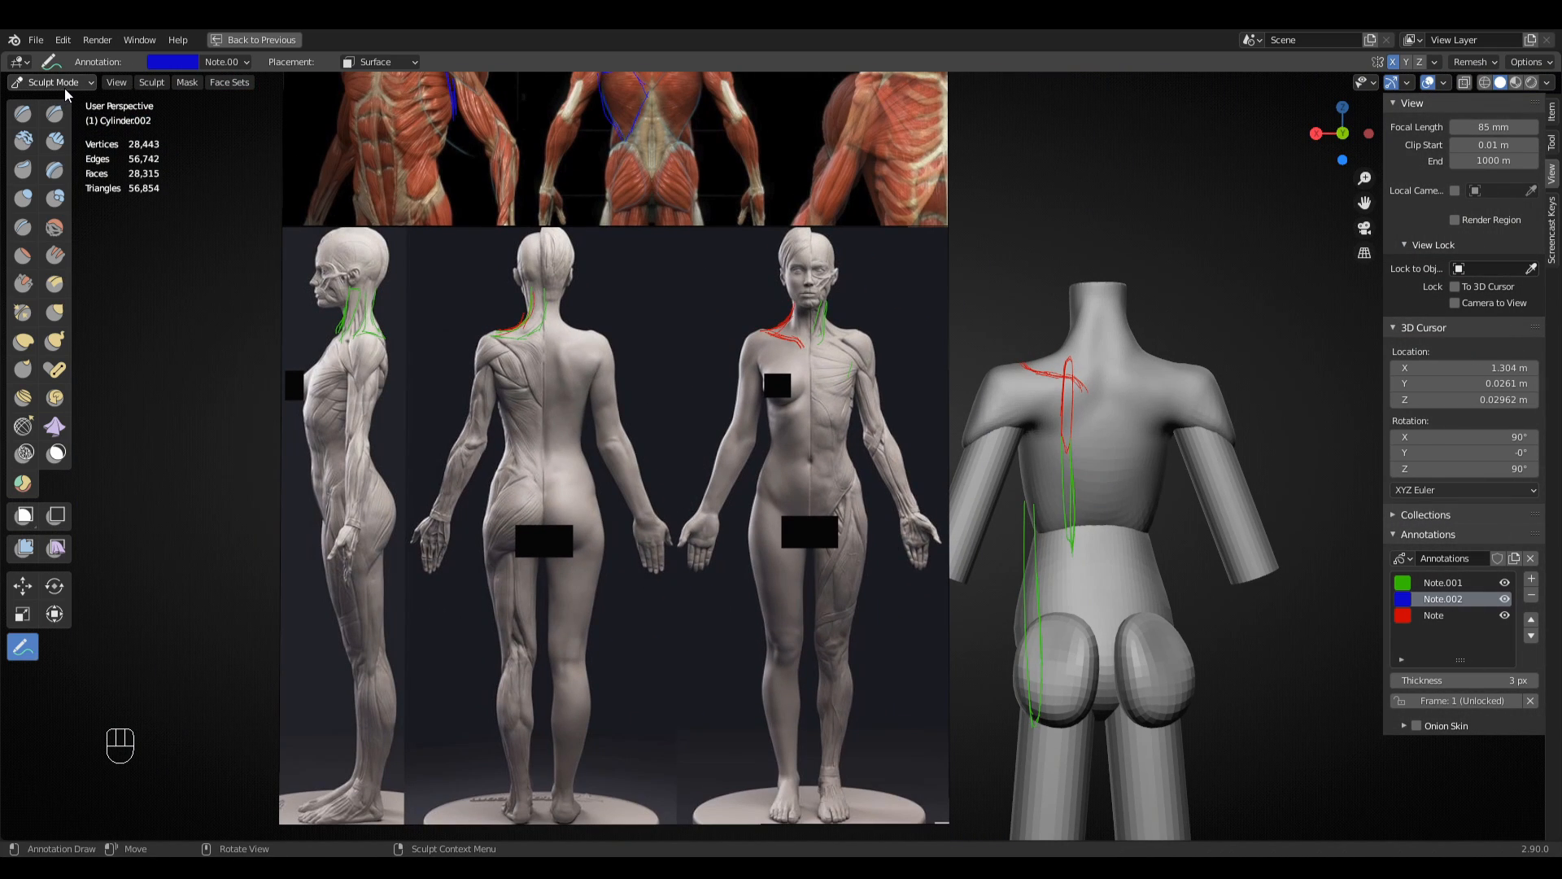
- Restore the full workspace layout from the maximized viewport and hide the Cylinder.001 limb cylinders
{"action": "key", "text": "g"}
{"action": "middle_click_drag", "start_coordinate": [1139, 508], "coordinate": [977, 562], "text": "shift"}
{"action": "middle_click_drag", "start_coordinate": [976, 562], "coordinate": [1018, 530], "text": "ctrl"}
{"action": "key", "text": "ctrl+space"}
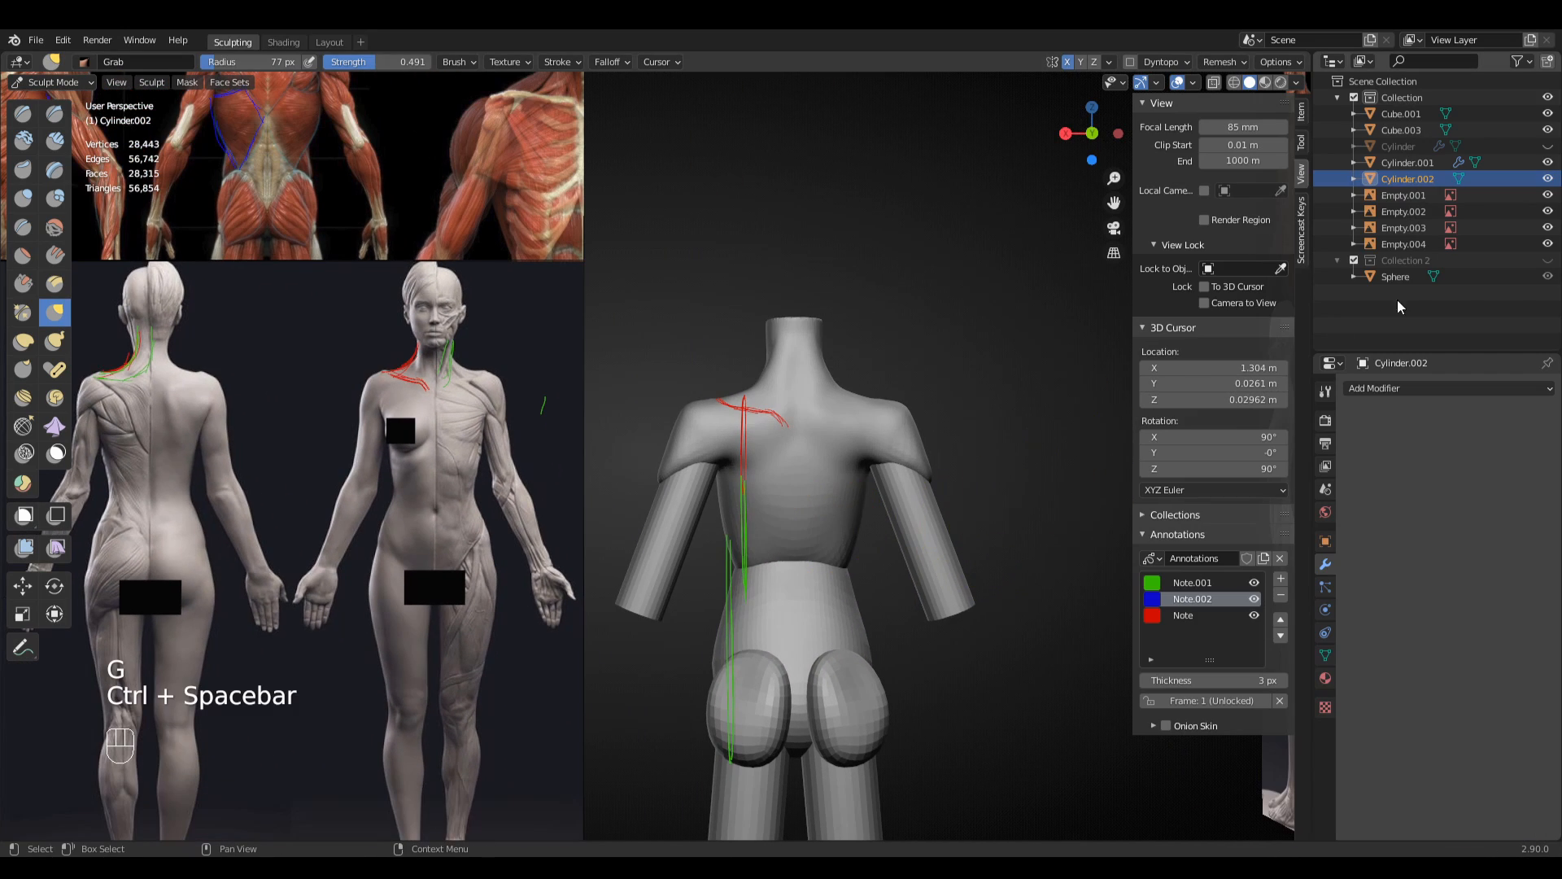
{"action": "left_click", "coordinate": [1548, 196]}
{"action": "left_click", "coordinate": [1548, 196]}
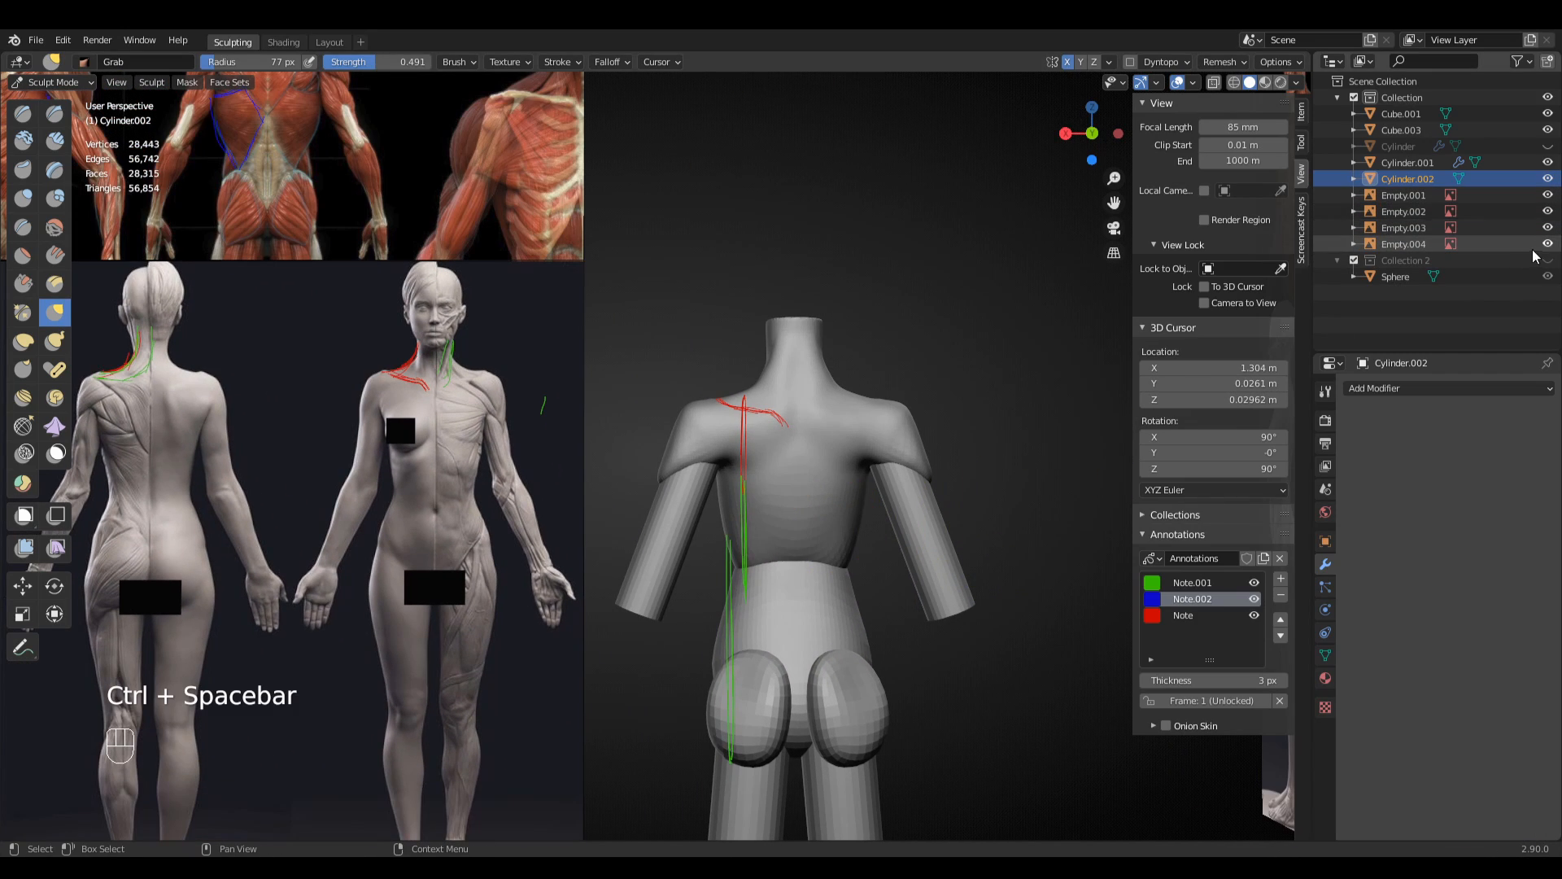
{"action": "left_click", "coordinate": [1547, 163]}
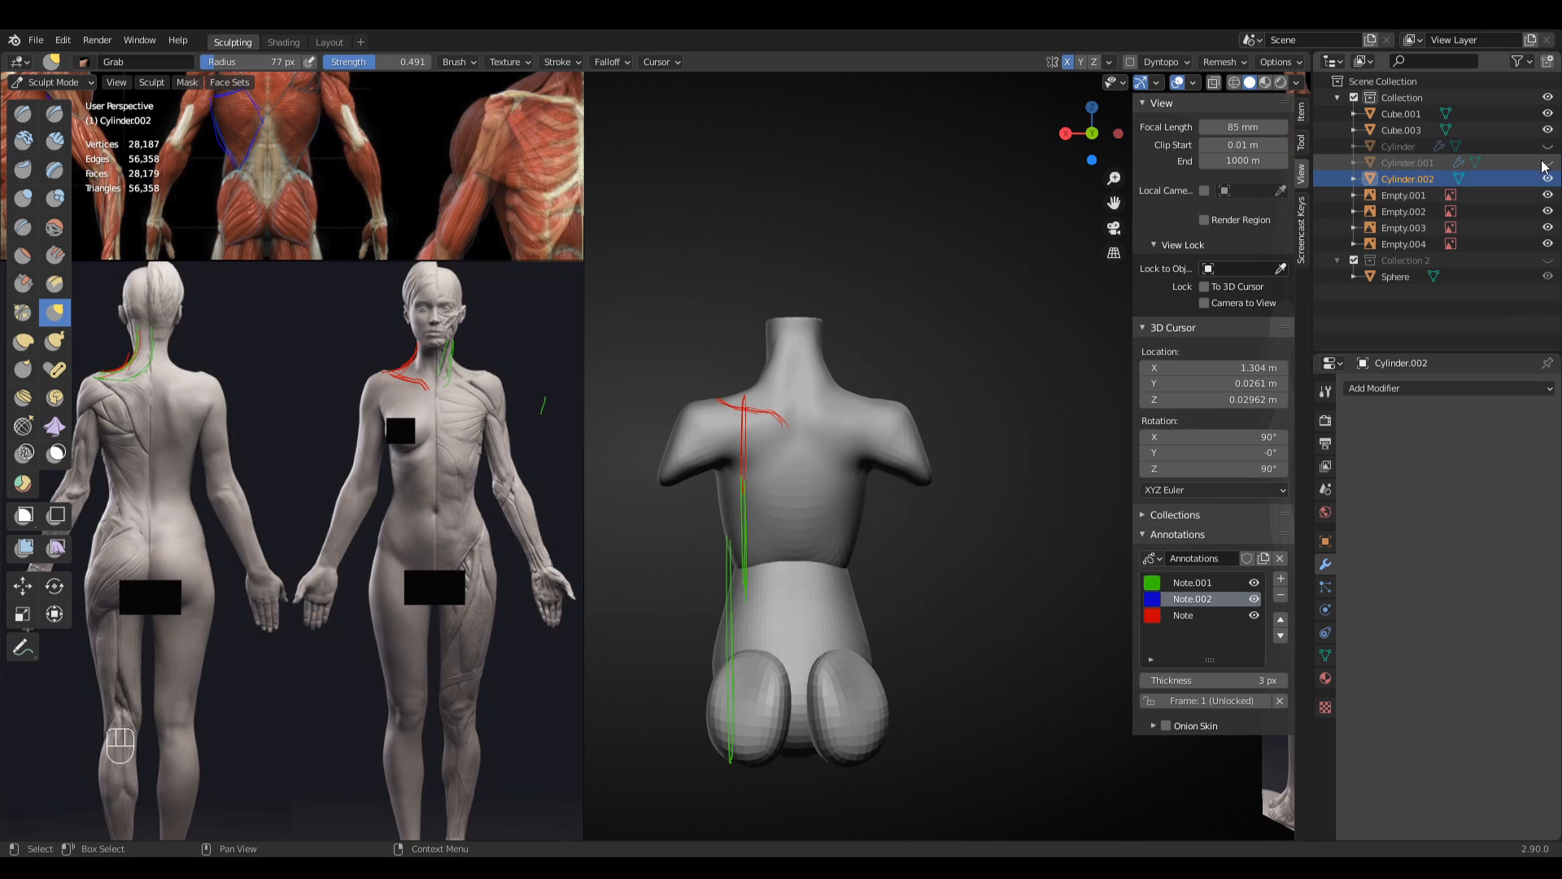
- Build up the latissimus below the armpit along the torso's side with Clay Strips at 74 and 96 px radii
{"action": "middle_click_drag", "start_coordinate": [935, 424], "coordinate": [838, 363], "text": "ctrl"}
{"action": "key", "text": "q"}
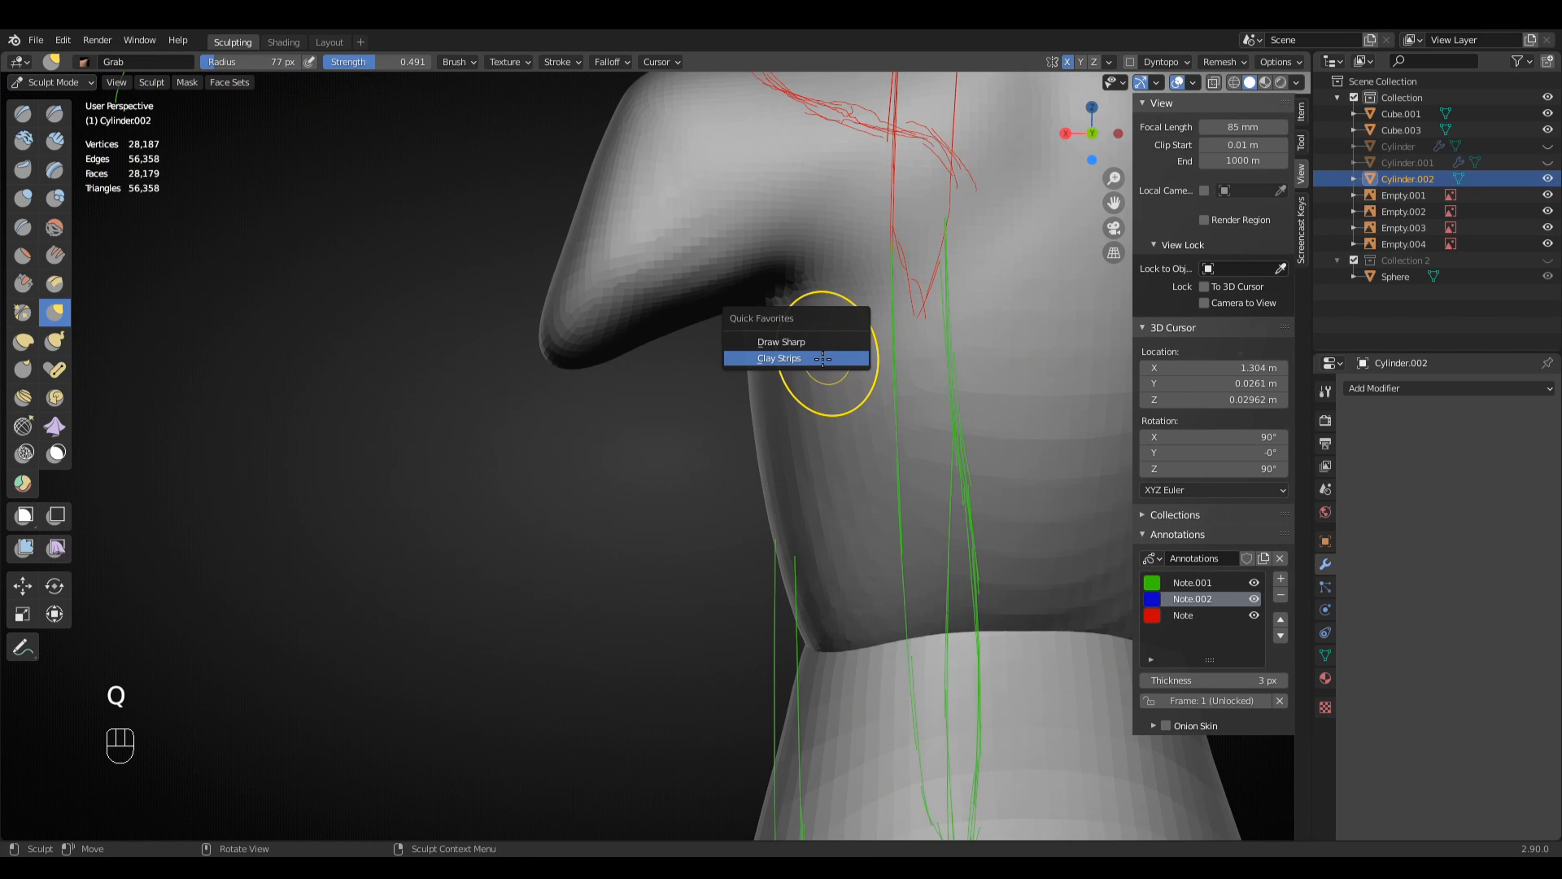
{"action": "left_click", "coordinate": [823, 358]}
{"action": "mouse_move", "coordinate": [784, 296]}
{"action": "middle_mouse_down"}
{"action": "mouse_move", "coordinate": [767, 391]}
{"action": "mouse_move", "coordinate": [696, 396]}
{"action": "mouse_move", "coordinate": [733, 411]}
{"action": "mouse_move", "coordinate": [668, 389]}
{"action": "mouse_move", "coordinate": [602, 431]}
{"action": "mouse_move", "coordinate": [655, 442]}
{"action": "middle_mouse_up"}
{"action": "key", "text": "f"}
{"action": "left_click", "coordinate": [667, 389]}
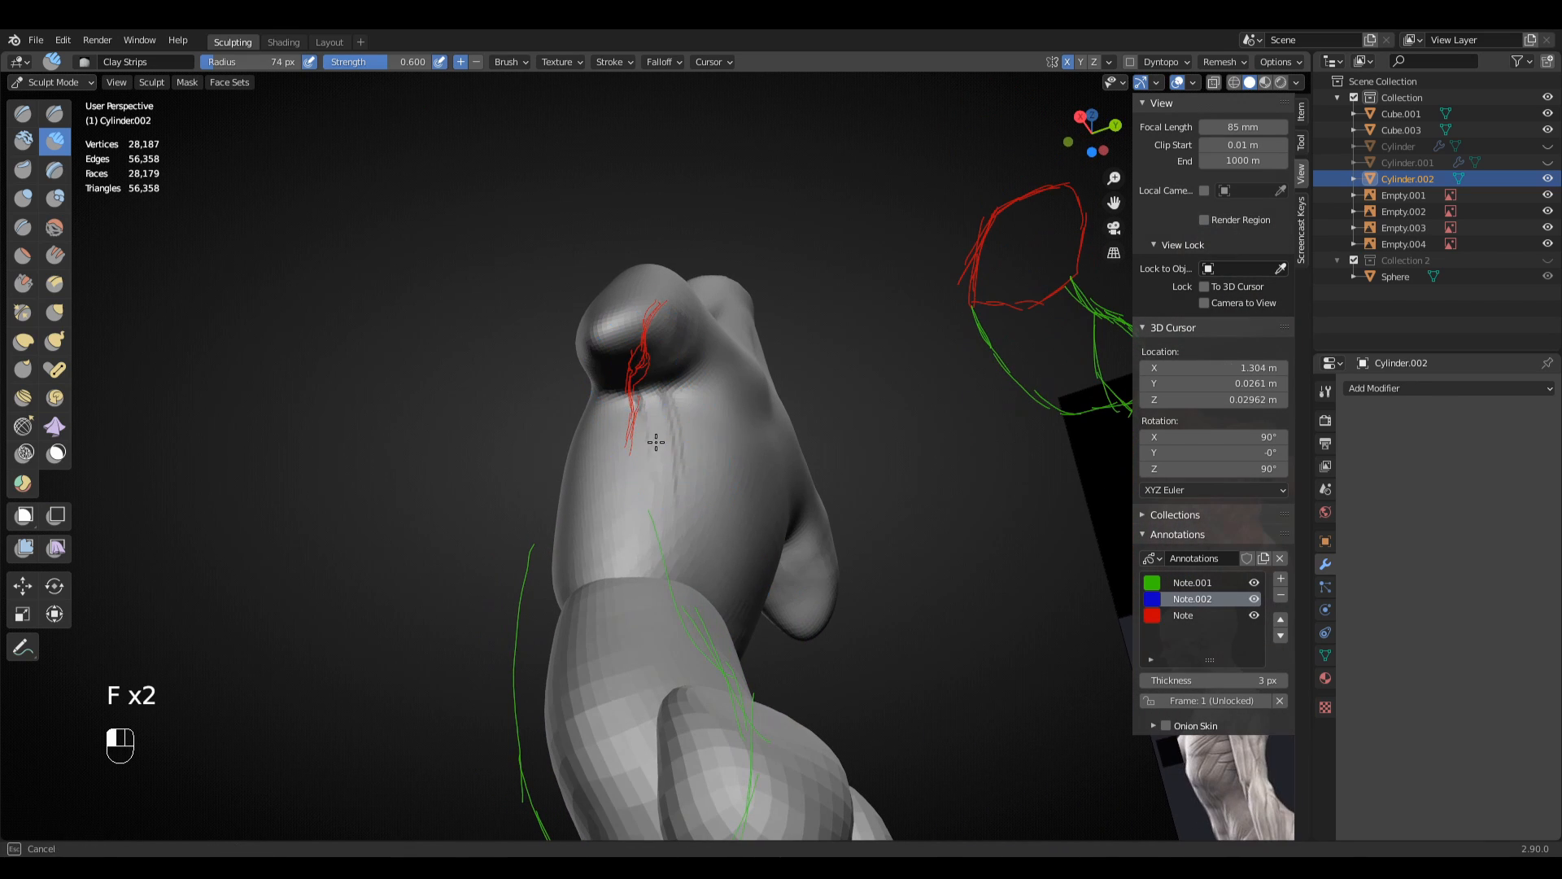
{"action": "key", "text": "f"}
{"action": "left_click", "coordinate": [669, 454]}
{"action": "mouse_move", "coordinate": [686, 509]}
{"action": "middle_mouse_down"}
{"action": "mouse_move", "coordinate": [659, 395]}
{"action": "mouse_move", "coordinate": [708, 366]}
{"action": "mouse_move", "coordinate": [705, 422]}
{"action": "mouse_move", "coordinate": [687, 355]}
{"action": "middle_mouse_up"}
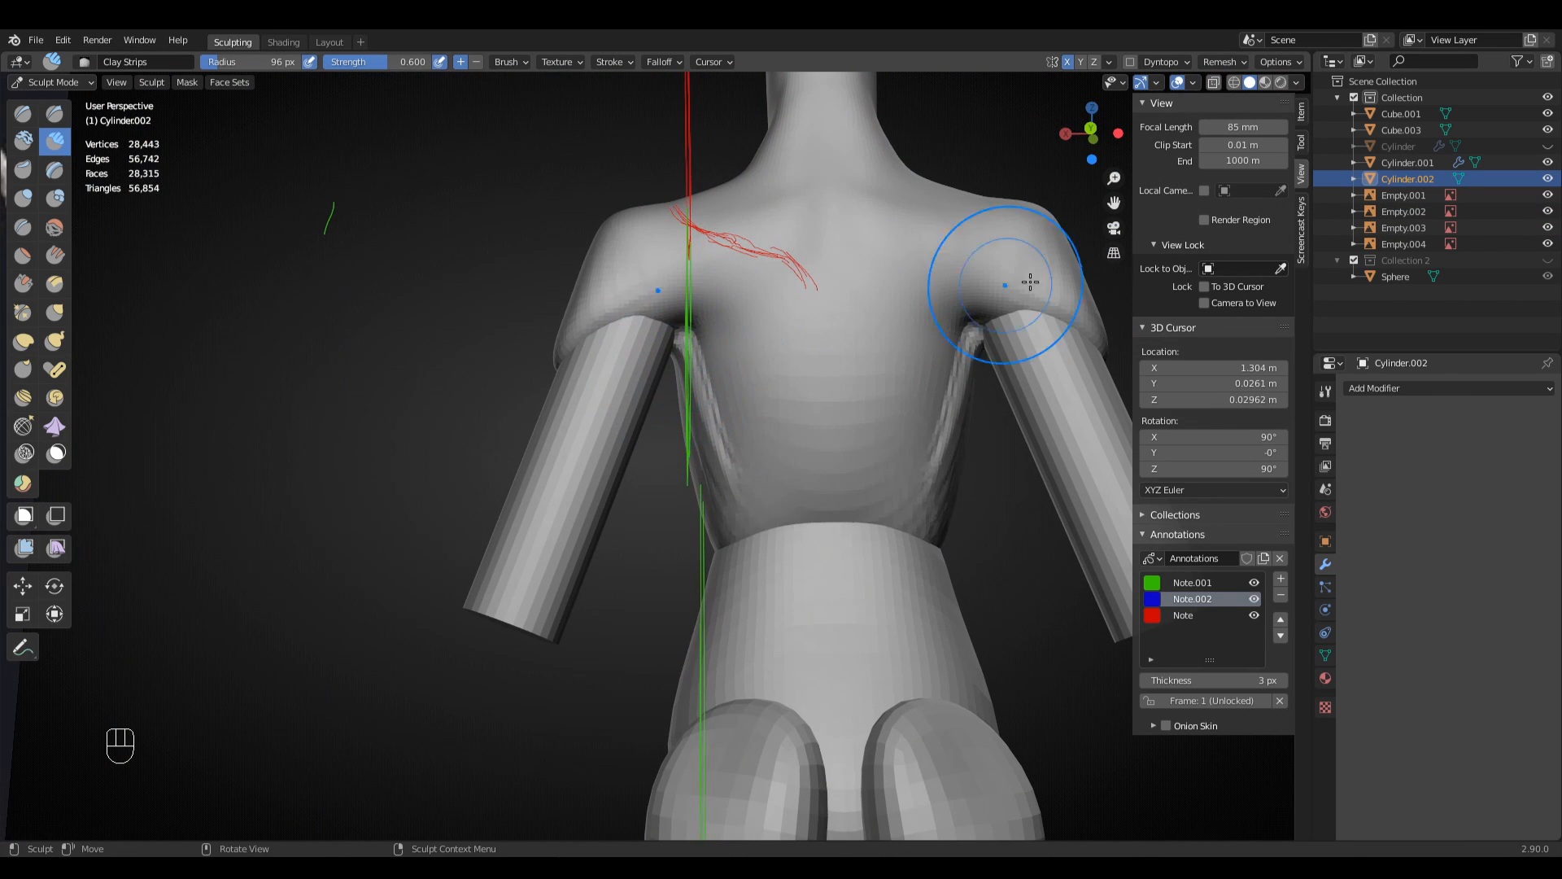
- Undo the accidental hiding of the torso, hide the Cylinder.001 limbs again, and extend the Clay Strips down the torso's side
{"action": "left_click", "coordinate": [1548, 179]}
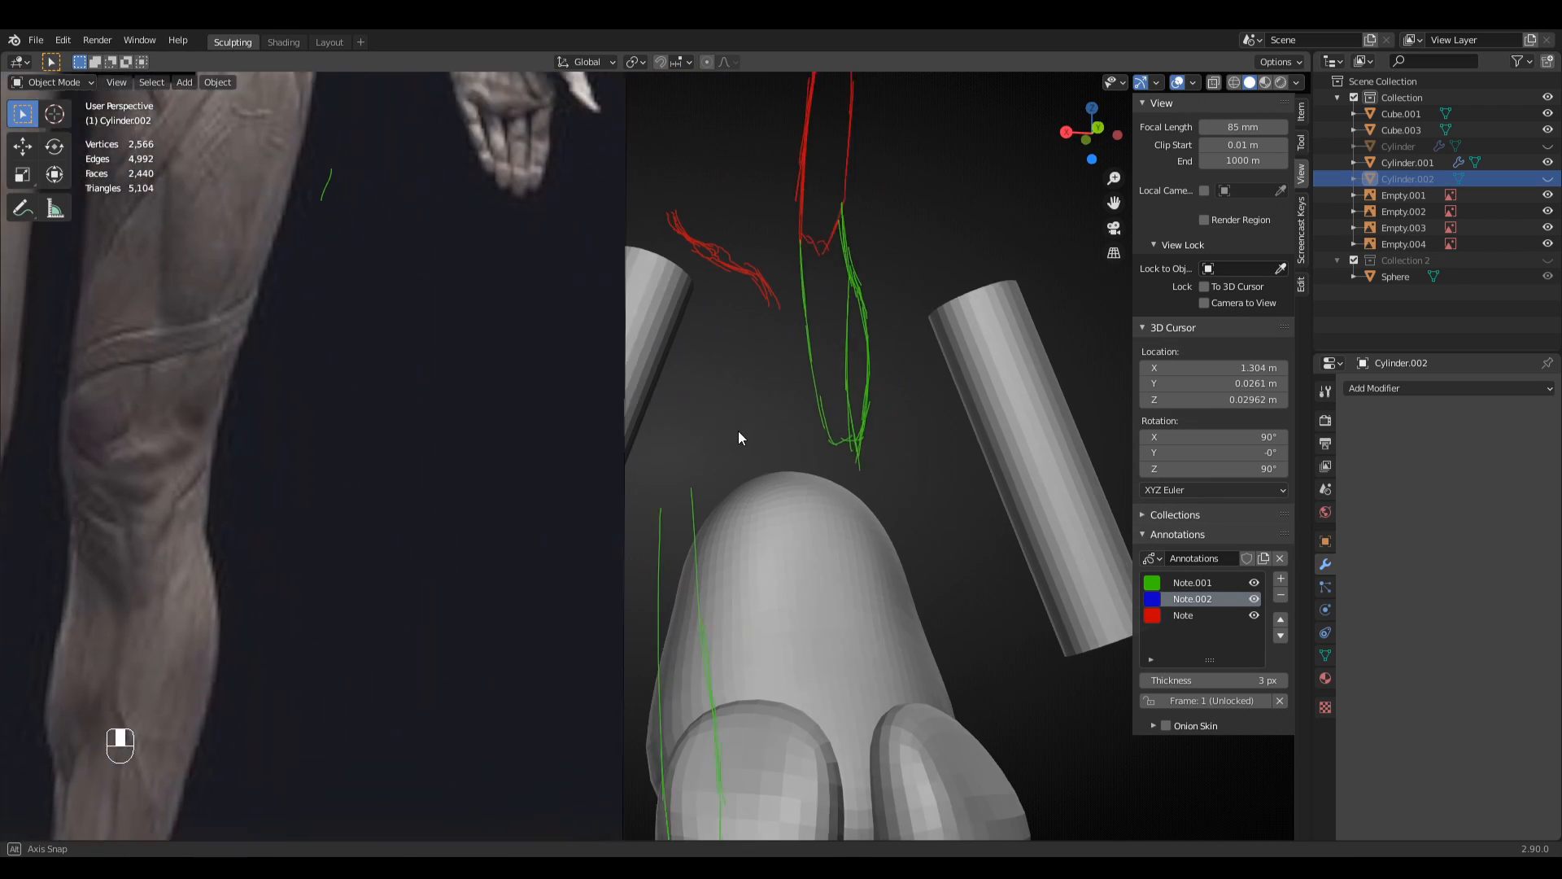
{"action": "key", "text": "ctrl+z"}
{"action": "middle_click_drag", "start_coordinate": [1029, 366], "coordinate": [811, 400]}
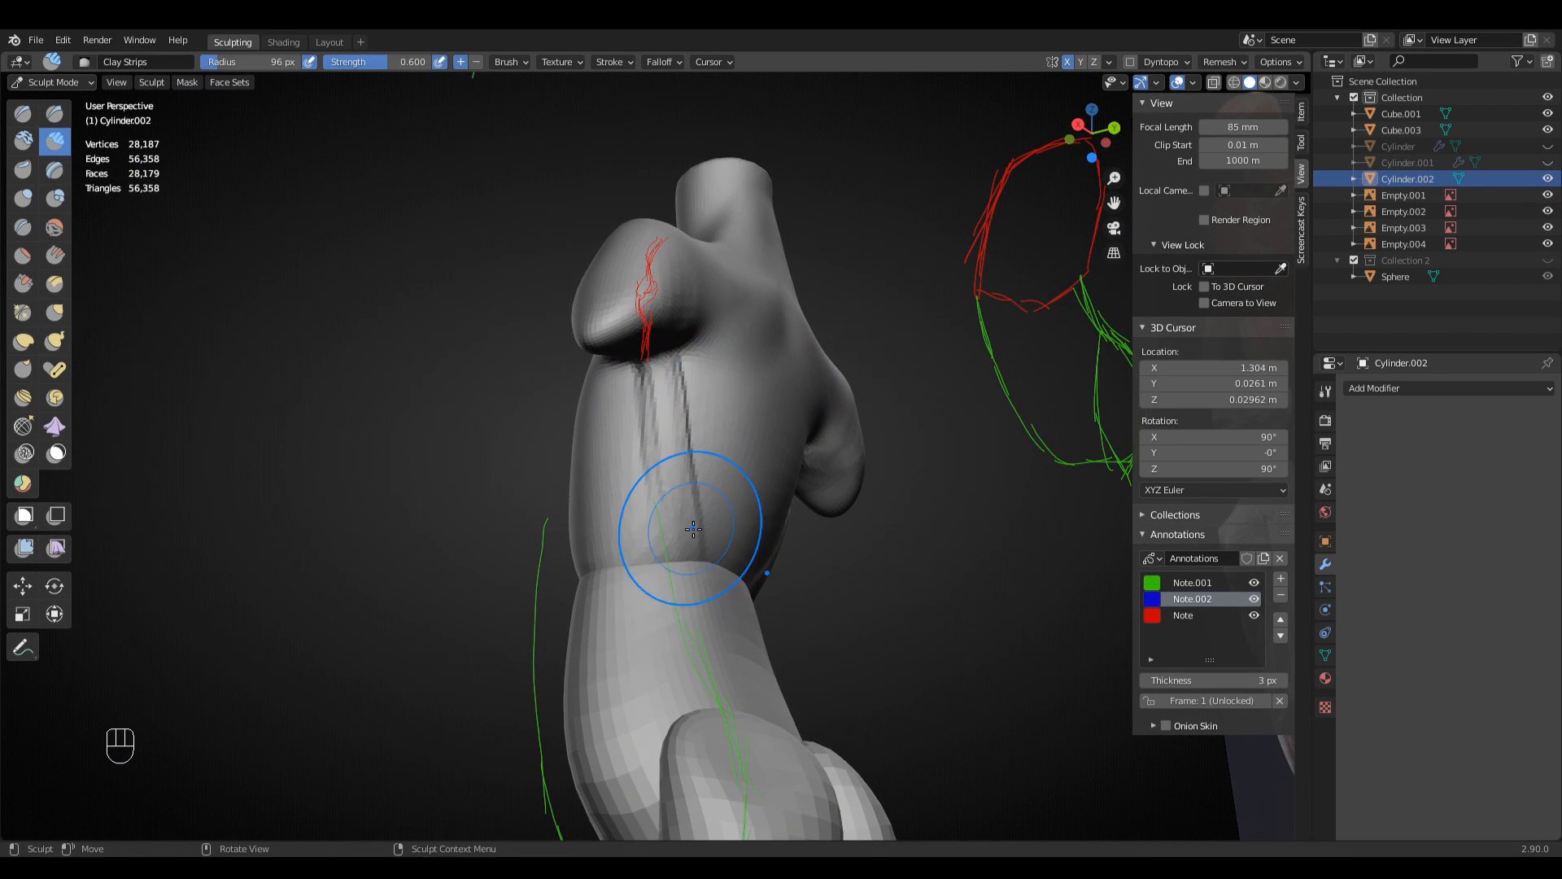
{"action": "mouse_move", "coordinate": [693, 529]}
{"action": "middle_mouse_down"}
{"action": "mouse_move", "coordinate": [732, 475]}
{"action": "mouse_move", "coordinate": [705, 430]}
{"action": "middle_mouse_up"}
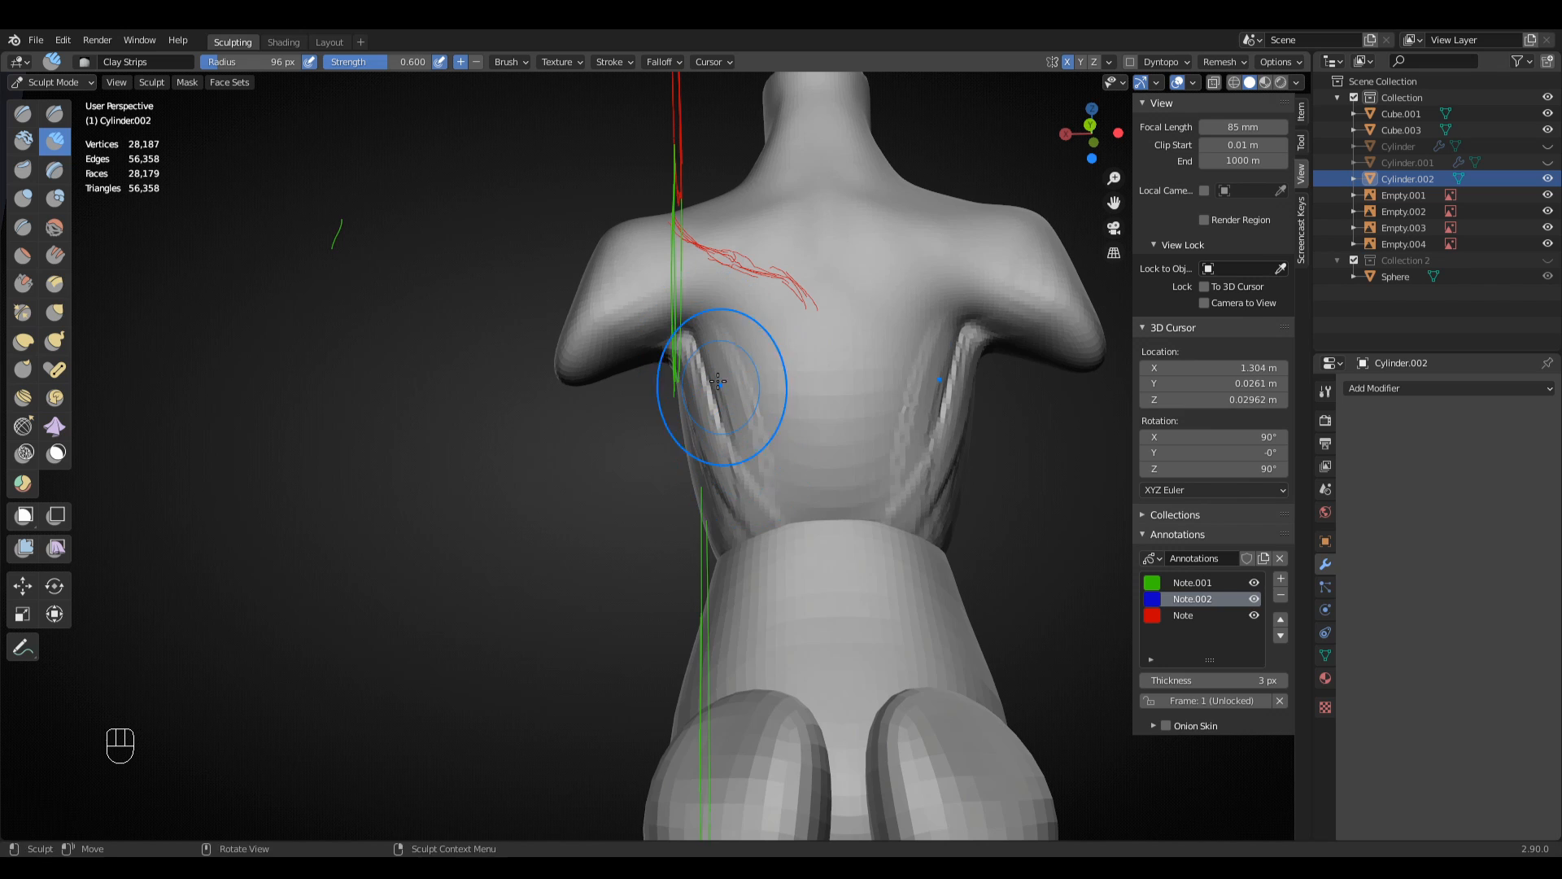
- Smooth the latissimus strips on the back and sides of the torso down to the waist
{"action": "scroll", "coordinate": [781, 538], "scroll_direction": "down", "scroll_amount": 2}
{"action": "left_click_drag", "start_coordinate": [719, 473], "coordinate": [735, 460], "text": "shift"}
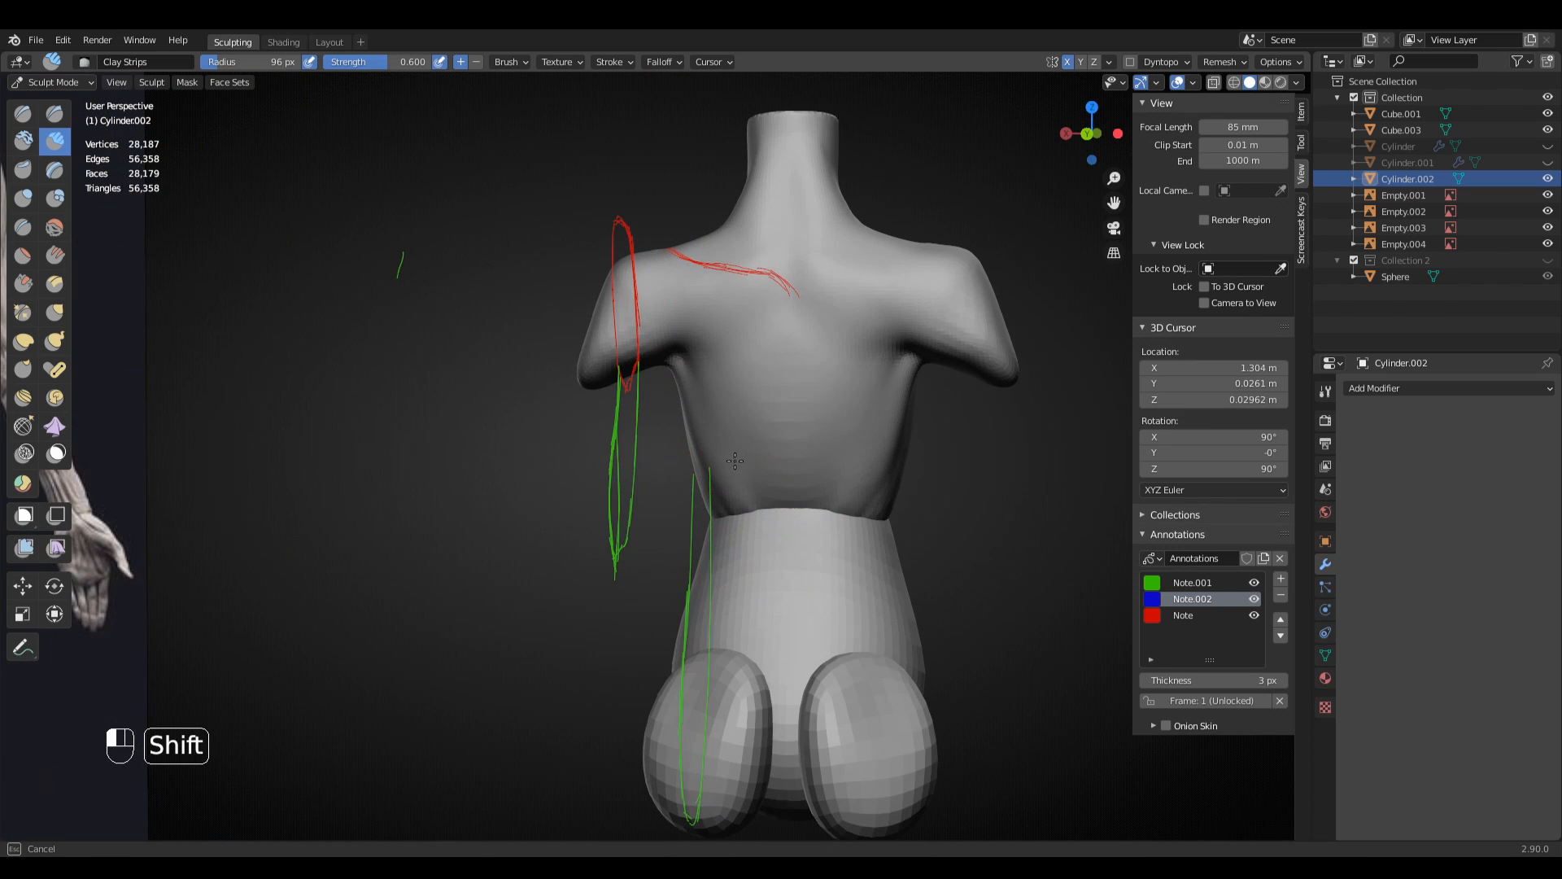
{"action": "left_click_drag", "start_coordinate": [727, 516], "coordinate": [757, 431], "text": "shift"}
{"action": "scroll", "coordinate": [725, 567], "scroll_direction": "down", "scroll_amount": 4}
{"action": "mouse_move", "coordinate": [708, 569]}
{"action": "middle_mouse_down"}
{"action": "mouse_move", "coordinate": [920, 563]}
{"action": "mouse_move", "coordinate": [946, 540]}
{"action": "middle_mouse_up"}
{"action": "mouse_move", "coordinate": [755, 517]}
{"action": "middle_mouse_down"}
{"action": "mouse_move", "coordinate": [783, 503]}
{"action": "mouse_move", "coordinate": [769, 382]}
{"action": "middle_mouse_up"}
- Join the abdomen mesh into the torso Cylinder.002 in Object Mode and save the file
{"action": "key", "text": "KP_1"}
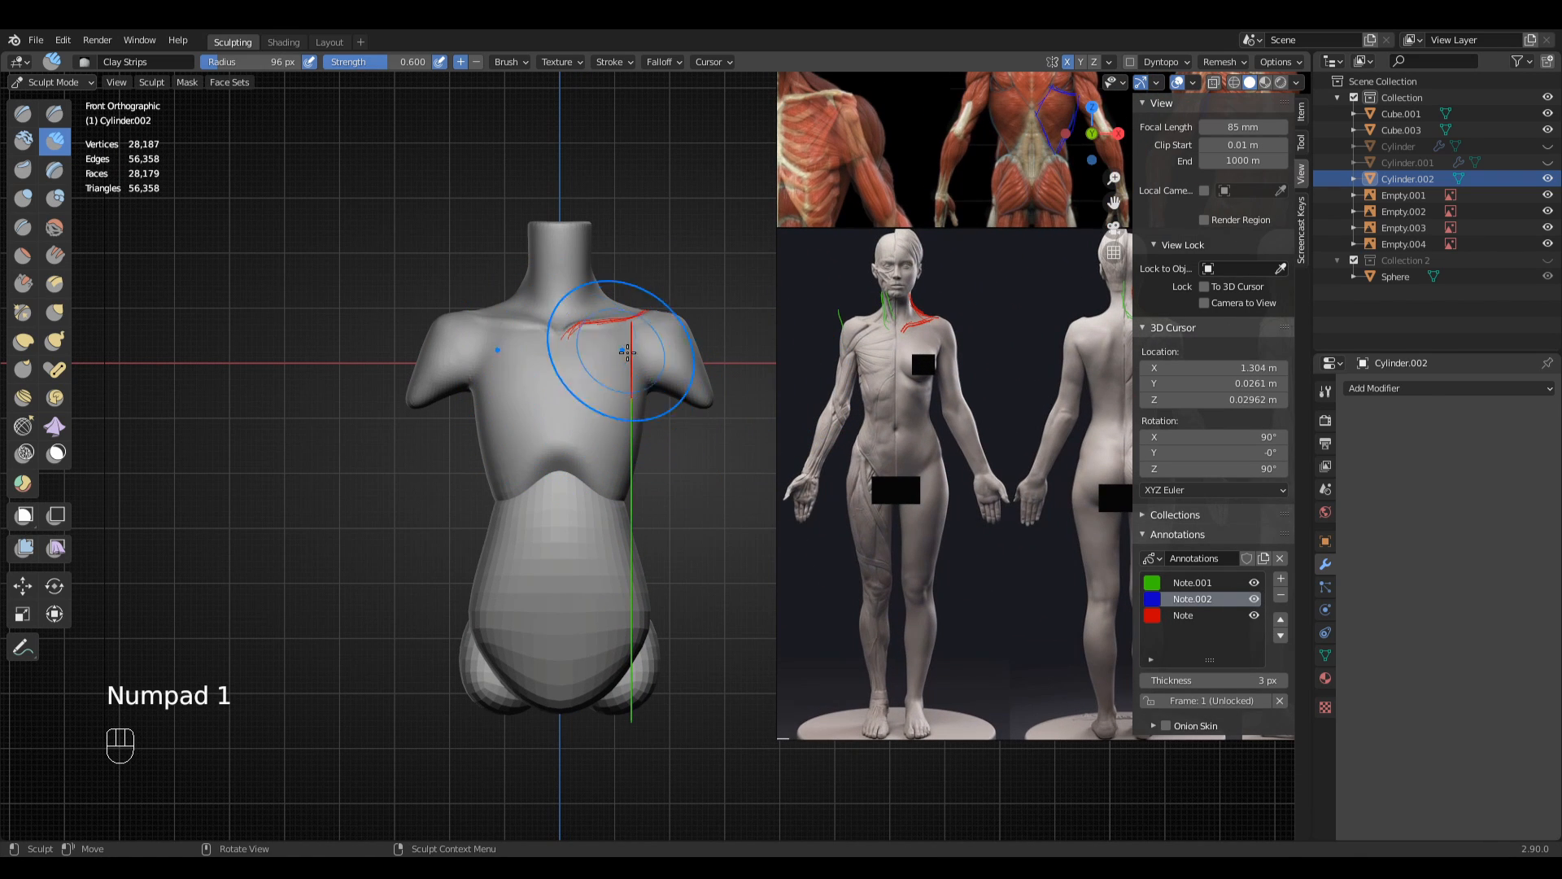
{"action": "left_click", "coordinate": [77, 84]}
{"action": "left_click", "coordinate": [78, 100]}
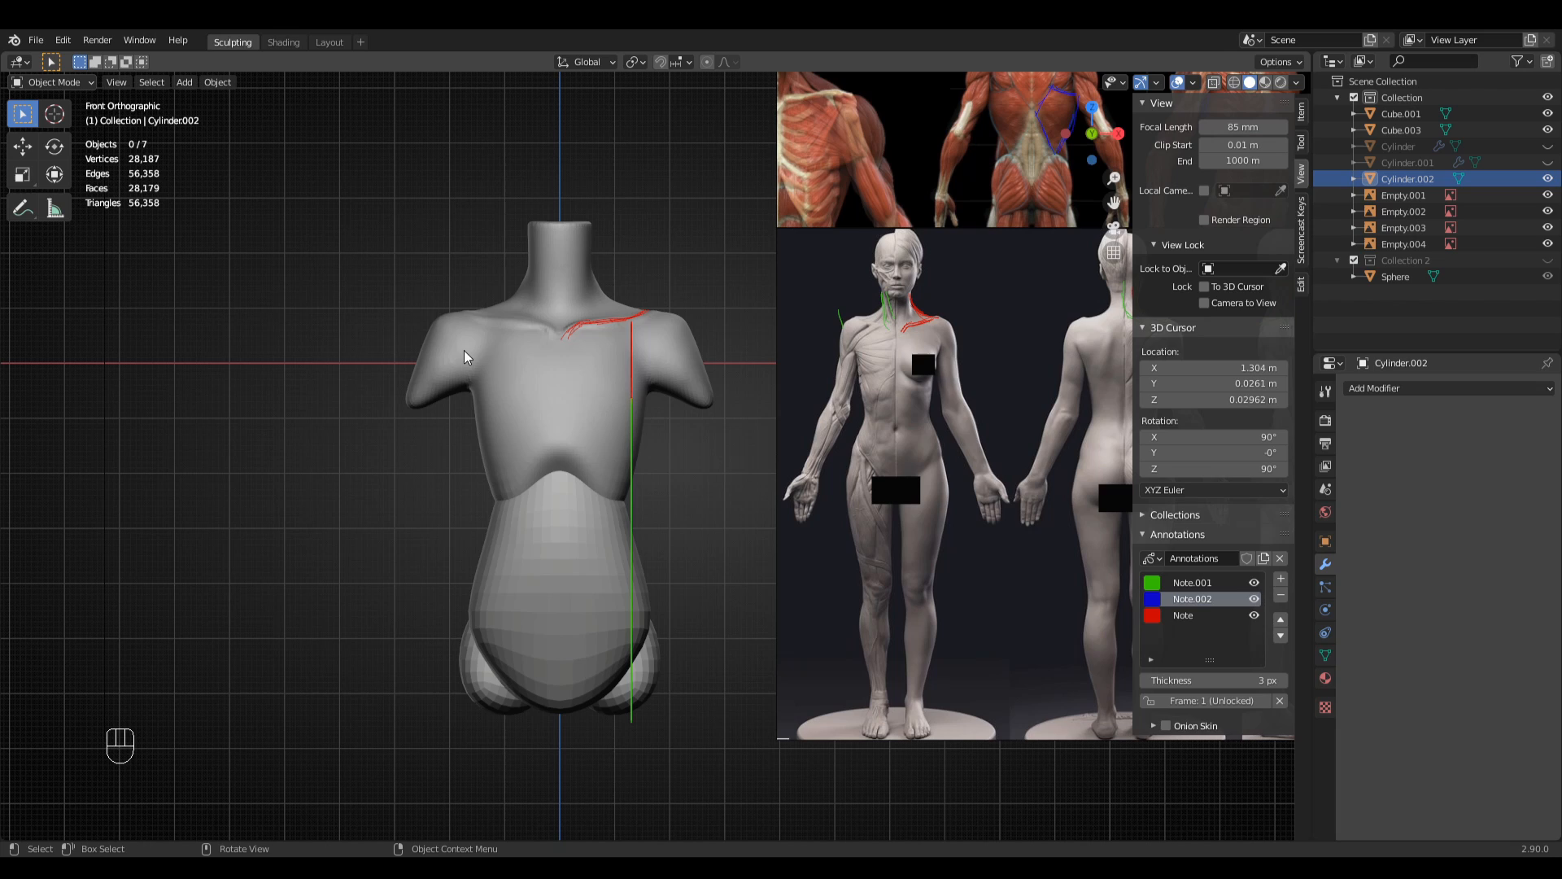
{"action": "left_click", "coordinate": [568, 544]}
{"action": "left_click", "coordinate": [547, 511], "text": "shift"}
{"action": "key", "text": "ctrl+j"}
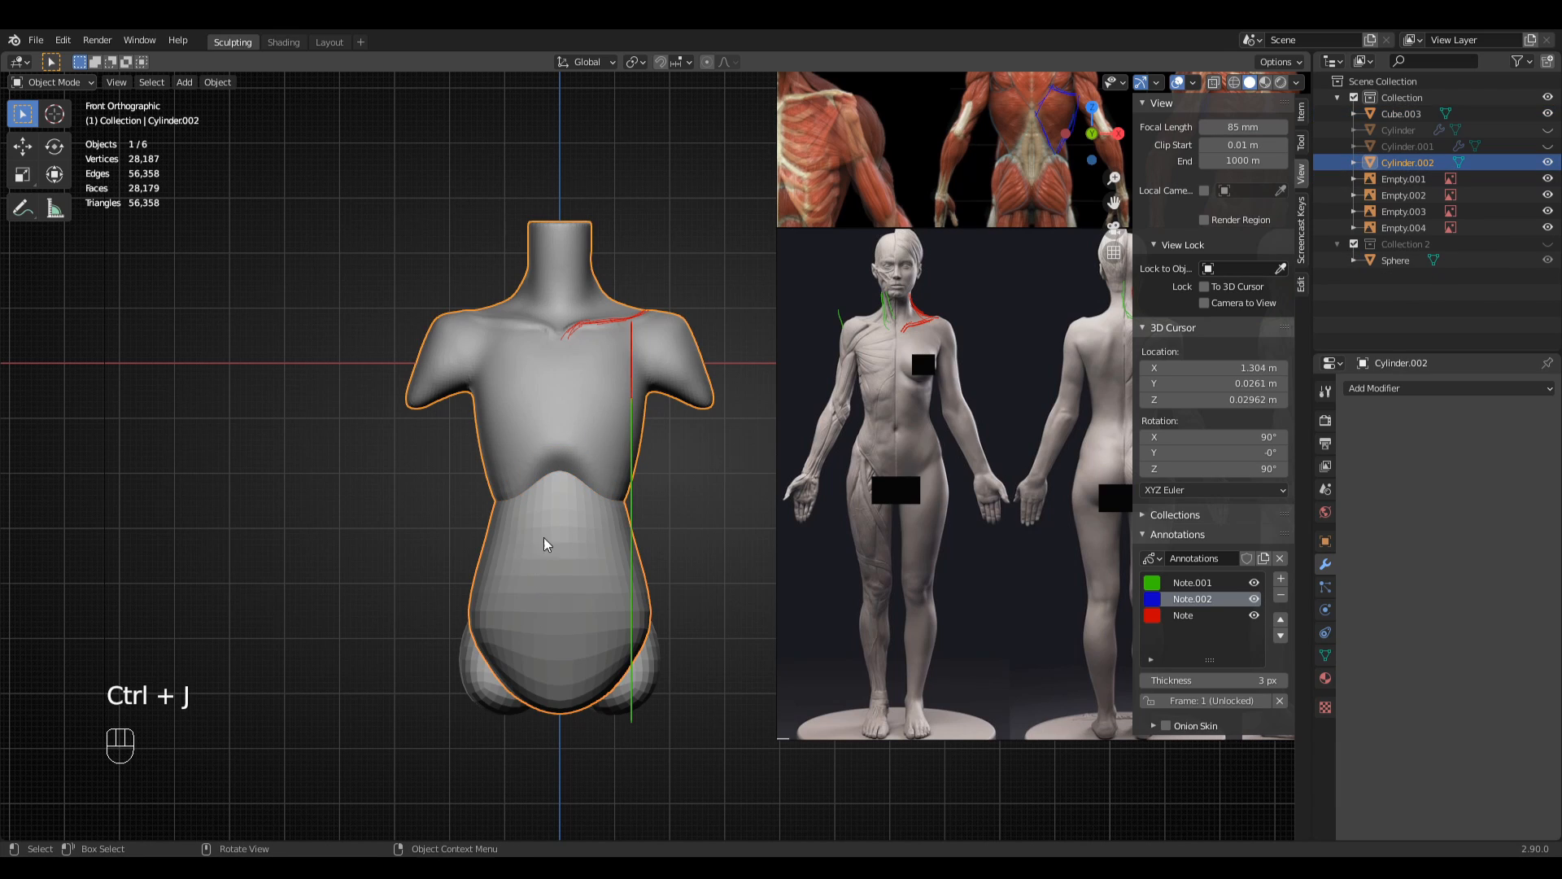
{"action": "key", "text": "ctrl+s"}
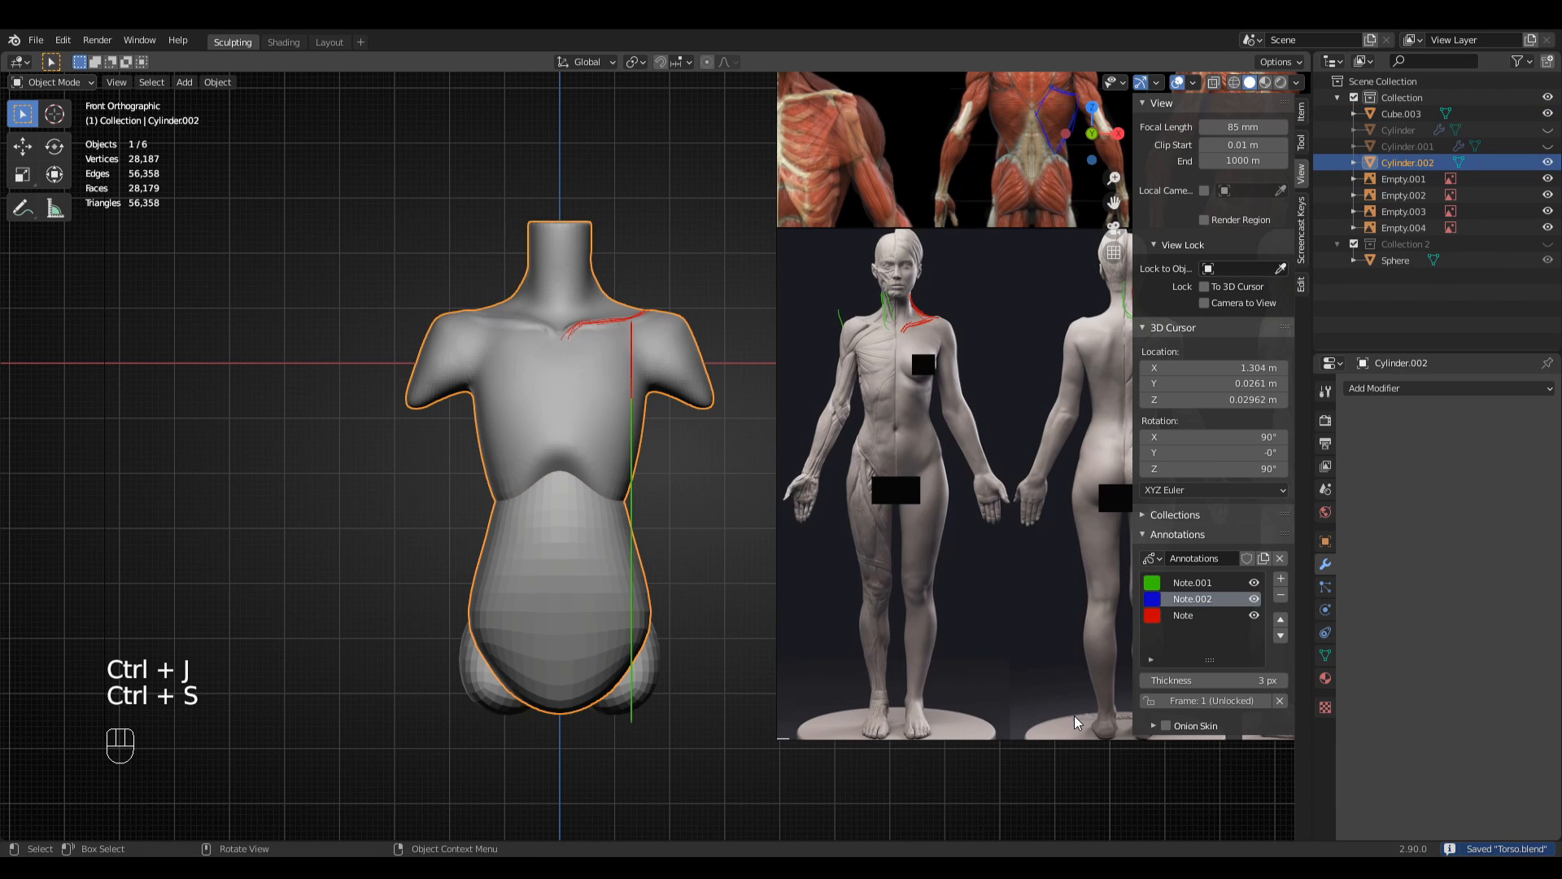
- Return the joined torso to Sculpt Mode and set its remesh voxel size to about 0.04
{"action": "left_click", "coordinate": [86, 82]}
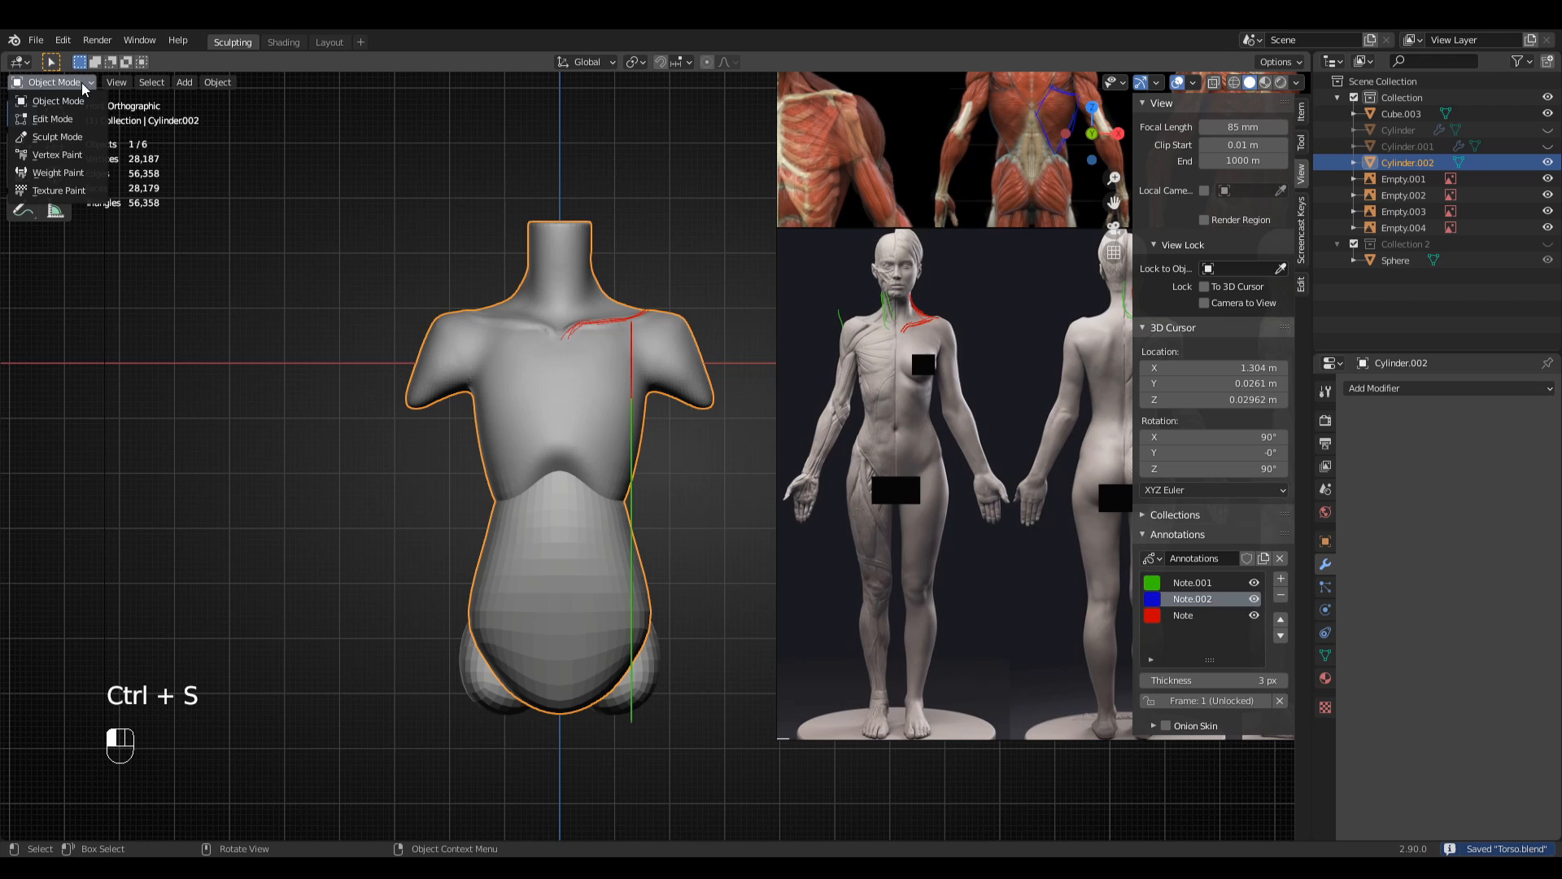
{"action": "left_click", "coordinate": [58, 138]}
{"action": "middle_click_drag", "start_coordinate": [691, 498], "coordinate": [716, 437], "text": "shift"}
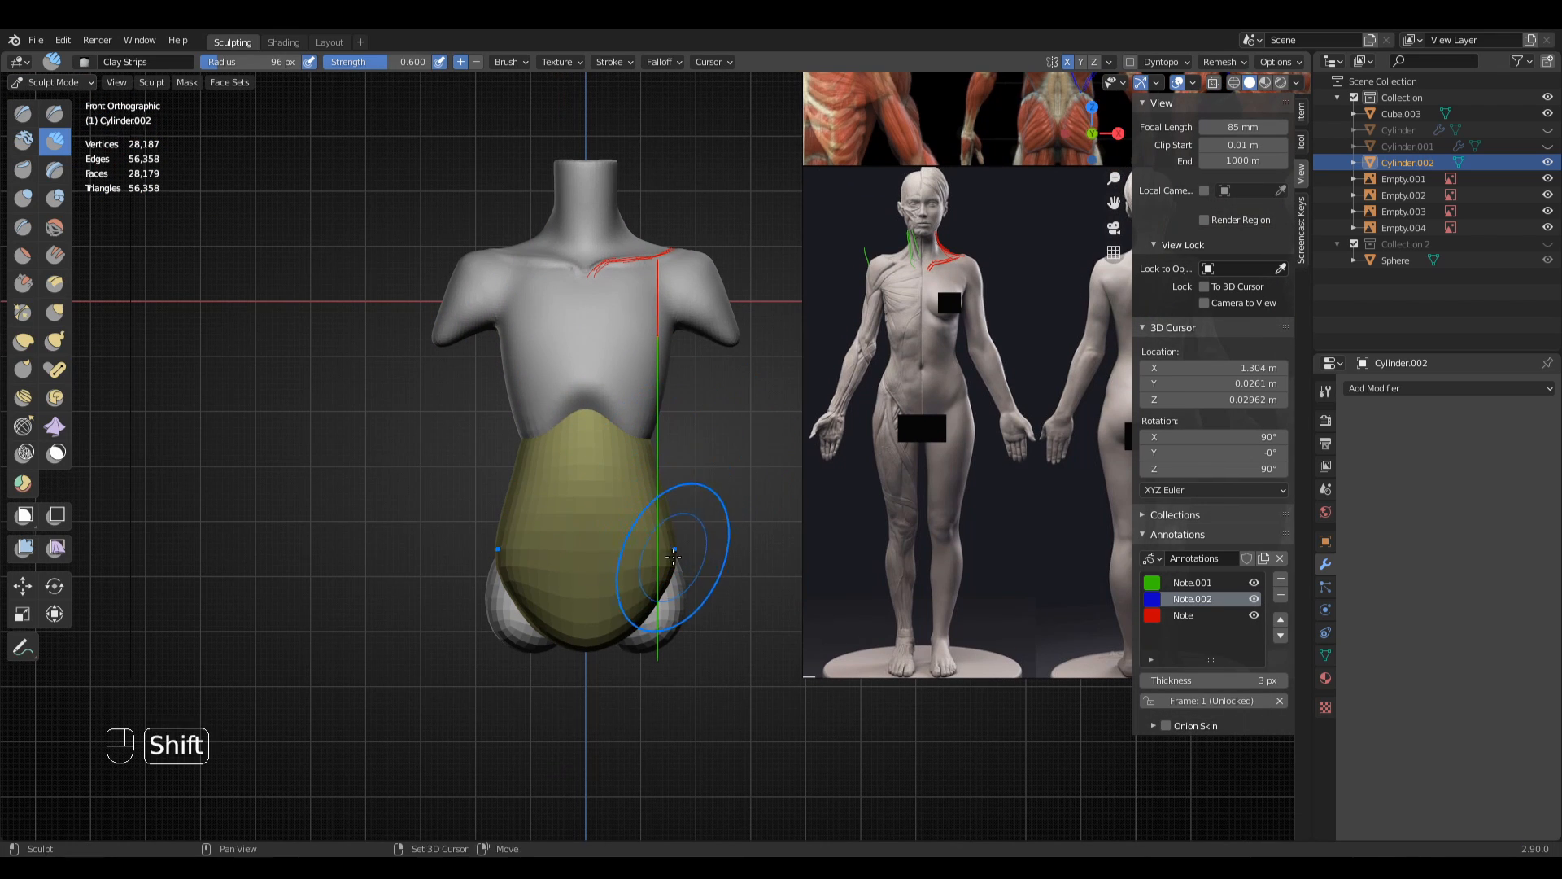
{"action": "middle_click_drag", "start_coordinate": [682, 561], "coordinate": [645, 541], "text": "shift"}
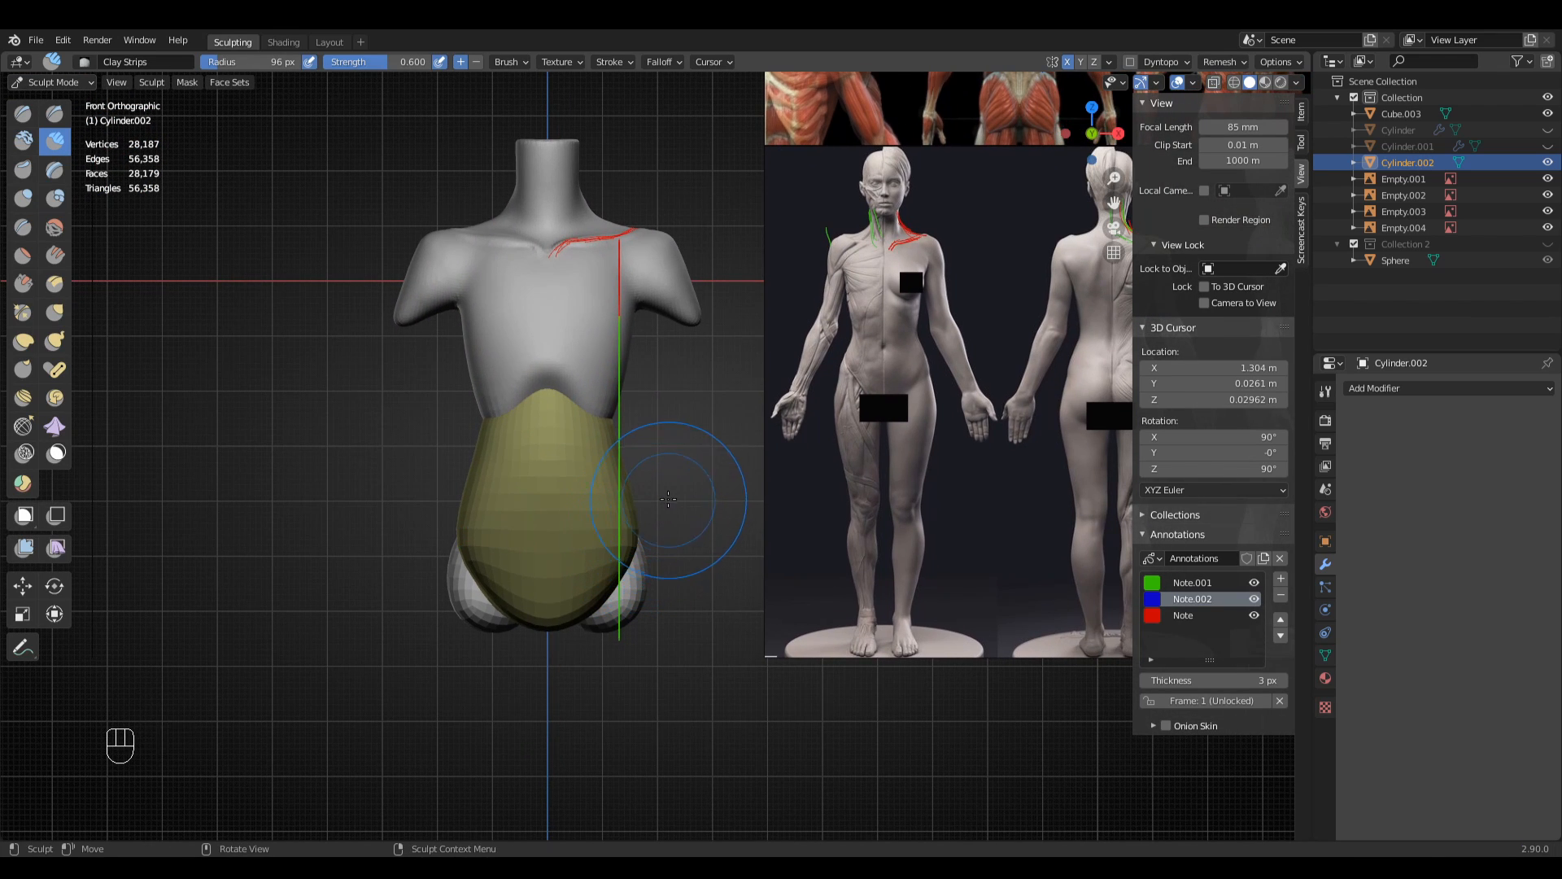
{"action": "key", "text": "shift+r"}
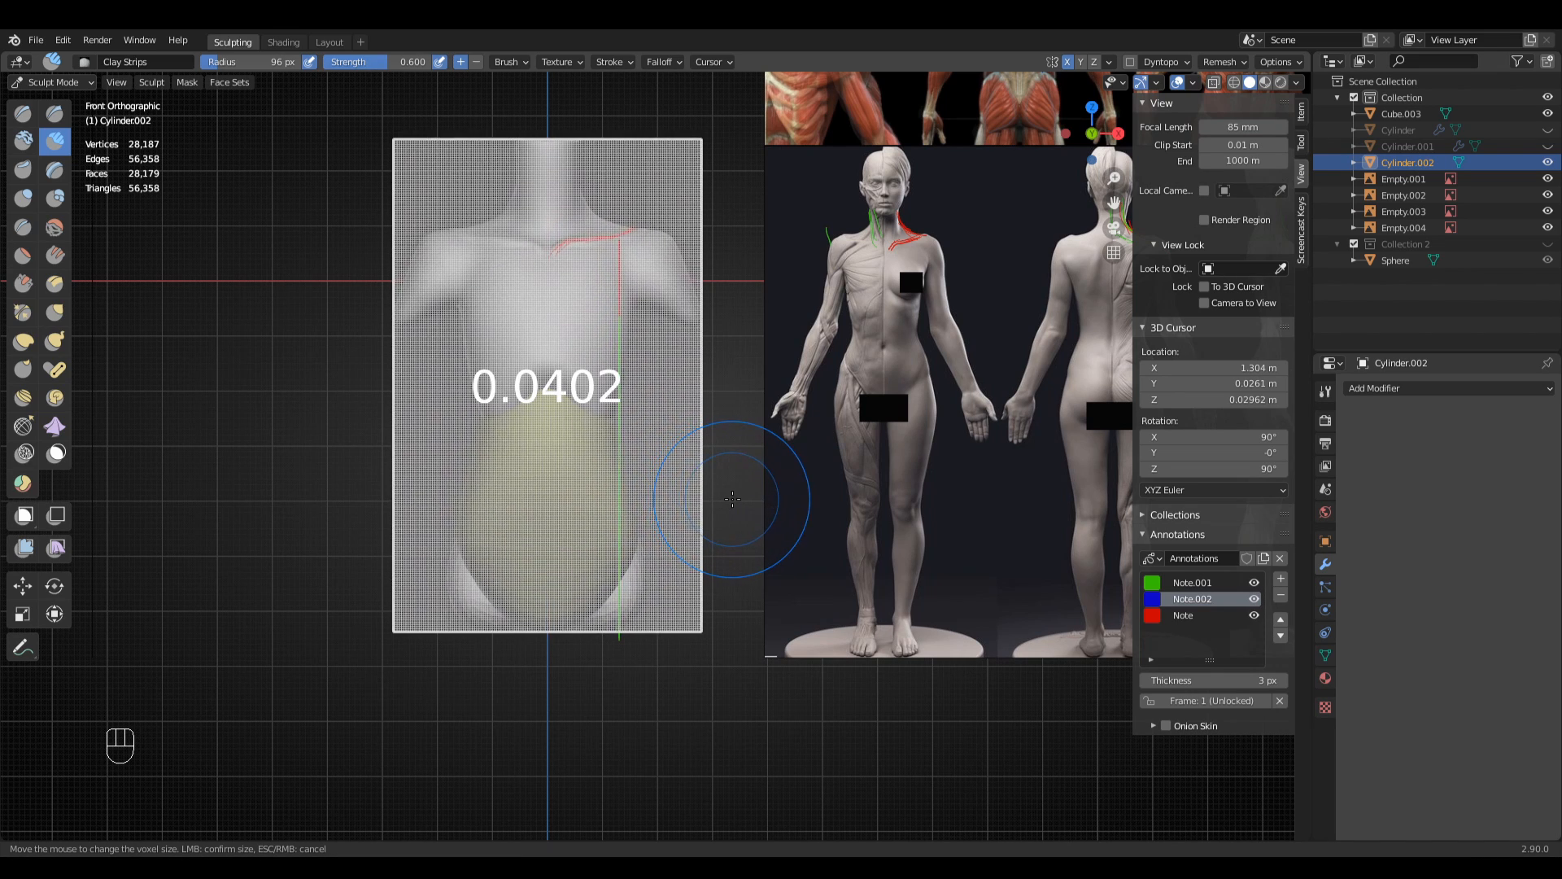
{"action": "left_click", "coordinate": [723, 508]}
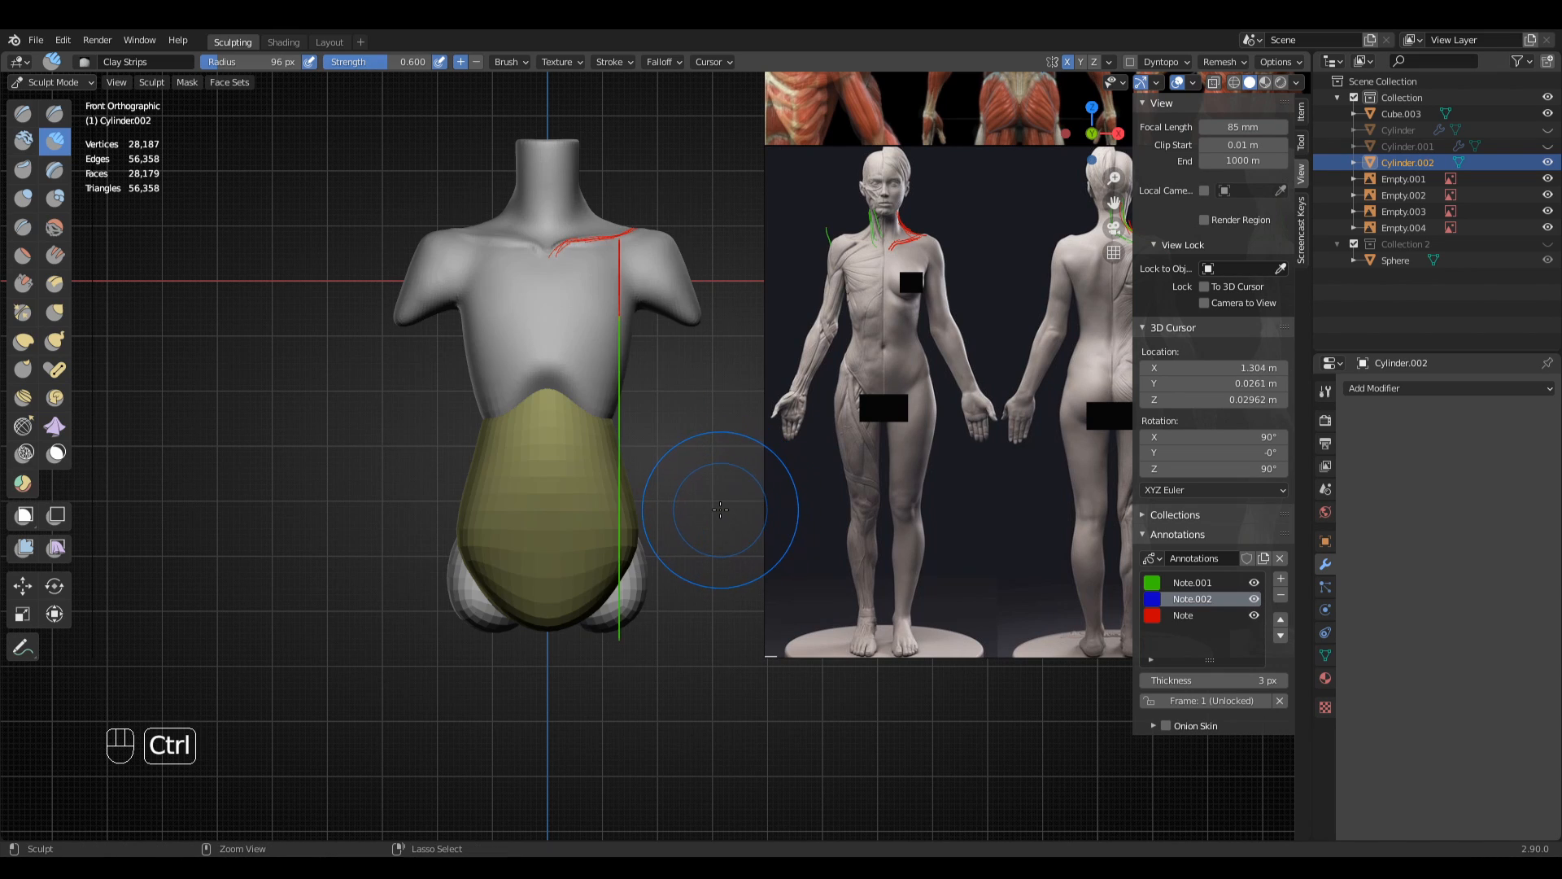
- Voxel-remesh the joined torso and smooth the transition between ribcage and abdomen and the faceted belly surface
{"action": "key", "text": "ctrl+r"}
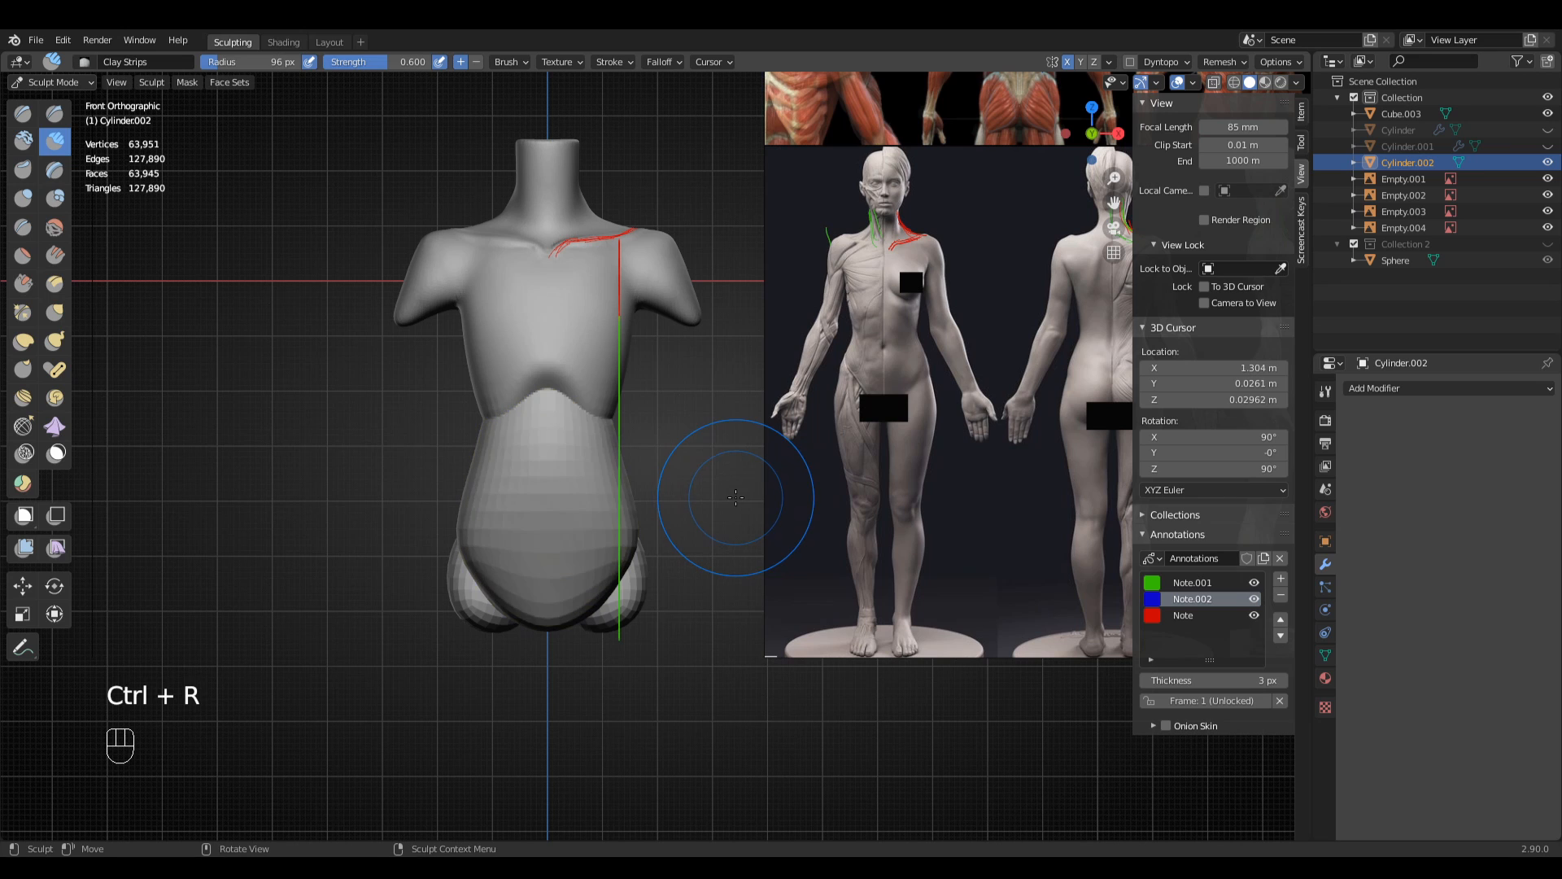
{"action": "left_click", "coordinate": [1220, 62]}
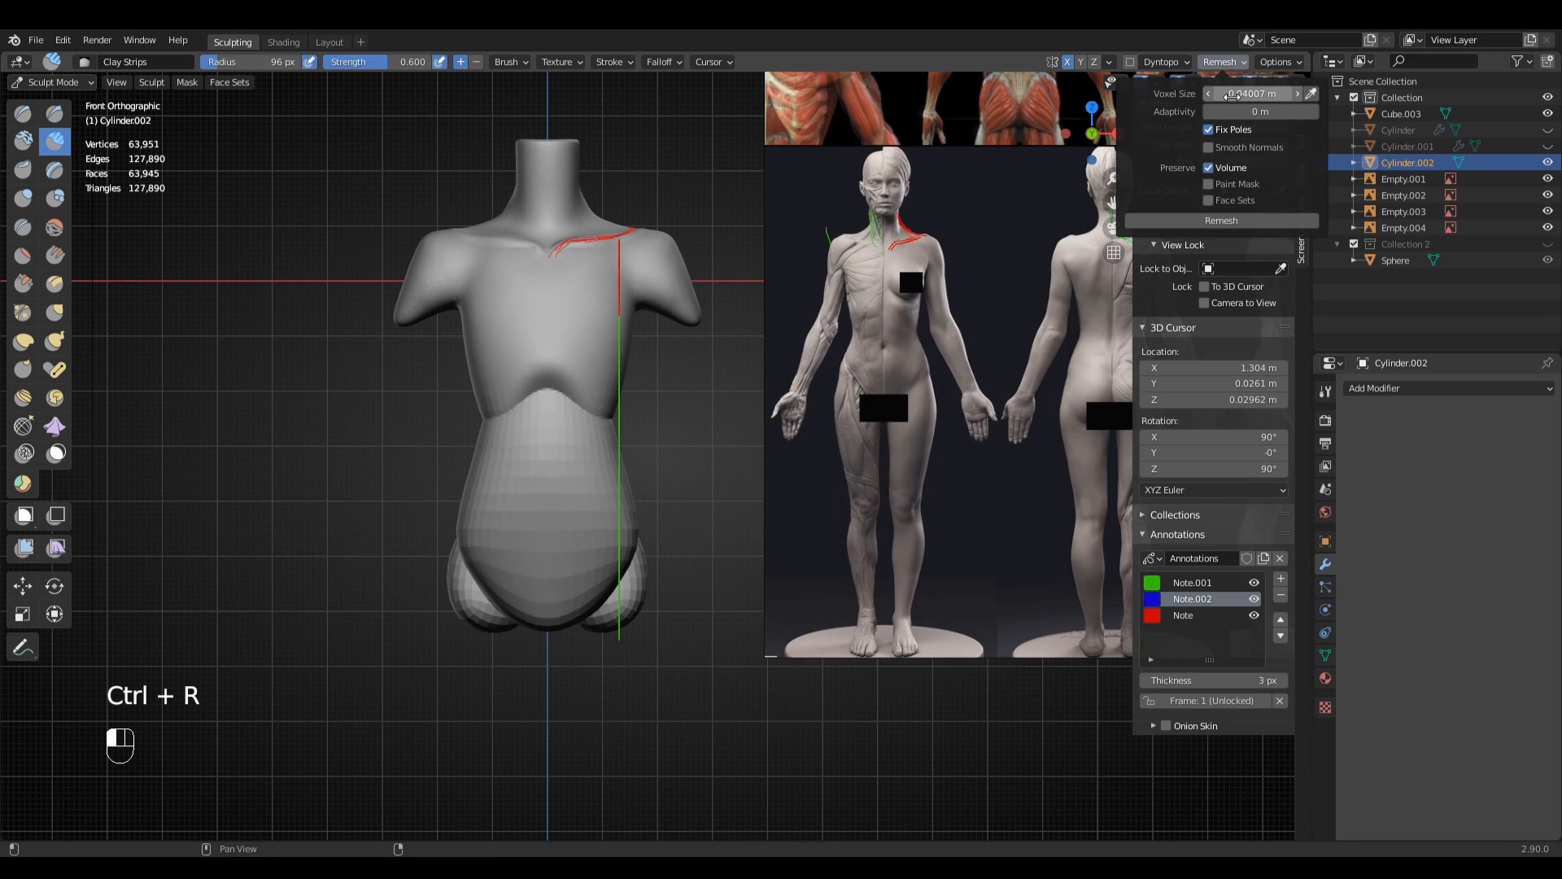
{"action": "middle_click_drag", "start_coordinate": [588, 487], "coordinate": [488, 419], "text": "ctrl"}
{"action": "mouse_move", "coordinate": [446, 358]}
{"action": "left_mouse_down", "text": "shift"}
{"action": "mouse_move", "coordinate": [429, 339]}
{"action": "mouse_move", "coordinate": [533, 340]}
{"action": "left_mouse_up", "text": "shift"}
{"action": "left_click_drag", "start_coordinate": [550, 534], "coordinate": [454, 539], "text": "shift"}
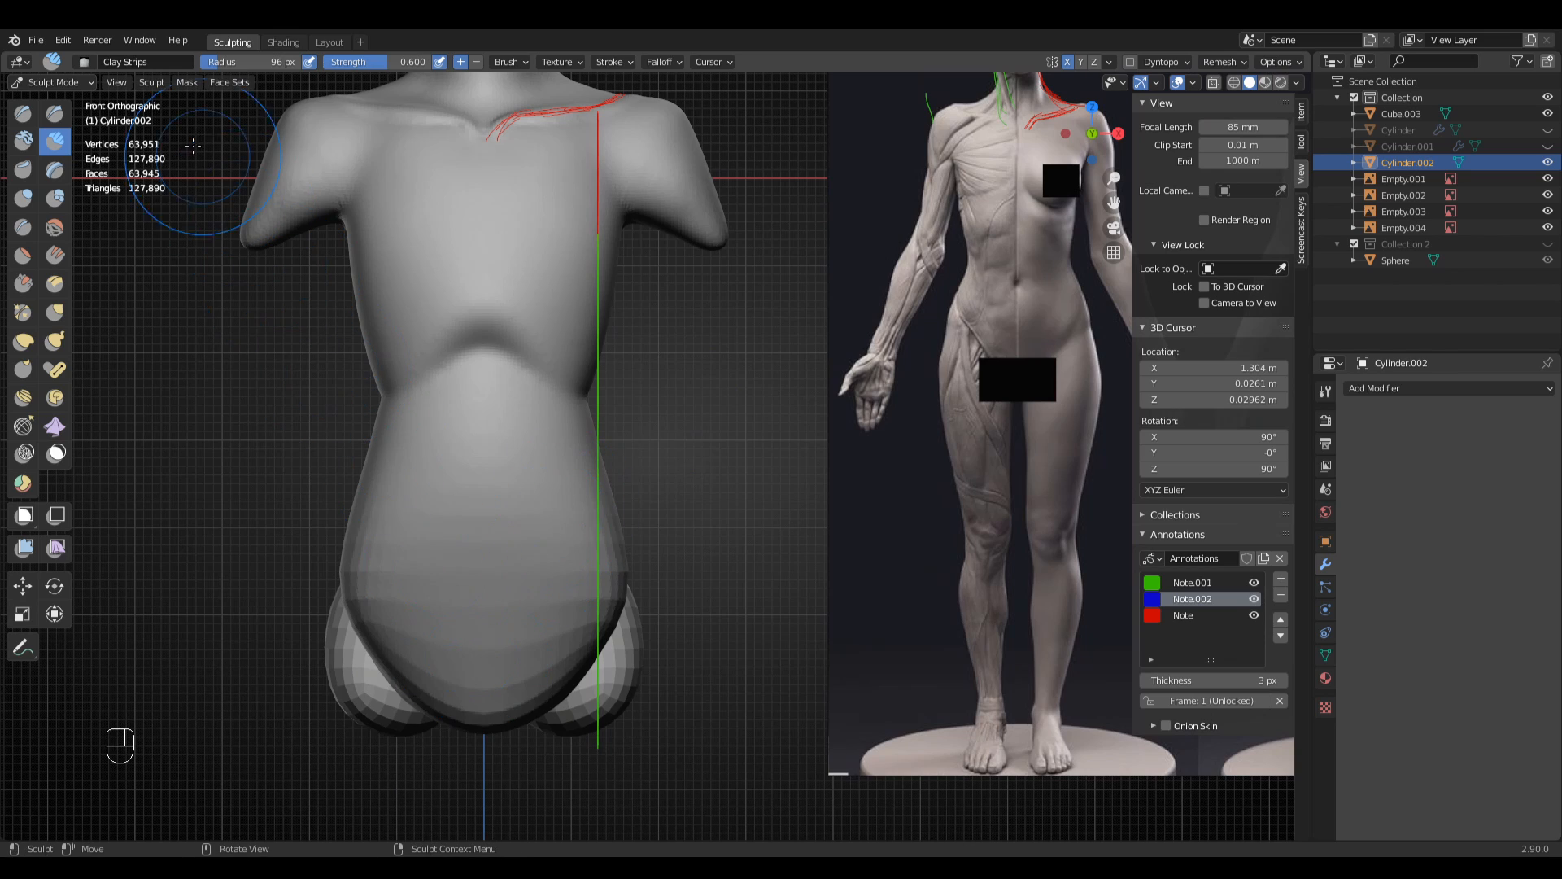
- Check the remeshed torso from several sides and smooth the lower end of the abdomen between the hips
{"action": "middle_click_drag", "start_coordinate": [480, 407], "coordinate": [628, 592], "text": "ctrl"}
{"action": "middle_click_drag", "start_coordinate": [694, 545], "coordinate": [768, 534]}
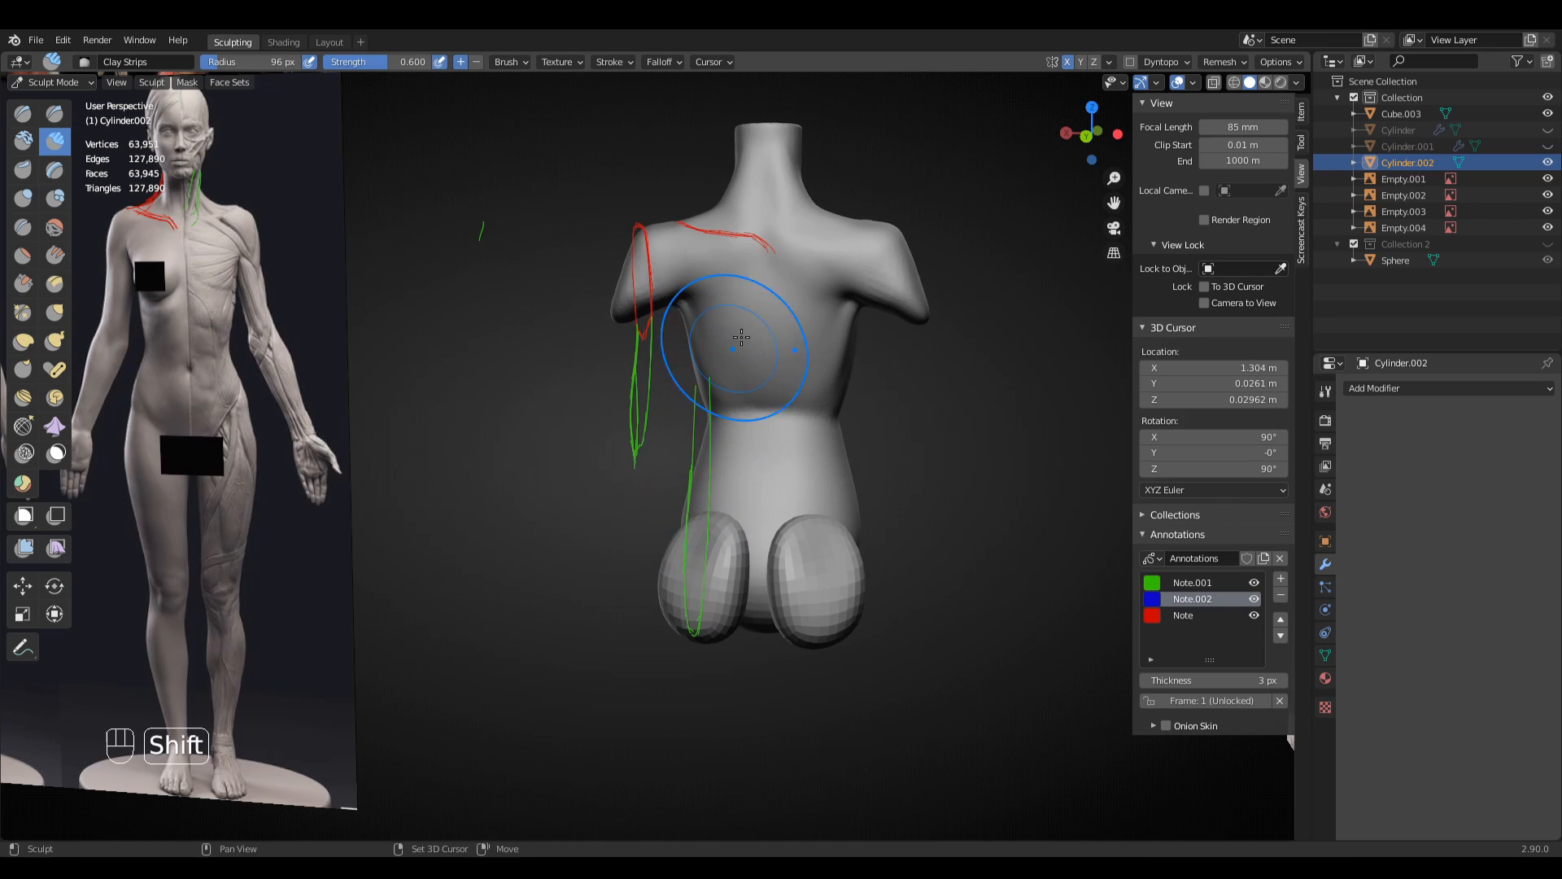
{"action": "middle_click_drag", "start_coordinate": [664, 297], "coordinate": [565, 288]}
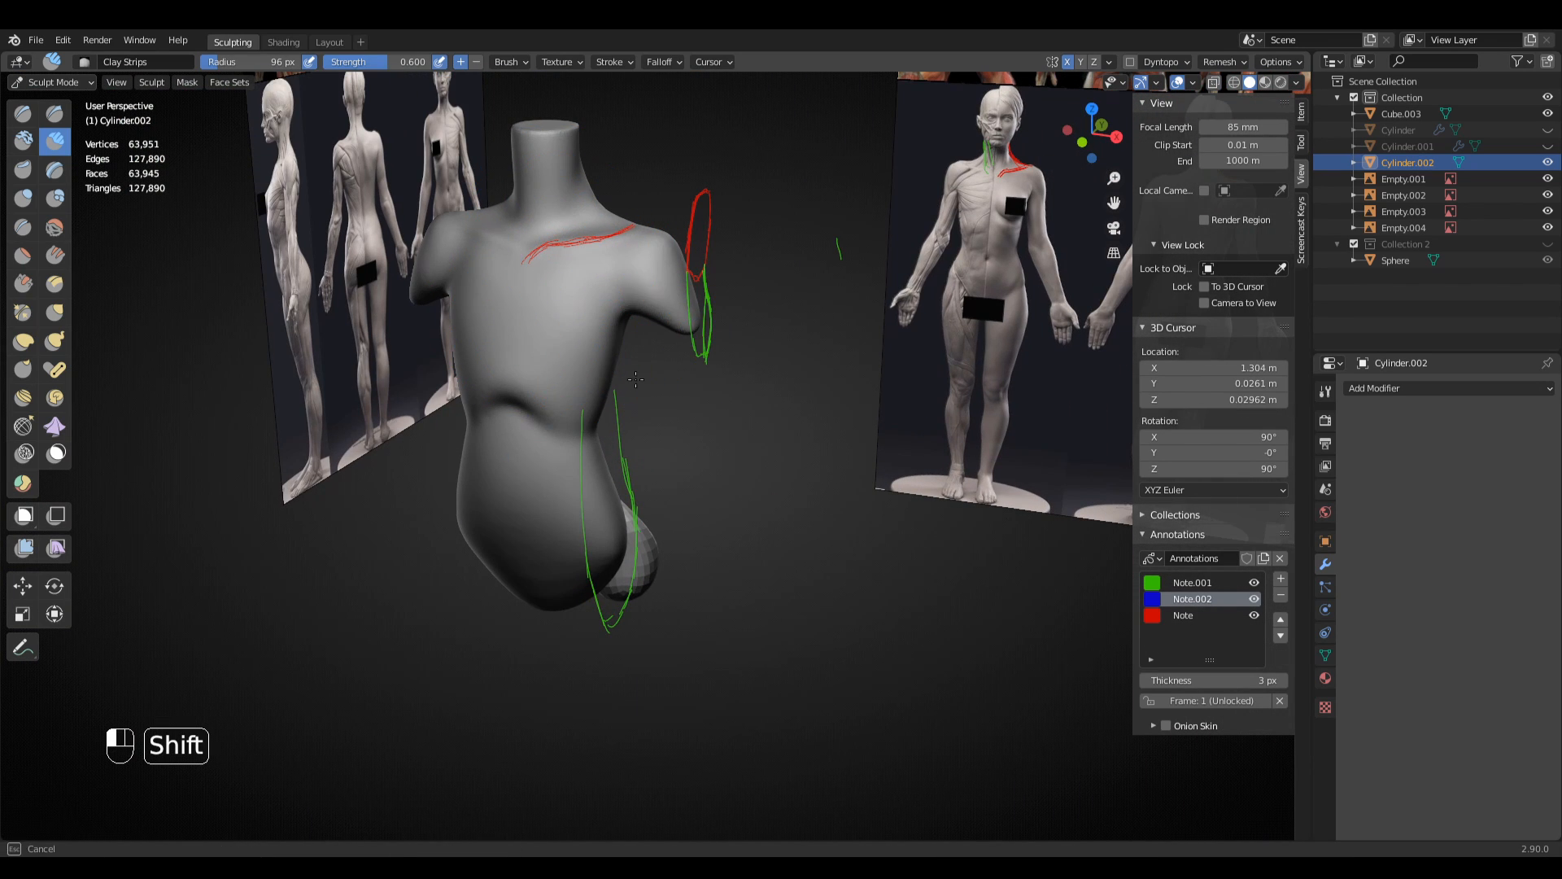
{"action": "middle_click_drag", "start_coordinate": [636, 379], "coordinate": [698, 391]}
{"action": "key", "text": "KP_1"}
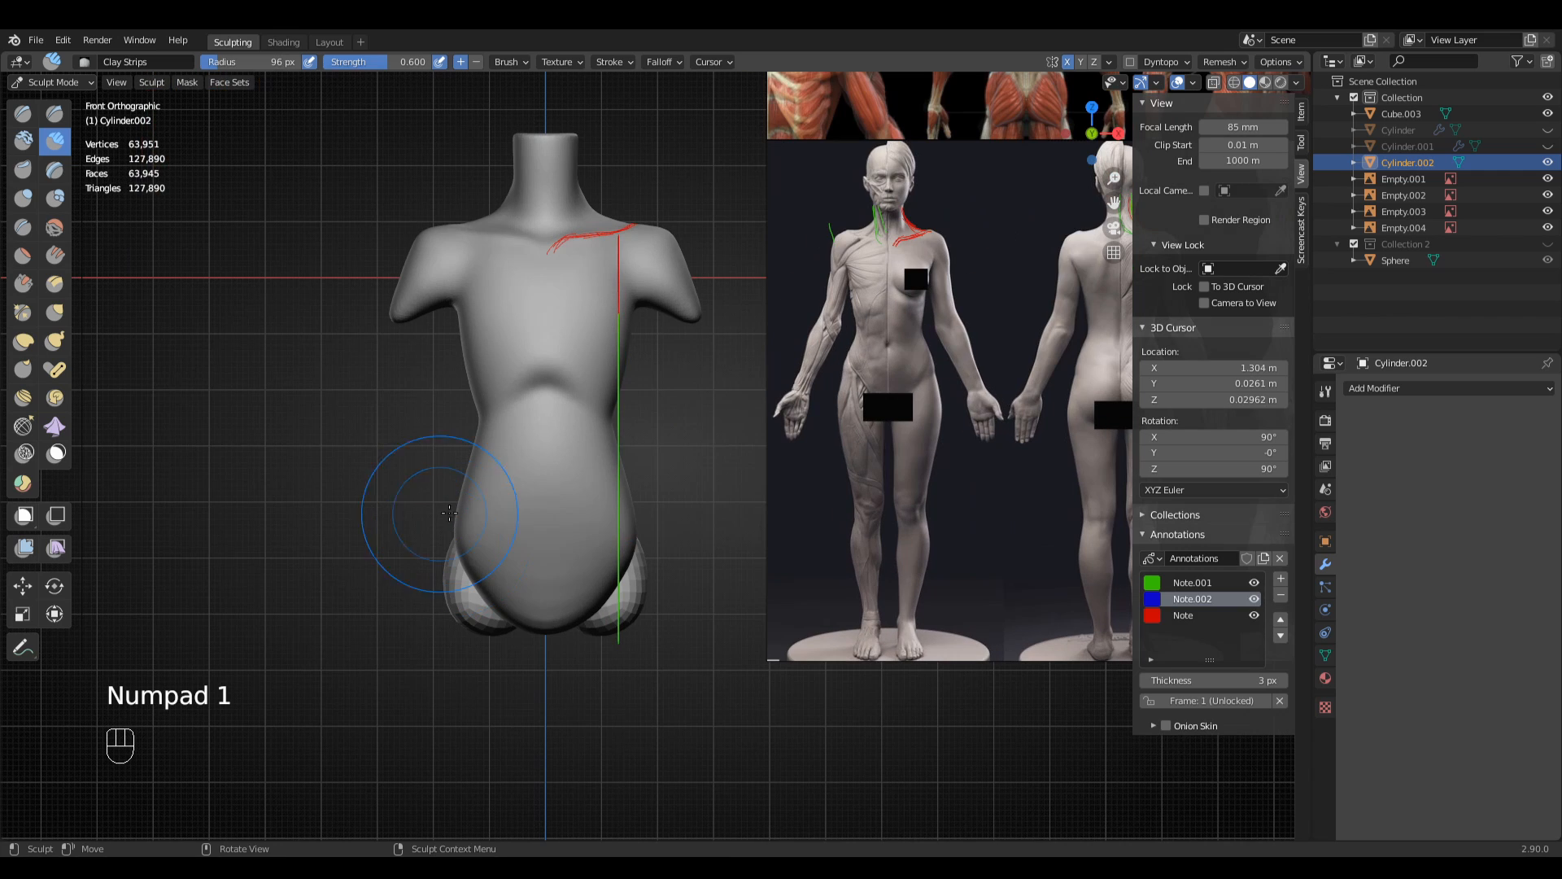
{"action": "left_click_drag", "start_coordinate": [548, 651], "coordinate": [560, 608], "text": "shift"}
{"action": "middle_click_drag", "start_coordinate": [588, 489], "coordinate": [619, 506], "text": "shift"}
{"action": "scroll", "coordinate": [653, 454], "scroll_direction": "up", "scroll_amount": 2}
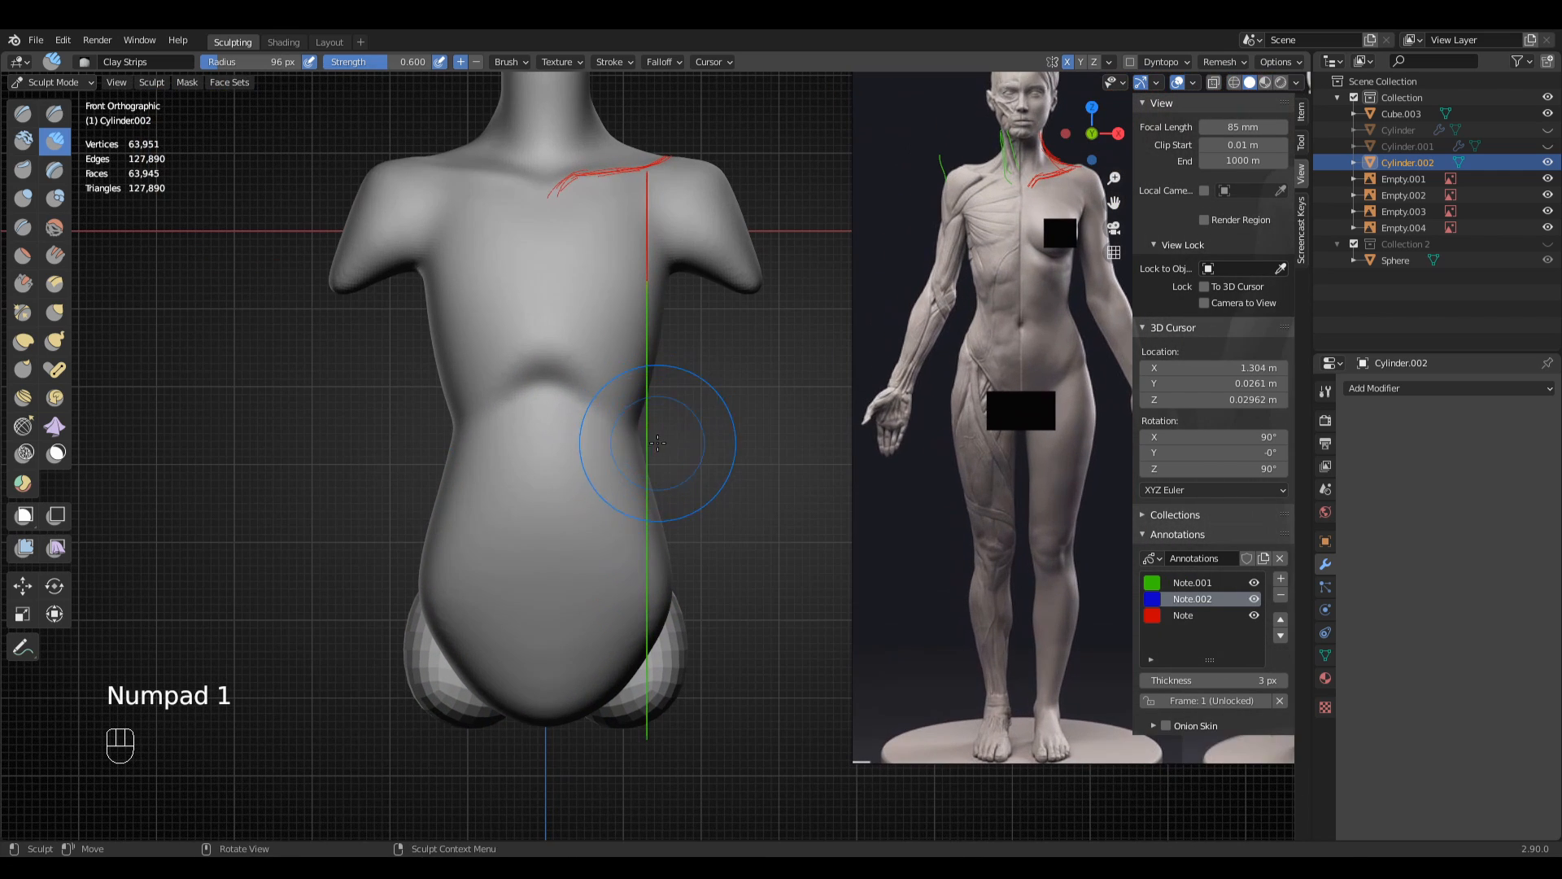
{"action": "middle_click_drag", "start_coordinate": [701, 430], "coordinate": [598, 482], "text": "shift"}
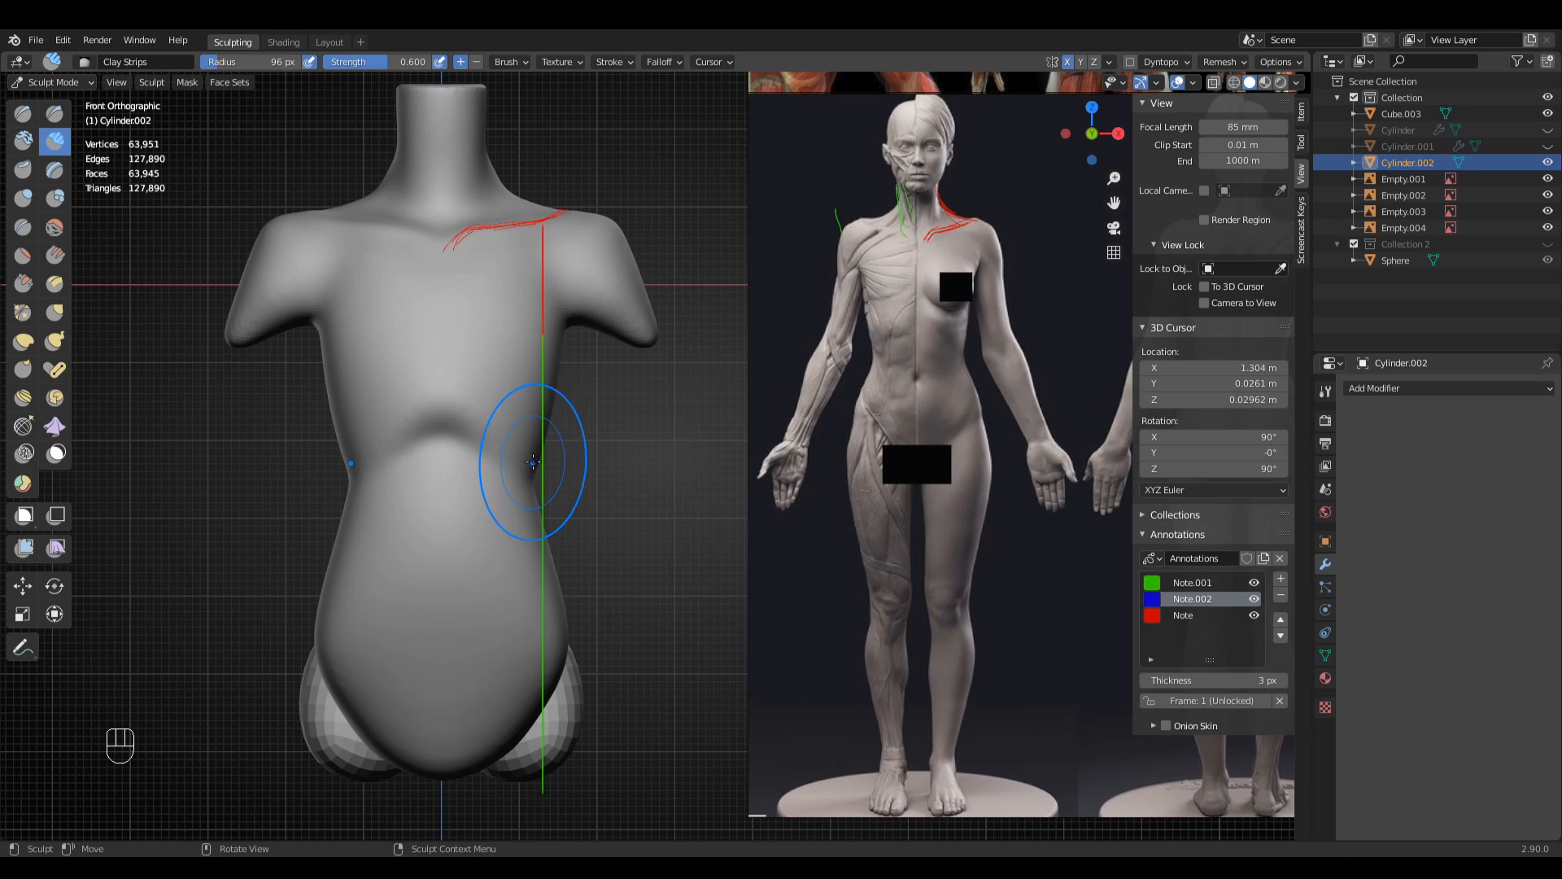
- Reshape the sides of the ribcage and waist in front view with the Grab brush, resizing its radius down to 116 px
{"action": "key", "text": "g"}
{"action": "key", "text": "f"}
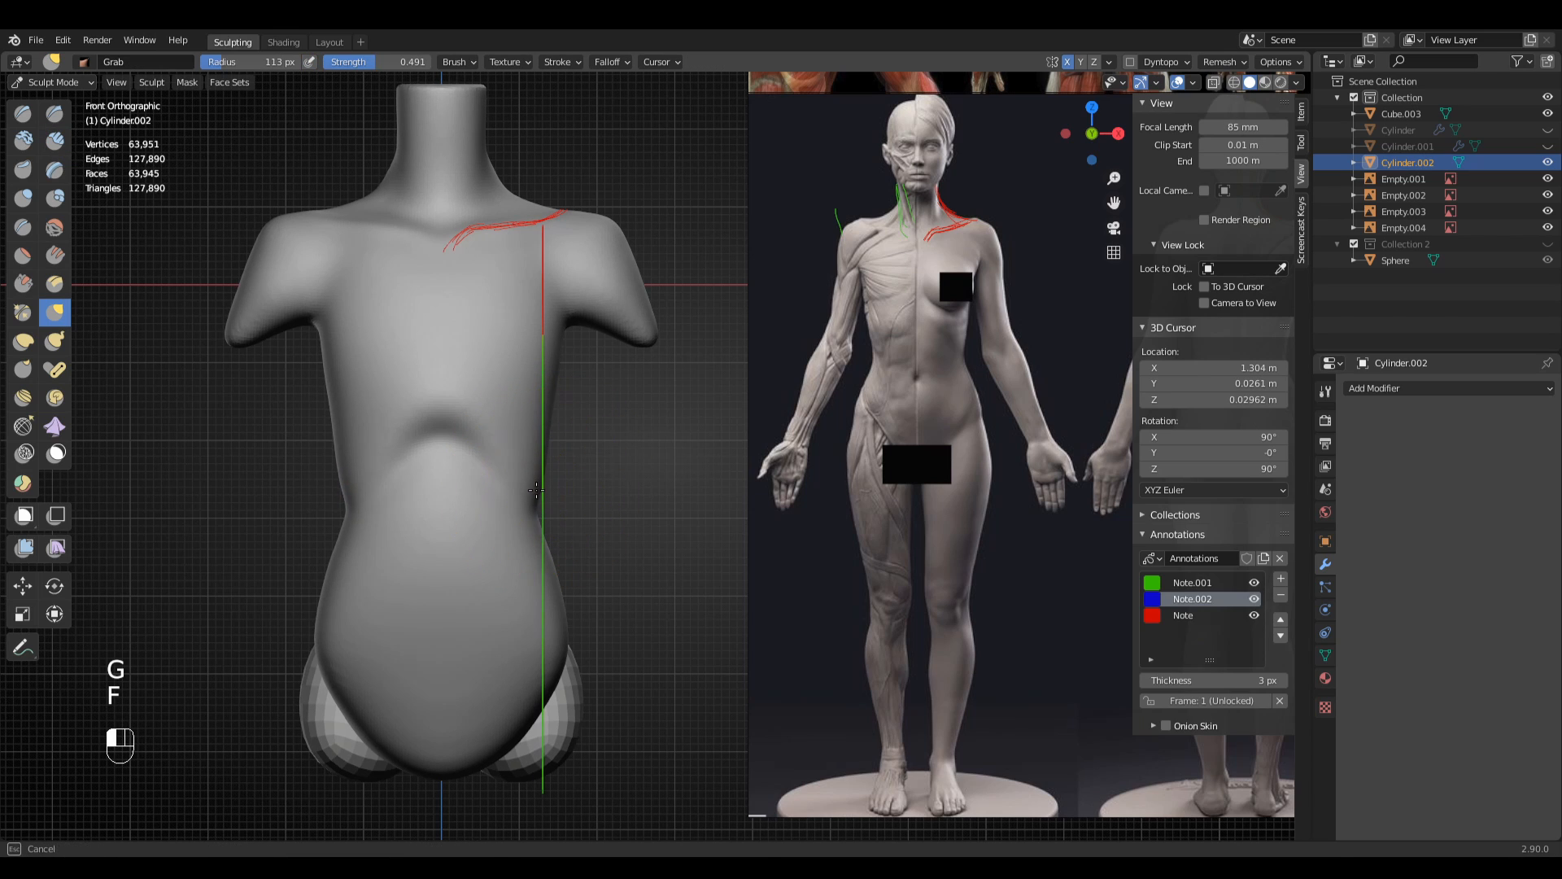
{"action": "key", "text": "f"}
{"action": "left_click", "coordinate": [652, 450]}
{"action": "key", "text": "f"}
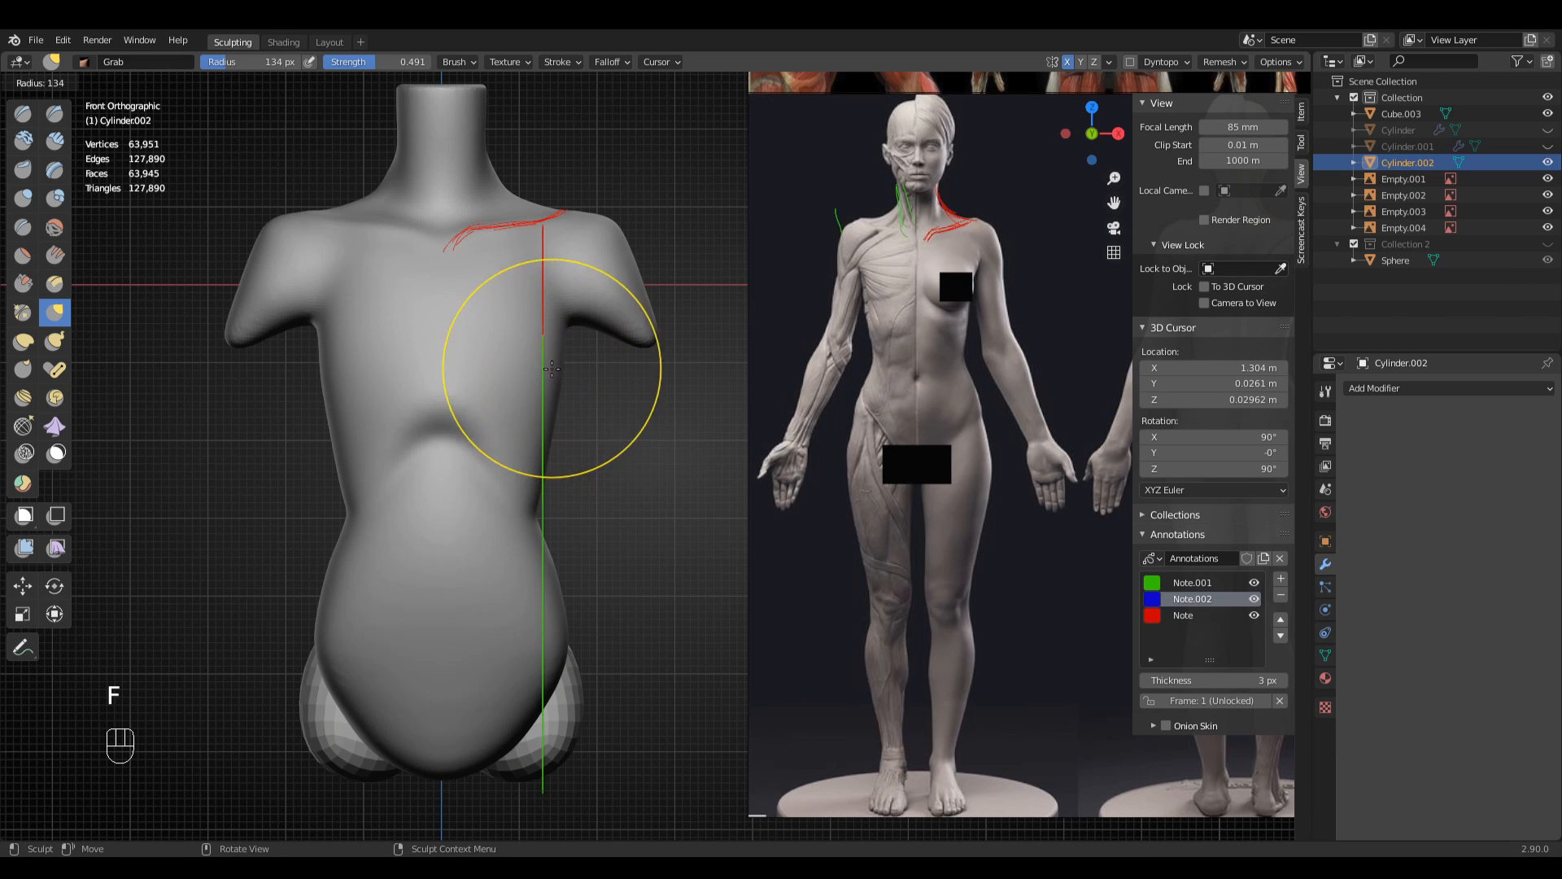
{"action": "left_click", "coordinate": [558, 350]}
{"action": "mouse_move", "coordinate": [539, 307]}
{"action": "left_mouse_down"}
{"action": "mouse_move", "coordinate": [534, 291]}
{"action": "mouse_move", "coordinate": [532, 322]}
{"action": "left_mouse_up"}
{"action": "key", "text": "f"}
{"action": "left_click", "coordinate": [551, 440]}
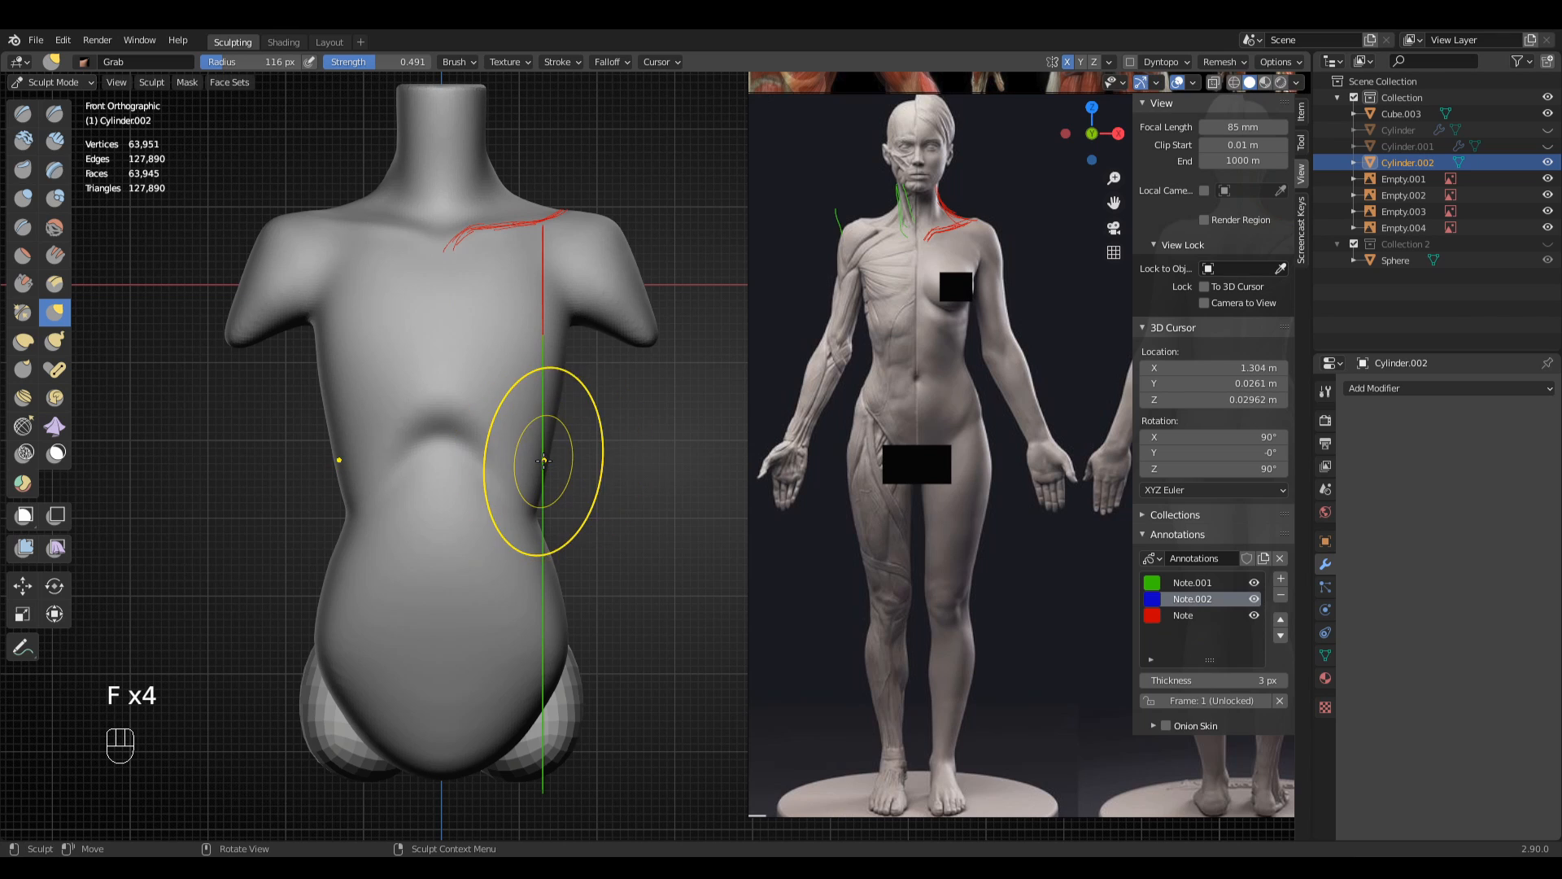
- Pull the waist and lower ribcage contour with the Grab brush, then adjust the outer shoulder with a 102 px radius
{"action": "mouse_move", "coordinate": [595, 427]}
{"action": "middle_mouse_down", "text": "ctrl"}
{"action": "mouse_move", "coordinate": [551, 569]}
{"action": "mouse_move", "coordinate": [583, 429]}
{"action": "middle_mouse_up", "text": "ctrl"}
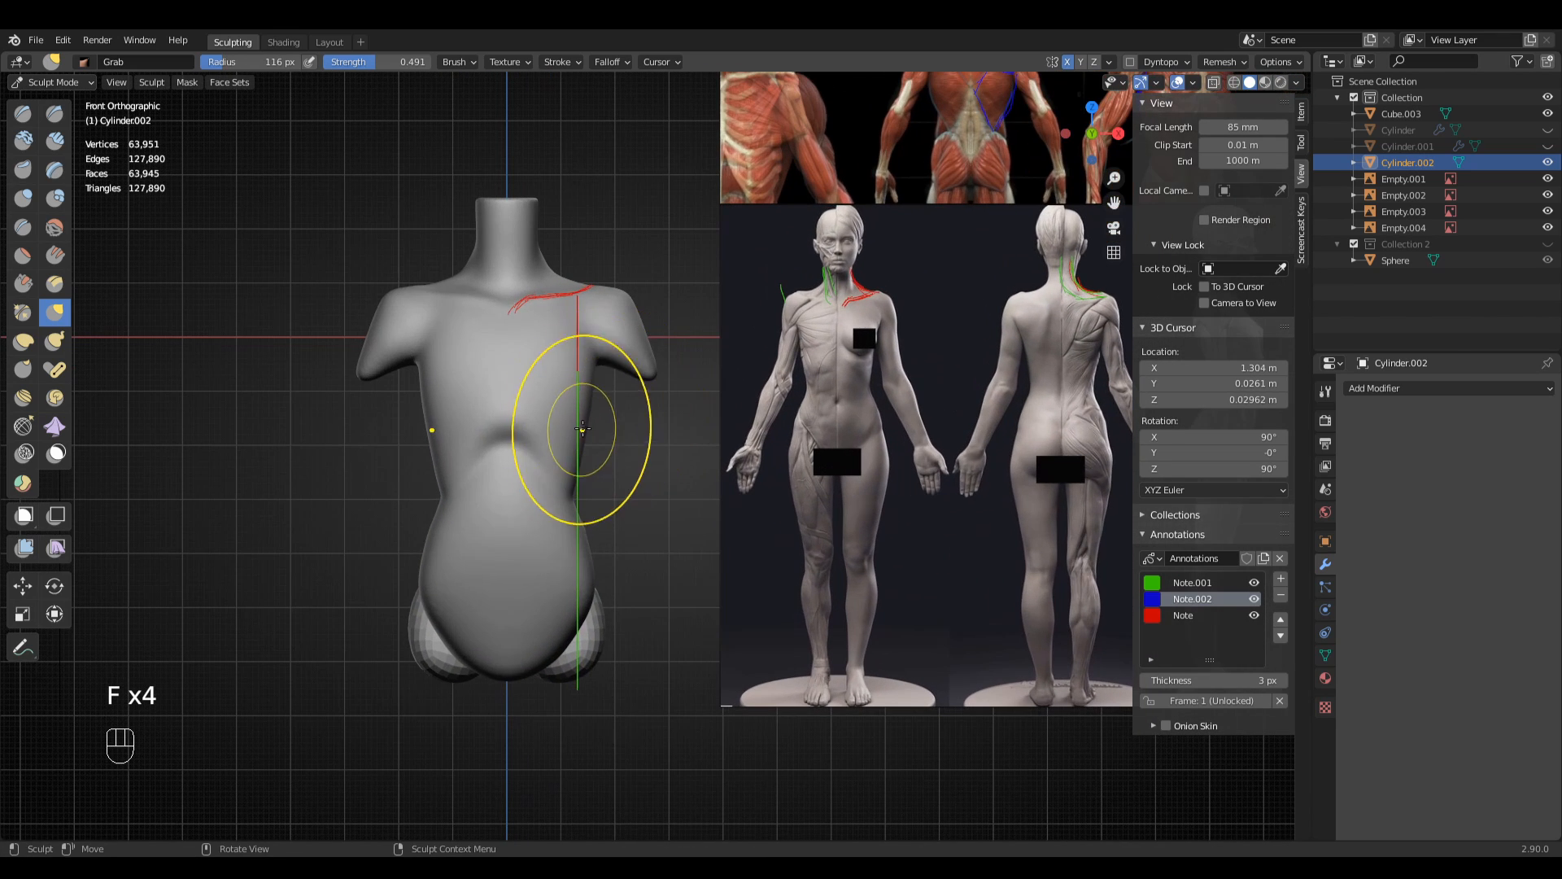
{"action": "left_click_drag", "start_coordinate": [561, 483], "coordinate": [571, 468]}
{"action": "left_click_drag", "start_coordinate": [584, 404], "coordinate": [586, 400]}
{"action": "middle_click_drag", "start_coordinate": [633, 345], "coordinate": [607, 396], "text": "shift"}
{"action": "middle_click_drag", "start_coordinate": [608, 395], "coordinate": [640, 350], "text": "ctrl"}
{"action": "key", "text": "f"}
{"action": "left_click", "coordinate": [606, 345]}
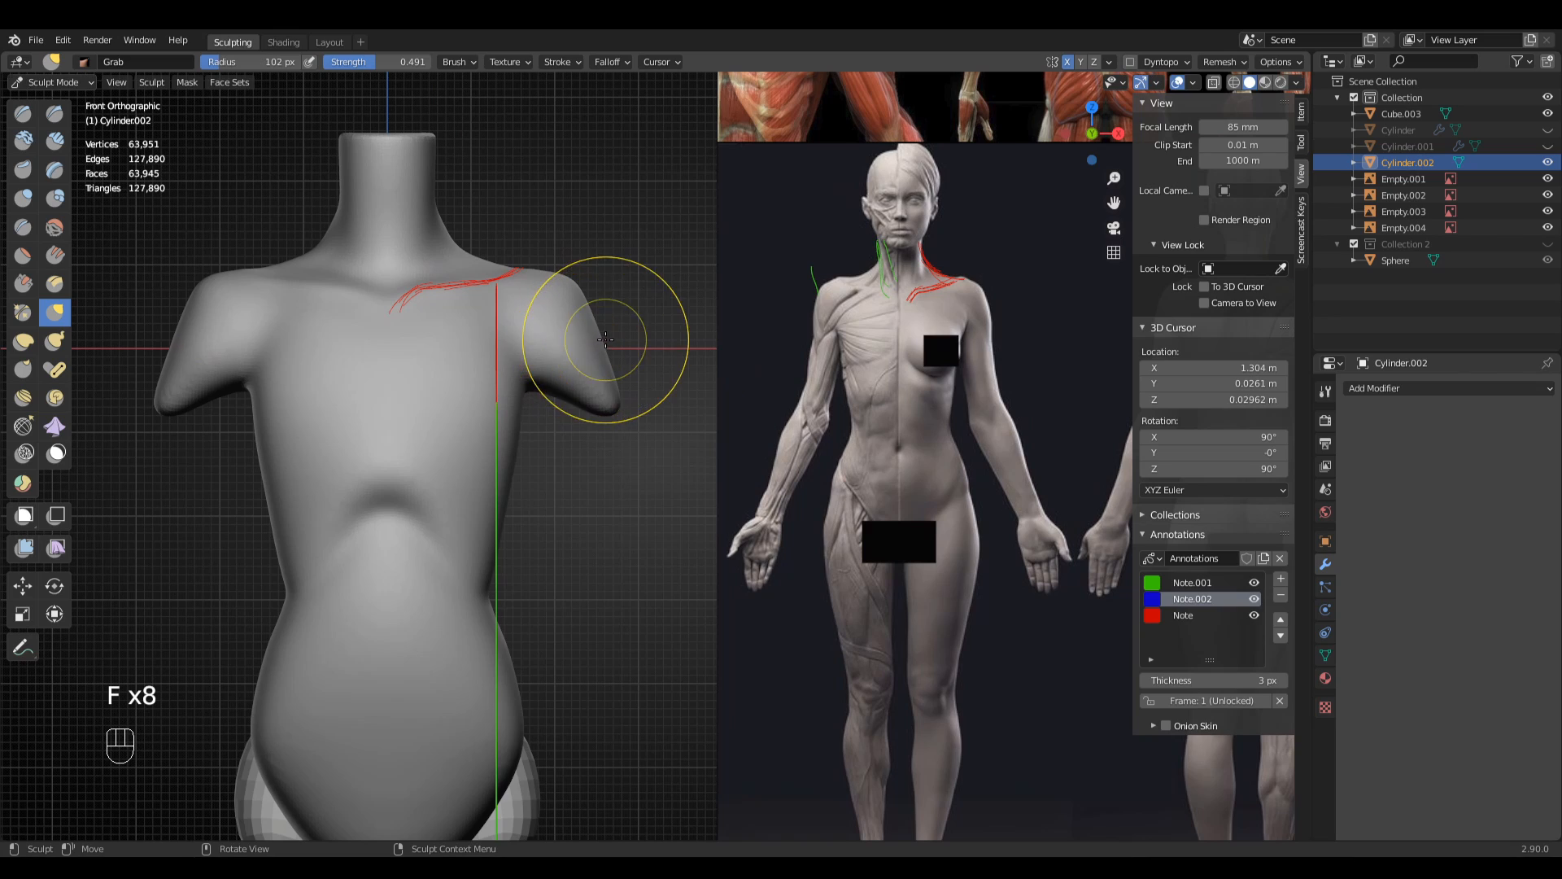
{"action": "left_click_drag", "start_coordinate": [606, 339], "coordinate": [607, 334]}
- Compare the torso with the front reference and adjust the slope between neck and shoulder using the Grab brush at 123 px radius
{"action": "middle_click_drag", "start_coordinate": [615, 358], "coordinate": [578, 441], "text": "ctrl"}
{"action": "middle_click_drag", "start_coordinate": [578, 441], "coordinate": [638, 507], "text": "shift"}
{"action": "middle_click_drag", "start_coordinate": [638, 507], "coordinate": [637, 399], "text": "ctrl"}
{"action": "middle_click_drag", "start_coordinate": [642, 477], "coordinate": [734, 418], "text": "shift"}
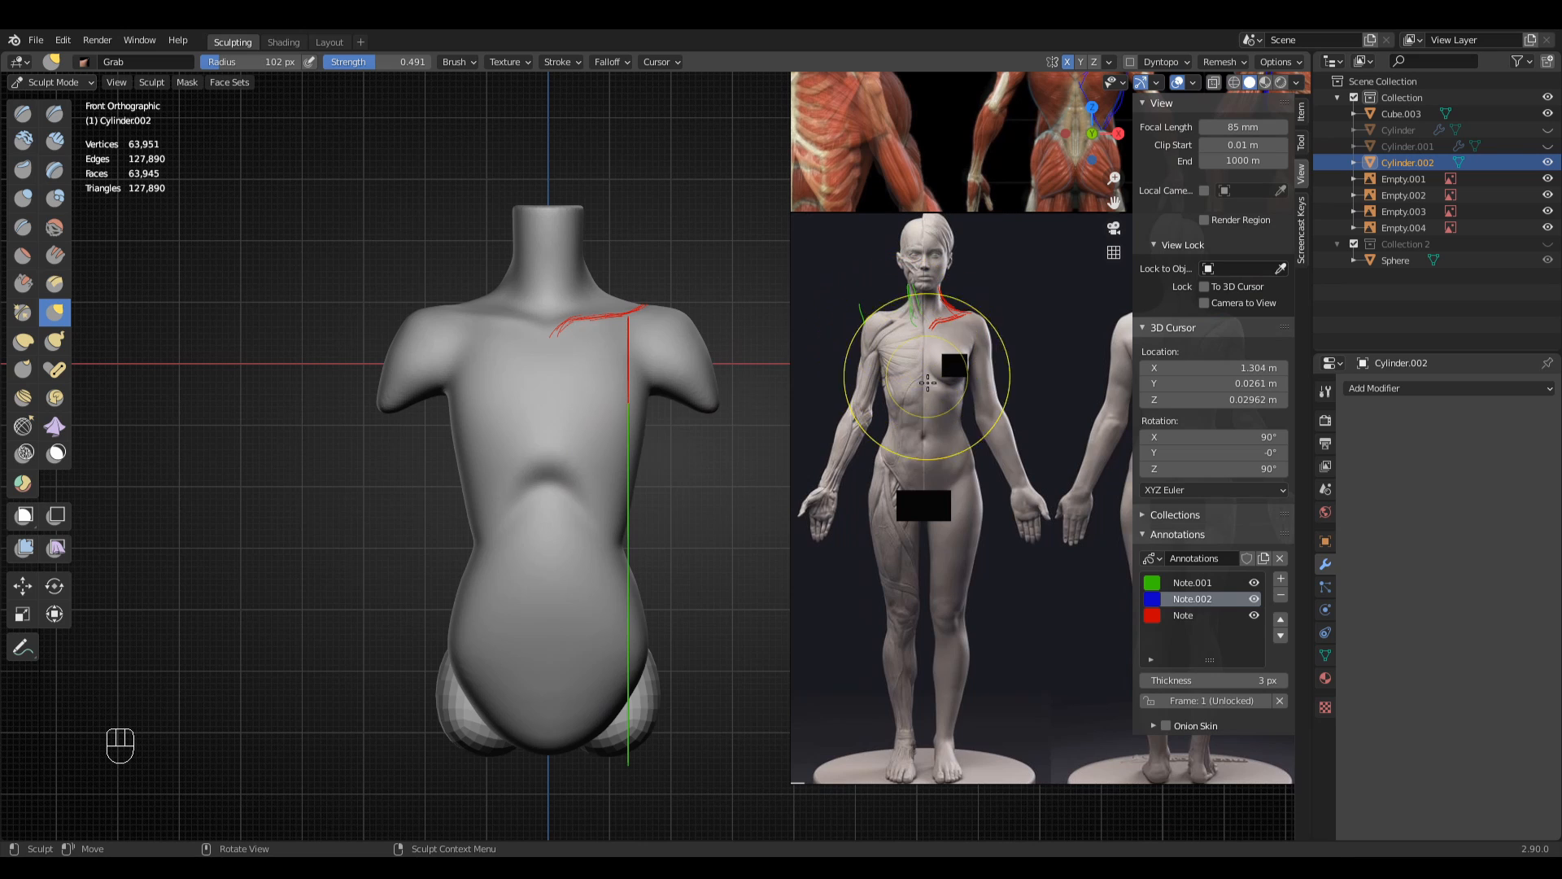
{"action": "middle_click_drag", "start_coordinate": [899, 335], "coordinate": [862, 328], "text": "shift"}
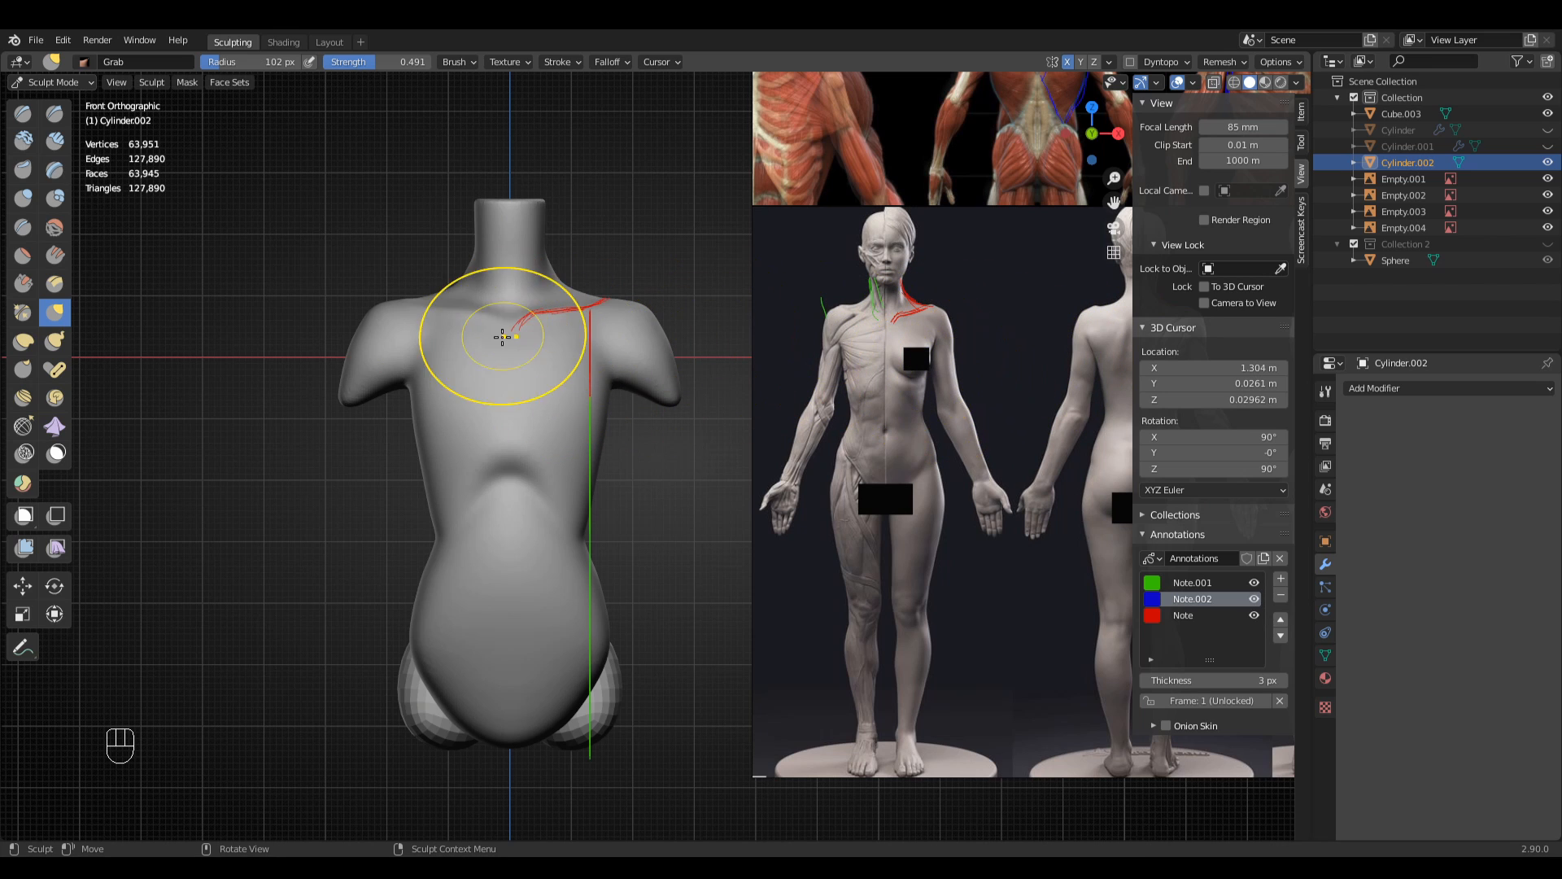
{"action": "middle_click_drag", "start_coordinate": [602, 362], "coordinate": [598, 427]}
{"action": "middle_click_drag", "start_coordinate": [598, 428], "coordinate": [661, 468], "text": "shift"}
{"action": "middle_click_drag", "start_coordinate": [661, 468], "coordinate": [664, 436], "text": "ctrl"}
{"action": "key", "text": "g"}
{"action": "key", "text": "f"}
{"action": "left_click", "coordinate": [697, 424]}
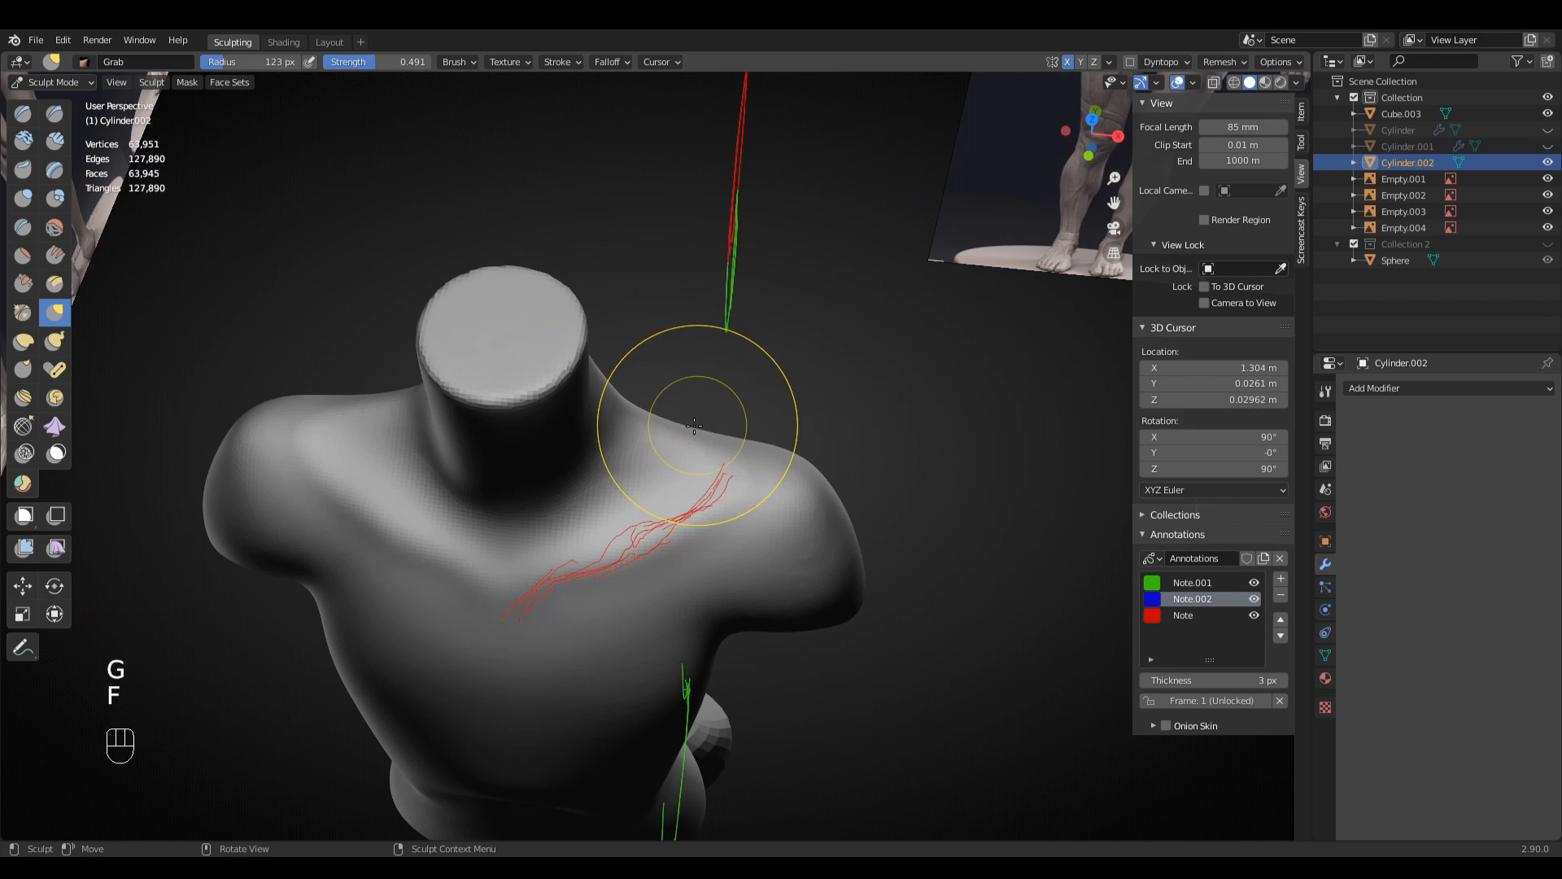
{"action": "left_click_drag", "start_coordinate": [669, 440], "coordinate": [663, 435]}
{"action": "mouse_move", "coordinate": [675, 437]}
{"action": "middle_mouse_down"}
{"action": "mouse_move", "coordinate": [712, 375]}
{"action": "mouse_move", "coordinate": [648, 520]}
{"action": "mouse_move", "coordinate": [635, 500]}
{"action": "middle_mouse_up"}
{"action": "key", "text": "KP_1"}
{"action": "key", "text": "f"}
{"action": "left_click", "coordinate": [717, 320]}
- Build up the collarbones along the red annotation with Clay Strips at a radius of 45 px
{"action": "key", "text": "q"}
{"action": "left_click", "coordinate": [661, 455]}
{"action": "key", "text": "f"}
{"action": "left_click", "coordinate": [525, 551]}
{"action": "middle_click_drag", "start_coordinate": [523, 551], "coordinate": [529, 582]}
{"action": "key", "text": "f"}
{"action": "left_click", "coordinate": [554, 579]}
{"action": "key", "text": "f"}
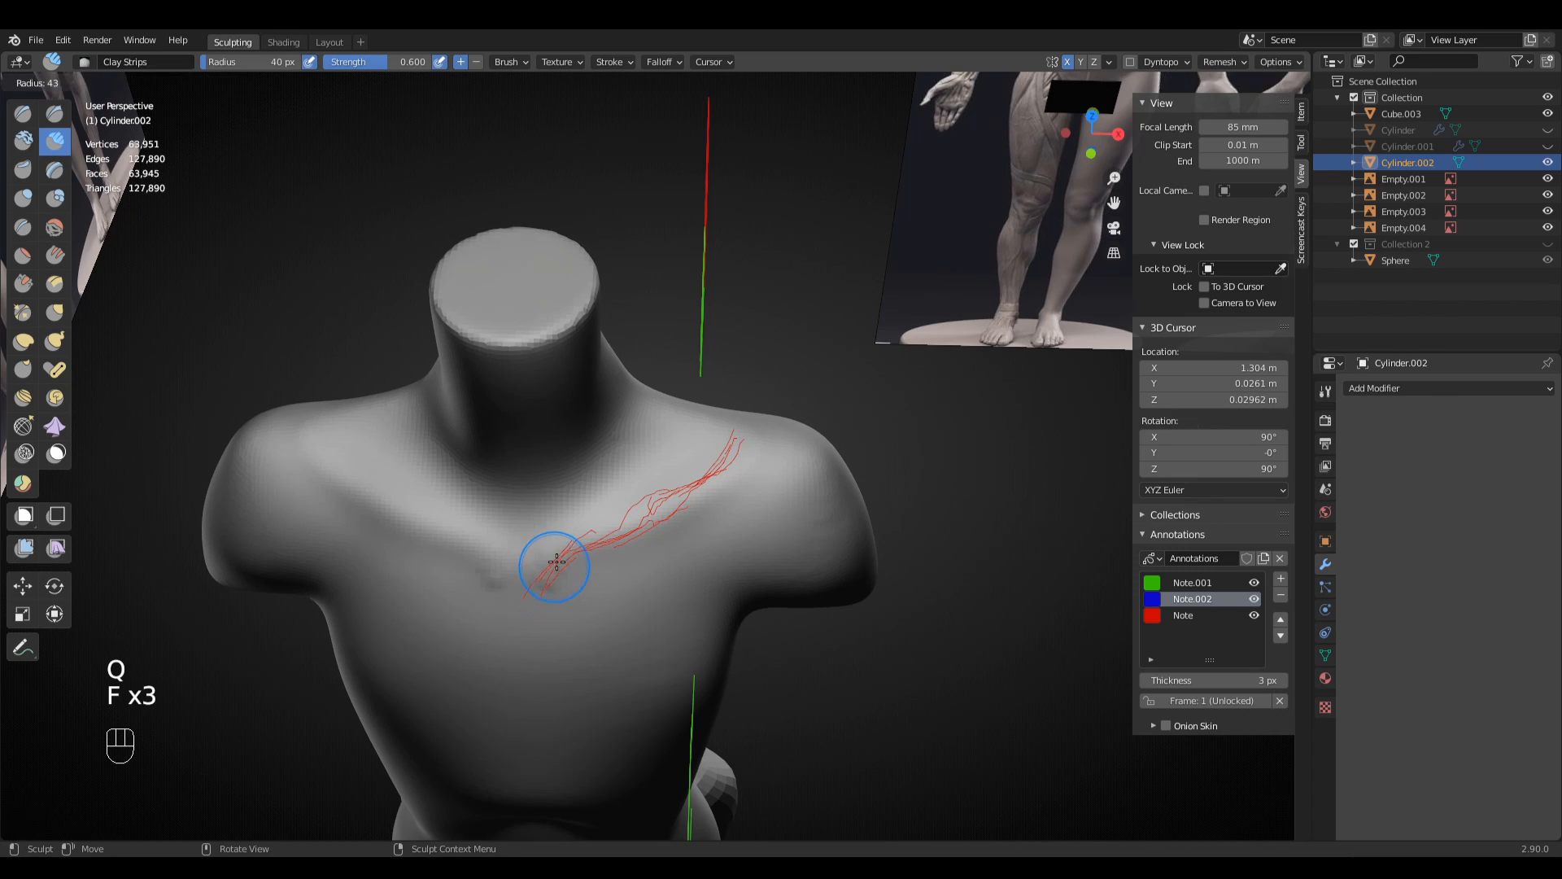
{"action": "left_click", "coordinate": [553, 534]}
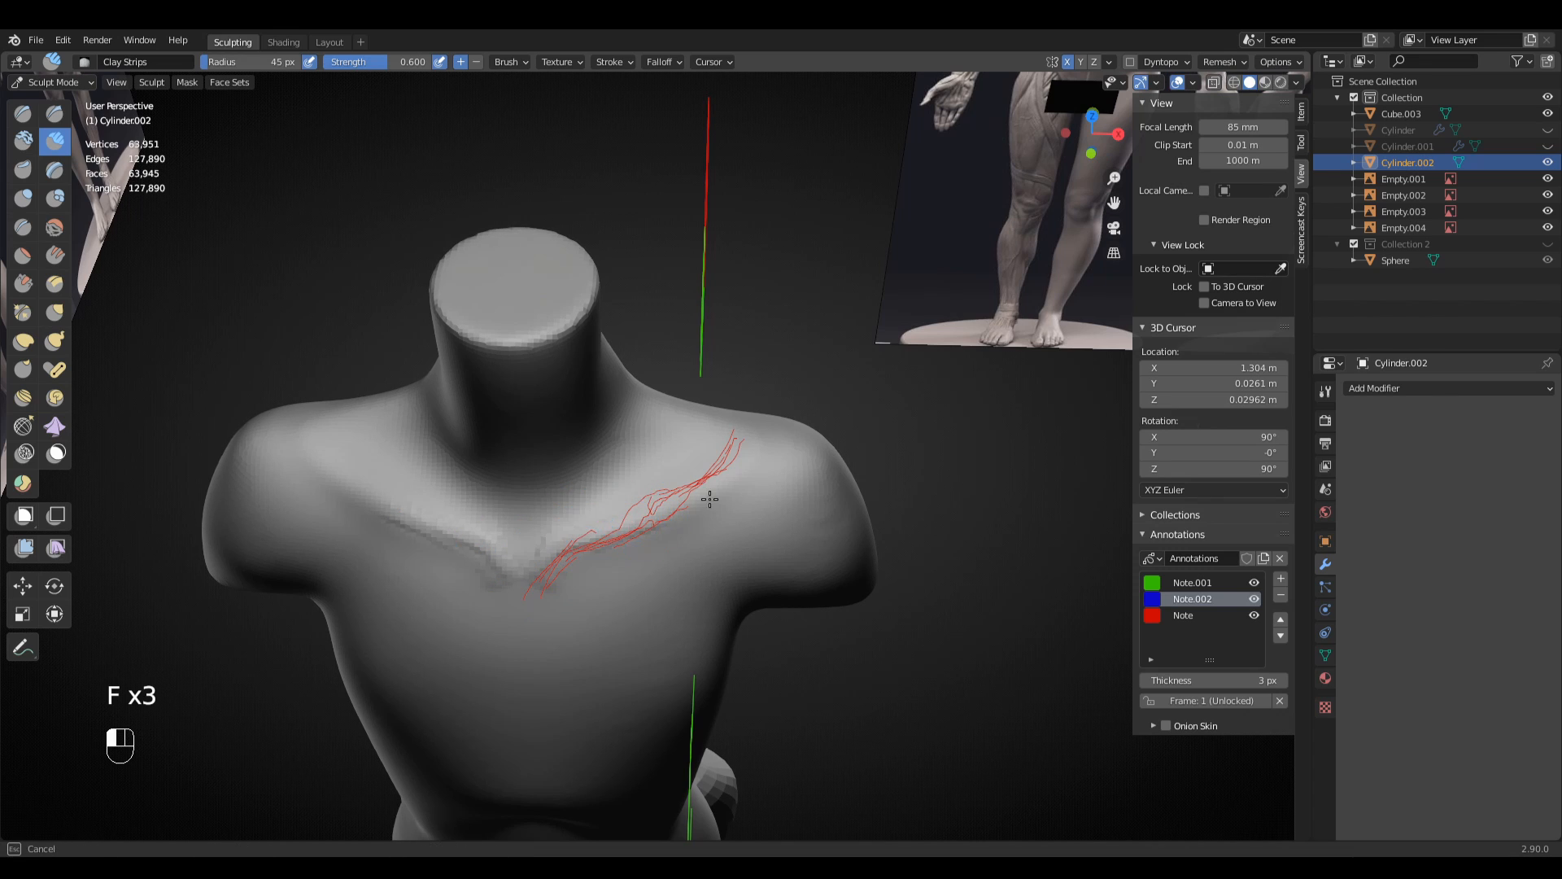
- Rework the collarbones and their inner ends with Clay Strips at 54 px radius, and smooth the strokes
{"action": "middle_click_drag", "start_coordinate": [709, 499], "coordinate": [680, 547]}
{"action": "key", "text": "f"}
{"action": "left_click", "coordinate": [690, 543]}
{"action": "mouse_move", "coordinate": [734, 513]}
{"action": "left_mouse_down"}
{"action": "mouse_move", "coordinate": [744, 500]}
{"action": "mouse_move", "coordinate": [669, 563]}
{"action": "mouse_move", "coordinate": [555, 609]}
{"action": "left_mouse_up"}
{"action": "middle_click_drag", "start_coordinate": [557, 603], "coordinate": [600, 480]}
{"action": "mouse_move", "coordinate": [604, 472]}
{"action": "left_mouse_down"}
{"action": "mouse_move", "coordinate": [594, 493]}
{"action": "mouse_move", "coordinate": [584, 480]}
{"action": "left_mouse_up"}
{"action": "middle_click_drag", "start_coordinate": [696, 411], "coordinate": [754, 351]}
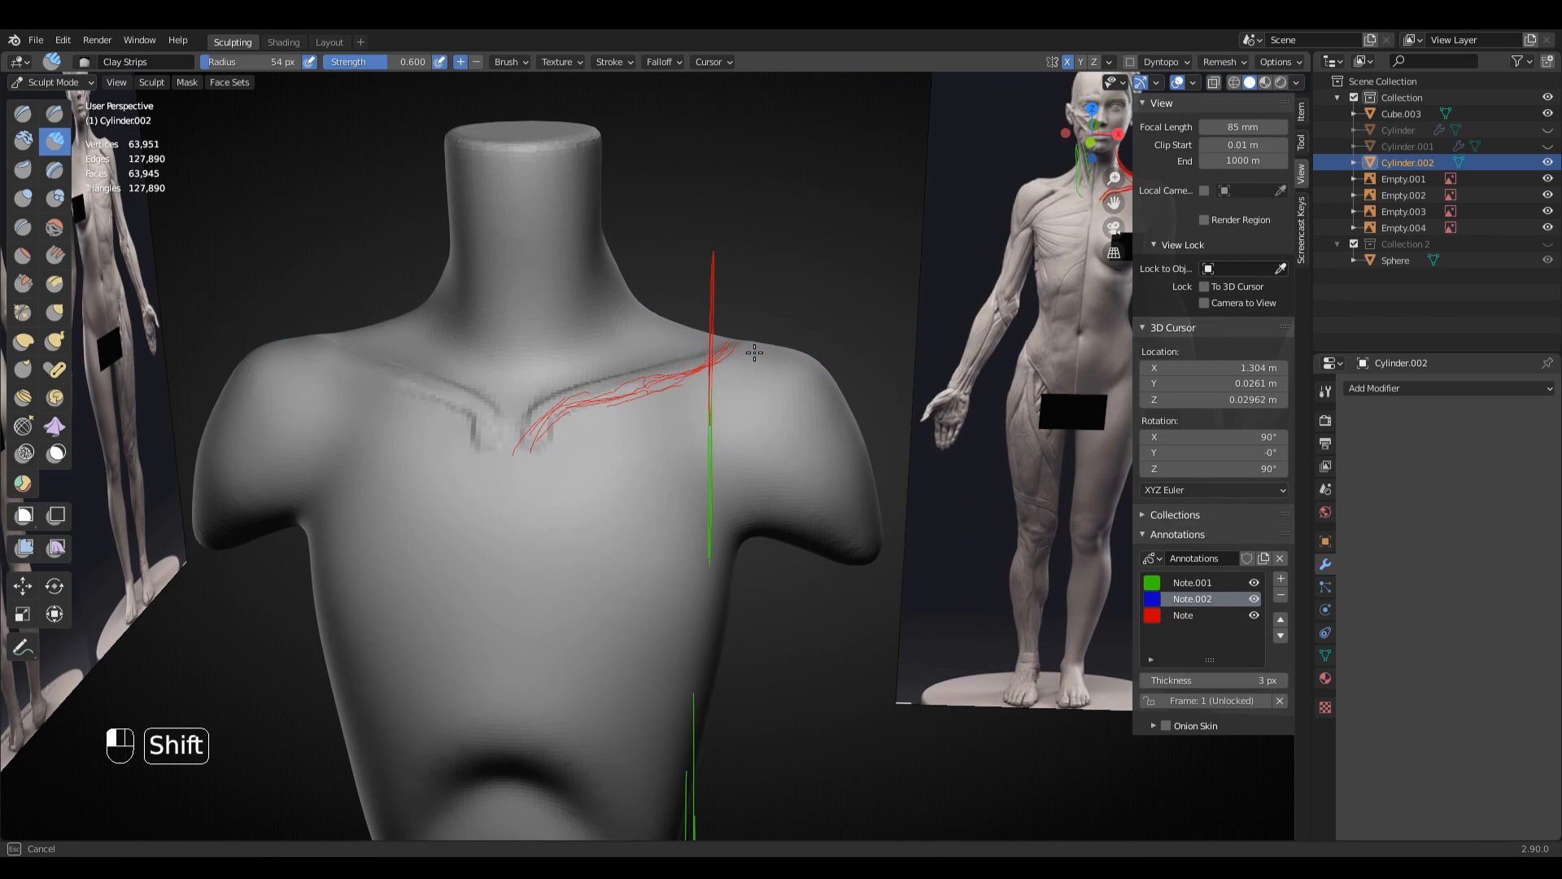
{"action": "key", "text": "KP_1"}
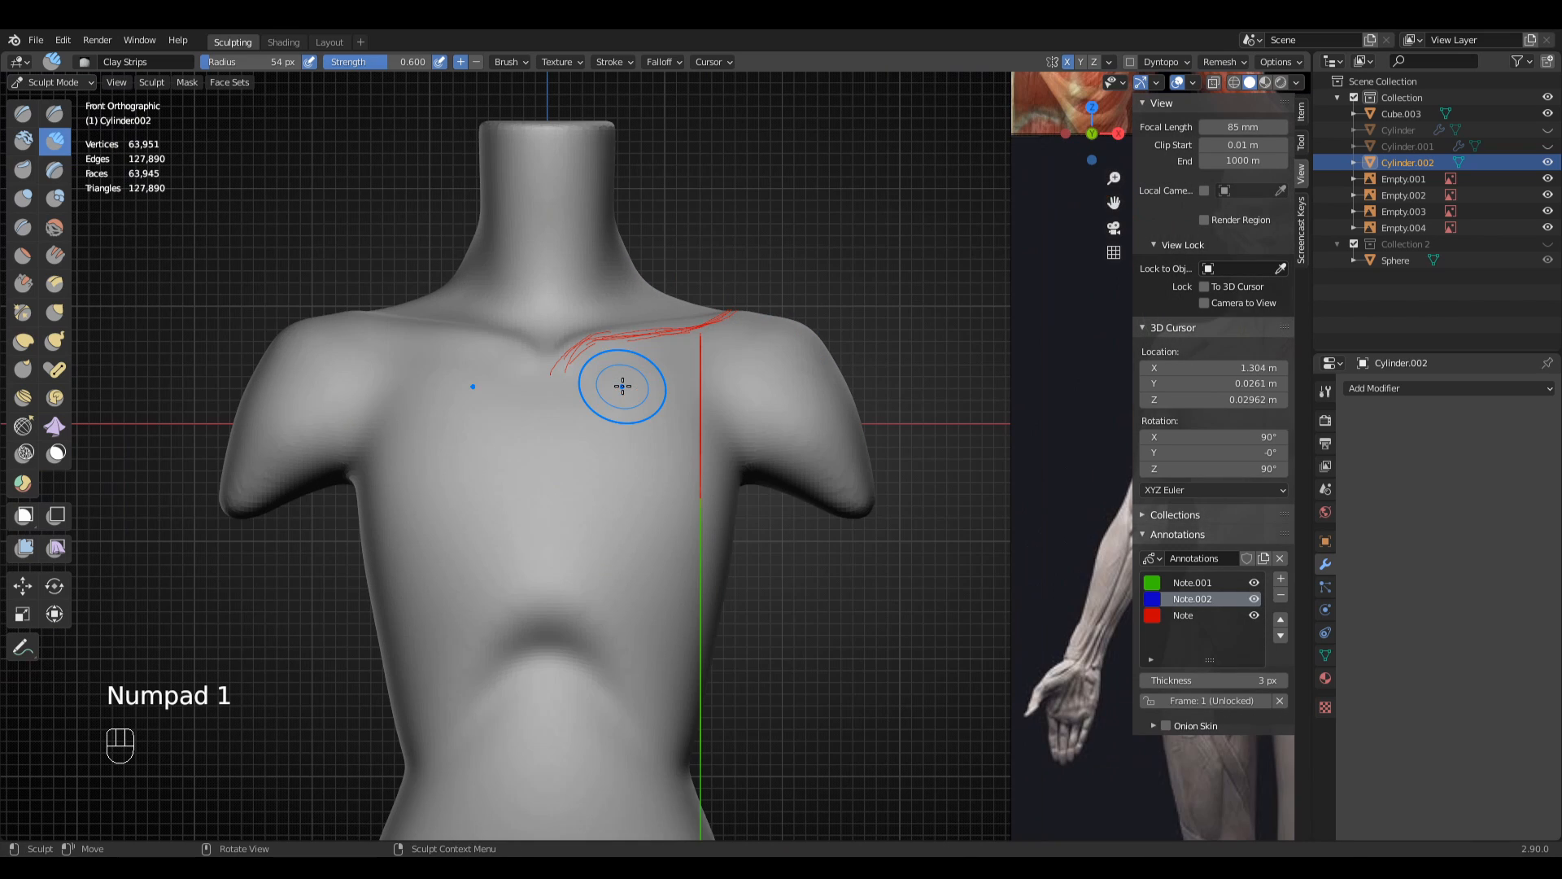
- Sculpt the diagonal sternocleidomastoid muscles down the sides of the neck with Clay Strips at 79 px radius
{"action": "mouse_move", "coordinate": [622, 383]}
{"action": "middle_mouse_down", "text": "ctrl"}
{"action": "mouse_move", "coordinate": [661, 326]}
{"action": "mouse_move", "coordinate": [651, 306]}
{"action": "mouse_move", "coordinate": [499, 342]}
{"action": "mouse_move", "coordinate": [493, 391]}
{"action": "middle_mouse_up", "text": "ctrl"}
{"action": "key", "text": "f"}
{"action": "left_click", "coordinate": [662, 312]}
{"action": "middle_click_drag", "start_coordinate": [493, 391], "coordinate": [506, 377]}
{"action": "left_click_drag", "start_coordinate": [508, 246], "coordinate": [466, 432]}
{"action": "middle_click_drag", "start_coordinate": [493, 279], "coordinate": [520, 282]}
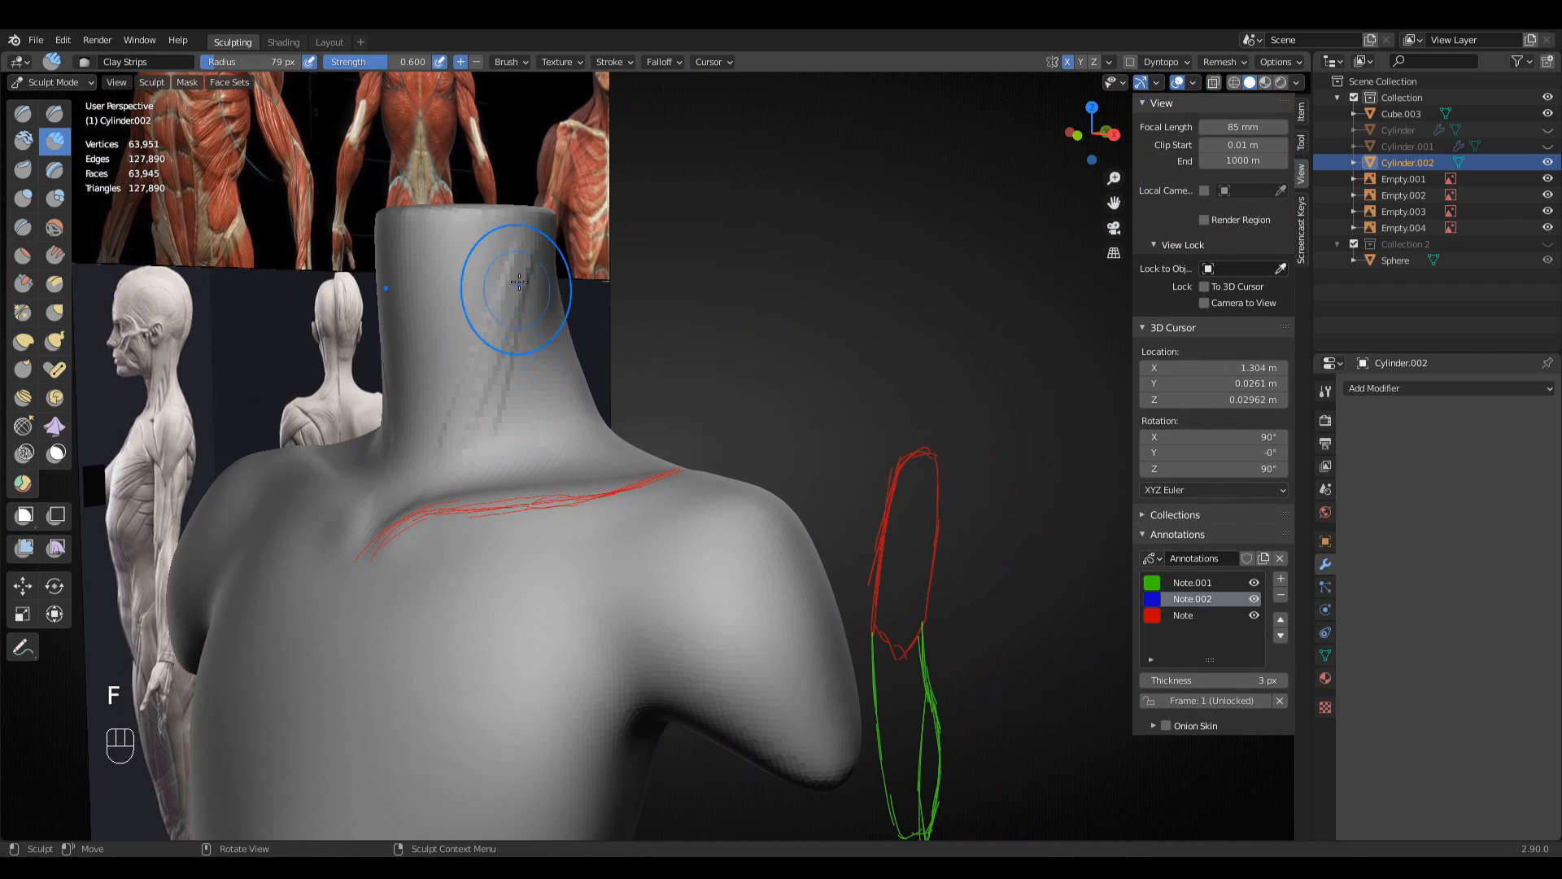
{"action": "left_click_drag", "start_coordinate": [476, 366], "coordinate": [463, 410]}
{"action": "mouse_move", "coordinate": [631, 408]}
{"action": "middle_mouse_down"}
{"action": "mouse_move", "coordinate": [662, 391]}
{"action": "mouse_move", "coordinate": [464, 418]}
{"action": "middle_mouse_up"}
{"action": "middle_click_drag", "start_coordinate": [643, 340], "coordinate": [714, 461], "text": "ctrl"}
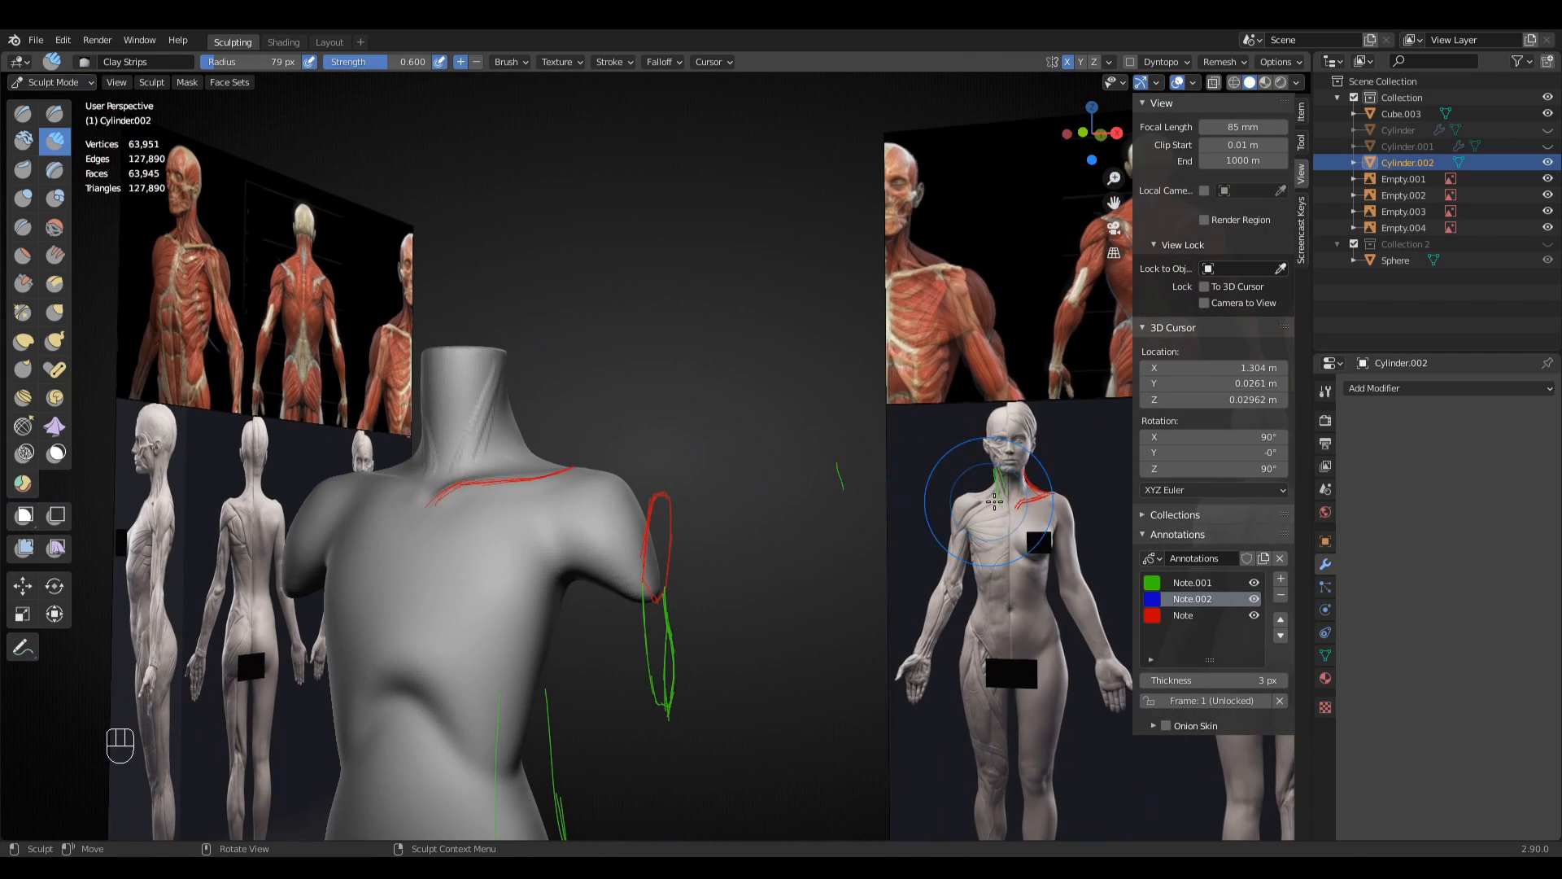
- Strengthen the diagonal neck muscles against the front reference with Clay Strips at 74 px radius, and smooth them
{"action": "mouse_move", "coordinate": [533, 454]}
{"action": "middle_mouse_down", "text": "ctrl"}
{"action": "mouse_move", "coordinate": [516, 407]}
{"action": "mouse_move", "coordinate": [508, 435]}
{"action": "middle_mouse_up", "text": "ctrl"}
{"action": "middle_click_drag", "start_coordinate": [1050, 488], "coordinate": [916, 476], "text": "shift"}
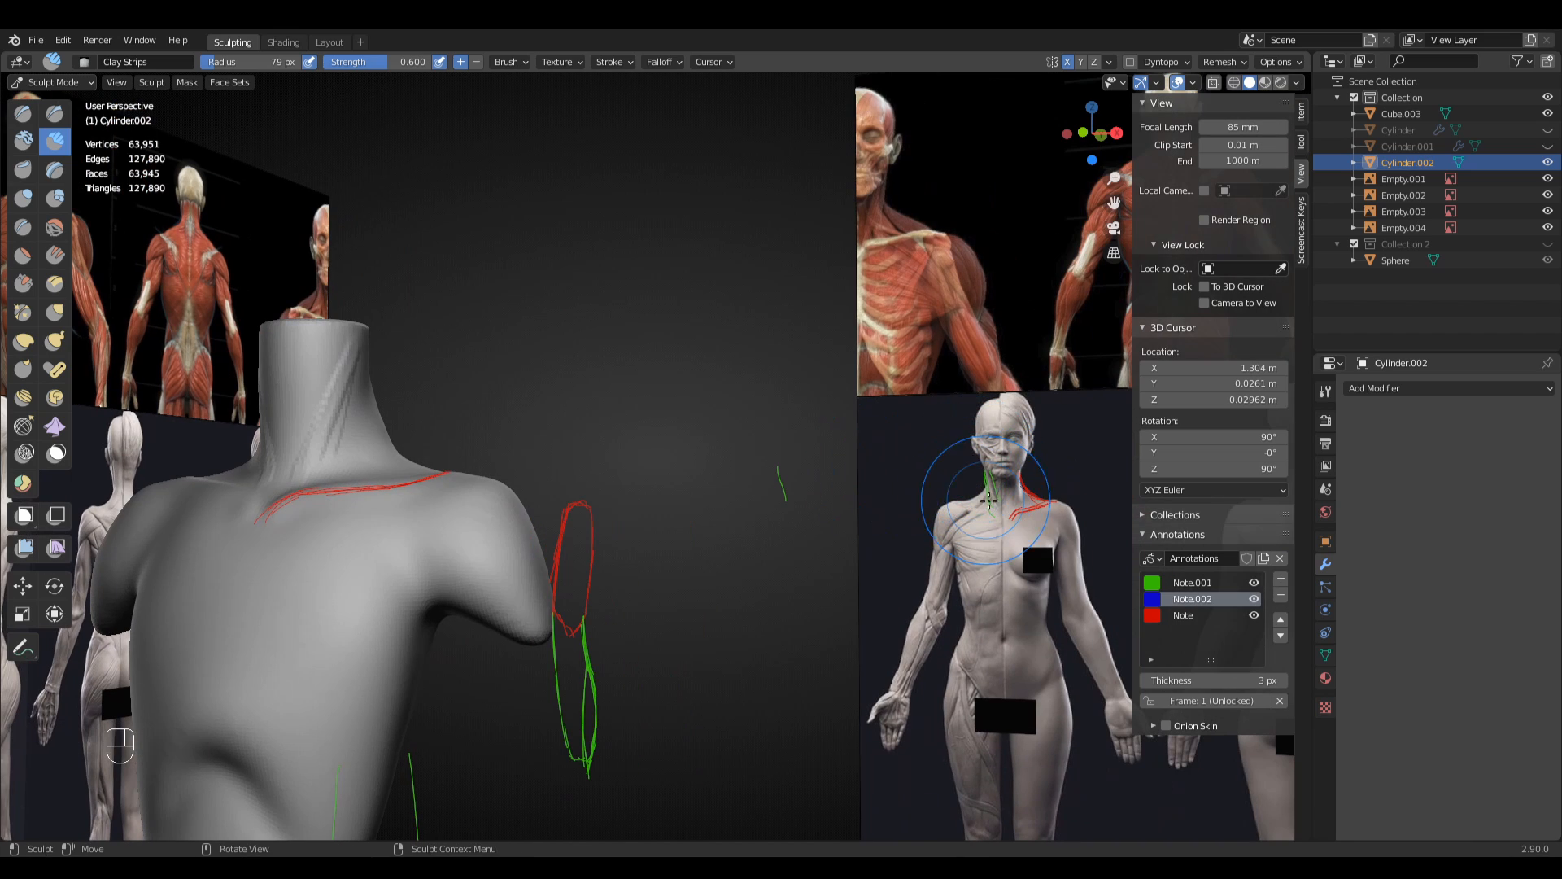
{"action": "mouse_move", "coordinate": [311, 480]}
{"action": "middle_mouse_down", "text": "shift"}
{"action": "mouse_move", "coordinate": [405, 488]}
{"action": "mouse_move", "coordinate": [358, 458]}
{"action": "mouse_move", "coordinate": [403, 350]}
{"action": "mouse_move", "coordinate": [331, 524]}
{"action": "mouse_move", "coordinate": [329, 450]}
{"action": "mouse_move", "coordinate": [432, 357]}
{"action": "middle_mouse_up", "text": "shift"}
{"action": "key", "text": "f"}
{"action": "left_click", "coordinate": [348, 458]}
{"action": "middle_click_drag", "start_coordinate": [380, 476], "coordinate": [485, 427]}
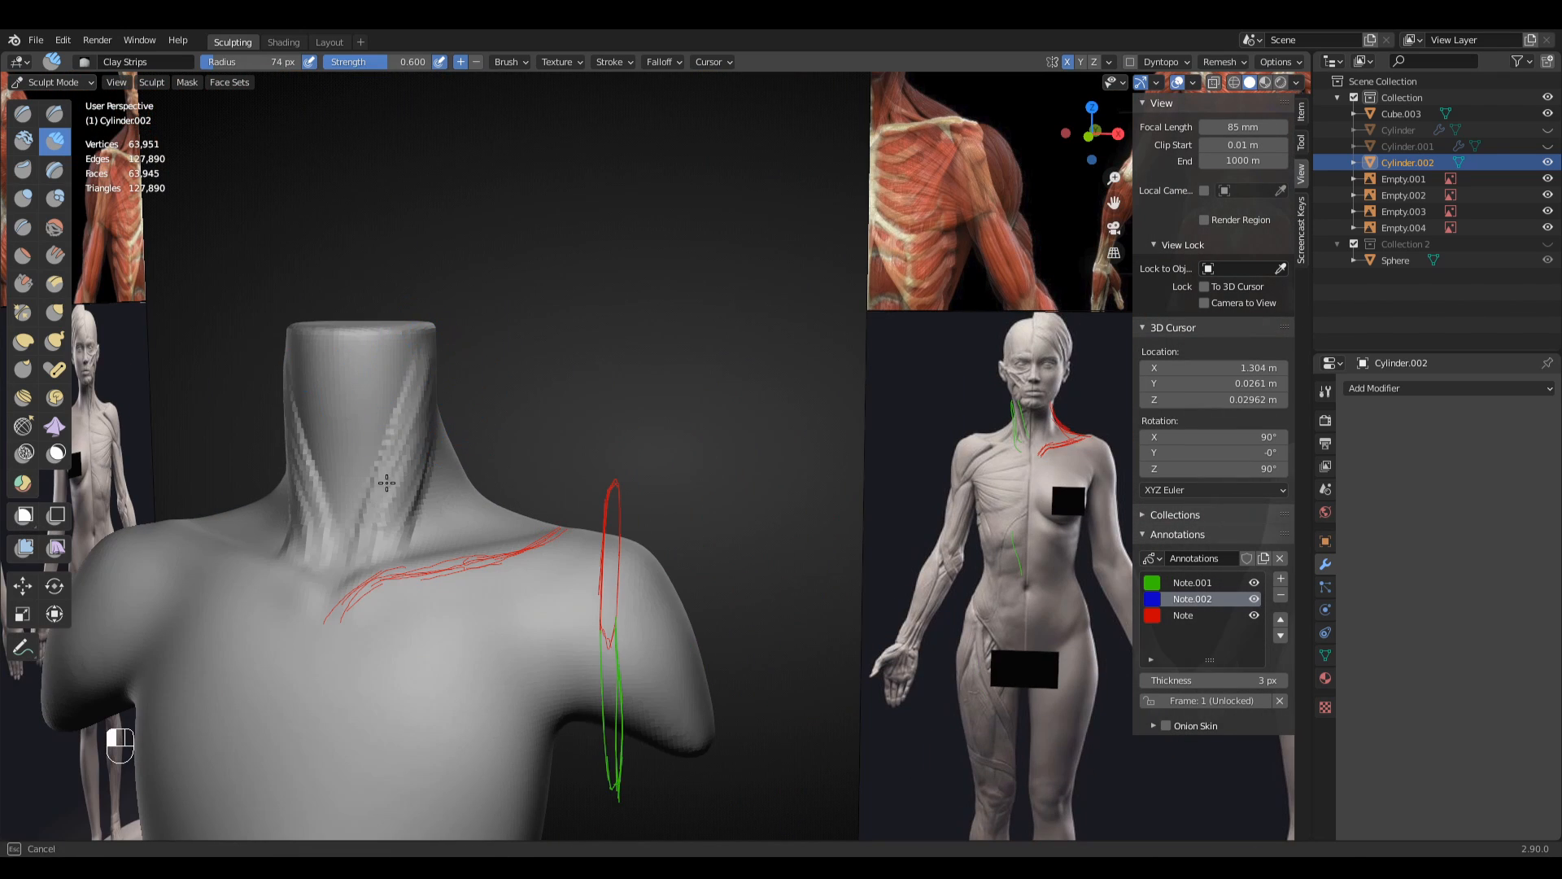
{"action": "mouse_move", "coordinate": [387, 483]}
{"action": "middle_mouse_down"}
{"action": "mouse_move", "coordinate": [409, 498]}
{"action": "mouse_move", "coordinate": [534, 458]}
{"action": "middle_mouse_up"}
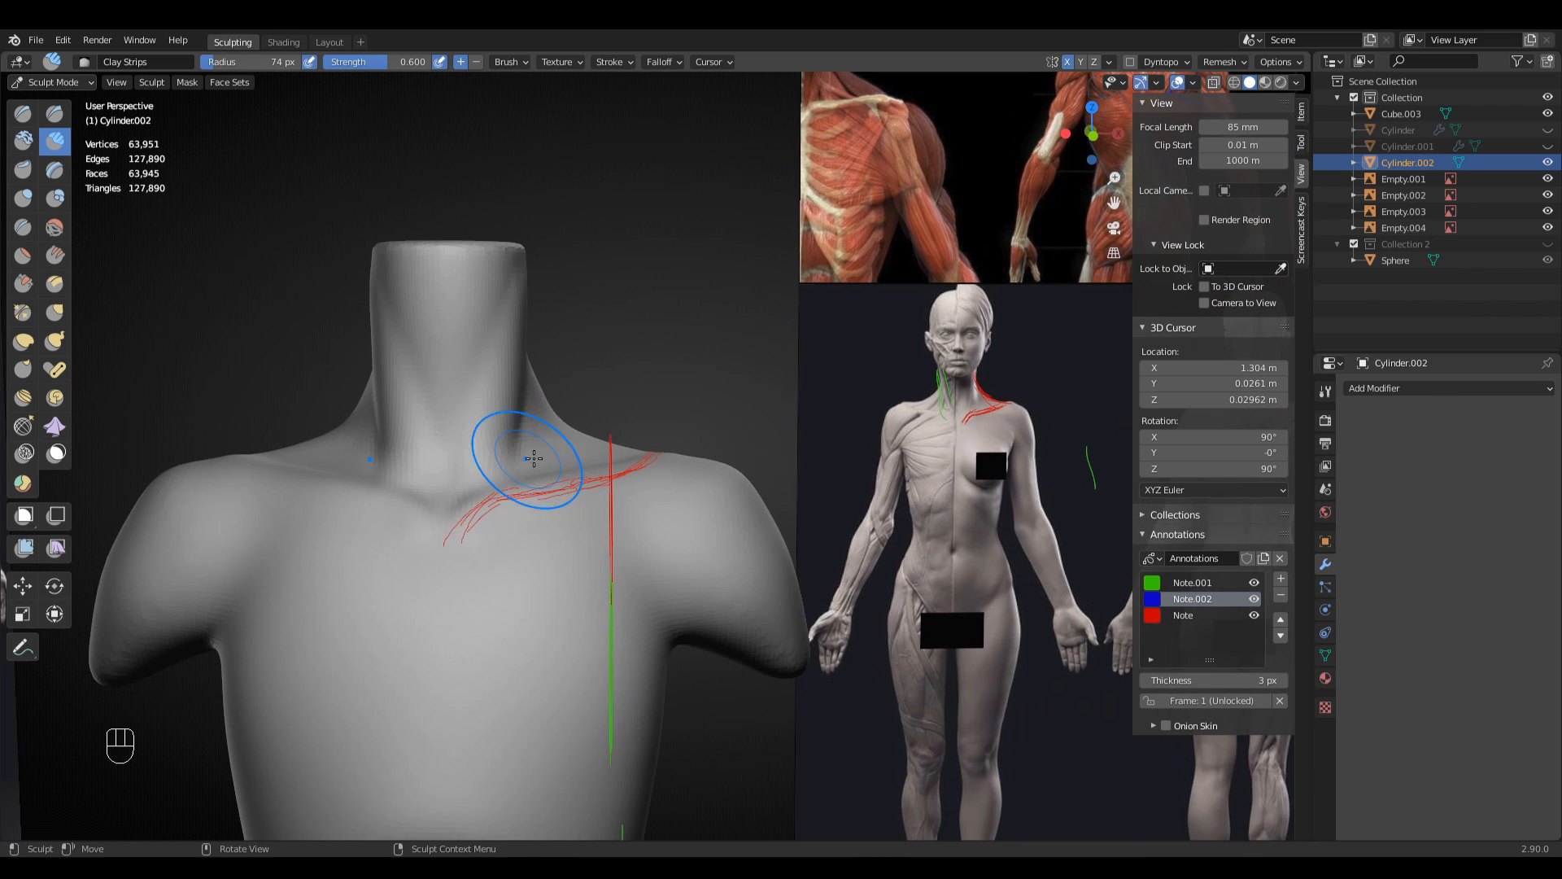
{"action": "key", "text": "KP_1"}
- Study the neck and collarbone anatomy on the reference, and add Clay Strips around the pit of the neck
{"action": "middle_click_drag", "start_coordinate": [488, 411], "coordinate": [661, 323], "text": "shift"}
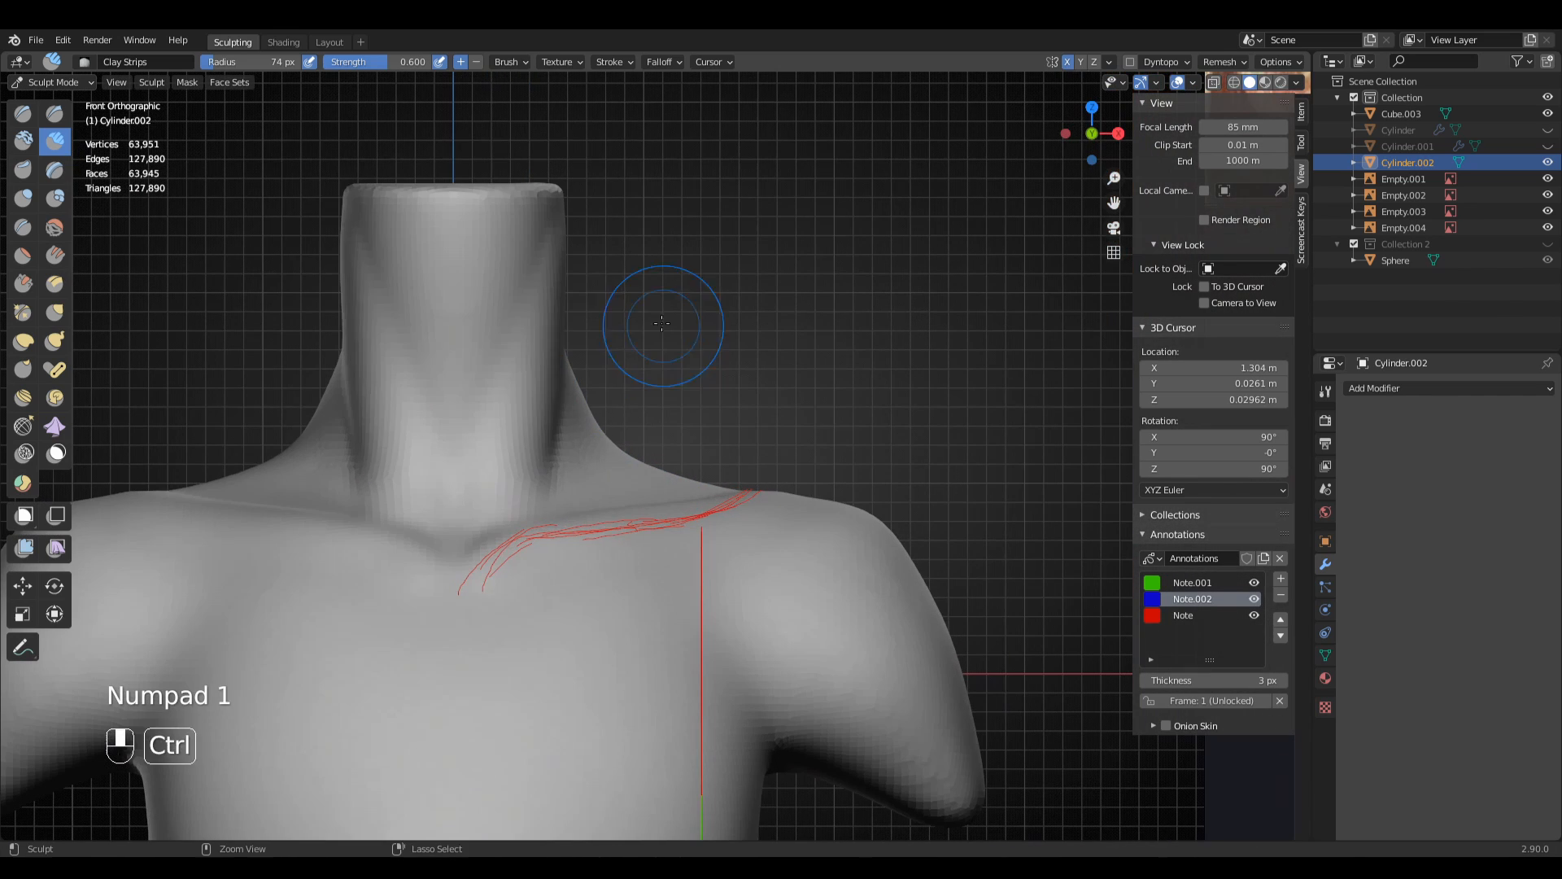
{"action": "middle_click_drag", "start_coordinate": [545, 485], "coordinate": [551, 527]}
{"action": "scroll", "coordinate": [537, 534], "scroll_direction": "up", "scroll_amount": 2}
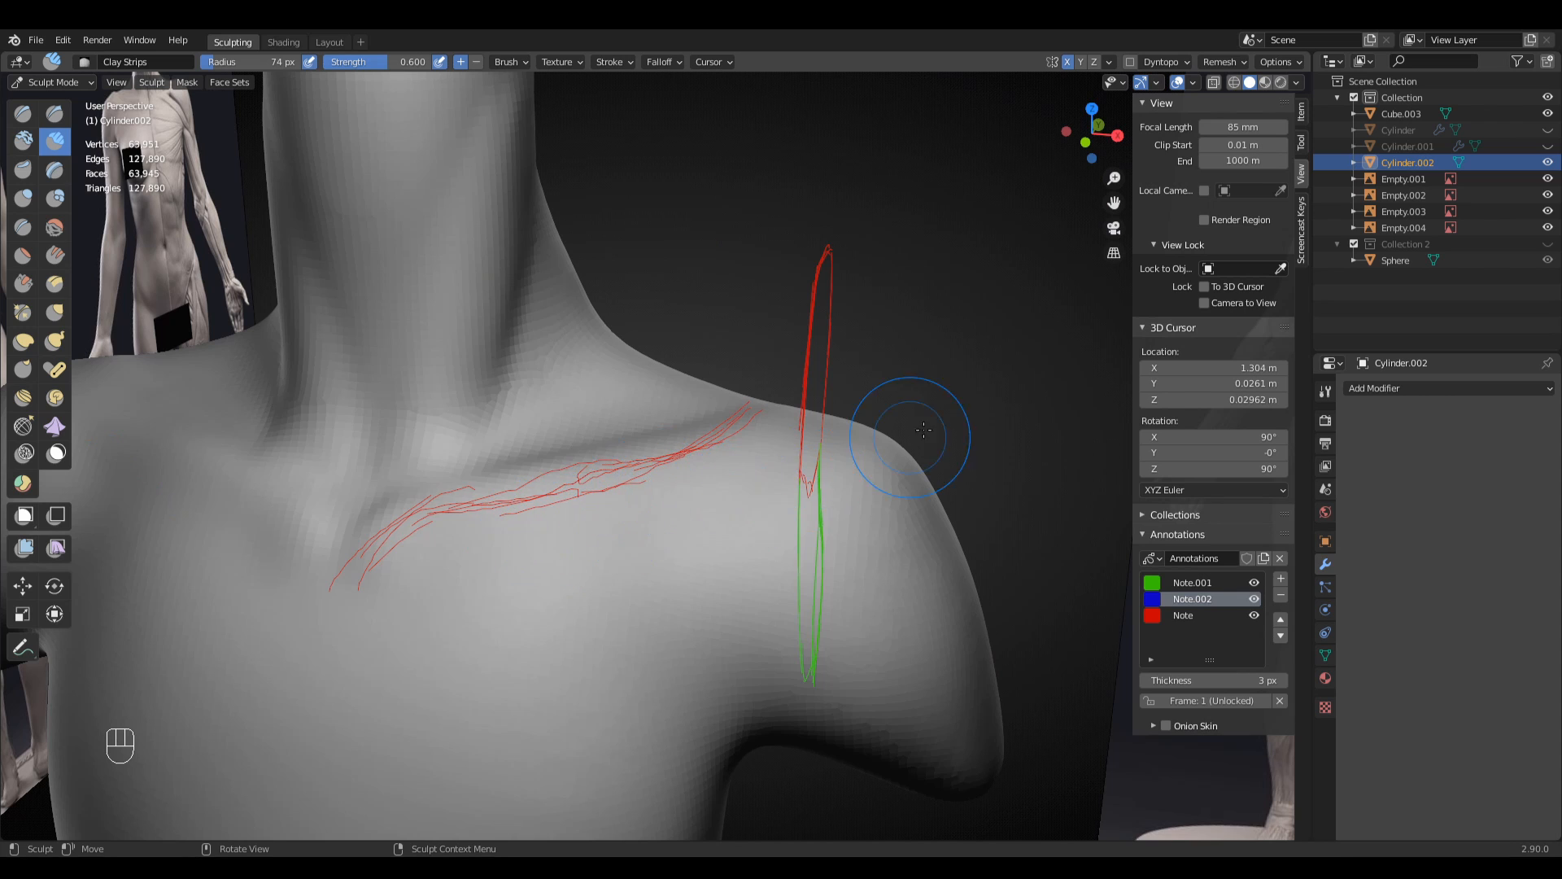
{"action": "middle_click_drag", "start_coordinate": [907, 418], "coordinate": [833, 398], "text": "shift"}
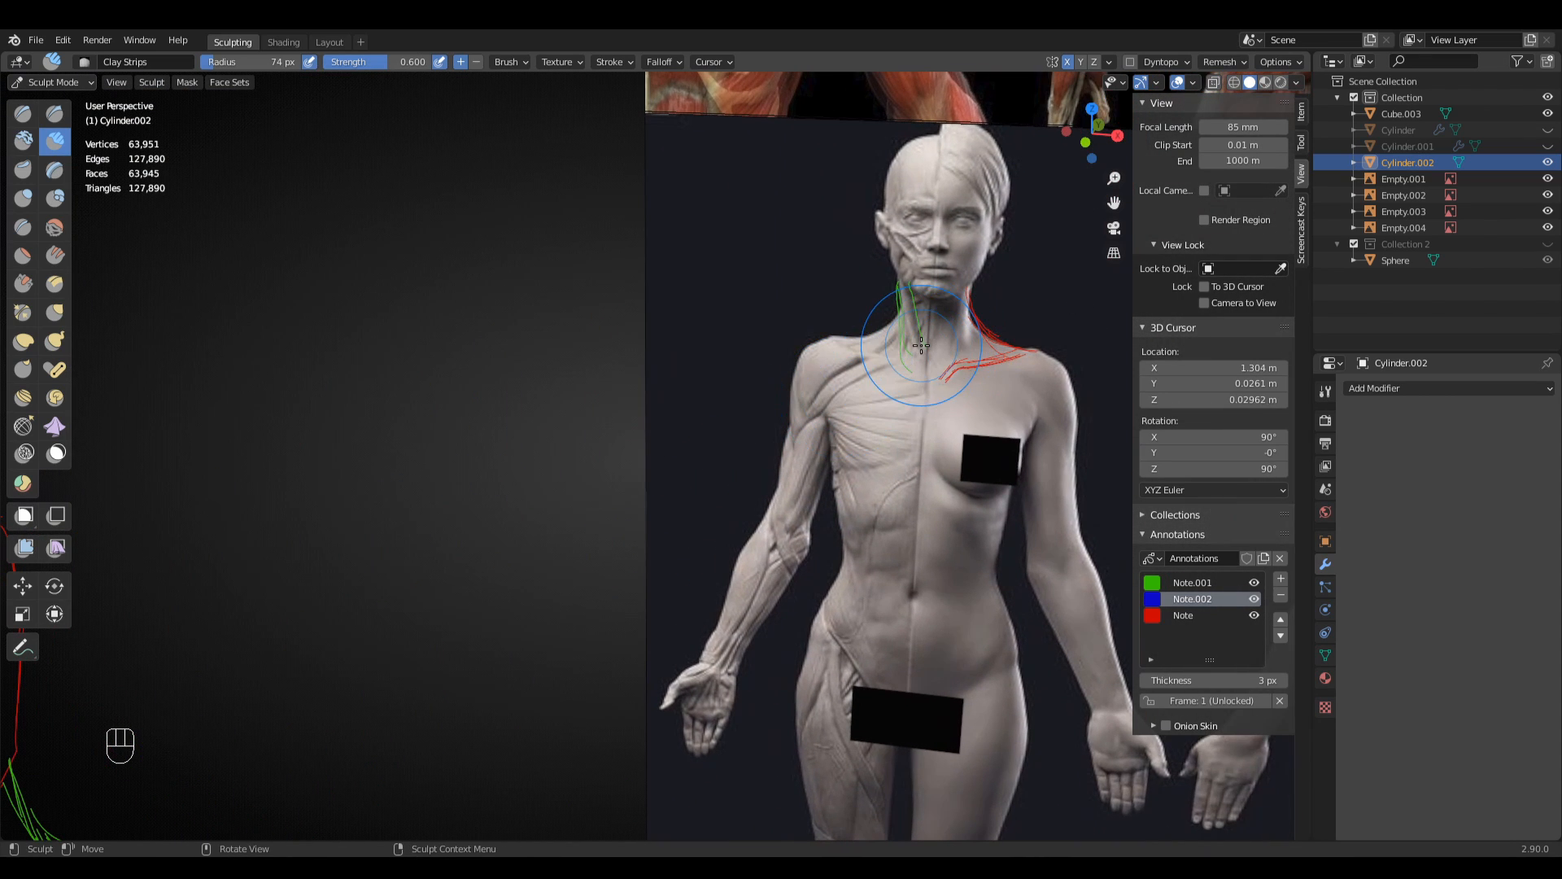
{"action": "middle_click_drag", "start_coordinate": [924, 368], "coordinate": [1111, 325], "text": "shift"}
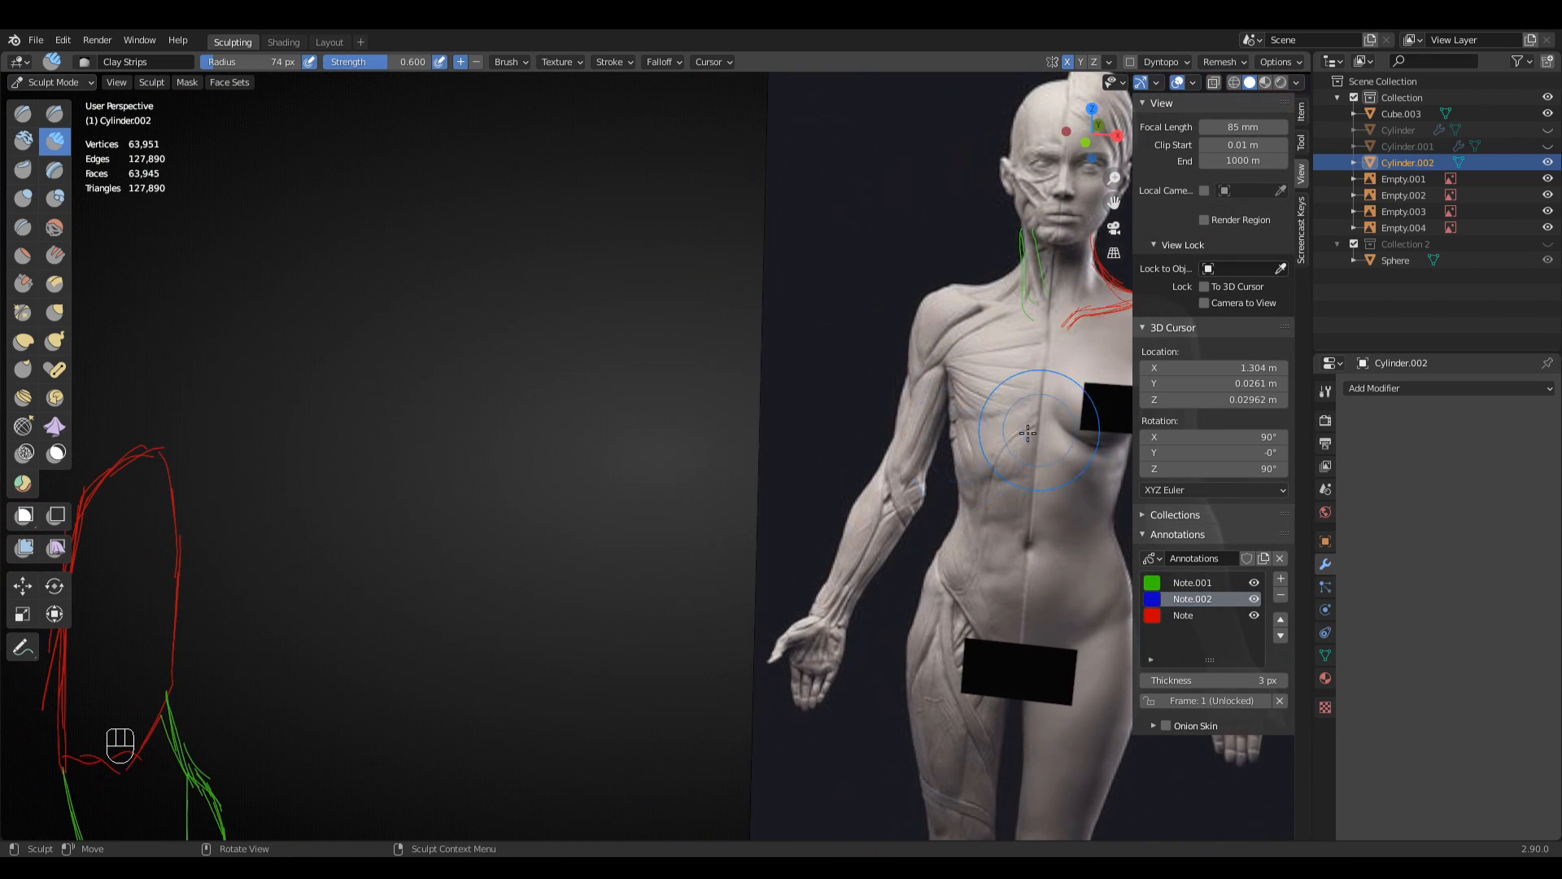
{"action": "mouse_move", "coordinate": [651, 489]}
{"action": "middle_mouse_down", "text": "ctrl"}
{"action": "mouse_move", "coordinate": [314, 593]}
{"action": "mouse_move", "coordinate": [920, 440]}
{"action": "middle_mouse_up", "text": "ctrl"}
{"action": "mouse_move", "coordinate": [77, 647]}
{"action": "middle_mouse_down", "text": "shift"}
{"action": "mouse_move", "coordinate": [515, 522]}
{"action": "mouse_move", "coordinate": [586, 562]}
{"action": "middle_mouse_up", "text": "shift"}
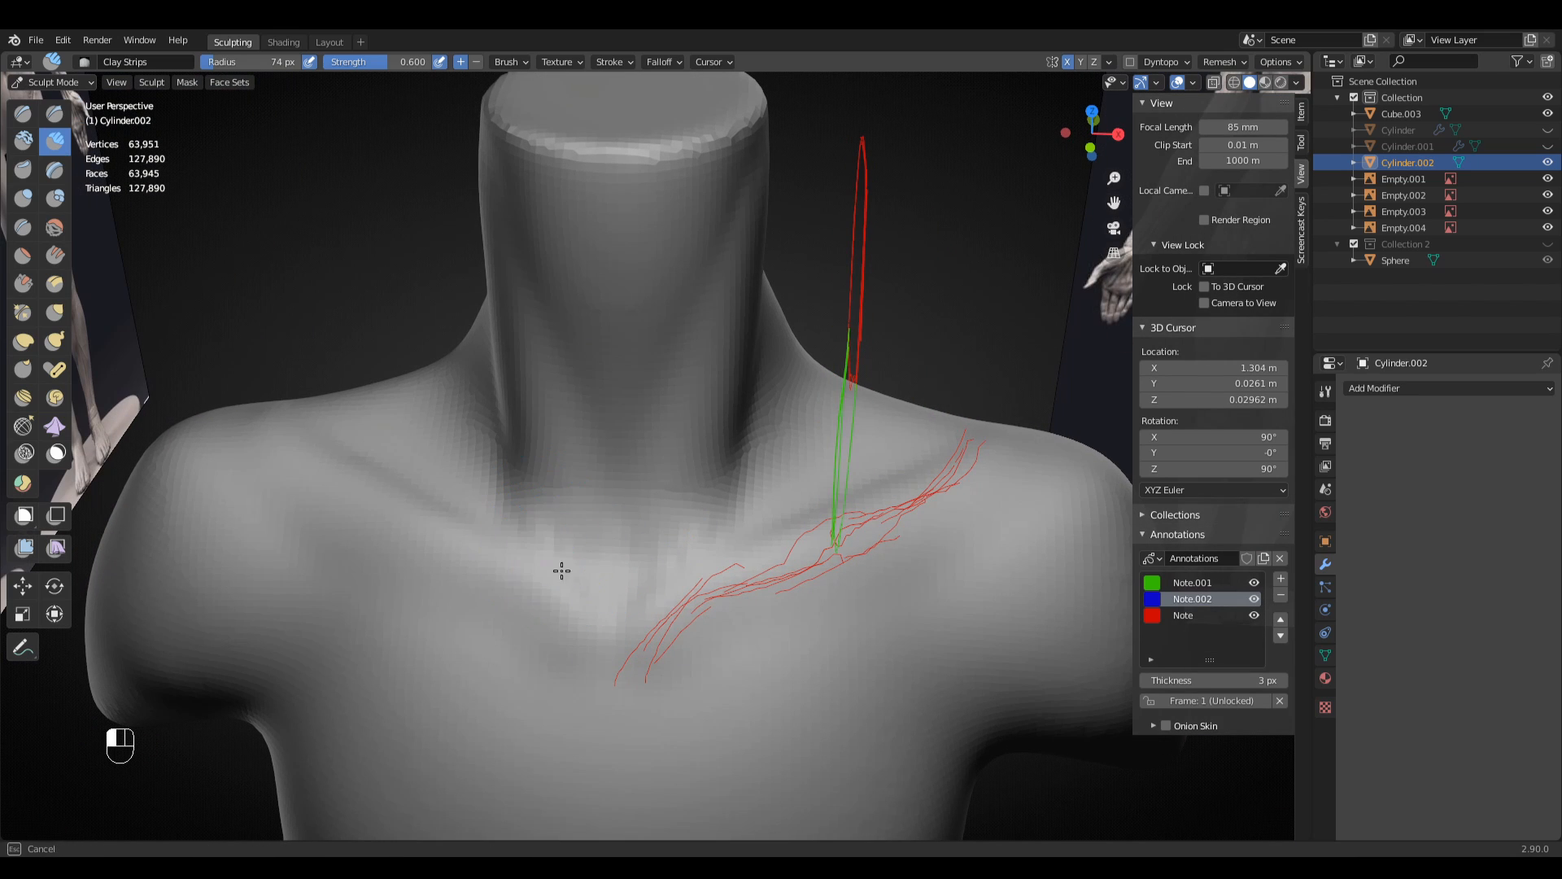
{"action": "mouse_move", "coordinate": [571, 465]}
{"action": "middle_mouse_down"}
{"action": "mouse_move", "coordinate": [795, 399]}
{"action": "mouse_move", "coordinate": [732, 308]}
{"action": "middle_mouse_up"}
- Add volume to the side and back of the neck with Clay Strips at 100 px radius, and smooth the neck
{"action": "mouse_move", "coordinate": [730, 249]}
{"action": "middle_mouse_down"}
{"action": "mouse_move", "coordinate": [887, 349]}
{"action": "mouse_move", "coordinate": [757, 221]}
{"action": "middle_mouse_up"}
{"action": "left_click_drag", "start_coordinate": [761, 237], "coordinate": [764, 246]}
{"action": "key", "text": "f"}
{"action": "left_click", "coordinate": [788, 198]}
{"action": "mouse_move", "coordinate": [767, 163]}
{"action": "left_mouse_down"}
{"action": "mouse_move", "coordinate": [786, 272]}
{"action": "mouse_move", "coordinate": [787, 245]}
{"action": "mouse_move", "coordinate": [780, 304]}
{"action": "left_mouse_up"}
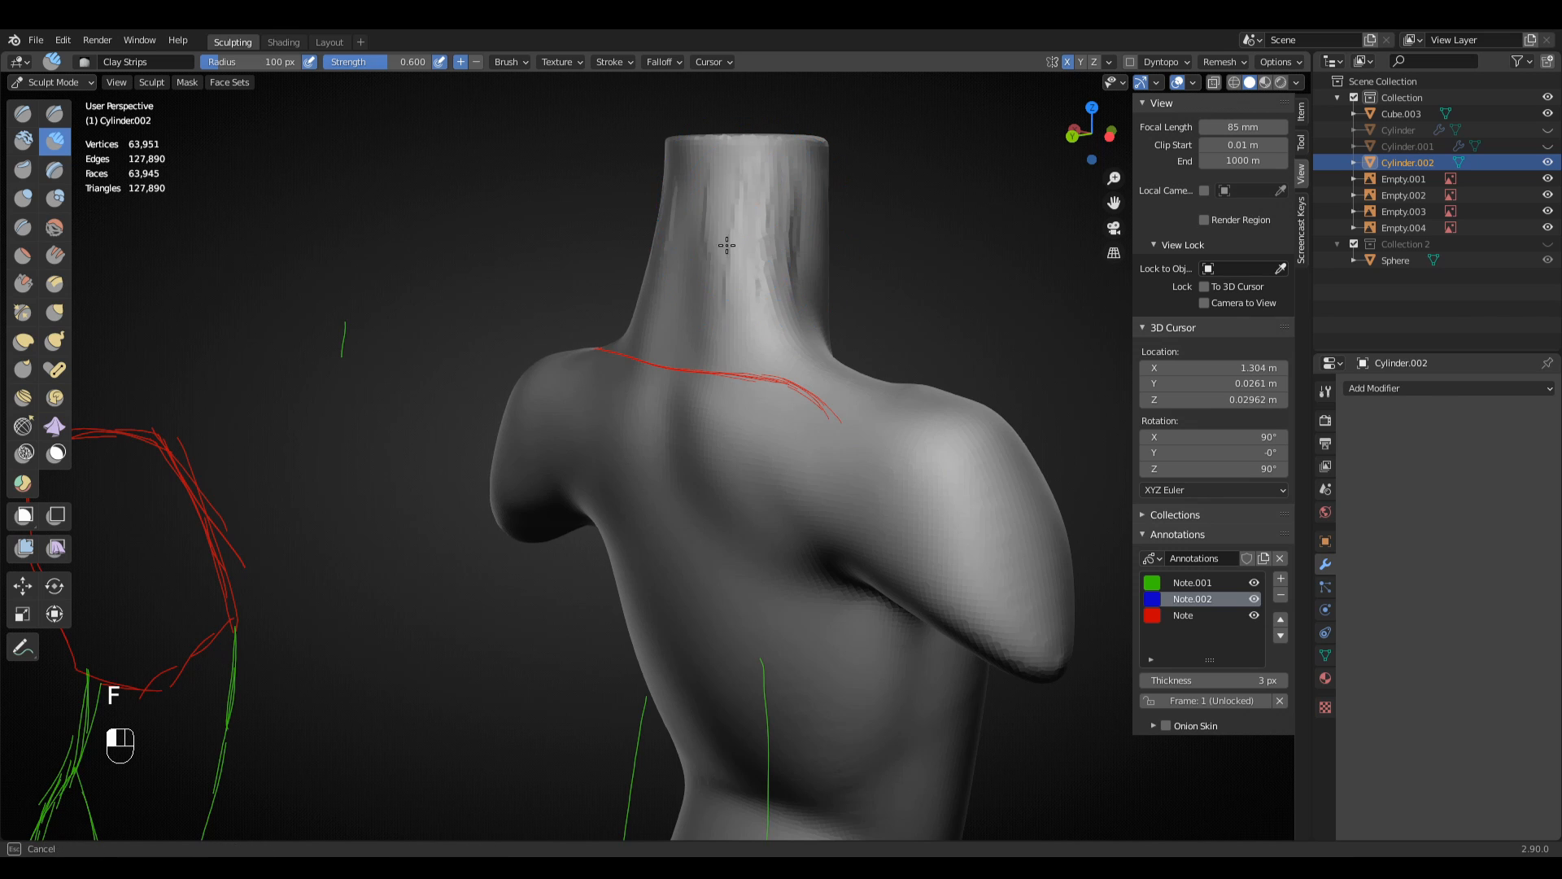
{"action": "mouse_move", "coordinate": [726, 245]}
{"action": "left_mouse_down"}
{"action": "mouse_move", "coordinate": [730, 281]}
{"action": "mouse_move", "coordinate": [764, 265]}
{"action": "mouse_move", "coordinate": [750, 286]}
{"action": "mouse_move", "coordinate": [786, 303]}
{"action": "left_mouse_up"}
{"action": "mouse_move", "coordinate": [780, 306]}
{"action": "middle_mouse_down"}
{"action": "mouse_move", "coordinate": [645, 310]}
{"action": "mouse_move", "coordinate": [659, 299]}
{"action": "middle_mouse_up"}
{"action": "key", "text": "KP_1"}
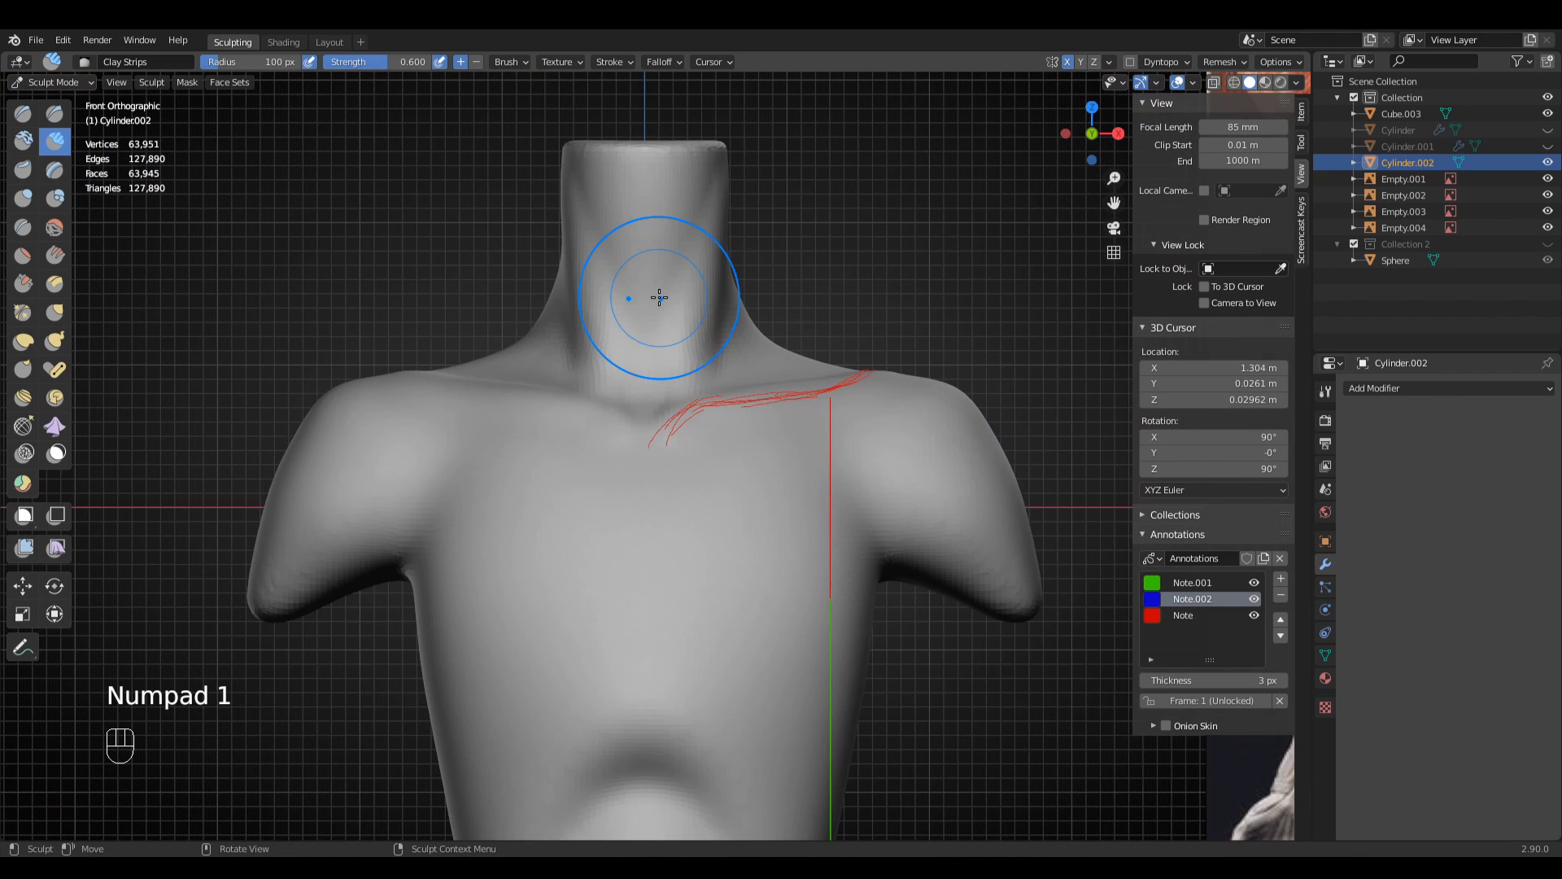
{"action": "mouse_move", "coordinate": [684, 204]}
{"action": "left_mouse_down", "text": "shift"}
{"action": "mouse_move", "coordinate": [708, 237]}
{"action": "mouse_move", "coordinate": [649, 244]}
{"action": "left_mouse_up", "text": "shift"}
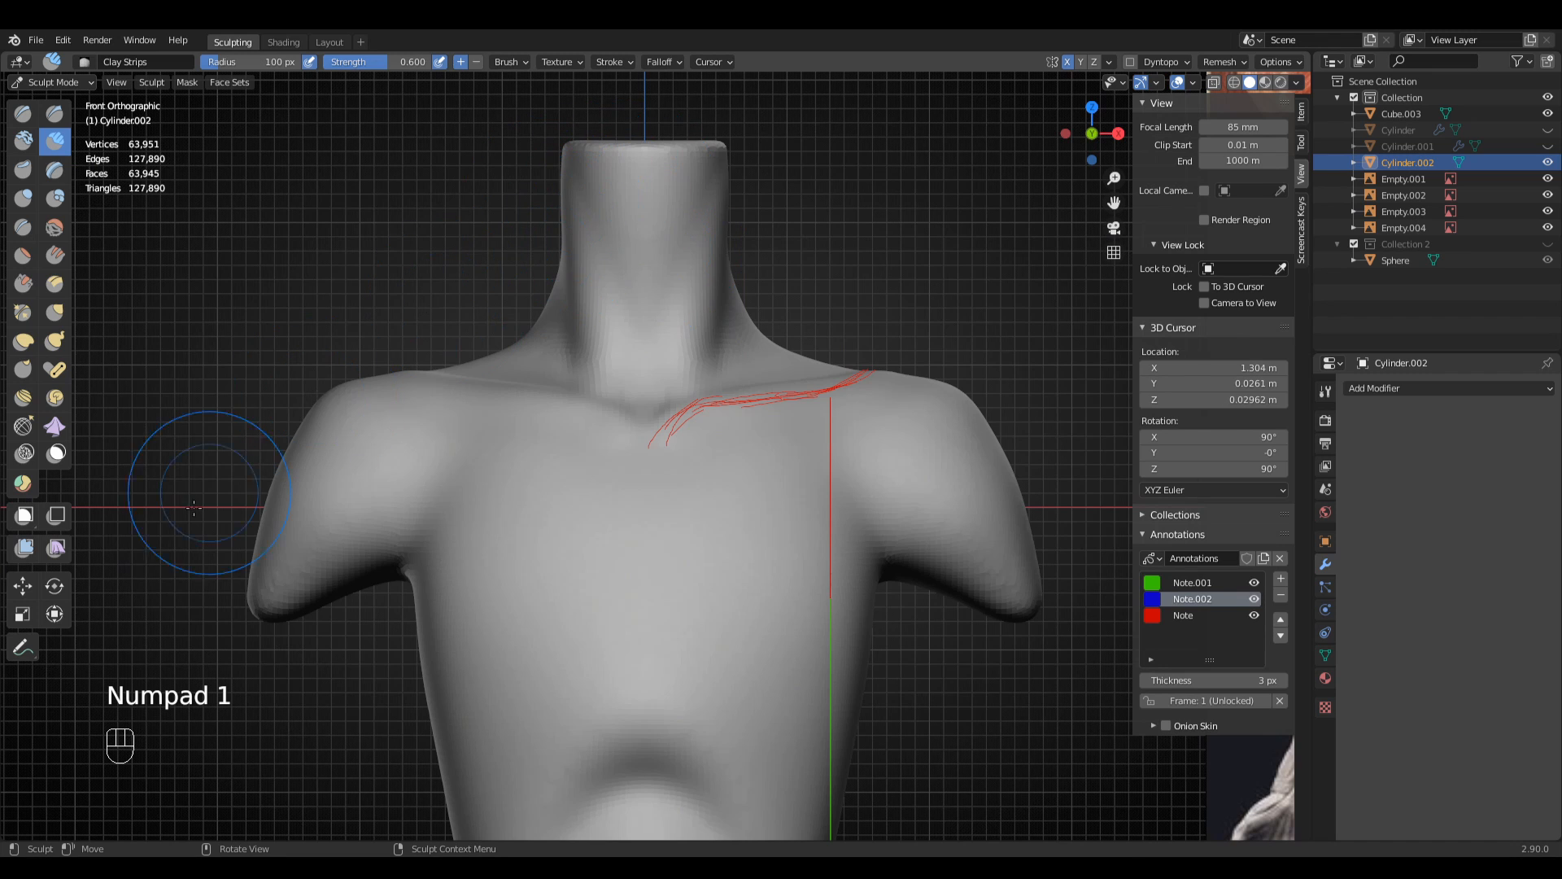
- Outline the sternocleidomastoid on the side of the neck with the blue Note.002 annotation
{"action": "left_click", "coordinate": [22, 646]}
{"action": "mouse_move", "coordinate": [712, 311]}
{"action": "middle_mouse_down", "text": "shift"}
{"action": "mouse_move", "coordinate": [606, 393]}
{"action": "mouse_move", "coordinate": [628, 403]}
{"action": "mouse_move", "coordinate": [527, 380]}
{"action": "middle_mouse_up", "text": "shift"}
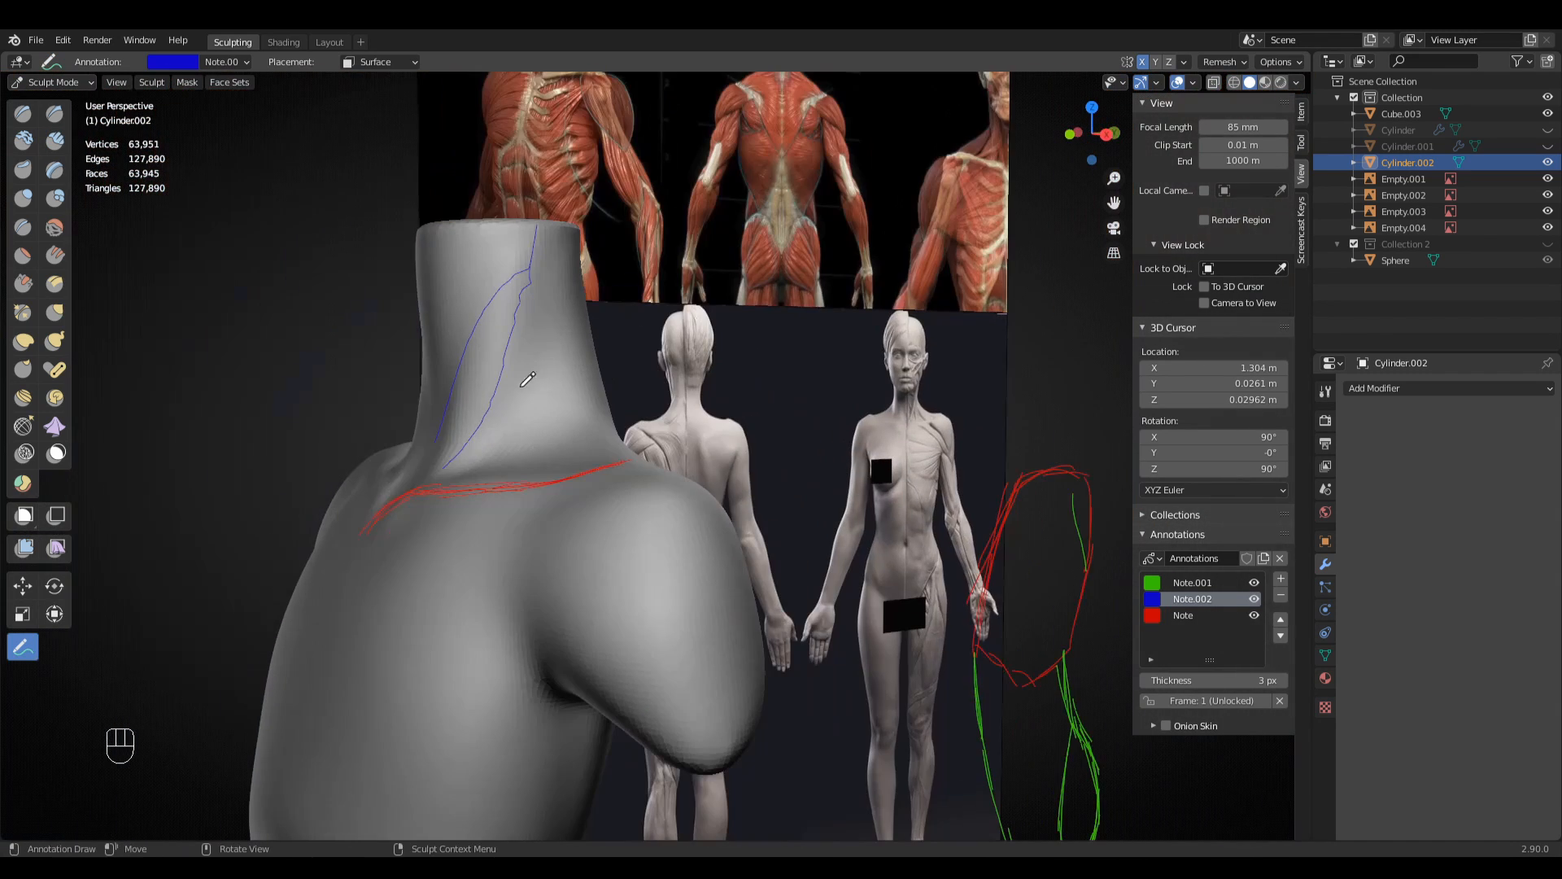
{"action": "key", "text": "KP_1"}
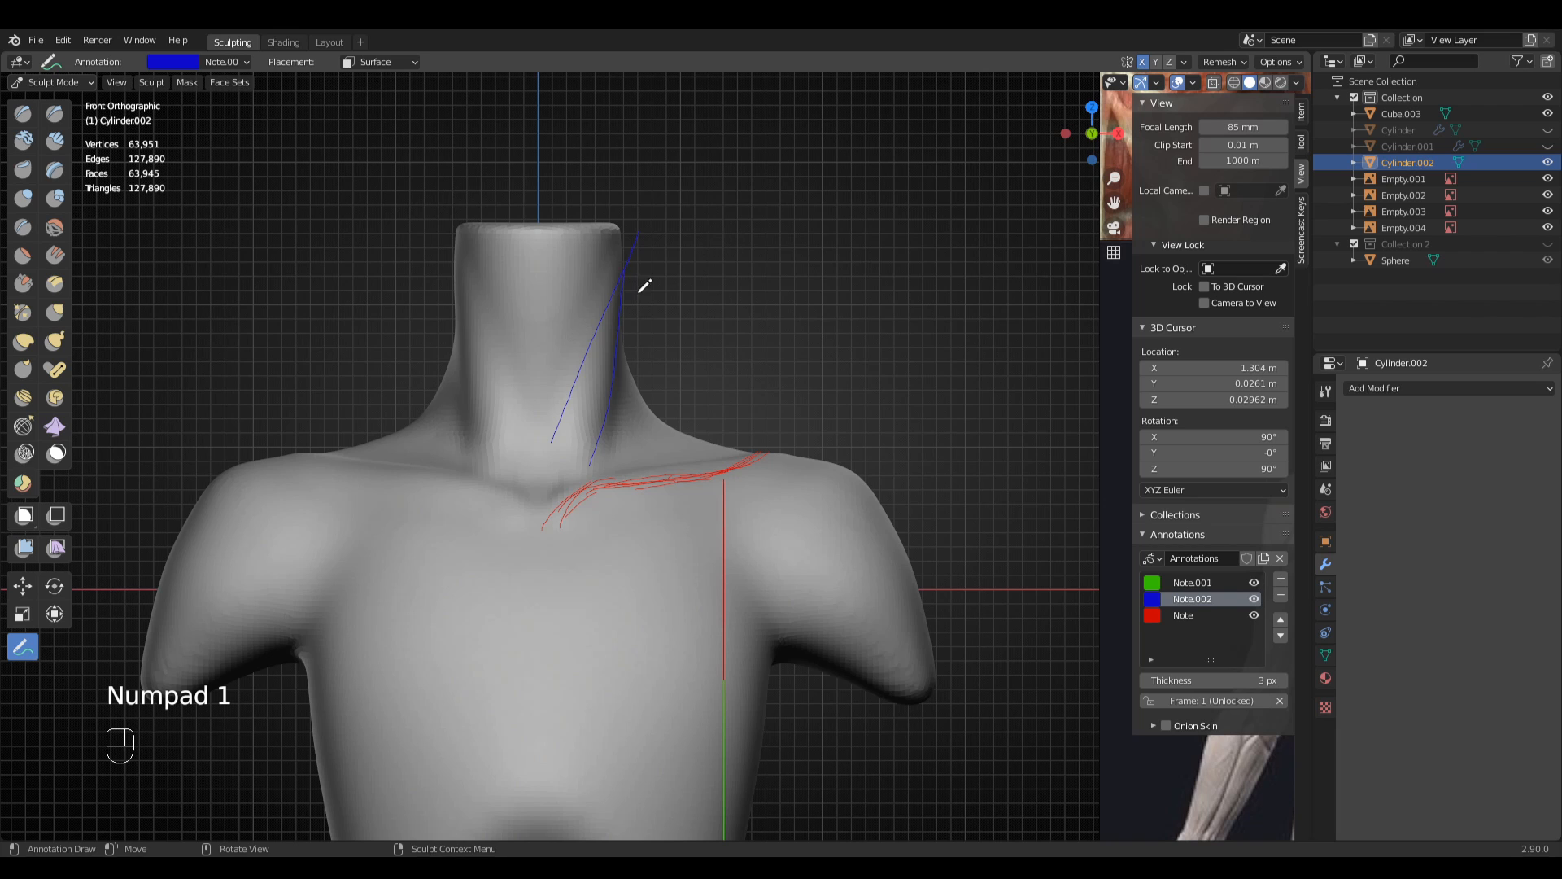
- Trace the trapezius slope from the side of the neck to the shoulder with the blue Note.002 annotation
{"action": "middle_click_drag", "start_coordinate": [628, 321], "coordinate": [366, 306]}
{"action": "middle_click_drag", "start_coordinate": [497, 204], "coordinate": [545, 267], "text": "ctrl"}
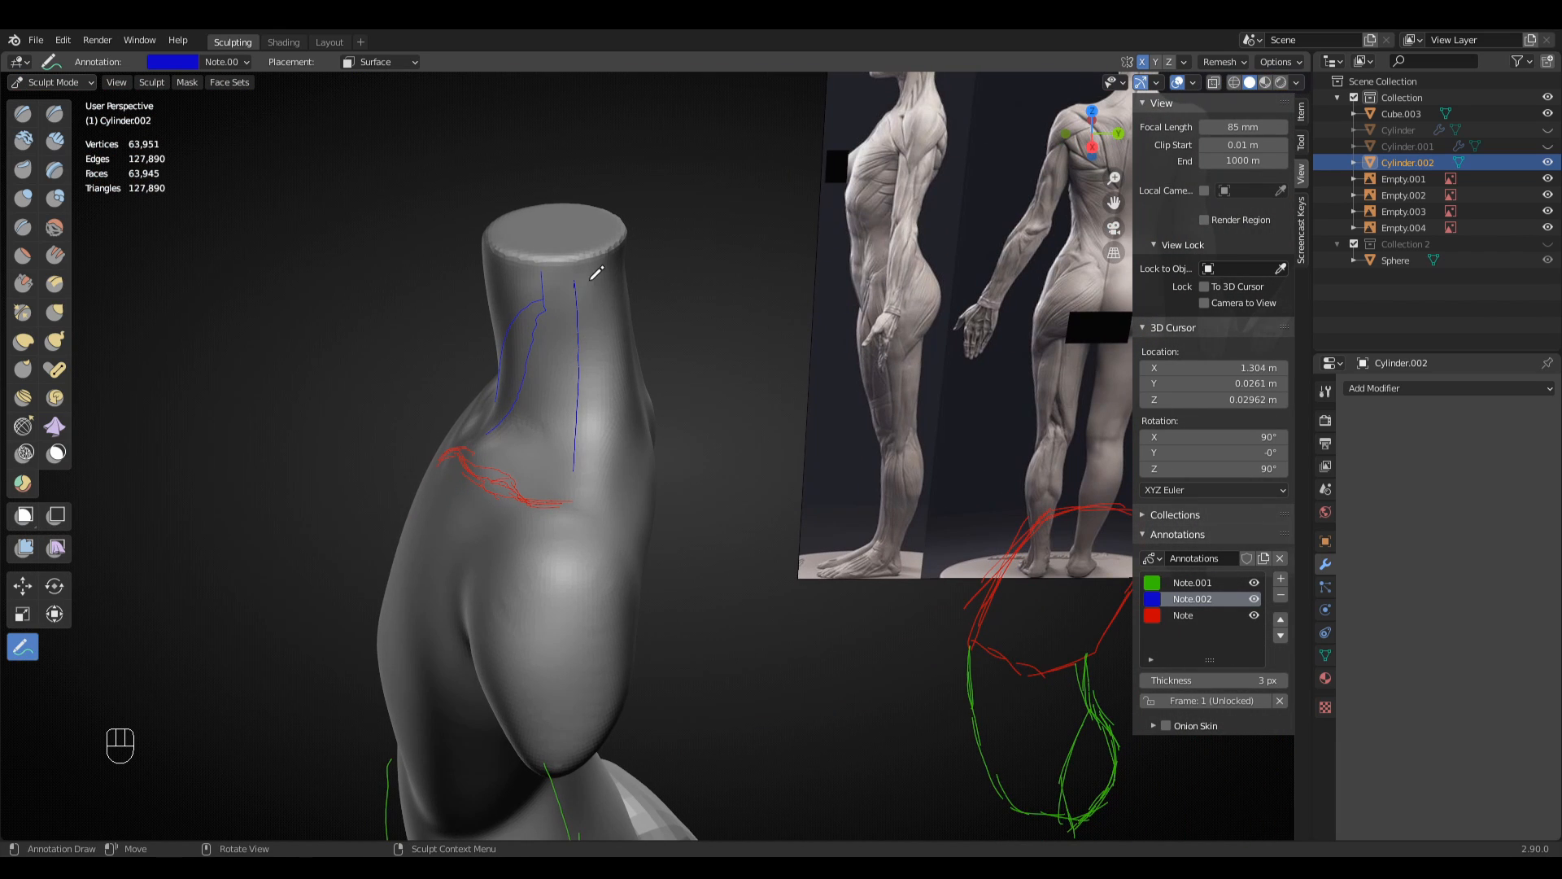
{"action": "middle_click_drag", "start_coordinate": [592, 424], "coordinate": [566, 326]}
{"action": "key", "text": "KP_1"}
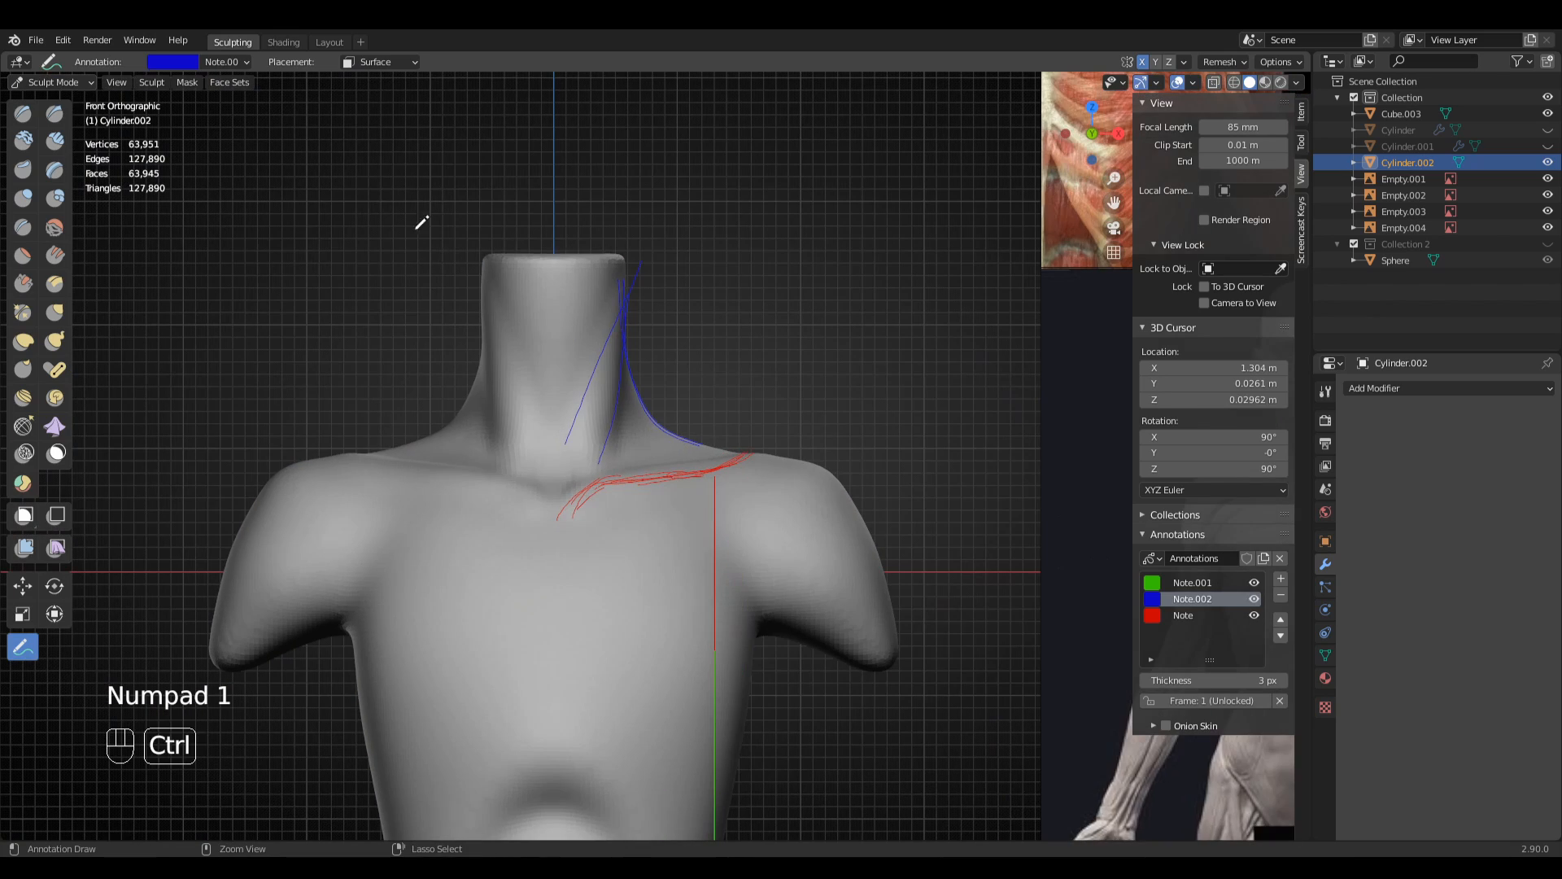
{"action": "middle_click_drag", "start_coordinate": [422, 222], "coordinate": [641, 297], "text": "ctrl"}
{"action": "middle_click_drag", "start_coordinate": [651, 335], "coordinate": [636, 399], "text": "ctrl"}
{"action": "middle_click_drag", "start_coordinate": [601, 251], "coordinate": [788, 327]}
{"action": "key", "text": "KP_3"}
{"action": "key", "text": "KP_1"}
- Compare the model's neck with the front reference, and mark the outer neck muscle on the reference with the blue Note.002 annotation
{"action": "scroll", "coordinate": [767, 321], "scroll_direction": "down", "scroll_amount": 10, "text": "shift"}
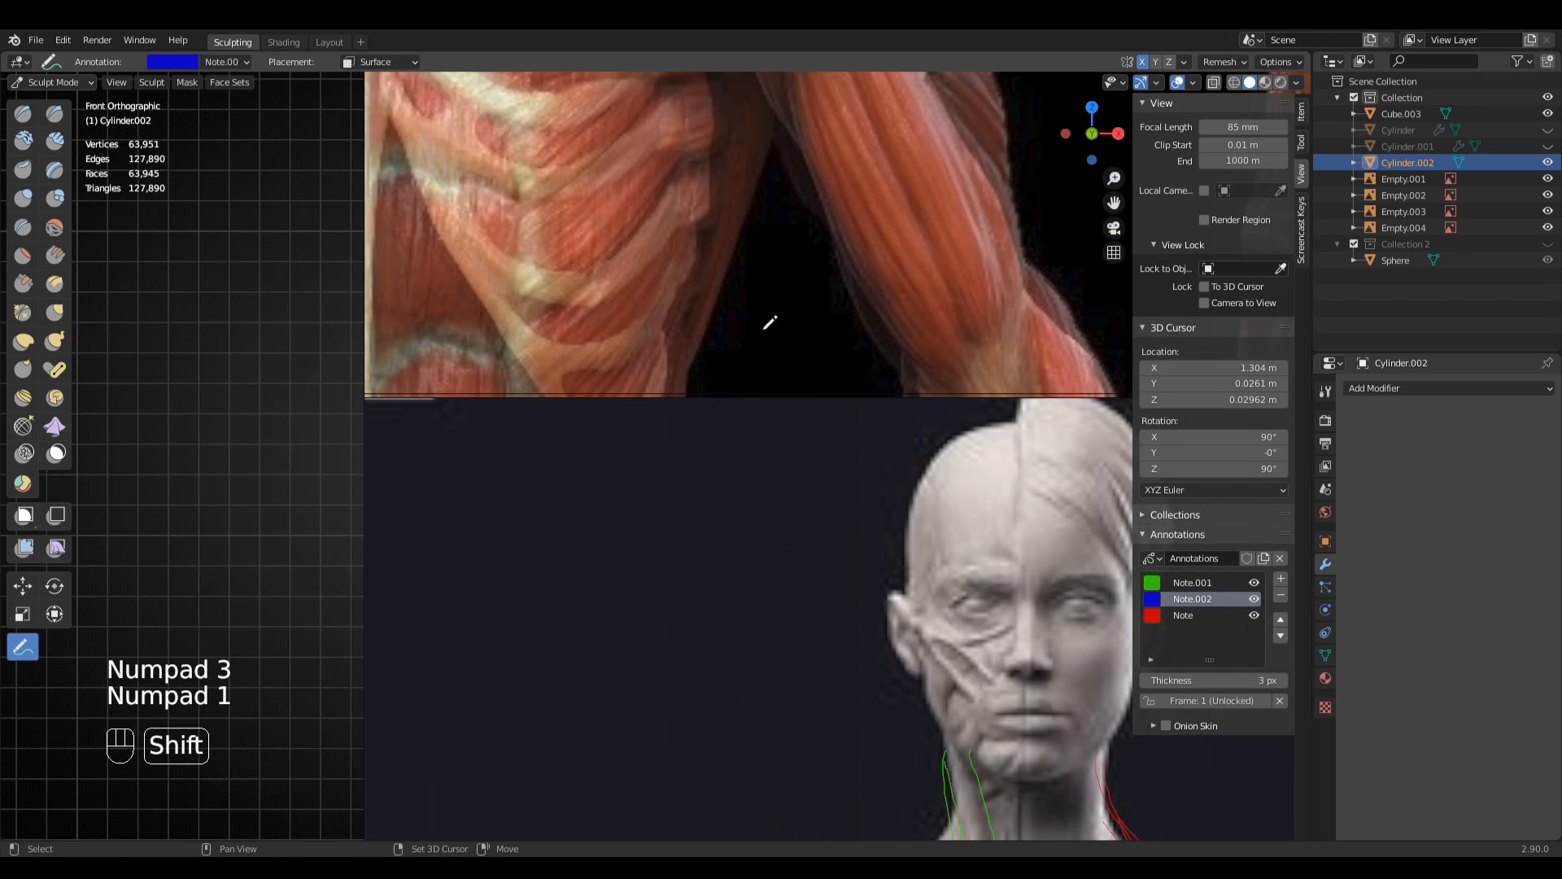
{"action": "scroll", "coordinate": [905, 403], "scroll_direction": "up", "scroll_amount": 4}
{"action": "middle_click_drag", "start_coordinate": [905, 403], "coordinate": [707, 442], "text": "shift"}
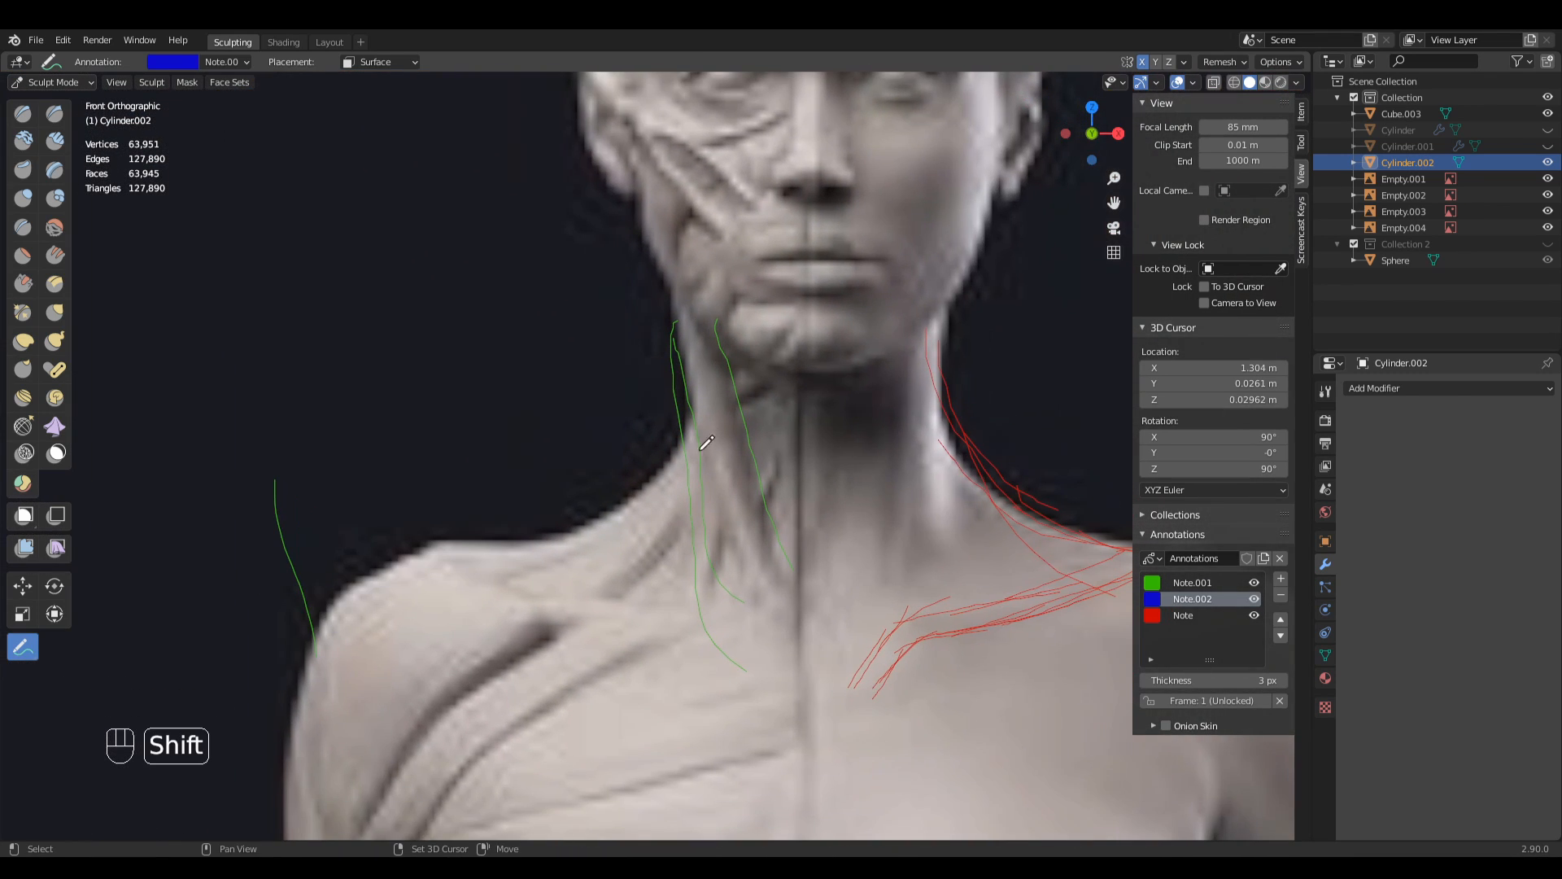
{"action": "scroll", "coordinate": [923, 435], "scroll_direction": "down", "scroll_amount": 5}
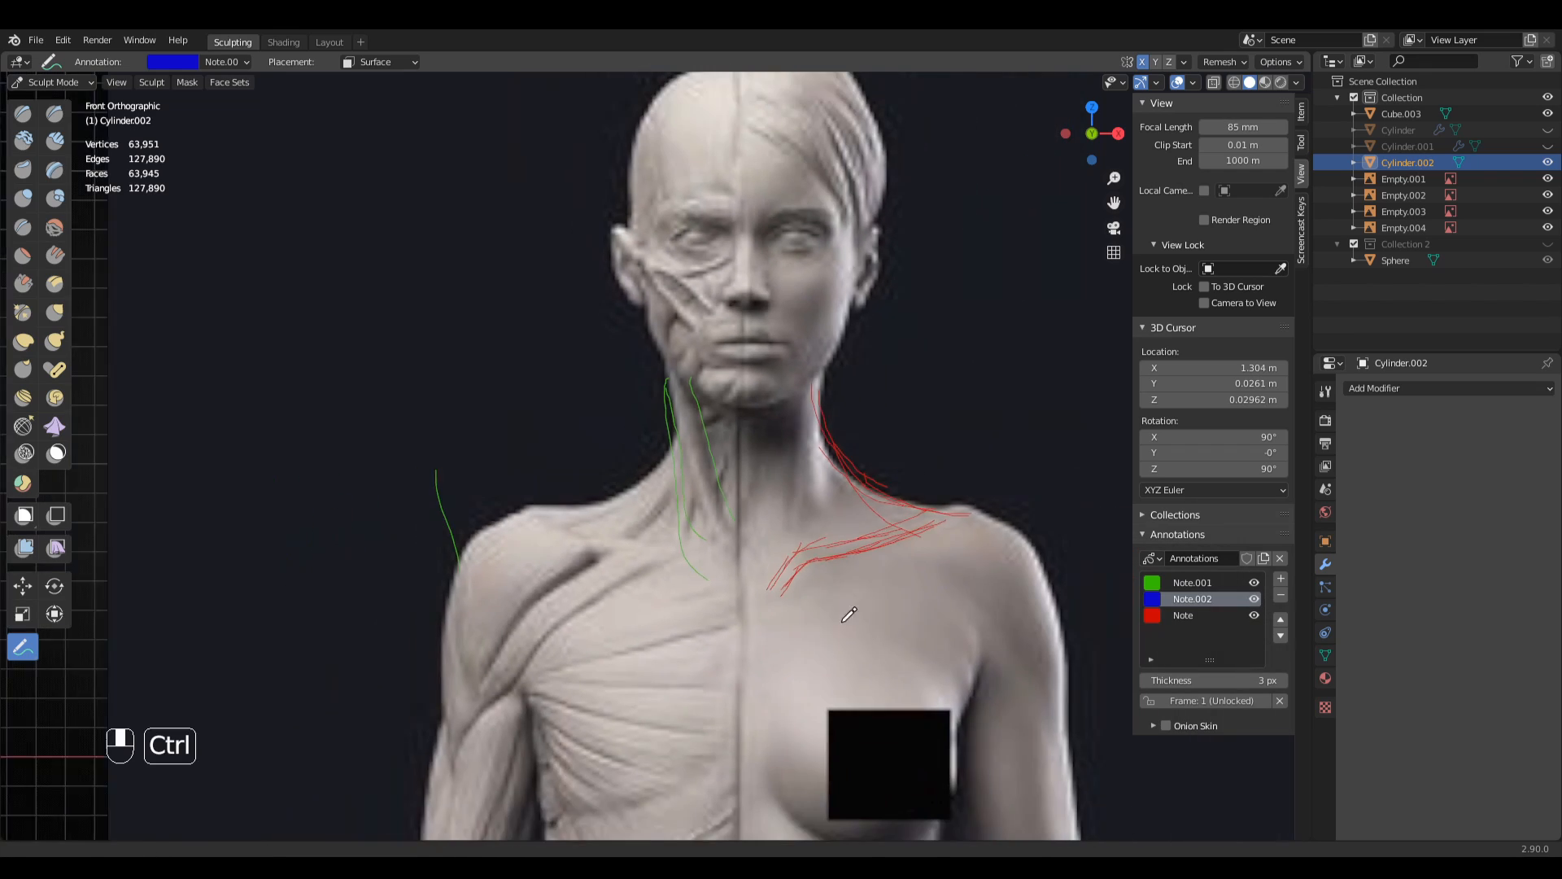
{"action": "scroll", "coordinate": [848, 610], "scroll_direction": "up", "scroll_amount": 2, "text": "shift"}
{"action": "scroll", "coordinate": [499, 576], "scroll_direction": "up", "scroll_amount": 10, "text": "ctrl"}
{"action": "scroll", "coordinate": [704, 429], "scroll_direction": "up", "scroll_amount": 3, "text": "shift"}
{"action": "scroll", "coordinate": [714, 454], "scroll_direction": "up", "scroll_amount": 2, "text": "ctrl"}
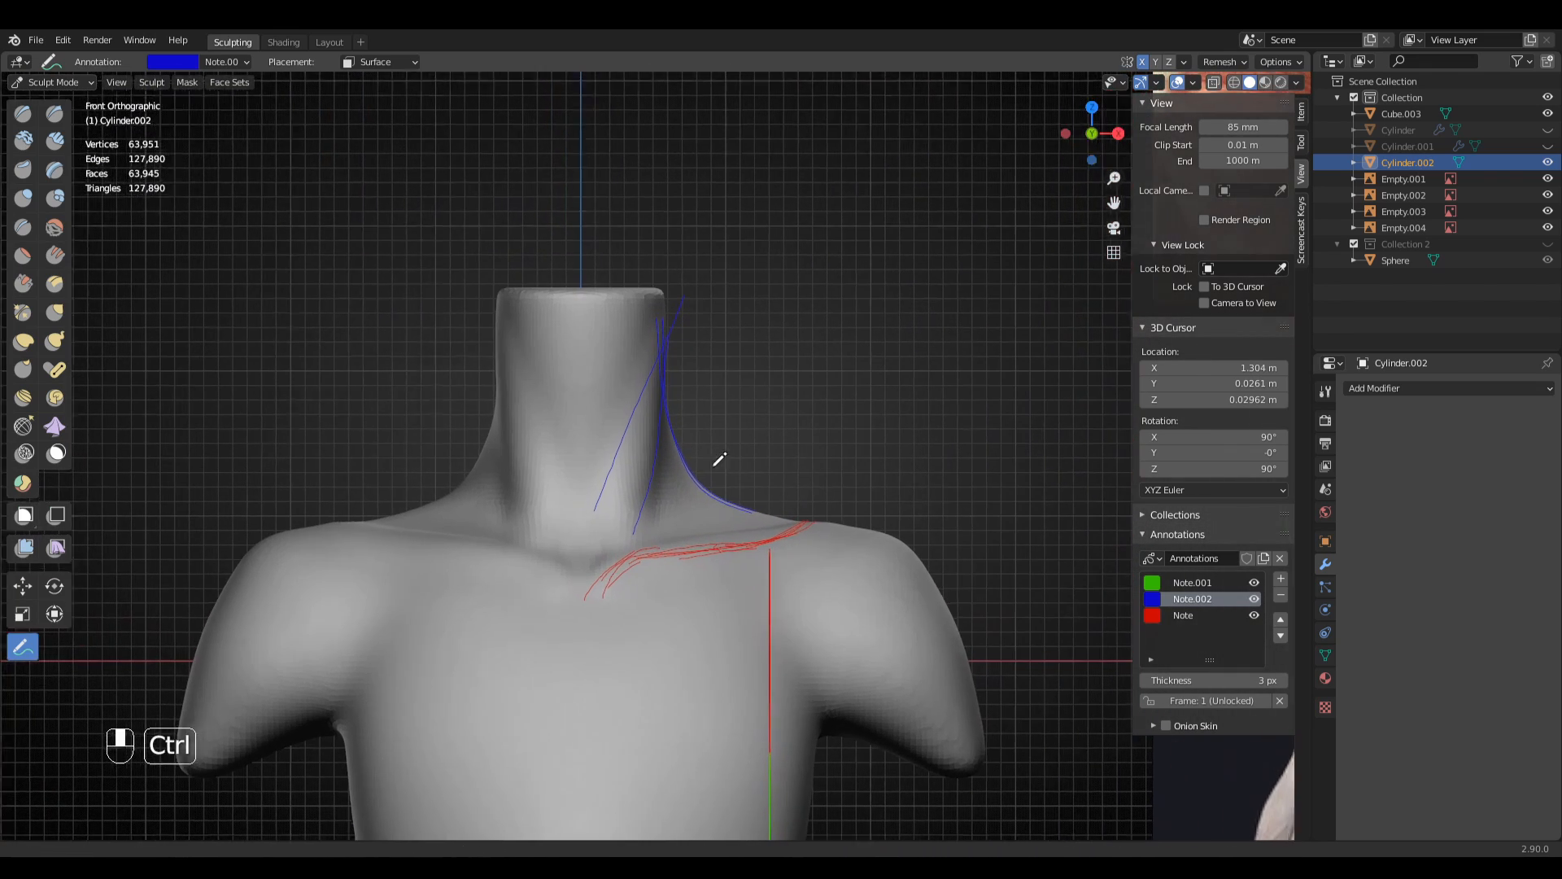
{"action": "middle_click_drag", "start_coordinate": [714, 453], "coordinate": [488, 453], "text": "shift"}
{"action": "scroll", "coordinate": [659, 432], "scroll_direction": "down", "scroll_amount": 5, "text": "ctrl"}
{"action": "middle_click_drag", "start_coordinate": [659, 432], "coordinate": [782, 428], "text": "ctrl"}
{"action": "scroll", "coordinate": [782, 429], "scroll_direction": "down", "scroll_amount": 2, "text": "shift"}
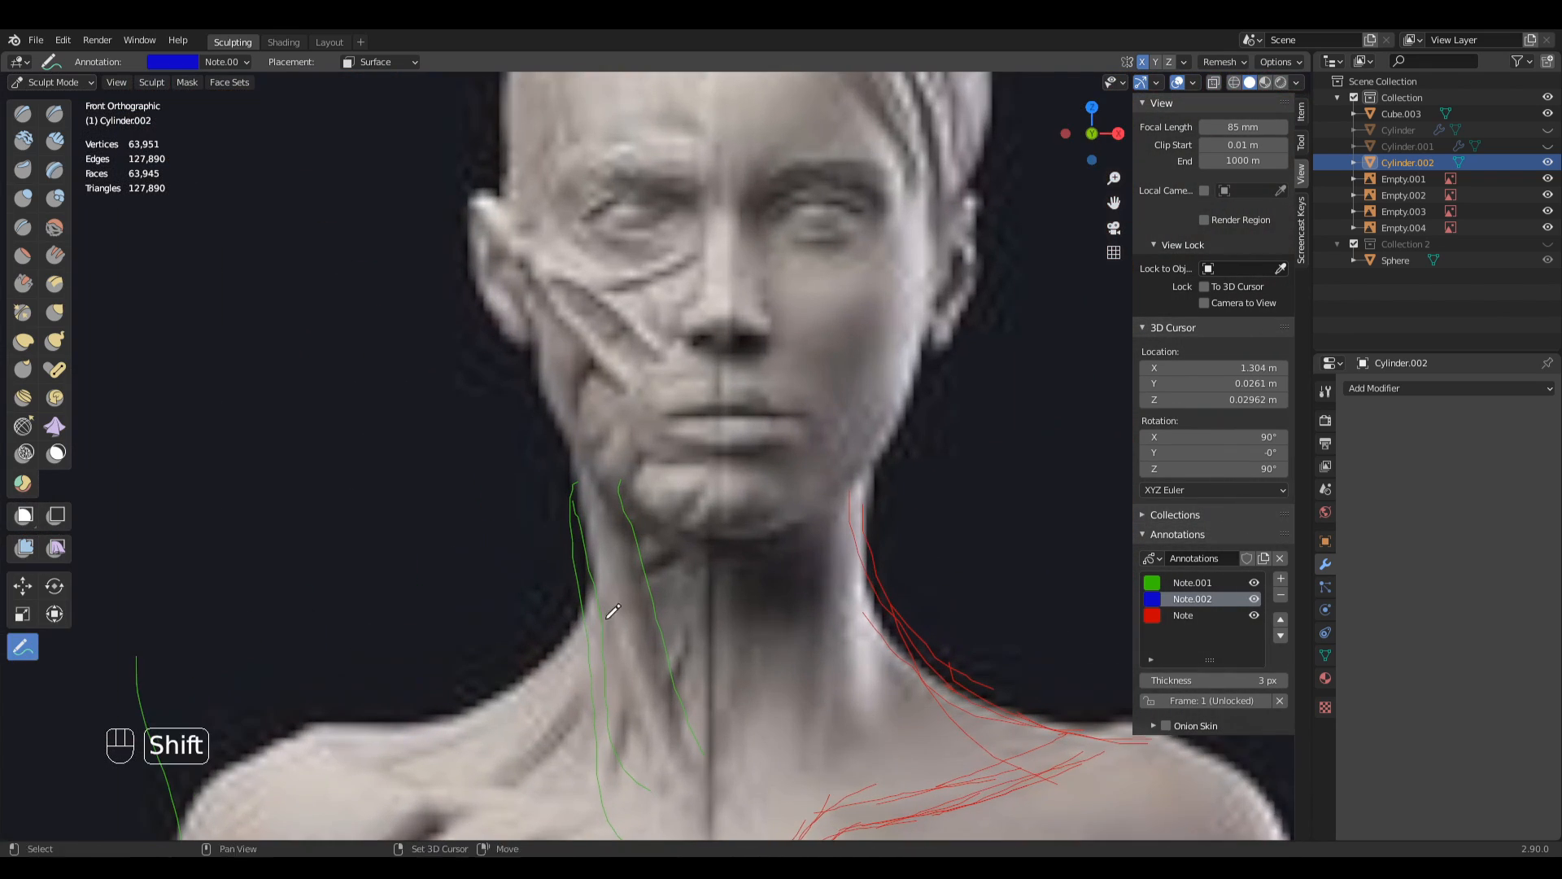
{"action": "scroll", "coordinate": [682, 463], "scroll_direction": "up", "scroll_amount": 1}
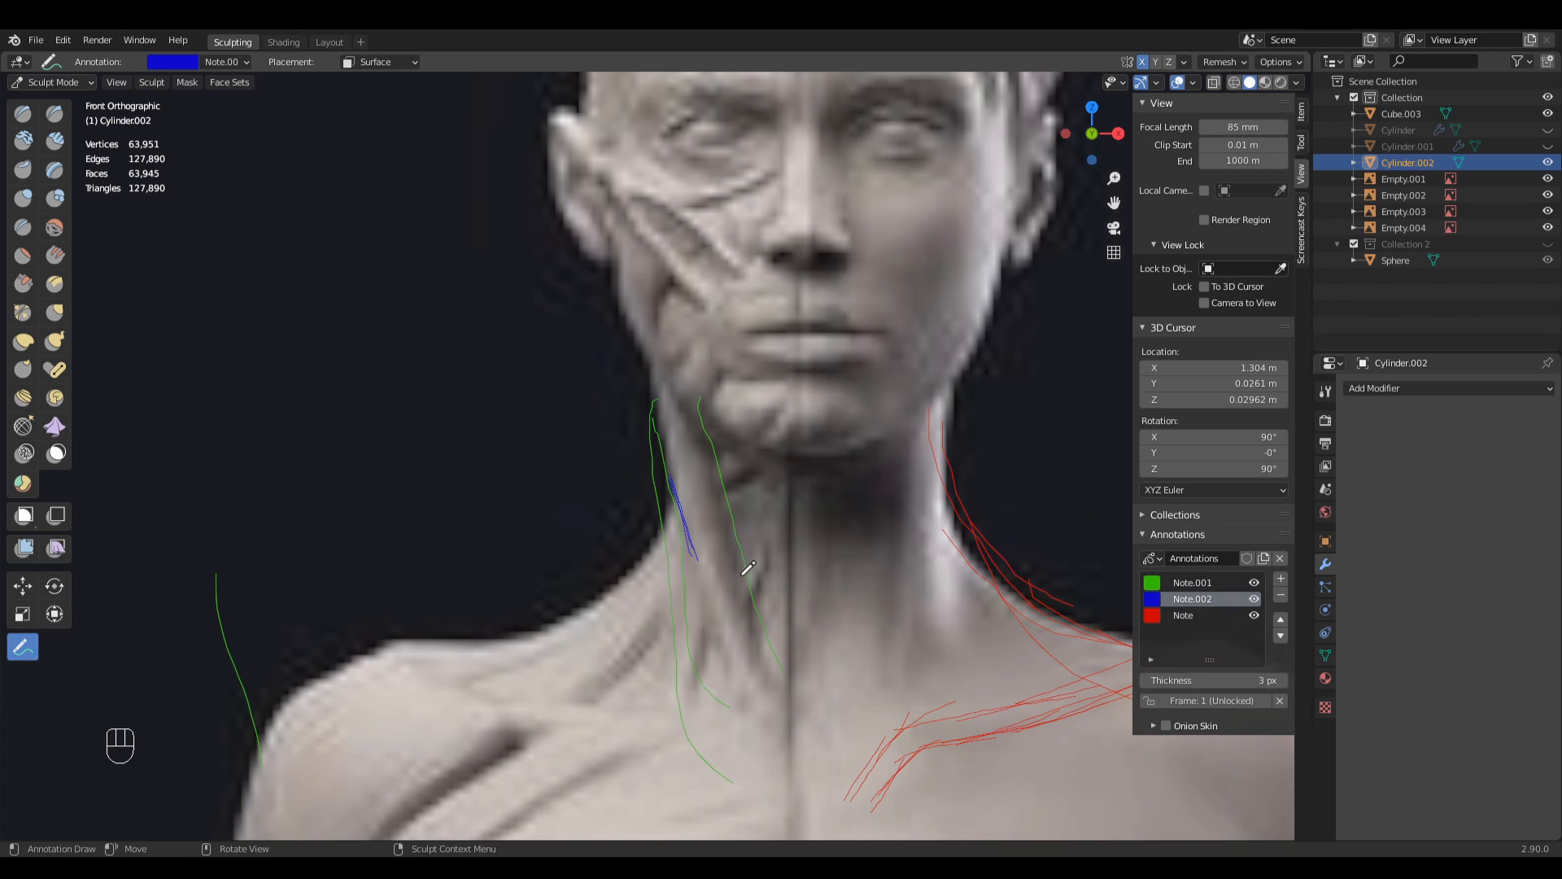
{"action": "middle_click_drag", "start_coordinate": [998, 544], "coordinate": [700, 434], "text": "shift"}
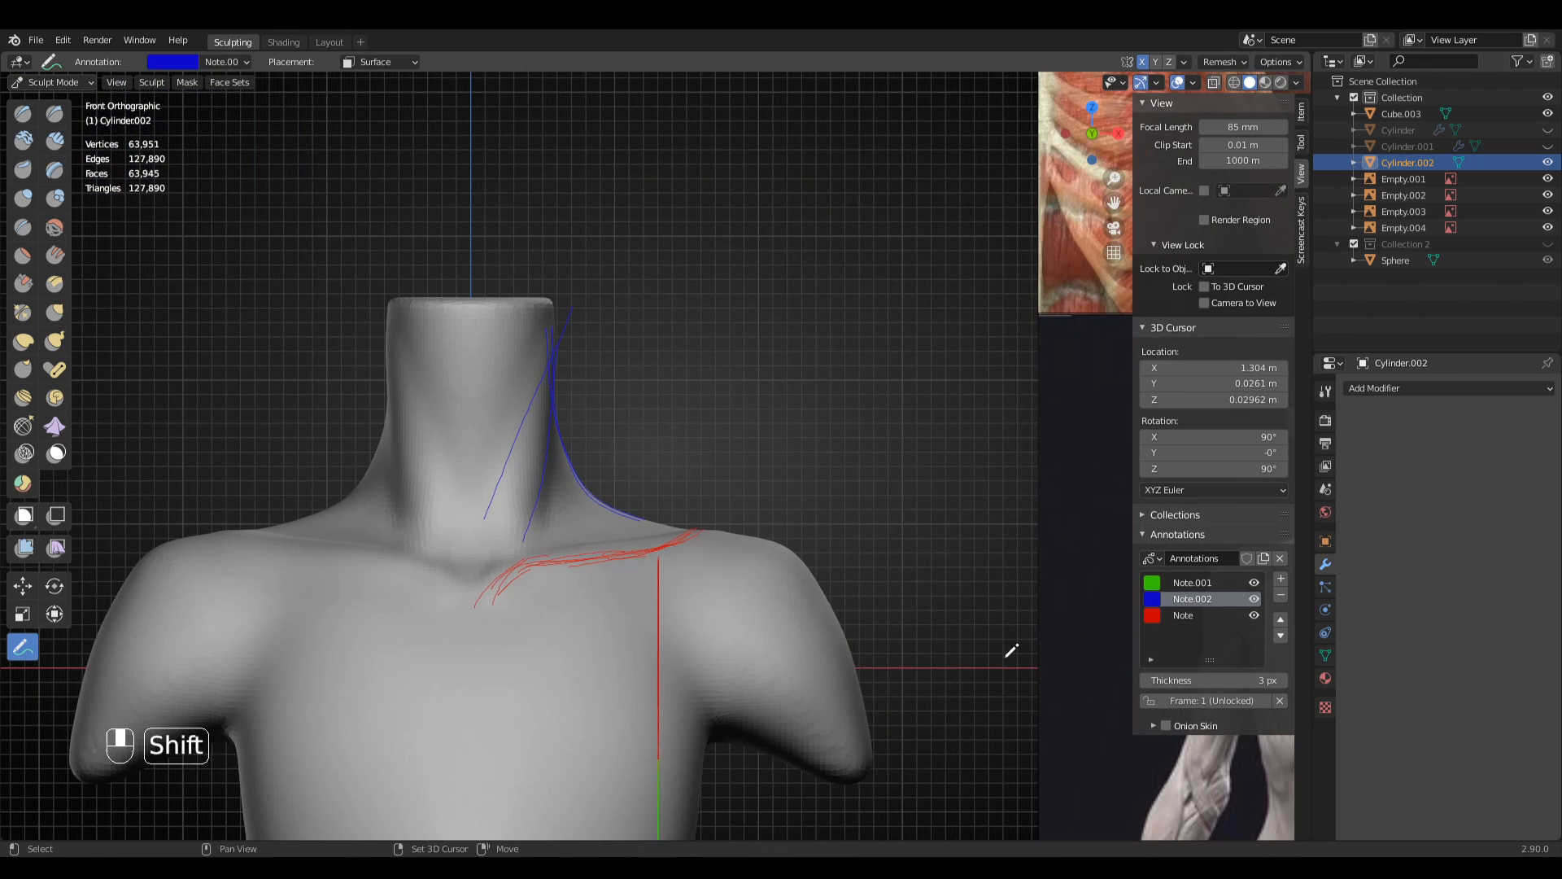
- Adjust the sides of the neck and the trapezius slope with the Grab brush, reducing its radius from 149 to 105 px
{"action": "mouse_move", "coordinate": [646, 464]}
{"action": "middle_mouse_down", "text": "ctrl"}
{"action": "mouse_move", "coordinate": [593, 457]}
{"action": "mouse_move", "coordinate": [740, 426]}
{"action": "middle_mouse_up", "text": "ctrl"}
{"action": "key", "text": "g"}
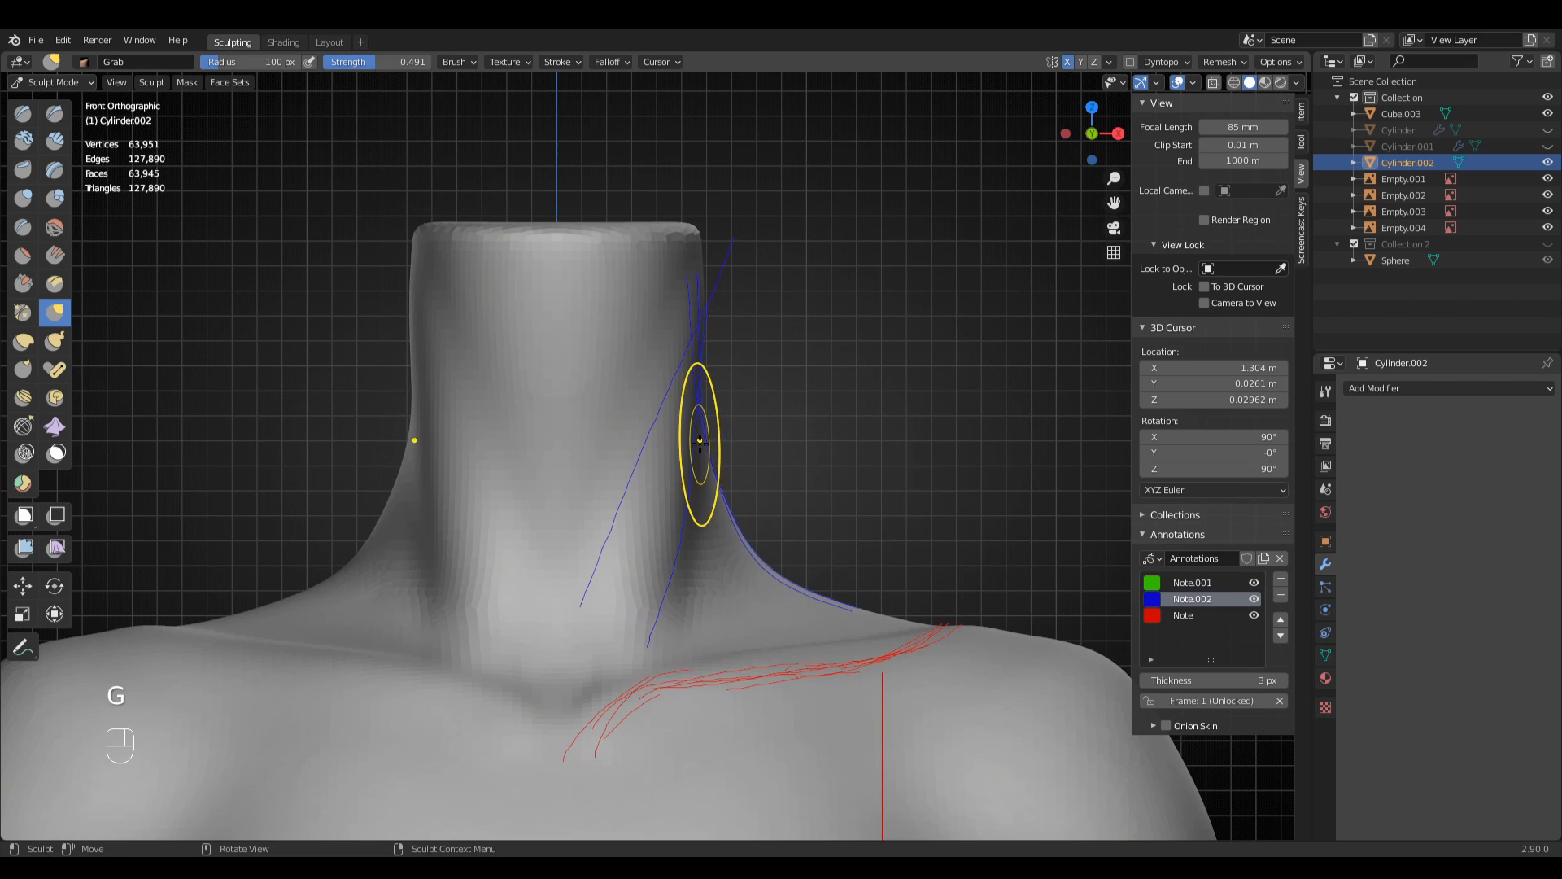
{"action": "key", "text": "f"}
{"action": "left_click", "coordinate": [705, 425]}
{"action": "middle_click_drag", "start_coordinate": [722, 435], "coordinate": [370, 489]}
{"action": "middle_click_drag", "start_coordinate": [642, 418], "coordinate": [641, 382]}
{"action": "key", "text": "f"}
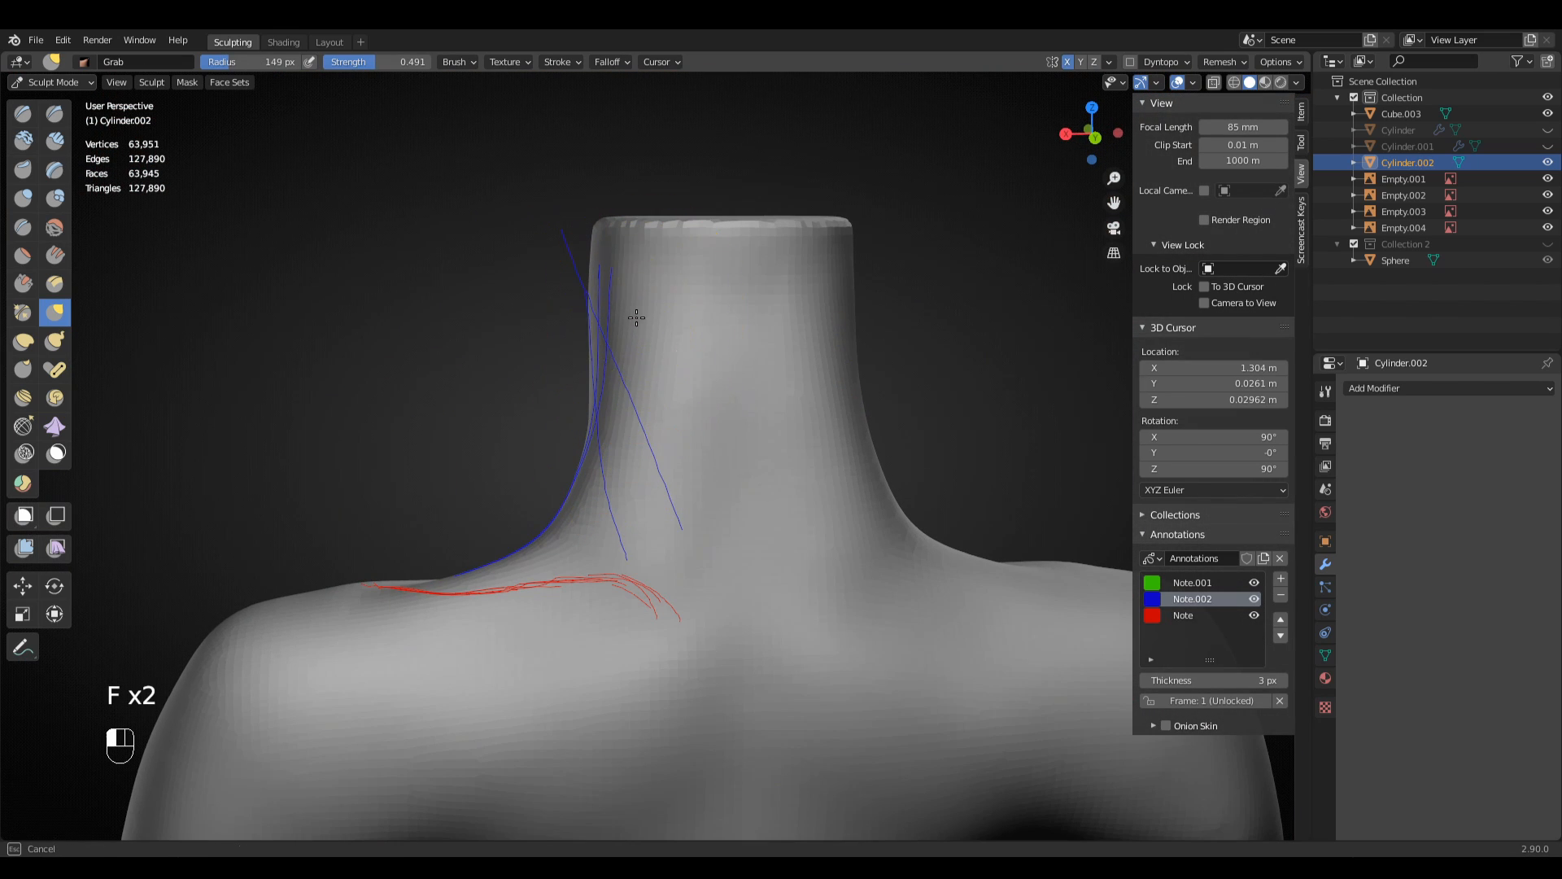
{"action": "left_click_drag", "start_coordinate": [636, 317], "coordinate": [639, 305]}
{"action": "mouse_move", "coordinate": [633, 280]}
{"action": "middle_mouse_down", "text": "ctrl"}
{"action": "mouse_move", "coordinate": [641, 512]}
{"action": "mouse_move", "coordinate": [614, 471]}
{"action": "middle_mouse_up", "text": "ctrl"}
{"action": "key", "text": "f"}
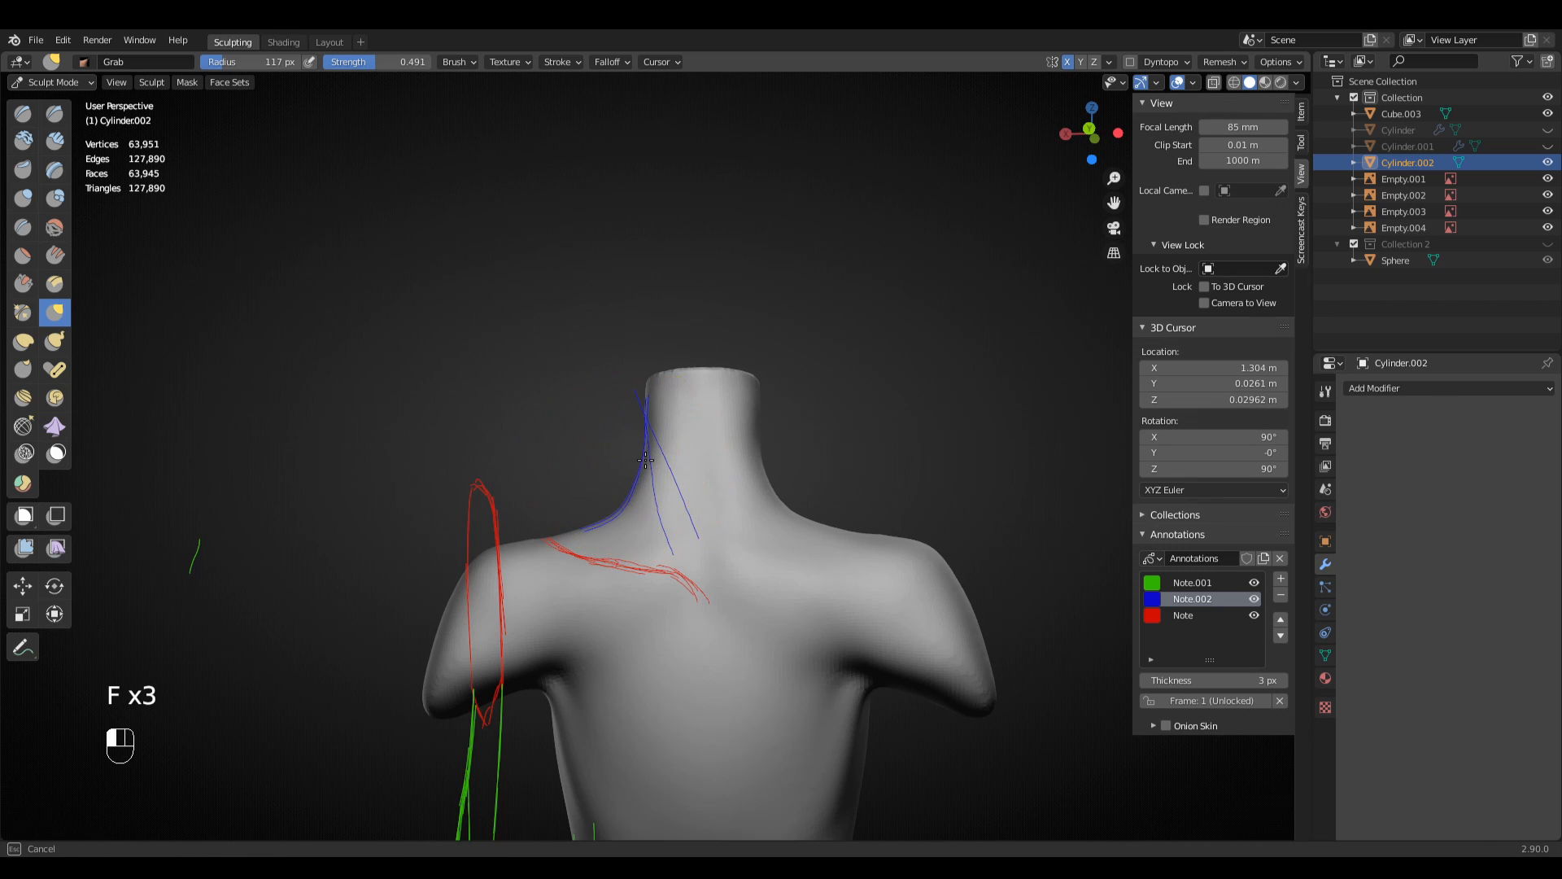
{"action": "left_click_drag", "start_coordinate": [645, 460], "coordinate": [642, 458]}
{"action": "mouse_move", "coordinate": [569, 467]}
{"action": "middle_mouse_down"}
{"action": "mouse_move", "coordinate": [358, 489]}
{"action": "mouse_move", "coordinate": [545, 531]}
{"action": "mouse_move", "coordinate": [550, 553]}
{"action": "middle_mouse_up"}
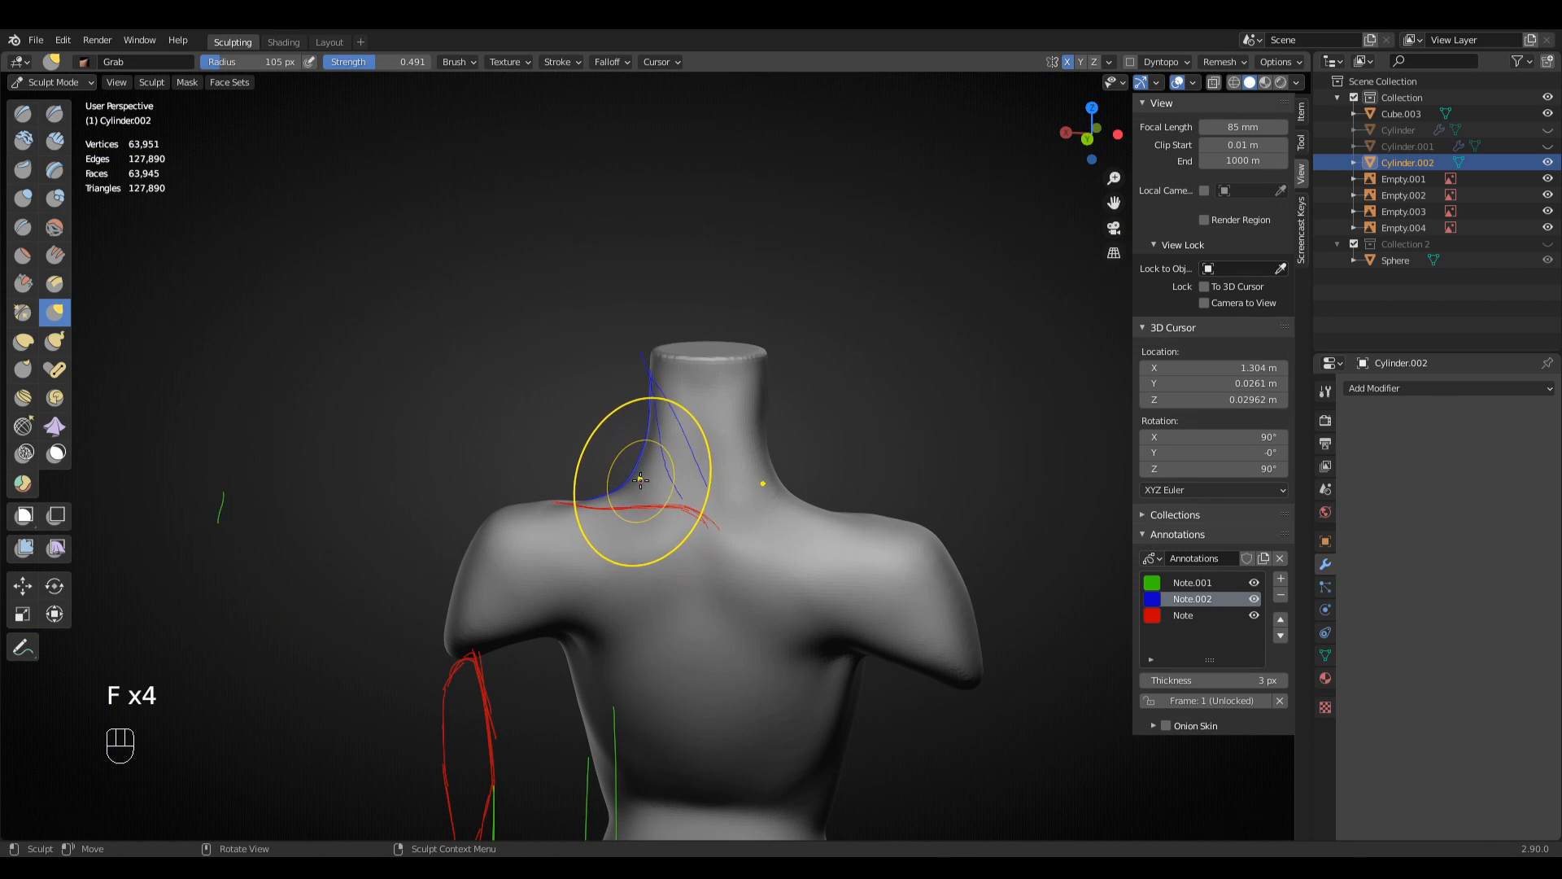
{"action": "middle_click_drag", "start_coordinate": [641, 476], "coordinate": [732, 540]}
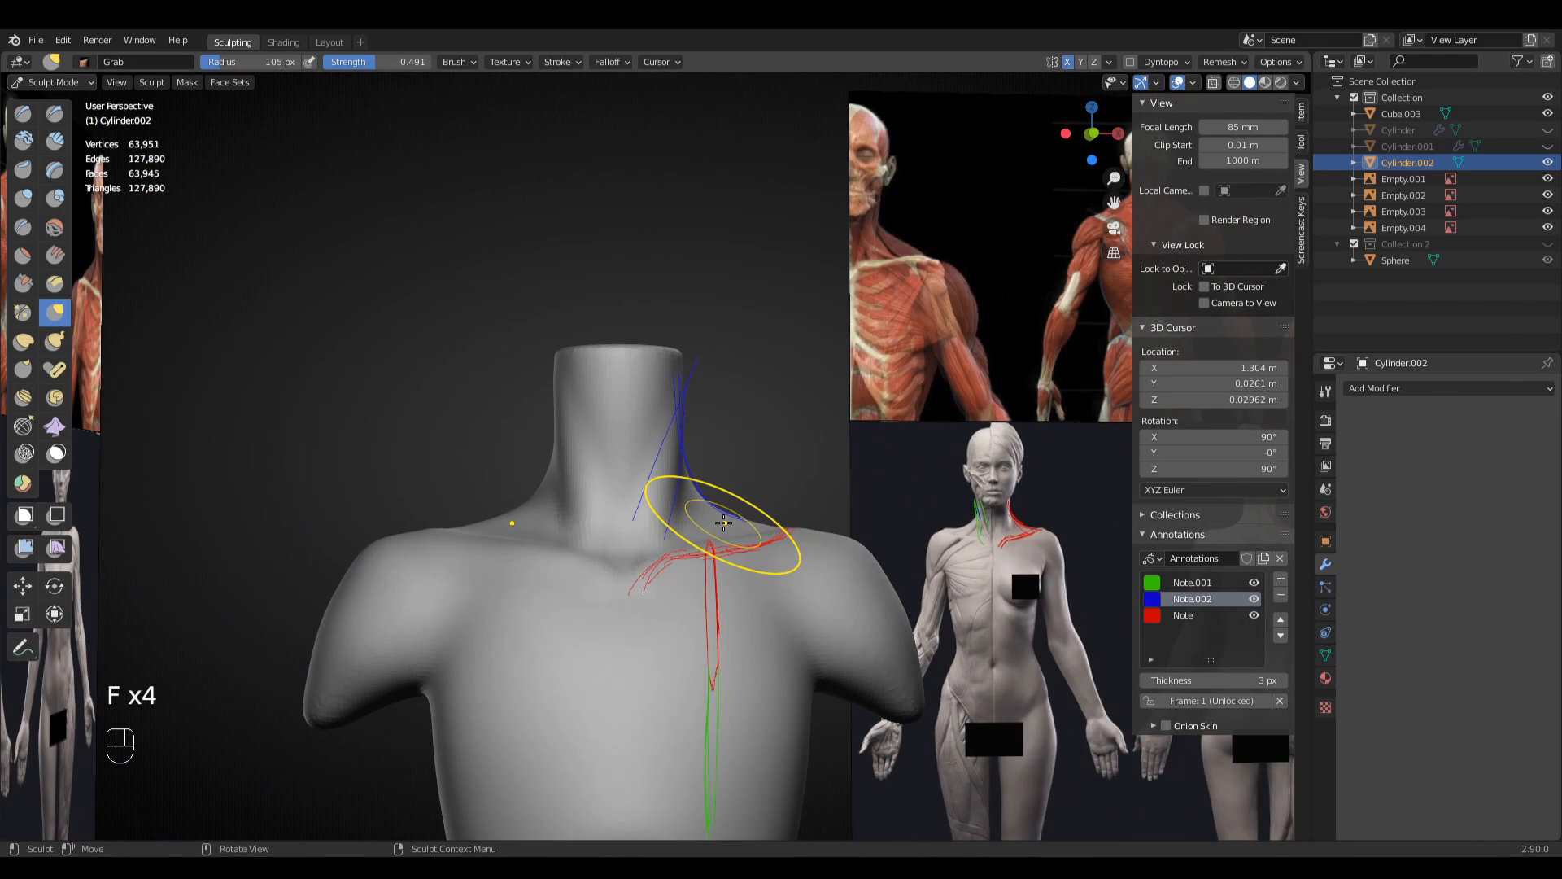
- Set the Clay Strips brush to 78 px radius, and examine the abdominal muscles on the anatomy references
{"action": "key", "text": "KP_1"}
{"action": "middle_click_drag", "start_coordinate": [779, 407], "coordinate": [802, 313], "text": "shift"}
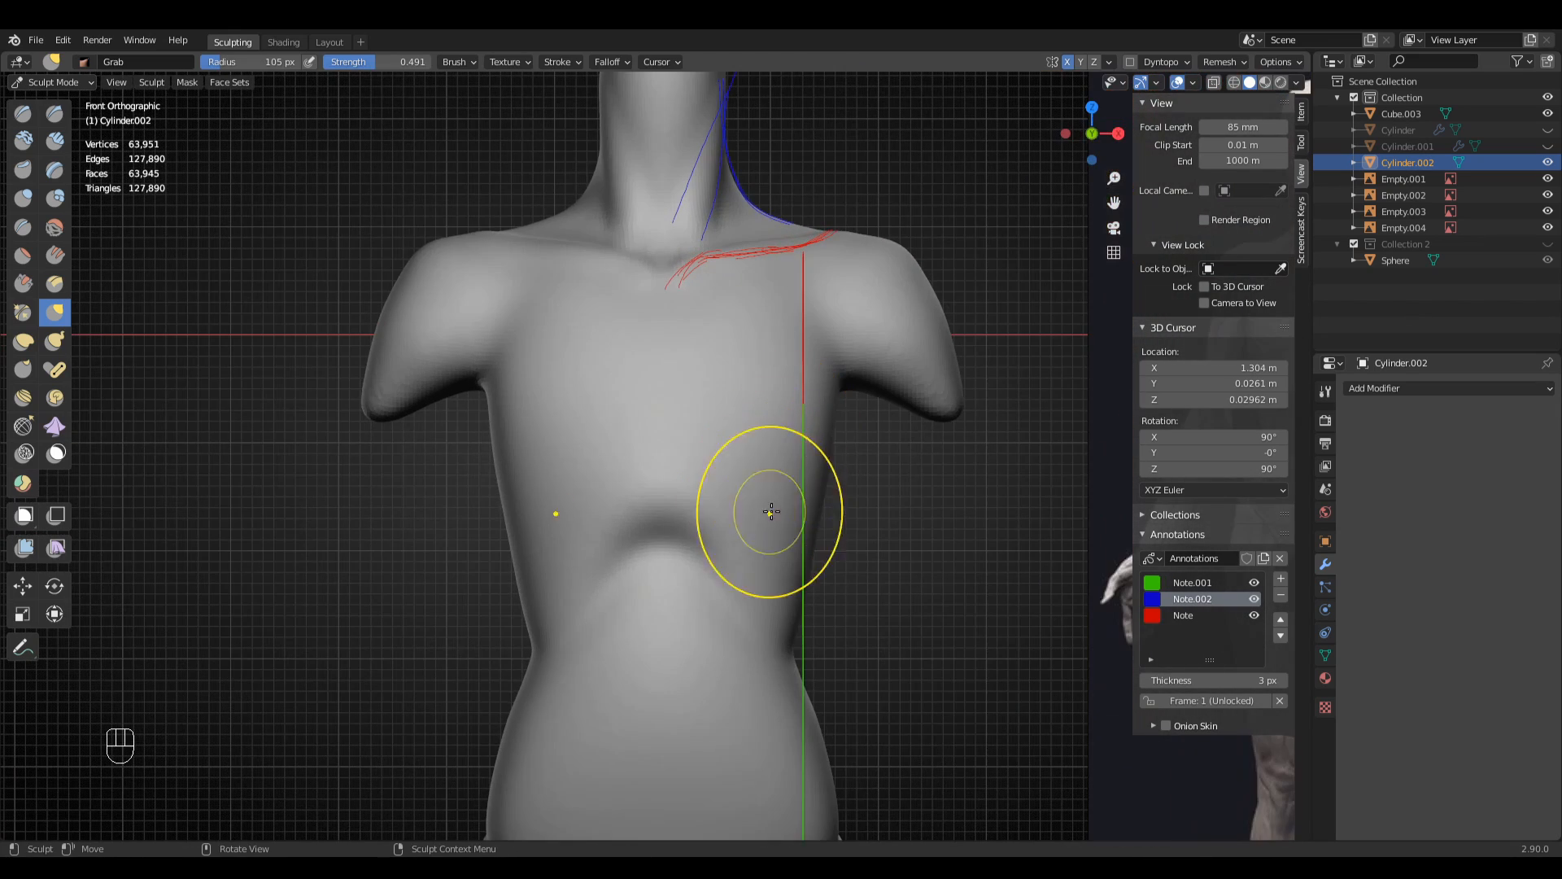
{"action": "middle_click_drag", "start_coordinate": [879, 412], "coordinate": [804, 452], "text": "shift"}
{"action": "middle_click_drag", "start_coordinate": [803, 452], "coordinate": [819, 547], "text": "ctrl"}
{"action": "key", "text": "q"}
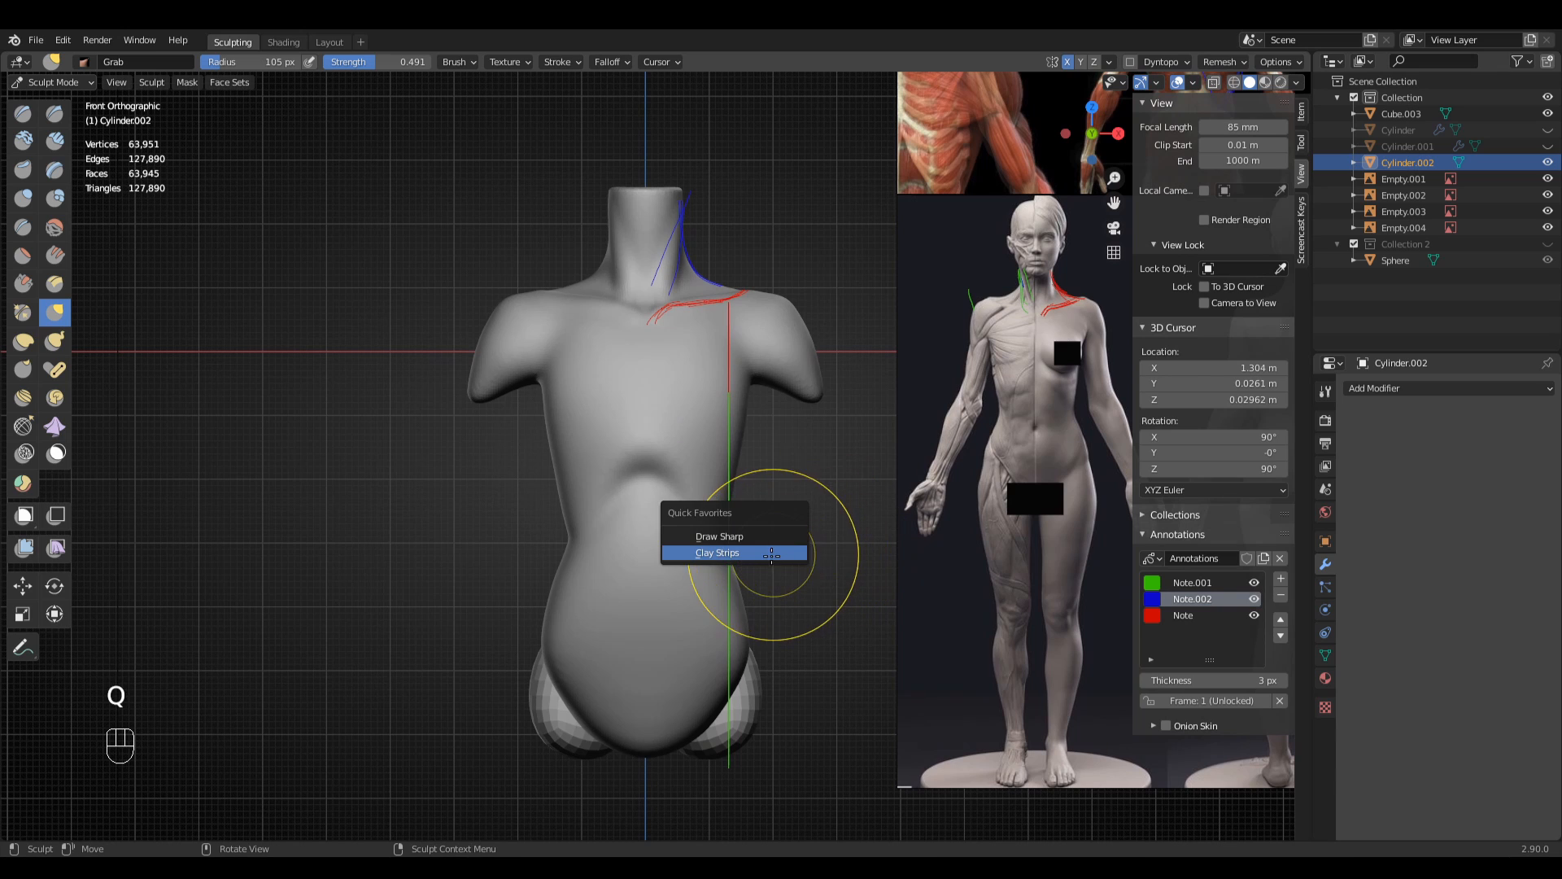
{"action": "left_click", "coordinate": [700, 550]}
{"action": "key", "text": "f"}
{"action": "key", "text": "f"}
{"action": "mouse_move", "coordinate": [666, 553]}
{"action": "middle_mouse_down"}
{"action": "mouse_move", "coordinate": [756, 551]}
{"action": "mouse_move", "coordinate": [536, 533]}
{"action": "middle_mouse_up"}
{"action": "left_click", "coordinate": [744, 551]}
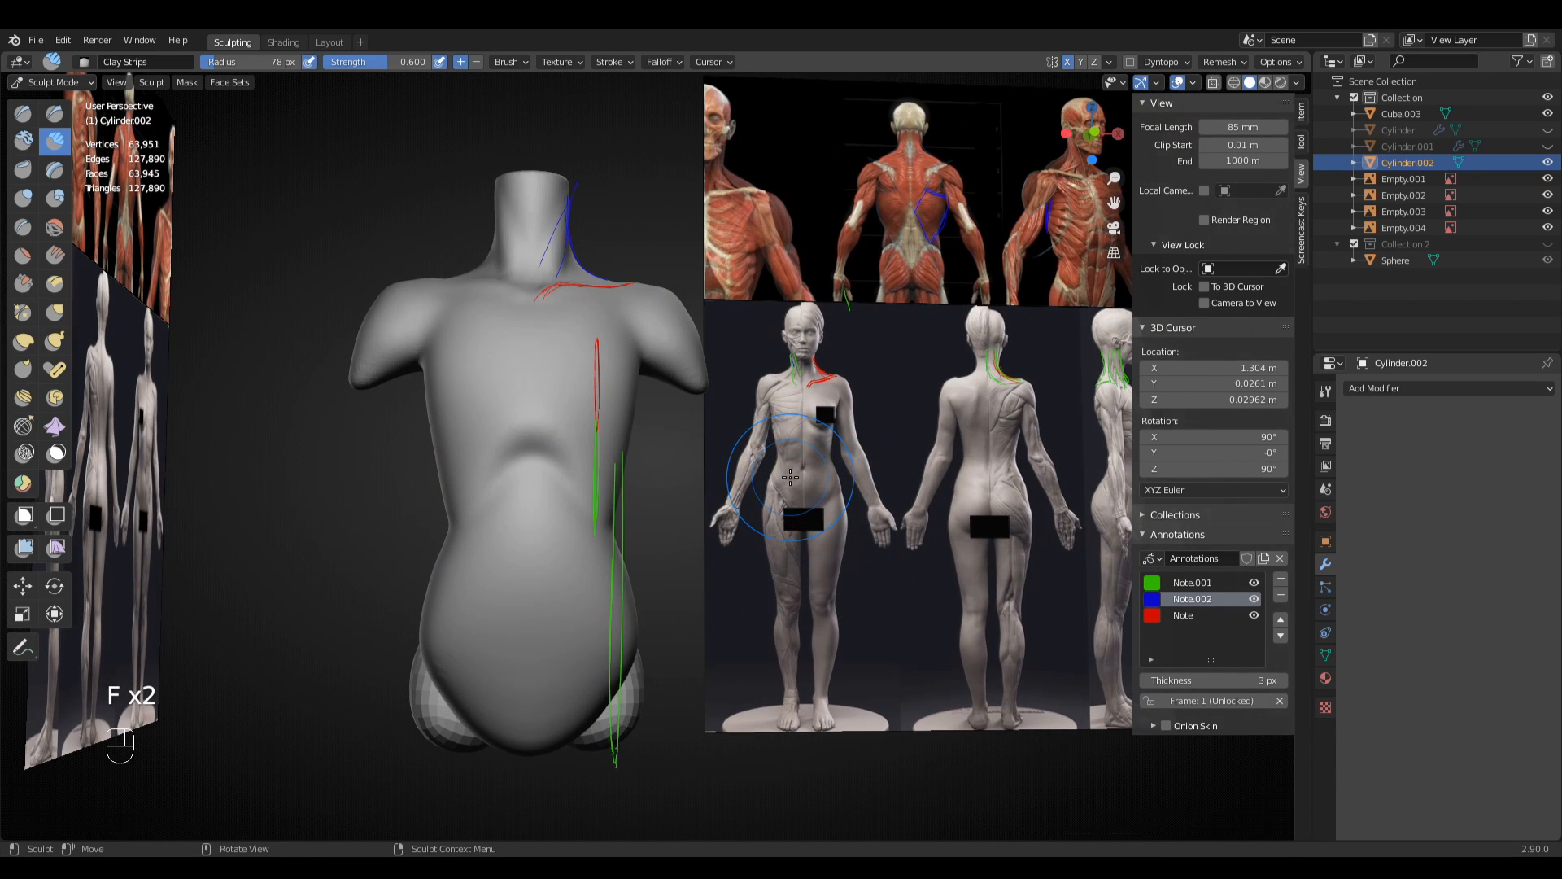
{"action": "key", "text": "KP_1"}
{"action": "mouse_move", "coordinate": [774, 471]}
{"action": "middle_mouse_down", "text": "shift"}
{"action": "mouse_move", "coordinate": [969, 358]}
{"action": "mouse_move", "coordinate": [749, 384]}
{"action": "mouse_move", "coordinate": [761, 440]}
{"action": "mouse_move", "coordinate": [805, 366]}
{"action": "mouse_move", "coordinate": [688, 509]}
{"action": "middle_mouse_up", "text": "shift"}
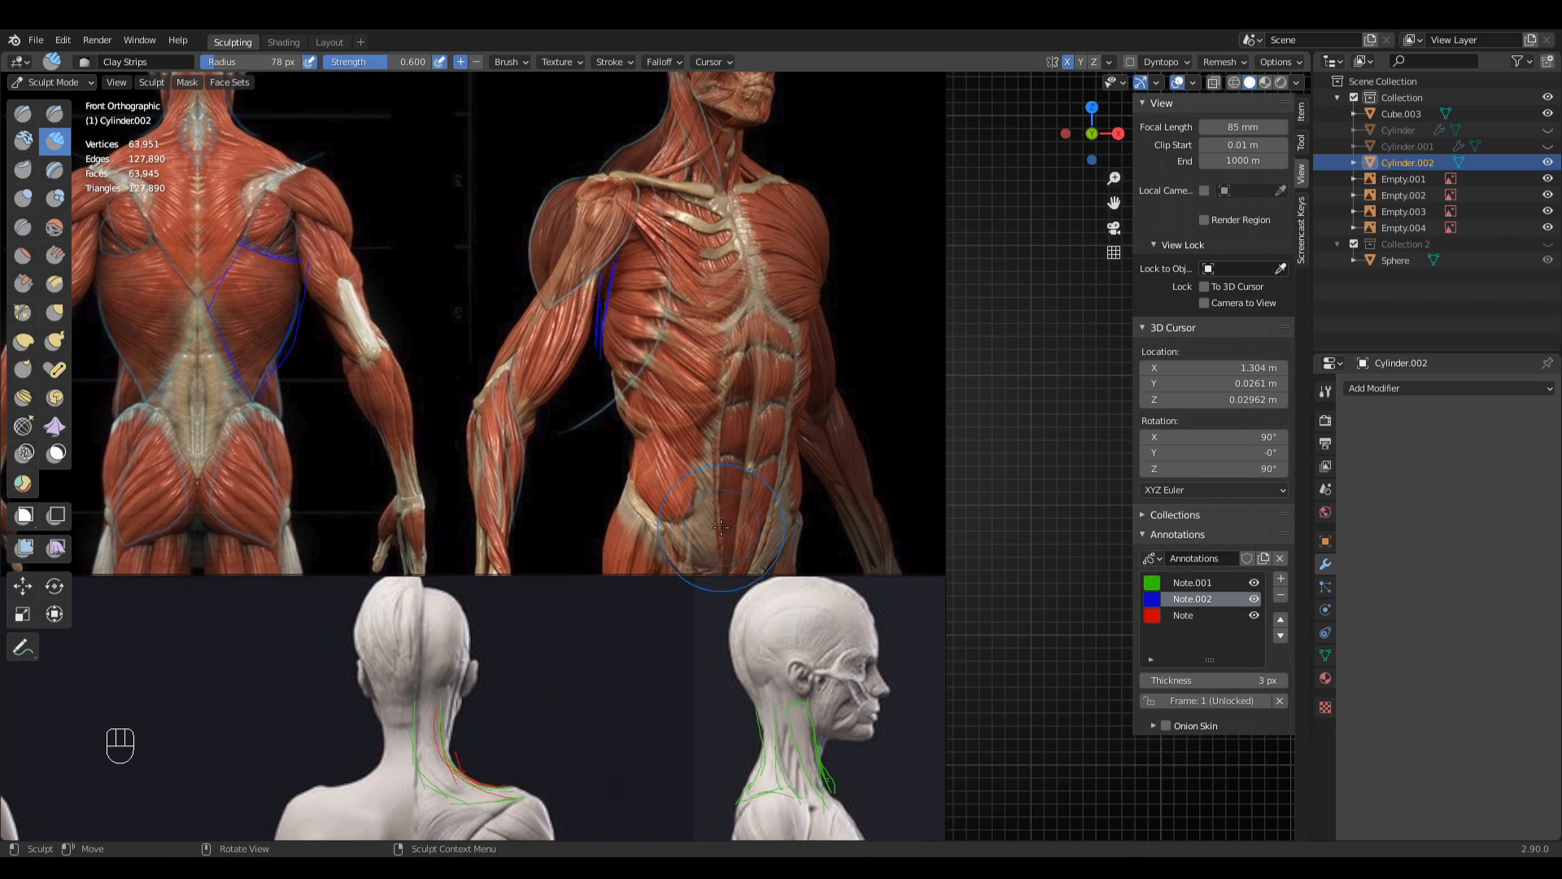
{"action": "middle_click_drag", "start_coordinate": [771, 355], "coordinate": [662, 340], "text": "shift"}
{"action": "mouse_move", "coordinate": [606, 534]}
{"action": "middle_mouse_down", "text": "shift"}
{"action": "mouse_move", "coordinate": [505, 576]}
{"action": "mouse_move", "coordinate": [662, 455]}
{"action": "mouse_move", "coordinate": [603, 551]}
{"action": "mouse_move", "coordinate": [610, 420]}
{"action": "middle_mouse_up", "text": "shift"}
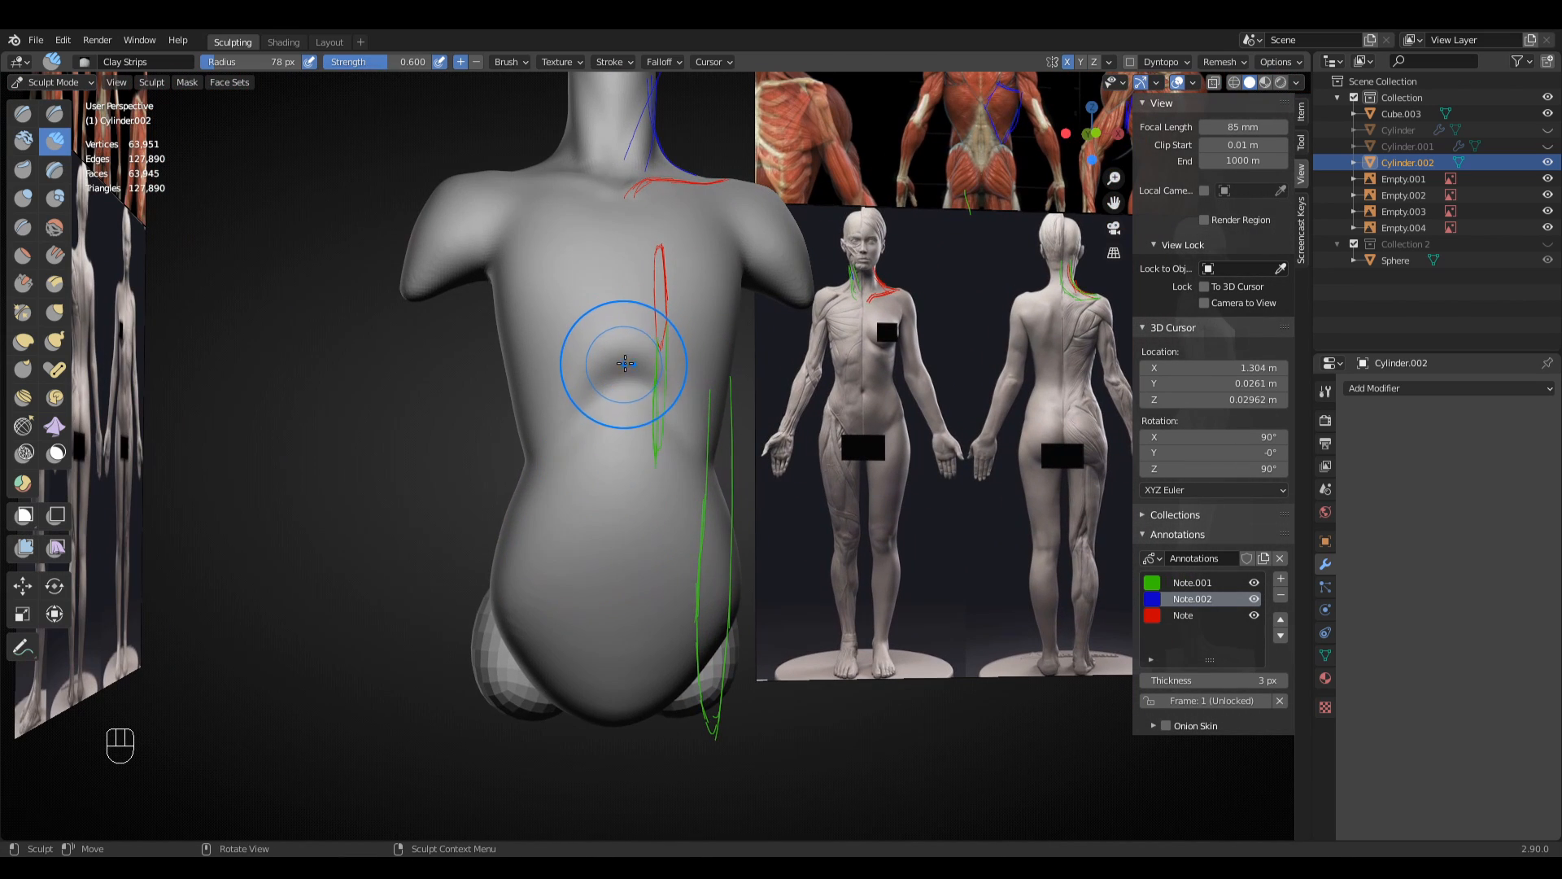
- Build up the abdominal muscles down the front of the belly with Clay Strips at 117 and 105 px radius, and smooth them
{"action": "key", "text": "f"}
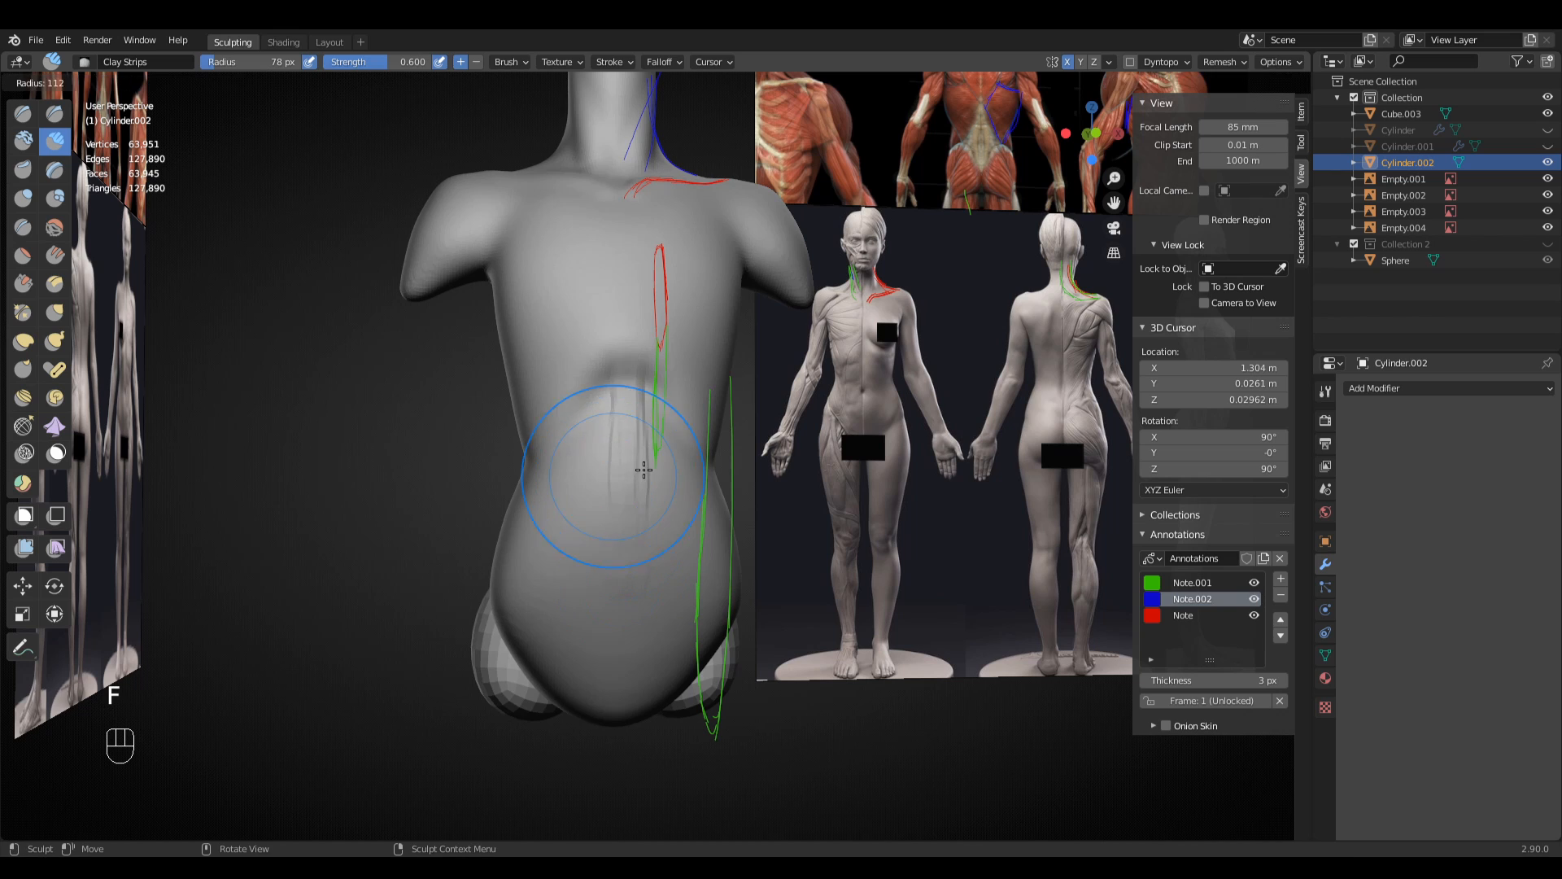
{"action": "left_click", "coordinate": [624, 446]}
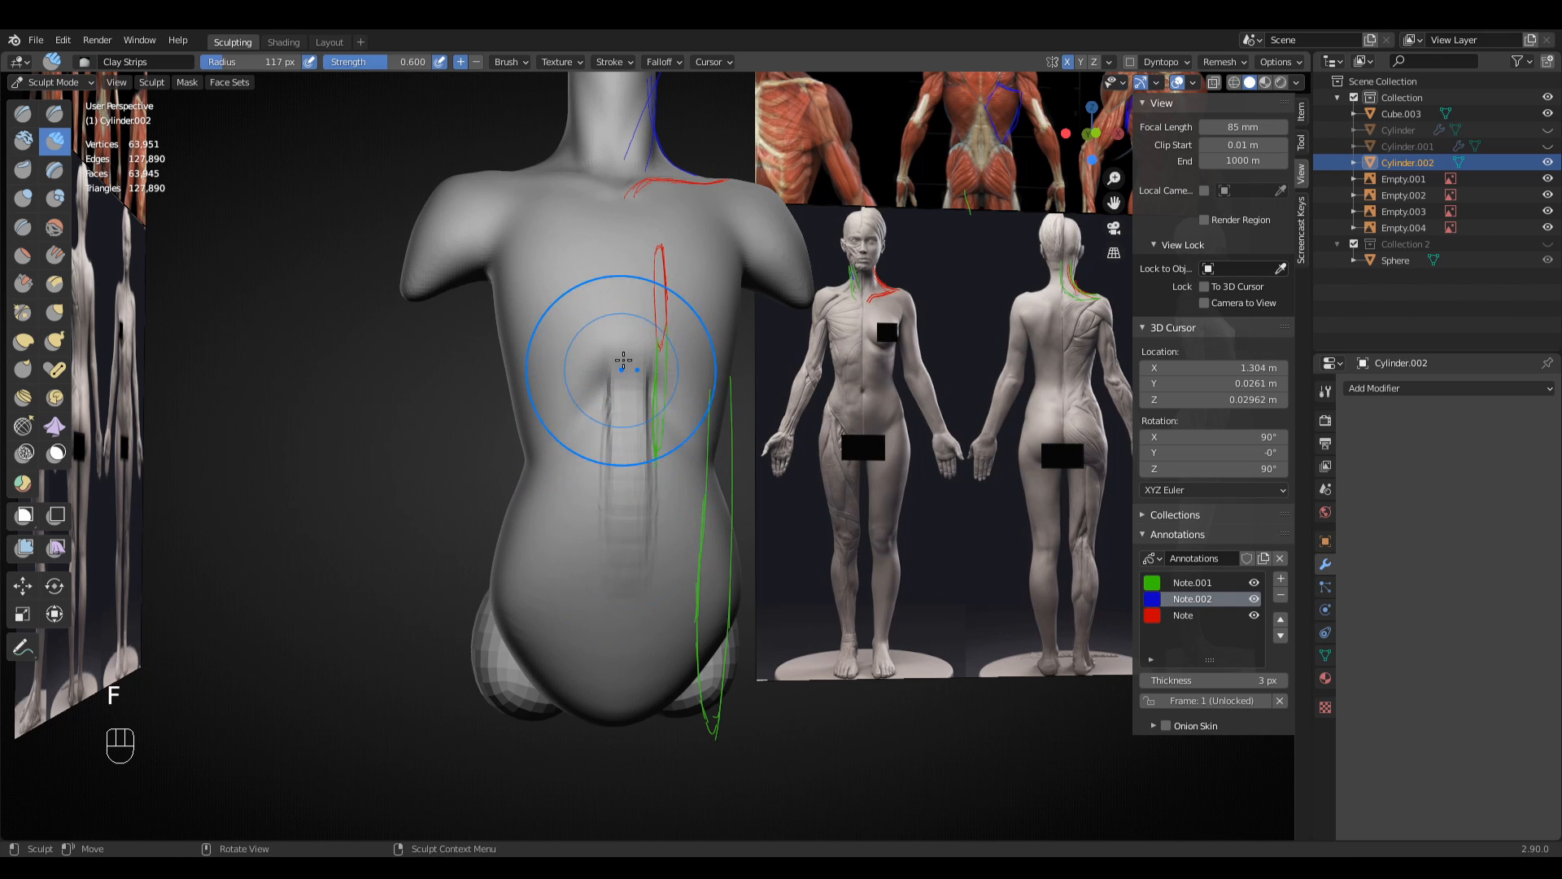
{"action": "middle_click_drag", "start_coordinate": [630, 348], "coordinate": [630, 443]}
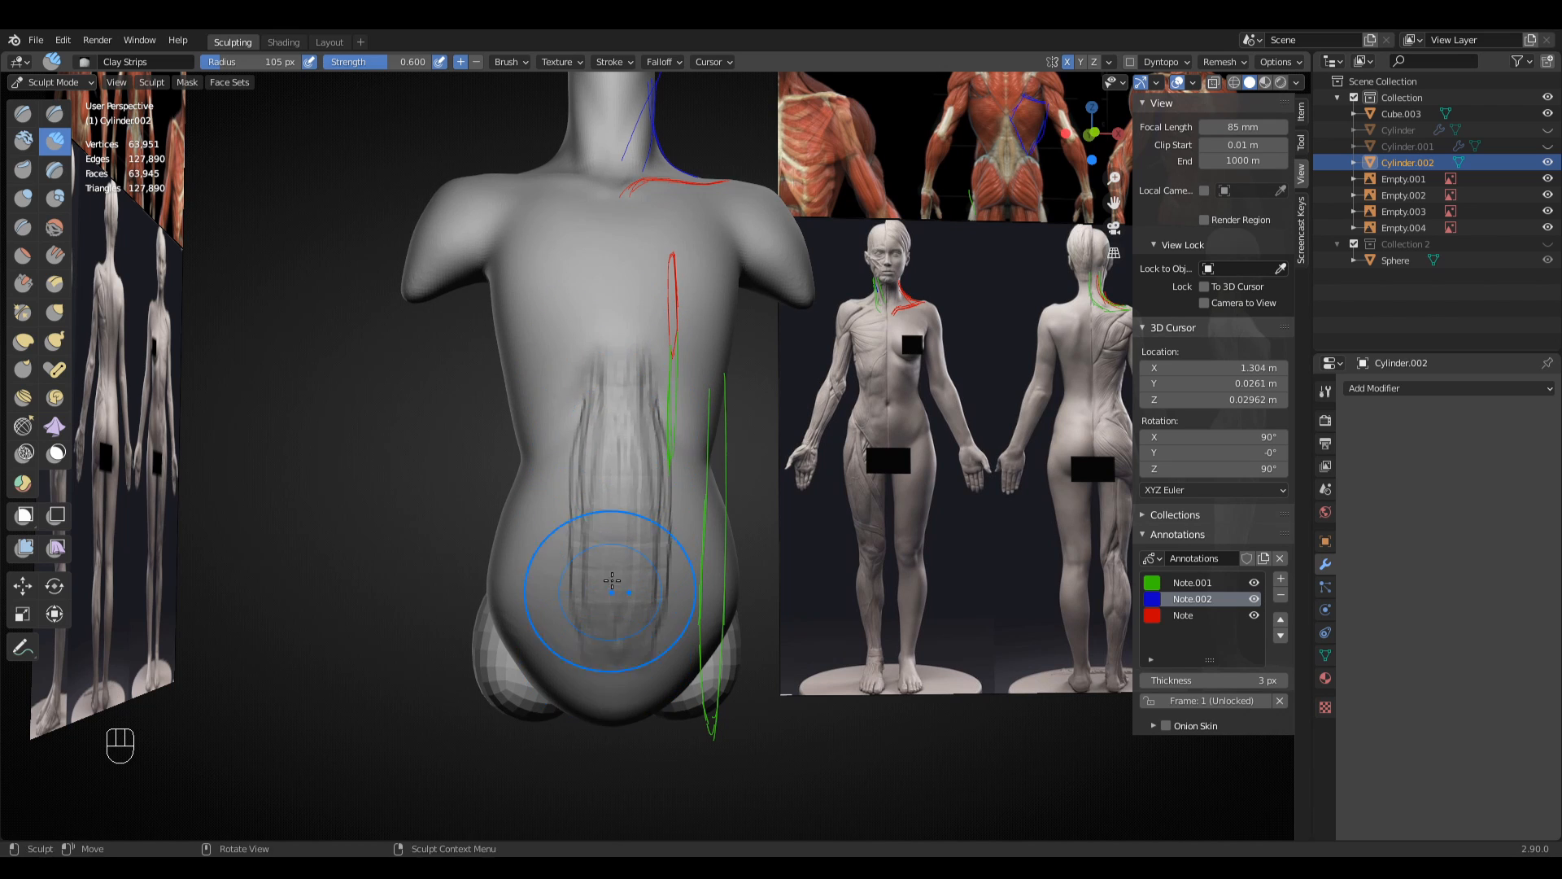
{"action": "mouse_move", "coordinate": [612, 580]}
{"action": "middle_mouse_down"}
{"action": "mouse_move", "coordinate": [633, 534]}
{"action": "mouse_move", "coordinate": [521, 529]}
{"action": "mouse_move", "coordinate": [610, 463]}
{"action": "mouse_move", "coordinate": [610, 649]}
{"action": "middle_mouse_up"}
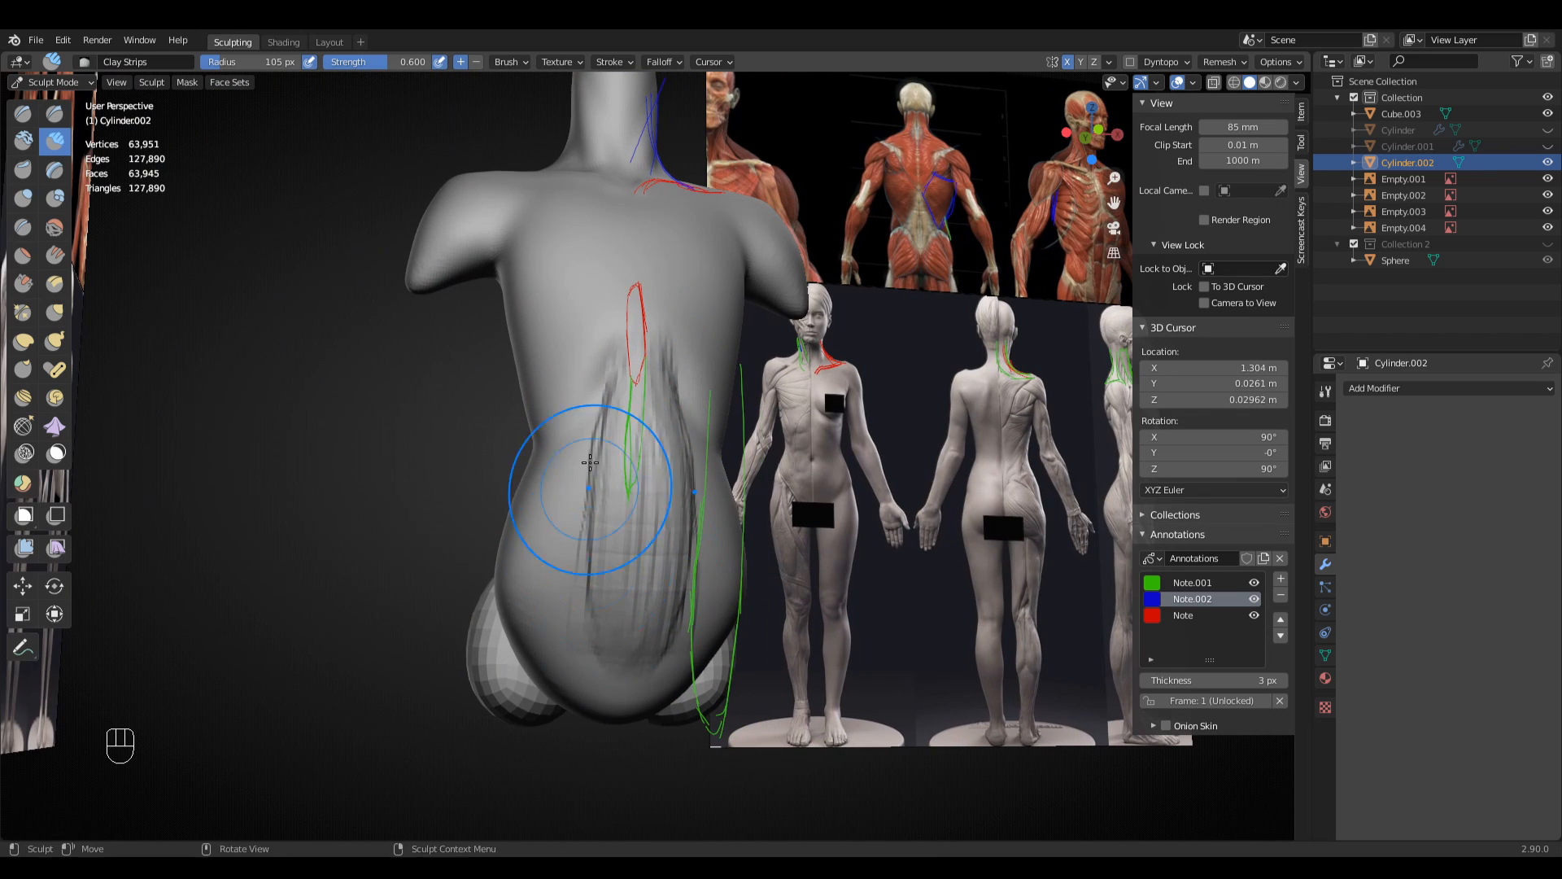
{"action": "left_click_drag", "start_coordinate": [630, 520], "coordinate": [619, 612], "text": "shift"}
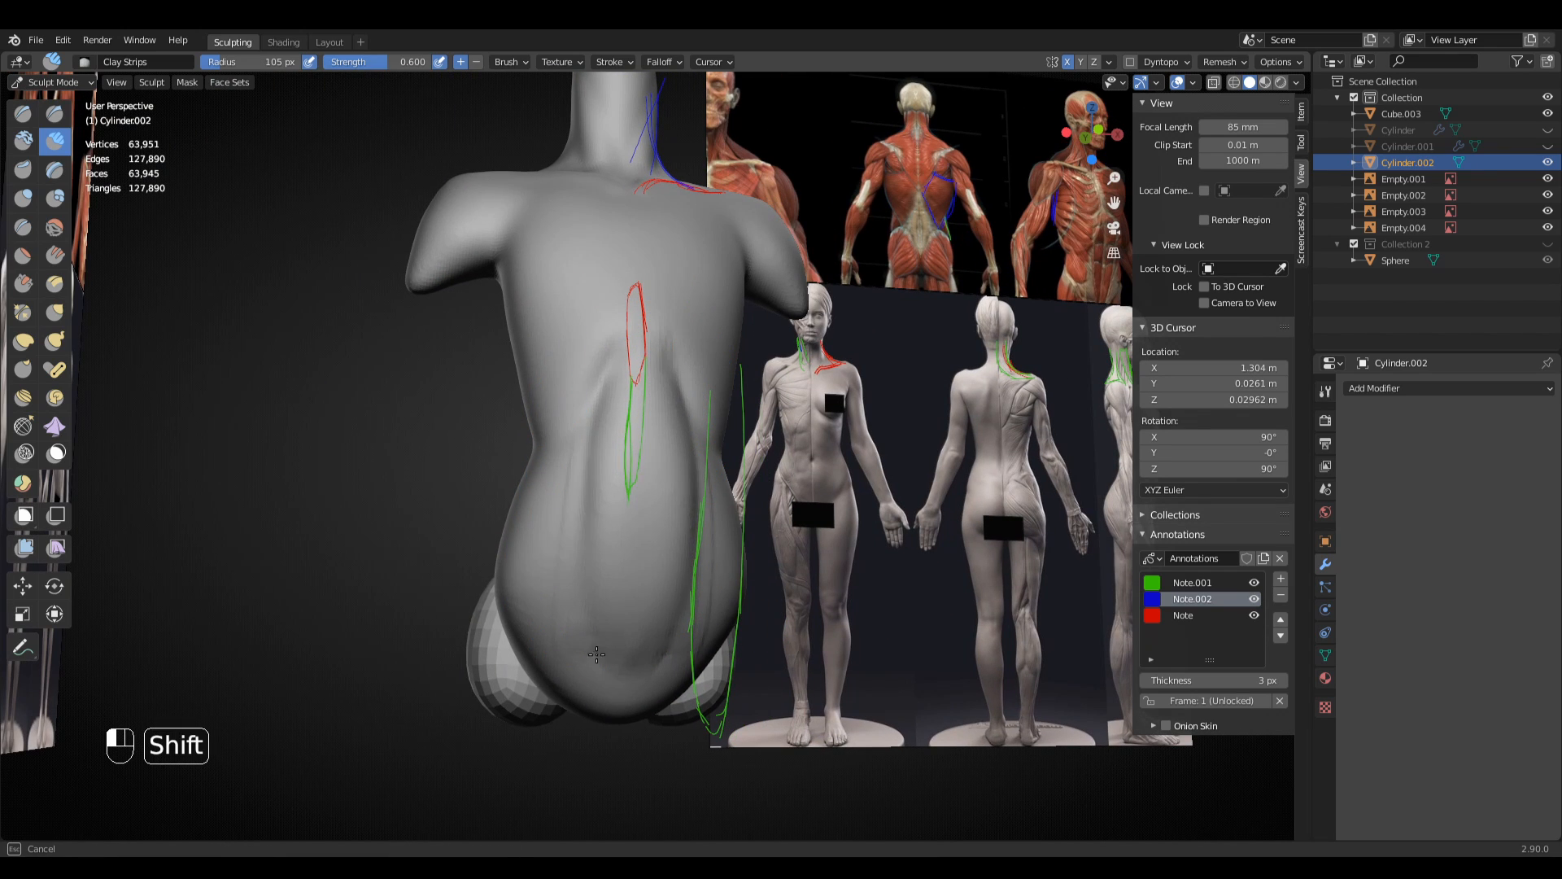
{"action": "mouse_move", "coordinate": [606, 468]}
{"action": "middle_mouse_down"}
{"action": "mouse_move", "coordinate": [559, 456]}
{"action": "mouse_move", "coordinate": [623, 458]}
{"action": "mouse_move", "coordinate": [603, 457]}
{"action": "middle_mouse_up"}
{"action": "scroll", "coordinate": [563, 457], "scroll_direction": "down", "scroll_amount": 3}
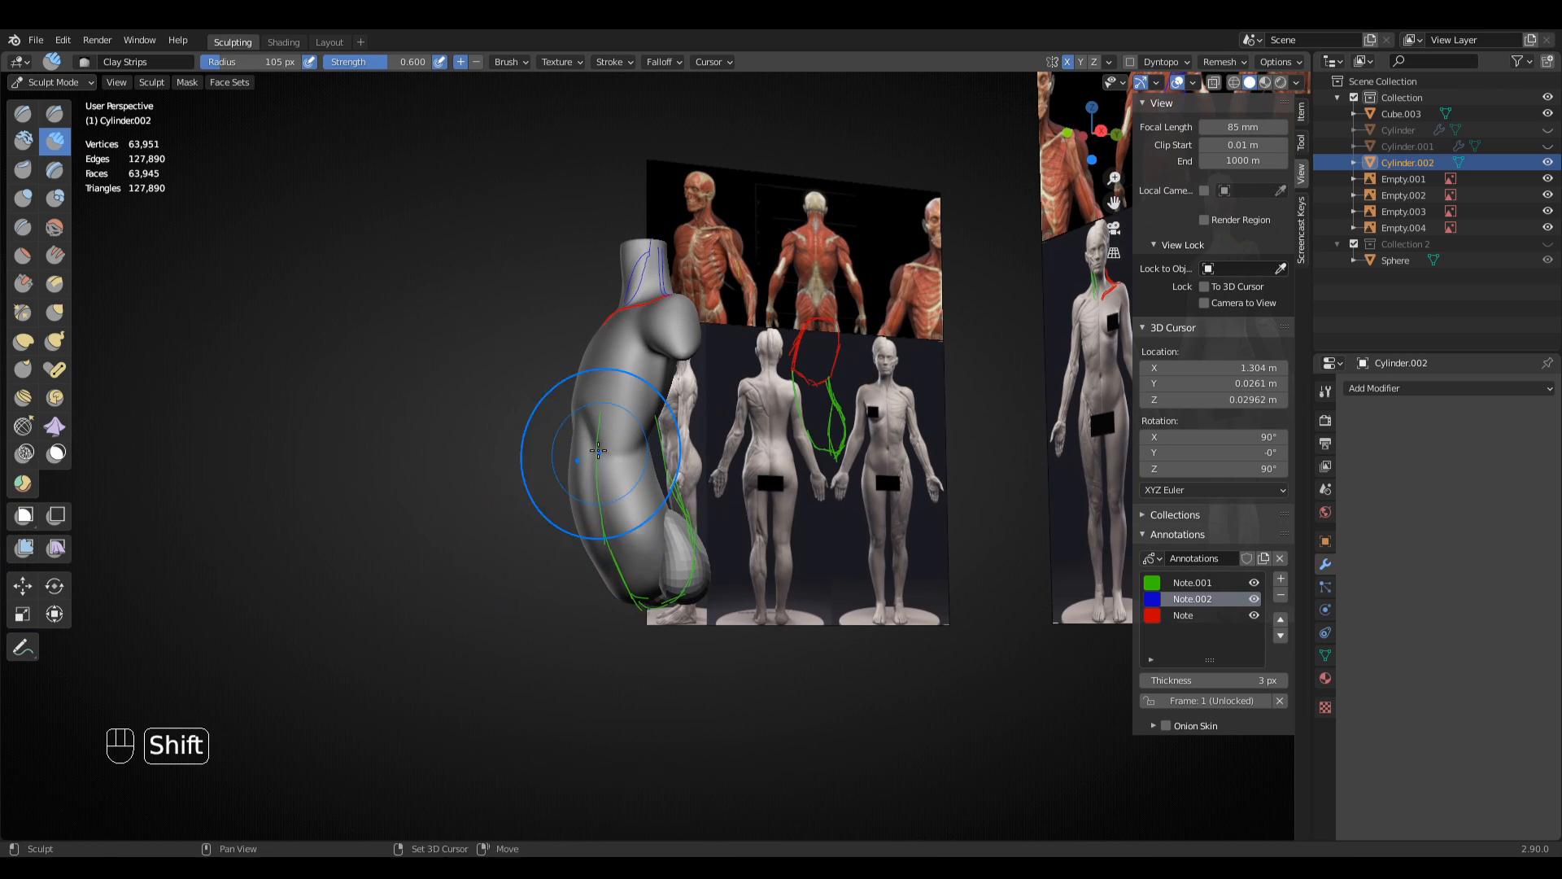
{"action": "left_click_drag", "start_coordinate": [603, 456], "coordinate": [594, 484], "text": "shift"}
- Adjust the belly's front profile against the green outline in the right side view with the Grab brush at 134 px radius
{"action": "key", "text": "KP_3"}
{"action": "middle_click_drag", "start_coordinate": [499, 488], "coordinate": [902, 372], "text": "ctrl"}
{"action": "middle_click_drag", "start_coordinate": [662, 544], "coordinate": [761, 490], "text": "shift"}
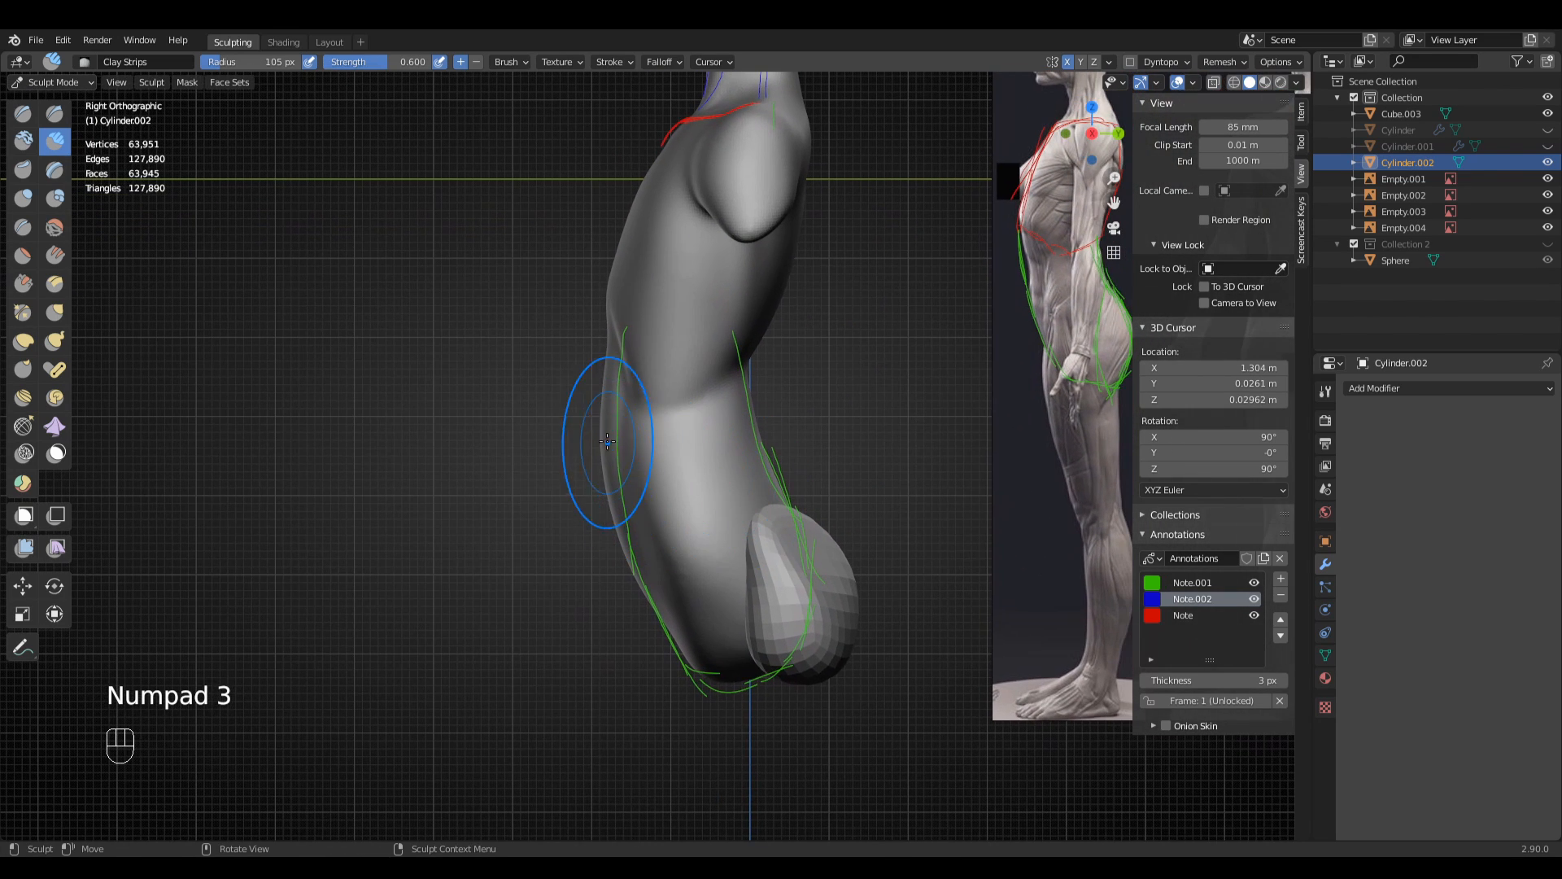
{"action": "key", "text": "g"}
{"action": "key", "text": "f"}
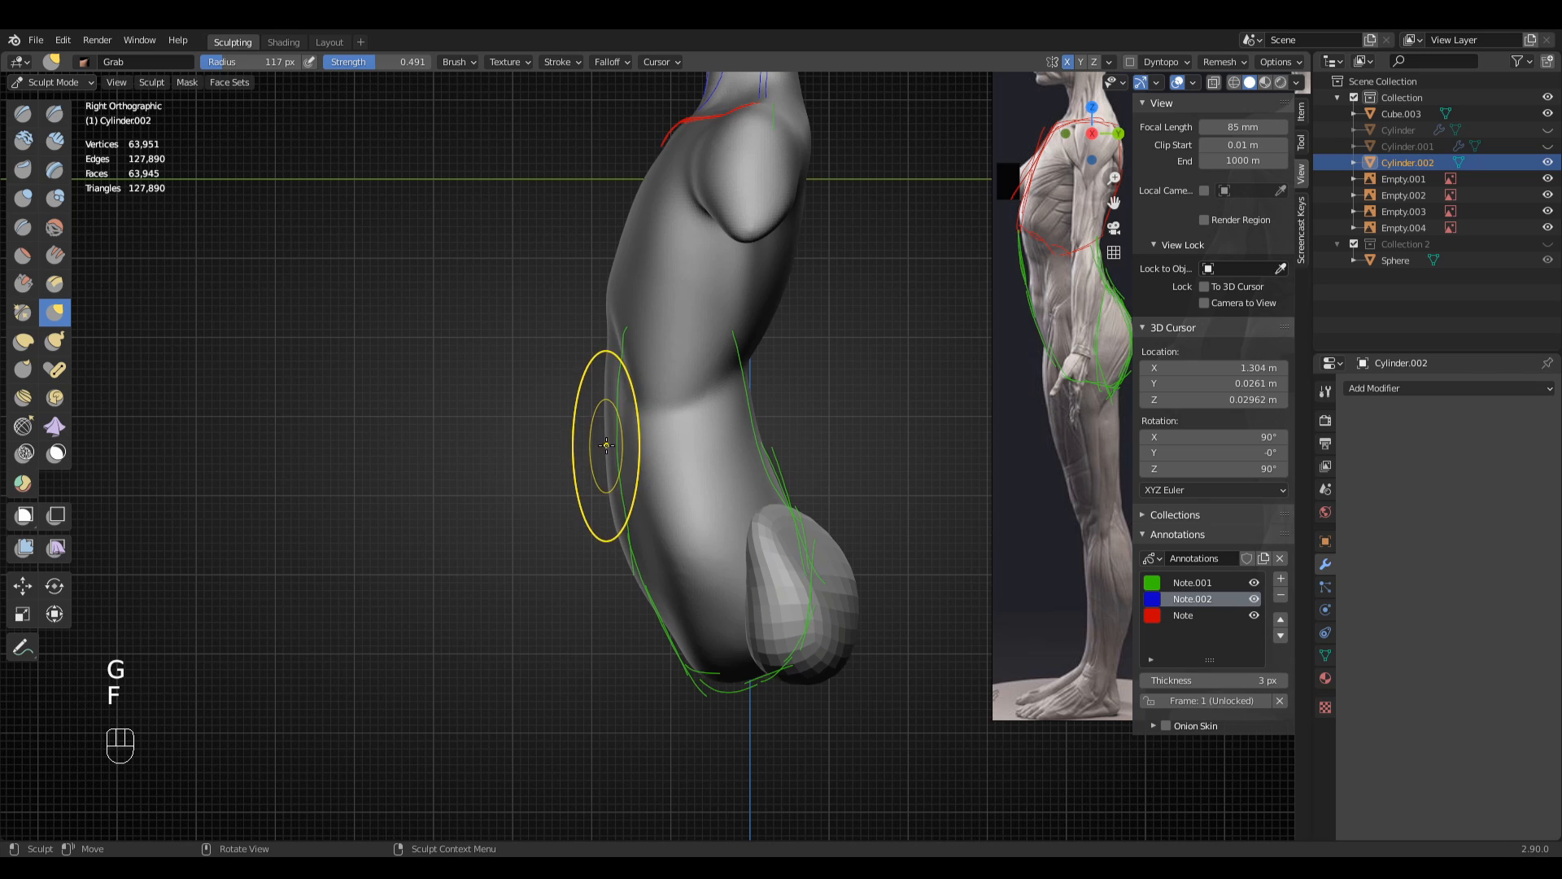
{"action": "middle_click_drag", "start_coordinate": [606, 444], "coordinate": [643, 476], "text": "shift"}
{"action": "key", "text": "f"}
{"action": "left_click", "coordinate": [648, 485]}
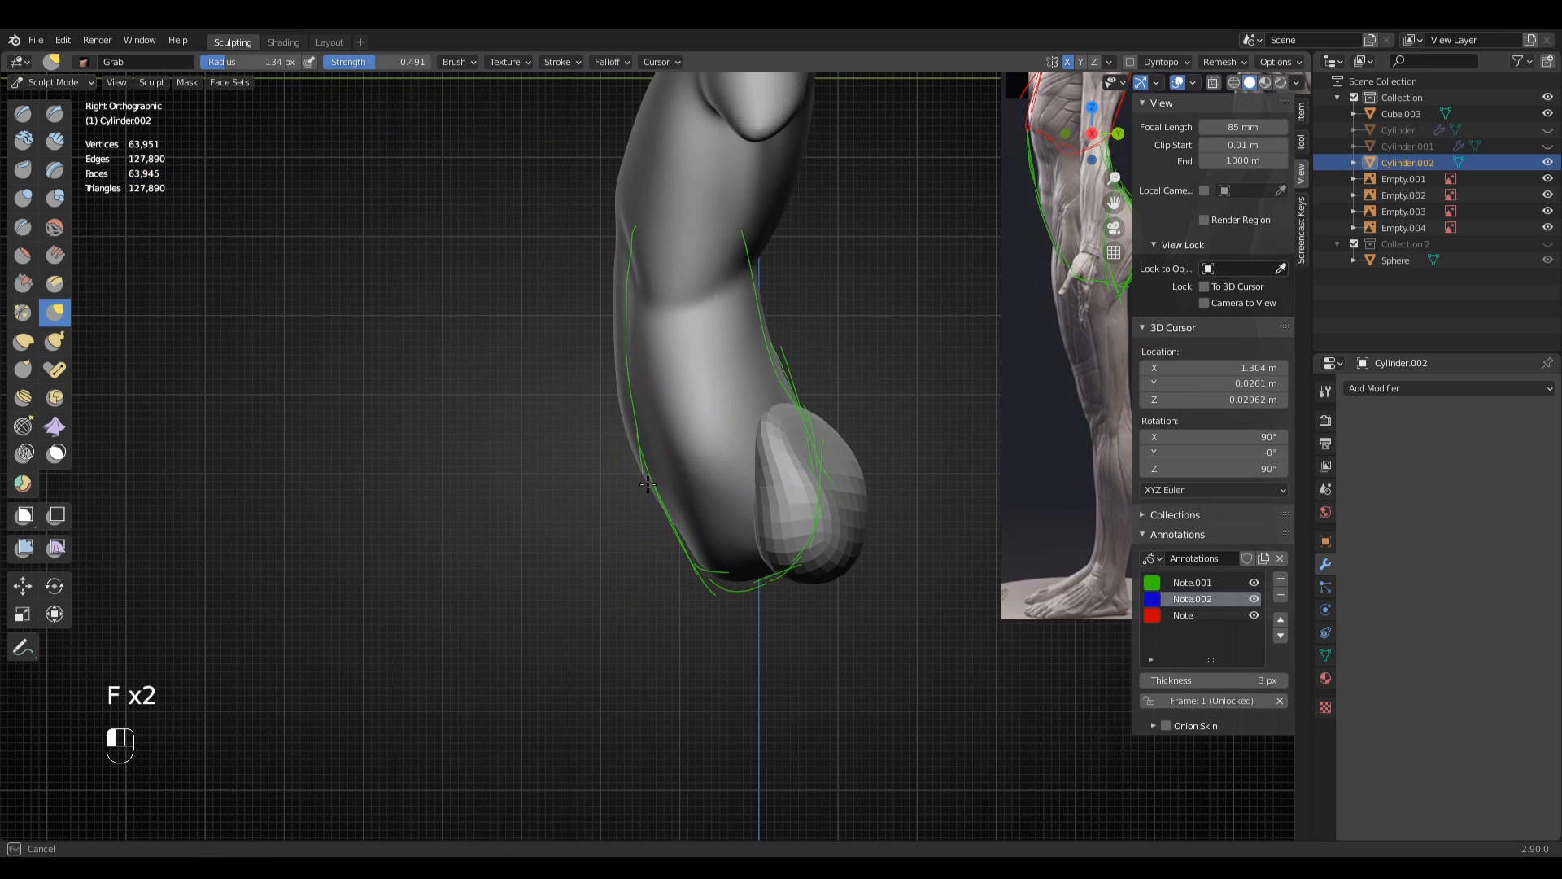
{"action": "left_click_drag", "start_coordinate": [648, 485], "coordinate": [633, 483]}
{"action": "mouse_move", "coordinate": [659, 456]}
{"action": "middle_mouse_down", "text": "shift"}
{"action": "mouse_move", "coordinate": [648, 553]}
{"action": "mouse_move", "coordinate": [610, 610]}
{"action": "middle_mouse_up", "text": "shift"}
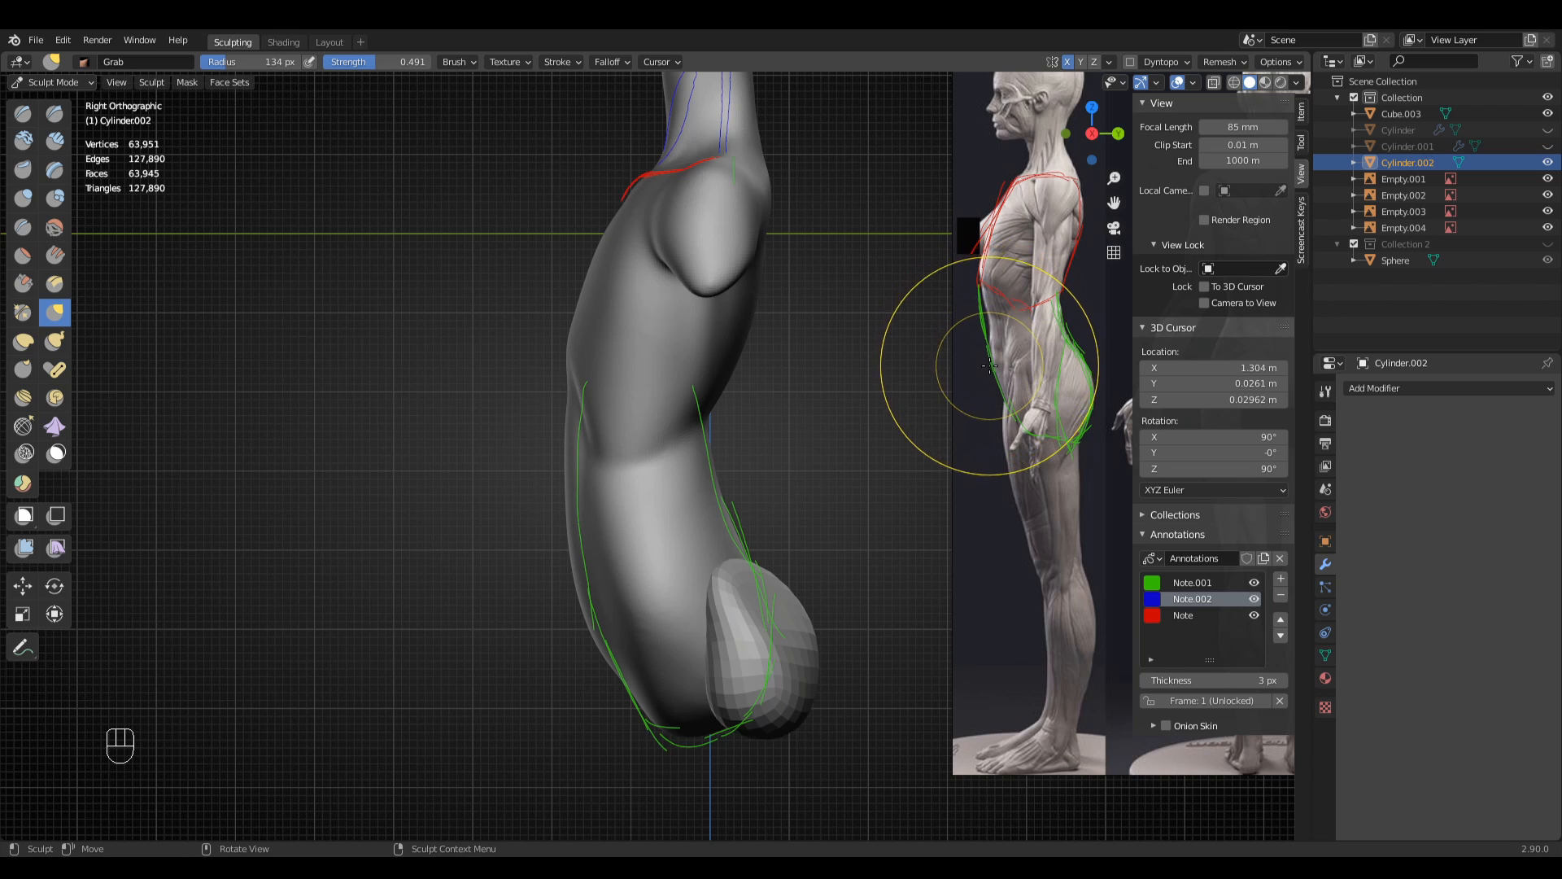
- Reshape the lower belly's side profile with the Grab brush at 178 px radius, and smooth the abdomen
{"action": "middle_click_drag", "start_coordinate": [580, 568], "coordinate": [662, 513], "text": "shift"}
{"action": "key", "text": "g"}
{"action": "key", "text": "f"}
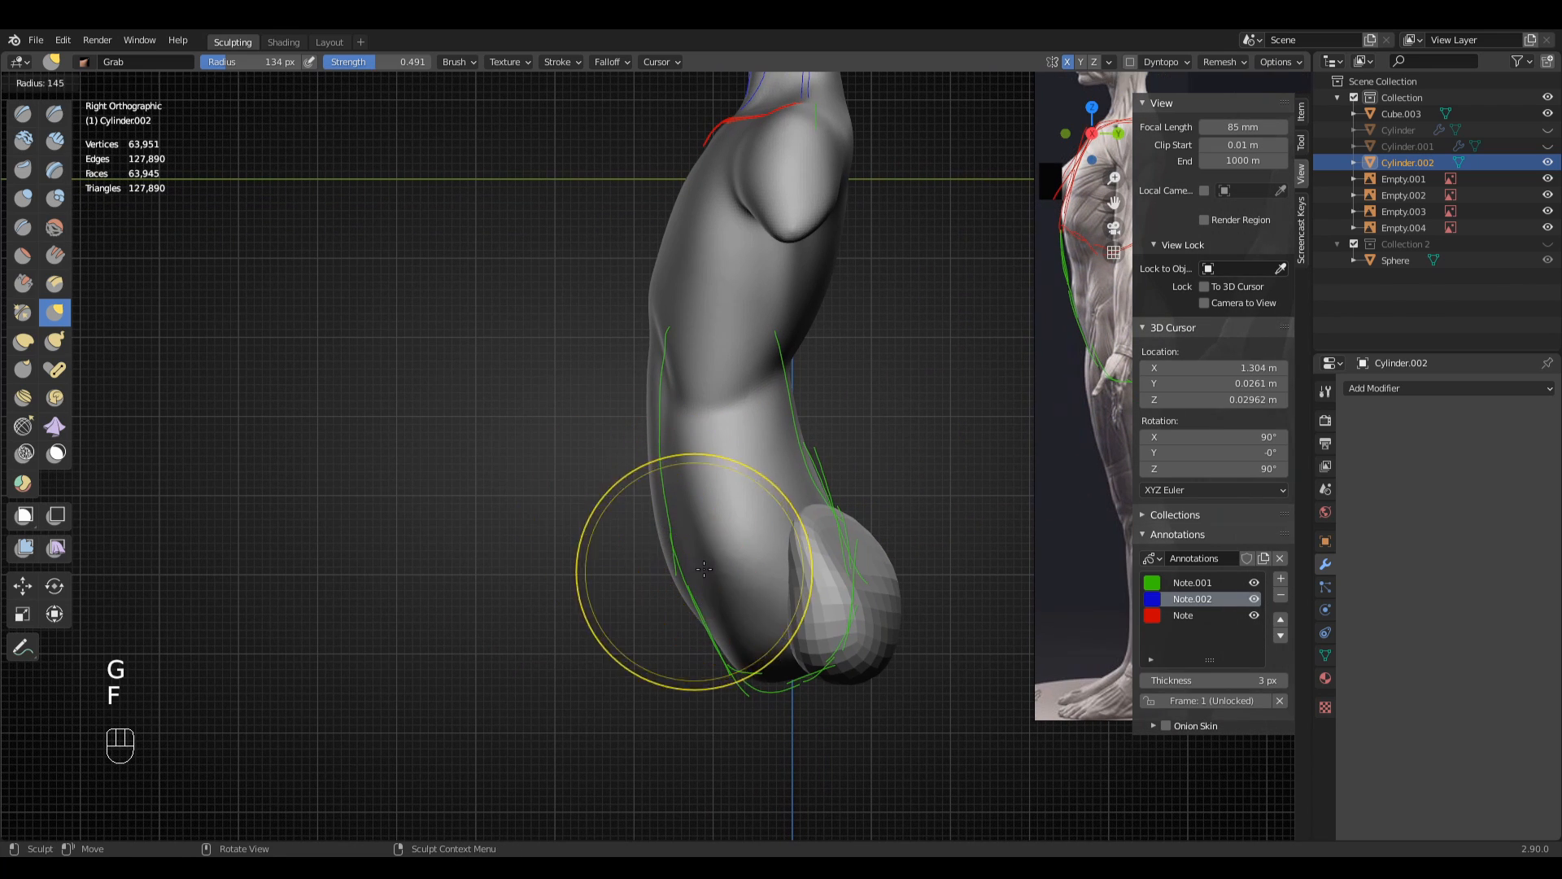
{"action": "left_click", "coordinate": [707, 569]}
{"action": "key", "text": "f"}
{"action": "left_click", "coordinate": [713, 618]}
{"action": "left_click_drag", "start_coordinate": [694, 617], "coordinate": [697, 621]}
{"action": "mouse_move", "coordinate": [703, 496]}
{"action": "middle_mouse_down", "text": "ctrl"}
{"action": "mouse_move", "coordinate": [706, 562]}
{"action": "mouse_move", "coordinate": [923, 558]}
{"action": "mouse_move", "coordinate": [568, 541]}
{"action": "mouse_move", "coordinate": [604, 544]}
{"action": "middle_mouse_up", "text": "ctrl"}
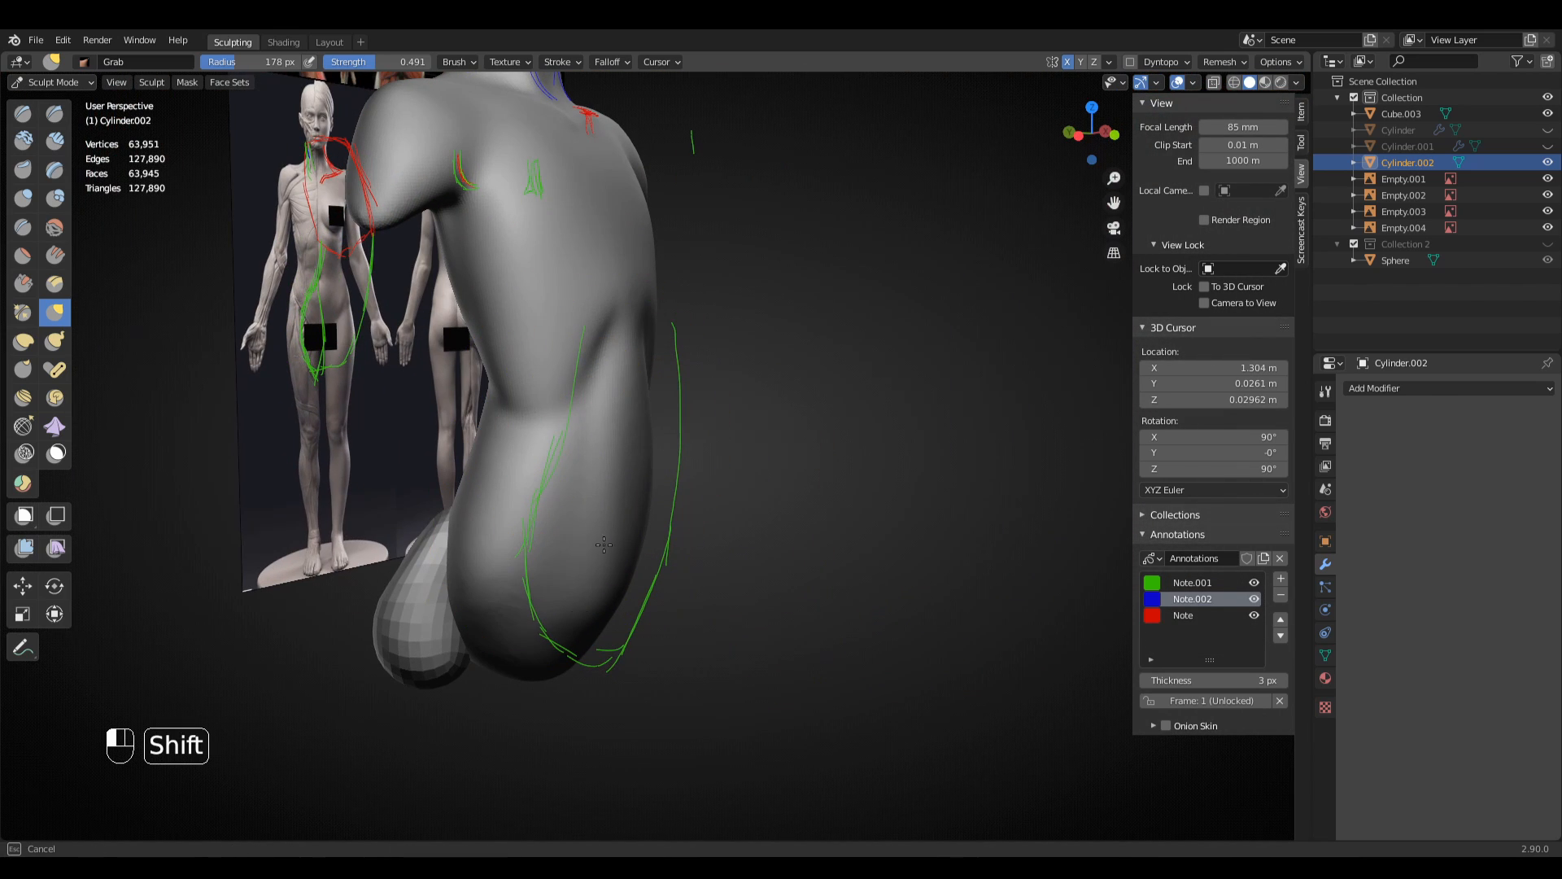
{"action": "middle_click_drag", "start_coordinate": [645, 405], "coordinate": [576, 331]}
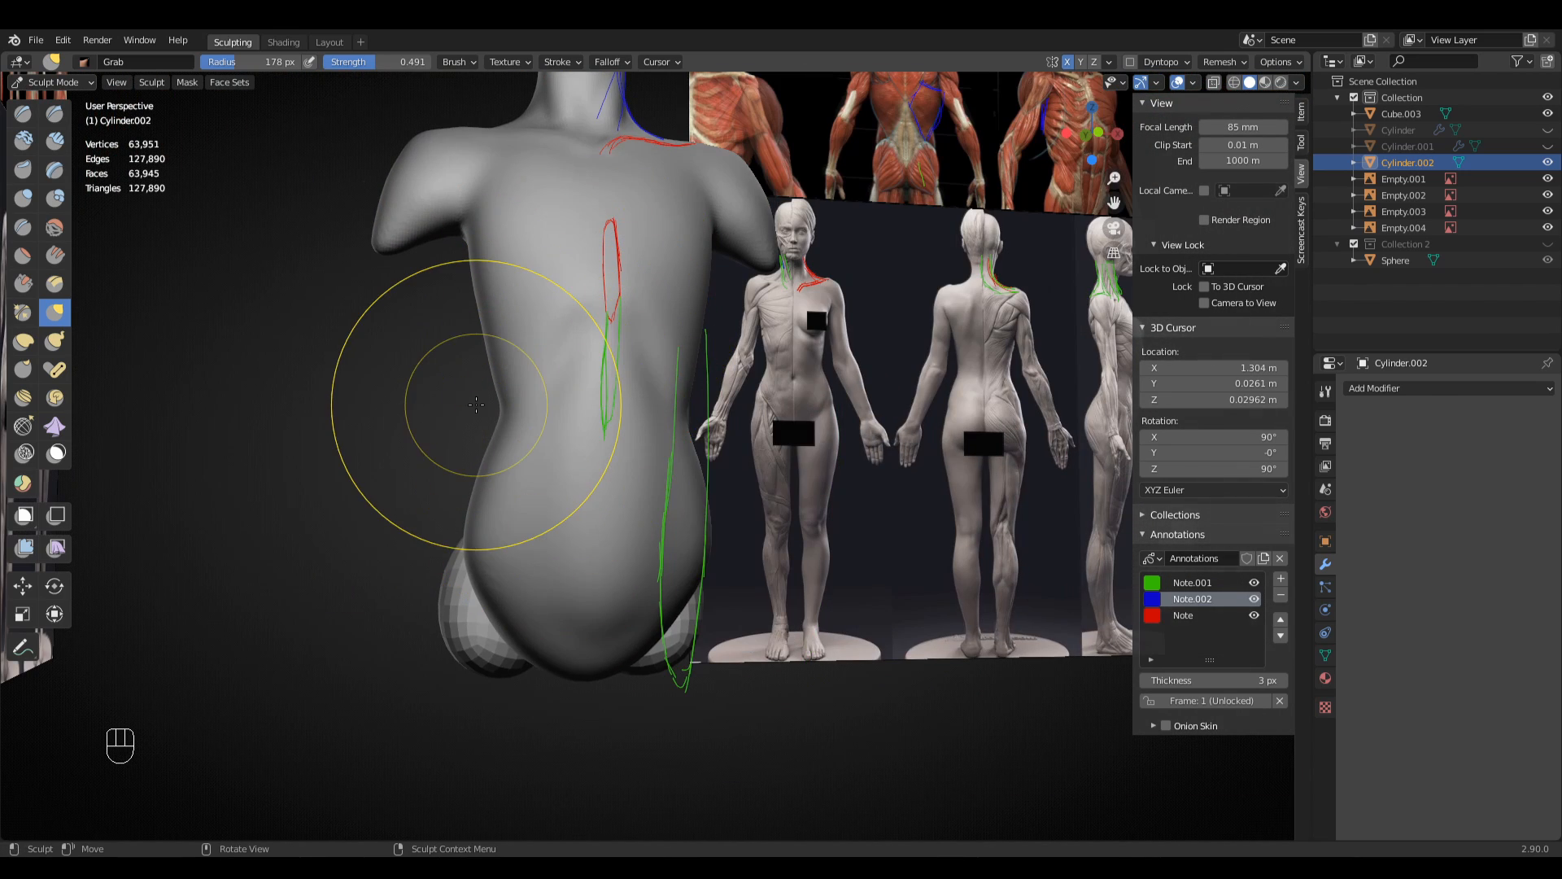
- Add volume to the upper abdomen below the ribcage with Clay Strips at 125 px radius, and smooth it
{"action": "key", "text": "KP_1"}
{"action": "key", "text": "q"}
{"action": "left_click", "coordinate": [517, 360]}
{"action": "middle_click_drag", "start_coordinate": [628, 383], "coordinate": [616, 340], "text": "ctrl"}
{"action": "key", "text": "f"}
{"action": "left_click", "coordinate": [537, 356]}
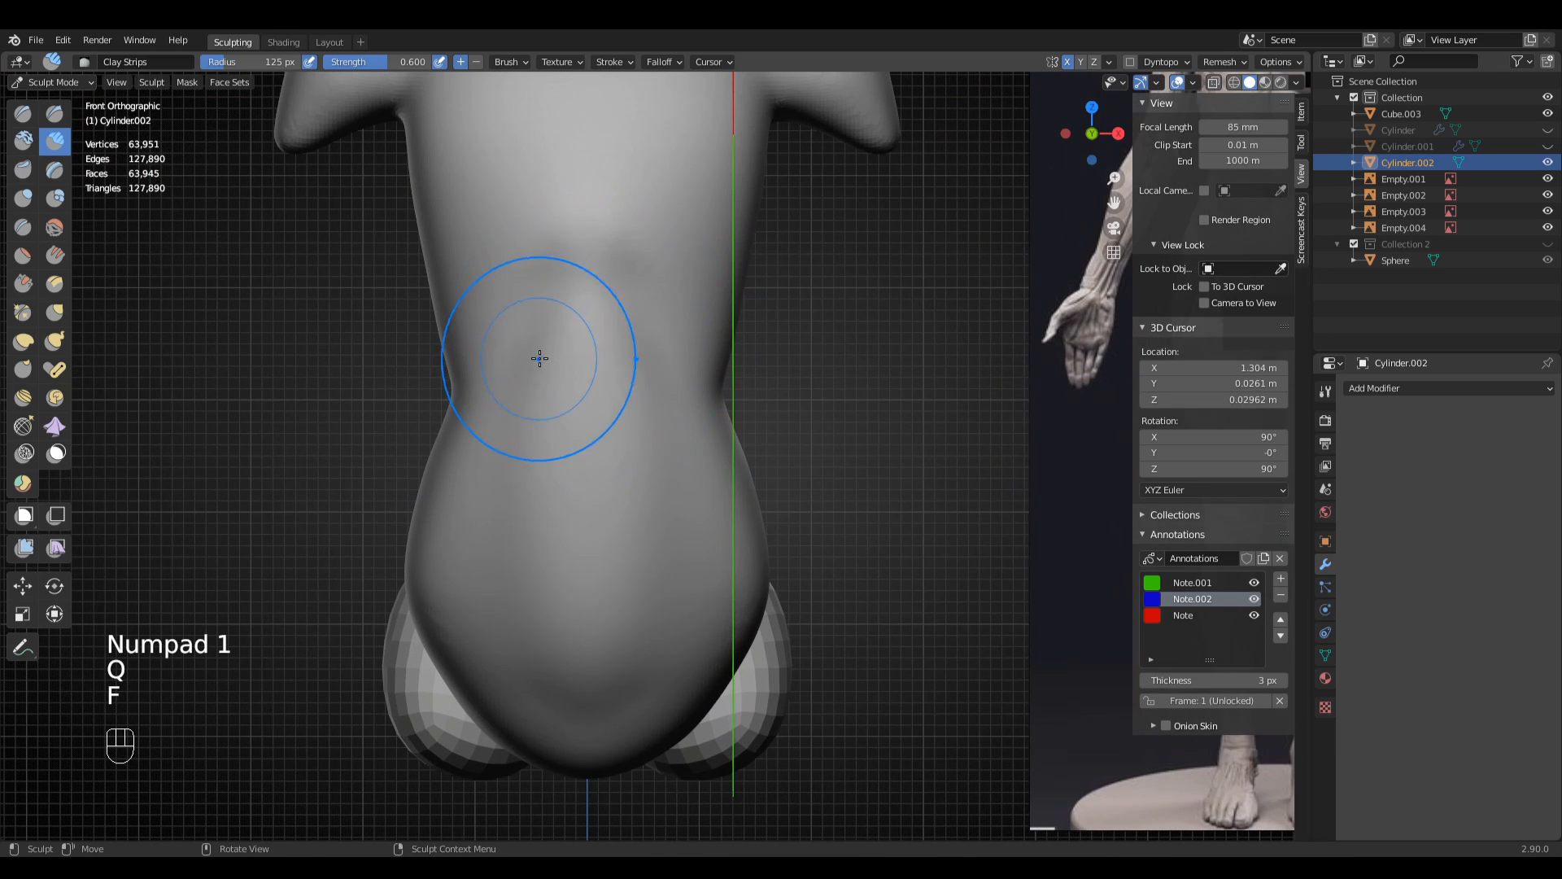
{"action": "mouse_move", "coordinate": [610, 285]}
{"action": "left_mouse_down"}
{"action": "mouse_move", "coordinate": [633, 248]}
{"action": "mouse_move", "coordinate": [659, 323]}
{"action": "left_mouse_up"}
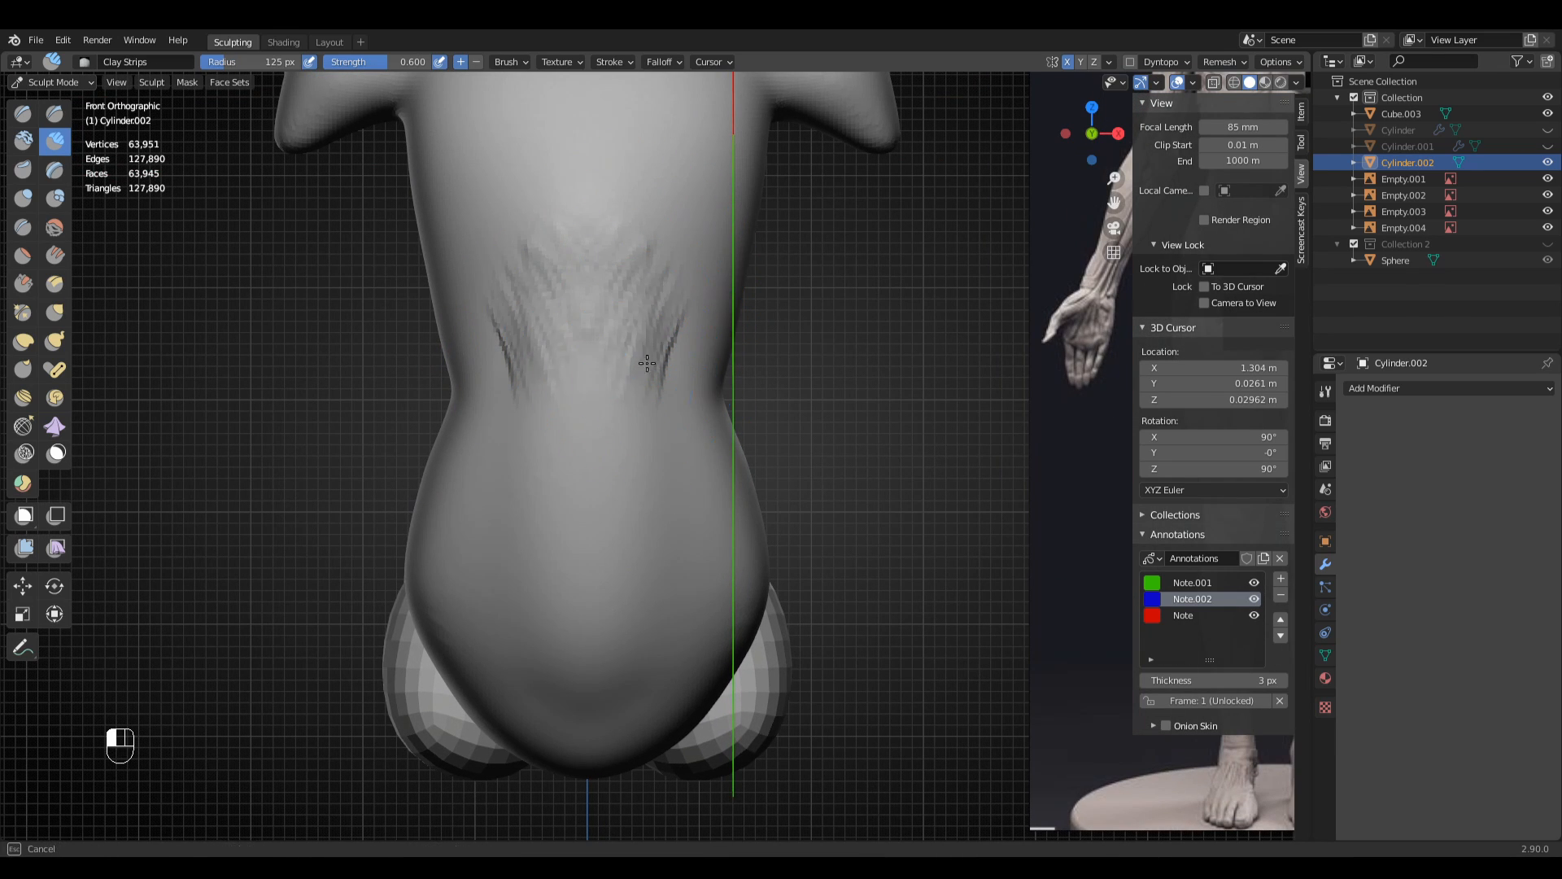
{"action": "mouse_move", "coordinate": [647, 364]}
{"action": "middle_mouse_down"}
{"action": "mouse_move", "coordinate": [628, 332]}
{"action": "mouse_move", "coordinate": [648, 285]}
{"action": "middle_mouse_up"}
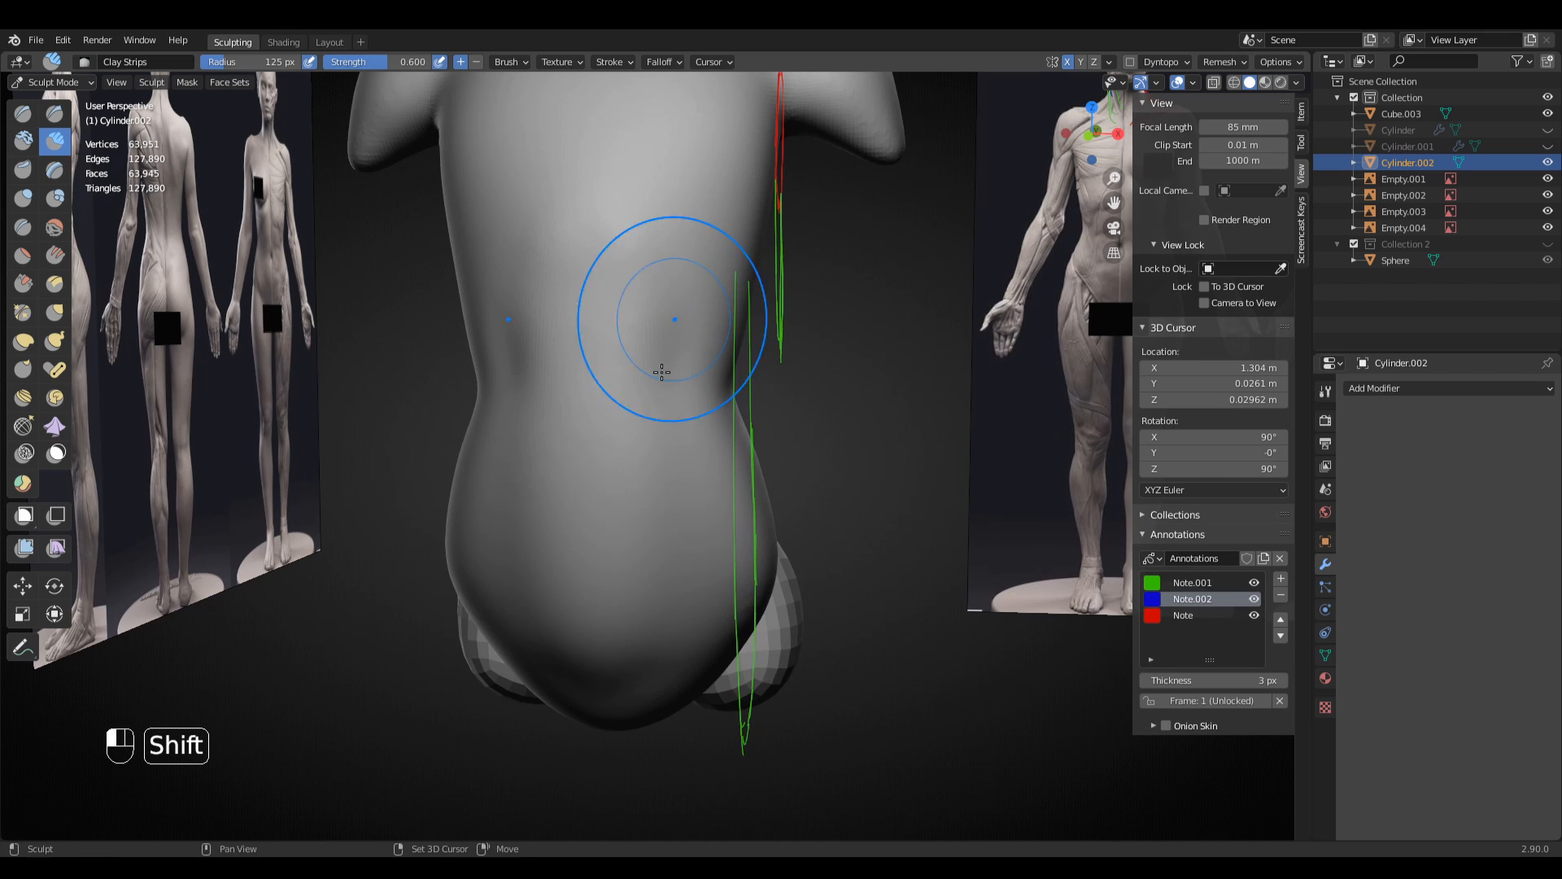
- Smooth the middle of the abdomen around waist height with the brush at 125 px radius
{"action": "middle_click_drag", "start_coordinate": [713, 323], "coordinate": [651, 390], "text": "ctrl"}
{"action": "middle_click_drag", "start_coordinate": [639, 390], "coordinate": [711, 417]}
{"action": "left_click_drag", "start_coordinate": [623, 382], "coordinate": [630, 443], "text": "shift"}
{"action": "mouse_move", "coordinate": [663, 444]}
{"action": "middle_mouse_down"}
{"action": "mouse_move", "coordinate": [791, 451]}
{"action": "mouse_move", "coordinate": [706, 345]}
{"action": "mouse_move", "coordinate": [612, 416]}
{"action": "middle_mouse_up"}
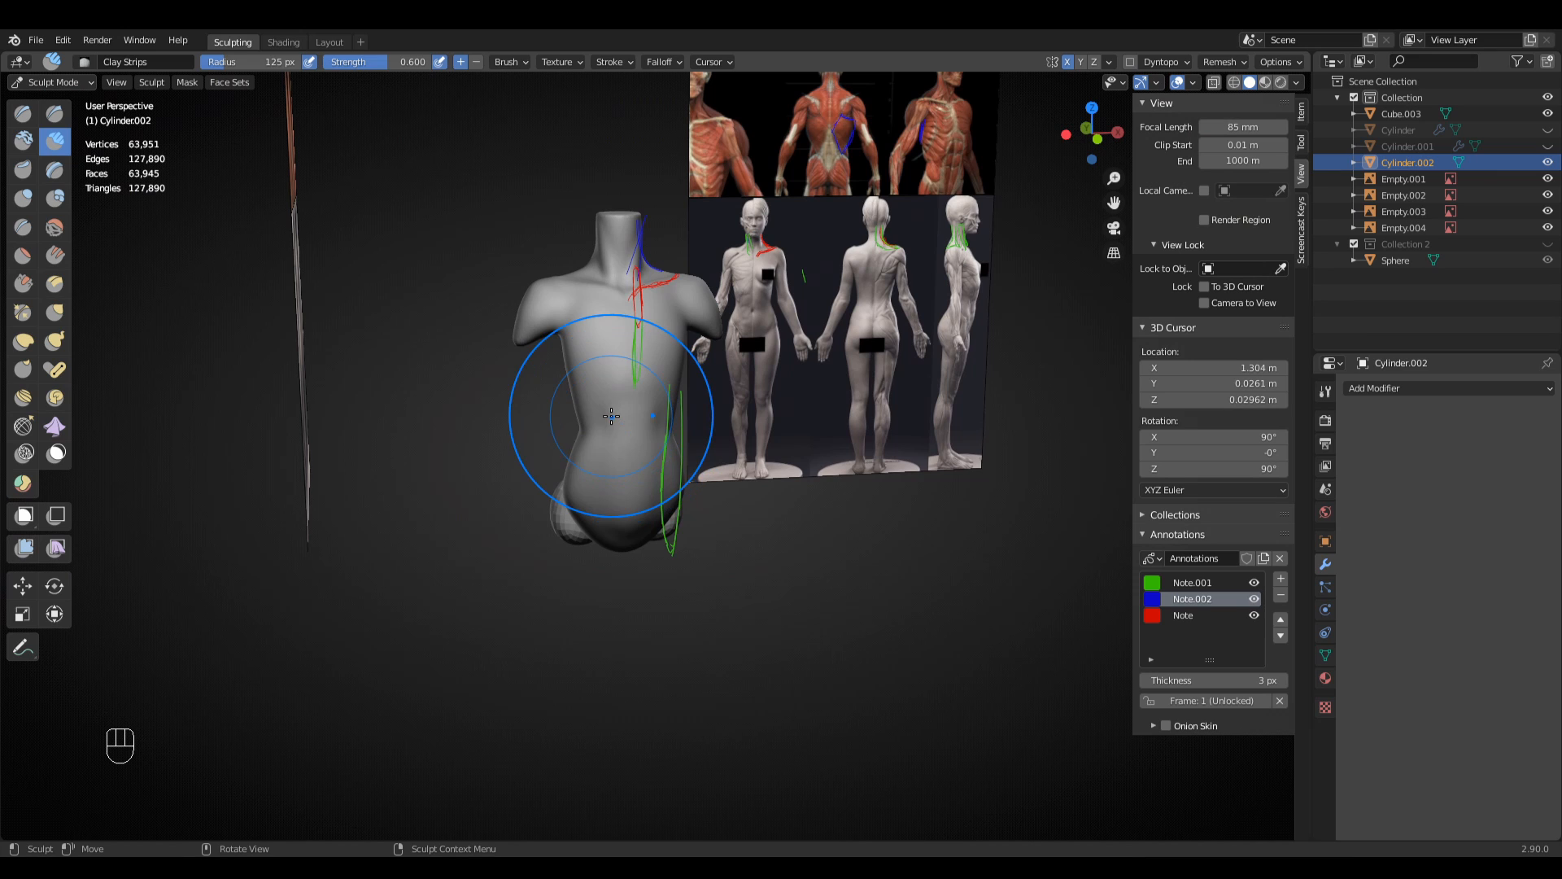
- Pull the waist slightly outward in the front view with the Grab brush
{"action": "key", "text": "KP_1"}
{"action": "middle_click_drag", "start_coordinate": [802, 453], "coordinate": [701, 370], "text": "ctrl"}
{"action": "key", "text": "g"}
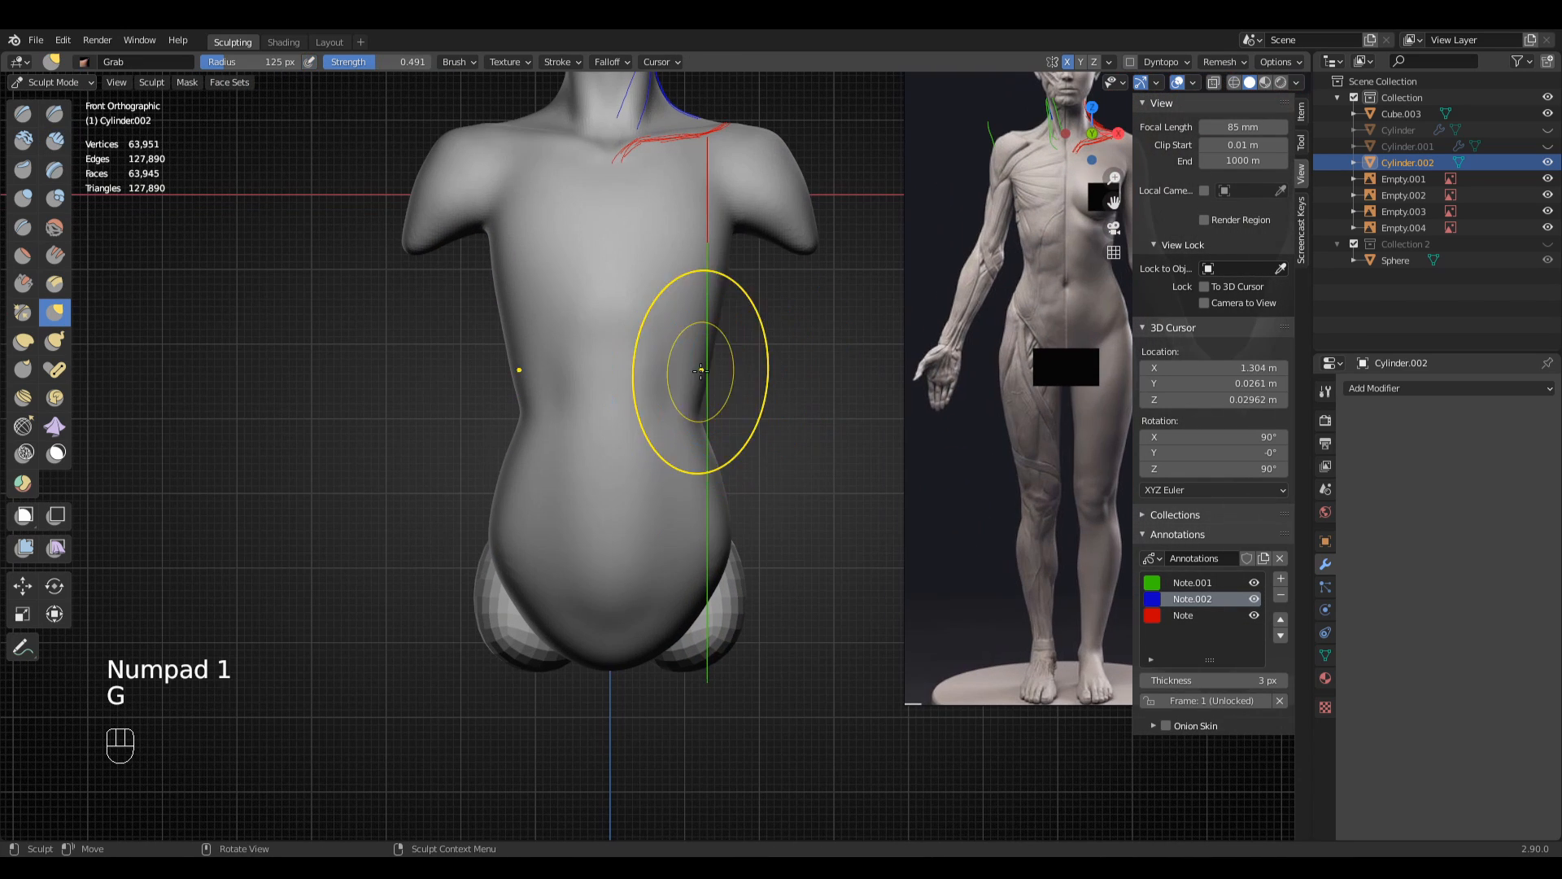
{"action": "key", "text": "f"}
{"action": "left_click", "coordinate": [750, 376]}
{"action": "left_click_drag", "start_coordinate": [697, 413], "coordinate": [708, 415]}
- Widen the hips in the front view with the Grab brush at 150 px radius
{"action": "key", "text": "f"}
{"action": "left_click", "coordinate": [722, 425]}
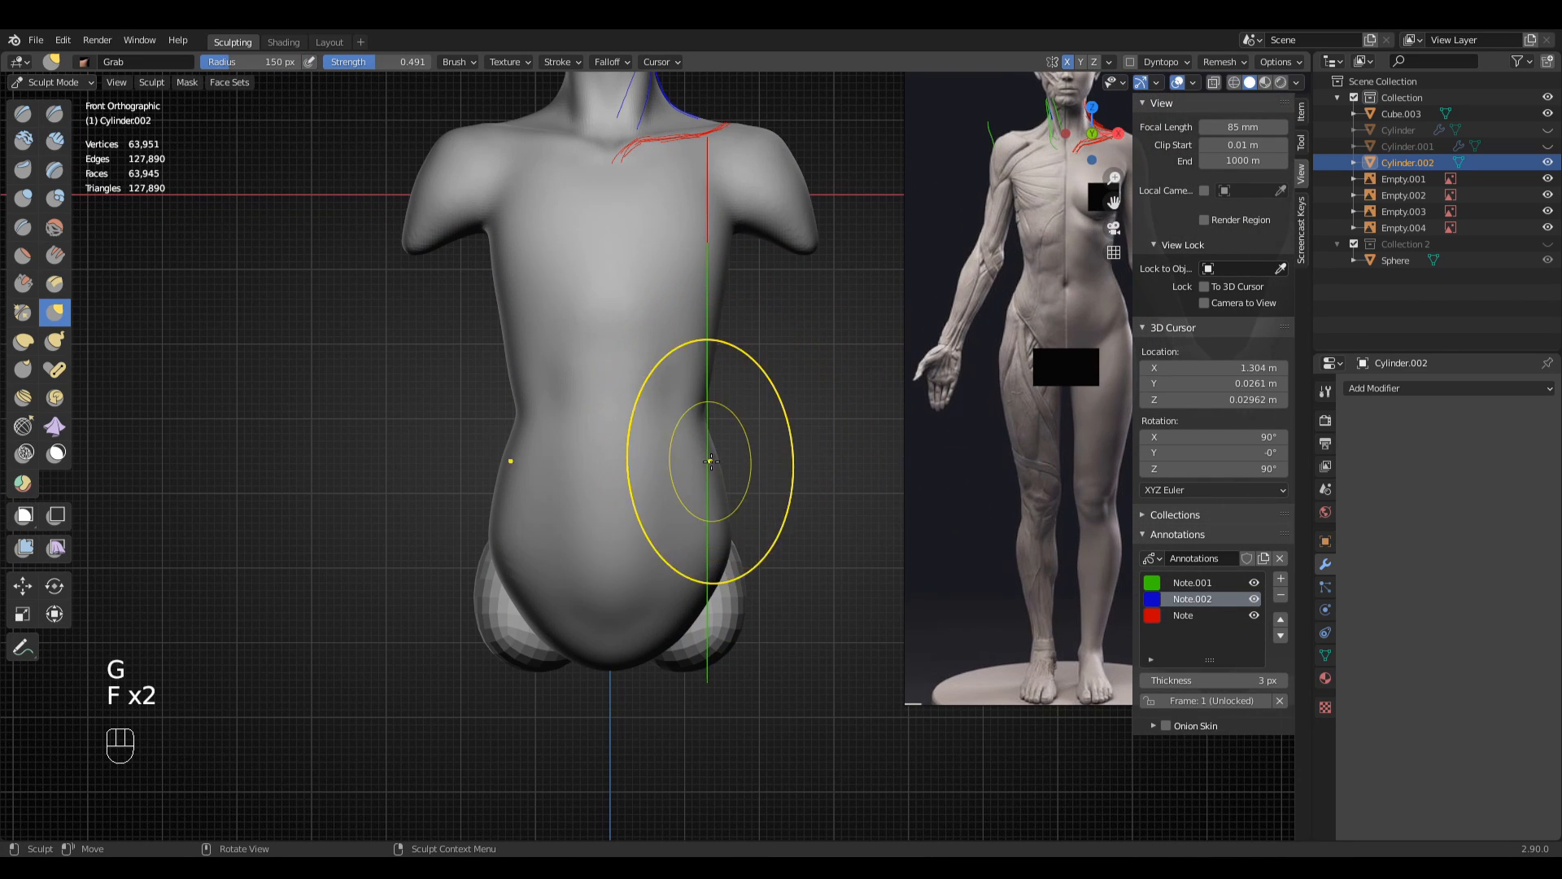
{"action": "left_click_drag", "start_coordinate": [721, 513], "coordinate": [738, 547]}
{"action": "left_click_drag", "start_coordinate": [732, 560], "coordinate": [736, 550]}
{"action": "middle_click_drag", "start_coordinate": [774, 391], "coordinate": [796, 530], "text": "shift"}
{"action": "key", "text": "f"}
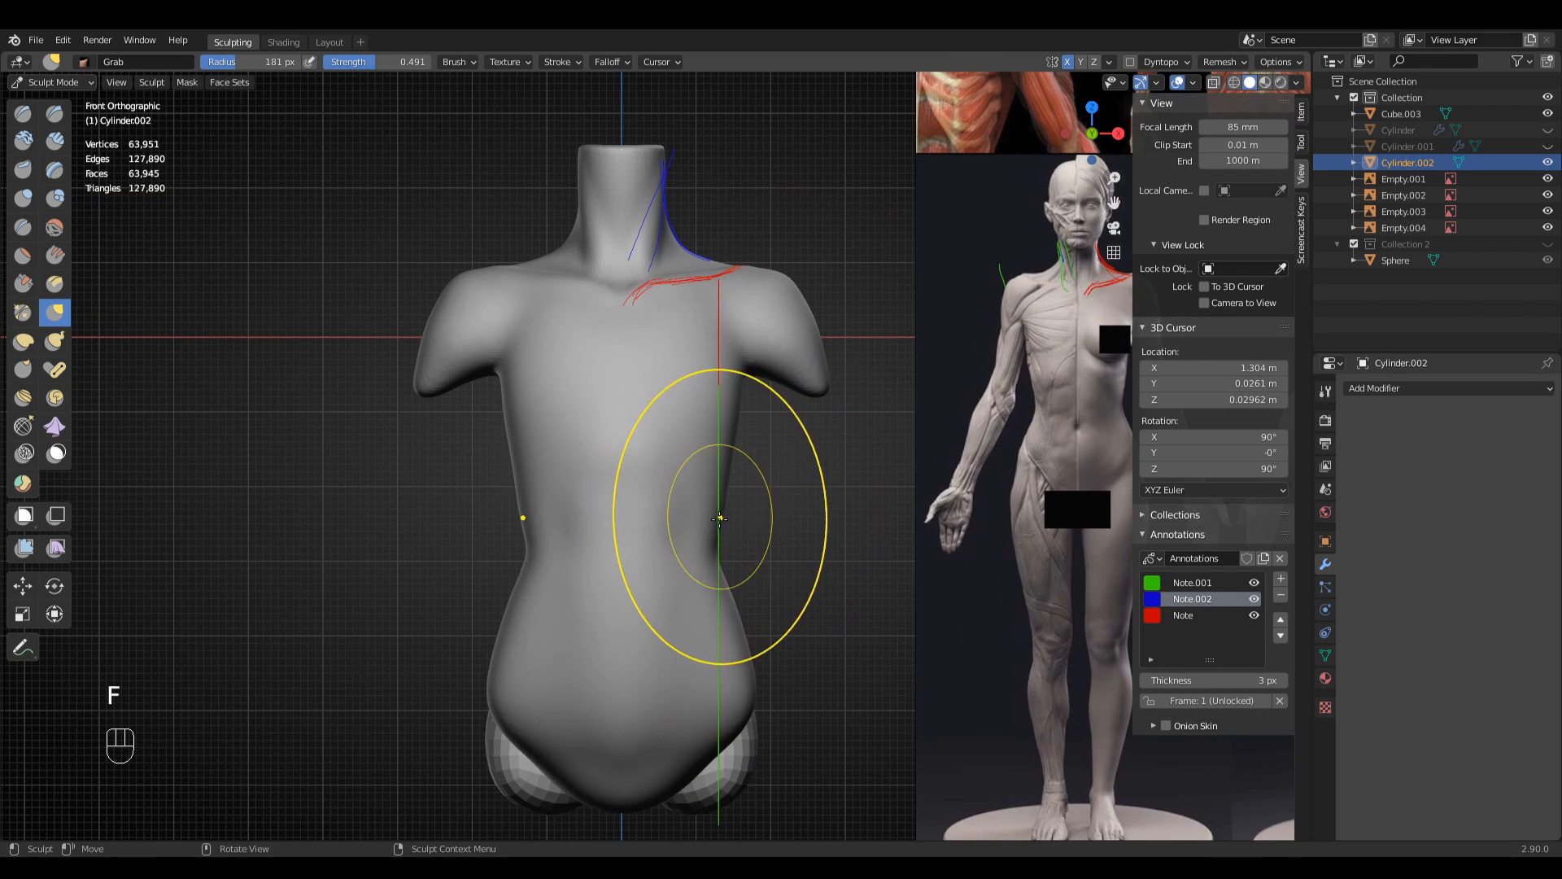
{"action": "left_click", "coordinate": [720, 518]}
{"action": "key", "text": "f"}
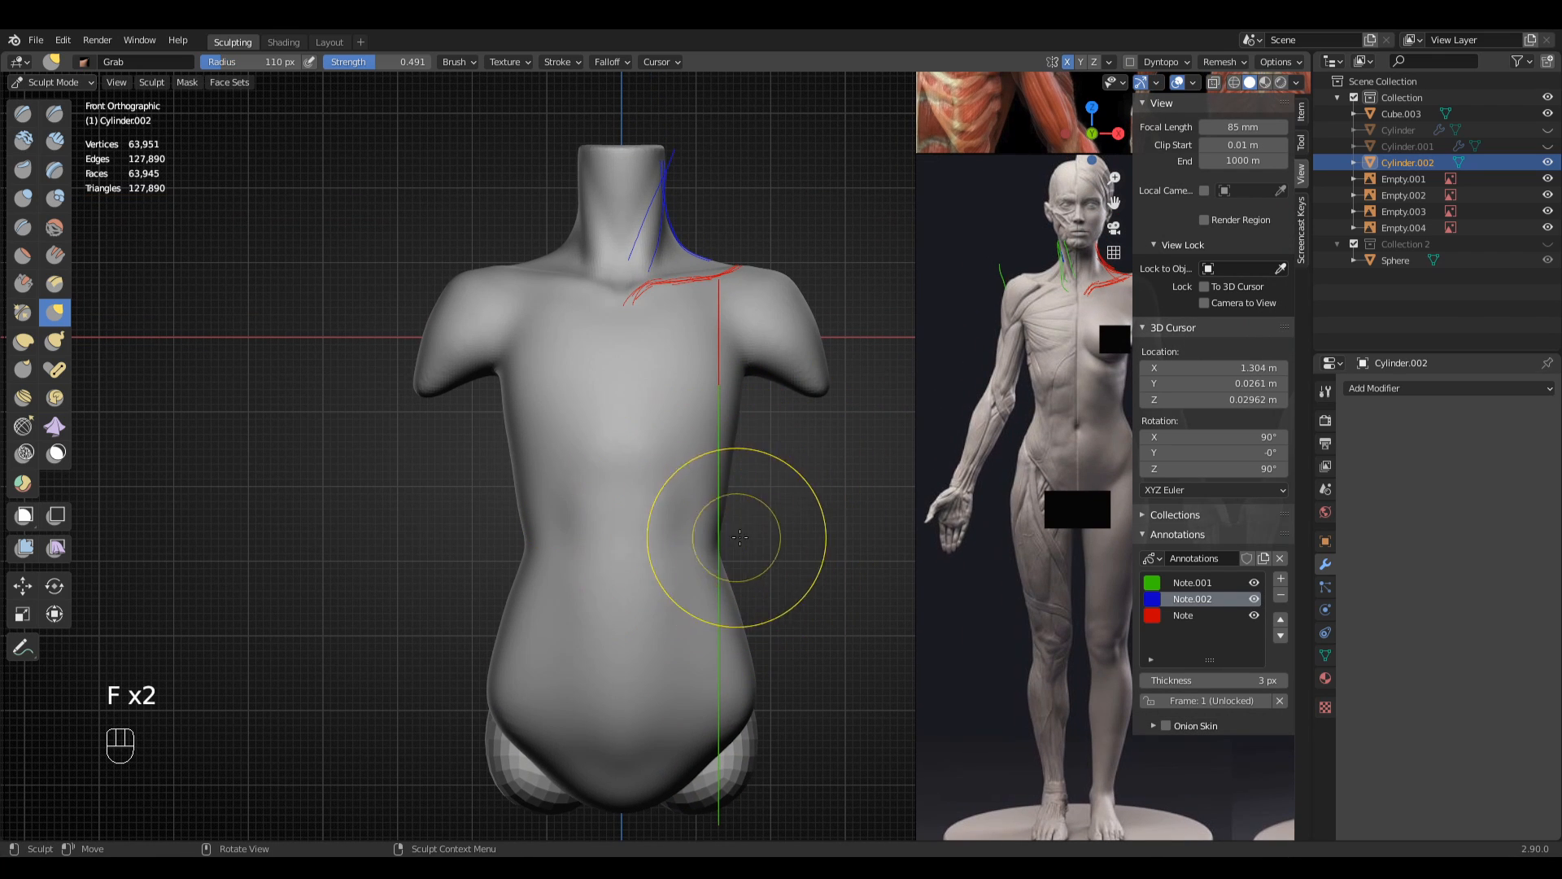
- Compare the back of the torso with the back-view muscle and female anatomy references
{"action": "middle_click_drag", "start_coordinate": [740, 537], "coordinate": [649, 541]}
{"action": "middle_click_drag", "start_coordinate": [788, 405], "coordinate": [564, 457]}
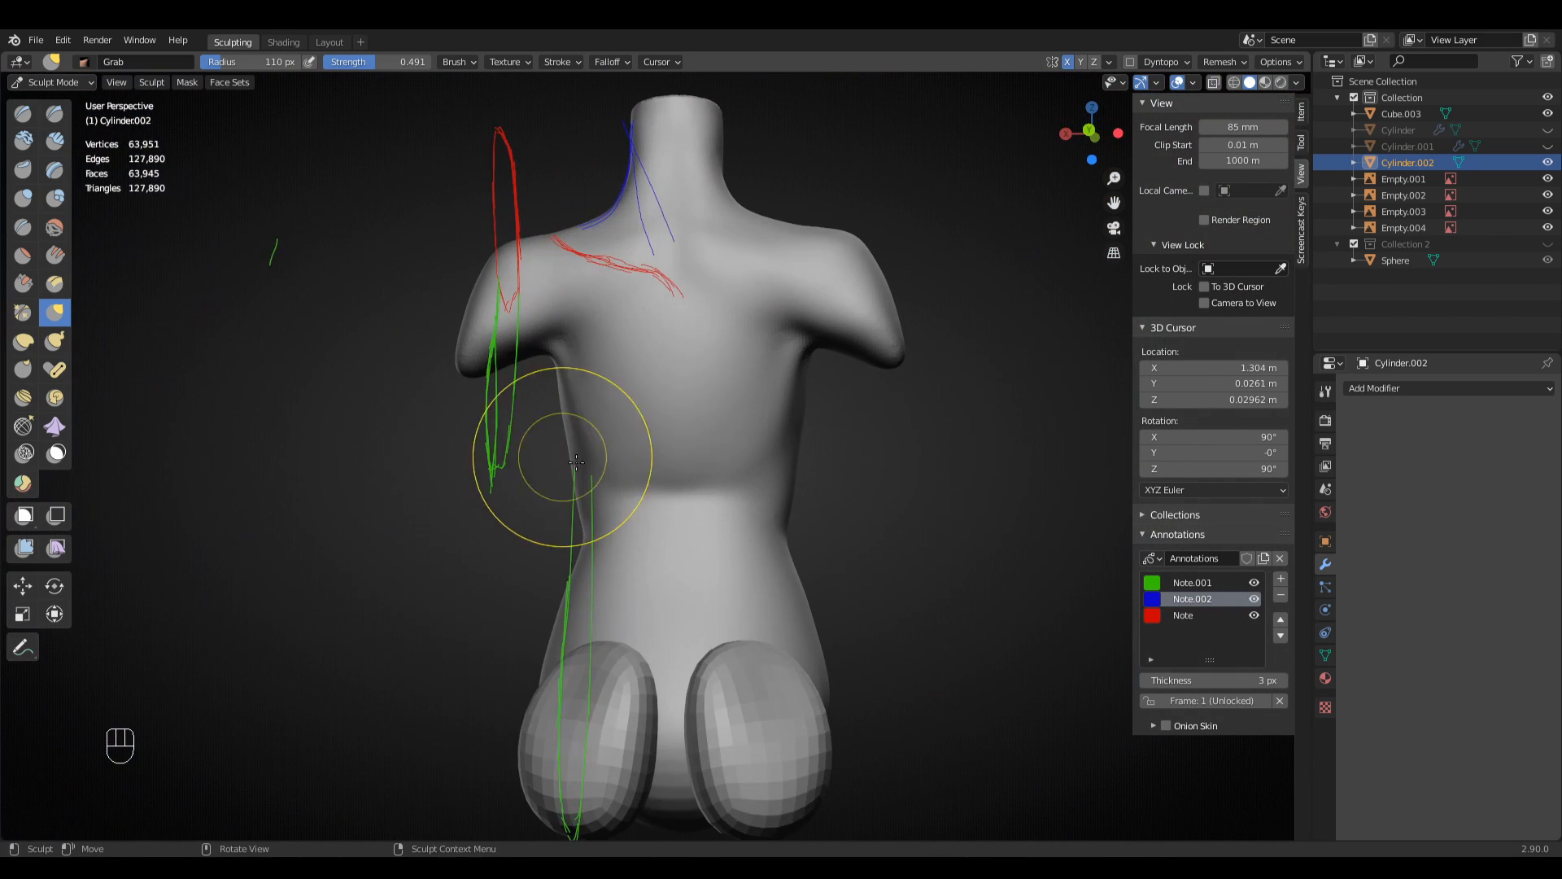
{"action": "scroll", "coordinate": [576, 461], "scroll_direction": "down", "scroll_amount": 4}
{"action": "key", "text": "q"}
{"action": "left_click", "coordinate": [663, 500]}
{"action": "mouse_move", "coordinate": [666, 508]}
{"action": "middle_mouse_down", "text": "shift"}
{"action": "mouse_move", "coordinate": [846, 498]}
{"action": "mouse_move", "coordinate": [935, 472]}
{"action": "middle_mouse_up", "text": "shift"}
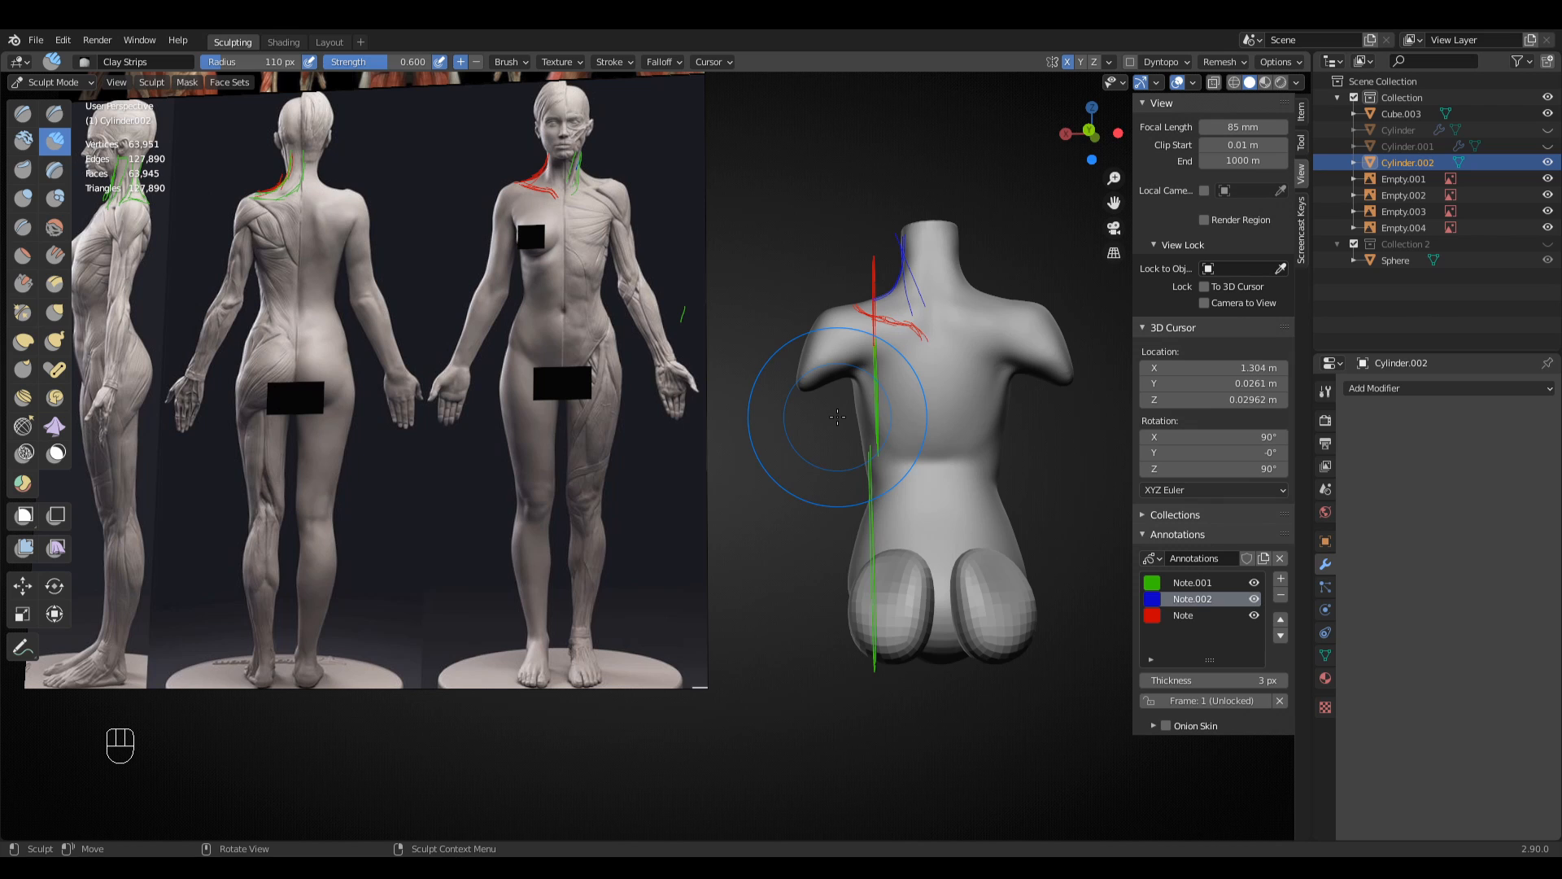
{"action": "middle_click_drag", "start_coordinate": [741, 471], "coordinate": [872, 484], "text": "shift"}
{"action": "middle_click_drag", "start_coordinate": [701, 358], "coordinate": [772, 592], "text": "shift"}
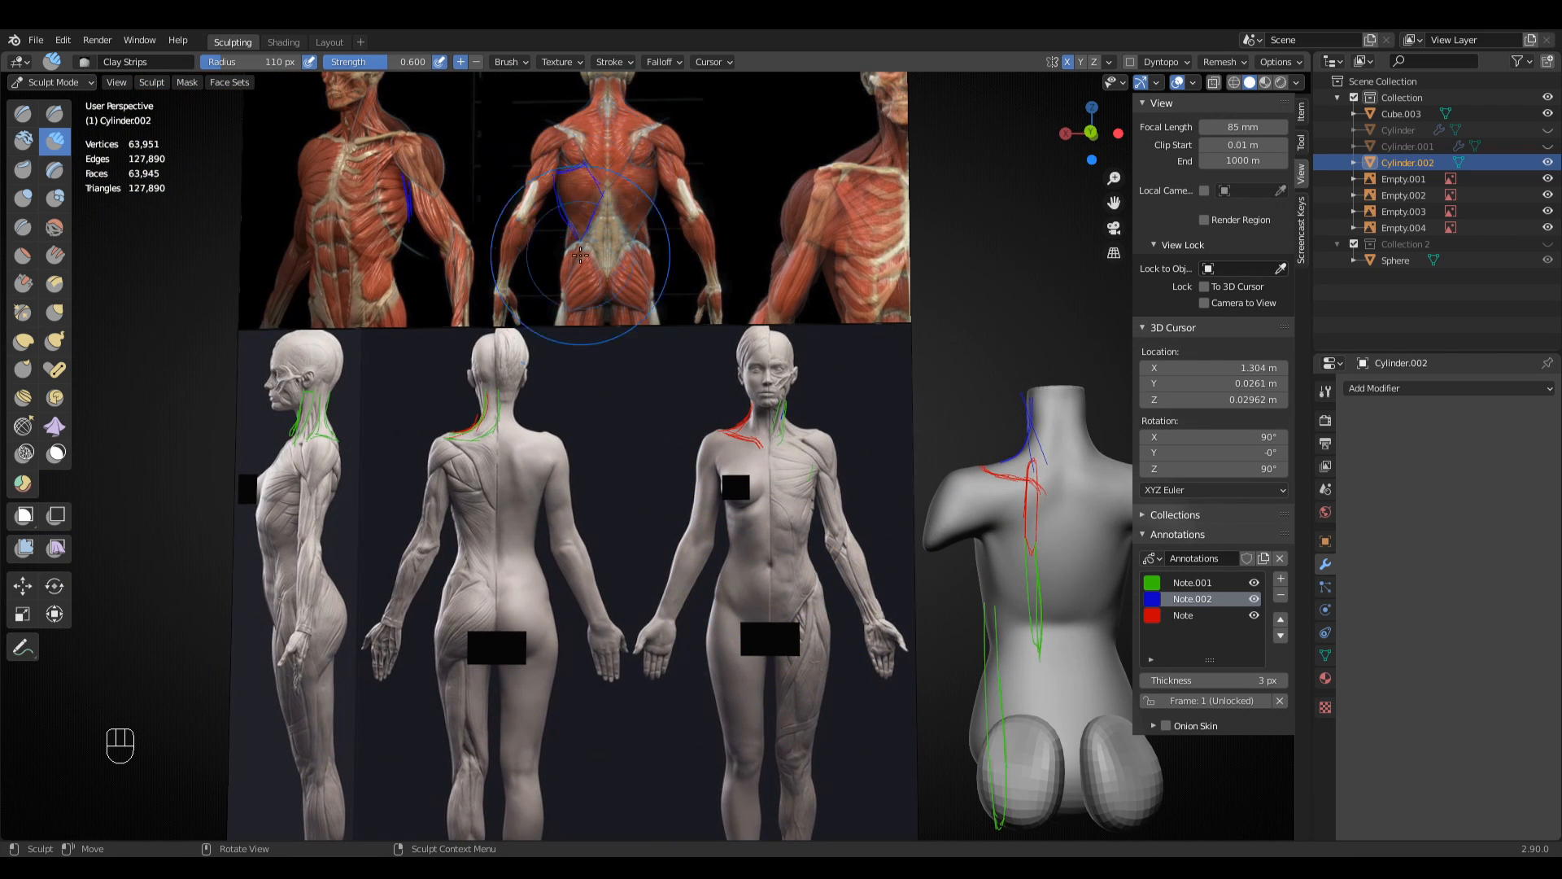
{"action": "middle_click_drag", "start_coordinate": [935, 544], "coordinate": [638, 449], "text": "shift"}
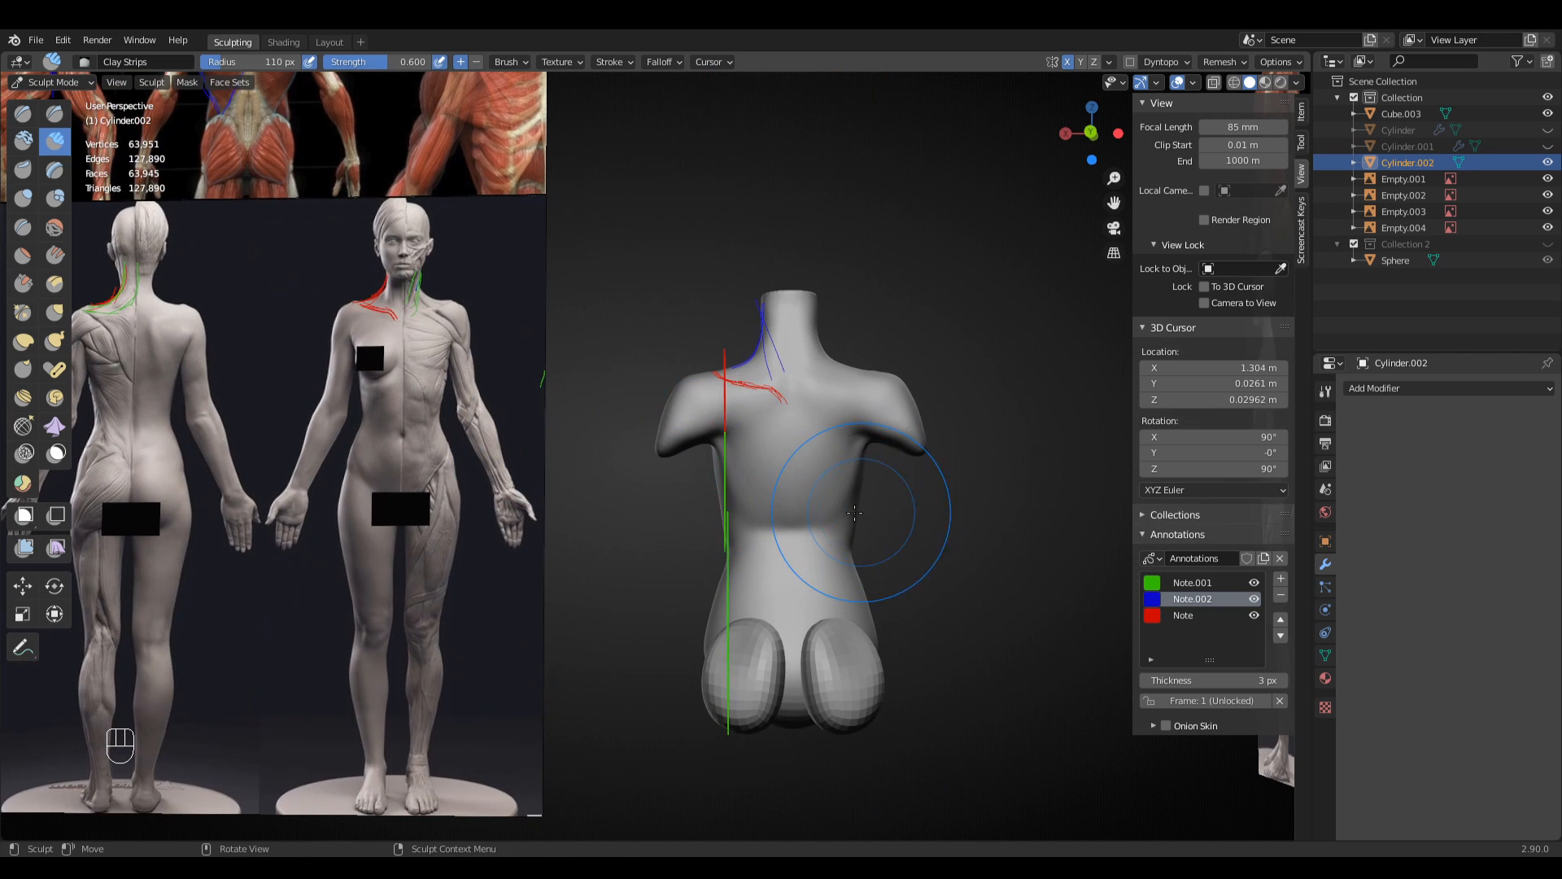
- Build up the outer back muscles from the armpits to the waist with Clay Strips at 67 px radius
{"action": "key", "text": "q"}
{"action": "left_click", "coordinate": [804, 516]}
{"action": "scroll", "coordinate": [799, 506], "scroll_direction": "up", "scroll_amount": 4}
{"action": "key", "text": "f"}
{"action": "left_click", "coordinate": [765, 507]}
{"action": "middle_click_drag", "start_coordinate": [765, 506], "coordinate": [737, 345], "text": "shift"}
{"action": "middle_click_drag", "start_coordinate": [737, 345], "coordinate": [756, 300]}
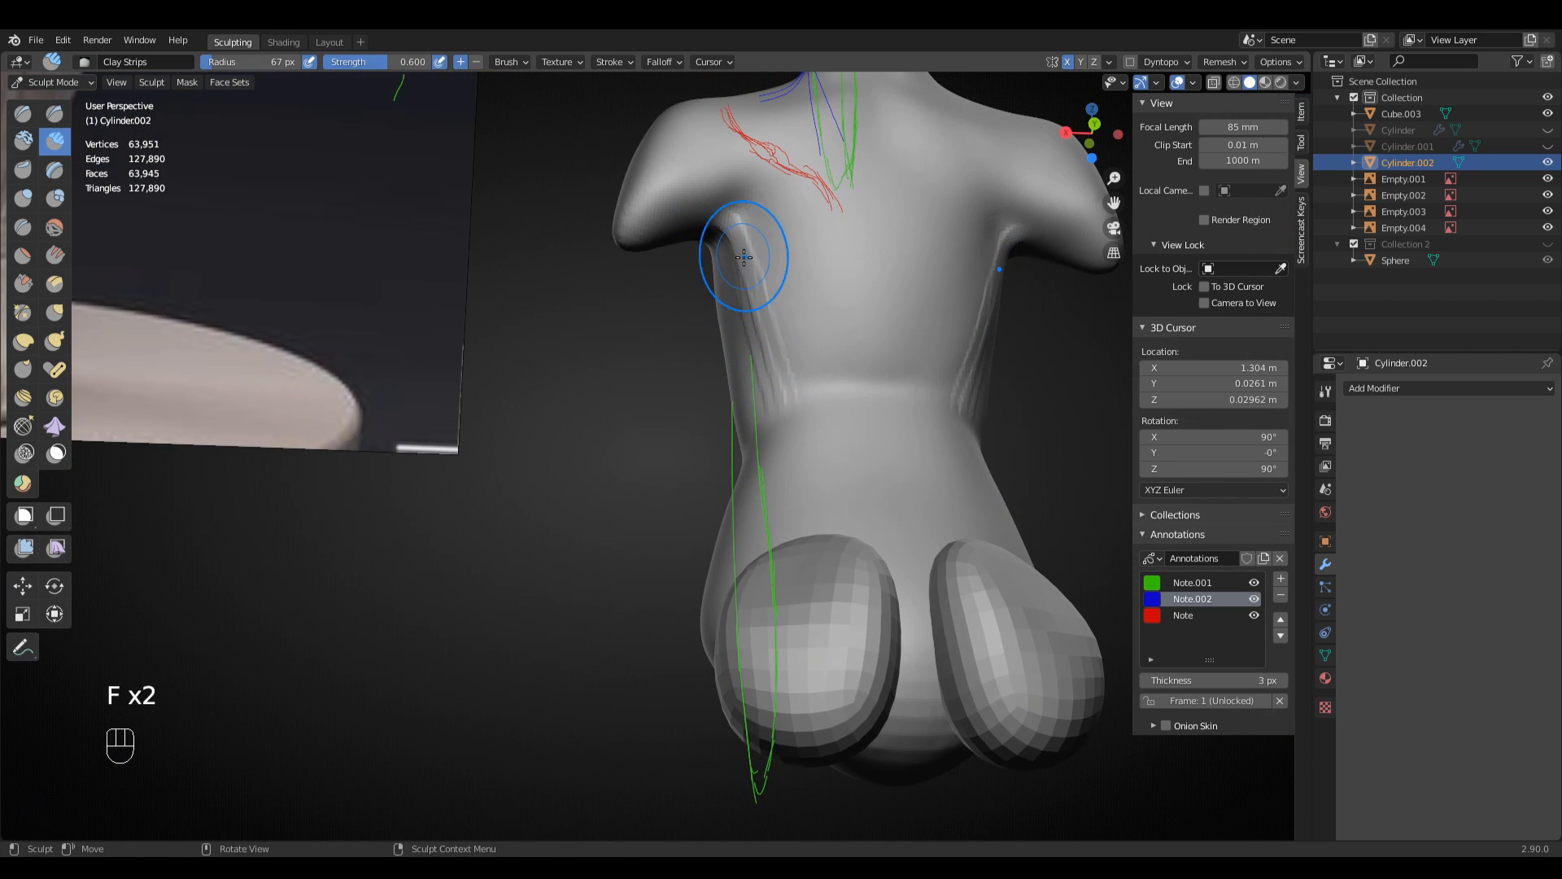
{"action": "left_click_drag", "start_coordinate": [744, 257], "coordinate": [787, 391]}
{"action": "mouse_move", "coordinate": [786, 377]}
{"action": "middle_mouse_down"}
{"action": "mouse_move", "coordinate": [792, 425]}
{"action": "mouse_move", "coordinate": [783, 400]}
{"action": "middle_mouse_up"}
- Extend the side back muscles down past the waist into the lower back with Clay Strips at 85 px radius
{"action": "key", "text": "f"}
{"action": "left_click", "coordinate": [766, 319]}
{"action": "left_click_drag", "start_coordinate": [762, 305], "coordinate": [807, 468]}
{"action": "left_click_drag", "start_coordinate": [781, 364], "coordinate": [828, 562]}
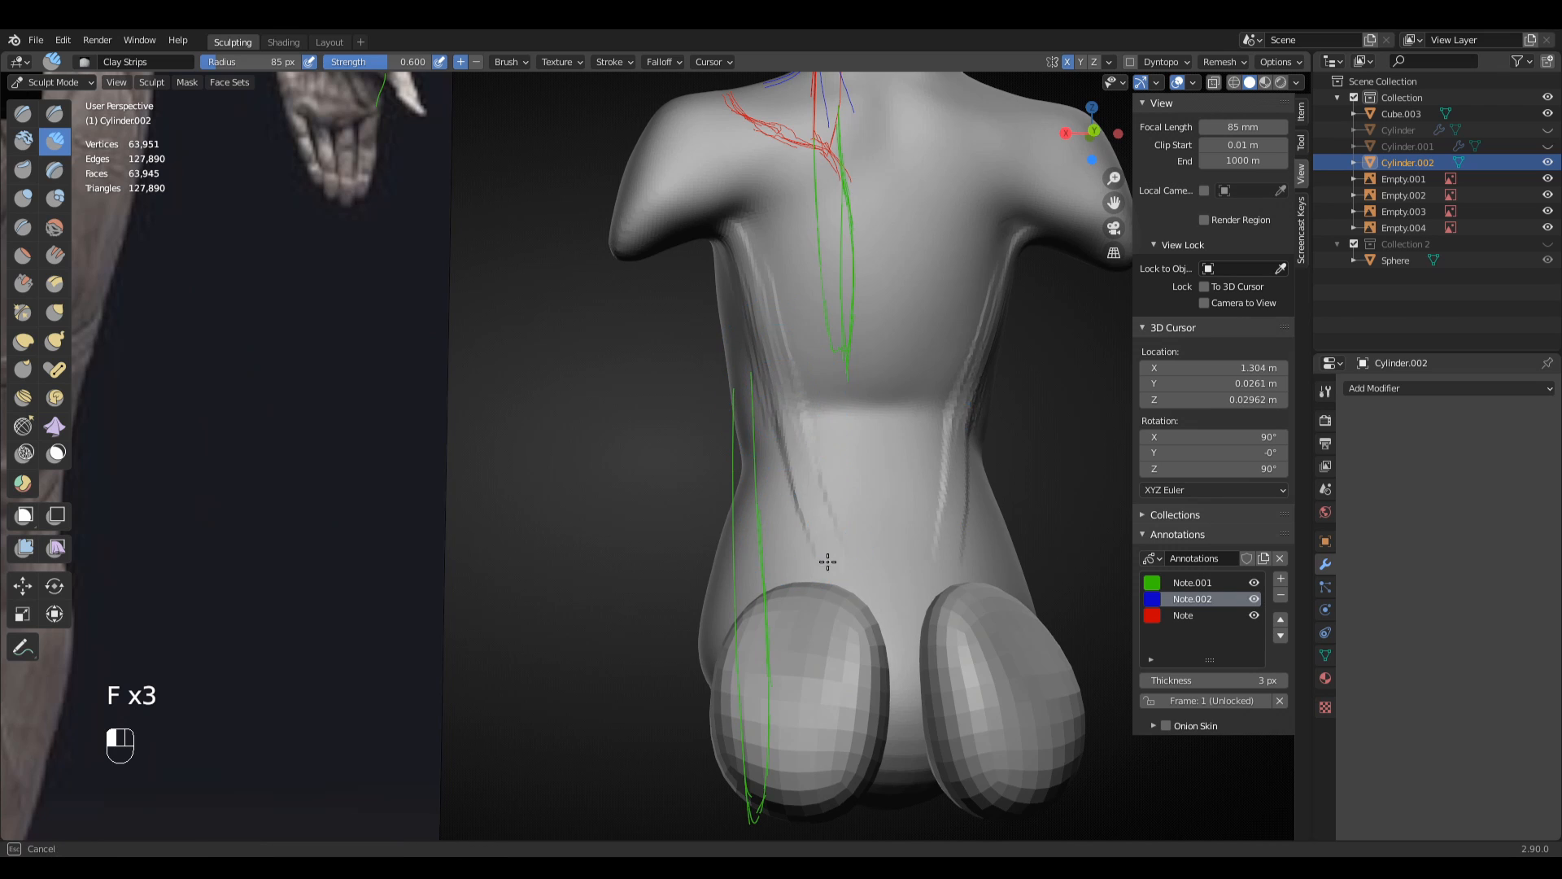
{"action": "left_click_drag", "start_coordinate": [773, 329], "coordinate": [810, 481]}
- Fill the flanks, lower back and diagonal mid-back muscles with Clay Strips at 101 px radius
{"action": "mouse_move", "coordinate": [814, 415]}
{"action": "middle_mouse_down"}
{"action": "mouse_move", "coordinate": [854, 392]}
{"action": "mouse_move", "coordinate": [904, 436]}
{"action": "middle_mouse_up"}
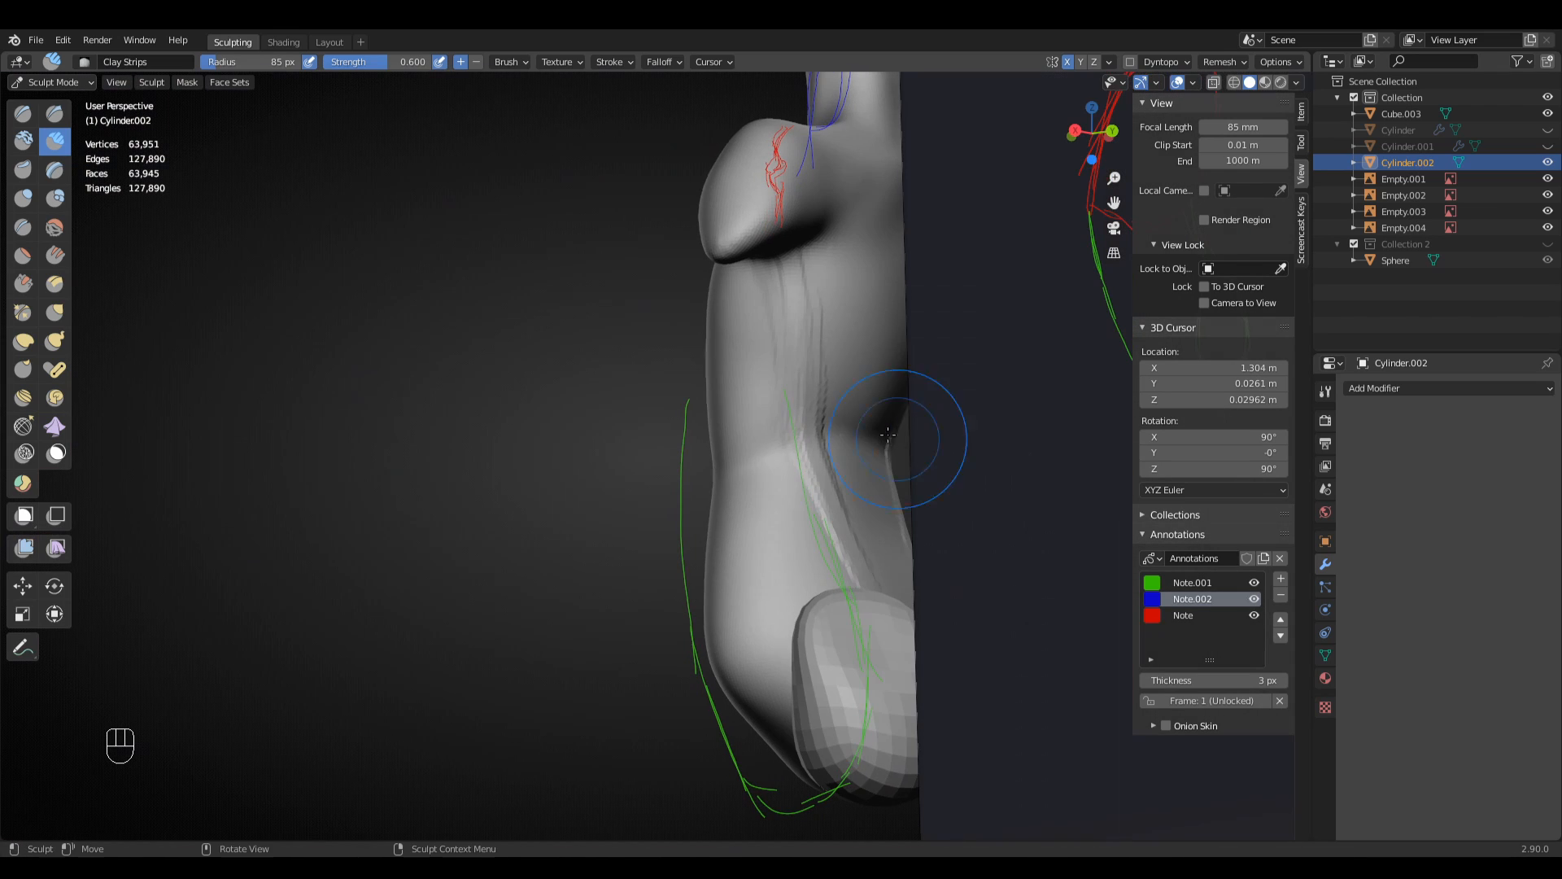
{"action": "key", "text": "f"}
{"action": "left_click", "coordinate": [830, 341]}
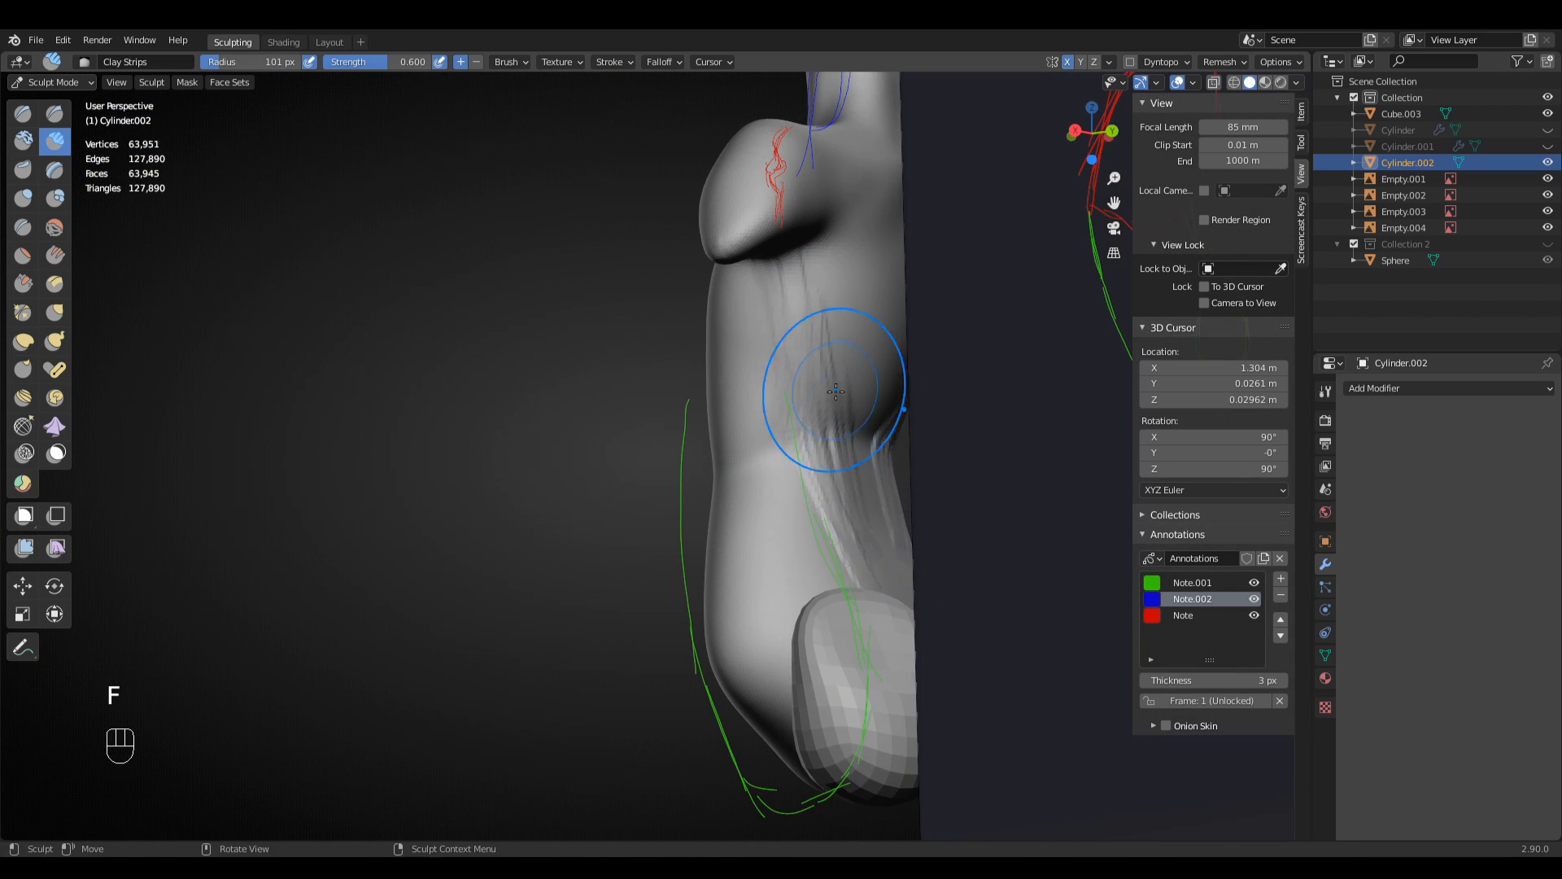
{"action": "middle_click_drag", "start_coordinate": [842, 521], "coordinate": [720, 513]}
{"action": "mouse_move", "coordinate": [802, 427]}
{"action": "left_mouse_down"}
{"action": "mouse_move", "coordinate": [818, 570]}
{"action": "mouse_move", "coordinate": [796, 601]}
{"action": "left_mouse_up"}
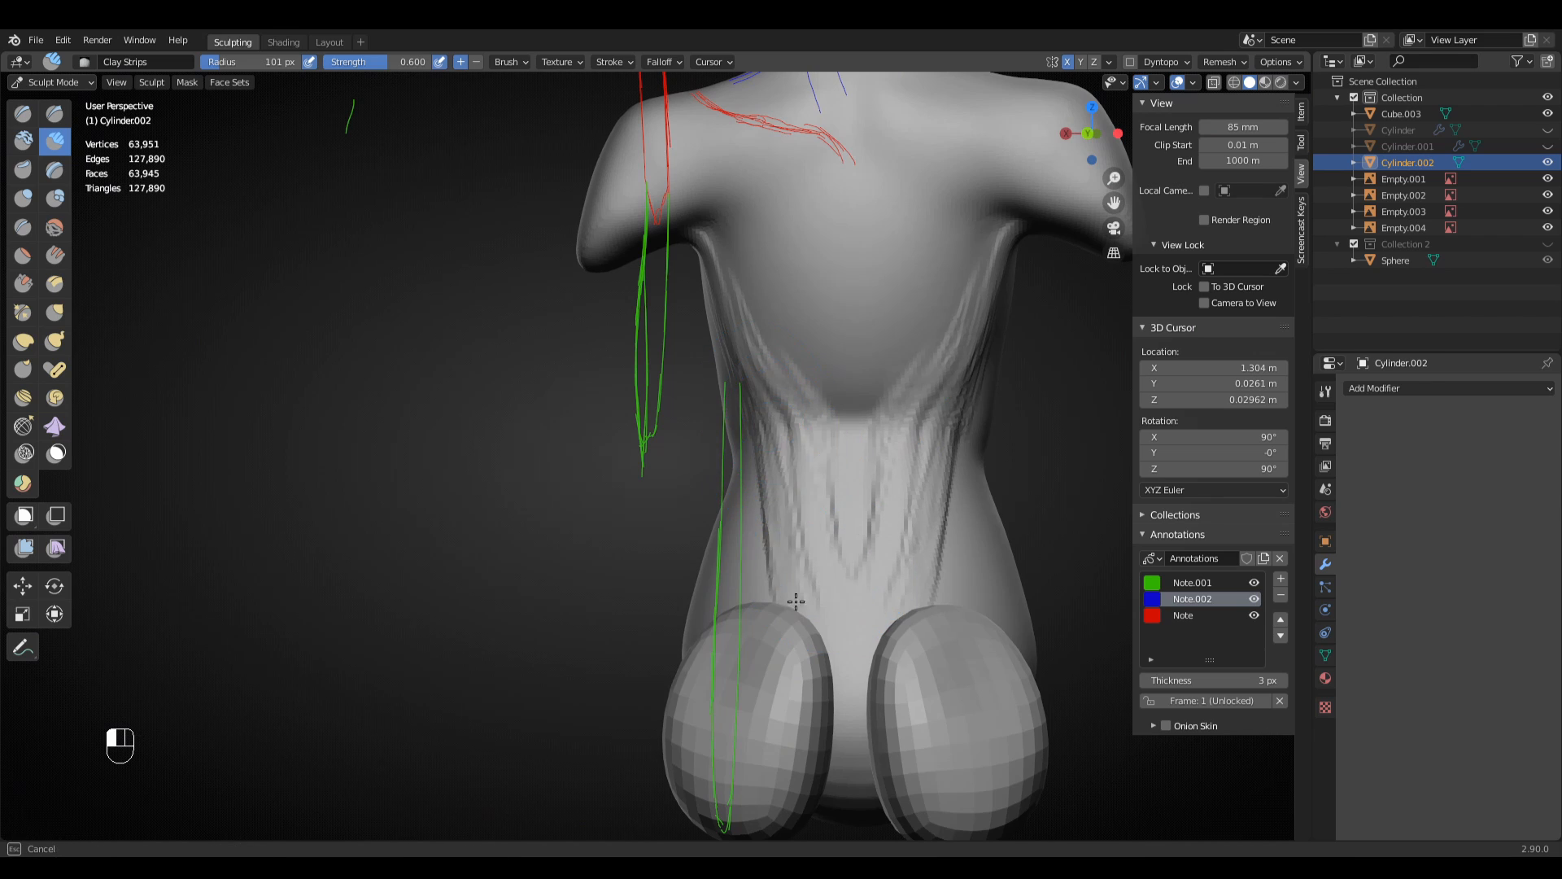
{"action": "mouse_move", "coordinate": [773, 391]}
{"action": "left_mouse_down"}
{"action": "mouse_move", "coordinate": [785, 607]}
{"action": "mouse_move", "coordinate": [823, 587]}
{"action": "left_mouse_up"}
{"action": "left_click_drag", "start_coordinate": [797, 407], "coordinate": [831, 579]}
{"action": "mouse_move", "coordinate": [759, 280]}
{"action": "left_mouse_down"}
{"action": "mouse_move", "coordinate": [760, 314]}
{"action": "mouse_move", "coordinate": [814, 349]}
{"action": "left_mouse_up"}
{"action": "mouse_move", "coordinate": [778, 281]}
{"action": "left_mouse_down"}
{"action": "mouse_move", "coordinate": [756, 276]}
{"action": "mouse_move", "coordinate": [790, 306]}
{"action": "left_mouse_up"}
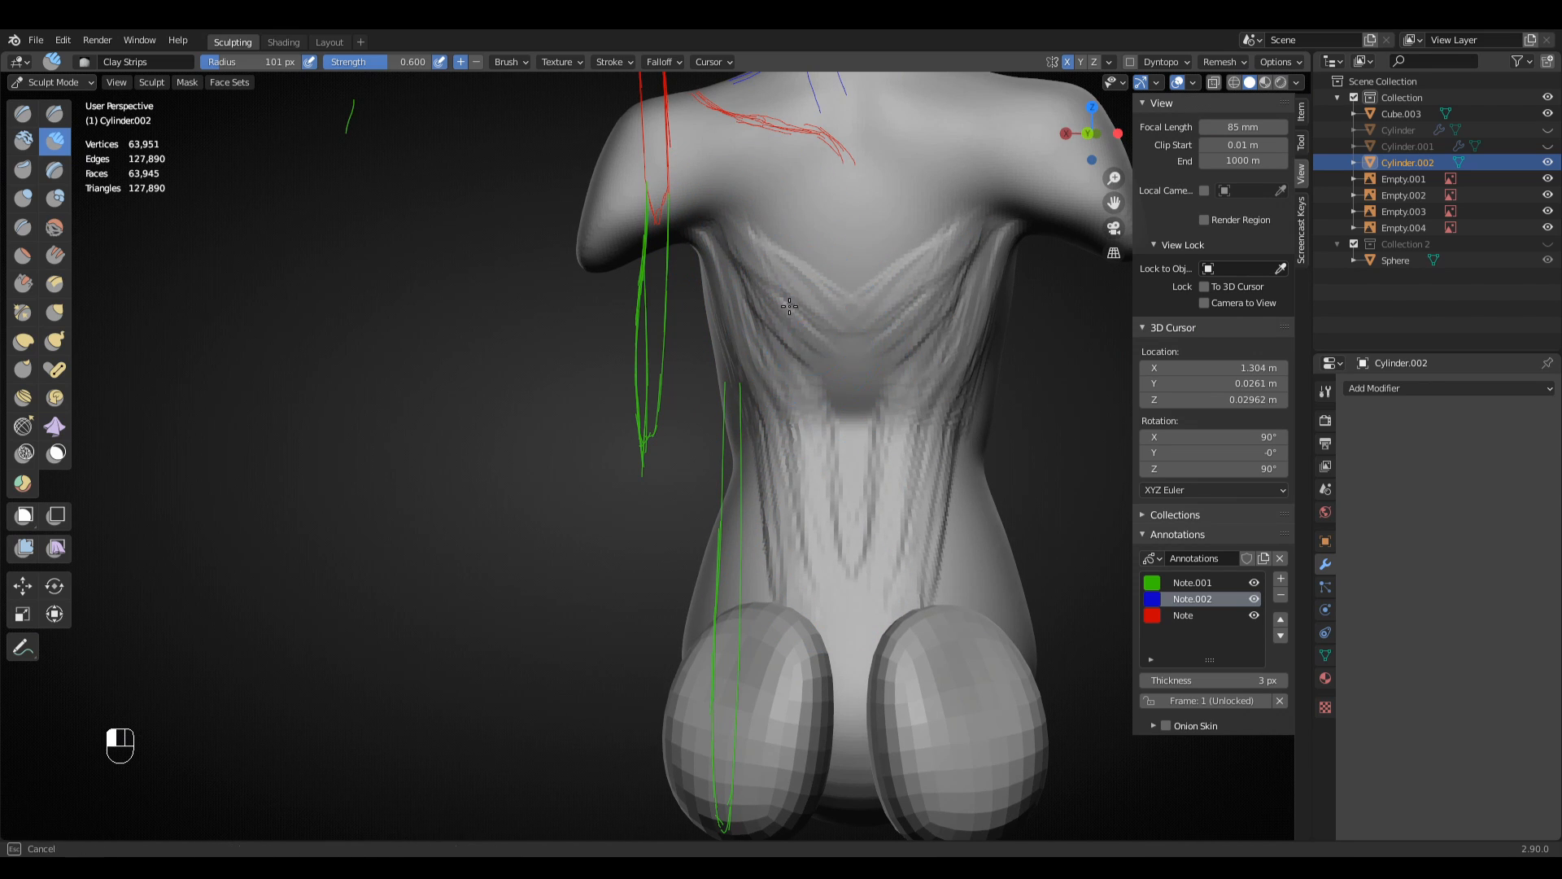
- Add mid-back volume in the back view with Clay Strips at 80 px radius, and smooth the whole back
{"action": "key", "text": "ctrl+KP_1"}
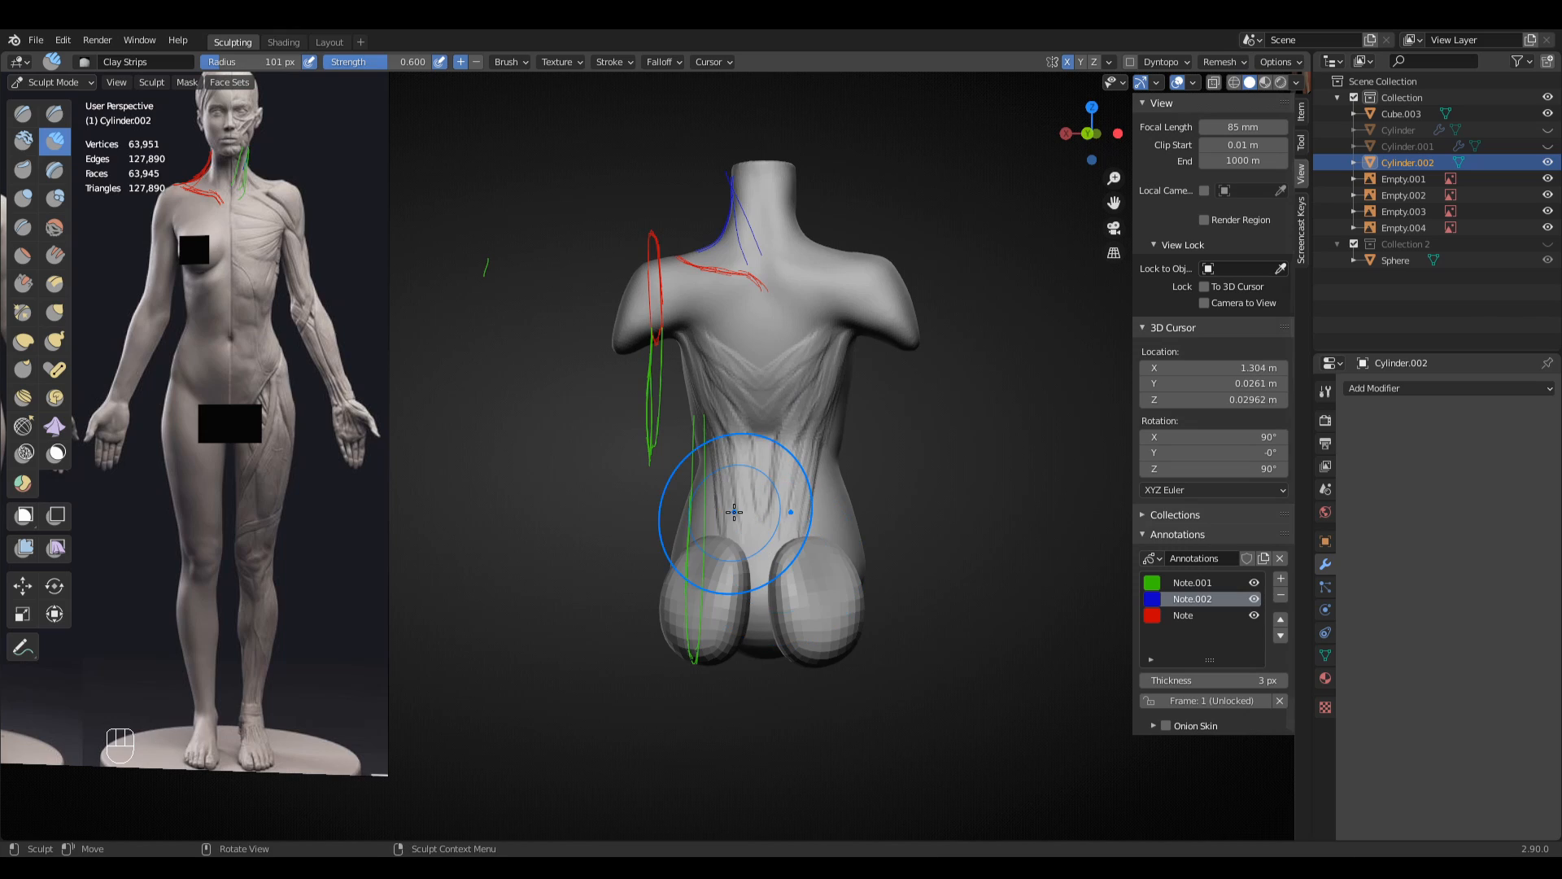
{"action": "key", "text": "KP_1"}
{"action": "key", "text": "KP_9"}
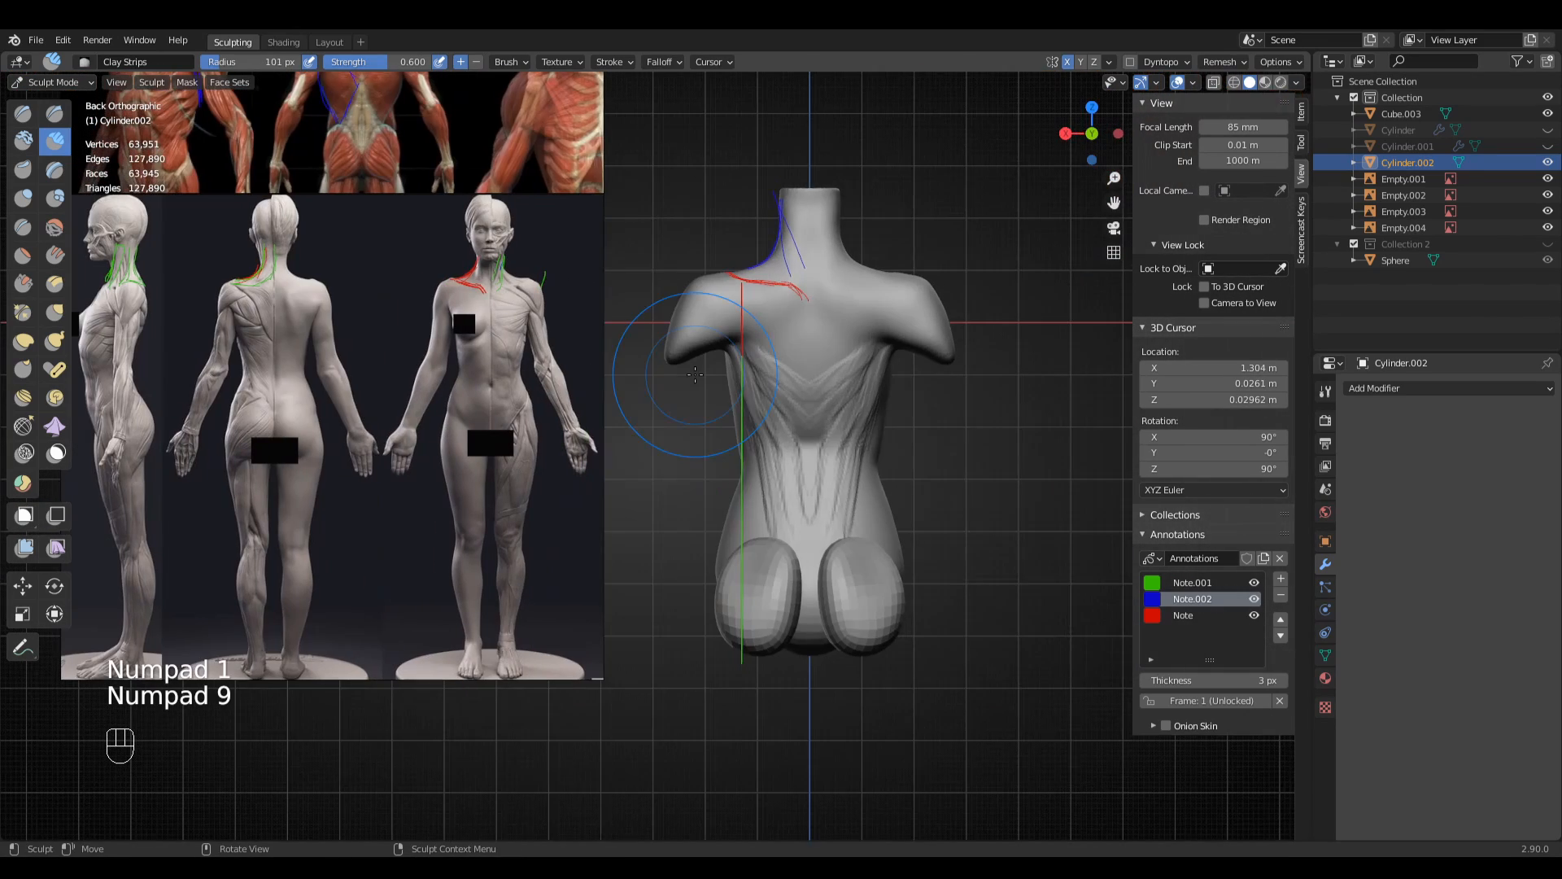
{"action": "middle_click_drag", "start_coordinate": [694, 376], "coordinate": [731, 391], "text": "shift"}
{"action": "middle_click_drag", "start_coordinate": [730, 390], "coordinate": [777, 423], "text": "ctrl"}
{"action": "middle_click_drag", "start_coordinate": [778, 423], "coordinate": [846, 442], "text": "shift"}
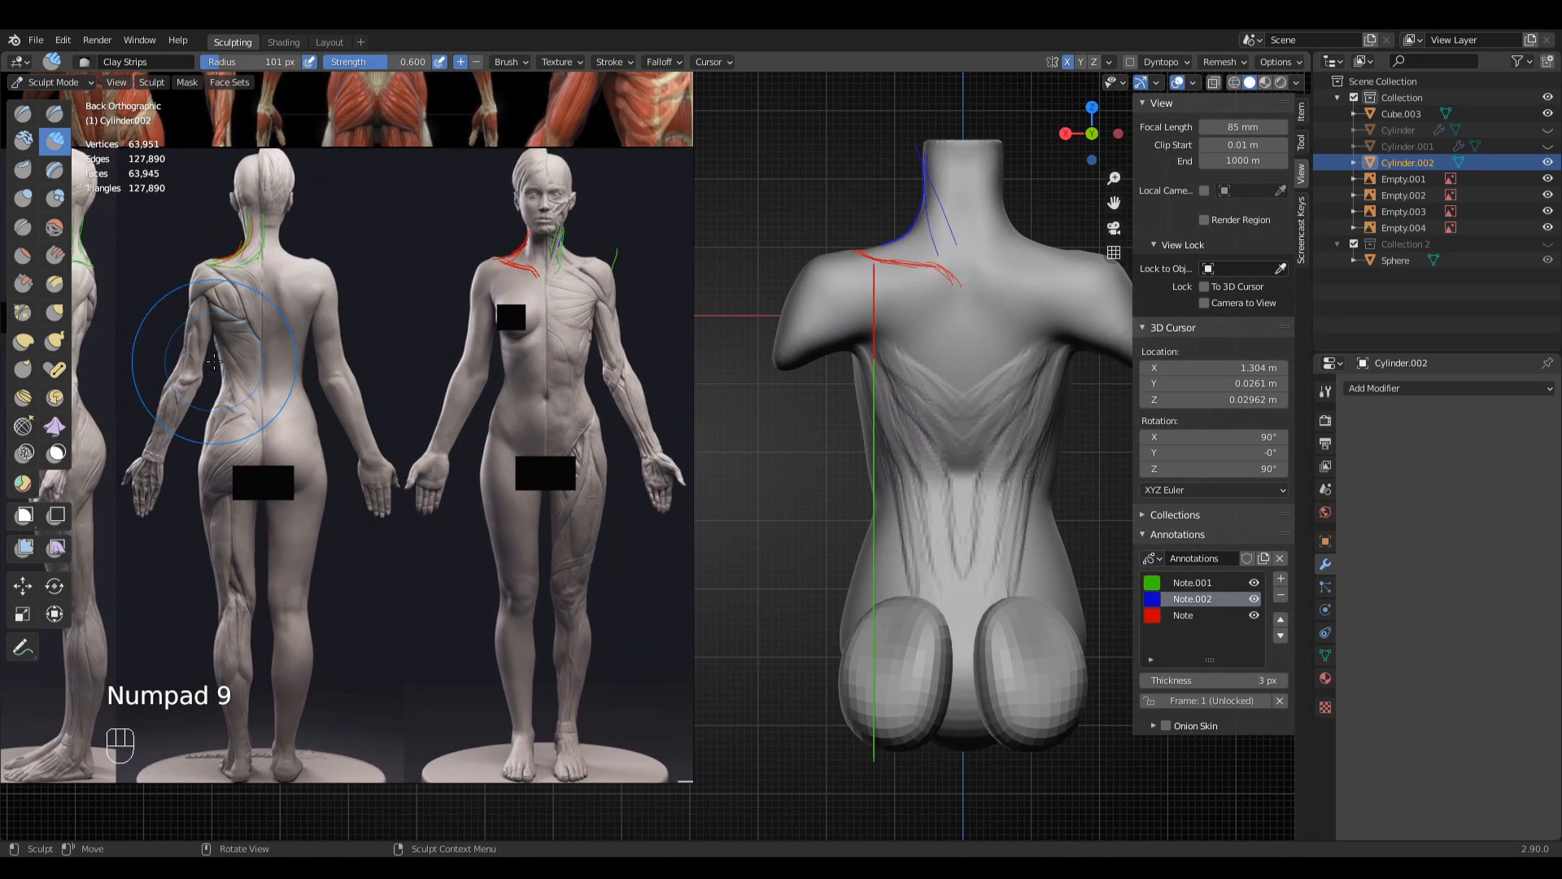
{"action": "middle_click_drag", "start_coordinate": [927, 470], "coordinate": [856, 487], "text": "shift"}
{"action": "key", "text": "f"}
{"action": "left_click", "coordinate": [930, 419]}
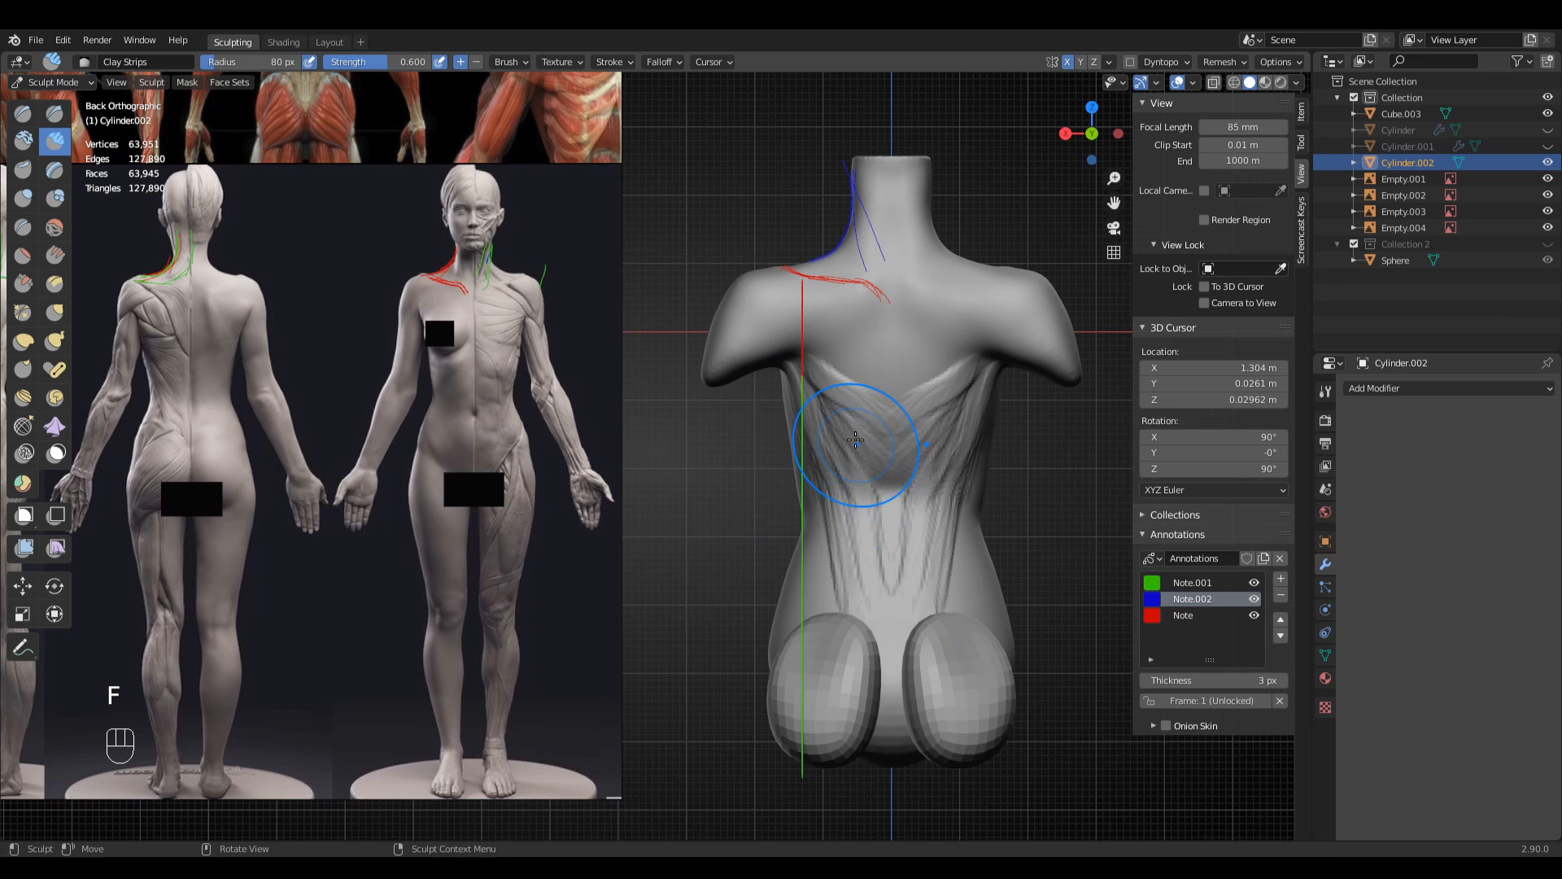
{"action": "mouse_move", "coordinate": [873, 533]}
{"action": "left_mouse_down"}
{"action": "mouse_move", "coordinate": [848, 506]}
{"action": "mouse_move", "coordinate": [843, 519]}
{"action": "left_mouse_up"}
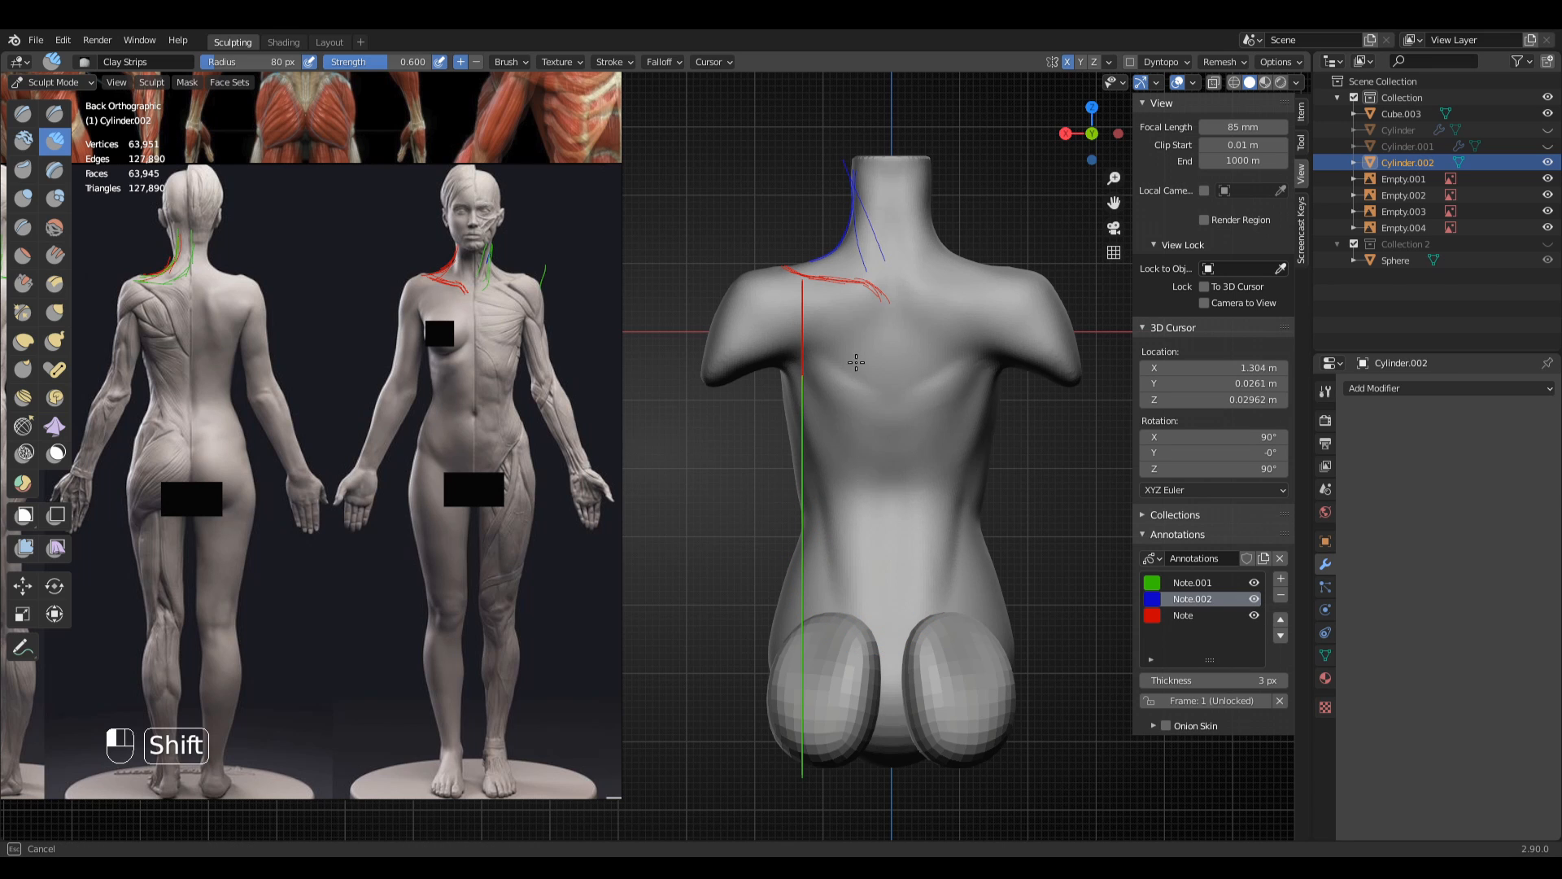
- Adjust the lower back's profile against the green outline in the right side view with the Grab brush at 123 px radius
{"action": "middle_click_drag", "start_coordinate": [890, 506], "coordinate": [1026, 463]}
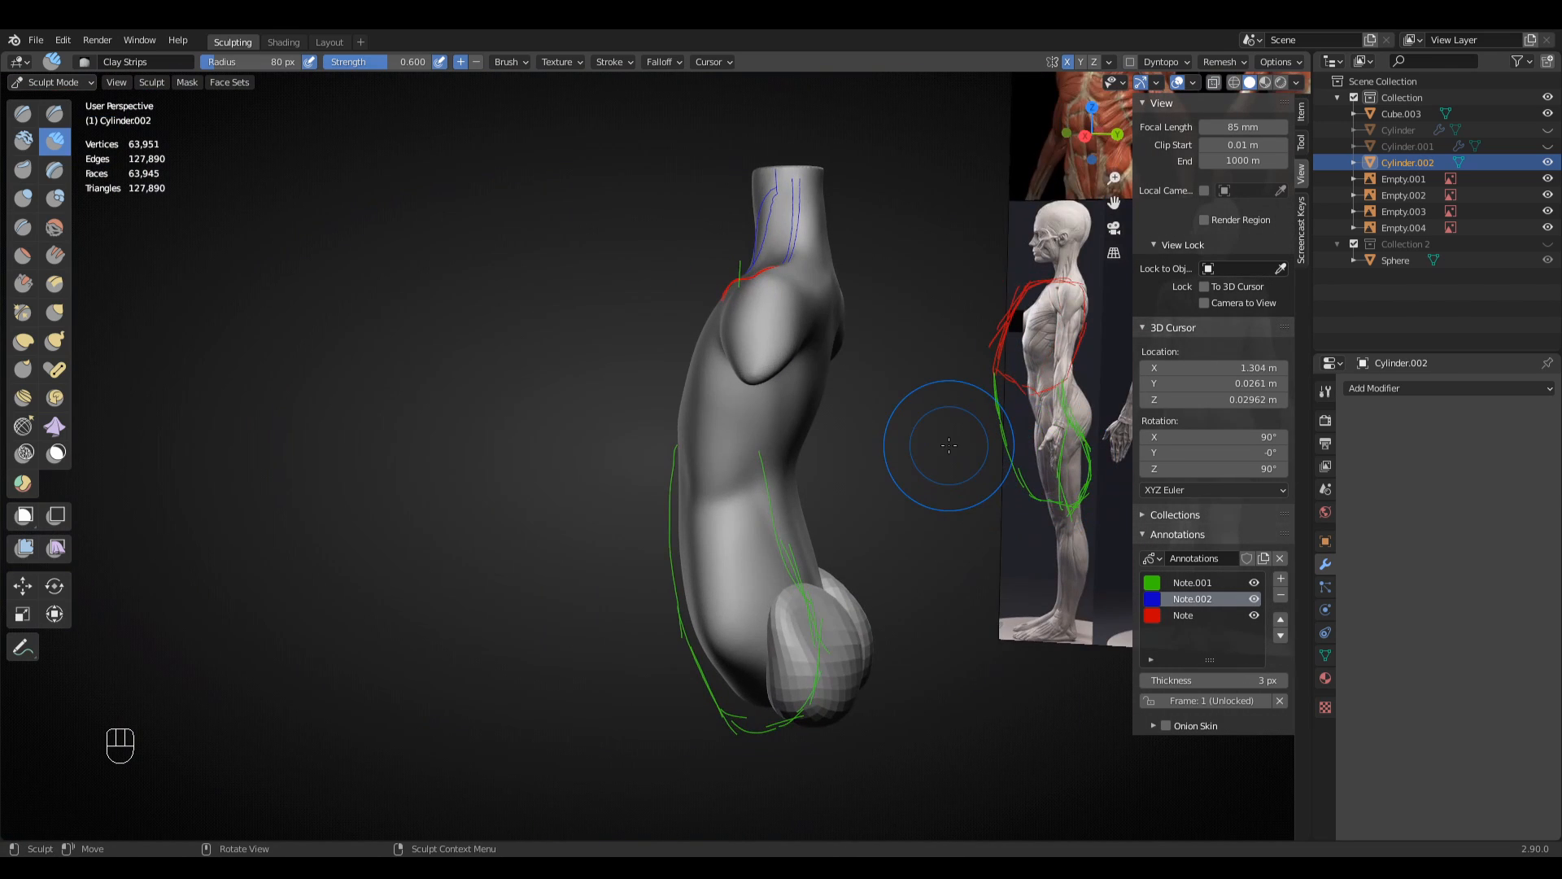
{"action": "key", "text": "KP_3"}
{"action": "mouse_move", "coordinate": [914, 437]}
{"action": "middle_mouse_down", "text": "ctrl"}
{"action": "mouse_move", "coordinate": [814, 559]}
{"action": "mouse_move", "coordinate": [679, 515]}
{"action": "middle_mouse_up", "text": "ctrl"}
{"action": "key", "text": "g"}
{"action": "key", "text": "f"}
{"action": "left_click", "coordinate": [588, 456]}
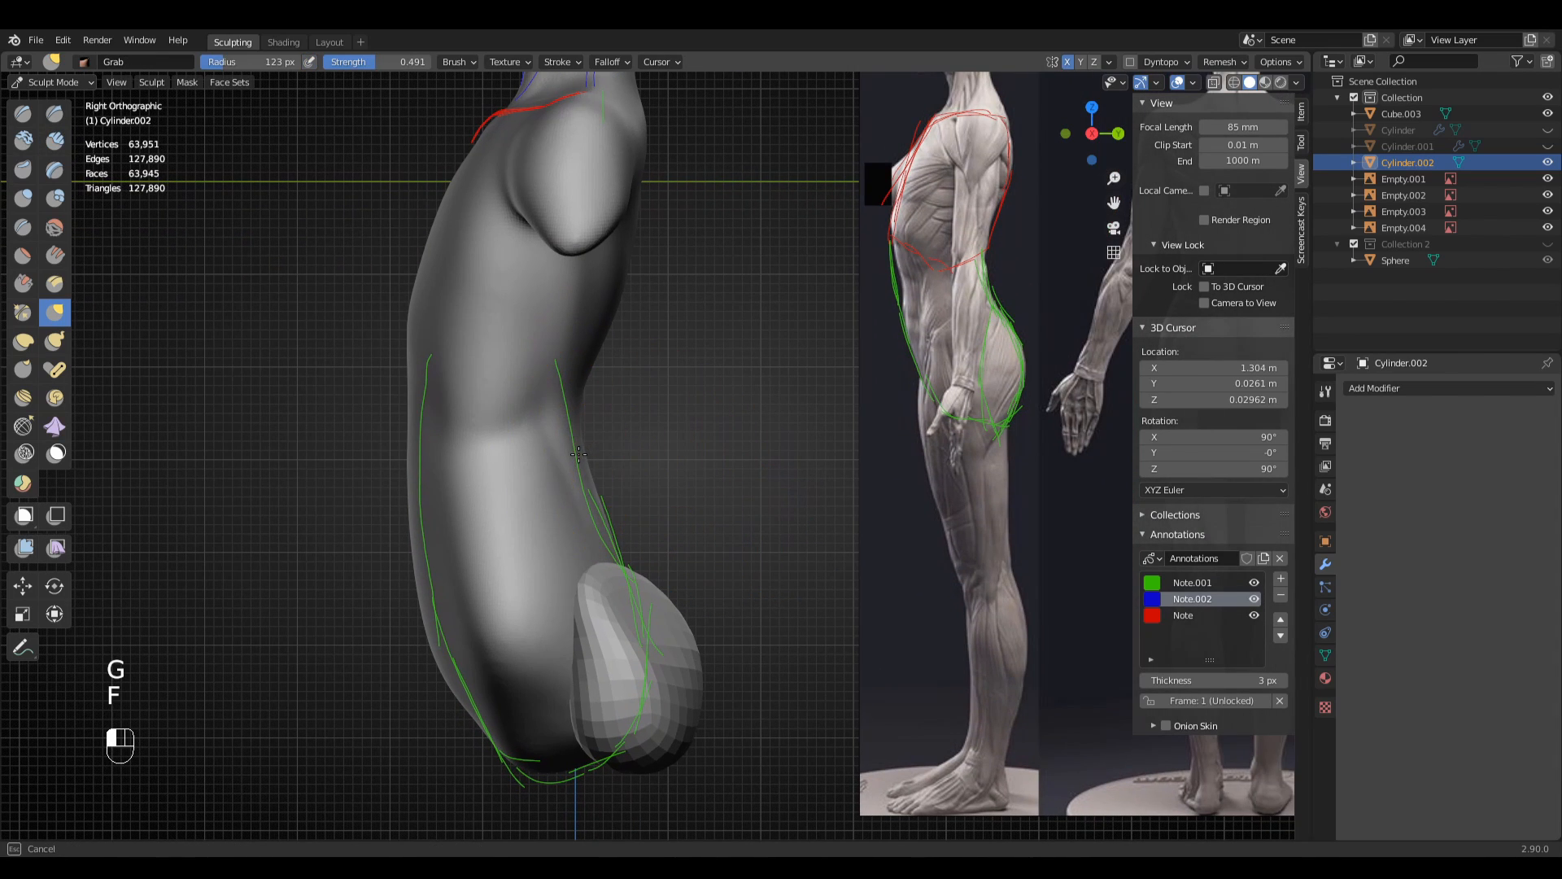
{"action": "left_click_drag", "start_coordinate": [578, 454], "coordinate": [576, 452]}
{"action": "key", "text": "f"}
{"action": "left_click", "coordinate": [583, 427]}
- Compare the back's curve in the right side view with the side anatomy reference
{"action": "middle_click_drag", "start_coordinate": [647, 436], "coordinate": [612, 447], "text": "shift"}
{"action": "key", "text": "KP_3"}
{"action": "key", "text": "g"}
{"action": "key", "text": "f"}
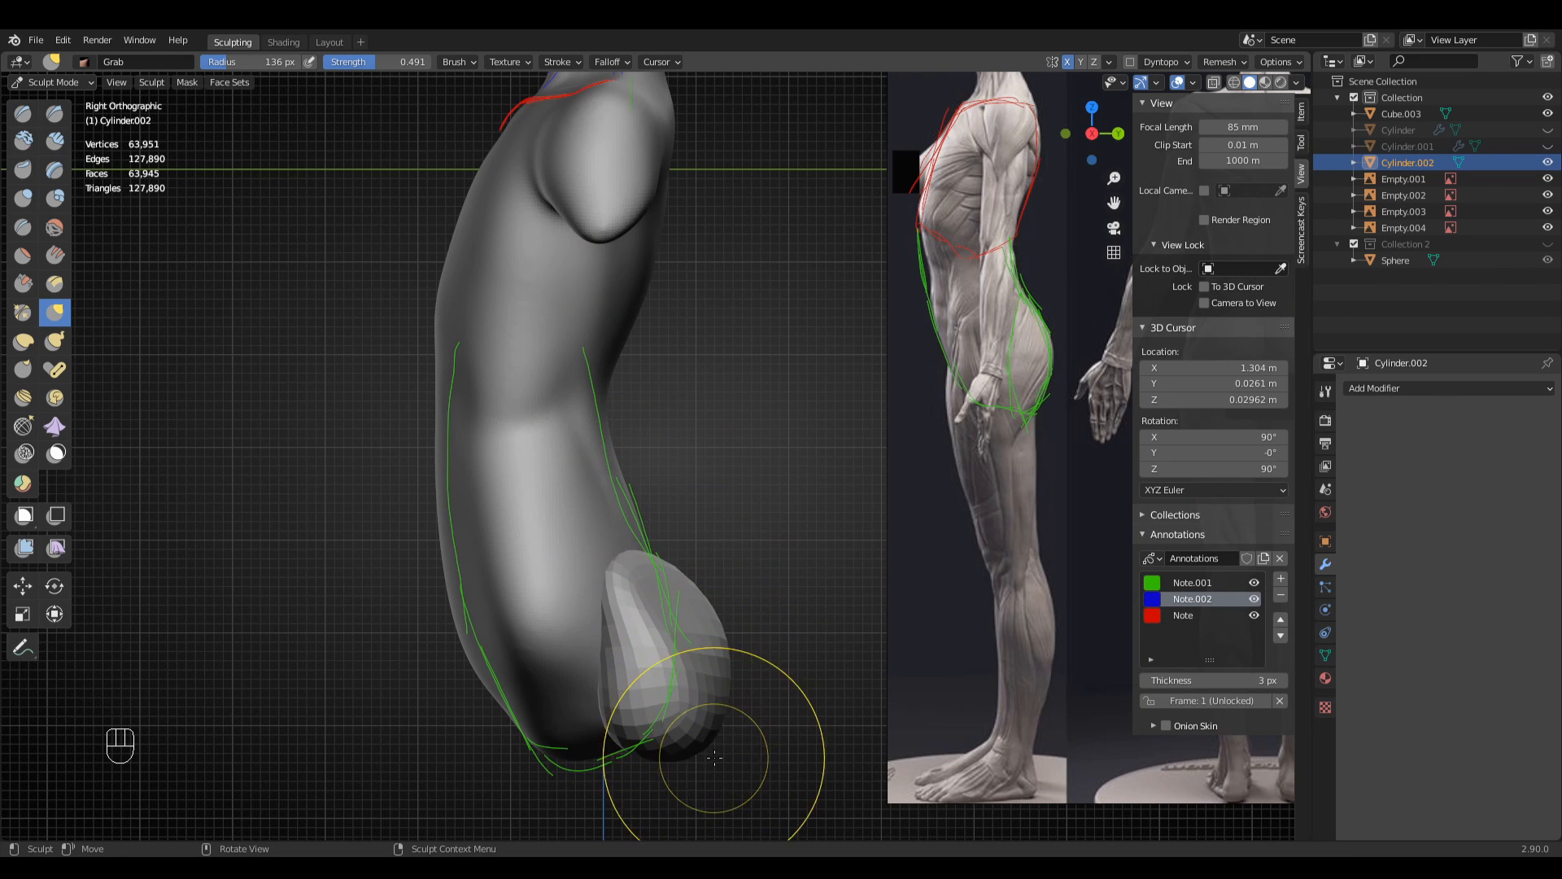
{"action": "middle_click_drag", "start_coordinate": [691, 592], "coordinate": [588, 507], "text": "shift"}
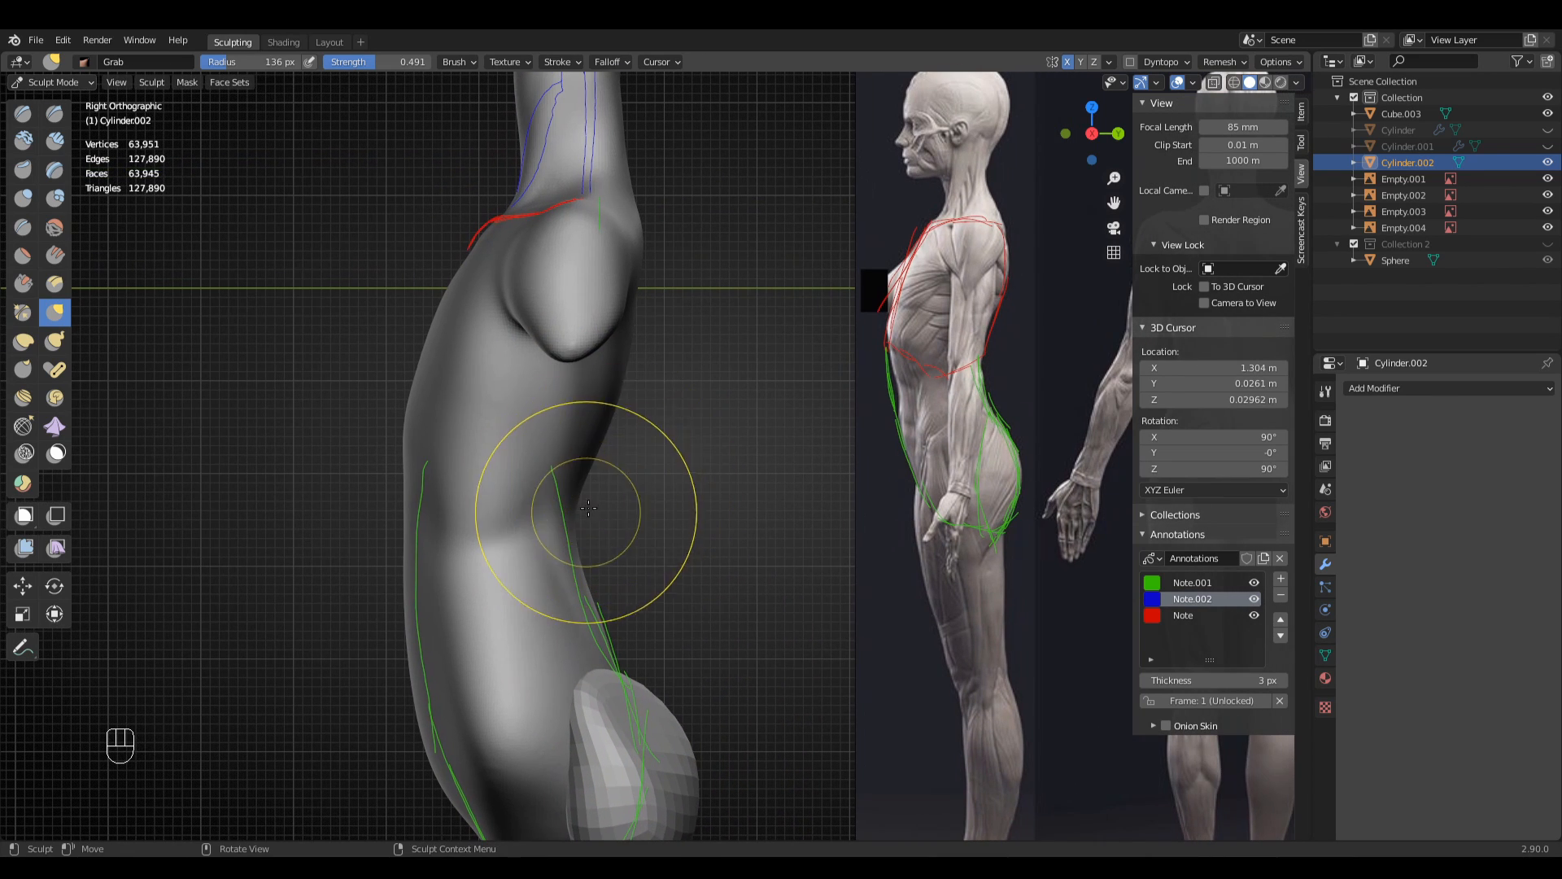
{"action": "middle_click_drag", "start_coordinate": [653, 288], "coordinate": [625, 319], "text": "shift"}
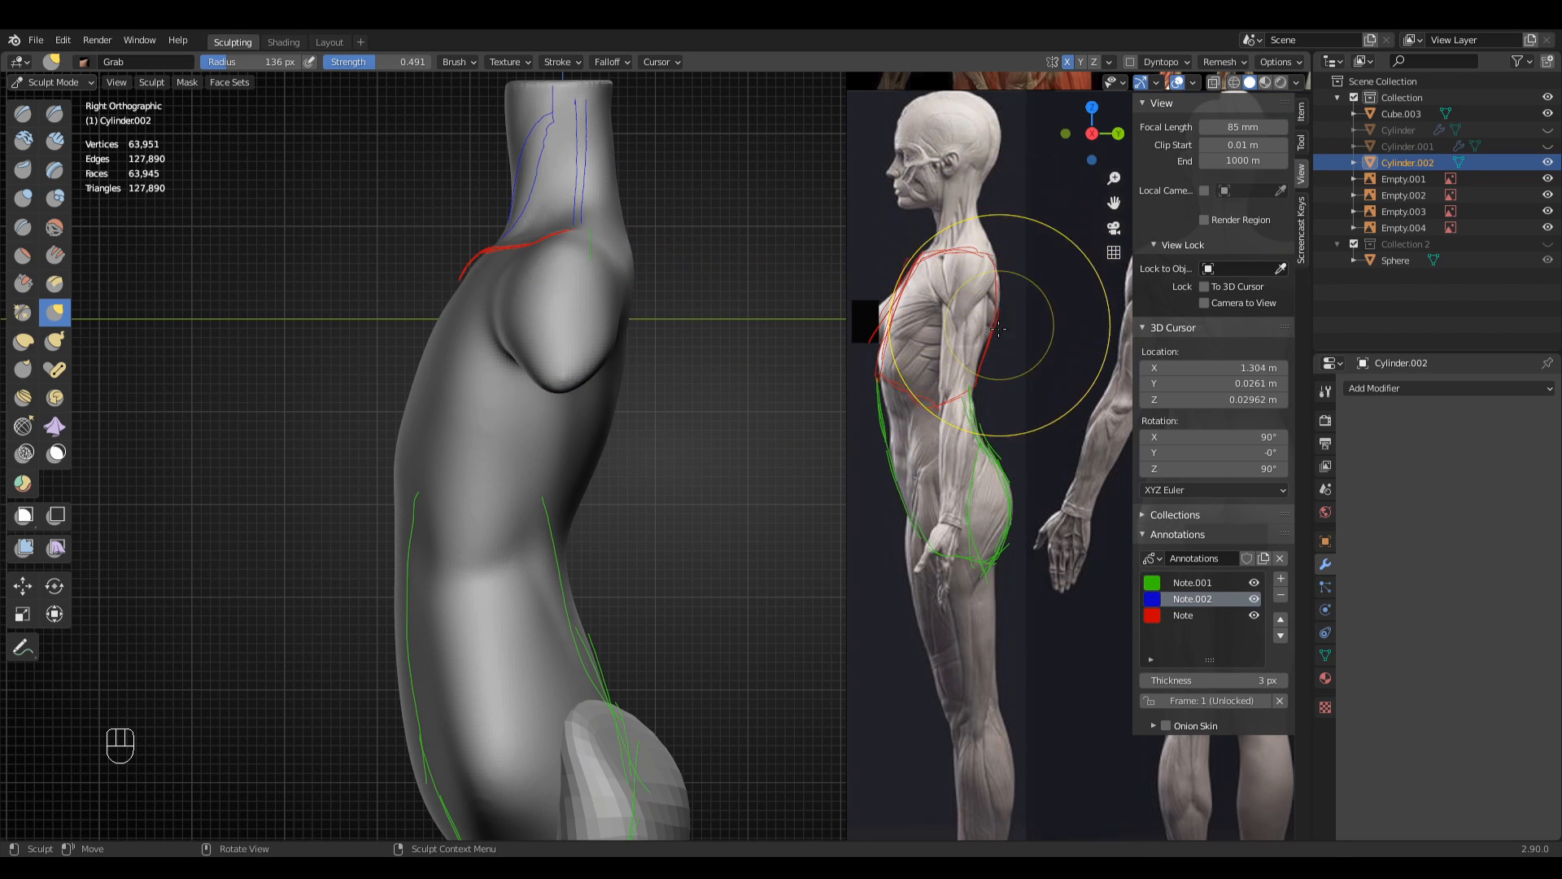
- Block in the inner edges of the shoulder blades on the upper back with Clay Strips at 73 px radius
{"action": "middle_click_drag", "start_coordinate": [627, 453], "coordinate": [524, 454]}
{"action": "key", "text": "q"}
{"action": "left_click", "coordinate": [541, 457]}
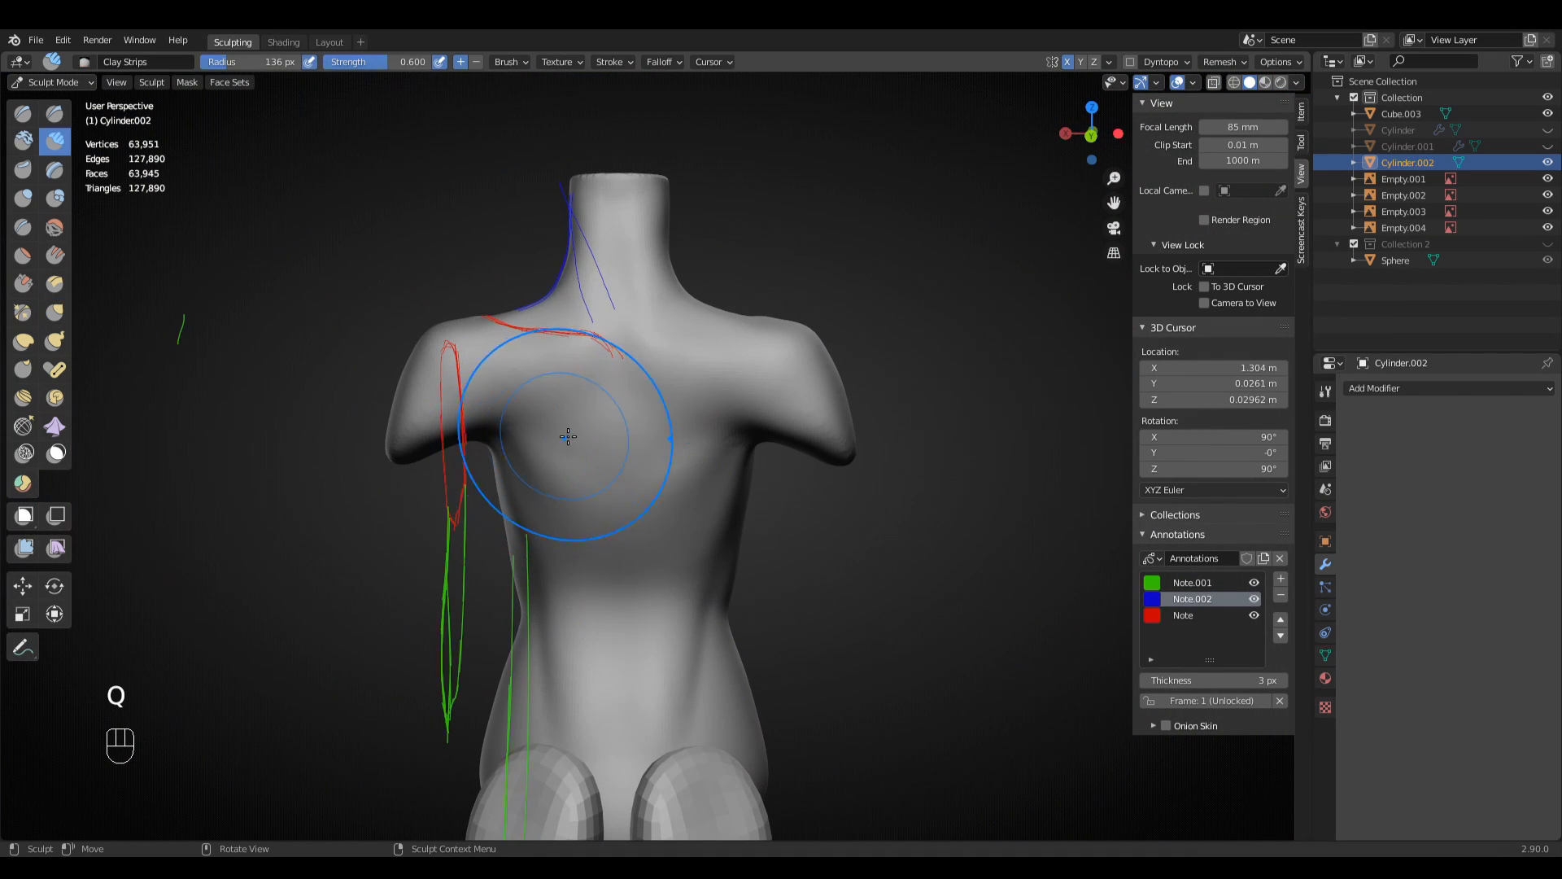
{"action": "key", "text": "f"}
{"action": "left_click", "coordinate": [583, 403]}
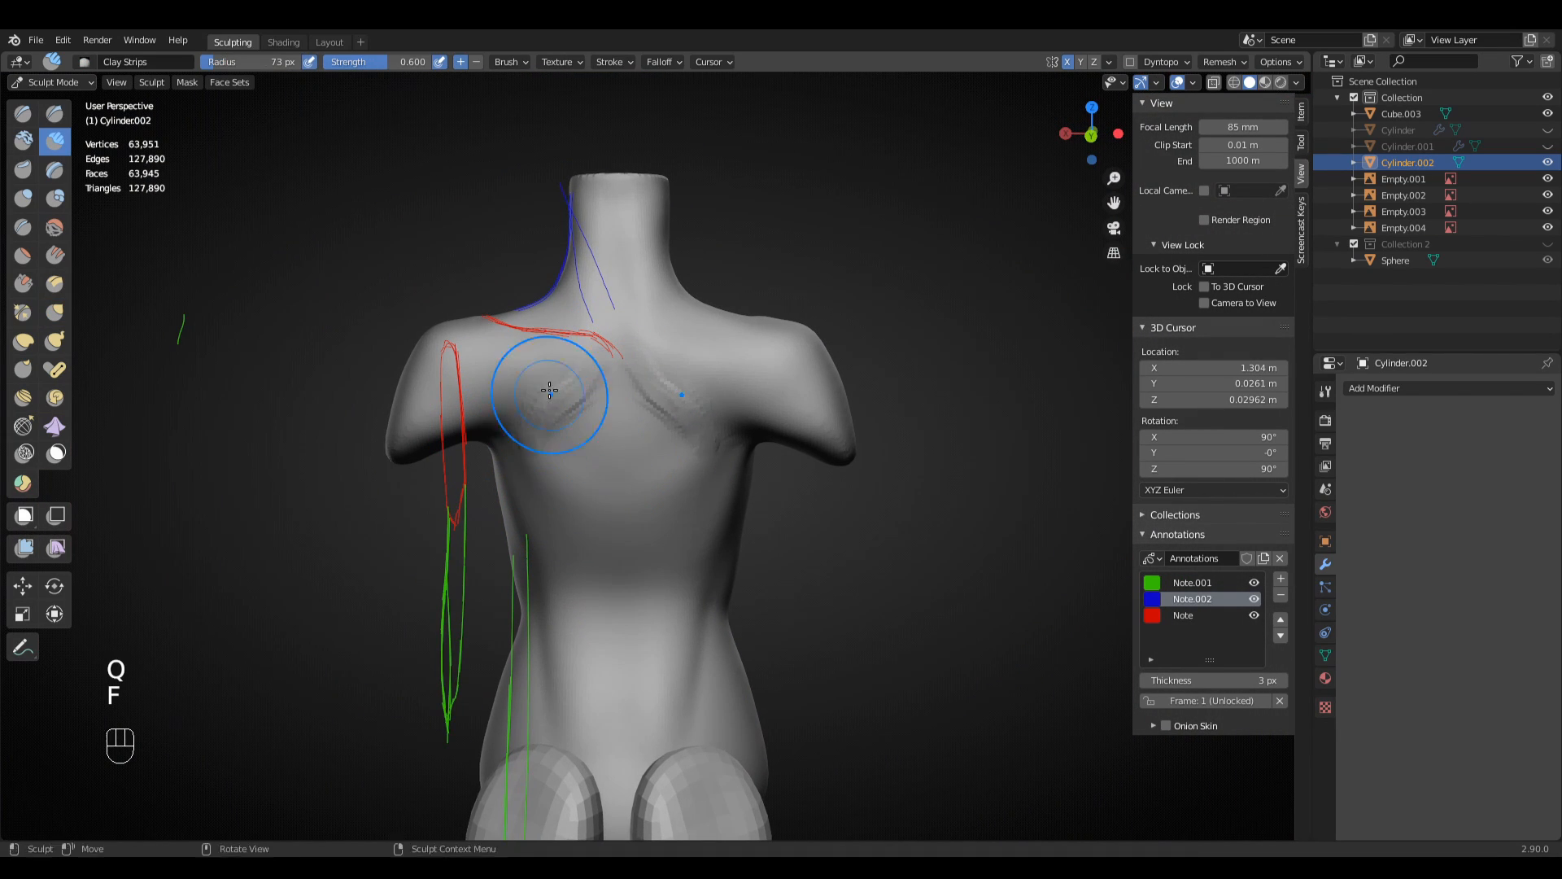
- Outline the right shoulder blade on the back-view female reference with the red annotation layer Note
{"action": "middle_click_drag", "start_coordinate": [549, 391], "coordinate": [536, 434], "text": "ctrl"}
{"action": "key", "text": "KP_1"}
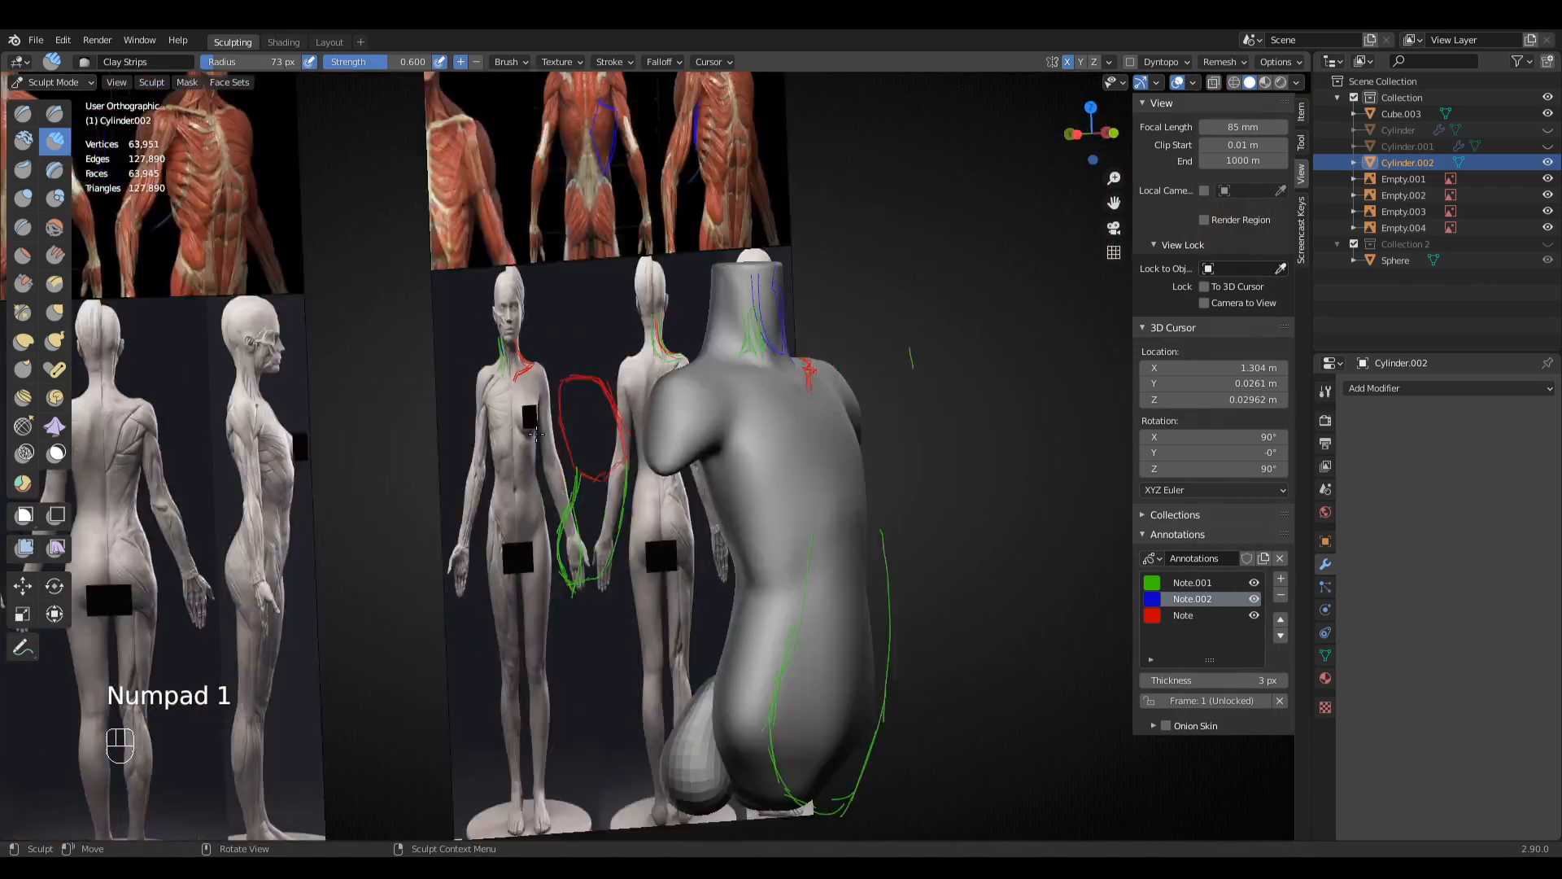
{"action": "key", "text": "KP_9"}
{"action": "middle_click_drag", "start_coordinate": [566, 377], "coordinate": [553, 331], "text": "shift"}
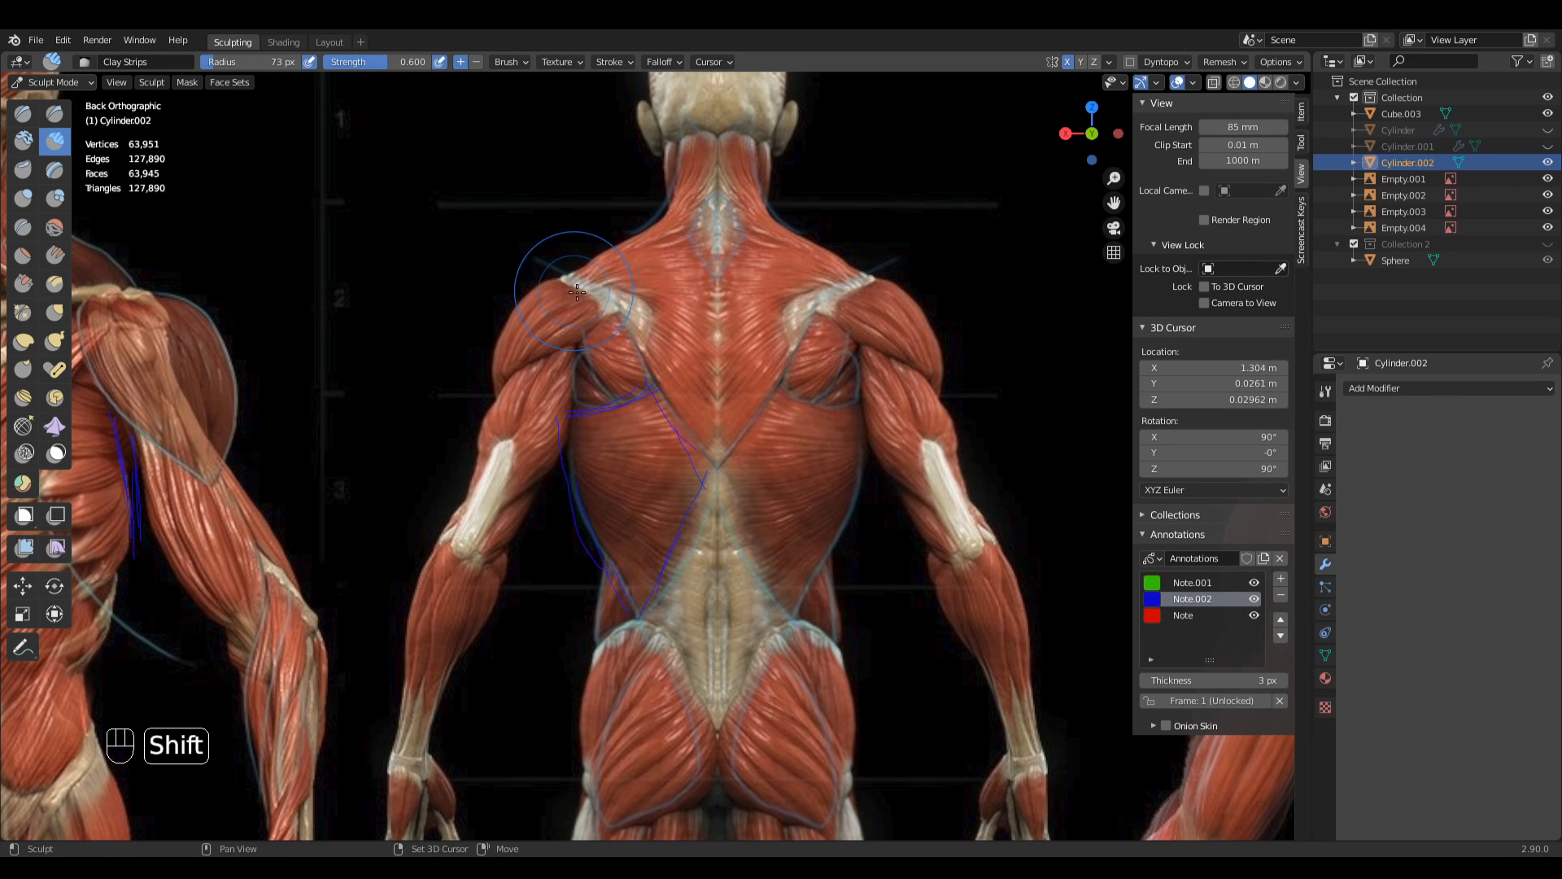
{"action": "mouse_move", "coordinate": [624, 407]}
{"action": "middle_mouse_down", "text": "shift"}
{"action": "mouse_move", "coordinate": [634, 146]}
{"action": "mouse_move", "coordinate": [647, 574]}
{"action": "mouse_move", "coordinate": [647, 456]}
{"action": "middle_mouse_up", "text": "shift"}
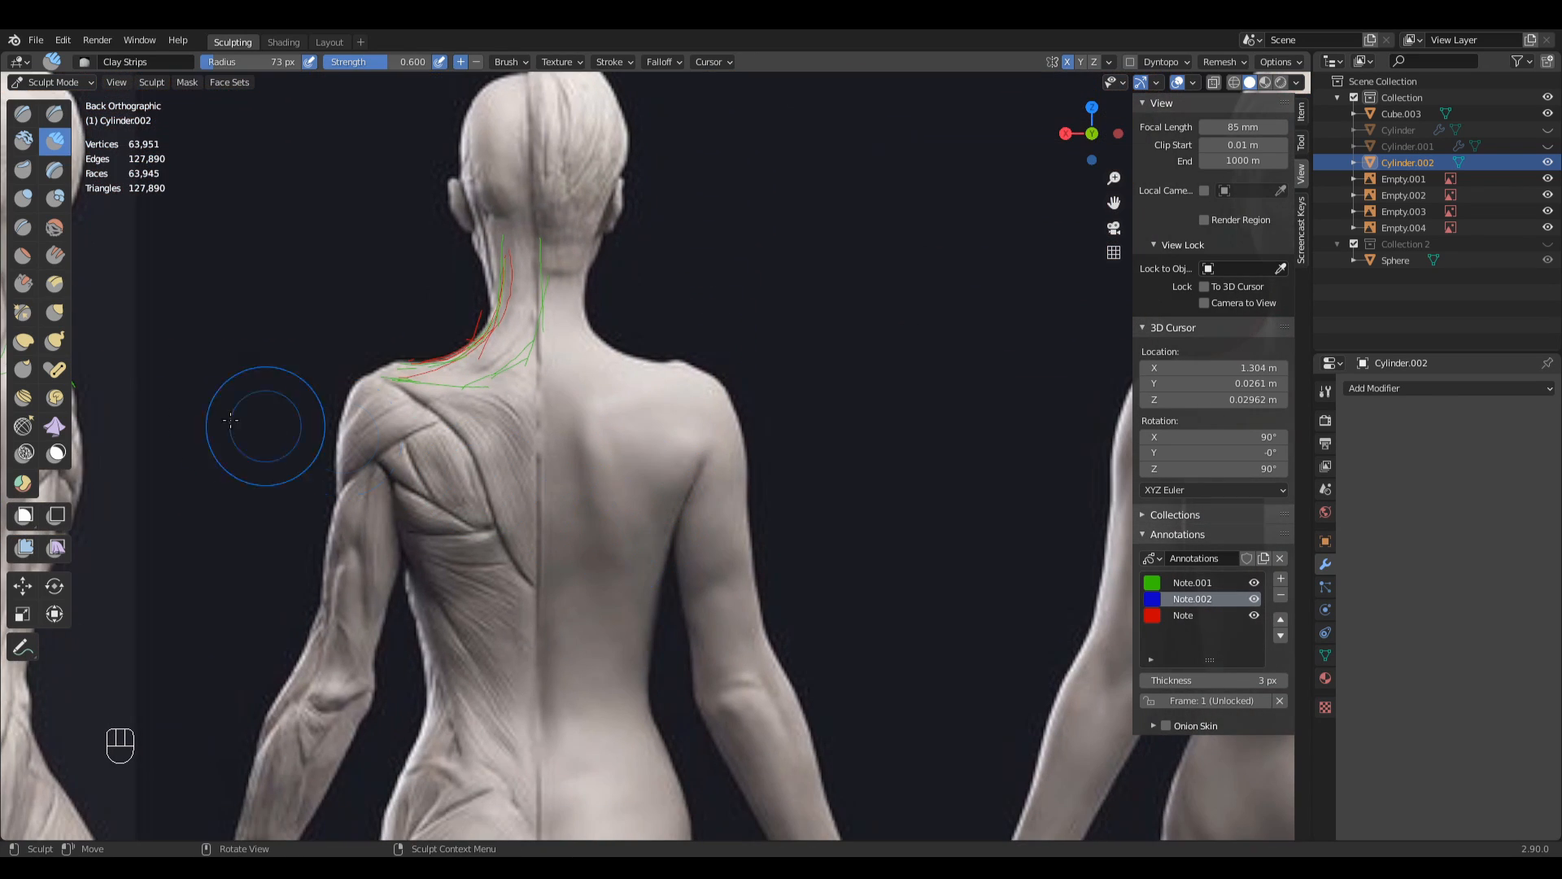
{"action": "left_click", "coordinate": [22, 647]}
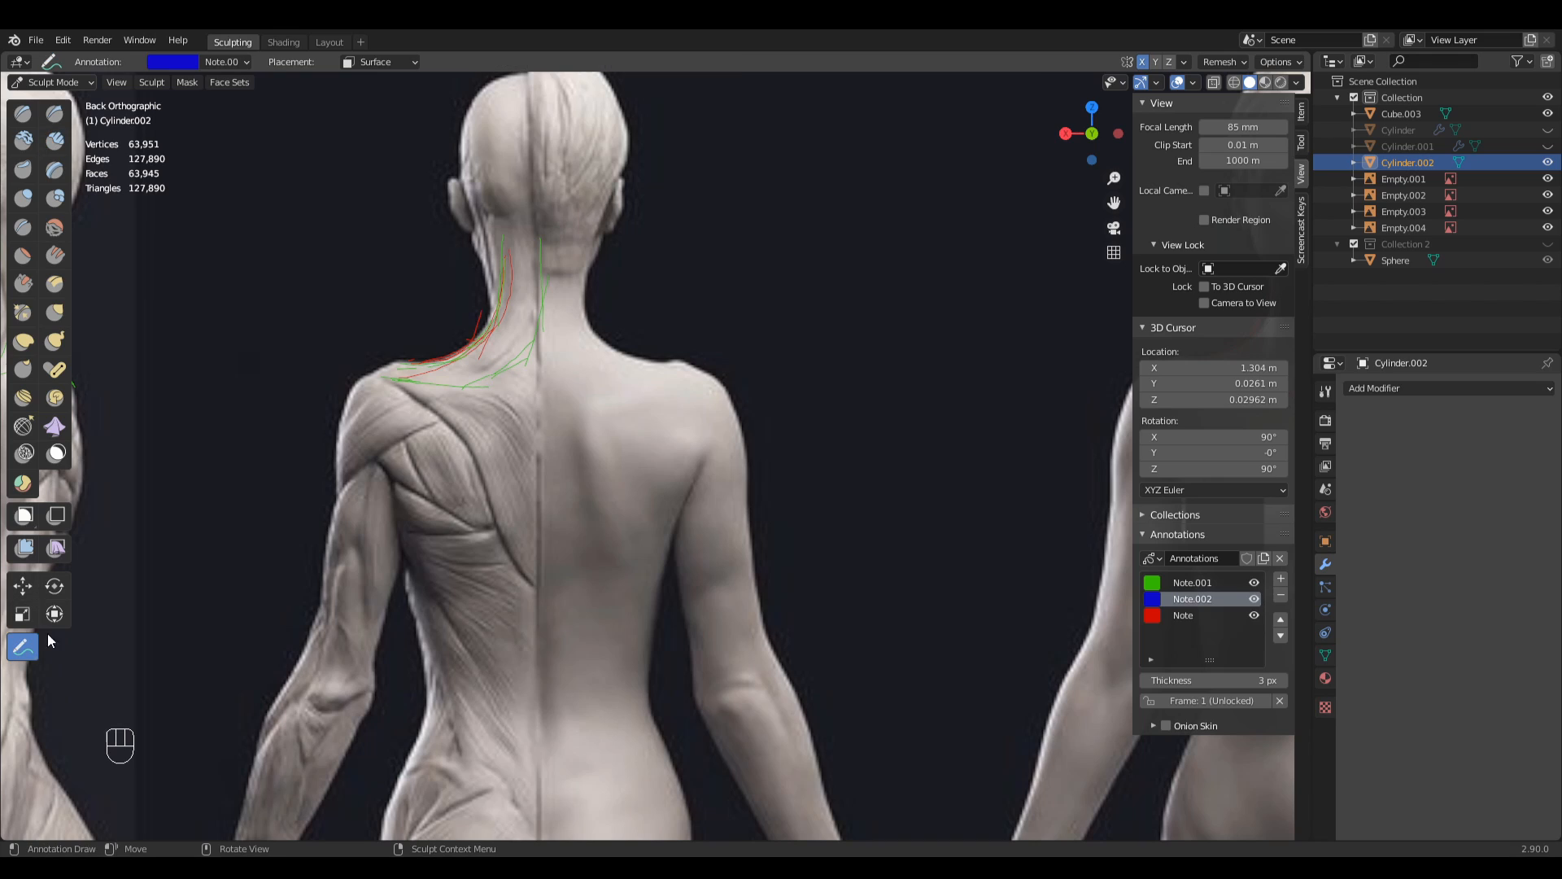
{"action": "left_click", "coordinate": [1172, 615]}
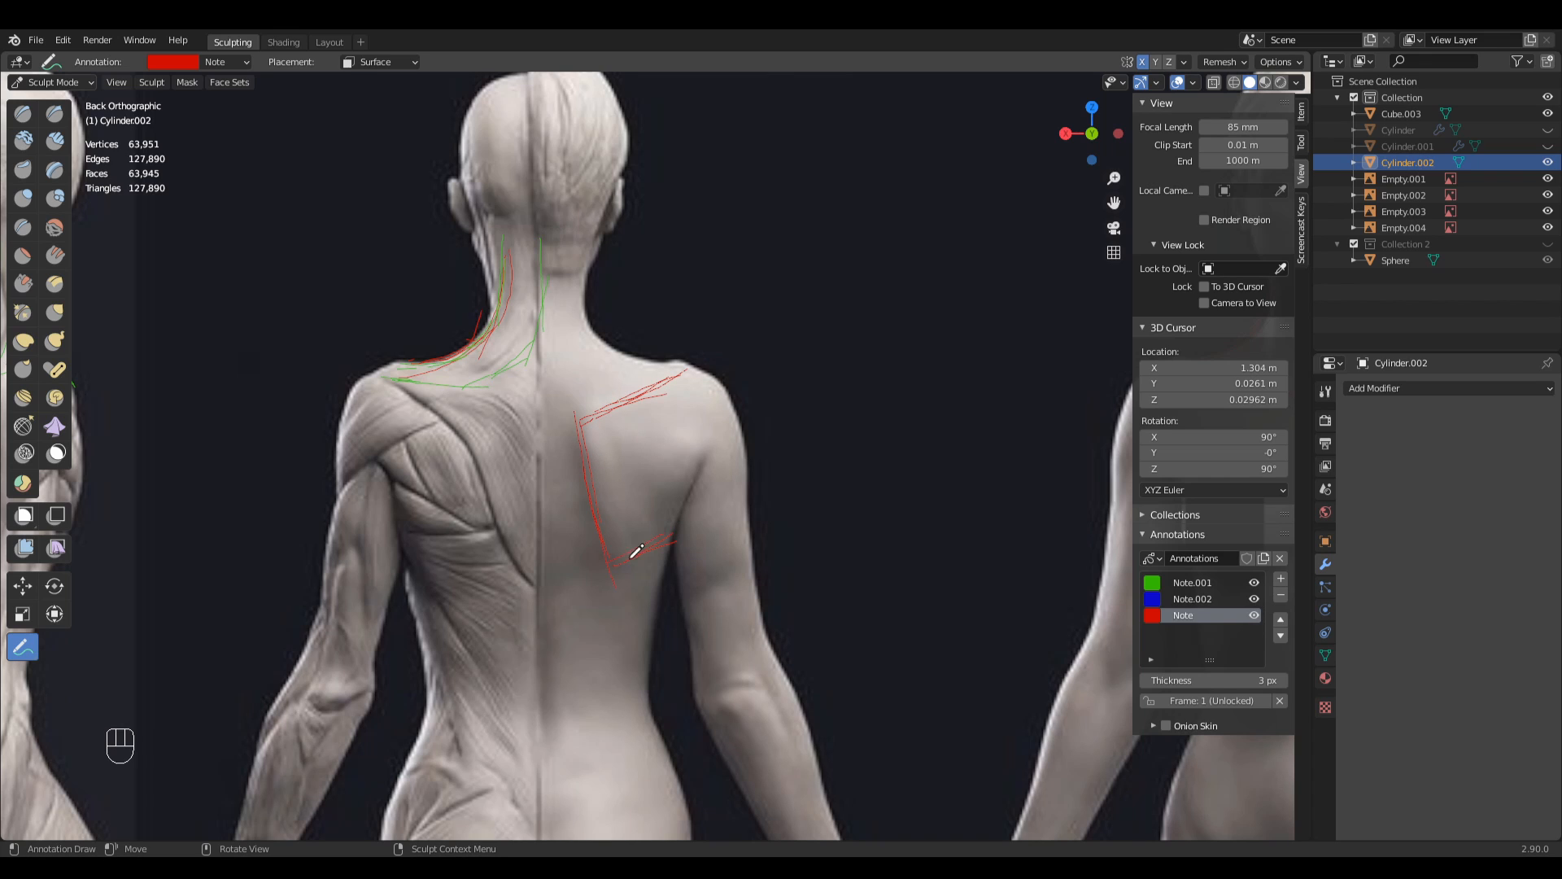
{"action": "middle_click_drag", "start_coordinate": [834, 385], "coordinate": [763, 501], "text": "ctrl"}
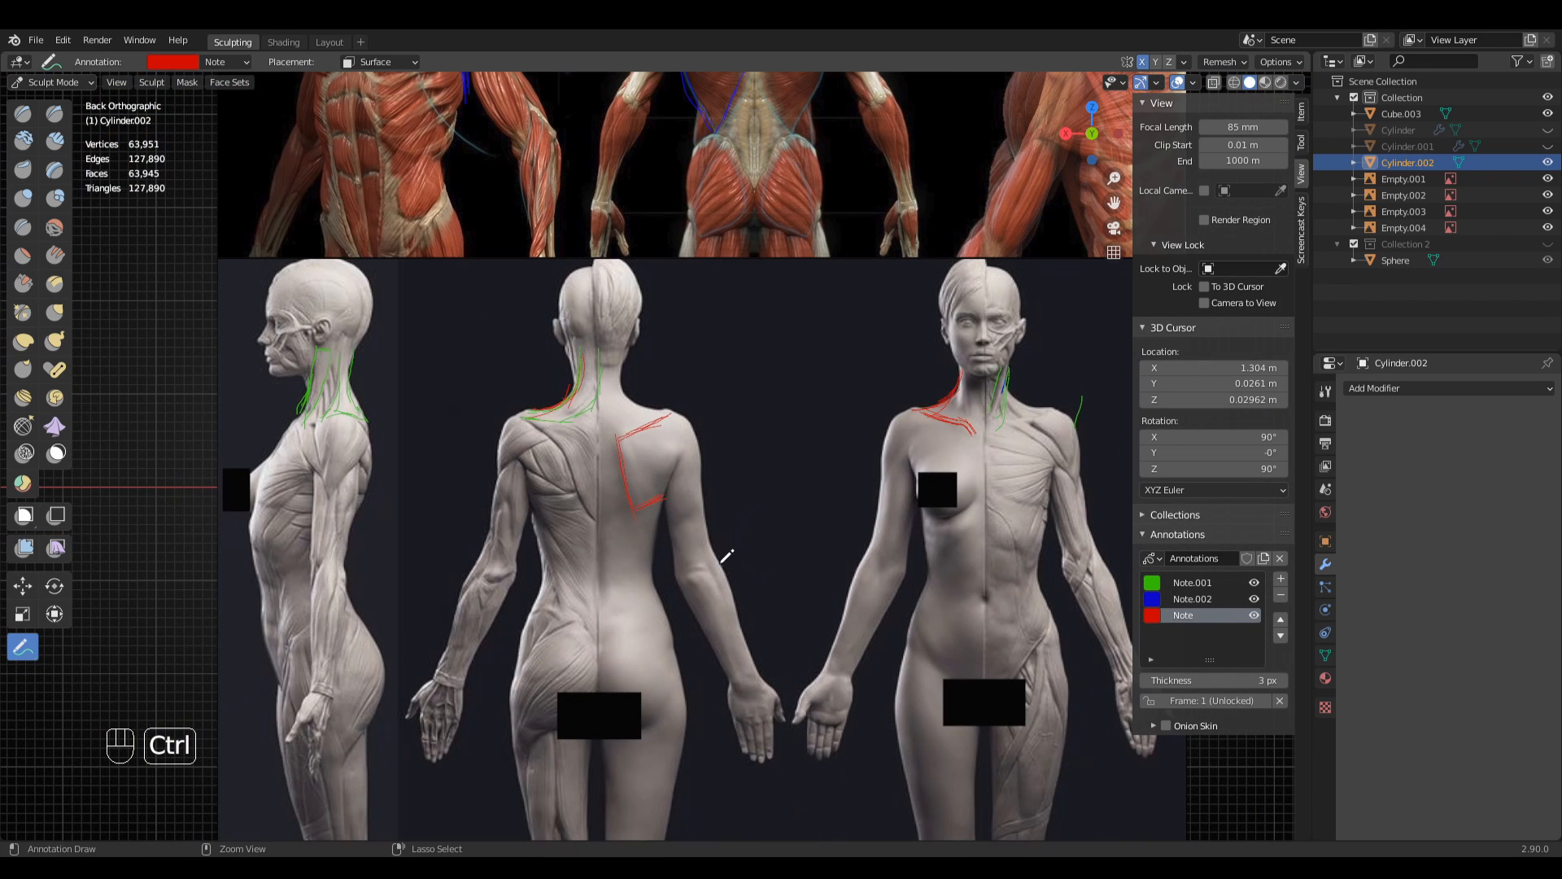
{"action": "middle_click_drag", "start_coordinate": [715, 426], "coordinate": [687, 523], "text": "shift"}
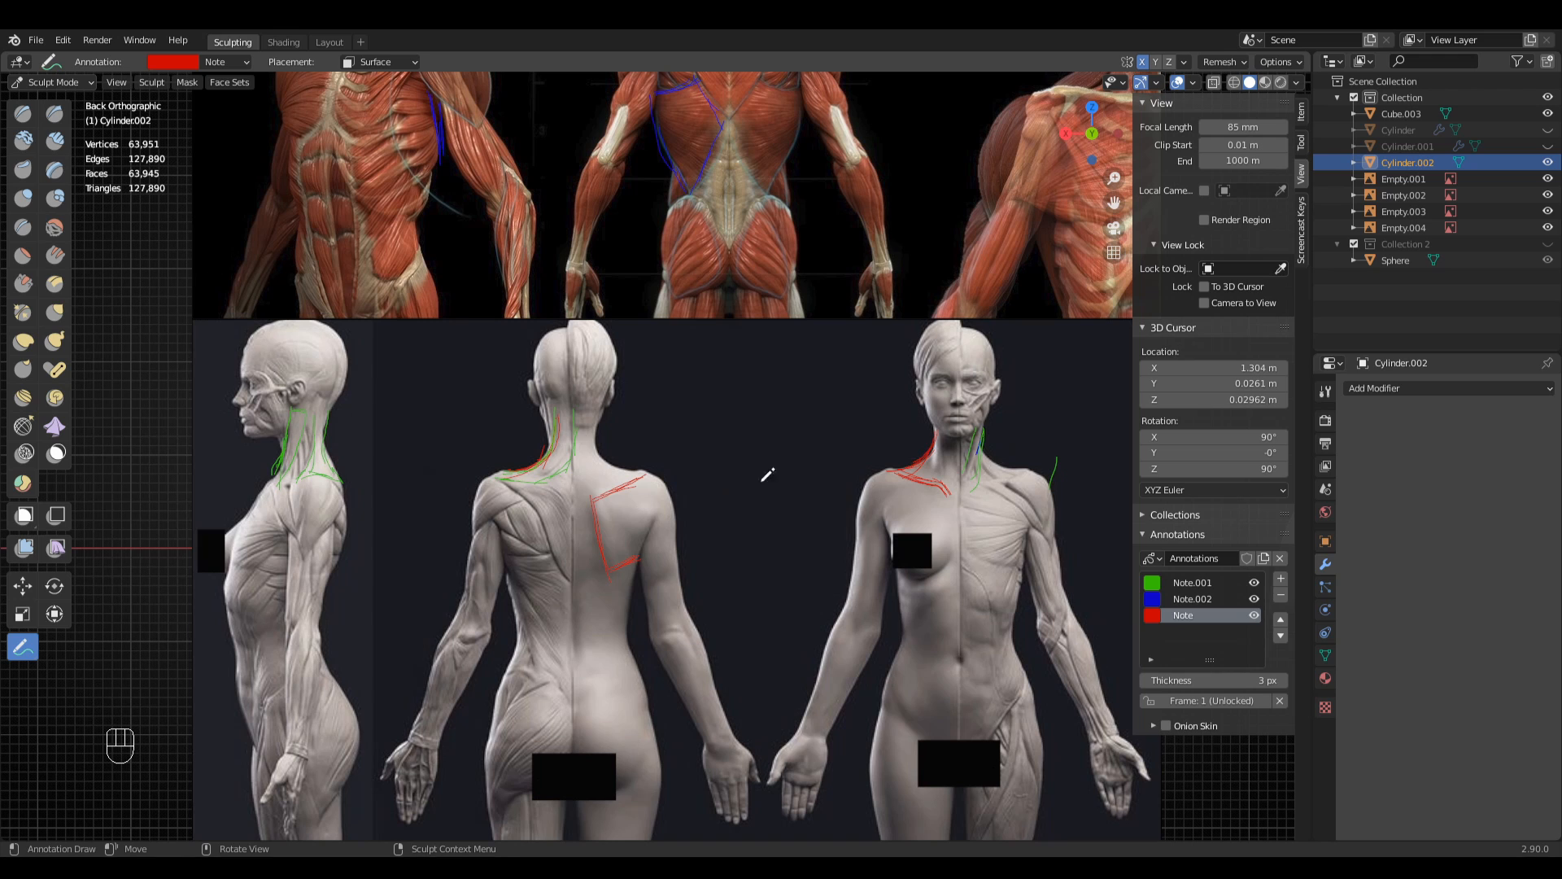
{"action": "mouse_move", "coordinate": [749, 586]}
{"action": "middle_mouse_down", "text": "shift"}
{"action": "mouse_move", "coordinate": [725, 523]}
{"action": "mouse_move", "coordinate": [711, 530]}
{"action": "mouse_move", "coordinate": [713, 490]}
{"action": "mouse_move", "coordinate": [318, 425]}
{"action": "middle_mouse_up", "text": "shift"}
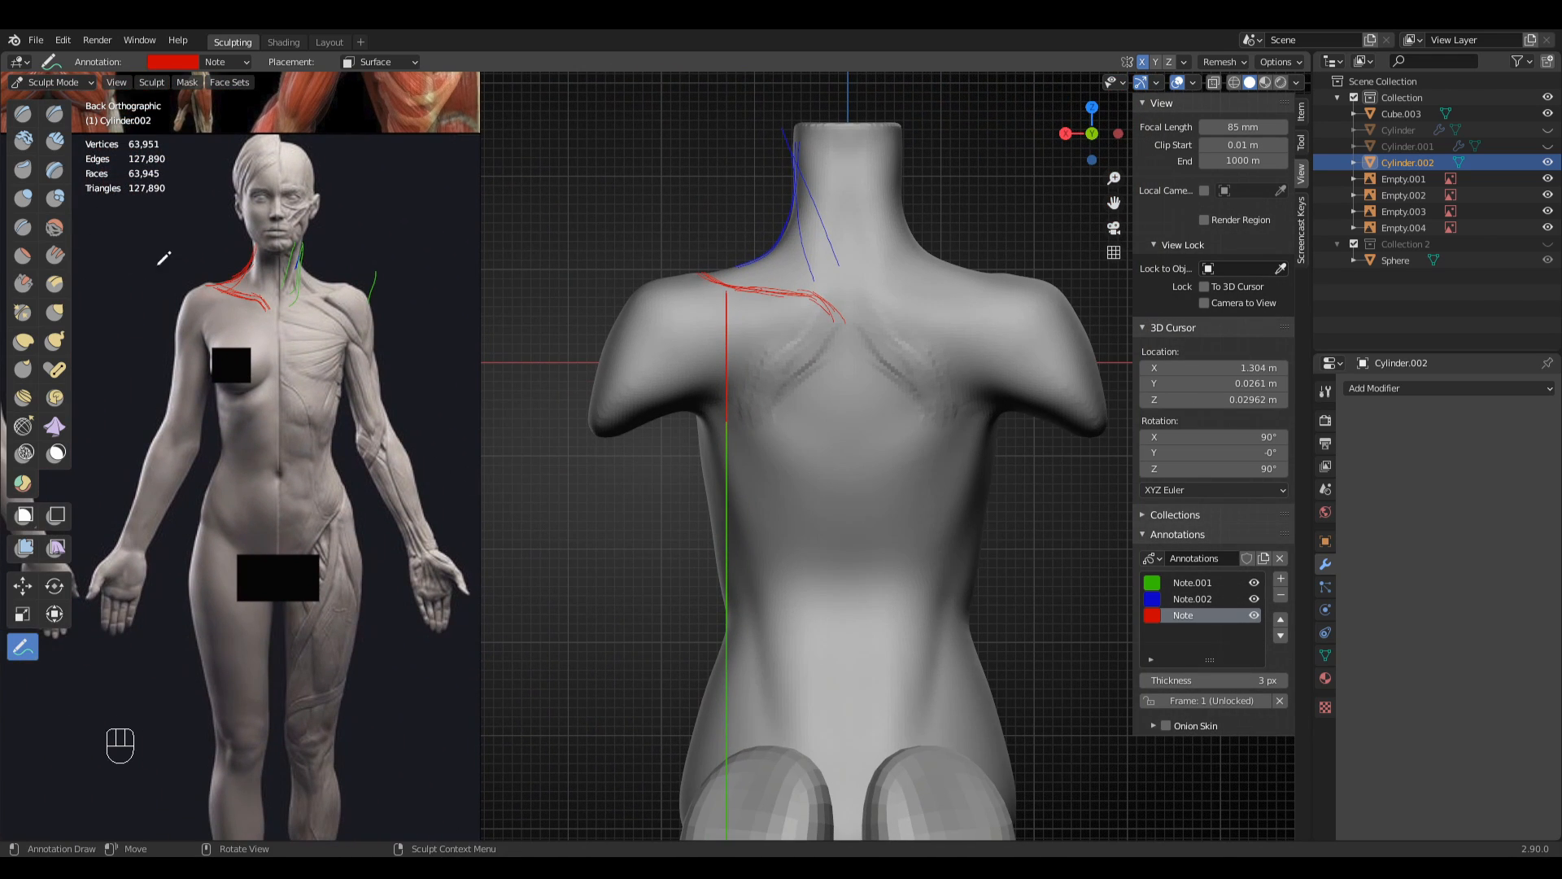
- Extend the inner edges of the shoulder blades down the upper back with Clay Strips at 73 px radius
{"action": "key", "text": "q"}
{"action": "left_click", "coordinate": [704, 389]}
{"action": "scroll", "coordinate": [845, 412], "scroll_direction": "up", "scroll_amount": 1}
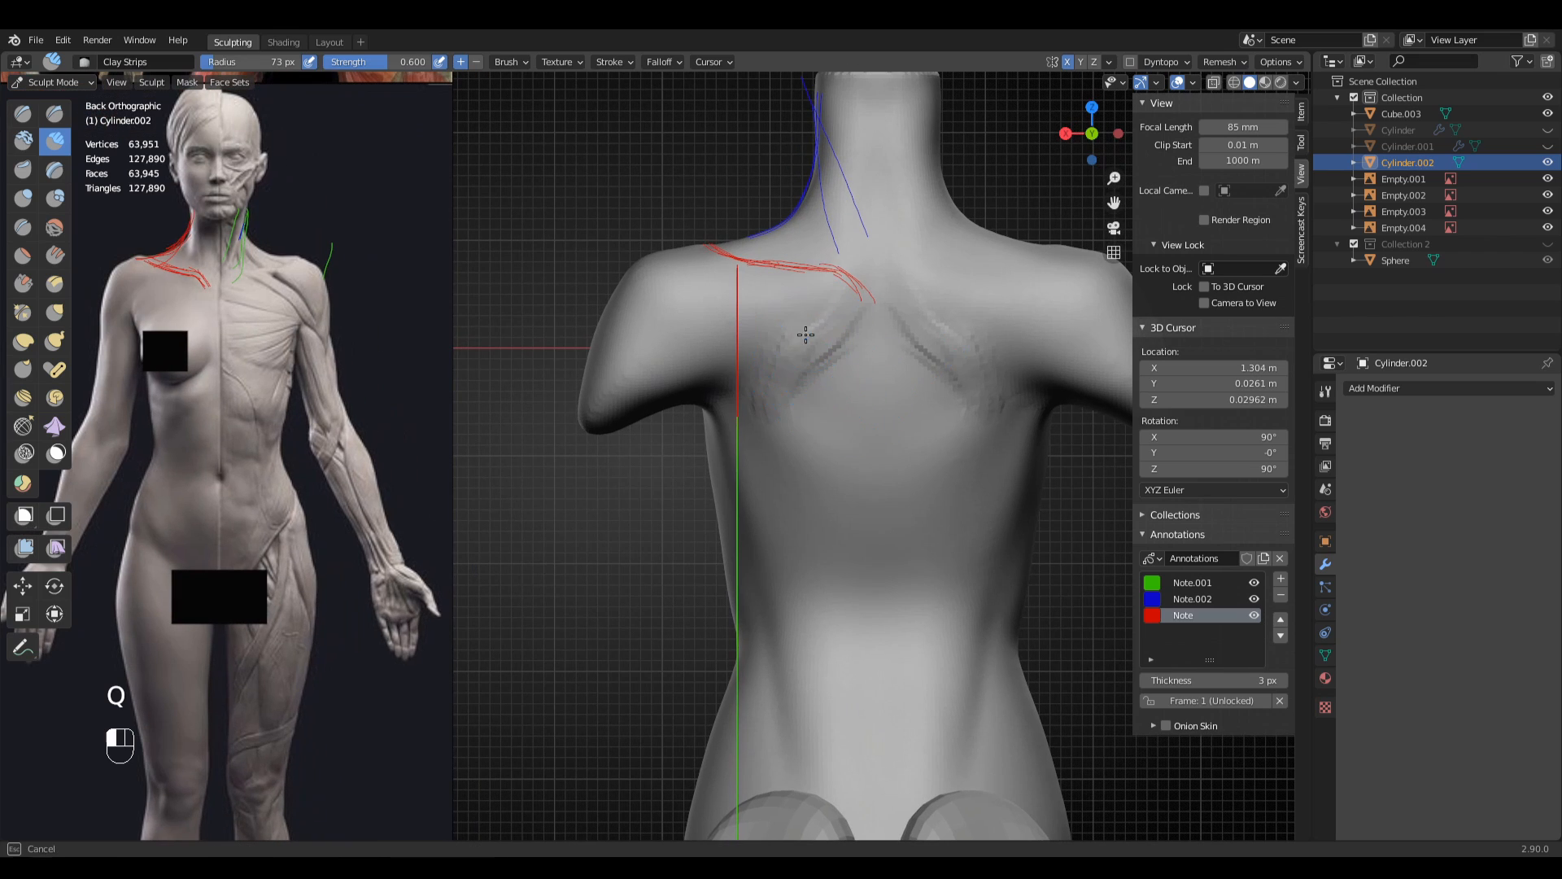
{"action": "left_click_drag", "start_coordinate": [774, 334], "coordinate": [757, 398]}
{"action": "mouse_move", "coordinate": [762, 404]}
{"action": "middle_mouse_down", "text": "shift"}
{"action": "mouse_move", "coordinate": [889, 380]}
{"action": "mouse_move", "coordinate": [870, 455]}
{"action": "middle_mouse_up", "text": "shift"}
{"action": "mouse_move", "coordinate": [870, 455]}
{"action": "middle_mouse_down", "text": "shift"}
{"action": "mouse_move", "coordinate": [975, 450]}
{"action": "mouse_move", "coordinate": [957, 366]}
{"action": "middle_mouse_up", "text": "shift"}
- Fill in the shoulder blade surfaces with Clay Strips at 66 px radius and smooth the strokes
{"action": "key", "text": "f"}
{"action": "left_click", "coordinate": [976, 393]}
{"action": "key", "text": "f"}
{"action": "left_click", "coordinate": [930, 342]}
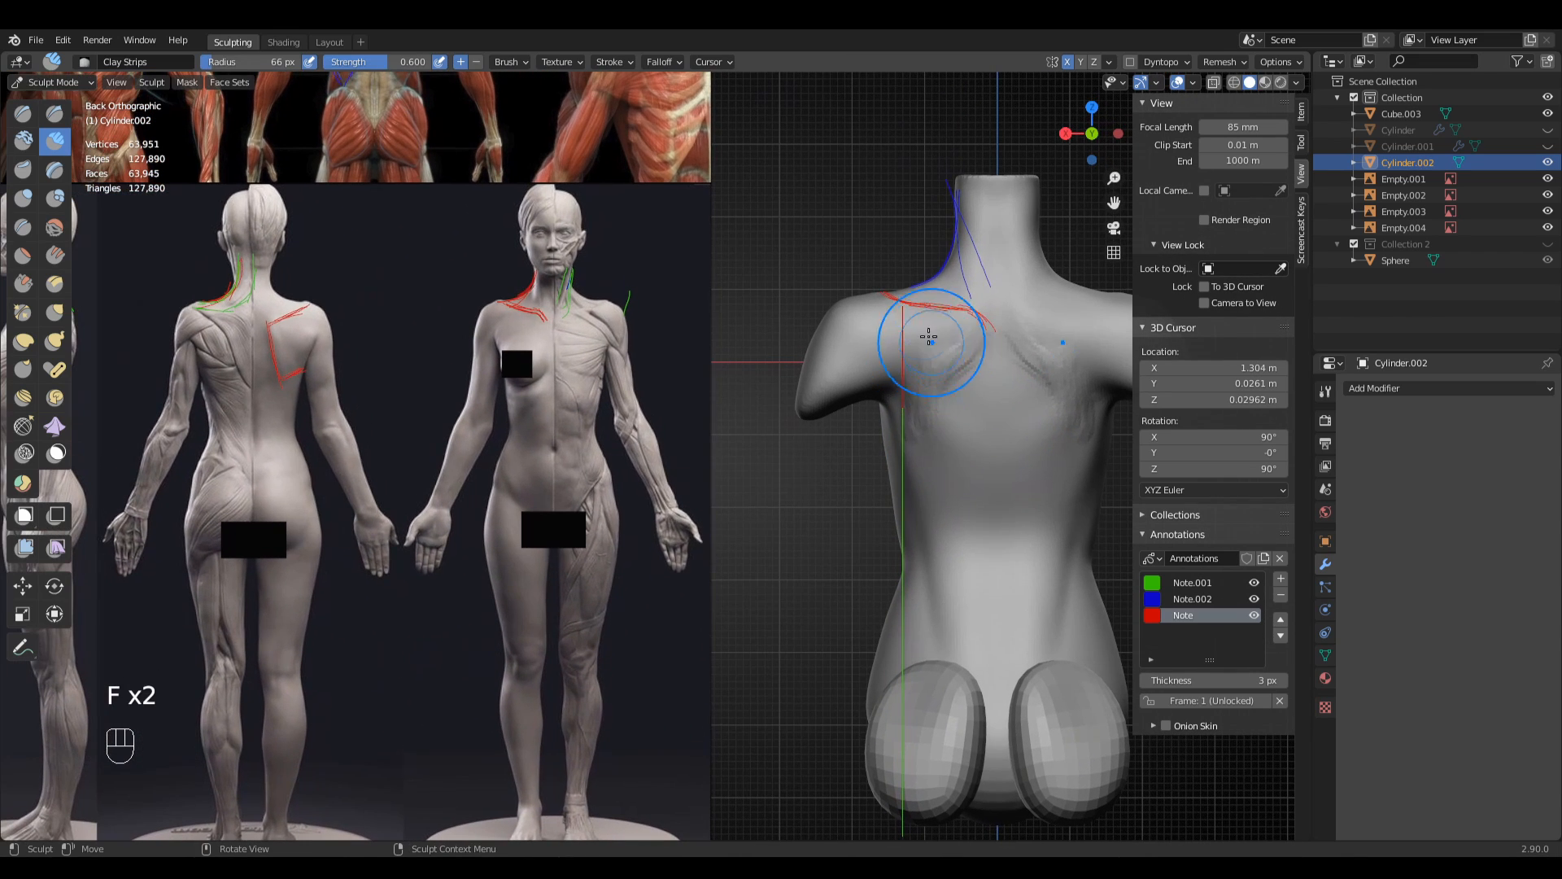
{"action": "mouse_move", "coordinate": [931, 340]}
{"action": "left_mouse_down"}
{"action": "mouse_move", "coordinate": [900, 316]}
{"action": "mouse_move", "coordinate": [952, 331]}
{"action": "mouse_move", "coordinate": [887, 299]}
{"action": "mouse_move", "coordinate": [976, 383]}
{"action": "mouse_move", "coordinate": [937, 442]}
{"action": "mouse_move", "coordinate": [900, 418]}
{"action": "mouse_move", "coordinate": [933, 358]}
{"action": "mouse_move", "coordinate": [966, 379]}
{"action": "mouse_move", "coordinate": [915, 348]}
{"action": "mouse_move", "coordinate": [936, 345]}
{"action": "left_mouse_up"}
{"action": "left_click_drag", "start_coordinate": [944, 415], "coordinate": [932, 430]}
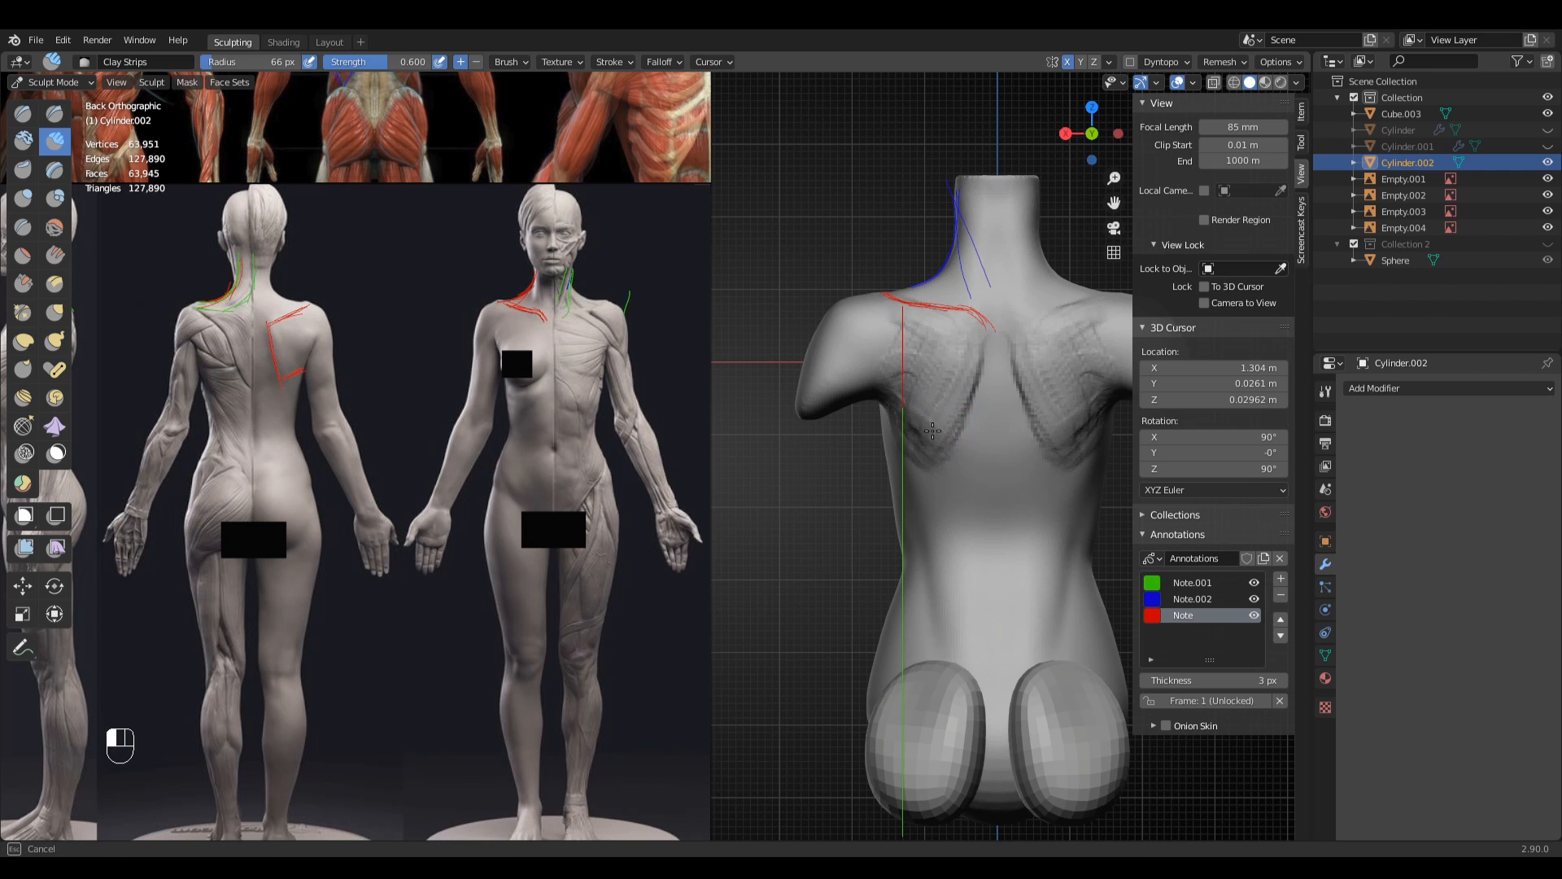
{"action": "left_click_drag", "start_coordinate": [904, 371], "coordinate": [948, 337], "text": "shift"}
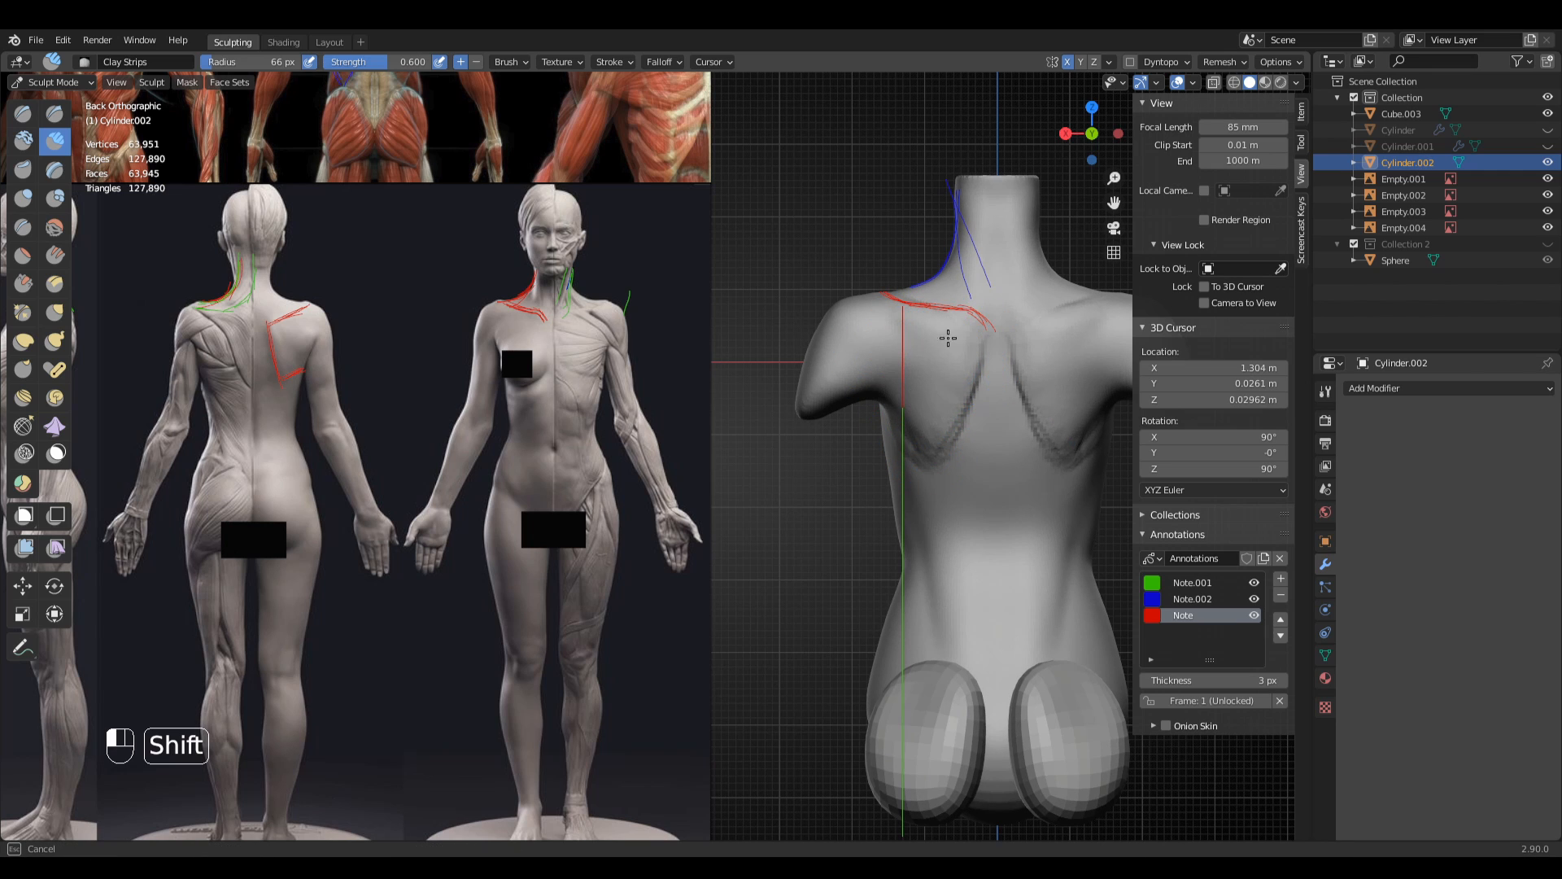
- Examine the shoulder blades' relief against the side anatomy reference and from angled back views
{"action": "key", "text": "KP_3"}
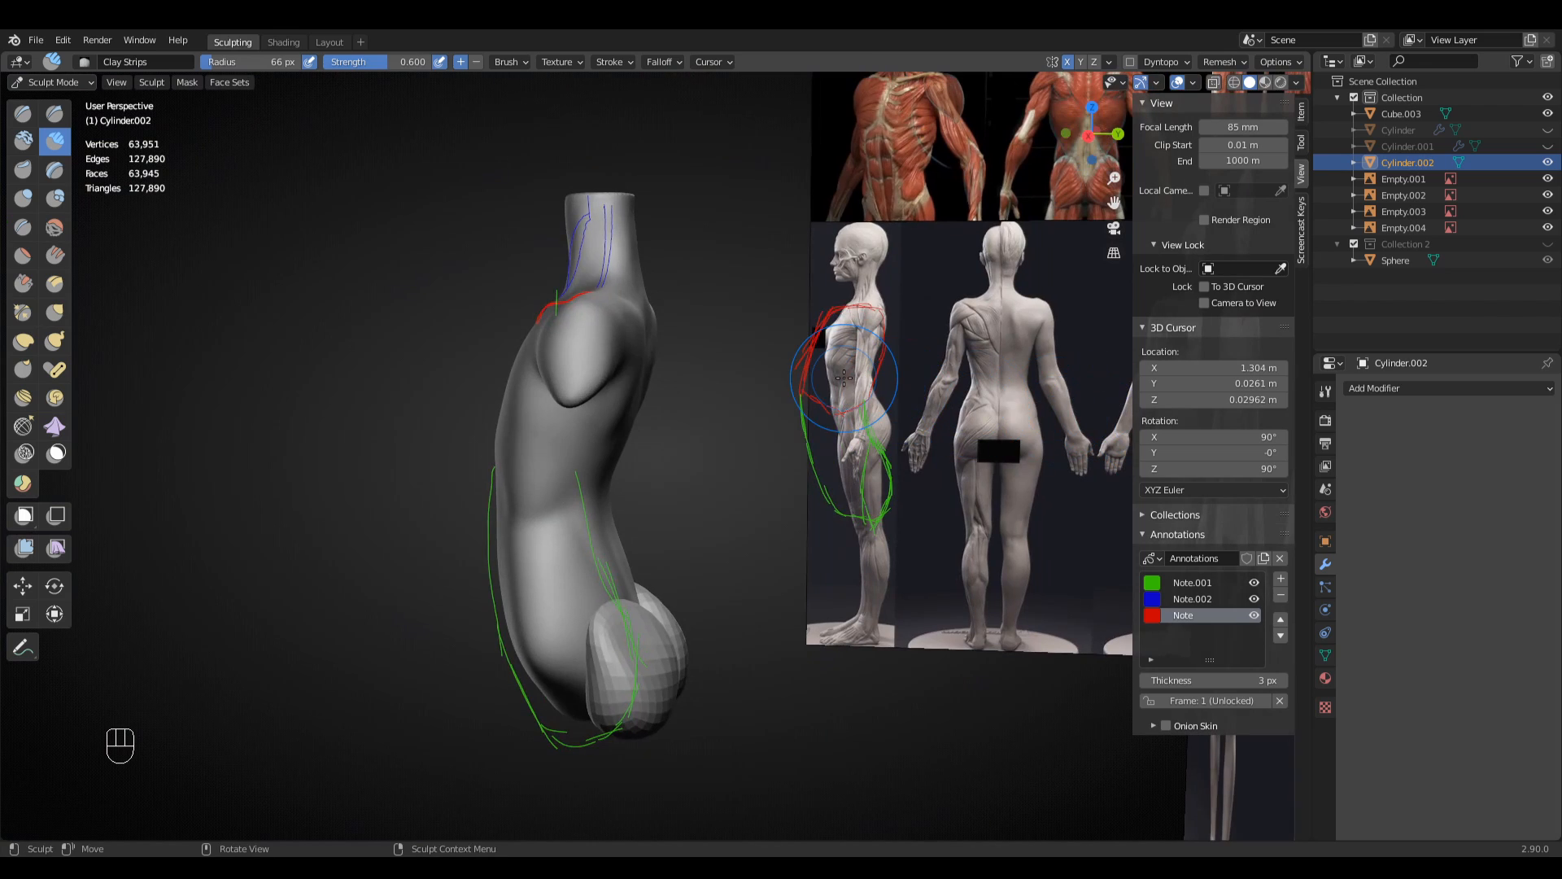
{"action": "middle_click_drag", "start_coordinate": [844, 377], "coordinate": [585, 396], "text": "ctrl"}
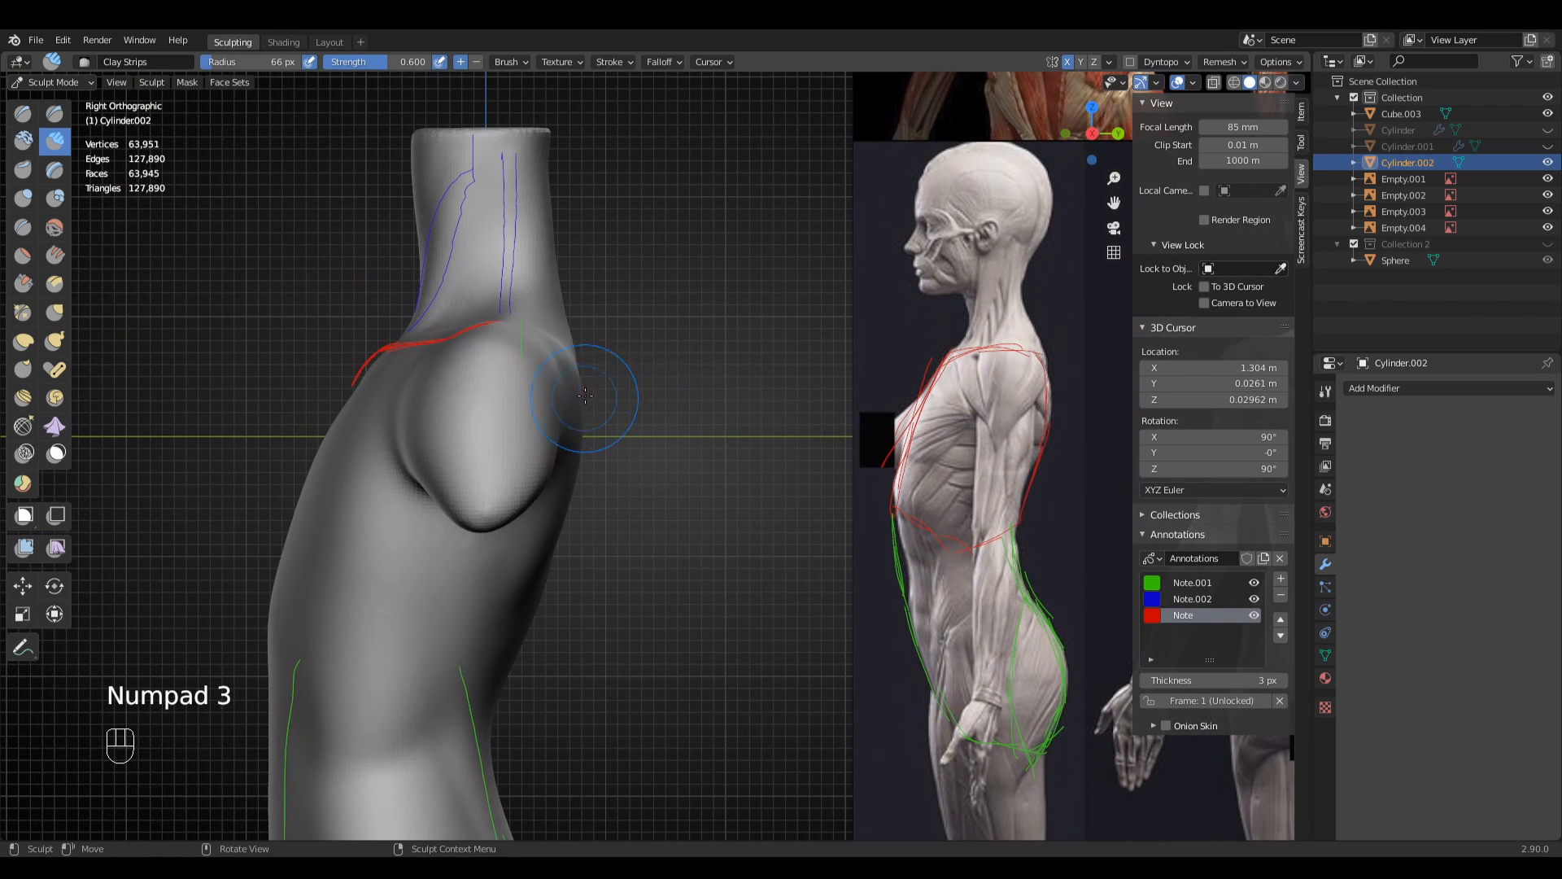
{"action": "middle_click_drag", "start_coordinate": [587, 526], "coordinate": [557, 606]}
{"action": "middle_click_drag", "start_coordinate": [735, 220], "coordinate": [545, 572]}
{"action": "key", "text": "g"}
{"action": "key", "text": "f"}
{"action": "left_click", "coordinate": [770, 426]}
{"action": "middle_click_drag", "start_coordinate": [716, 533], "coordinate": [578, 406]}
{"action": "middle_click_drag", "start_coordinate": [576, 382], "coordinate": [573, 320], "text": "shift"}
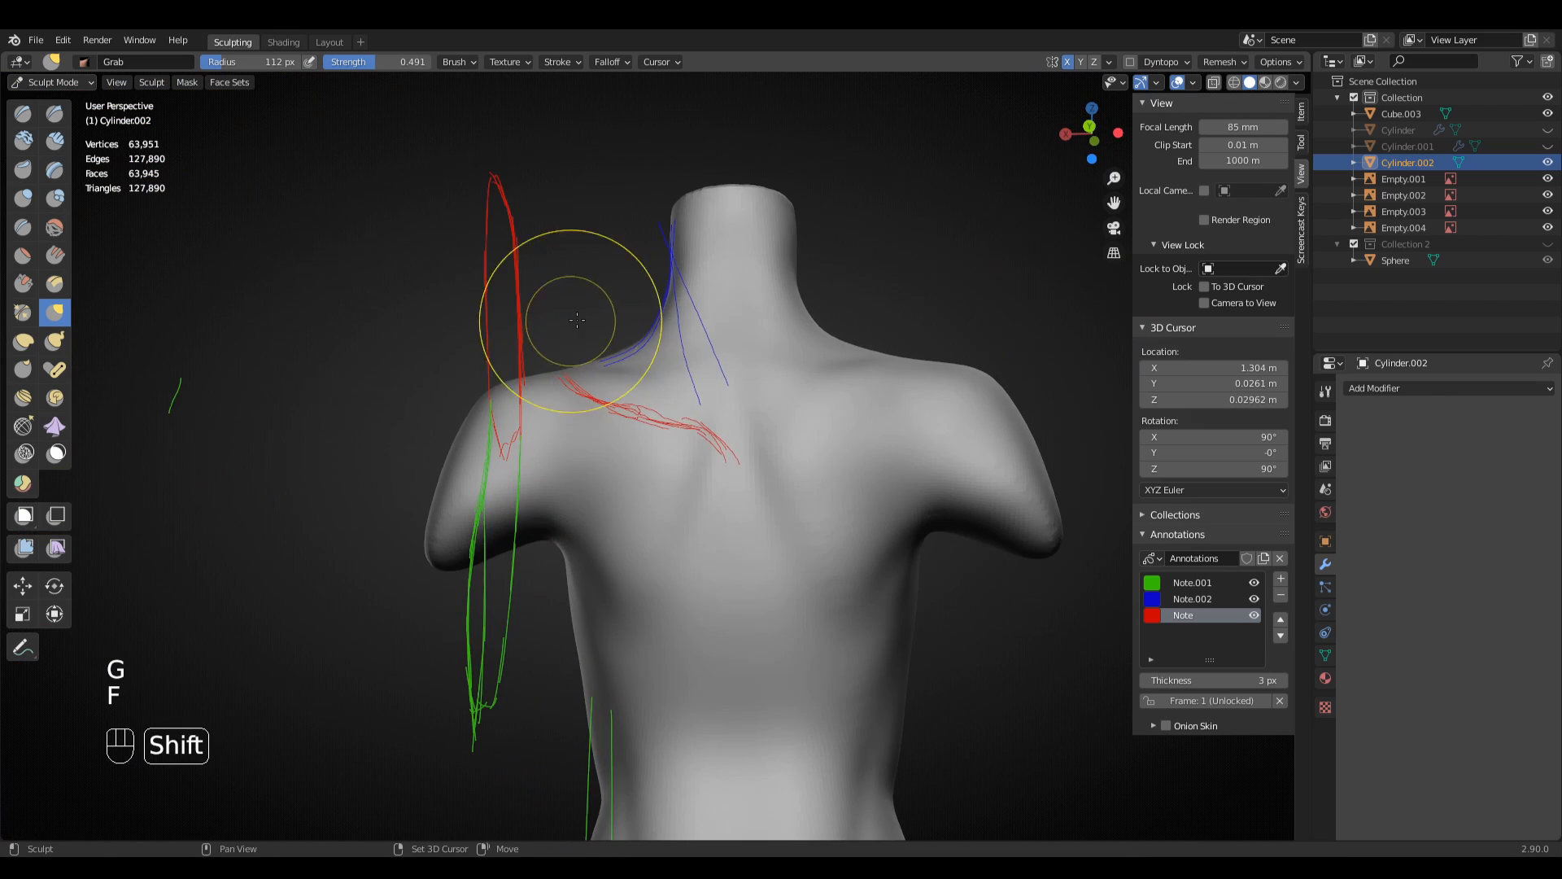
{"action": "mouse_move", "coordinate": [681, 488]}
{"action": "middle_mouse_down"}
{"action": "mouse_move", "coordinate": [675, 448]}
{"action": "mouse_move", "coordinate": [625, 593]}
{"action": "middle_mouse_up"}
- Outline the left trapezius on the back-view female reference with the red annotation layer Note
{"action": "key", "text": "q"}
{"action": "left_click", "coordinate": [647, 446]}
{"action": "middle_click_drag", "start_coordinate": [619, 537], "coordinate": [951, 470], "text": "shift"}
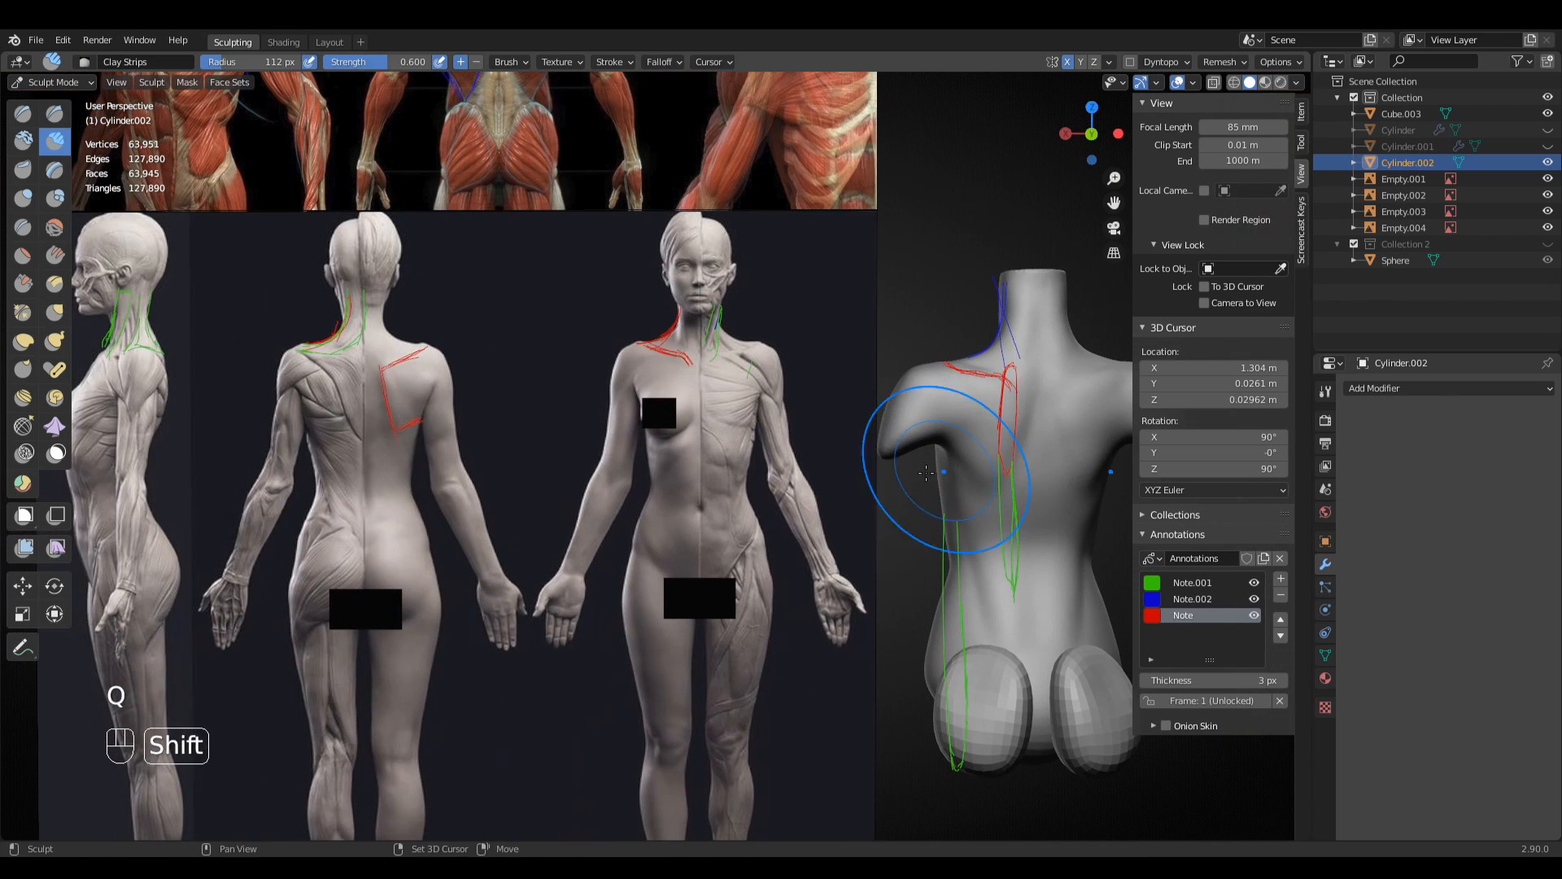
{"action": "key", "text": "f"}
{"action": "left_click", "coordinate": [511, 478]}
{"action": "middle_click_drag", "start_coordinate": [499, 478], "coordinate": [788, 517], "text": "shift"}
{"action": "mouse_move", "coordinate": [773, 521]}
{"action": "middle_mouse_down", "text": "ctrl"}
{"action": "mouse_move", "coordinate": [733, 455]}
{"action": "mouse_move", "coordinate": [660, 412]}
{"action": "middle_mouse_up", "text": "ctrl"}
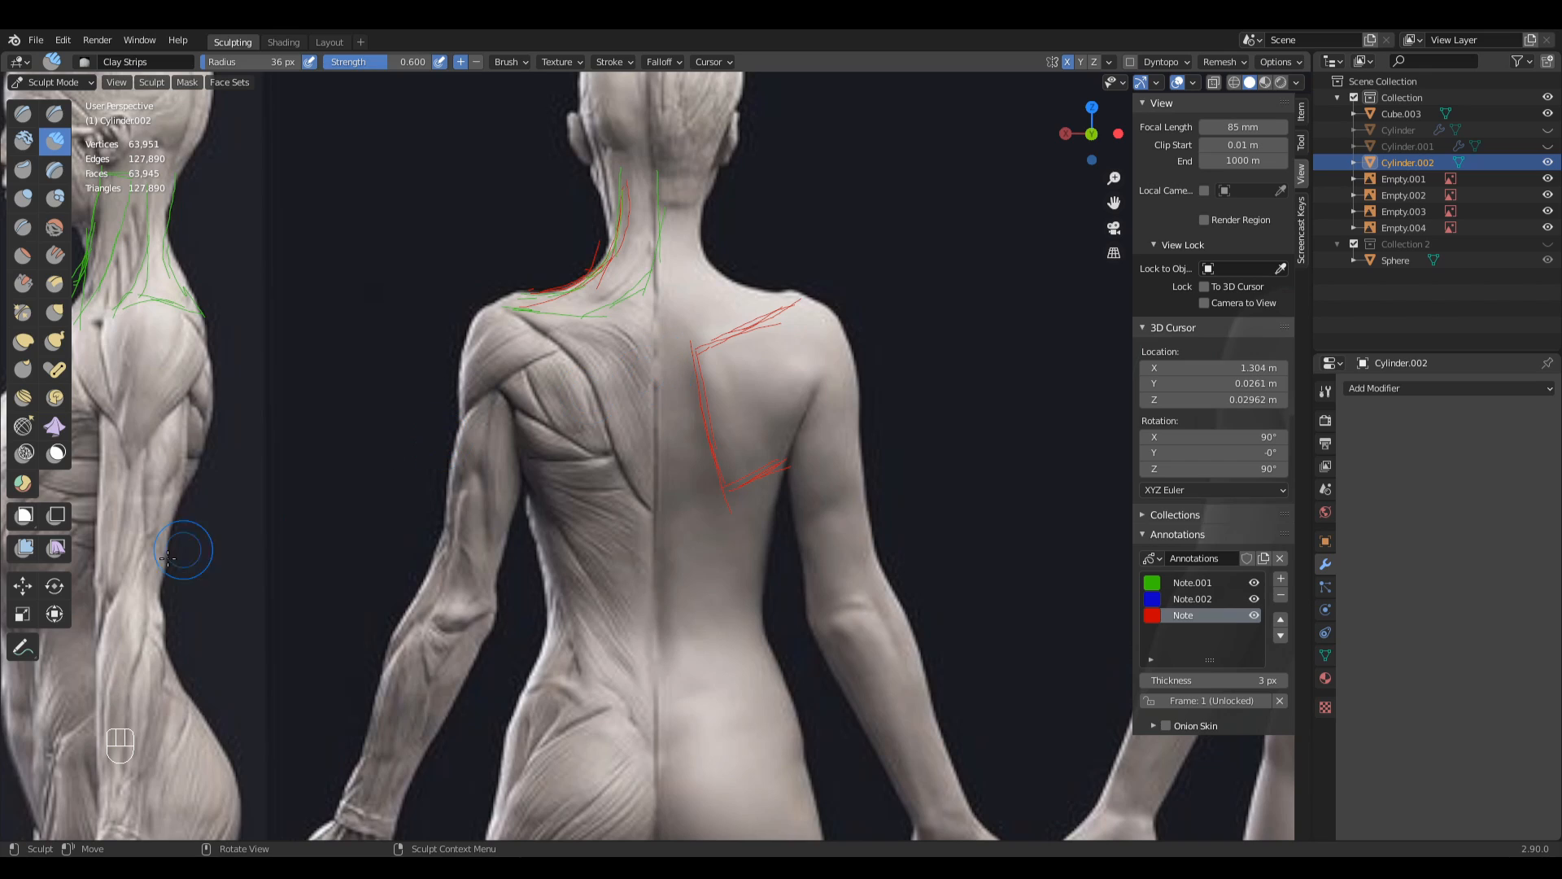
{"action": "left_click", "coordinate": [32, 643]}
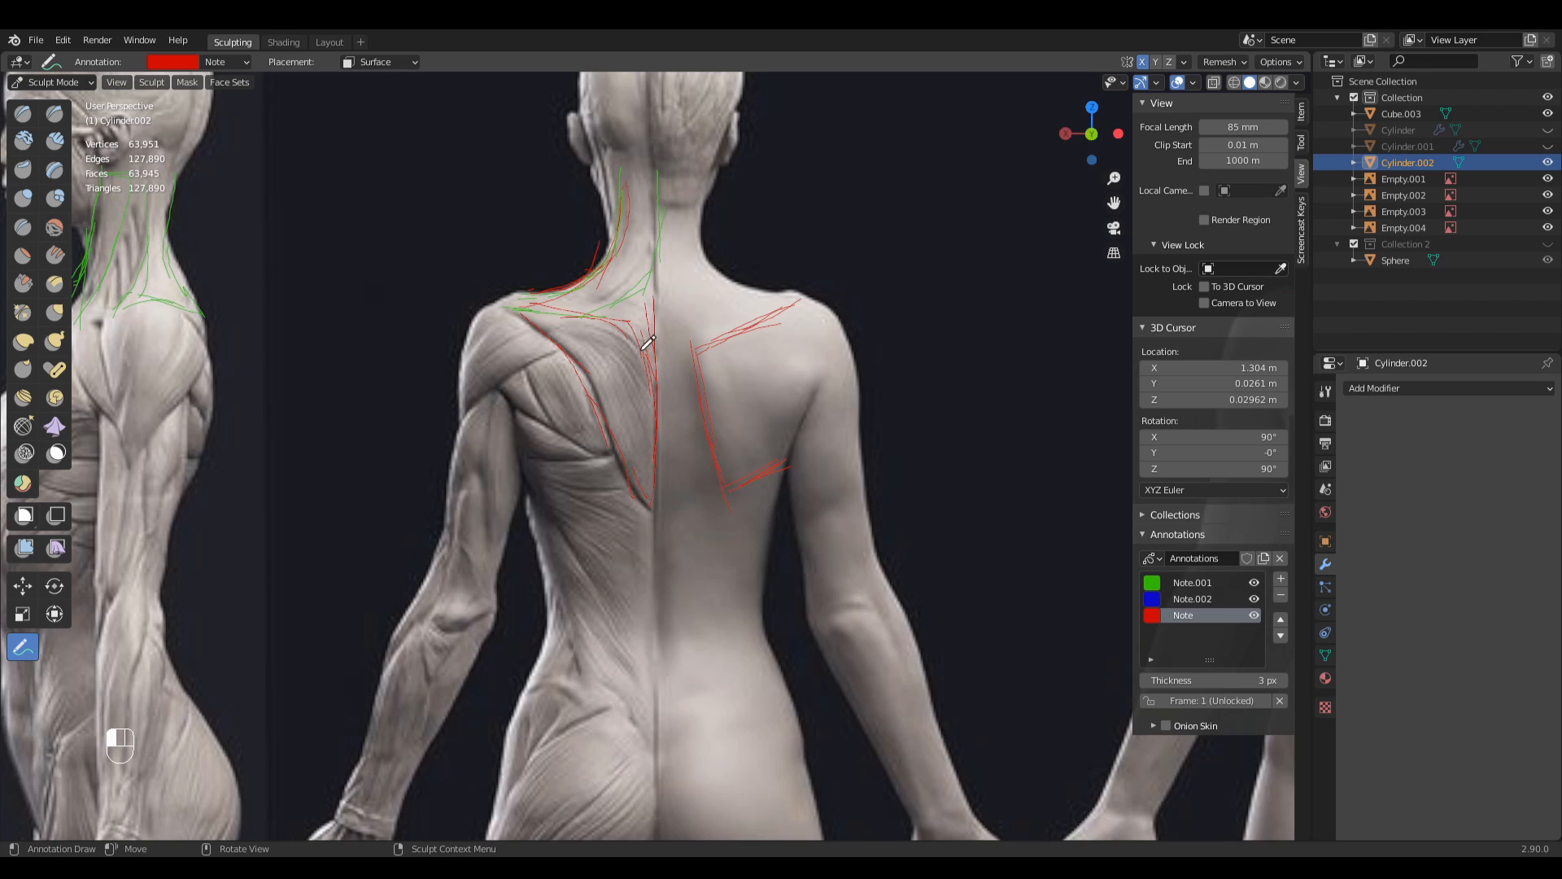
- Try to outline the muscles over the left shoulder blade on the back-view female reference in red
{"action": "middle_click_drag", "start_coordinate": [681, 542], "coordinate": [765, 417], "text": "ctrl"}
{"action": "mouse_move", "coordinate": [726, 421]}
{"action": "middle_mouse_down", "text": "ctrl"}
{"action": "mouse_move", "coordinate": [737, 381]}
{"action": "mouse_move", "coordinate": [733, 415]}
{"action": "middle_mouse_up", "text": "ctrl"}
{"action": "middle_click_drag", "start_coordinate": [732, 415], "coordinate": [700, 419], "text": "ctrl"}
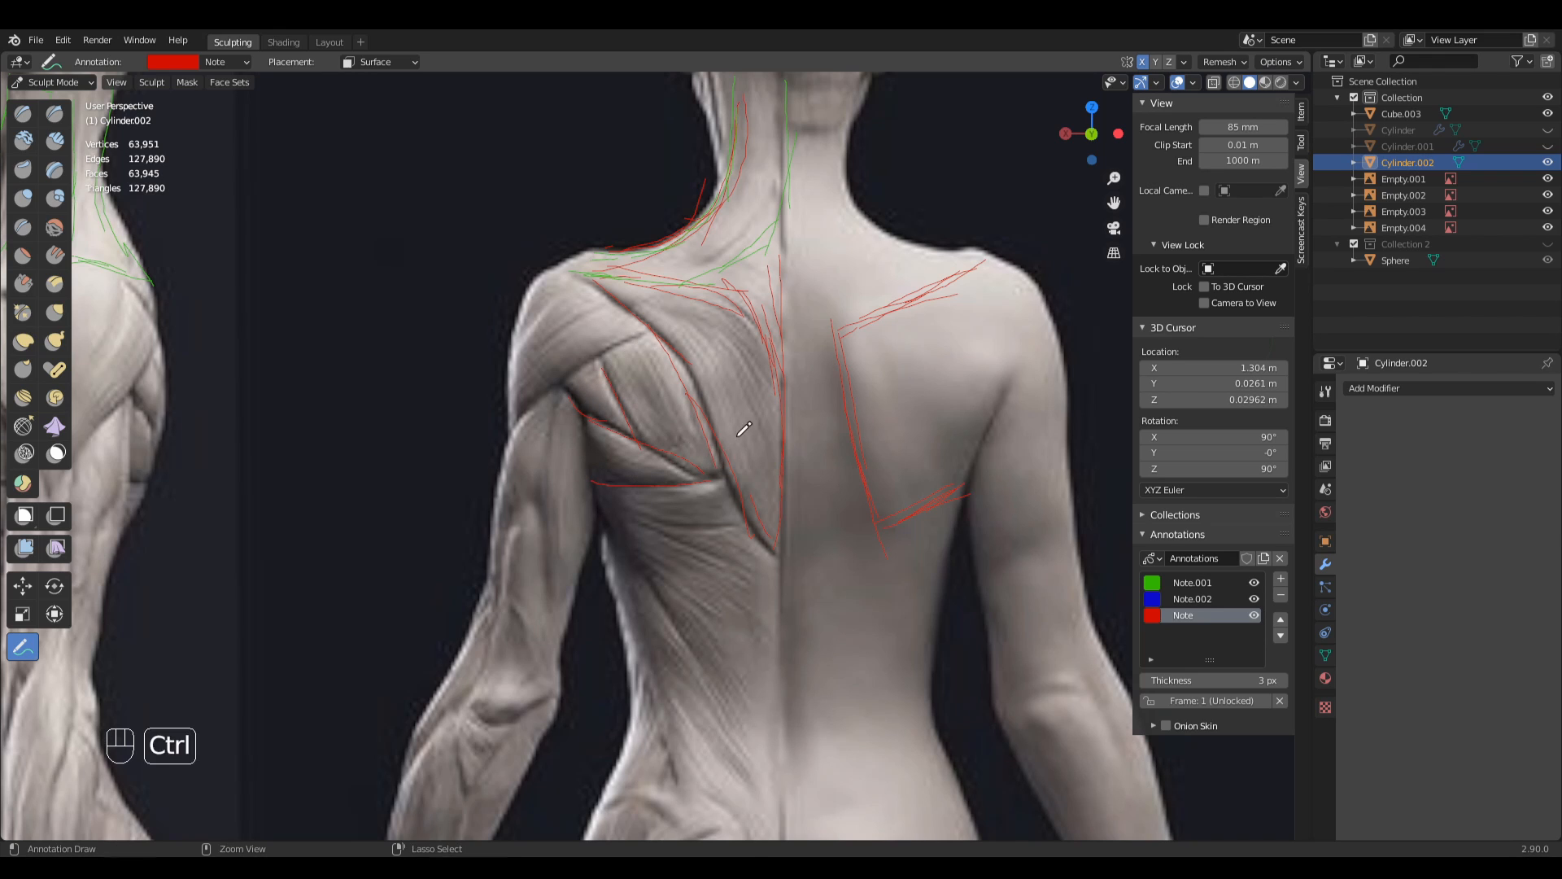
{"action": "middle_click_drag", "start_coordinate": [740, 429], "coordinate": [739, 546], "text": "ctrl"}
{"action": "key", "text": "ctrl+z"}
- Define the boundary between the trapezius and the shoulder blade with a small brush stroke down the upper back
{"action": "middle_click_drag", "start_coordinate": [818, 502], "coordinate": [707, 522], "text": "shift"}
{"action": "scroll", "coordinate": [707, 522], "scroll_direction": "up", "scroll_amount": 2}
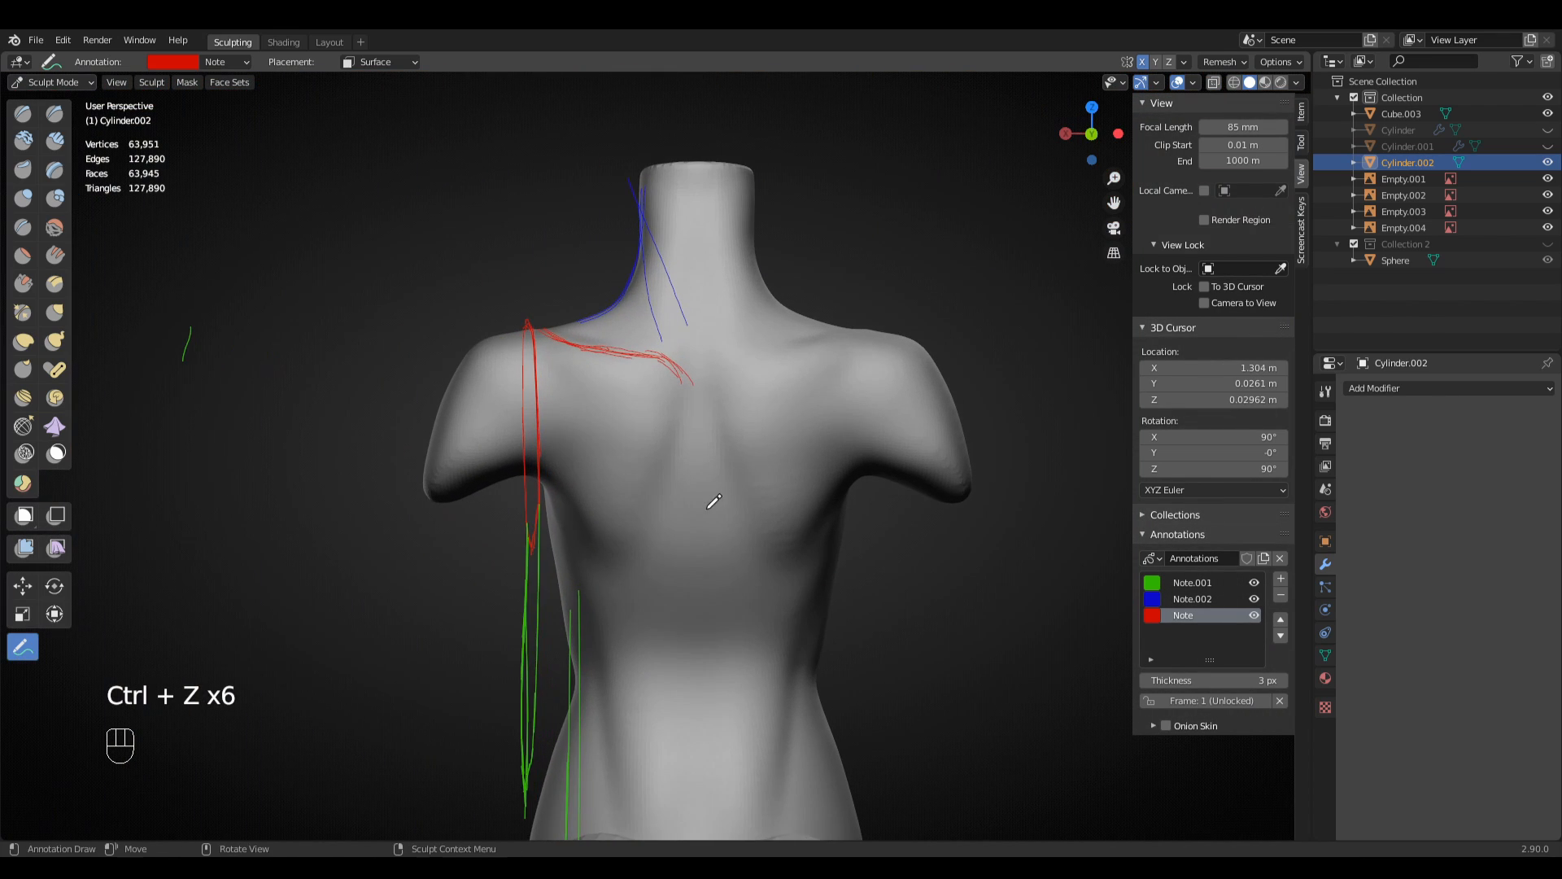
{"action": "key", "text": "q"}
{"action": "left_click", "coordinate": [679, 506]}
{"action": "key", "text": "f"}
{"action": "left_click", "coordinate": [637, 416]}
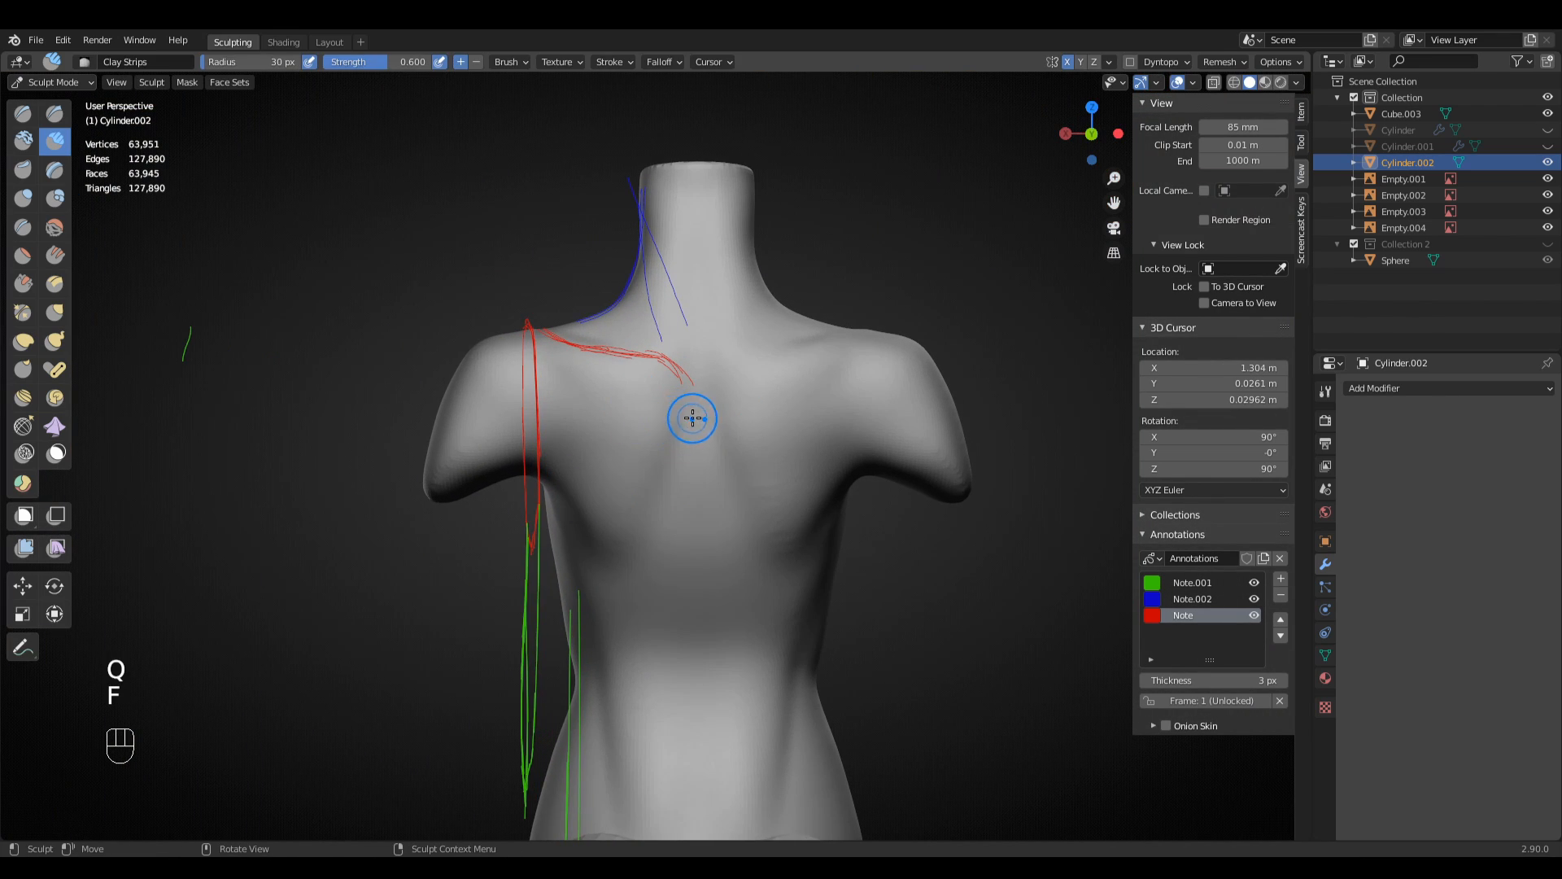
{"action": "key", "text": "q"}
{"action": "left_click", "coordinate": [669, 427]}
{"action": "key", "text": "f"}
{"action": "left_click", "coordinate": [691, 426]}
{"action": "left_click_drag", "start_coordinate": [670, 362], "coordinate": [648, 497]}
{"action": "middle_click_drag", "start_coordinate": [582, 419], "coordinate": [617, 424]}
- Build up the shoulder blades with Clay Strips at 82 px radius and smooth the added clay
{"action": "key", "text": "f"}
{"action": "left_click", "coordinate": [562, 342]}
{"action": "left_click_drag", "start_coordinate": [562, 342], "coordinate": [537, 504]}
{"action": "left_click_drag", "start_coordinate": [586, 411], "coordinate": [639, 386]}
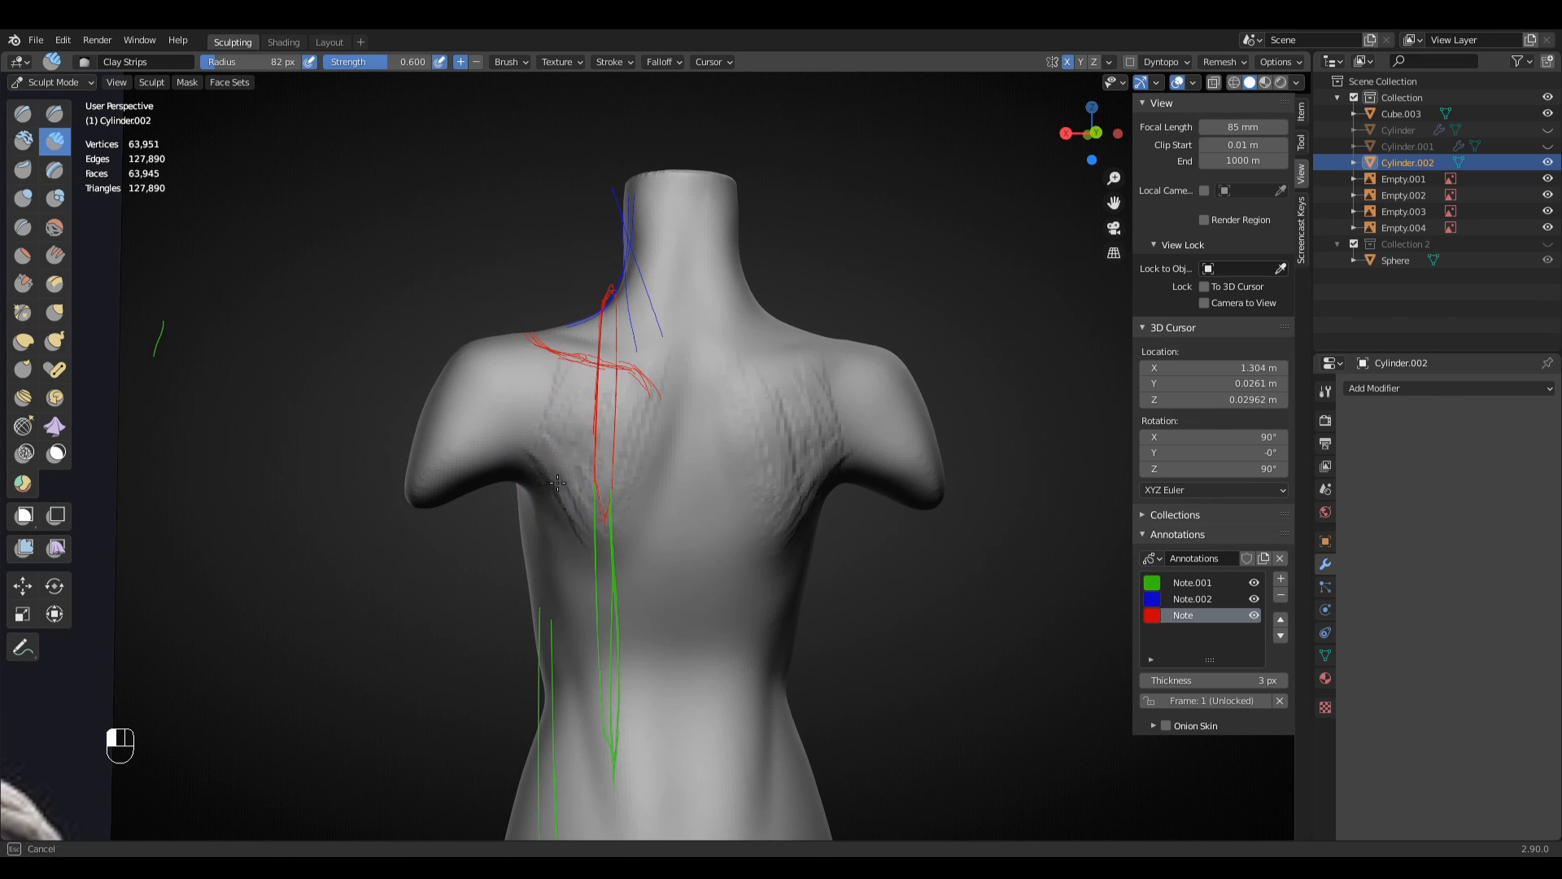
{"action": "left_click_drag", "start_coordinate": [557, 482], "coordinate": [562, 439], "text": "shift"}
- Compare the torso's upper back with the back and side views of the female reference
{"action": "middle_click_drag", "start_coordinate": [704, 419], "coordinate": [687, 540], "text": "ctrl"}
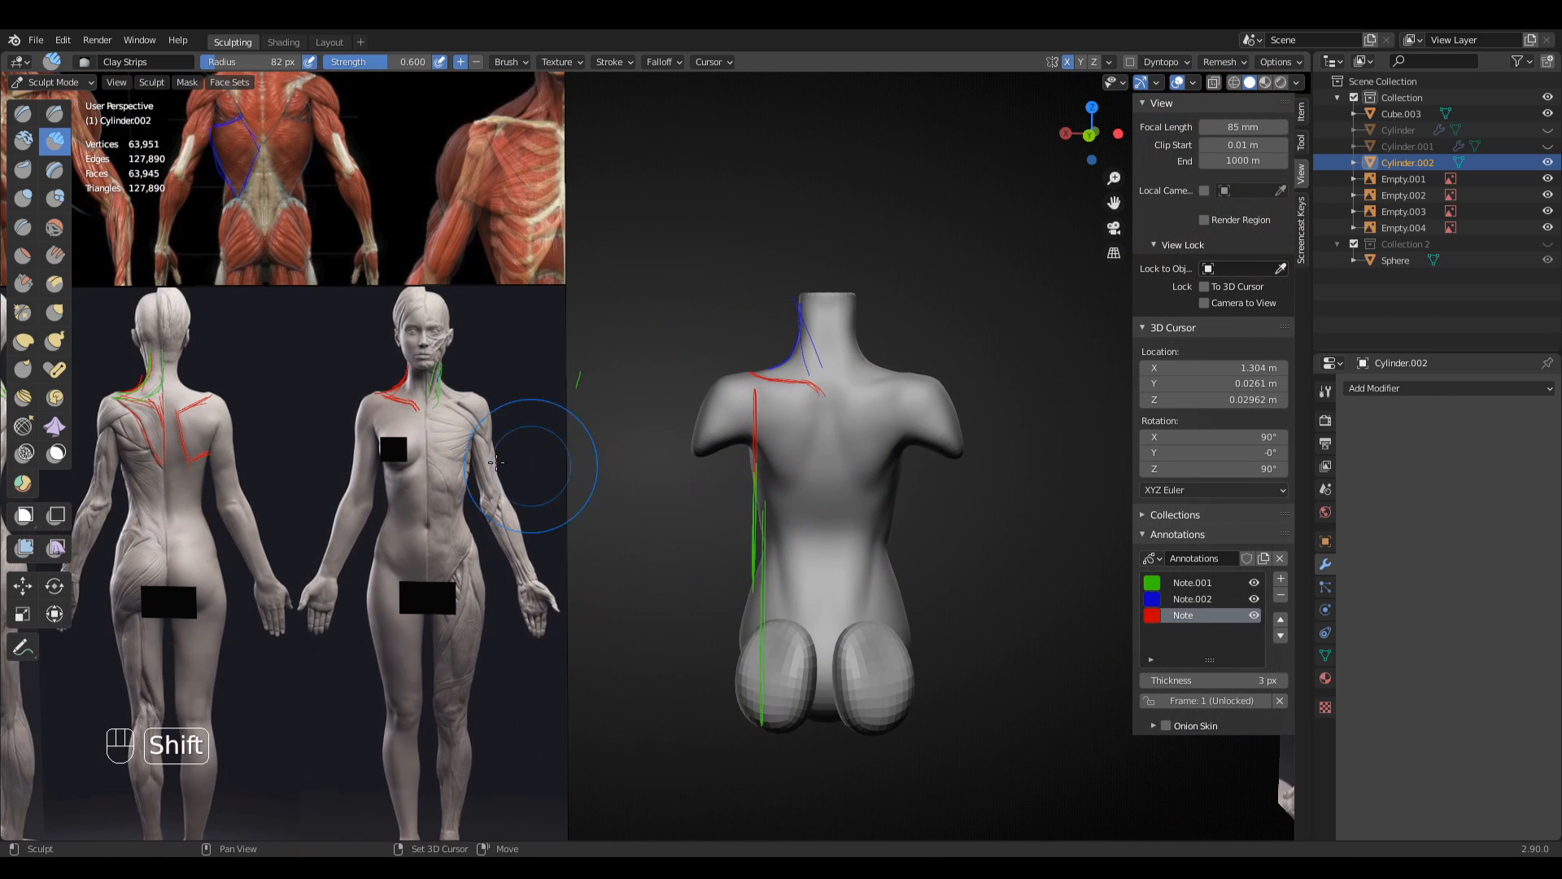
{"action": "middle_click_drag", "start_coordinate": [213, 435], "coordinate": [444, 418], "text": "shift"}
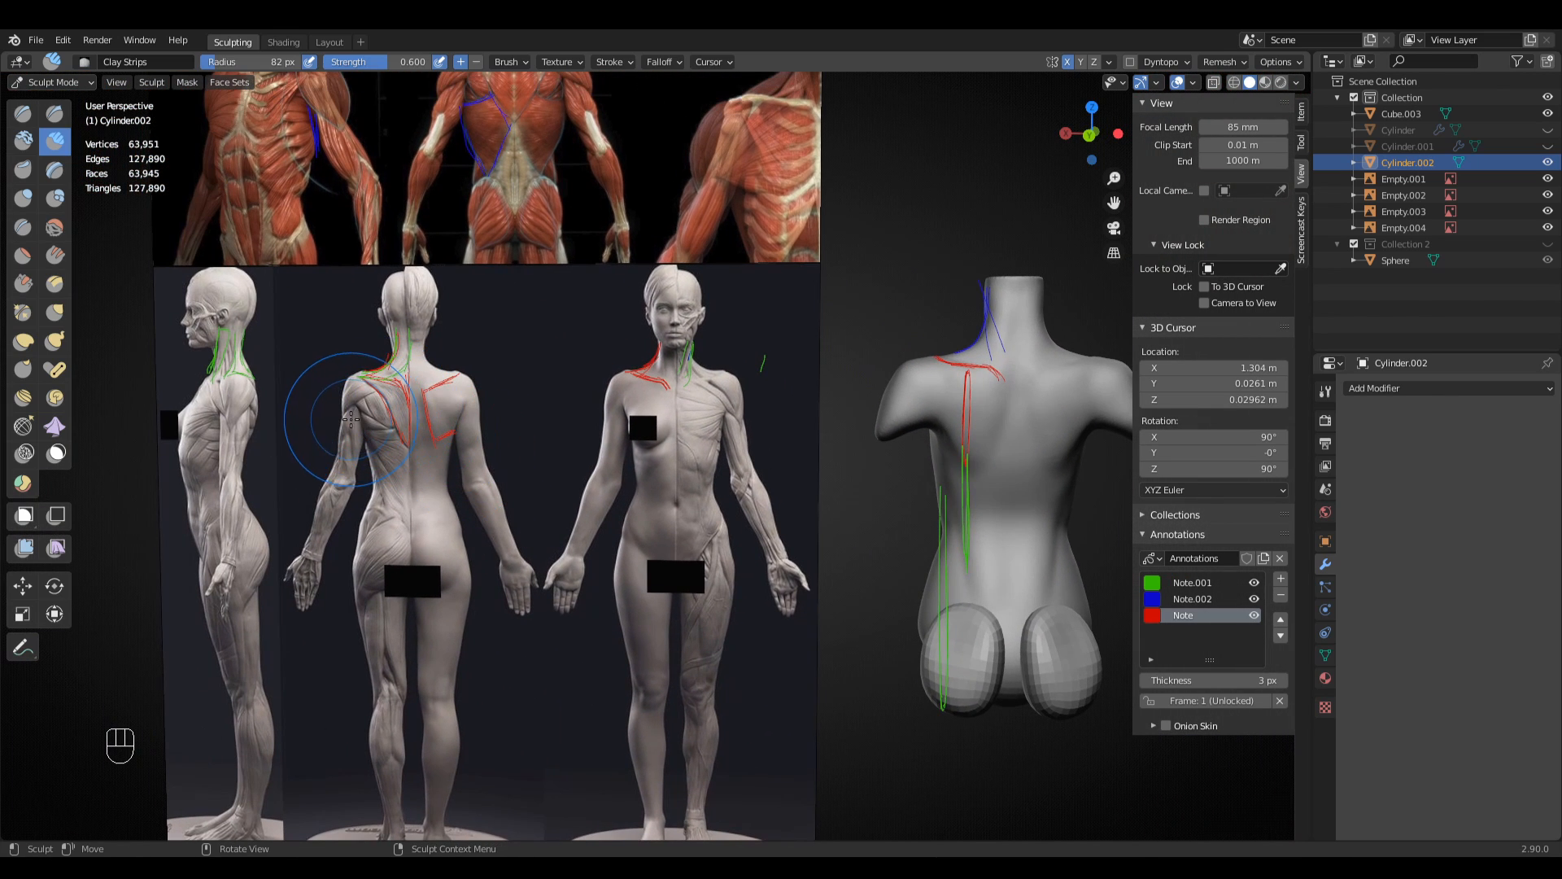
{"action": "middle_click_drag", "start_coordinate": [347, 417], "coordinate": [382, 360], "text": "ctrl"}
{"action": "mouse_move", "coordinate": [110, 374]}
{"action": "middle_mouse_down", "text": "shift"}
{"action": "mouse_move", "coordinate": [670, 443]}
{"action": "mouse_move", "coordinate": [760, 430]}
{"action": "middle_mouse_up", "text": "shift"}
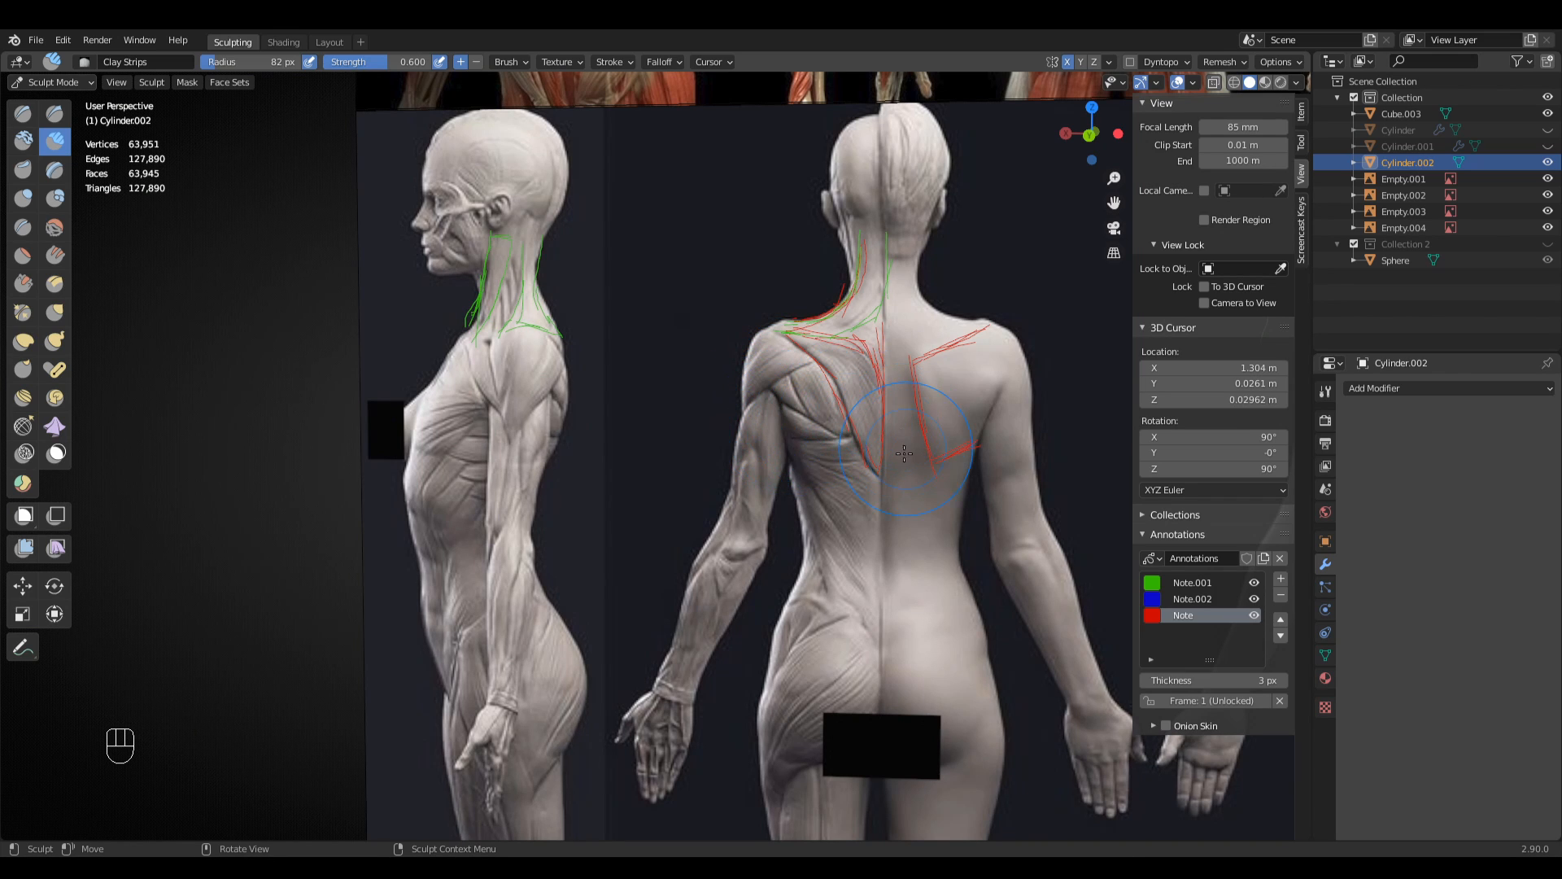
{"action": "middle_click_drag", "start_coordinate": [905, 453], "coordinate": [871, 366], "text": "shift"}
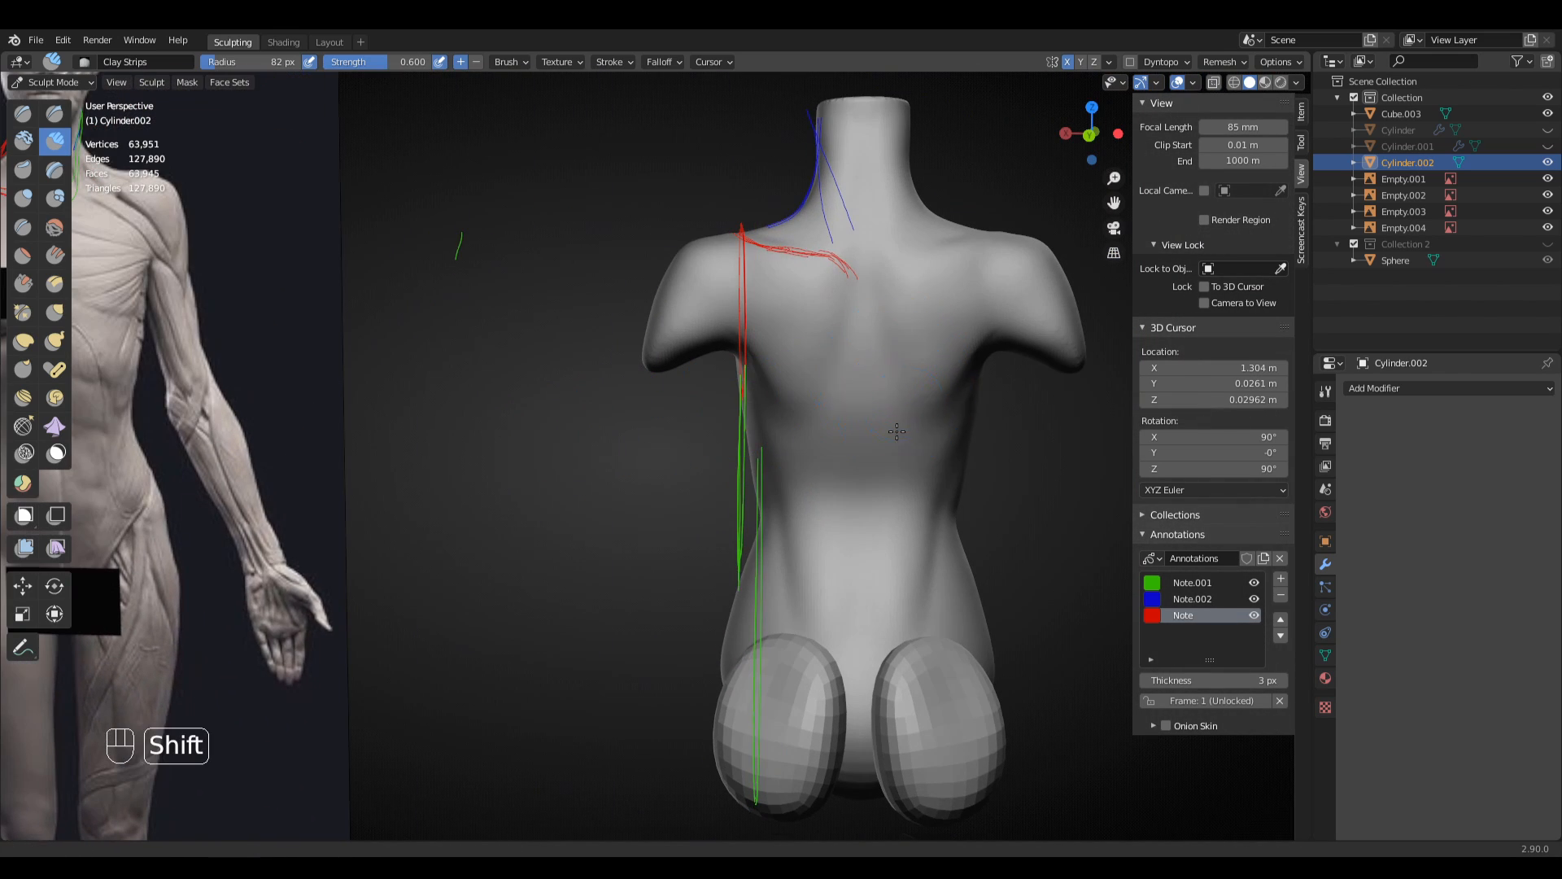
{"action": "middle_click_drag", "start_coordinate": [897, 433], "coordinate": [749, 509], "text": "shift"}
- Refine the upper trapezius at the base of the neck with Clay Strips at 95 px radius
{"action": "left_click_drag", "start_coordinate": [765, 482], "coordinate": [760, 464], "text": "shift"}
{"action": "key", "text": "q"}
{"action": "left_click", "coordinate": [754, 441]}
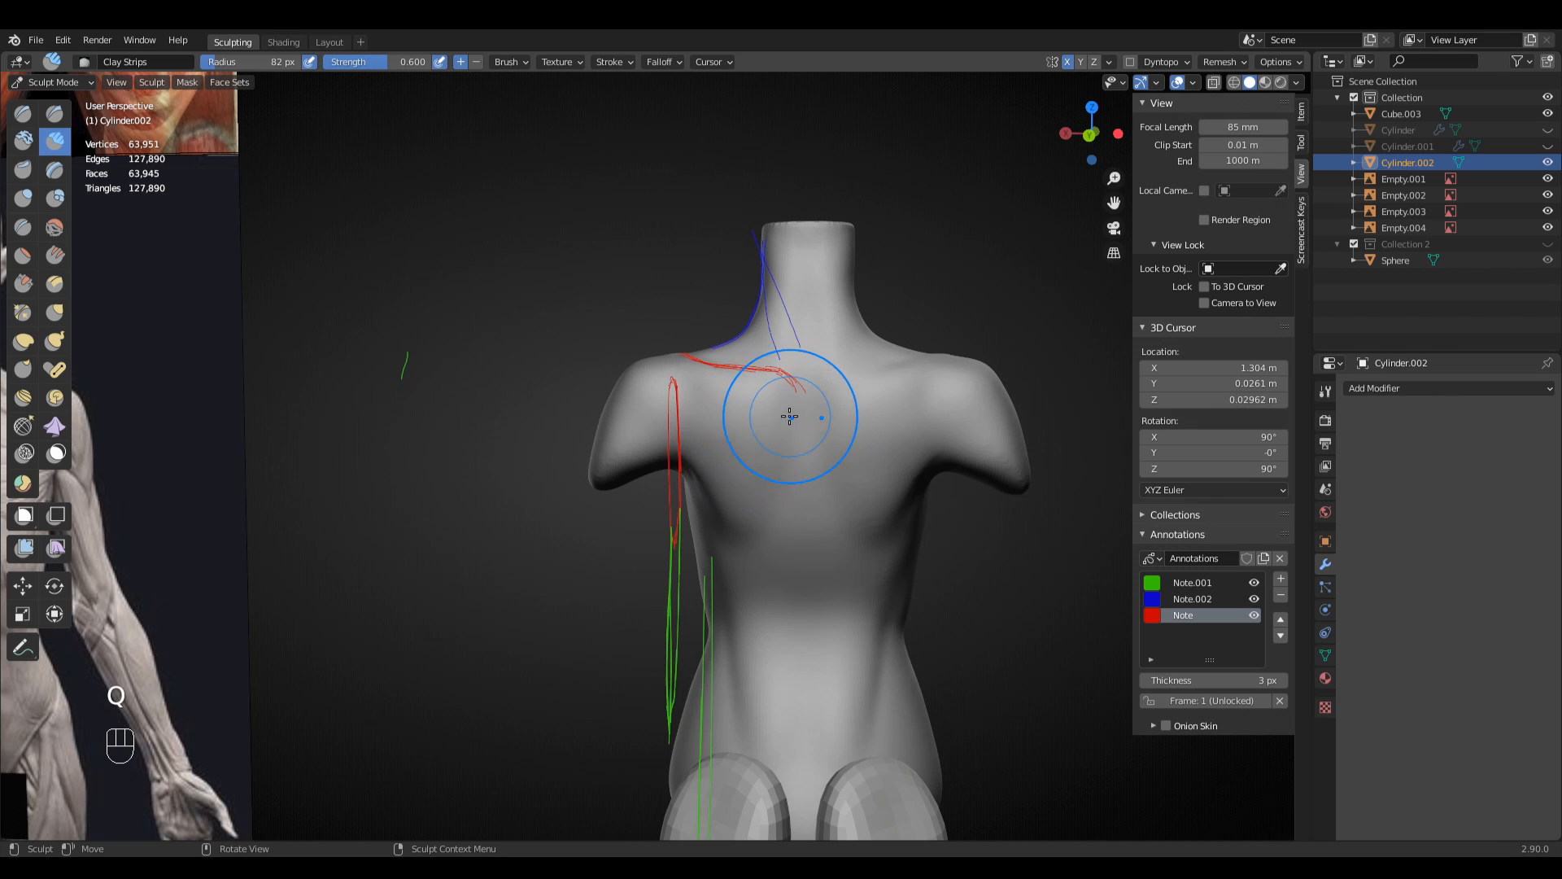
{"action": "key", "text": "f"}
{"action": "left_click", "coordinate": [765, 399]}
{"action": "mouse_move", "coordinate": [766, 390]}
{"action": "middle_mouse_down"}
{"action": "mouse_move", "coordinate": [759, 411]}
{"action": "mouse_move", "coordinate": [786, 412]}
{"action": "mouse_move", "coordinate": [784, 349]}
{"action": "middle_mouse_up"}
{"action": "key", "text": "f"}
{"action": "left_click", "coordinate": [777, 382]}
{"action": "key", "text": "f"}
{"action": "left_click", "coordinate": [765, 353]}
{"action": "key", "text": "f"}
{"action": "left_click", "coordinate": [753, 363]}
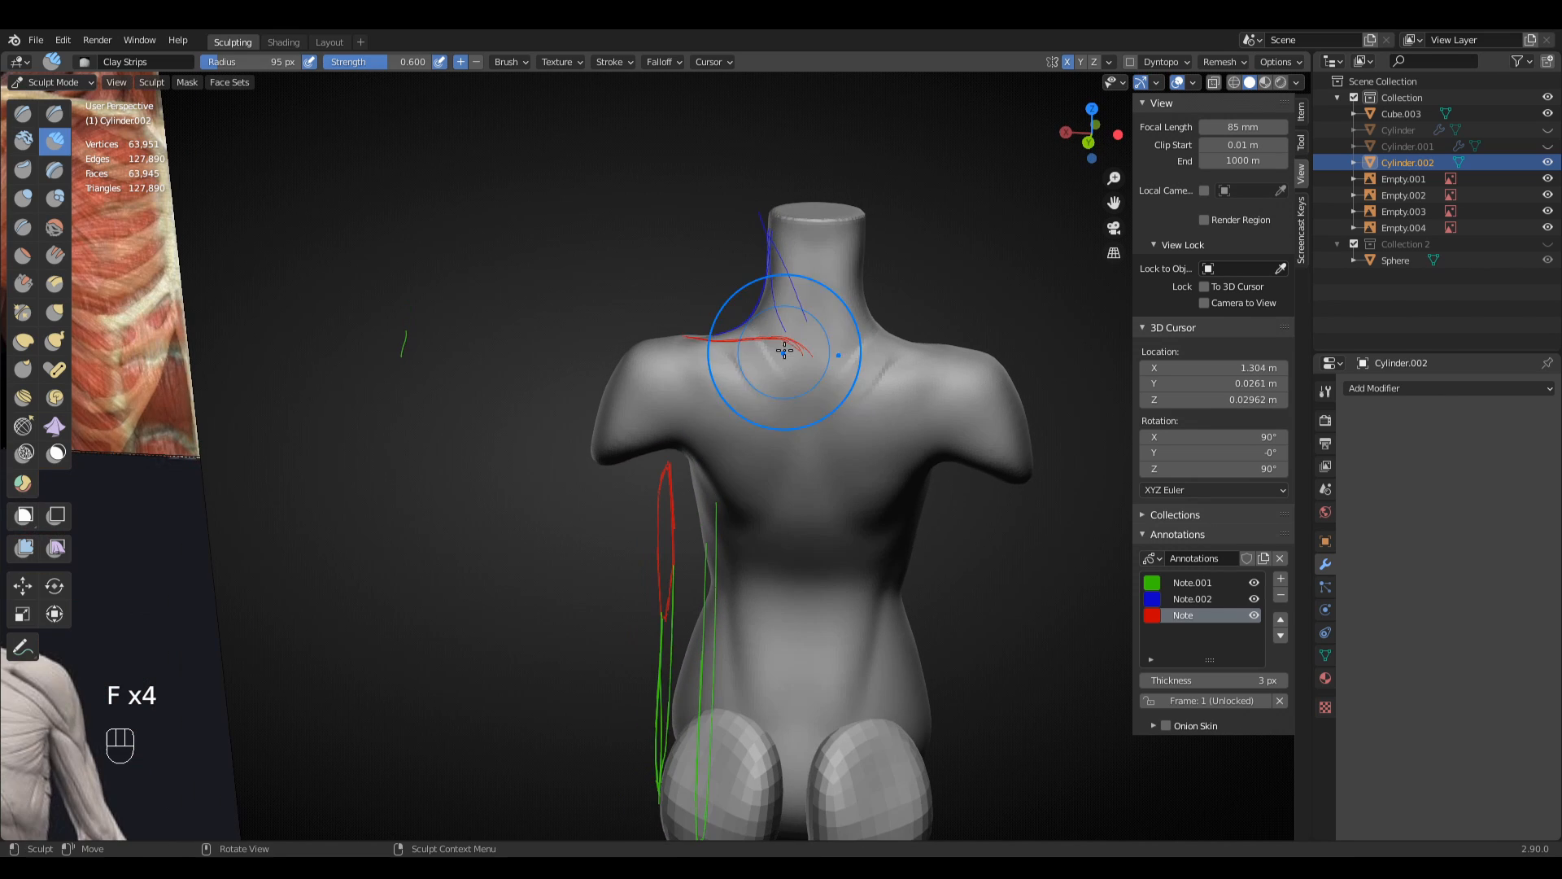
- Study the trapezius and shoulder blade outlines on the back-view female reference
{"action": "mouse_move", "coordinate": [771, 448]}
{"action": "middle_mouse_down"}
{"action": "mouse_move", "coordinate": [819, 401]}
{"action": "mouse_move", "coordinate": [802, 447]}
{"action": "middle_mouse_up"}
{"action": "middle_click_drag", "start_coordinate": [643, 490], "coordinate": [744, 529]}
{"action": "middle_click_drag", "start_coordinate": [208, 400], "coordinate": [331, 401], "text": "shift"}
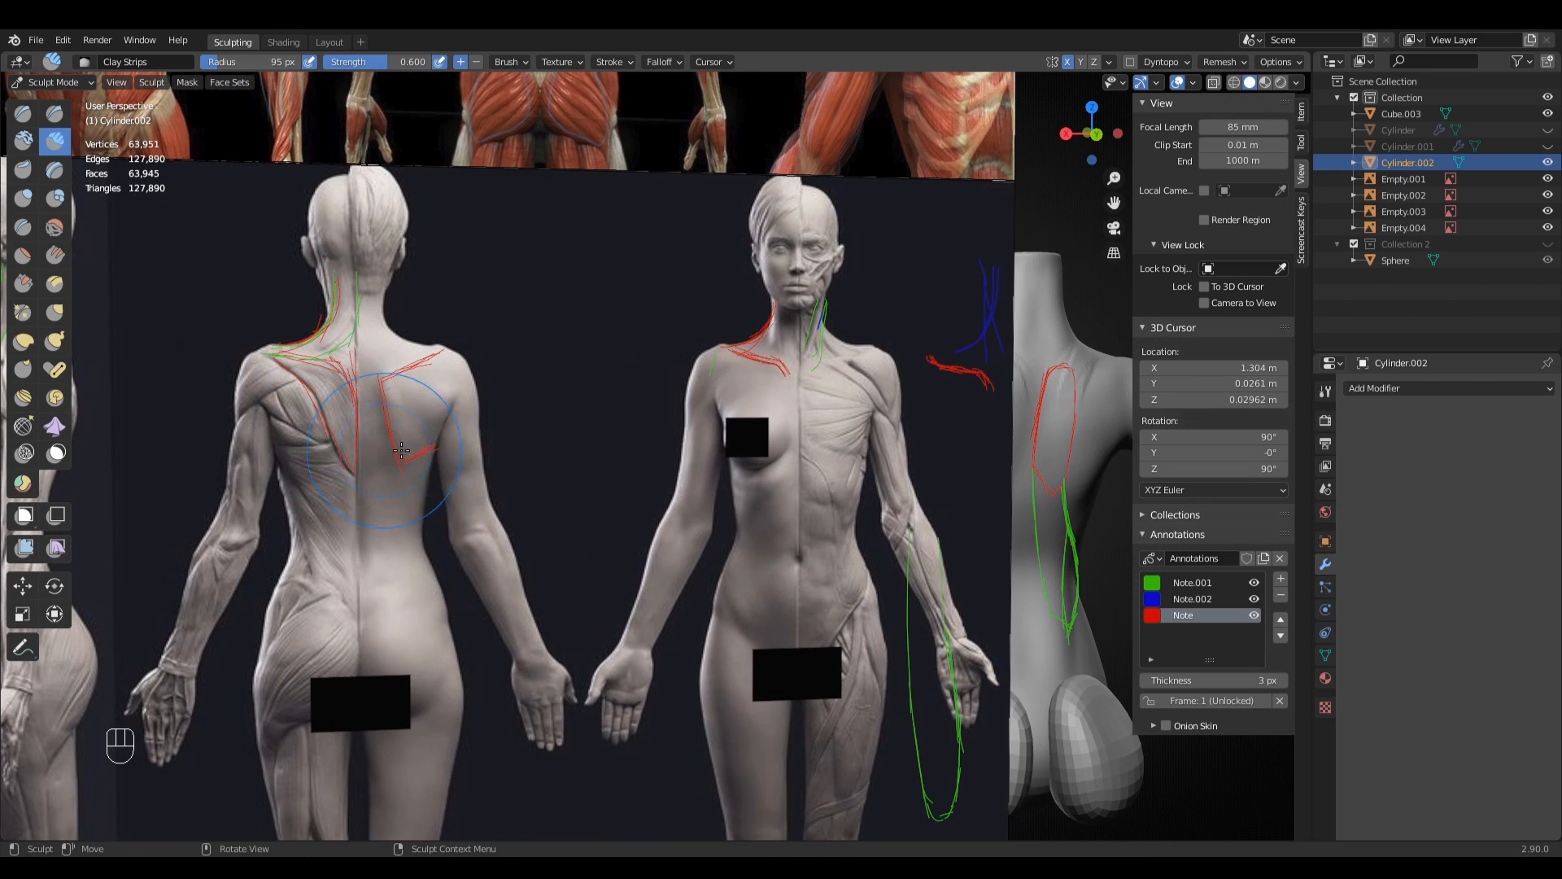
{"action": "middle_click_drag", "start_coordinate": [402, 450], "coordinate": [291, 360], "text": "shift"}
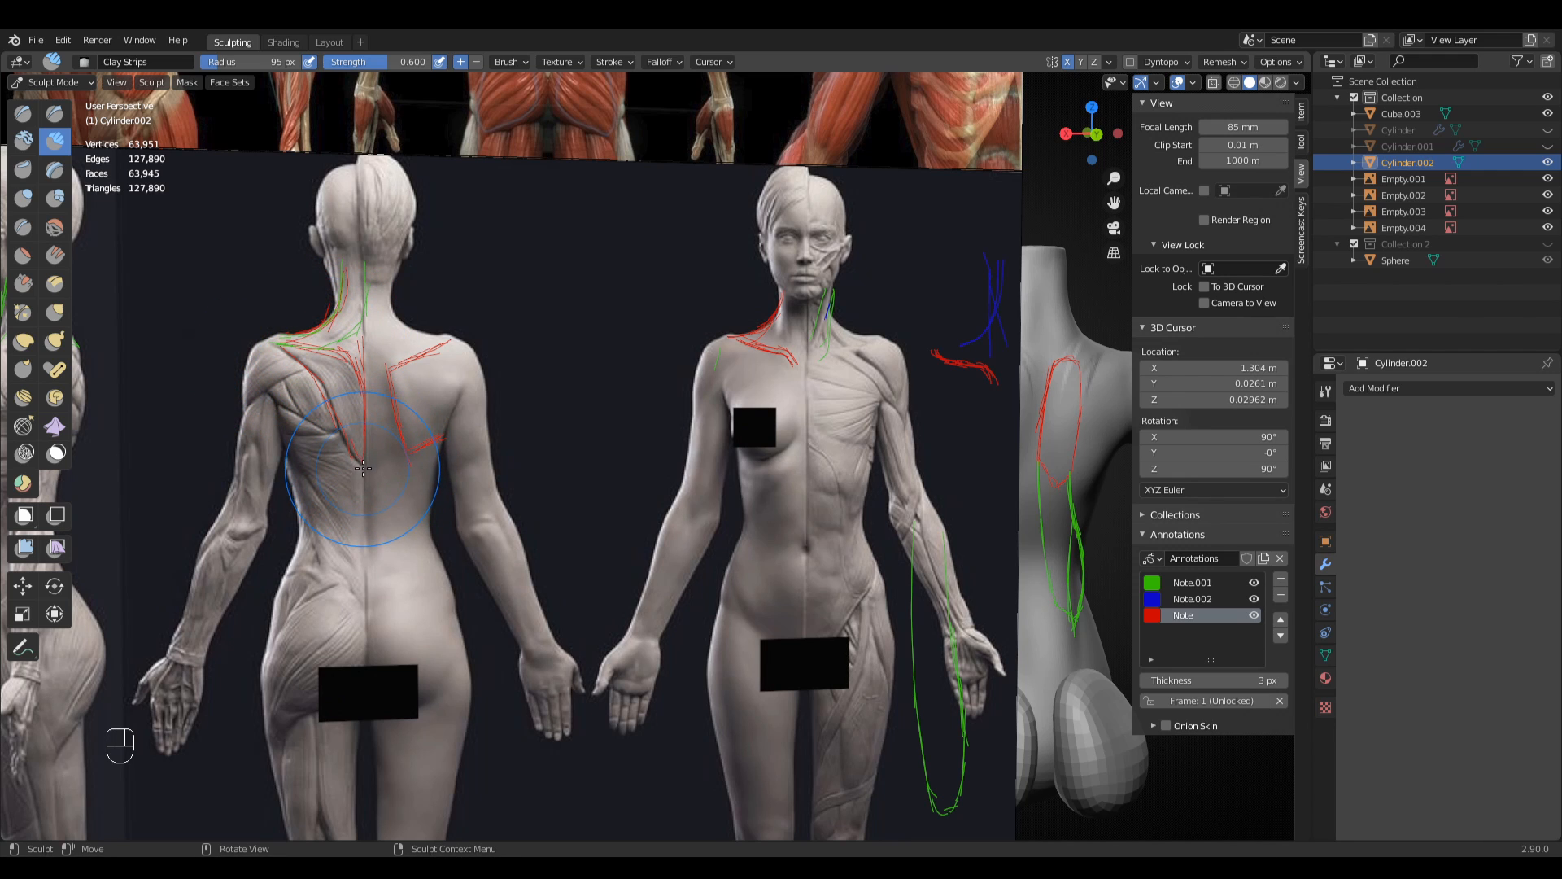
{"action": "middle_click_drag", "start_coordinate": [938, 431], "coordinate": [840, 478]}
{"action": "scroll", "coordinate": [851, 456], "scroll_direction": "up", "scroll_amount": 2}
- Block in the V-shaped lower trapezius between the shoulder blades with Clay Strips at 75 px radius
{"action": "key", "text": "f"}
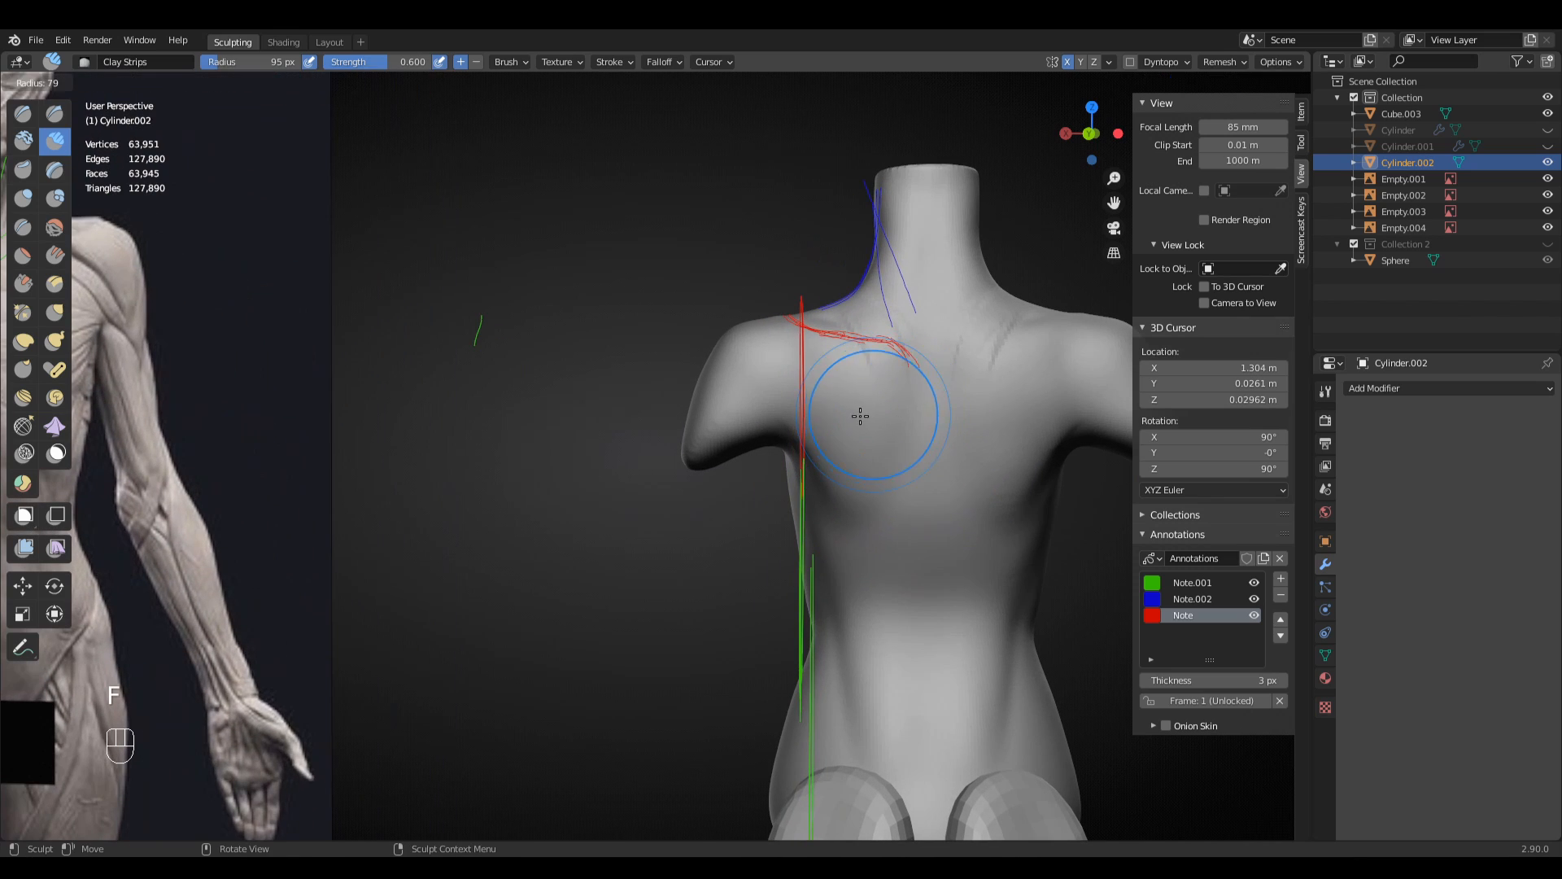
{"action": "left_click", "coordinate": [857, 416]}
{"action": "middle_click_drag", "start_coordinate": [857, 416], "coordinate": [1237, 350], "text": "shift"}
{"action": "middle_click_drag", "start_coordinate": [214, 272], "coordinate": [450, 304], "text": "shift"}
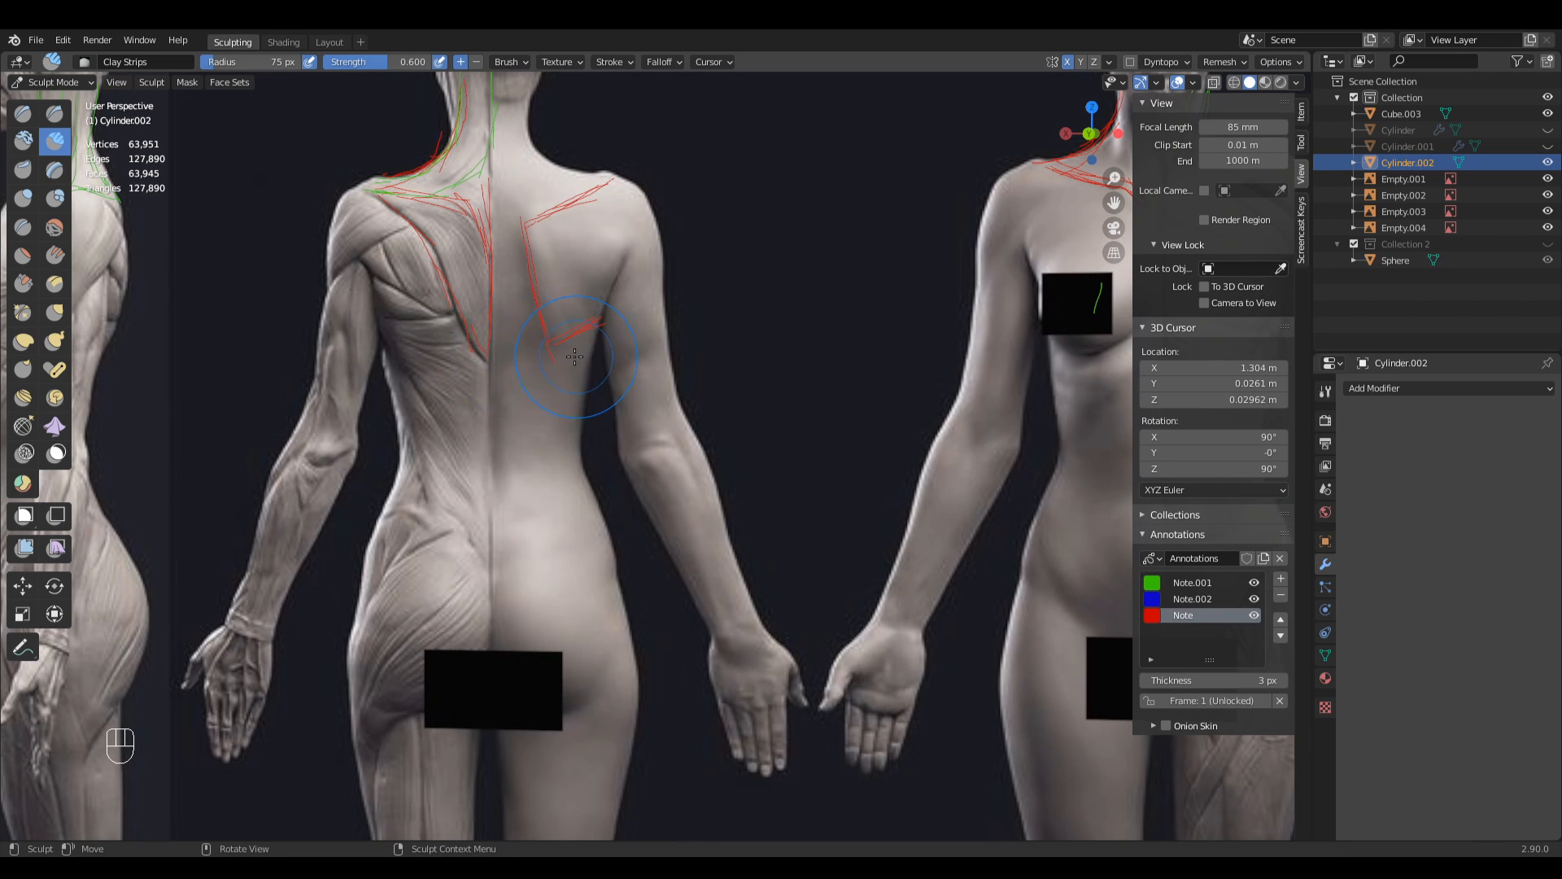
{"action": "mouse_move", "coordinate": [822, 422]}
{"action": "middle_mouse_down", "text": "shift"}
{"action": "mouse_move", "coordinate": [581, 386]}
{"action": "mouse_move", "coordinate": [899, 365]}
{"action": "mouse_move", "coordinate": [765, 334]}
{"action": "middle_mouse_up", "text": "shift"}
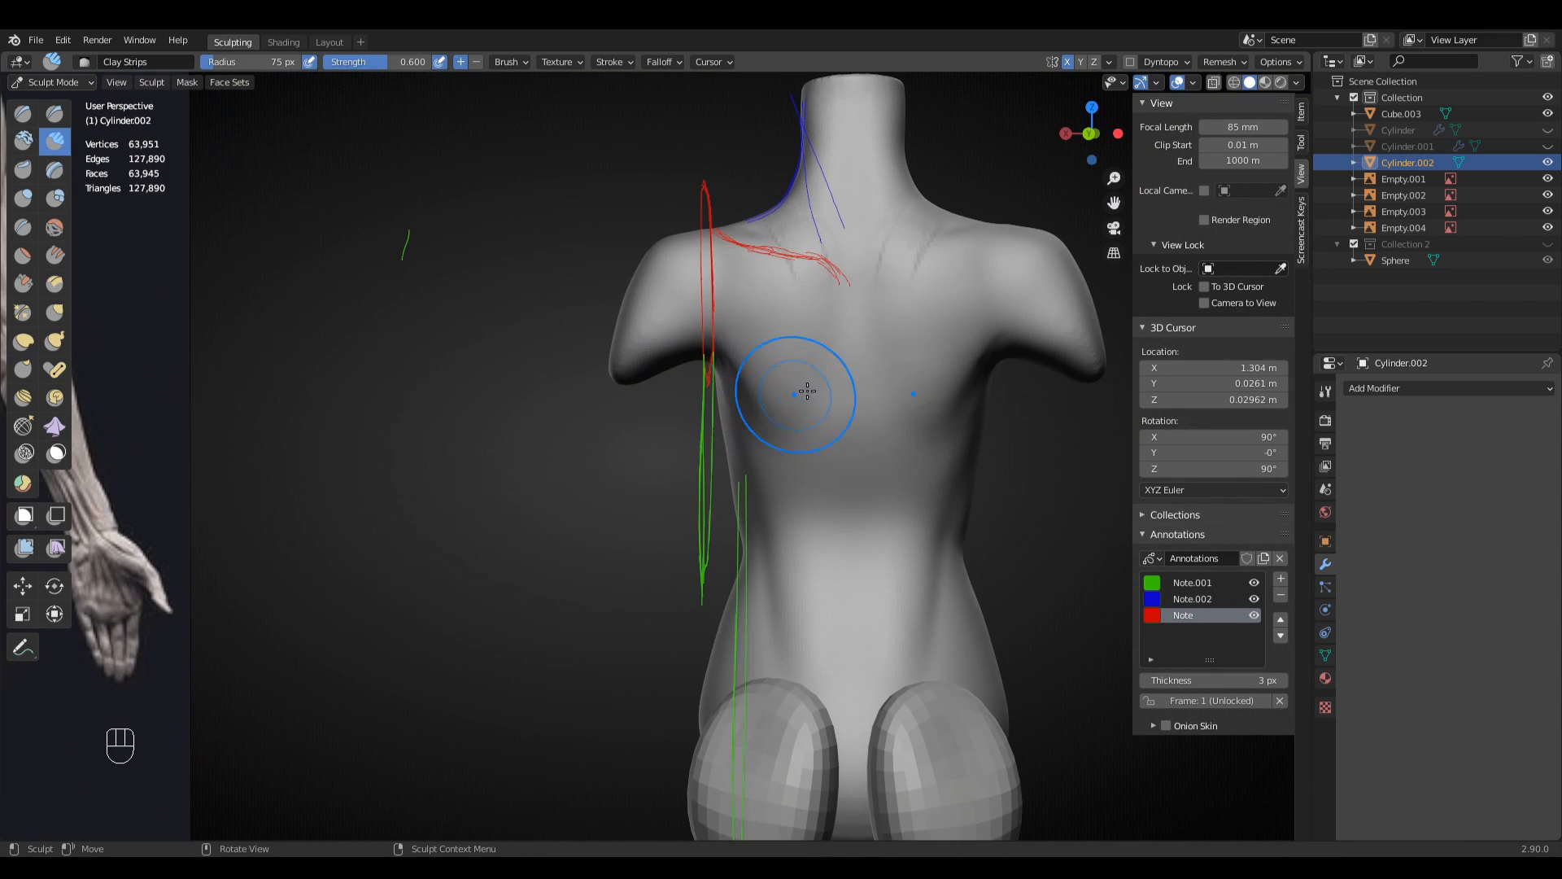
{"action": "left_click_drag", "start_coordinate": [795, 255], "coordinate": [819, 325]}
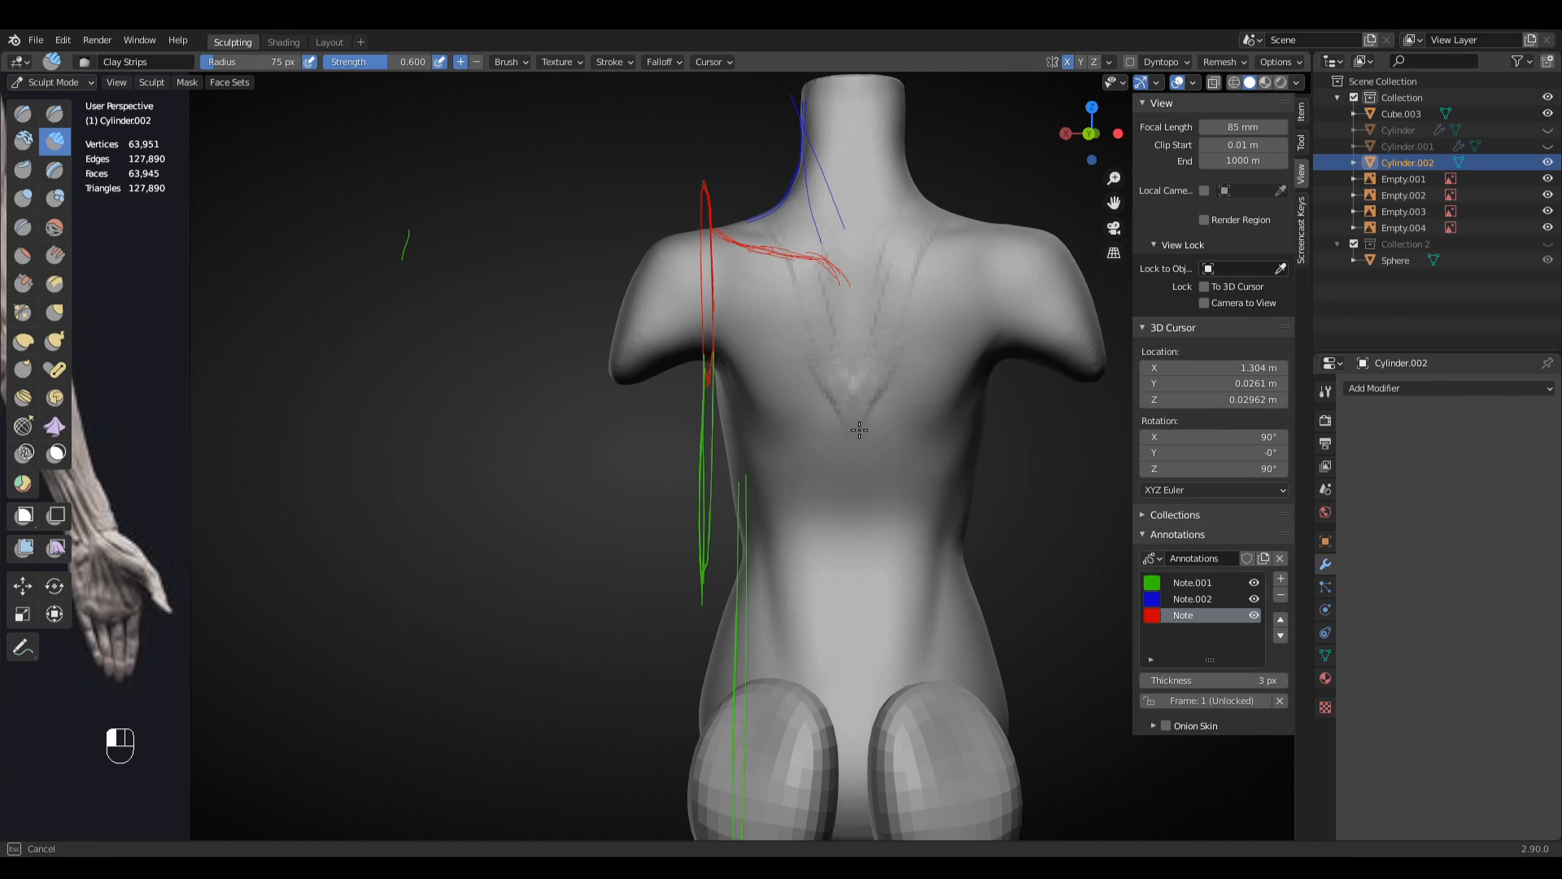
- Fill in the middle of the trapezius along the spine with Clay Strips at 102 px radius
{"action": "key", "text": "f"}
{"action": "left_click", "coordinate": [837, 397]}
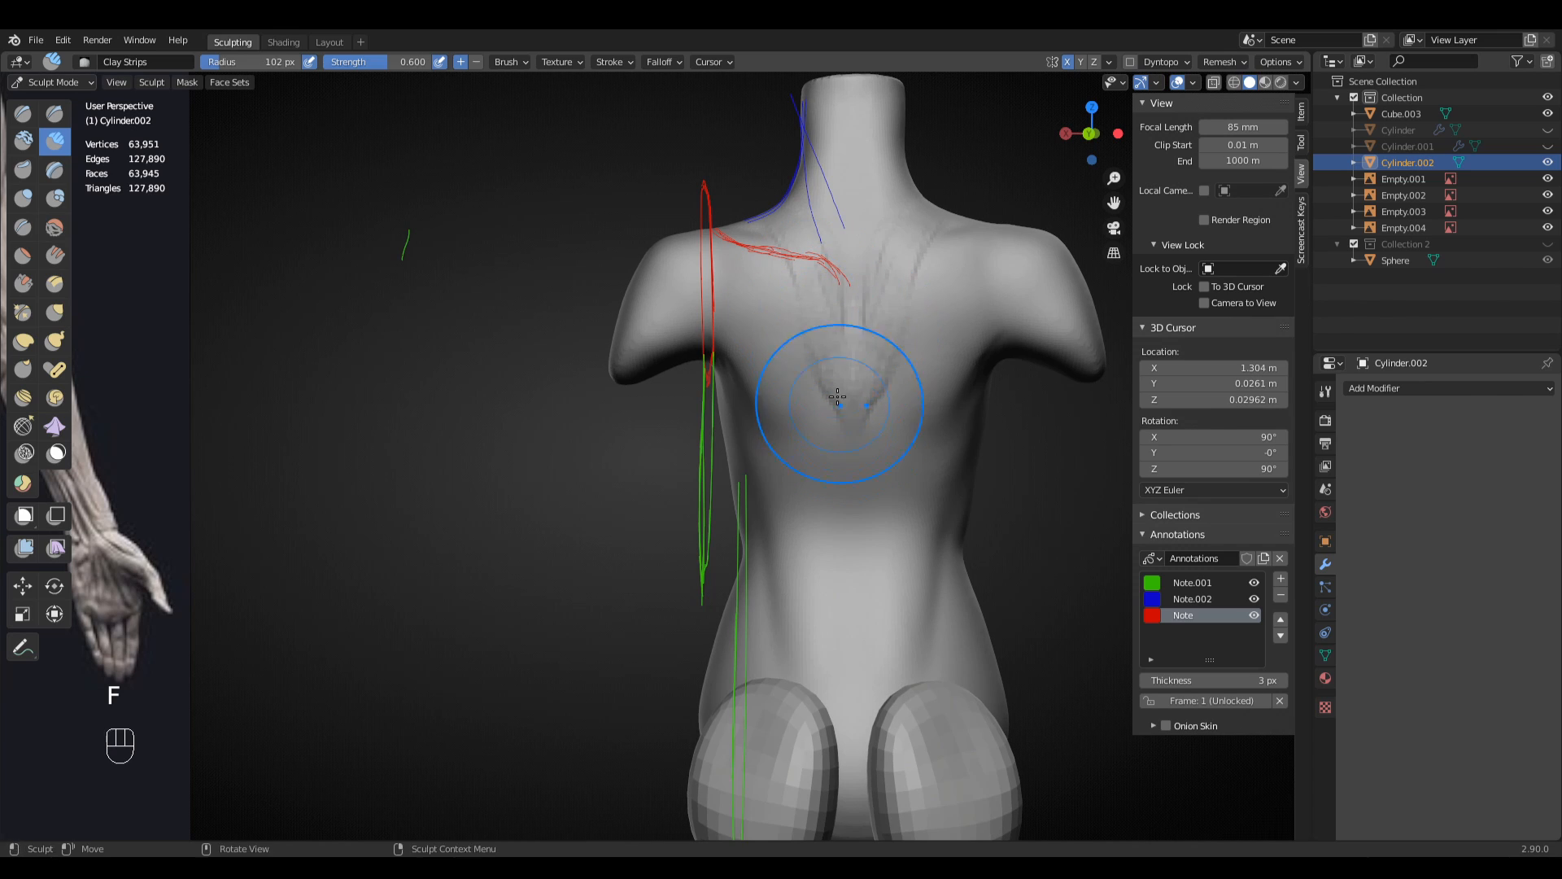
{"action": "mouse_move", "coordinate": [836, 389]}
{"action": "left_mouse_down"}
{"action": "mouse_move", "coordinate": [833, 285]}
{"action": "mouse_move", "coordinate": [804, 244]}
{"action": "left_mouse_up"}
{"action": "mouse_move", "coordinate": [838, 295]}
{"action": "left_mouse_down"}
{"action": "mouse_move", "coordinate": [830, 375]}
{"action": "mouse_move", "coordinate": [817, 346]}
{"action": "mouse_move", "coordinate": [838, 363]}
{"action": "left_mouse_up"}
- Build up the trapezius where the neck meets the shoulders with Clay Strips and smooth it down the back
{"action": "mouse_move", "coordinate": [837, 367]}
{"action": "middle_mouse_down"}
{"action": "mouse_move", "coordinate": [944, 419]}
{"action": "mouse_move", "coordinate": [997, 472]}
{"action": "middle_mouse_up"}
{"action": "mouse_move", "coordinate": [743, 280]}
{"action": "middle_mouse_down"}
{"action": "mouse_move", "coordinate": [759, 401]}
{"action": "mouse_move", "coordinate": [716, 423]}
{"action": "mouse_move", "coordinate": [676, 350]}
{"action": "mouse_move", "coordinate": [733, 259]}
{"action": "mouse_move", "coordinate": [700, 237]}
{"action": "mouse_move", "coordinate": [689, 288]}
{"action": "middle_mouse_up"}
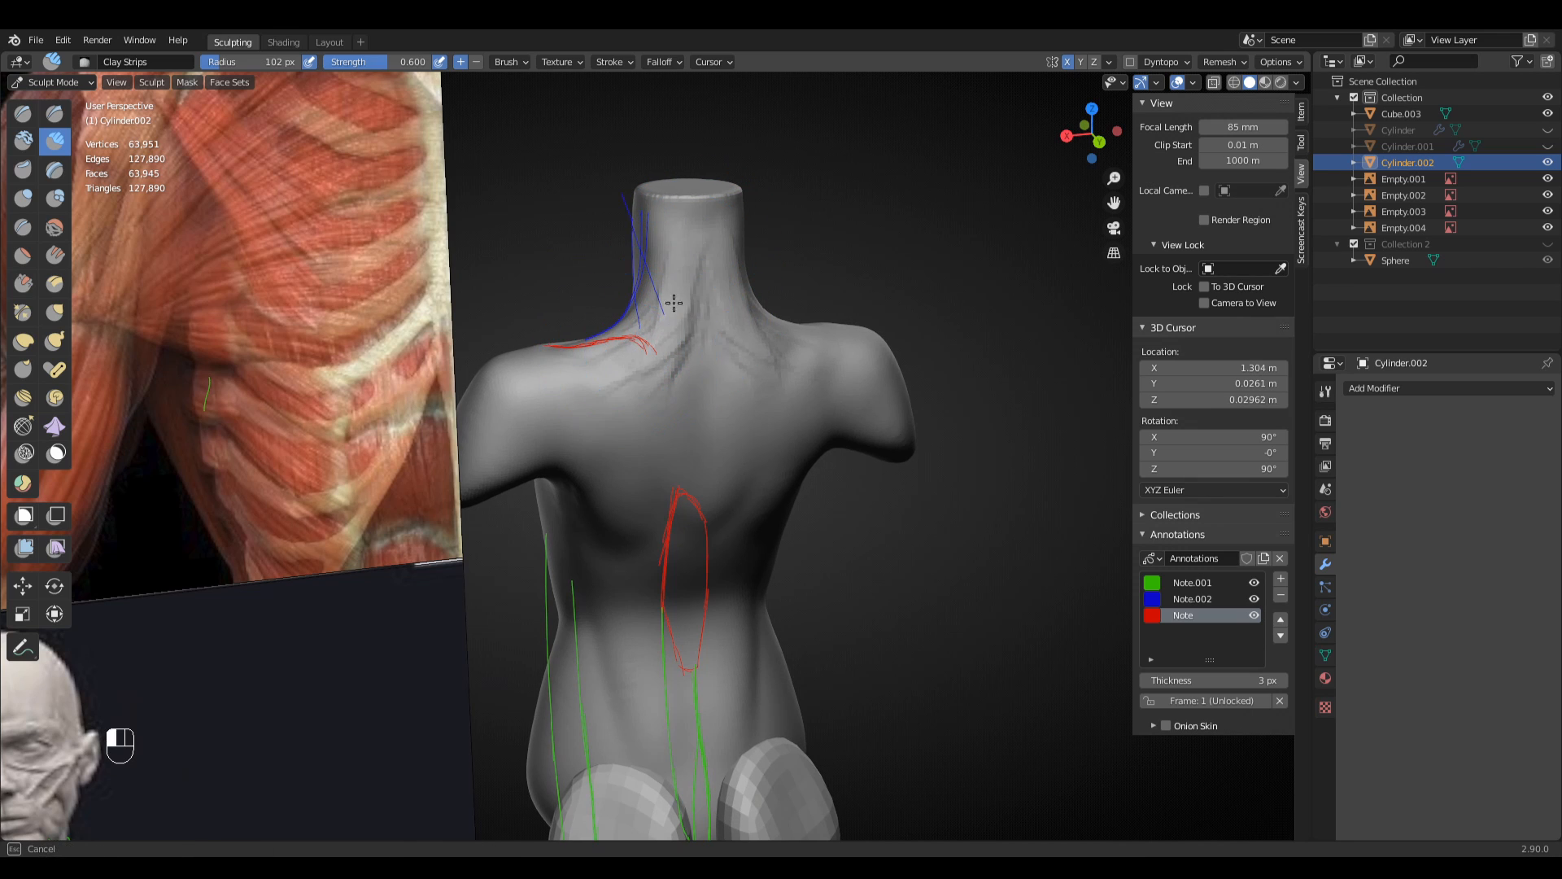
{"action": "left_click_drag", "start_coordinate": [673, 372], "coordinate": [651, 381]}
{"action": "mouse_move", "coordinate": [668, 366]}
{"action": "left_mouse_down", "text": "shift"}
{"action": "mouse_move", "coordinate": [652, 343]}
{"action": "mouse_move", "coordinate": [692, 358]}
{"action": "left_mouse_up", "text": "shift"}
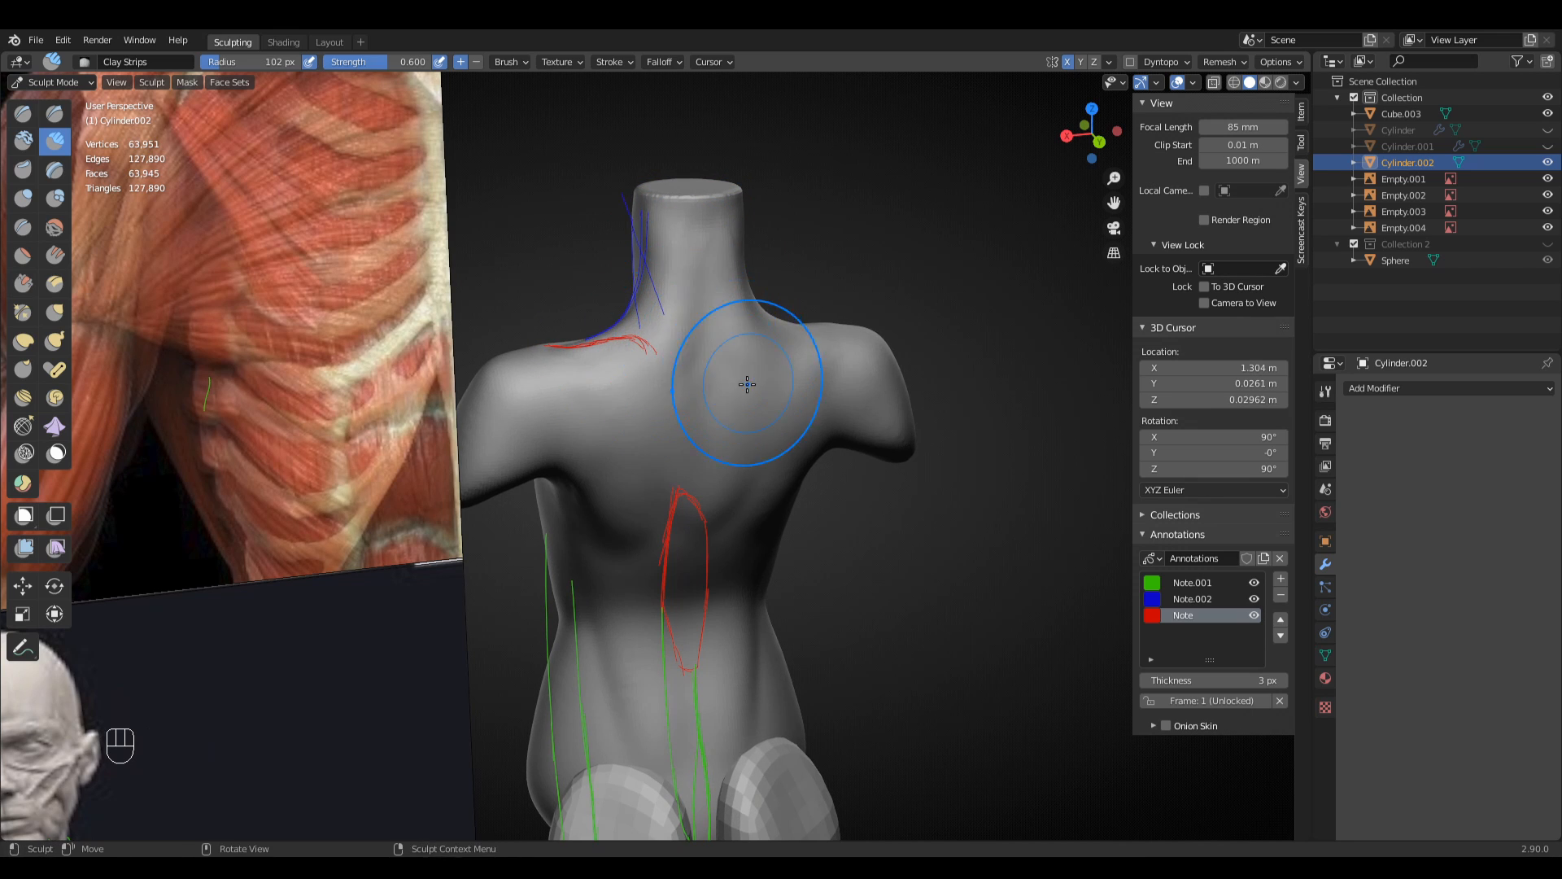
{"action": "middle_click_drag", "start_coordinate": [746, 384], "coordinate": [701, 363]}
{"action": "mouse_move", "coordinate": [639, 405]}
{"action": "left_mouse_down"}
{"action": "mouse_move", "coordinate": [660, 405]}
{"action": "mouse_move", "coordinate": [674, 375]}
{"action": "left_mouse_up"}
{"action": "middle_click_drag", "start_coordinate": [643, 232], "coordinate": [684, 246]}
{"action": "left_click_drag", "start_coordinate": [685, 350], "coordinate": [713, 510], "text": "shift"}
- Trace the neck midline and the left upper trapezius on the back-view muscle reference with the red annotation layer Note
{"action": "middle_click_drag", "start_coordinate": [691, 488], "coordinate": [618, 578], "text": "ctrl"}
{"action": "middle_click_drag", "start_coordinate": [383, 529], "coordinate": [657, 454], "text": "shift"}
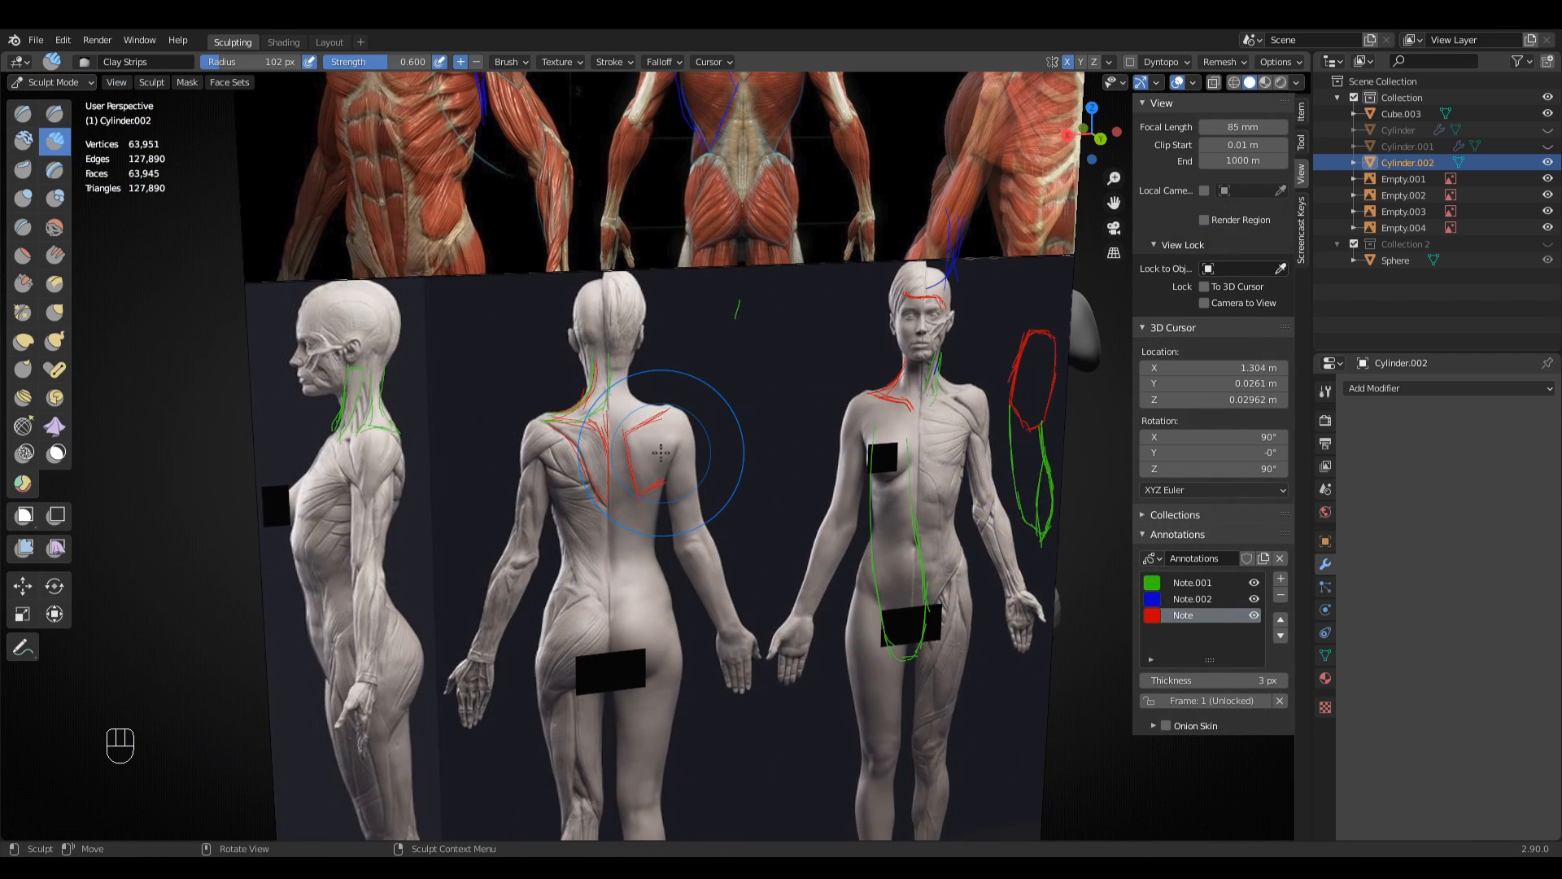
{"action": "key", "text": "KP_1"}
{"action": "key", "text": "KP_9"}
{"action": "middle_click_drag", "start_coordinate": [521, 358], "coordinate": [481, 309], "text": "ctrl"}
{"action": "middle_click_drag", "start_coordinate": [481, 309], "coordinate": [707, 513], "text": "shift"}
{"action": "middle_click_drag", "start_coordinate": [707, 513], "coordinate": [717, 358], "text": "ctrl"}
{"action": "mouse_move", "coordinate": [716, 358]}
{"action": "middle_mouse_down", "text": "shift"}
{"action": "mouse_move", "coordinate": [672, 569]}
{"action": "mouse_move", "coordinate": [623, 685]}
{"action": "mouse_move", "coordinate": [661, 325]}
{"action": "mouse_move", "coordinate": [666, 401]}
{"action": "mouse_move", "coordinate": [643, 325]}
{"action": "middle_mouse_up", "text": "shift"}
{"action": "left_click", "coordinate": [22, 647]}
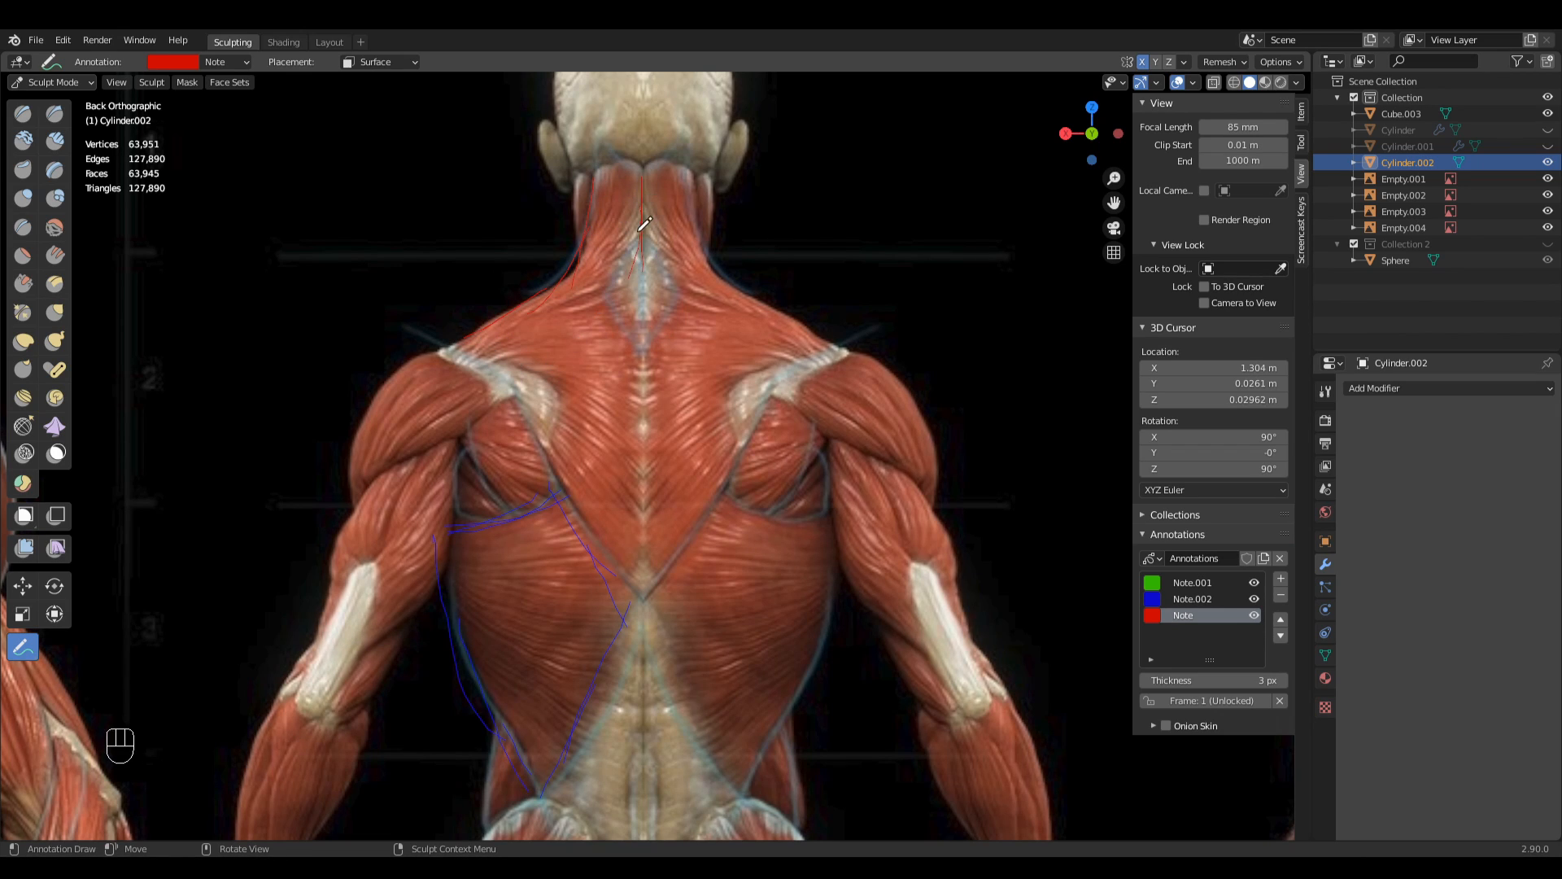
{"action": "mouse_move", "coordinate": [632, 332]}
{"action": "middle_mouse_down", "text": "shift"}
{"action": "mouse_move", "coordinate": [629, 415]}
{"action": "mouse_move", "coordinate": [638, 326]}
{"action": "mouse_move", "coordinate": [673, 425]}
{"action": "middle_mouse_up", "text": "shift"}
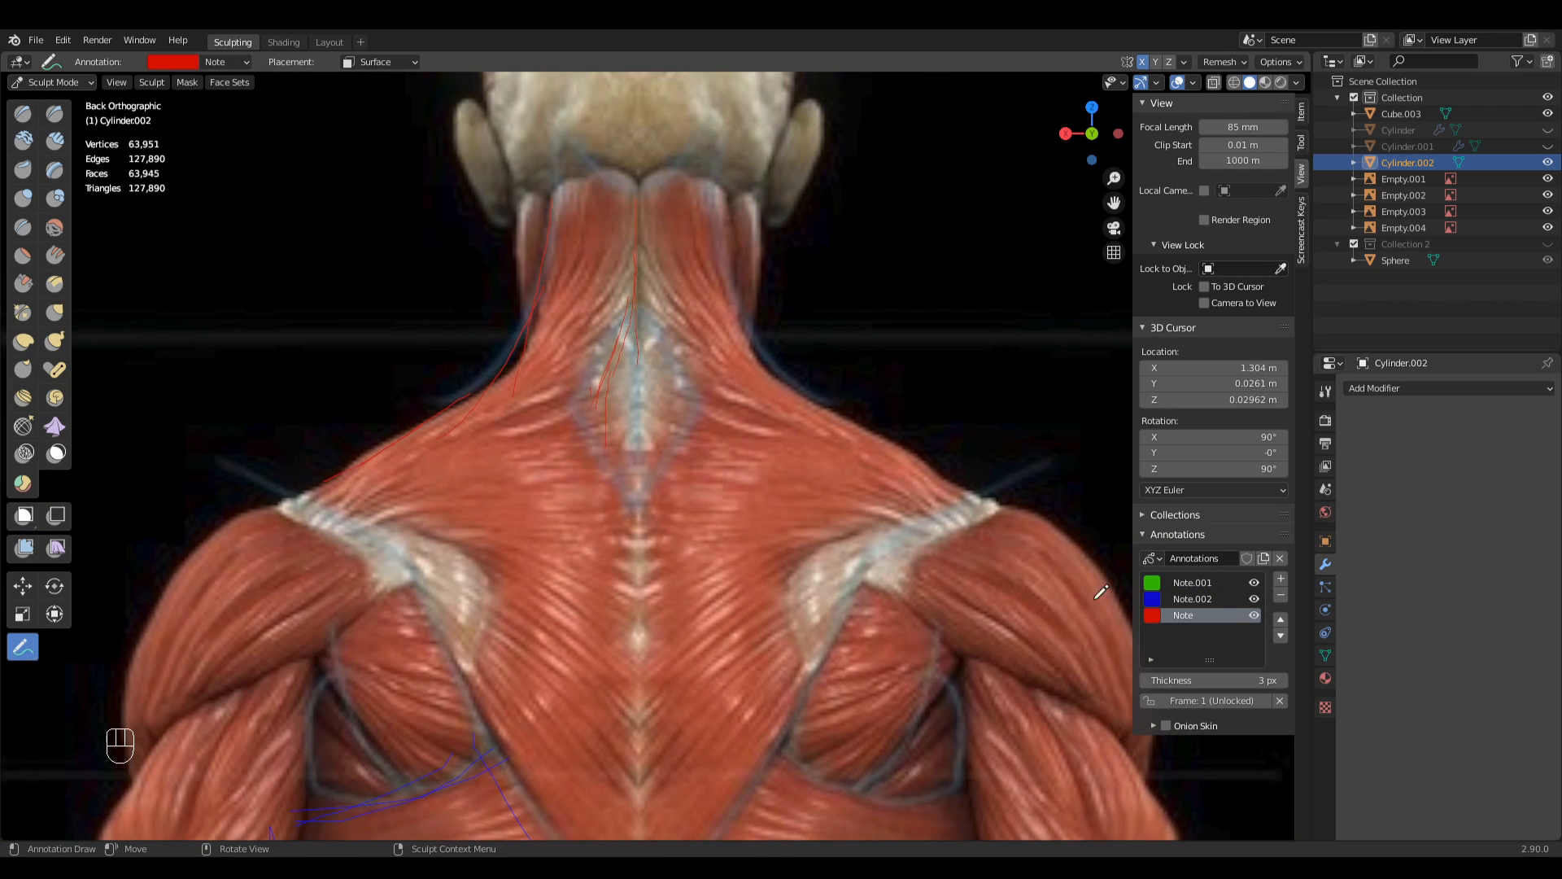
- Outline the left half of the diamond-shaped tendon at the neck base on the muscle reference with the blue annotation layer Note.002
{"action": "left_click", "coordinate": [1162, 599]}
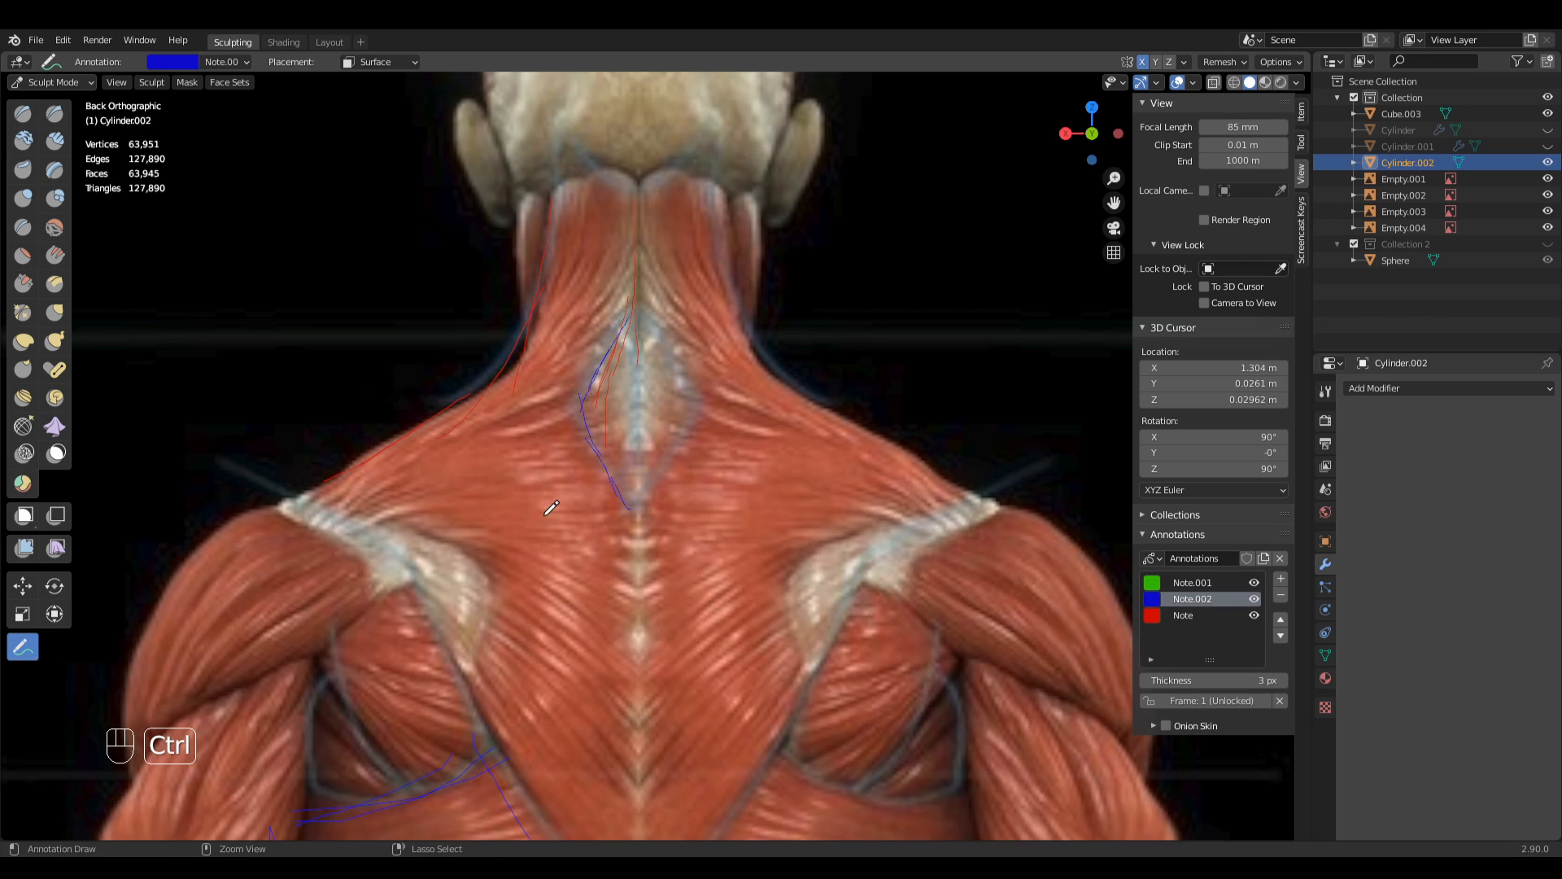
{"action": "middle_click_drag", "start_coordinate": [667, 465], "coordinate": [672, 499], "text": "ctrl"}
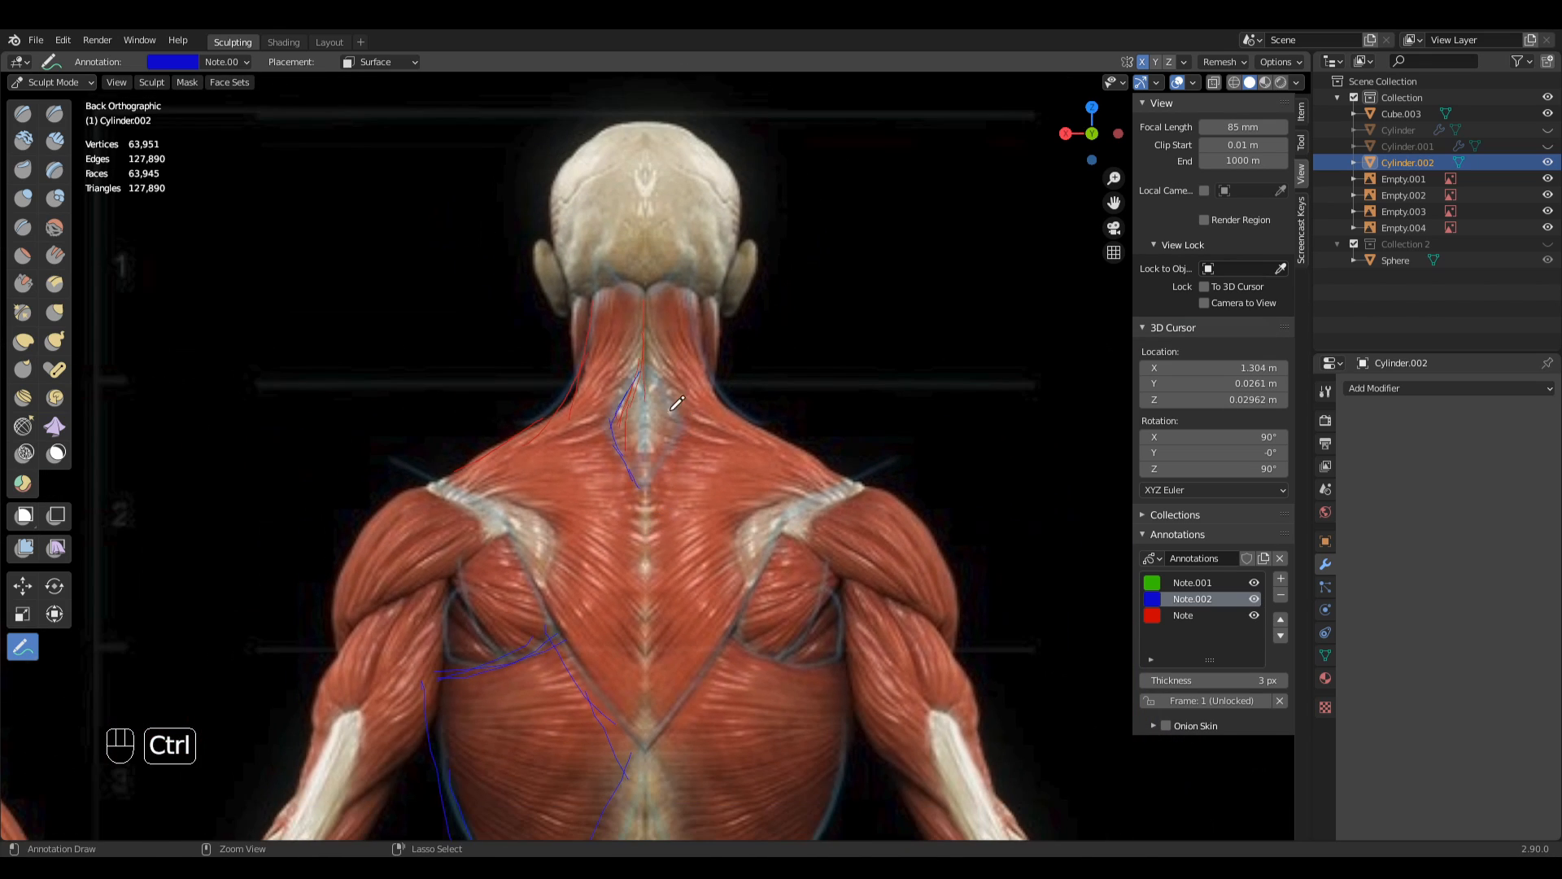
{"action": "middle_click_drag", "start_coordinate": [677, 403], "coordinate": [678, 473], "text": "ctrl"}
{"action": "middle_click_drag", "start_coordinate": [814, 553], "coordinate": [588, 424], "text": "shift"}
{"action": "middle_click_drag", "start_coordinate": [871, 492], "coordinate": [523, 457], "text": "ctrl"}
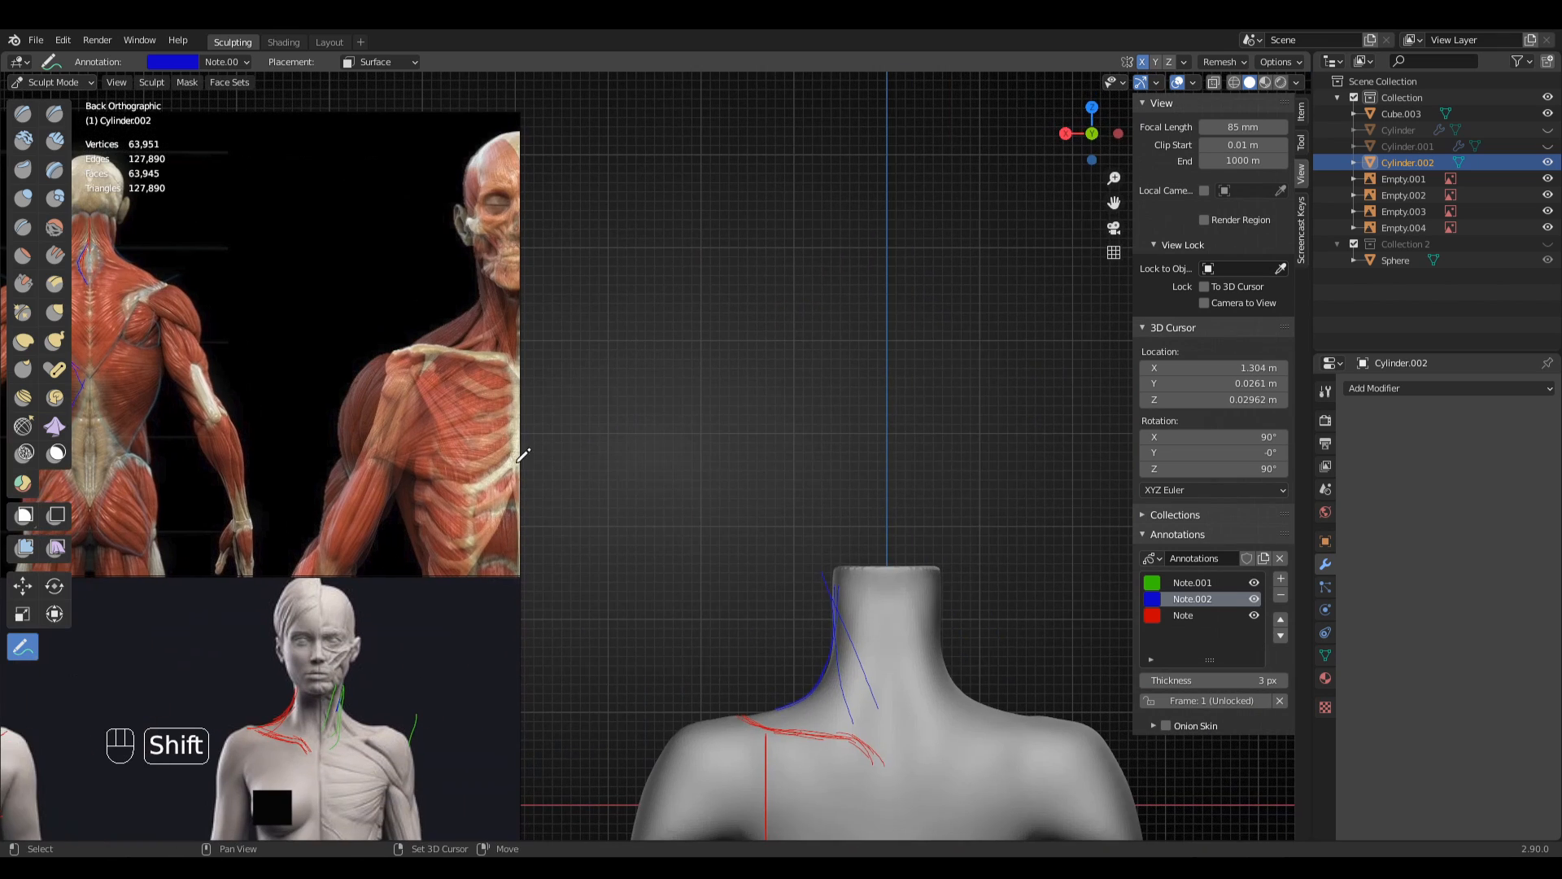
- Build up the diamond-shaped area at the back of the neck and upper spine with Clay Strips at 123 px radius
{"action": "middle_click_drag", "start_coordinate": [861, 773], "coordinate": [792, 427], "text": "shift"}
{"action": "middle_click_drag", "start_coordinate": [799, 520], "coordinate": [781, 470], "text": "ctrl"}
{"action": "middle_click_drag", "start_coordinate": [778, 471], "coordinate": [577, 546], "text": "shift"}
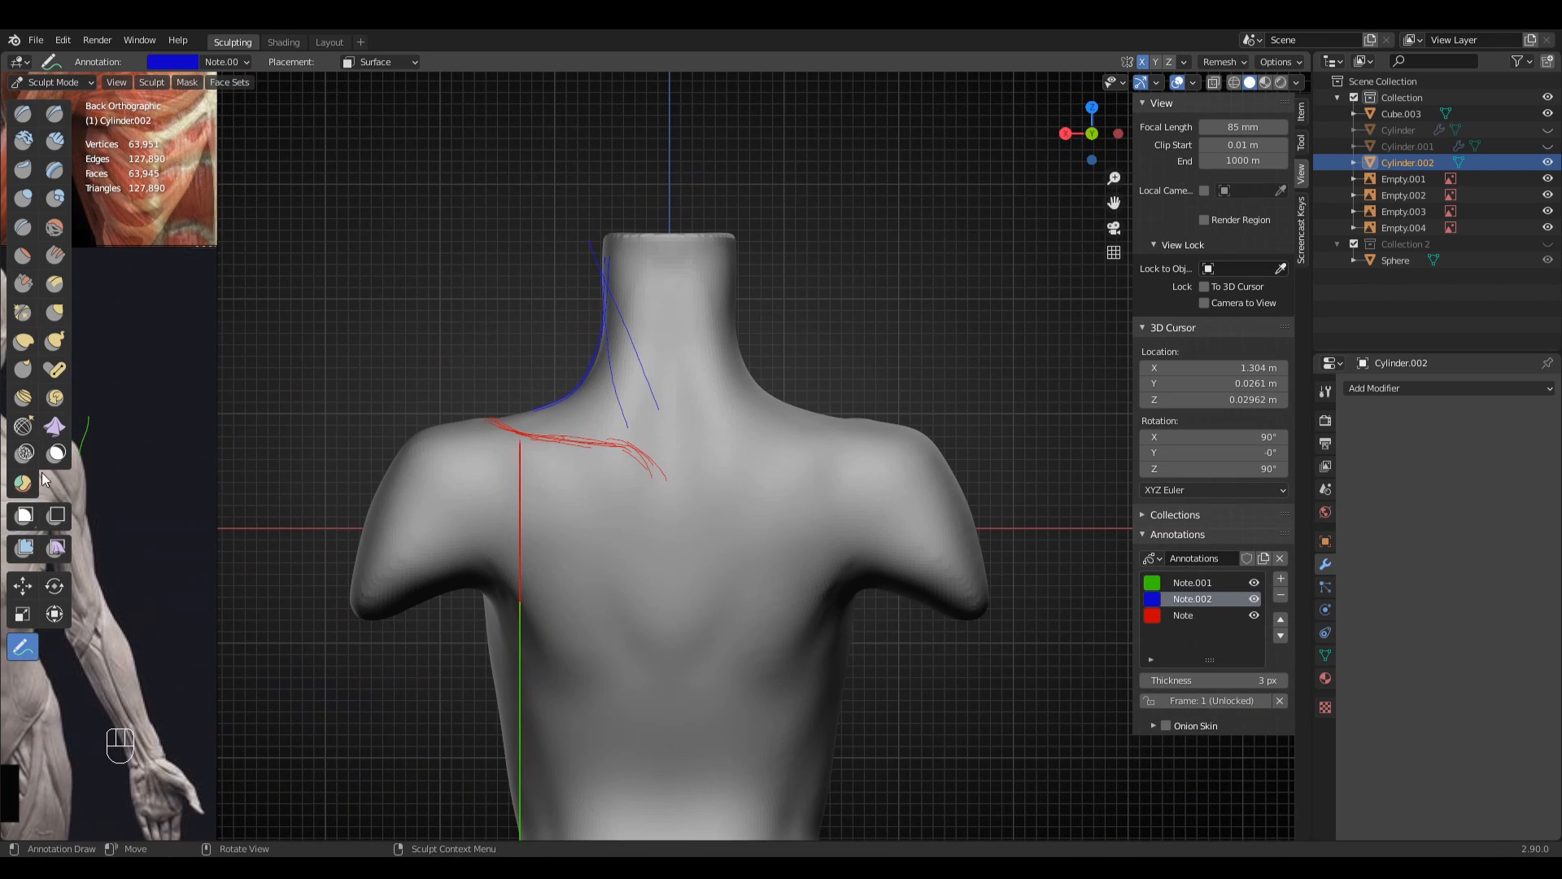
{"action": "key", "text": "q"}
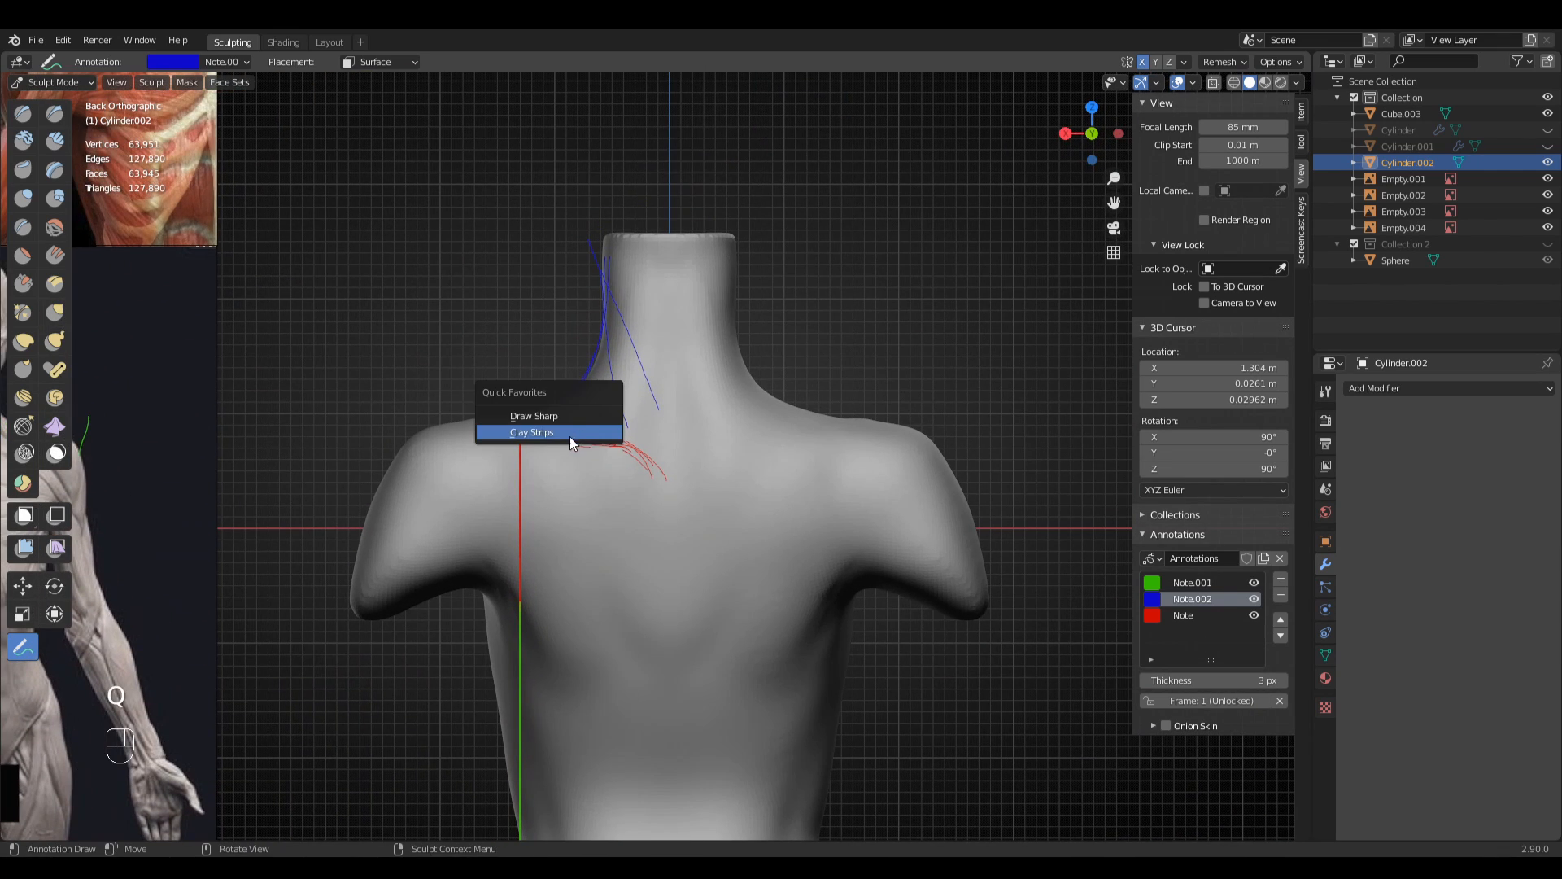
{"action": "left_click", "coordinate": [569, 435]}
{"action": "mouse_move", "coordinate": [621, 433]}
{"action": "middle_mouse_down", "text": "ctrl"}
{"action": "mouse_move", "coordinate": [635, 378]}
{"action": "mouse_move", "coordinate": [664, 440]}
{"action": "middle_mouse_up", "text": "ctrl"}
{"action": "key", "text": "f"}
{"action": "left_click", "coordinate": [593, 403]}
{"action": "mouse_move", "coordinate": [758, 461]}
{"action": "middle_mouse_down"}
{"action": "mouse_move", "coordinate": [889, 436]}
{"action": "mouse_move", "coordinate": [925, 453]}
{"action": "mouse_move", "coordinate": [757, 407]}
{"action": "middle_mouse_up"}
{"action": "key", "text": "f"}
{"action": "left_click", "coordinate": [751, 402]}
{"action": "key", "text": "f"}
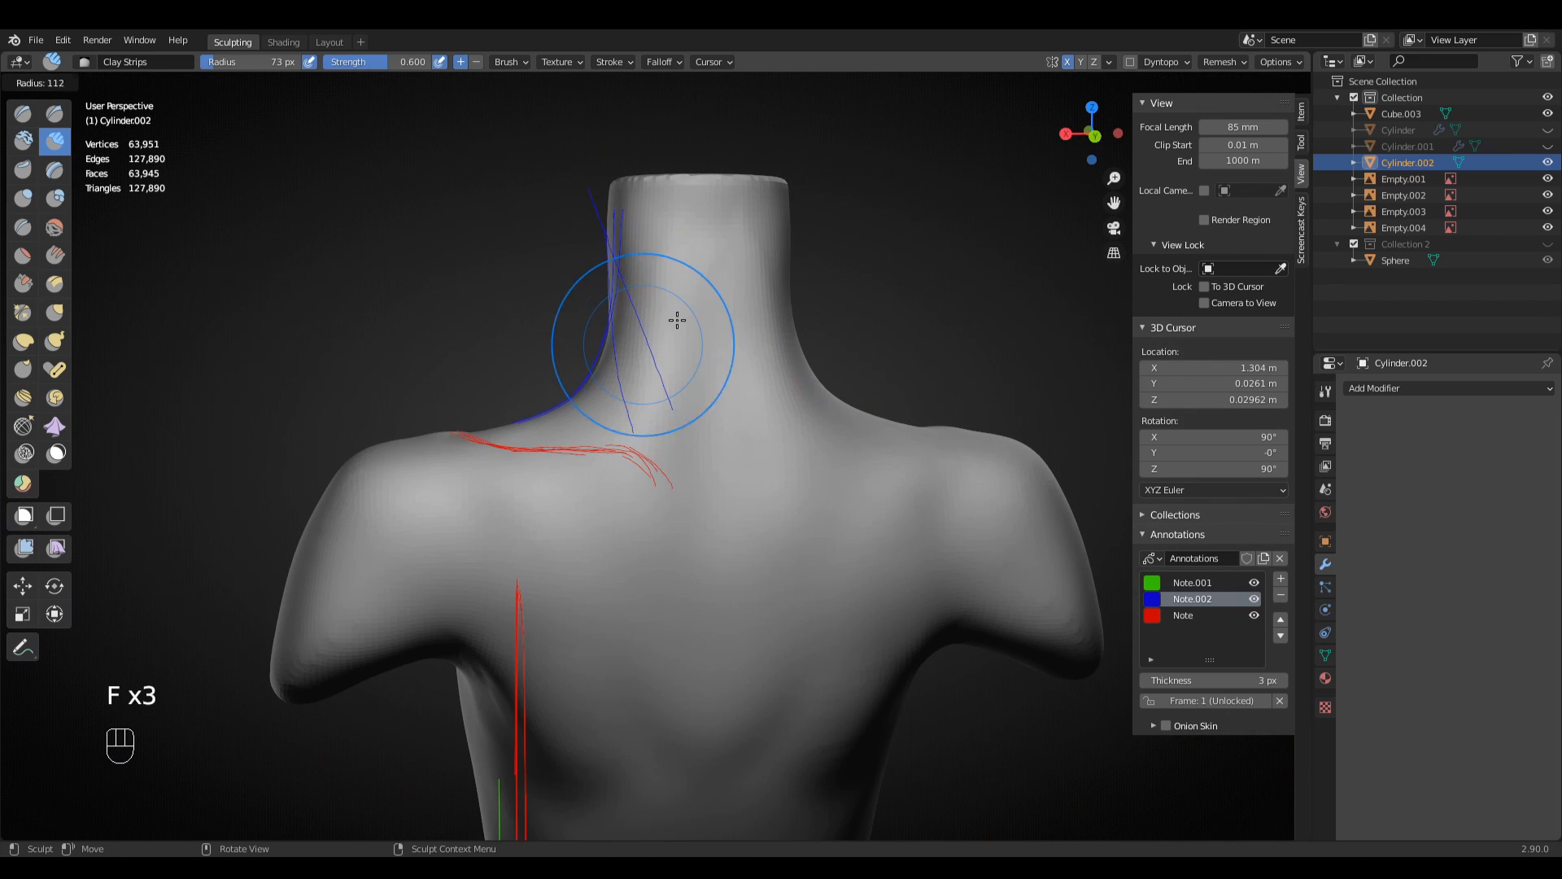
{"action": "left_click", "coordinate": [646, 411]}
{"action": "mouse_move", "coordinate": [683, 233]}
{"action": "left_mouse_down"}
{"action": "mouse_move", "coordinate": [630, 395]}
{"action": "mouse_move", "coordinate": [584, 433]}
{"action": "mouse_move", "coordinate": [670, 380]}
{"action": "mouse_move", "coordinate": [699, 301]}
{"action": "left_mouse_up"}
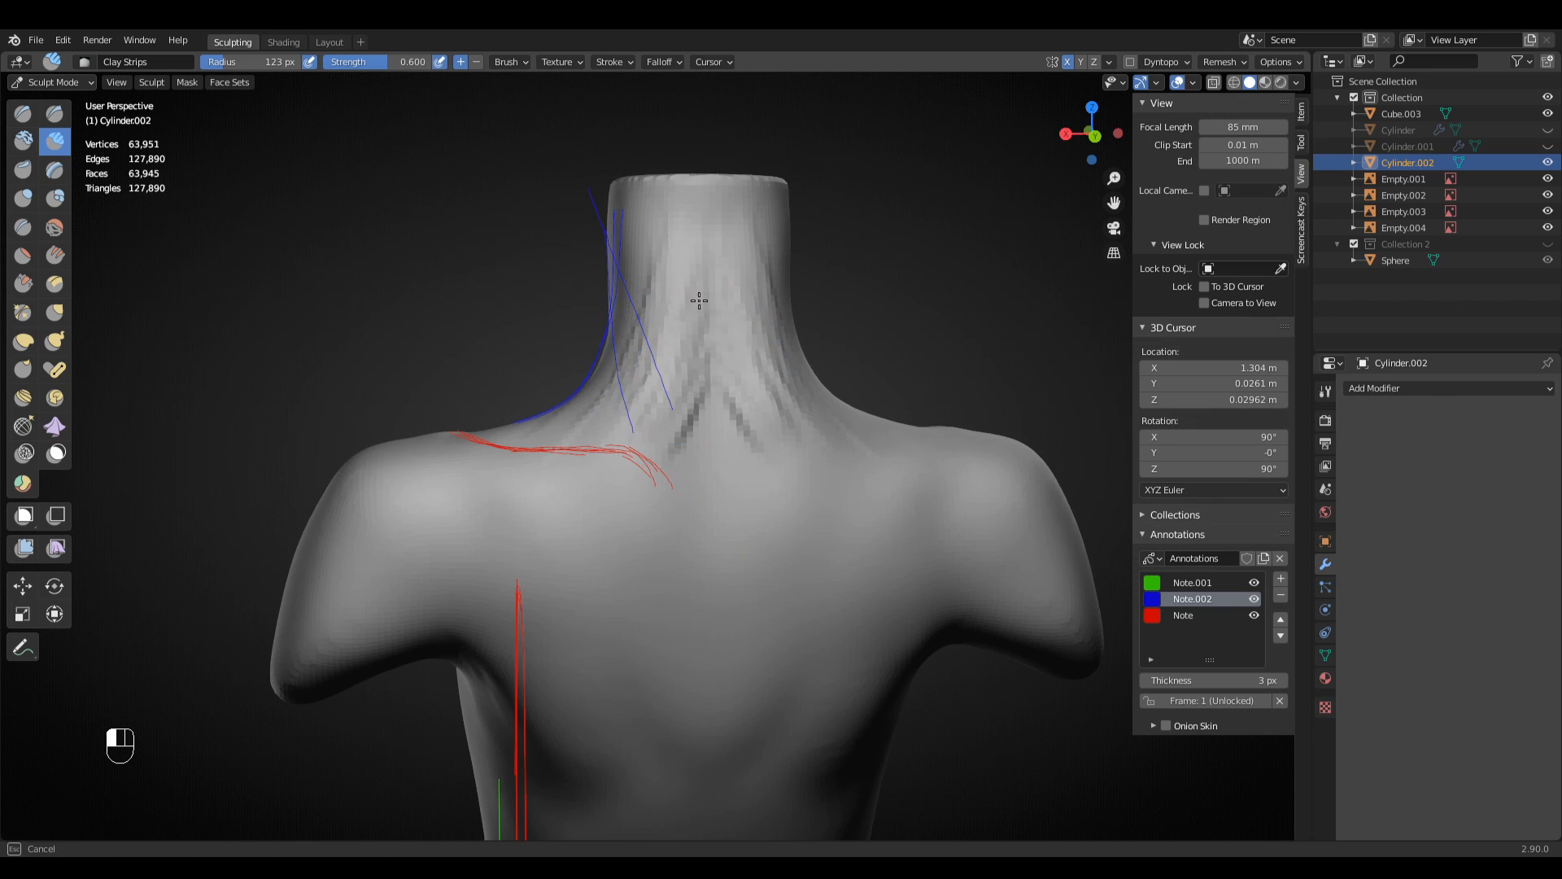
{"action": "left_click_drag", "start_coordinate": [600, 443], "coordinate": [700, 585]}
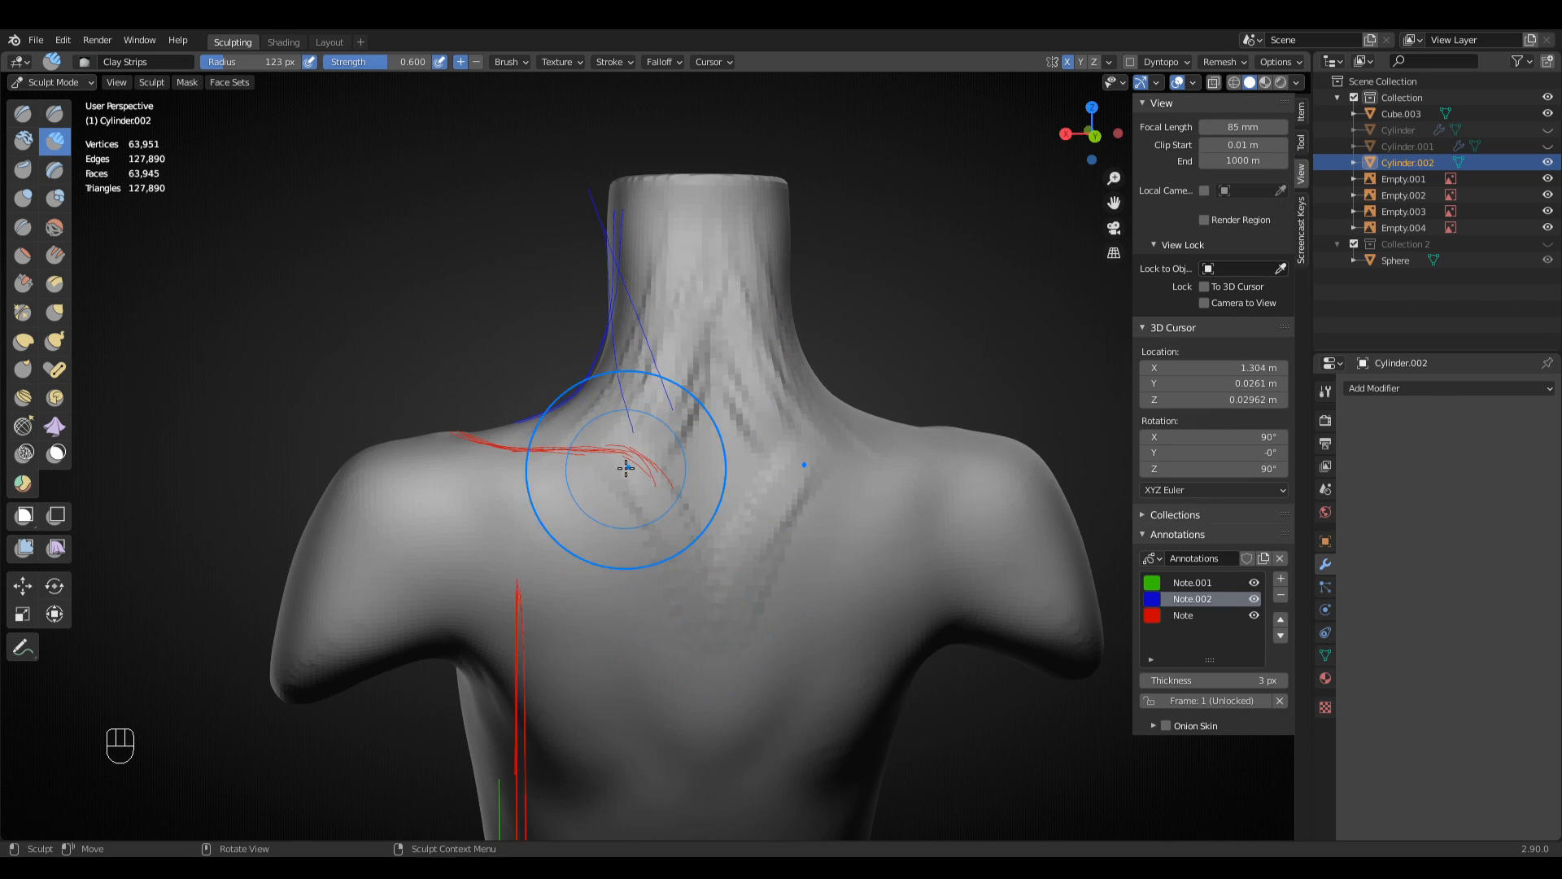
{"action": "mouse_move", "coordinate": [628, 464]}
{"action": "left_mouse_down"}
{"action": "mouse_move", "coordinate": [694, 680]}
{"action": "mouse_move", "coordinate": [645, 594]}
{"action": "mouse_move", "coordinate": [662, 569]}
{"action": "mouse_move", "coordinate": [659, 496]}
{"action": "mouse_move", "coordinate": [729, 493]}
{"action": "left_mouse_up"}
- Add a small vertebra bump at the base of the neck with Clay Strips at 54 px radius and smooth it
{"action": "key", "text": "f"}
{"action": "key", "text": "f"}
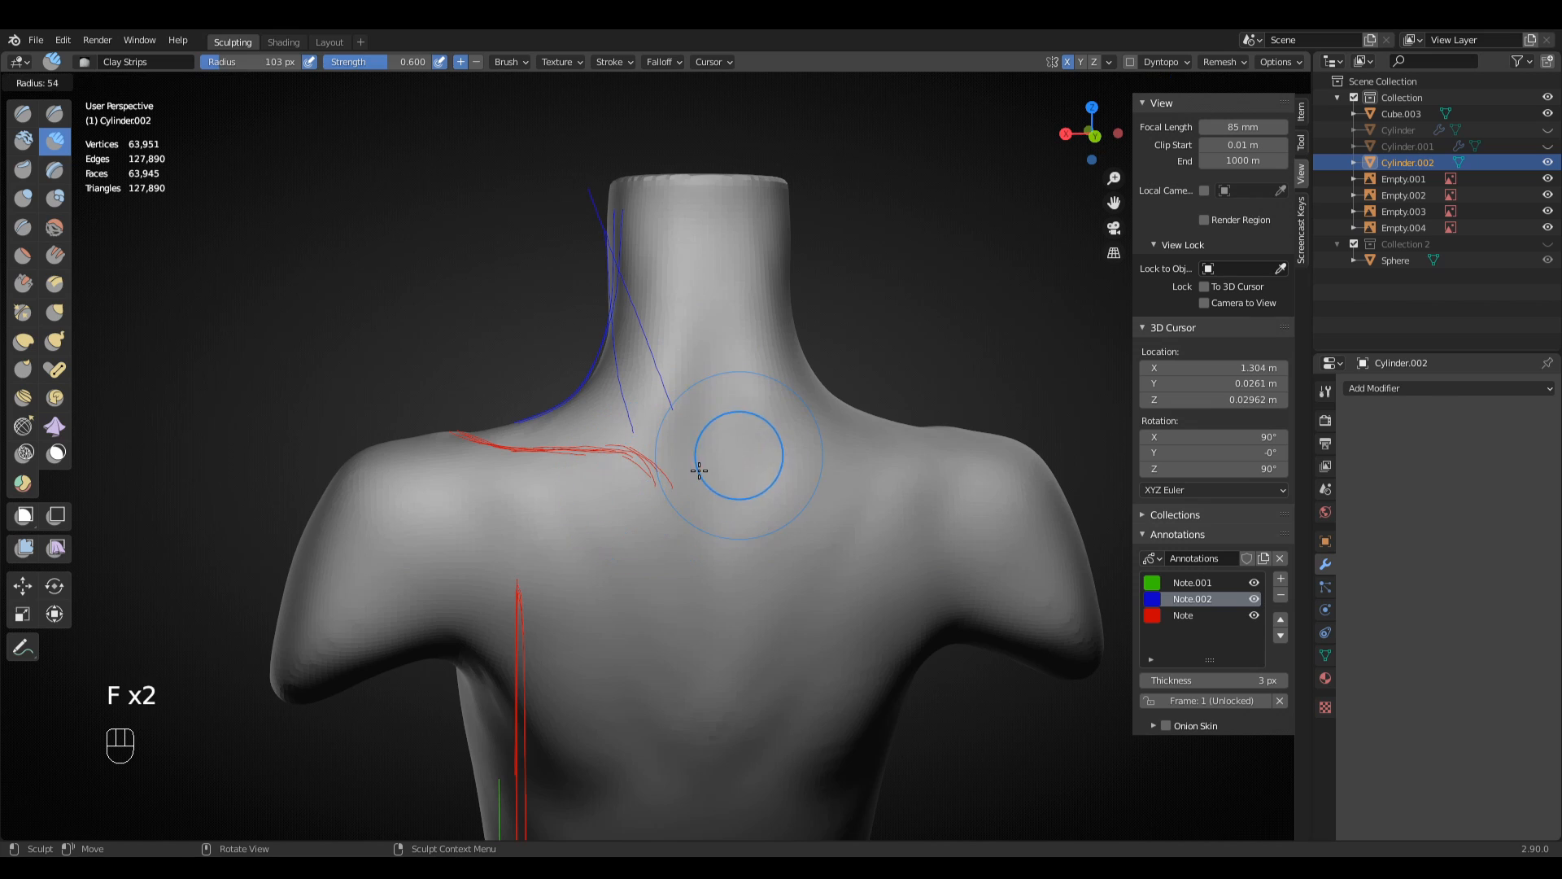
{"action": "left_click", "coordinate": [722, 461]}
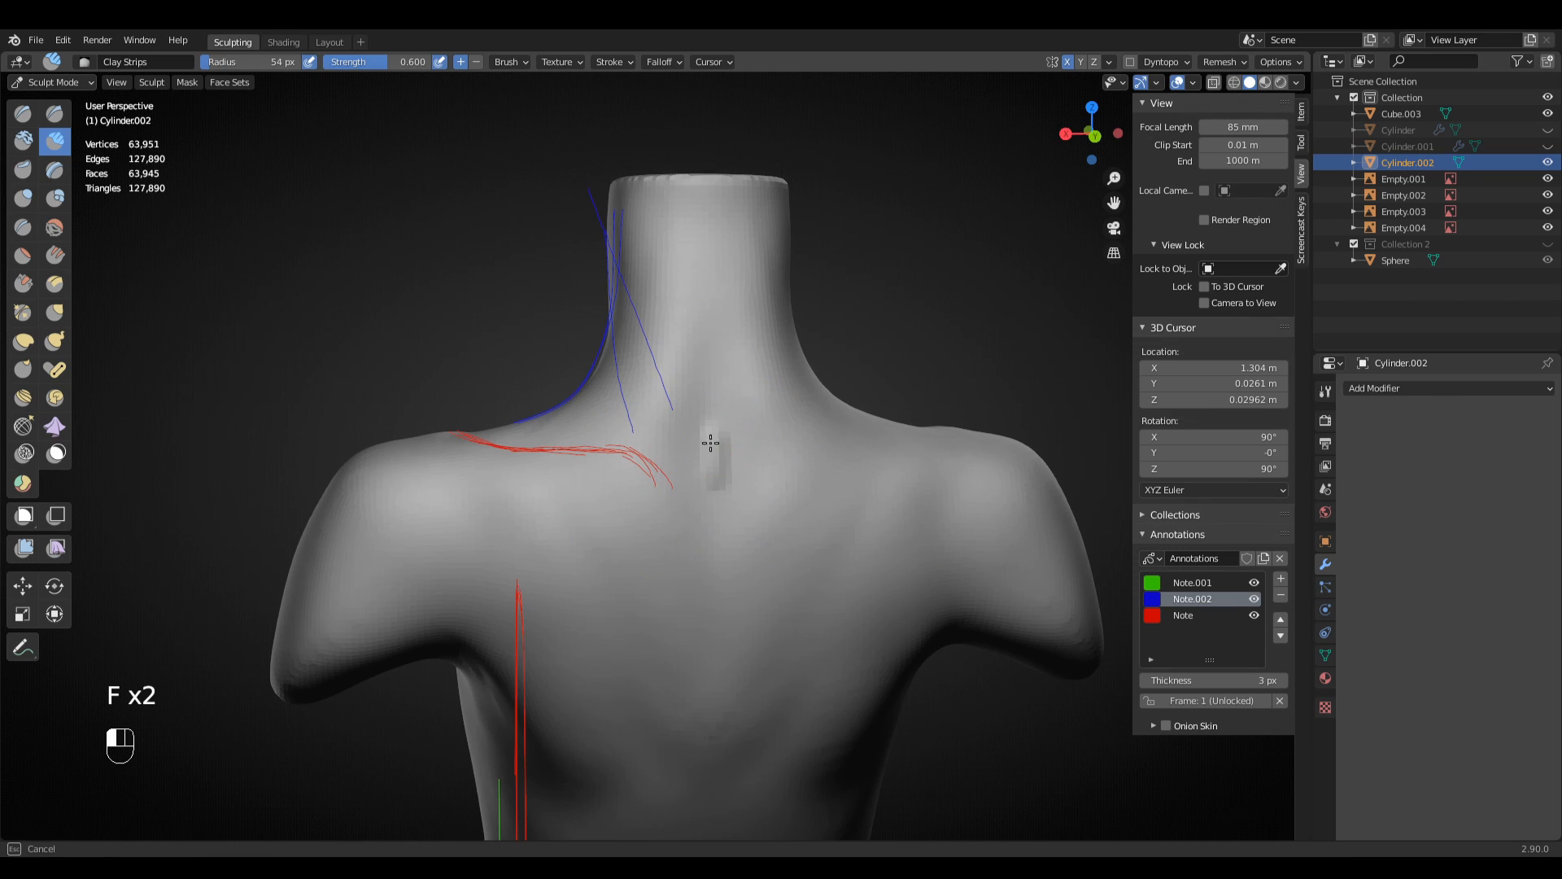
{"action": "left_click_drag", "start_coordinate": [715, 467], "coordinate": [717, 458], "text": "shift"}
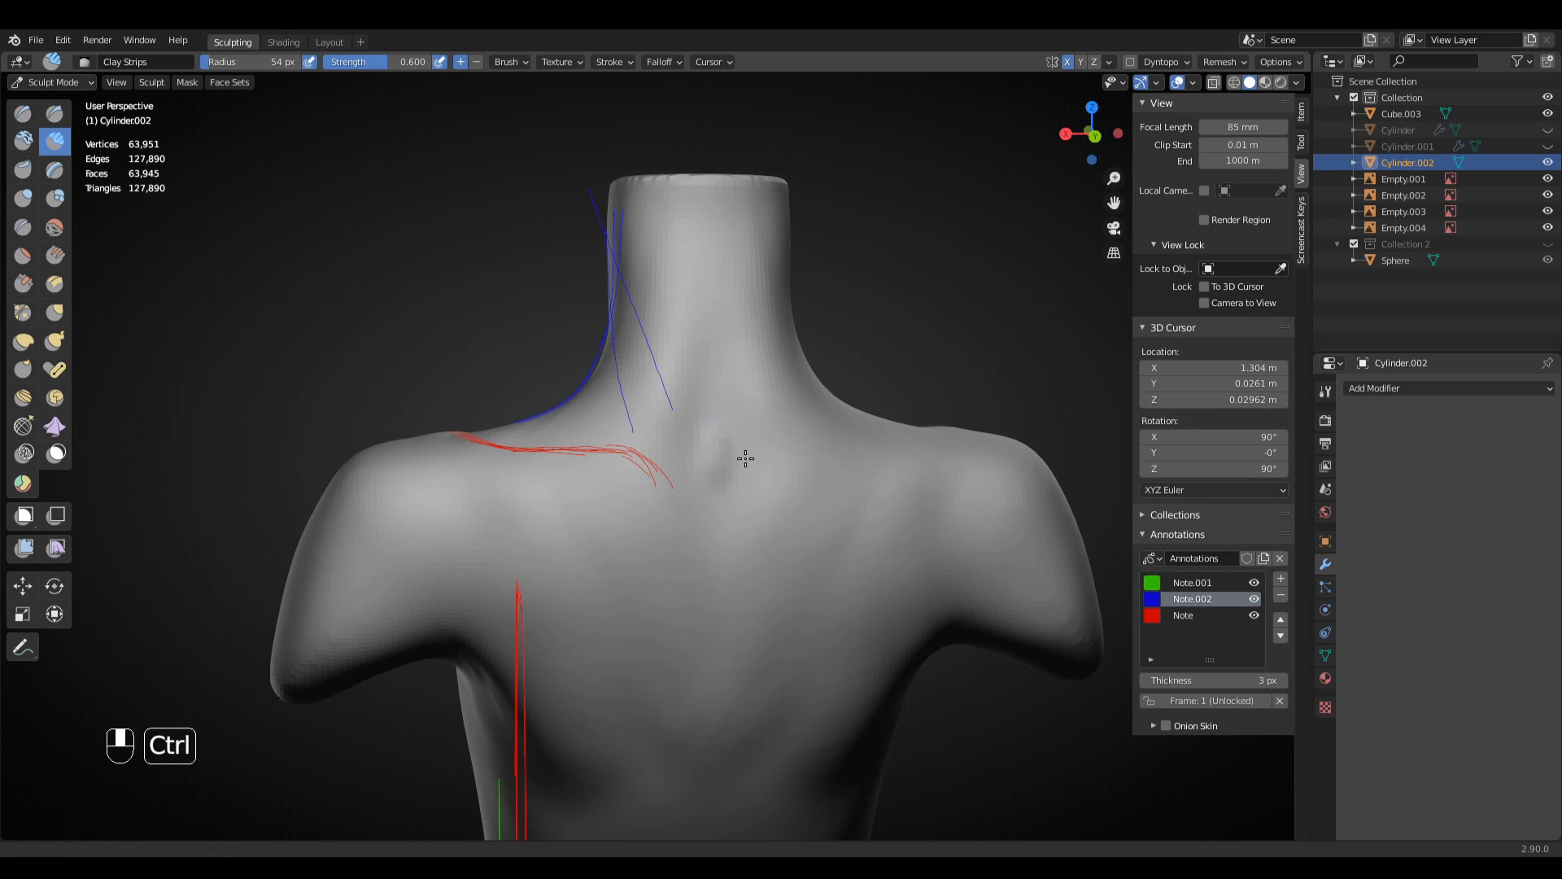
{"action": "mouse_move", "coordinate": [743, 457]}
{"action": "middle_mouse_down", "text": "ctrl"}
{"action": "mouse_move", "coordinate": [721, 393]}
{"action": "mouse_move", "coordinate": [774, 377]}
{"action": "mouse_move", "coordinate": [742, 557]}
{"action": "mouse_move", "coordinate": [726, 450]}
{"action": "middle_mouse_up", "text": "ctrl"}
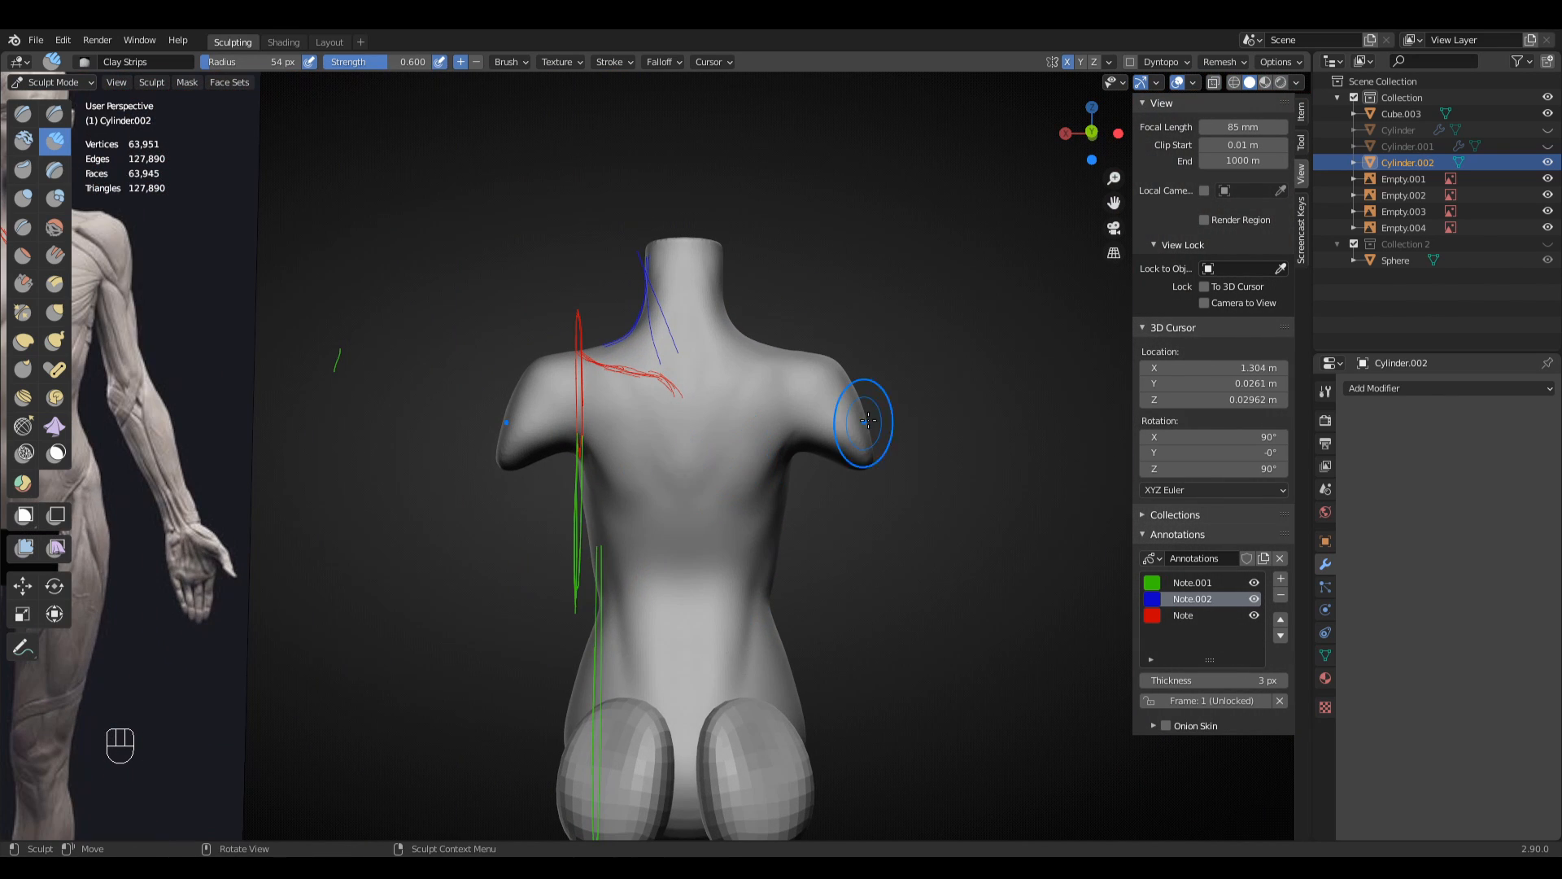
- Carve the spine groove from the neck down to the lower back with Draw Sharp at 21 px radius
{"action": "middle_click_drag", "start_coordinate": [837, 489], "coordinate": [1081, 443], "text": "shift"}
{"action": "middle_click_drag", "start_coordinate": [861, 514], "coordinate": [689, 458]}
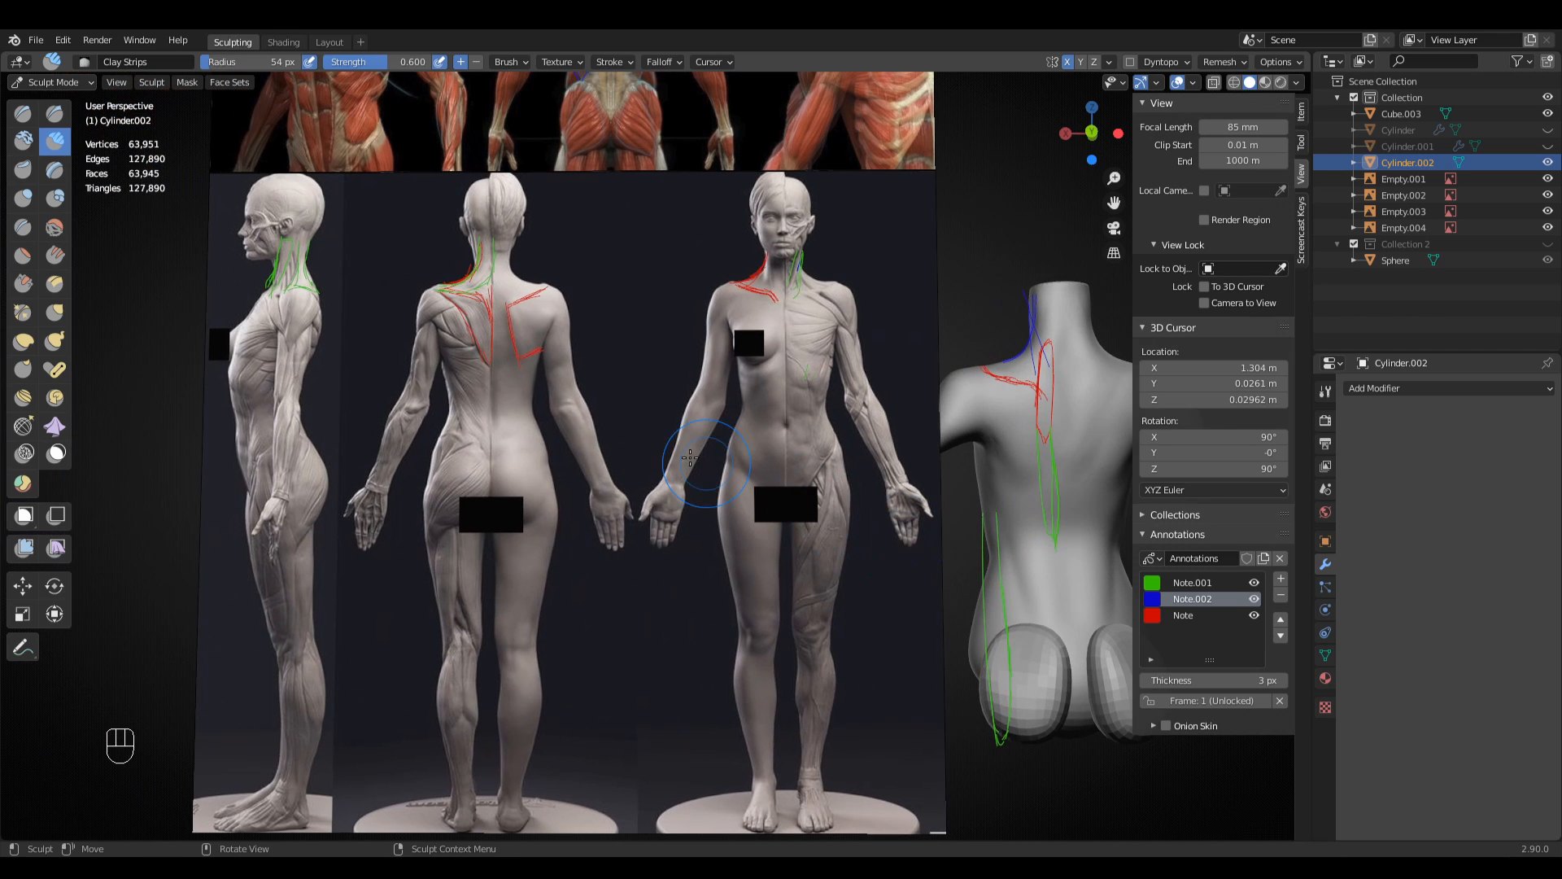
{"action": "mouse_move", "coordinate": [1031, 498]}
{"action": "middle_mouse_down", "text": "shift"}
{"action": "mouse_move", "coordinate": [722, 428]}
{"action": "mouse_move", "coordinate": [788, 406]}
{"action": "mouse_move", "coordinate": [632, 466]}
{"action": "middle_mouse_up", "text": "shift"}
{"action": "key", "text": "q"}
{"action": "left_click", "coordinate": [734, 409]}
{"action": "key", "text": "f"}
{"action": "left_click", "coordinate": [774, 425]}
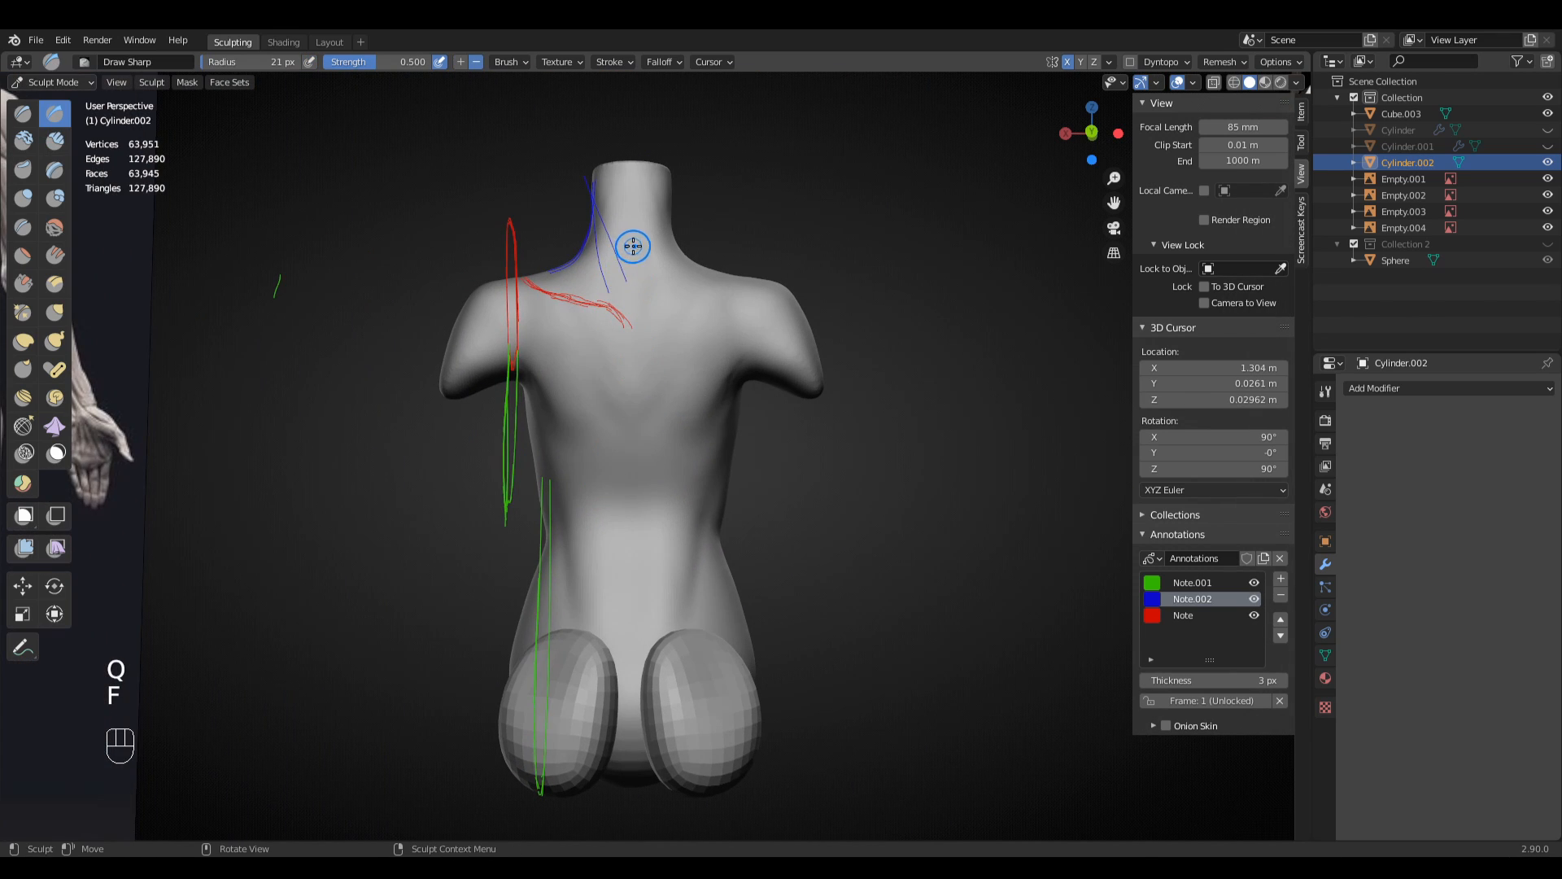
{"action": "left_click_drag", "start_coordinate": [629, 301], "coordinate": [634, 627]}
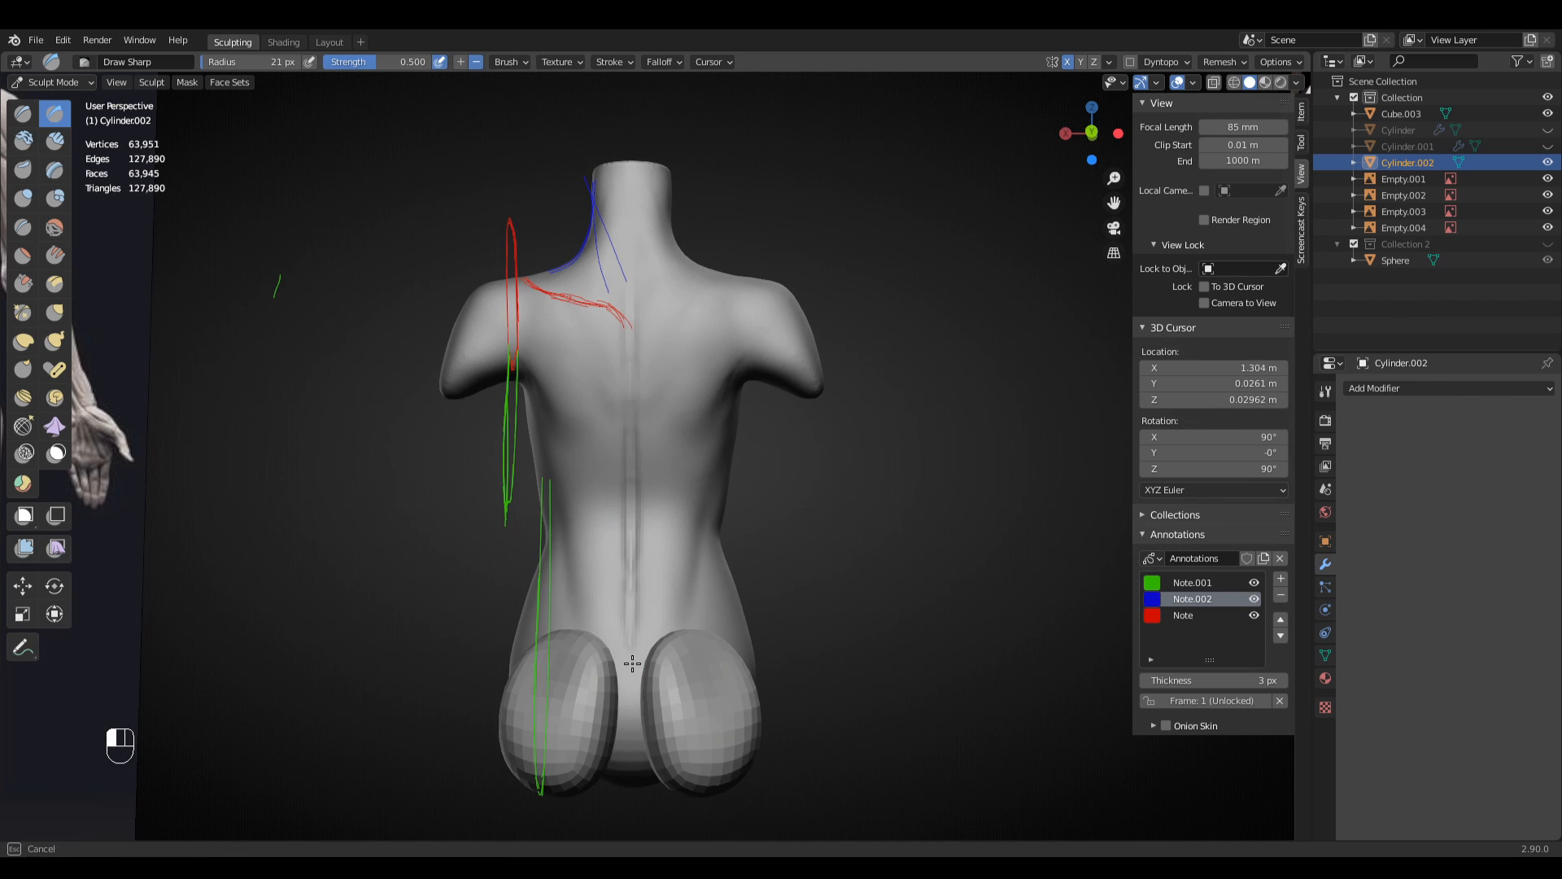
{"action": "left_click_drag", "start_coordinate": [633, 526], "coordinate": [632, 625]}
{"action": "left_click_drag", "start_coordinate": [632, 332], "coordinate": [634, 521]}
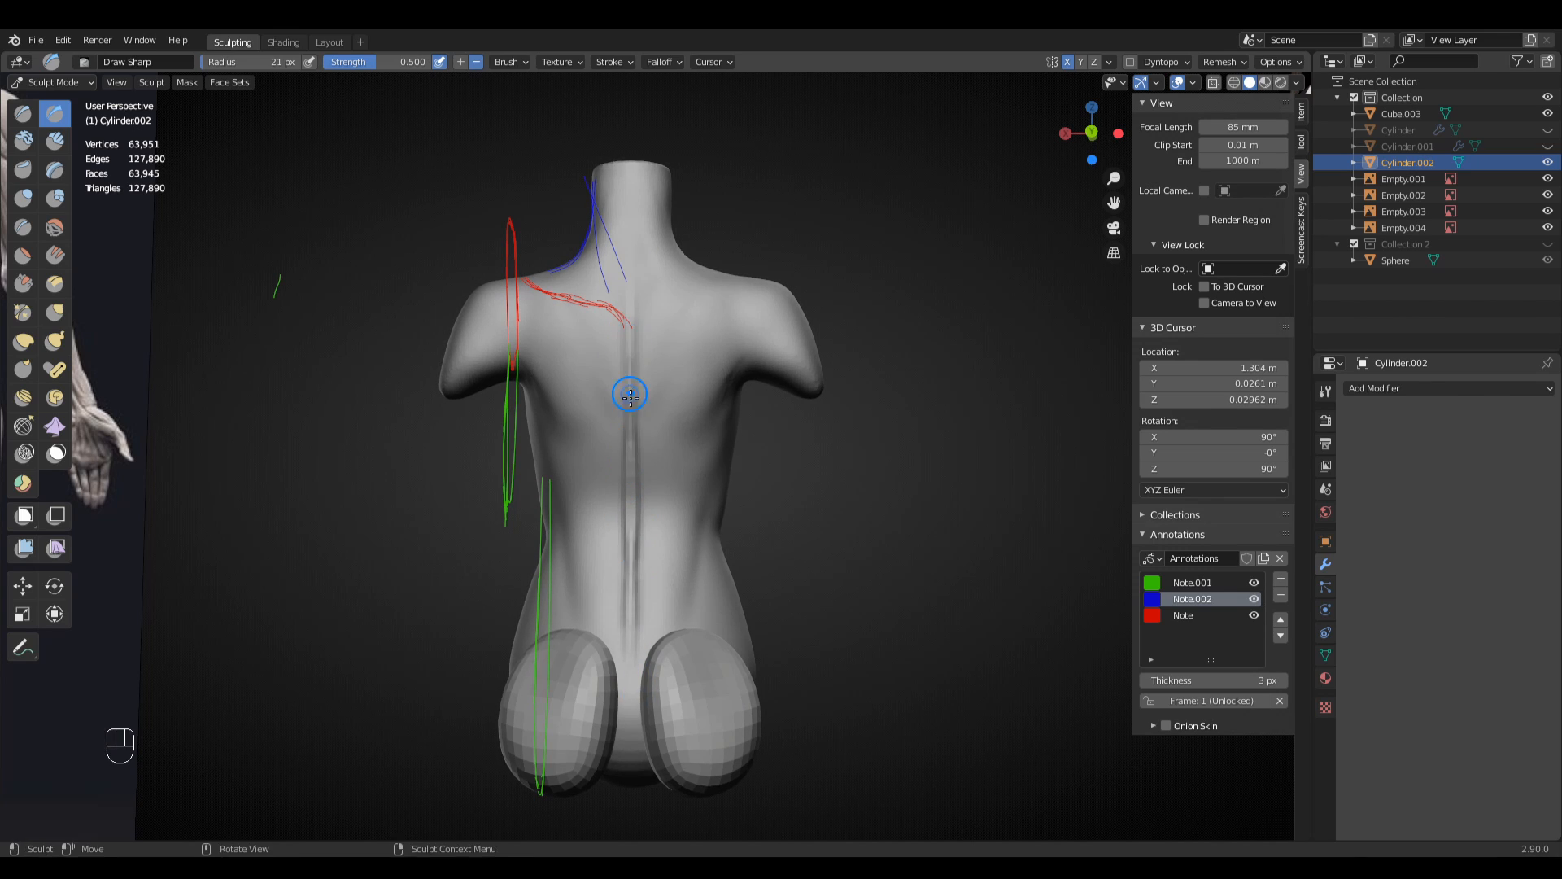
{"action": "left_click_drag", "start_coordinate": [628, 247], "coordinate": [629, 305]}
{"action": "left_click_drag", "start_coordinate": [627, 195], "coordinate": [632, 412]}
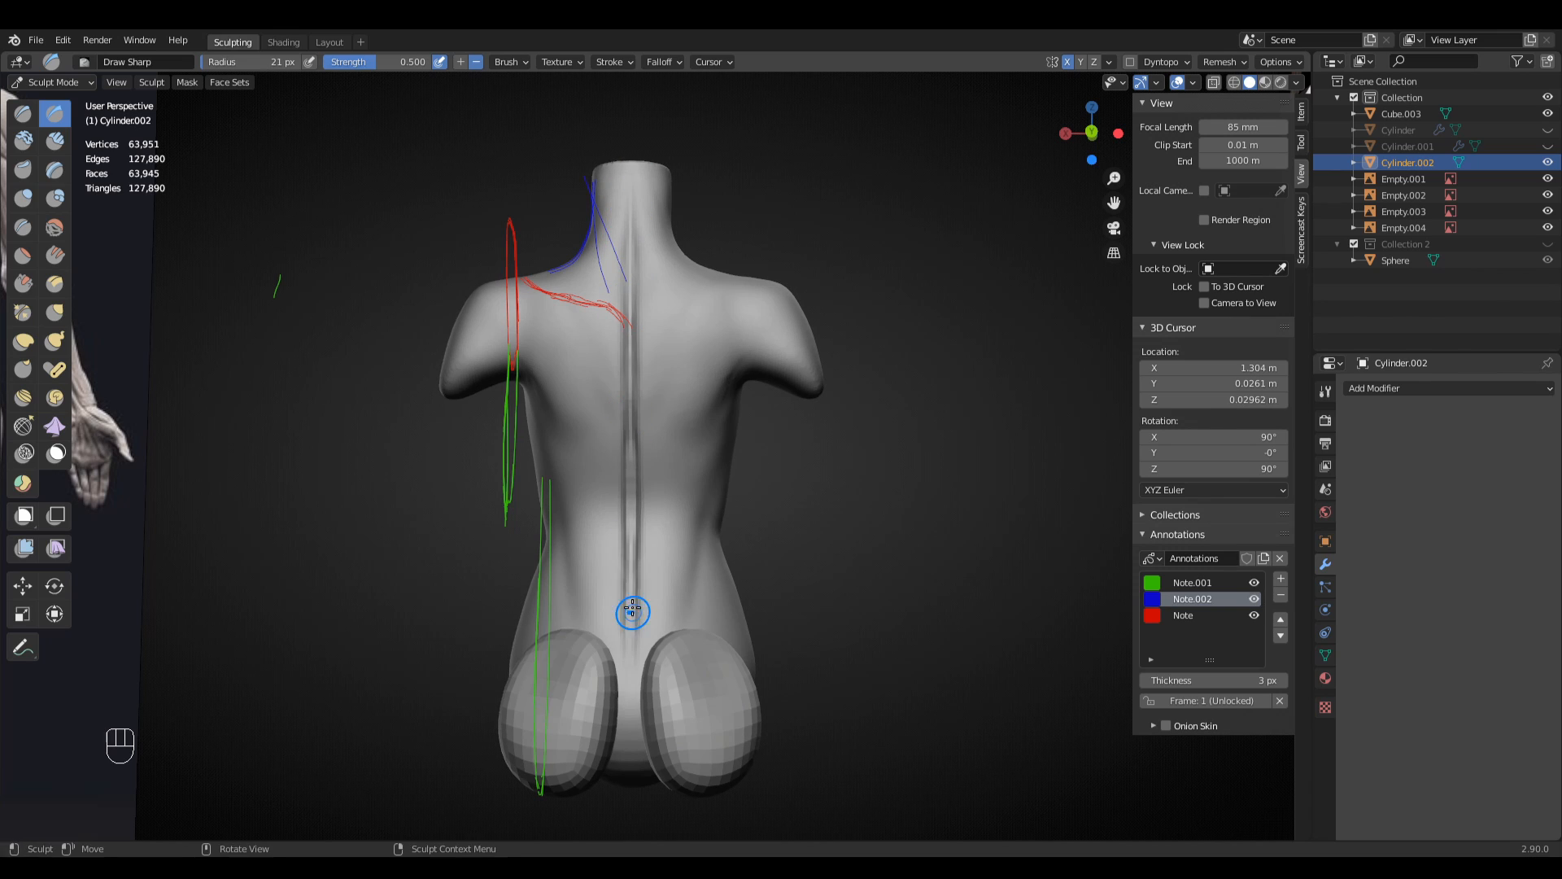
{"action": "left_click_drag", "start_coordinate": [634, 625], "coordinate": [633, 666]}
{"action": "middle_click_drag", "start_coordinate": [607, 604], "coordinate": [634, 600]}
{"action": "key", "text": "s"}
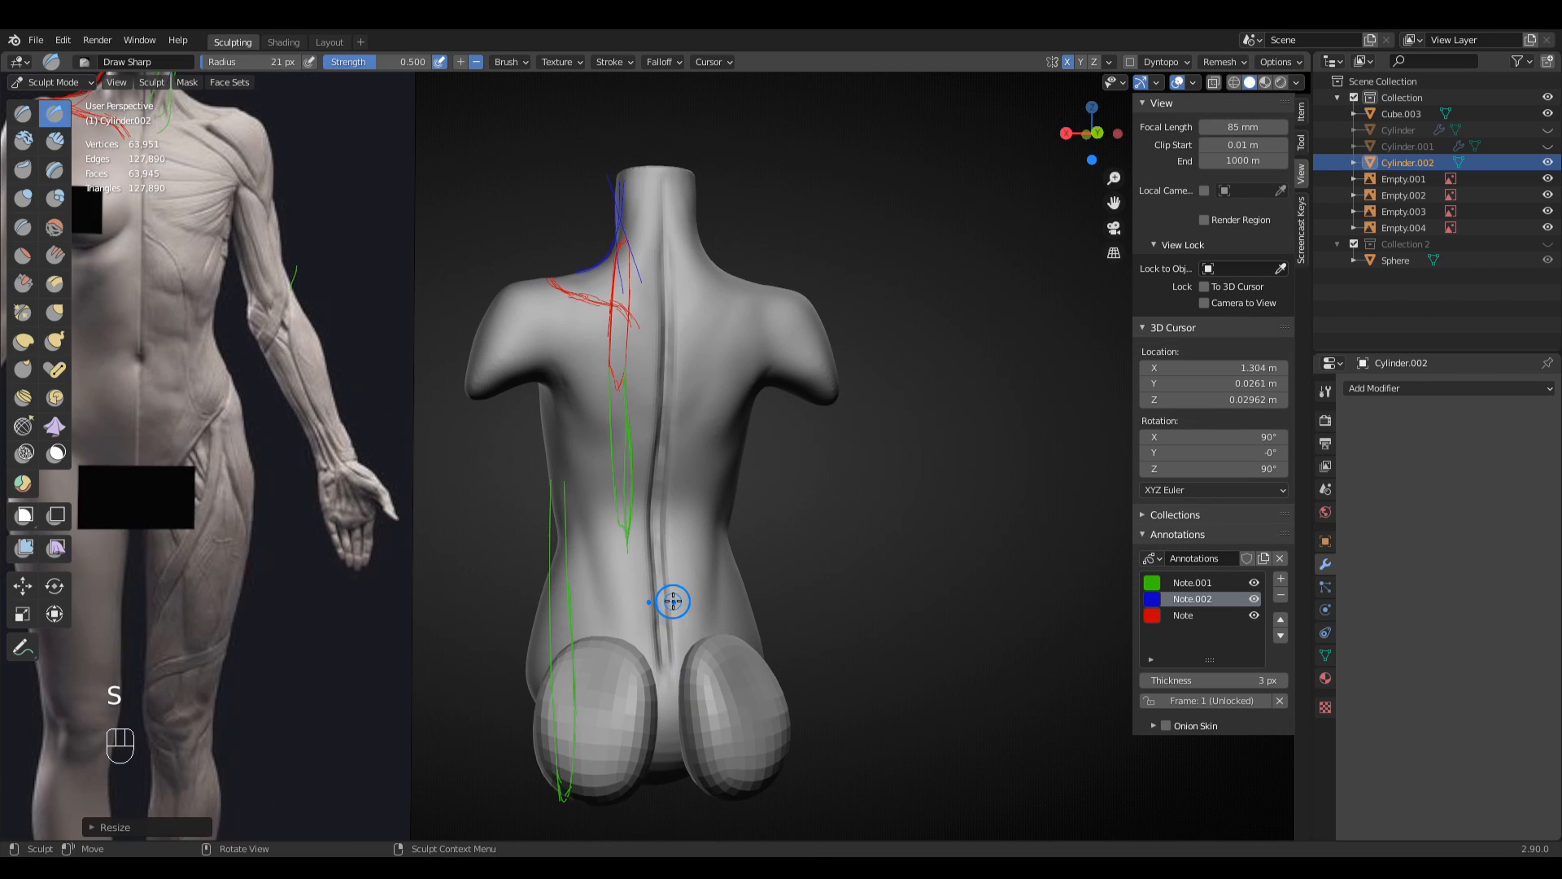
{"action": "key", "text": "ctrl+z"}
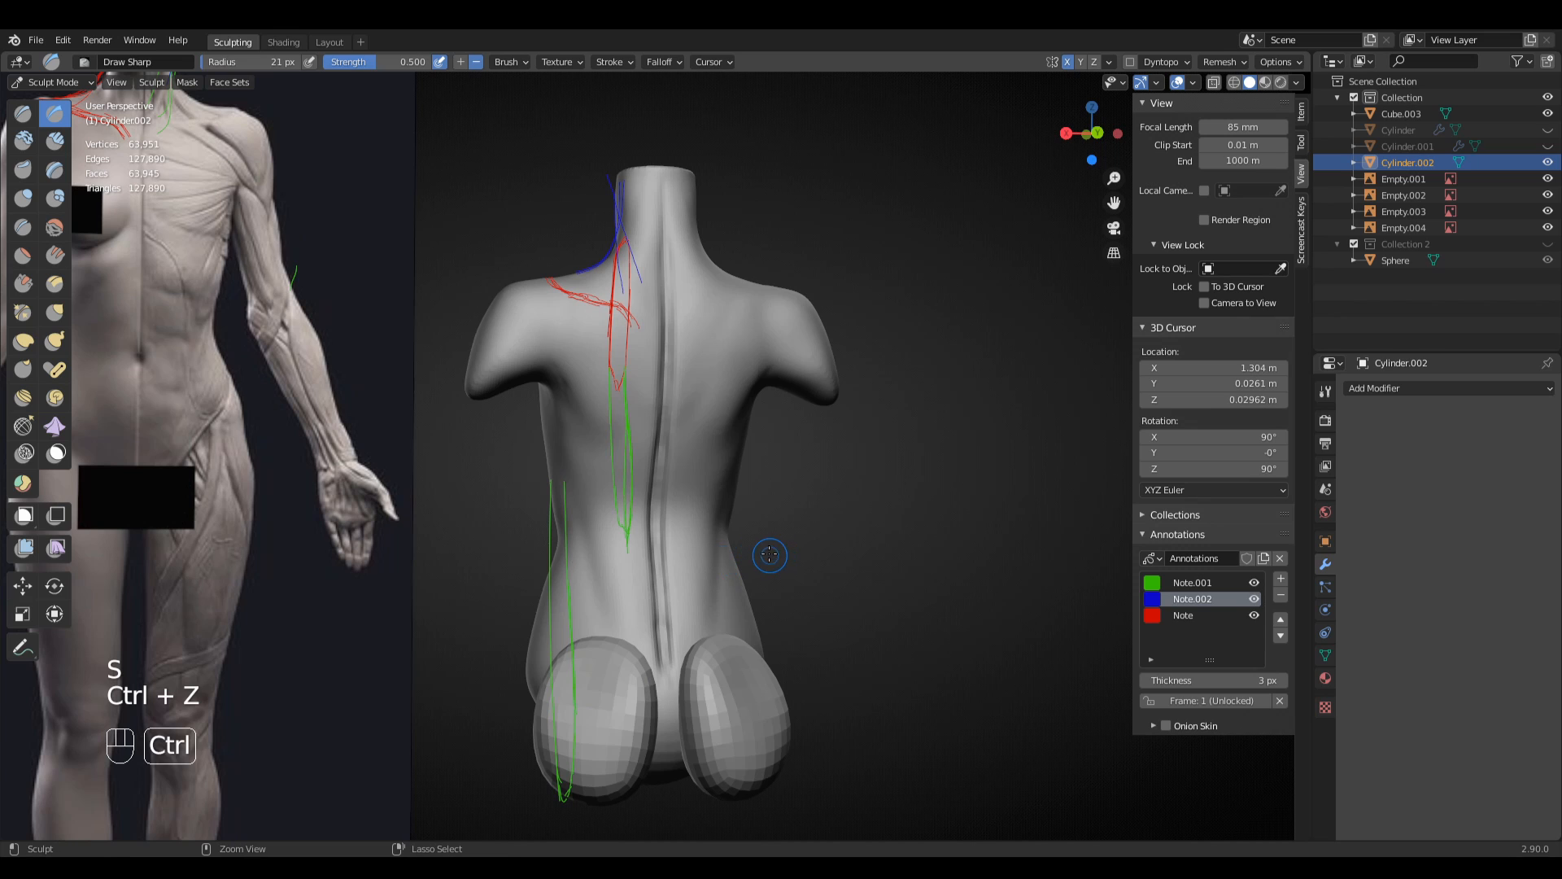
{"action": "key", "text": "ctrl+z"}
- Soften the spine groove along the back and lower back by smoothing at 84 px radius
{"action": "key", "text": "f"}
{"action": "left_click", "coordinate": [832, 529]}
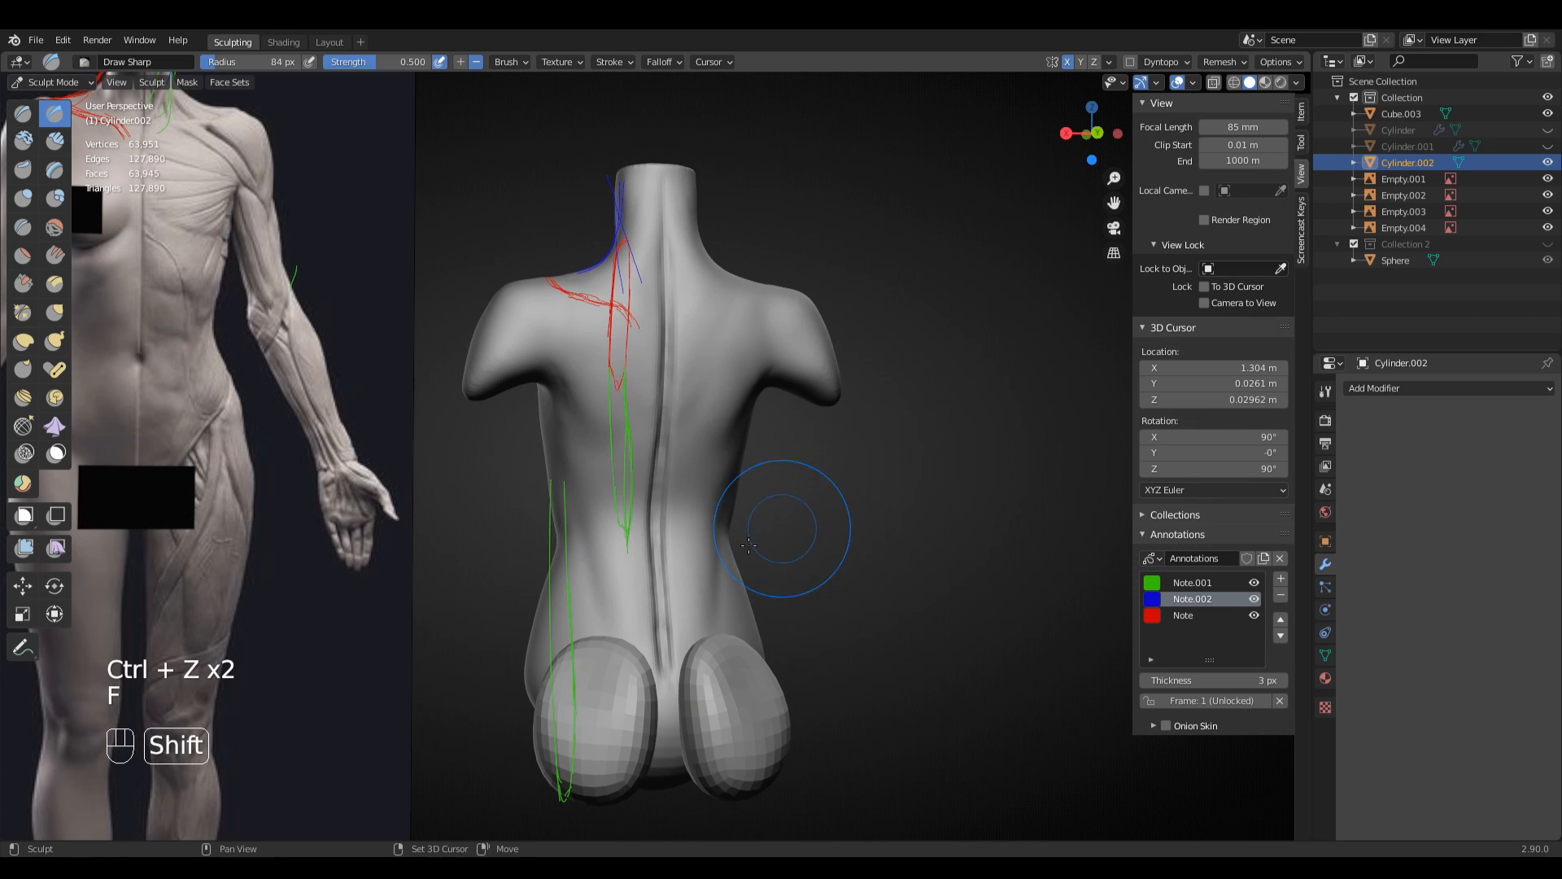
{"action": "mouse_move", "coordinate": [661, 663]}
{"action": "left_mouse_down", "text": "shift"}
{"action": "mouse_move", "coordinate": [664, 285]}
{"action": "mouse_move", "coordinate": [663, 577]}
{"action": "left_mouse_up", "text": "shift"}
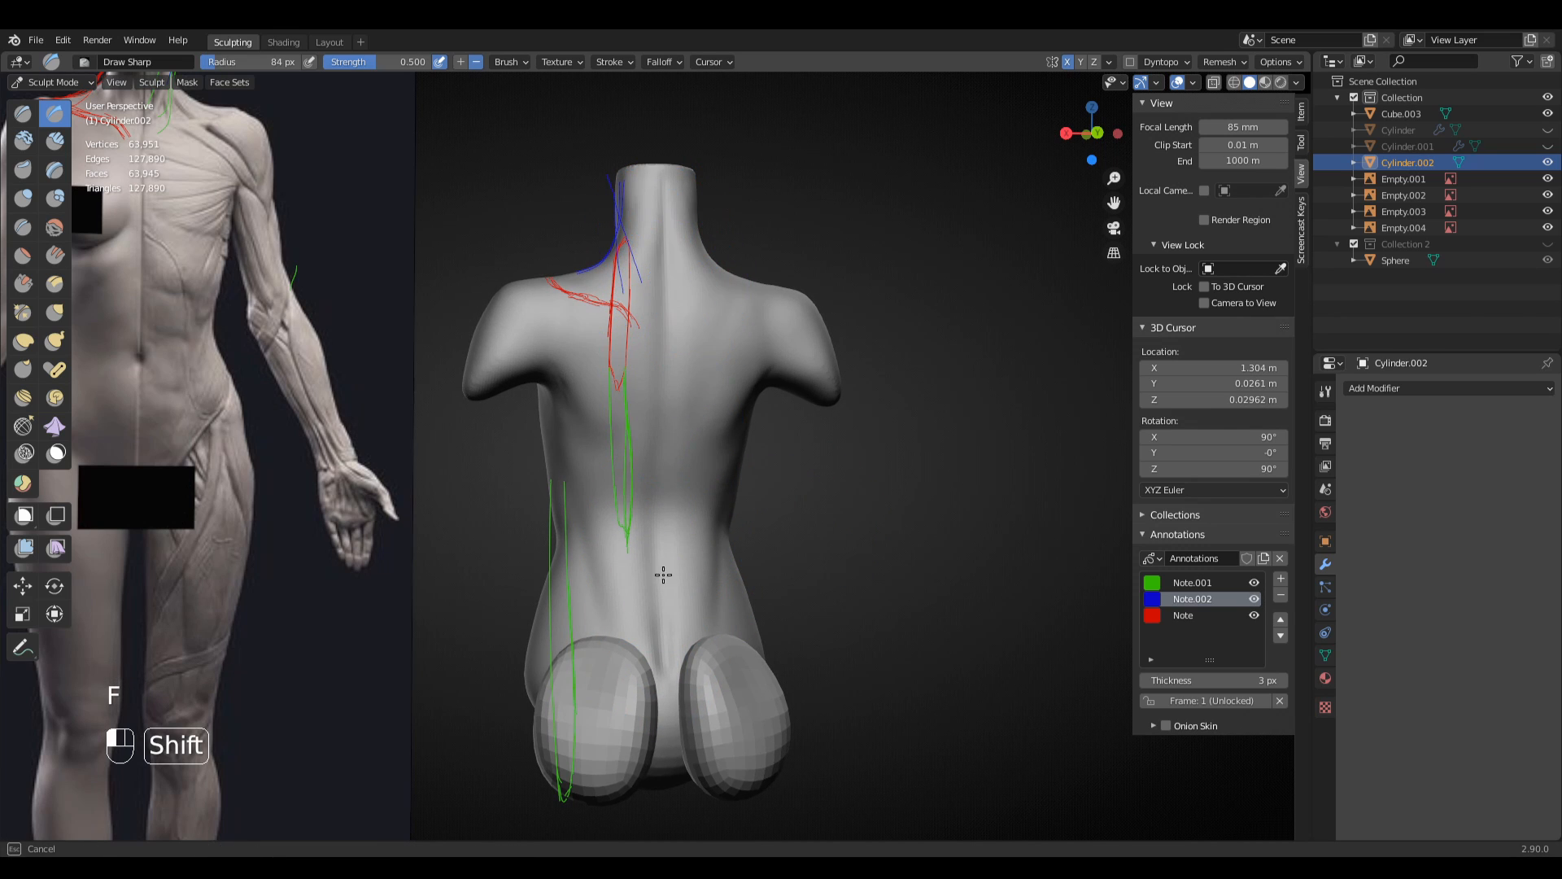
{"action": "middle_click_drag", "start_coordinate": [688, 508], "coordinate": [712, 656], "text": "ctrl"}
{"action": "mouse_move", "coordinate": [759, 566]}
{"action": "middle_mouse_down"}
{"action": "mouse_move", "coordinate": [569, 529]}
{"action": "mouse_move", "coordinate": [594, 558]}
{"action": "middle_mouse_up"}
{"action": "mouse_move", "coordinate": [610, 634]}
{"action": "middle_mouse_down"}
{"action": "mouse_move", "coordinate": [813, 606]}
{"action": "mouse_move", "coordinate": [769, 616]}
{"action": "mouse_move", "coordinate": [729, 543]}
{"action": "middle_mouse_up"}
{"action": "mouse_move", "coordinate": [674, 480]}
{"action": "left_mouse_down", "text": "shift"}
{"action": "mouse_move", "coordinate": [670, 443]}
{"action": "mouse_move", "coordinate": [661, 566]}
{"action": "left_mouse_up", "text": "shift"}
{"action": "mouse_move", "coordinate": [656, 568]}
{"action": "middle_mouse_down", "text": "ctrl"}
{"action": "mouse_move", "coordinate": [679, 484]}
{"action": "mouse_move", "coordinate": [652, 511]}
{"action": "middle_mouse_up", "text": "ctrl"}
- Outline the deltoid on the front-view muscle reference with the red annotation layer Note
{"action": "key", "text": "KP_1"}
{"action": "scroll", "coordinate": [652, 511], "scroll_direction": "up", "scroll_amount": 2}
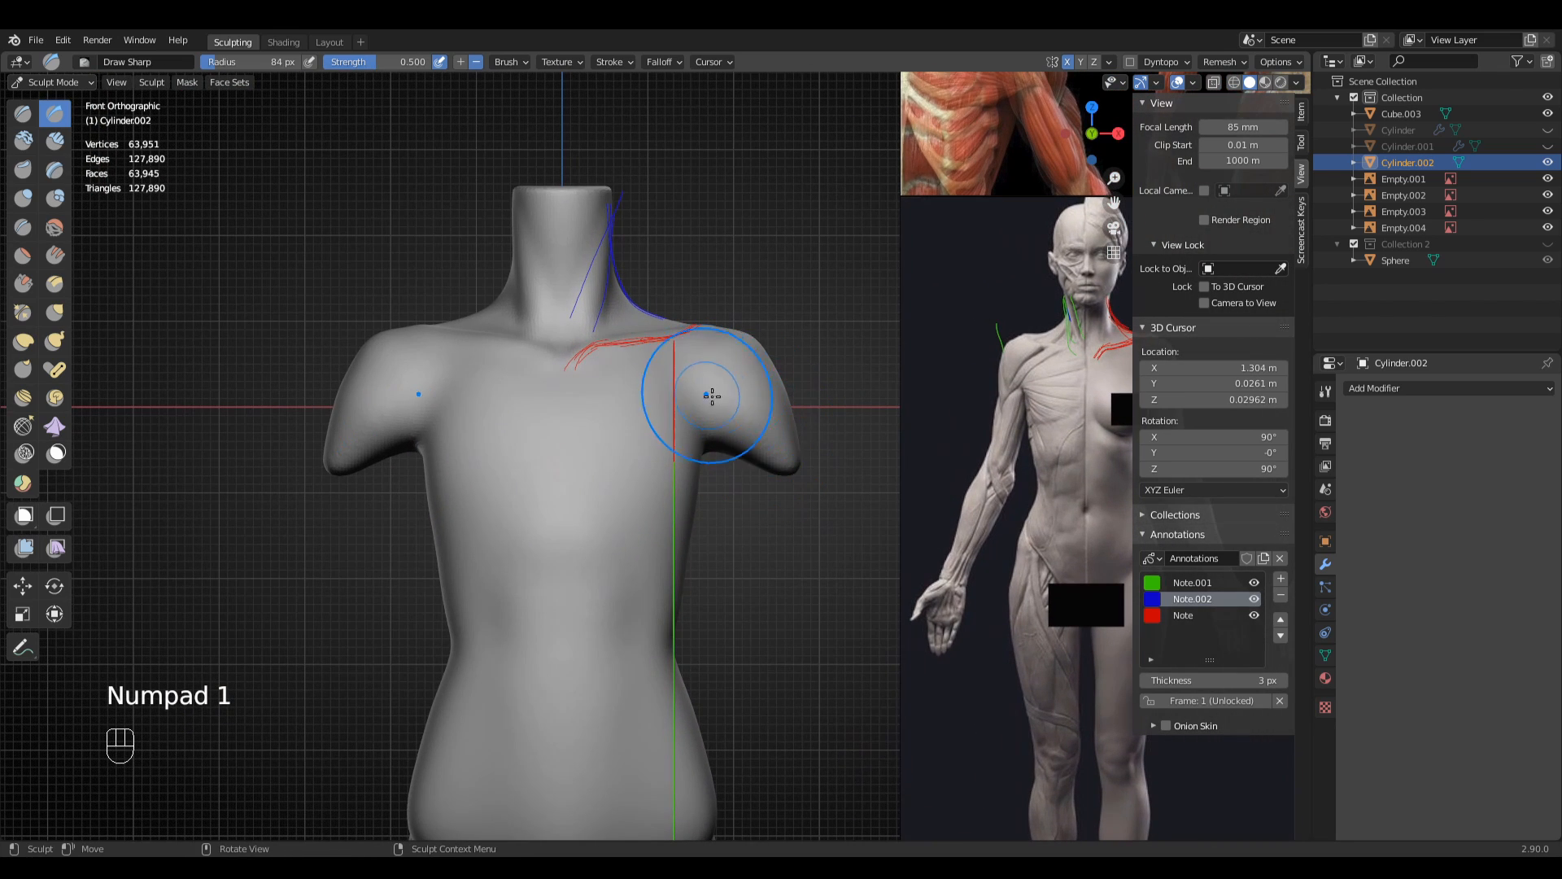
{"action": "middle_click_drag", "start_coordinate": [831, 494], "coordinate": [619, 504], "text": "shift"}
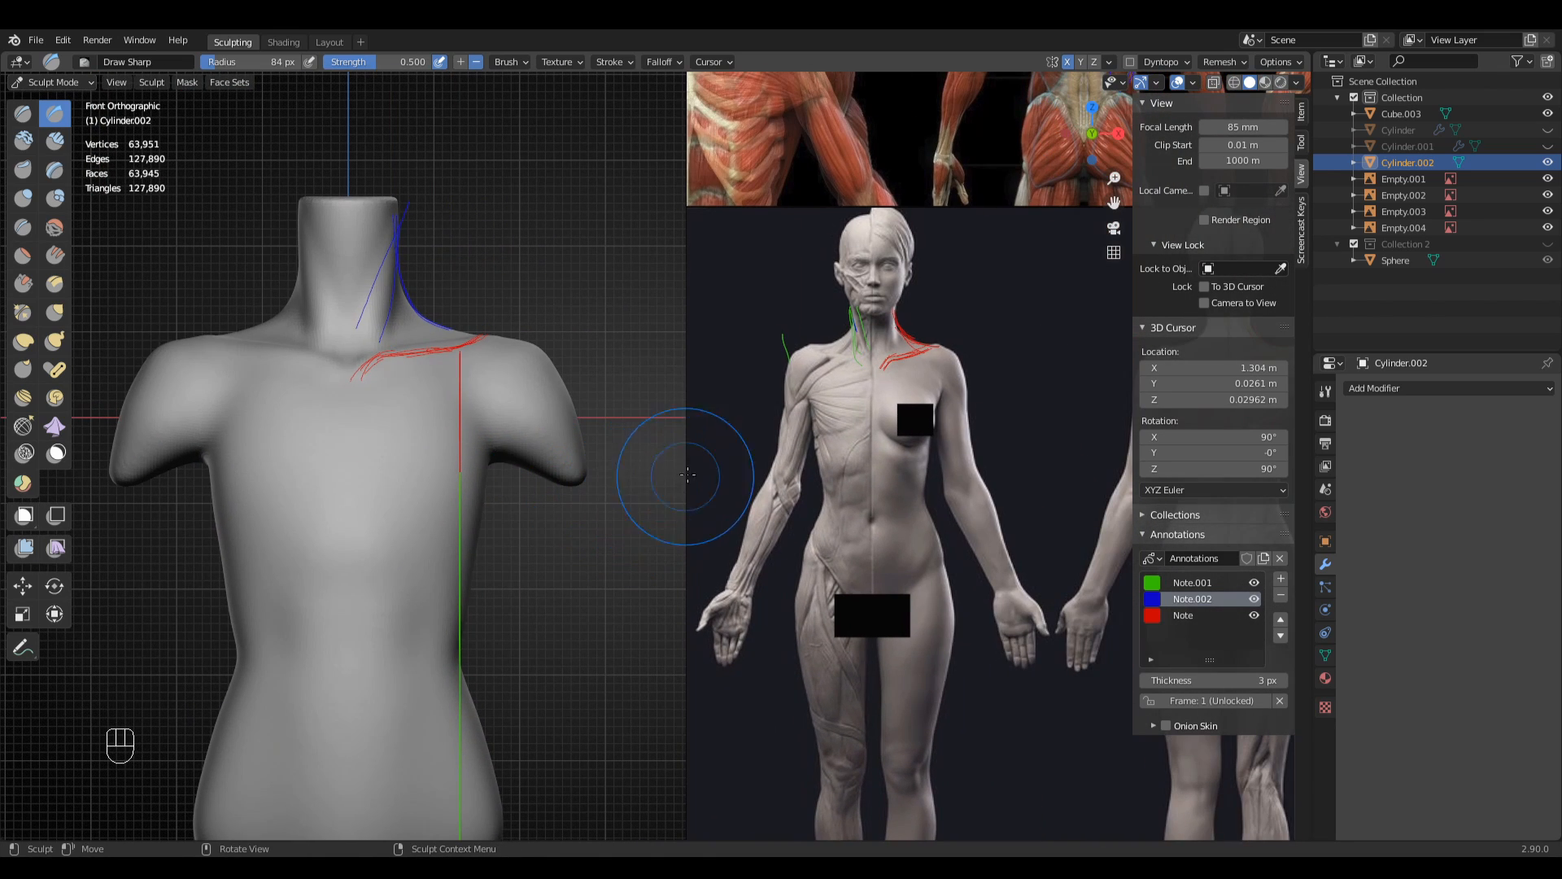
{"action": "middle_click_drag", "start_coordinate": [1071, 193], "coordinate": [755, 594], "text": "shift"}
{"action": "mouse_move", "coordinate": [750, 545]}
{"action": "middle_mouse_down"}
{"action": "mouse_move", "coordinate": [661, 542]}
{"action": "mouse_move", "coordinate": [750, 574]}
{"action": "middle_mouse_up"}
{"action": "key", "text": "KP_1"}
{"action": "mouse_move", "coordinate": [822, 521]}
{"action": "middle_mouse_down", "text": "ctrl"}
{"action": "mouse_move", "coordinate": [821, 480]}
{"action": "mouse_move", "coordinate": [733, 513]}
{"action": "mouse_move", "coordinate": [743, 492]}
{"action": "mouse_move", "coordinate": [794, 496]}
{"action": "mouse_move", "coordinate": [757, 456]}
{"action": "middle_mouse_up", "text": "ctrl"}
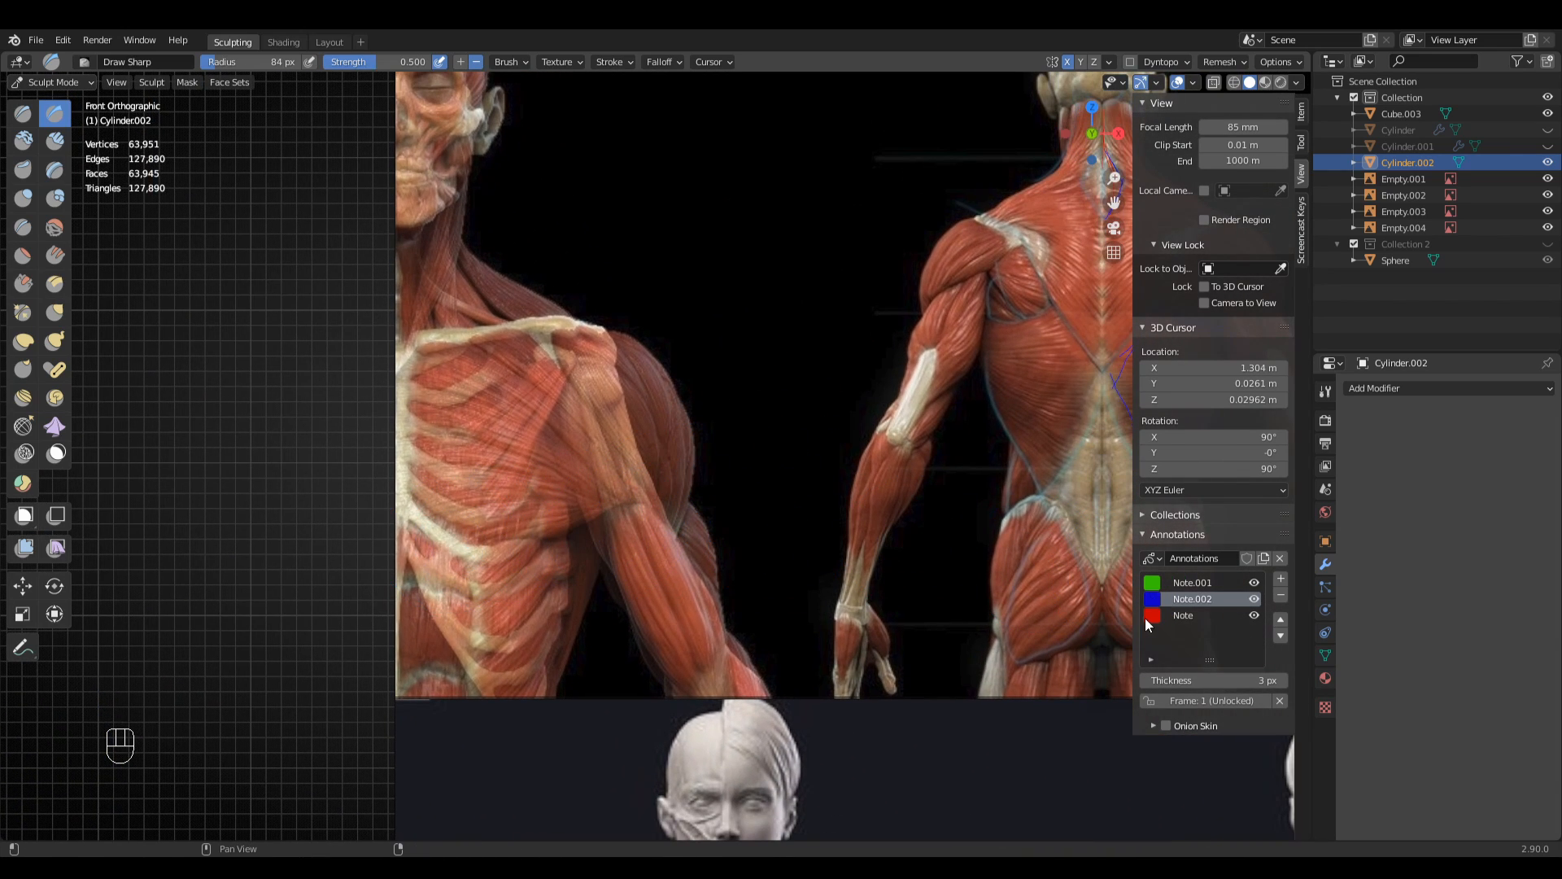
{"action": "left_click", "coordinate": [1198, 616]}
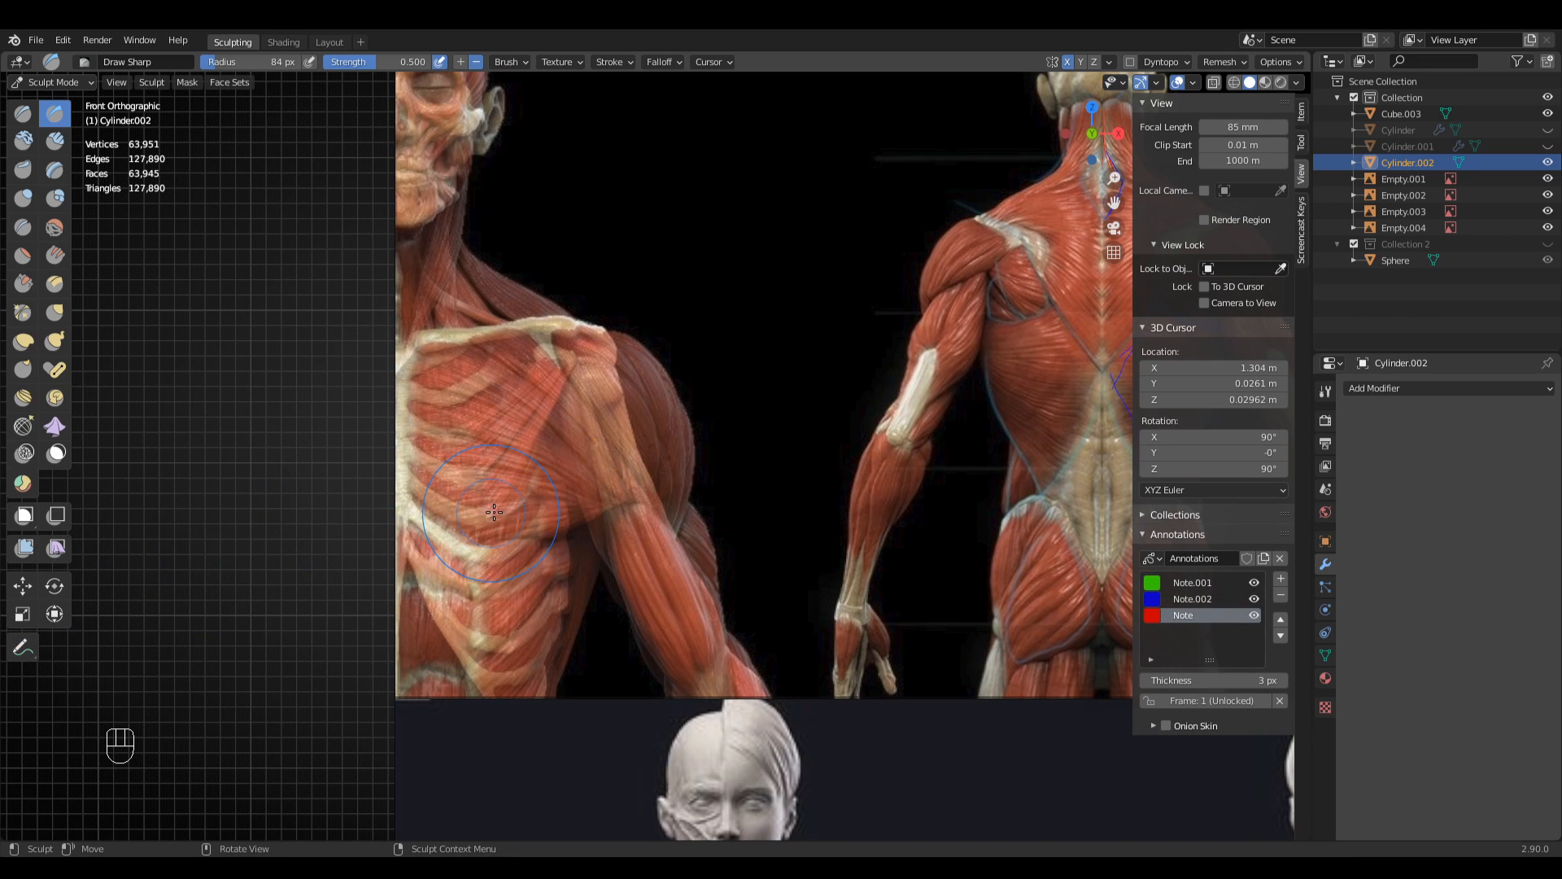
{"action": "left_click", "coordinate": [22, 648]}
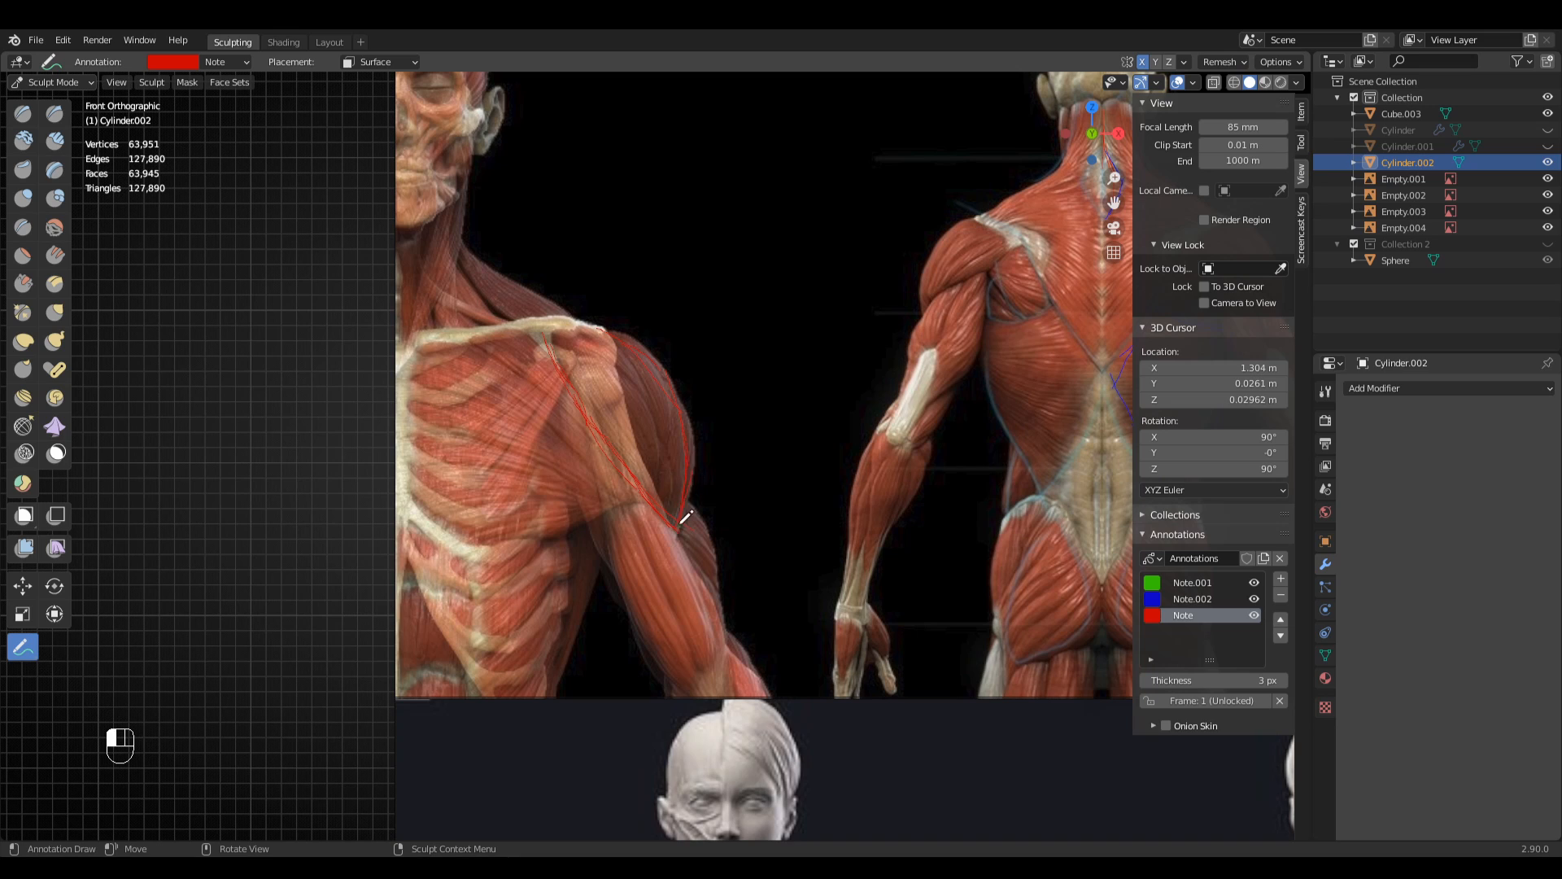
{"action": "middle_click_drag", "start_coordinate": [533, 335], "coordinate": [582, 303], "text": "shift"}
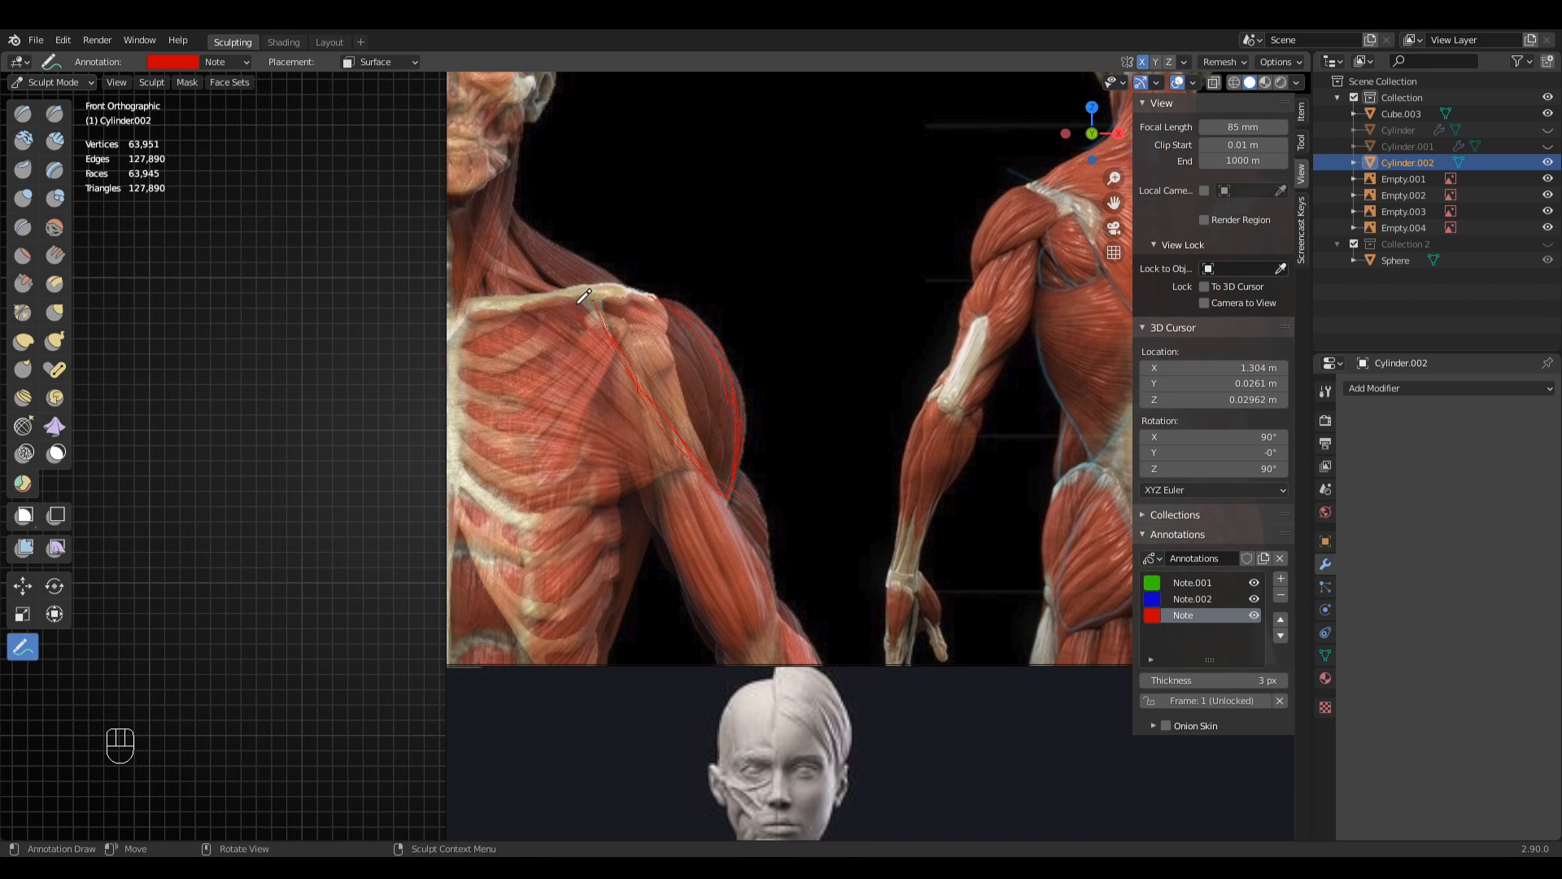
{"action": "key", "text": "ctrl+z"}
- Trace the pectoral fibers in blue on Note.002 and the gap between deltoid and pectoral below the clavicle in green on Note.001
{"action": "left_click", "coordinate": [1180, 598]}
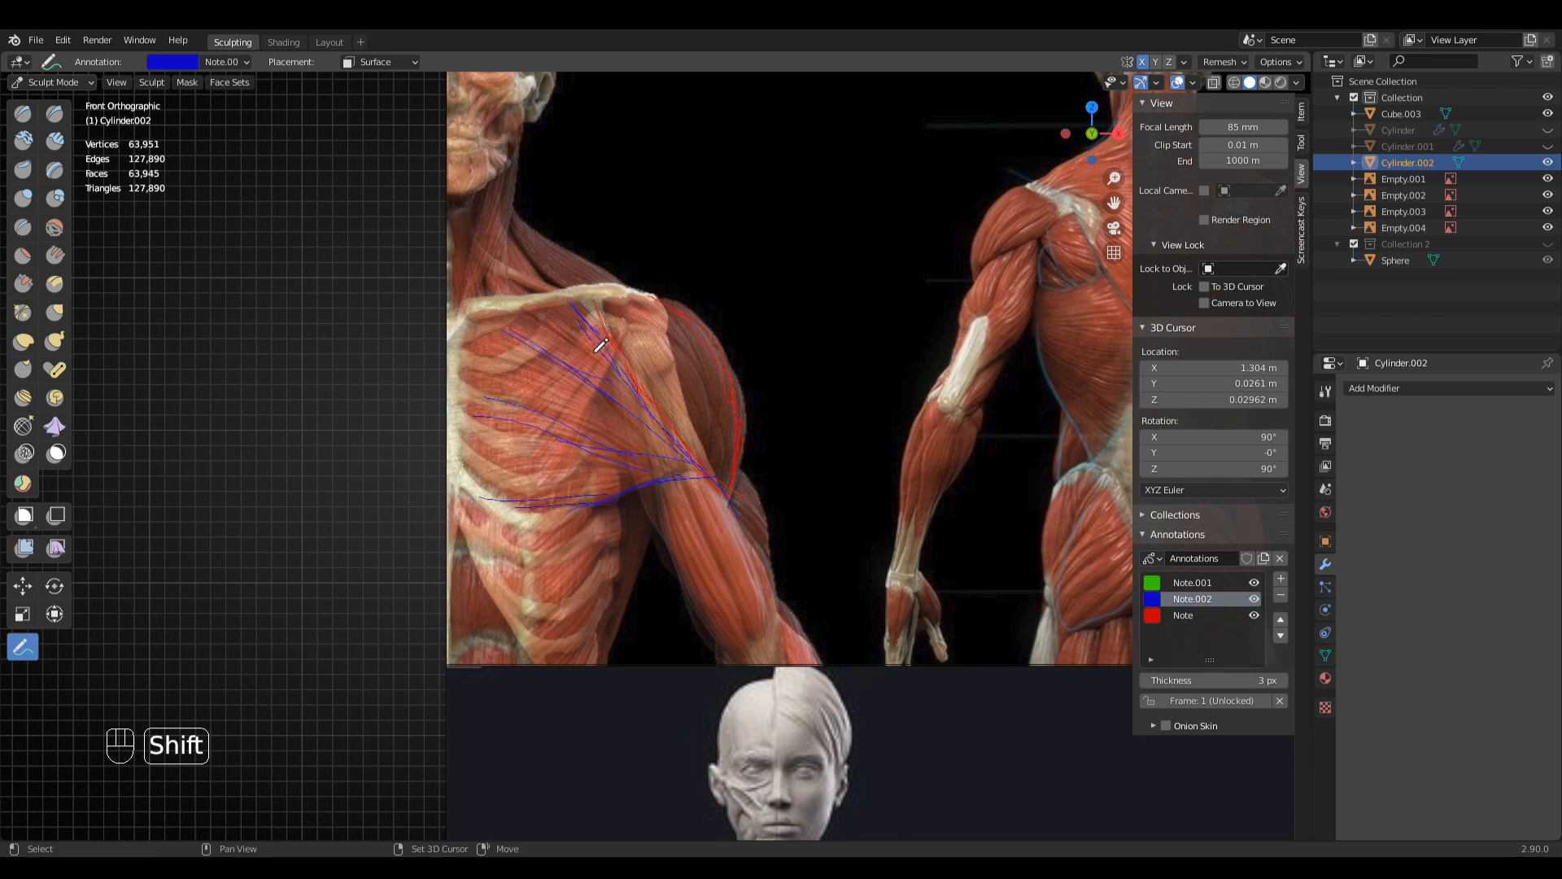
{"action": "middle_click_drag", "start_coordinate": [593, 326], "coordinate": [1110, 552], "text": "shift"}
{"action": "left_click", "coordinate": [1193, 582]}
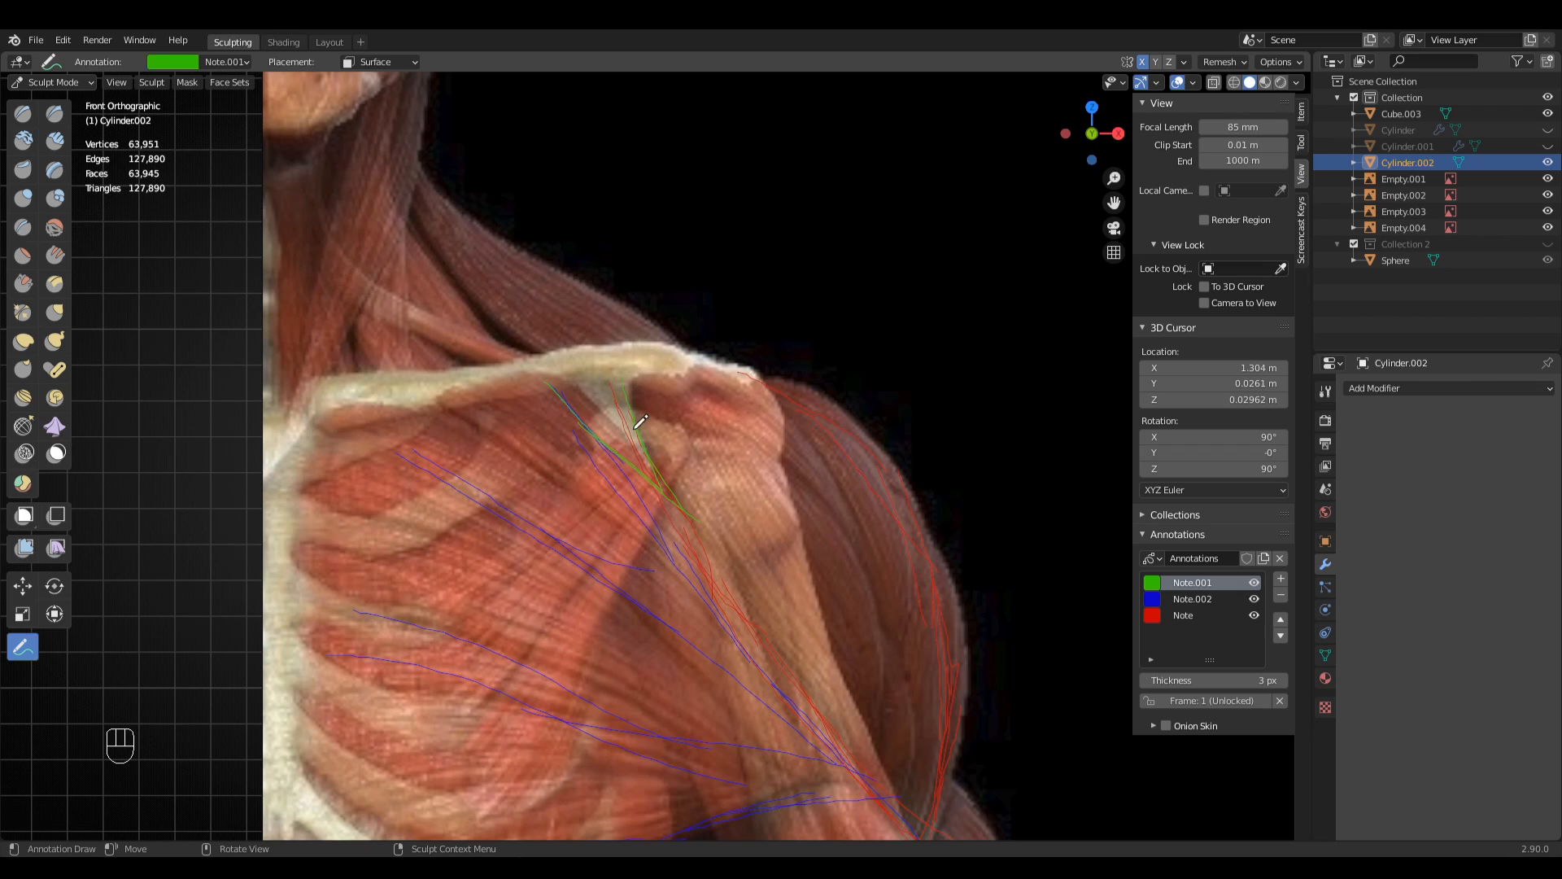
- Mark the border between shoulder and chest on the front-view female reference with the green annotation layer Note.001
{"action": "middle_click_drag", "start_coordinate": [878, 491], "coordinate": [472, 461], "text": "shift"}
{"action": "middle_click_drag", "start_coordinate": [872, 451], "coordinate": [871, 651], "text": "ctrl"}
{"action": "middle_click_drag", "start_coordinate": [831, 736], "coordinate": [560, 368], "text": "shift"}
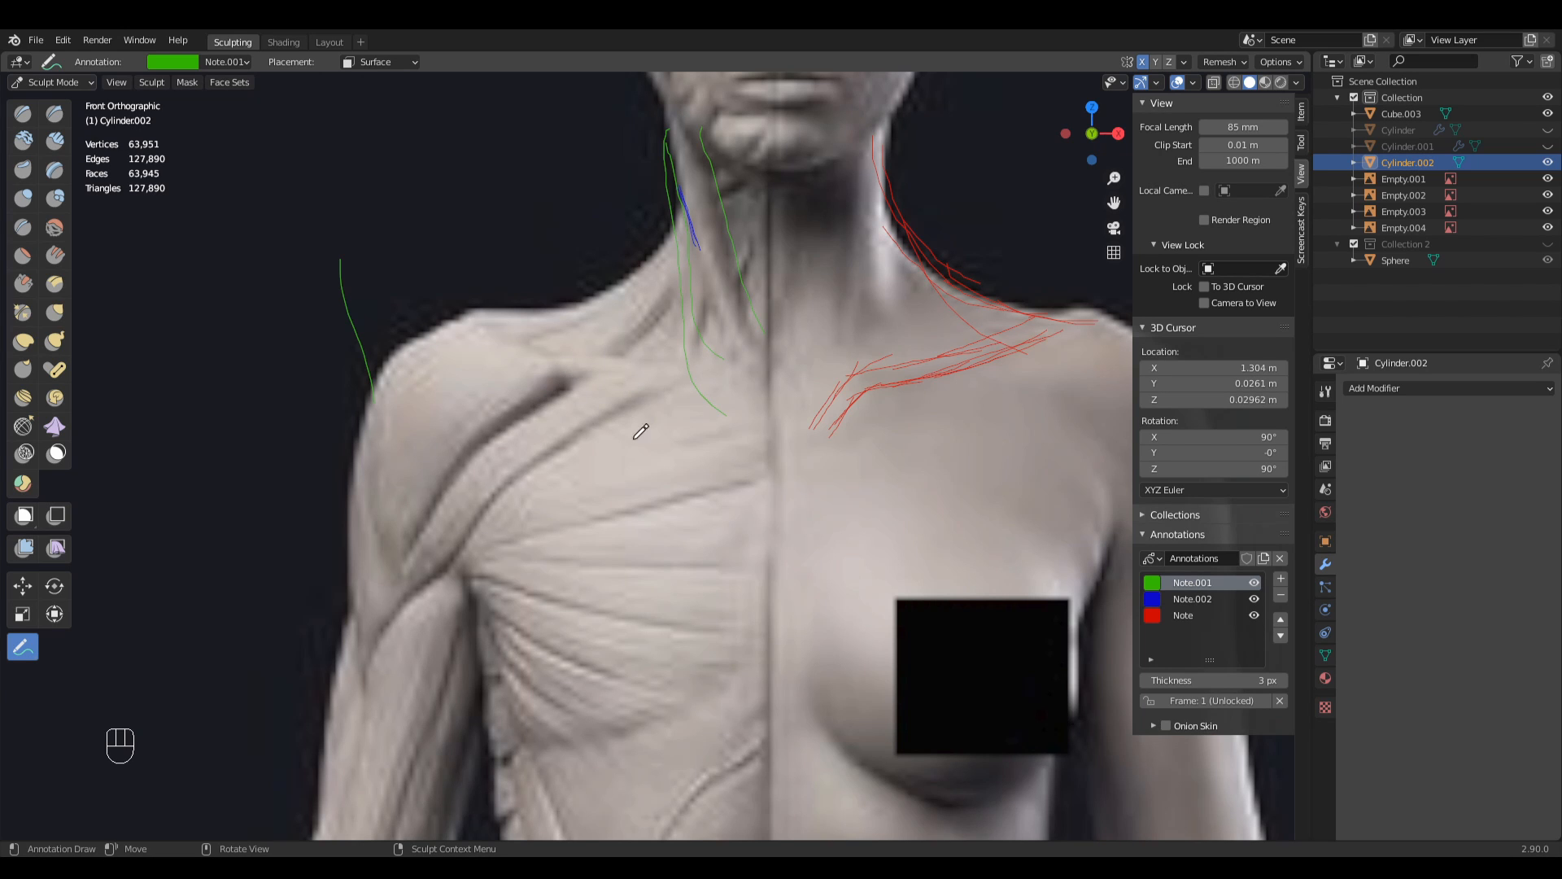
{"action": "middle_click_drag", "start_coordinate": [641, 431], "coordinate": [473, 395], "text": "ctrl"}
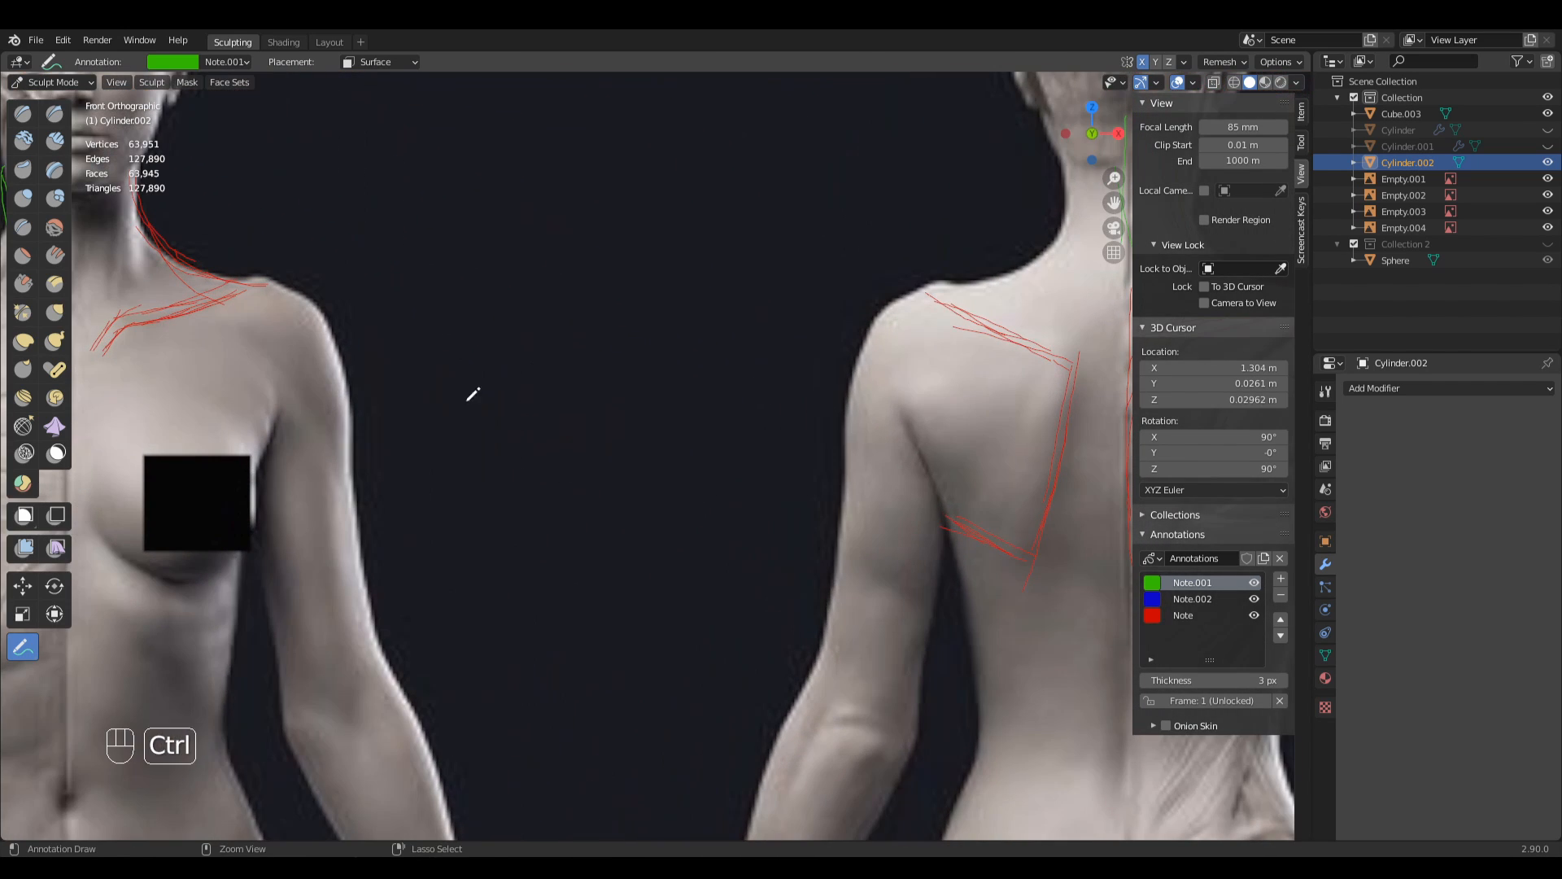
{"action": "middle_click_drag", "start_coordinate": [273, 342], "coordinate": [372, 345], "text": "shift"}
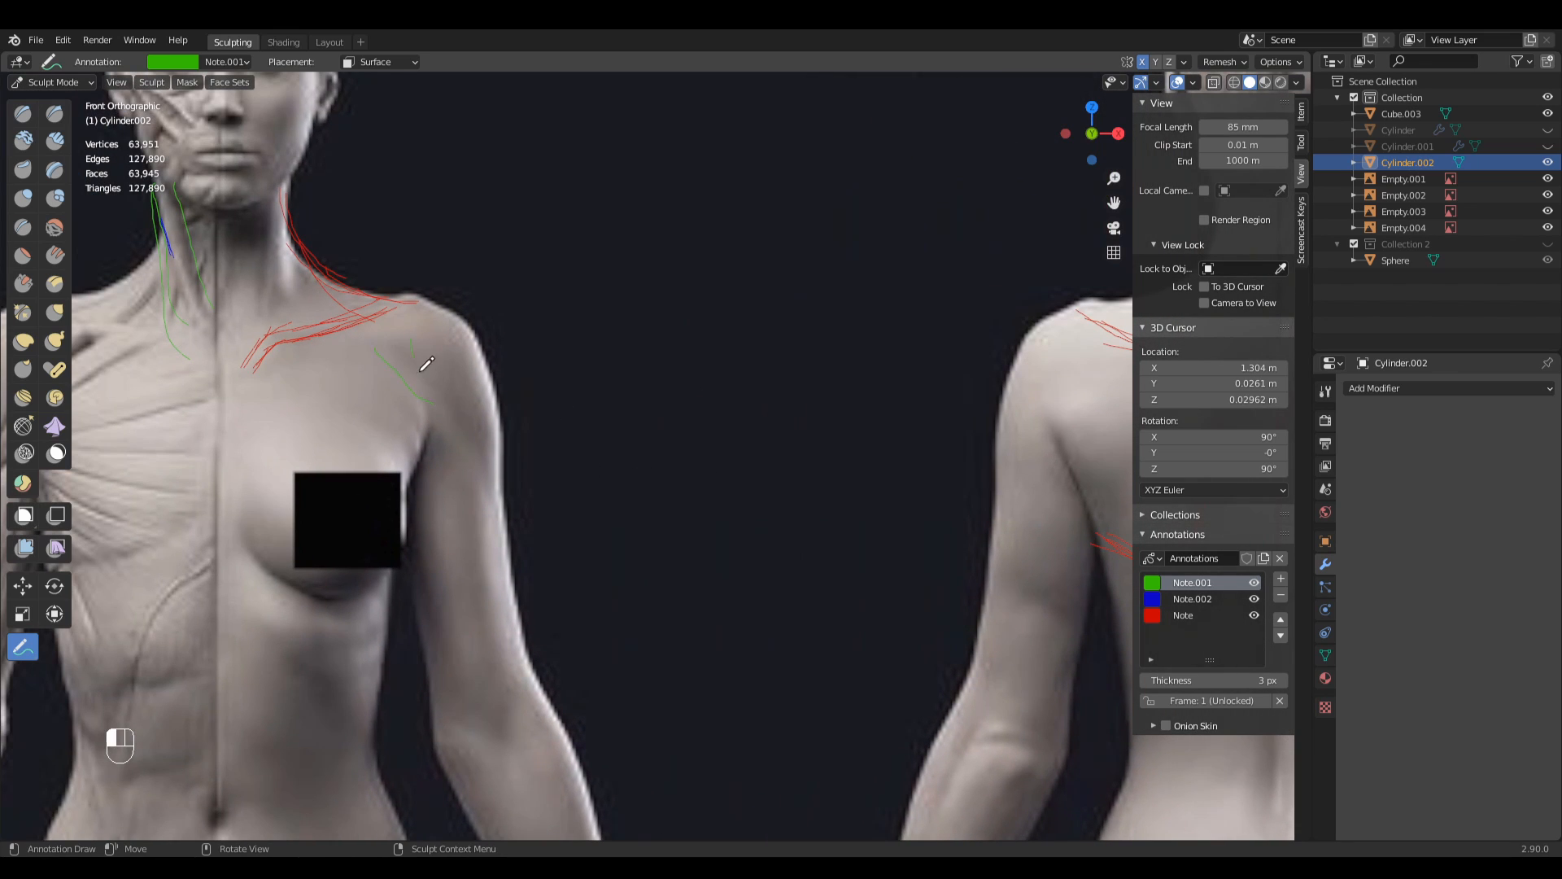
{"action": "mouse_move", "coordinate": [614, 412]}
{"action": "middle_mouse_down", "text": "ctrl"}
{"action": "mouse_move", "coordinate": [557, 592]}
{"action": "mouse_move", "coordinate": [915, 516]}
{"action": "middle_mouse_up", "text": "ctrl"}
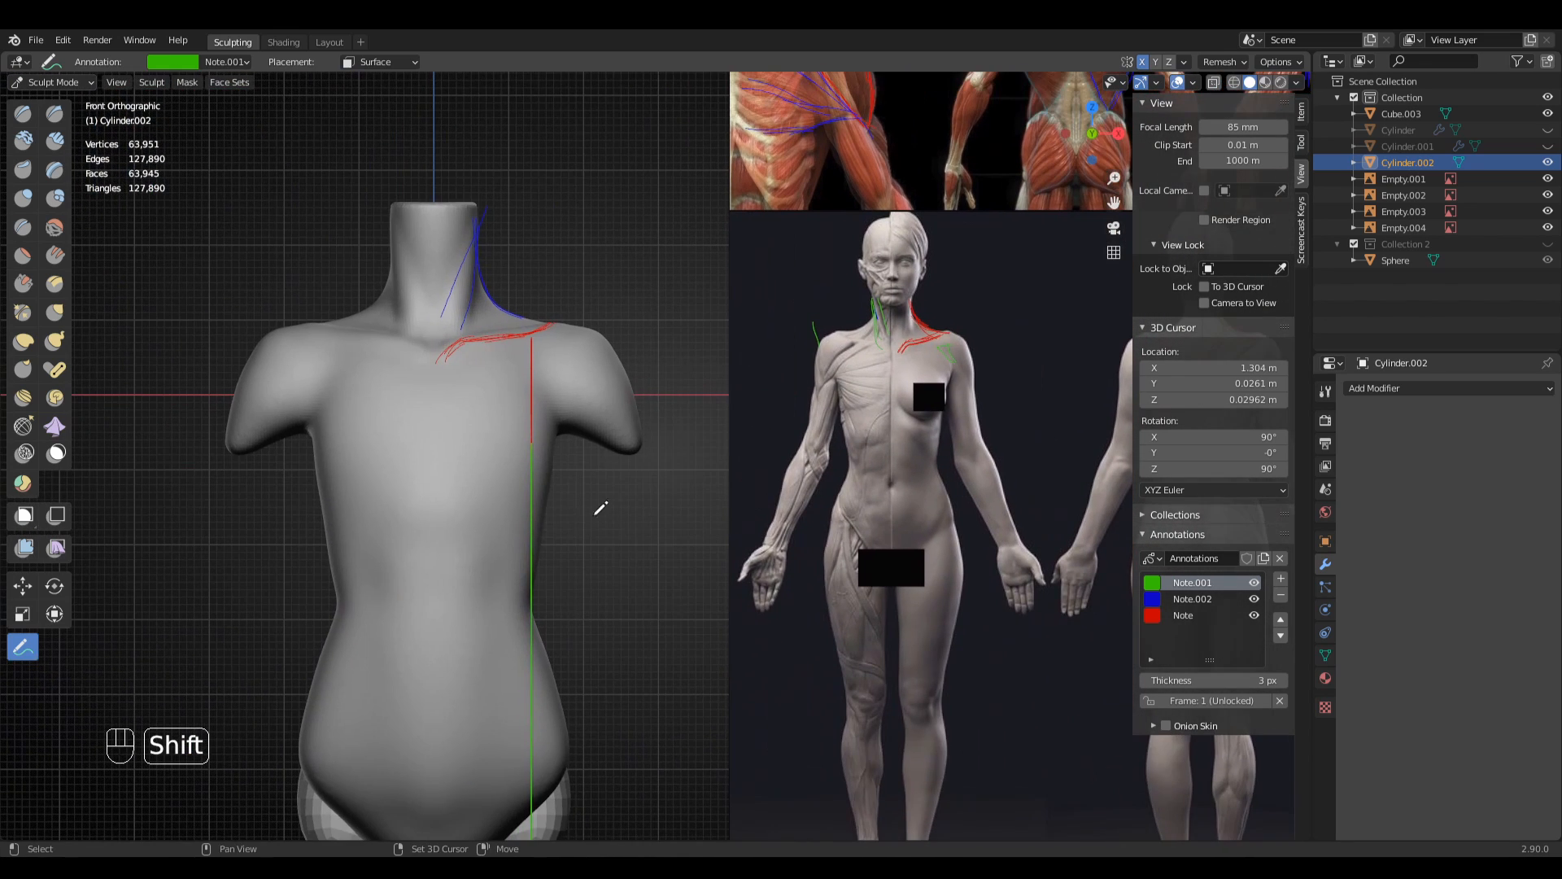
- Lay Clay Strips strokes along the front edge of the deltoid, running from the clavicle toward the upper arm
{"action": "middle_click_drag", "start_coordinate": [595, 515], "coordinate": [530, 461], "text": "ctrl"}
{"action": "key", "text": "q"}
{"action": "left_click", "coordinate": [653, 450]}
{"action": "middle_click_drag", "start_coordinate": [627, 471], "coordinate": [666, 397]}
{"action": "key", "text": "f"}
{"action": "left_click_drag", "start_coordinate": [667, 218], "coordinate": [713, 283]}
{"action": "left_click_drag", "start_coordinate": [648, 225], "coordinate": [732, 335]}
- Build up the front and side of the deltoid with Clay Strips at 72 px radius
{"action": "key", "text": "f"}
{"action": "left_click", "coordinate": [713, 274]}
{"action": "scroll", "coordinate": [733, 335], "scroll_direction": "down", "scroll_amount": 4}
{"action": "key", "text": "f"}
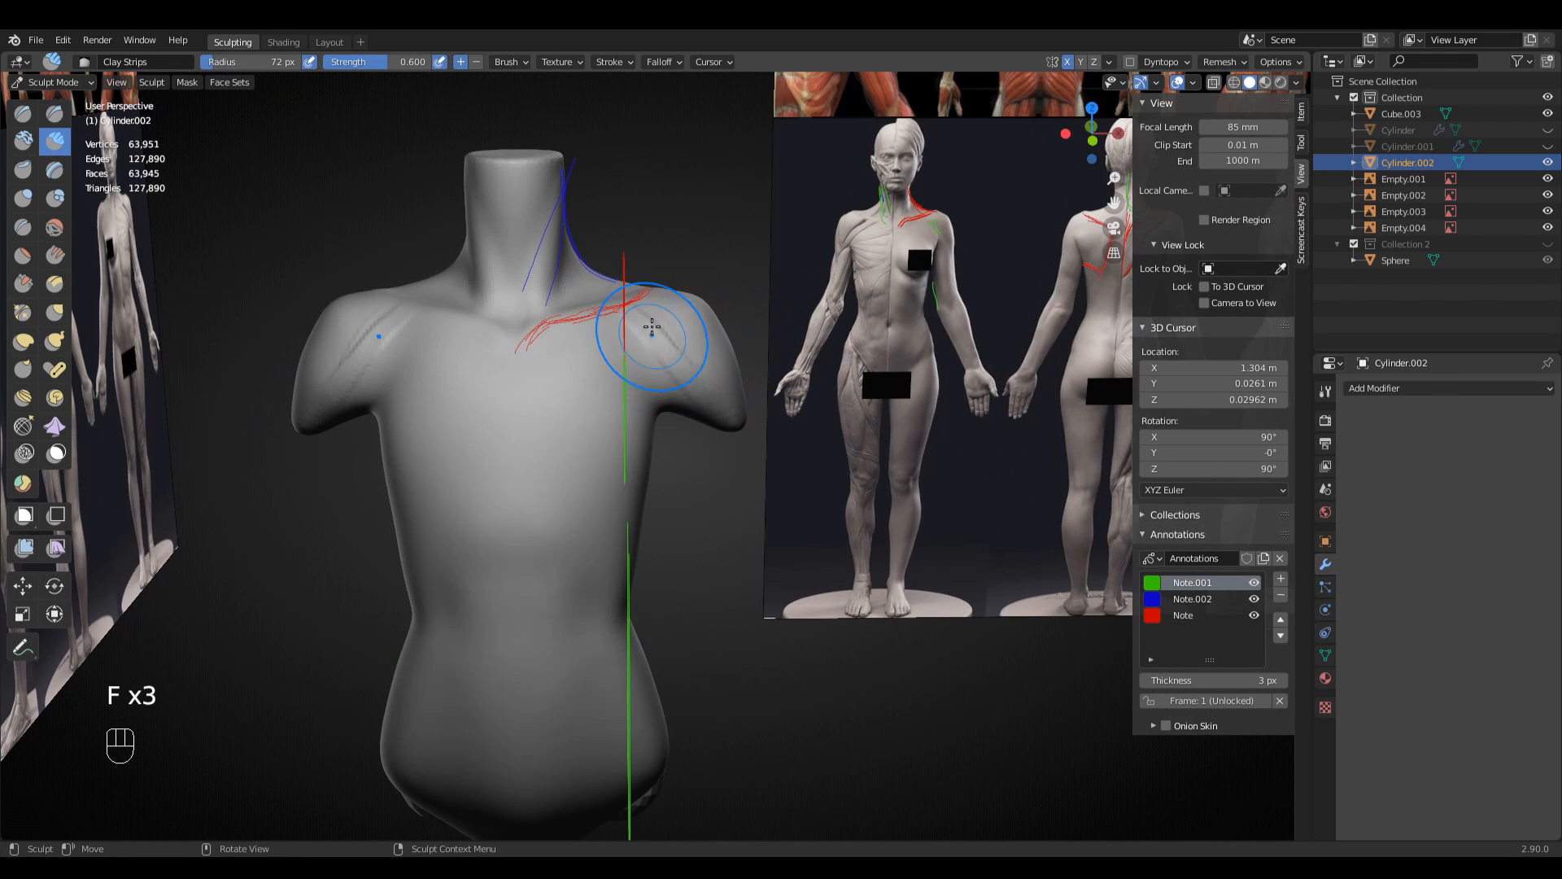
{"action": "left_click", "coordinate": [713, 375]}
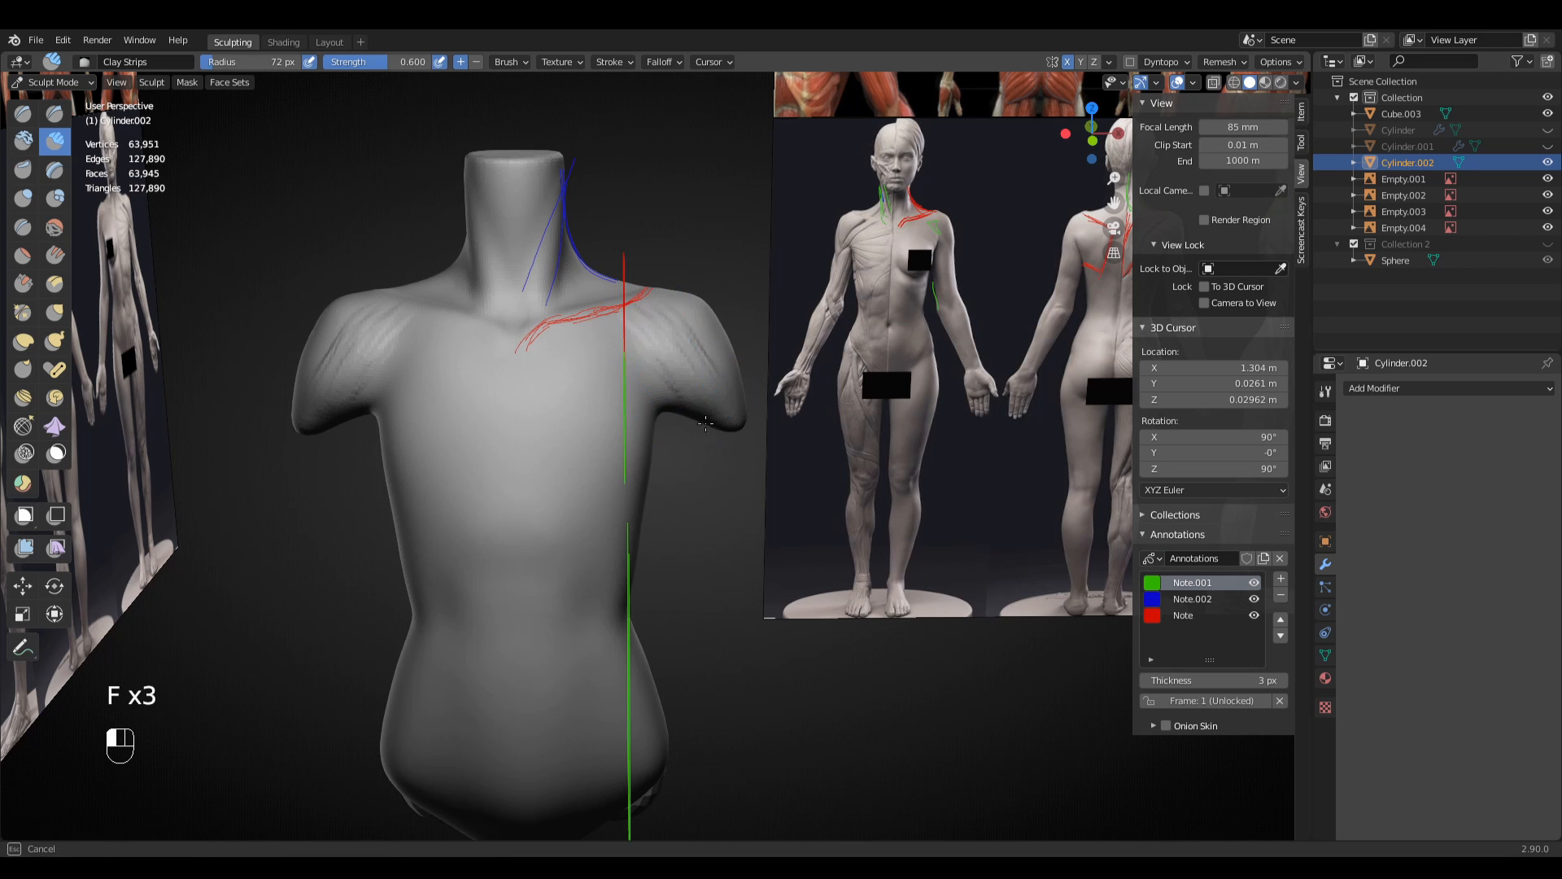
{"action": "middle_click_drag", "start_coordinate": [698, 403], "coordinate": [767, 395]}
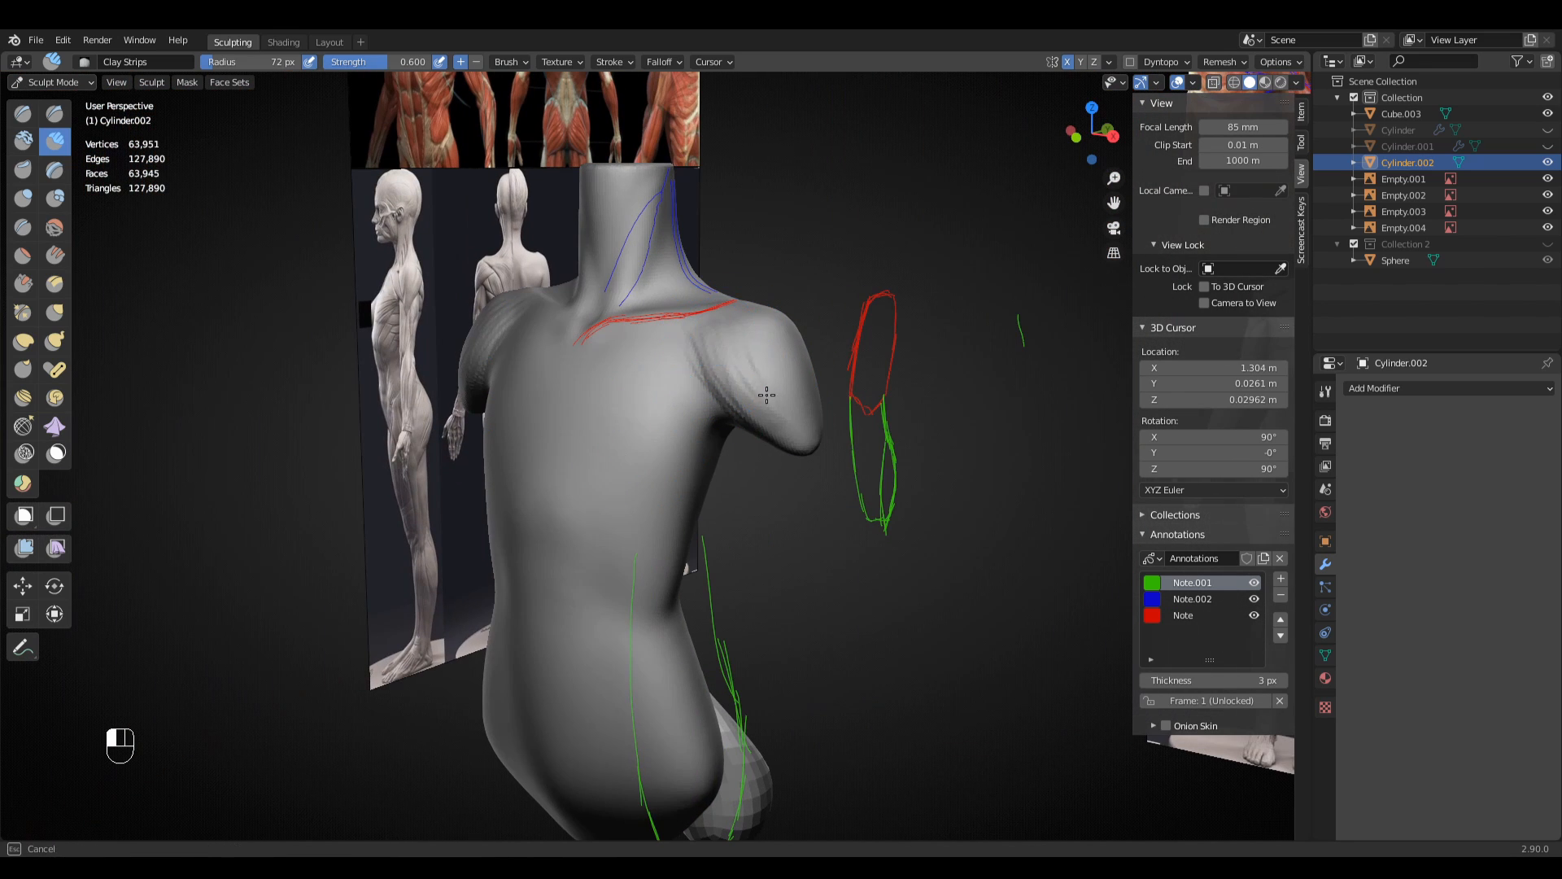
- Build up the chest muscles below the collarbone on the torso with Clay Strips strokes
{"action": "middle_click_drag", "start_coordinate": [710, 337], "coordinate": [645, 348]}
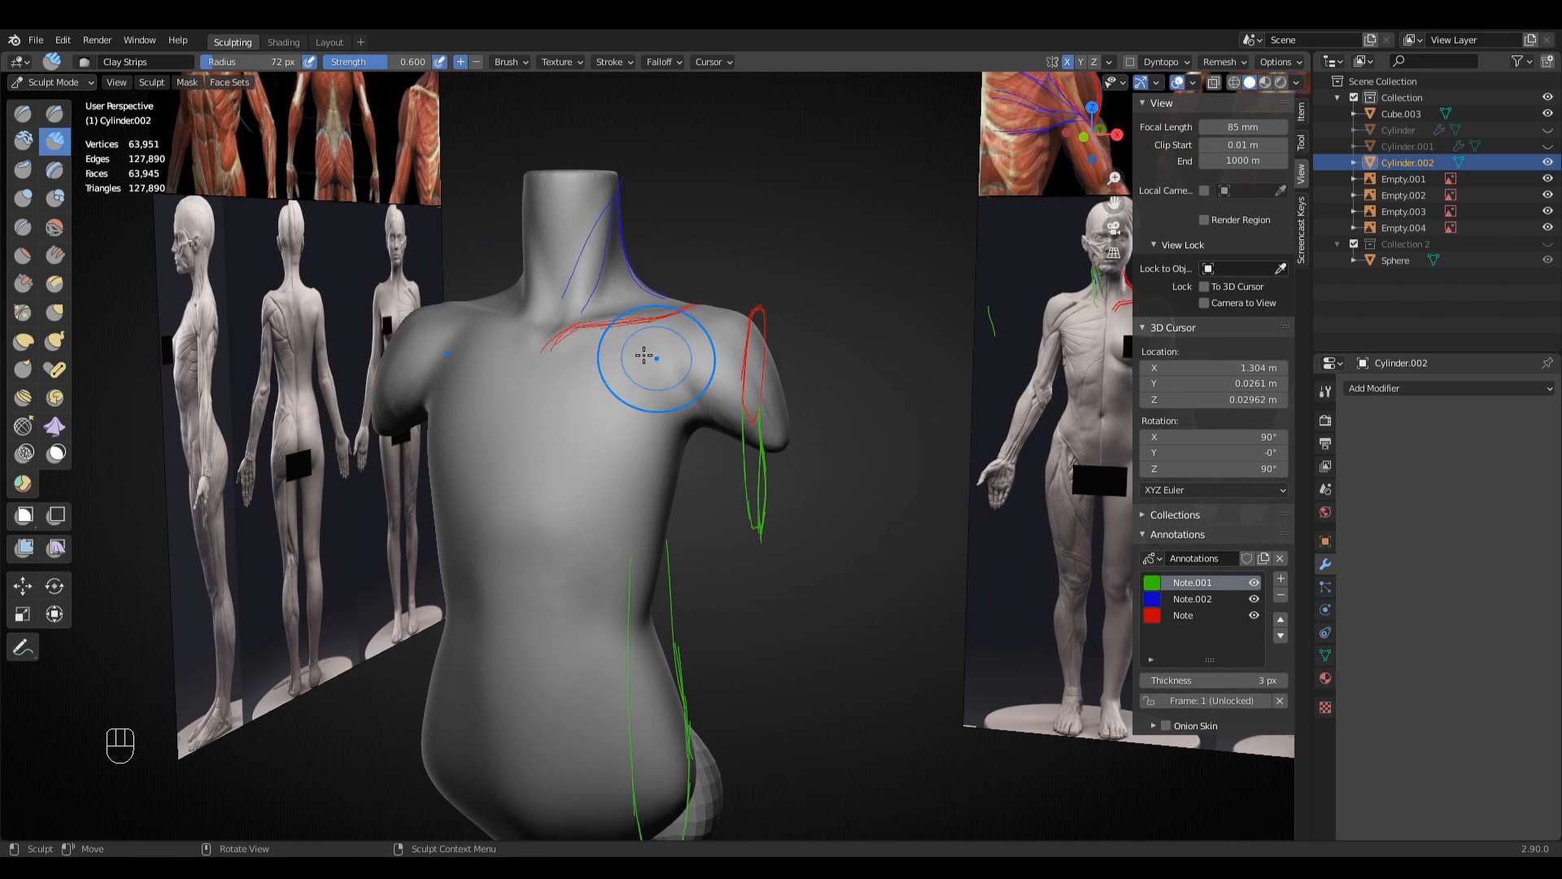
{"action": "mouse_move", "coordinate": [609, 348]}
{"action": "left_mouse_down"}
{"action": "mouse_move", "coordinate": [681, 409]}
{"action": "mouse_move", "coordinate": [653, 415]}
{"action": "left_mouse_up"}
{"action": "mouse_move", "coordinate": [588, 350]}
{"action": "left_mouse_down"}
{"action": "mouse_move", "coordinate": [633, 379]}
{"action": "mouse_move", "coordinate": [618, 394]}
{"action": "mouse_move", "coordinate": [649, 418]}
{"action": "mouse_move", "coordinate": [579, 445]}
{"action": "left_mouse_up"}
- Trace the upper edge of the chest muscle on the front muscle reference with a green annotation line
{"action": "middle_click_drag", "start_coordinate": [586, 446], "coordinate": [432, 468], "text": "shift"}
{"action": "key", "text": "KP_1"}
{"action": "middle_click_drag", "start_coordinate": [891, 421], "coordinate": [603, 429], "text": "shift"}
{"action": "middle_click_drag", "start_coordinate": [603, 429], "coordinate": [753, 425], "text": "ctrl"}
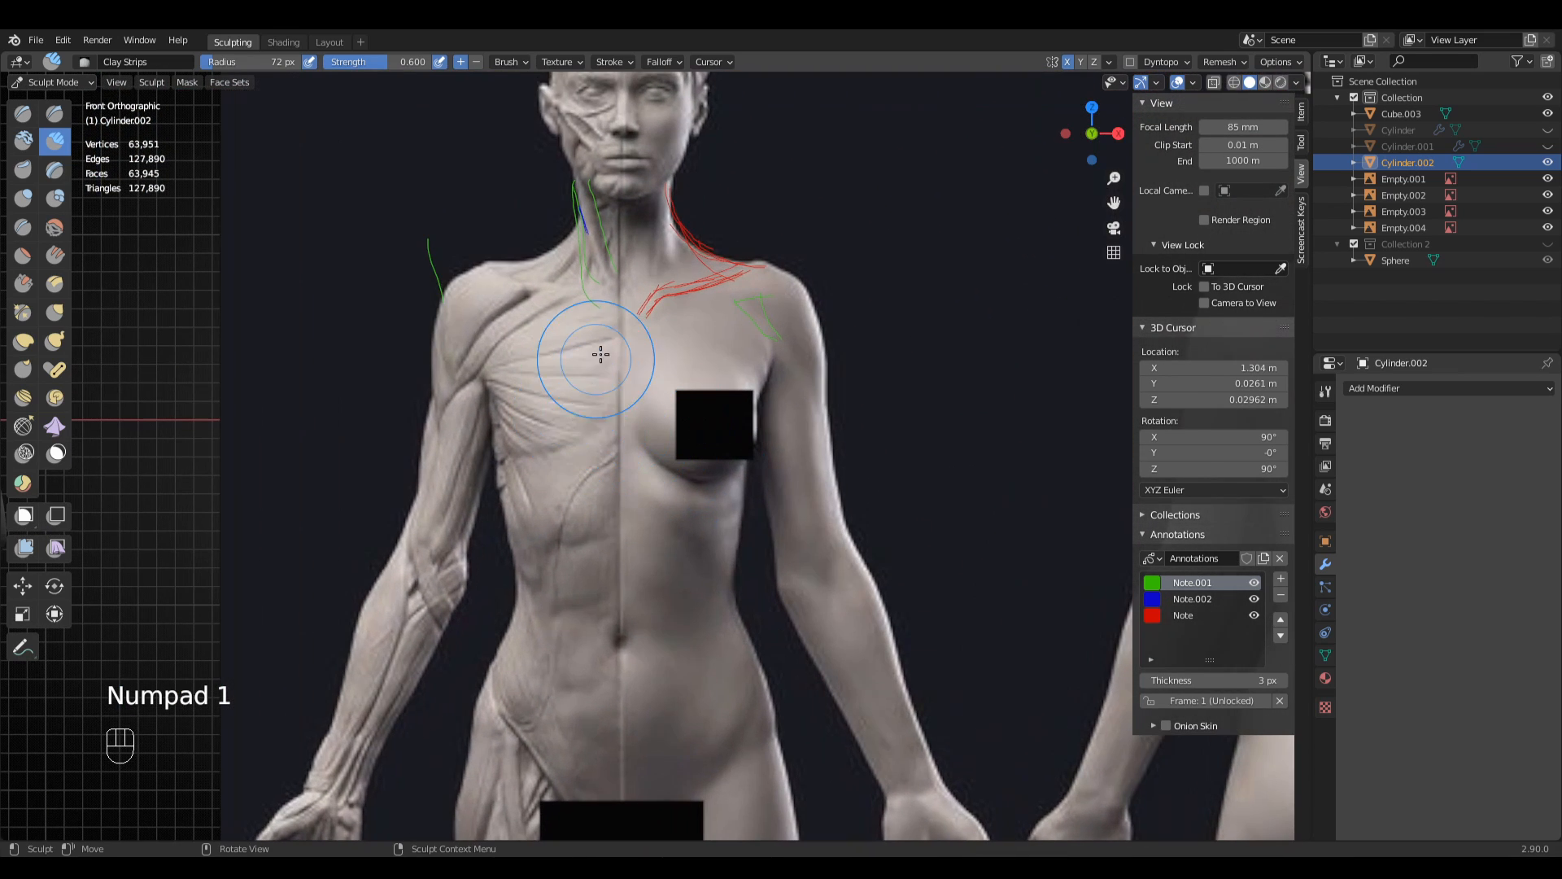
{"action": "middle_click_drag", "start_coordinate": [576, 374], "coordinate": [653, 363], "text": "shift"}
{"action": "left_click", "coordinate": [27, 644]}
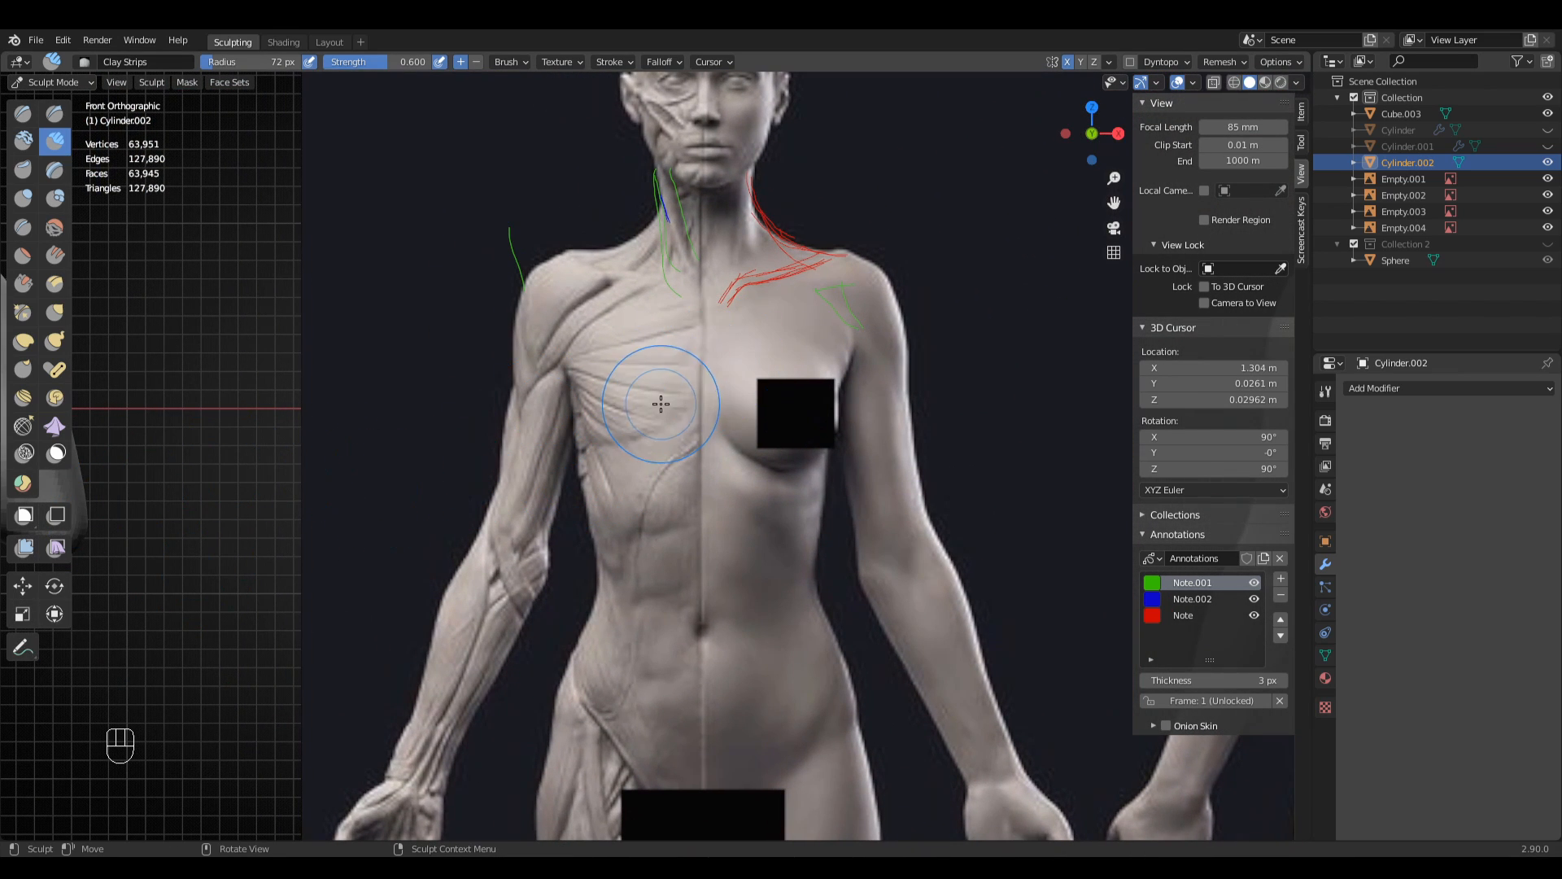
{"action": "left_click", "coordinate": [24, 647]}
{"action": "mouse_move", "coordinate": [560, 424]}
{"action": "middle_mouse_down", "text": "shift"}
{"action": "mouse_move", "coordinate": [624, 504]}
{"action": "mouse_move", "coordinate": [689, 371]}
{"action": "middle_mouse_up", "text": "shift"}
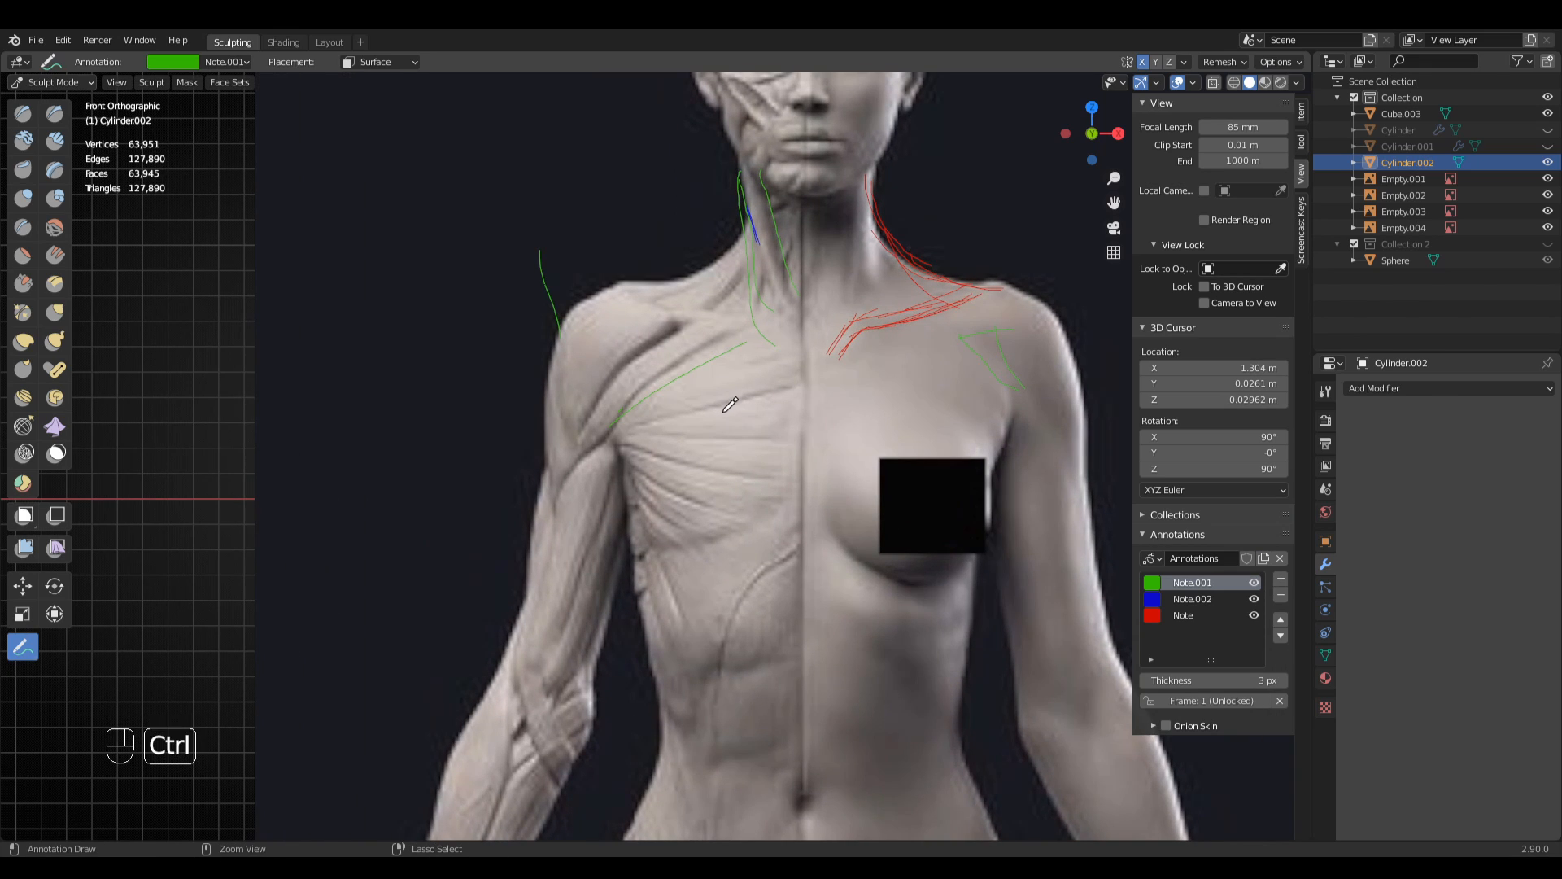
{"action": "key", "text": "ctrl+z"}
{"action": "key", "text": "ctrl+z"}
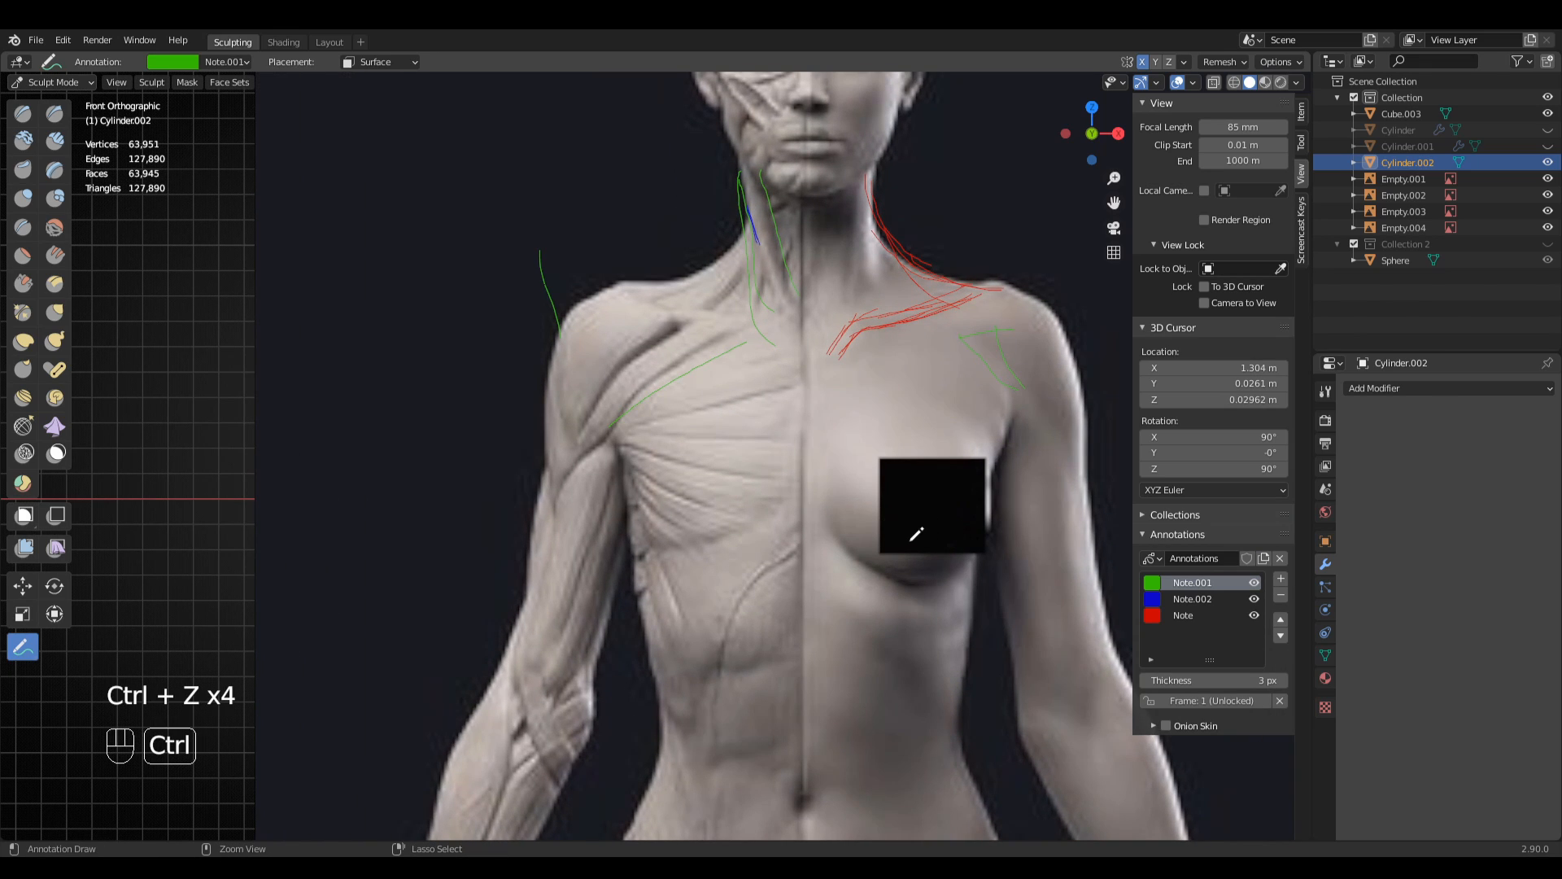
{"action": "key", "text": "ctrl+z"}
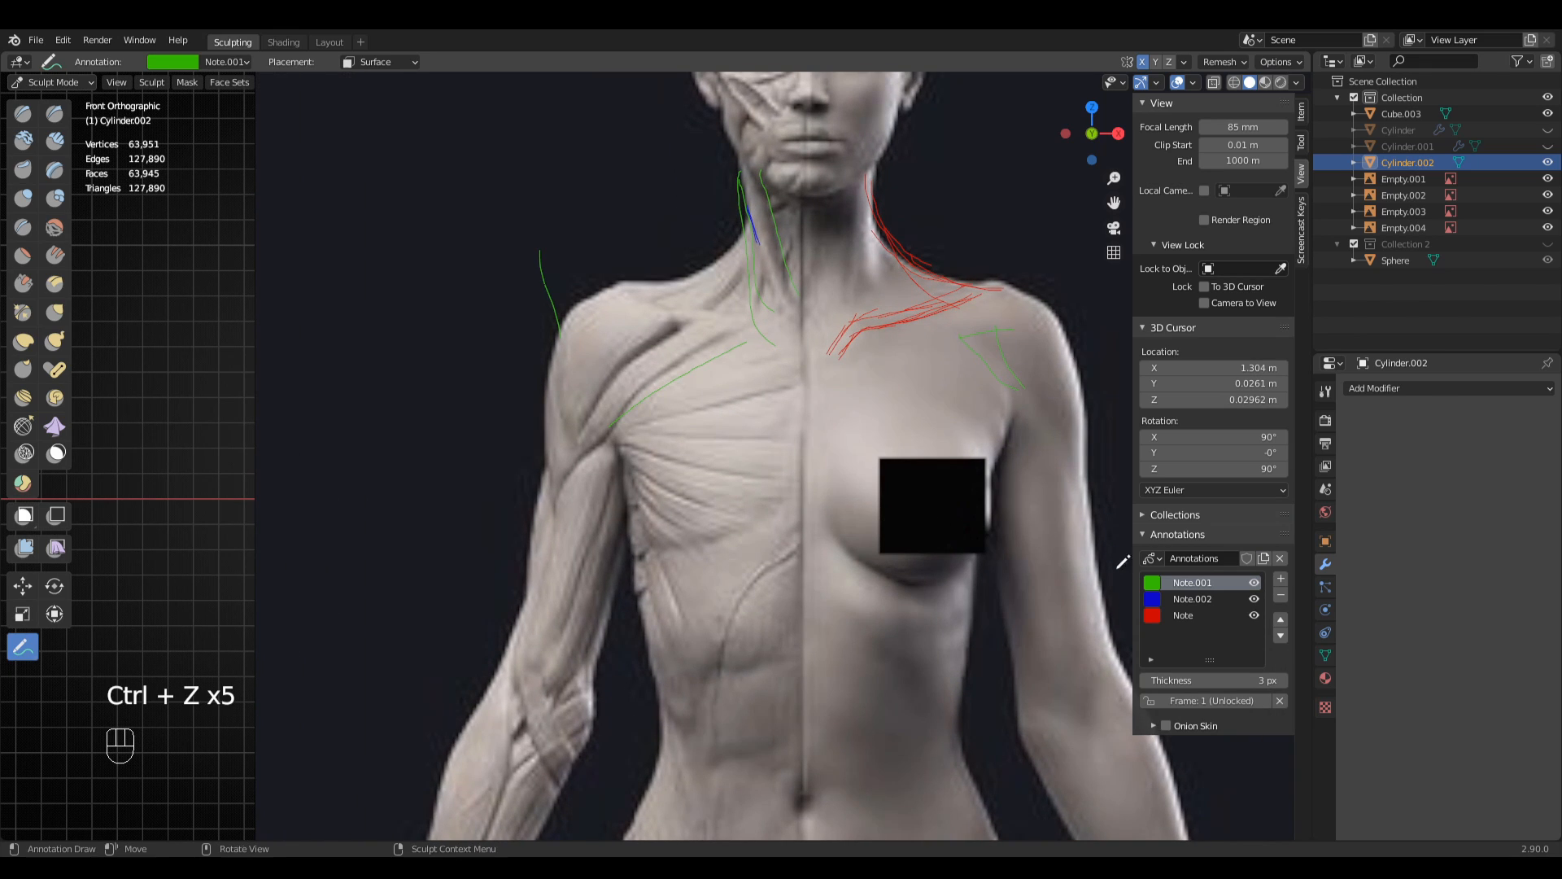
- Annotate the chest muscle's fan-shaped fibres and its inner and lower contour on the front reference in the red Note layer
{"action": "left_click", "coordinate": [1181, 617]}
{"action": "left_click_drag", "start_coordinate": [615, 428], "coordinate": [721, 342]}
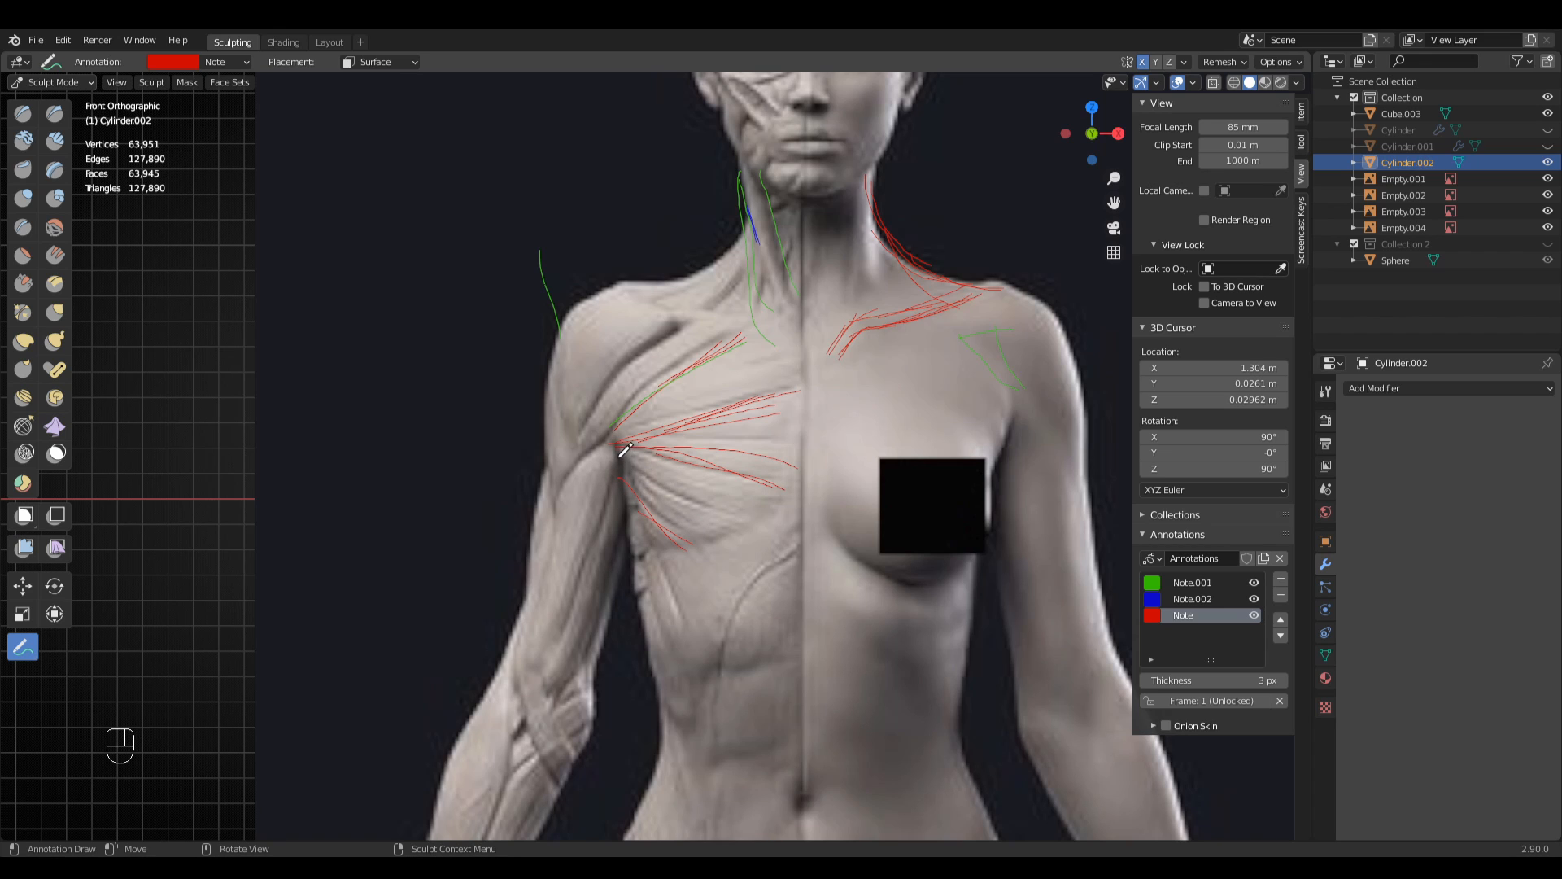
{"action": "middle_click_drag", "start_coordinate": [720, 525], "coordinate": [971, 600], "text": "ctrl"}
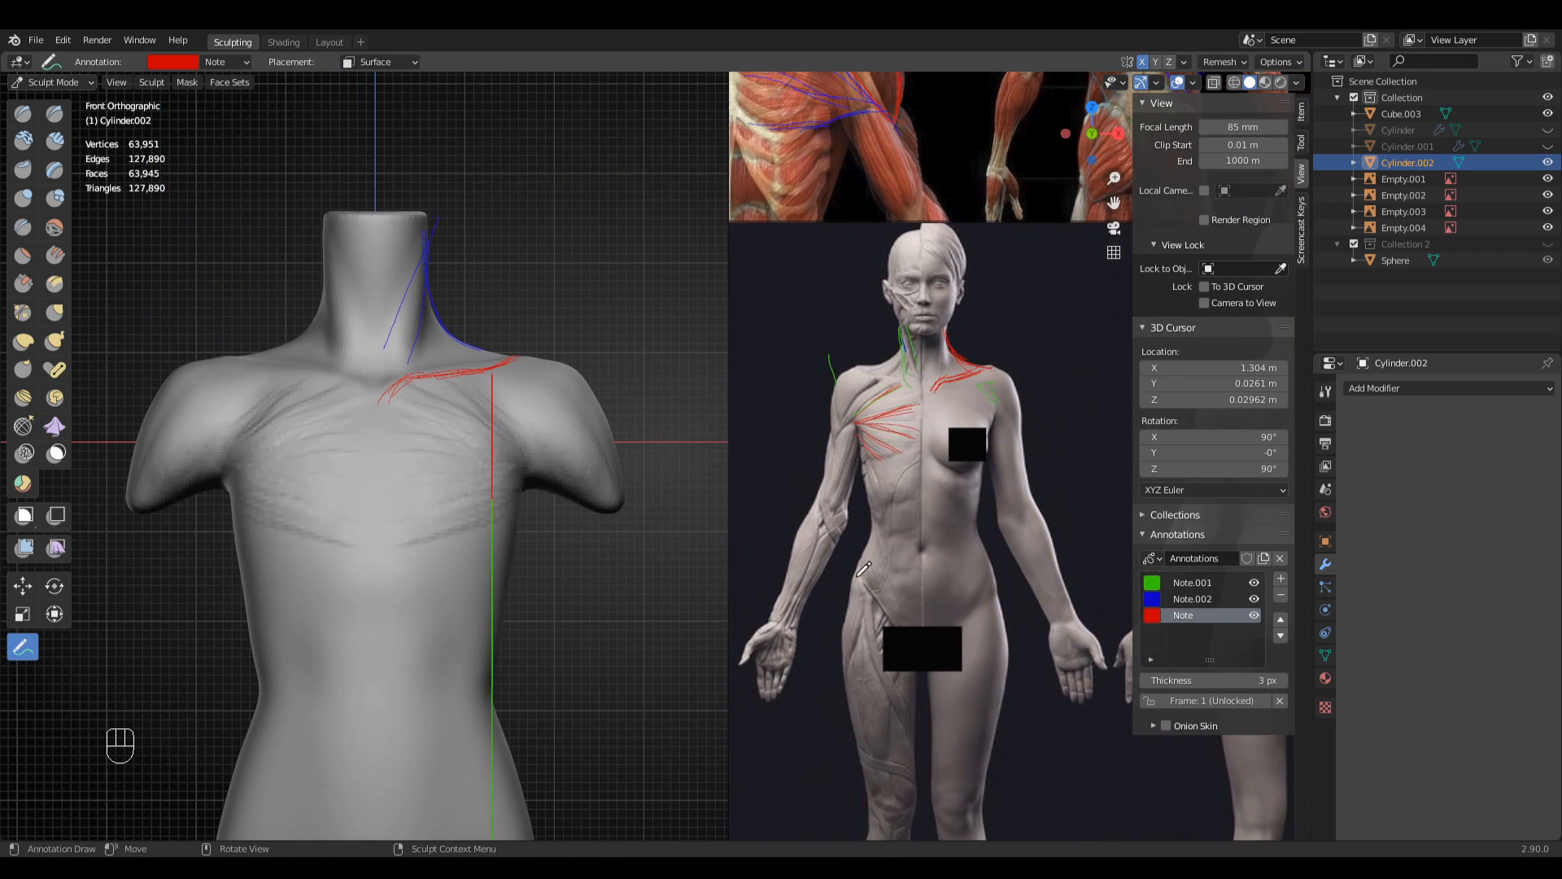
{"action": "middle_click_drag", "start_coordinate": [959, 504], "coordinate": [1021, 362], "text": "ctrl"}
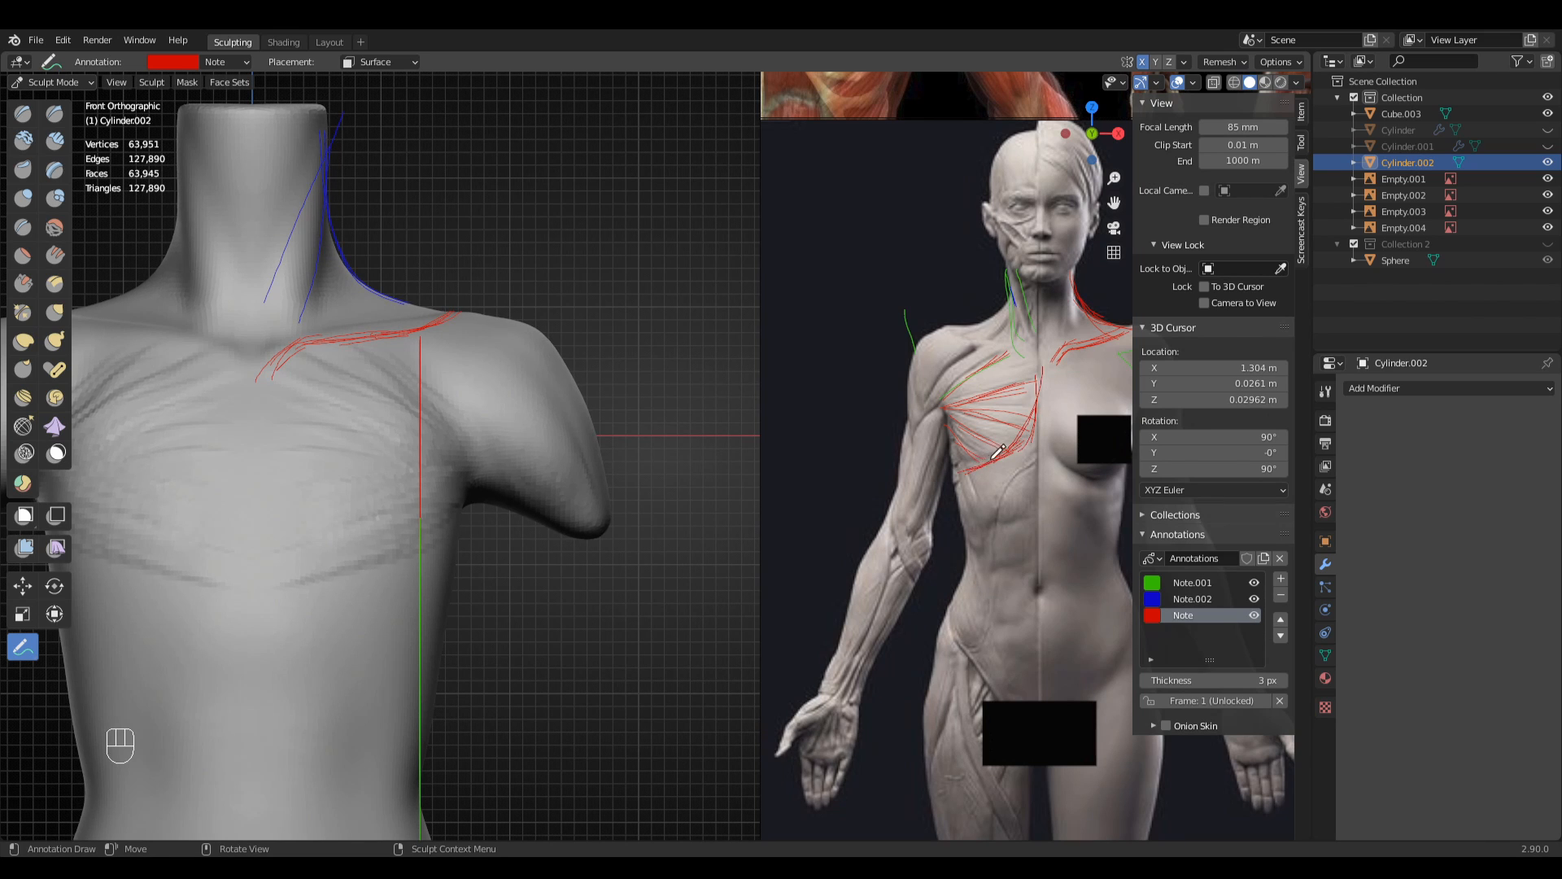
{"action": "middle_click_drag", "start_coordinate": [992, 459], "coordinate": [968, 546], "text": "ctrl"}
{"action": "middle_click_drag", "start_coordinate": [779, 625], "coordinate": [847, 597], "text": "shift"}
{"action": "middle_click_drag", "start_coordinate": [847, 598], "coordinate": [847, 540], "text": "ctrl"}
{"action": "middle_click_drag", "start_coordinate": [1131, 383], "coordinate": [993, 415], "text": "shift"}
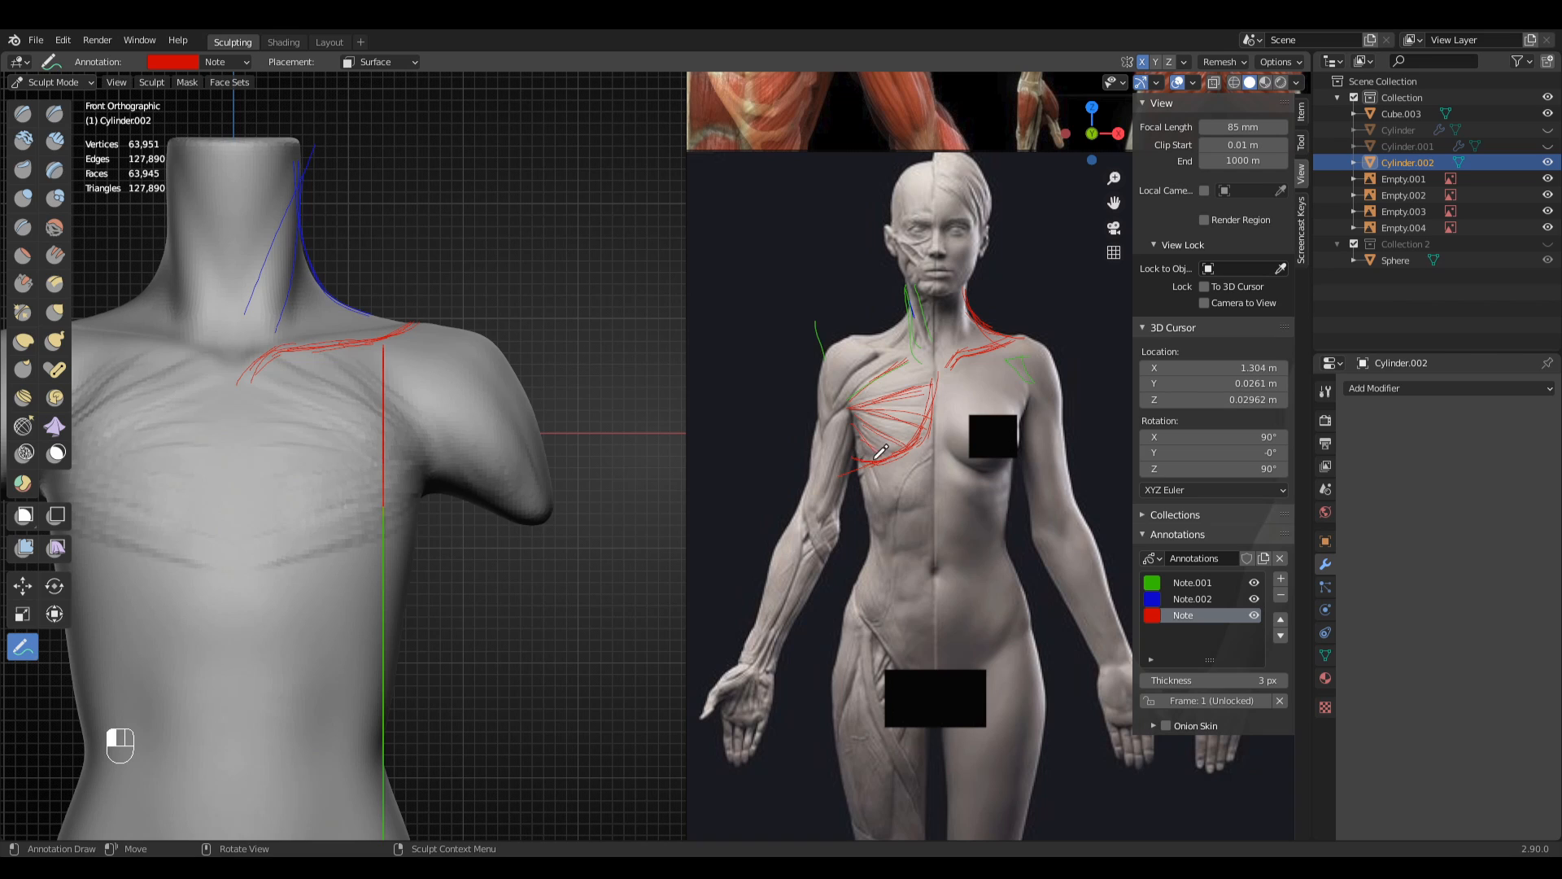
{"action": "middle_click_drag", "start_coordinate": [965, 498], "coordinate": [827, 555], "text": "shift"}
{"action": "middle_click_drag", "start_coordinate": [848, 478], "coordinate": [1015, 442], "text": "shift"}
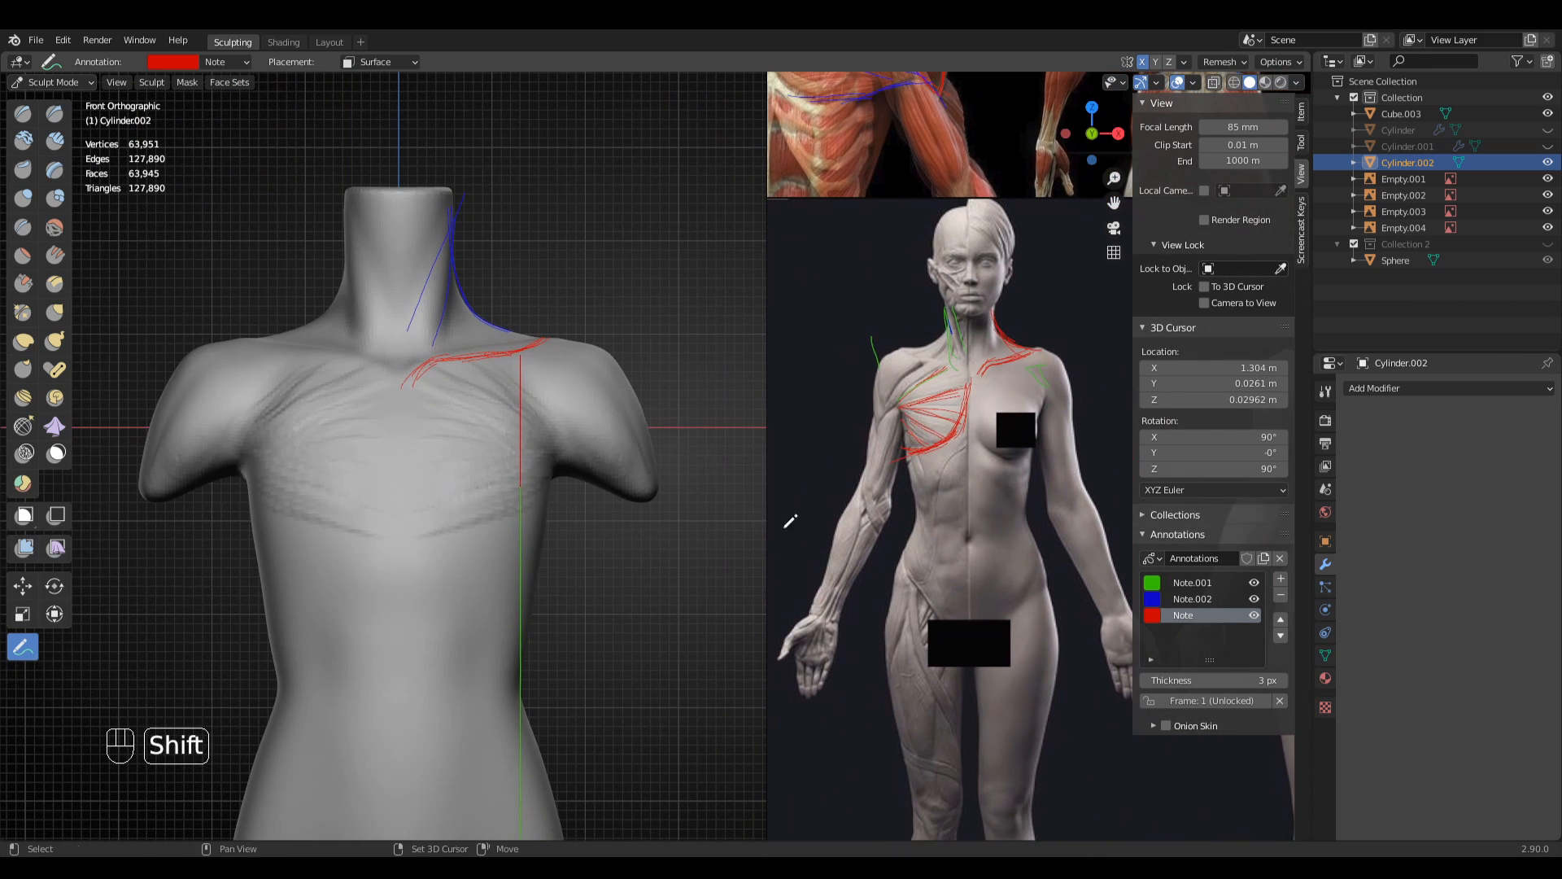
- Build up the chest muscles from the breastbone toward the armpits with Clay Strips at a 93 px radius
{"action": "key", "text": "q"}
{"action": "left_click", "coordinate": [348, 415]}
{"action": "middle_click_drag", "start_coordinate": [490, 497], "coordinate": [496, 471], "text": "ctrl"}
{"action": "key", "text": "f"}
{"action": "left_click", "coordinate": [501, 472]}
{"action": "middle_click_drag", "start_coordinate": [443, 519], "coordinate": [425, 534]}
{"action": "left_click_drag", "start_coordinate": [423, 534], "coordinate": [512, 480]}
{"action": "mouse_move", "coordinate": [396, 488]}
{"action": "left_mouse_down"}
{"action": "mouse_move", "coordinate": [399, 390]}
{"action": "mouse_move", "coordinate": [455, 379]}
{"action": "mouse_move", "coordinate": [516, 415]}
{"action": "mouse_move", "coordinate": [377, 499]}
{"action": "mouse_move", "coordinate": [477, 478]}
{"action": "mouse_move", "coordinate": [447, 453]}
{"action": "mouse_move", "coordinate": [499, 481]}
{"action": "left_mouse_up"}
- Add more Clay Strips strokes across the torso's chest and smooth them into rounded chest muscles
{"action": "middle_click_drag", "start_coordinate": [499, 481], "coordinate": [408, 530], "text": "shift"}
{"action": "middle_click_drag", "start_coordinate": [617, 495], "coordinate": [630, 458], "text": "ctrl"}
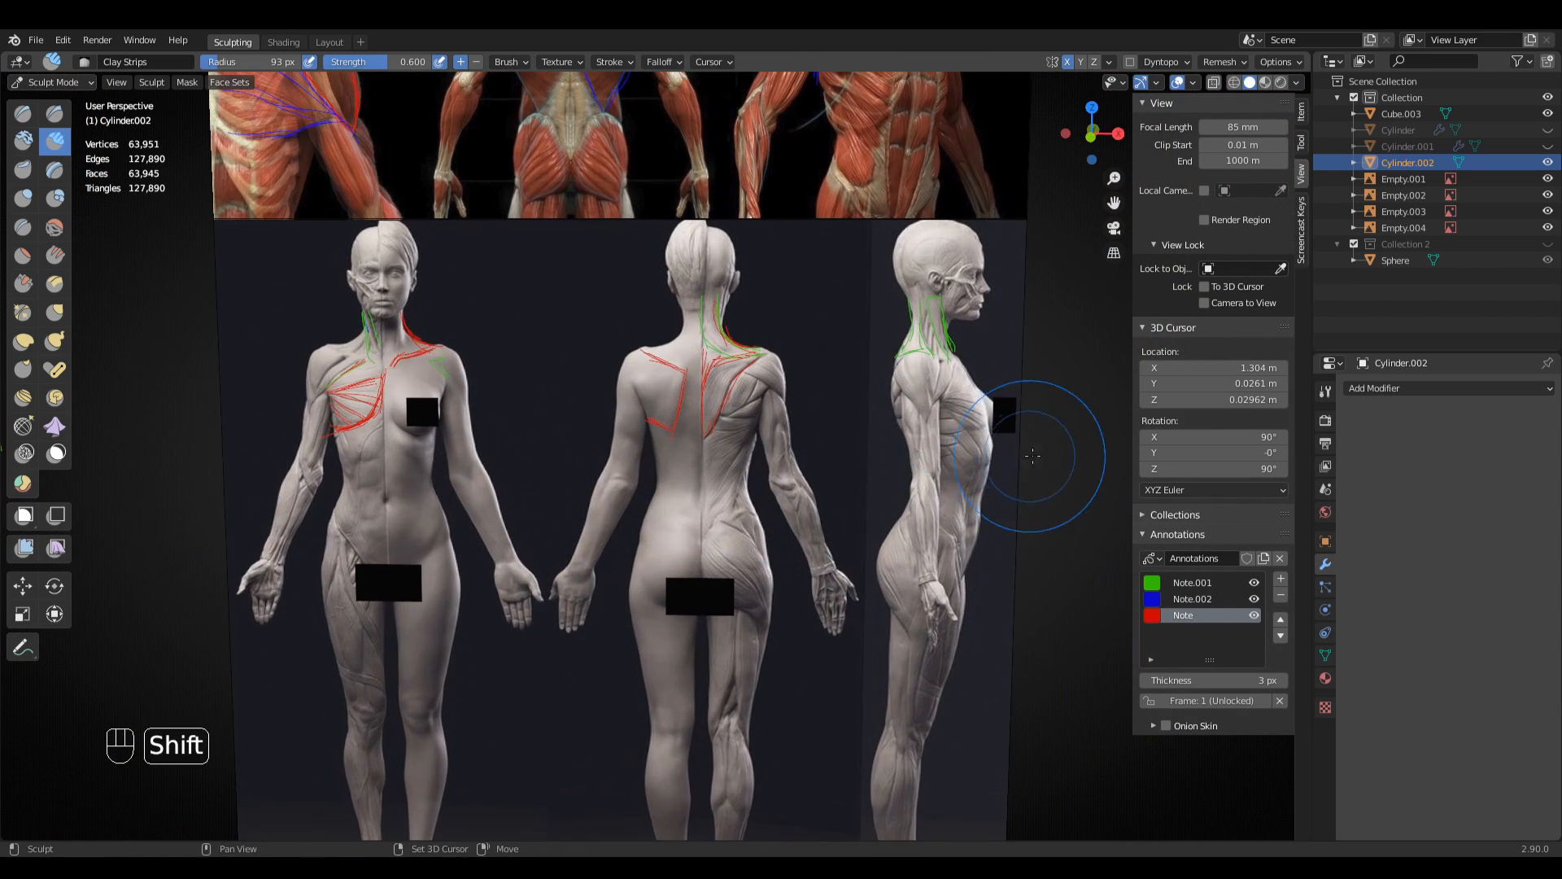
{"action": "middle_click_drag", "start_coordinate": [1036, 456], "coordinate": [787, 482], "text": "shift"}
{"action": "middle_click_drag", "start_coordinate": [787, 482], "coordinate": [778, 414], "text": "ctrl"}
{"action": "middle_click_drag", "start_coordinate": [760, 469], "coordinate": [377, 575], "text": "ctrl"}
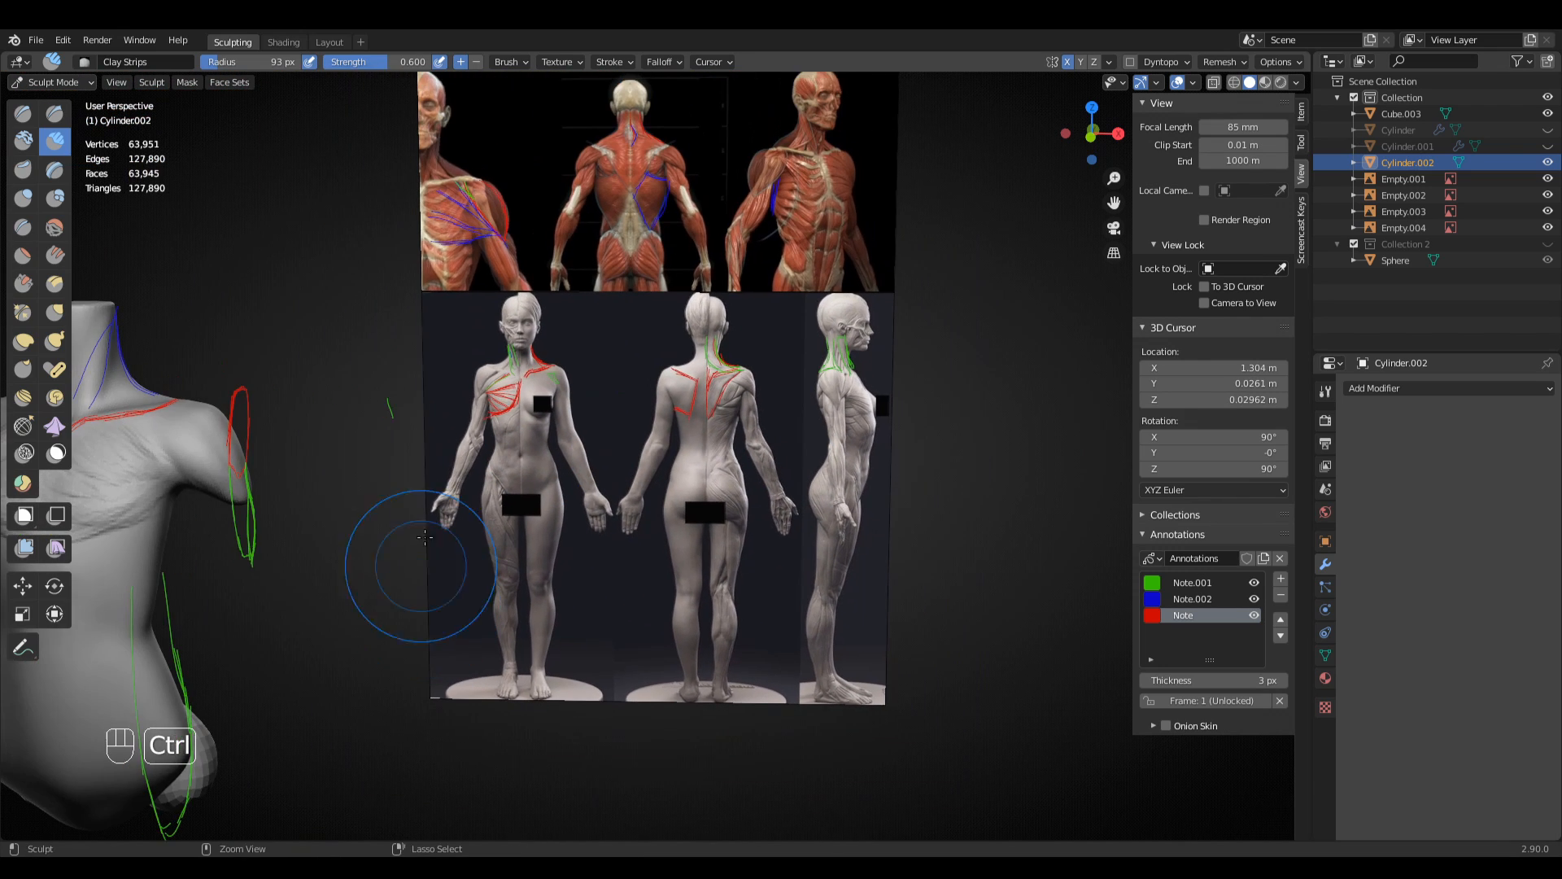
{"action": "middle_click_drag", "start_coordinate": [349, 496], "coordinate": [814, 472], "text": "shift"}
{"action": "middle_click_drag", "start_coordinate": [814, 472], "coordinate": [580, 487], "text": "ctrl"}
{"action": "mouse_move", "coordinate": [580, 486]}
{"action": "left_mouse_down"}
{"action": "mouse_move", "coordinate": [569, 516]}
{"action": "mouse_move", "coordinate": [628, 518]}
{"action": "left_mouse_up"}
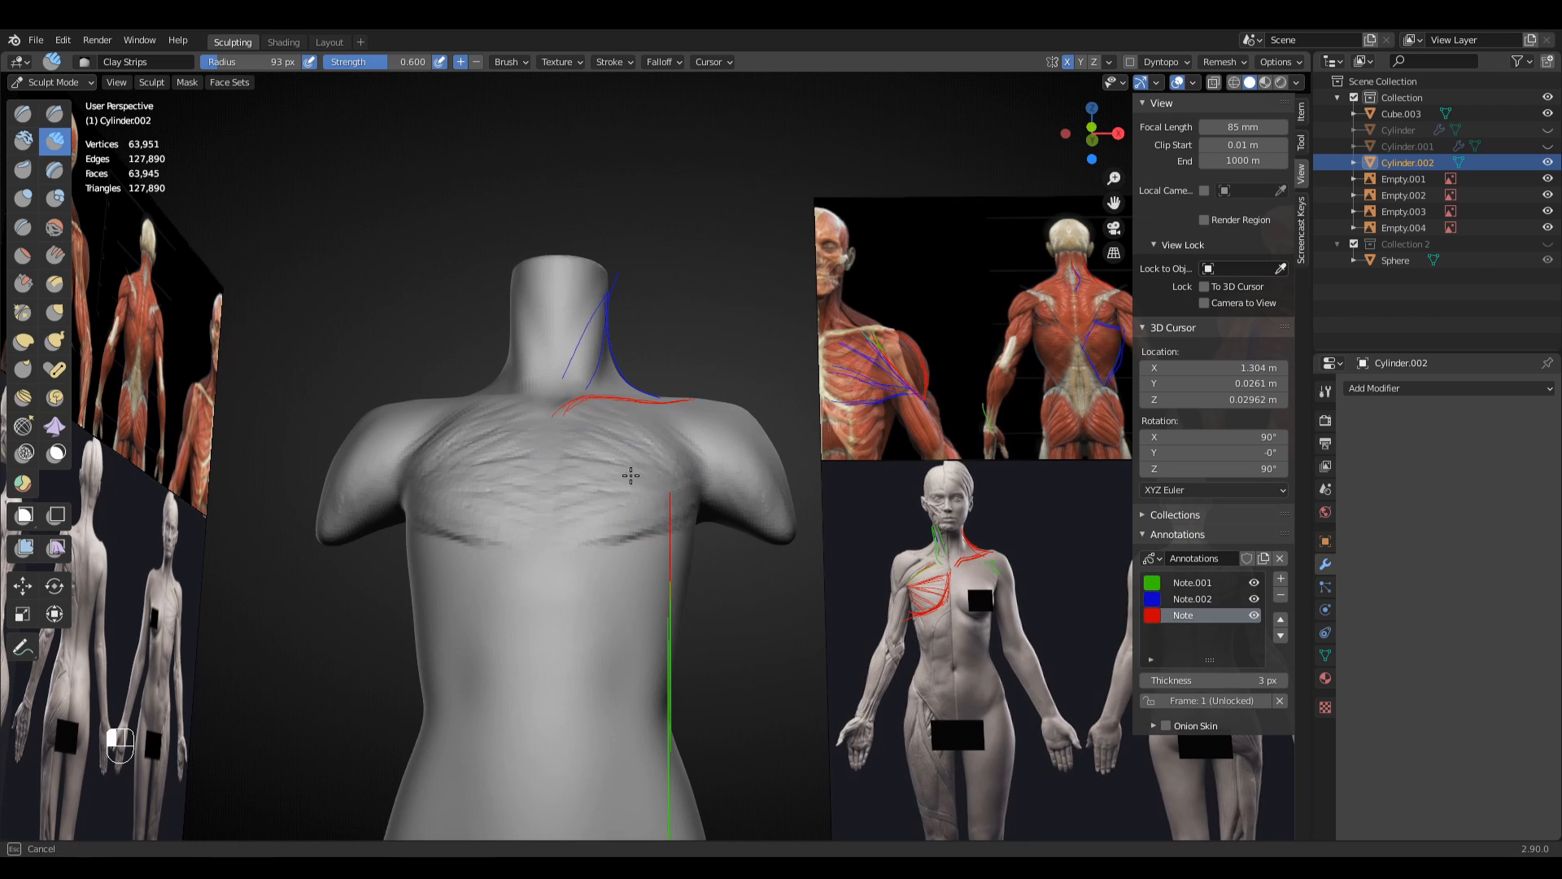
{"action": "middle_click_drag", "start_coordinate": [631, 475], "coordinate": [680, 448]}
{"action": "mouse_move", "coordinate": [592, 460]}
{"action": "left_mouse_down"}
{"action": "mouse_move", "coordinate": [537, 456]}
{"action": "mouse_move", "coordinate": [586, 501]}
{"action": "mouse_move", "coordinate": [618, 456]}
{"action": "mouse_move", "coordinate": [583, 428]}
{"action": "mouse_move", "coordinate": [606, 450]}
{"action": "mouse_move", "coordinate": [550, 458]}
{"action": "mouse_move", "coordinate": [606, 456]}
{"action": "left_mouse_up"}
{"action": "middle_click_drag", "start_coordinate": [606, 456], "coordinate": [643, 448]}
{"action": "left_click_drag", "start_coordinate": [643, 448], "coordinate": [663, 461], "text": "shift"}
- Annotate the chest fibres converging on an oval at the armpit in red on the skin-covered half of the front reference
{"action": "middle_click_drag", "start_coordinate": [663, 461], "coordinate": [390, 499], "text": "shift"}
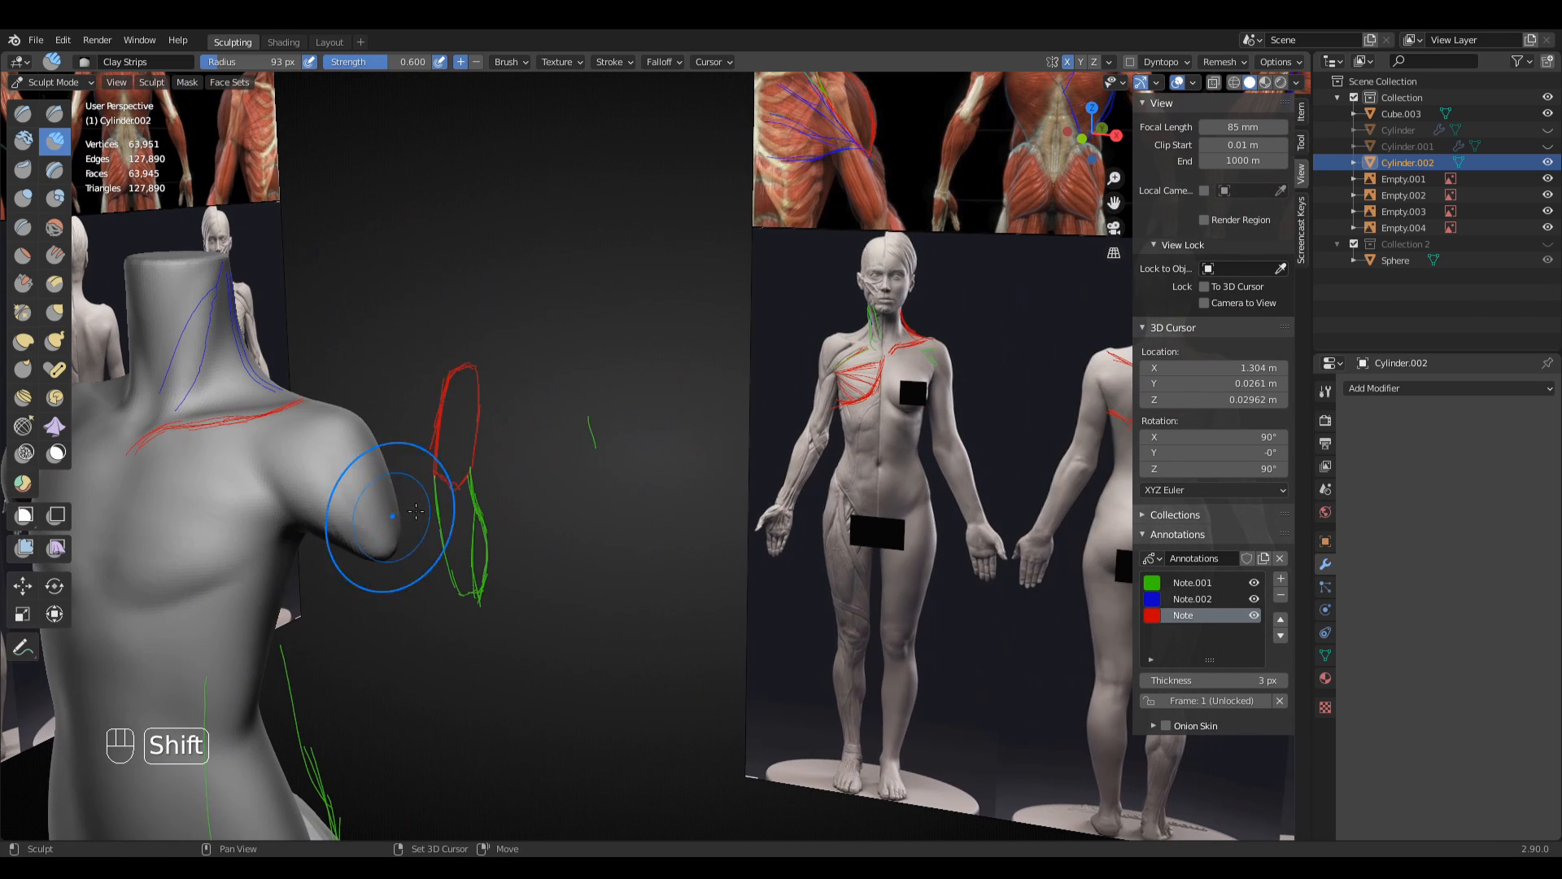
{"action": "key", "text": "KP_1"}
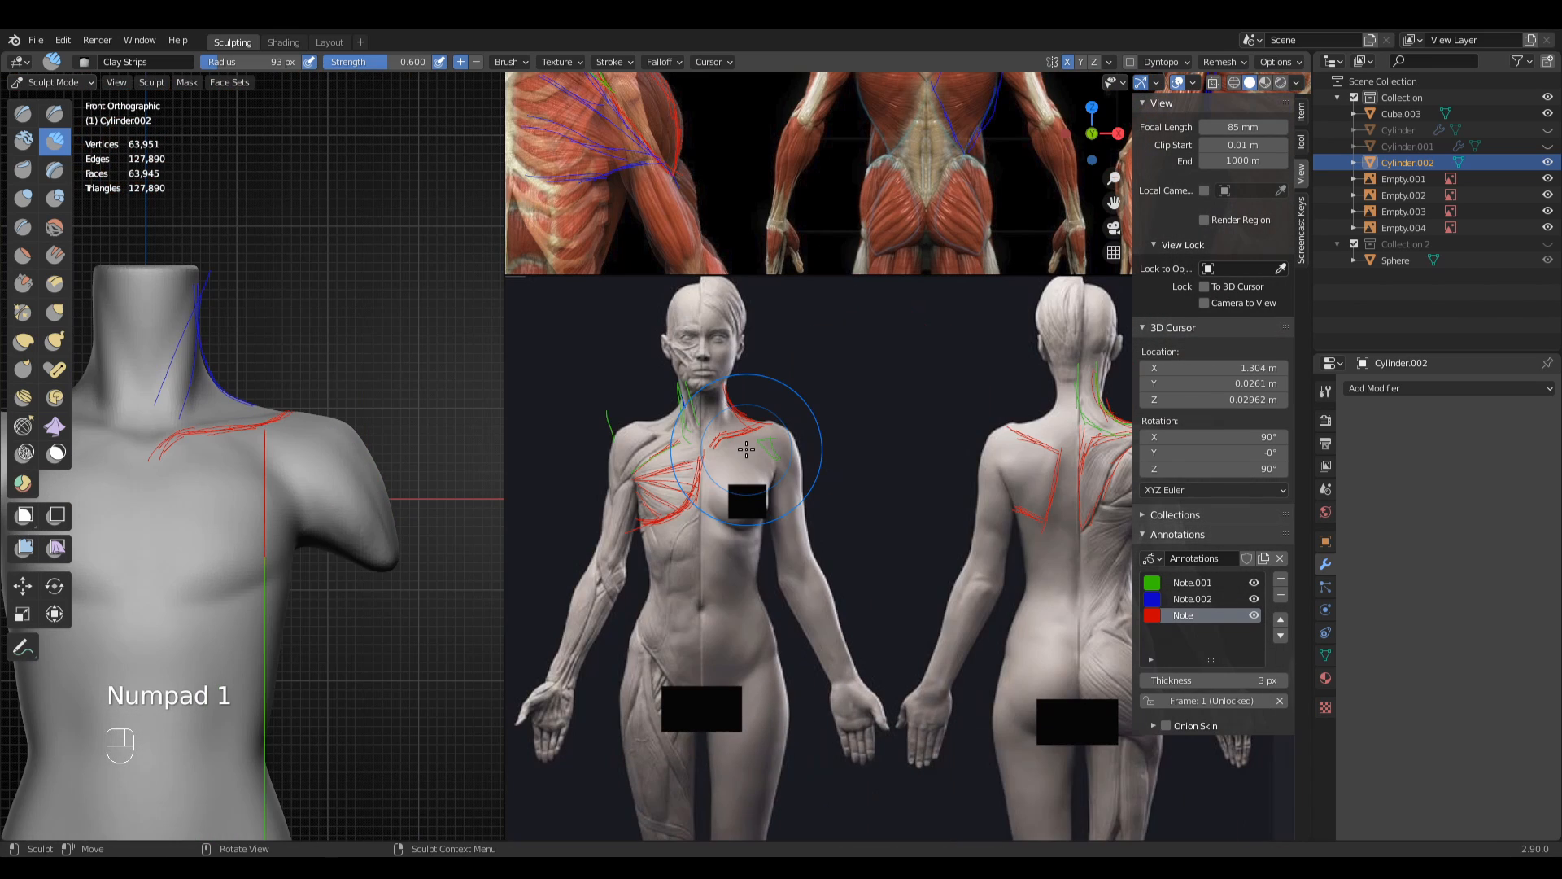
{"action": "mouse_move", "coordinate": [732, 440]}
{"action": "middle_mouse_down", "text": "shift"}
{"action": "mouse_move", "coordinate": [759, 458]}
{"action": "mouse_move", "coordinate": [795, 411]}
{"action": "mouse_move", "coordinate": [645, 489]}
{"action": "middle_mouse_up", "text": "shift"}
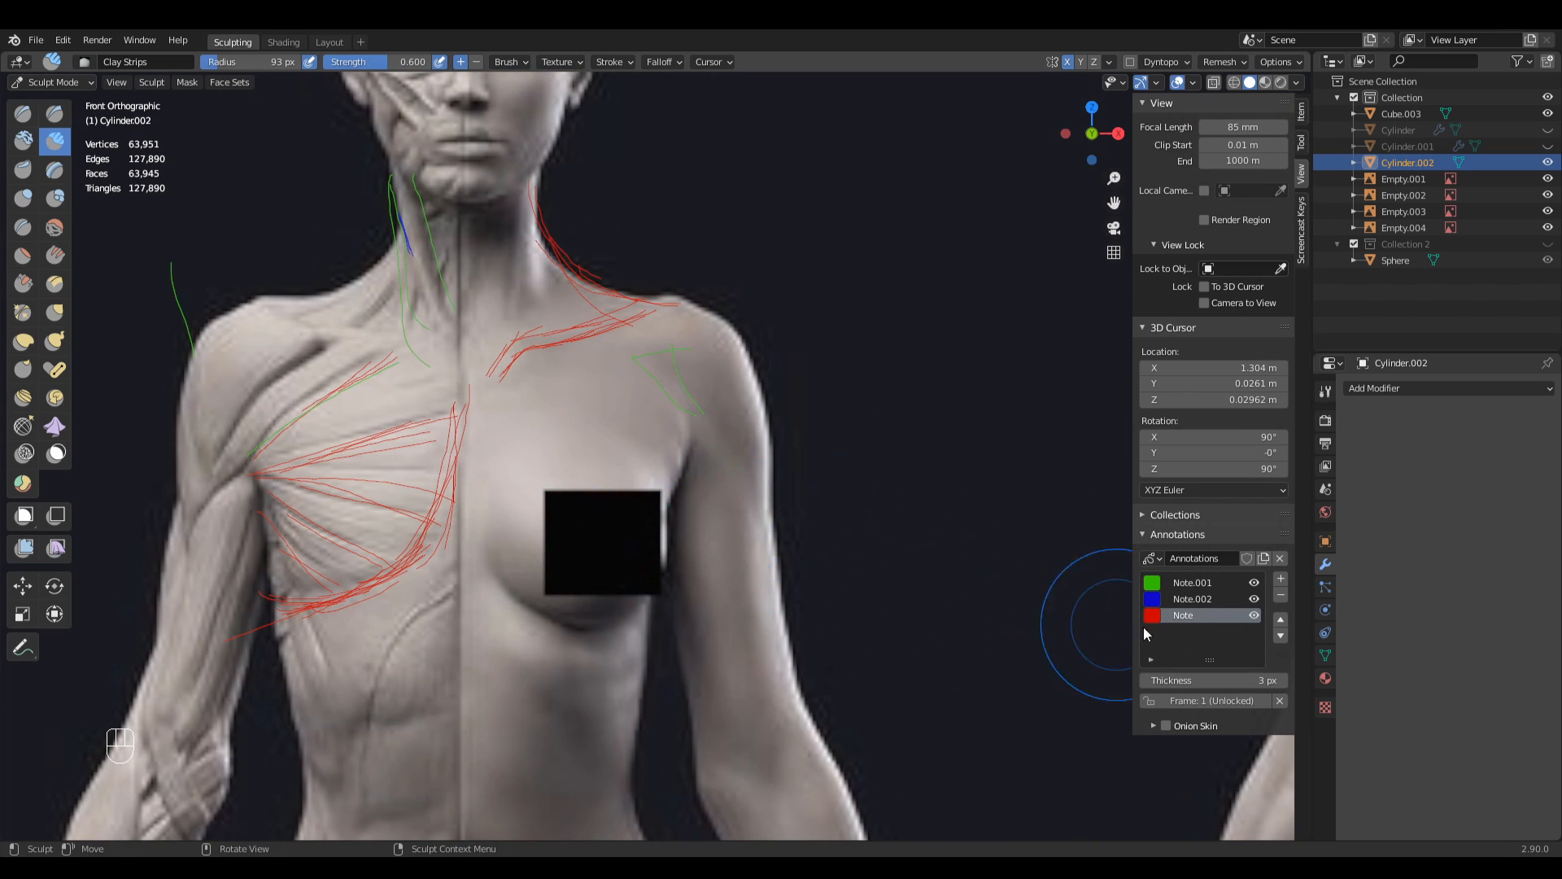
{"action": "left_click", "coordinate": [22, 649]}
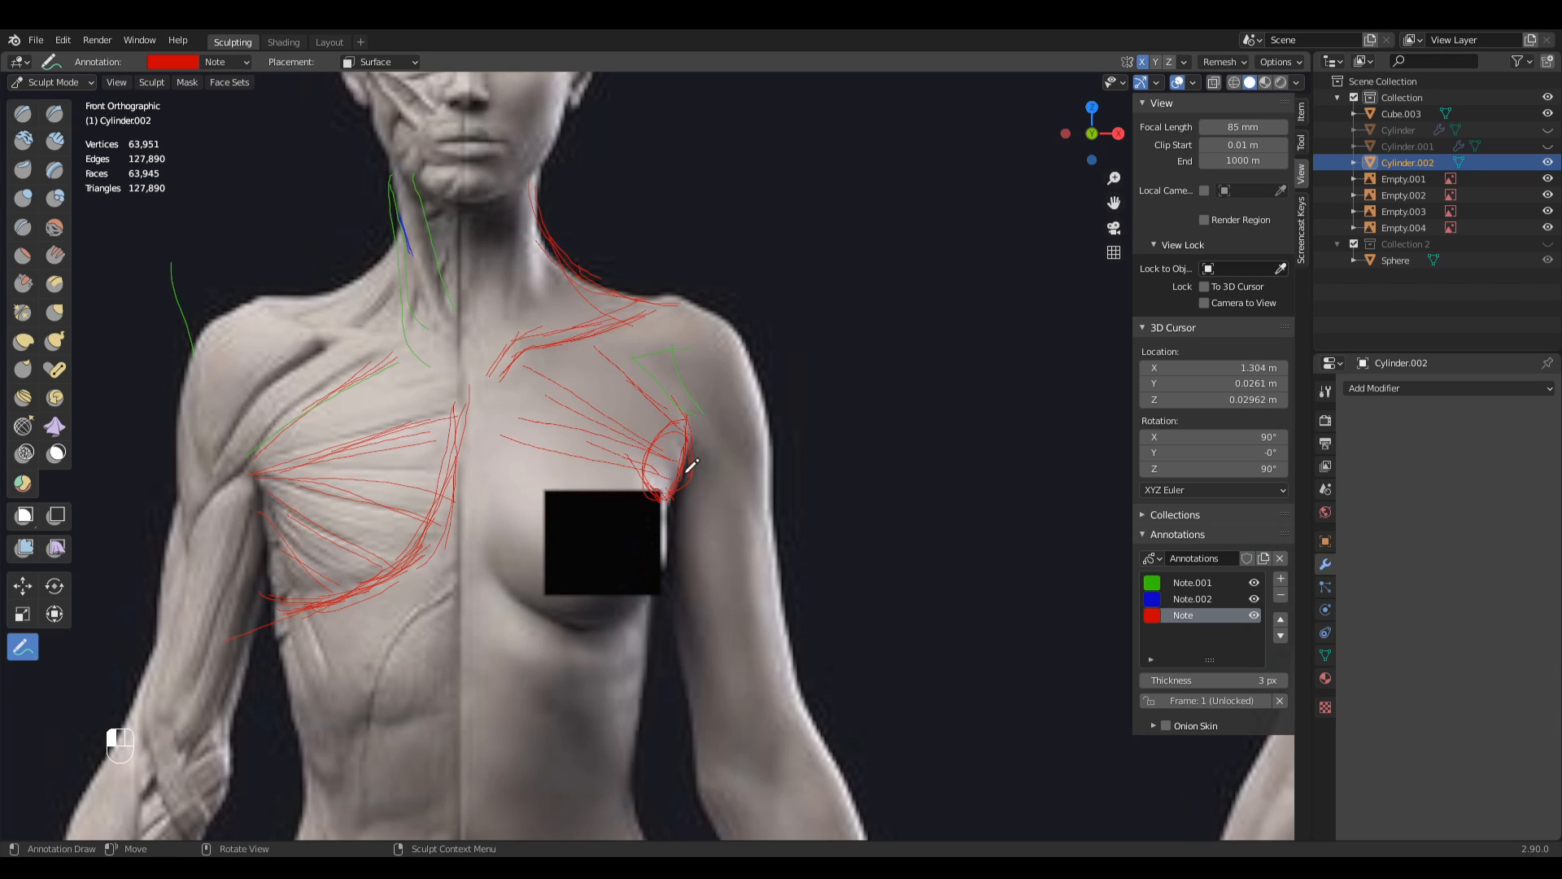
- Build up the outer shoulder muscles of the torso with Clay Strips strokes in front view
{"action": "middle_click_drag", "start_coordinate": [693, 451], "coordinate": [693, 806], "text": "ctrl"}
{"action": "middle_click_drag", "start_coordinate": [505, 566], "coordinate": [739, 485], "text": "shift"}
{"action": "middle_click_drag", "start_coordinate": [732, 484], "coordinate": [730, 455], "text": "ctrl"}
{"action": "middle_click_drag", "start_coordinate": [393, 467], "coordinate": [588, 439], "text": "shift"}
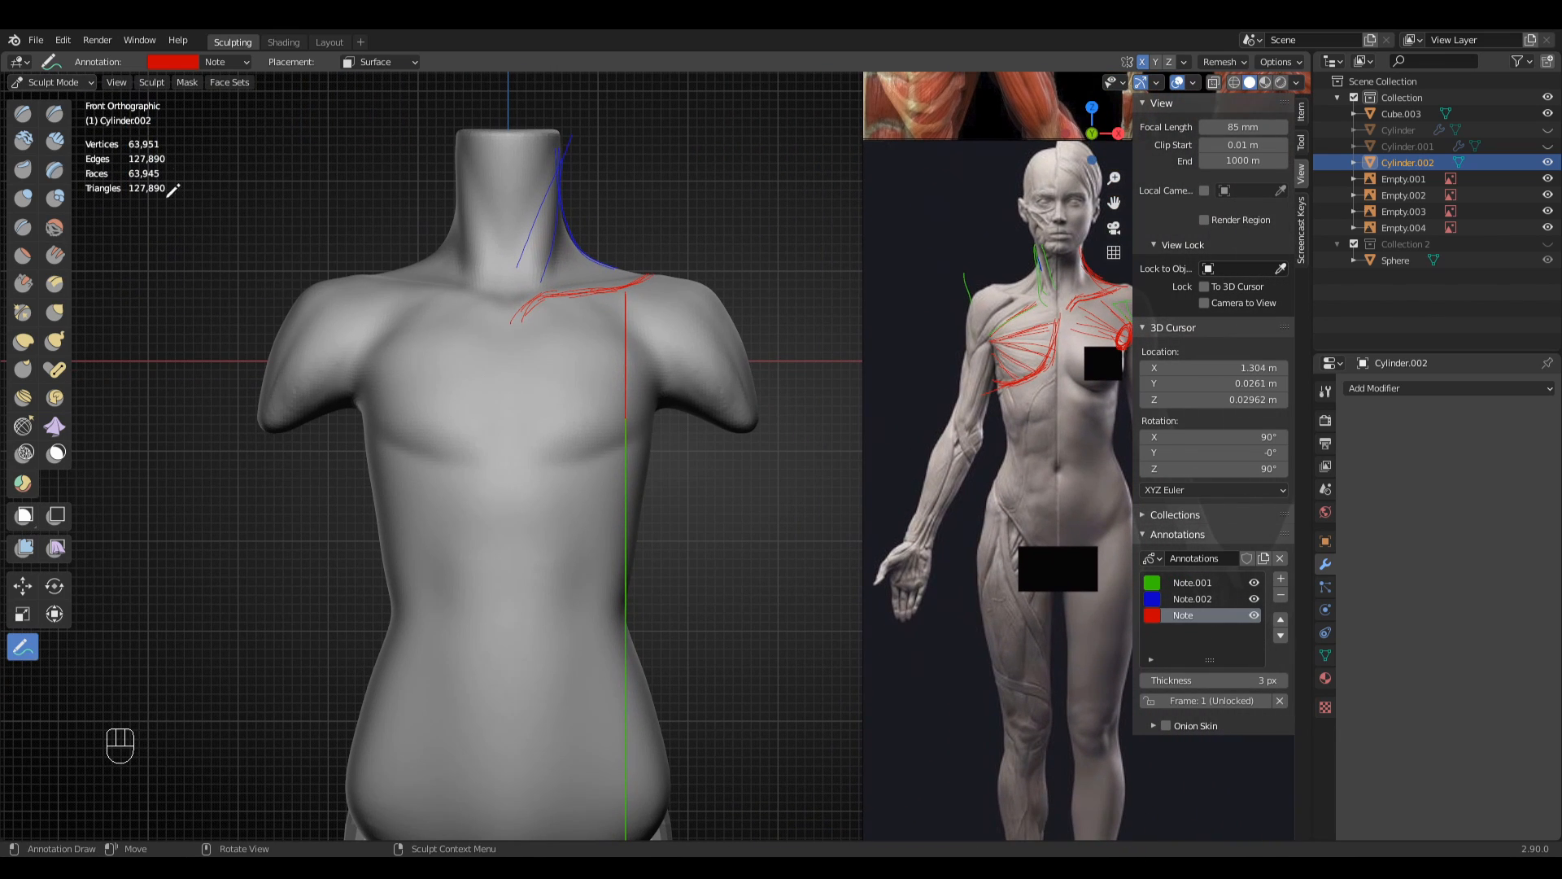
{"action": "key", "text": "q"}
{"action": "left_click", "coordinate": [428, 390]}
{"action": "scroll", "coordinate": [716, 399], "scroll_direction": "up", "scroll_amount": 2}
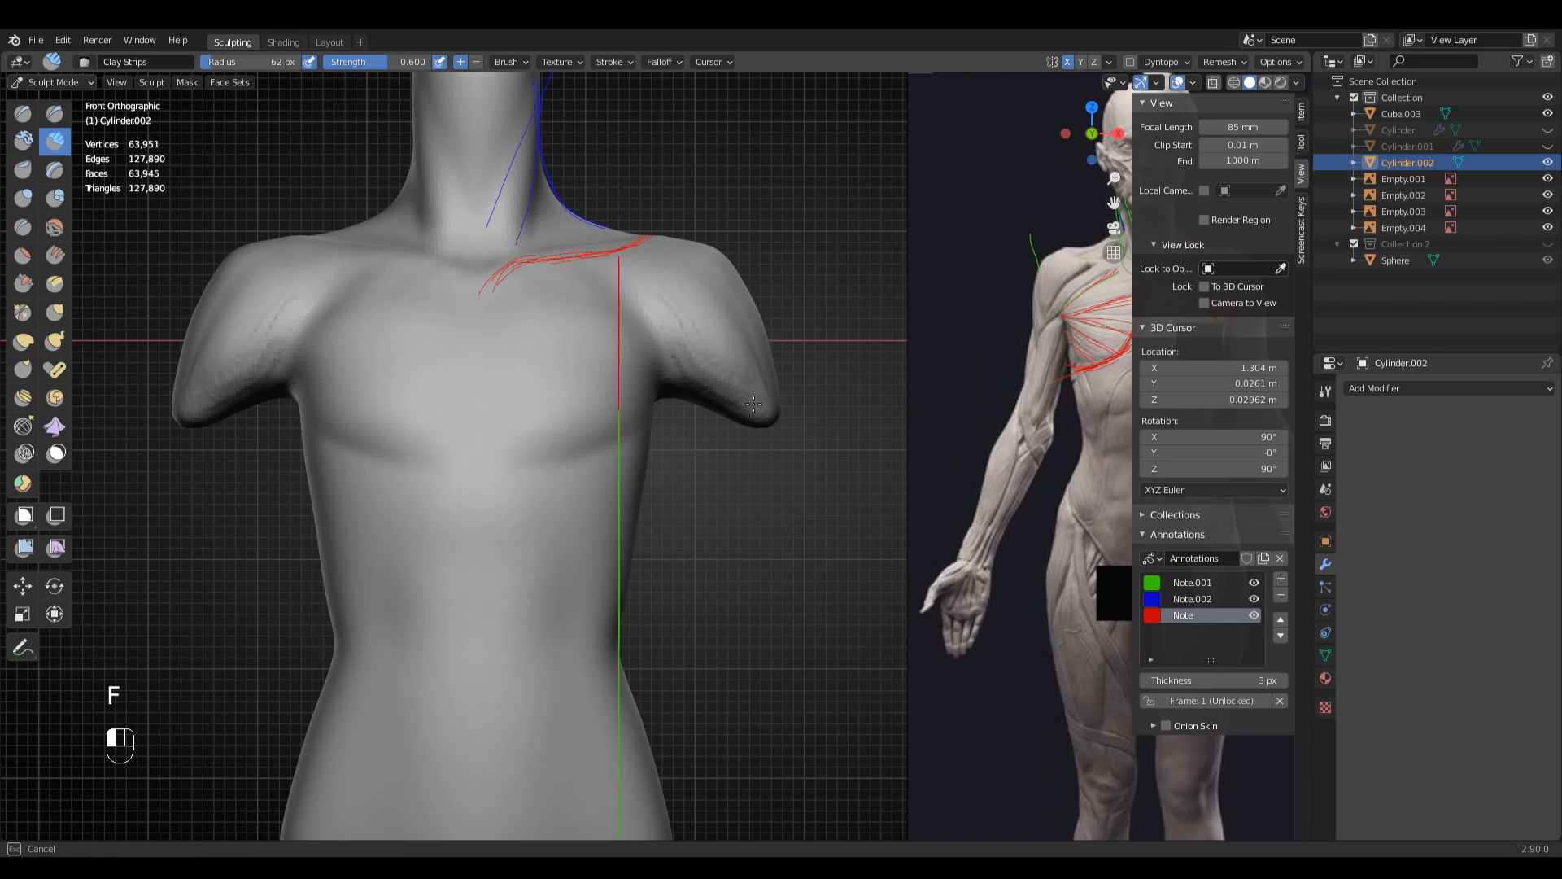
- Unhide the Cylinder.001 arms and thicken the shoulders above them with Clay Strips at an 85 px radius
{"action": "key", "text": "f"}
{"action": "left_click", "coordinate": [749, 309]}
{"action": "left_click", "coordinate": [1548, 146]}
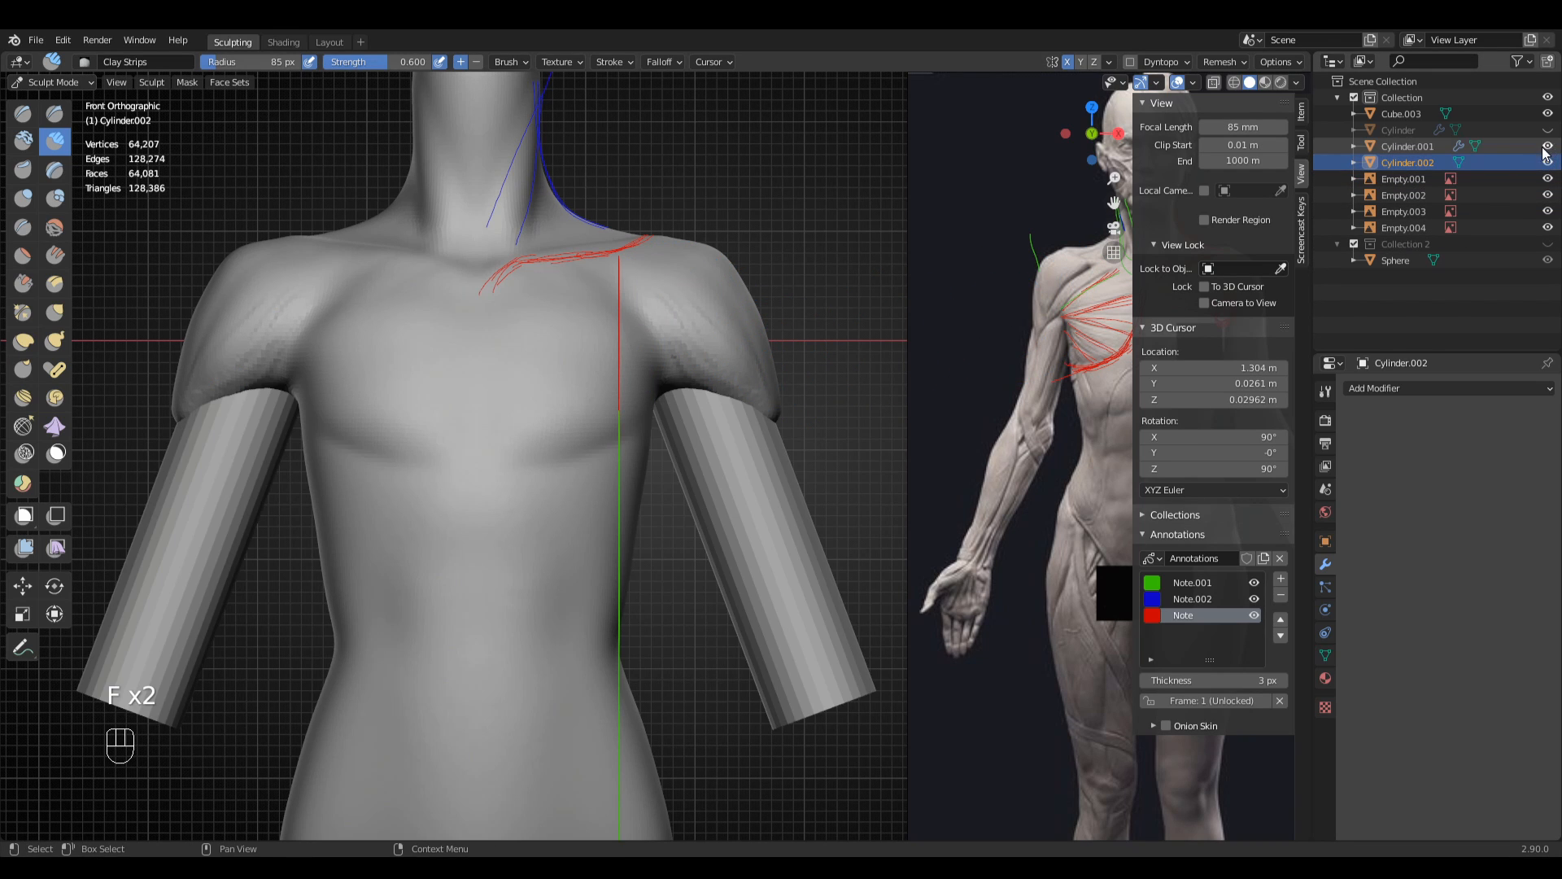
{"action": "mouse_move", "coordinate": [674, 293]}
{"action": "middle_mouse_down", "text": "shift"}
{"action": "mouse_move", "coordinate": [709, 328]}
{"action": "mouse_move", "coordinate": [691, 325]}
{"action": "middle_mouse_up", "text": "shift"}
{"action": "left_click_drag", "start_coordinate": [686, 332], "coordinate": [728, 395]}
{"action": "left_click_drag", "start_coordinate": [701, 348], "coordinate": [720, 377]}
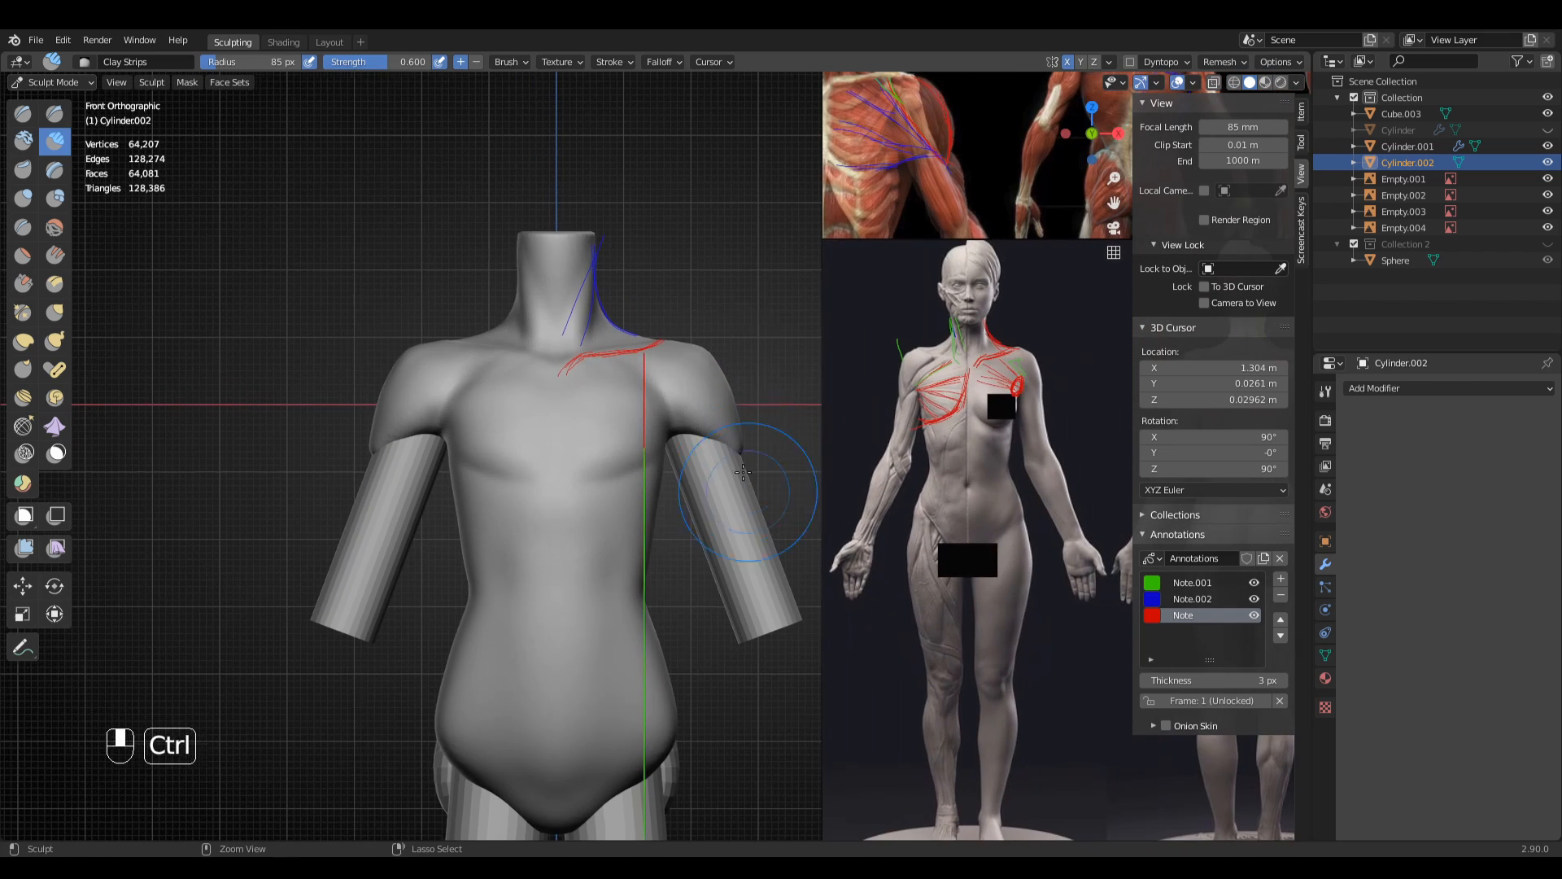
- Adjust the shoulder outline above the arm with the Grab brush, enlarging its radius to 141 px
{"action": "key", "text": "g"}
{"action": "left_click_drag", "start_coordinate": [694, 348], "coordinate": [702, 347]}
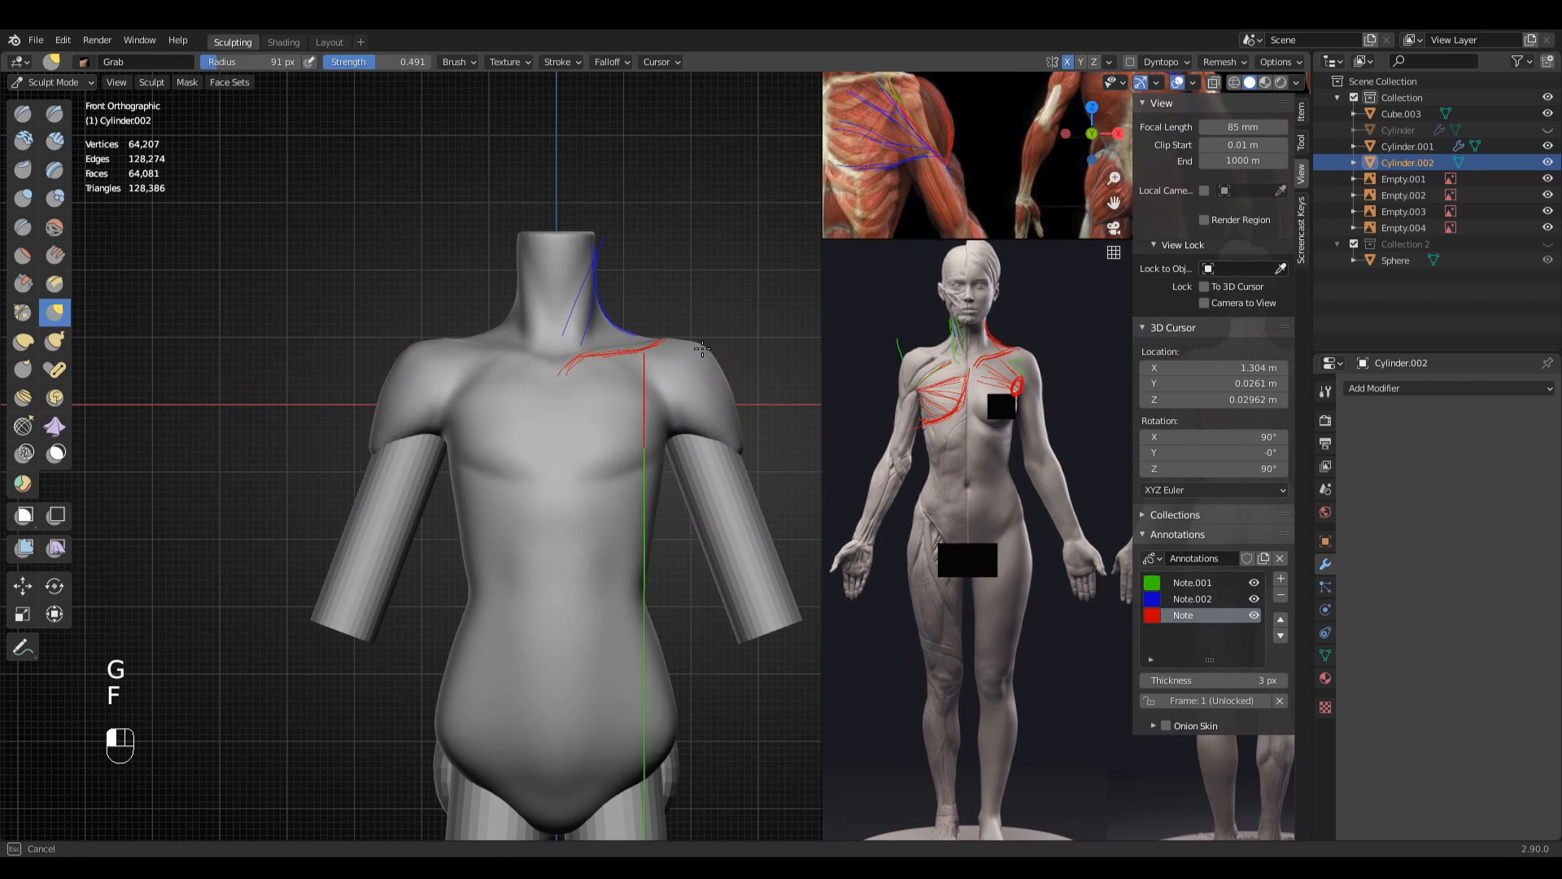
{"action": "key", "text": "f"}
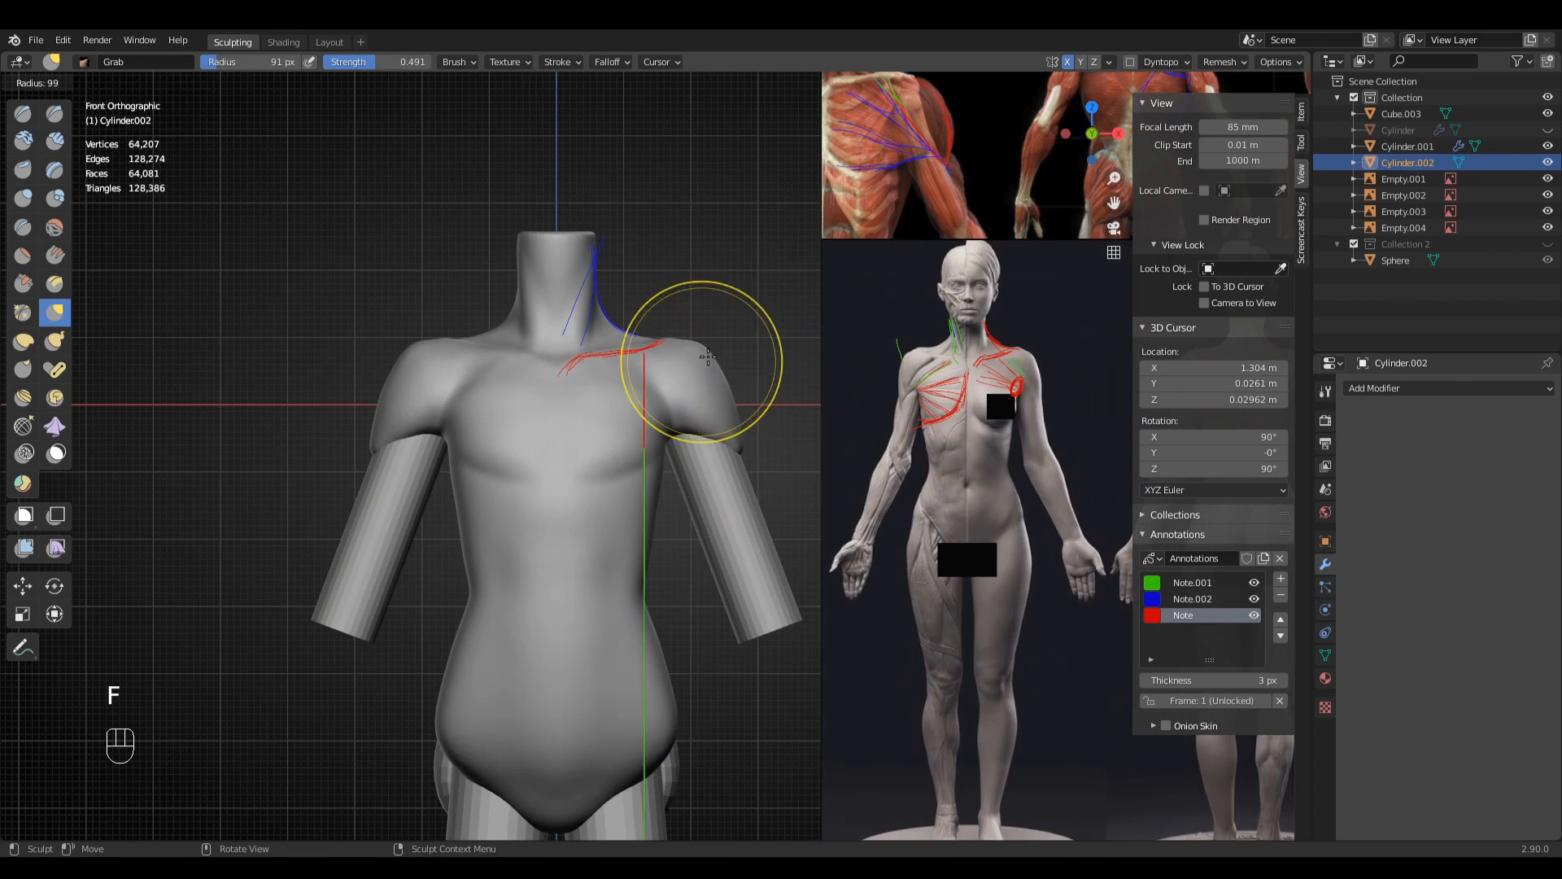
{"action": "left_click", "coordinate": [710, 353]}
{"action": "key", "text": "f"}
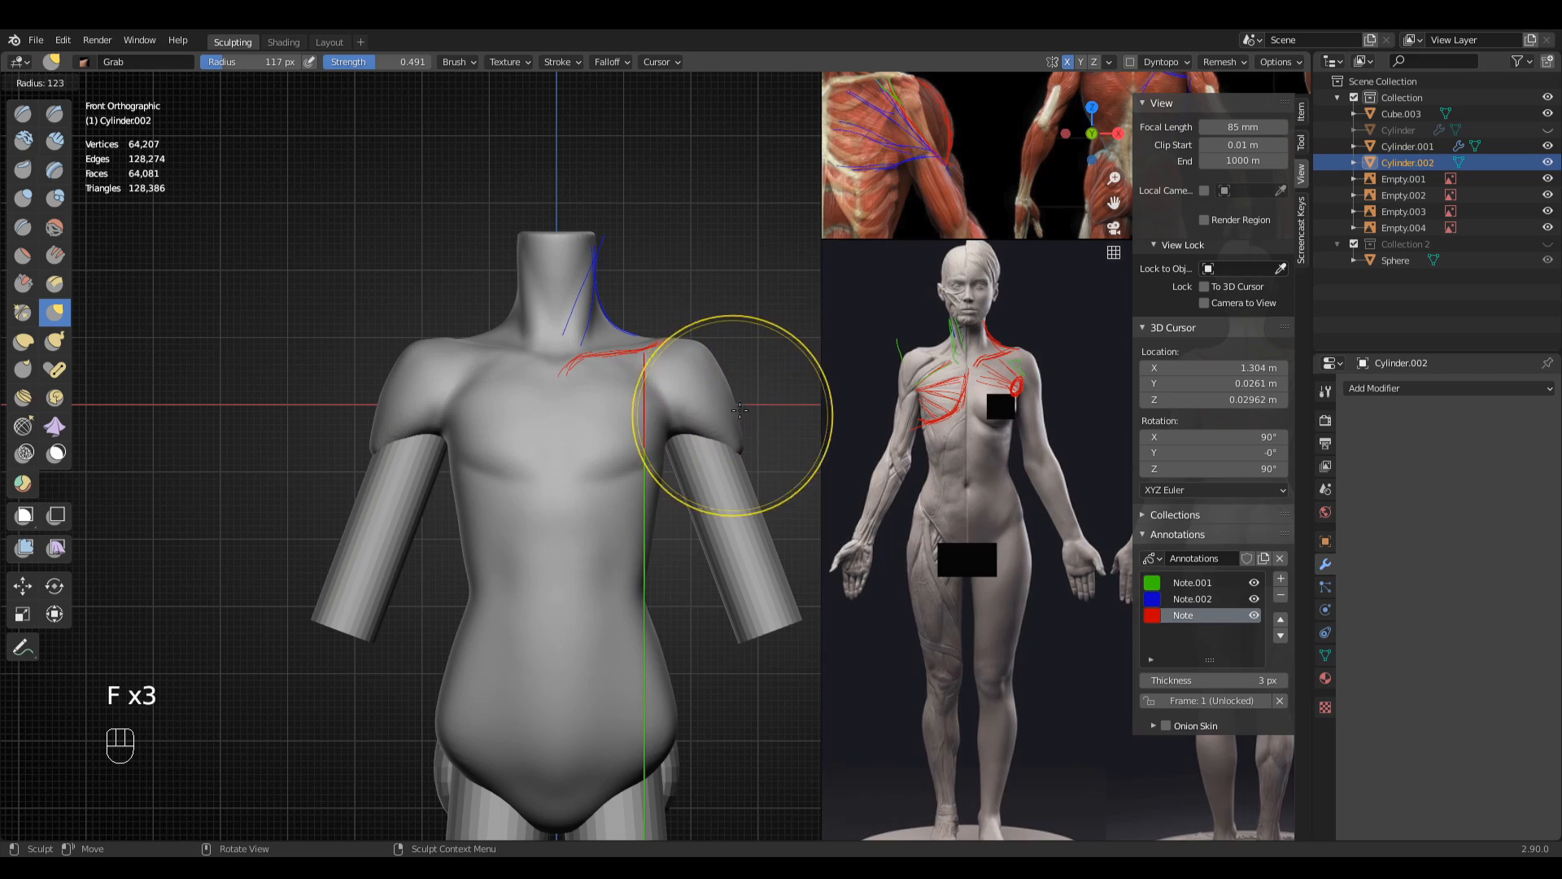
{"action": "left_click", "coordinate": [739, 448]}
- Pull the chest profile slightly forward in right side view with the Grab brush at a 199 px radius
{"action": "mouse_move", "coordinate": [737, 449]}
{"action": "middle_mouse_down", "text": "alt"}
{"action": "mouse_move", "coordinate": [743, 488]}
{"action": "mouse_move", "coordinate": [684, 454]}
{"action": "mouse_move", "coordinate": [719, 512]}
{"action": "mouse_move", "coordinate": [770, 412]}
{"action": "mouse_move", "coordinate": [694, 412]}
{"action": "middle_mouse_up", "text": "alt"}
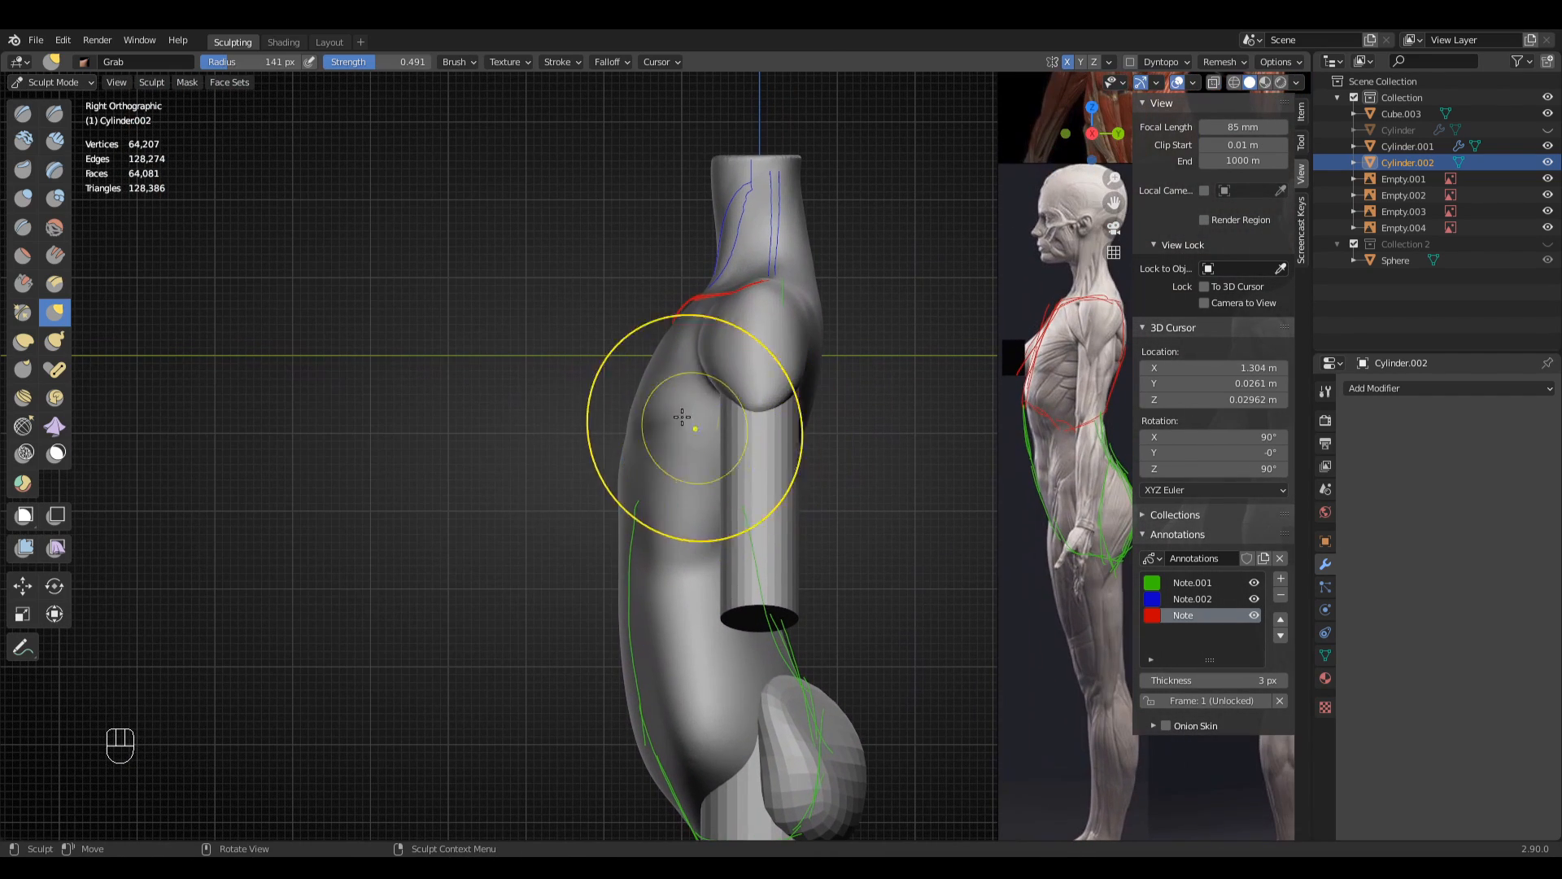
{"action": "key", "text": "g"}
{"action": "key", "text": "f"}
{"action": "left_click", "coordinate": [636, 417]}
{"action": "key", "text": "f"}
{"action": "left_click", "coordinate": [646, 415]}
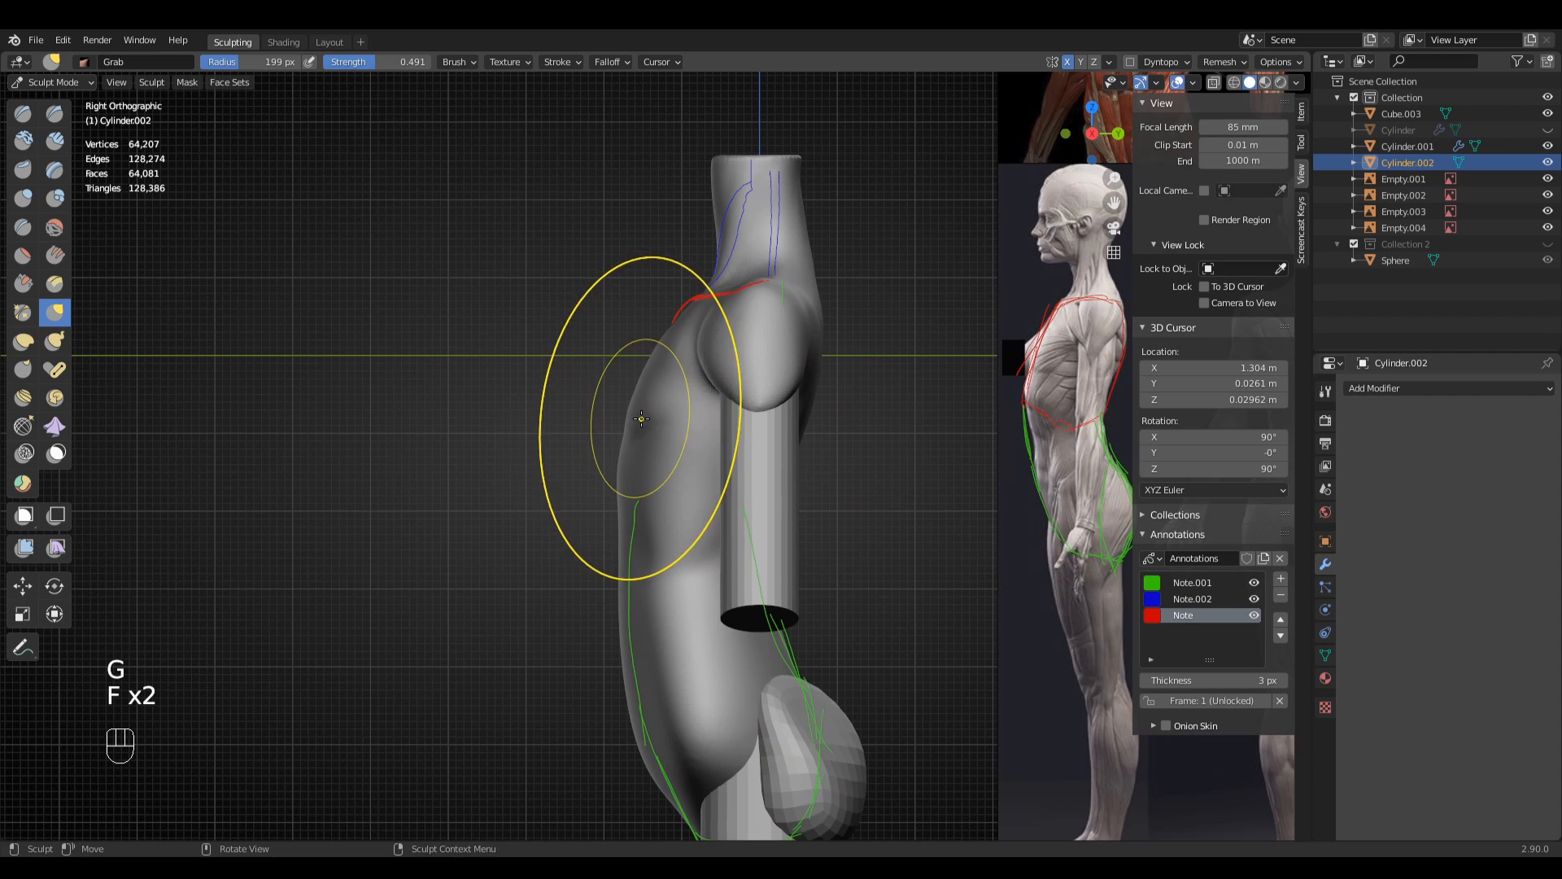
{"action": "left_click_drag", "start_coordinate": [642, 487], "coordinate": [634, 482]}
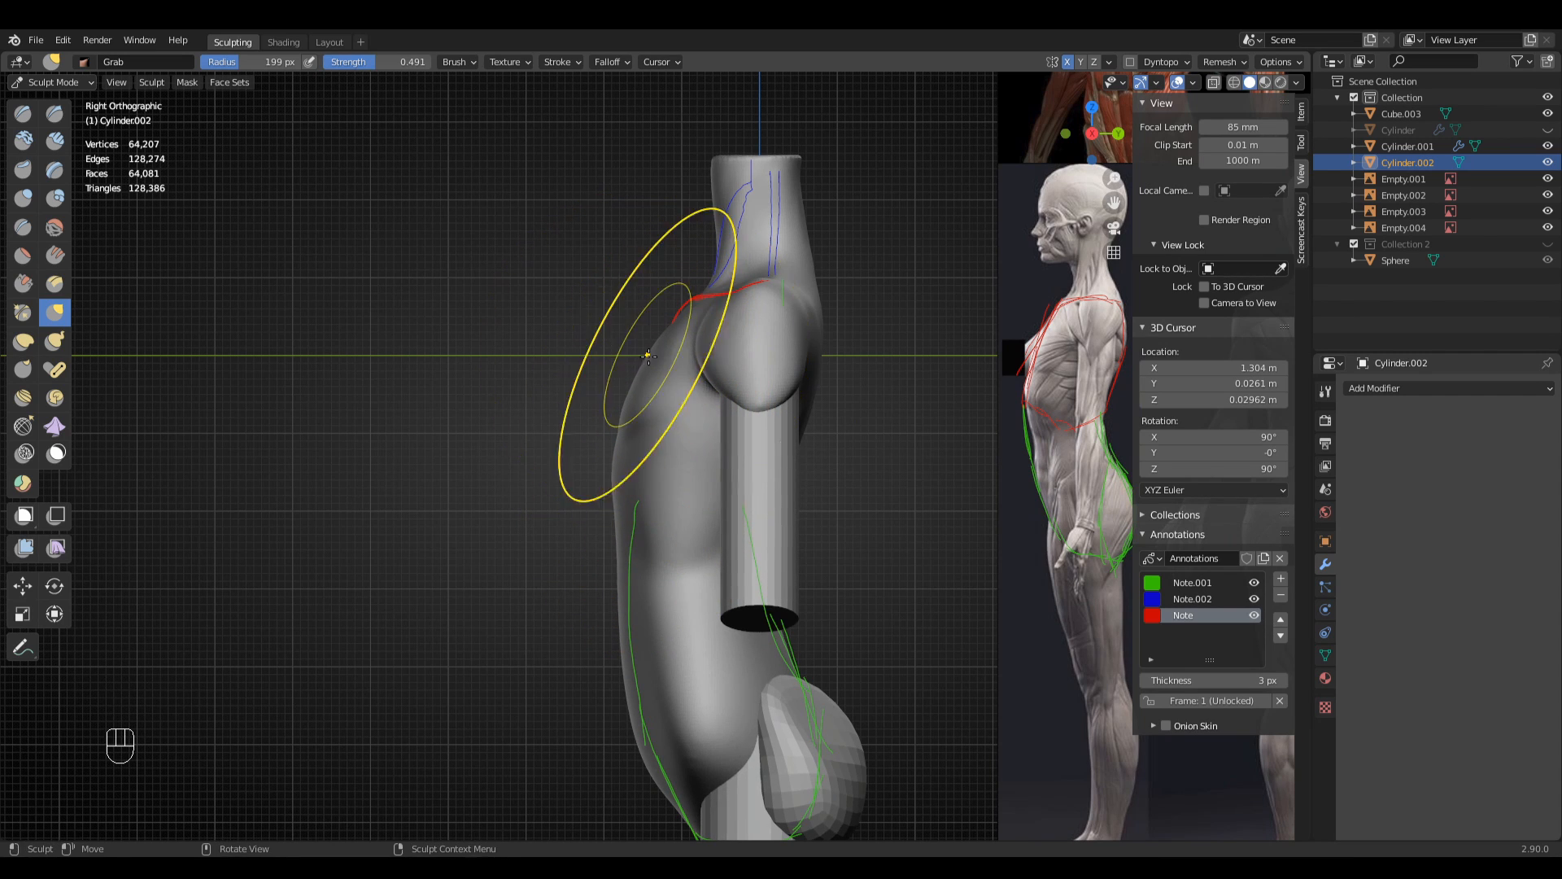
- Reshape the lower edge of the chest with the Grab brush at a 99 px radius
{"action": "mouse_move", "coordinate": [669, 363]}
{"action": "middle_mouse_down"}
{"action": "mouse_move", "coordinate": [724, 449]}
{"action": "mouse_move", "coordinate": [673, 442]}
{"action": "mouse_move", "coordinate": [744, 421]}
{"action": "mouse_move", "coordinate": [715, 453]}
{"action": "mouse_move", "coordinate": [586, 429]}
{"action": "mouse_move", "coordinate": [610, 411]}
{"action": "mouse_move", "coordinate": [646, 419]}
{"action": "mouse_move", "coordinate": [519, 486]}
{"action": "middle_mouse_up"}
{"action": "key", "text": "f"}
{"action": "left_click", "coordinate": [720, 448]}
{"action": "scroll", "coordinate": [710, 430], "scroll_direction": "down", "scroll_amount": 3}
{"action": "key", "text": "f"}
{"action": "left_click", "coordinate": [629, 429]}
{"action": "key", "text": "f"}
{"action": "left_click", "coordinate": [494, 490]}
{"action": "left_click_drag", "start_coordinate": [516, 477], "coordinate": [518, 471]}
- Push the lower chest edge upward with the Grab brush at a 144 px radius
{"action": "middle_click_drag", "start_coordinate": [518, 471], "coordinate": [582, 462]}
{"action": "key", "text": "f"}
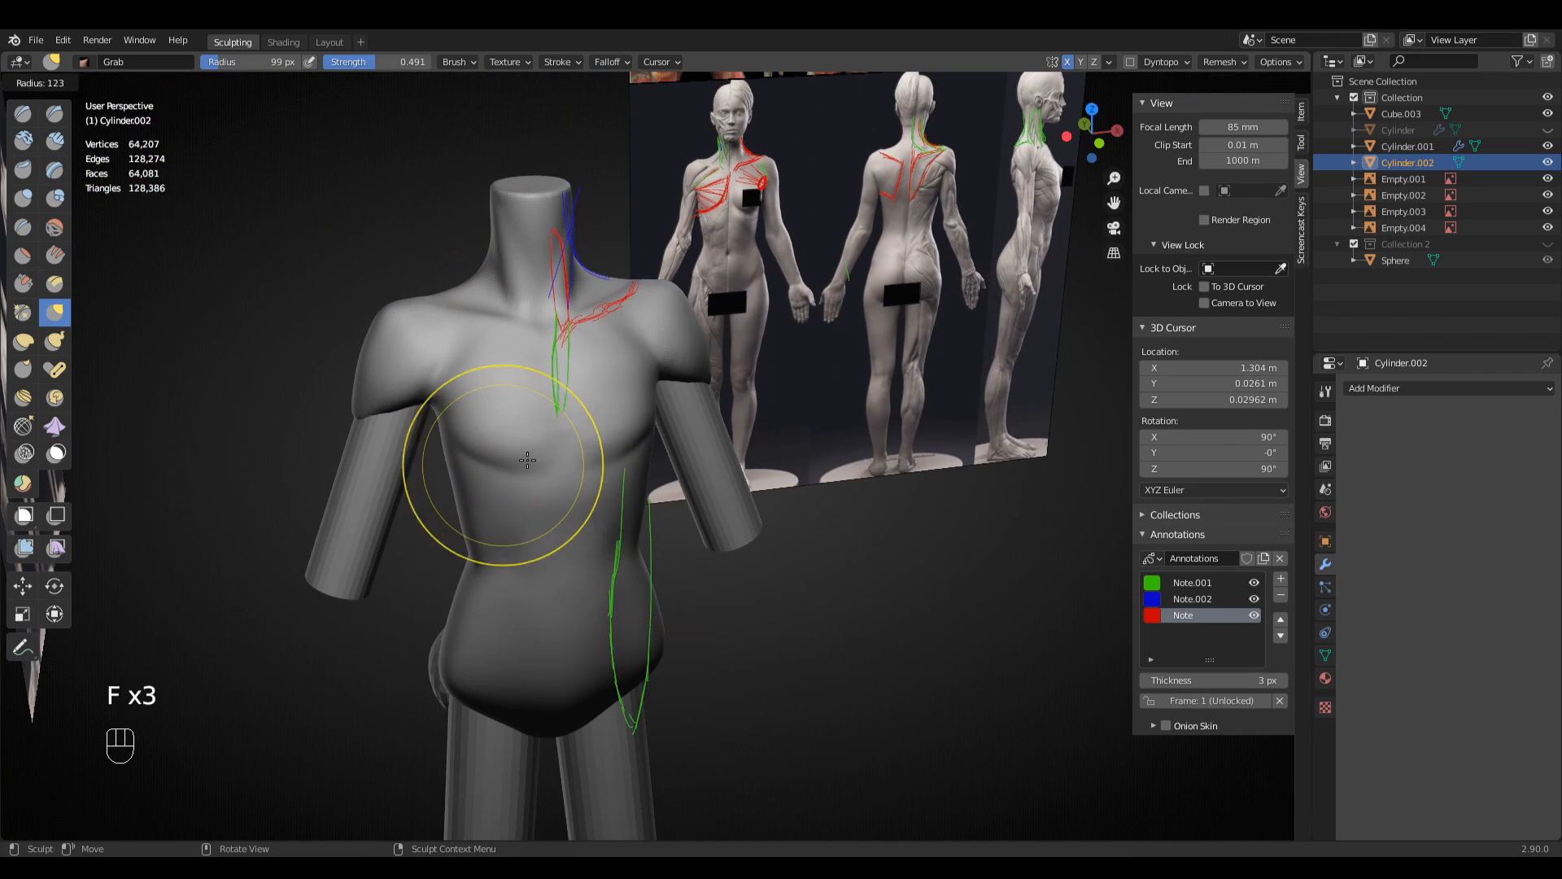
{"action": "left_click", "coordinate": [620, 460]}
{"action": "left_click_drag", "start_coordinate": [517, 463], "coordinate": [506, 447]}
- Mark the rib lines below the breast on the front reference with red annotation strokes
{"action": "mouse_move", "coordinate": [506, 448]}
{"action": "middle_mouse_down"}
{"action": "mouse_move", "coordinate": [535, 442]}
{"action": "mouse_move", "coordinate": [506, 547]}
{"action": "mouse_move", "coordinate": [660, 437]}
{"action": "middle_mouse_up"}
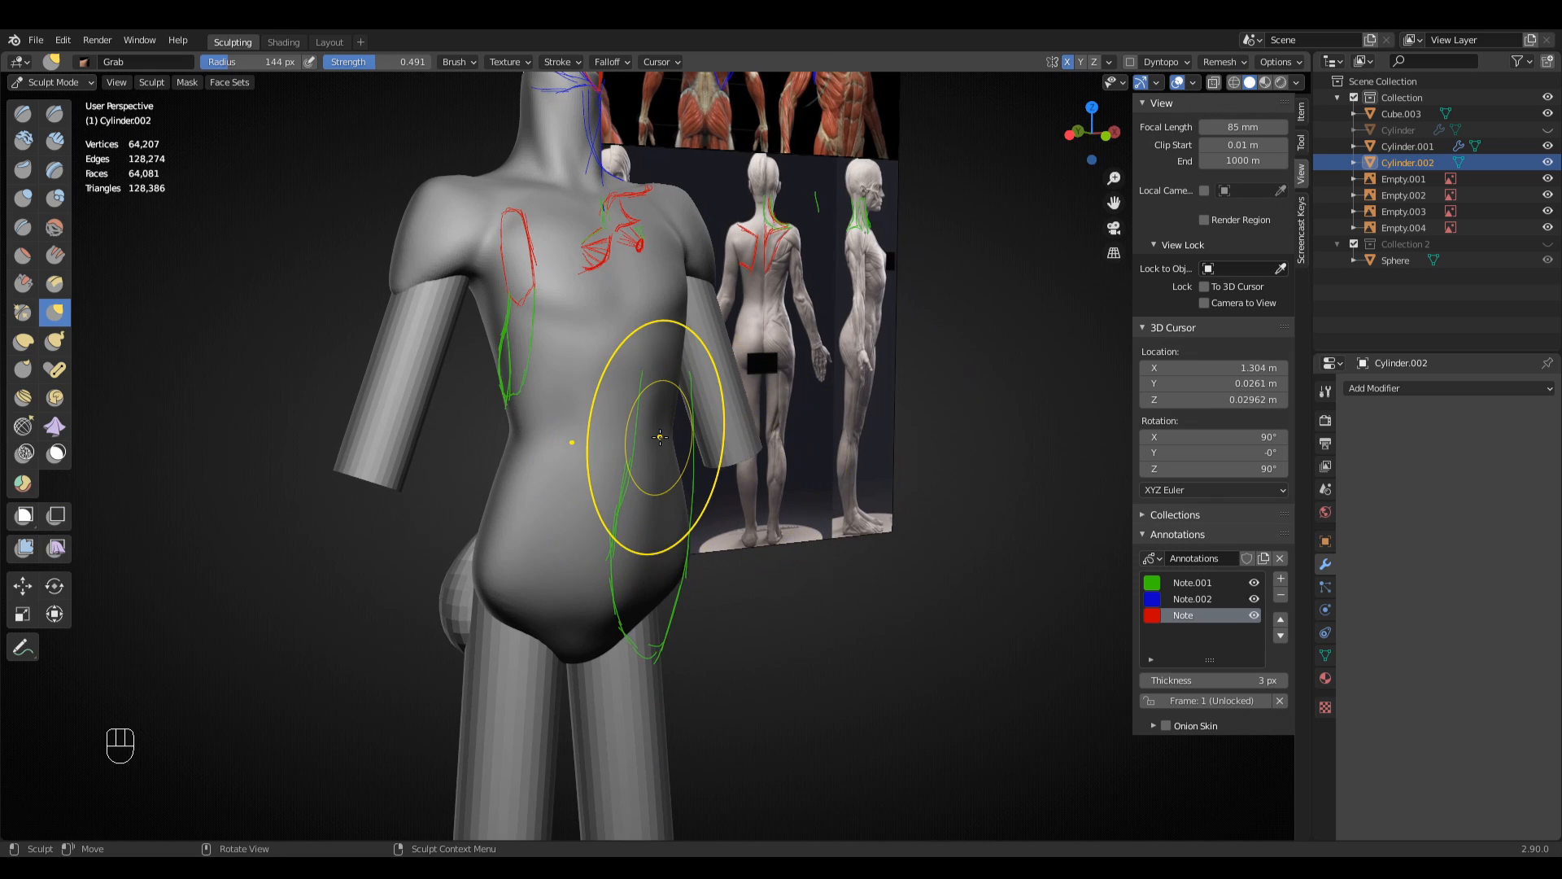
{"action": "key", "text": "KP_1"}
{"action": "mouse_move", "coordinate": [771, 431]}
{"action": "middle_mouse_down", "text": "shift"}
{"action": "mouse_move", "coordinate": [464, 551]}
{"action": "mouse_move", "coordinate": [584, 458]}
{"action": "middle_mouse_up", "text": "shift"}
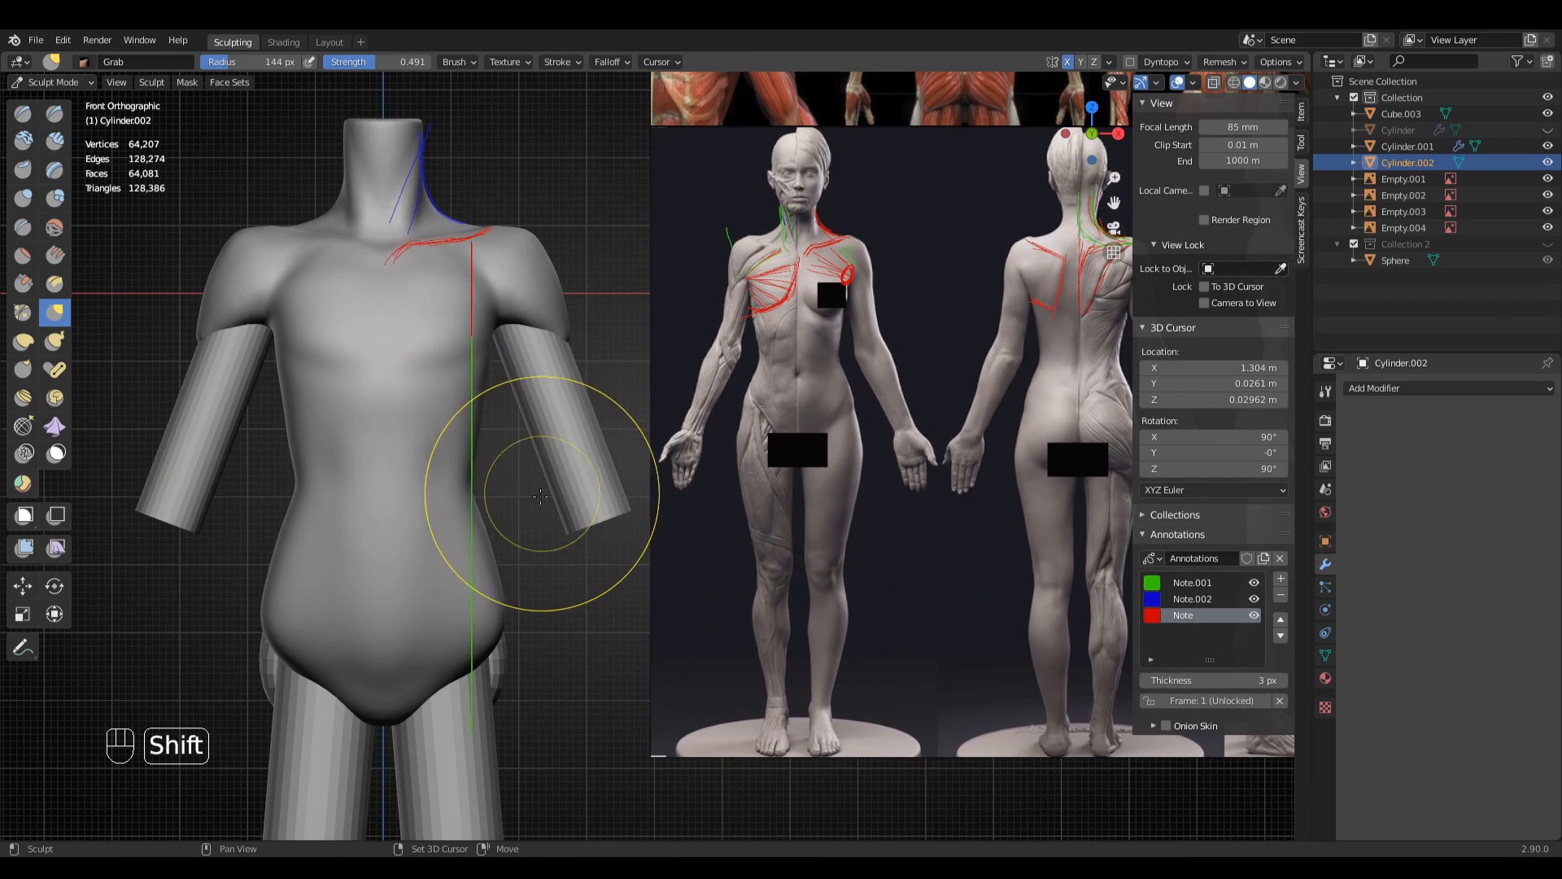
{"action": "middle_click_drag", "start_coordinate": [454, 450], "coordinate": [822, 203]}
{"action": "key", "text": "KP_1"}
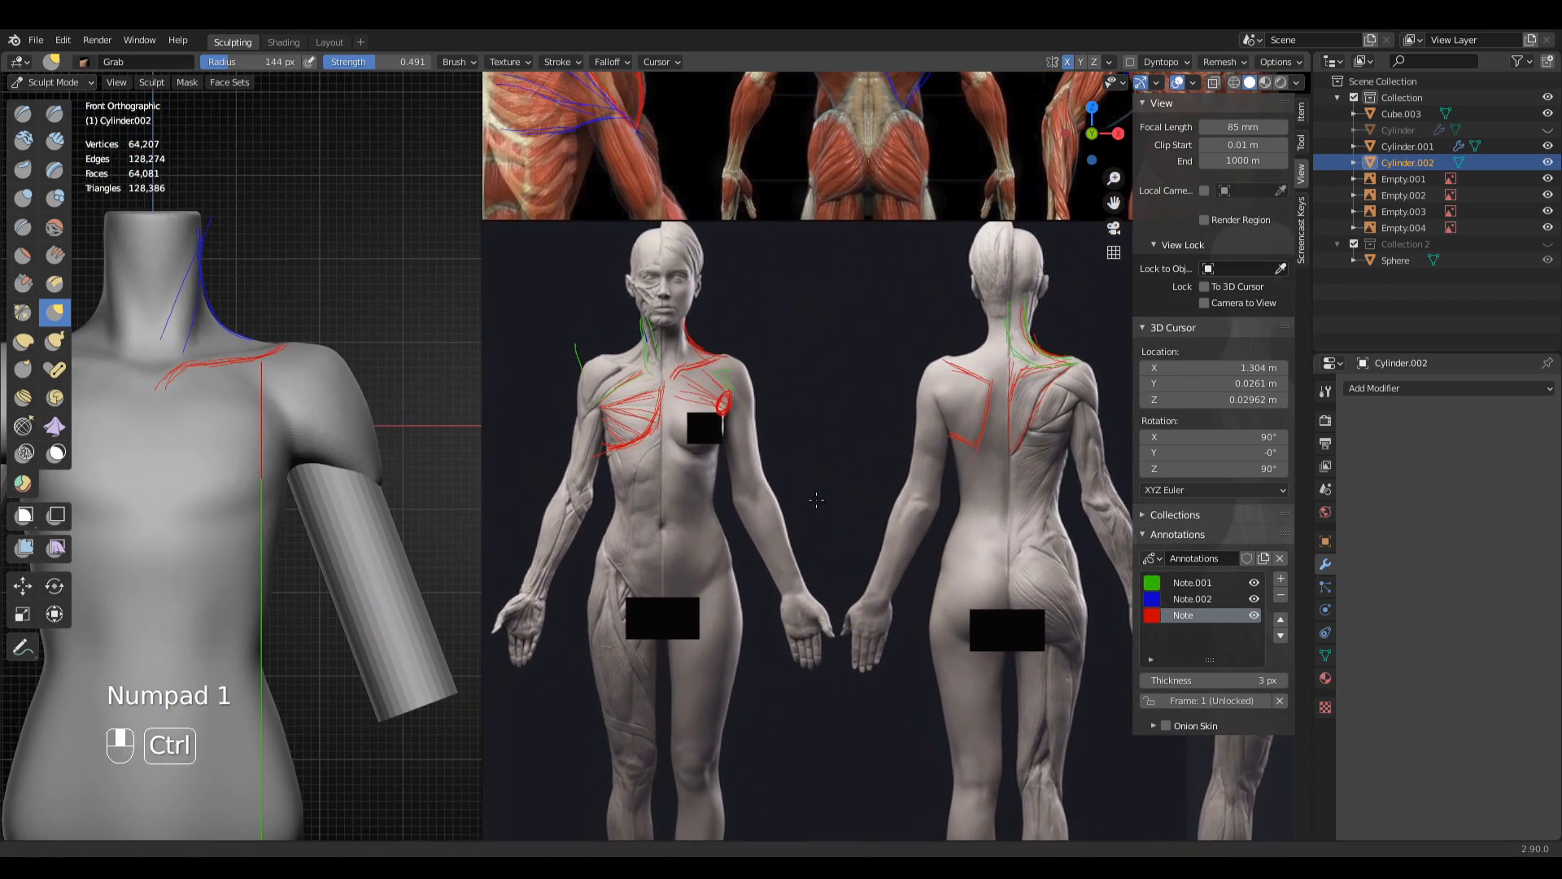
{"action": "middle_click_drag", "start_coordinate": [812, 617], "coordinate": [828, 362], "text": "ctrl"}
{"action": "middle_click_drag", "start_coordinate": [865, 419], "coordinate": [745, 472], "text": "shift"}
{"action": "left_click", "coordinate": [23, 647]}
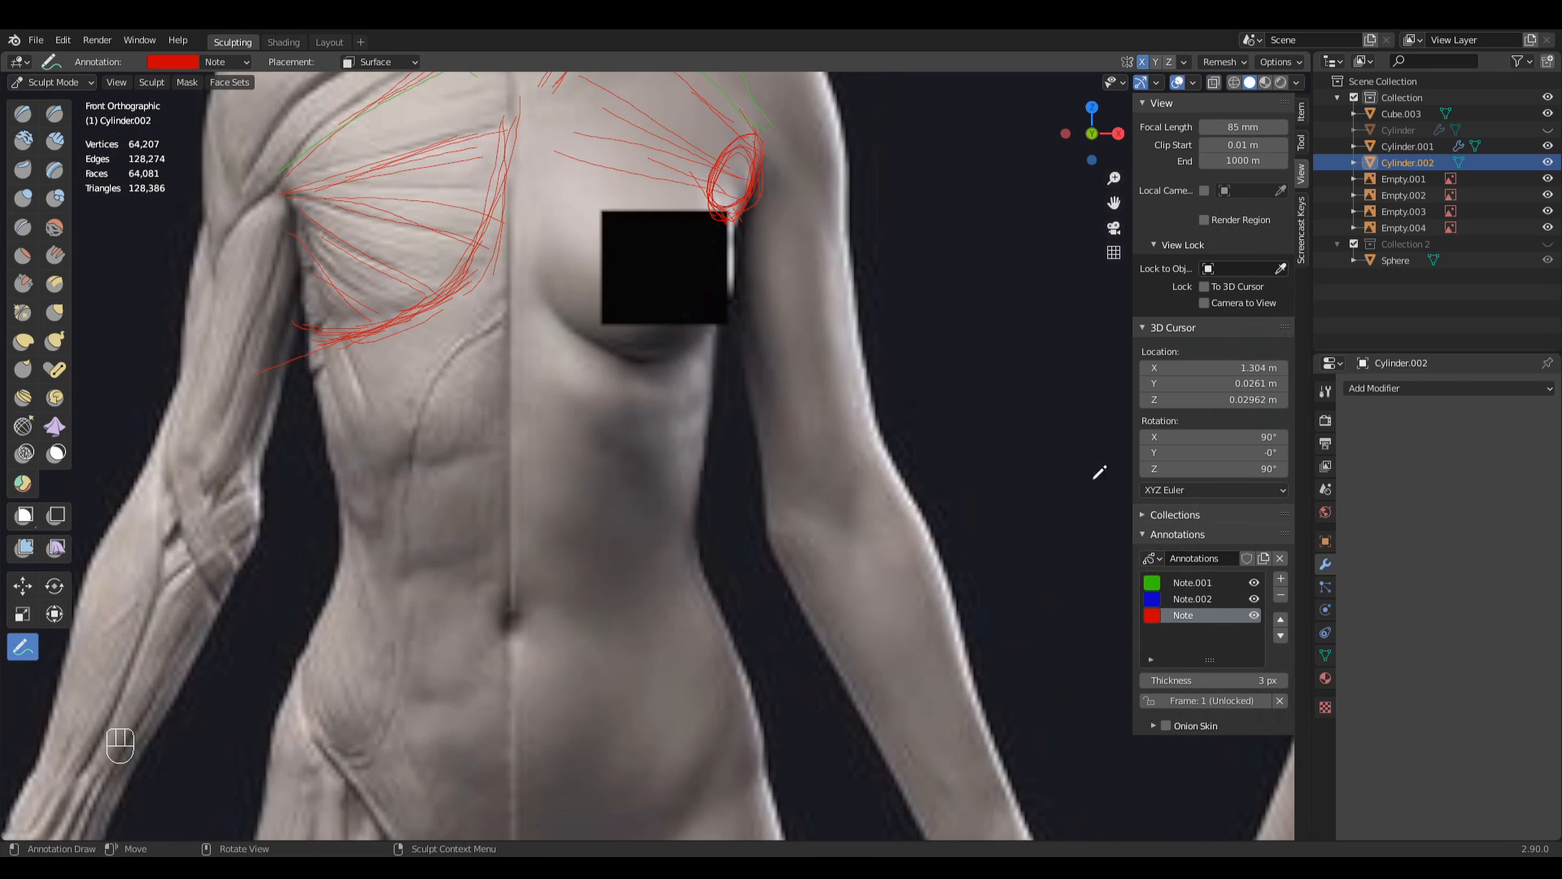
{"action": "mouse_move", "coordinate": [802, 498]}
{"action": "middle_mouse_down", "text": "shift"}
{"action": "mouse_move", "coordinate": [830, 559]}
{"action": "mouse_move", "coordinate": [865, 564]}
{"action": "middle_mouse_up", "text": "shift"}
{"action": "middle_click_drag", "start_coordinate": [710, 467], "coordinate": [650, 479], "text": "shift"}
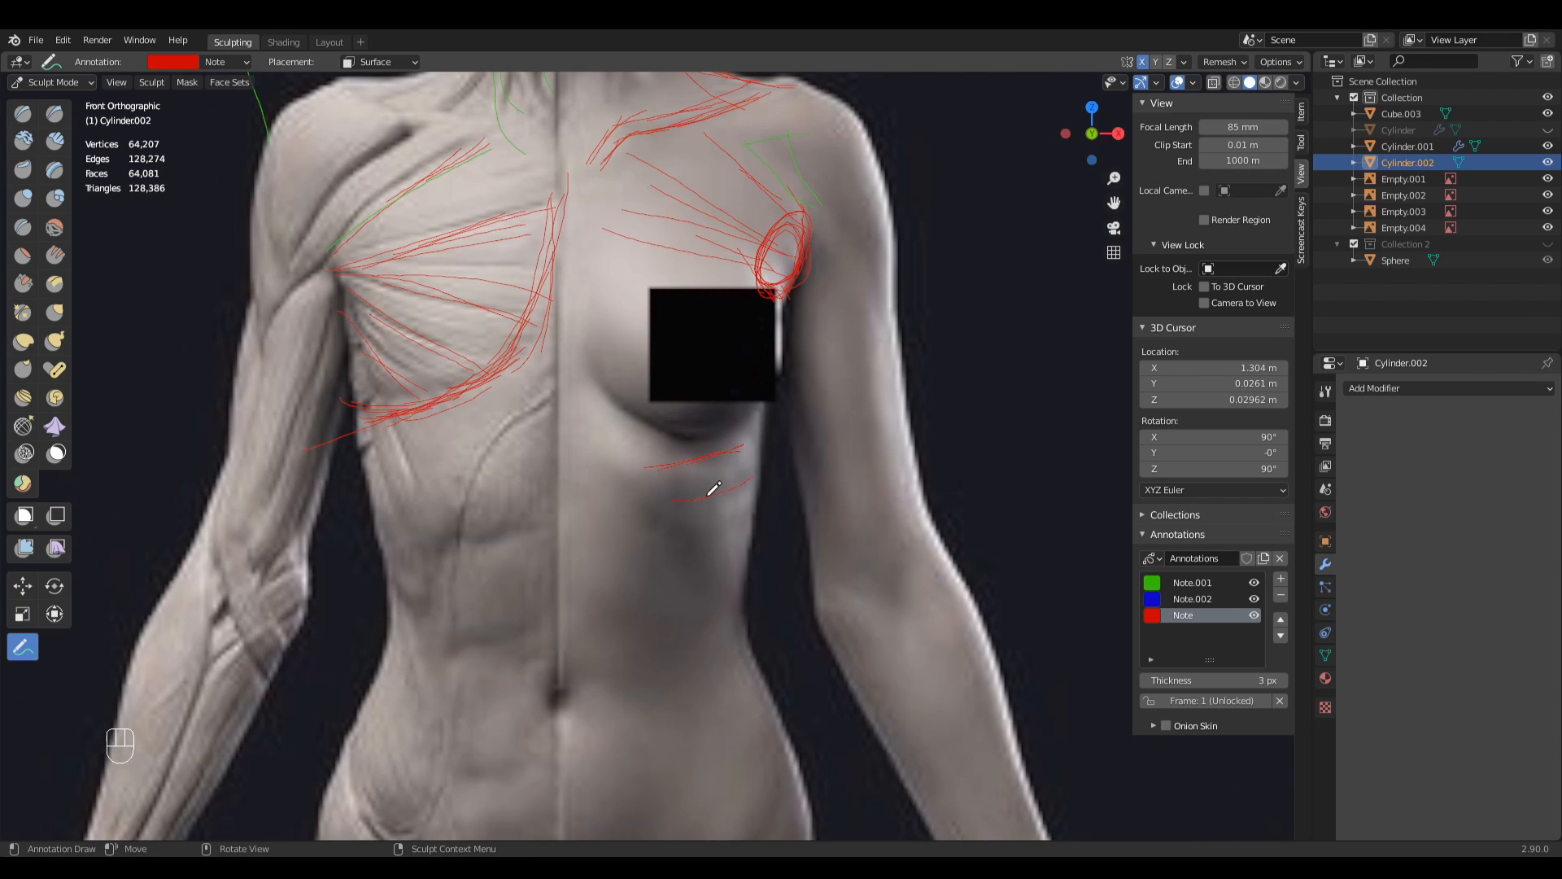
{"action": "middle_click_drag", "start_coordinate": [760, 516], "coordinate": [723, 469], "text": "shift"}
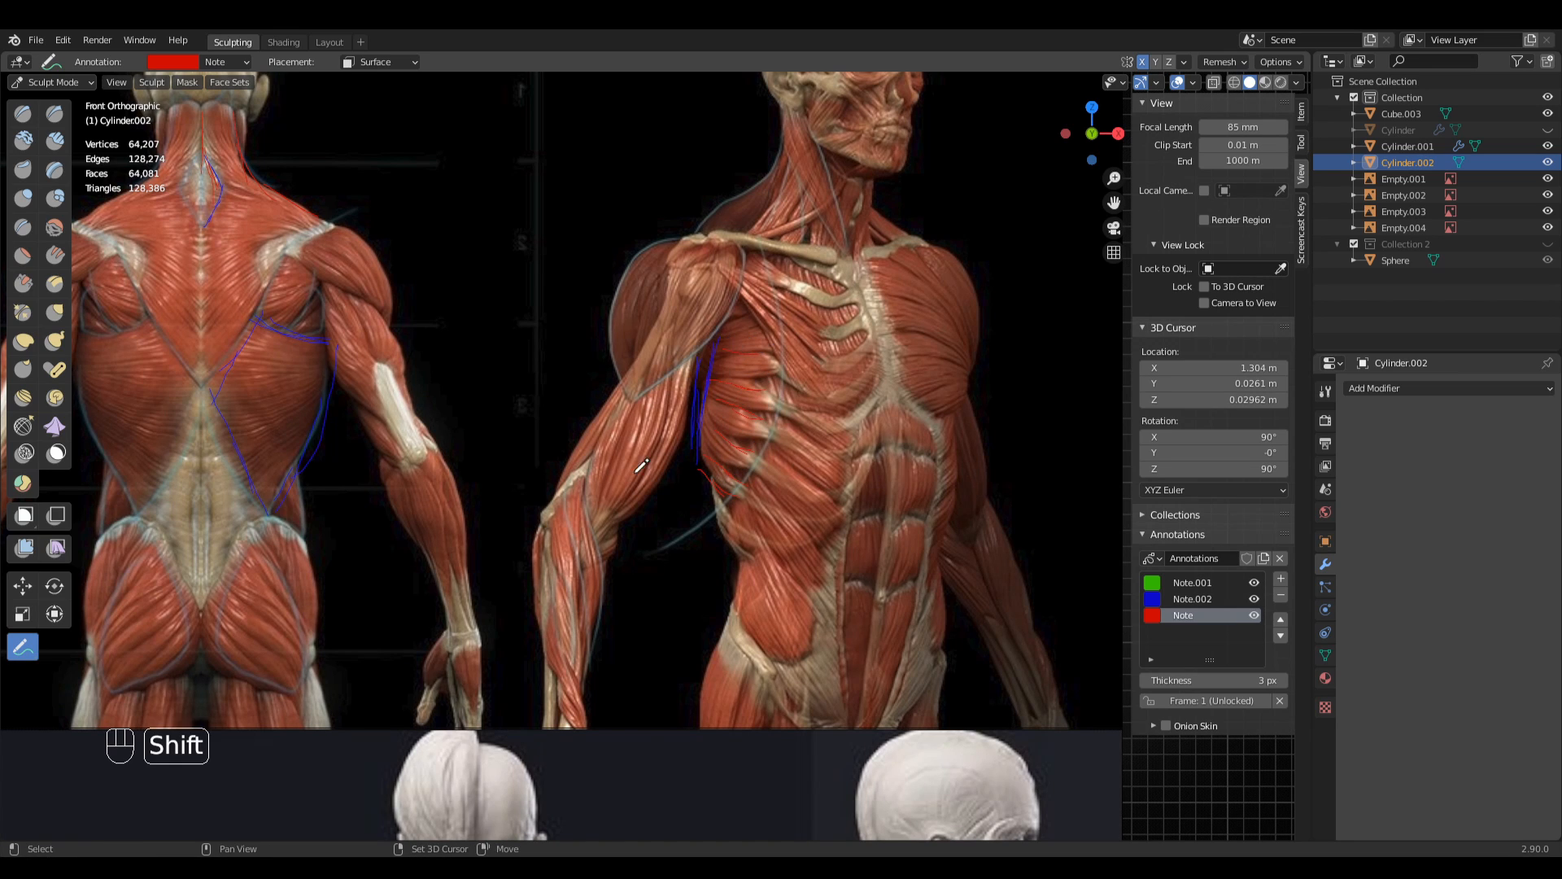
- Outline the abdominal muscle's outer edge in red and the side muscle in green on the front body reference
{"action": "middle_click_drag", "start_coordinate": [765, 346], "coordinate": [810, 393], "text": "shift"}
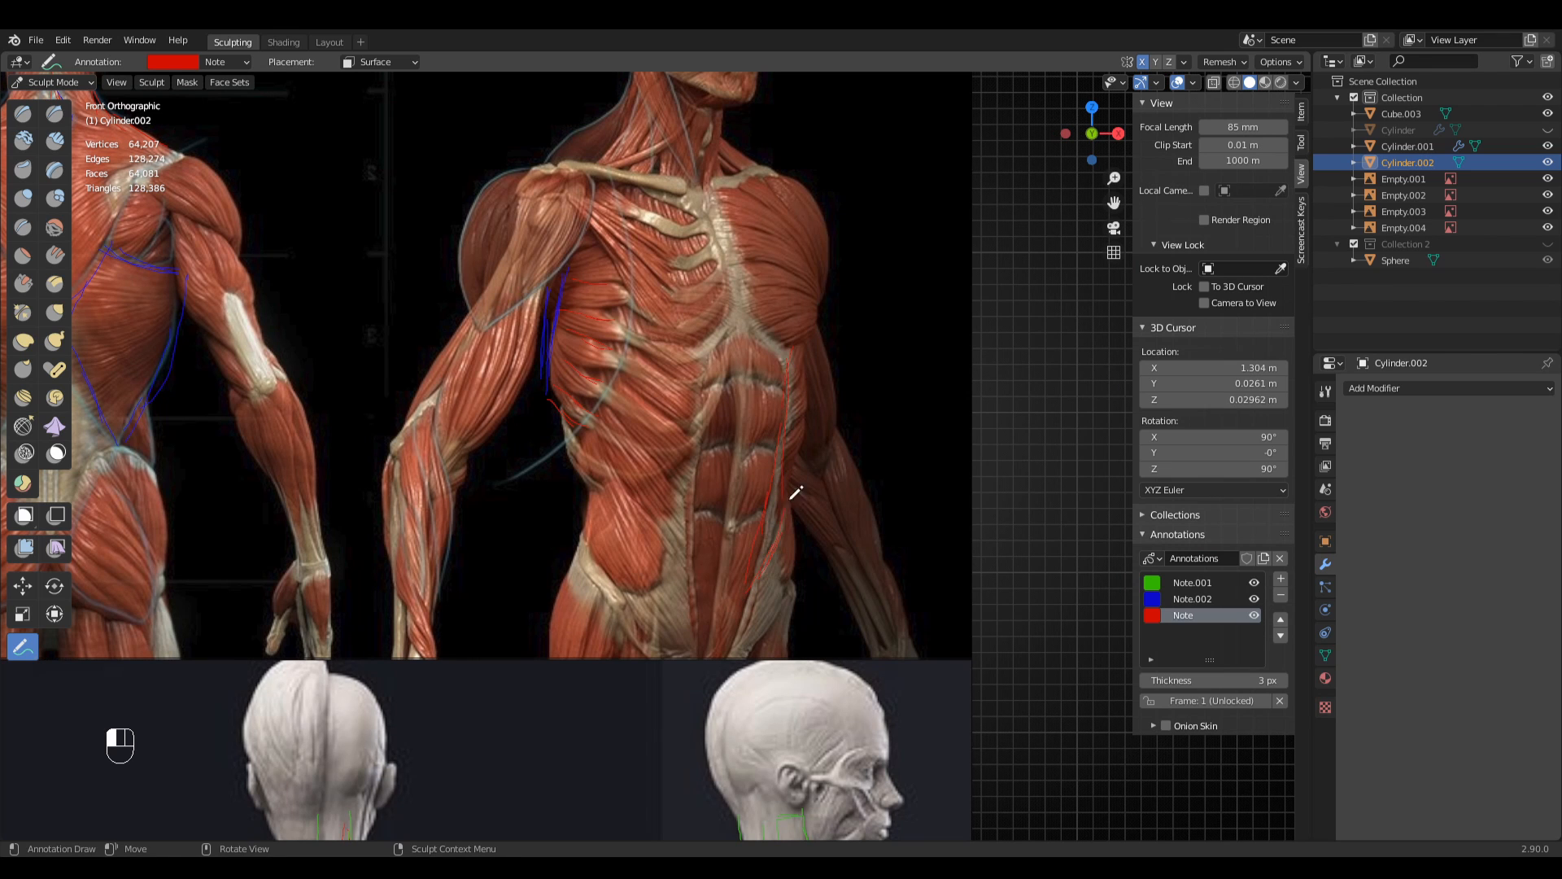
{"action": "scroll", "coordinate": [788, 487], "scroll_direction": "down", "scroll_amount": 15, "text": "shift"}
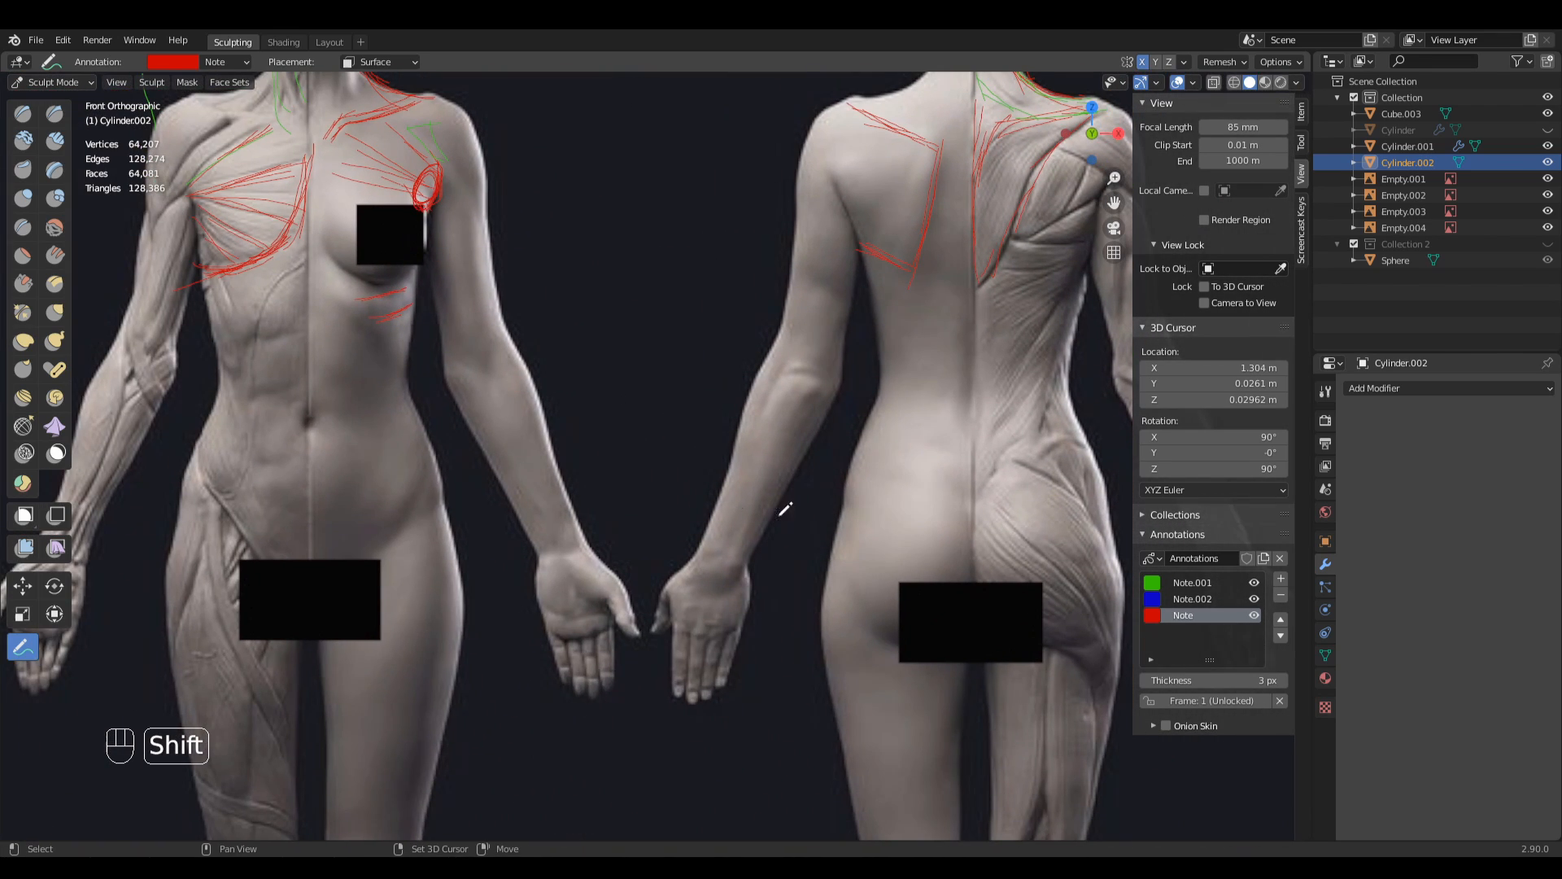
{"action": "middle_click_drag", "start_coordinate": [527, 504], "coordinate": [326, 532], "text": "shift"}
{"action": "middle_click_drag", "start_coordinate": [902, 512], "coordinate": [472, 515], "text": "shift"}
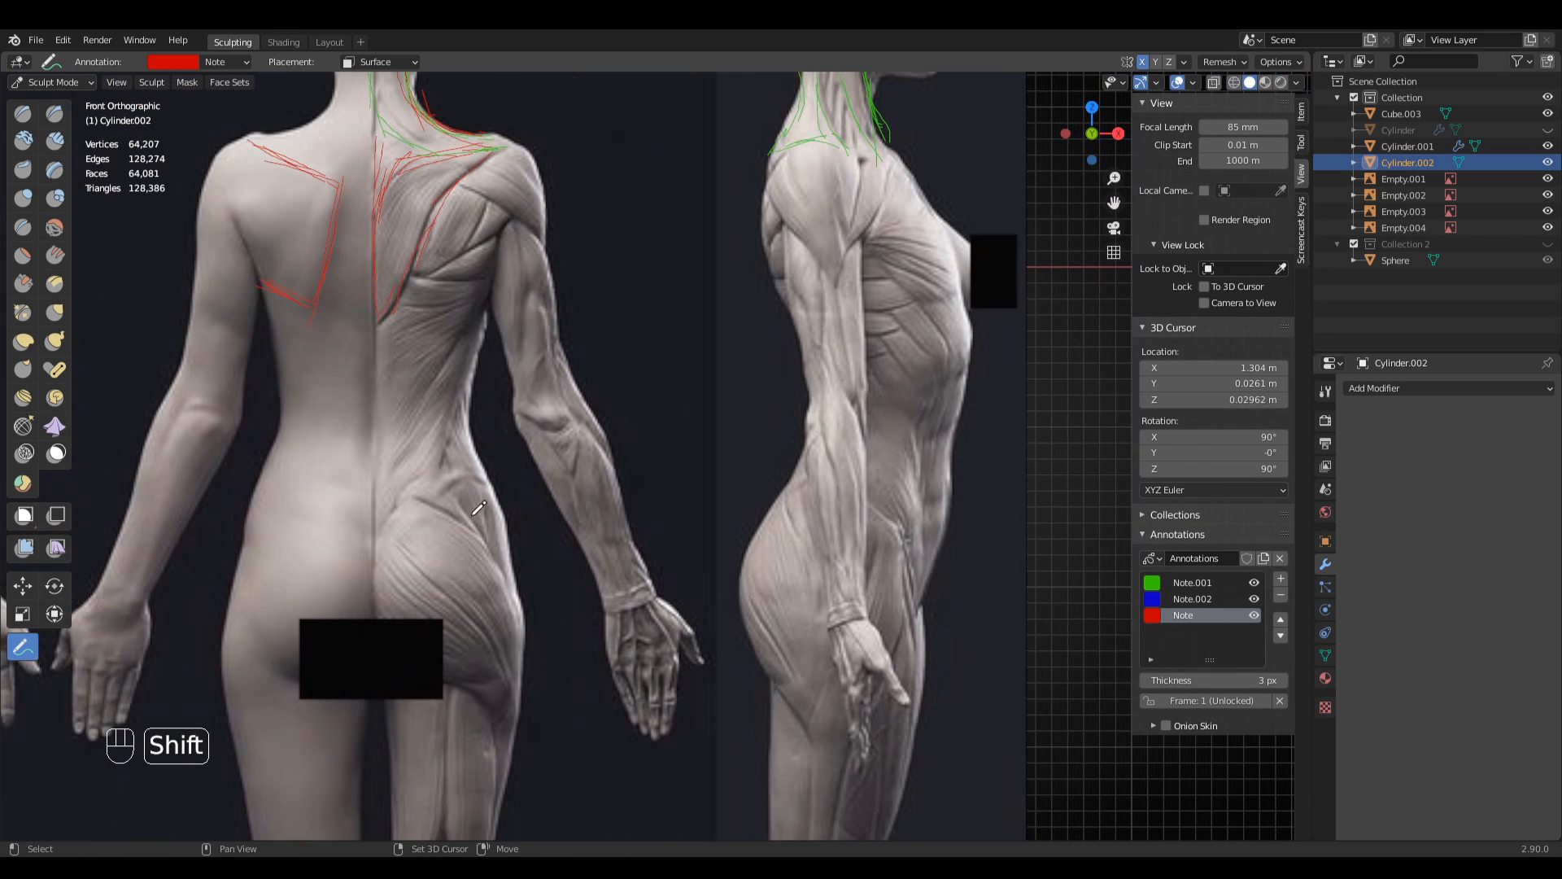
{"action": "middle_click_drag", "start_coordinate": [792, 506], "coordinate": [1066, 498], "text": "shift"}
{"action": "middle_click_drag", "start_coordinate": [436, 536], "coordinate": [1079, 516], "text": "shift"}
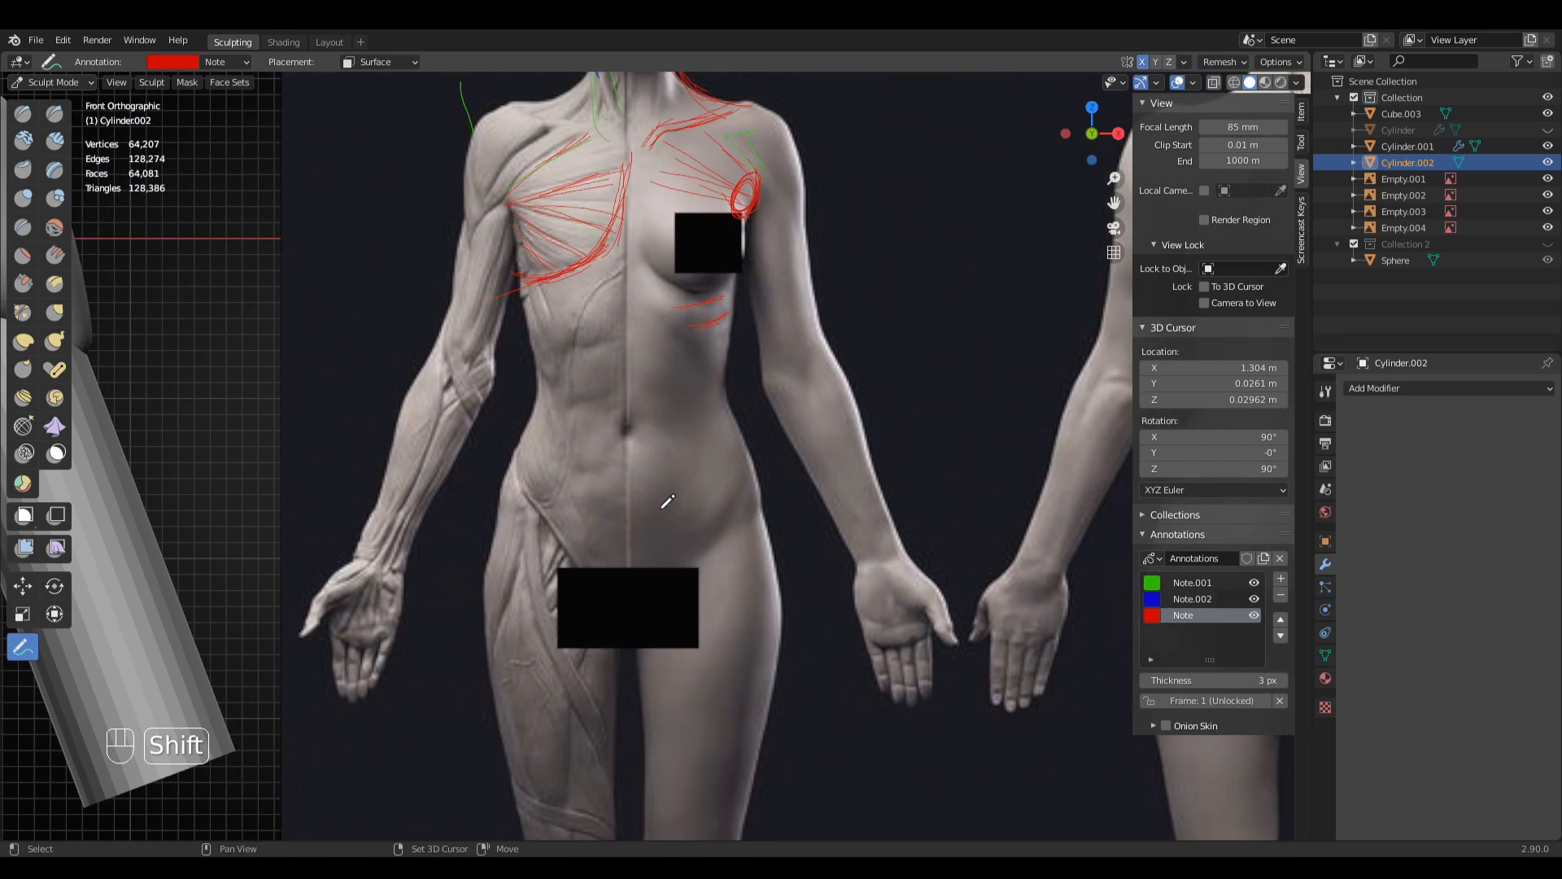
{"action": "middle_click_drag", "start_coordinate": [593, 358], "coordinate": [716, 273], "text": "shift"}
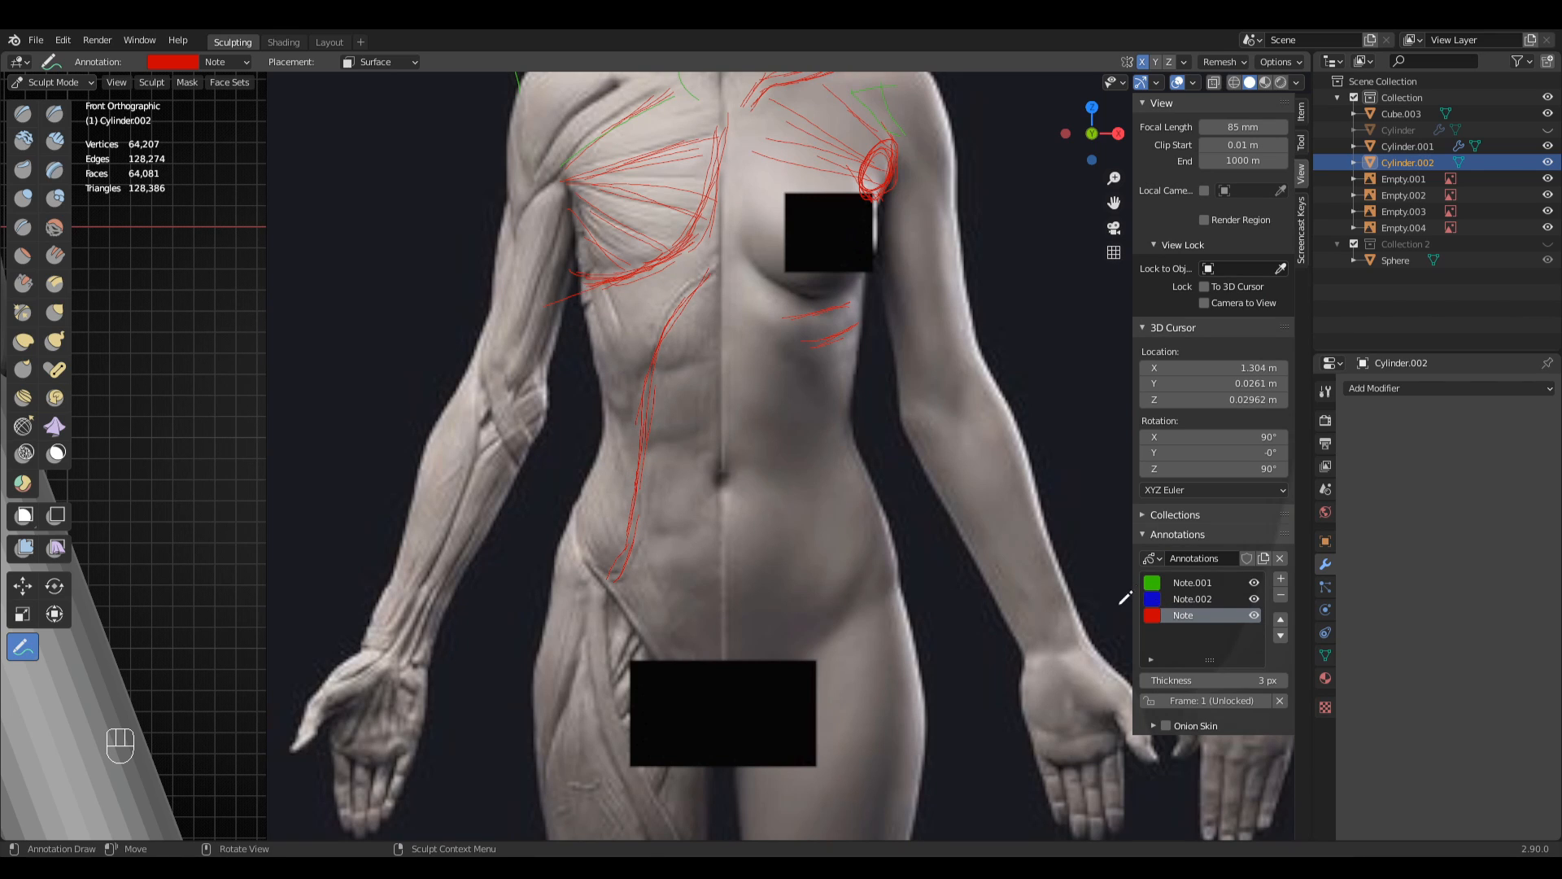
{"action": "left_click", "coordinate": [1184, 583]}
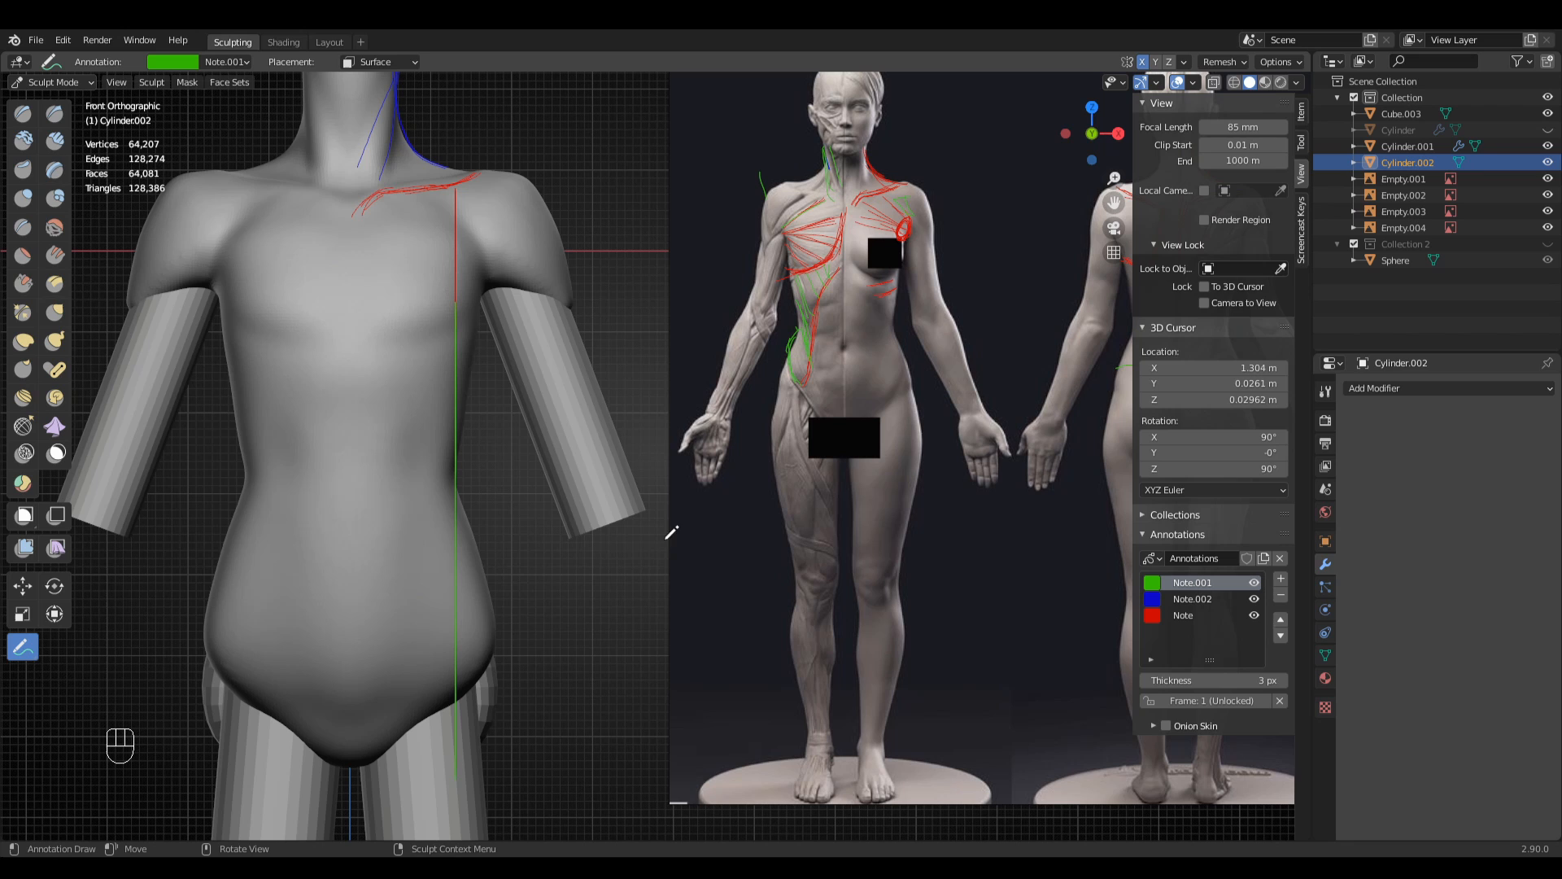
- Build up the side muscle from the lower ribs down to the hip with Clay Strips at a 72 px radius
{"action": "key", "text": "q"}
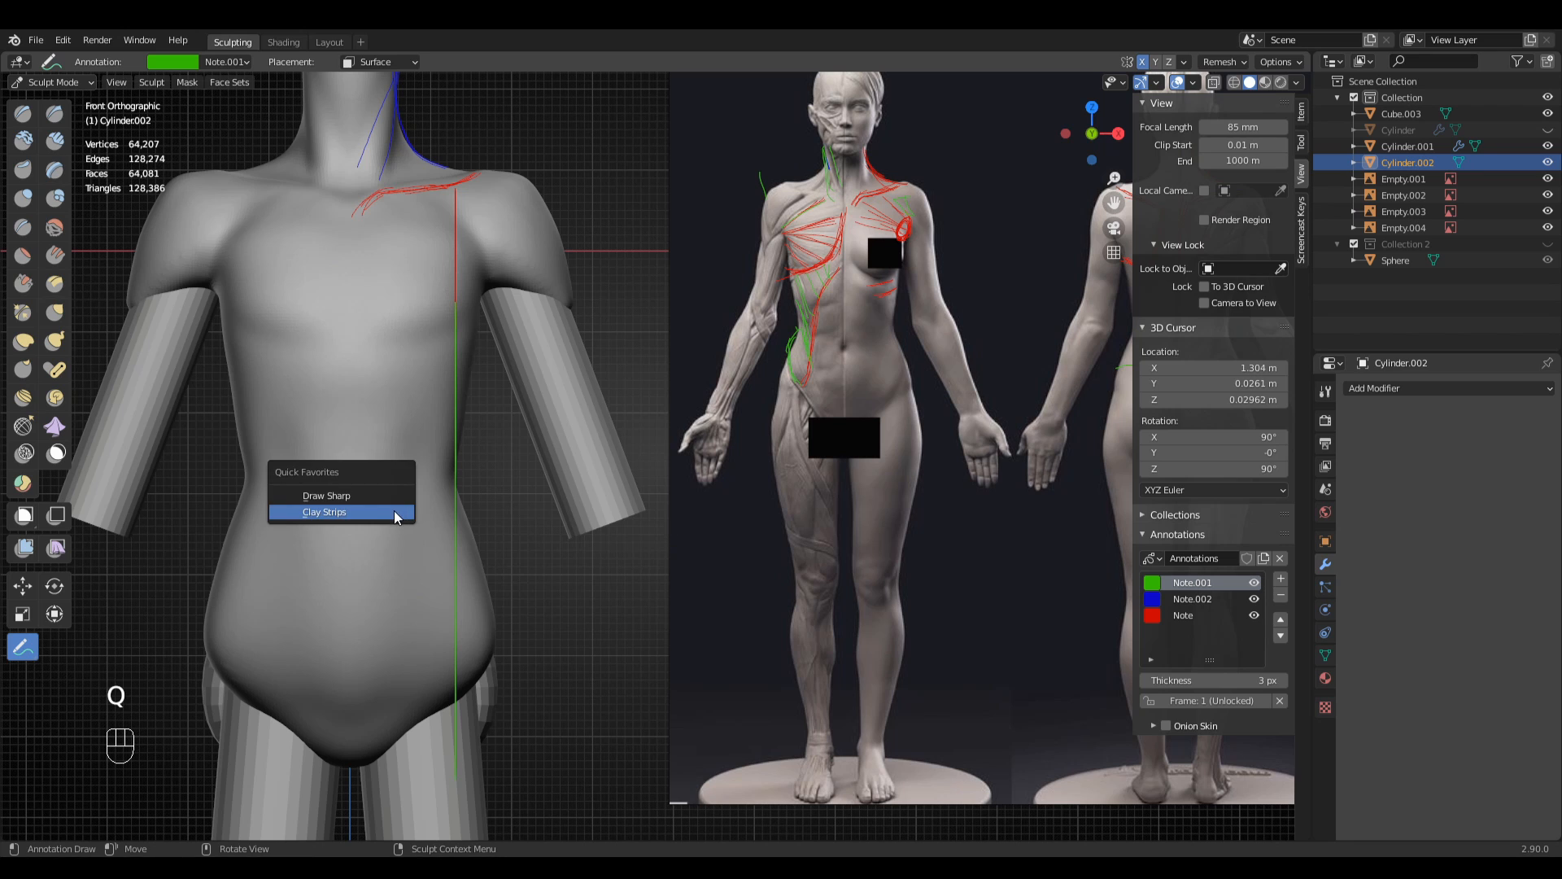
{"action": "left_click", "coordinate": [401, 513]}
{"action": "key", "text": "f"}
{"action": "key", "text": "f"}
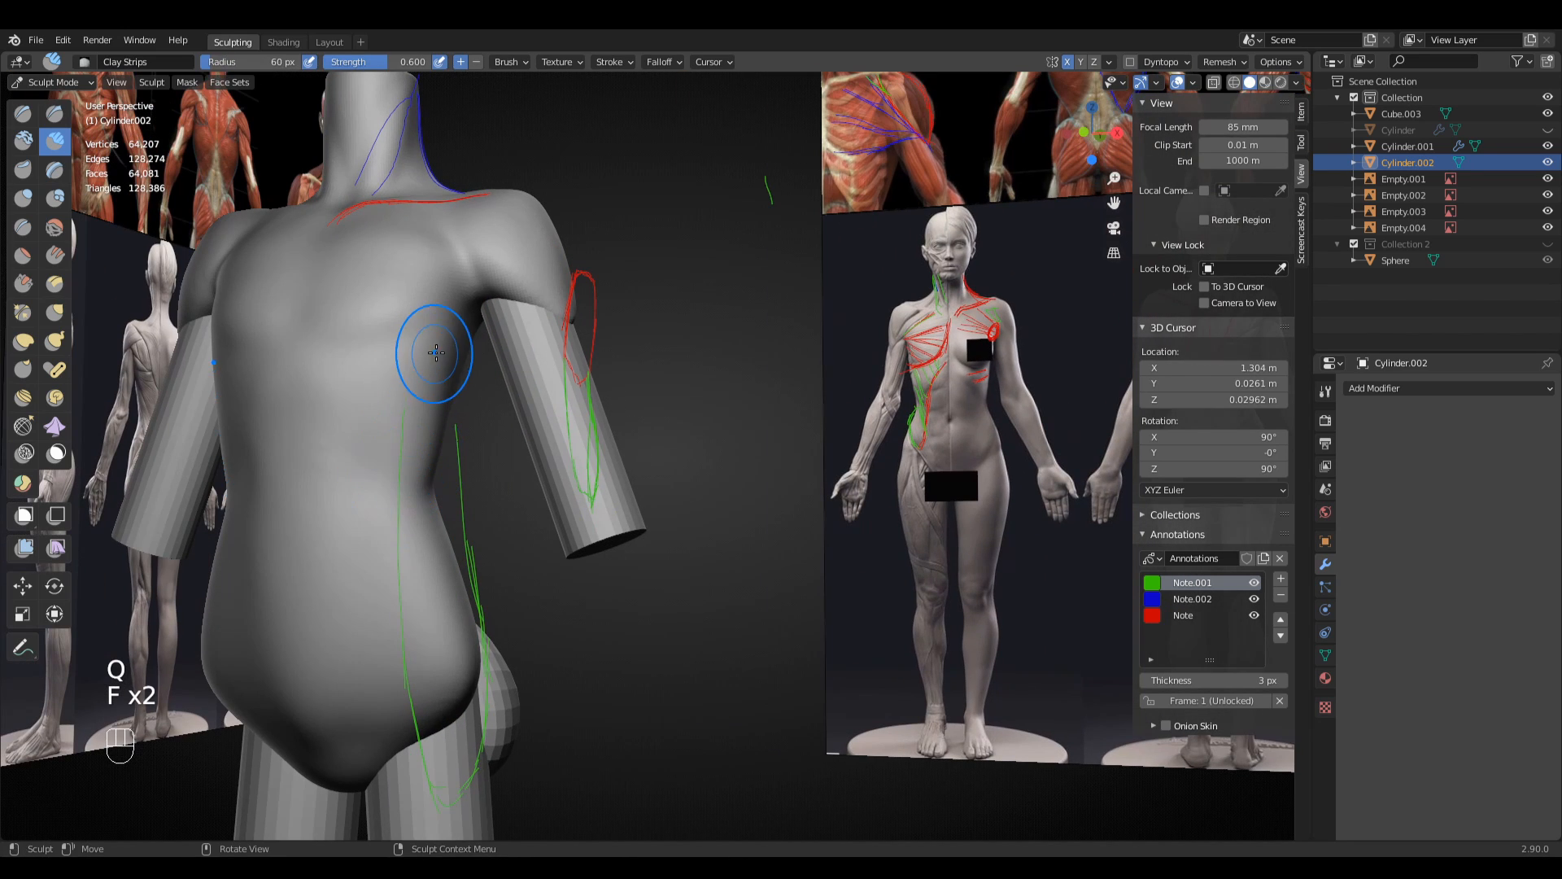
{"action": "key", "text": "f"}
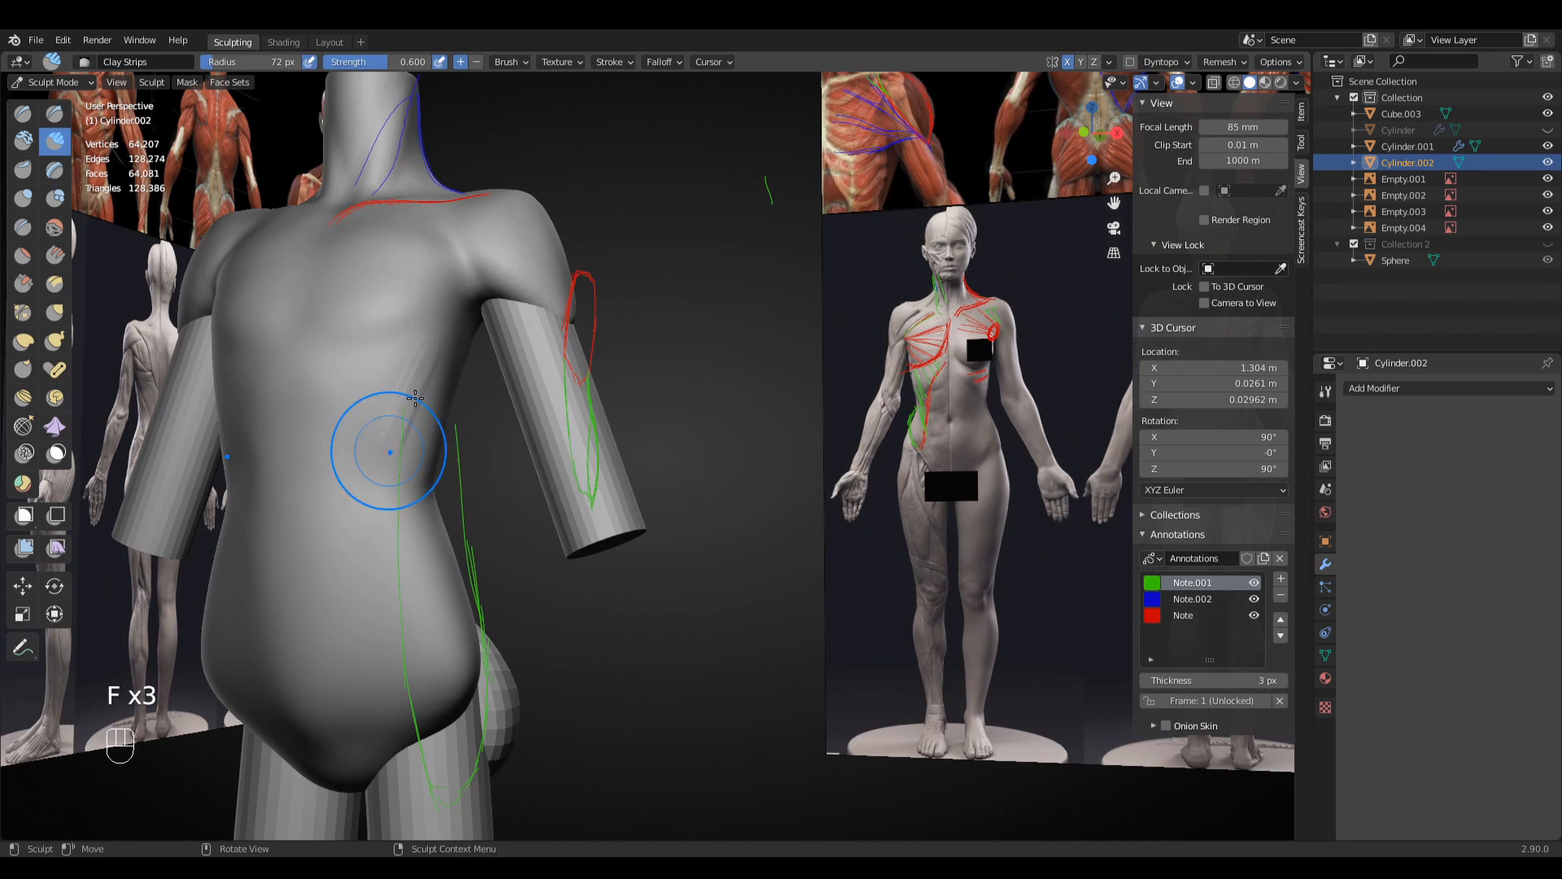
{"action": "left_click_drag", "start_coordinate": [415, 397], "coordinate": [401, 488]}
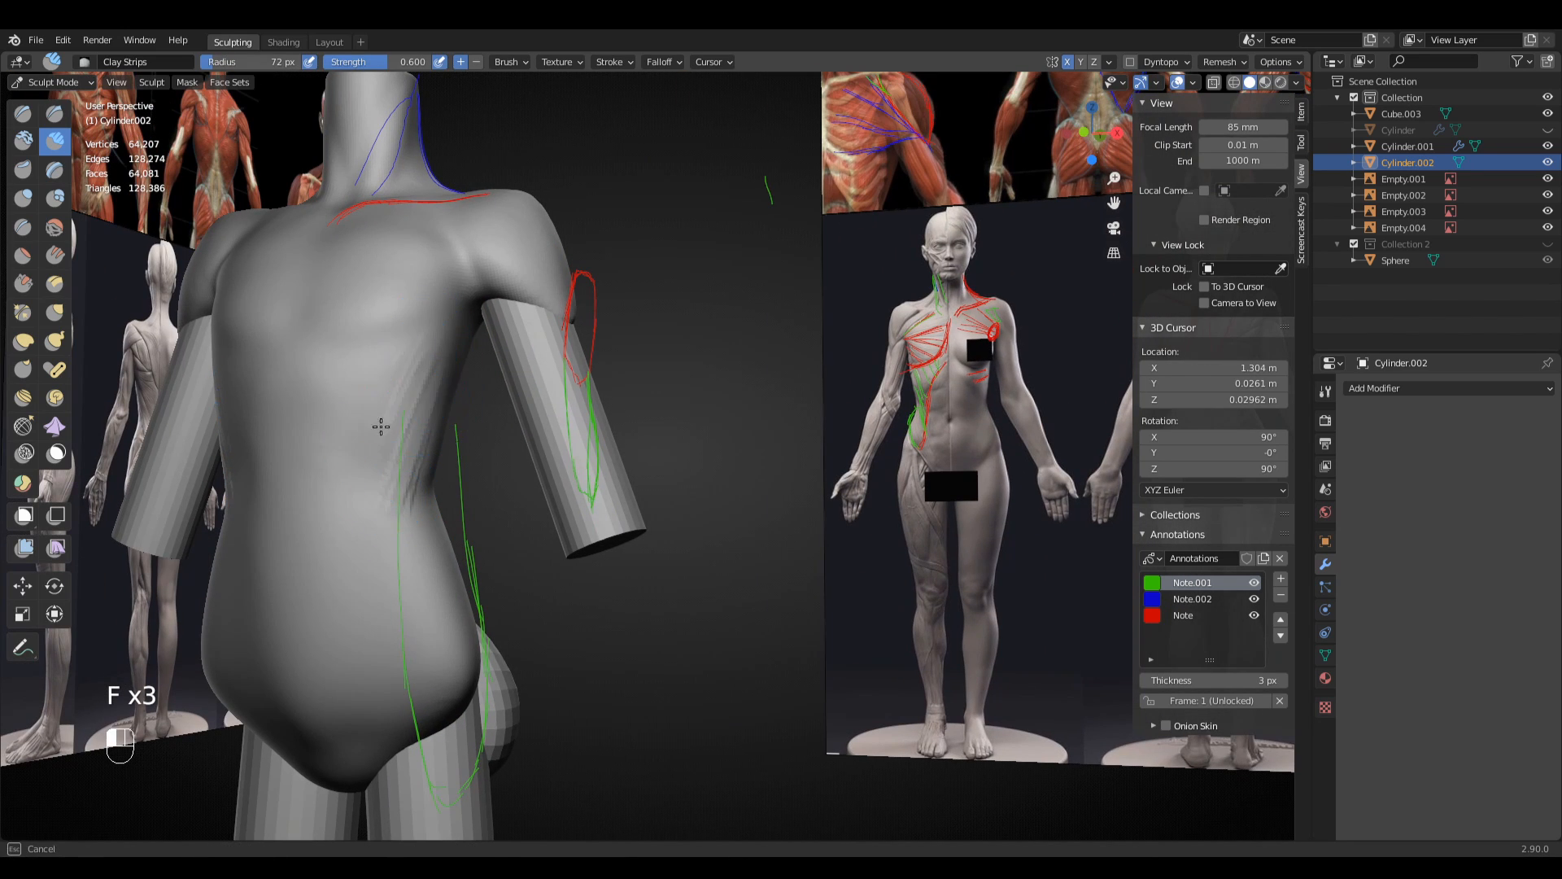
{"action": "left_click_drag", "start_coordinate": [381, 426], "coordinate": [406, 343]}
{"action": "mouse_move", "coordinate": [424, 435]}
{"action": "left_mouse_down"}
{"action": "mouse_move", "coordinate": [401, 569]}
{"action": "mouse_move", "coordinate": [431, 619]}
{"action": "mouse_move", "coordinate": [420, 644]}
{"action": "left_mouse_up"}
{"action": "left_click_drag", "start_coordinate": [395, 451], "coordinate": [399, 447]}
{"action": "middle_click_drag", "start_coordinate": [480, 512], "coordinate": [362, 554]}
{"action": "left_click_drag", "start_coordinate": [436, 565], "coordinate": [460, 563]}
{"action": "middle_click_drag", "start_coordinate": [488, 579], "coordinate": [391, 561]}
- Build up the lower back and side of the hip with Clay Strips at an 86 px radius and smooth the strokes
{"action": "middle_click_drag", "start_coordinate": [603, 525], "coordinate": [882, 548]}
{"action": "key", "text": "f"}
{"action": "left_click", "coordinate": [855, 545]}
{"action": "left_click_drag", "start_coordinate": [855, 547], "coordinate": [856, 551]}
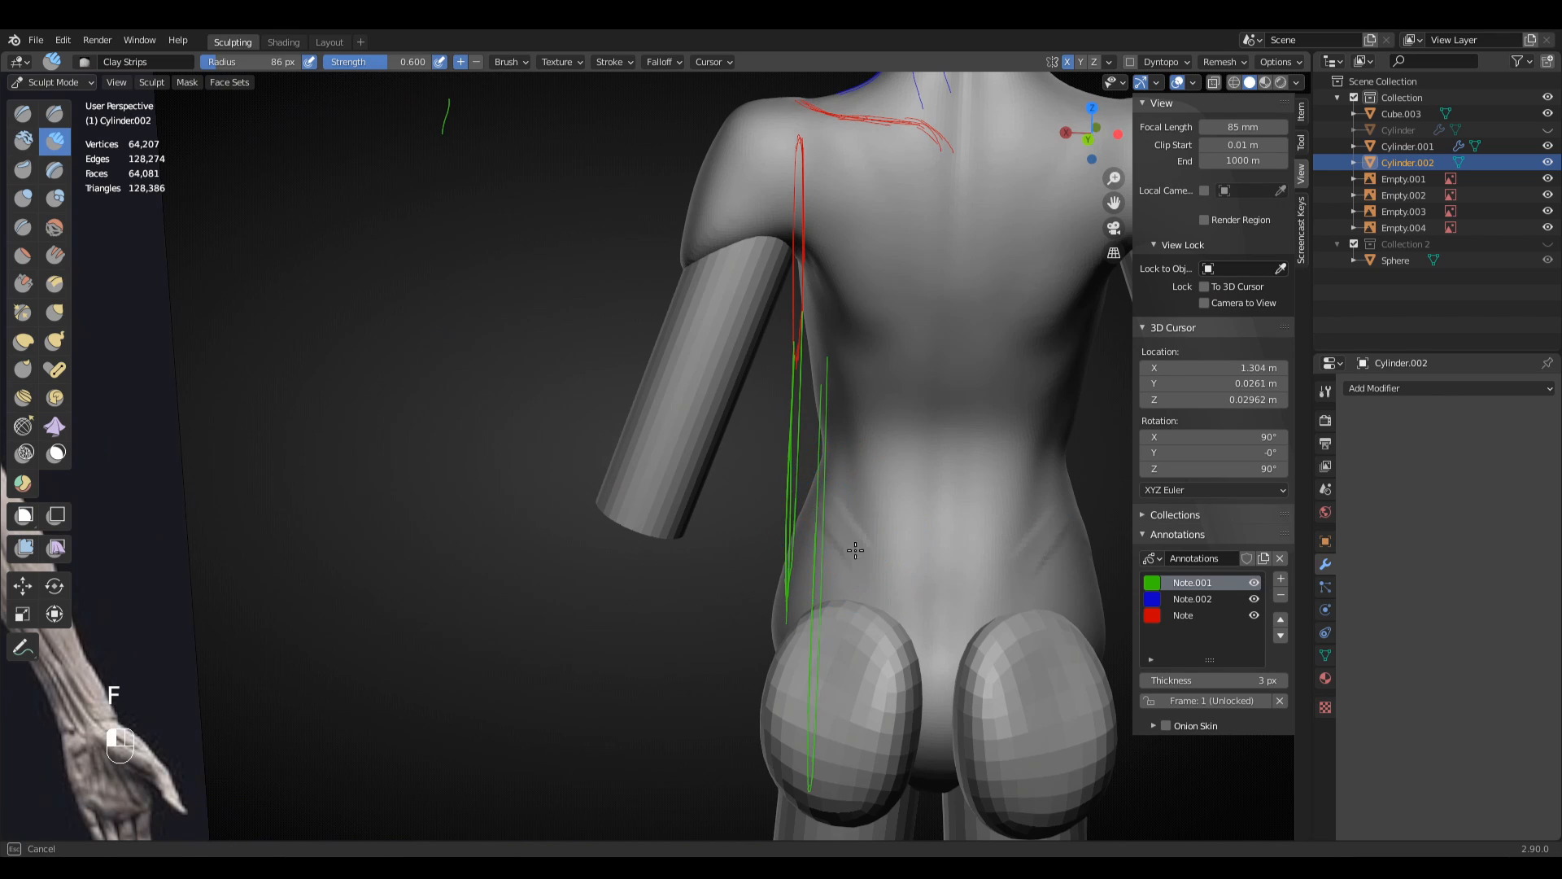
{"action": "middle_click_drag", "start_coordinate": [816, 524], "coordinate": [454, 487]}
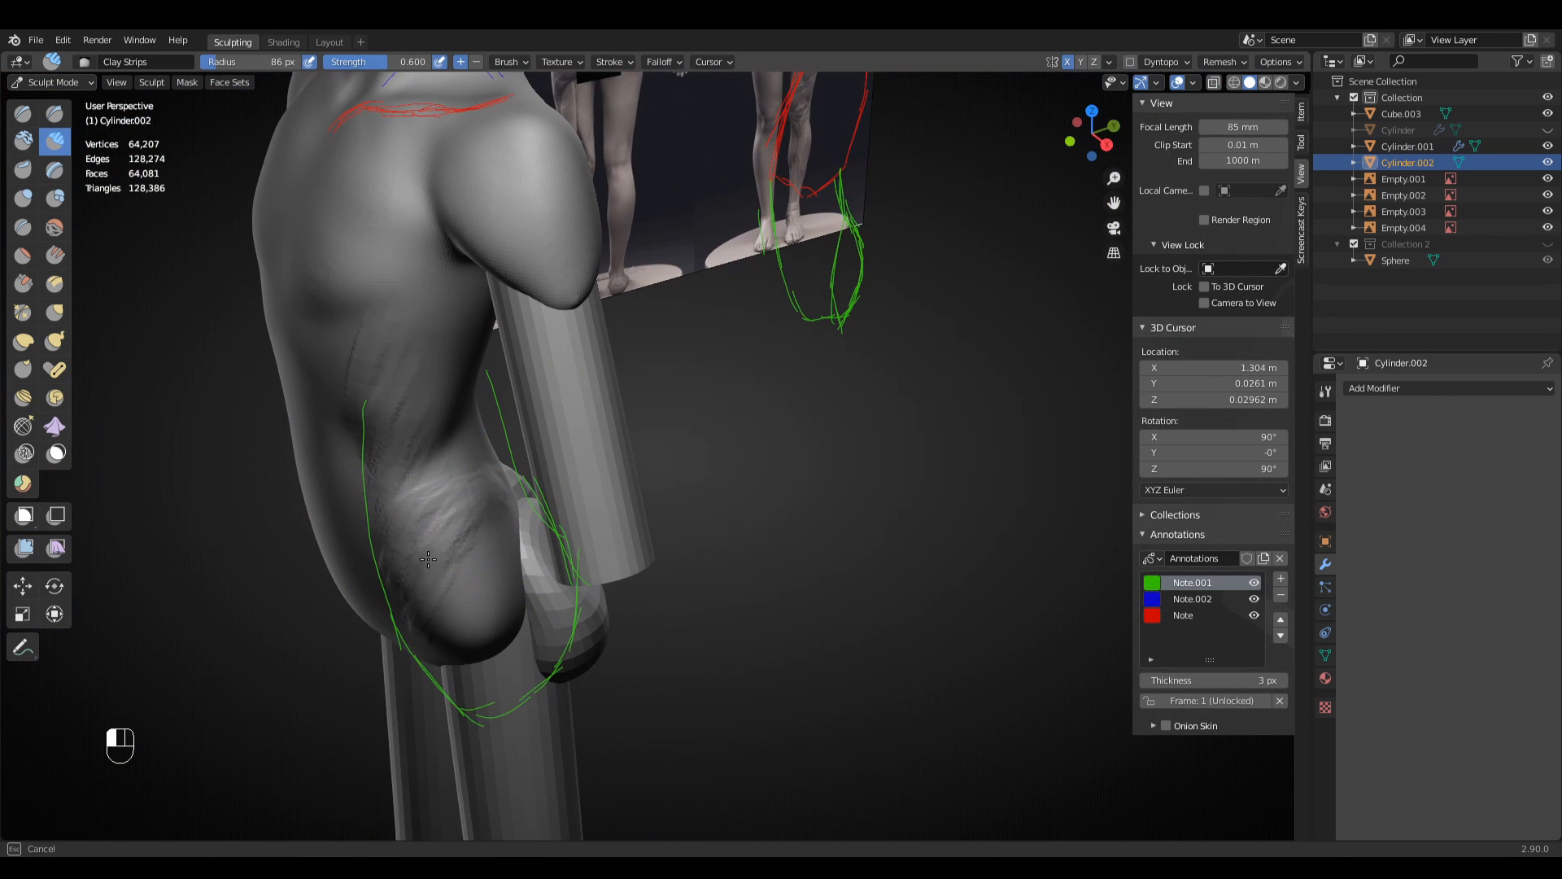
{"action": "mouse_move", "coordinate": [428, 559]}
{"action": "middle_mouse_down"}
{"action": "mouse_move", "coordinate": [826, 464]}
{"action": "mouse_move", "coordinate": [899, 506]}
{"action": "mouse_move", "coordinate": [728, 473]}
{"action": "mouse_move", "coordinate": [676, 439]}
{"action": "mouse_move", "coordinate": [610, 453]}
{"action": "middle_mouse_up"}
{"action": "left_click_drag", "start_coordinate": [483, 665], "coordinate": [533, 513]}
{"action": "mouse_move", "coordinate": [533, 512]}
{"action": "middle_mouse_down", "text": "ctrl"}
{"action": "mouse_move", "coordinate": [521, 570]}
{"action": "mouse_move", "coordinate": [554, 554]}
{"action": "middle_mouse_up", "text": "ctrl"}
{"action": "left_click_drag", "start_coordinate": [528, 545], "coordinate": [535, 404], "text": "shift"}
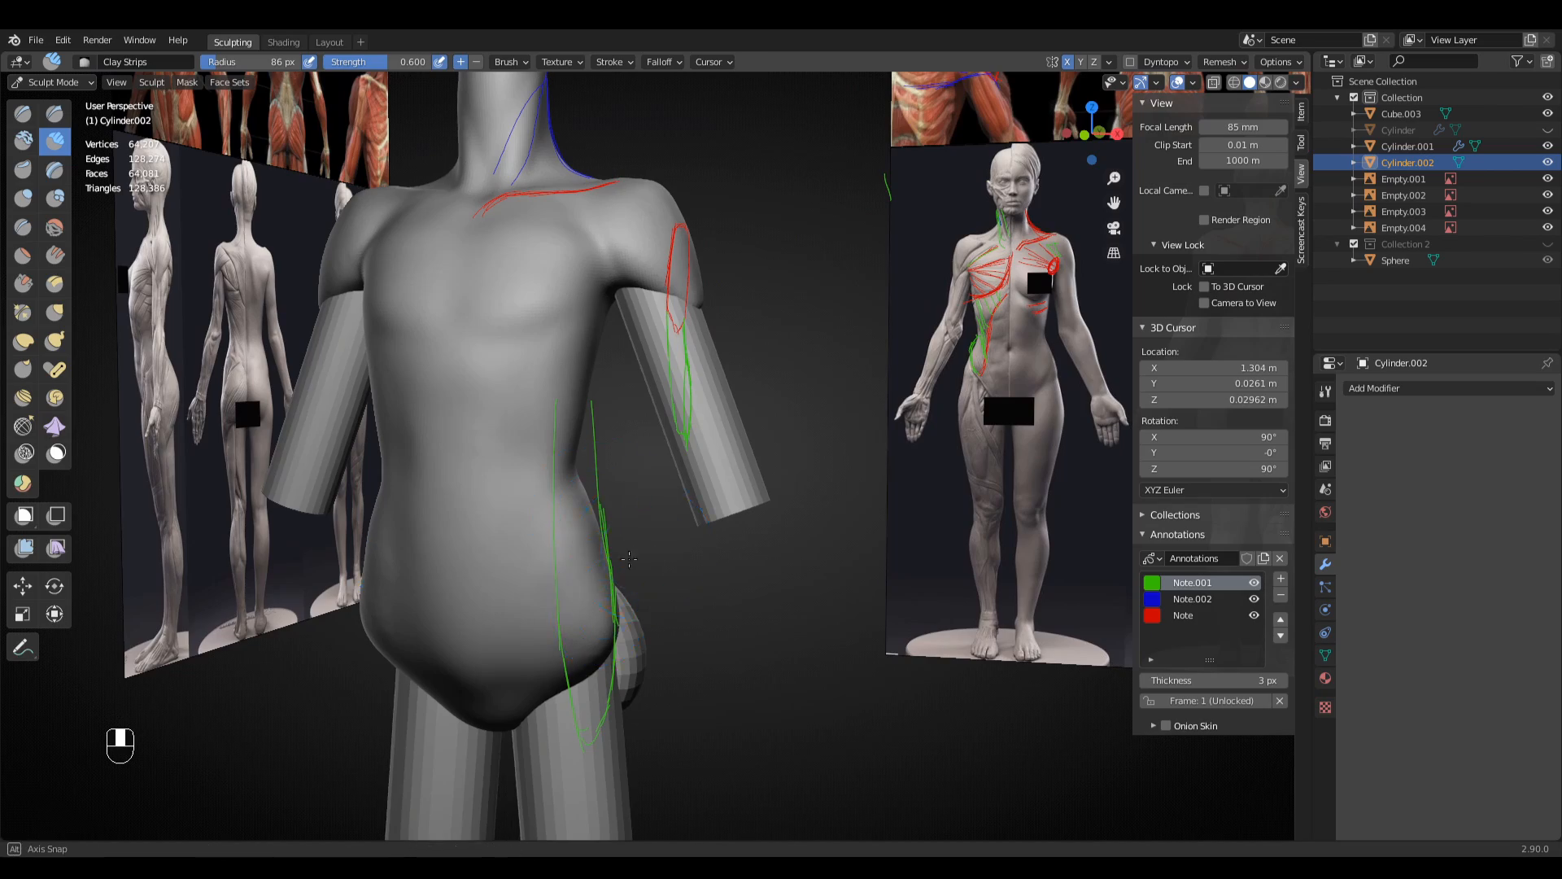
- Add Clay Strips strokes at an 86 px radius around the upper and front side of the hip
{"action": "middle_click_drag", "start_coordinate": [629, 559], "coordinate": [464, 523]}
{"action": "mouse_move", "coordinate": [893, 523]}
{"action": "middle_mouse_down"}
{"action": "mouse_move", "coordinate": [773, 489]}
{"action": "mouse_move", "coordinate": [977, 523]}
{"action": "mouse_move", "coordinate": [882, 520]}
{"action": "middle_mouse_up"}
{"action": "key", "text": "KP_1"}
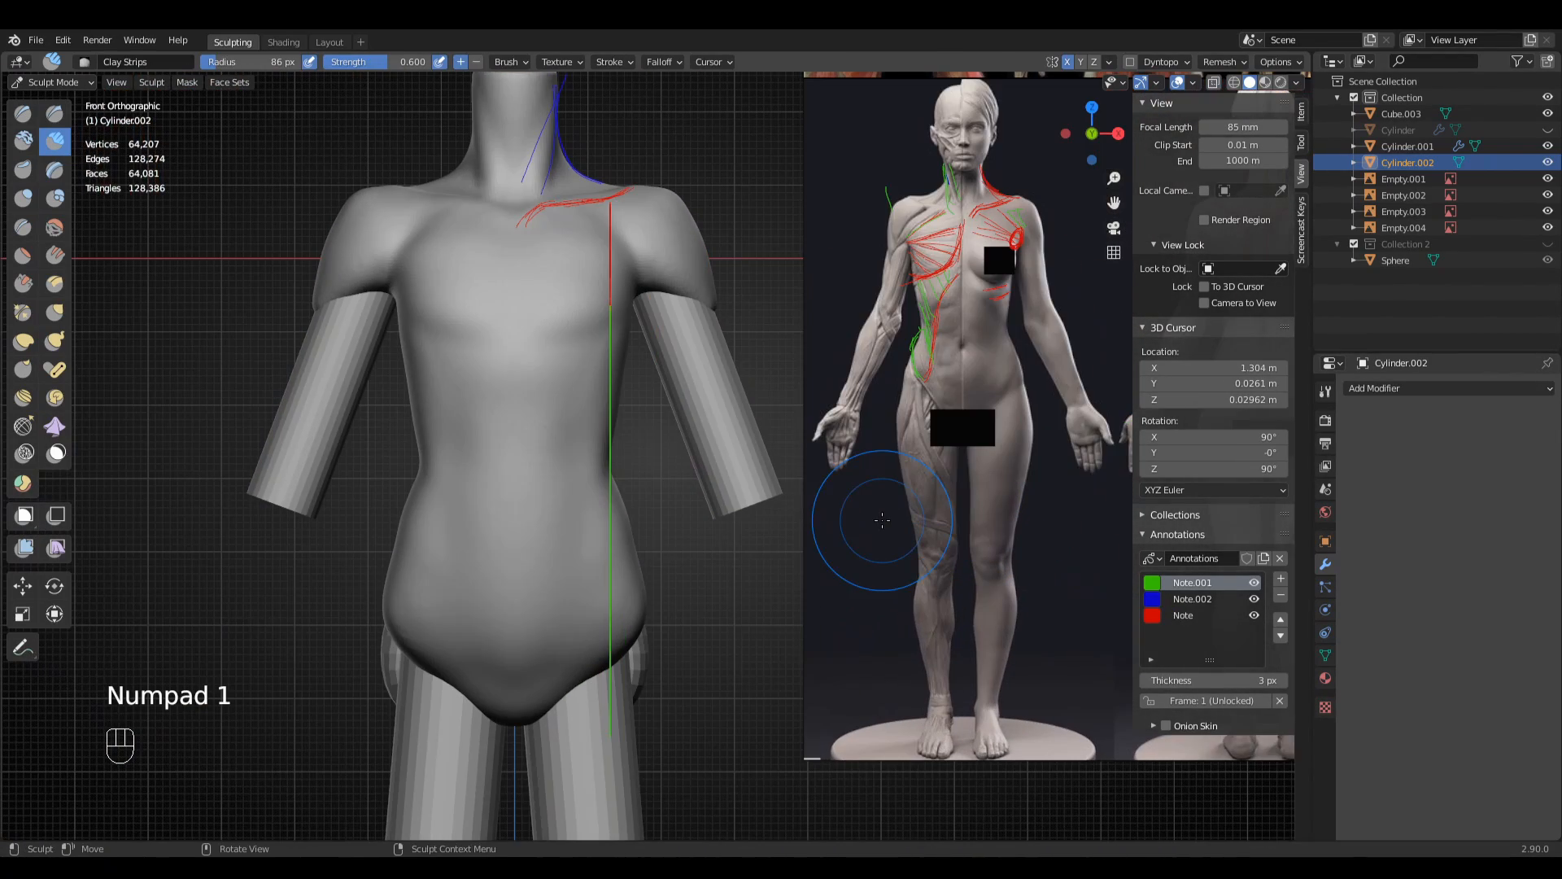
{"action": "mouse_move", "coordinate": [569, 559]}
{"action": "middle_mouse_down", "text": "ctrl"}
{"action": "mouse_move", "coordinate": [626, 558]}
{"action": "mouse_move", "coordinate": [564, 564]}
{"action": "mouse_move", "coordinate": [577, 540]}
{"action": "middle_mouse_up", "text": "ctrl"}
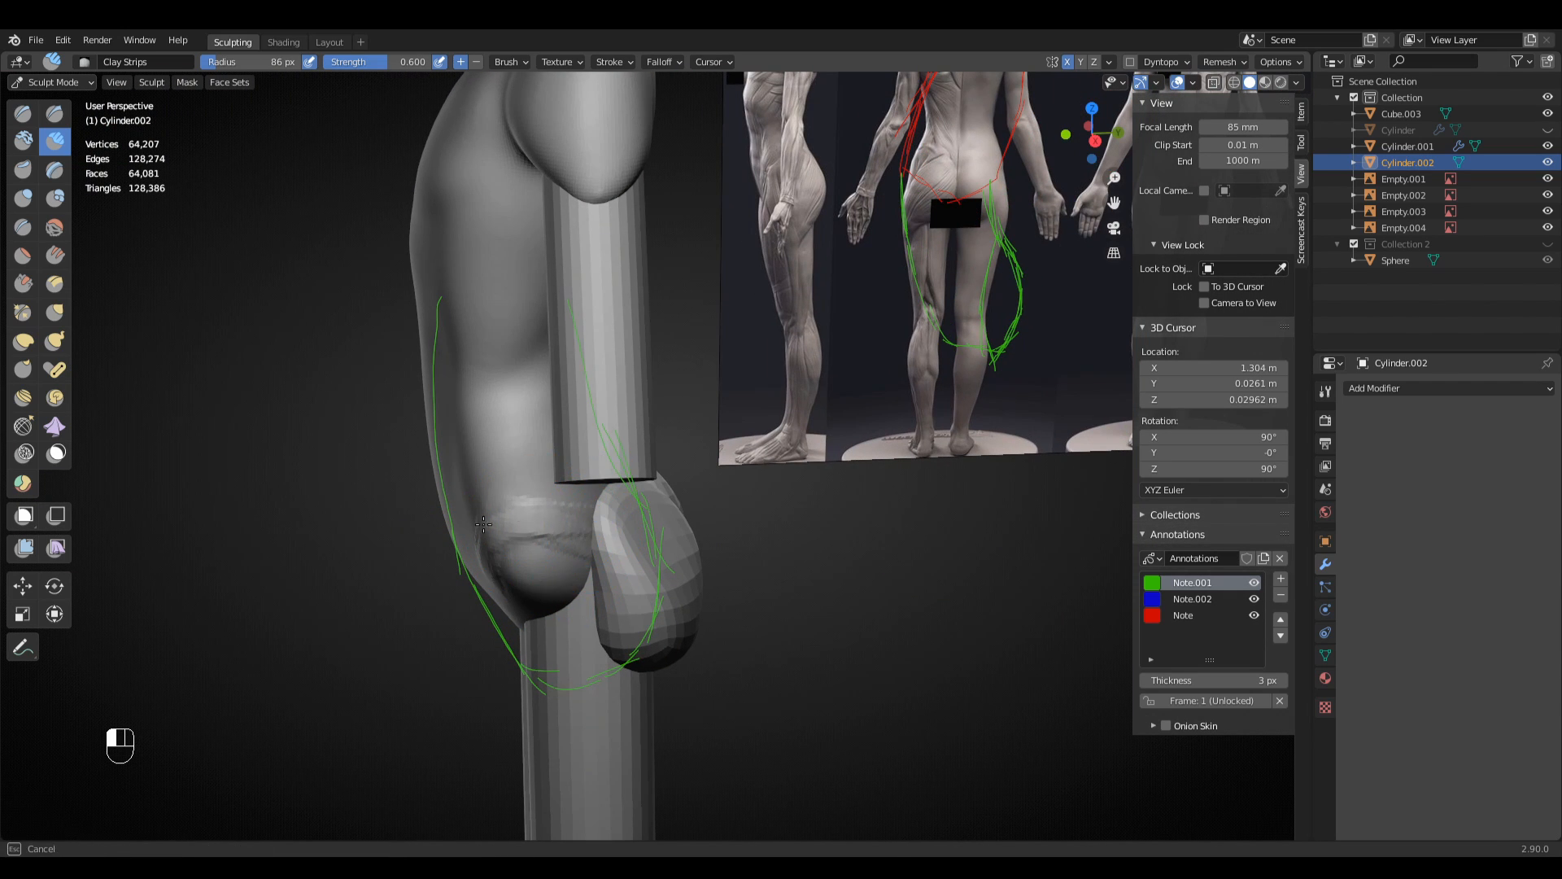
{"action": "middle_click_drag", "start_coordinate": [483, 524], "coordinate": [537, 578]}
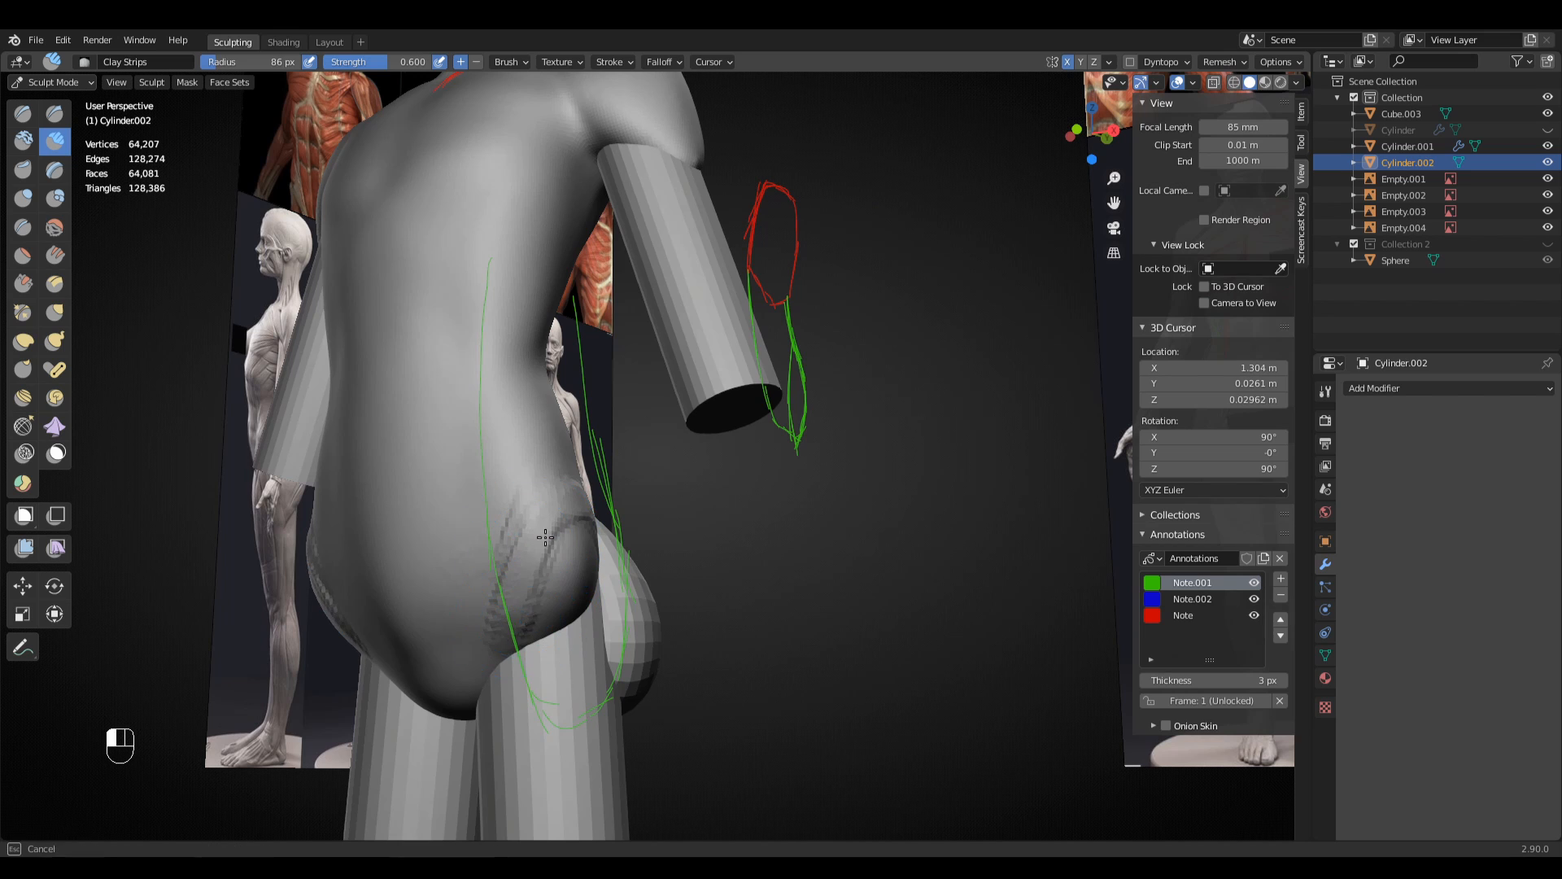
{"action": "mouse_move", "coordinate": [520, 636]}
{"action": "left_mouse_down"}
{"action": "mouse_move", "coordinate": [506, 642]}
{"action": "mouse_move", "coordinate": [521, 637]}
{"action": "left_mouse_up"}
- Smooth the clay strokes across the side and front of the hip
{"action": "middle_click_drag", "start_coordinate": [527, 589], "coordinate": [603, 569]}
{"action": "mouse_move", "coordinate": [599, 570]}
{"action": "left_mouse_down", "text": "shift"}
{"action": "mouse_move", "coordinate": [589, 491]}
{"action": "mouse_move", "coordinate": [588, 521]}
{"action": "left_mouse_up", "text": "shift"}
{"action": "middle_click_drag", "start_coordinate": [586, 525], "coordinate": [467, 550]}
{"action": "left_click_drag", "start_coordinate": [520, 578], "coordinate": [591, 527], "text": "shift"}
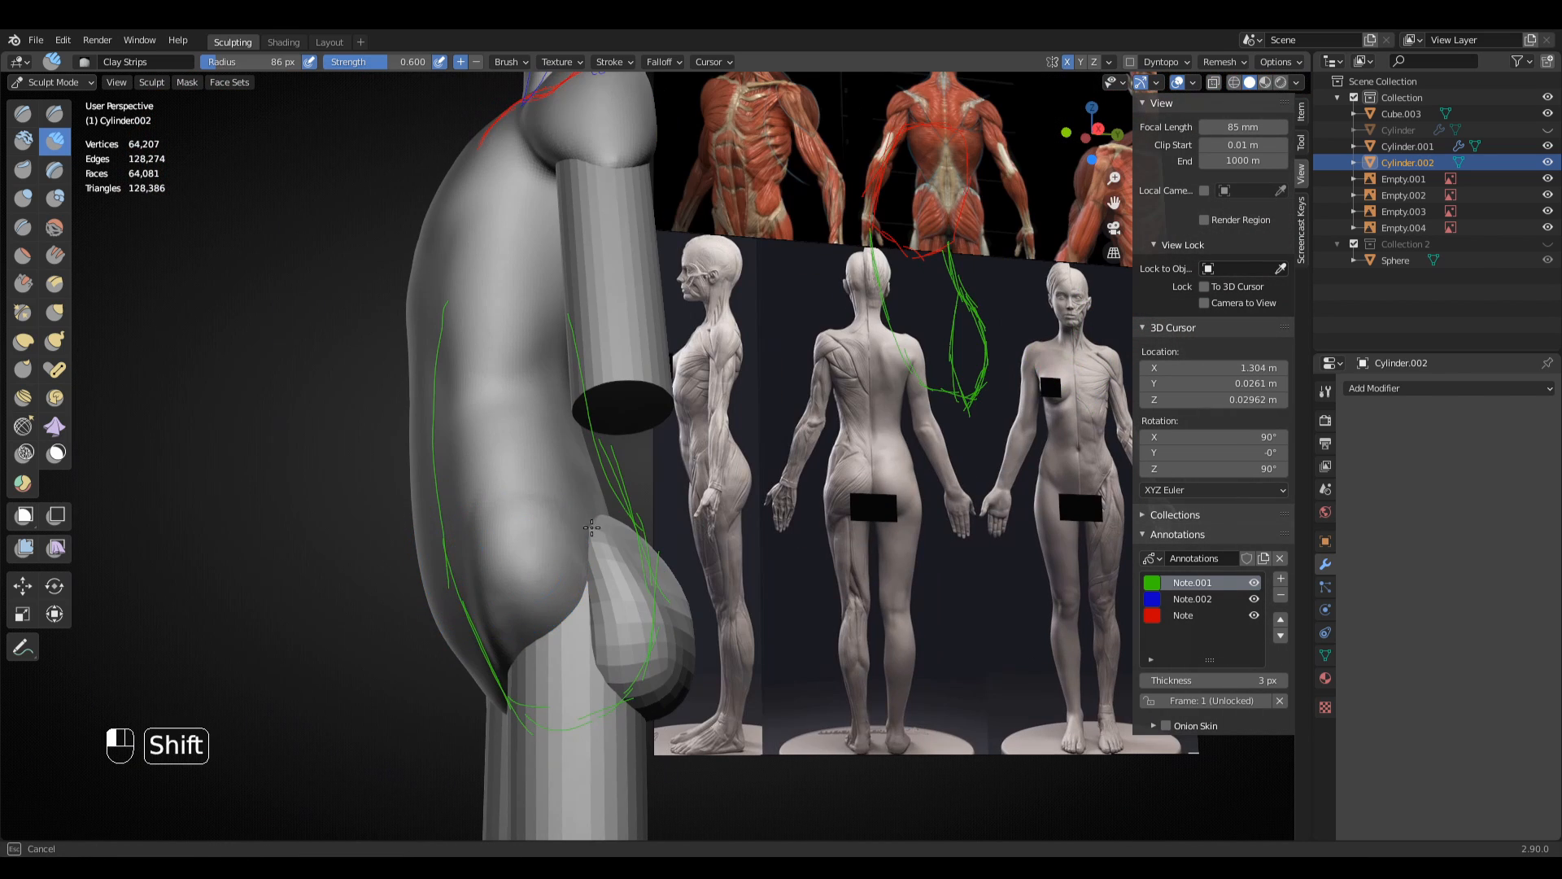
{"action": "middle_click_drag", "start_coordinate": [489, 564], "coordinate": [595, 482]}
{"action": "left_click_drag", "start_coordinate": [517, 525], "coordinate": [468, 537], "text": "shift"}
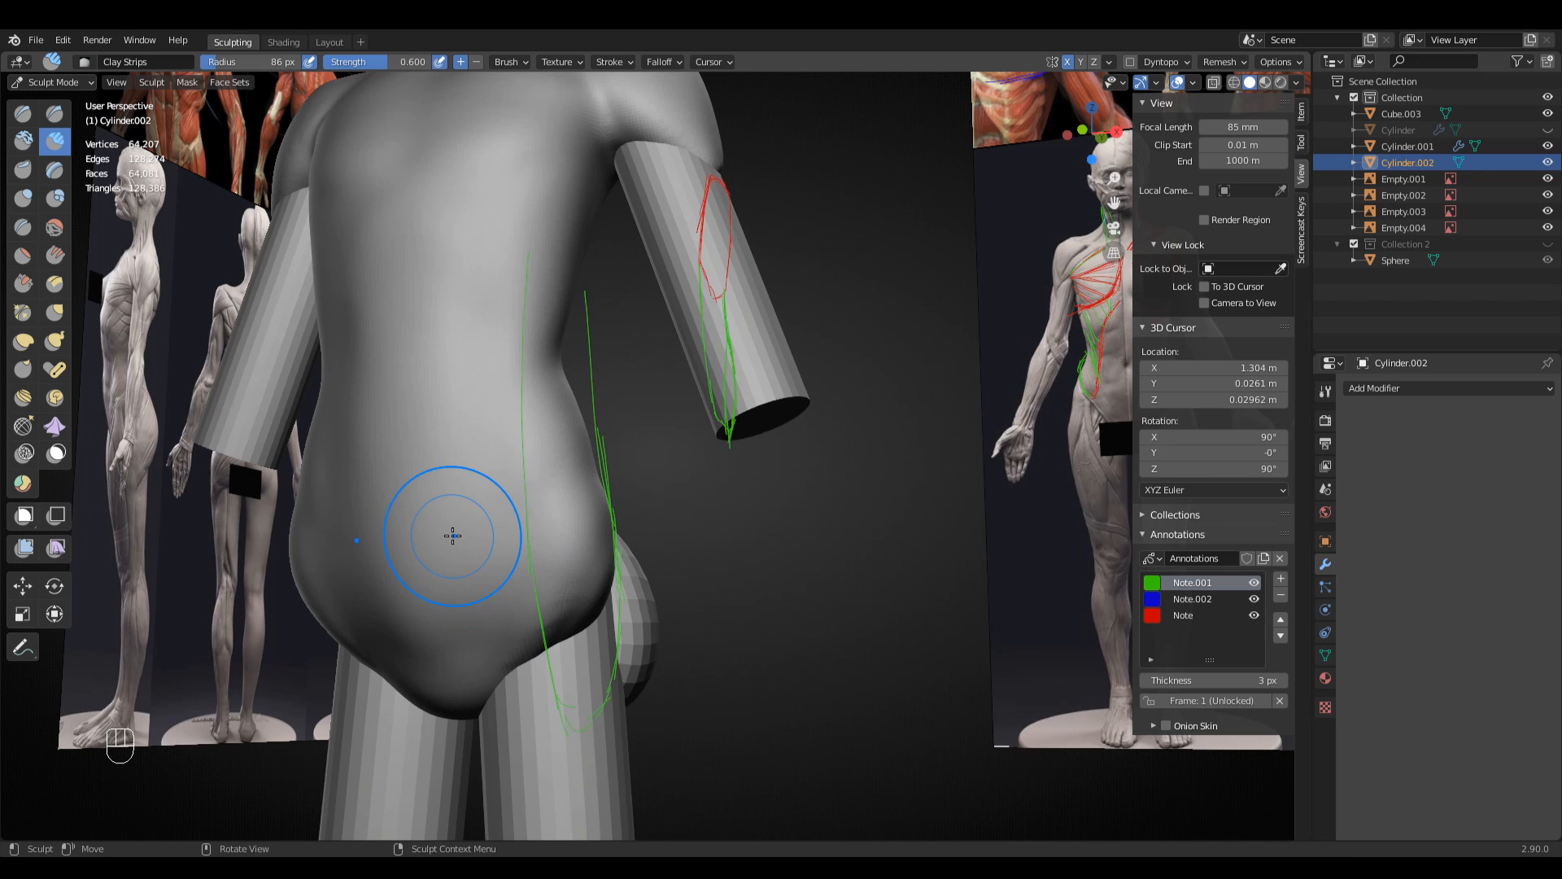
- Refine the hip and waist outline in front view with the Grab brush at 129 px and 127 px radii
{"action": "key", "text": "KP_1"}
{"action": "middle_click_drag", "start_coordinate": [385, 436], "coordinate": [488, 570], "text": "ctrl"}
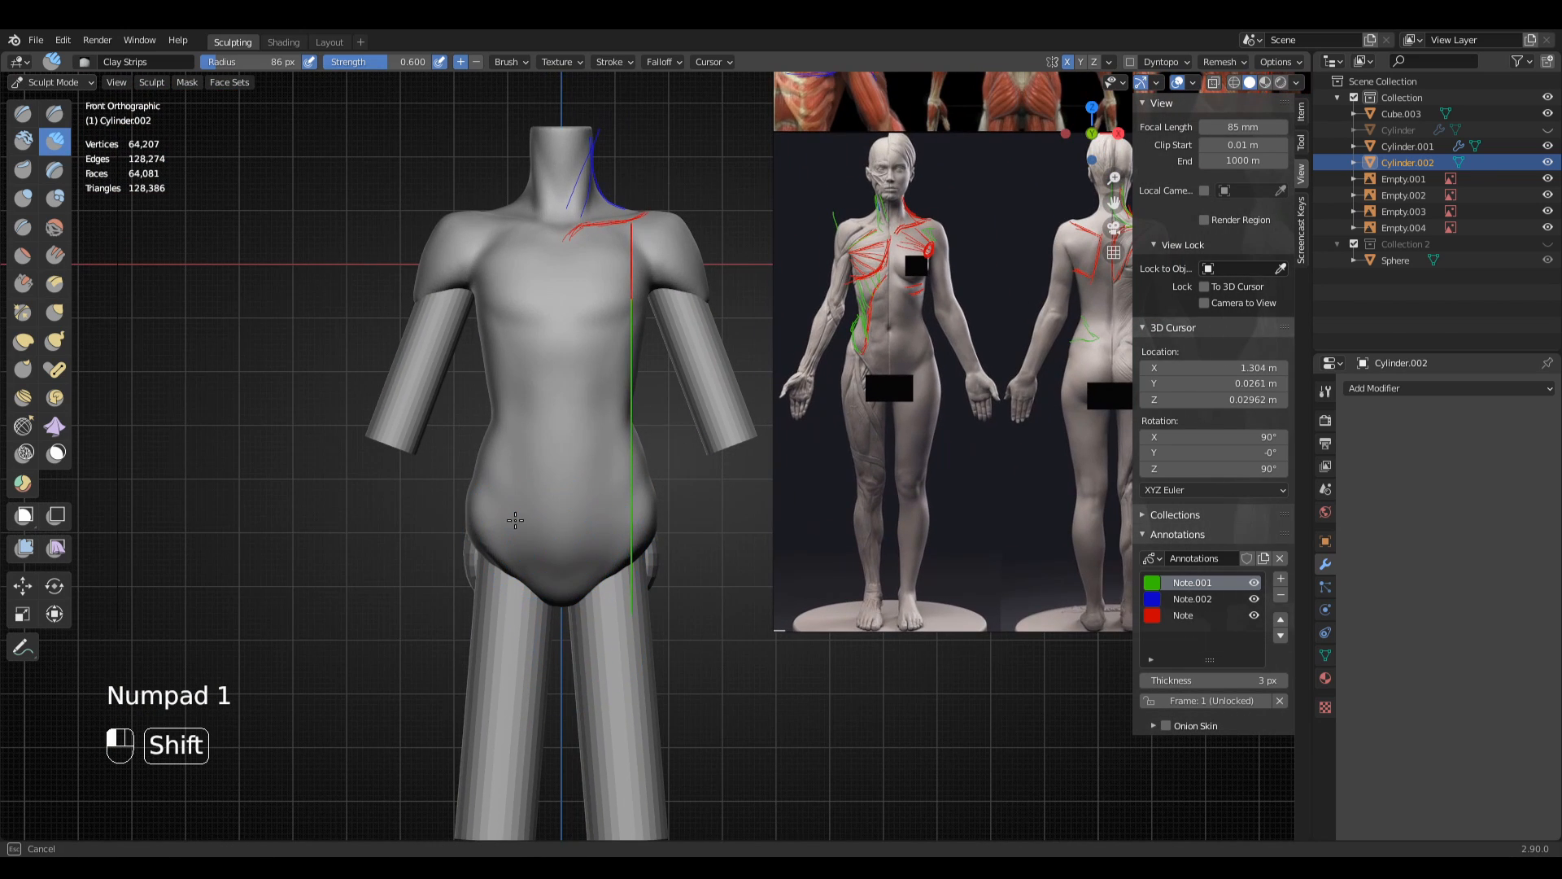
{"action": "key", "text": "g"}
{"action": "key", "text": "f"}
{"action": "left_click", "coordinate": [661, 532]}
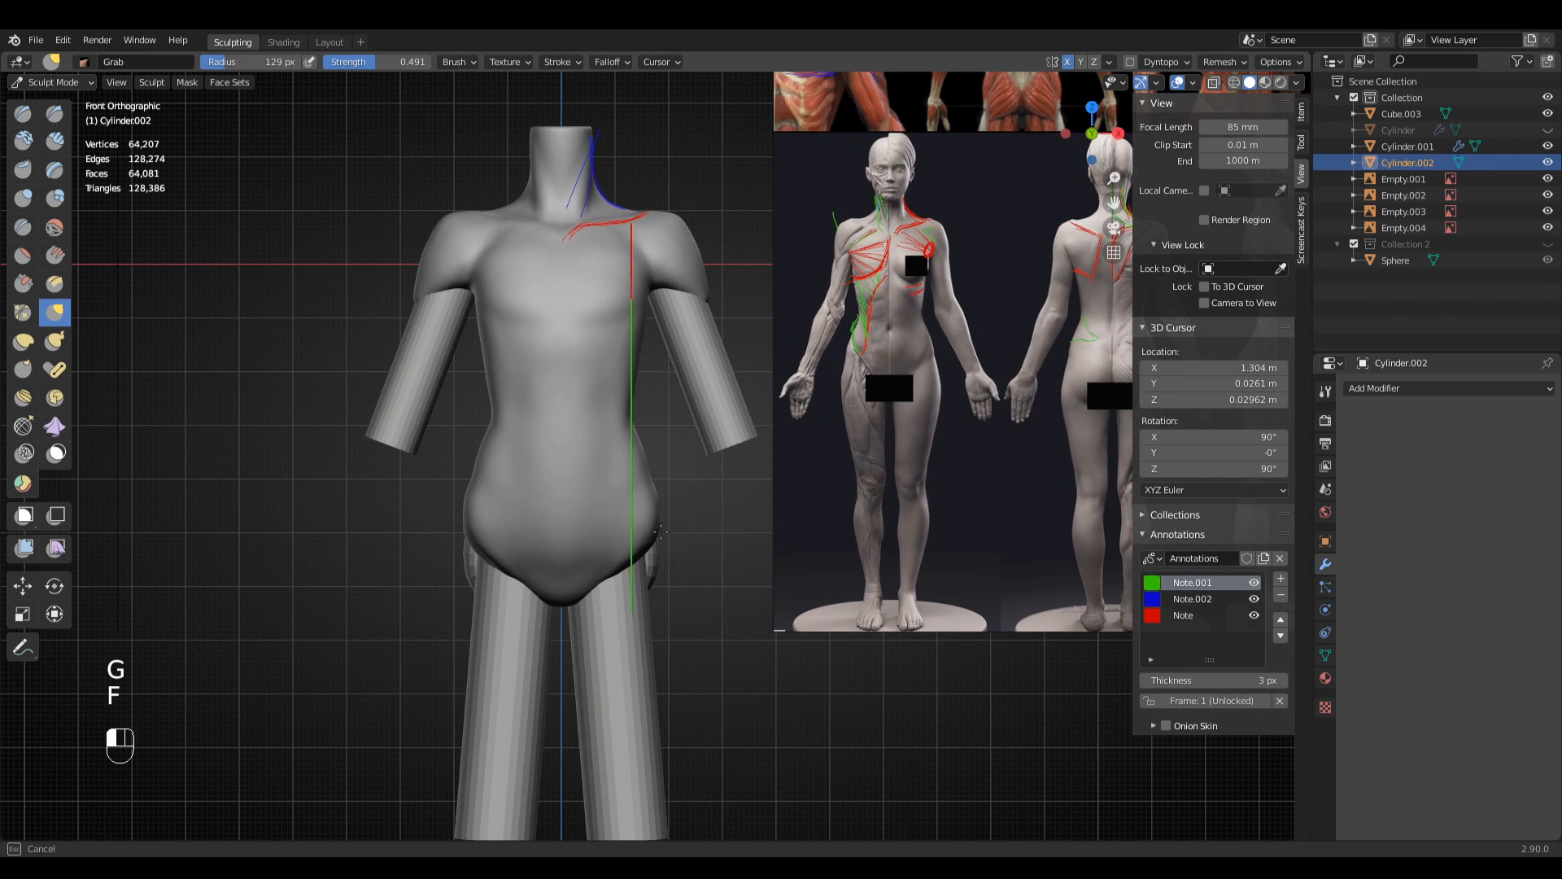
{"action": "middle_click_drag", "start_coordinate": [660, 532], "coordinate": [656, 637], "text": "shift"}
{"action": "key", "text": "f"}
{"action": "left_click", "coordinate": [625, 505]}
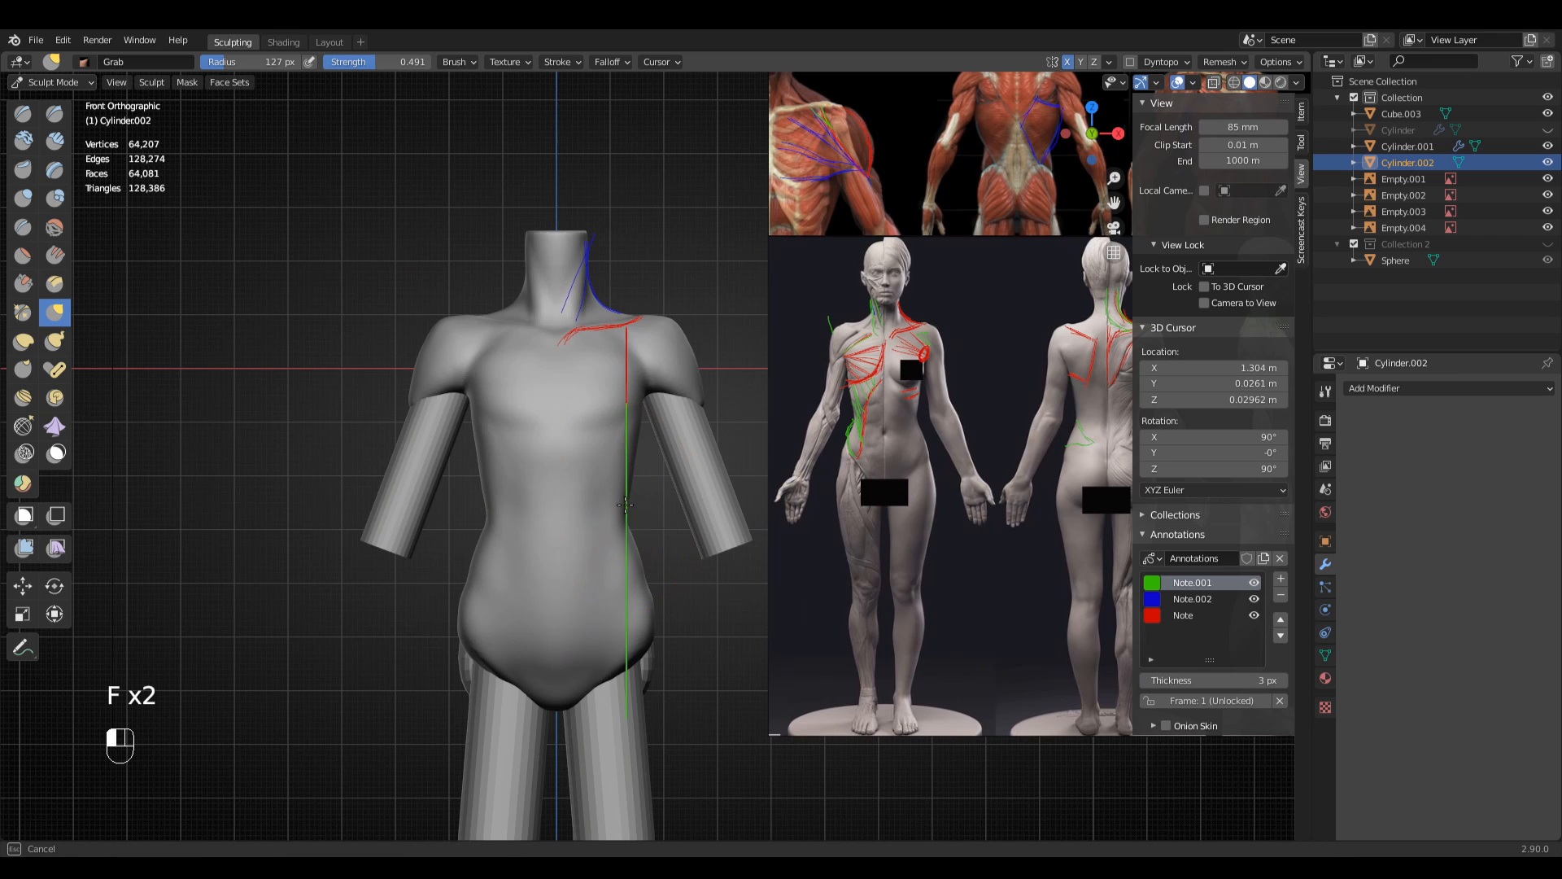
- Hide the green, blue and red annotation layers
{"action": "middle_click_drag", "start_coordinate": [706, 398], "coordinate": [747, 380], "text": "shift"}
{"action": "middle_click_drag", "start_coordinate": [747, 381], "coordinate": [785, 446], "text": "ctrl"}
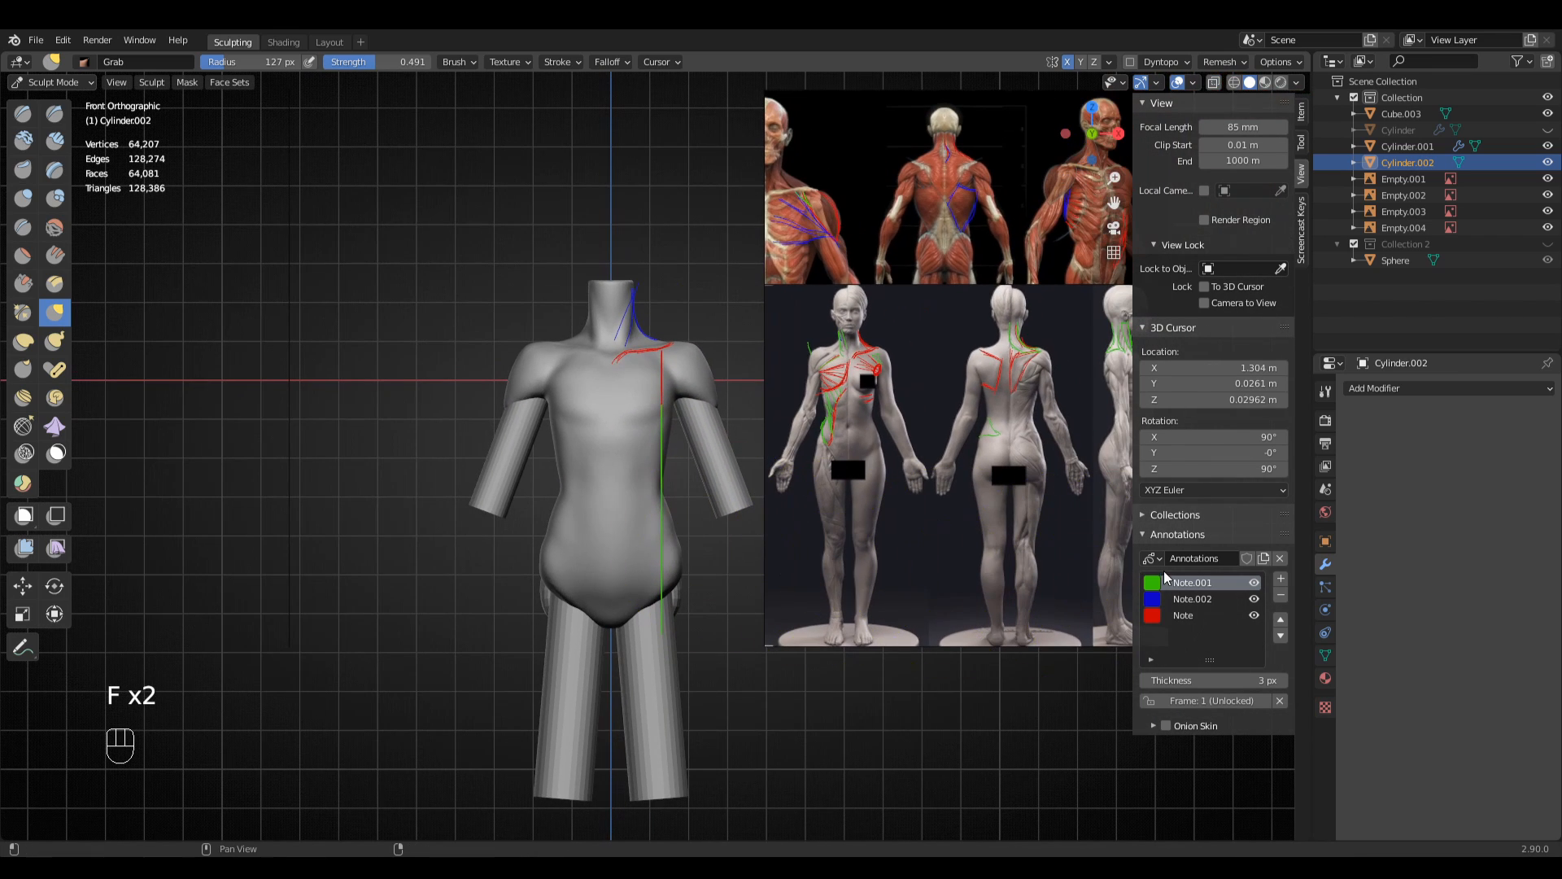
{"action": "left_click", "coordinate": [1254, 613]}
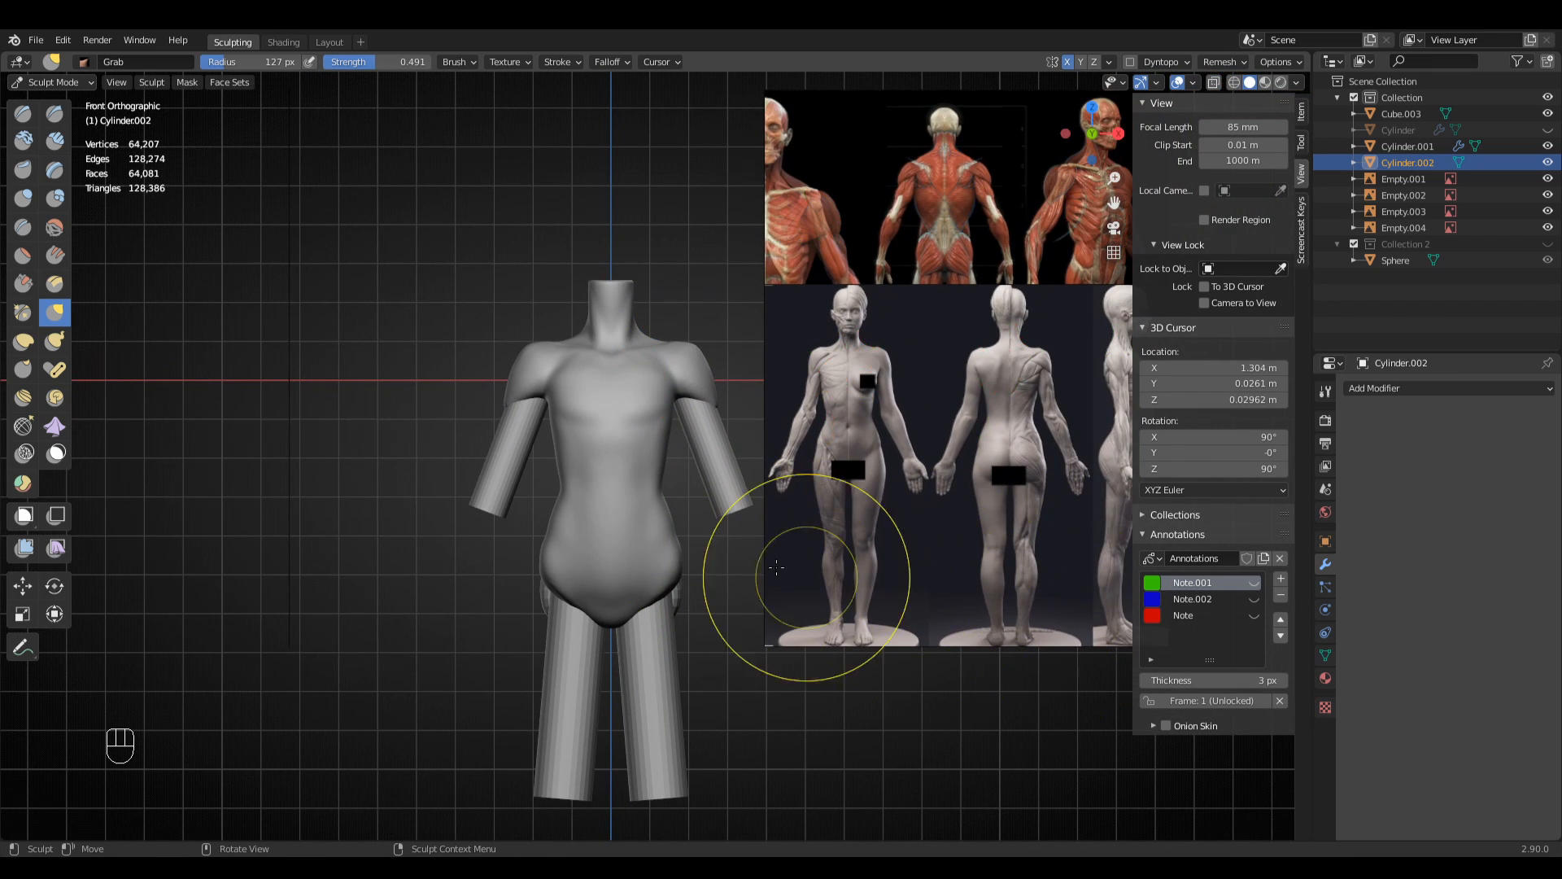
- Adjust the top of the shoulder with the Grab brush at a 109 px radius
{"action": "scroll", "coordinate": [662, 576], "scroll_direction": "up", "scroll_amount": 2}
{"action": "mouse_move", "coordinate": [551, 416]}
{"action": "middle_mouse_down"}
{"action": "mouse_move", "coordinate": [757, 407]}
{"action": "mouse_move", "coordinate": [865, 489]}
{"action": "mouse_move", "coordinate": [726, 404]}
{"action": "mouse_move", "coordinate": [729, 423]}
{"action": "mouse_move", "coordinate": [692, 330]}
{"action": "mouse_move", "coordinate": [670, 515]}
{"action": "mouse_move", "coordinate": [641, 519]}
{"action": "mouse_move", "coordinate": [969, 523]}
{"action": "middle_mouse_up"}
{"action": "key", "text": "g"}
{"action": "key", "text": "f"}
{"action": "left_click", "coordinate": [643, 316]}
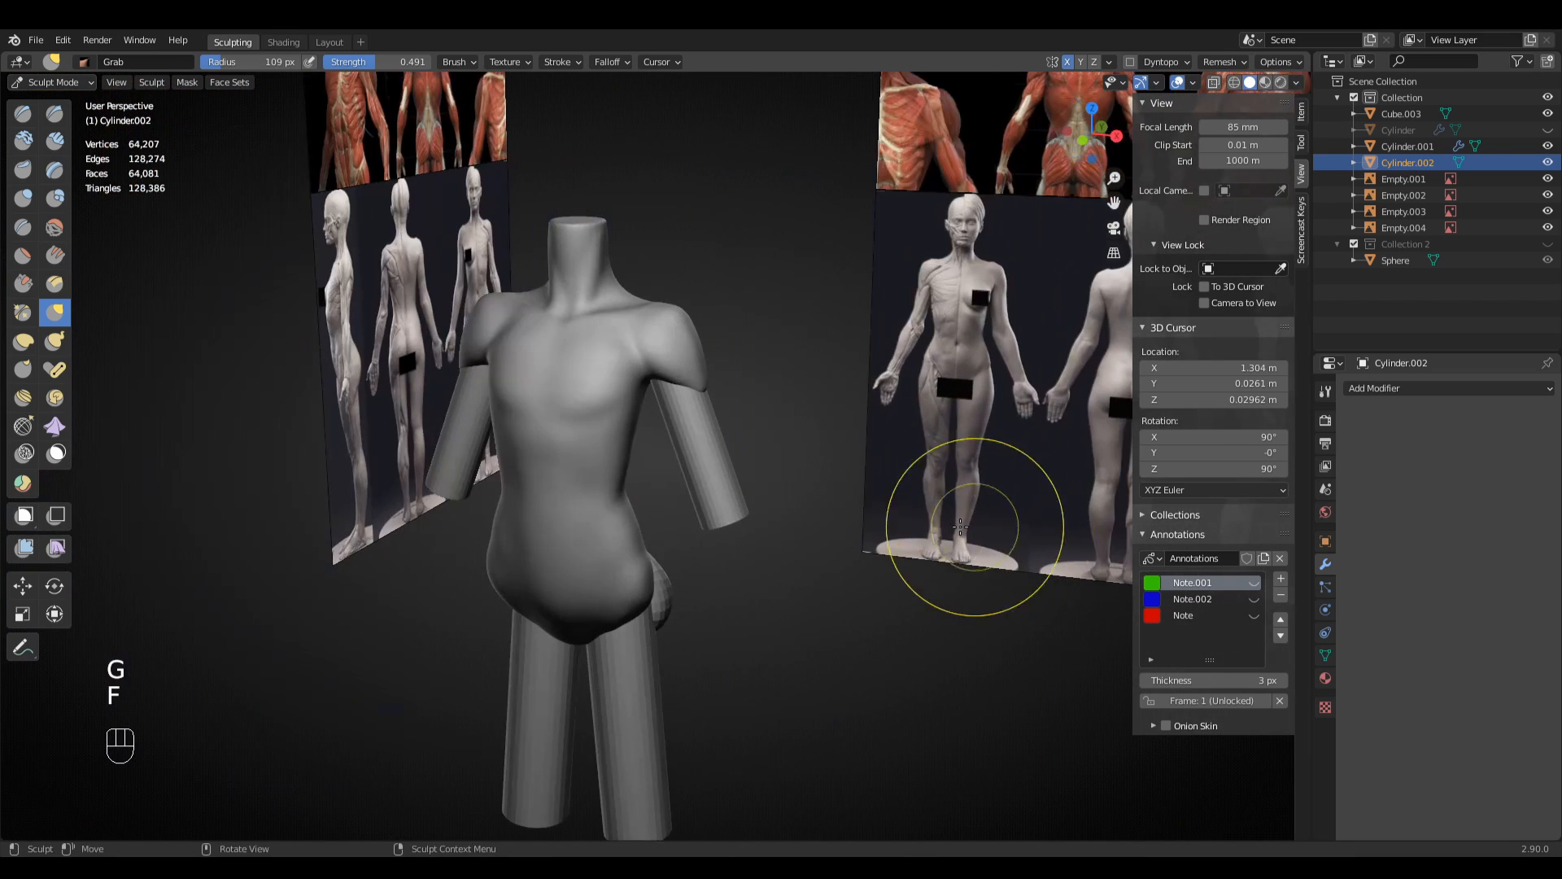
- Switch to Object Mode in front view and select the grey full-body reference image
{"action": "key", "text": "KP_1"}
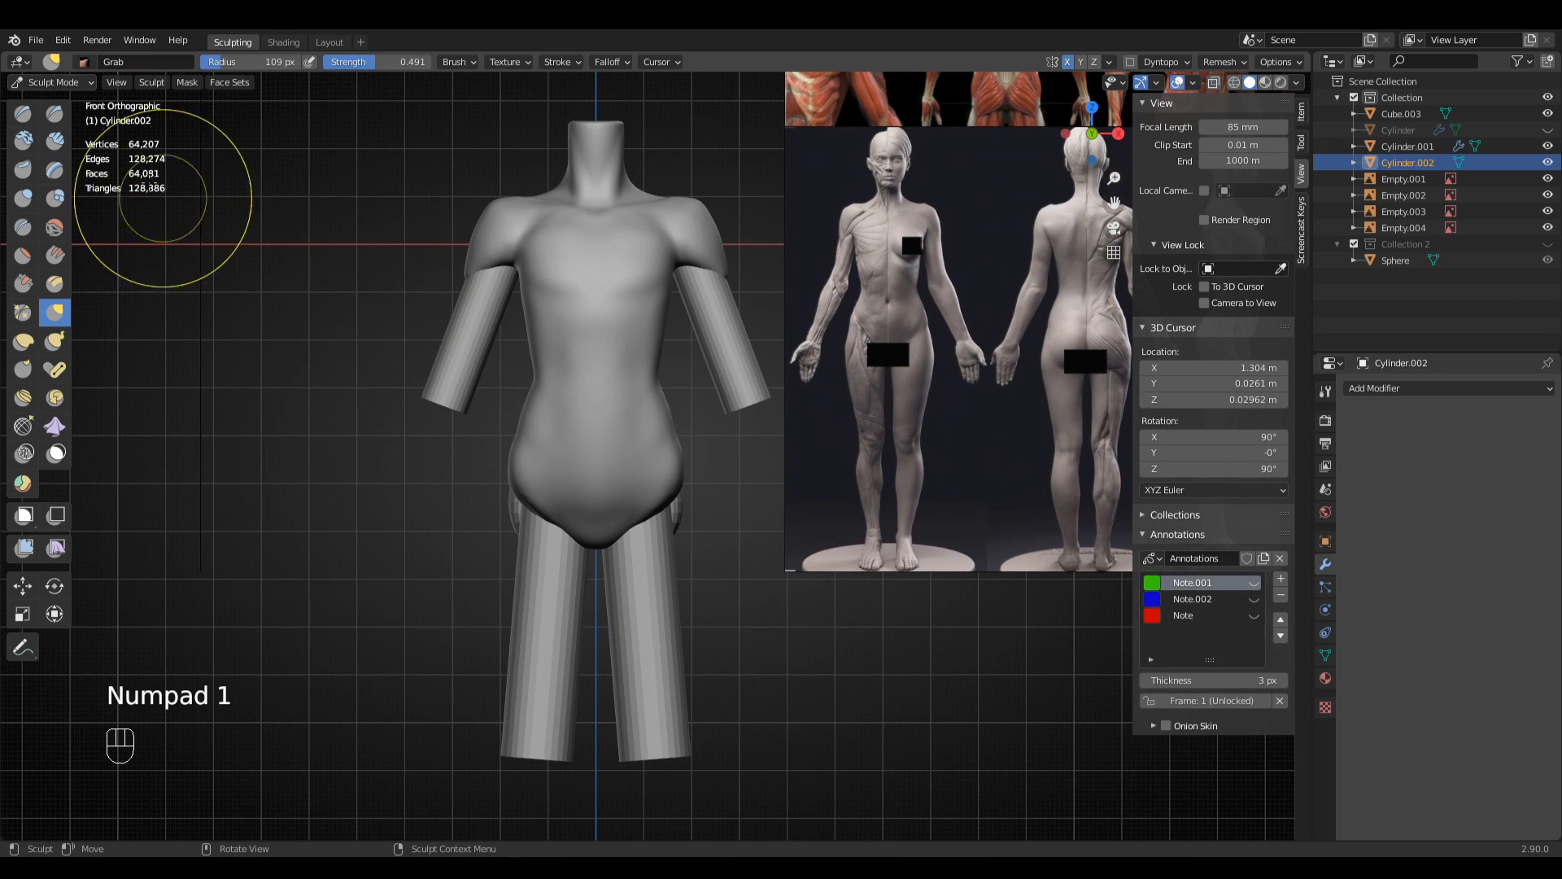
{"action": "left_click", "coordinate": [53, 82]}
{"action": "left_click", "coordinate": [44, 101]}
{"action": "left_click", "coordinate": [931, 490]}
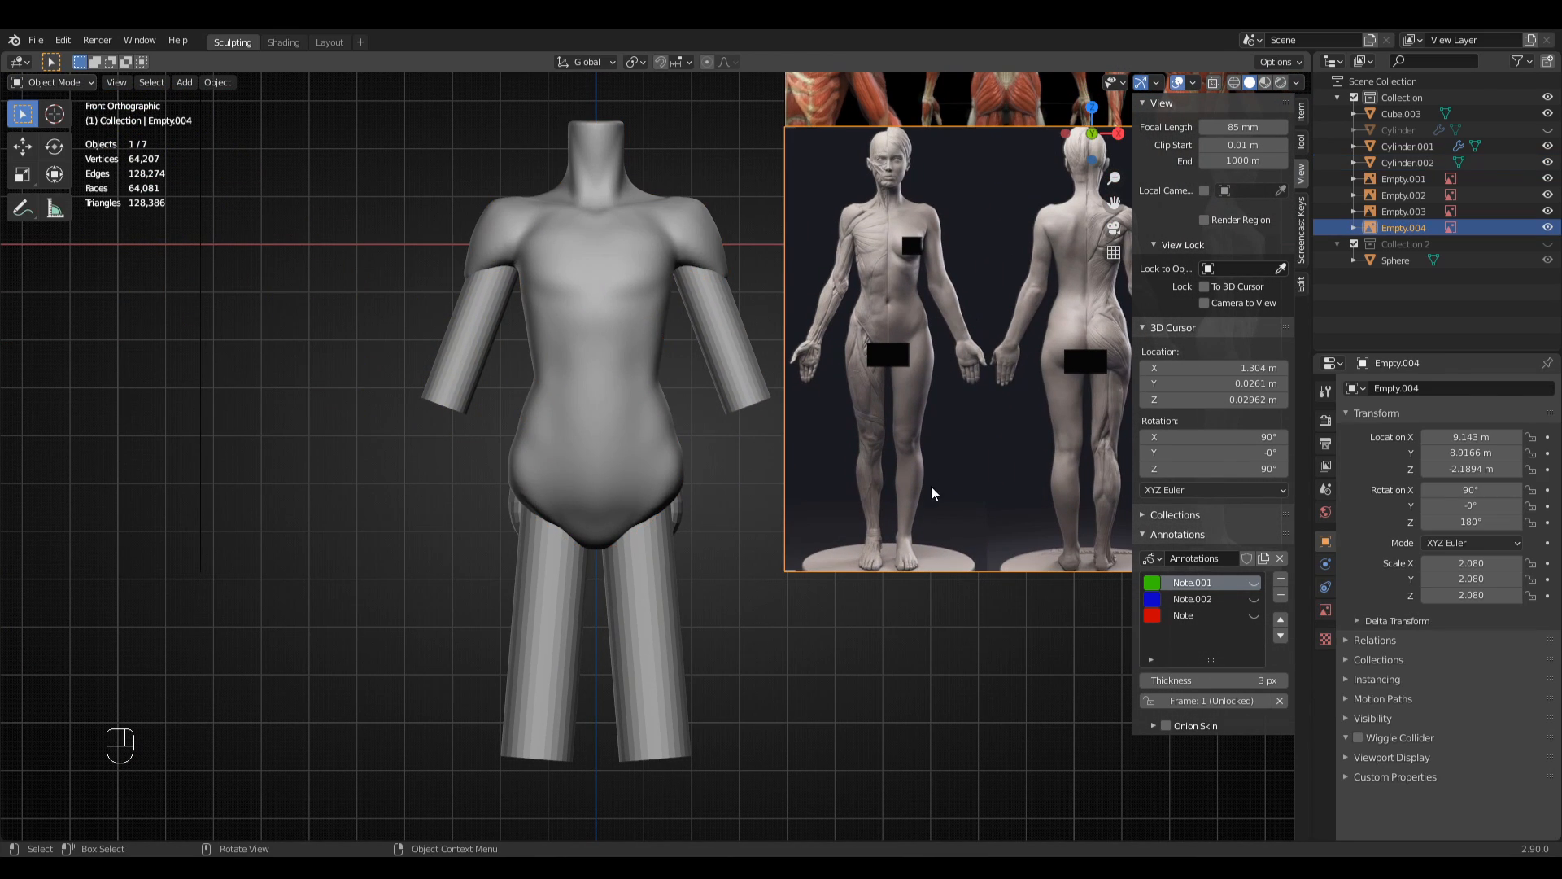
{"action": "middle_click_drag", "start_coordinate": [948, 484], "coordinate": [758, 480], "text": "shift"}
{"action": "key", "text": "g"}
{"action": "right_click", "coordinate": [882, 493]}
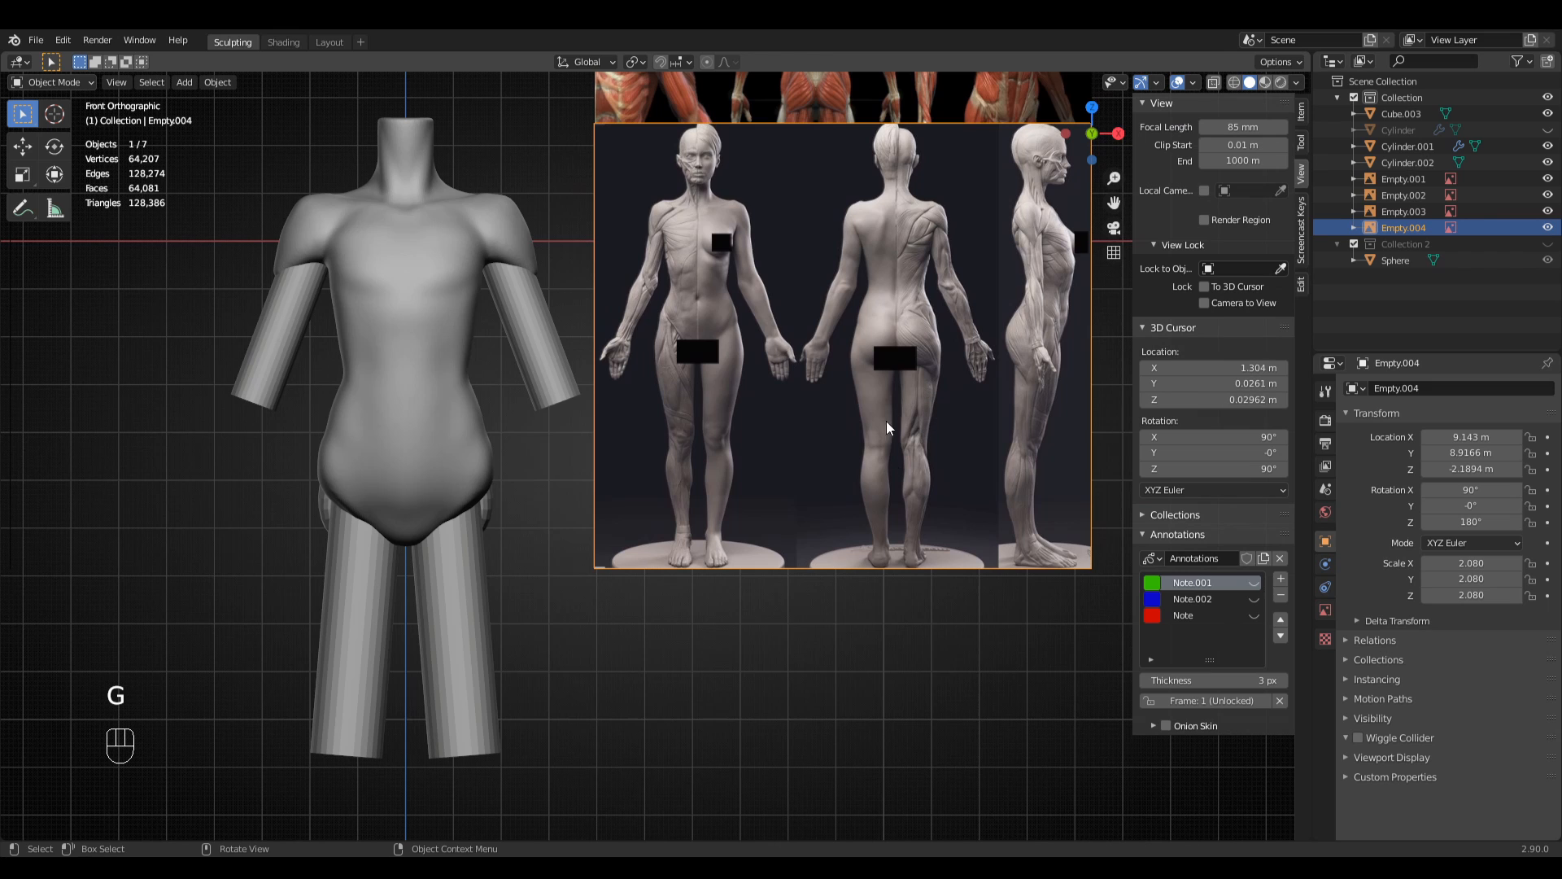
- Enlarge the full-body reference image to a scale of 4.654 and place its front figure behind the torso
{"action": "key", "text": "g"}
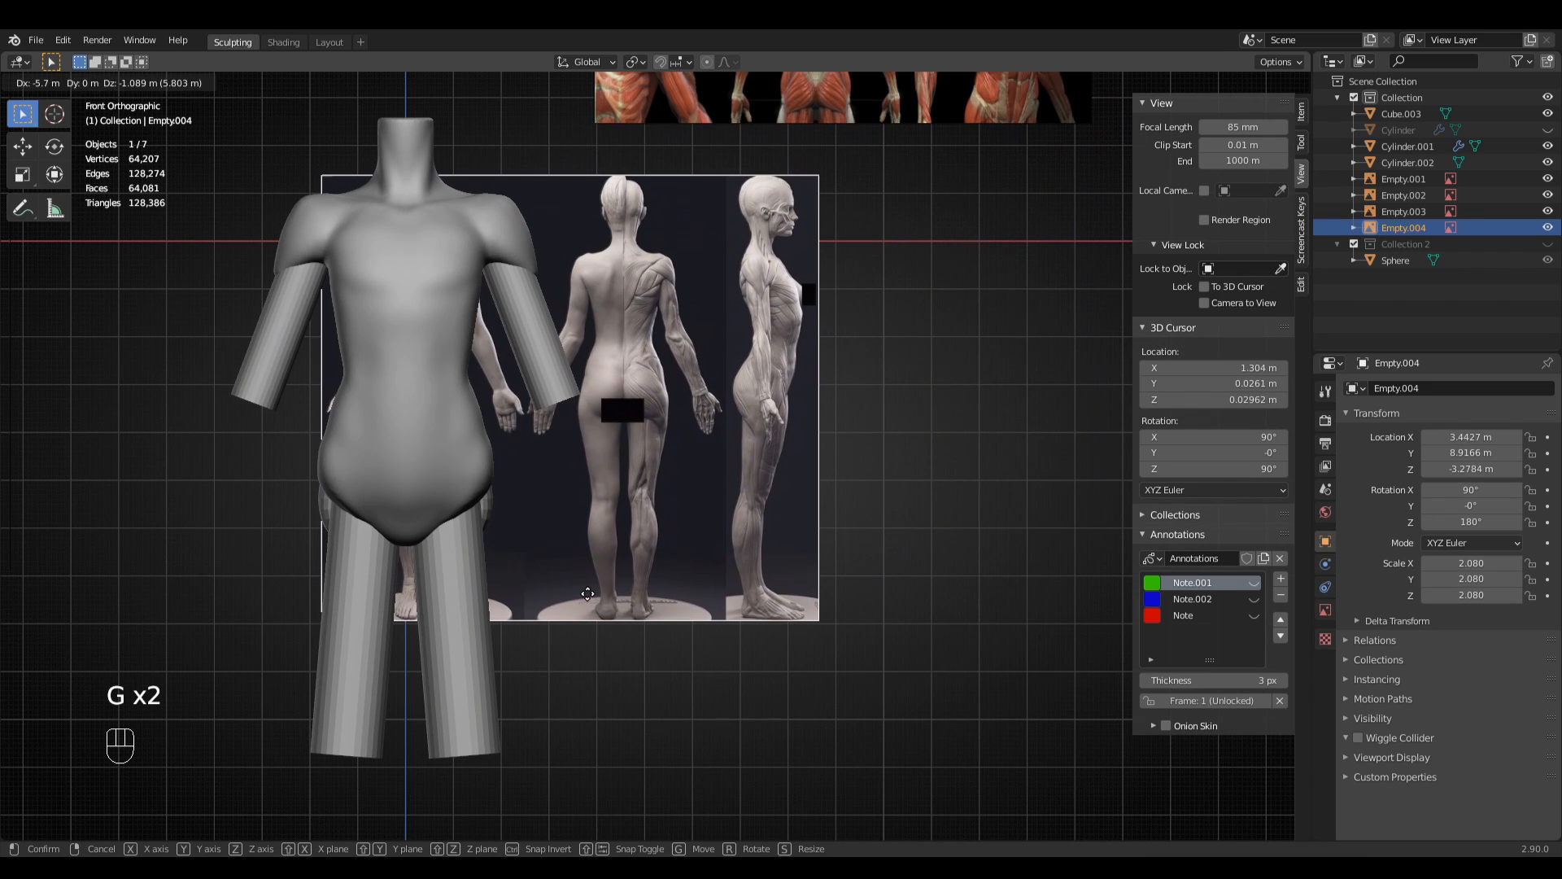
{"action": "left_click", "coordinate": [576, 531]}
{"action": "key", "text": "s"}
{"action": "left_click", "coordinate": [666, 495]}
{"action": "middle_click_drag", "start_coordinate": [667, 495], "coordinate": [886, 589], "text": "shift"}
{"action": "key", "text": "g"}
{"action": "left_click", "coordinate": [903, 661]}
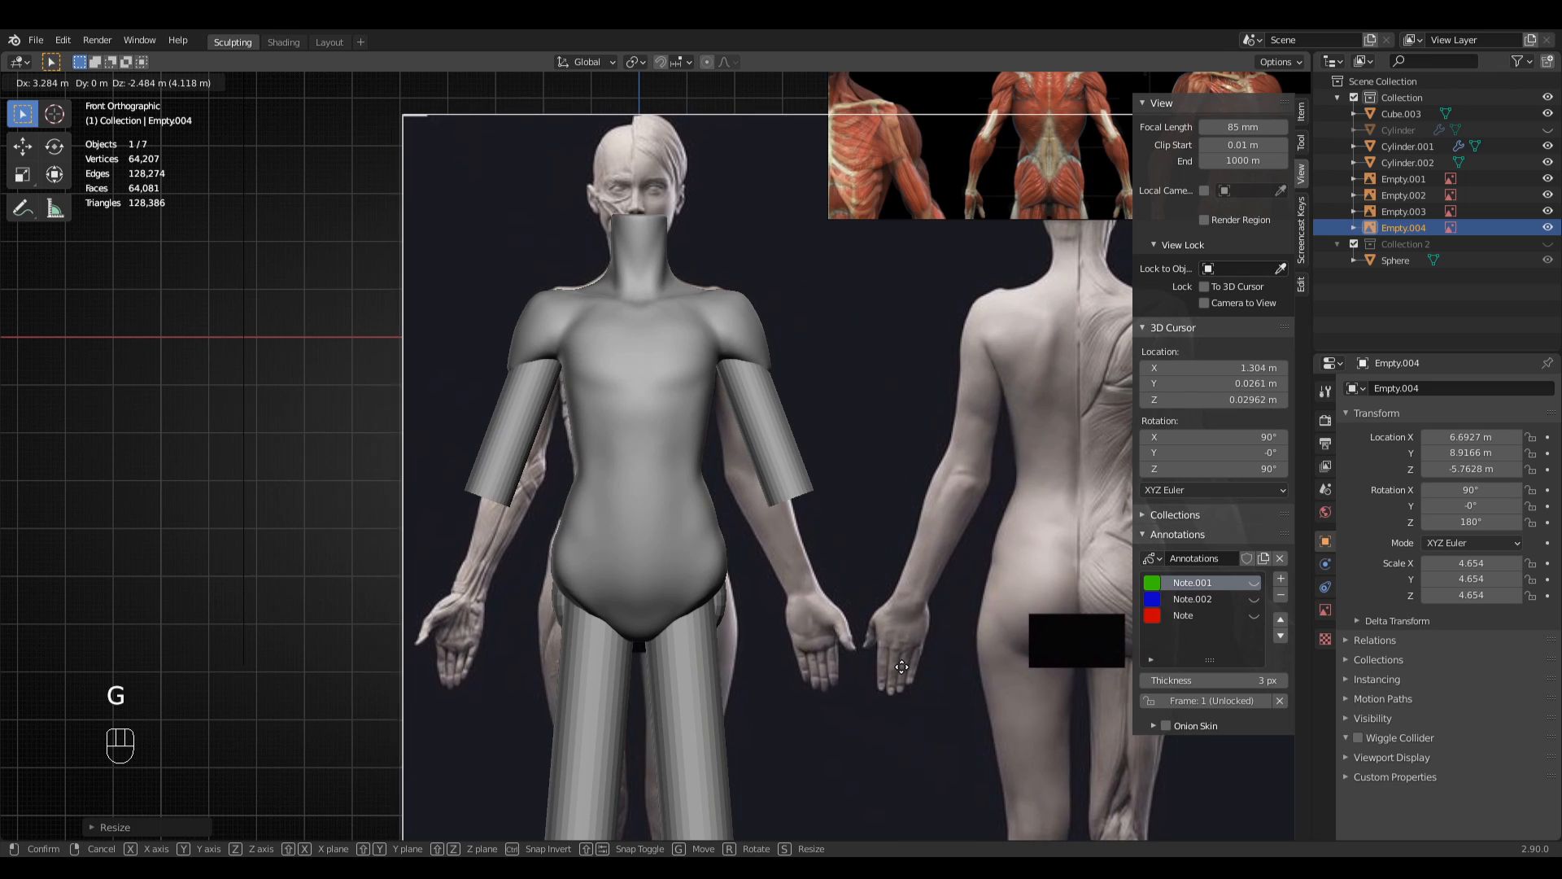
- Reduce the reference image's scale to 4.592 and nudge it to X 6.6077 m, Z -5.6437 m to match the torso
{"action": "key", "text": "s"}
{"action": "left_click", "coordinate": [964, 699]}
{"action": "key", "text": "g"}
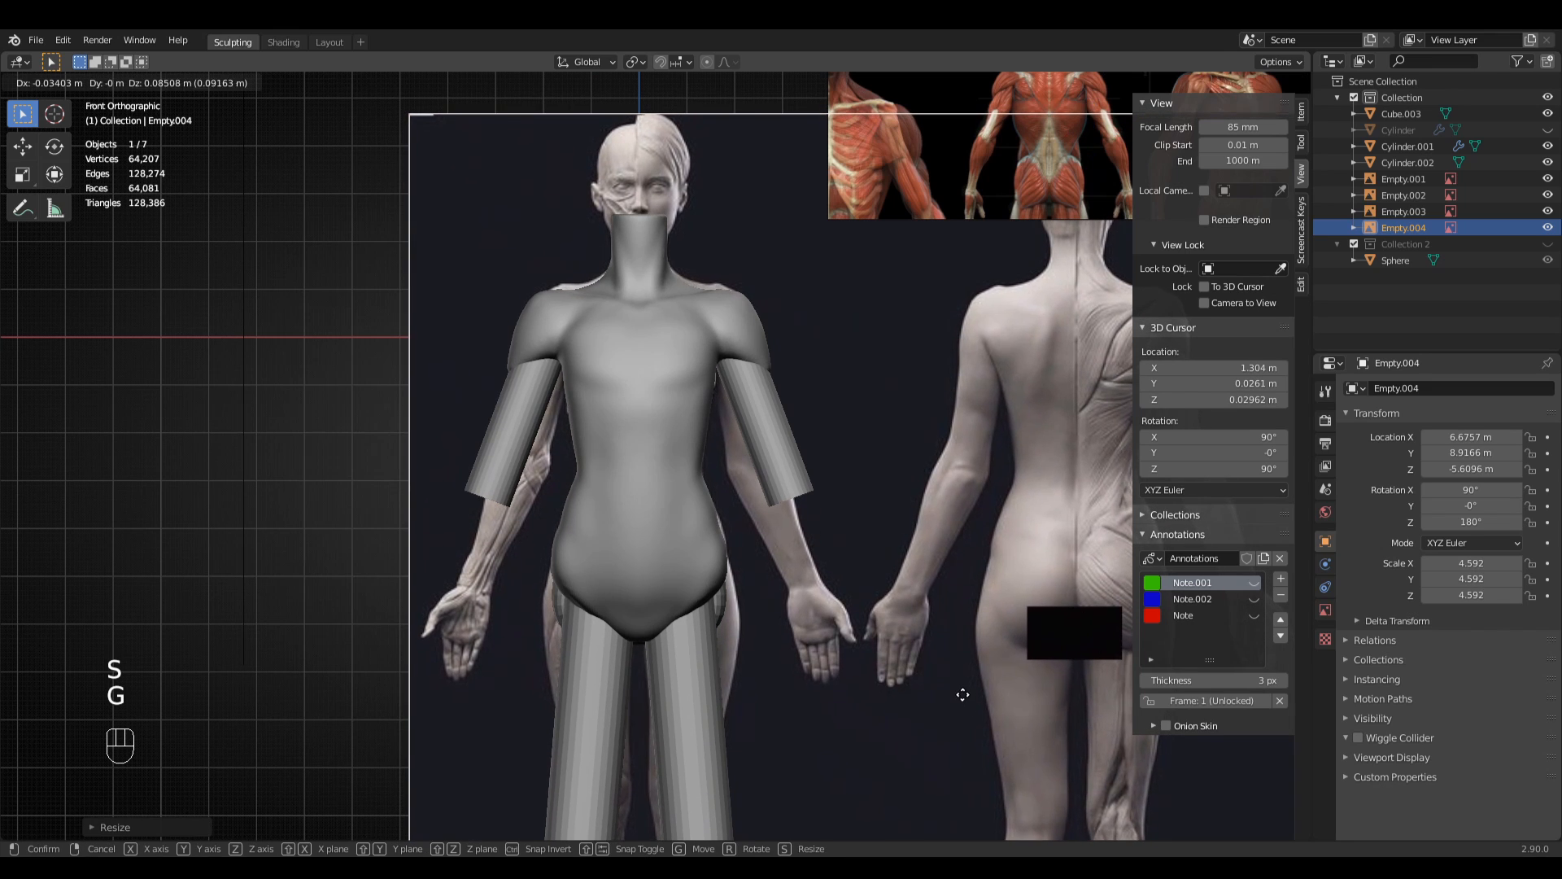
{"action": "left_click", "coordinate": [960, 696]}
{"action": "key", "text": "g"}
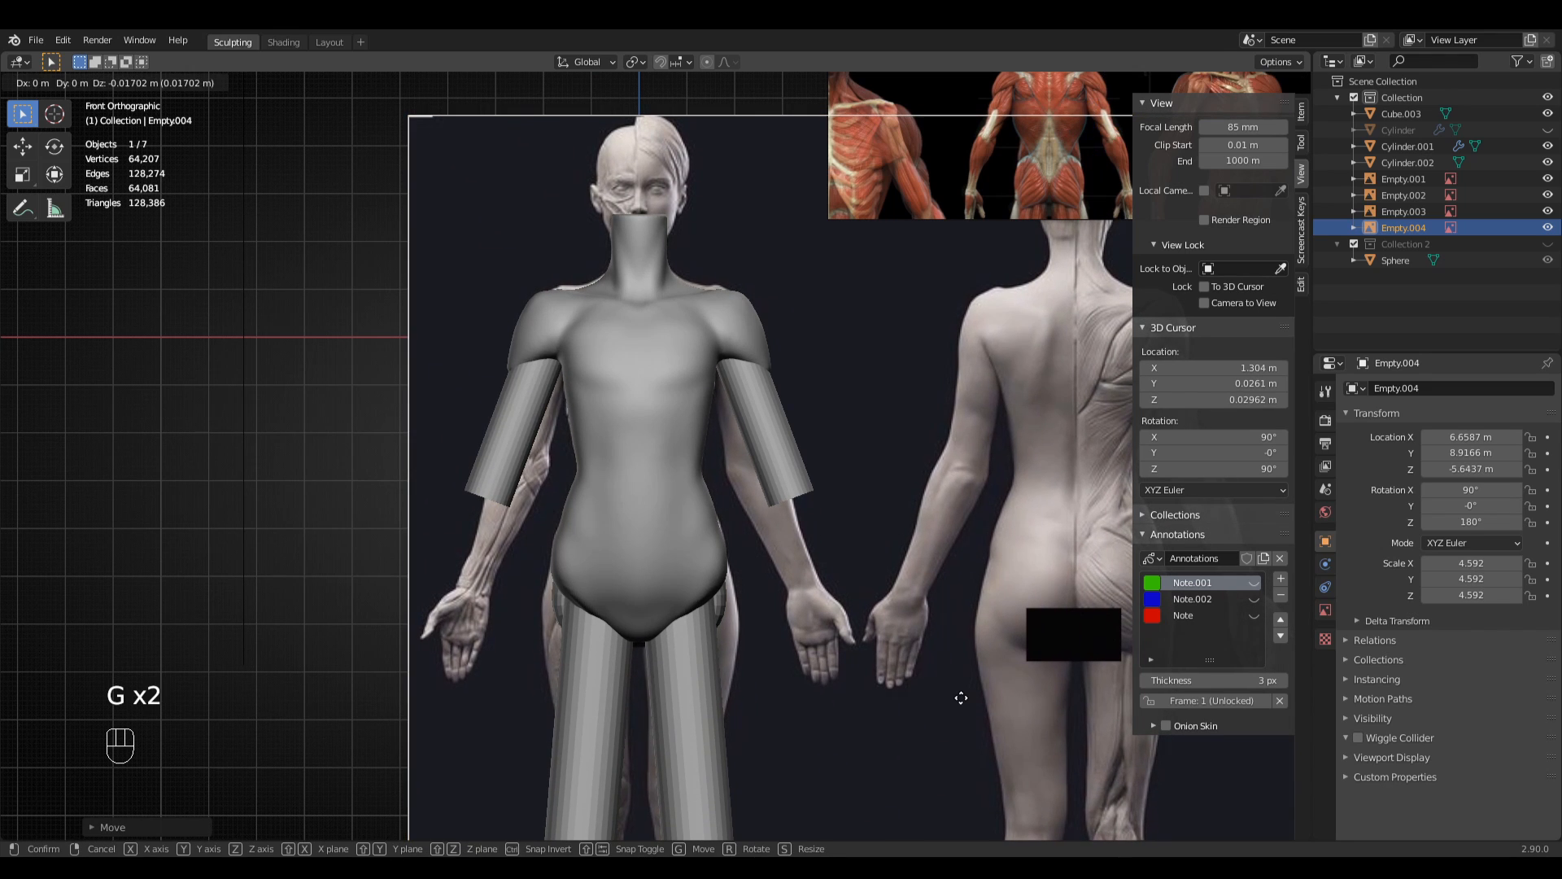
{"action": "left_click", "coordinate": [958, 696]}
{"action": "key", "text": "g"}
{"action": "left_click", "coordinate": [960, 697]}
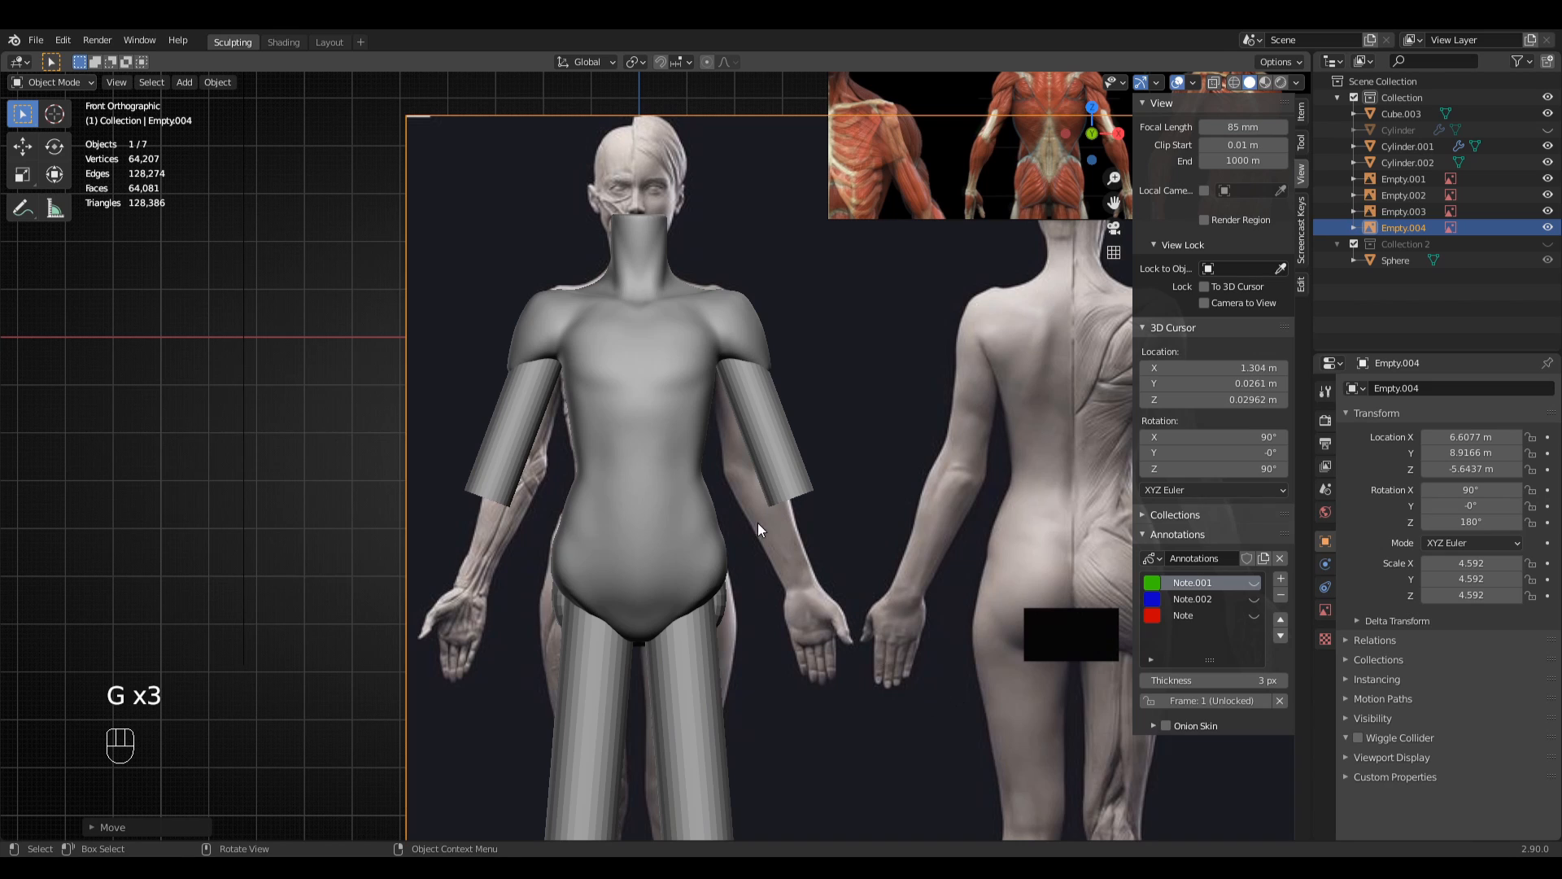
- Select the torso mesh and enable X-Ray in the viewport shading with MatCap lighting
{"action": "left_click", "coordinate": [670, 545]}
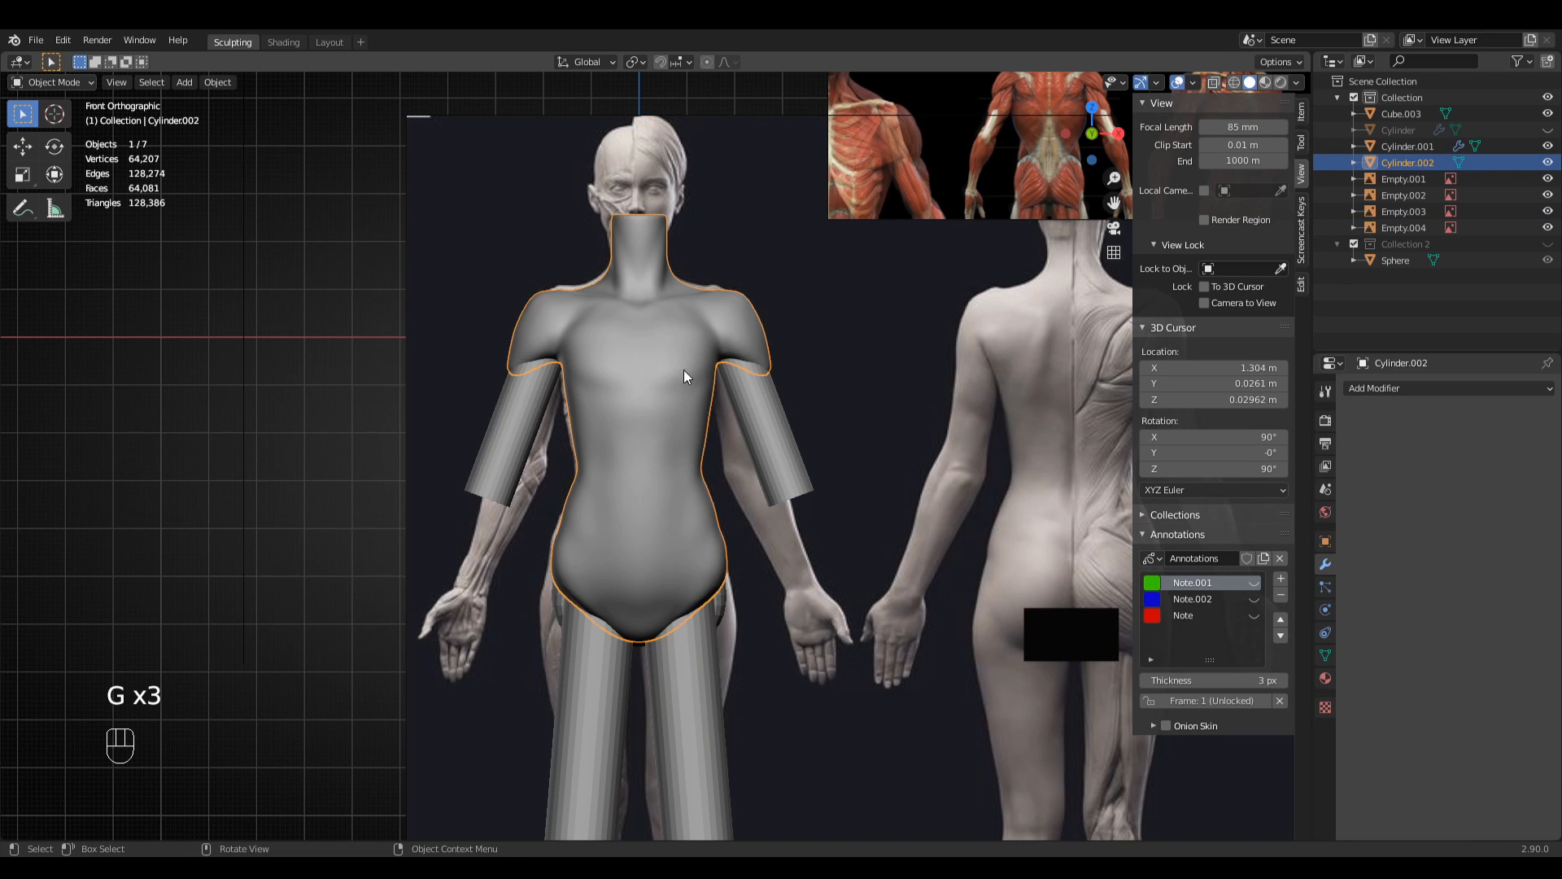
{"action": "left_click", "coordinate": [1297, 82]}
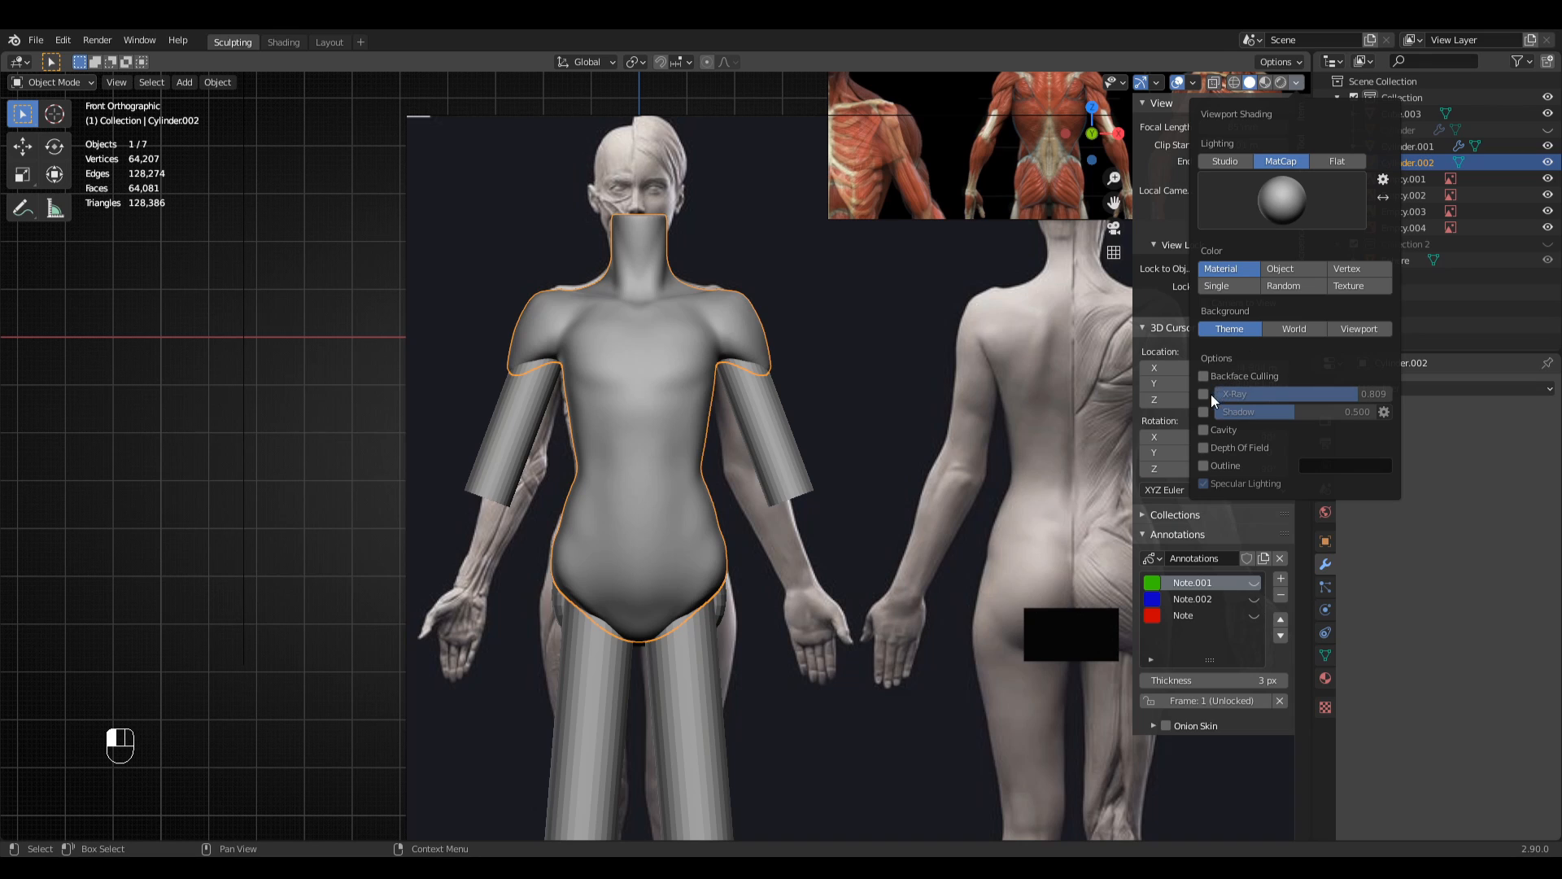
{"action": "left_click", "coordinate": [1225, 162]}
{"action": "left_click", "coordinate": [1268, 159]}
{"action": "left_click", "coordinate": [1224, 164]}
{"action": "left_click", "coordinate": [1271, 161]}
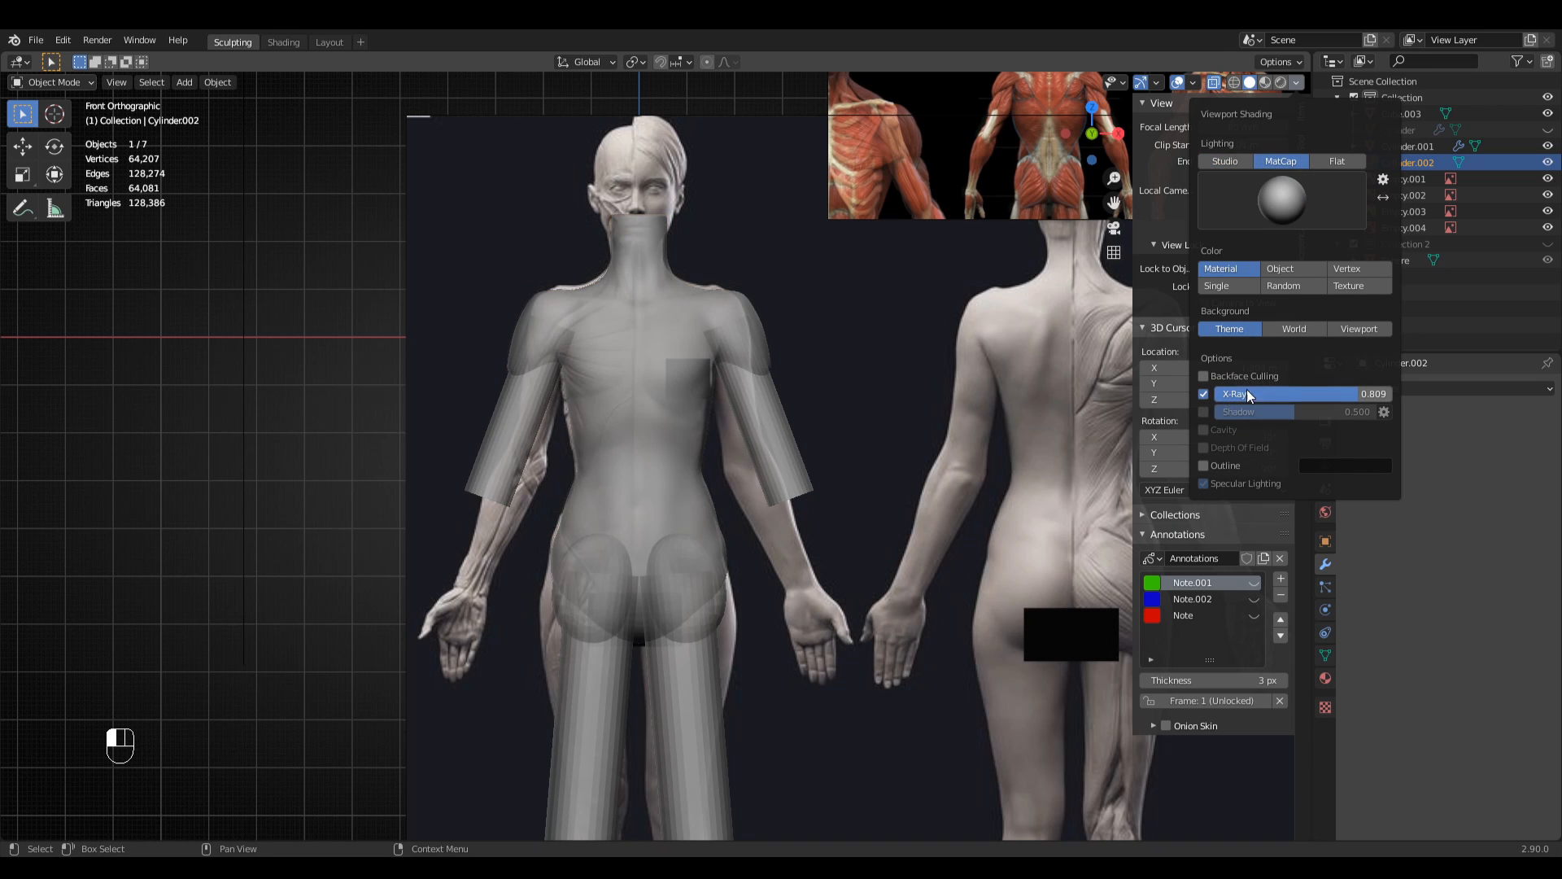
- Adjust the X-Ray opacity to 0.782 and shift the full-body reference image along X to 6.6602 m
{"action": "mouse_move", "coordinate": [1330, 394]}
{"action": "left_mouse_down"}
{"action": "mouse_move", "coordinate": [1252, 401]}
{"action": "mouse_move", "coordinate": [1369, 388]}
{"action": "mouse_move", "coordinate": [1284, 394]}
{"action": "mouse_move", "coordinate": [1345, 389]}
{"action": "mouse_move", "coordinate": [1330, 389]}
{"action": "left_mouse_up"}
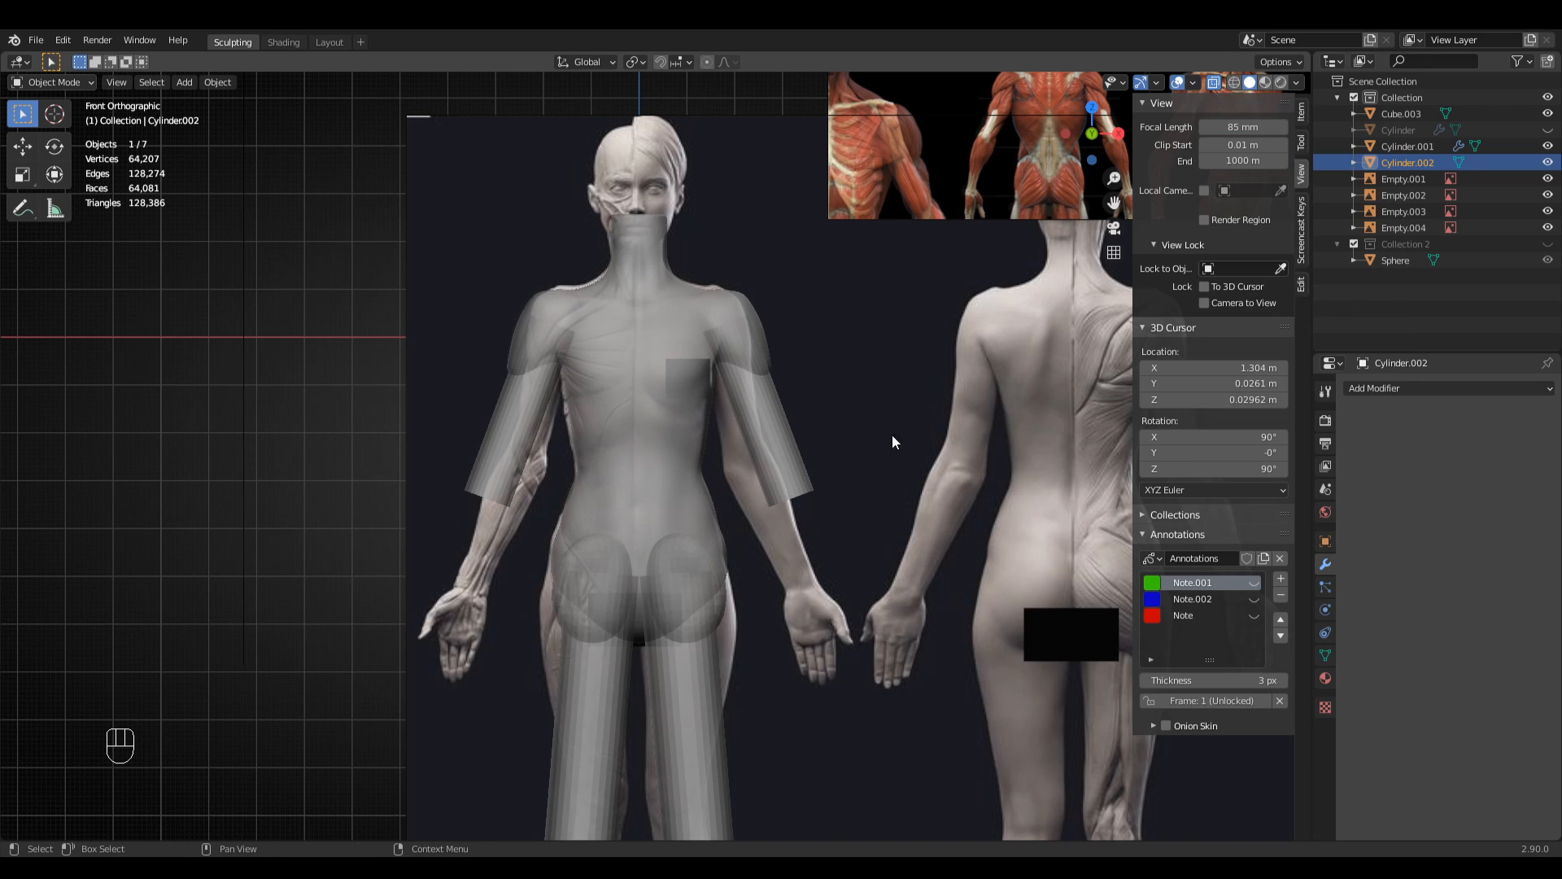
{"action": "left_click", "coordinate": [846, 554]}
{"action": "middle_click_drag", "start_coordinate": [903, 648], "coordinate": [897, 520], "text": "ctrl"}
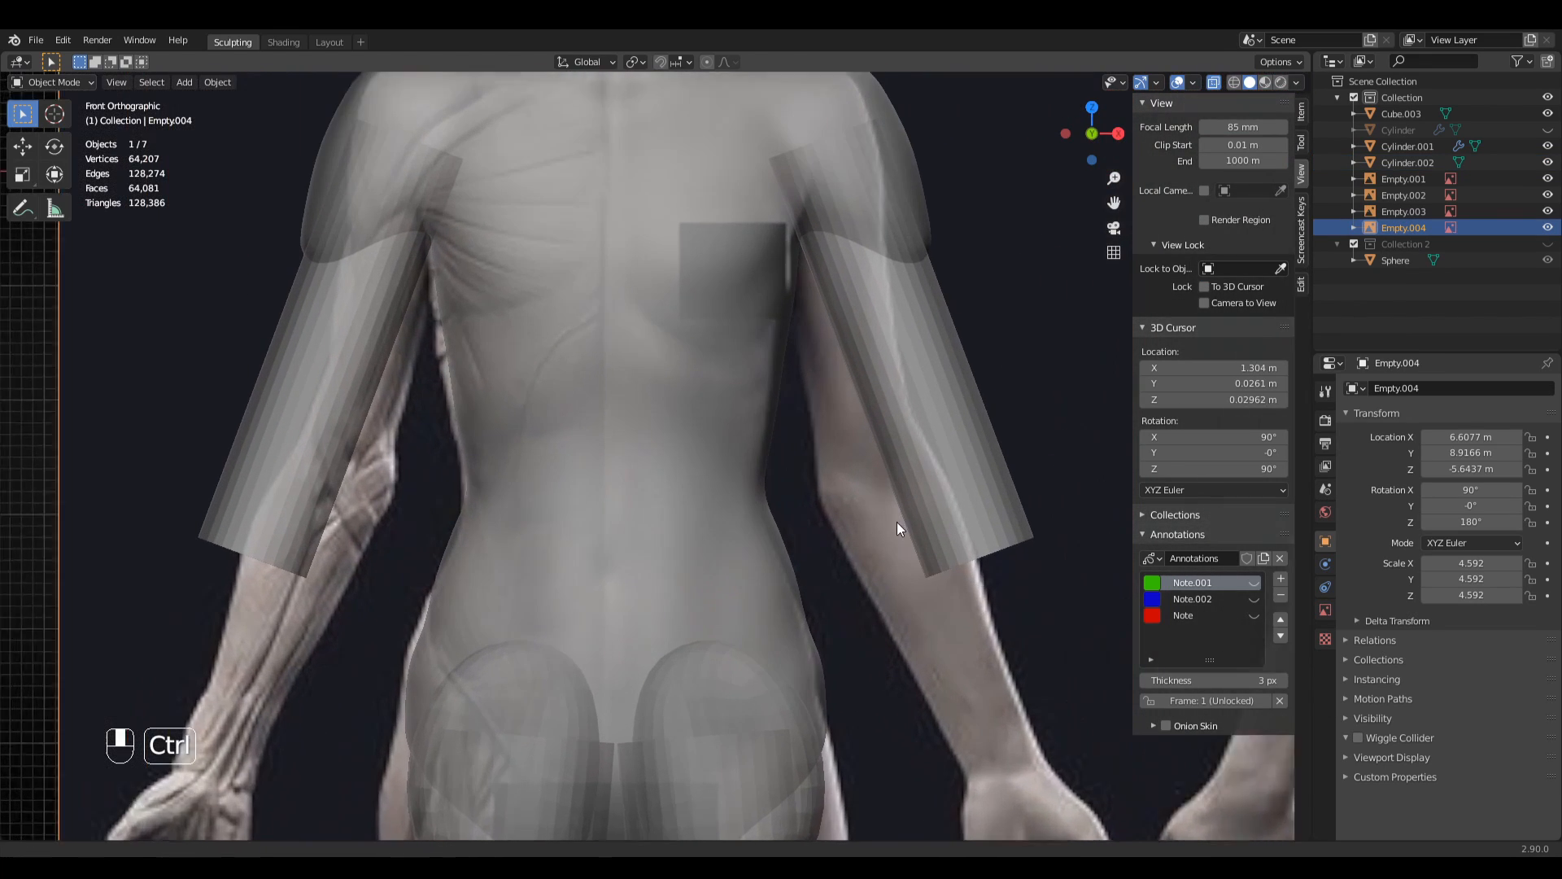
{"action": "key", "text": "g"}
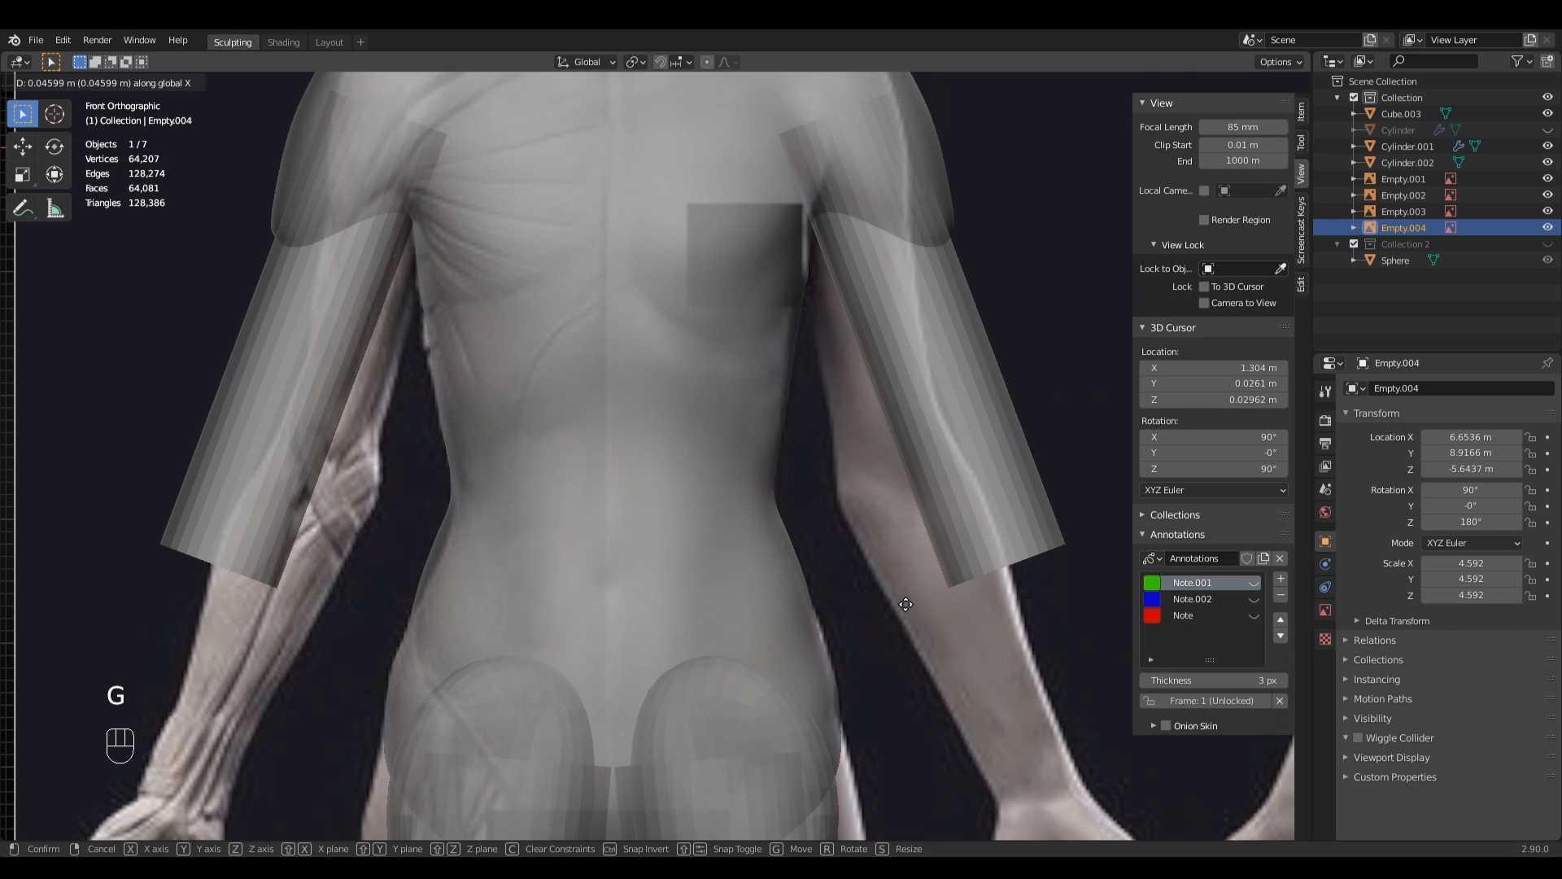
{"action": "left_click", "coordinate": [907, 607]}
{"action": "middle_click_drag", "start_coordinate": [920, 516], "coordinate": [849, 619], "text": "ctrl"}
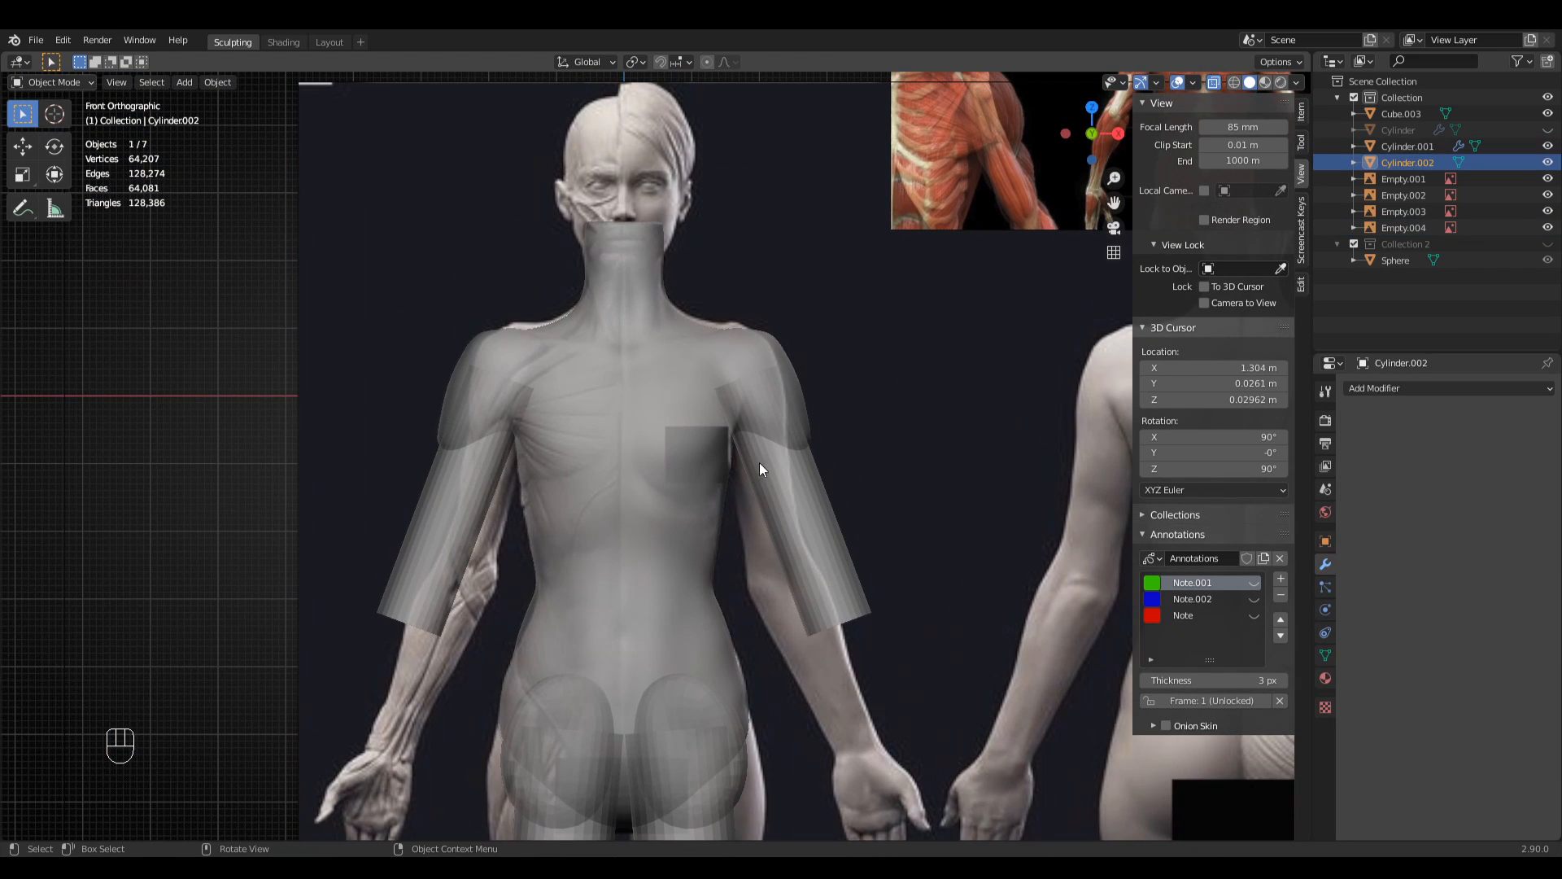
- Reselect the torso mesh, switch it to Sculpt Mode and frame its waist and hips in front view
{"action": "middle_click_drag", "start_coordinate": [745, 419], "coordinate": [789, 482], "text": "ctrl"}
{"action": "middle_click_drag", "start_coordinate": [790, 482], "coordinate": [635, 505]}
{"action": "left_click", "coordinate": [651, 526]}
{"action": "left_click", "coordinate": [647, 477]}
{"action": "left_click", "coordinate": [47, 82]}
{"action": "left_click", "coordinate": [57, 137]}
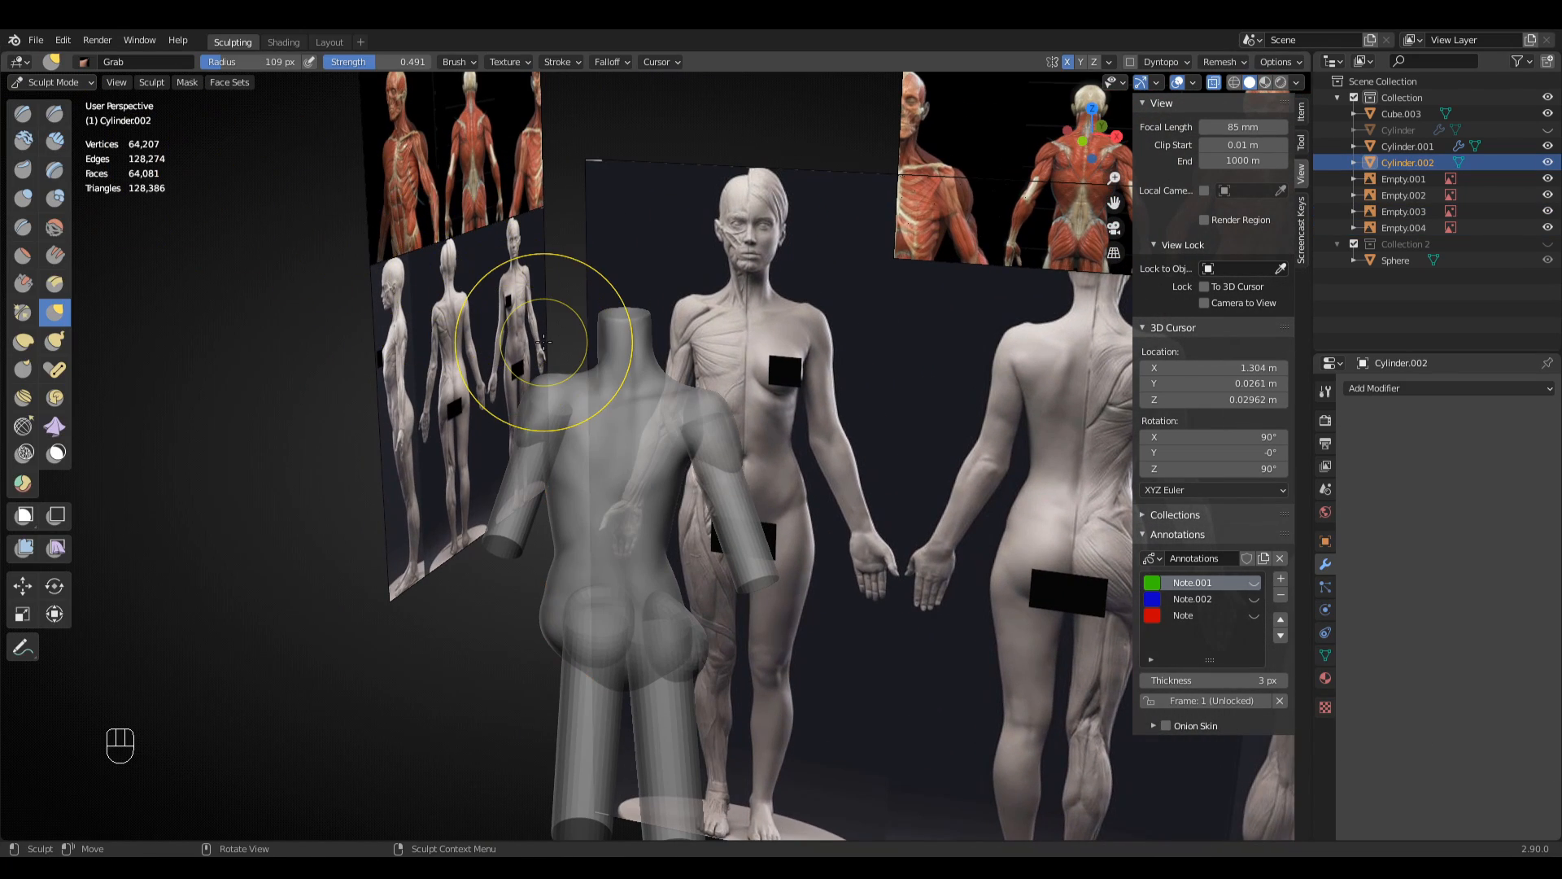
{"action": "key", "text": "KP_1"}
{"action": "mouse_move", "coordinate": [646, 606]}
{"action": "middle_mouse_down", "text": "shift"}
{"action": "mouse_move", "coordinate": [649, 516]}
{"action": "mouse_move", "coordinate": [767, 391]}
{"action": "middle_mouse_up", "text": "shift"}
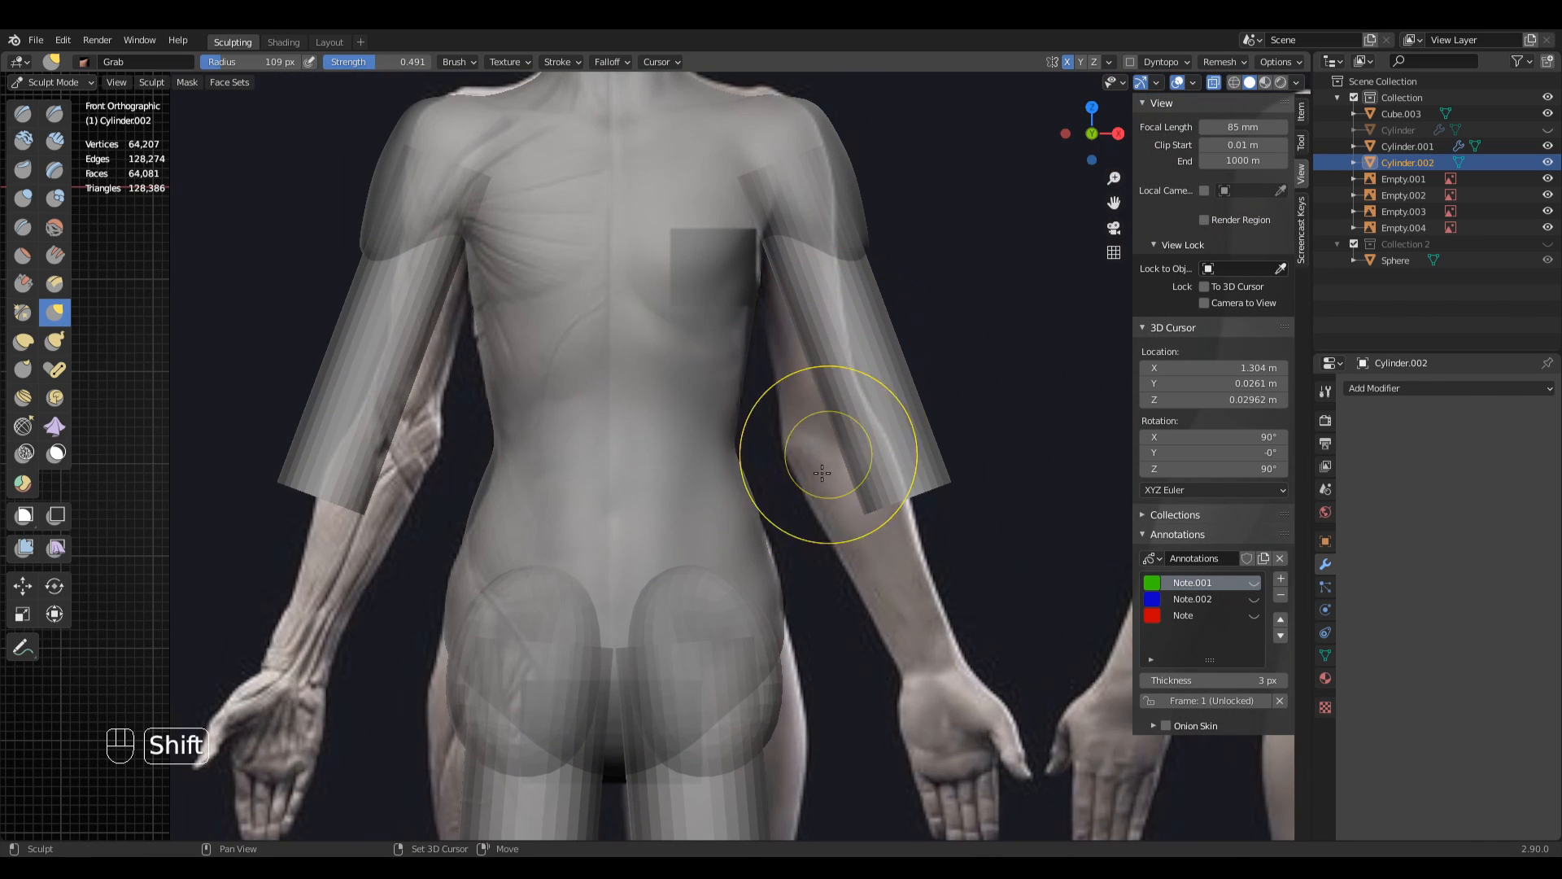
{"action": "middle_click_drag", "start_coordinate": [829, 457], "coordinate": [826, 356], "text": "shift"}
{"action": "middle_click_drag", "start_coordinate": [783, 443], "coordinate": [788, 534], "text": "shift"}
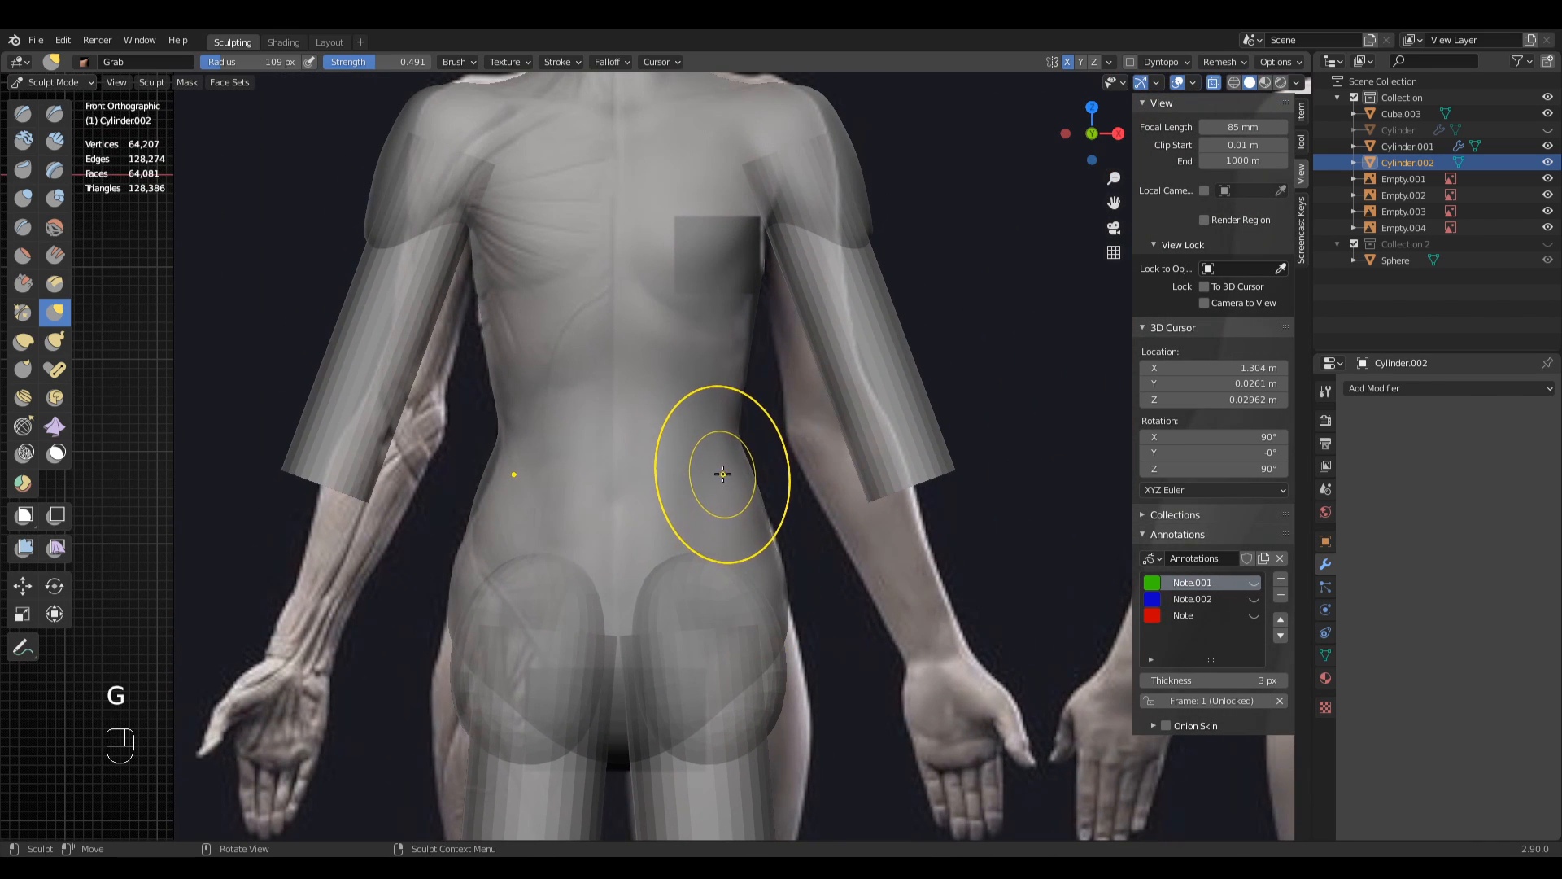
- Reshape the torso's waist and hip outline to the front reference using the Grab brush at a 175 px radius
{"action": "key", "text": "f"}
{"action": "key", "text": "f"}
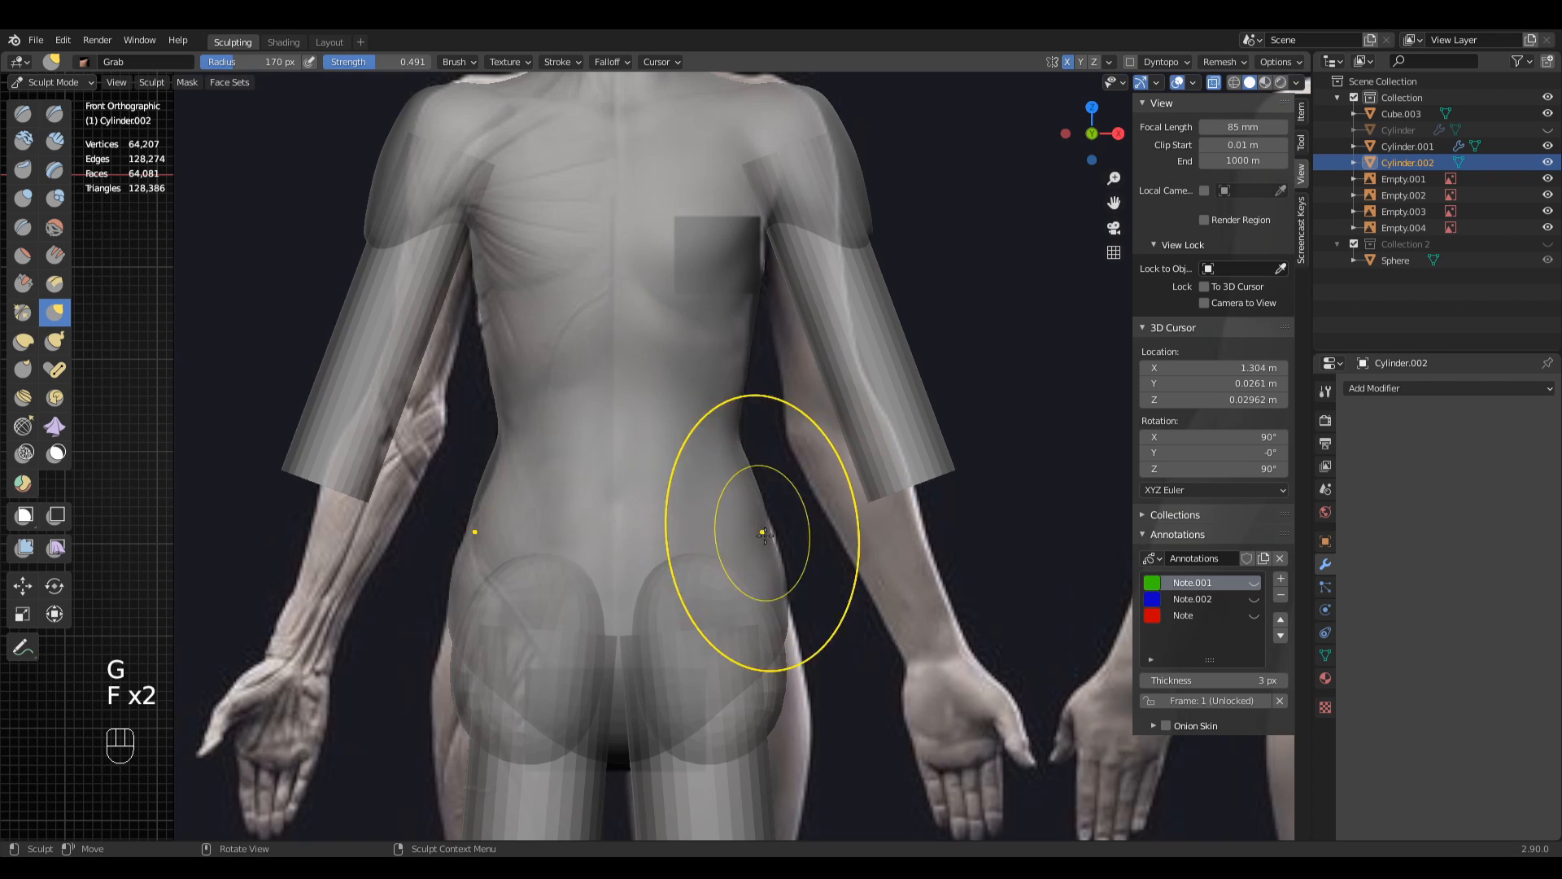
{"action": "middle_click_drag", "start_coordinate": [732, 296], "coordinate": [737, 432], "text": "shift"}
{"action": "key", "text": "f"}
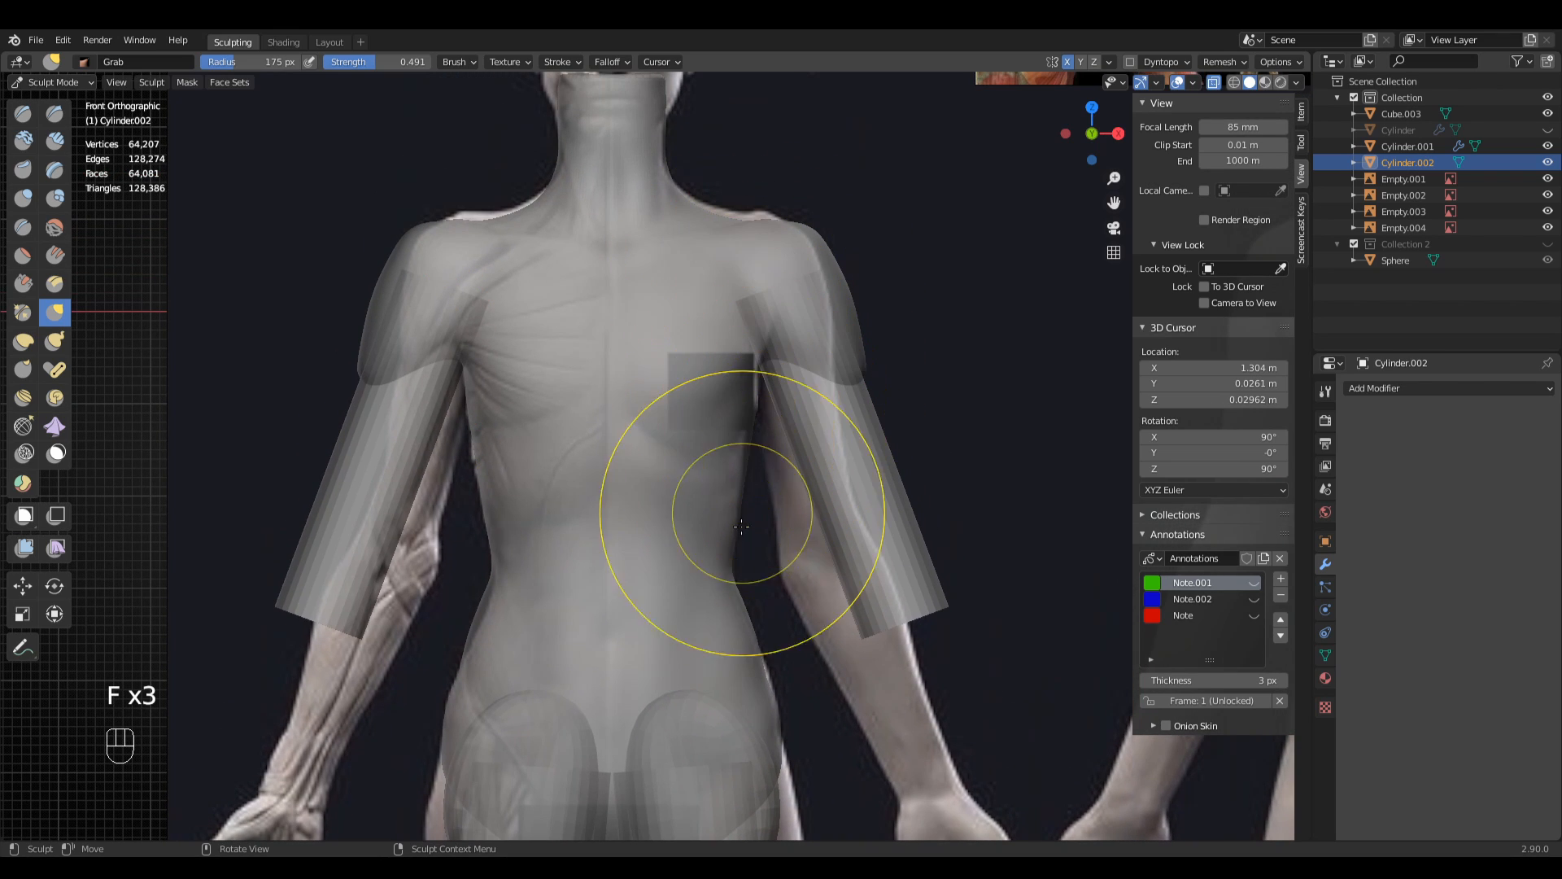
{"action": "left_click_drag", "start_coordinate": [753, 631], "coordinate": [743, 639]}
{"action": "left_click_drag", "start_coordinate": [766, 699], "coordinate": [761, 695]}
{"action": "left_click_drag", "start_coordinate": [754, 631], "coordinate": [750, 630]}
{"action": "left_click_drag", "start_coordinate": [771, 705], "coordinate": [774, 703]}
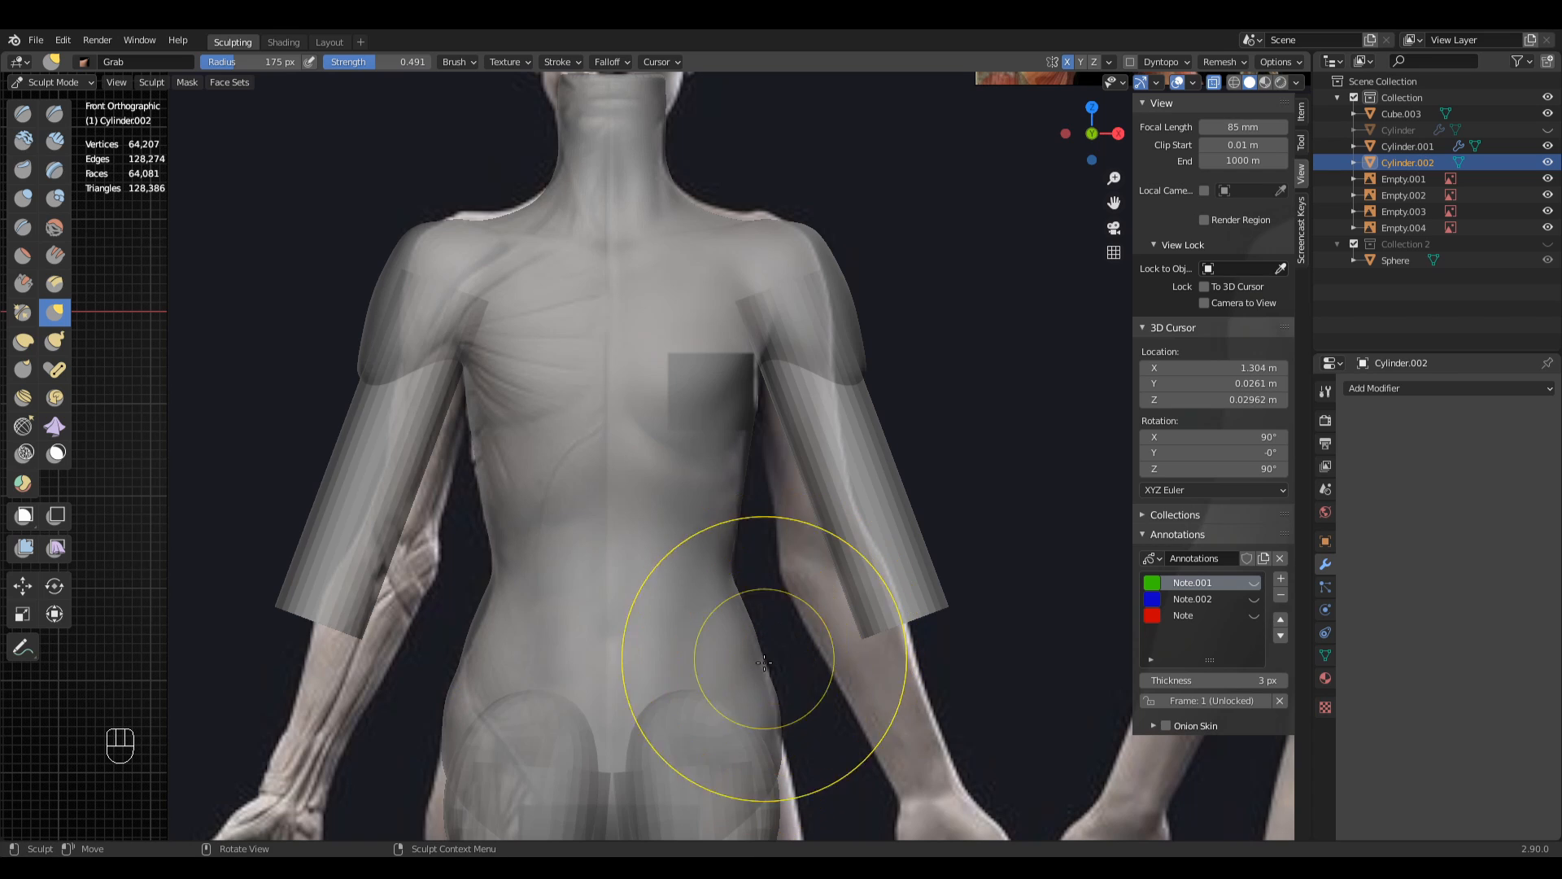
- Pull the ribcage sides and outer shoulders toward the front reference outline using a larger Grab brush
{"action": "middle_click_drag", "start_coordinate": [645, 564], "coordinate": [698, 593], "text": "shift"}
{"action": "key", "text": "f"}
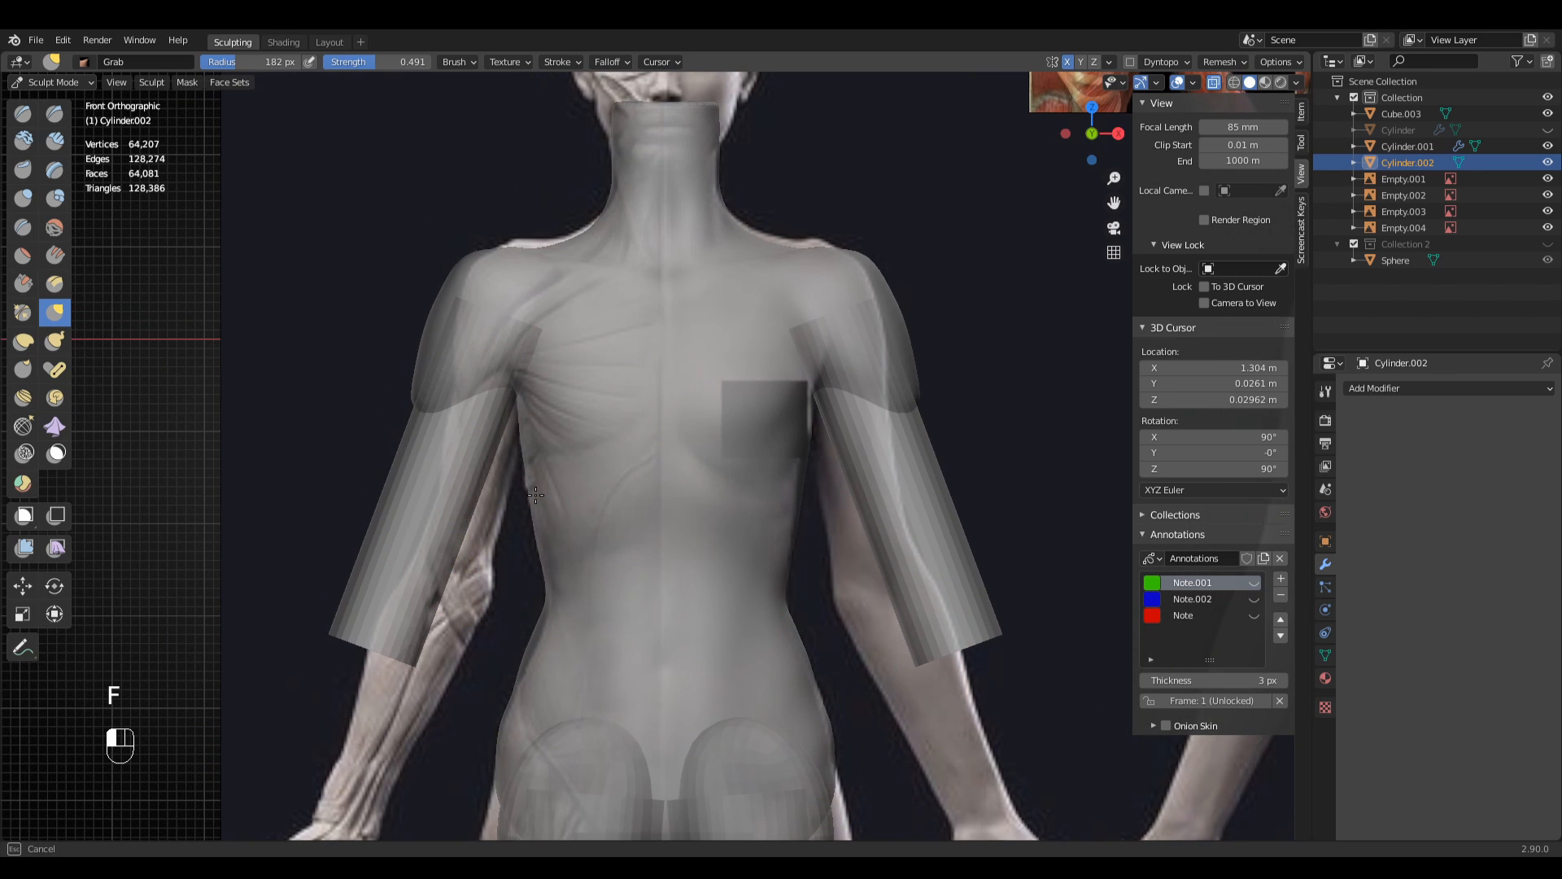
{"action": "key", "text": "f"}
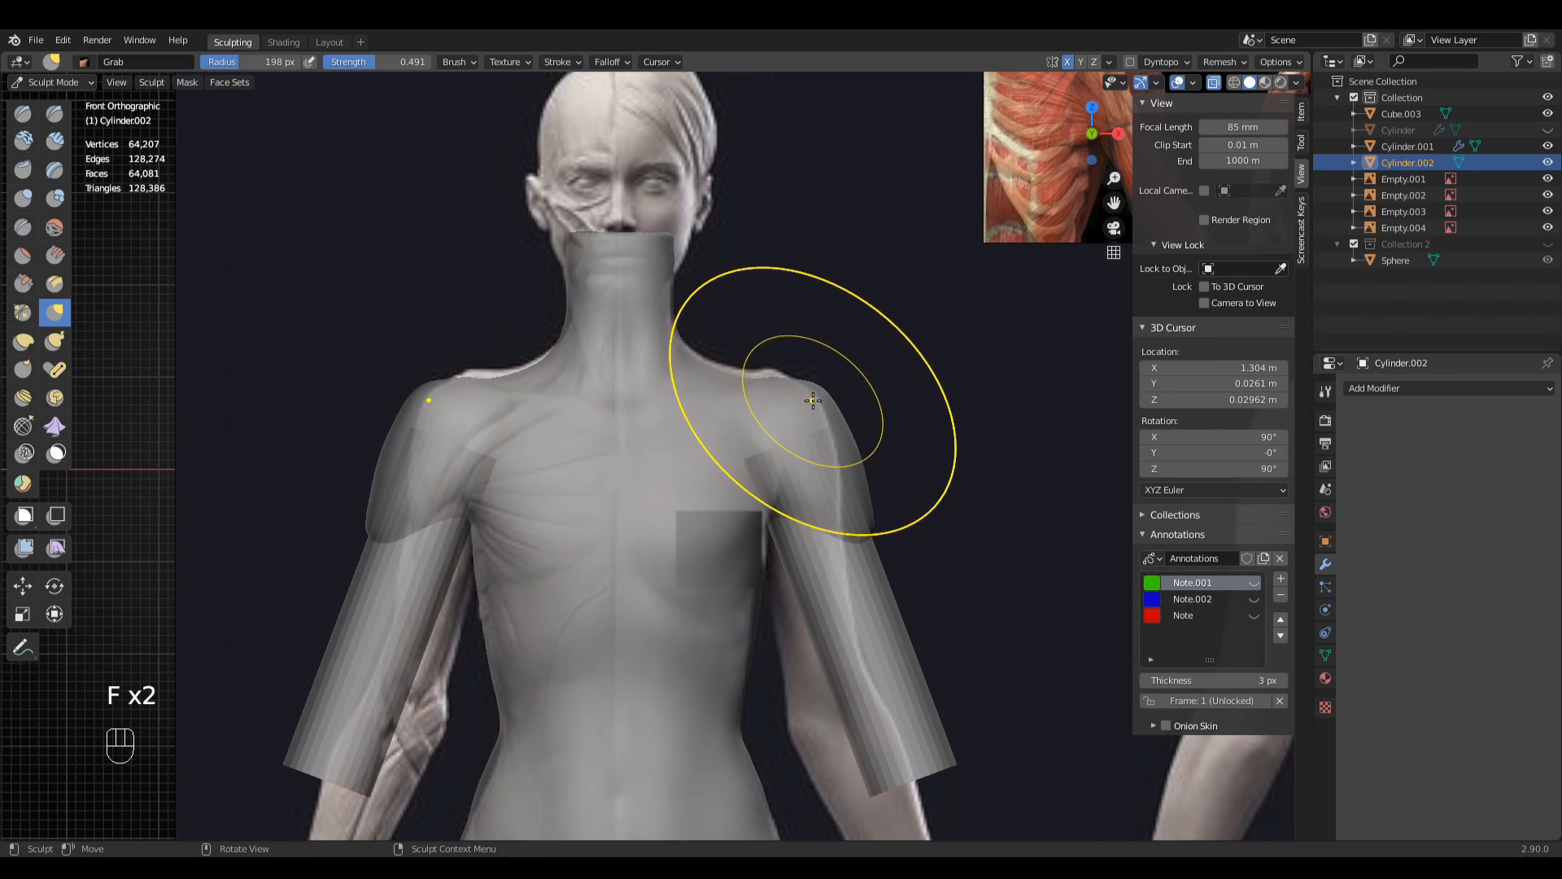
{"action": "left_click", "coordinate": [808, 393]}
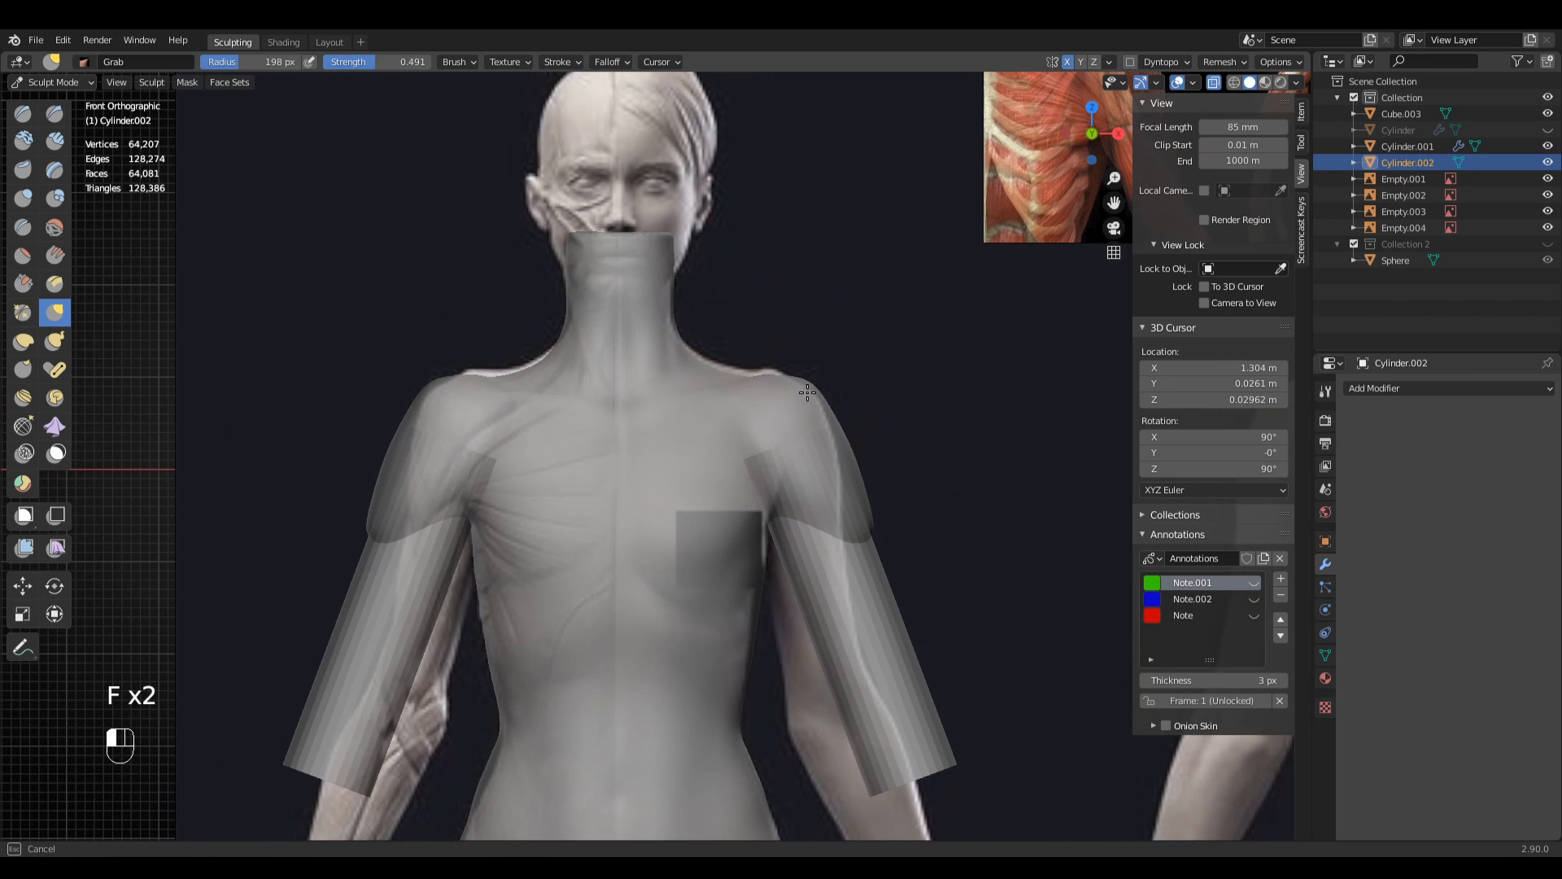
{"action": "left_click_drag", "start_coordinate": [842, 473], "coordinate": [824, 474]}
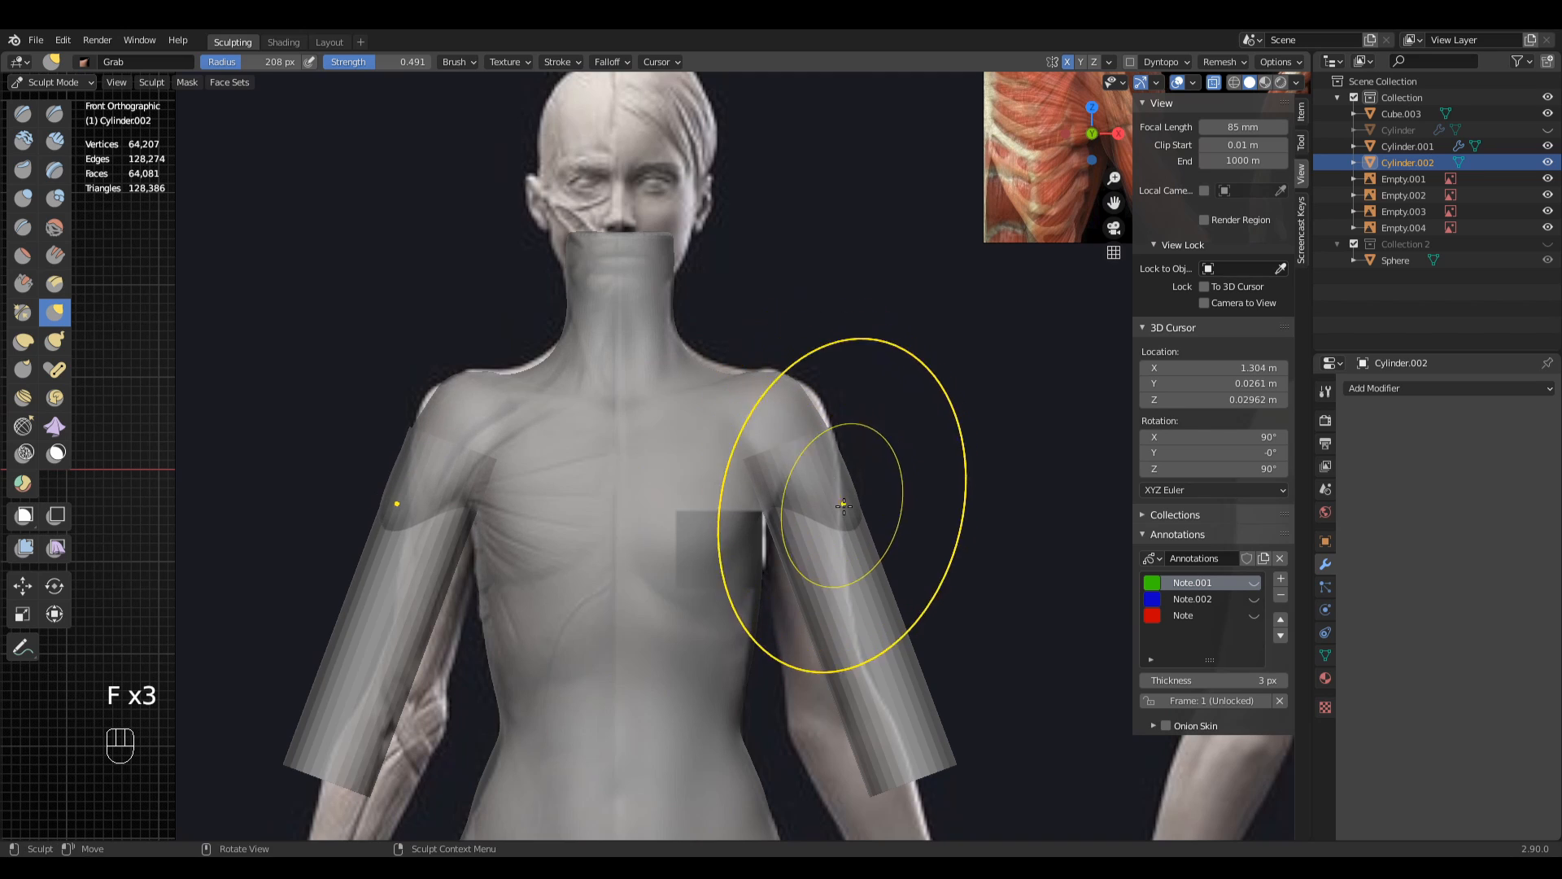
- Refine the shoulder tops, neck slope and armpits against the reference with the Grab brush at 138 to 154 px
{"action": "key", "text": "f"}
{"action": "left_click", "coordinate": [771, 434]}
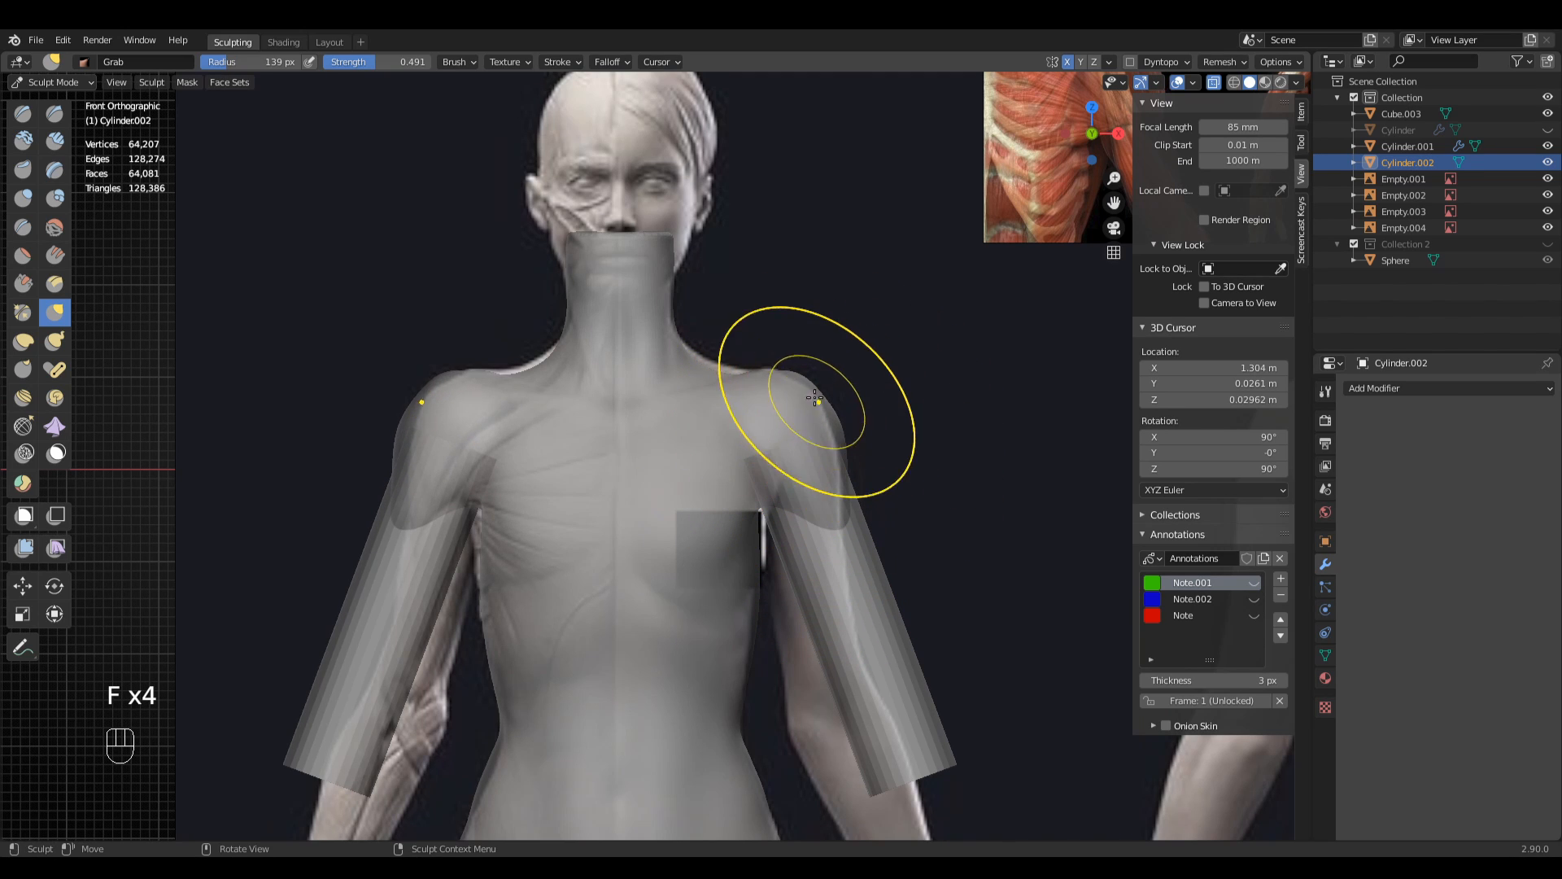
{"action": "middle_click_drag", "start_coordinate": [834, 549], "coordinate": [845, 522], "text": "shift"}
{"action": "key", "text": "f"}
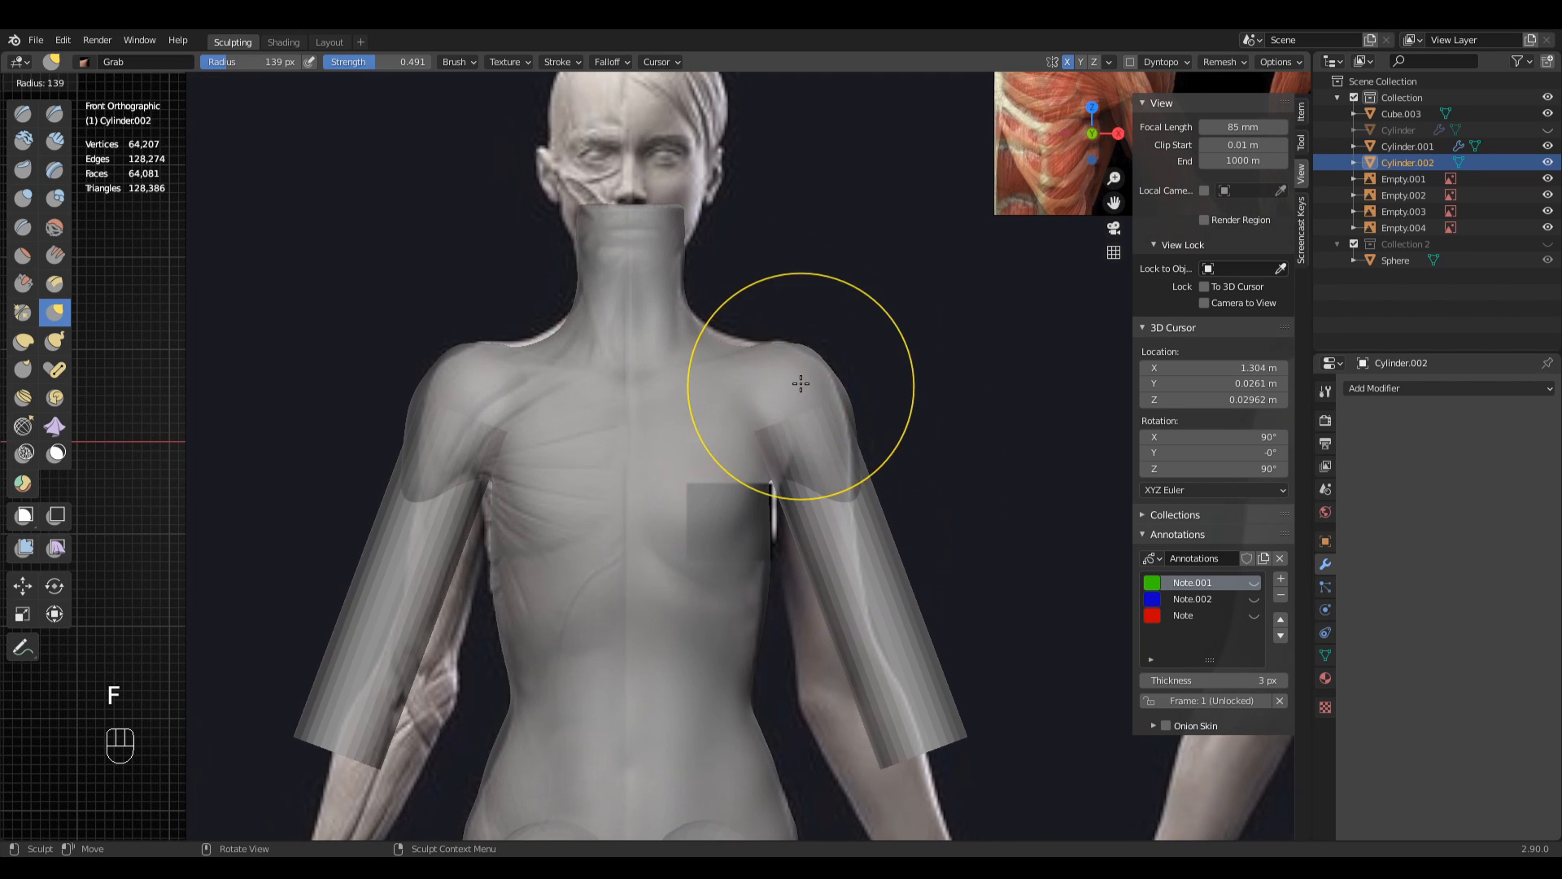
{"action": "left_click", "coordinate": [801, 383]}
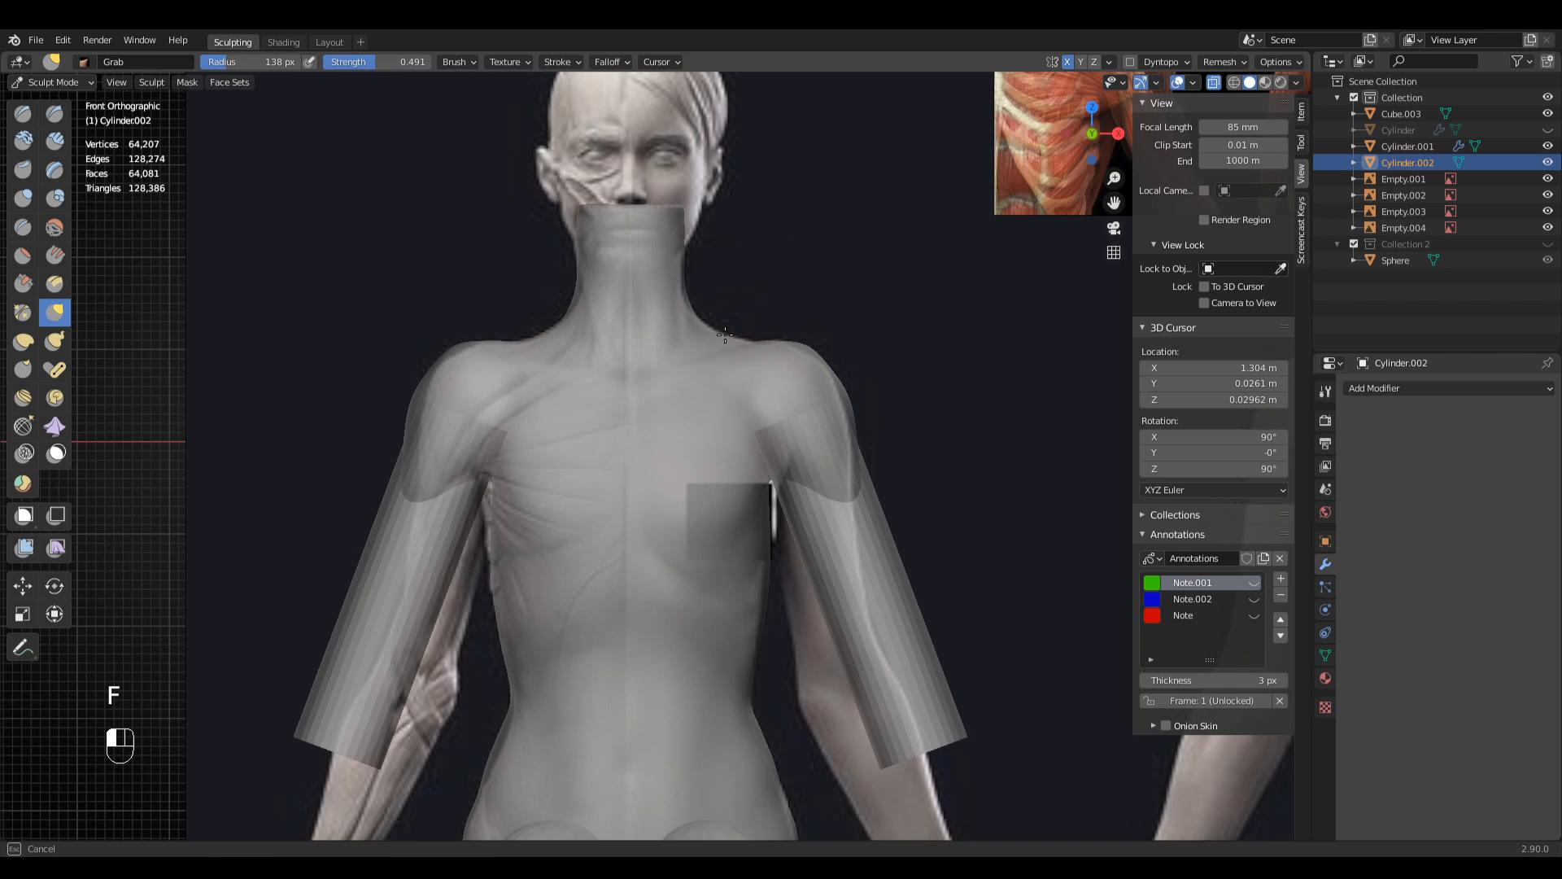
{"action": "key", "text": "f"}
{"action": "left_click", "coordinate": [881, 501]}
{"action": "left_click_drag", "start_coordinate": [763, 514], "coordinate": [767, 513]}
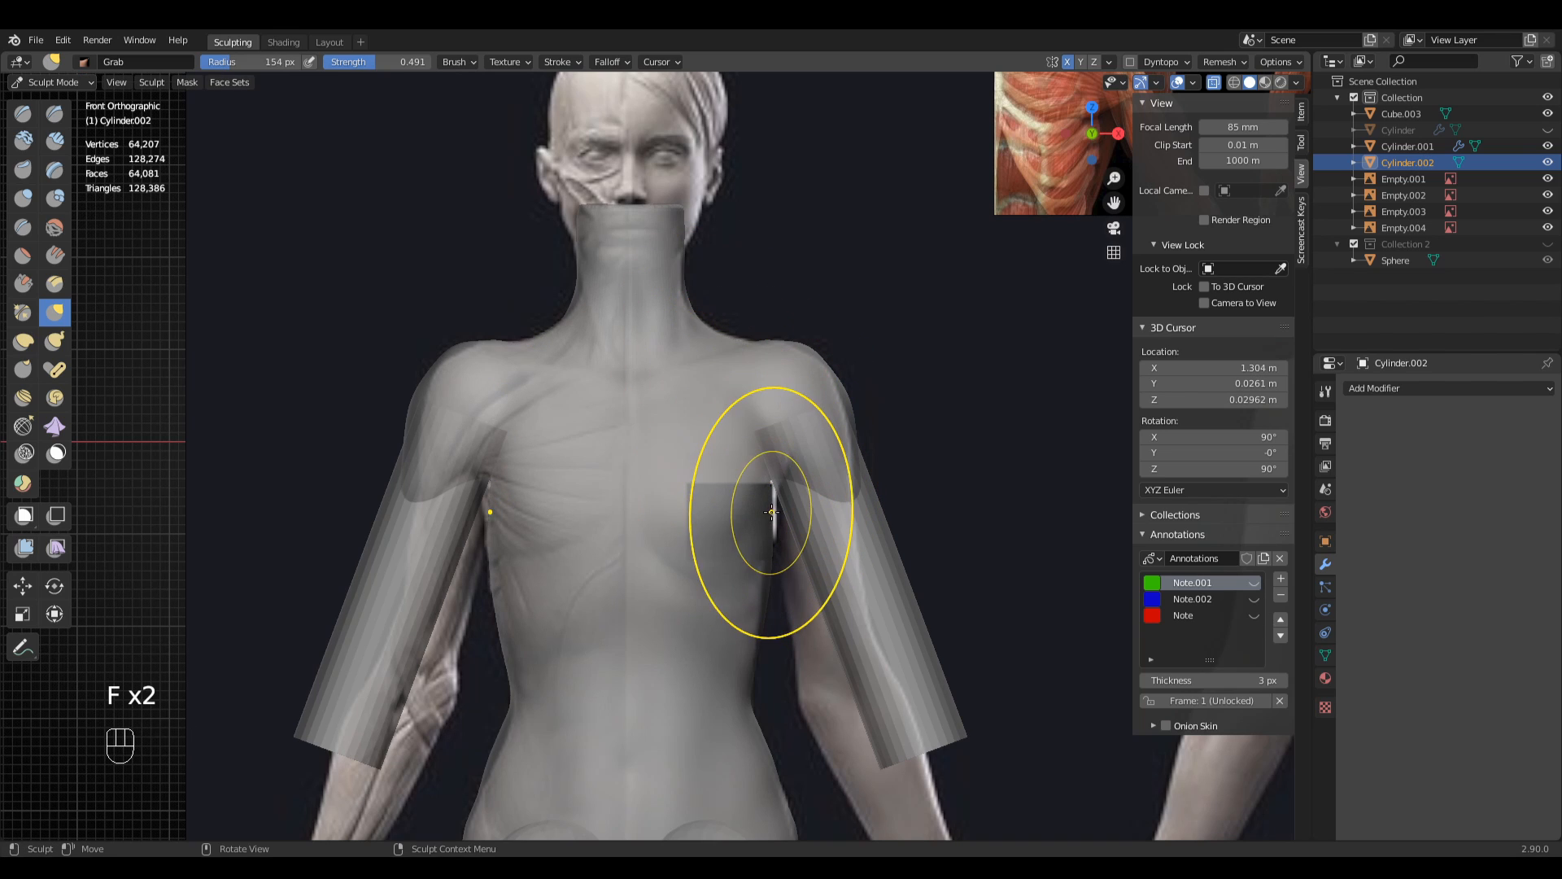
- Turn off X-Ray in the viewport shading to display the torso as a solid
{"action": "middle_click_drag", "start_coordinate": [1043, 353], "coordinate": [900, 427], "text": "ctrl"}
{"action": "left_click", "coordinate": [1297, 84]}
{"action": "left_click", "coordinate": [1203, 397]}
- Step back through the recent sculpt strokes to compare the torso's shape with the front reference
{"action": "key", "text": "ctrl+z"}
{"action": "key", "text": "ctrl+z"}
{"action": "key", "text": "ctrl+z"}
{"action": "key", "text": "ctrl+z"}
{"action": "key", "text": "ctrl+z"}
{"action": "key", "text": "ctrl+z"}
{"action": "key", "text": "ctrl+z"}
{"action": "key", "text": "ctrl+z"}
{"action": "key", "text": "ctrl+z"}
{"action": "key", "text": "ctrl+z"}
{"action": "key", "text": "ctrl+z"}
{"action": "key", "text": "ctrl+z"}
{"action": "key", "text": "ctrl+z"}
{"action": "key", "text": "ctrl+z"}
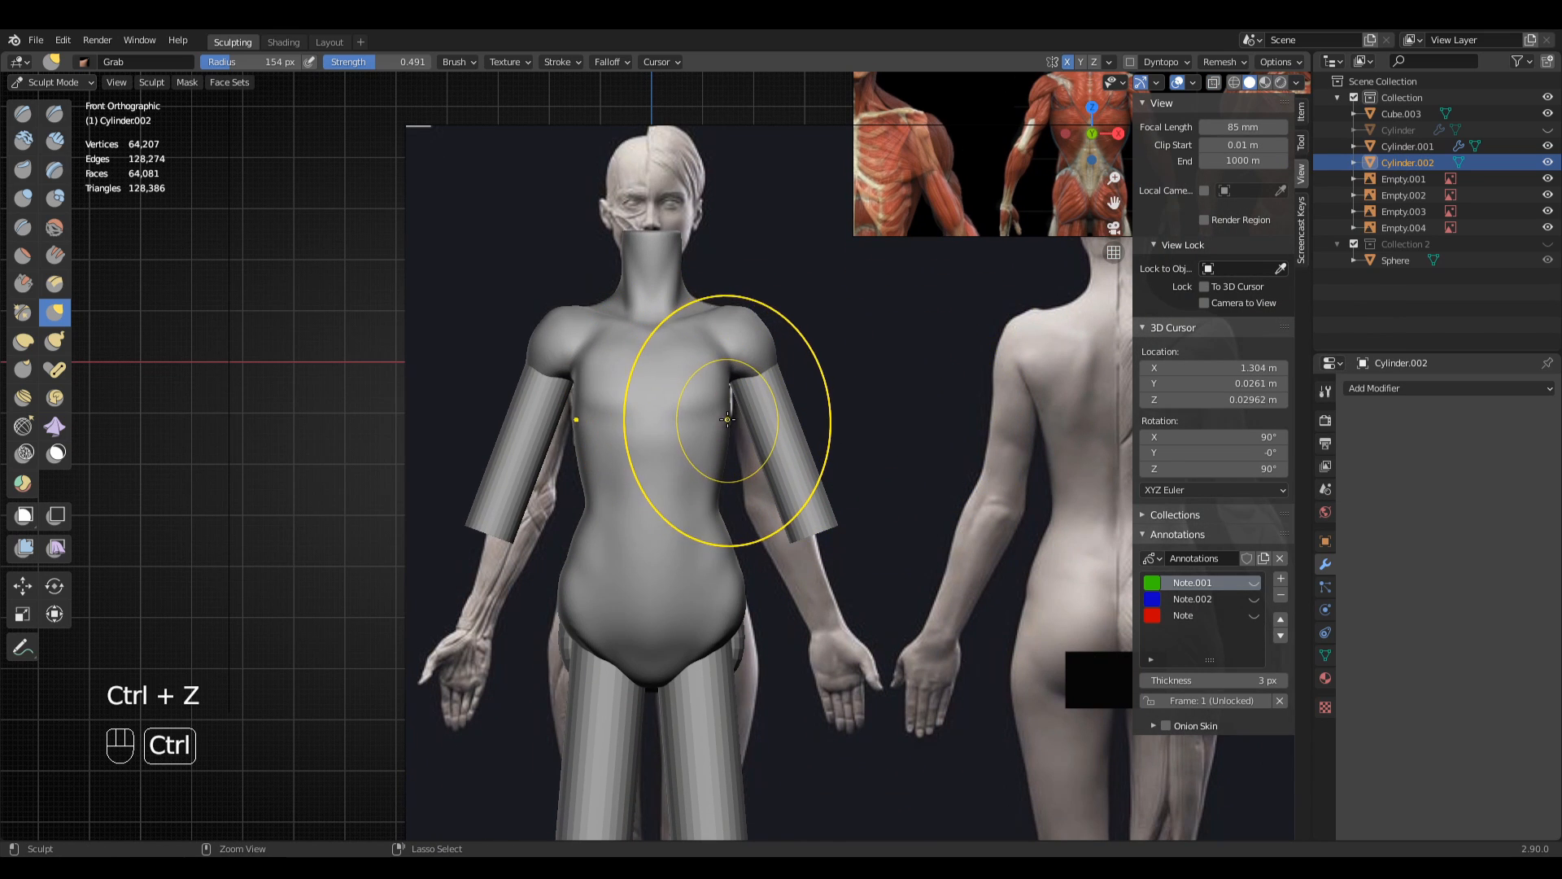
- Reduce the Grab brush radius to 88 px and view the torso beside the references from several angles
{"action": "middle_click_drag", "start_coordinate": [731, 423], "coordinate": [657, 459]}
{"action": "key", "text": "f"}
{"action": "left_click", "coordinate": [606, 468]}
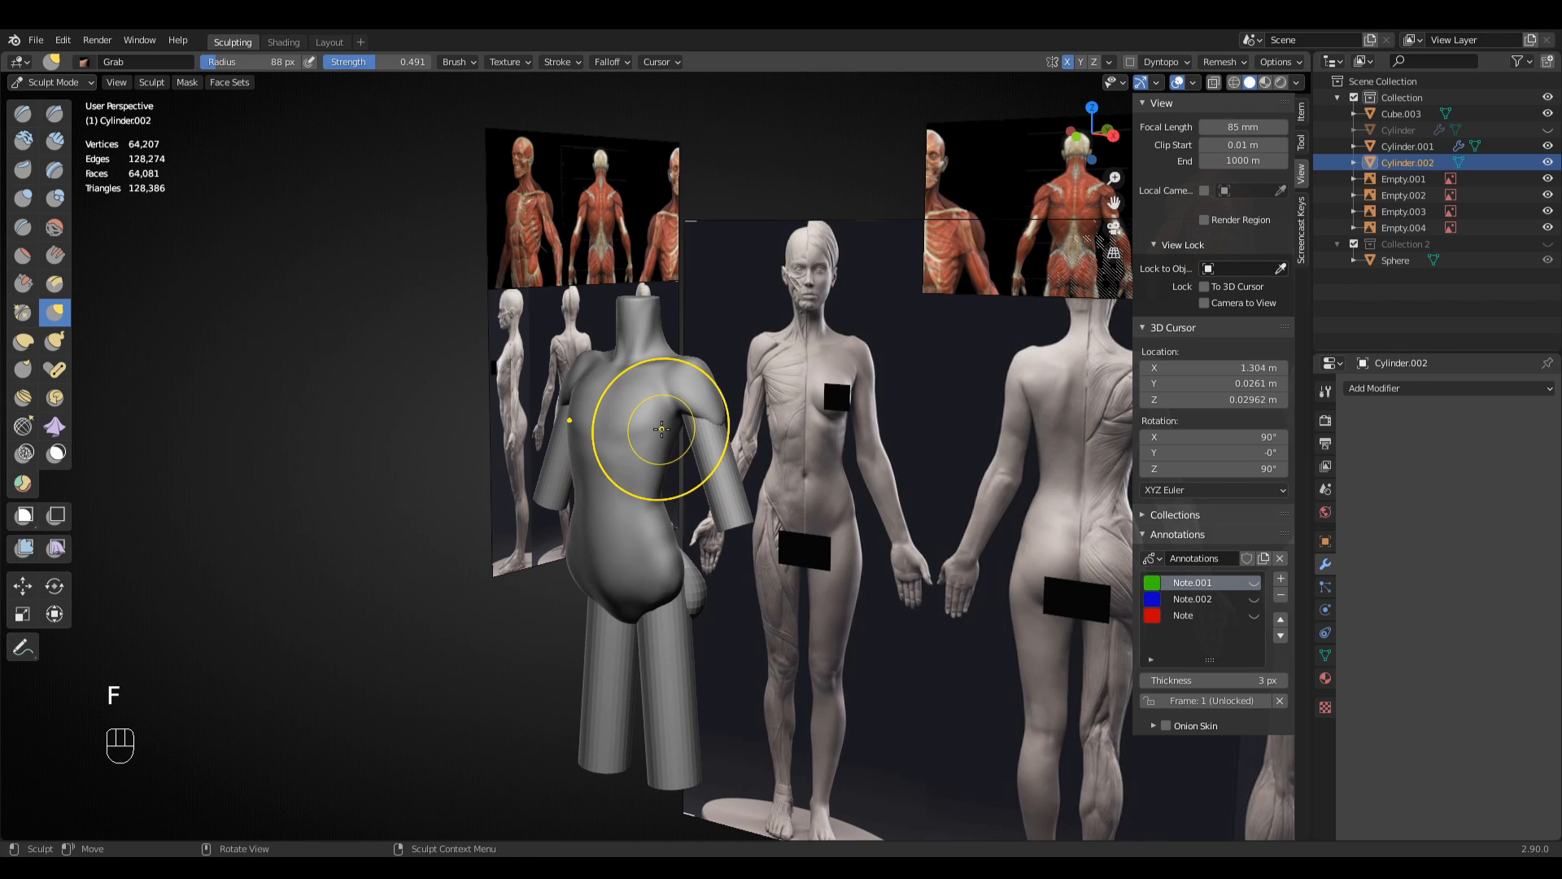
{"action": "key", "text": "KP_3"}
{"action": "middle_click_drag", "start_coordinate": [830, 450], "coordinate": [885, 579]}
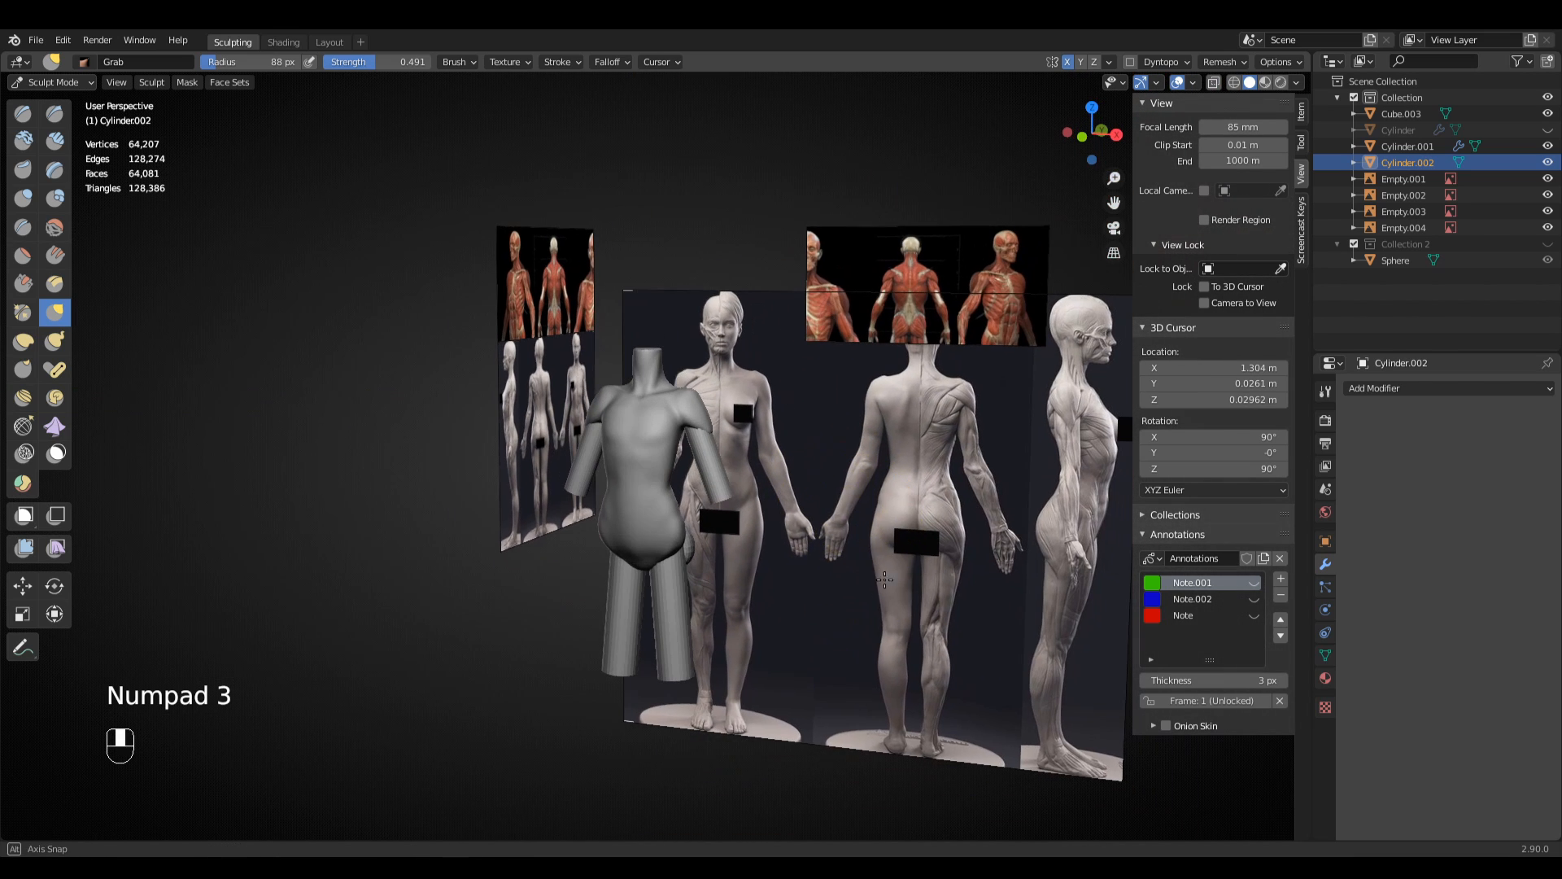
- Switch to Object Mode and delete the small grey full-body reference image from the side reference plane
{"action": "left_click", "coordinate": [55, 82]}
{"action": "left_click", "coordinate": [60, 102]}
{"action": "left_click", "coordinate": [808, 476]}
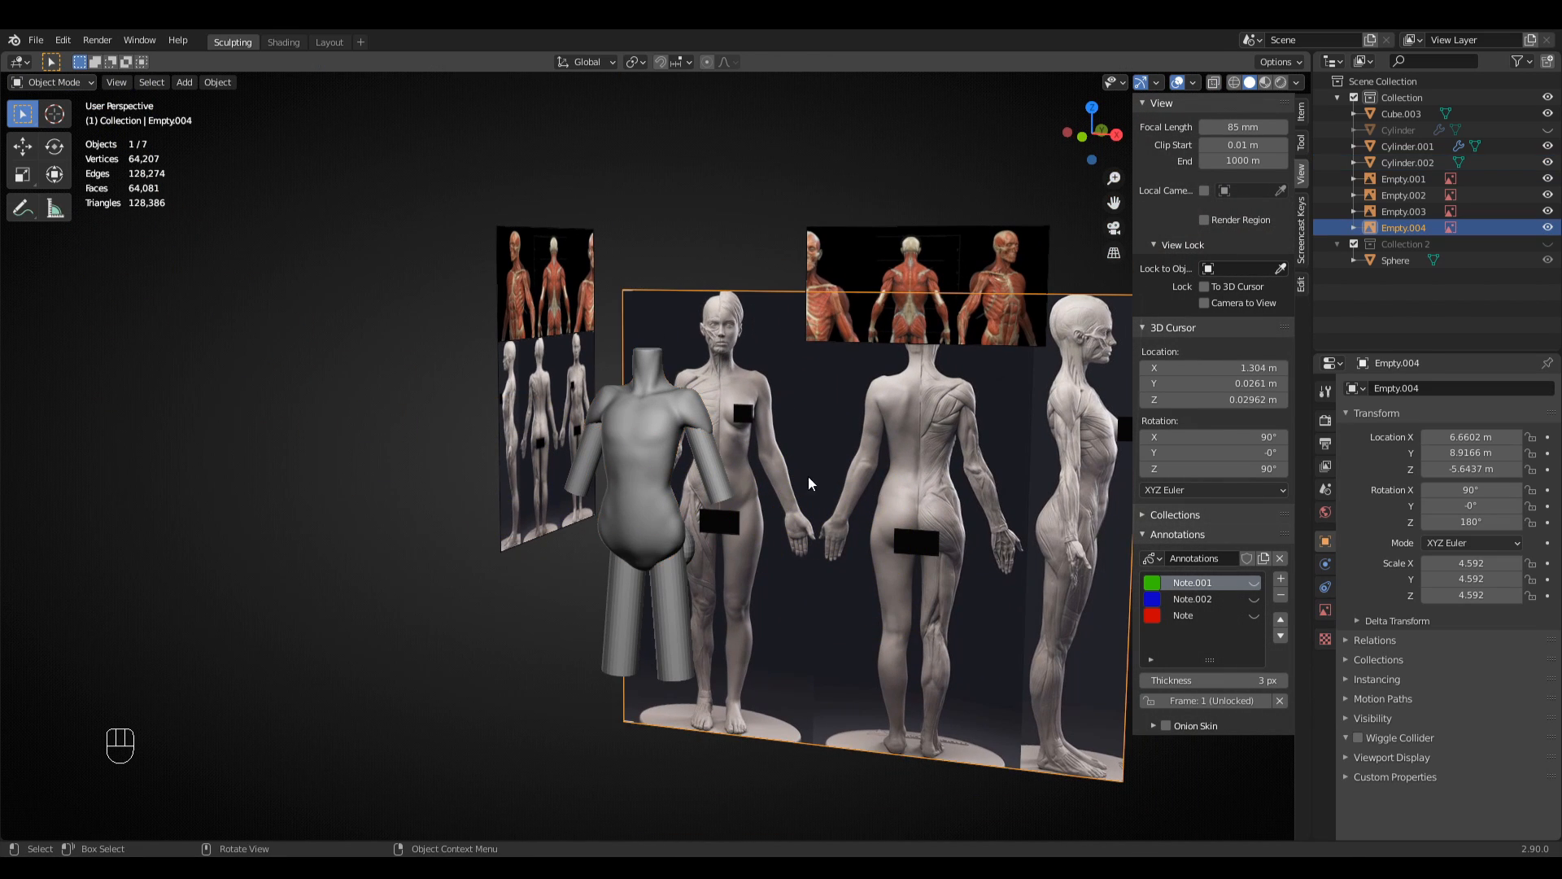
{"action": "middle_click_drag", "start_coordinate": [808, 476], "coordinate": [801, 495]}
{"action": "left_click", "coordinate": [538, 428]}
{"action": "key", "text": "x"}
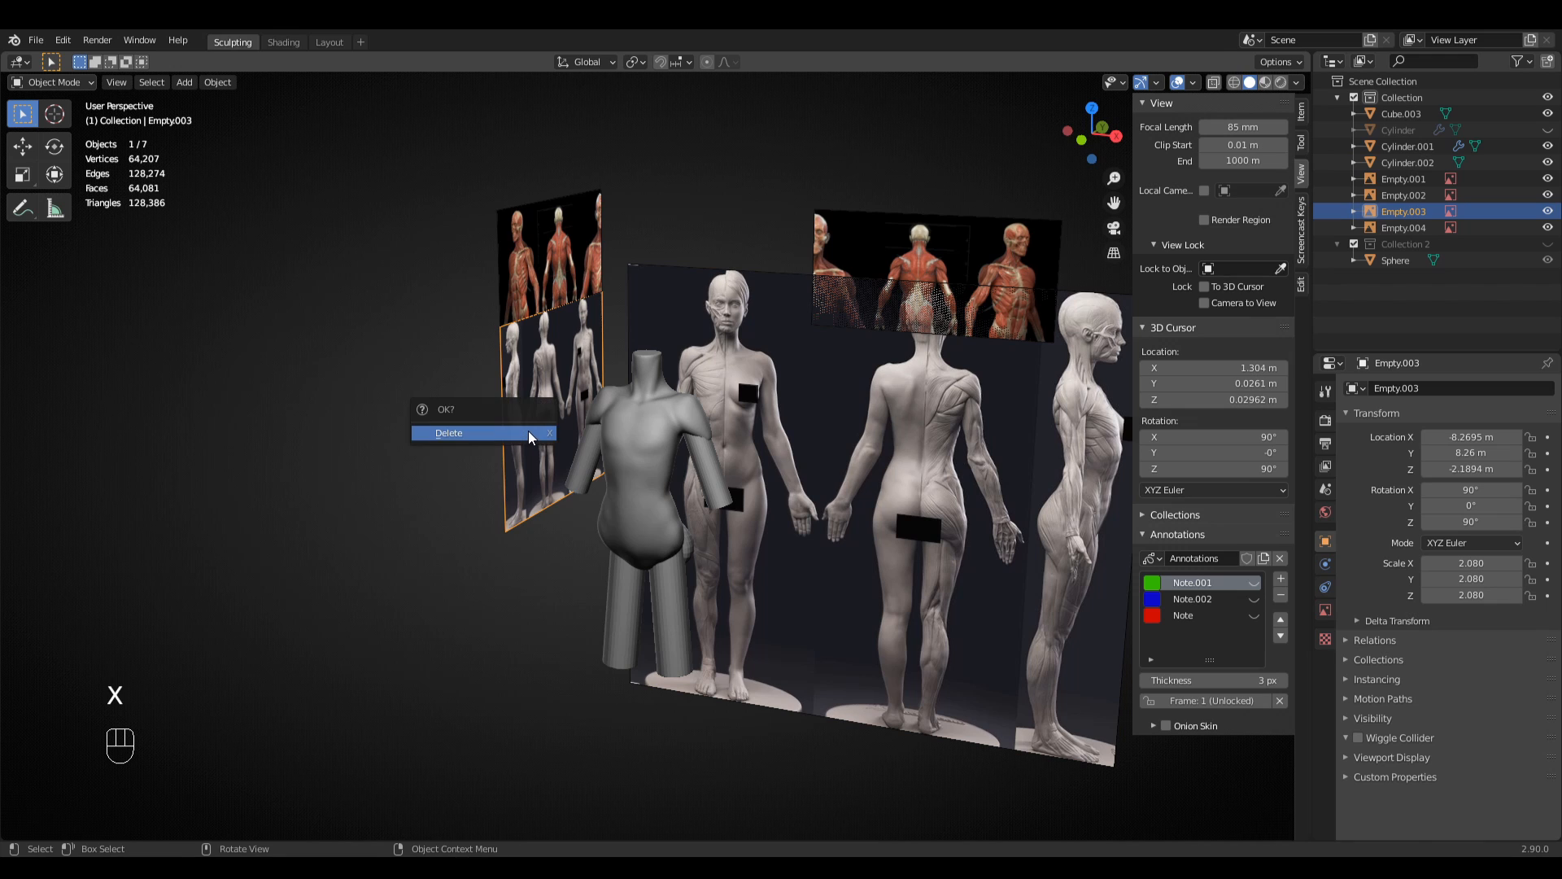
{"action": "left_click", "coordinate": [529, 432]}
- Duplicate the large grey full-body reference image in place
{"action": "left_click", "coordinate": [868, 485]}
{"action": "key", "text": "shift+d"}
{"action": "key", "text": "x"}
{"action": "key", "text": "7"}
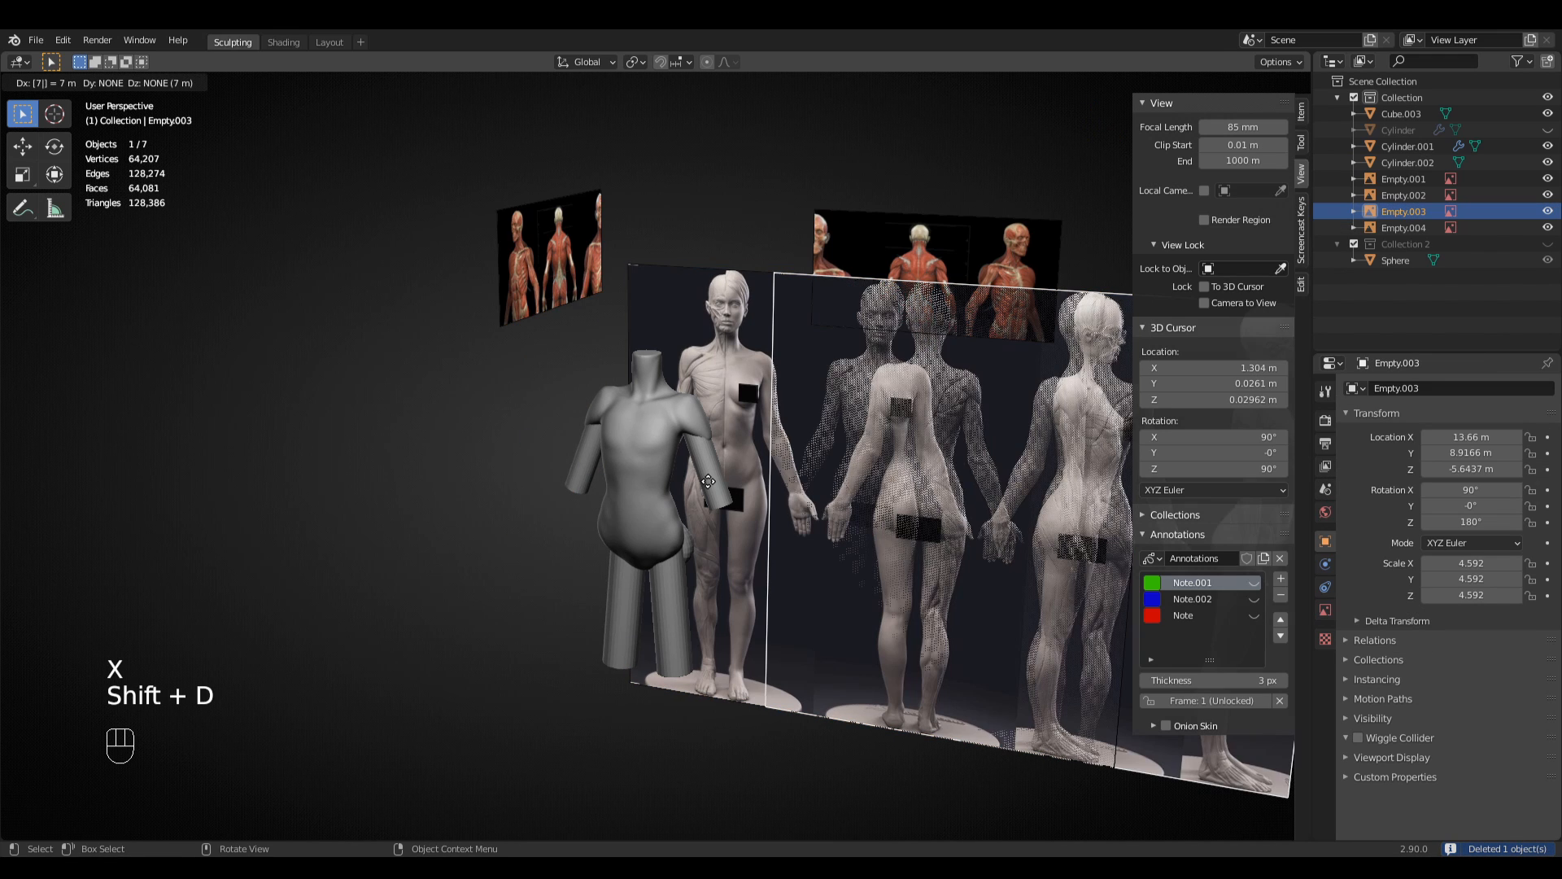
{"action": "right_click", "coordinate": [764, 531]}
- In top view, move the duplicated reference to X -11.609 m, Y 0.98774 m and rotate it to 90° about Z
{"action": "middle_click_drag", "start_coordinate": [861, 320], "coordinate": [743, 485]}
{"action": "key", "text": "KP_7"}
{"action": "key", "text": "g"}
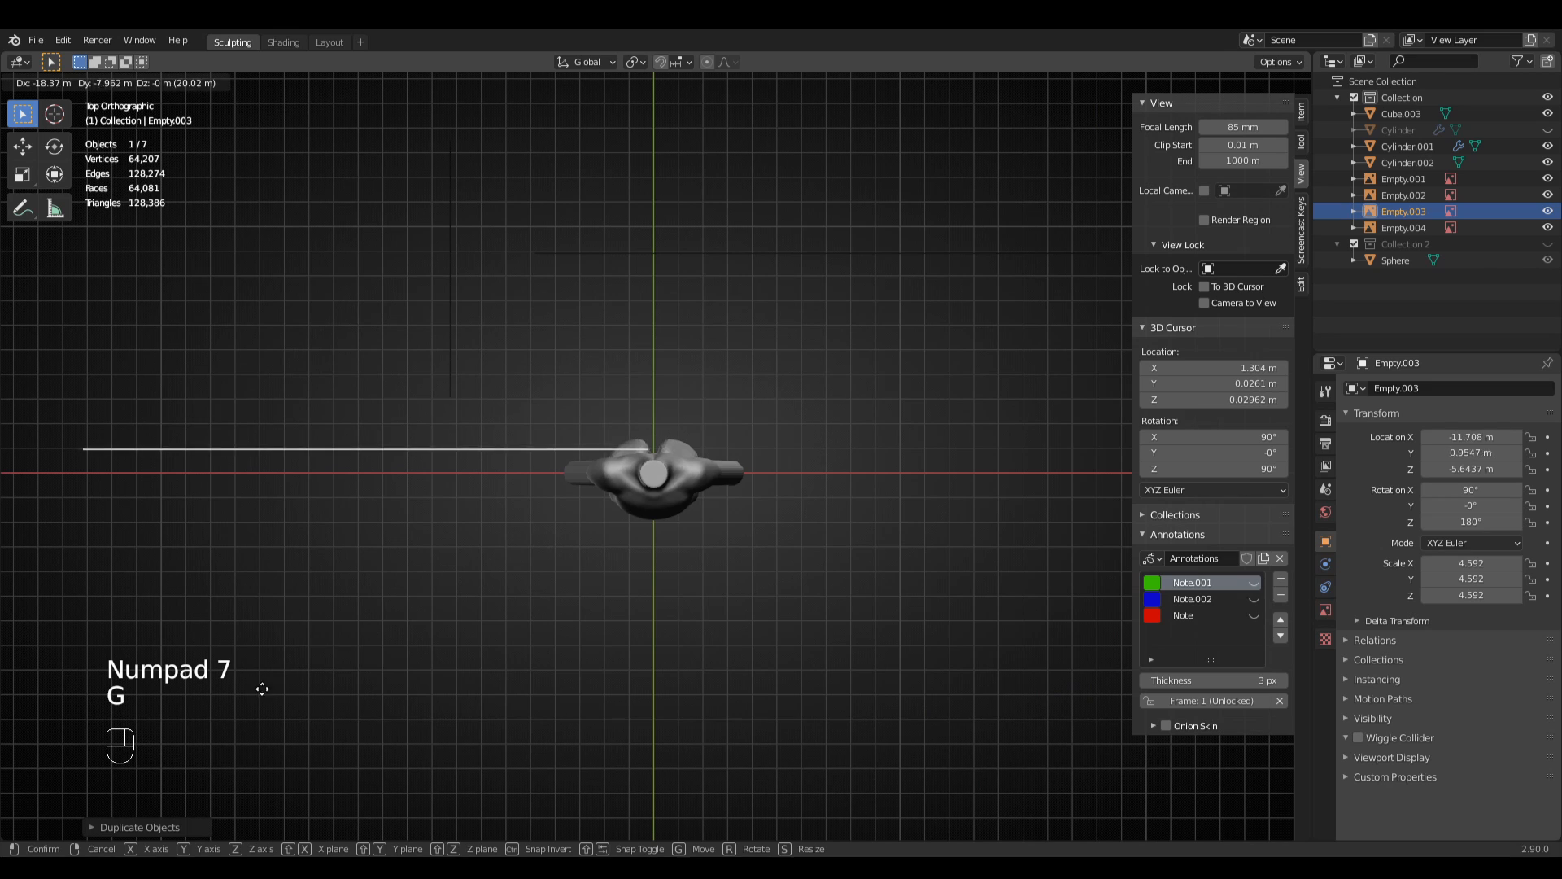
{"action": "key", "text": "r"}
{"action": "left_click", "coordinate": [513, 612]}
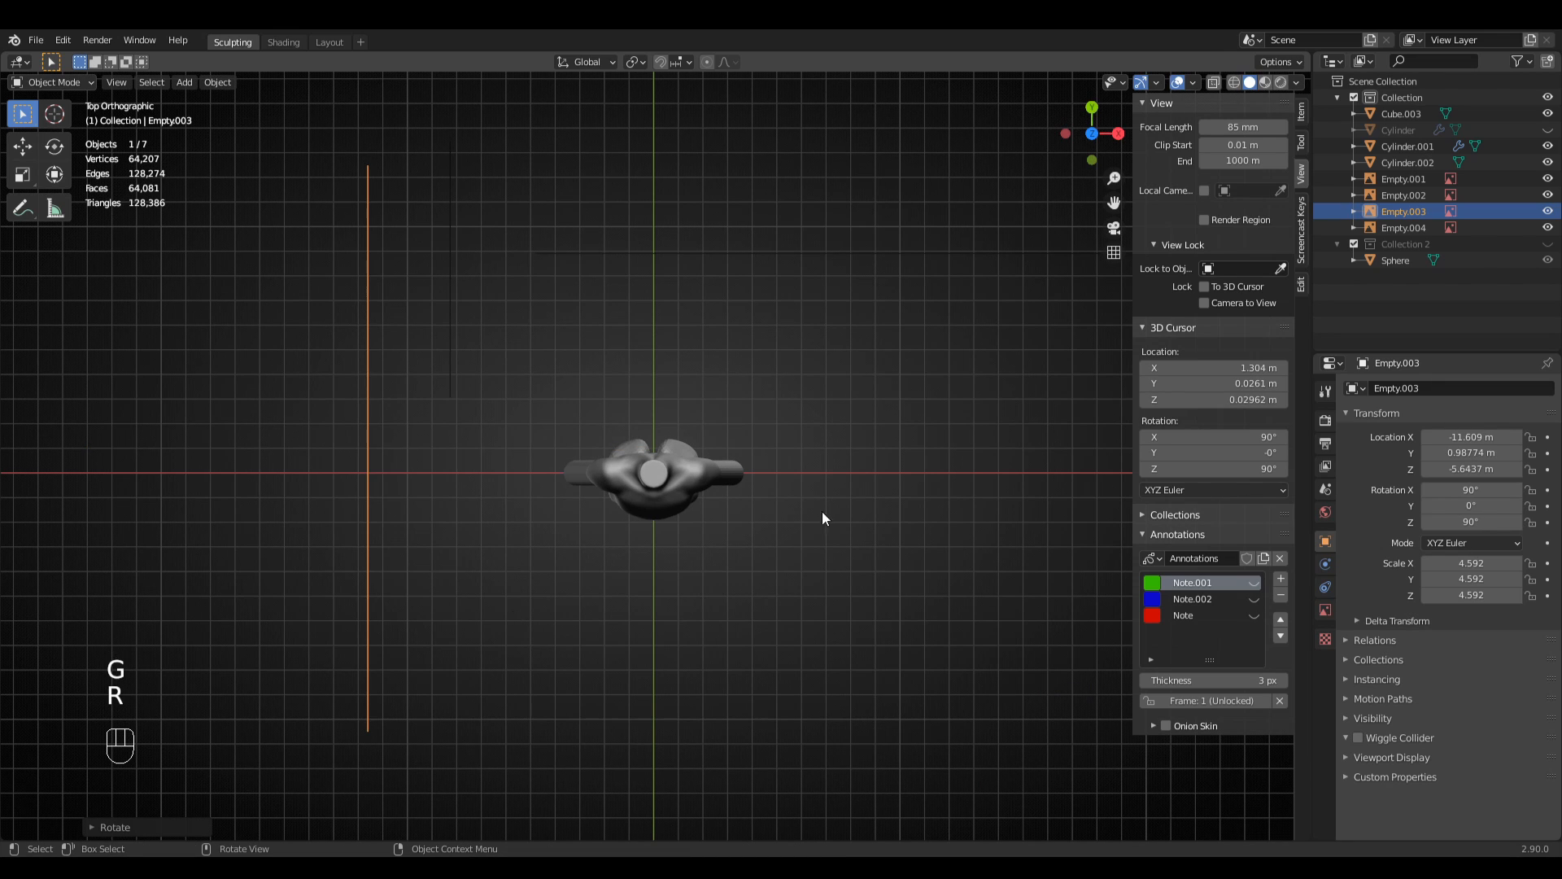
- In right view, align the duplicate's side-profile figure with the torso at Y 8.6855 m, Z -5.6877 m
{"action": "middle_click_drag", "start_coordinate": [822, 511], "coordinate": [754, 573]}
{"action": "key", "text": "KP_3"}
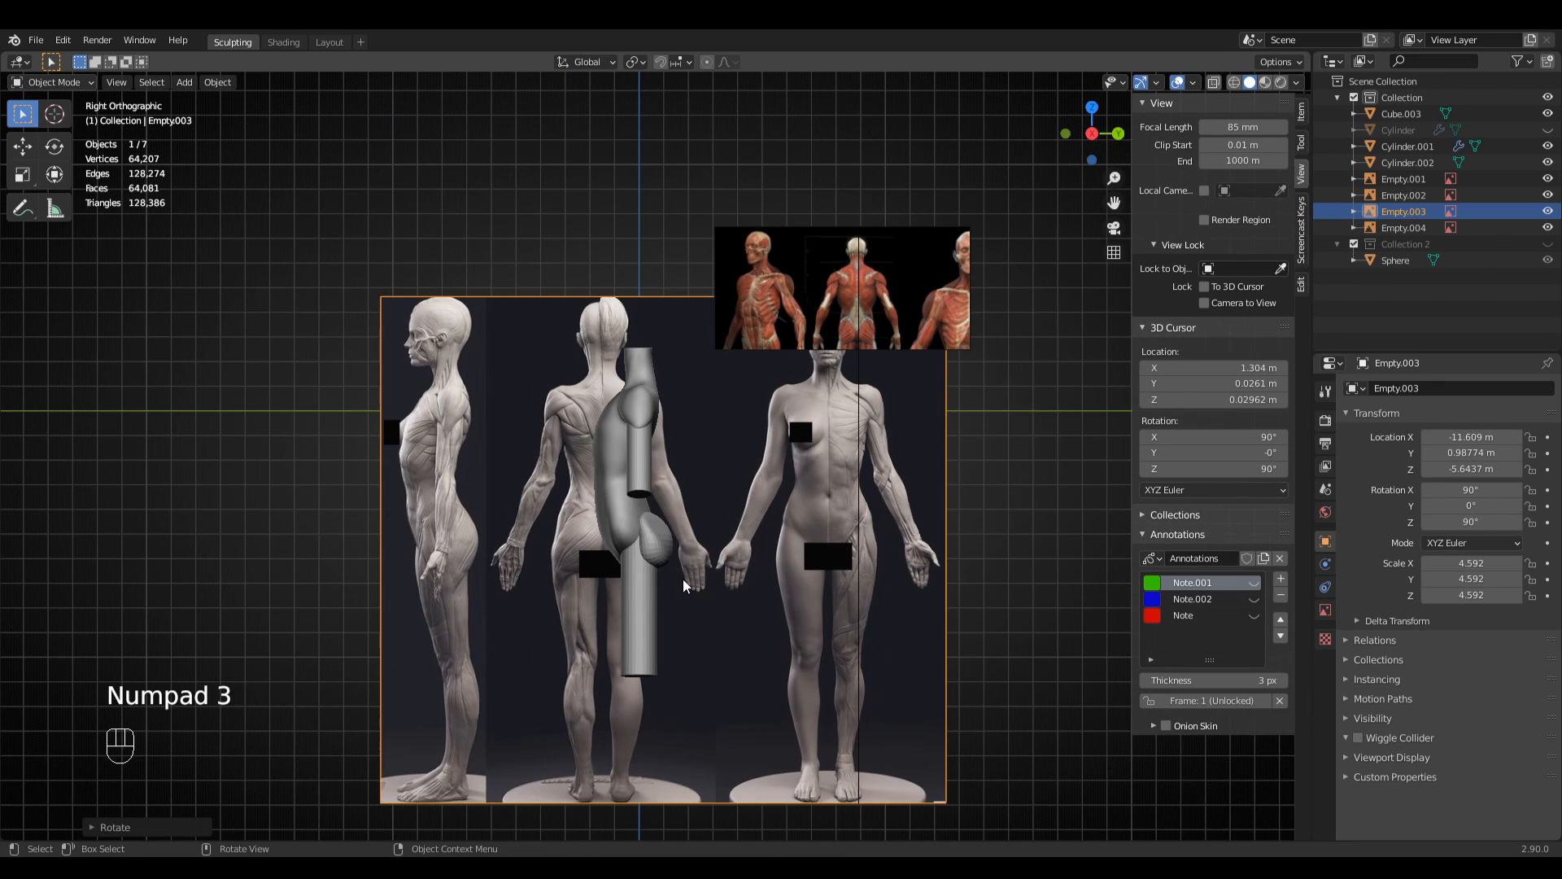
{"action": "key", "text": "g"}
{"action": "right_click", "coordinate": [603, 697]}
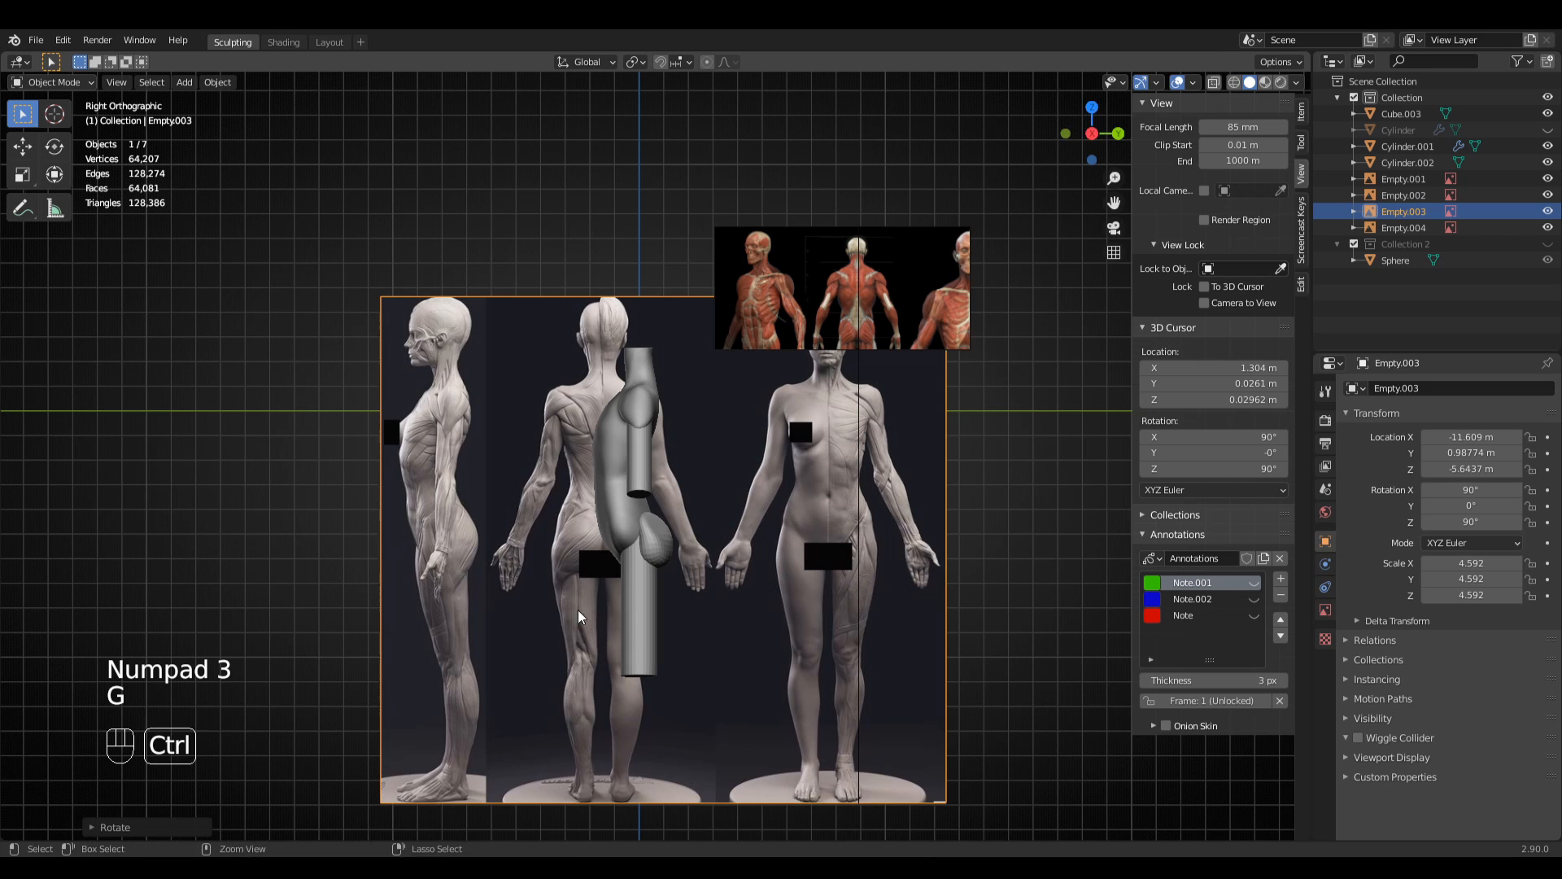
{"action": "middle_click_drag", "start_coordinate": [578, 618], "coordinate": [568, 676], "text": "ctrl"}
{"action": "key", "text": "g"}
{"action": "key", "text": "y"}
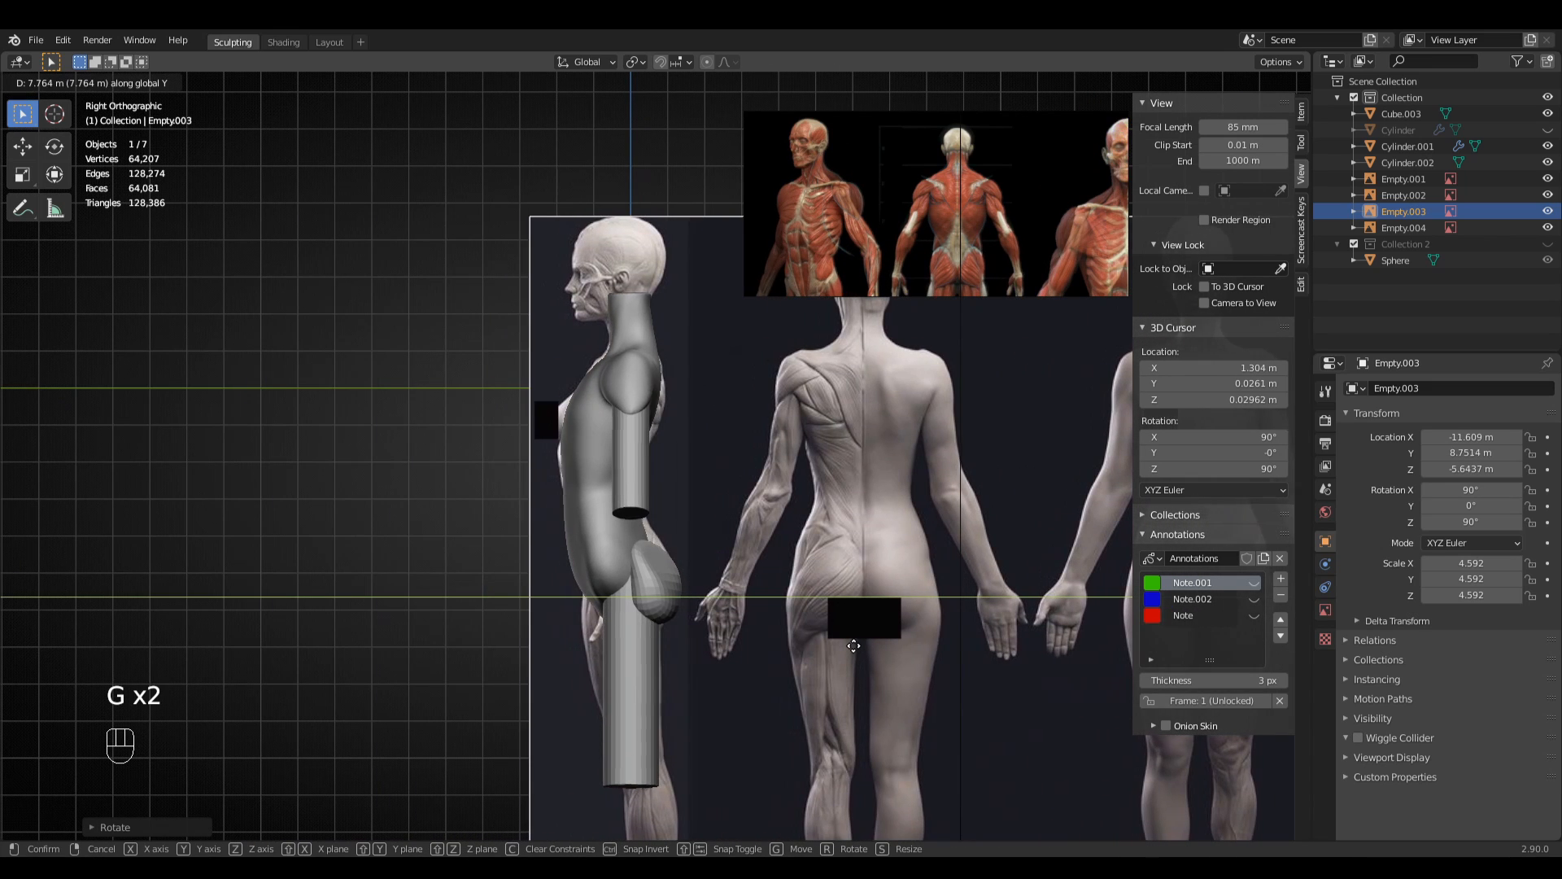
{"action": "left_click", "coordinate": [848, 650]}
{"action": "key", "text": "g"}
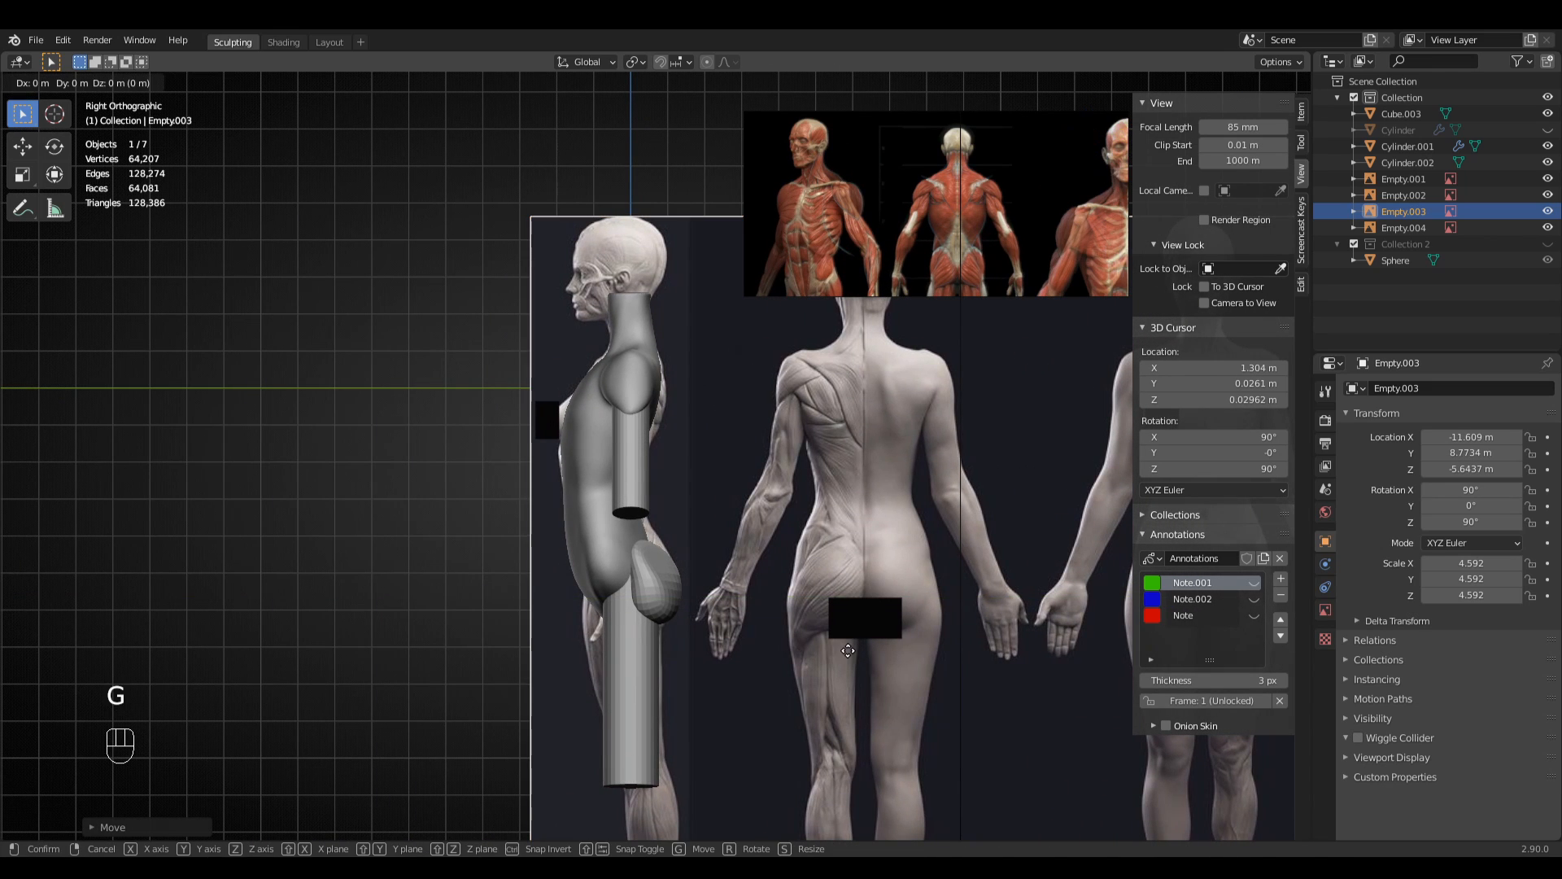
{"action": "left_click", "coordinate": [844, 652]}
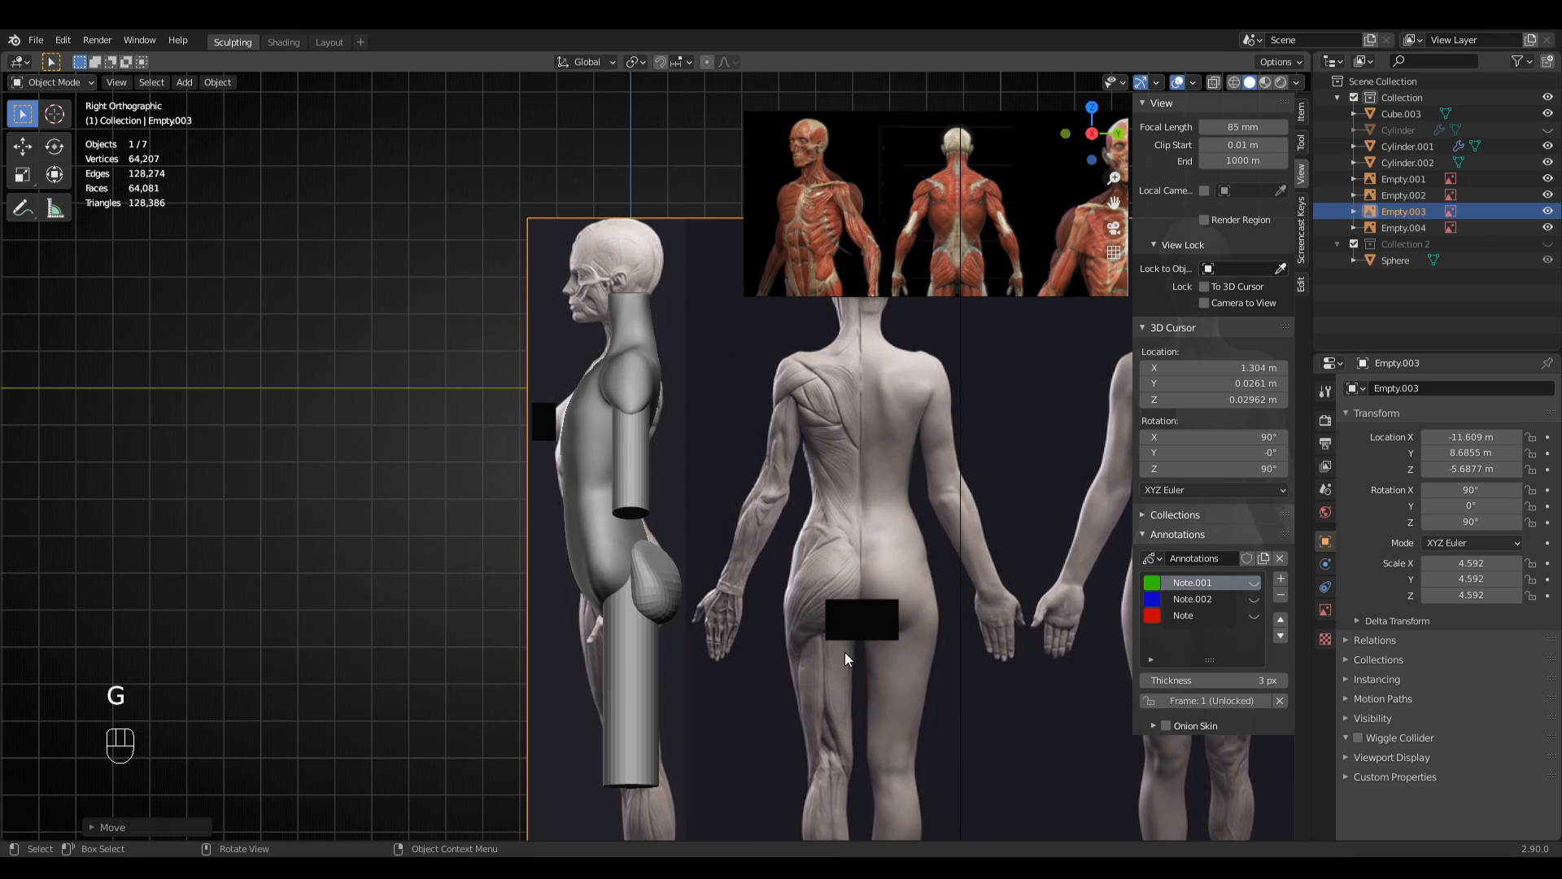
{"action": "middle_click_drag", "start_coordinate": [843, 652], "coordinate": [784, 570], "text": "ctrl"}
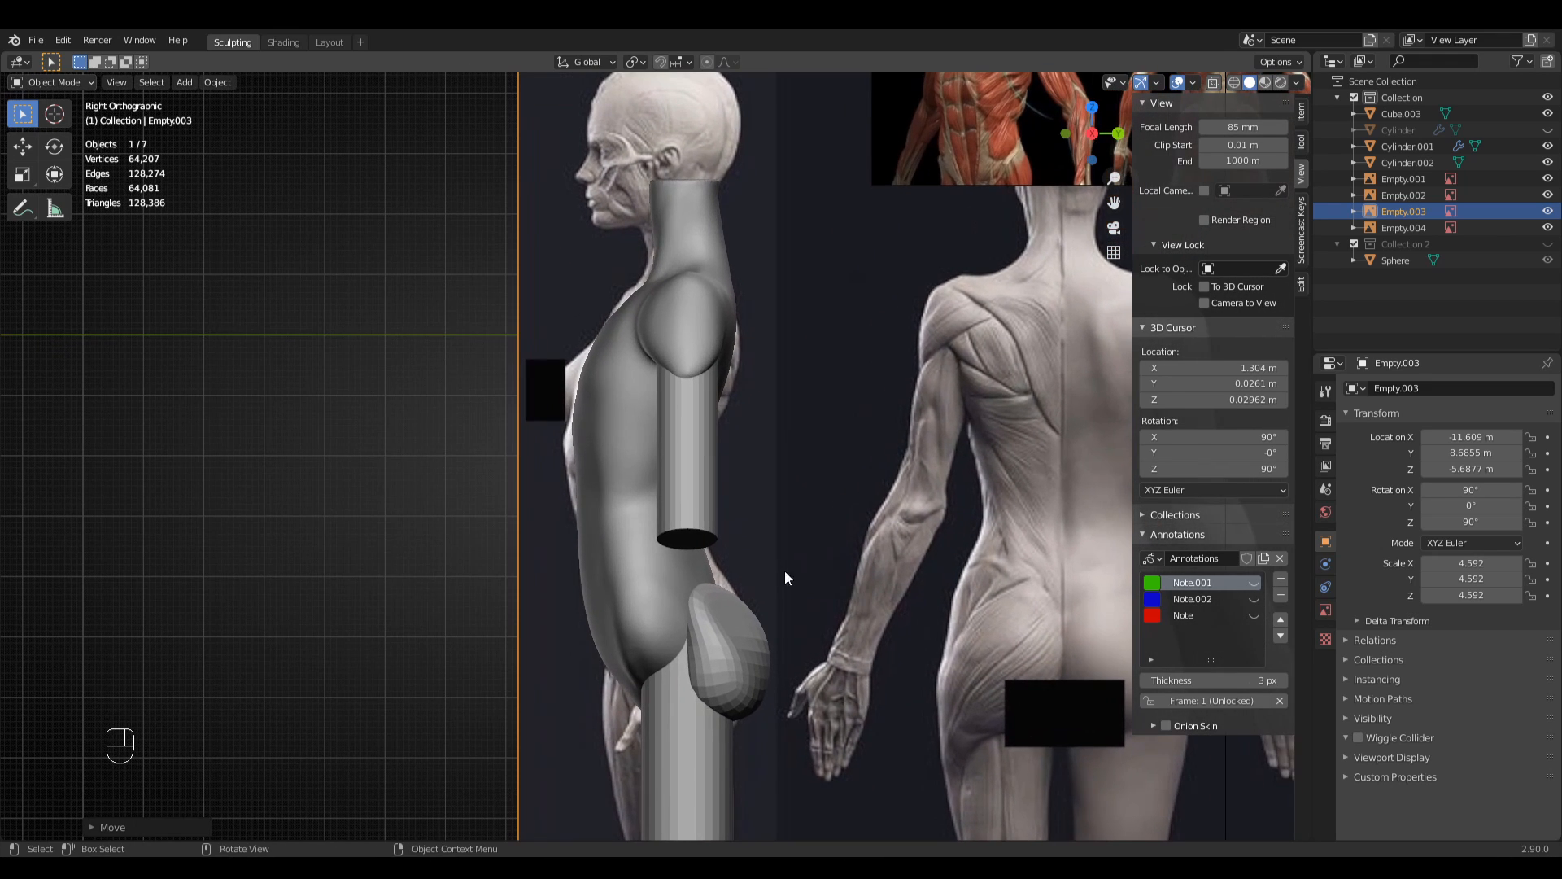
{"action": "key", "text": "g"}
{"action": "right_click", "coordinate": [903, 522]}
- Hide the arm and leg cylinders (Cylinder.001) and turn on X-Ray in the viewport shading
{"action": "left_click", "coordinate": [1547, 146]}
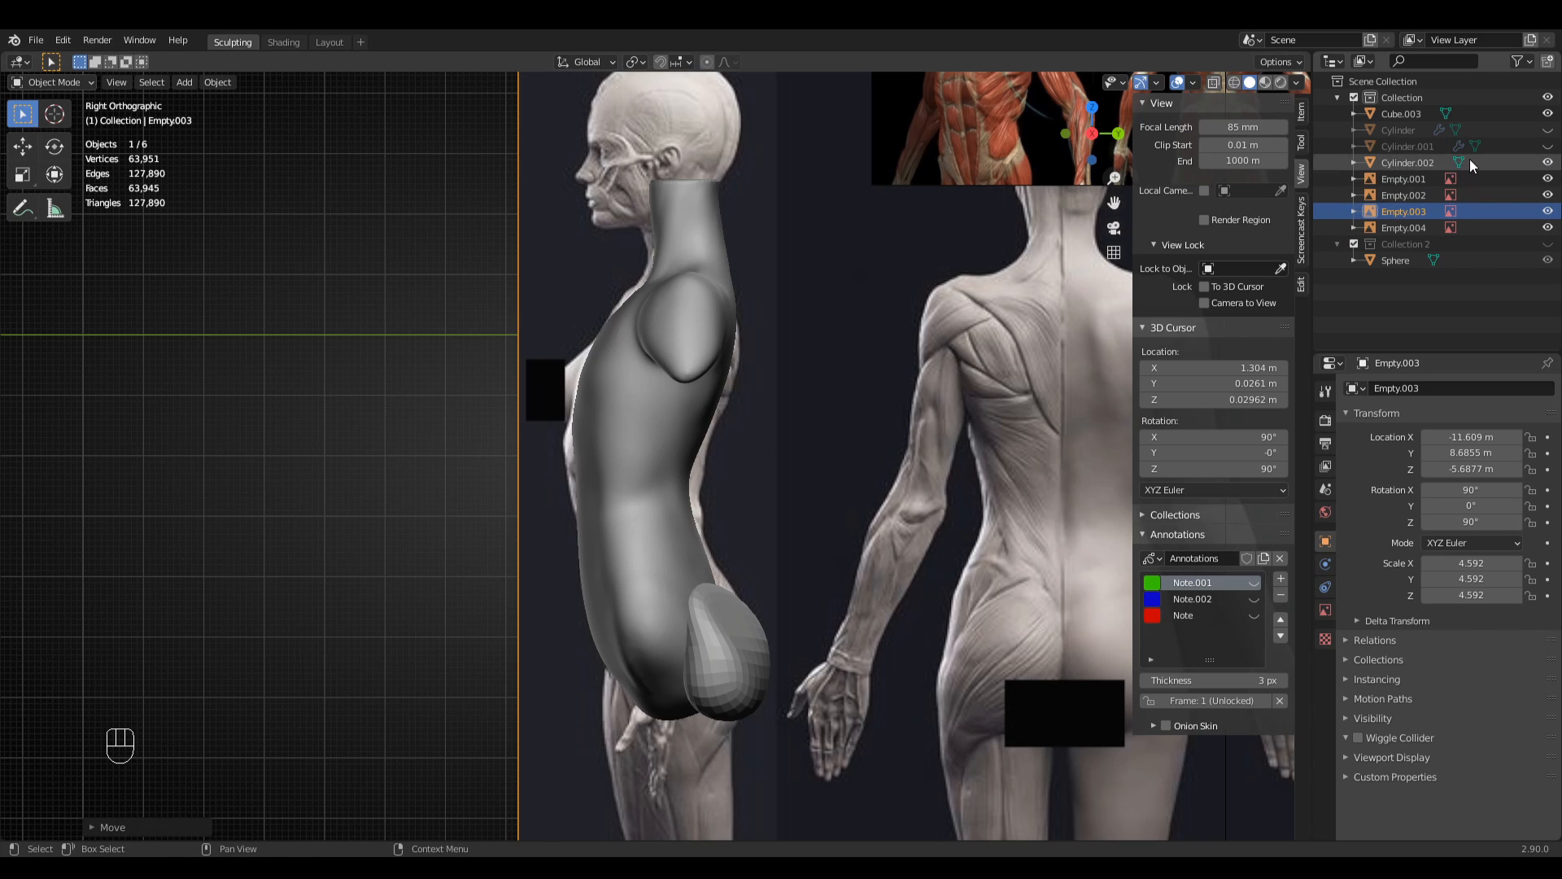
{"action": "left_click", "coordinate": [1297, 83]}
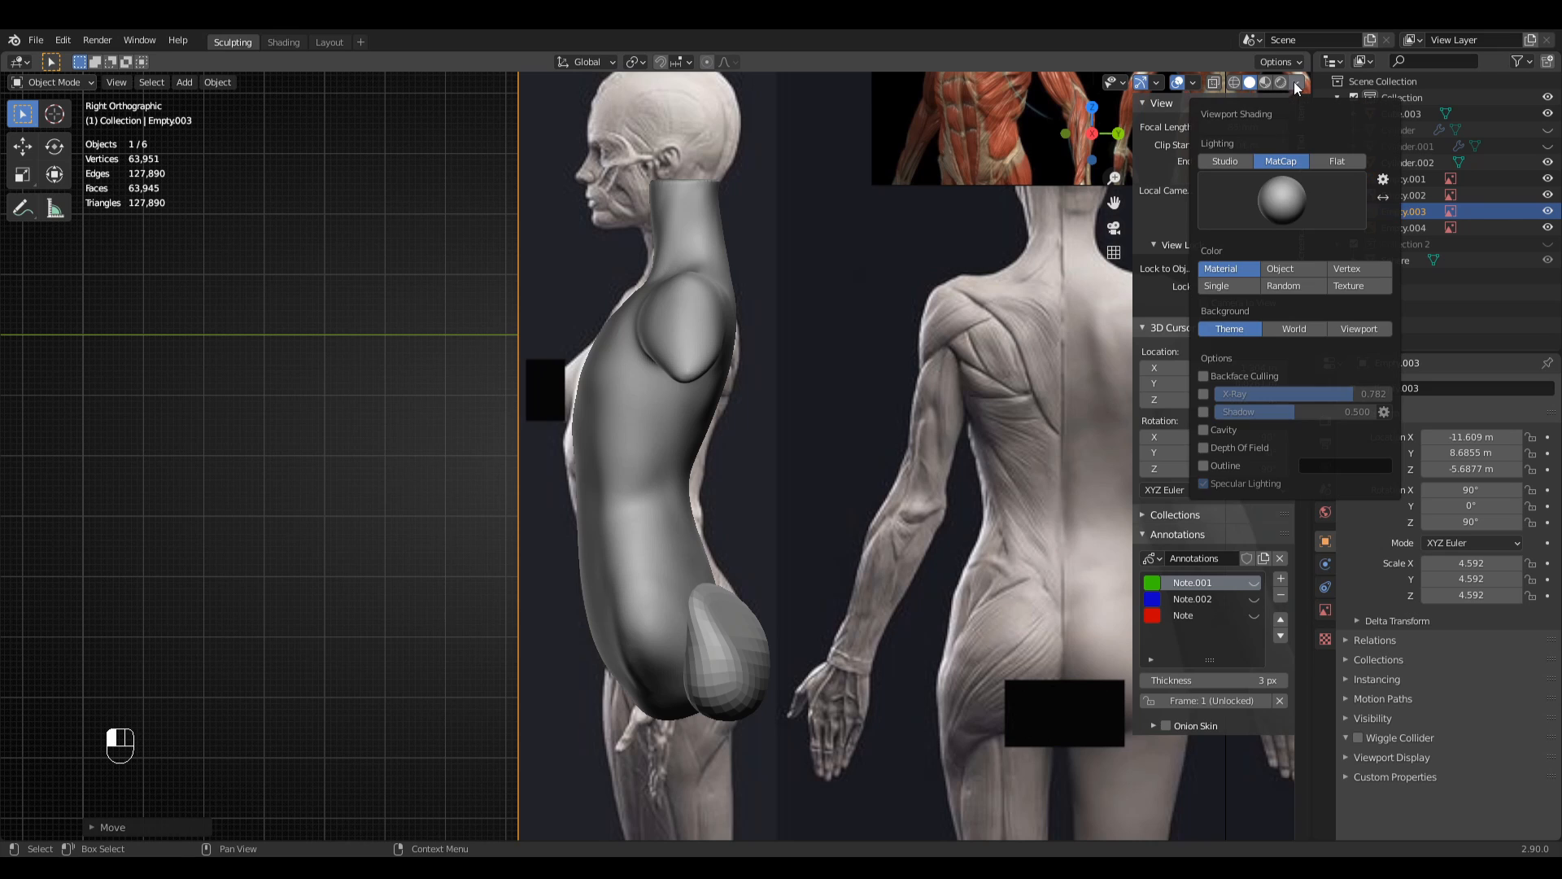
{"action": "left_click", "coordinate": [1205, 394]}
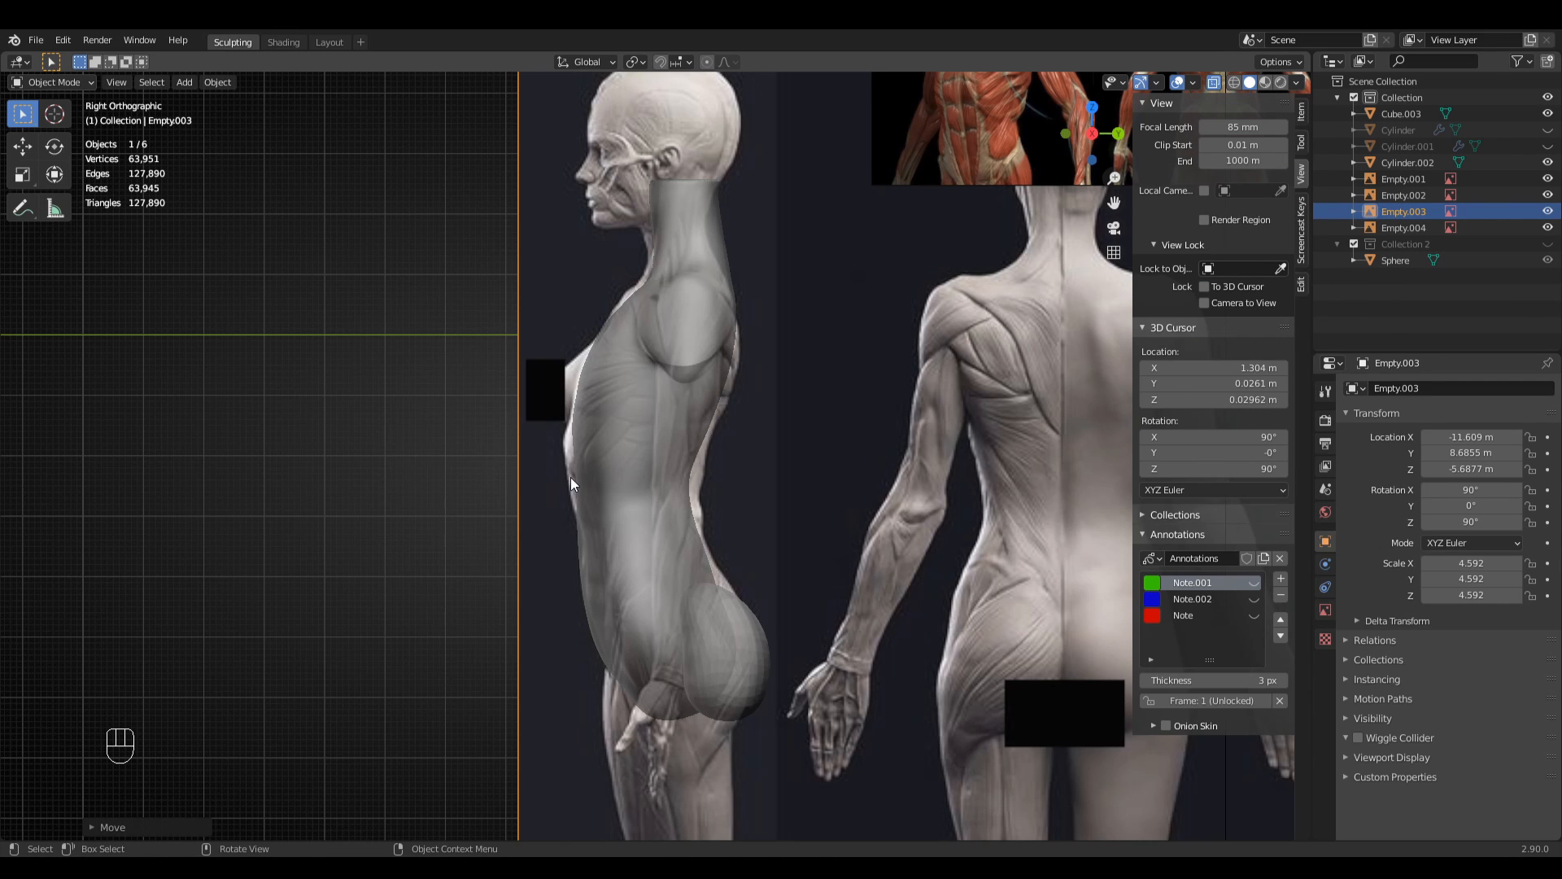
- Select the torso (Cylinder.002) and put it in Sculpt Mode
{"action": "key", "text": "g"}
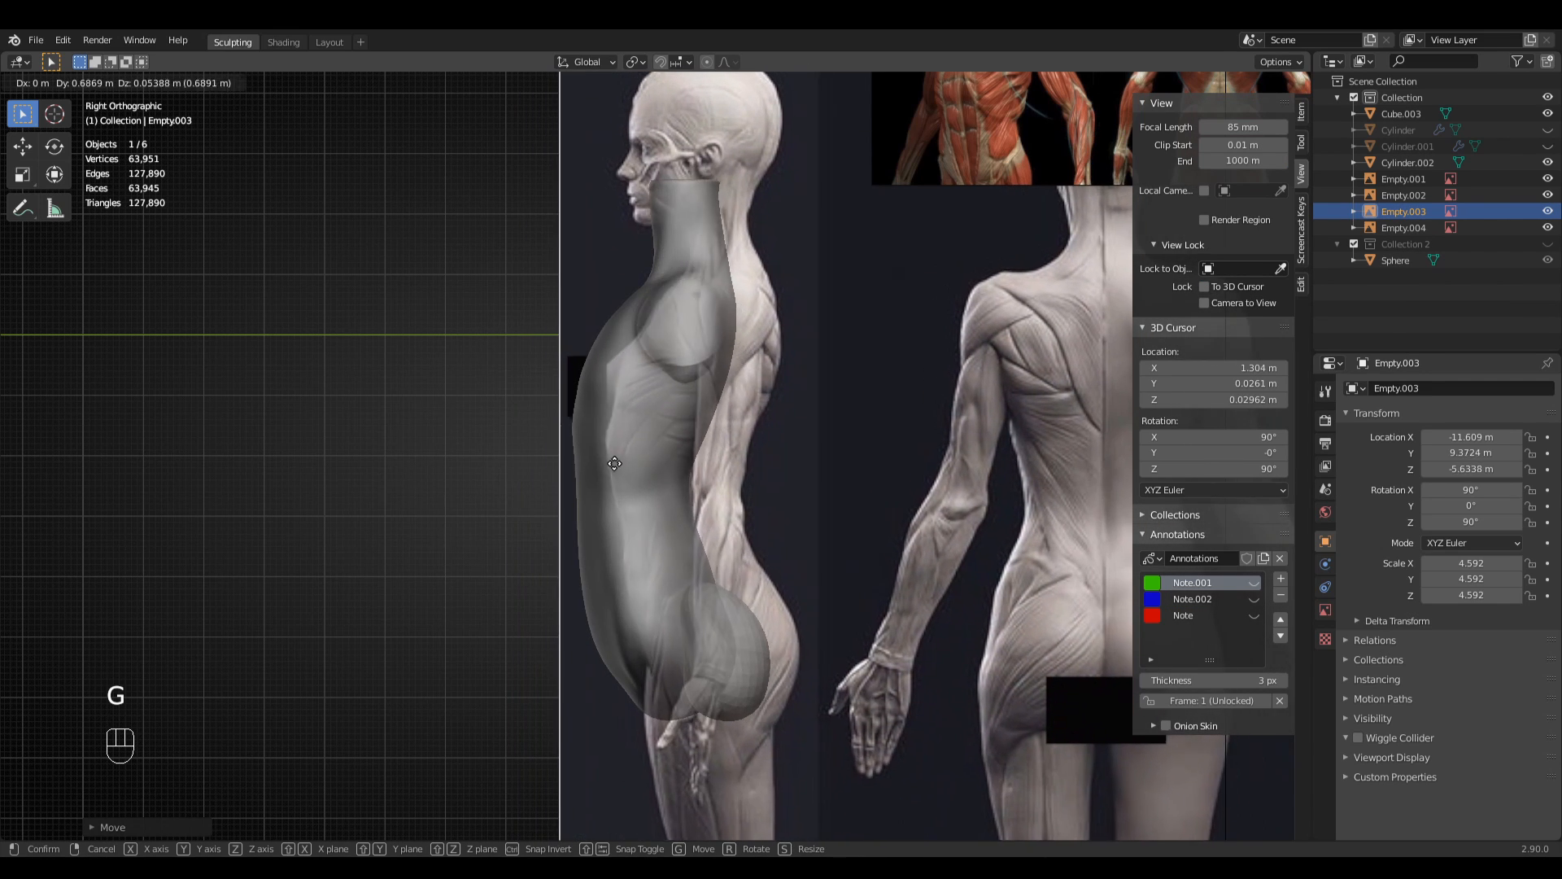
{"action": "left_click", "coordinate": [599, 449]}
{"action": "left_click", "coordinate": [599, 449]}
{"action": "left_click", "coordinate": [51, 83]}
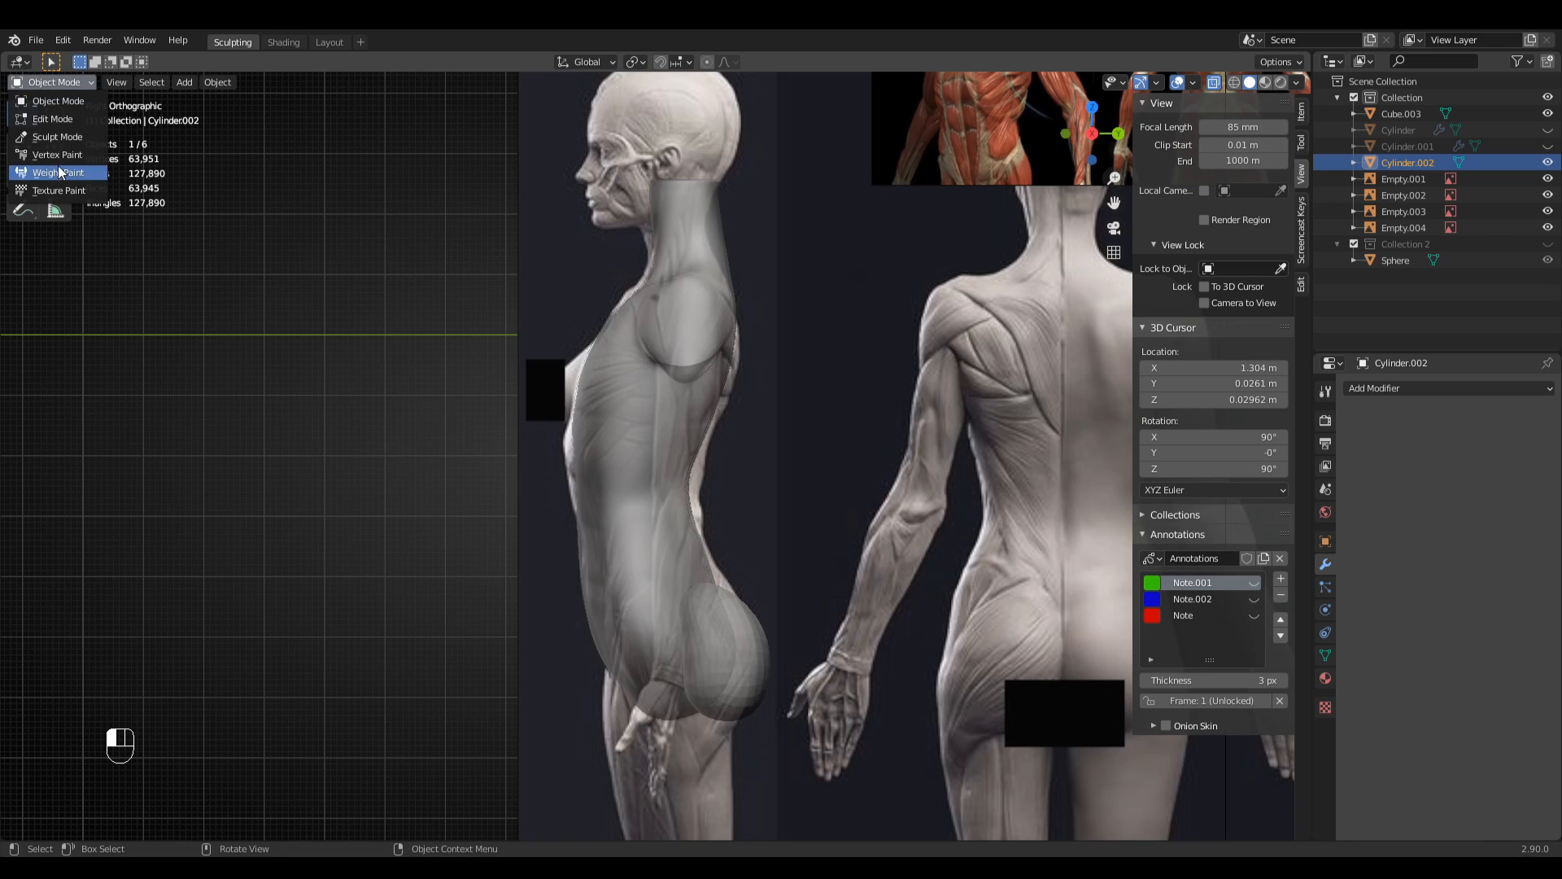
{"action": "left_click", "coordinate": [60, 139]}
- Using the Grab brush, resized as needed up to 212 px, fit the front outline of the ribcage and abdomen to the side-profile reference
{"action": "key", "text": "f"}
{"action": "left_click", "coordinate": [641, 375]}
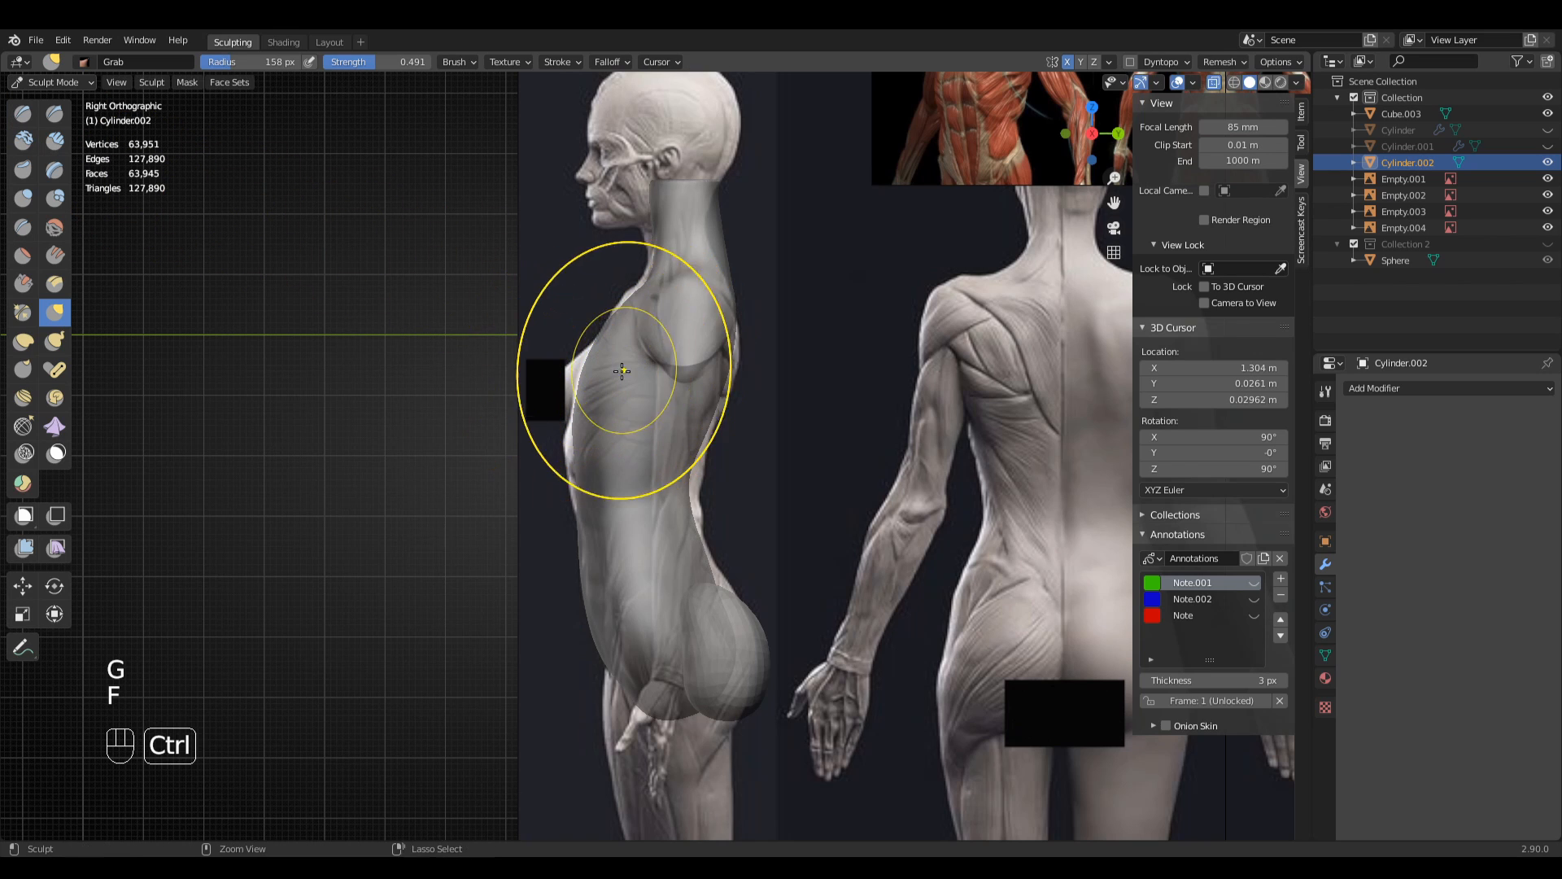
{"action": "middle_click_drag", "start_coordinate": [622, 369], "coordinate": [569, 388], "text": "ctrl"}
{"action": "key", "text": "f"}
{"action": "left_click", "coordinate": [611, 386]}
{"action": "left_click_drag", "start_coordinate": [564, 424], "coordinate": [559, 435]}
{"action": "key", "text": "f"}
{"action": "left_click", "coordinate": [567, 428]}
{"action": "key", "text": "f"}
{"action": "left_click", "coordinate": [562, 568]}
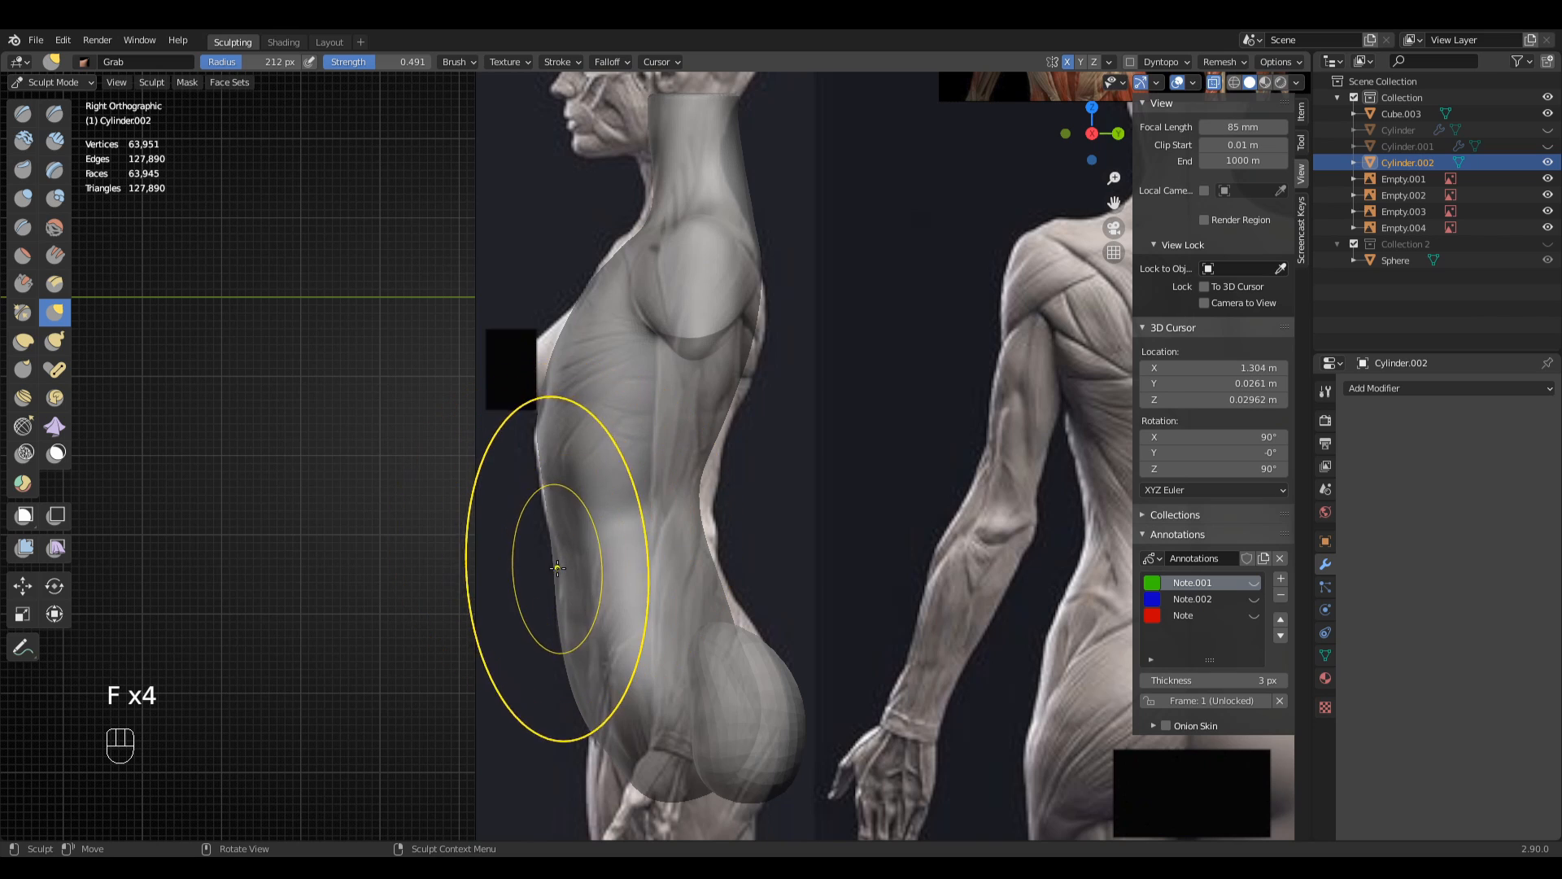
{"action": "mouse_move", "coordinate": [564, 571]}
{"action": "middle_mouse_down", "text": "shift"}
{"action": "mouse_move", "coordinate": [574, 504]}
{"action": "mouse_move", "coordinate": [547, 559]}
{"action": "middle_mouse_up", "text": "shift"}
- Grab the torso's lower back and waist into the reference's spinal curve, using brush radii of 238 px and 206 px
{"action": "key", "text": "f"}
{"action": "left_click", "coordinate": [713, 543]}
{"action": "mouse_move", "coordinate": [713, 543]}
{"action": "left_mouse_down"}
{"action": "mouse_move", "coordinate": [748, 673]}
{"action": "mouse_move", "coordinate": [757, 656]}
{"action": "left_mouse_up"}
{"action": "key", "text": "f"}
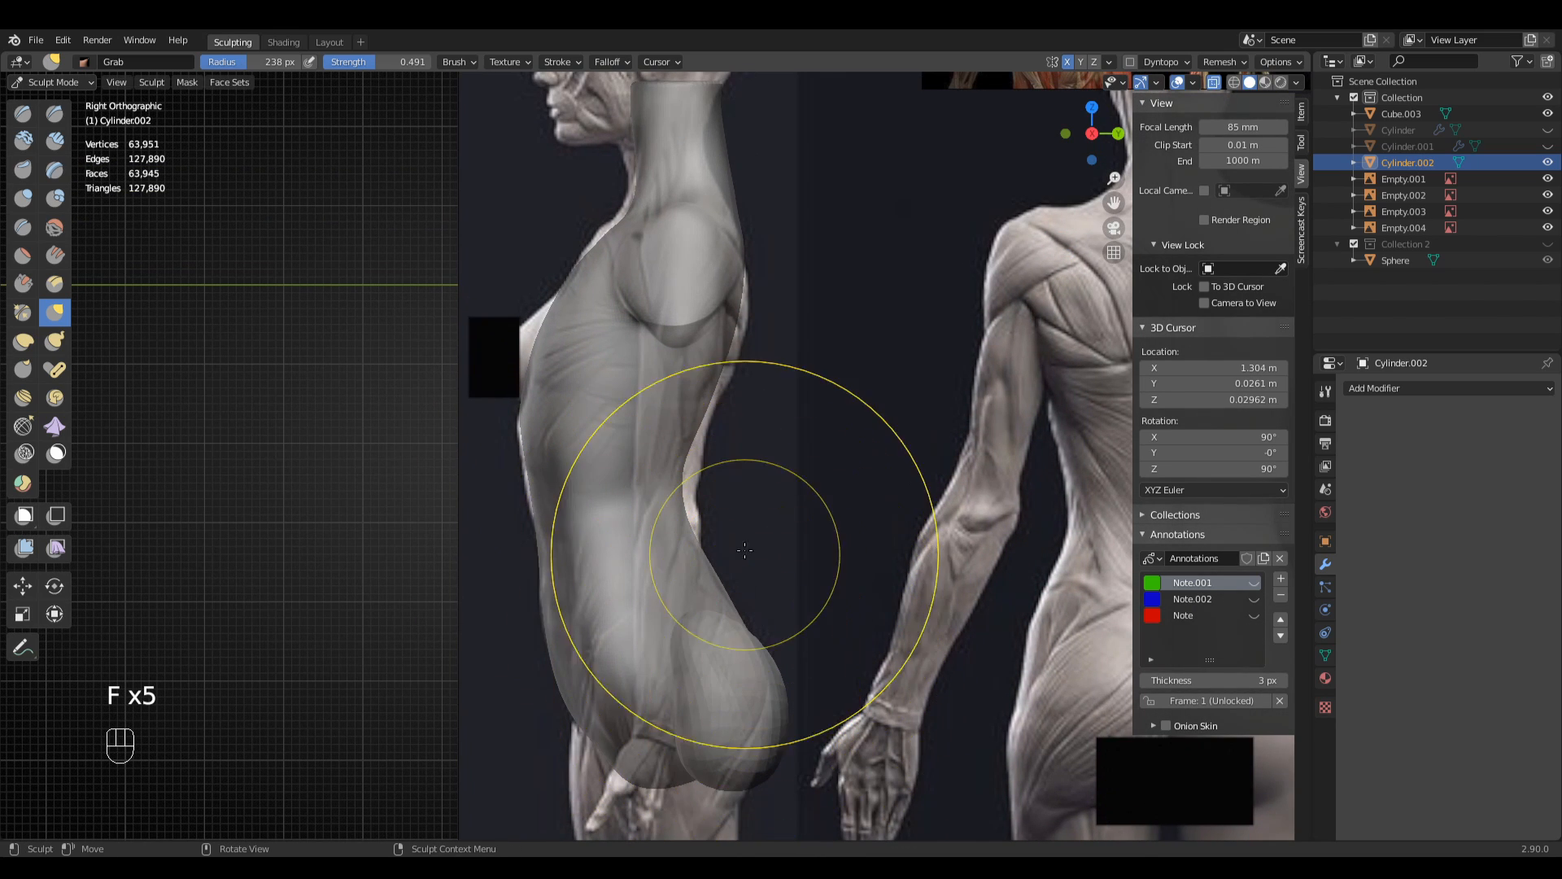
{"action": "left_click", "coordinate": [716, 564]}
{"action": "left_click_drag", "start_coordinate": [711, 558], "coordinate": [700, 558]}
{"action": "key", "text": "f"}
{"action": "left_click", "coordinate": [705, 472]}
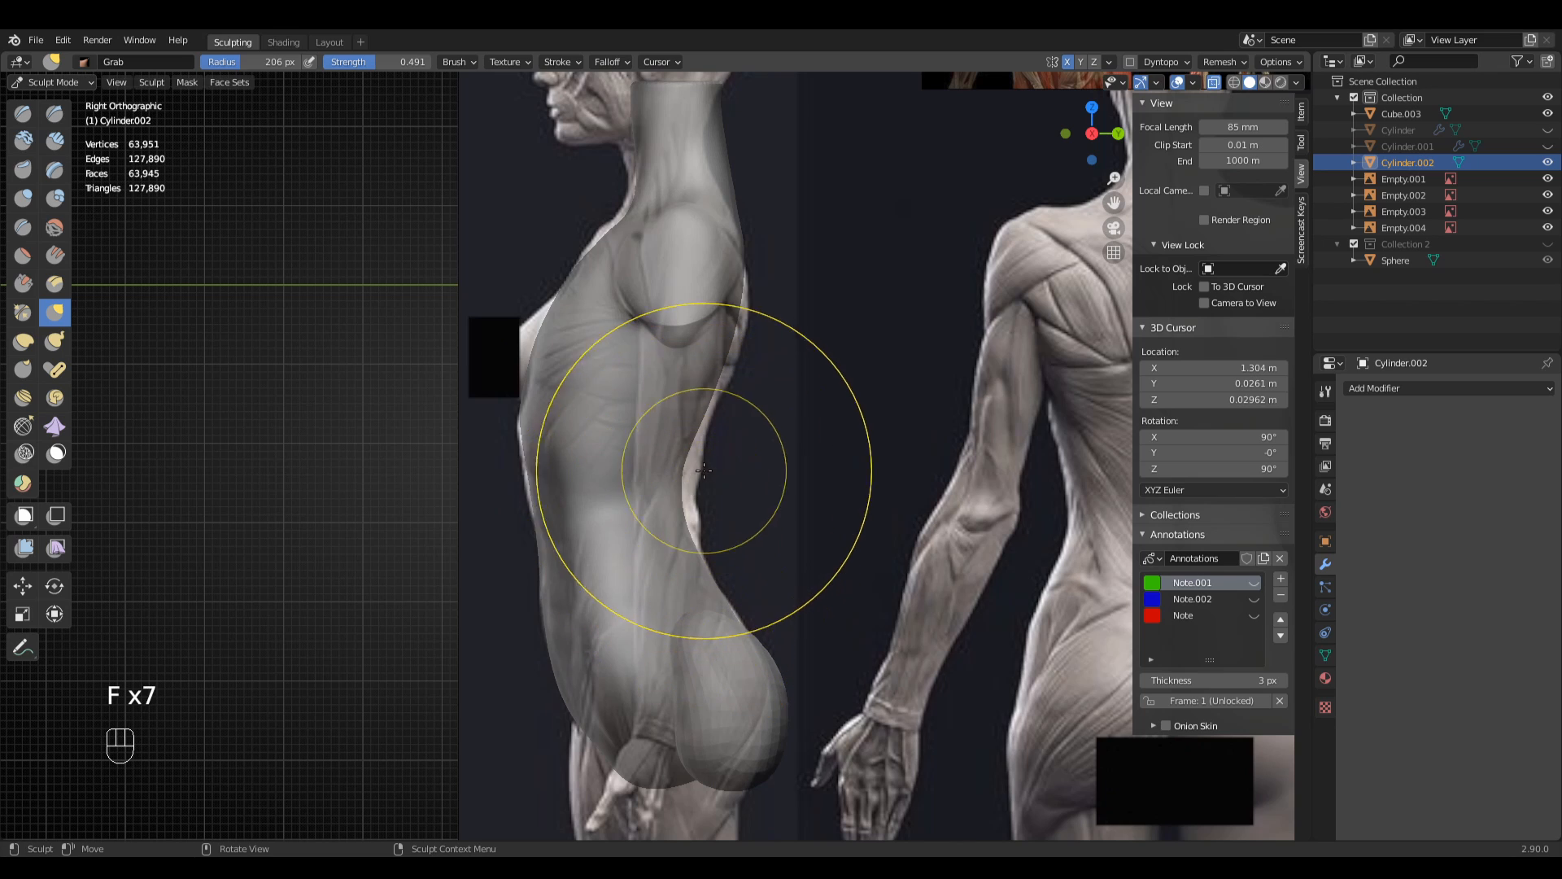
{"action": "left_click_drag", "start_coordinate": [693, 468], "coordinate": [692, 480]}
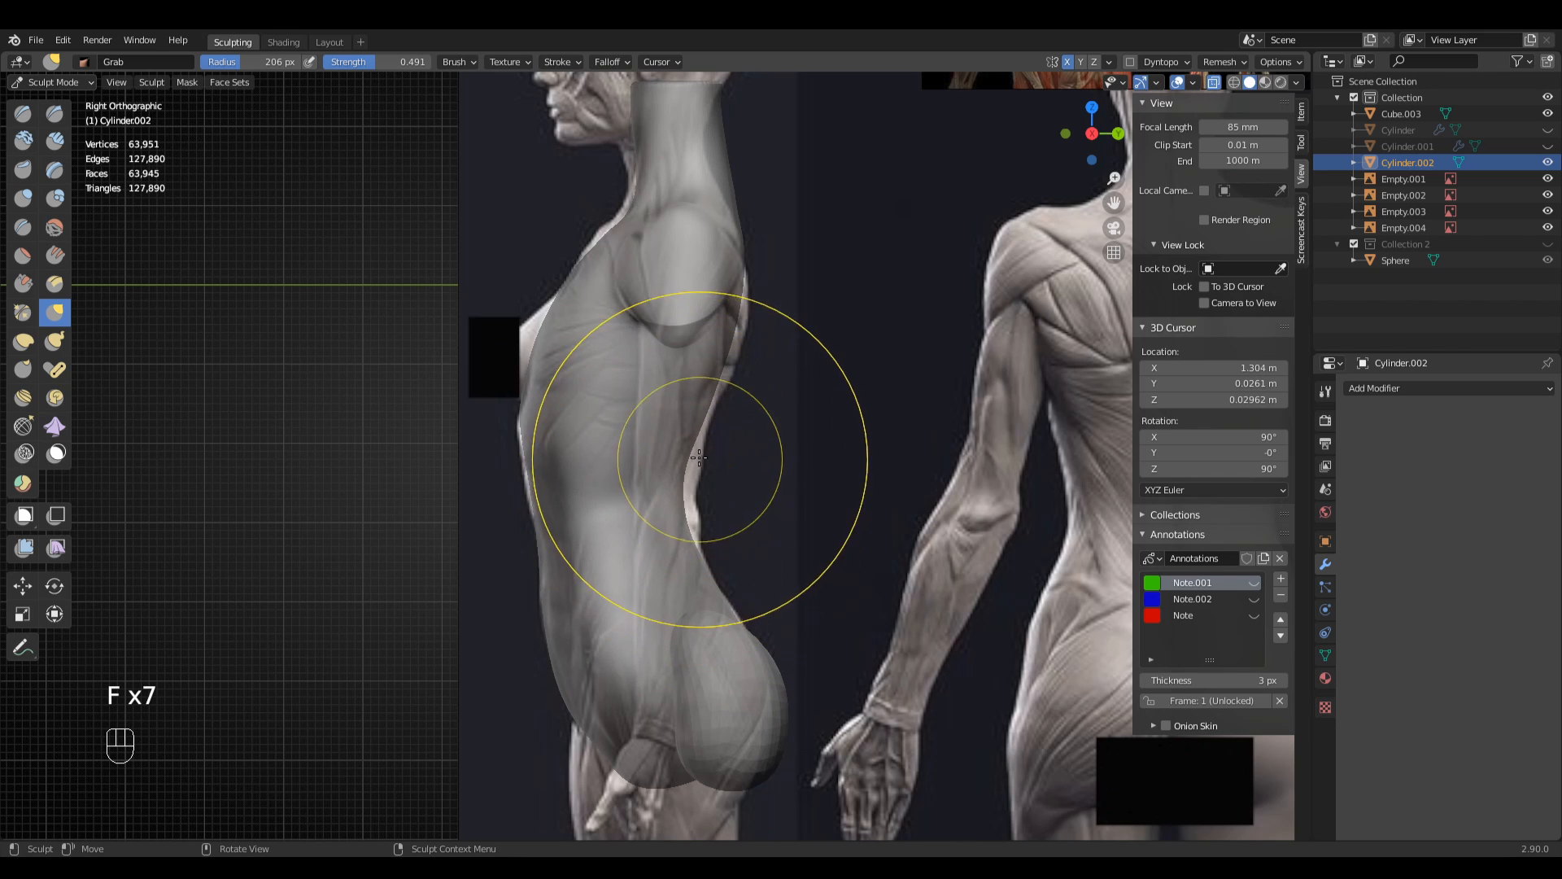
- Hide the torso (Cylinder.002) to examine the side-view reference figure's profile, and show it again
{"action": "middle_click_drag", "start_coordinate": [684, 446], "coordinate": [564, 451], "text": "shift"}
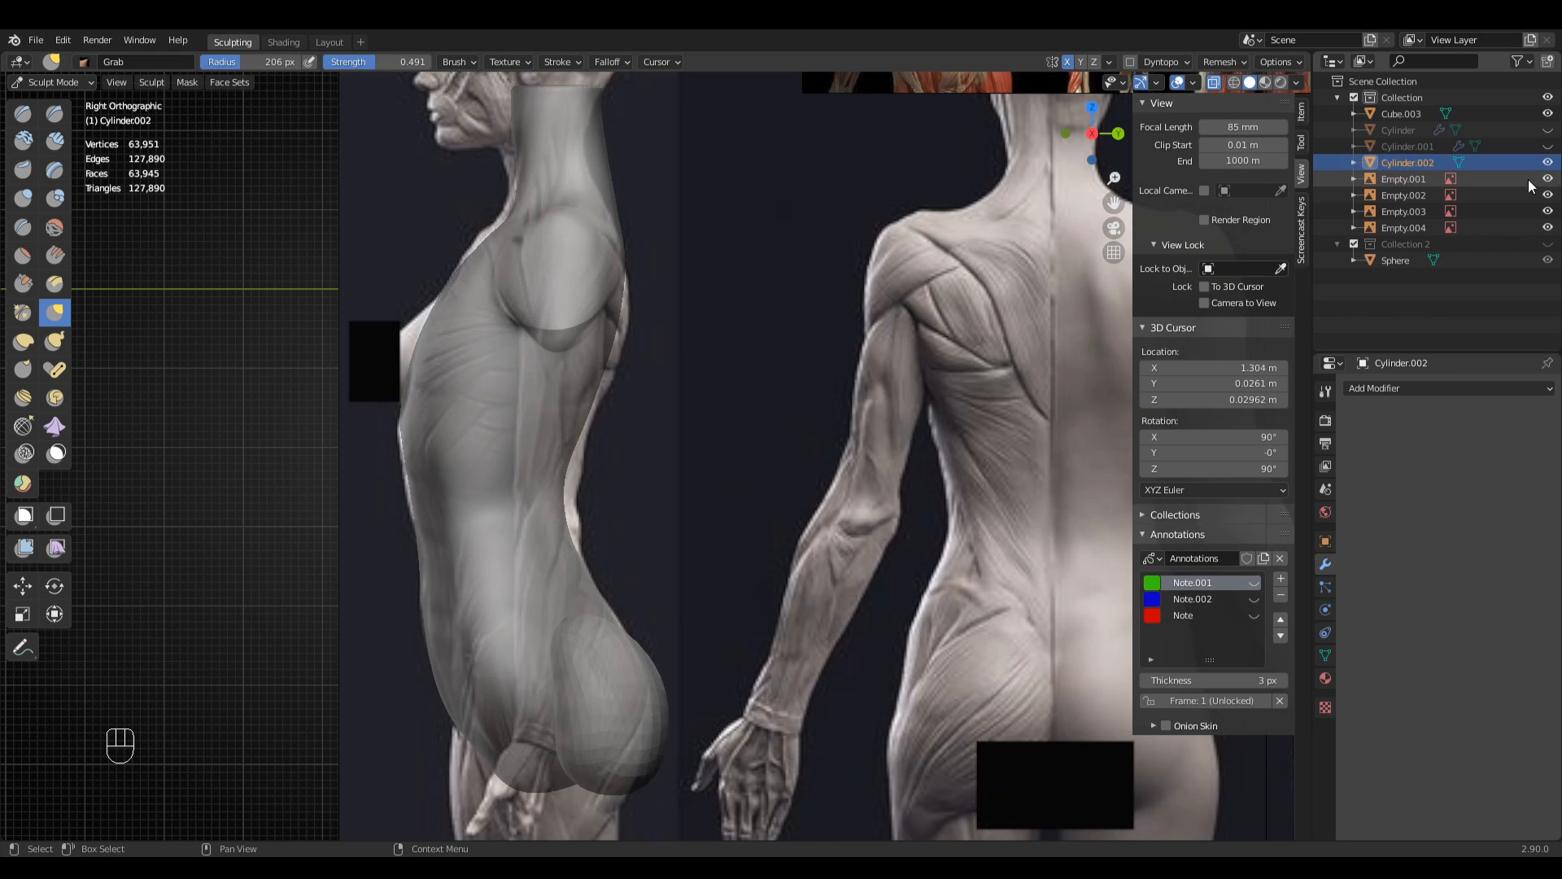
{"action": "left_click", "coordinate": [1548, 163]}
{"action": "middle_click_drag", "start_coordinate": [531, 355], "coordinate": [597, 317], "text": "shift"}
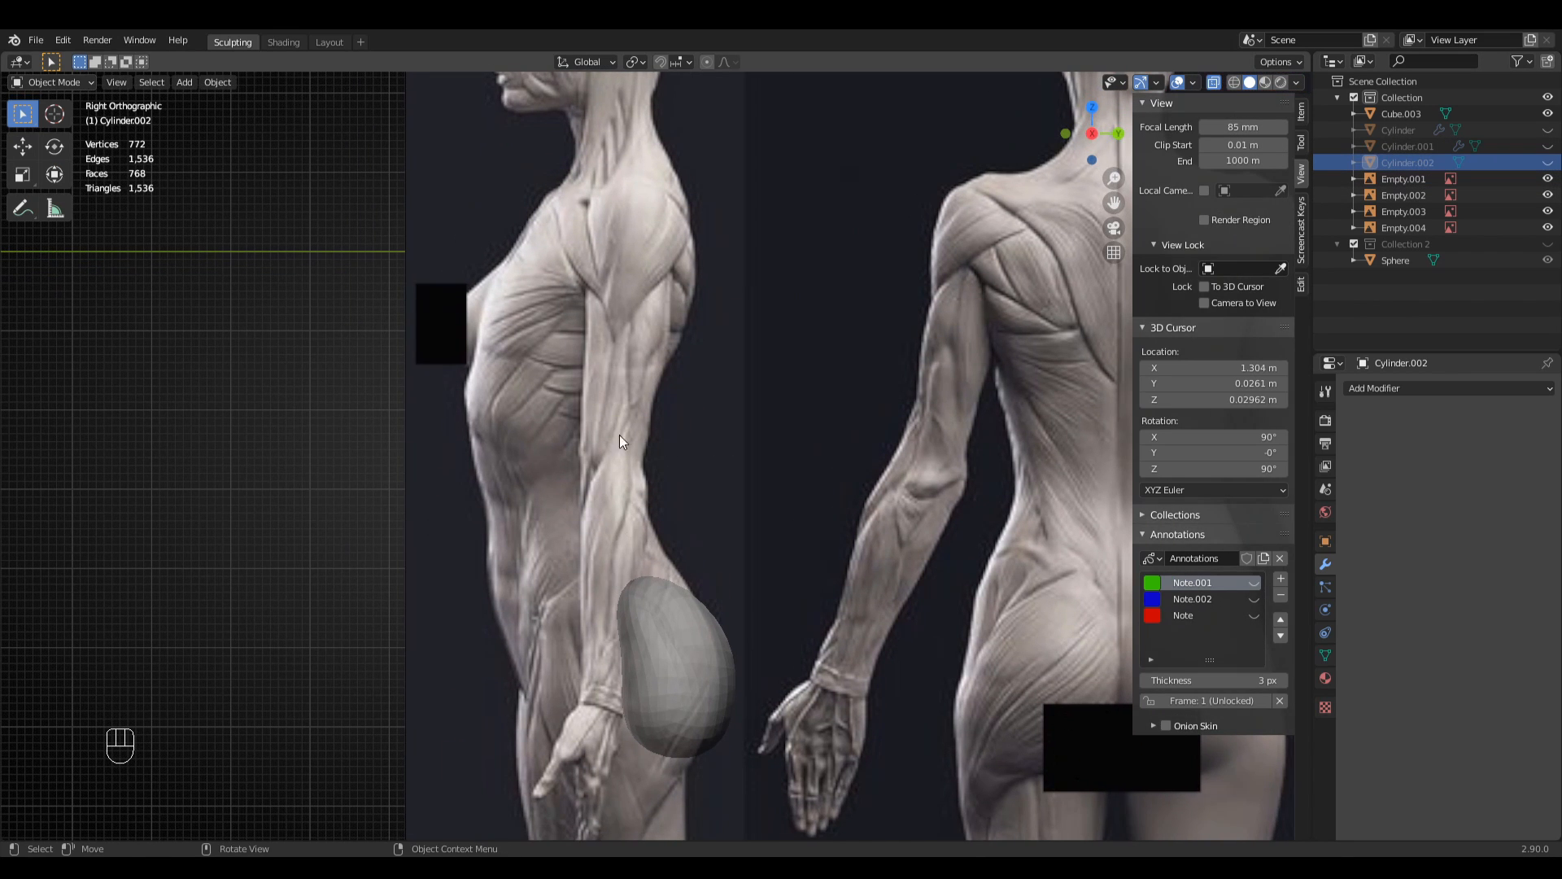
{"action": "middle_click_drag", "start_coordinate": [625, 398], "coordinate": [716, 575], "text": "ctrl"}
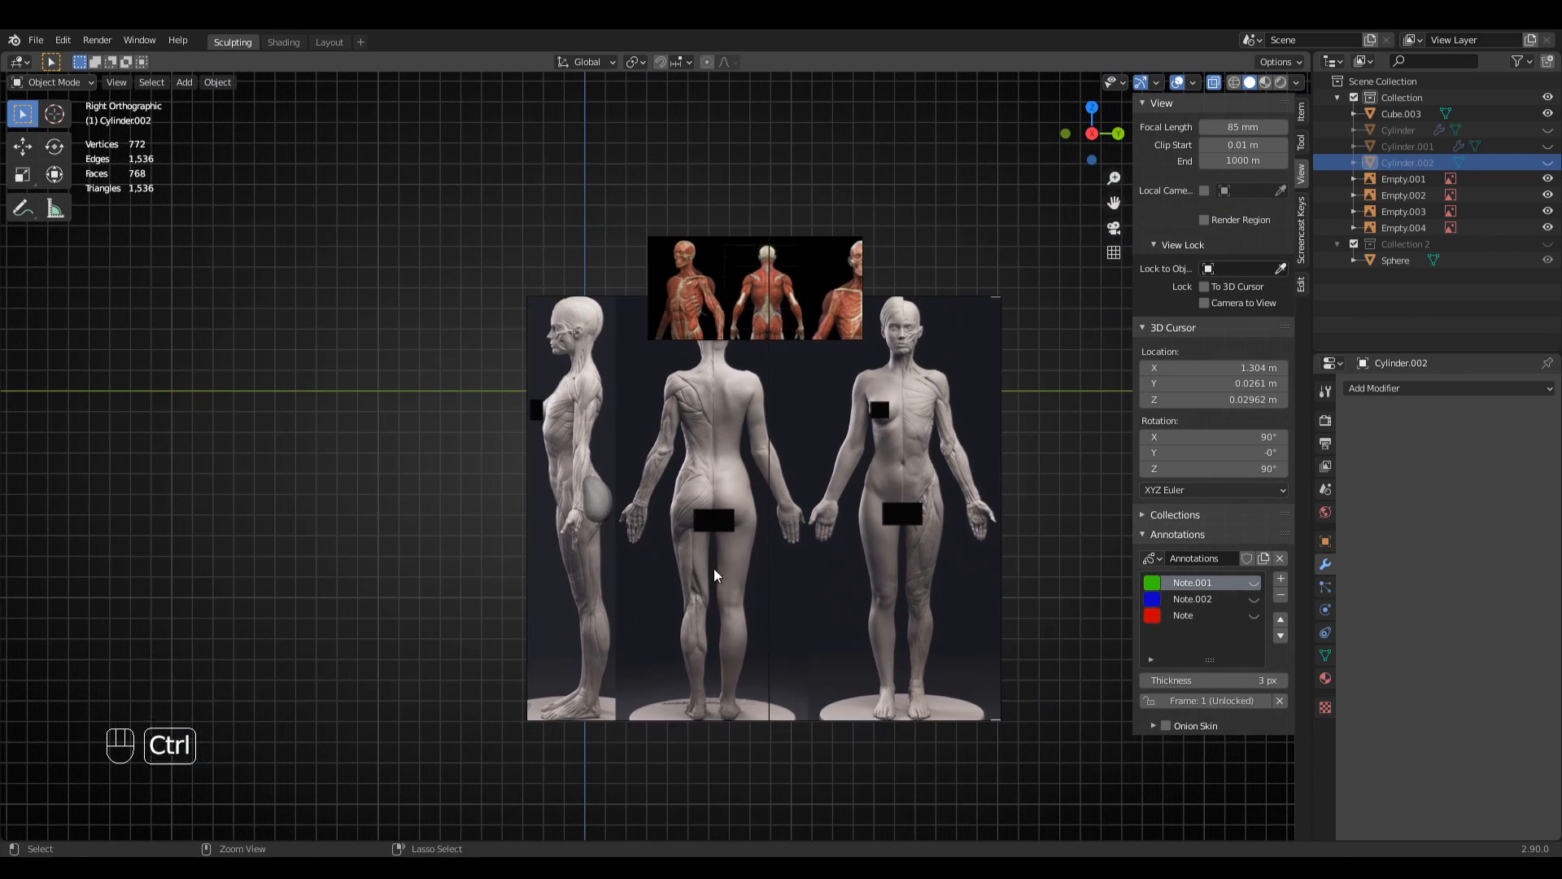
{"action": "middle_click_drag", "start_coordinate": [749, 506], "coordinate": [729, 417], "text": "ctrl"}
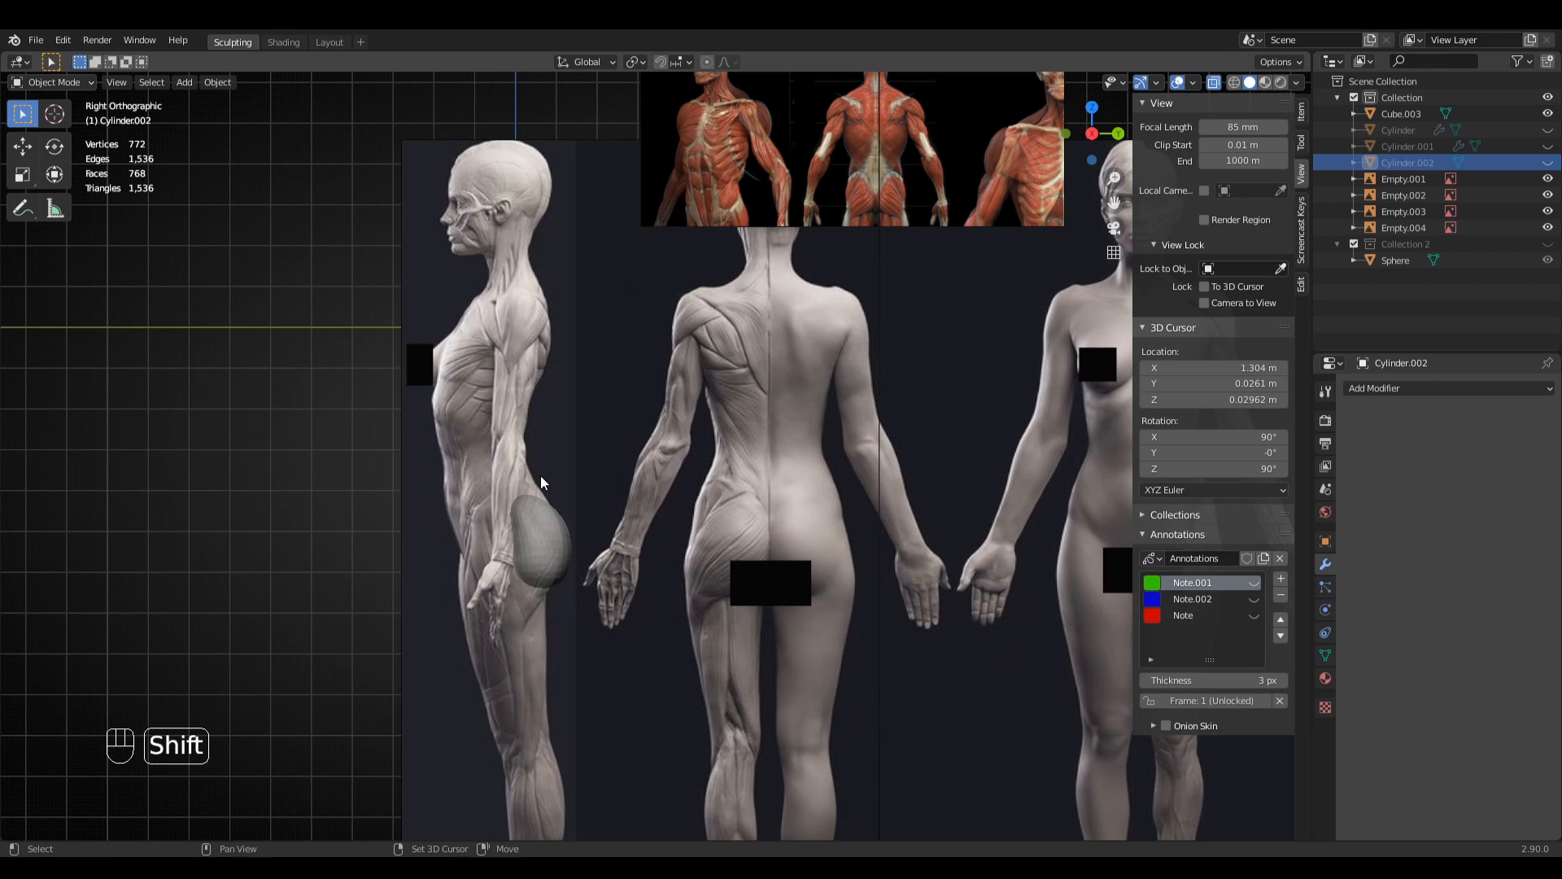
{"action": "middle_click_drag", "start_coordinate": [540, 482], "coordinate": [724, 370], "text": "shift"}
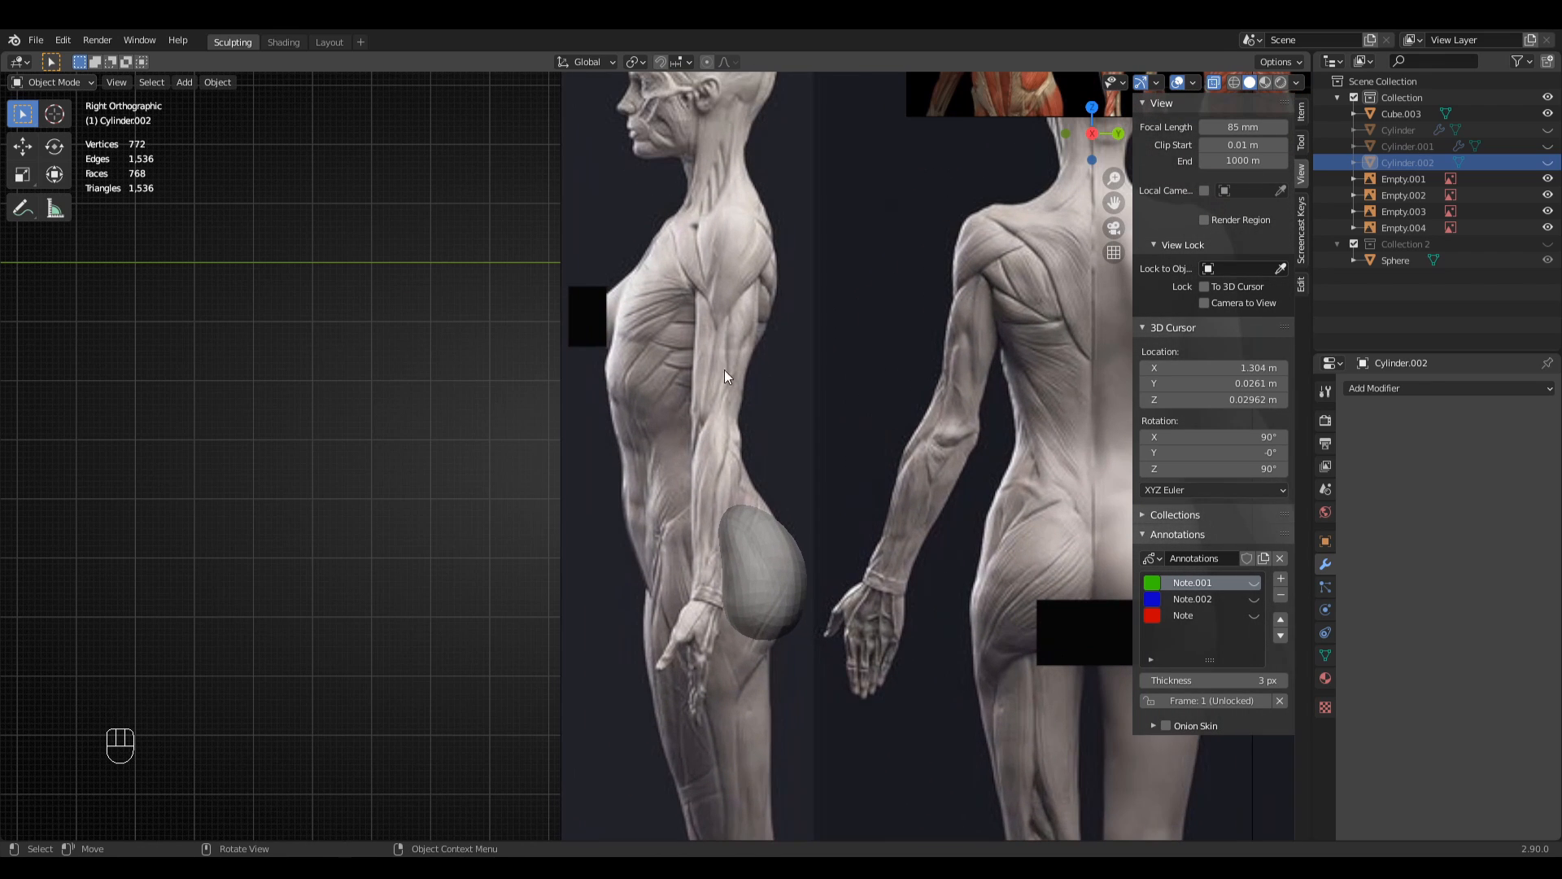
{"action": "left_click", "coordinate": [1544, 164]}
- Grab the torso's upper back below the shoulder blade onto the side-profile reference with a 227 px brush
{"action": "mouse_move", "coordinate": [840, 486]}
{"action": "middle_mouse_down", "text": "ctrl"}
{"action": "mouse_move", "coordinate": [830, 414]}
{"action": "mouse_move", "coordinate": [817, 437]}
{"action": "middle_mouse_up", "text": "ctrl"}
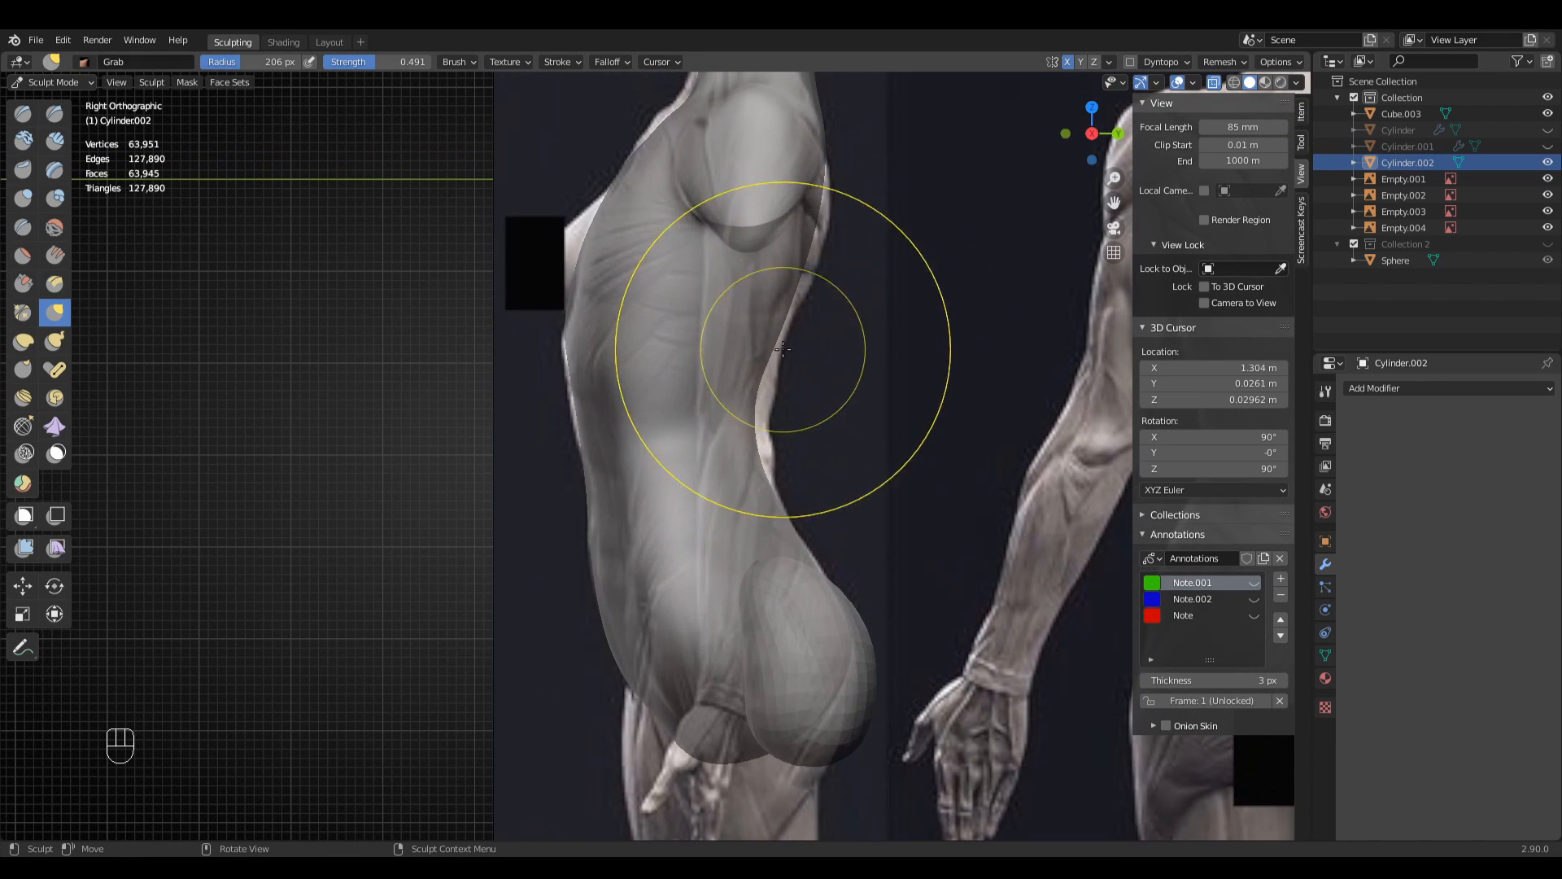
{"action": "middle_click_drag", "start_coordinate": [810, 517], "coordinate": [794, 616], "text": "shift"}
{"action": "key", "text": "f"}
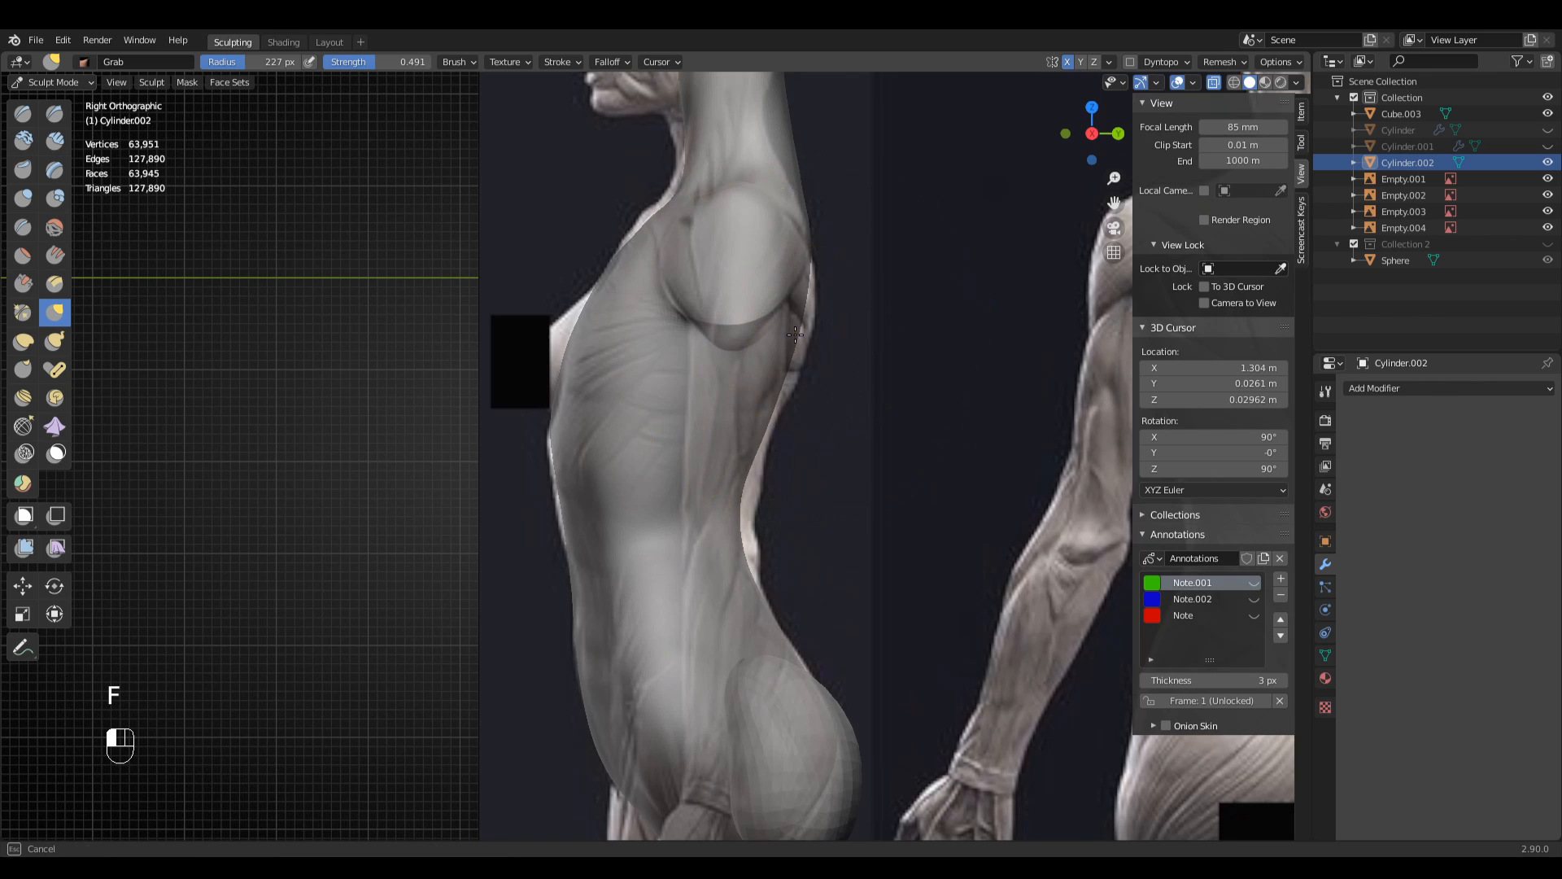
{"action": "left_click_drag", "start_coordinate": [802, 336], "coordinate": [800, 344]}
{"action": "middle_click_drag", "start_coordinate": [801, 344], "coordinate": [781, 611], "text": "shift"}
- Adjust the back of the neck and the upper chest outline to the side reference with the Grab brush, finishing at 197 px
{"action": "key", "text": "f"}
{"action": "left_click", "coordinate": [769, 369]}
{"action": "left_click_drag", "start_coordinate": [745, 351], "coordinate": [709, 354]}
{"action": "key", "text": "f"}
{"action": "left_click", "coordinate": [639, 468]}
{"action": "key", "text": "f"}
{"action": "left_click", "coordinate": [576, 501]}
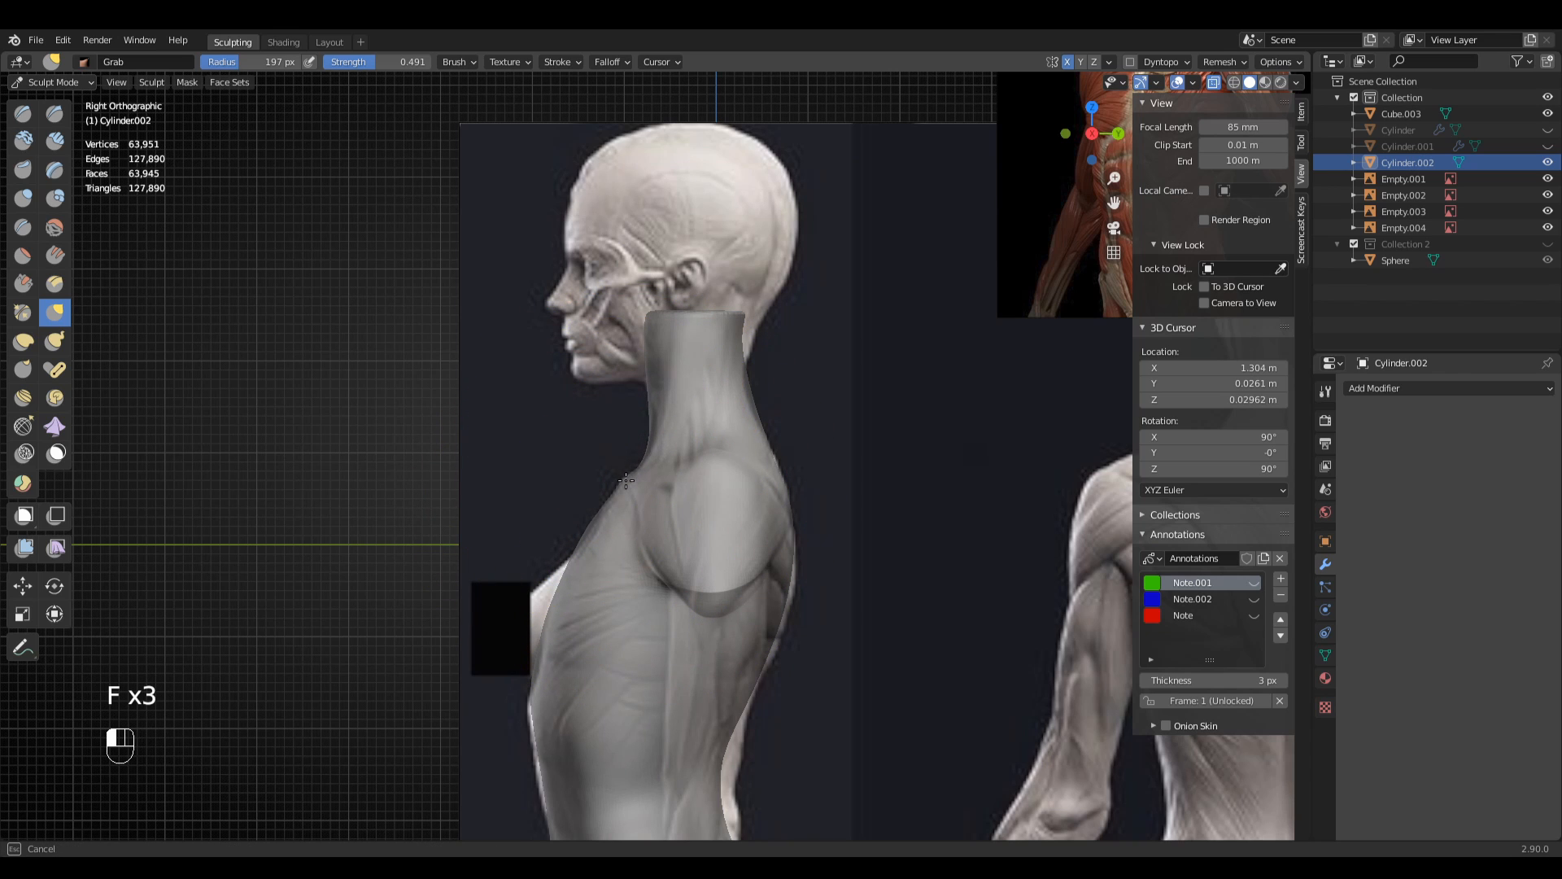
{"action": "middle_click_drag", "start_coordinate": [716, 462], "coordinate": [730, 371], "text": "ctrl"}
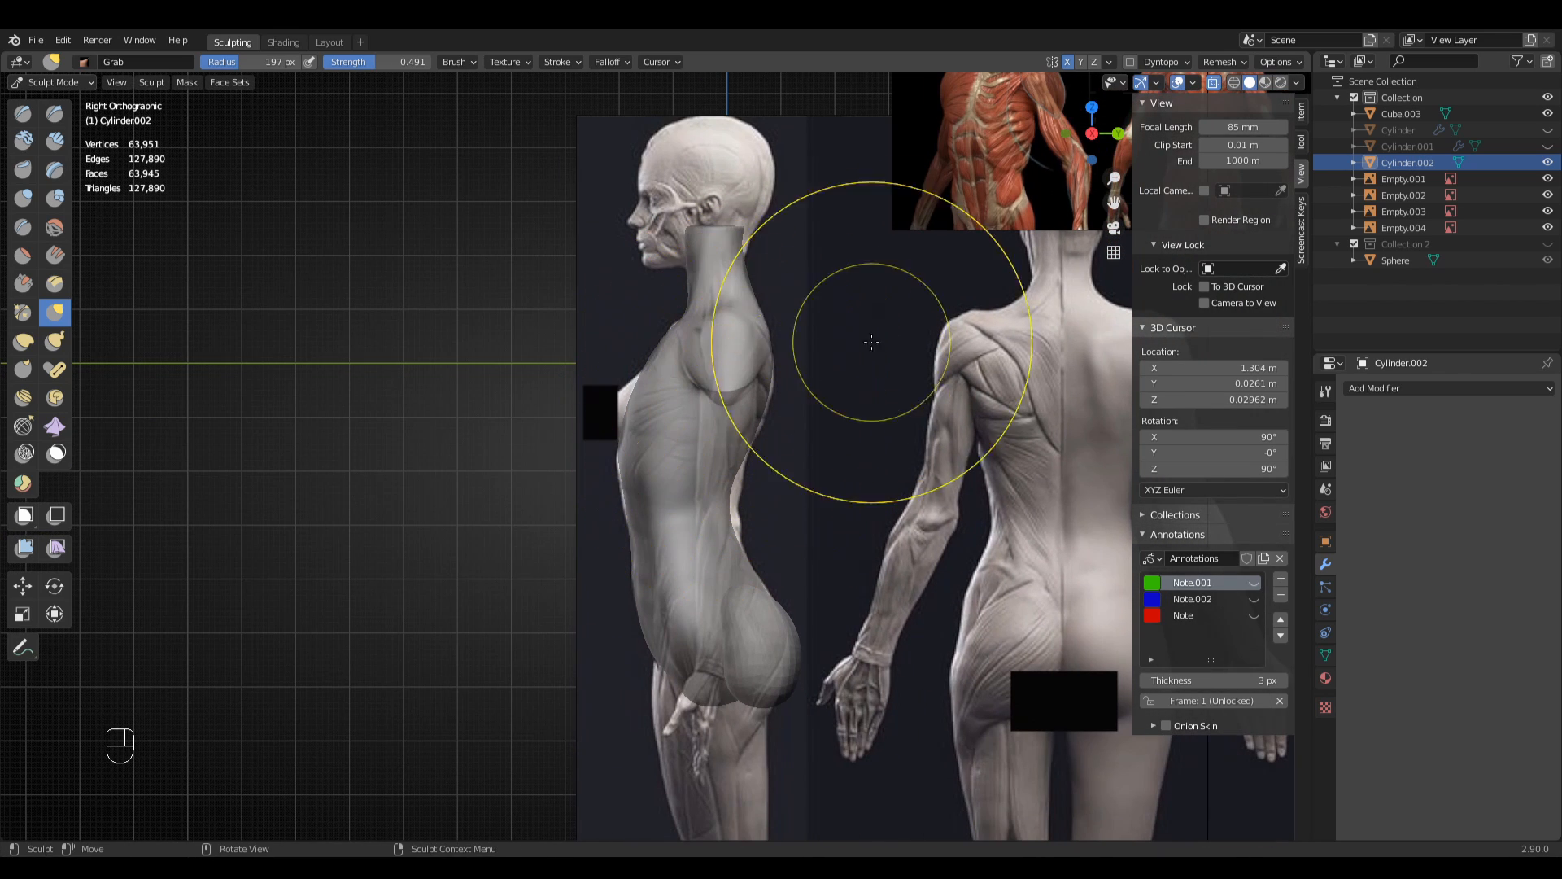
- Hide the viewport overlays and turn off X-Ray in the viewport shading
{"action": "left_click", "coordinate": [1179, 83]}
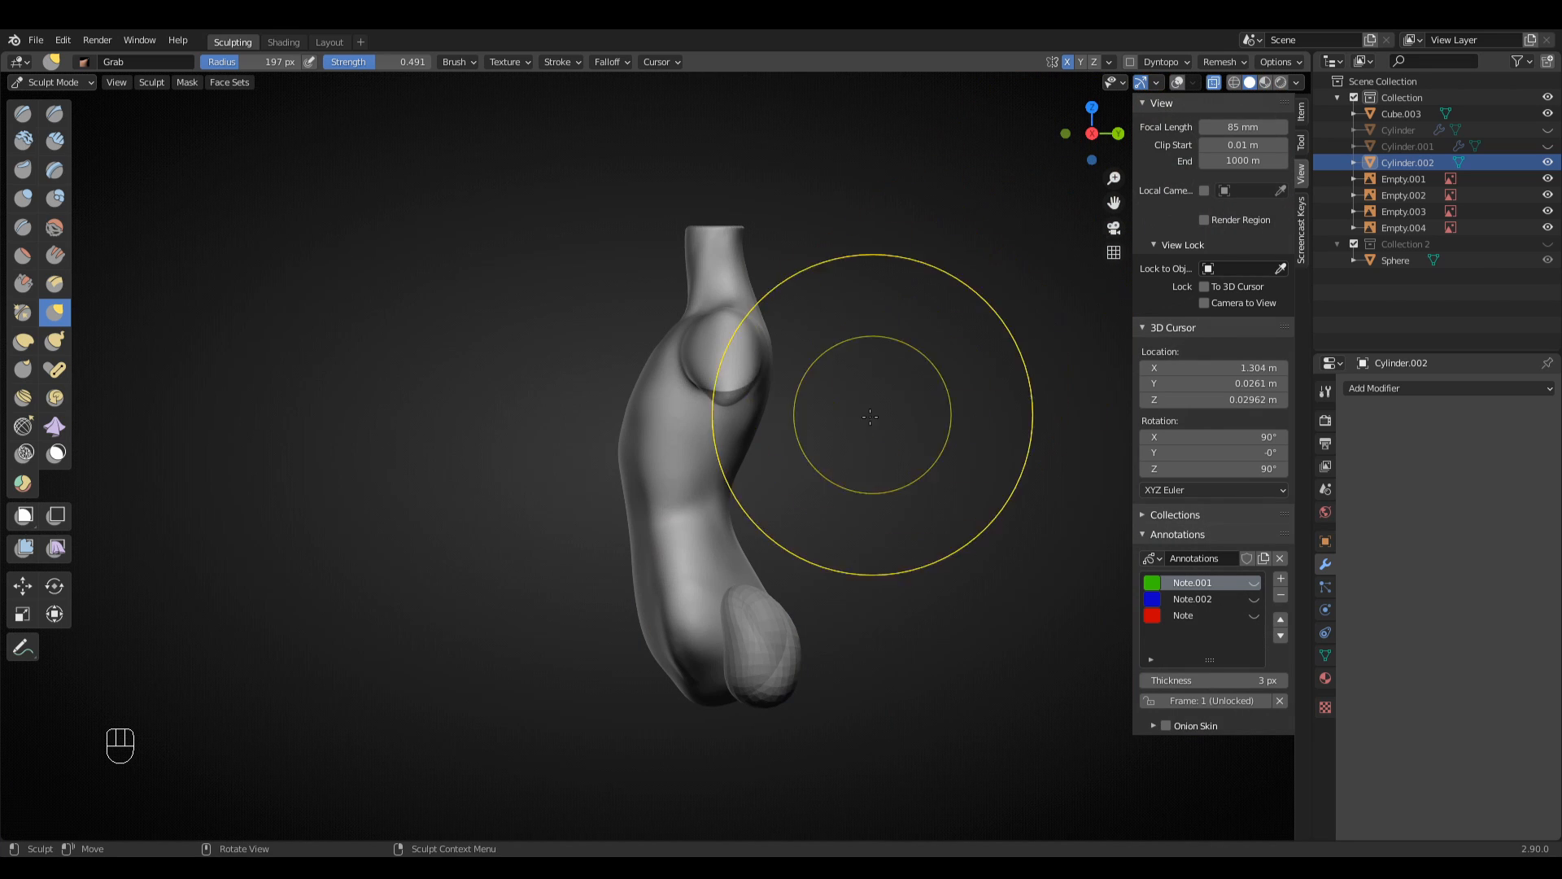
{"action": "middle_click_drag", "start_coordinate": [870, 417], "coordinate": [982, 412]}
{"action": "left_click", "coordinate": [1296, 82]}
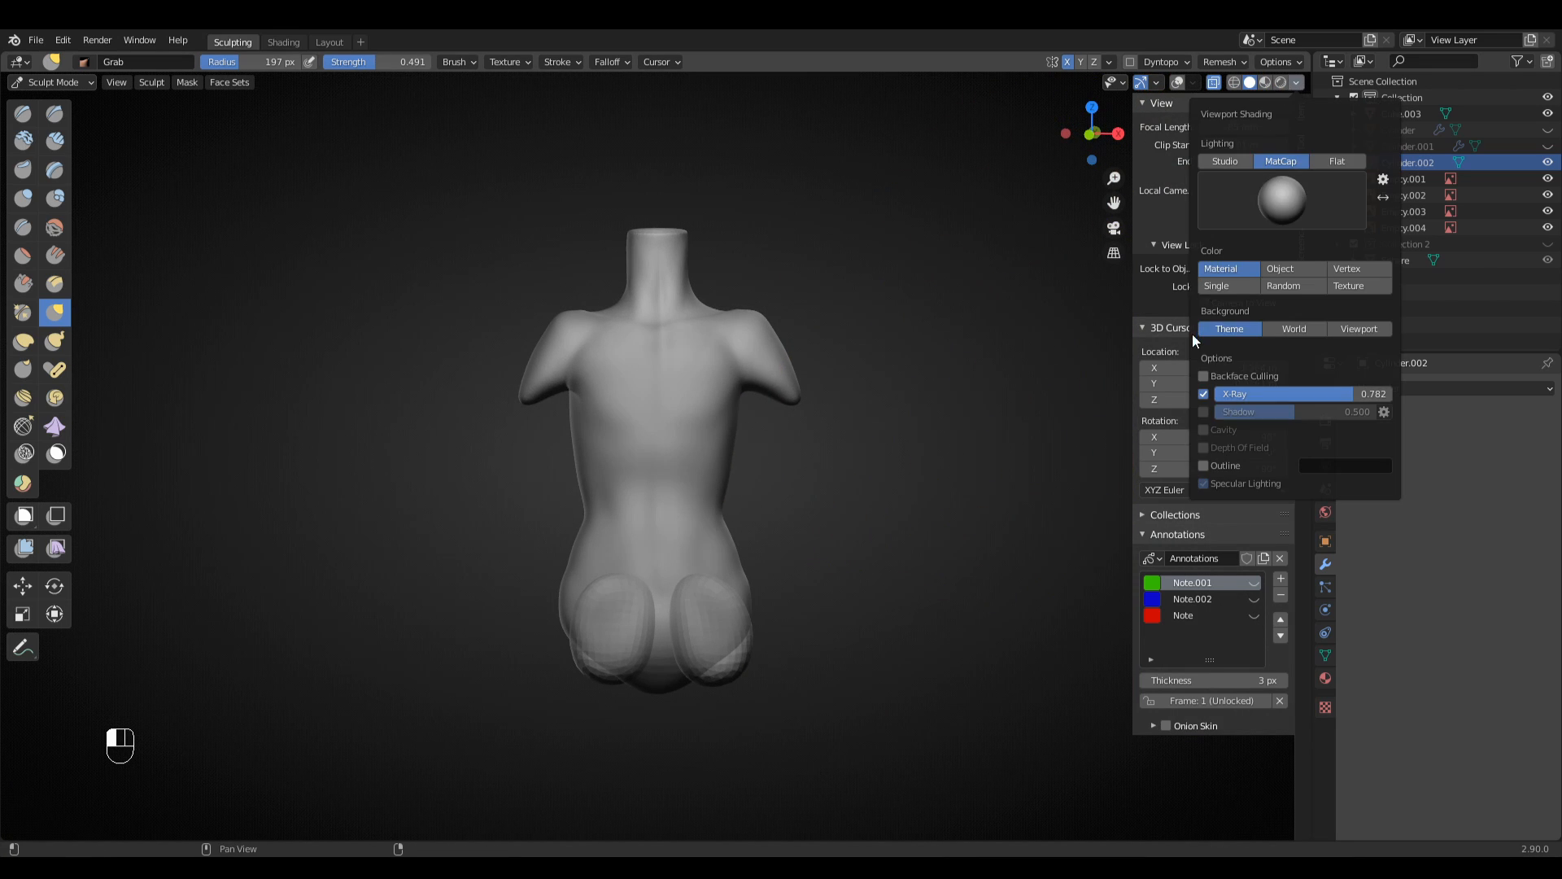
{"action": "left_click", "coordinate": [1204, 393]}
- Set the Grab brush radius to 138 px over the front of the torso
{"action": "mouse_move", "coordinate": [814, 570]}
{"action": "middle_mouse_down"}
{"action": "mouse_move", "coordinate": [951, 530]}
{"action": "mouse_move", "coordinate": [904, 465]}
{"action": "mouse_move", "coordinate": [803, 453]}
{"action": "middle_mouse_up"}
{"action": "key", "text": "g"}
{"action": "key", "text": "f"}
{"action": "left_click", "coordinate": [685, 466]}
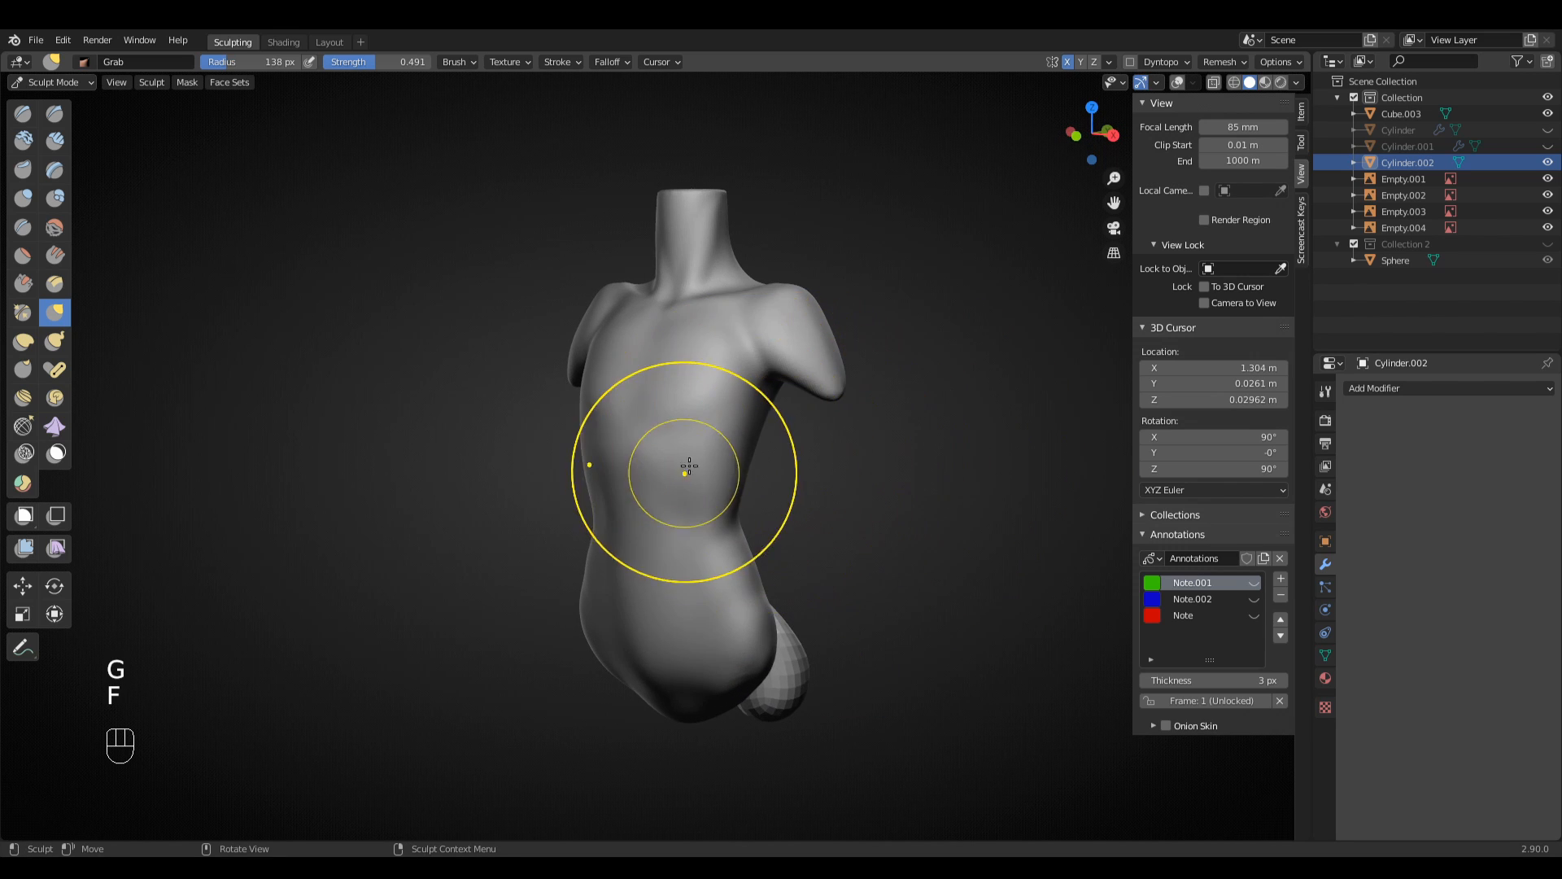
- Examine the torso's overall silhouette and proportions from the front, sides and back
{"action": "middle_click_drag", "start_coordinate": [692, 462], "coordinate": [856, 432]}
{"action": "middle_click_drag", "start_coordinate": [847, 436], "coordinate": [1028, 526], "text": "ctrl"}
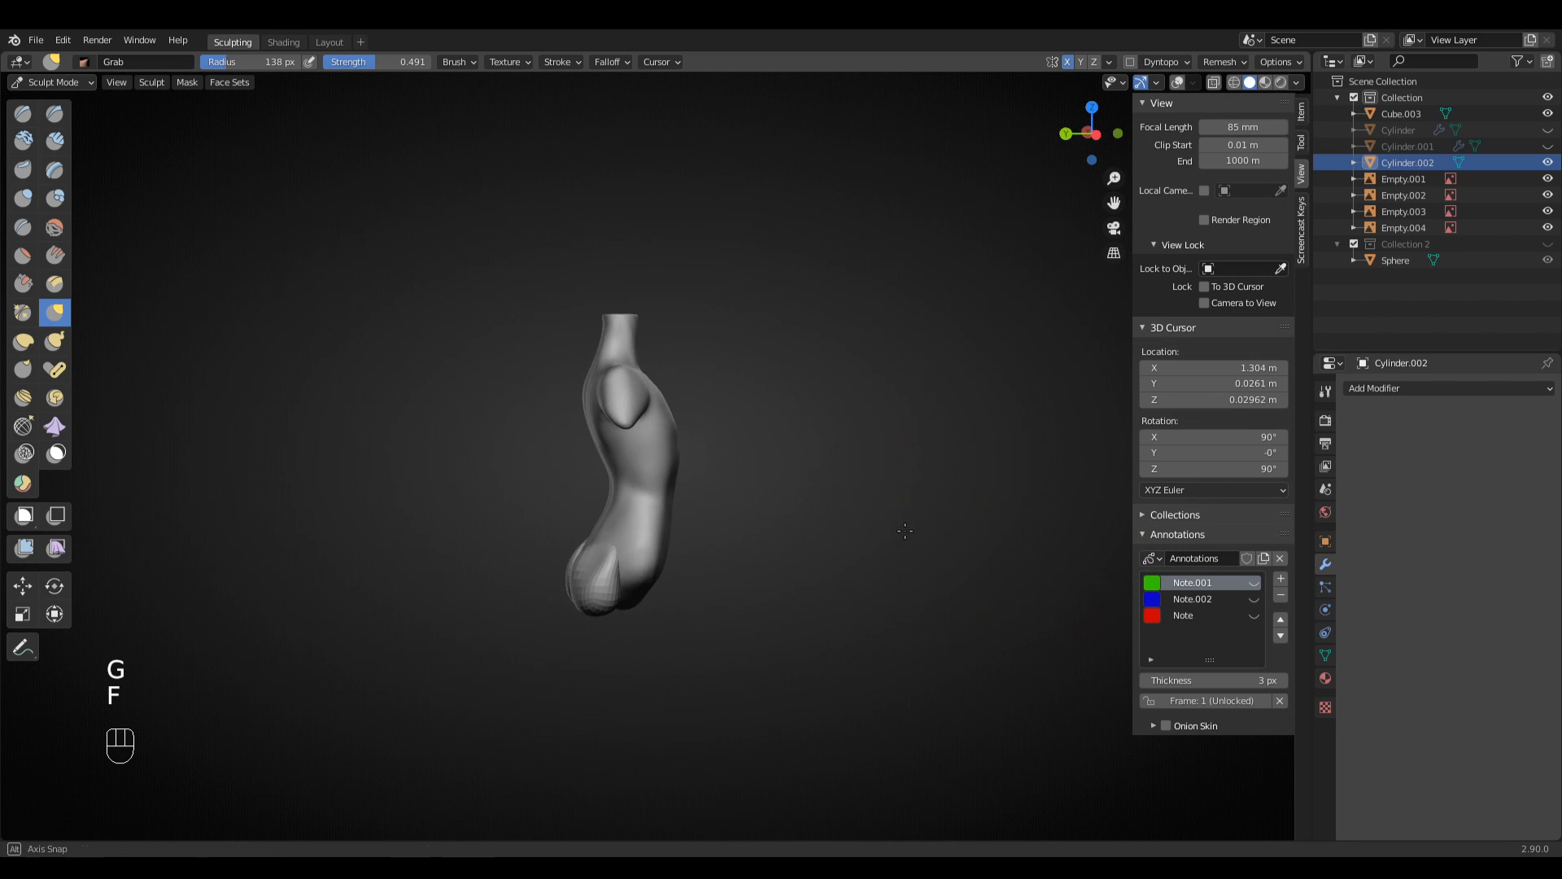
{"action": "middle_click_drag", "start_coordinate": [924, 539], "coordinate": [1026, 548]}
{"action": "mouse_move", "coordinate": [856, 530]}
{"action": "middle_mouse_down"}
{"action": "mouse_move", "coordinate": [934, 530]}
{"action": "mouse_move", "coordinate": [876, 537]}
{"action": "middle_mouse_up"}
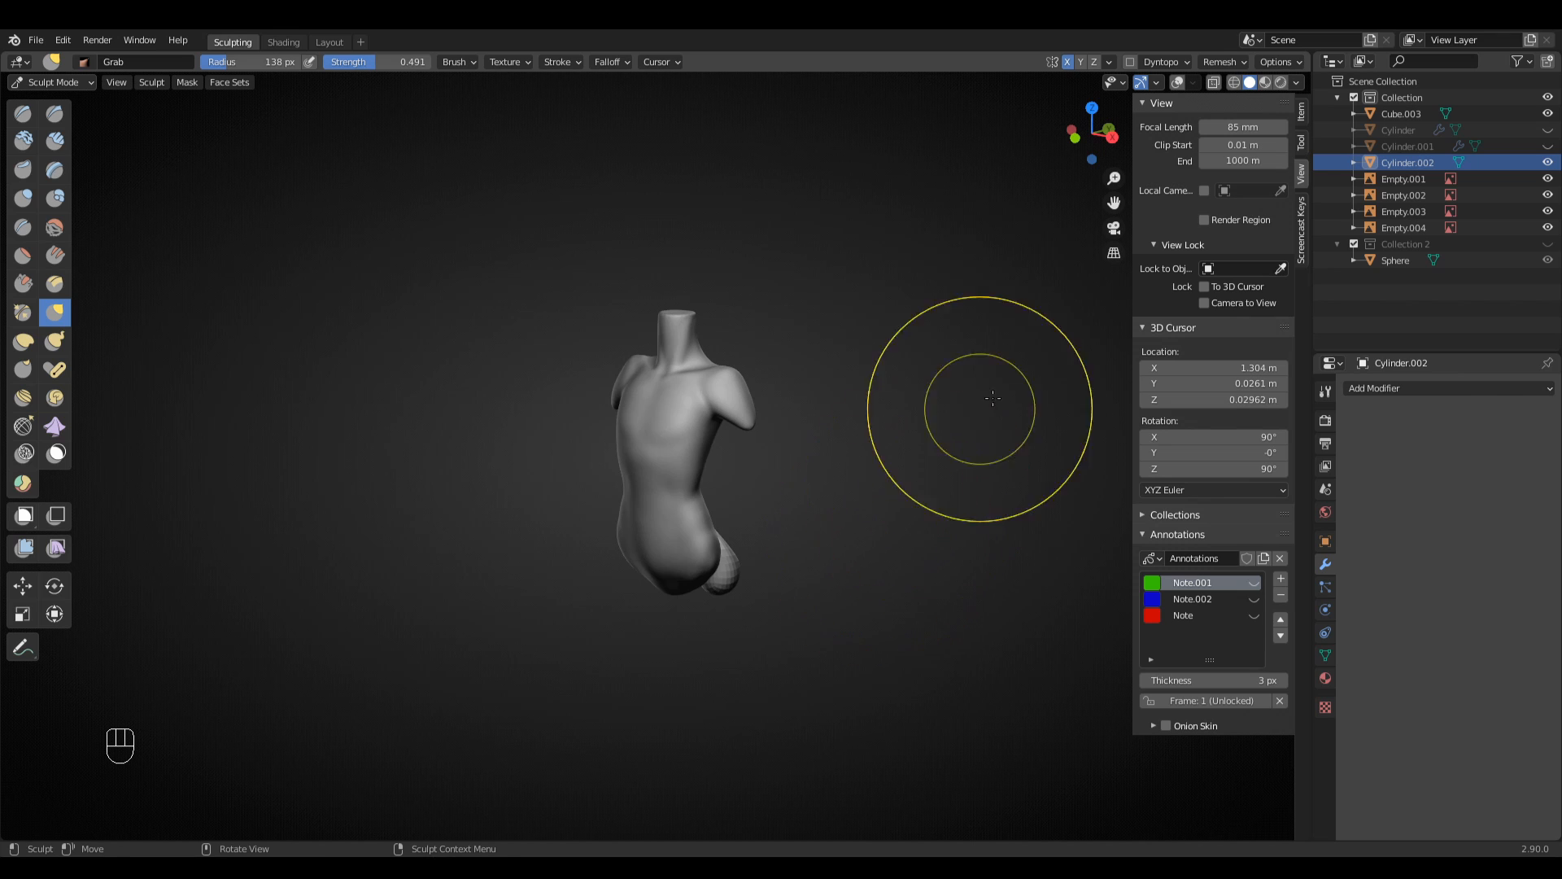
{"action": "middle_click_drag", "start_coordinate": [891, 472], "coordinate": [1005, 484]}
{"action": "middle_click_drag", "start_coordinate": [877, 484], "coordinate": [970, 512]}
{"action": "middle_click_drag", "start_coordinate": [846, 525], "coordinate": [893, 529]}
{"action": "mouse_move", "coordinate": [879, 537]}
{"action": "middle_mouse_down"}
{"action": "mouse_move", "coordinate": [928, 540]}
{"action": "mouse_move", "coordinate": [935, 573]}
{"action": "mouse_move", "coordinate": [781, 521]}
{"action": "mouse_move", "coordinate": [726, 476]}
{"action": "mouse_move", "coordinate": [830, 512]}
{"action": "mouse_move", "coordinate": [892, 454]}
{"action": "middle_mouse_up"}
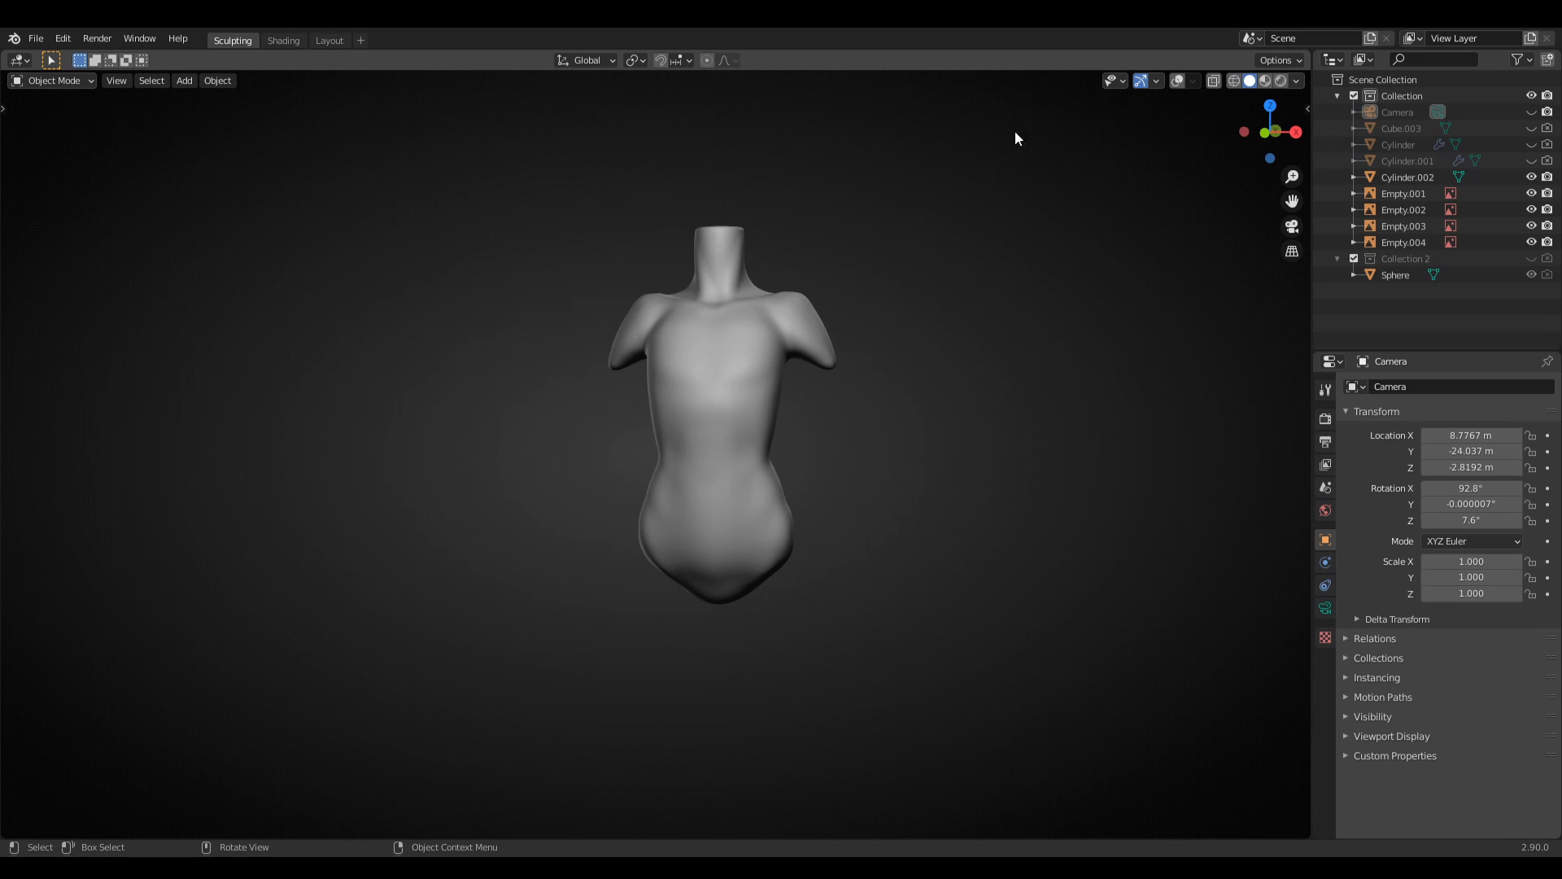
- Show the viewport overlays again and put the torso (Cylinder.002) in Sculpt Mode
{"action": "left_click", "coordinate": [1179, 81]}
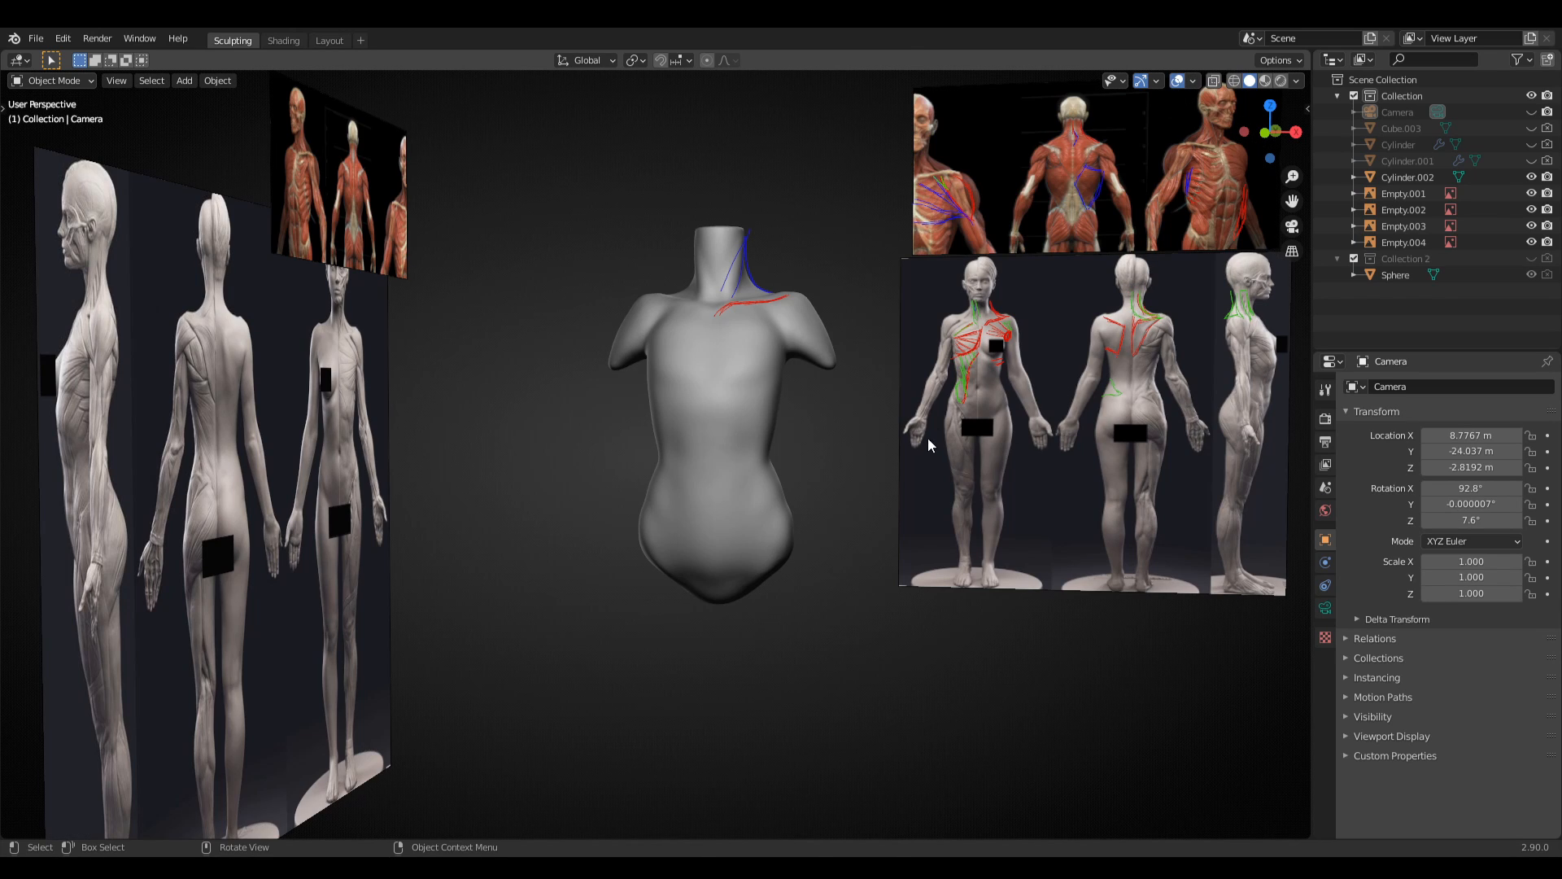
{"action": "left_click", "coordinate": [697, 446]}
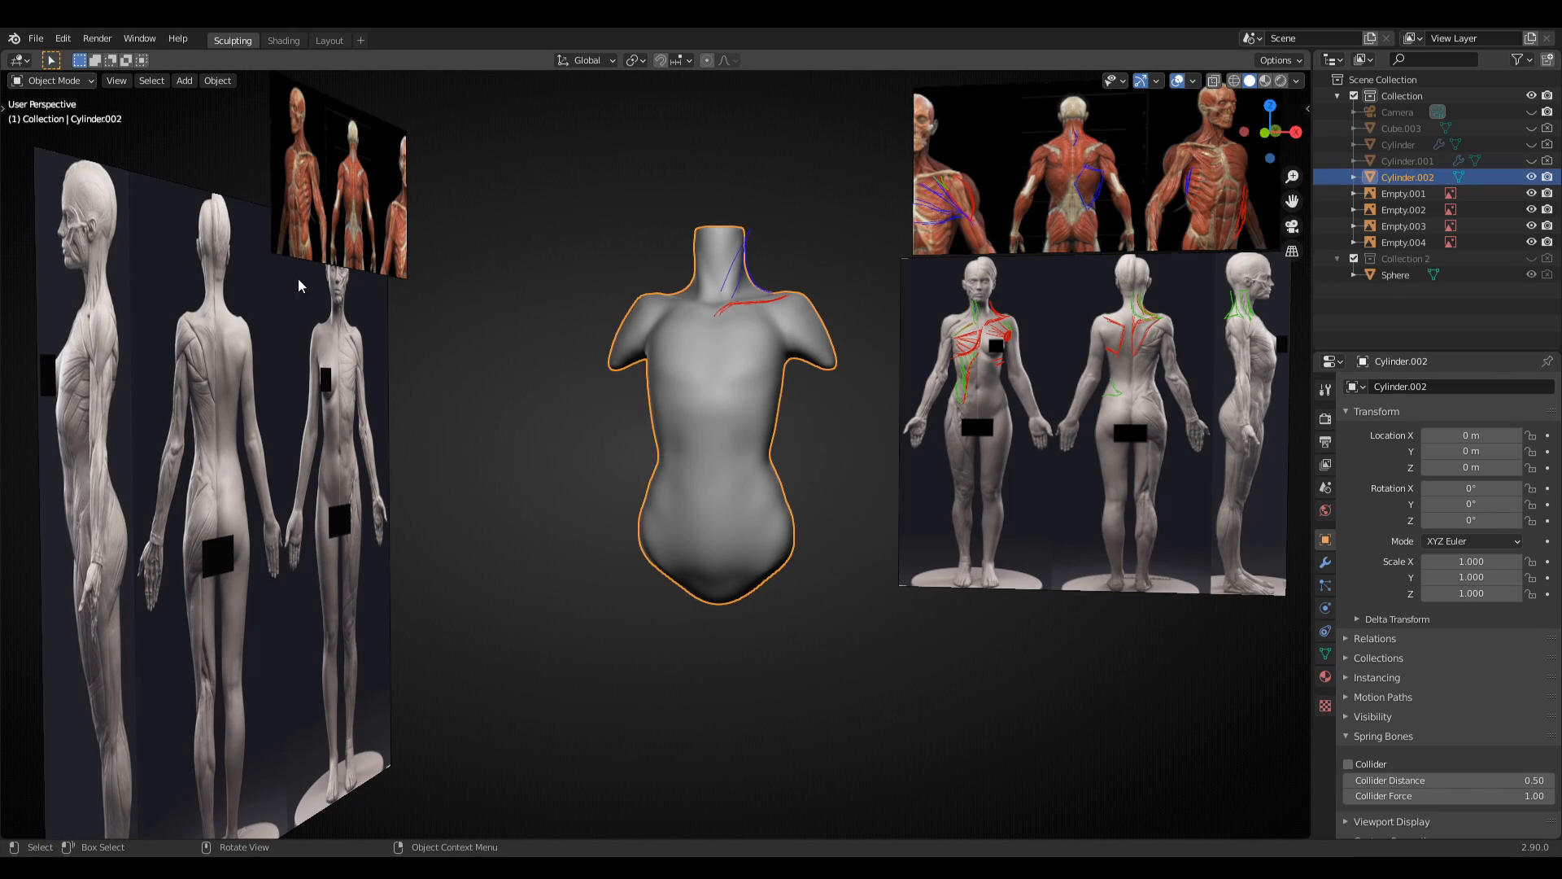
{"action": "left_click", "coordinate": [85, 81]}
{"action": "left_click", "coordinate": [85, 142]}
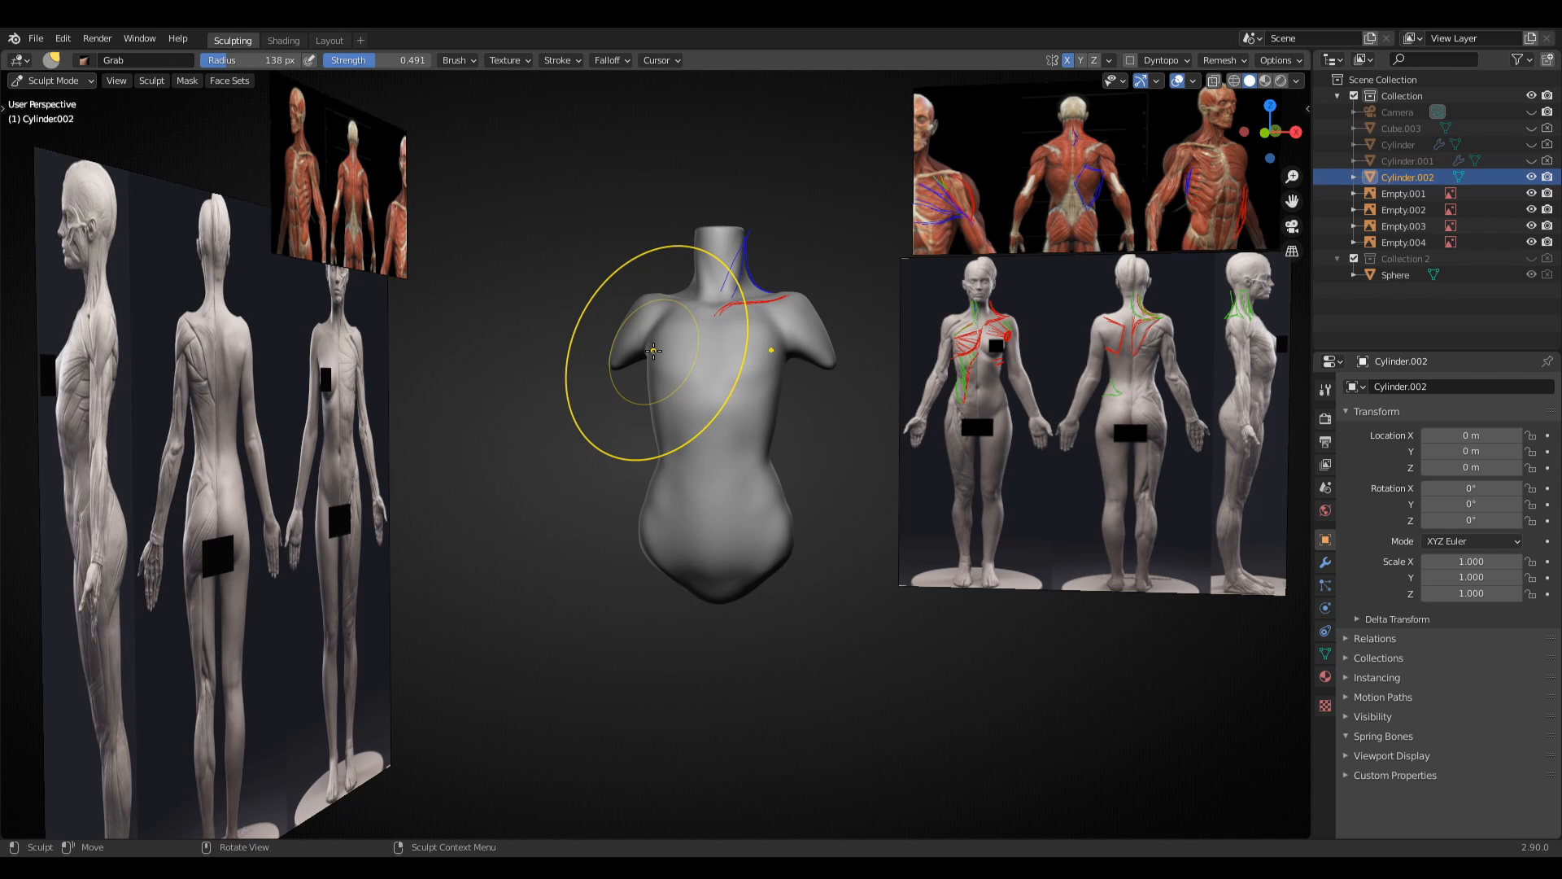
- In front view, lay down the initial breast forms on the chest with the Clay Strips brush at about 125 px
{"action": "key", "text": "KP_1"}
{"action": "scroll", "coordinate": [663, 350], "scroll_direction": "up", "scroll_amount": 3}
{"action": "key", "text": "q"}
{"action": "left_click", "coordinate": [813, 357]}
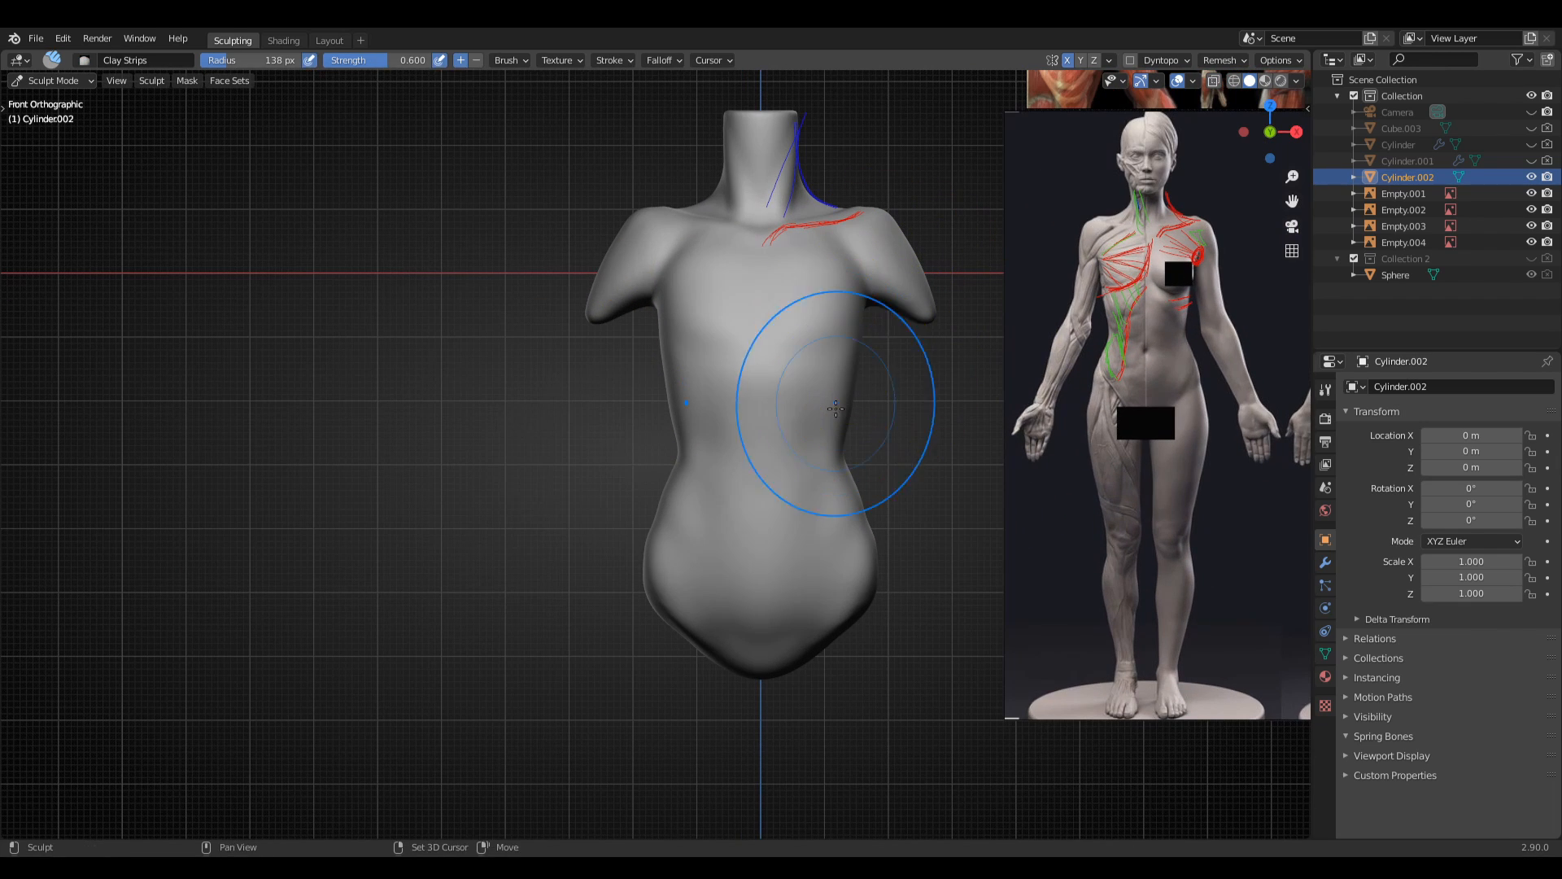
{"action": "scroll", "coordinate": [836, 408], "scroll_direction": "up", "scroll_amount": 4}
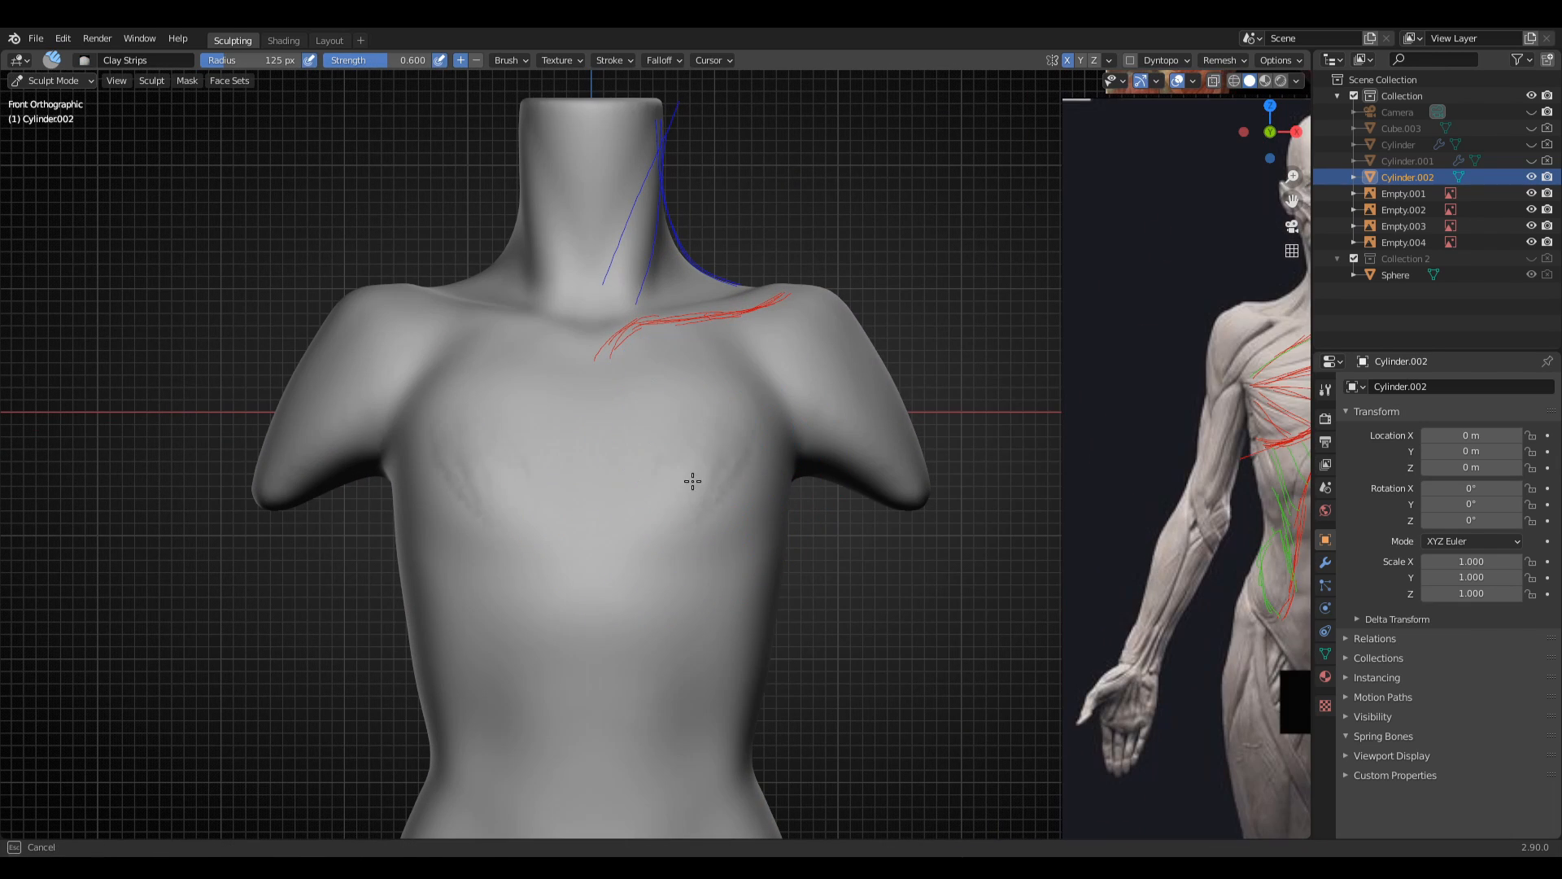
{"action": "mouse_move", "coordinate": [687, 470]}
{"action": "left_mouse_down"}
{"action": "mouse_move", "coordinate": [715, 496]}
{"action": "mouse_move", "coordinate": [725, 464]}
{"action": "mouse_move", "coordinate": [626, 530]}
{"action": "left_mouse_up"}
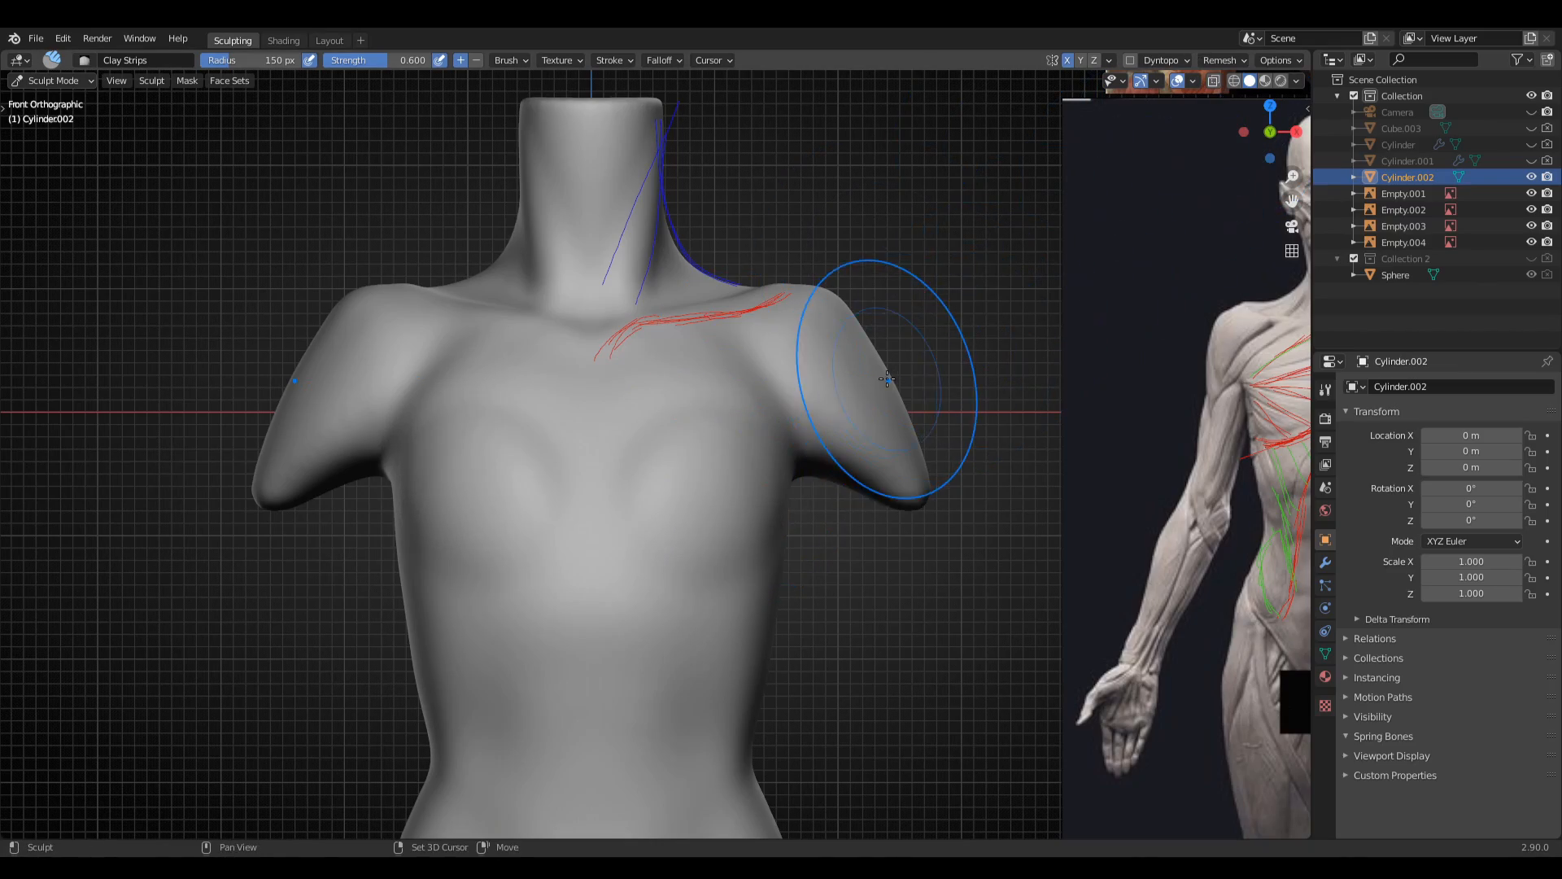
- Adjust the voxel size and remesh the torso at a higher density, and turn on Statistics in the overlays
{"action": "key", "text": "r"}
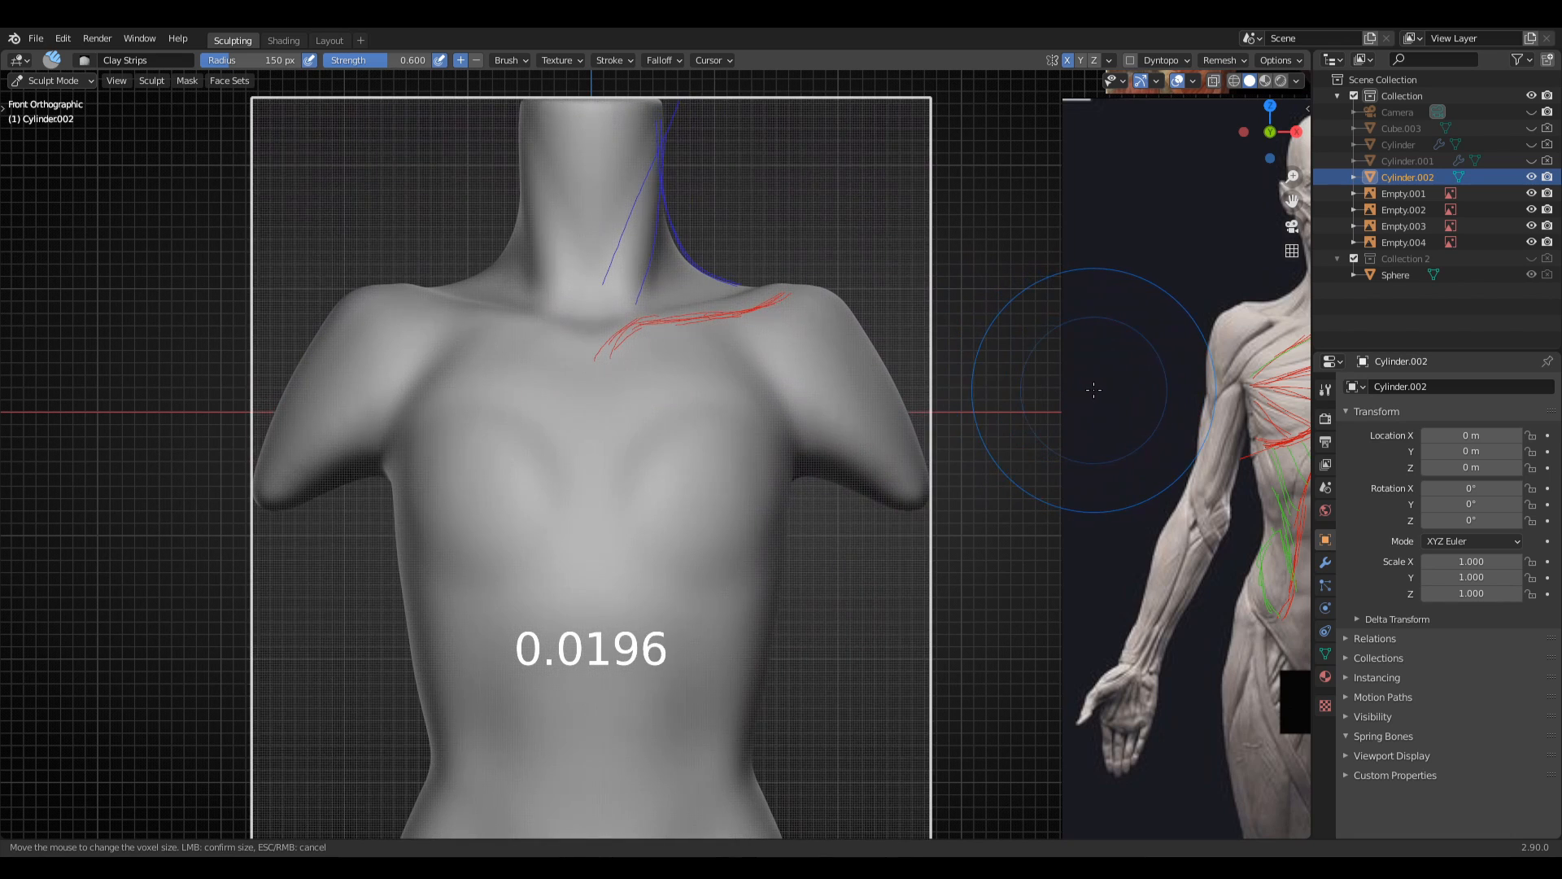
{"action": "left_click", "coordinate": [1074, 399]}
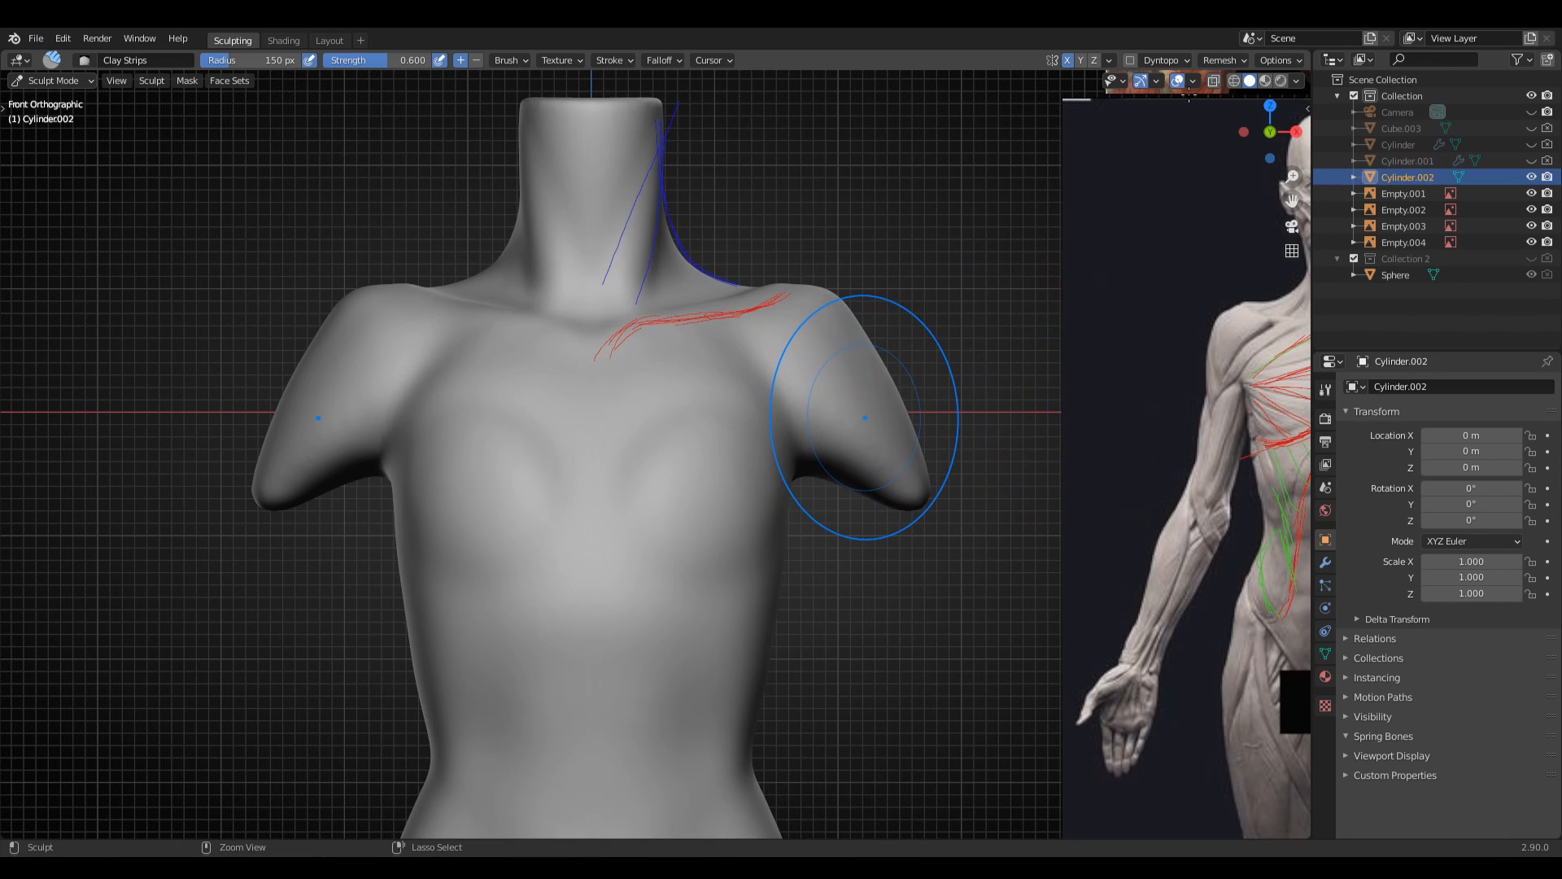
{"action": "left_click", "coordinate": [1193, 81]}
{"action": "left_click", "coordinate": [1093, 214]}
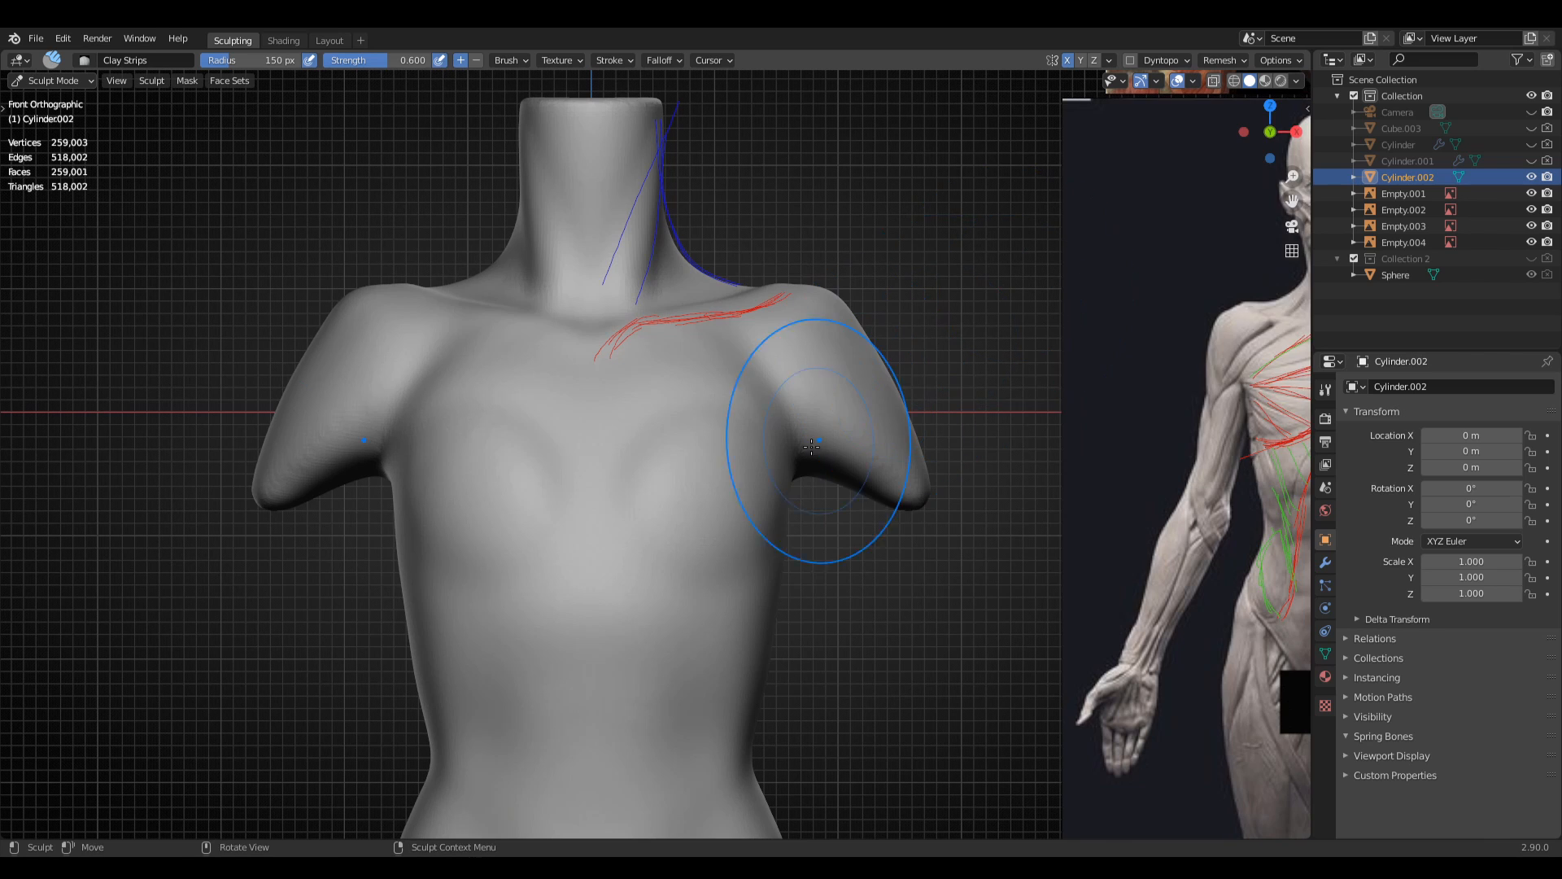
- Build up the volume of both breasts with the Clay Strips brush at 150 px from an angled front view
{"action": "middle_click_drag", "start_coordinate": [820, 481], "coordinate": [593, 472]}
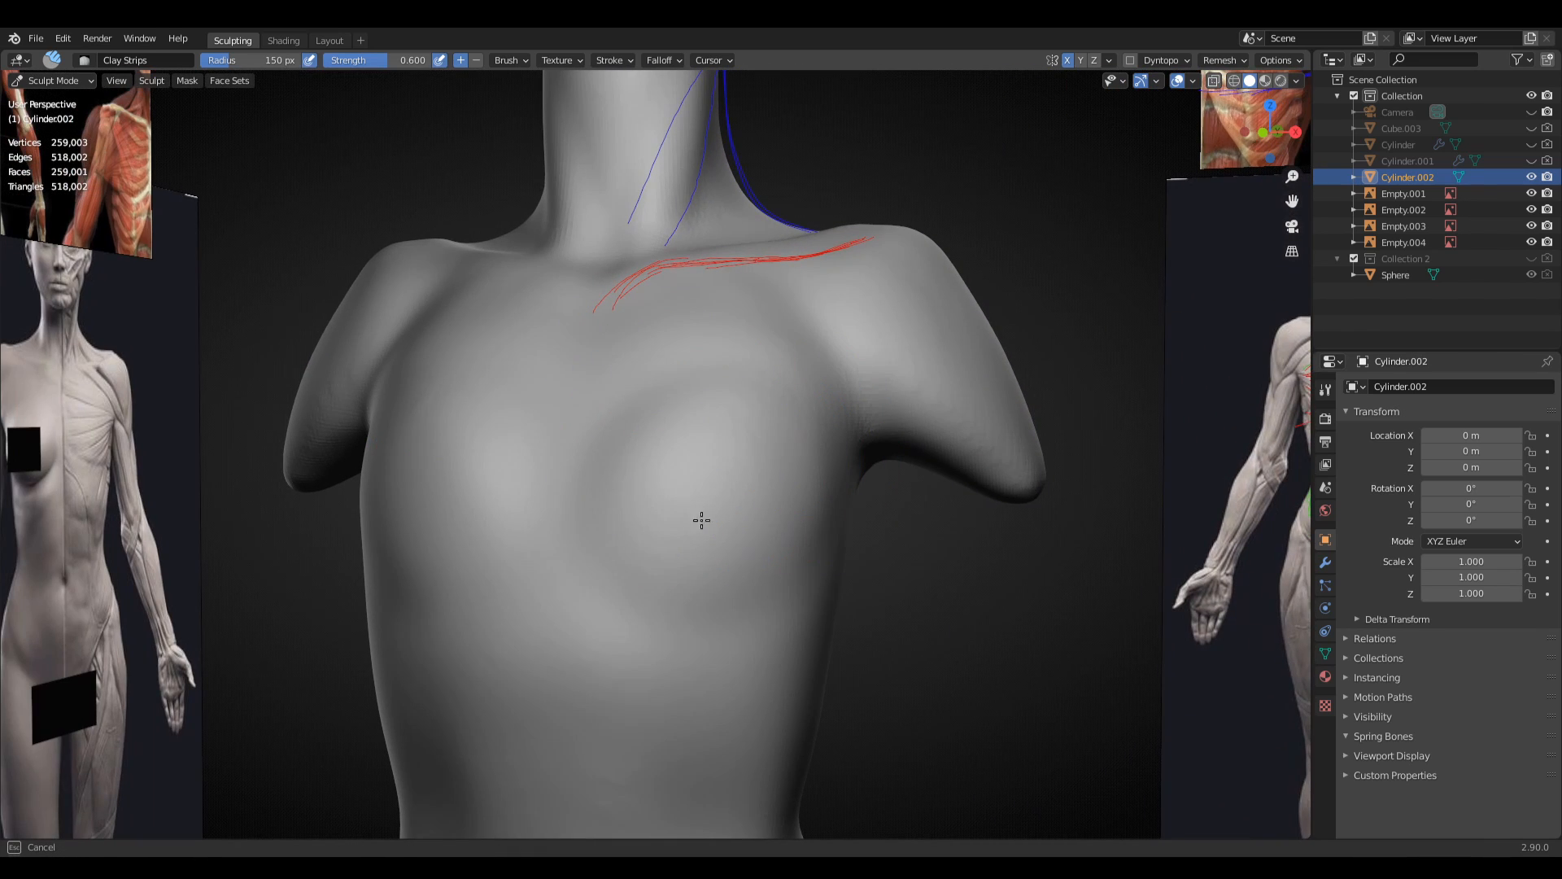
{"action": "scroll", "coordinate": [701, 520], "scroll_direction": "down", "scroll_amount": 2}
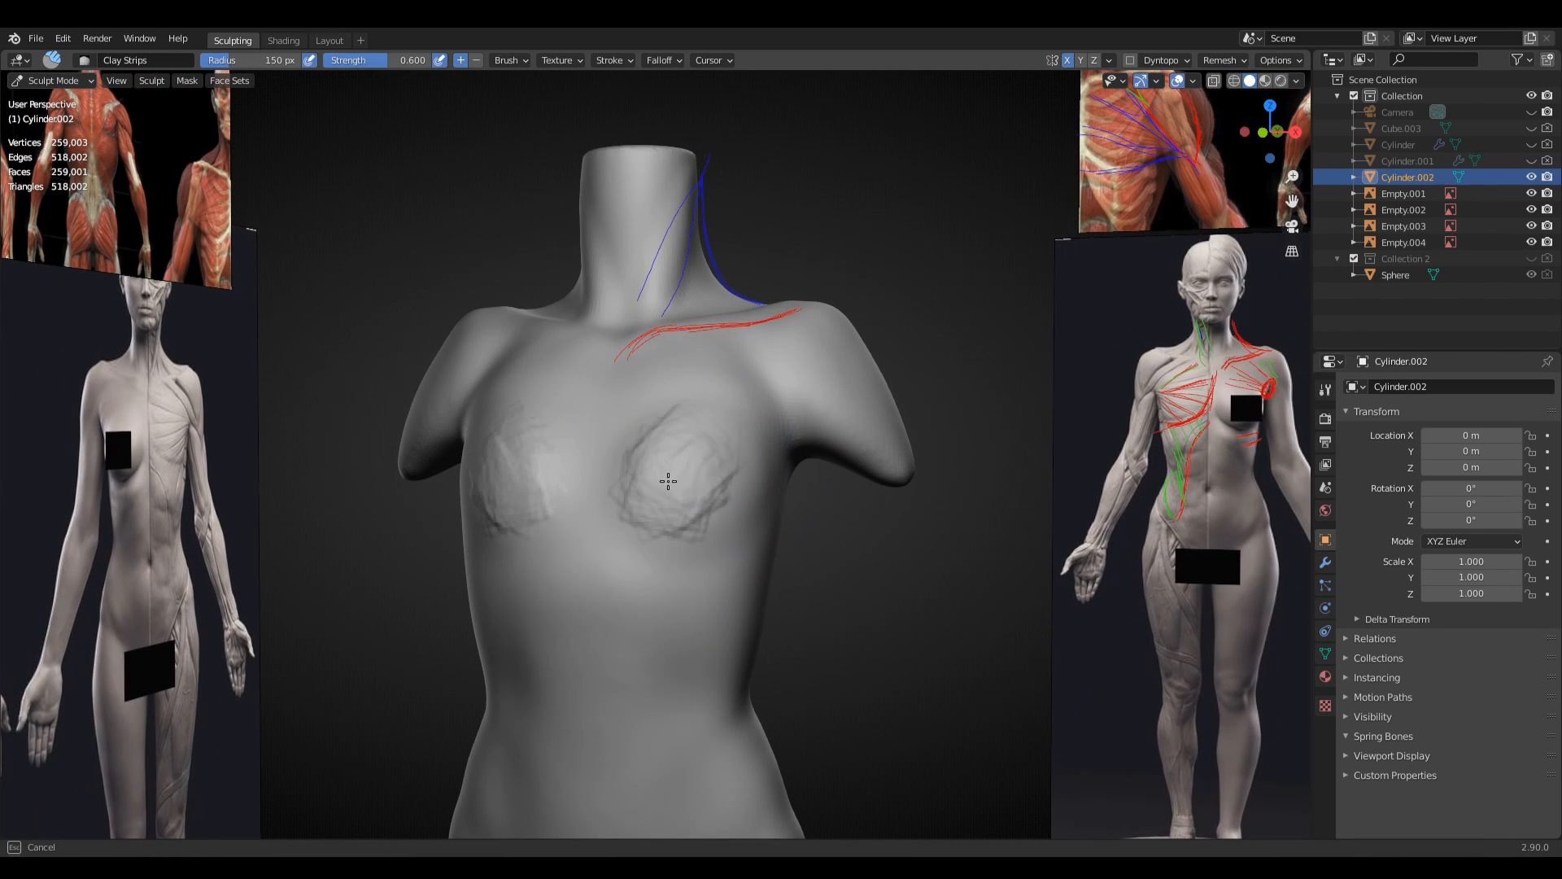
{"action": "key", "text": "s"}
{"action": "left_click", "coordinate": [667, 459]}
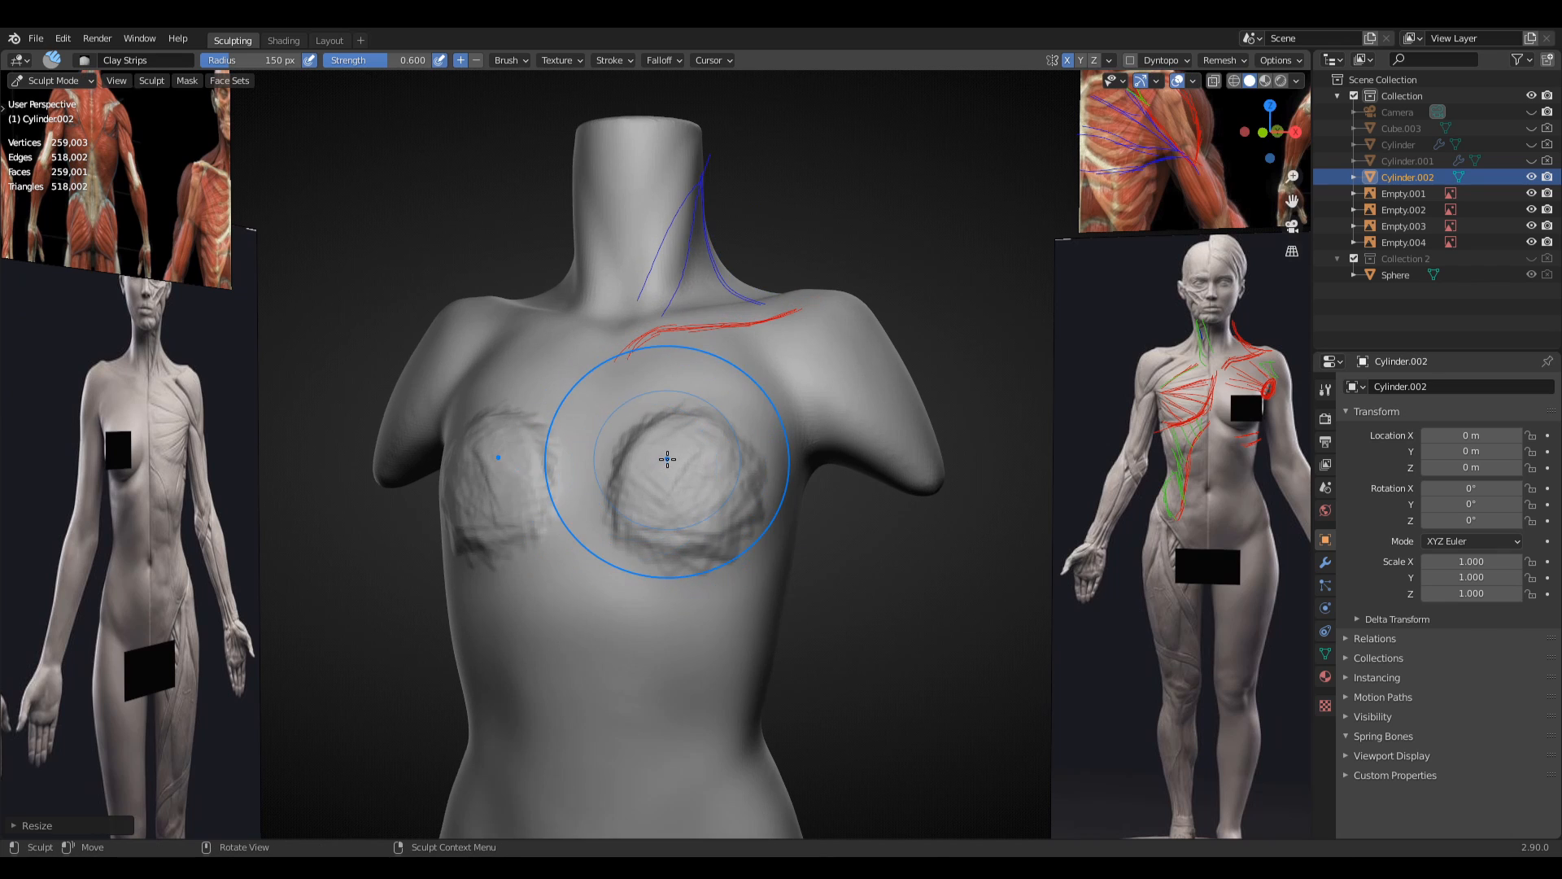
{"action": "key", "text": "ctrl+z"}
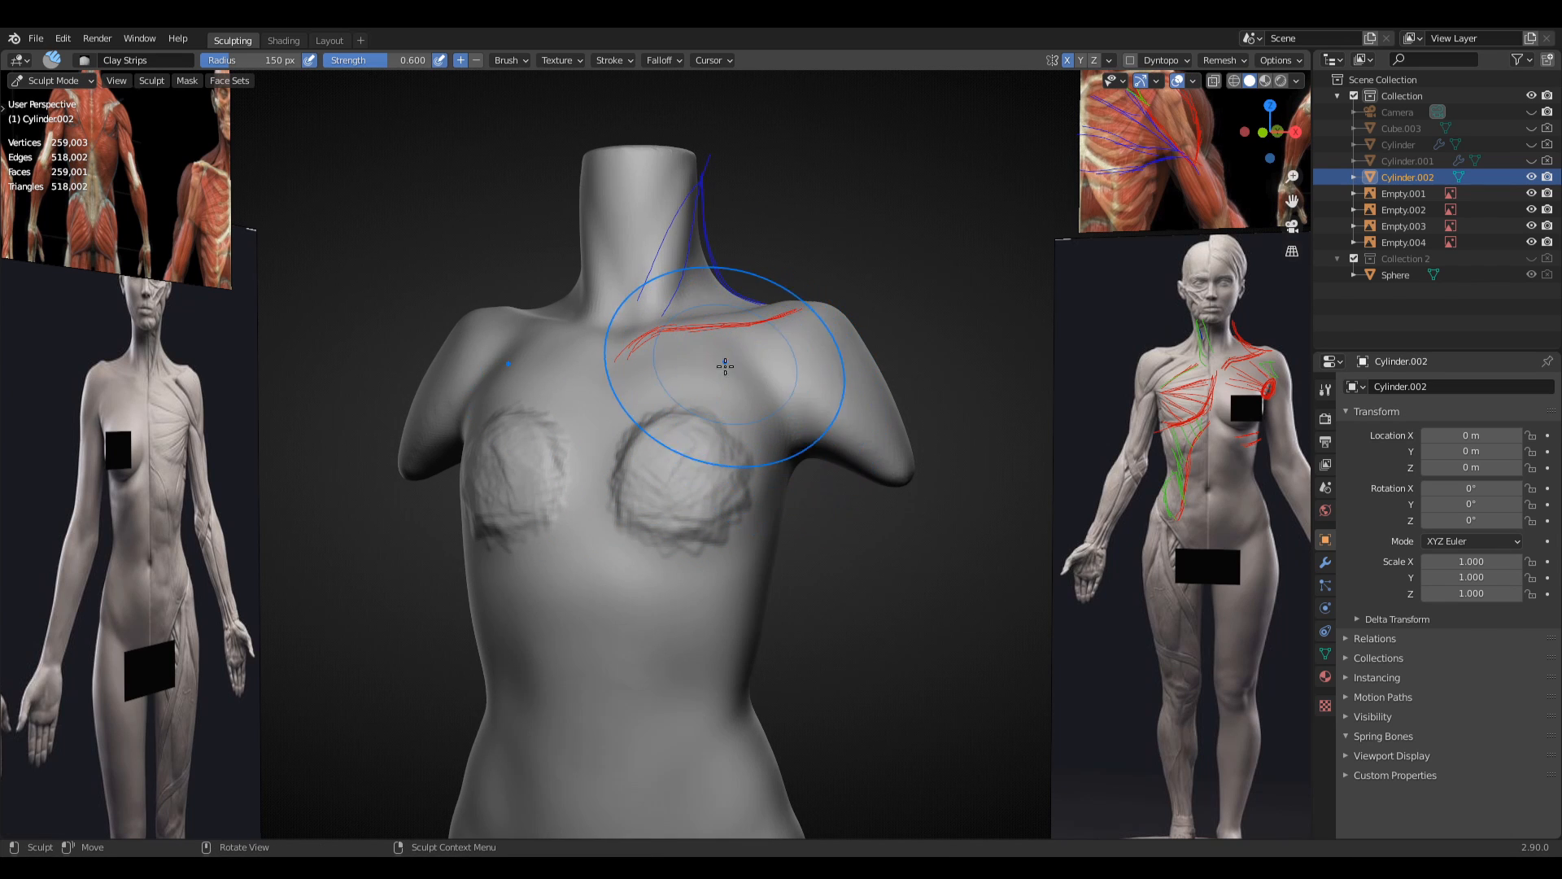
- Build up both breasts with the Clay Strips brush at 70 px and smooth their surfaces into rounded forms
{"action": "mouse_move", "coordinate": [673, 485]}
{"action": "left_mouse_down"}
{"action": "mouse_move", "coordinate": [676, 463]}
{"action": "mouse_move", "coordinate": [725, 464]}
{"action": "mouse_move", "coordinate": [718, 437]}
{"action": "left_mouse_up"}
{"action": "key", "text": "f"}
{"action": "left_click", "coordinate": [638, 481]}
{"action": "key", "text": "f"}
{"action": "left_click", "coordinate": [728, 467]}
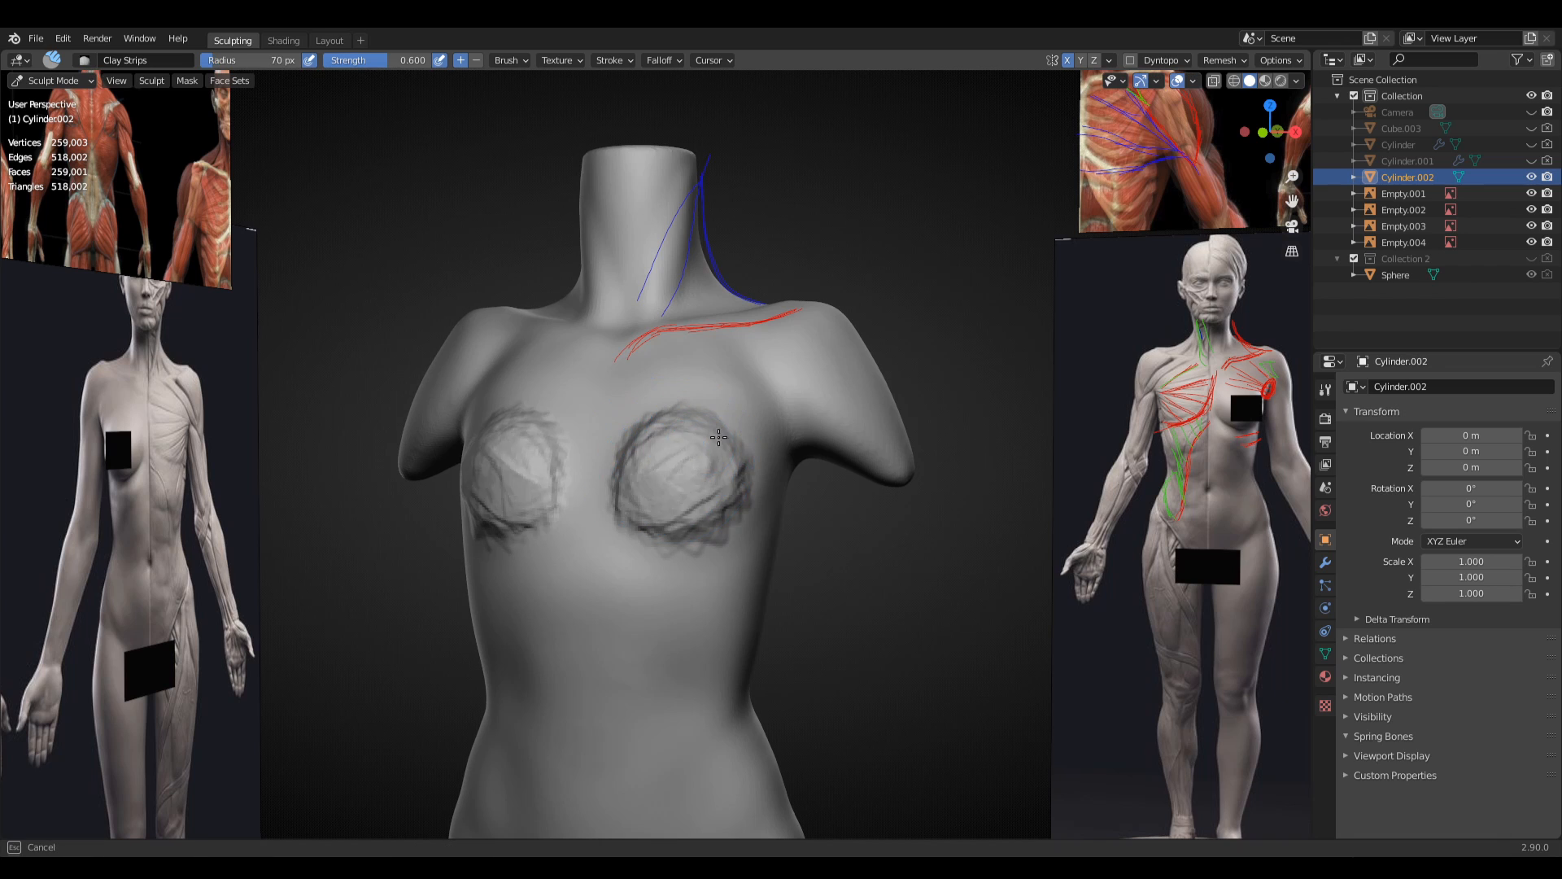
{"action": "key", "text": "s"}
{"action": "left_click", "coordinate": [717, 450], "text": "shift"}
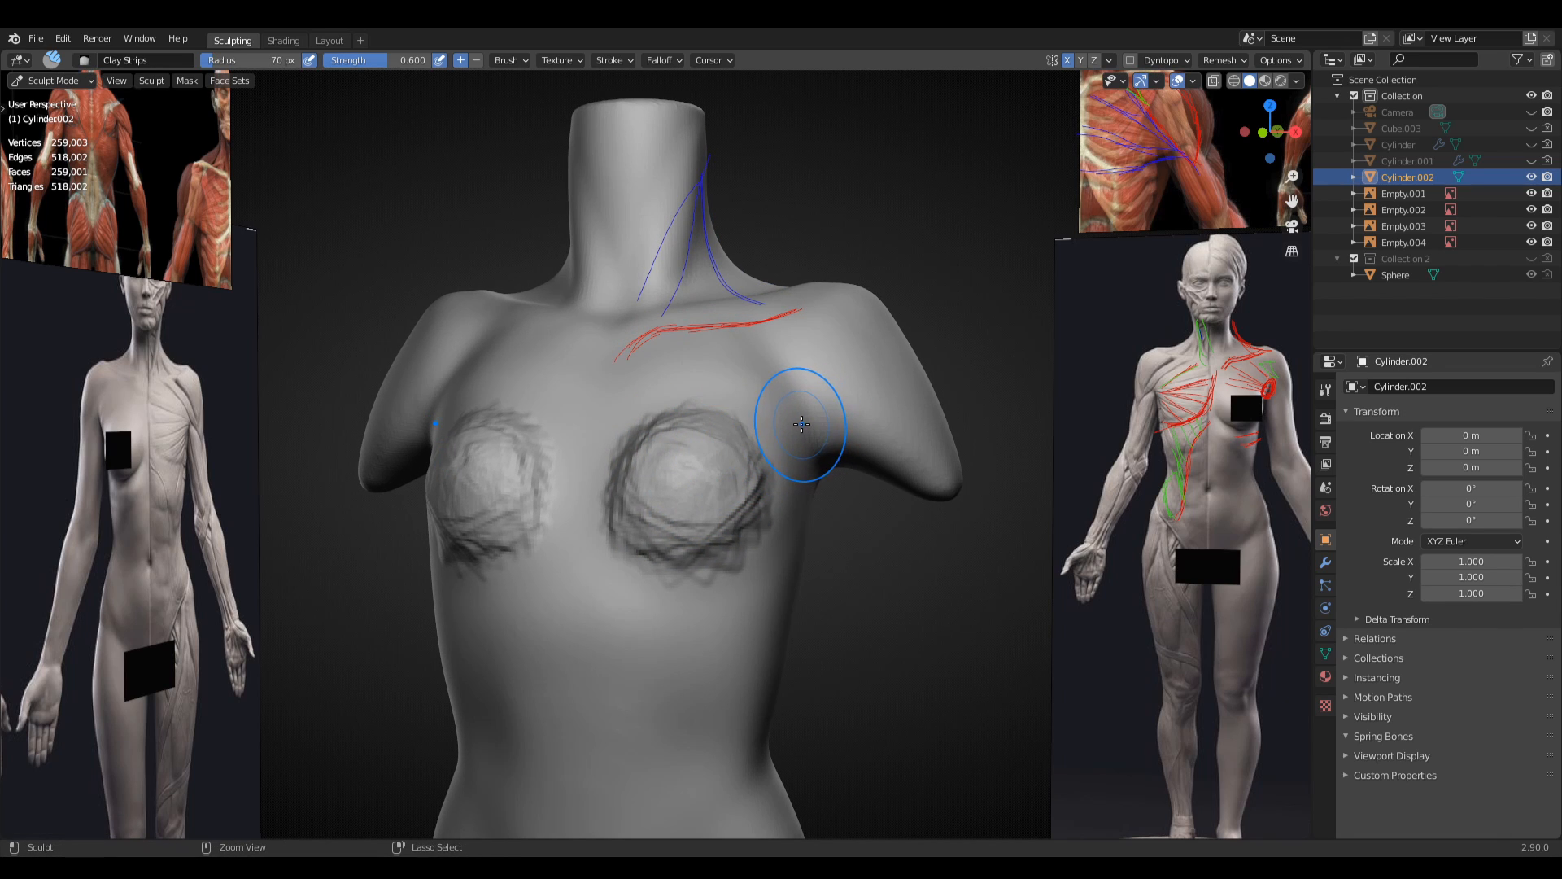
{"action": "key", "text": "ctrl+z"}
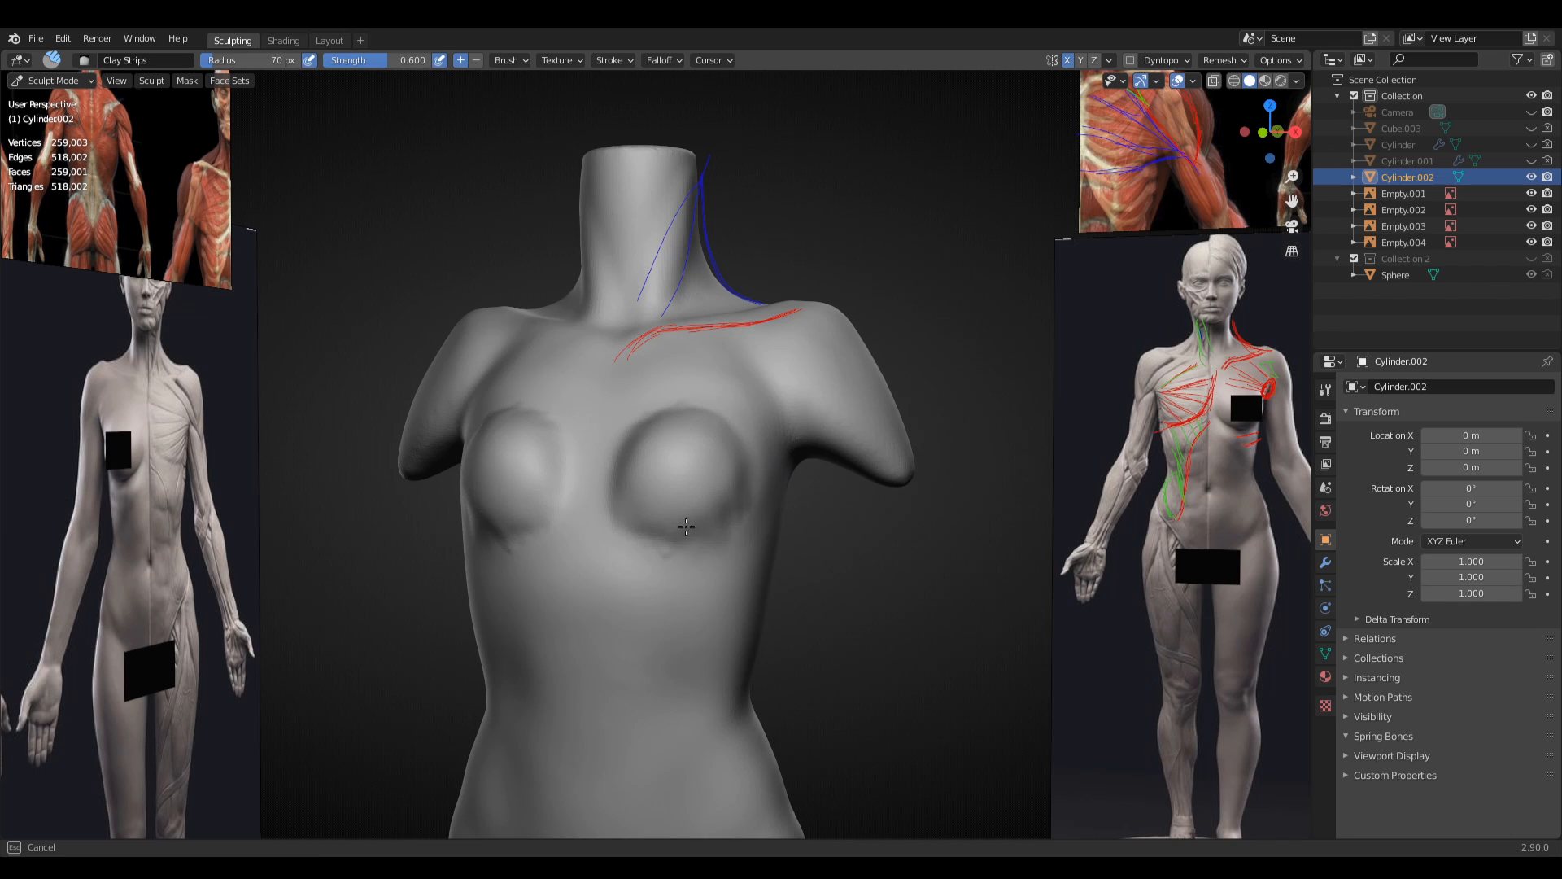
{"action": "left_click_drag", "start_coordinate": [736, 552], "coordinate": [732, 544]}
- Add Clay Strips strokes at 111 px connecting the outer breasts to the armpits along the chest muscle
{"action": "middle_click_drag", "start_coordinate": [704, 399], "coordinate": [687, 461], "text": "ctrl"}
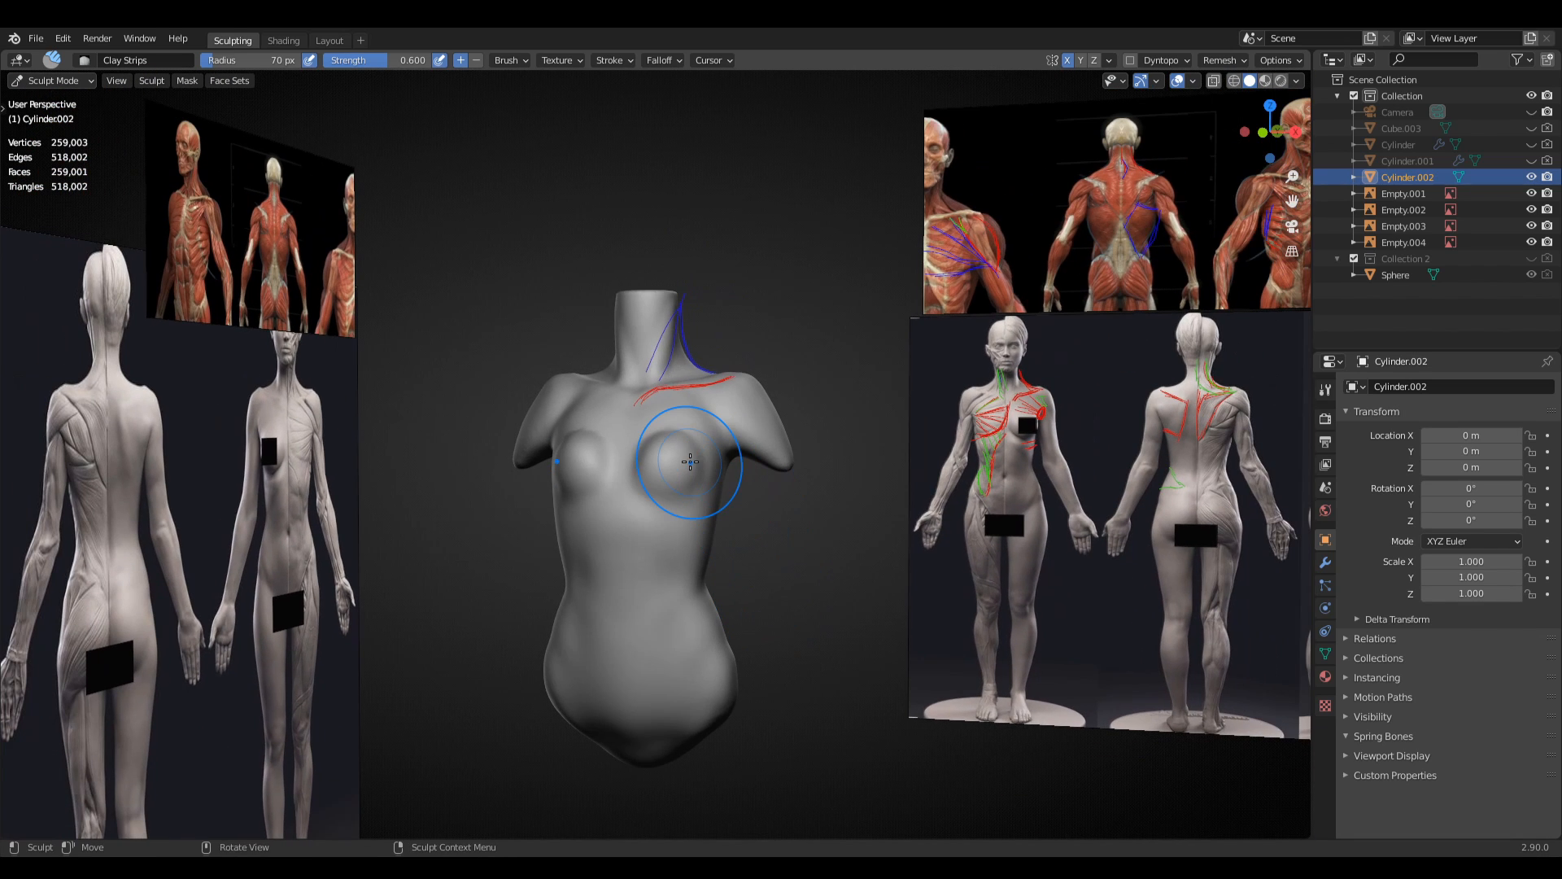
{"action": "key", "text": "KP_1"}
{"action": "mouse_move", "coordinate": [843, 371]}
{"action": "middle_mouse_down"}
{"action": "mouse_move", "coordinate": [680, 488]}
{"action": "mouse_move", "coordinate": [675, 471]}
{"action": "middle_mouse_up"}
{"action": "scroll", "coordinate": [686, 462], "scroll_direction": "up", "scroll_amount": 3}
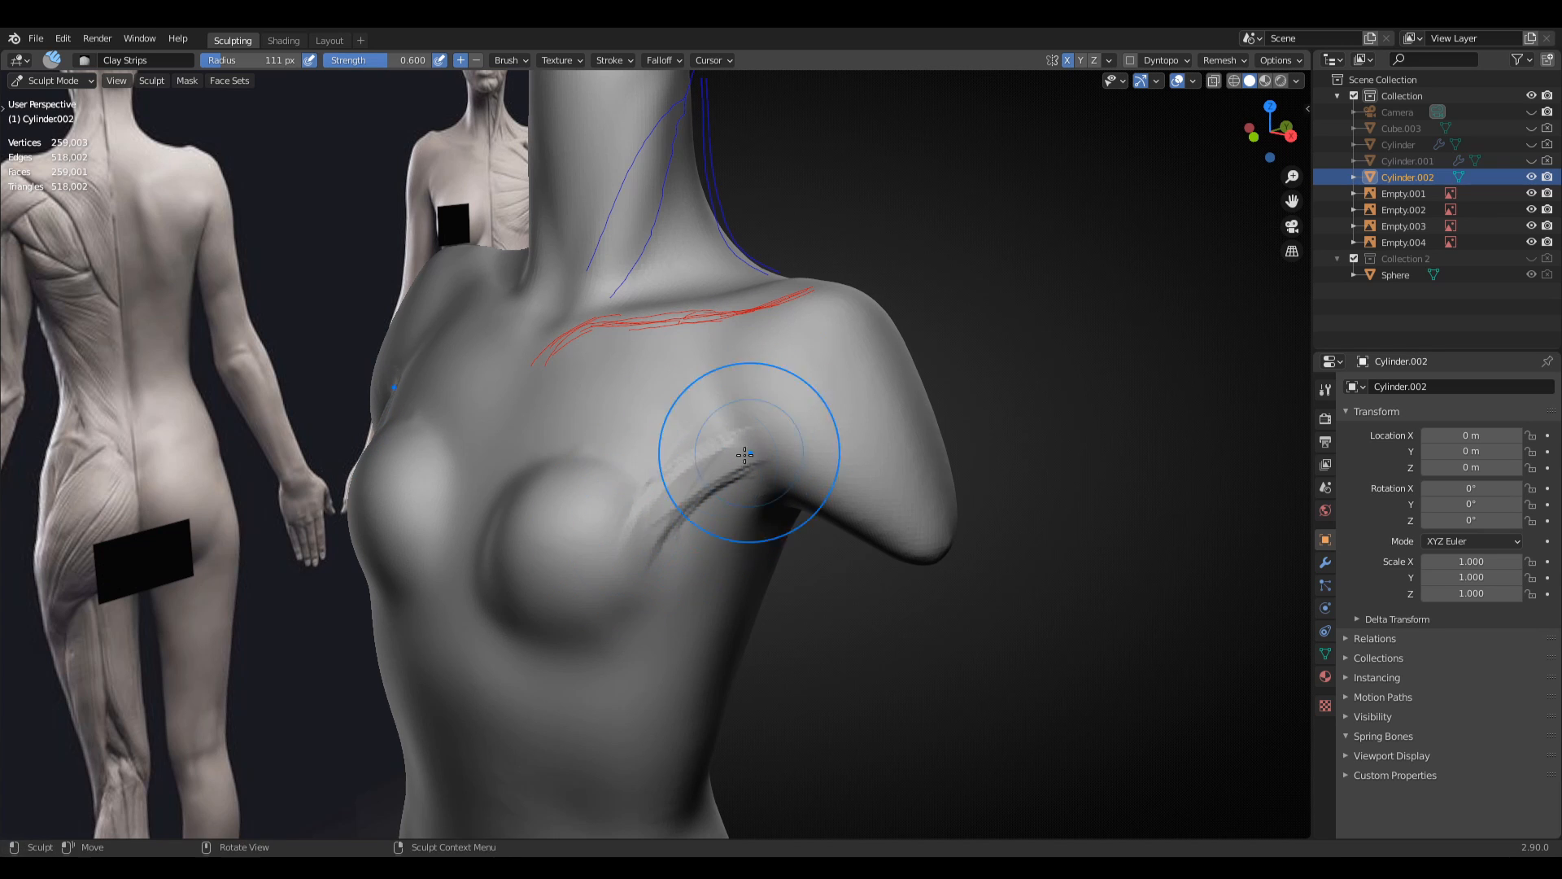
{"action": "middle_click_drag", "start_coordinate": [680, 477], "coordinate": [688, 441]}
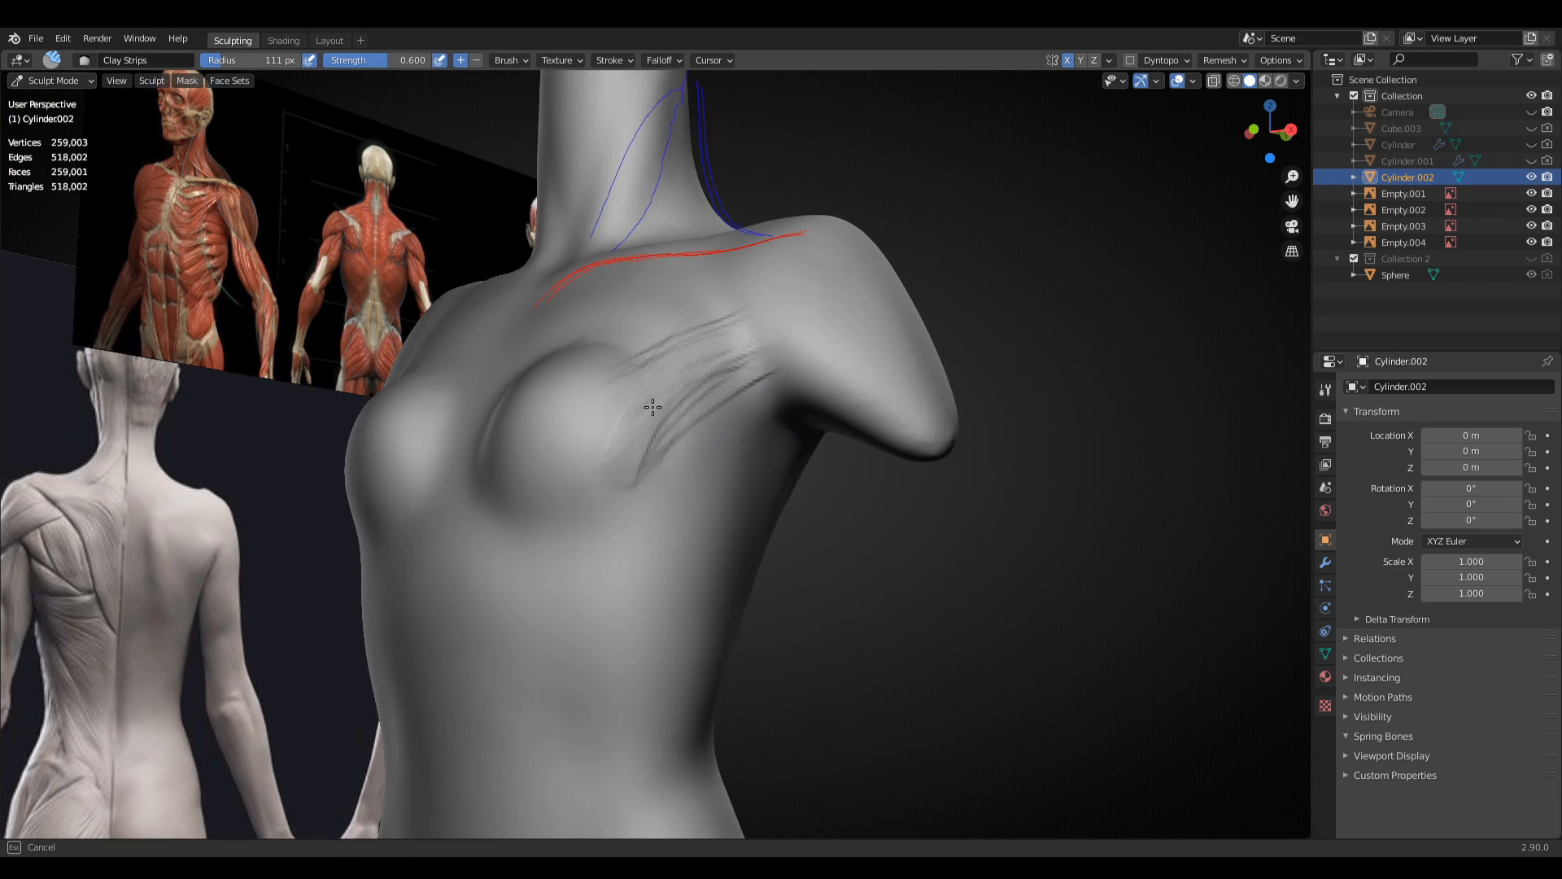
{"action": "middle_click_drag", "start_coordinate": [564, 480], "coordinate": [622, 424]}
{"action": "mouse_move", "coordinate": [608, 398]}
{"action": "left_mouse_down"}
{"action": "mouse_move", "coordinate": [687, 377]}
{"action": "mouse_move", "coordinate": [716, 407]}
{"action": "left_mouse_up"}
- Build up the lower and outer parts of both breasts with Clay Strips at 133 px, and smooth the strokes
{"action": "middle_click_drag", "start_coordinate": [651, 425], "coordinate": [706, 438]}
{"action": "key", "text": "f"}
{"action": "left_click", "coordinate": [753, 442]}
{"action": "left_click_drag", "start_coordinate": [695, 488], "coordinate": [748, 464]}
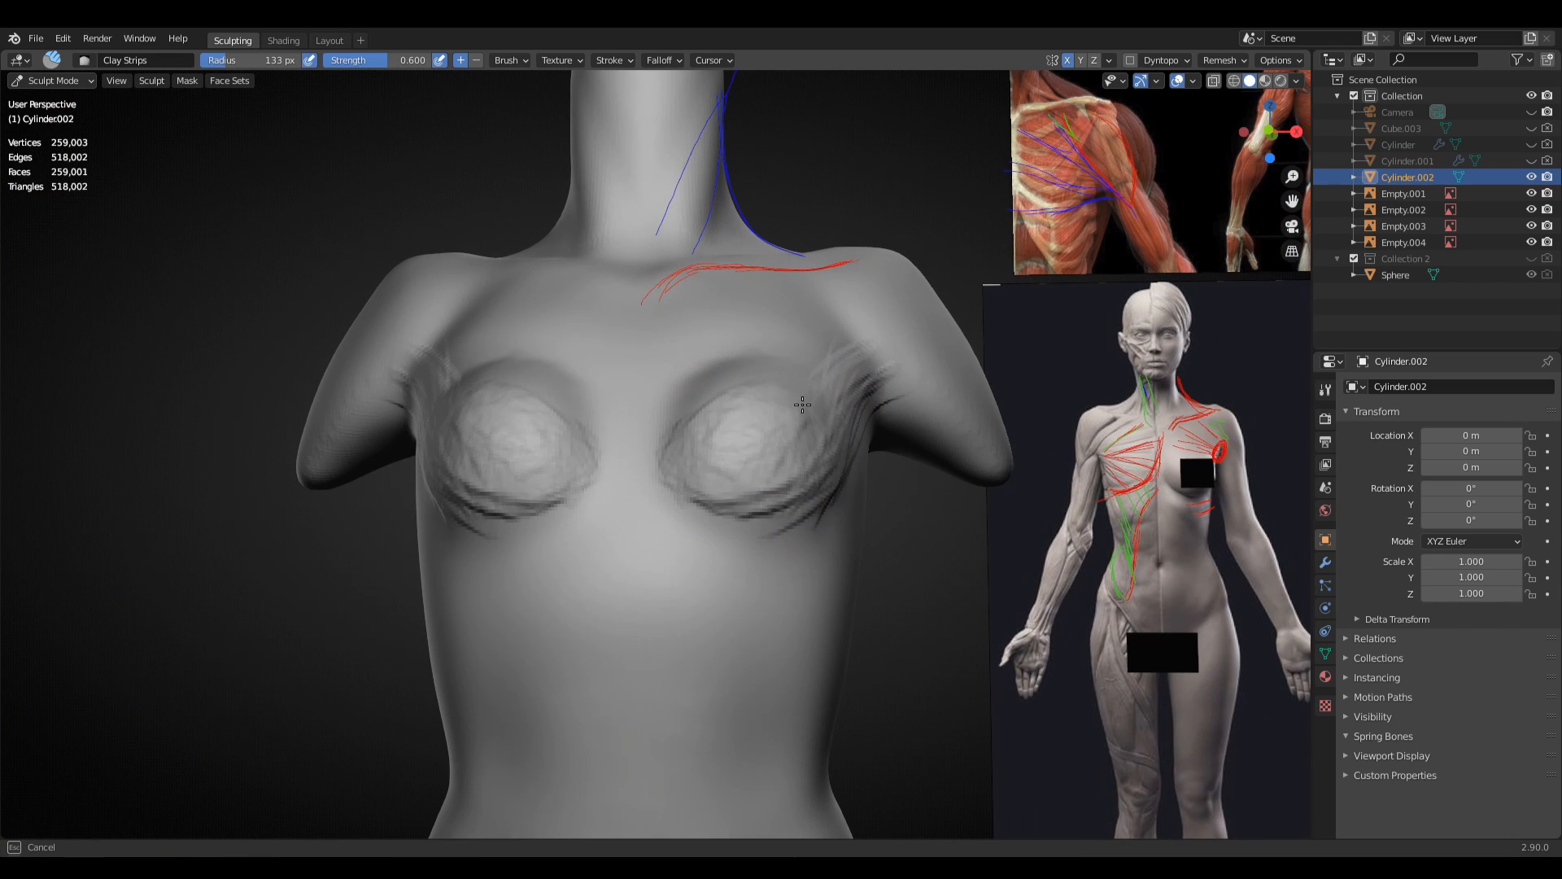
{"action": "left_click_drag", "start_coordinate": [729, 395], "coordinate": [769, 392]}
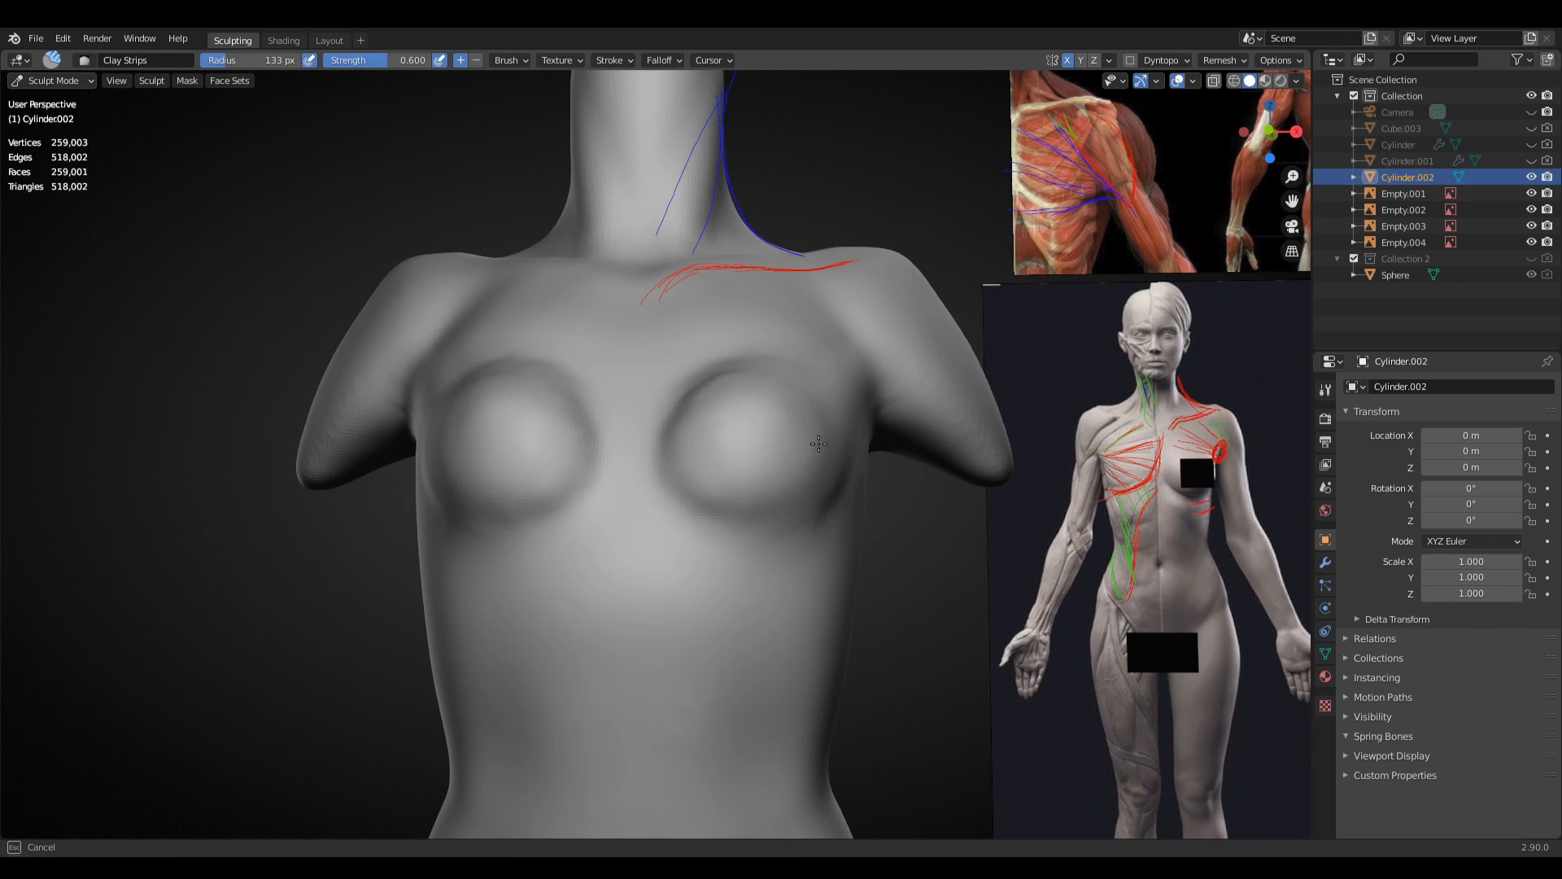
- Examine the chest and breast placement on the annotated front-view anatomy reference
{"action": "middle_click_drag", "start_coordinate": [1093, 477], "coordinate": [589, 447], "text": "shift"}
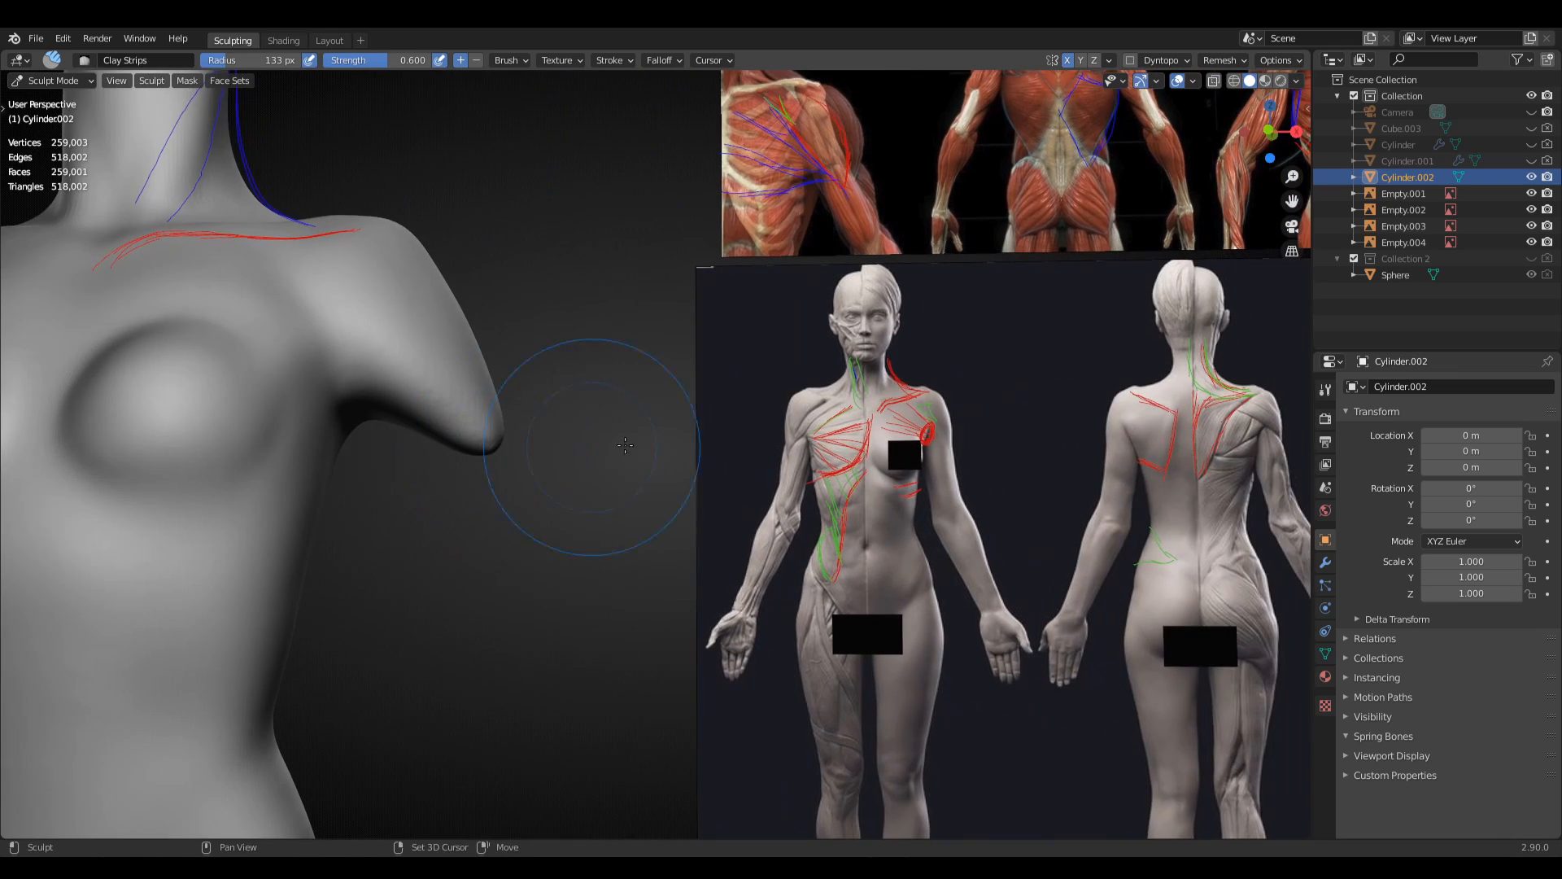
{"action": "middle_click_drag", "start_coordinate": [974, 488], "coordinate": [886, 472], "text": "shift"}
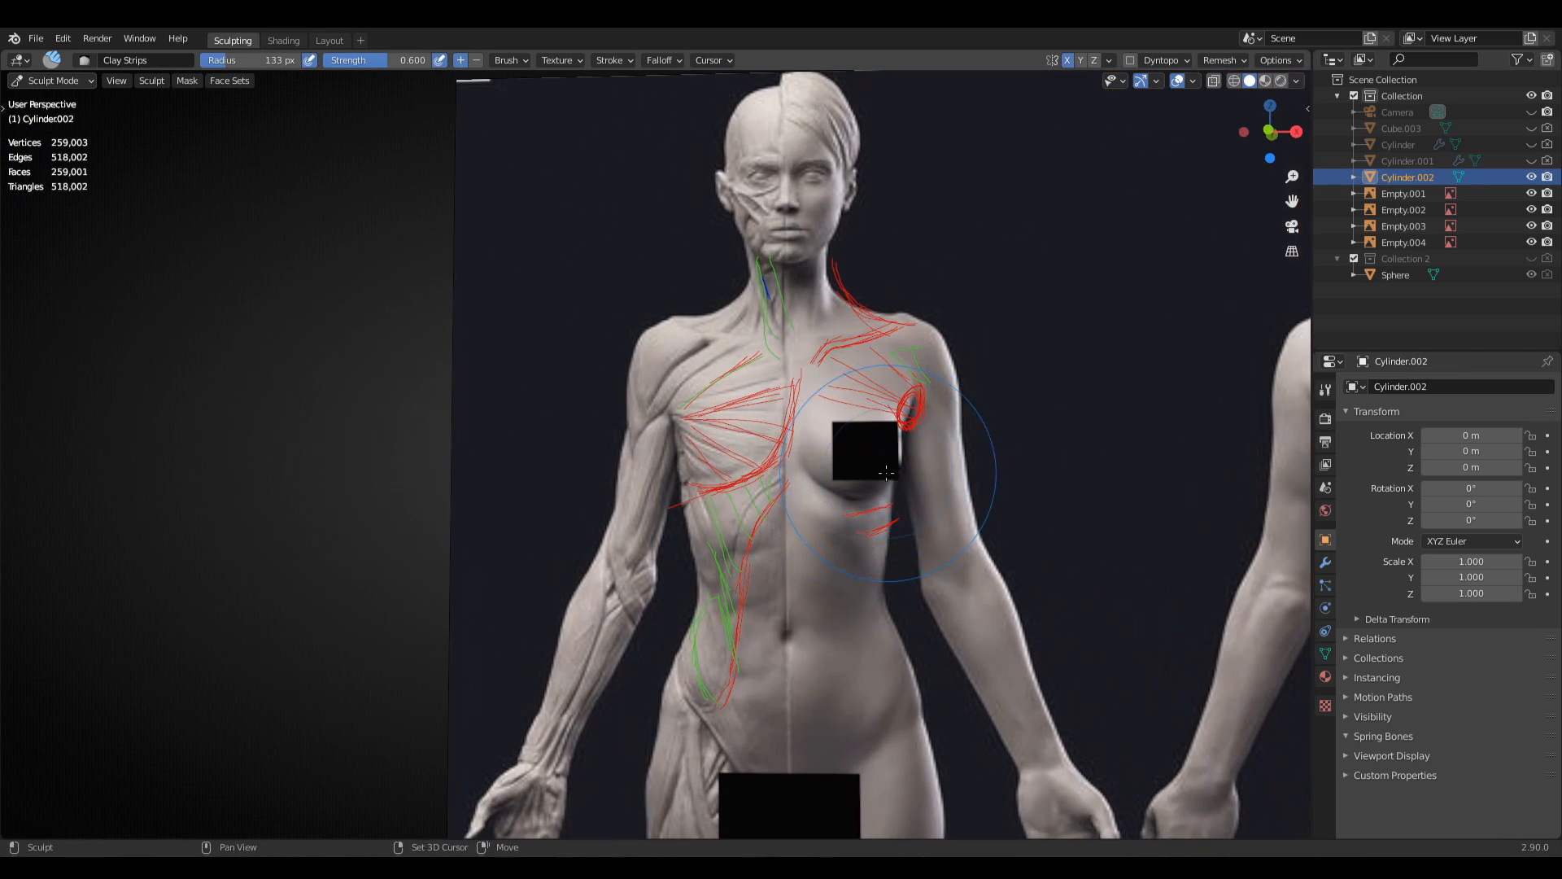
{"action": "middle_click_drag", "start_coordinate": [955, 360], "coordinate": [650, 465], "text": "ctrl"}
{"action": "middle_click_drag", "start_coordinate": [1062, 515], "coordinate": [1011, 423], "text": "shift"}
{"action": "middle_click_drag", "start_coordinate": [785, 518], "coordinate": [618, 720], "text": "shift"}
{"action": "middle_click_drag", "start_coordinate": [609, 538], "coordinate": [914, 468], "text": "shift"}
{"action": "middle_click_drag", "start_coordinate": [914, 468], "coordinate": [1031, 524], "text": "ctrl"}
{"action": "middle_click_drag", "start_coordinate": [678, 426], "coordinate": [1172, 382], "text": "shift"}
{"action": "middle_click_drag", "start_coordinate": [510, 489], "coordinate": [859, 639], "text": "shift"}
- Add more breast volume with Clay Strips at 157 px, and shape the upper chest toward the shoulders at 130 px
{"action": "middle_click_drag", "start_coordinate": [727, 493], "coordinate": [708, 524]}
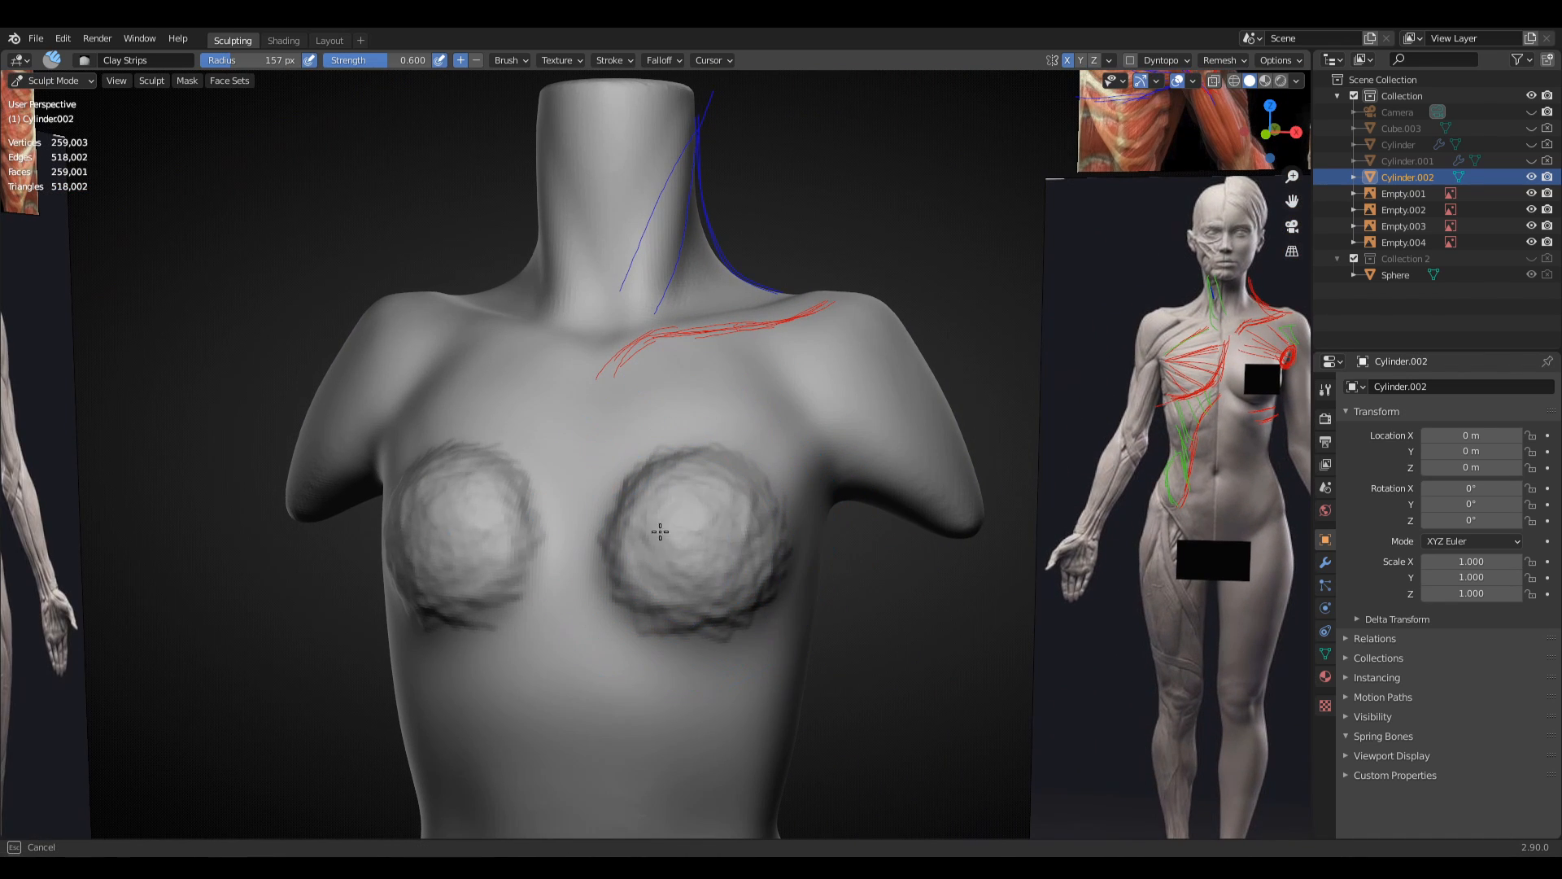
{"action": "key", "text": "x"}
{"action": "key", "text": "f"}
{"action": "left_click", "coordinate": [715, 520]}
{"action": "mouse_move", "coordinate": [715, 520]}
{"action": "left_mouse_down"}
{"action": "mouse_move", "coordinate": [694, 513]}
{"action": "mouse_move", "coordinate": [715, 522]}
{"action": "left_mouse_up"}
{"action": "key", "text": "q"}
{"action": "mouse_move", "coordinate": [627, 515]}
{"action": "middle_mouse_down"}
{"action": "mouse_move", "coordinate": [562, 515]}
{"action": "mouse_move", "coordinate": [621, 520]}
{"action": "mouse_move", "coordinate": [587, 526]}
{"action": "mouse_move", "coordinate": [614, 570]}
{"action": "mouse_move", "coordinate": [668, 500]}
{"action": "mouse_move", "coordinate": [755, 464]}
{"action": "mouse_move", "coordinate": [703, 461]}
{"action": "mouse_move", "coordinate": [698, 479]}
{"action": "middle_mouse_up"}
{"action": "left_click", "coordinate": [638, 508]}
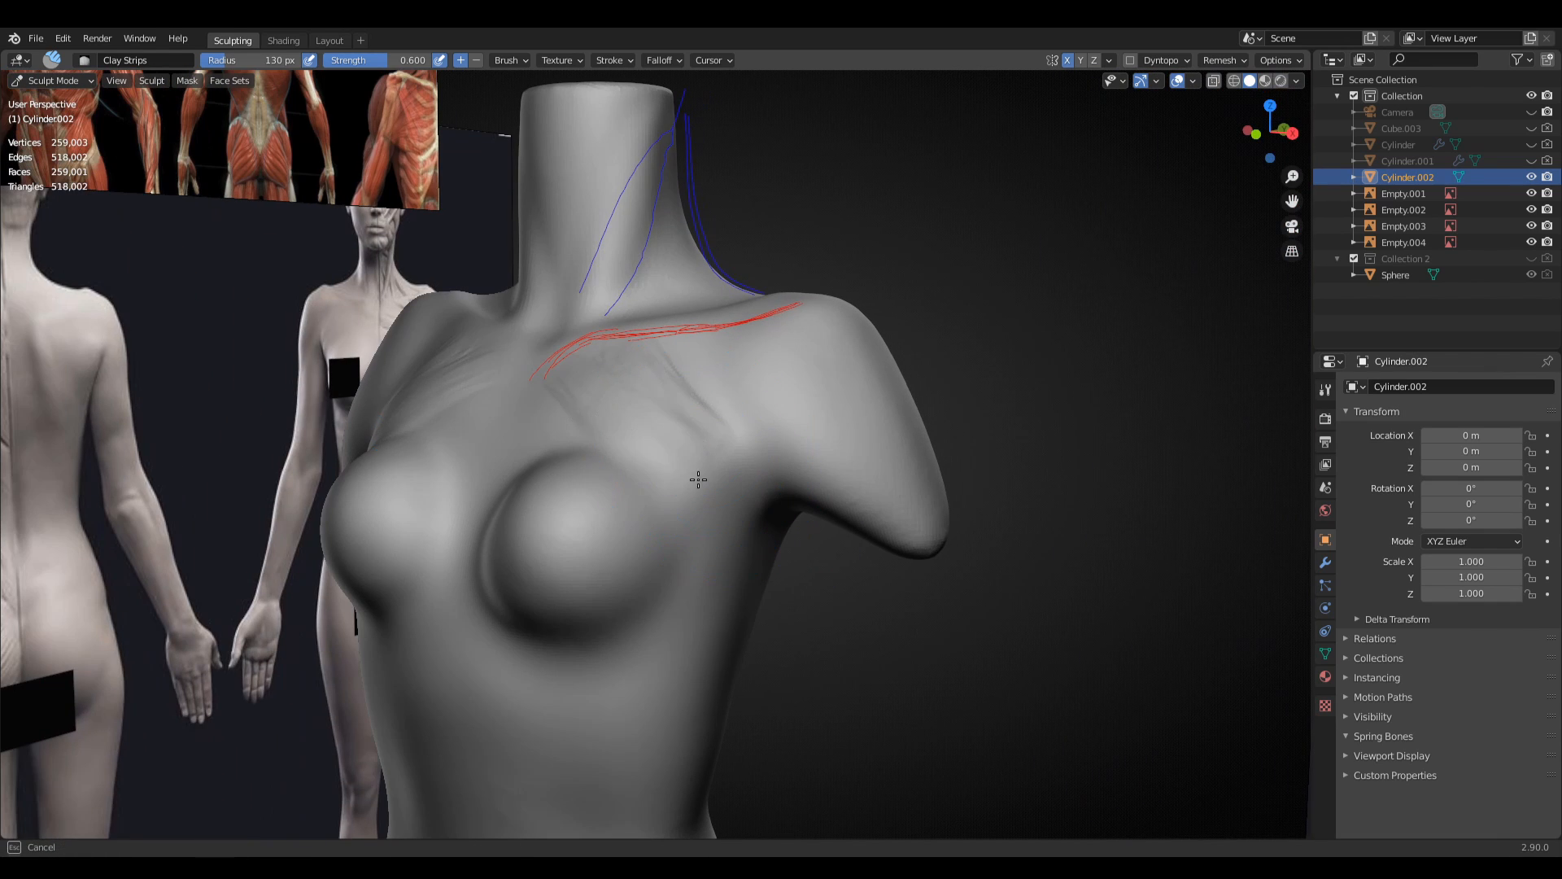
- Sculpt the lower edge of the rib cage with Clay Strips at 88 px, from below the sternum to the waist
{"action": "mouse_move", "coordinate": [594, 407]}
{"action": "middle_mouse_down"}
{"action": "mouse_move", "coordinate": [788, 444]}
{"action": "mouse_move", "coordinate": [791, 407]}
{"action": "mouse_move", "coordinate": [612, 492]}
{"action": "mouse_move", "coordinate": [669, 422]}
{"action": "middle_mouse_up"}
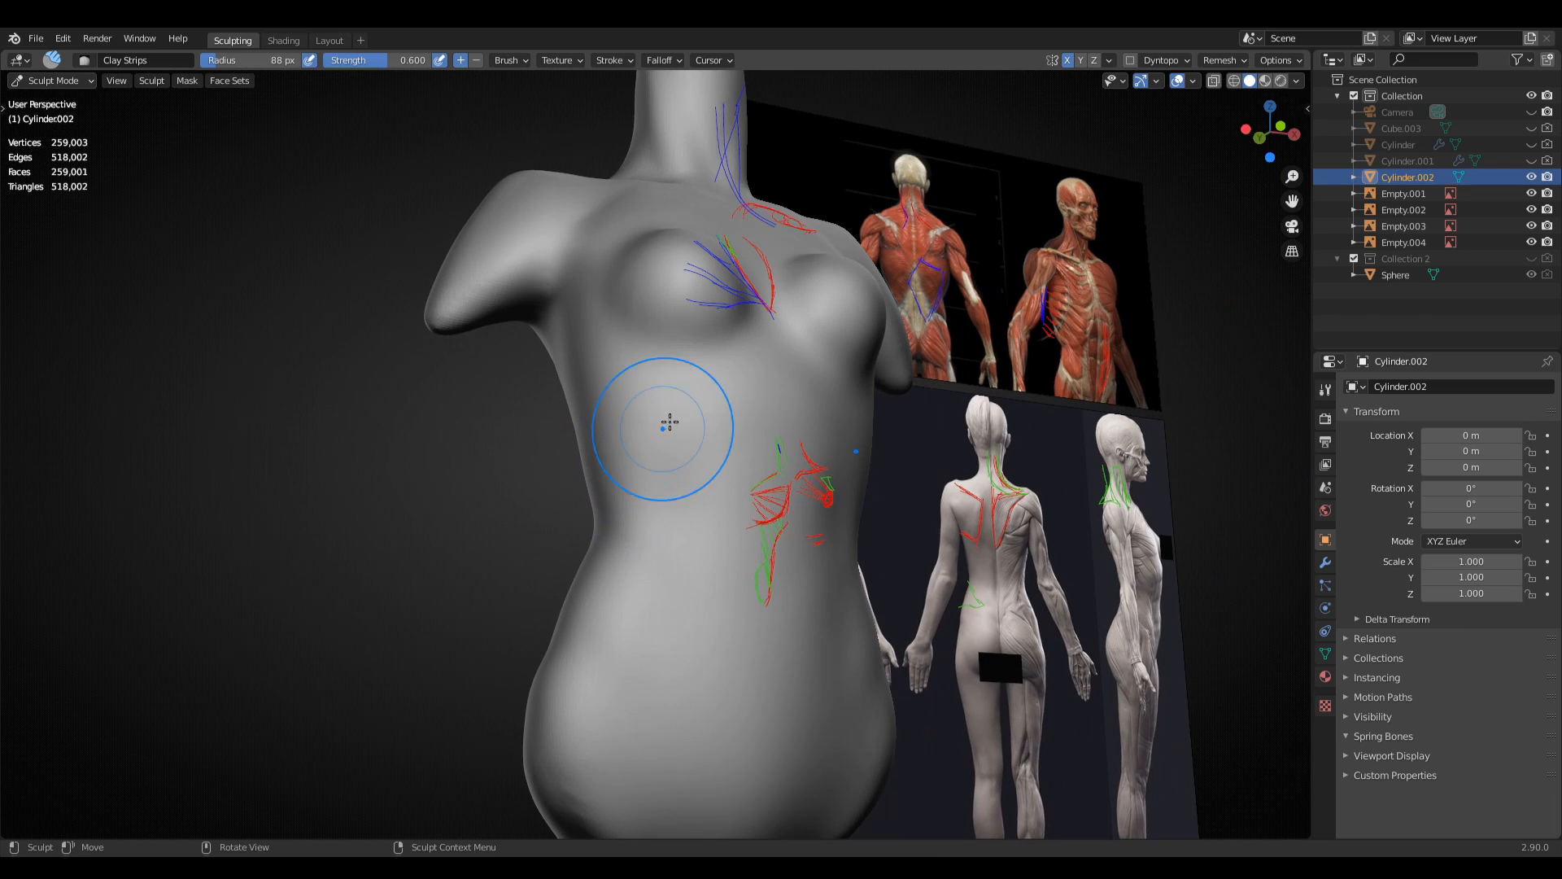
{"action": "left_click_drag", "start_coordinate": [756, 362], "coordinate": [736, 402]}
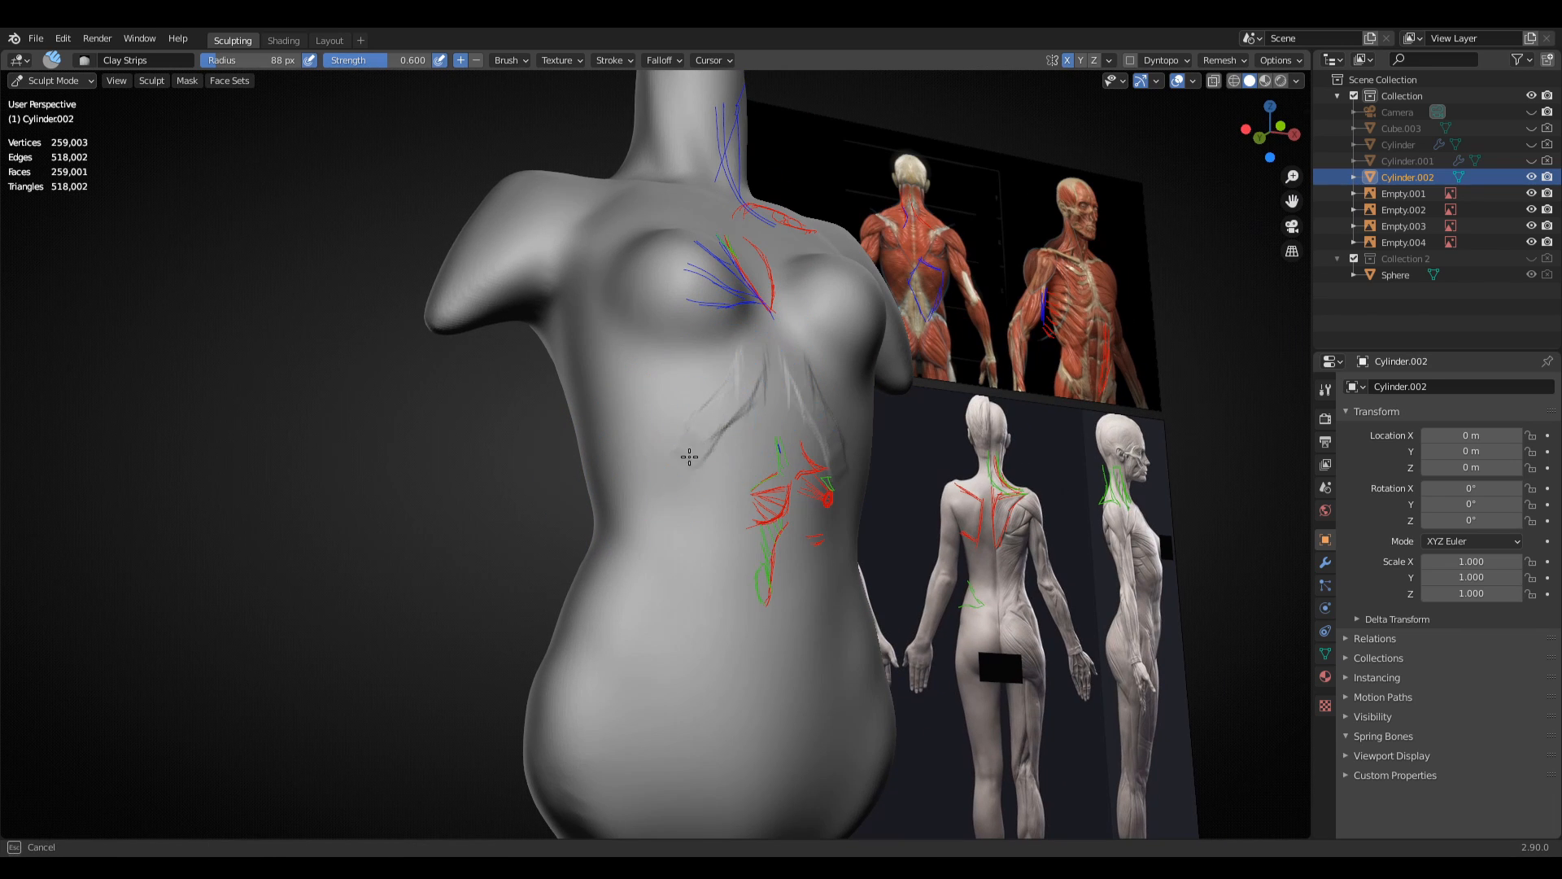
{"action": "mouse_move", "coordinate": [630, 506]}
{"action": "middle_mouse_down"}
{"action": "mouse_move", "coordinate": [808, 489]}
{"action": "mouse_move", "coordinate": [719, 490]}
{"action": "middle_mouse_up"}
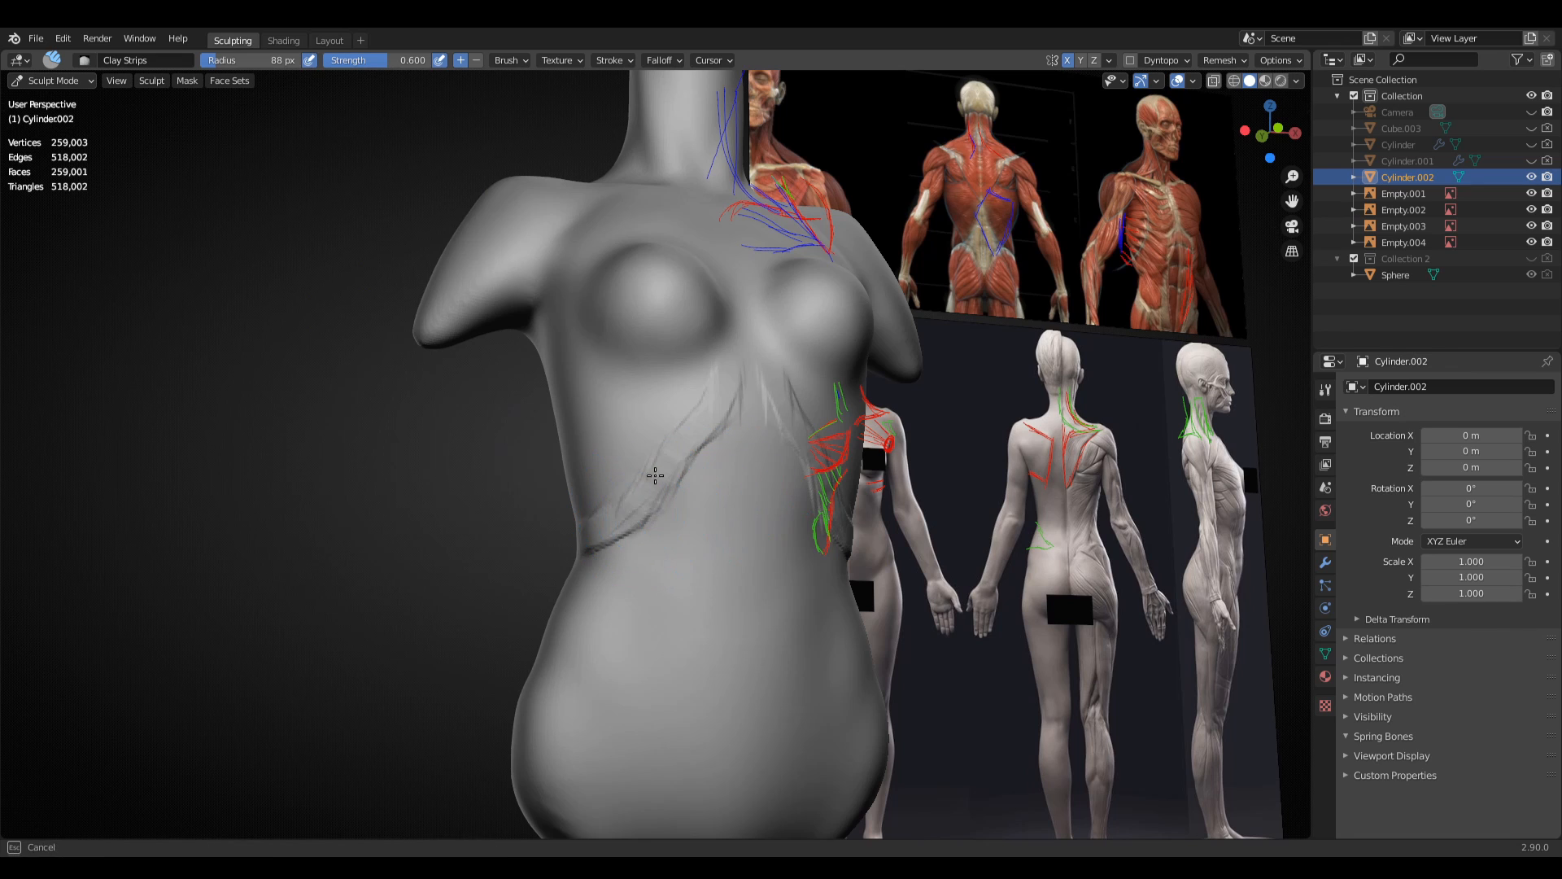
{"action": "mouse_move", "coordinate": [656, 508]}
{"action": "left_mouse_down"}
{"action": "mouse_move", "coordinate": [651, 451]}
{"action": "mouse_move", "coordinate": [724, 401]}
{"action": "left_mouse_up"}
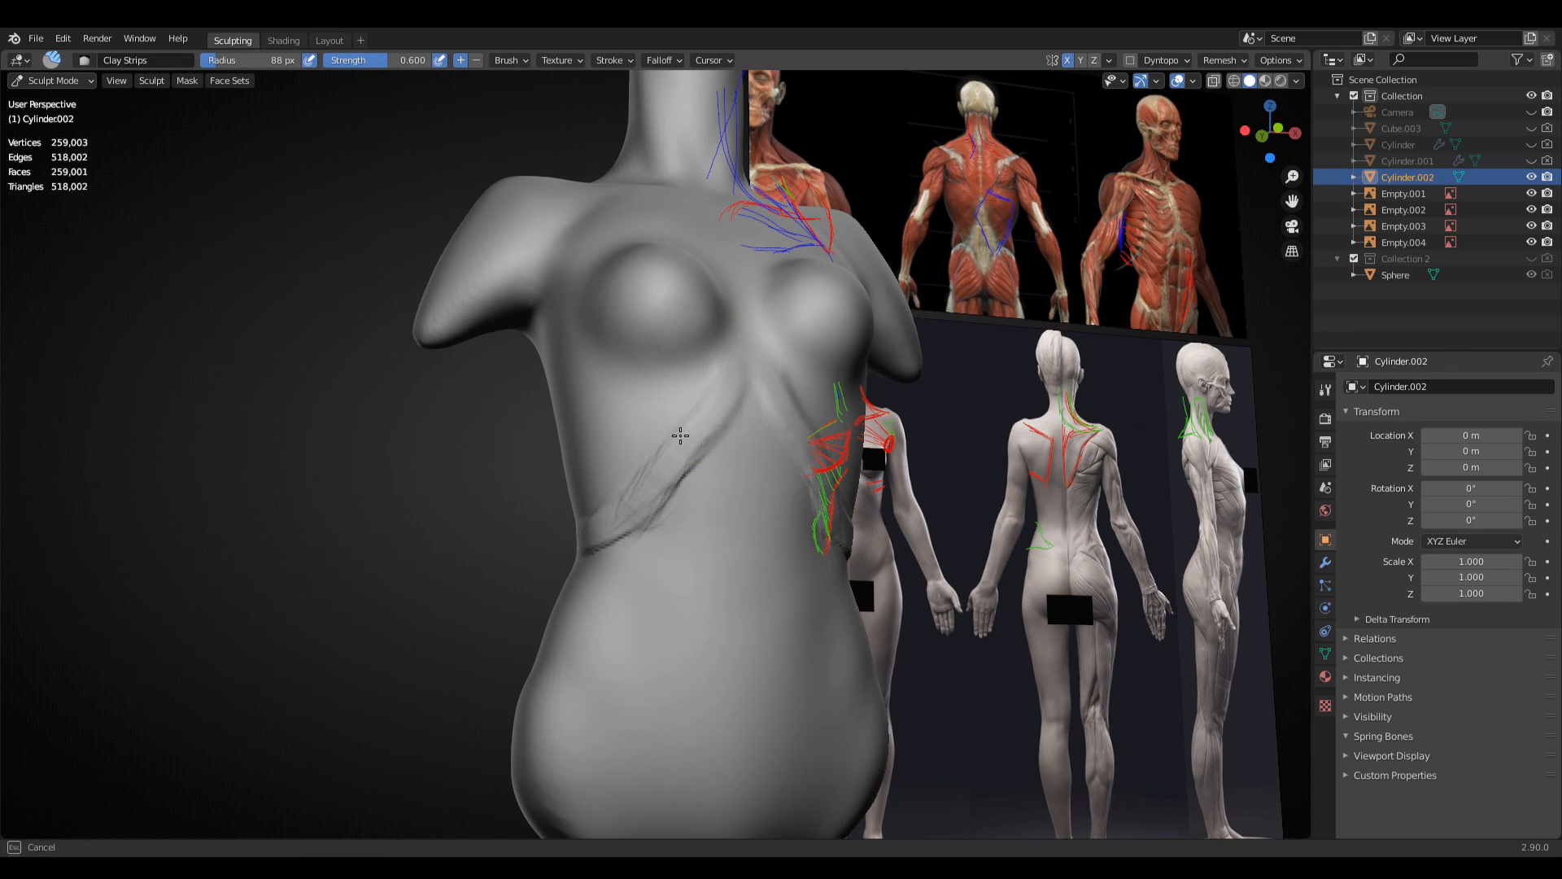
- Refine and smooth the rib cage's lower contour around the sides of the torso at a 91 px brush radius
{"action": "middle_click_drag", "start_coordinate": [639, 475], "coordinate": [743, 394]}
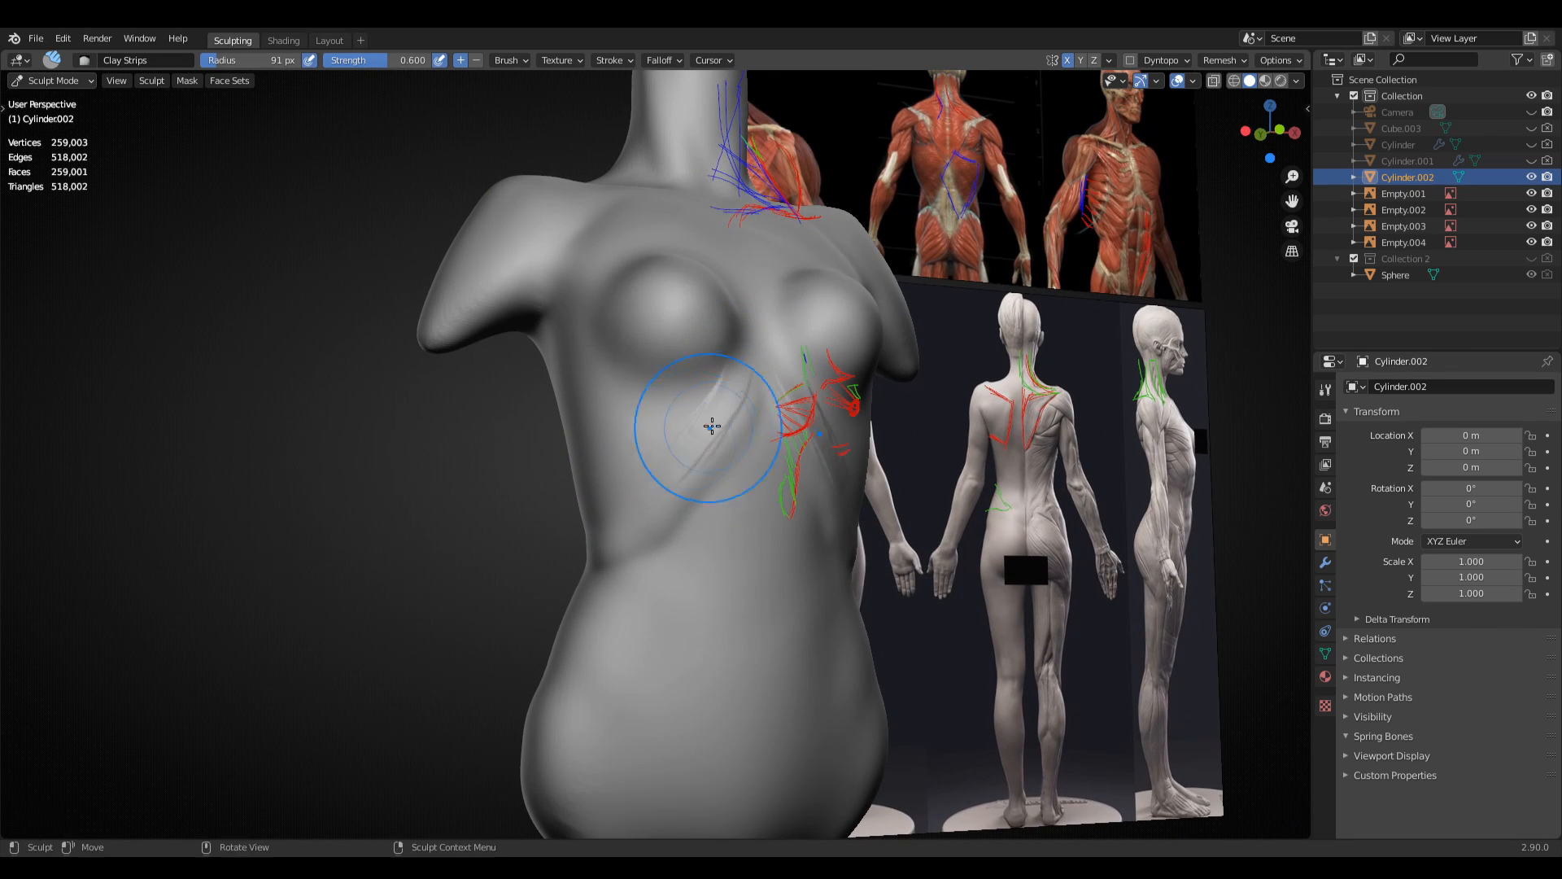
{"action": "middle_click_drag", "start_coordinate": [647, 502], "coordinate": [698, 468]}
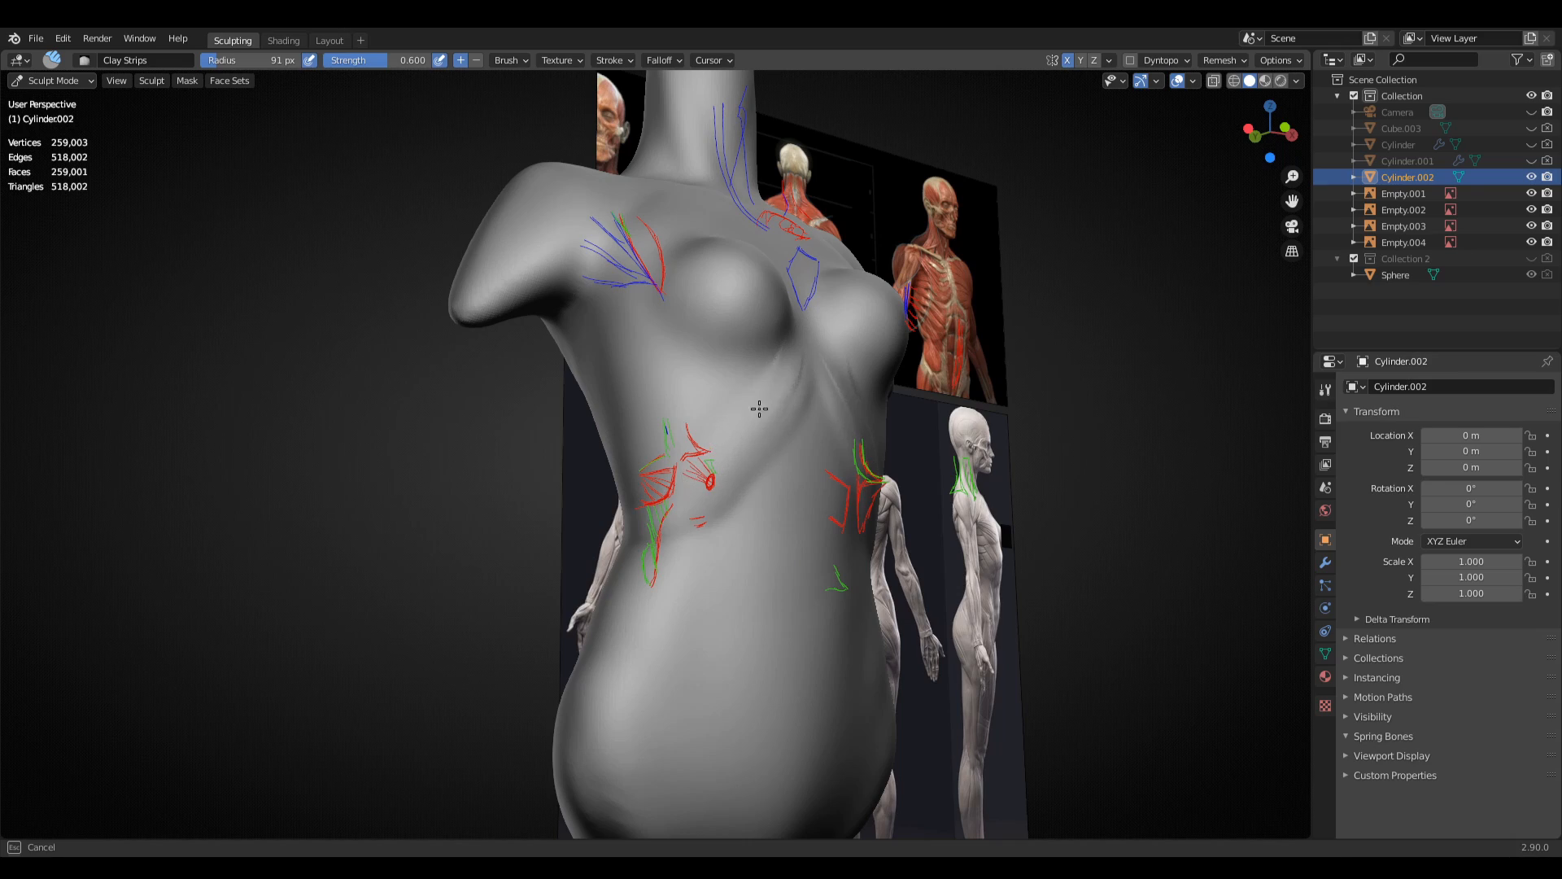
{"action": "left_click_drag", "start_coordinate": [760, 408], "coordinate": [766, 432]}
{"action": "middle_click_drag", "start_coordinate": [767, 432], "coordinate": [673, 460]}
{"action": "mouse_move", "coordinate": [608, 436]}
{"action": "left_mouse_down"}
{"action": "mouse_move", "coordinate": [531, 457]}
{"action": "mouse_move", "coordinate": [492, 541]}
{"action": "left_mouse_up"}
{"action": "middle_click_drag", "start_coordinate": [643, 509], "coordinate": [732, 496]}
{"action": "mouse_move", "coordinate": [692, 505]}
{"action": "middle_mouse_down", "text": "ctrl"}
{"action": "mouse_move", "coordinate": [651, 602]}
{"action": "mouse_move", "coordinate": [627, 498]}
{"action": "mouse_move", "coordinate": [784, 430]}
{"action": "mouse_move", "coordinate": [871, 488]}
{"action": "mouse_move", "coordinate": [847, 520]}
{"action": "mouse_move", "coordinate": [570, 521]}
{"action": "mouse_move", "coordinate": [566, 472]}
{"action": "middle_mouse_up", "text": "ctrl"}
{"action": "mouse_move", "coordinate": [574, 498]}
{"action": "middle_mouse_down"}
{"action": "mouse_move", "coordinate": [521, 506]}
{"action": "mouse_move", "coordinate": [633, 491]}
{"action": "middle_mouse_up"}
{"action": "left_click_drag", "start_coordinate": [656, 491], "coordinate": [686, 489]}
{"action": "middle_click_drag", "start_coordinate": [687, 488], "coordinate": [726, 448]}
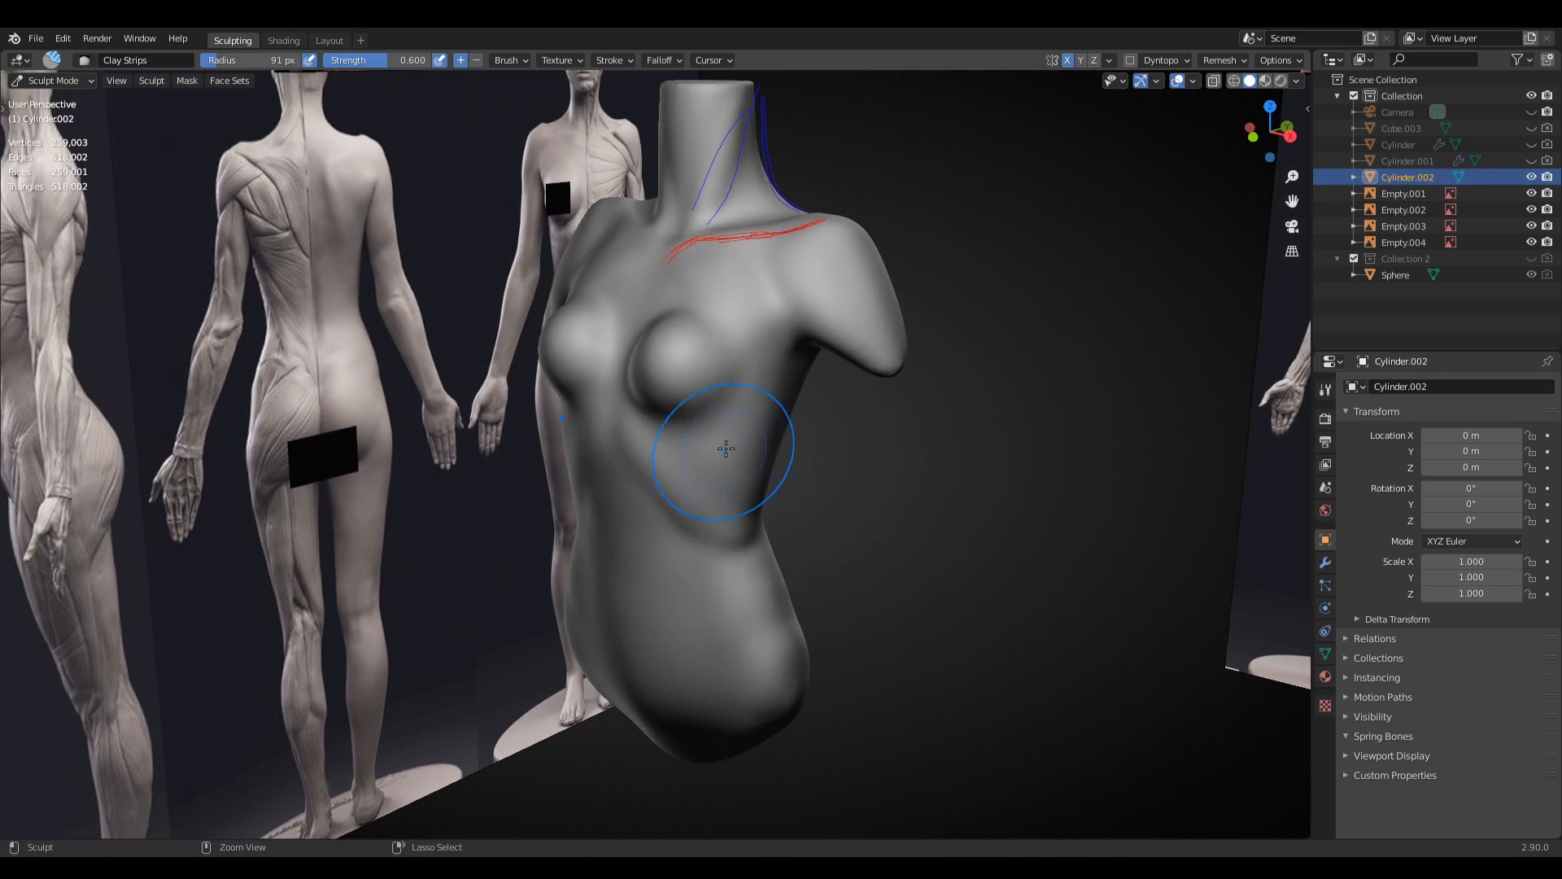
- Mask a horizontal band across the rib cage directly beneath the breasts with the Mask brush at 114 px
{"action": "mouse_move", "coordinate": [682, 395]}
{"action": "middle_mouse_down"}
{"action": "mouse_move", "coordinate": [872, 471]}
{"action": "mouse_move", "coordinate": [662, 349]}
{"action": "mouse_move", "coordinate": [913, 446]}
{"action": "mouse_move", "coordinate": [837, 516]}
{"action": "mouse_move", "coordinate": [769, 488]}
{"action": "mouse_move", "coordinate": [586, 582]}
{"action": "mouse_move", "coordinate": [752, 491]}
{"action": "mouse_move", "coordinate": [724, 468]}
{"action": "middle_mouse_up"}
{"action": "key", "text": "m"}
{"action": "key", "text": "f"}
{"action": "left_click", "coordinate": [733, 467]}
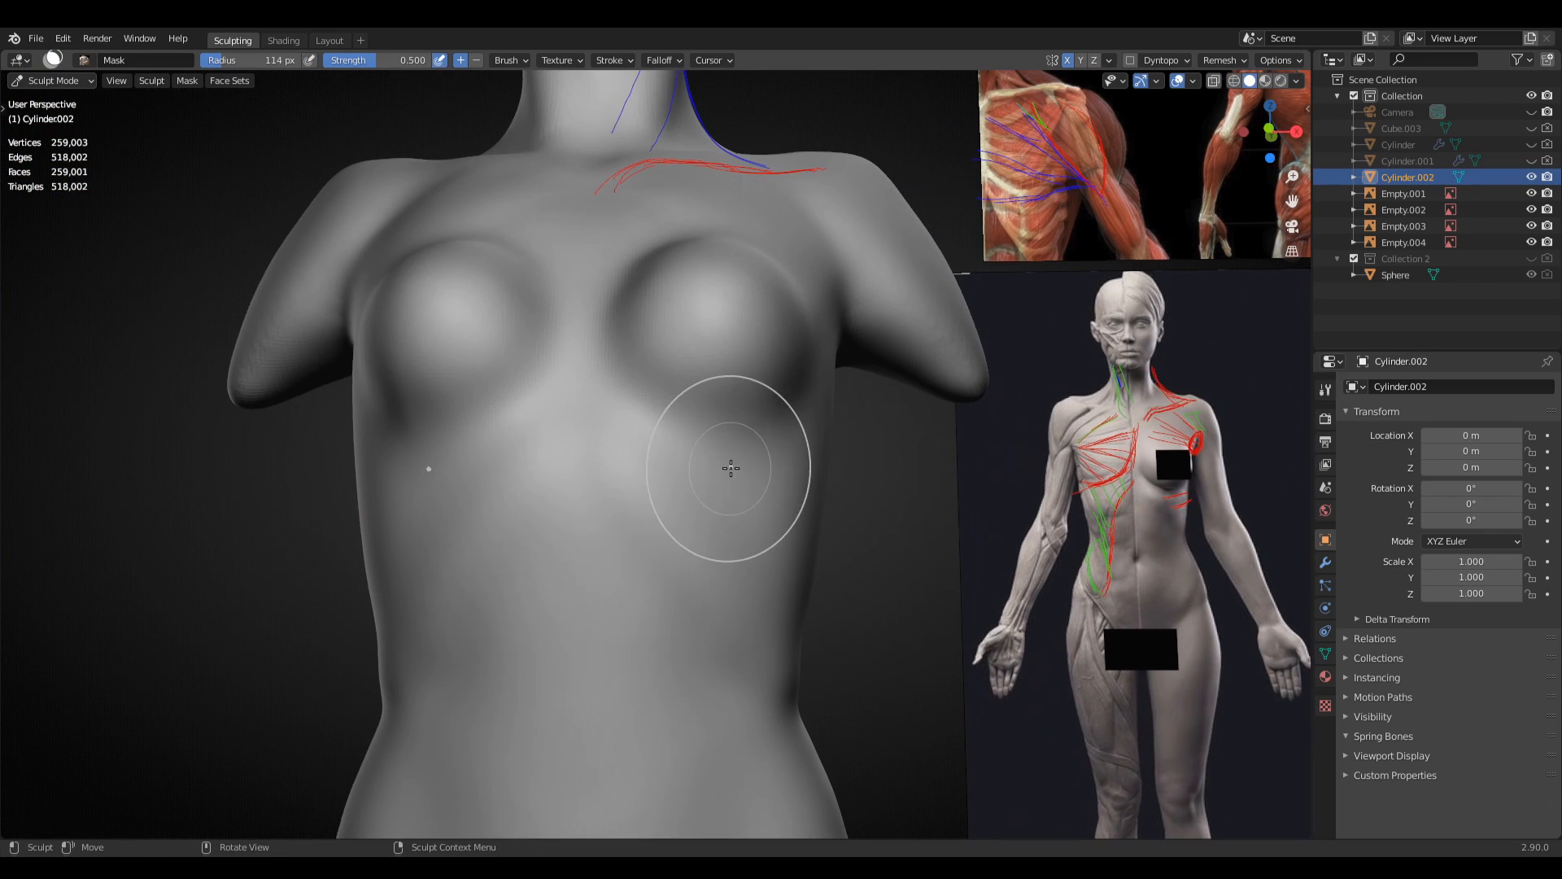
{"action": "mouse_move", "coordinate": [705, 488]}
{"action": "left_mouse_down"}
{"action": "mouse_move", "coordinate": [597, 464]}
{"action": "mouse_move", "coordinate": [562, 505]}
{"action": "mouse_move", "coordinate": [603, 407]}
{"action": "mouse_move", "coordinate": [790, 458]}
{"action": "mouse_move", "coordinate": [752, 488]}
{"action": "left_mouse_up"}
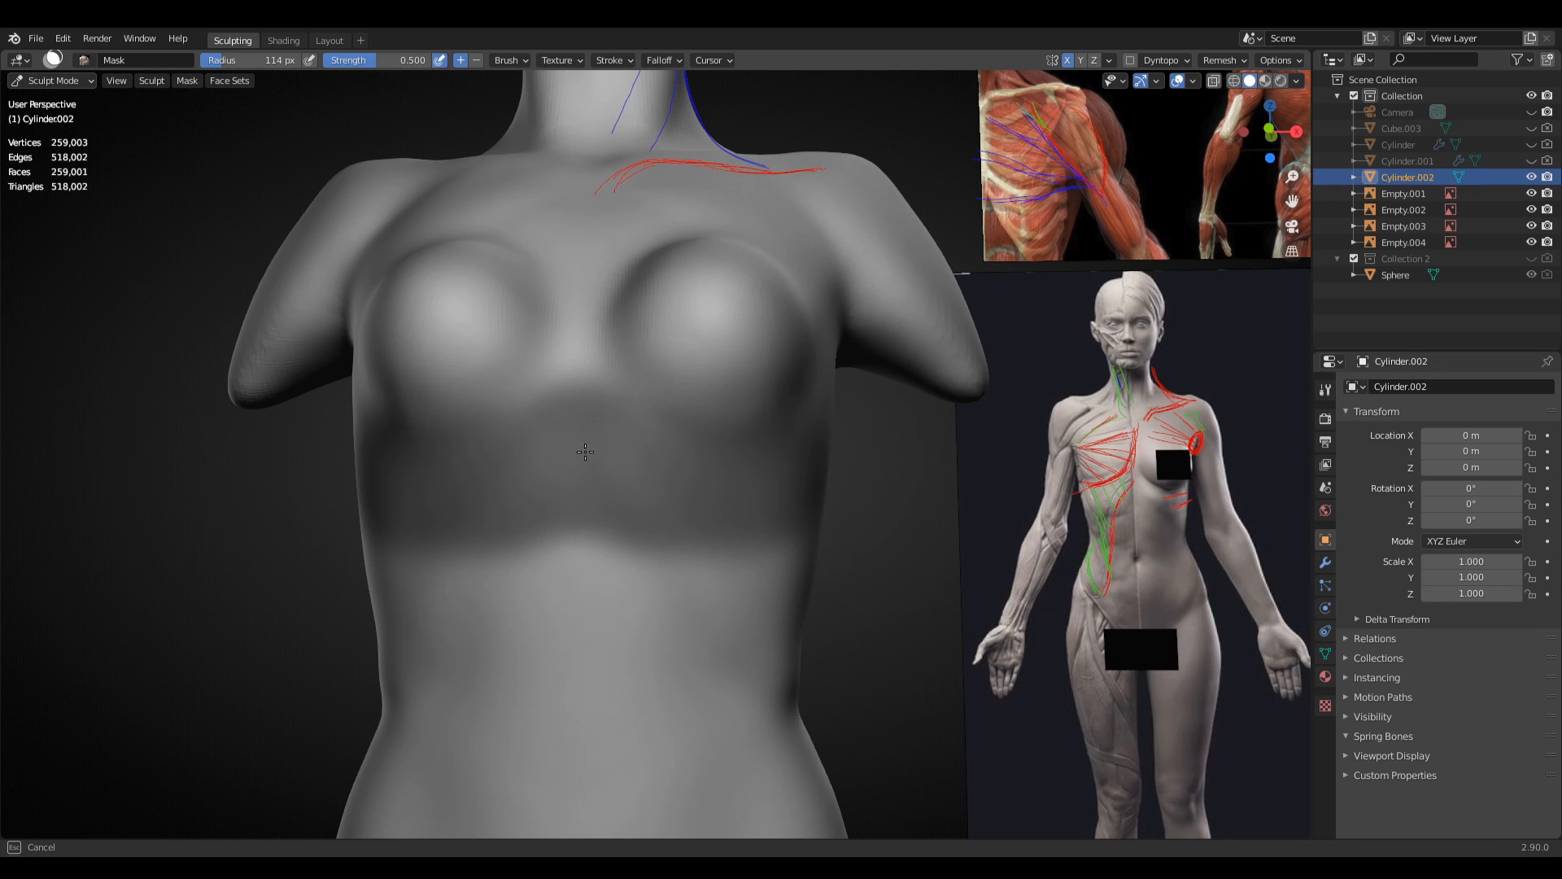
- From the right side view, pull the underside of the breasts down over the masked area with the Grab brush
{"action": "middle_click_drag", "start_coordinate": [841, 466], "coordinate": [725, 393]}
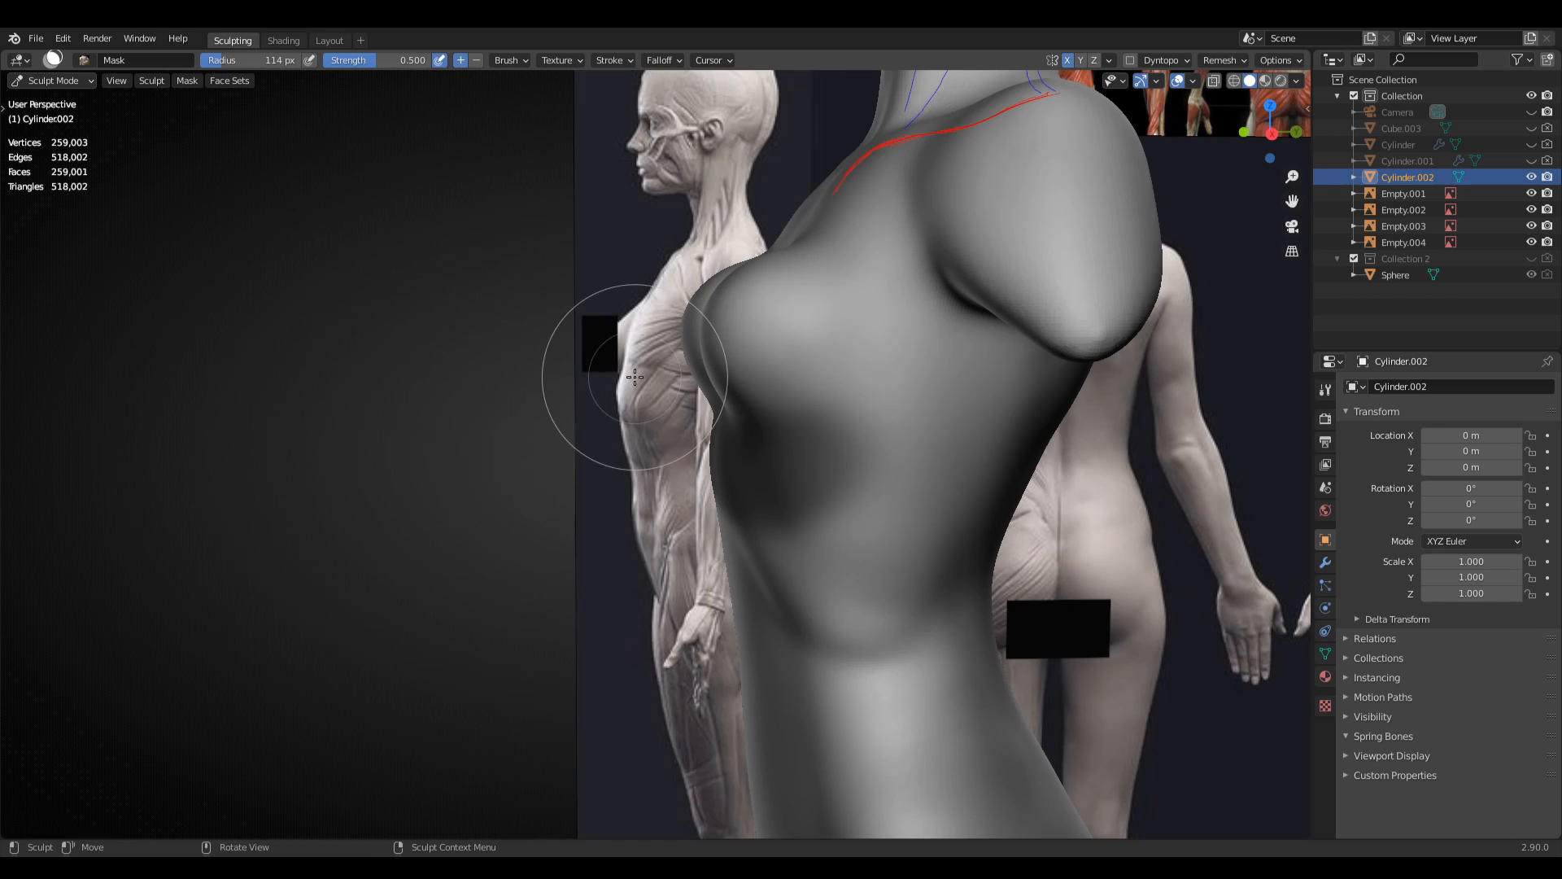
{"action": "key", "text": "KP_3"}
{"action": "middle_click_drag", "start_coordinate": [635, 376], "coordinate": [706, 407], "text": "shift"}
{"action": "middle_click_drag", "start_coordinate": [706, 407], "coordinate": [859, 403], "text": "ctrl"}
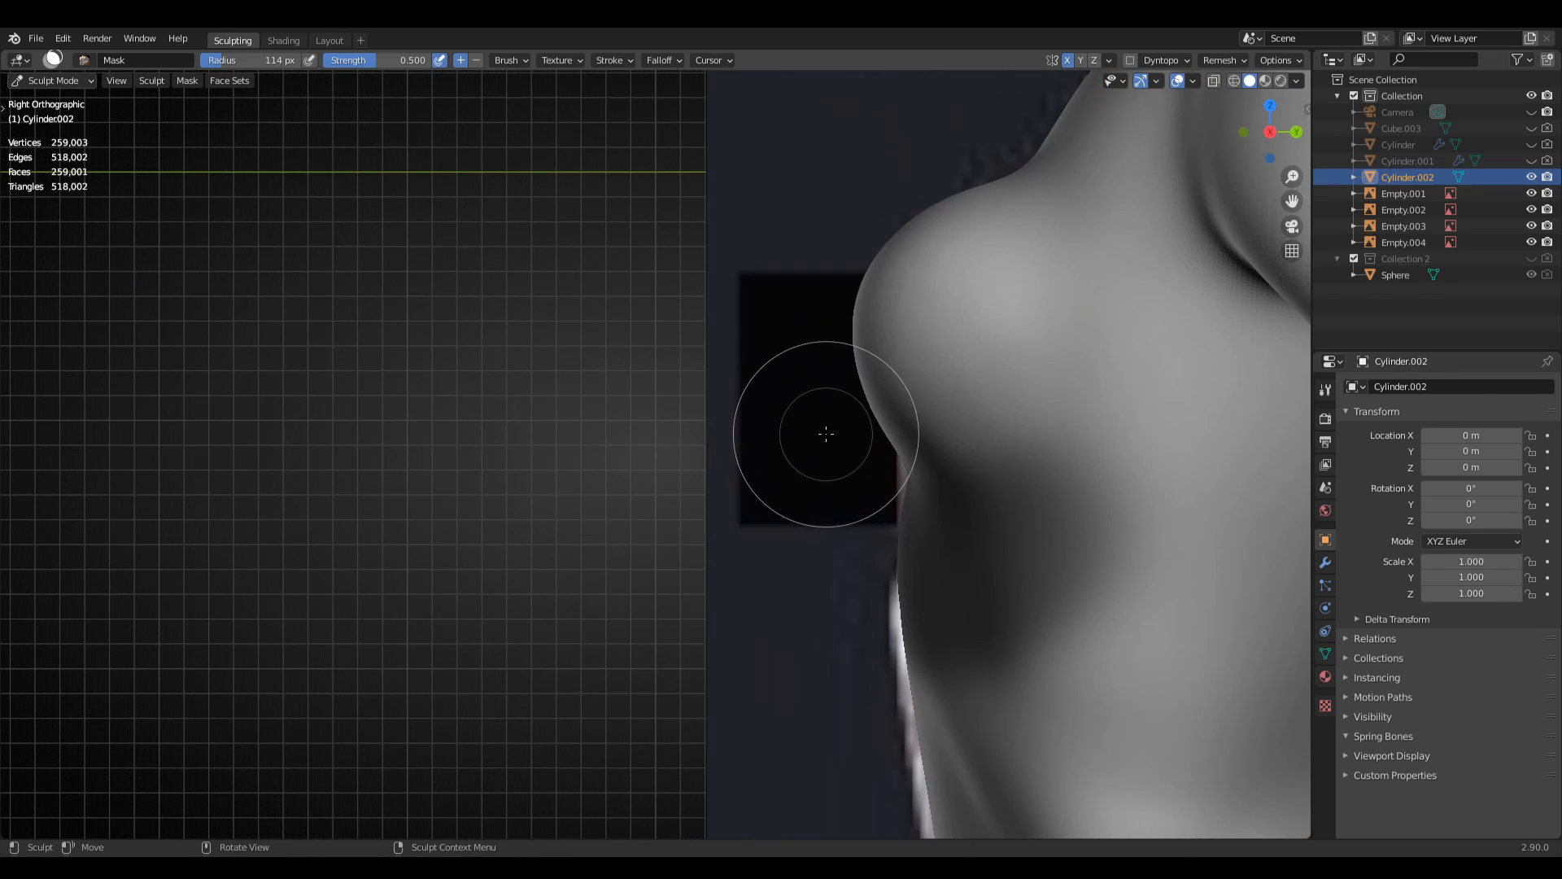
{"action": "key", "text": "g"}
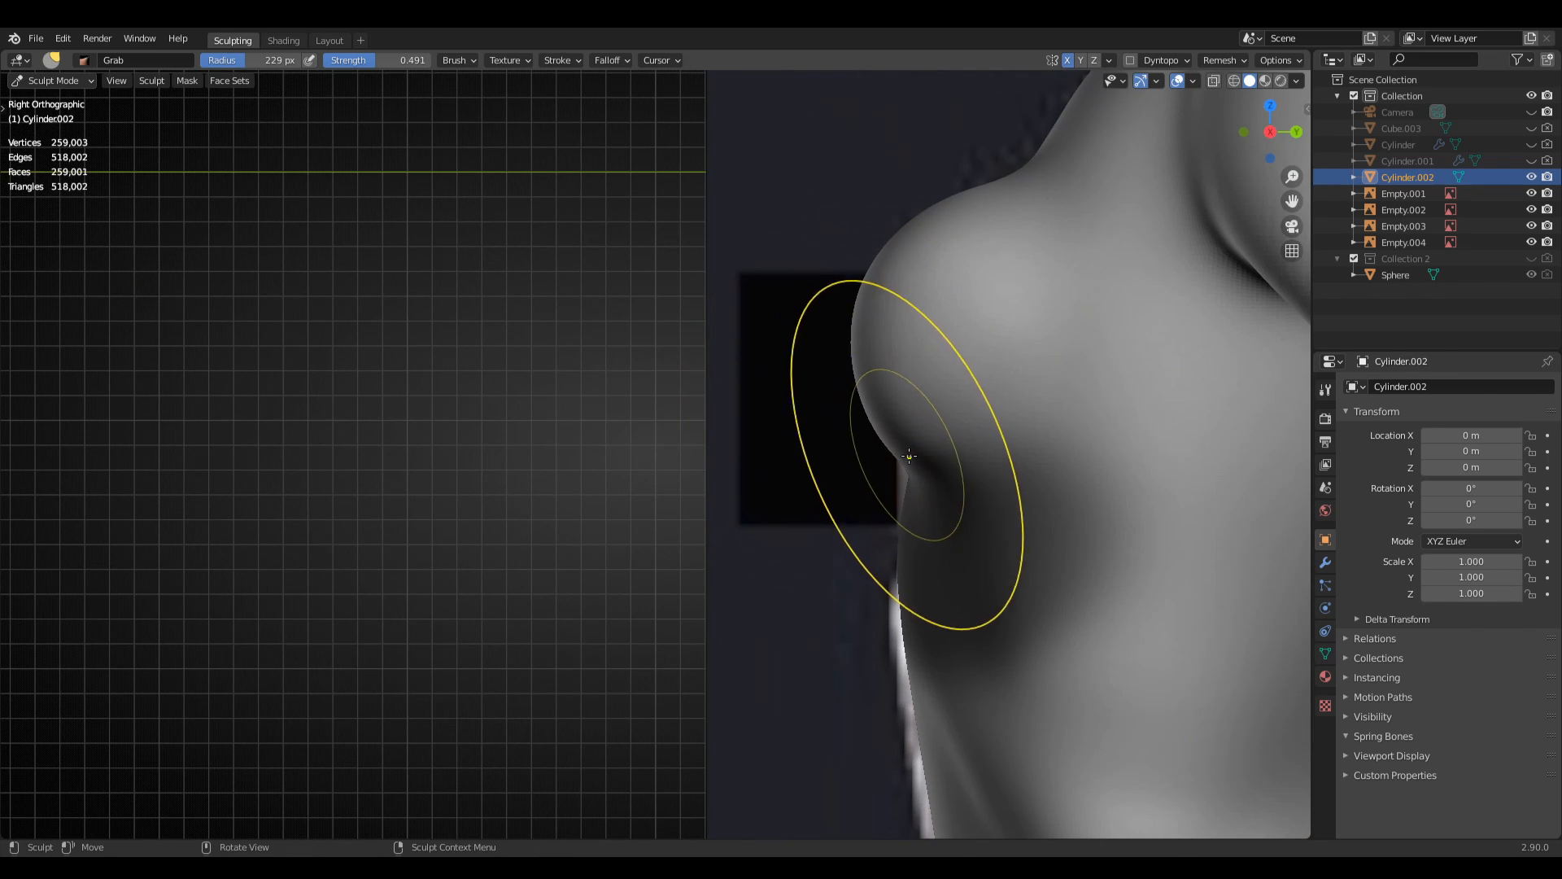
{"action": "key", "text": "f"}
{"action": "left_click", "coordinate": [948, 456]}
{"action": "middle_click_drag", "start_coordinate": [949, 457], "coordinate": [987, 488]}
{"action": "left_click_drag", "start_coordinate": [840, 397], "coordinate": [833, 430]}
{"action": "middle_click_drag", "start_coordinate": [833, 429], "coordinate": [911, 403]}
- Adjust the shape and placement of the breasts from an angled front view with a resized Grab brush
{"action": "key", "text": "f"}
{"action": "left_click", "coordinate": [1085, 464]}
{"action": "key", "text": "f"}
{"action": "left_click", "coordinate": [922, 454]}
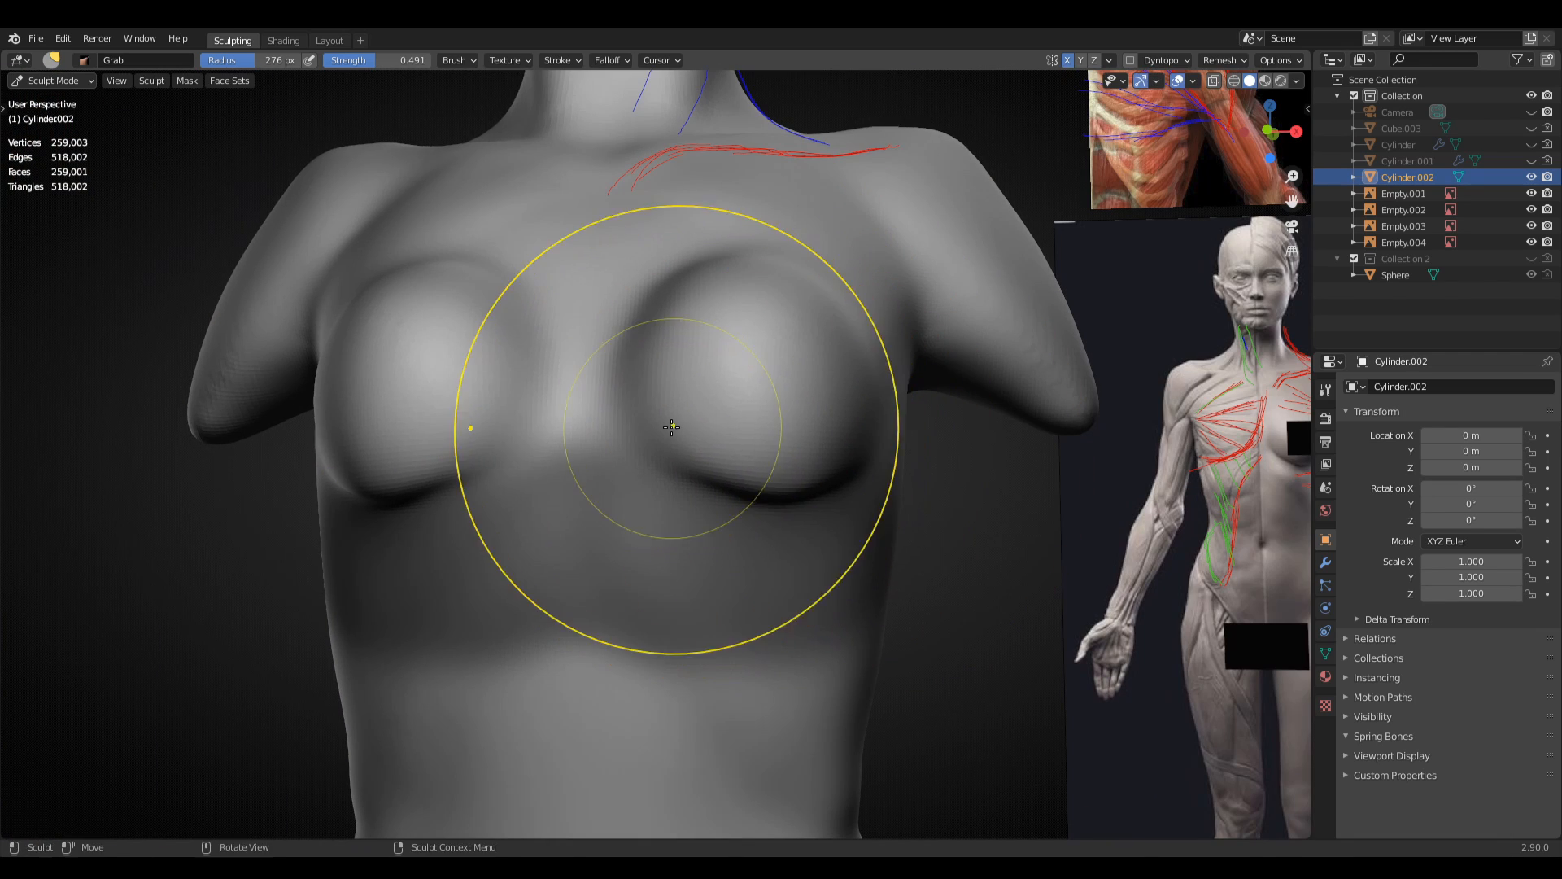
{"action": "middle_click_drag", "start_coordinate": [756, 456], "coordinate": [697, 473]}
{"action": "key", "text": "f"}
{"action": "left_click", "coordinate": [673, 480]}
{"action": "left_click_drag", "start_coordinate": [779, 388], "coordinate": [791, 397]}
{"action": "middle_click_drag", "start_coordinate": [899, 403], "coordinate": [752, 423]}
- Reshape the upper slope of the breasts from the side with the Grab brush at about 185 px
{"action": "key", "text": "f"}
{"action": "left_click", "coordinate": [746, 426]}
{"action": "middle_click_drag", "start_coordinate": [778, 335], "coordinate": [834, 340]}
{"action": "key", "text": "f"}
{"action": "left_click", "coordinate": [818, 325]}
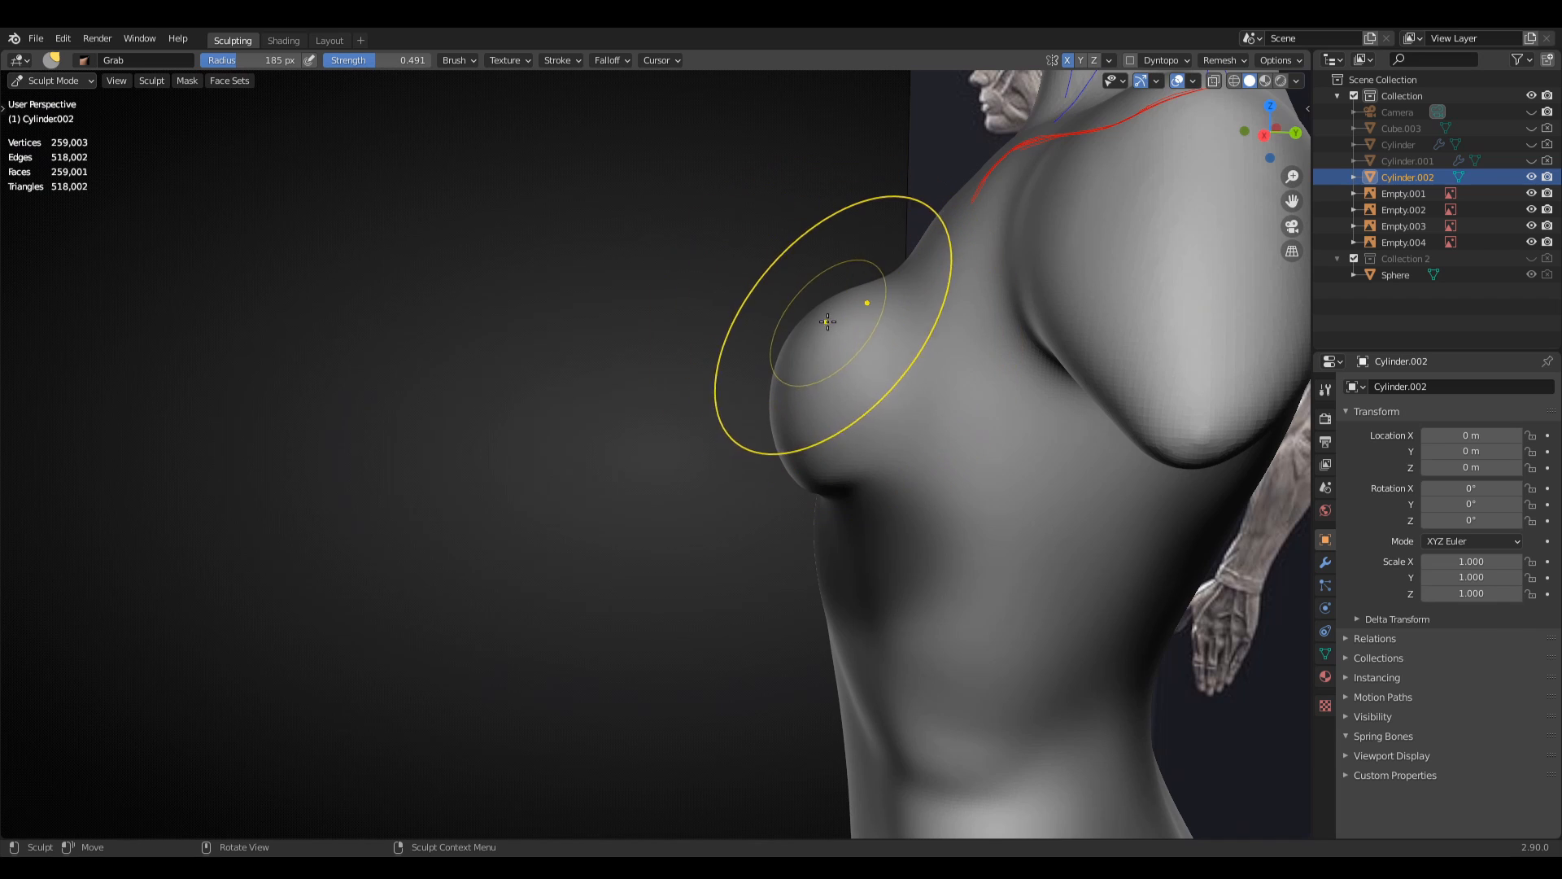
{"action": "left_click_drag", "start_coordinate": [820, 324], "coordinate": [816, 328]}
{"action": "middle_click_drag", "start_coordinate": [773, 333], "coordinate": [847, 325]}
{"action": "left_click_drag", "start_coordinate": [847, 325], "coordinate": [834, 312]}
- Refine the breast contours from several angles with the Grab brush, varying its radius between 128 and 181 px
{"action": "middle_click_drag", "start_coordinate": [806, 386], "coordinate": [893, 363]}
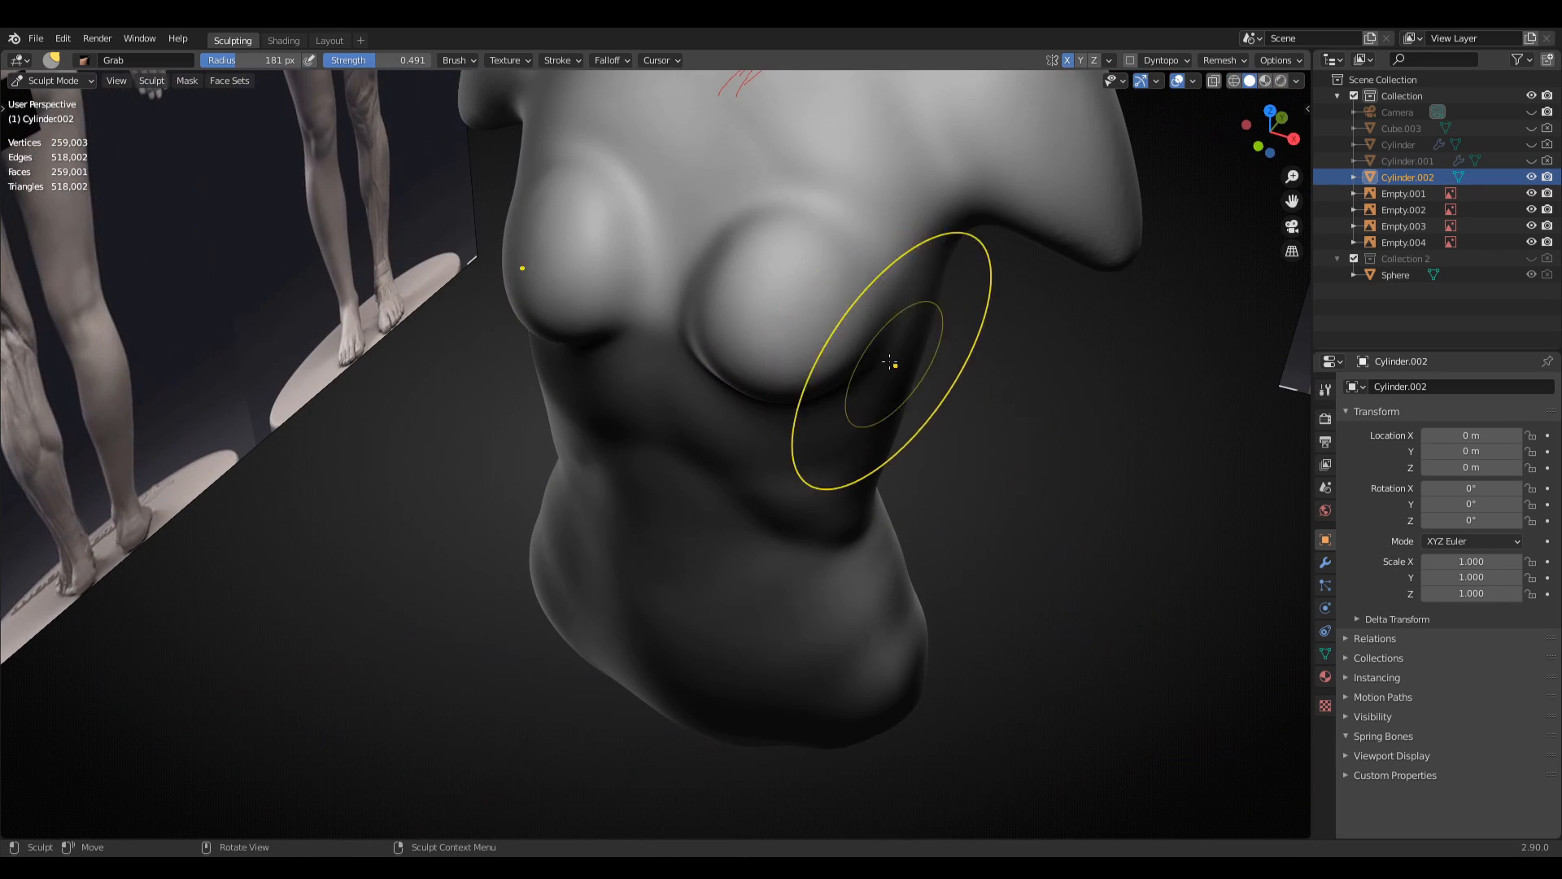
{"action": "key", "text": "f"}
{"action": "left_click", "coordinate": [732, 291]}
{"action": "left_click_drag", "start_coordinate": [731, 290], "coordinate": [739, 284]}
{"action": "middle_click_drag", "start_coordinate": [742, 282], "coordinate": [778, 335]}
{"action": "key", "text": "f"}
{"action": "left_click", "coordinate": [798, 334]}
{"action": "left_click_drag", "start_coordinate": [798, 334], "coordinate": [772, 367]}
{"action": "scroll", "coordinate": [770, 407], "scroll_direction": "down", "scroll_amount": 3}
{"action": "middle_click_drag", "start_coordinate": [770, 408], "coordinate": [714, 362]}
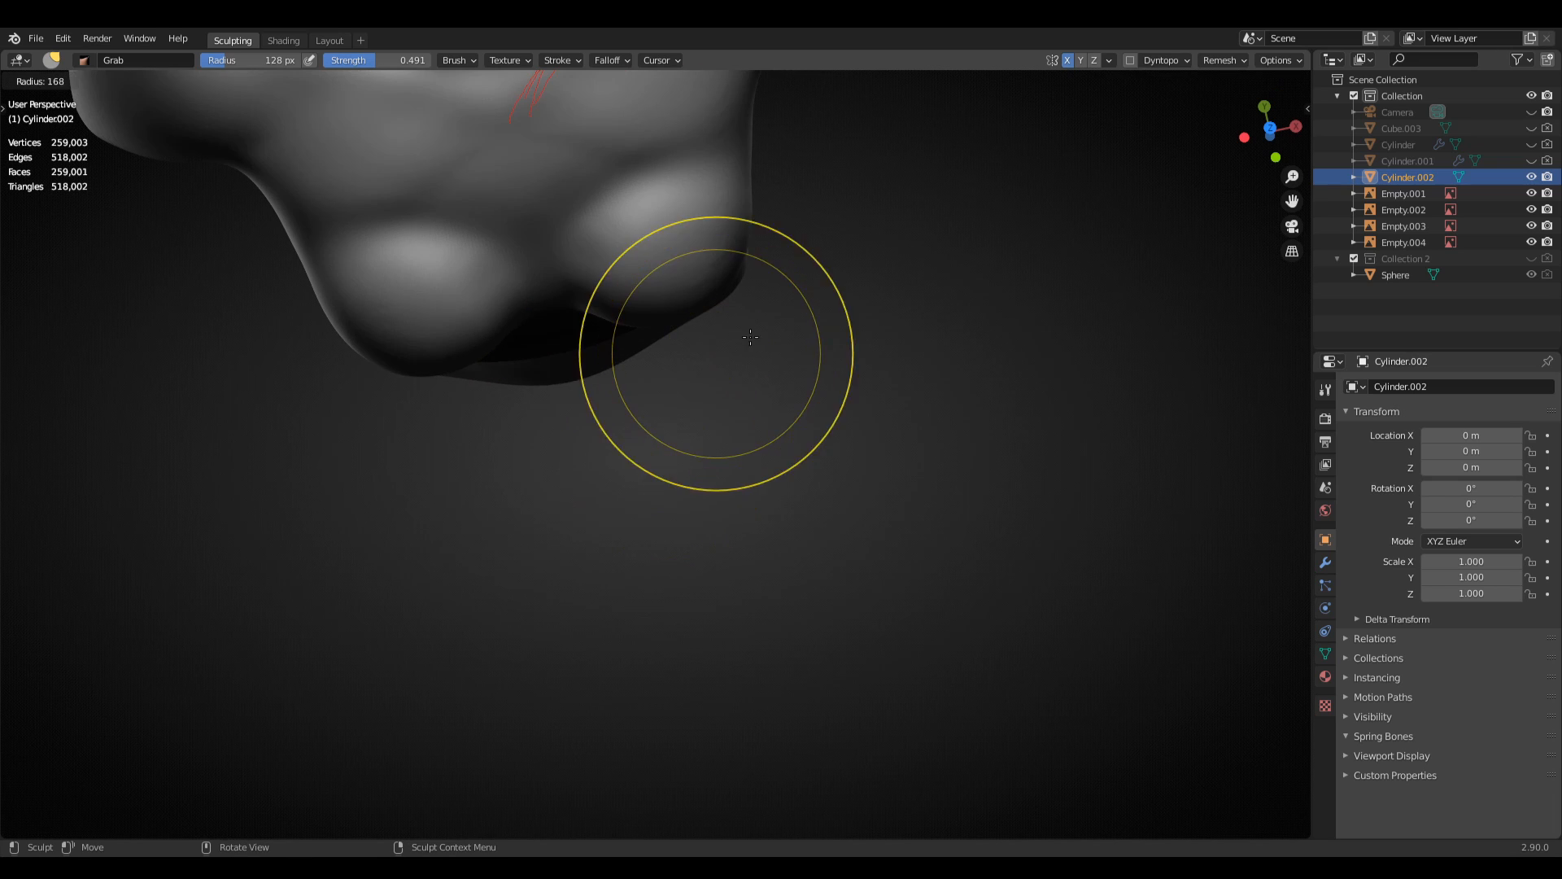
{"action": "key", "text": "f"}
{"action": "left_click", "coordinate": [719, 309]}
- Clear the mask from the entire torso
{"action": "mouse_move", "coordinate": [722, 296]}
{"action": "middle_mouse_down"}
{"action": "mouse_move", "coordinate": [740, 408]}
{"action": "mouse_move", "coordinate": [761, 396]}
{"action": "mouse_move", "coordinate": [646, 402]}
{"action": "mouse_move", "coordinate": [664, 462]}
{"action": "mouse_move", "coordinate": [561, 456]}
{"action": "middle_mouse_up"}
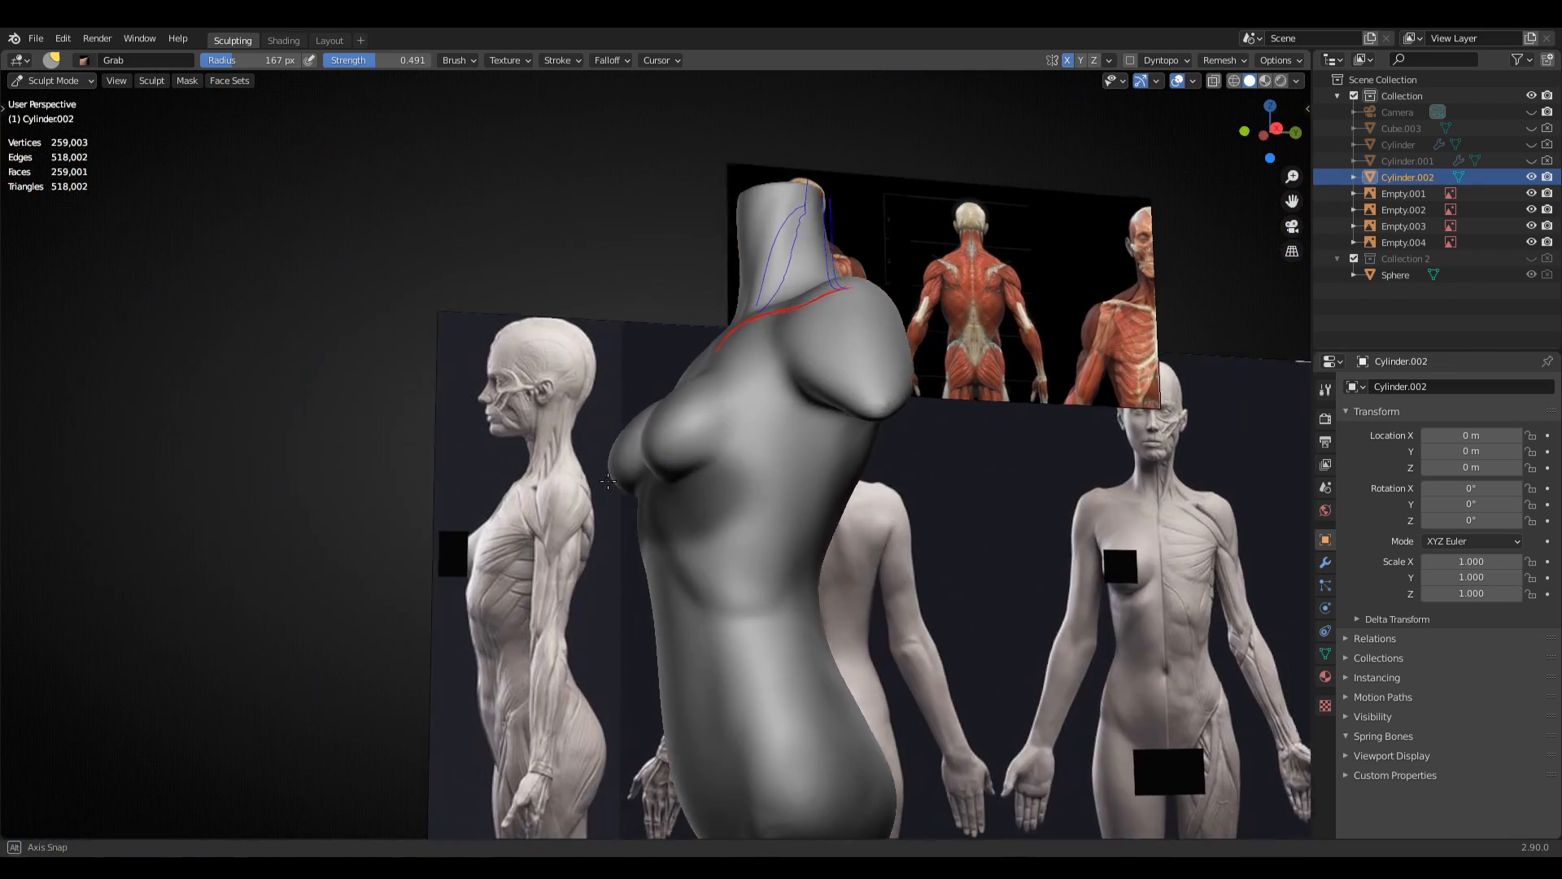
{"action": "scroll", "coordinate": [643, 521], "scroll_direction": "up", "scroll_amount": 1}
{"action": "middle_click_drag", "start_coordinate": [645, 521], "coordinate": [753, 488]}
{"action": "key", "text": "b"}
{"action": "left_click_drag", "start_coordinate": [919, 285], "coordinate": [359, 835]}
{"action": "scroll", "coordinate": [642, 642], "scroll_direction": "down", "scroll_amount": 3}
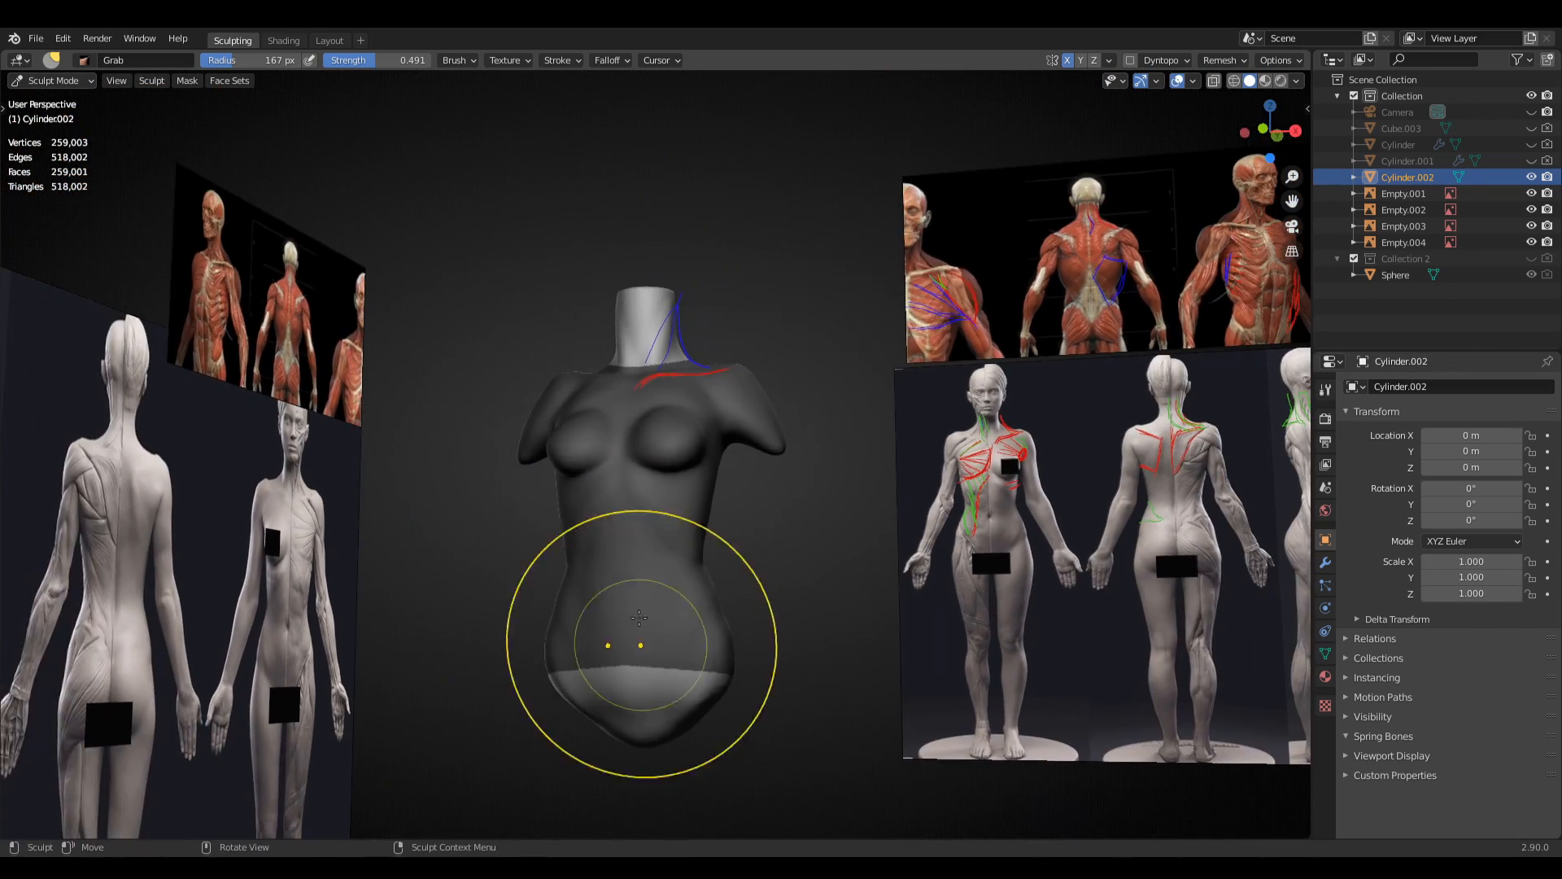
{"action": "middle_click_drag", "start_coordinate": [642, 642], "coordinate": [684, 651]}
{"action": "key", "text": "b"}
{"action": "middle_click_drag", "start_coordinate": [830, 237], "coordinate": [341, 765]}
{"action": "scroll", "coordinate": [617, 545], "scroll_direction": "up", "scroll_amount": 3}
{"action": "middle_click_drag", "start_coordinate": [617, 546], "coordinate": [645, 489]}
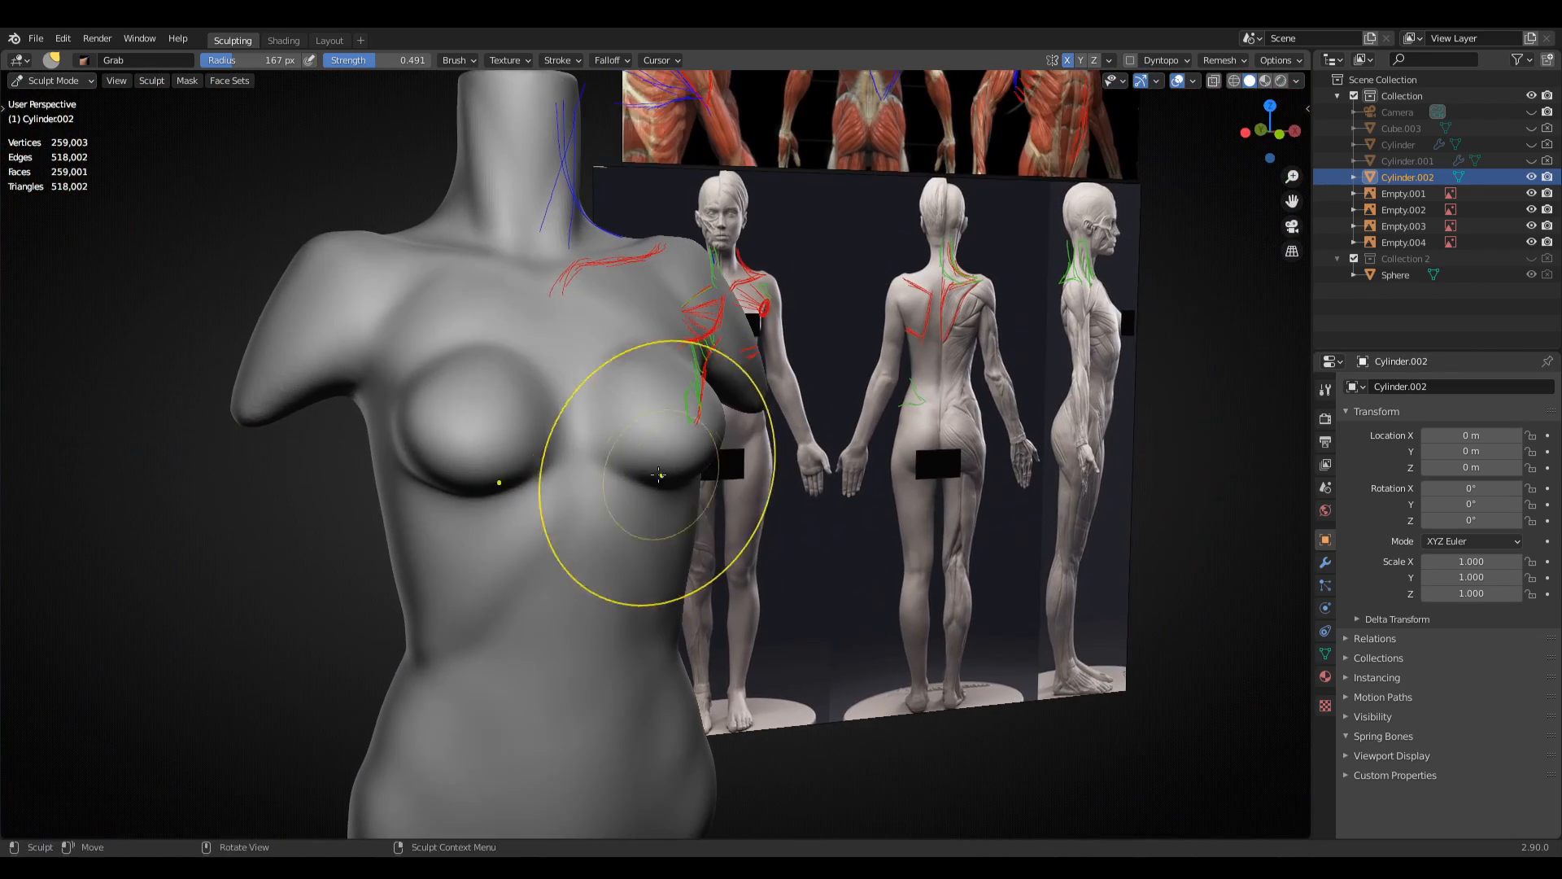
{"action": "key", "text": "a"}
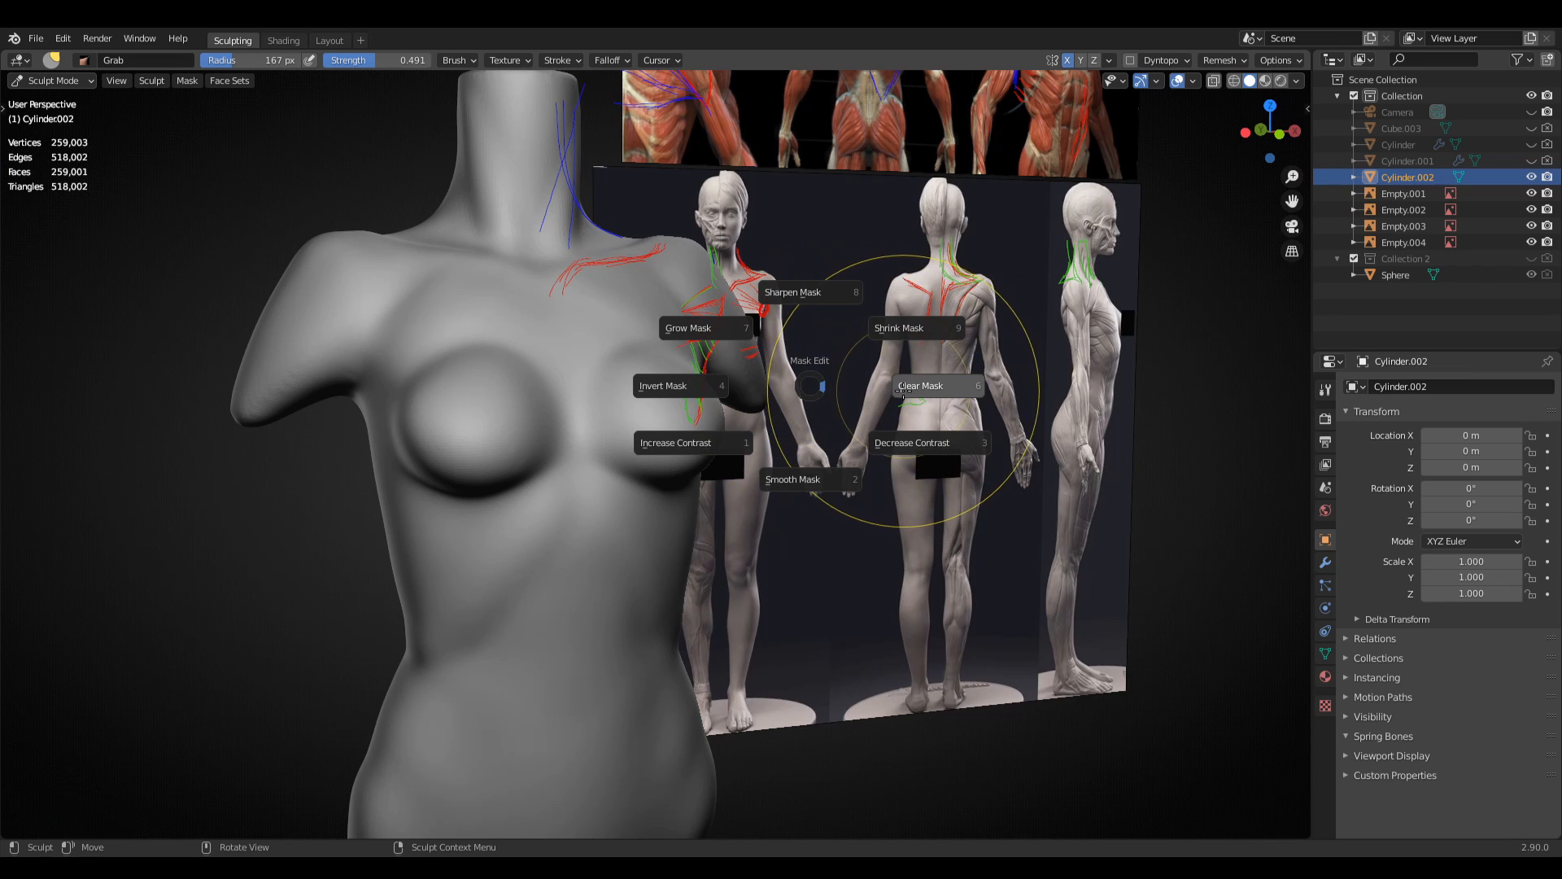
{"action": "left_click", "coordinate": [918, 386]}
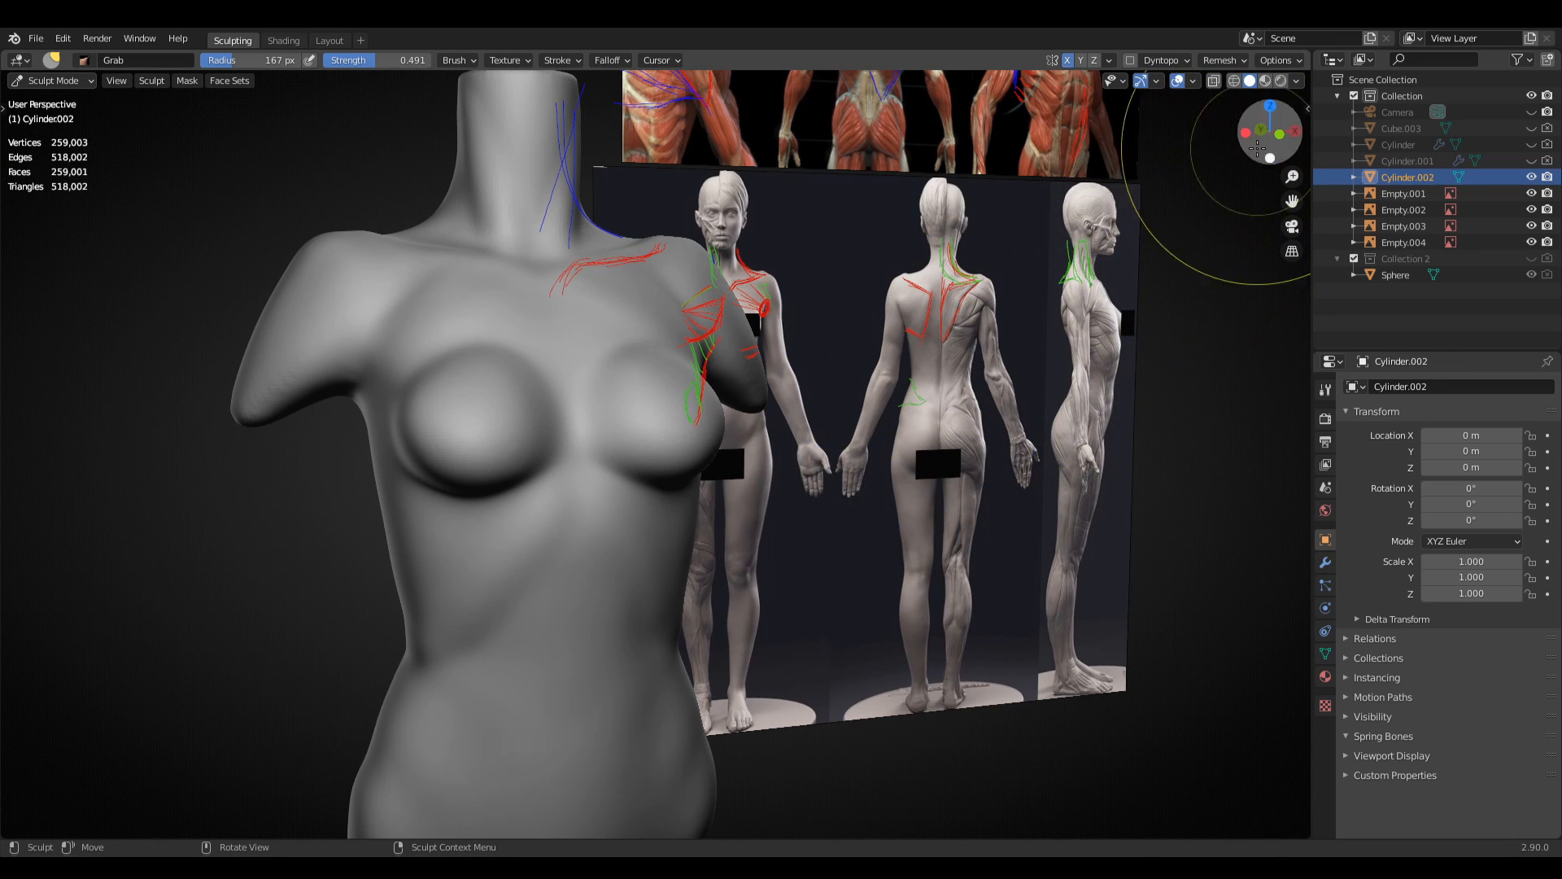
- Turn on the Screencast Keys display for the viewport
{"action": "left_click", "coordinate": [1286, 62]}
{"action": "key", "text": "n"}
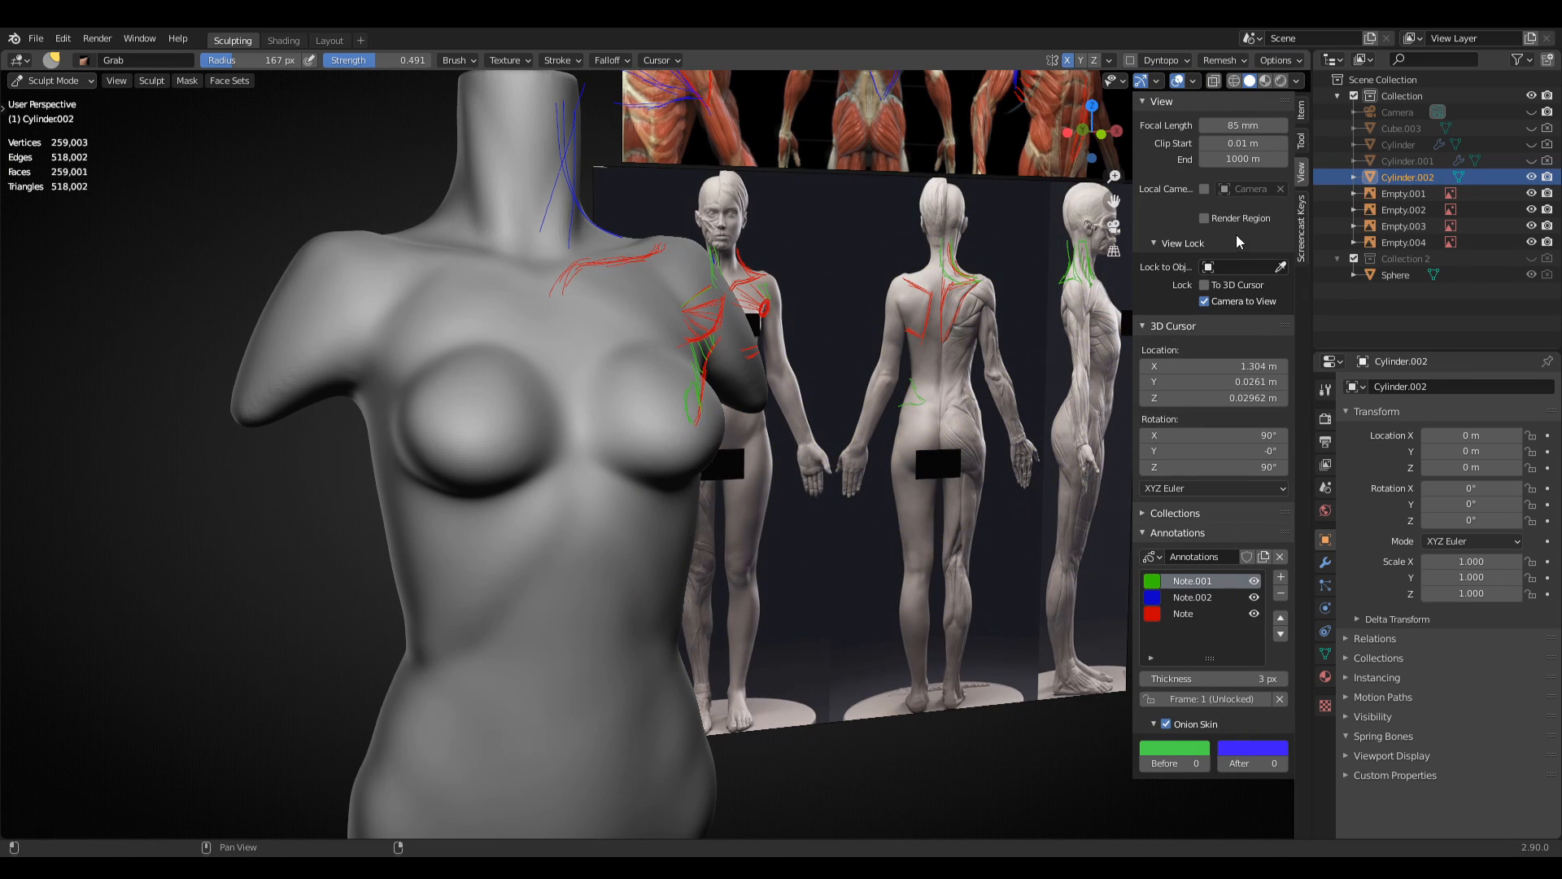
{"action": "left_click", "coordinate": [1303, 224]}
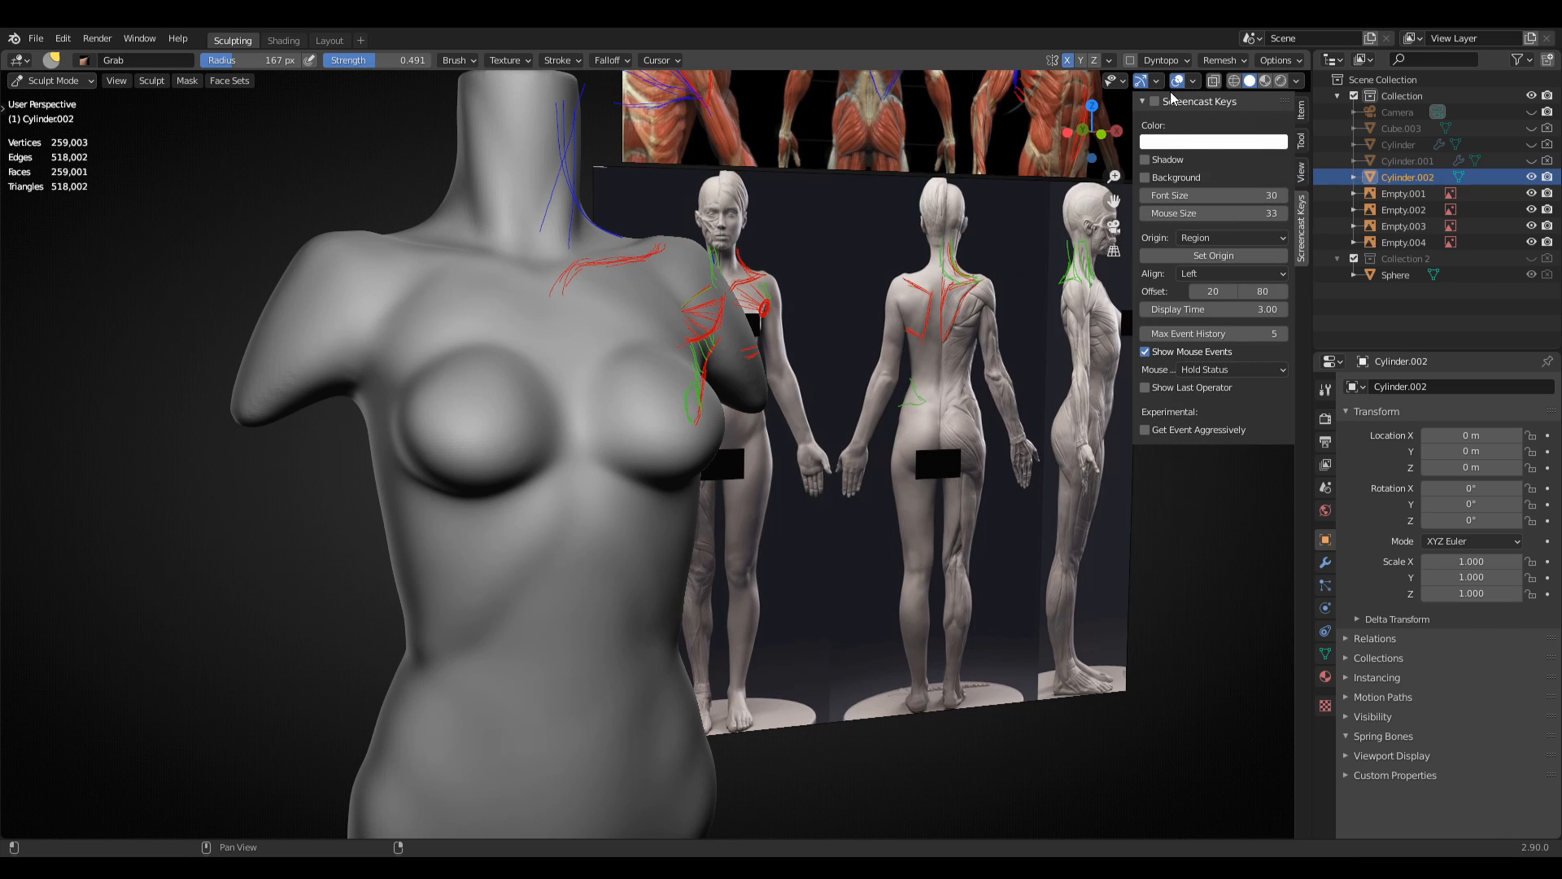
{"action": "key", "text": "n"}
- Build up and smooth the chest muscle between the breast and armpit with the Clay Strips brush at about 129 px
{"action": "mouse_move", "coordinate": [941, 349]}
{"action": "middle_mouse_down"}
{"action": "mouse_move", "coordinate": [712, 456]}
{"action": "mouse_move", "coordinate": [640, 470]}
{"action": "middle_mouse_up"}
{"action": "key", "text": "q"}
{"action": "left_click", "coordinate": [663, 447]}
{"action": "mouse_move", "coordinate": [718, 328]}
{"action": "left_mouse_down"}
{"action": "mouse_move", "coordinate": [681, 390]}
{"action": "mouse_move", "coordinate": [717, 389]}
{"action": "mouse_move", "coordinate": [761, 432]}
{"action": "left_mouse_up"}
{"action": "mouse_move", "coordinate": [799, 373]}
{"action": "left_mouse_down"}
{"action": "mouse_move", "coordinate": [787, 450]}
{"action": "mouse_move", "coordinate": [701, 359]}
{"action": "mouse_move", "coordinate": [749, 335]}
{"action": "left_mouse_up"}
{"action": "left_click_drag", "start_coordinate": [783, 426], "coordinate": [777, 424], "text": "shift"}
{"action": "middle_click_drag", "start_coordinate": [833, 424], "coordinate": [791, 394]}
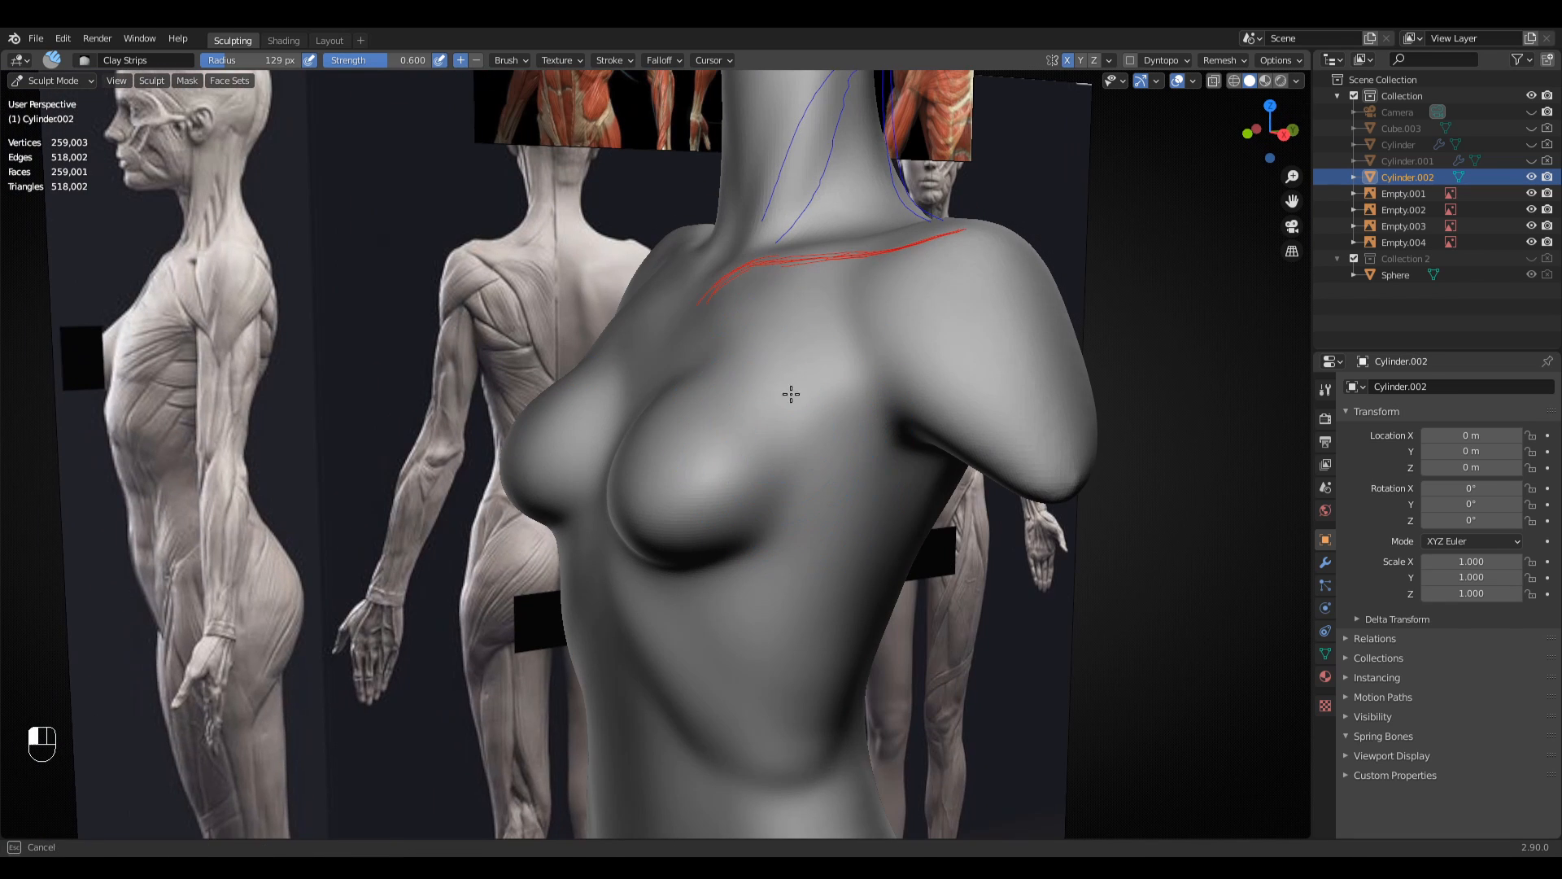
{"action": "mouse_move", "coordinate": [816, 412]}
{"action": "left_mouse_down", "text": "shift"}
{"action": "mouse_move", "coordinate": [802, 401]}
{"action": "mouse_move", "coordinate": [819, 370]}
{"action": "left_mouse_up", "text": "shift"}
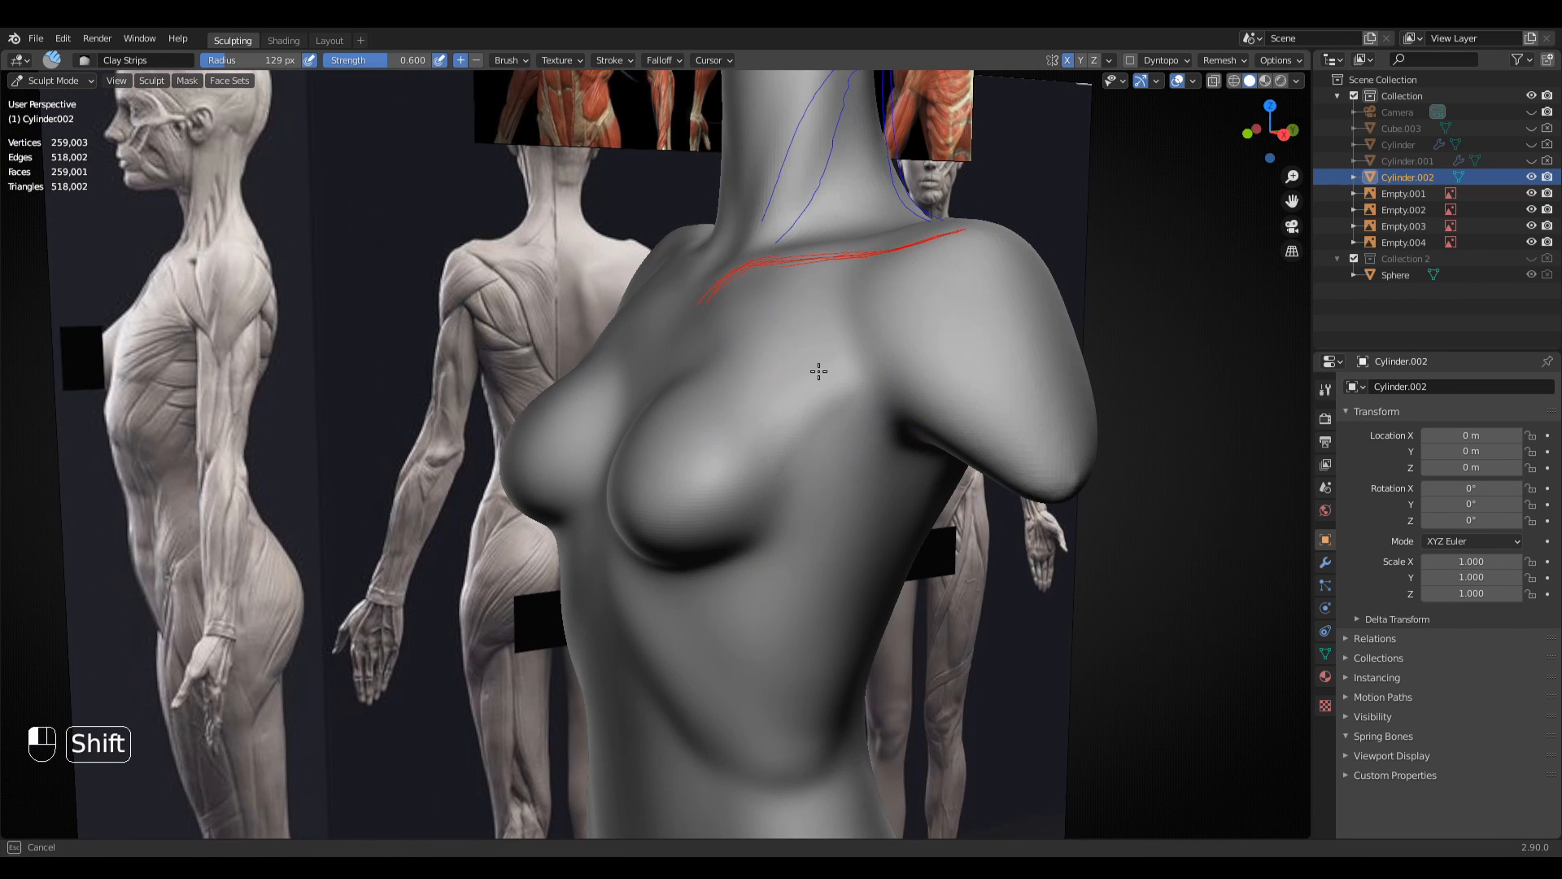
- Mark the chest muscle's lower edge on the side-view body reference with red annotation strokes on the Note layer
{"action": "middle_click_drag", "start_coordinate": [674, 456], "coordinate": [920, 452], "text": "shift"}
{"action": "middle_click_drag", "start_coordinate": [422, 377], "coordinate": [594, 373], "text": "shift"}
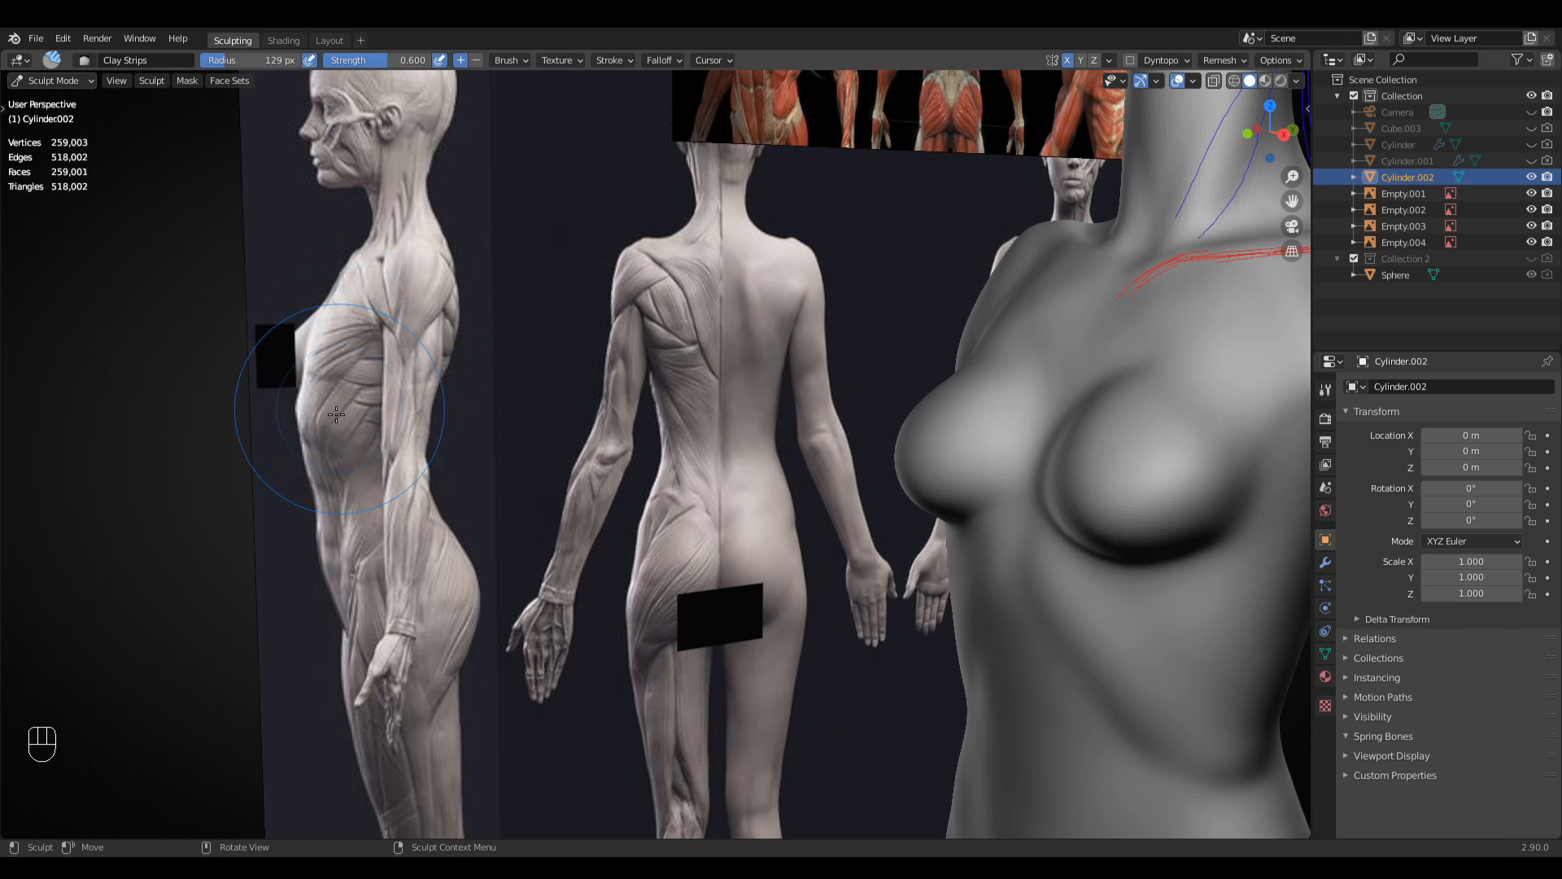
{"action": "key", "text": "n"}
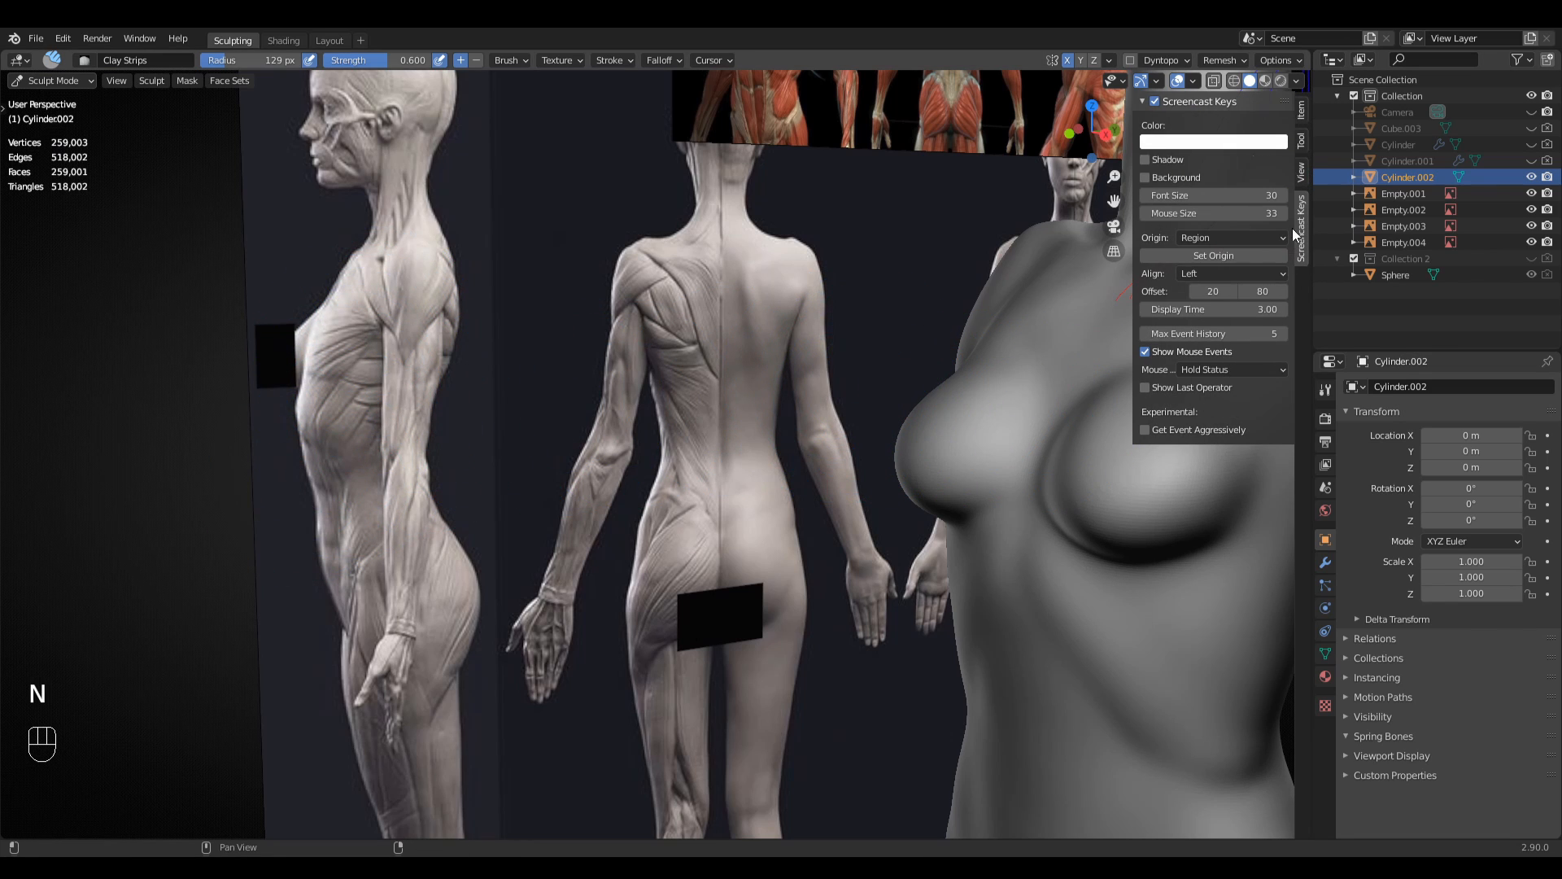
{"action": "left_click", "coordinate": [1303, 171]}
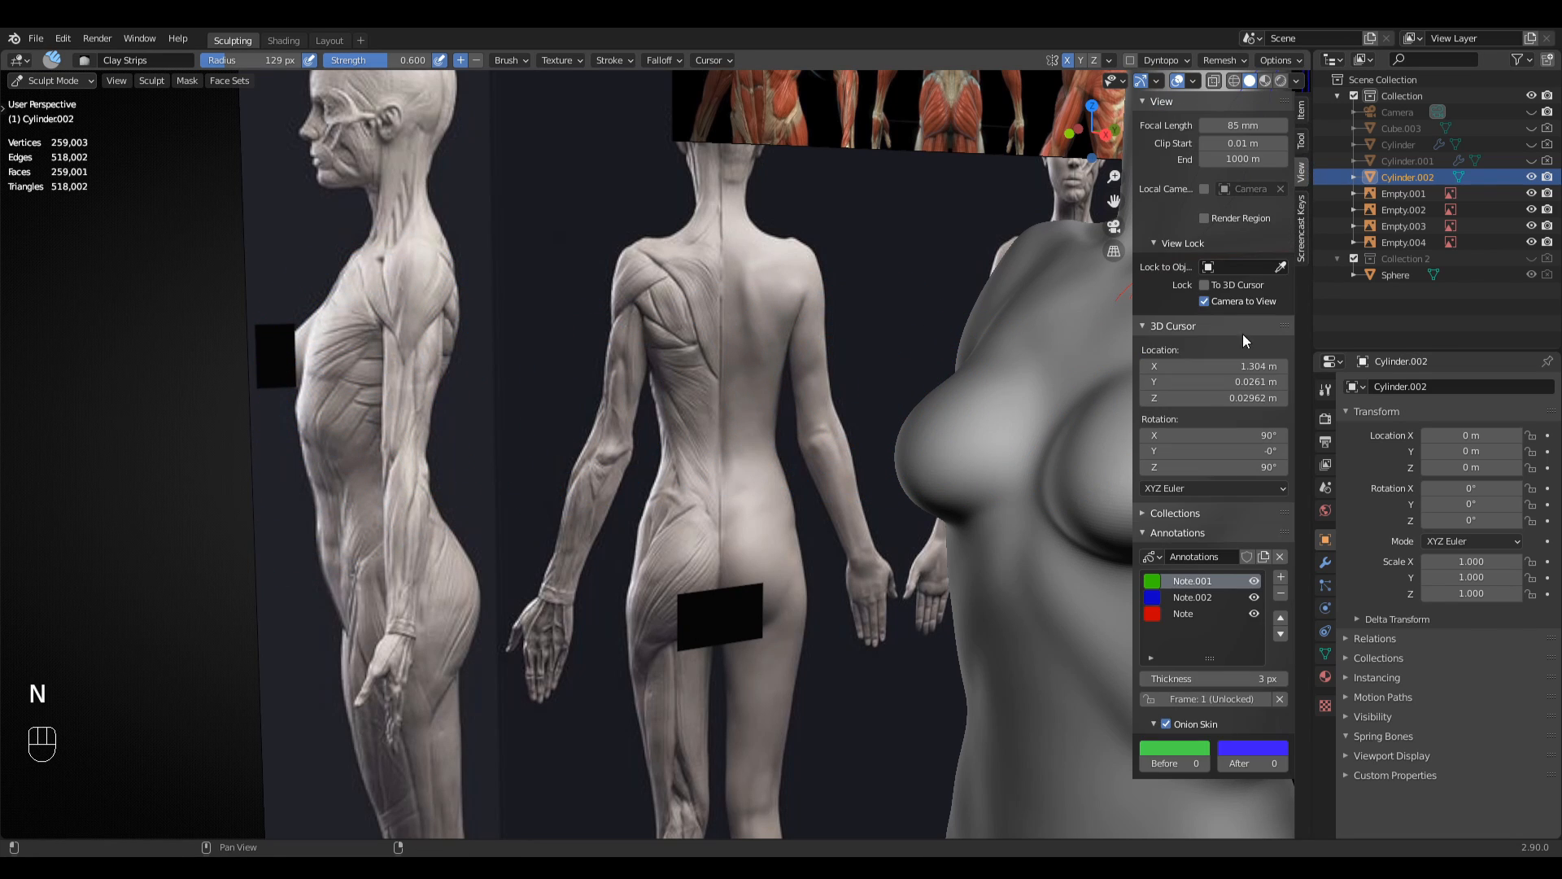
{"action": "left_click", "coordinate": [1213, 612]}
{"action": "key", "text": "t"}
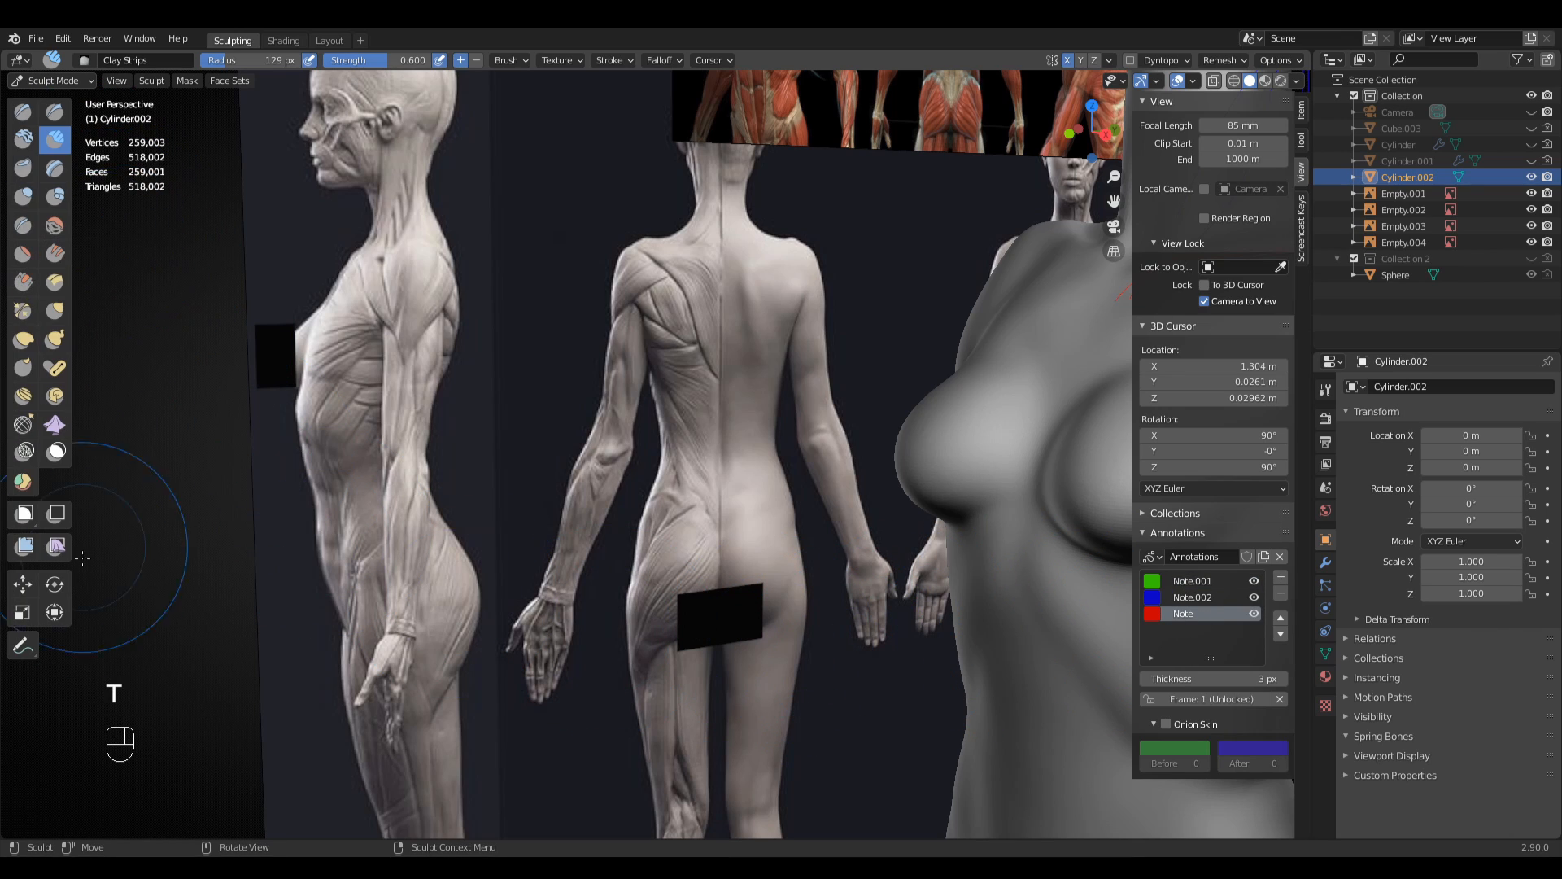
{"action": "left_click", "coordinate": [22, 645]}
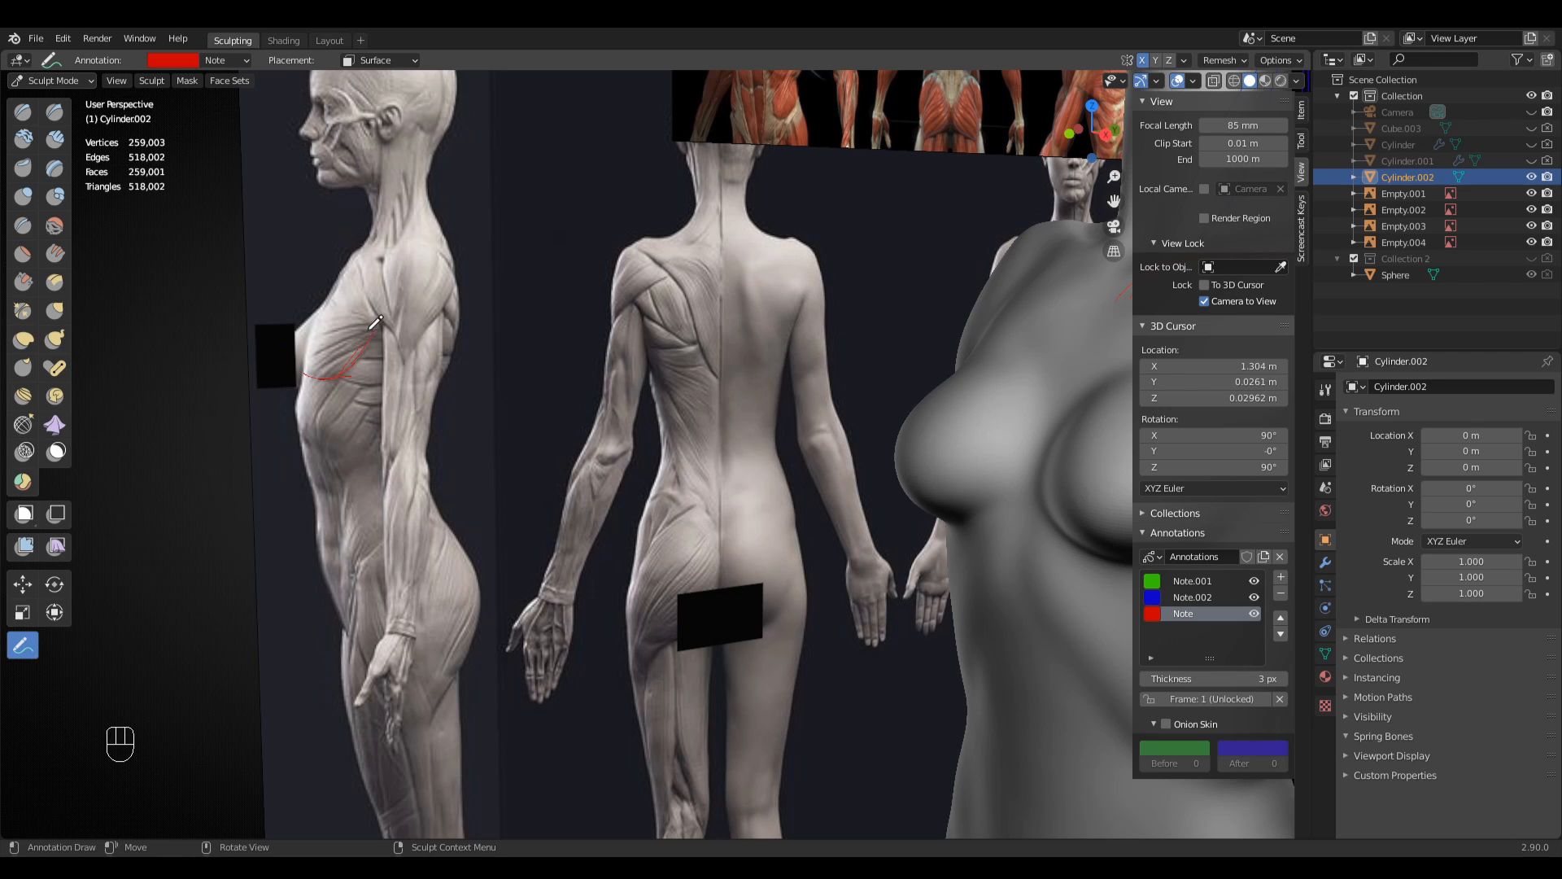
- Crease the chest muscle's lower edge from the breast toward the armpit with the Crease brush, enlarging it to about 81 px
{"action": "middle_click_drag", "start_coordinate": [359, 352], "coordinate": [897, 407], "text": "shift"}
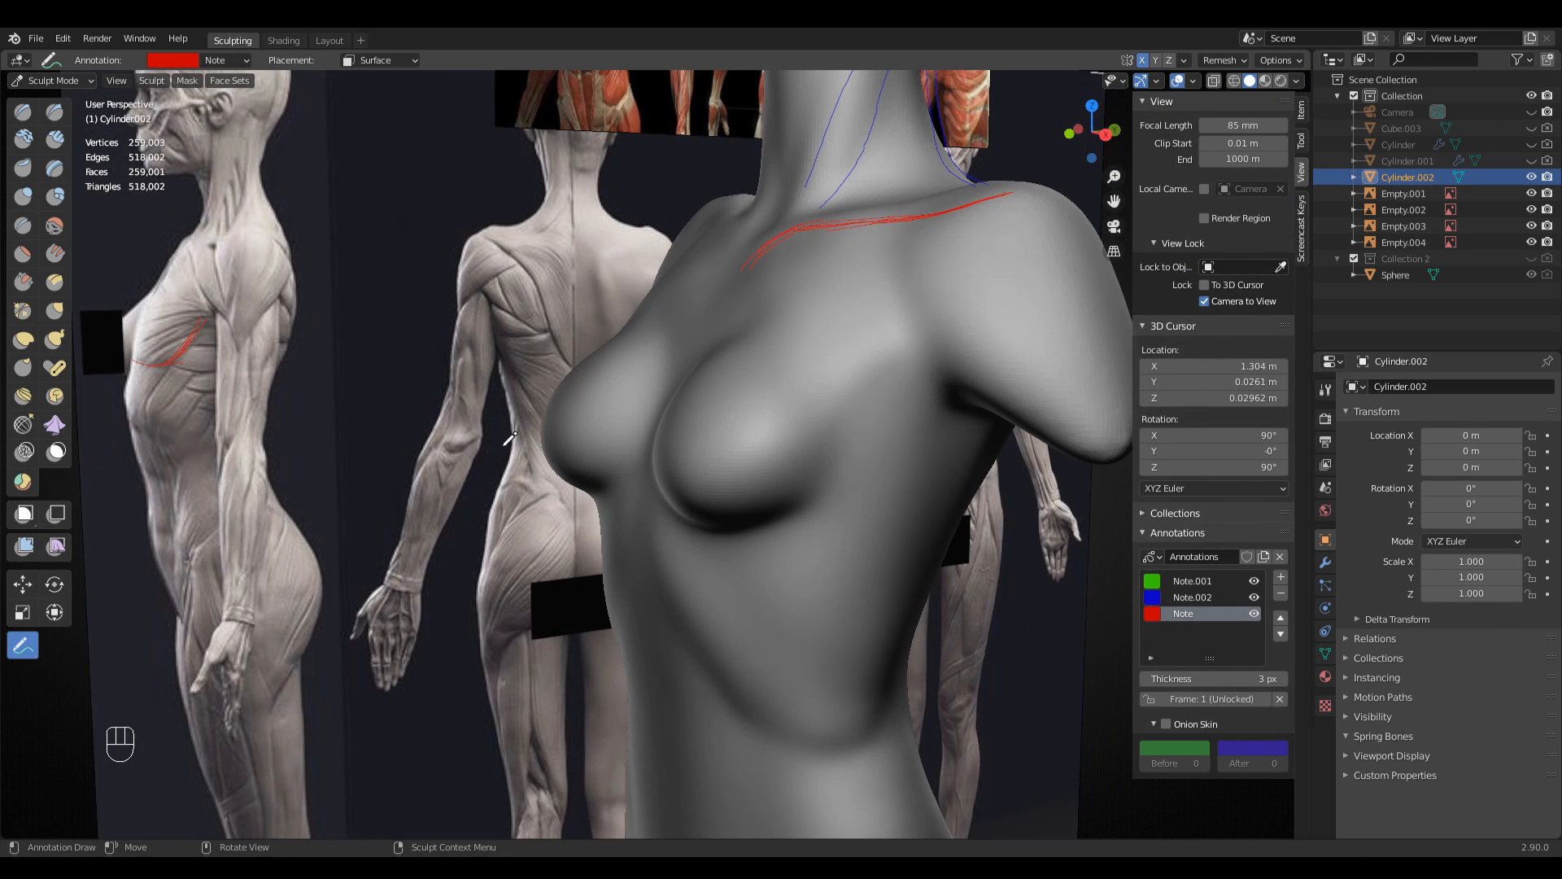
{"action": "key", "text": "shift+c"}
{"action": "key", "text": "f"}
{"action": "key", "text": "f"}
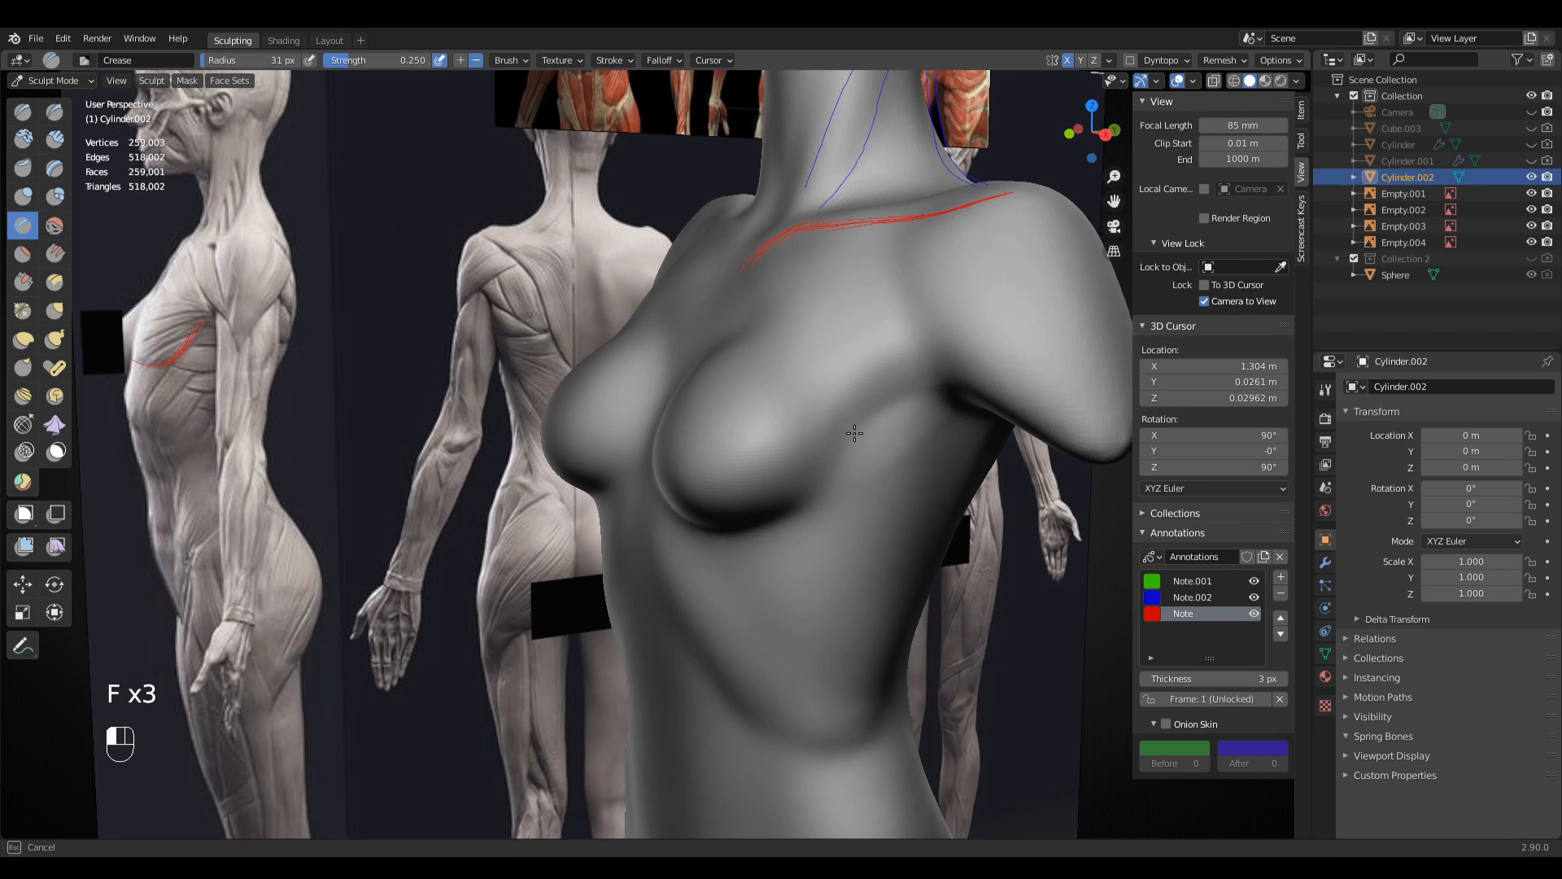
{"action": "middle_click_drag", "start_coordinate": [814, 505], "coordinate": [841, 412]}
{"action": "key", "text": "f"}
{"action": "left_click", "coordinate": [831, 444]}
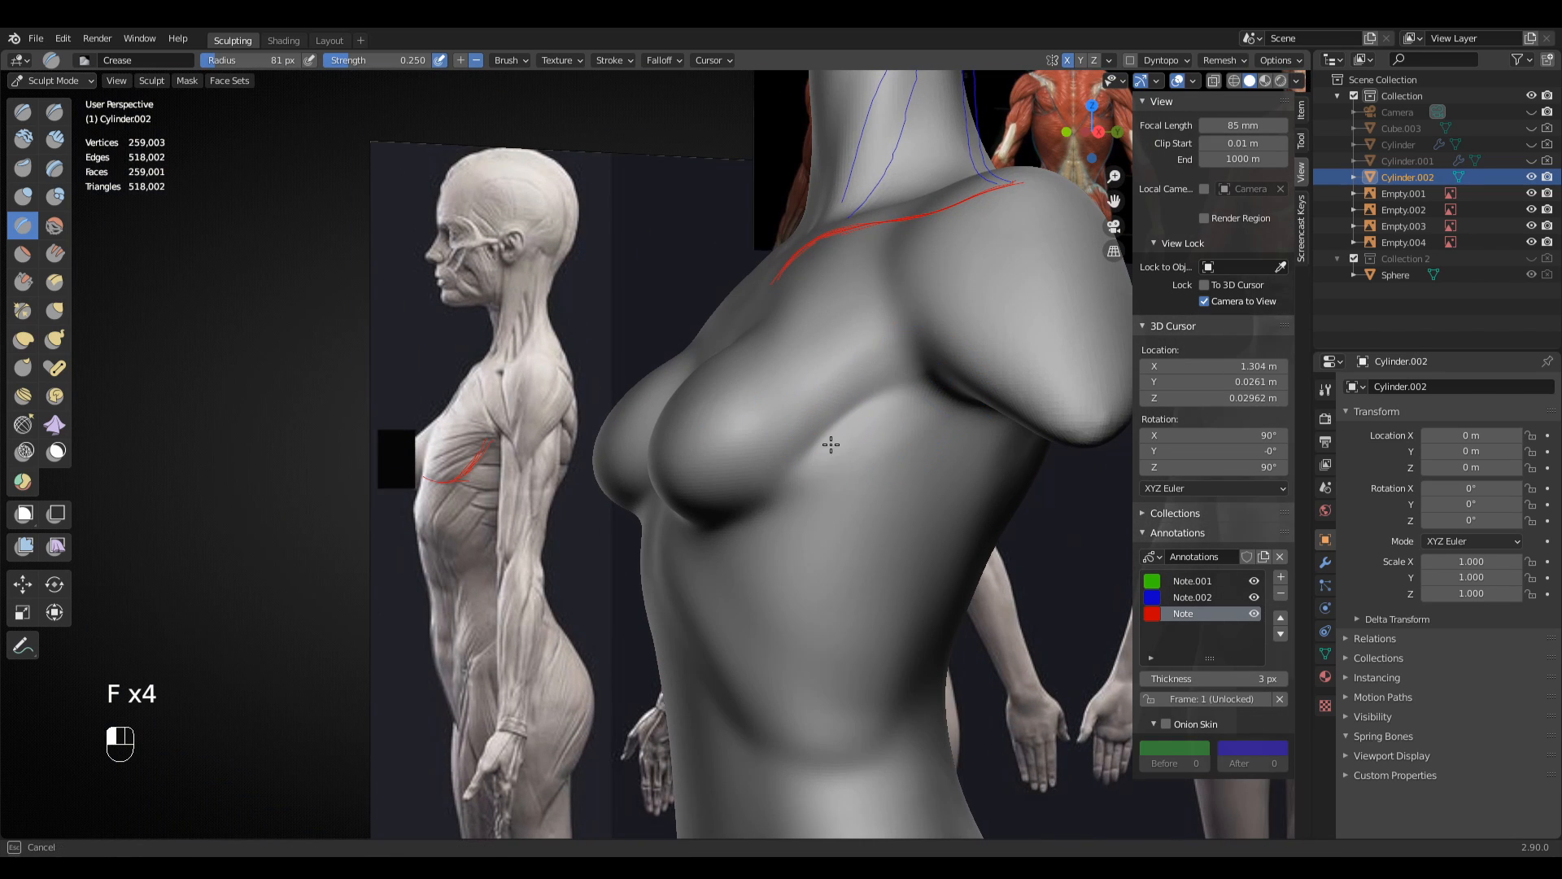
- Define the fold beneath the breasts from a low angle with the Crease brush at about 66 px
{"action": "middle_click_drag", "start_coordinate": [751, 489], "coordinate": [819, 471]}
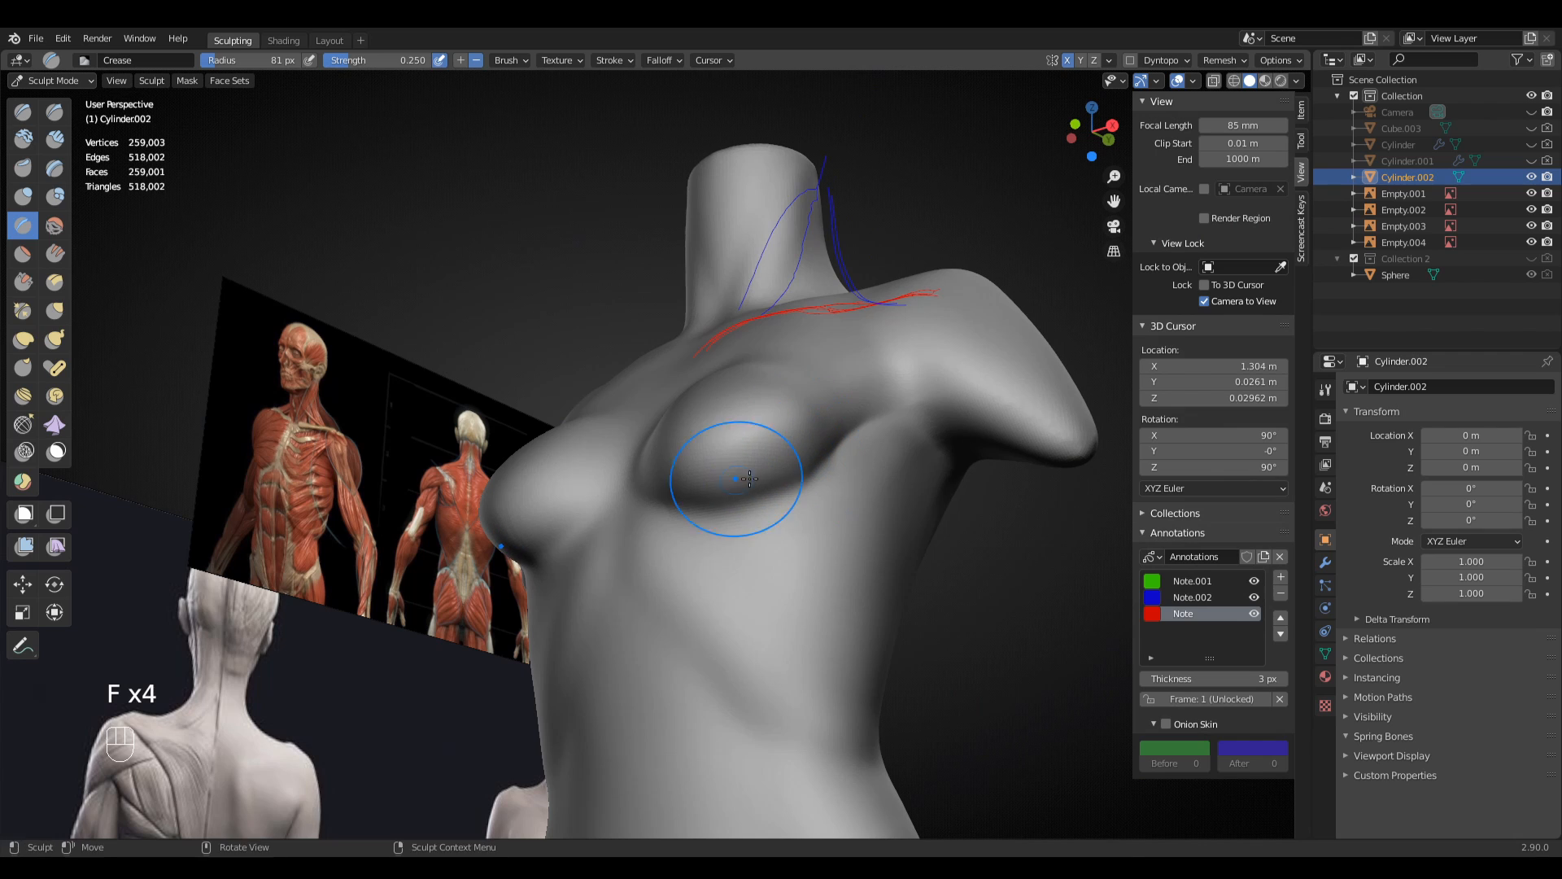
{"action": "middle_click_drag", "start_coordinate": [710, 493], "coordinate": [732, 478]}
{"action": "key", "text": "f"}
{"action": "left_click", "coordinate": [820, 503]}
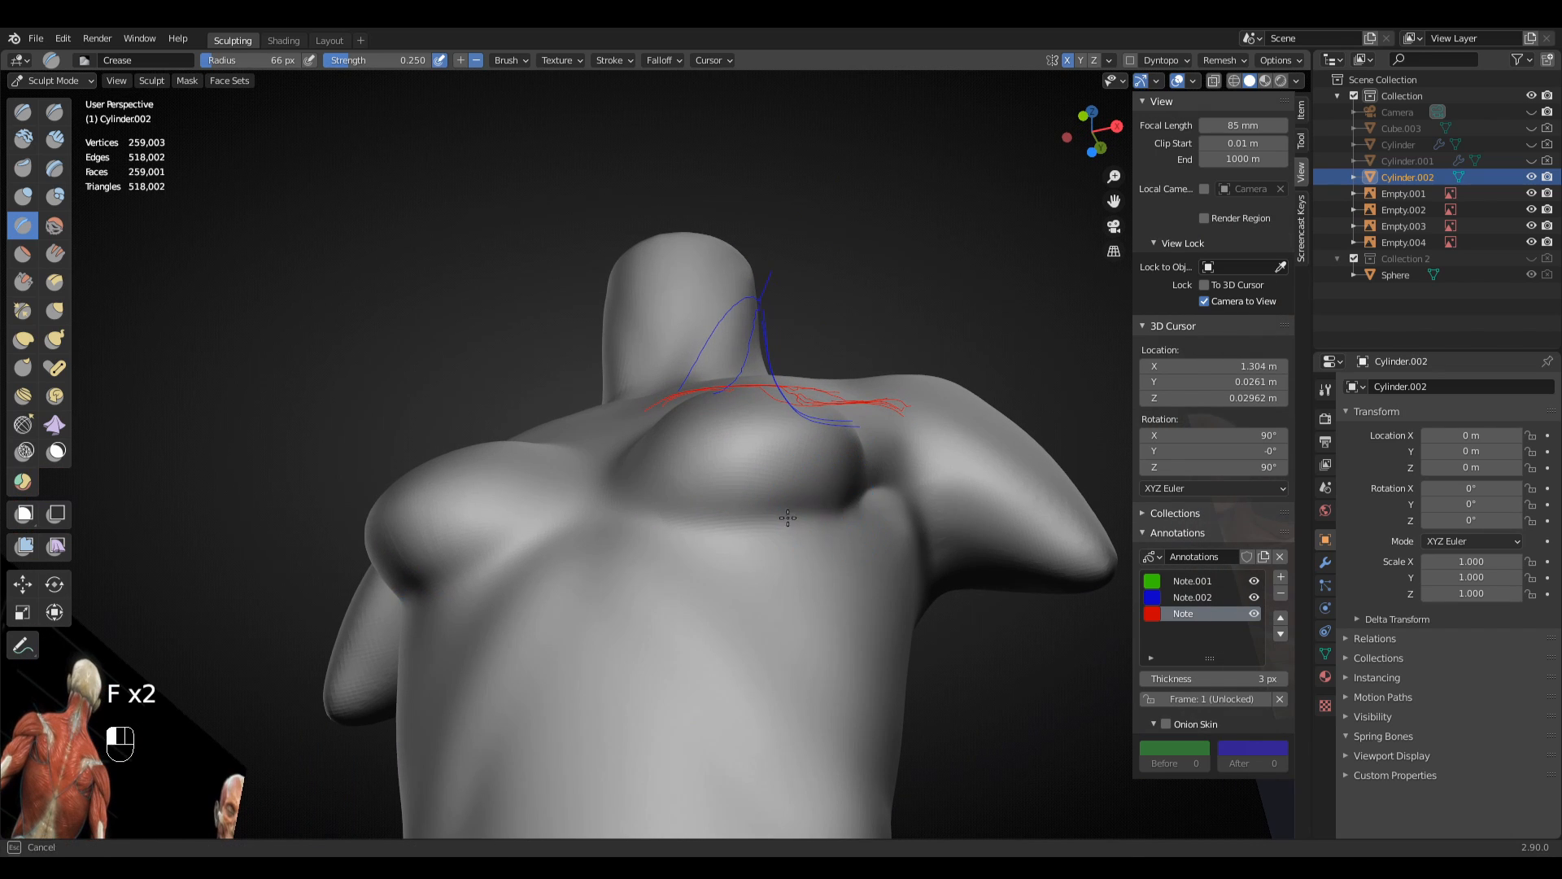
{"action": "left_click", "coordinate": [787, 517]}
{"action": "middle_click_drag", "start_coordinate": [684, 529], "coordinate": [617, 481]}
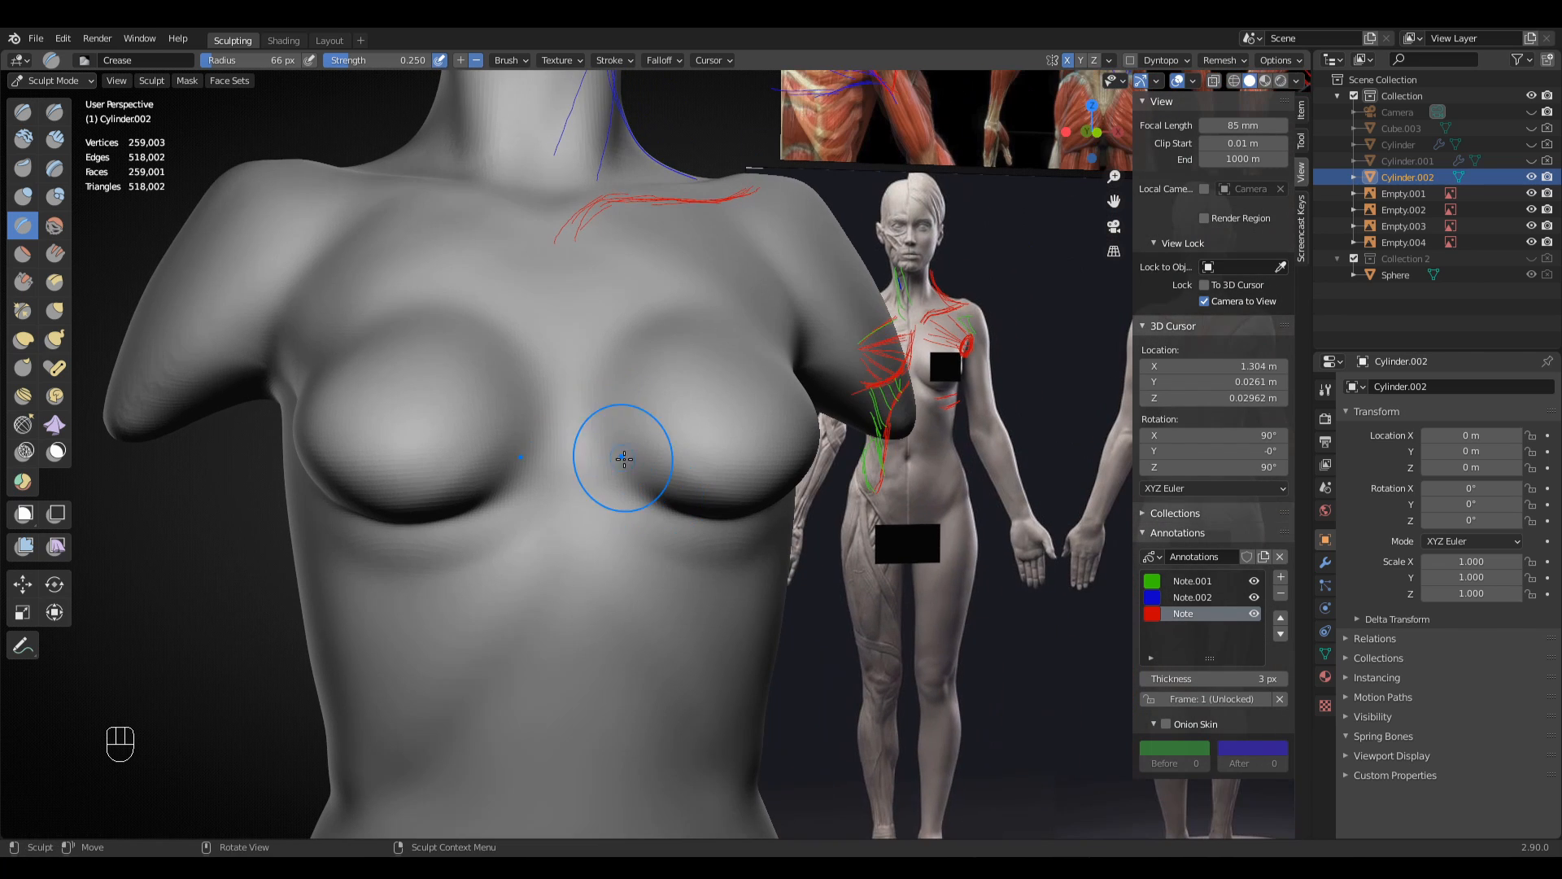
- Soften the area under the breasts and rework the fold toward the armpit with the Crease brush at about 84 px
{"action": "middle_click_drag", "start_coordinate": [705, 565], "coordinate": [626, 533]}
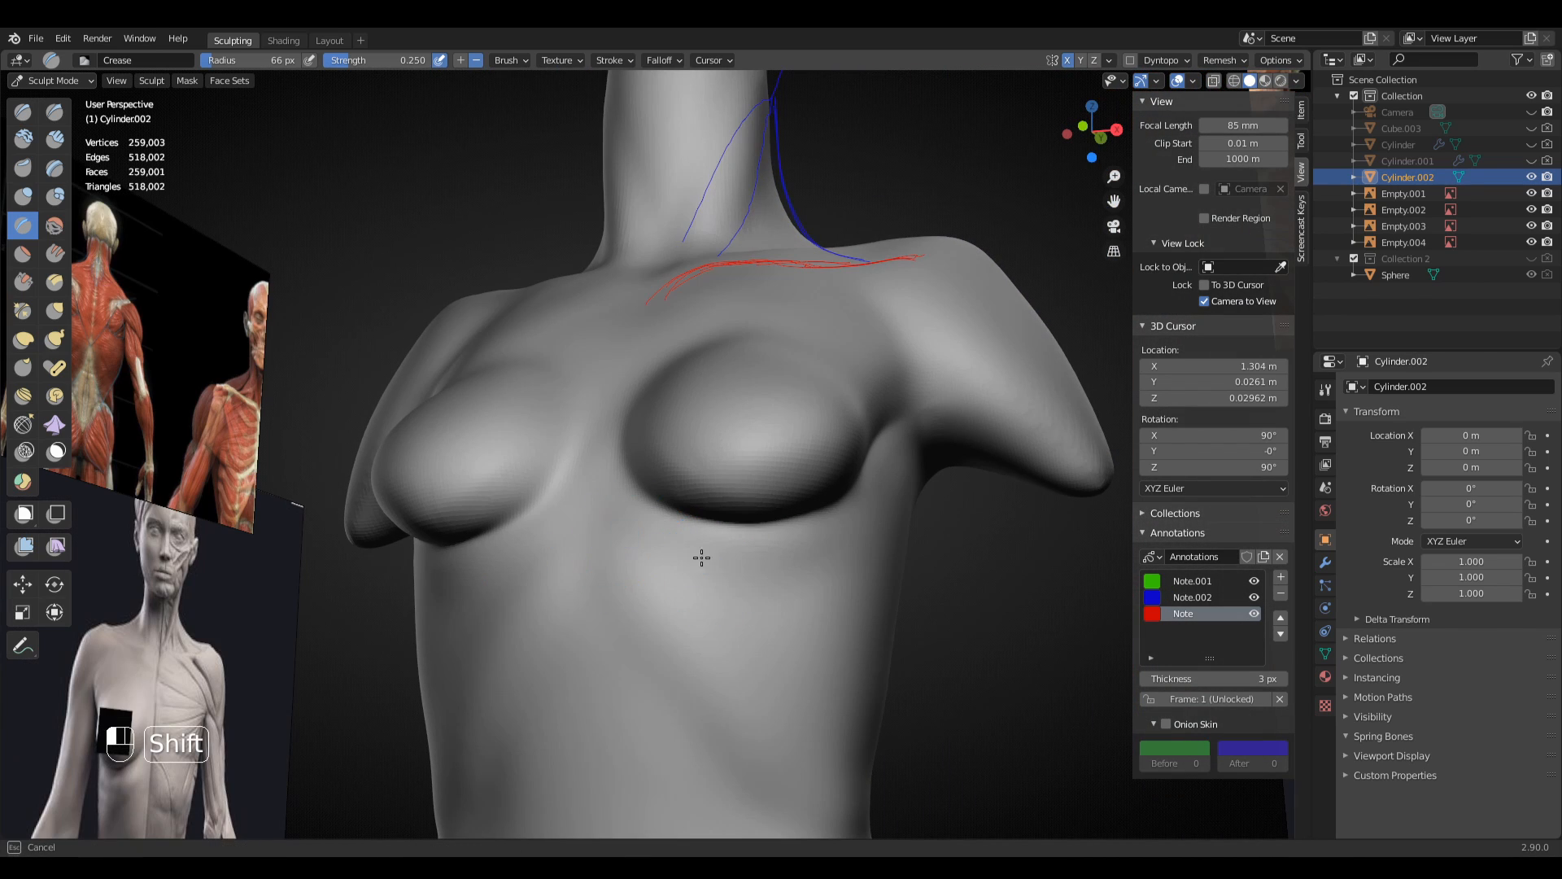
{"action": "mouse_move", "coordinate": [749, 573]}
{"action": "middle_mouse_down"}
{"action": "mouse_move", "coordinate": [879, 534]}
{"action": "mouse_move", "coordinate": [795, 519]}
{"action": "middle_mouse_up"}
{"action": "key", "text": "f"}
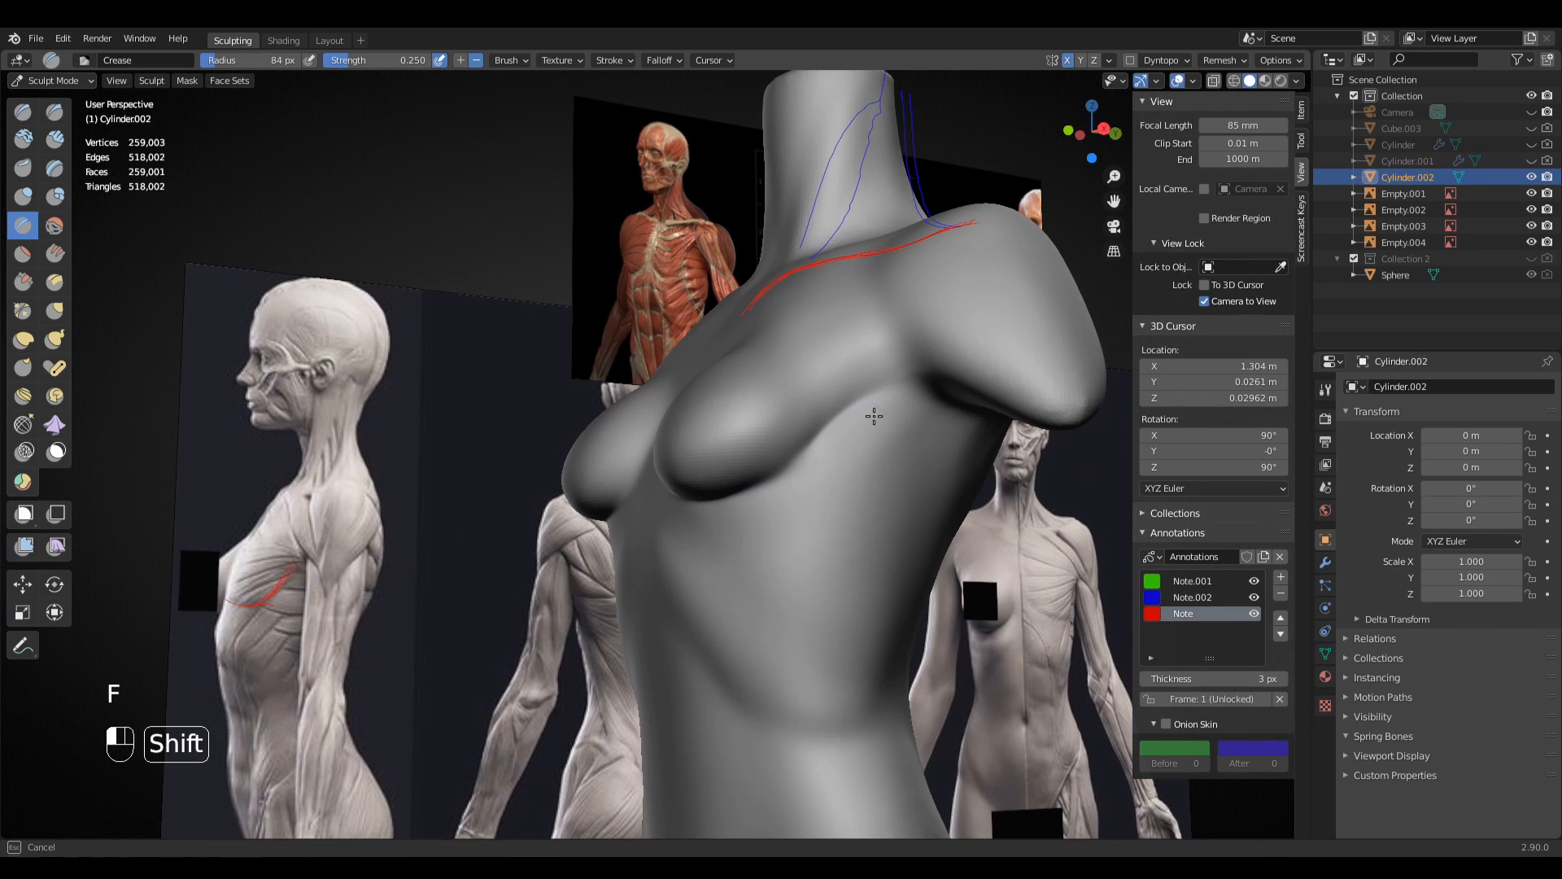
{"action": "left_click", "coordinate": [872, 411]}
{"action": "mouse_move", "coordinate": [872, 412]}
{"action": "middle_mouse_down"}
{"action": "mouse_move", "coordinate": [694, 525]}
{"action": "mouse_move", "coordinate": [638, 402]}
{"action": "mouse_move", "coordinate": [716, 418]}
{"action": "mouse_move", "coordinate": [697, 521]}
{"action": "mouse_move", "coordinate": [738, 394]}
{"action": "mouse_move", "coordinate": [814, 489]}
{"action": "mouse_move", "coordinate": [698, 558]}
{"action": "middle_mouse_up"}
- Adjust the breast shape from an angled view with the Grab brush, resizing it to about 163 px
{"action": "key", "text": "g"}
{"action": "key", "text": "f"}
{"action": "key", "text": "f"}
{"action": "key", "text": "f"}
{"action": "left_click", "coordinate": [716, 419]}
{"action": "key", "text": "f"}
{"action": "left_click", "coordinate": [673, 489]}
- Refine the outer contour of the breasts and the torso's side in the front view with the Grab brush at about 214–218 px
{"action": "key", "text": "KP_1"}
{"action": "scroll", "coordinate": [676, 480], "scroll_direction": "up", "scroll_amount": 4}
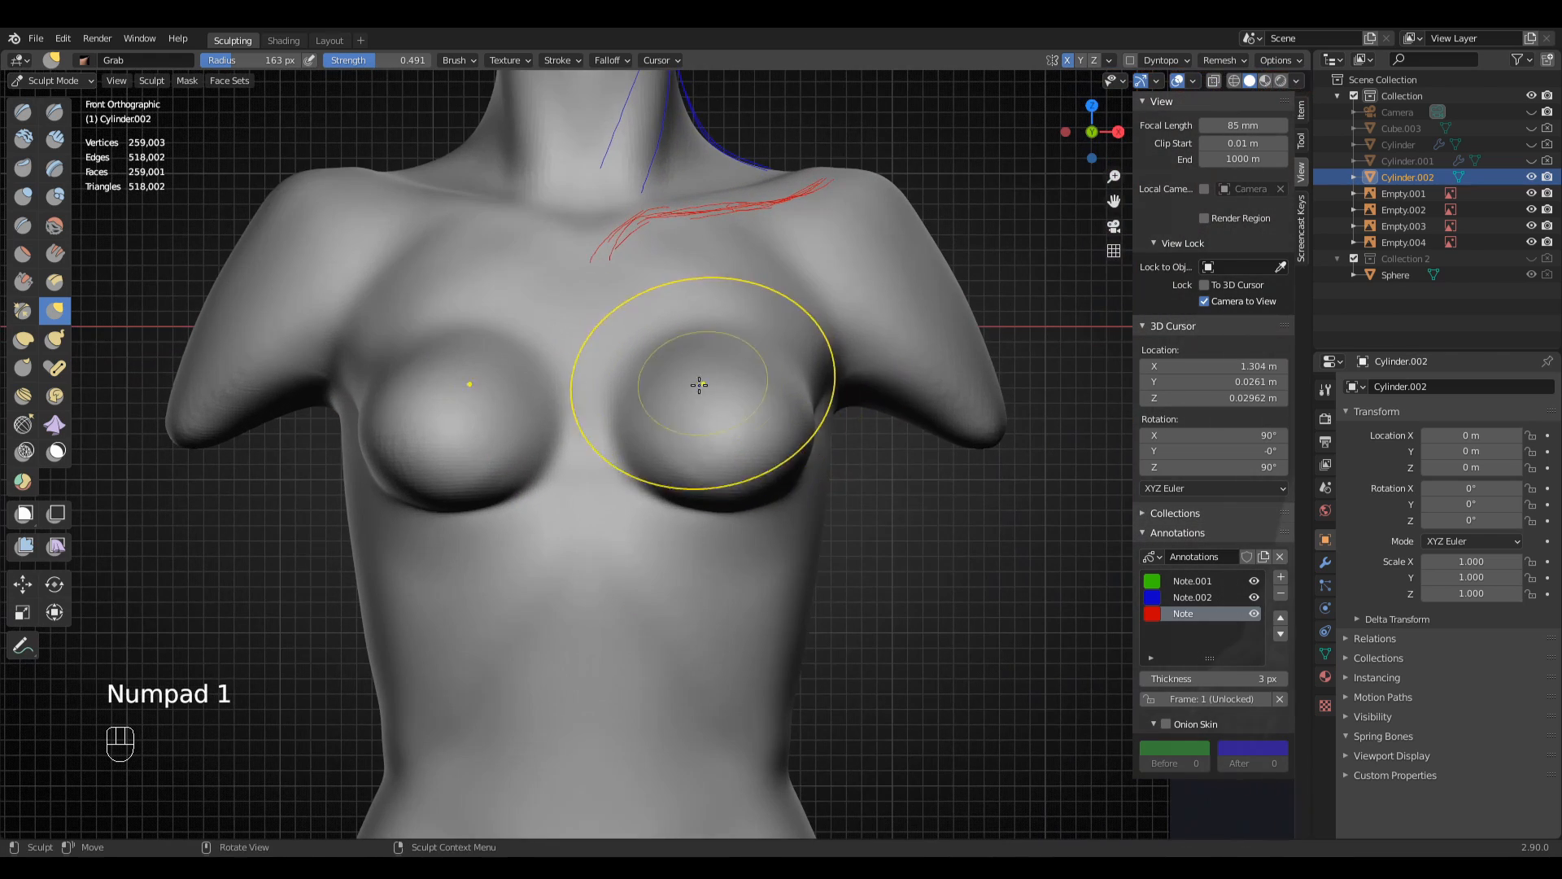
{"action": "key", "text": "f"}
{"action": "left_click", "coordinate": [771, 408]}
{"action": "scroll", "coordinate": [771, 407], "scroll_direction": "down", "scroll_amount": 1}
{"action": "key", "text": "f"}
{"action": "left_click", "coordinate": [743, 425]}
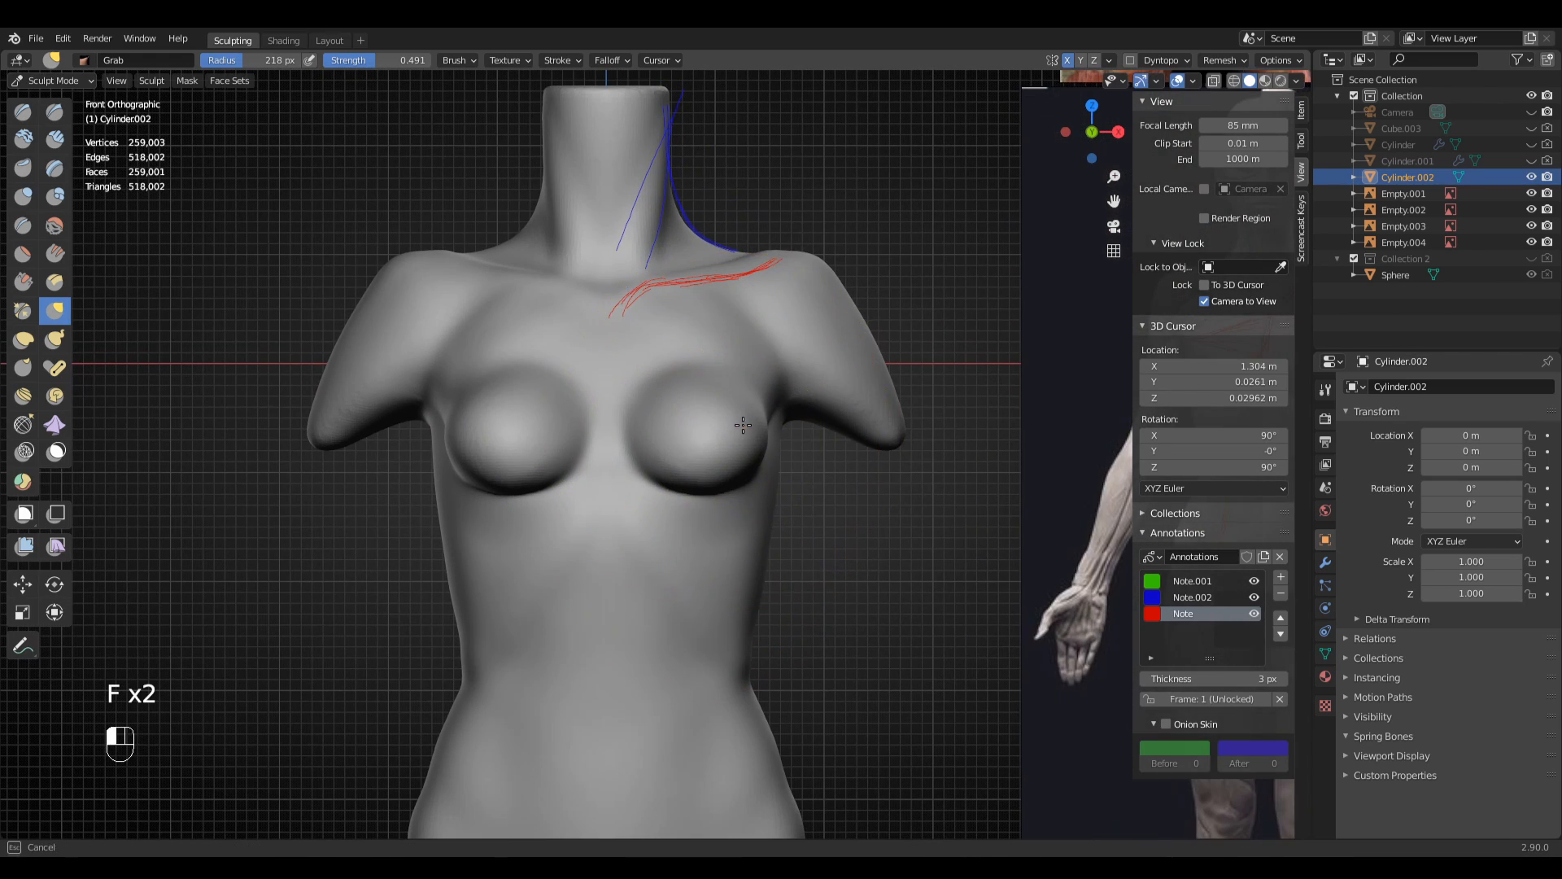
{"action": "key", "text": "f"}
{"action": "left_click", "coordinate": [747, 485]}
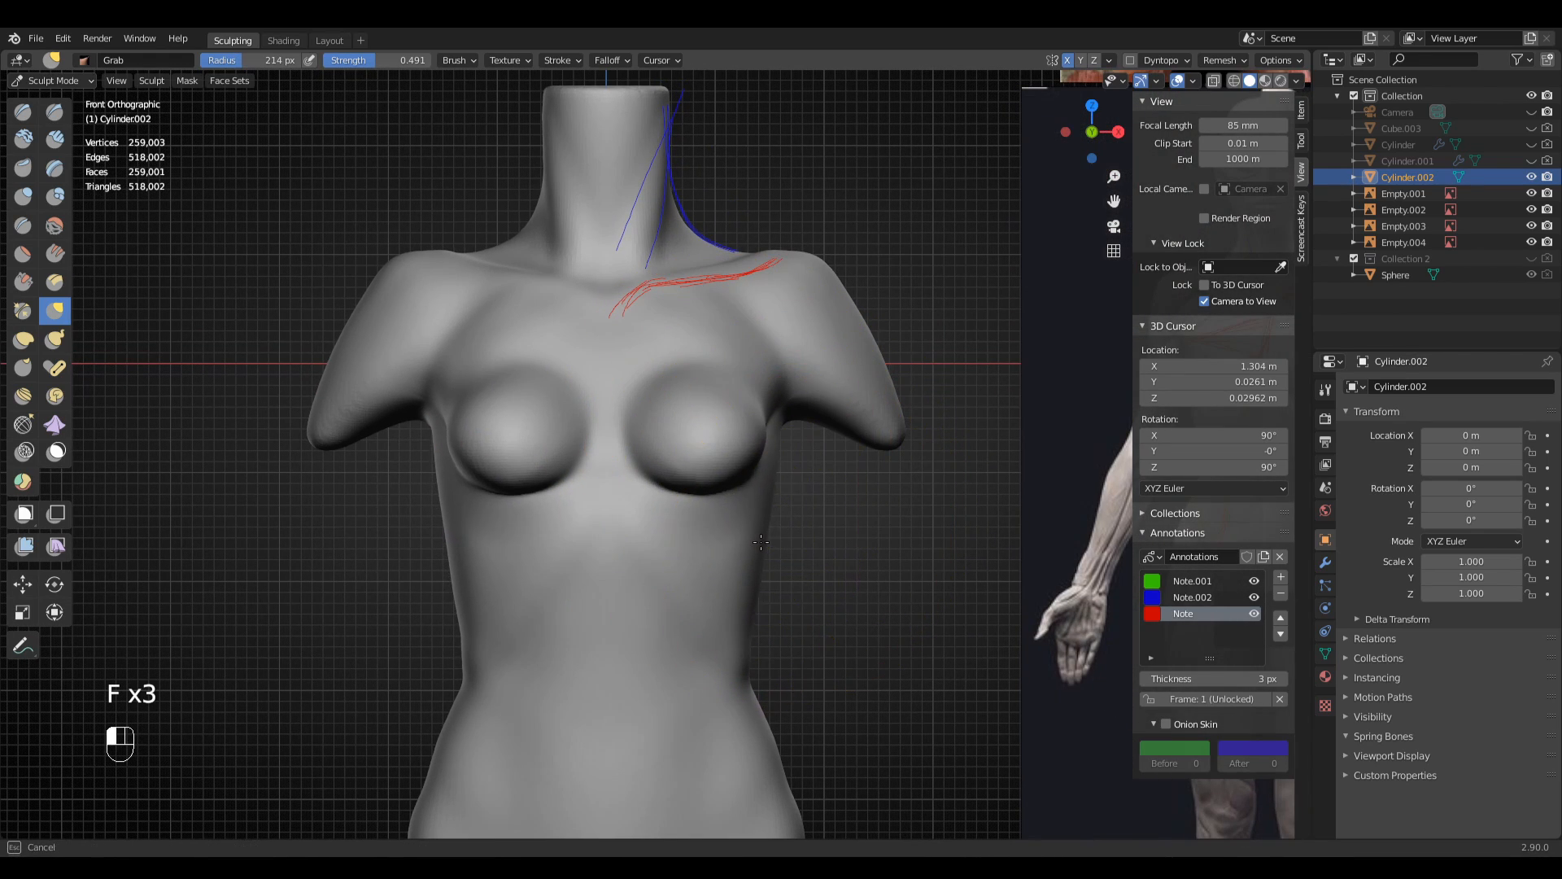
- Reshape the lower and outer breast contours from angled views with the Grab brush, reducing it to about 120 px
{"action": "scroll", "coordinate": [745, 484], "scroll_direction": "down", "scroll_amount": 1}
{"action": "key", "text": "f"}
{"action": "mouse_move", "coordinate": [745, 483]}
{"action": "middle_mouse_down"}
{"action": "mouse_move", "coordinate": [698, 517]}
{"action": "mouse_move", "coordinate": [719, 489]}
{"action": "mouse_move", "coordinate": [674, 509]}
{"action": "mouse_move", "coordinate": [680, 453]}
{"action": "mouse_move", "coordinate": [628, 478]}
{"action": "mouse_move", "coordinate": [663, 412]}
{"action": "mouse_move", "coordinate": [660, 474]}
{"action": "mouse_move", "coordinate": [684, 407]}
{"action": "middle_mouse_up"}
{"action": "left_click", "coordinate": [716, 496]}
{"action": "key", "text": "f"}
{"action": "left_click", "coordinate": [745, 517]}
{"action": "key", "text": "f"}
{"action": "left_click", "coordinate": [723, 490]}
{"action": "key", "text": "f"}
{"action": "left_click", "coordinate": [671, 481]}
{"action": "key", "text": "f"}
{"action": "key", "text": "f"}
{"action": "left_click", "coordinate": [660, 475]}
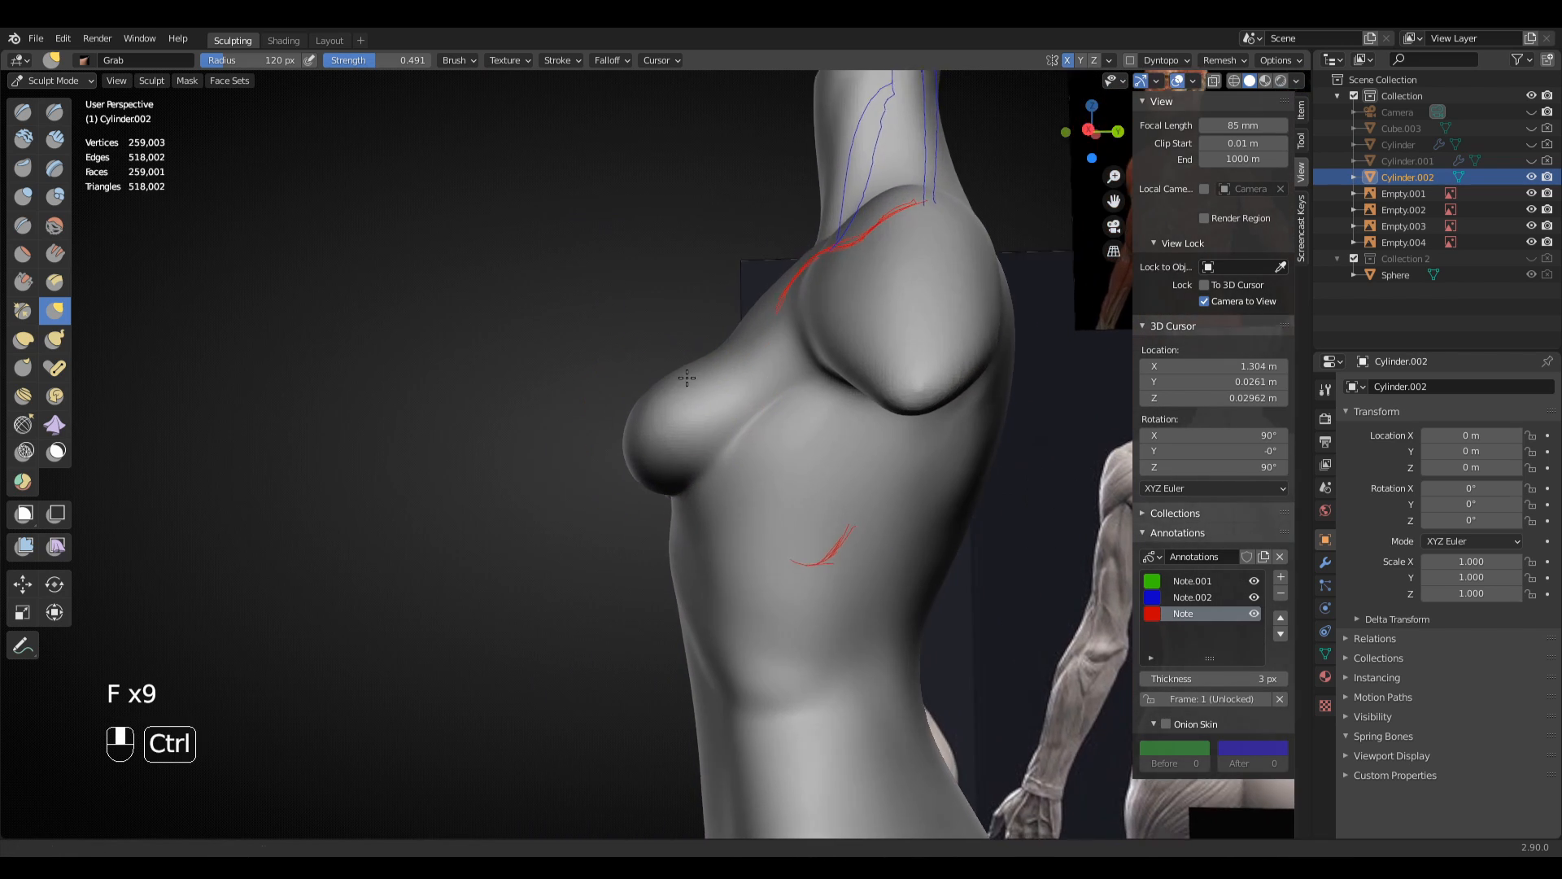
- Reshape the breasts' upper slope and front profile from the side with the Grab brush at 148 to 185 px
{"action": "key", "text": "f"}
{"action": "left_click", "coordinate": [682, 384]}
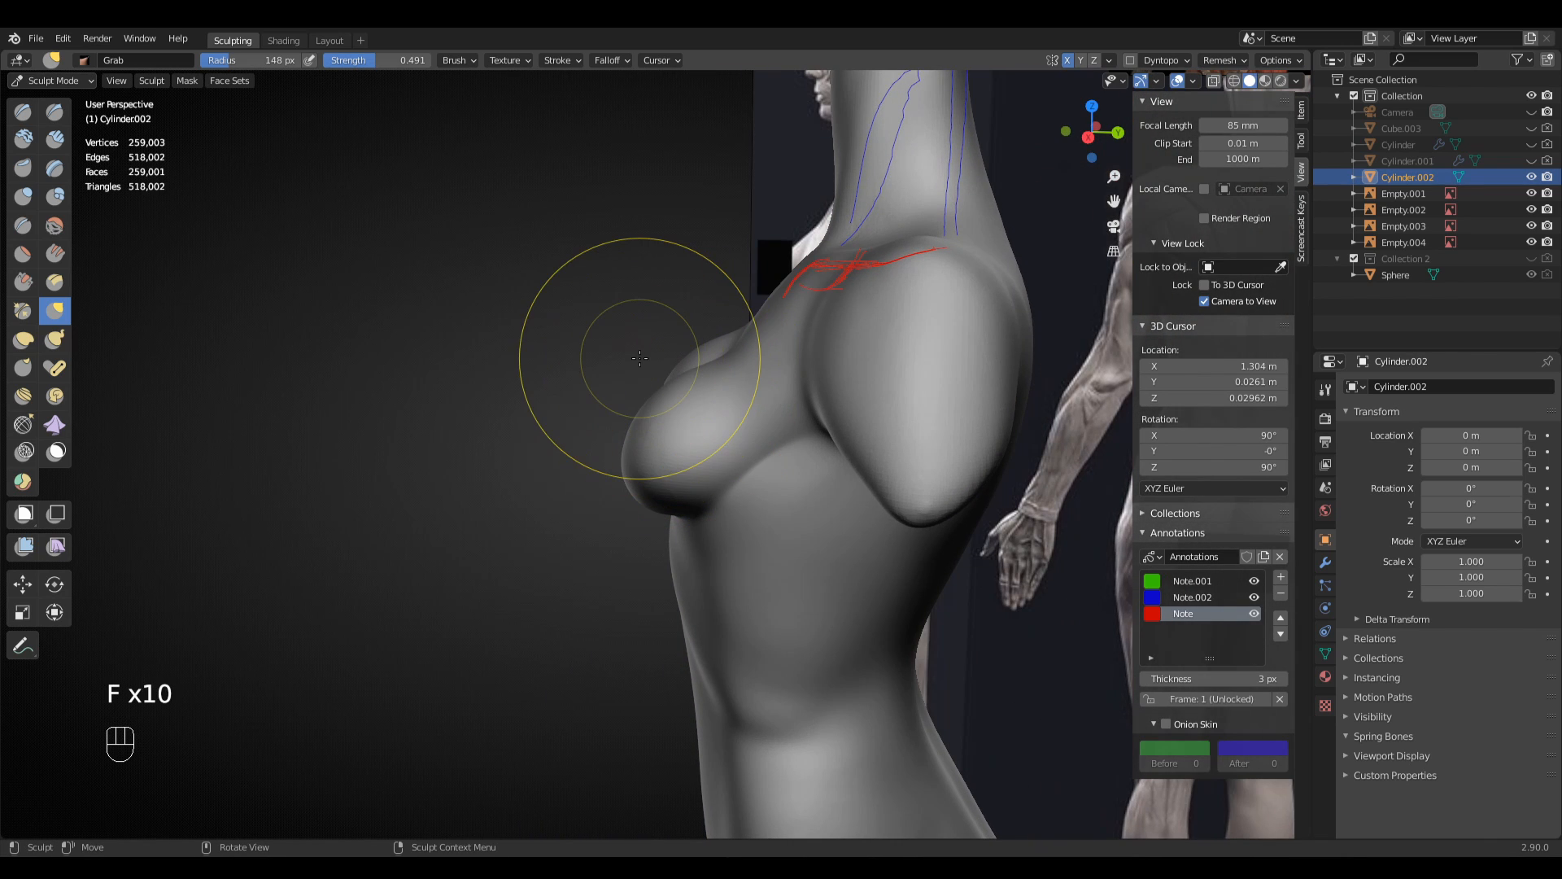
{"action": "key", "text": "KP_3"}
{"action": "key", "text": "f"}
{"action": "left_click", "coordinate": [689, 383]}
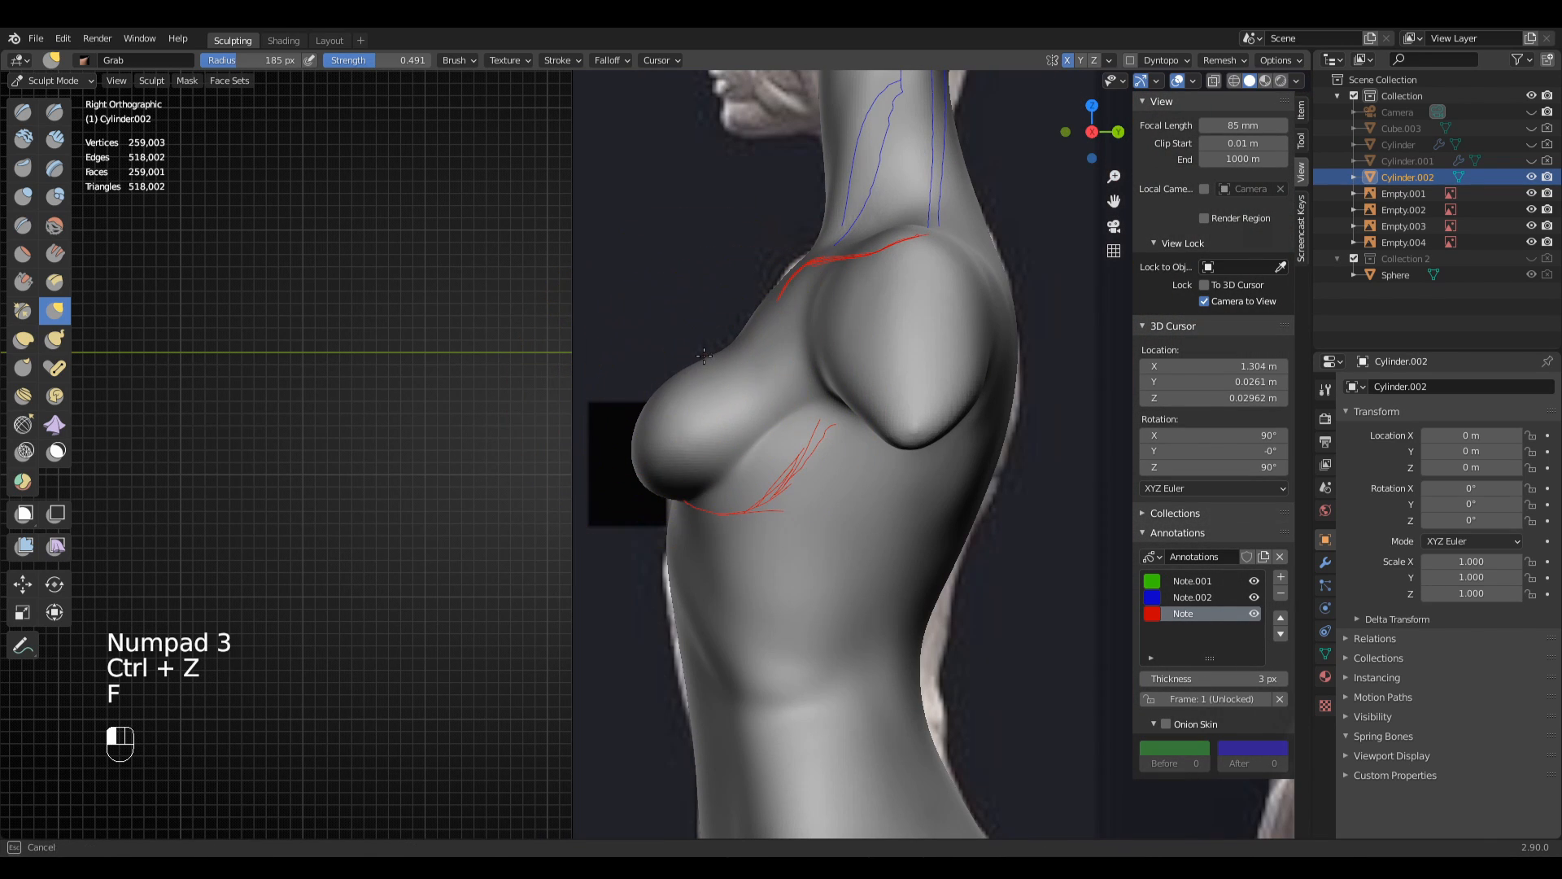
{"action": "key", "text": "f"}
{"action": "left_click", "coordinate": [649, 454]}
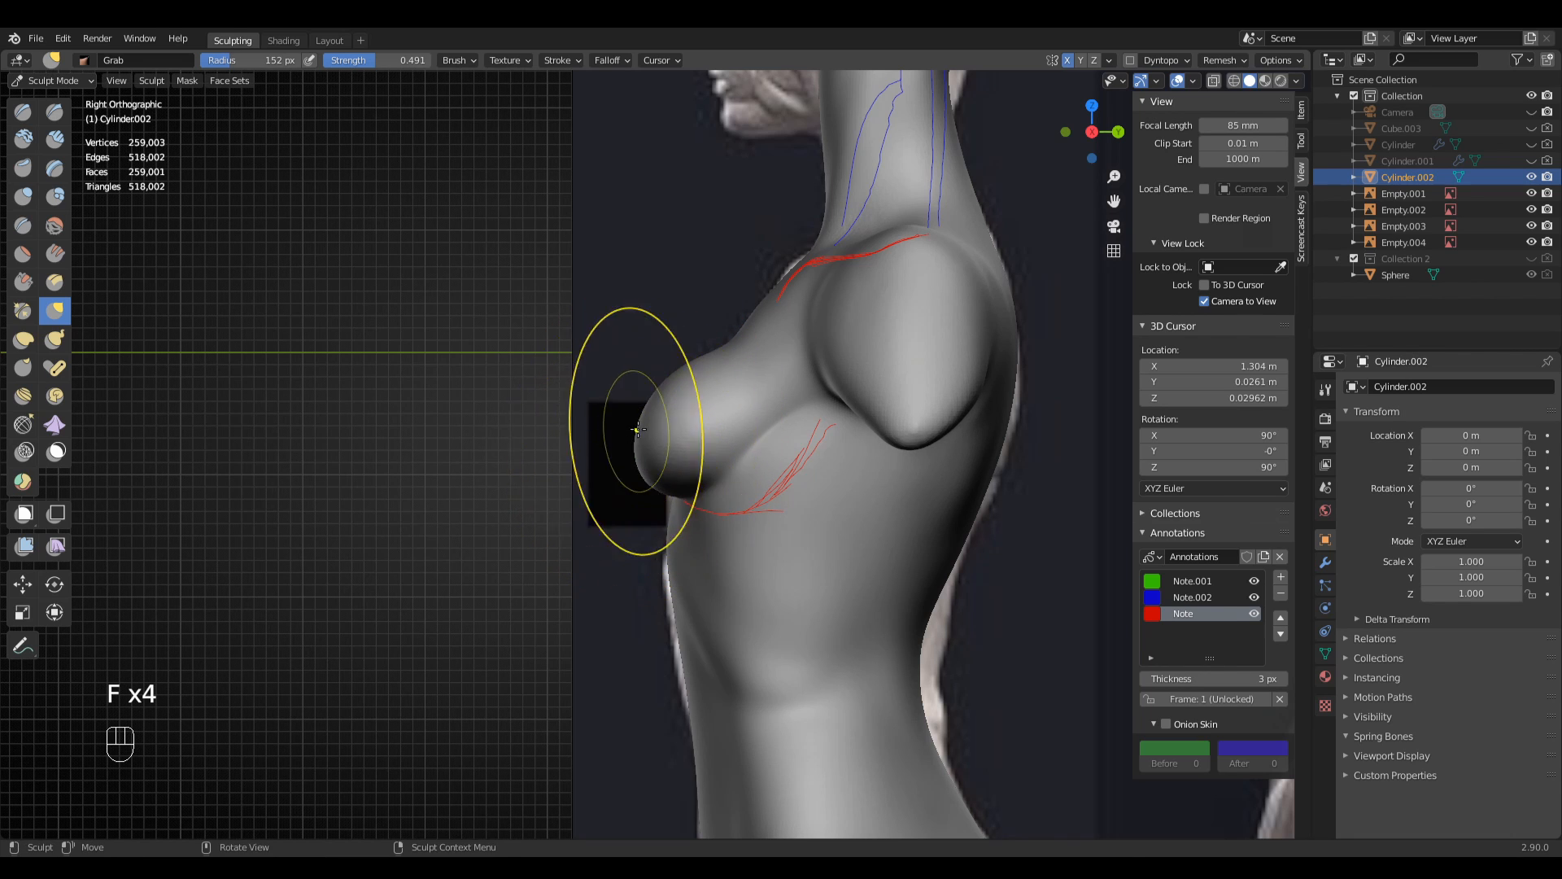
- Adjust the inner and outer sides of the breasts from angled front views with the Grab brush at about 153–155 px
{"action": "key", "text": "f"}
{"action": "middle_click_drag", "start_coordinate": [637, 429], "coordinate": [736, 384]}
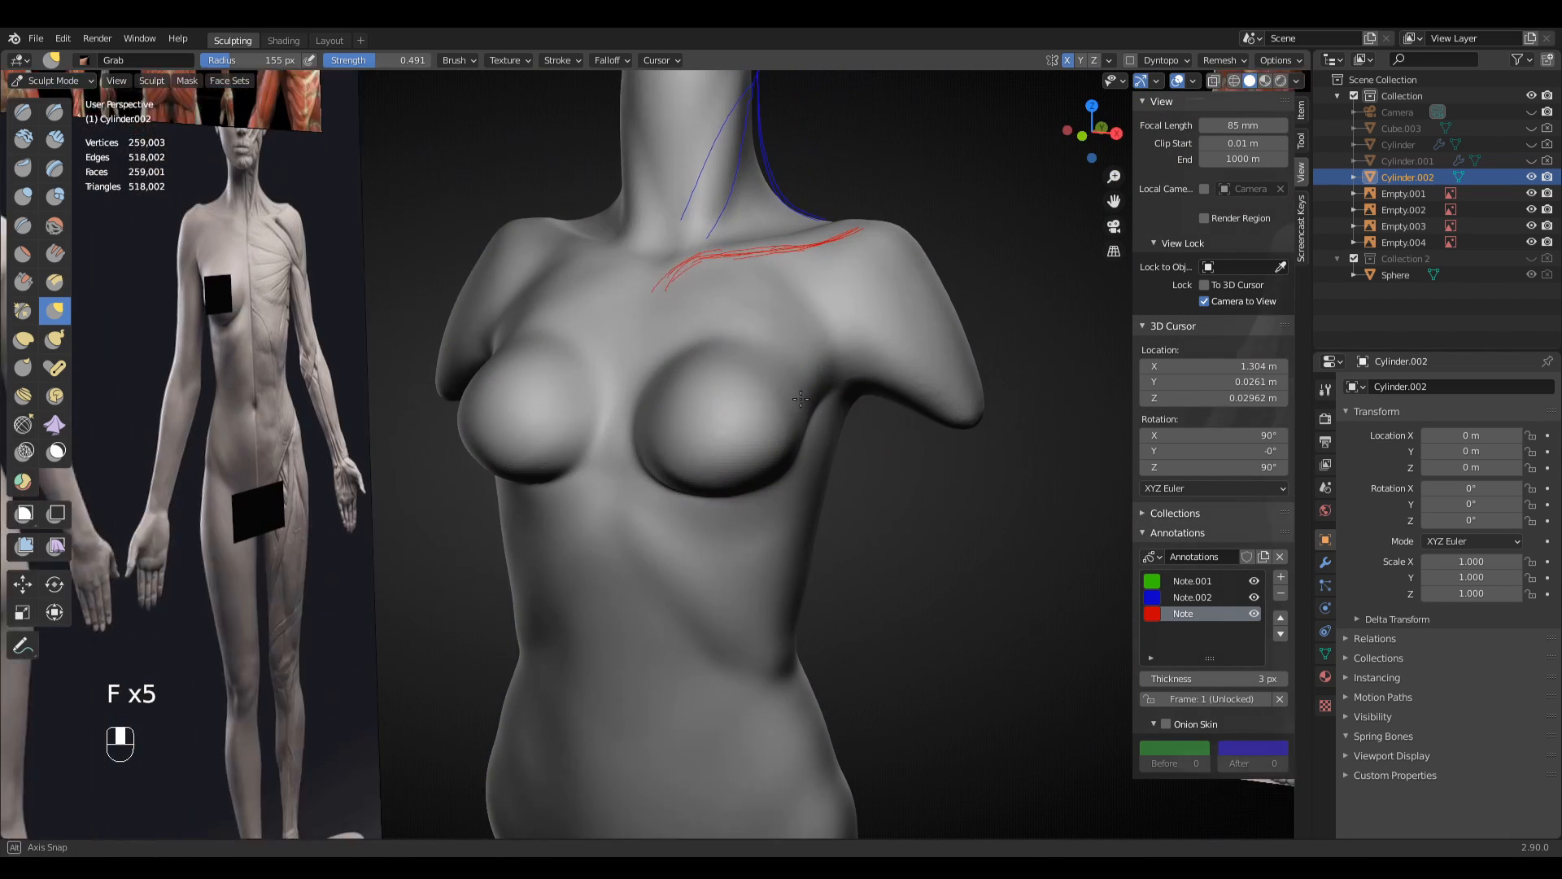
{"action": "key", "text": "f"}
{"action": "left_click", "coordinate": [743, 384]}
{"action": "key", "text": "f"}
{"action": "left_click", "coordinate": [693, 386]}
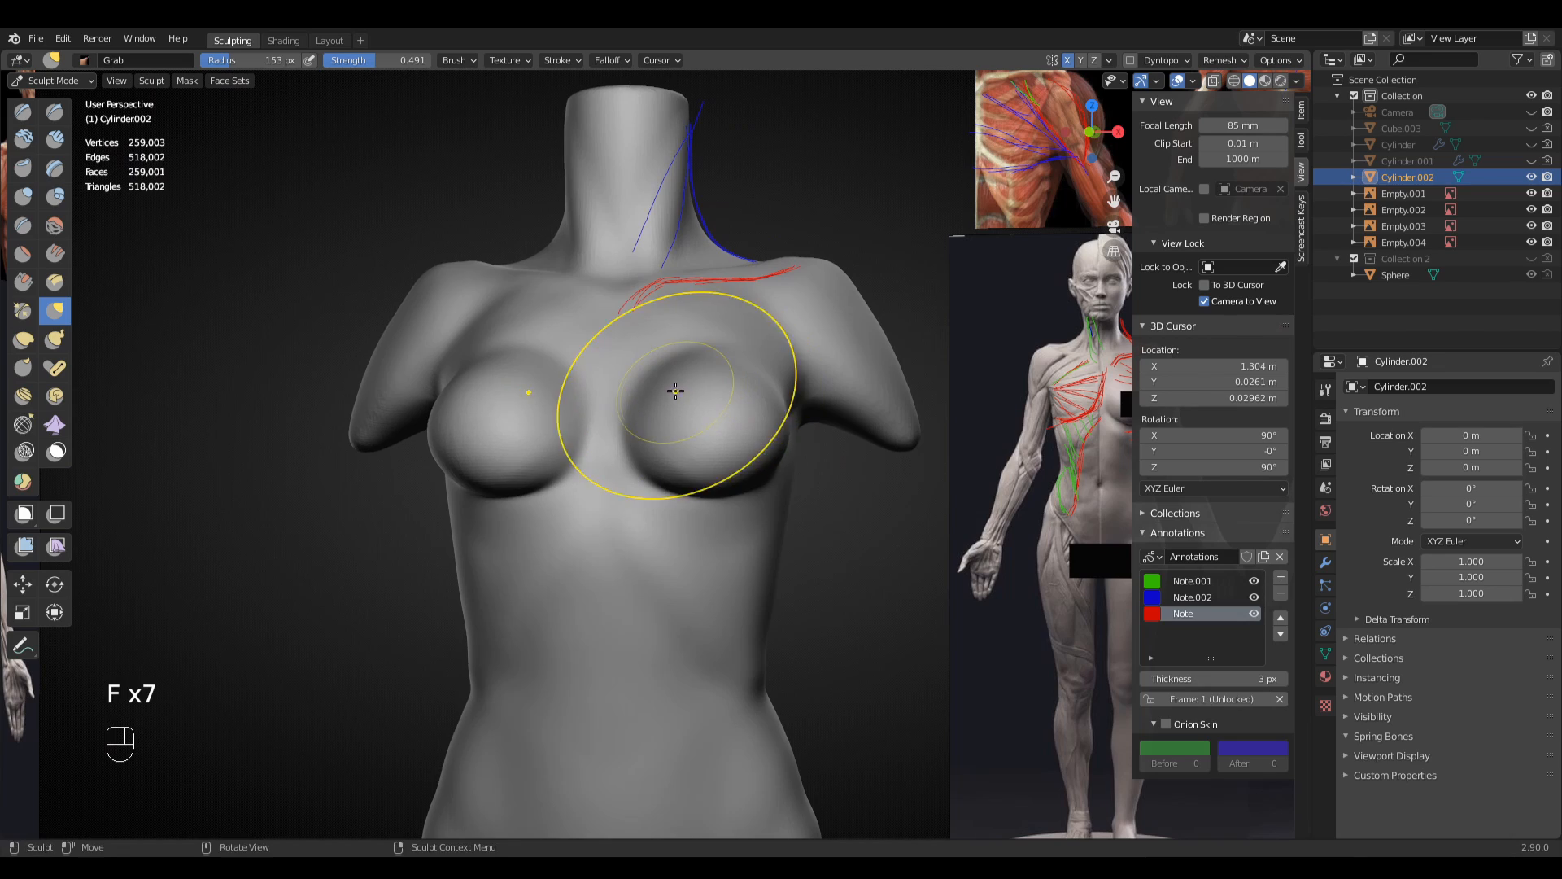
- Select the Crease brush and examine the torso forms on the front, back and side body references
{"action": "scroll", "coordinate": [676, 392], "scroll_direction": "down", "scroll_amount": 4}
{"action": "key", "text": "KP_1"}
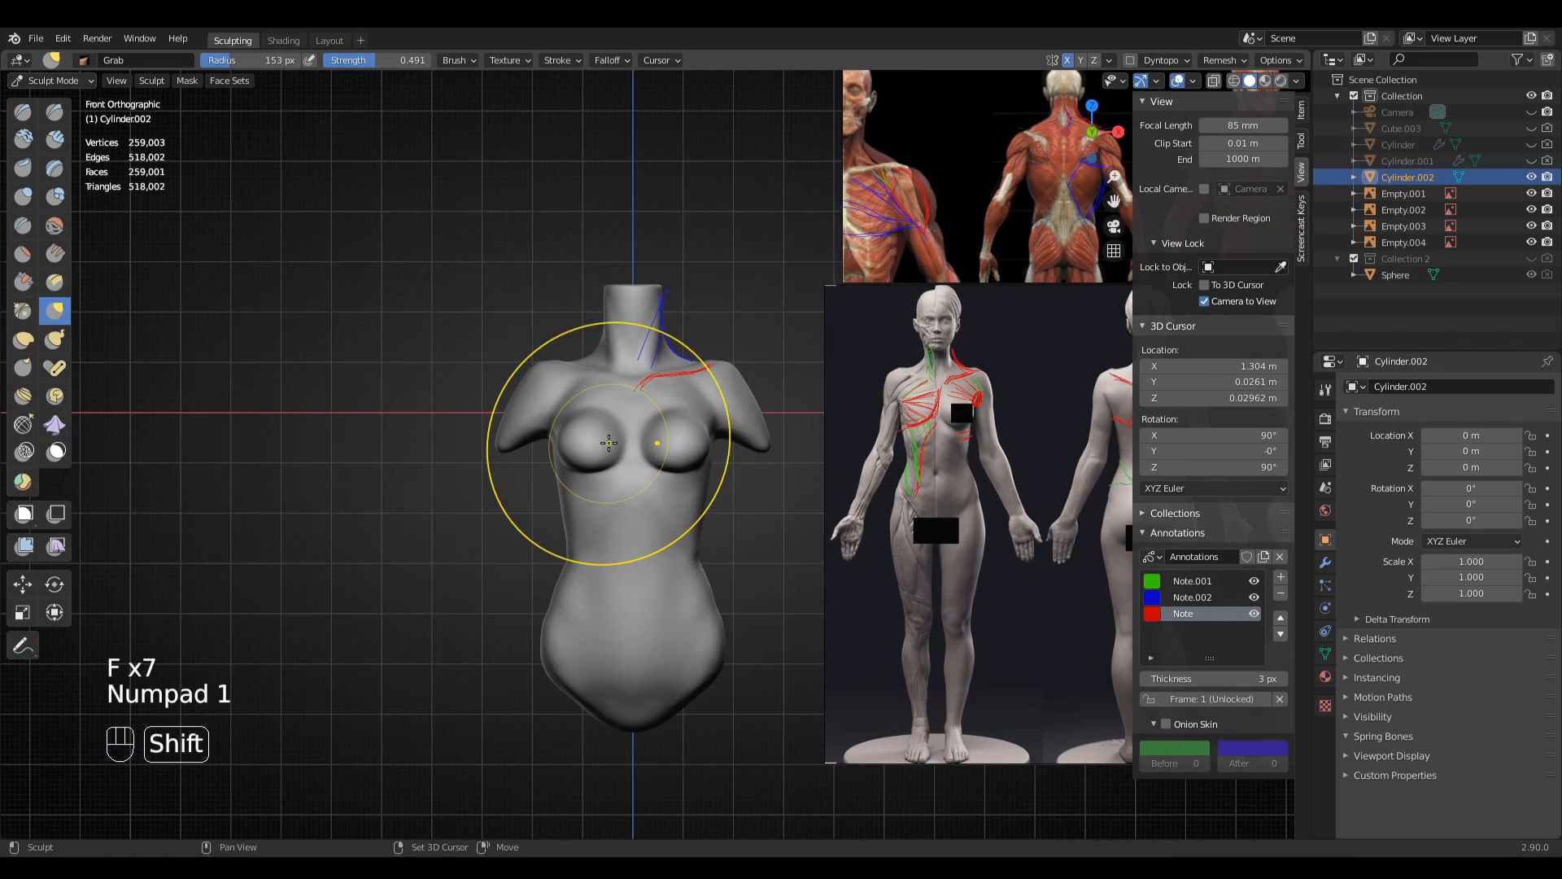
{"action": "key", "text": "shift+c"}
{"action": "key", "text": "f"}
{"action": "left_click", "coordinate": [593, 456]}
{"action": "middle_click_drag", "start_coordinate": [631, 558], "coordinate": [649, 473], "text": "ctrl"}
{"action": "middle_click_drag", "start_coordinate": [601, 643], "coordinate": [764, 425], "text": "shift"}
{"action": "middle_click_drag", "start_coordinate": [969, 409], "coordinate": [680, 370], "text": "shift"}
{"action": "middle_click_drag", "start_coordinate": [1099, 295], "coordinate": [679, 430], "text": "shift"}
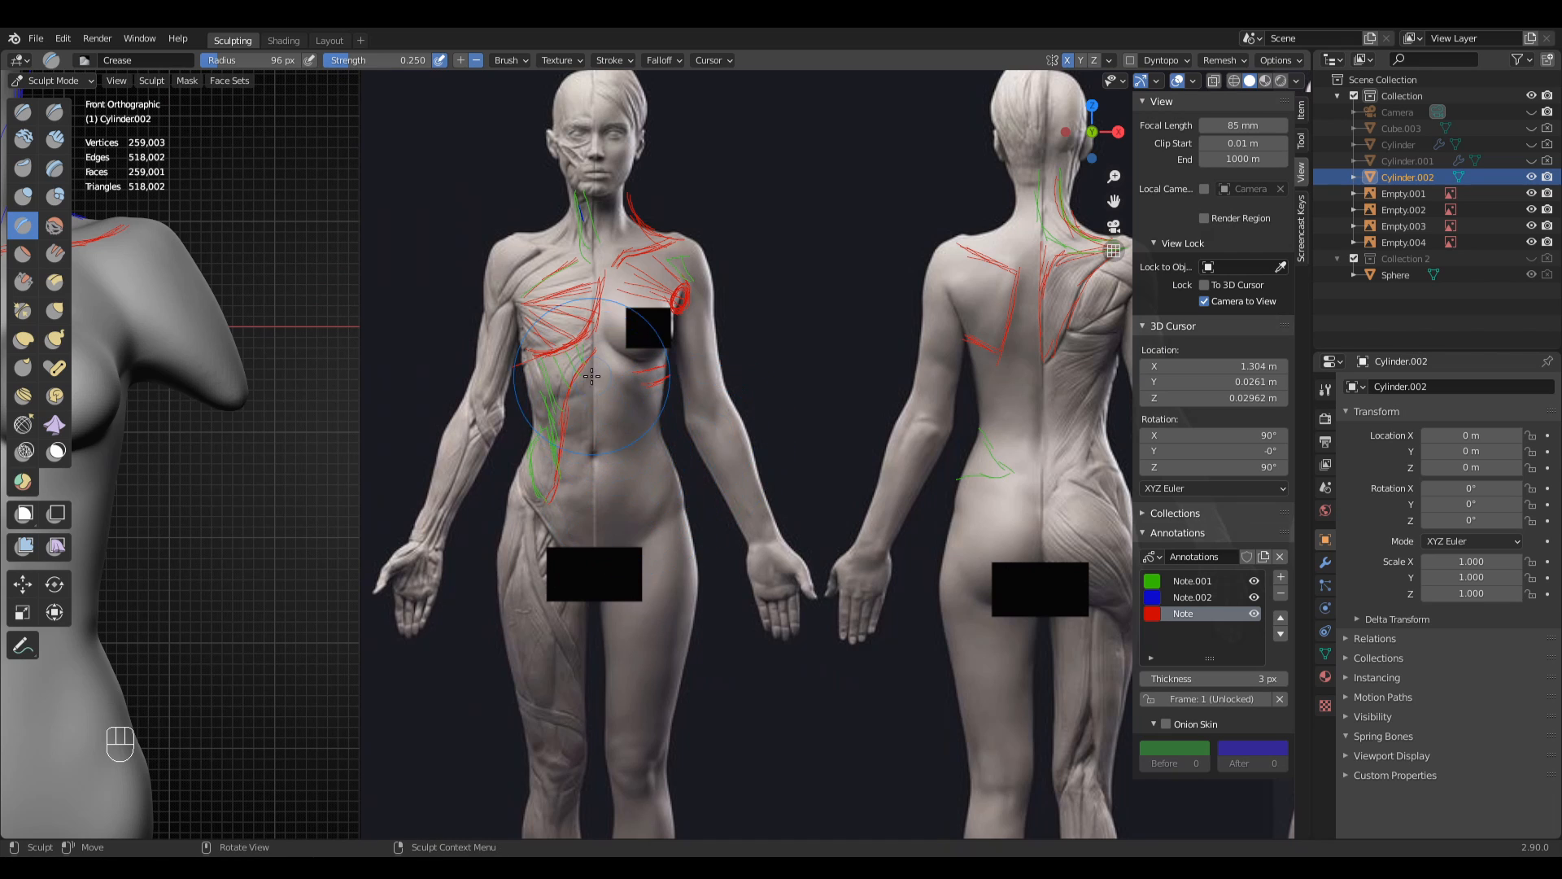
{"action": "middle_click_drag", "start_coordinate": [796, 458], "coordinate": [449, 458], "text": "shift"}
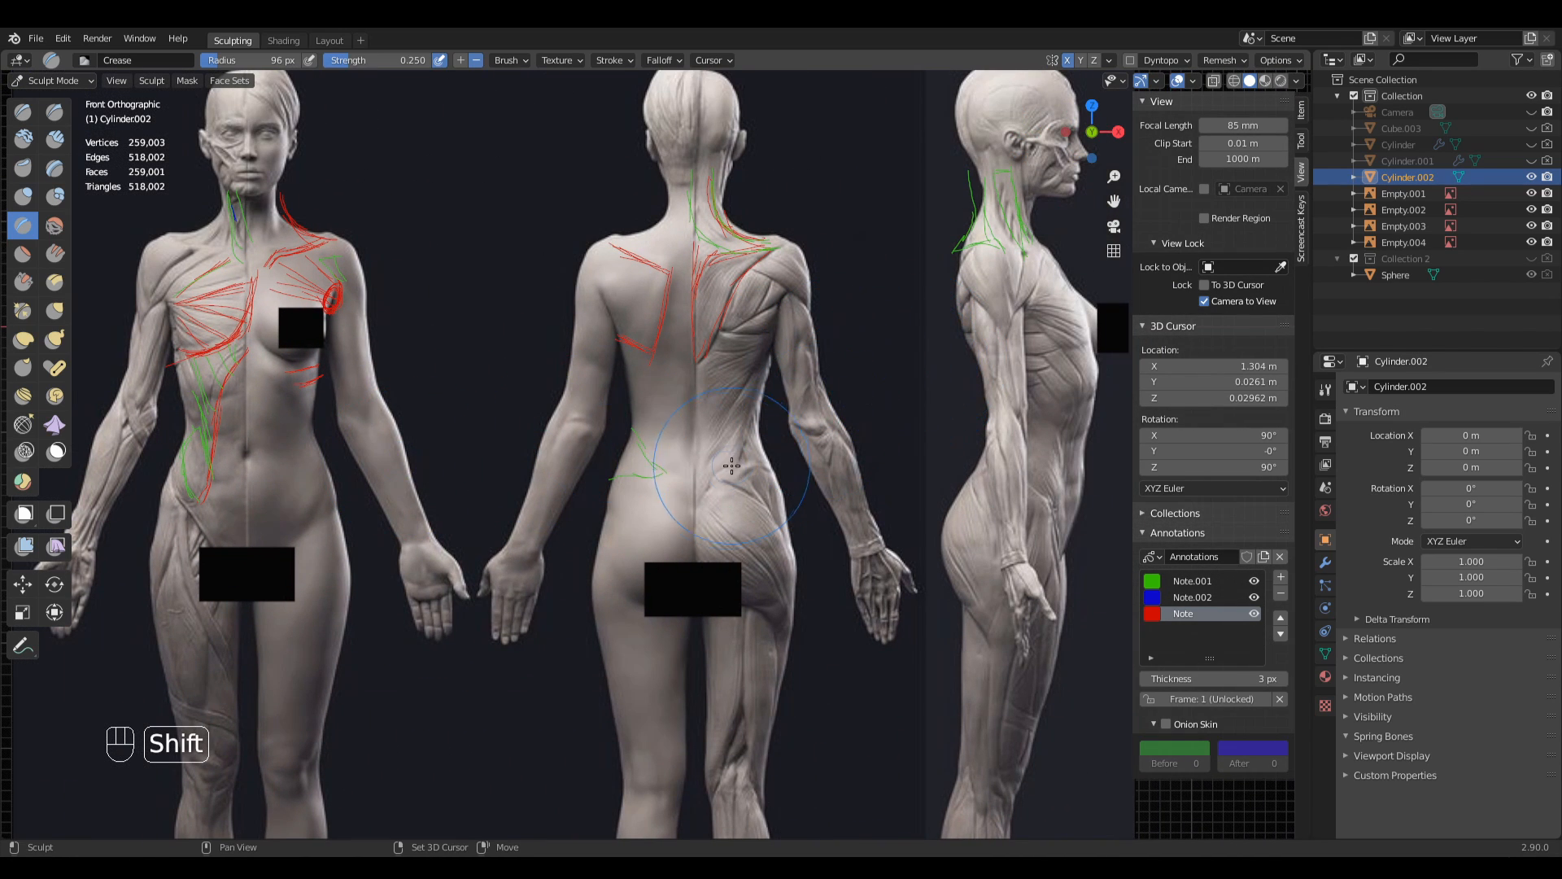
{"action": "middle_click_drag", "start_coordinate": [672, 419], "coordinate": [848, 392], "text": "shift"}
{"action": "middle_click_drag", "start_coordinate": [419, 482], "coordinate": [883, 441], "text": "shift"}
{"action": "middle_click_drag", "start_coordinate": [266, 432], "coordinate": [635, 417], "text": "shift"}
- Carve a vertical midline groove from below the breasts down the upper abdomen with the Crease brush at about 64 px
{"action": "key", "text": "f"}
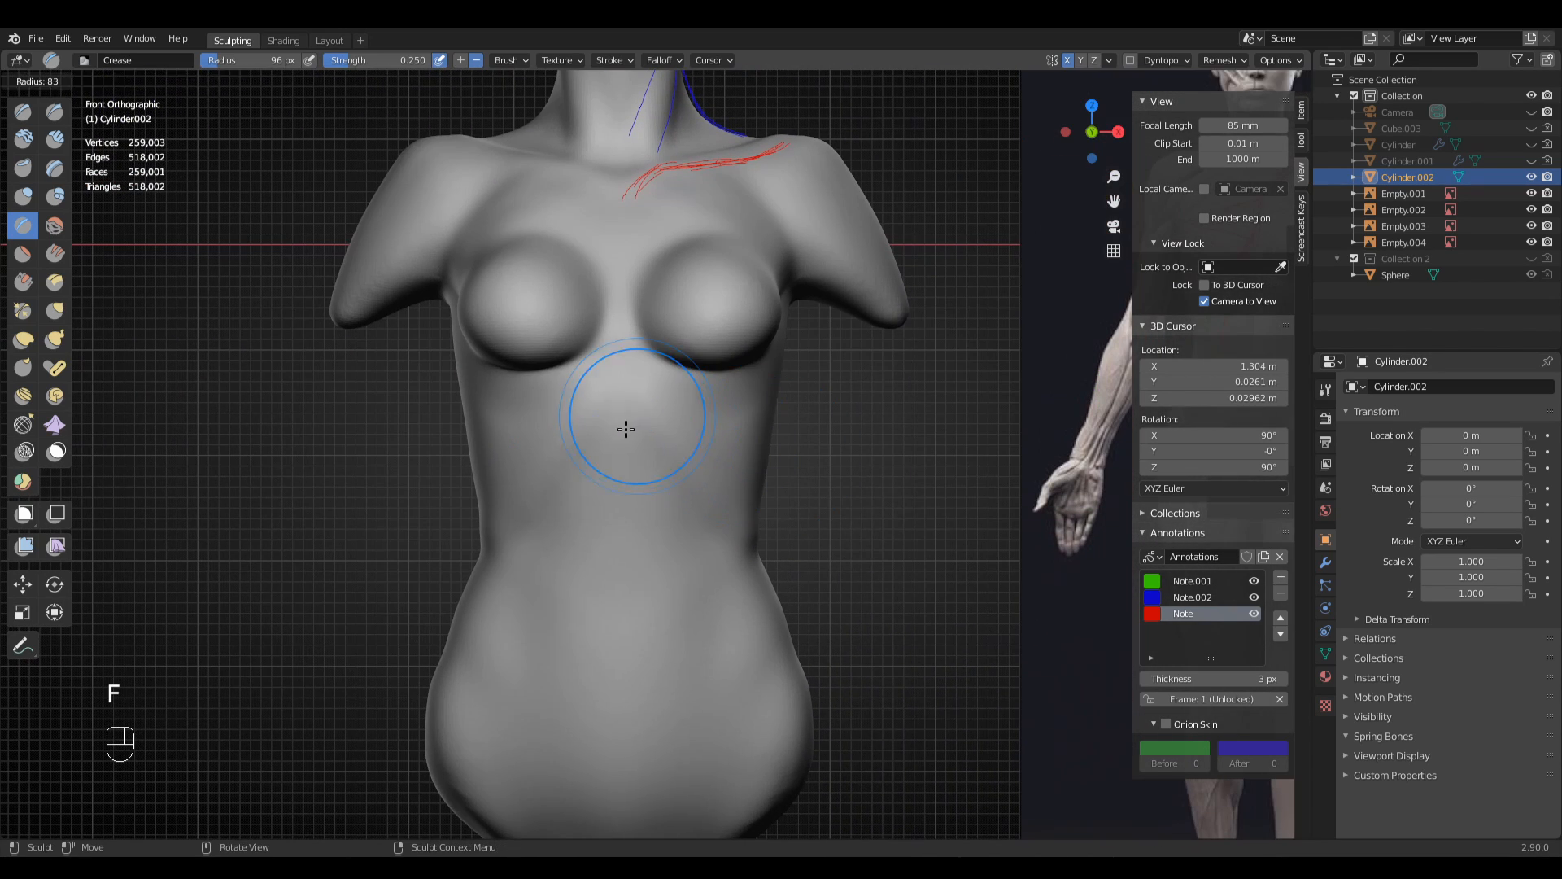
{"action": "left_click", "coordinate": [628, 423]}
{"action": "key", "text": "f"}
{"action": "left_click", "coordinate": [616, 369]}
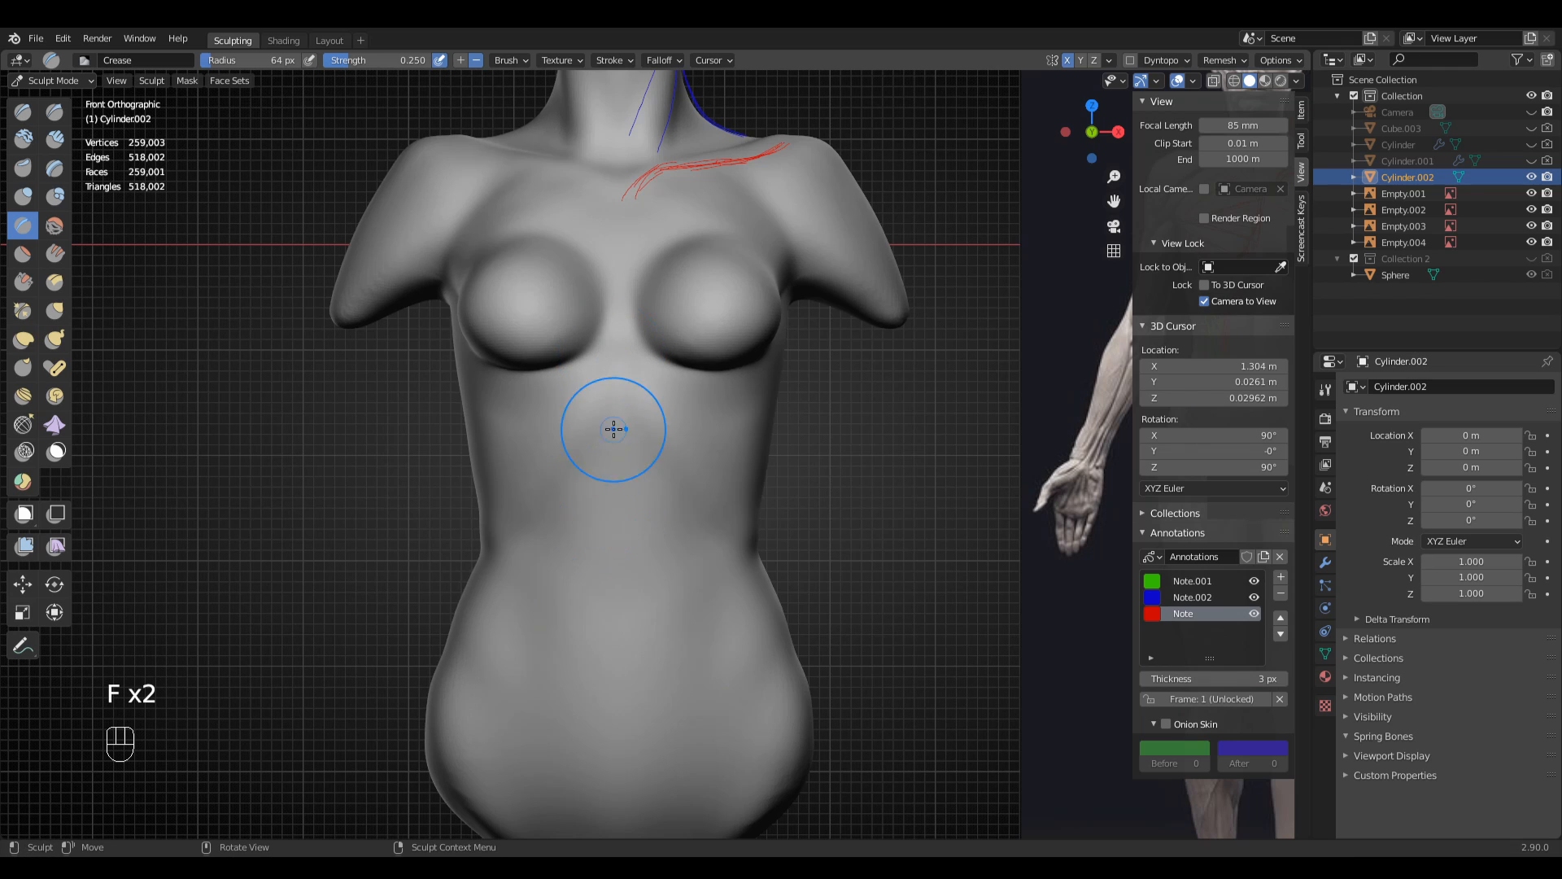
{"action": "left_click_drag", "start_coordinate": [620, 359], "coordinate": [618, 517]}
- Refine the abdominal midline groove and indent the navel with the Crease brush at about 42 px
{"action": "middle_click_drag", "start_coordinate": [617, 520], "coordinate": [663, 459]}
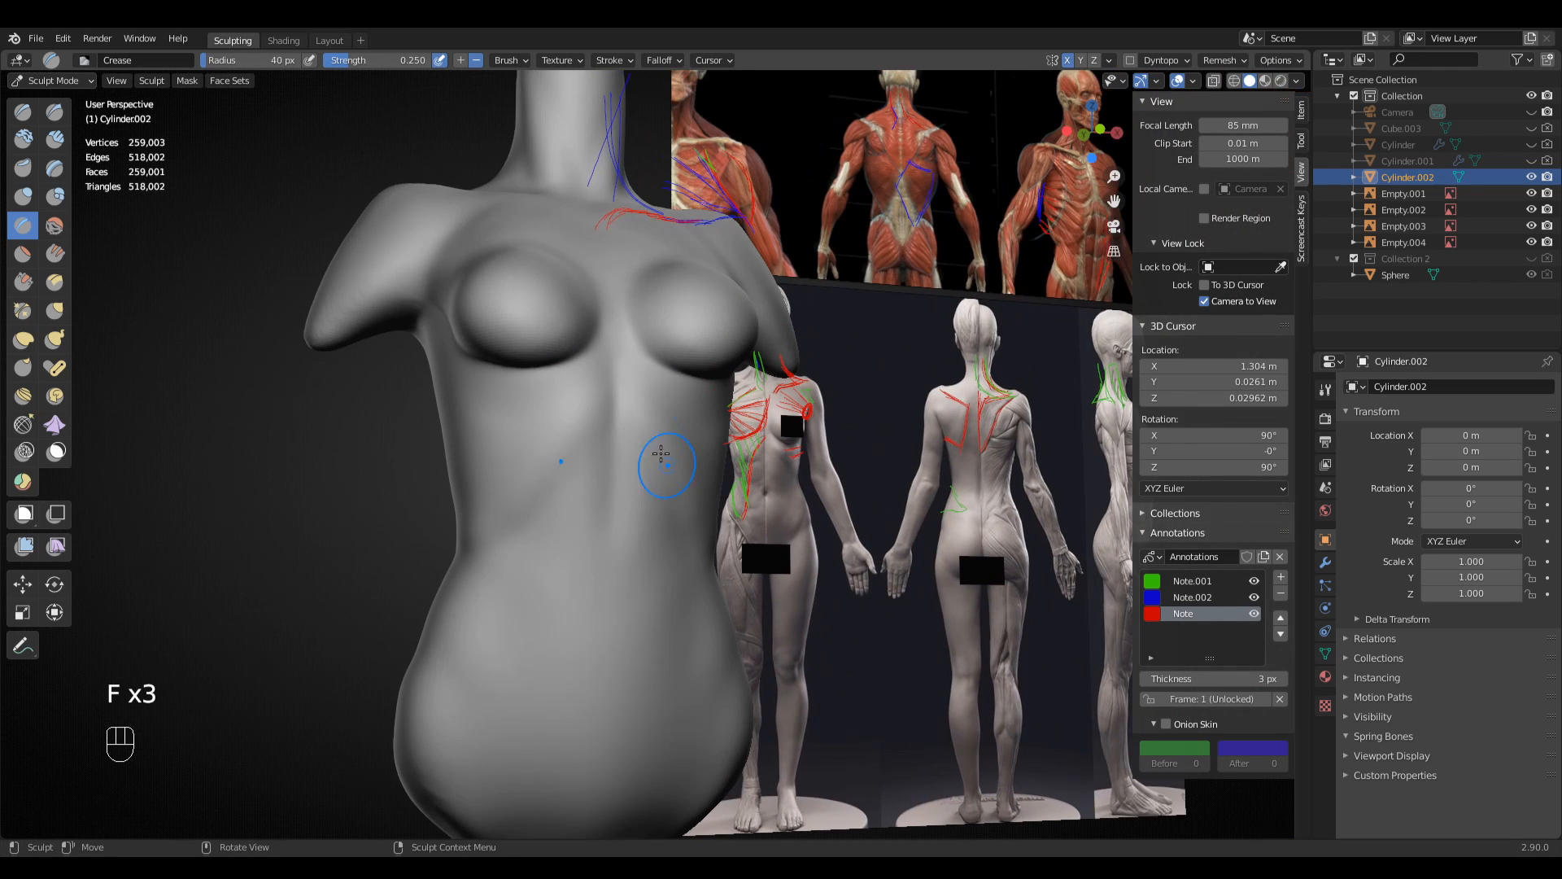
{"action": "mouse_move", "coordinate": [639, 386]}
{"action": "middle_mouse_down"}
{"action": "mouse_move", "coordinate": [627, 460]}
{"action": "mouse_move", "coordinate": [609, 431]}
{"action": "middle_mouse_up"}
{"action": "key", "text": "f"}
{"action": "left_click", "coordinate": [611, 379]}
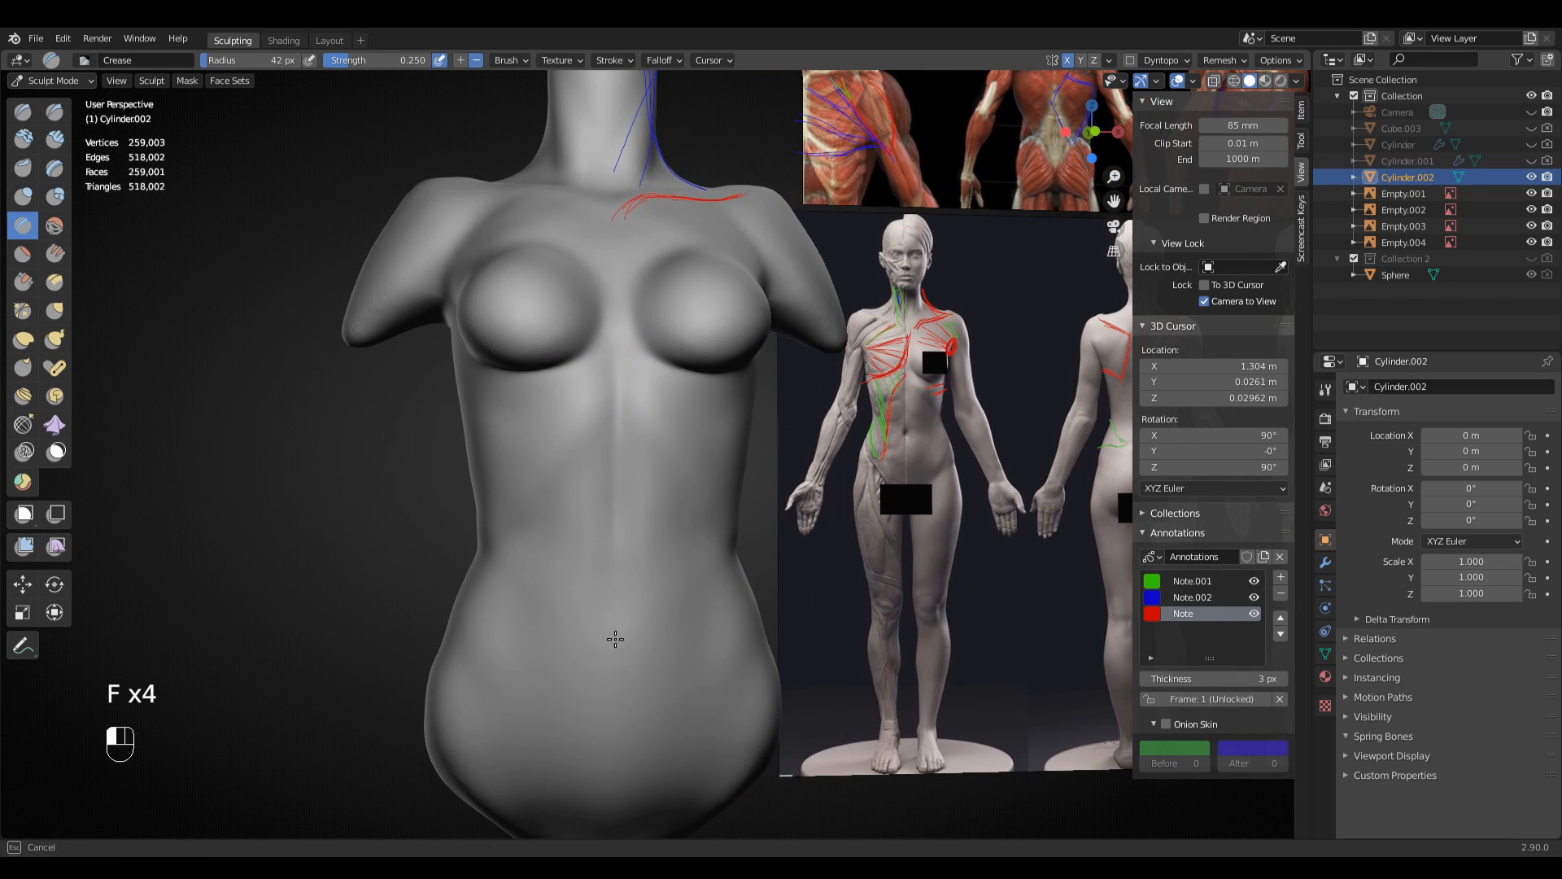
{"action": "left_click_drag", "start_coordinate": [615, 639], "coordinate": [615, 644]}
{"action": "mouse_move", "coordinate": [610, 342]}
{"action": "middle_mouse_down"}
{"action": "mouse_move", "coordinate": [649, 380]}
{"action": "mouse_move", "coordinate": [616, 382]}
{"action": "middle_mouse_up"}
{"action": "middle_click_drag", "start_coordinate": [625, 437], "coordinate": [614, 360], "text": "shift"}
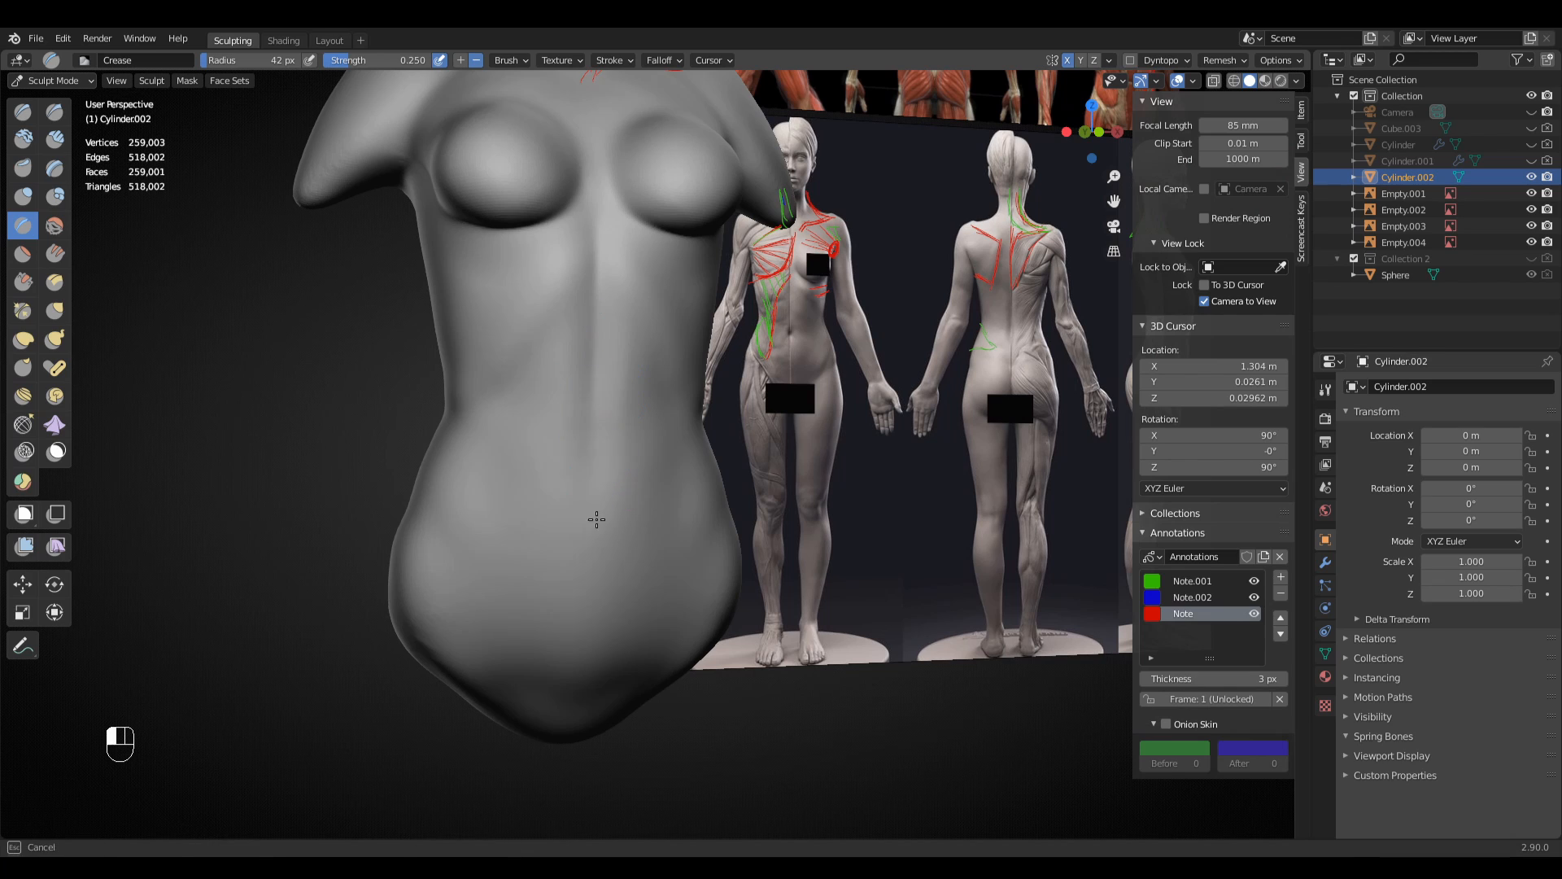
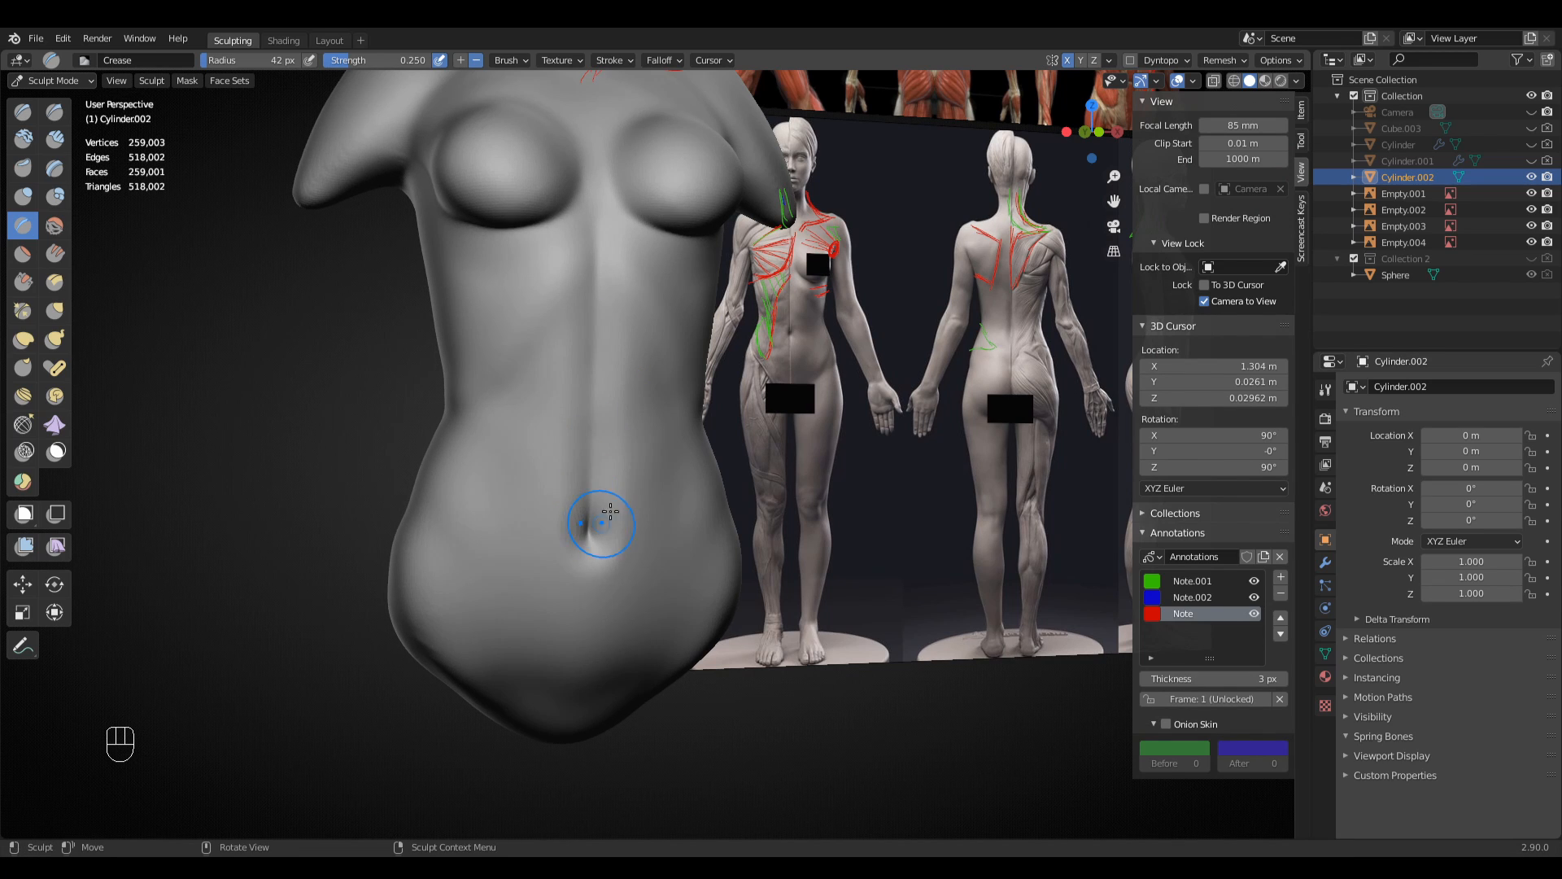
- Smooth the abdominal midline groove and the area around the navel
{"action": "middle_click_drag", "start_coordinate": [758, 355], "coordinate": [588, 528]}
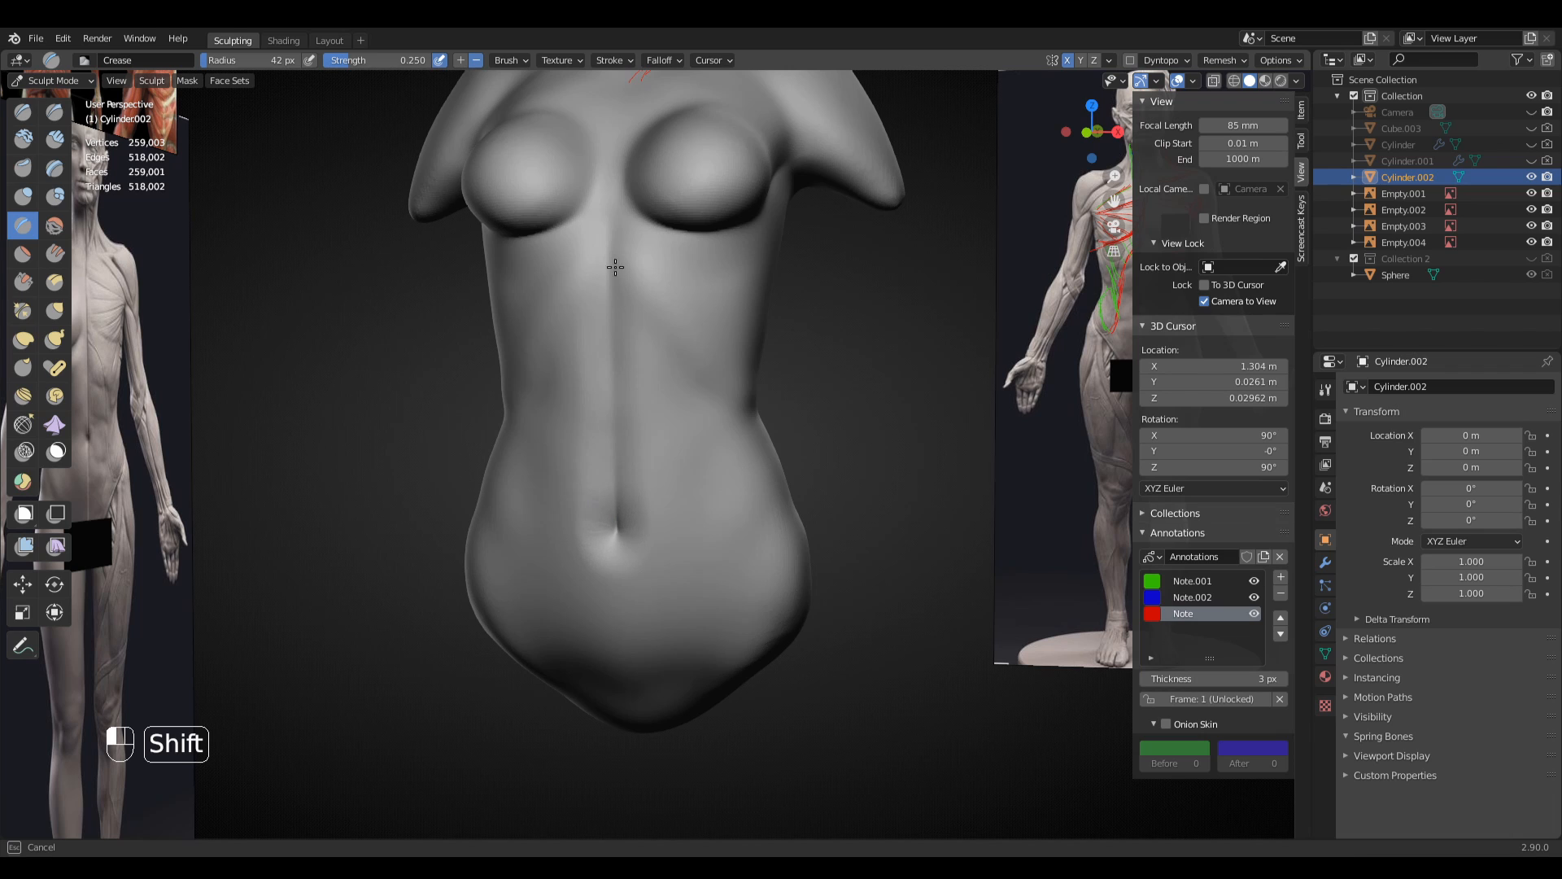
{"action": "middle_click_drag", "start_coordinate": [784, 429], "coordinate": [781, 436]}
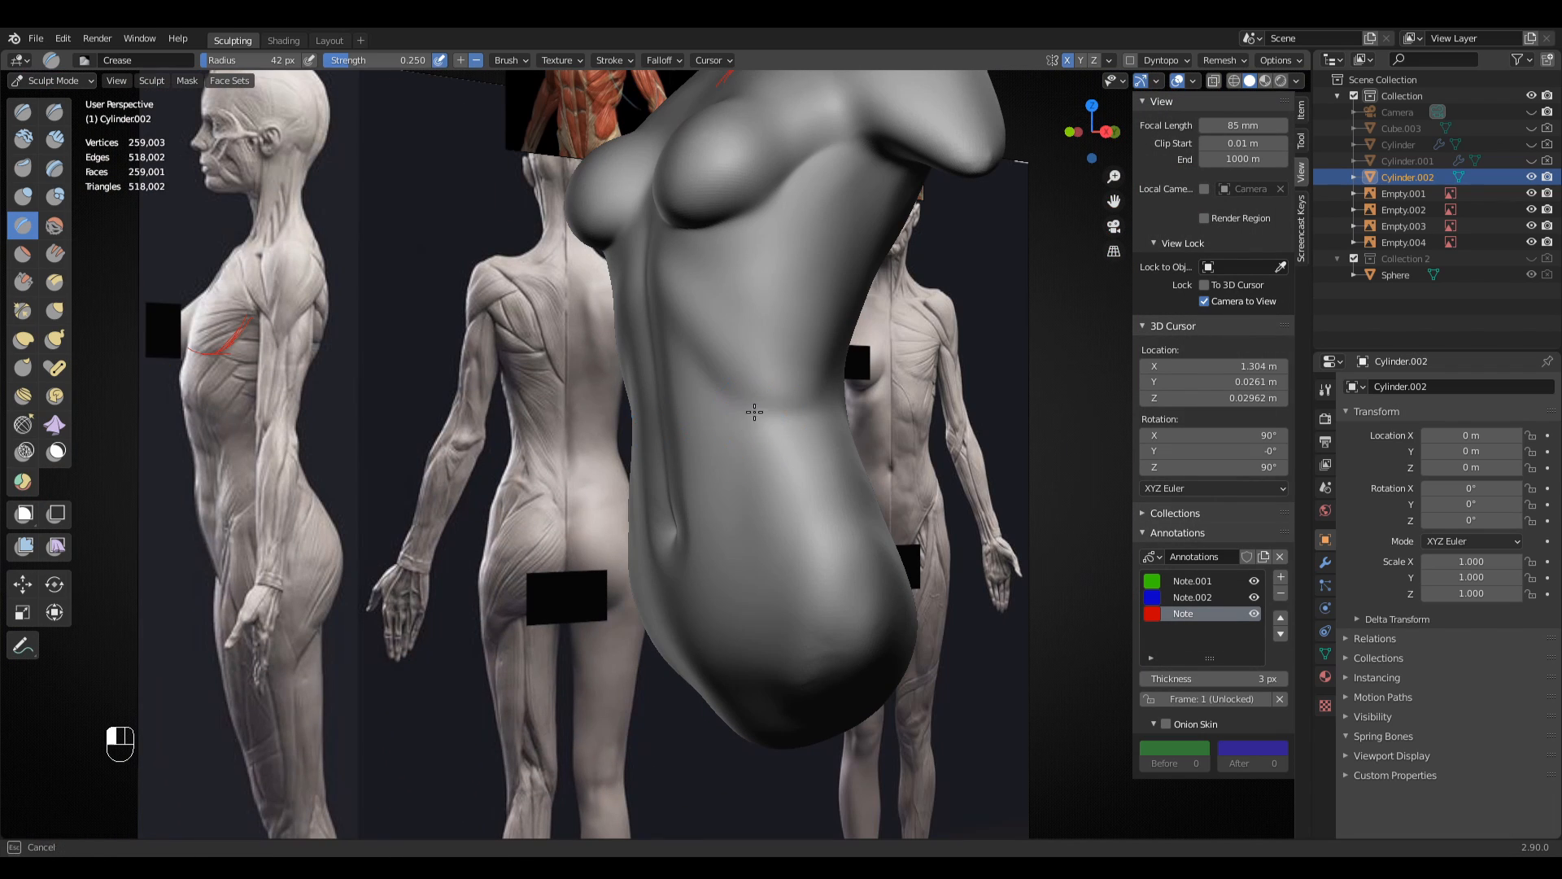
{"action": "mouse_move", "coordinate": [705, 389]}
{"action": "middle_mouse_down"}
{"action": "mouse_move", "coordinate": [745, 430]}
{"action": "mouse_move", "coordinate": [601, 402]}
{"action": "middle_mouse_up"}
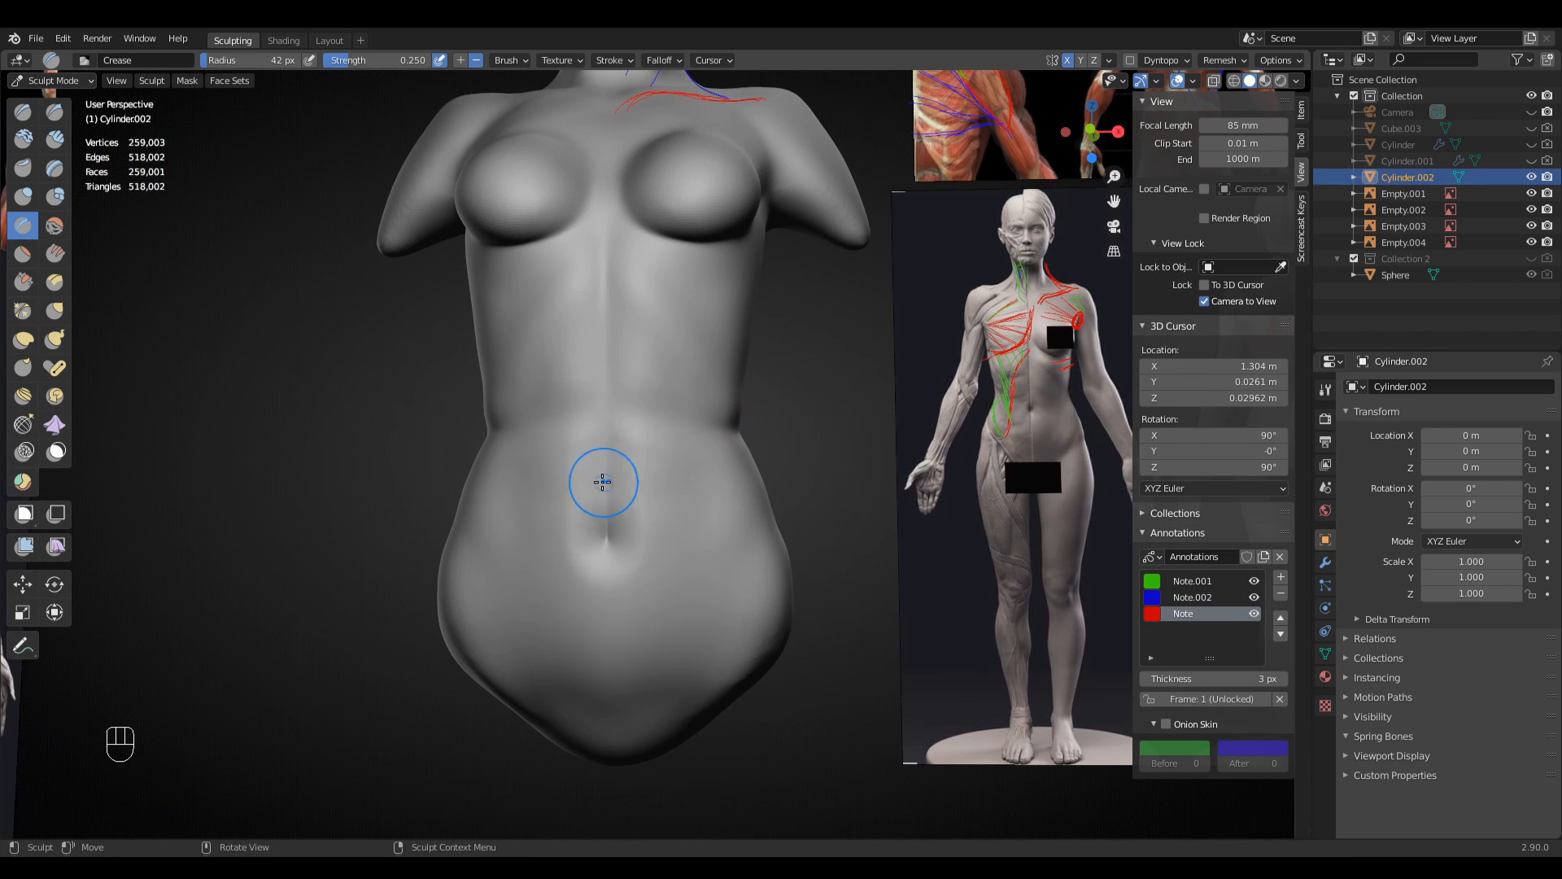
{"action": "mouse_move", "coordinate": [698, 529]}
{"action": "middle_mouse_down"}
{"action": "mouse_move", "coordinate": [670, 541]}
{"action": "mouse_move", "coordinate": [631, 517]}
{"action": "mouse_move", "coordinate": [586, 456]}
{"action": "middle_mouse_up"}
{"action": "key", "text": "f"}
{"action": "left_click", "coordinate": [681, 499]}
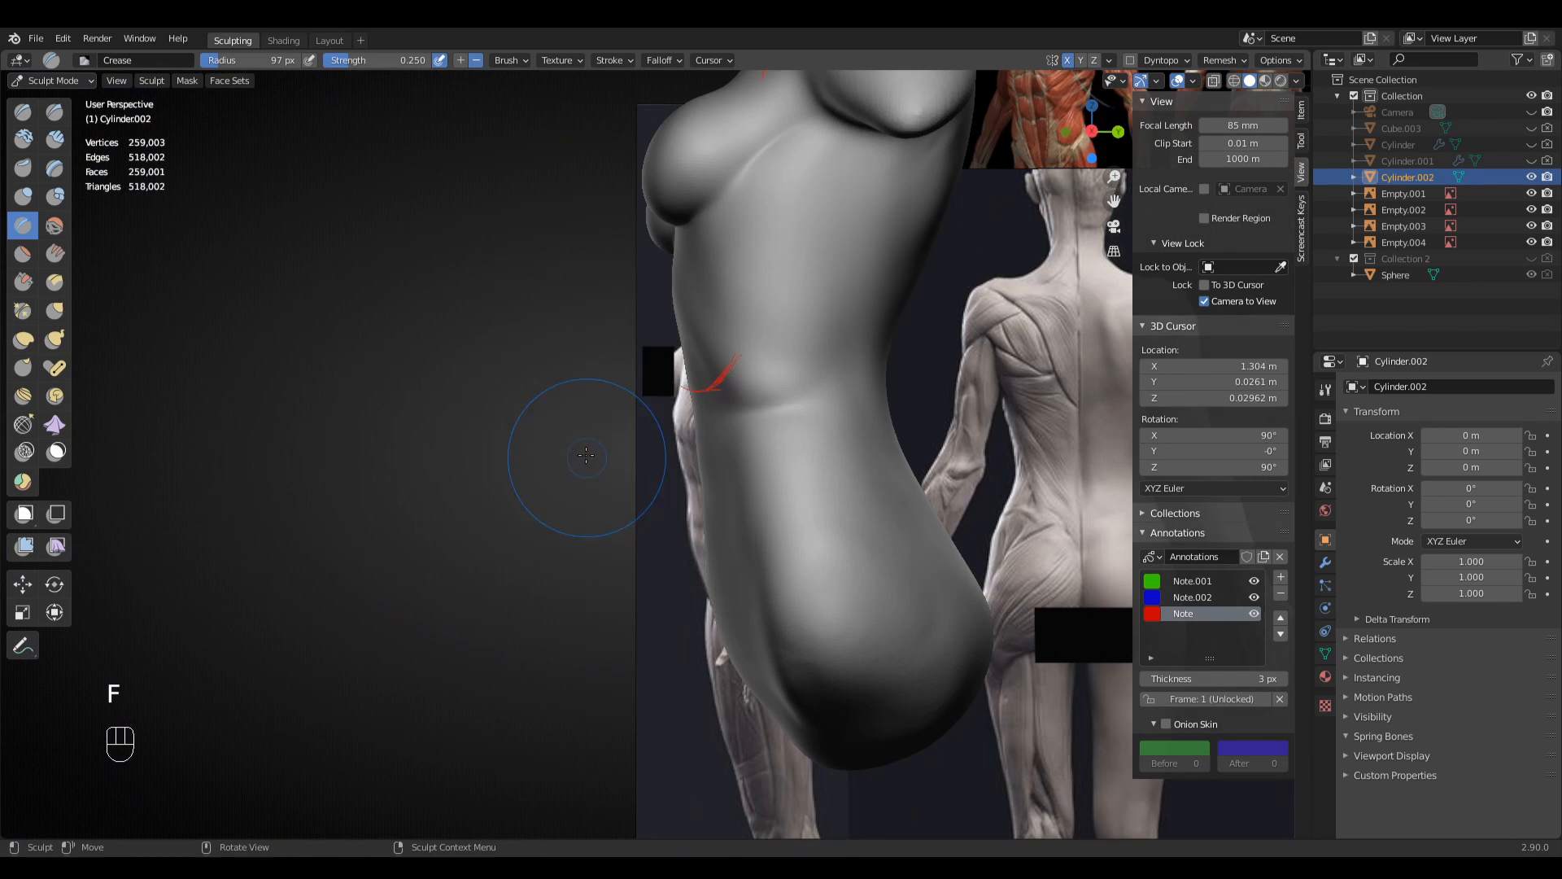
- Adjust the front profile of the belly and upper abdomen to the side reference with the Grab brush at about 172–227 px
{"action": "key", "text": "KP_3"}
{"action": "key", "text": "g"}
{"action": "key", "text": "f"}
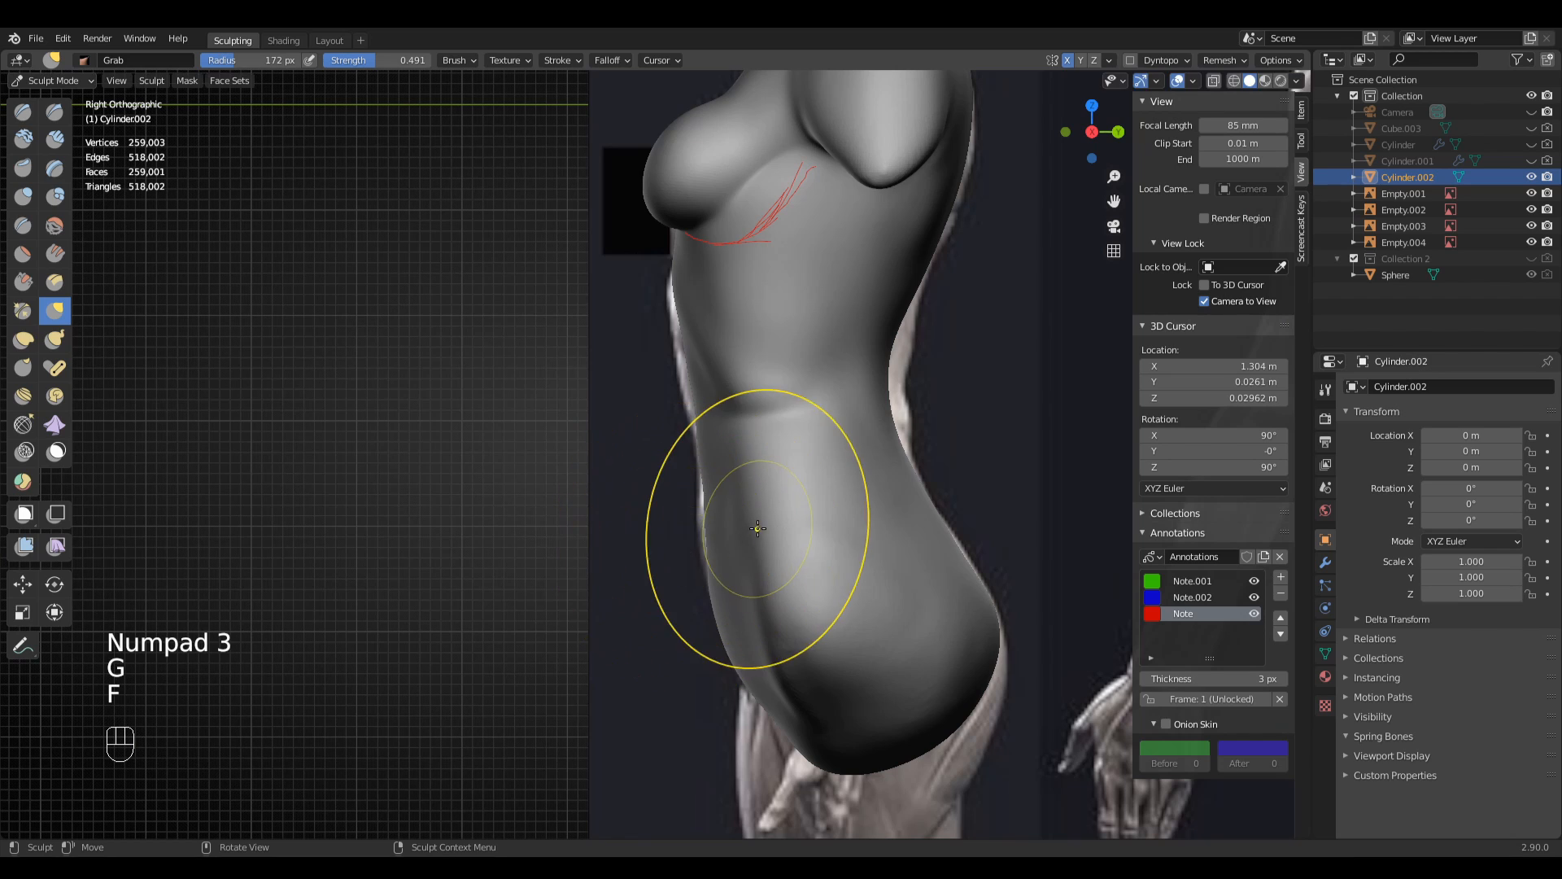
{"action": "key", "text": "f"}
{"action": "mouse_move", "coordinate": [716, 555]}
{"action": "left_mouse_down"}
{"action": "mouse_move", "coordinate": [699, 573]}
{"action": "mouse_move", "coordinate": [705, 551]}
{"action": "left_mouse_up"}
{"action": "key", "text": "f"}
{"action": "key", "text": "f"}
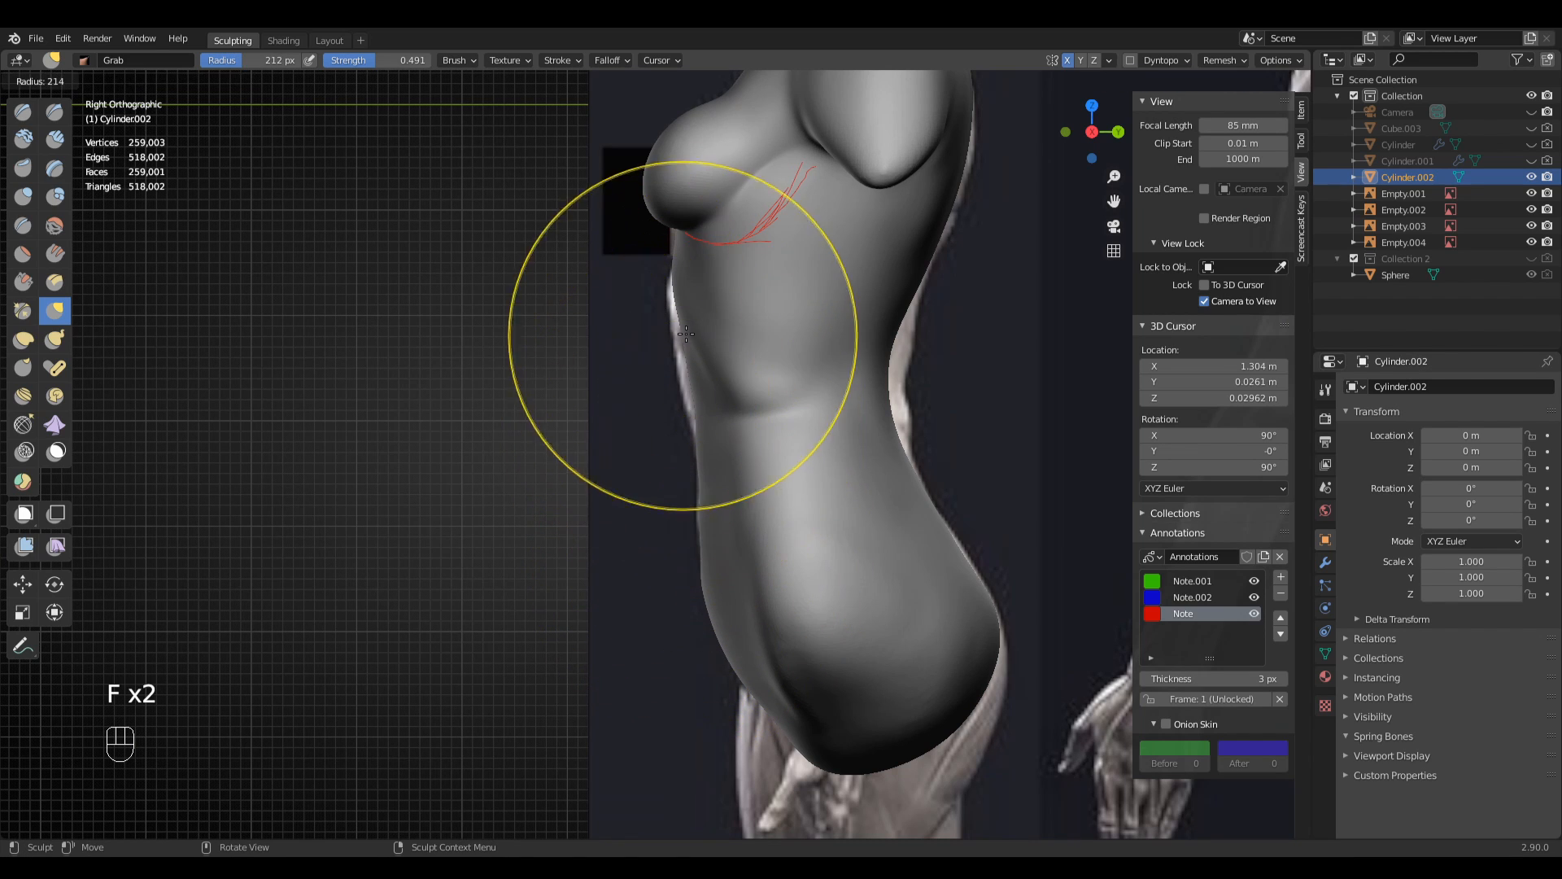
{"action": "left_click_drag", "start_coordinate": [703, 337], "coordinate": [696, 336]}
{"action": "left_click_drag", "start_coordinate": [705, 345], "coordinate": [695, 352]}
{"action": "left_click_drag", "start_coordinate": [706, 346], "coordinate": [701, 336]}
- Reshape the upper breast profile against the side reference with the Grab brush at about 153–199 px
{"action": "middle_click_drag", "start_coordinate": [709, 336], "coordinate": [695, 488], "text": "ctrl"}
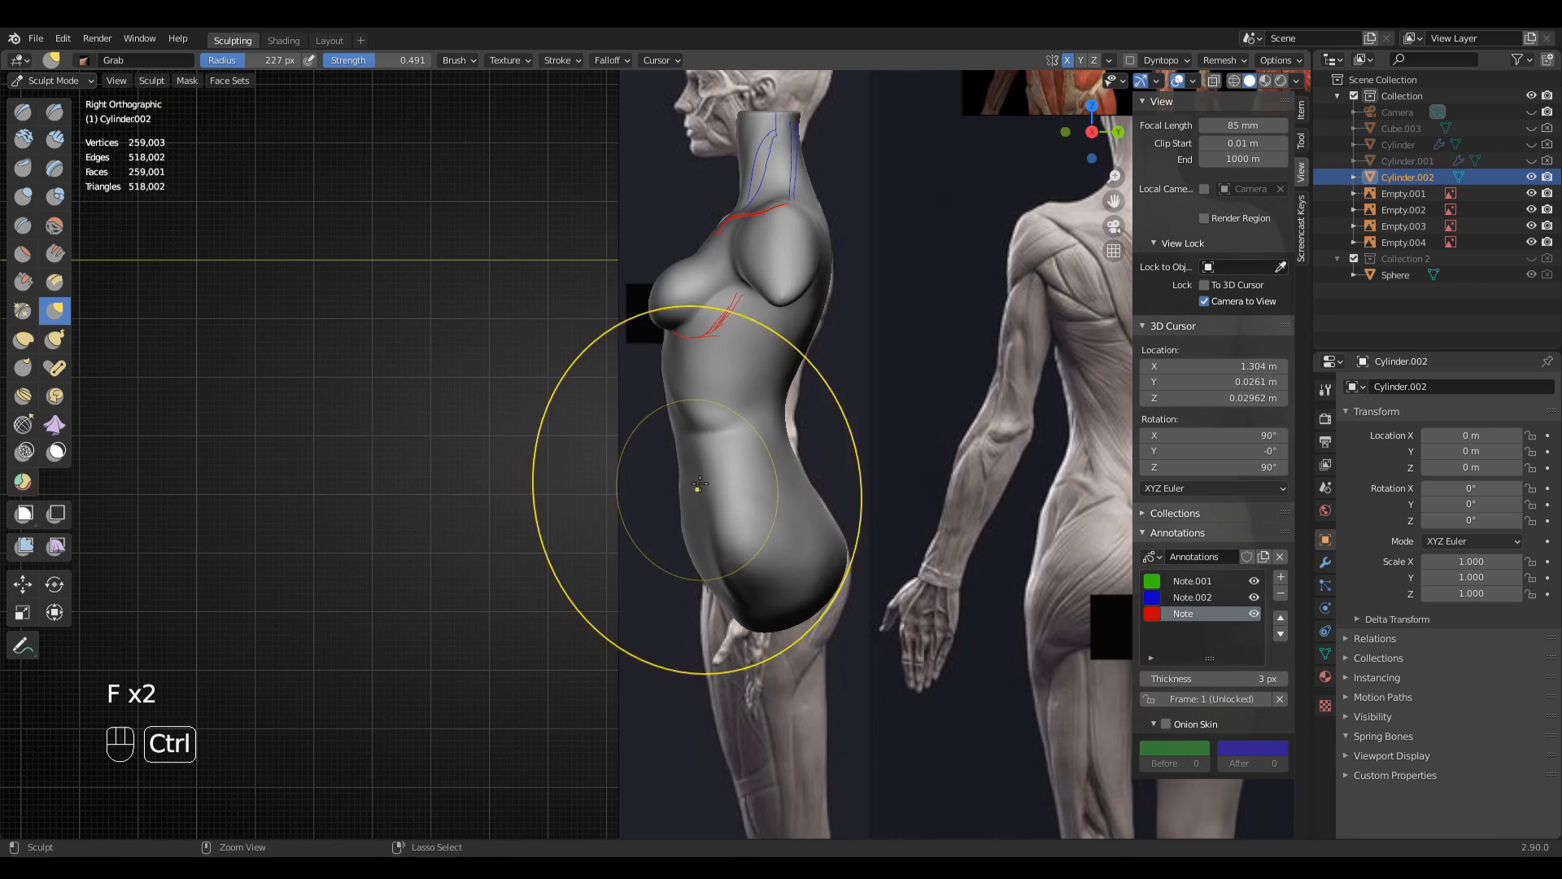
{"action": "middle_click_drag", "start_coordinate": [690, 309], "coordinate": [690, 471], "text": "shift"}
{"action": "middle_click_drag", "start_coordinate": [690, 471], "coordinate": [686, 361], "text": "ctrl"}
{"action": "key", "text": "f"}
{"action": "left_click", "coordinate": [661, 414]}
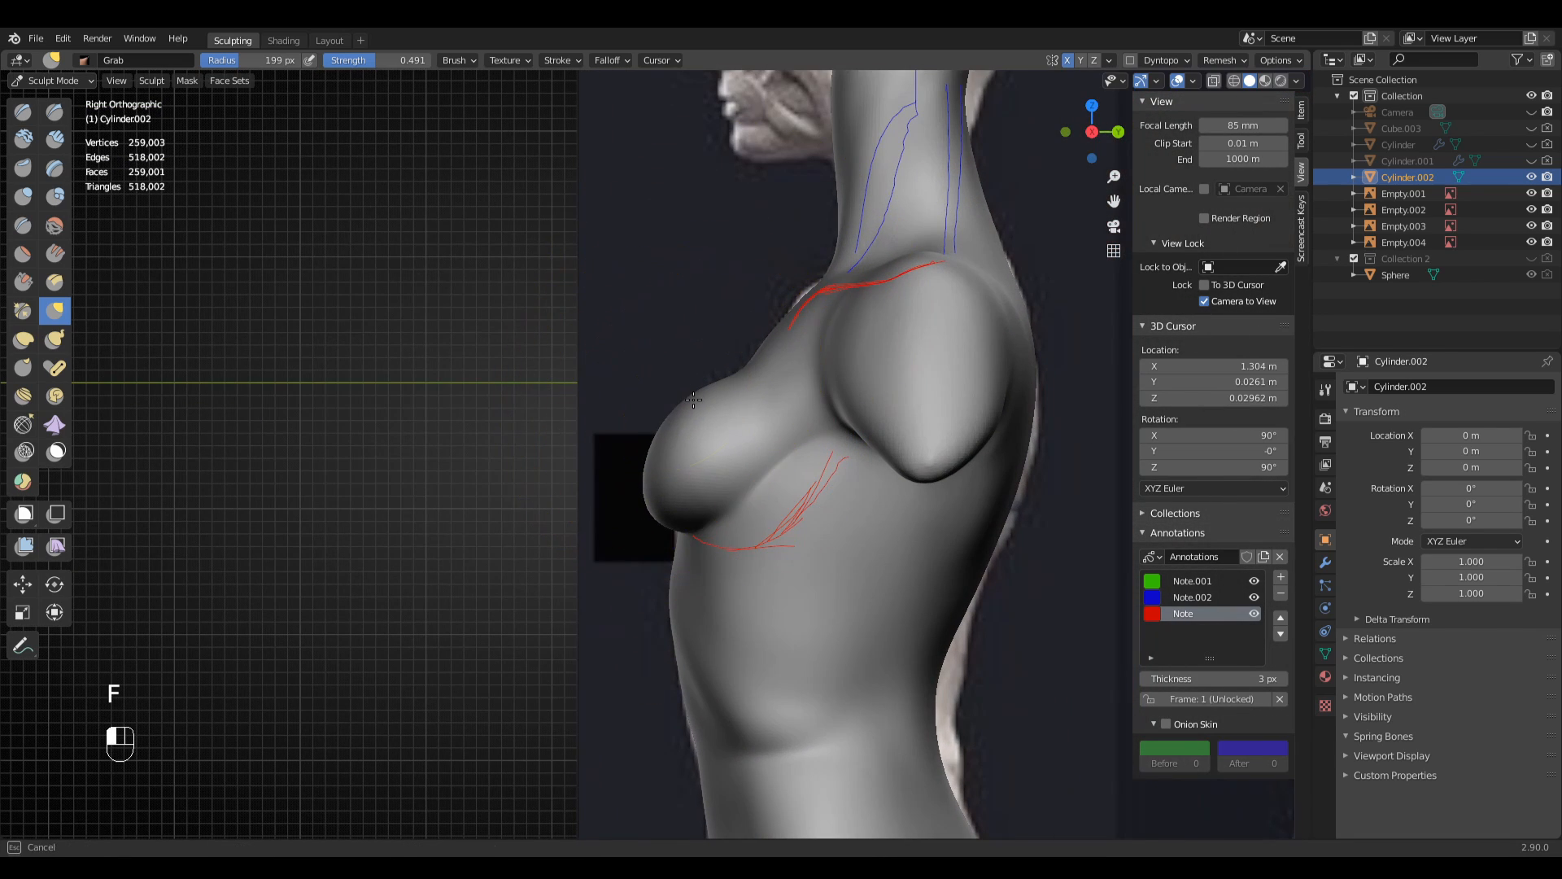
{"action": "key", "text": "f"}
{"action": "left_click", "coordinate": [669, 407]}
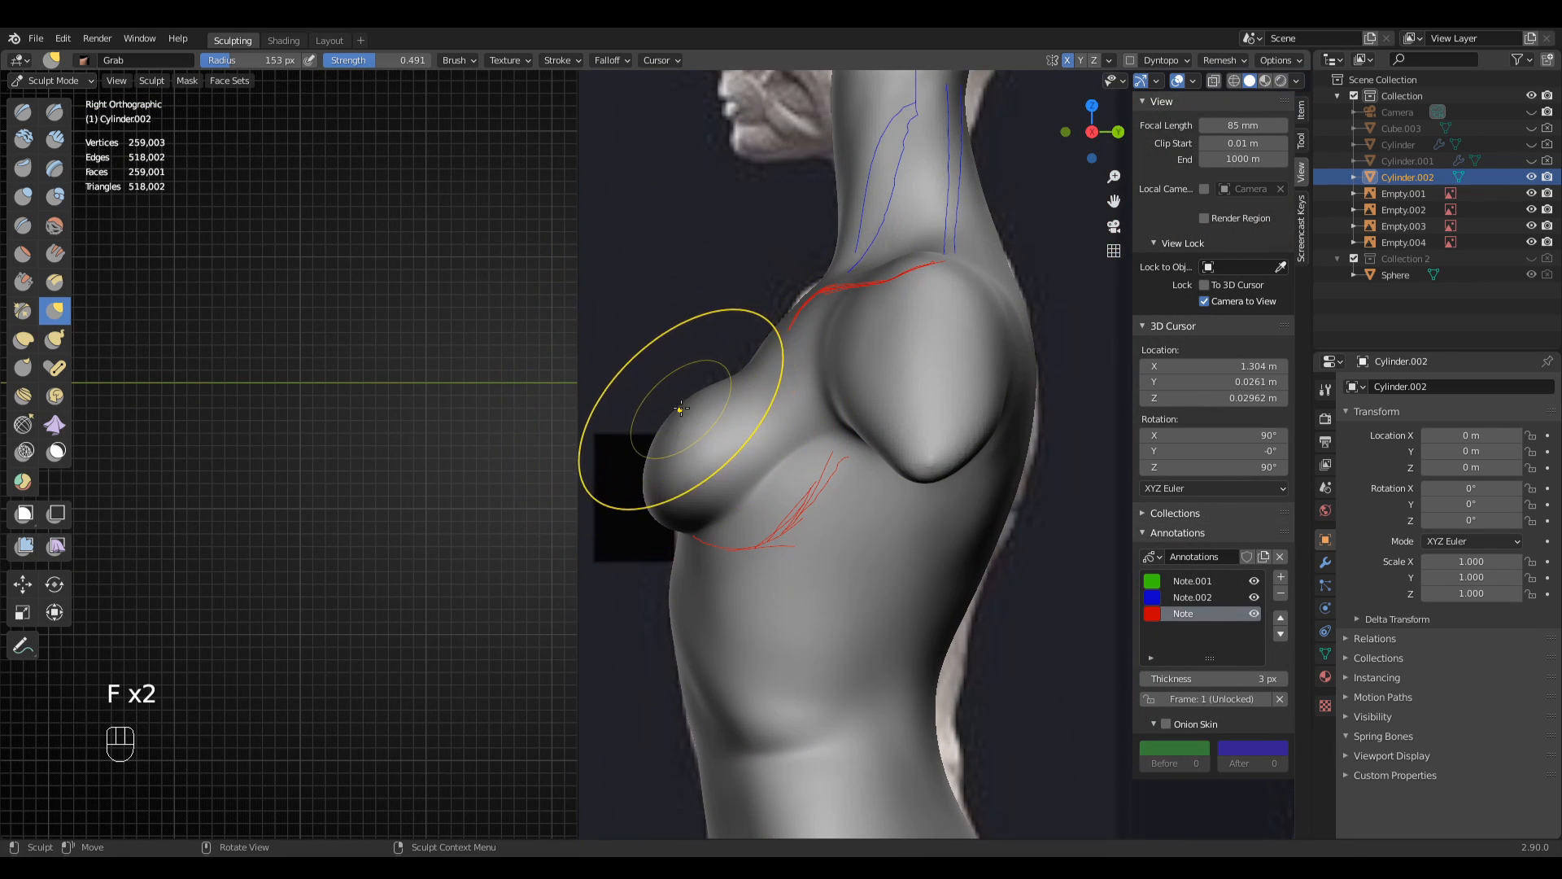
{"action": "key", "text": "f"}
{"action": "middle_click_drag", "start_coordinate": [650, 473], "coordinate": [733, 518]}
{"action": "key", "text": "f"}
{"action": "left_click", "coordinate": [716, 486]}
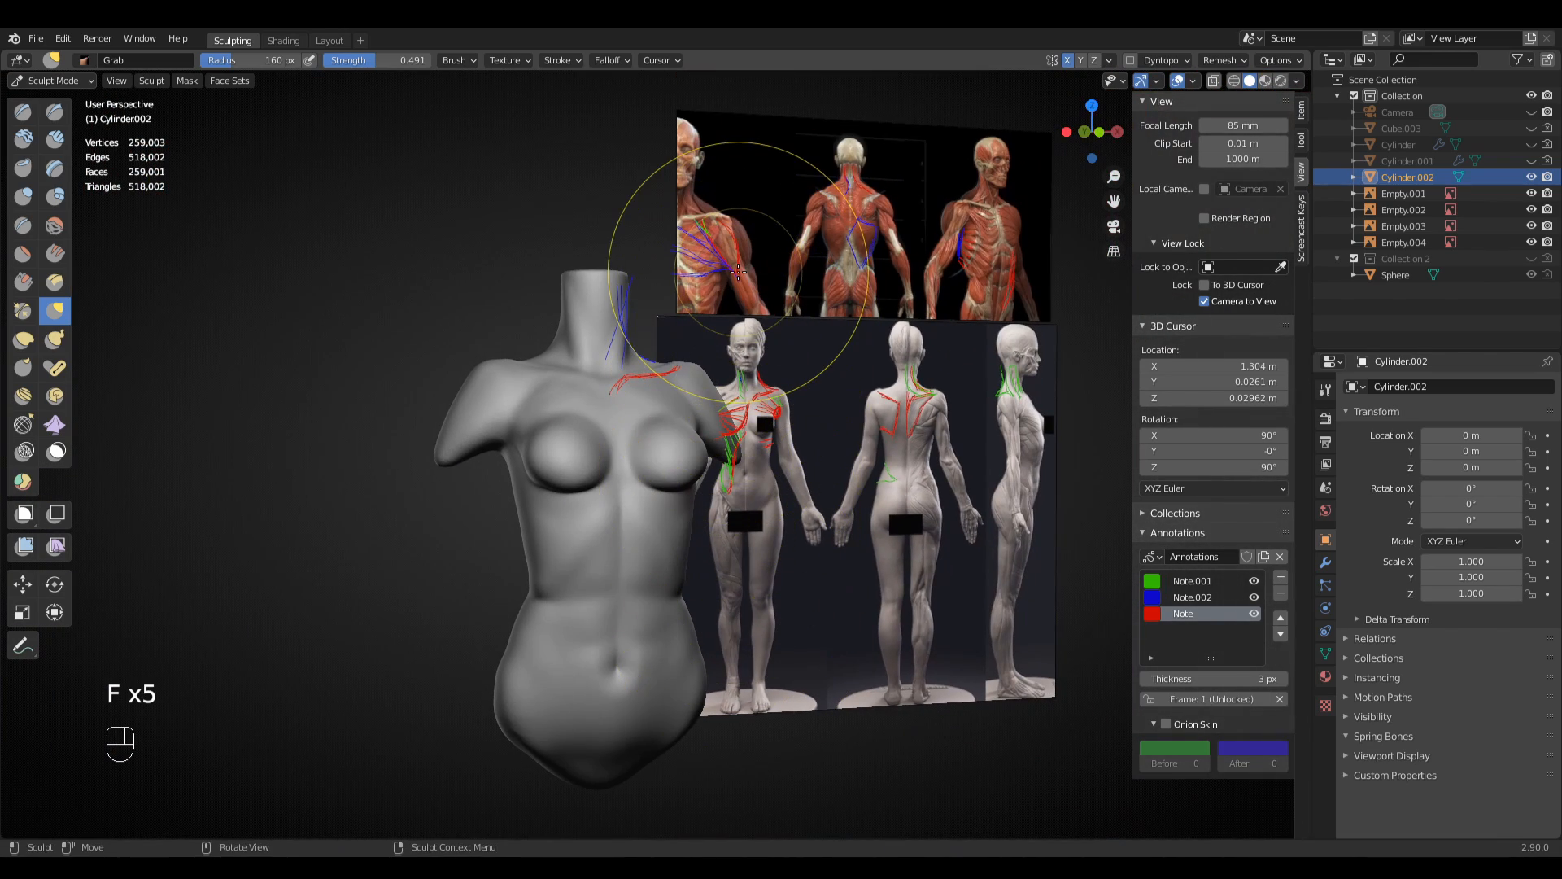
{"action": "middle_click_drag", "start_coordinate": [777, 594], "coordinate": [738, 528], "text": "ctrl"}
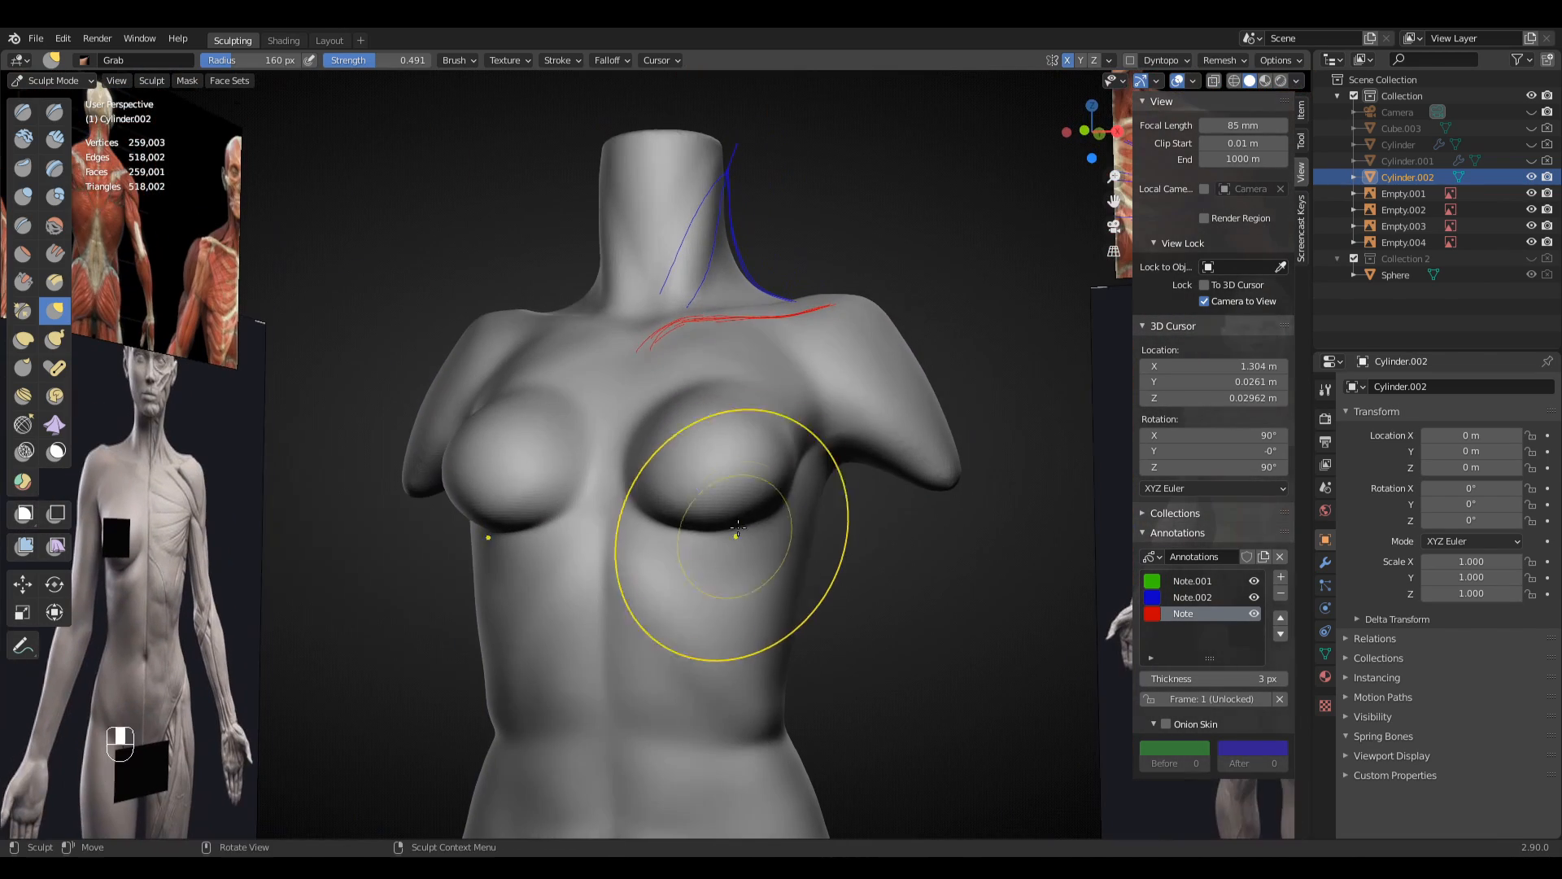
- Mask both breasts with the Mask brush at about 129 px
{"action": "key", "text": "m"}
{"action": "key", "text": "f"}
{"action": "left_click", "coordinate": [705, 453]}
{"action": "mouse_move", "coordinate": [706, 453]}
{"action": "middle_mouse_down"}
{"action": "mouse_move", "coordinate": [715, 502]}
{"action": "mouse_move", "coordinate": [730, 455]}
{"action": "middle_mouse_up"}
{"action": "mouse_move", "coordinate": [726, 448]}
{"action": "left_mouse_down"}
{"action": "mouse_move", "coordinate": [708, 411]}
{"action": "mouse_move", "coordinate": [701, 460]}
{"action": "left_mouse_up"}
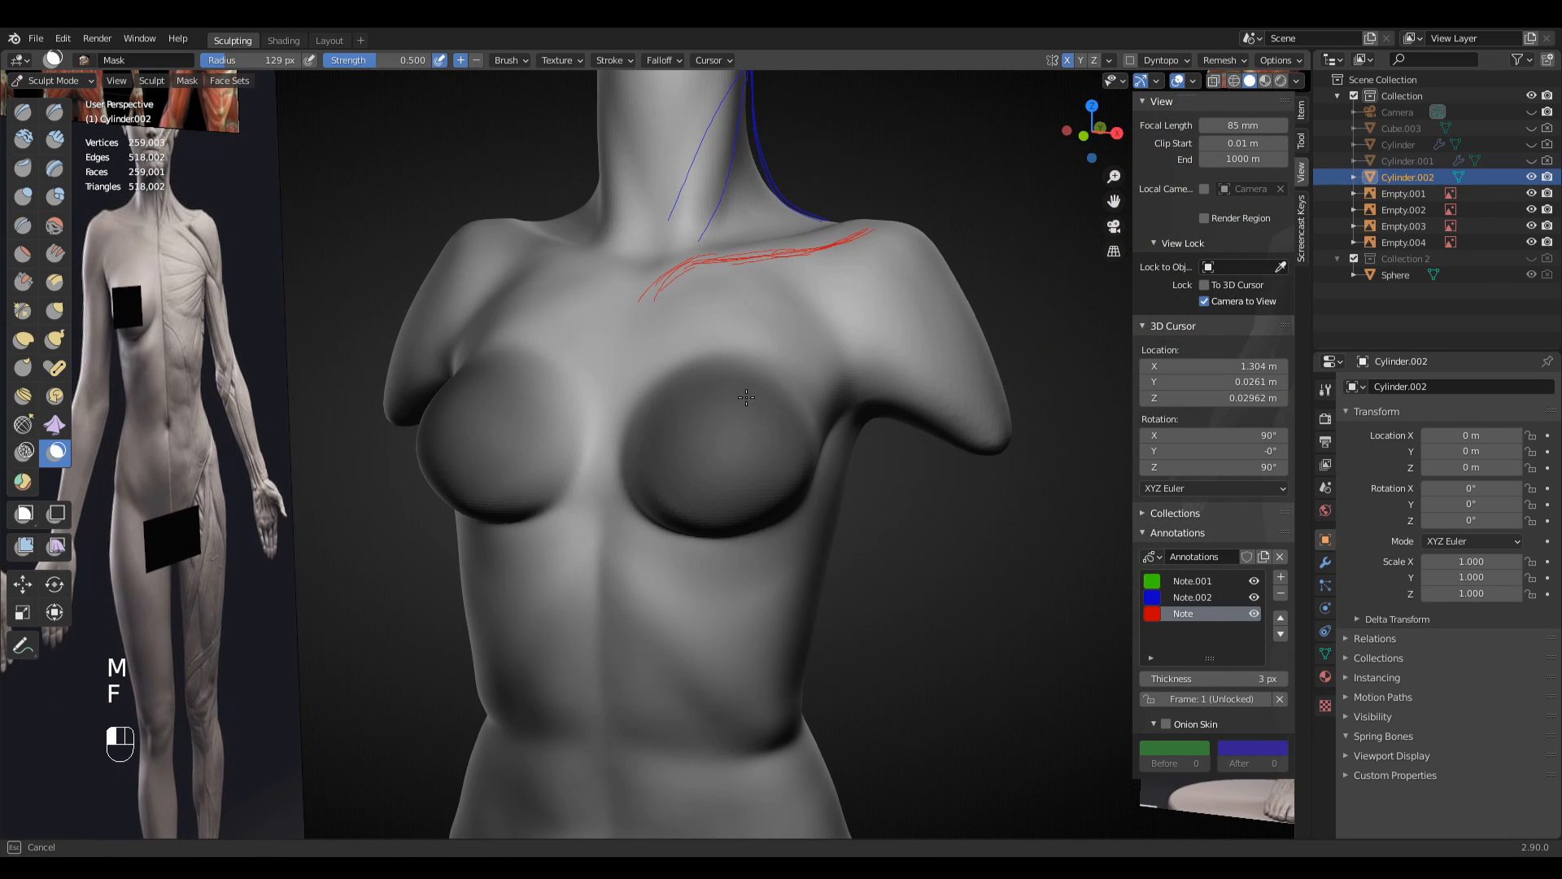
{"action": "left_click_drag", "start_coordinate": [746, 397], "coordinate": [762, 473]}
{"action": "mouse_move", "coordinate": [763, 472]}
{"action": "middle_mouse_down"}
{"action": "mouse_move", "coordinate": [757, 402]}
{"action": "mouse_move", "coordinate": [750, 465]}
{"action": "middle_mouse_up"}
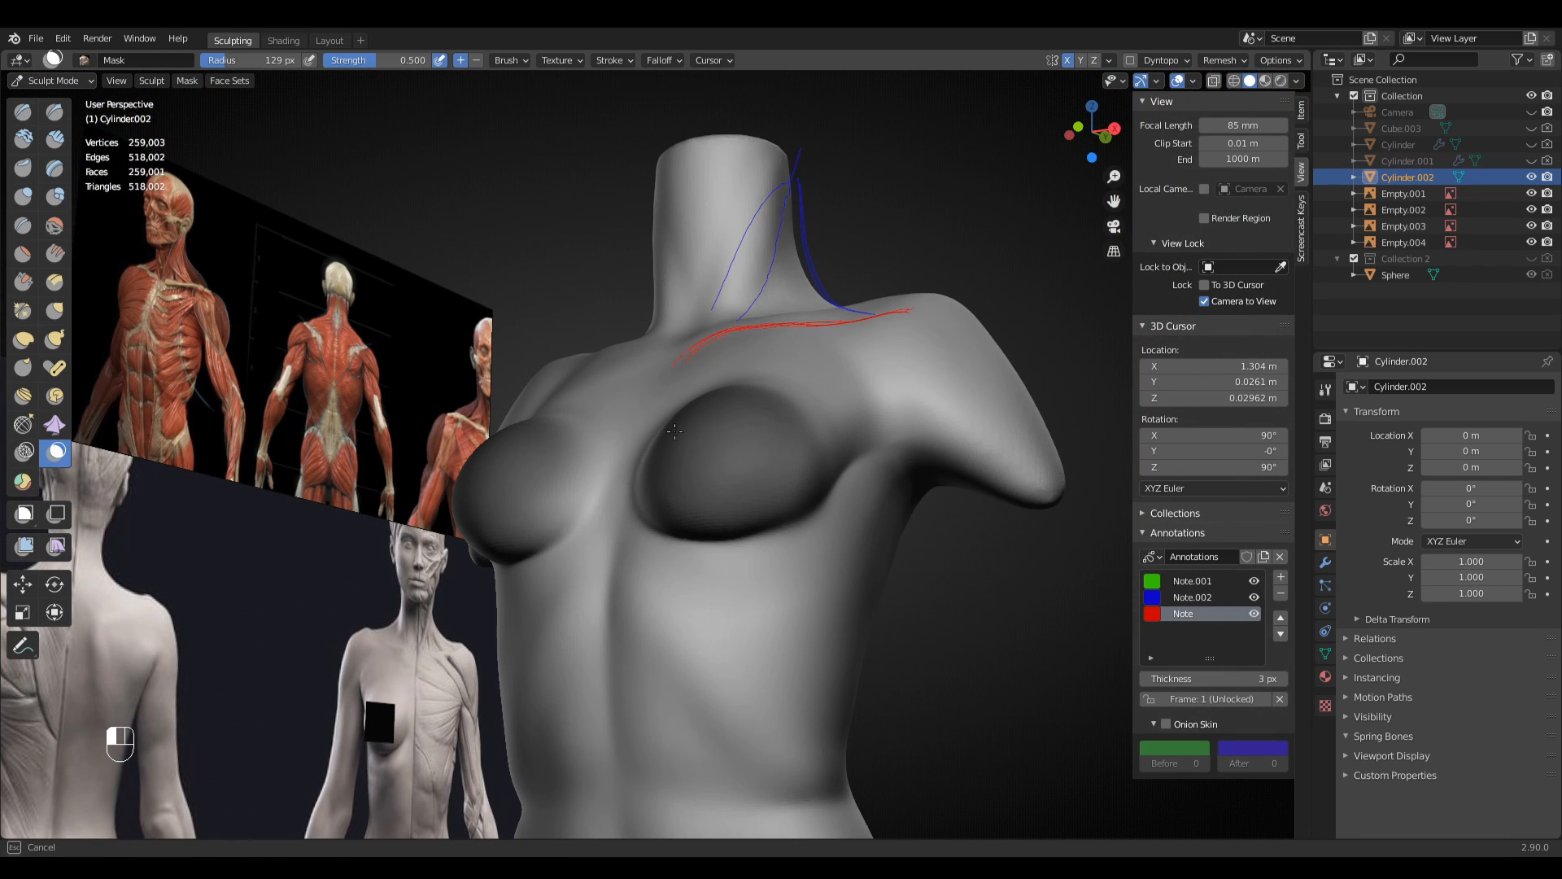
{"action": "left_click_drag", "start_coordinate": [673, 449], "coordinate": [692, 480]}
{"action": "middle_click_drag", "start_coordinate": [692, 480], "coordinate": [726, 521]}
- Reshape the rib cage beneath and around the masked breasts with the Grab brush at about 221–243 px
{"action": "key", "text": "g"}
{"action": "key", "text": "f"}
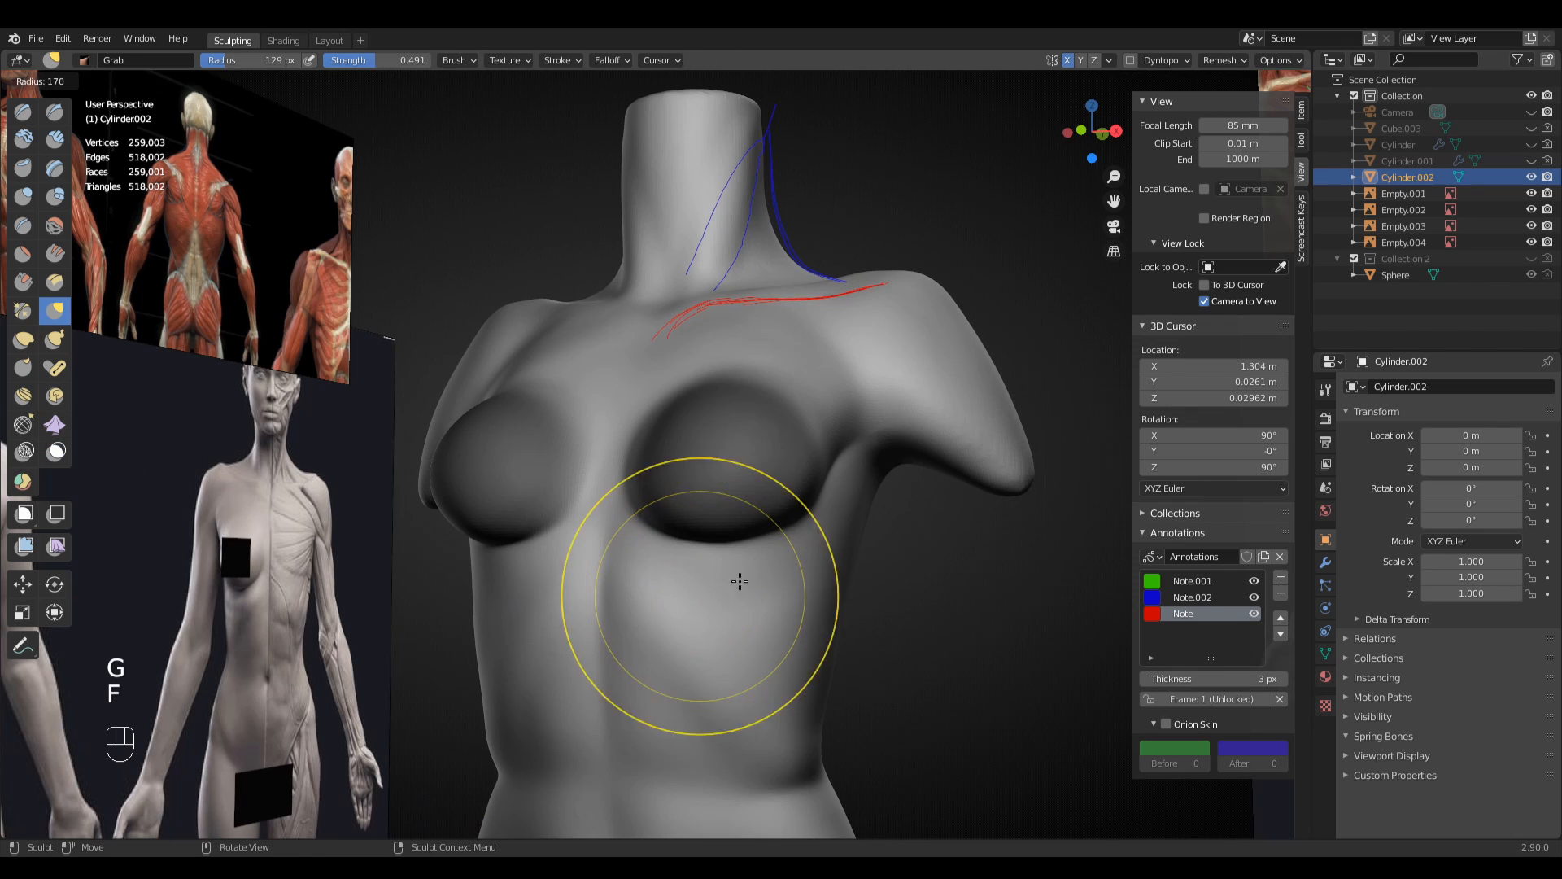
{"action": "left_click", "coordinate": [738, 581]}
{"action": "key", "text": "f"}
{"action": "left_click", "coordinate": [722, 560]}
{"action": "left_click_drag", "start_coordinate": [725, 551], "coordinate": [721, 545]}
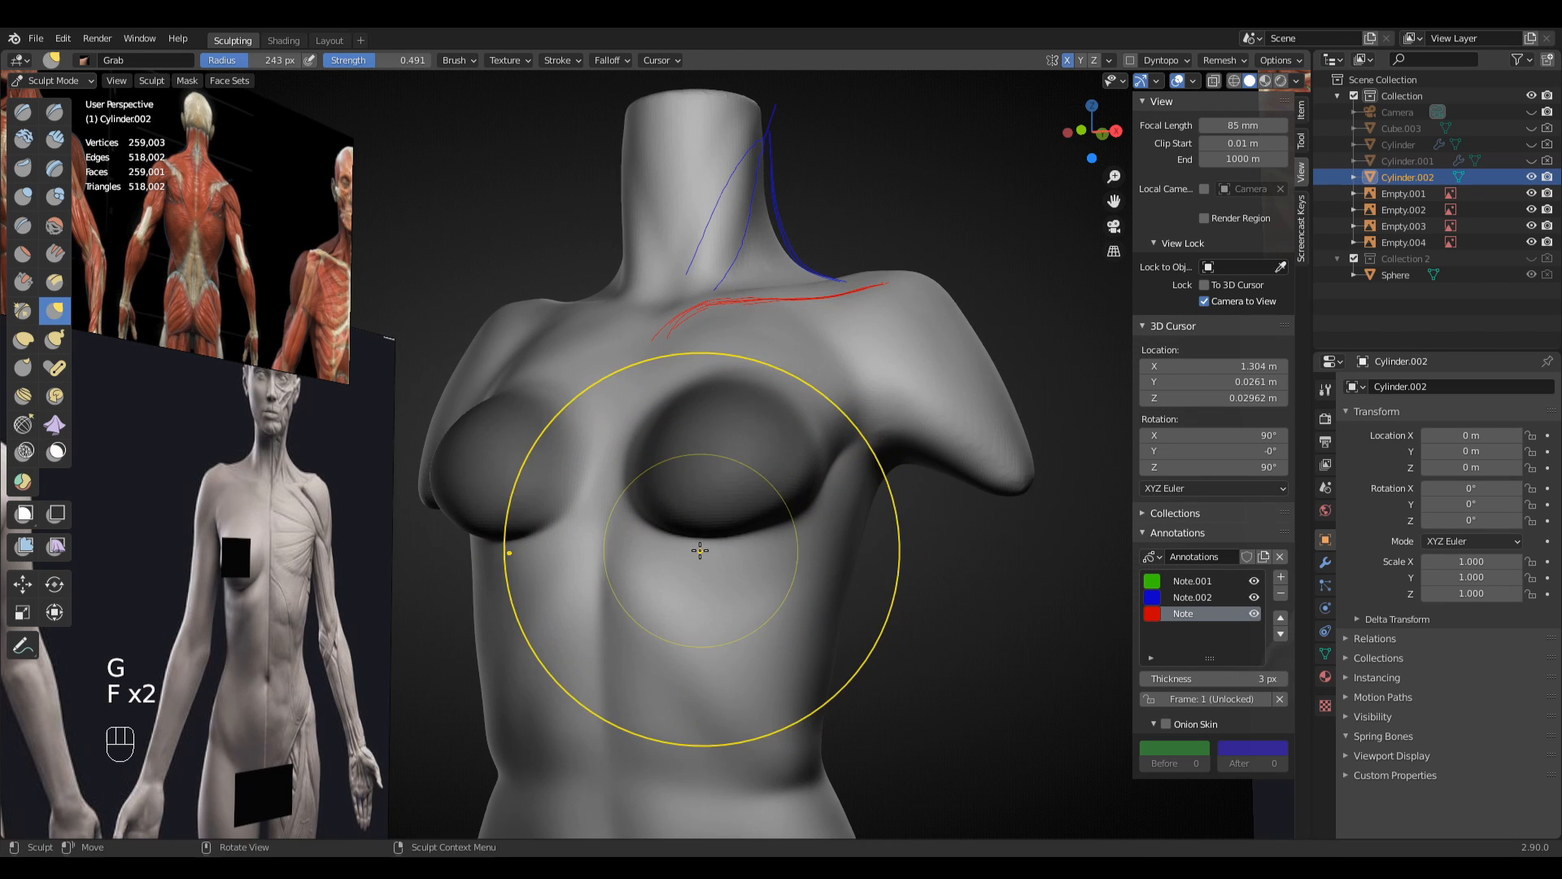
{"action": "middle_click_drag", "start_coordinate": [701, 547], "coordinate": [721, 576]}
{"action": "key", "text": "f"}
{"action": "left_click", "coordinate": [649, 544]}
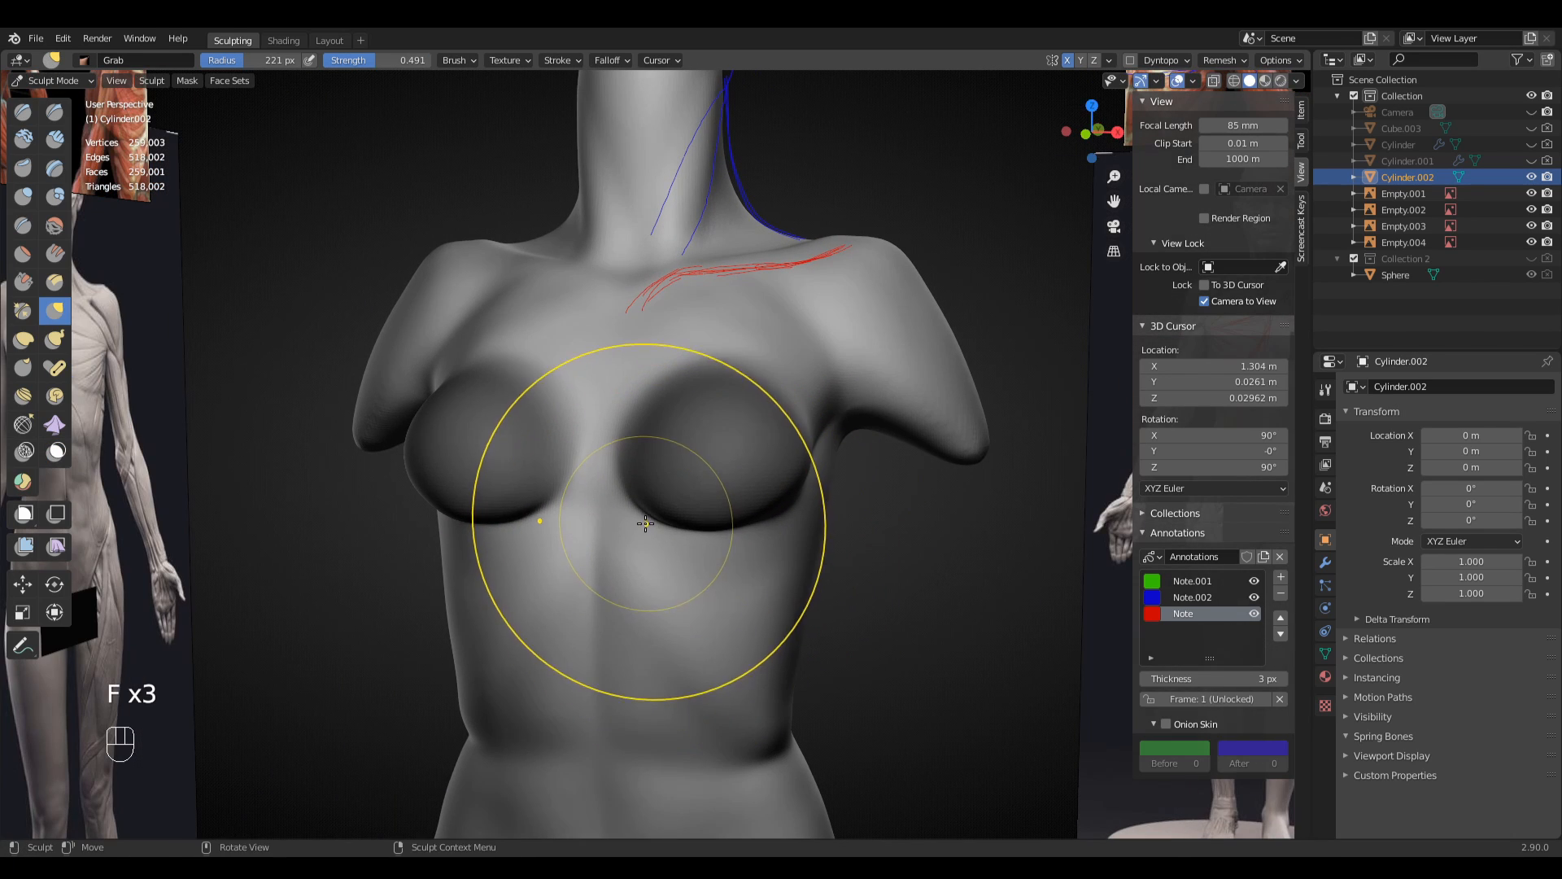
{"action": "mouse_move", "coordinate": [697, 495]}
{"action": "middle_mouse_down"}
{"action": "mouse_move", "coordinate": [662, 558]}
{"action": "mouse_move", "coordinate": [604, 481]}
{"action": "mouse_move", "coordinate": [648, 472]}
{"action": "middle_mouse_up"}
{"action": "key", "text": "f"}
{"action": "key", "text": "f"}
{"action": "left_click", "coordinate": [811, 516]}
{"action": "mouse_move", "coordinate": [803, 511]}
{"action": "middle_mouse_down"}
{"action": "mouse_move", "coordinate": [699, 530]}
{"action": "mouse_move", "coordinate": [582, 607]}
{"action": "mouse_move", "coordinate": [564, 577]}
{"action": "mouse_move", "coordinate": [599, 448]}
{"action": "mouse_move", "coordinate": [700, 439]}
{"action": "mouse_move", "coordinate": [806, 403]}
{"action": "mouse_move", "coordinate": [604, 542]}
{"action": "mouse_move", "coordinate": [796, 488]}
{"action": "middle_mouse_up"}
- Clear the mask and smooth the transitions between the breasts and the chest
{"action": "key", "text": "a"}
{"action": "left_click", "coordinate": [921, 412]}
{"action": "middle_click_drag", "start_coordinate": [919, 414], "coordinate": [973, 463]}
{"action": "key", "text": "f"}
{"action": "left_click", "coordinate": [746, 412]}
{"action": "middle_click_drag", "start_coordinate": [802, 375], "coordinate": [745, 419]}
{"action": "left_click_drag", "start_coordinate": [745, 415], "coordinate": [729, 427], "text": "shift"}
{"action": "mouse_move", "coordinate": [667, 374]}
{"action": "middle_mouse_down"}
{"action": "mouse_move", "coordinate": [729, 447]}
{"action": "mouse_move", "coordinate": [765, 400]}
{"action": "middle_mouse_up"}
{"action": "left_click_drag", "start_coordinate": [705, 374], "coordinate": [680, 391], "text": "shift"}
{"action": "middle_click_drag", "start_coordinate": [659, 383], "coordinate": [798, 378]}
- Refine the projecting contour of the breasts from a side angle with the Grab brush at about 112–149 px
{"action": "key", "text": "g"}
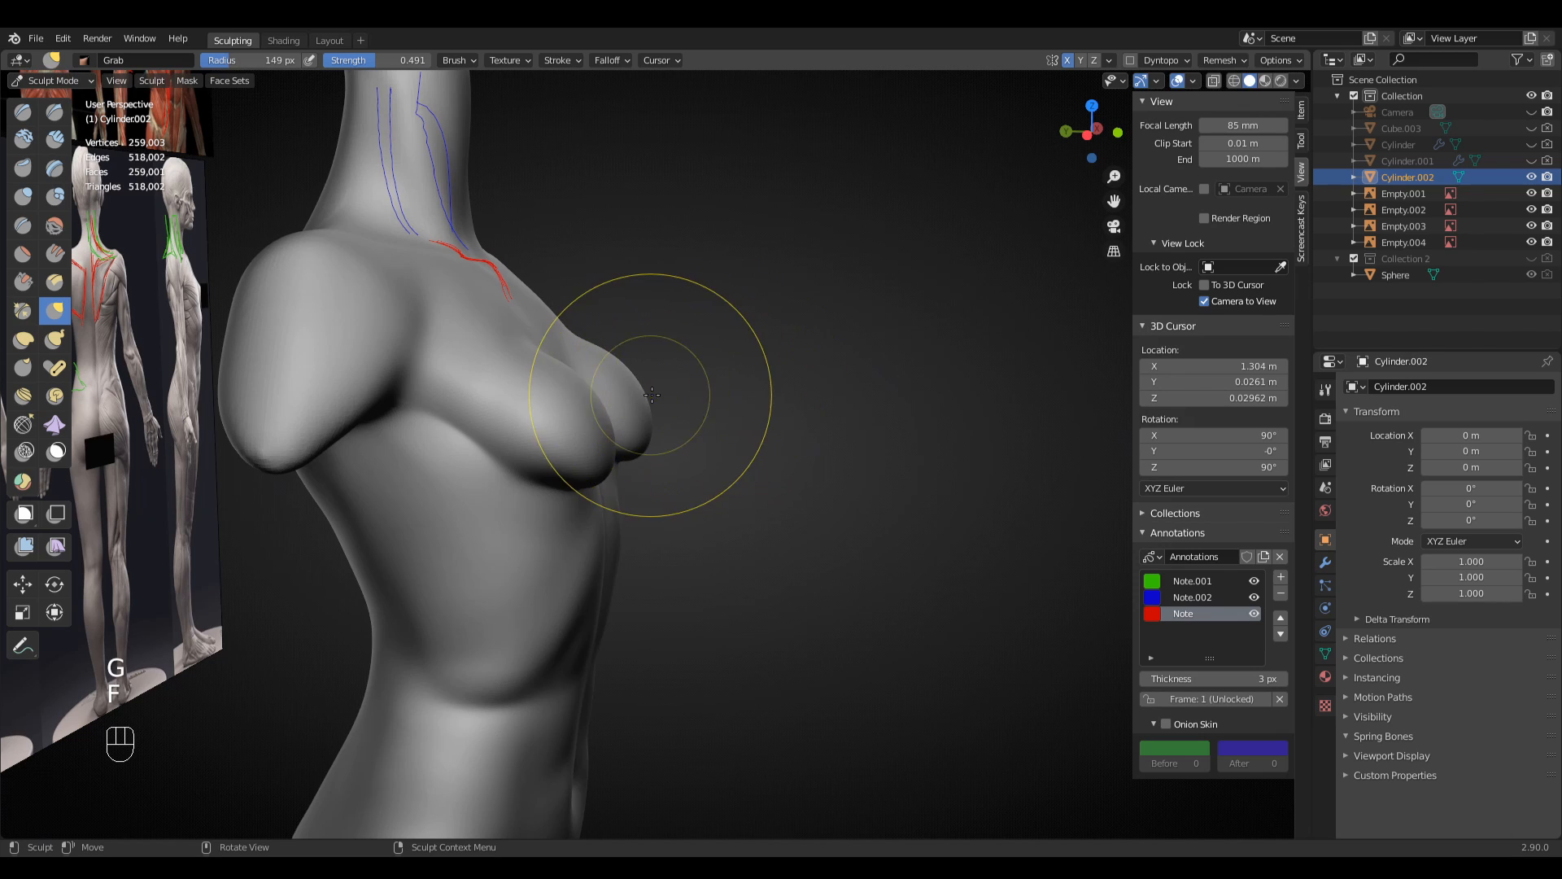
{"action": "key", "text": "f"}
{"action": "left_click", "coordinate": [652, 396]}
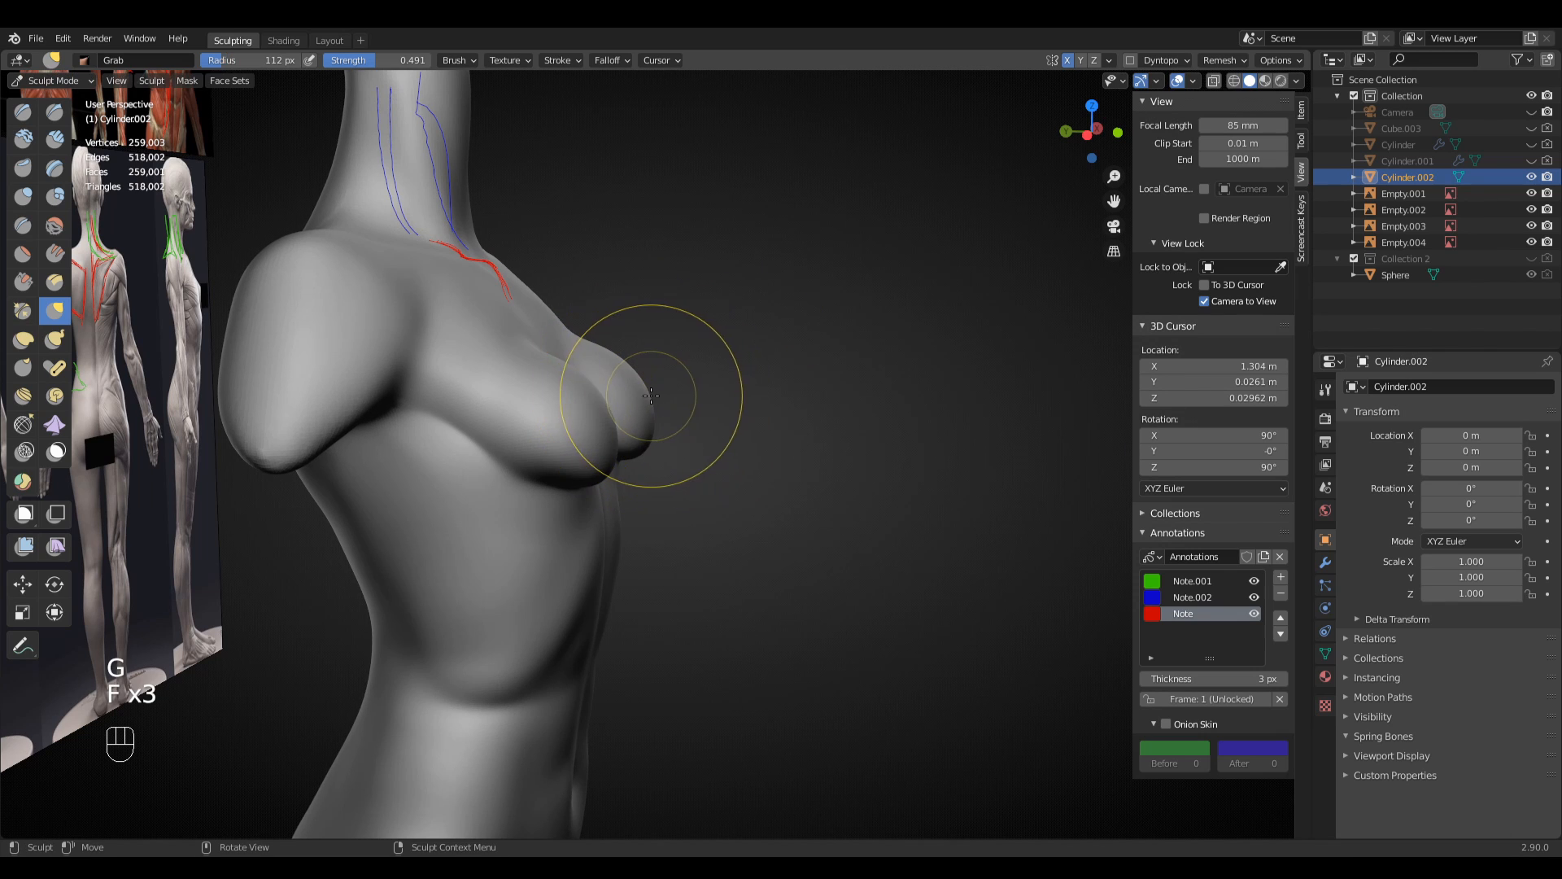
{"action": "middle_click_drag", "start_coordinate": [867, 371], "coordinate": [732, 394]}
{"action": "key", "text": "f"}
{"action": "left_click", "coordinate": [741, 392]}
- Adjust the overall breast shape from angled front views with the Grab brush, enlarging it to about 196 px
{"action": "mouse_move", "coordinate": [883, 342]}
{"action": "middle_mouse_down"}
{"action": "mouse_move", "coordinate": [794, 379]}
{"action": "mouse_move", "coordinate": [760, 314]}
{"action": "mouse_move", "coordinate": [737, 375]}
{"action": "mouse_move", "coordinate": [826, 362]}
{"action": "middle_mouse_up"}
{"action": "key", "text": "f"}
{"action": "left_click", "coordinate": [782, 345]}
{"action": "key", "text": "f"}
{"action": "key", "text": "f"}
{"action": "left_click", "coordinate": [724, 371]}
{"action": "key", "text": "f"}
{"action": "left_click", "coordinate": [781, 357]}
{"action": "middle_click_drag", "start_coordinate": [717, 314], "coordinate": [744, 320]}
{"action": "key", "text": "f"}
{"action": "left_click", "coordinate": [701, 319]}
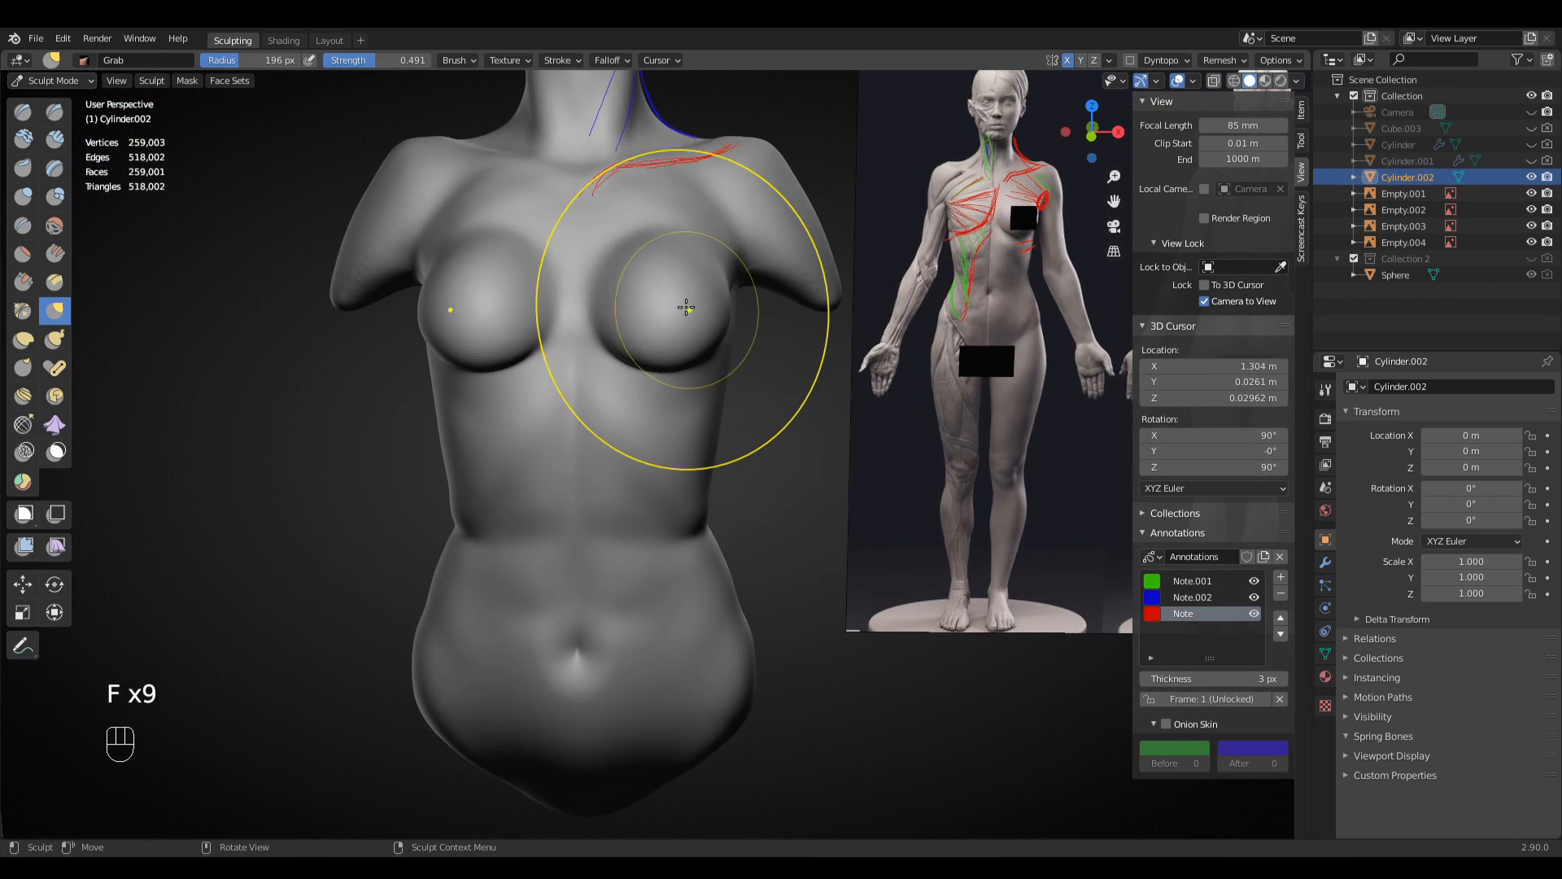
{"action": "left_click_drag", "start_coordinate": [686, 307], "coordinate": [650, 261]}
- Refine the torso forms in the front view with the Grab brush, reducing it to about 130 px
{"action": "middle_click_drag", "start_coordinate": [734, 319], "coordinate": [859, 400], "text": "ctrl"}
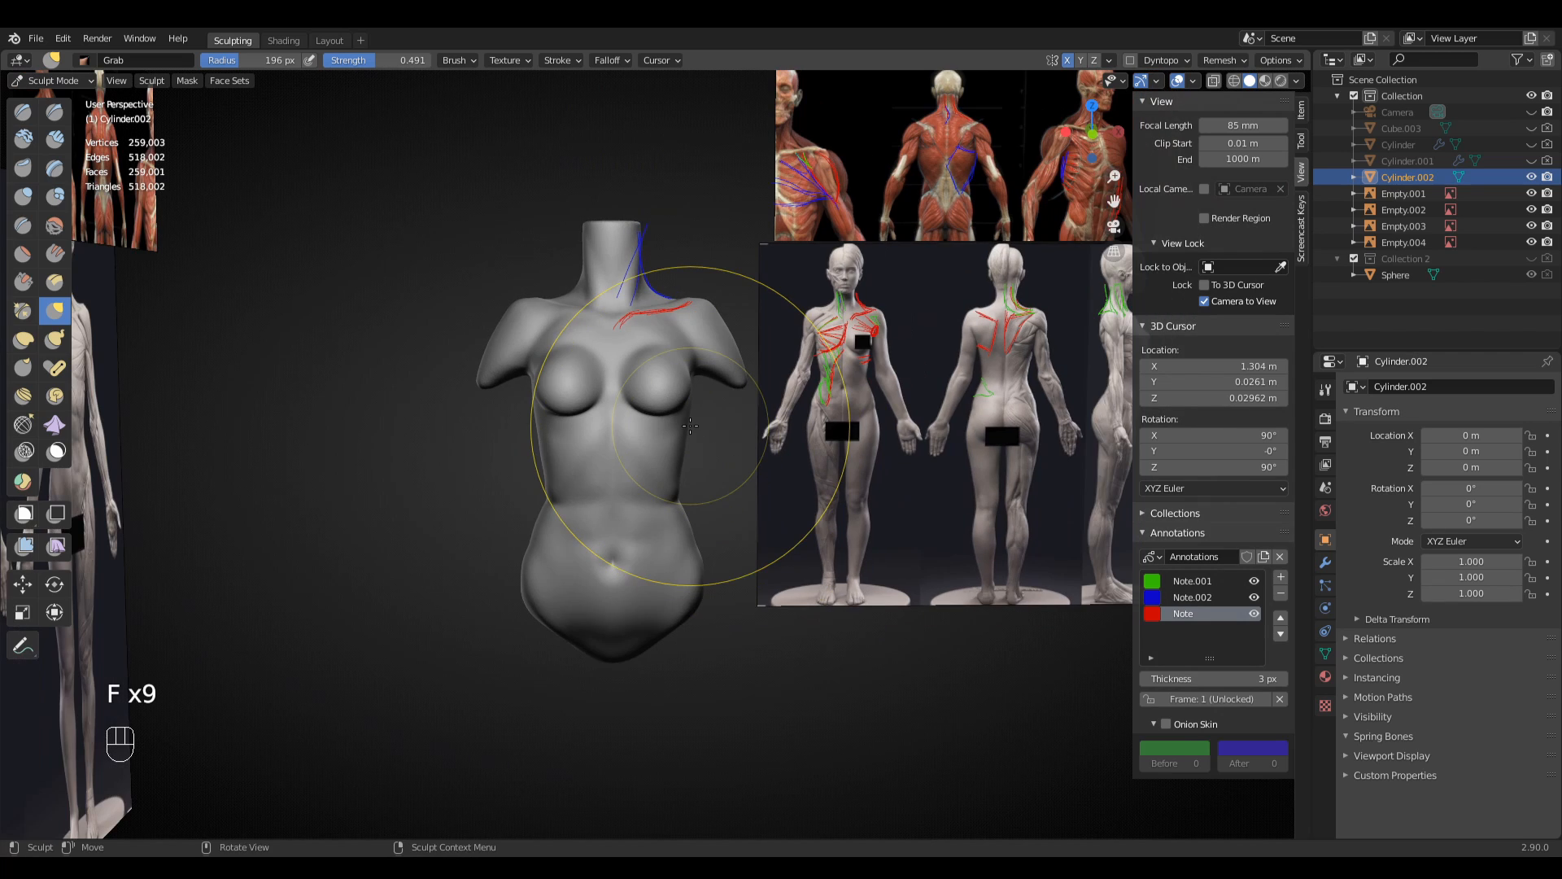
{"action": "key", "text": "KP_1"}
{"action": "mouse_move", "coordinate": [1007, 397]}
{"action": "middle_mouse_down", "text": "ctrl"}
{"action": "mouse_move", "coordinate": [851, 365]}
{"action": "mouse_move", "coordinate": [493, 443]}
{"action": "middle_mouse_up", "text": "ctrl"}
{"action": "key", "text": "f"}
{"action": "left_click", "coordinate": [807, 359]}
{"action": "key", "text": "f"}
{"action": "key", "text": "f"}
{"action": "left_click", "coordinate": [521, 403]}
{"action": "key", "text": "f"}
{"action": "left_click", "coordinate": [521, 394]}
{"action": "key", "text": "f"}
{"action": "left_click", "coordinate": [541, 407]}
{"action": "left_click_drag", "start_coordinate": [547, 383], "coordinate": [543, 377]}
- Examine the lower abdomen and pelvis of the torso against the front body reference
{"action": "mouse_move", "coordinate": [543, 377]}
{"action": "middle_mouse_down"}
{"action": "mouse_move", "coordinate": [570, 420]}
{"action": "mouse_move", "coordinate": [496, 431]}
{"action": "middle_mouse_up"}
{"action": "middle_click_drag", "start_coordinate": [464, 415], "coordinate": [530, 410]}
{"action": "middle_click_drag", "start_coordinate": [505, 549], "coordinate": [661, 395], "text": "shift"}
{"action": "middle_click_drag", "start_coordinate": [661, 396], "coordinate": [671, 301], "text": "ctrl"}
{"action": "middle_click_drag", "start_coordinate": [643, 407], "coordinate": [582, 440]}
{"action": "middle_click_drag", "start_coordinate": [602, 447], "coordinate": [736, 448]}
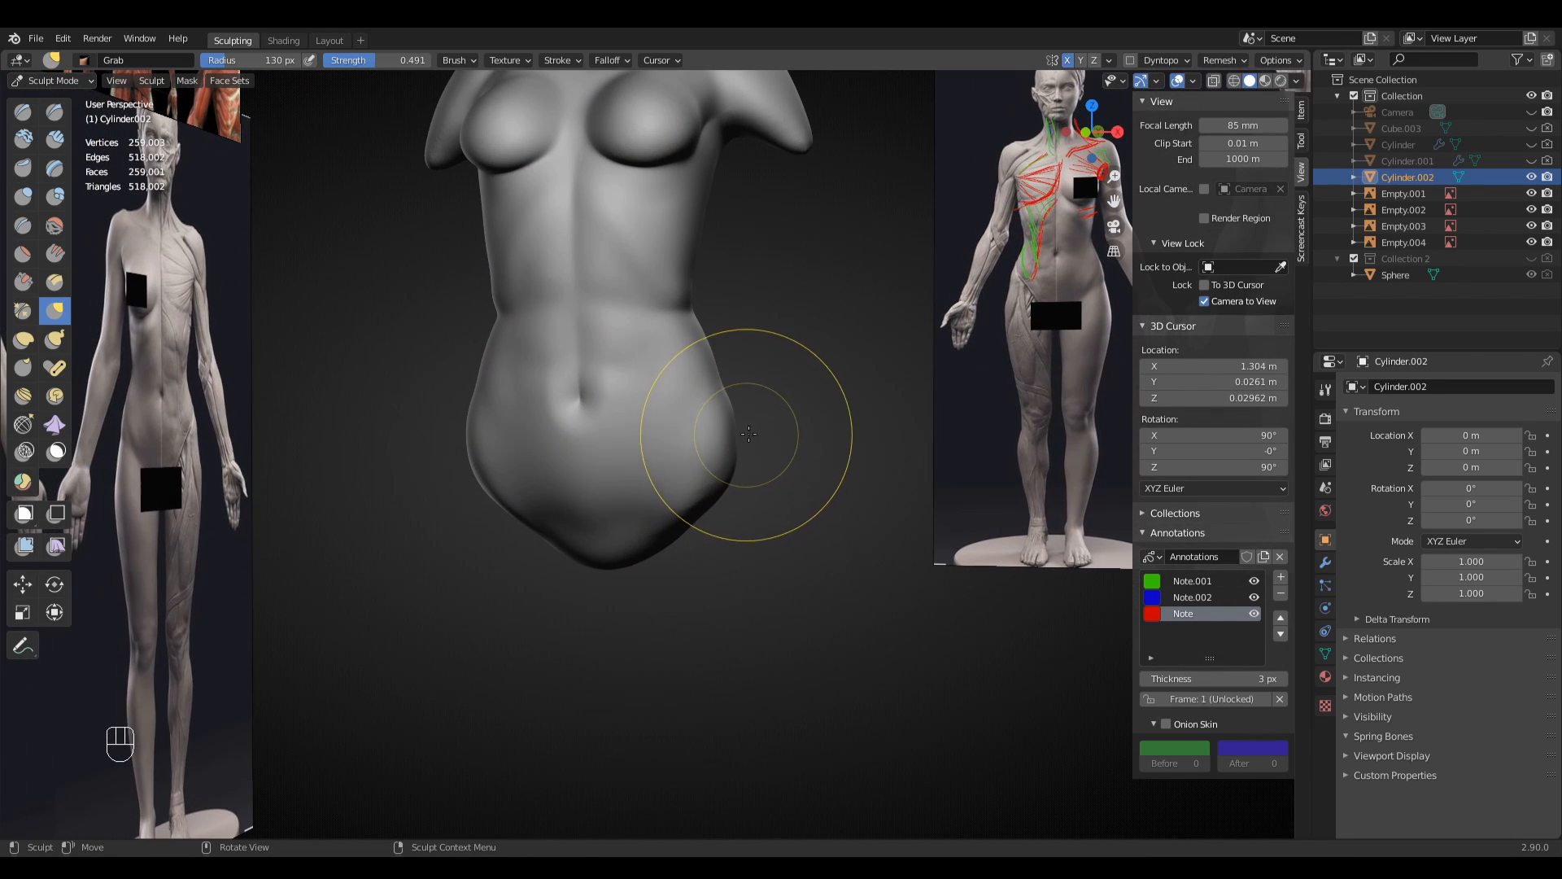
{"action": "mouse_move", "coordinate": [925, 348]}
{"action": "middle_mouse_down", "text": "shift"}
{"action": "mouse_move", "coordinate": [802, 594]}
{"action": "mouse_move", "coordinate": [925, 366]}
{"action": "middle_mouse_up", "text": "shift"}
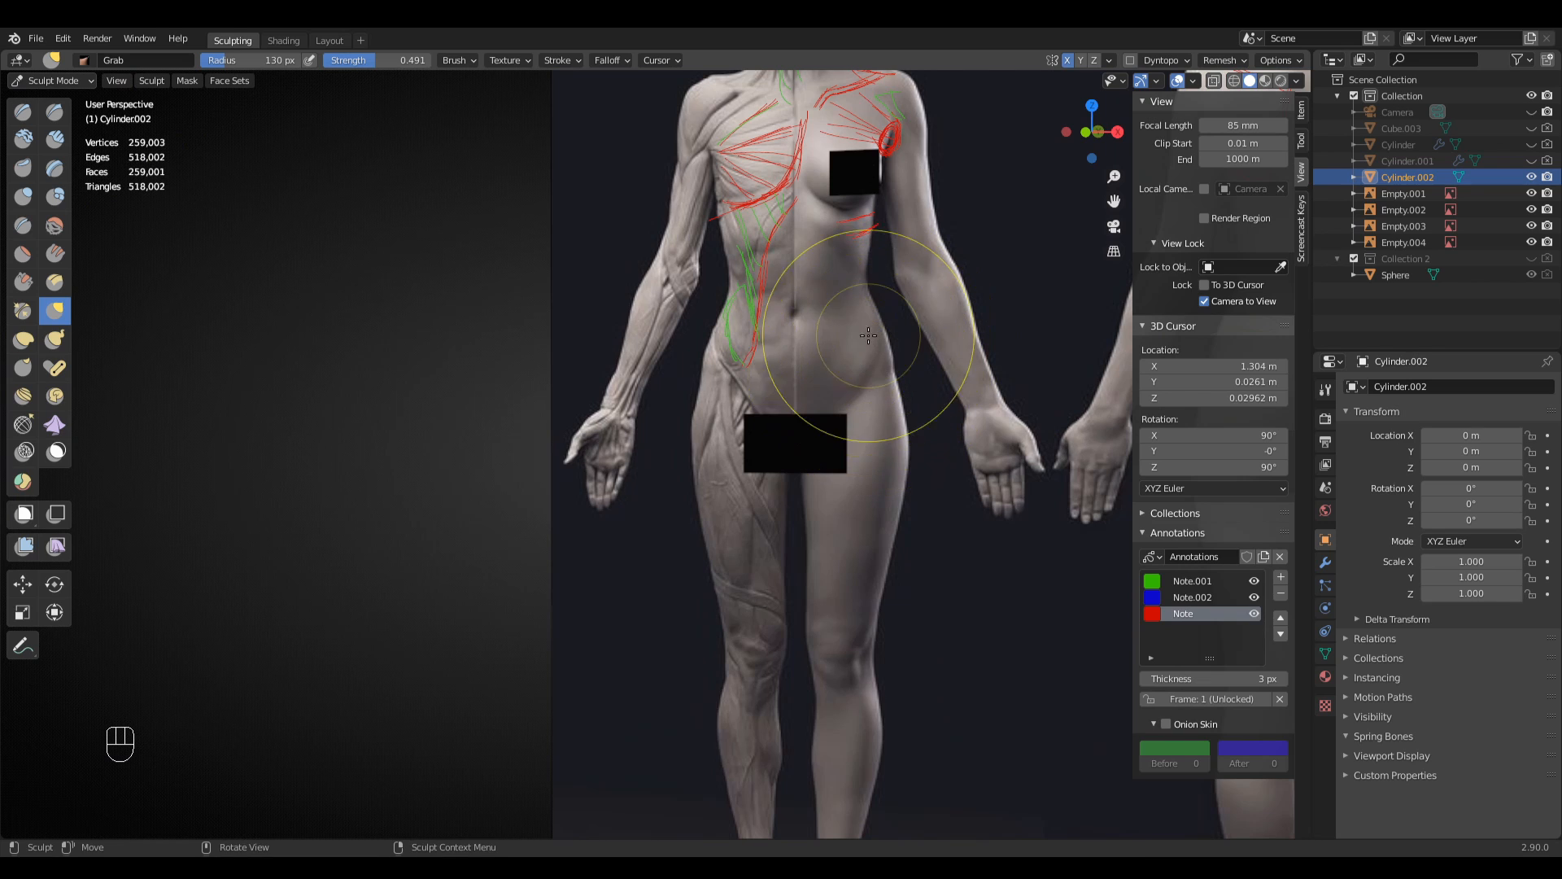
{"action": "mouse_move", "coordinate": [777, 524]}
{"action": "middle_mouse_down", "text": "shift"}
{"action": "mouse_move", "coordinate": [981, 381]}
{"action": "mouse_move", "coordinate": [407, 607]}
{"action": "mouse_move", "coordinate": [984, 415]}
{"action": "middle_mouse_up", "text": "shift"}
- Define the diagonal hip-to-groin ridges on both sides of the pelvis with the inverted Crease brush at about 69–81 px
{"action": "key", "text": "shift+c"}
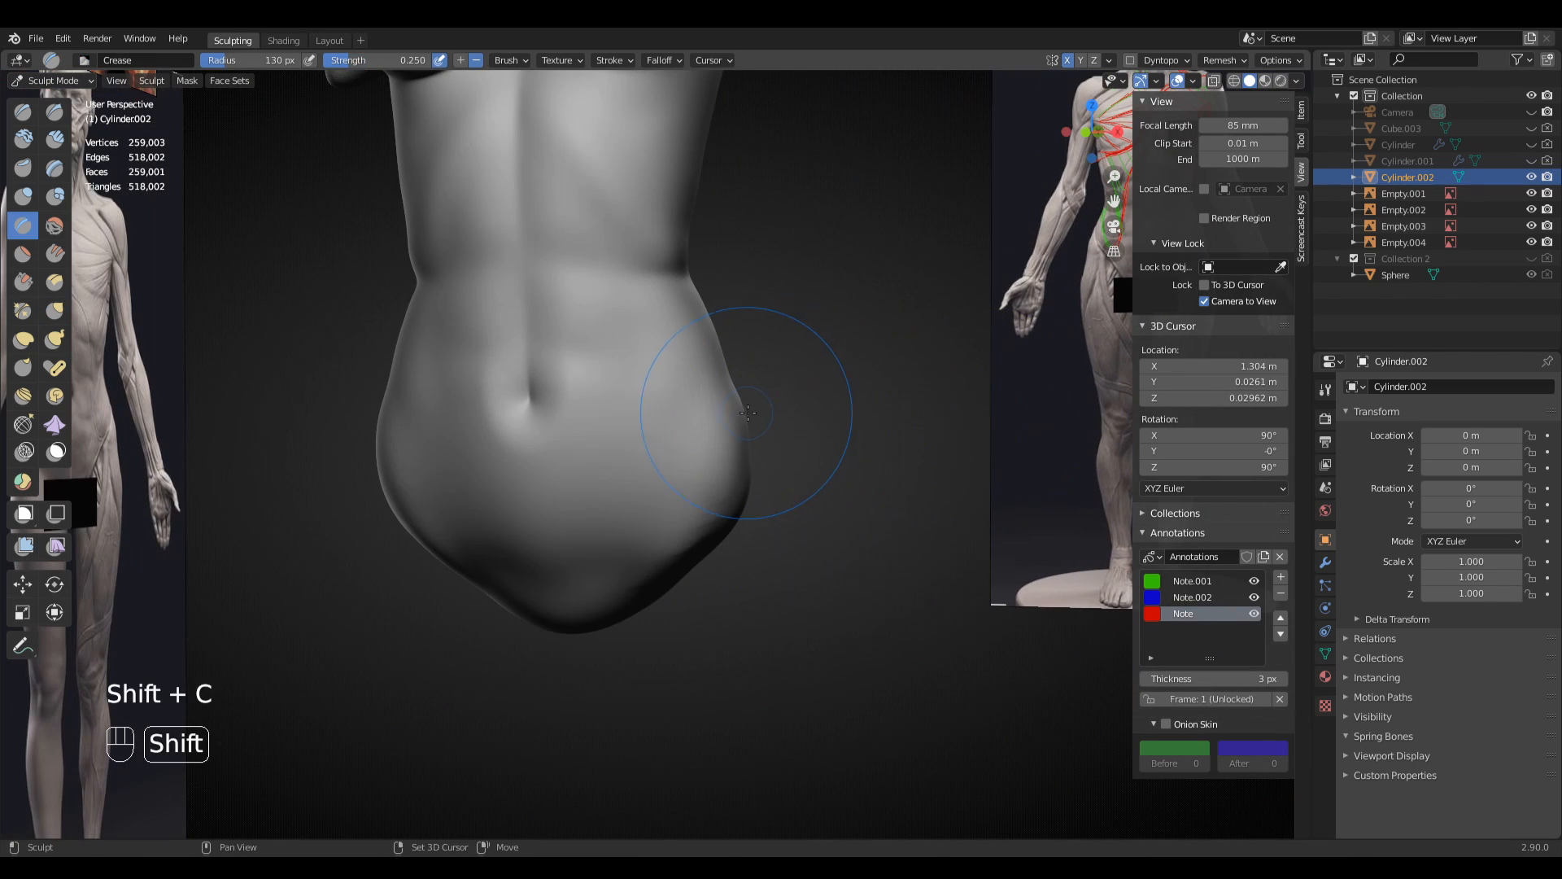
{"action": "key", "text": "f"}
{"action": "left_click", "coordinate": [716, 426]}
{"action": "key", "text": "f"}
{"action": "left_click", "coordinate": [649, 542]}
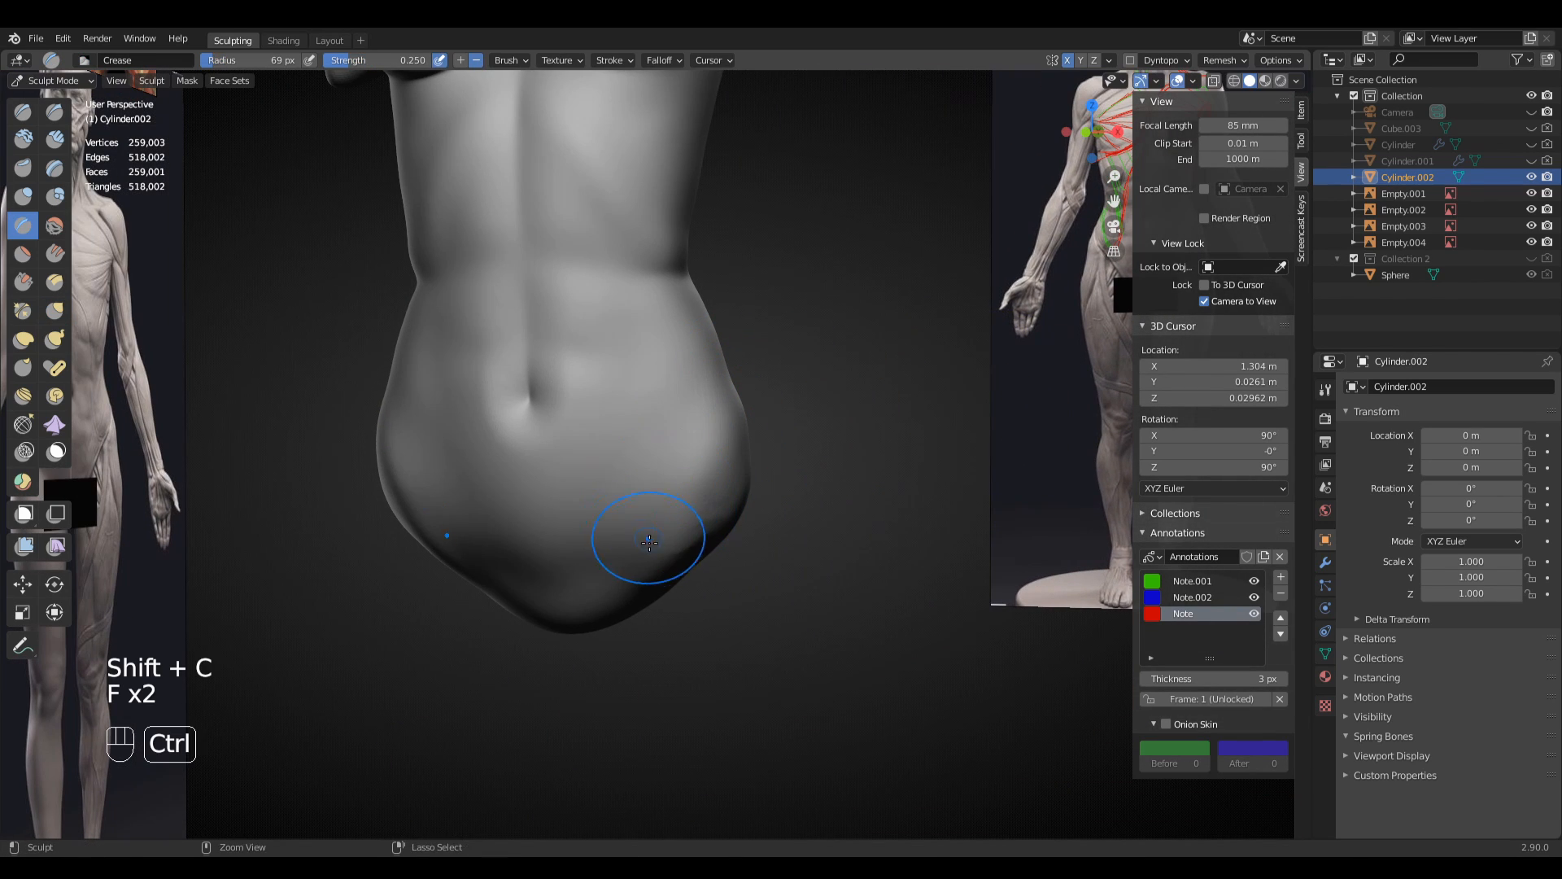
{"action": "middle_click_drag", "start_coordinate": [706, 517], "coordinate": [703, 456]}
{"action": "key", "text": "f"}
{"action": "left_click", "coordinate": [713, 455]}
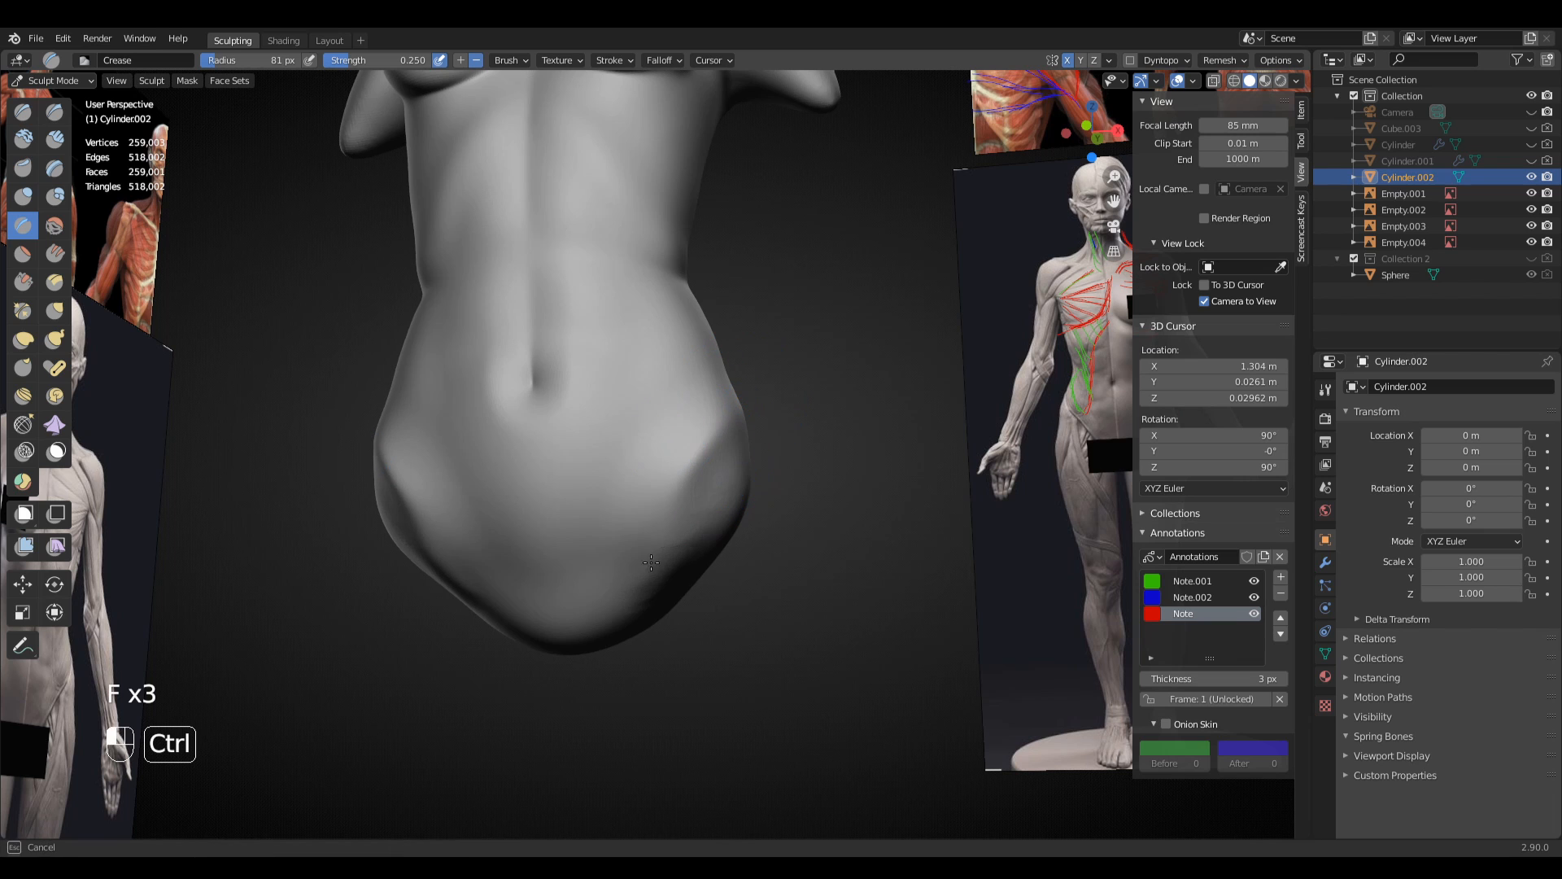
{"action": "middle_click_drag", "start_coordinate": [651, 561], "coordinate": [736, 427]}
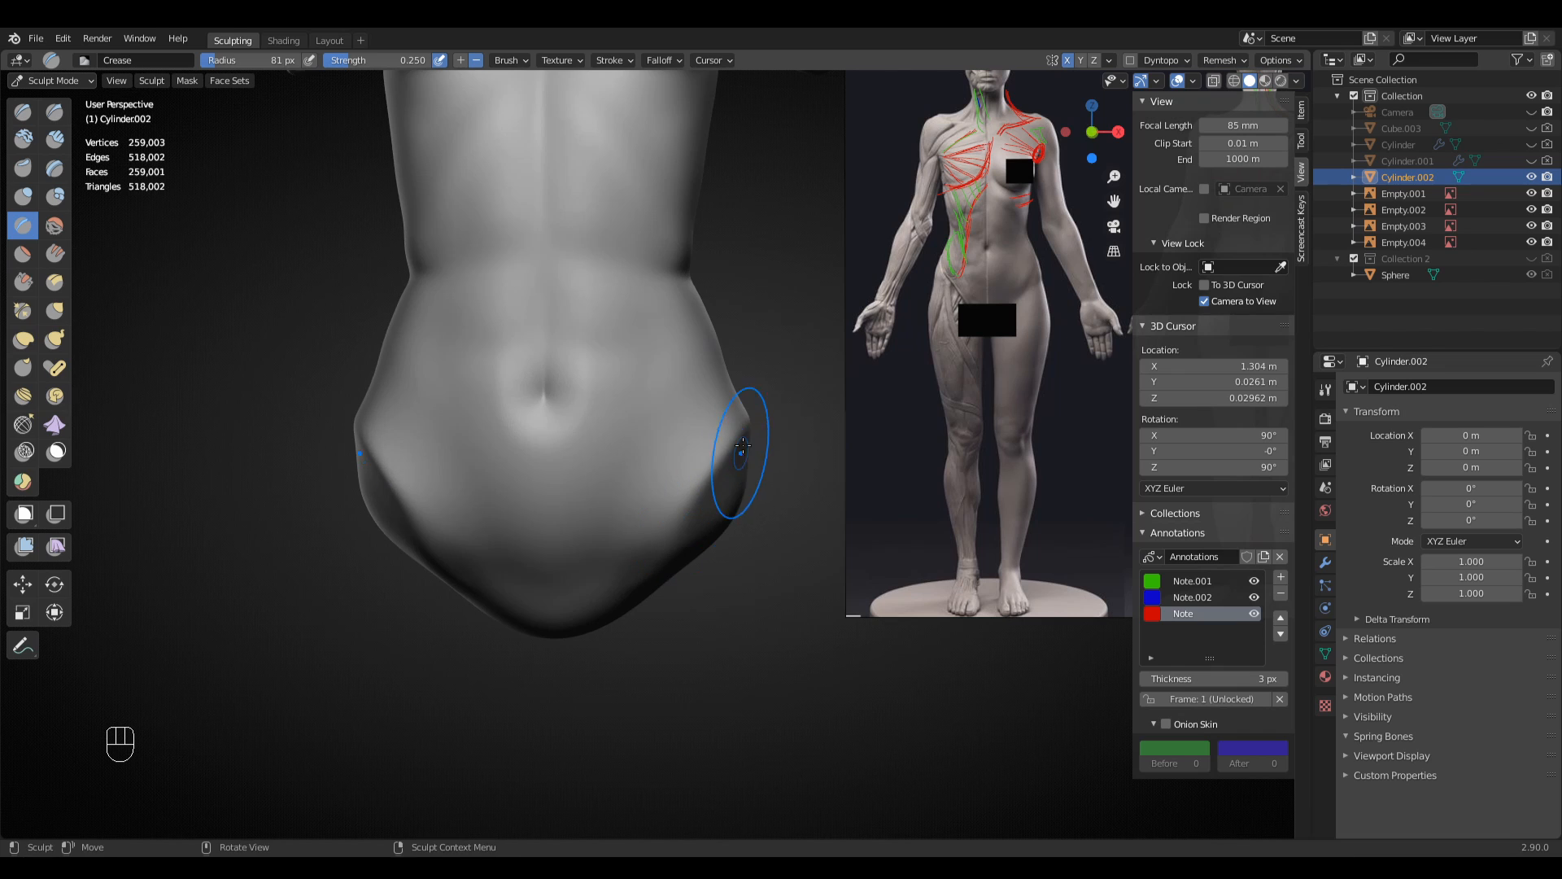
- Smooth the lower abdomen beside the hip ridges with the Clay Strips brush active at about 97 px
{"action": "scroll", "coordinate": [742, 446], "scroll_direction": "down", "scroll_amount": 2}
{"action": "key", "text": "q"}
{"action": "key", "text": "f"}
{"action": "mouse_move", "coordinate": [702, 454]}
{"action": "middle_mouse_down"}
{"action": "mouse_move", "coordinate": [650, 451]}
{"action": "mouse_move", "coordinate": [702, 417]}
{"action": "mouse_move", "coordinate": [657, 435]}
{"action": "mouse_move", "coordinate": [643, 423]}
{"action": "mouse_move", "coordinate": [673, 407]}
{"action": "mouse_move", "coordinate": [676, 438]}
{"action": "middle_mouse_up"}
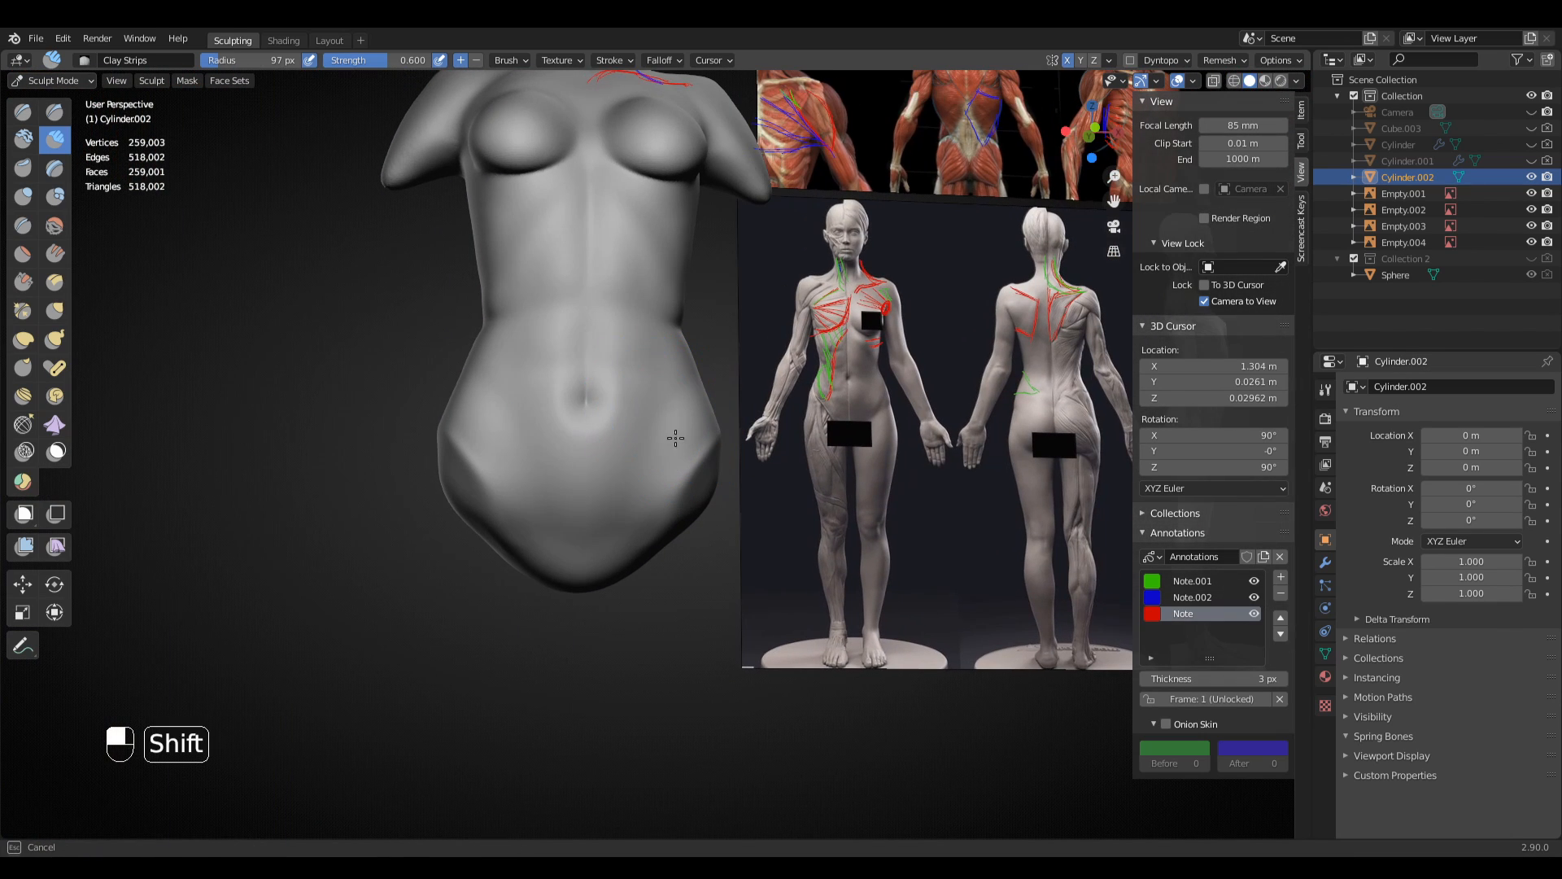
- Adjust the hip and waist outline from the front view with the Grab brush at about 123–129 px
{"action": "key", "text": "KP_1"}
{"action": "key", "text": "g"}
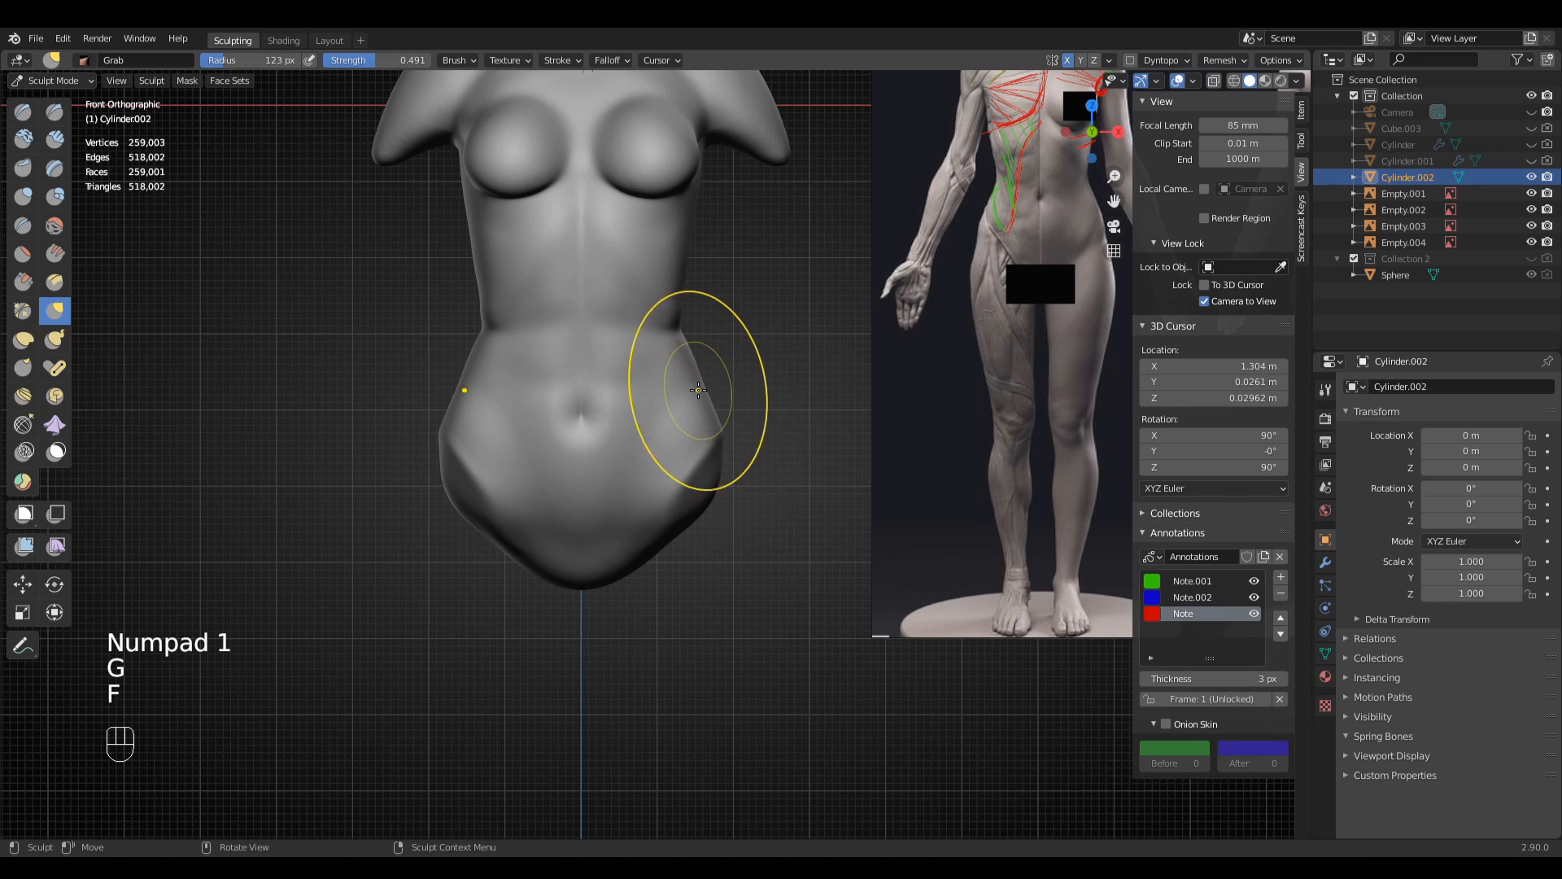
{"action": "left_click_drag", "start_coordinate": [695, 389], "coordinate": [702, 390]}
{"action": "mouse_move", "coordinate": [708, 392]}
{"action": "middle_mouse_down", "text": "ctrl"}
{"action": "mouse_move", "coordinate": [721, 305]}
{"action": "mouse_move", "coordinate": [712, 488]}
{"action": "mouse_move", "coordinate": [593, 505]}
{"action": "middle_mouse_up", "text": "ctrl"}
{"action": "key", "text": "f"}
{"action": "left_click", "coordinate": [677, 500]}
{"action": "key", "text": "f"}
{"action": "left_click", "coordinate": [550, 512]}
{"action": "key", "text": "f"}
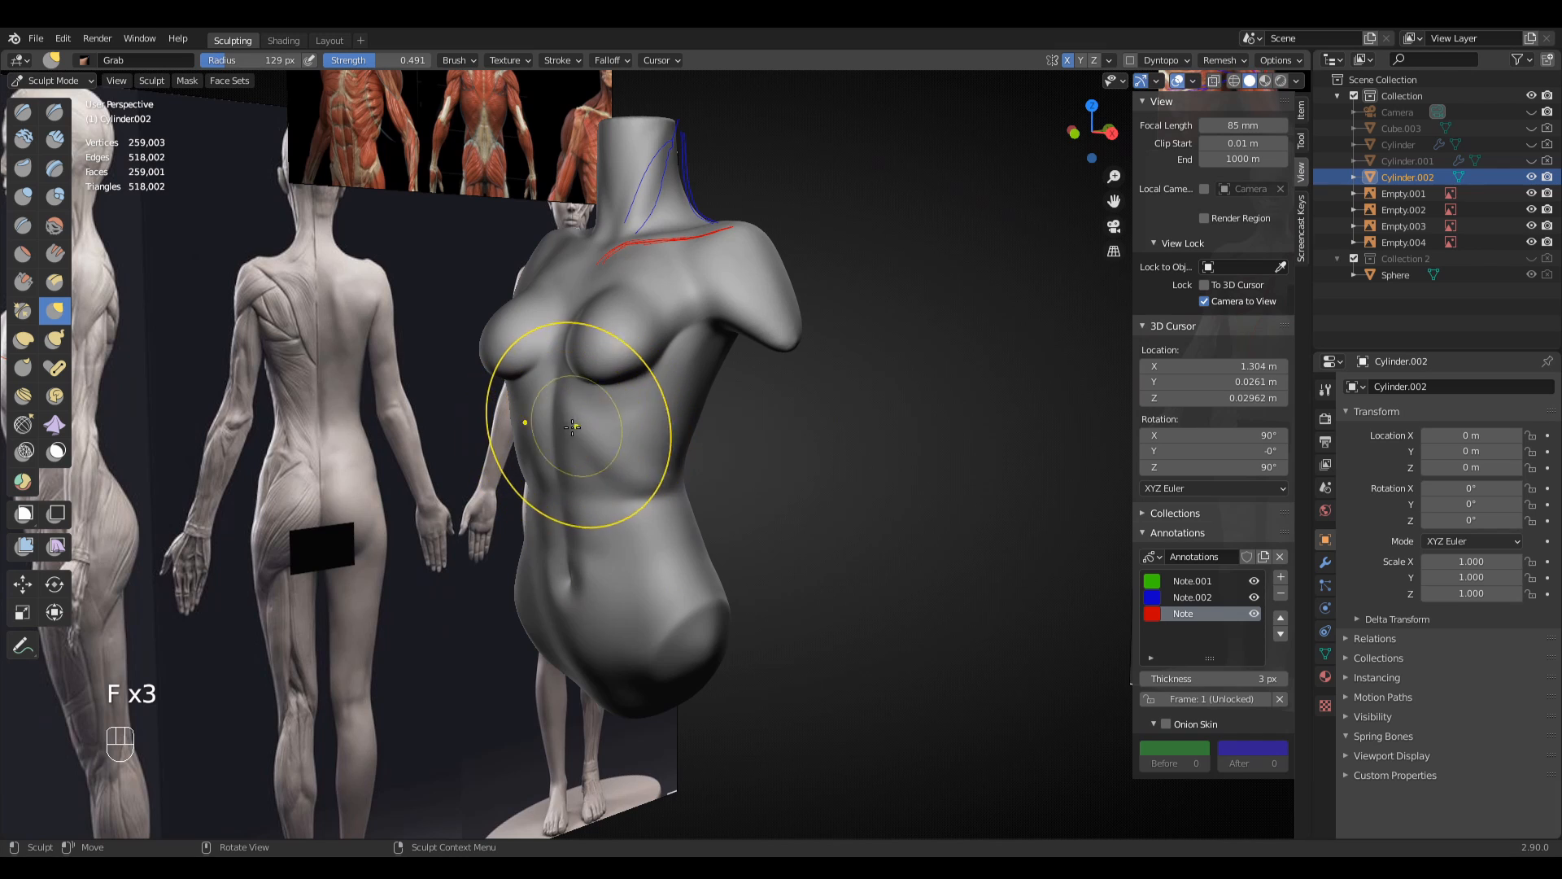
{"action": "middle_click_drag", "start_coordinate": [566, 430], "coordinate": [566, 452]}
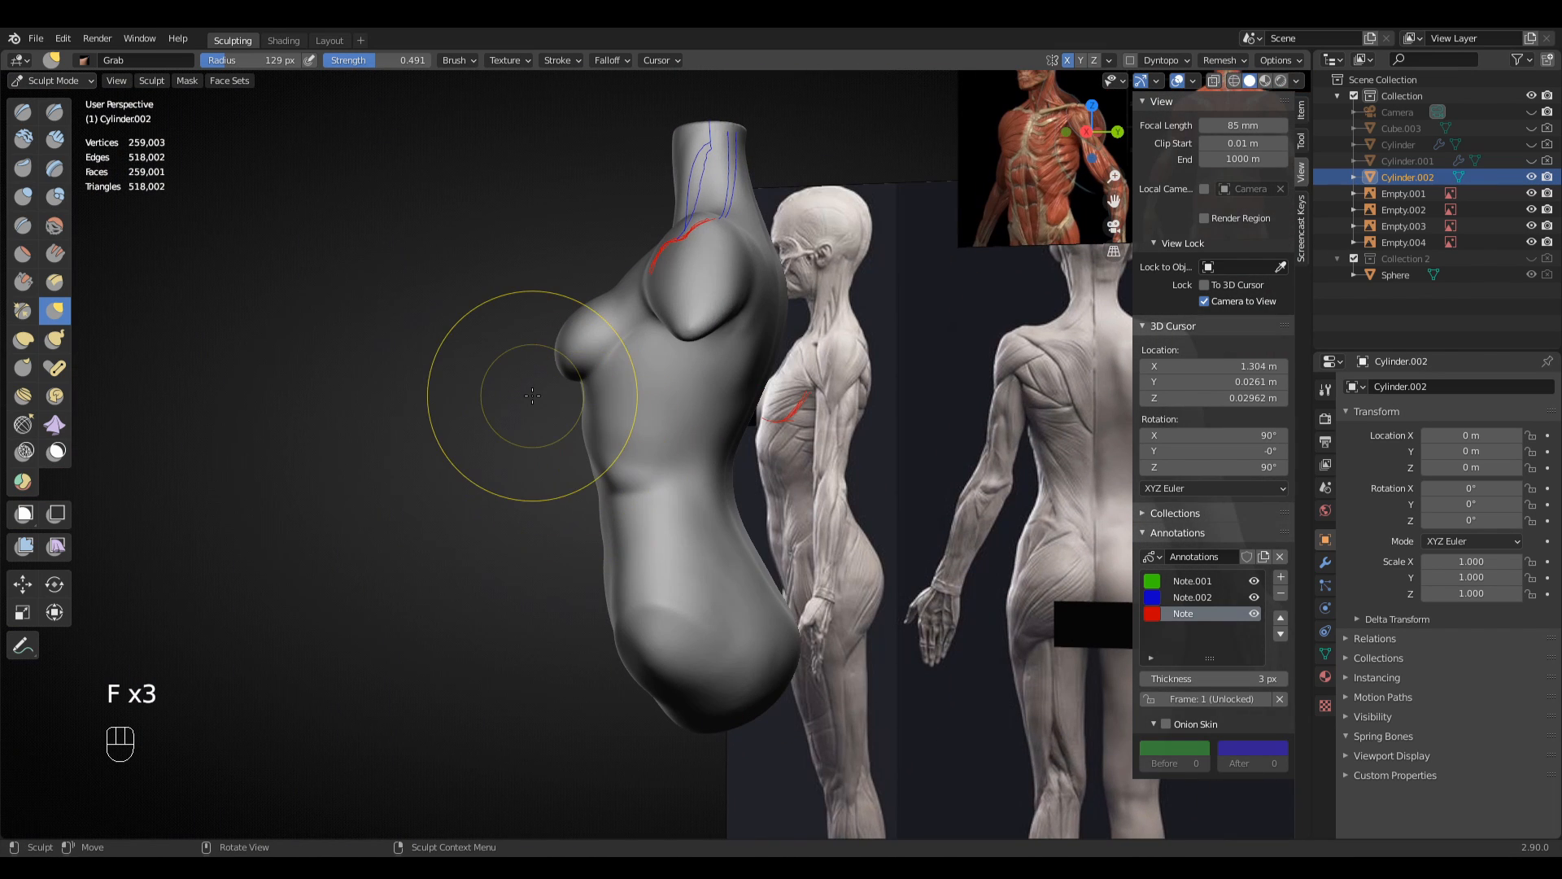
- Adjust the back and lower back profile to the side reference with the Grab brush at about 219–247 px
{"action": "key", "text": "KP_3"}
{"action": "key", "text": "g"}
{"action": "key", "text": "f"}
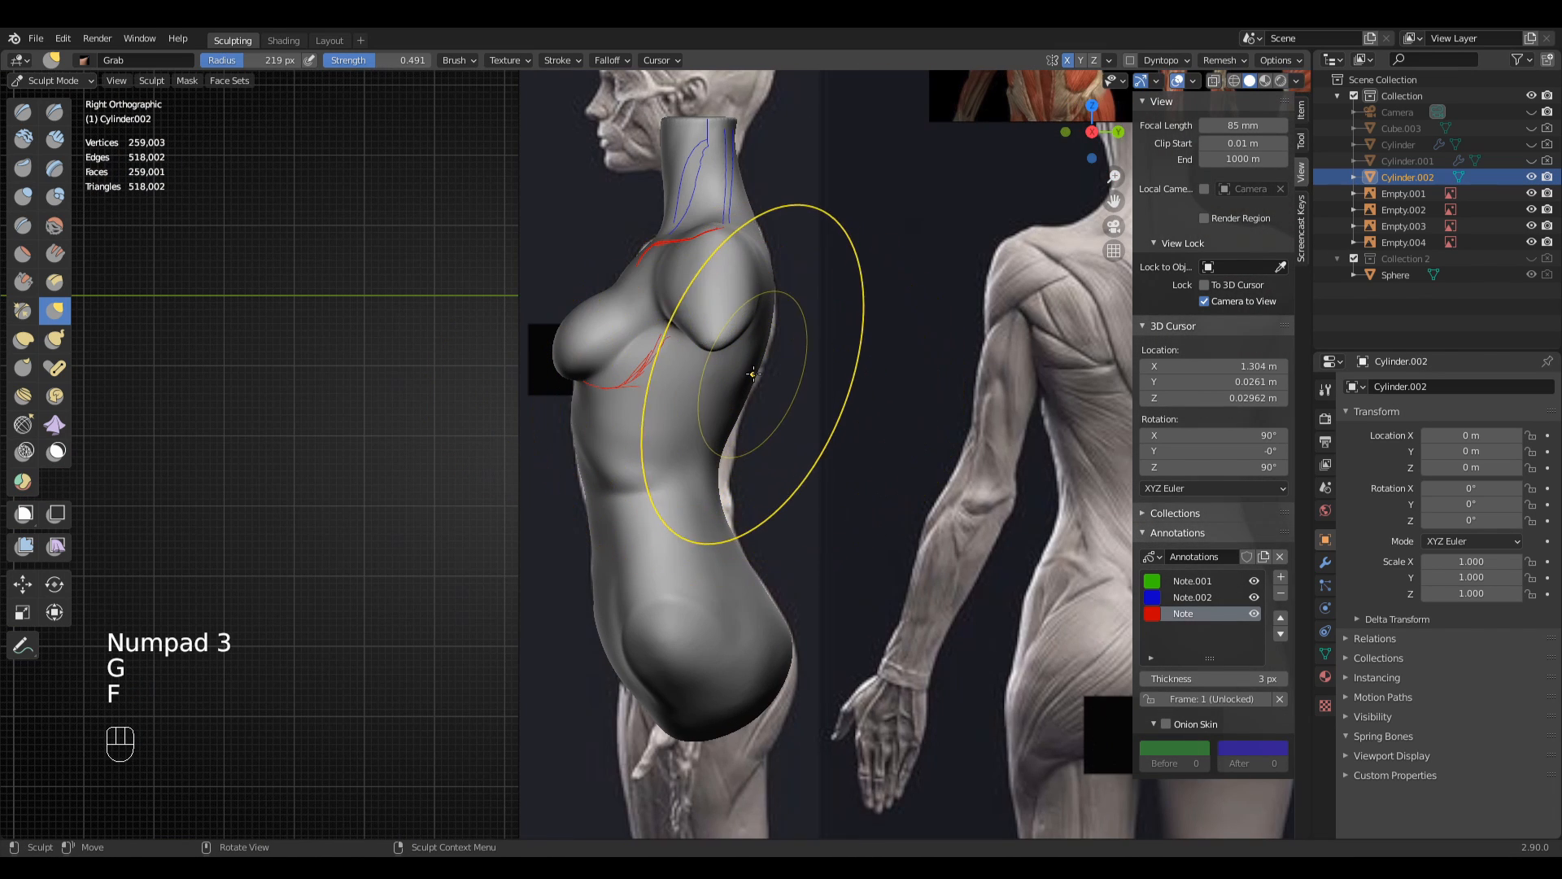
{"action": "left_click", "coordinate": [765, 431]}
{"action": "middle_click_drag", "start_coordinate": [765, 431], "coordinate": [785, 337], "text": "shift"}
{"action": "key", "text": "f"}
{"action": "left_click", "coordinate": [789, 487]}
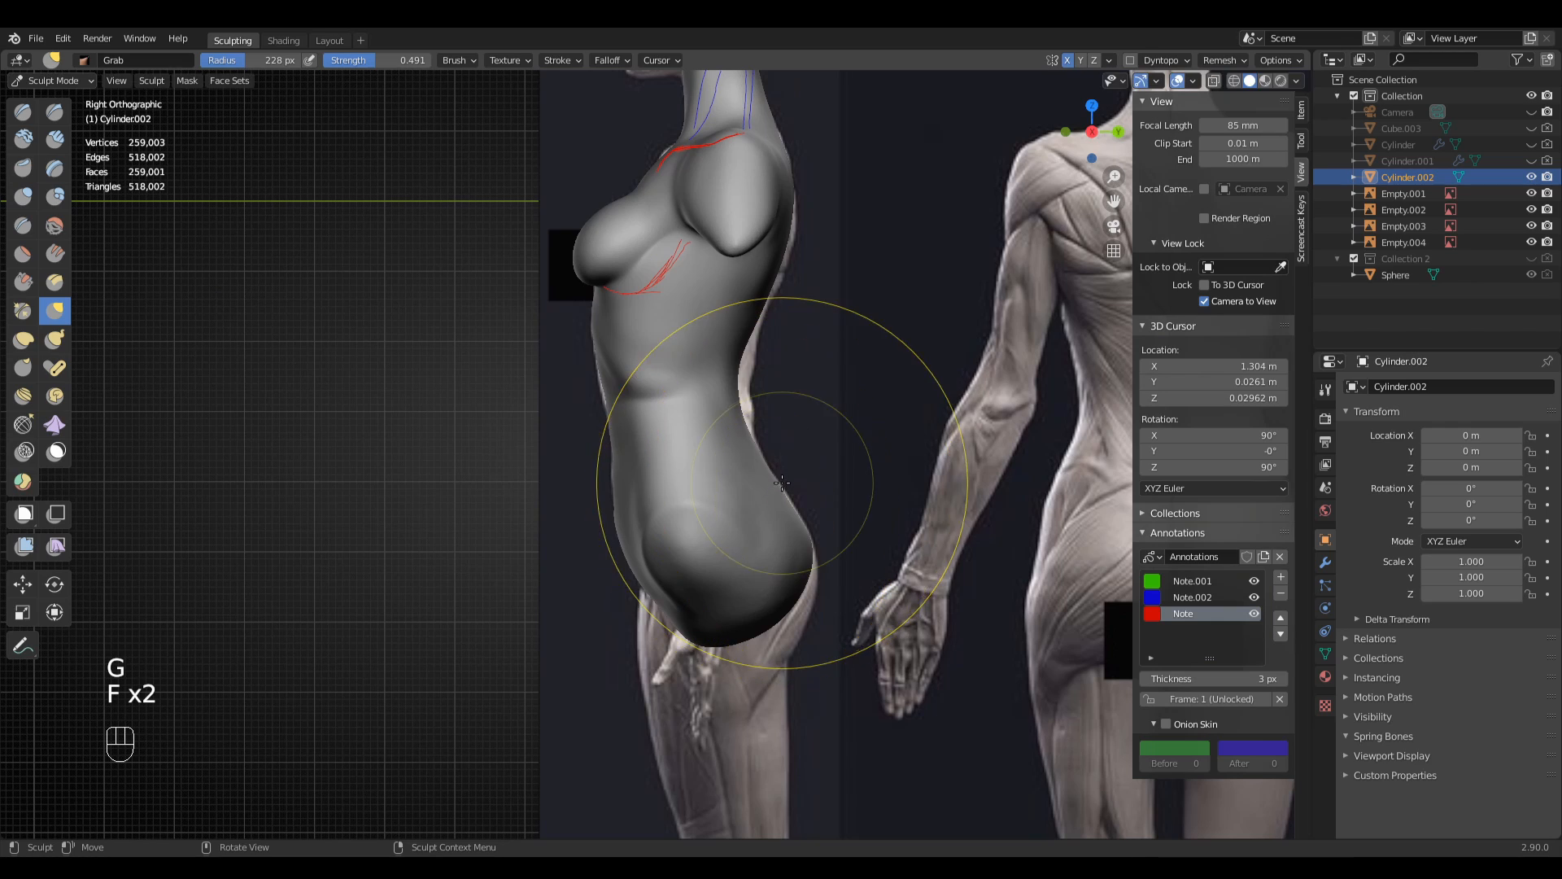
{"action": "key", "text": "f"}
{"action": "left_click", "coordinate": [768, 396]}
- Refine the upper back profile with the Grab brush at about 185 px and compare the torso with the front reference
{"action": "middle_click_drag", "start_coordinate": [731, 402], "coordinate": [722, 402], "text": "ctrl"}
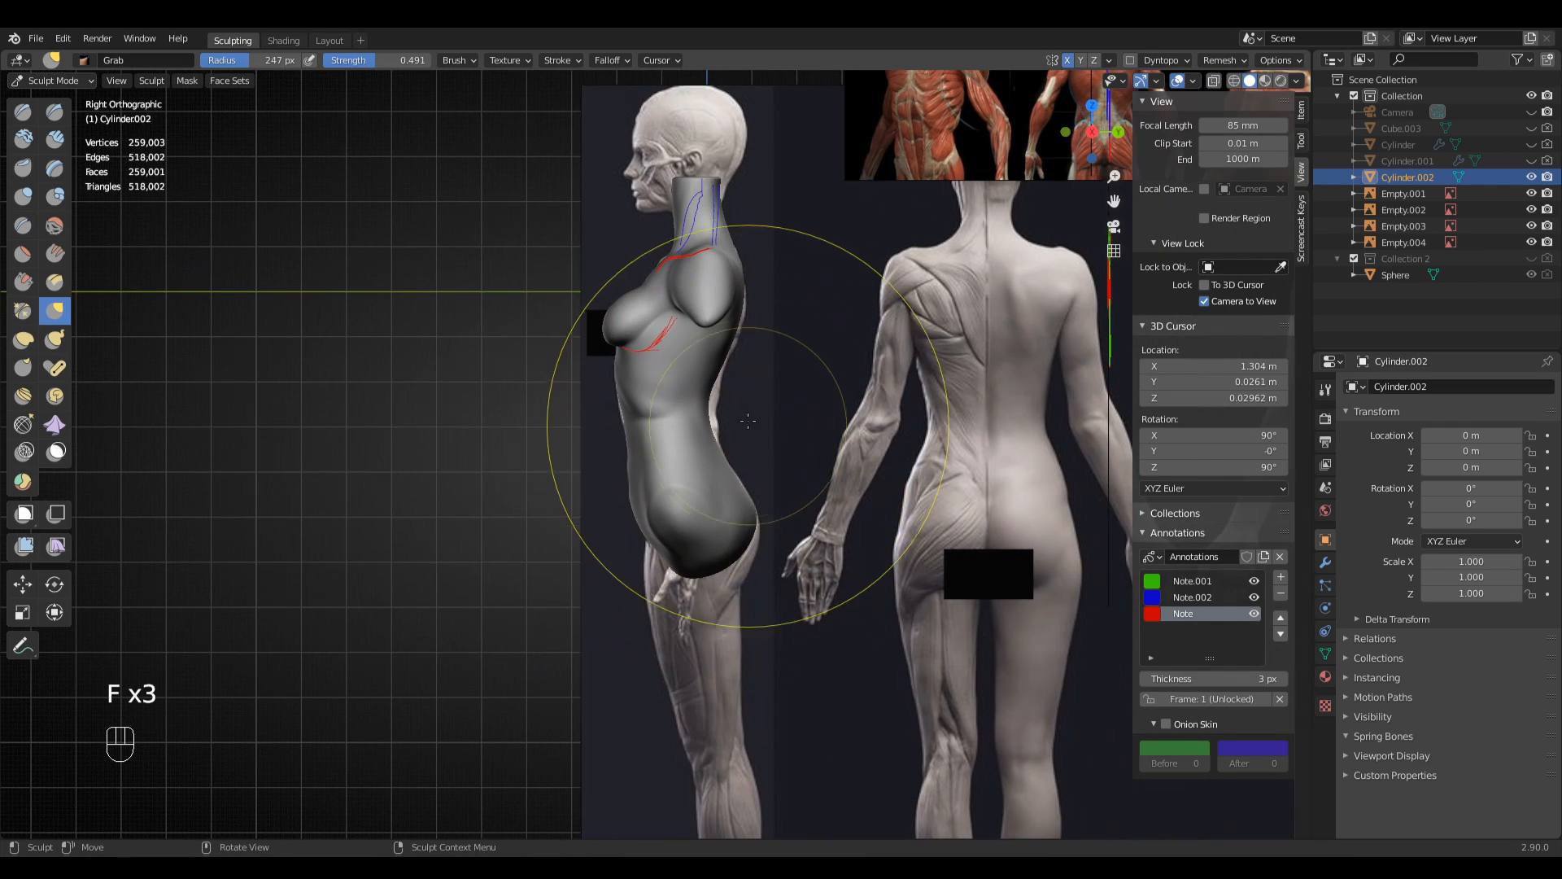
{"action": "key", "text": "f"}
{"action": "left_click", "coordinate": [743, 300]}
{"action": "mouse_move", "coordinate": [743, 299]}
{"action": "middle_mouse_down"}
{"action": "mouse_move", "coordinate": [796, 408]}
{"action": "mouse_move", "coordinate": [682, 380]}
{"action": "middle_mouse_up"}
{"action": "key", "text": "f"}
{"action": "left_click", "coordinate": [740, 407]}
{"action": "middle_click_drag", "start_coordinate": [704, 377], "coordinate": [610, 423], "text": "shift"}
{"action": "key", "text": "KP_1"}
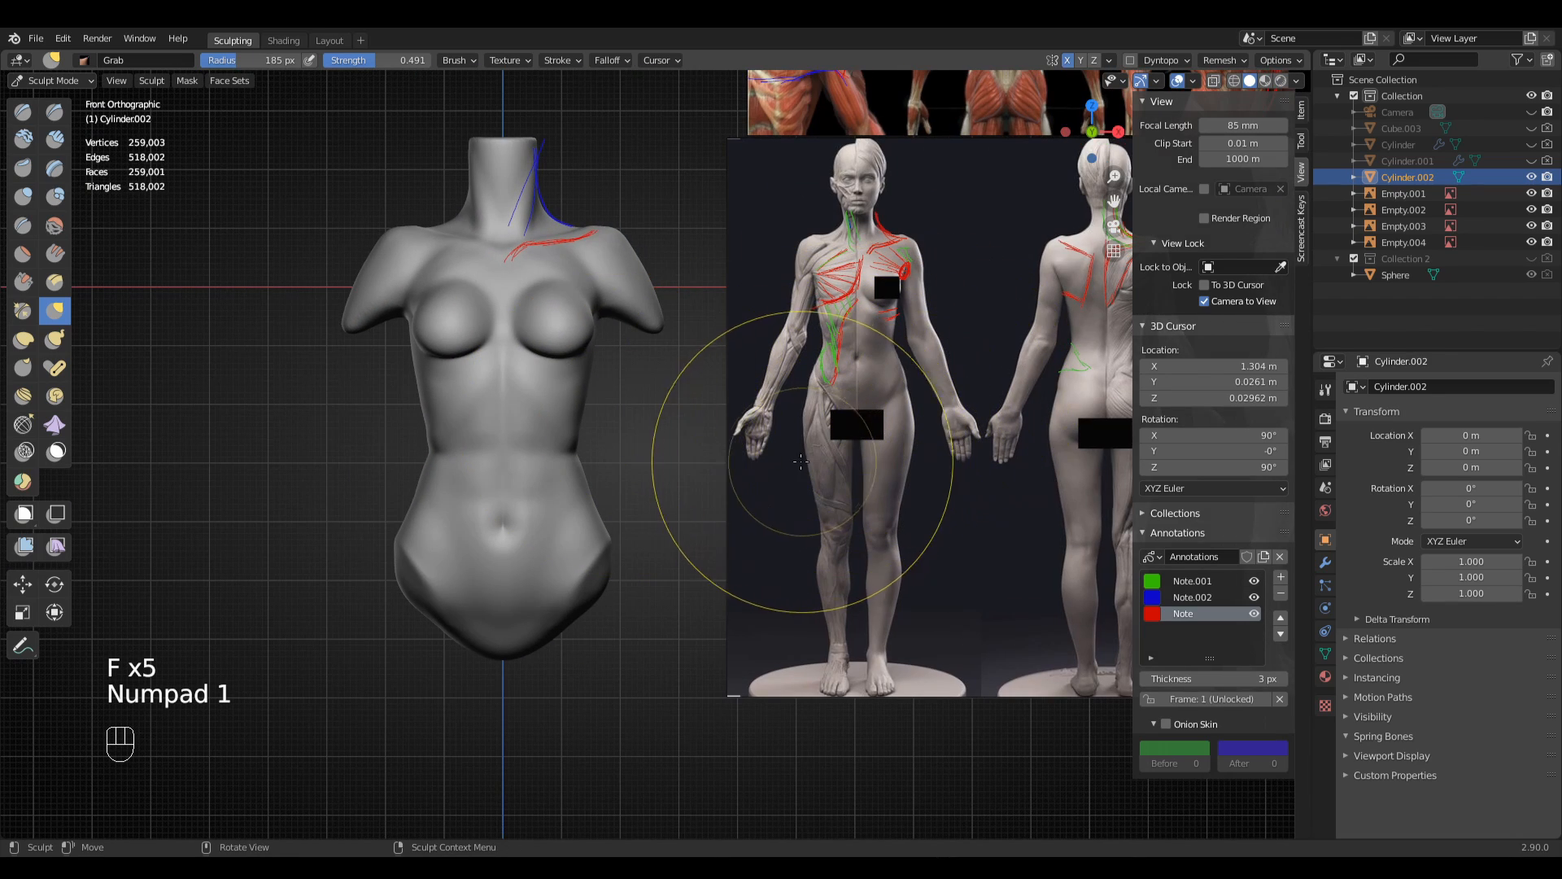
- Adjust the upper chest and breast form from an angled front view with the Grab brush at about 160 px
{"action": "middle_click_drag", "start_coordinate": [683, 341], "coordinate": [728, 480], "text": "shift"}
{"action": "middle_click_drag", "start_coordinate": [610, 521], "coordinate": [587, 496]}
{"action": "middle_click_drag", "start_coordinate": [582, 484], "coordinate": [623, 471]}
{"action": "key", "text": "g"}
{"action": "key", "text": "f"}
{"action": "left_click", "coordinate": [549, 462]}
{"action": "key", "text": "f"}
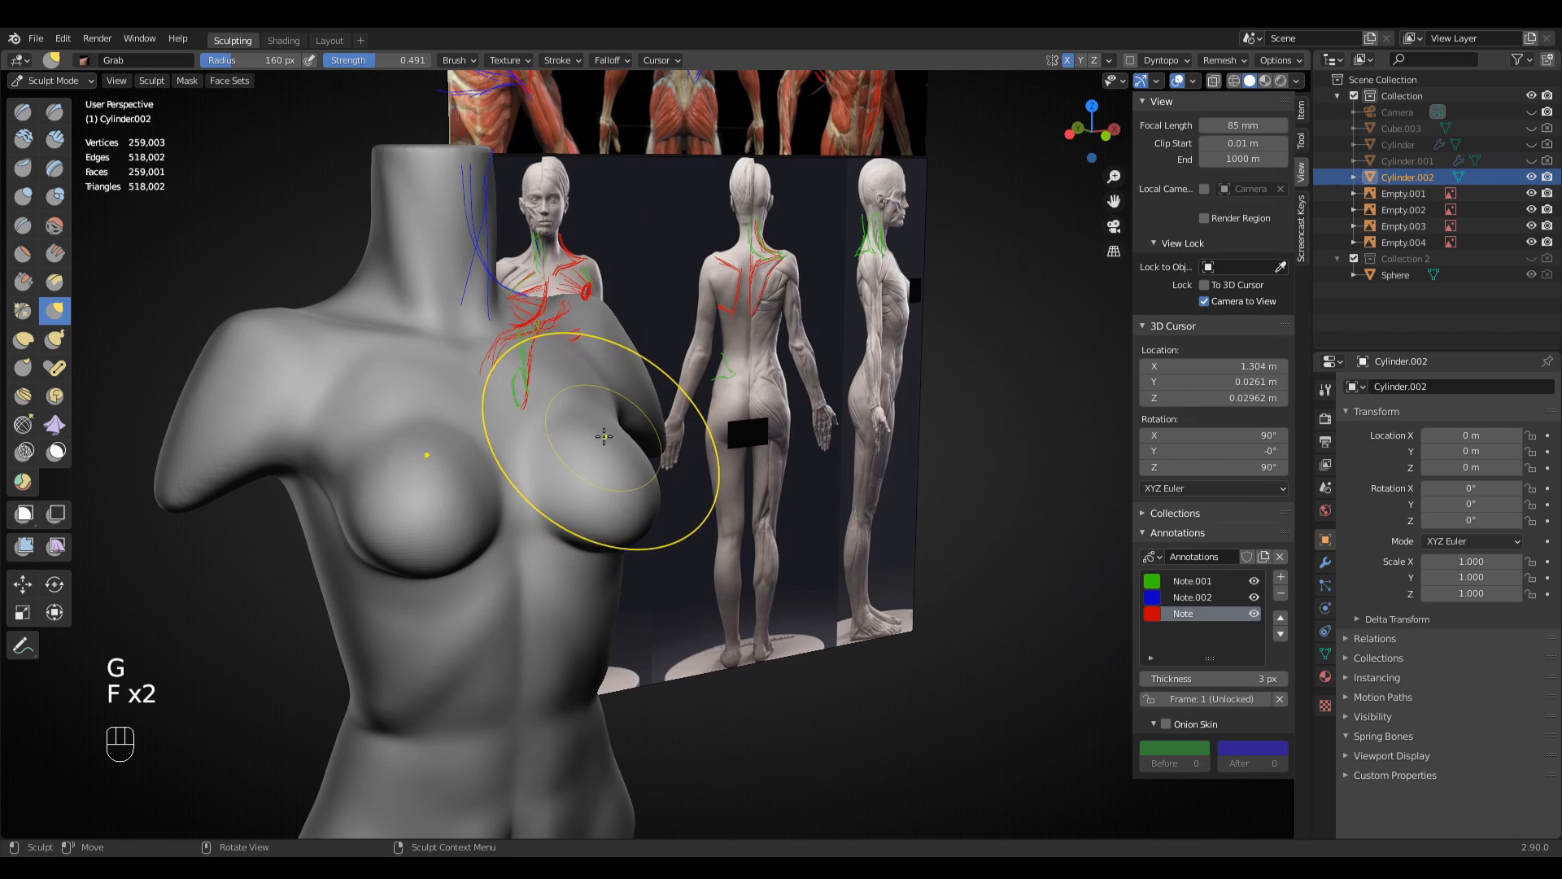
{"action": "key", "text": "f"}
{"action": "left_click_drag", "start_coordinate": [577, 405], "coordinate": [579, 400]}
- Refine the breast shape from further angled views, varying the Grab brush radius
{"action": "mouse_move", "coordinate": [639, 425]}
{"action": "middle_mouse_down"}
{"action": "mouse_move", "coordinate": [516, 436]}
{"action": "mouse_move", "coordinate": [708, 488]}
{"action": "middle_mouse_up"}
{"action": "key", "text": "f"}
{"action": "left_click", "coordinate": [600, 442]}
{"action": "key", "text": "f"}
{"action": "left_click", "coordinate": [729, 488]}
{"action": "mouse_move", "coordinate": [631, 455]}
{"action": "middle_mouse_down"}
{"action": "mouse_move", "coordinate": [615, 519]}
{"action": "mouse_move", "coordinate": [488, 389]}
{"action": "mouse_move", "coordinate": [554, 389]}
{"action": "middle_mouse_up"}
{"action": "key", "text": "f"}
{"action": "left_click", "coordinate": [608, 519]}
- Adjust the chest and breast profile from the side with the Grab brush at about 147 px
{"action": "key", "text": "KP_3"}
{"action": "key", "text": "g"}
{"action": "key", "text": "f"}
{"action": "left_click", "coordinate": [663, 332]}
{"action": "key", "text": "f"}
{"action": "left_click", "coordinate": [657, 346]}
{"action": "middle_click_drag", "start_coordinate": [669, 325], "coordinate": [645, 383]}
{"action": "key", "text": "f"}
{"action": "left_click", "coordinate": [718, 340]}
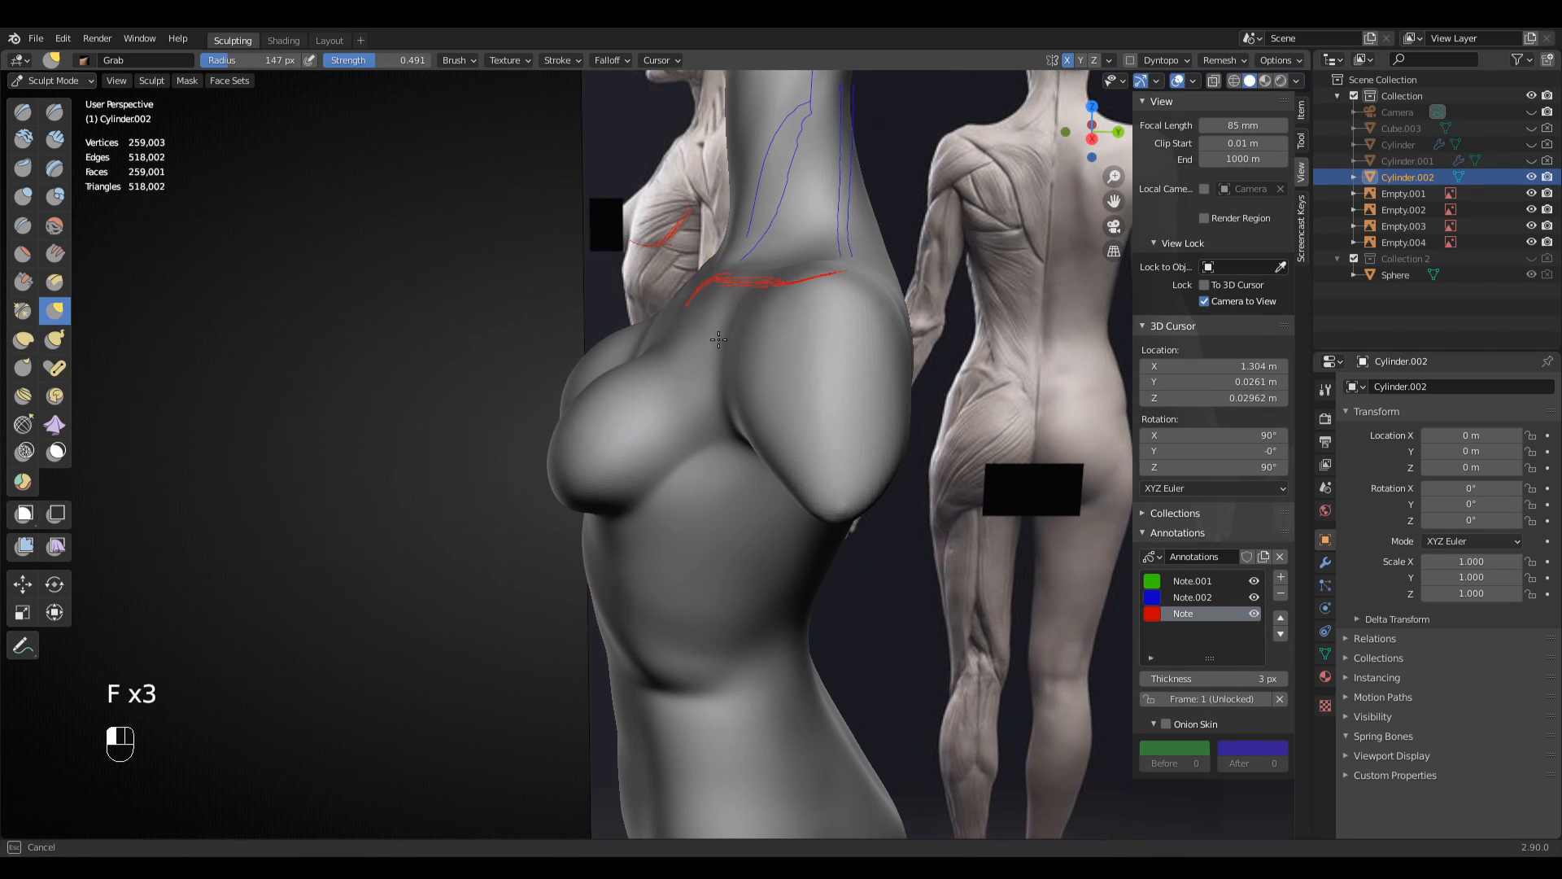
- Refine the chest contours from the front view with the Crease brush
{"action": "middle_click_drag", "start_coordinate": [740, 406], "coordinate": [935, 348]}
{"action": "key", "text": "KP_1"}
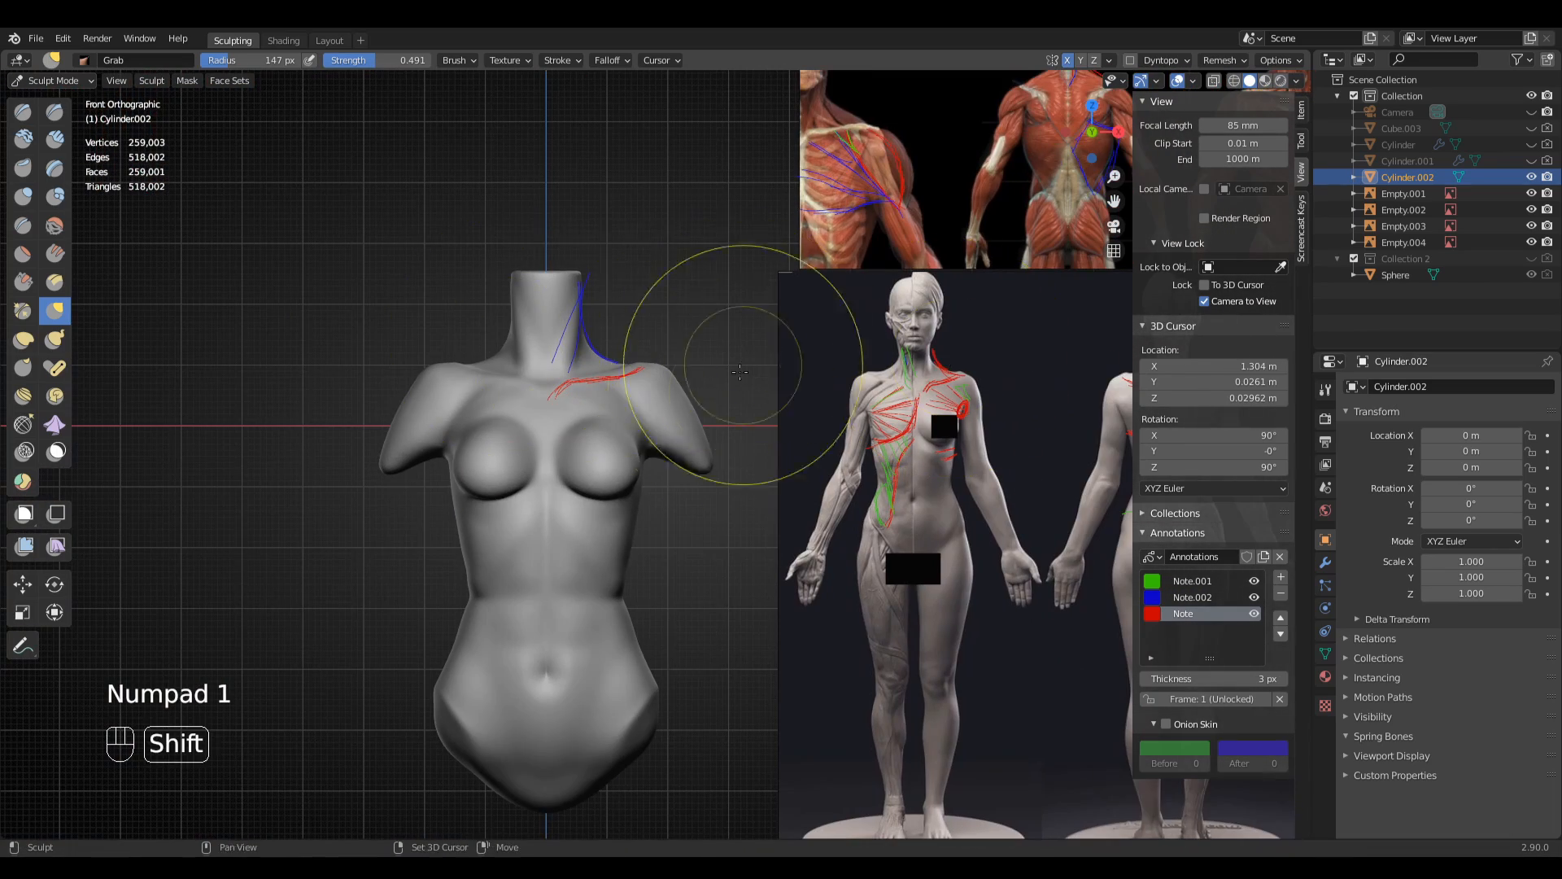
{"action": "middle_click_drag", "start_coordinate": [740, 372], "coordinate": [812, 380], "text": "shift"}
{"action": "scroll", "coordinate": [635, 335], "scroll_direction": "up", "scroll_amount": 3}
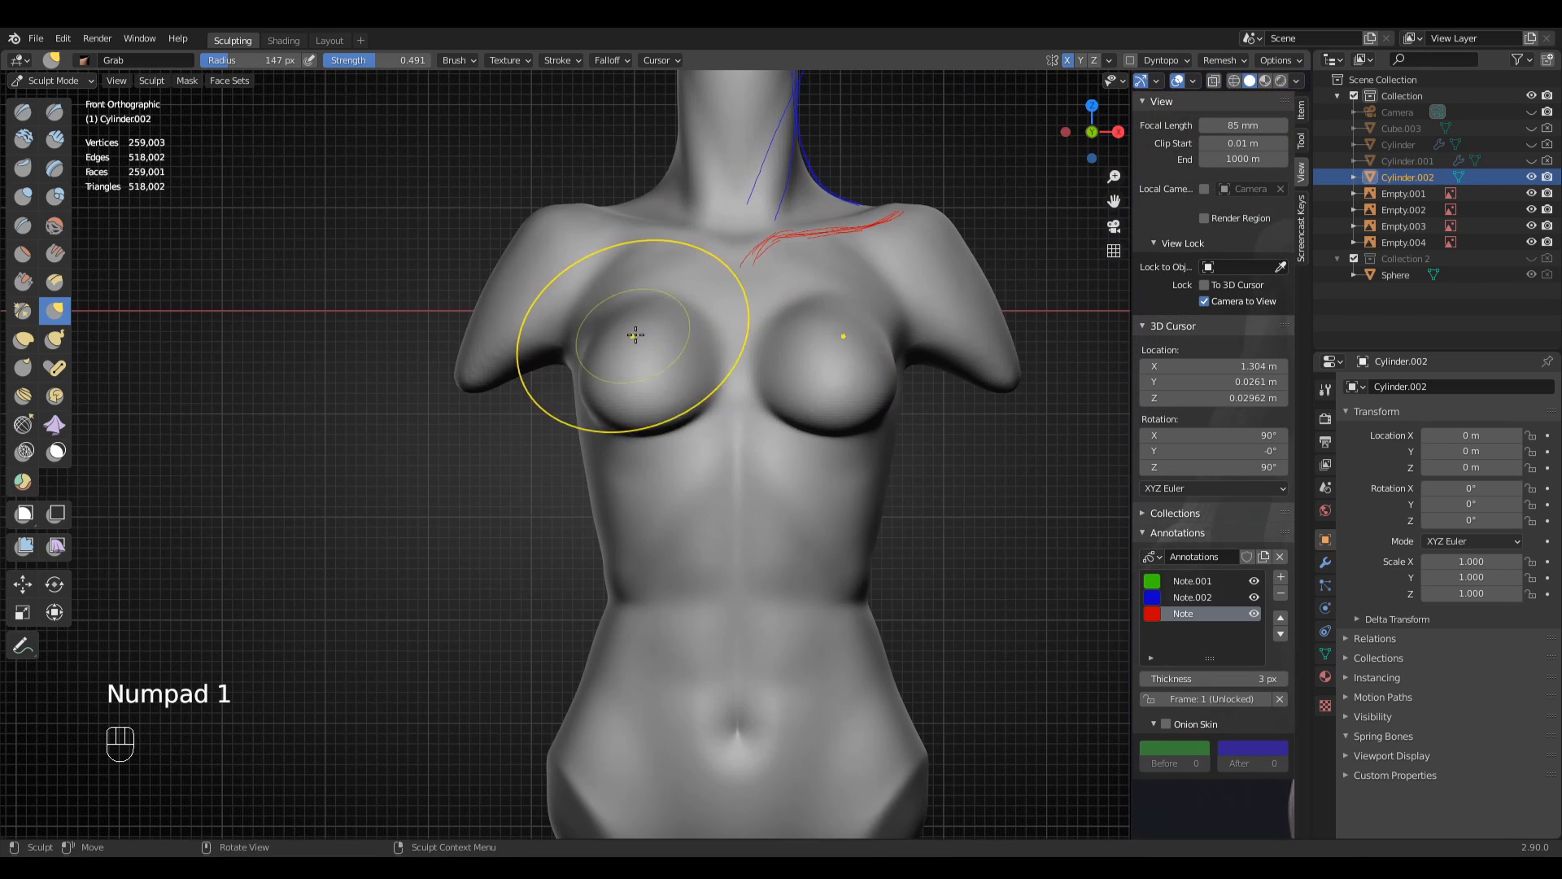
{"action": "key", "text": "shift+c"}
{"action": "key", "text": "f"}
{"action": "left_click", "coordinate": [861, 284]}
{"action": "middle_click_drag", "start_coordinate": [863, 288], "coordinate": [781, 432], "text": "shift"}
{"action": "mouse_move", "coordinate": [782, 431]}
{"action": "middle_mouse_down", "text": "ctrl"}
{"action": "mouse_move", "coordinate": [795, 352]}
{"action": "mouse_move", "coordinate": [844, 408]}
{"action": "mouse_move", "coordinate": [817, 320]}
{"action": "mouse_move", "coordinate": [934, 449]}
{"action": "mouse_move", "coordinate": [770, 372]}
{"action": "mouse_move", "coordinate": [648, 472]}
{"action": "mouse_move", "coordinate": [607, 399]}
{"action": "mouse_move", "coordinate": [588, 488]}
{"action": "mouse_move", "coordinate": [710, 444]}
{"action": "mouse_move", "coordinate": [663, 534]}
{"action": "middle_mouse_up", "text": "ctrl"}
{"action": "key", "text": "f"}
{"action": "key", "text": "f"}
{"action": "left_click", "coordinate": [796, 352]}
- Adjust the lower torso volume with the Grab brush at about 102 px
{"action": "key", "text": "g"}
{"action": "key", "text": "f"}
{"action": "left_click", "coordinate": [588, 416]}
{"action": "key", "text": "f"}
{"action": "left_click", "coordinate": [596, 400]}
{"action": "key", "text": "f"}
{"action": "left_click", "coordinate": [587, 492]}
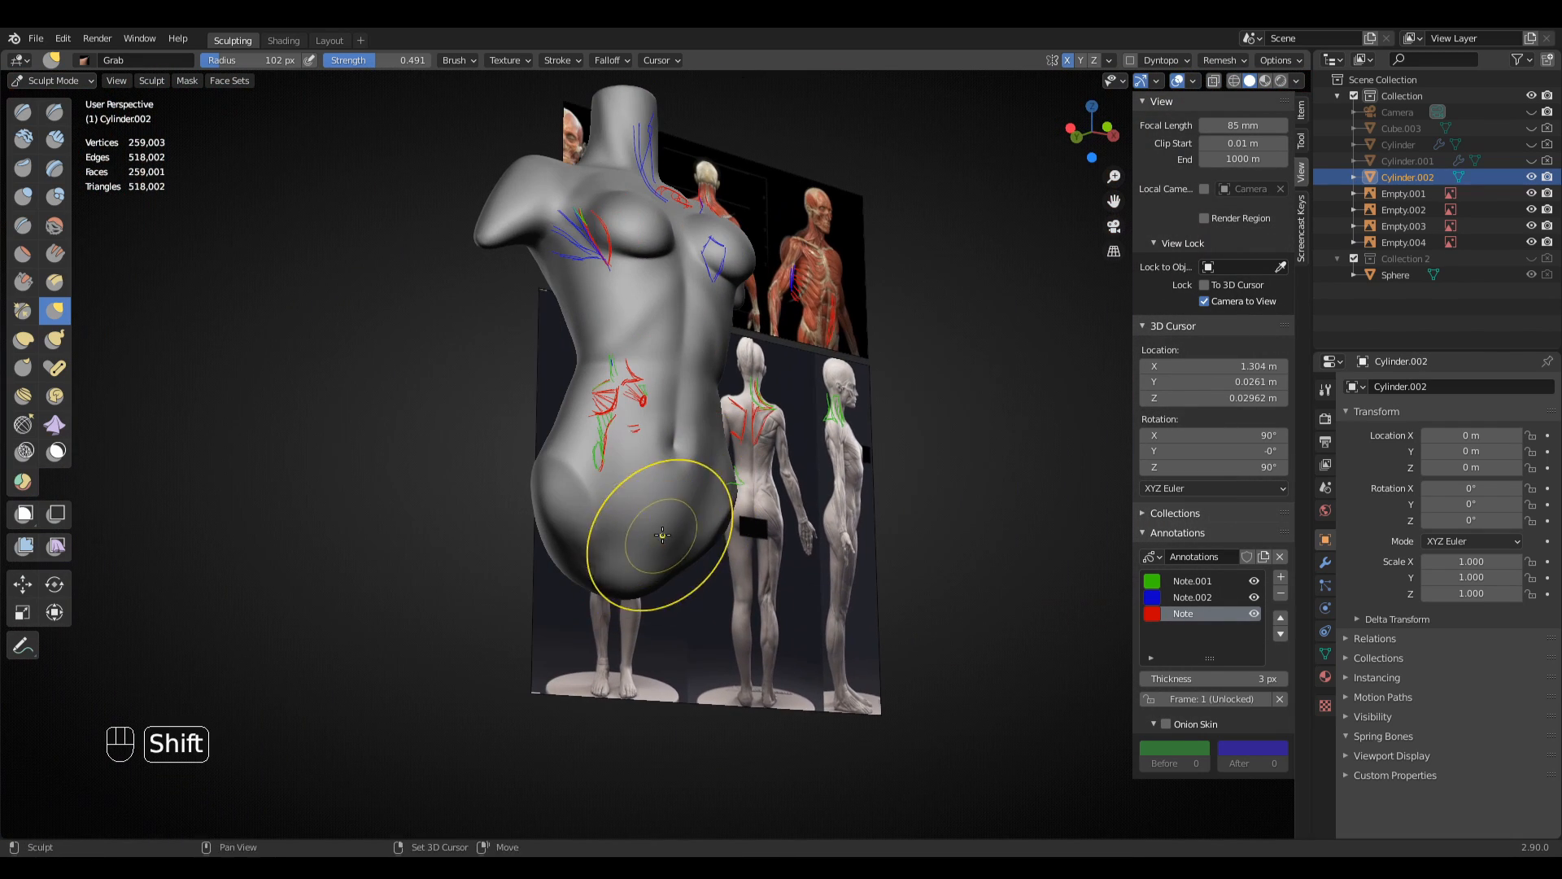
- Smooth the lower abdomen and hip surfaces from several angles
{"action": "middle_click_drag", "start_coordinate": [581, 573], "coordinate": [652, 561]}
{"action": "middle_click_drag", "start_coordinate": [825, 592], "coordinate": [869, 587]}
{"action": "mouse_move", "coordinate": [702, 533]}
{"action": "left_mouse_down", "text": "shift"}
{"action": "mouse_move", "coordinate": [713, 507]}
{"action": "mouse_move", "coordinate": [710, 525]}
{"action": "left_mouse_up", "text": "shift"}
{"action": "middle_click_drag", "start_coordinate": [709, 525], "coordinate": [641, 557]}
{"action": "left_click_drag", "start_coordinate": [641, 557], "coordinate": [585, 476], "text": "shift"}
{"action": "middle_click_drag", "start_coordinate": [588, 469], "coordinate": [618, 452]}
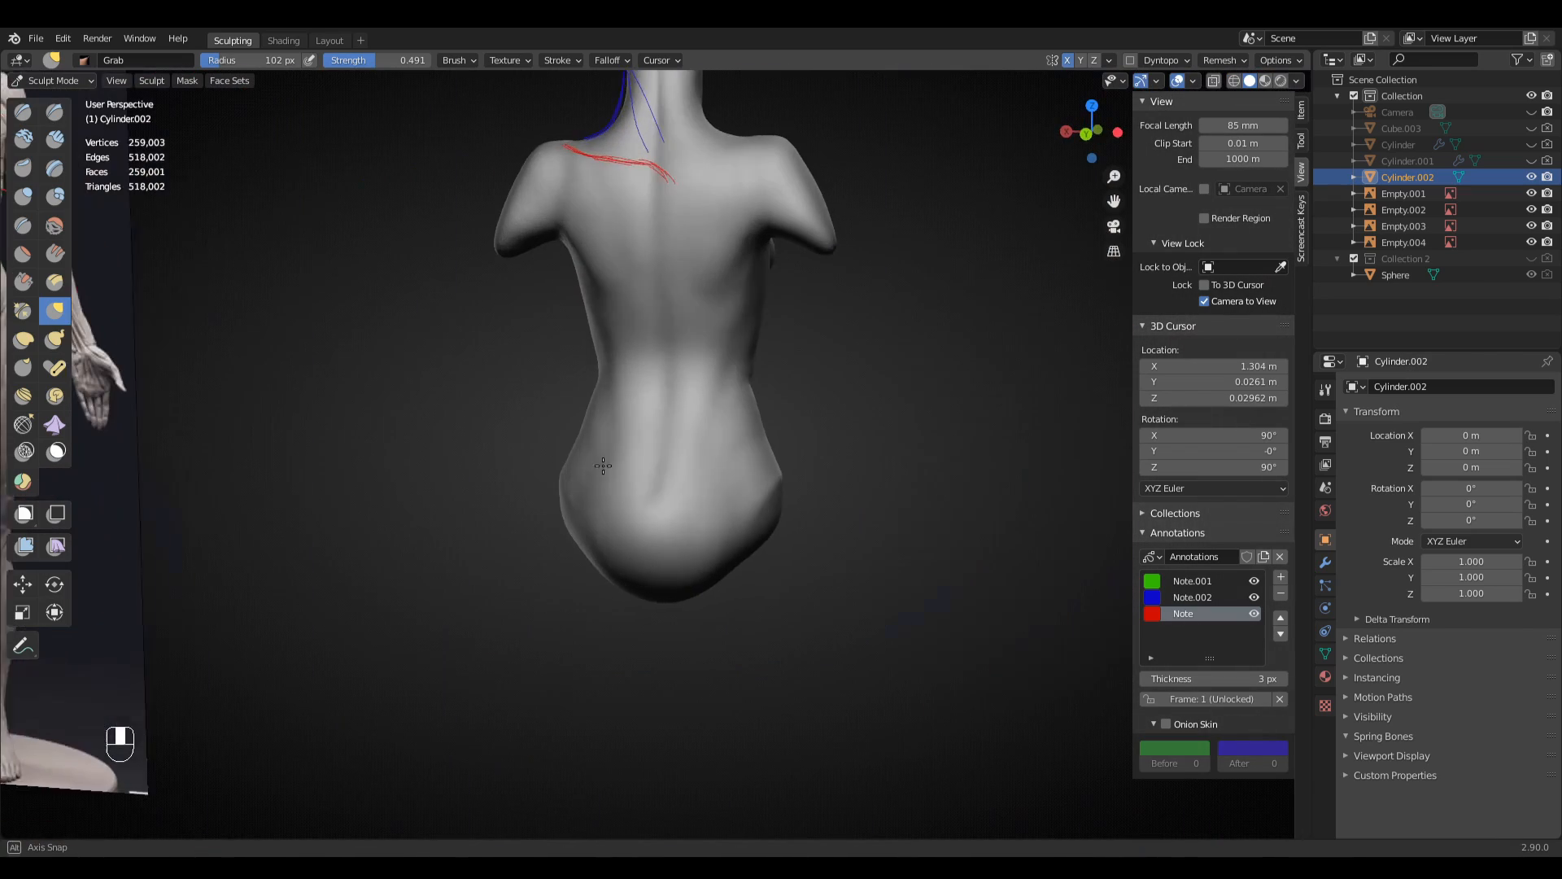
- Build up the side of the back below the armpit with the Clay Strips brush at about 87 px
{"action": "scroll", "coordinate": [685, 408], "scroll_direction": "up", "scroll_amount": 3}
{"action": "key", "text": "q"}
{"action": "mouse_move", "coordinate": [685, 408]}
{"action": "middle_mouse_down"}
{"action": "mouse_move", "coordinate": [656, 393]}
{"action": "mouse_move", "coordinate": [697, 352]}
{"action": "mouse_move", "coordinate": [757, 372]}
{"action": "mouse_move", "coordinate": [719, 285]}
{"action": "middle_mouse_up"}
{"action": "left_click", "coordinate": [676, 398]}
{"action": "key", "text": "f"}
{"action": "left_click", "coordinate": [722, 369]}
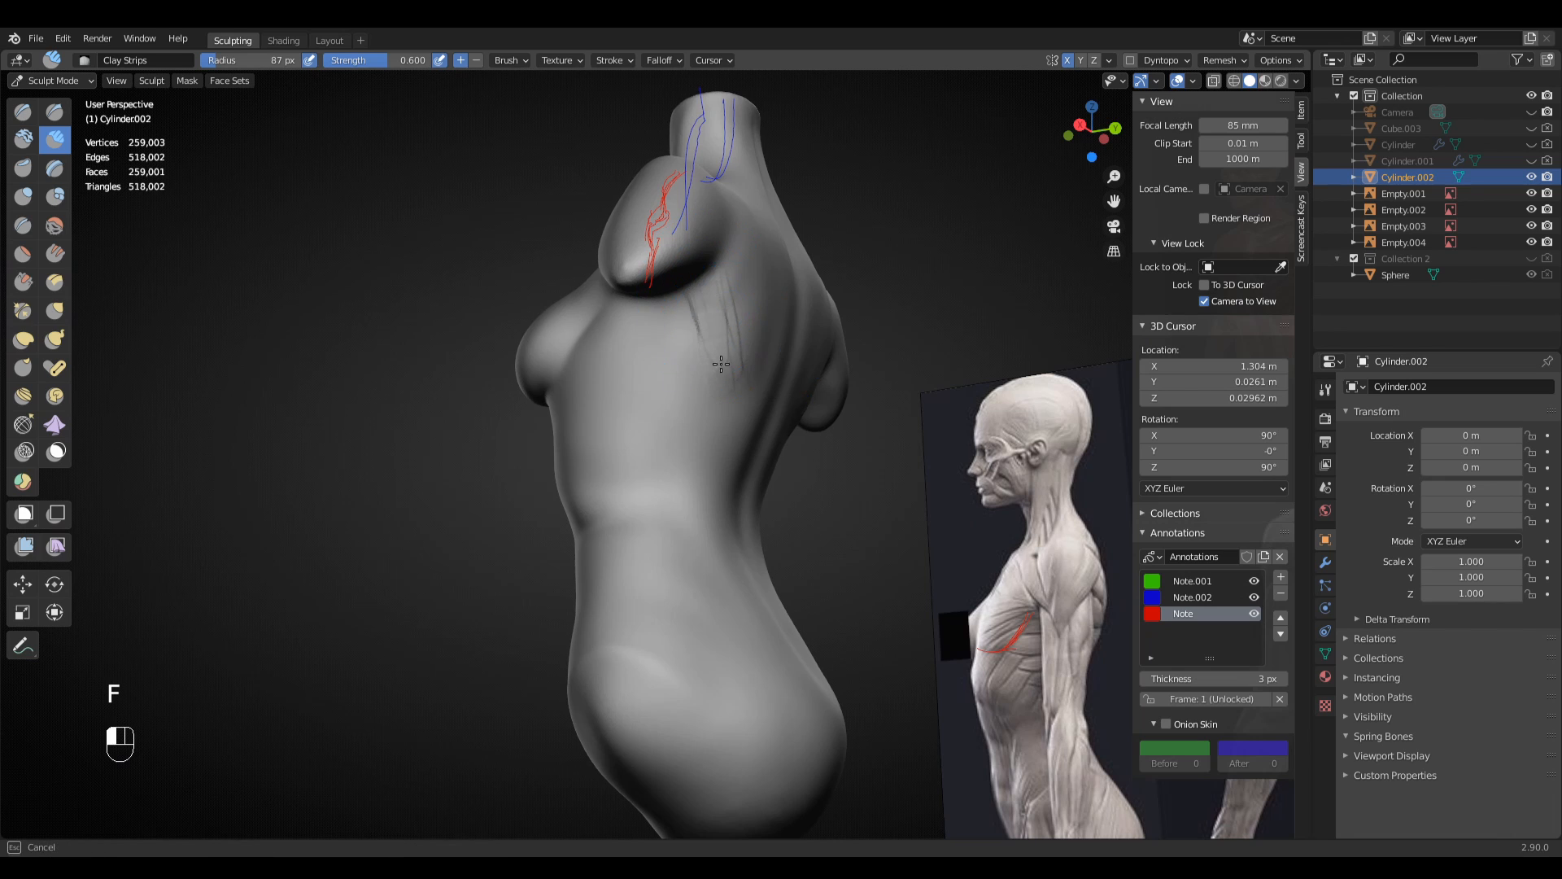
{"action": "mouse_move", "coordinate": [726, 344]}
{"action": "middle_mouse_down"}
{"action": "mouse_move", "coordinate": [713, 335]}
{"action": "mouse_move", "coordinate": [742, 371]}
{"action": "middle_mouse_up"}
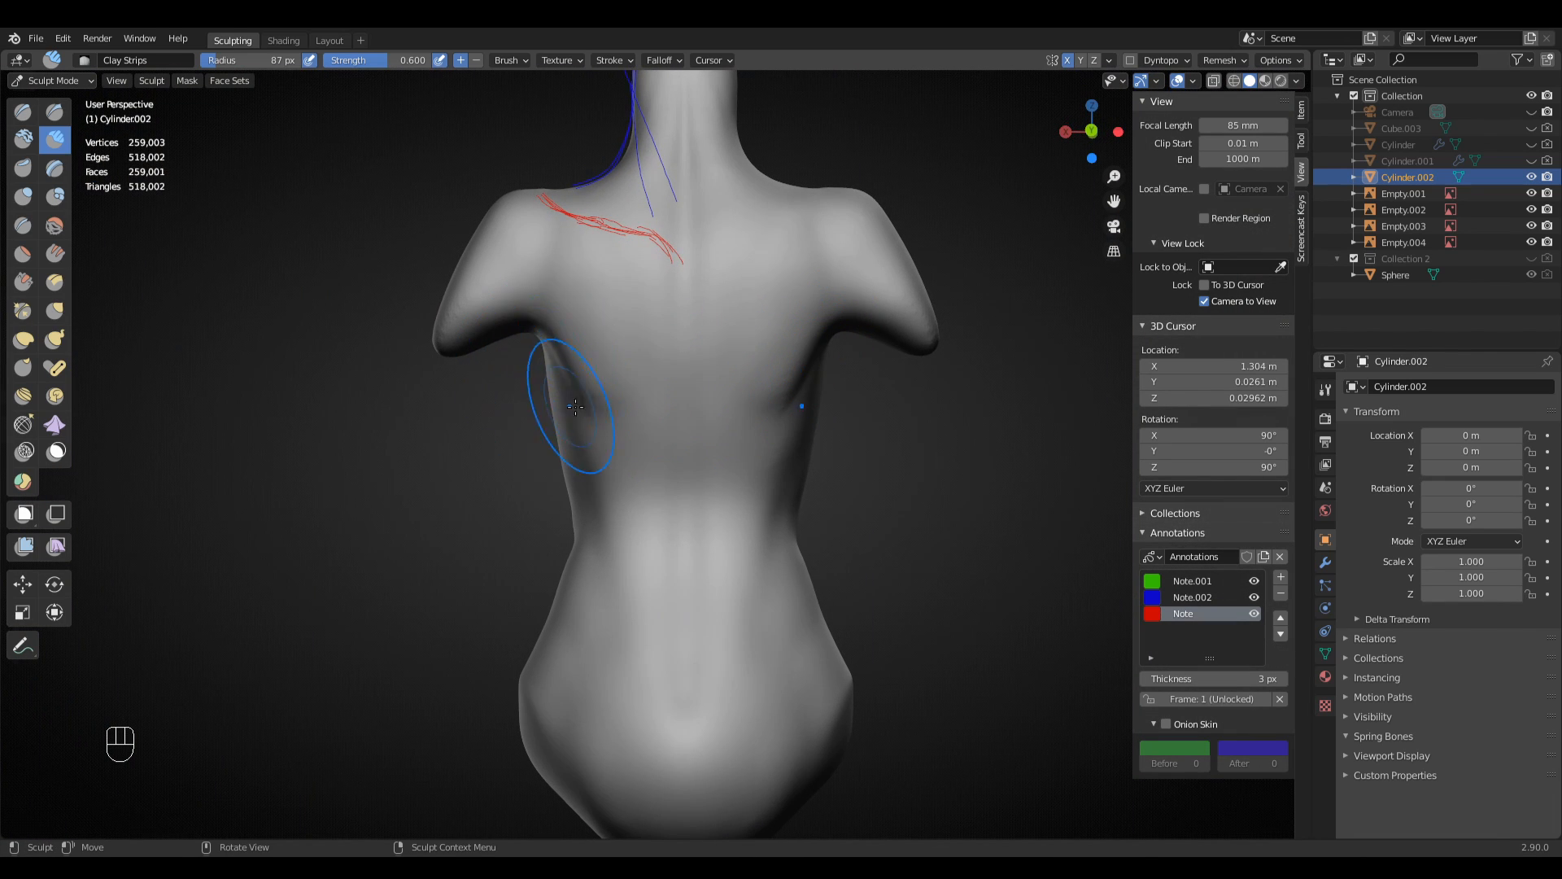
- Extend the back muscle from the armpit toward the lower spine with the Clay Strips brush at 128 px and smooth it
{"action": "middle_click_drag", "start_coordinate": [575, 407], "coordinate": [712, 411]}
{"action": "key", "text": "f"}
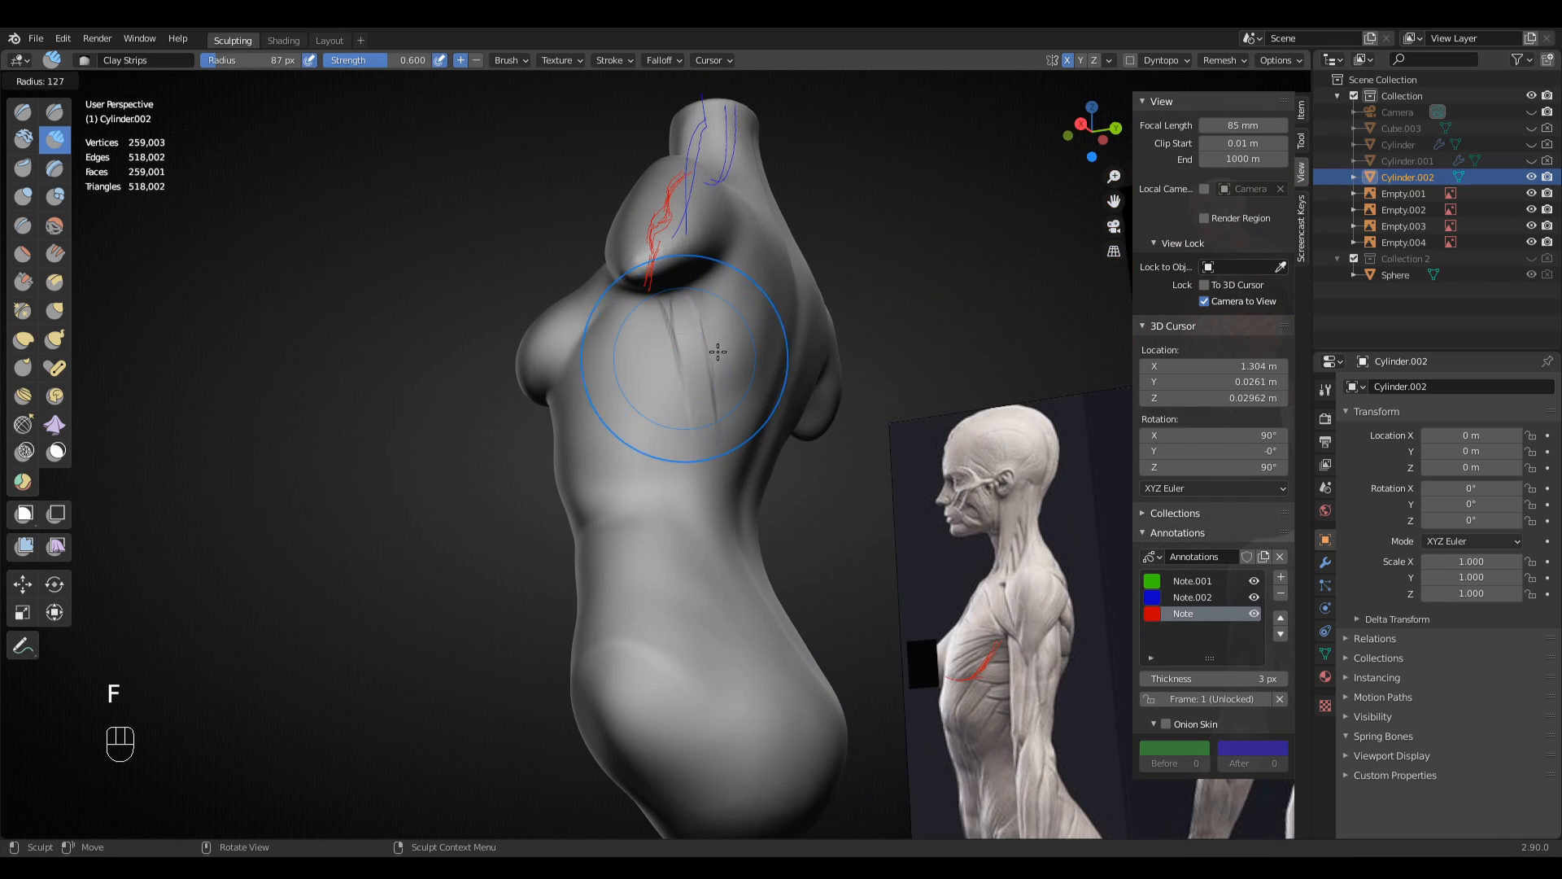
{"action": "left_click", "coordinate": [707, 449]}
{"action": "left_click_drag", "start_coordinate": [688, 285], "coordinate": [705, 431]}
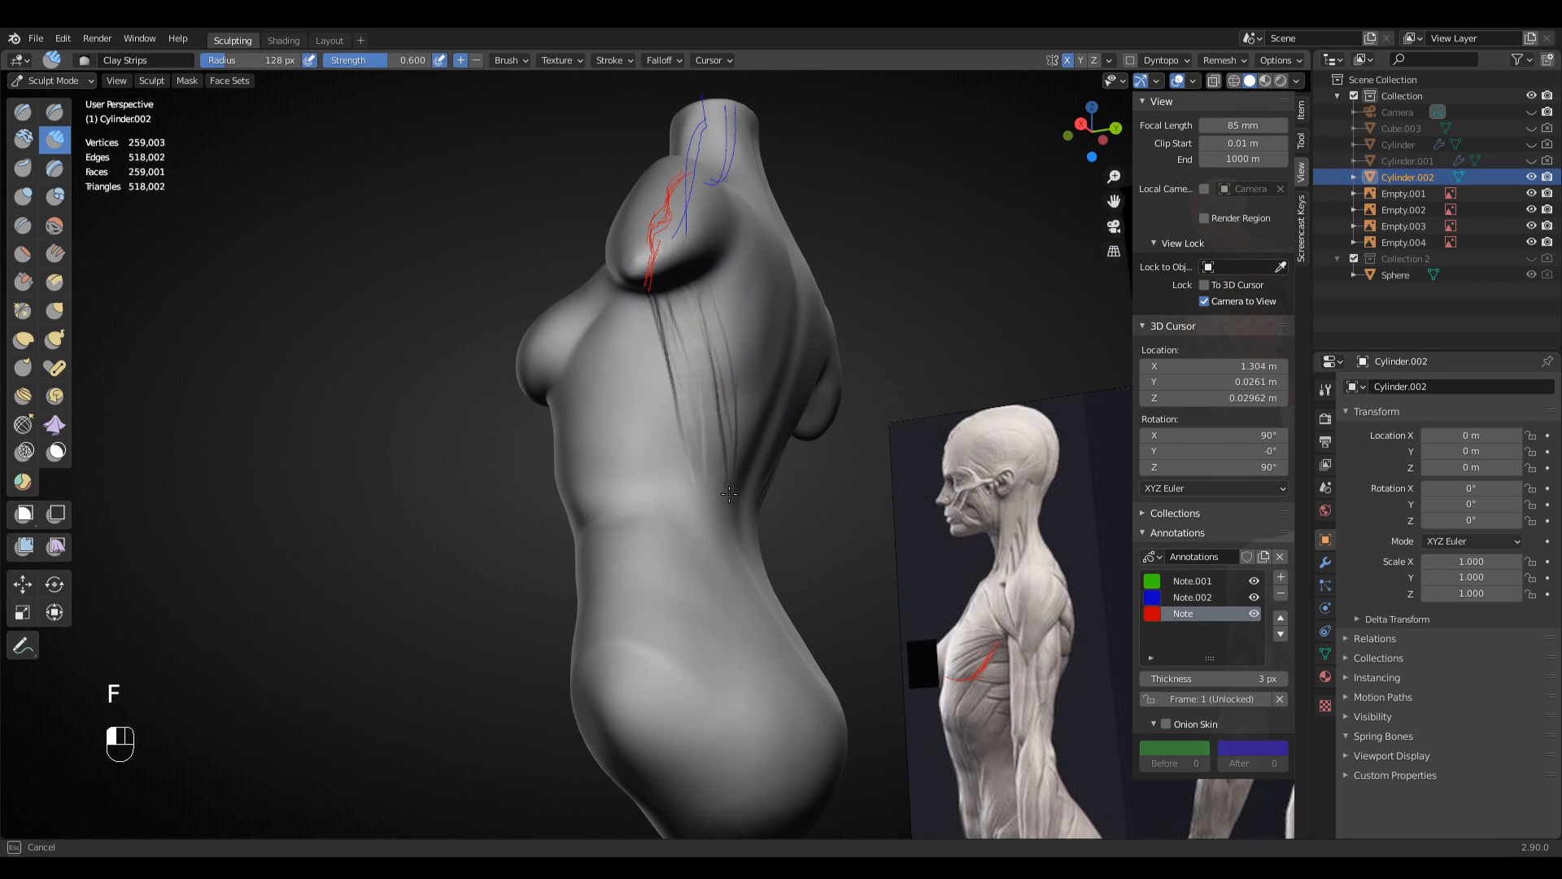
{"action": "mouse_move", "coordinate": [724, 428]}
{"action": "middle_mouse_down"}
{"action": "mouse_move", "coordinate": [610, 418]}
{"action": "mouse_move", "coordinate": [599, 444]}
{"action": "mouse_move", "coordinate": [619, 458]}
{"action": "middle_mouse_up"}
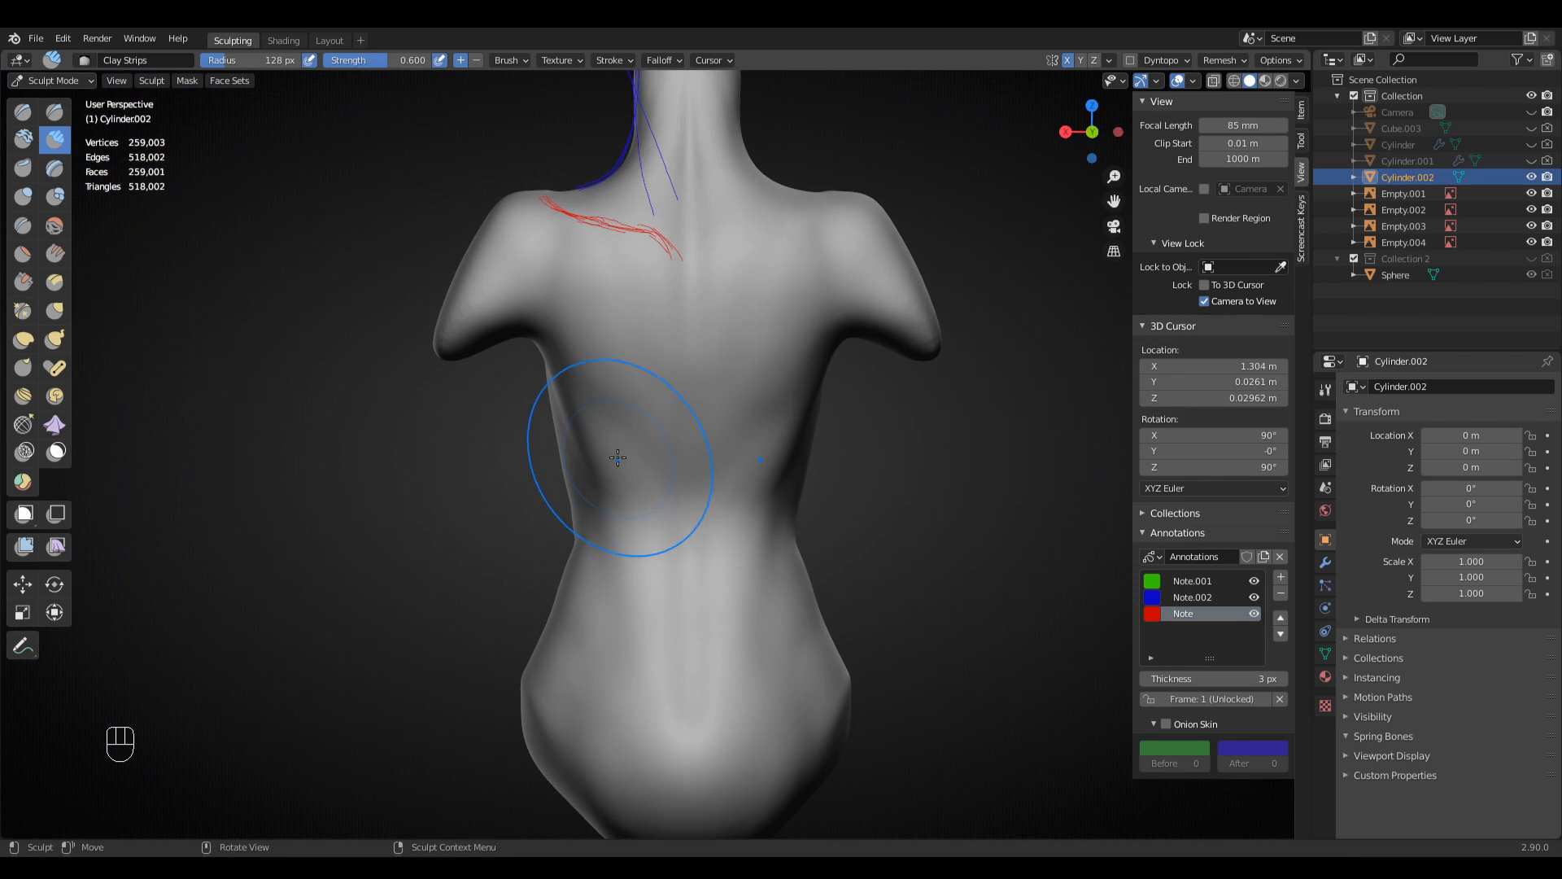
{"action": "left_click_drag", "start_coordinate": [635, 463], "coordinate": [655, 493]}
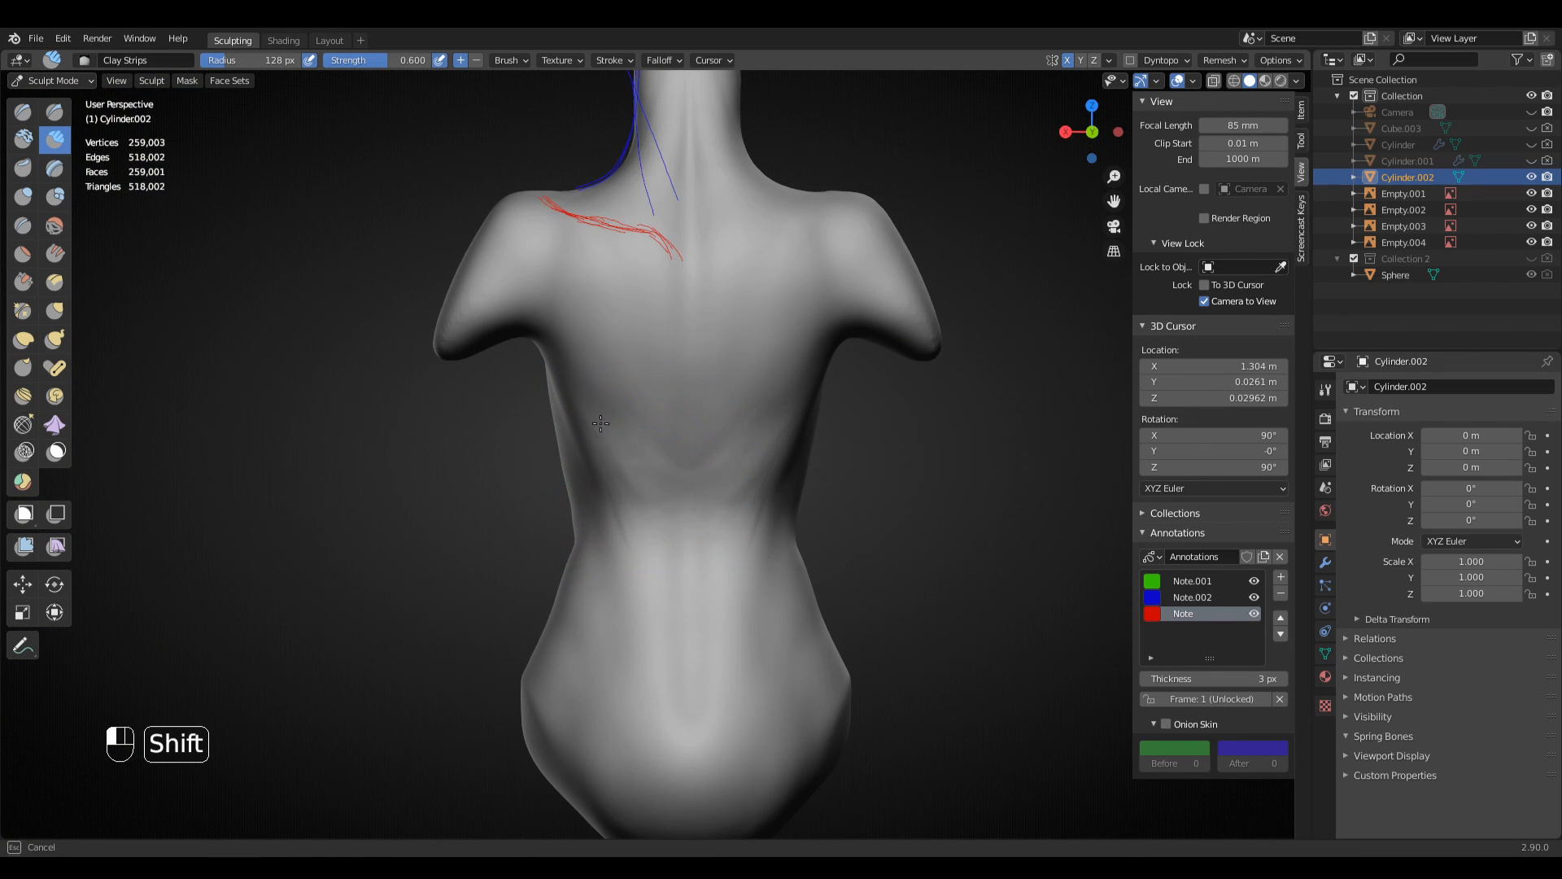
- Define the lower edge of the rib cage across the back with the Crease brush at 50 px and smooth around it
{"action": "key", "text": "shift+c"}
{"action": "key", "text": "f"}
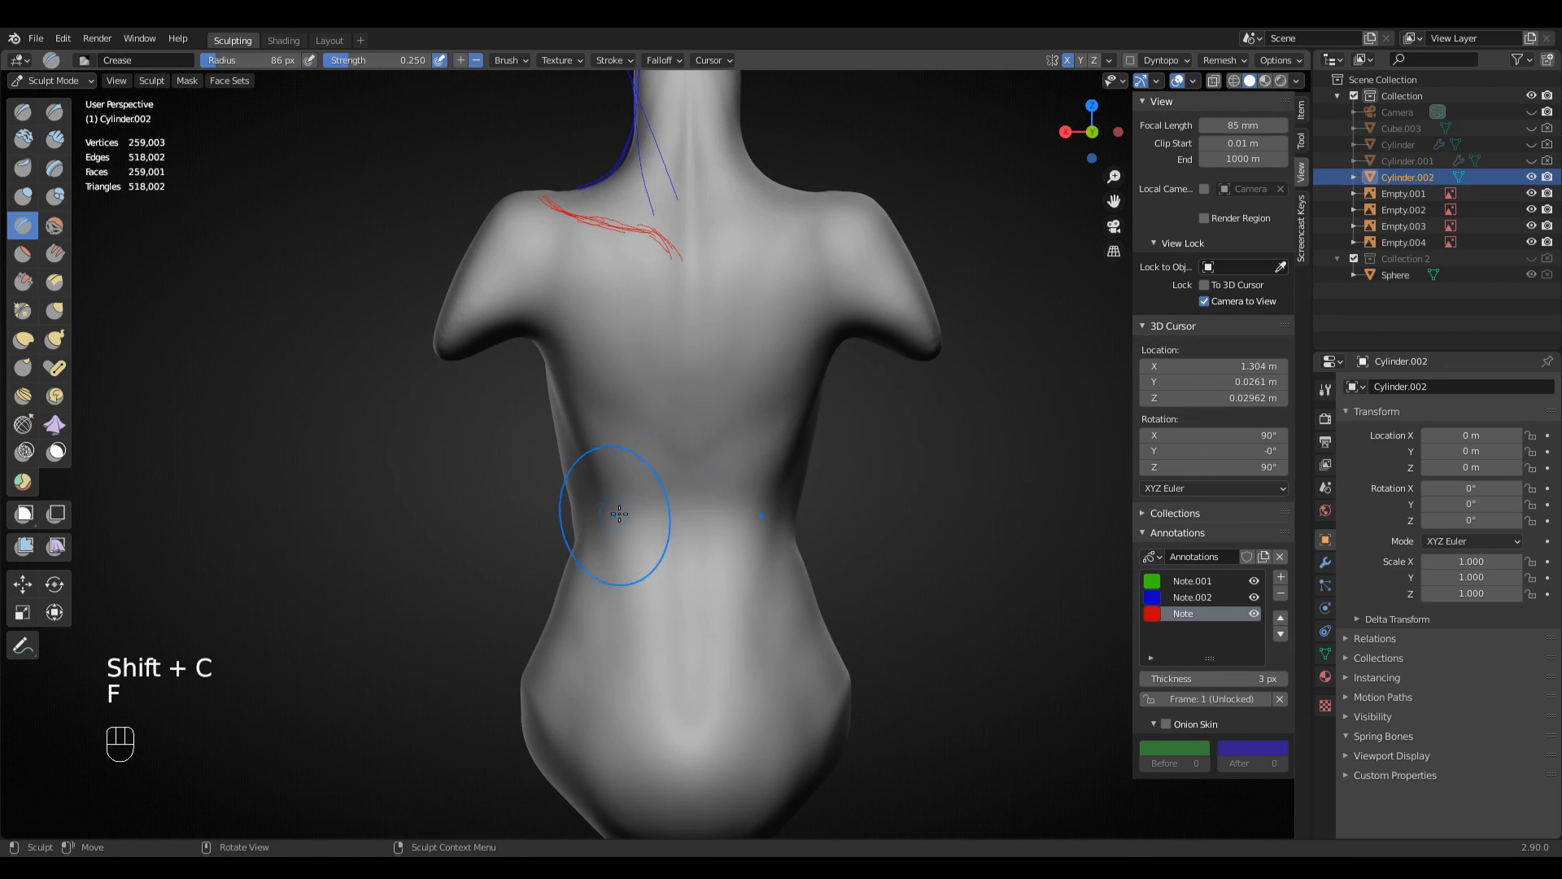
{"action": "key", "text": "f"}
{"action": "left_click", "coordinate": [664, 490]}
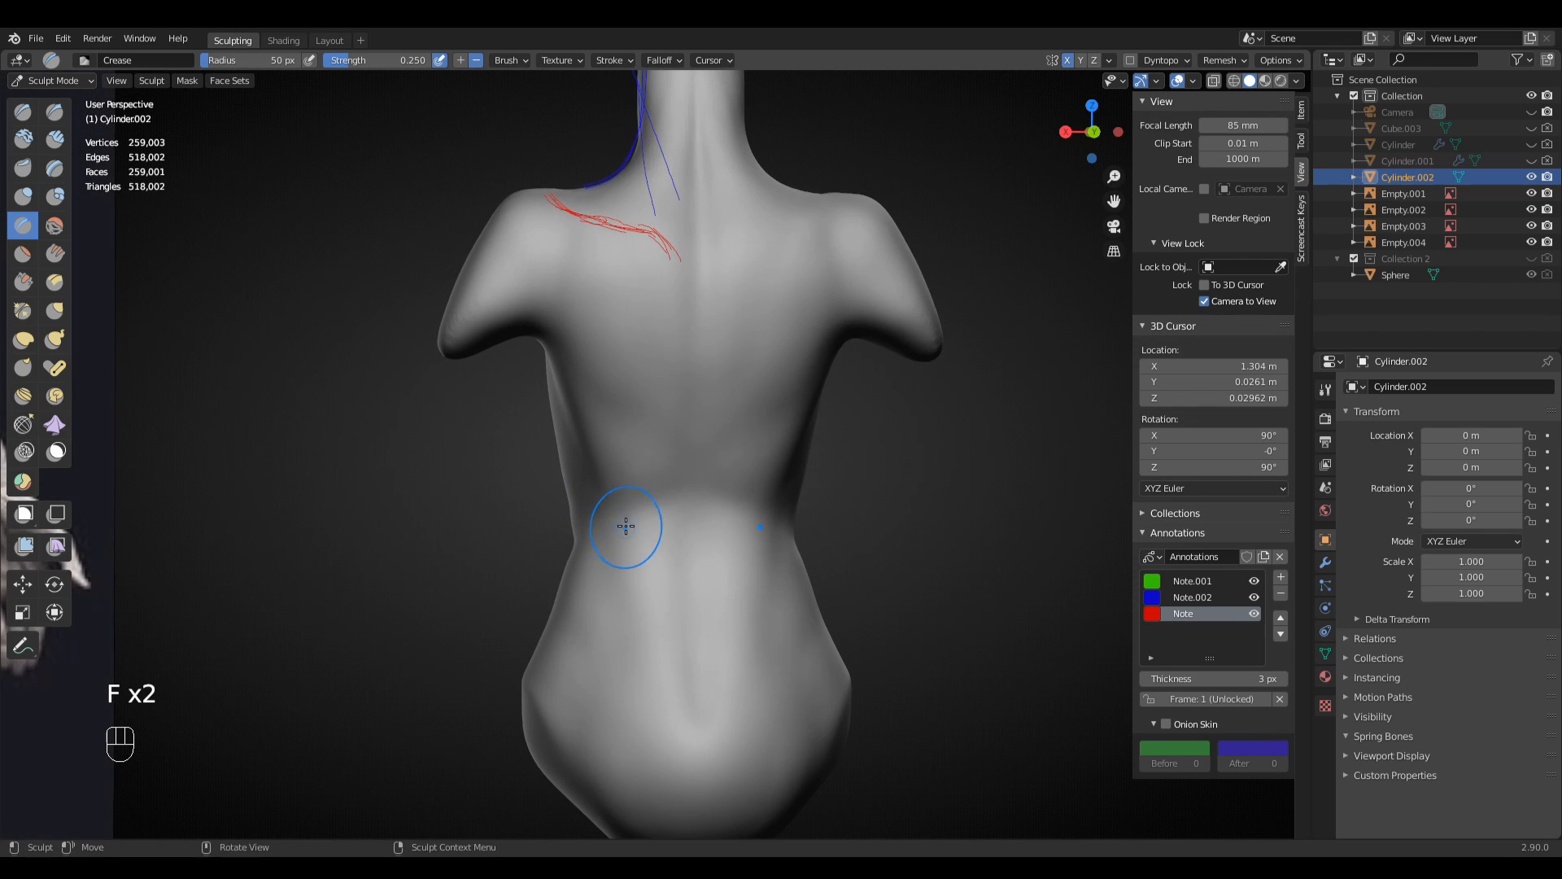
{"action": "mouse_move", "coordinate": [596, 522]}
{"action": "middle_mouse_down"}
{"action": "mouse_move", "coordinate": [702, 514]}
{"action": "mouse_move", "coordinate": [675, 529]}
{"action": "mouse_move", "coordinate": [572, 525]}
{"action": "middle_mouse_up"}
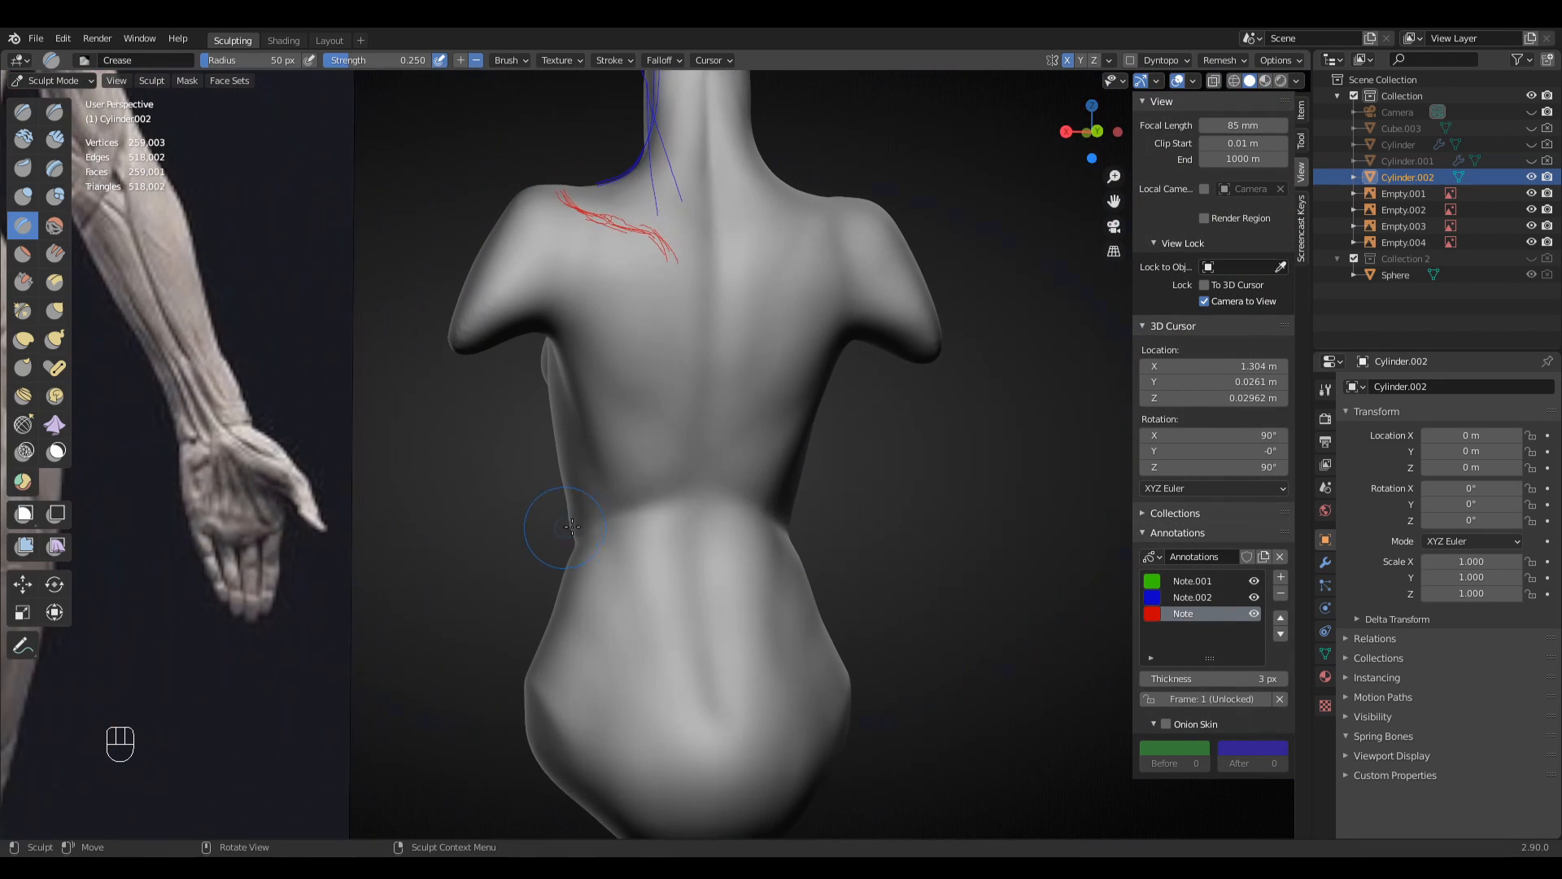
{"action": "mouse_move", "coordinate": [622, 519]}
{"action": "left_mouse_down", "text": "shift"}
{"action": "mouse_move", "coordinate": [722, 474]}
{"action": "mouse_move", "coordinate": [716, 570]}
{"action": "left_mouse_up", "text": "shift"}
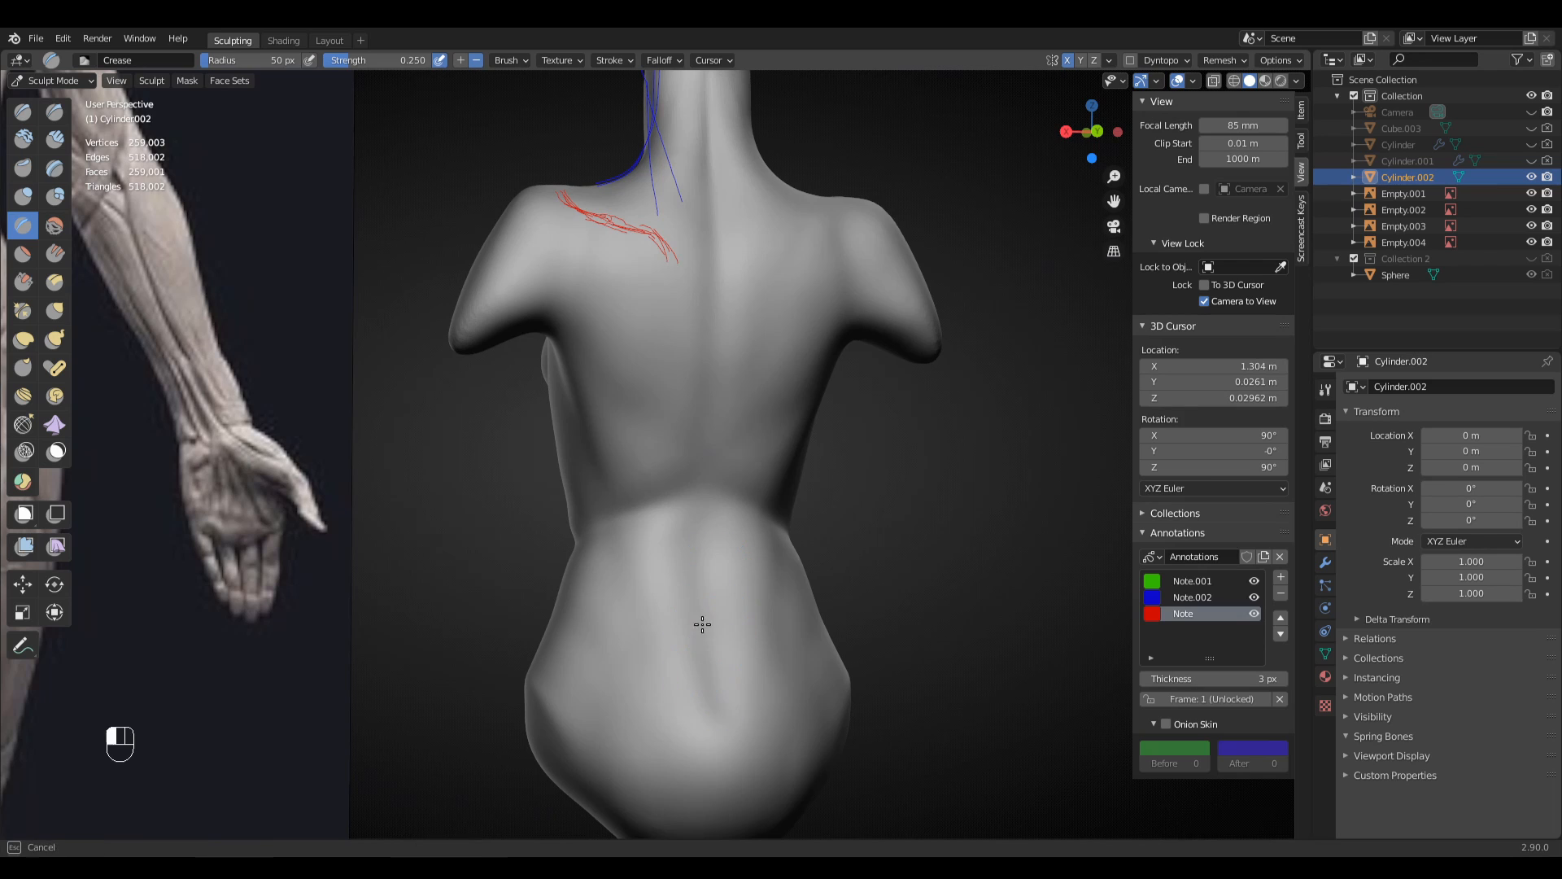
{"action": "middle_click_drag", "start_coordinate": [707, 594], "coordinate": [698, 565]}
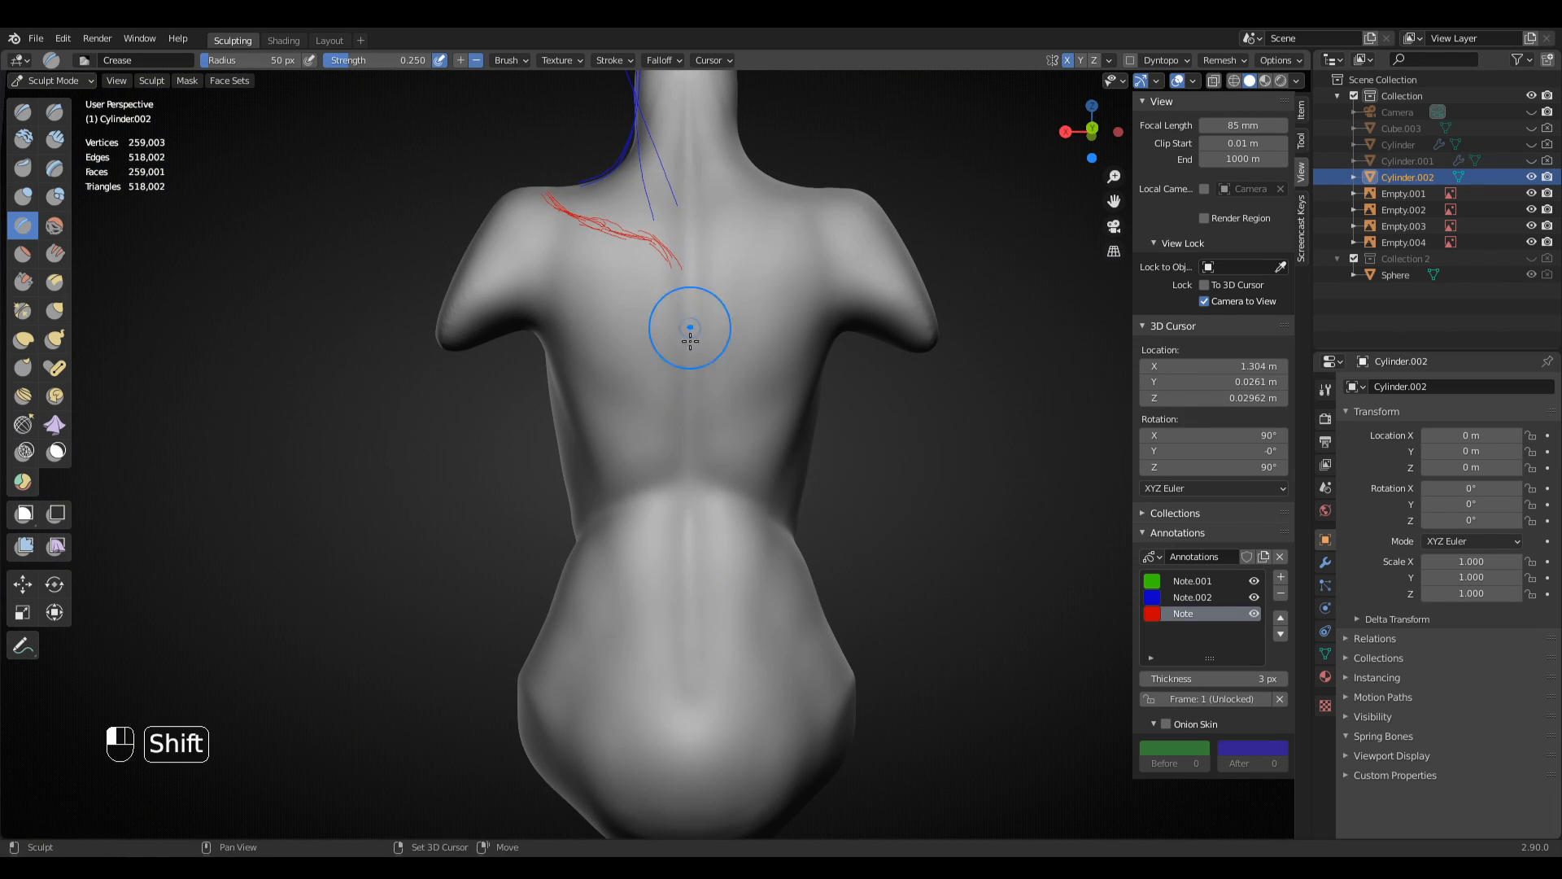
- Refine the upper spine groove and the fold behind the armpit with the Crease brush at about 34–50 px
{"action": "middle_click_drag", "start_coordinate": [688, 321], "coordinate": [683, 426], "text": "shift"}
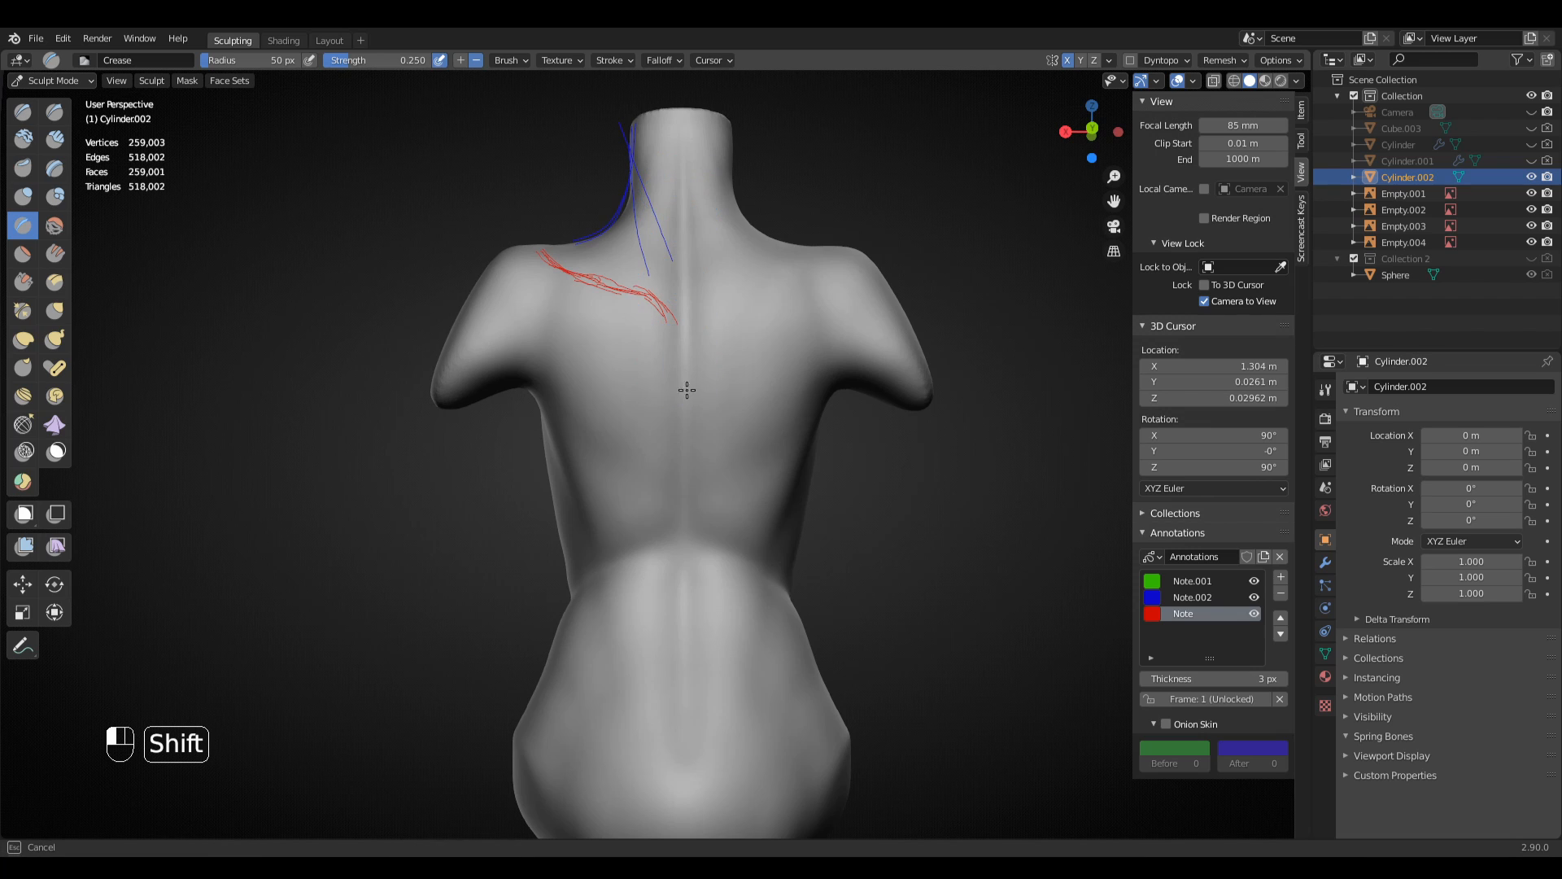
{"action": "middle_click_drag", "start_coordinate": [557, 316], "coordinate": [697, 453], "text": "shift"}
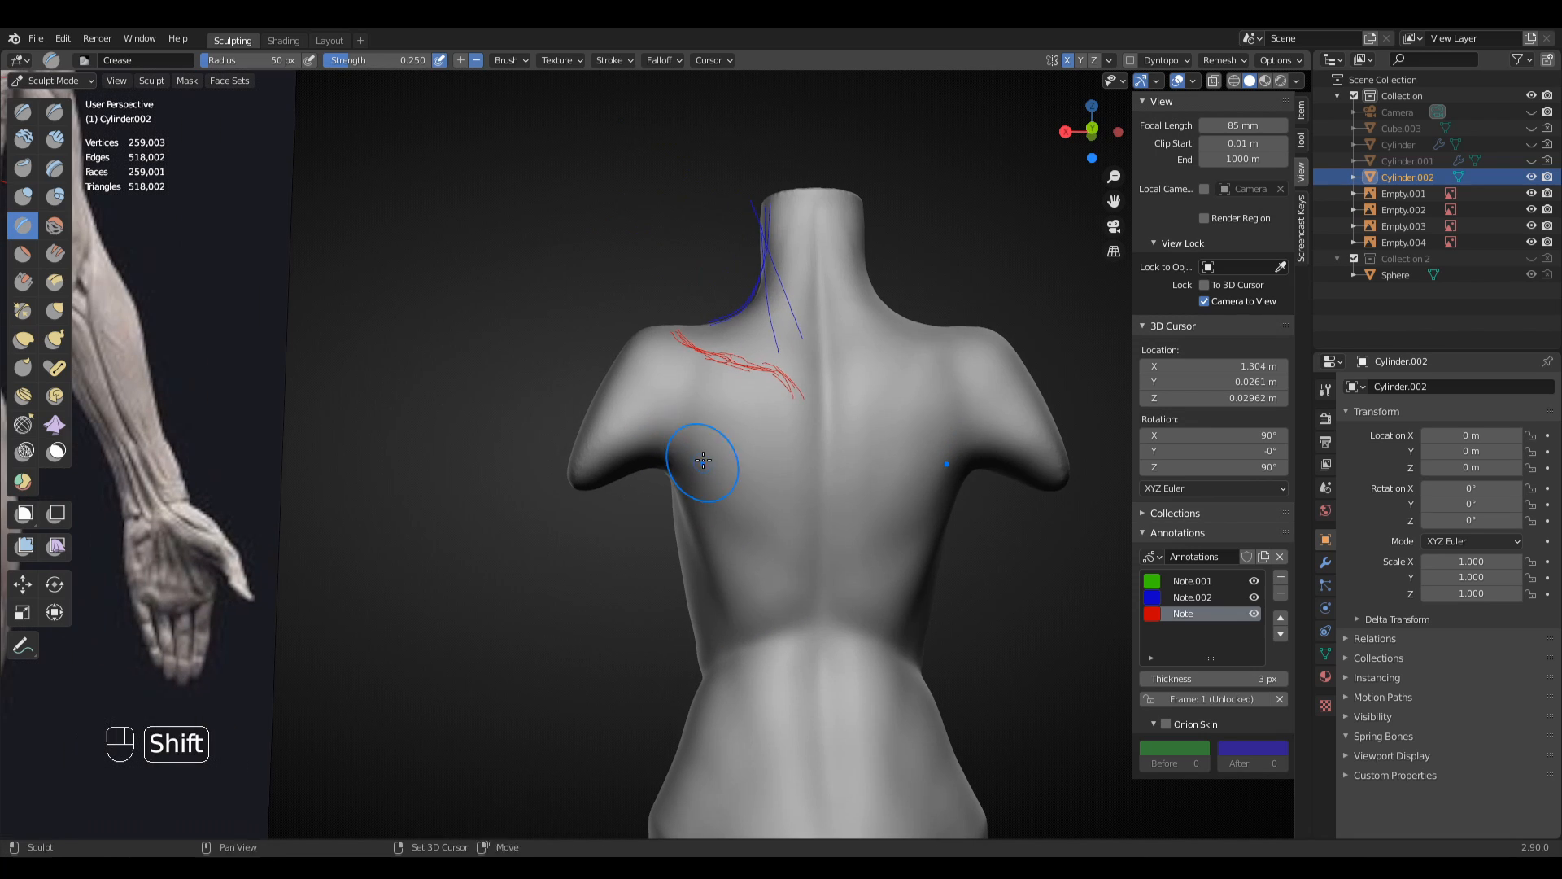
{"action": "scroll", "coordinate": [700, 401], "scroll_direction": "up", "scroll_amount": 2}
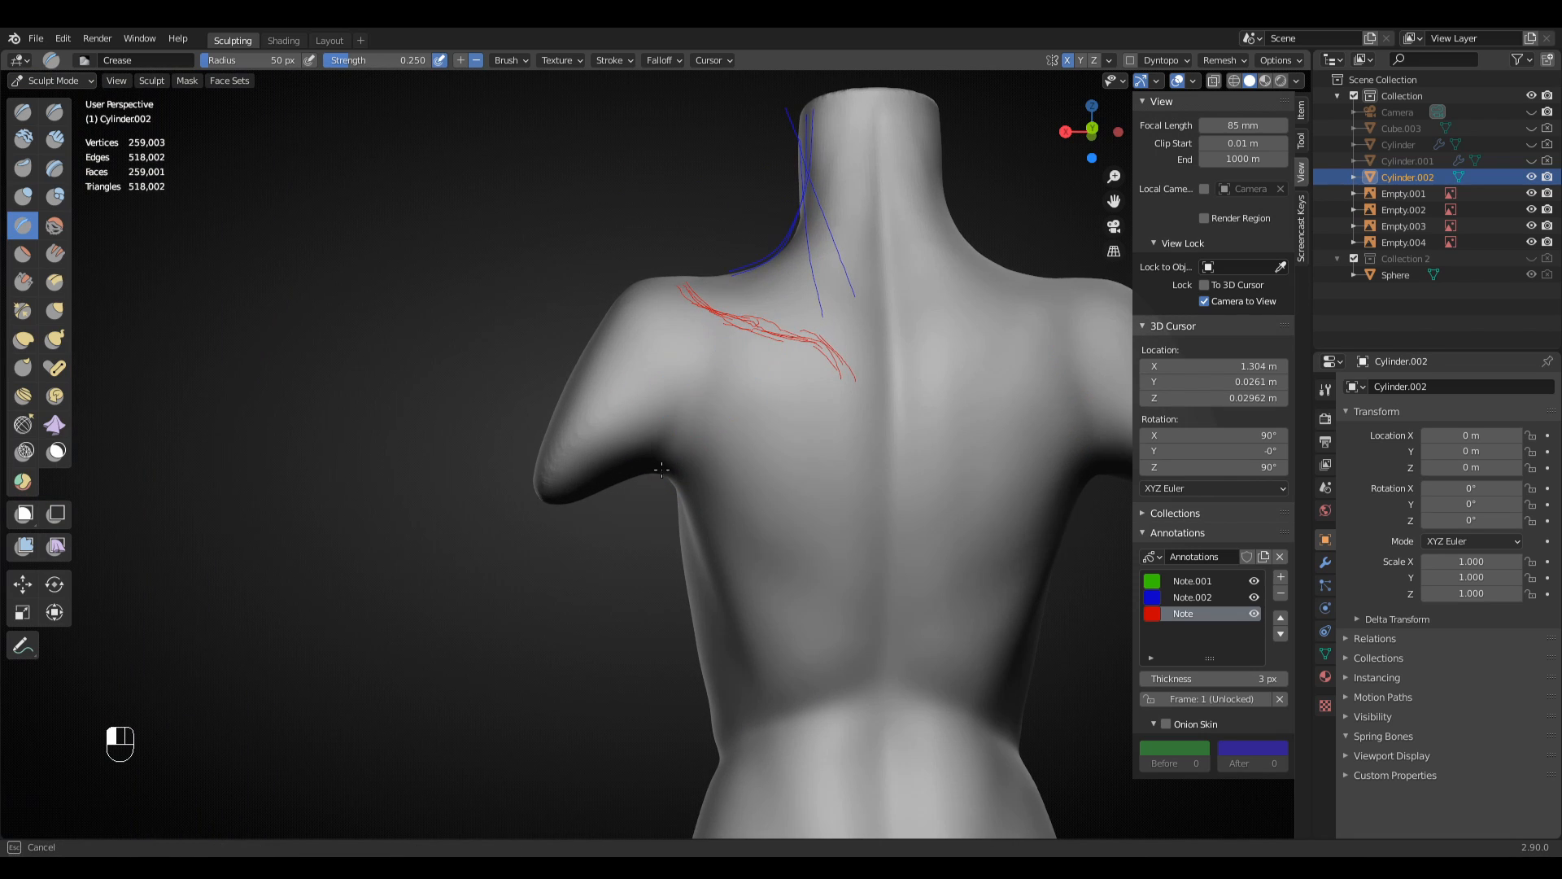
{"action": "key", "text": "f"}
{"action": "left_click", "coordinate": [694, 371]}
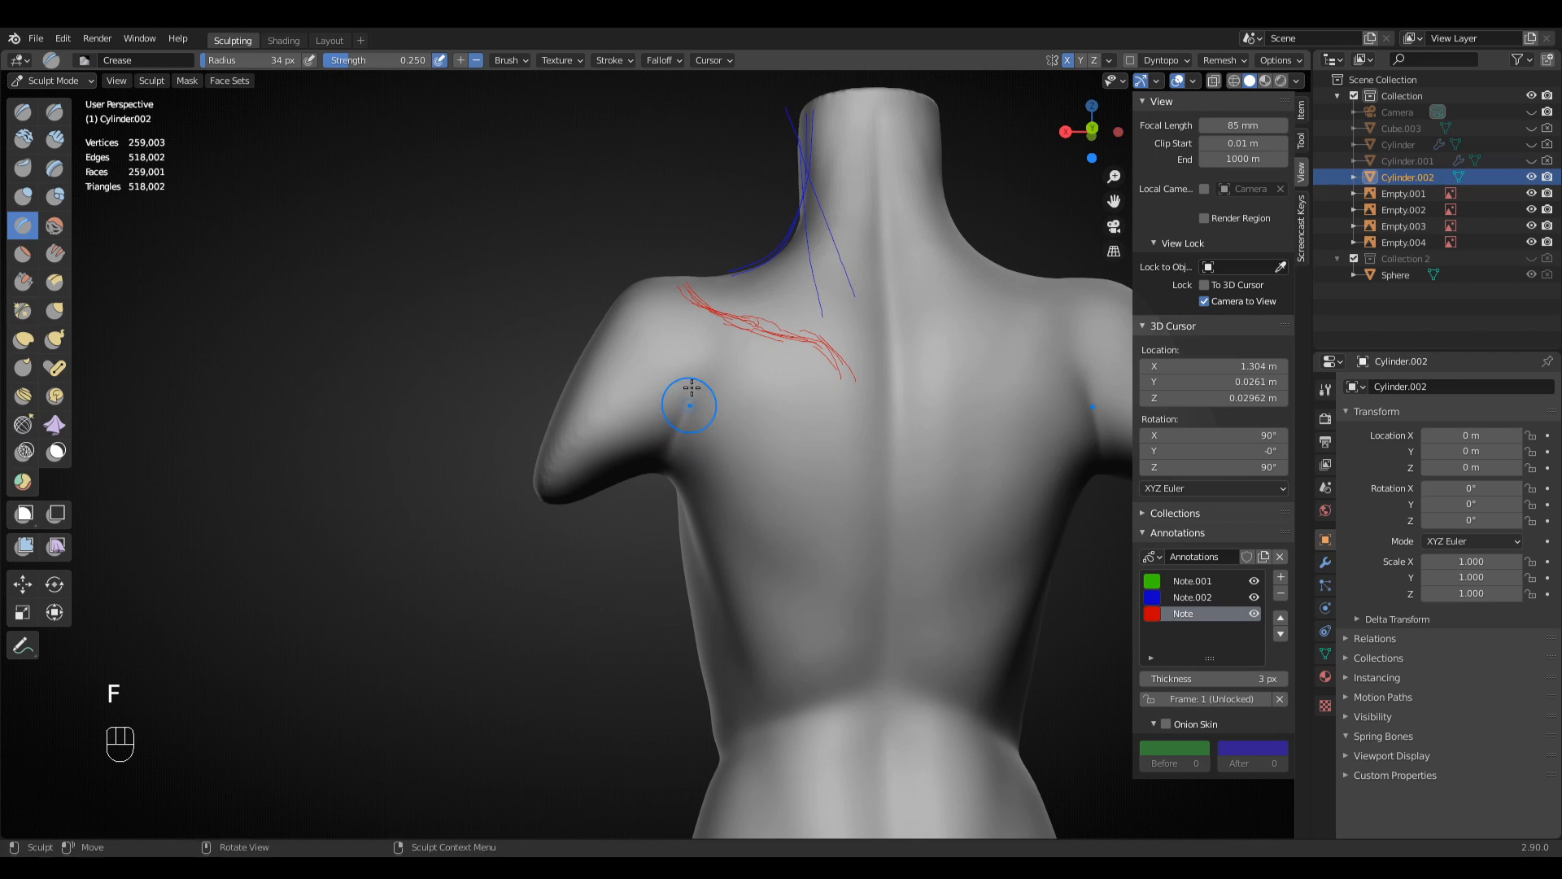
{"action": "mouse_move", "coordinate": [691, 388]}
{"action": "middle_mouse_down", "text": "ctrl"}
{"action": "mouse_move", "coordinate": [681, 420]}
{"action": "mouse_move", "coordinate": [705, 410]}
{"action": "middle_mouse_up", "text": "ctrl"}
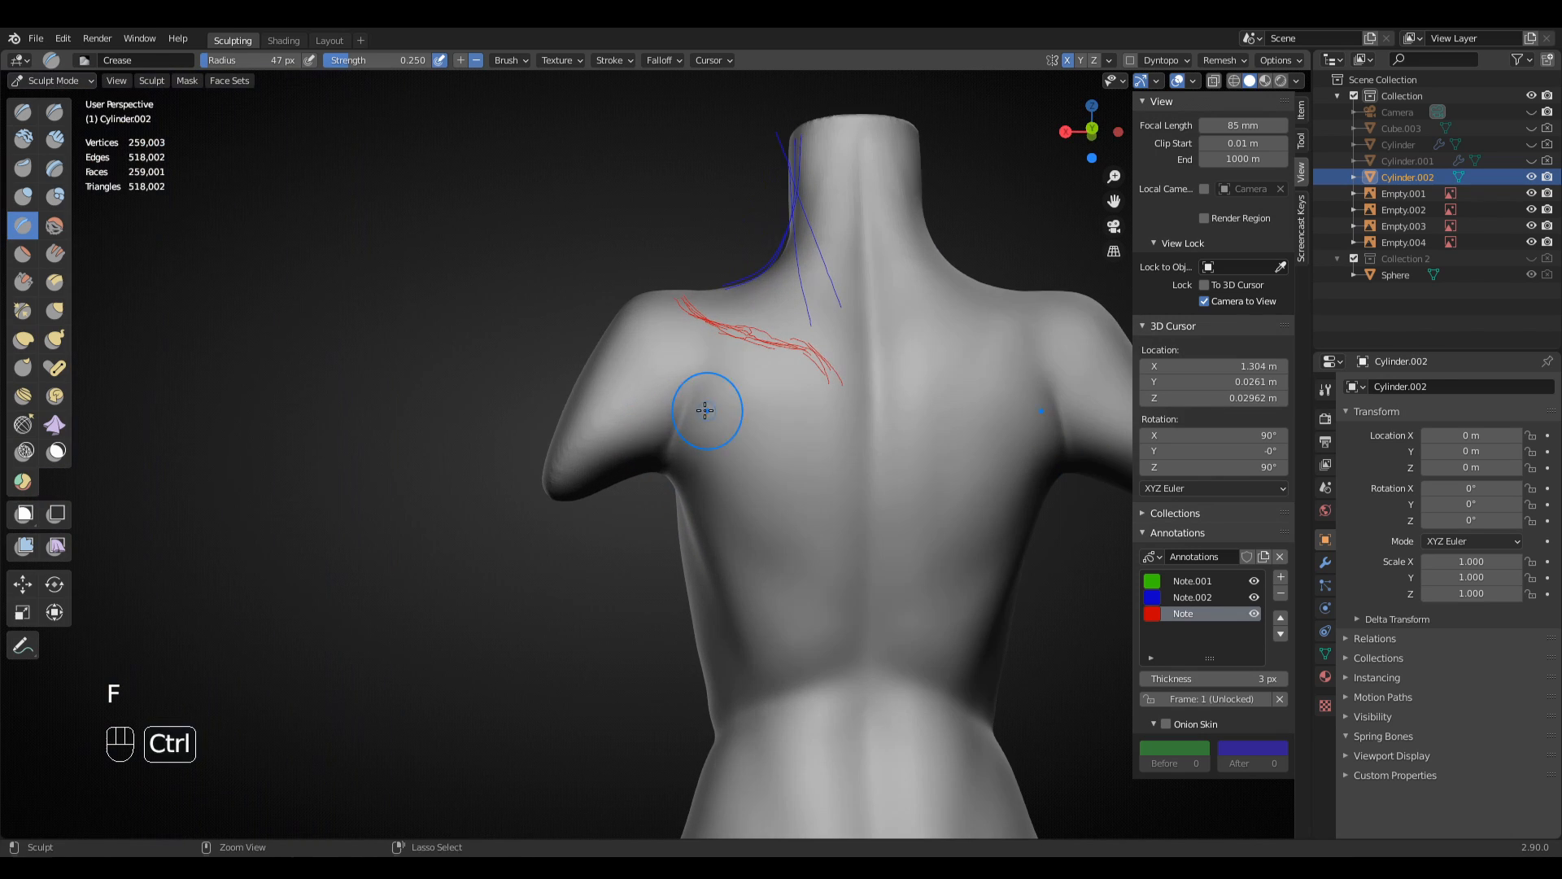
- Unhide the Cylinder.001 limbs and deepen the rear armpit fold where the arm meets the torso with the Crease brush at 51 px
{"action": "left_click", "coordinate": [1531, 160]}
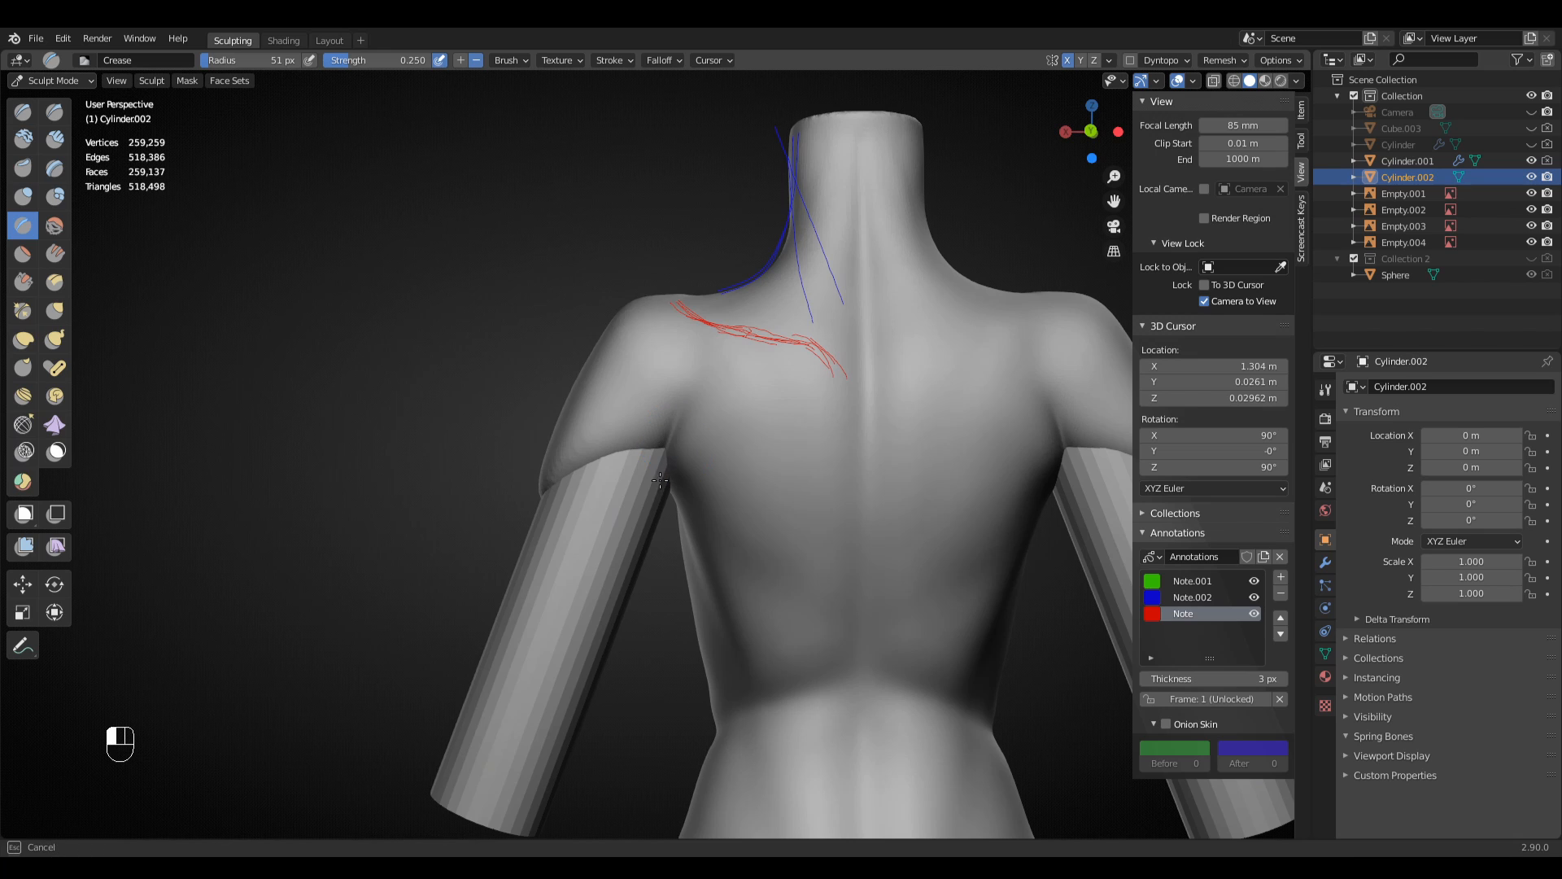
{"action": "middle_click_drag", "start_coordinate": [660, 480], "coordinate": [671, 417]}
{"action": "left_click_drag", "start_coordinate": [686, 478], "coordinate": [688, 483]}
{"action": "middle_click_drag", "start_coordinate": [692, 478], "coordinate": [714, 435], "text": "ctrl"}
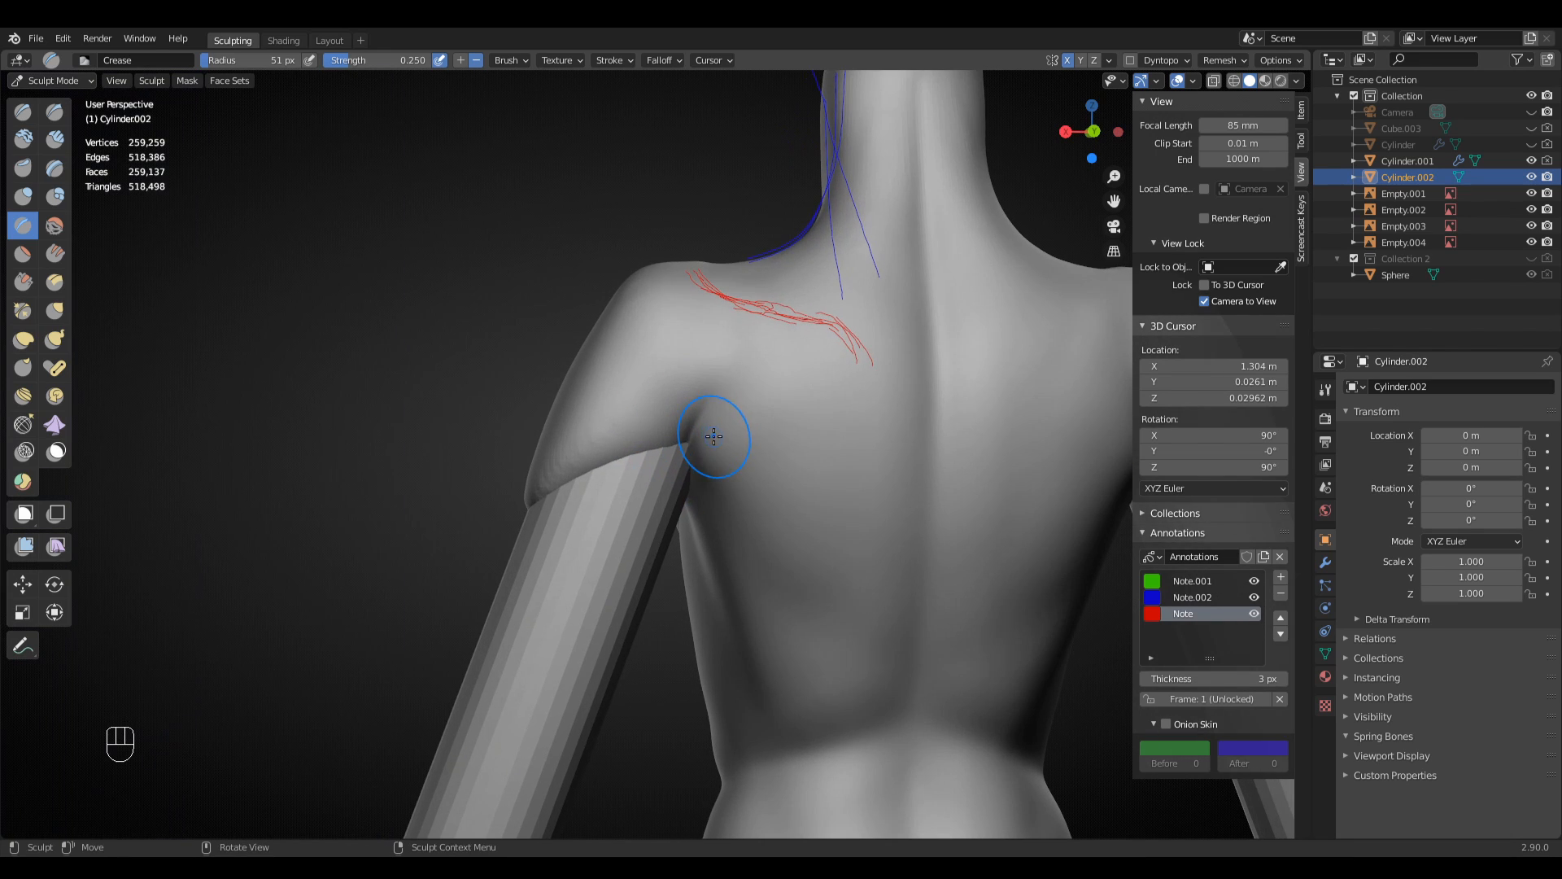
- Build up the muscle behind the armpit with the Clay Strips brush at about 81–104 px and smooth it
{"action": "key", "text": "q"}
{"action": "left_click", "coordinate": [728, 430]}
{"action": "key", "text": "f"}
{"action": "left_click", "coordinate": [773, 431]}
{"action": "left_click_drag", "start_coordinate": [712, 409], "coordinate": [722, 458]}
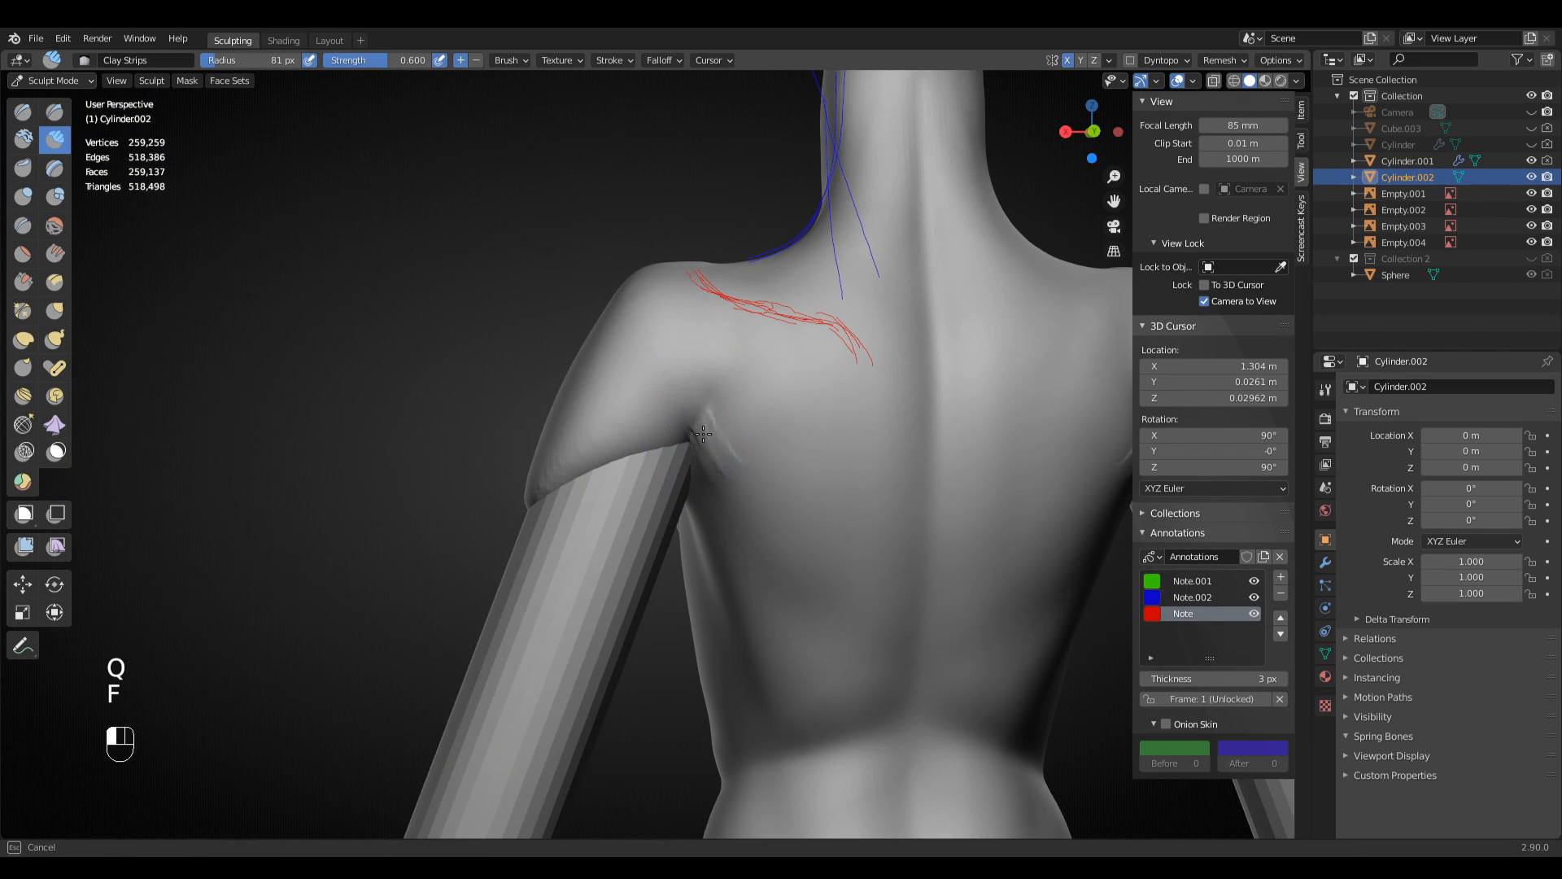
{"action": "key", "text": "f"}
{"action": "left_click", "coordinate": [779, 403]}
{"action": "left_click_drag", "start_coordinate": [702, 394], "coordinate": [703, 397]}
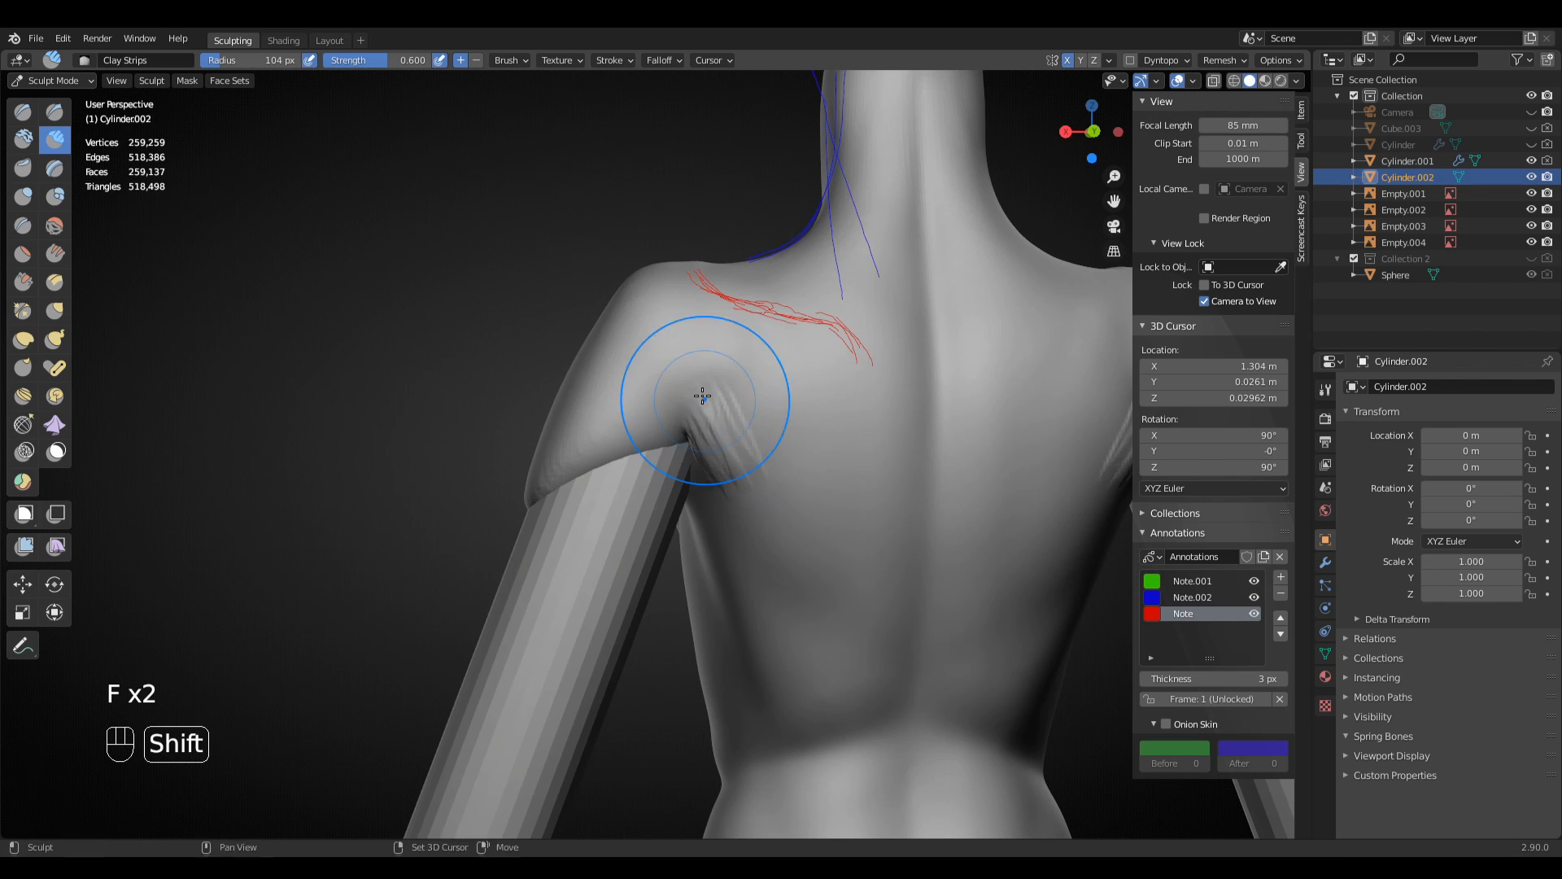
- Deepen the rear armpit fold with the Crease brush at about 99 px and smooth the shoulder area
{"action": "key", "text": "shift+c"}
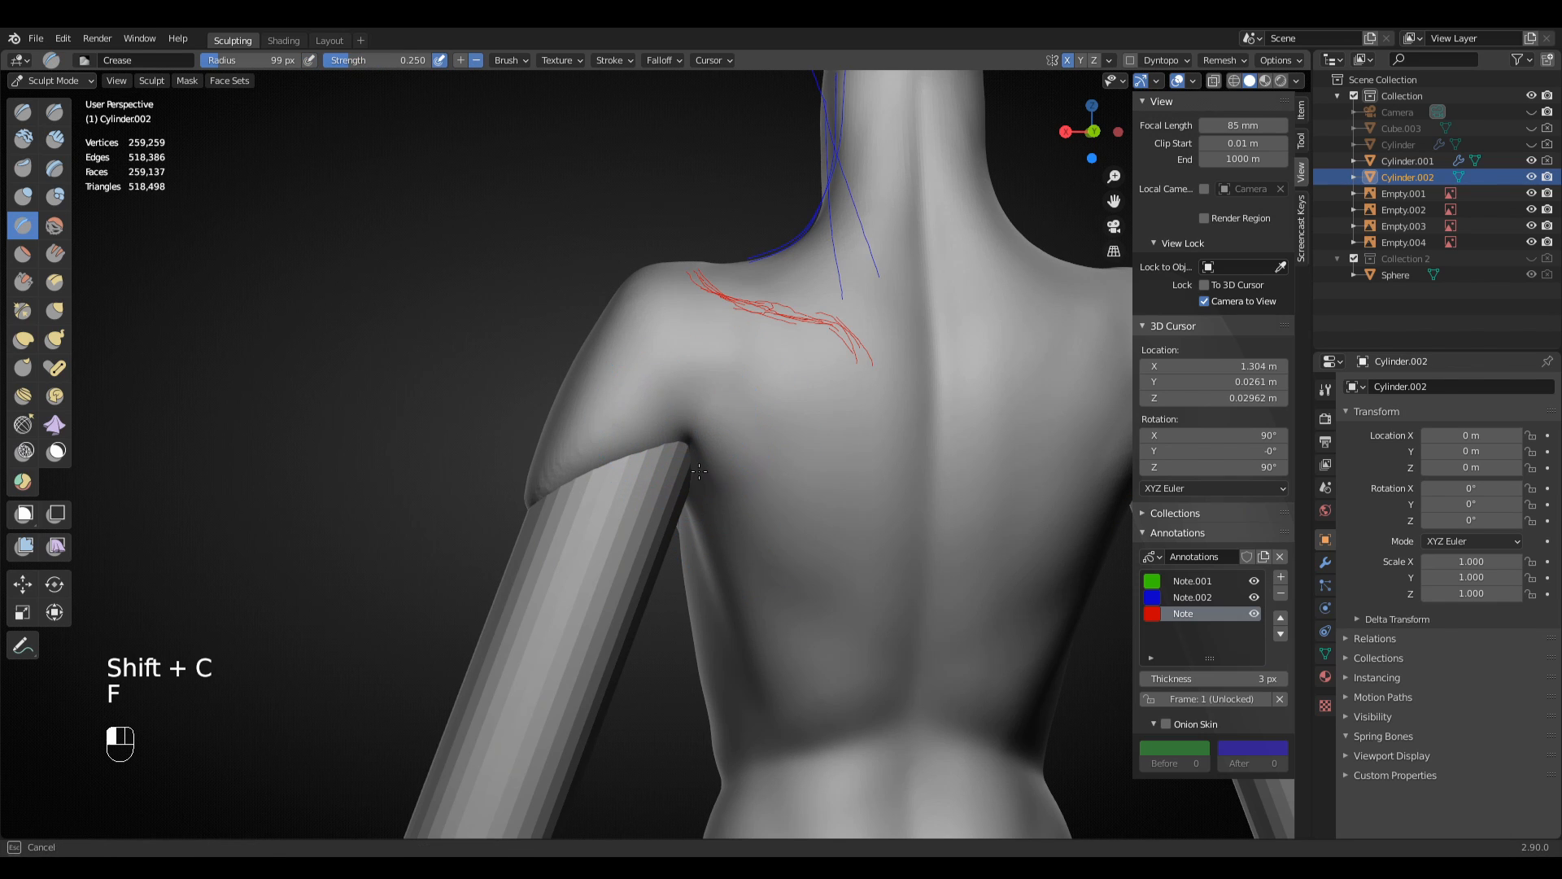
{"action": "left_click_drag", "start_coordinate": [692, 466], "coordinate": [694, 476]}
{"action": "mouse_move", "coordinate": [701, 472]}
{"action": "middle_mouse_down", "text": "ctrl"}
{"action": "mouse_move", "coordinate": [718, 565]}
{"action": "mouse_move", "coordinate": [687, 472]}
{"action": "middle_mouse_up", "text": "ctrl"}
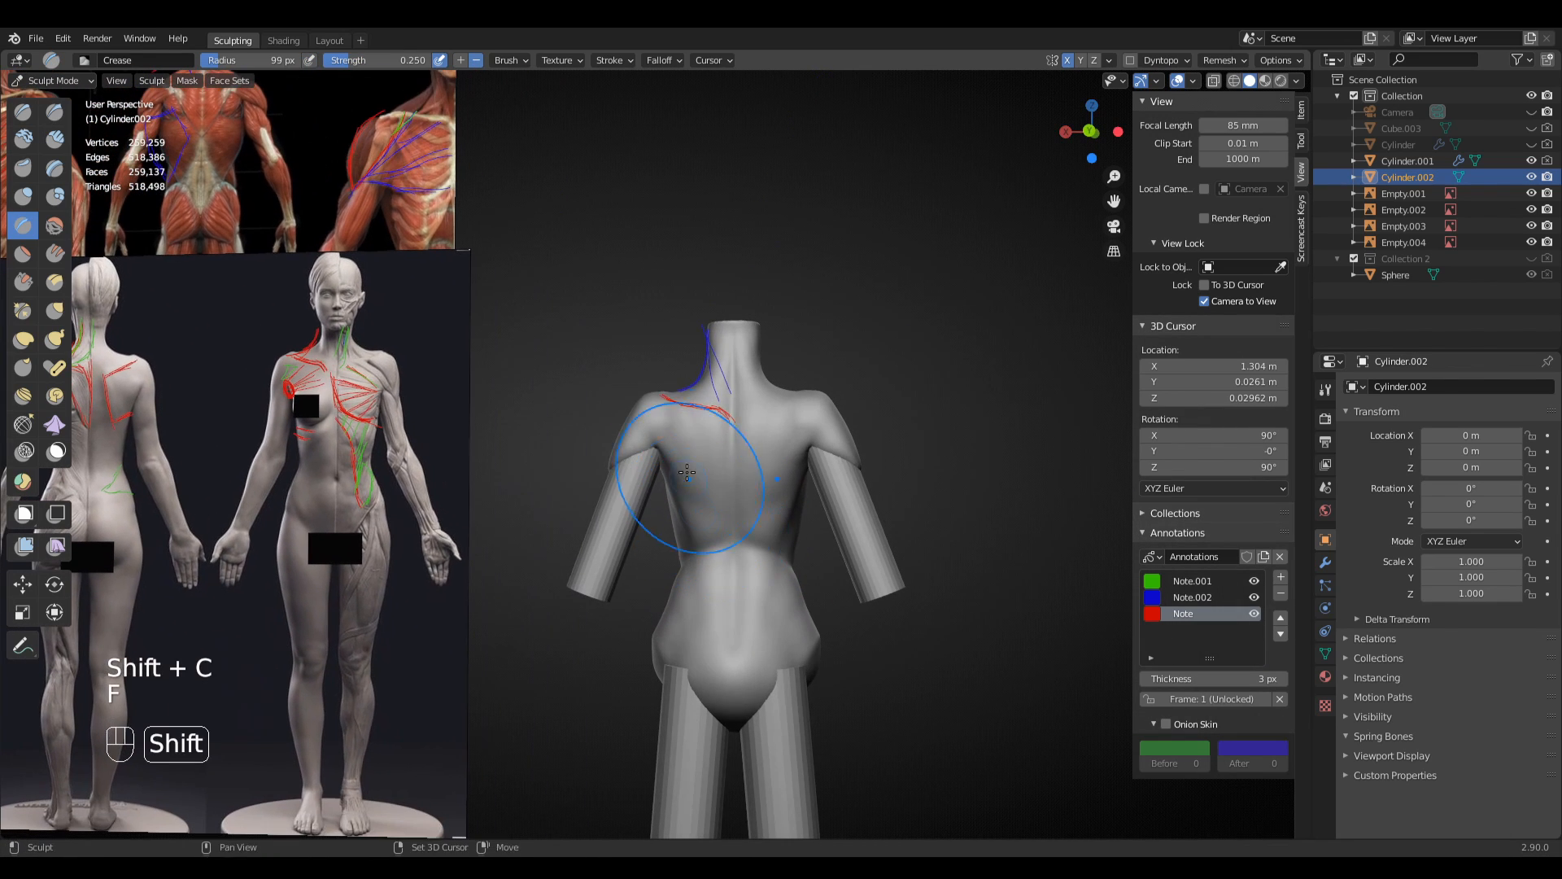
{"action": "left_click_drag", "start_coordinate": [651, 429], "coordinate": [649, 438], "text": "shift"}
- Adjust the shoulder and torso shape around the limb cylinders with the Grab brush, ending at about 126 px
{"action": "mouse_move", "coordinate": [649, 438]}
{"action": "middle_mouse_down"}
{"action": "mouse_move", "coordinate": [798, 435]}
{"action": "mouse_move", "coordinate": [734, 436]}
{"action": "middle_mouse_up"}
{"action": "key", "text": "g"}
{"action": "key", "text": "f"}
{"action": "left_click", "coordinate": [738, 432]}
{"action": "left_click_drag", "start_coordinate": [734, 431], "coordinate": [723, 418]}
{"action": "mouse_move", "coordinate": [724, 418]}
{"action": "middle_mouse_down"}
{"action": "mouse_move", "coordinate": [843, 394]}
{"action": "mouse_move", "coordinate": [840, 503]}
{"action": "middle_mouse_up"}
{"action": "mouse_move", "coordinate": [840, 503]}
{"action": "middle_mouse_down"}
{"action": "mouse_move", "coordinate": [784, 513]}
{"action": "mouse_move", "coordinate": [769, 424]}
{"action": "mouse_move", "coordinate": [690, 370]}
{"action": "mouse_move", "coordinate": [733, 453]}
{"action": "mouse_move", "coordinate": [600, 401]}
{"action": "mouse_move", "coordinate": [697, 470]}
{"action": "mouse_move", "coordinate": [474, 439]}
{"action": "mouse_move", "coordinate": [695, 454]}
{"action": "mouse_move", "coordinate": [715, 621]}
{"action": "mouse_move", "coordinate": [795, 442]}
{"action": "middle_mouse_up"}
{"action": "key", "text": "f"}
{"action": "left_click", "coordinate": [704, 386]}
{"action": "key", "text": "f"}
{"action": "left_click", "coordinate": [774, 439]}
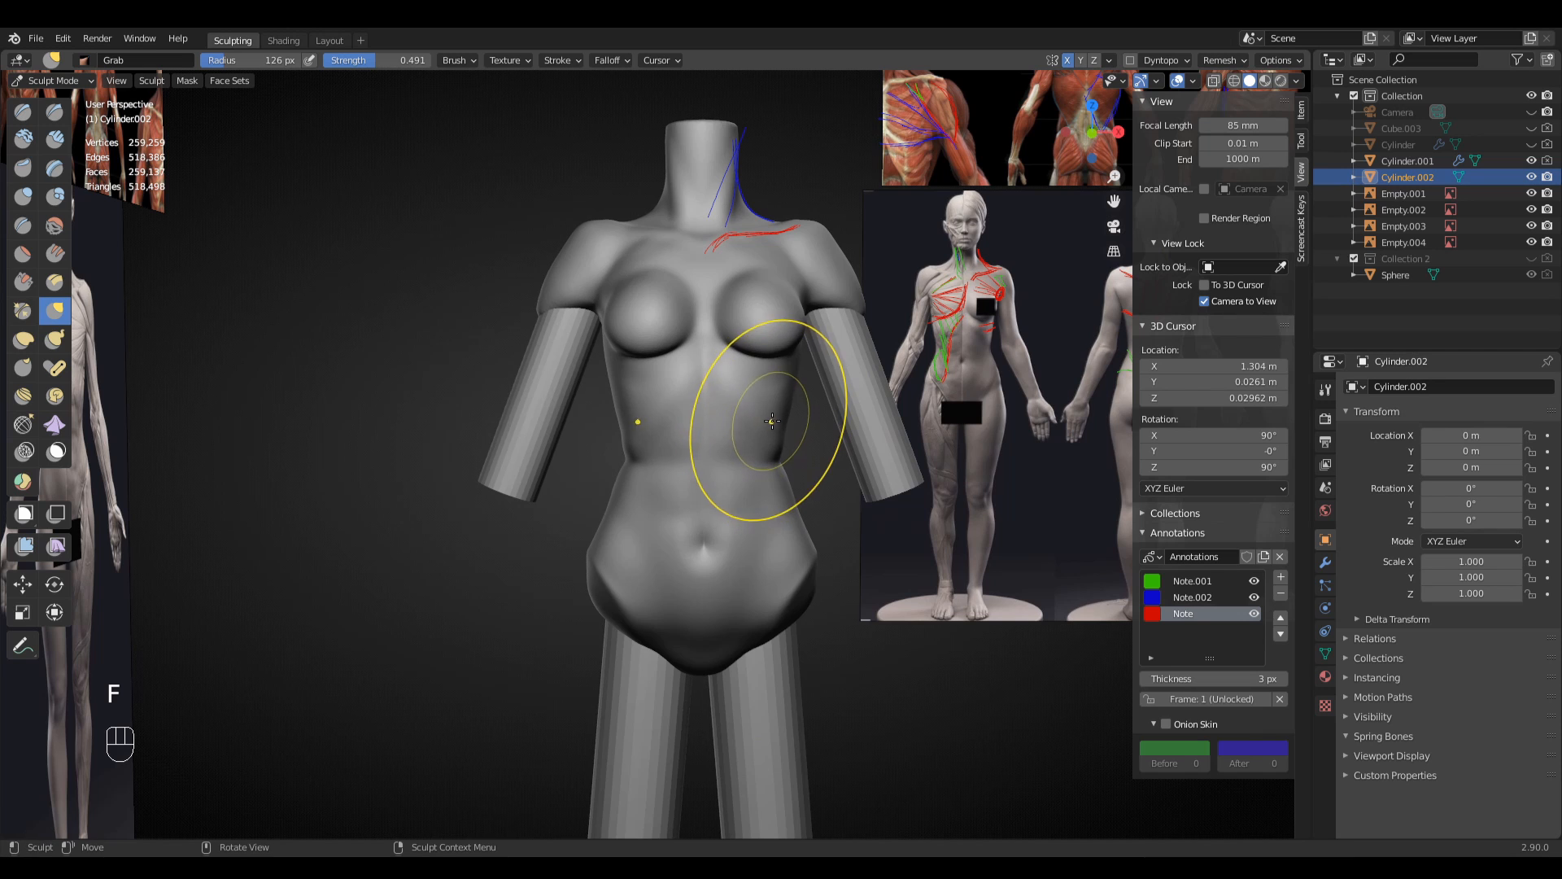
- Refine the waist and abdomen from the front view with the Grab brush at about 121–158 px and compare with the references
{"action": "key", "text": "KP_1"}
{"action": "key", "text": "f"}
{"action": "left_click", "coordinate": [773, 422]}
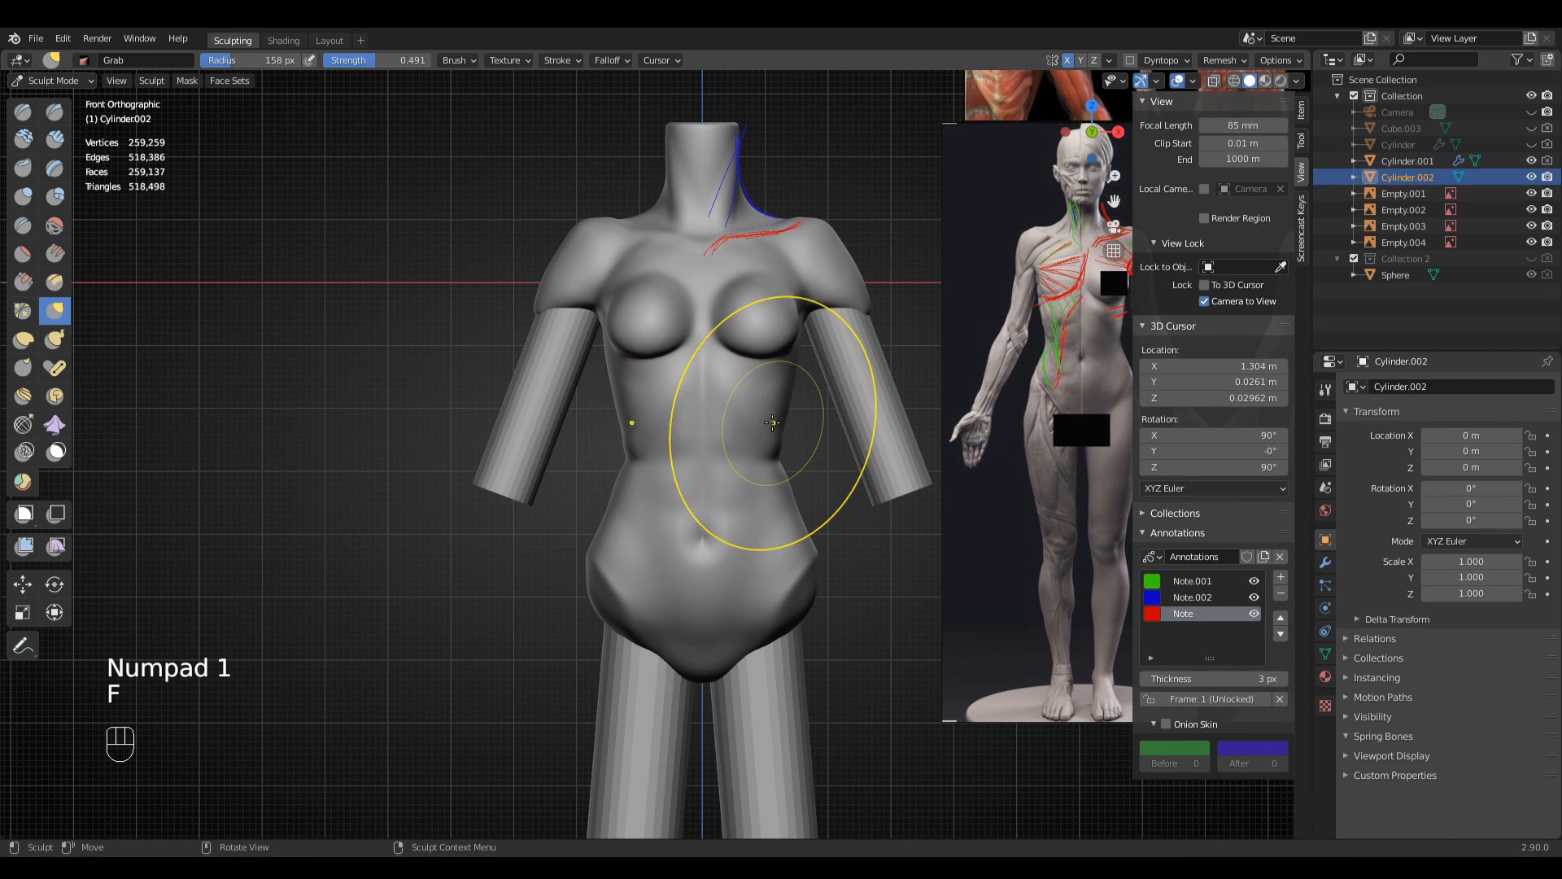
{"action": "key", "text": "f"}
{"action": "left_click", "coordinate": [731, 469]}
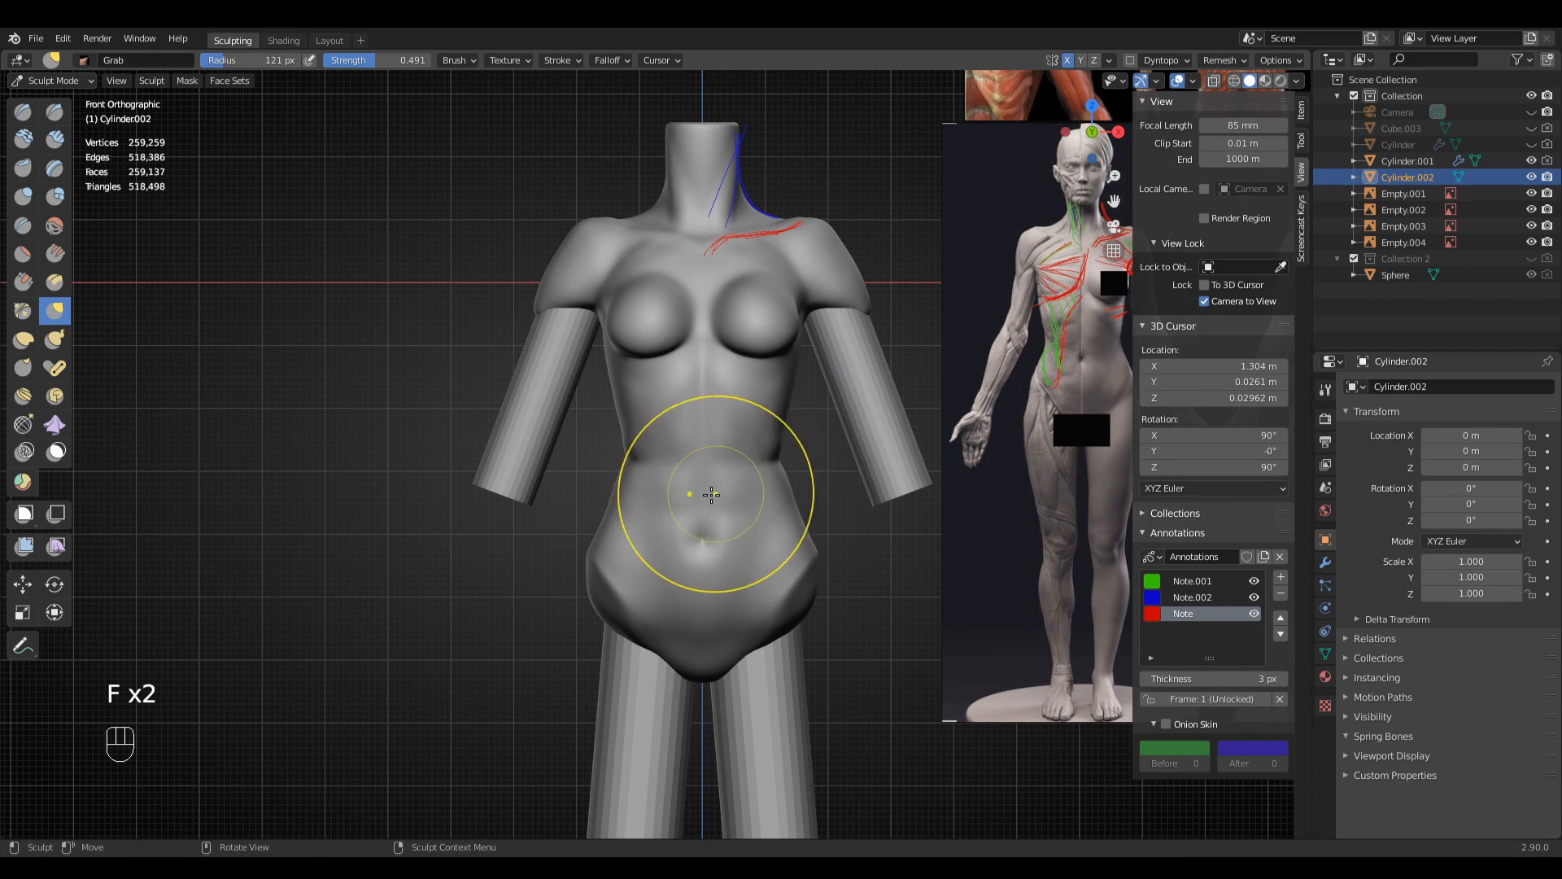
{"action": "middle_click_drag", "start_coordinate": [724, 476], "coordinate": [716, 467]}
{"action": "mouse_move", "coordinate": [729, 528]}
{"action": "middle_mouse_down"}
{"action": "mouse_move", "coordinate": [757, 504]}
{"action": "mouse_move", "coordinate": [700, 488]}
{"action": "mouse_move", "coordinate": [803, 447]}
{"action": "mouse_move", "coordinate": [867, 466]}
{"action": "mouse_move", "coordinate": [814, 448]}
{"action": "middle_mouse_up"}
{"action": "scroll", "coordinate": [813, 448], "scroll_direction": "down", "scroll_amount": 3}
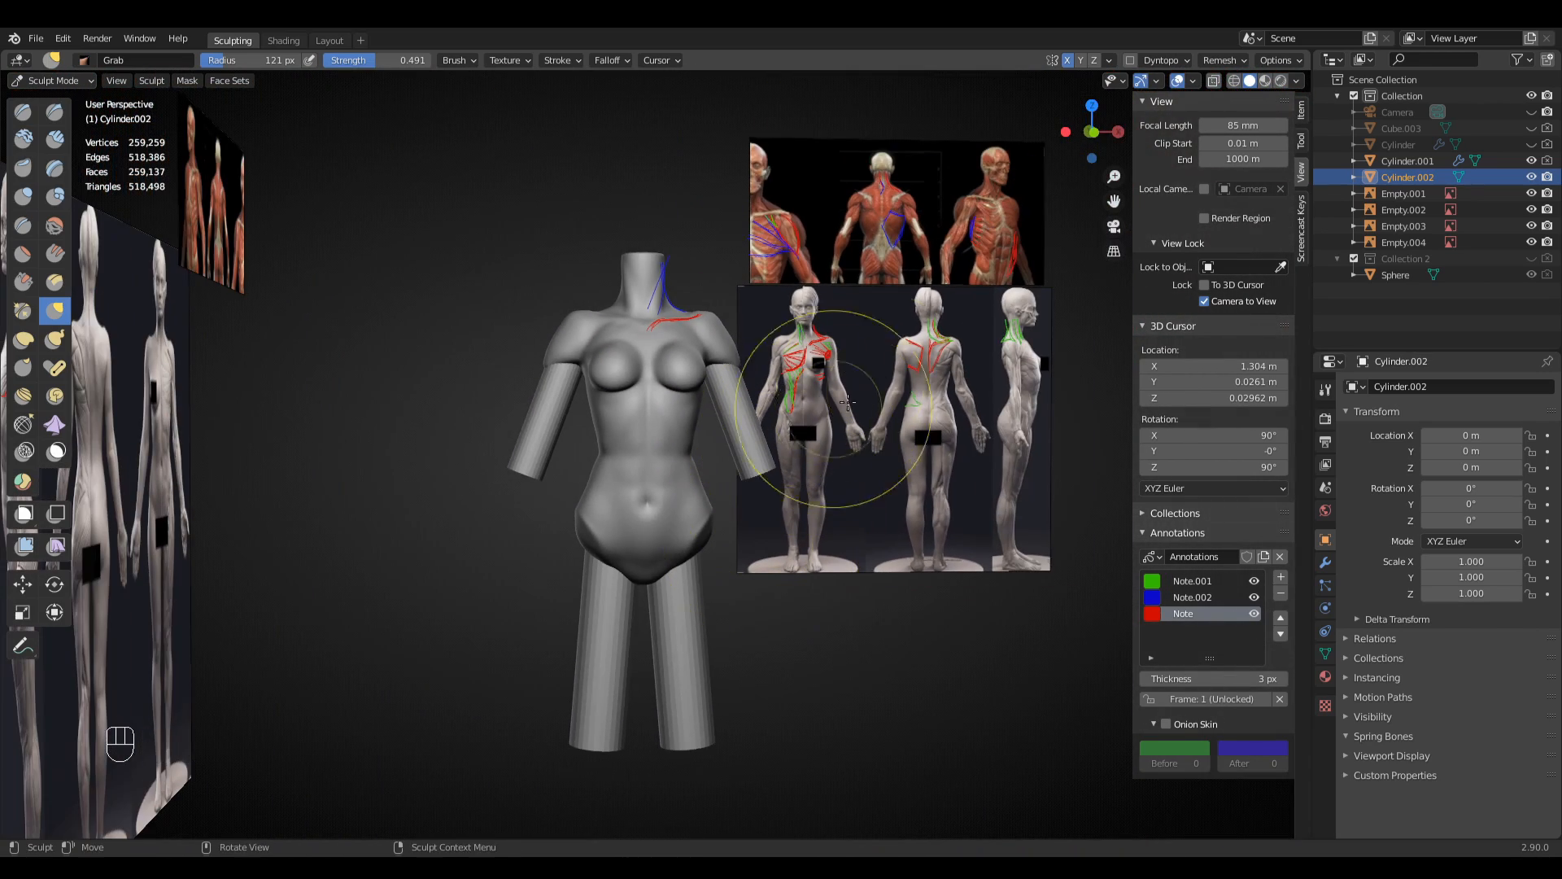
- Hide the Cylinder.001 limbs and the viewport sidebar
{"action": "left_click", "coordinate": [1531, 161]}
{"action": "mouse_move", "coordinate": [911, 390]}
{"action": "middle_mouse_down"}
{"action": "mouse_move", "coordinate": [910, 358]}
{"action": "mouse_move", "coordinate": [926, 382]}
{"action": "mouse_move", "coordinate": [890, 384]}
{"action": "mouse_move", "coordinate": [865, 453]}
{"action": "mouse_move", "coordinate": [999, 423]}
{"action": "mouse_move", "coordinate": [900, 447]}
{"action": "mouse_move", "coordinate": [917, 426]}
{"action": "middle_mouse_up"}
{"action": "key", "text": "n"}
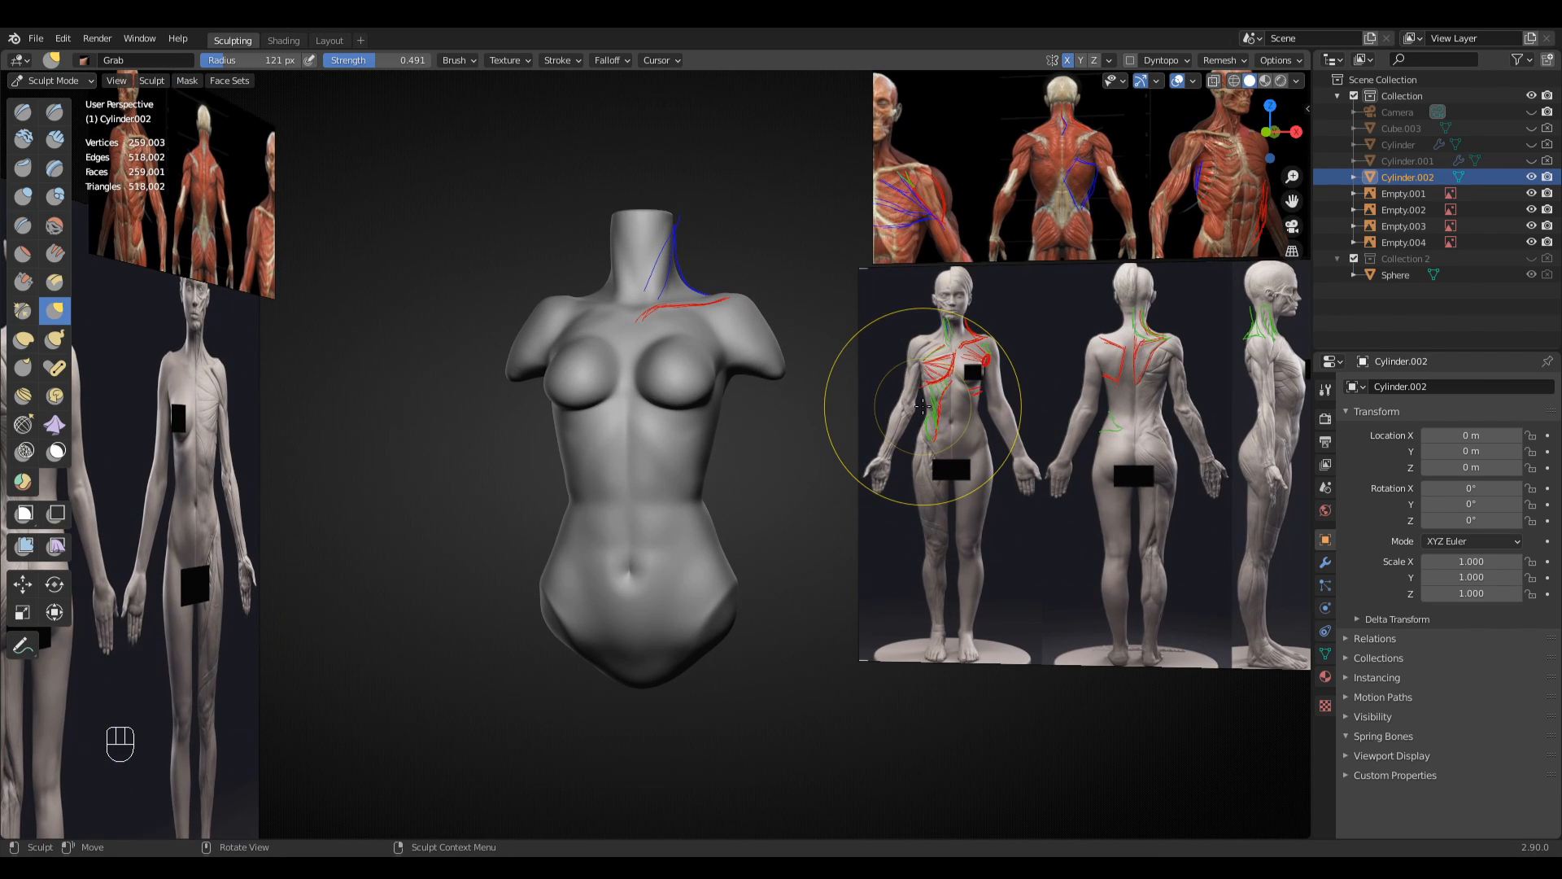